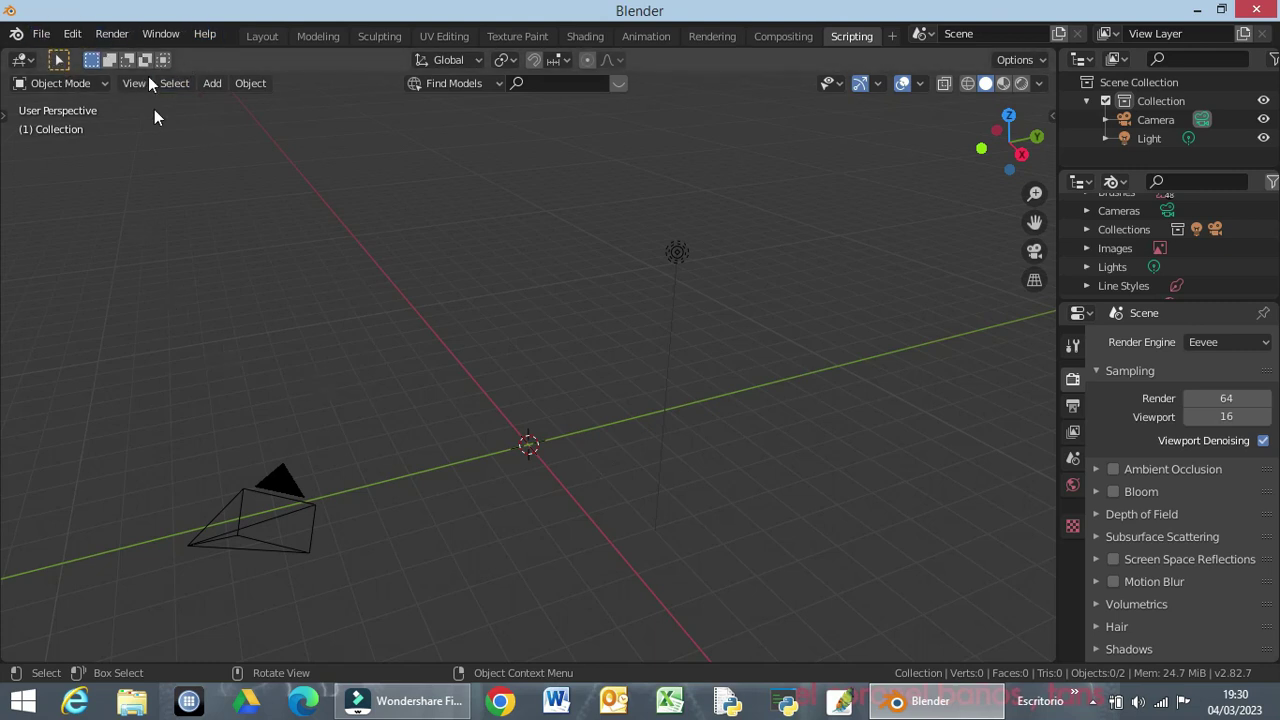
Add a cube mesh at the scene origin from the Add > Mesh menu.
click(213, 84)
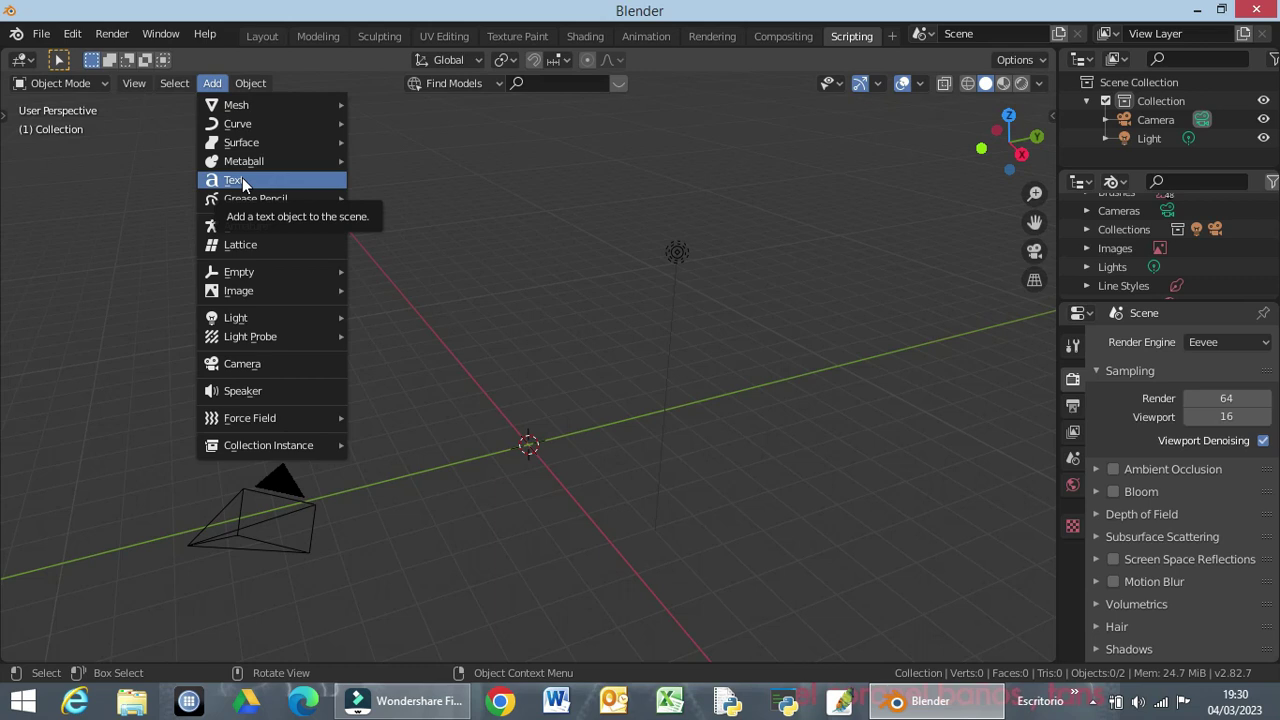
click(262, 109)
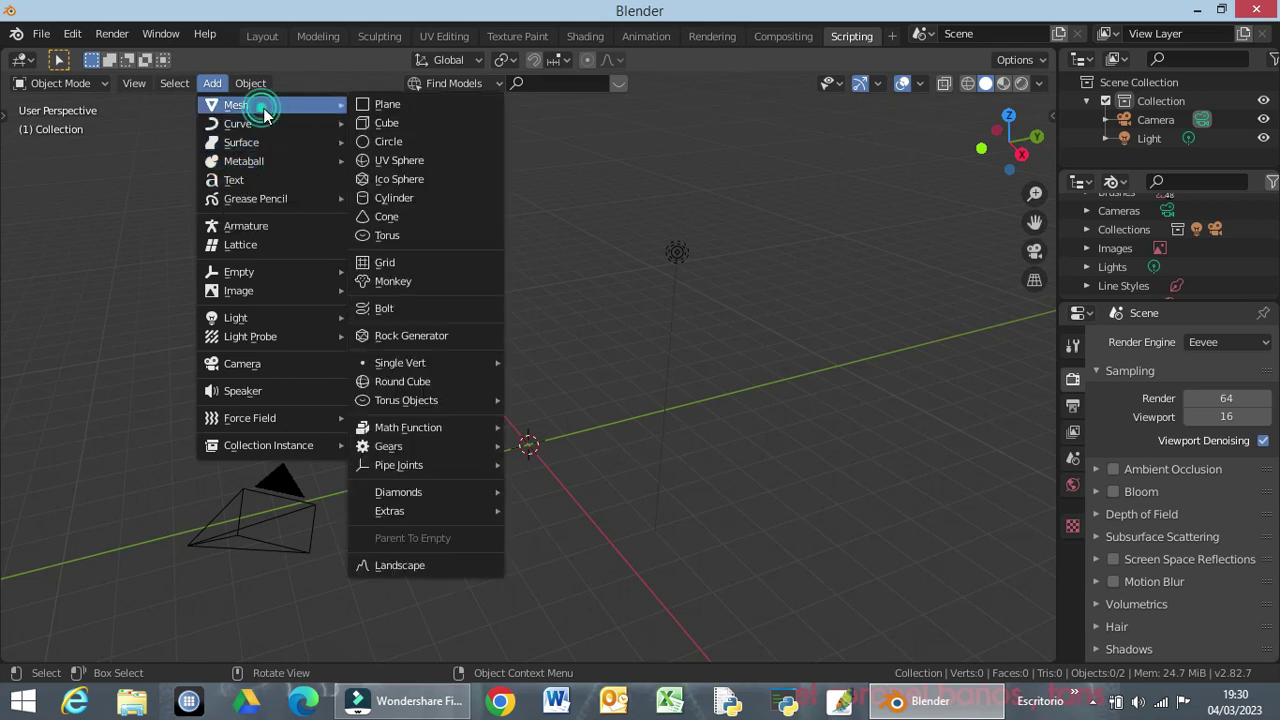
click(375, 123)
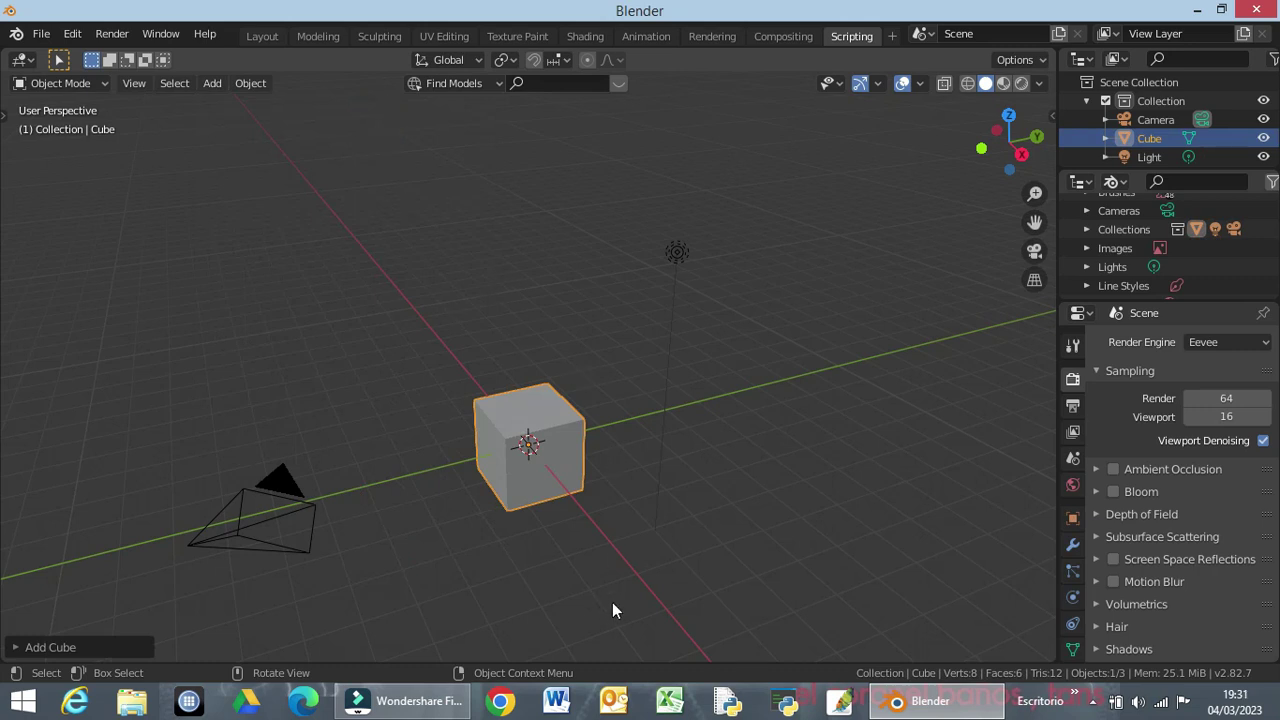
In front view, lift the cube 1 m along Z and show its Object transform properties.
key(KP_1)
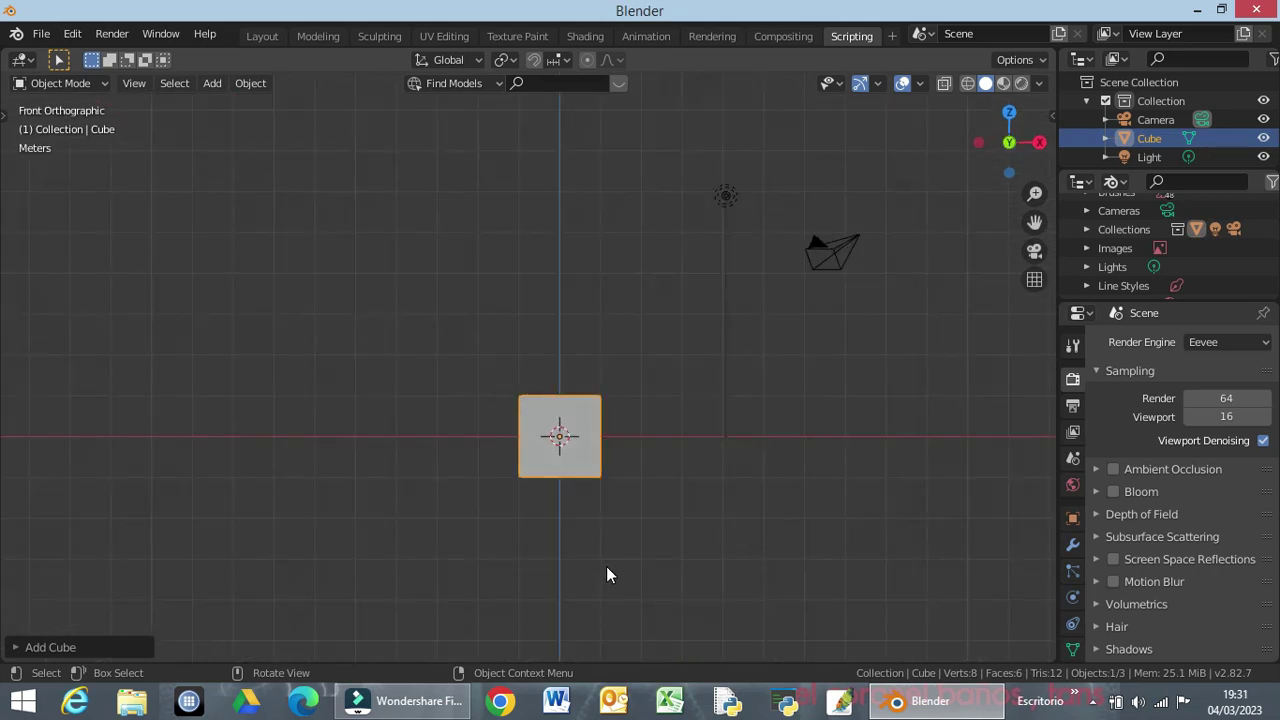
scroll(605, 485, up, 4)
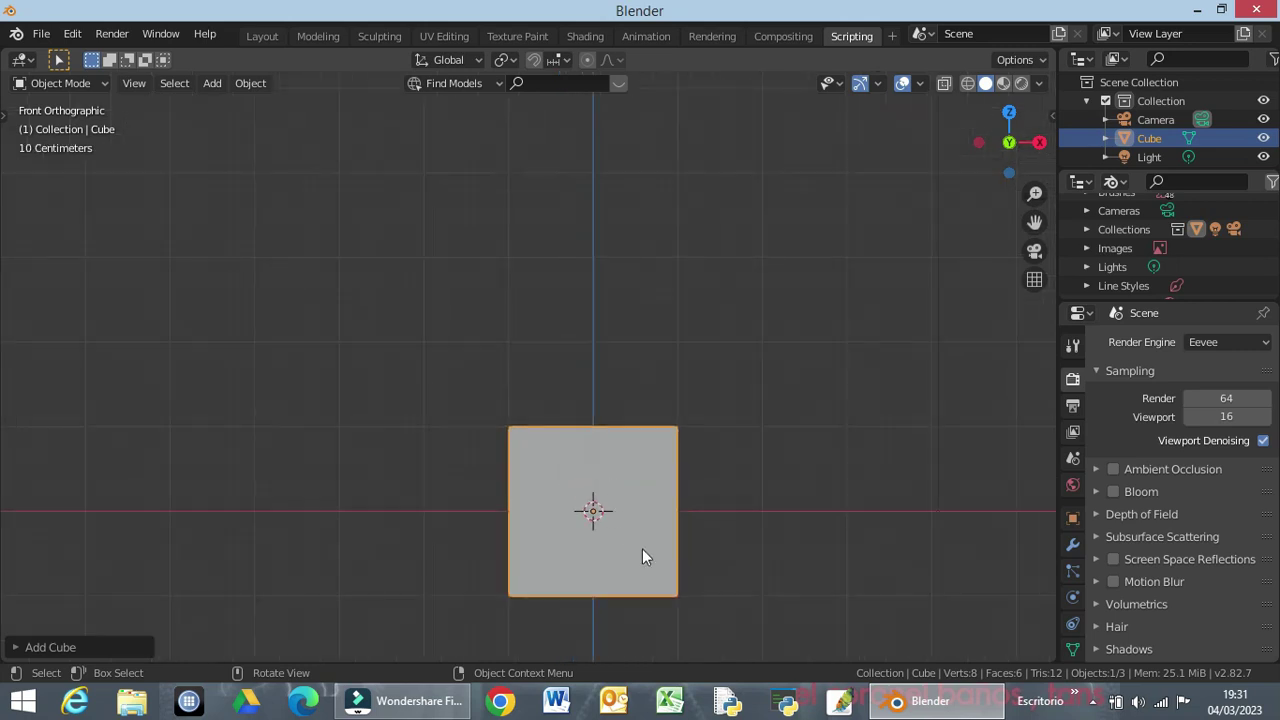
shift+middle_drag(659, 585, 661, 451)
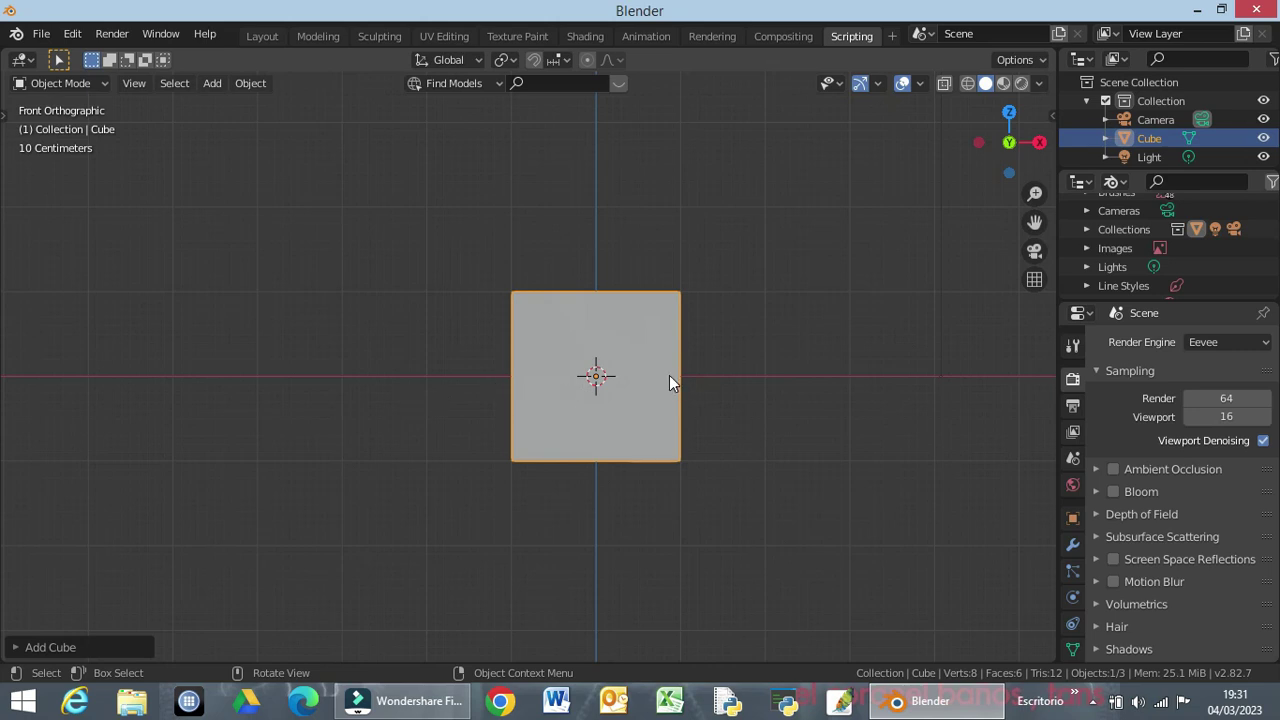
key(KP_3)
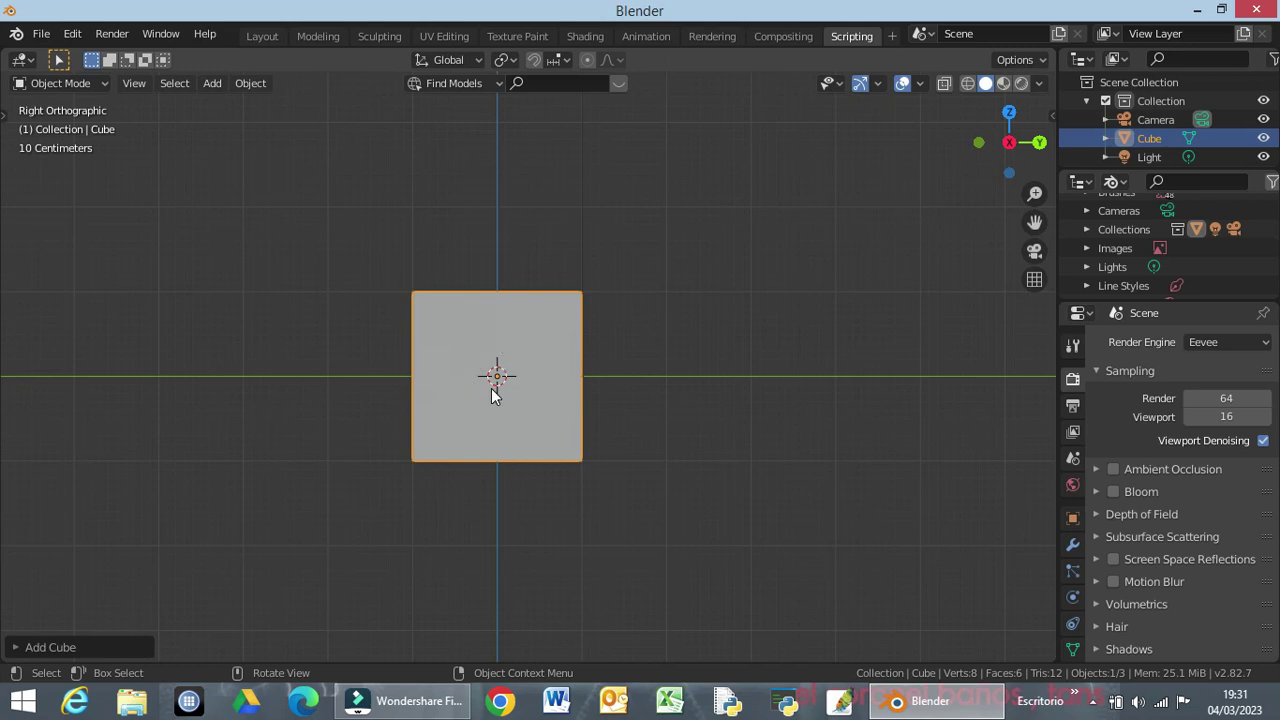
key(KP_1)
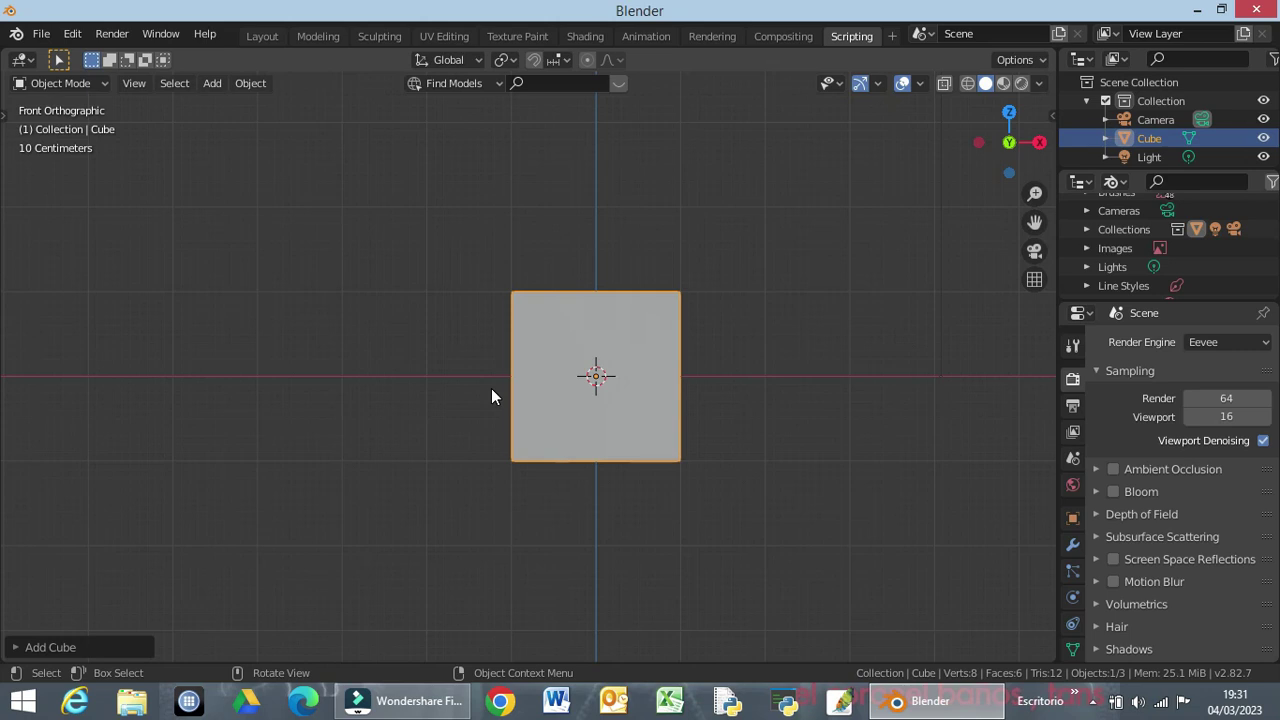
key(g)
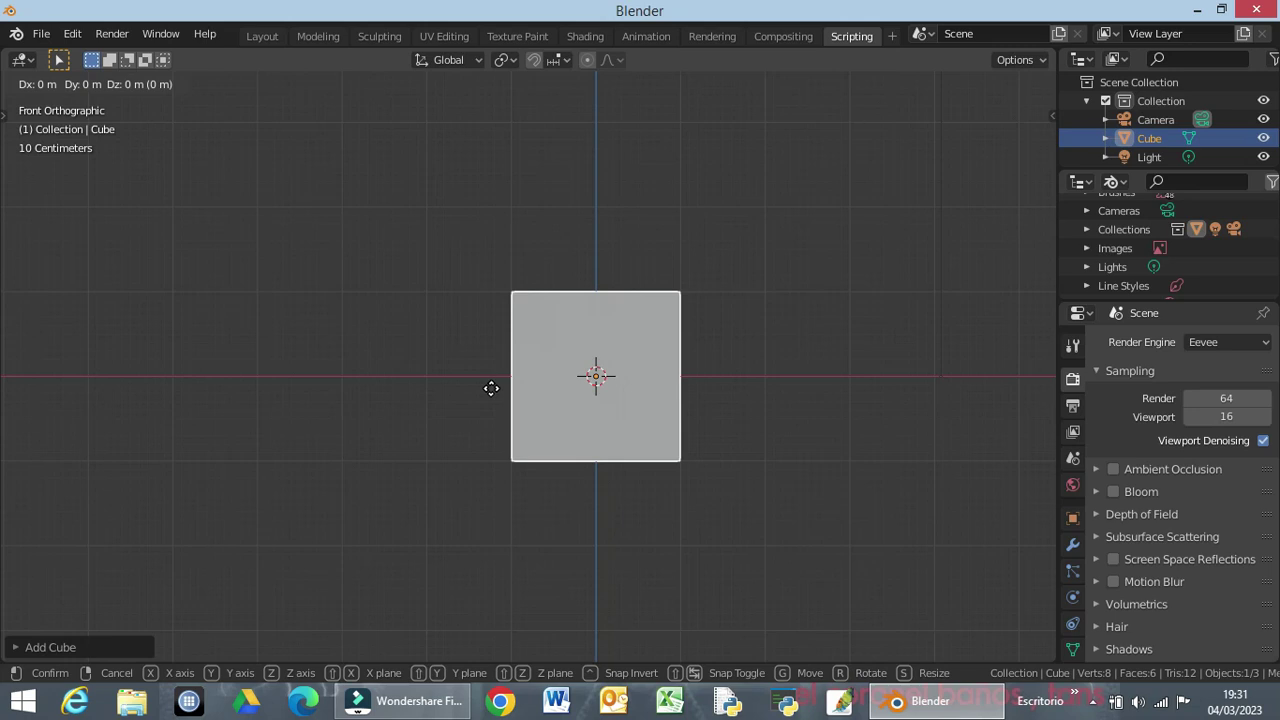
key(z)
key(1)
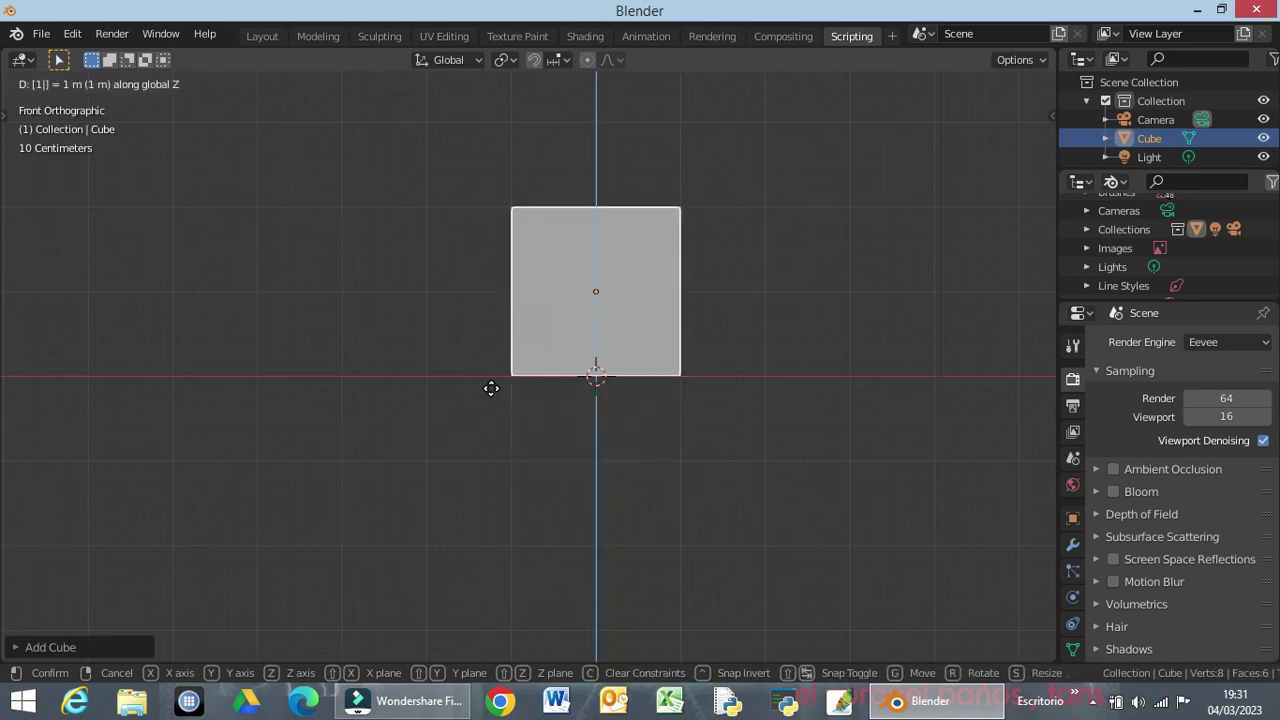
key(Return)
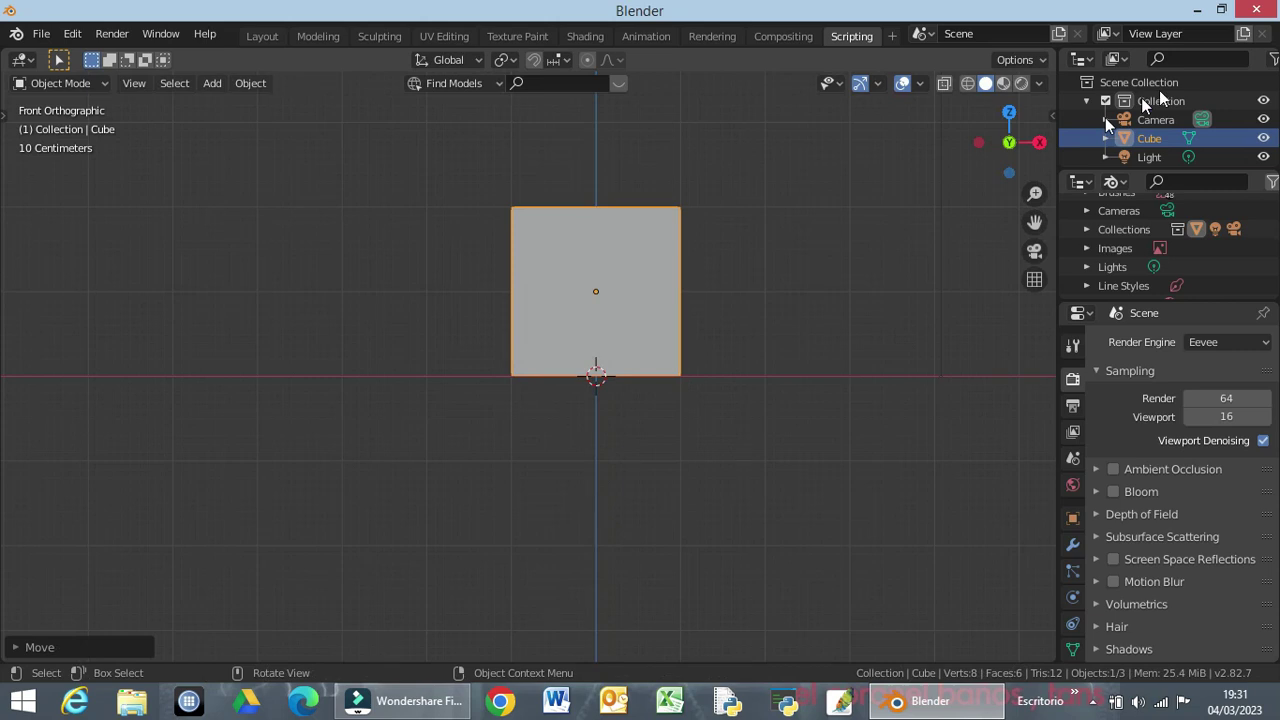
click(1073, 519)
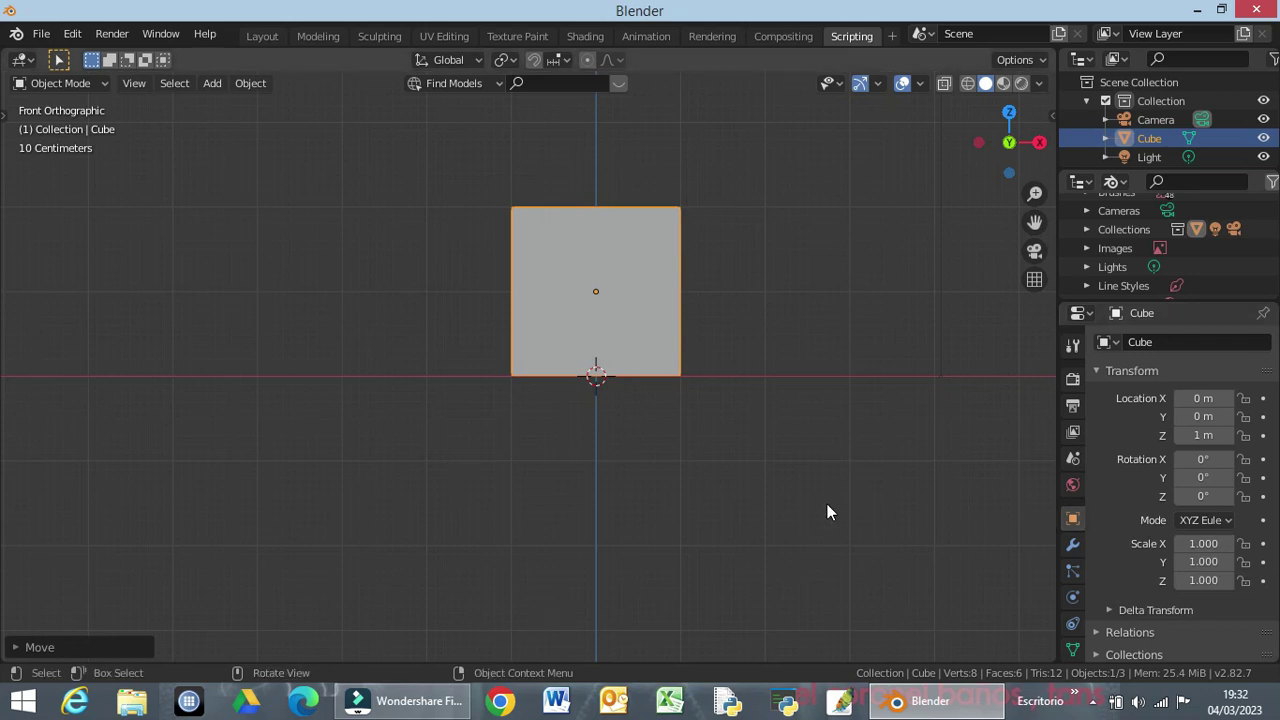
From top view, set the cube's Scale Y to 10.5 and Scale X to 6.5.
key(KP_7)
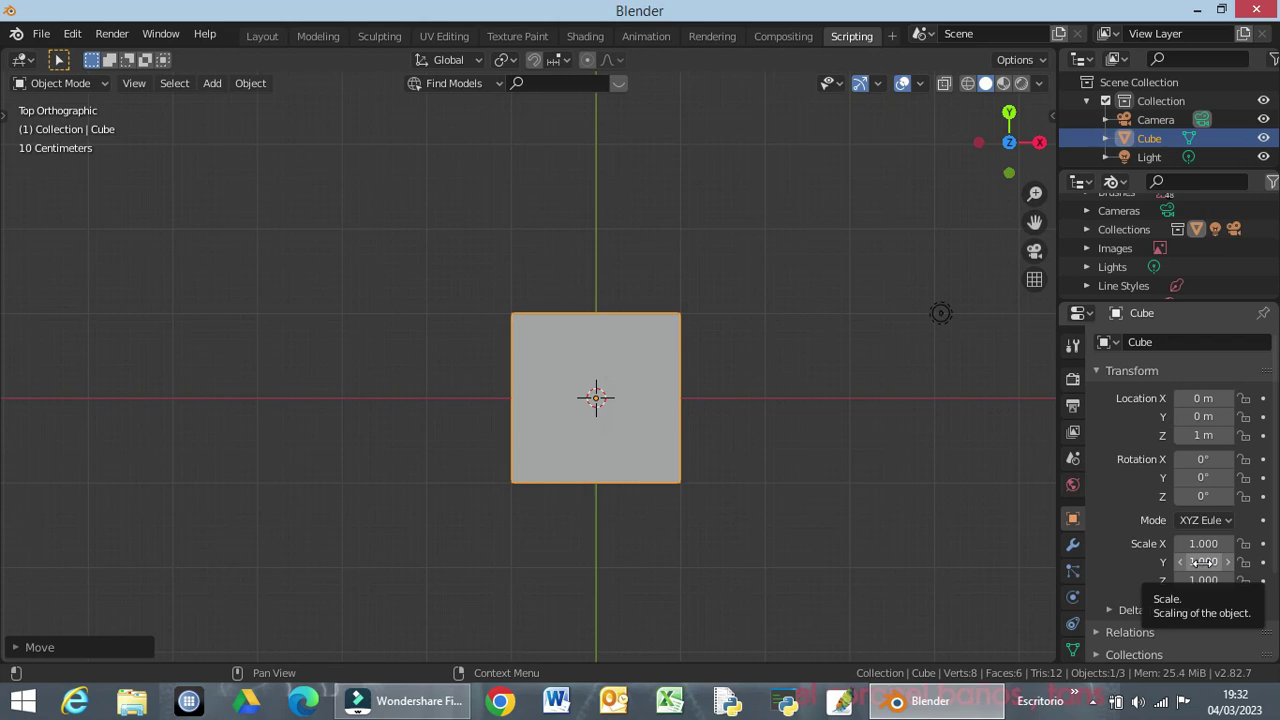
click(1203, 562)
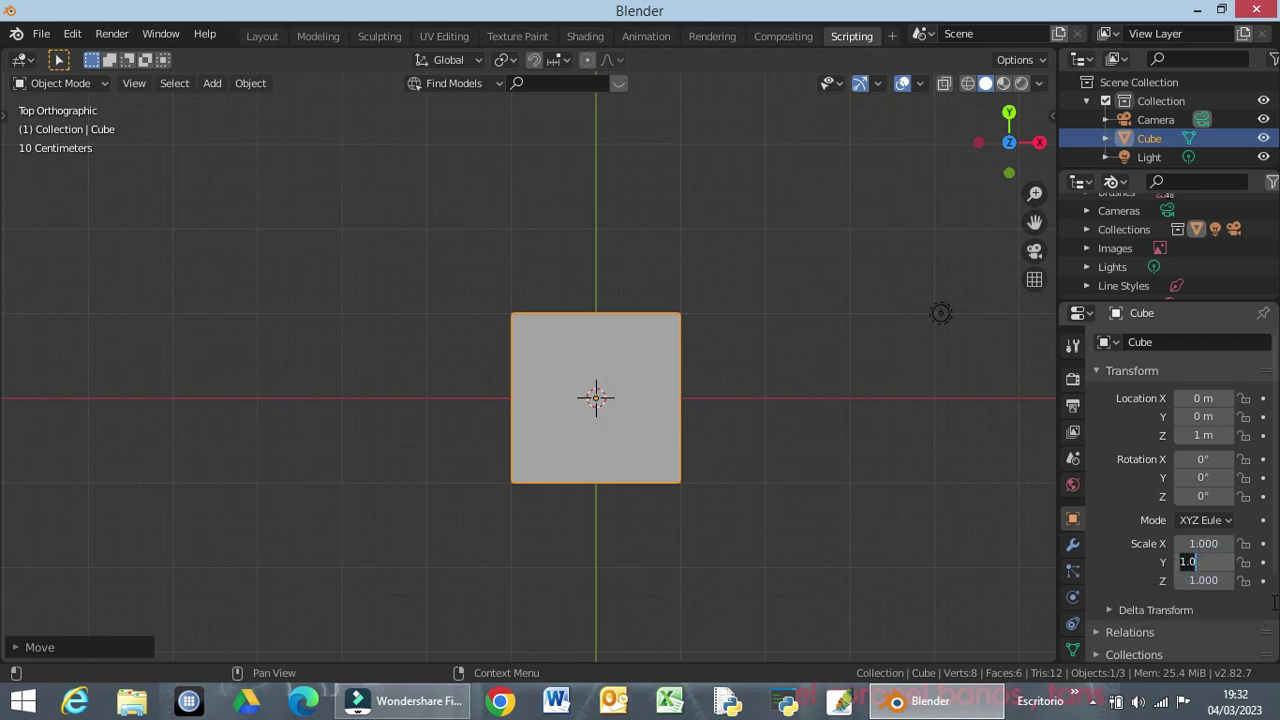
text(10)
text(.5)
key(Return)
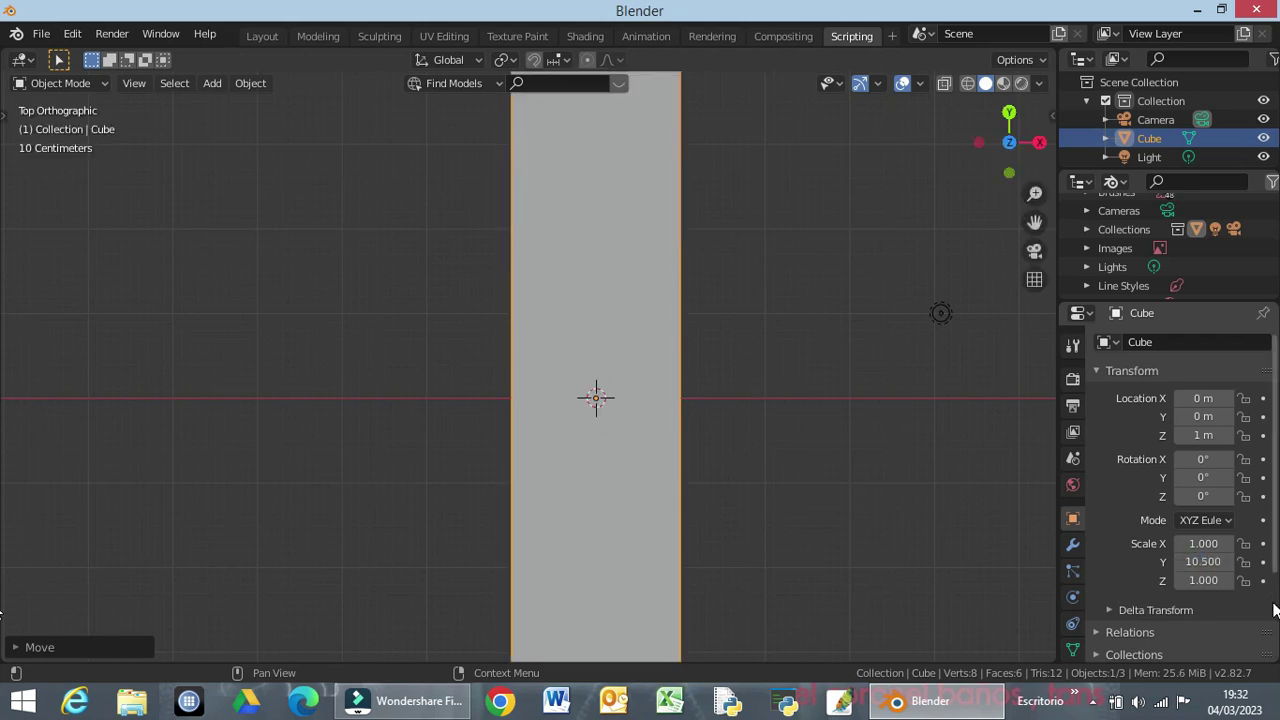
click(1203, 545)
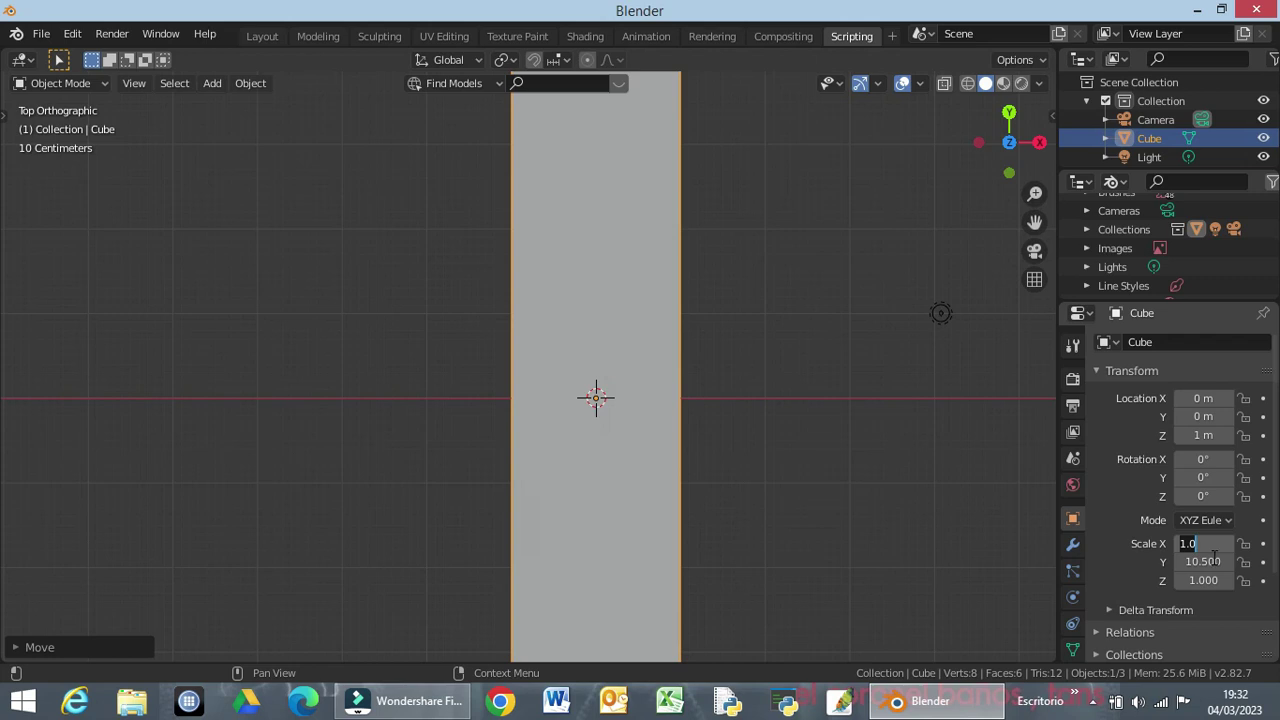
text(6.5)
key(Return)
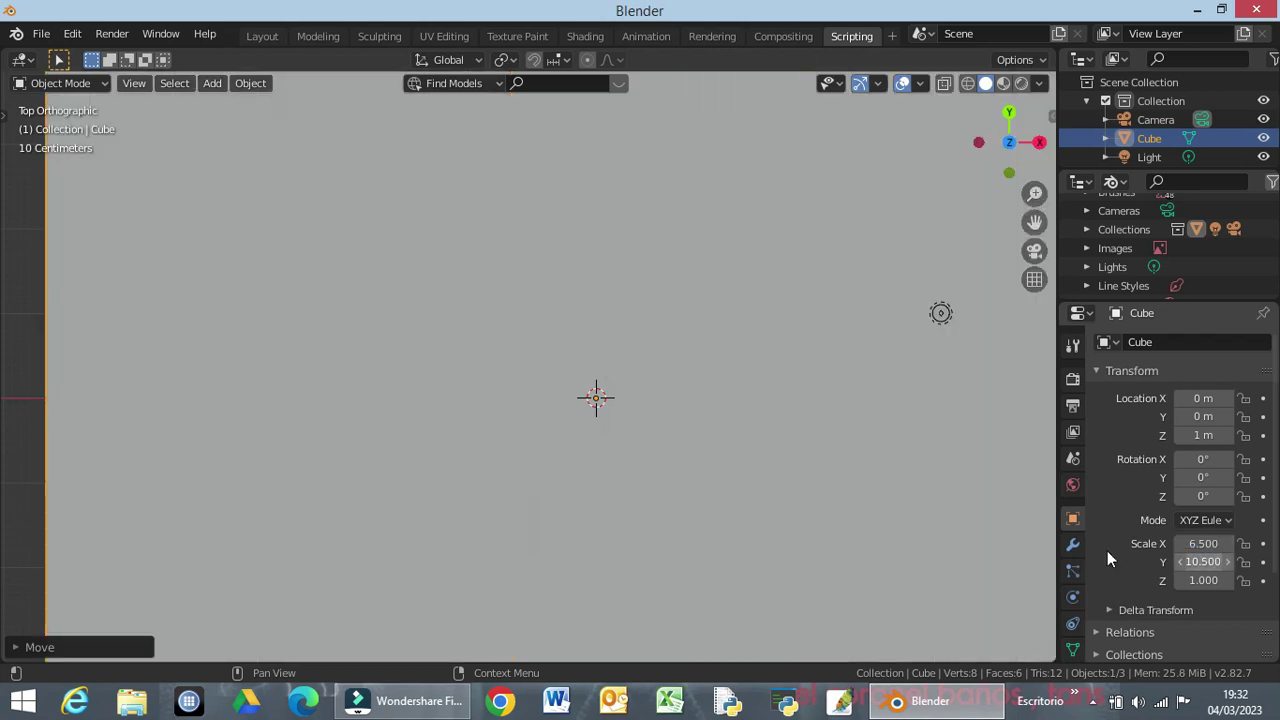
scroll(519, 372, down, 1)
scroll(463, 329, down, 3)
scroll(466, 332, down, 5)
scroll(468, 331, up, 2)
scroll(469, 331, down, 1)
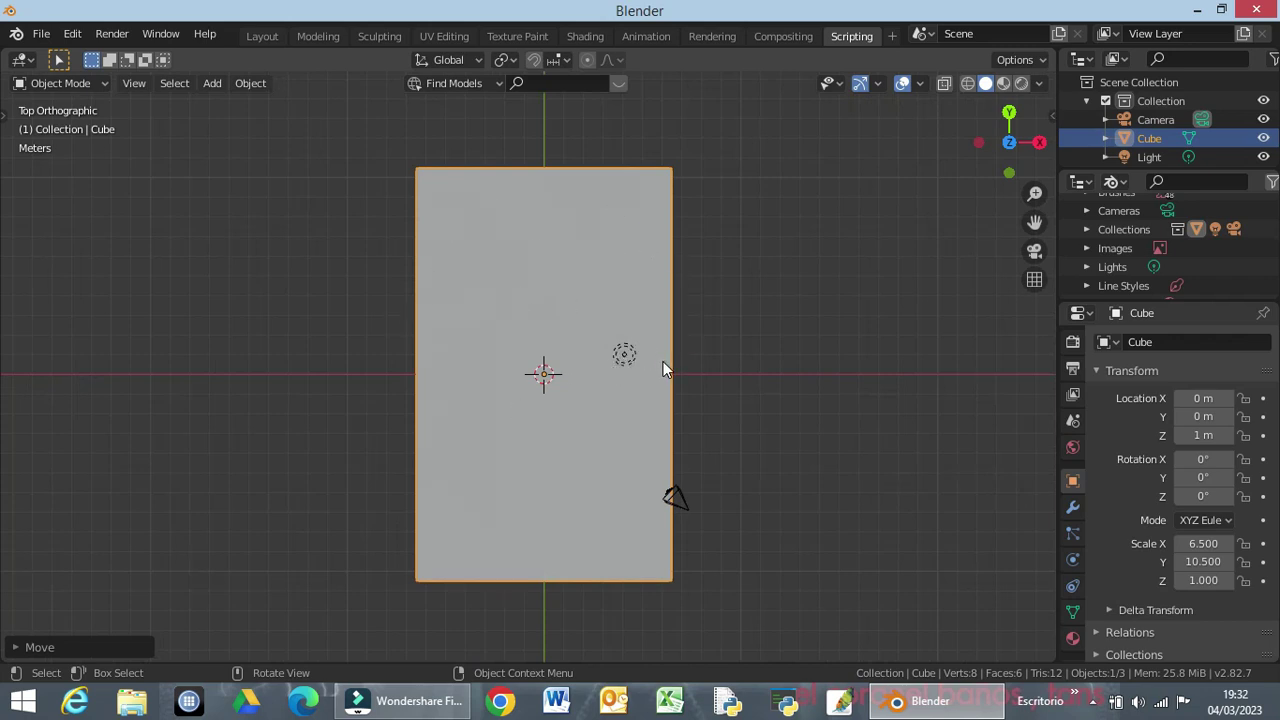
Rotate the slab 90° about Z and orbit around it to check the result.
key(r)
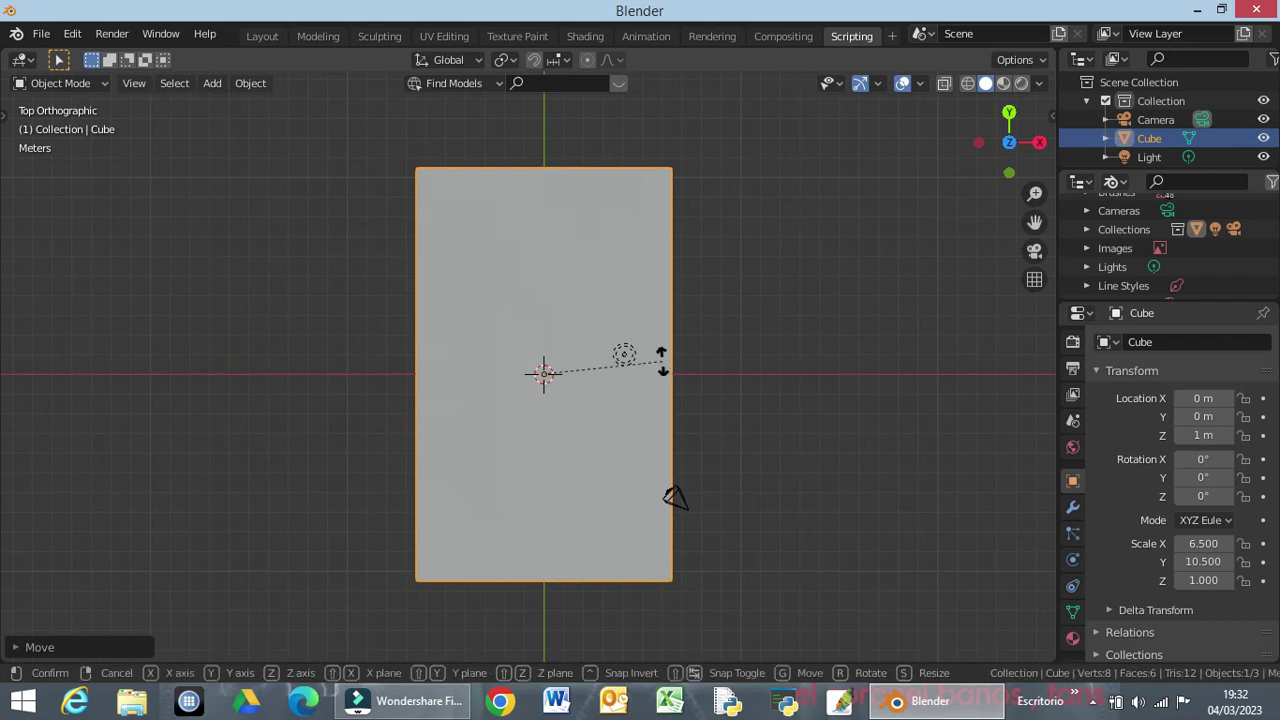
text(z)
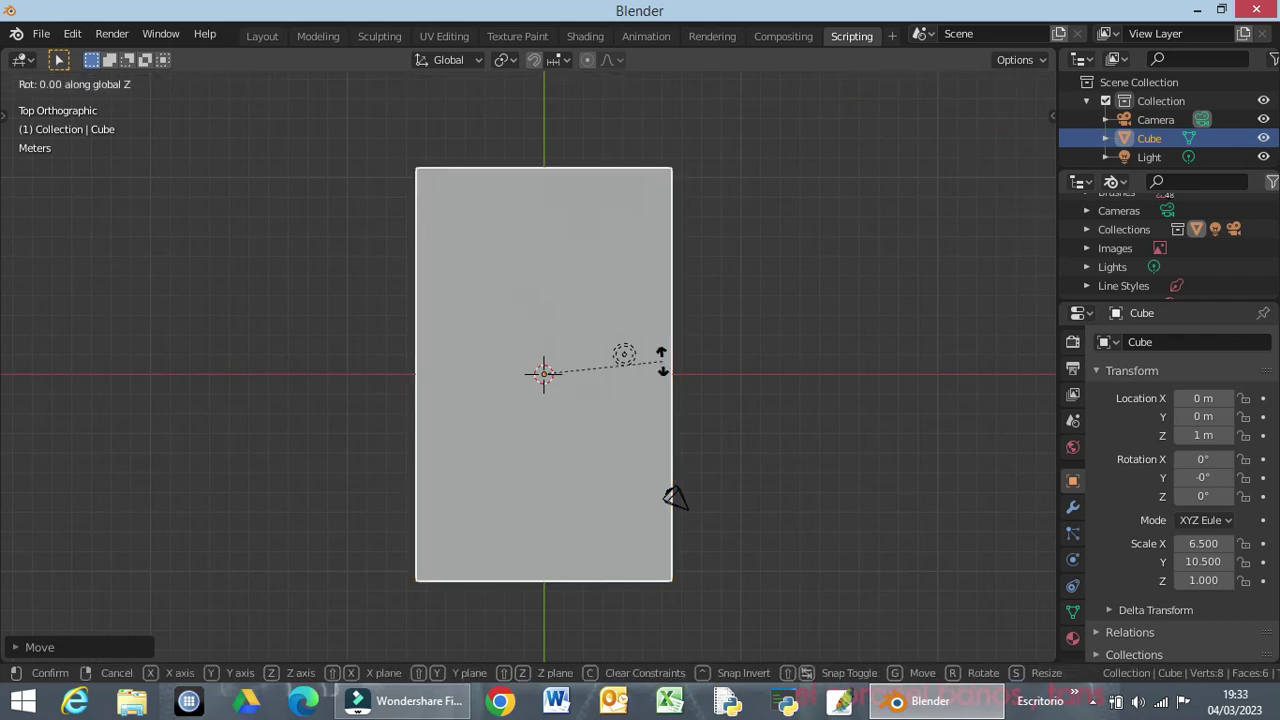
text(90)
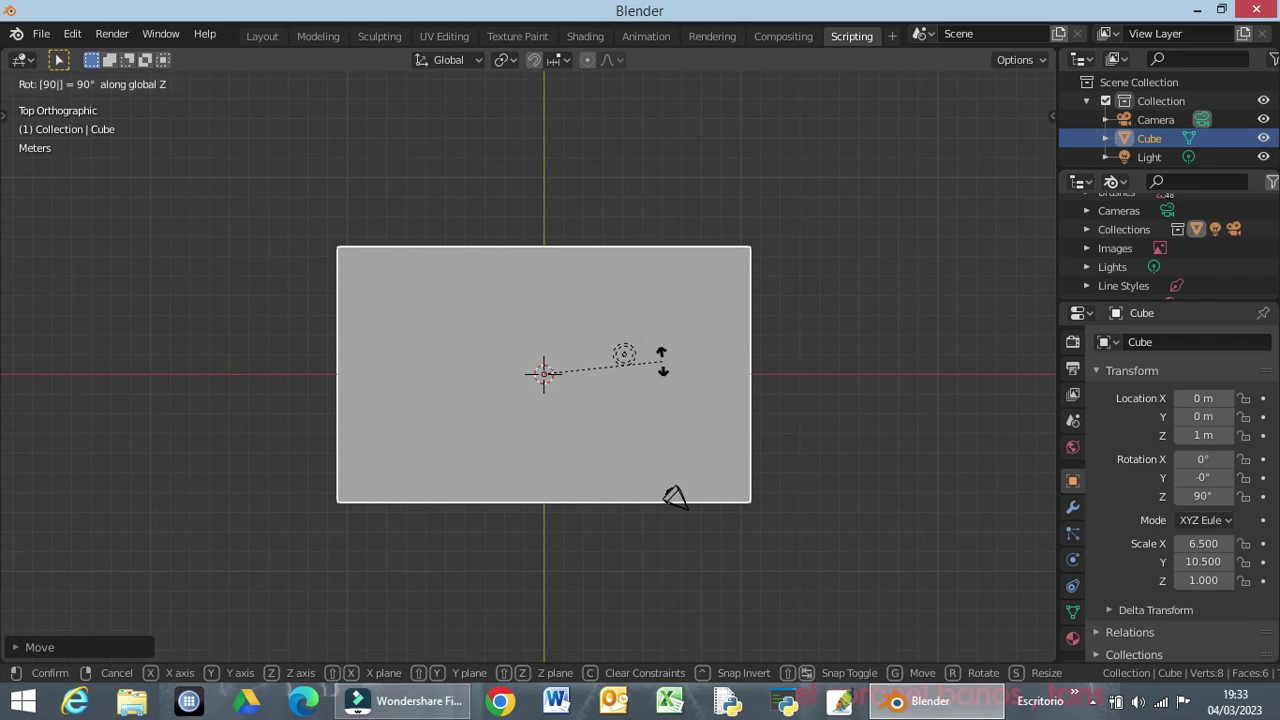
key(Return)
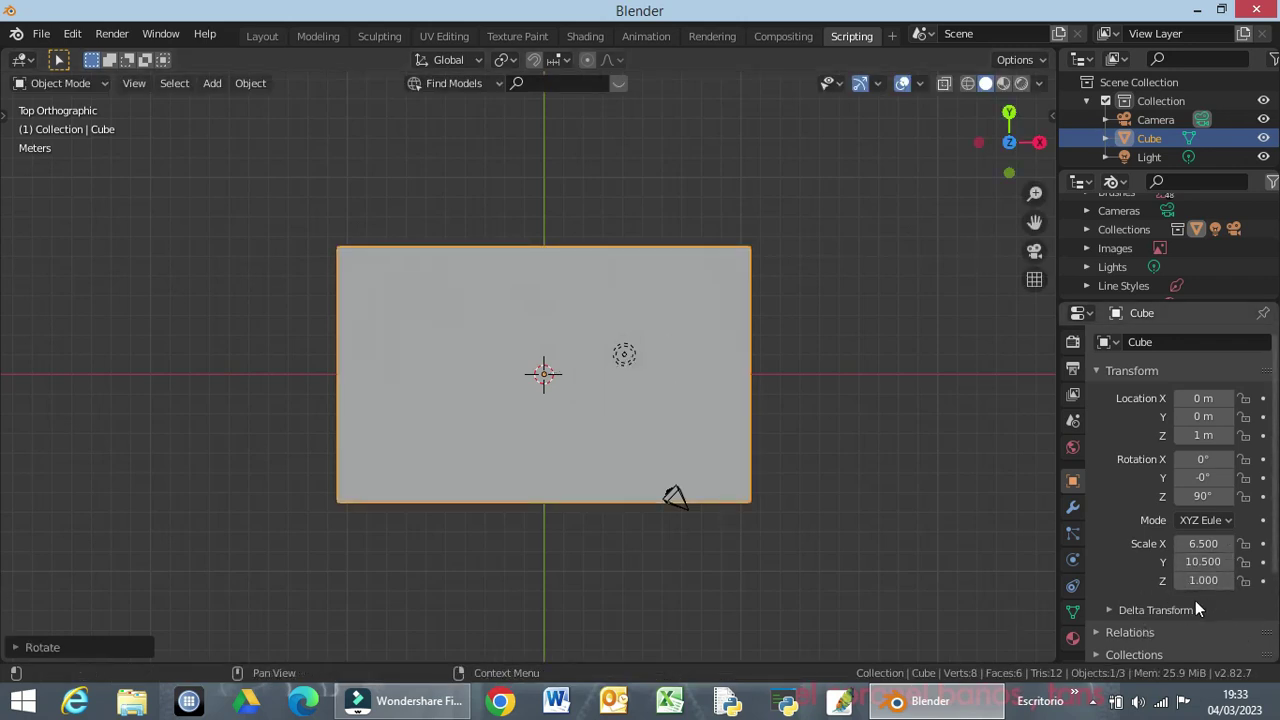
middle_drag(782, 590, 776, 383)
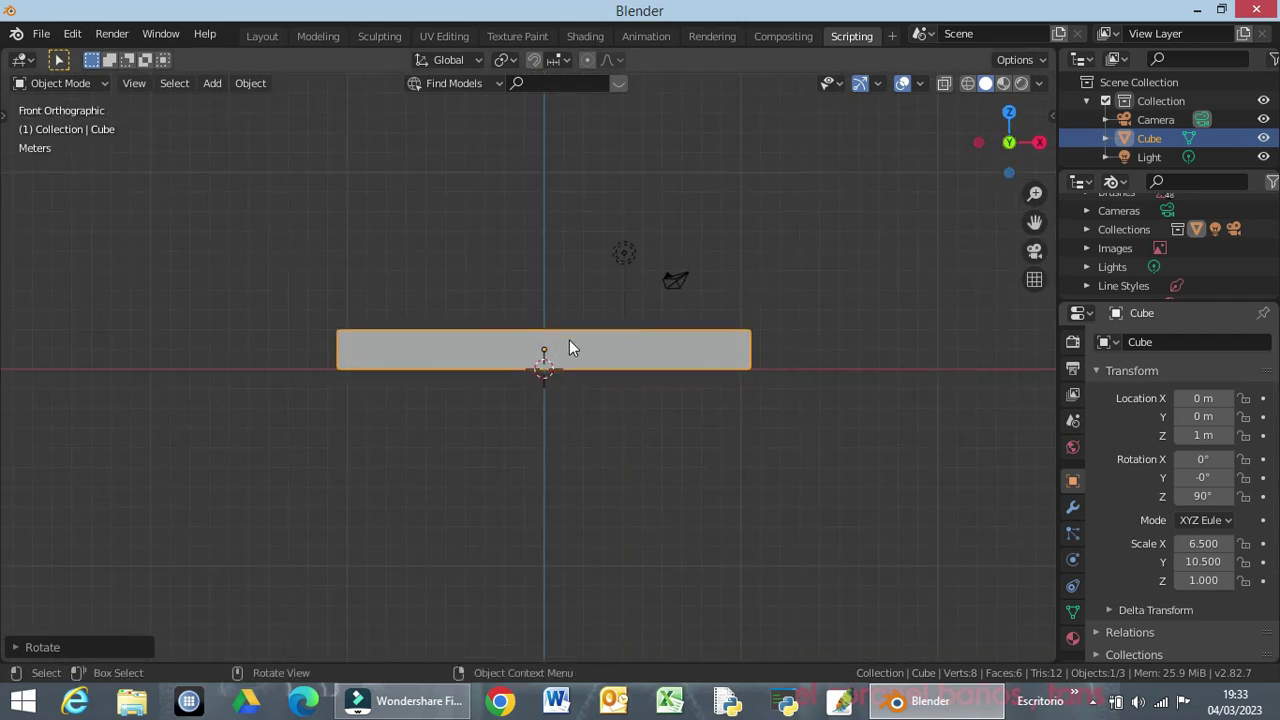
mouse_move(575, 340)
middle_down()
mouse_move(579, 551)
mouse_move(584, 529)
middle_up()
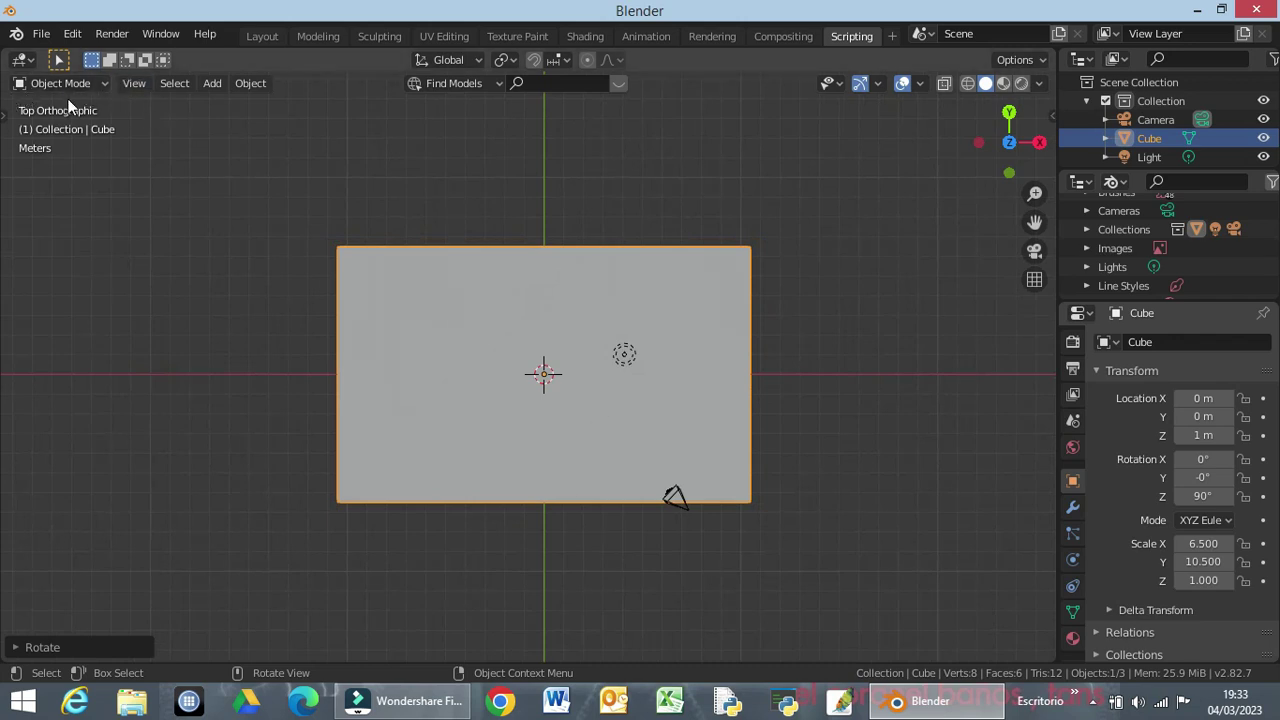
In Edit Mode with face select, move the slab geometry 10.5 m along X.
key(Tab)
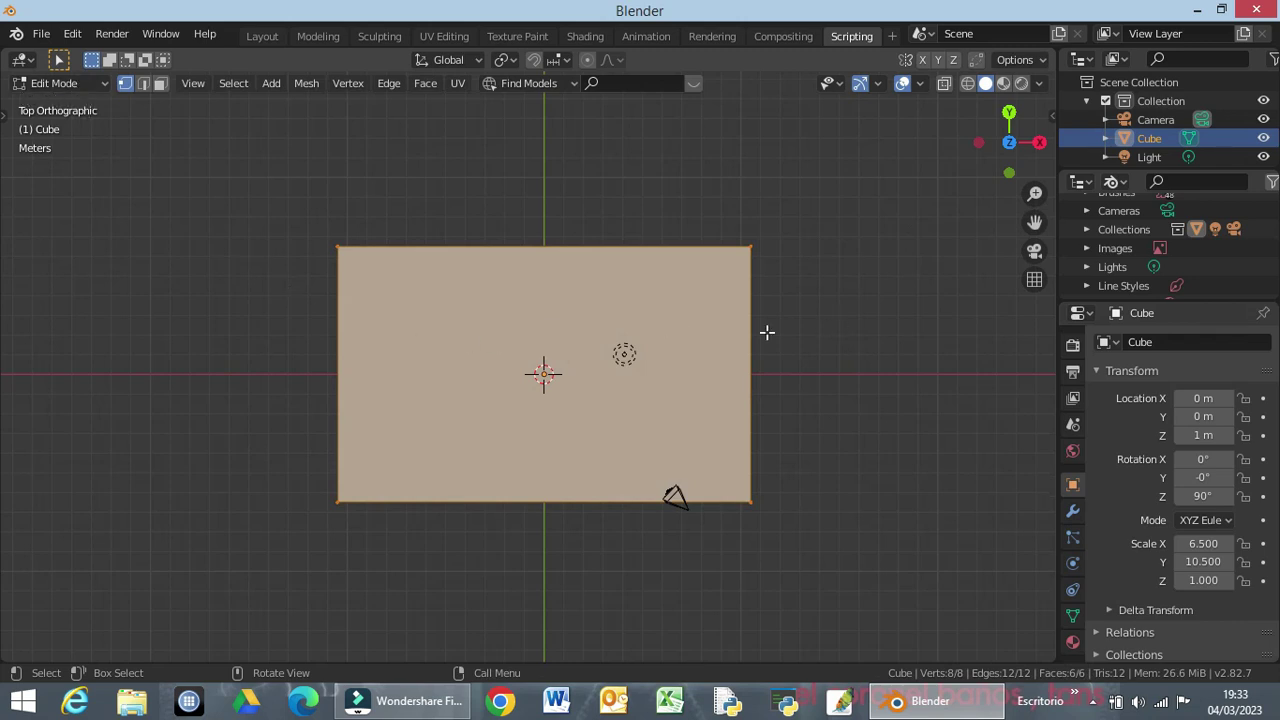
click(160, 83)
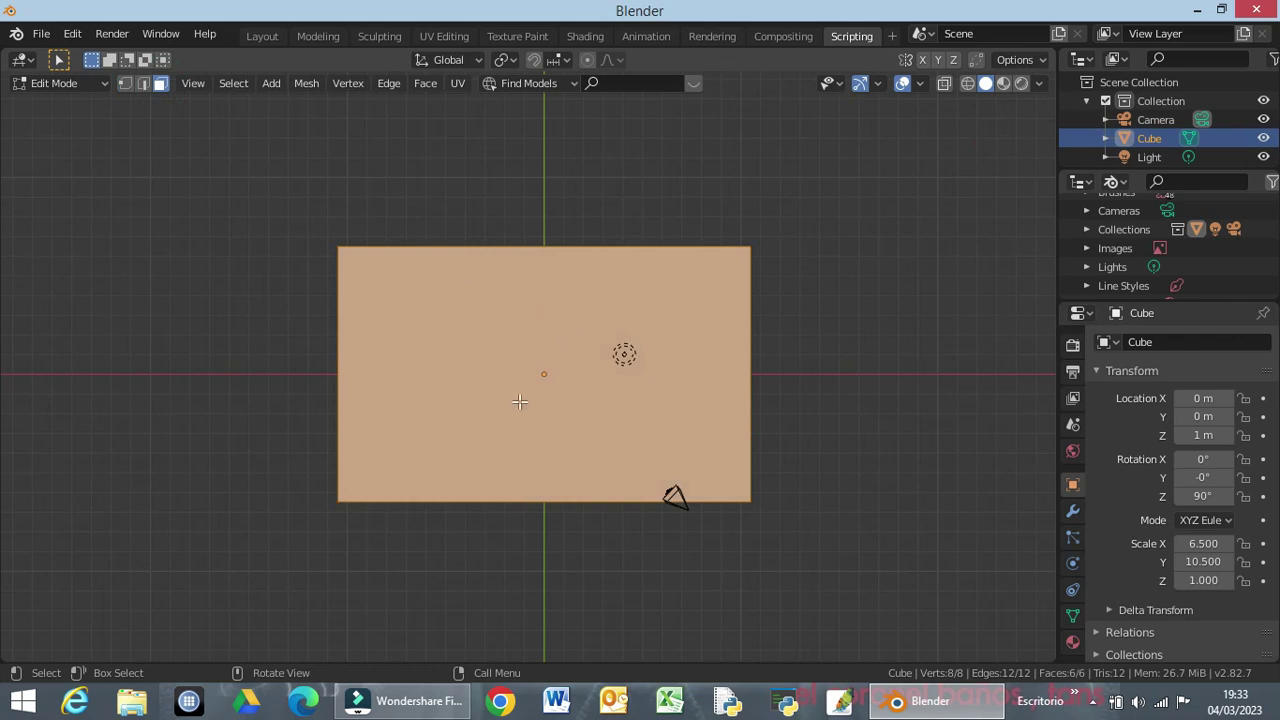
key(shift+alt+z)
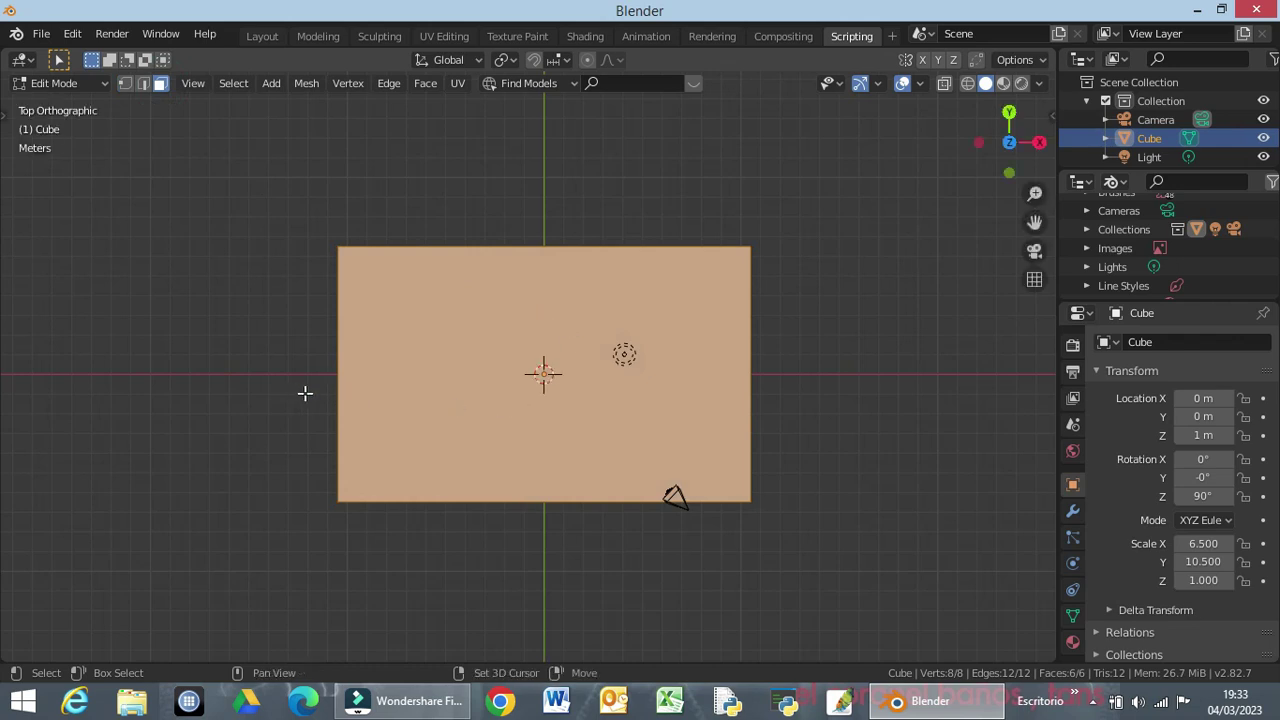
scroll(320, 346, up, 3)
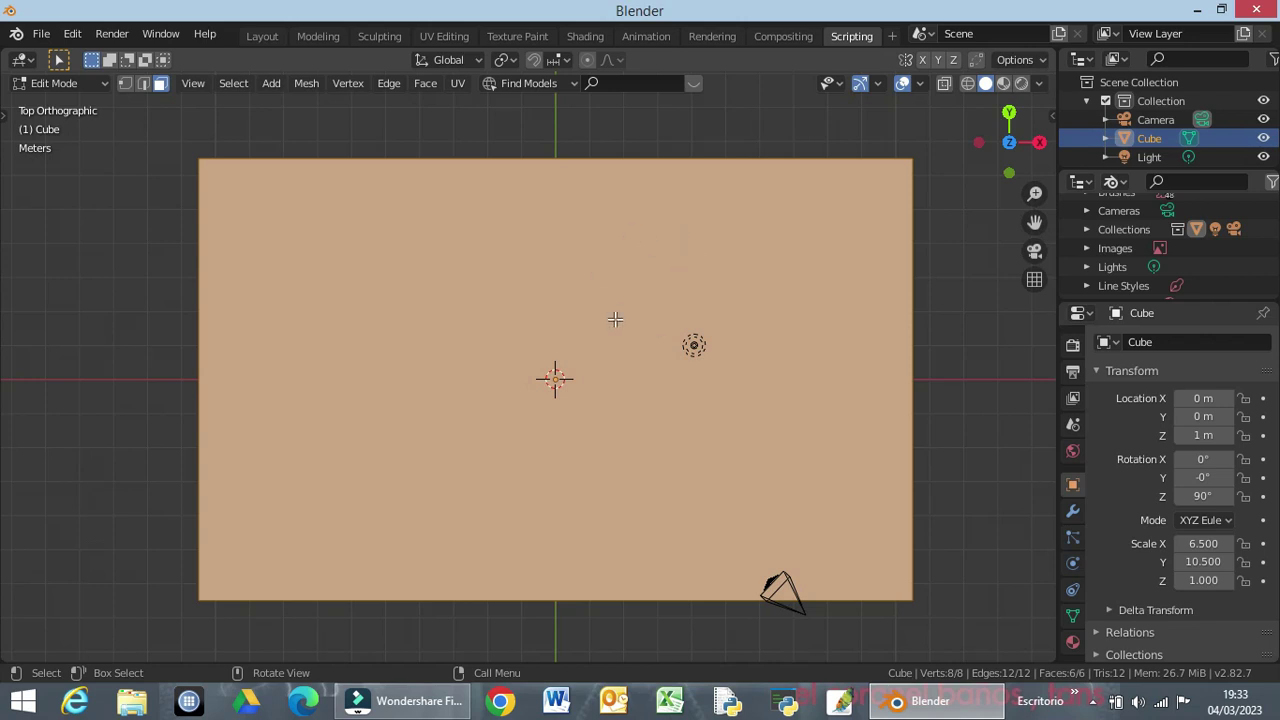
key(g)
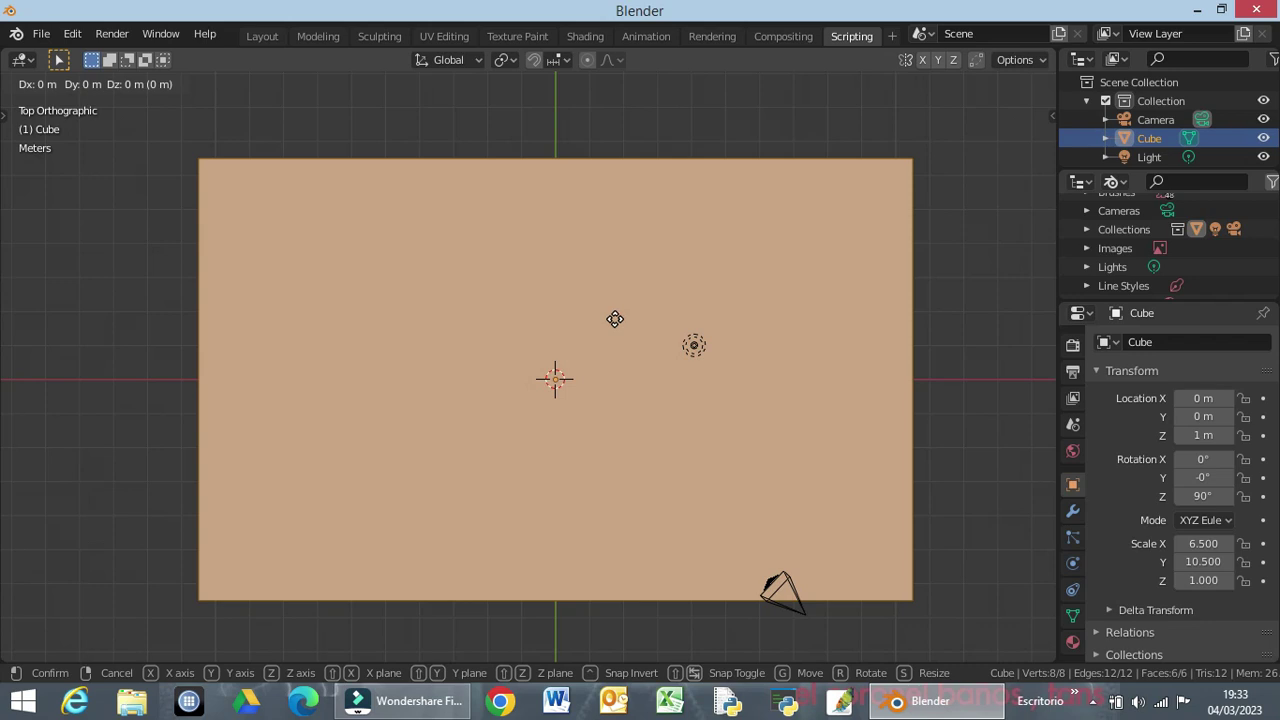
text(x10.)
text(5)
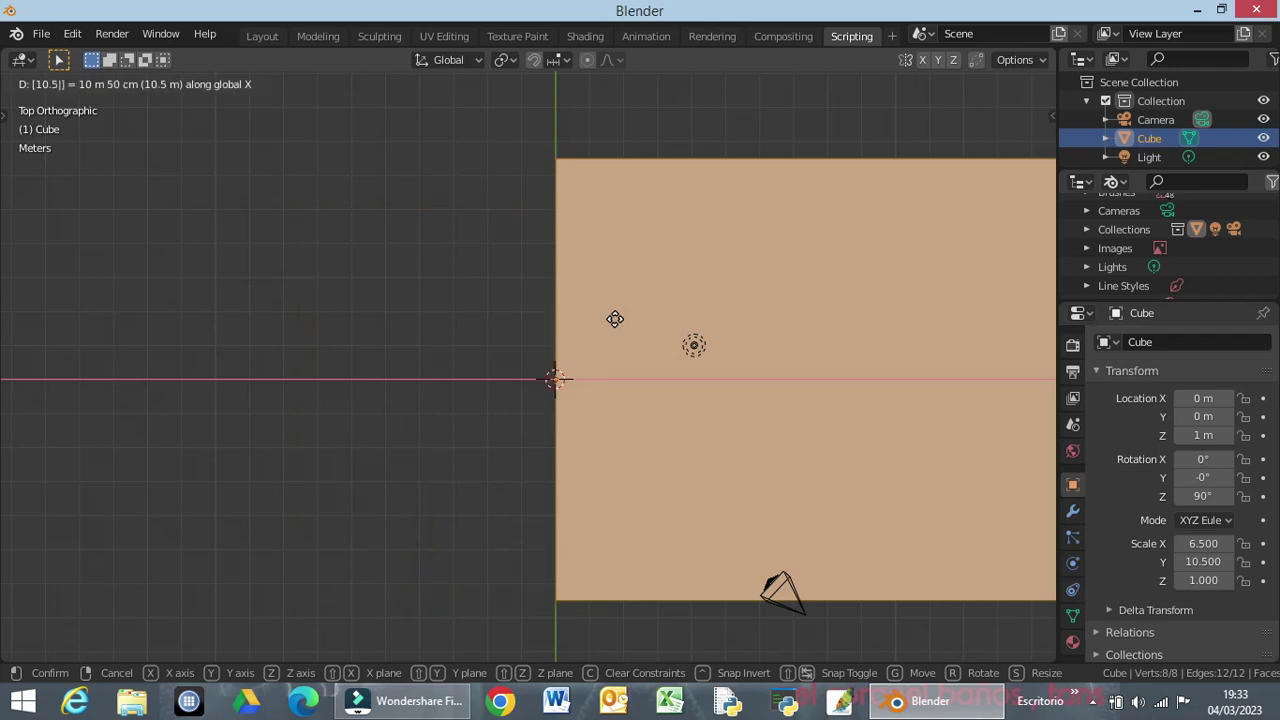
key(Return)
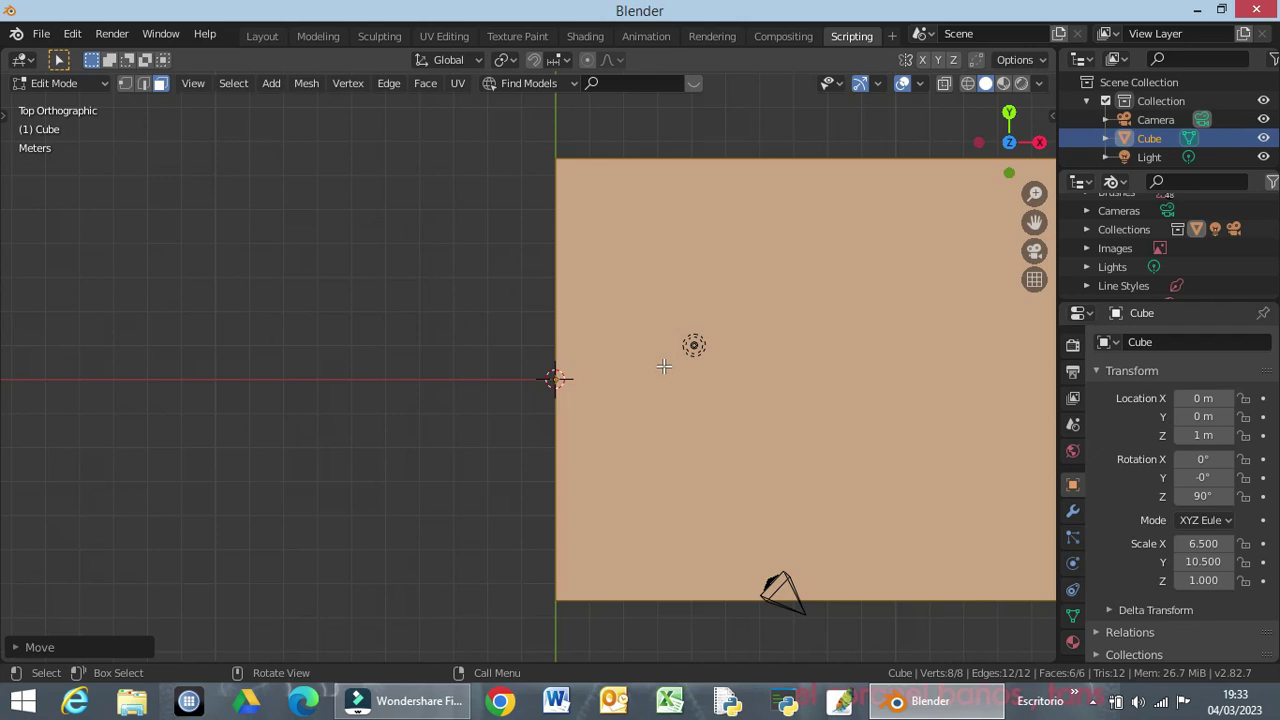
Move the geometry 6.5 m along Y and frame the whole mesh in view.
key(g)
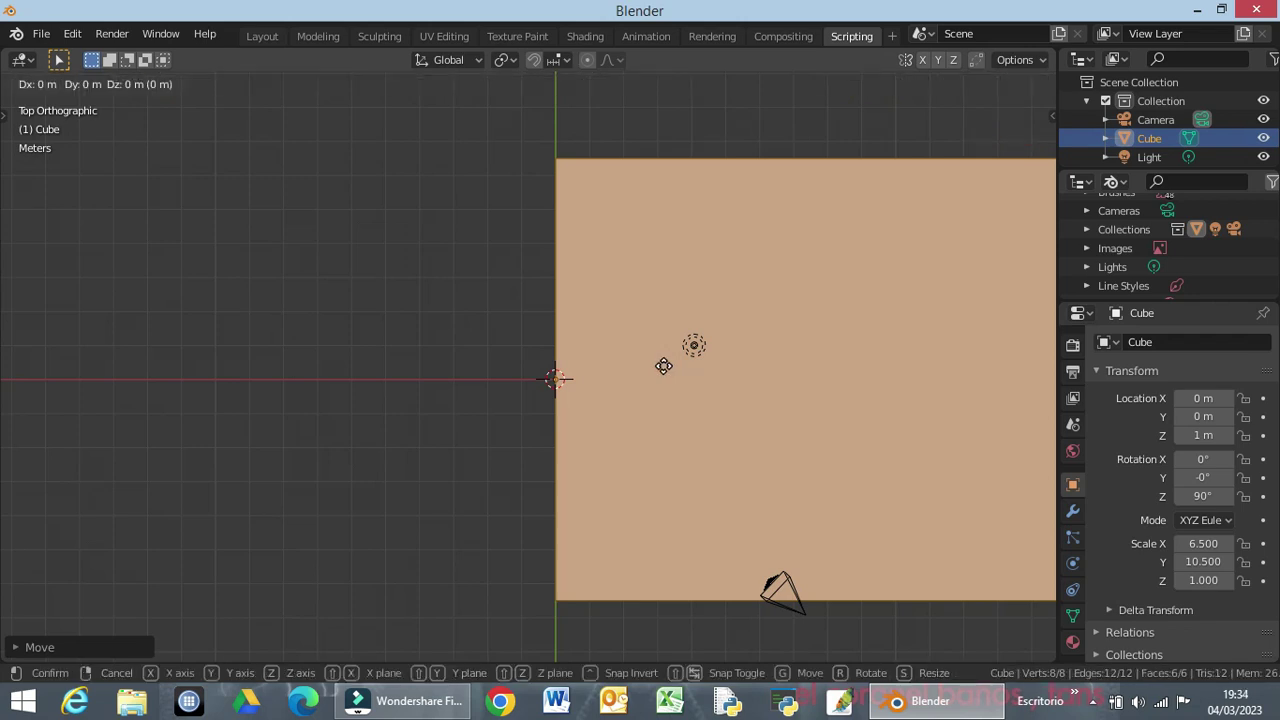
key(y)
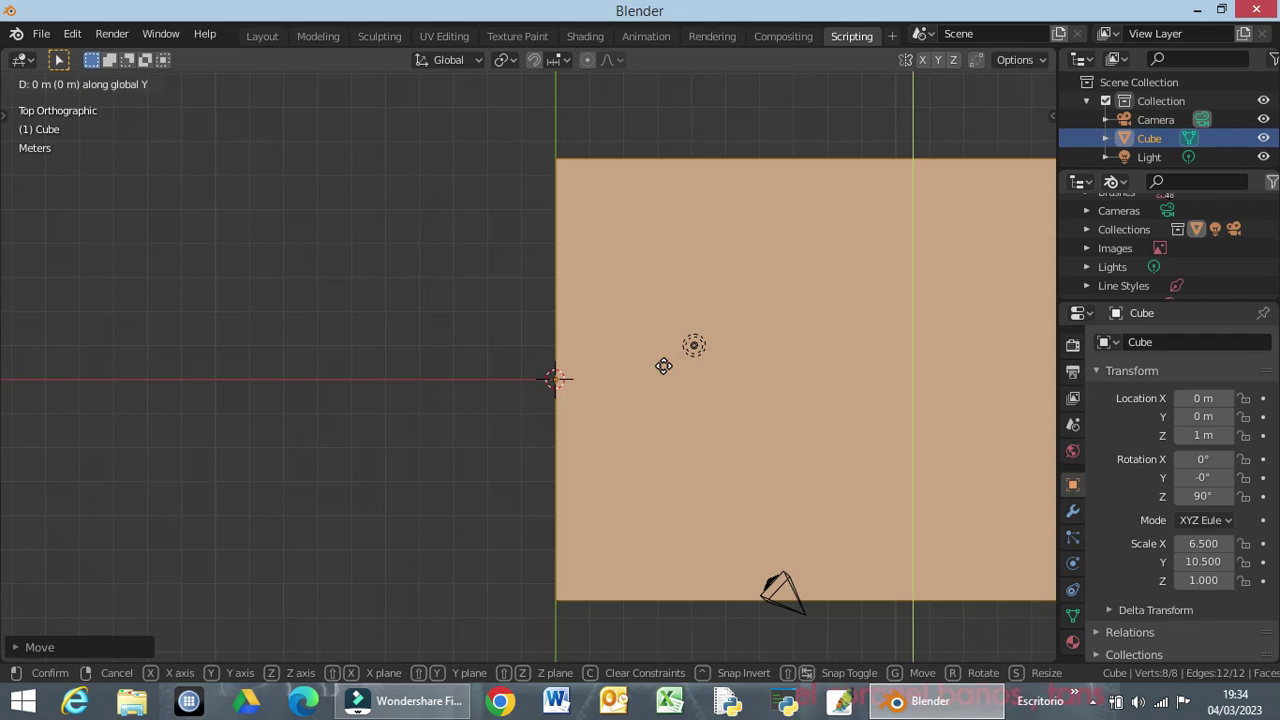
text(6.5)
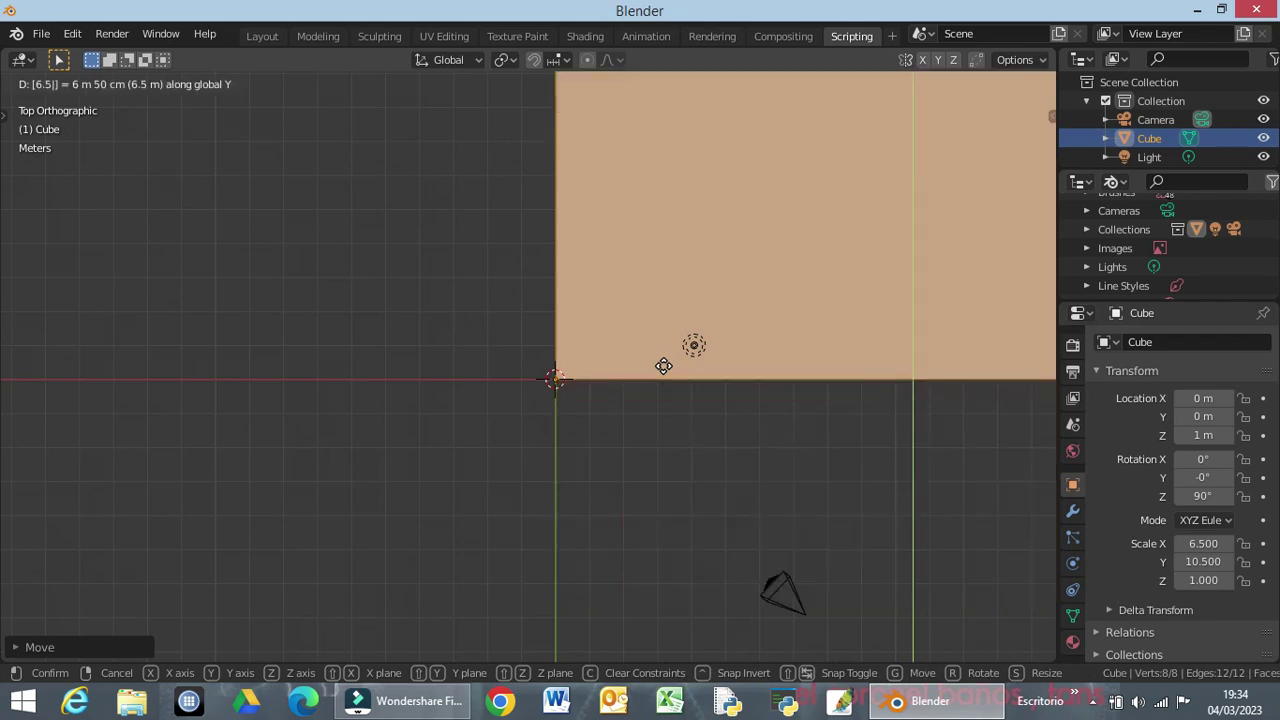
key(Return)
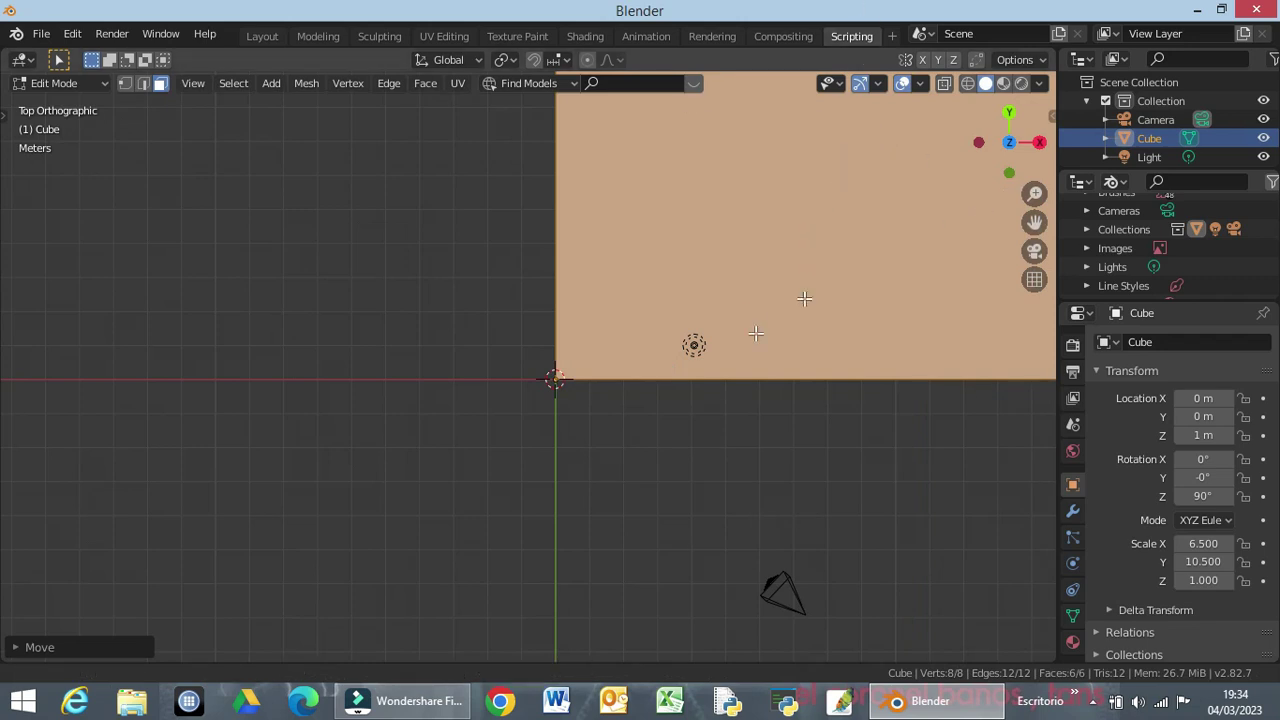
key(KP_Decimal)
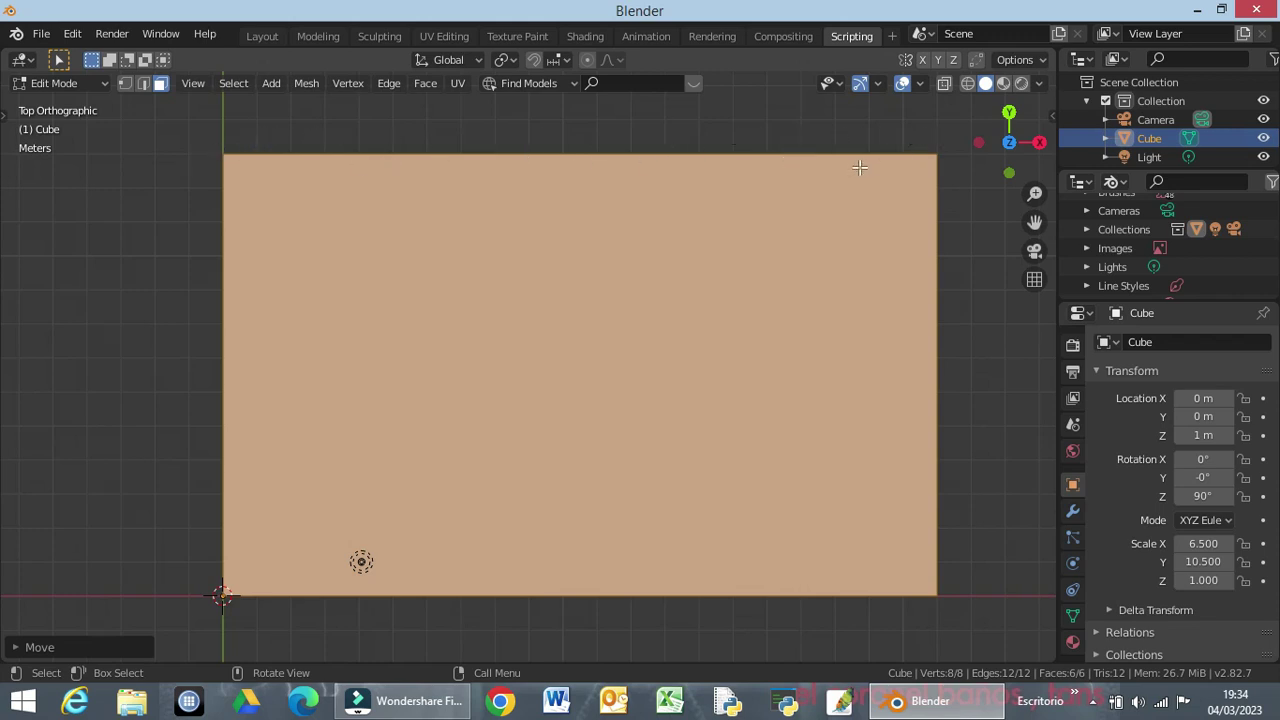
Cut 20 evenly spaced loops across the slab, then deselect the new edges.
key(ctrl)
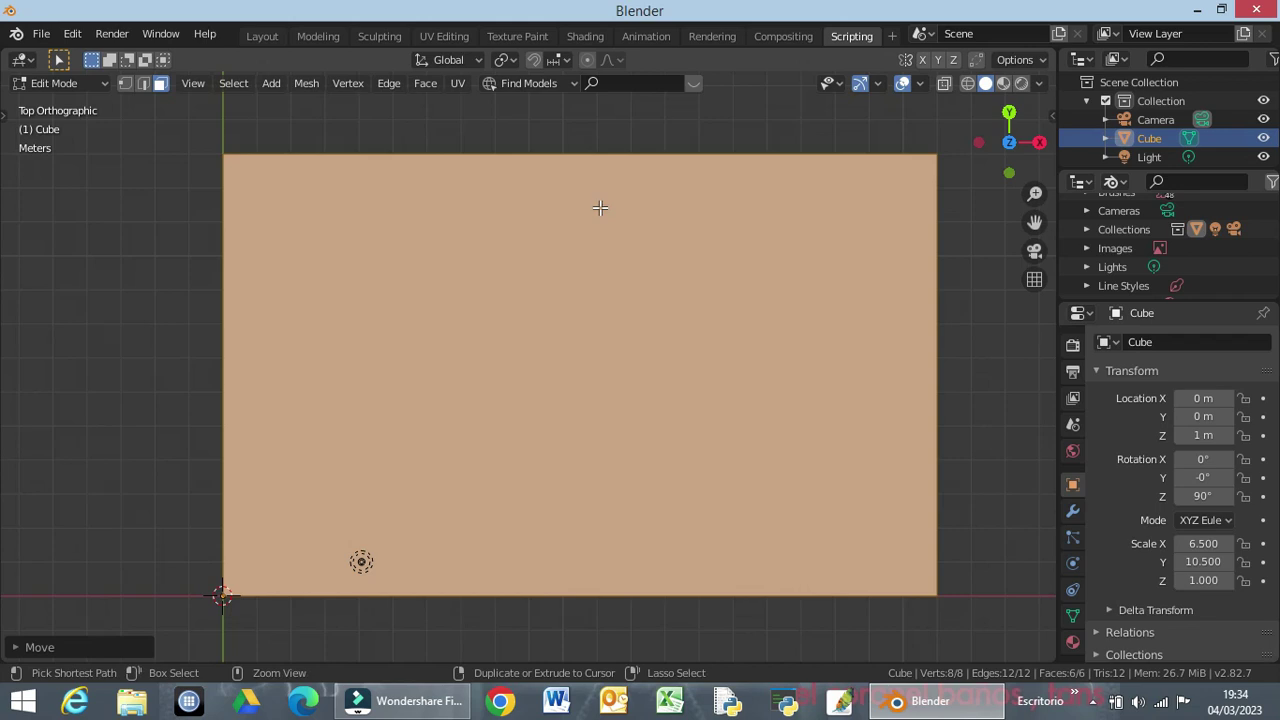
key(ctrl+r)
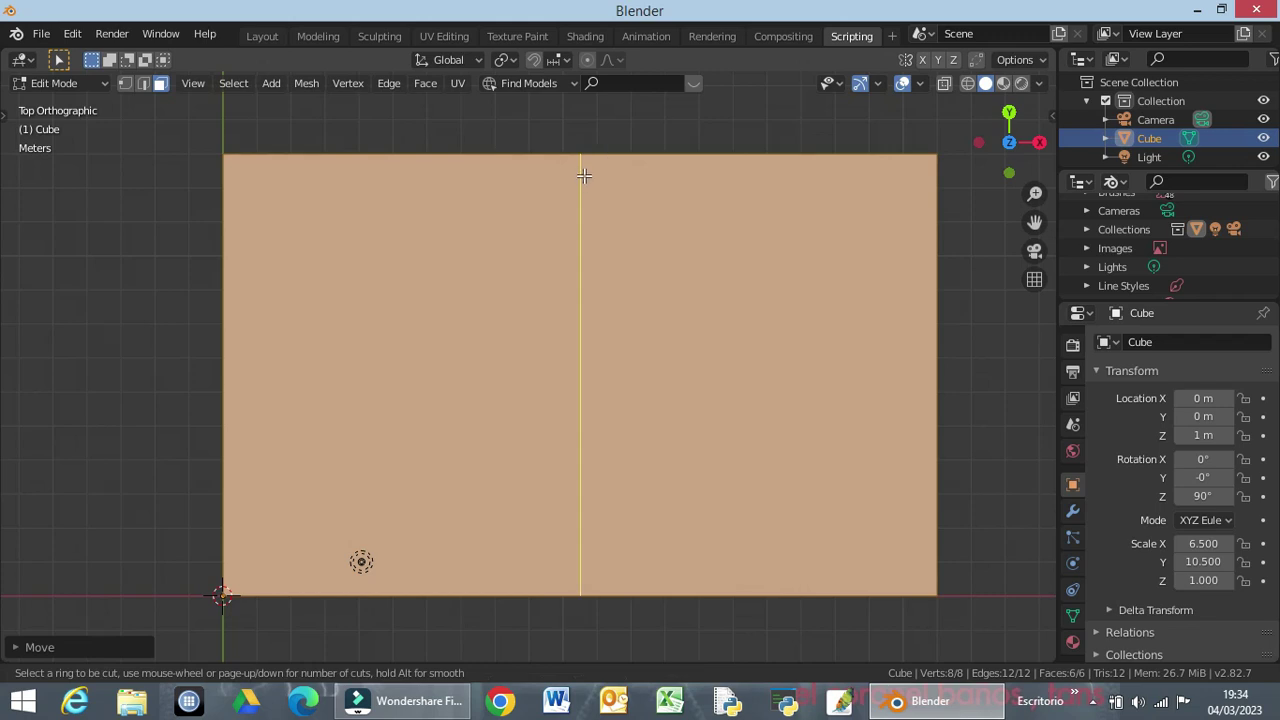
scroll(584, 176, up, 4)
scroll(585, 177, up, 2)
scroll(586, 177, up, 2)
scroll(587, 178, up, 3)
scroll(587, 178, up, 2)
scroll(586, 179, up, 3)
scroll(587, 180, up, 2)
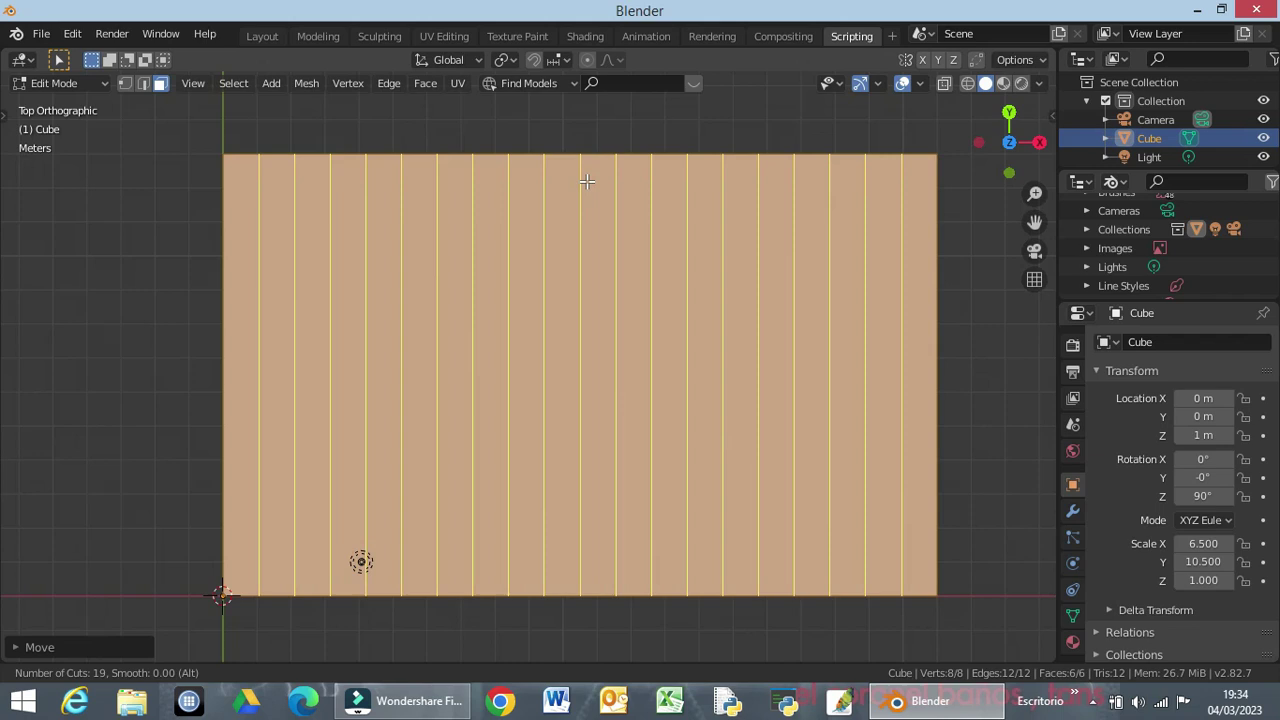
scroll(587, 183, up, 1)
scroll(587, 183, down, 1)
scroll(586, 183, up, 1)
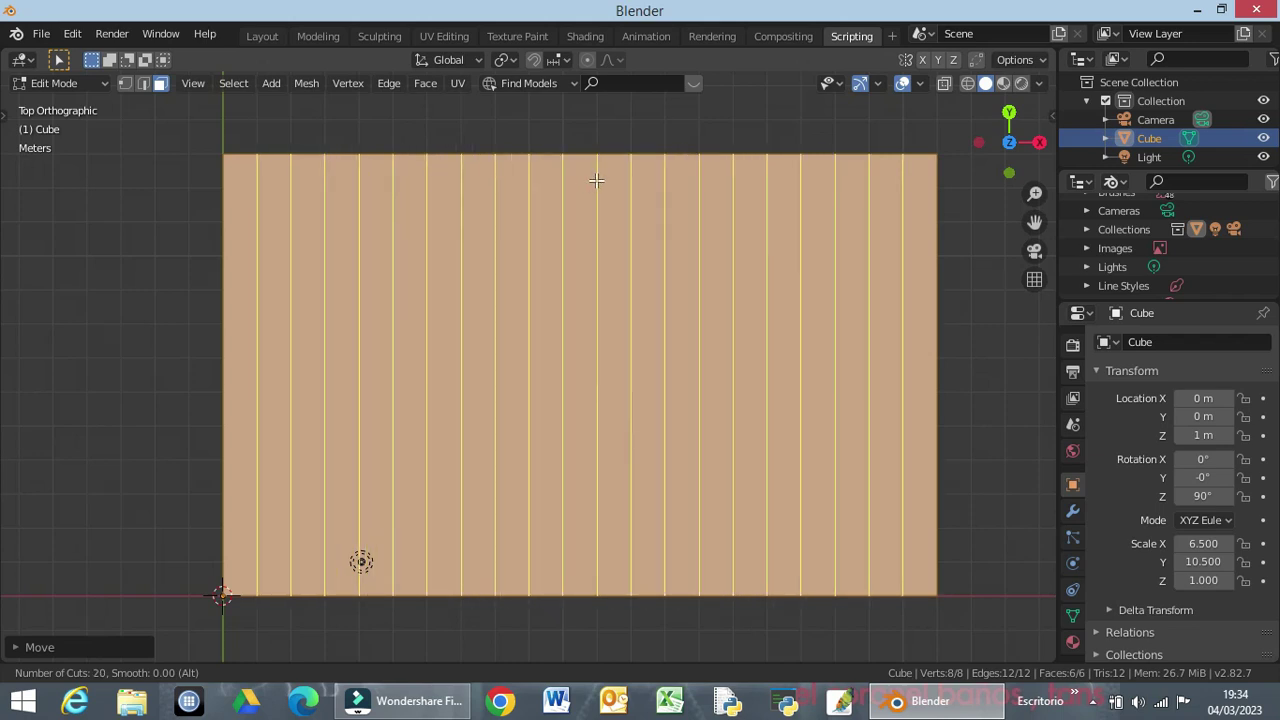
click(596, 180)
right_click(577, 178)
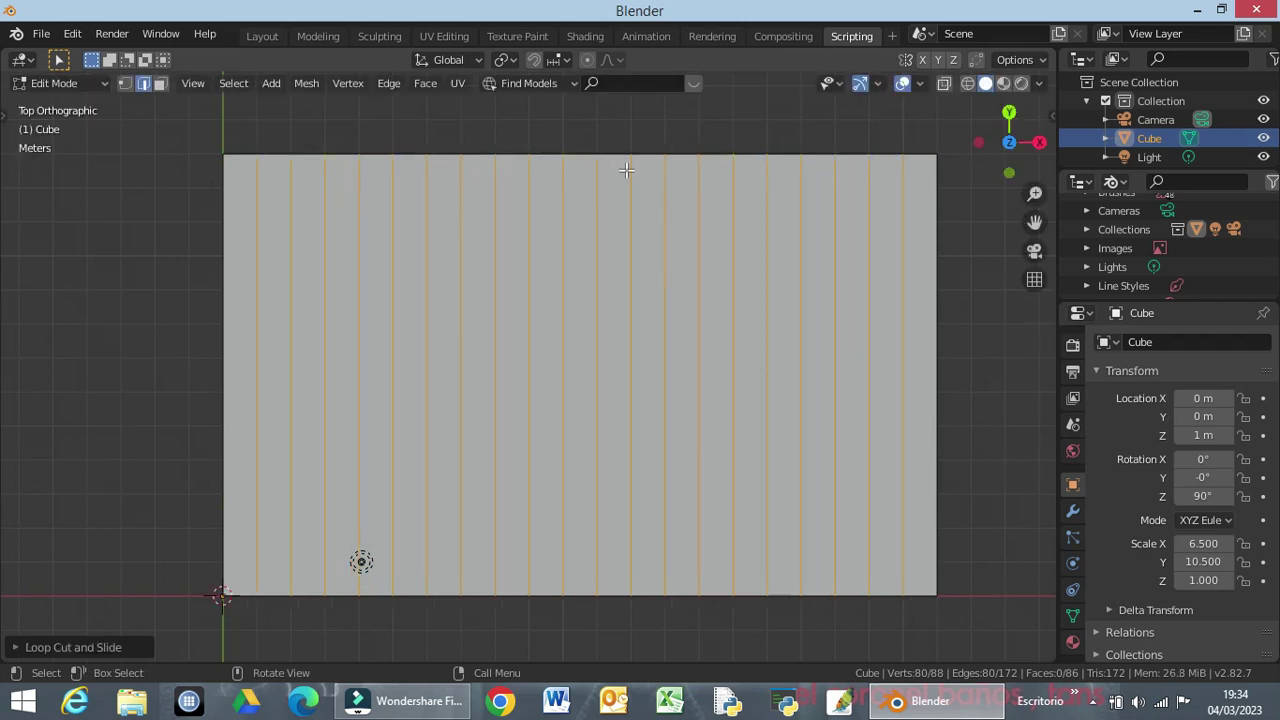
click(880, 232)
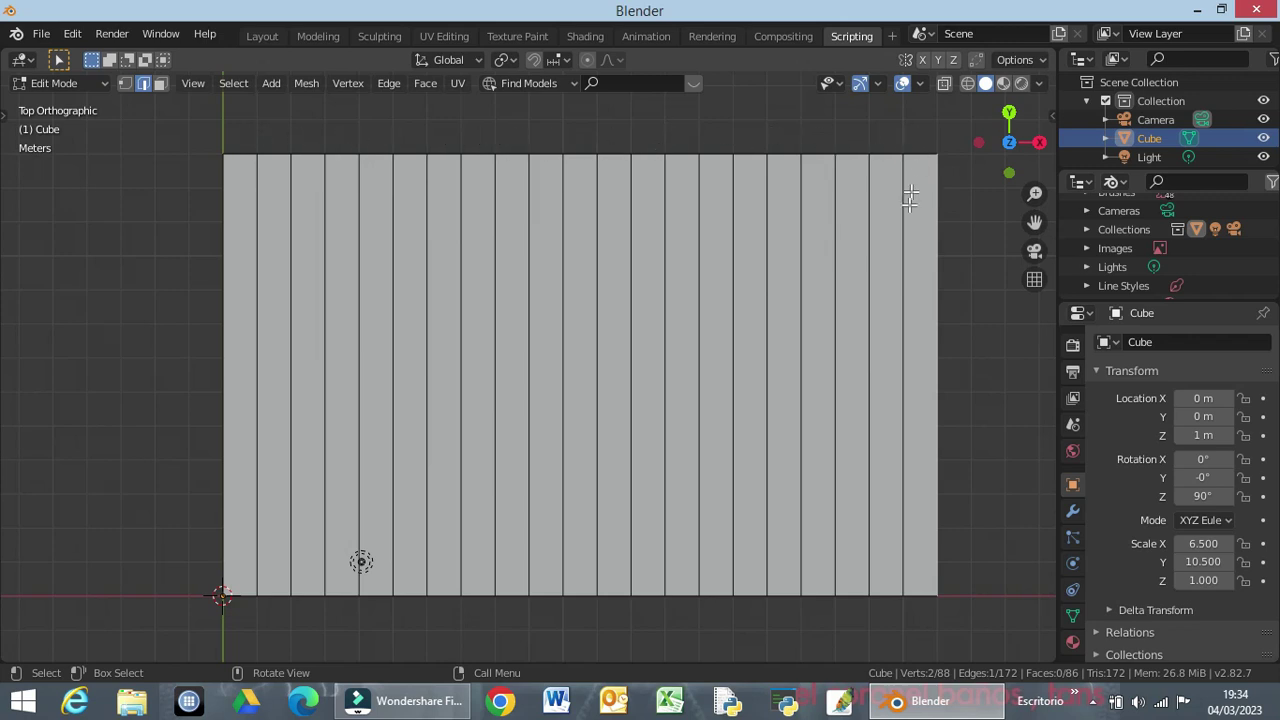
Add 12 evenly spaced crossing loop cuts to form a grid of squares, then deselect.
key(ctrl)
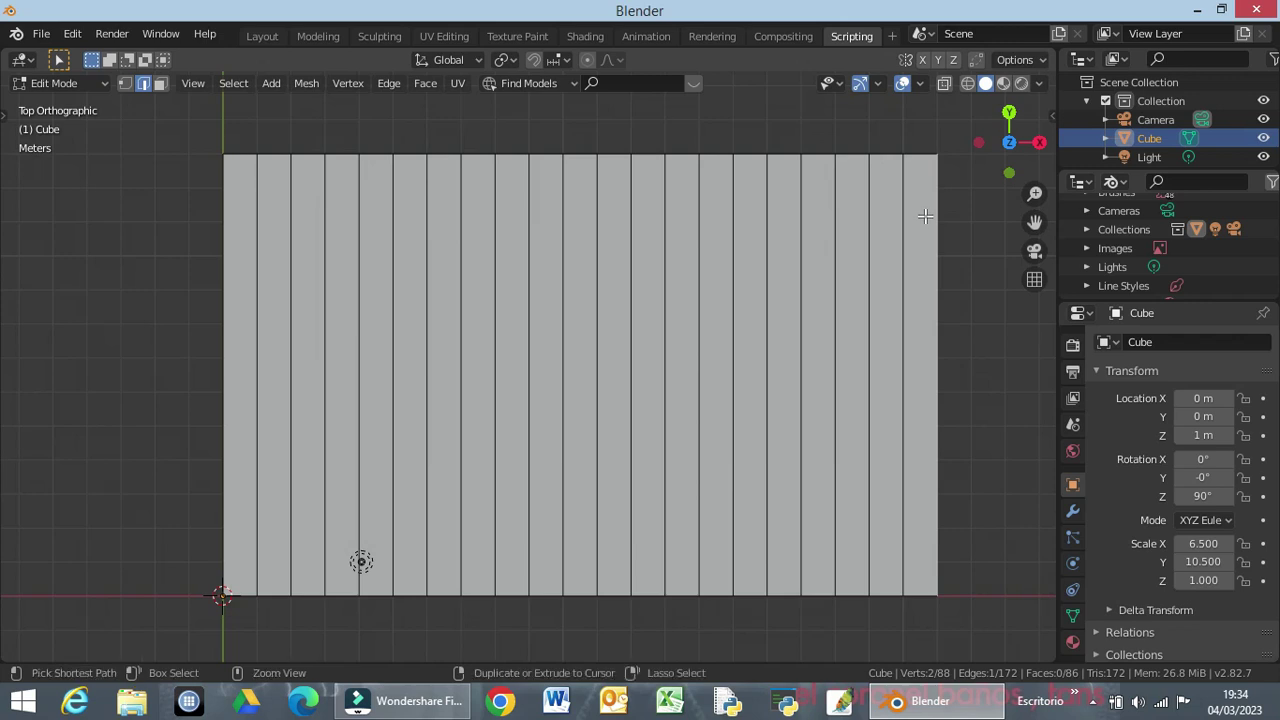
key(ctrl+r)
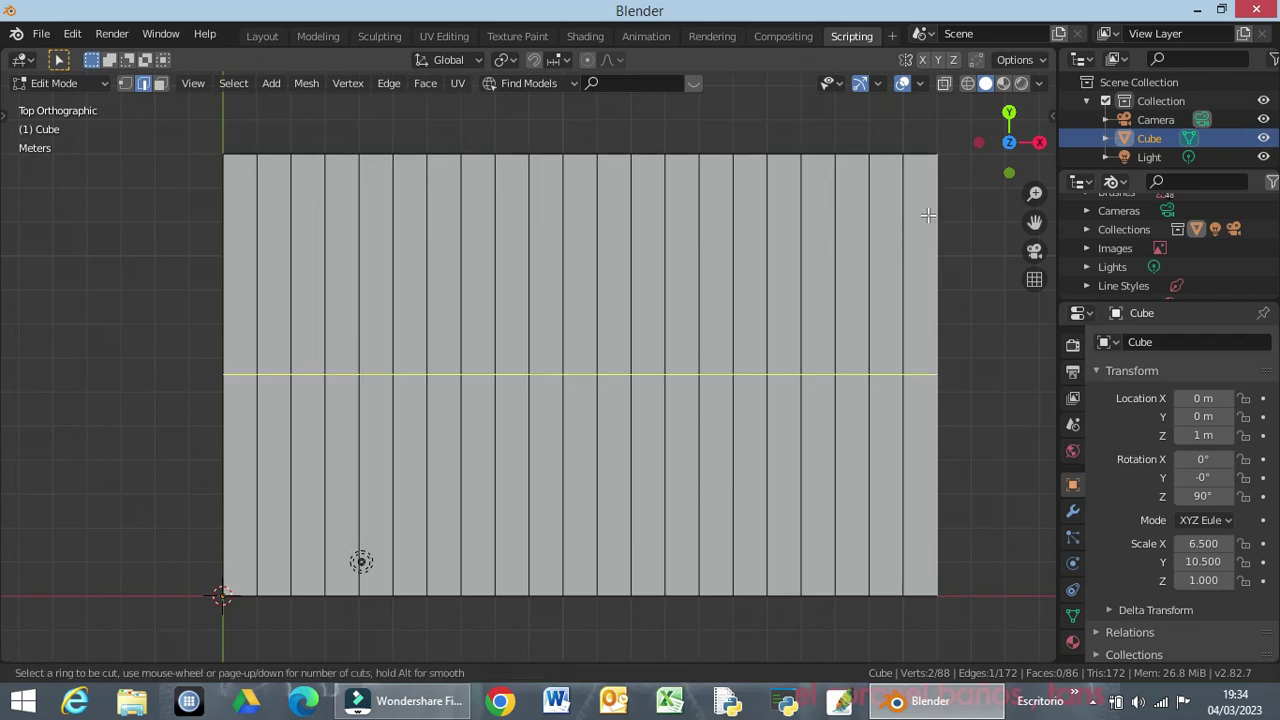
scroll(915, 270, up, 3)
scroll(915, 275, up, 2)
scroll(917, 276, up, 3)
scroll(918, 276, up, 2)
scroll(920, 276, up, 1)
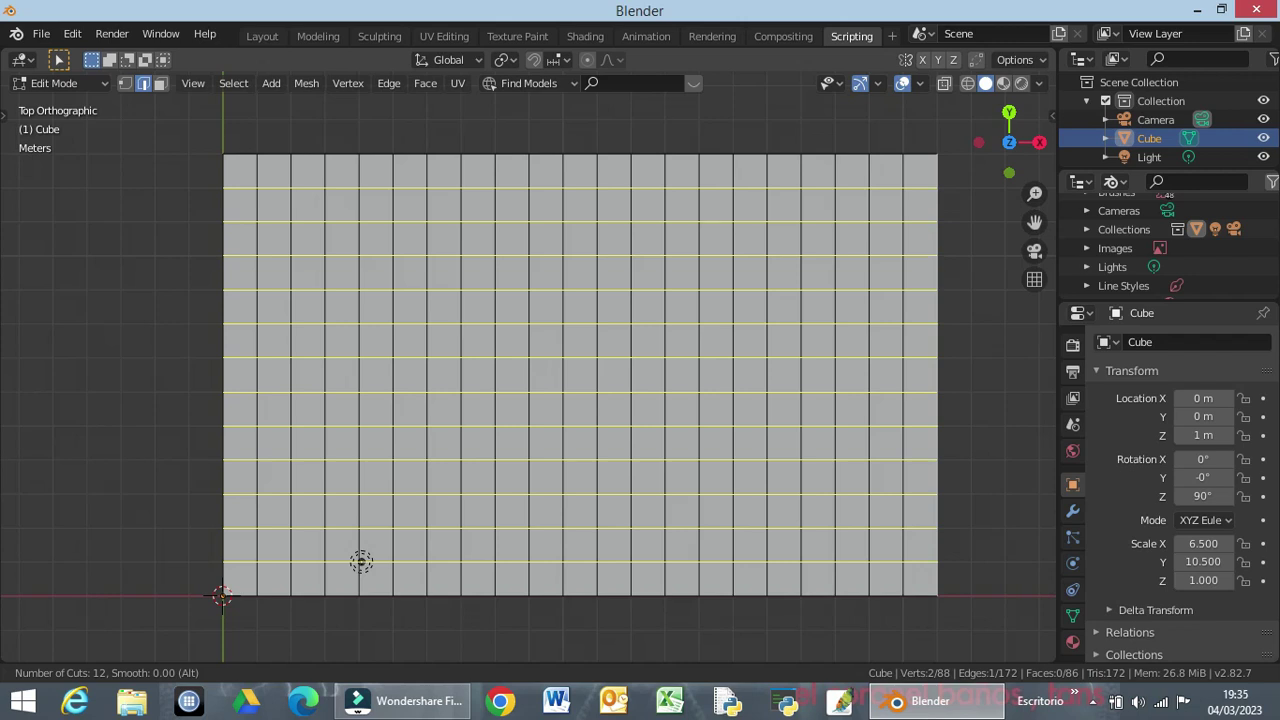
click(921, 274)
click(921, 274)
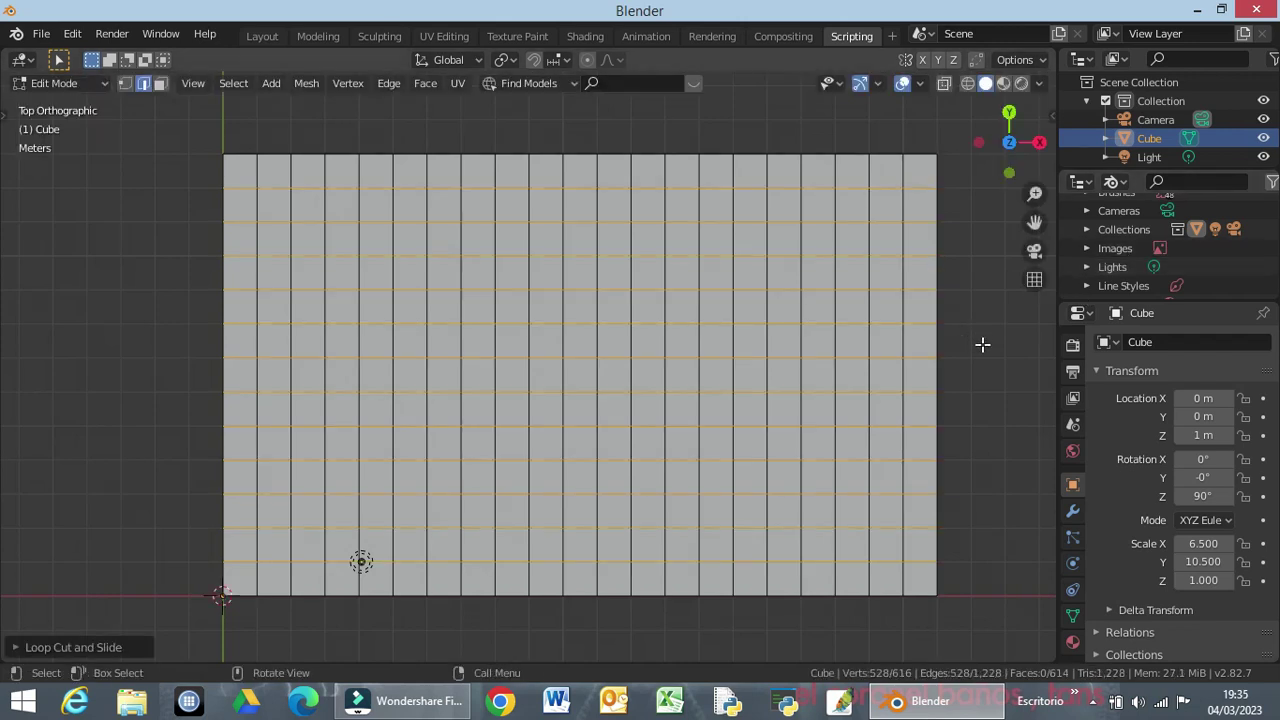
click(982, 344)
Orbit to view the grid in perspective and return to Object Mode.
scroll(842, 476, down, 1)
scroll(842, 475, up, 1)
scroll(840, 474, up, 1)
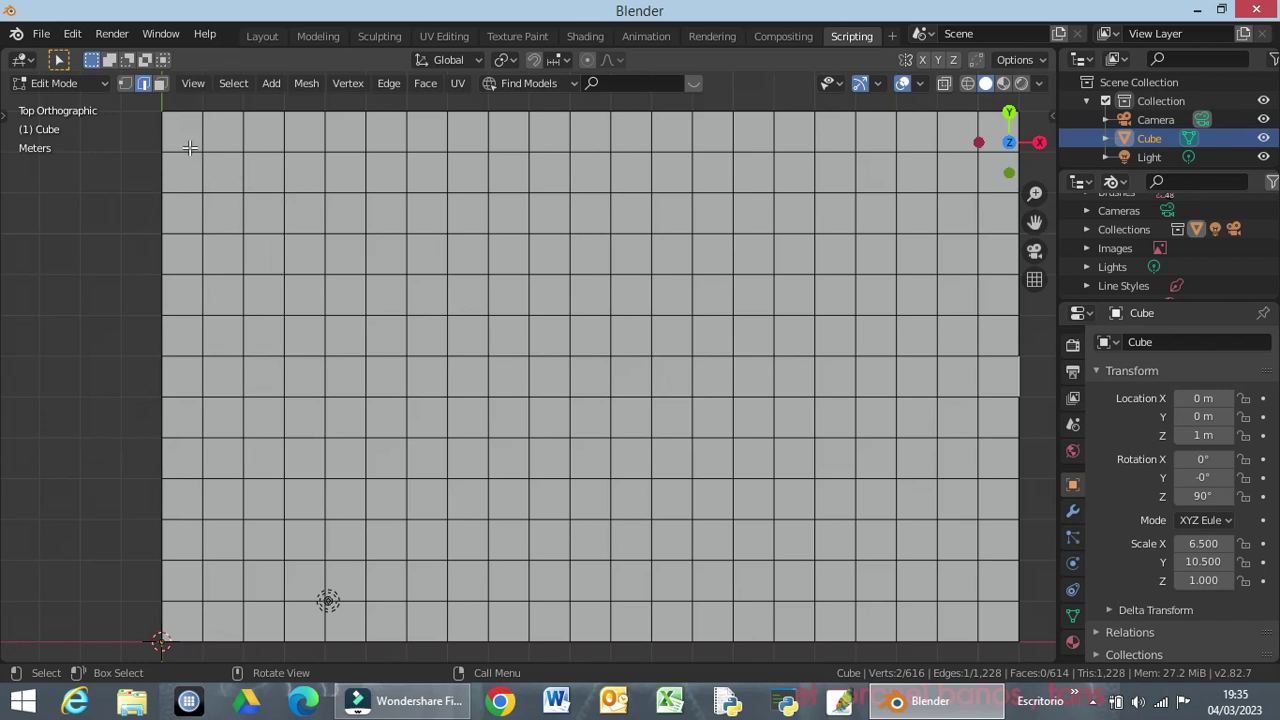
scroll(208, 257, down, 3)
scroll(212, 258, down, 1)
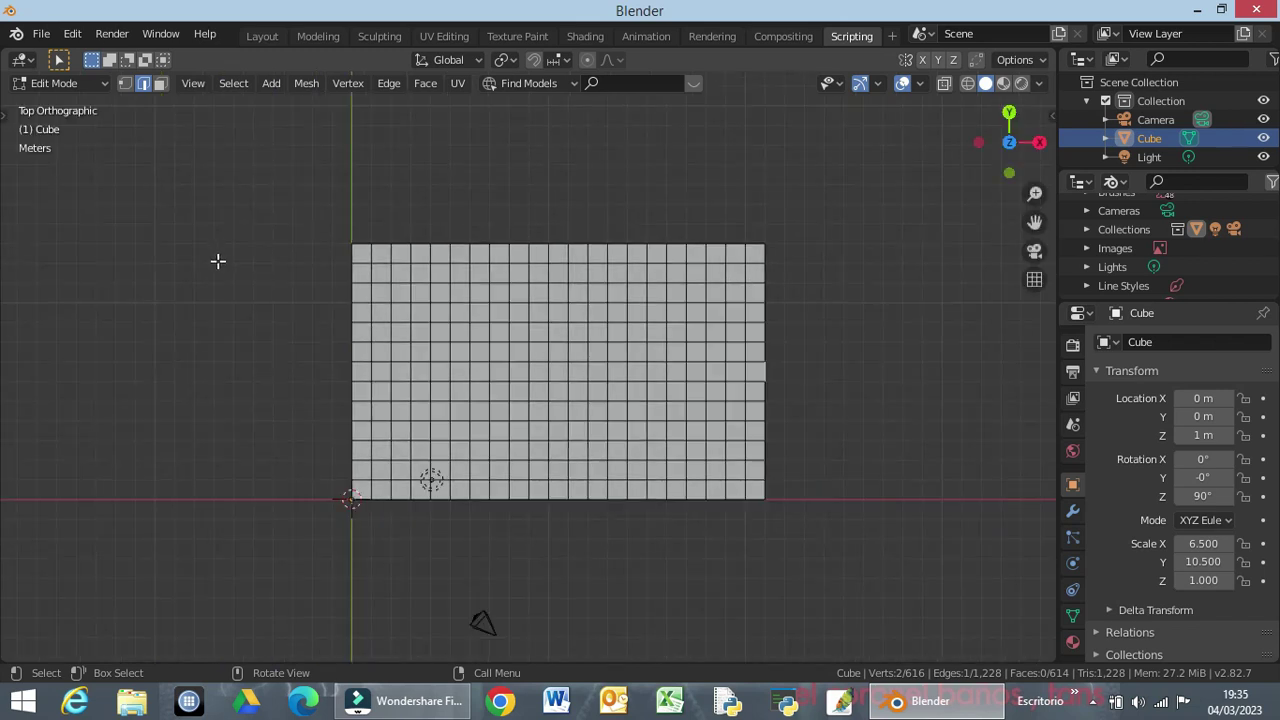
mouse_move(449, 405)
middle_down()
mouse_move(479, 611)
mouse_move(394, 351)
mouse_move(403, 457)
mouse_move(446, 383)
middle_up()
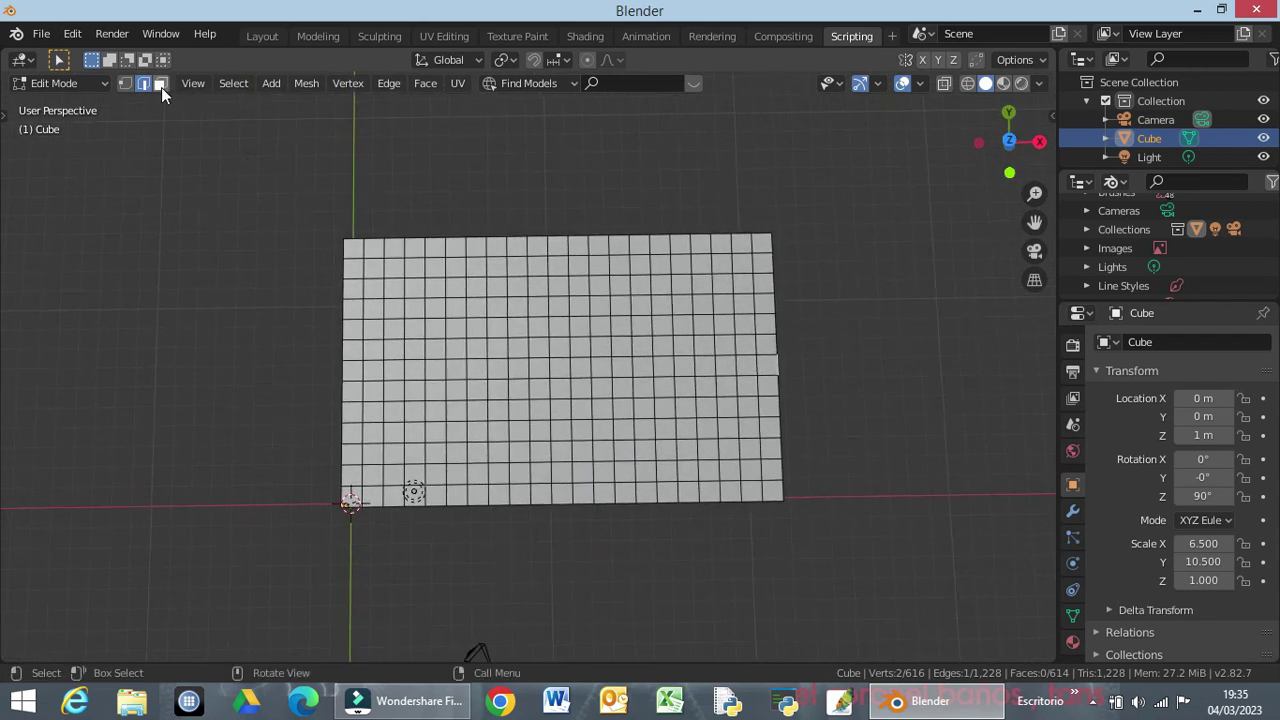
key(Tab)
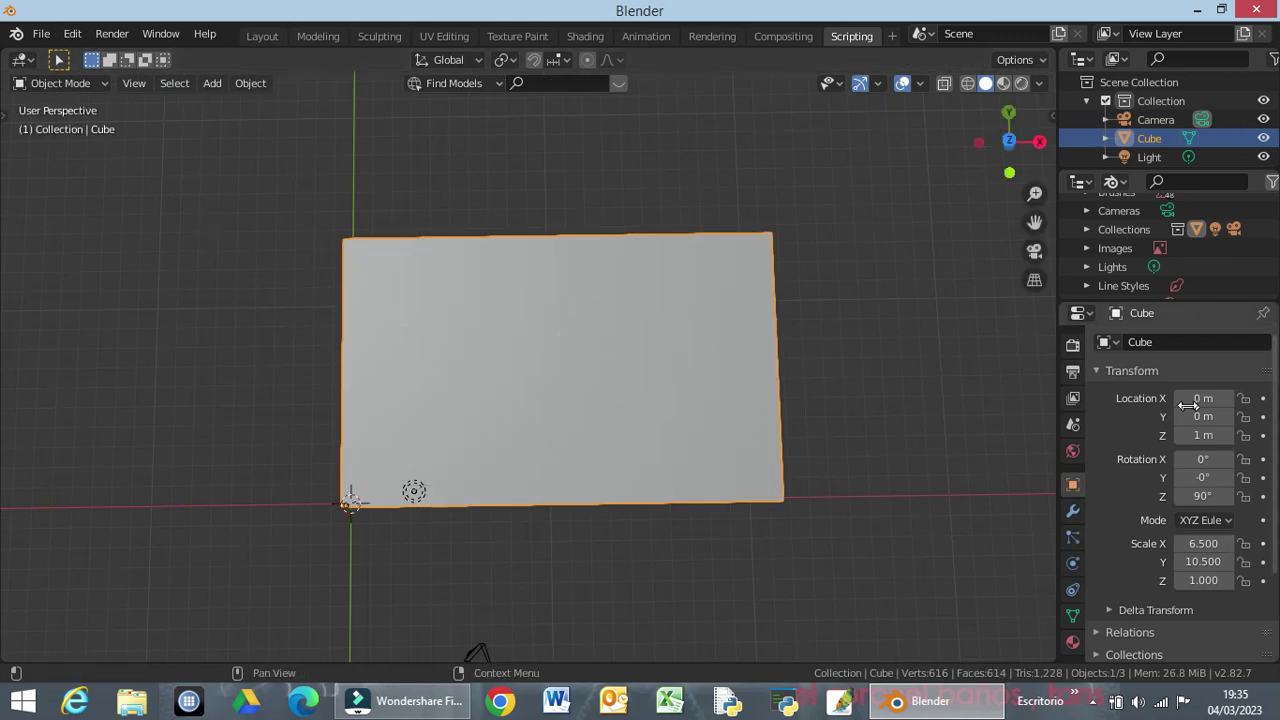
Add a Mirror modifier on the X and Y axes and hide it in the viewport.
click(1074, 513)
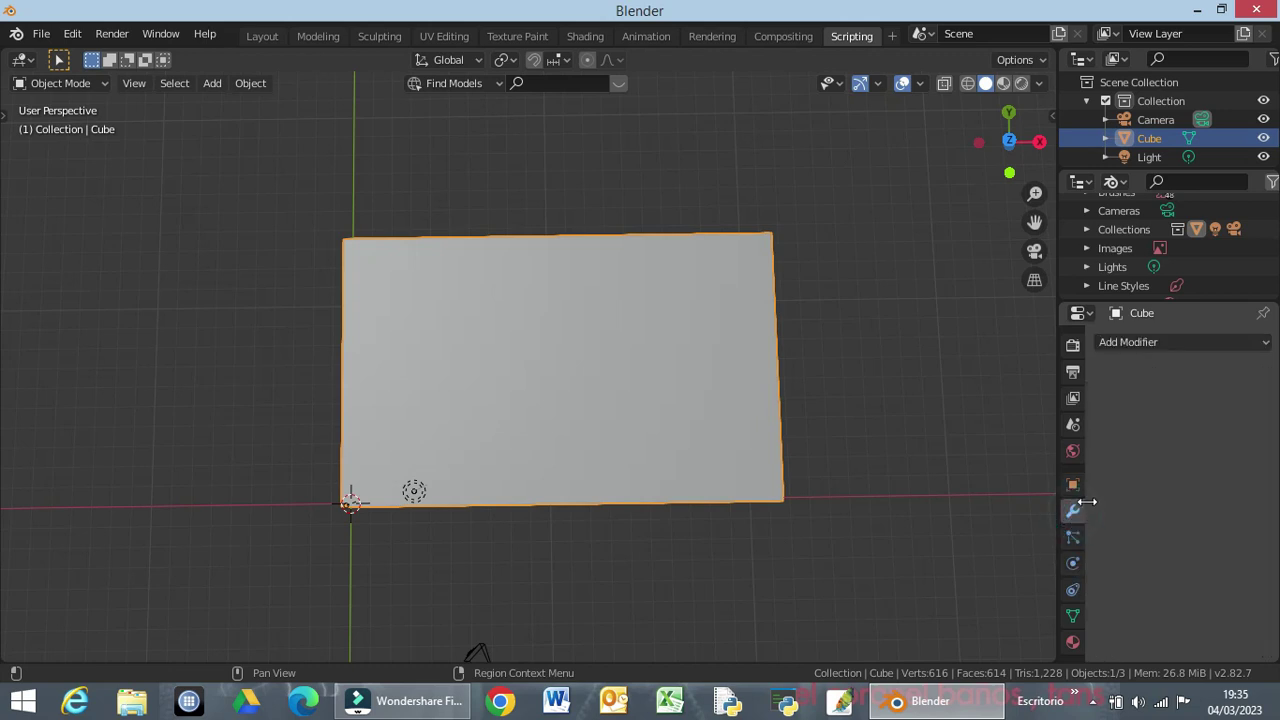
click(1143, 345)
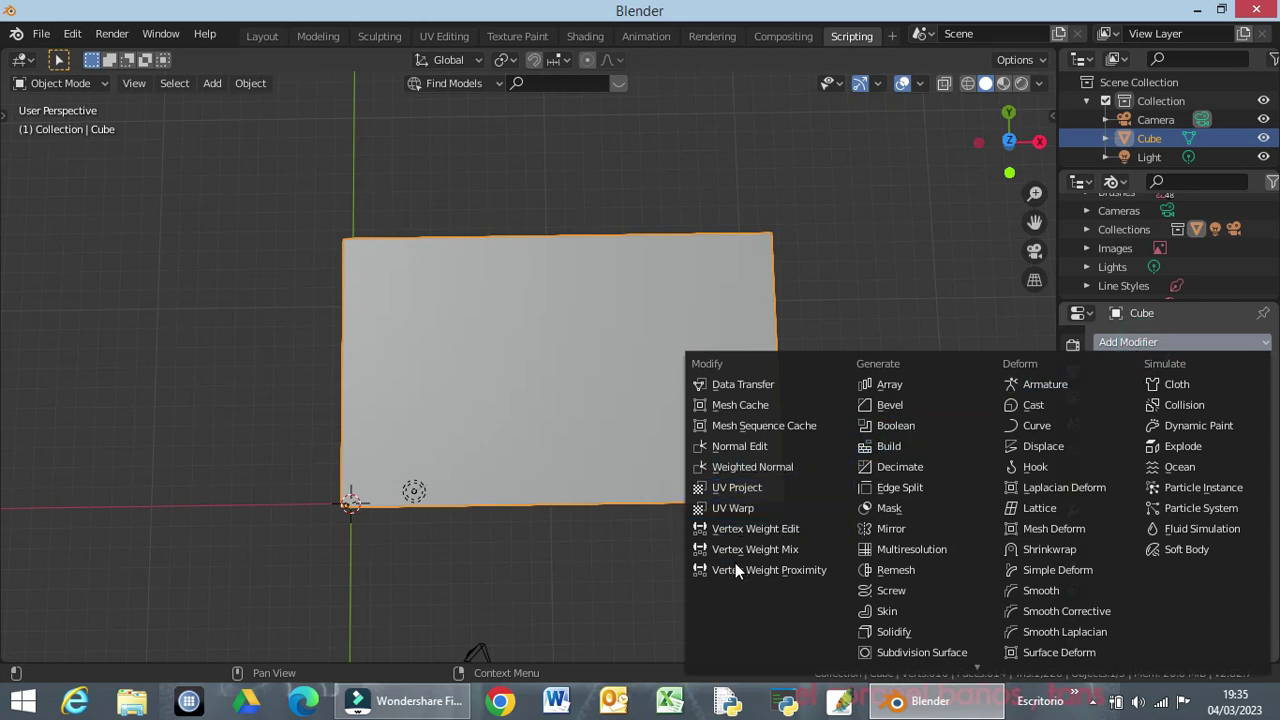
click(897, 530)
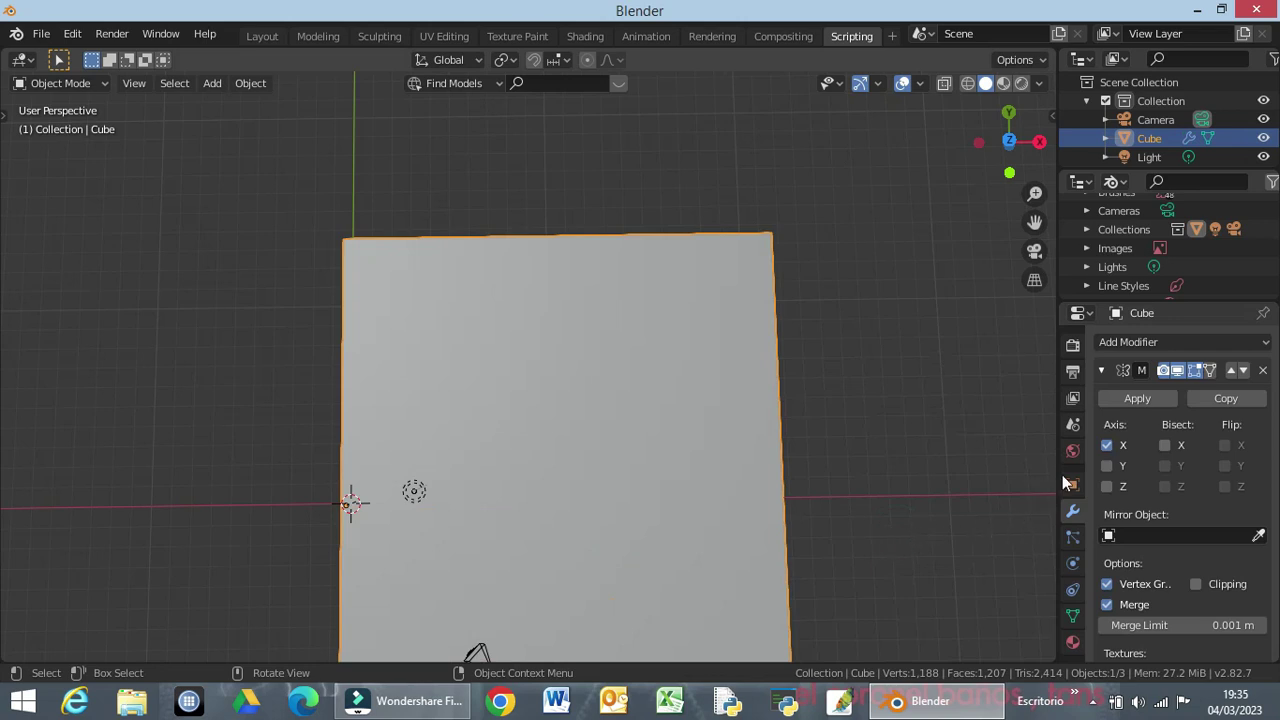
click(1106, 465)
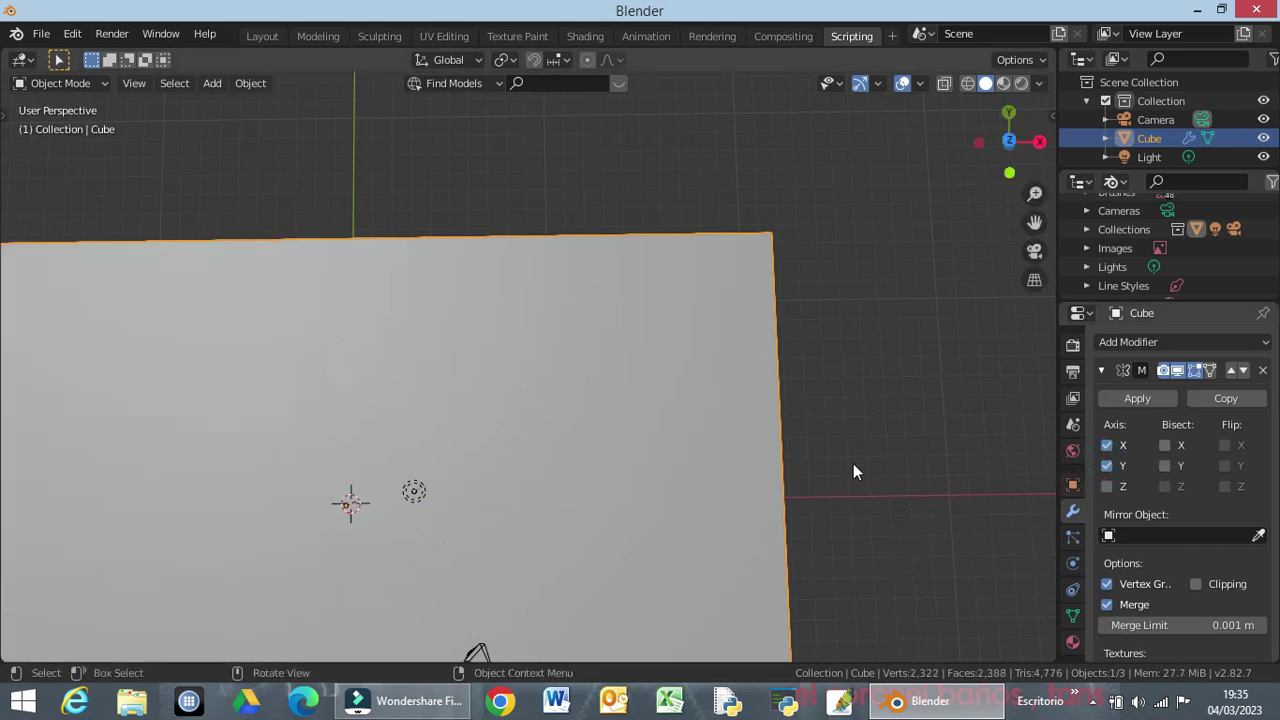
mouse_move(872, 471)
middle_down()
mouse_move(881, 466)
mouse_move(737, 408)
mouse_move(740, 291)
mouse_move(720, 442)
mouse_move(731, 452)
middle_up()
scroll(882, 469, down, 3)
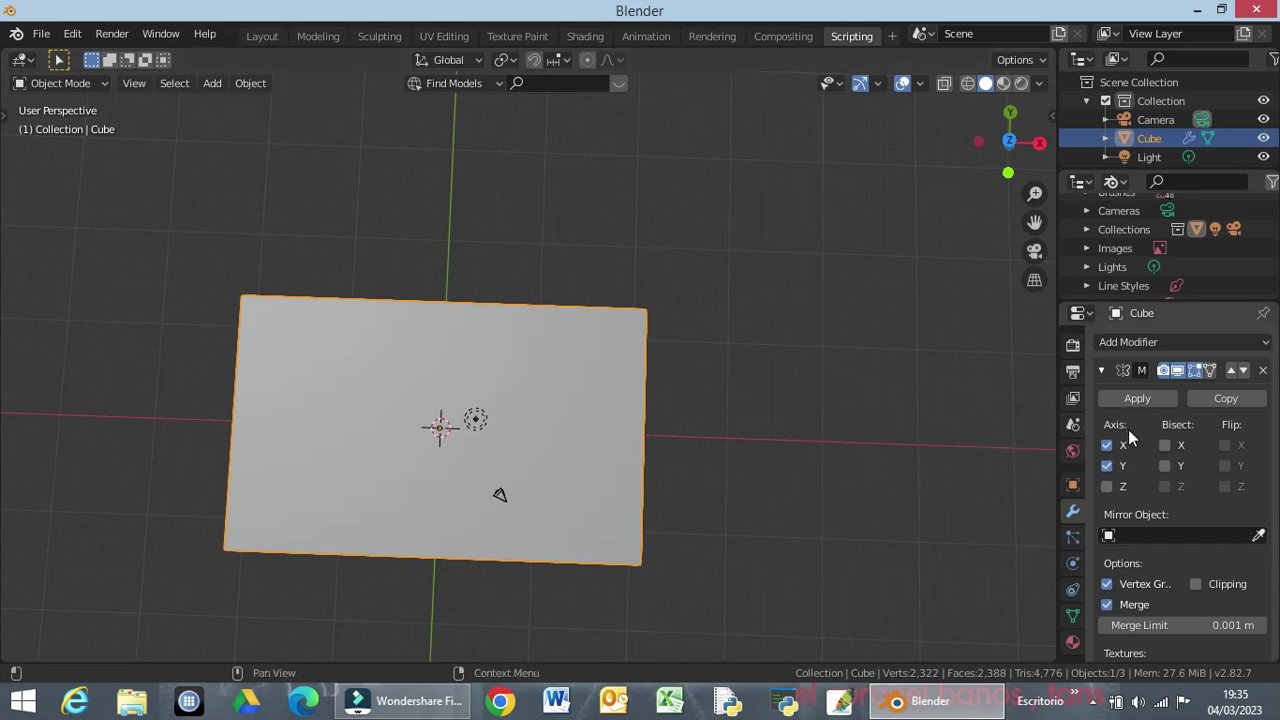
click(1178, 370)
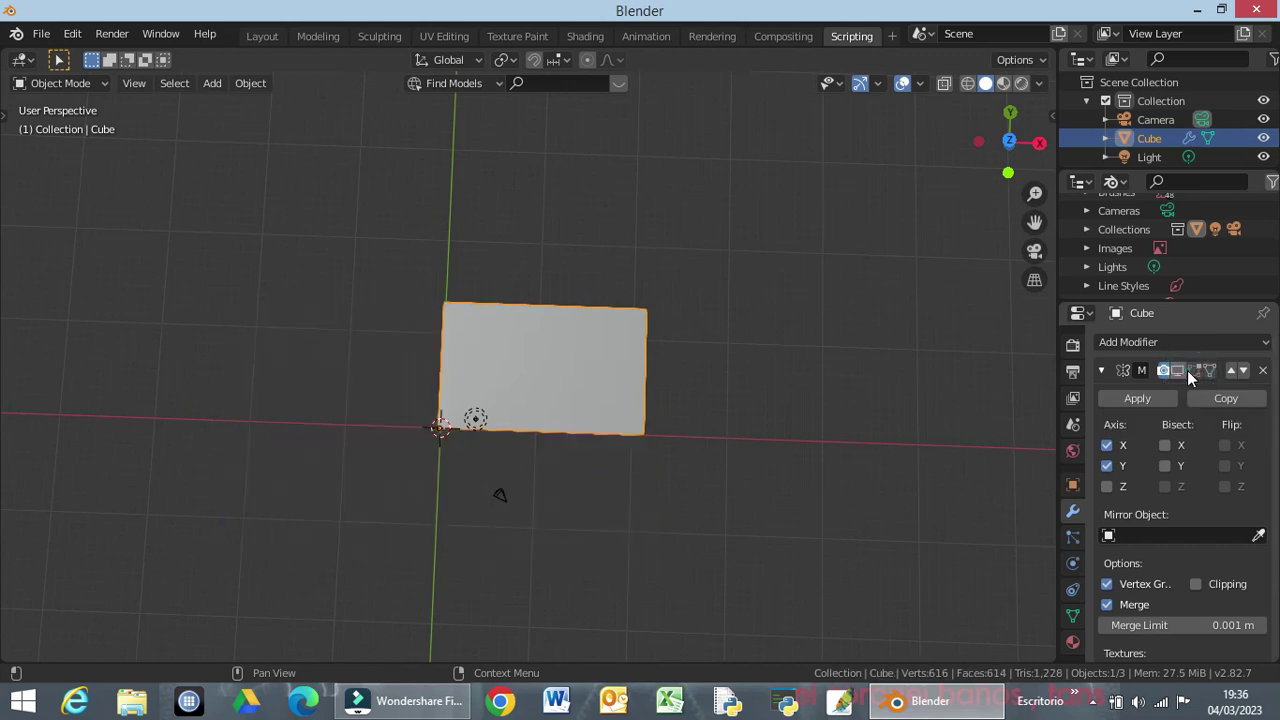
Enter Edit Mode, orbit to a close top-down view of the grid, and start a box selection.
scroll(536, 446, up, 5)
middle_drag(607, 439, 620, 334)
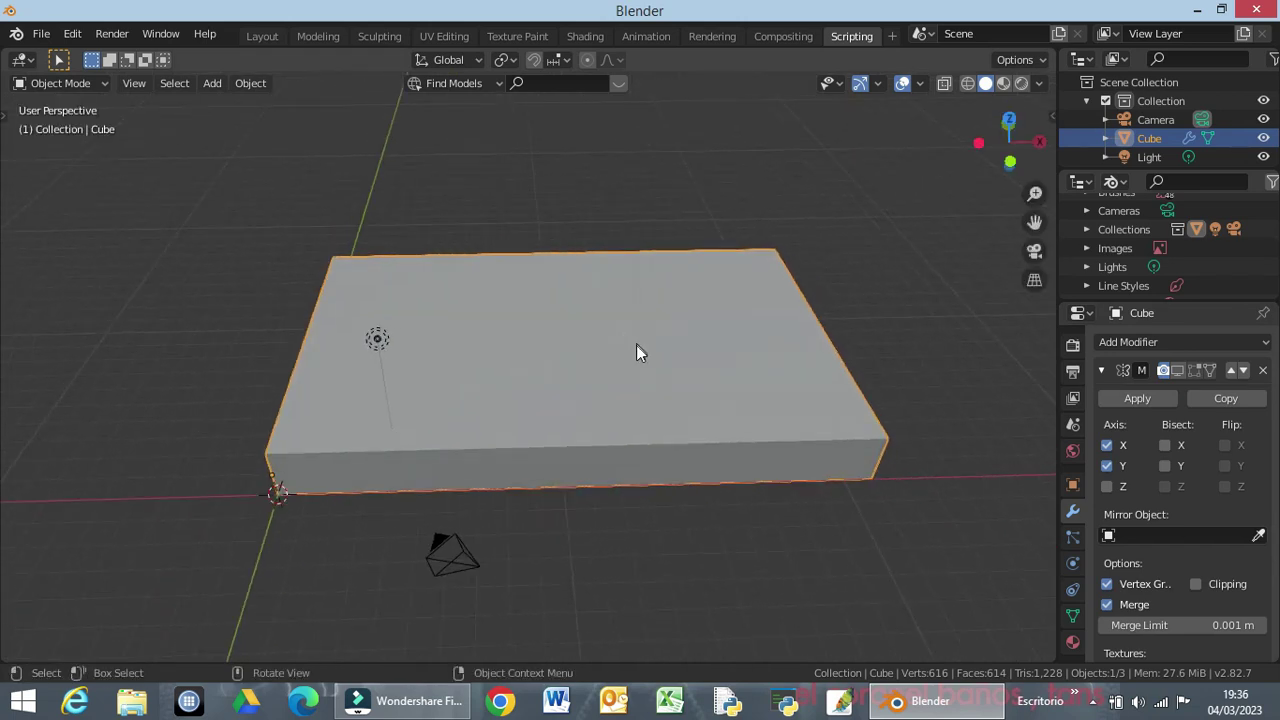
key(Tab)
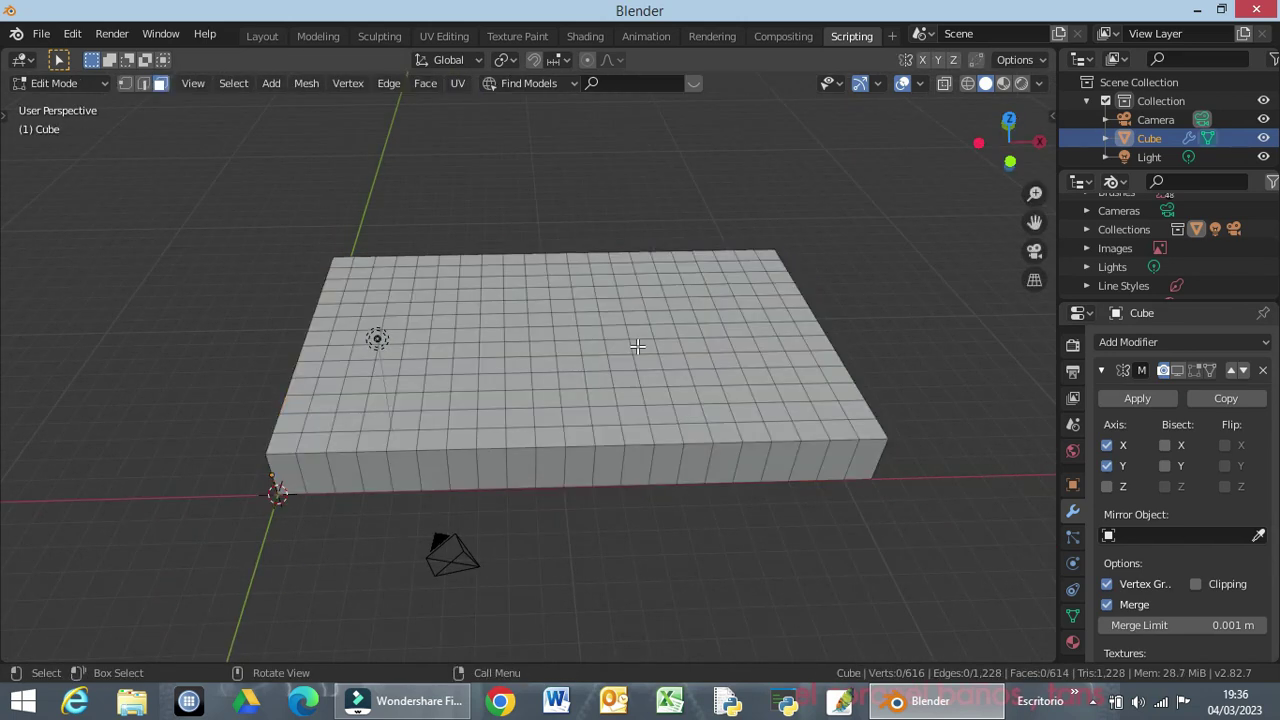
mouse_move(645, 347)
middle_down()
mouse_move(636, 481)
mouse_move(660, 420)
middle_up()
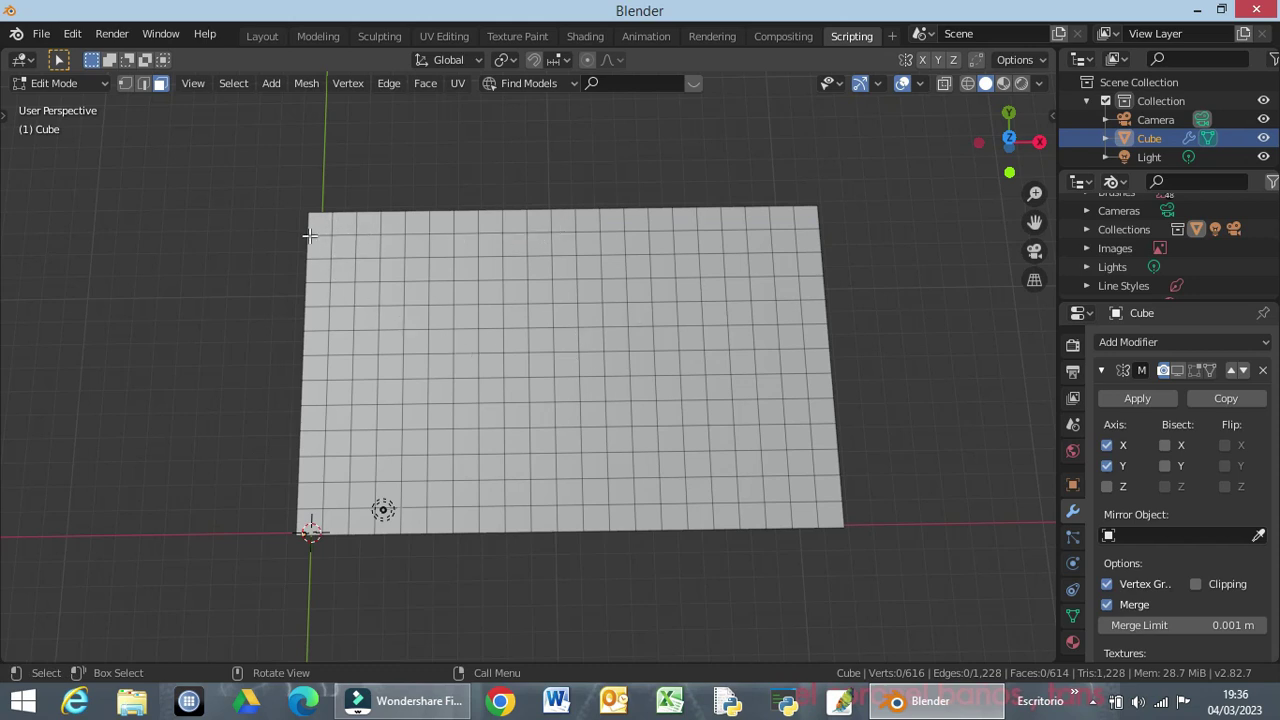
scroll(325, 251, up, 1)
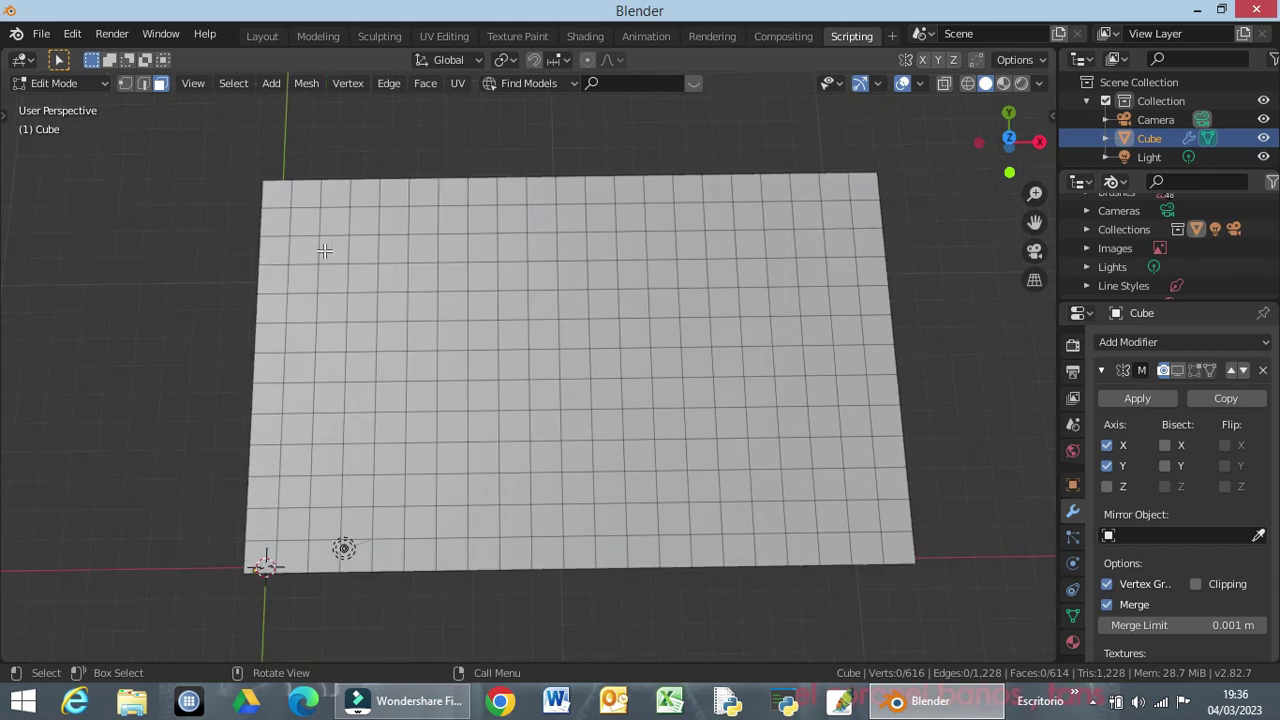
key(k)
click(280, 196)
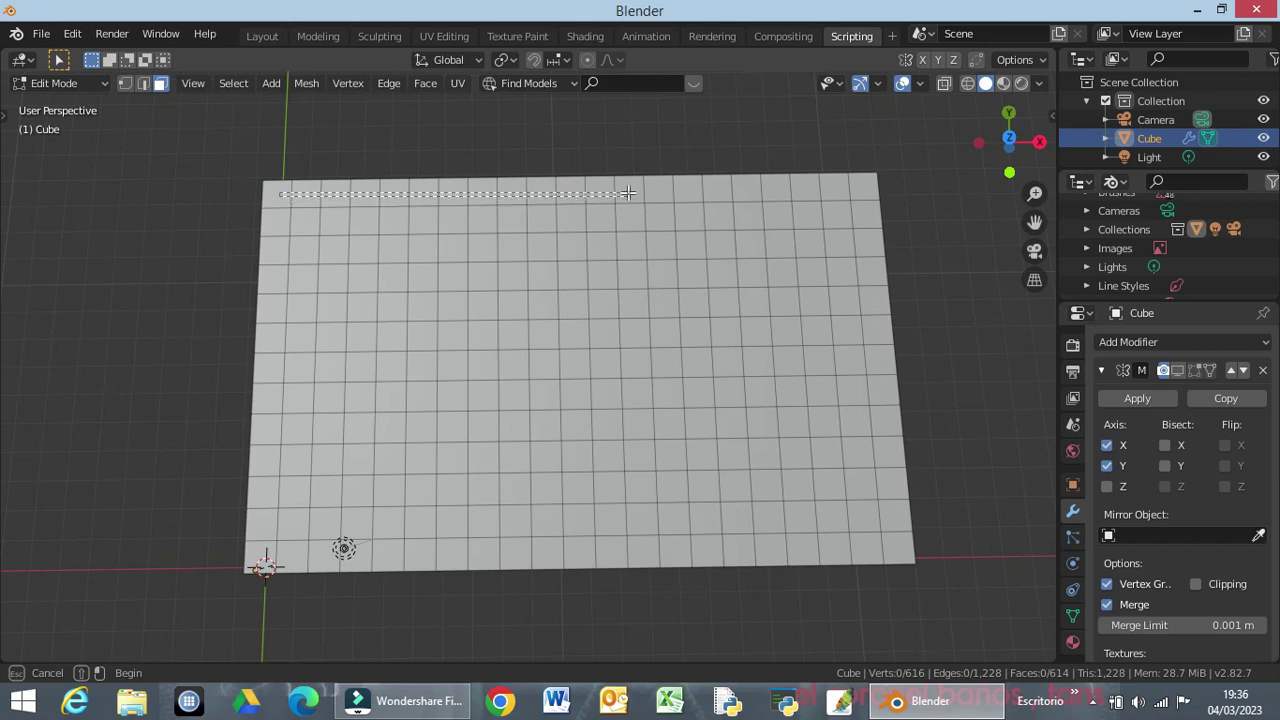
Select the left block of grid faces plus the bottom-left ones and Limited Dissolve them.
drag(627, 193, 645, 530)
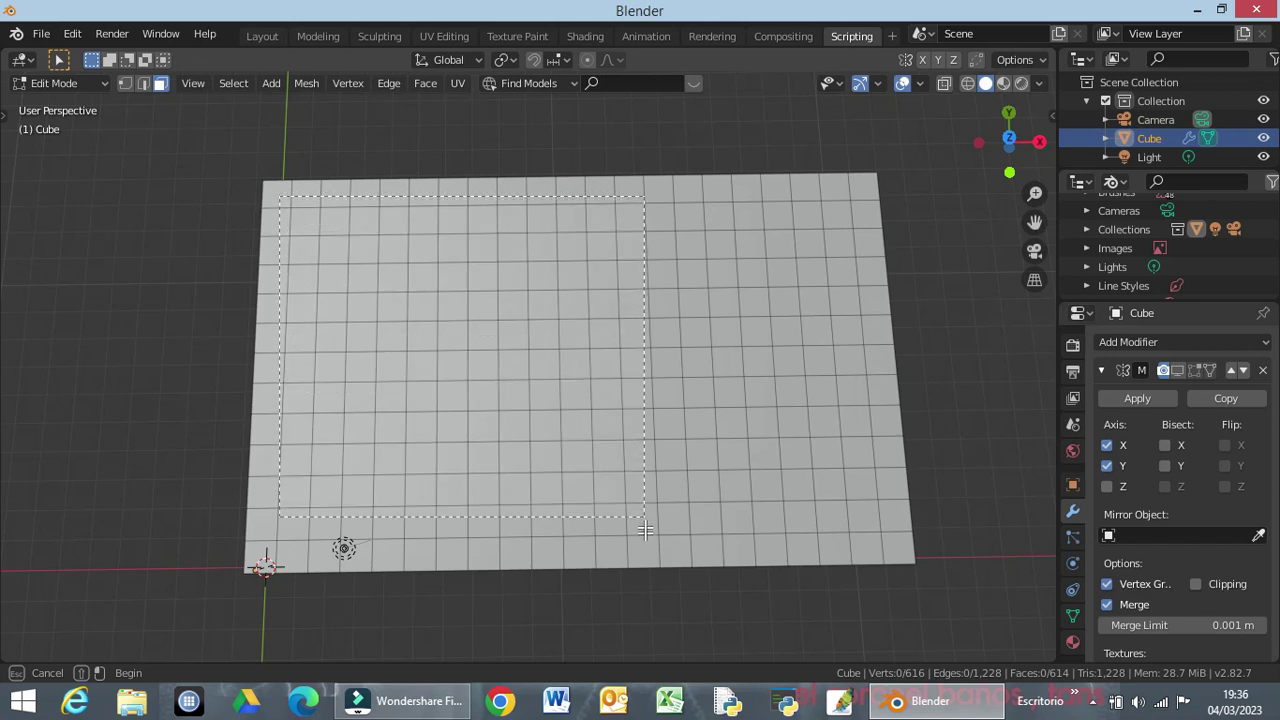
drag(645, 530, 643, 548)
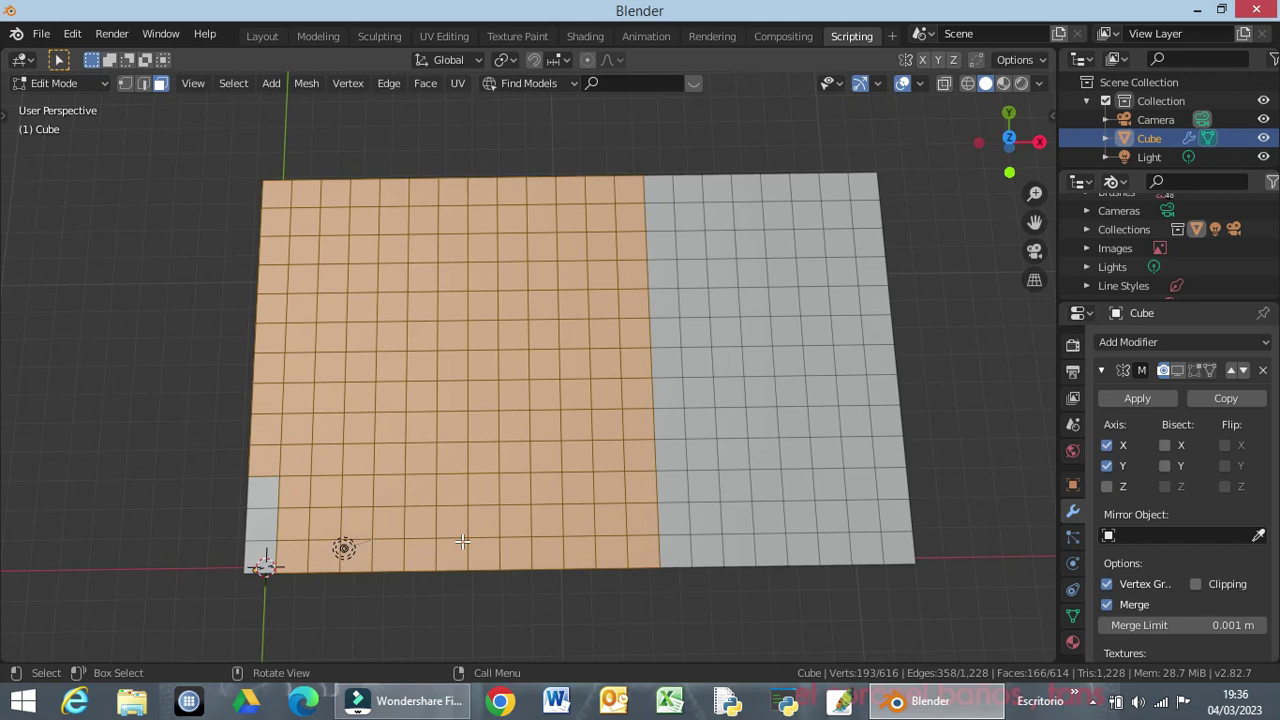
shift+click(260, 488)
shift+click(258, 521)
shift+click(258, 546)
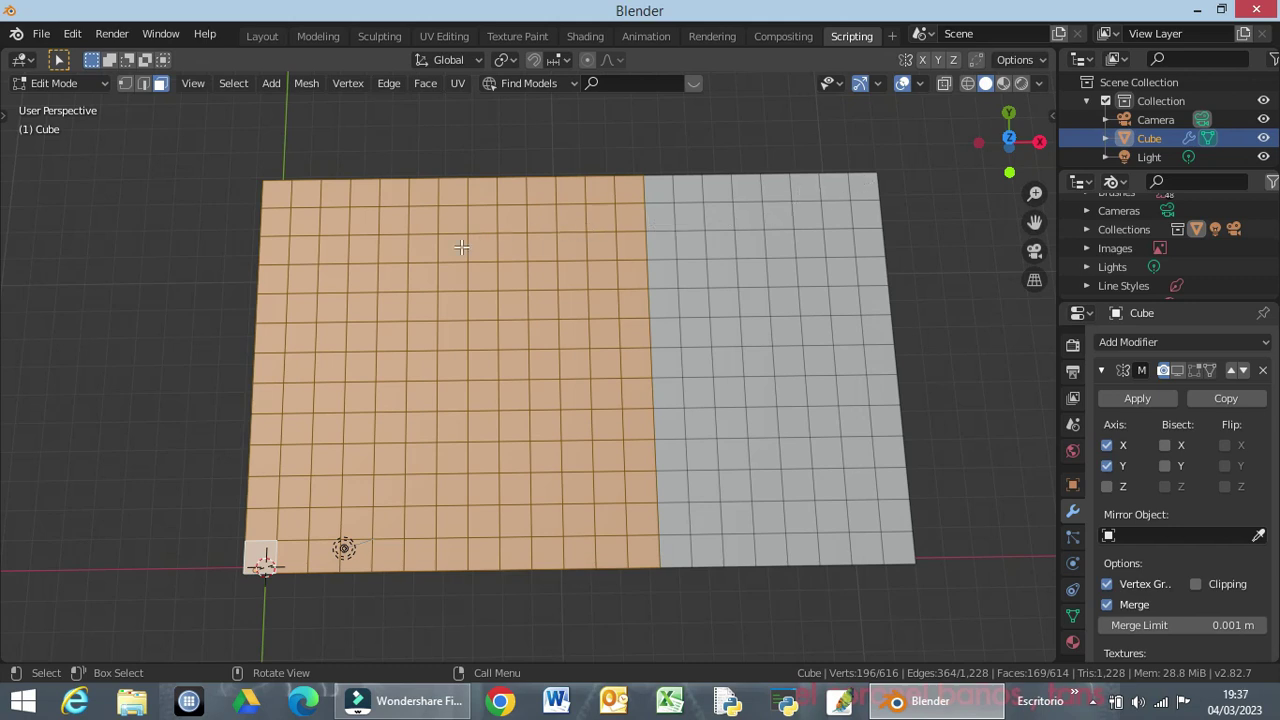
key(x)
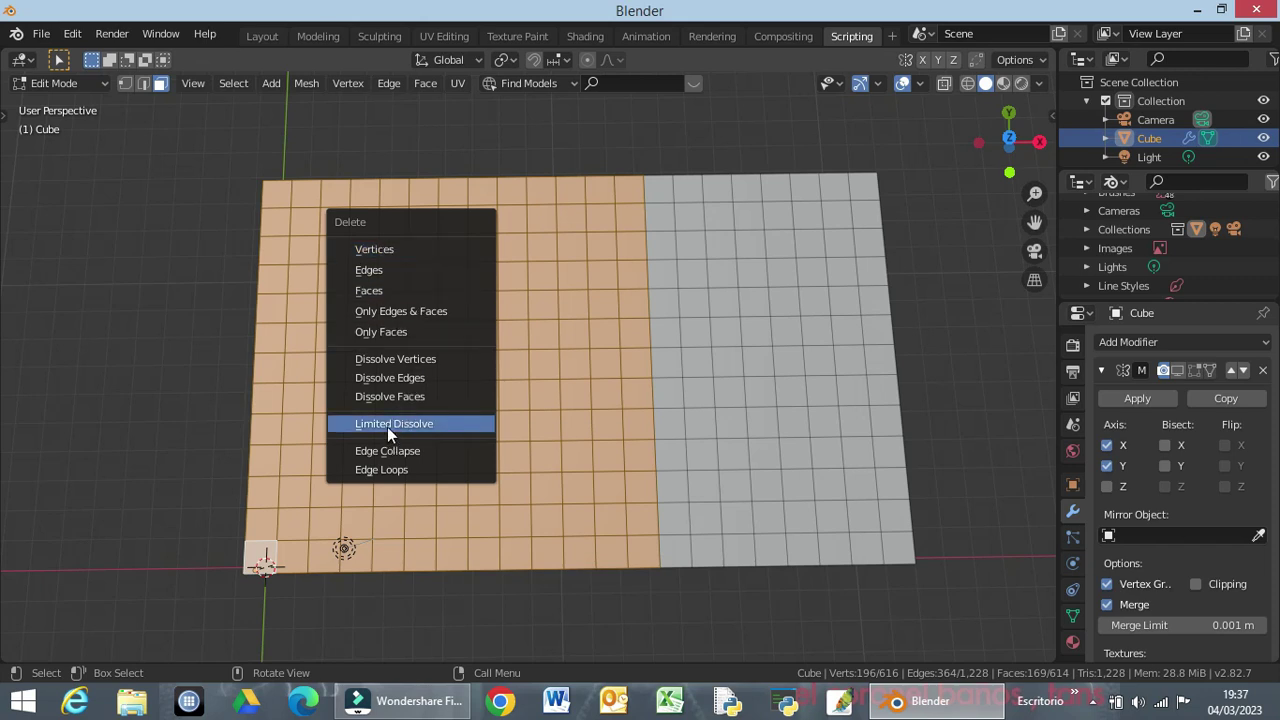
click(386, 426)
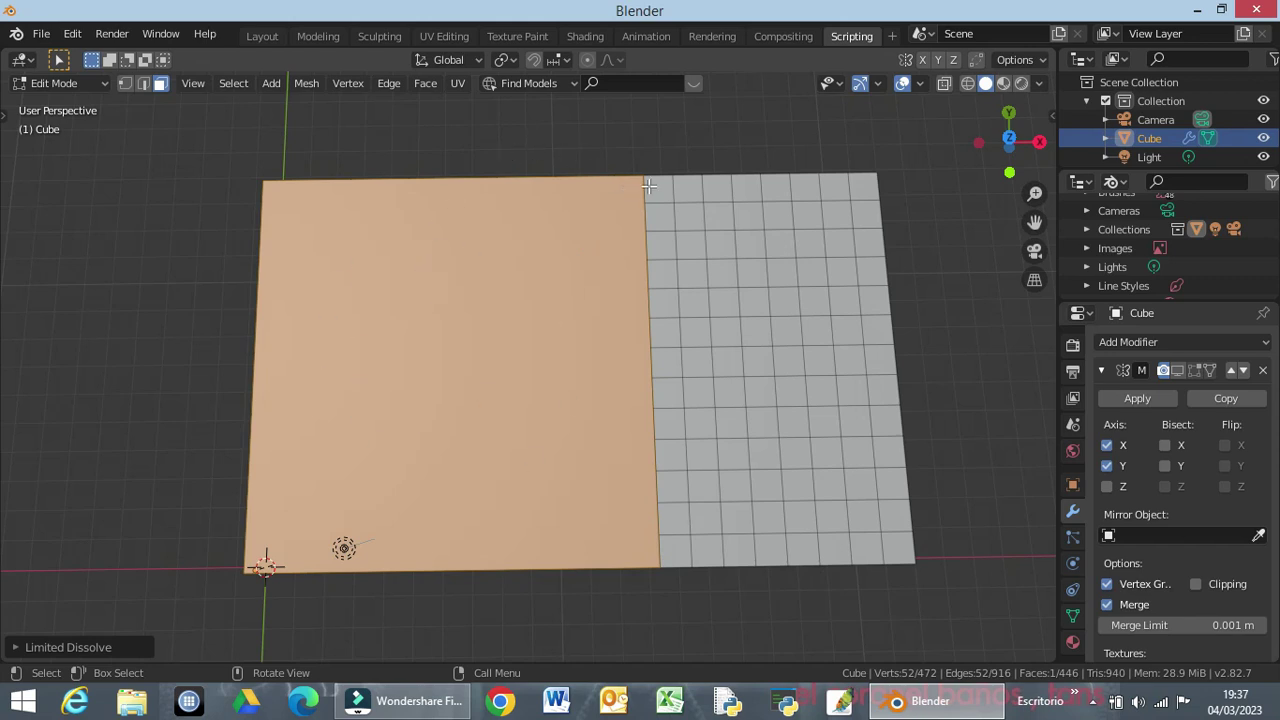
From top view, box-select the upper-right grid faces and Limited Dissolve them into one face.
mouse_move(650, 186)
mouse_down()
mouse_move(741, 223)
mouse_move(875, 206)
mouse_move(891, 416)
mouse_up()
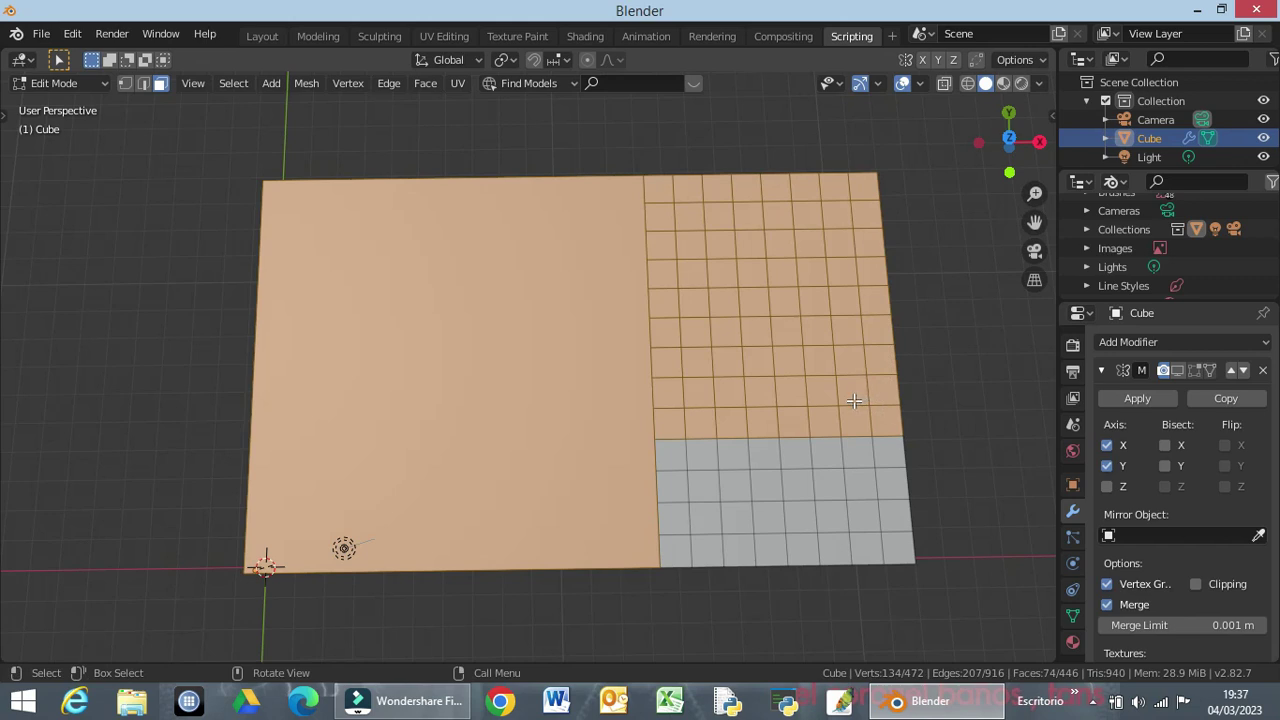
click(963, 279)
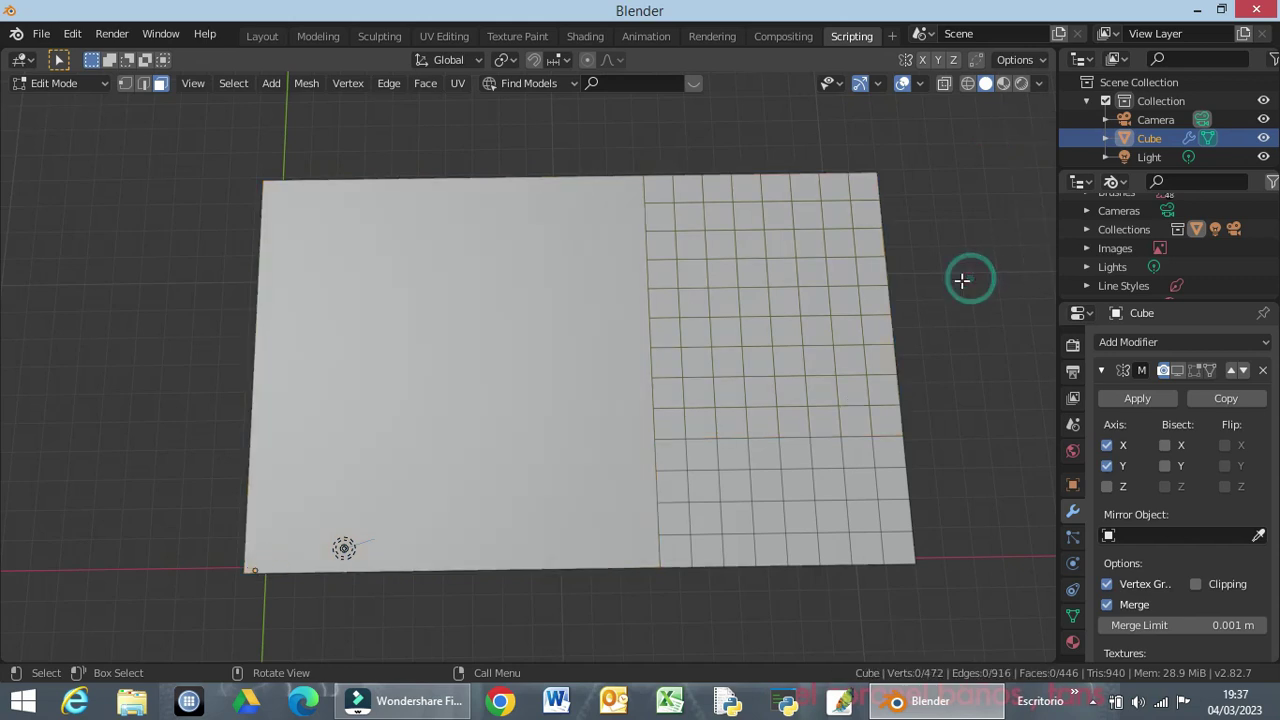
key(KP_7)
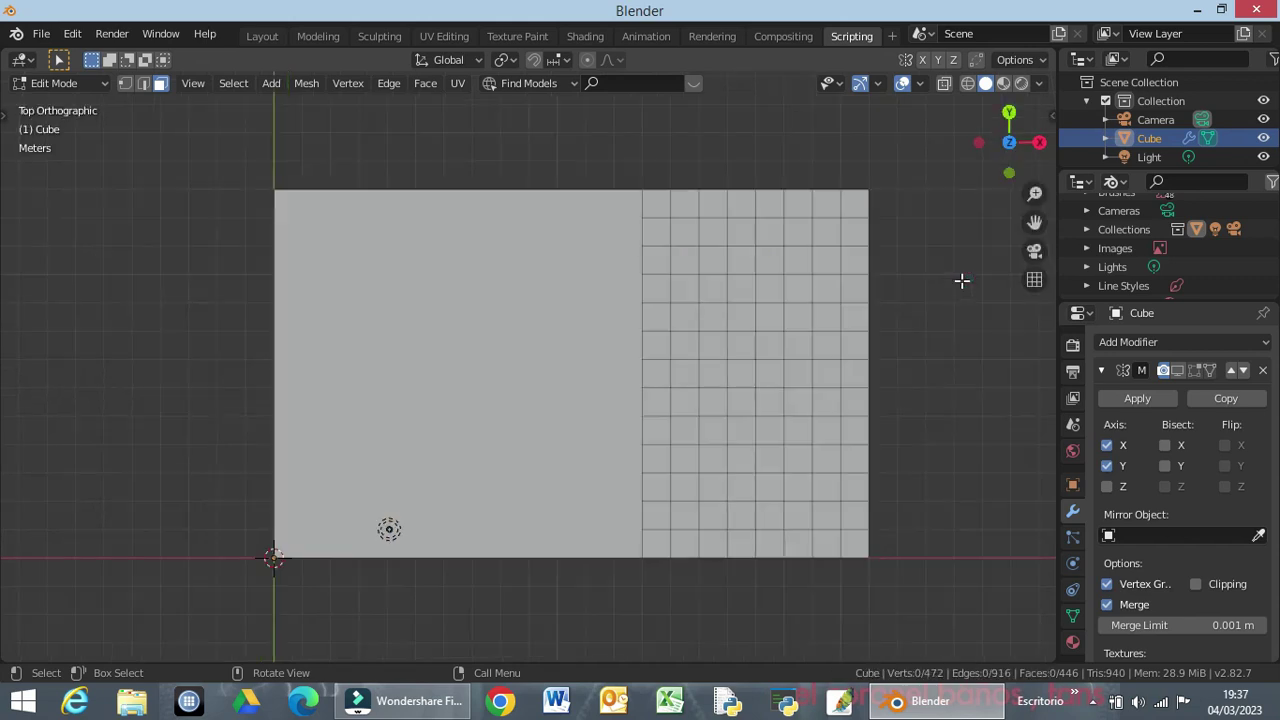
key(k)
click(656, 205)
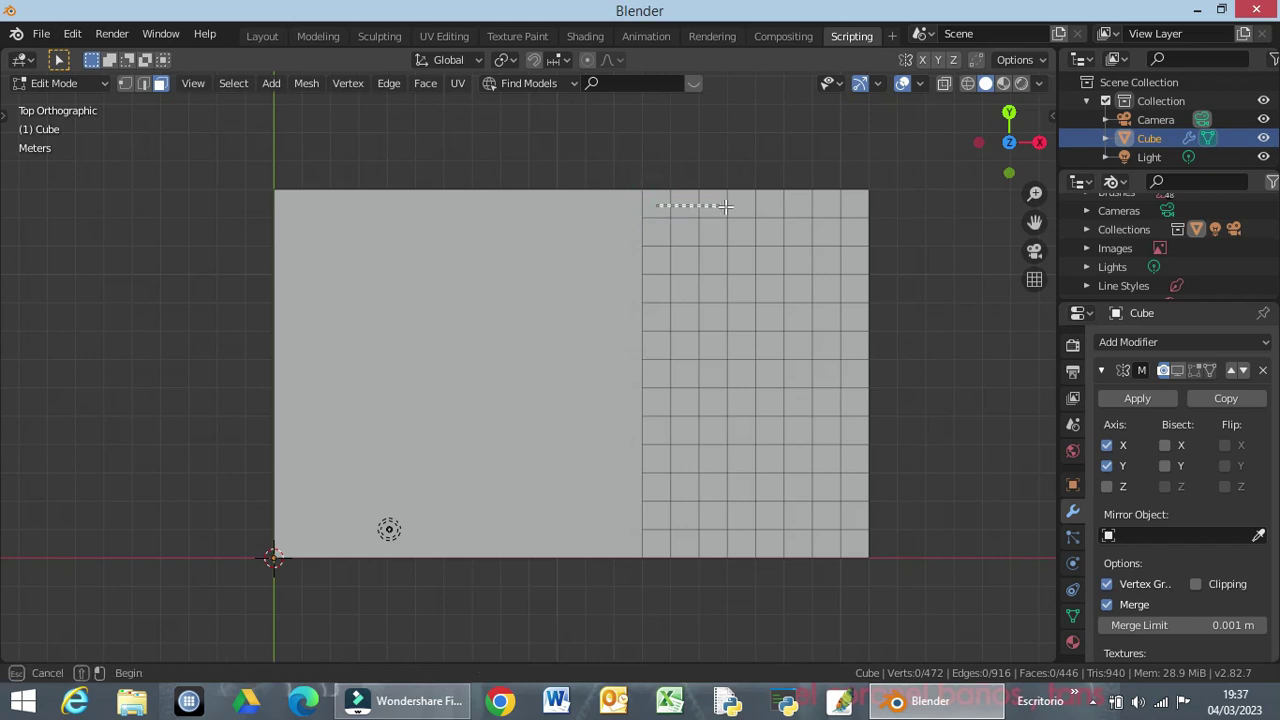
mouse_move(746, 206)
mouse_down()
mouse_move(855, 213)
mouse_move(857, 401)
mouse_up()
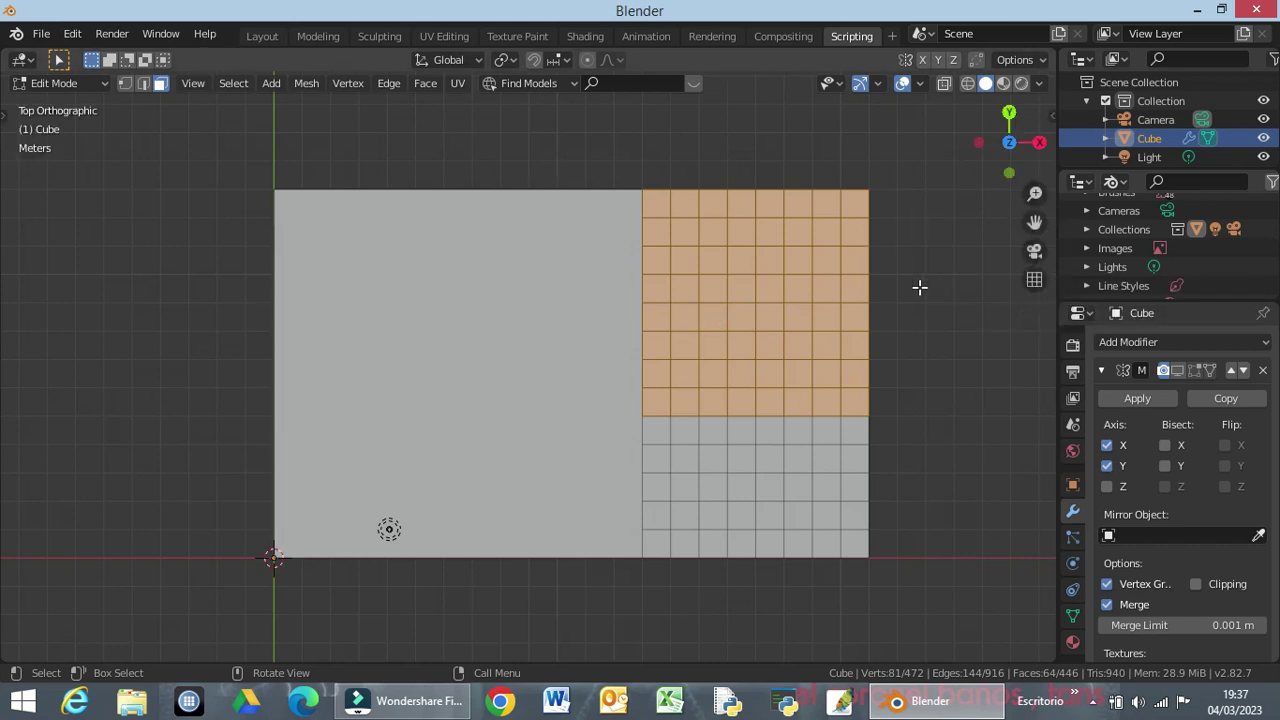
key(x)
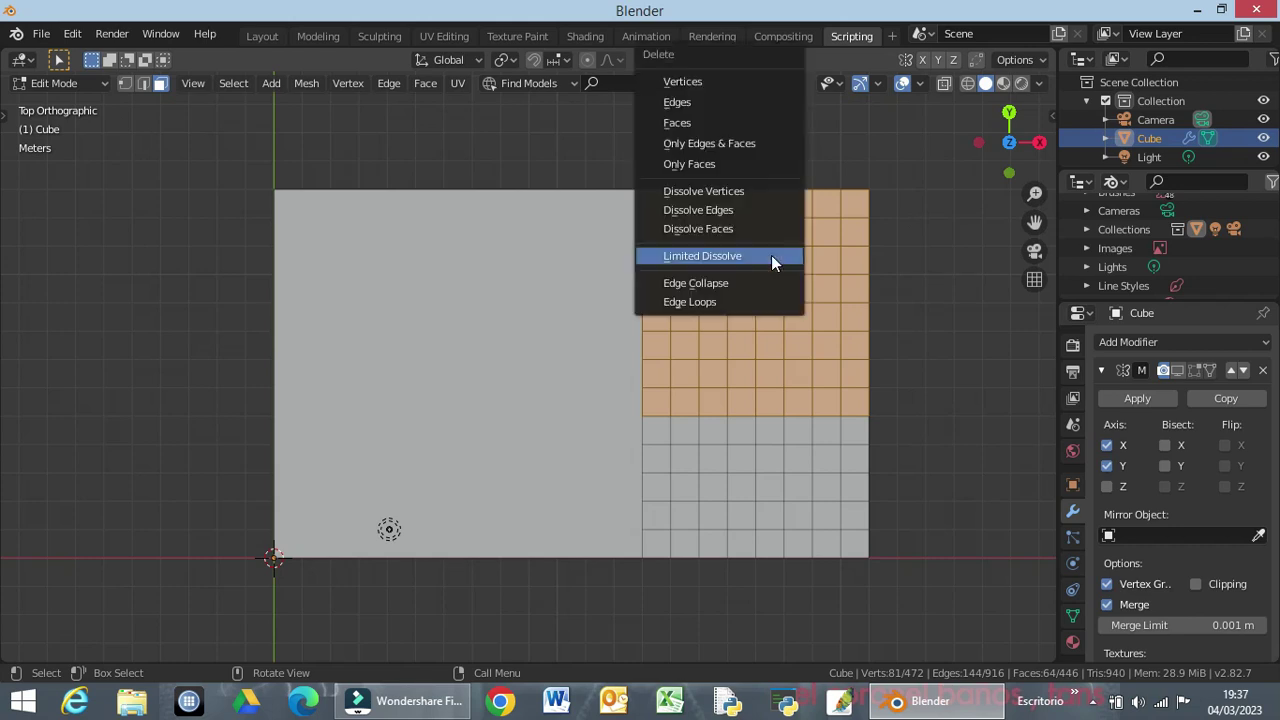
click(771, 255)
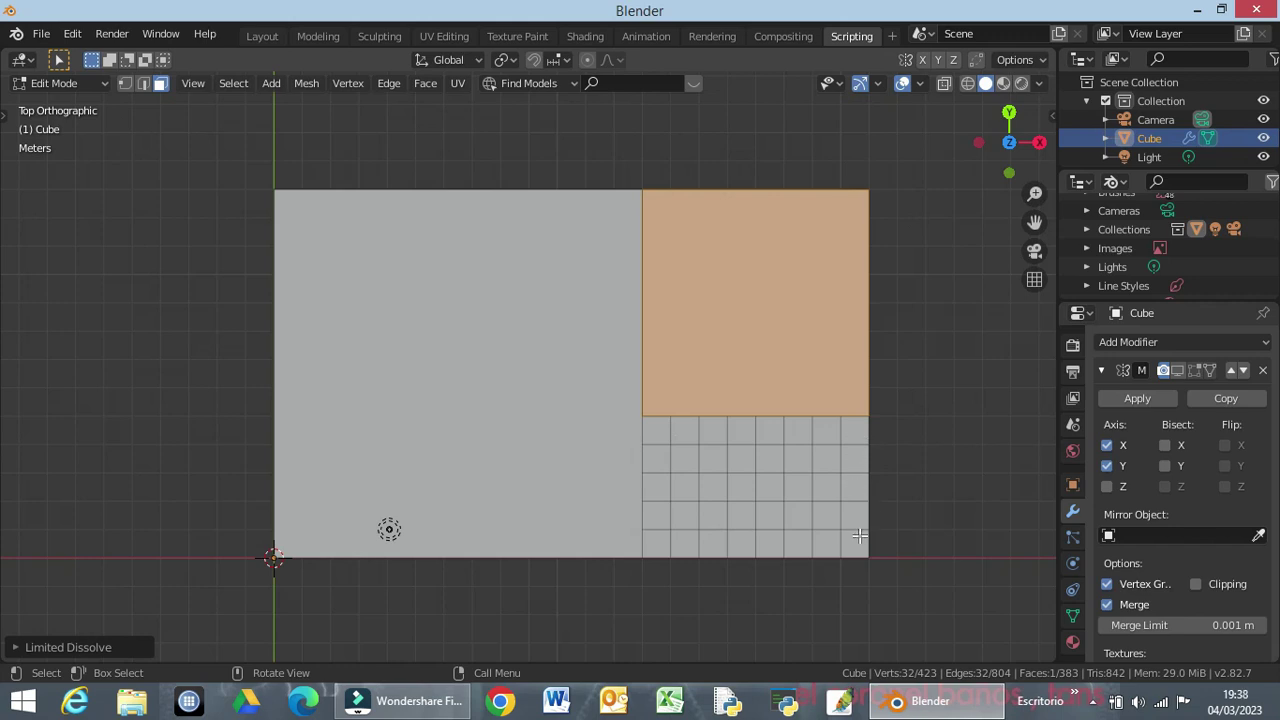
Limited Dissolve the right-hand lower faces, a 3x3 block and a 2x2 block into panels, then deselect.
mouse_move(857, 544)
mouse_down()
mouse_move(850, 428)
mouse_move(734, 429)
mouse_up()
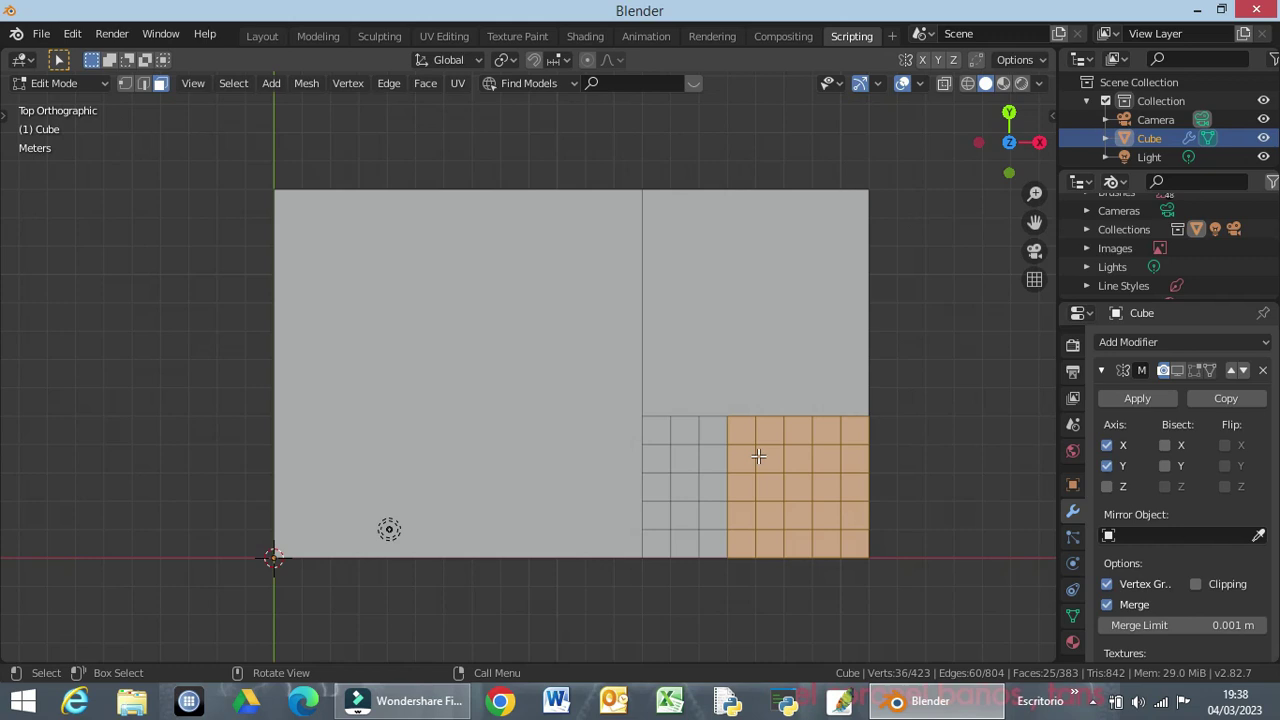
key(x)
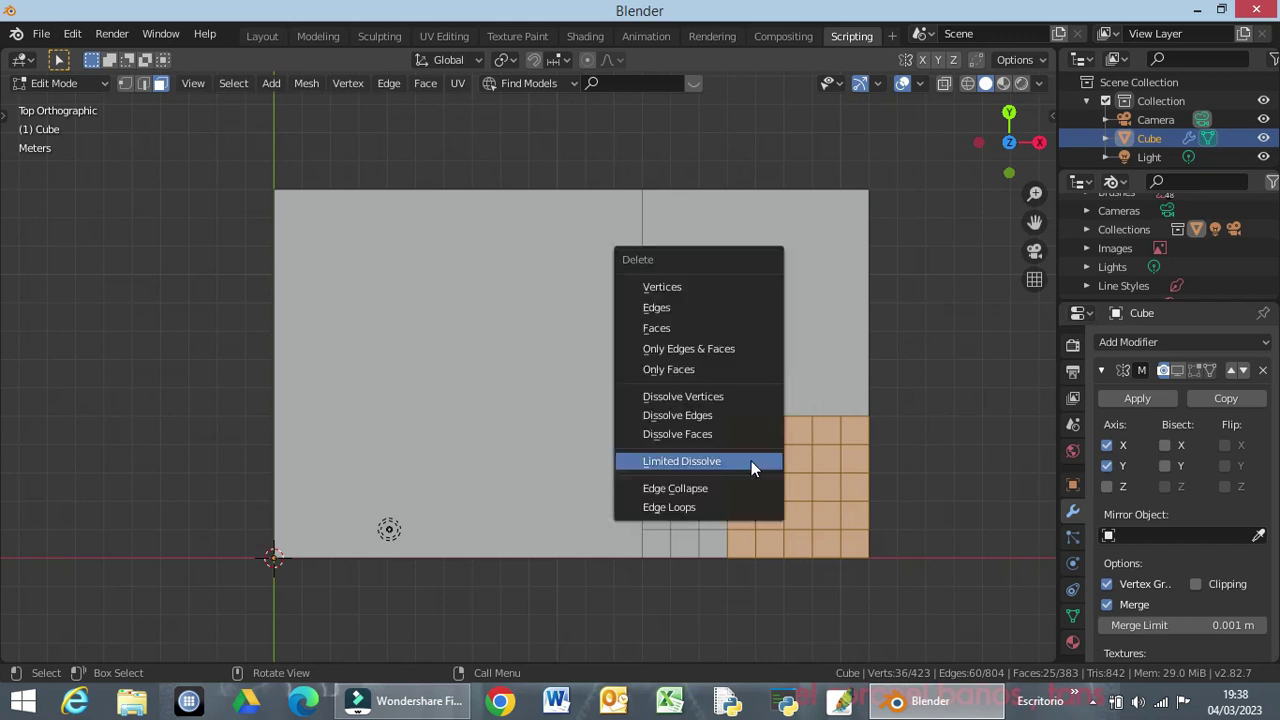
click(737, 462)
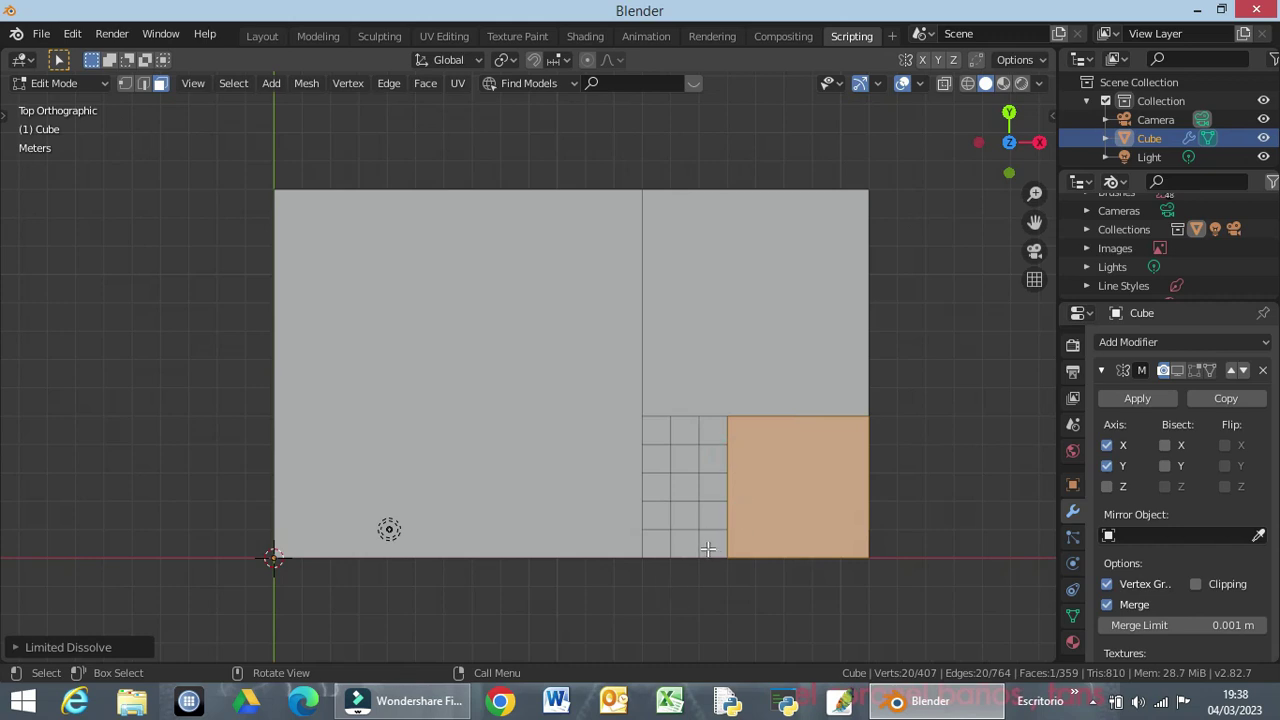
drag(707, 549, 659, 489)
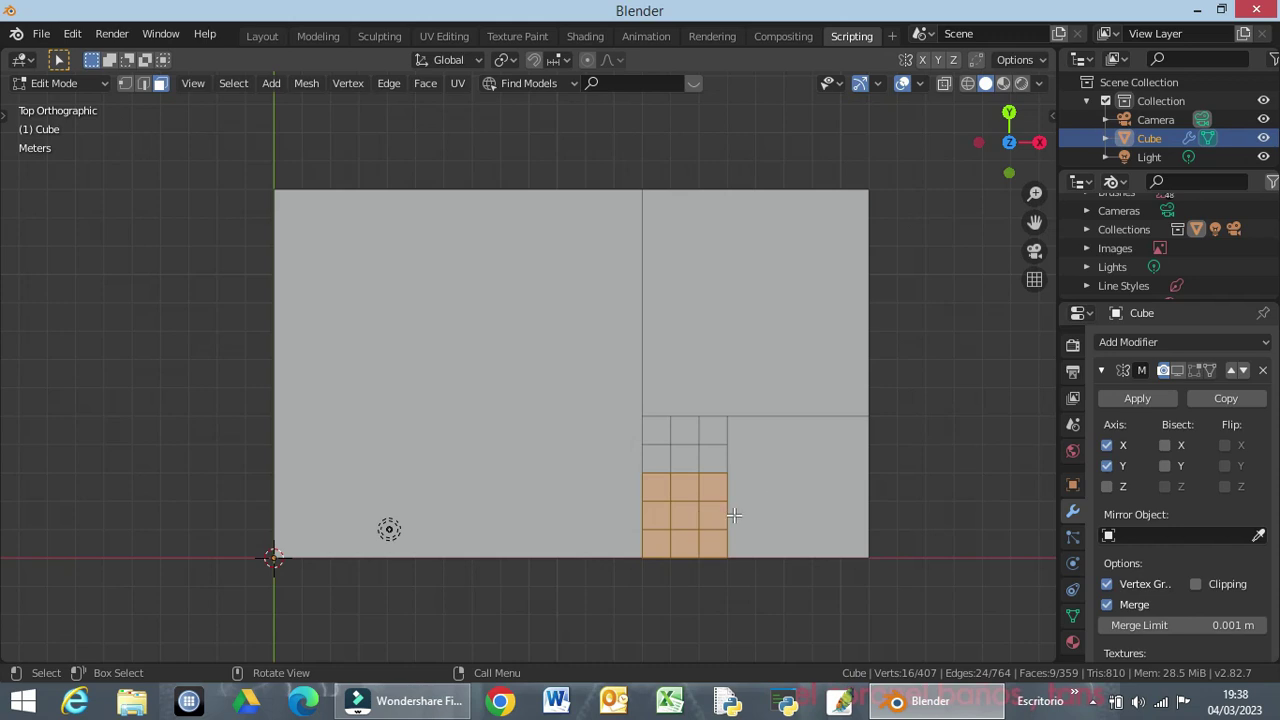
key(x)
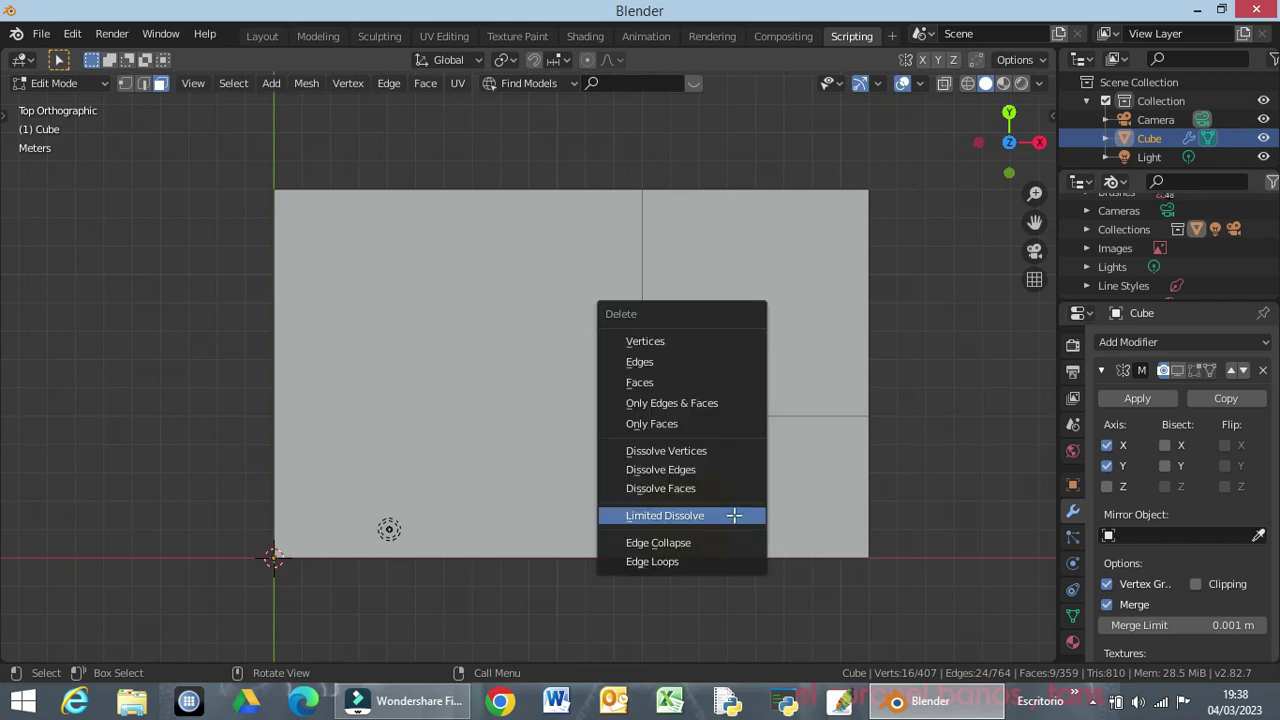
click(734, 515)
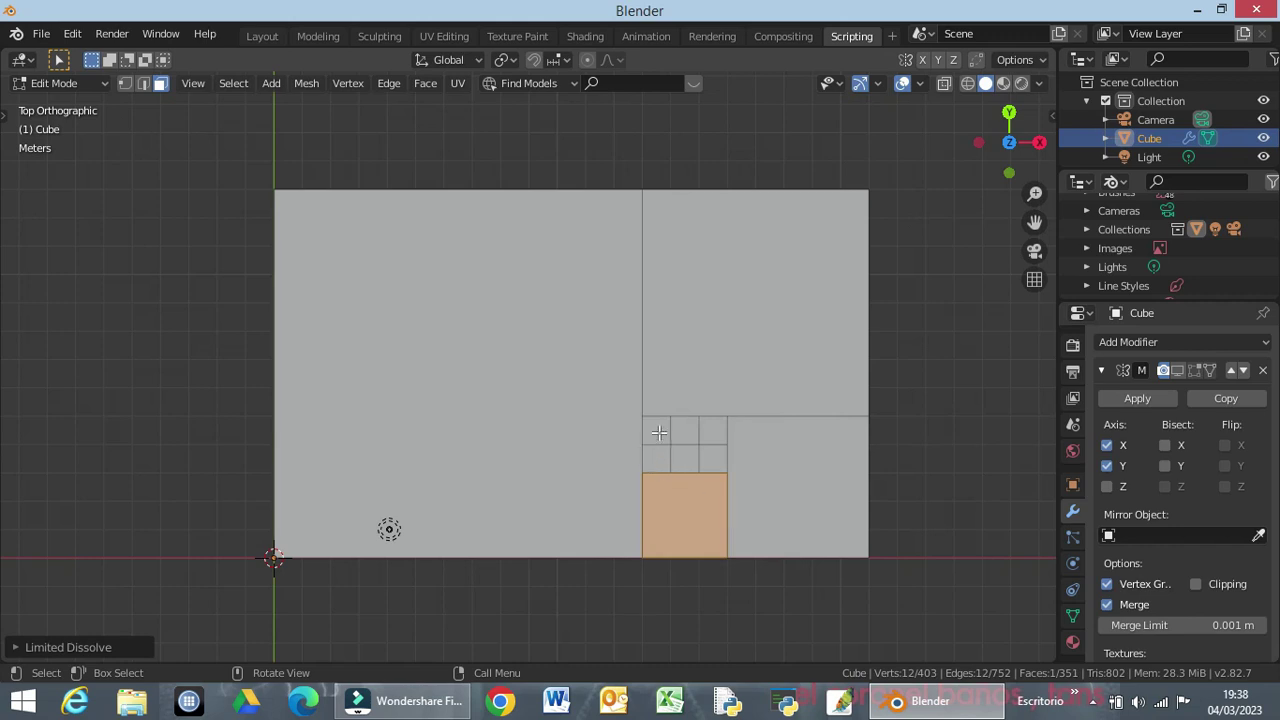
drag(659, 435, 685, 461)
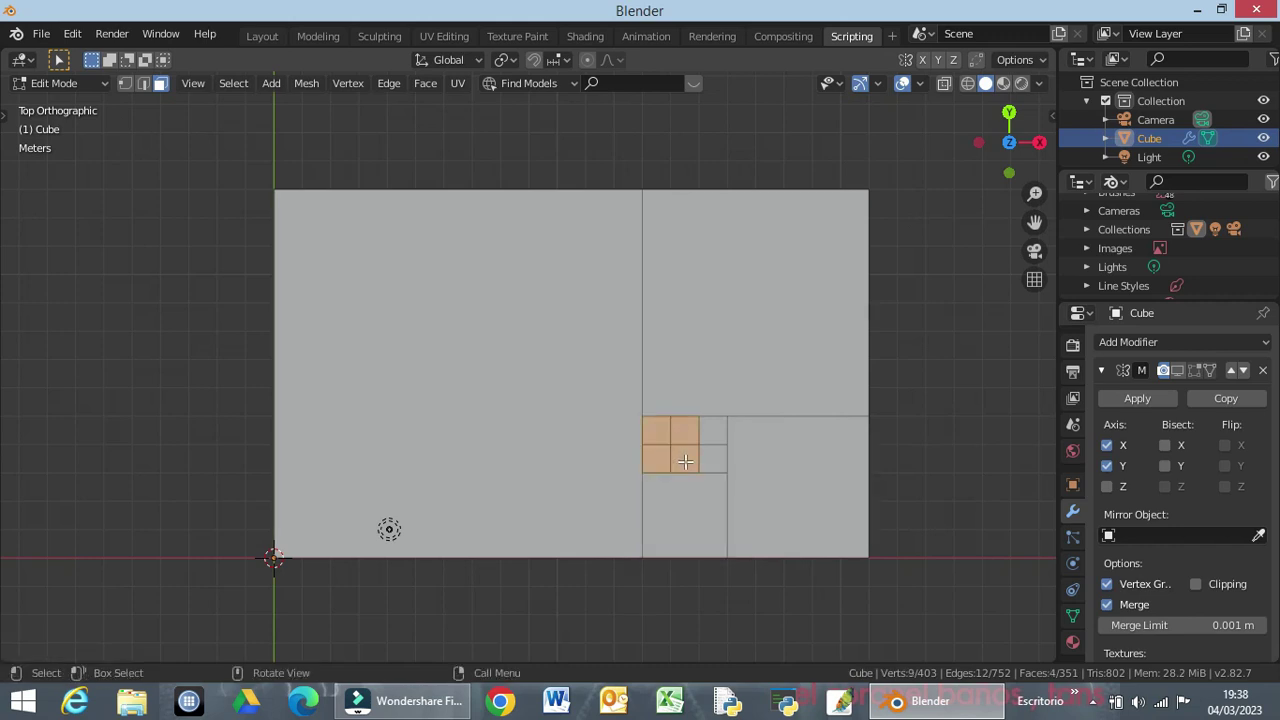
key(x)
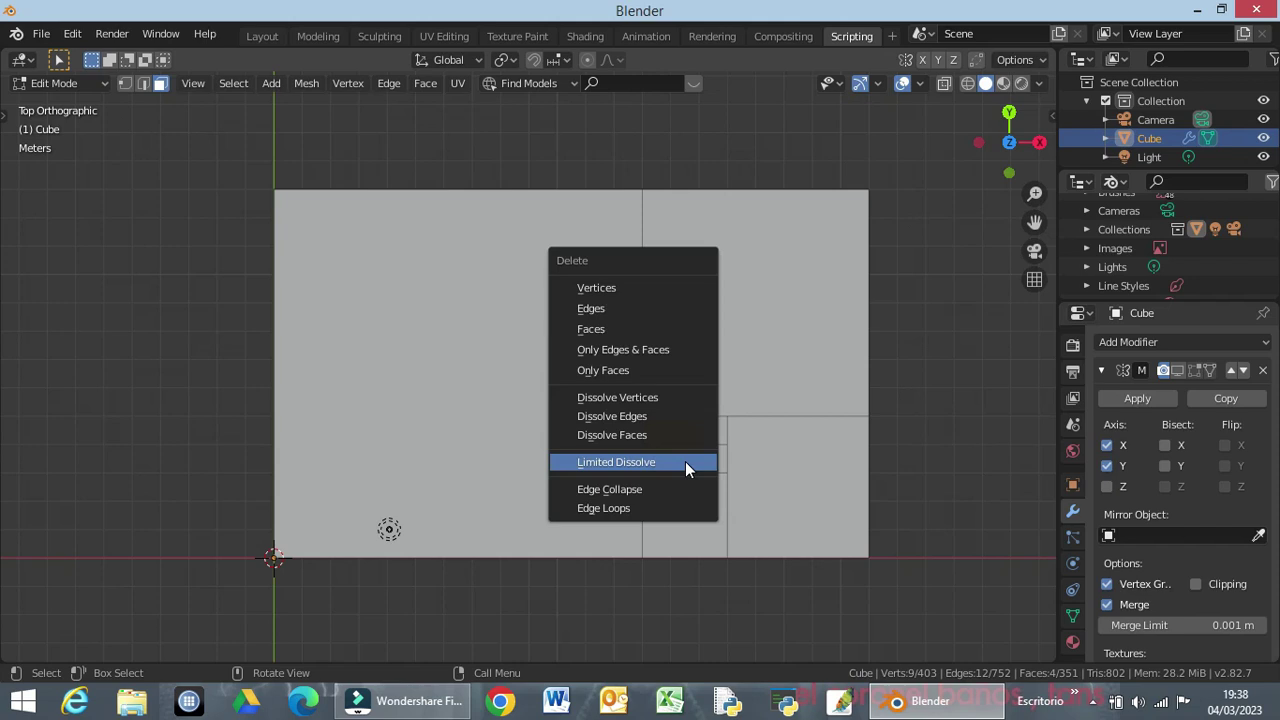
click(685, 461)
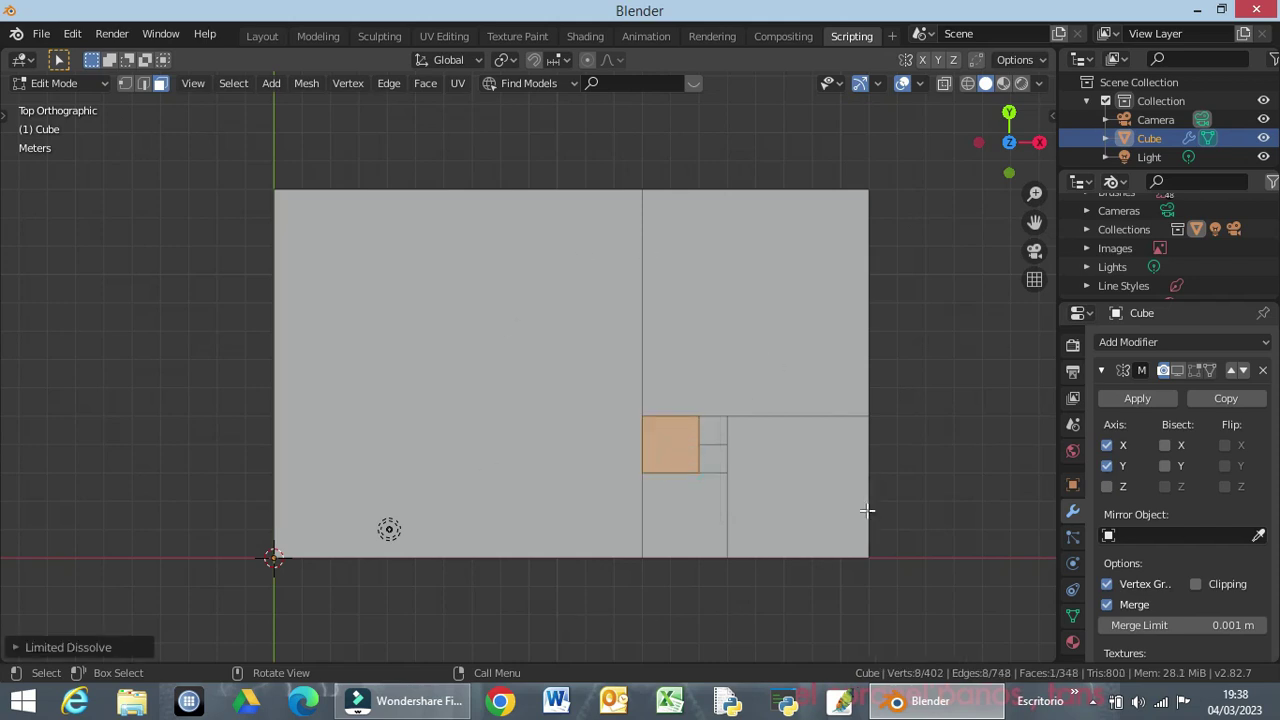
click(928, 425)
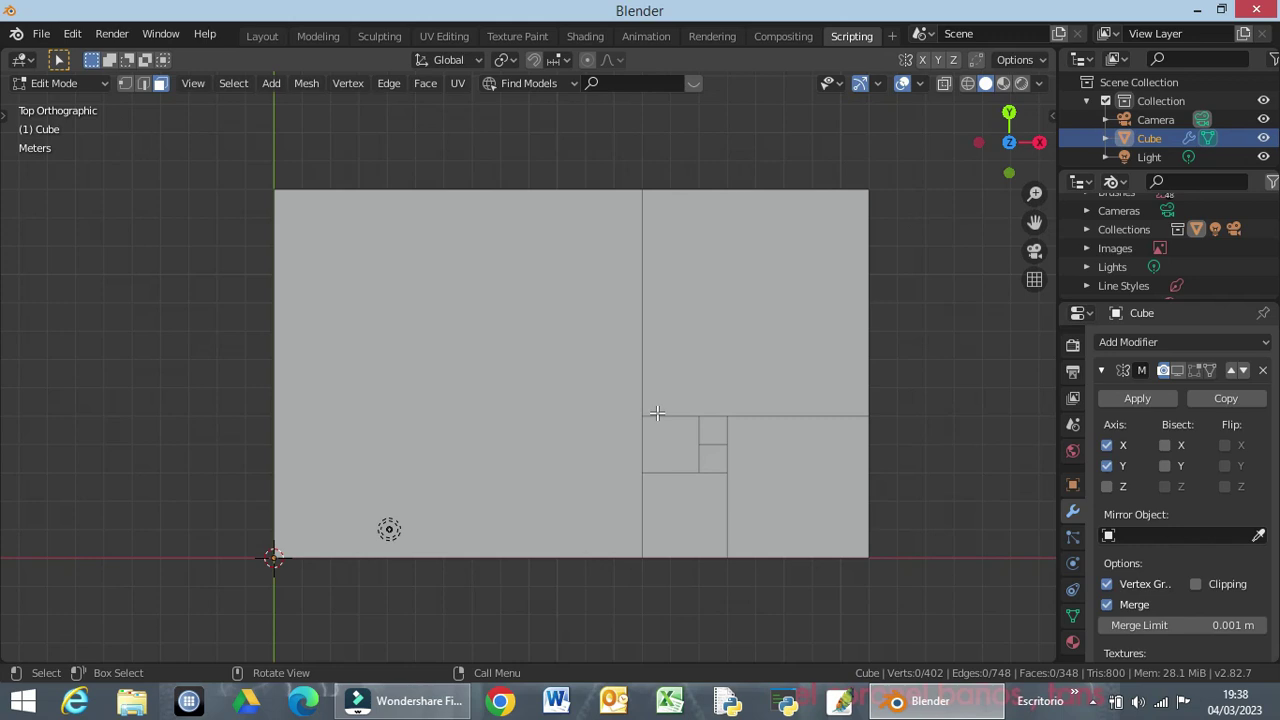
Turn on the Mirror modifier's Edit Mode display, tilt into perspective, and select the large square panel.
click(1177, 371)
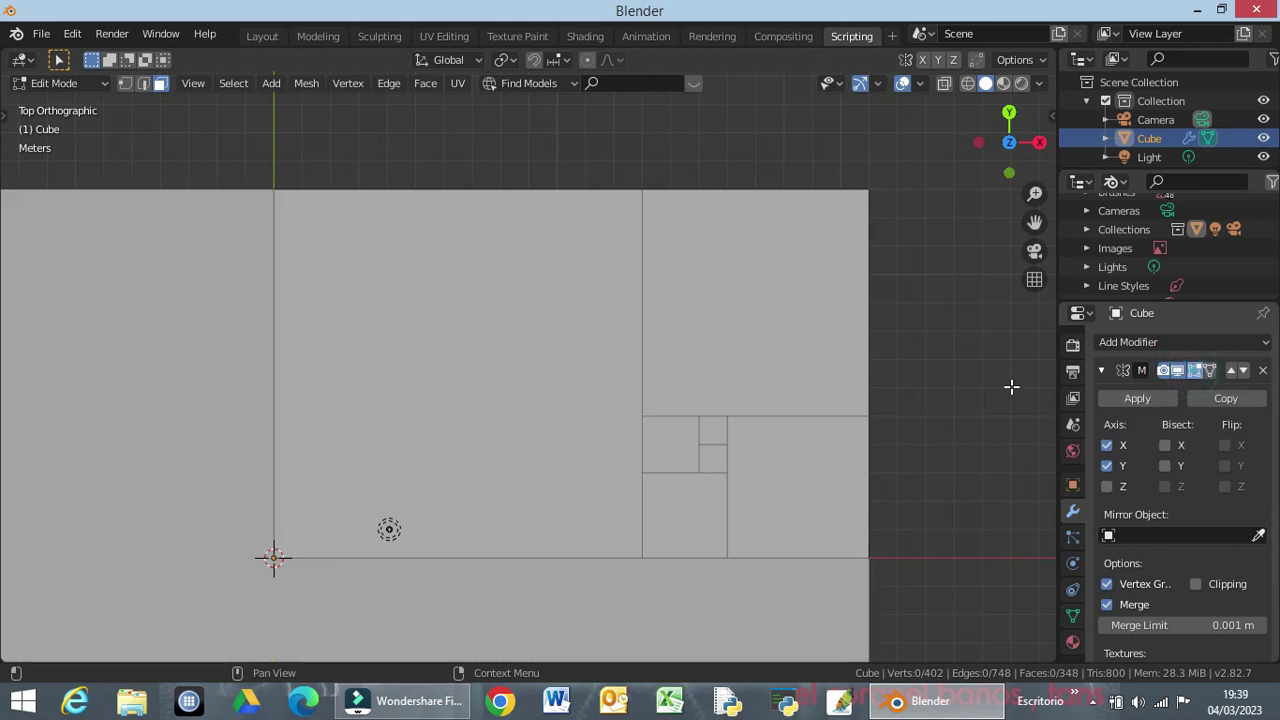
middle_drag(724, 453, 722, 313)
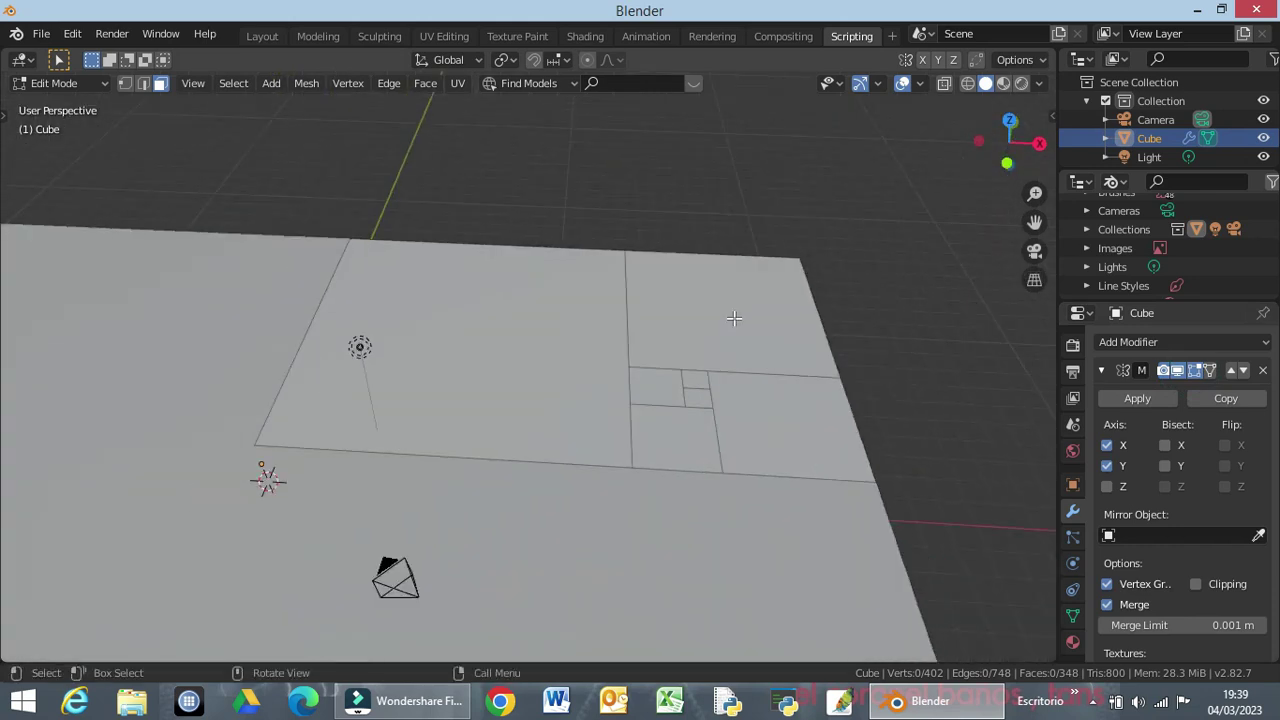
middle_drag(722, 313, 733, 318)
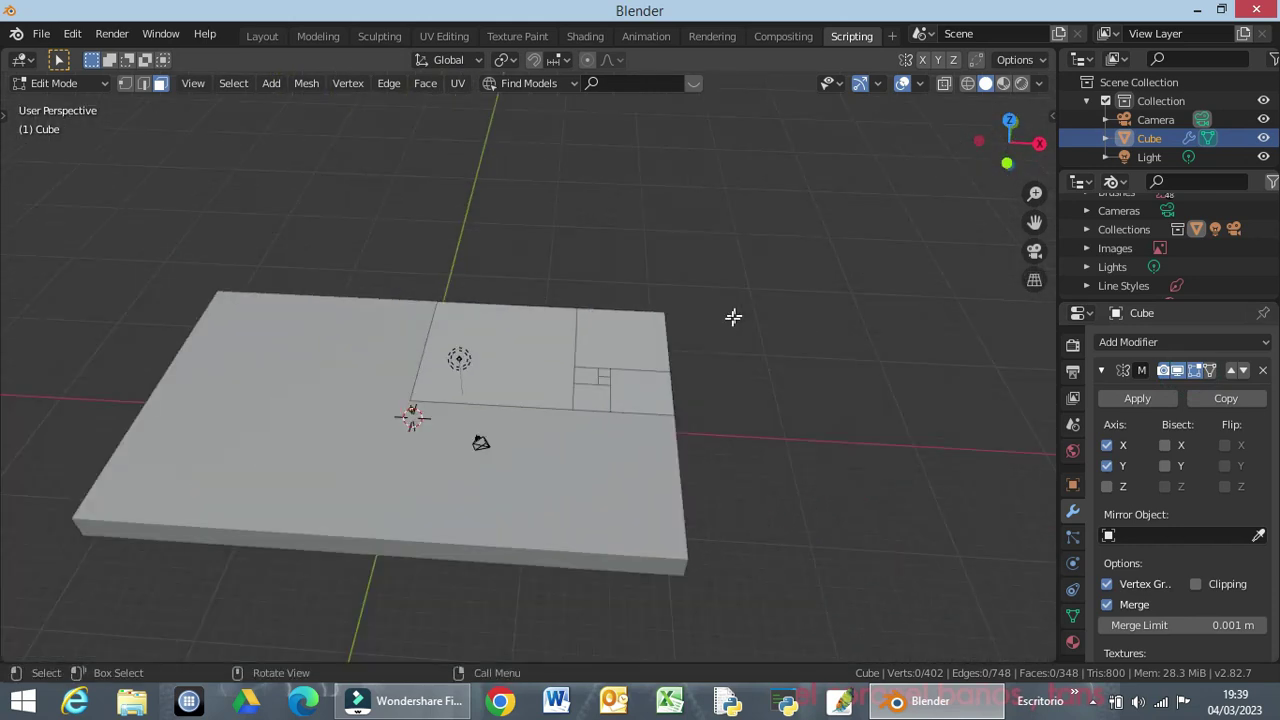
click(510, 368)
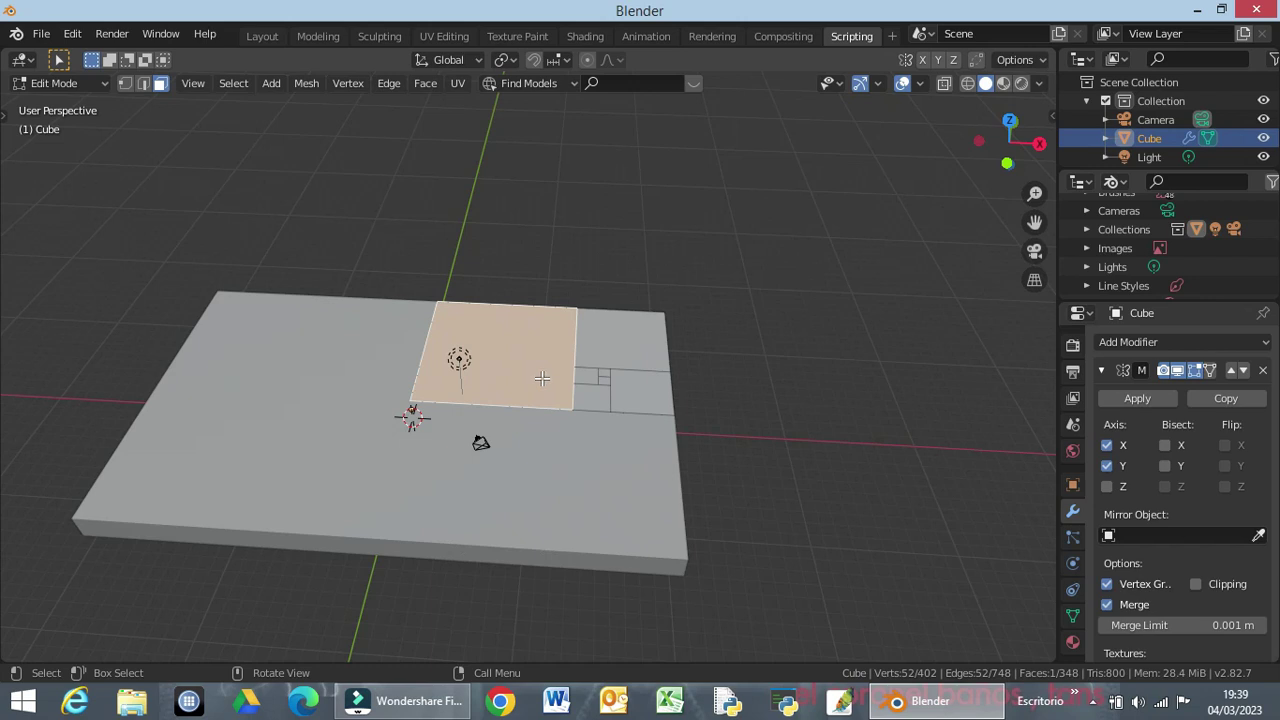
Extrude the large square face 8 m straight up along Z.
key(e)
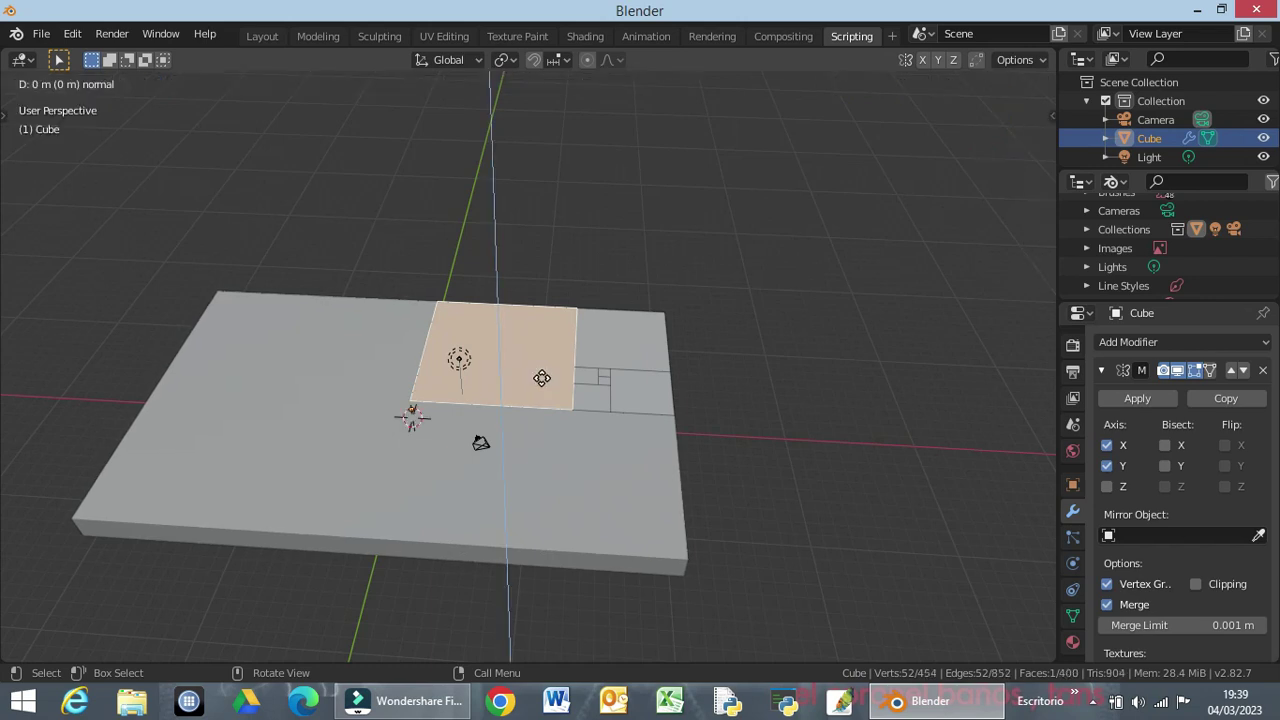
key(z)
text(8)
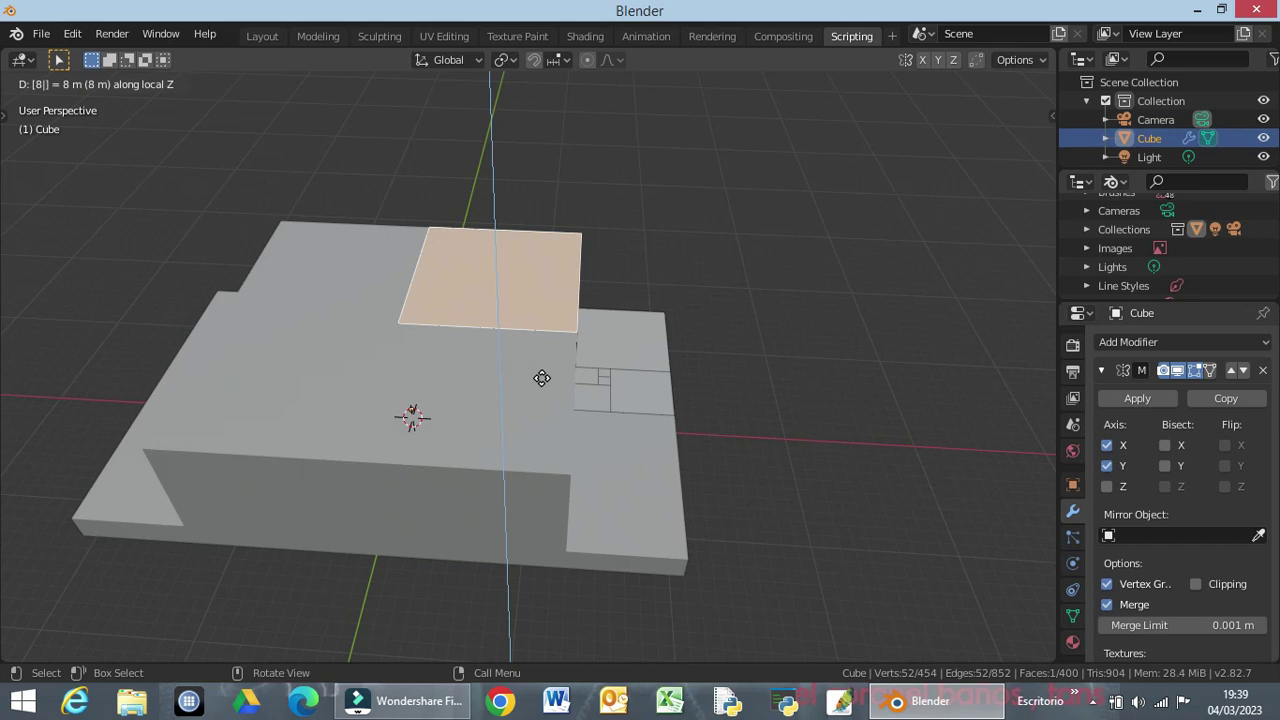
key(Return)
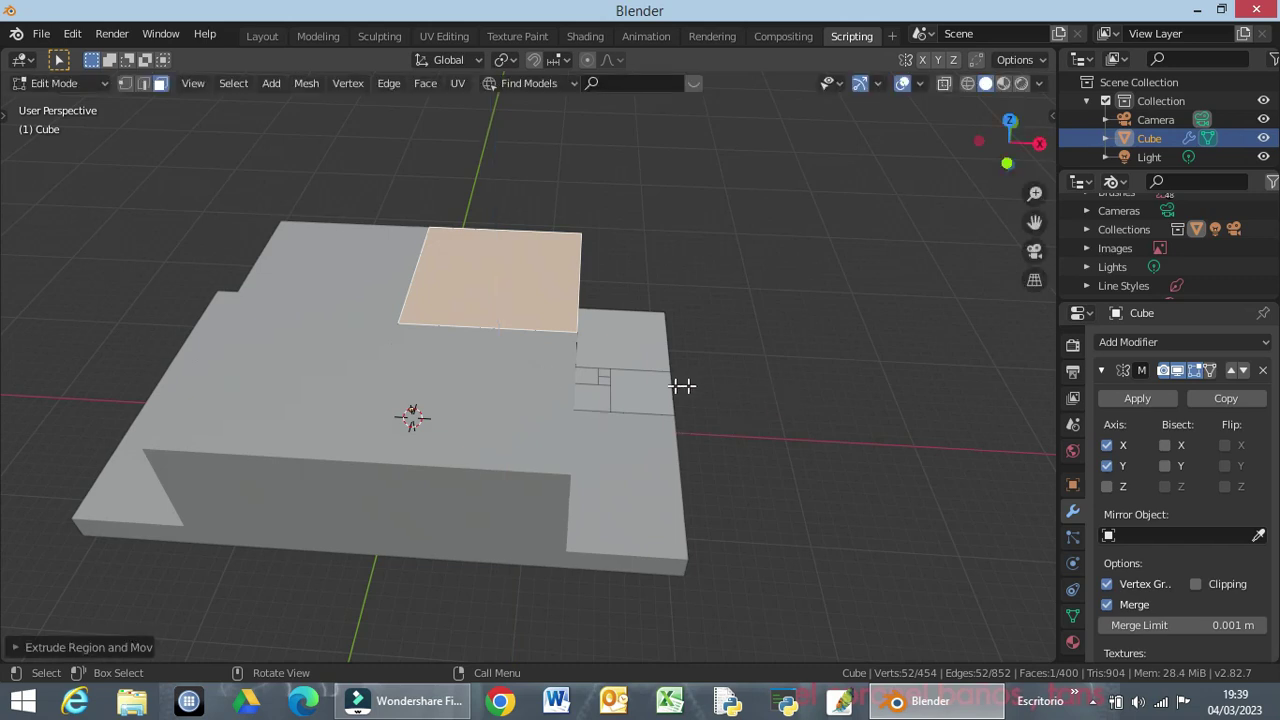
Hide the Mirror modifier's edit-mode display and select the lower step face beside the block.
mouse_move(684, 364)
middle_down()
mouse_move(386, 273)
mouse_move(442, 298)
middle_up()
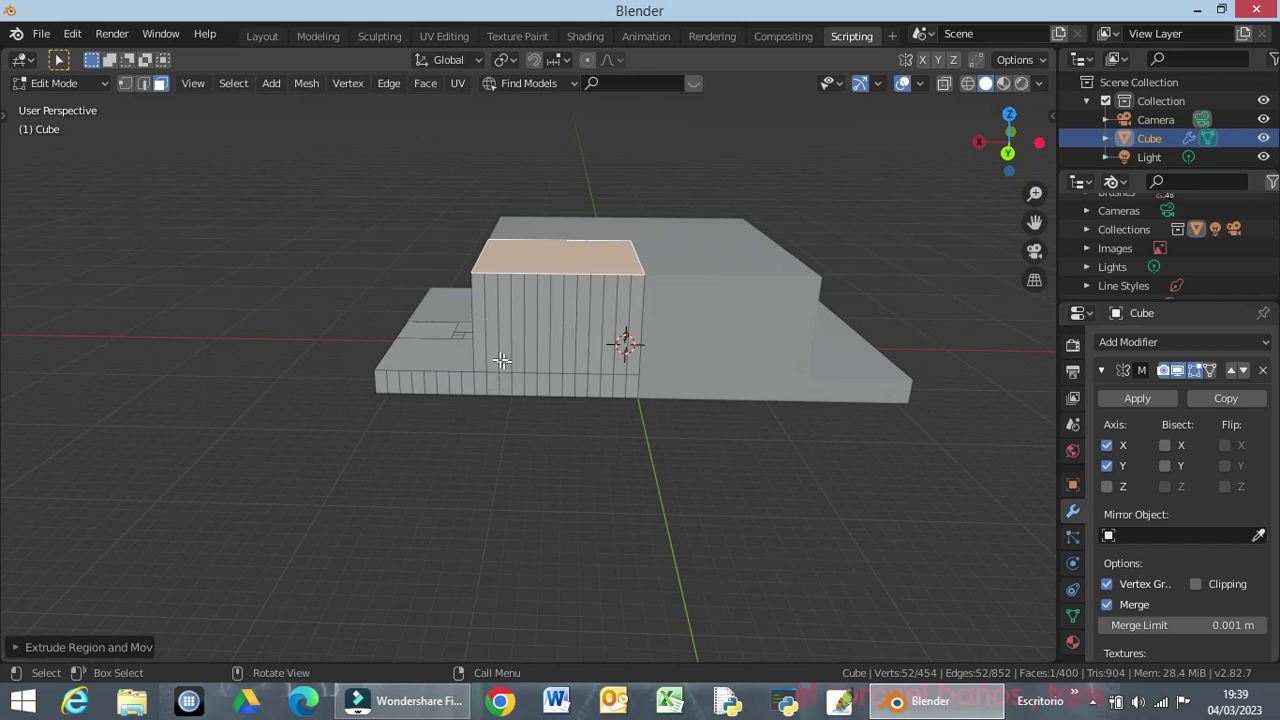
middle_drag(520, 354, 546, 312)
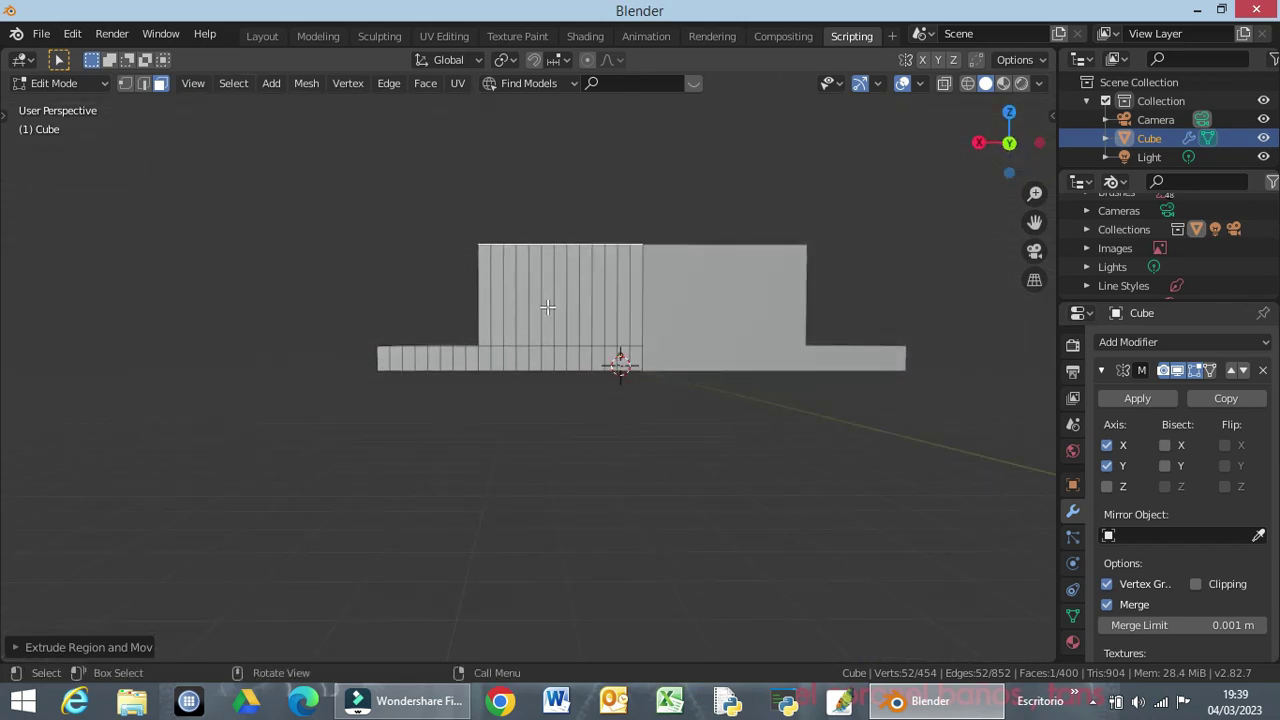
click(1197, 370)
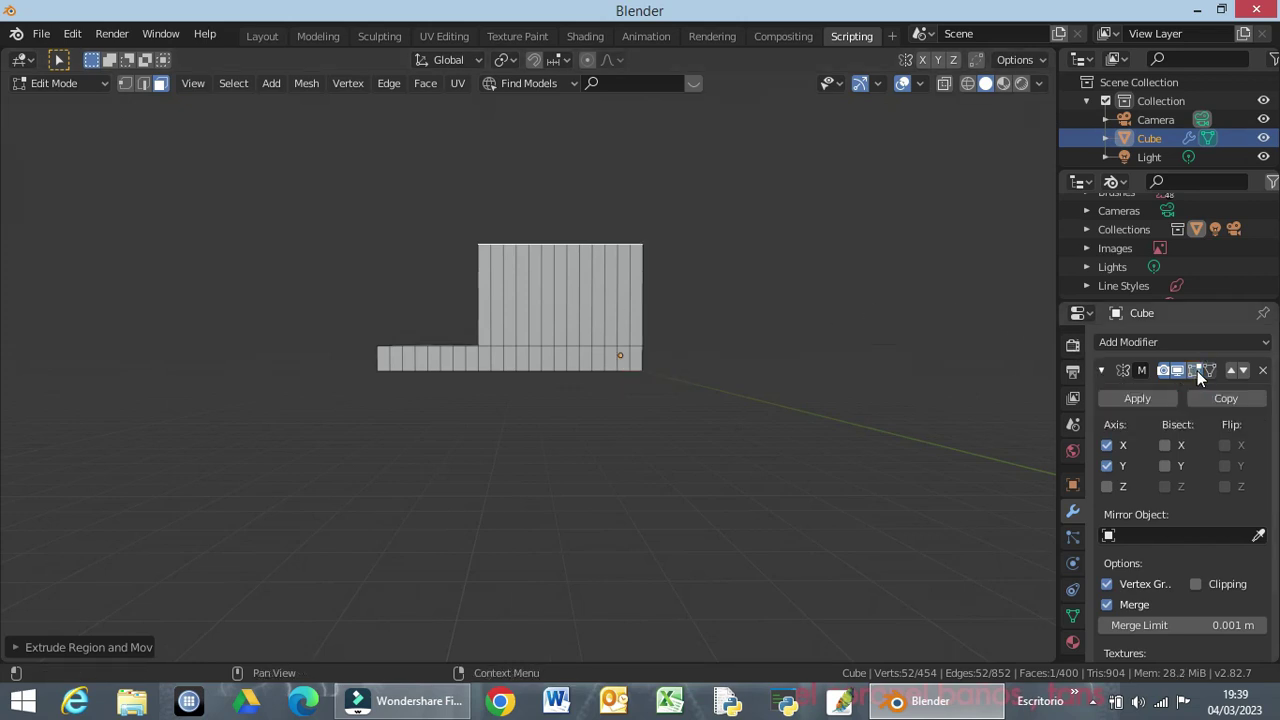
mouse_move(603, 404)
middle_down()
mouse_move(703, 543)
mouse_move(838, 487)
middle_up()
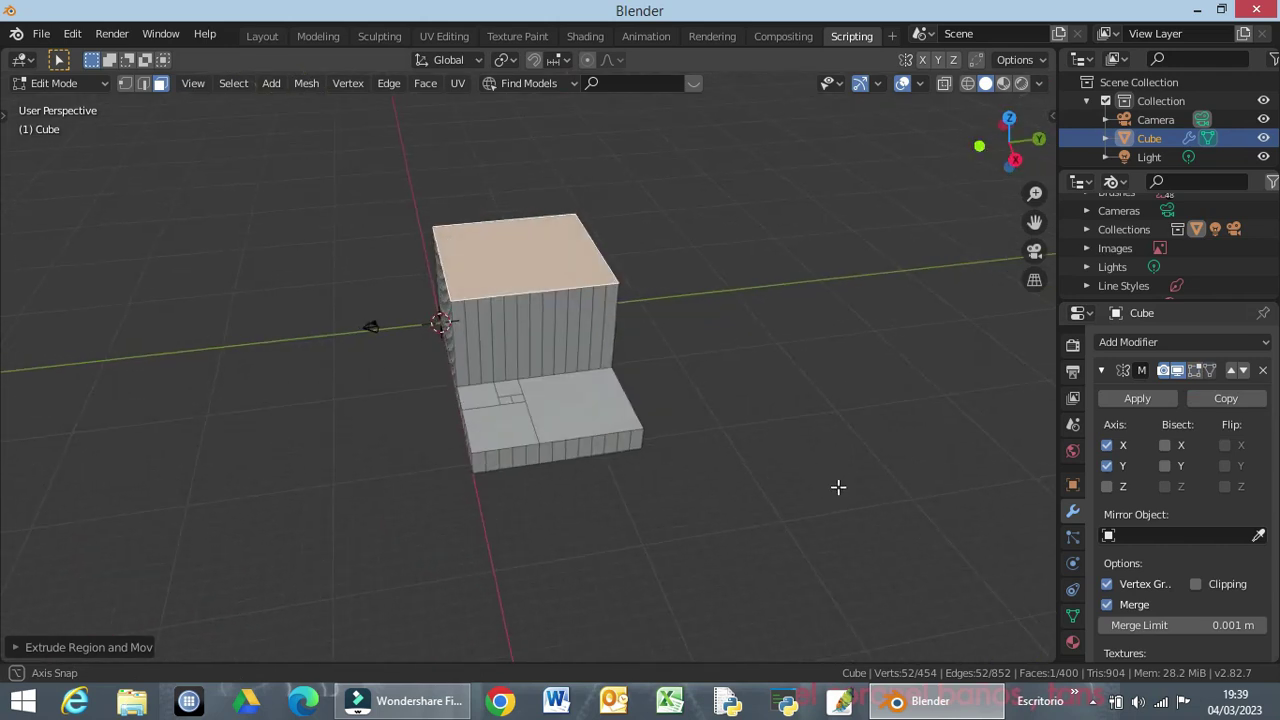
click(588, 408)
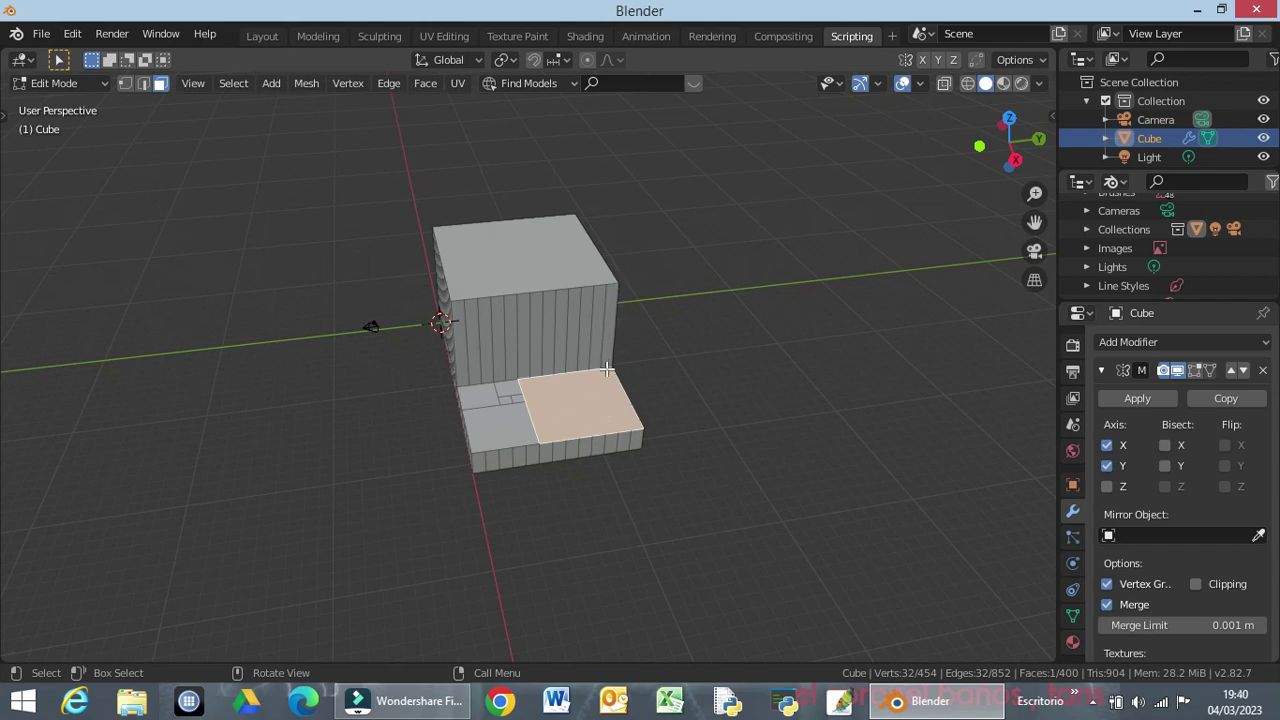
Extrude the lower step face 21 m upward, then orbit and zoom in on the two towers.
mouse_move(610, 406)
middle_down()
mouse_move(609, 384)
mouse_move(589, 384)
middle_up()
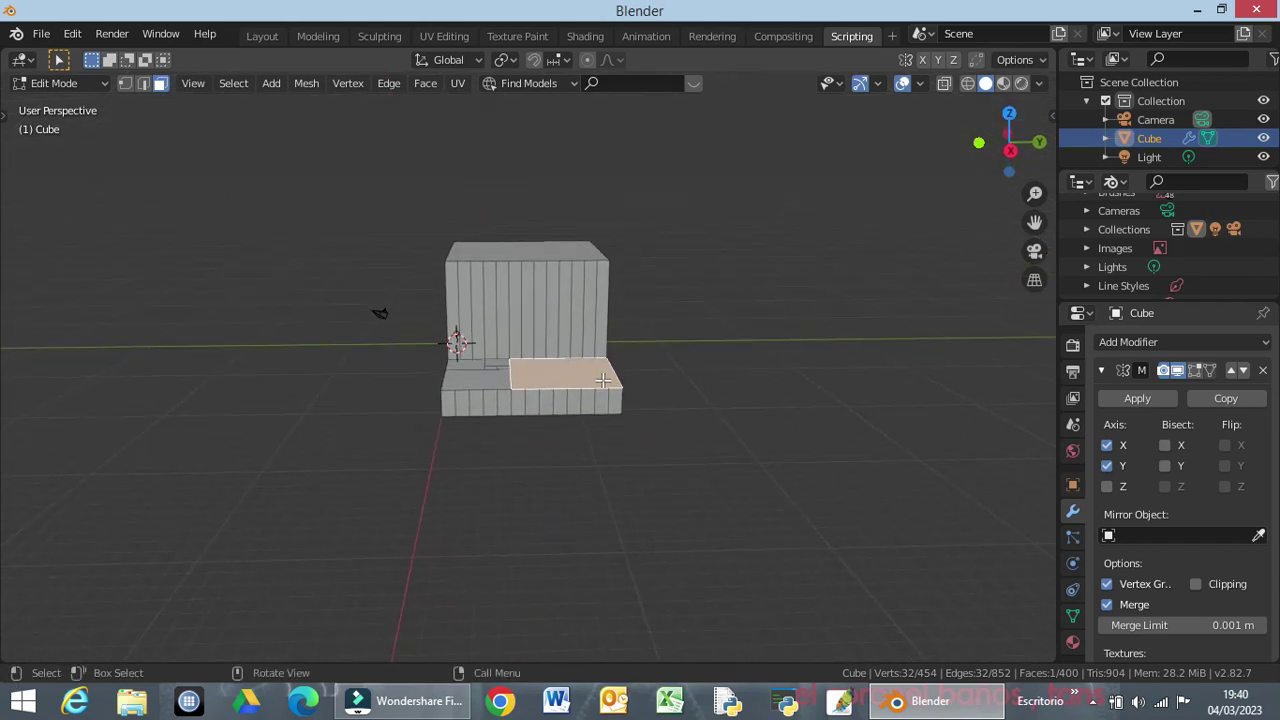
key(e)
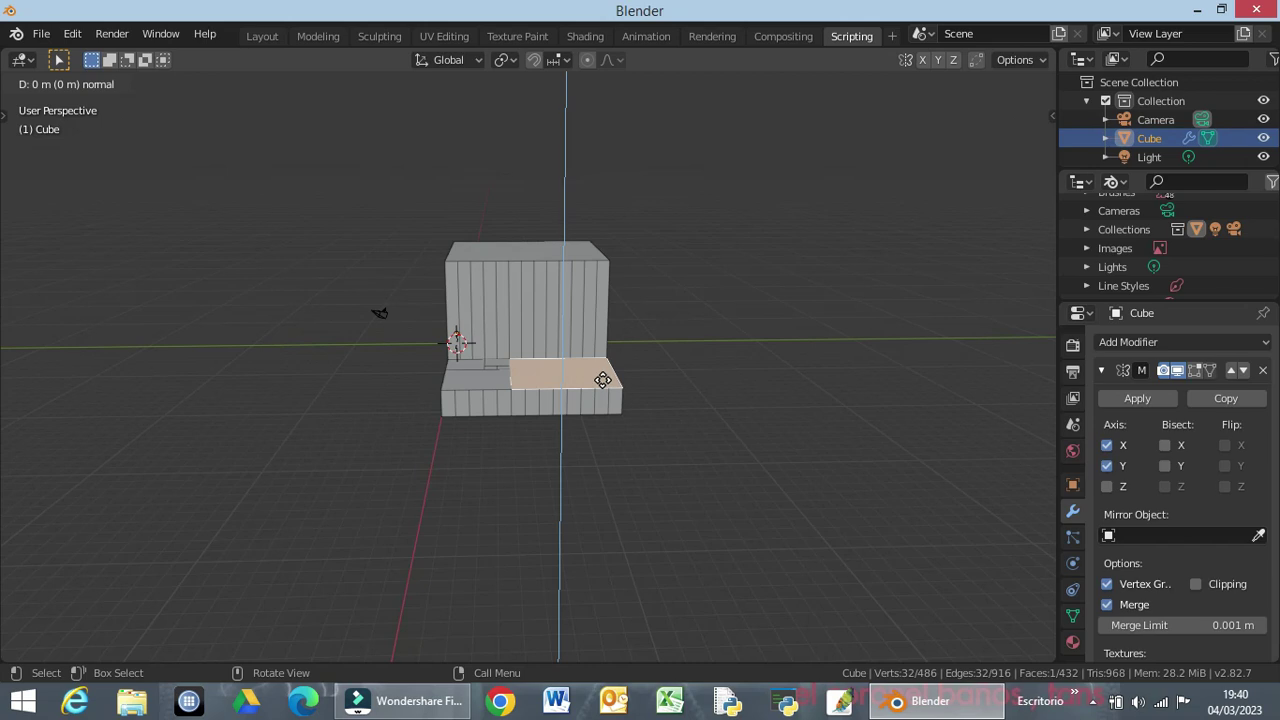
text(21)
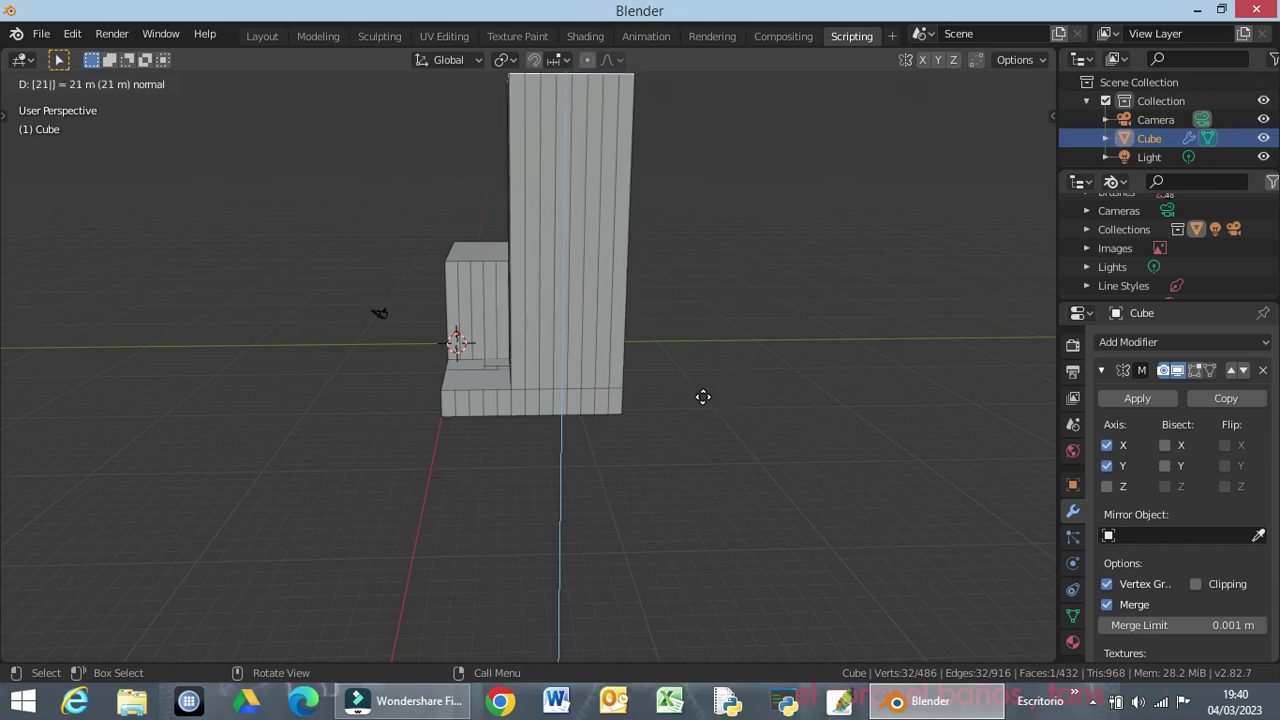
key(Return)
mouse_move(374, 463)
middle_down()
mouse_move(565, 518)
mouse_move(537, 528)
middle_up()
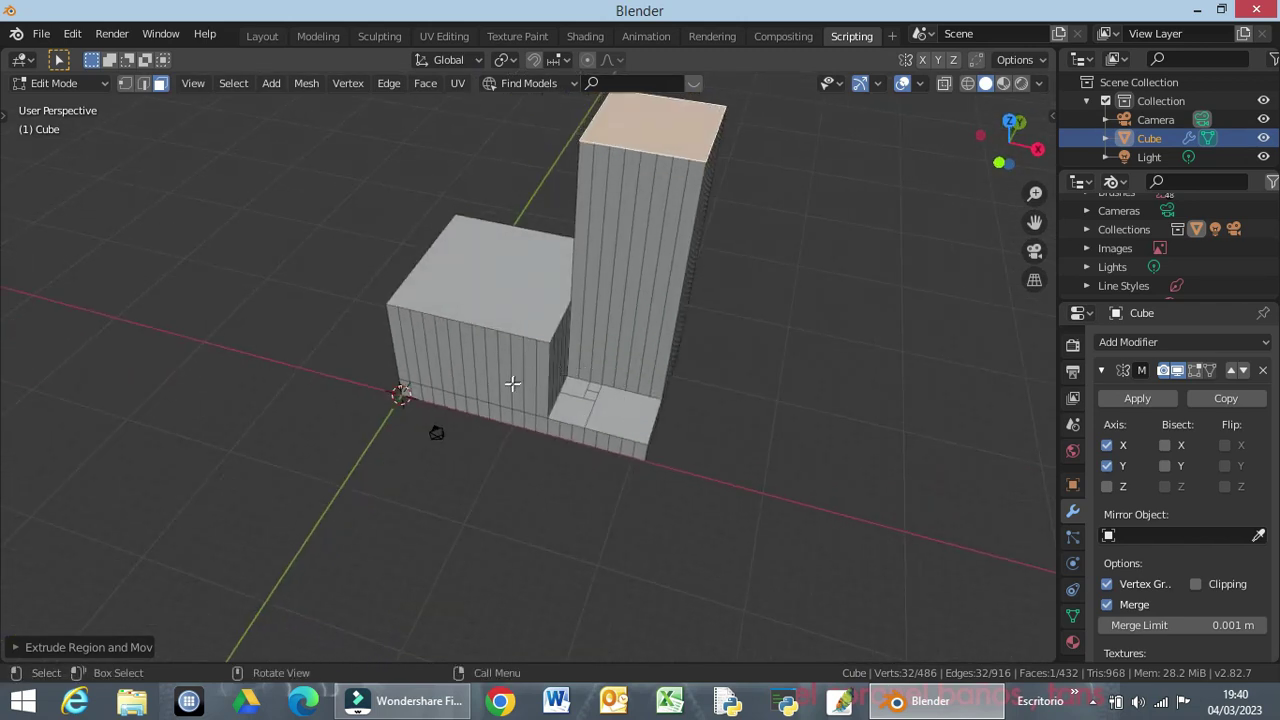
mouse_move(487, 485)
middle_down()
mouse_move(557, 441)
mouse_move(514, 431)
middle_up()
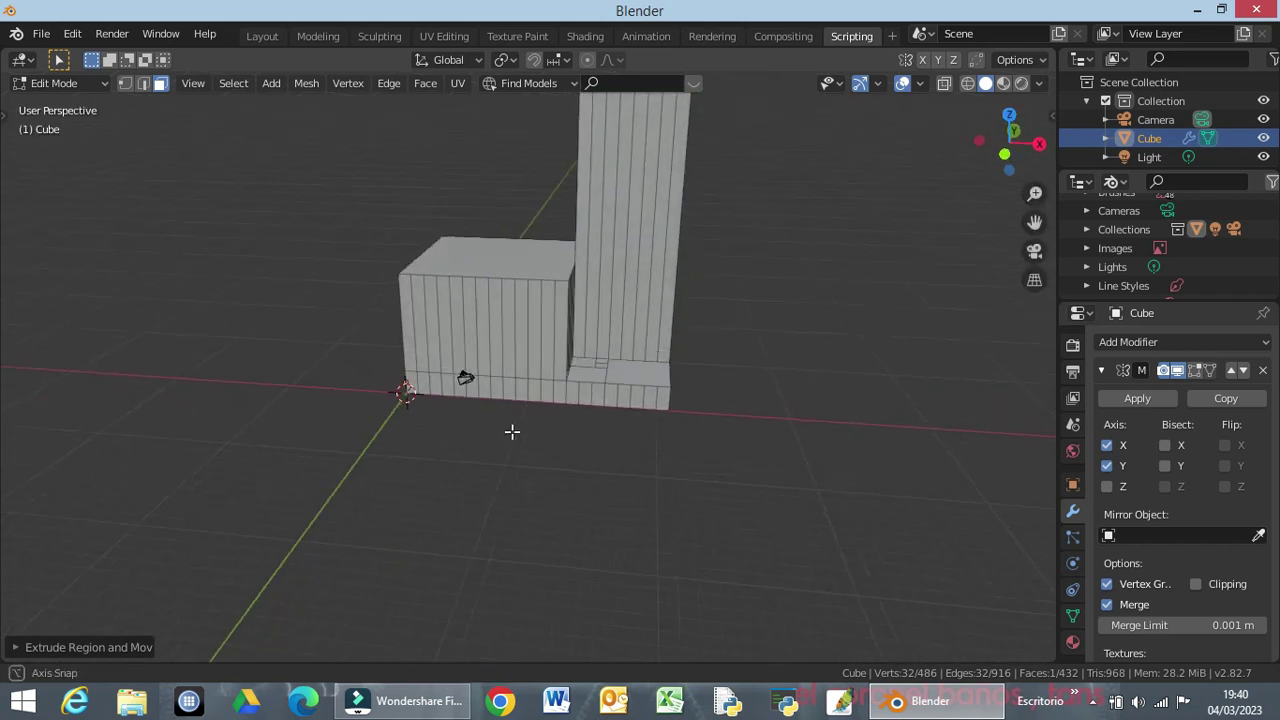
key(alt)
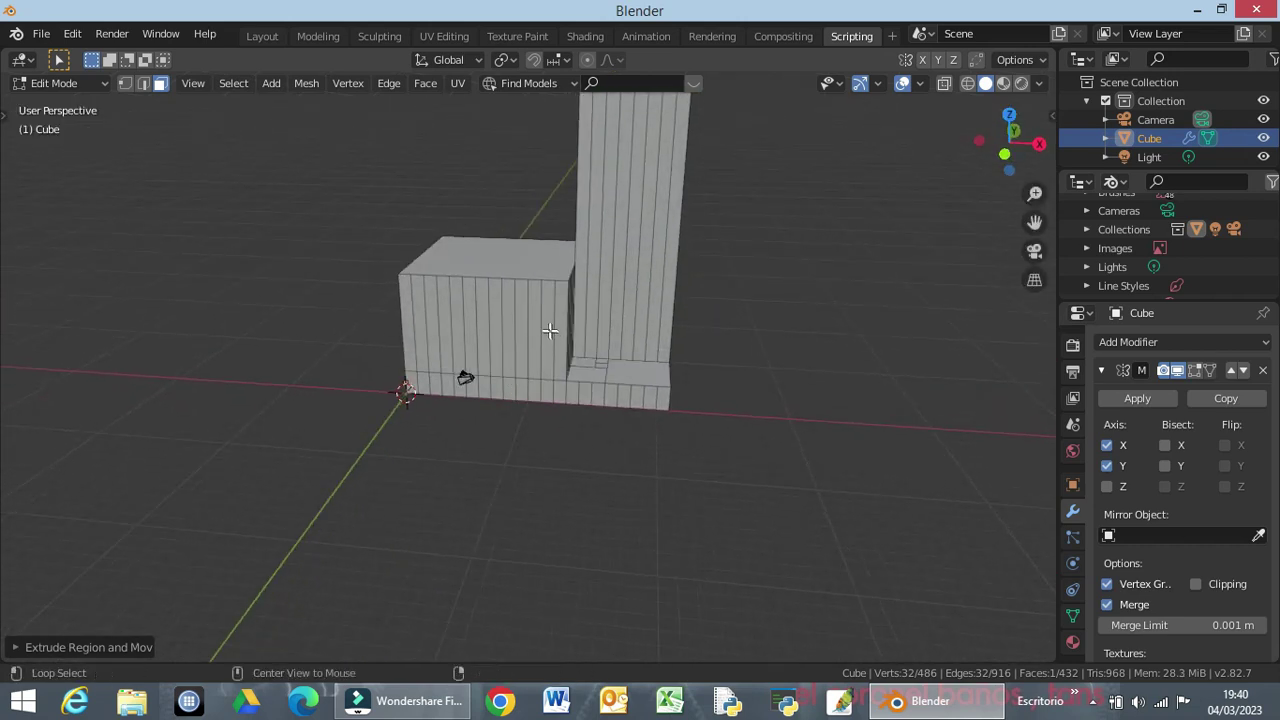
scroll(553, 350, up, 2)
In front orthographic view, add a centred loop cut through the bottom row of faces.
scroll(591, 297, up, 2)
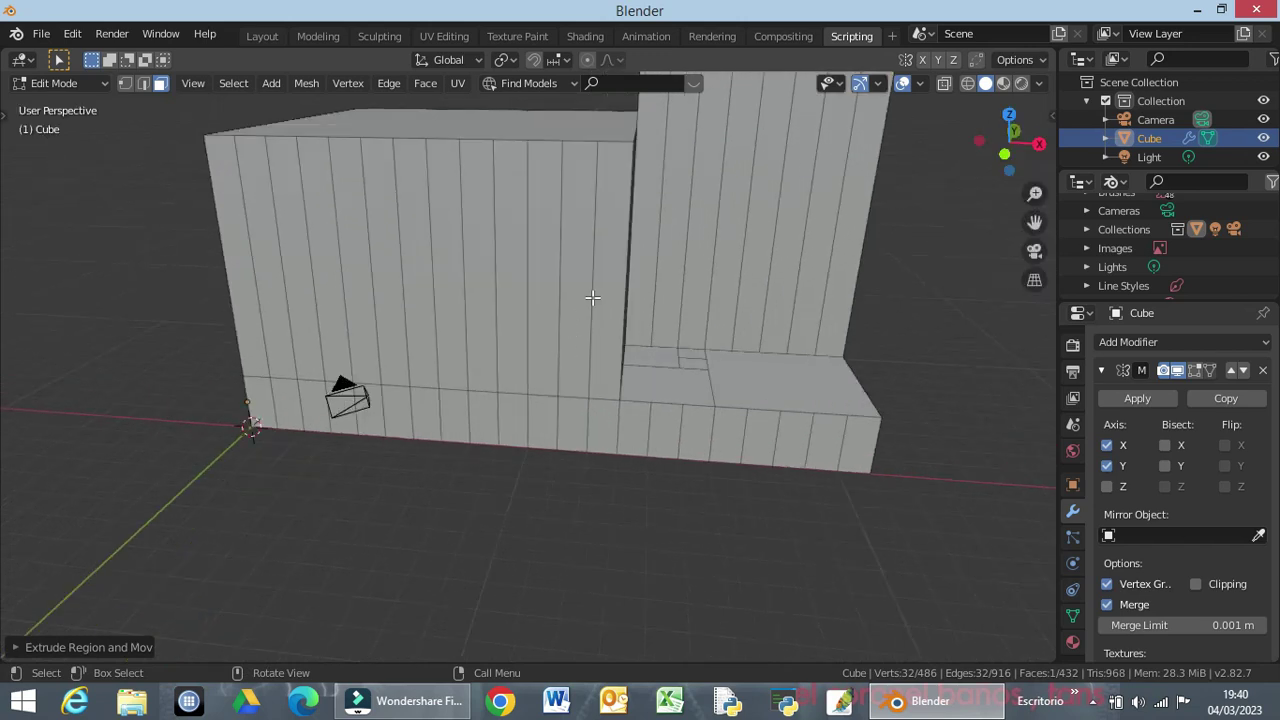
alt+click(608, 249)
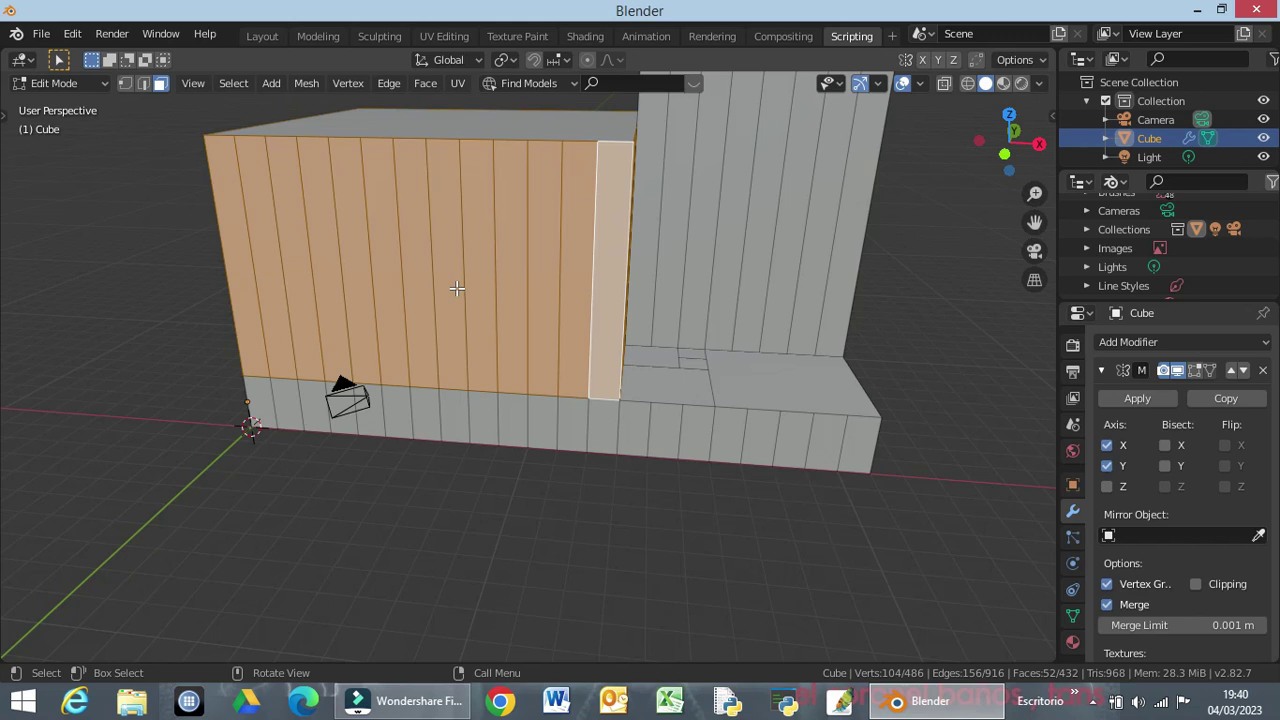
key(KP_1)
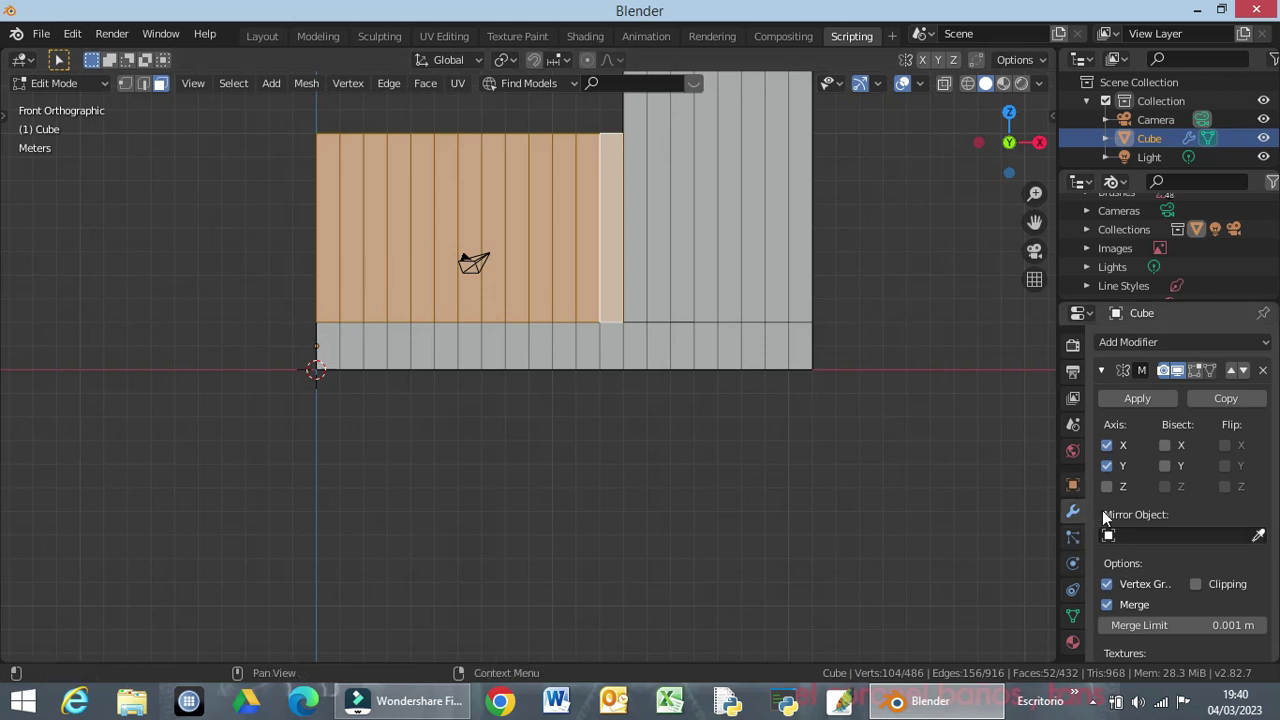
click(892, 346)
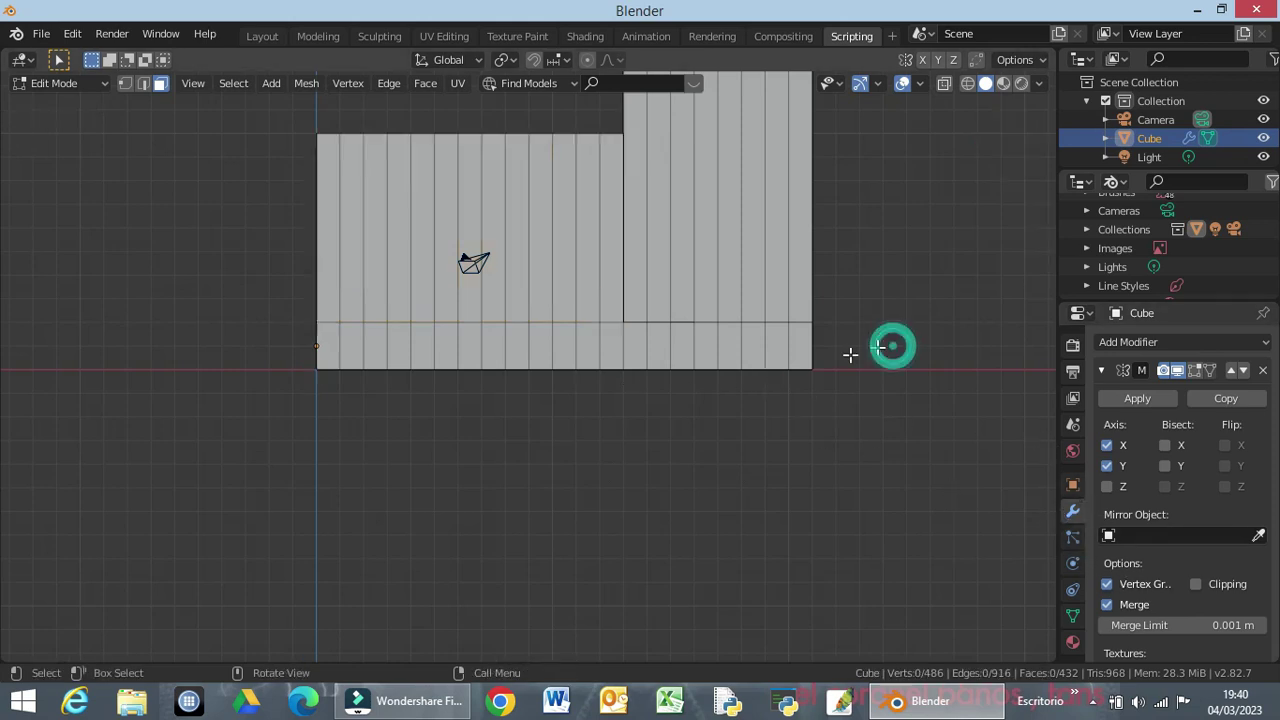
click(541, 350)
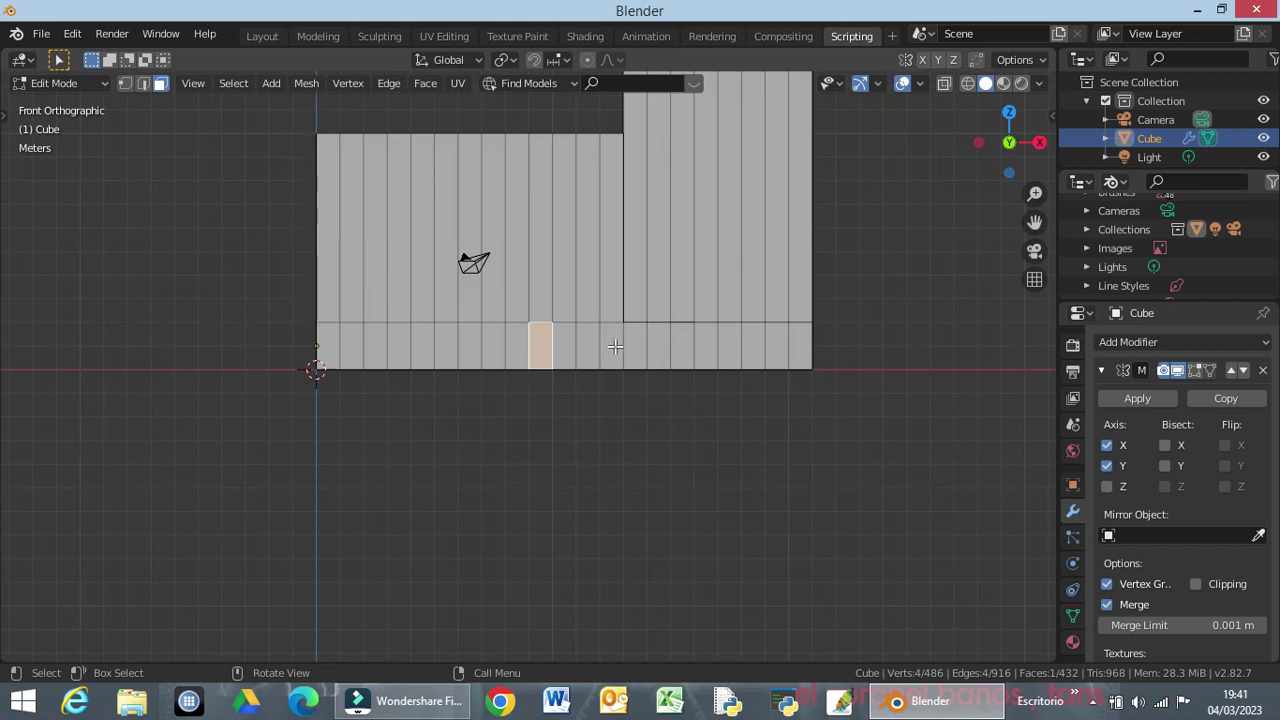
alt+click(548, 348)
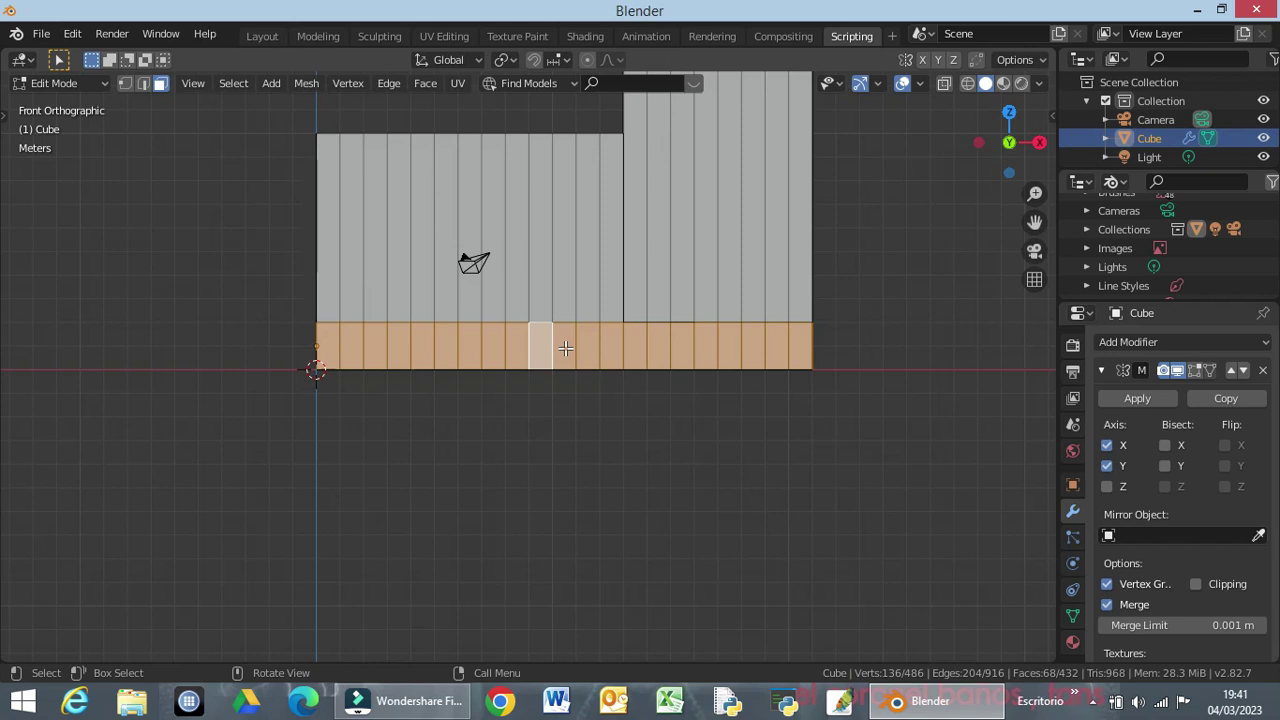
key(ctrl+r)
click(565, 348)
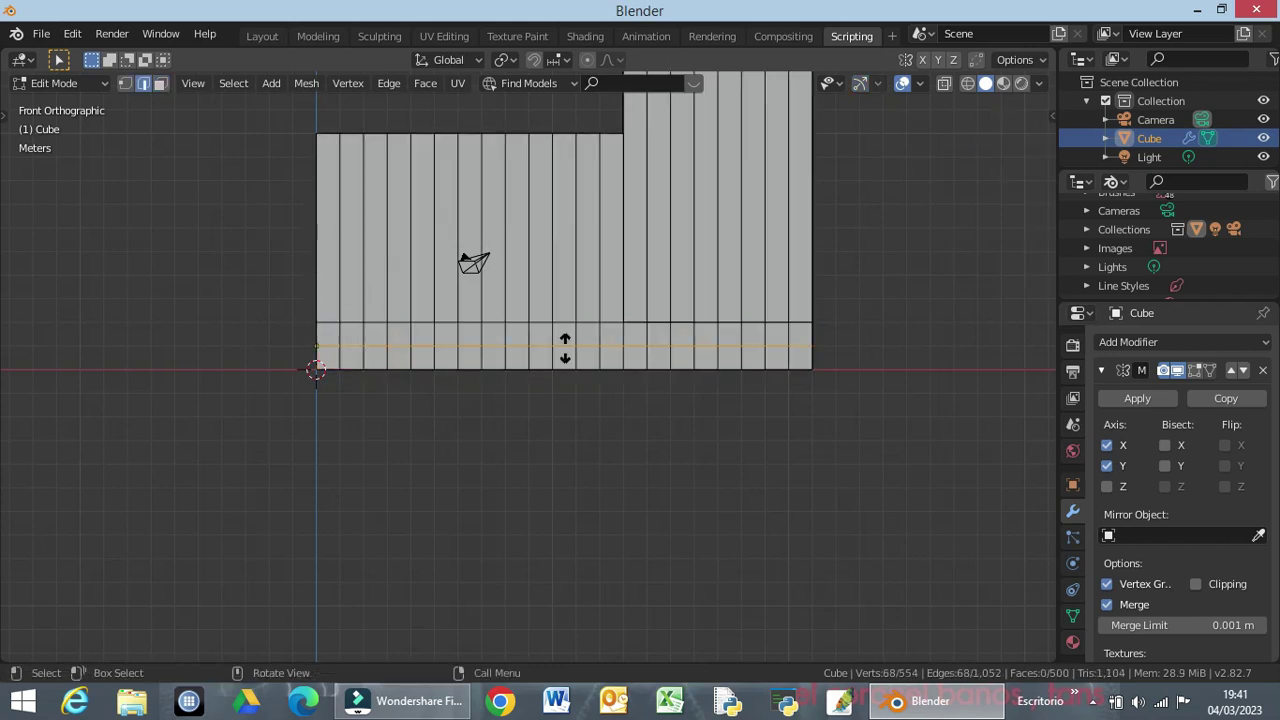
right_click(563, 349)
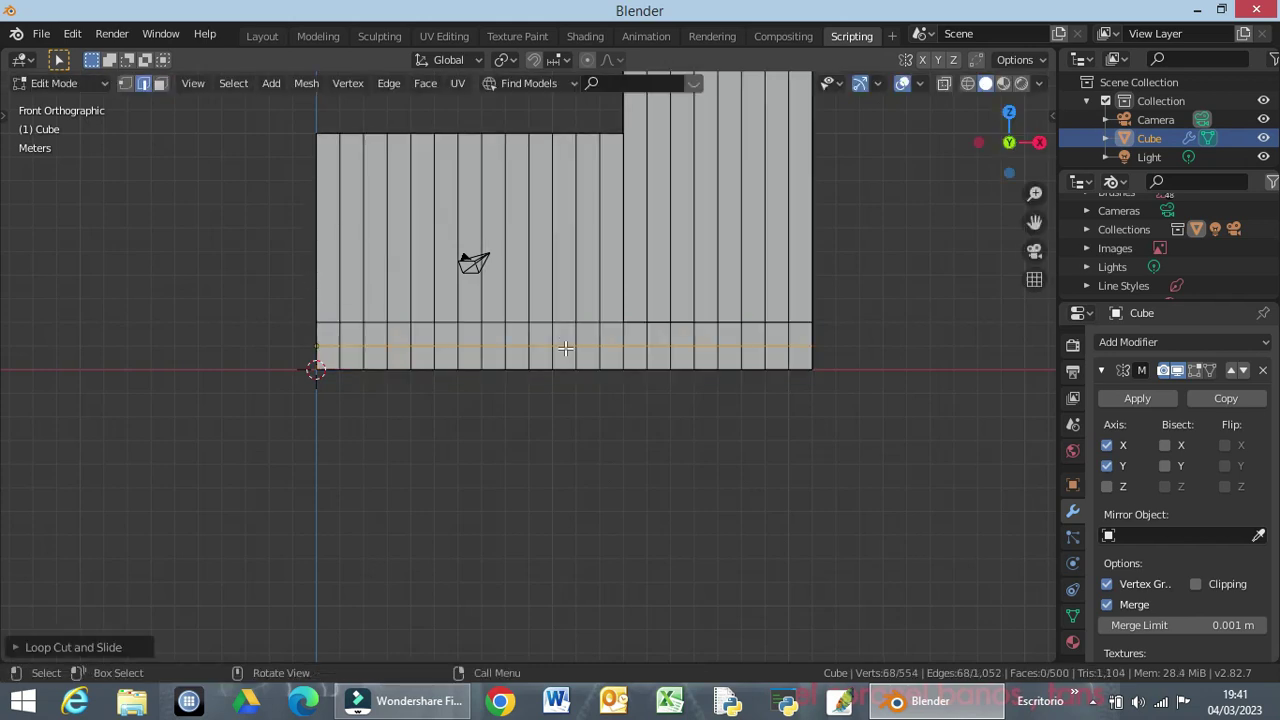
Switch to face select and select the row of faces on the shorter block's front.
click(866, 305)
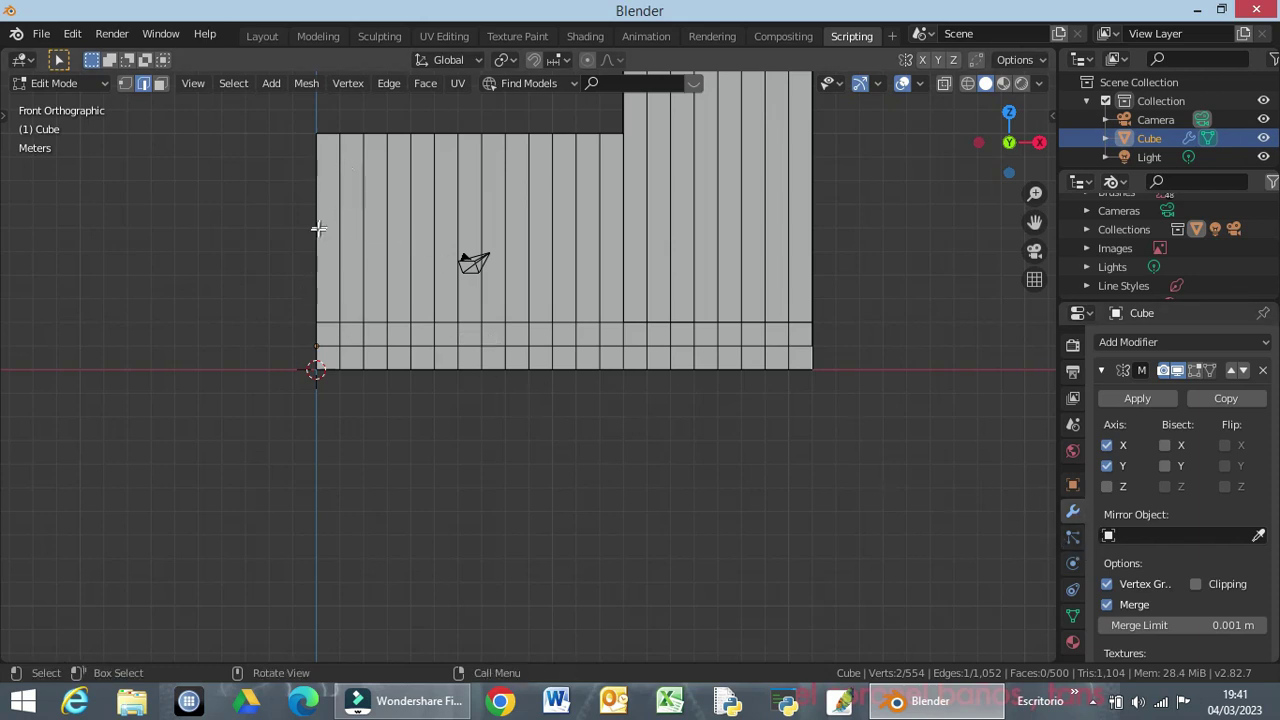
alt+click(327, 229)
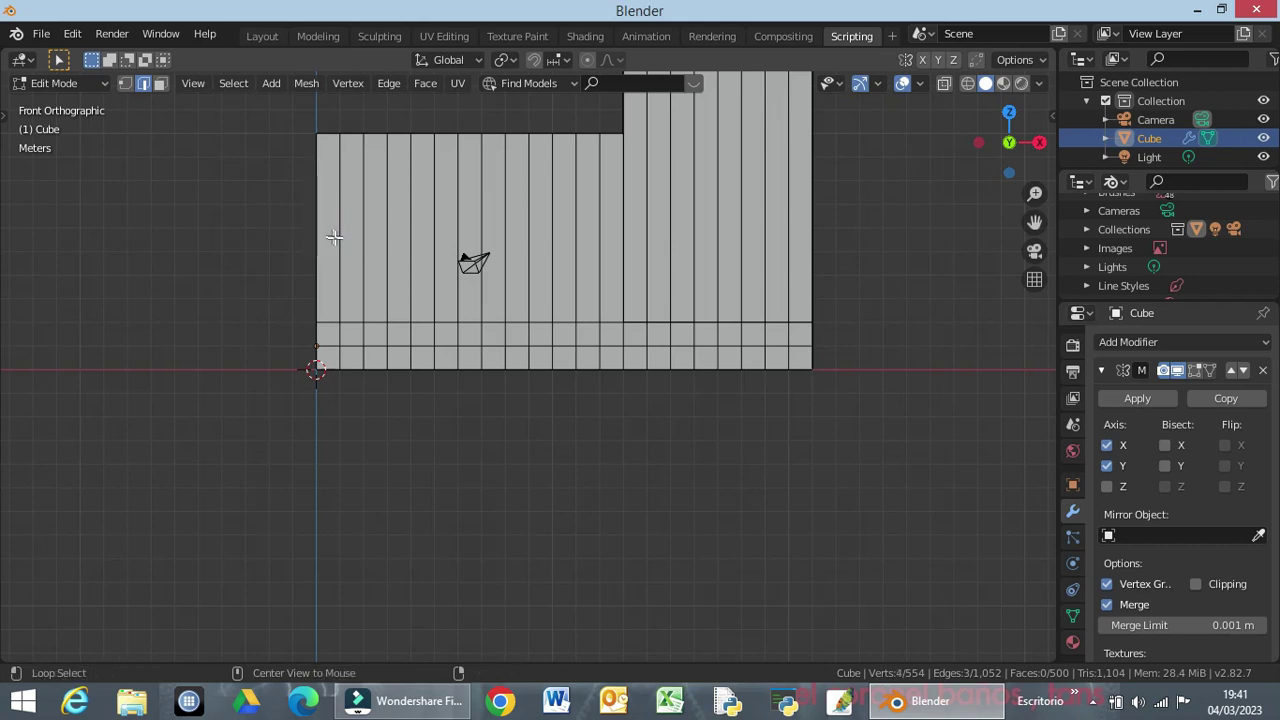
alt+click(336, 240)
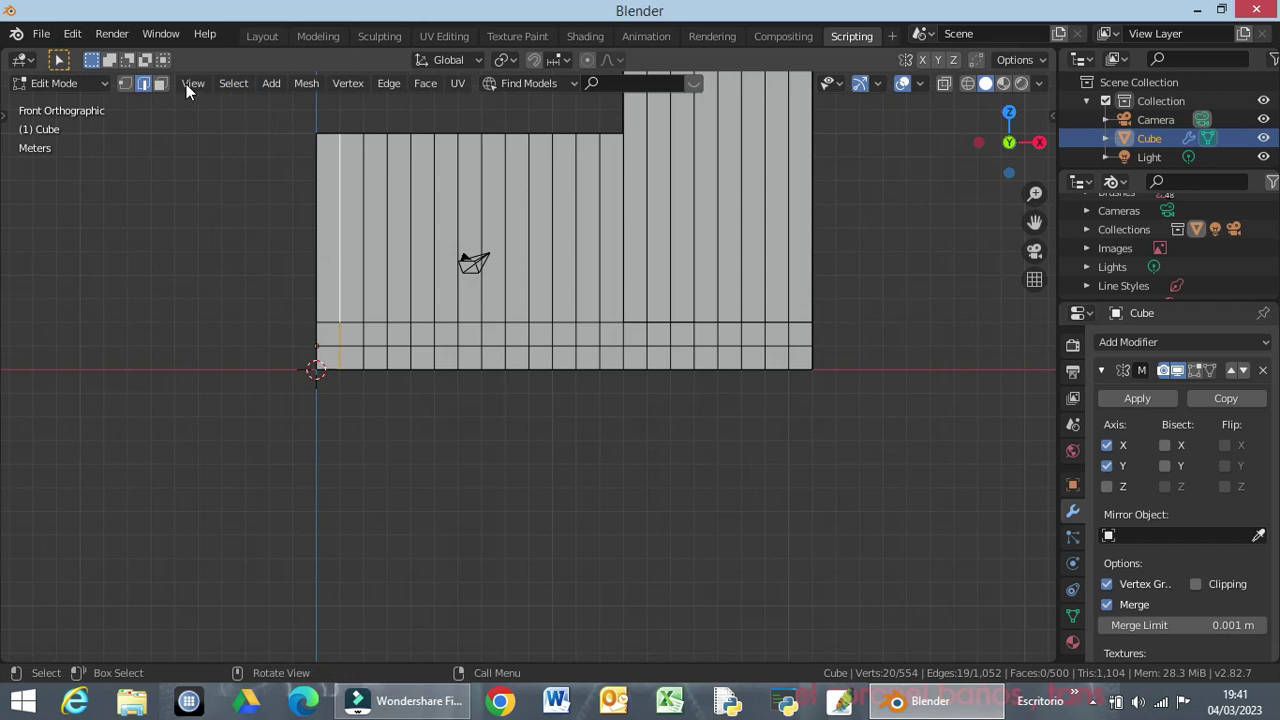
click(160, 85)
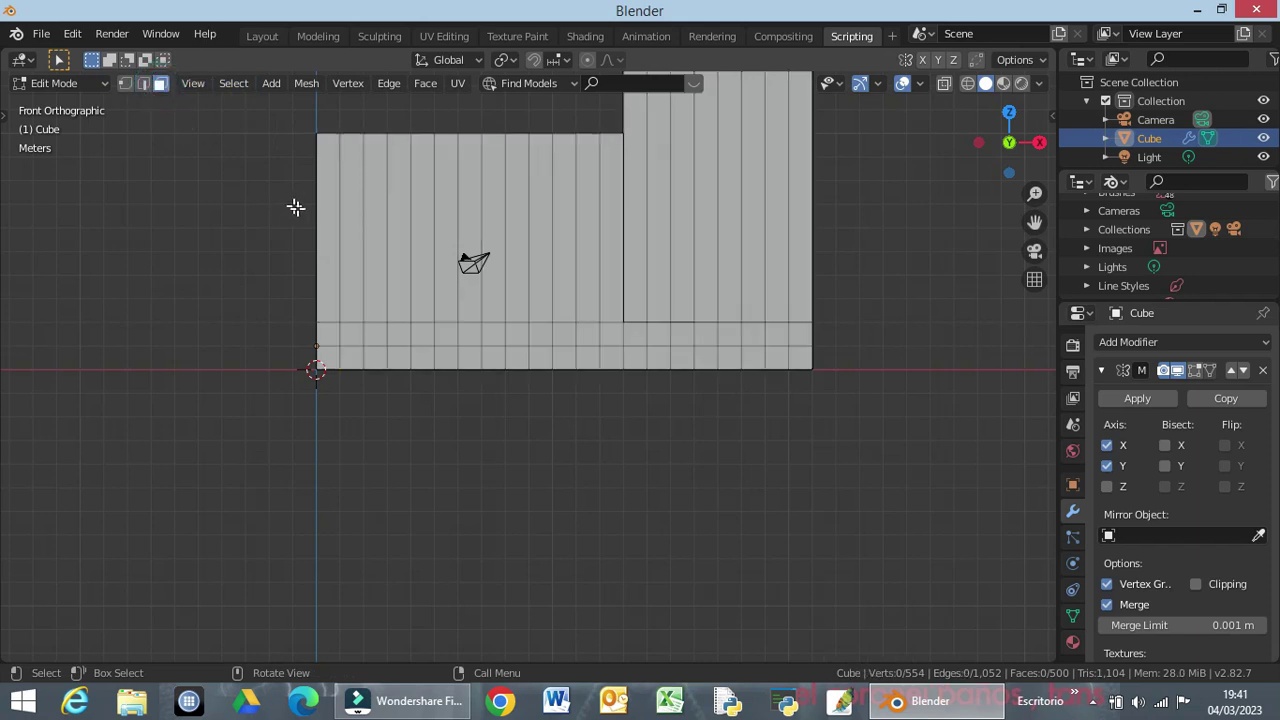
alt+click(330, 218)
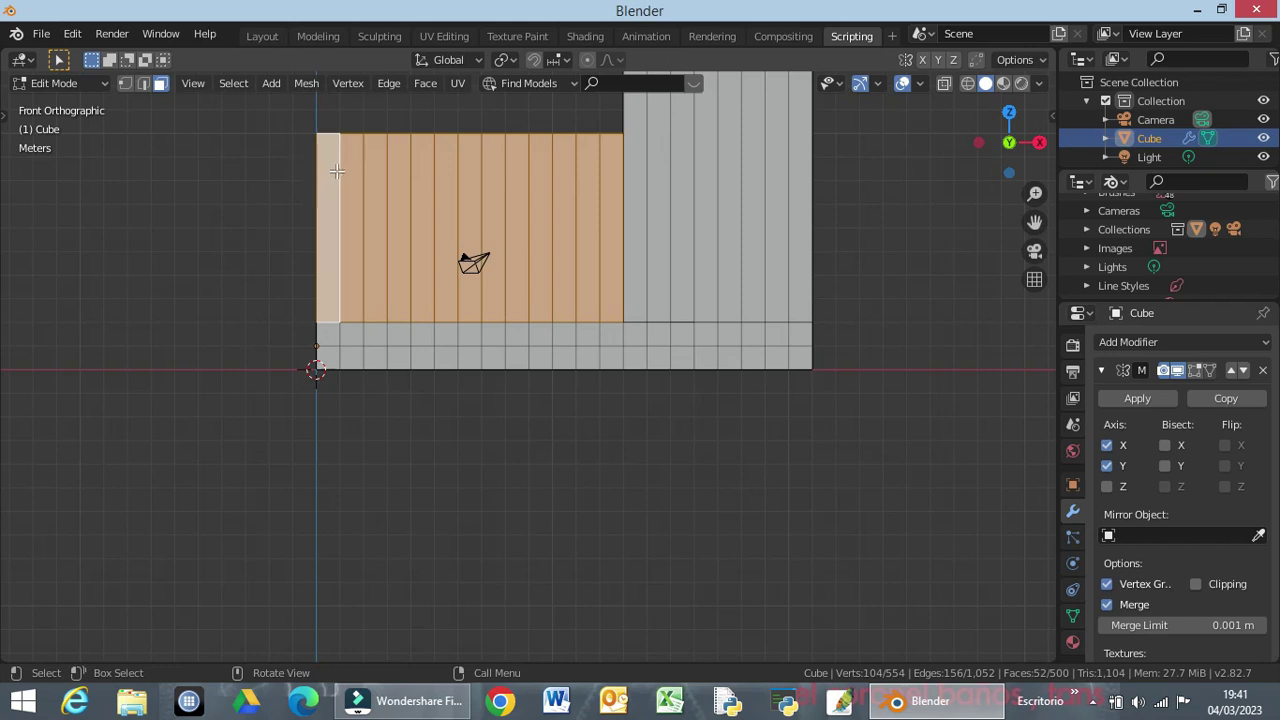
Add seven evenly spaced loop cuts across the selected faces.
key(ctrl+r)
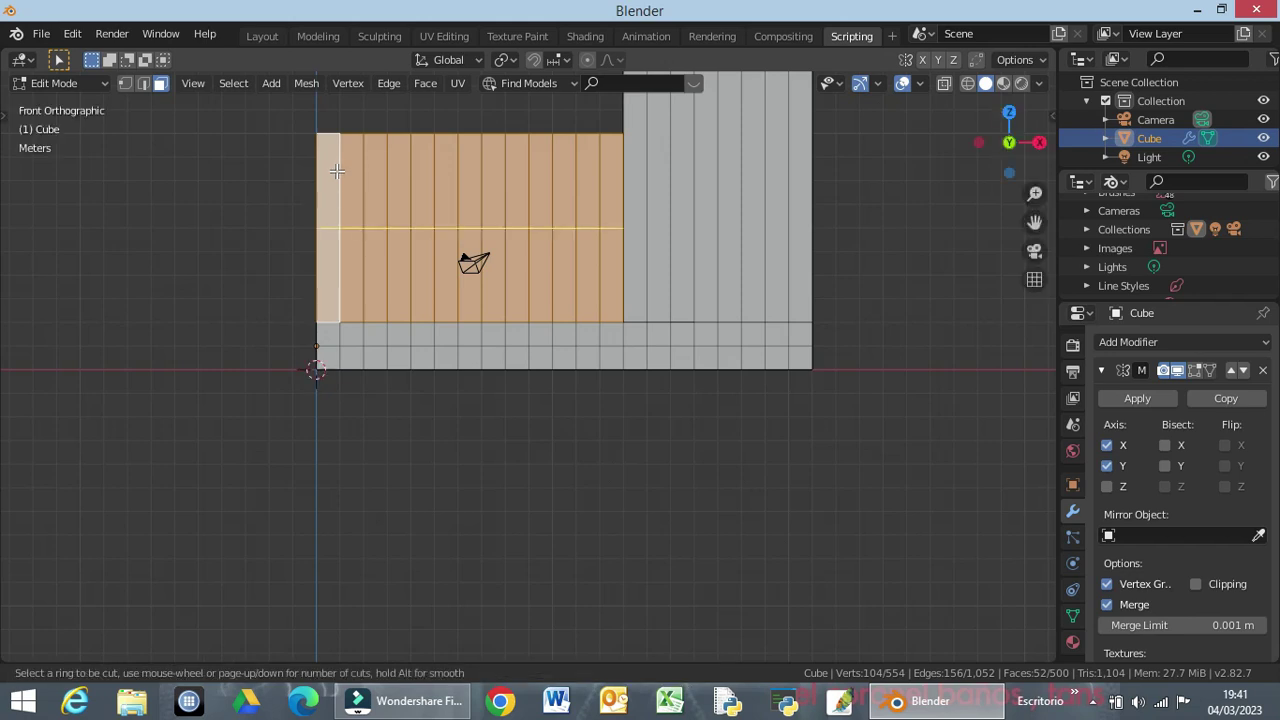
scroll(354, 208, up, 1)
scroll(362, 215, up, 3)
scroll(364, 214, up, 1)
scroll(370, 213, up, 1)
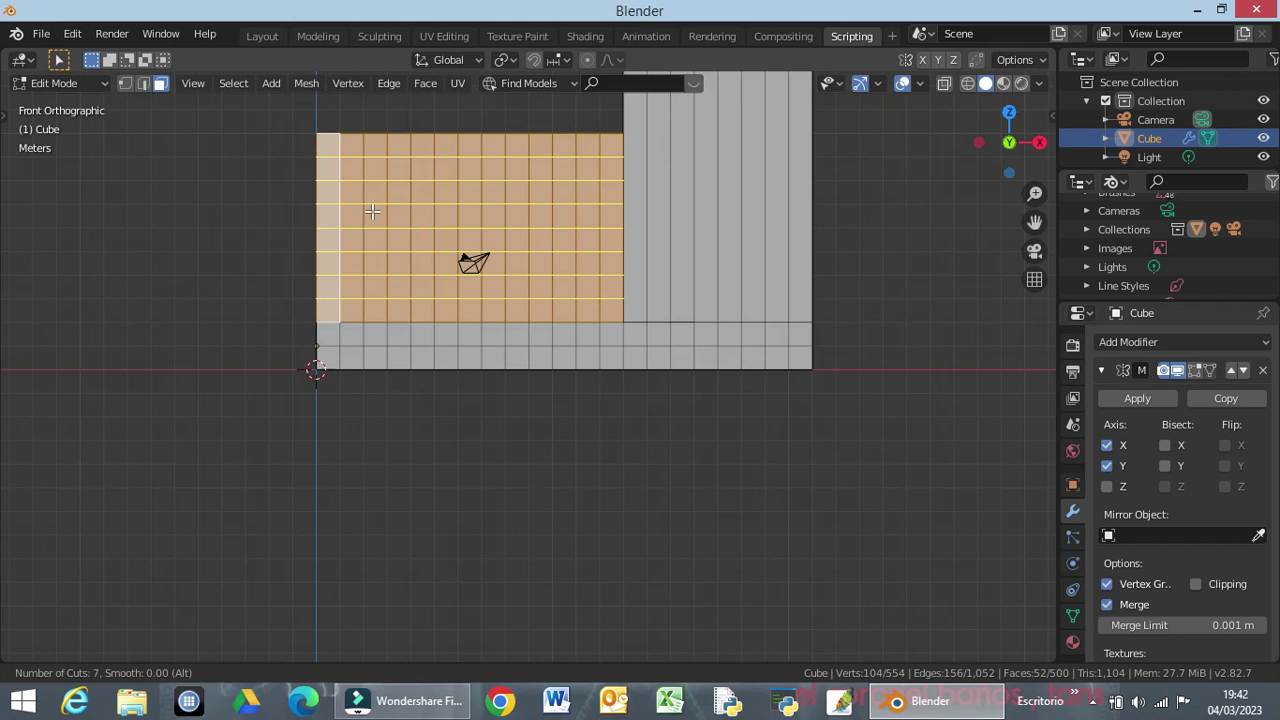
click(372, 211)
right_click(372, 211)
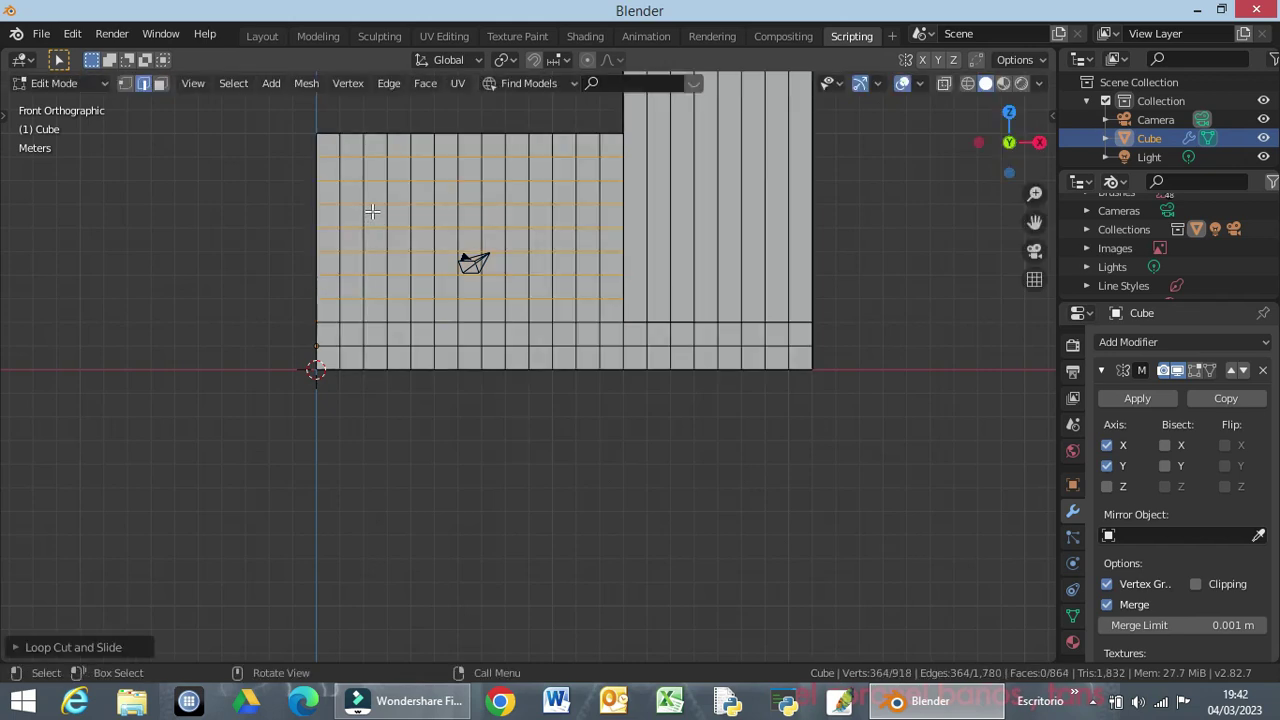
Clear the selection, switch to the right side view, and return to Face select mode.
click(288, 230)
mouse_move(542, 274)
middle_down()
mouse_move(397, 343)
mouse_move(430, 314)
middle_up()
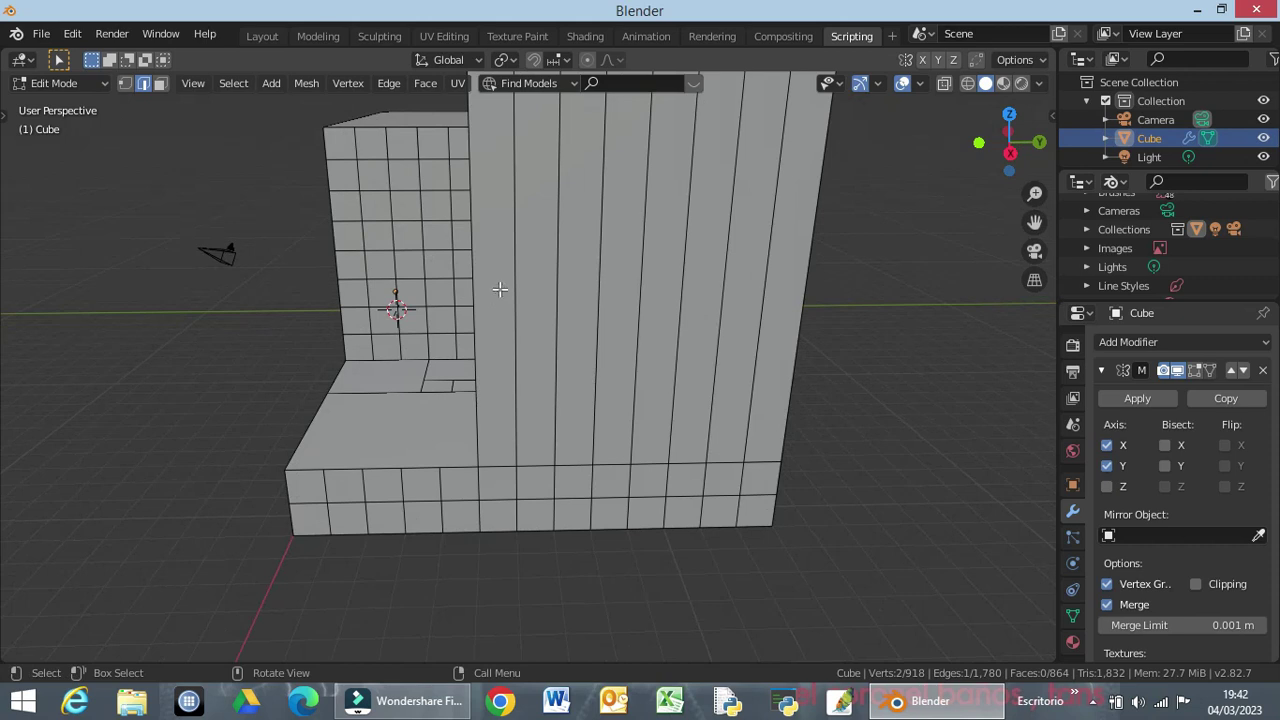
scroll(498, 284, down, 1)
scroll(500, 286, down, 2)
scroll(503, 288, down, 1)
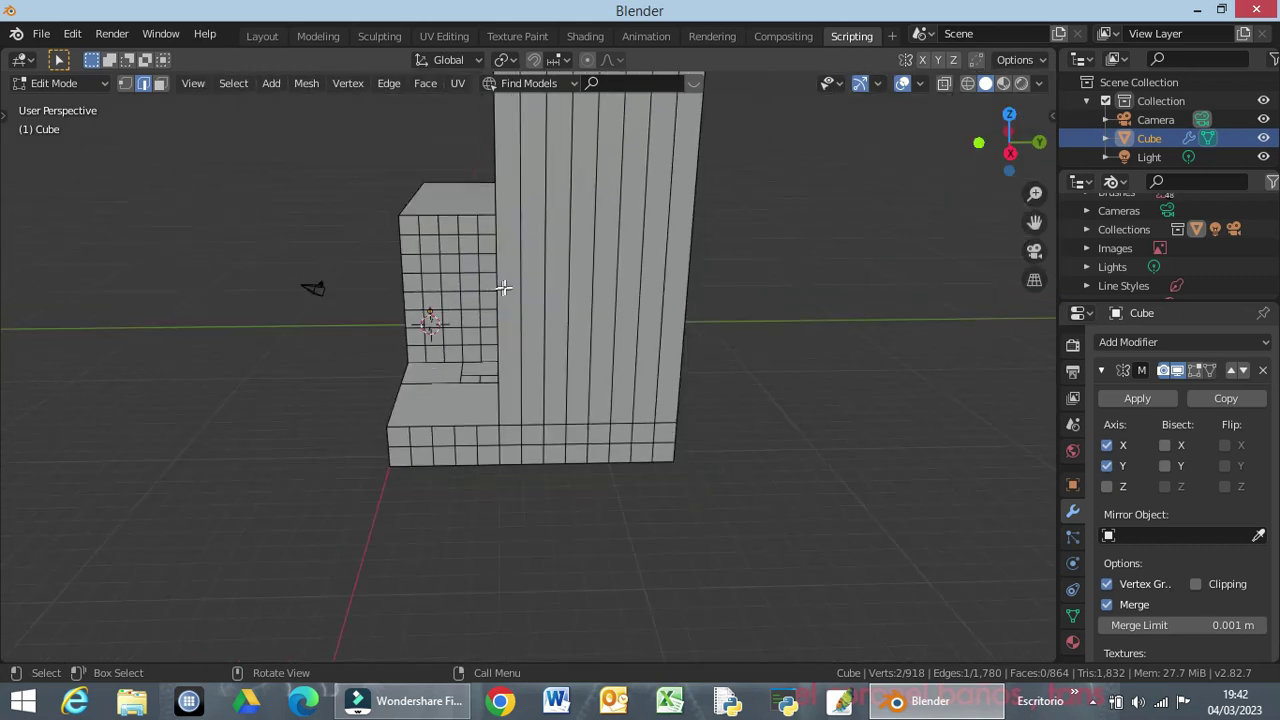
key(KP_1)
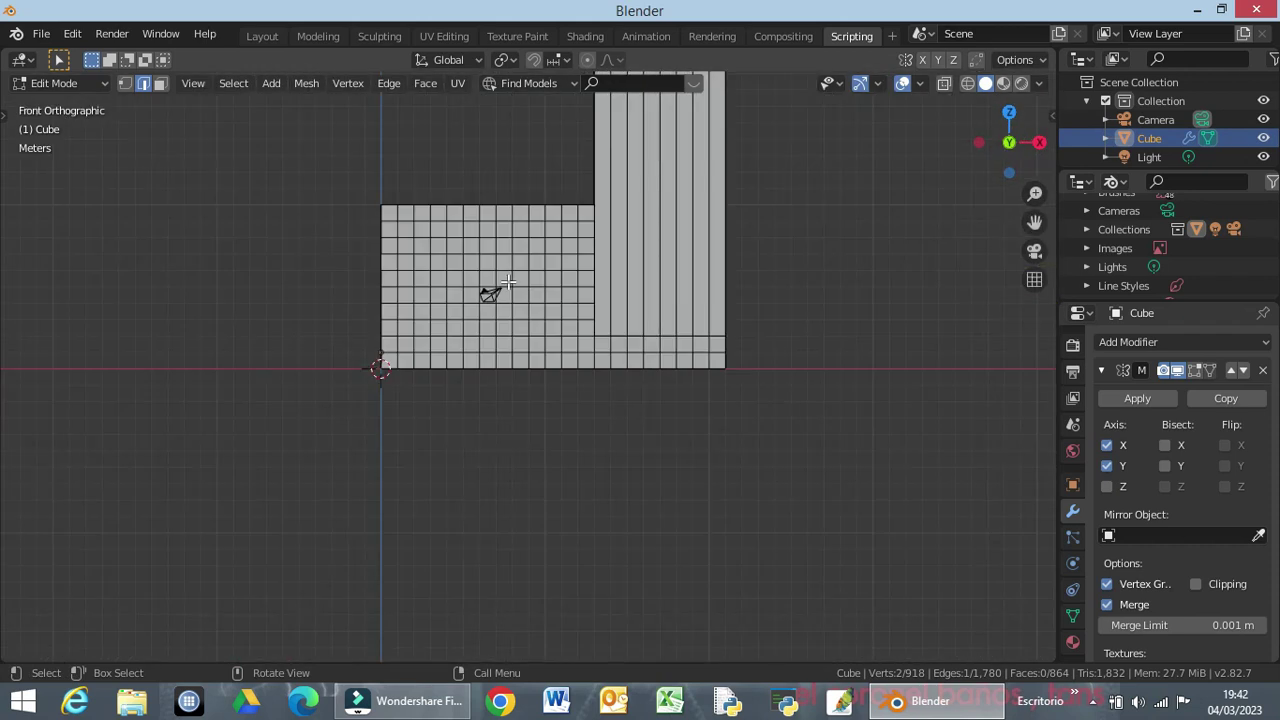
key(KP_3)
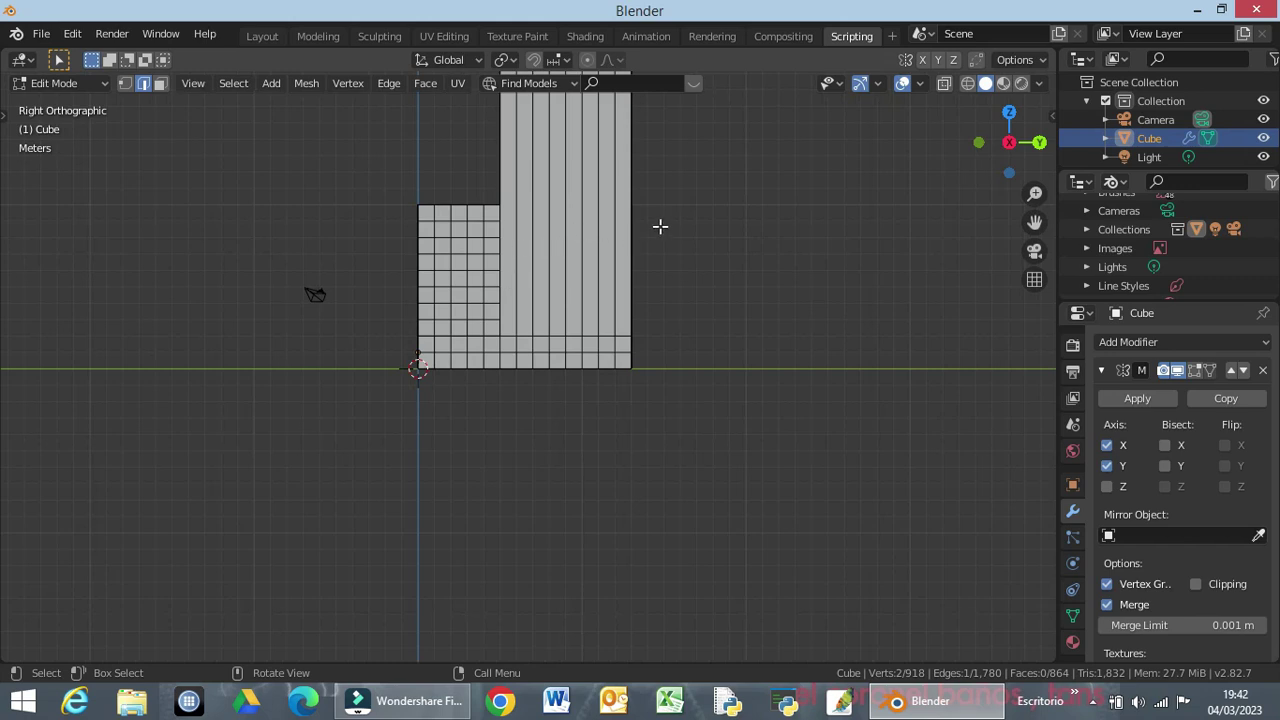
shift+middle_drag(660, 227, 563, 409)
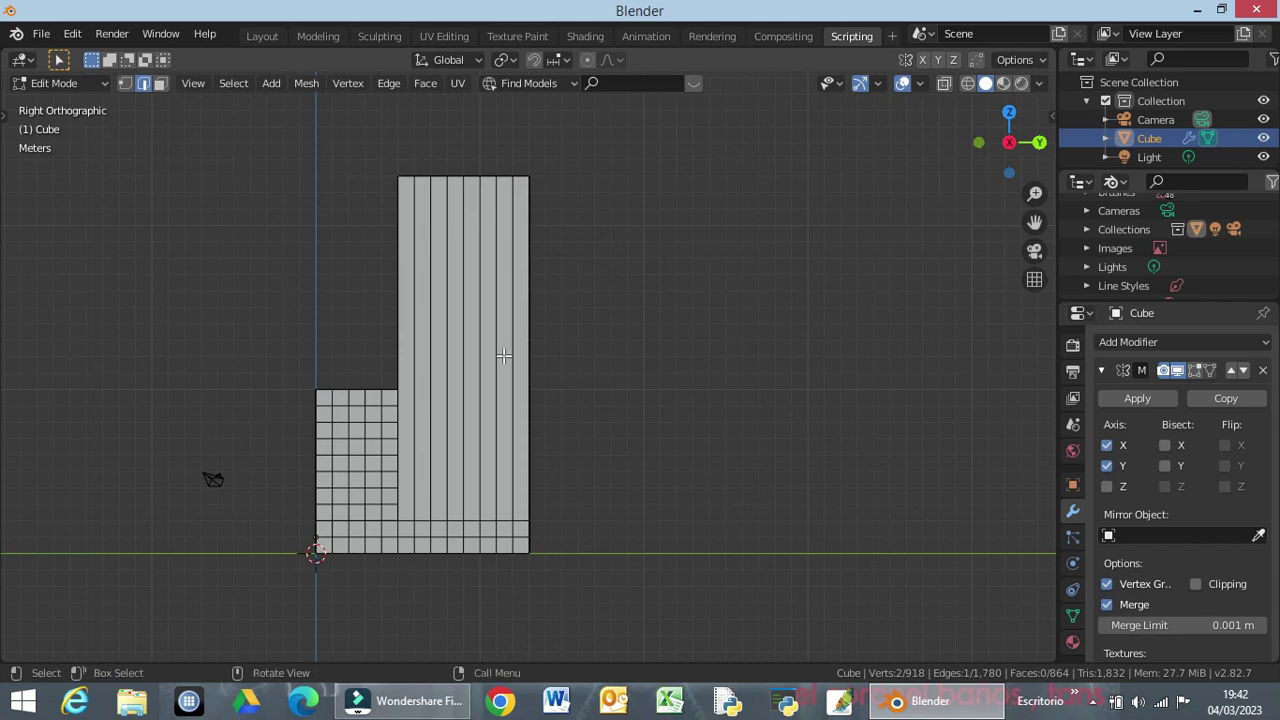
key(ctrl+t)
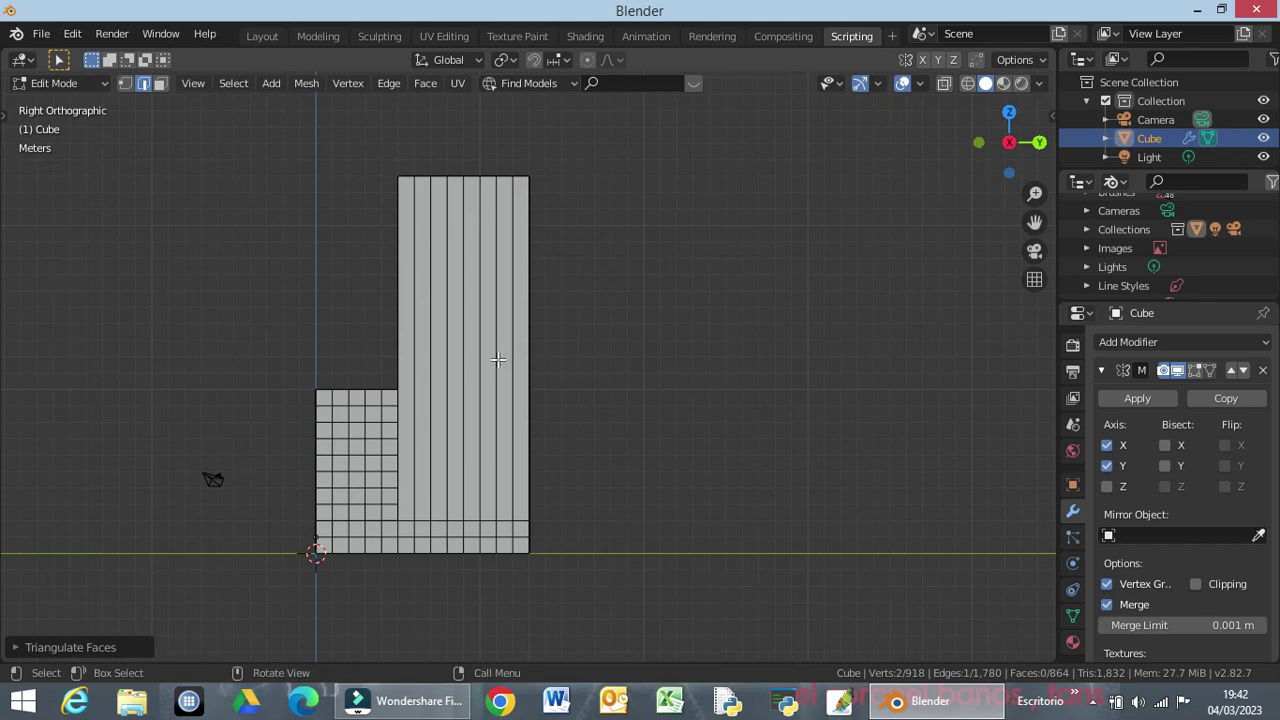
alt+click(507, 355)
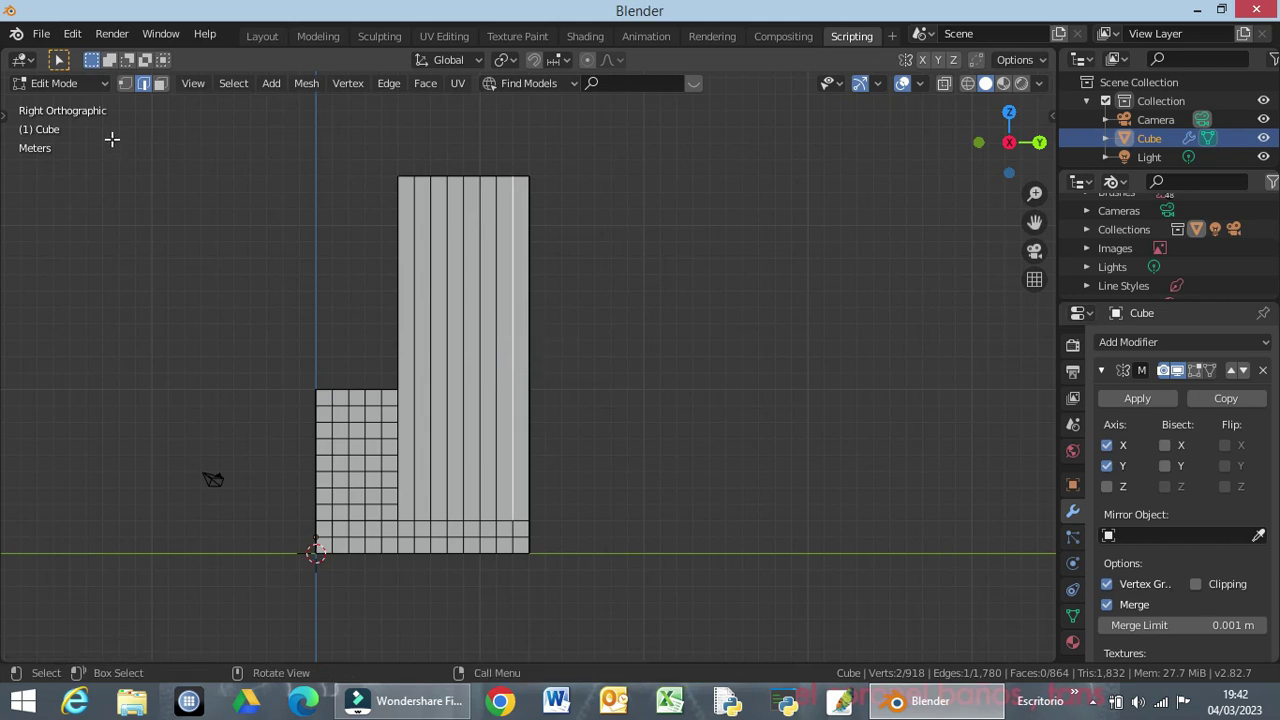
click(160, 83)
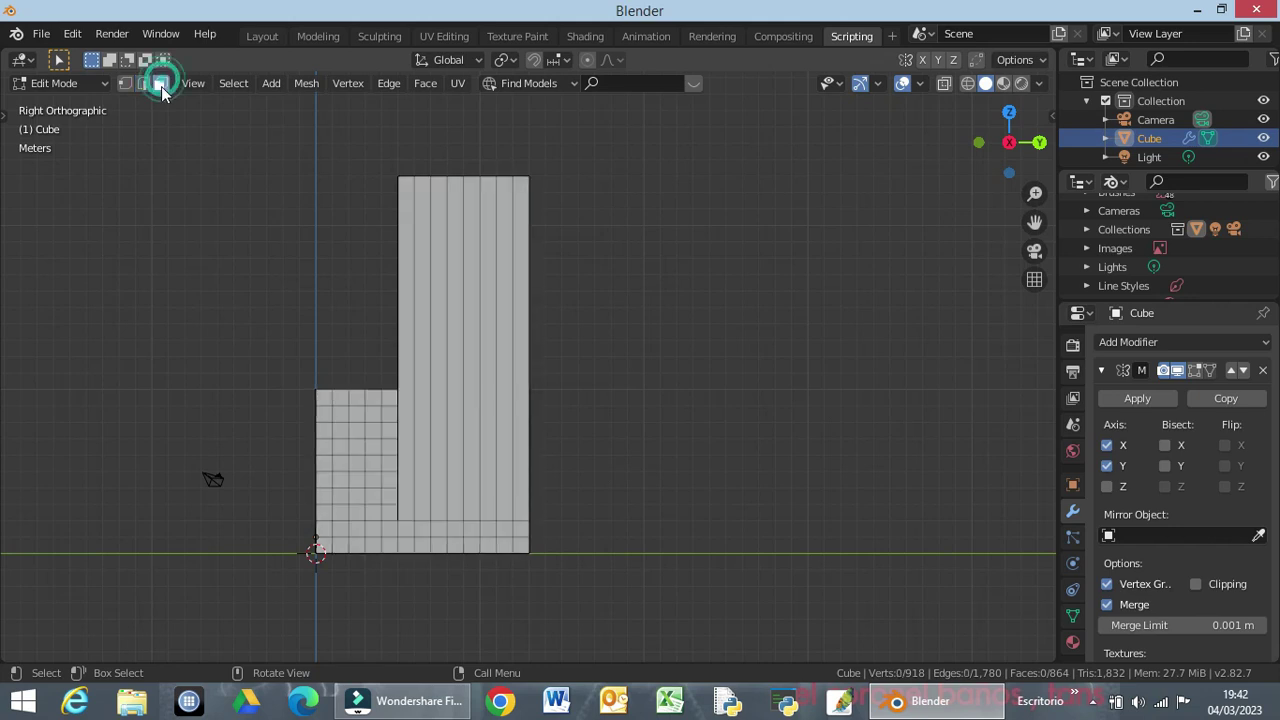
Select the tall tower's vertical face loop and add 20 evenly spaced horizontal loop cuts.
alt+click(477, 308)
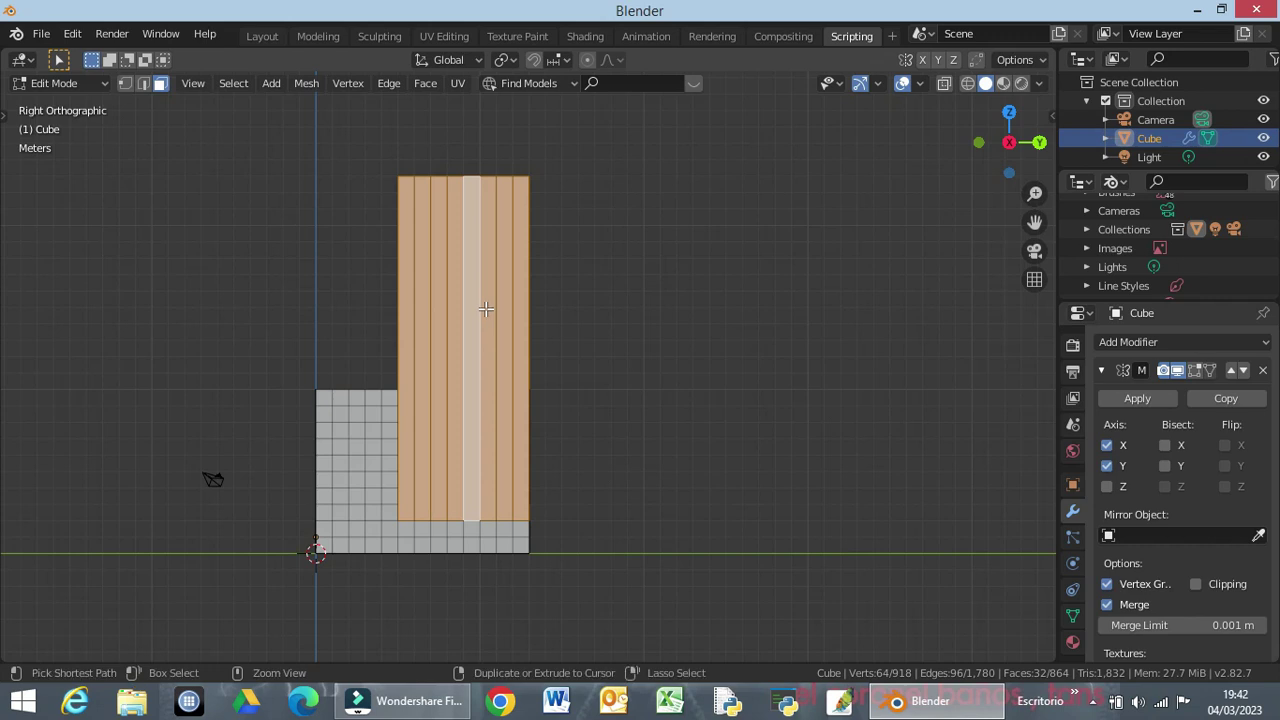
key(ctrl+r)
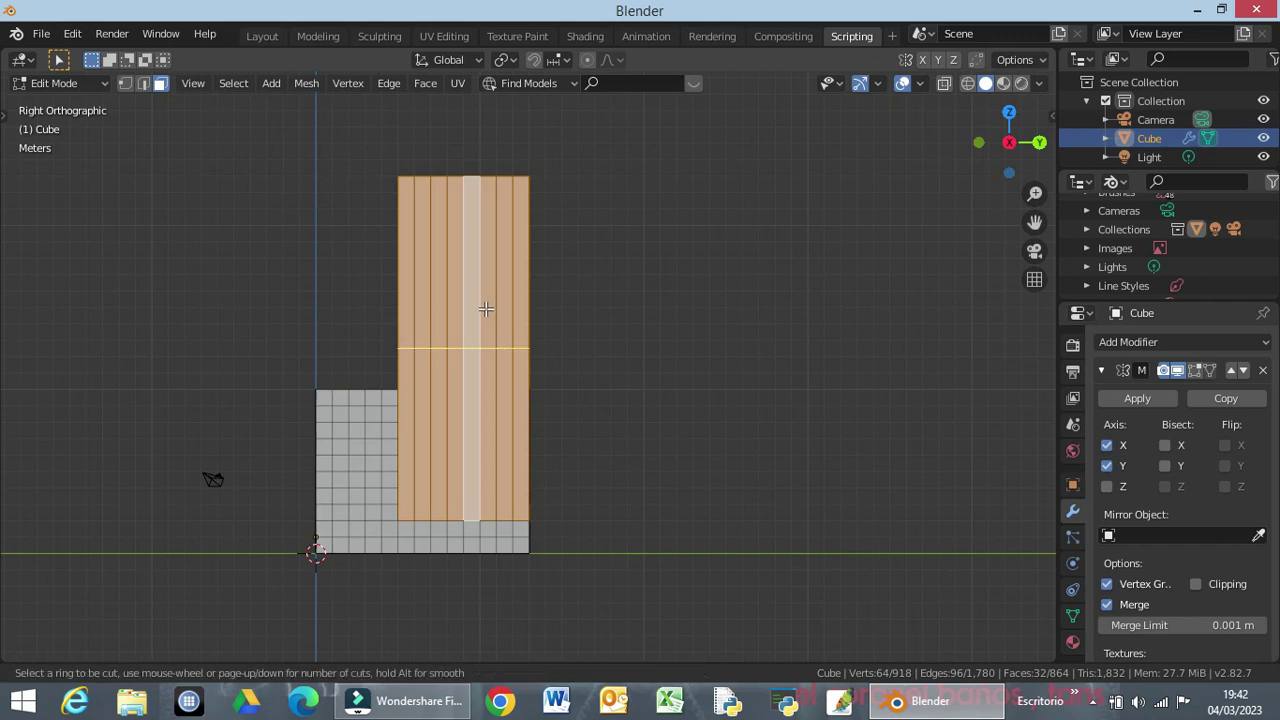
scroll(485, 309, up, 4)
scroll(495, 292, up, 3)
scroll(506, 277, up, 3)
scroll(506, 276, up, 3)
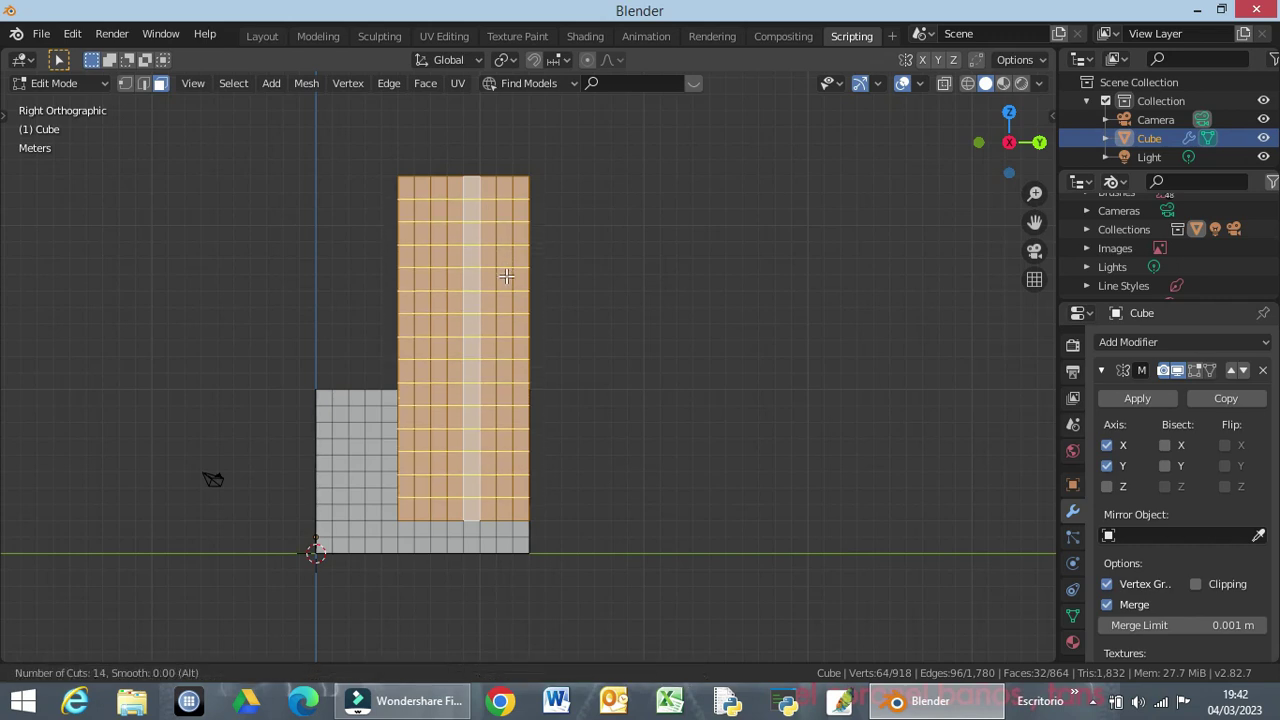
scroll(507, 279, up, 2)
scroll(508, 280, up, 2)
scroll(510, 282, up, 1)
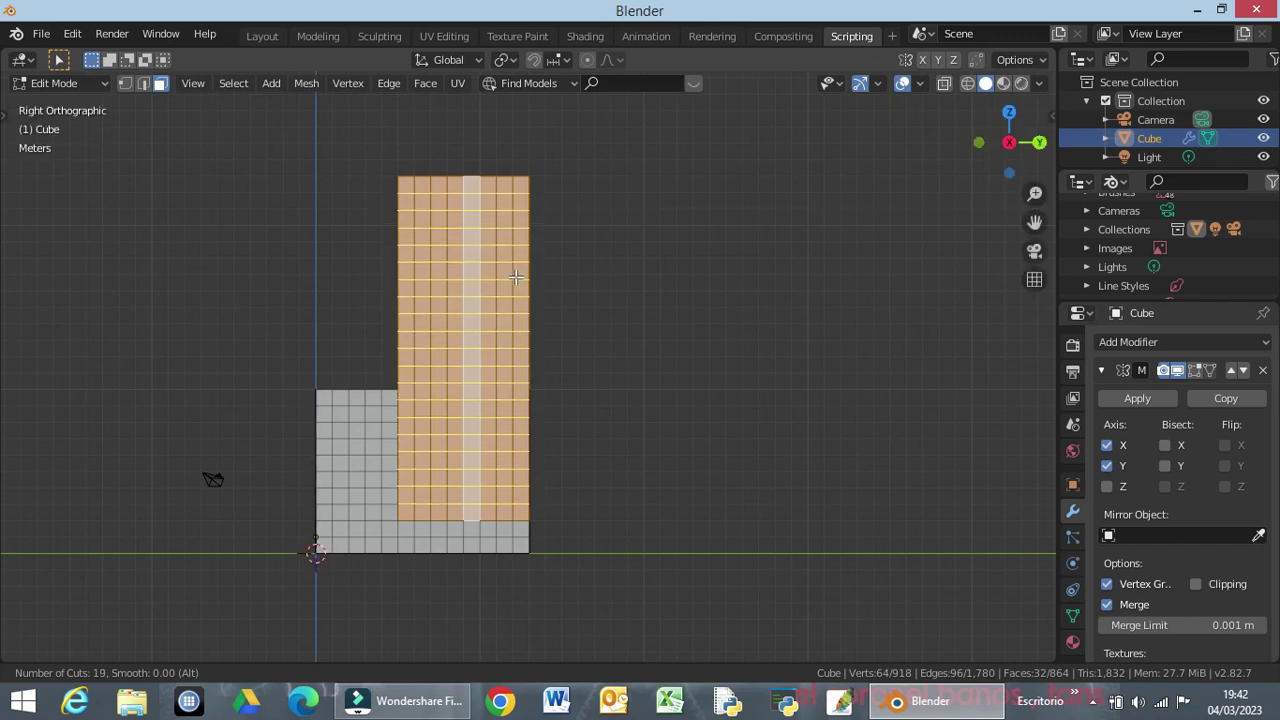
scroll(510, 287, up, 1)
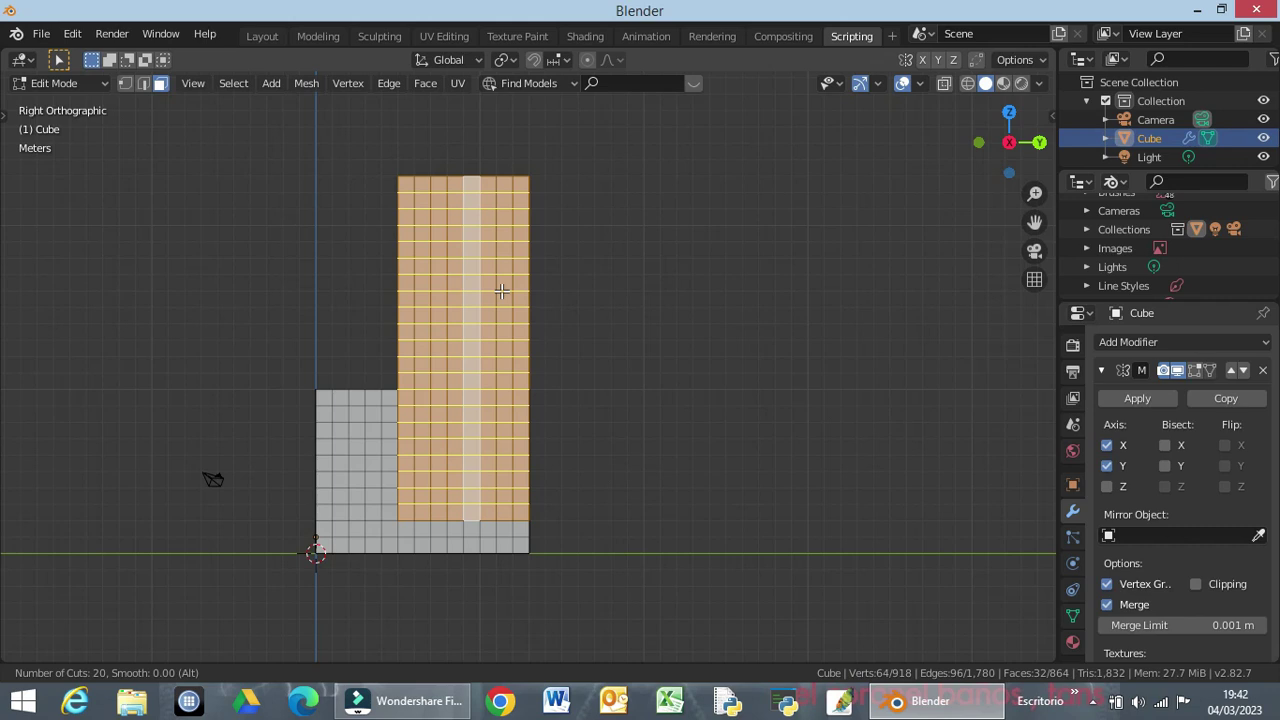
click(501, 290)
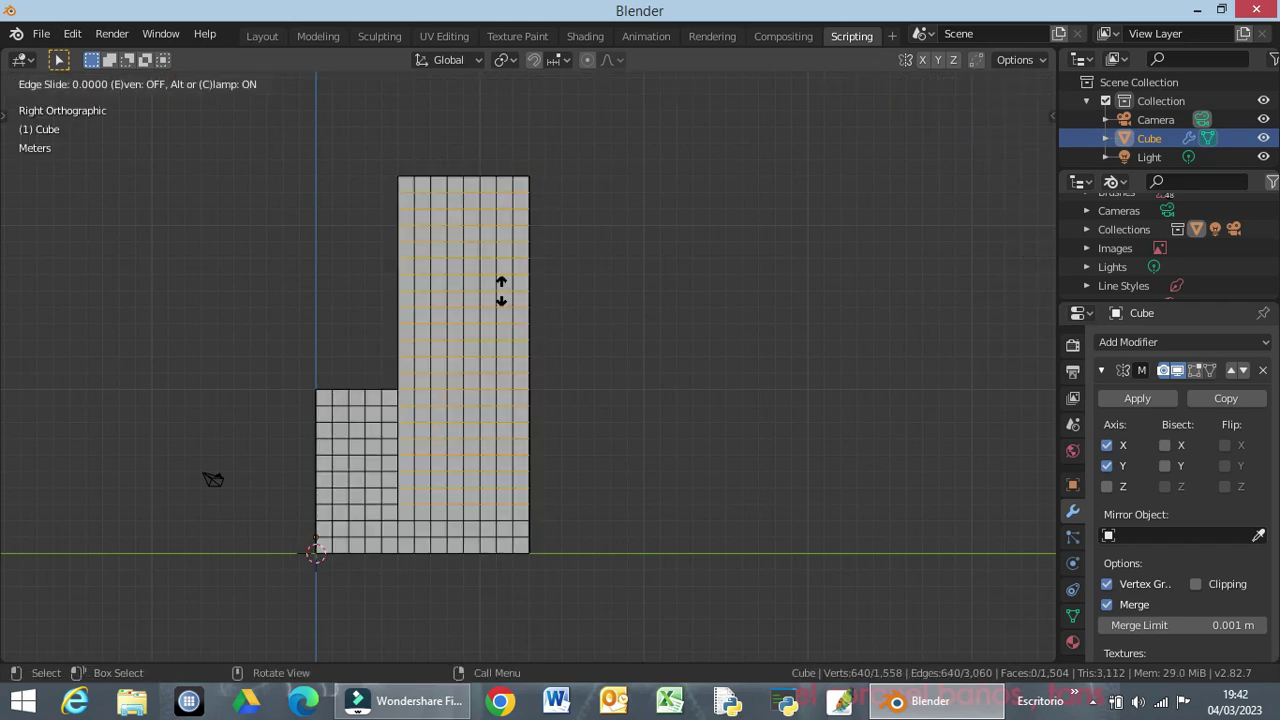
right_click(501, 290)
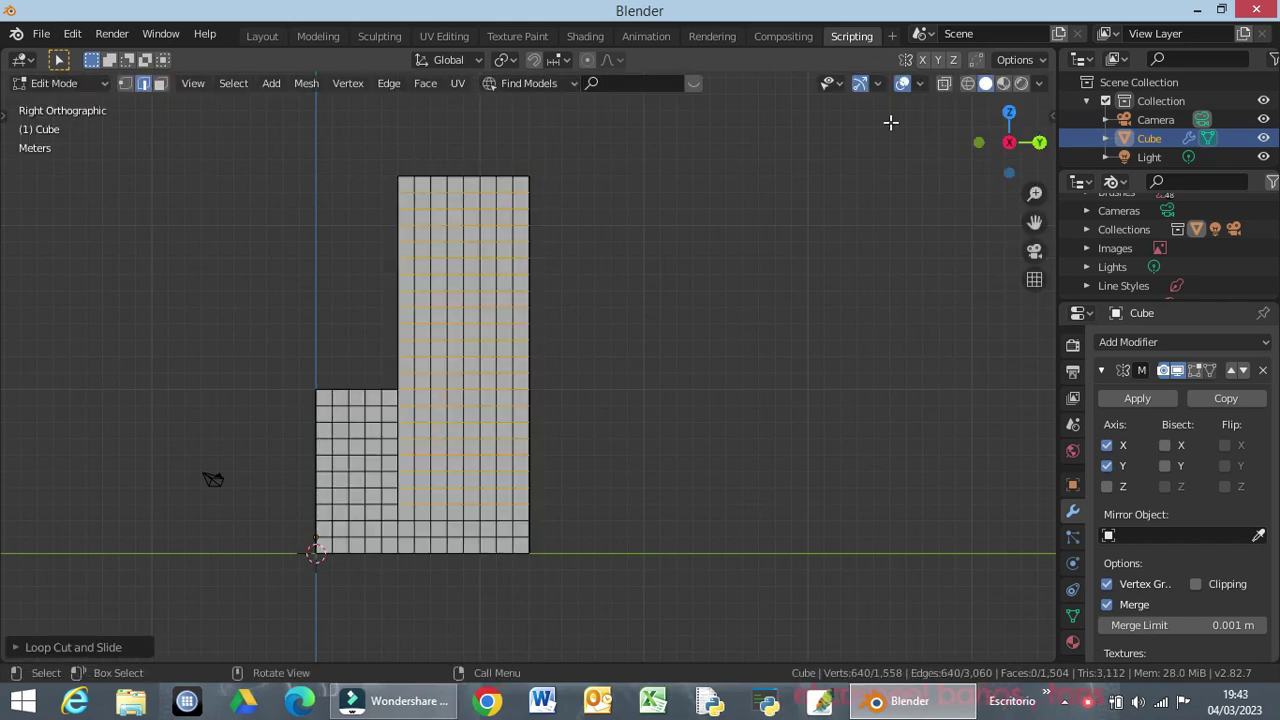
click(665, 248)
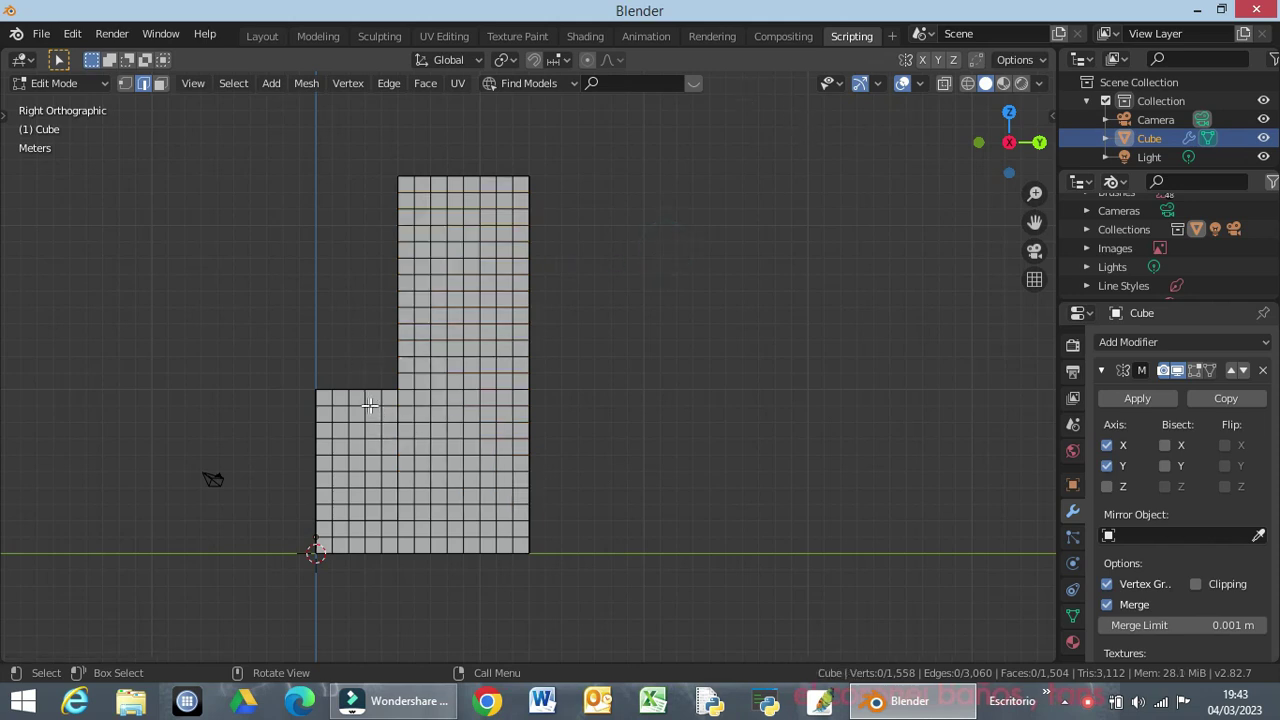
Orbit around the gridded model from two angles, then return to Front Orthographic view.
mouse_move(574, 386)
middle_down()
mouse_move(589, 455)
mouse_move(700, 360)
mouse_move(757, 606)
mouse_move(771, 563)
mouse_move(702, 451)
middle_up()
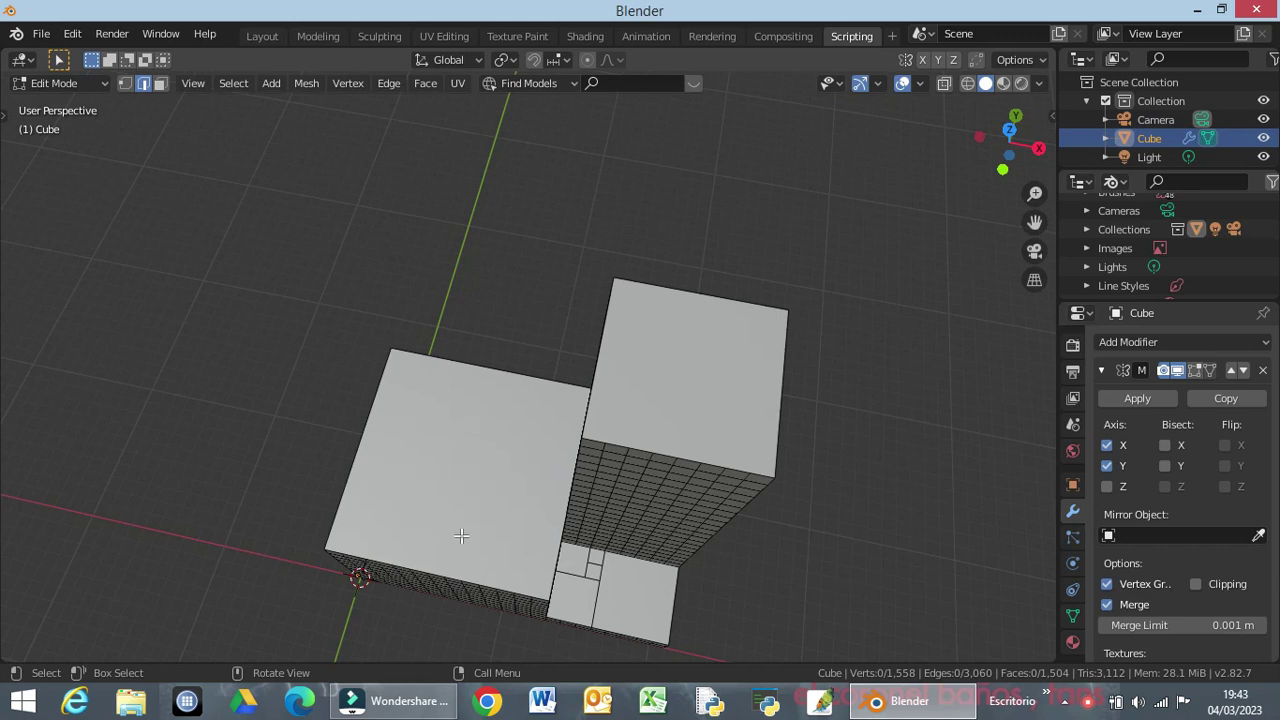
mouse_move(692, 548)
middle_down()
mouse_move(509, 434)
mouse_move(516, 420)
middle_up()
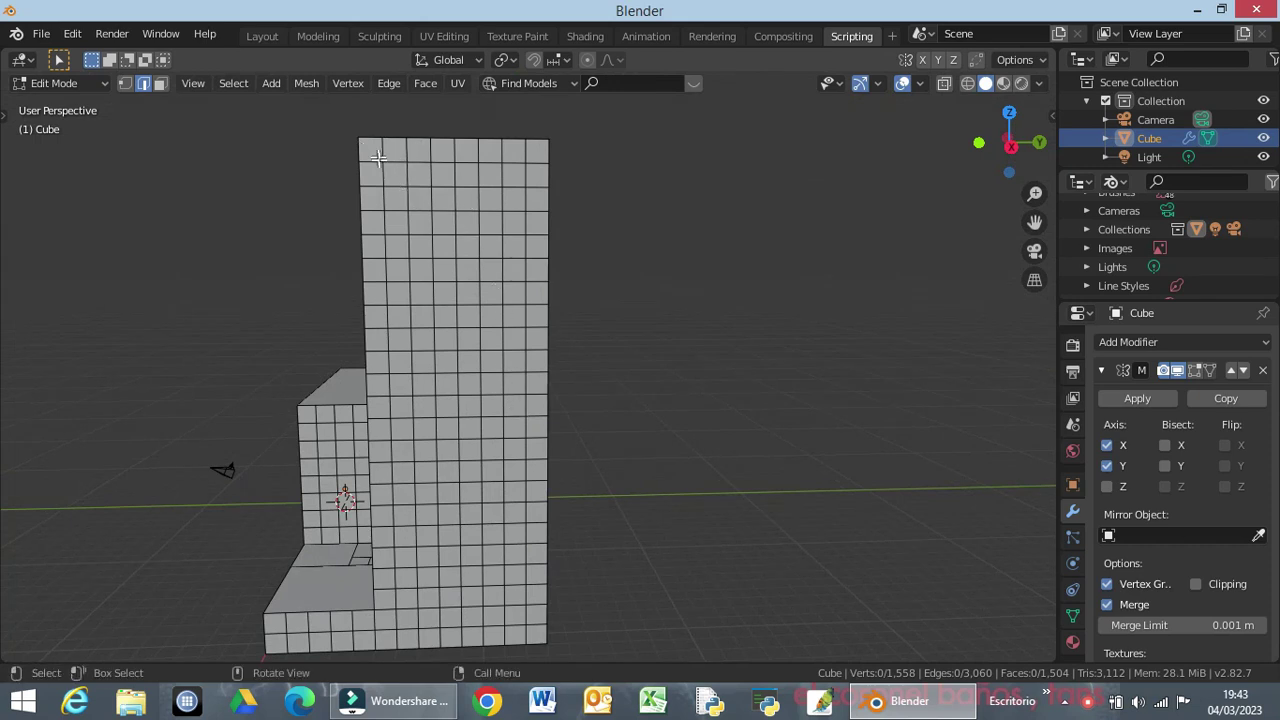
key(KP_1)
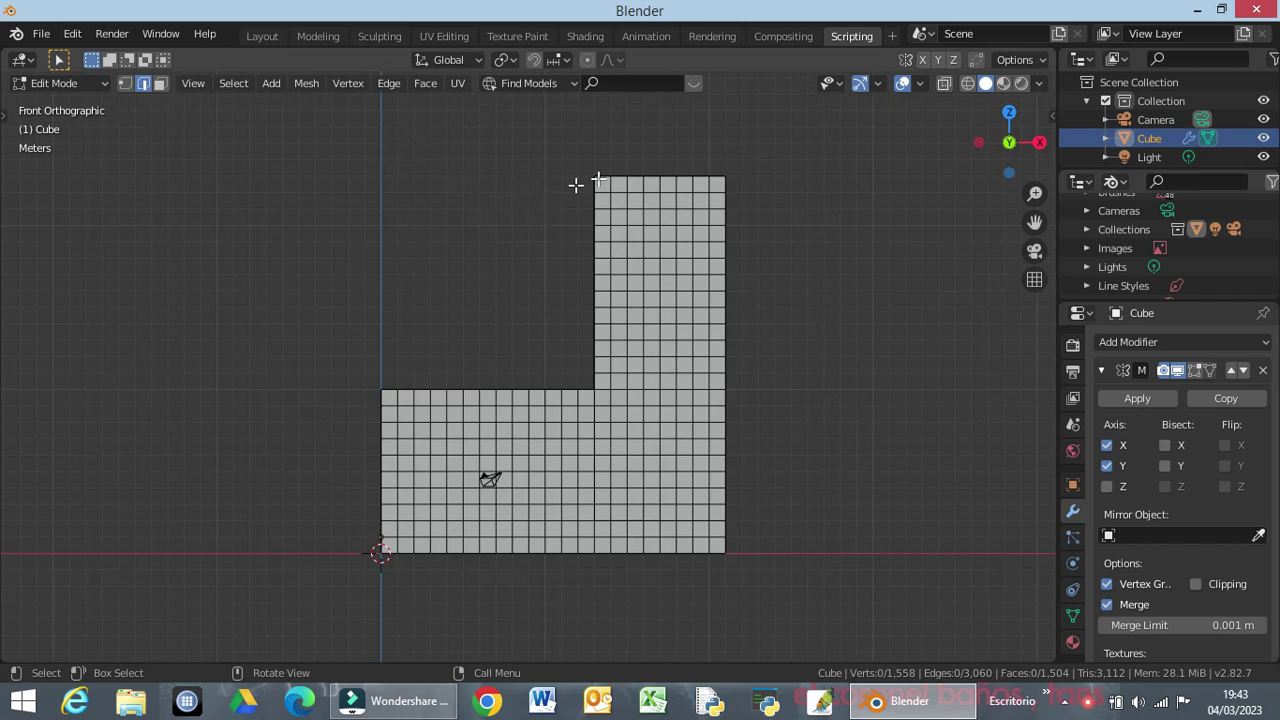
Select the 5x5 faces at the tall tower's top-left front and Limited Dissolve them into one panel.
drag(601, 182, 607, 253)
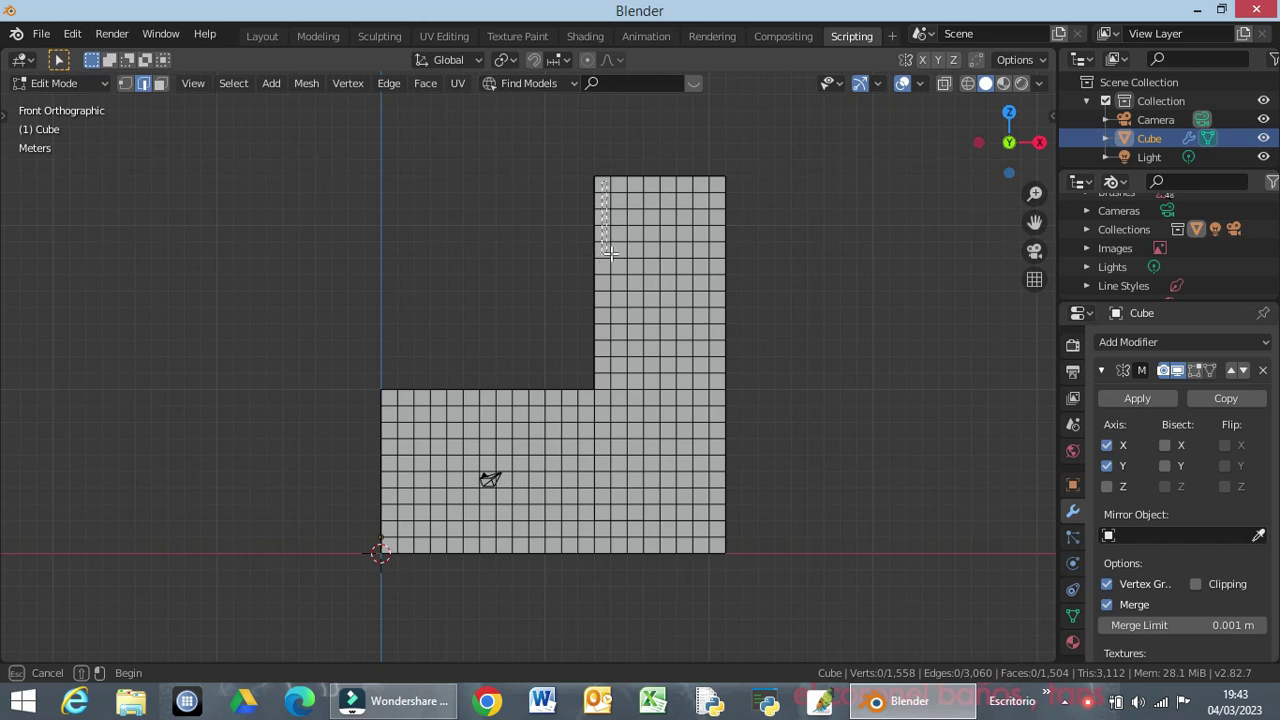
drag(607, 253, 660, 252)
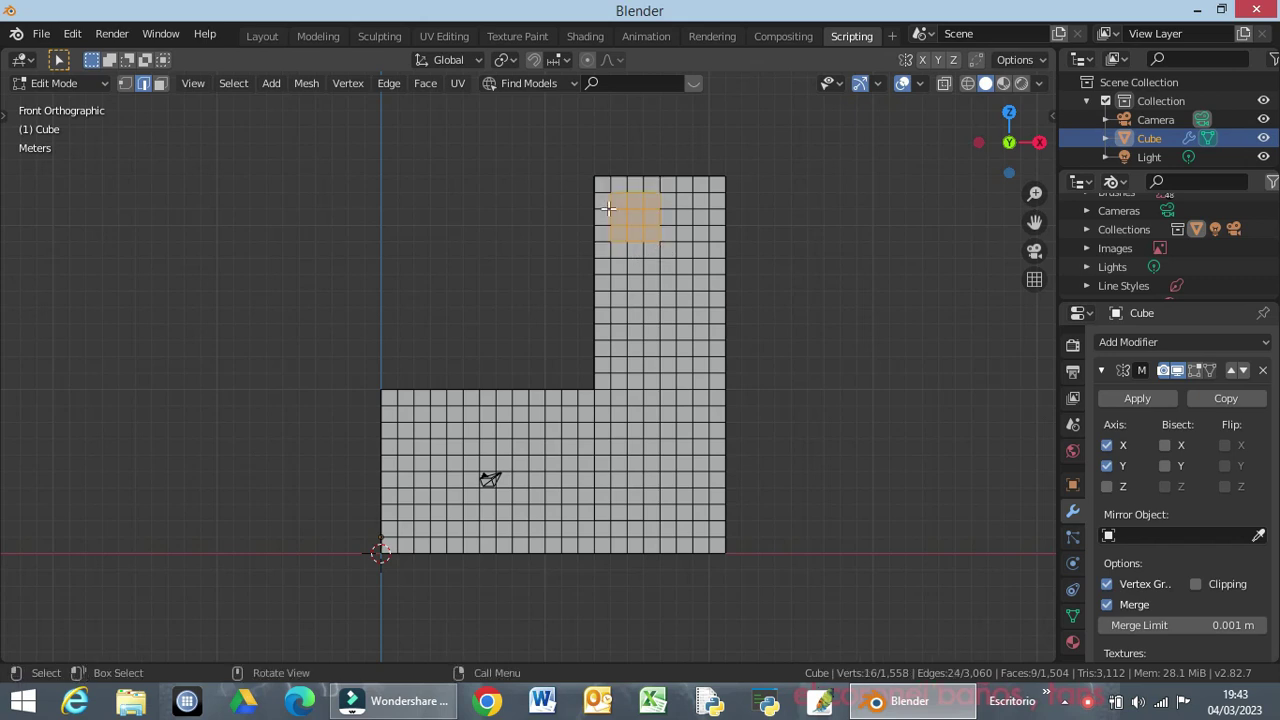
click(160, 83)
click(795, 190)
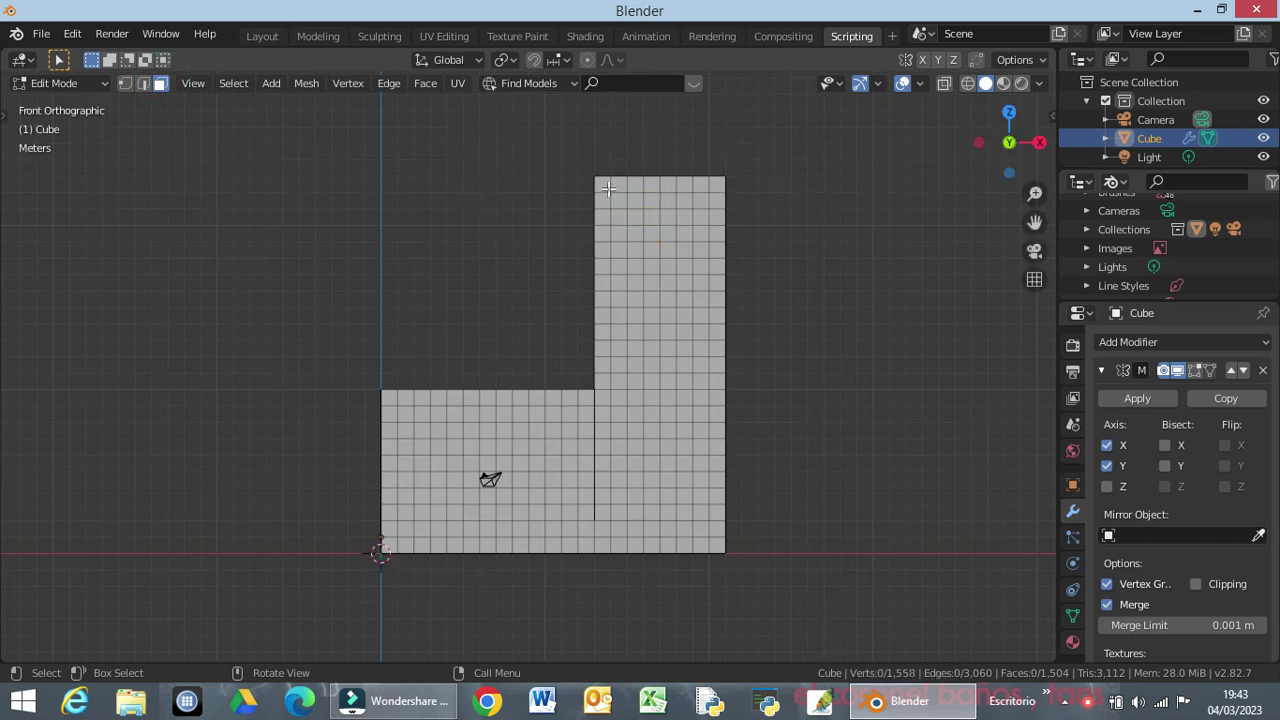
ctrl+right_drag(604, 185, 609, 255)
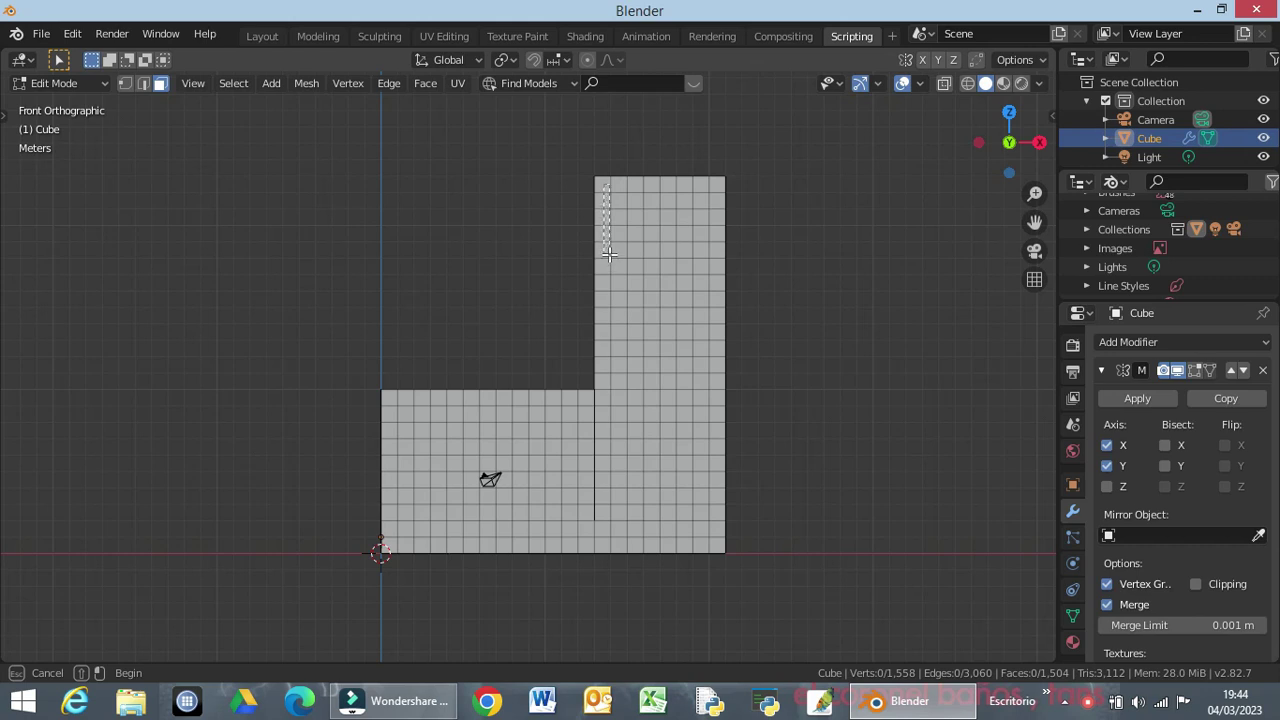
ctrl+right_drag(609, 255, 664, 252)
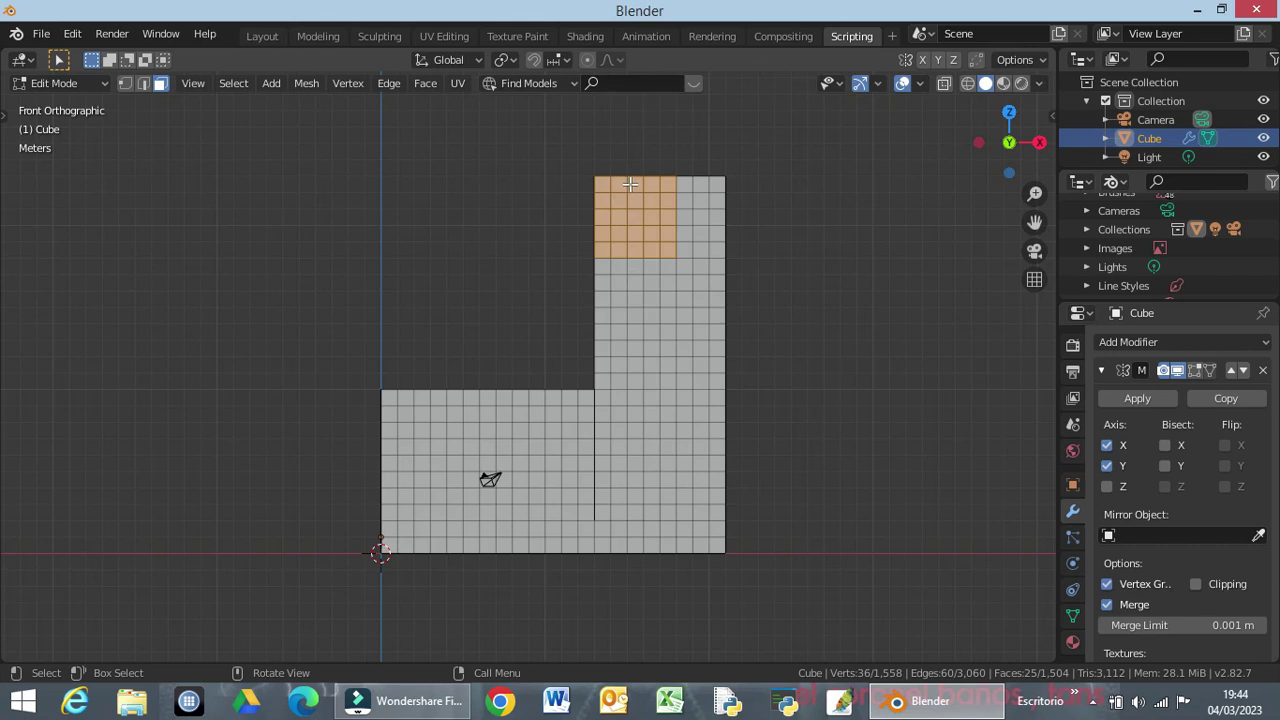
key(x)
click(662, 244)
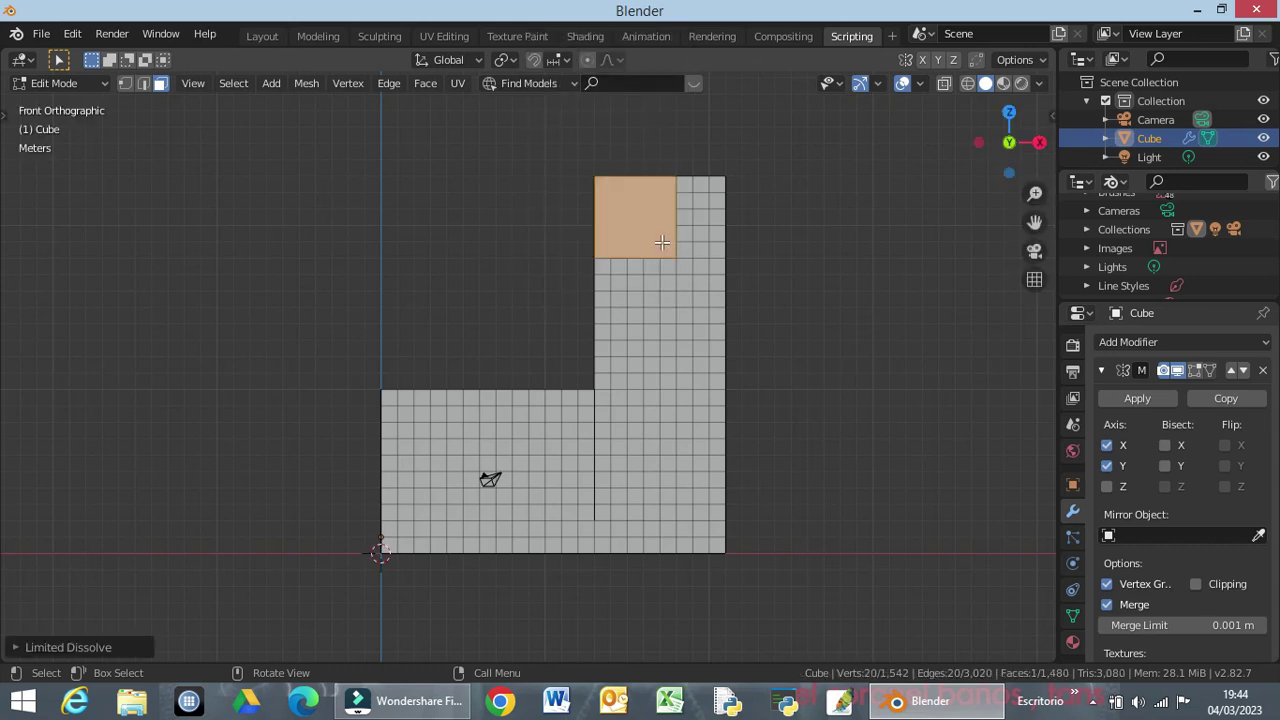
Orbit to check the merged panel, box-select a block of tower faces, and switch to top view.
mouse_move(659, 369)
middle_down()
mouse_move(866, 409)
mouse_move(854, 400)
middle_up()
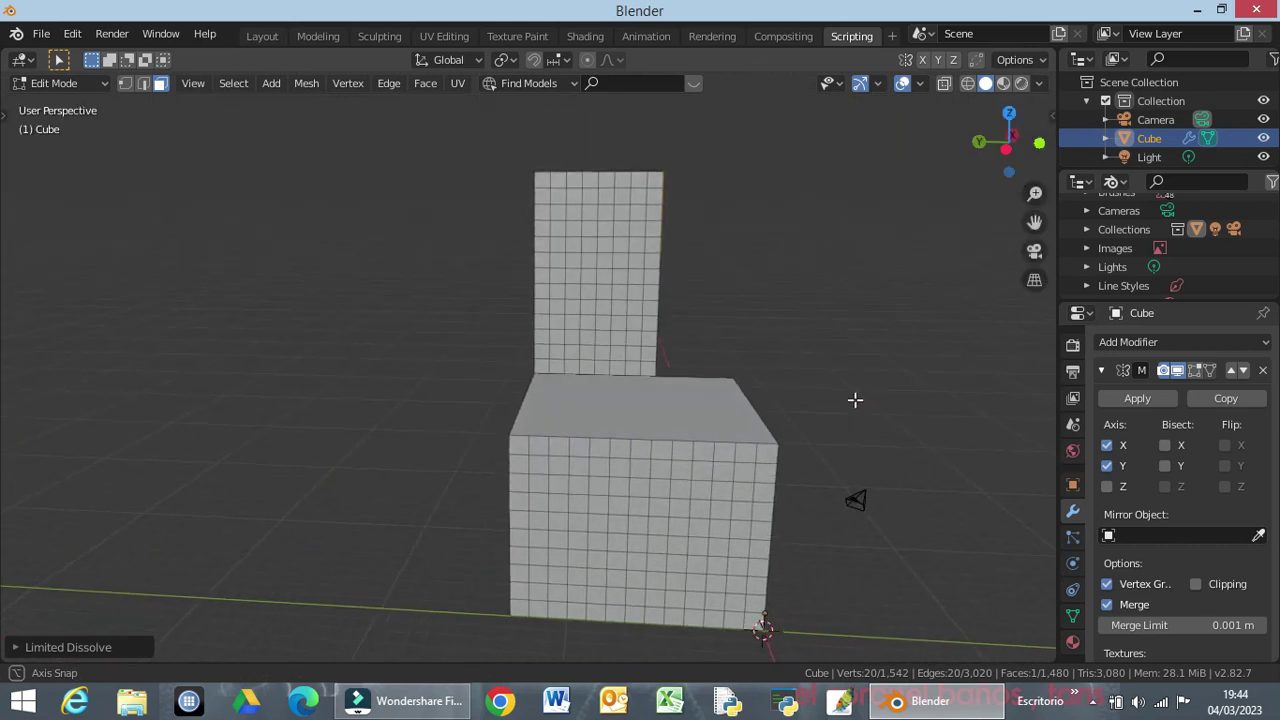
click(664, 205)
middle_drag(664, 205, 642, 242)
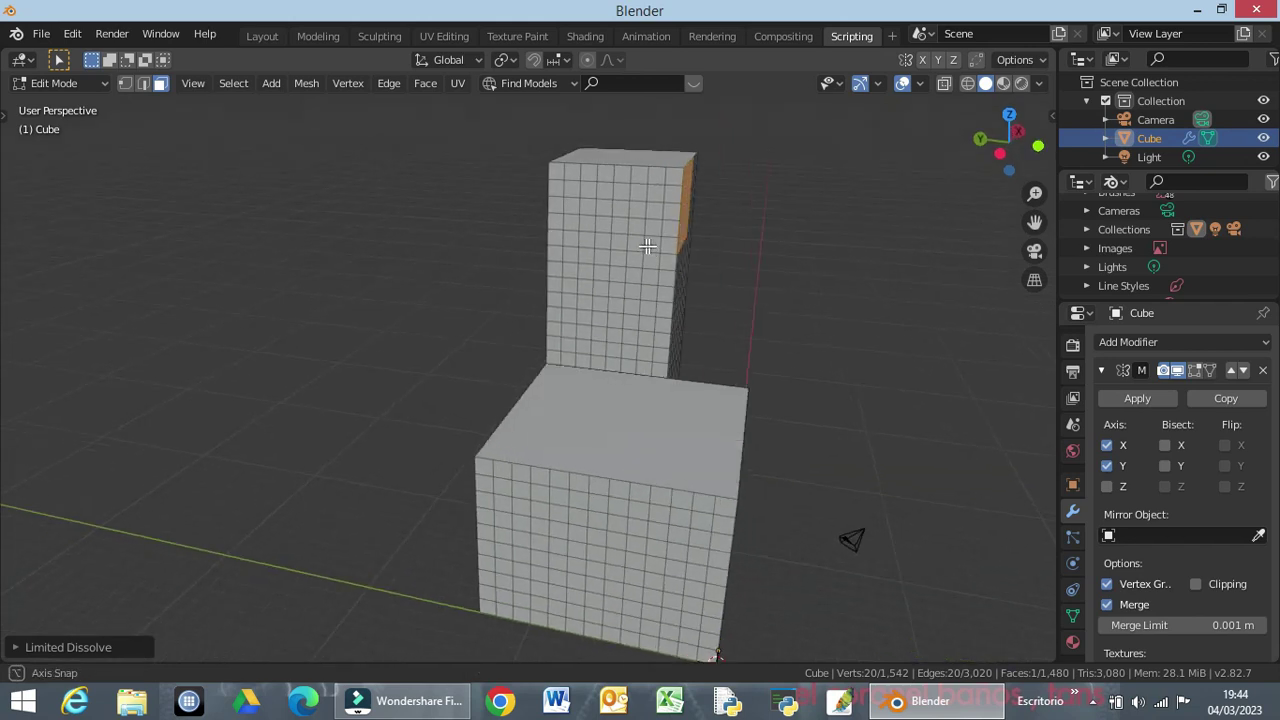
key(b)
mouse_move(672, 248)
mouse_down()
mouse_move(678, 192)
mouse_move(609, 179)
mouse_up()
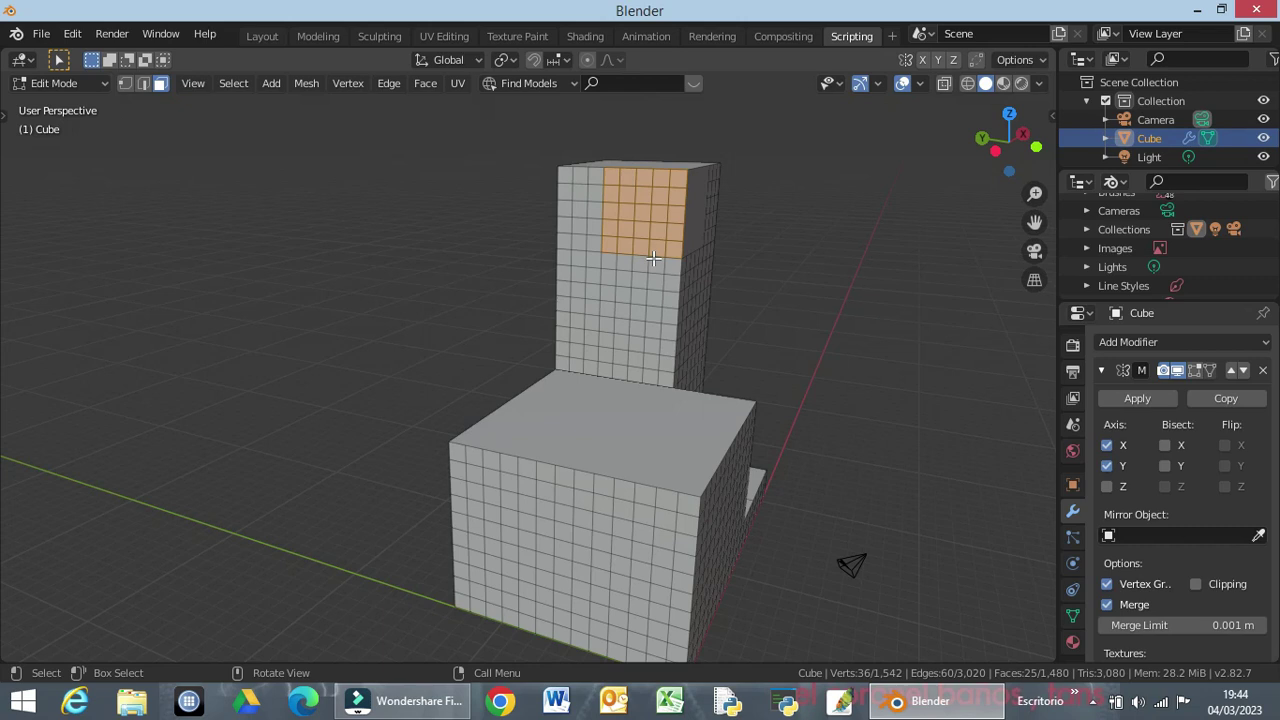
ctrl+right_click(706, 252)
mouse_move(706, 252)
middle_down()
mouse_move(594, 424)
mouse_move(614, 429)
mouse_move(633, 413)
middle_up()
key(KP_7)
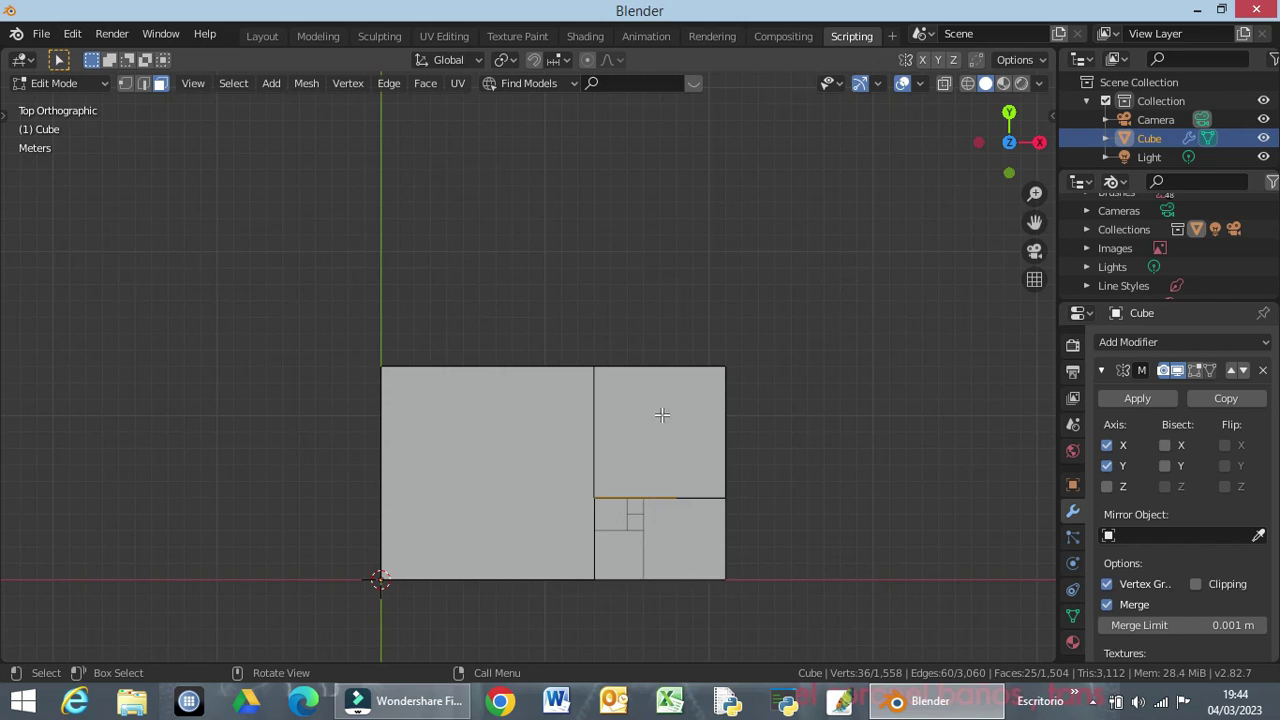
key(ctrl)
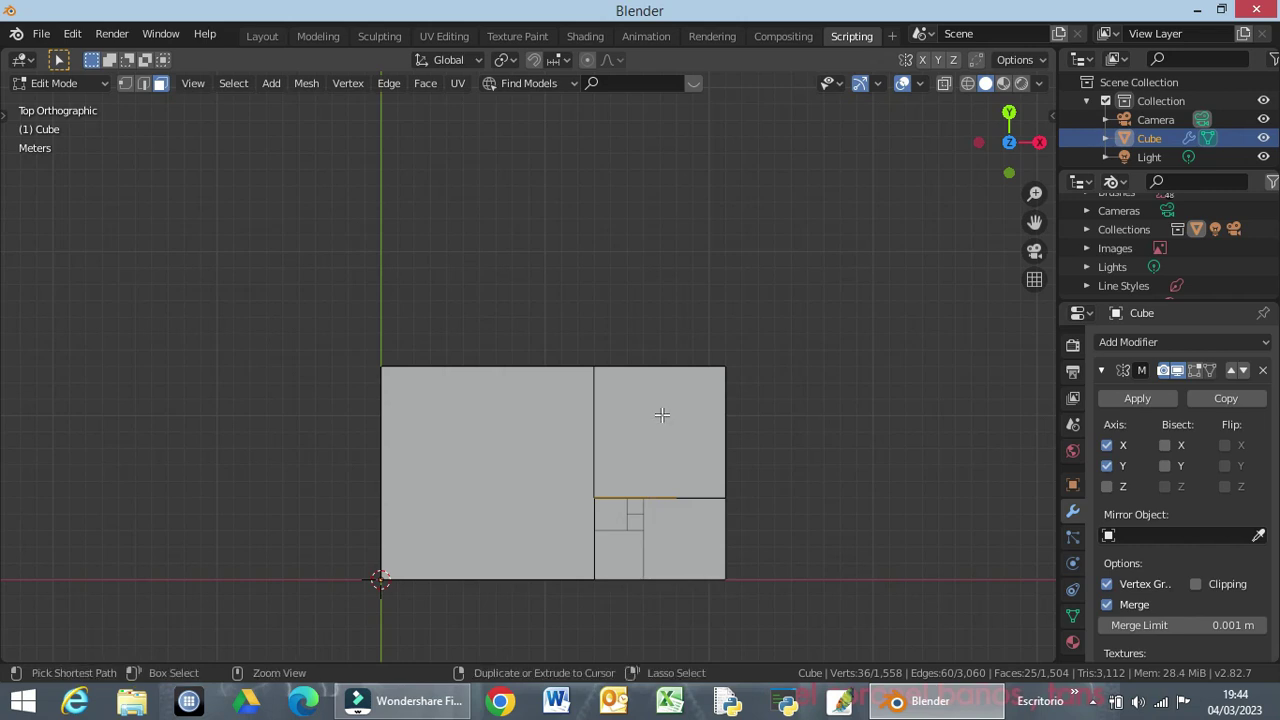
key(ctrl+r)
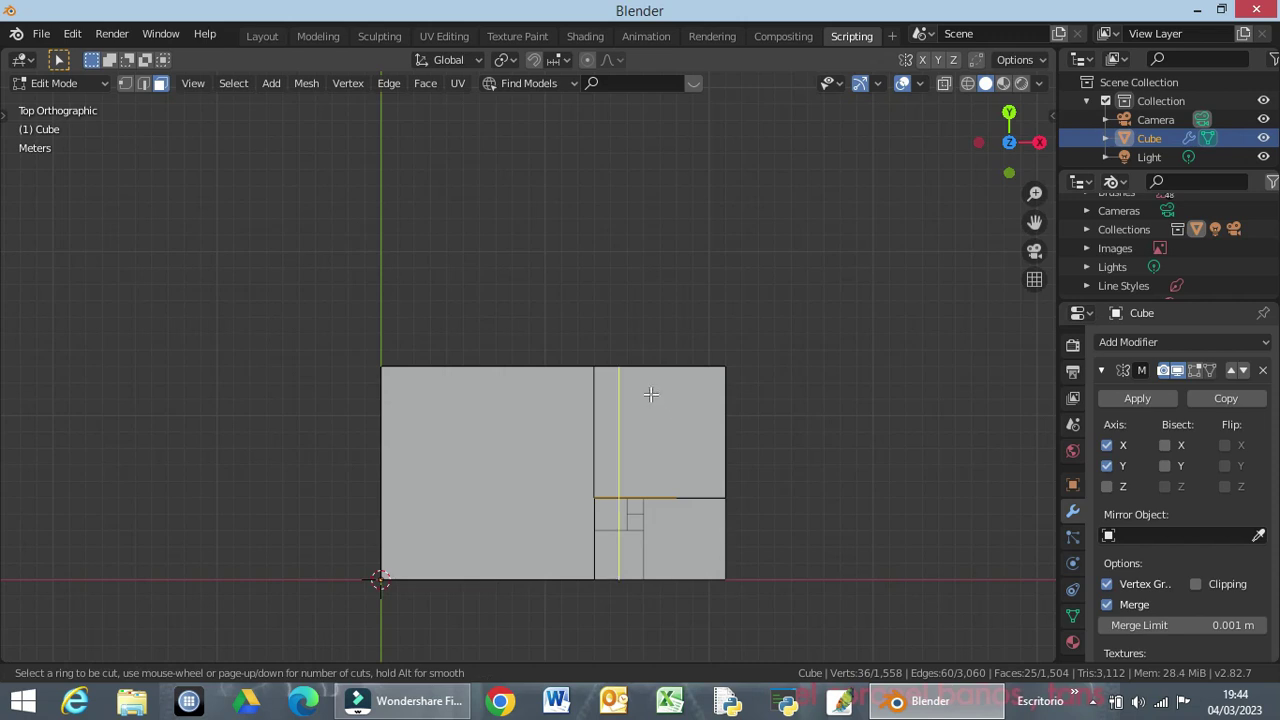
scroll(651, 395, up, 2)
scroll(653, 391, up, 4)
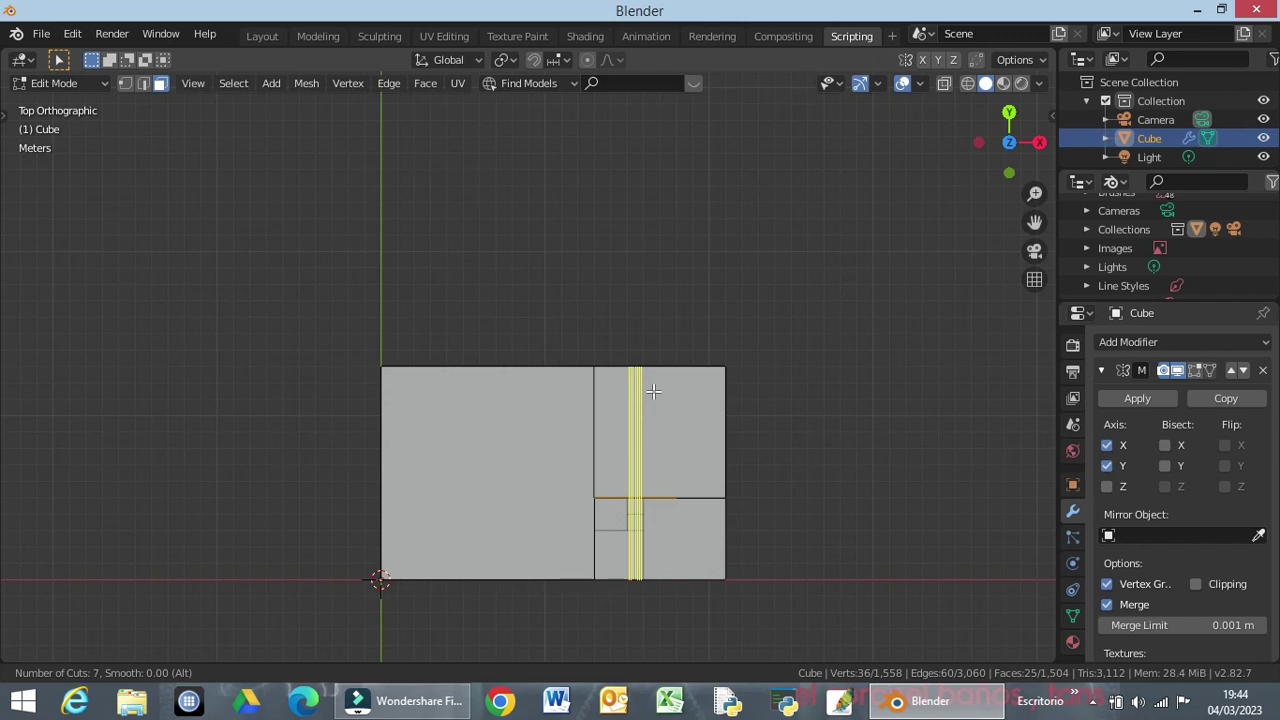
key(Escape)
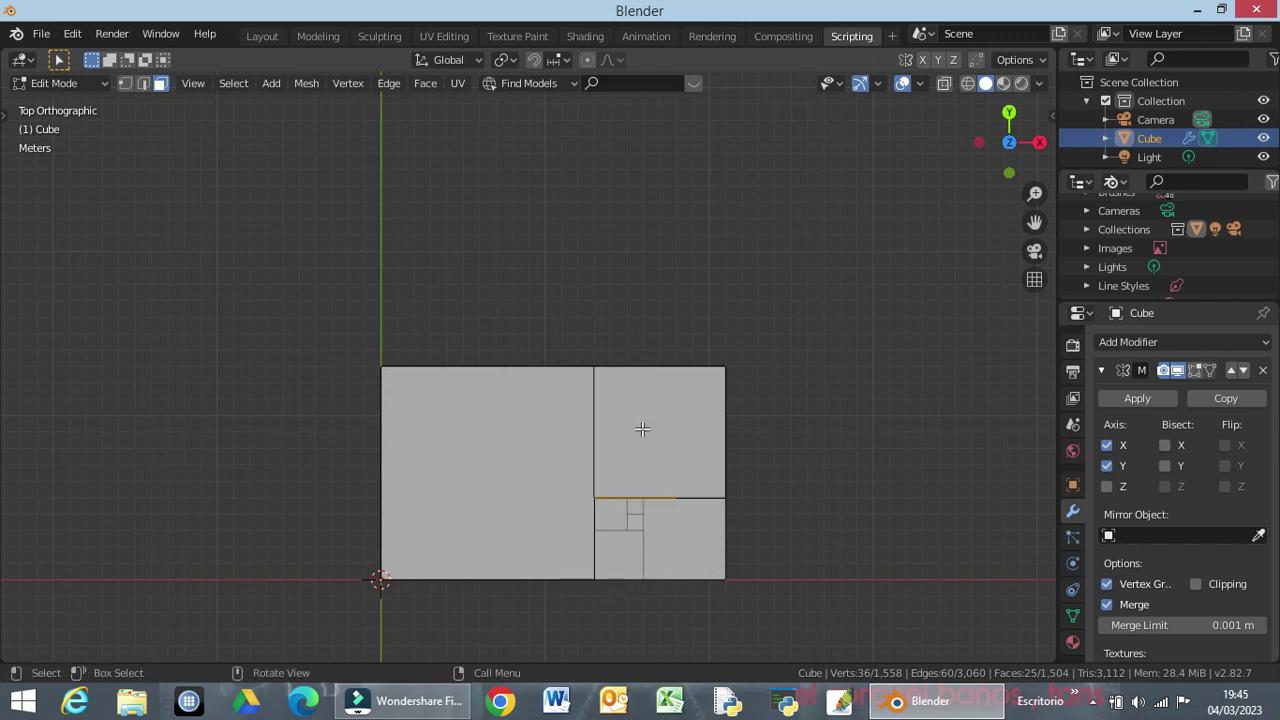
middle_drag(642, 427, 631, 236)
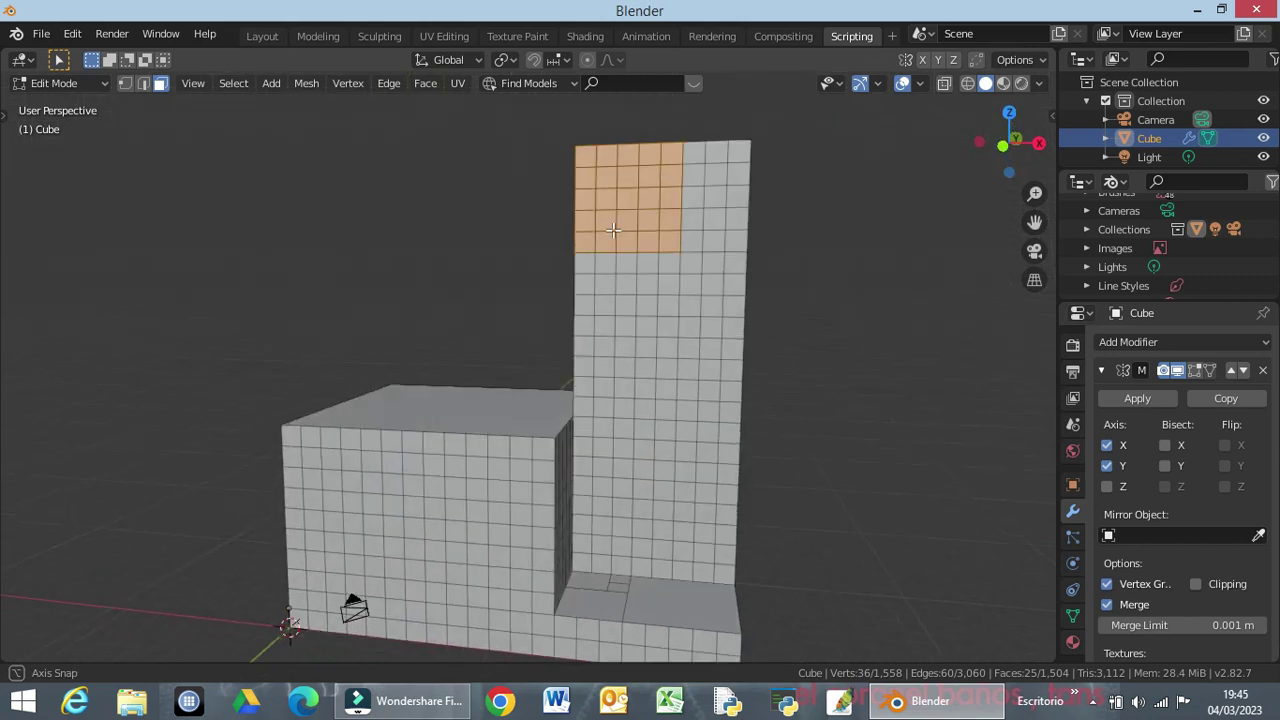
click(858, 201)
middle_drag(786, 206, 786, 366)
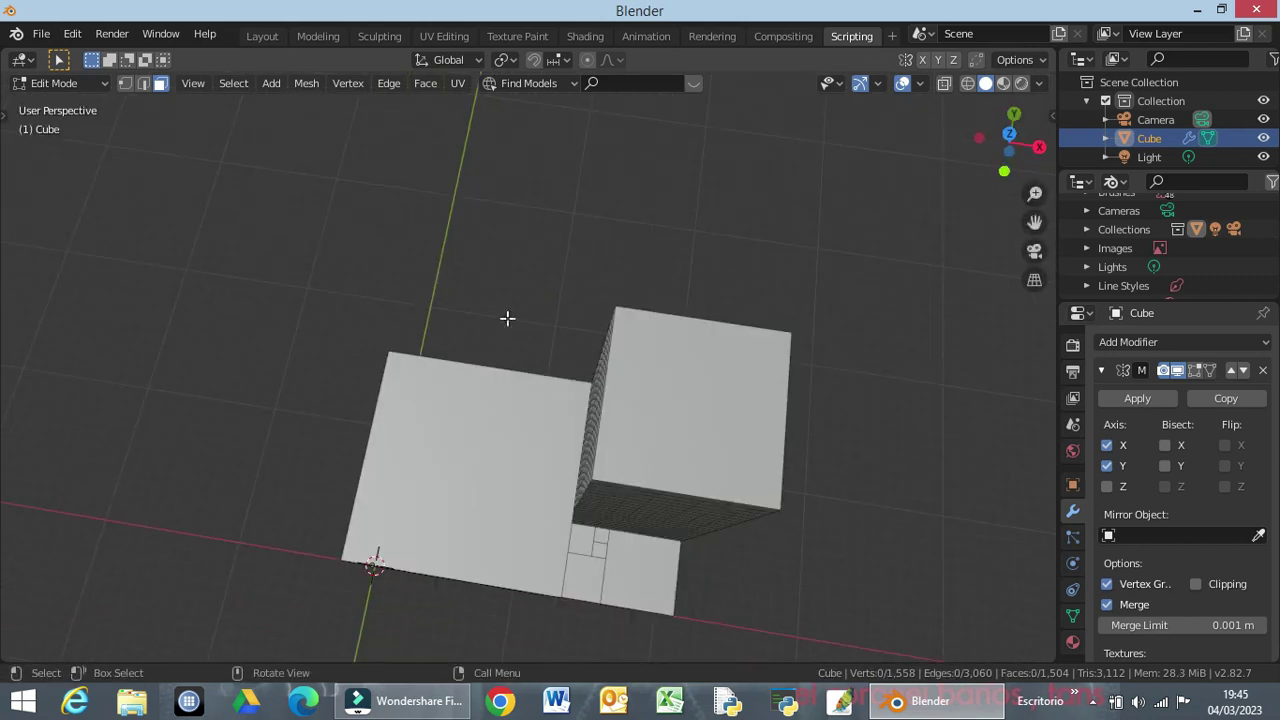
click(706, 412)
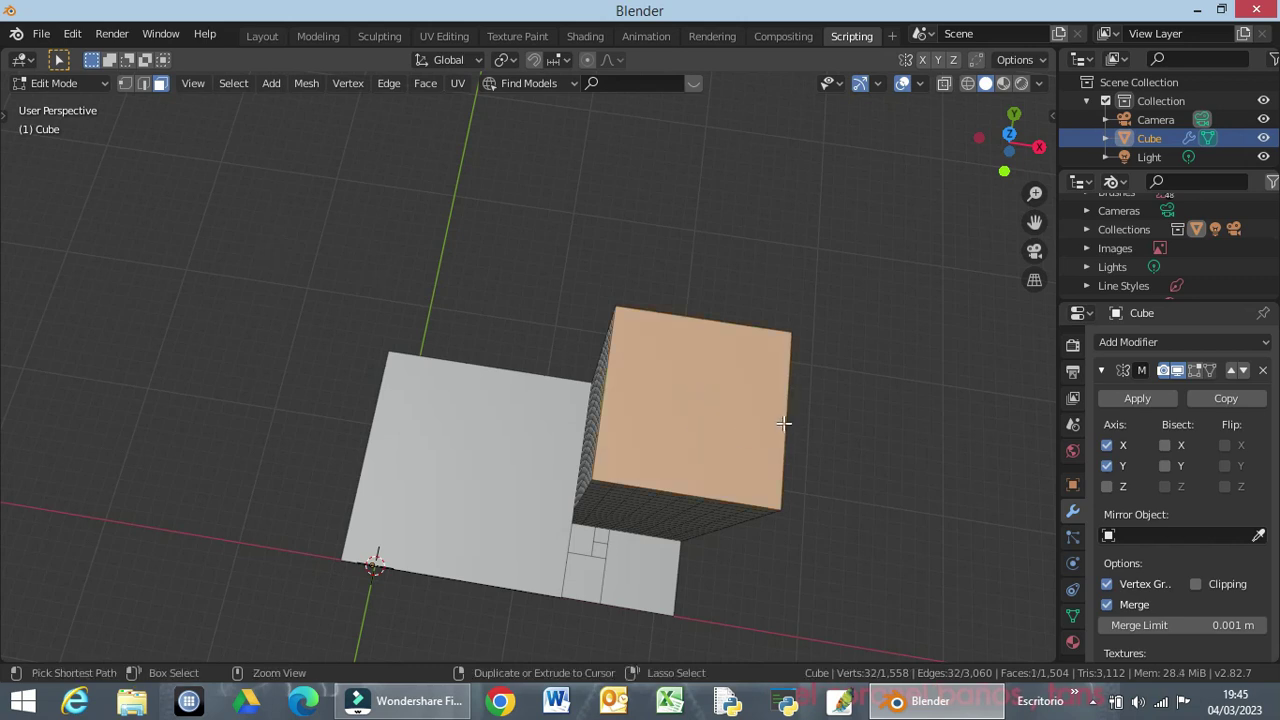
key(ctrl+r)
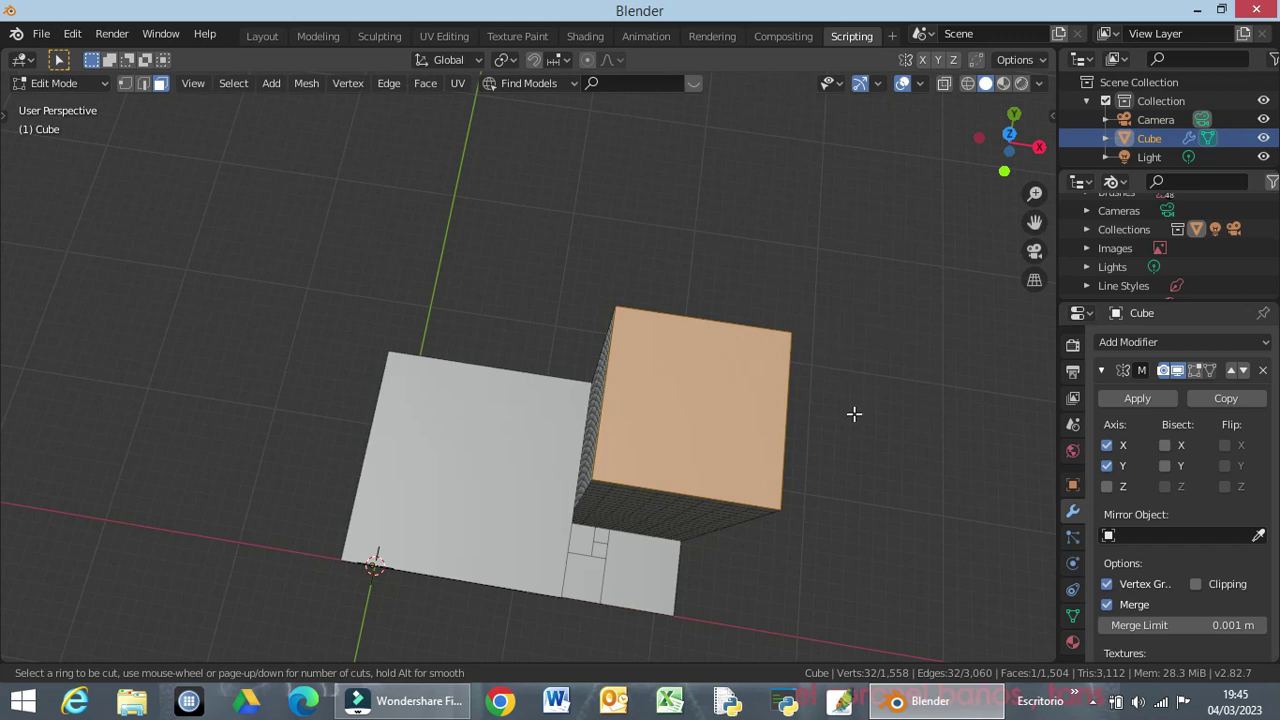
key(Escape)
click(851, 416)
mouse_move(826, 503)
middle_down()
mouse_move(738, 316)
mouse_move(774, 423)
mouse_move(834, 406)
mouse_move(844, 378)
mouse_move(800, 290)
middle_up()
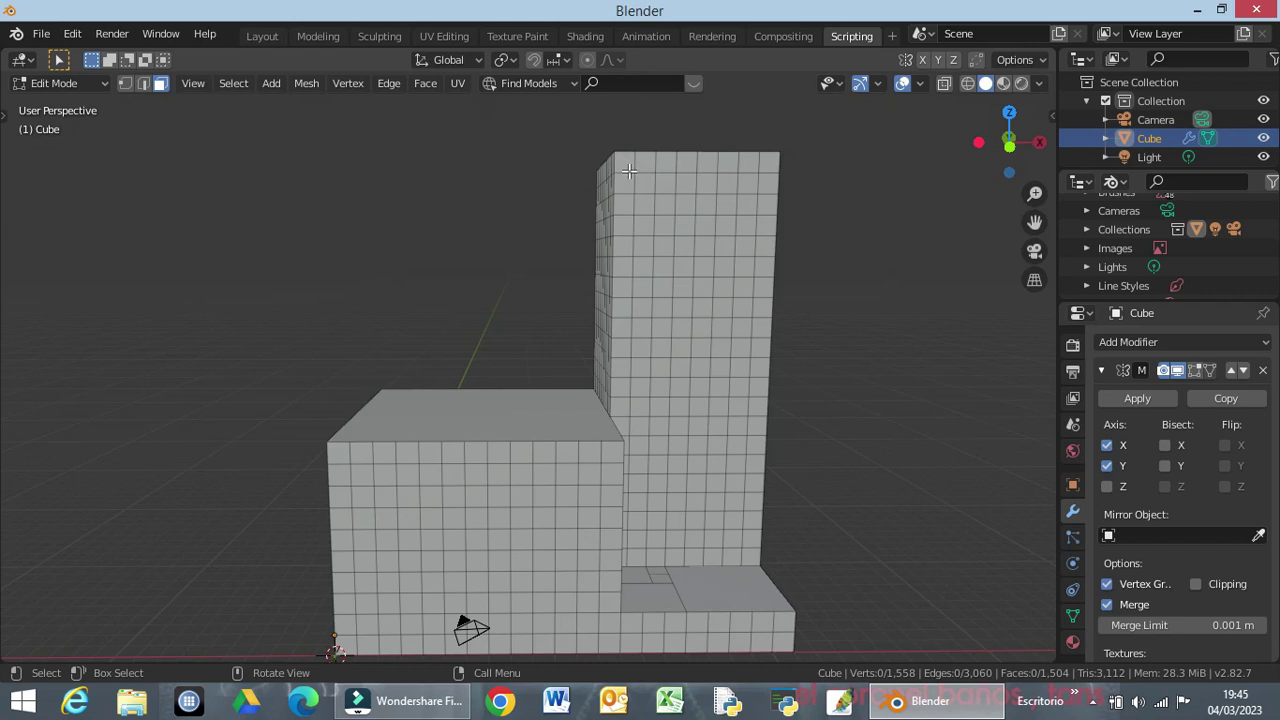
Switch to Front Orthographic view and zoom and pan to centre the tall tower.
key(KP_1)
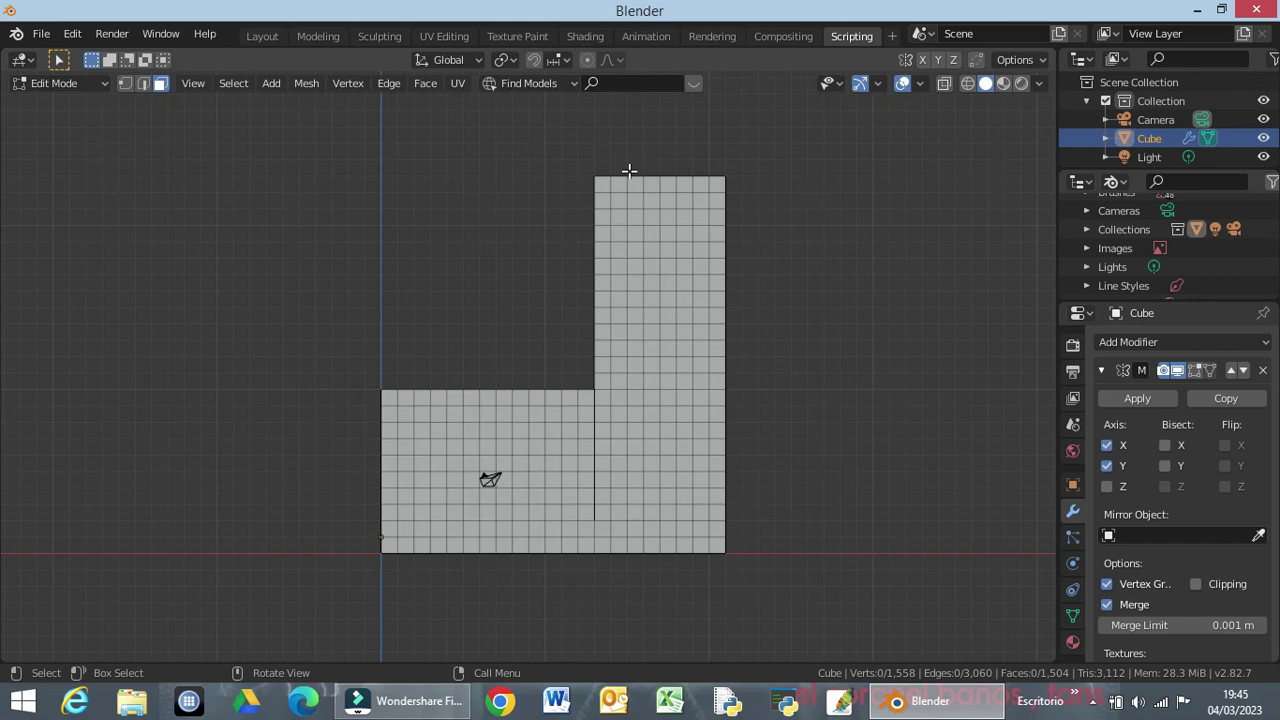
scroll(649, 237, up, 2)
scroll(649, 237, up, 2)
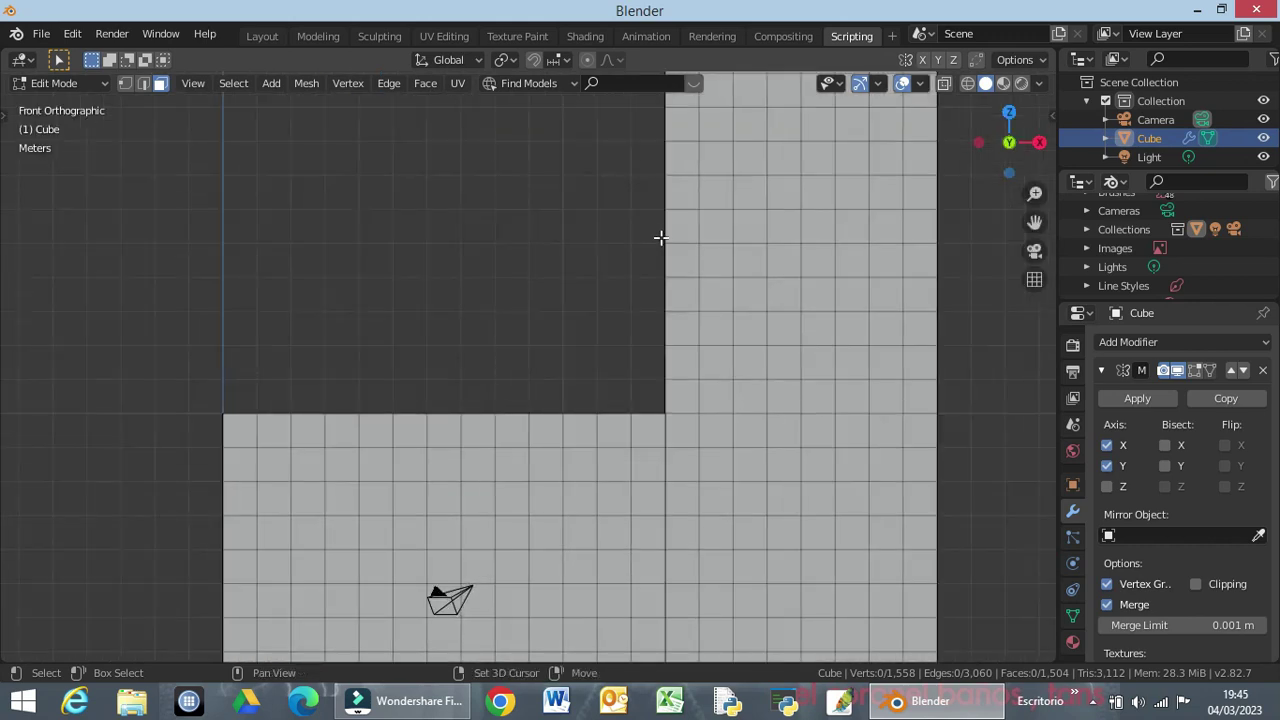
mouse_move(613, 320)
shift+middle_down()
mouse_move(537, 457)
mouse_move(517, 440)
shift+middle_up()
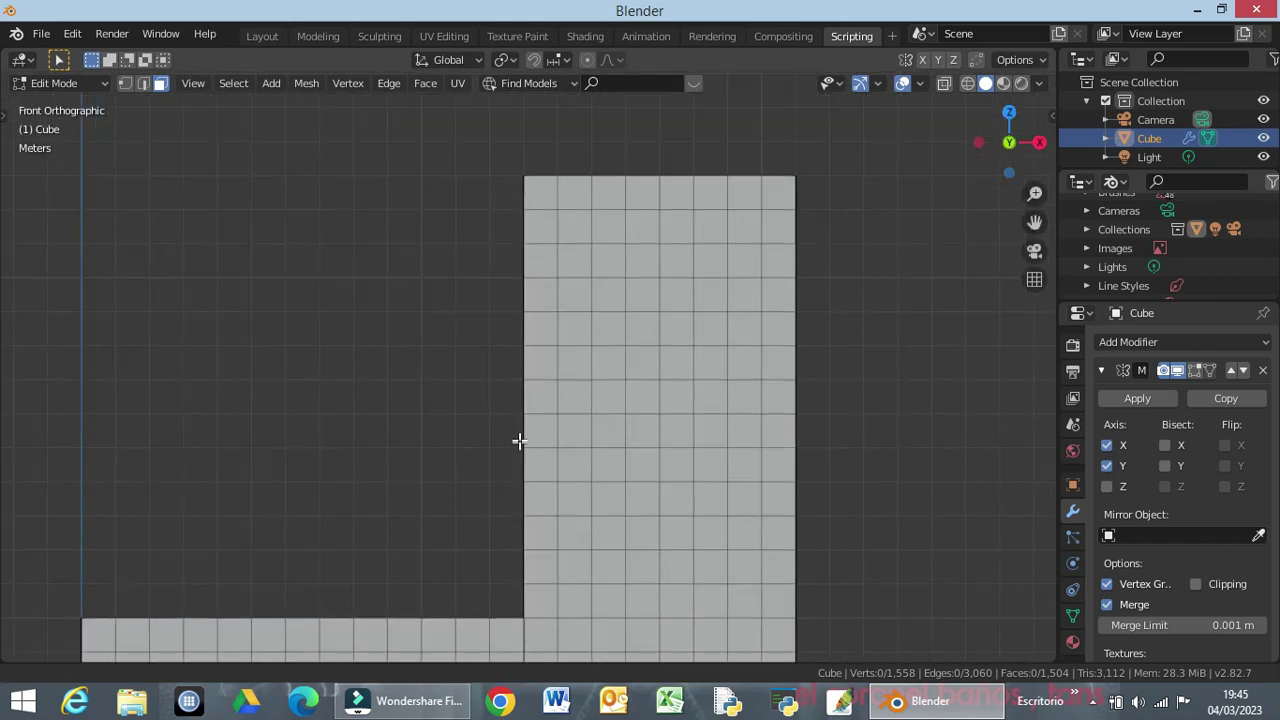
Box-select the tower's top-left 5×5 faces and Limited Dissolve them into one panel.
key(k)
click(541, 192)
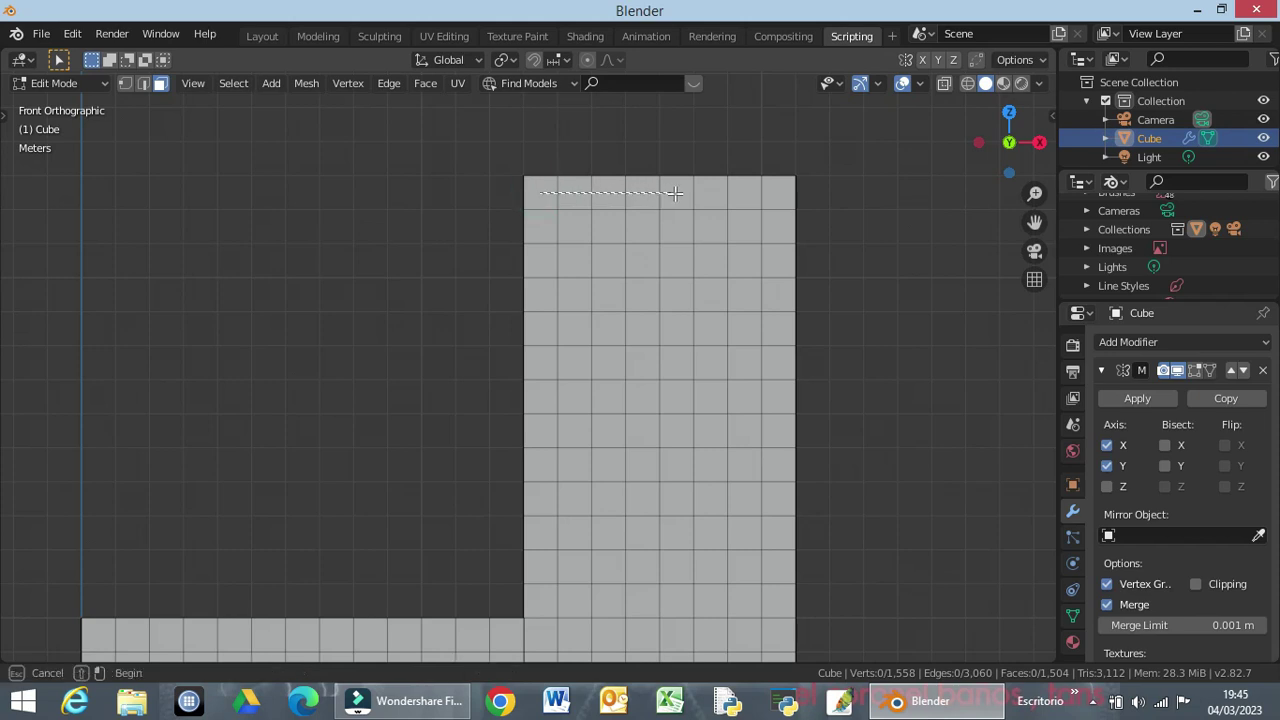
drag(675, 193, 682, 343)
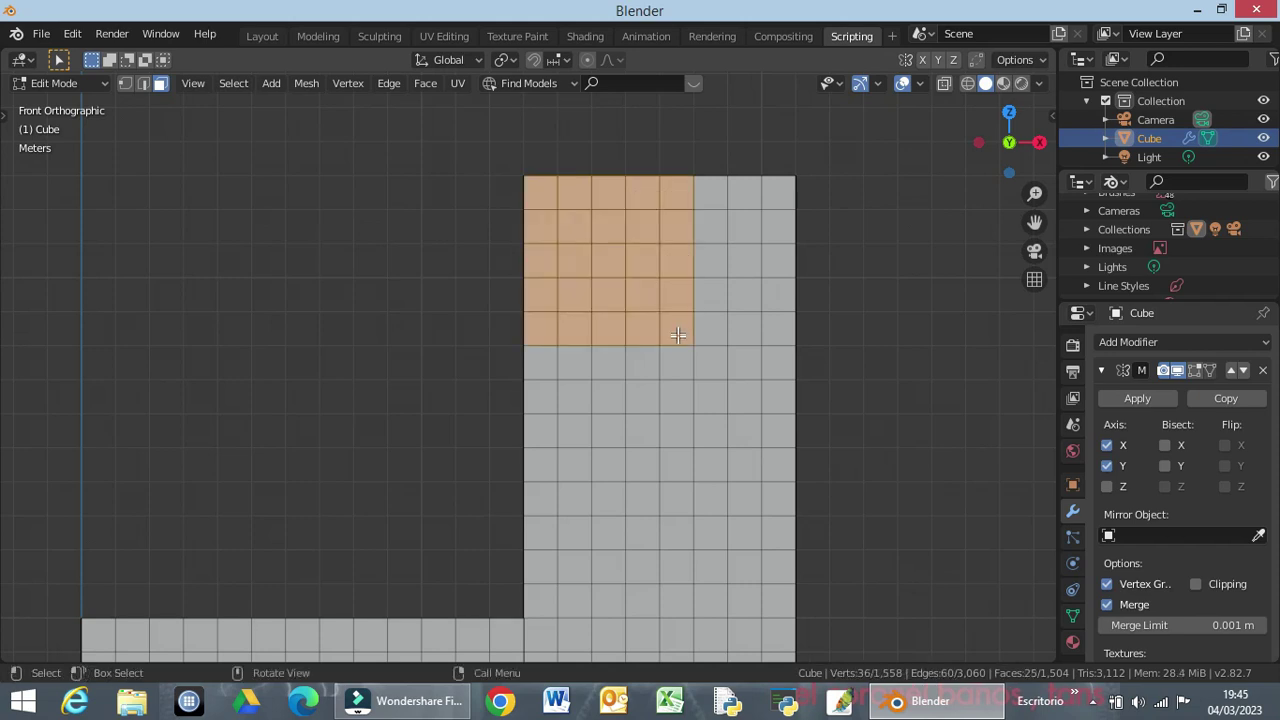
key(x)
click(663, 338)
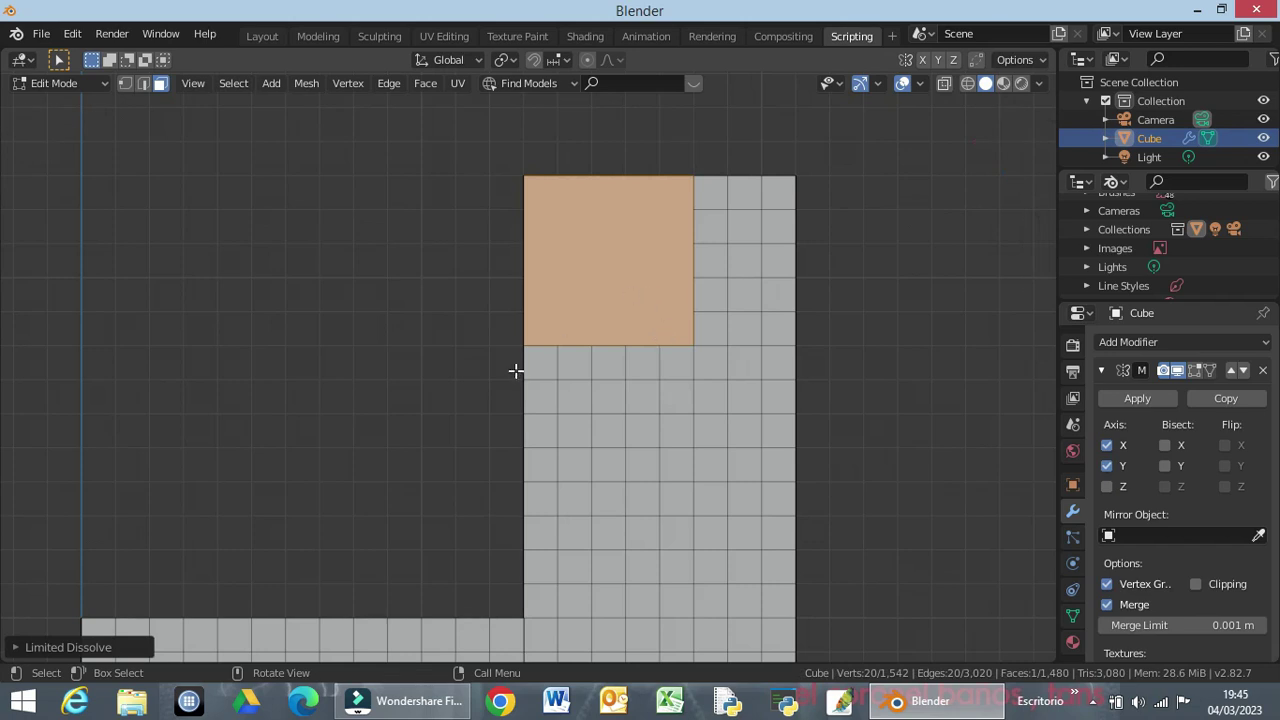
mouse_move(503, 351)
middle_down()
mouse_move(634, 349)
mouse_move(655, 367)
mouse_move(682, 353)
middle_up()
key(KP_1)
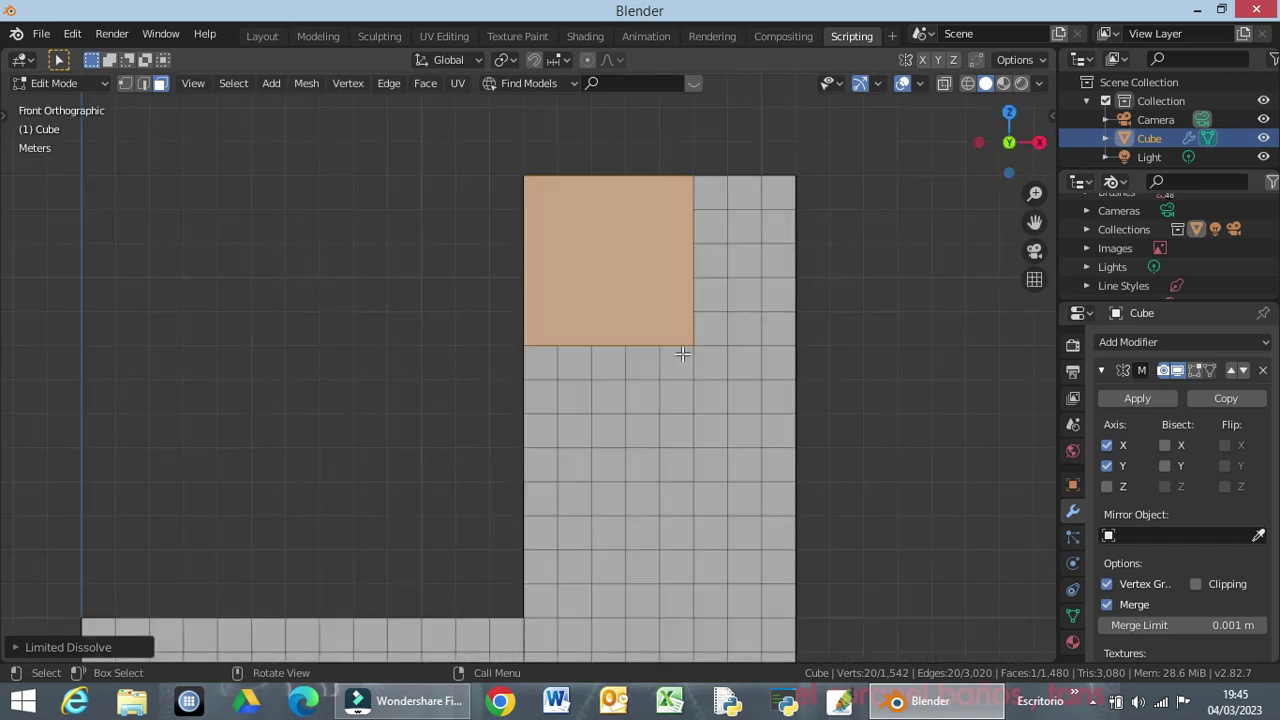
key(KP_3)
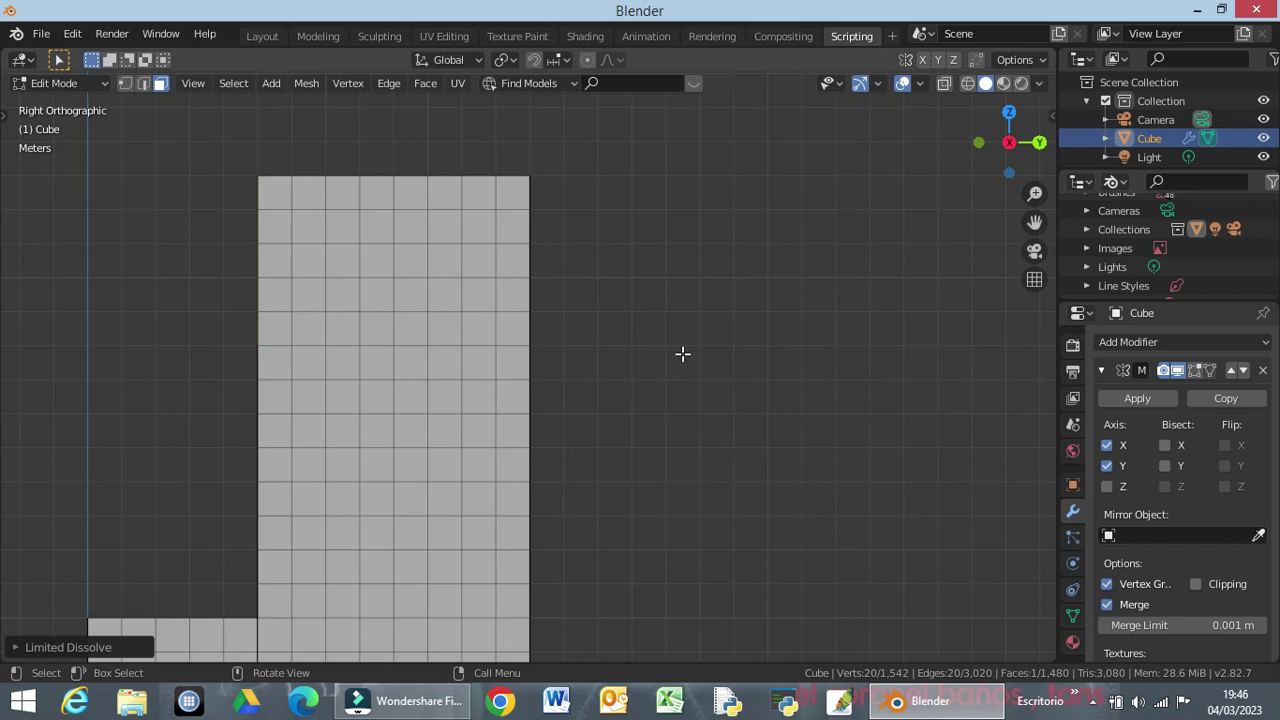
In Left Orthographic view, Limited Dissolve the 5×5 face block at the side's top-right.
key(ctrl+KP_3)
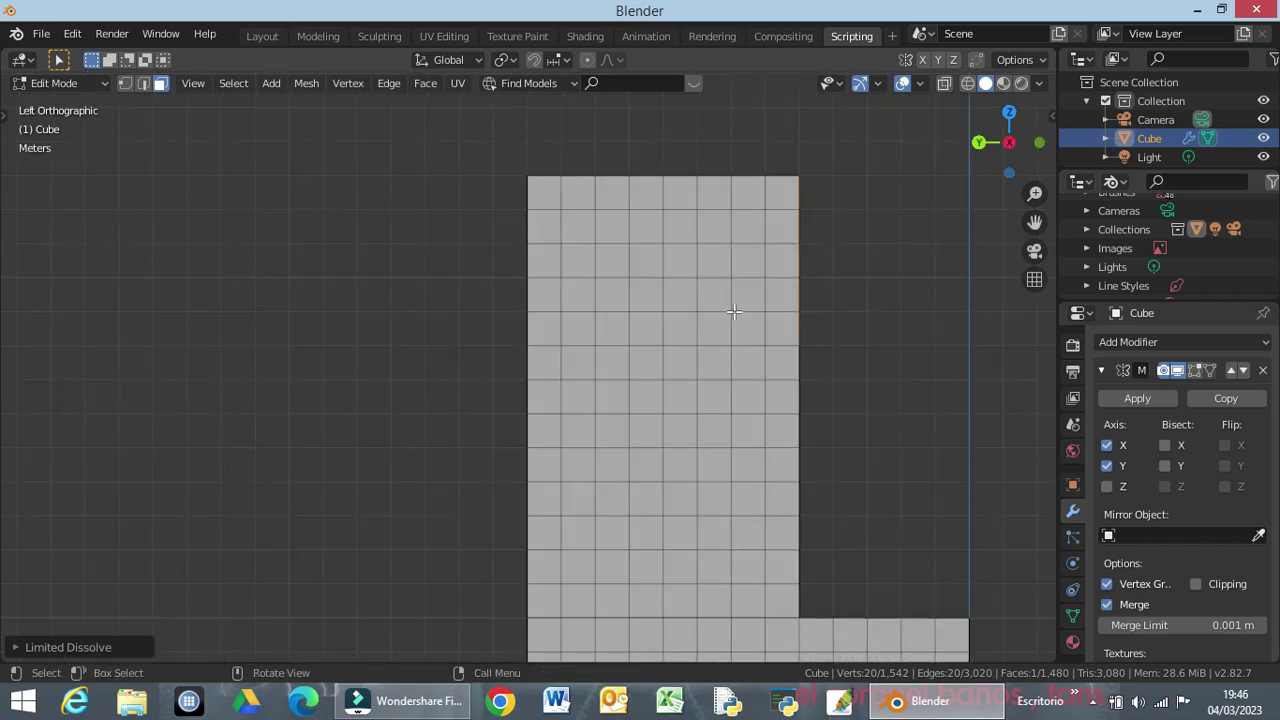
mouse_move(871, 226)
middle_down()
mouse_move(788, 237)
mouse_move(840, 227)
middle_up()
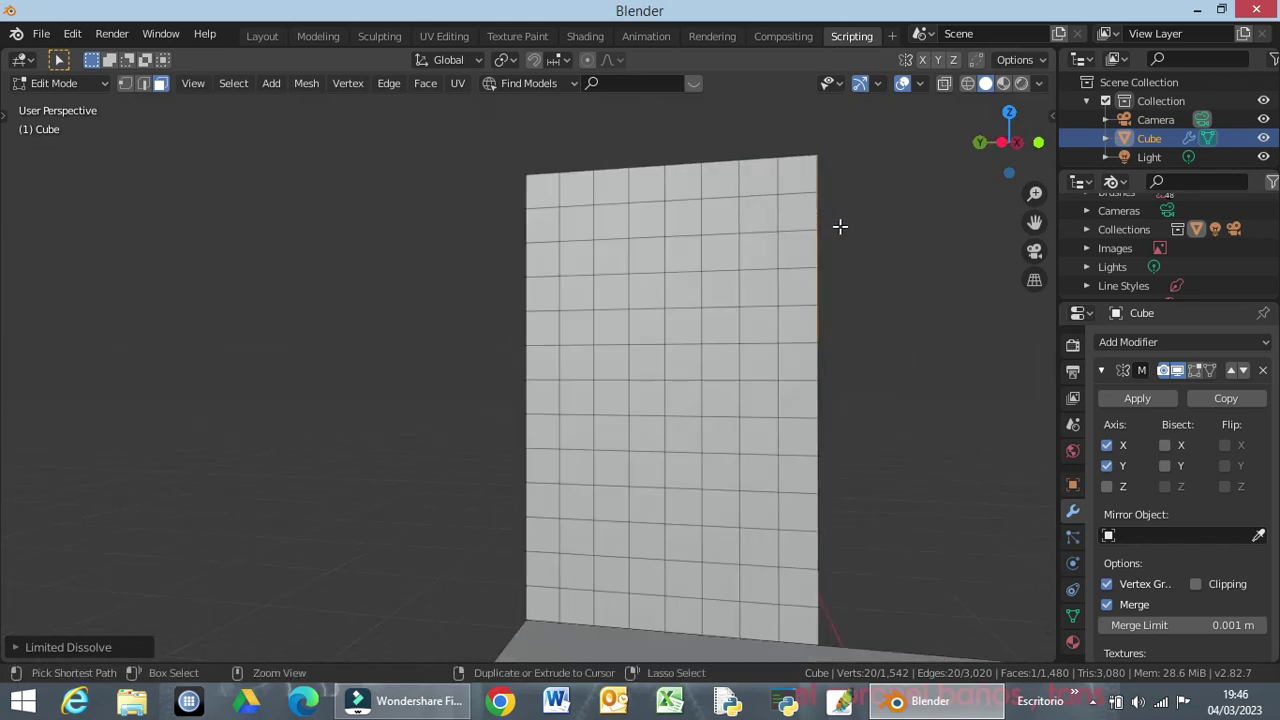
key(ctrl+KP_3)
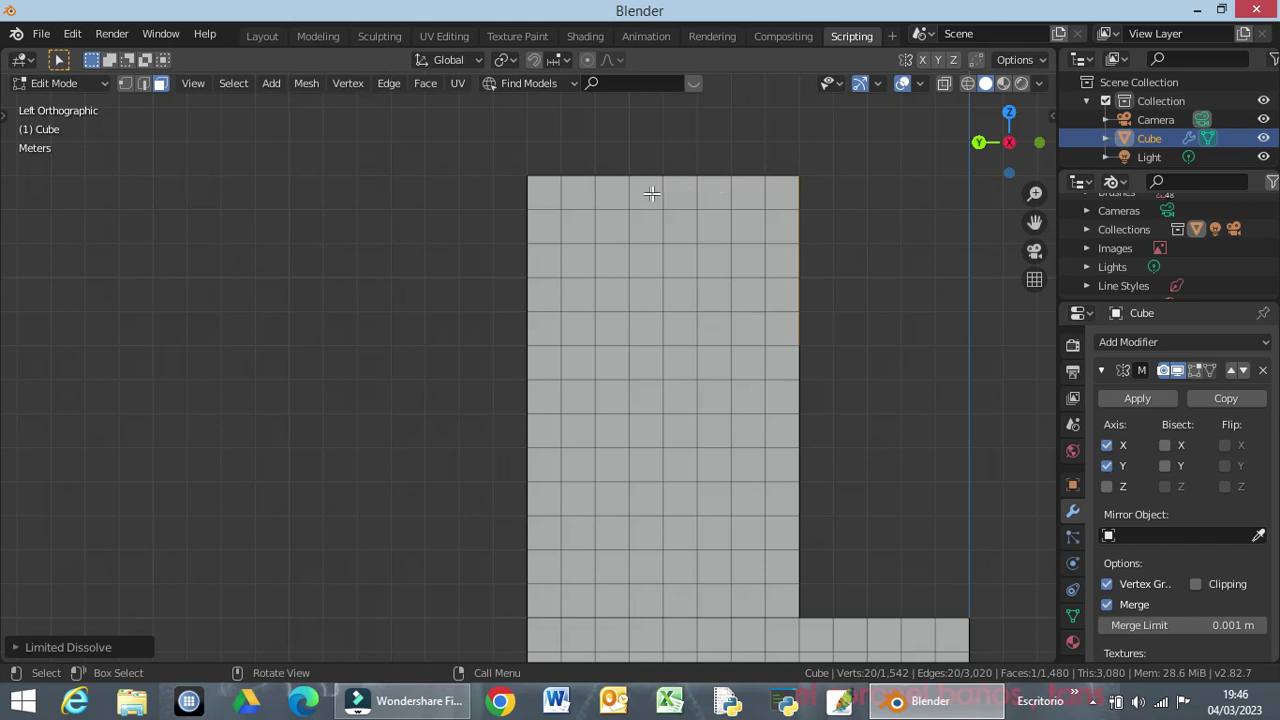
mouse_move(650, 197)
mouse_down()
mouse_move(649, 325)
mouse_move(783, 335)
mouse_up()
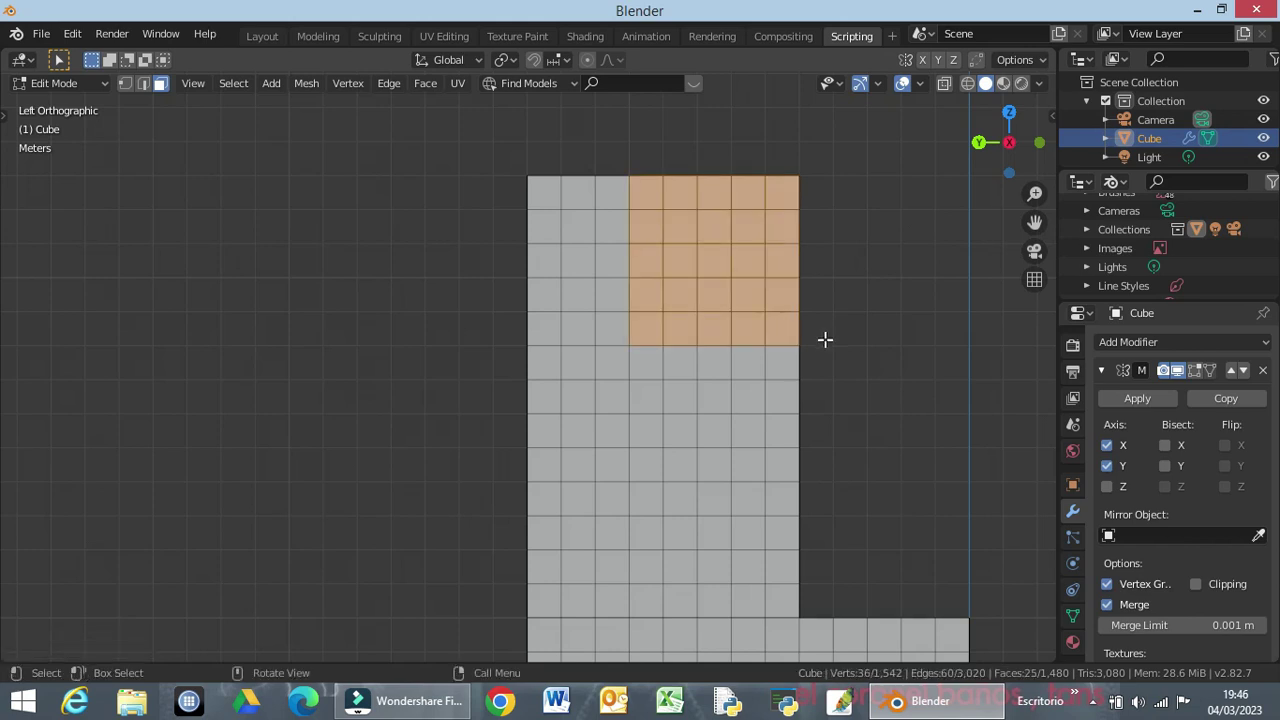
middle_drag(825, 340, 721, 359)
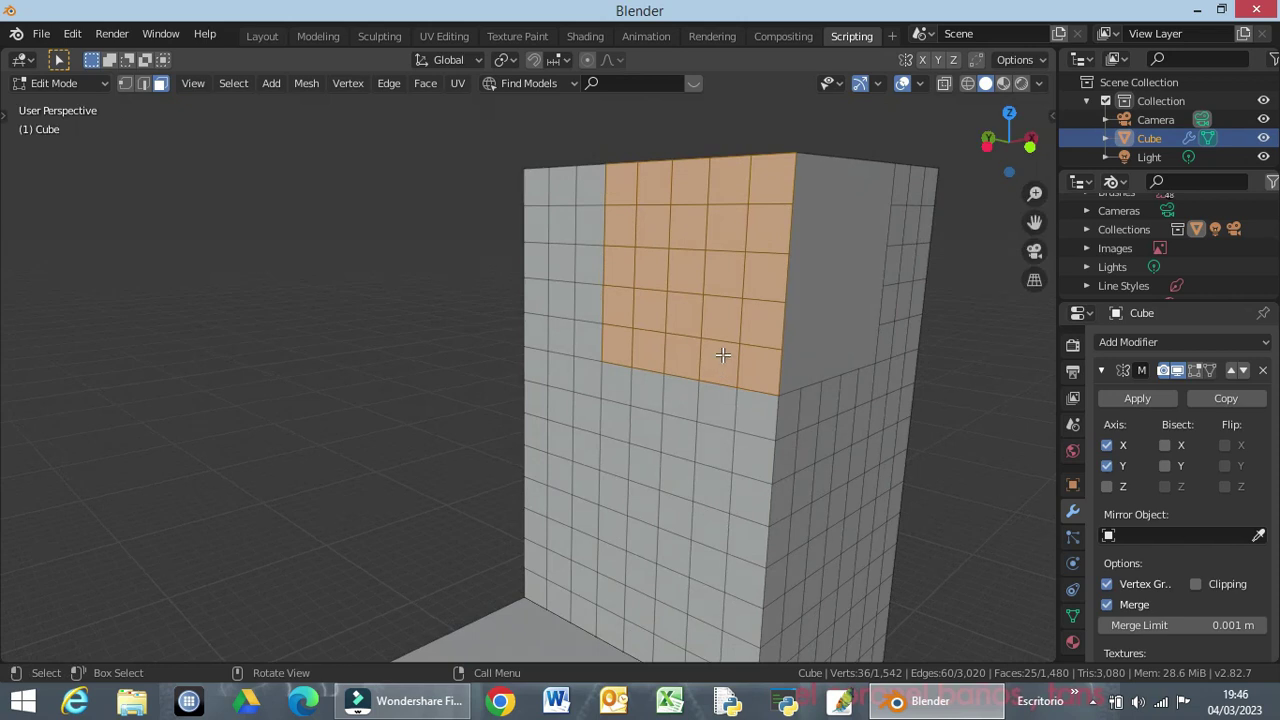
key(x)
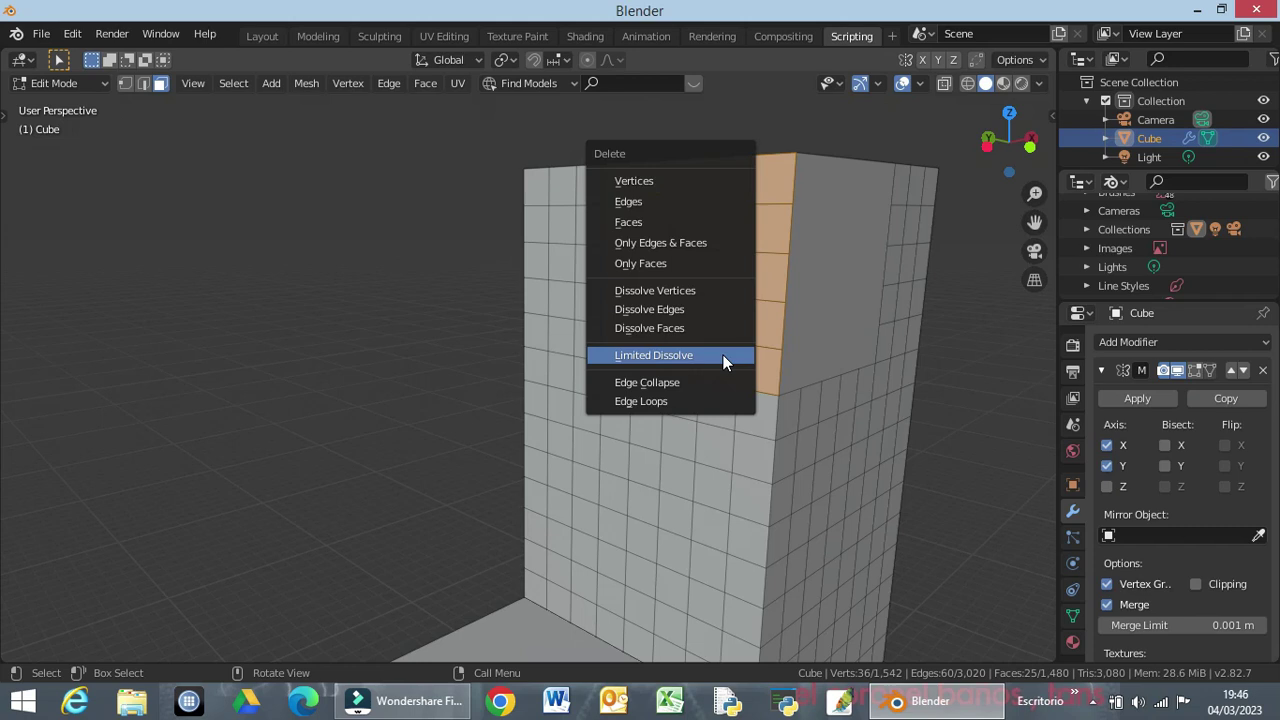
click(723, 355)
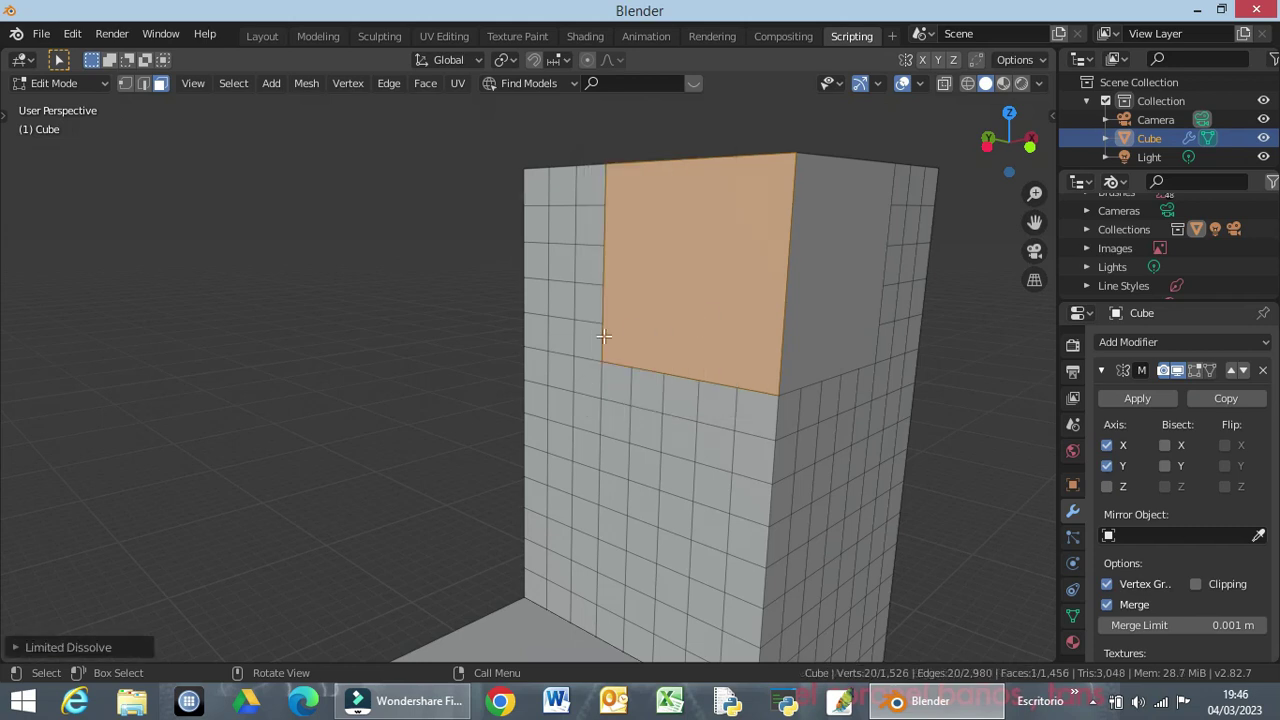
Merge 3×3 face blocks at the top corners of both adjoining tower faces into panels.
mouse_move(751, 314)
middle_down()
mouse_move(853, 331)
mouse_move(624, 390)
mouse_move(629, 320)
mouse_move(720, 349)
mouse_move(863, 309)
middle_up()
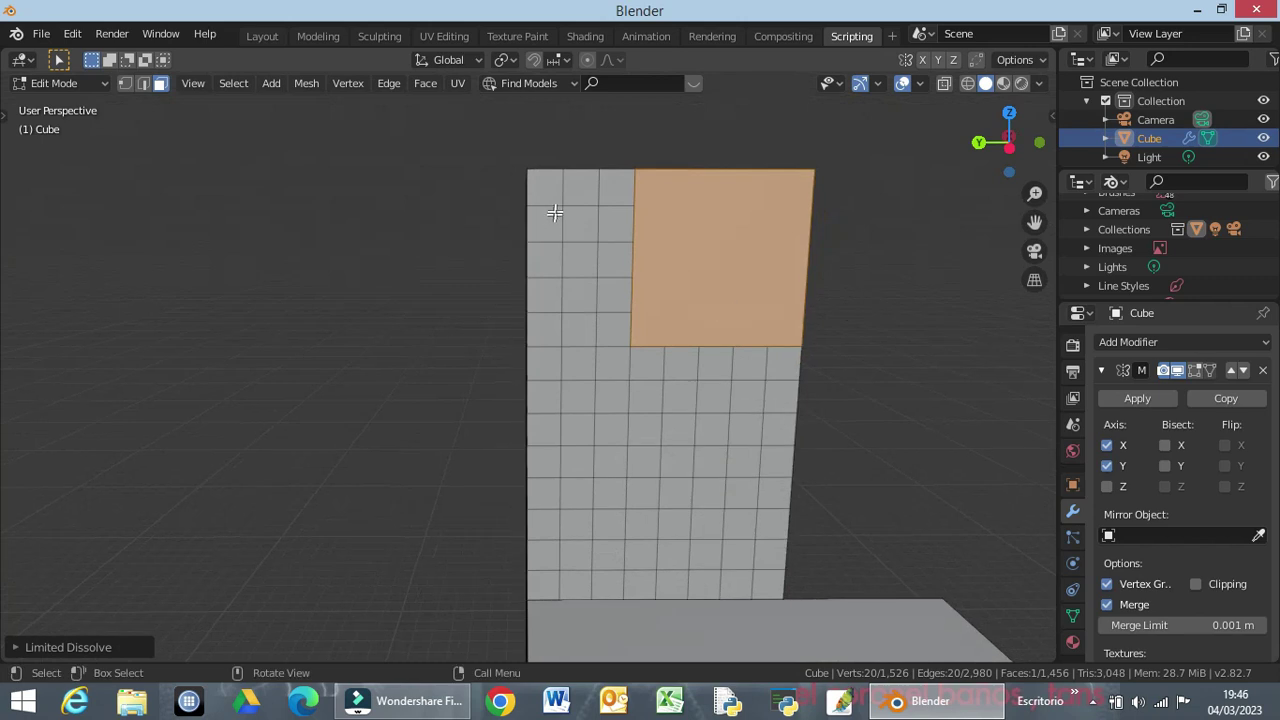
drag(545, 191, 612, 266)
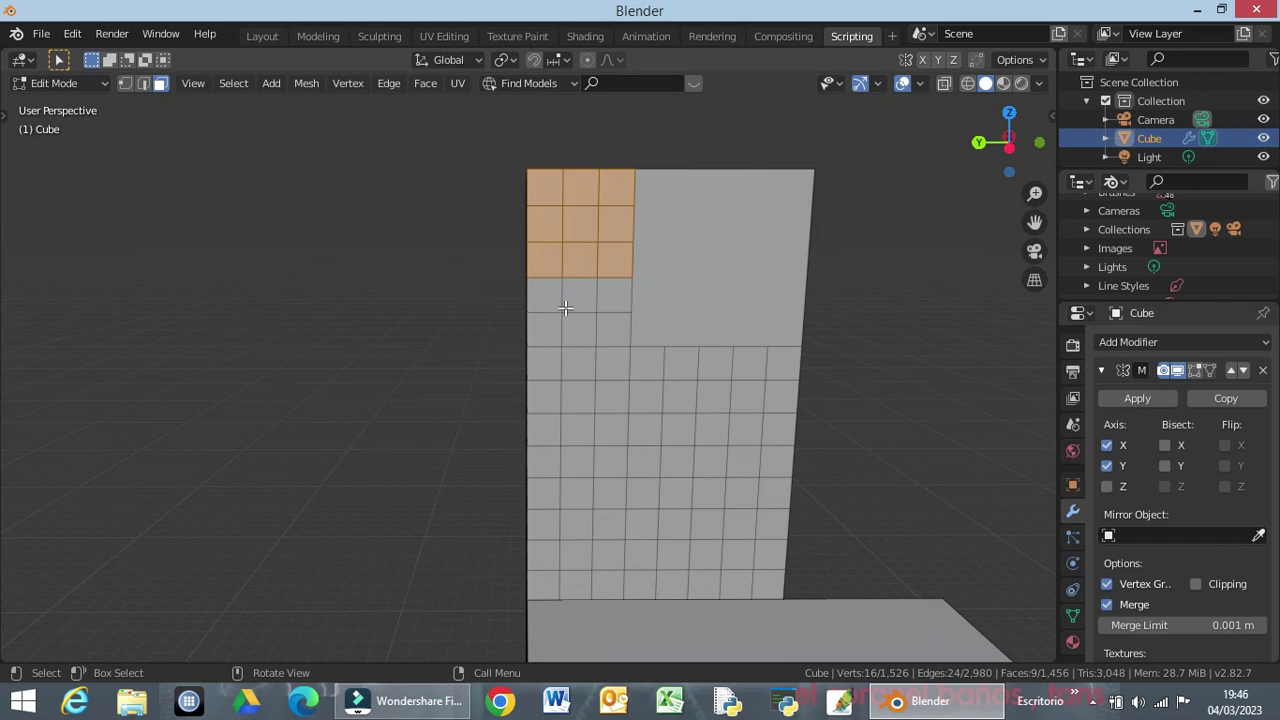
key(x)
click(565, 307)
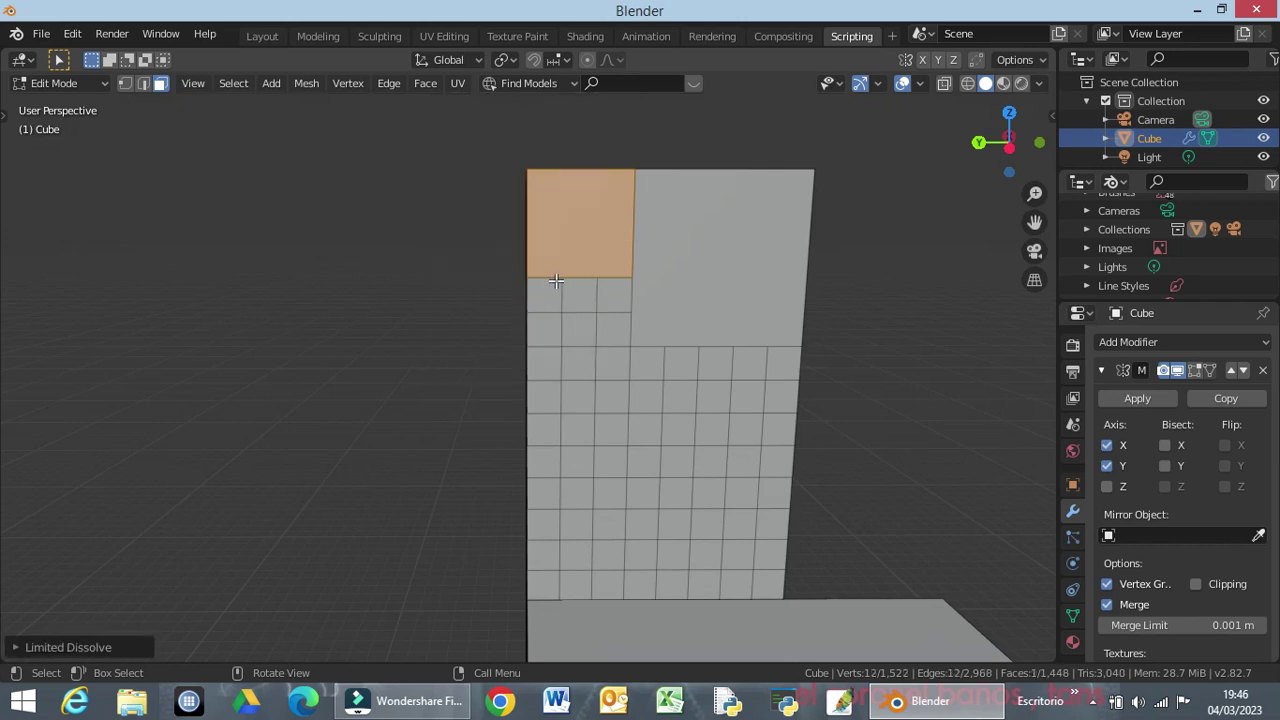
mouse_move(556, 281)
middle_down()
mouse_move(765, 252)
mouse_move(646, 209)
middle_up()
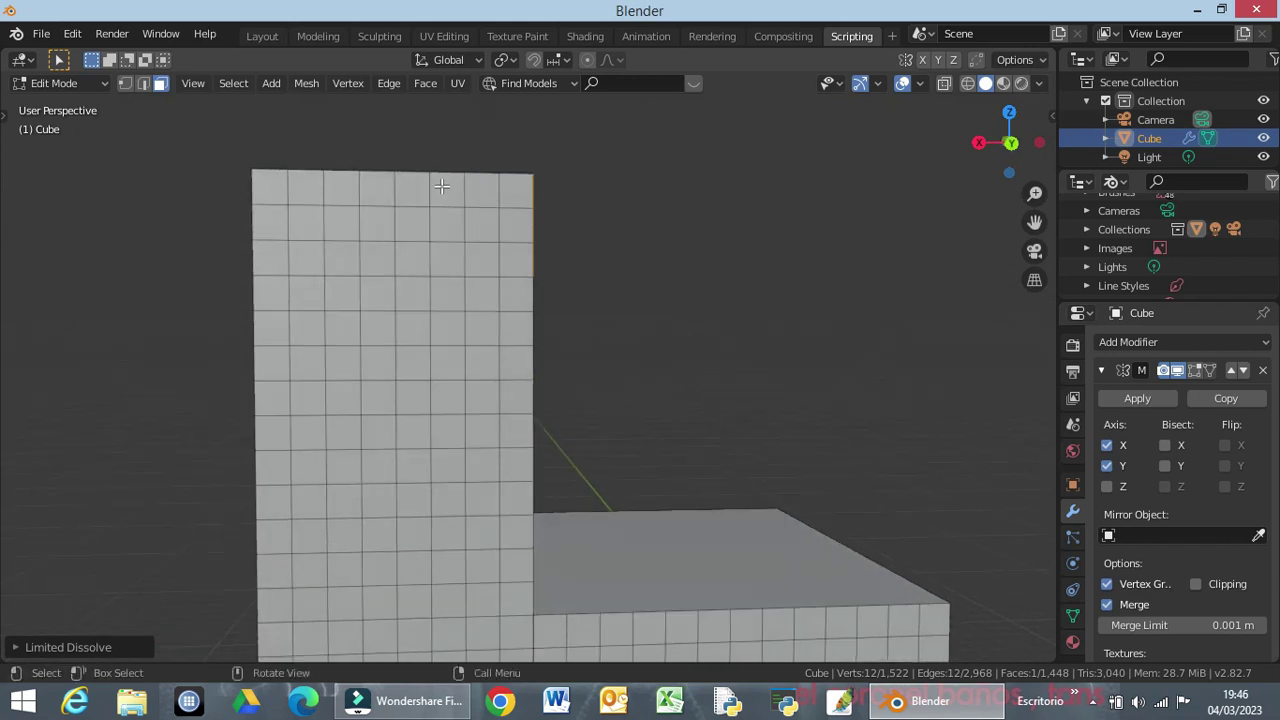
drag(441, 196, 538, 289)
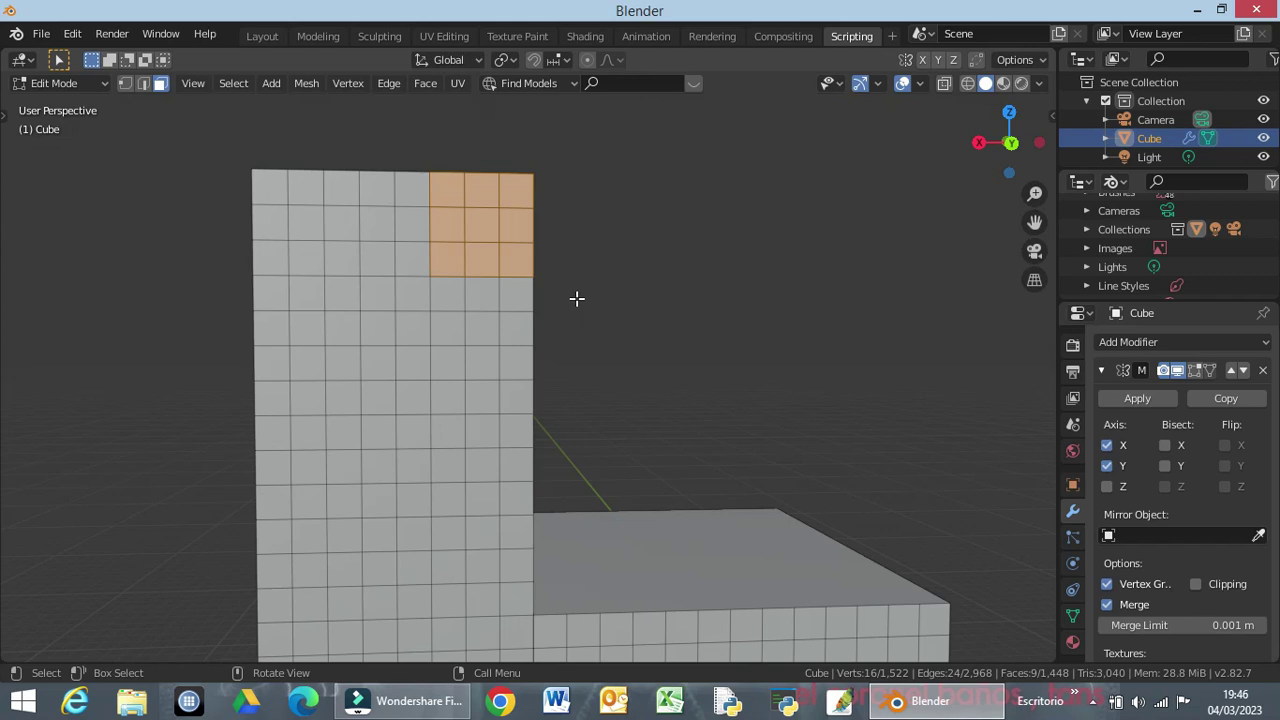
key(x)
click(576, 298)
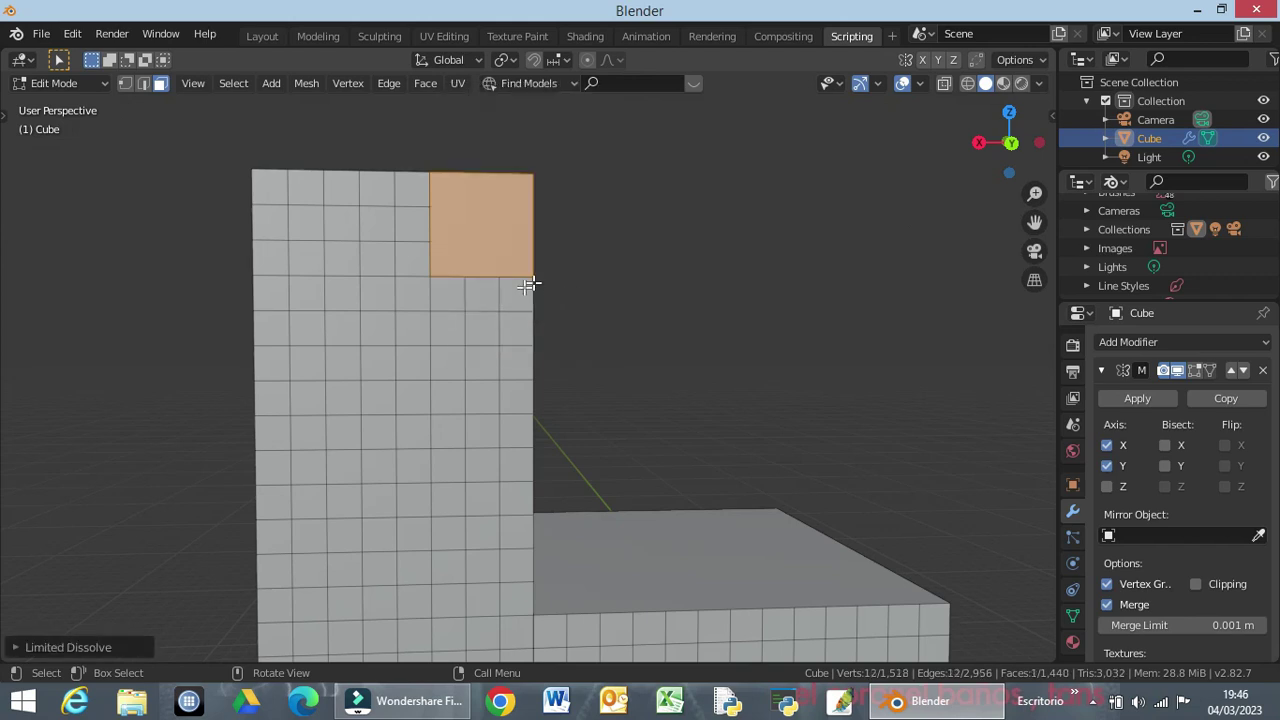
Limited Dissolve two 2×2 face blocks on adjoining faces near the corner into squares.
mouse_move(468, 322)
middle_down()
mouse_move(500, 343)
mouse_move(651, 322)
mouse_move(523, 340)
mouse_move(37, 329)
mouse_move(214, 323)
mouse_move(225, 298)
mouse_move(251, 338)
middle_up()
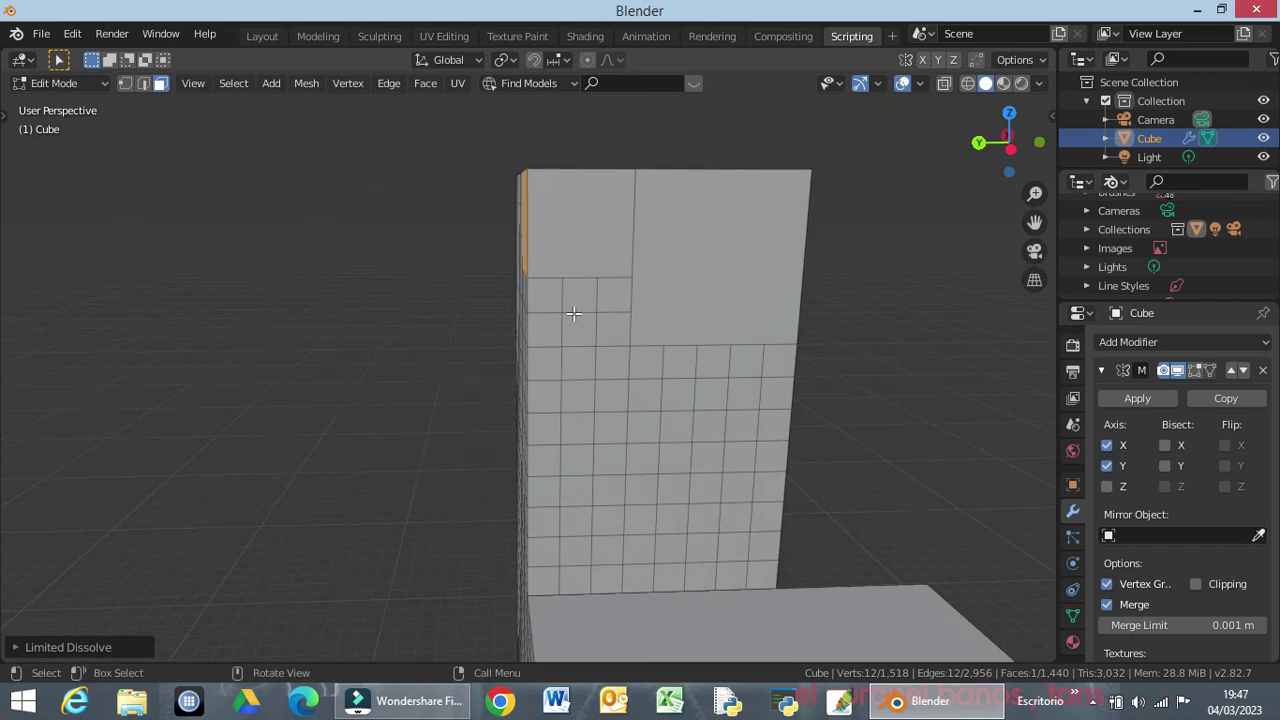
drag(543, 291, 592, 344)
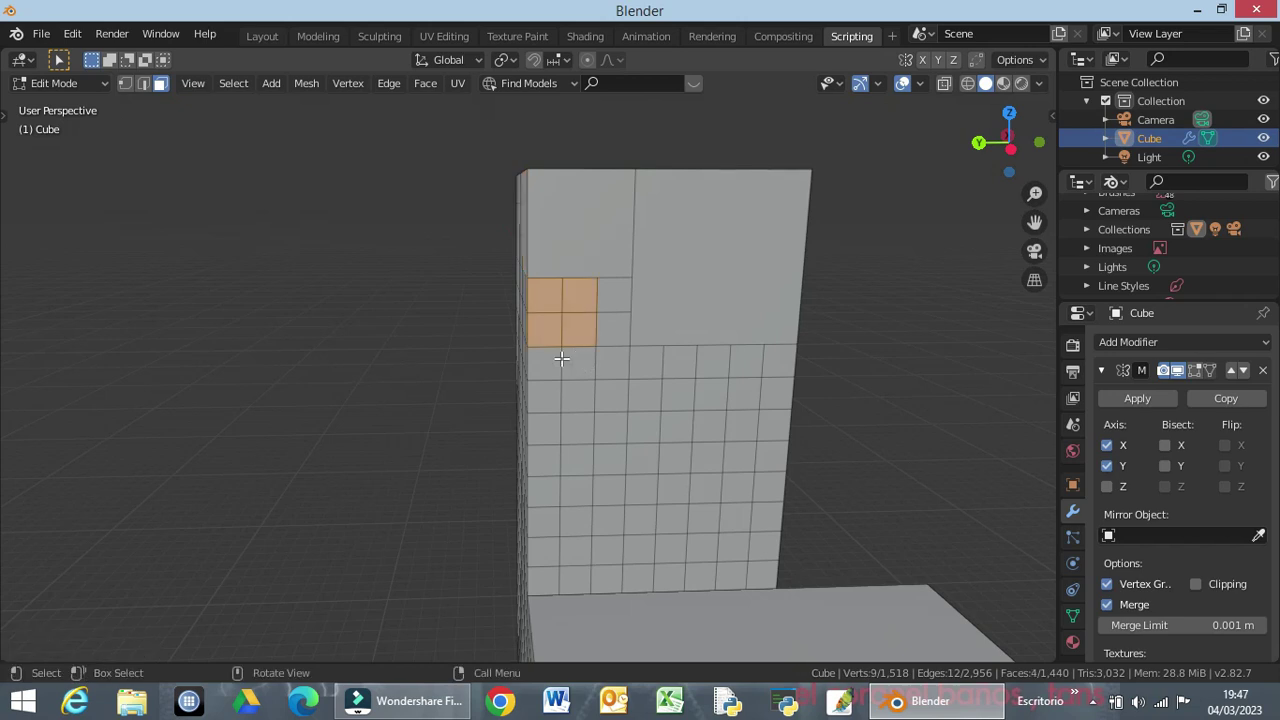
middle_drag(600, 391, 676, 377)
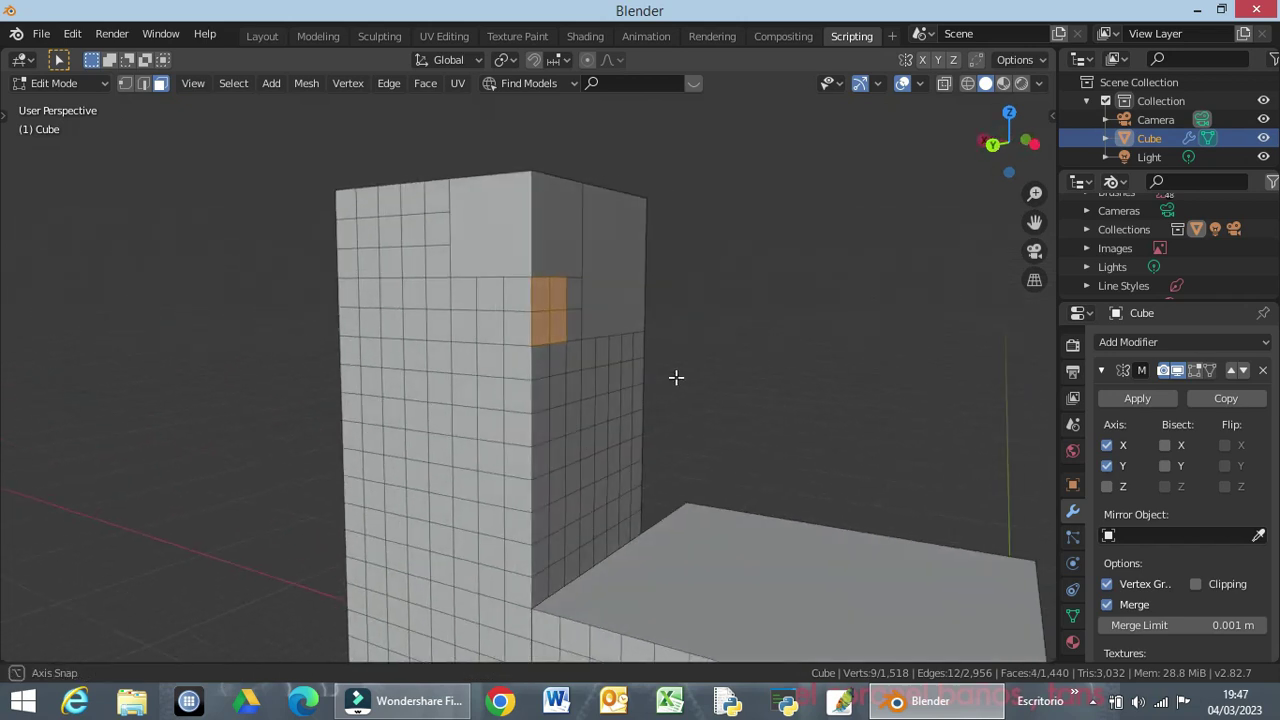
key(x)
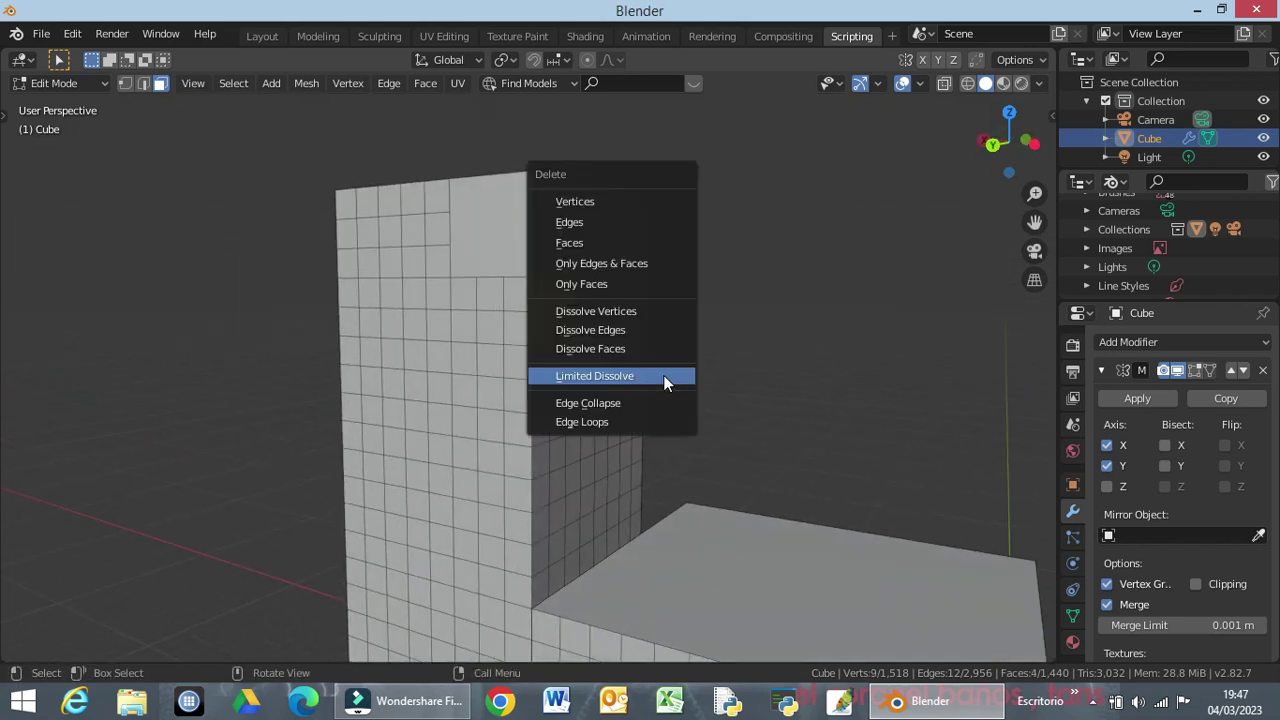
click(664, 377)
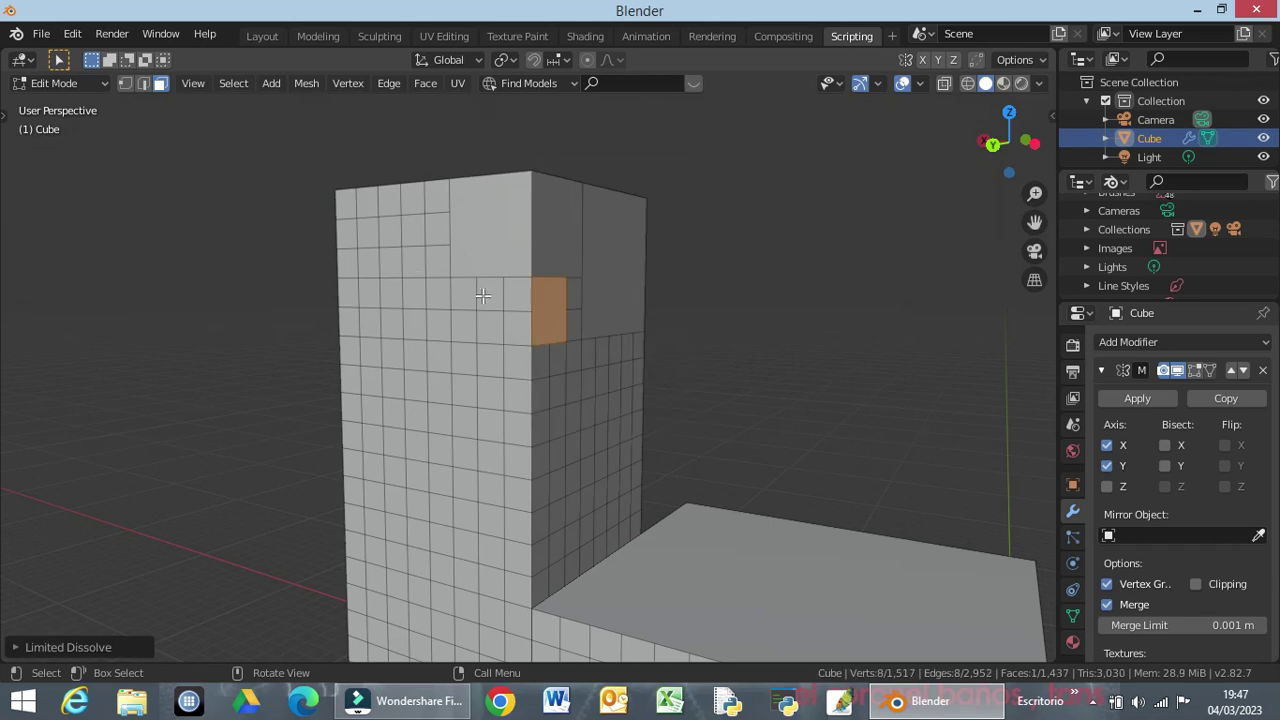
drag(490, 290, 526, 336)
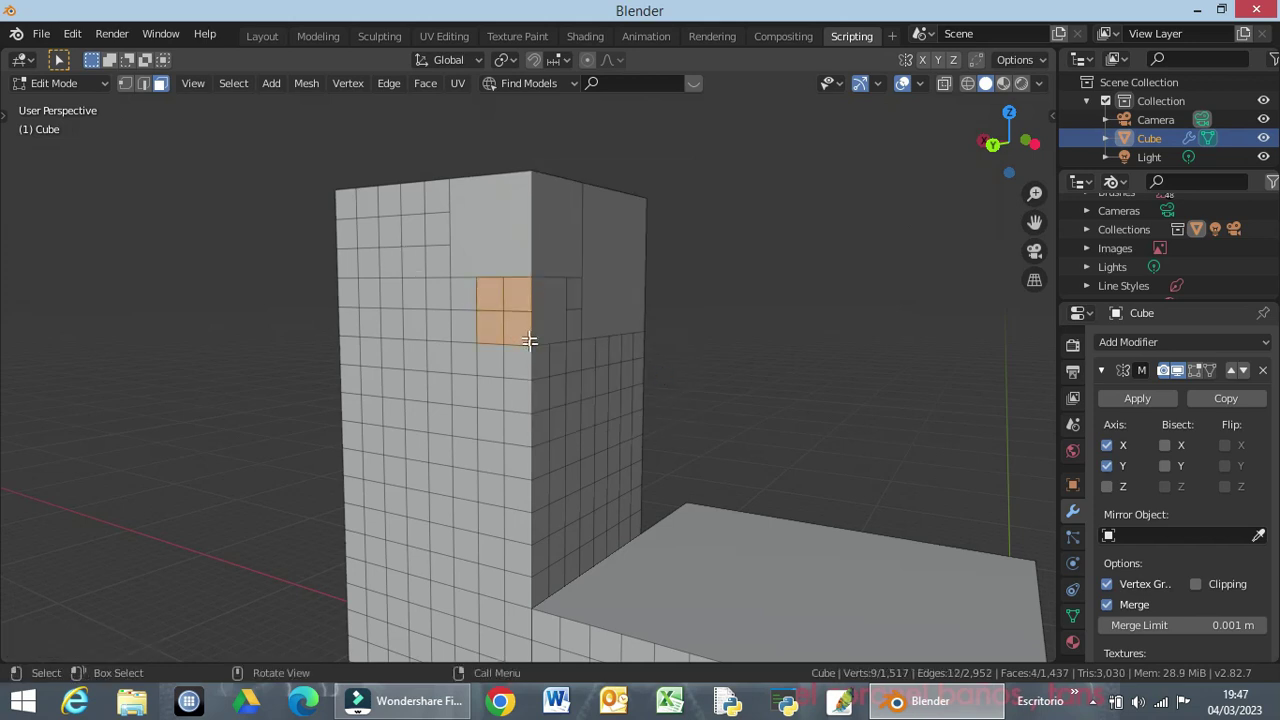
key(x)
click(524, 327)
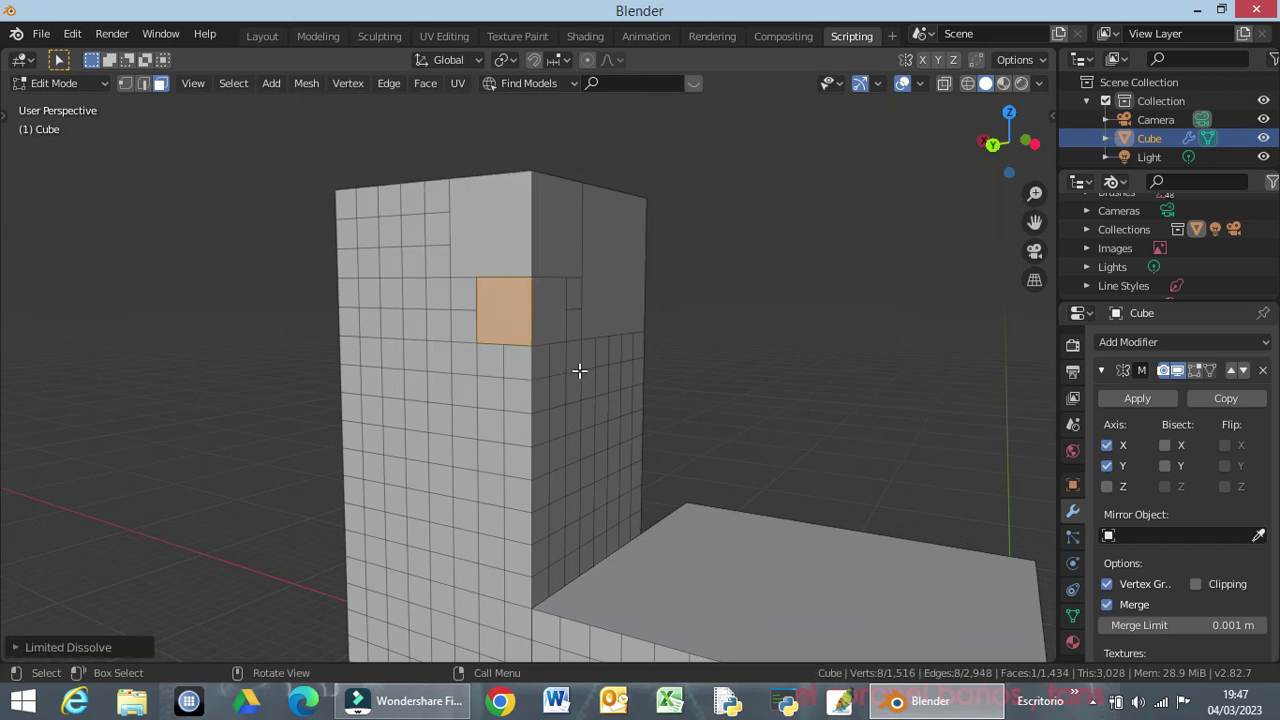
middle_drag(579, 371, 491, 374)
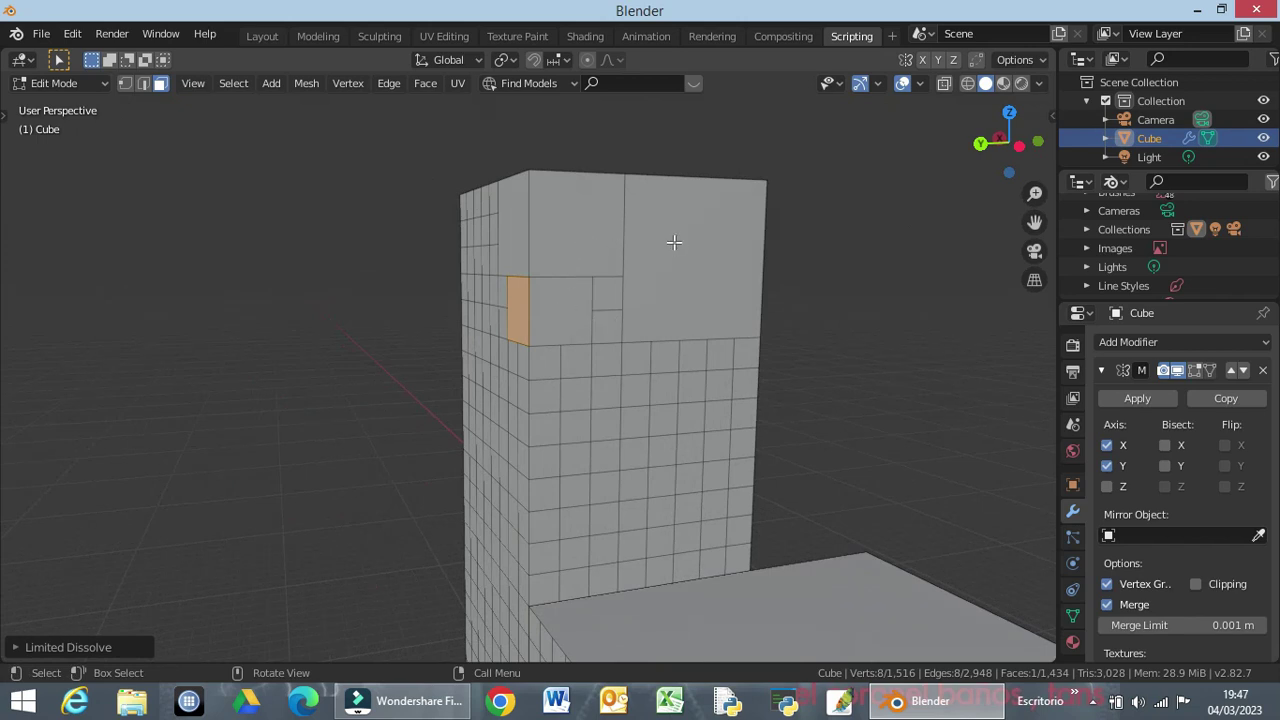
Limited Dissolve a large block of faces at the tower front's lower right into one panel.
middle_drag(678, 262, 649, 206)
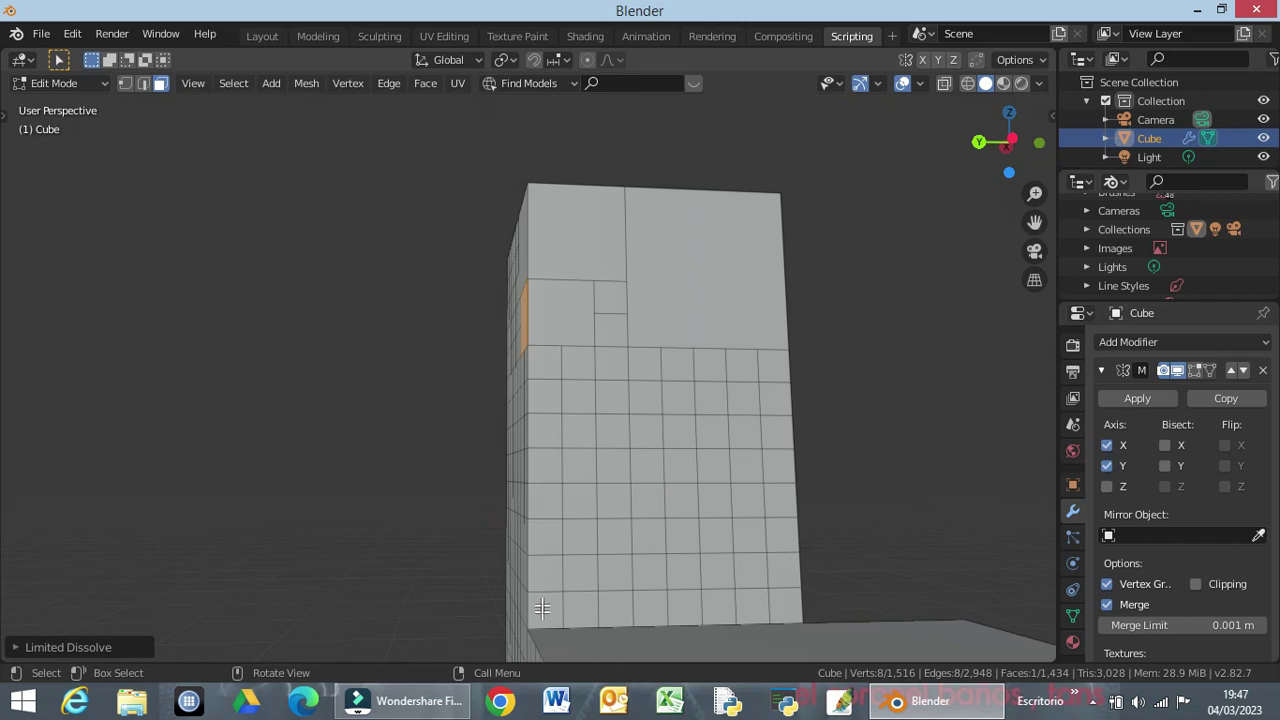
mouse_move(688, 517)
middle_down()
mouse_move(666, 551)
mouse_move(657, 481)
middle_up()
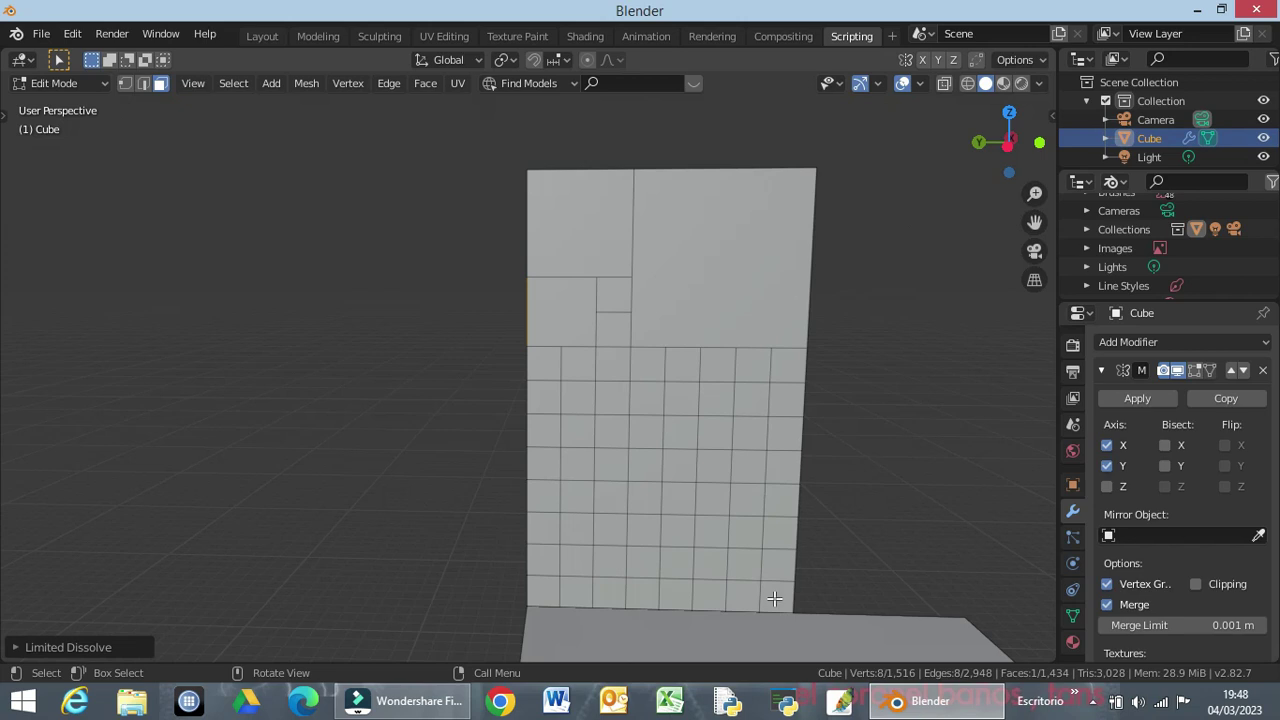
ctrl+right_drag(773, 597, 678, 598)
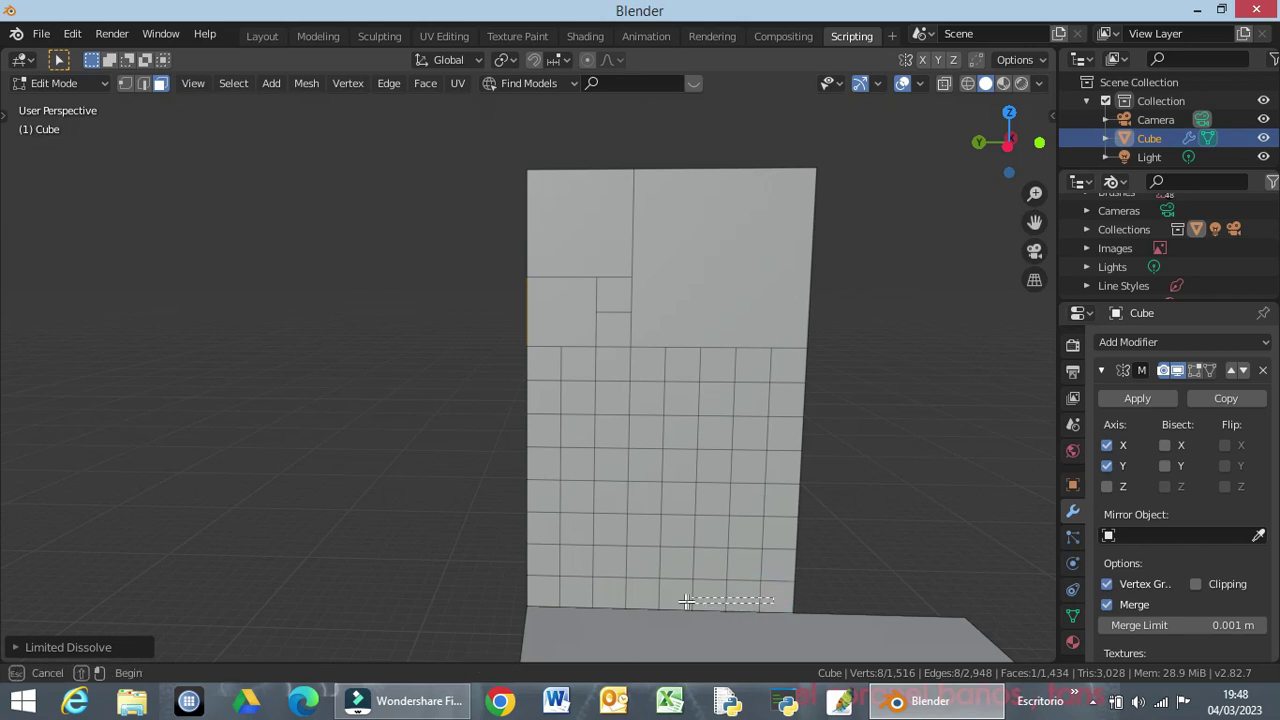
ctrl+right_drag(676, 598, 646, 593)
drag(646, 572, 650, 467)
key(x)
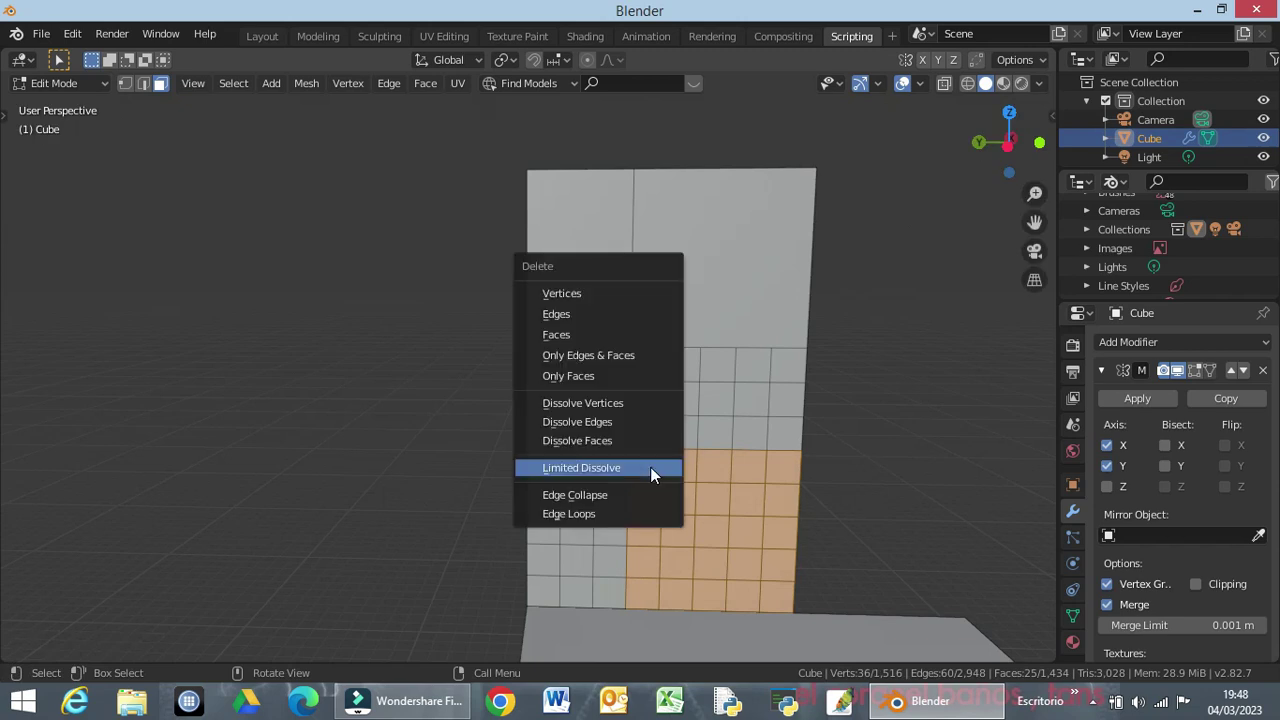
click(650, 467)
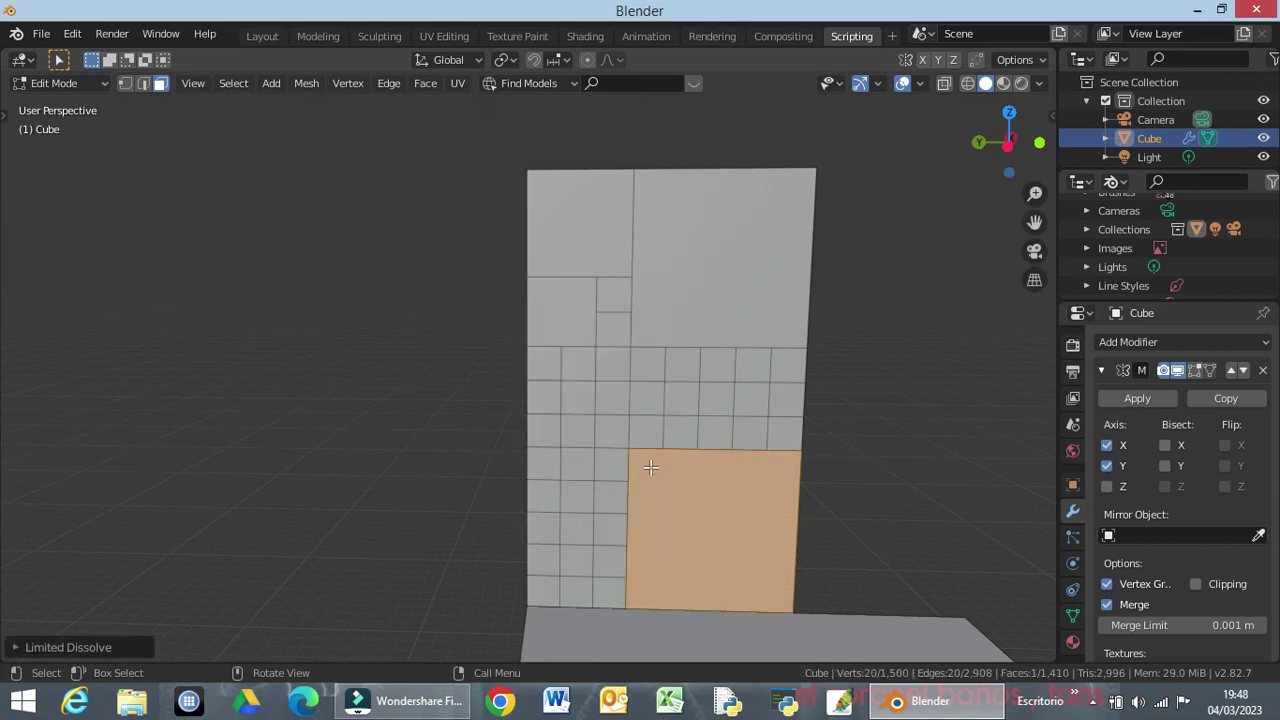
Check the right, left and front views, then merge a side-face block into one panel.
middle_drag(869, 503, 677, 491)
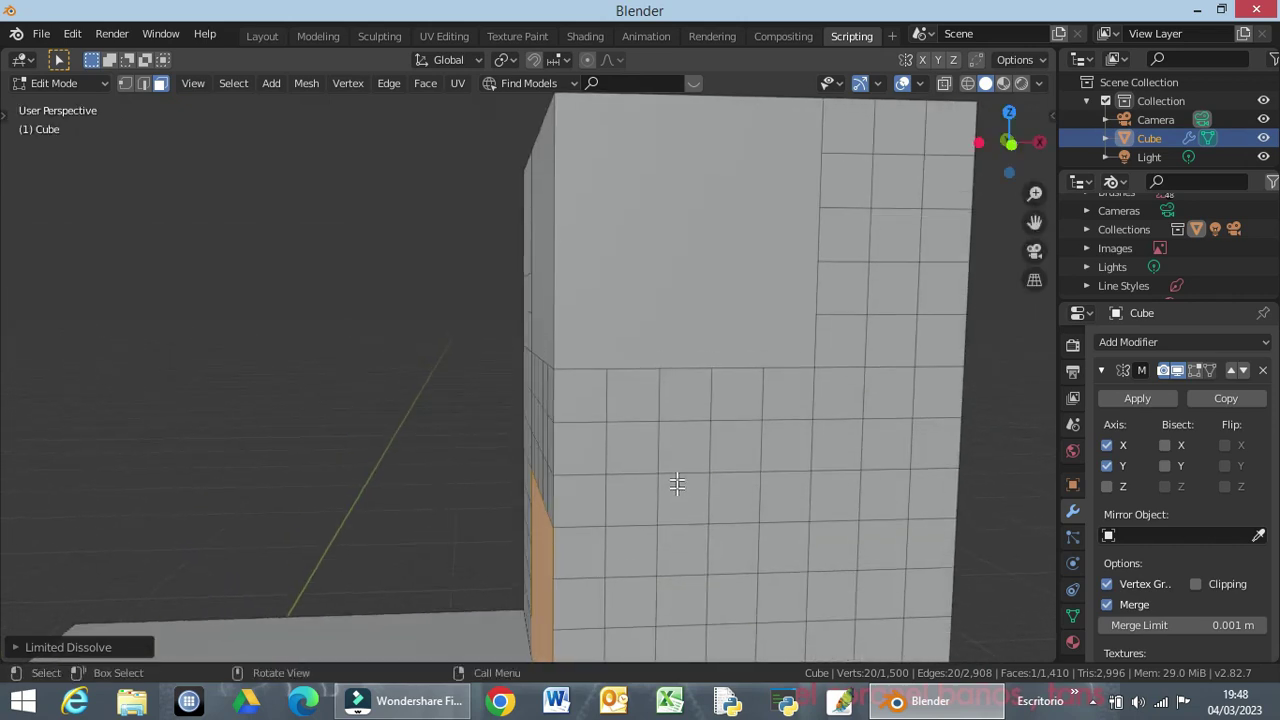
scroll(670, 460, down, 2)
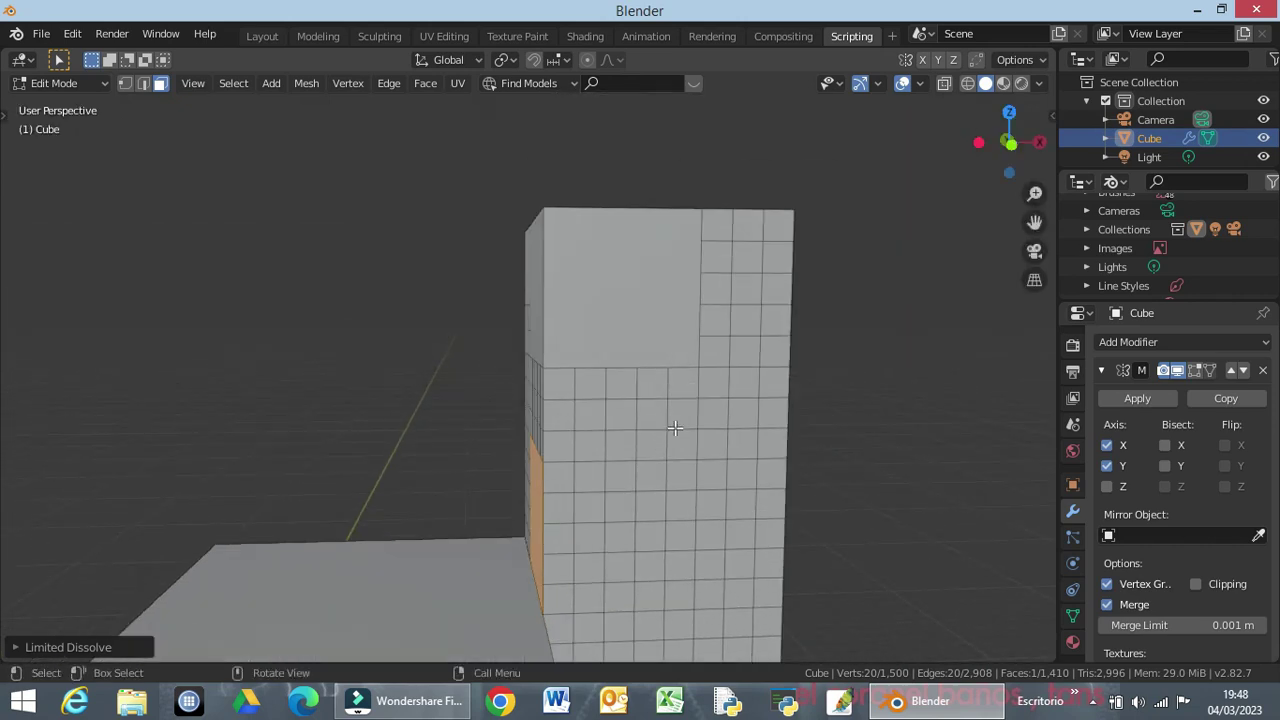
key(KP_3)
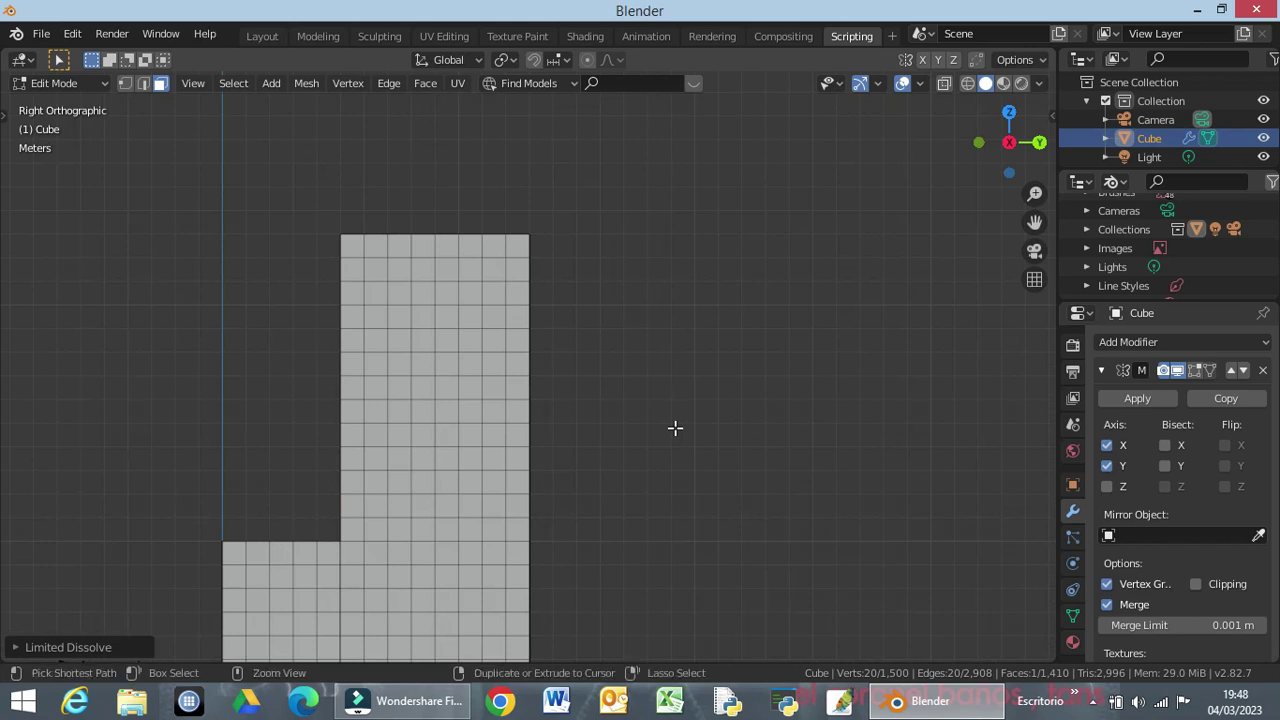
key(ctrl+KP_3)
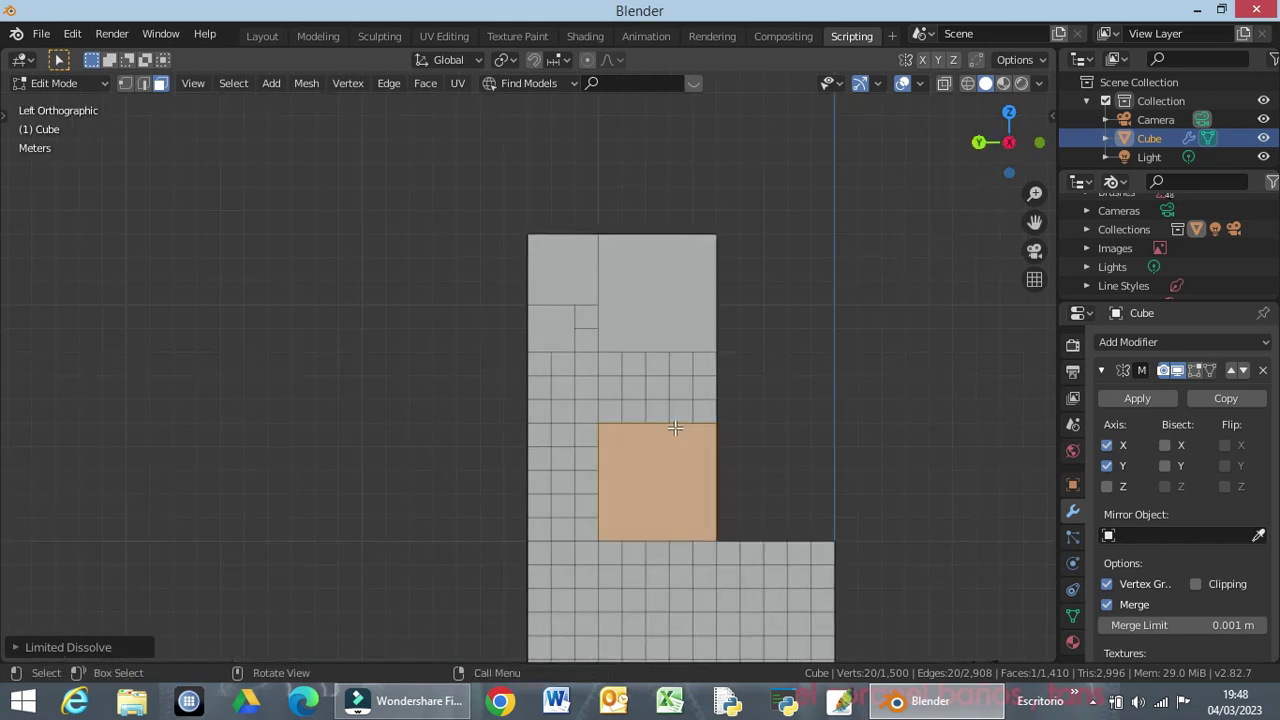
key(KP_1)
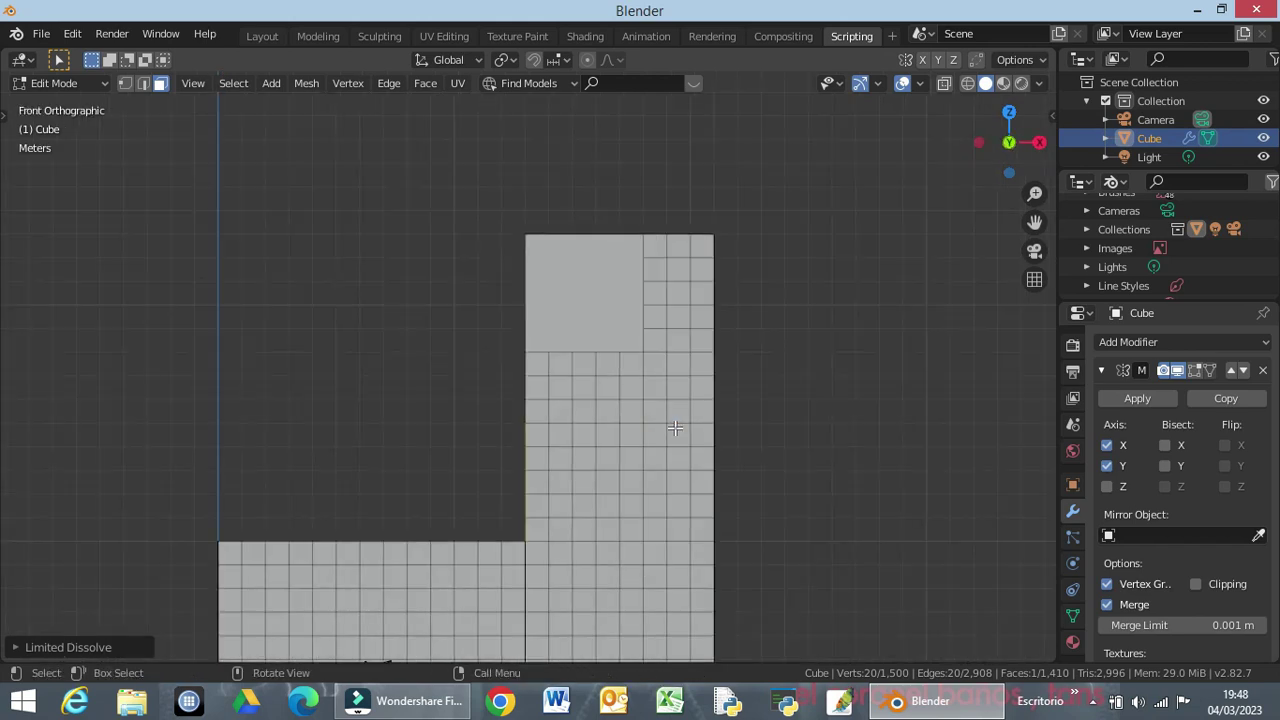
mouse_move(465, 452)
middle_down()
mouse_move(508, 449)
mouse_move(456, 450)
mouse_move(490, 448)
middle_up()
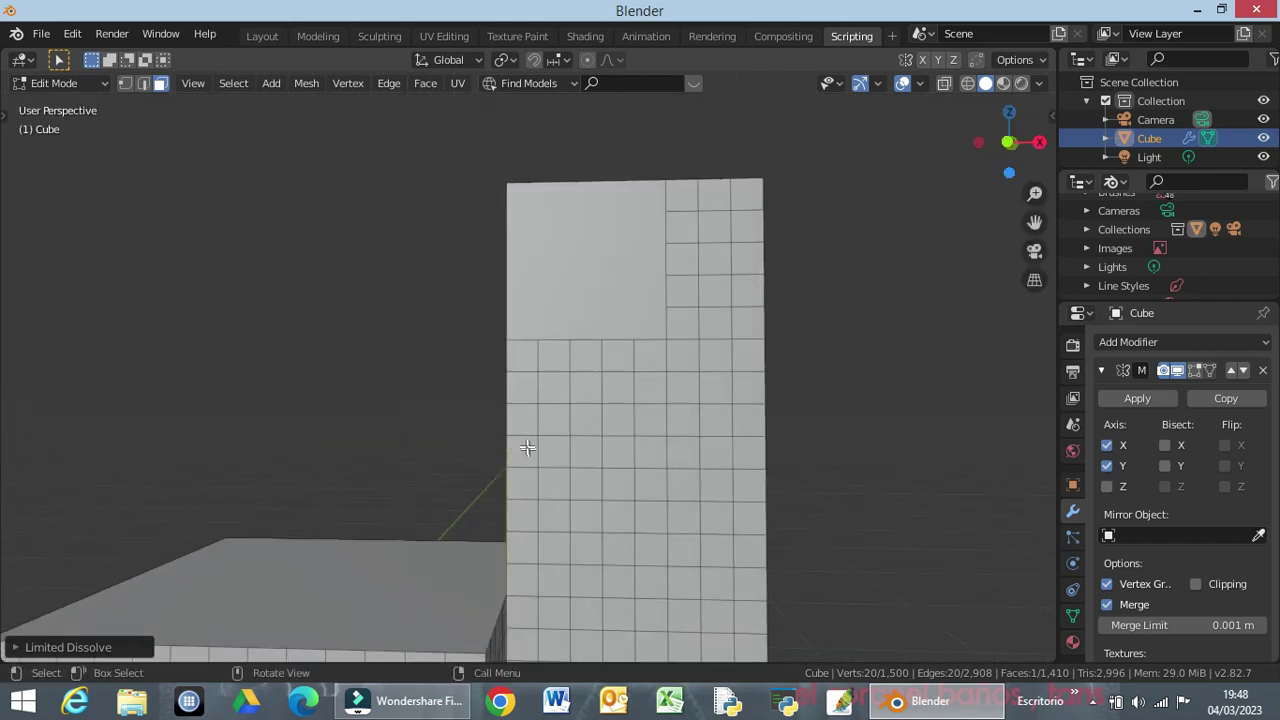
mouse_move(523, 446)
mouse_down()
mouse_move(535, 584)
mouse_move(668, 585)
mouse_move(650, 584)
mouse_up()
key(x)
click(582, 571)
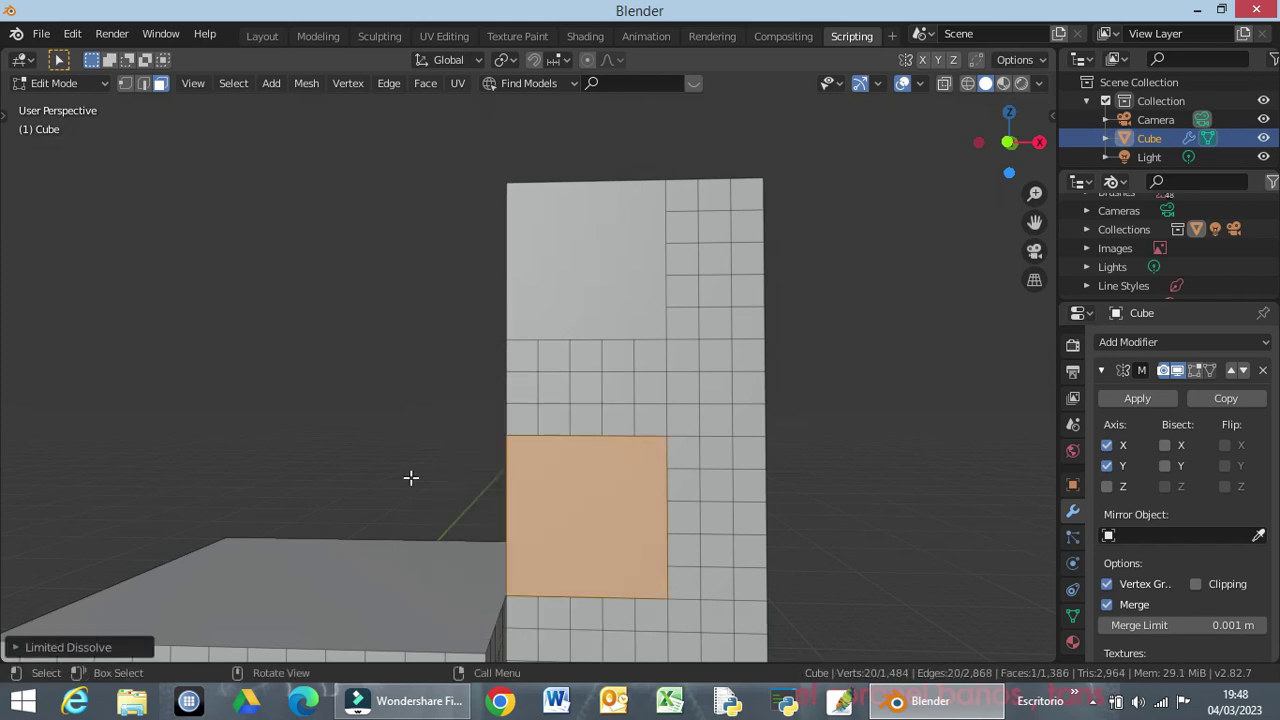
mouse_move(586, 423)
middle_down()
mouse_move(643, 449)
mouse_move(700, 422)
mouse_move(769, 420)
middle_up()
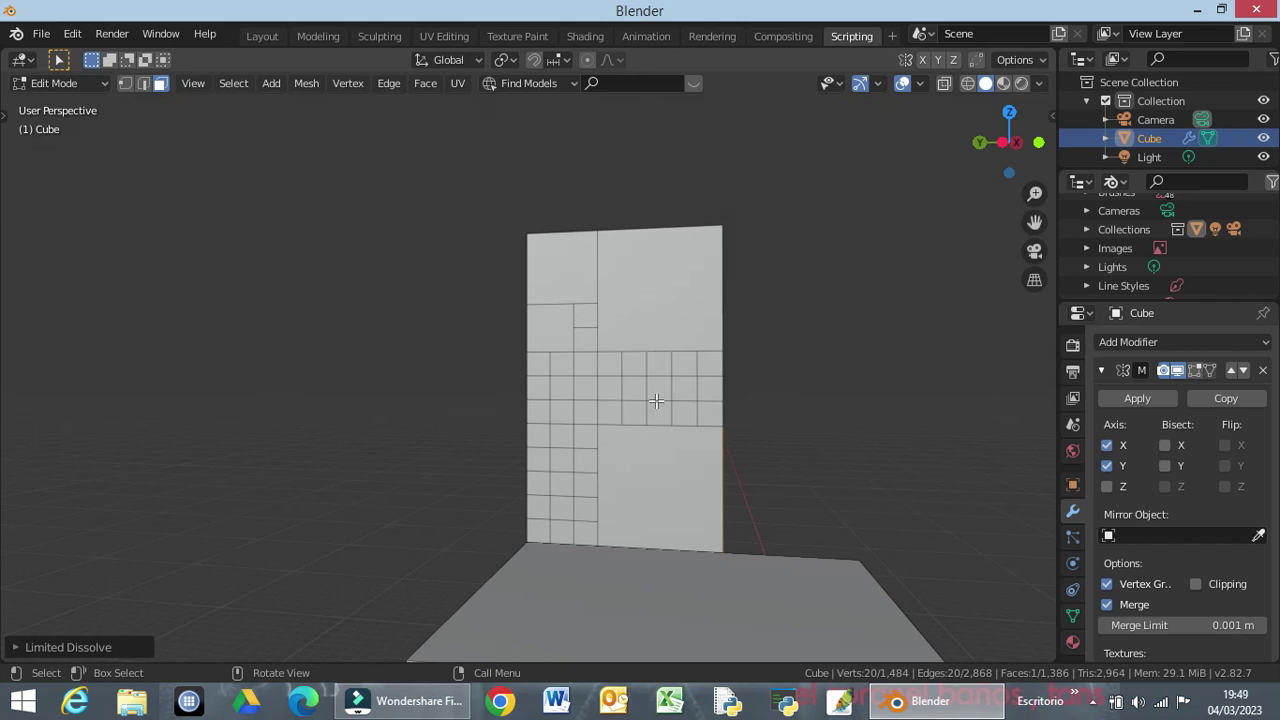
Merge 3×3 blocks at one face's right edge and the other face's left edge into panels.
drag(652, 362, 714, 420)
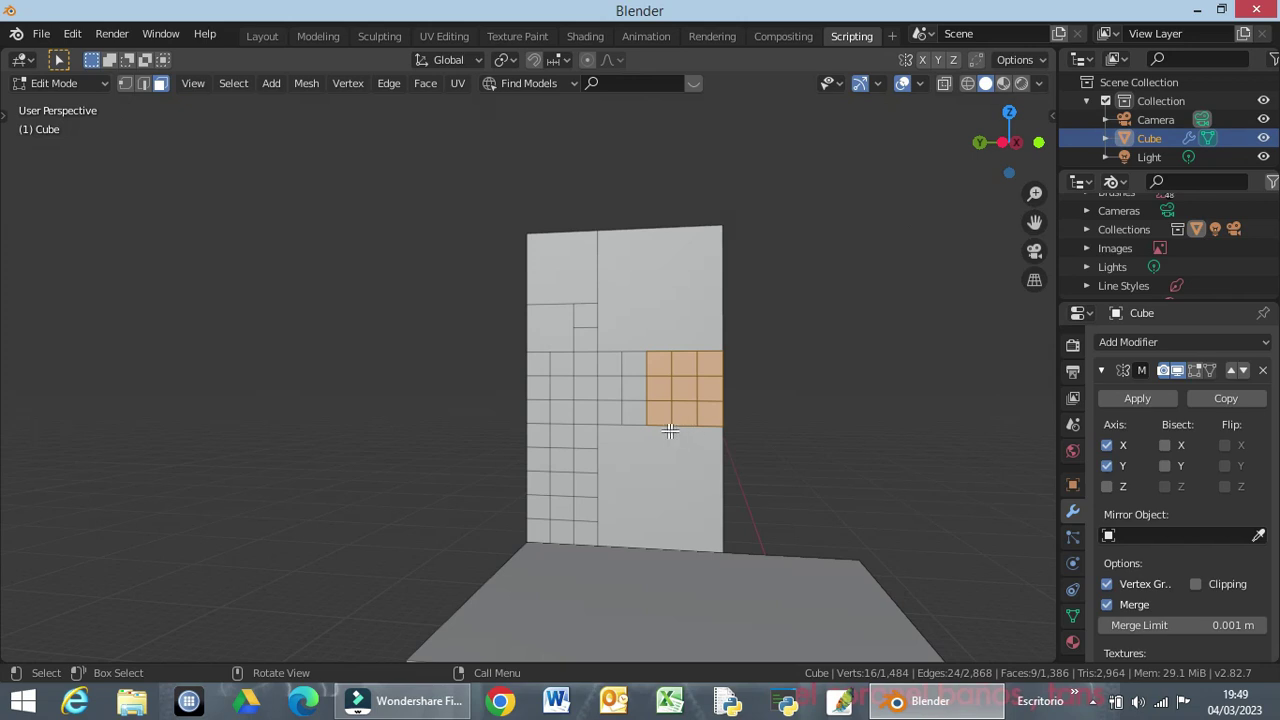
key(x)
click(665, 432)
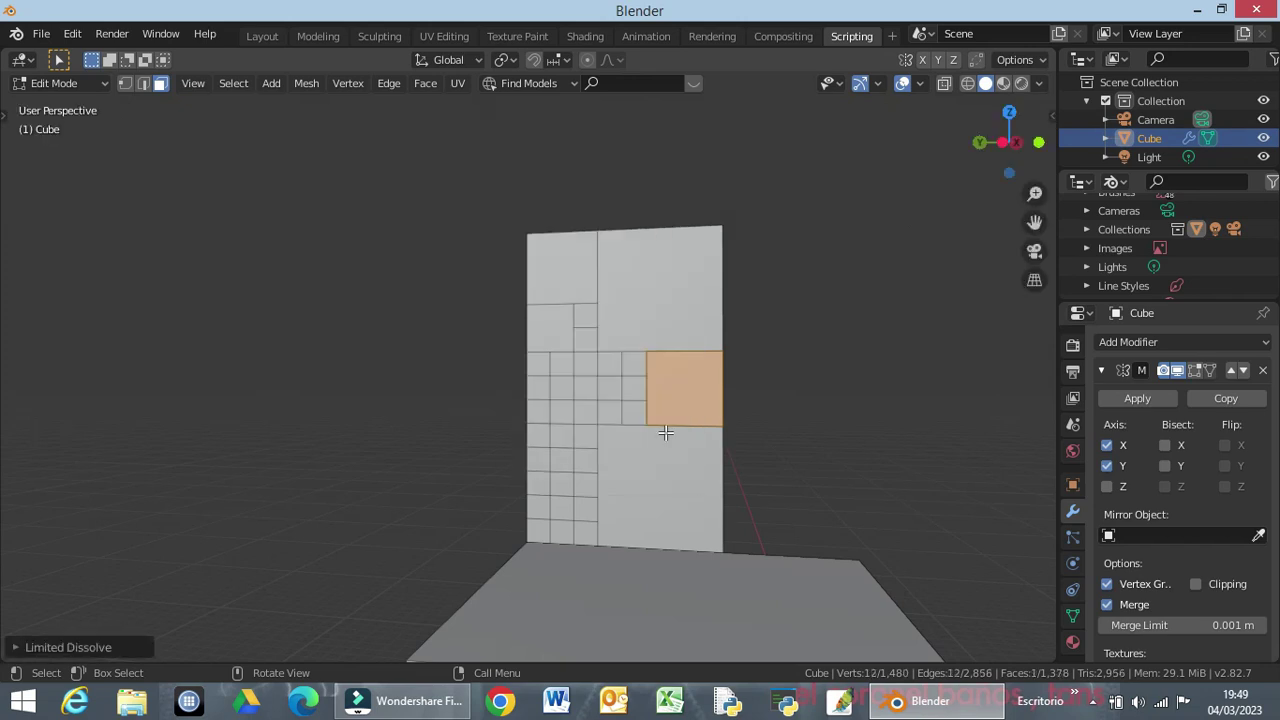
mouse_move(763, 443)
middle_down()
mouse_move(572, 462)
mouse_move(491, 349)
middle_up()
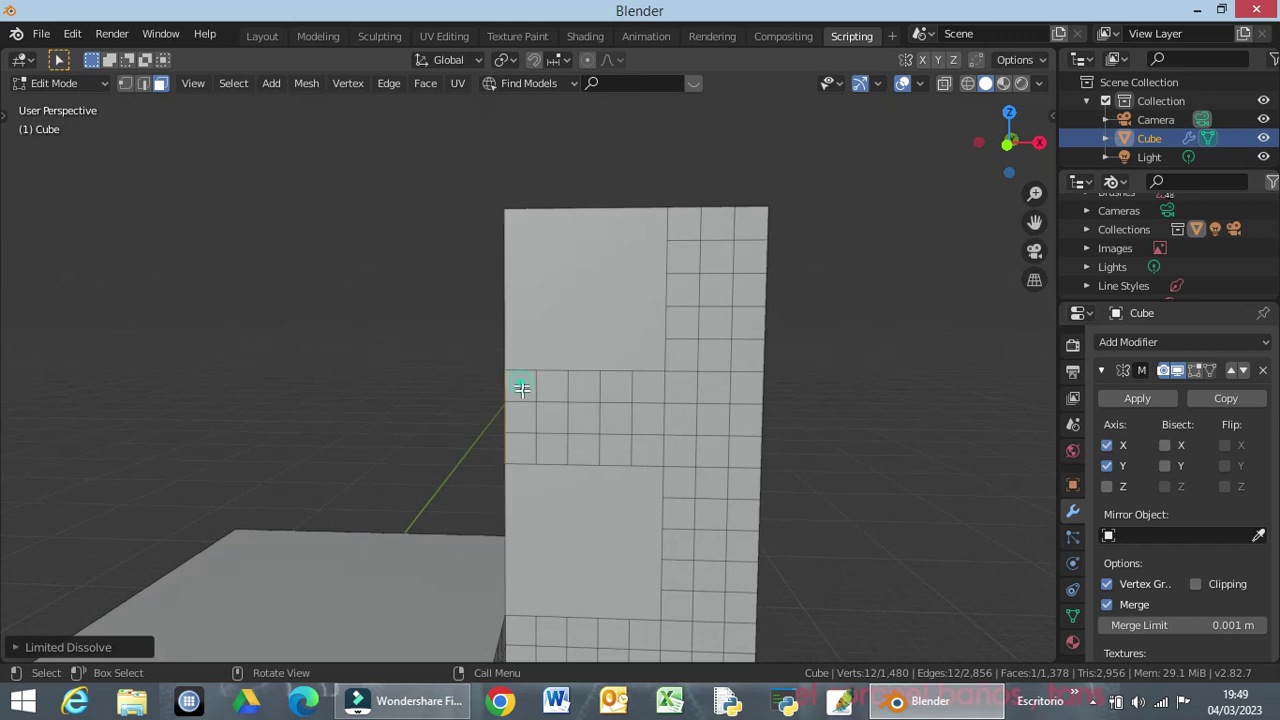
drag(514, 382, 585, 437)
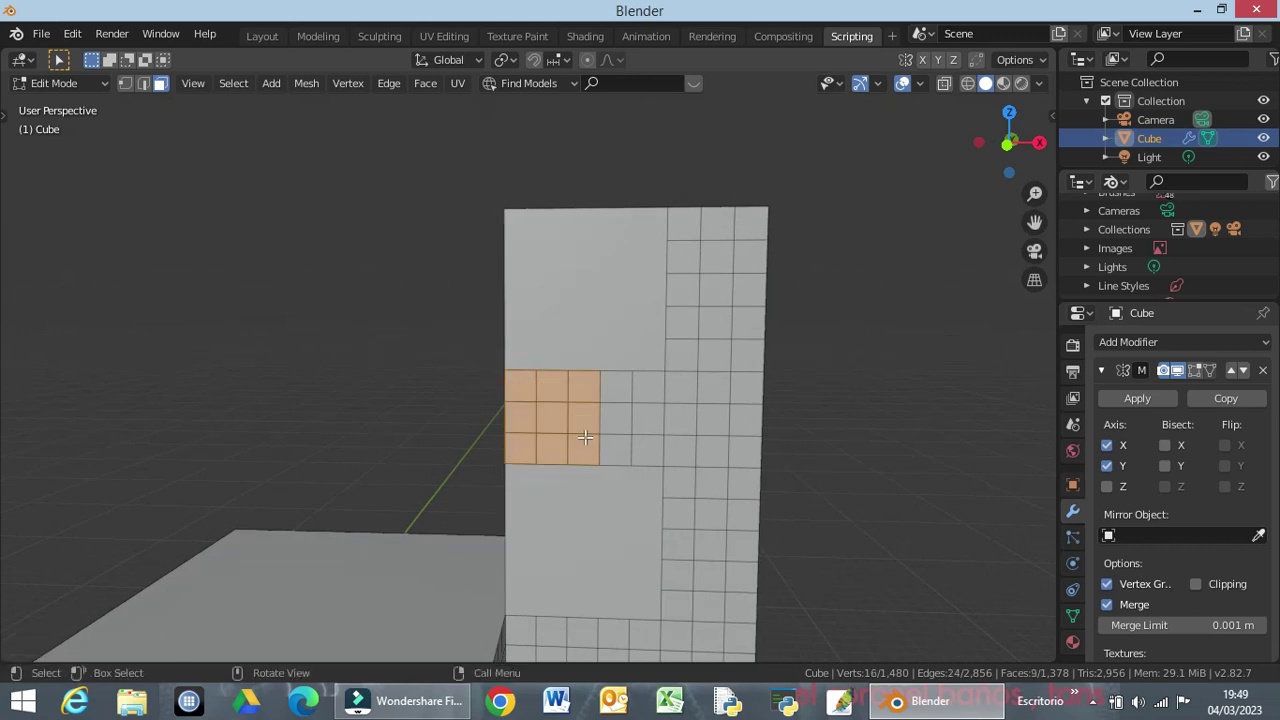
key(x)
click(585, 436)
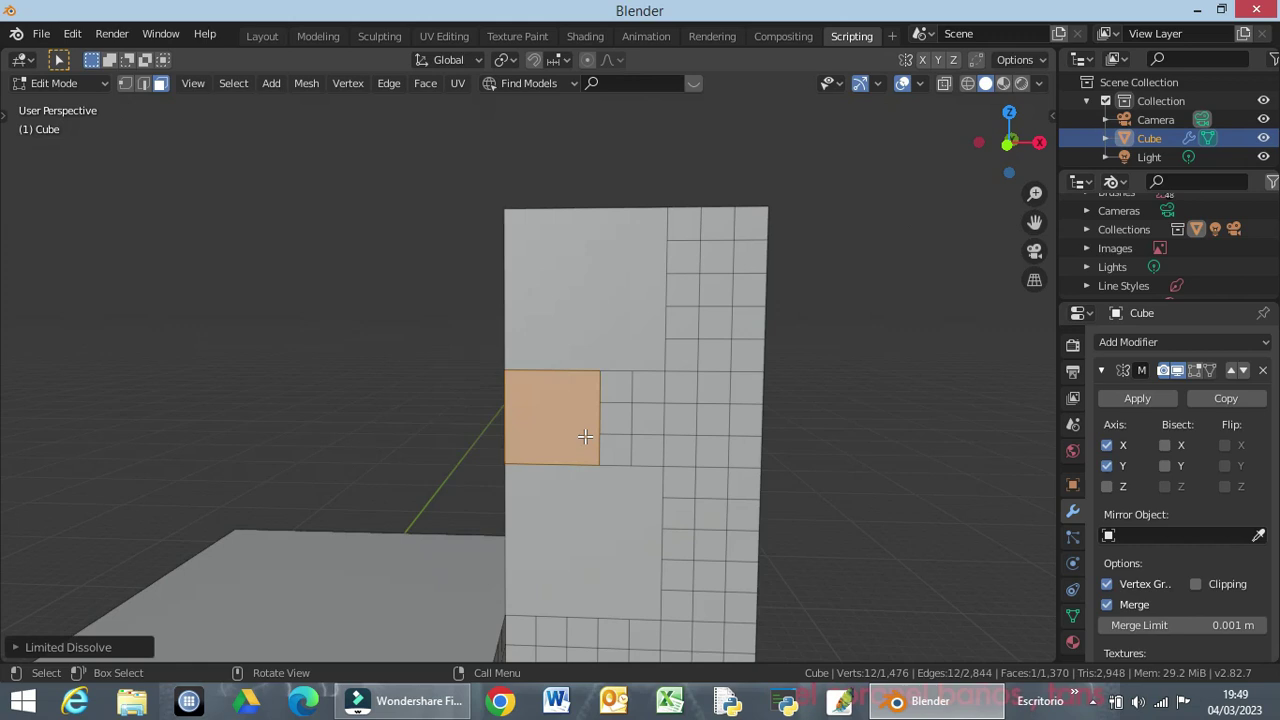
Hide viewport overlays and merge two 3×3 blocks, left and bottom-left, into single panels.
middle_drag(598, 372, 714, 388)
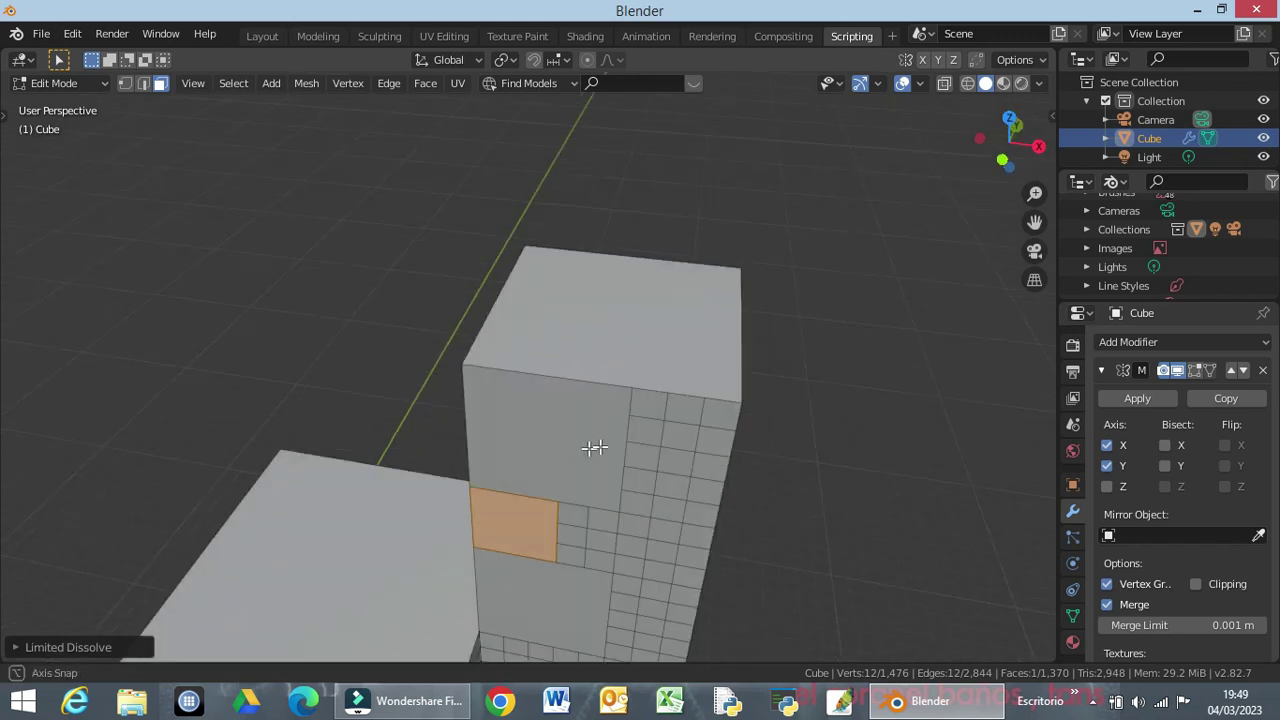
middle_drag(714, 388, 817, 354)
key(ctrl+grave)
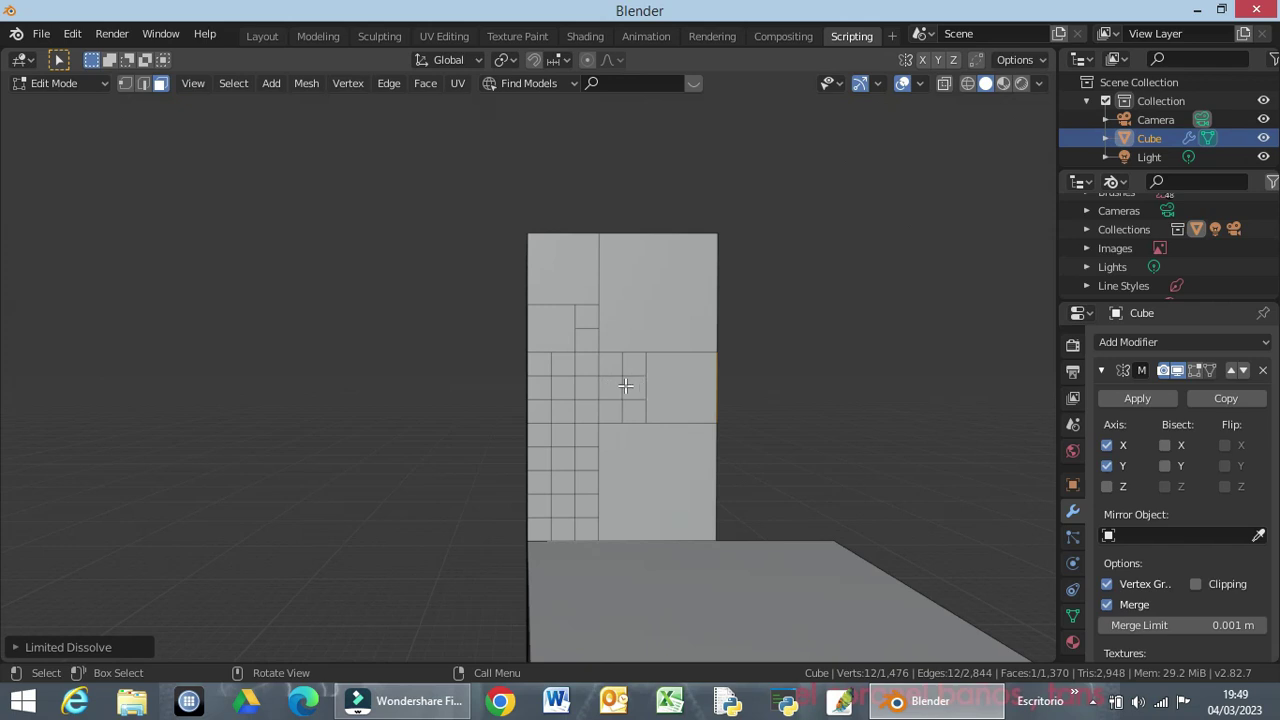
drag(540, 364, 581, 437)
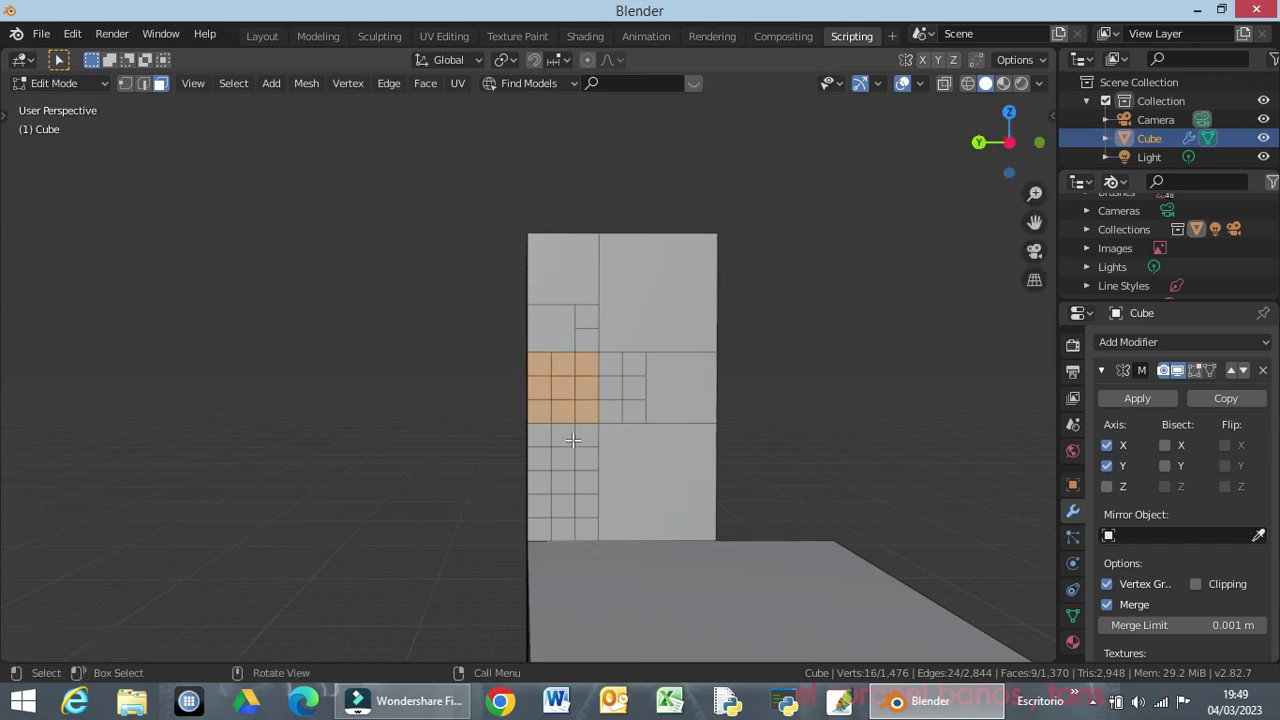
key(x)
click(591, 381)
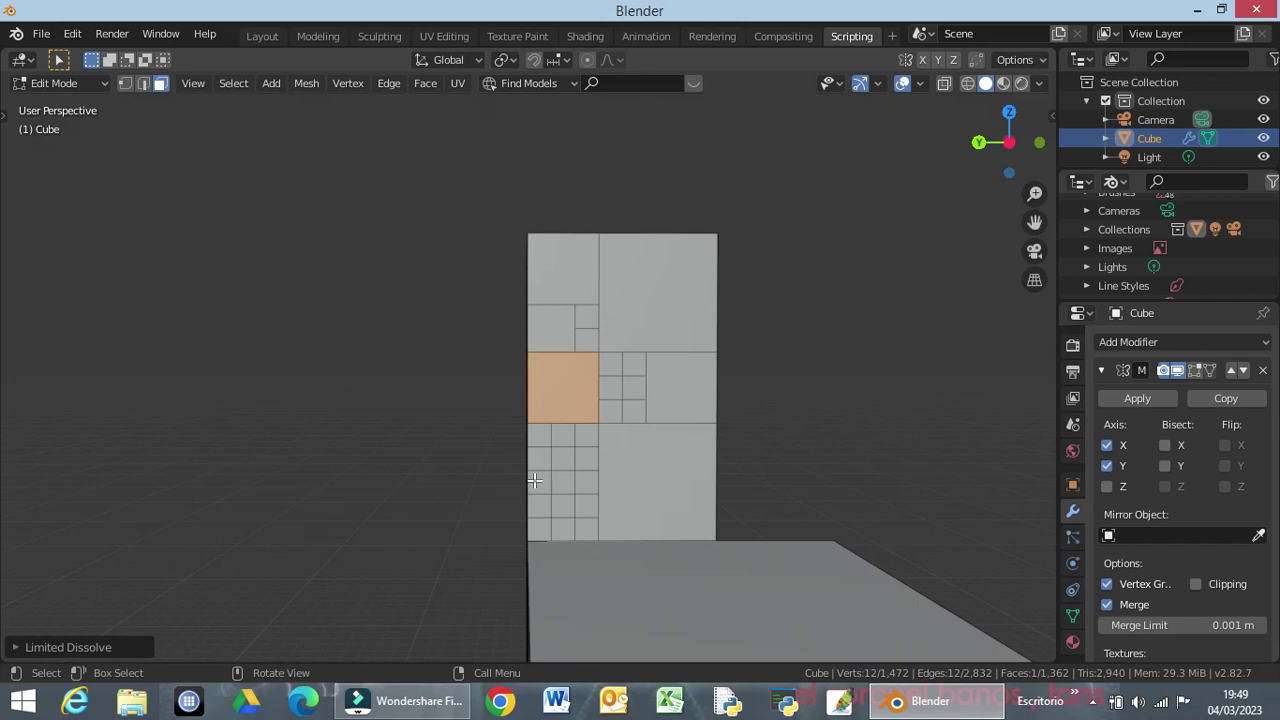
drag(535, 481, 598, 538)
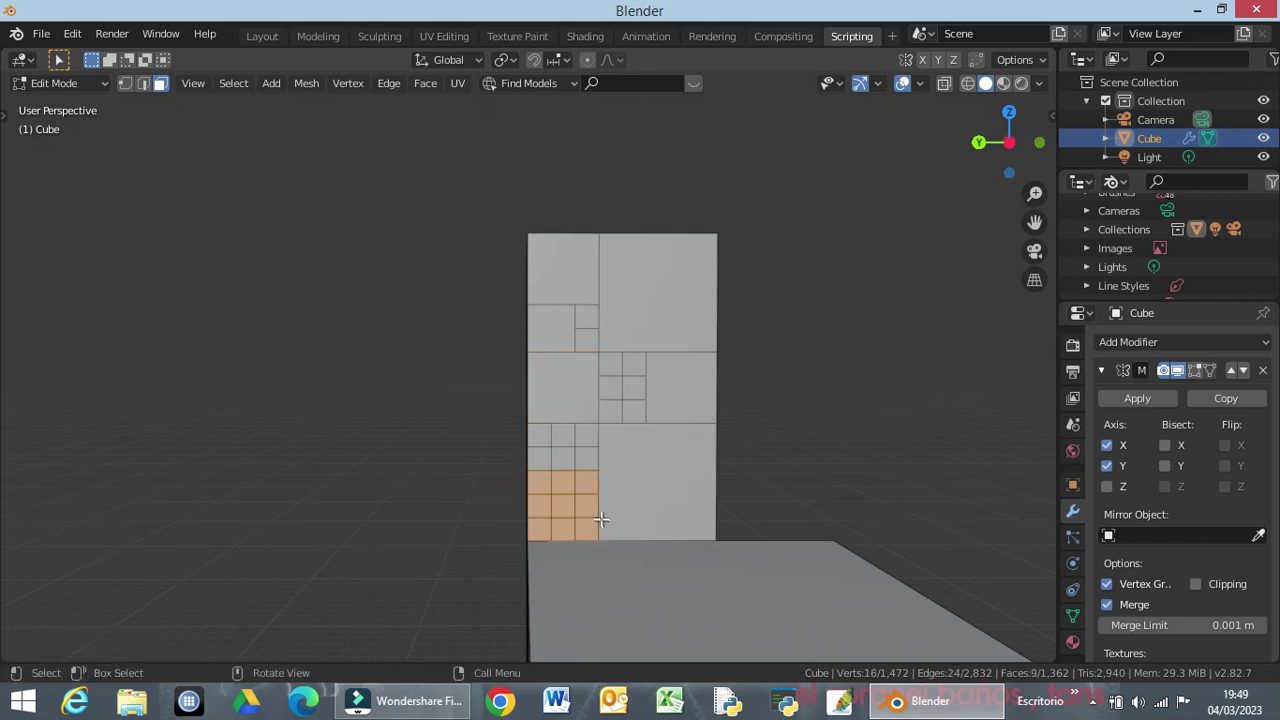
key(x)
click(601, 519)
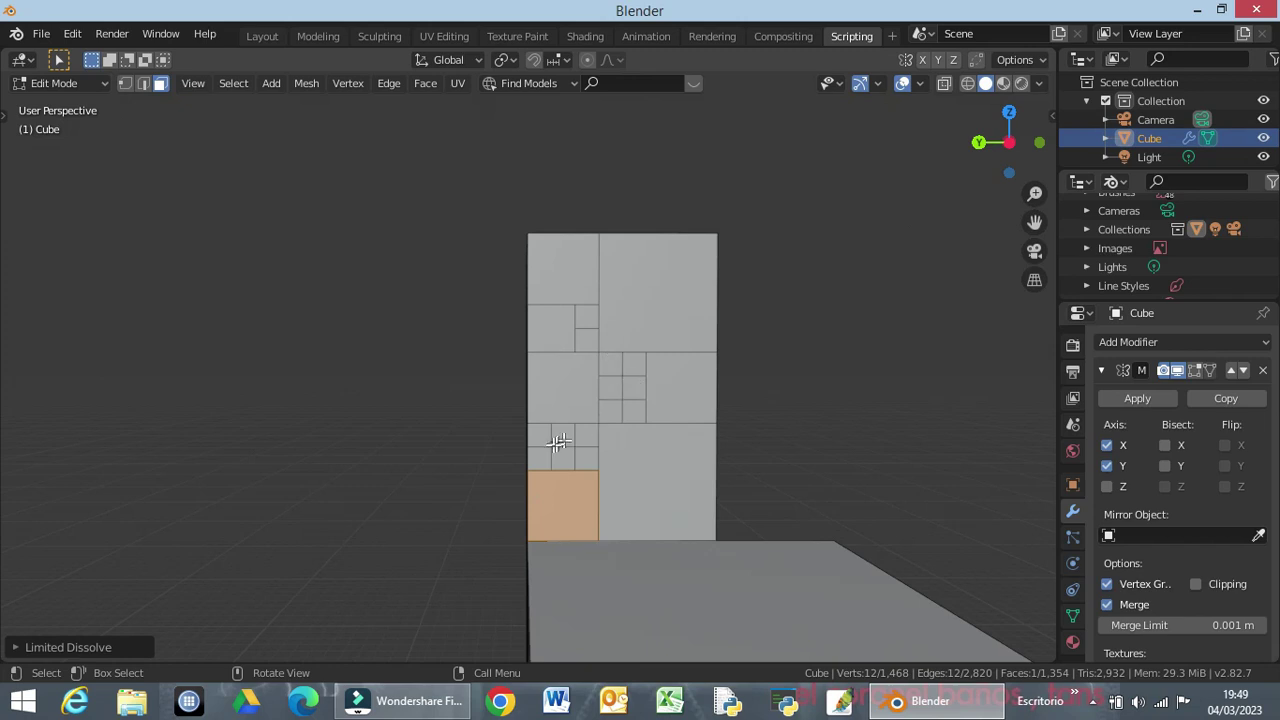
Merge the four-face blocks above the bottom-left panel and in the centre into squares.
drag(531, 434, 575, 474)
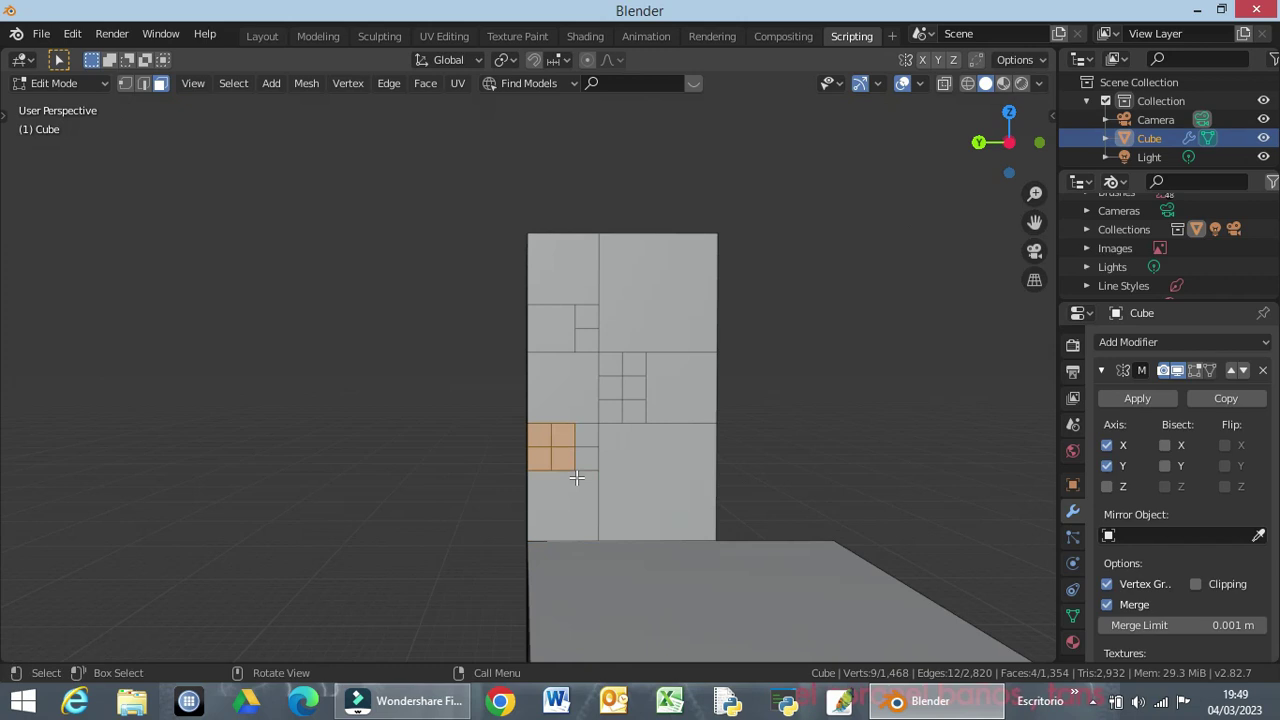
key(x)
click(576, 478)
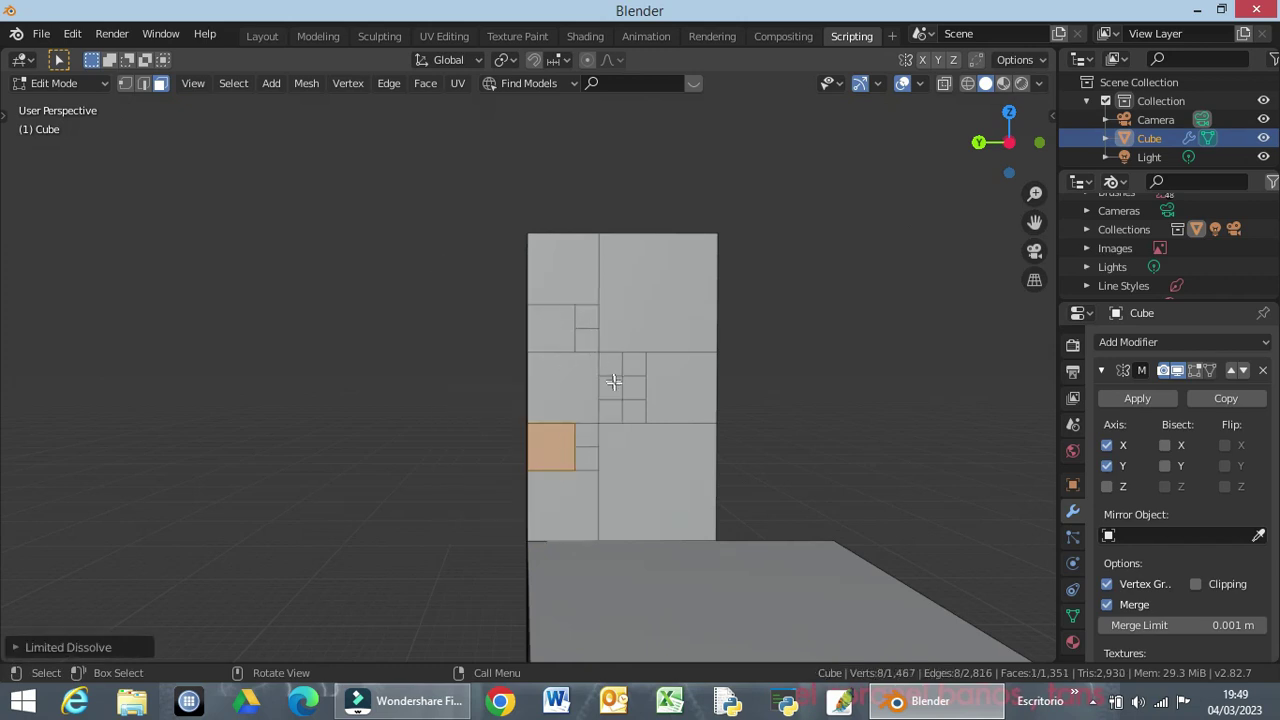
drag(603, 380, 639, 451)
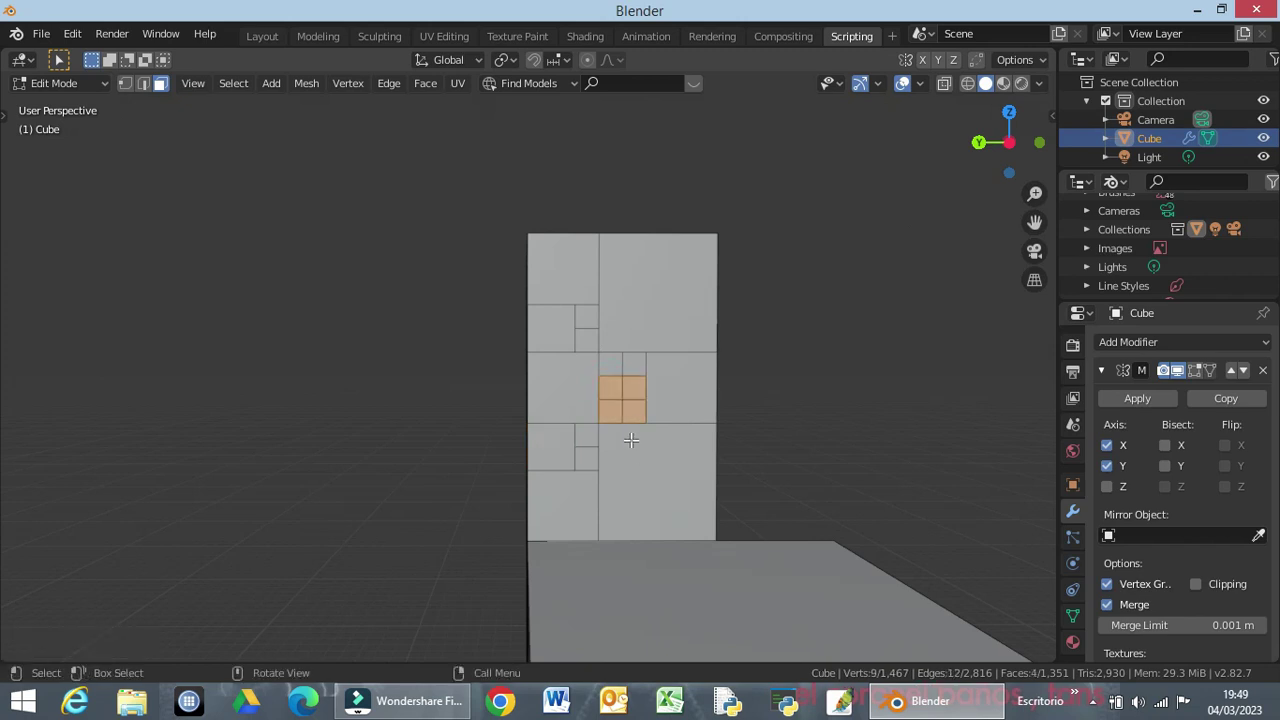
key(x)
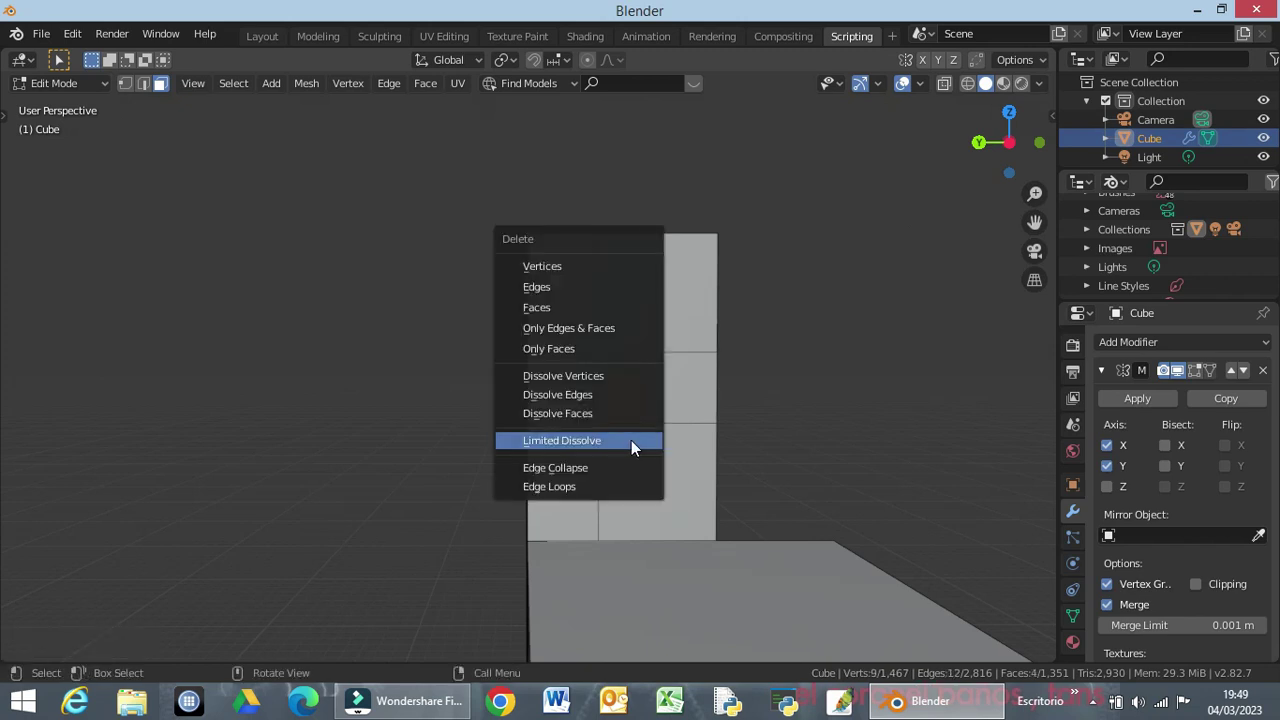
click(631, 440)
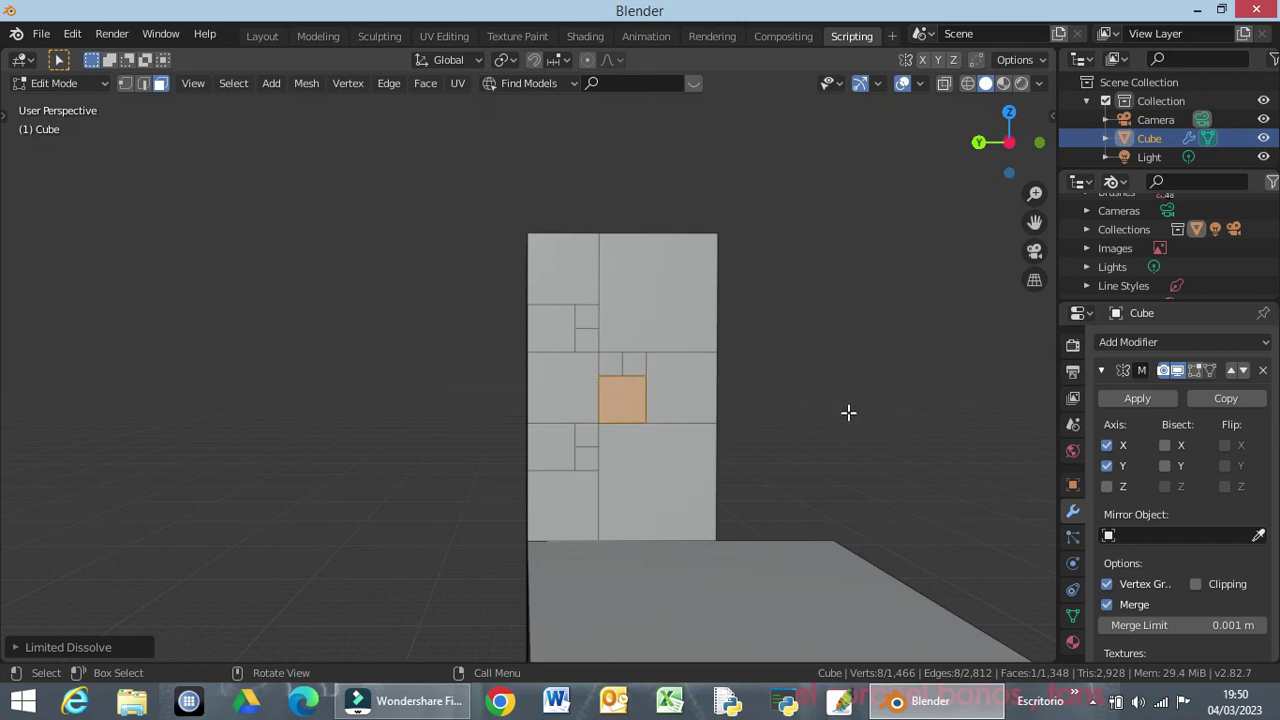
Shift-select the top-right, middle-right and lower 3×3 side blocks and Limited Dissolve them.
mouse_move(849, 414)
middle_down()
mouse_move(803, 440)
mouse_move(689, 460)
mouse_move(644, 450)
mouse_move(671, 426)
mouse_move(723, 426)
mouse_move(486, 429)
mouse_move(689, 429)
mouse_move(831, 394)
mouse_move(831, 409)
middle_up()
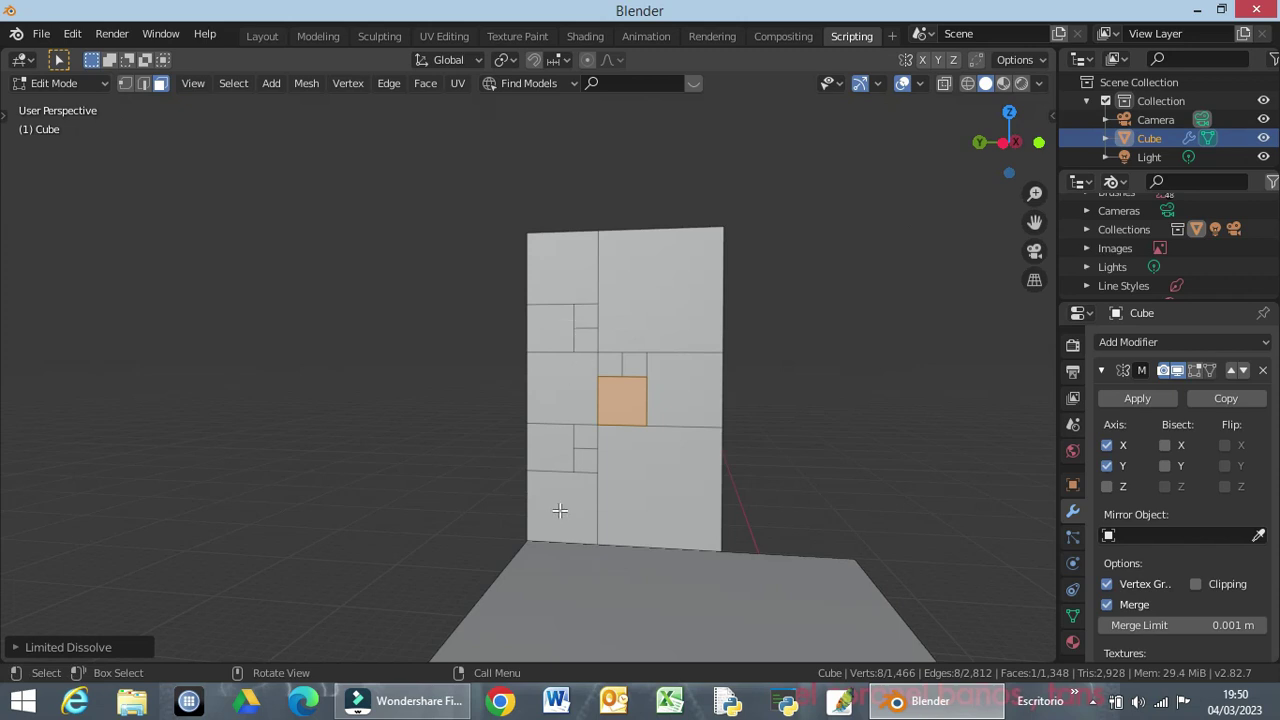
mouse_move(742, 408)
middle_down()
mouse_move(760, 414)
mouse_move(557, 423)
mouse_move(595, 421)
middle_up()
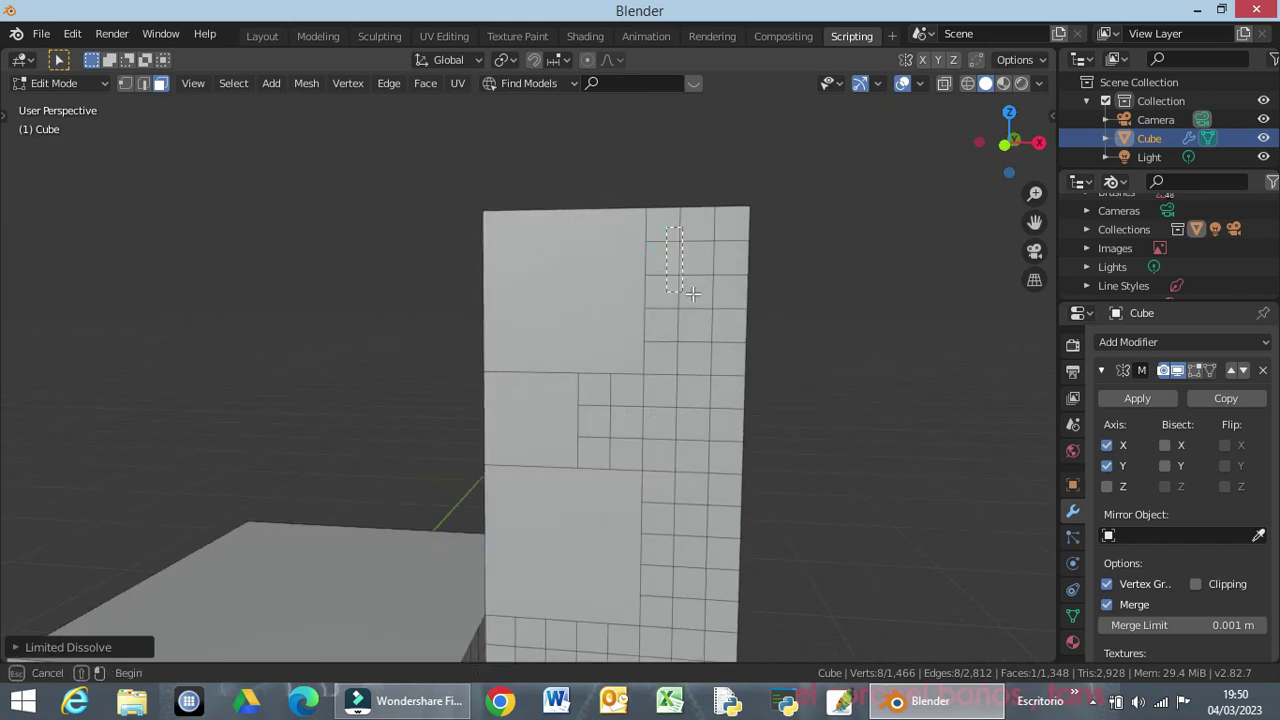
drag(666, 228, 736, 302)
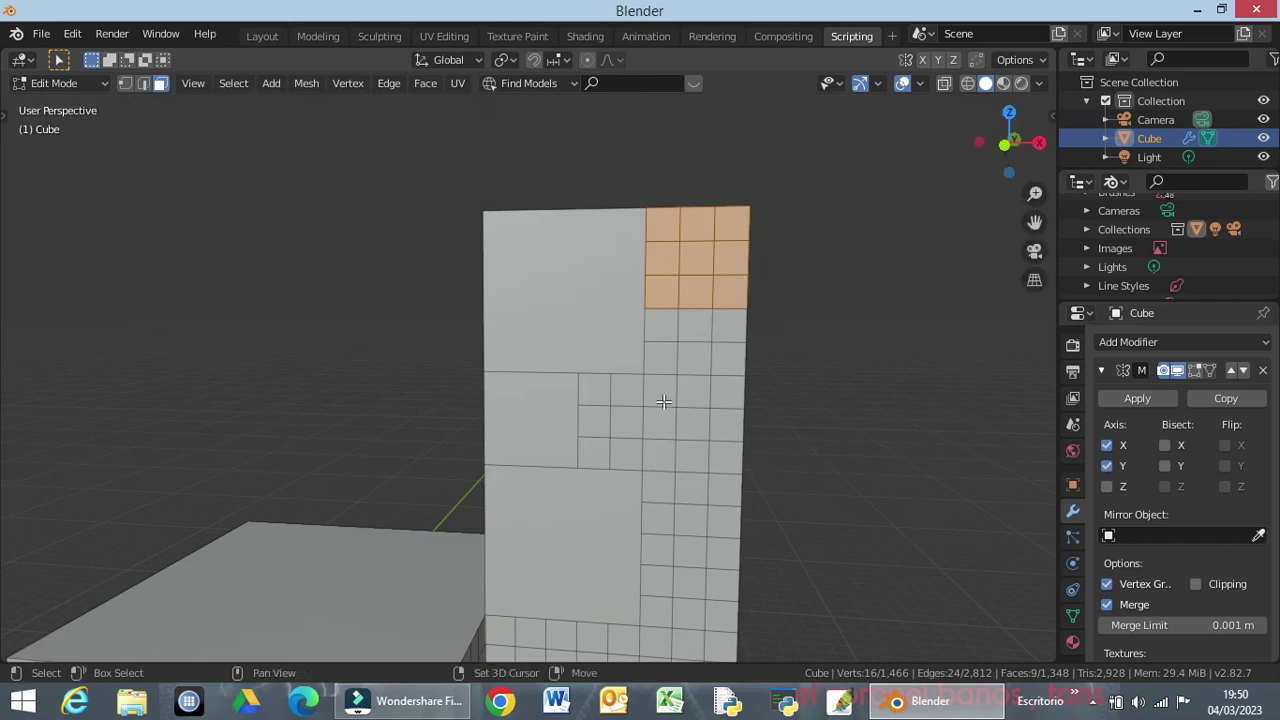
shift+drag(660, 386, 728, 466)
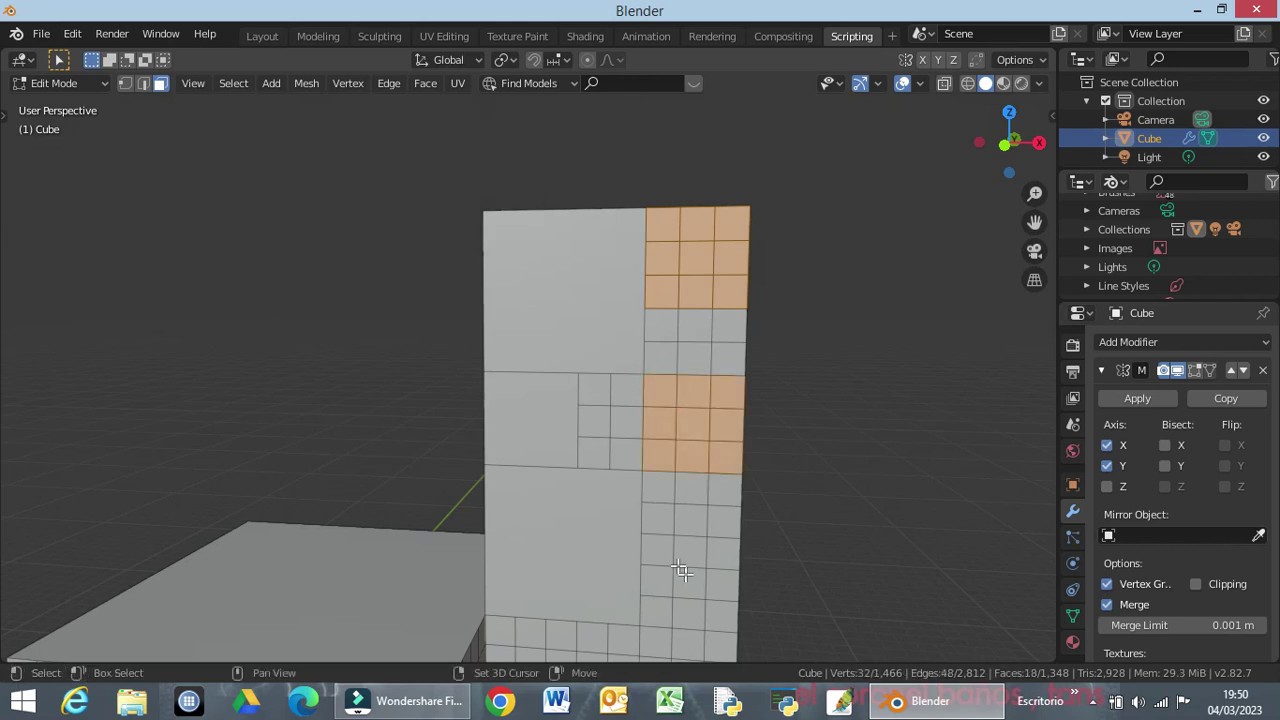
drag(657, 550, 714, 612)
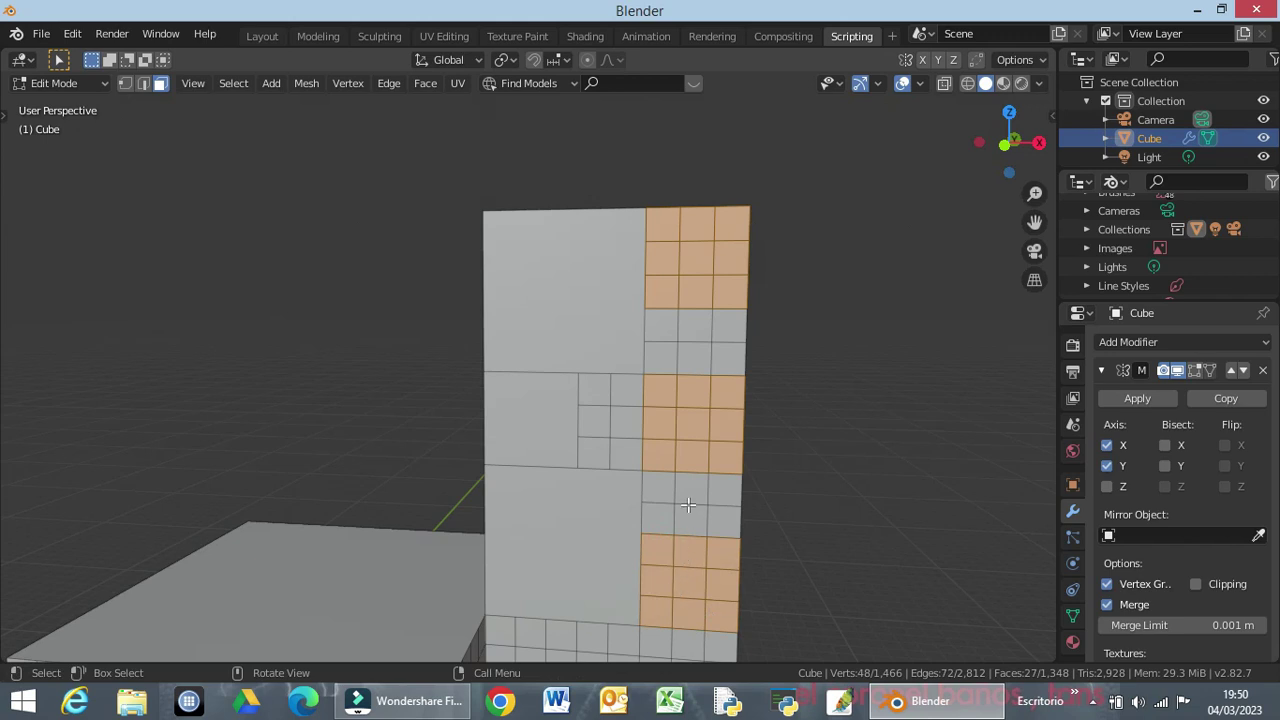
key(x)
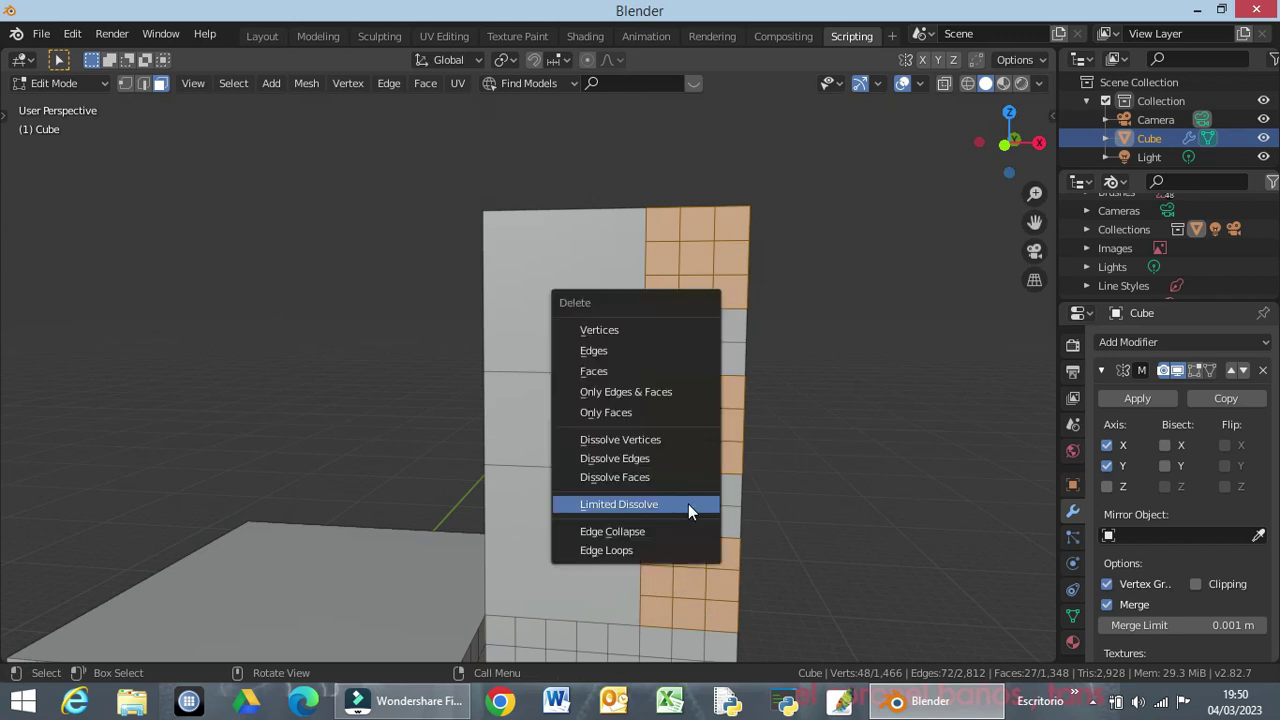
click(688, 504)
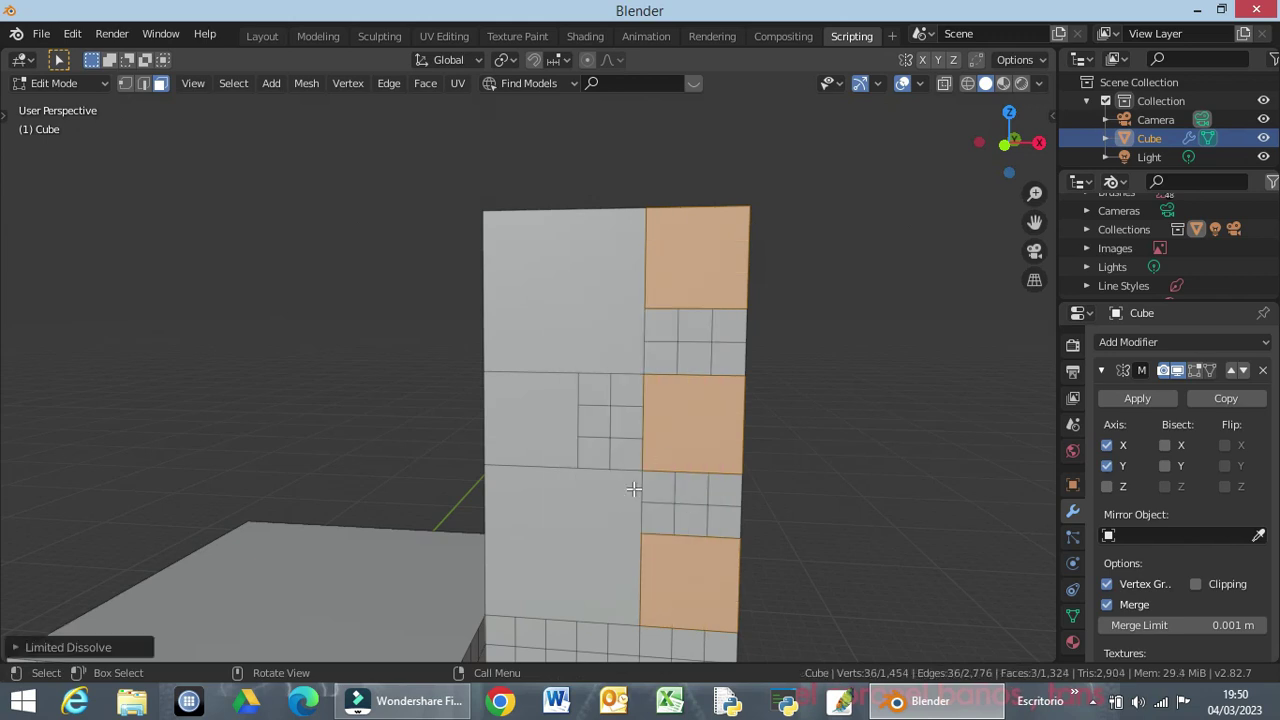
middle_drag(433, 419, 623, 408)
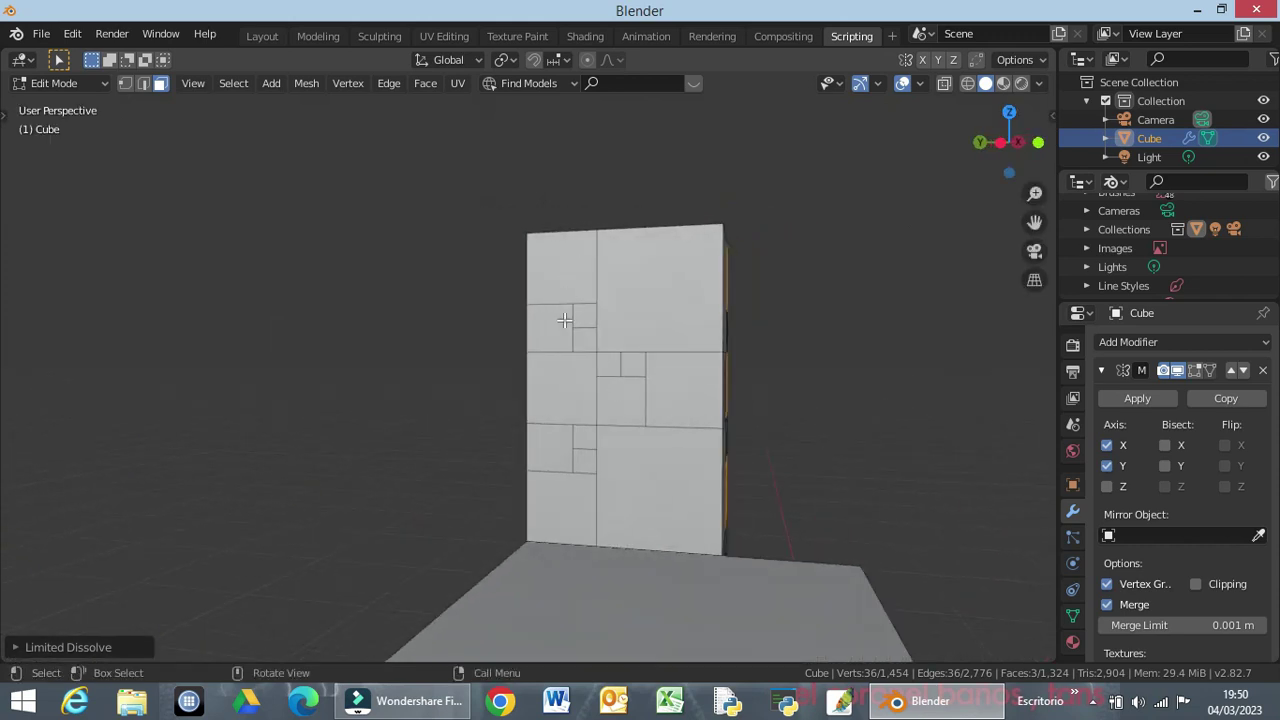
From a corner view, select three face blocks and Limited Dissolve them into larger panels.
mouse_move(551, 335)
middle_down()
mouse_move(234, 371)
mouse_move(254, 369)
mouse_move(300, 320)
middle_up()
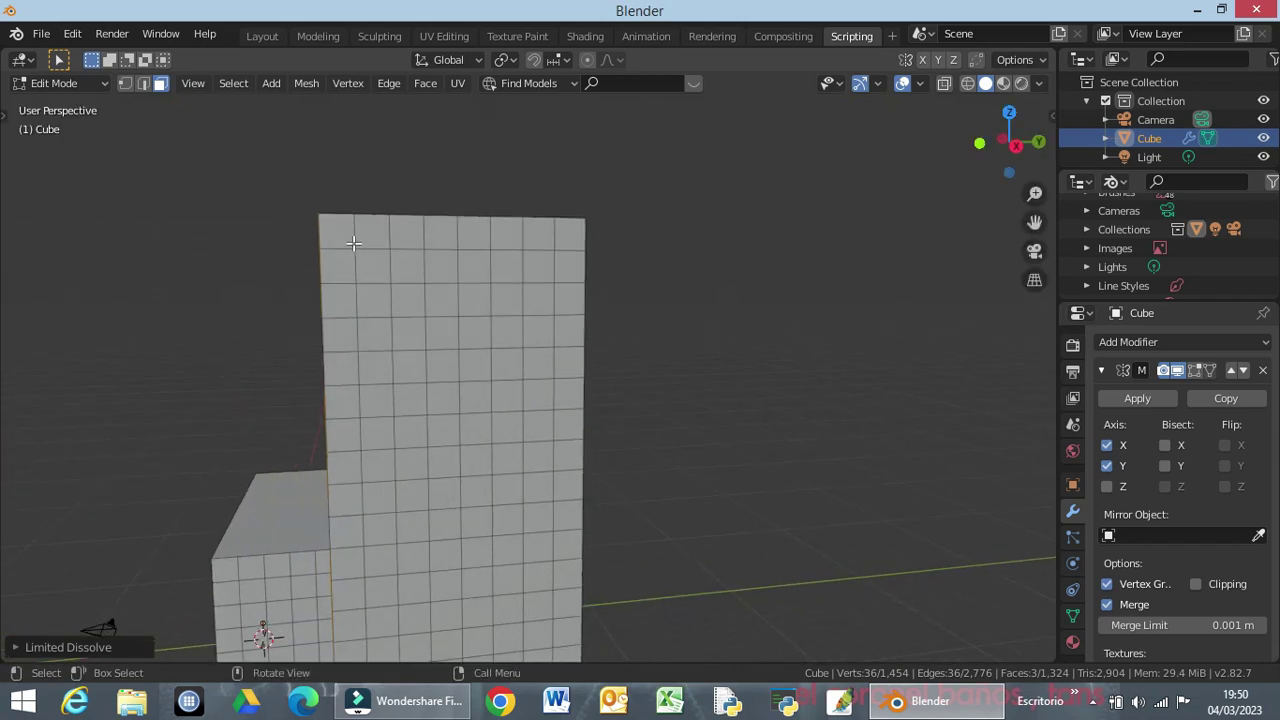
drag(340, 233, 405, 312)
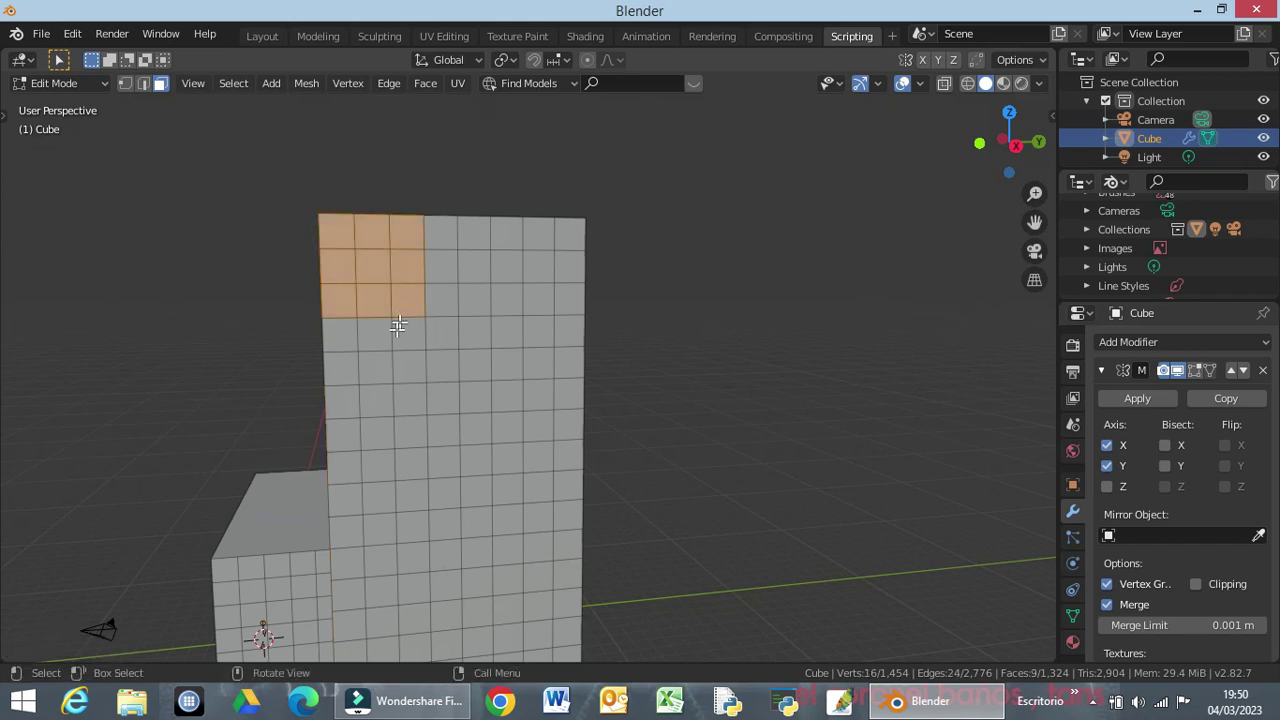
shift+drag(342, 406, 420, 472)
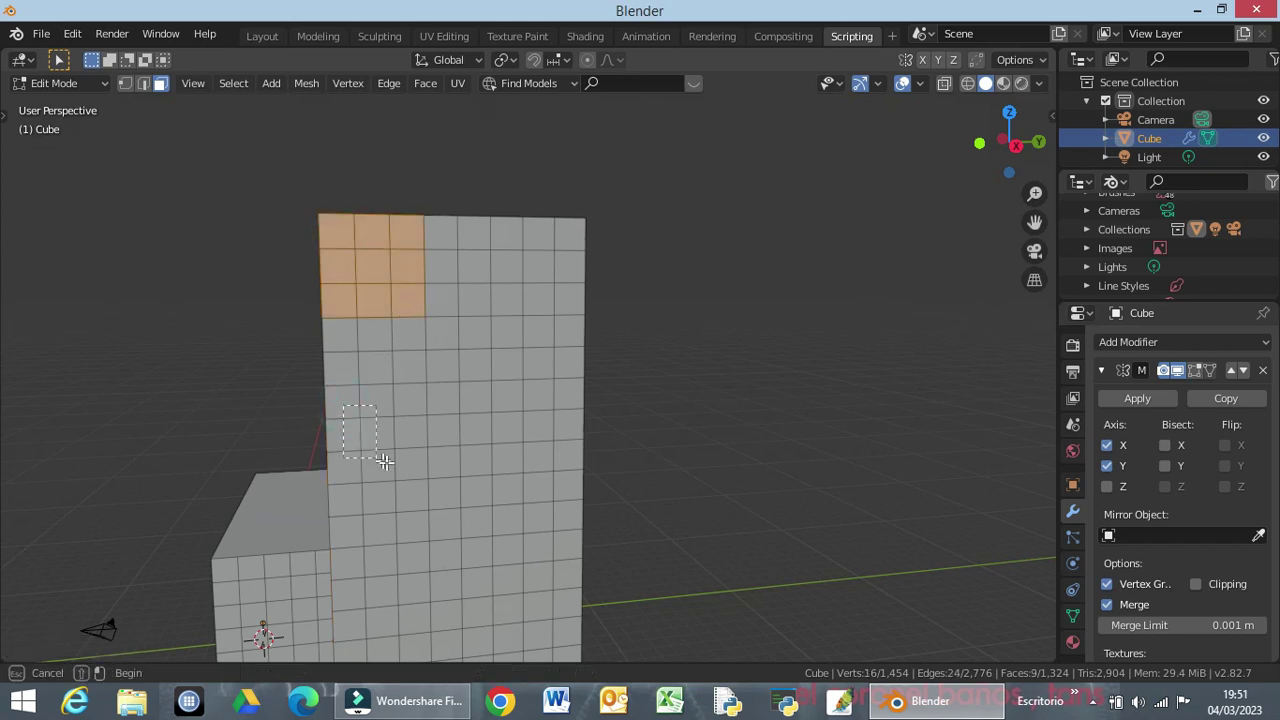
middle_drag(370, 496, 450, 445)
drag(471, 434, 532, 508)
key(x)
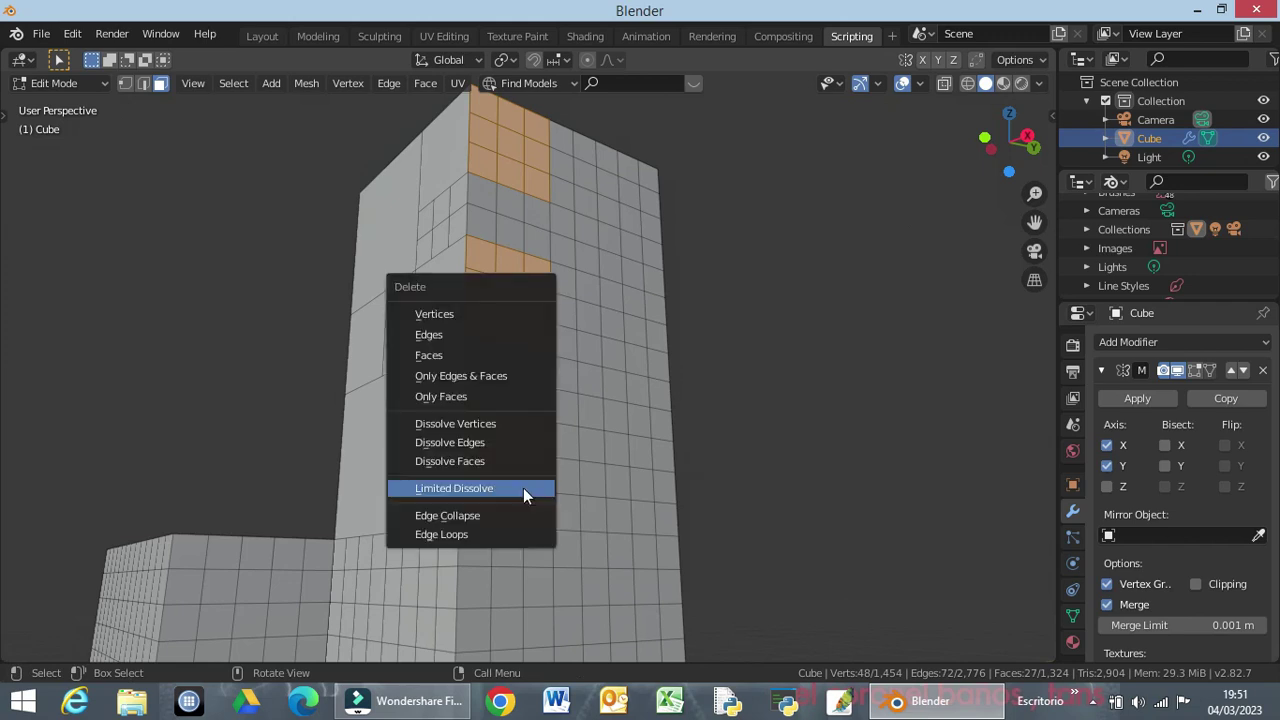
click(523, 488)
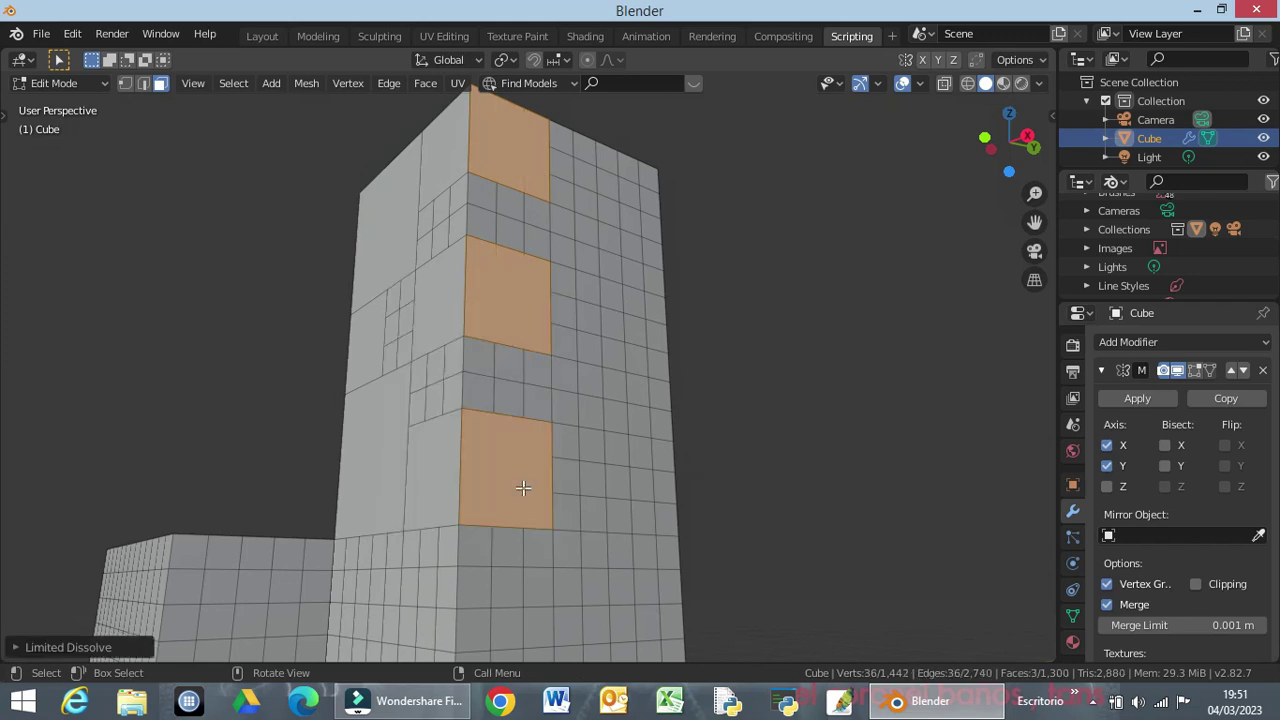
Merge three 2×2 blocks on another face — upper right, lower, middle — into single squares.
mouse_move(498, 383)
middle_down()
mouse_move(723, 425)
mouse_move(637, 428)
mouse_move(731, 357)
middle_up()
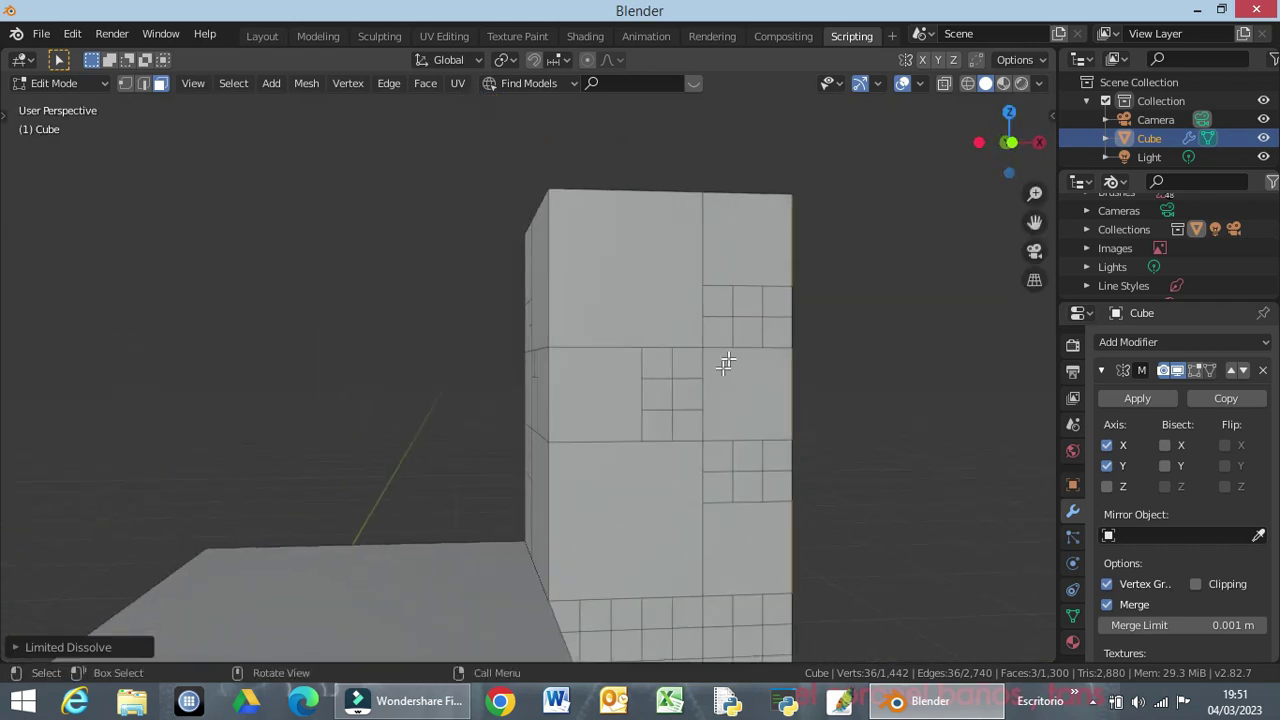
drag(754, 307, 778, 338)
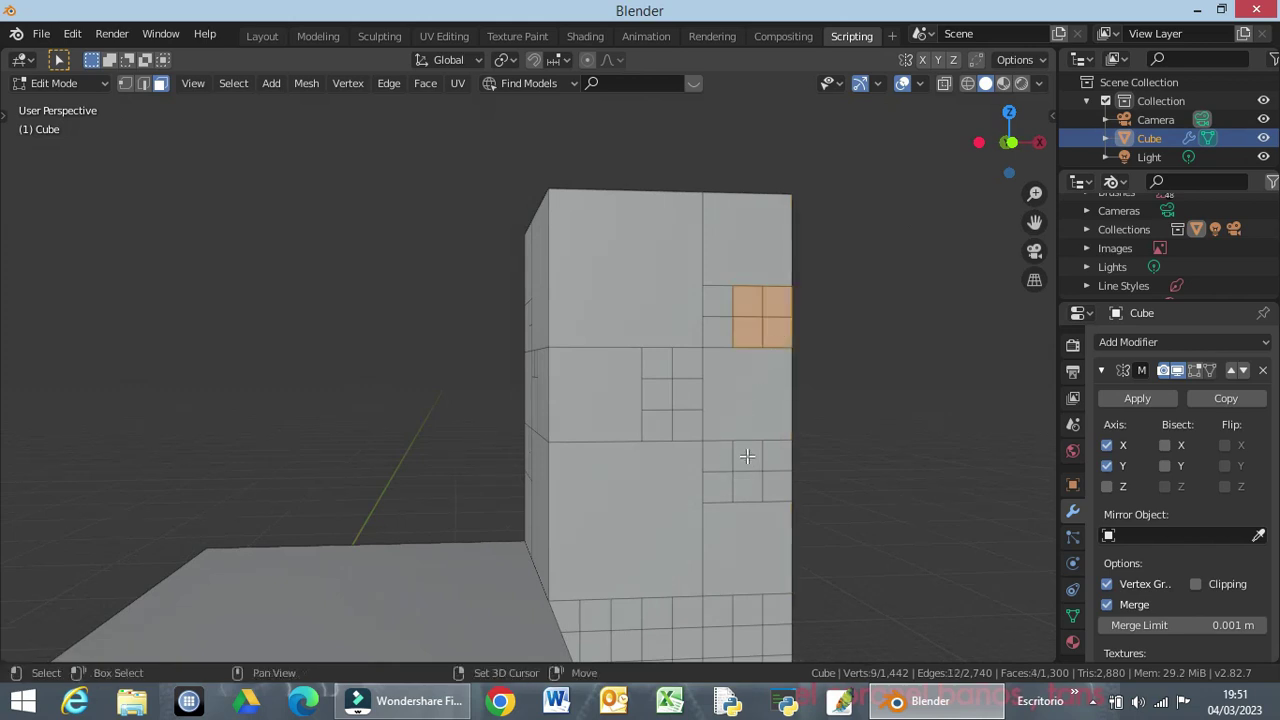
shift+drag(743, 451, 782, 494)
mouse_move(676, 419)
middle_down()
mouse_move(684, 432)
mouse_move(607, 408)
middle_up()
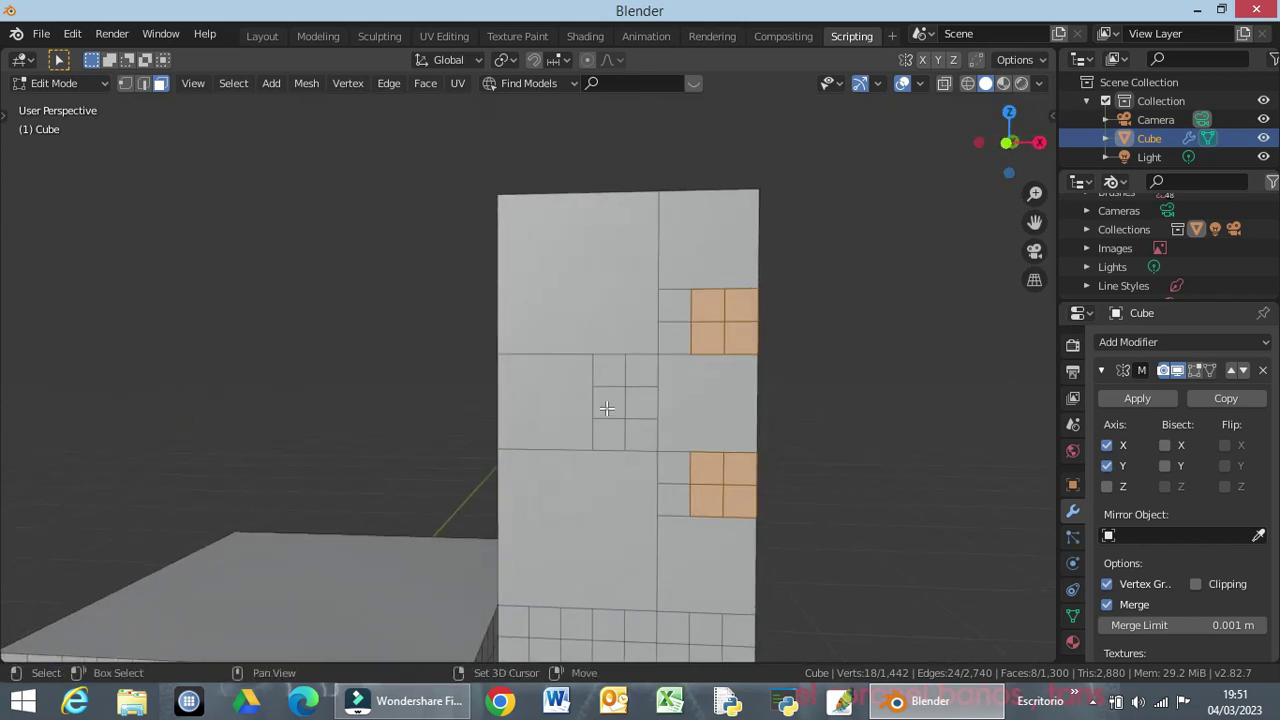
shift+drag(608, 400, 646, 440)
mouse_move(610, 478)
middle_down()
mouse_move(789, 466)
mouse_move(592, 465)
middle_up()
key(x)
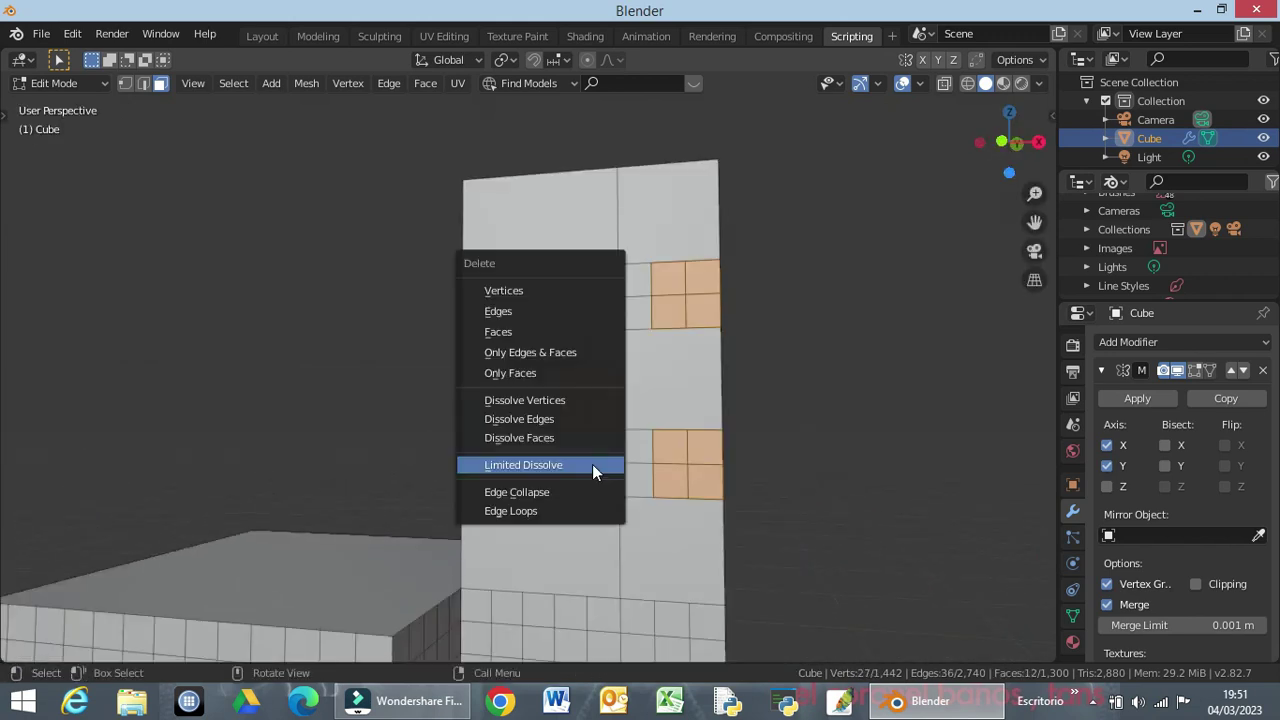
click(592, 464)
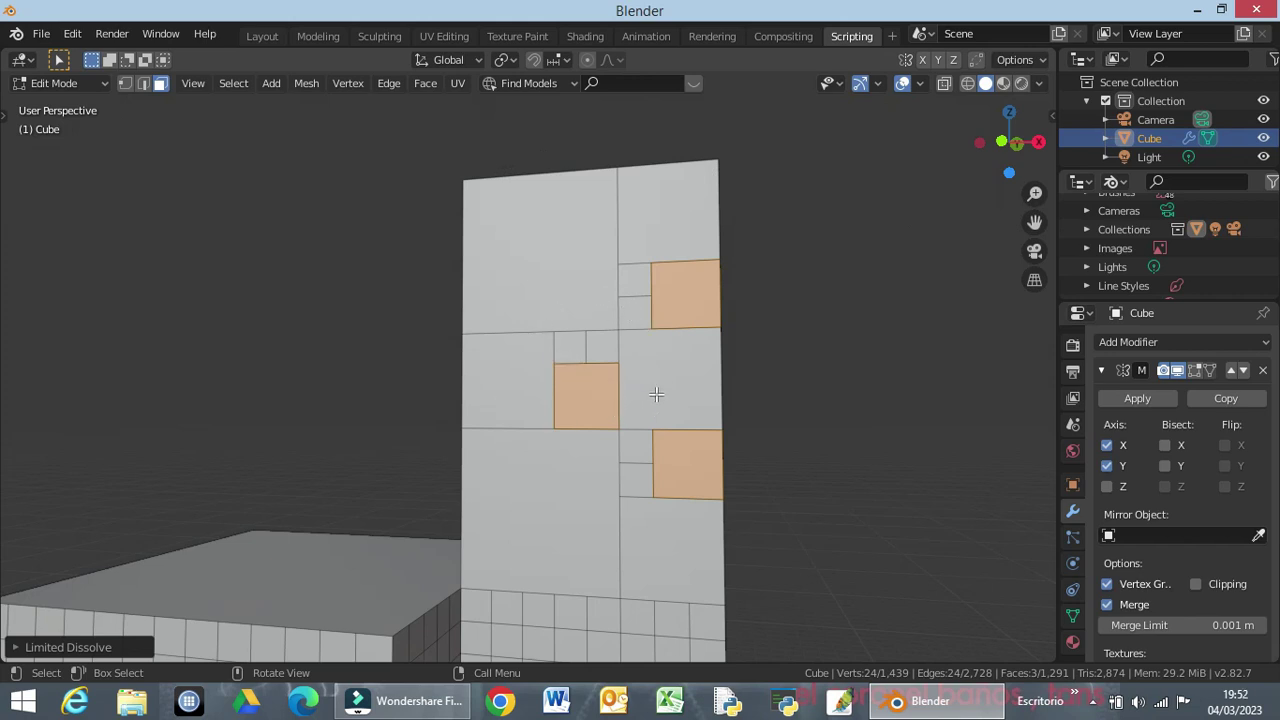
Limited-dissolve two 2x2 face blocks on the tower's side into single square faces.
mouse_move(731, 380)
middle_down()
mouse_move(443, 414)
mouse_move(660, 403)
mouse_move(619, 395)
middle_up()
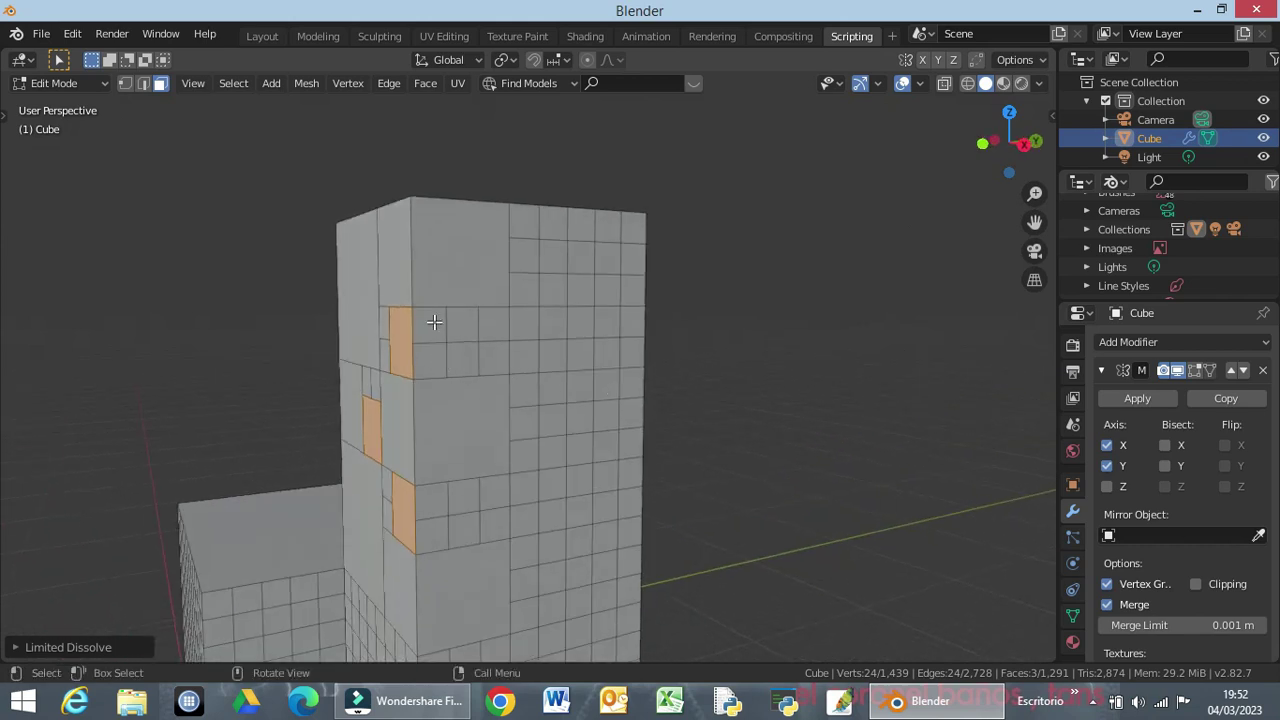
drag(430, 322, 459, 388)
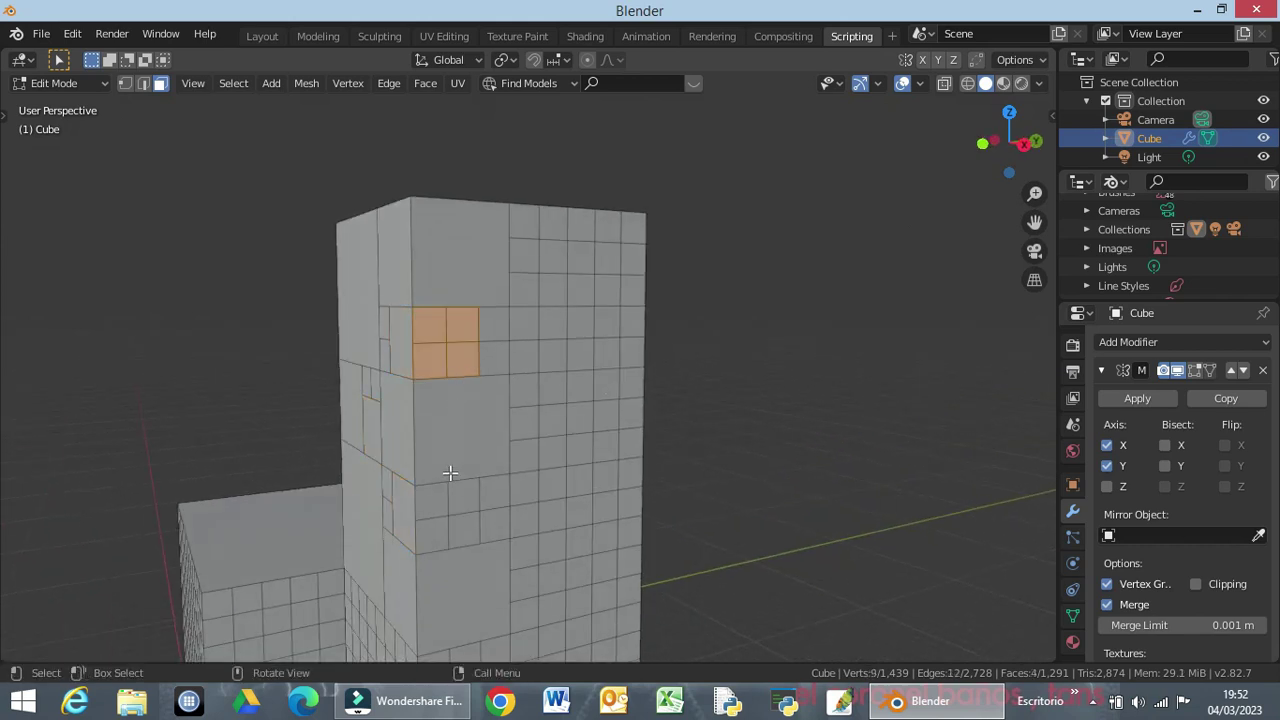
shift+drag(416, 470, 470, 535)
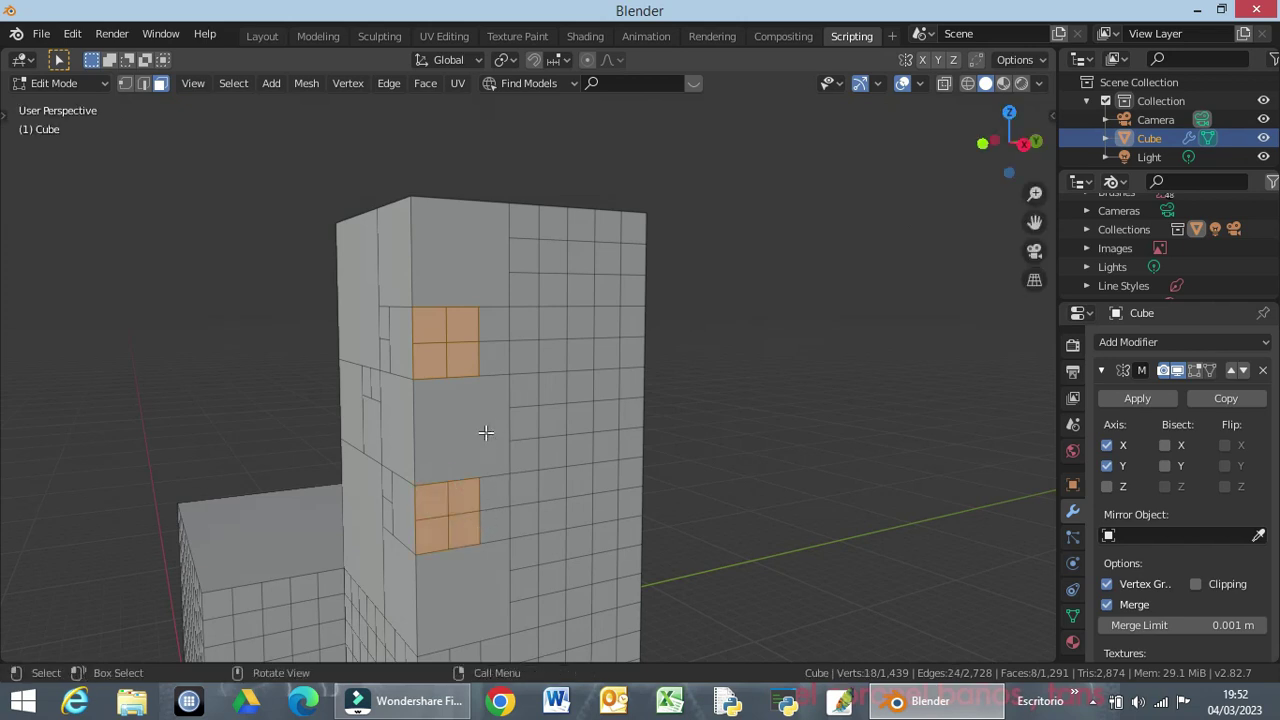
key(x)
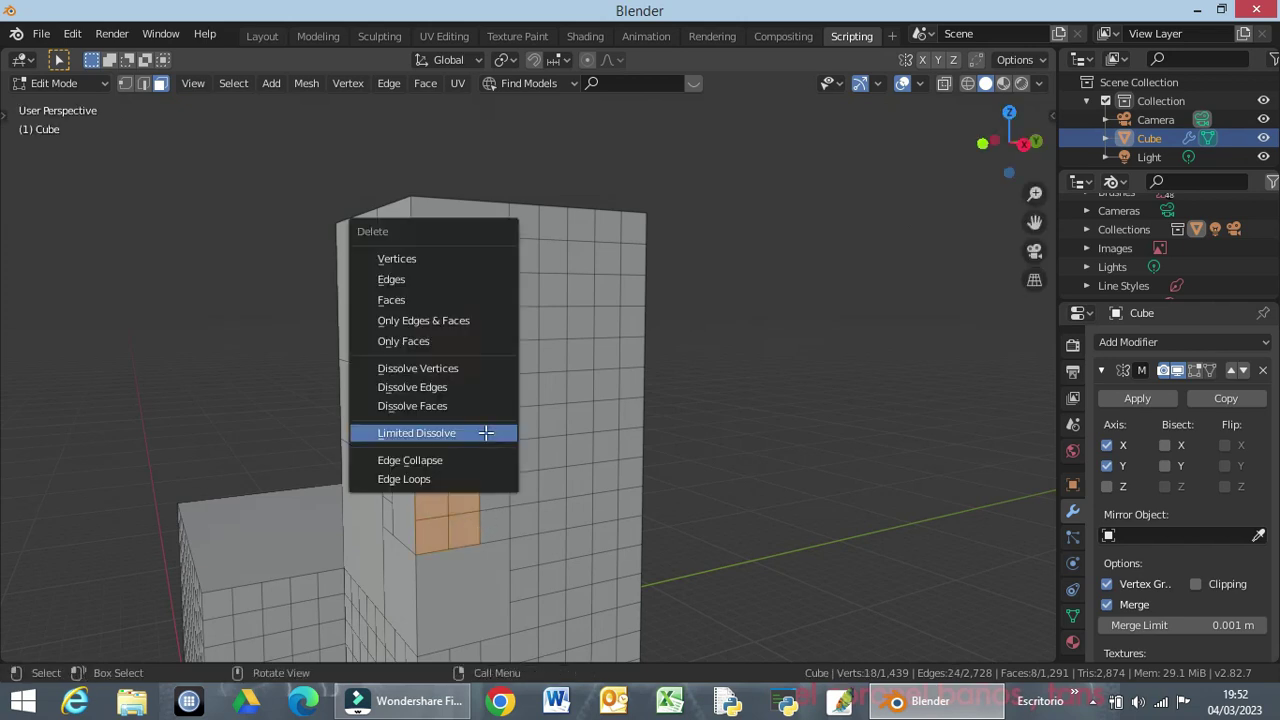
click(485, 432)
Turn to a near-front view of the tower and select its large top-left face.
middle_drag(553, 405, 390, 411)
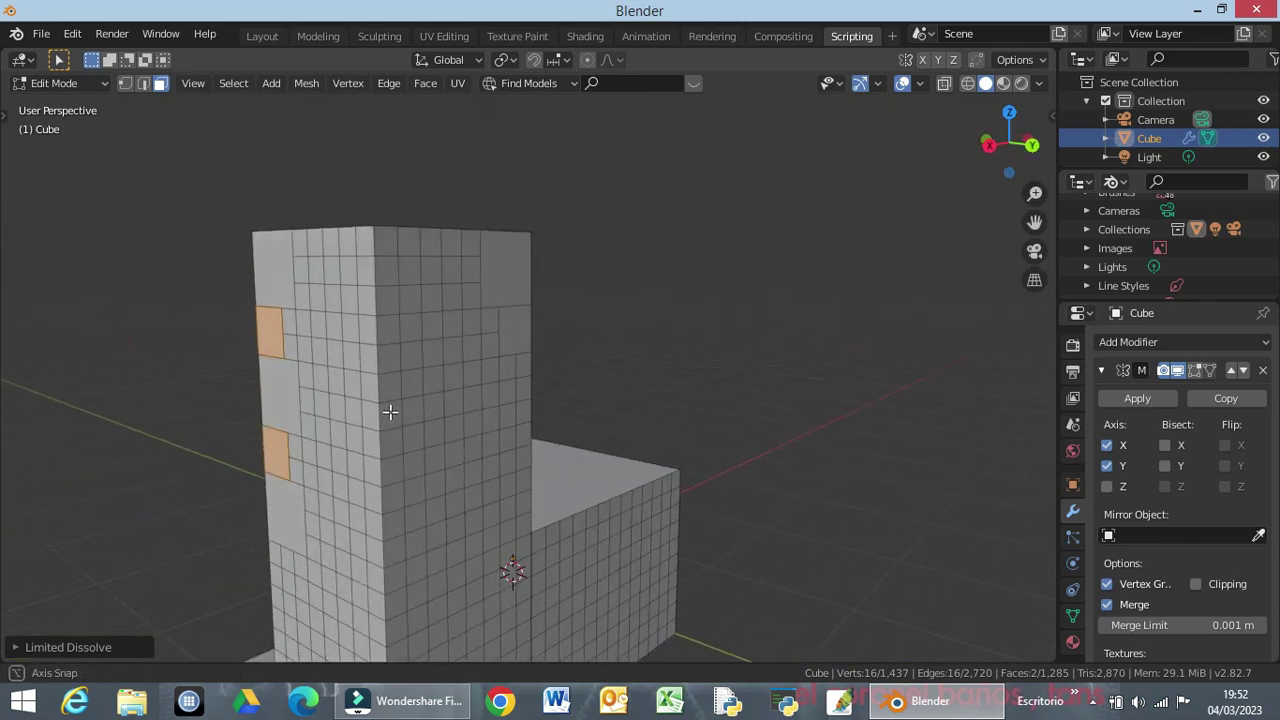
middle_drag(363, 363, 378, 321)
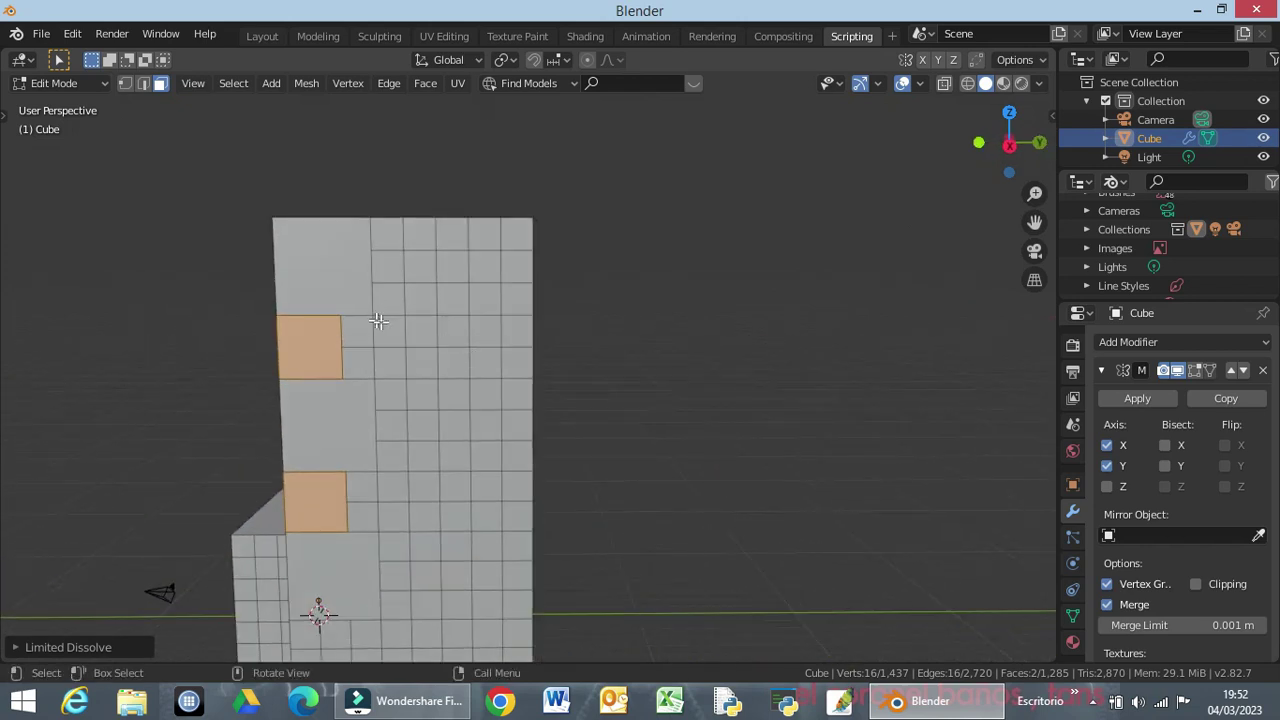
click(336, 245)
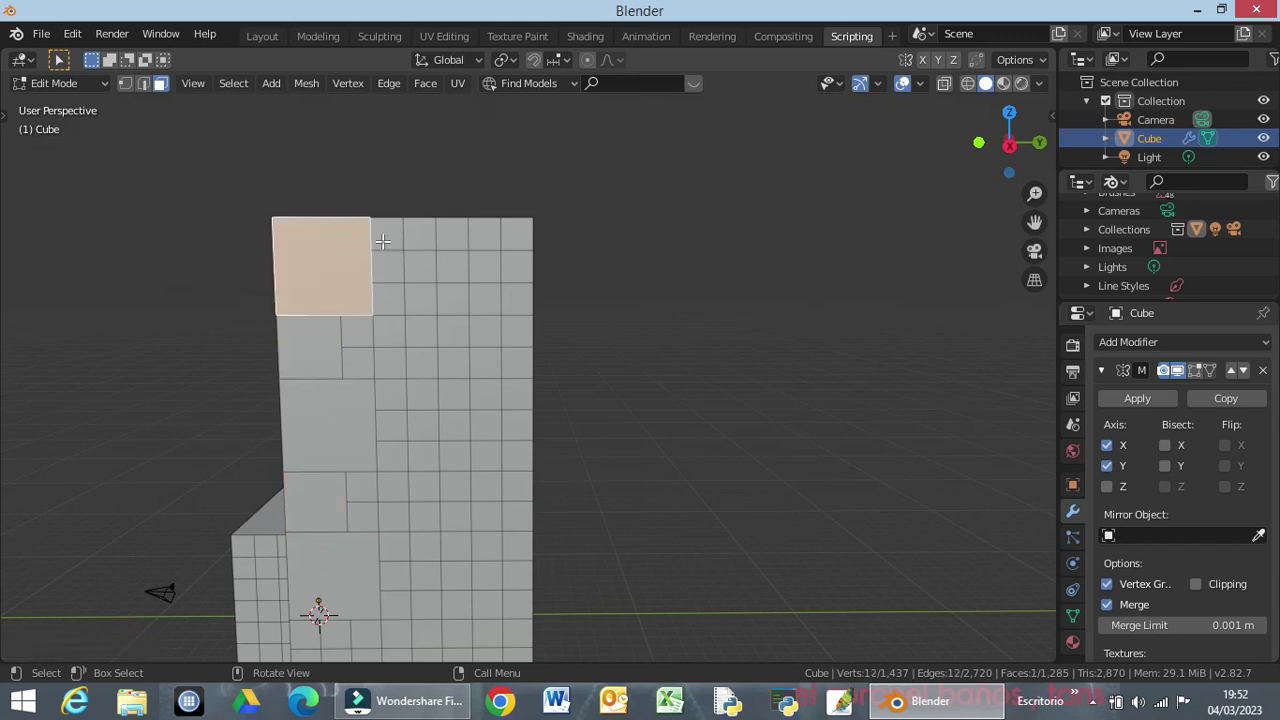
mouse_move(385, 310)
middle_down()
mouse_move(547, 322)
mouse_move(216, 321)
middle_up()
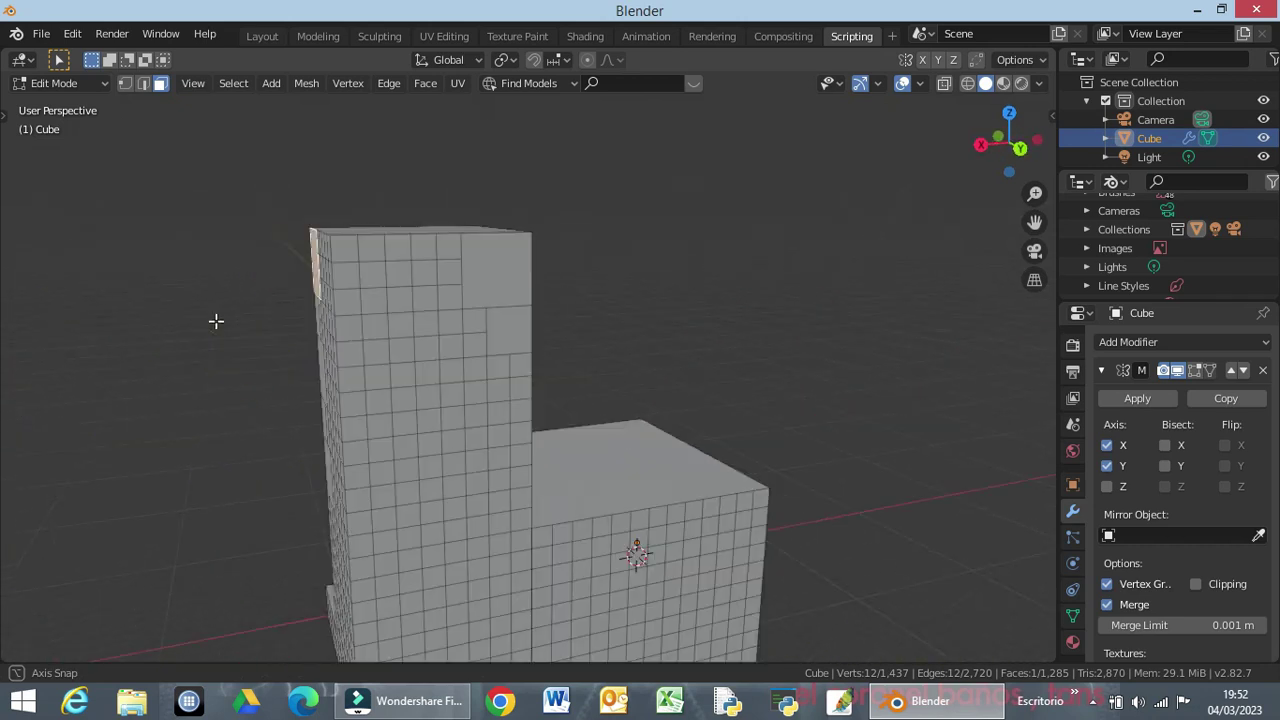
Limited-dissolve a top block and a lower block of tower faces into large single faces.
mouse_move(224, 319)
middle_down()
mouse_move(395, 319)
mouse_move(425, 255)
middle_up()
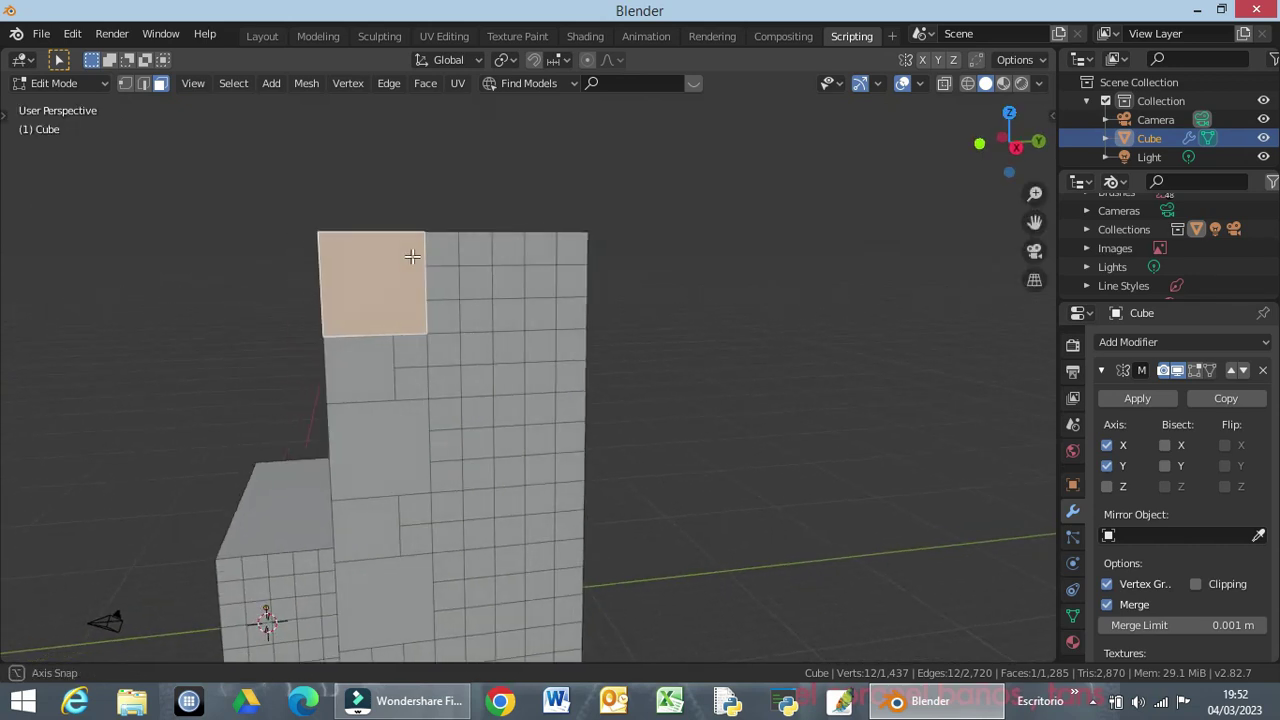
mouse_move(429, 252)
mouse_down()
mouse_move(549, 284)
mouse_move(552, 375)
mouse_up()
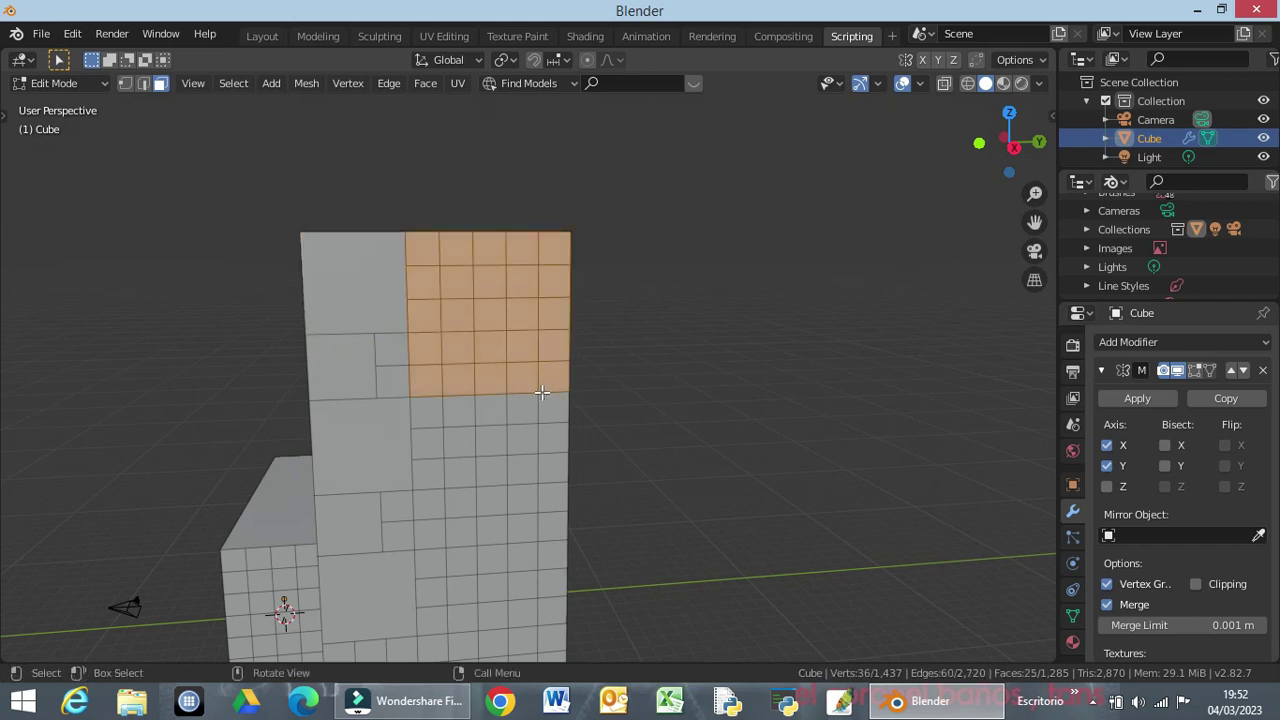
key(shift)
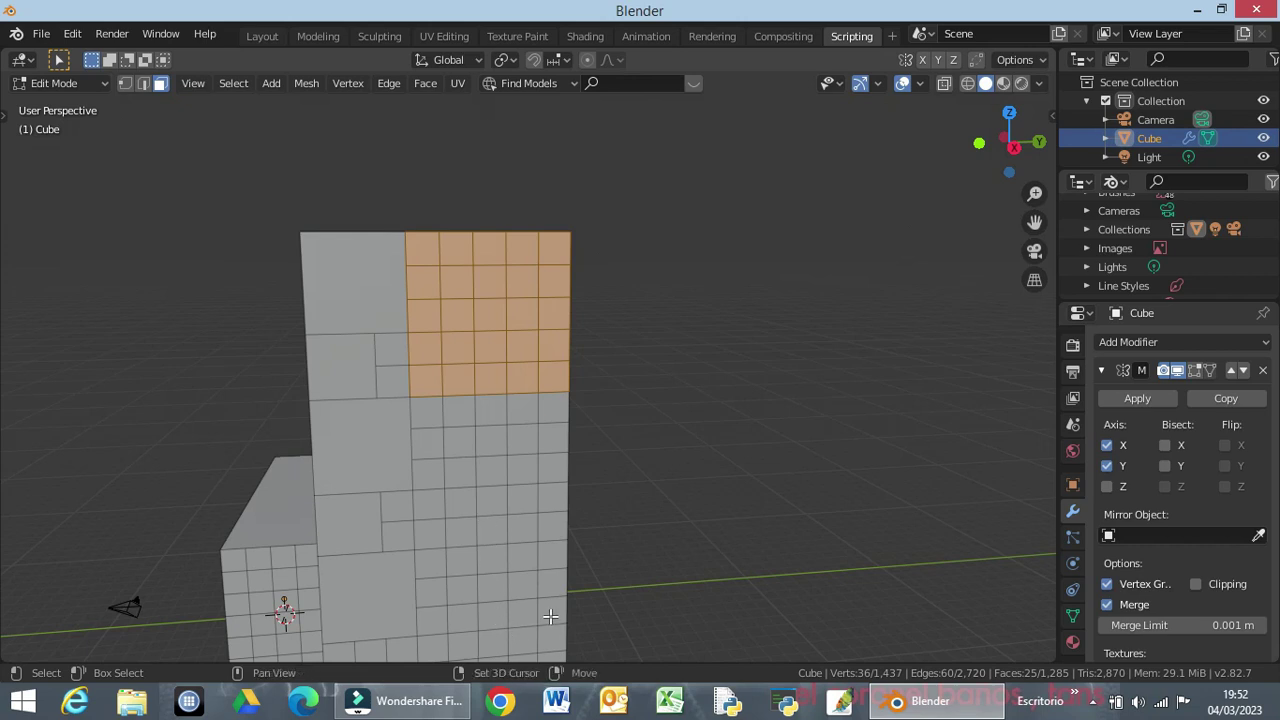
mouse_move(555, 612)
shift+mouse_down()
mouse_move(431, 592)
mouse_move(426, 551)
shift+mouse_up()
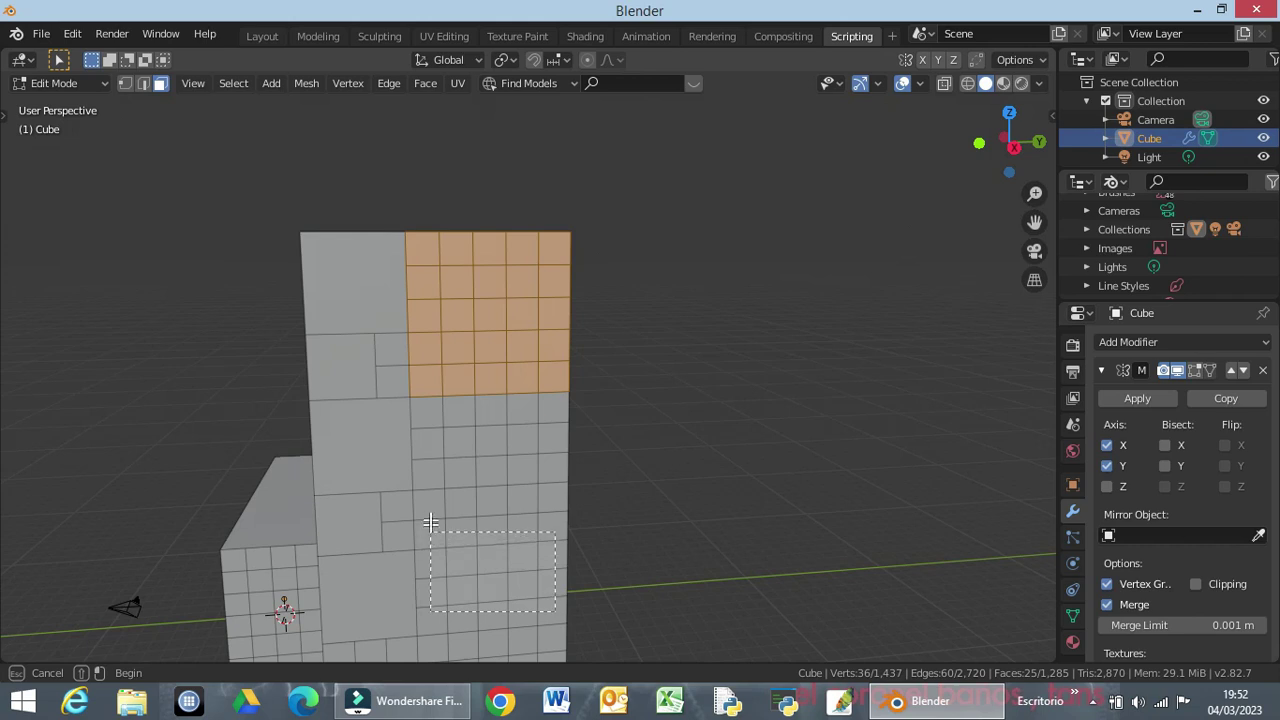
shift+drag(428, 547, 430, 496)
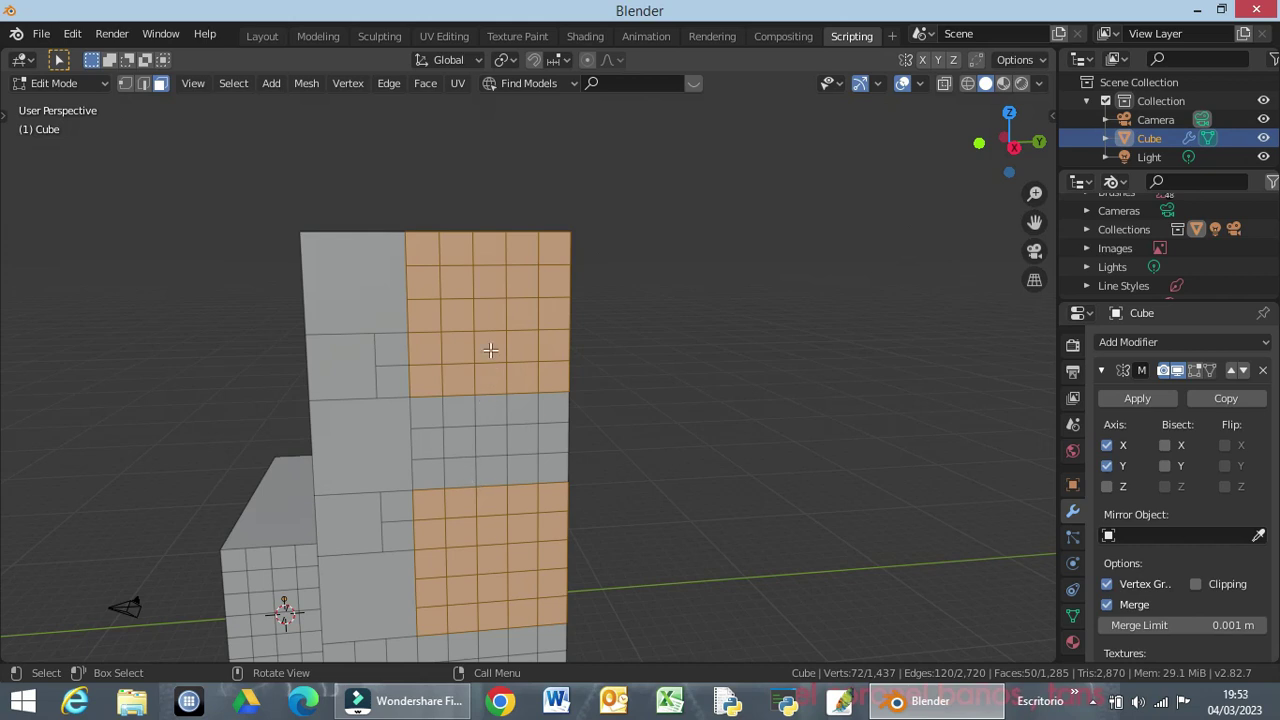
key(x)
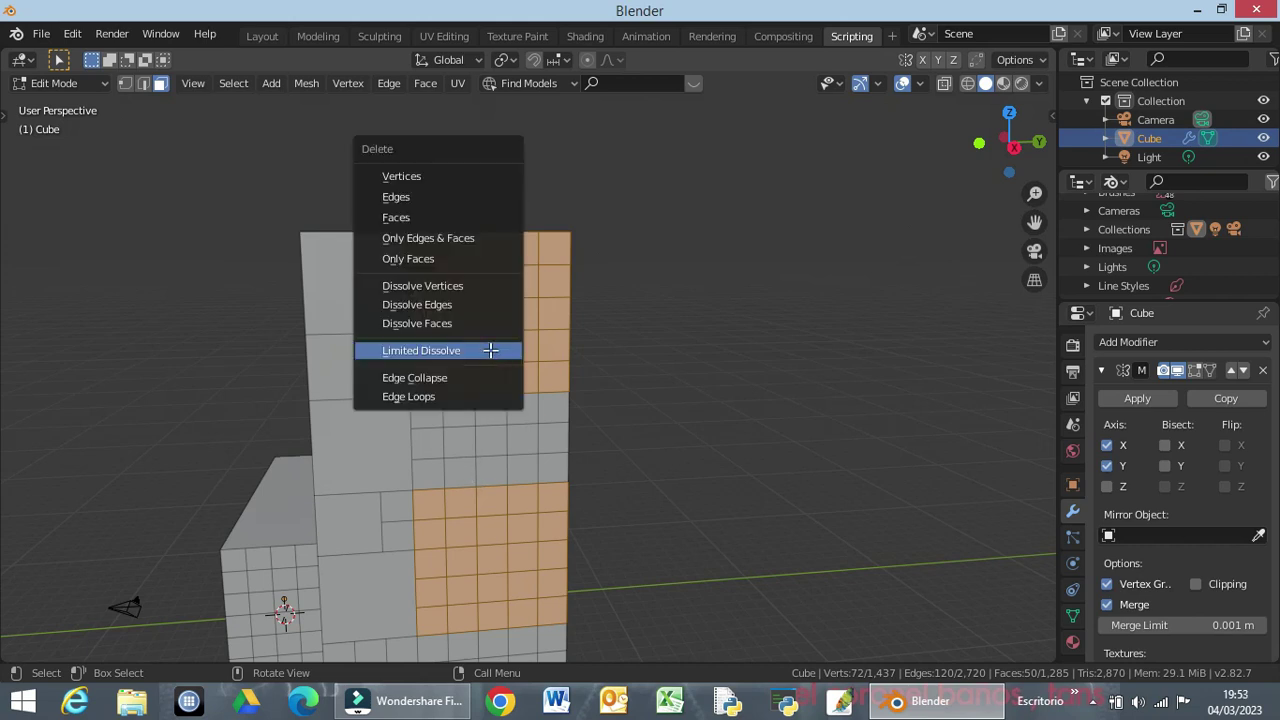
click(490, 350)
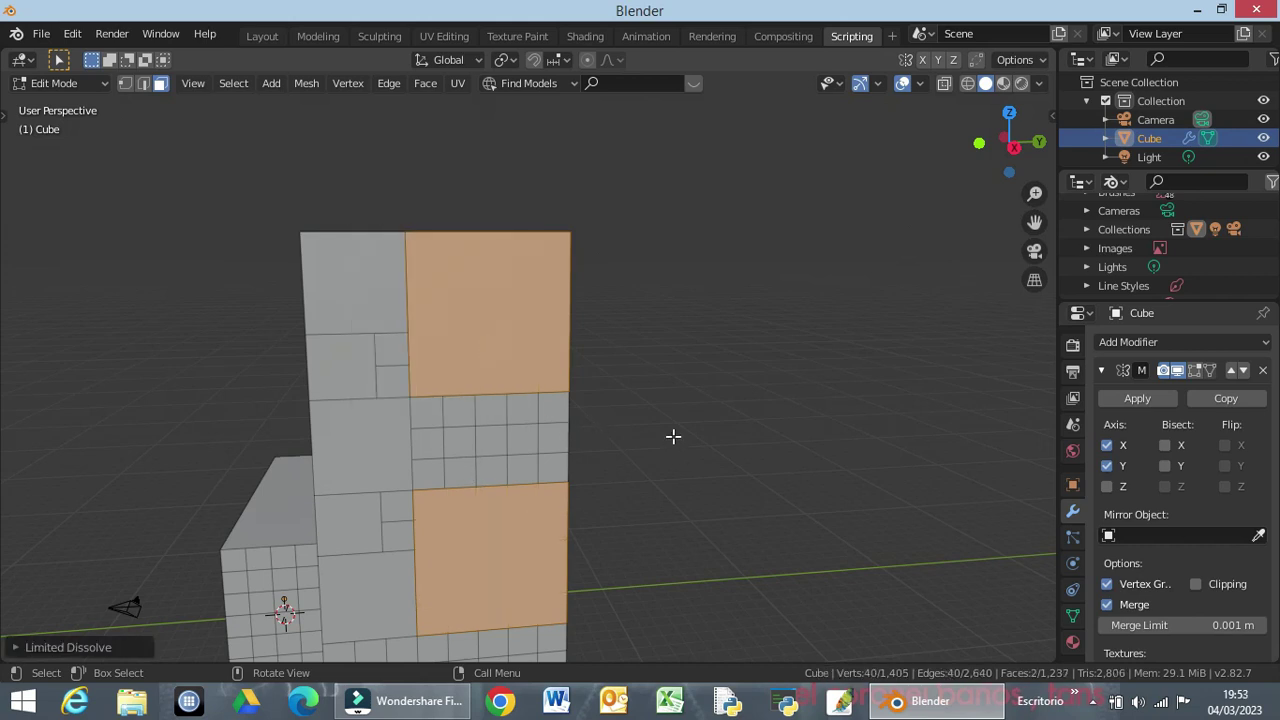
On another tower side, dissolve the upper block and the lower block plus bottom row into two faces.
mouse_move(673, 436)
middle_down()
mouse_move(594, 449)
mouse_move(457, 429)
mouse_move(361, 289)
mouse_move(423, 334)
middle_up()
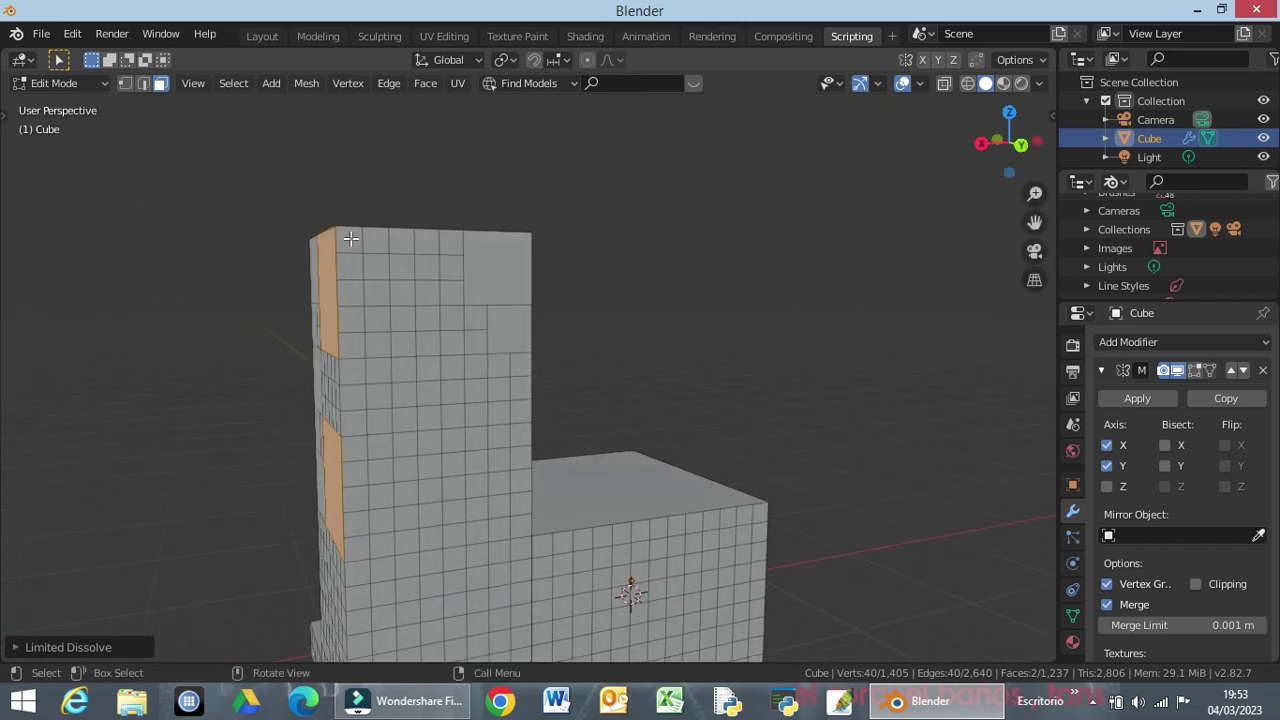
drag(351, 238, 452, 343)
drag(354, 451, 451, 518)
shift+click(363, 543)
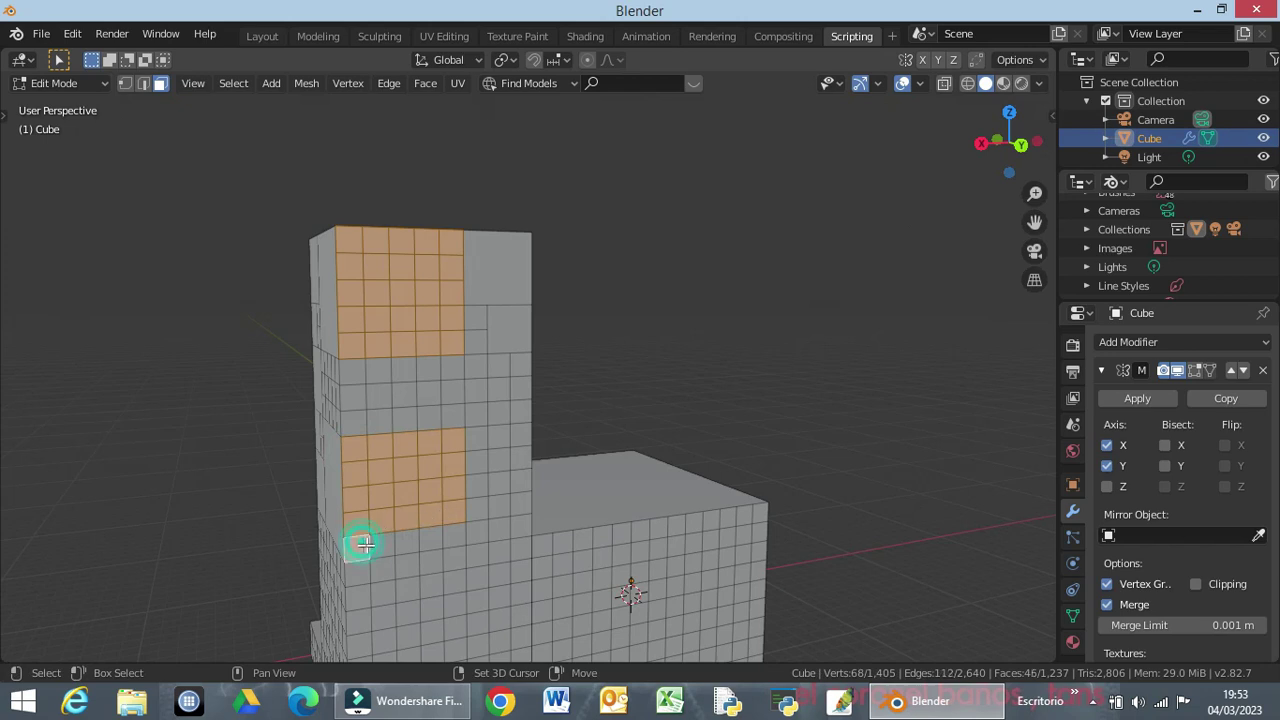
shift+click(383, 543)
shift+click(407, 540)
shift+click(431, 539)
shift+click(454, 538)
middle_drag(454, 538, 449, 548)
key(x)
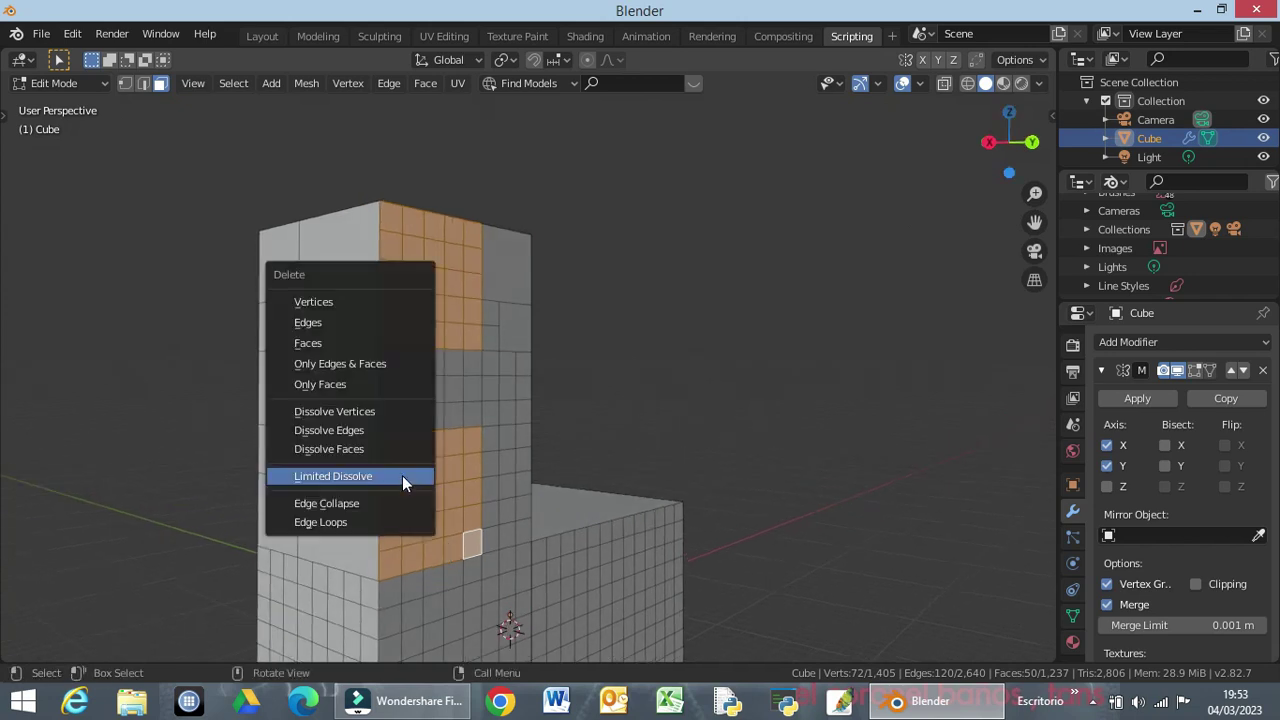
click(402, 475)
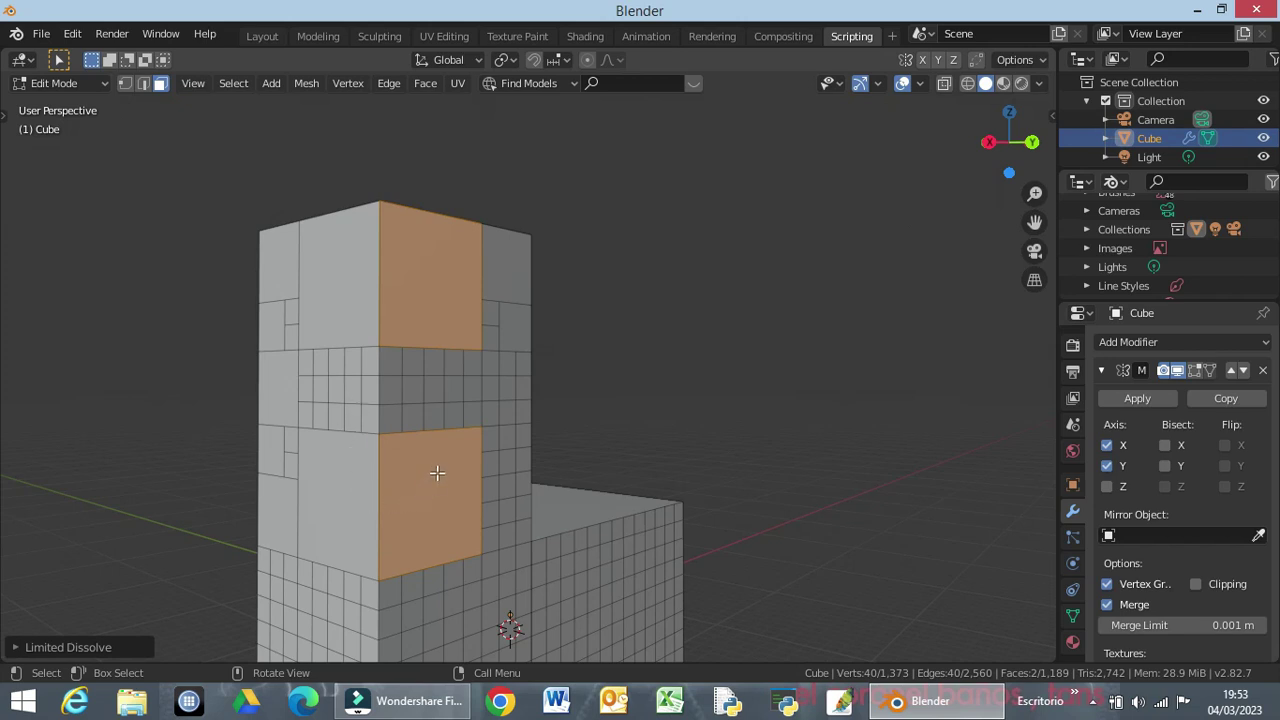
mouse_move(513, 447)
middle_down()
mouse_move(354, 469)
mouse_move(757, 440)
mouse_move(449, 466)
mouse_move(591, 449)
mouse_move(537, 449)
middle_up()
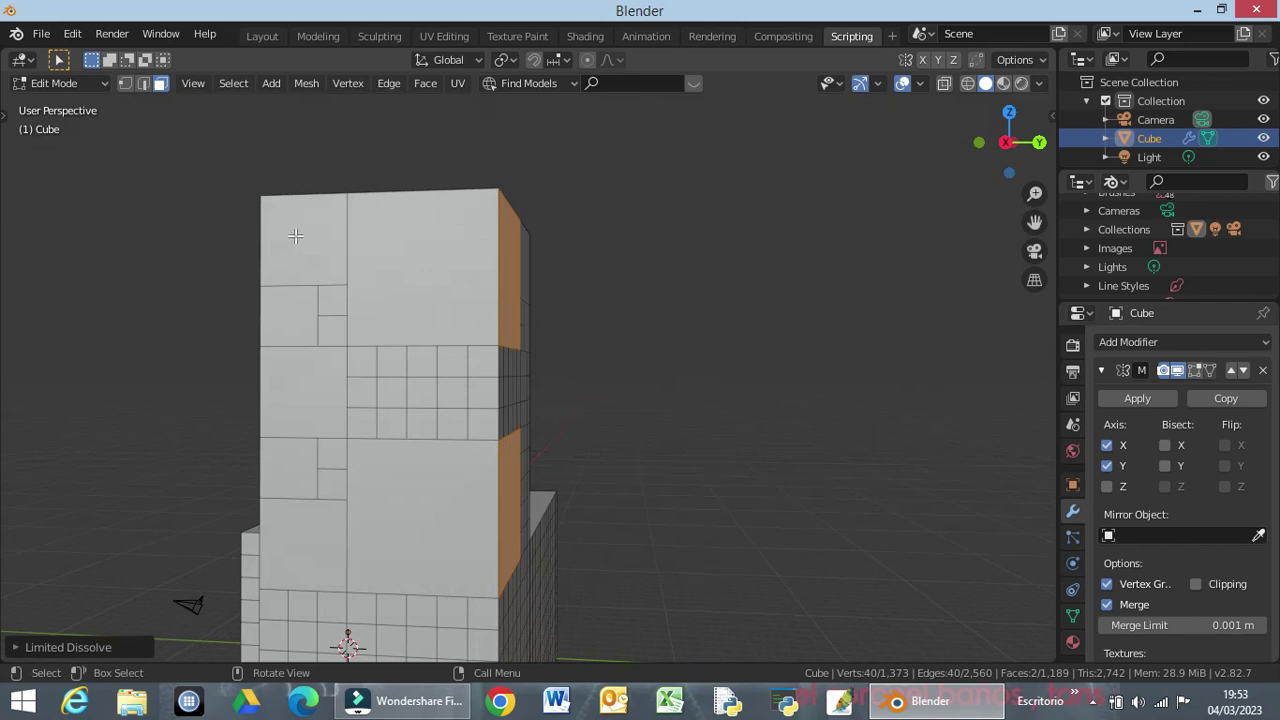
Limited-dissolve the 3x3 face block at the tower's left edge into one face.
drag(420, 360, 502, 440)
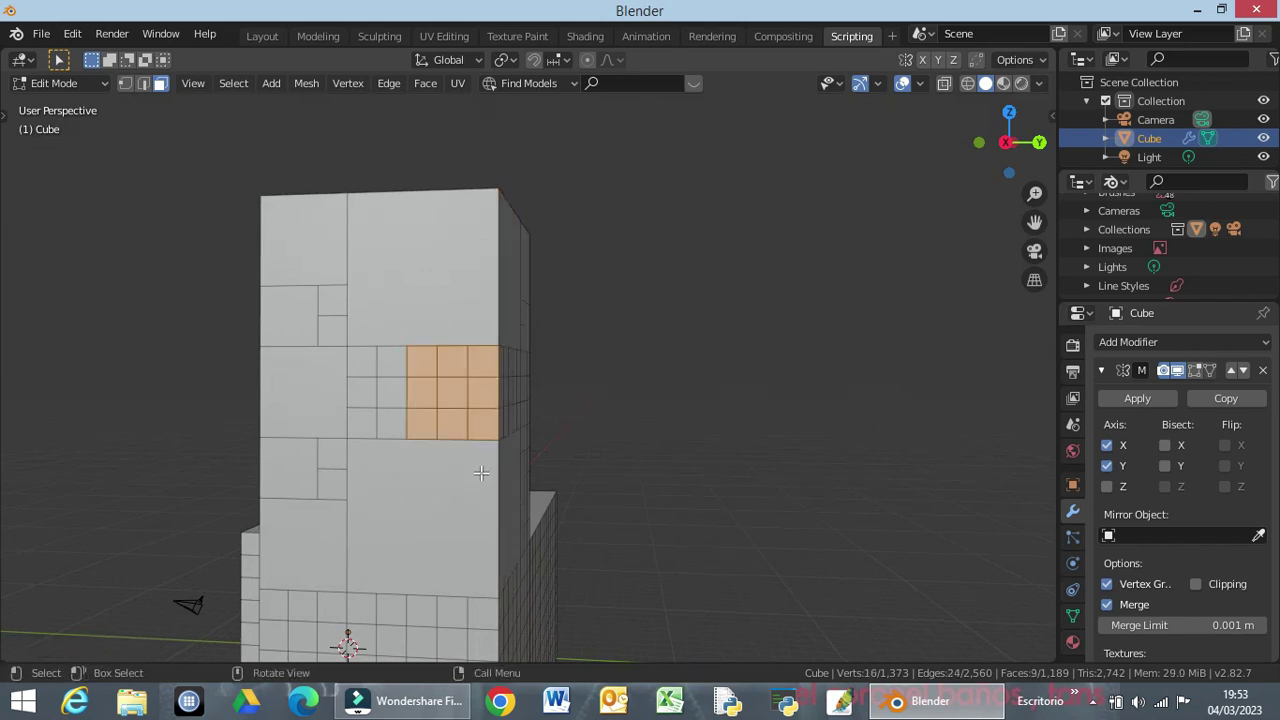
mouse_move(481, 474)
shift+middle_down()
mouse_move(506, 352)
mouse_move(517, 403)
mouse_move(449, 403)
mouse_move(380, 300)
shift+middle_up()
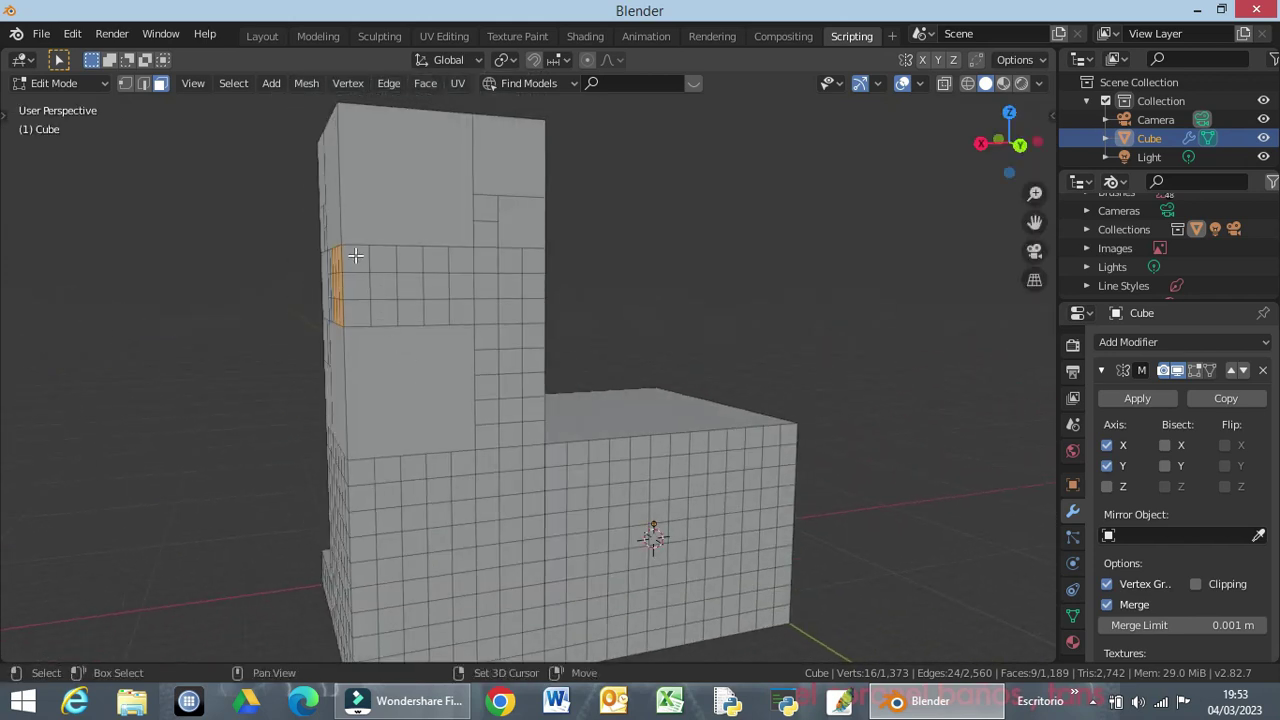
drag(355, 256, 422, 330)
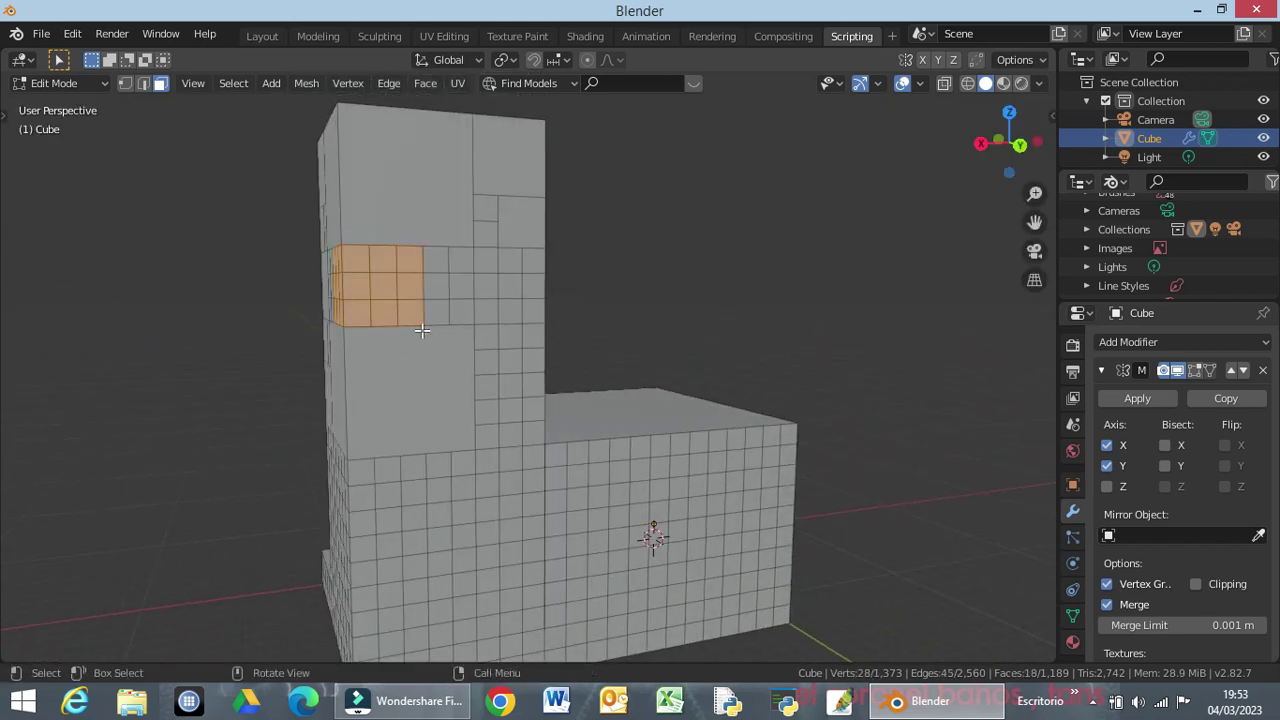
key(x)
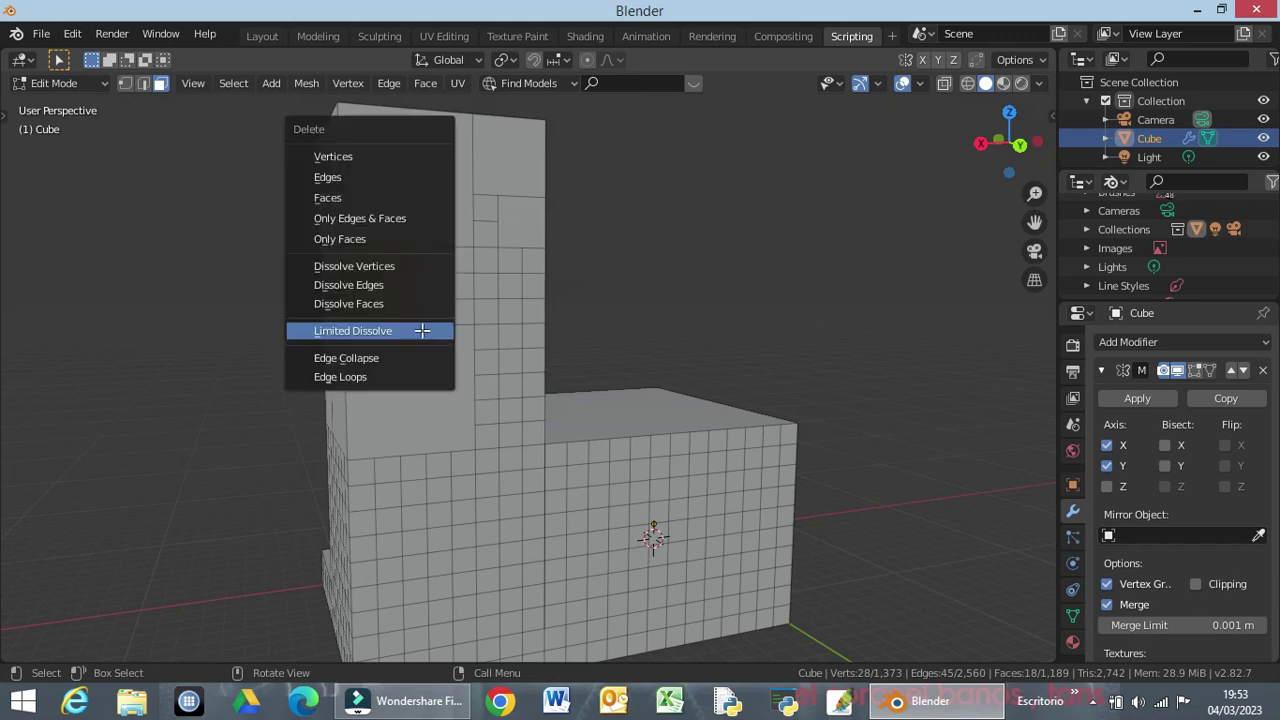
click(422, 330)
From a flatter front view, dissolve a 2x2 block of small faces, then undo that merge.
mouse_move(423, 380)
middle_down()
mouse_move(273, 405)
mouse_move(274, 374)
mouse_move(354, 337)
mouse_move(286, 368)
middle_up()
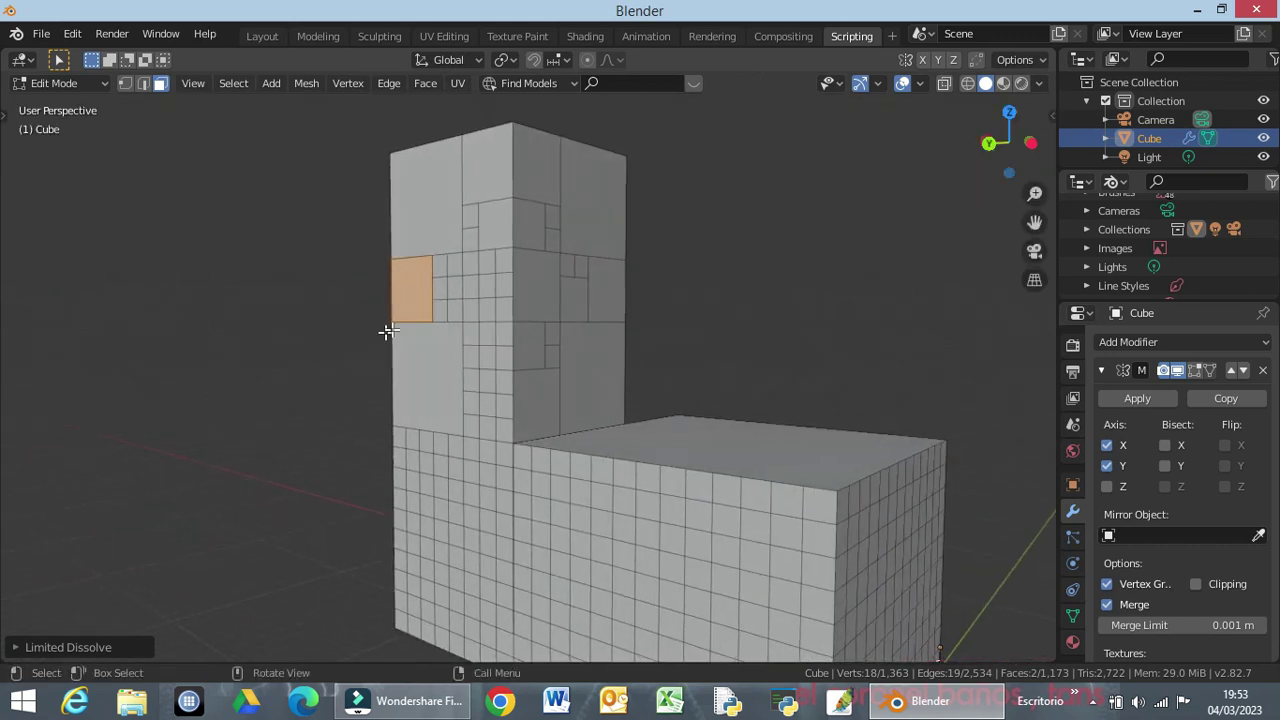
mouse_move(537, 363)
middle_down()
mouse_move(458, 389)
mouse_move(510, 345)
middle_up()
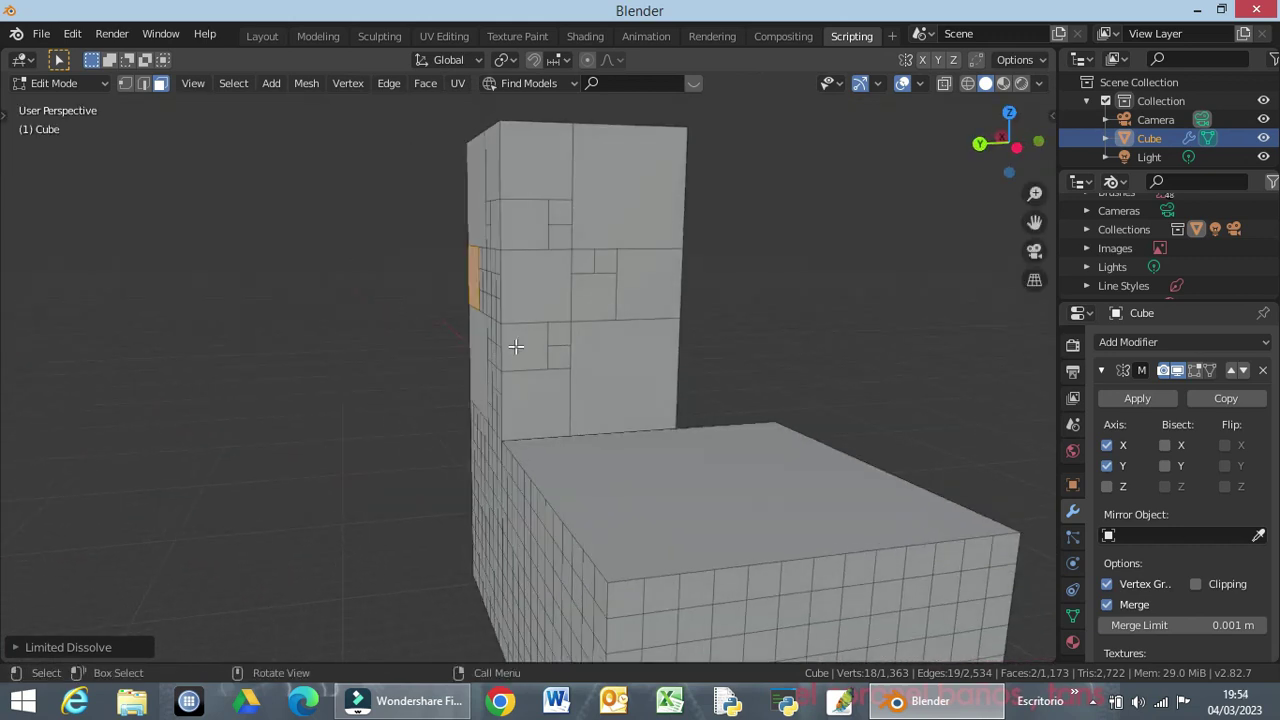
mouse_move(493, 390)
middle_down()
mouse_move(649, 380)
mouse_move(594, 371)
middle_up()
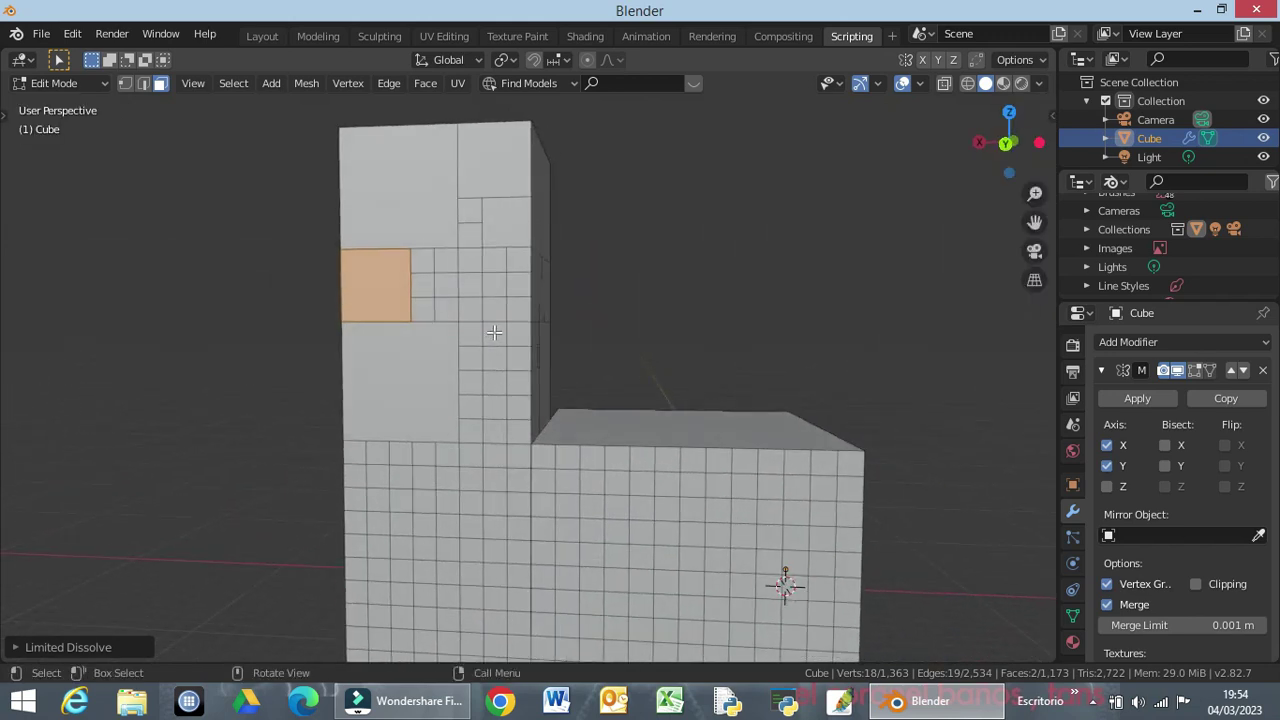
mouse_move(494, 331)
mouse_down()
mouse_move(522, 365)
mouse_move(512, 430)
mouse_up()
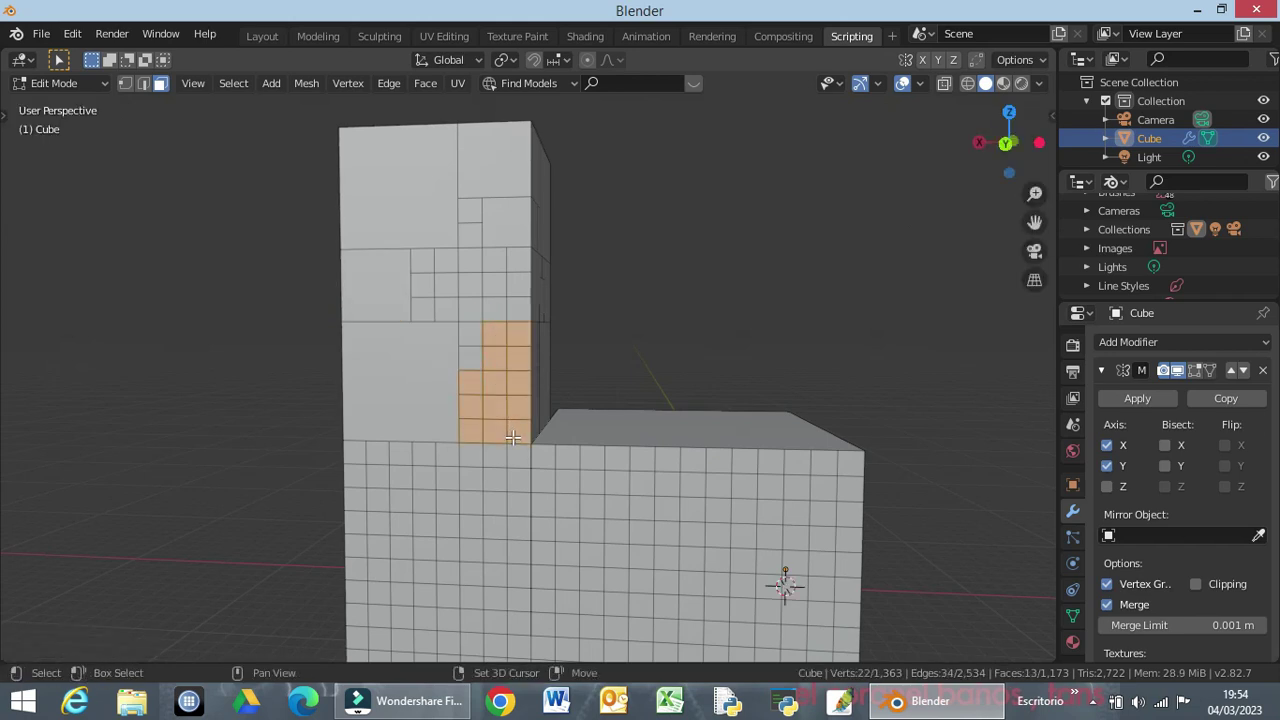
key(x)
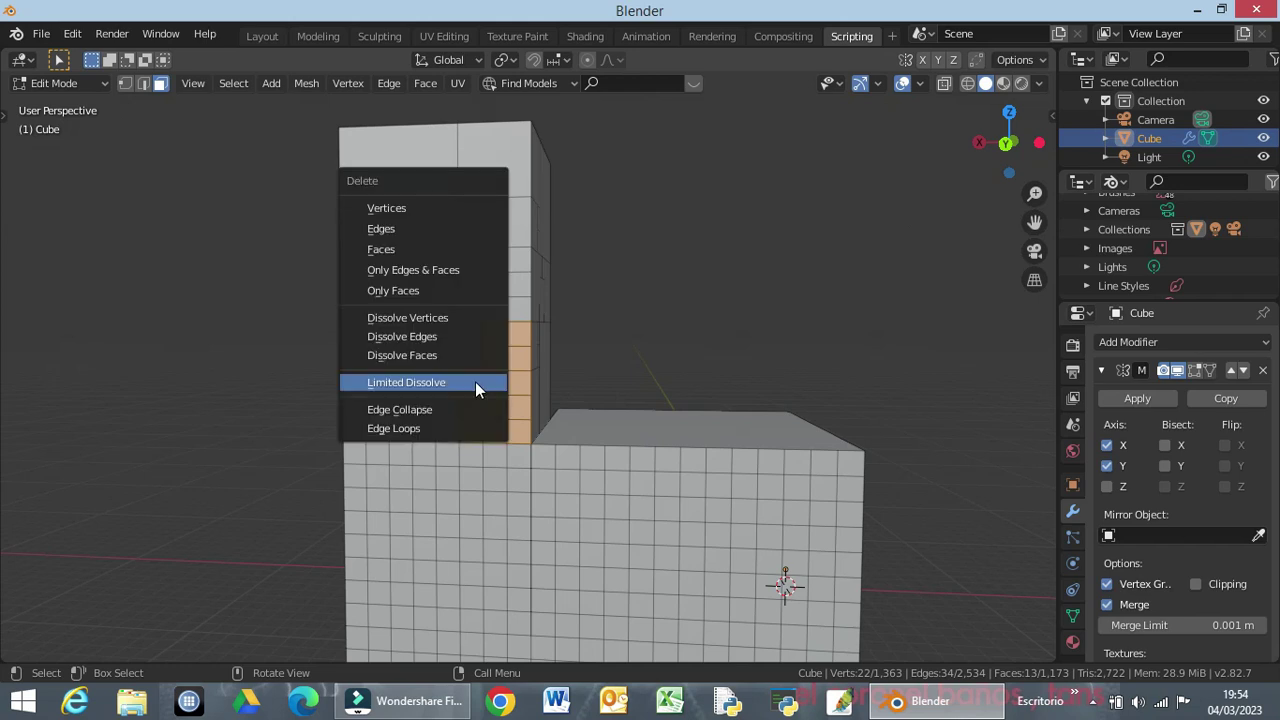
click(475, 381)
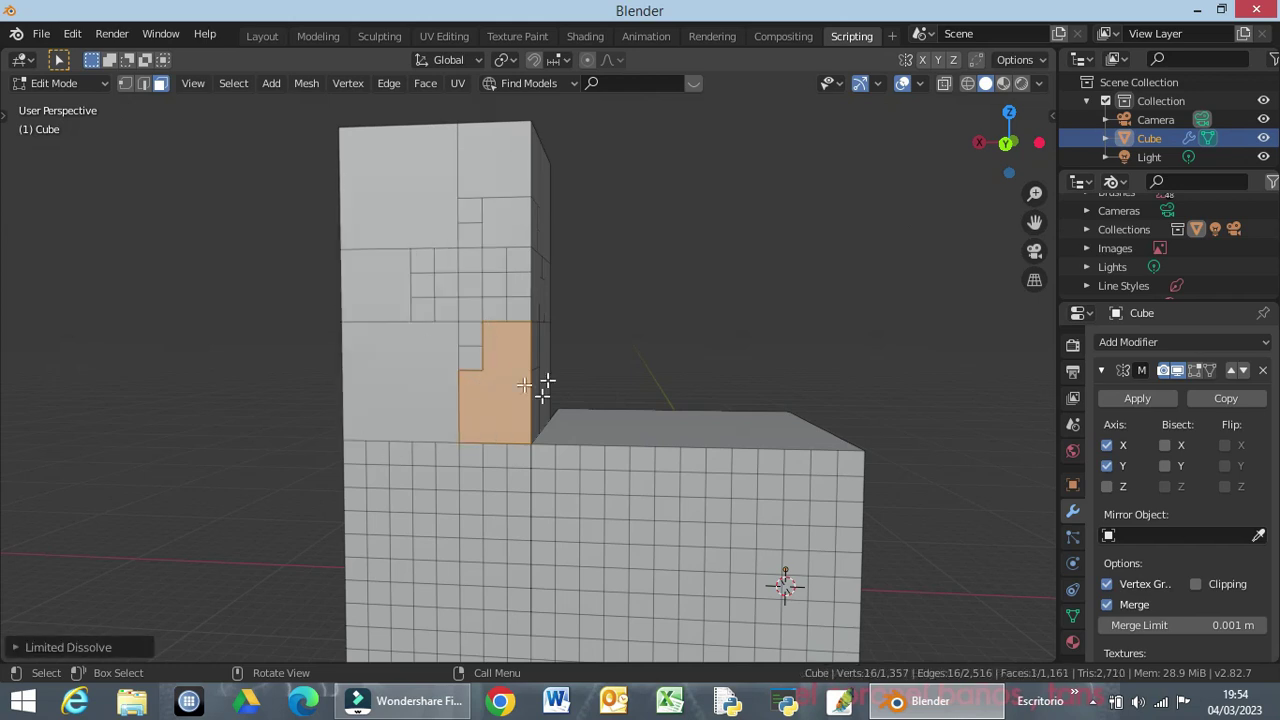
key(ctrl+z)
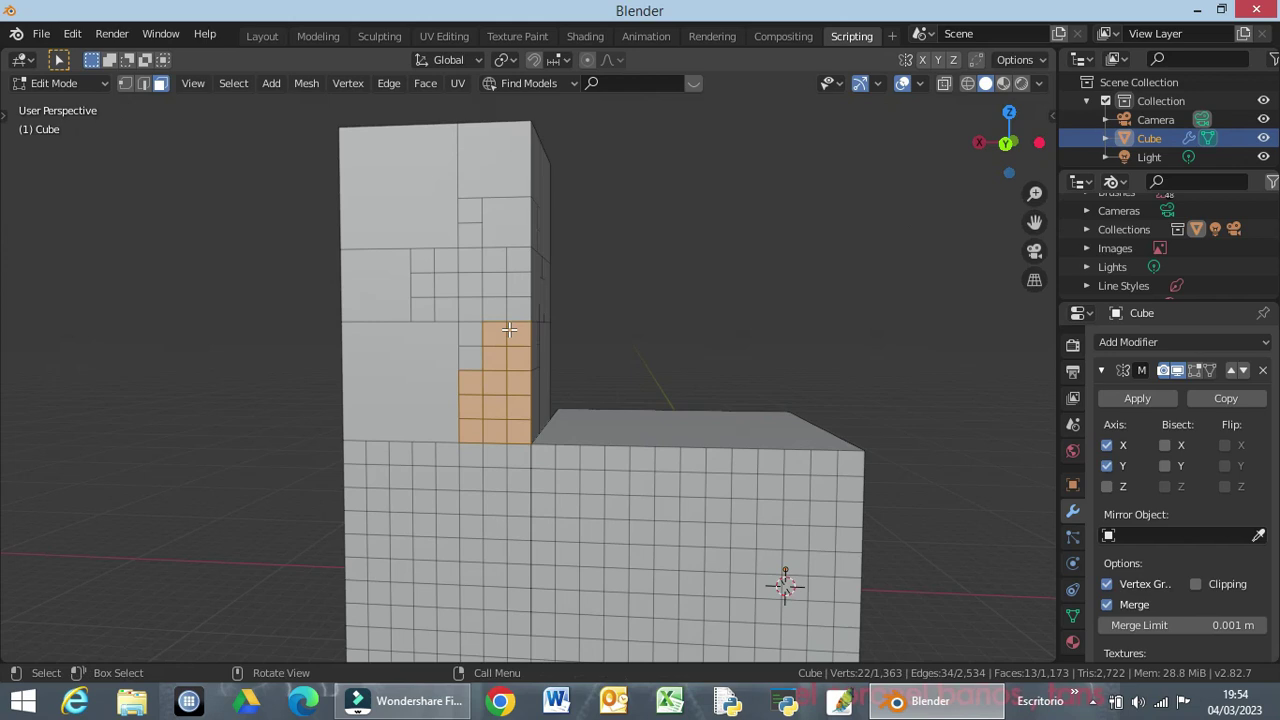
Reselect the 2x2 face block near the corner and dissolve it into one face.
click(493, 333)
drag(491, 331, 510, 370)
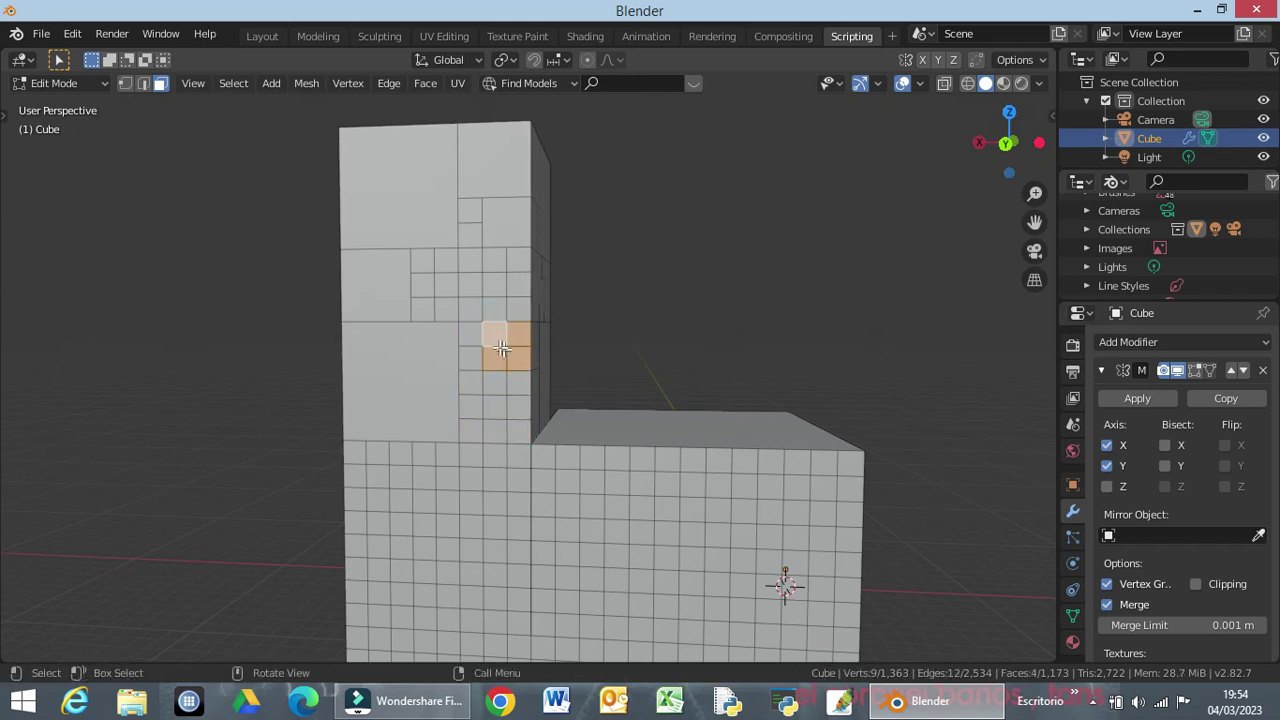
click(612, 329)
drag(487, 331, 521, 366)
key(x)
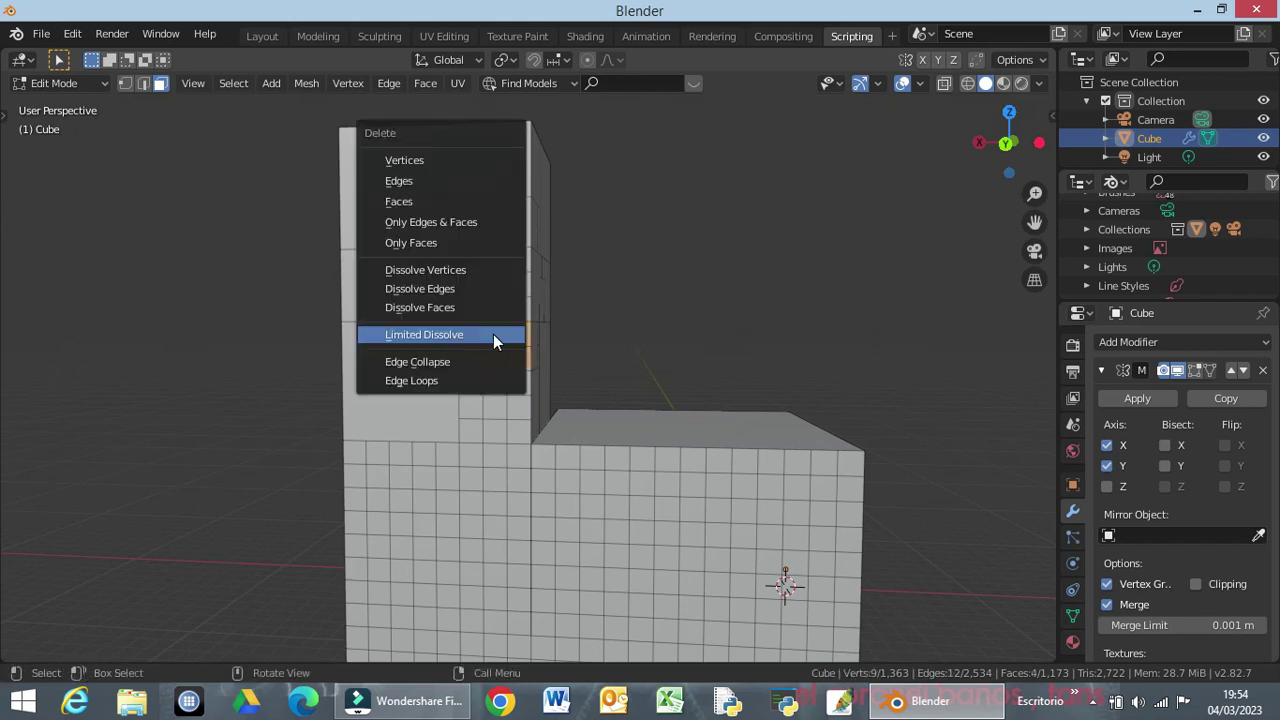
click(493, 334)
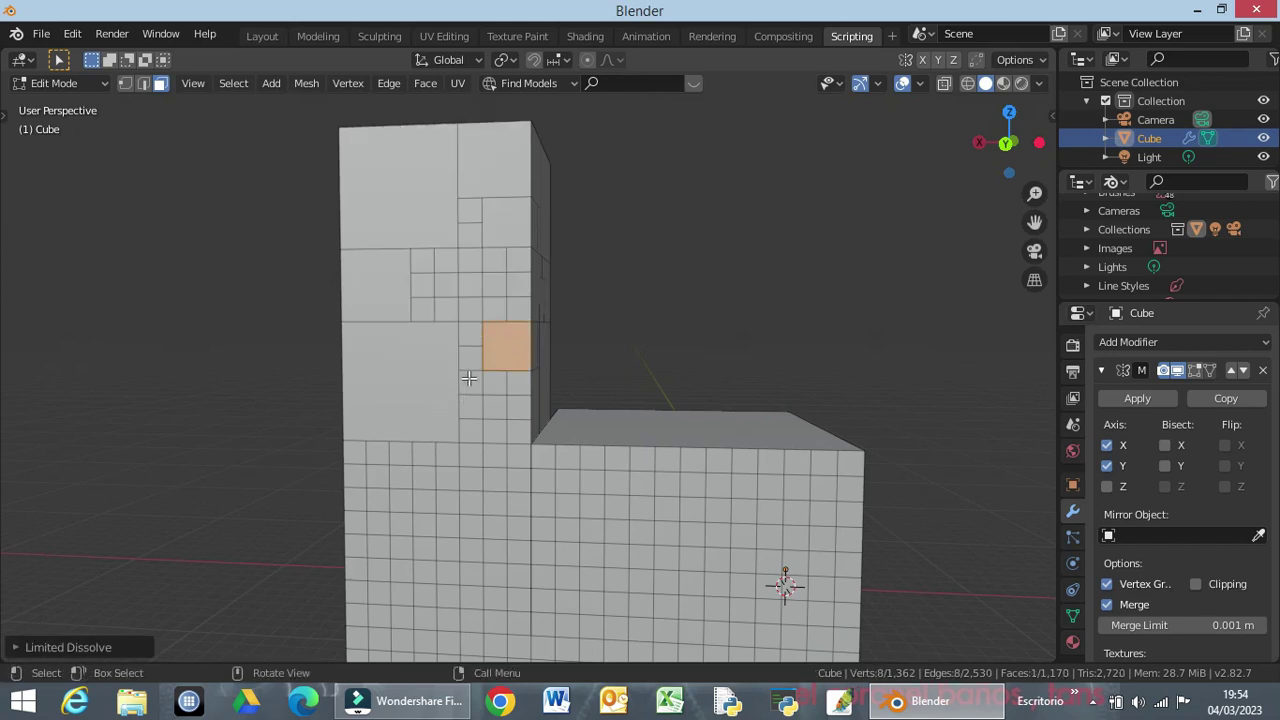
Limited-dissolve the 3x4 block of faces below it into a single face.
drag(469, 378, 530, 444)
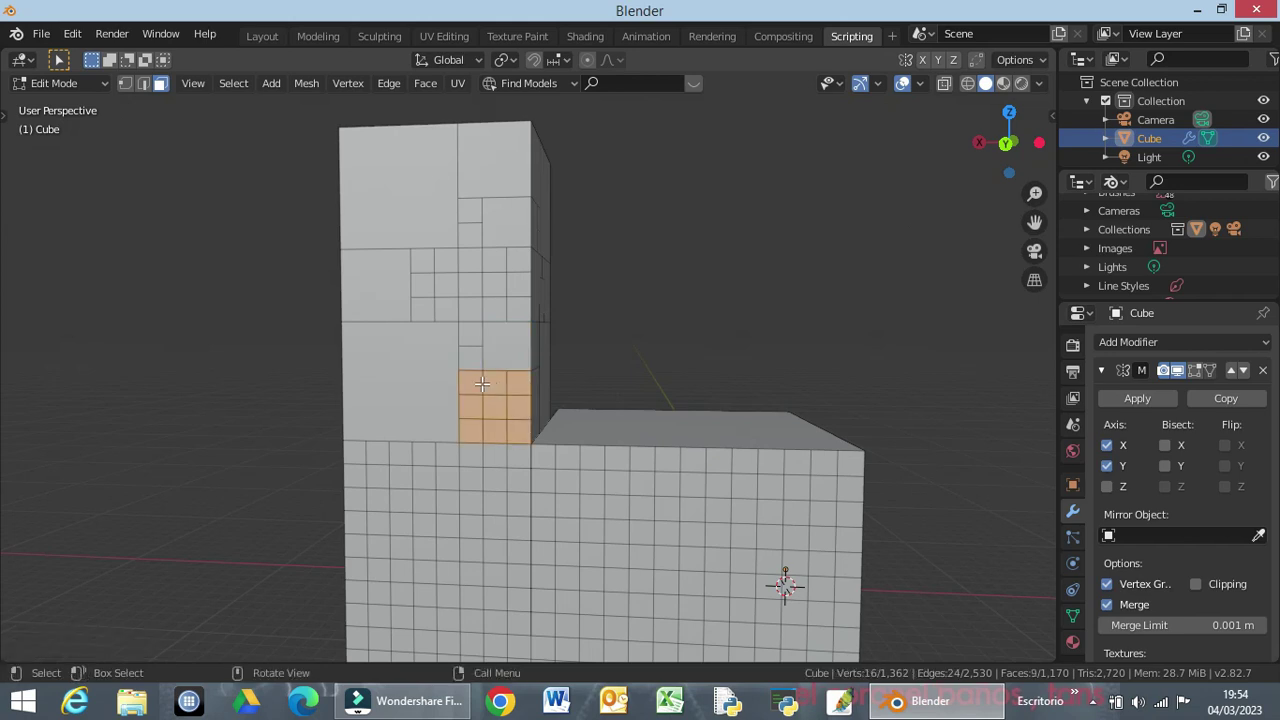
key(x)
click(482, 384)
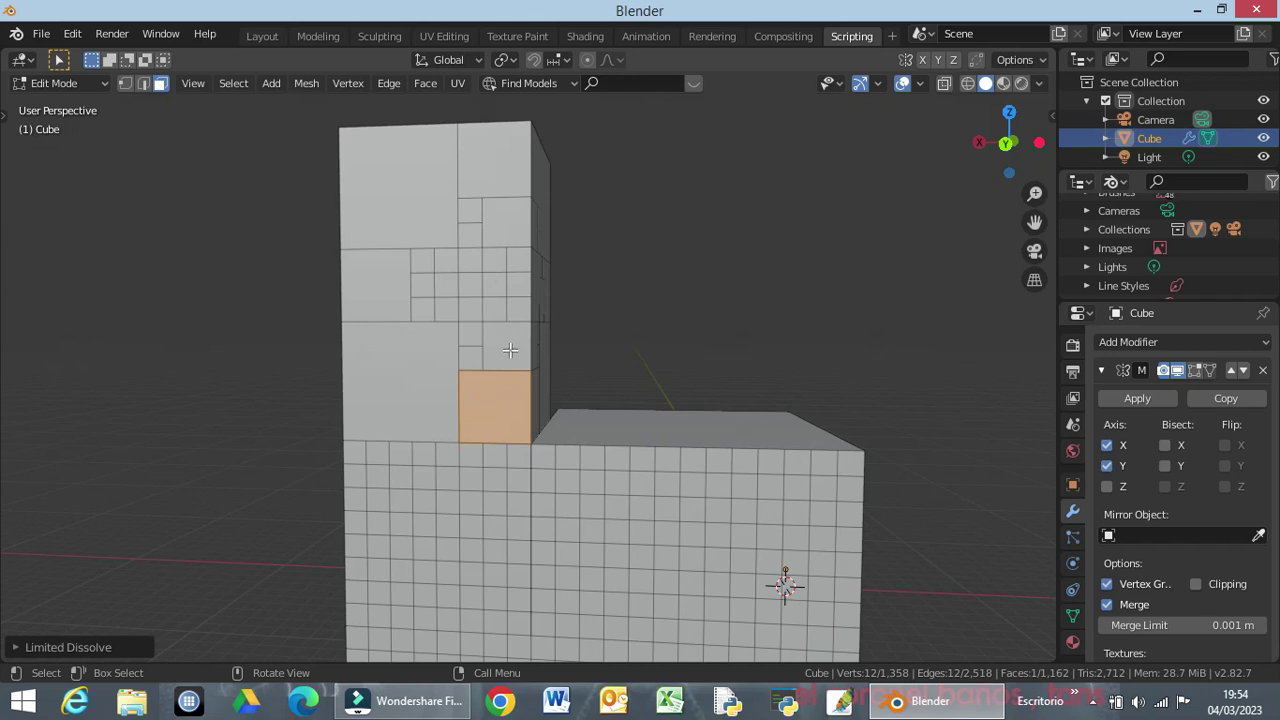
middle_drag(510, 350, 463, 380)
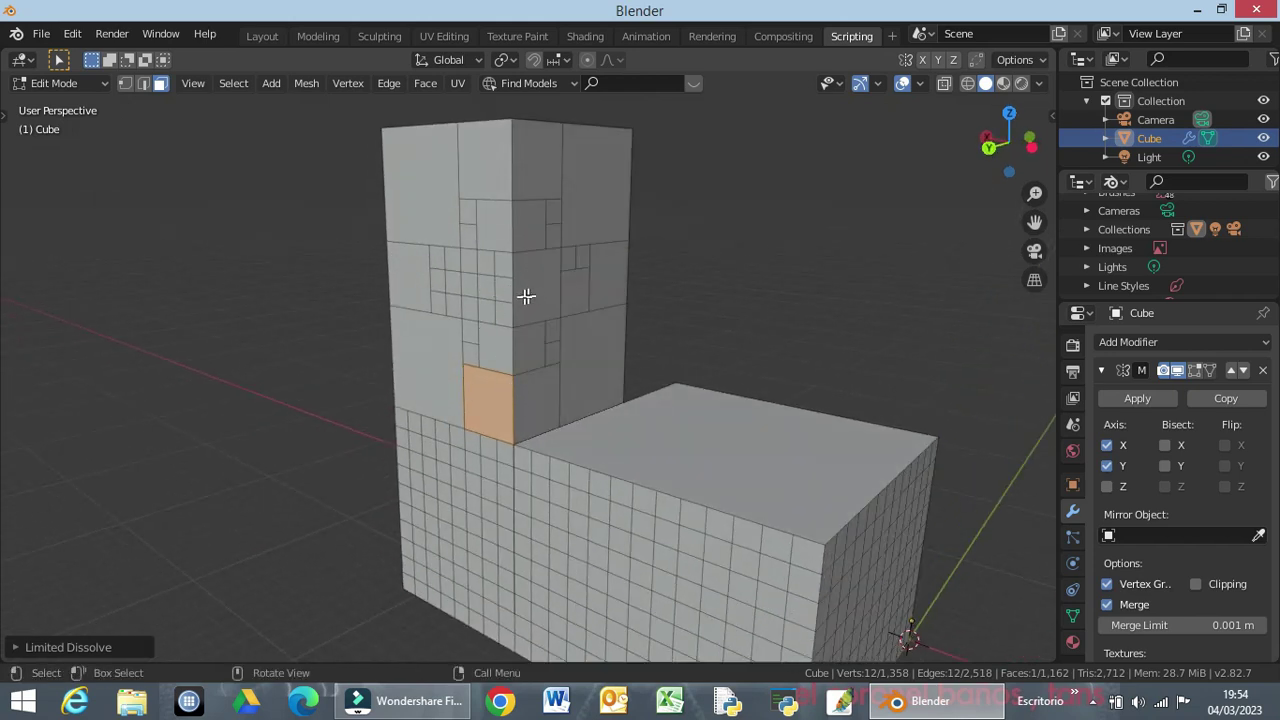
Limited-dissolve a 3x3 block and a 2x2 block of small tower faces into single faces.
middle_drag(530, 296, 496, 284)
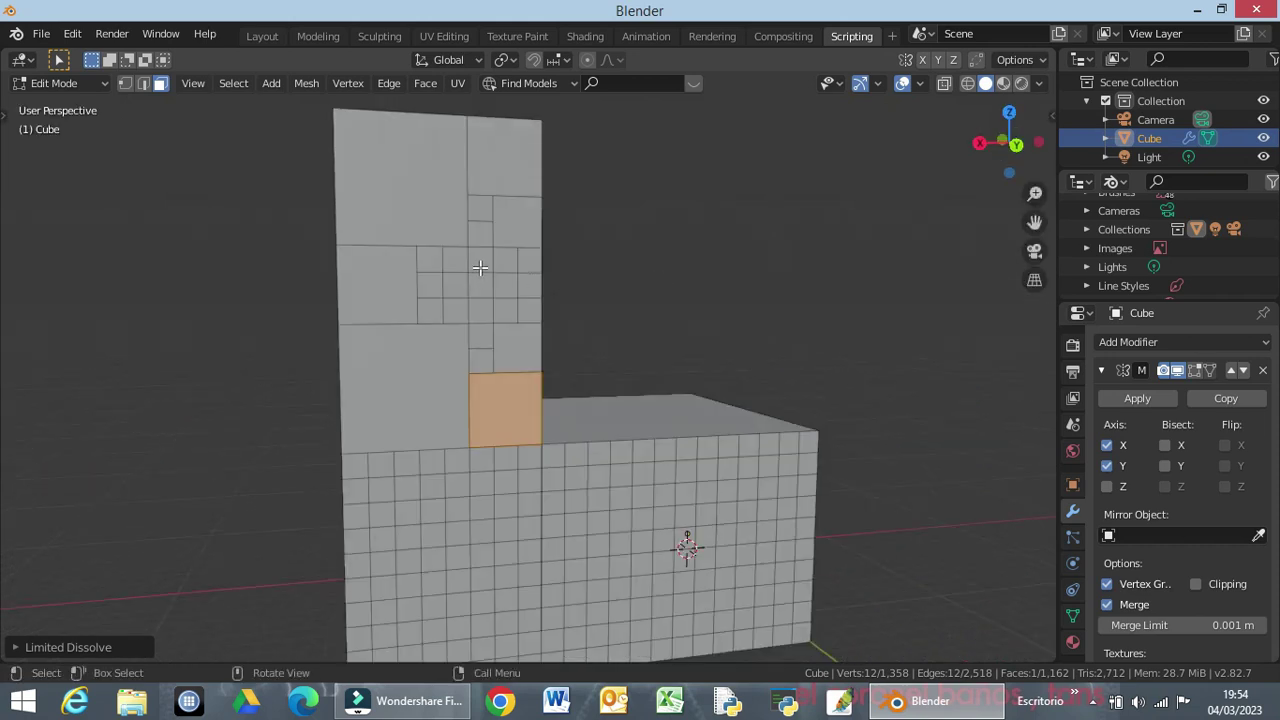
drag(472, 252, 534, 316)
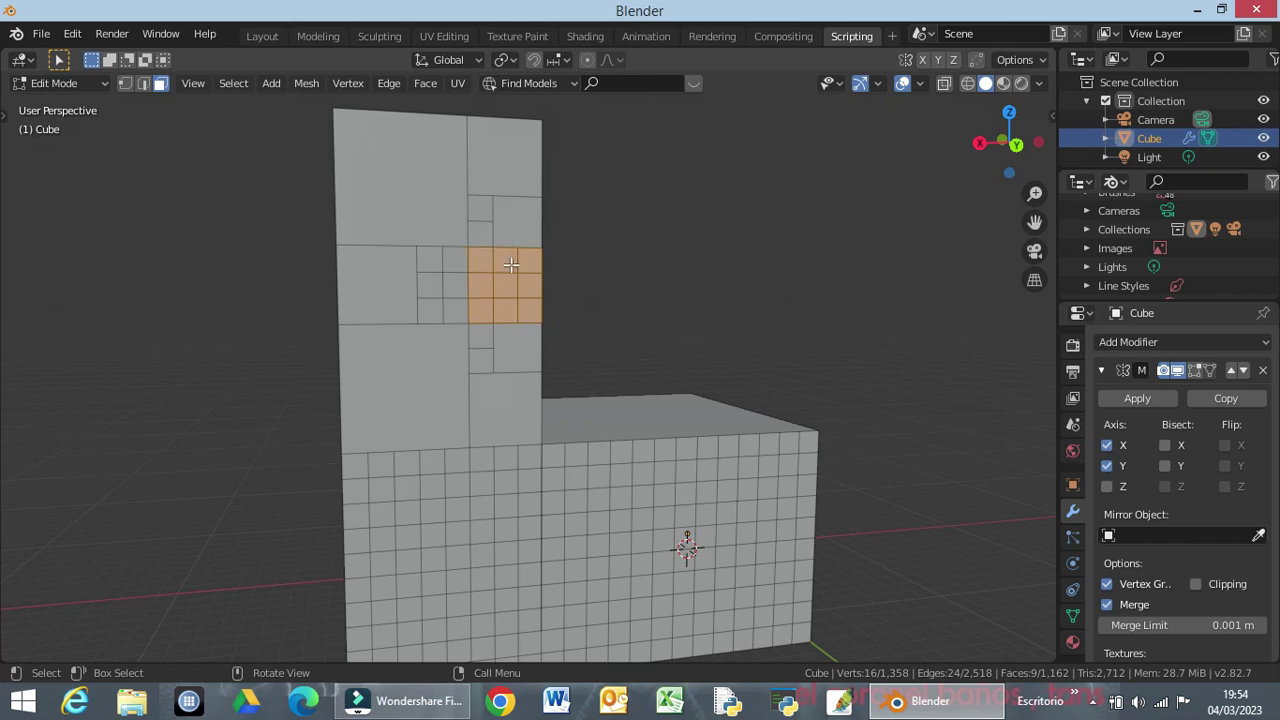
key(x)
click(500, 324)
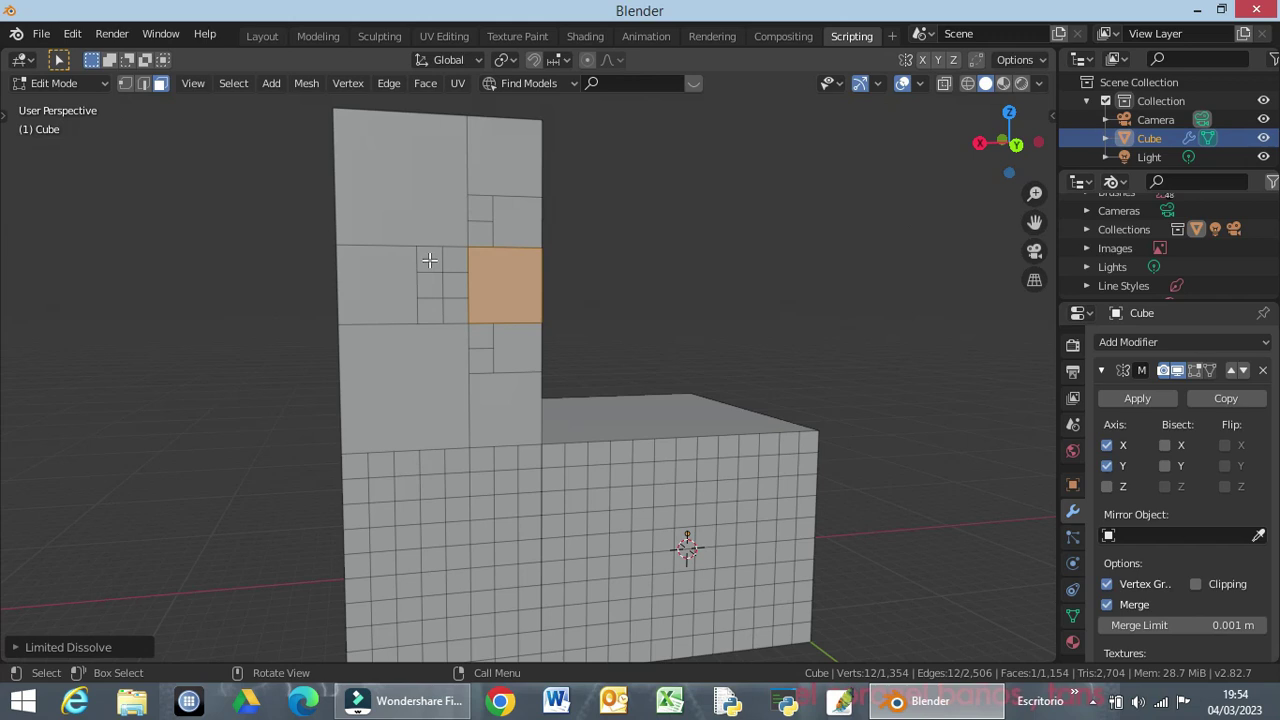
drag(426, 287, 468, 326)
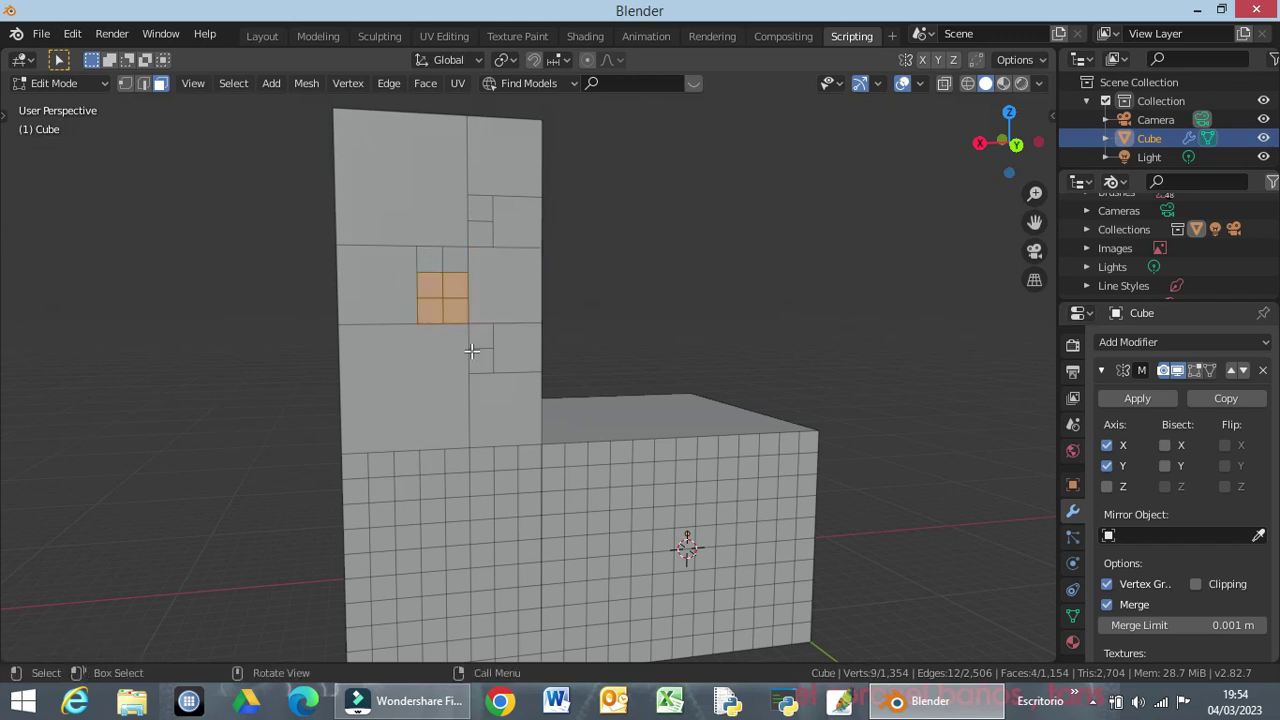
key(x)
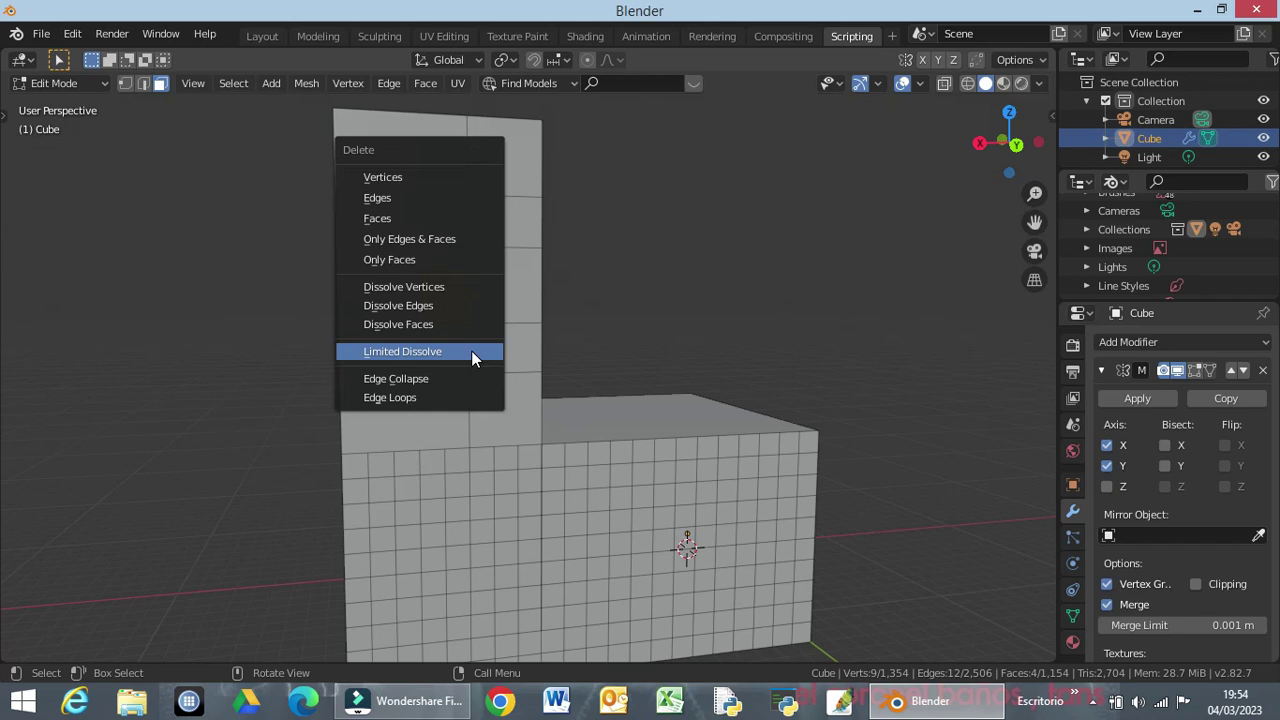
click(471, 351)
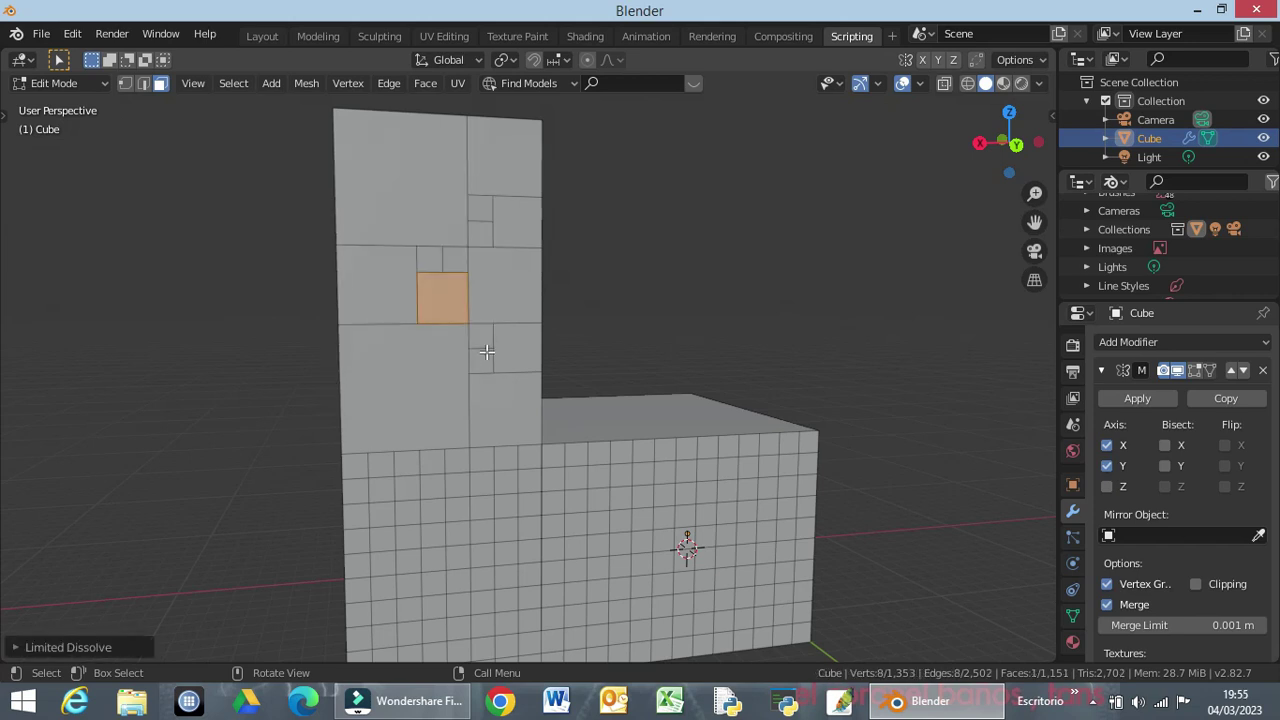
From the tower's side, box-select twelve bottom-row faces, then clear the selection.
mouse_move(514, 370)
middle_down()
mouse_move(471, 386)
mouse_move(157, 366)
mouse_move(993, 408)
mouse_move(770, 395)
mouse_move(891, 389)
mouse_move(988, 333)
mouse_move(980, 208)
mouse_move(905, 349)
middle_up()
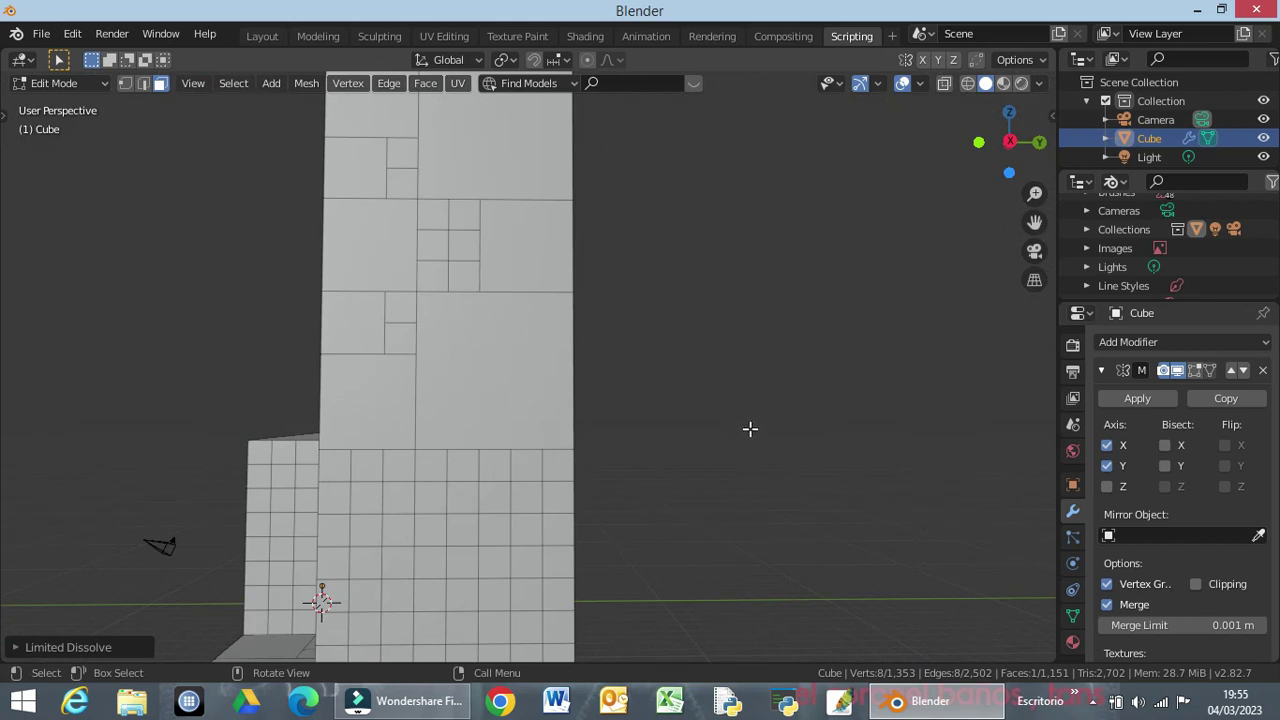
scroll(676, 508, down, 1)
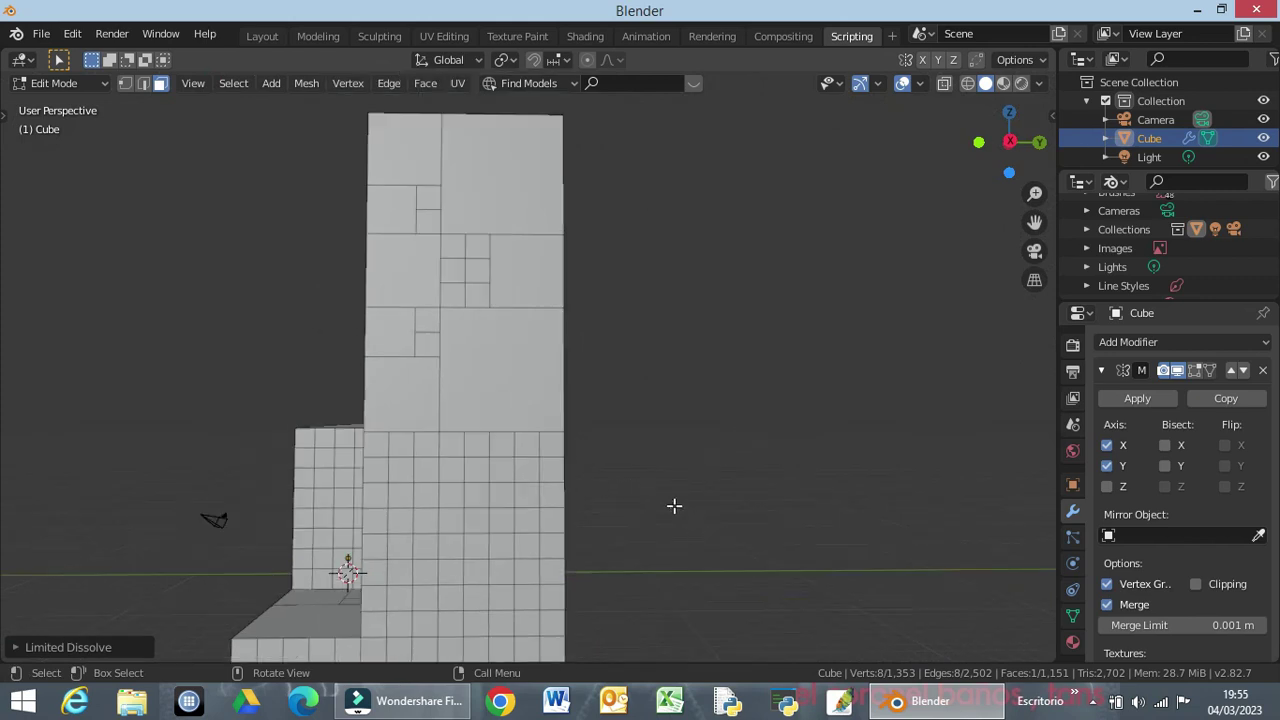
scroll(676, 508, down, 1)
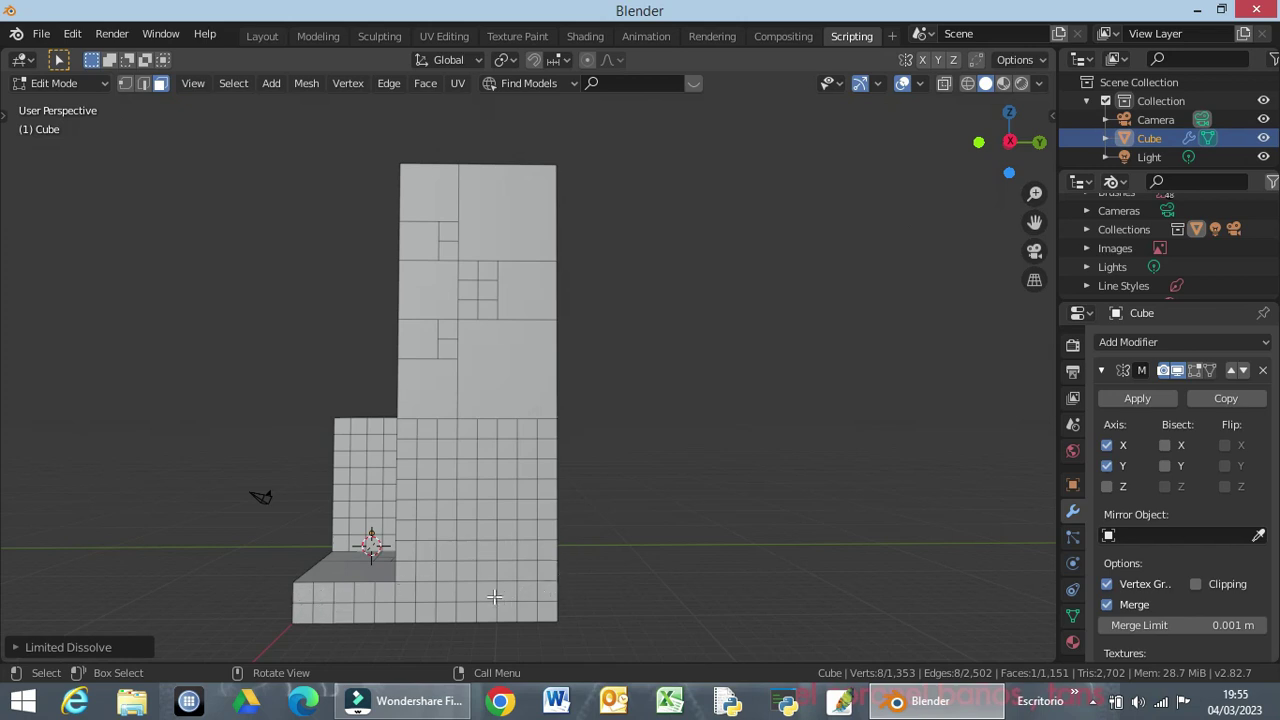
drag(303, 593, 337, 616)
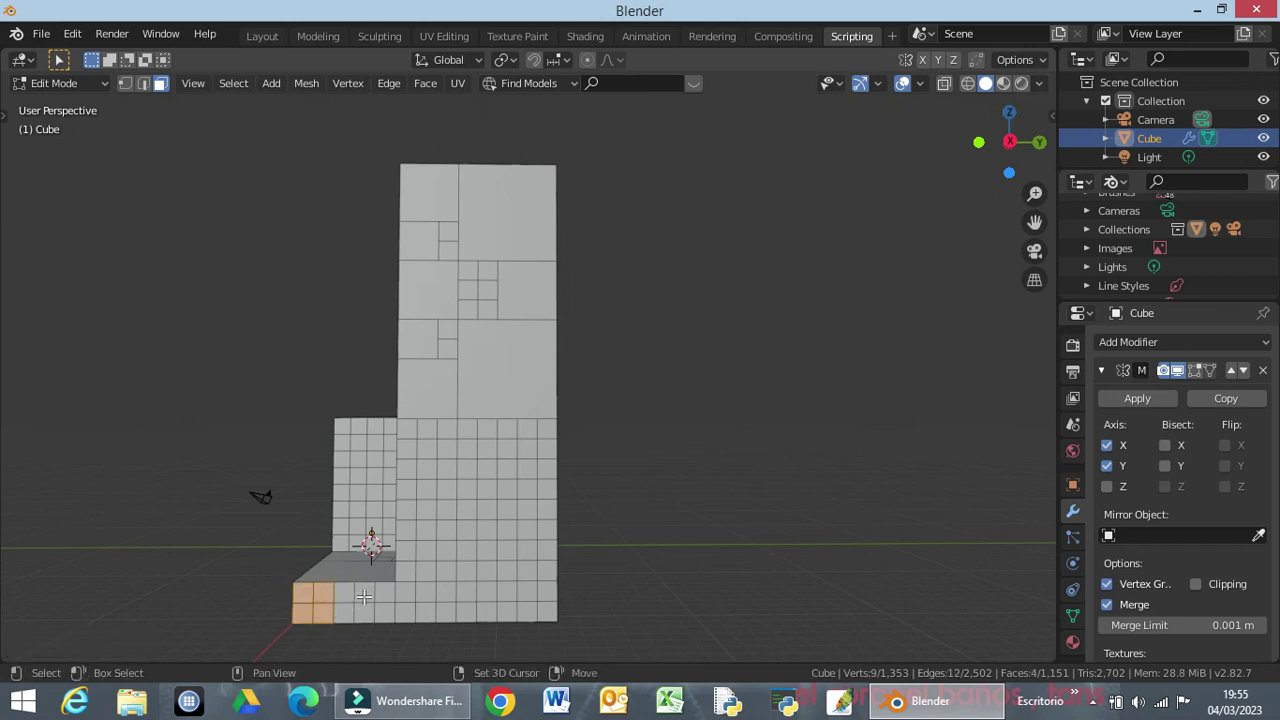
mouse_move(356, 586)
shift+mouse_down()
mouse_move(400, 624)
mouse_move(458, 626)
shift+mouse_up()
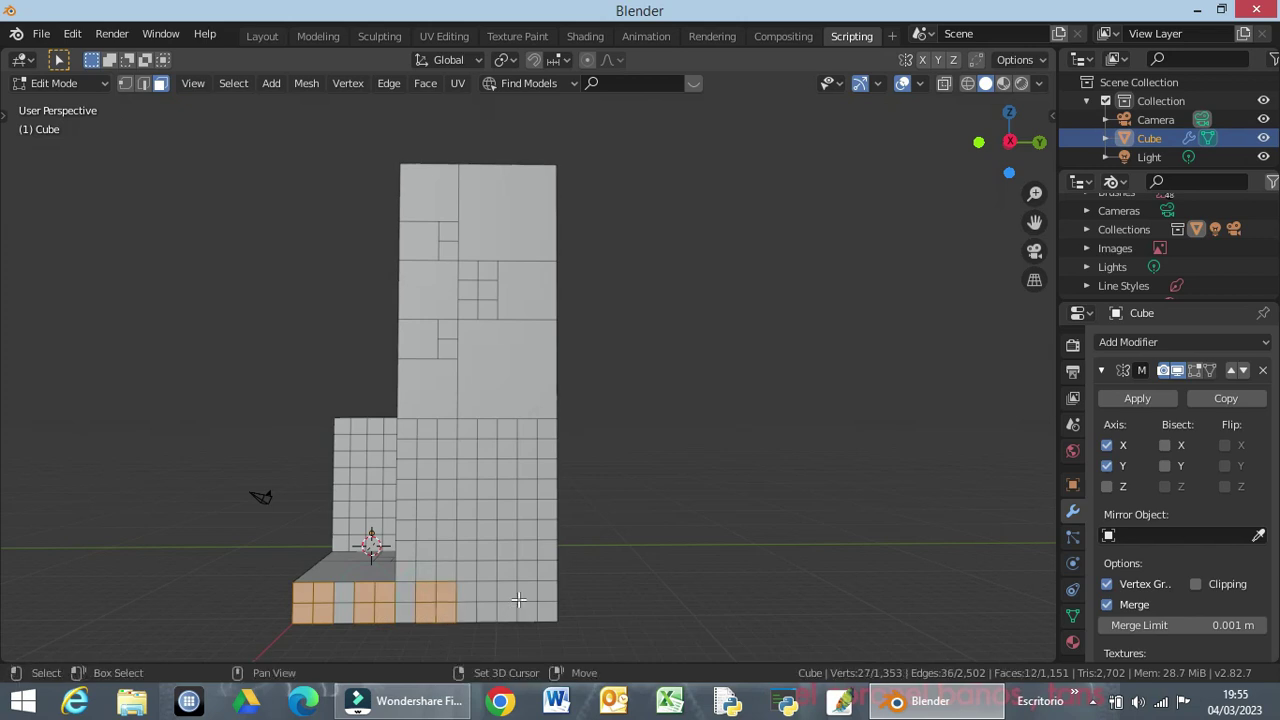
shift+drag(482, 583, 522, 620)
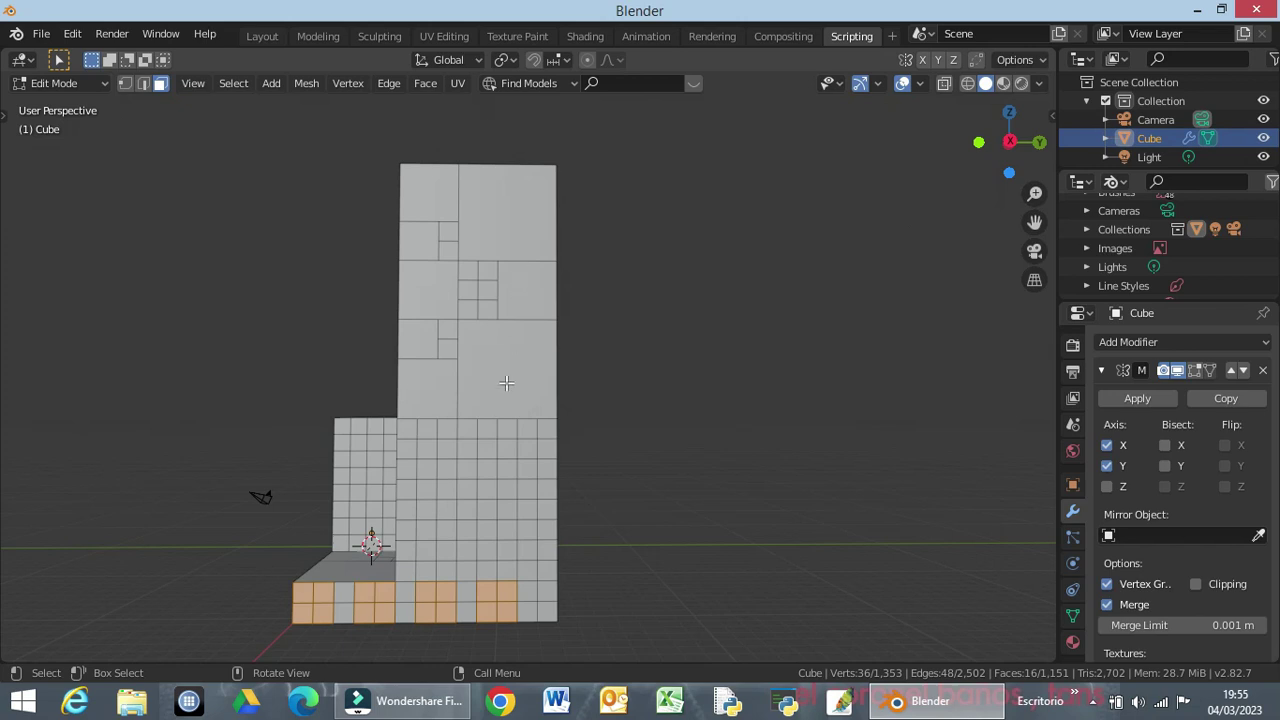
click(505, 429)
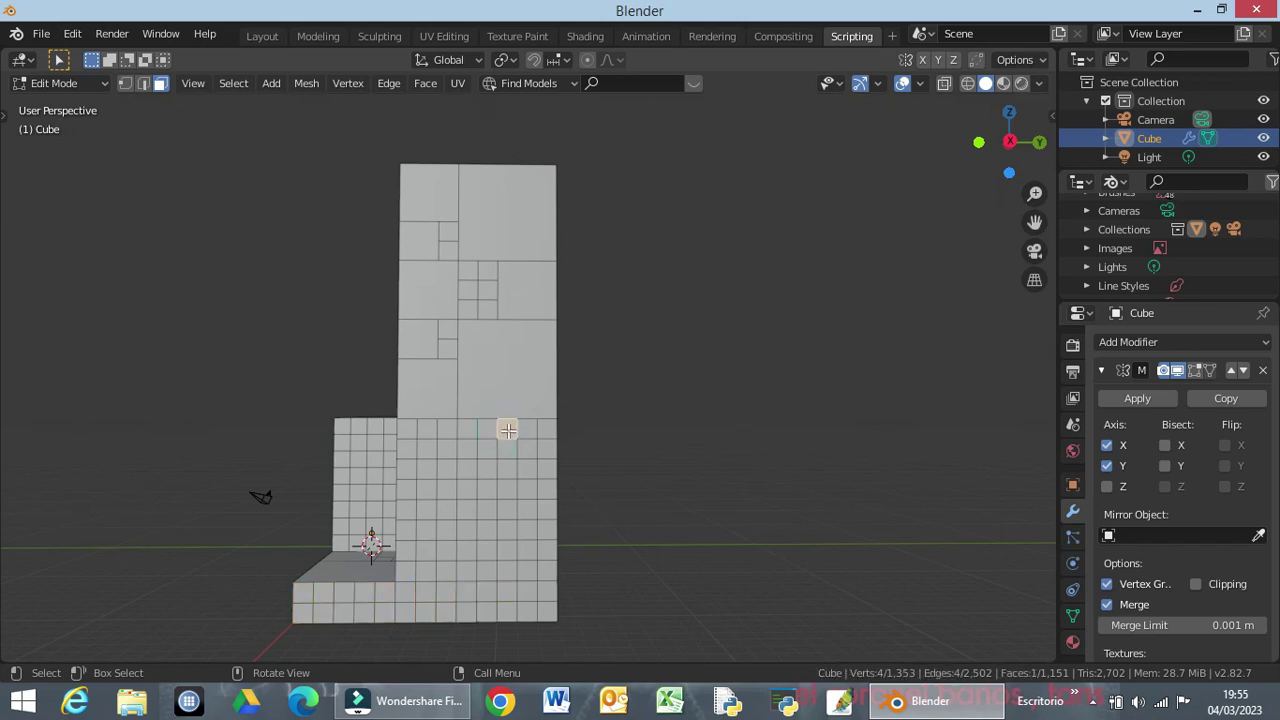
click(622, 423)
Dissolve a 3x3 block at the tower's right edge and the larger grid below into single faces.
drag(506, 439, 548, 476)
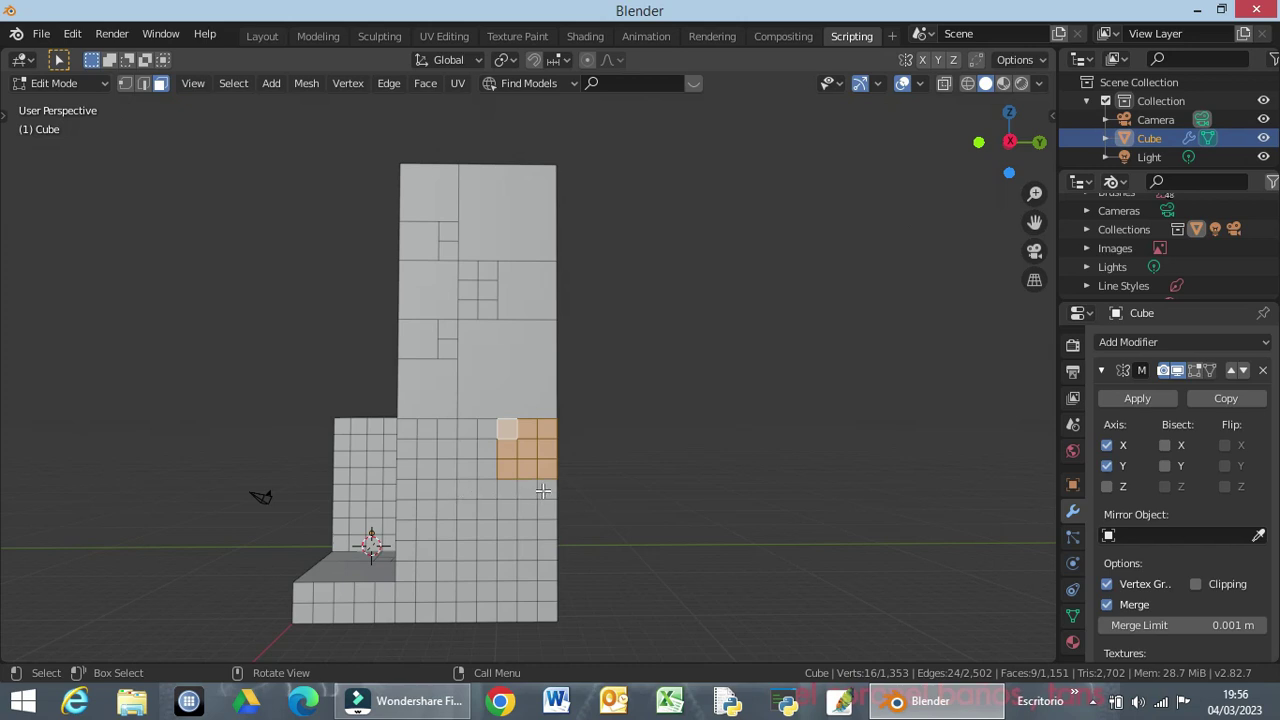
key(x)
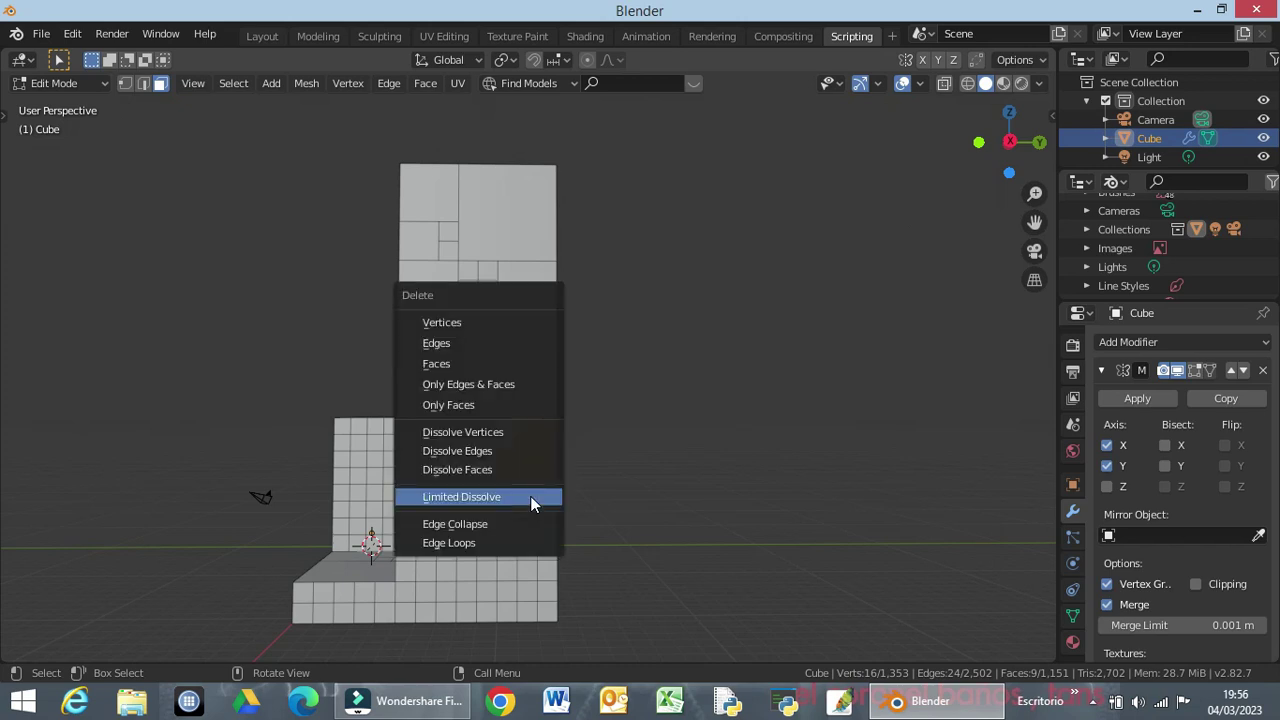
click(530, 496)
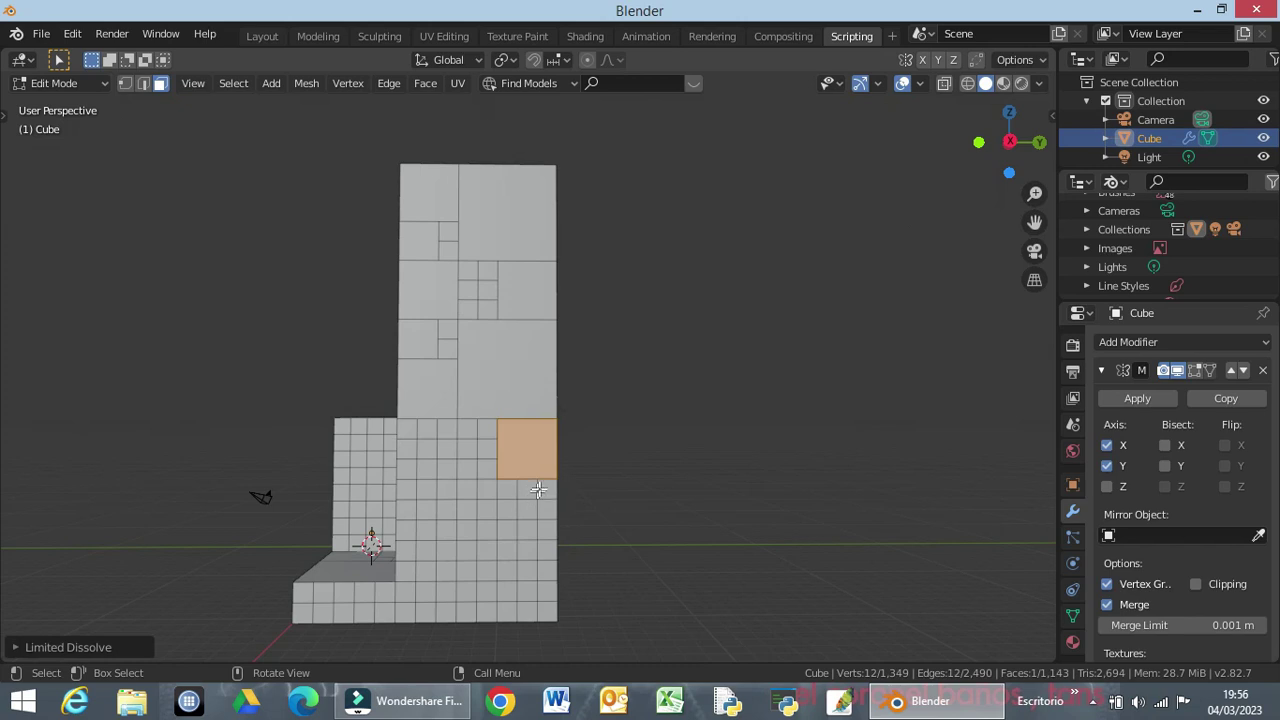
drag(544, 487, 461, 519)
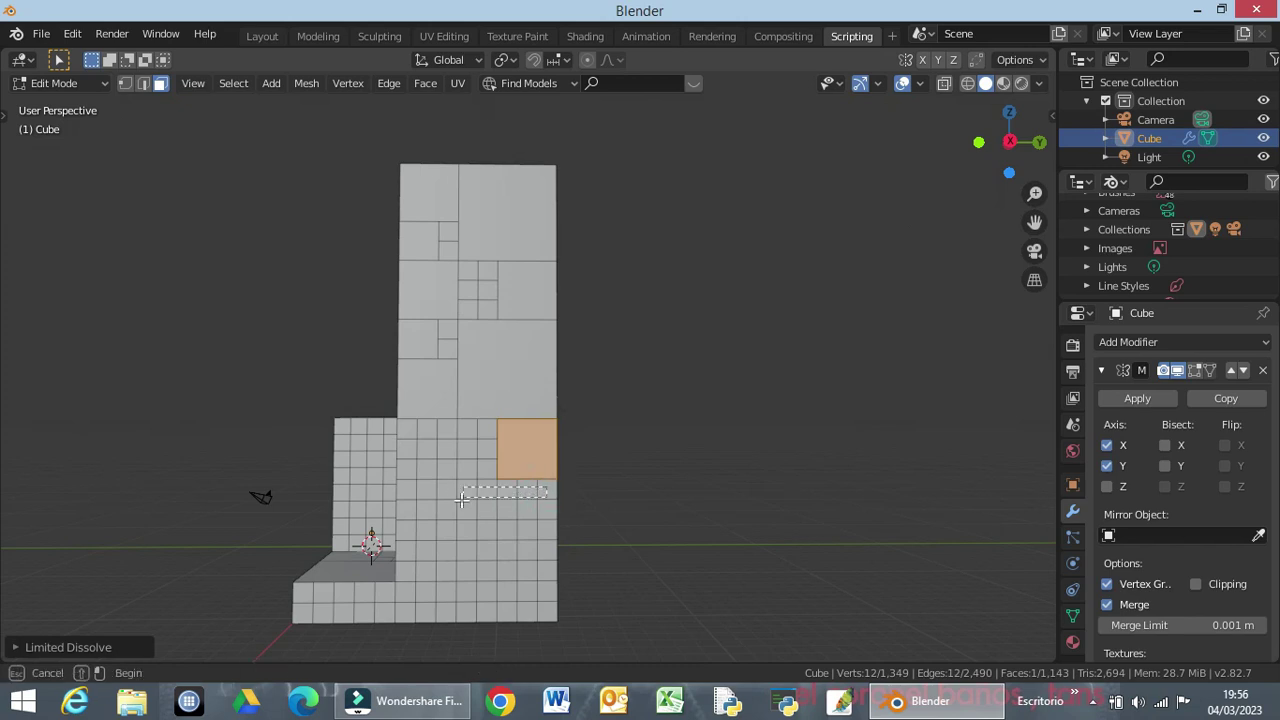
drag(461, 519, 466, 570)
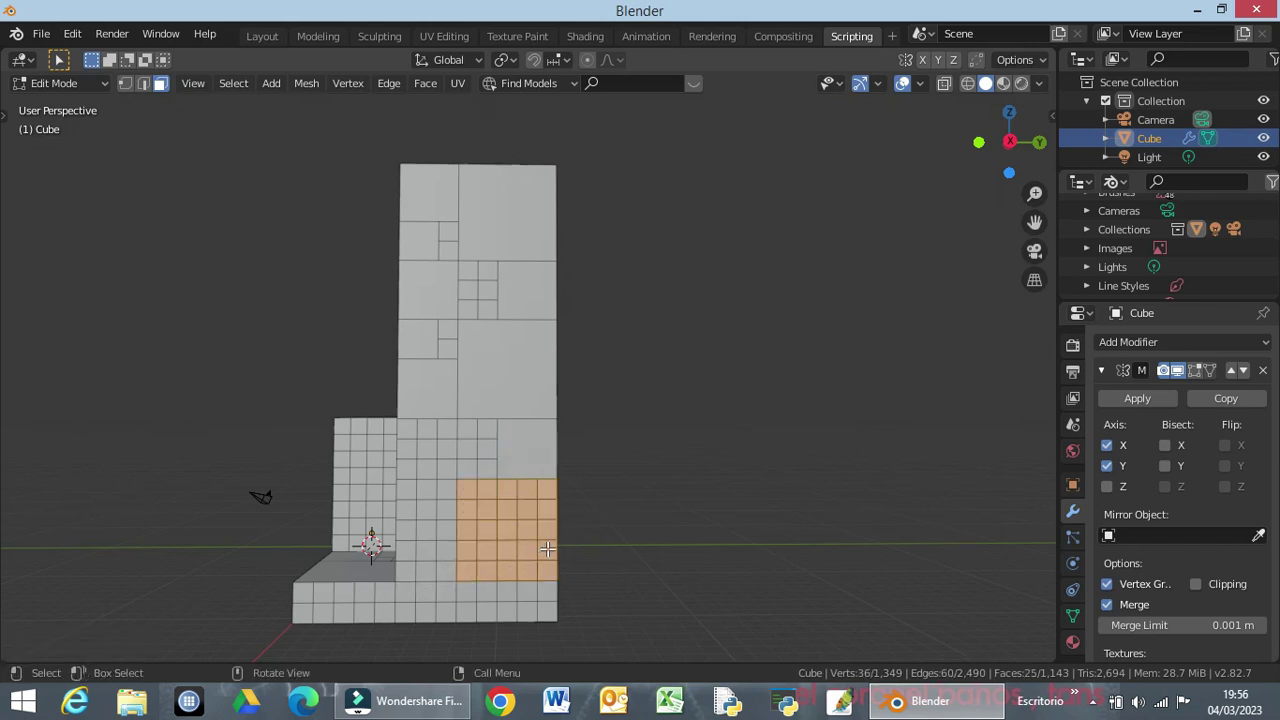
key(x)
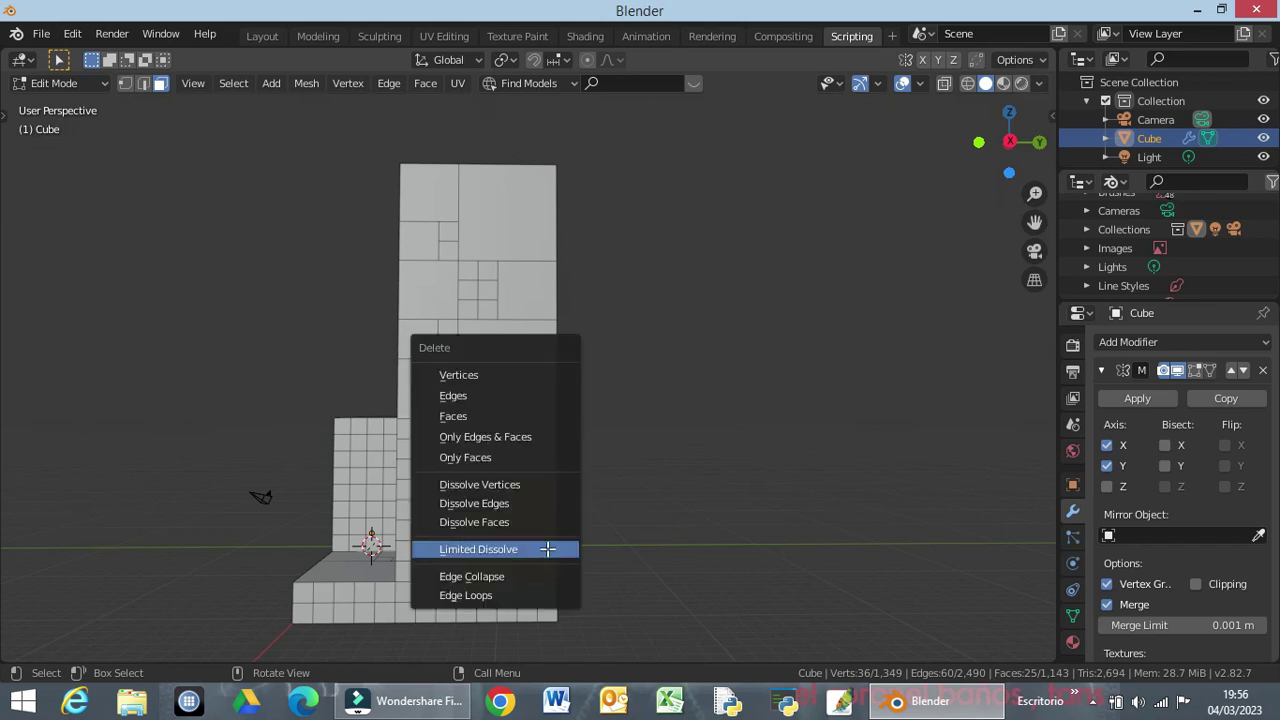
click(547, 548)
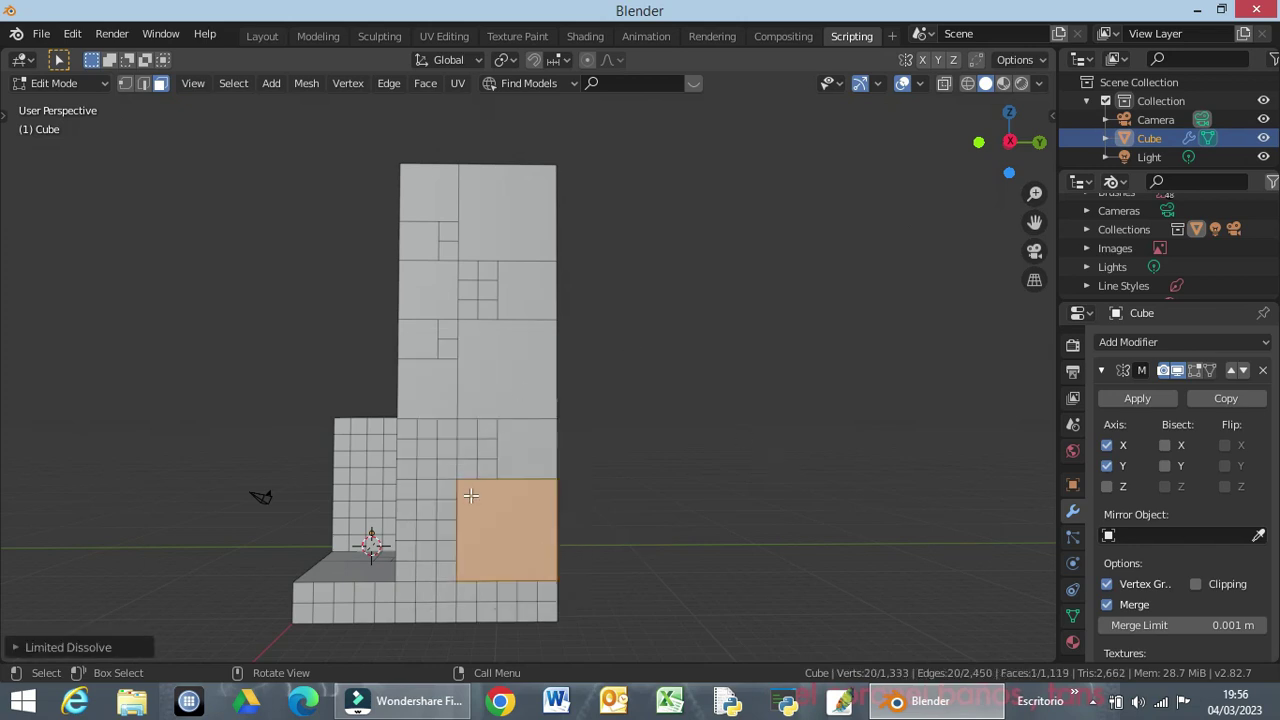
Limited-dissolve a 2x2 block near the tower top into one face.
mouse_move(466, 498)
middle_down()
mouse_move(482, 512)
mouse_move(620, 322)
mouse_move(471, 341)
mouse_move(134, 343)
mouse_move(477, 366)
mouse_move(505, 361)
mouse_move(509, 349)
mouse_move(492, 344)
middle_up()
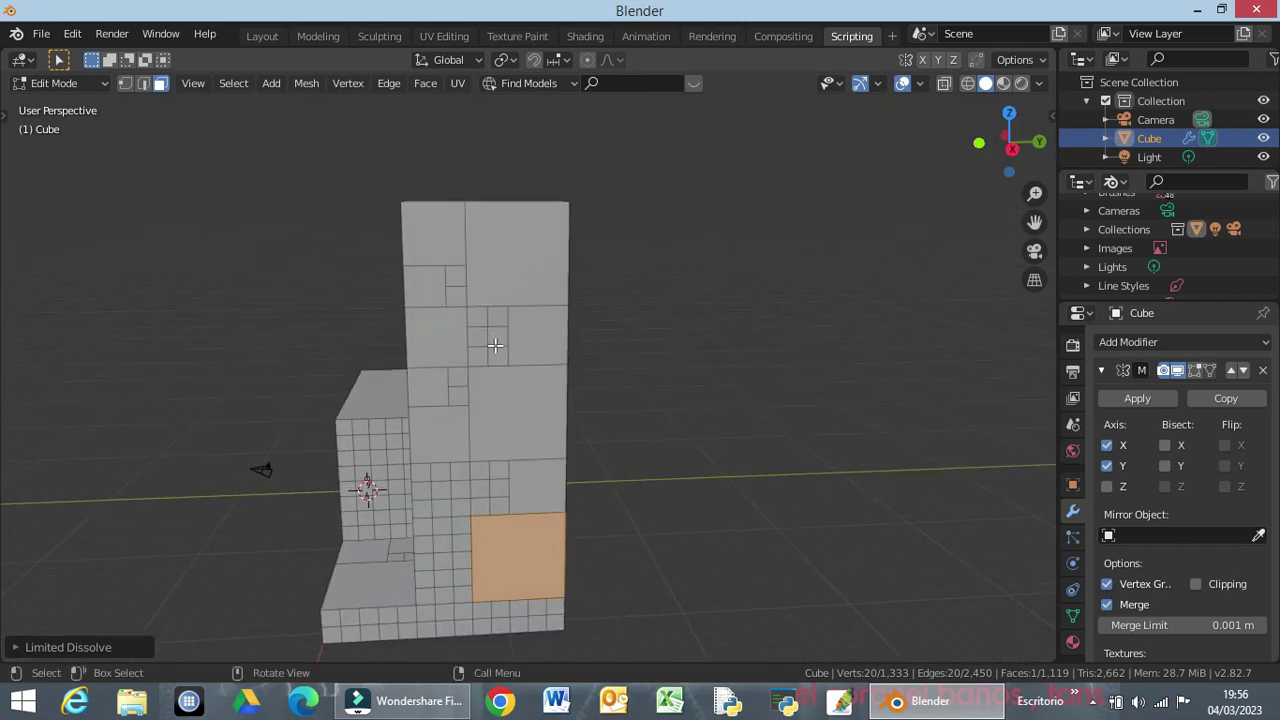
drag(470, 330, 508, 366)
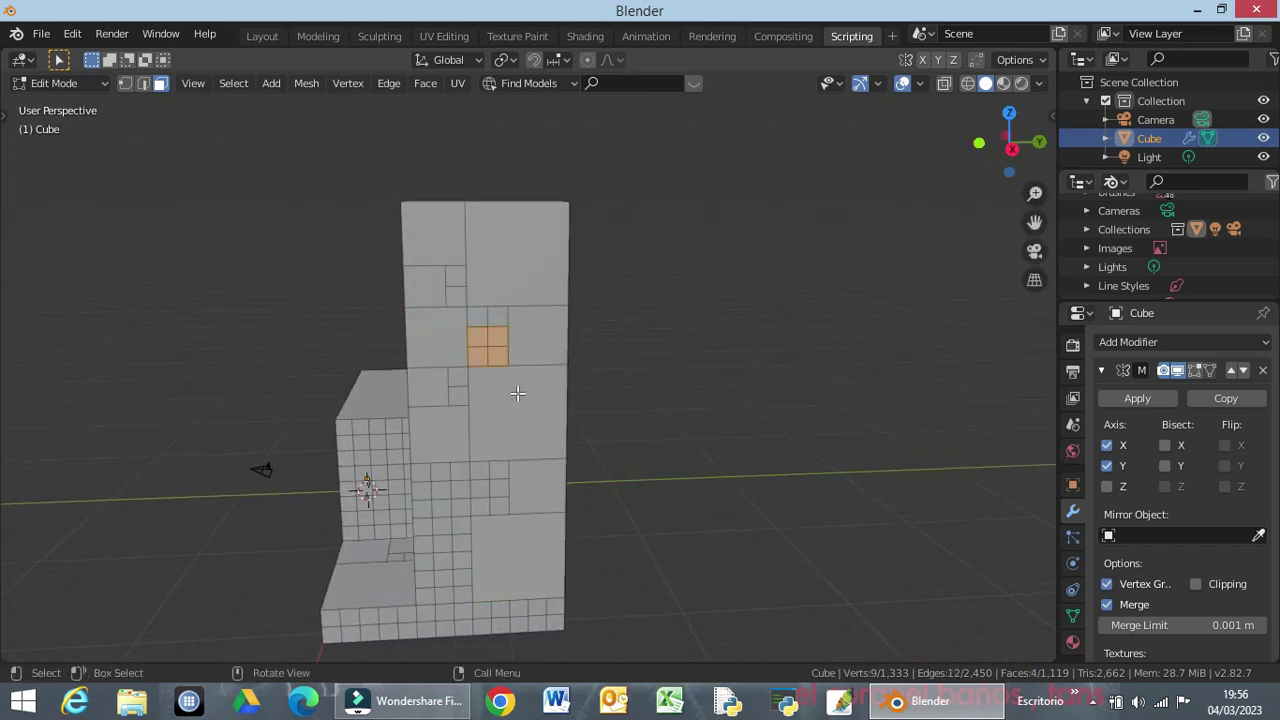
key(x)
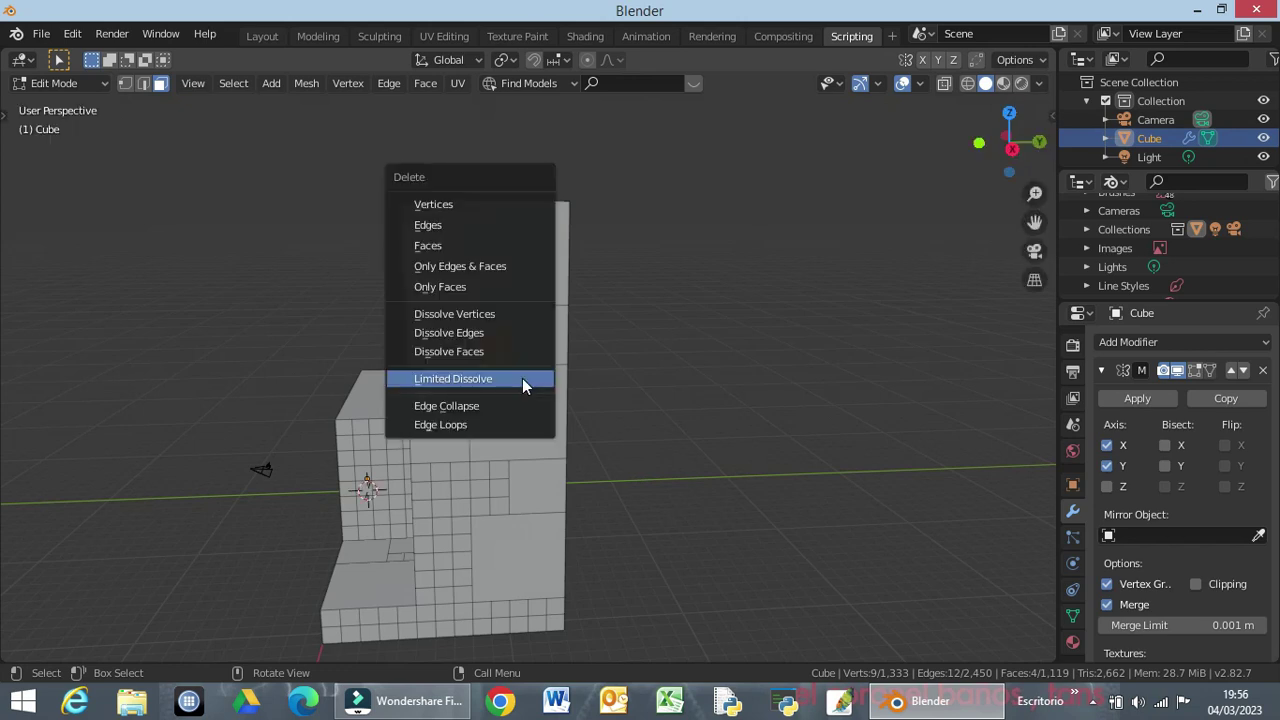
click(522, 378)
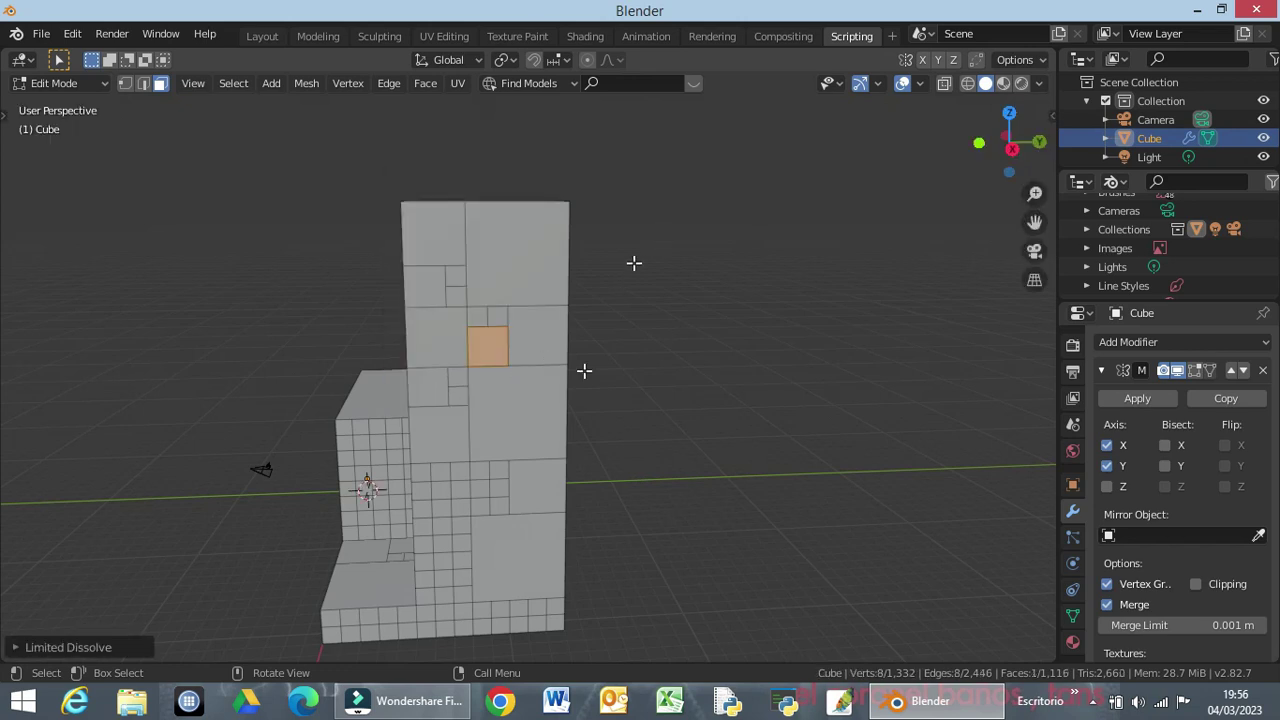
mouse_move(480, 494)
middle_down()
mouse_move(612, 432)
mouse_move(418, 492)
middle_up()
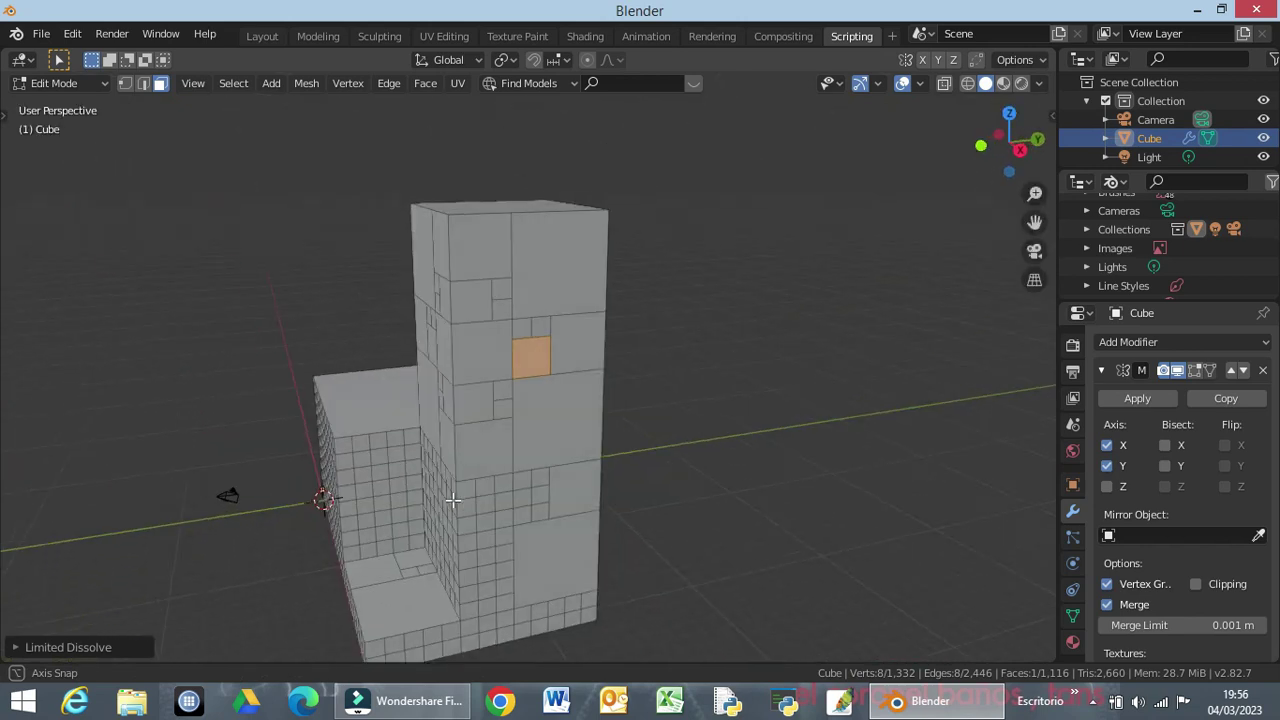
Limited-dissolve a 3x3 block at the left of the lower grid into one face.
mouse_move(418, 492)
middle_down()
mouse_move(343, 486)
mouse_move(303, 466)
mouse_move(303, 429)
mouse_move(344, 416)
mouse_move(300, 451)
mouse_move(341, 454)
middle_up()
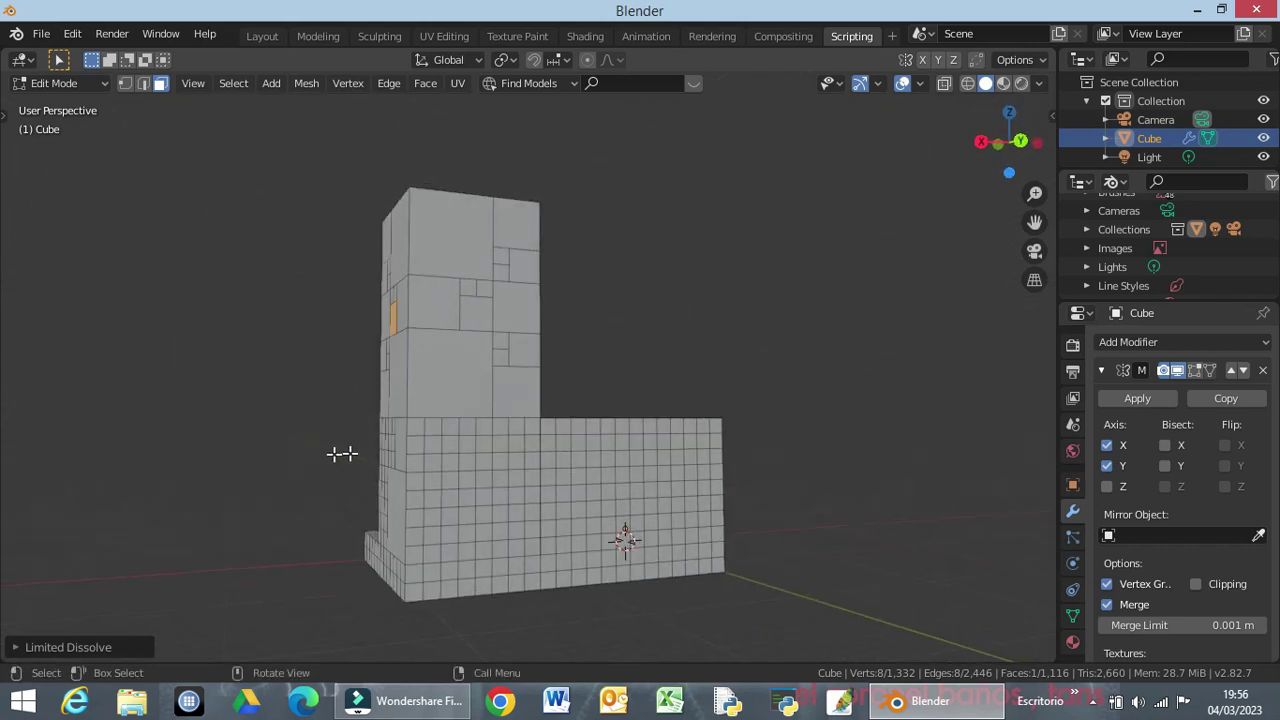
mouse_move(433, 445)
middle_down()
mouse_move(394, 449)
mouse_move(580, 434)
mouse_move(408, 430)
middle_up()
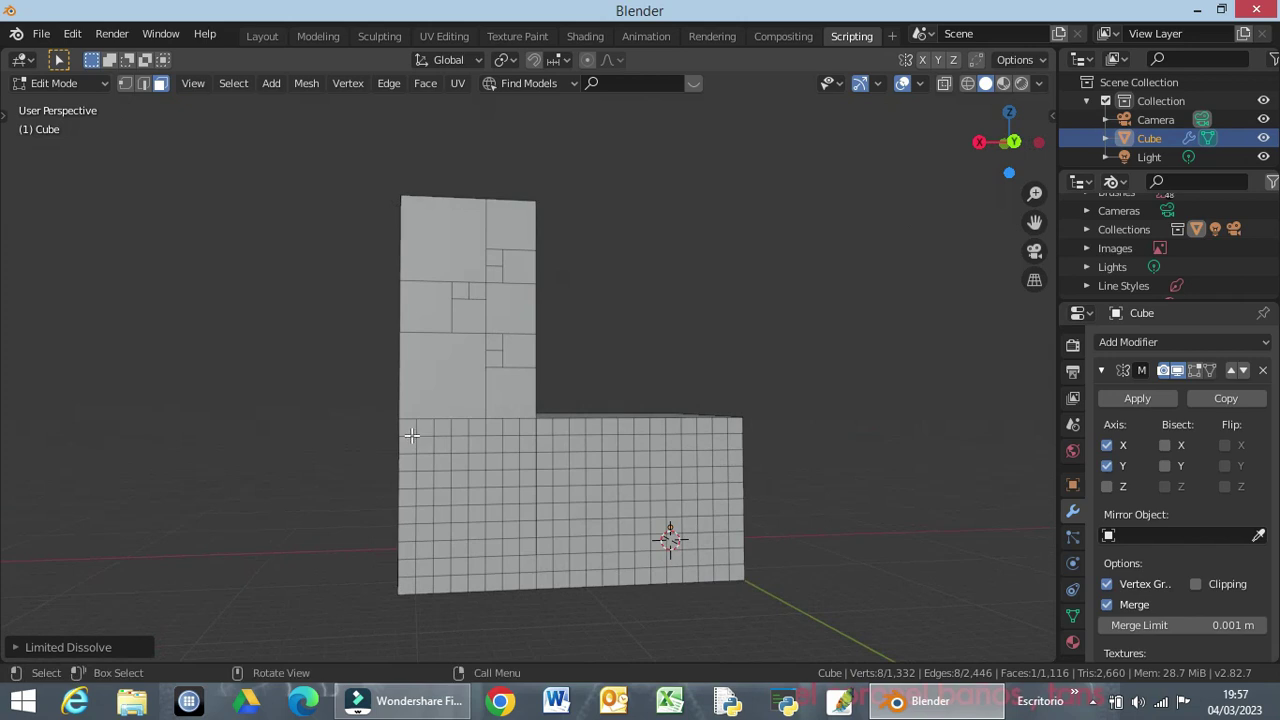
drag(408, 428, 446, 472)
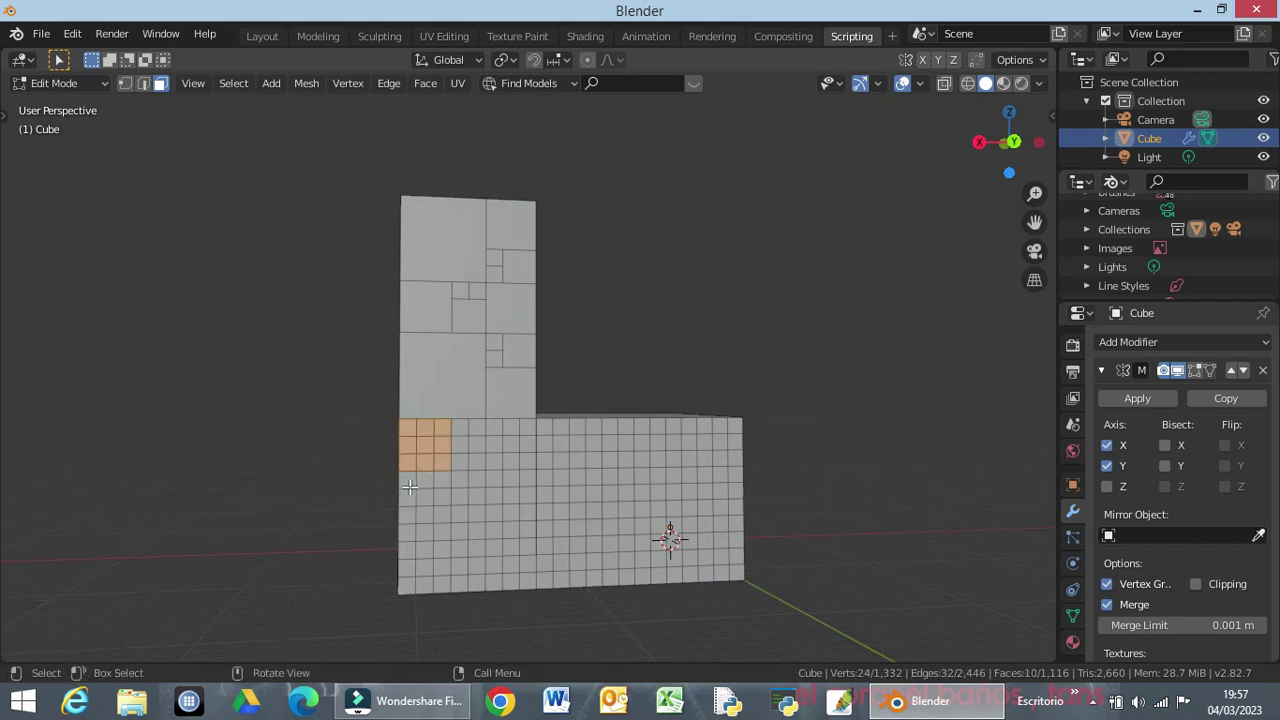
key(x)
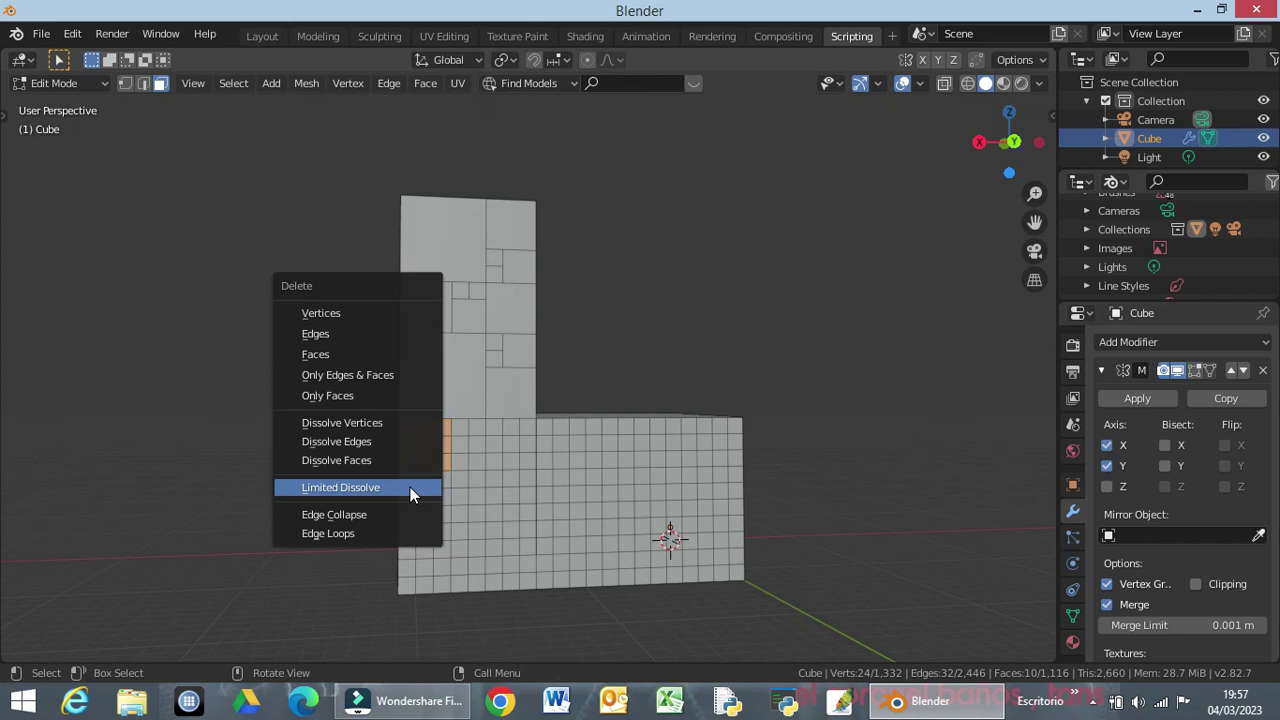
click(410, 487)
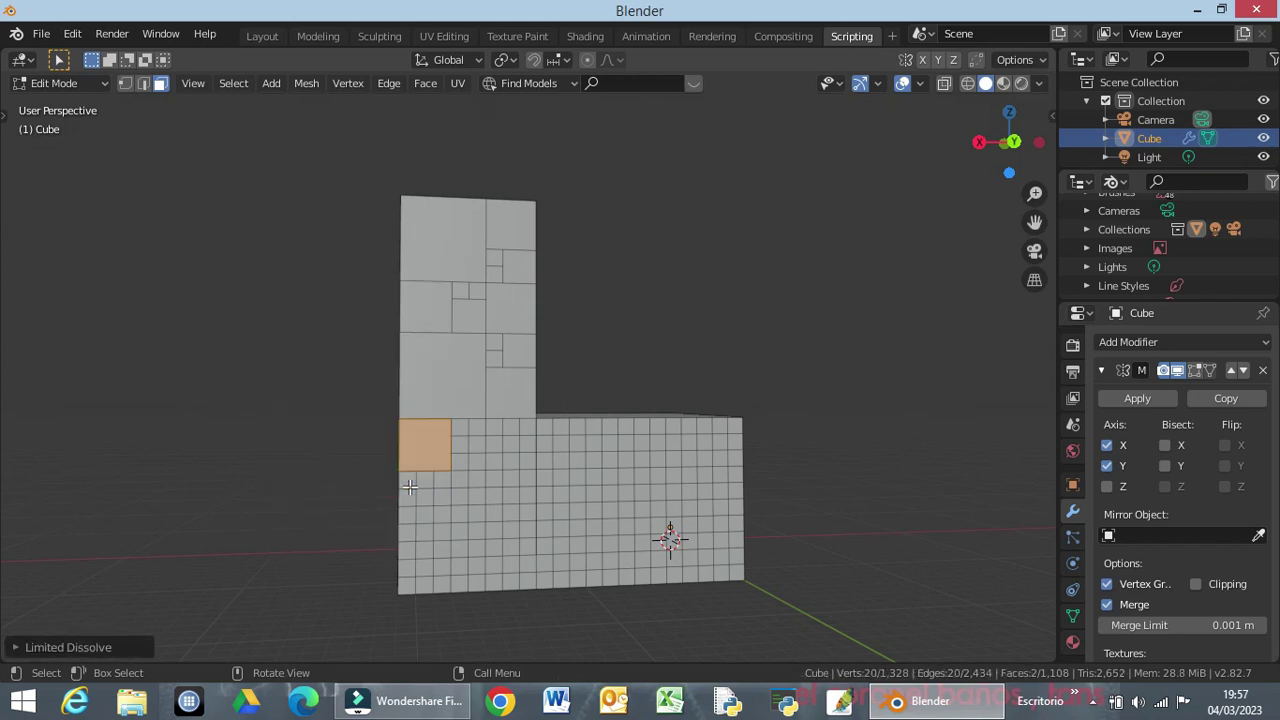
Select the faces below that merged square and dissolve them into one large face.
key(k)
click(406, 479)
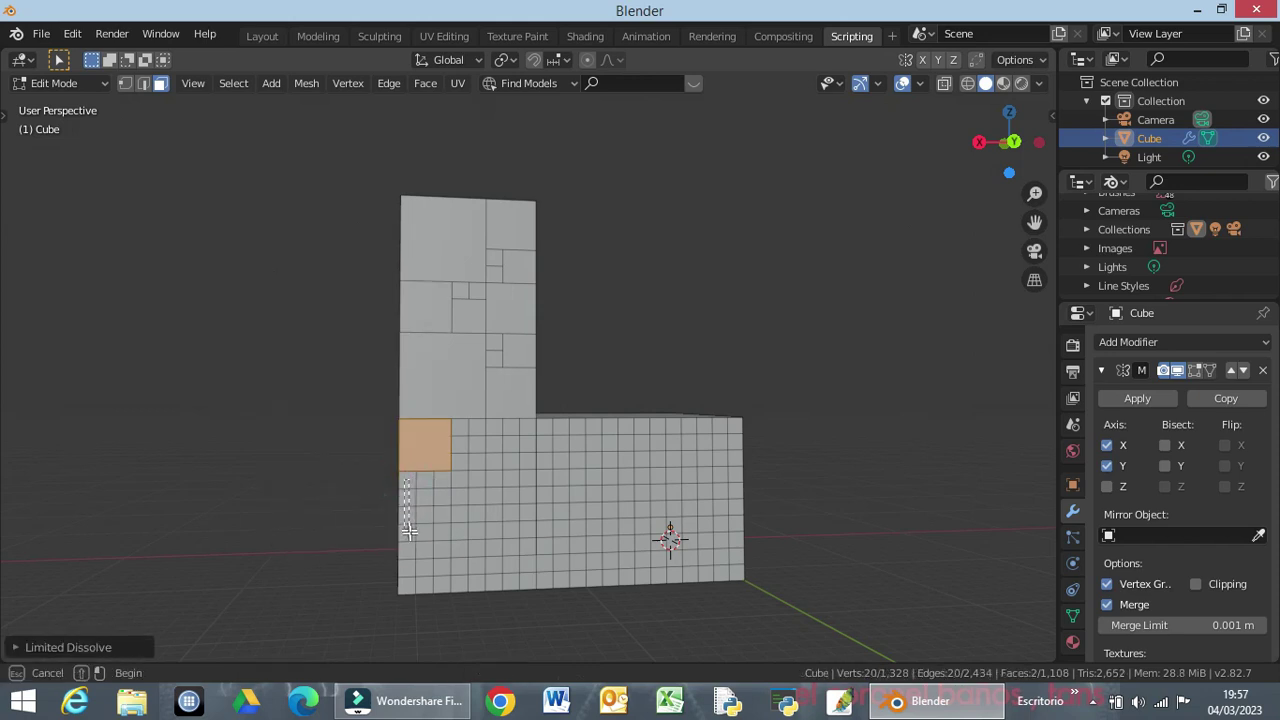
mouse_move(409, 530)
mouse_down()
mouse_move(434, 555)
mouse_move(478, 555)
mouse_up()
mouse_move(450, 578)
middle_down()
mouse_move(571, 549)
mouse_move(527, 491)
middle_up()
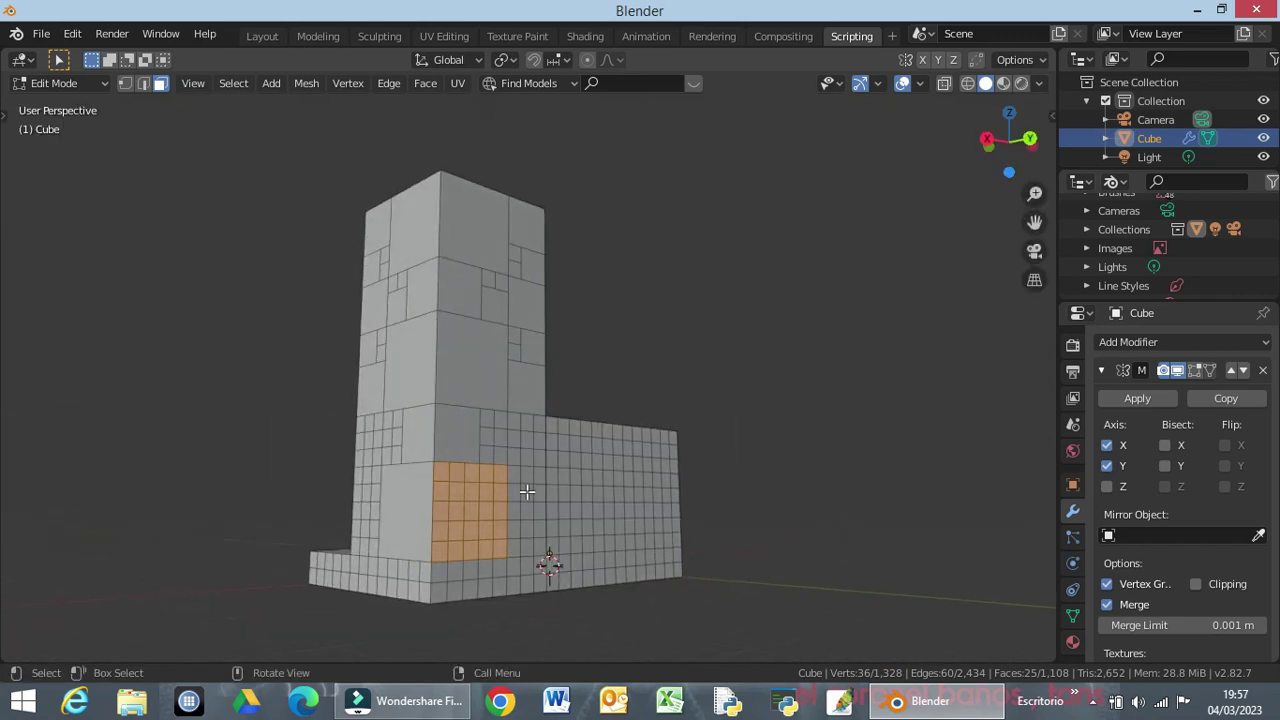
key(x)
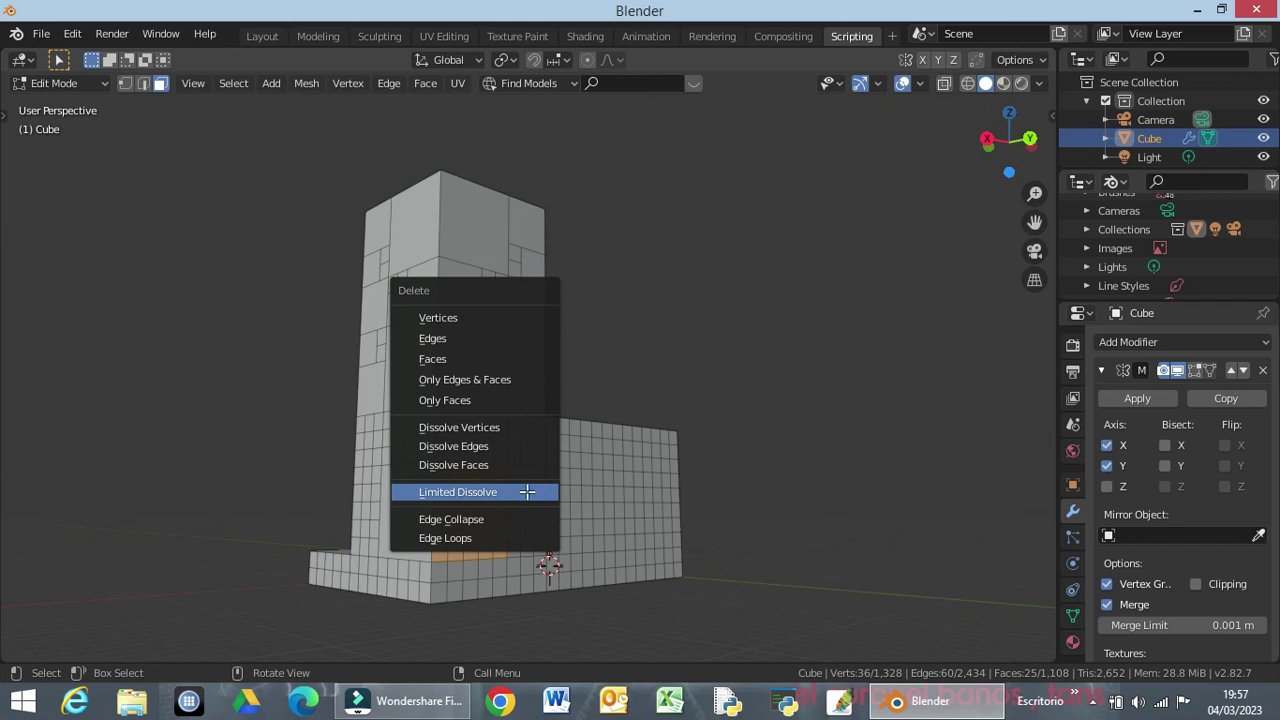
click(527, 491)
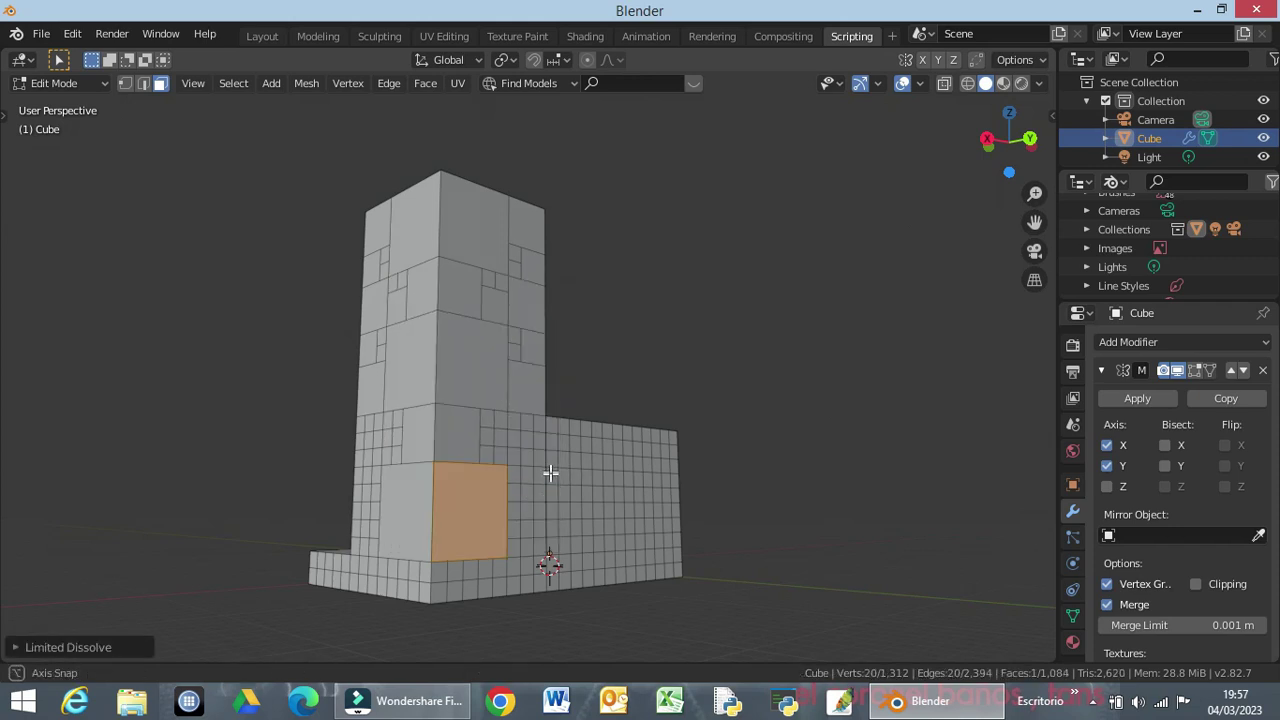
middle_drag(550, 468, 450, 456)
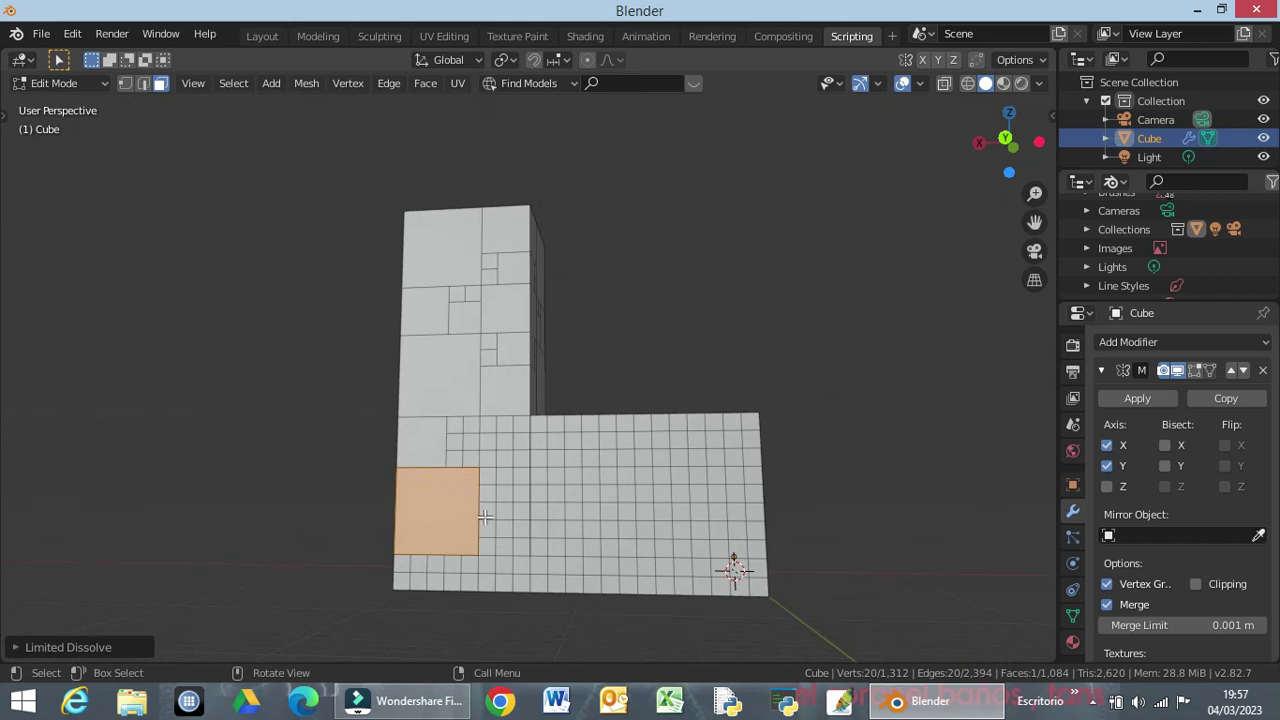
Limited-dissolve a 3x3 block of tower faces into one face.
drag(486, 507, 522, 556)
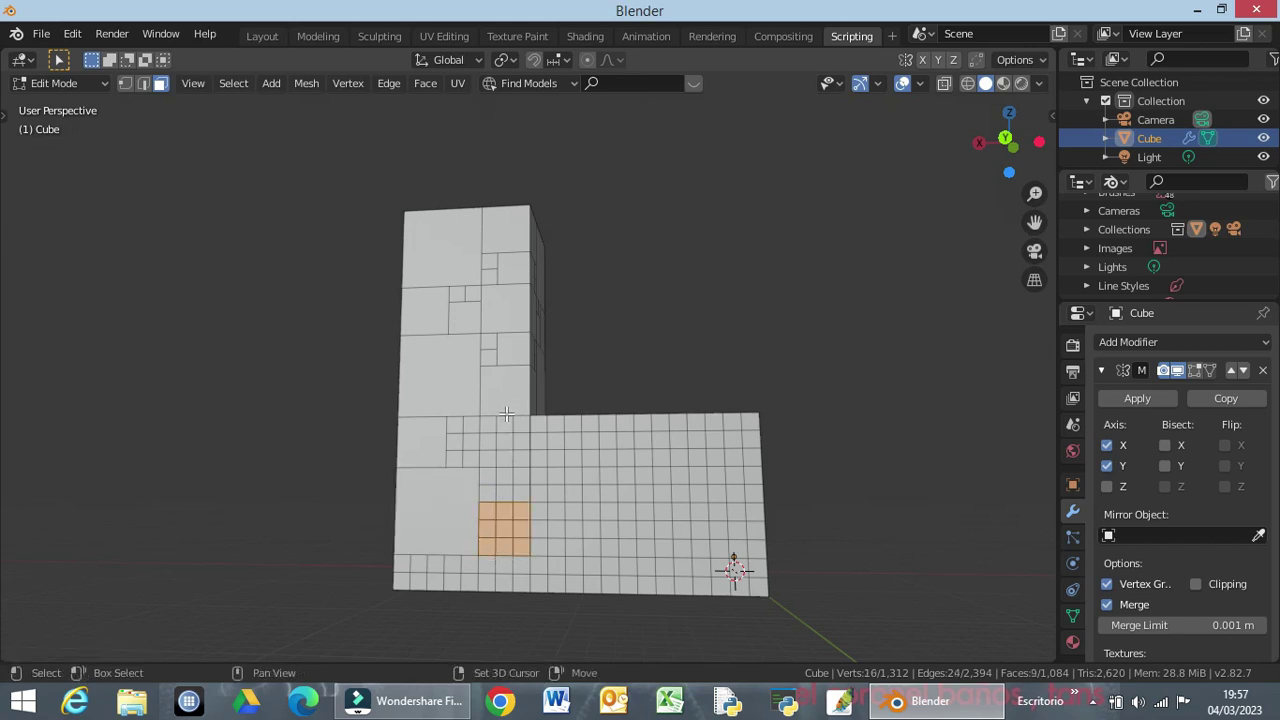
key(x)
click(507, 486)
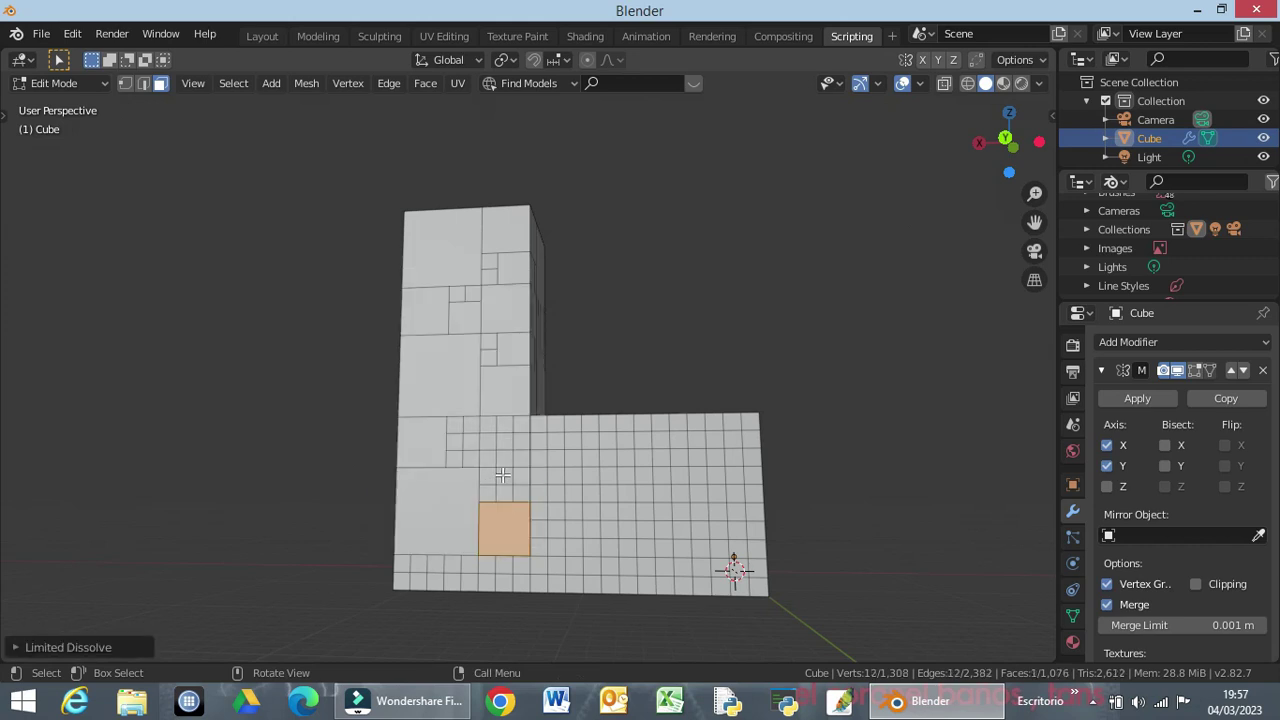
Circle-select two groups of four small faces and dissolve each group into one face.
key(c)
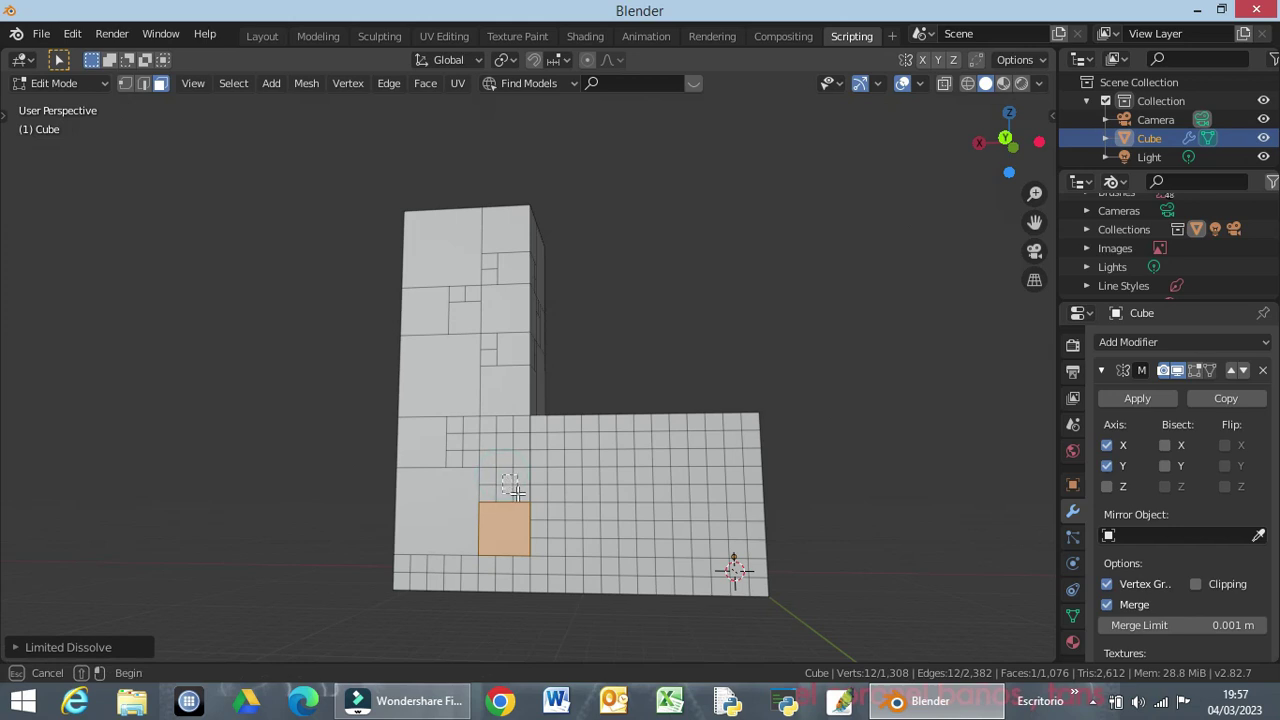
click(512, 490)
key(Escape)
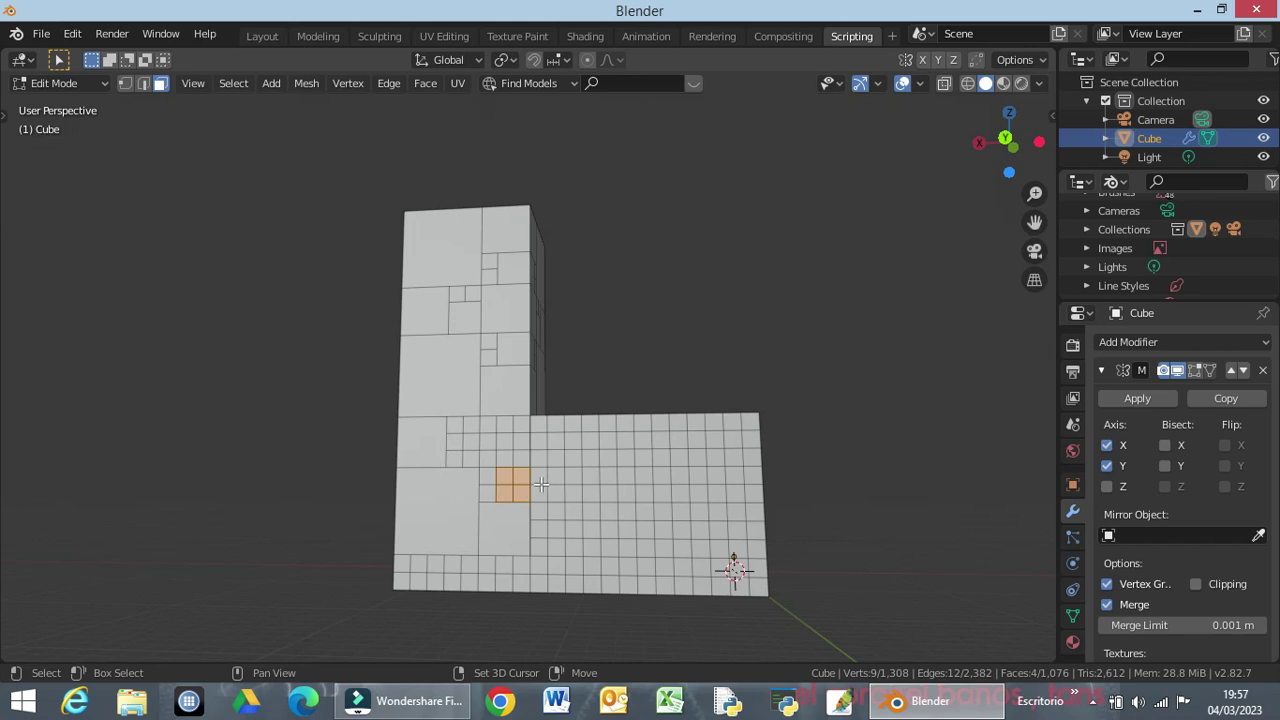
key(c)
click(462, 432)
key(Escape)
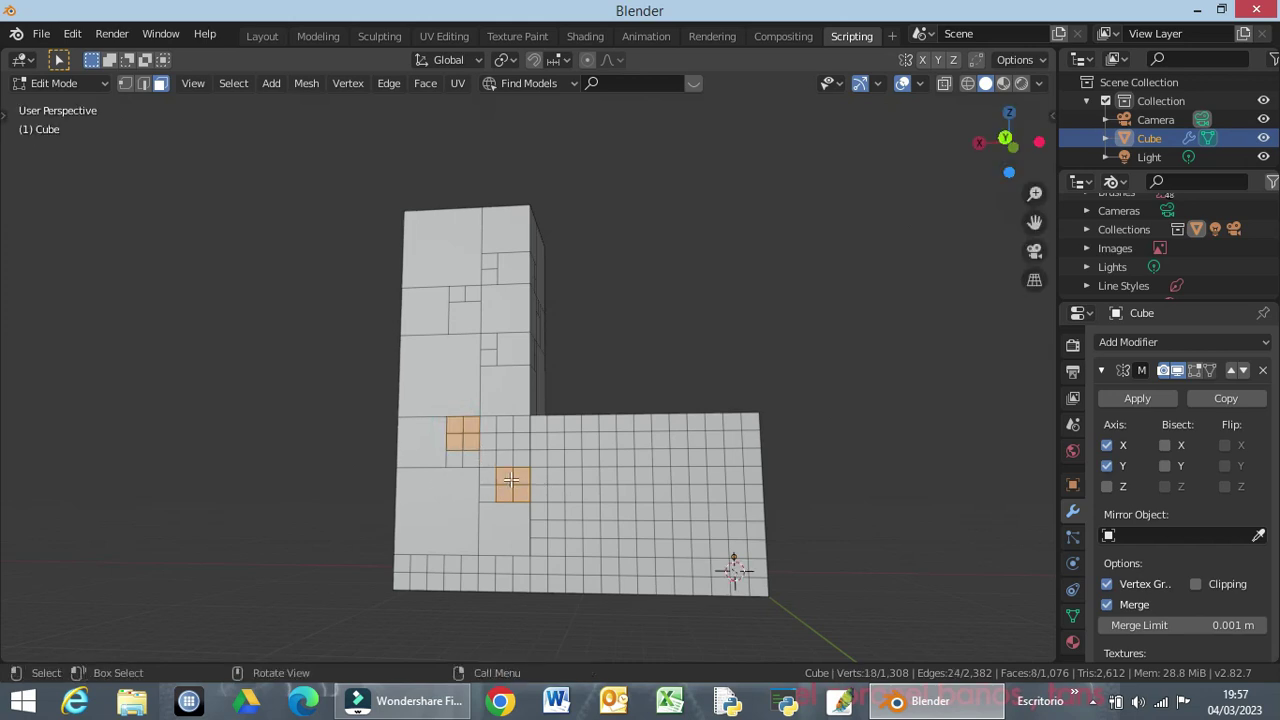
key(x)
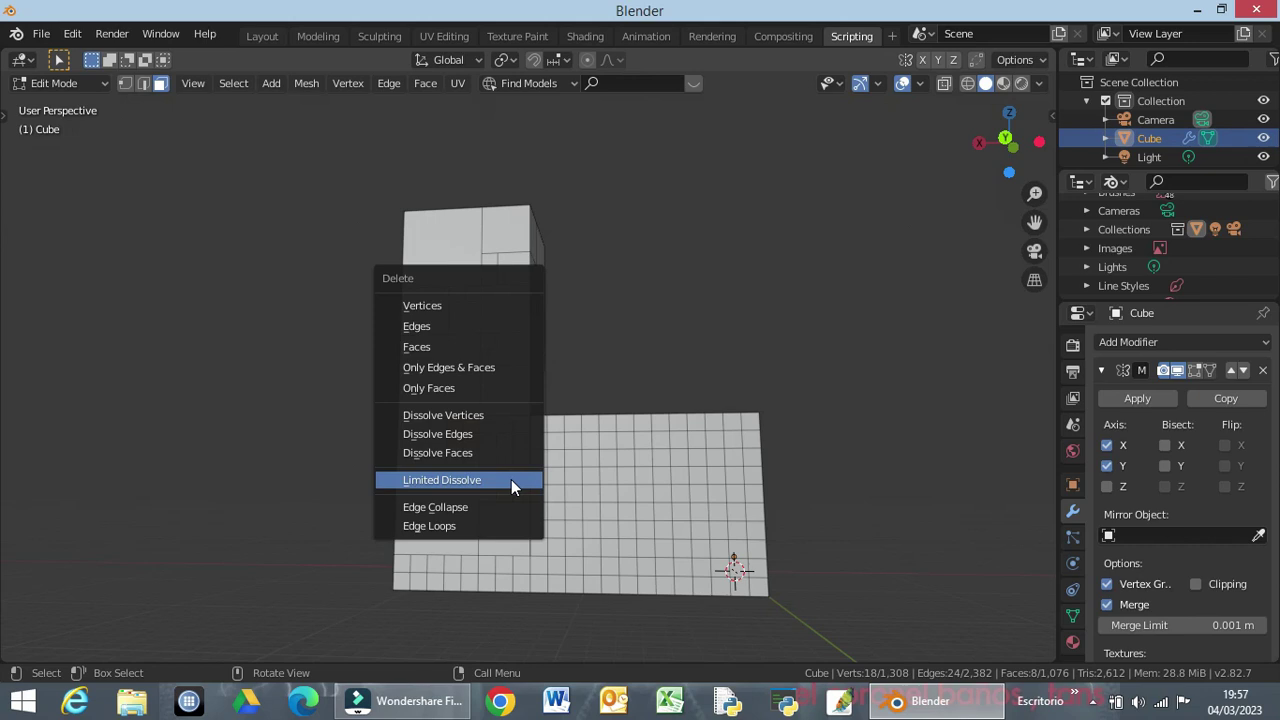
click(511, 479)
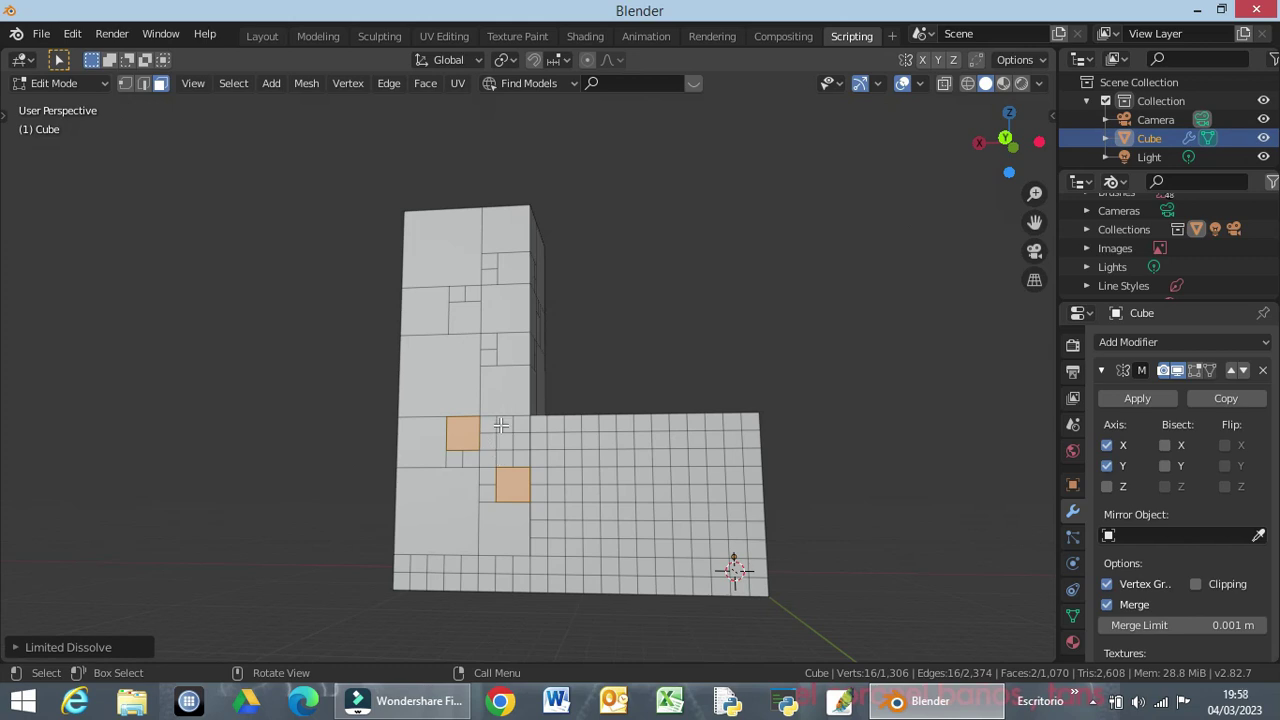
Select one face, grow it to the surrounding 3x3 block, and dissolve it into one face.
key(b)
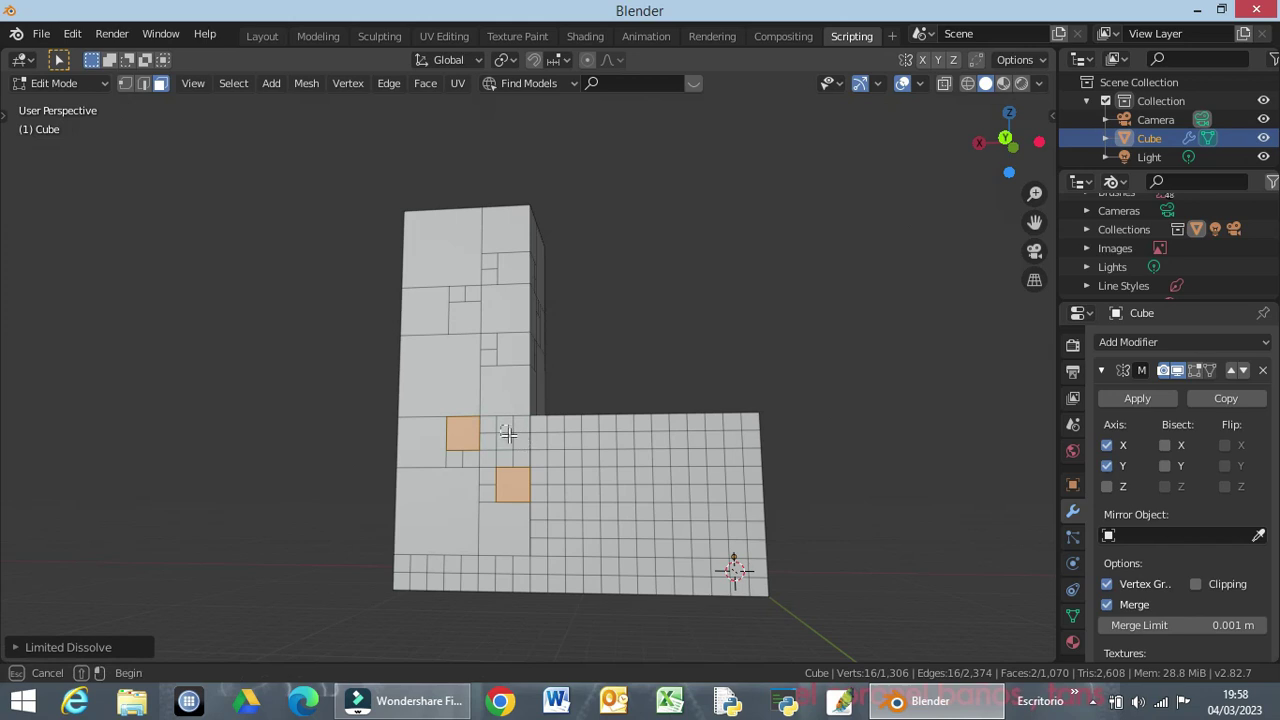
click(486, 426)
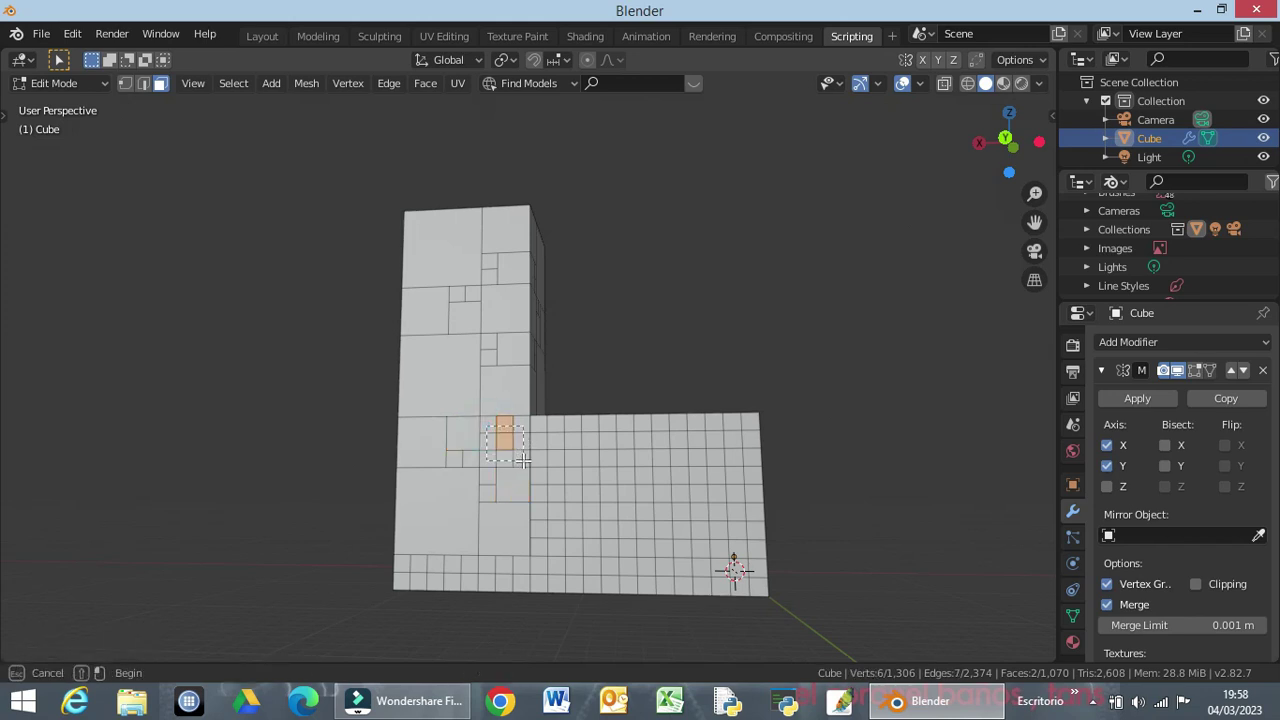
key(ctrl+KP_Add)
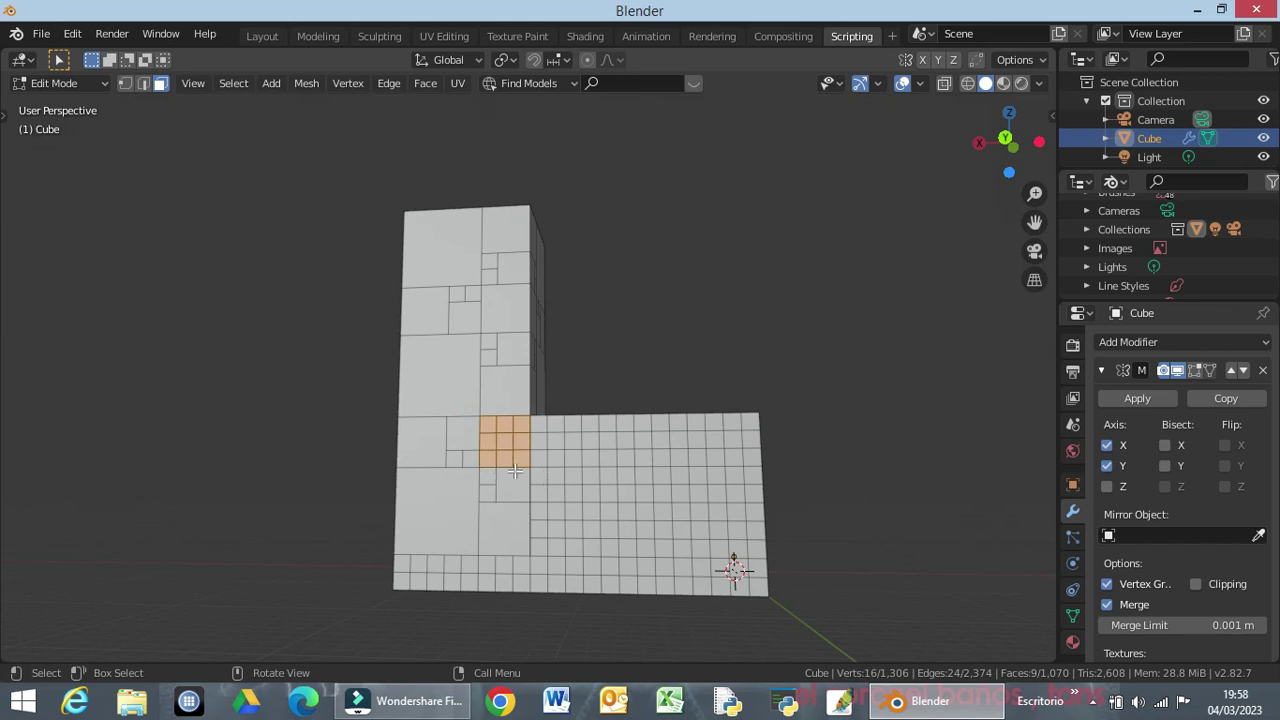
key(x)
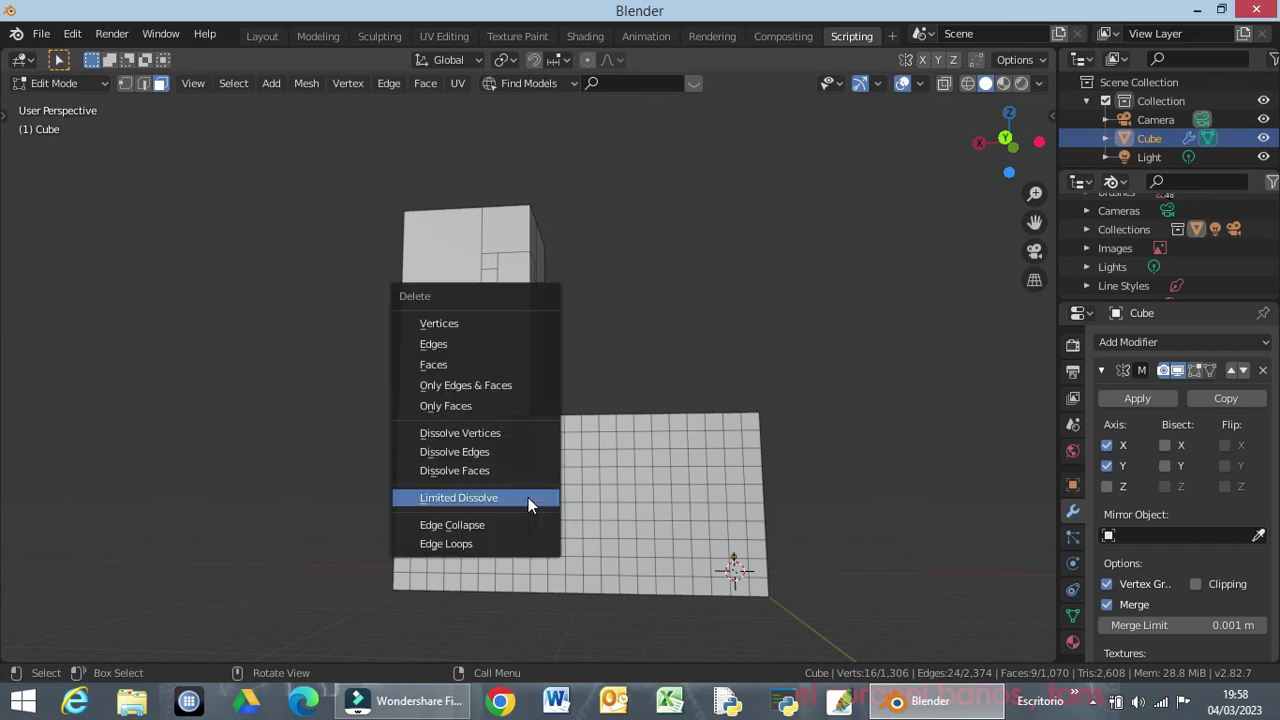
click(528, 497)
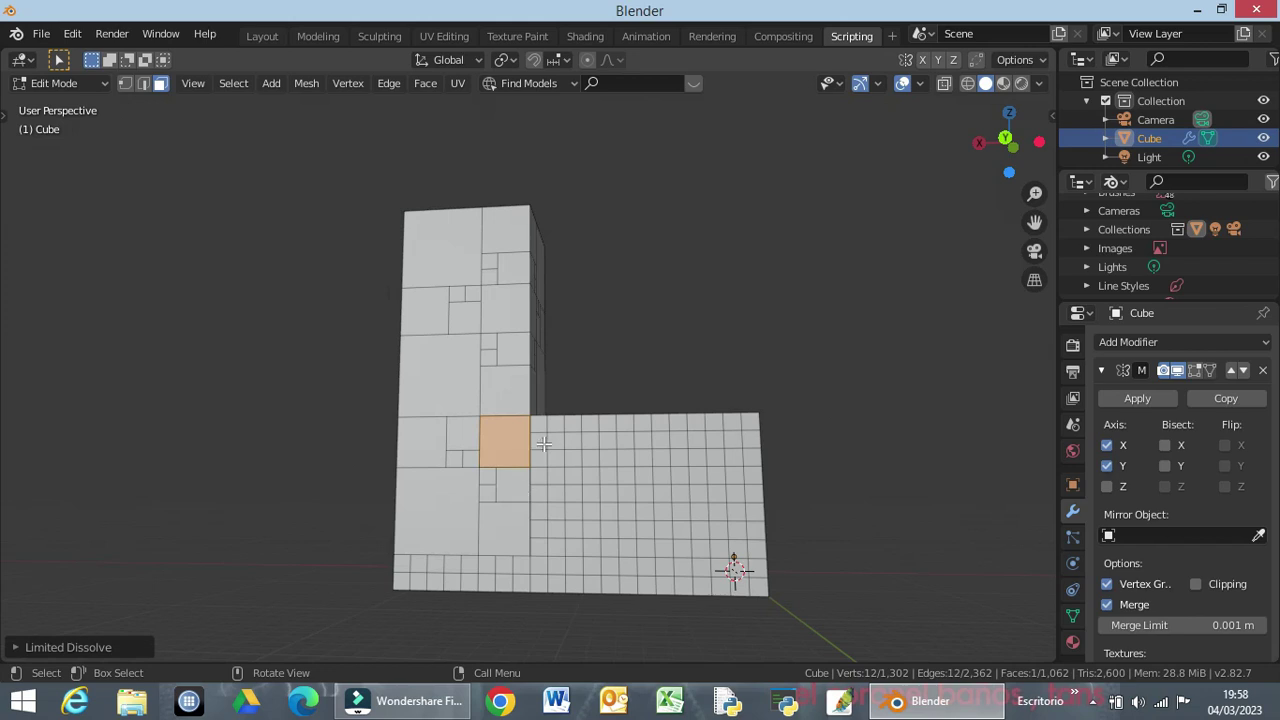
mouse_move(895, 452)
middle_down()
mouse_move(743, 531)
mouse_move(1045, 499)
middle_up()
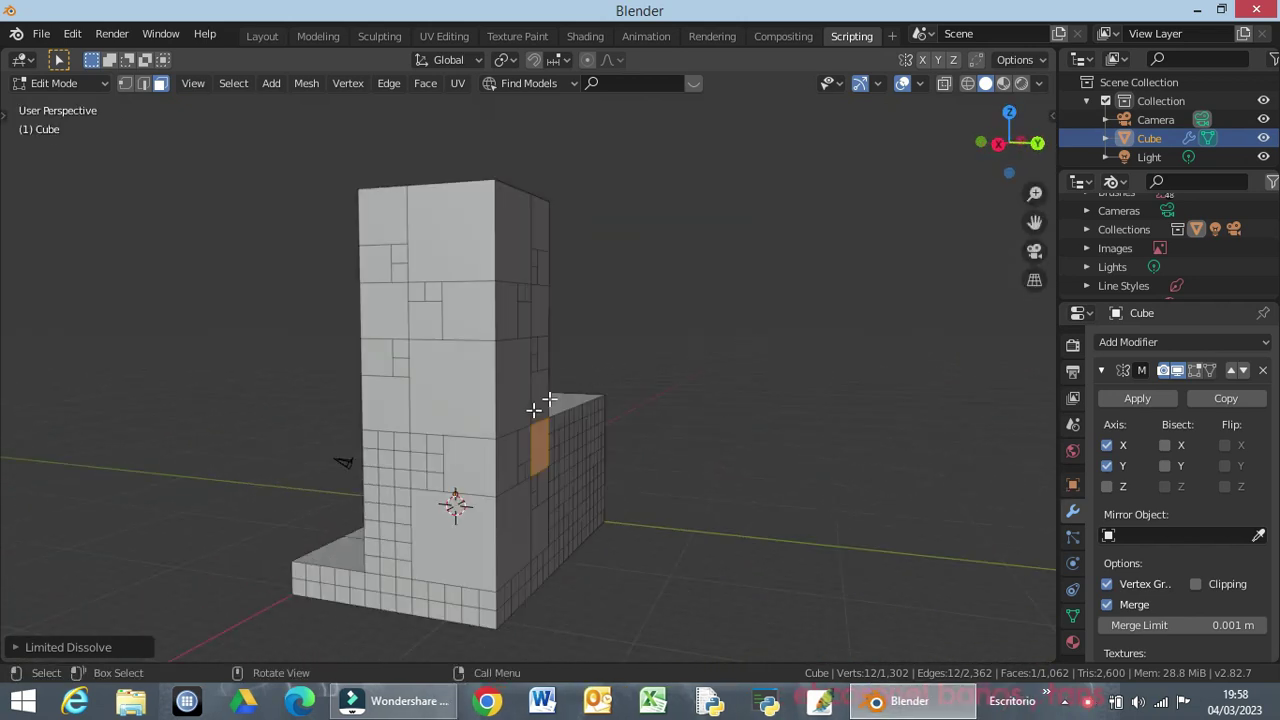
Select a 2x2 tower block, then limited-dissolve a group of faces on the tower side.
scroll(451, 440, up, 1)
mouse_move(405, 440)
middle_down()
mouse_move(500, 392)
mouse_move(488, 396)
mouse_move(608, 414)
middle_up()
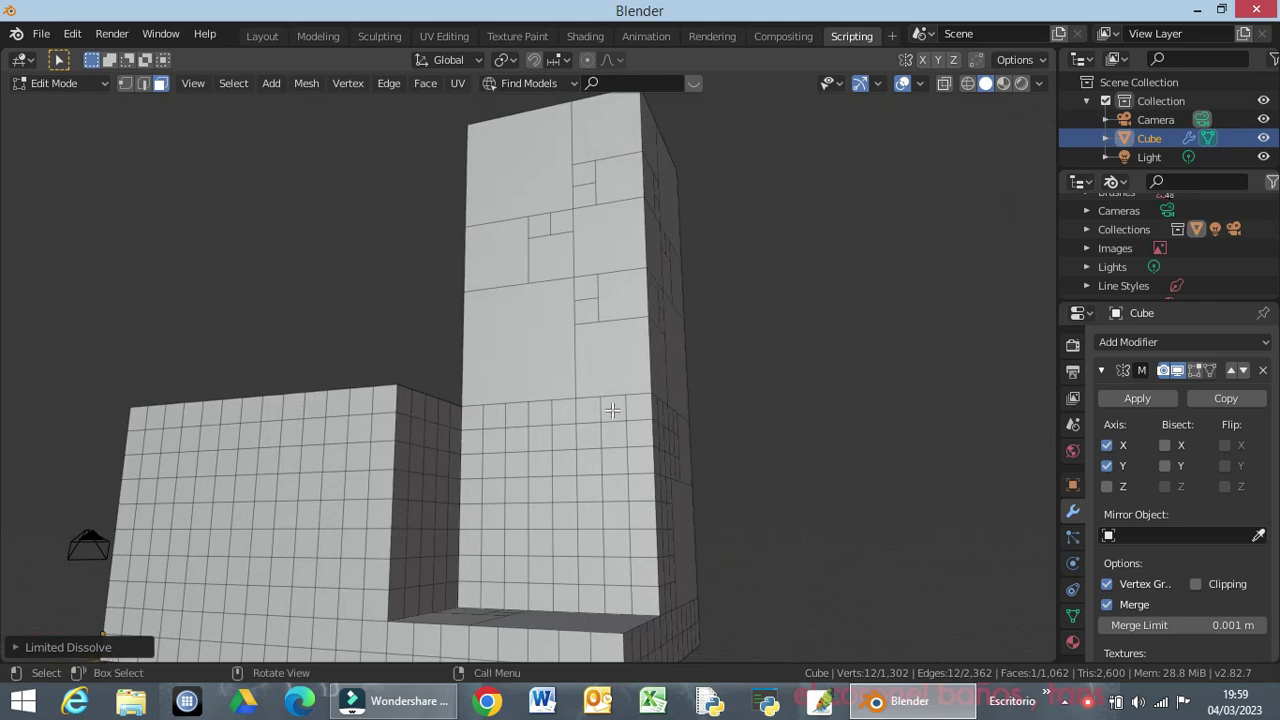
drag(607, 405, 650, 445)
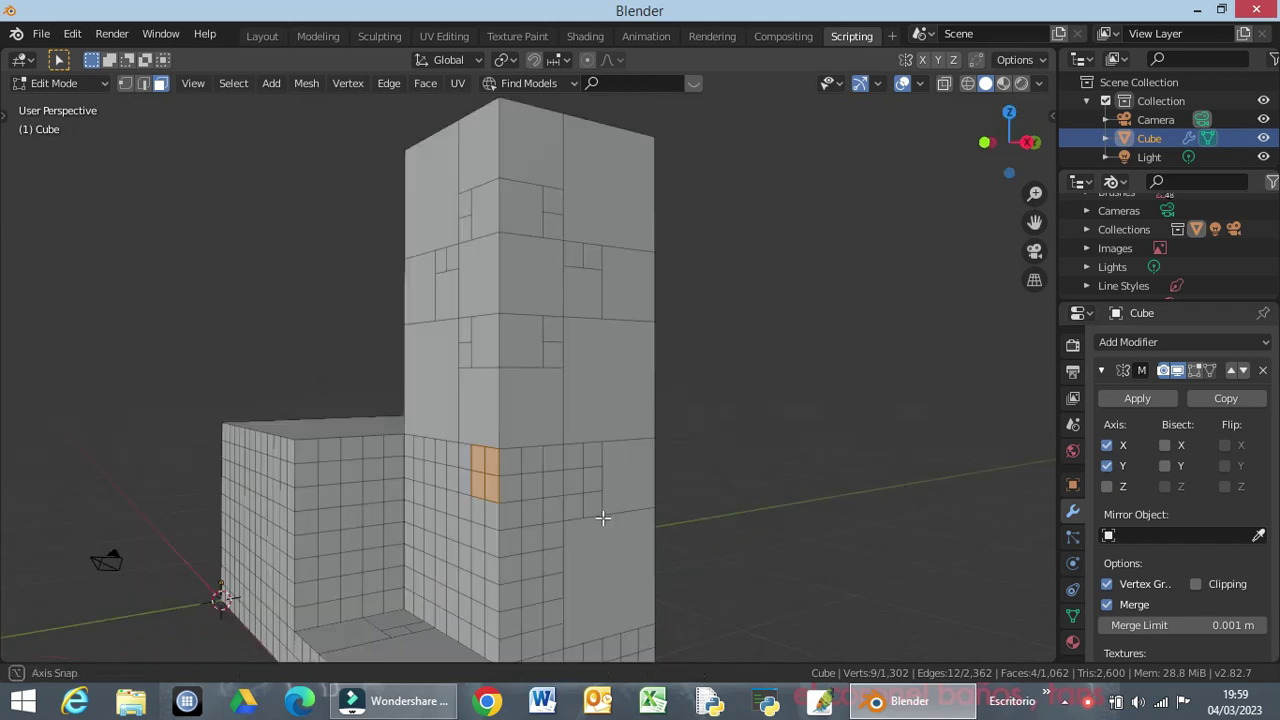
middle_drag(700, 489, 445, 476)
ctrl+click(435, 461)
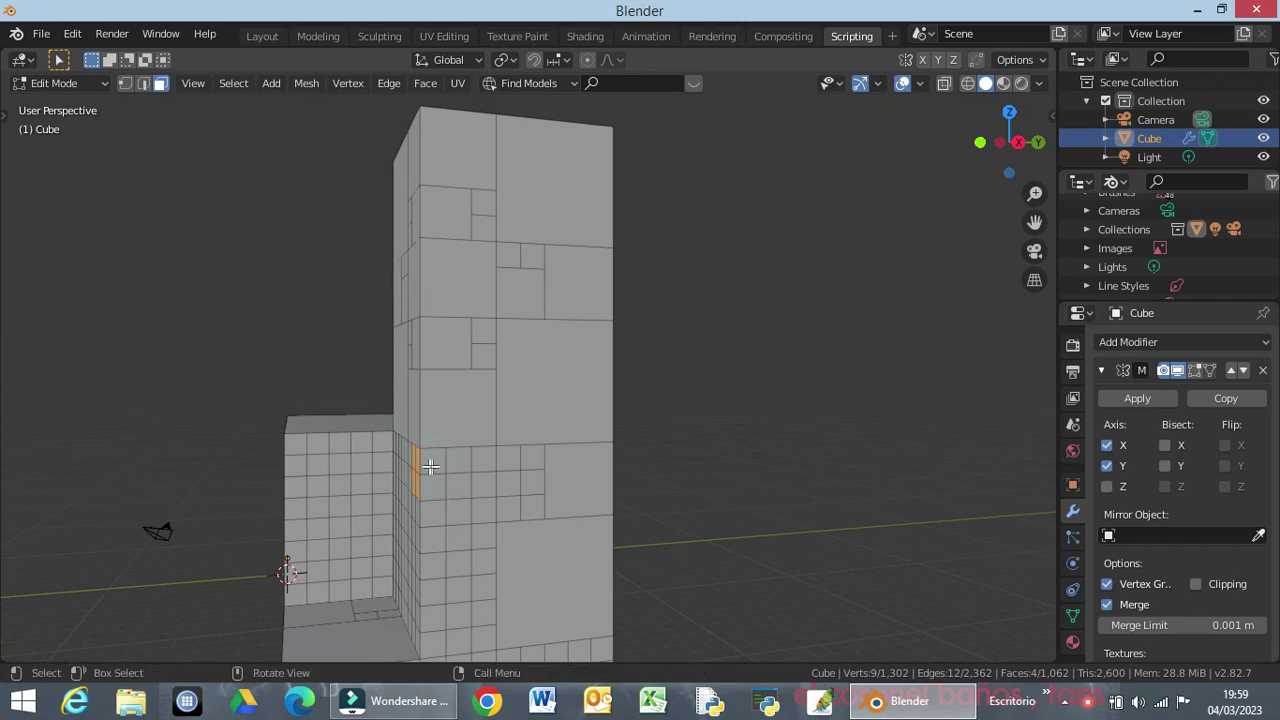
drag(431, 460, 466, 501)
key(x)
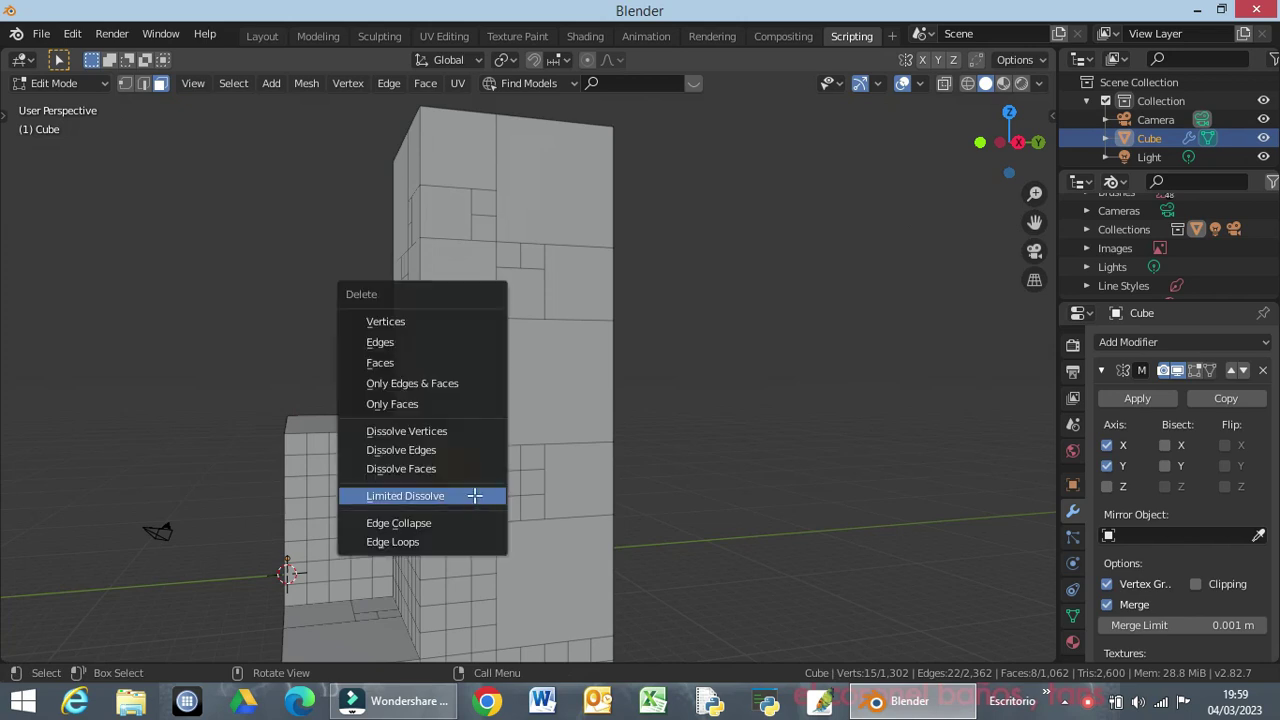
click(474, 495)
Undo that merge to restore the four faces and deselect everything.
middle_drag(459, 481, 452, 427)
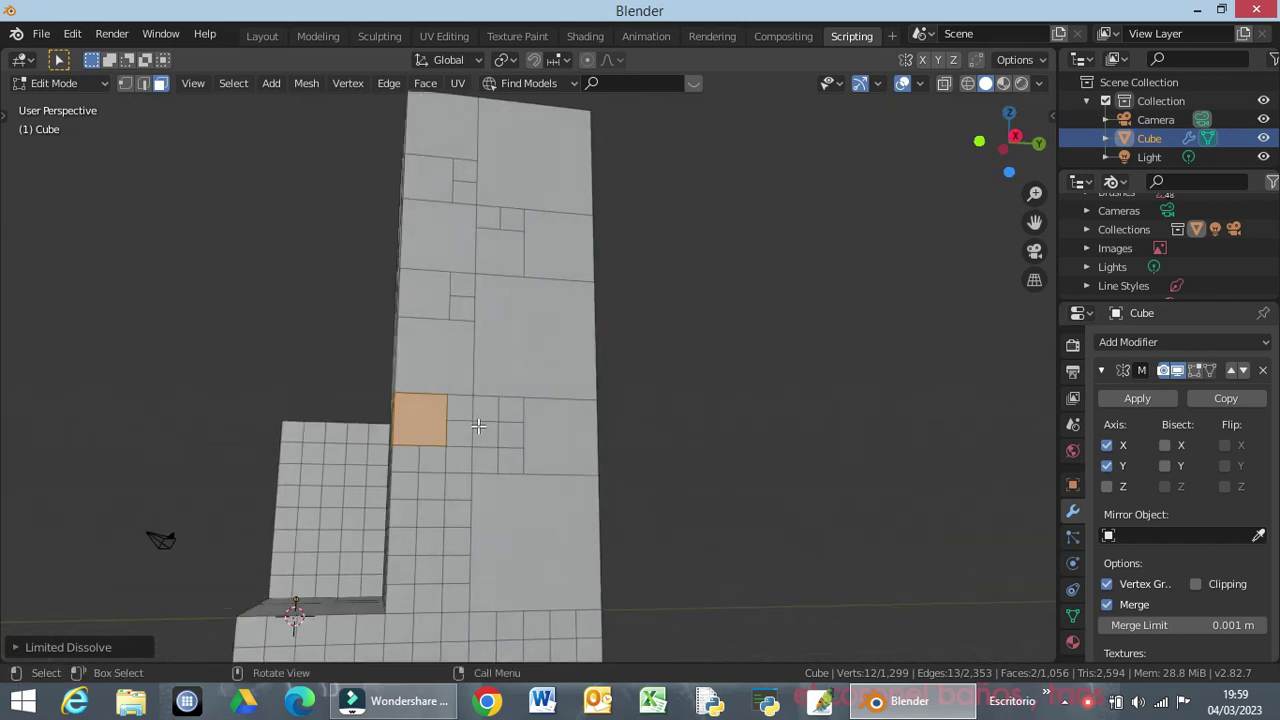
mouse_move(410, 428)
middle_down()
mouse_move(443, 514)
mouse_move(490, 506)
mouse_move(410, 490)
middle_up()
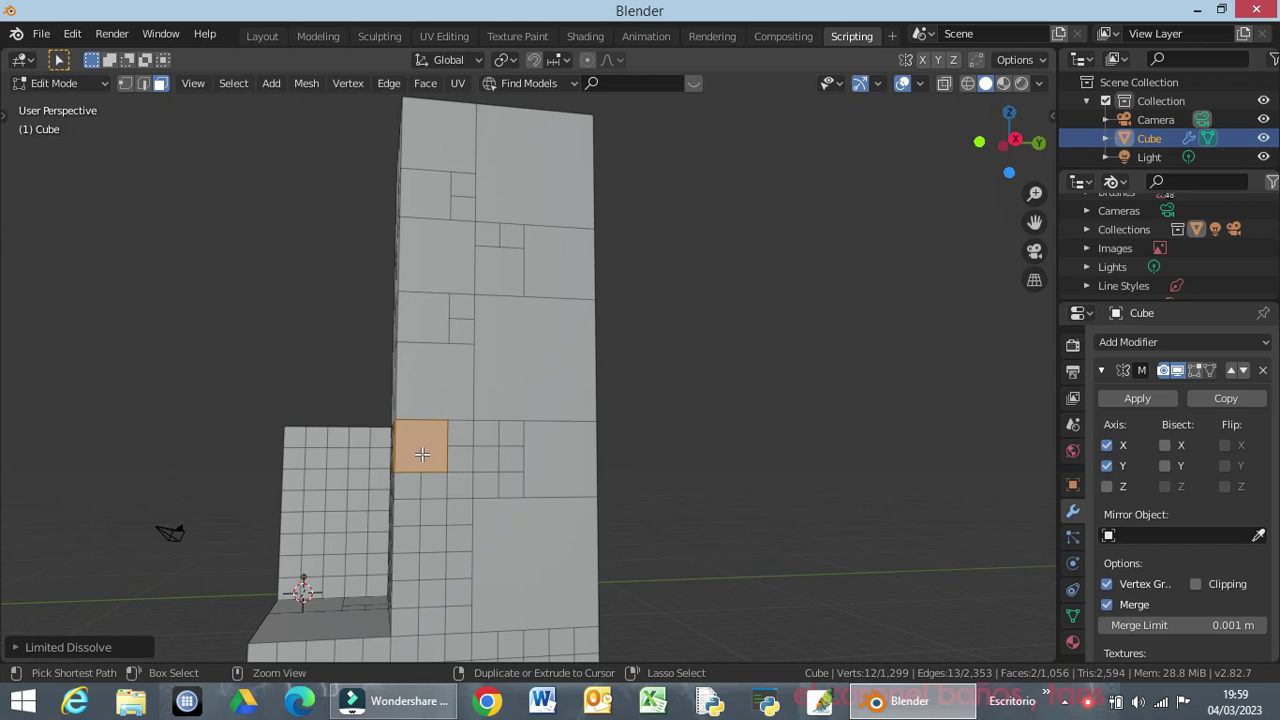
key(ctrl+z)
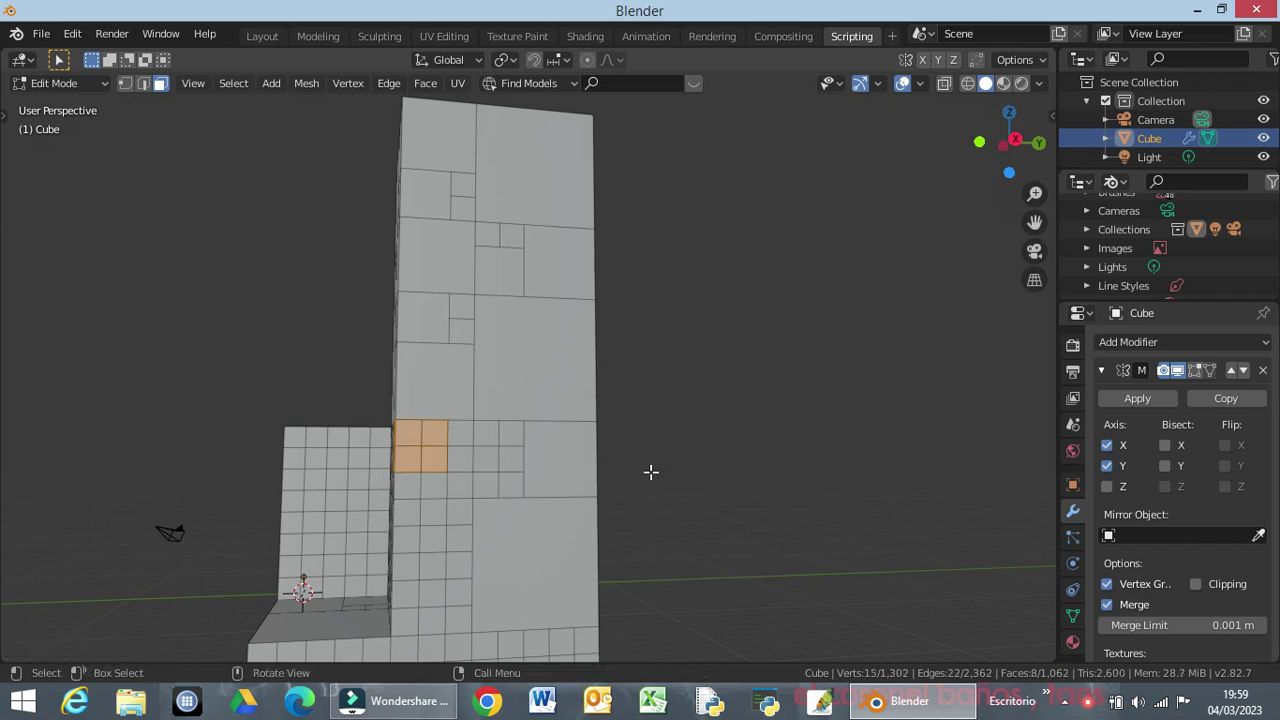
click(689, 465)
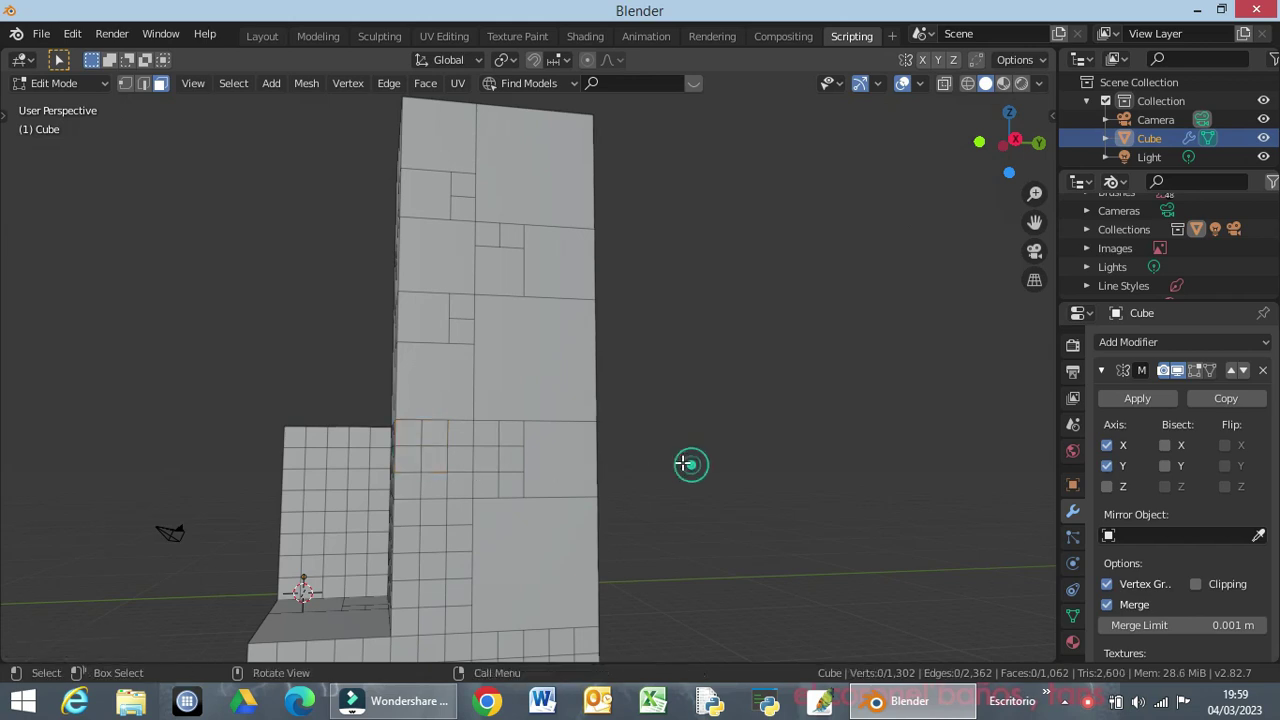
Dissolve a 3x3 tower block and the strip of faces across the tower base into single faces.
mouse_move(440, 535)
middle_down()
mouse_move(536, 515)
mouse_move(601, 415)
middle_up()
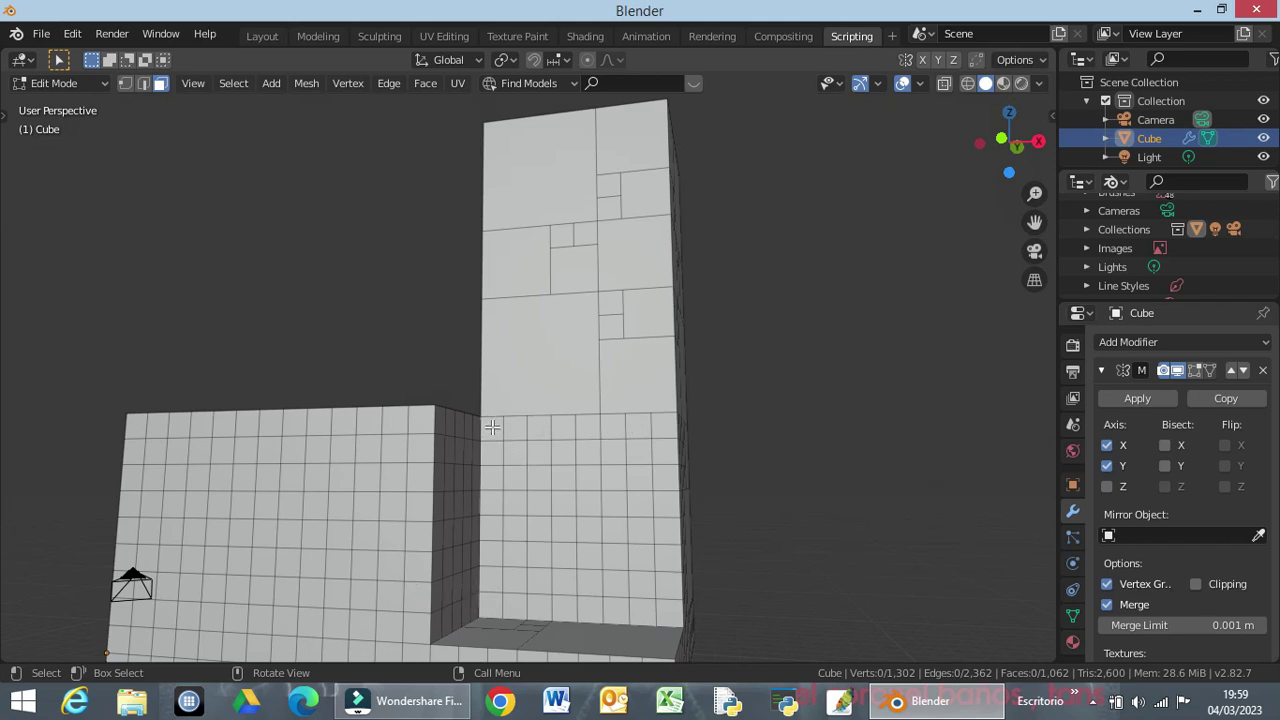
drag(492, 427, 541, 480)
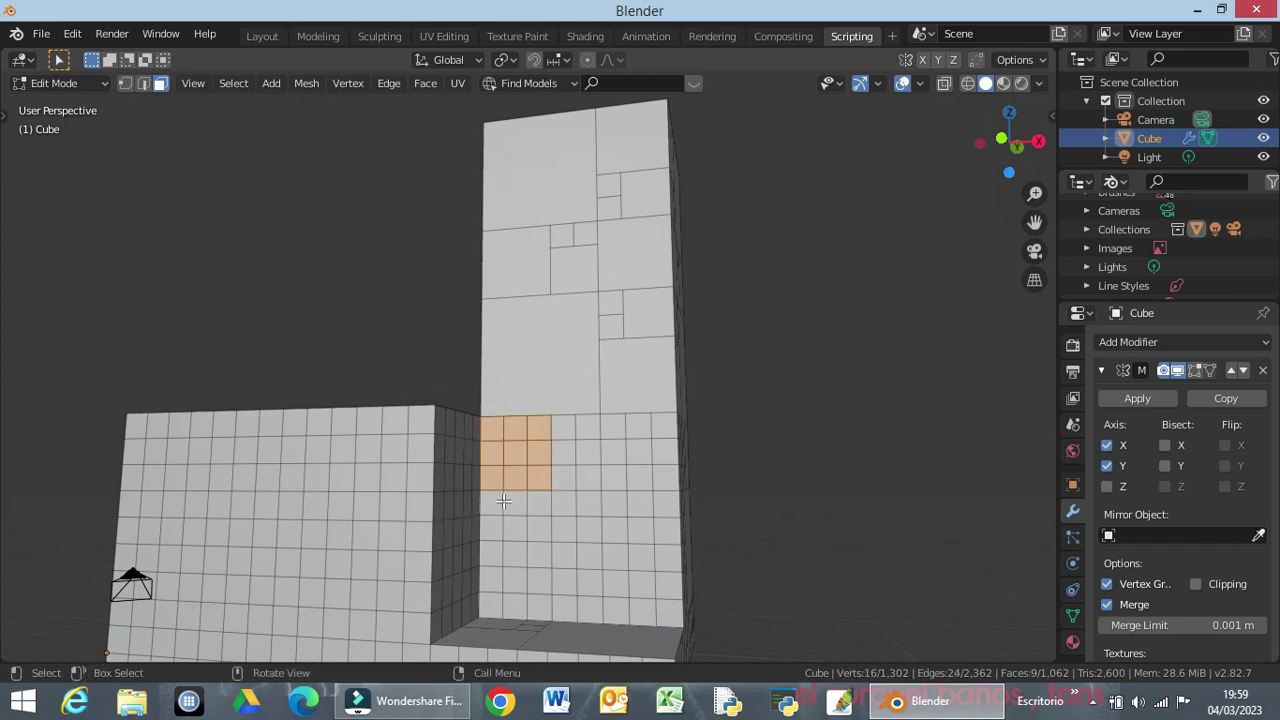
key(x)
click(492, 499)
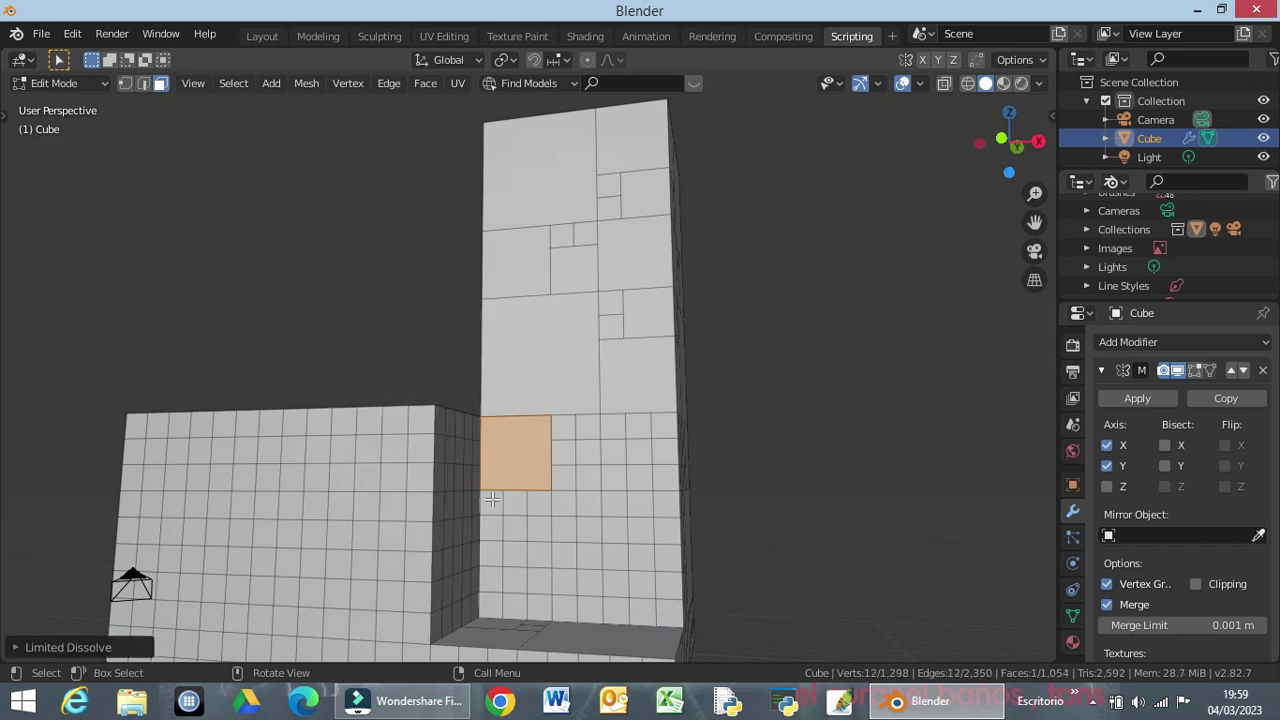
drag(490, 500, 492, 610)
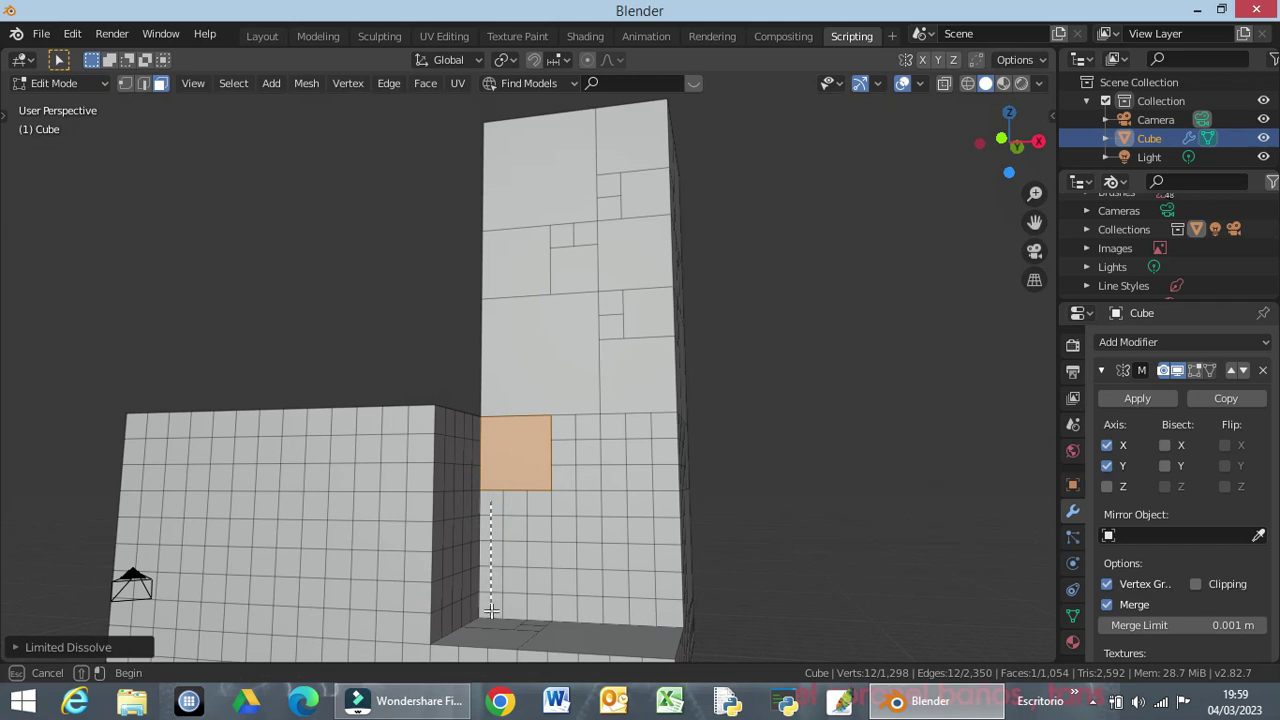
drag(492, 610, 547, 620)
drag(547, 620, 588, 616)
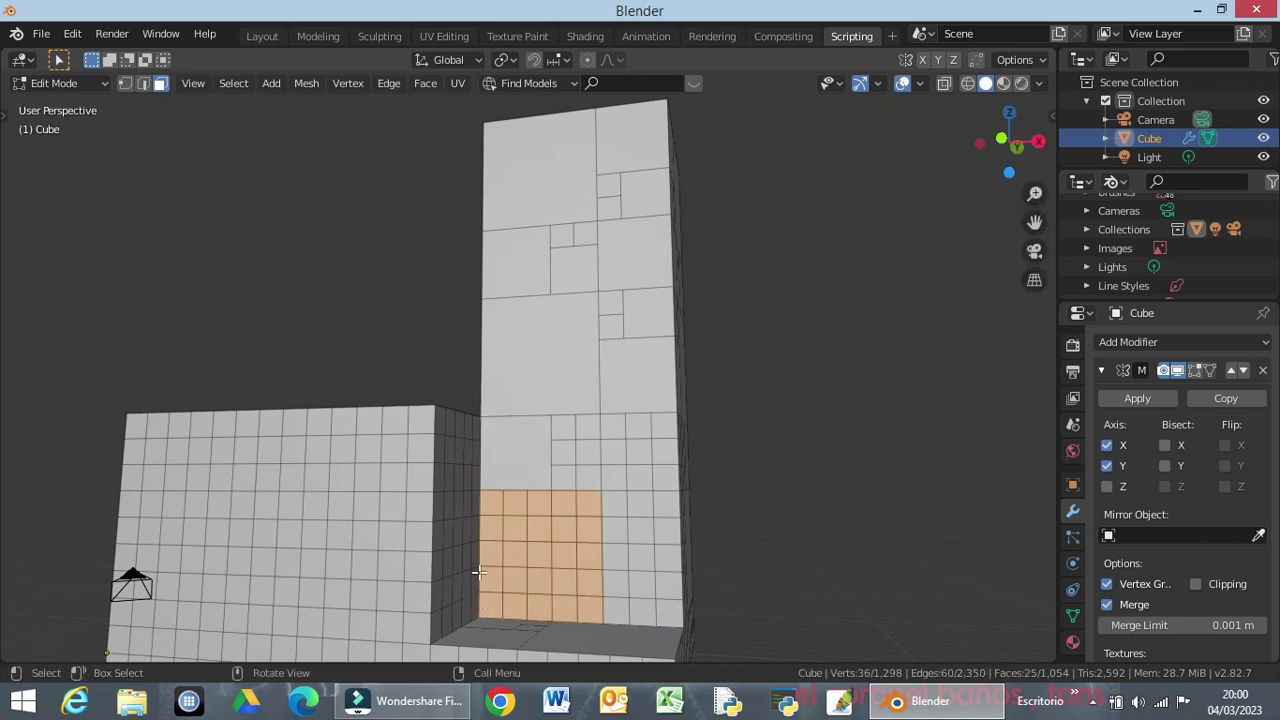
key(x)
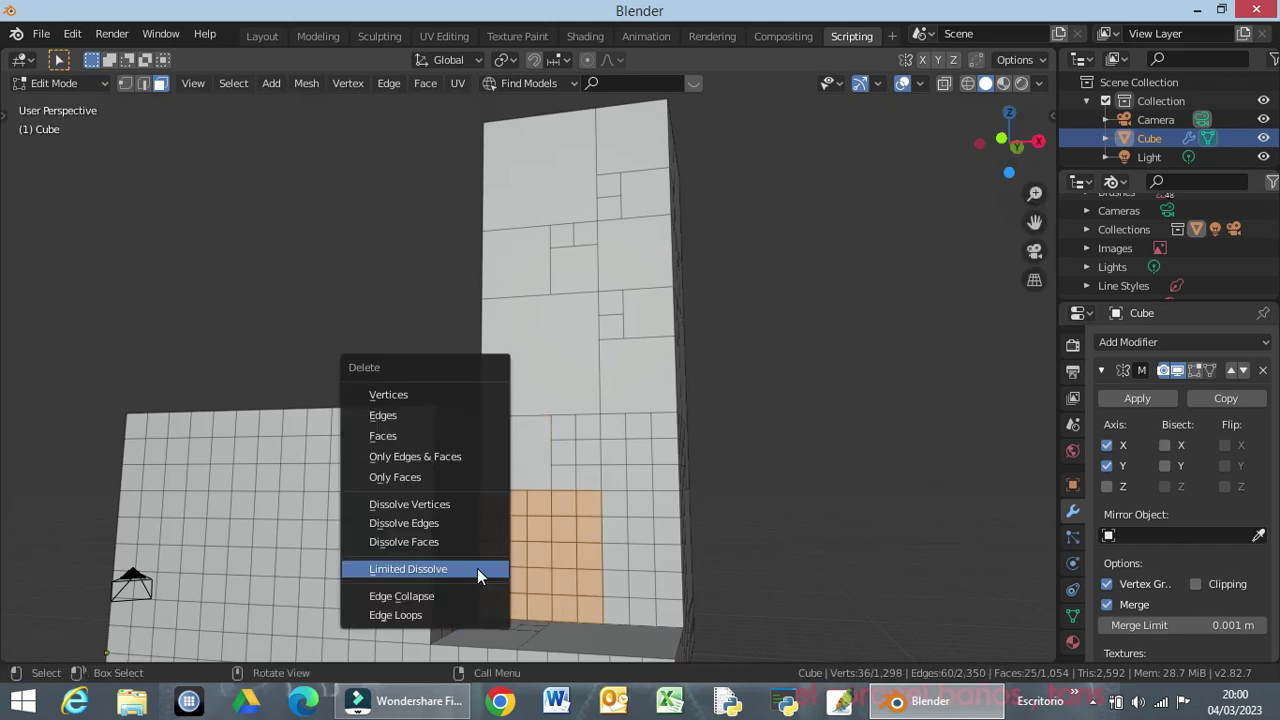
click(477, 568)
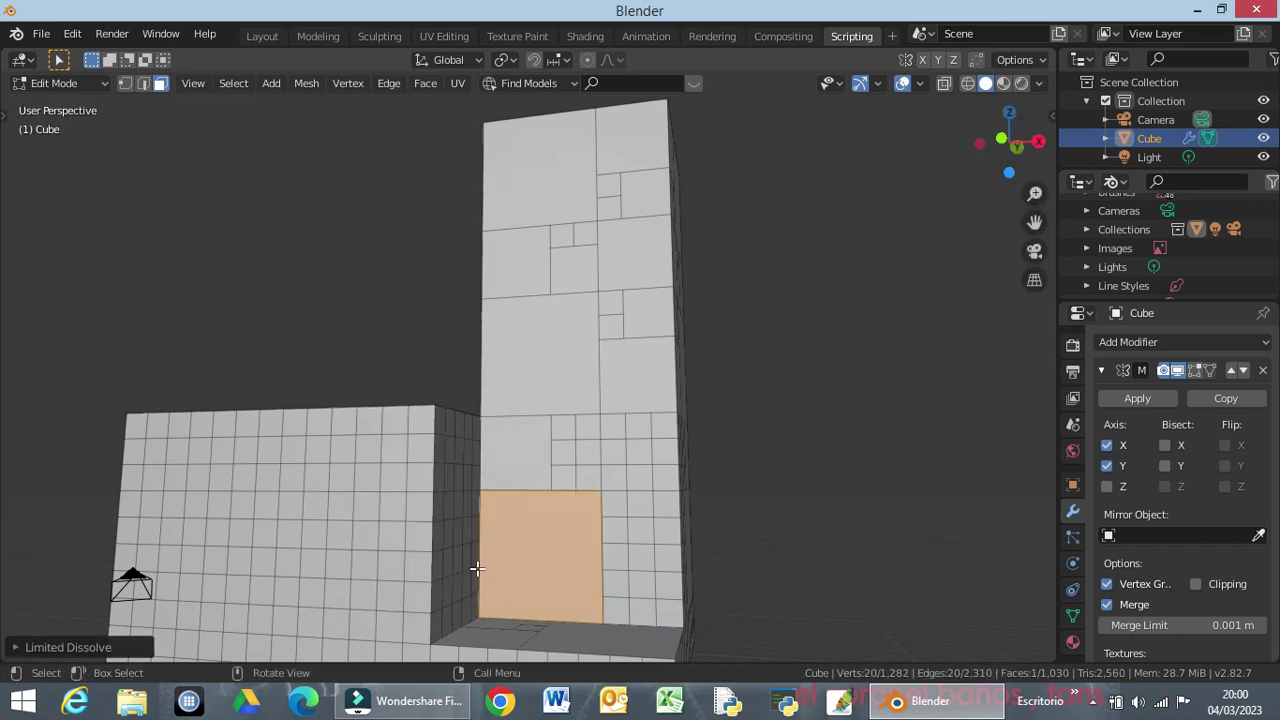
Select four small faces higher on the tower and a small patch near its base.
mouse_move(486, 501)
middle_down()
mouse_move(498, 488)
mouse_move(465, 486)
middle_up()
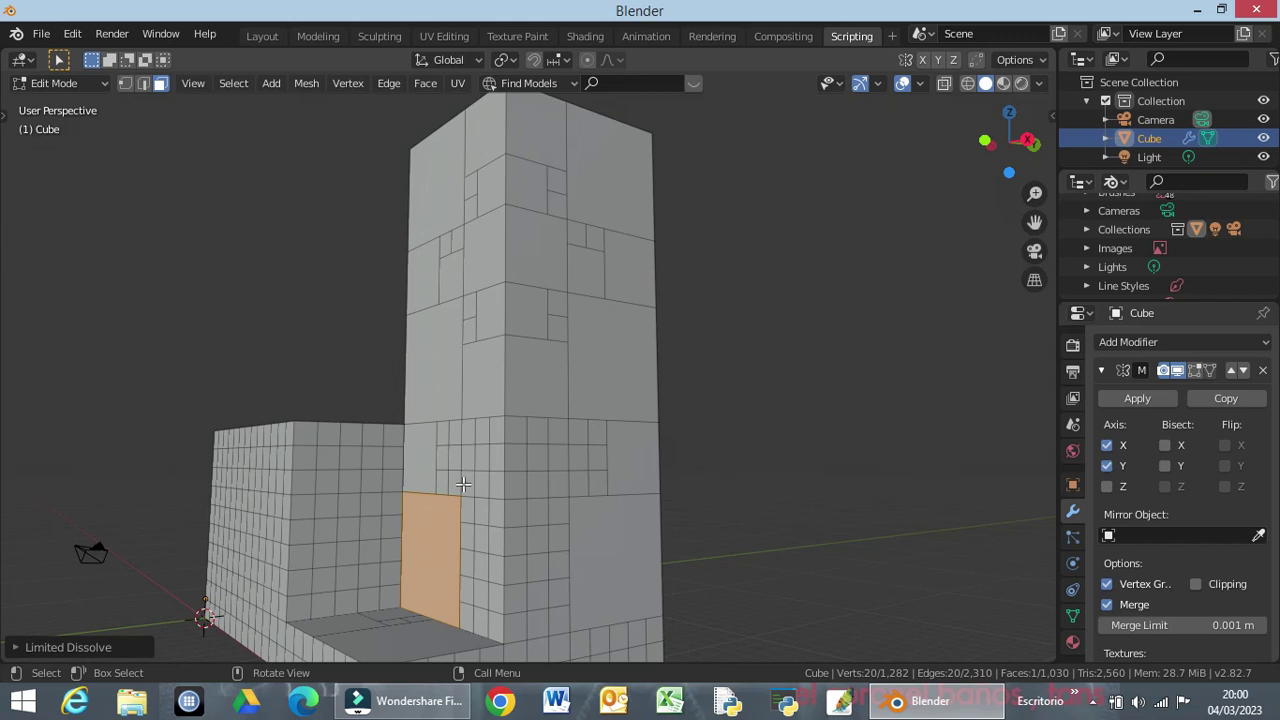
middle_drag(465, 484, 548, 482)
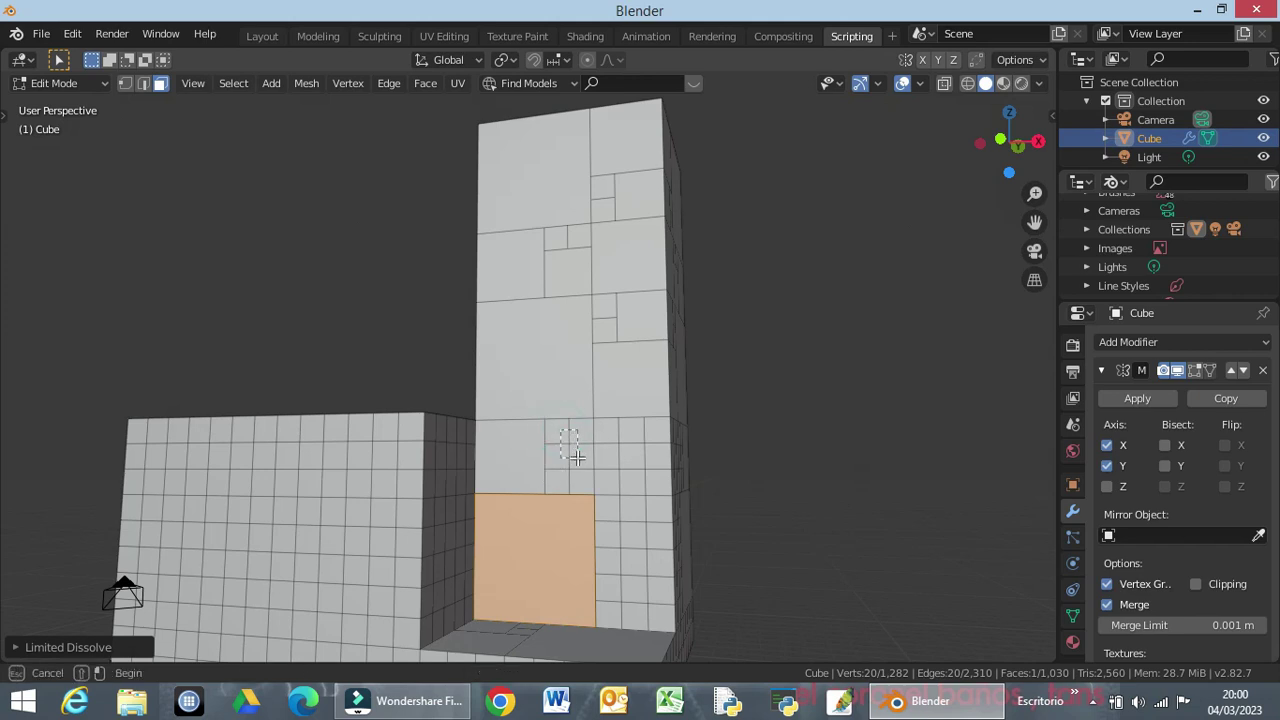
drag(547, 419, 591, 466)
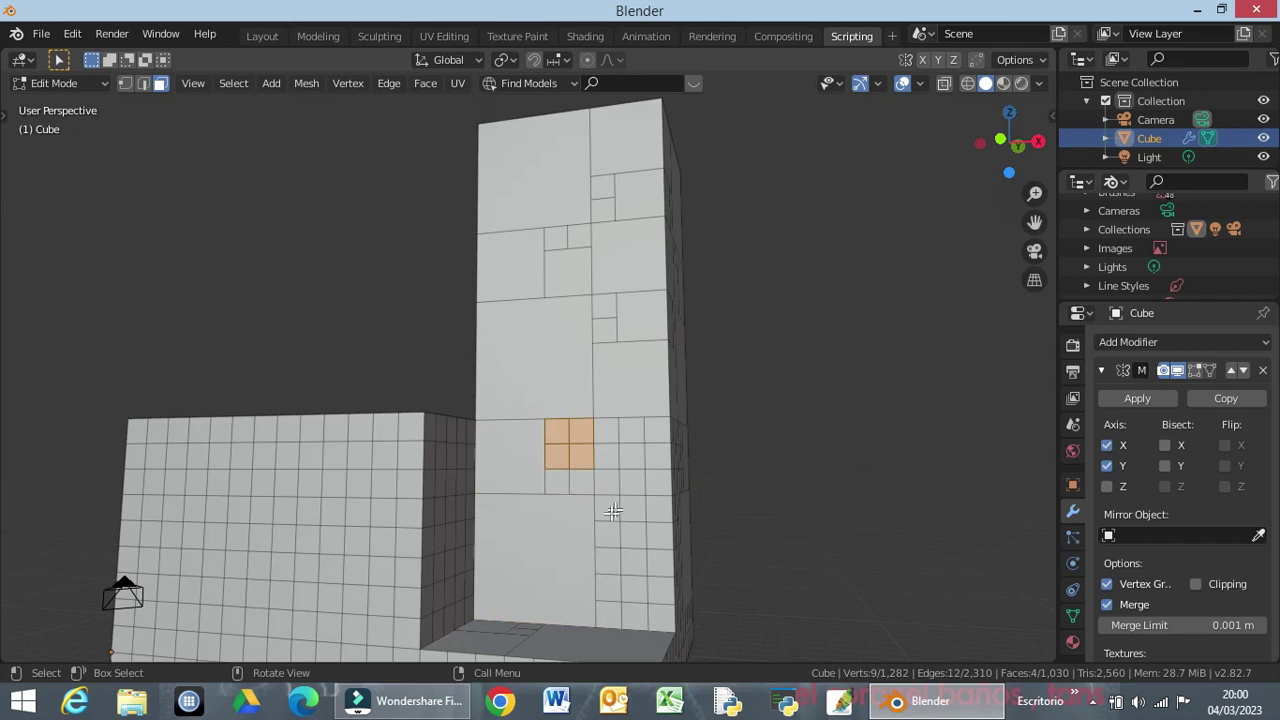
middle_drag(613, 512, 592, 513)
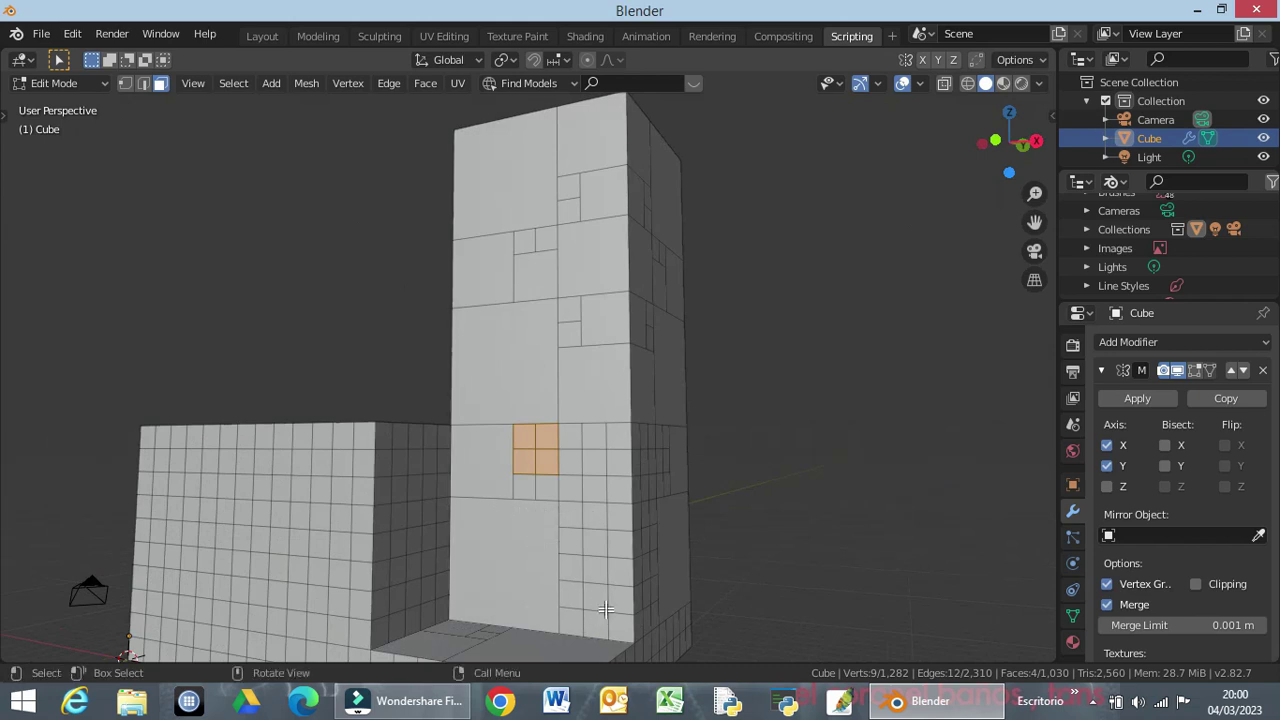
drag(596, 600, 620, 625)
middle_drag(548, 593, 439, 570)
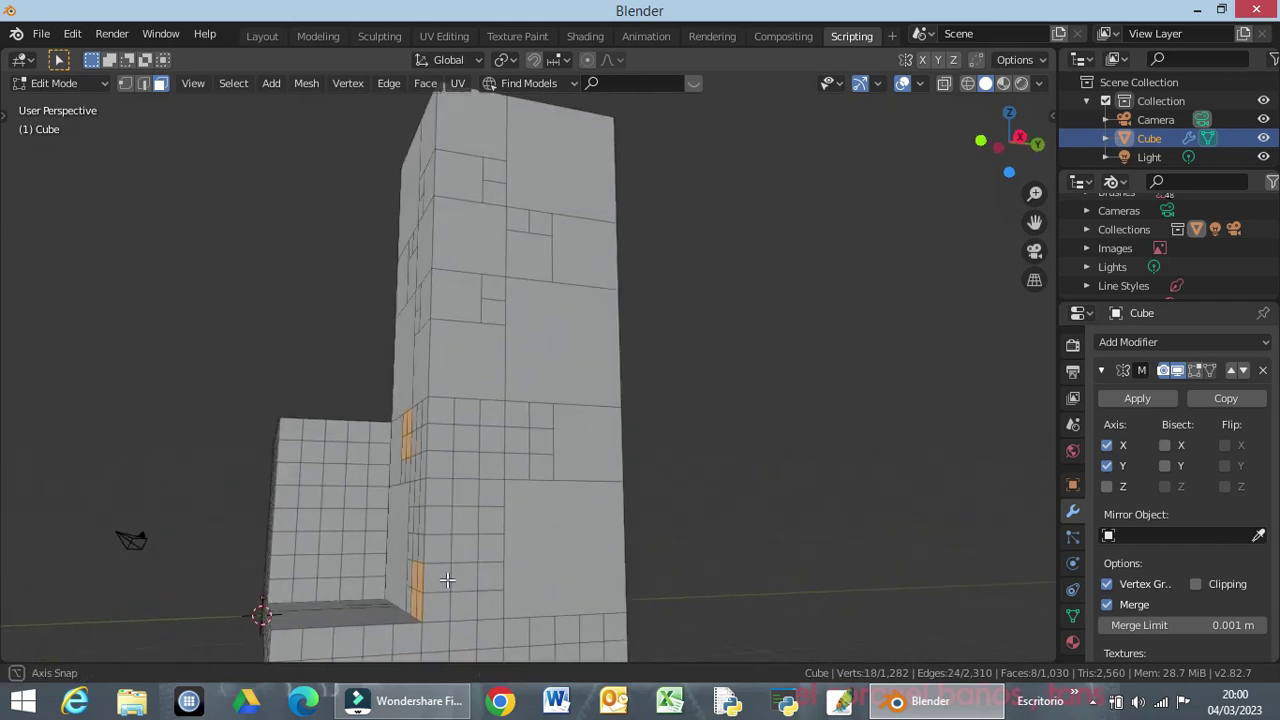
Add a 2x2 block near the base to the selection and limited-dissolve the selected faces.
shift+drag(439, 570, 462, 624)
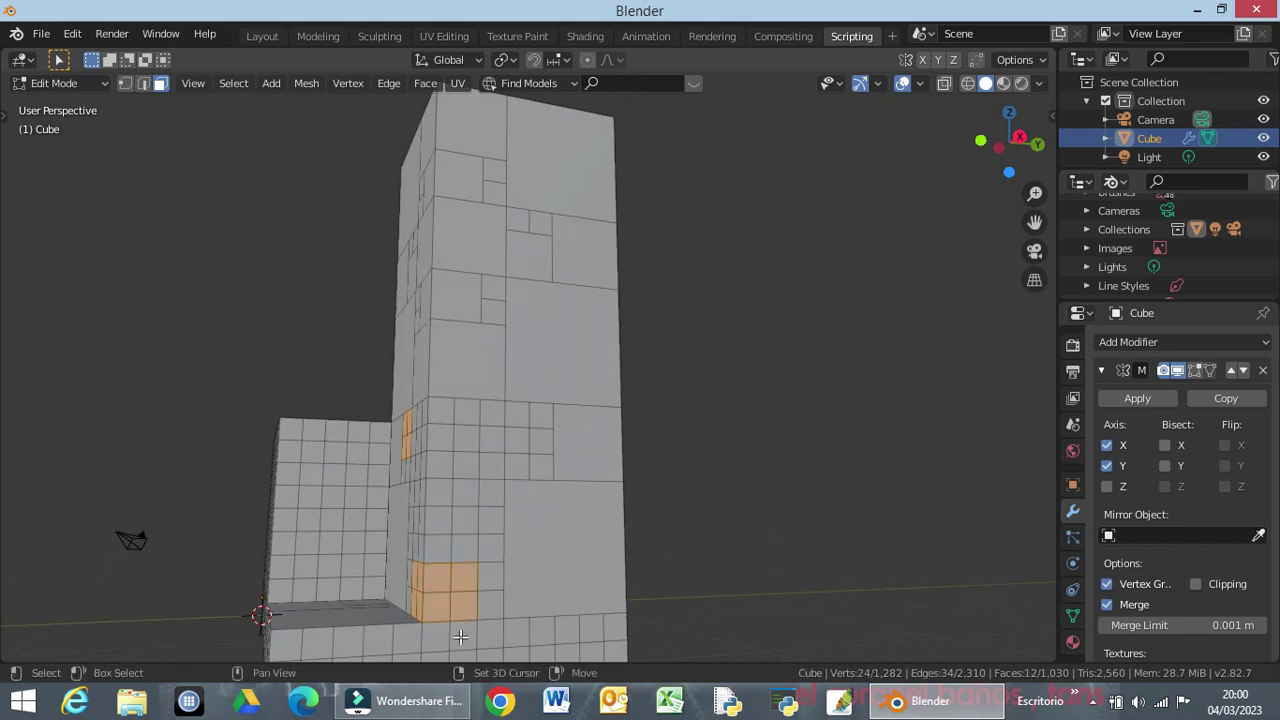
key(x)
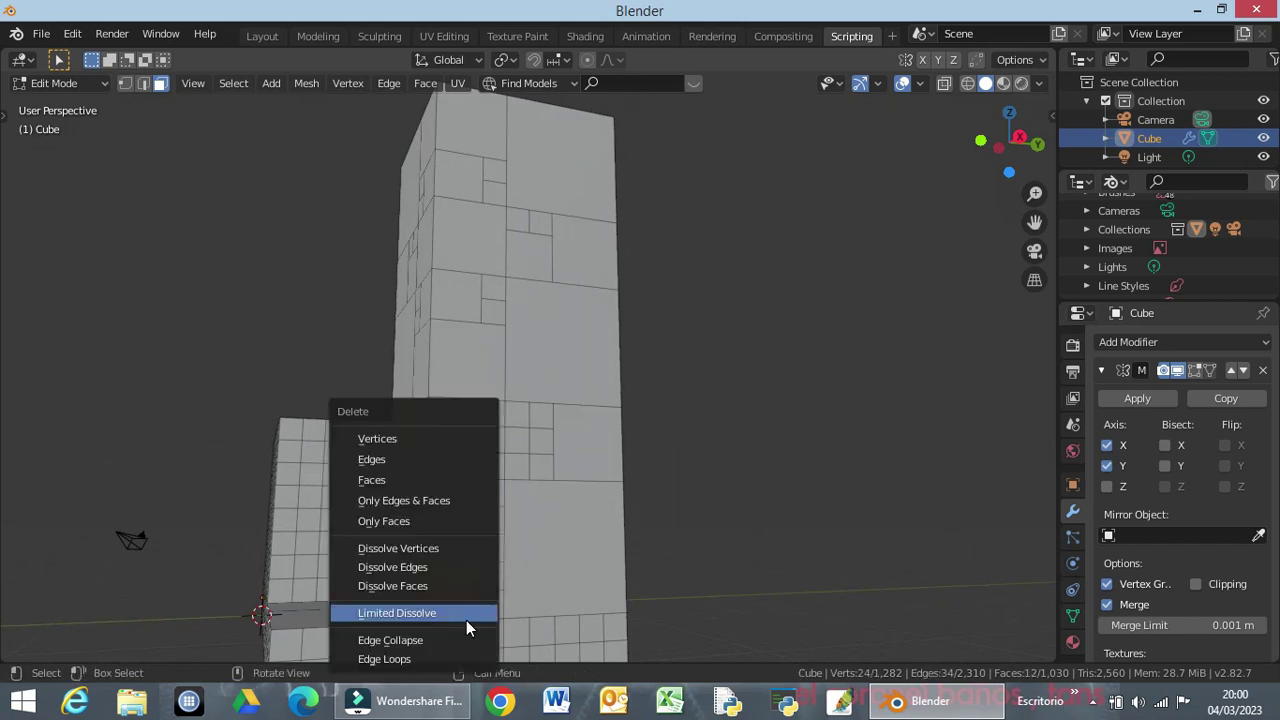
click(466, 620)
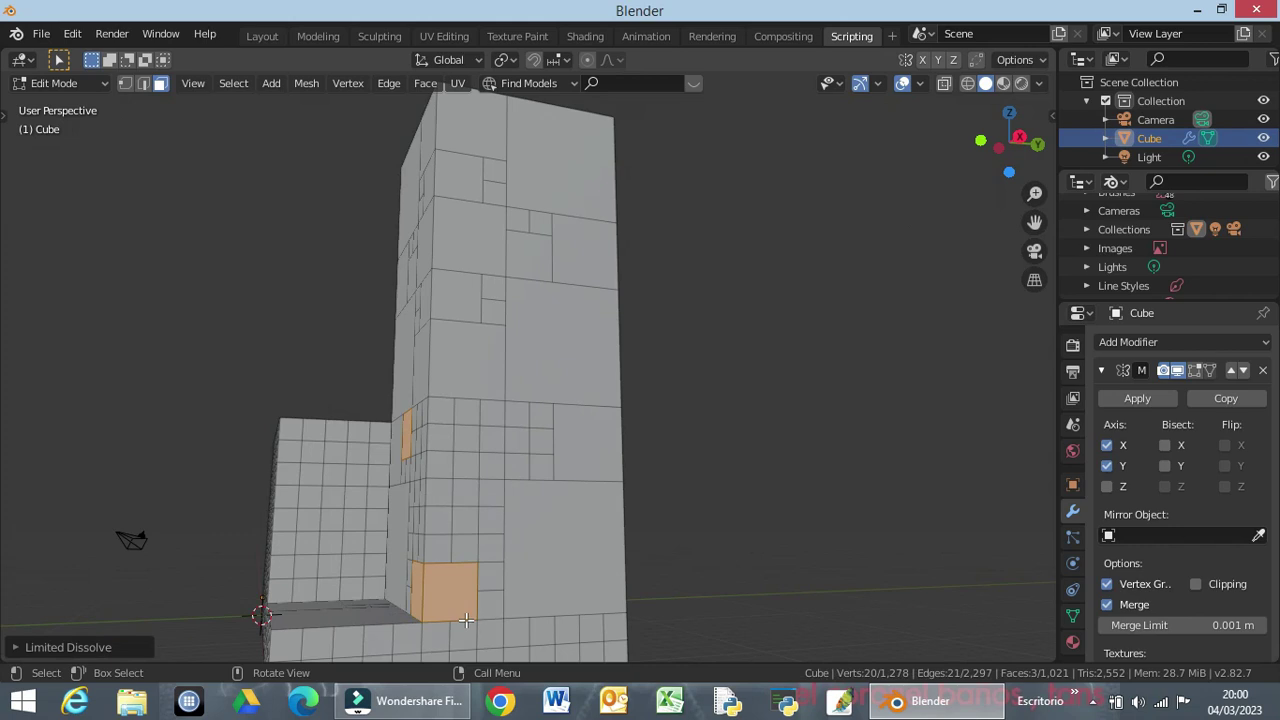
mouse_move(466, 517)
middle_down()
mouse_move(631, 524)
mouse_move(627, 514)
middle_up()
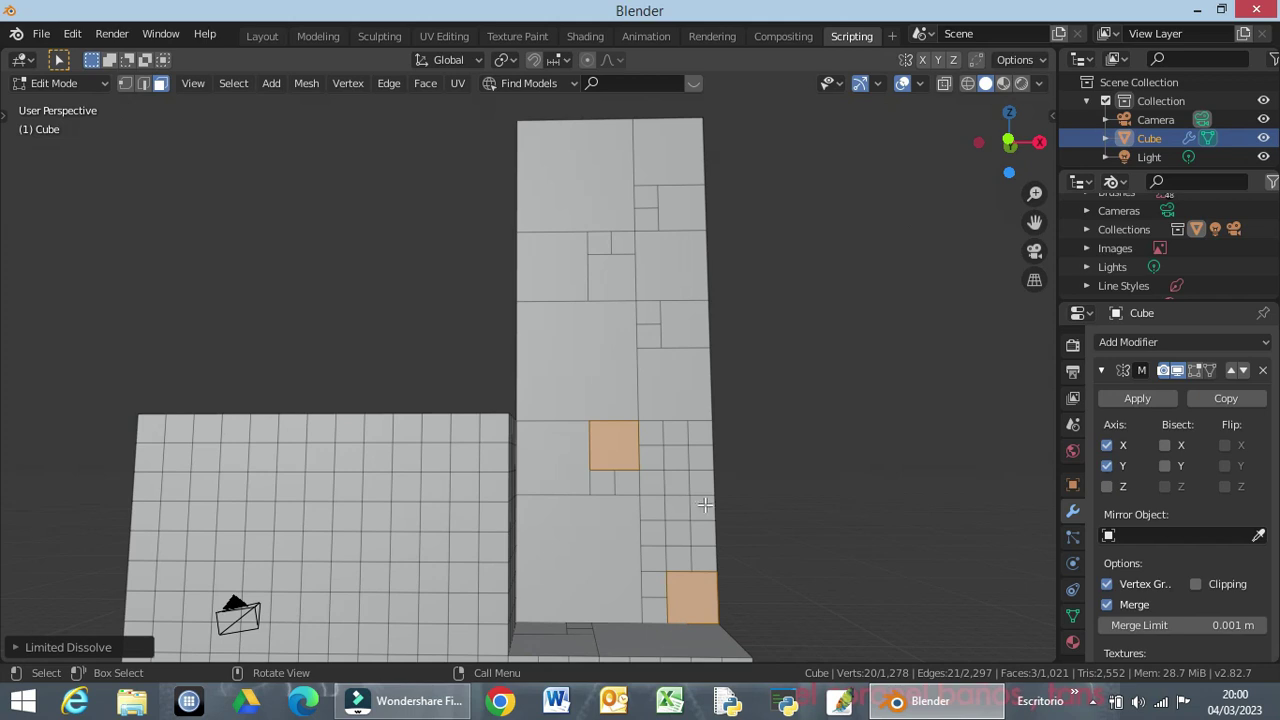
mouse_move(705, 505)
middle_down()
mouse_move(593, 545)
mouse_move(485, 528)
middle_up()
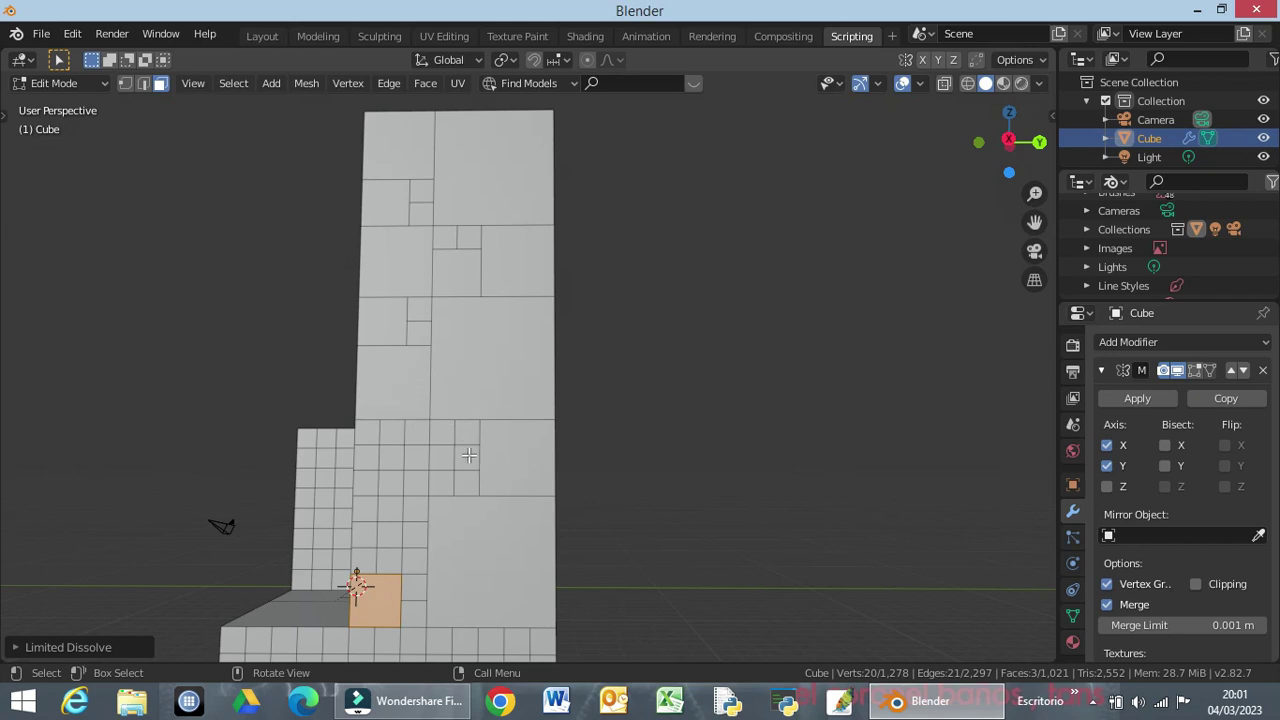
Limited Dissolve a 2x2 block of tower faces into one face.
drag(477, 447, 432, 496)
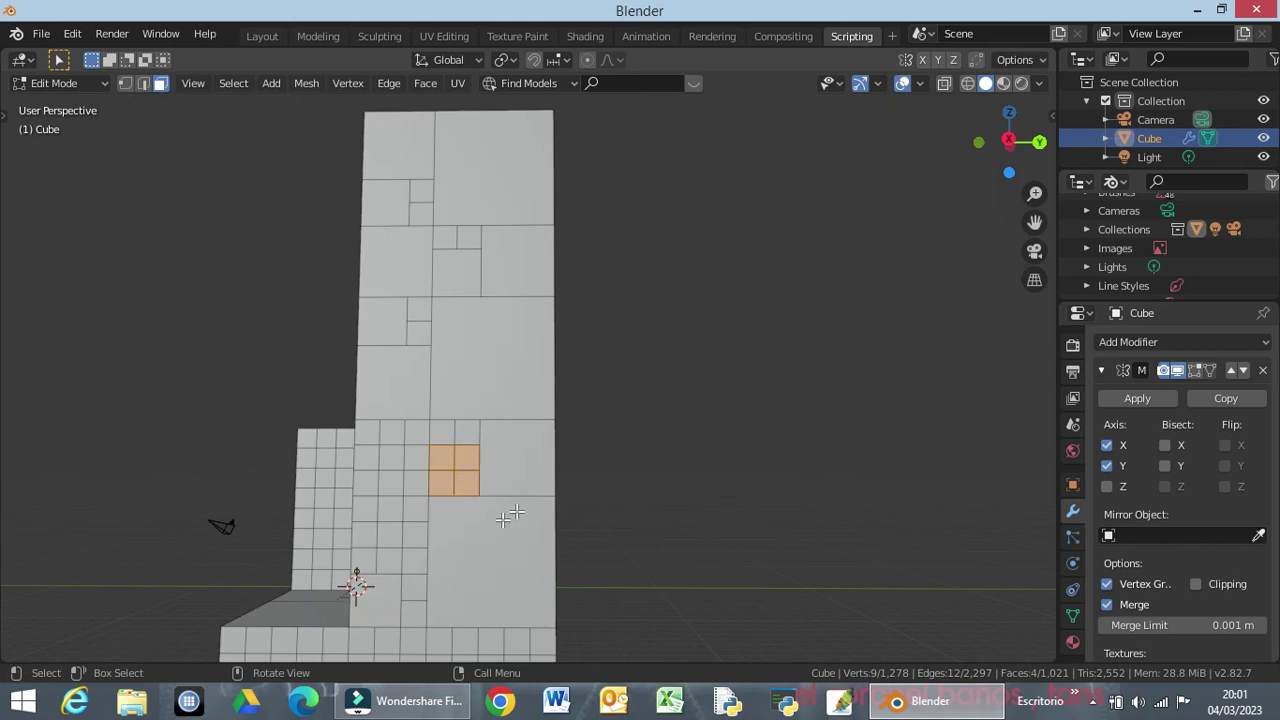
click(585, 436)
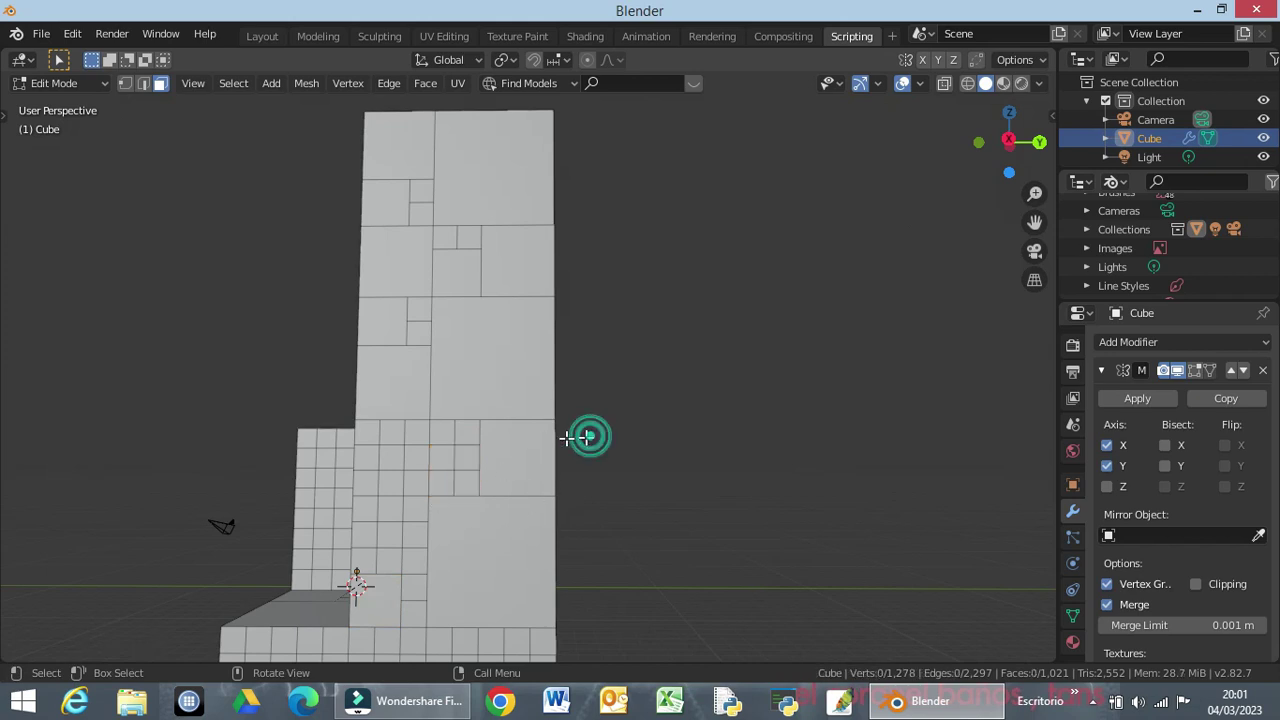
drag(439, 430, 468, 466)
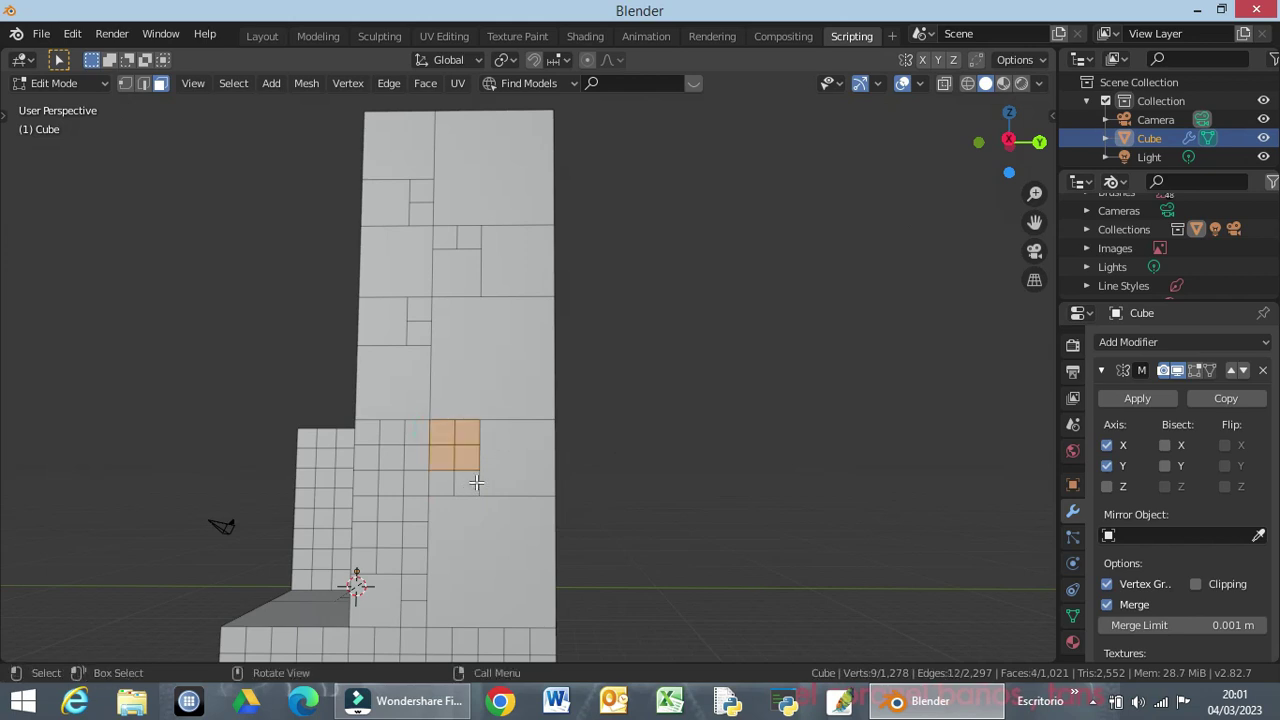
key(x)
click(476, 482)
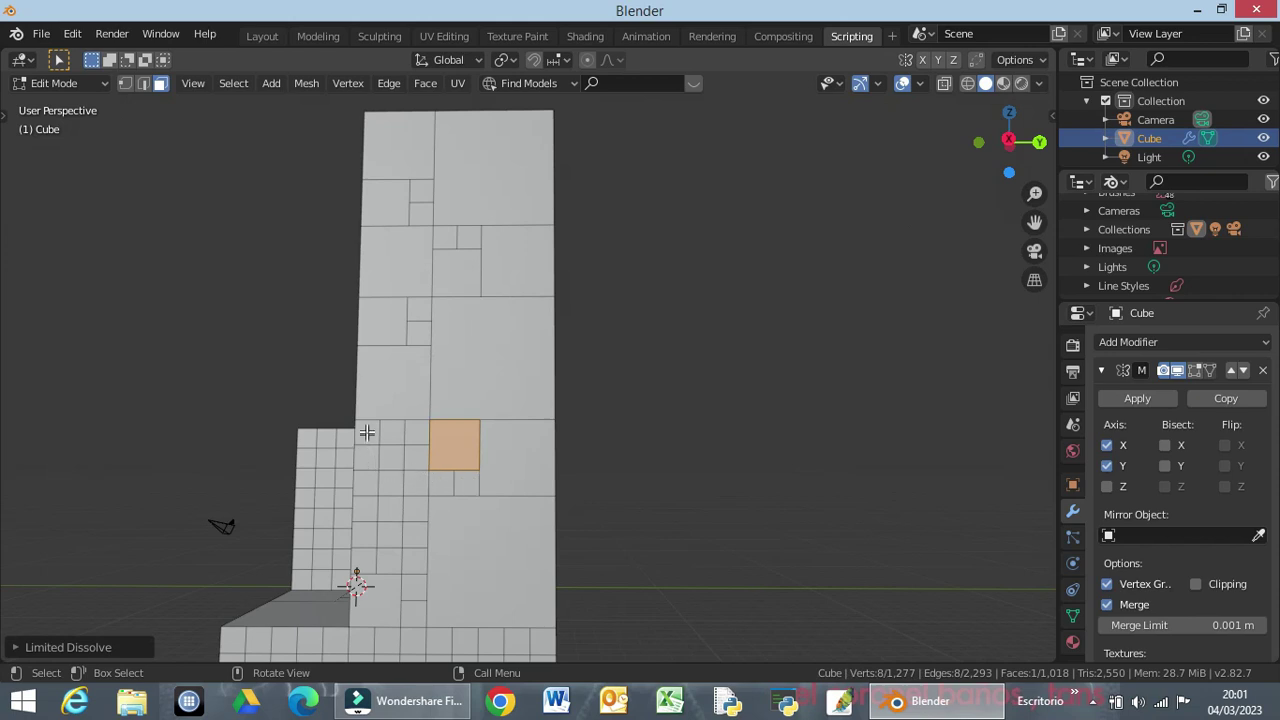
Limited Dissolve a larger face block near the tower's corner, then orbit to check it.
mouse_move(360, 431)
middle_down()
mouse_move(432, 458)
mouse_move(420, 446)
middle_up()
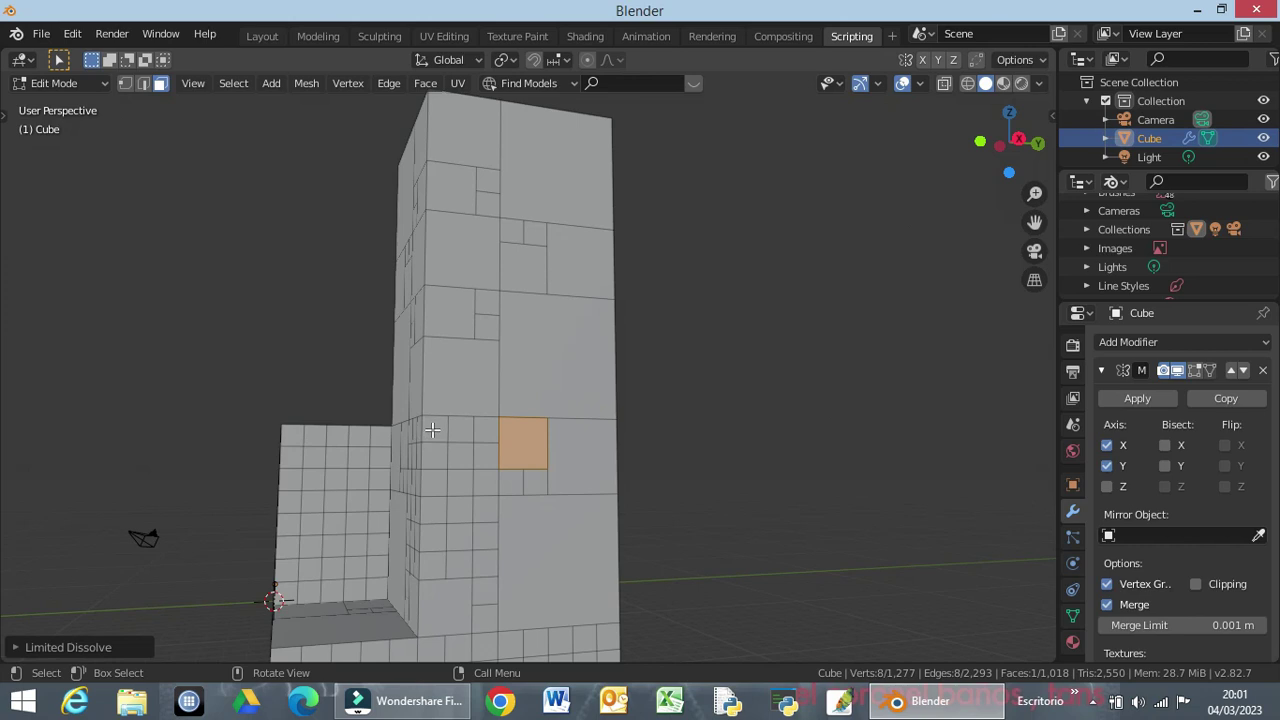
drag(432, 428, 494, 492)
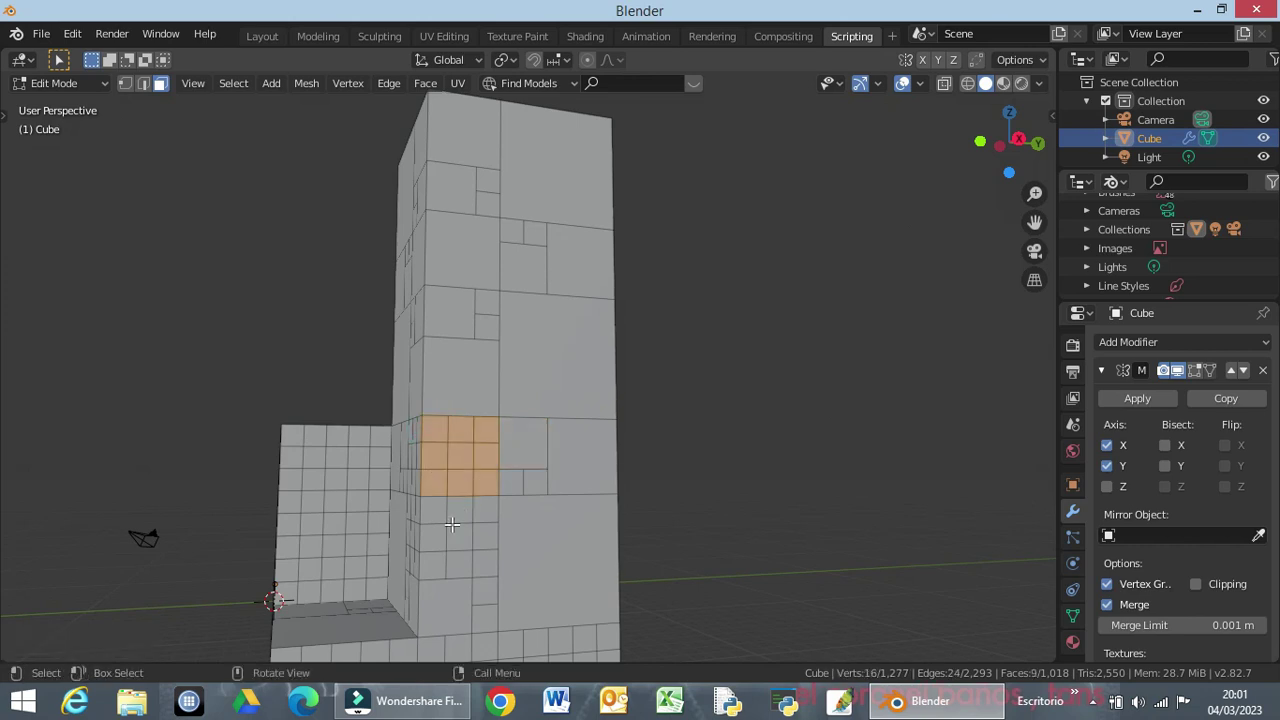
middle_drag(452, 524, 560, 500)
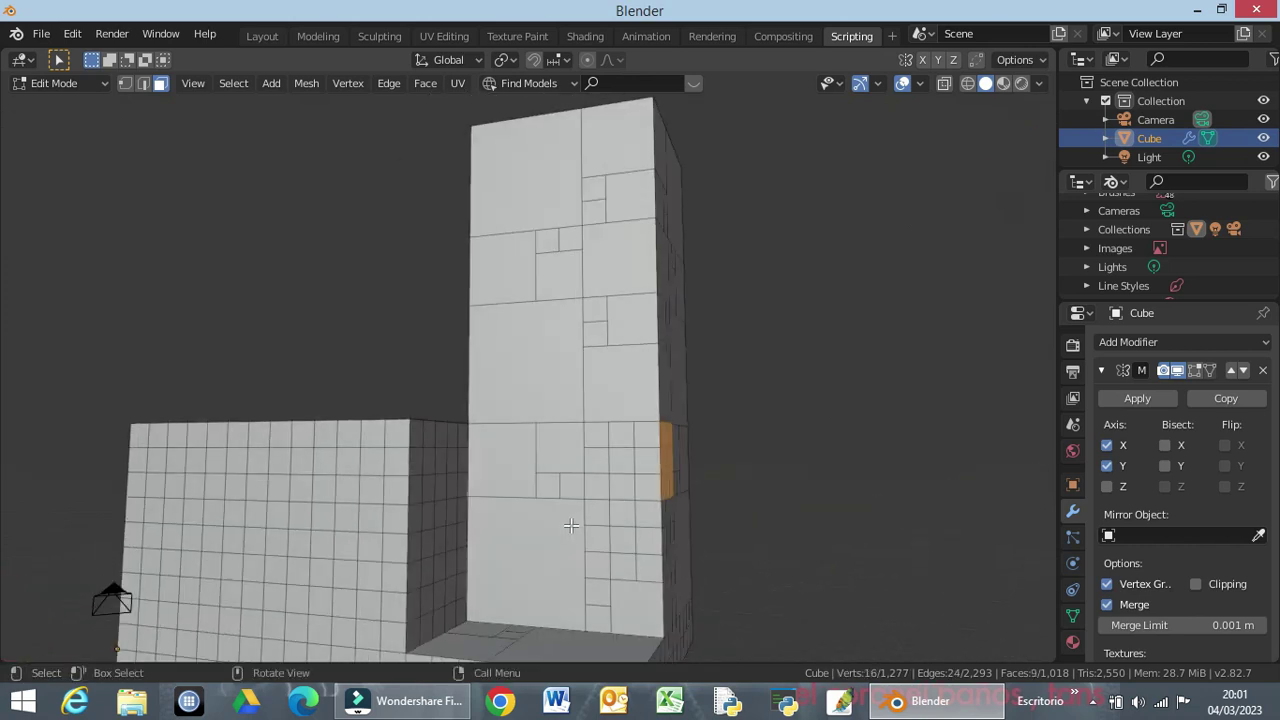
drag(592, 433, 656, 498)
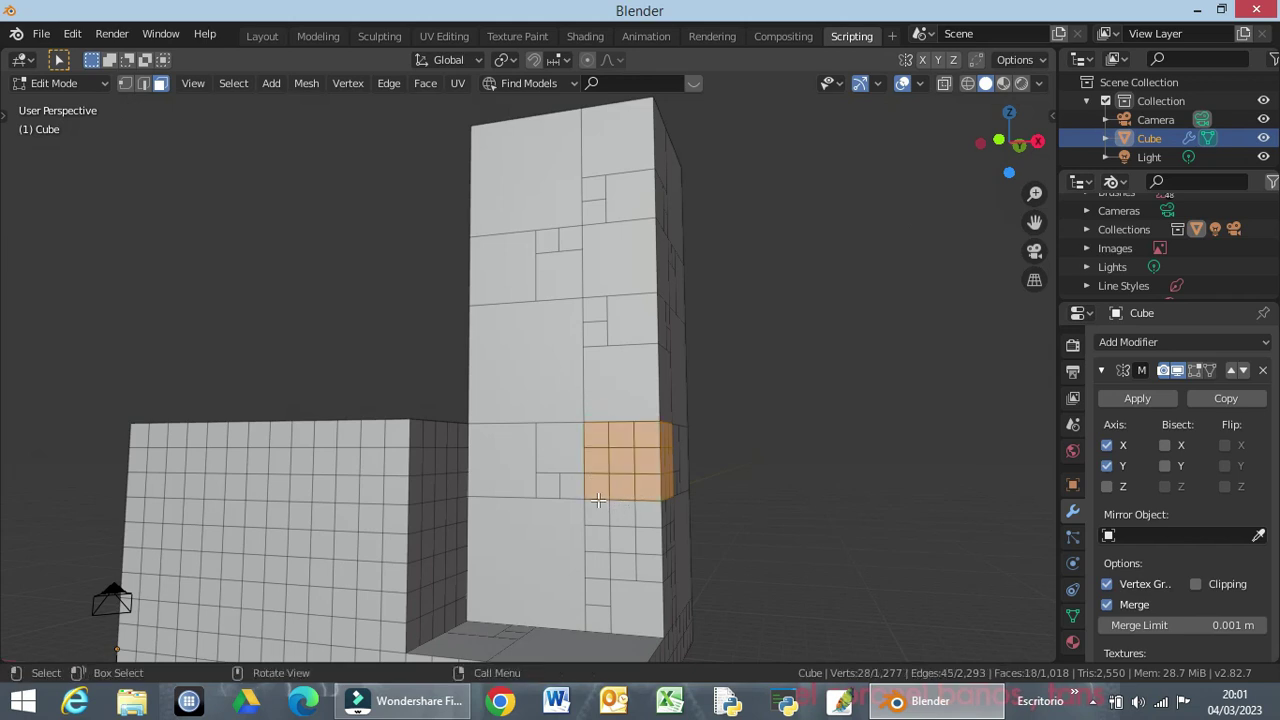
key(x)
click(598, 500)
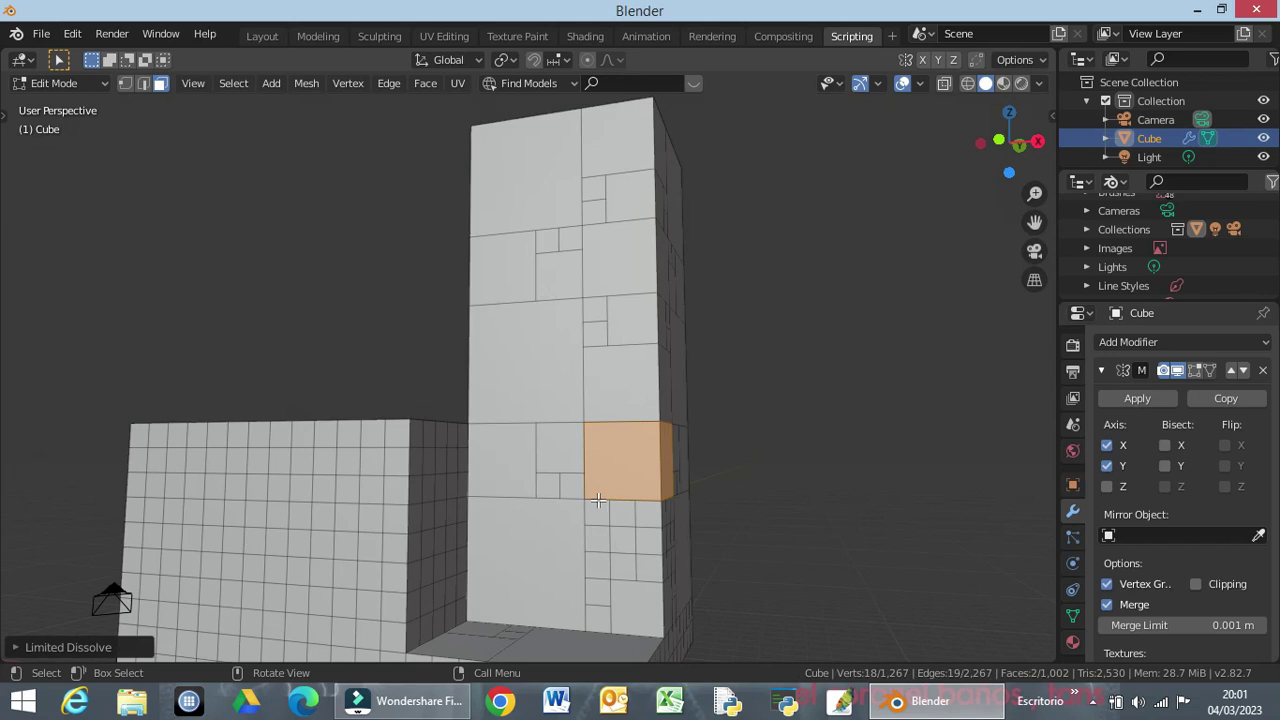
mouse_move(645, 500)
middle_down()
mouse_move(612, 476)
mouse_move(556, 507)
middle_up()
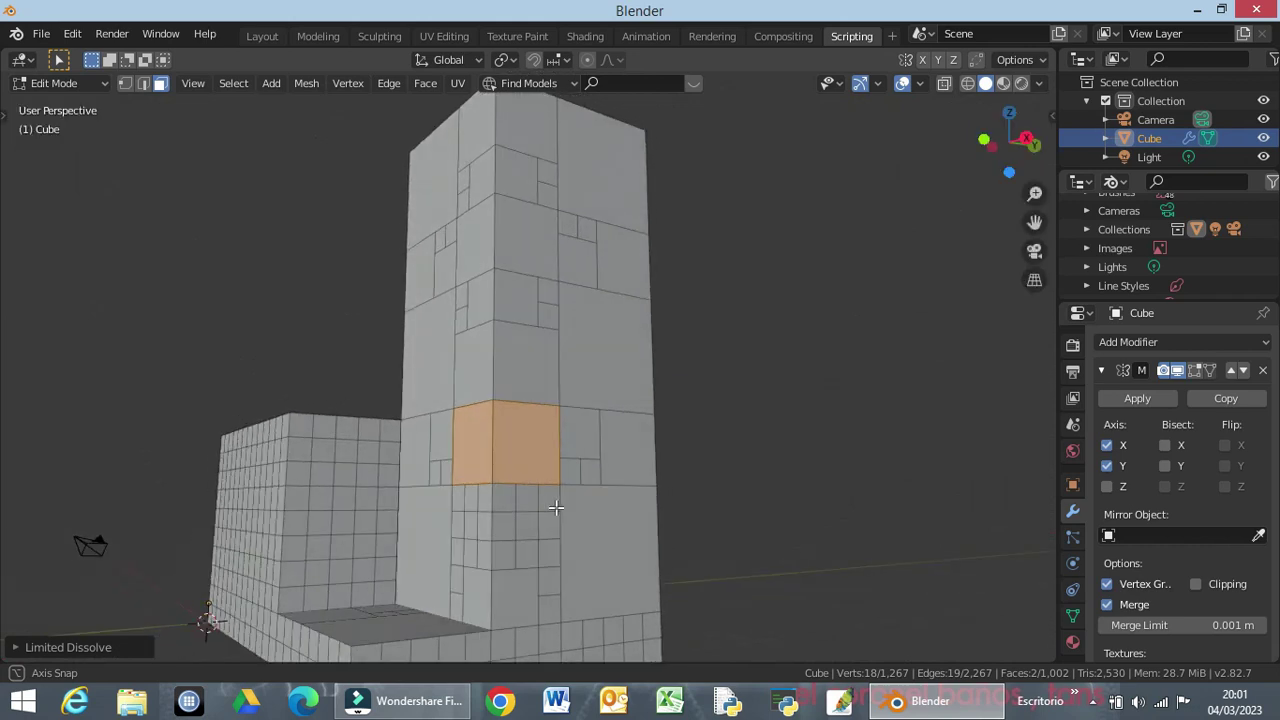
middle_drag(556, 507, 523, 500)
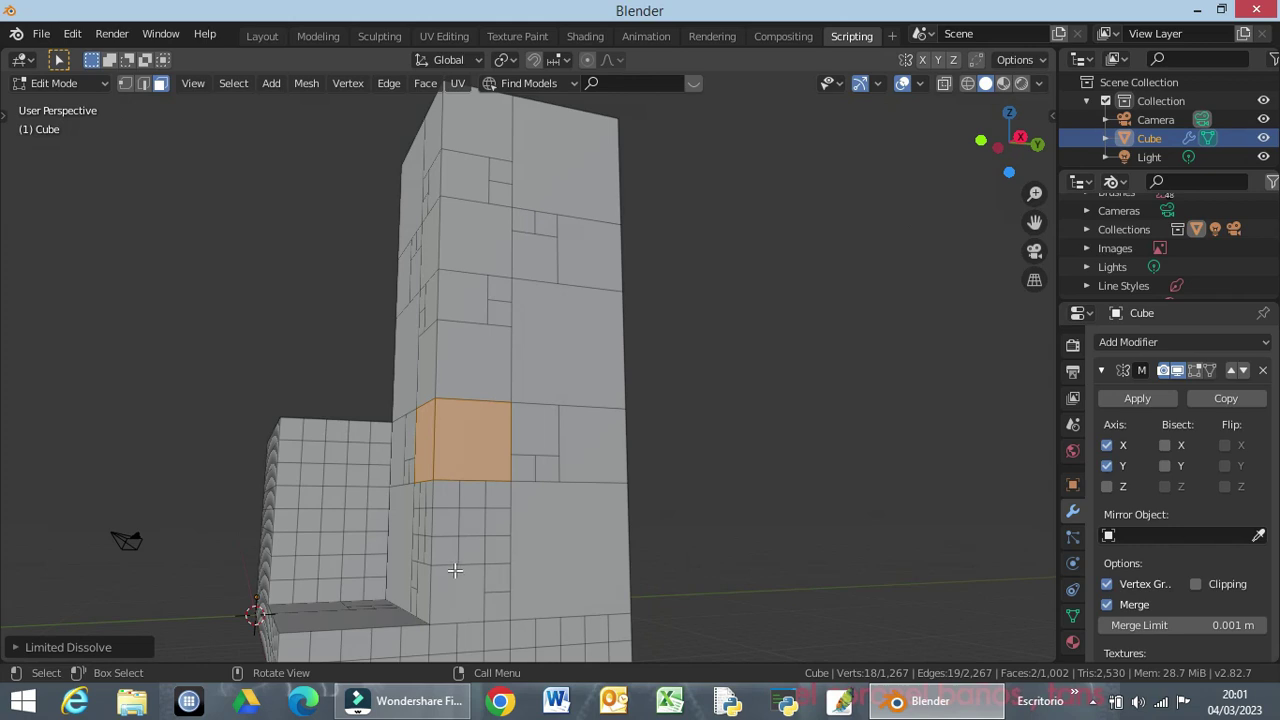
middle_drag(455, 570, 588, 571)
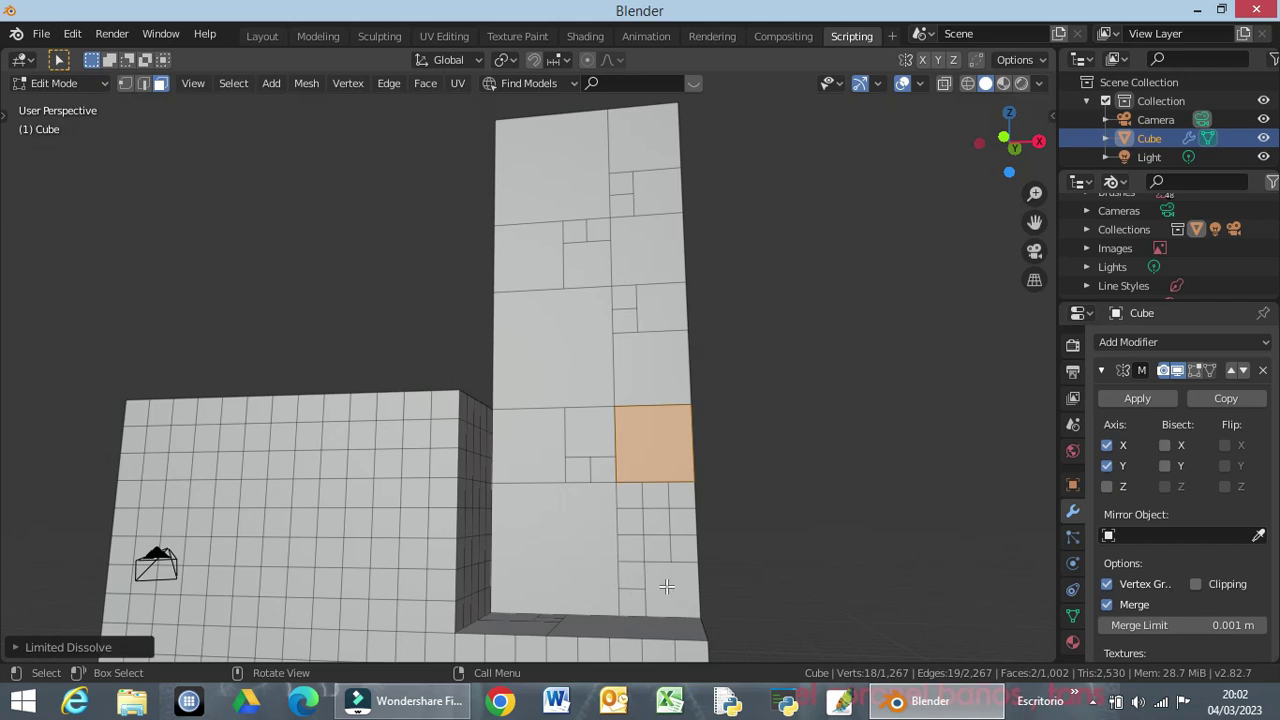
Undo the recent face merges on the tower base and return to a front-on view.
click(666, 587)
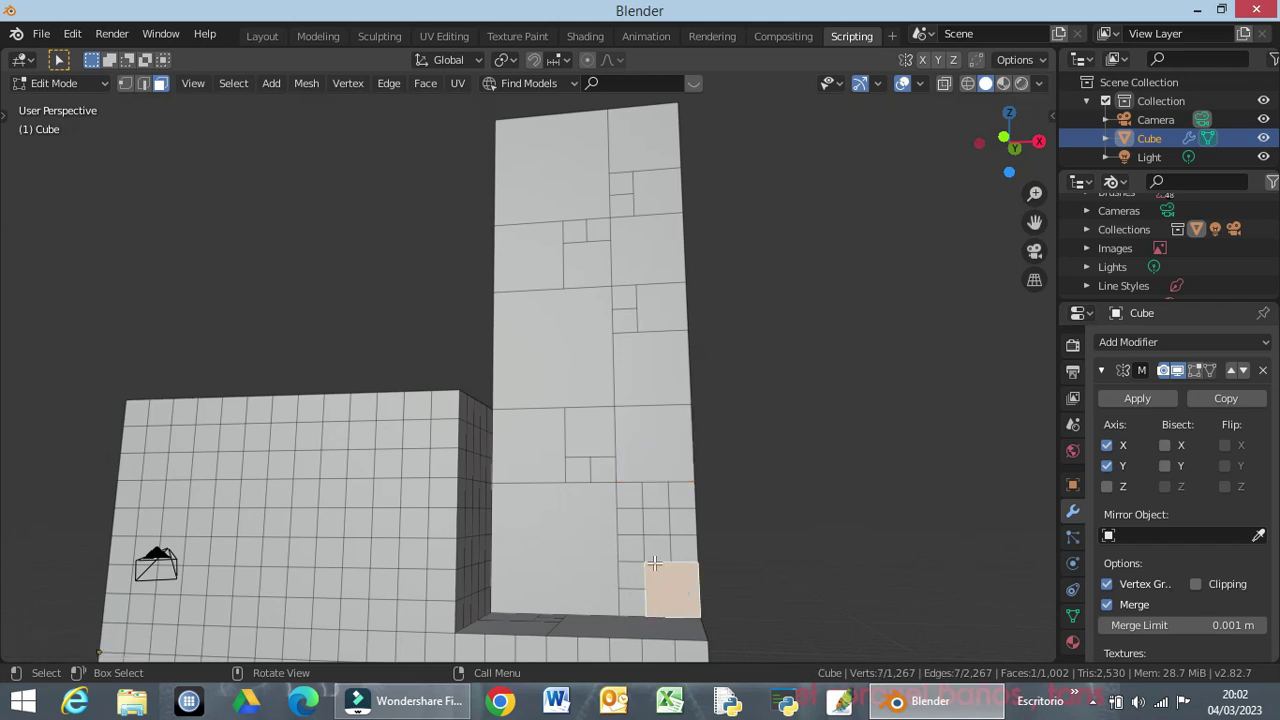
key(x)
key(ctrl+z)
key(ctrl+z)
key(alt+a)
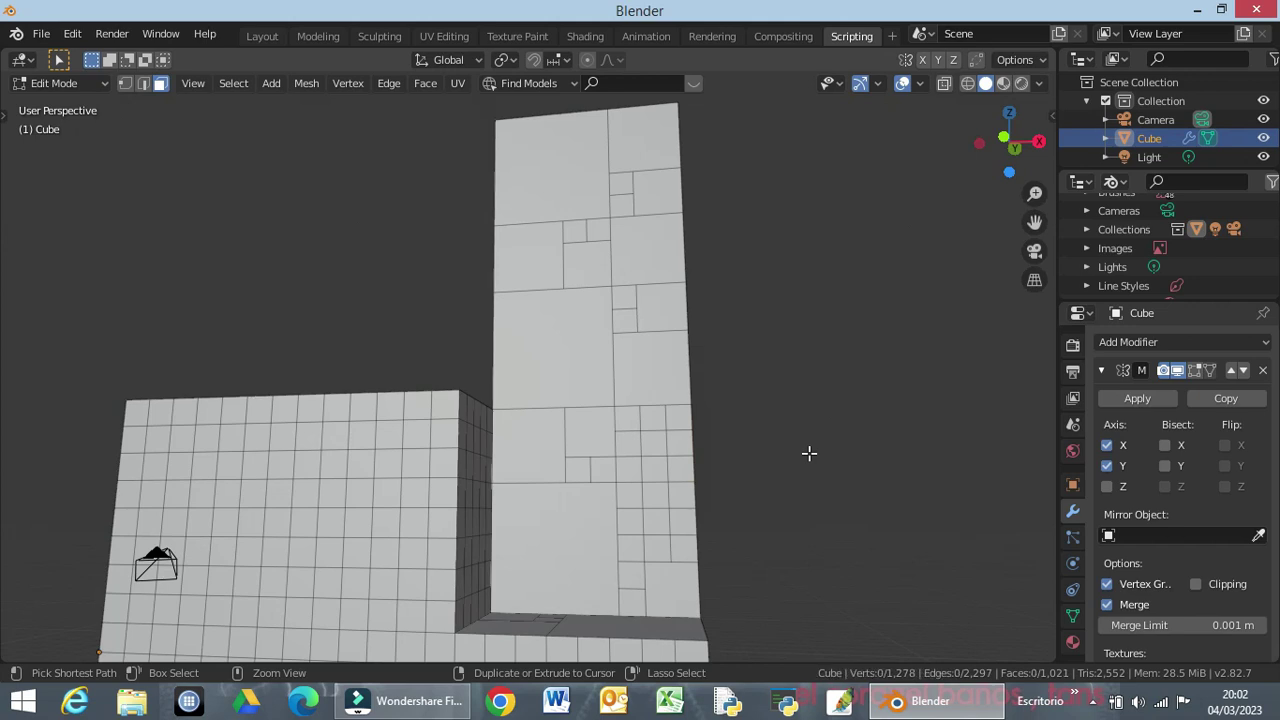
key(ctrl+z)
shift+click(677, 584)
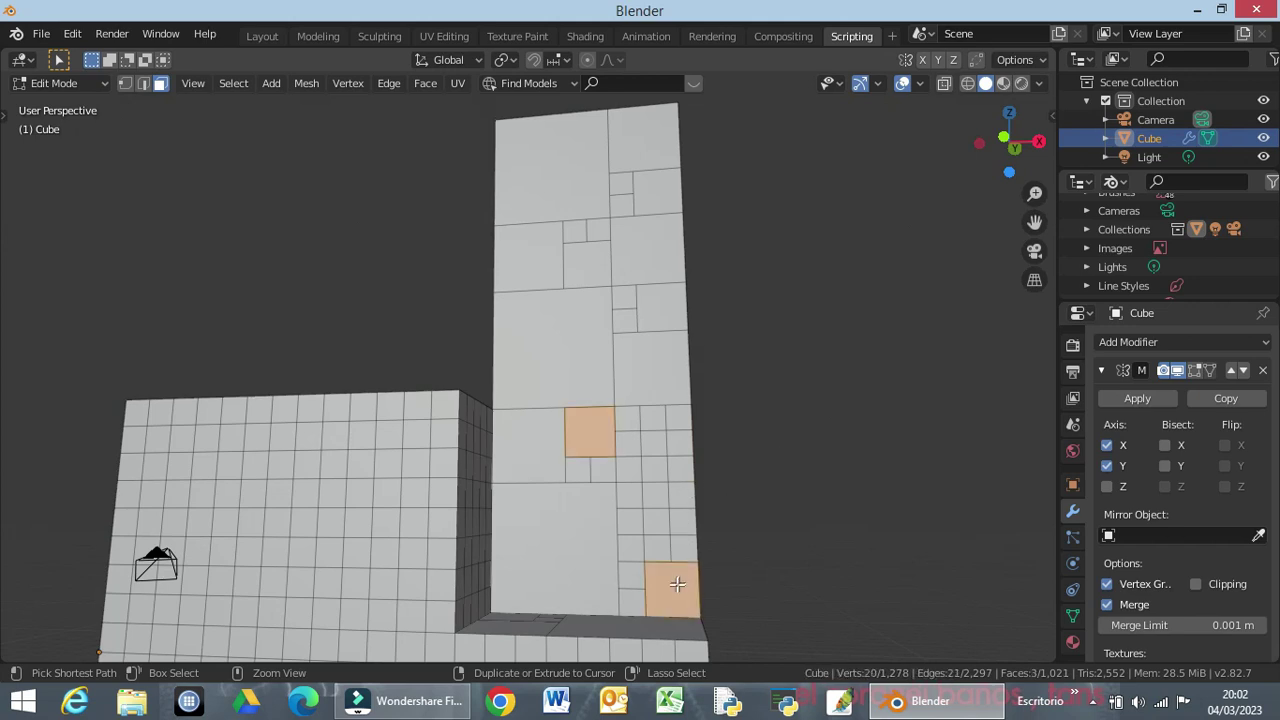
key(ctrl+z)
click(643, 518)
middle_drag(652, 522, 518, 589)
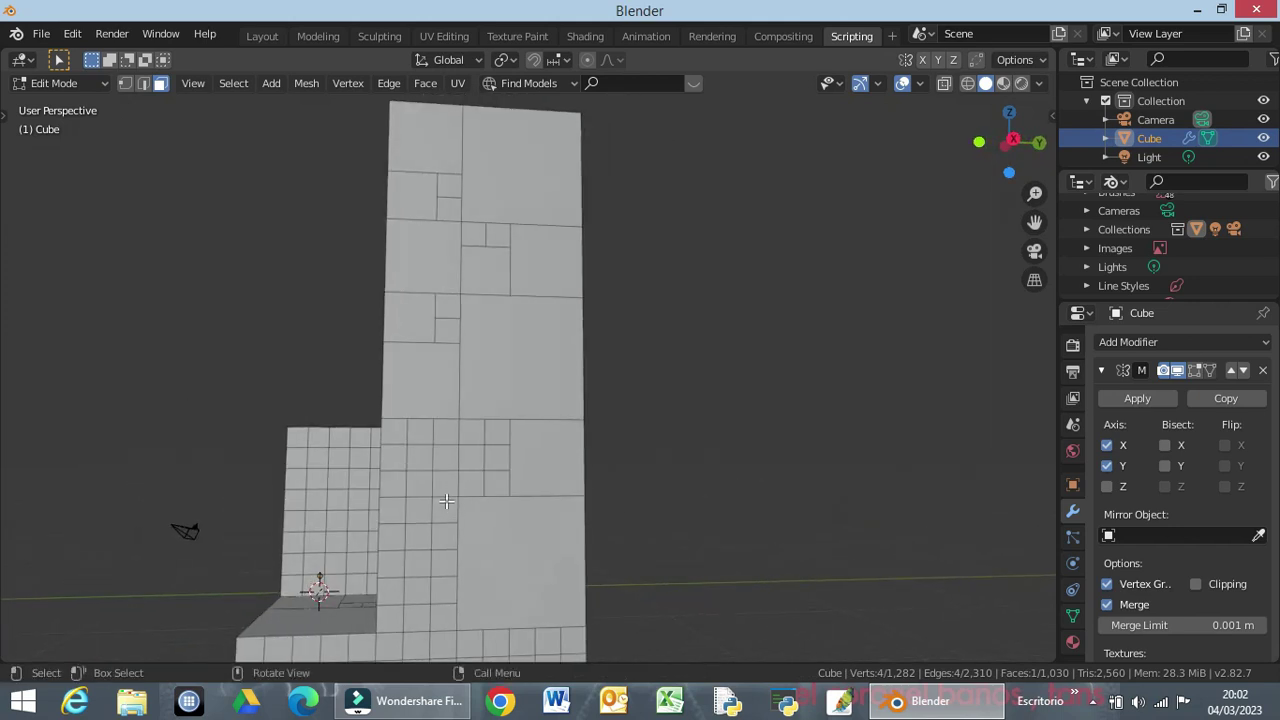
Limited Dissolve a 2x2 block, a 3x3 base block, and the 2x2 block above it.
drag(470, 435, 496, 476)
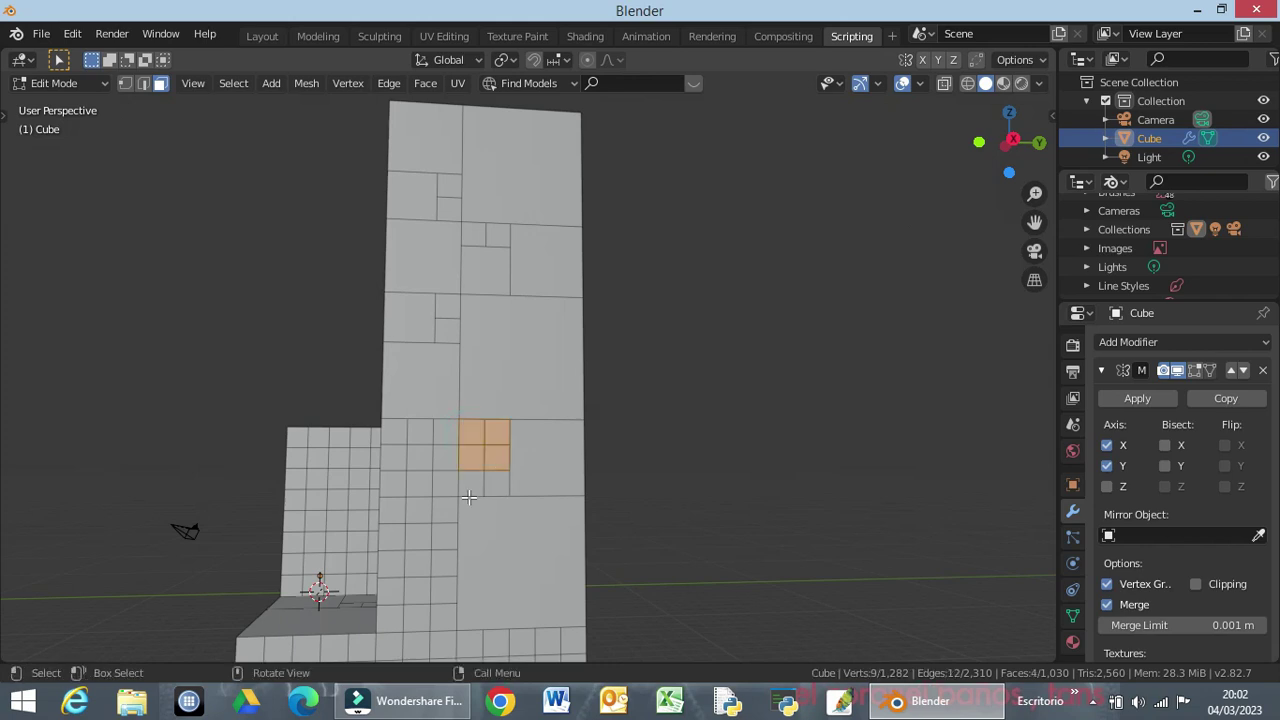
key(x)
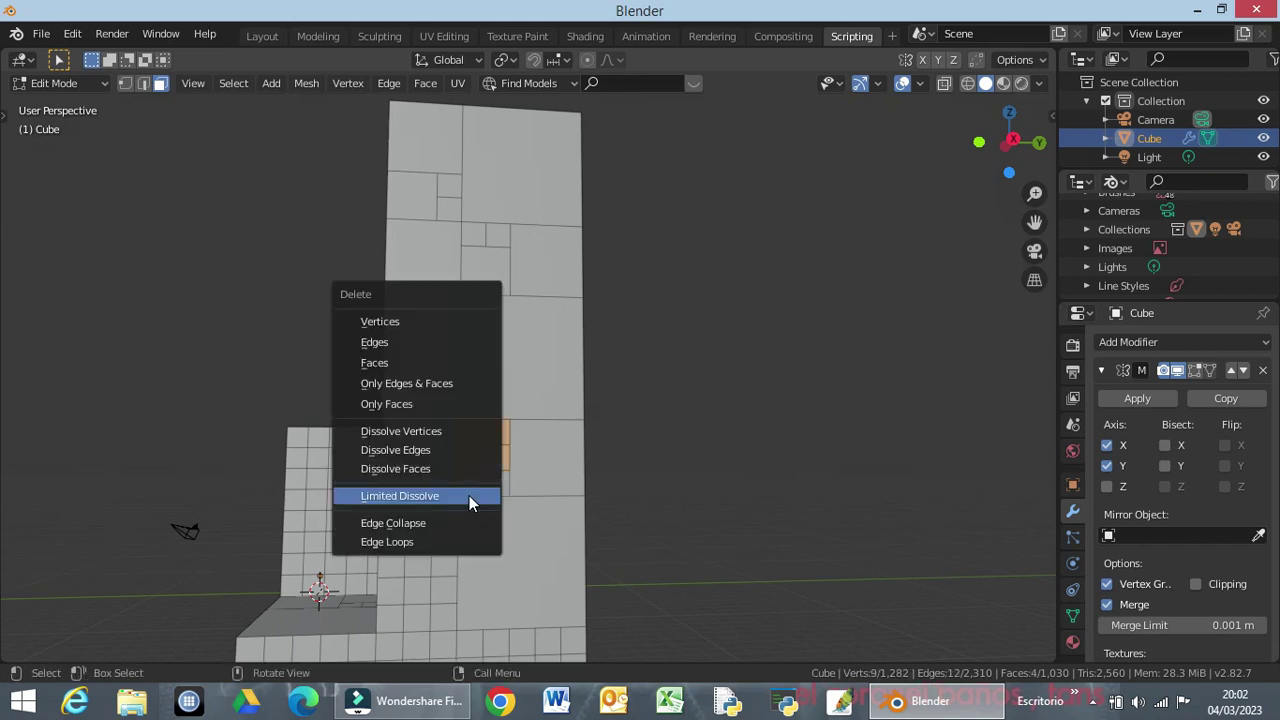
click(469, 495)
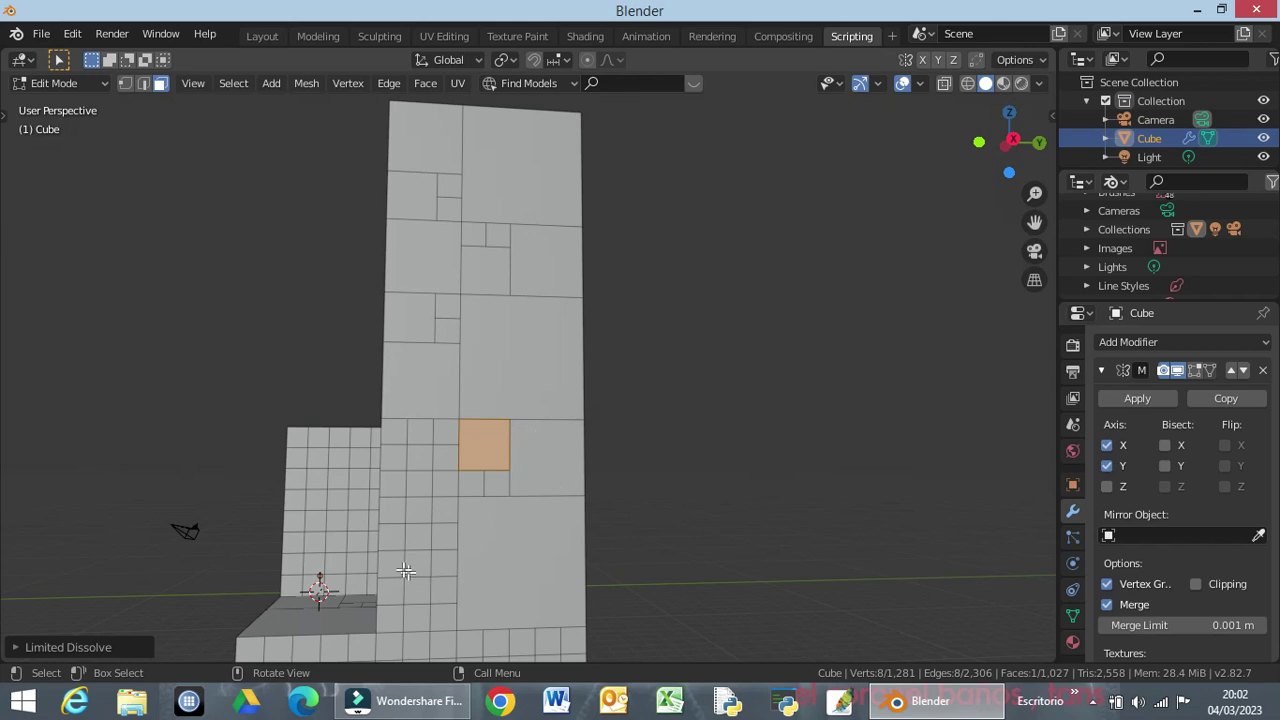
drag(390, 565, 446, 620)
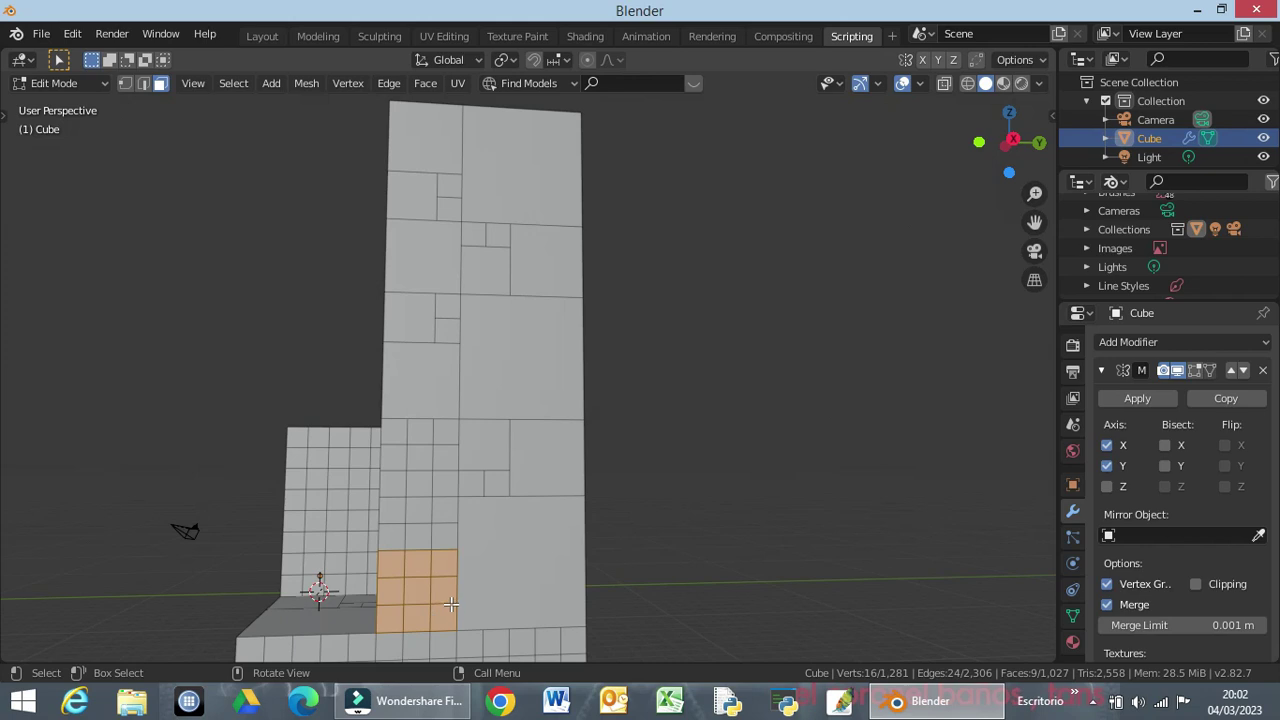
key(x)
click(451, 604)
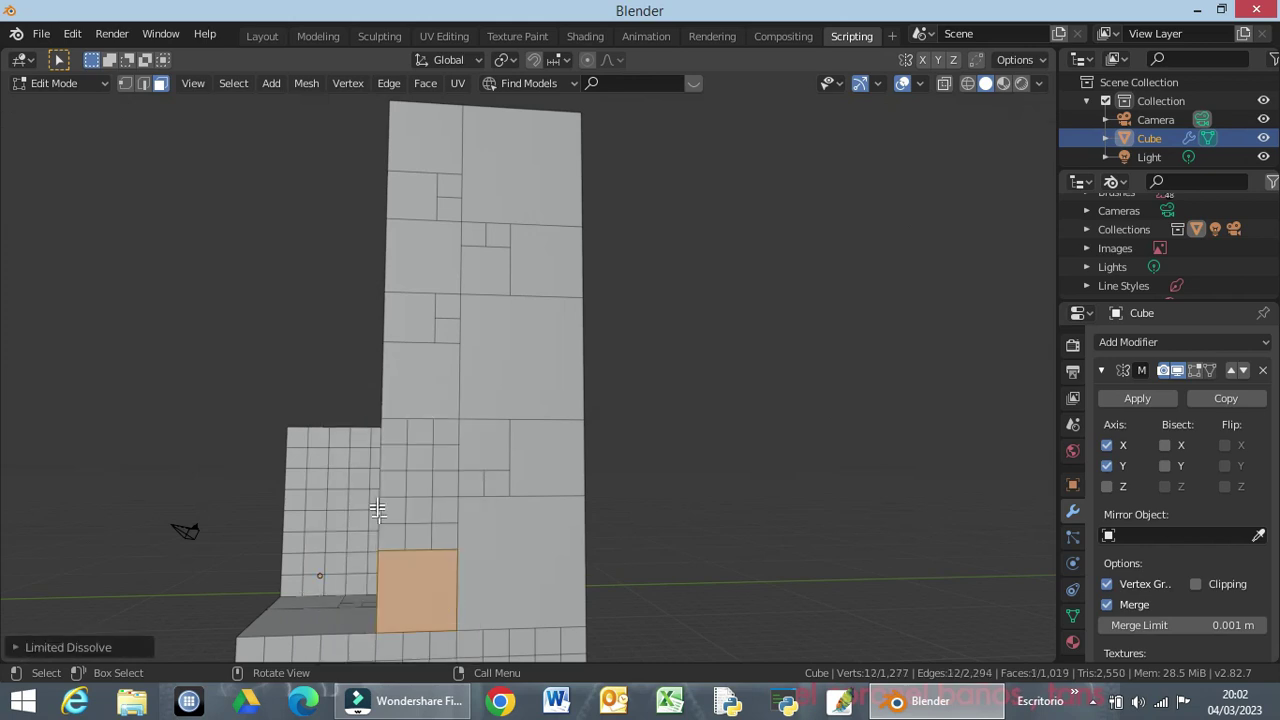
drag(386, 505, 428, 546)
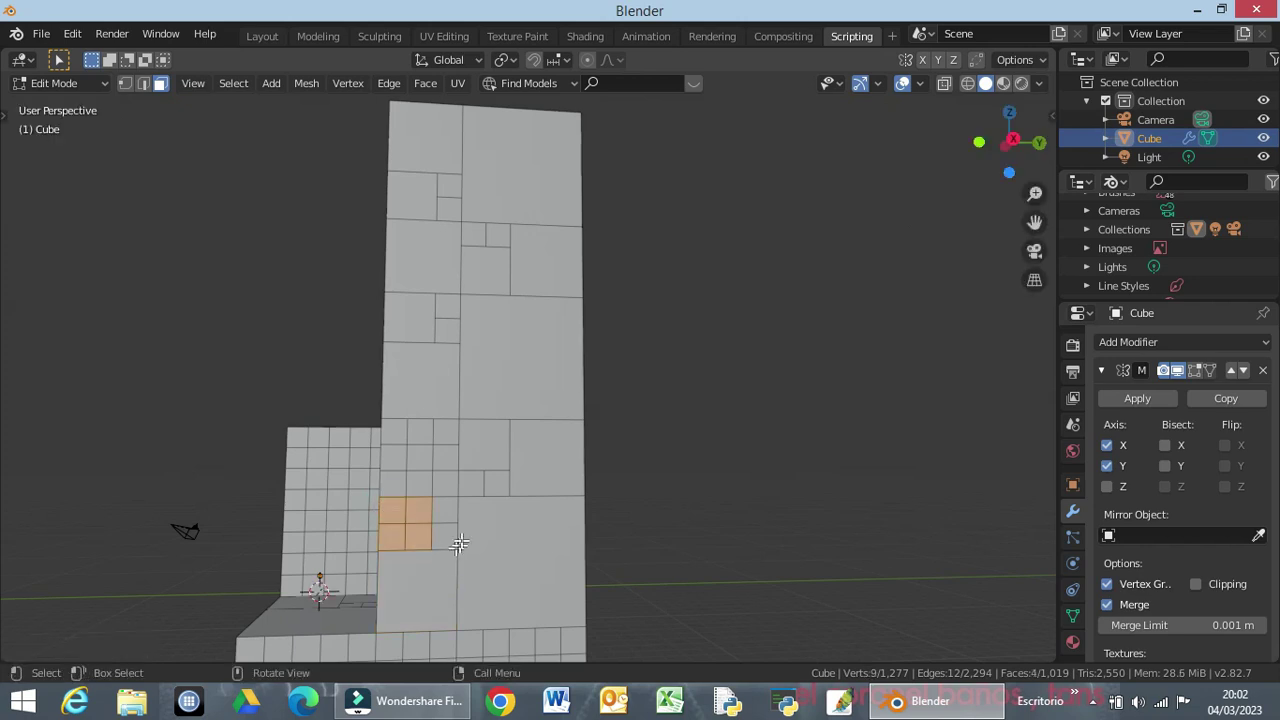
key(x)
click(461, 511)
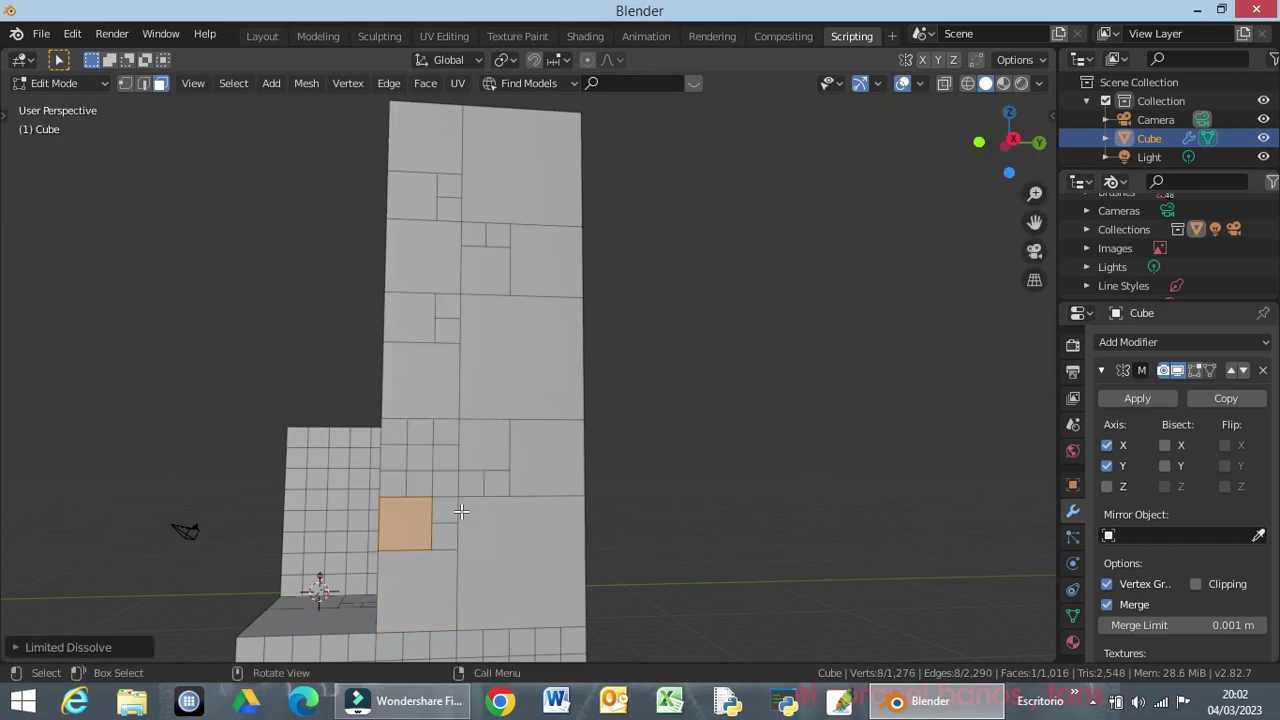
middle_drag(405, 530, 555, 520)
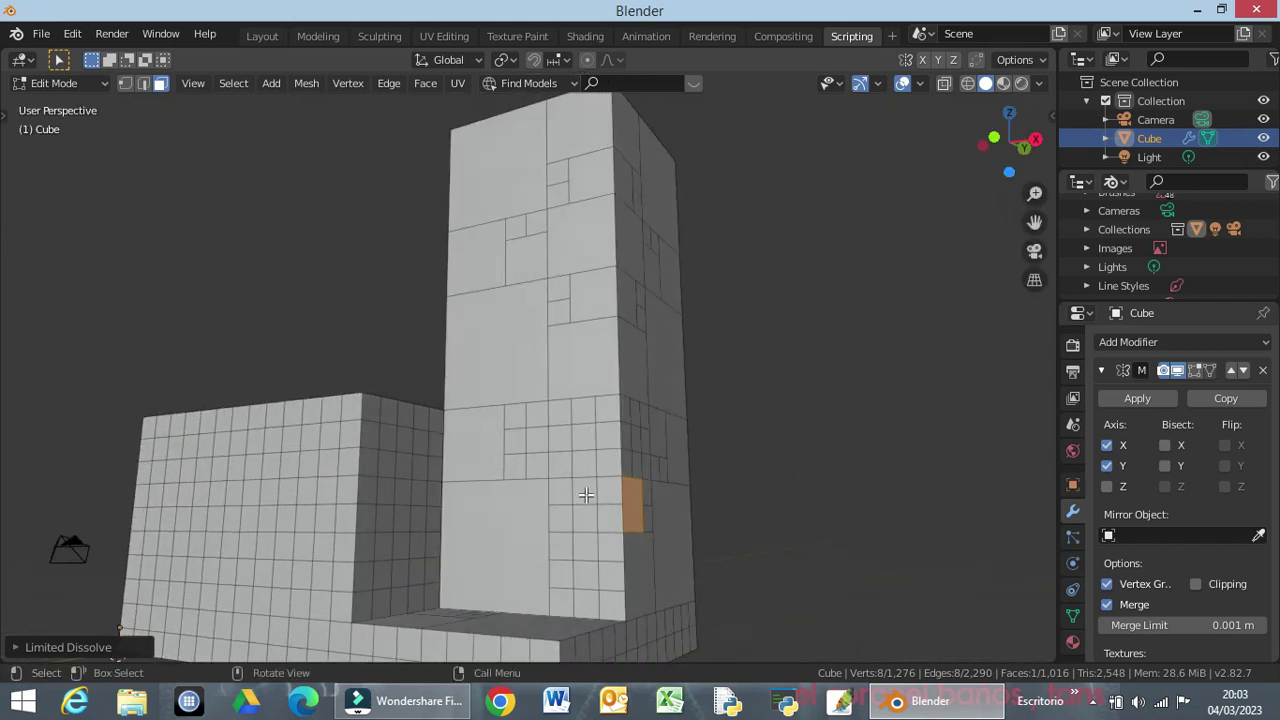
Cancel the accidental knife cuts and redo the Limited Dissolve on the selected face block.
key(k)
key(Escape)
key(ctrl+z)
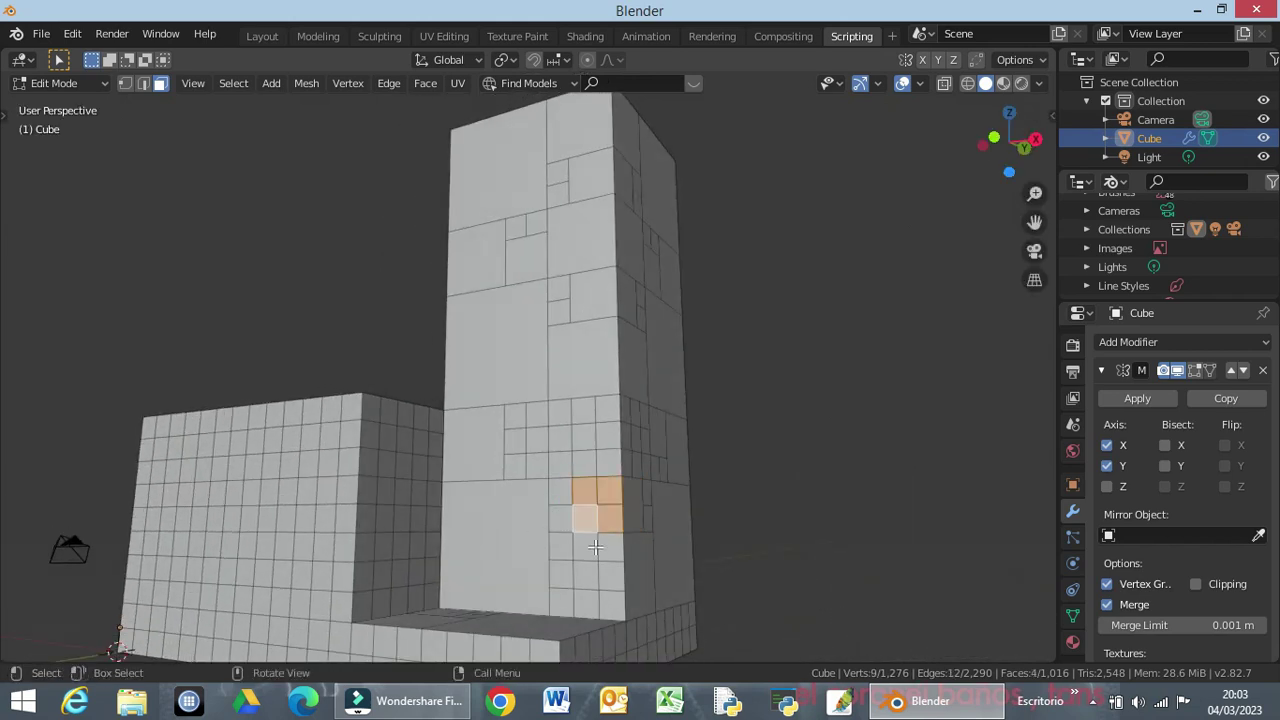
key(x)
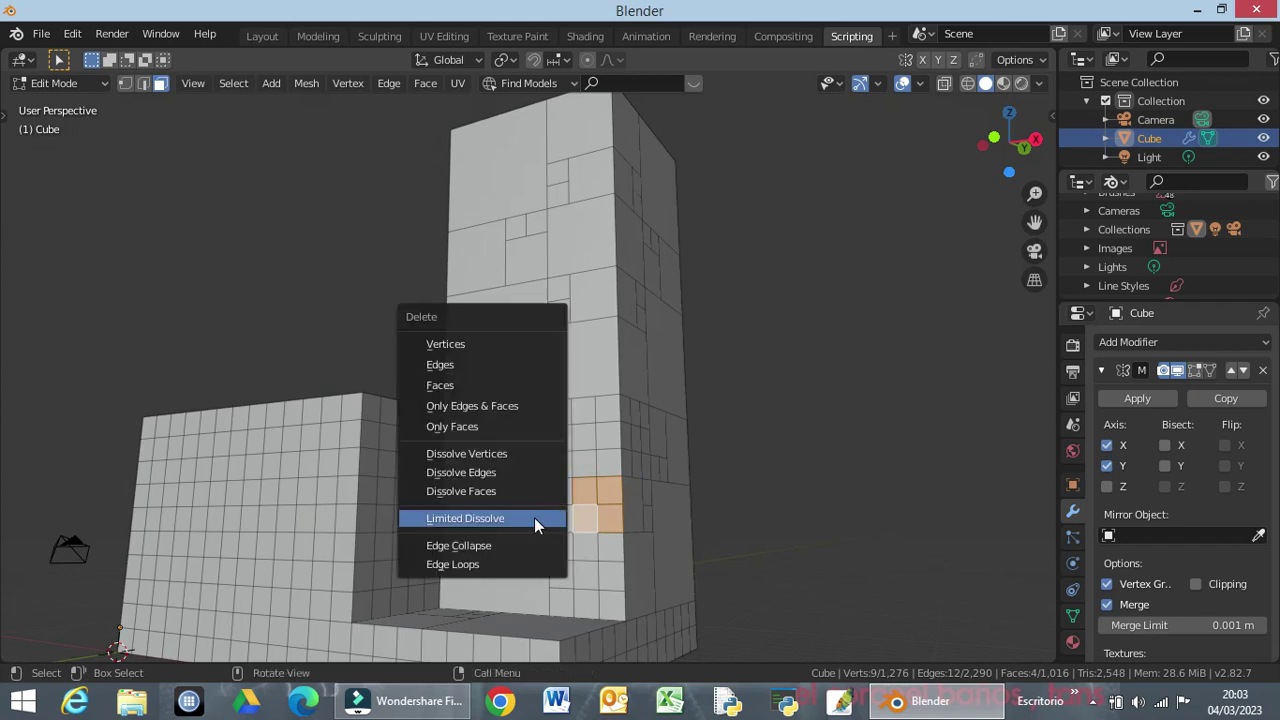
click(534, 517)
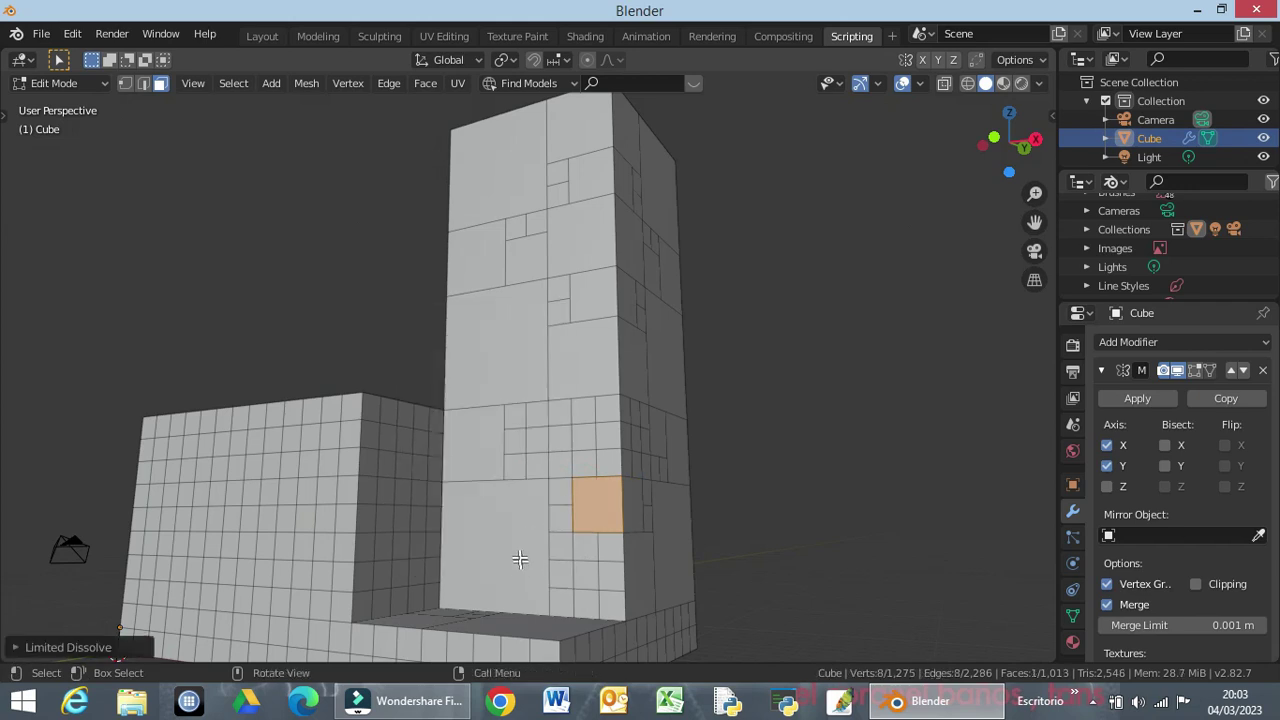
key(k)
key(Escape)
key(ctrl+z)
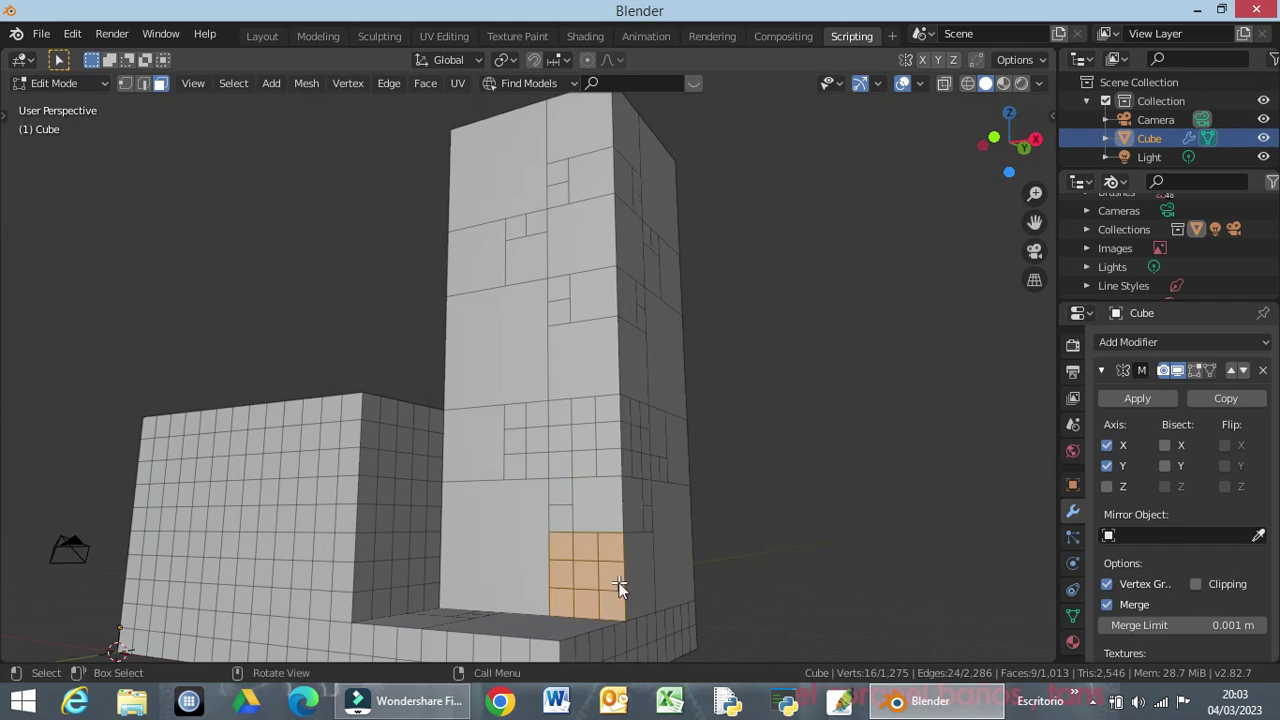
key(x)
click(619, 584)
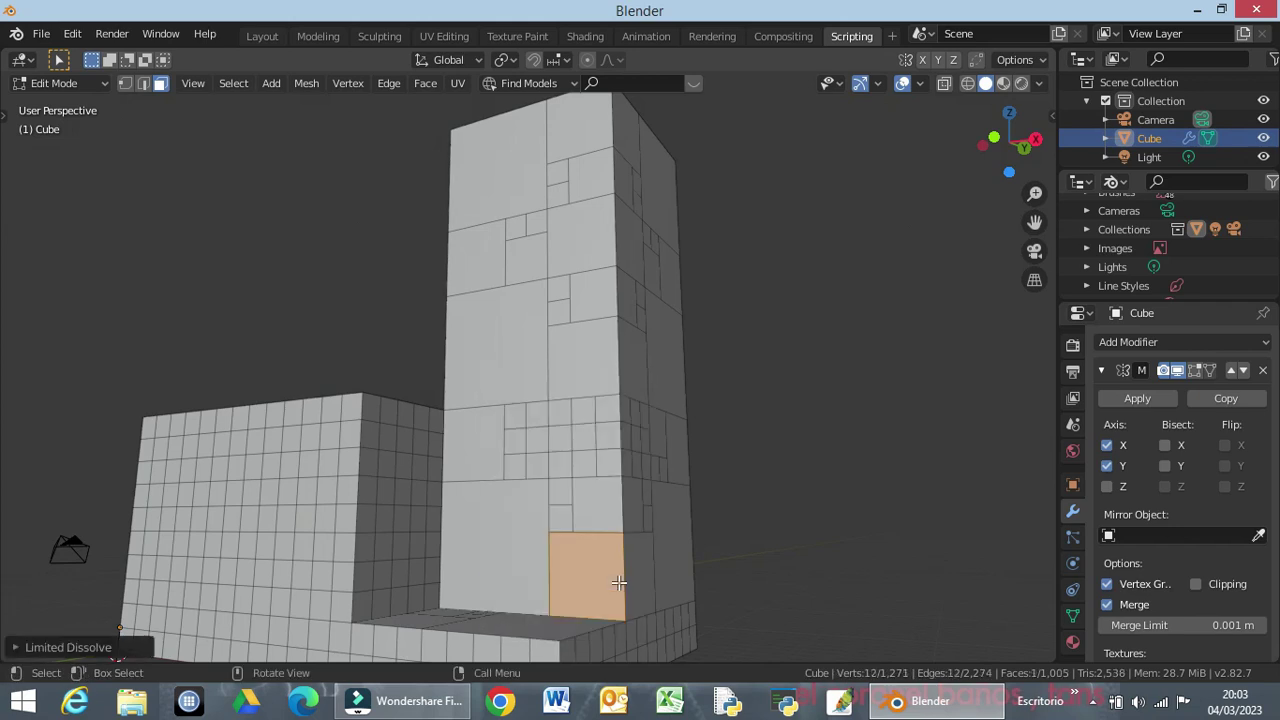
Limited Dissolve a block of small faces on the tower's side into one face.
mouse_move(622, 508)
middle_down()
mouse_move(546, 545)
mouse_move(492, 521)
middle_up()
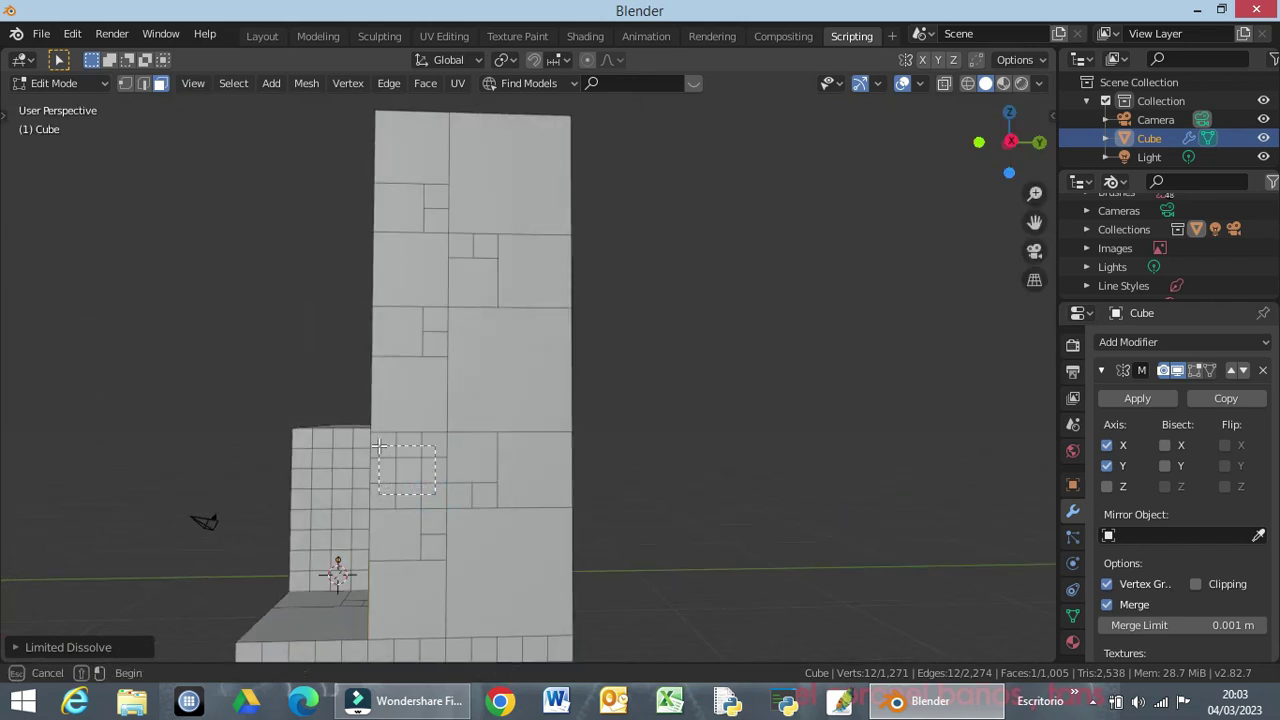
drag(384, 442, 440, 500)
middle_drag(380, 504, 557, 502)
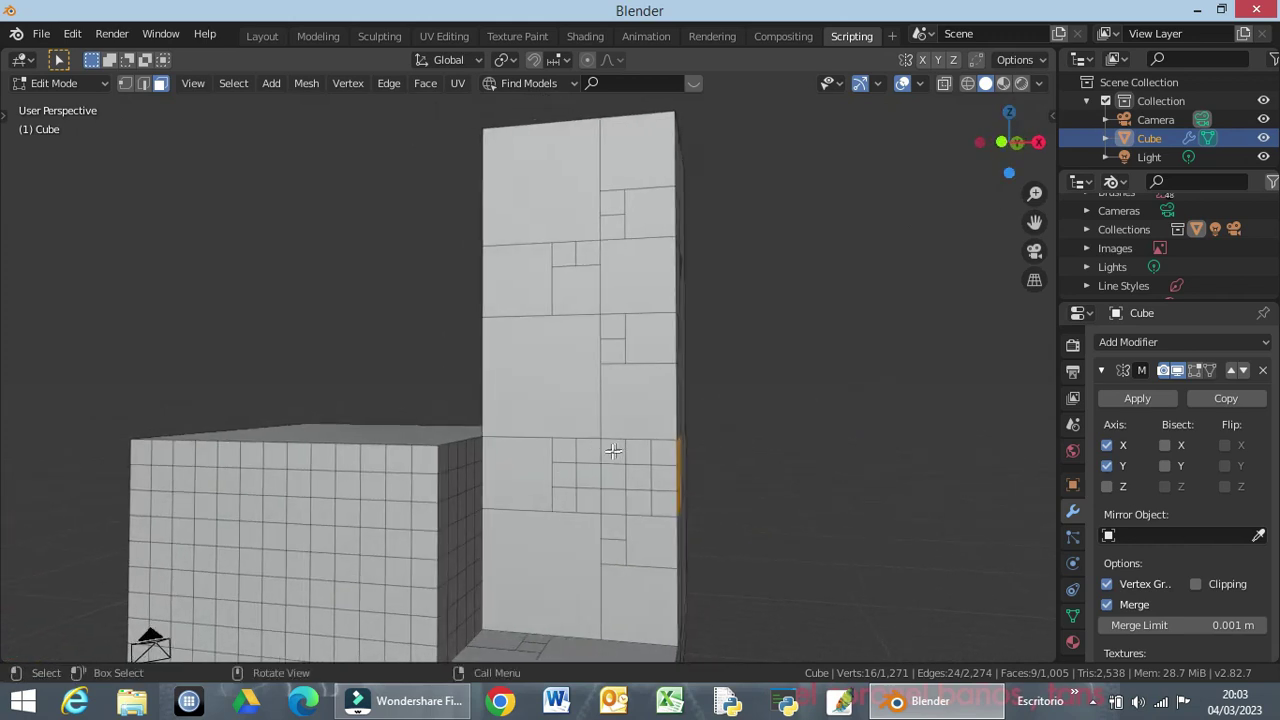
shift+drag(603, 440, 650, 505)
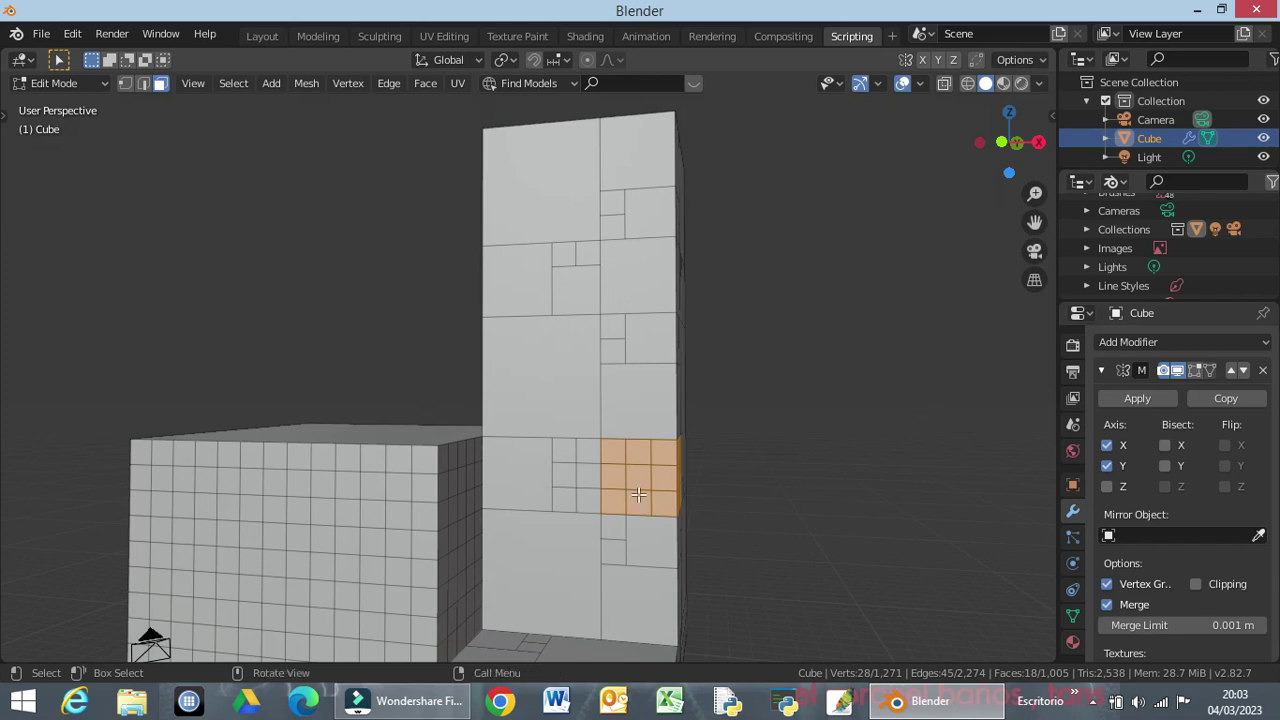
key(x)
click(638, 494)
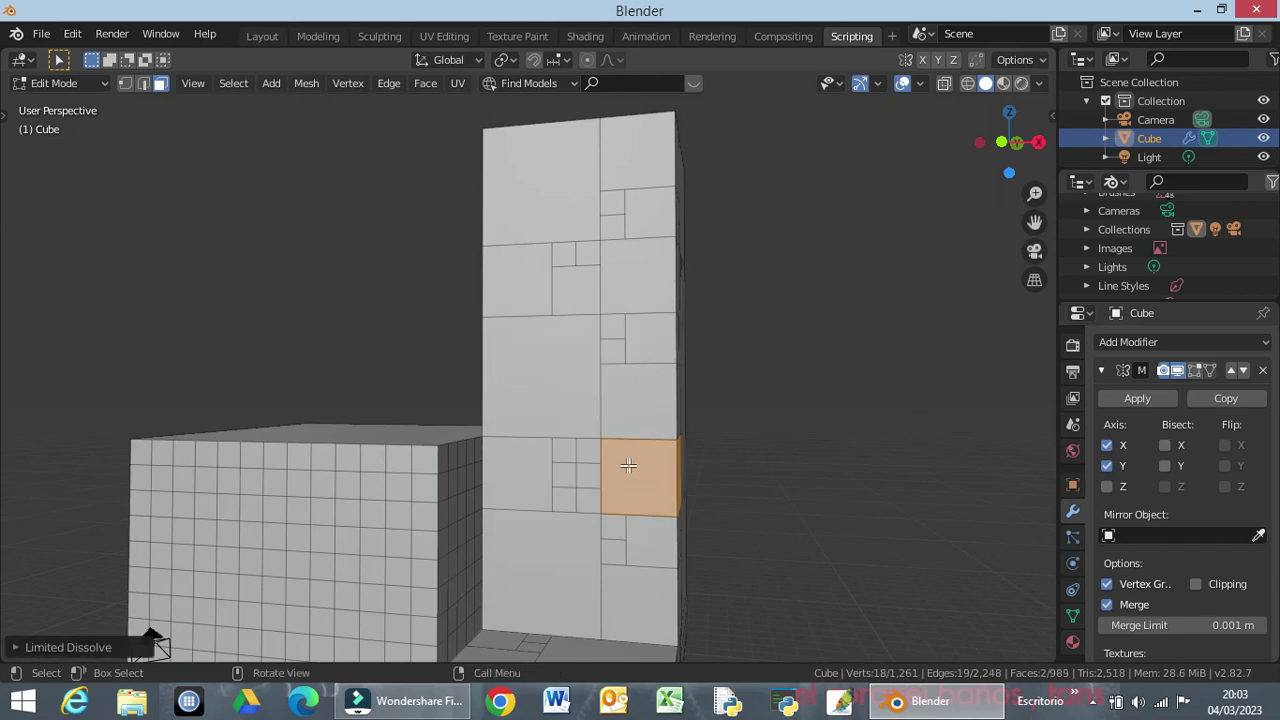
Merge a remaining 2x2 block of small faces into a single face.
middle_drag(628, 465, 562, 480)
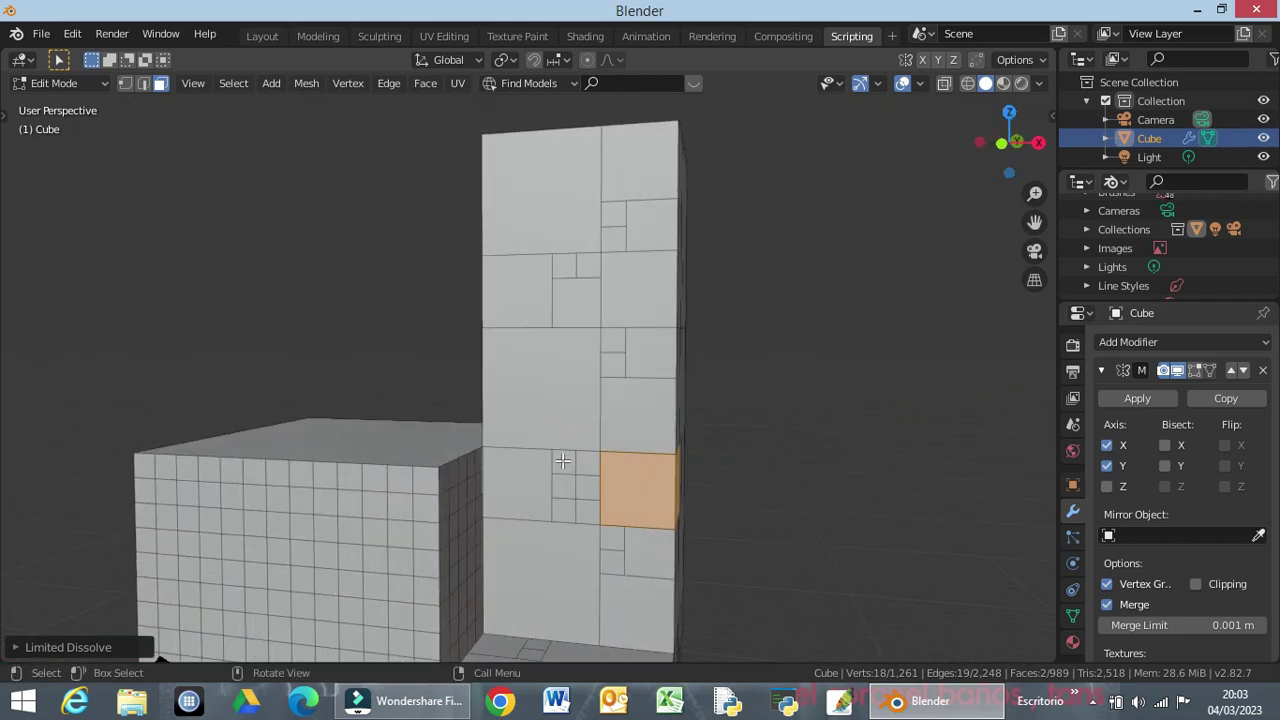
drag(563, 460, 583, 487)
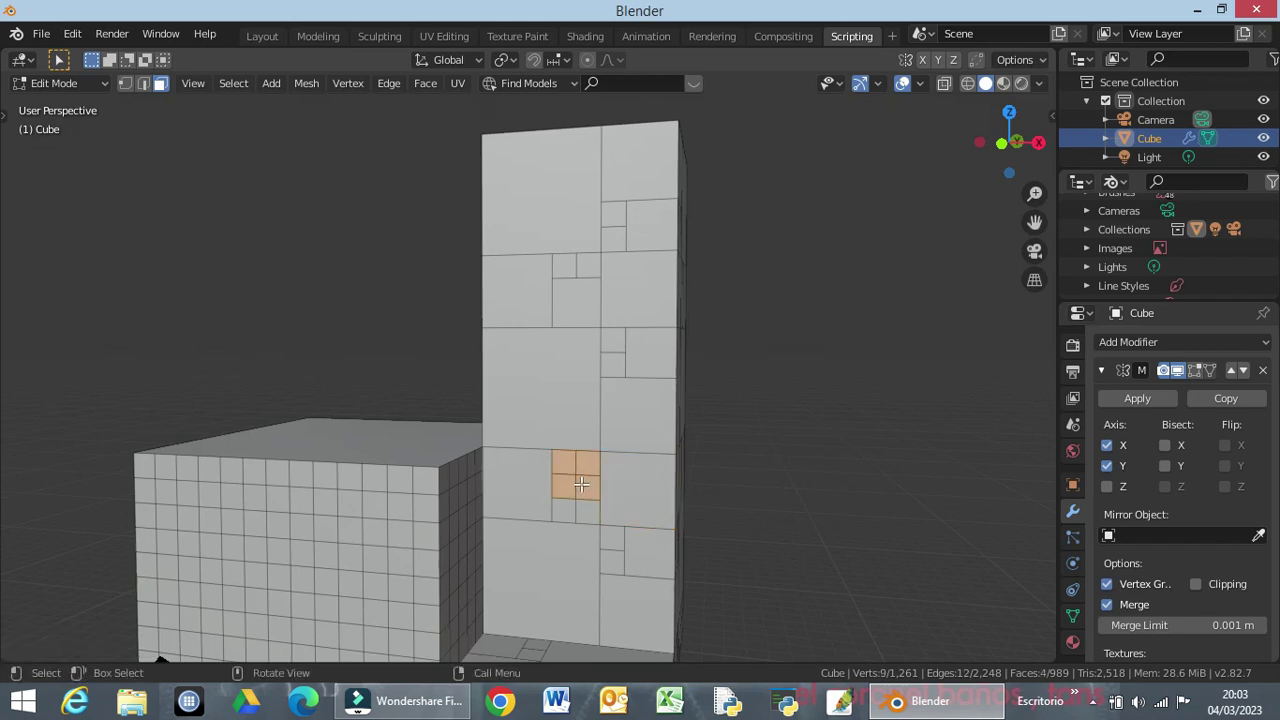
key(x)
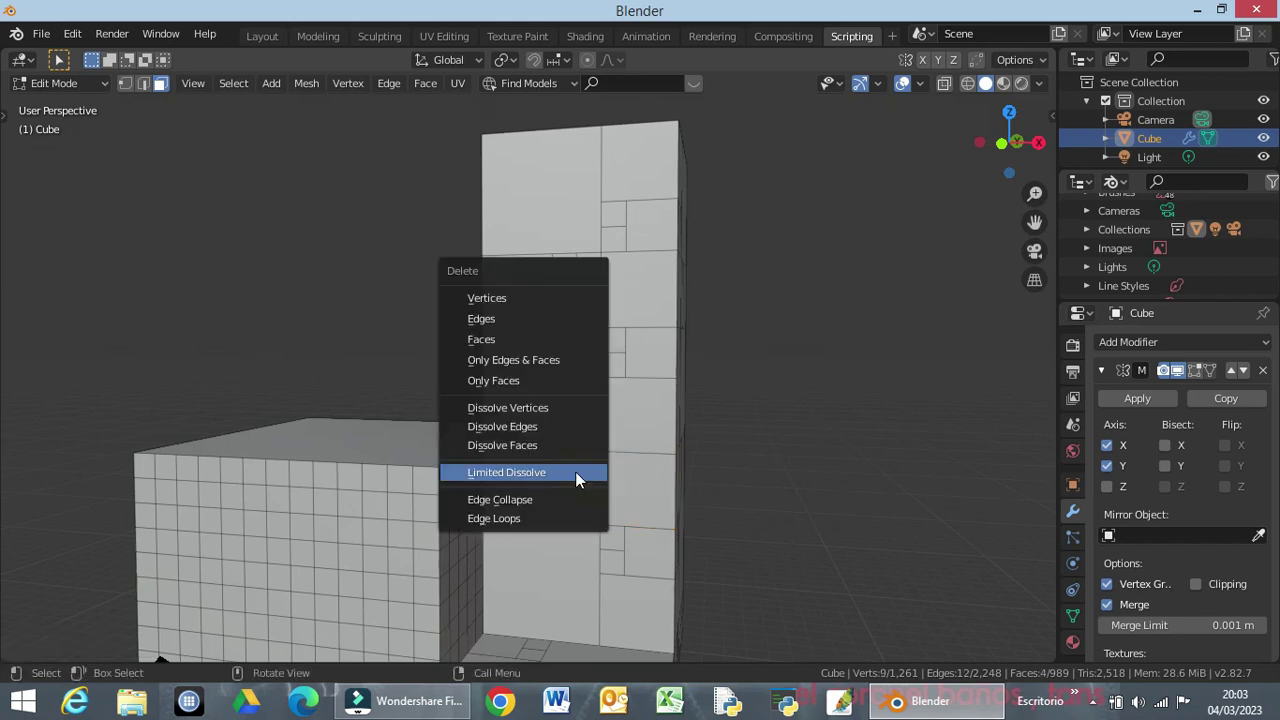
click(576, 480)
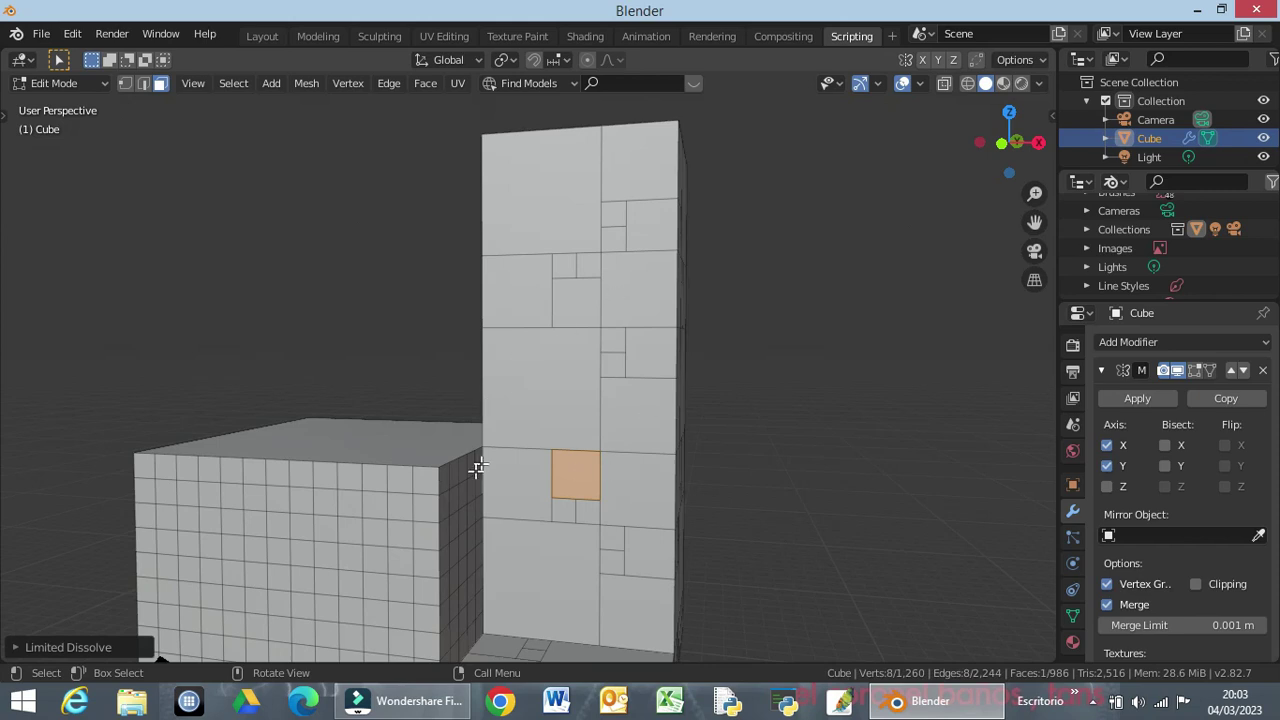
mouse_move(687, 356)
middle_down()
mouse_move(74, 343)
mouse_move(1023, 337)
mouse_move(845, 354)
mouse_move(934, 374)
mouse_move(131, 360)
middle_up()
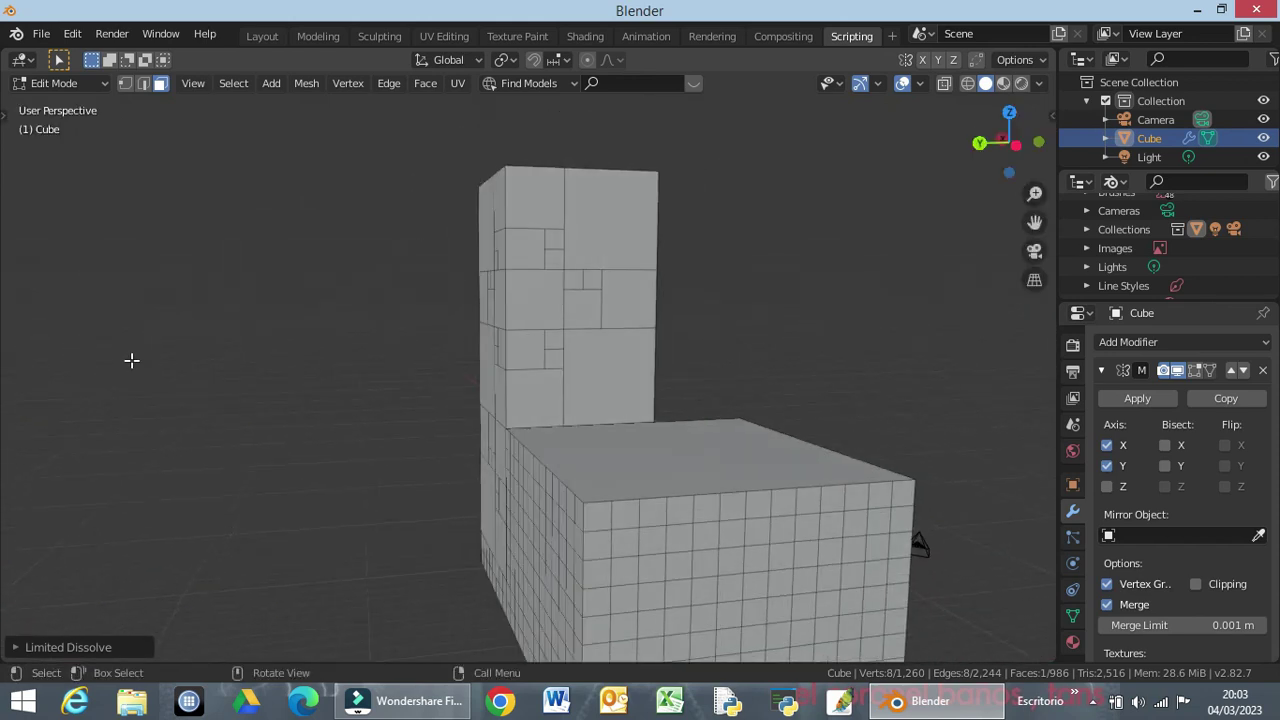
mouse_move(507, 294)
middle_down()
mouse_move(557, 377)
mouse_move(563, 300)
mouse_move(538, 240)
middle_up()
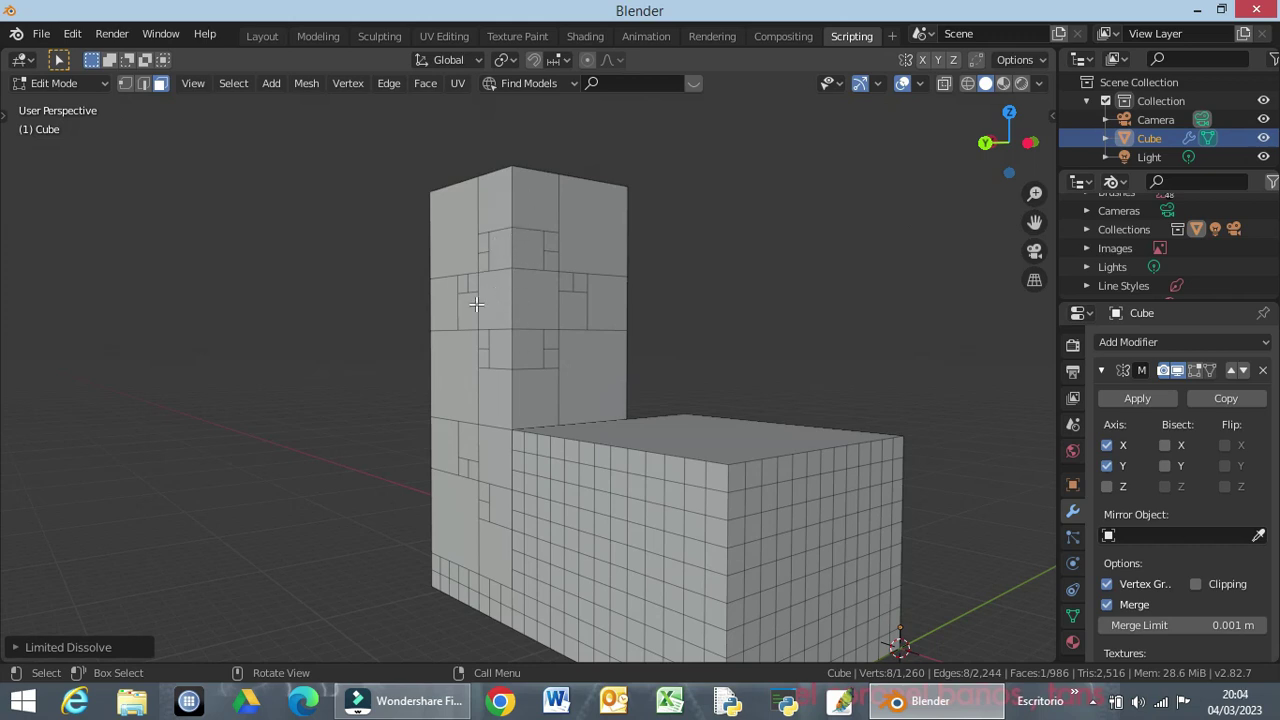
mouse_move(443, 331)
middle_down()
mouse_move(691, 340)
mouse_move(650, 342)
middle_up()
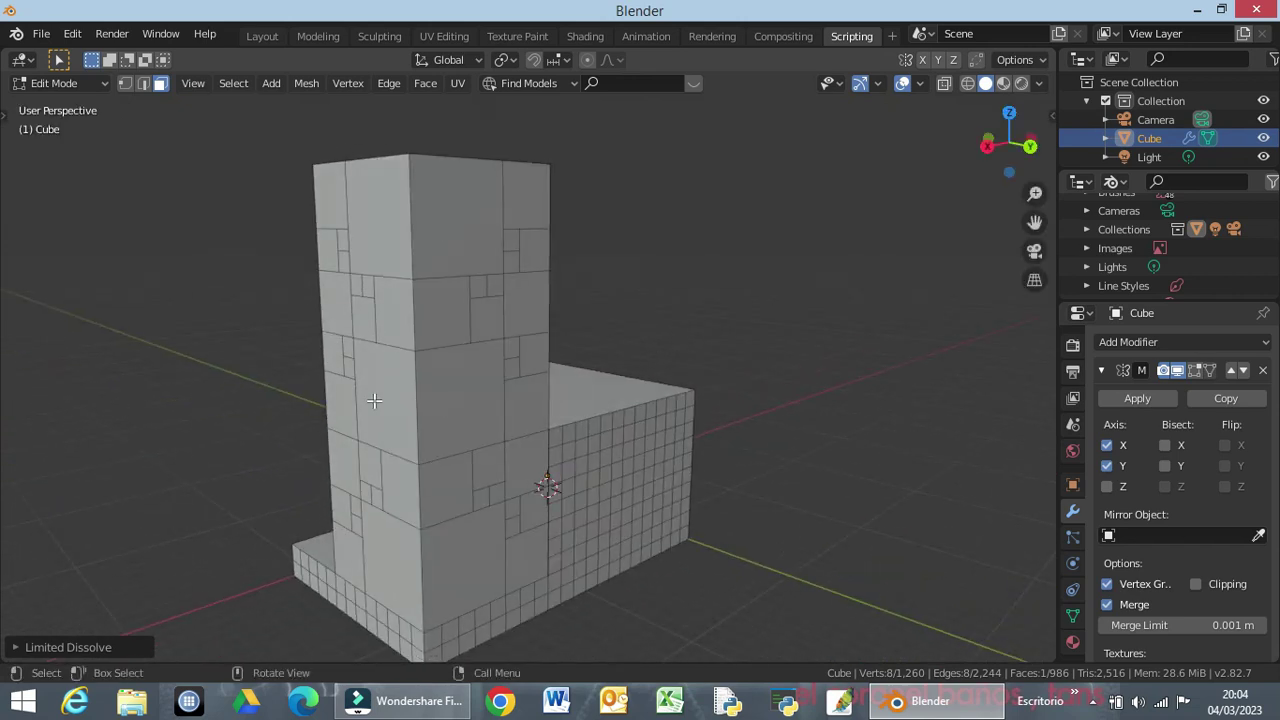
mouse_move(469, 517)
middle_down()
mouse_move(420, 537)
mouse_move(314, 486)
mouse_move(114, 448)
mouse_move(140, 517)
mouse_move(223, 549)
mouse_move(294, 549)
mouse_move(409, 503)
mouse_move(597, 466)
mouse_move(804, 490)
mouse_move(826, 506)
mouse_move(809, 526)
mouse_move(809, 503)
middle_up()
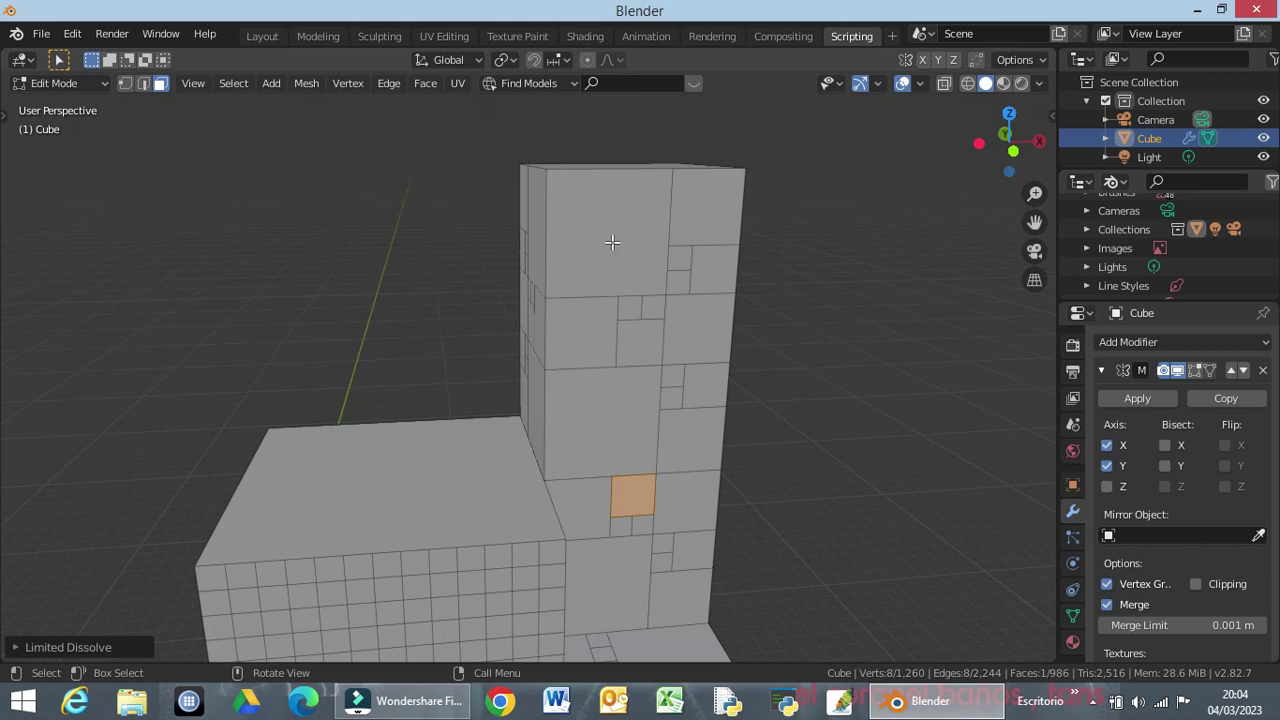
Select the two top-corner tower faces, trying a scale of 2 but cancelling it twice.
middle_drag(617, 252, 654, 241)
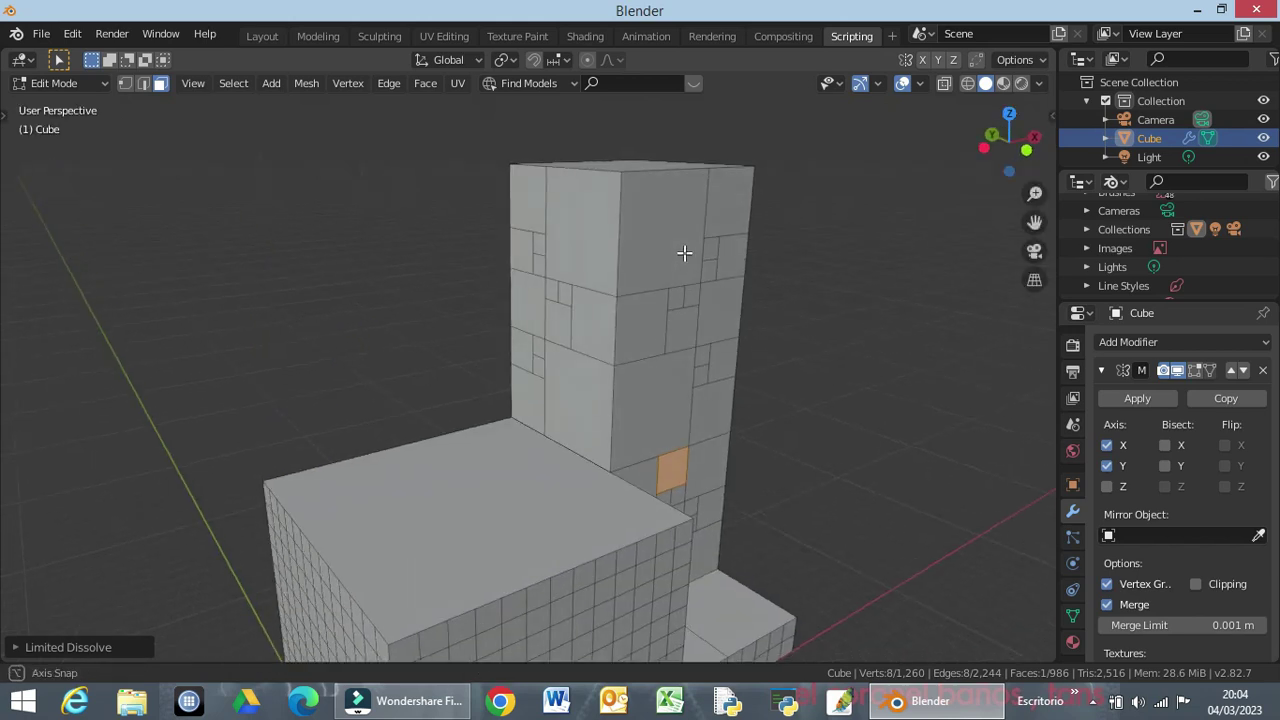
click(654, 241)
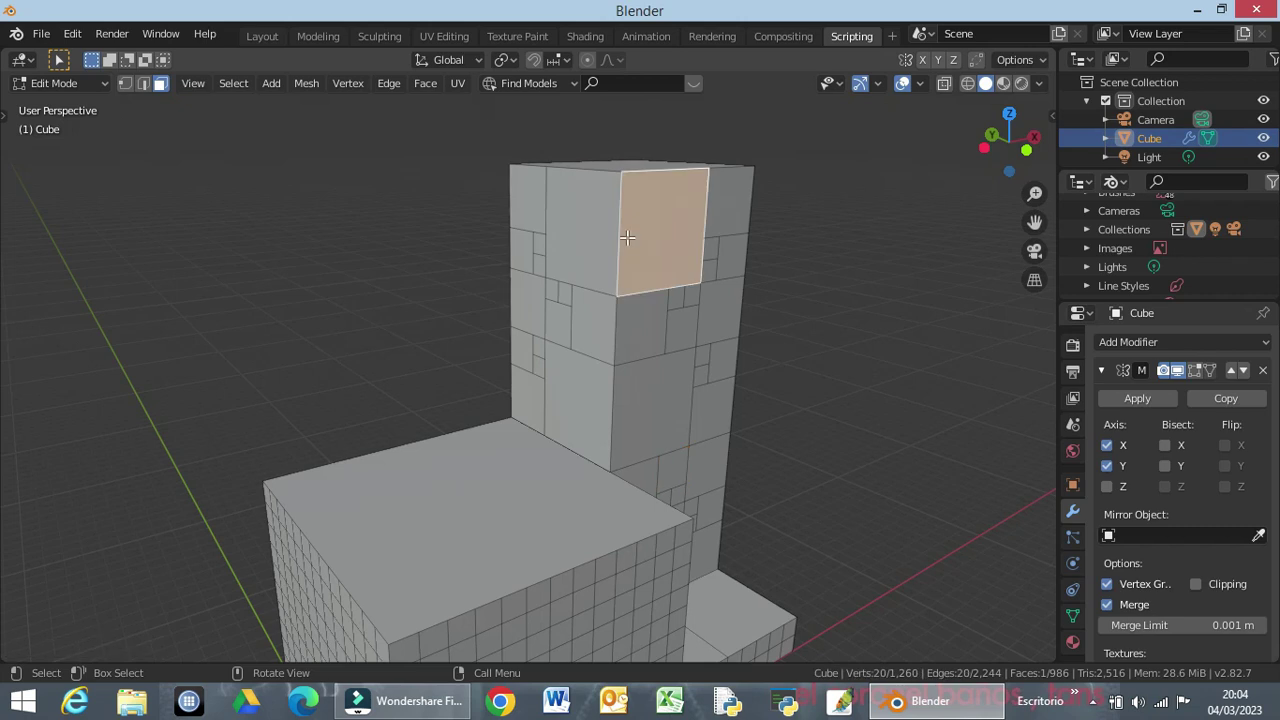
shift+click(594, 242)
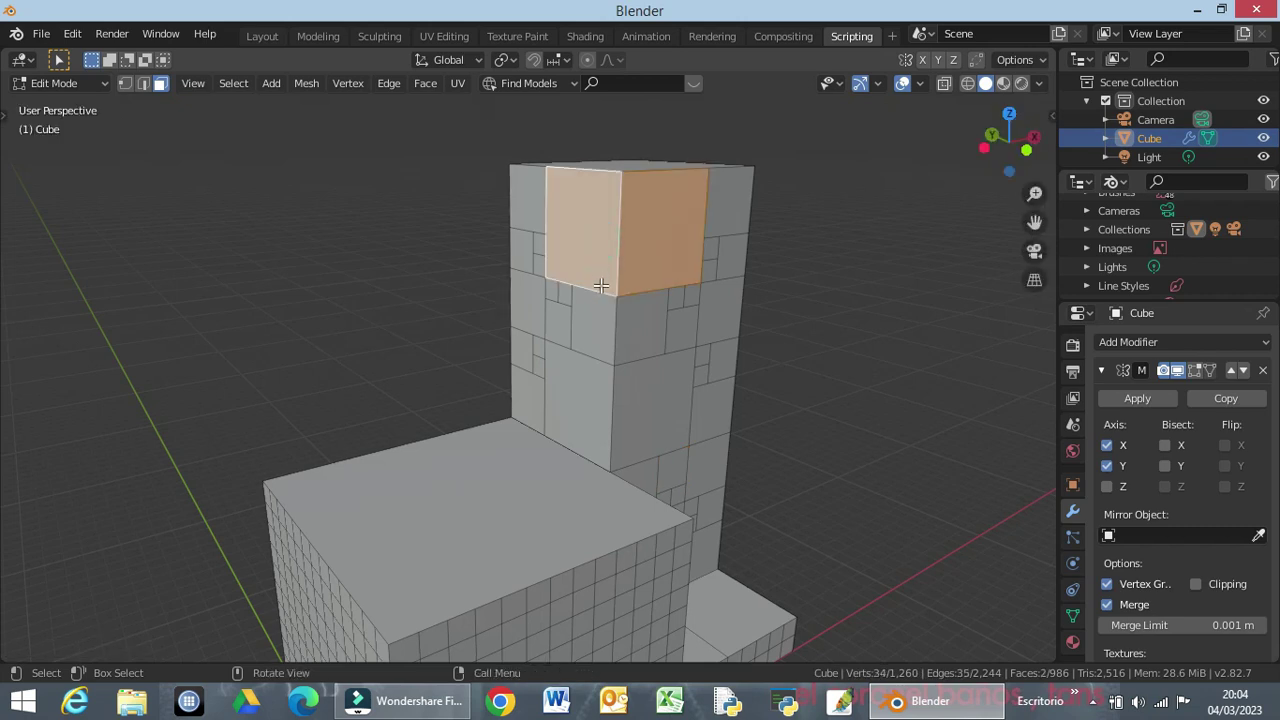
key(s)
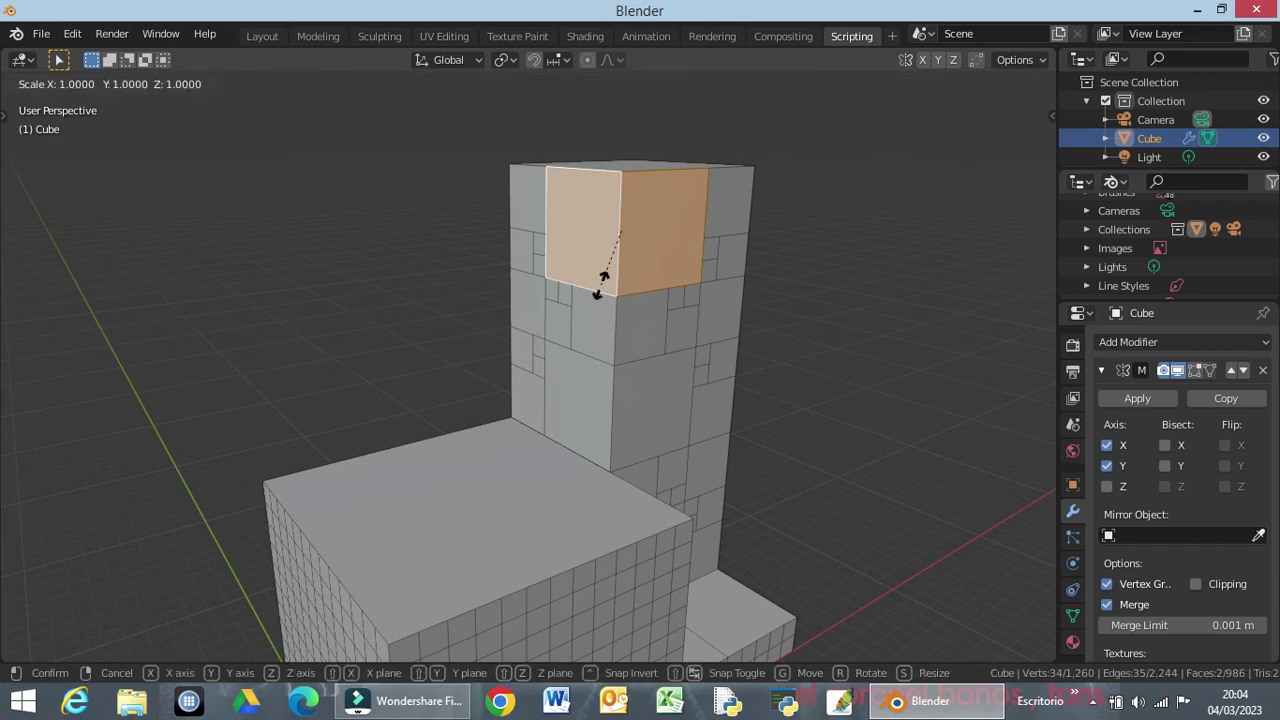
text(2)
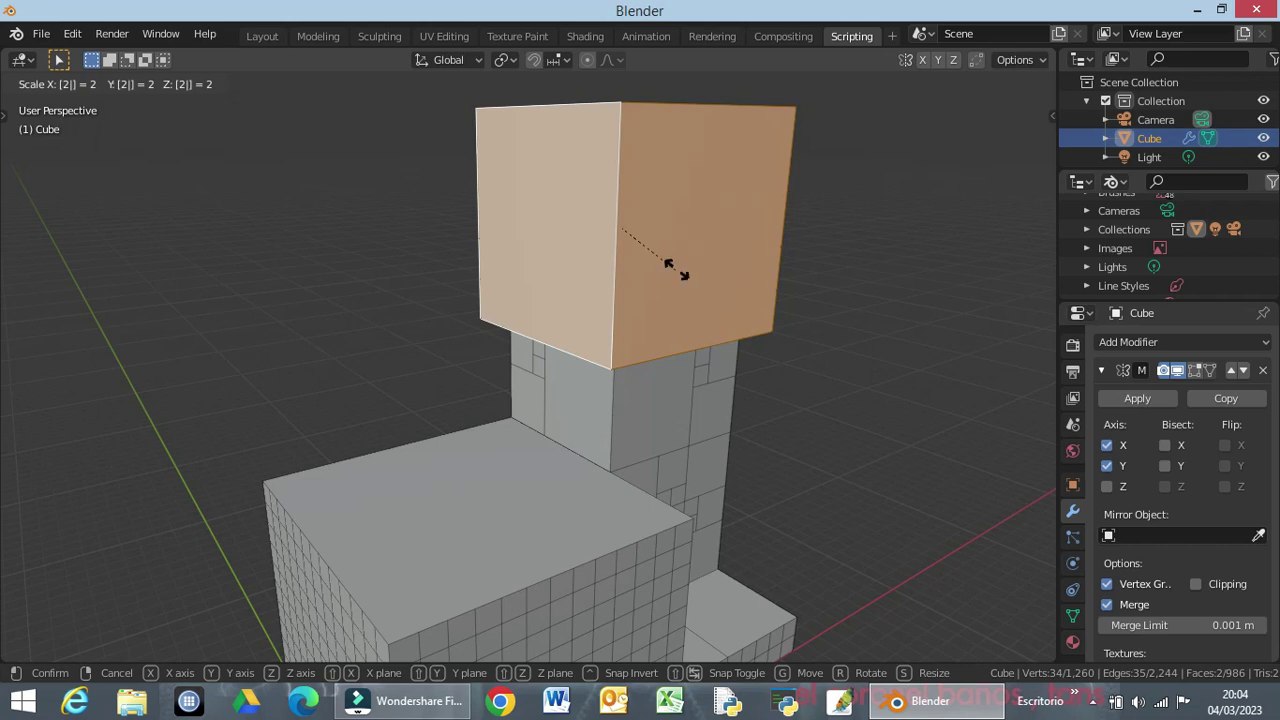
text(x)
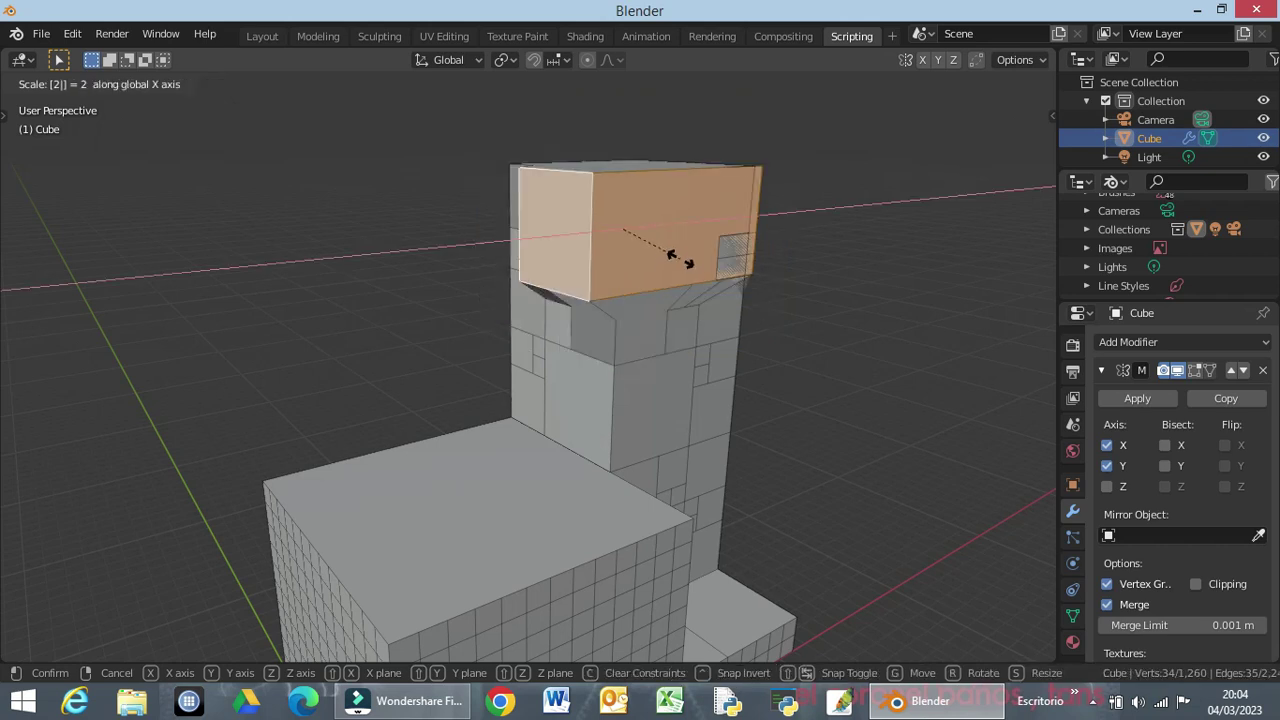
key(Escape)
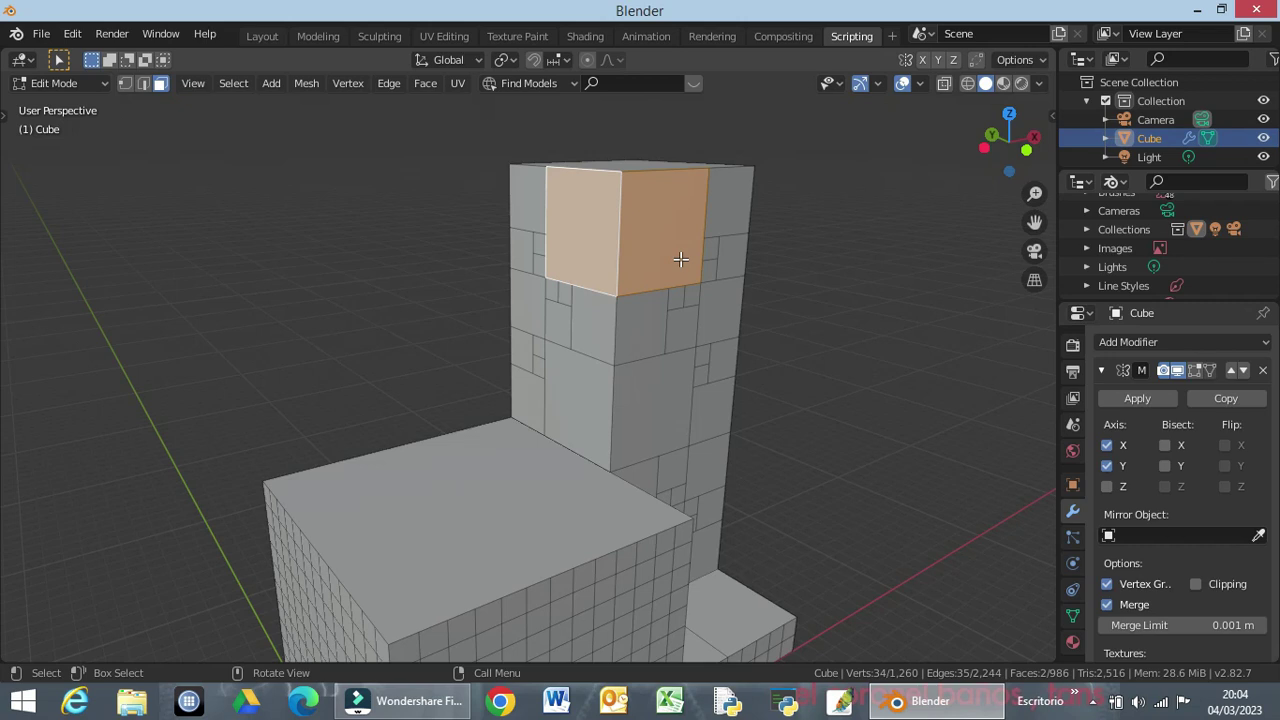
key(KP_7)
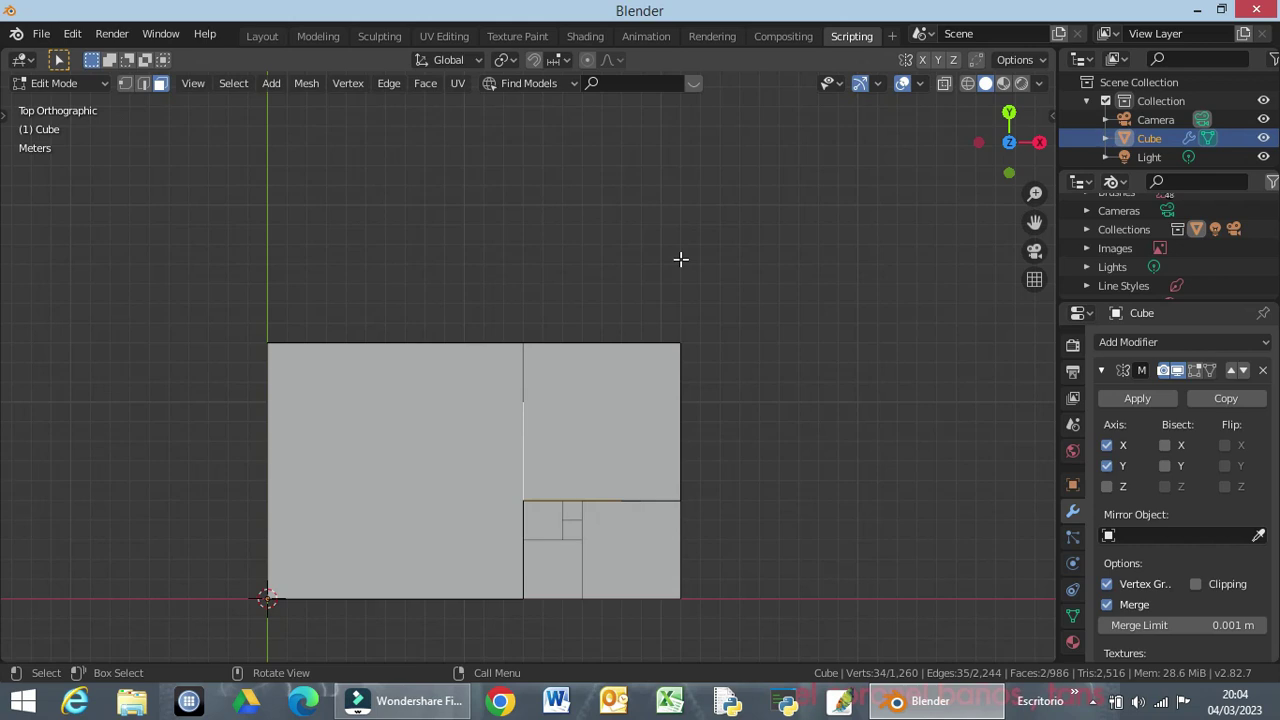
key(s)
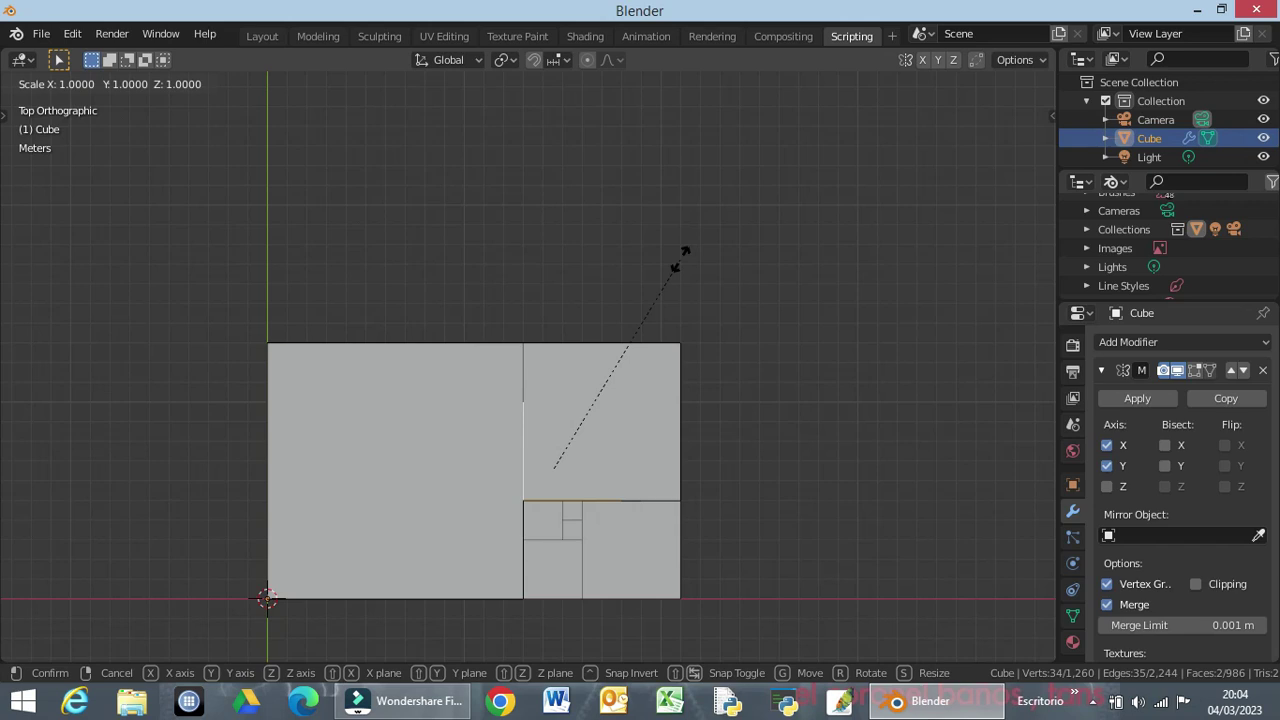
text(2)
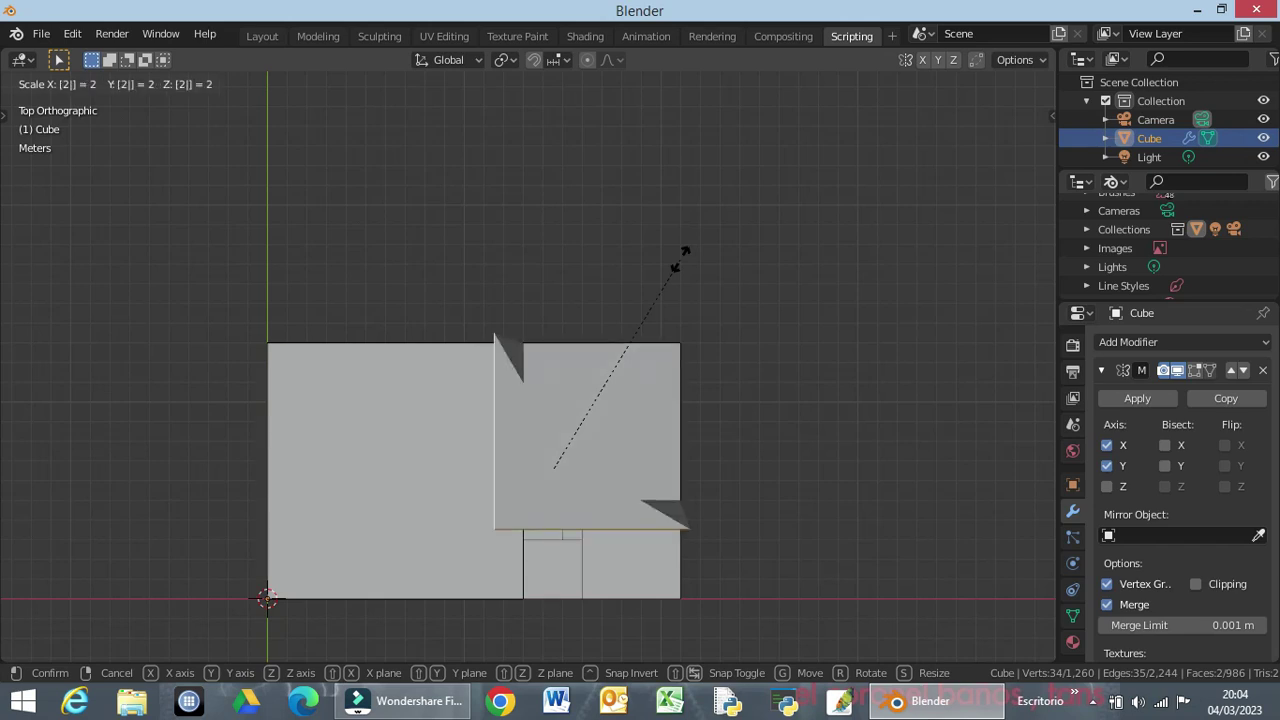
key(Escape)
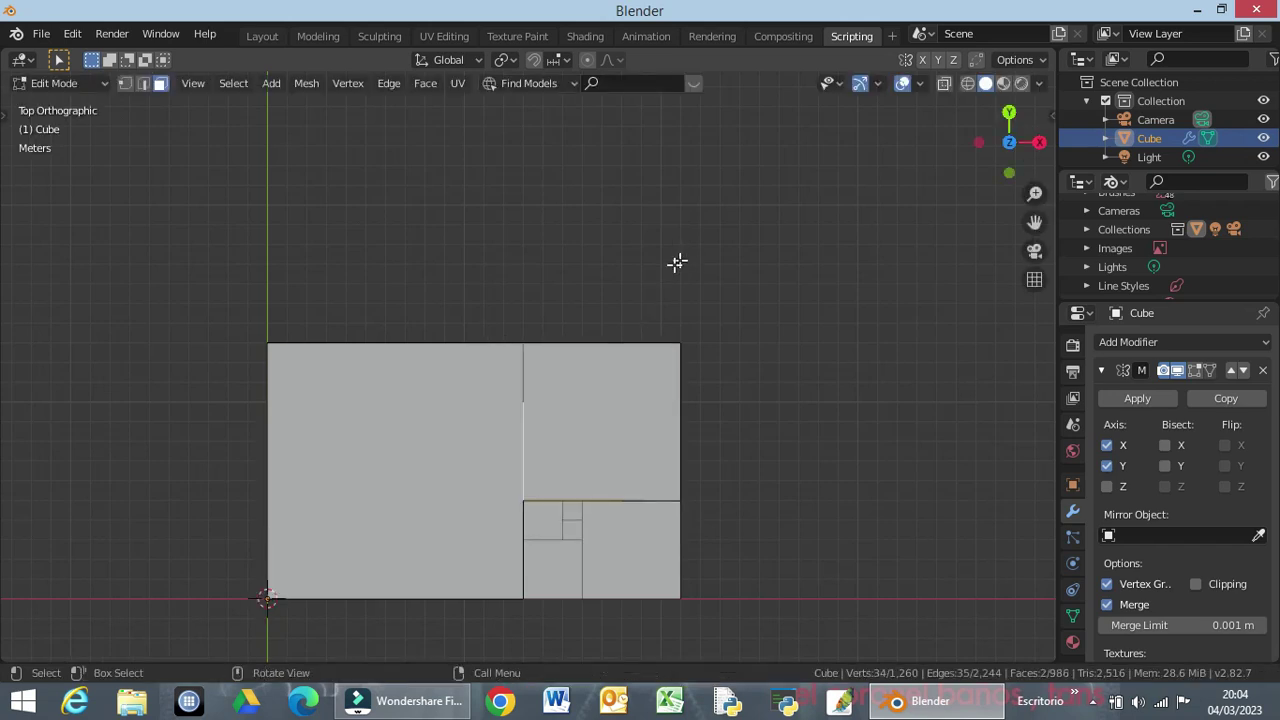
mouse_move(597, 446)
middle_down()
mouse_move(623, 300)
mouse_move(597, 297)
mouse_move(606, 252)
middle_up()
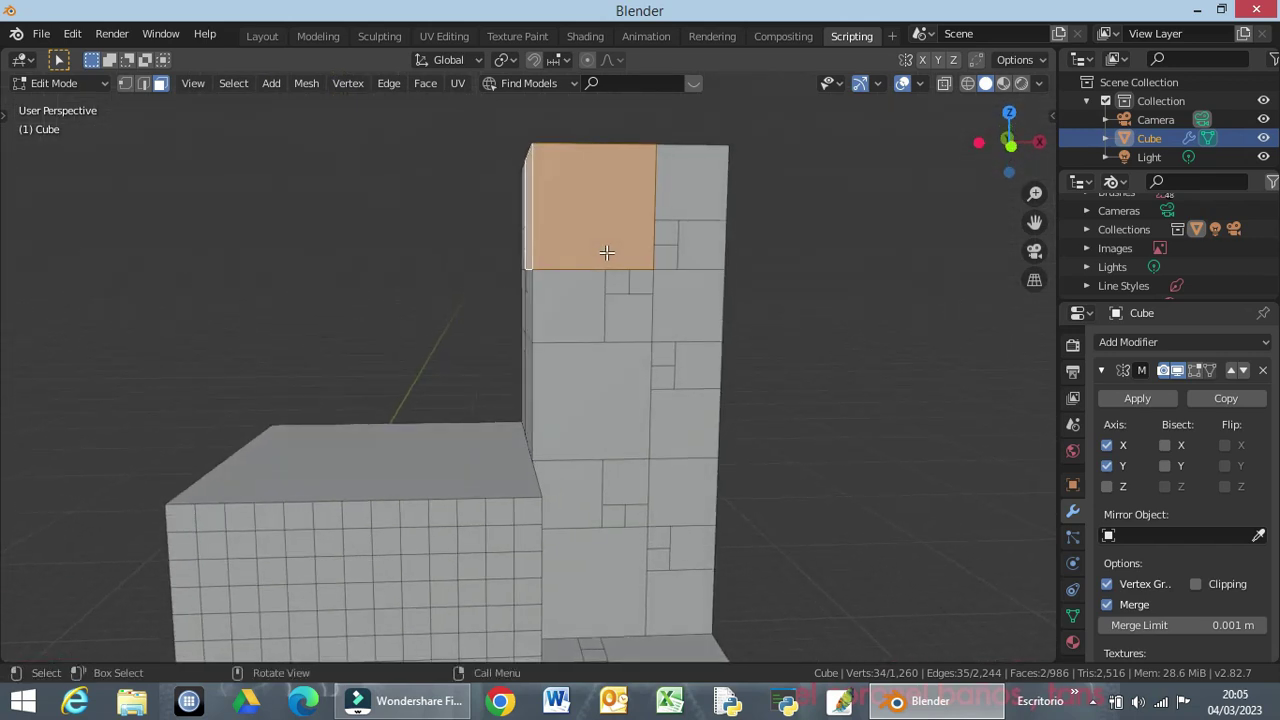
Extrude the tower's top-left front face 2 m outward into a protruding block.
key(KP_1)
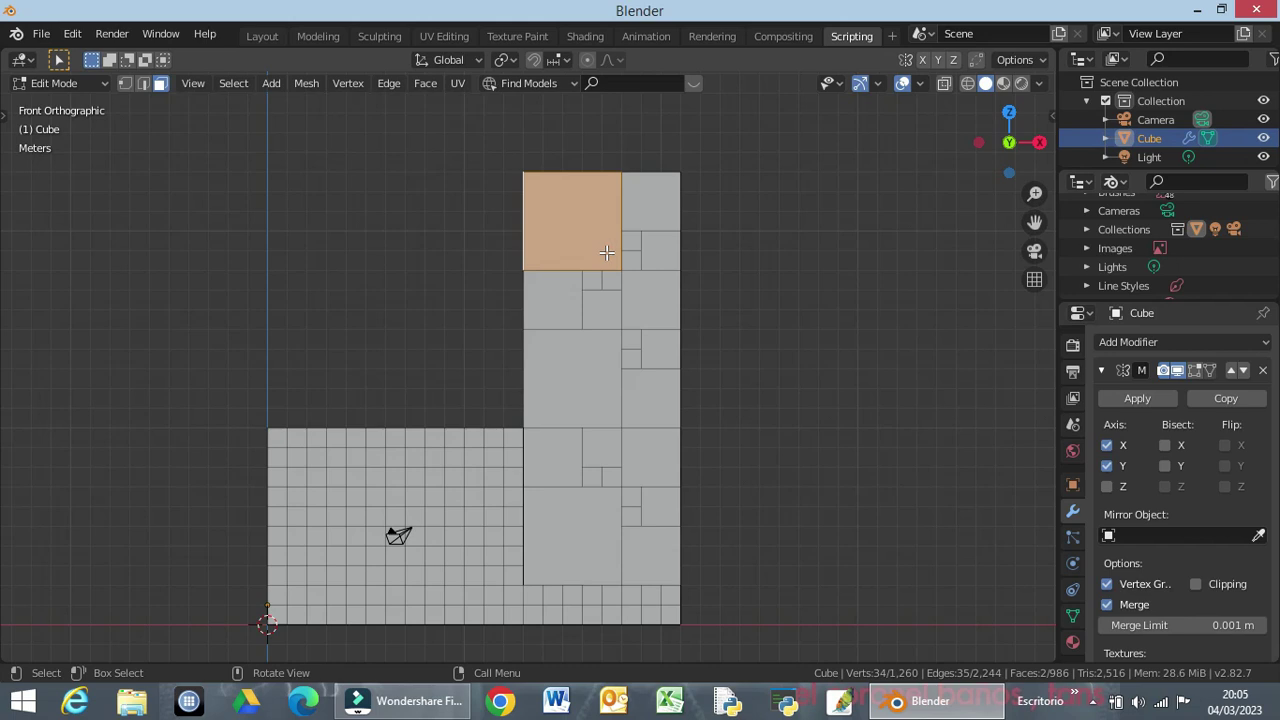
key(e)
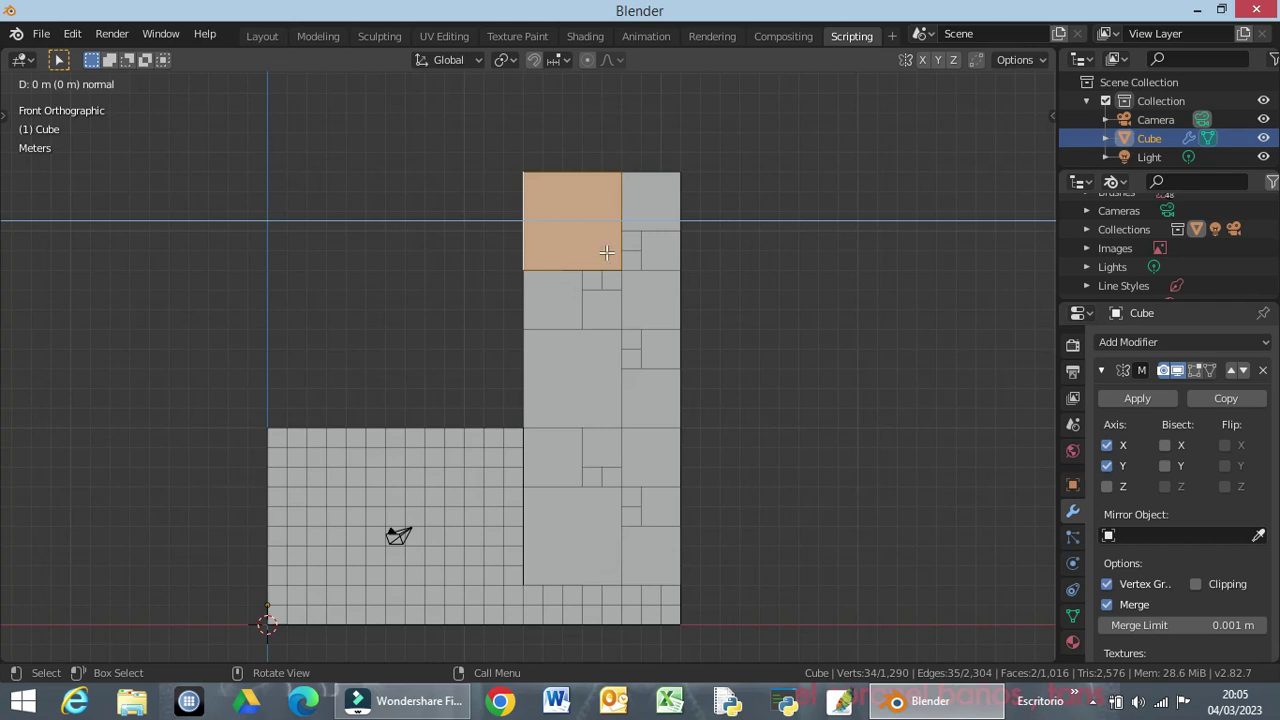
click(606, 252)
middle_drag(606, 252, 586, 350)
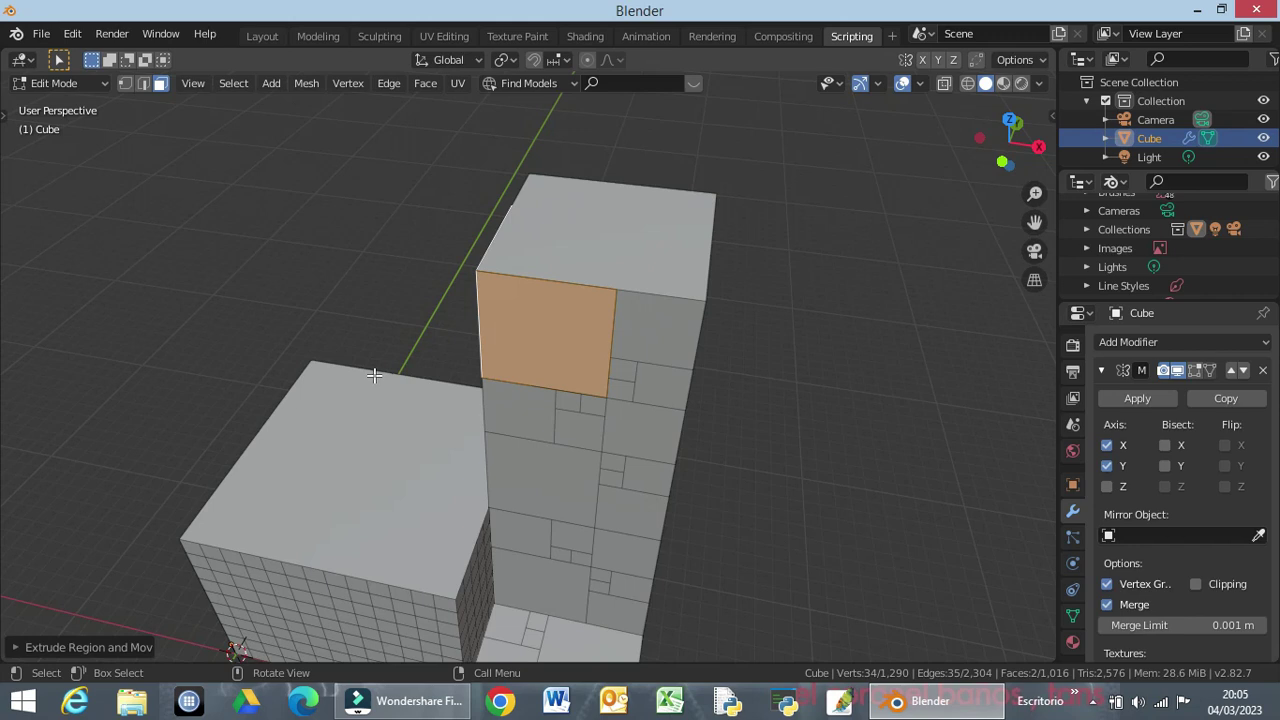
key(e)
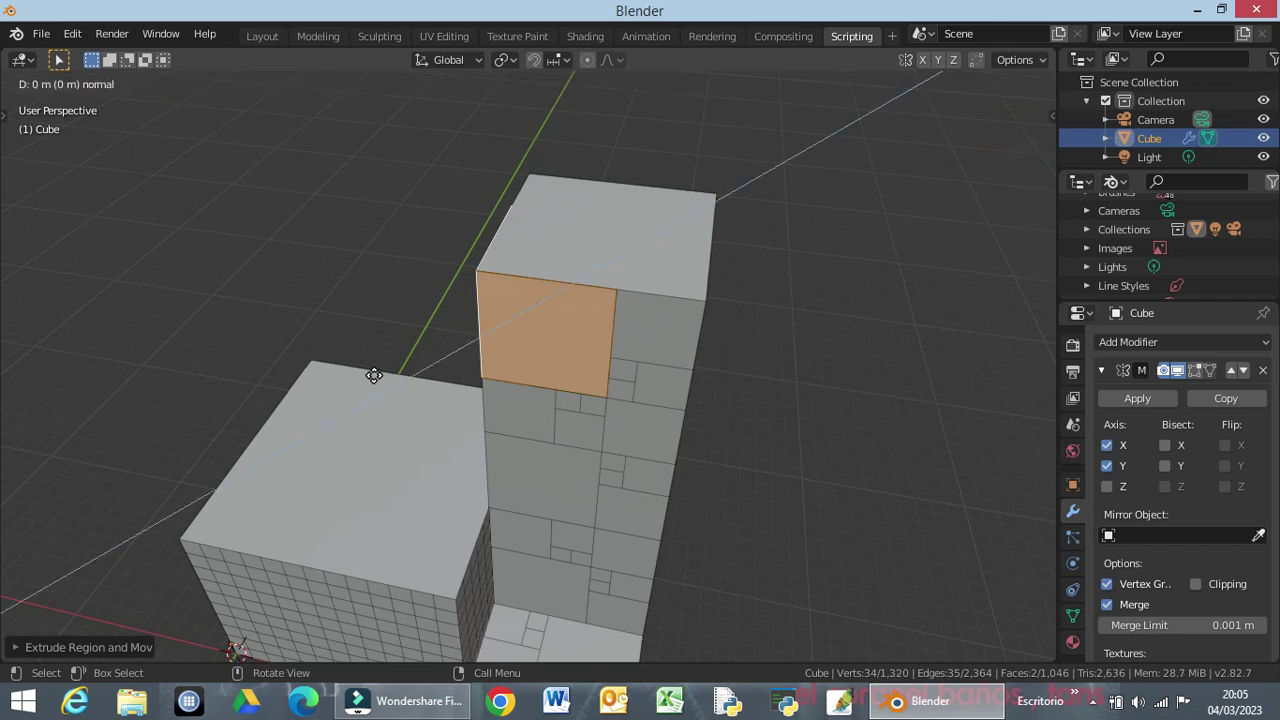
text(2)
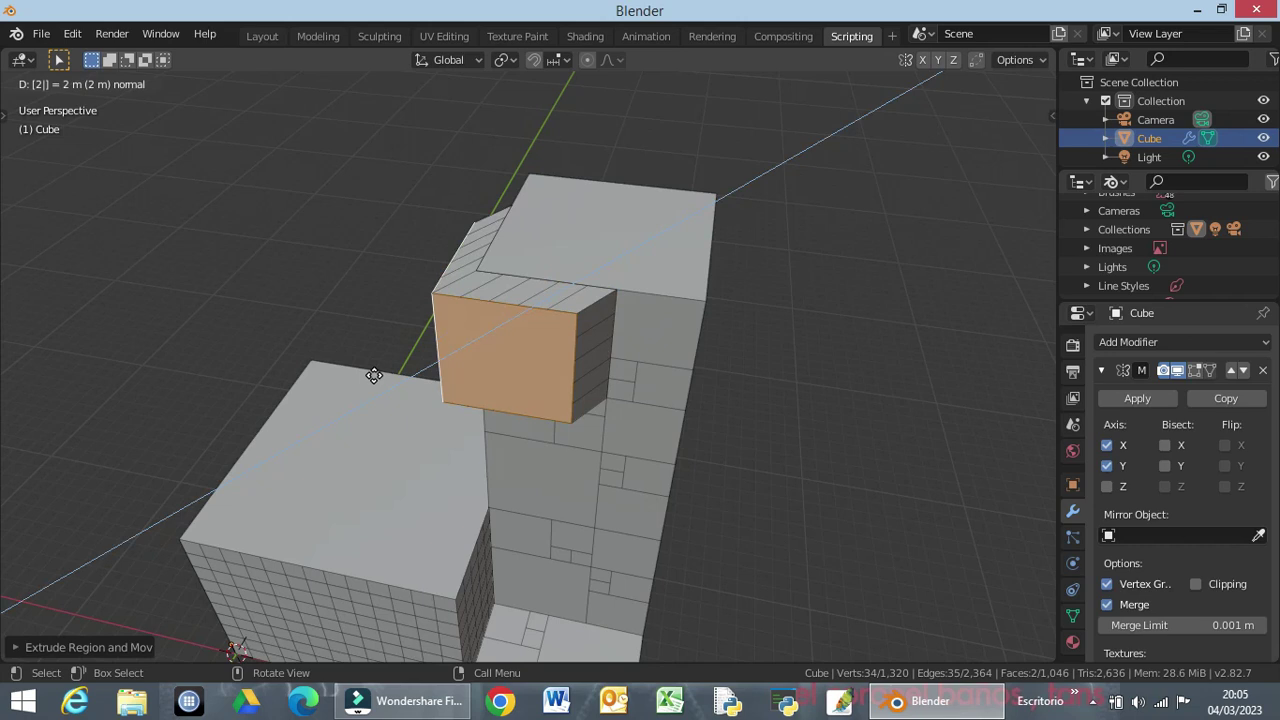
key(Return)
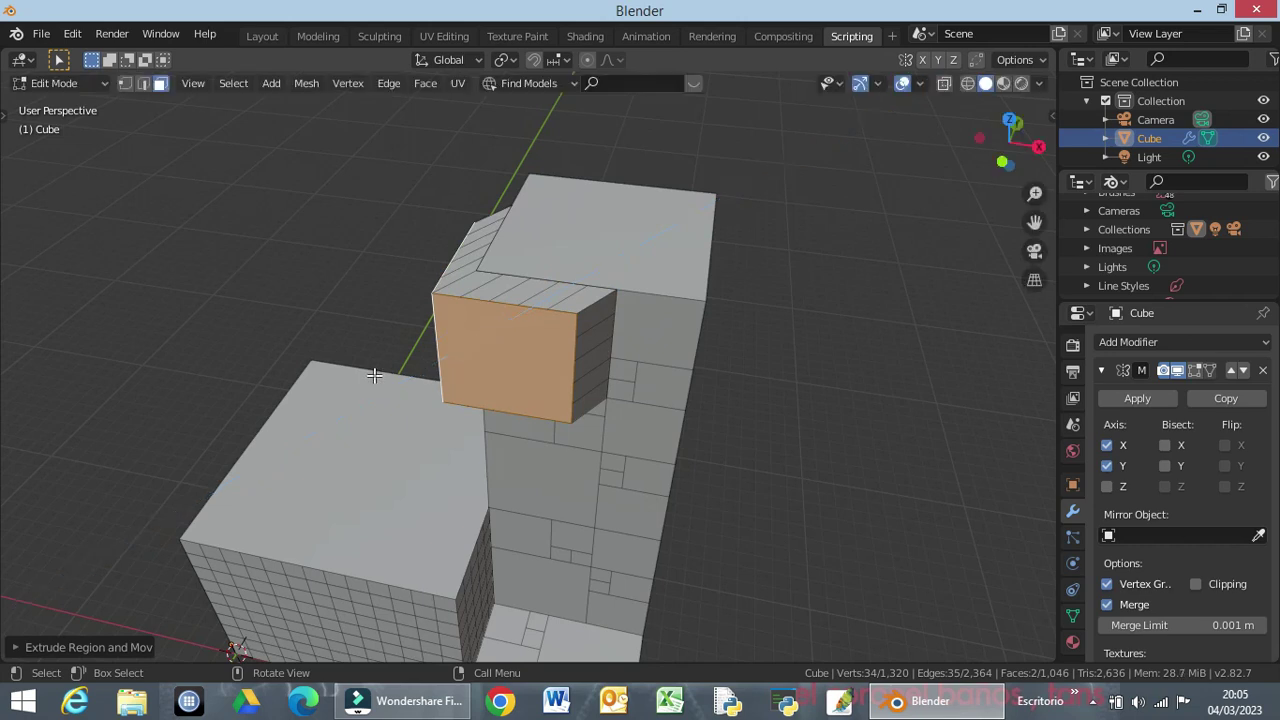
middle_drag(630, 543, 665, 357)
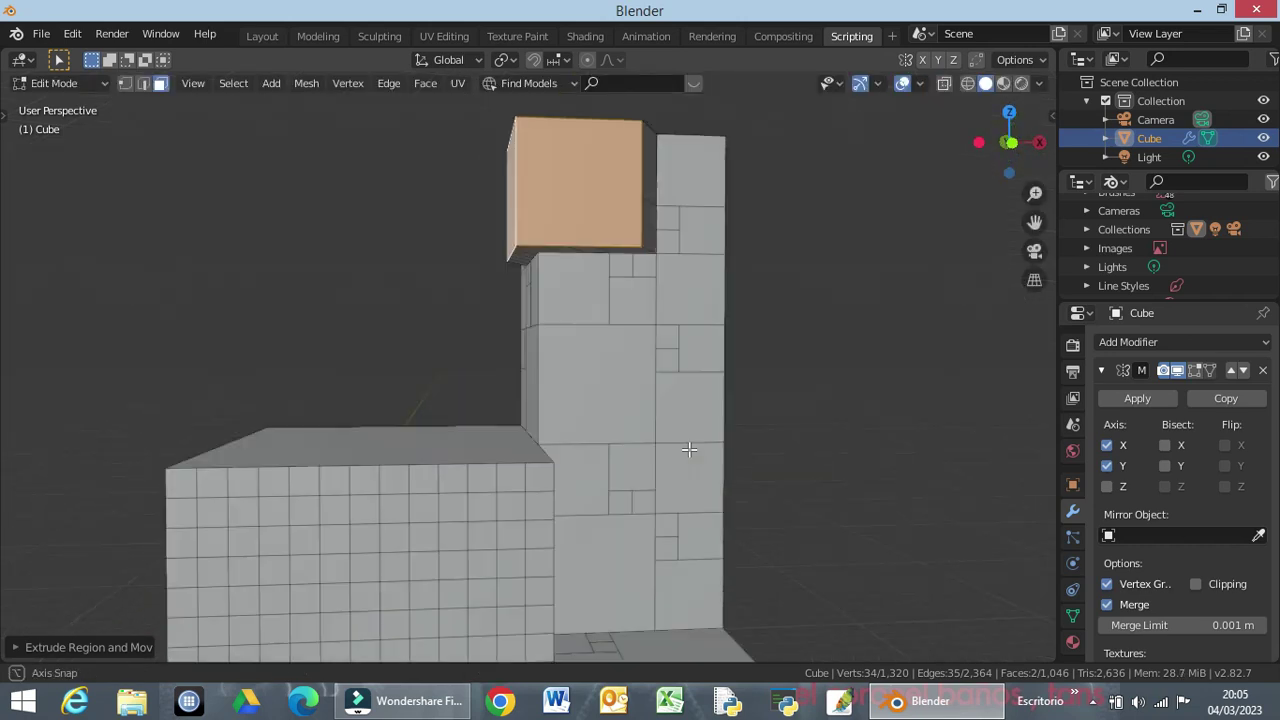
Extrude the mid-height tower face above the low block 2 m outward.
click(658, 353)
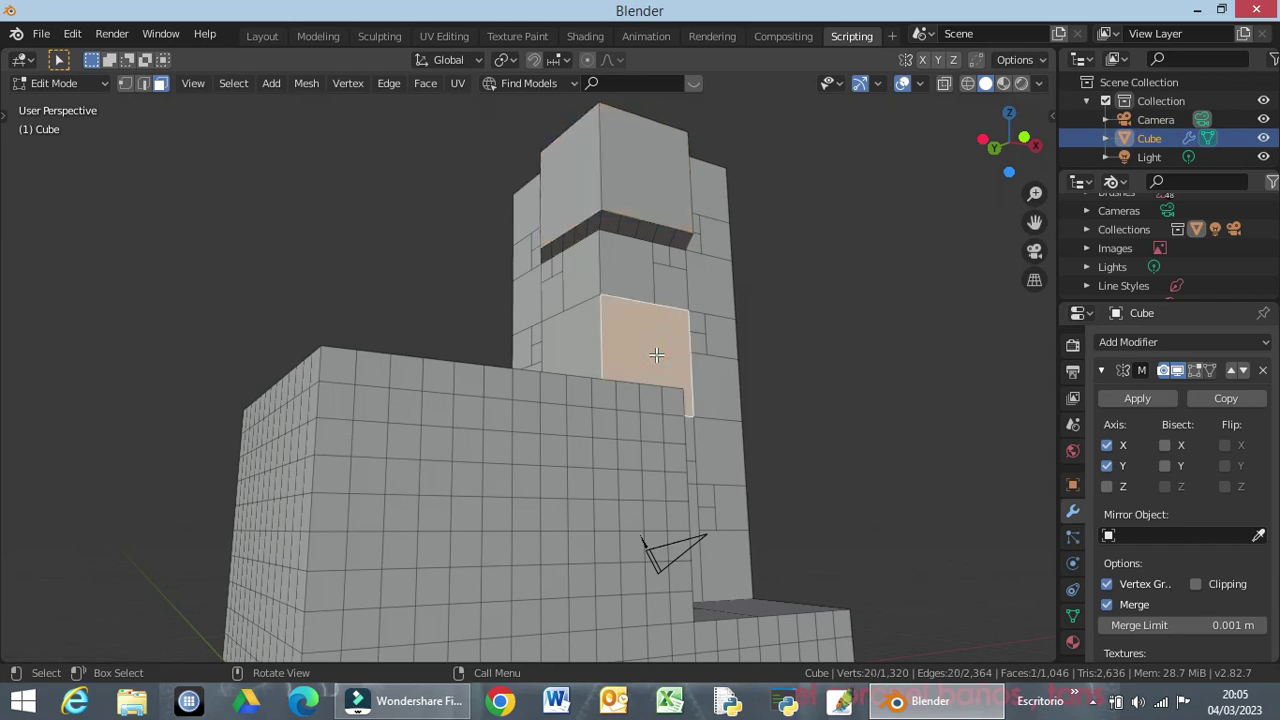
shift+click(586, 349)
middle_drag(655, 413, 565, 493)
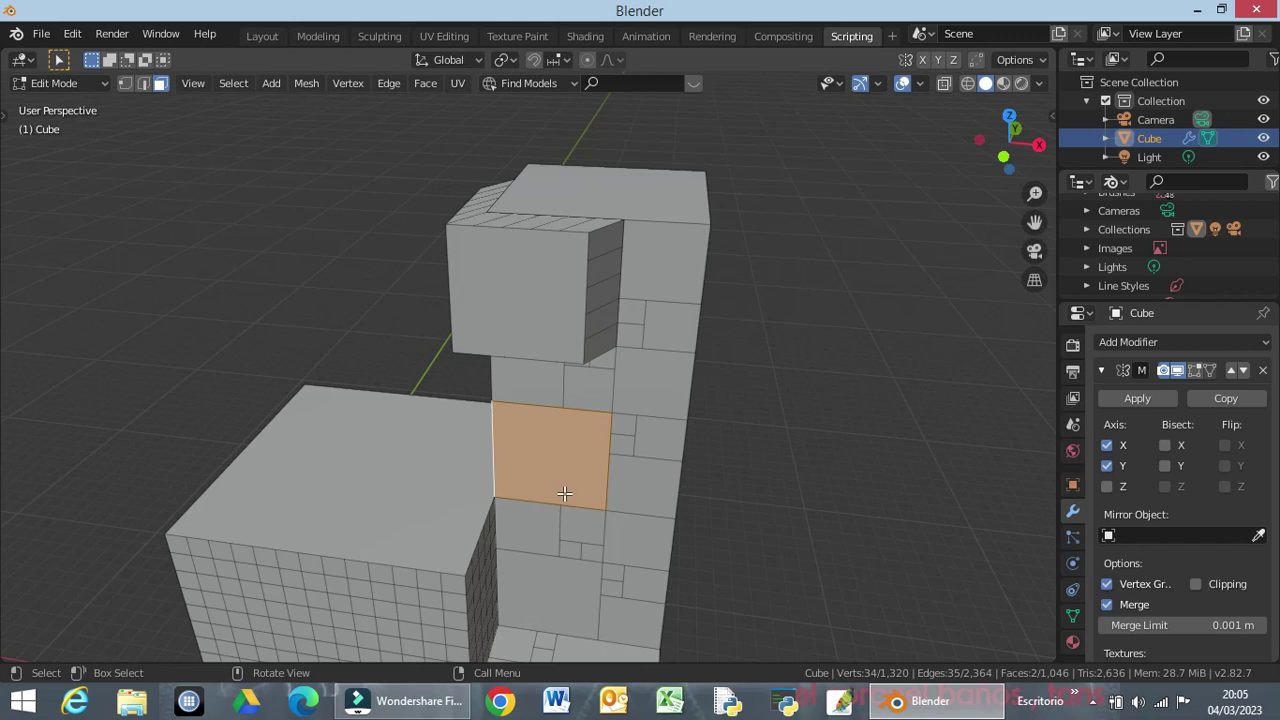
key(e)
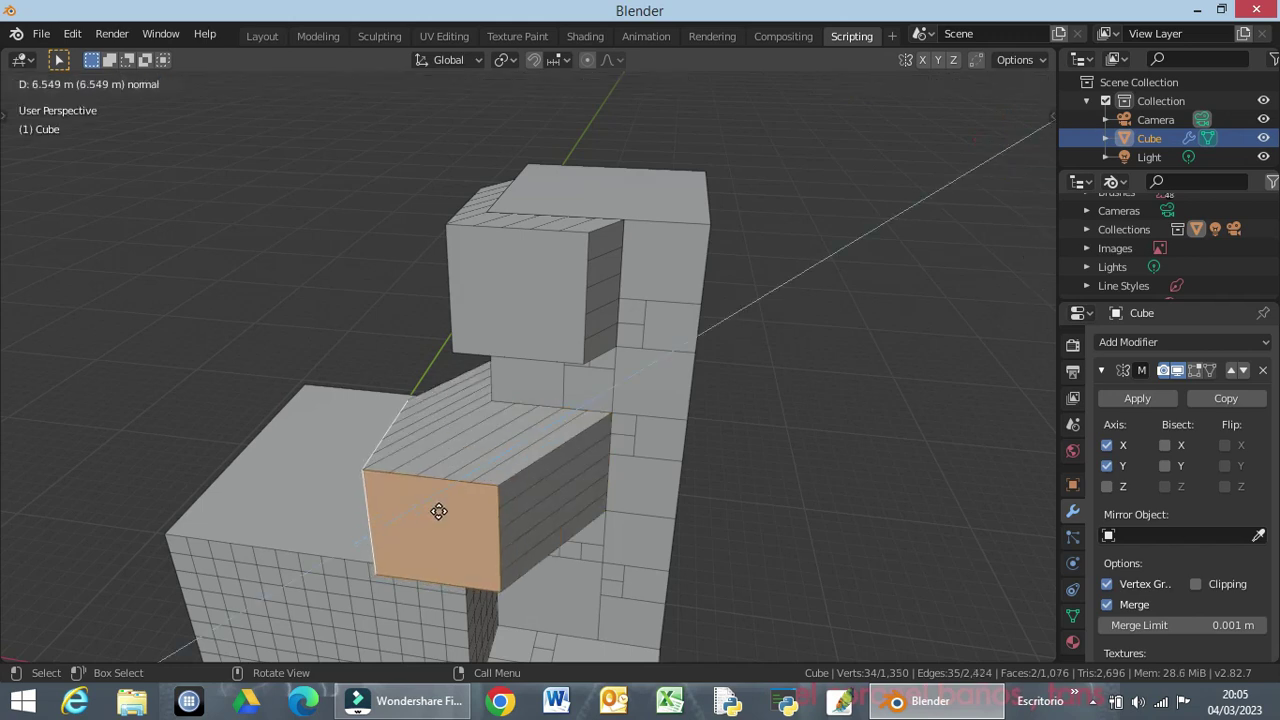
text(1)
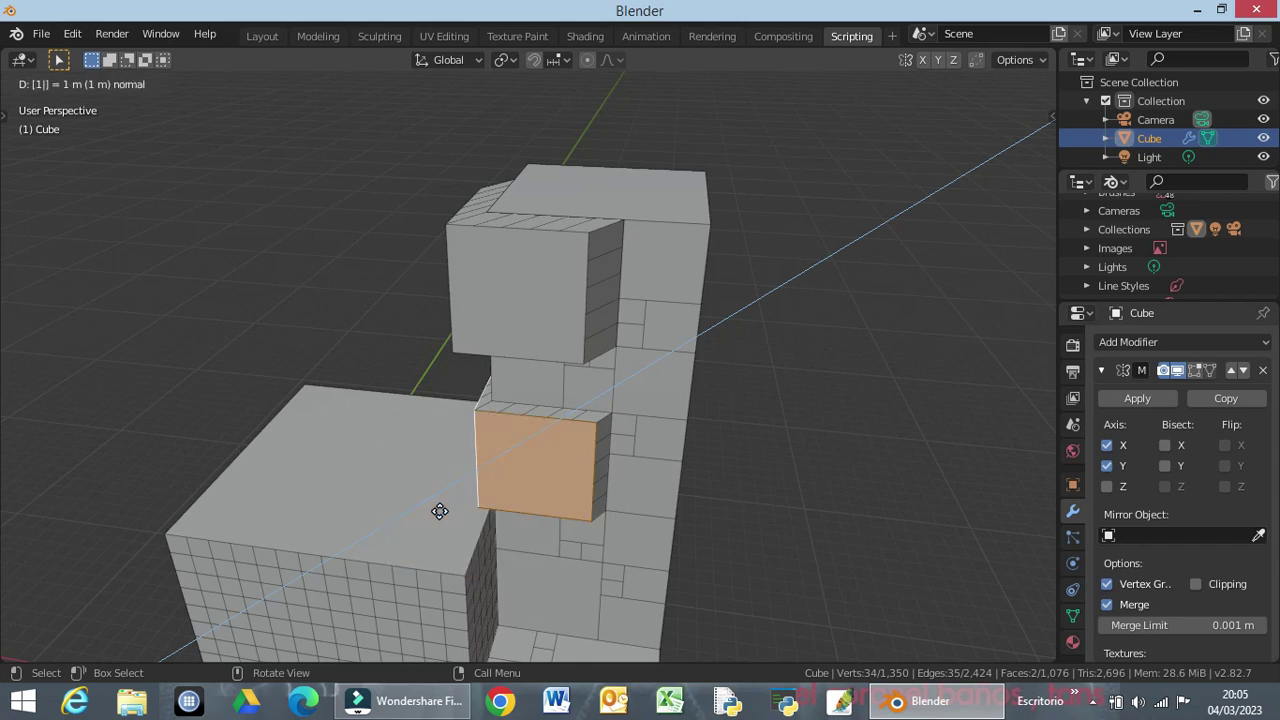
key(Escape)
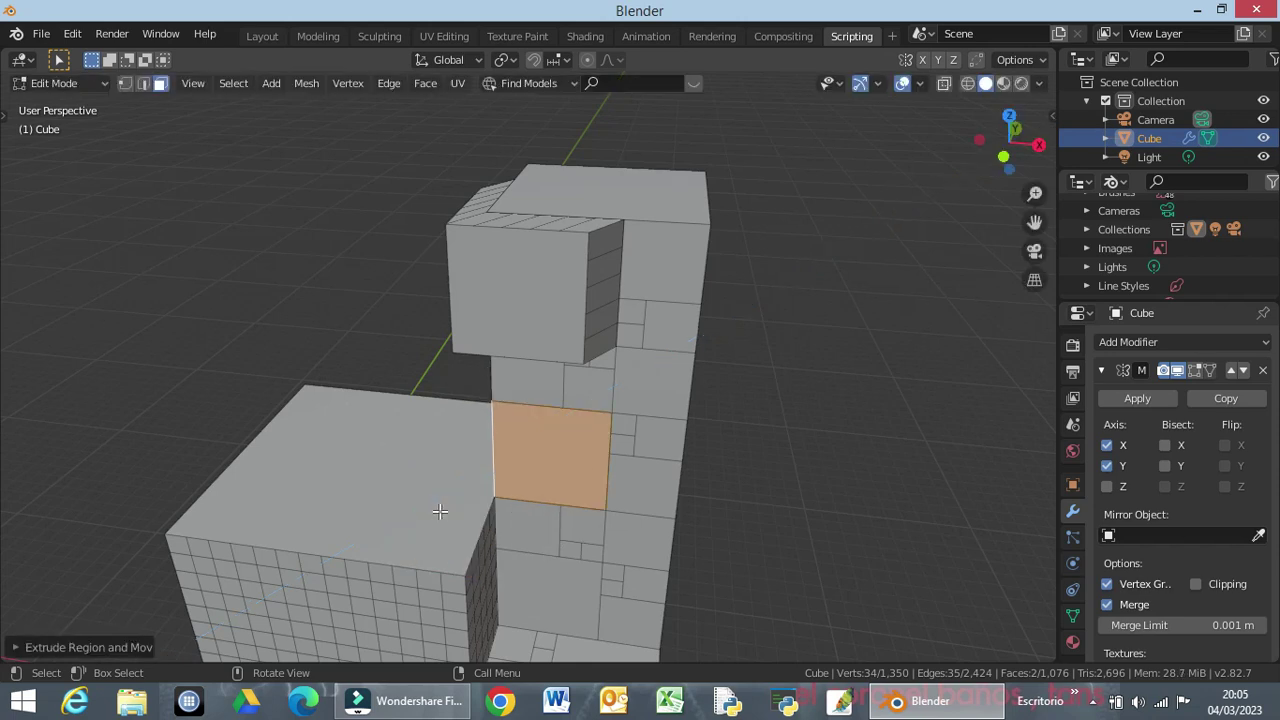
text(e)
text(2)
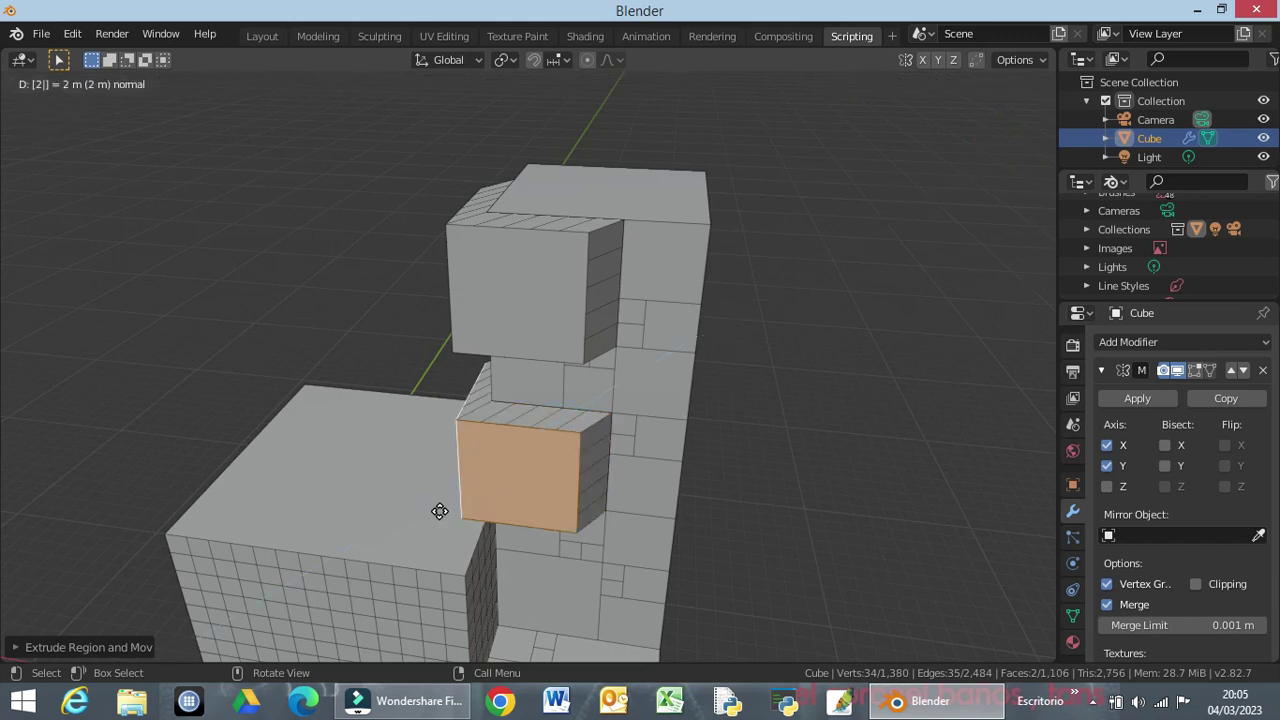
key(Return)
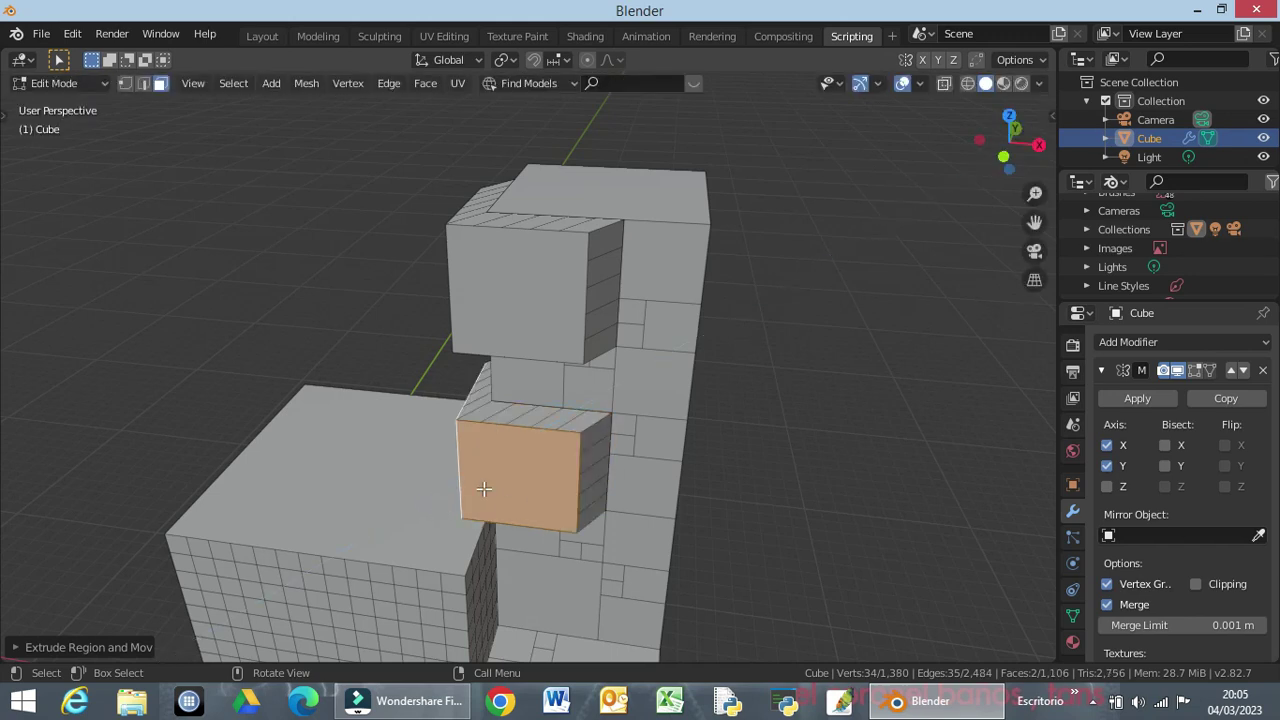
middle_drag(666, 386, 432, 378)
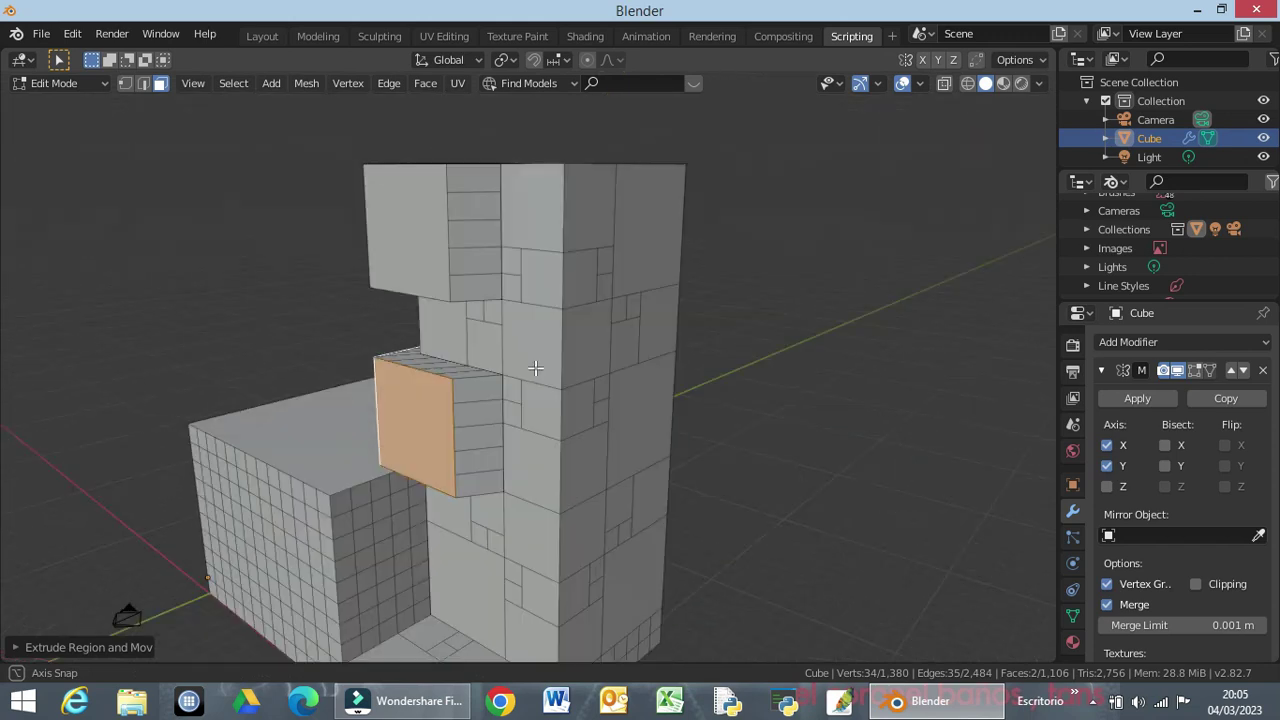
Extrude the top corner face pair on the tower's far side 2 m outward.
mouse_move(432, 378)
middle_down()
mouse_move(419, 358)
mouse_move(445, 295)
middle_up()
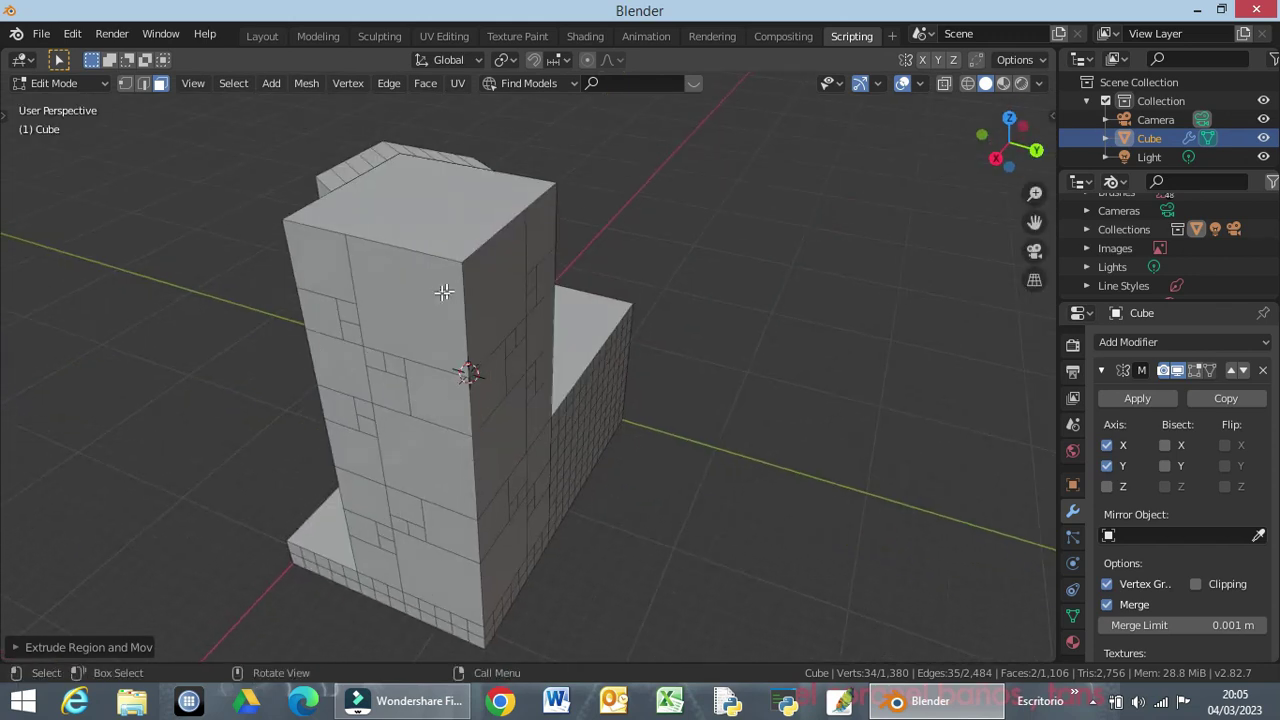
click(434, 306)
shift+click(497, 289)
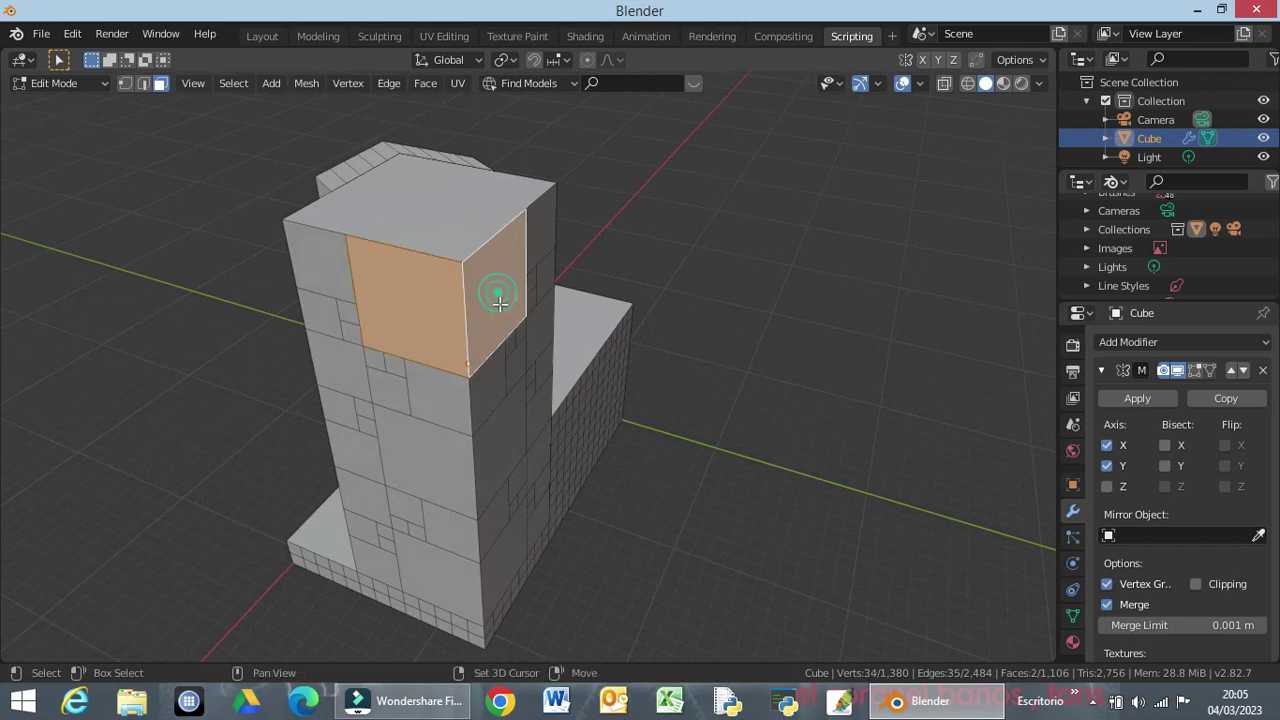
key(e)
key(2)
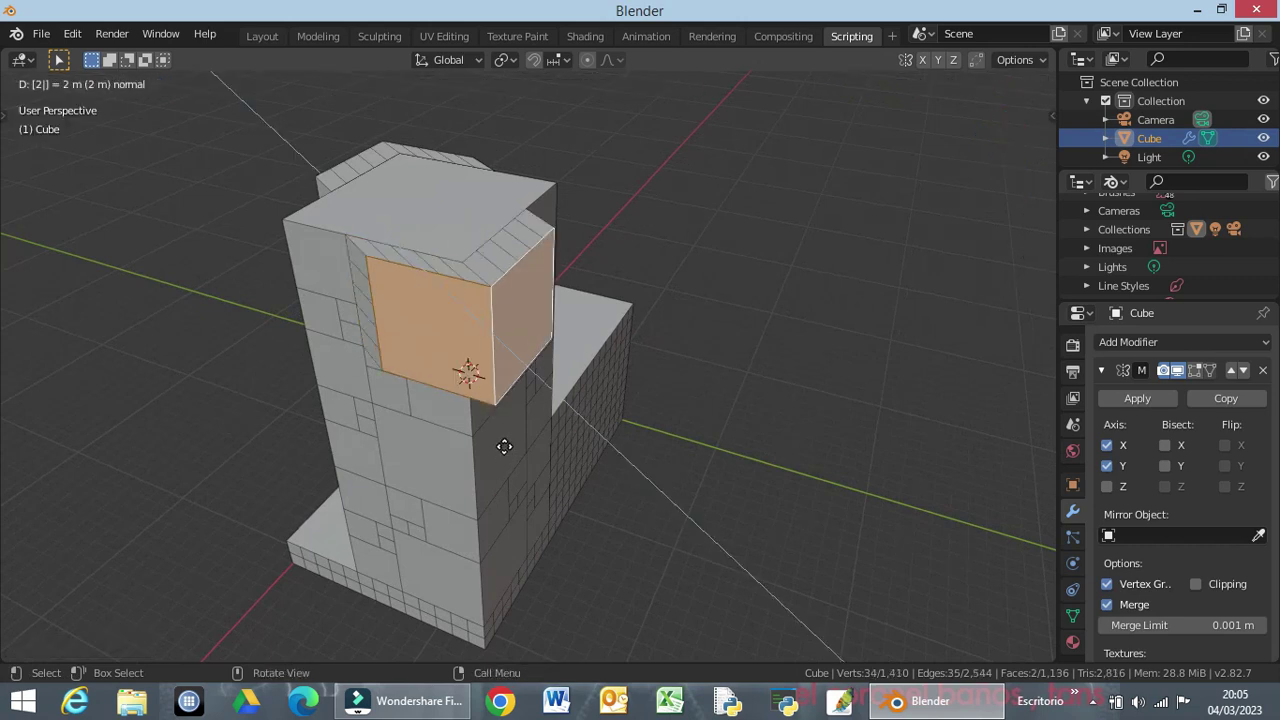
key(Return)
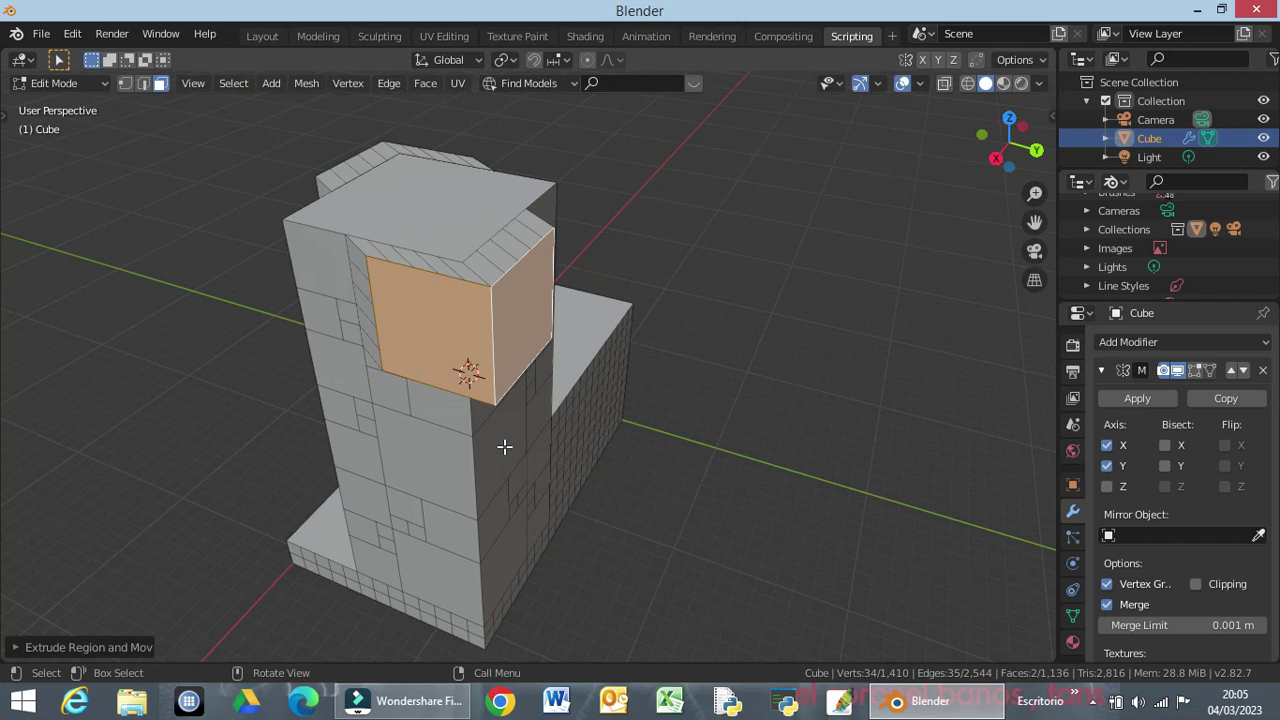
Extrude the two lower corner face pairs 2 m outward together.
click(425, 465)
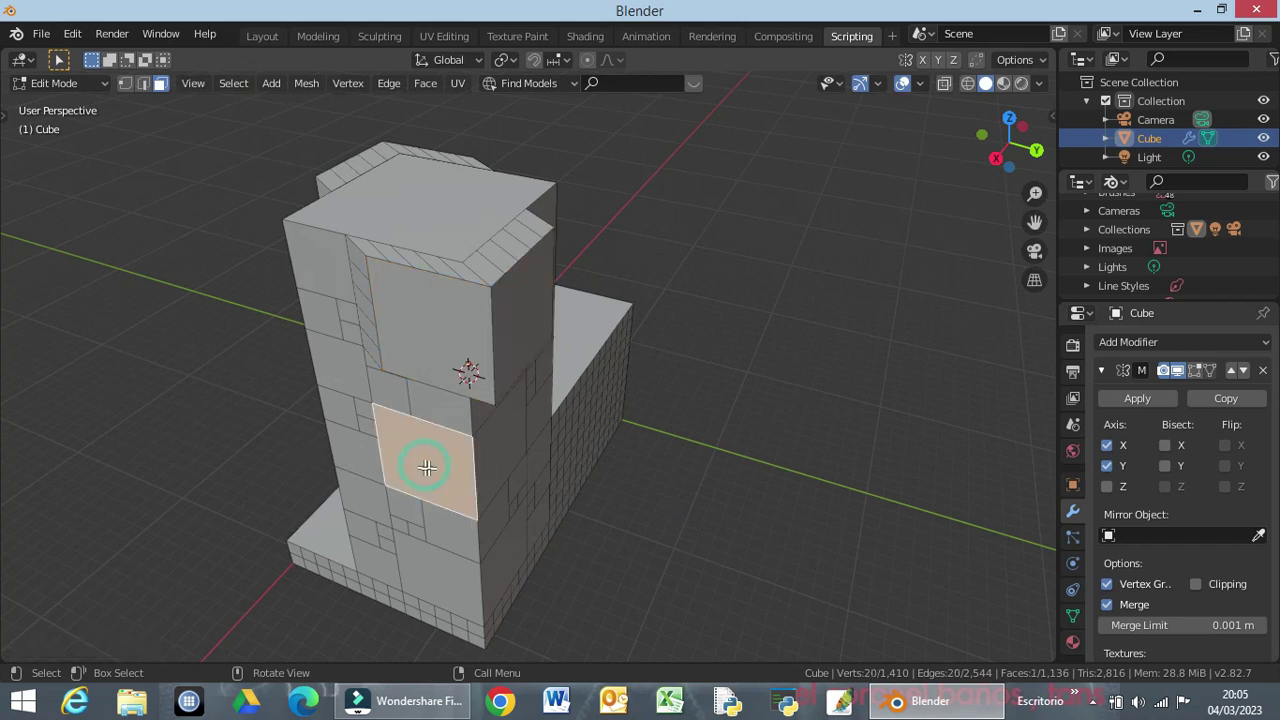
shift+click(494, 457)
shift+click(438, 566)
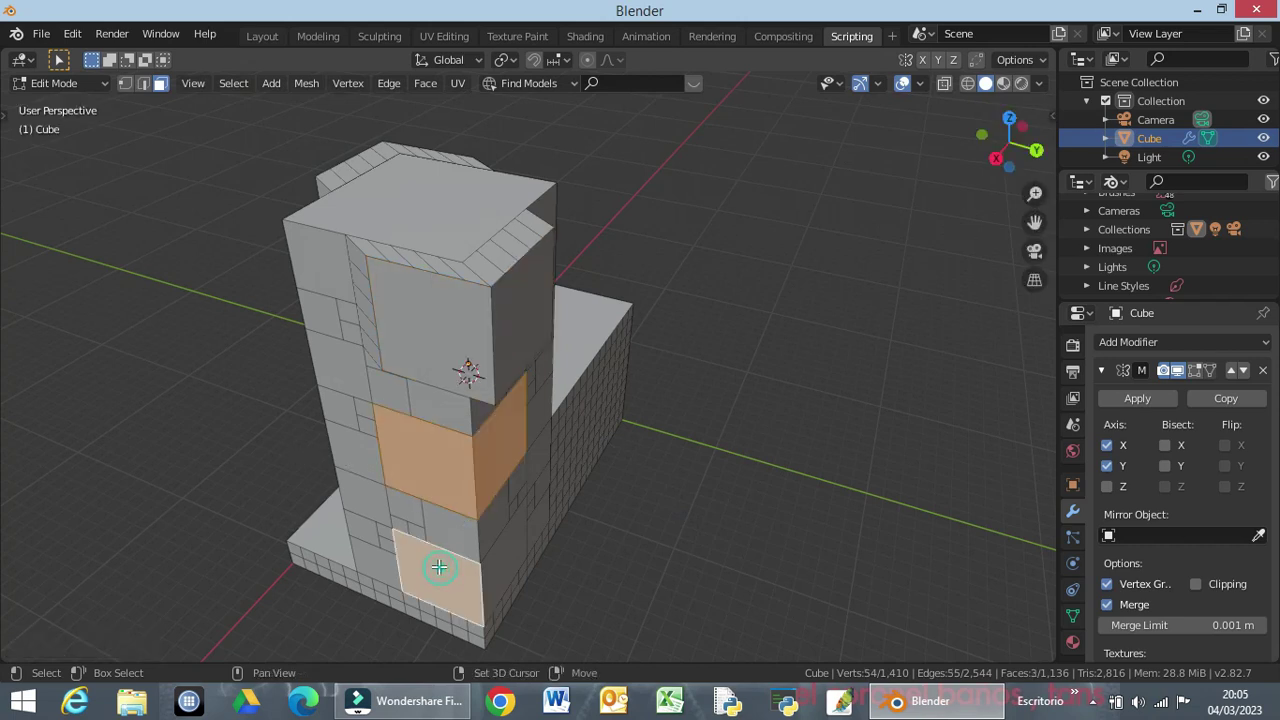
shift+click(488, 557)
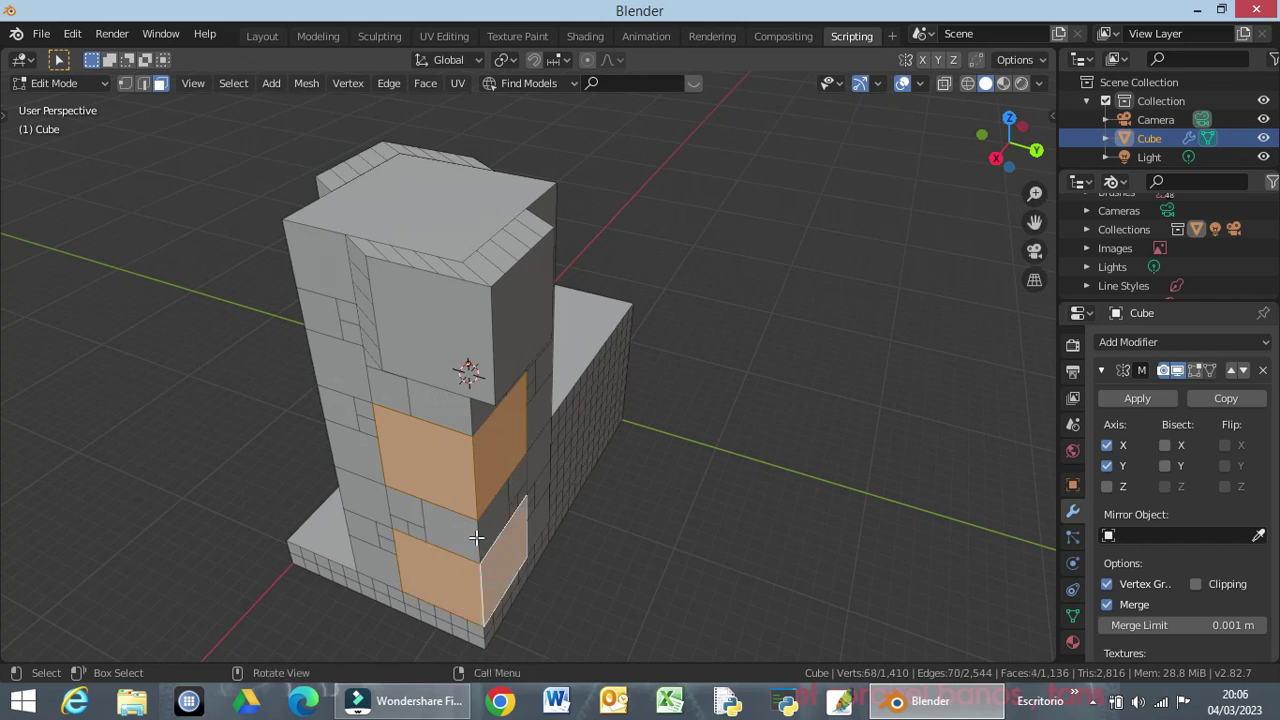
text(e)
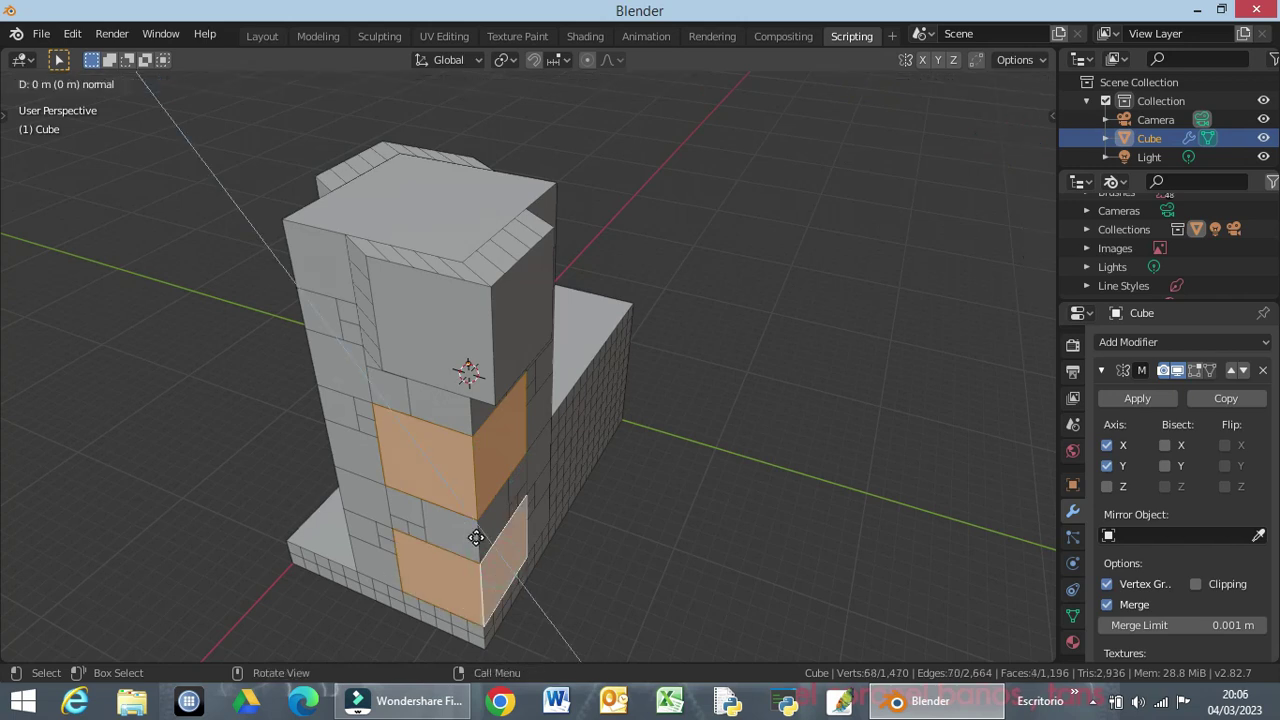
text(2)
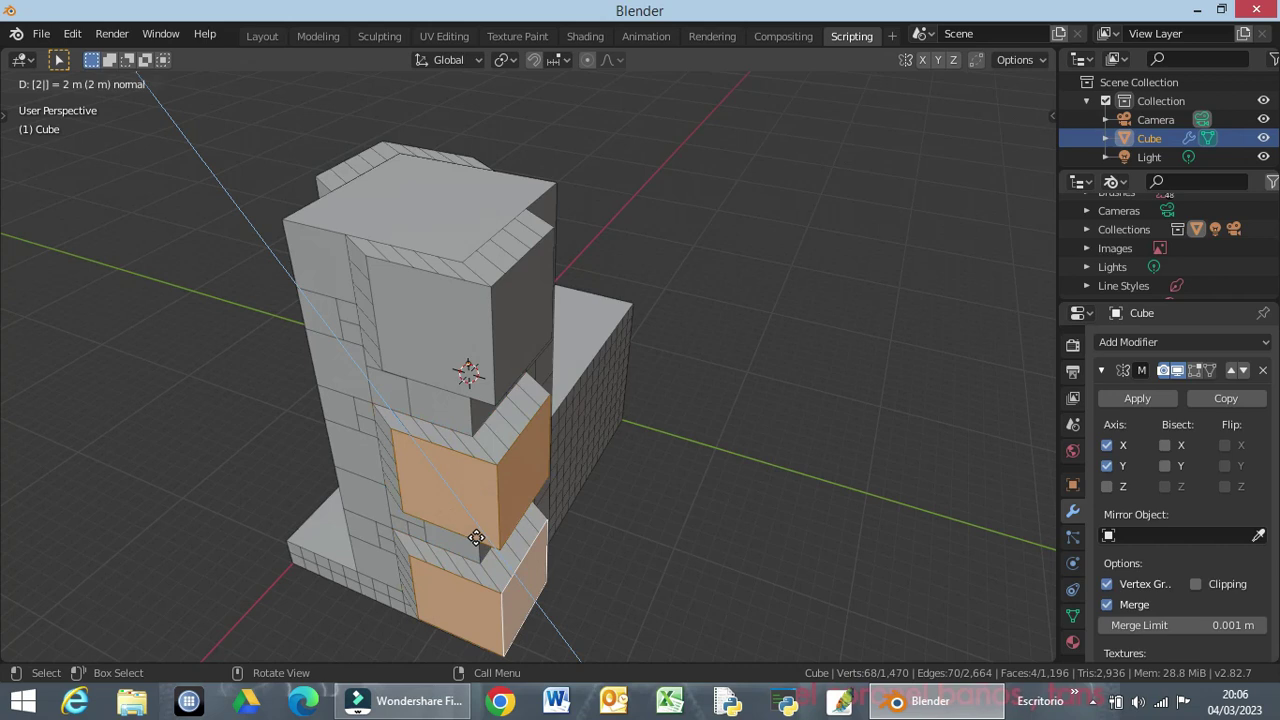
key(Return)
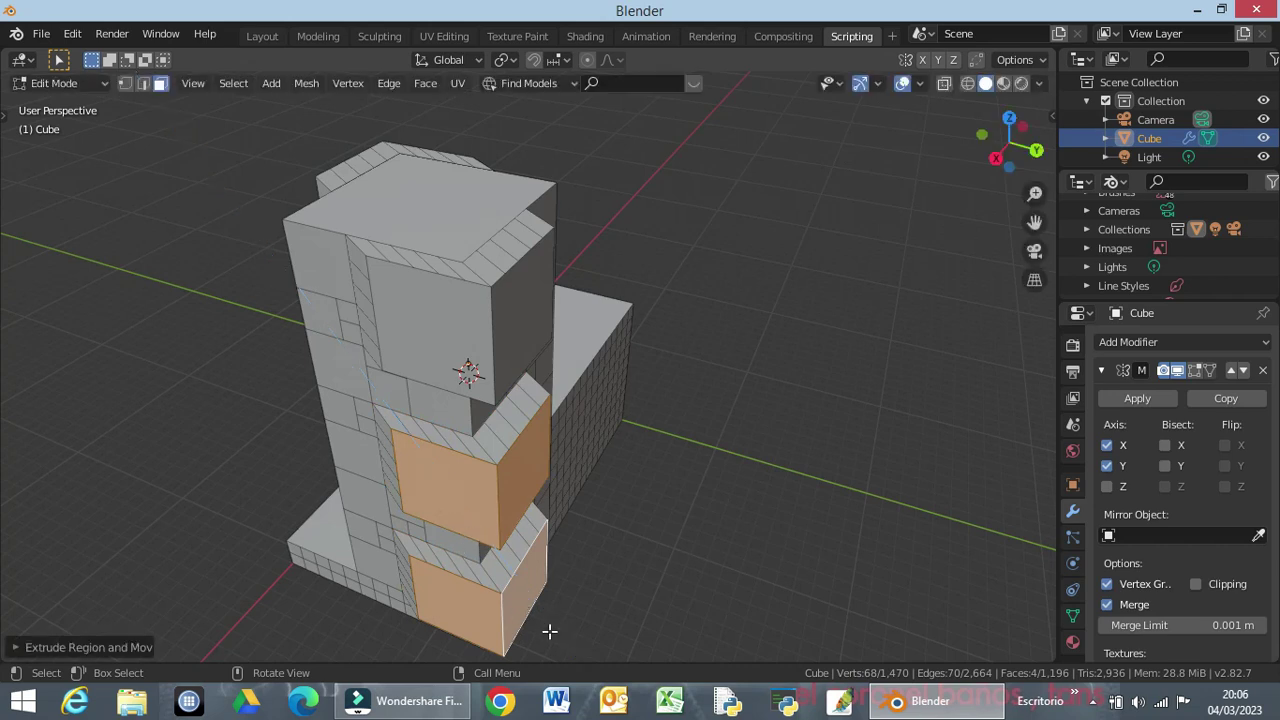
mouse_move(571, 560)
middle_down()
mouse_move(631, 405)
mouse_move(889, 501)
mouse_move(419, 531)
mouse_move(323, 517)
middle_up()
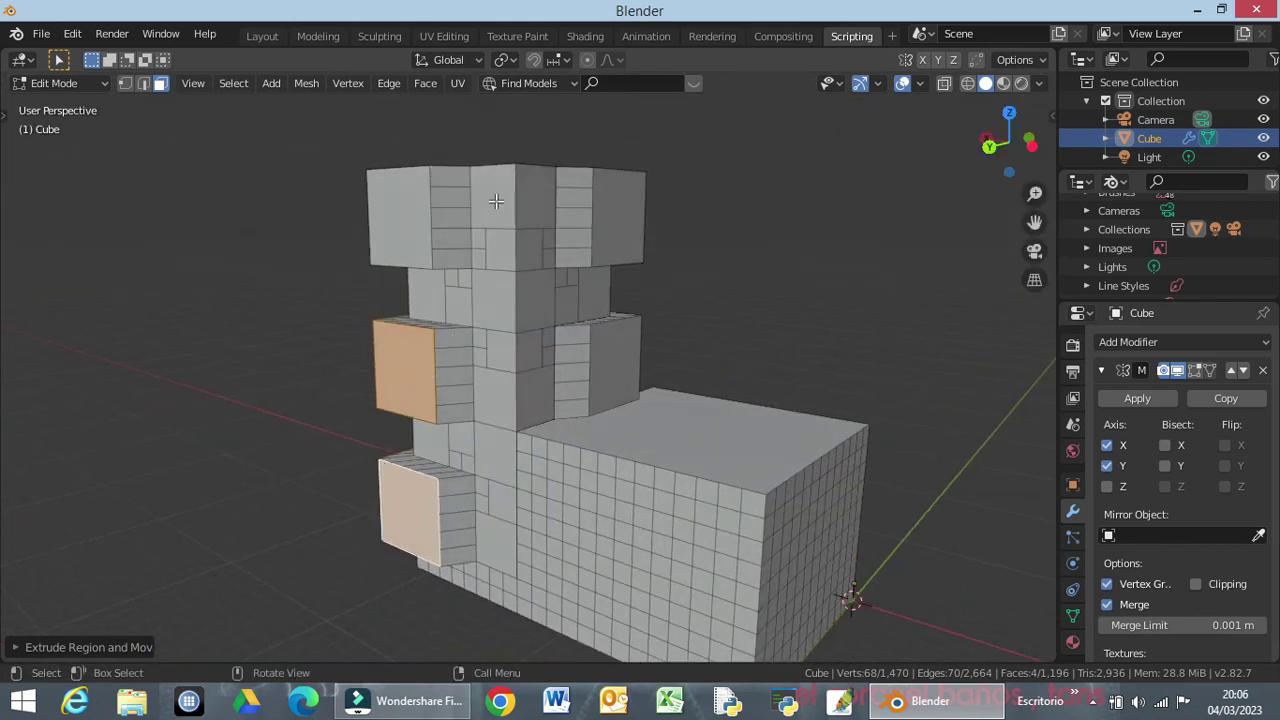
Extrude six faces in the top, middle and lower column pairs 2 m outward.
click(495, 205)
shift+click(527, 200)
shift+click(503, 289)
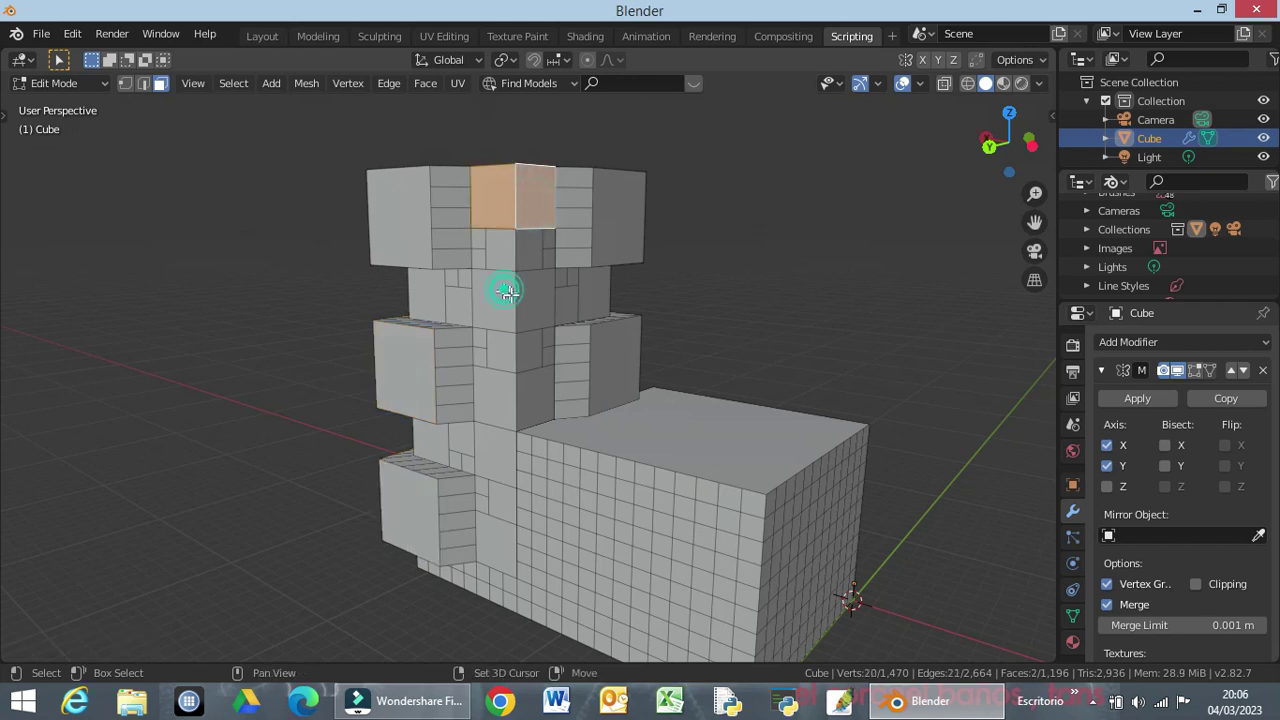
shift+click(529, 297)
shift+click(500, 393)
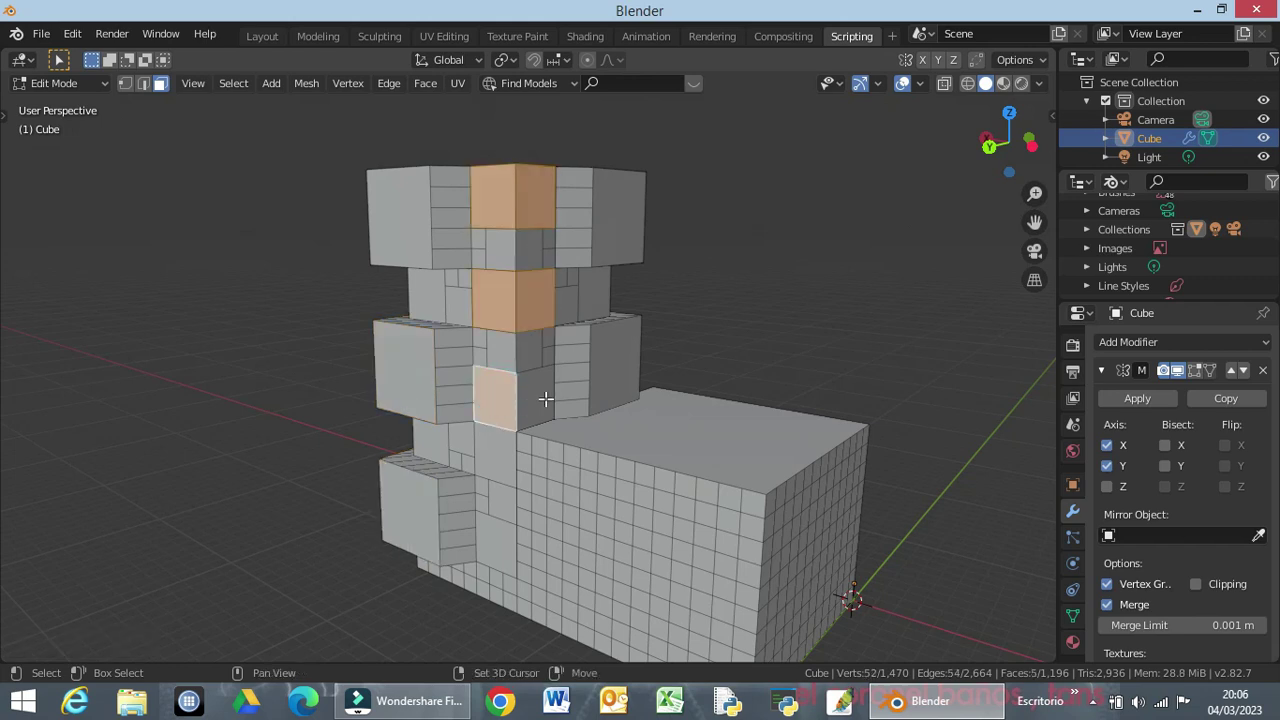
shift+click(539, 405)
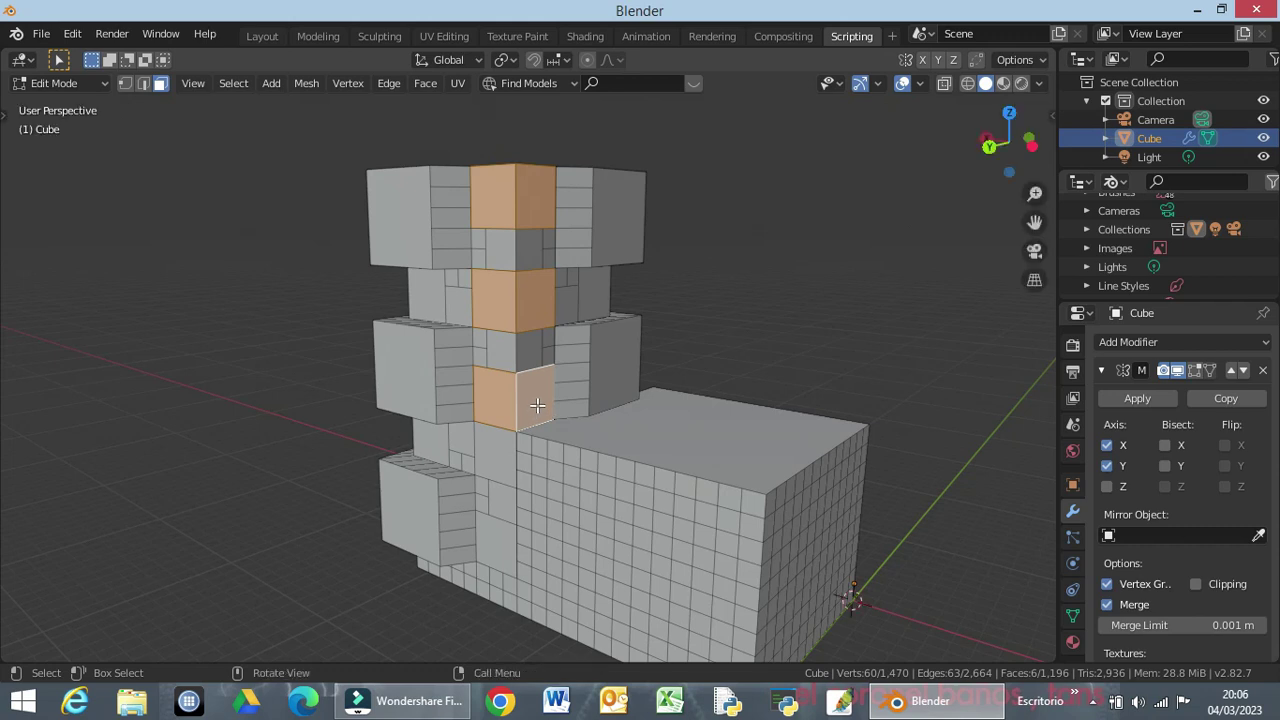
key(e)
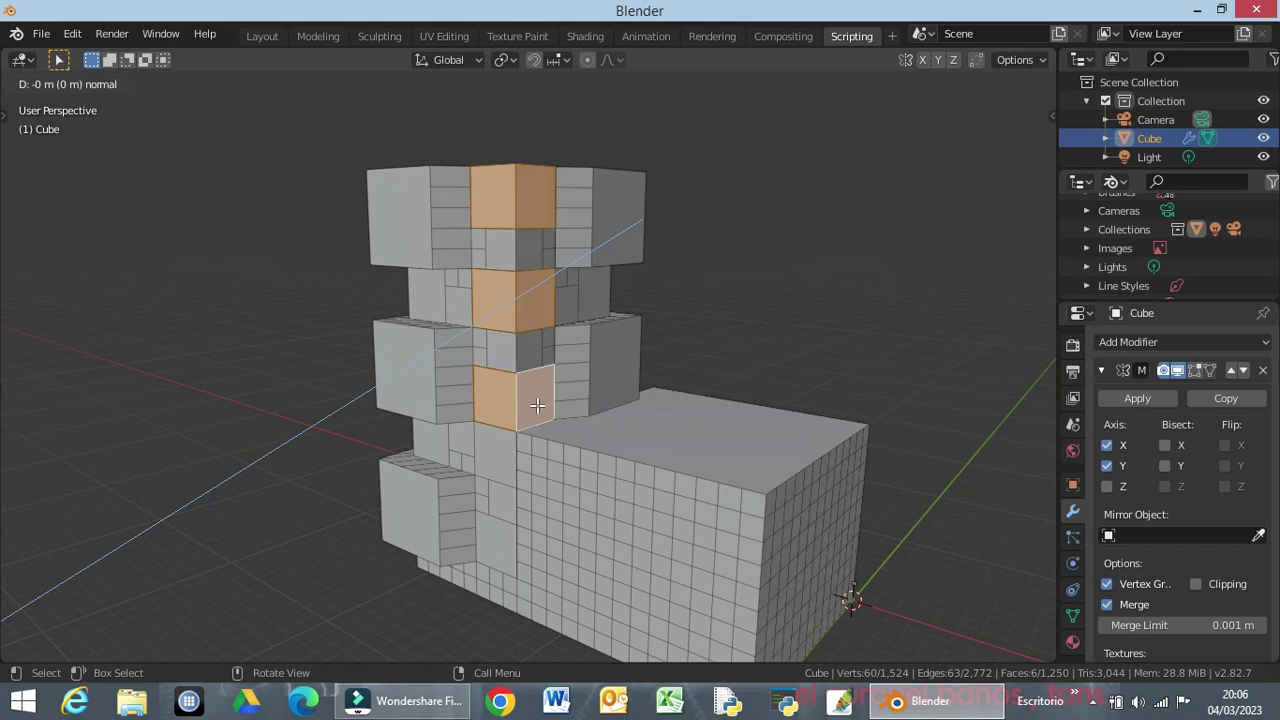
click(537, 405)
middle_drag(537, 405, 380, 457)
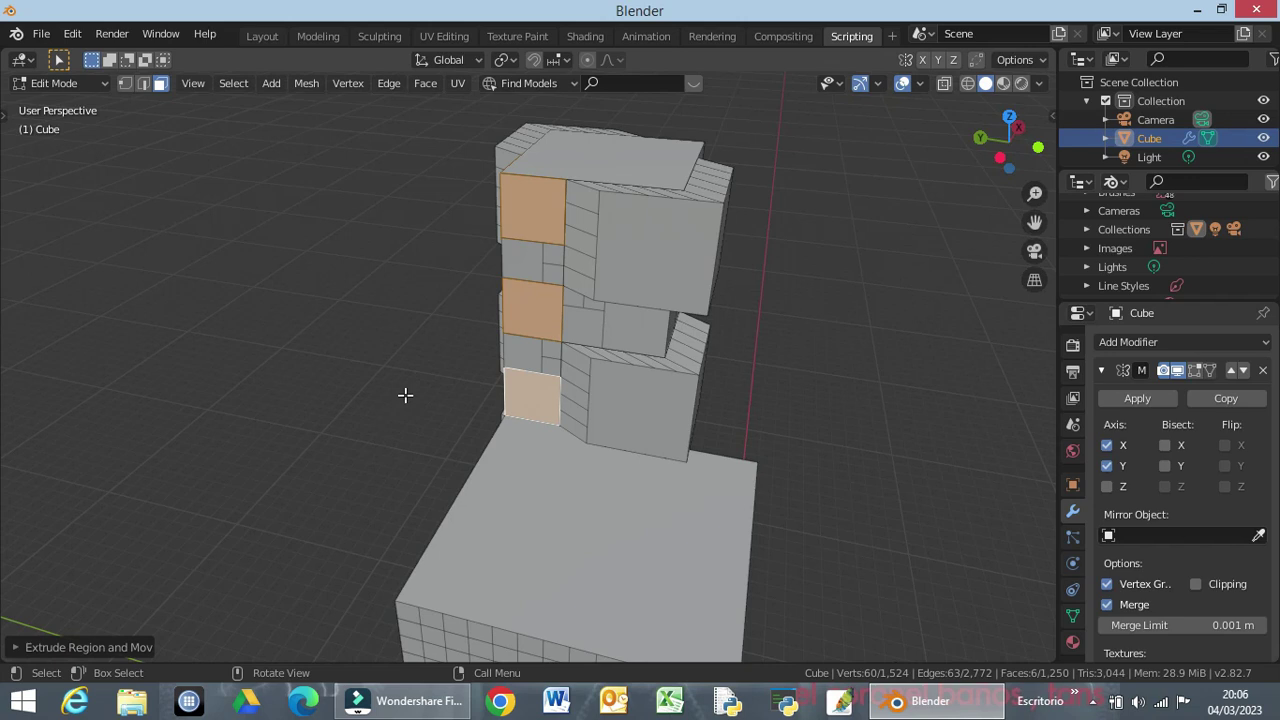
key(e)
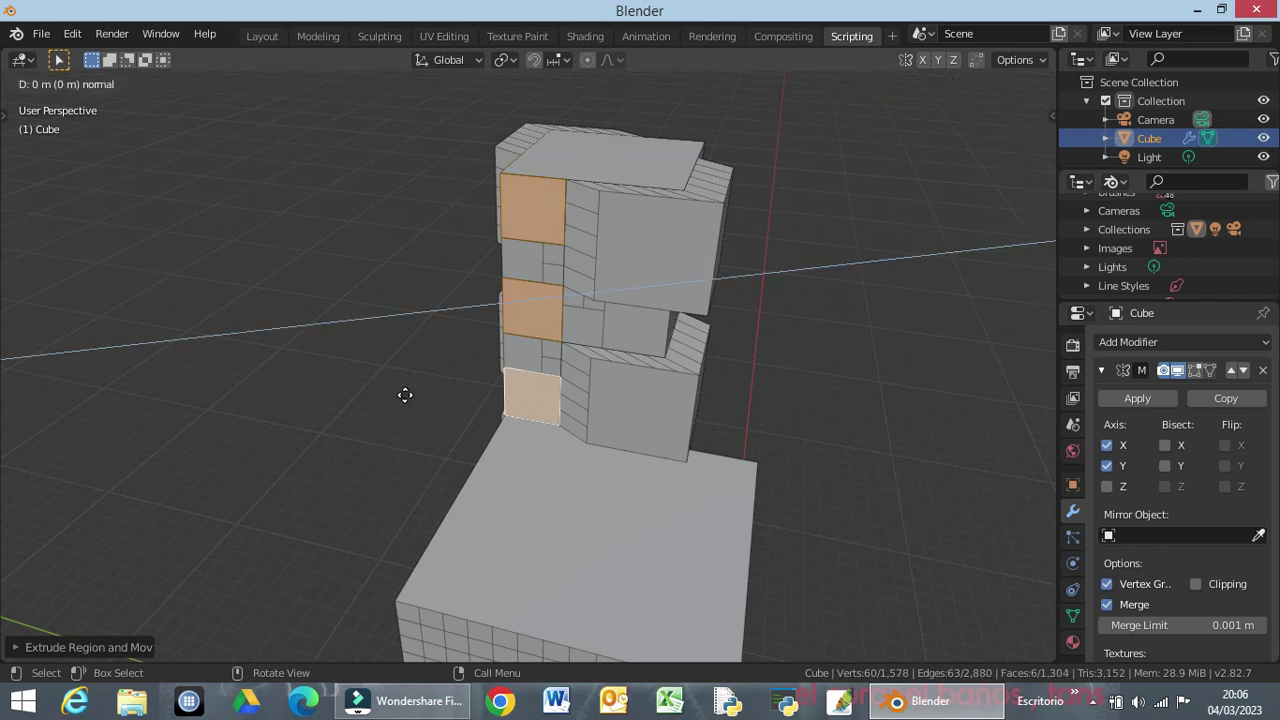
text(2)
key(Return)
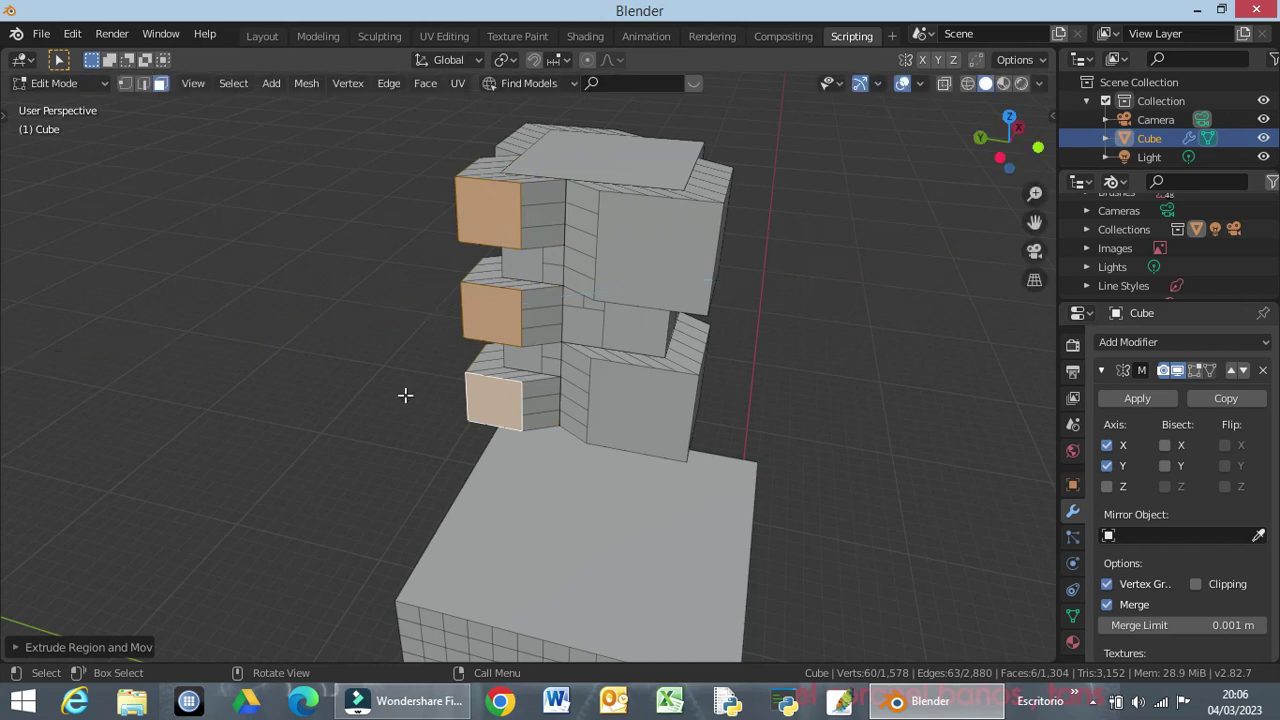
Extrude the face pair between the two boxes 2 m to form a stacked column.
mouse_move(550, 380)
middle_down()
mouse_move(408, 371)
mouse_move(420, 370)
middle_up()
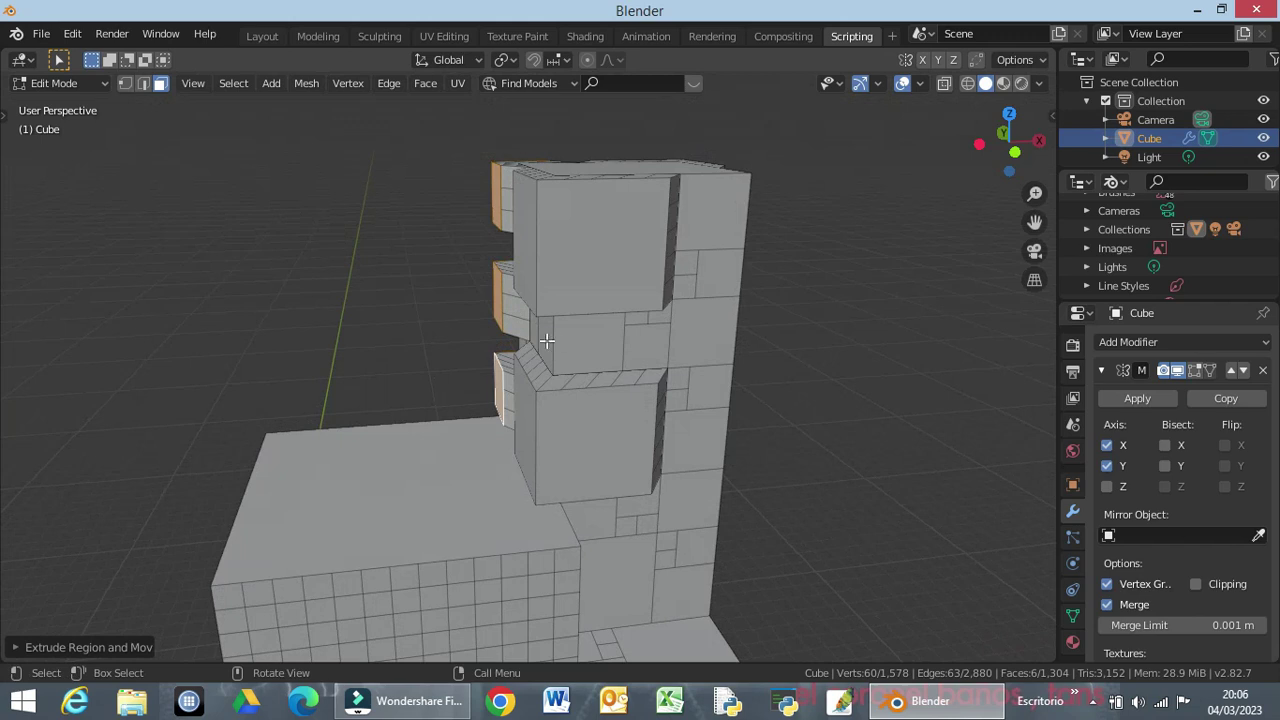
click(540, 342)
shift+click(567, 347)
middle_drag(575, 355, 551, 432)
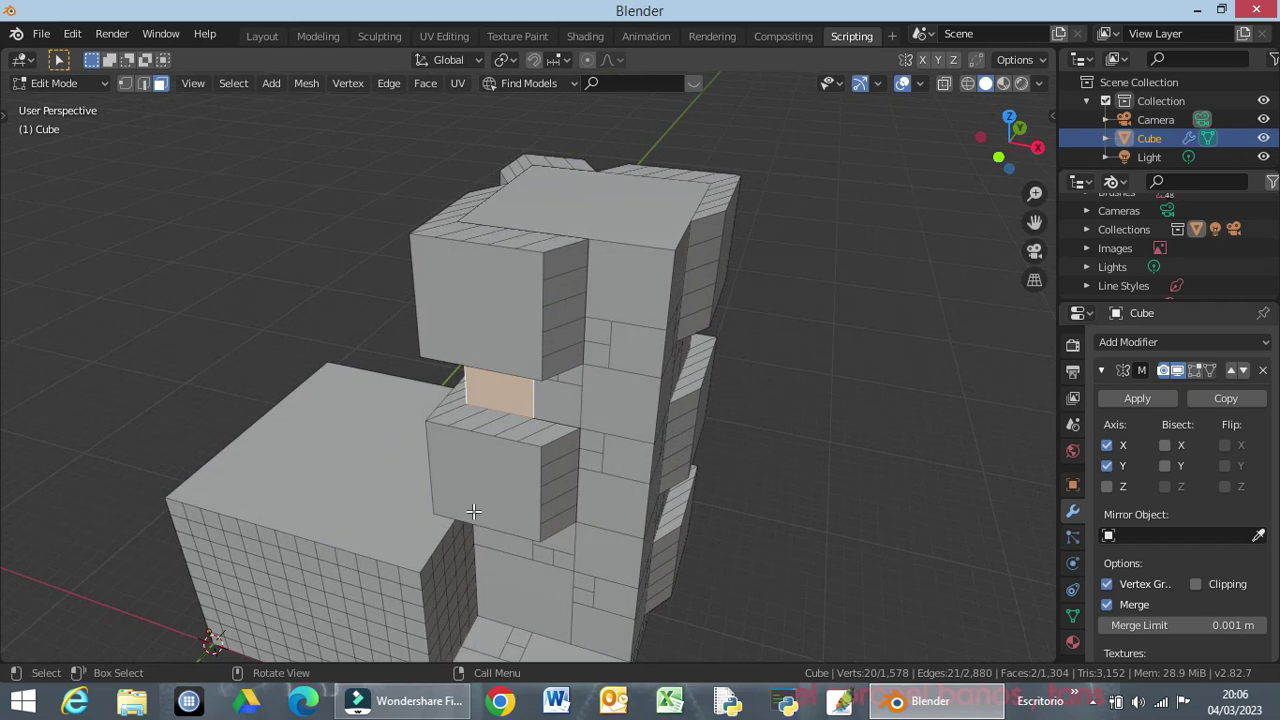
key(e)
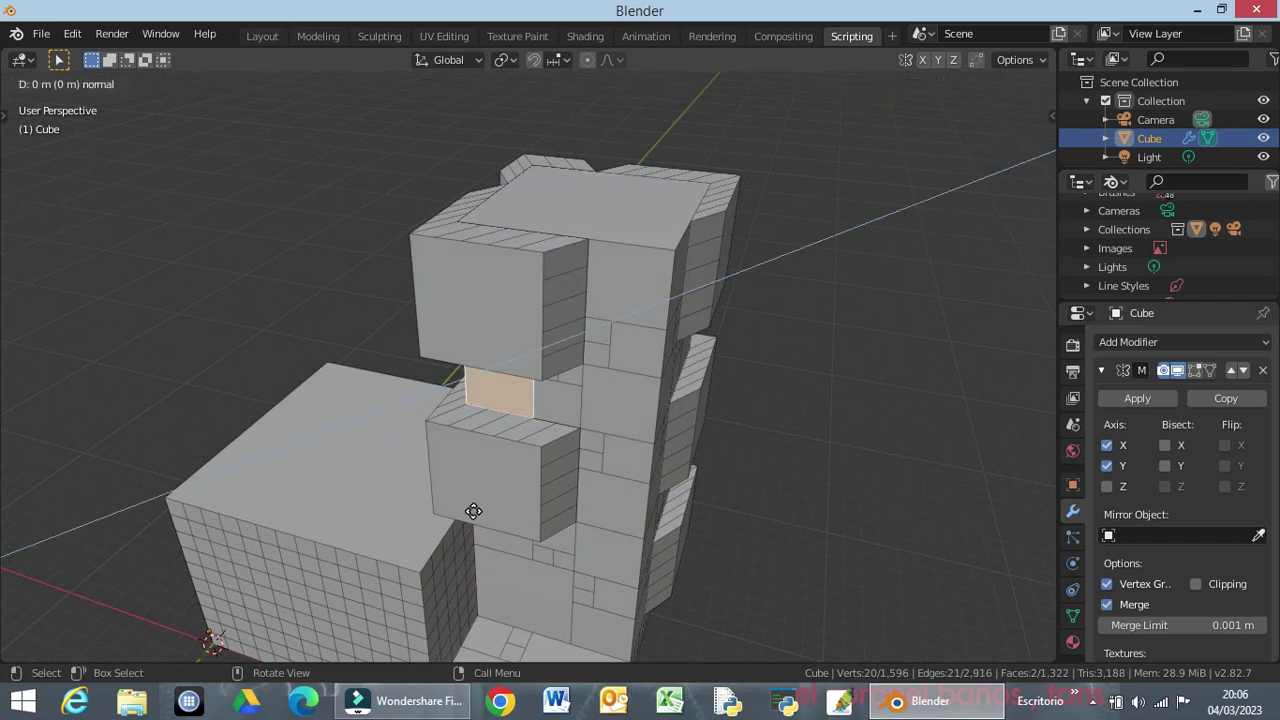
text(2)
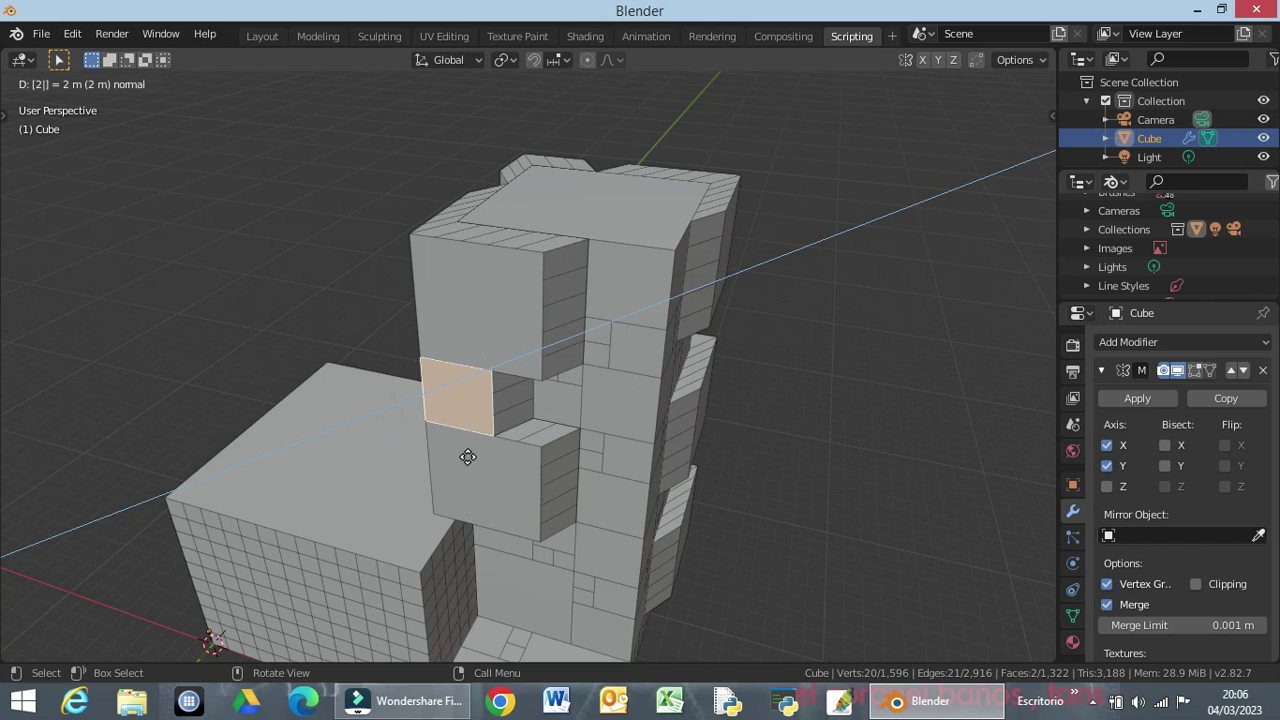
key(Return)
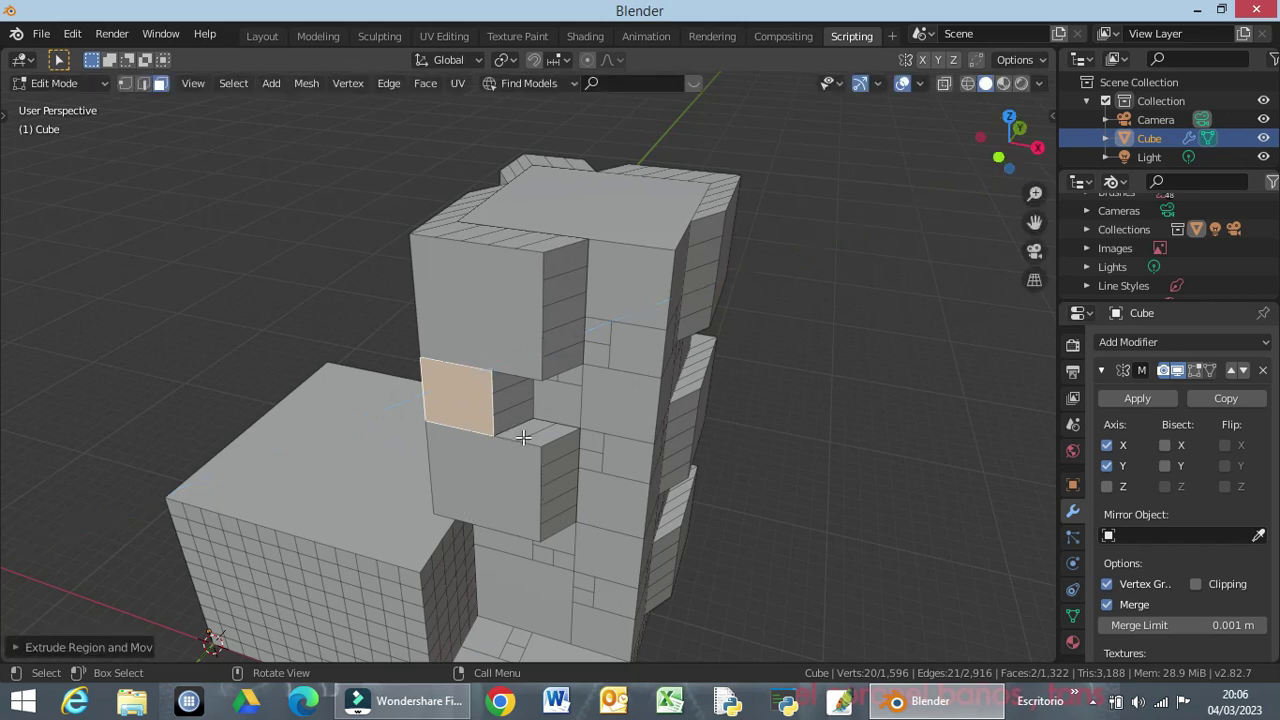
Extrude the stacked column of block side, front and thin faces 2 m outward.
middle_drag(523, 437, 510, 399)
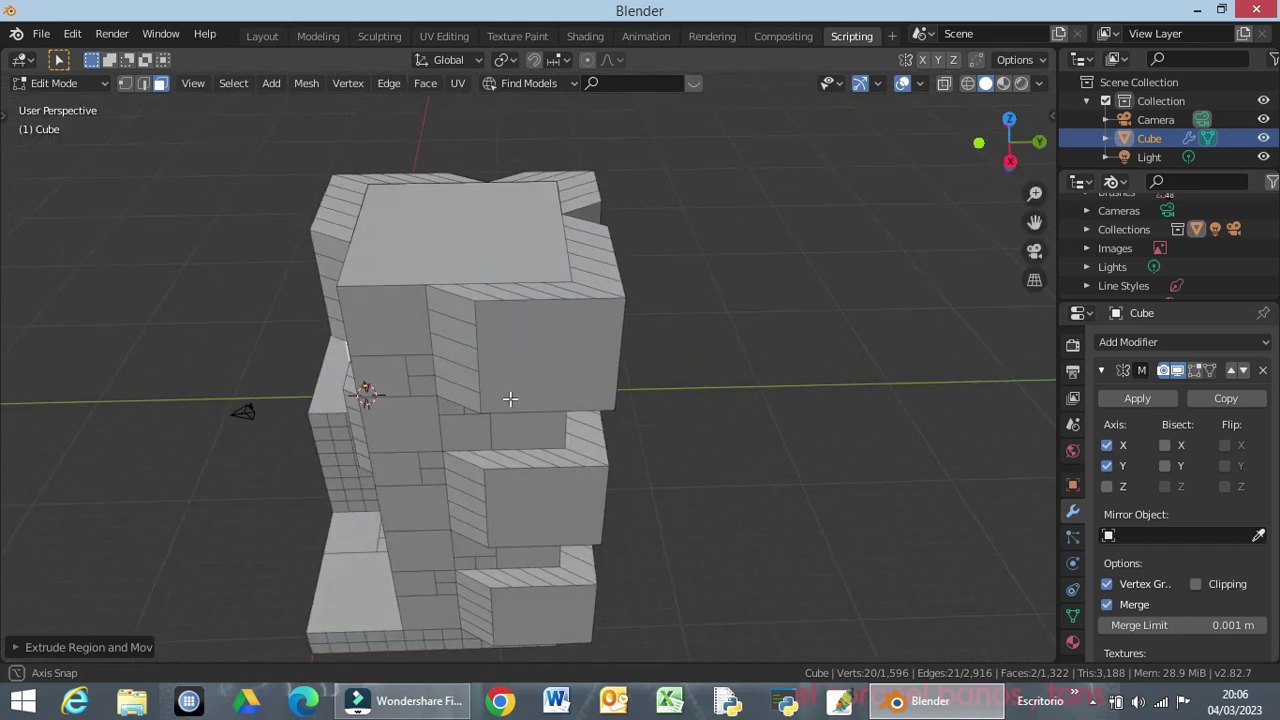
middle_drag(510, 399, 466, 288)
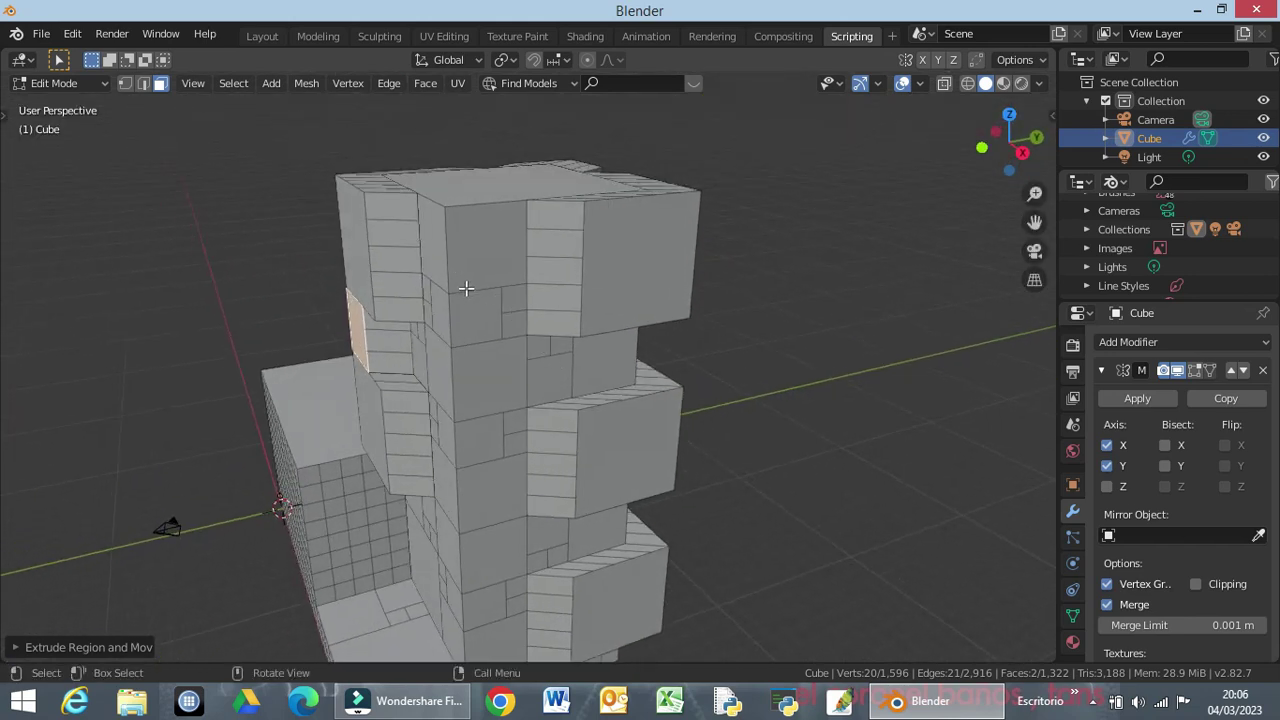
click(436, 257)
shift+click(464, 265)
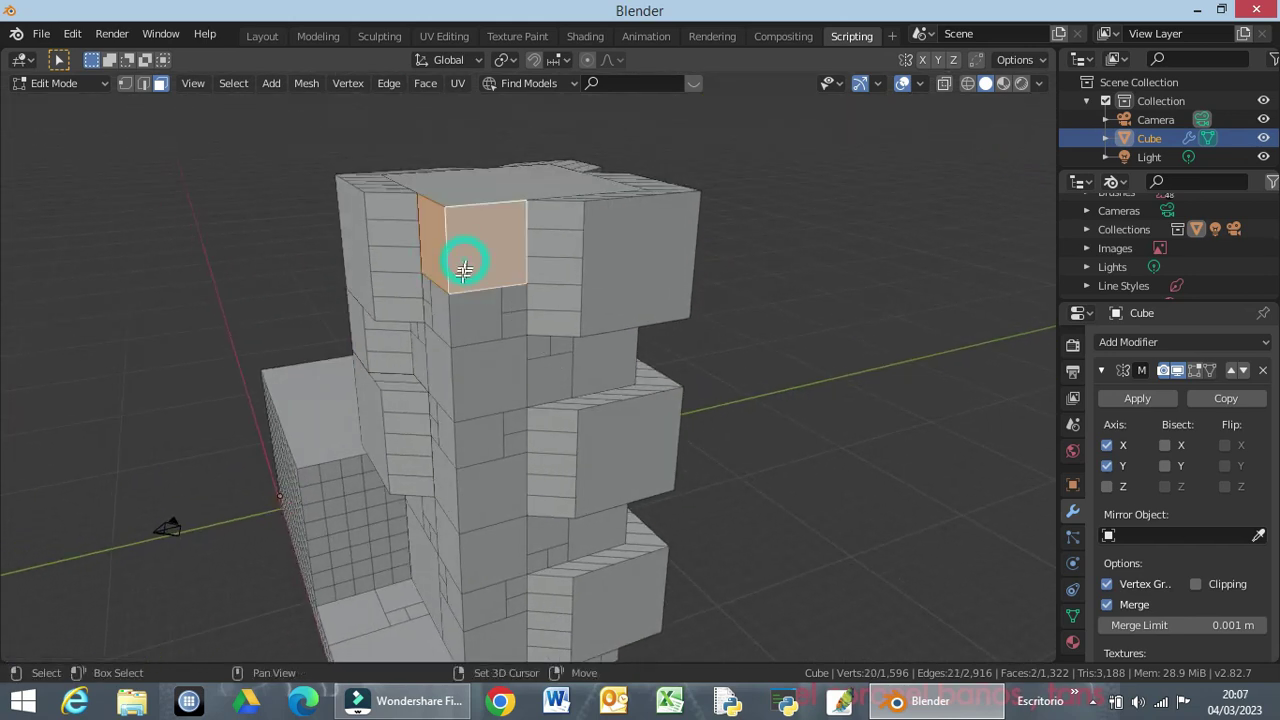
shift+click(445, 360)
shift+click(486, 374)
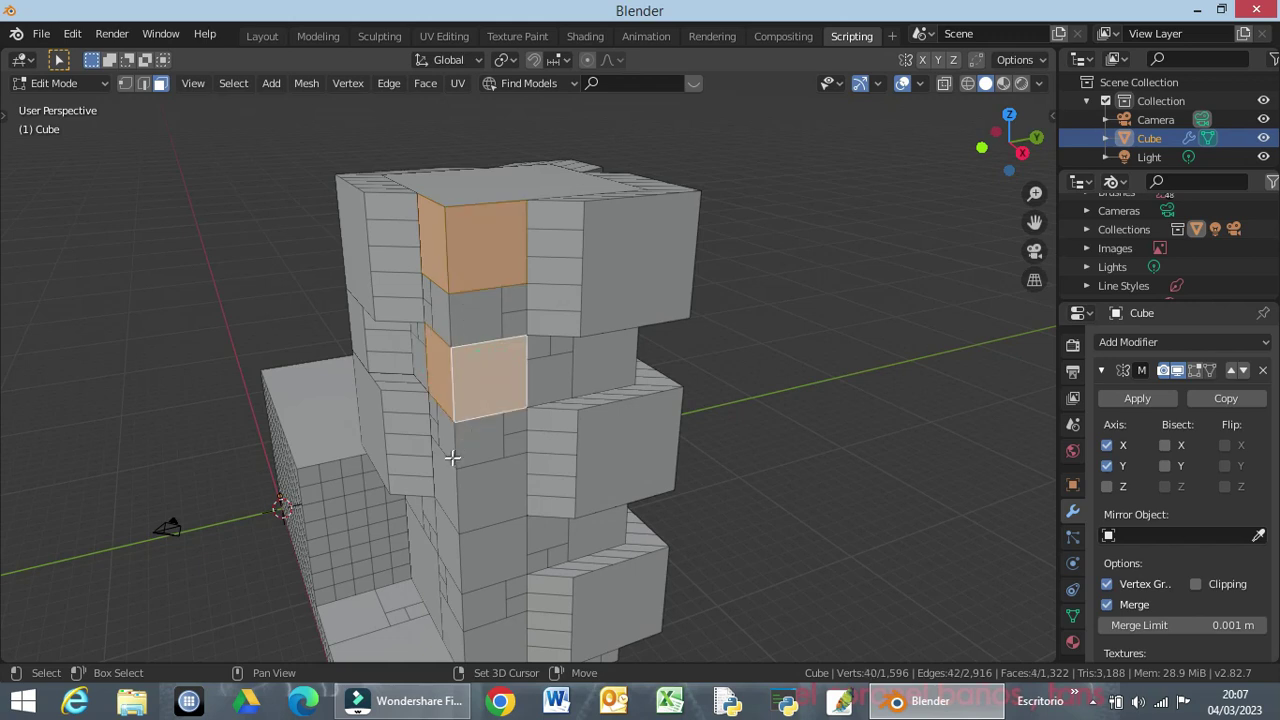
shift+click(449, 483)
shift+click(480, 491)
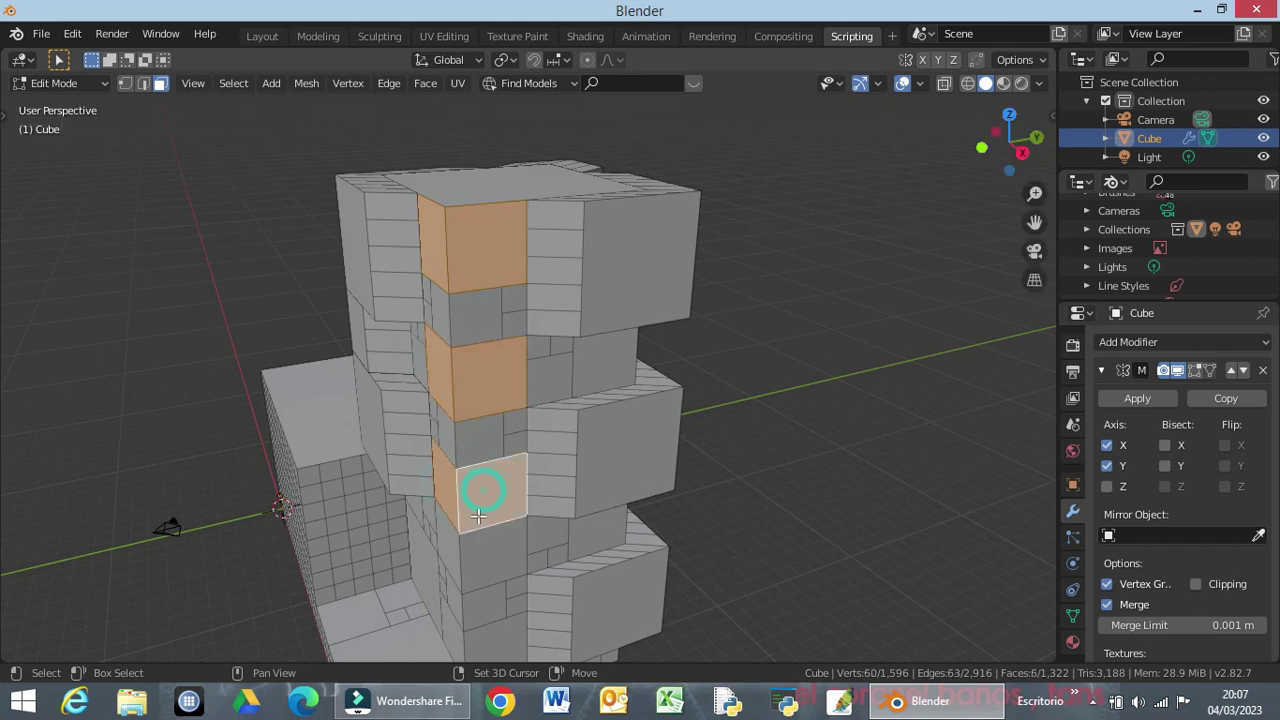
shift+click(453, 550)
shift+click(484, 556)
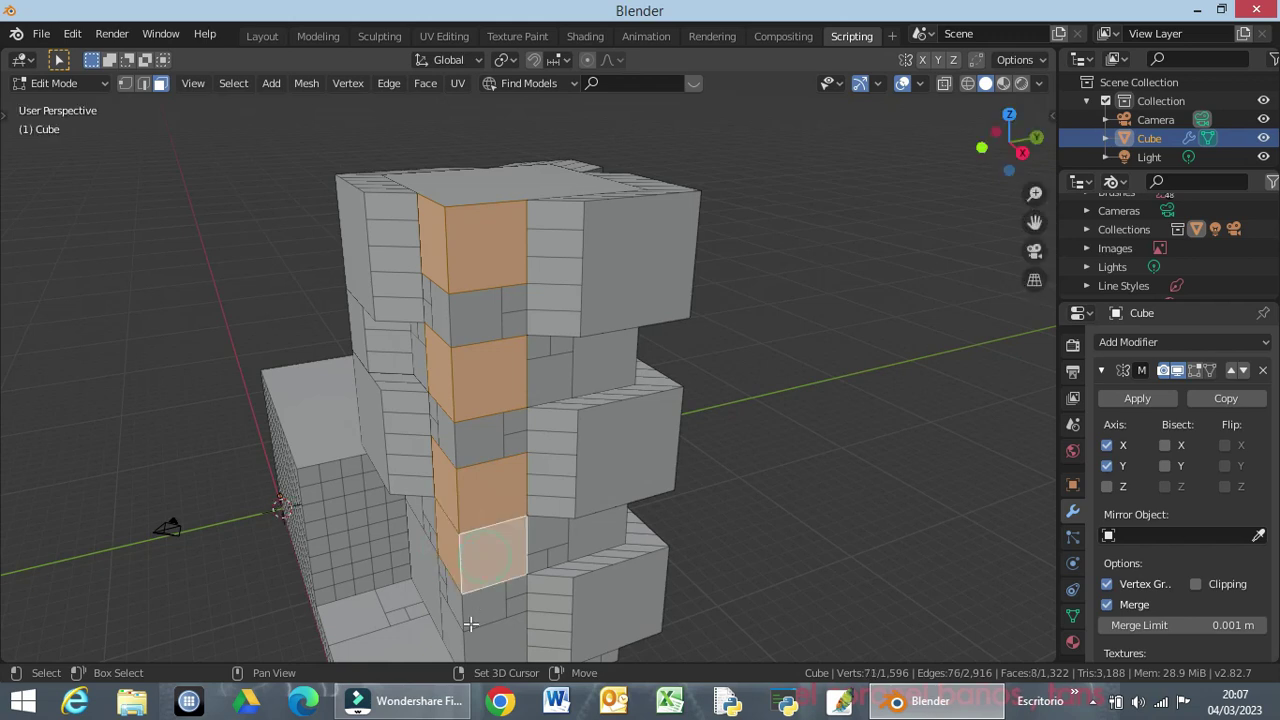
shift+click(463, 642)
mouse_move(560, 598)
middle_down()
mouse_move(493, 574)
mouse_move(553, 570)
middle_up()
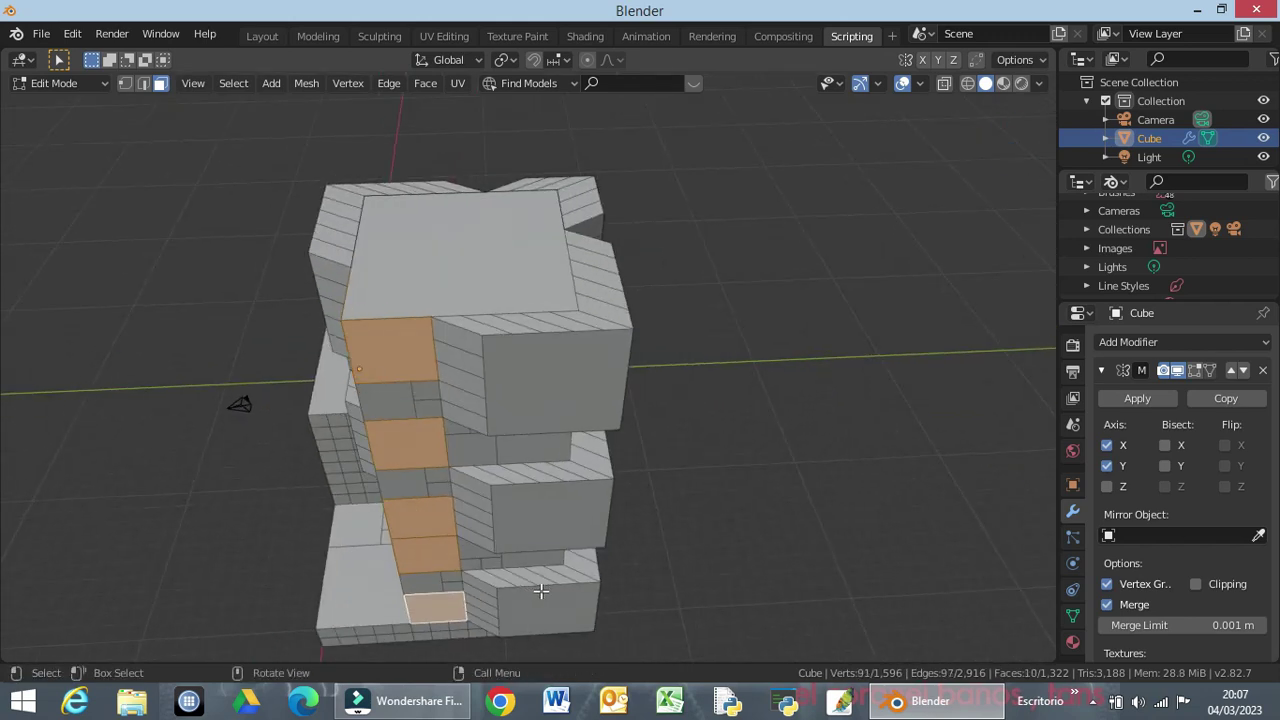
text(e2)
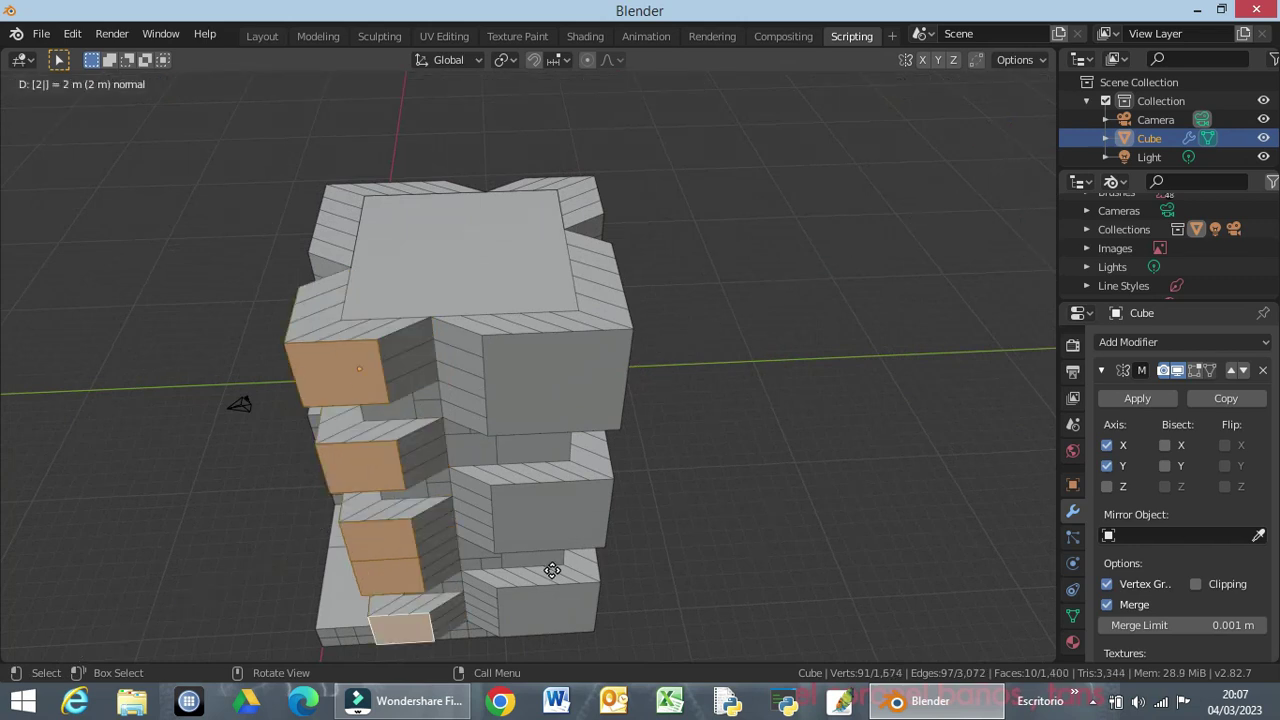
key(Return)
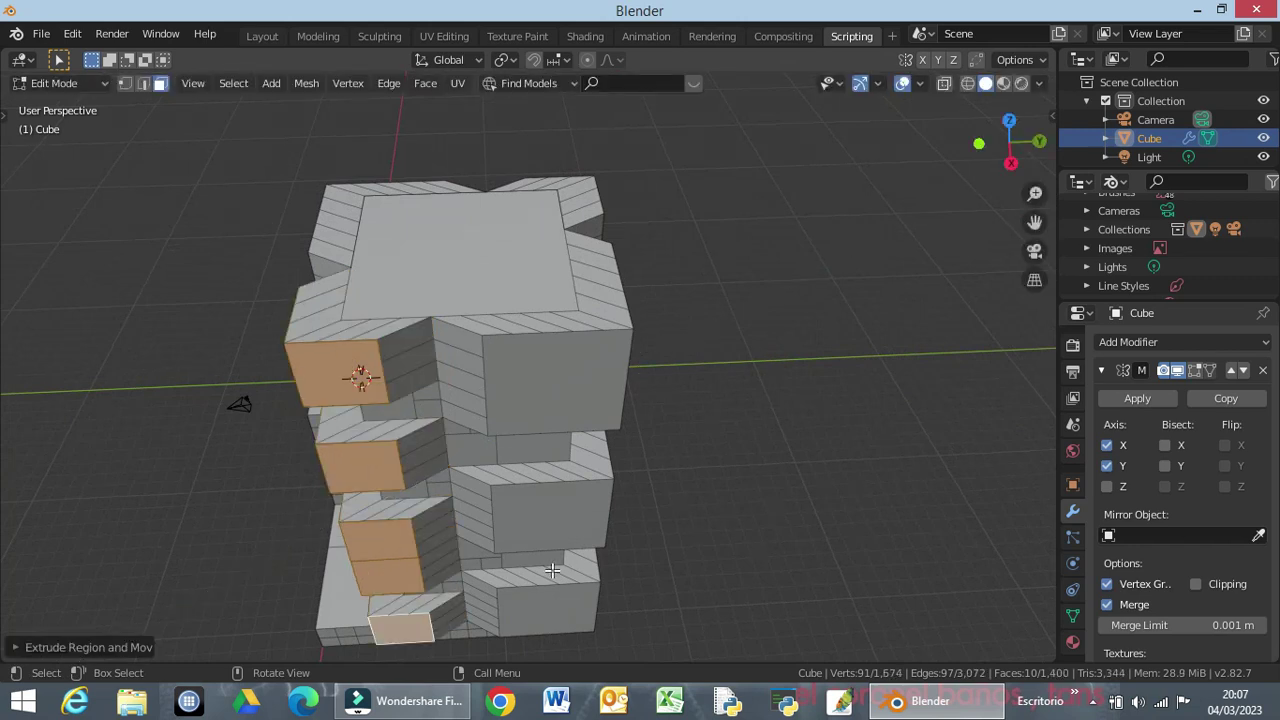
Extrude two adjacent low side faces 1 m outward into a shallower block.
mouse_move(571, 414)
middle_down()
mouse_move(616, 326)
mouse_move(580, 336)
middle_up()
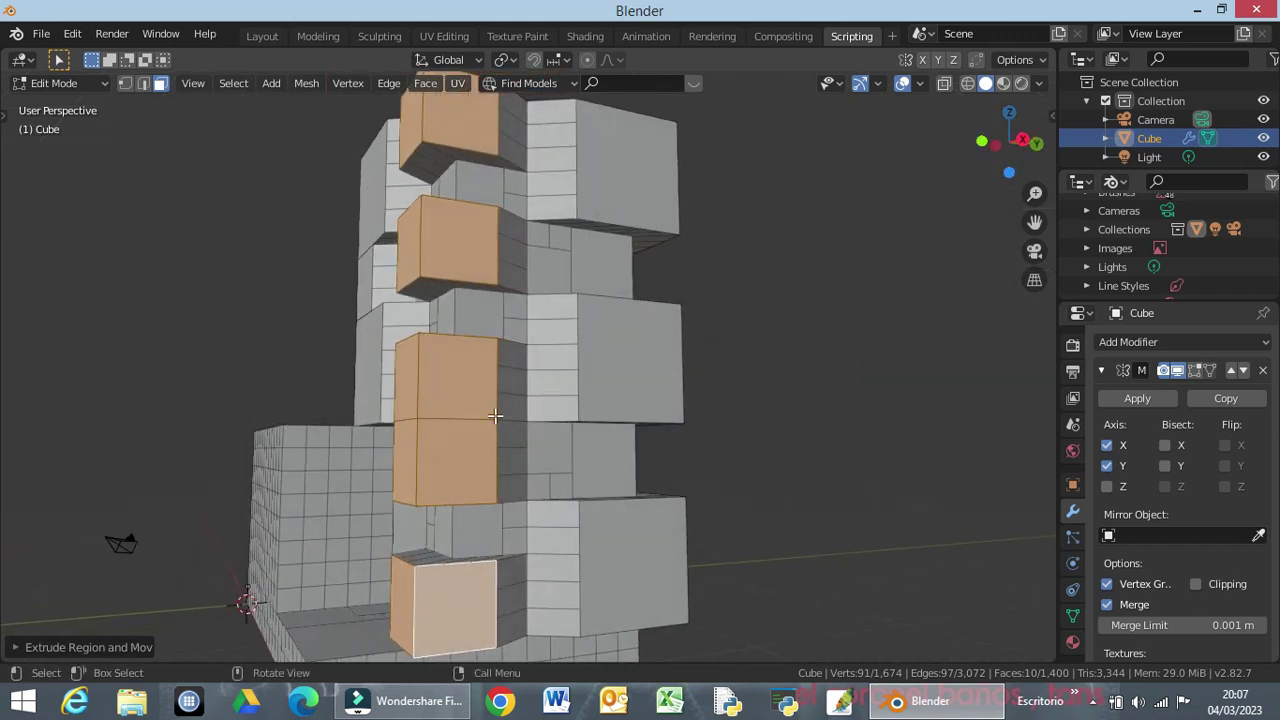
click(408, 458)
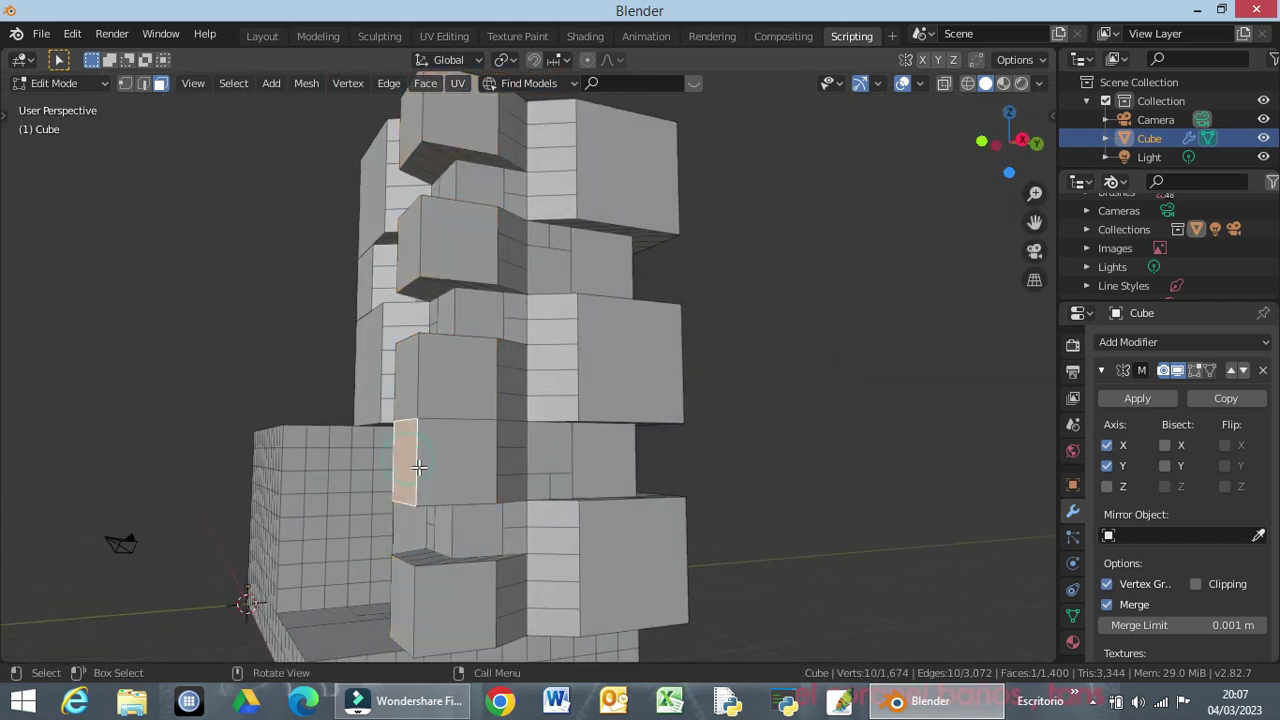
shift+click(446, 466)
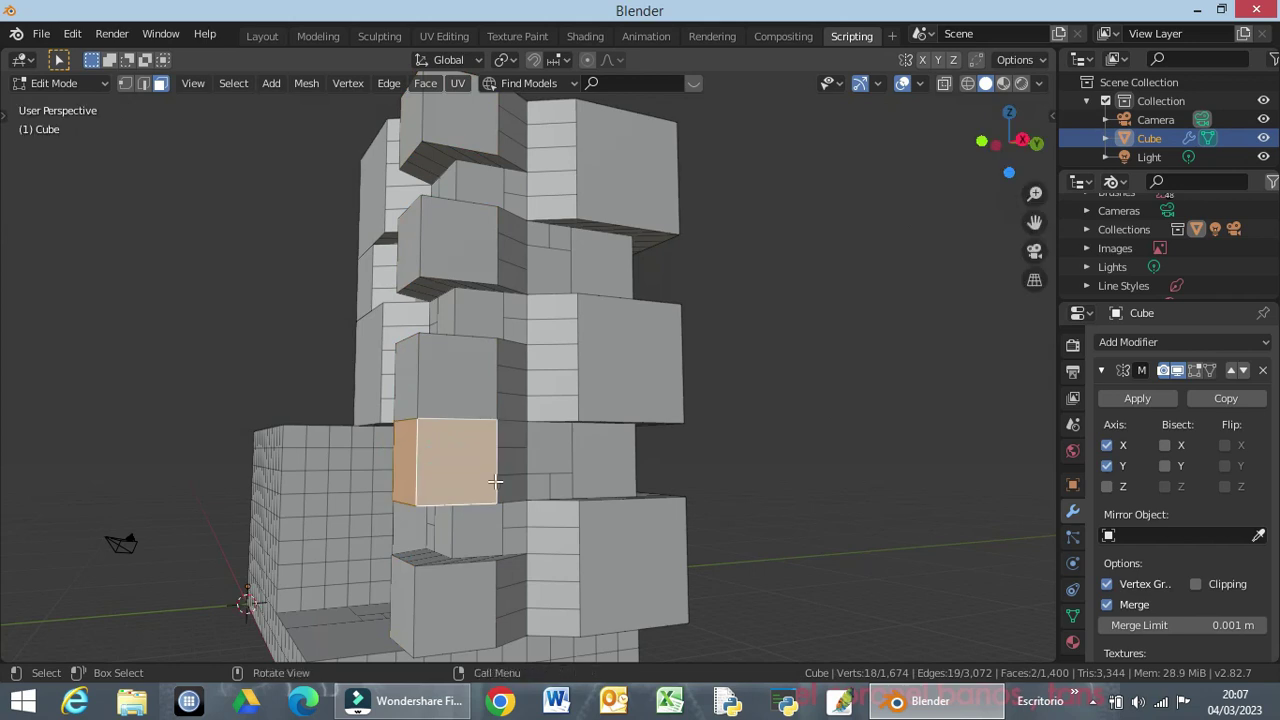
middle_drag(506, 486, 464, 527)
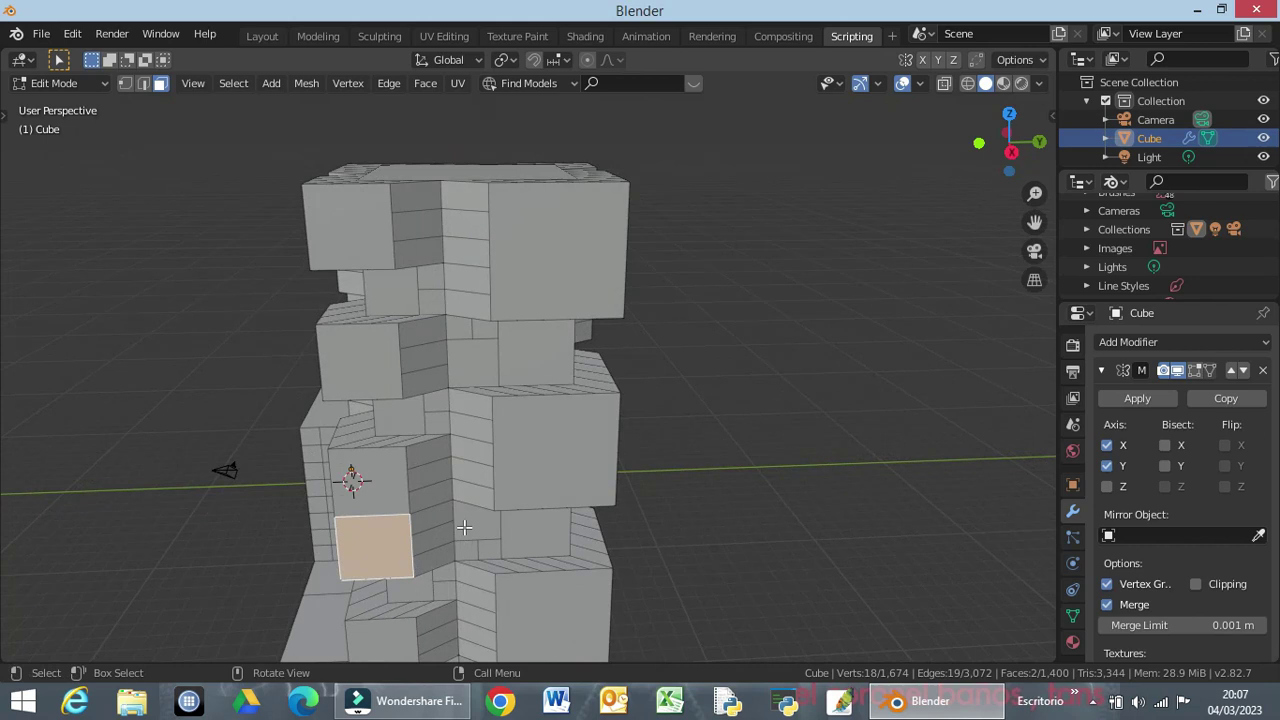
key(e)
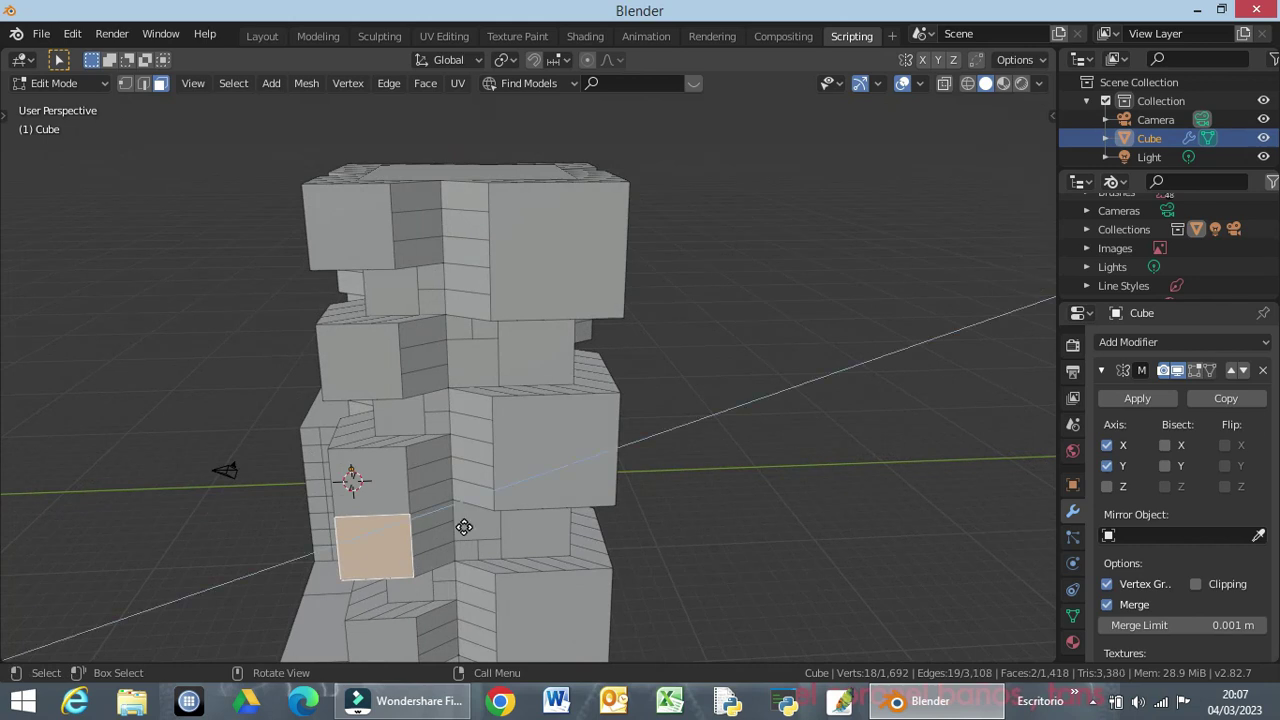
text(1)
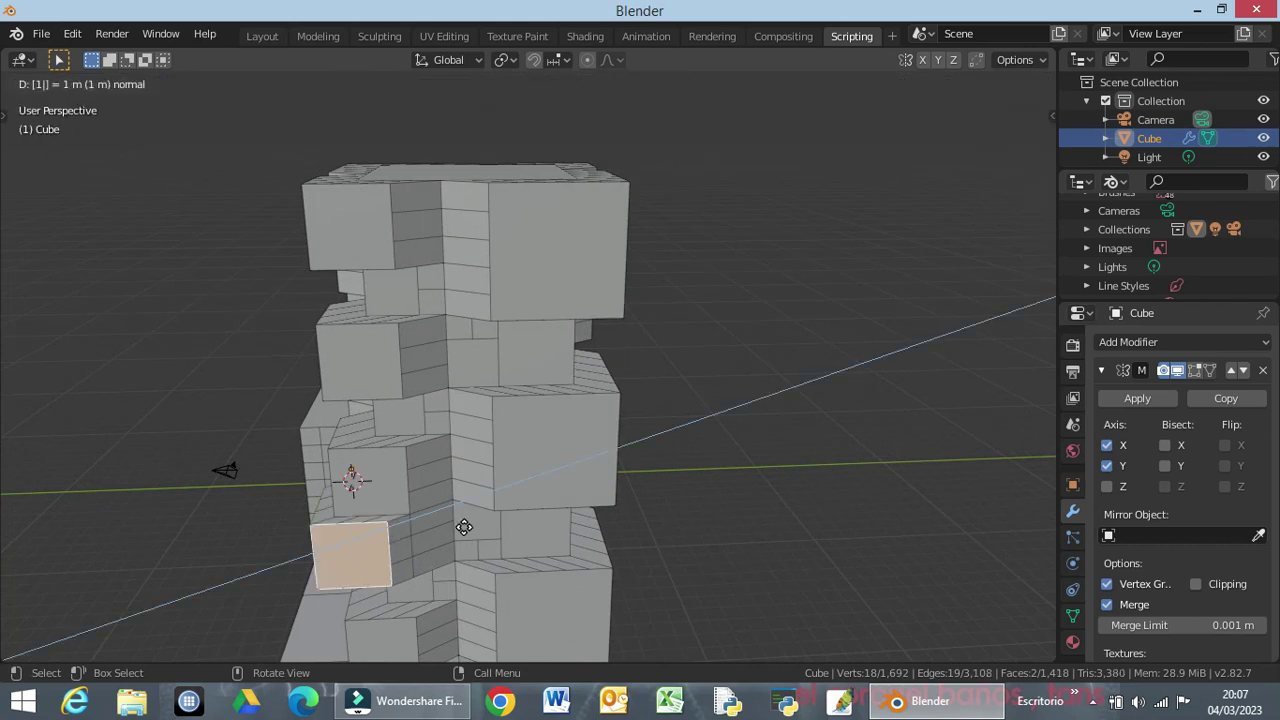
key(Return)
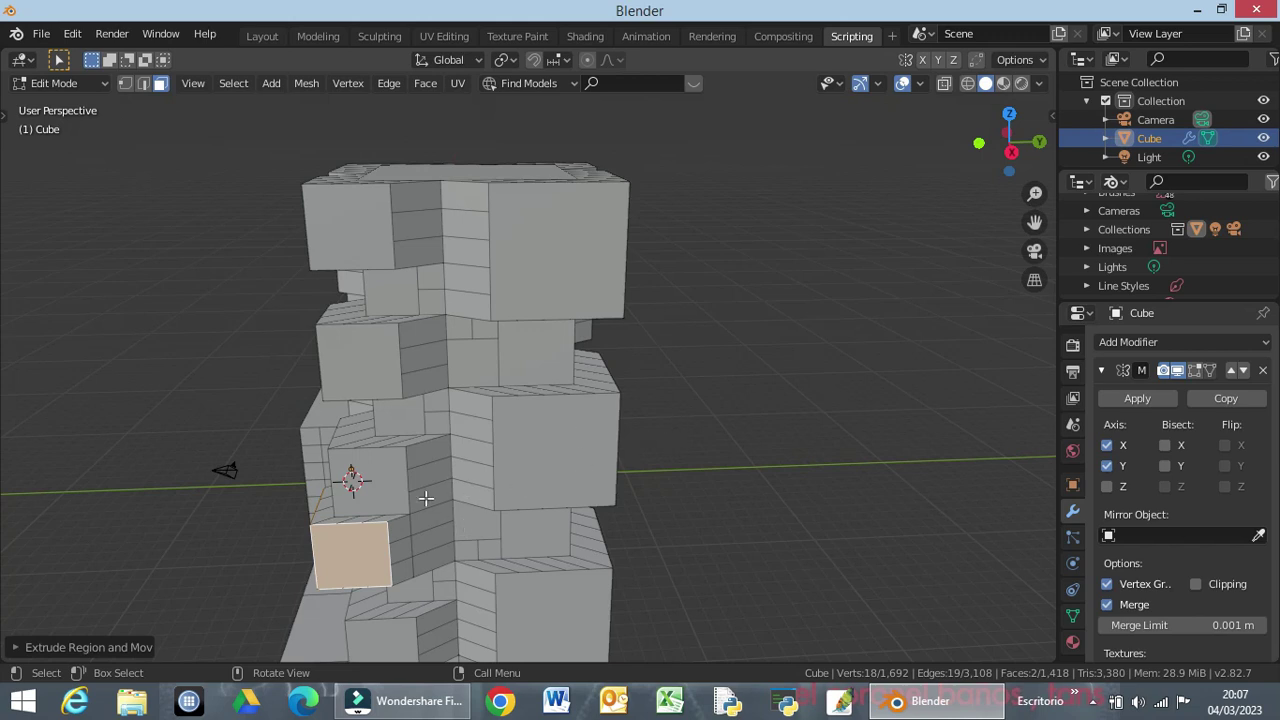
Extrude a row of faces under the tower's overhang 5 m downward along Z.
mouse_move(414, 466)
middle_down()
mouse_move(470, 425)
mouse_move(487, 354)
middle_up()
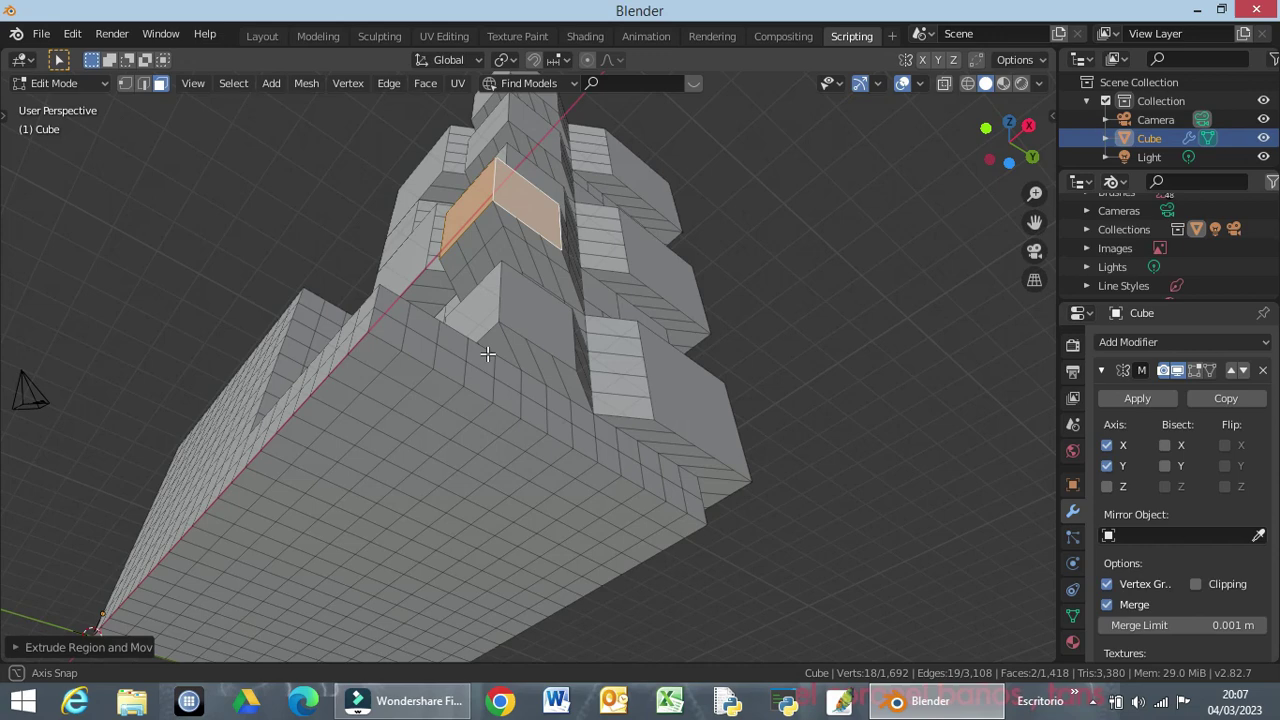
mouse_move(487, 354)
middle_down()
mouse_move(560, 380)
mouse_move(510, 384)
mouse_move(432, 448)
mouse_move(380, 450)
middle_up()
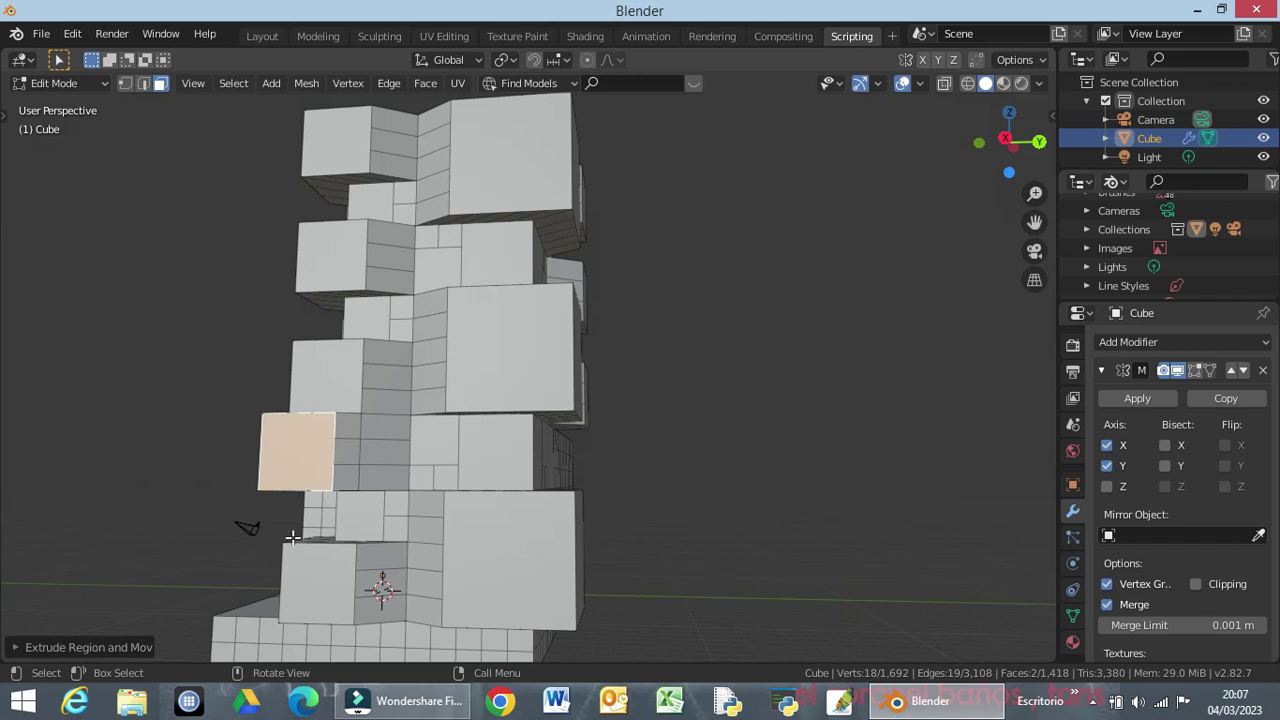
middle_drag(312, 555, 449, 477)
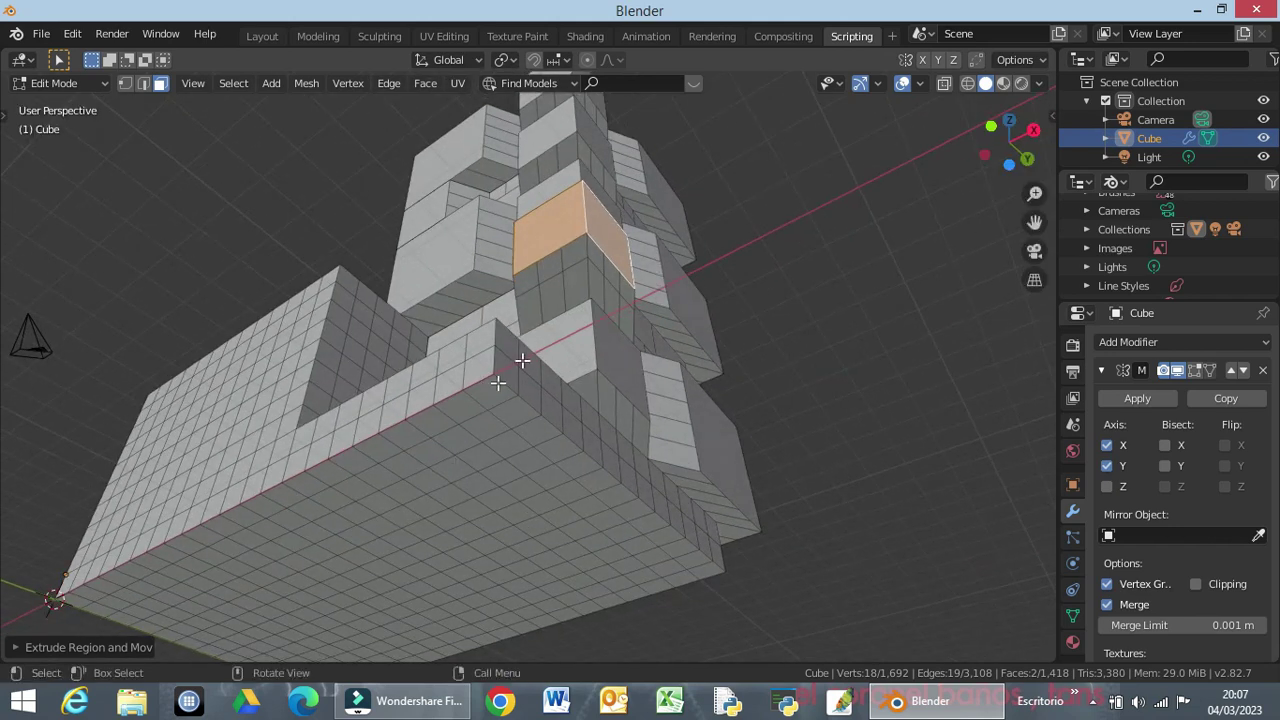
click(524, 280)
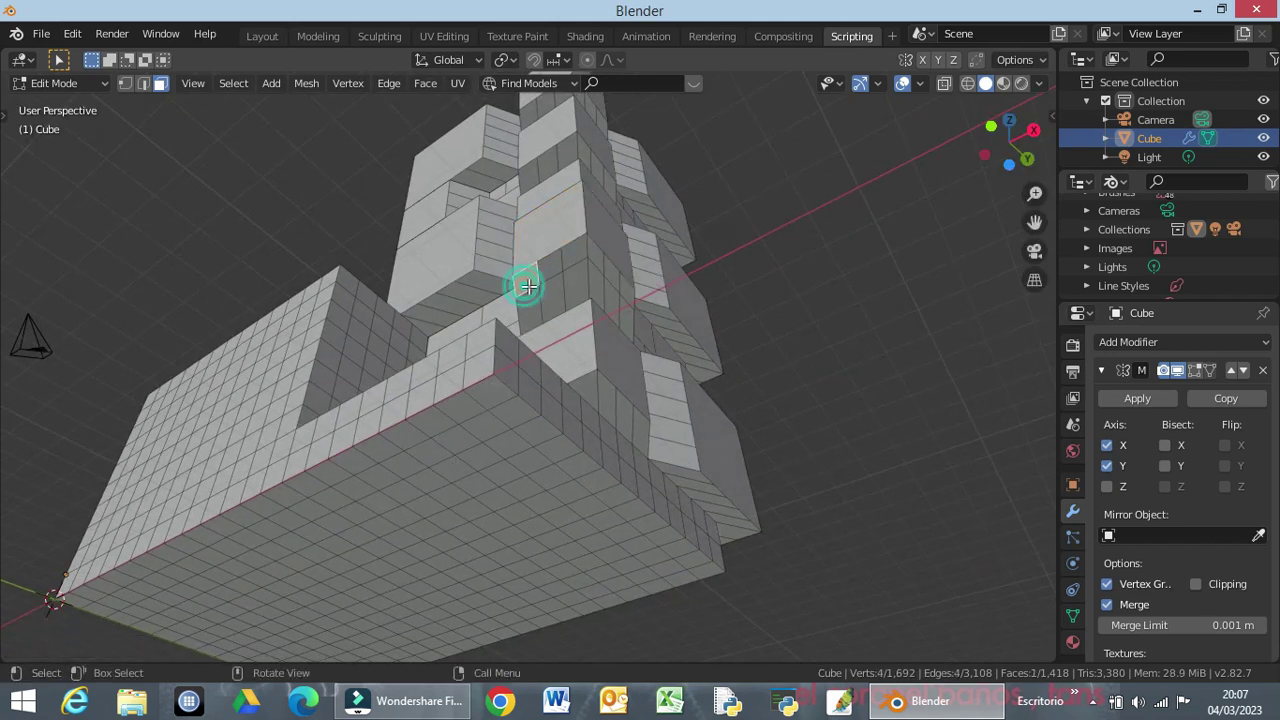
ctrl+click(574, 257)
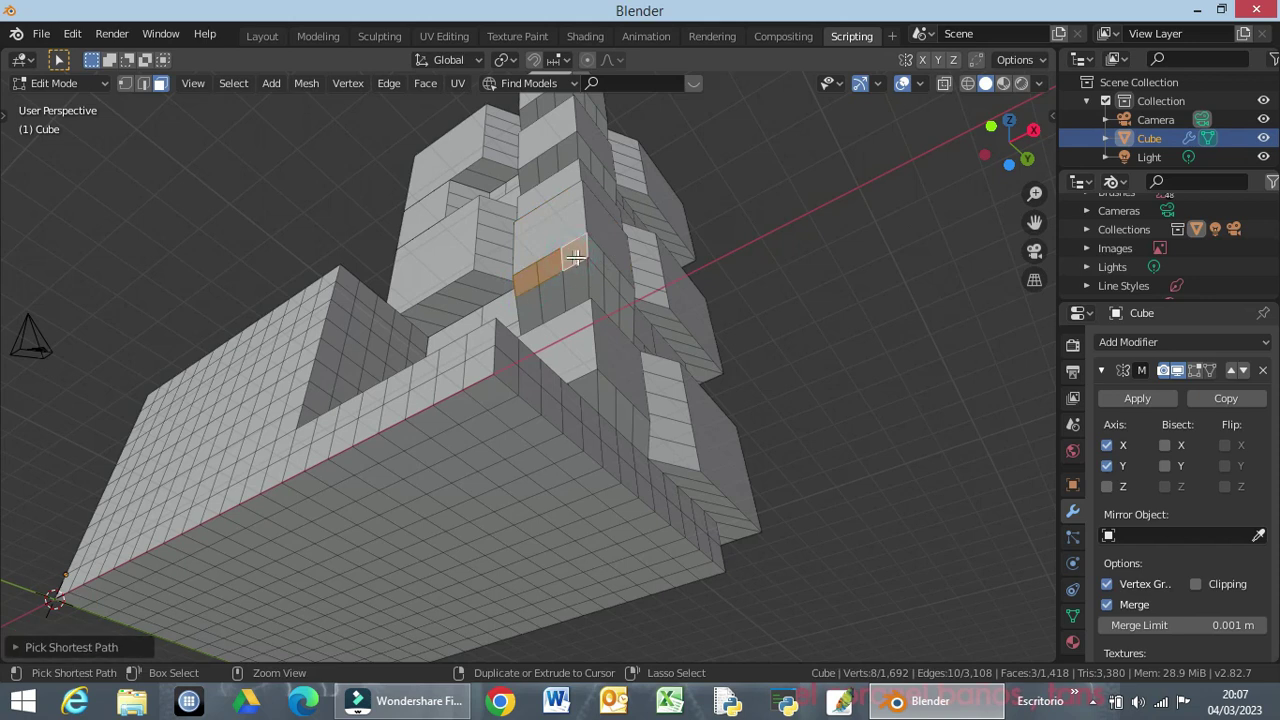
ctrl+click(628, 293)
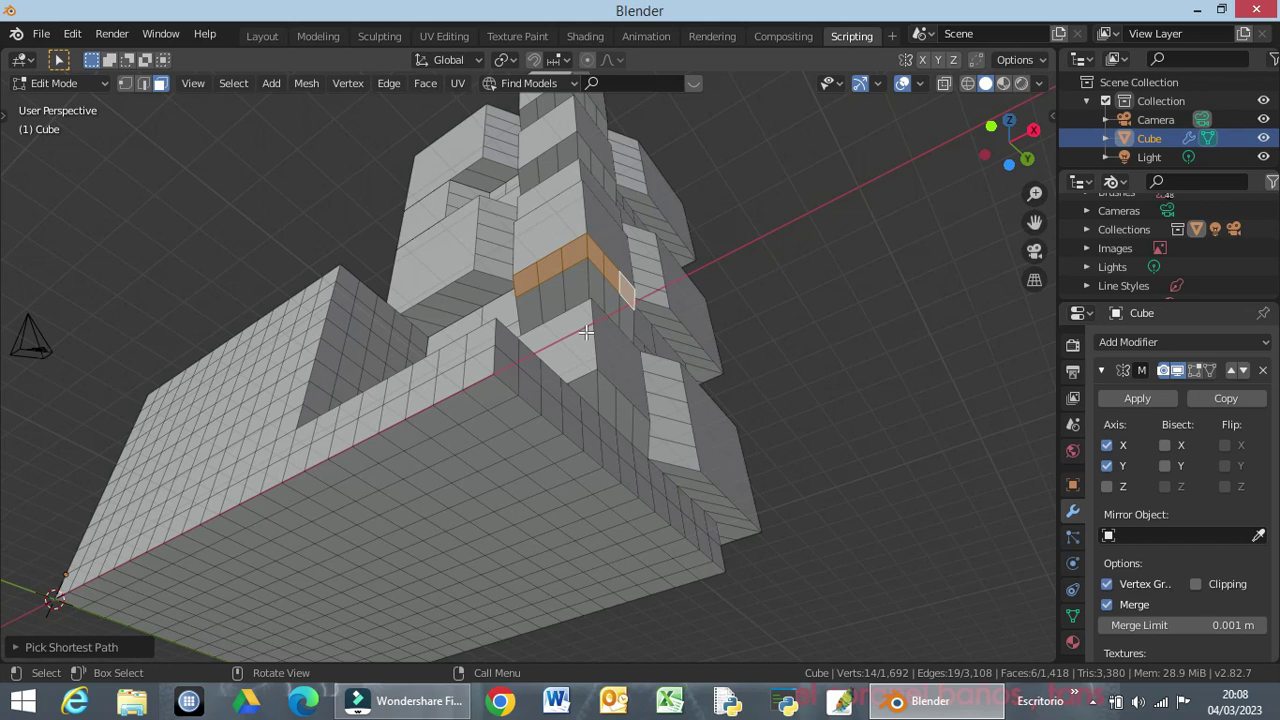
key(e)
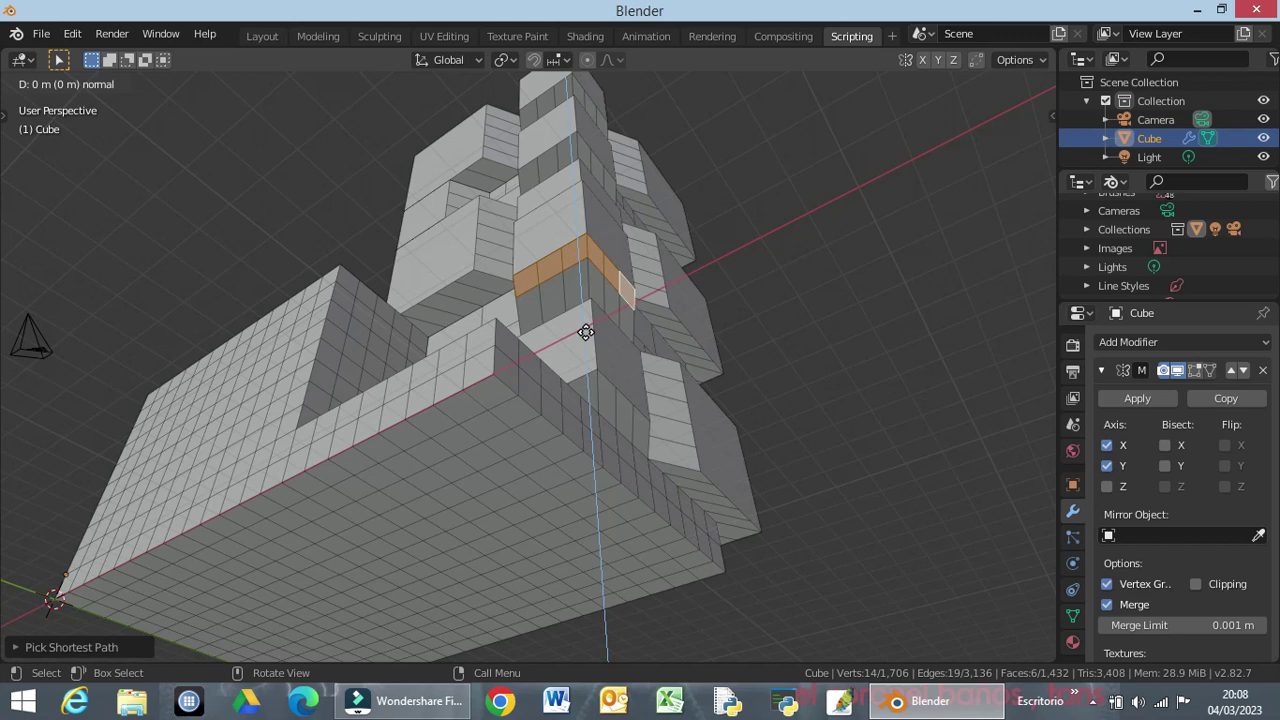
key(z)
text(-5)
key(Return)
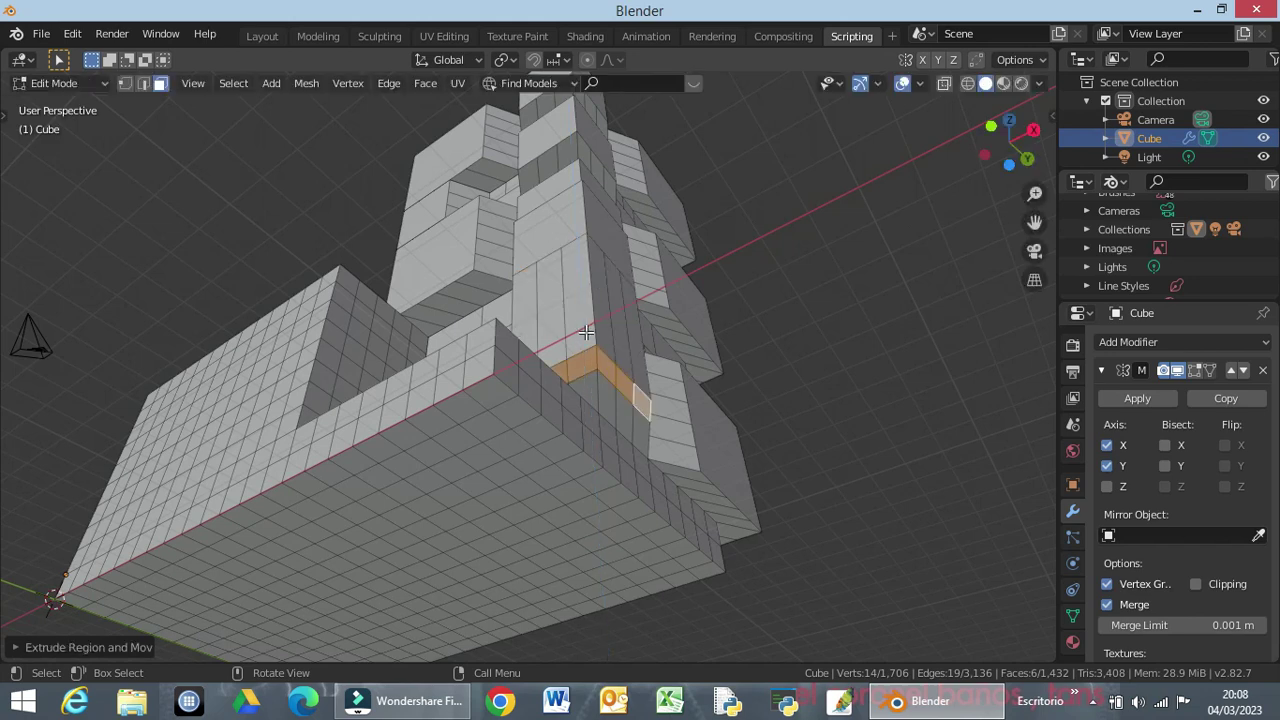
Begin extruding a small face on the tower's middle block outward.
mouse_move(729, 363)
middle_down()
mouse_move(614, 441)
mouse_move(443, 515)
mouse_move(508, 509)
mouse_move(464, 502)
middle_up()
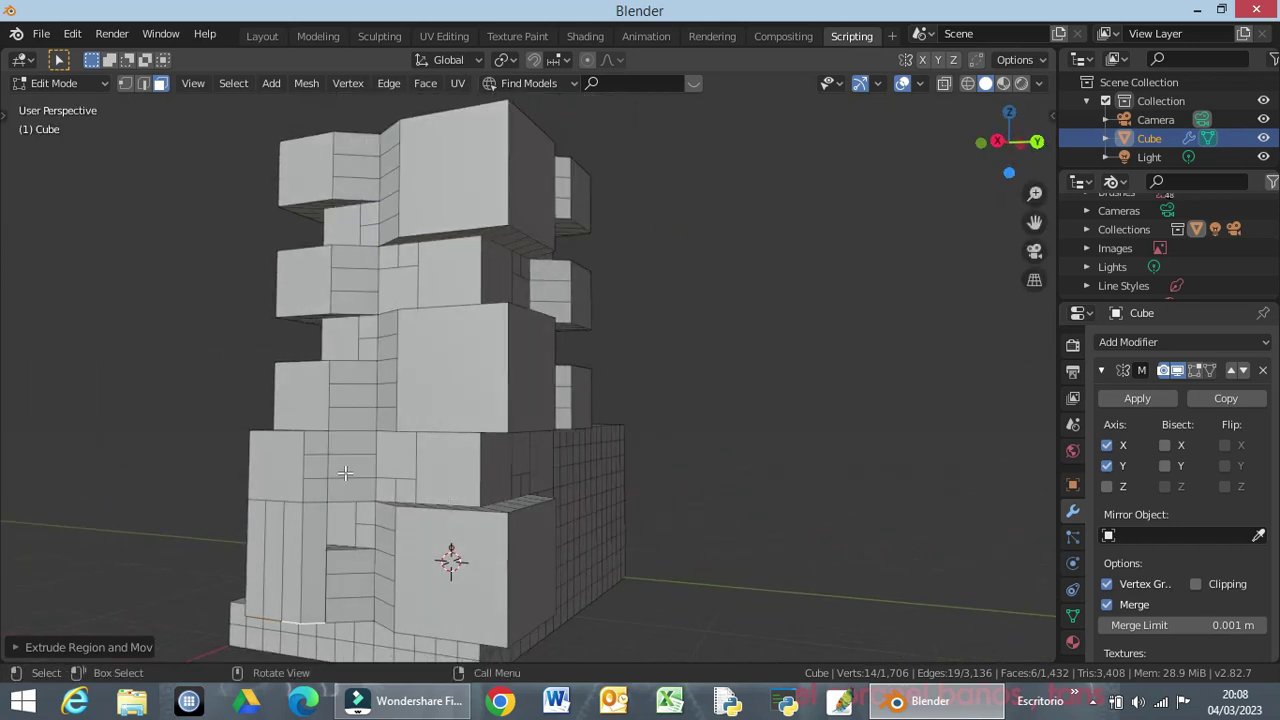
mouse_move(362, 519)
middle_down()
mouse_move(331, 524)
mouse_move(712, 525)
middle_up()
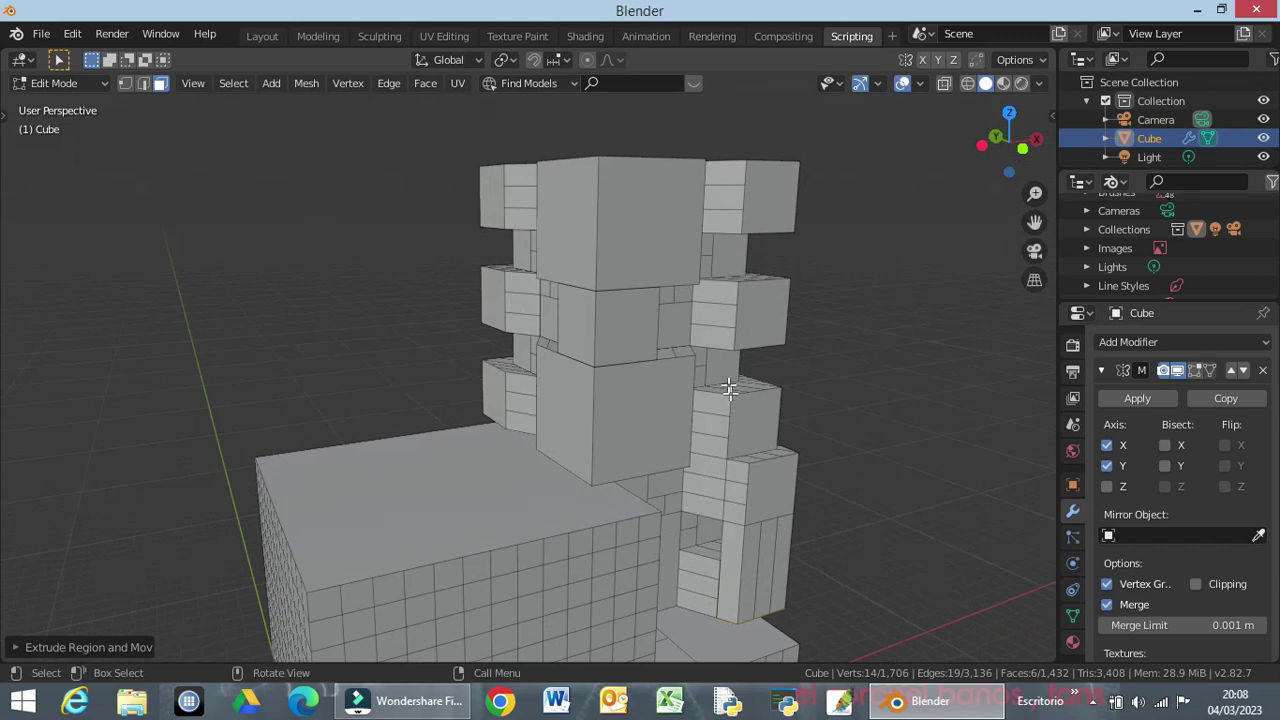
click(667, 329)
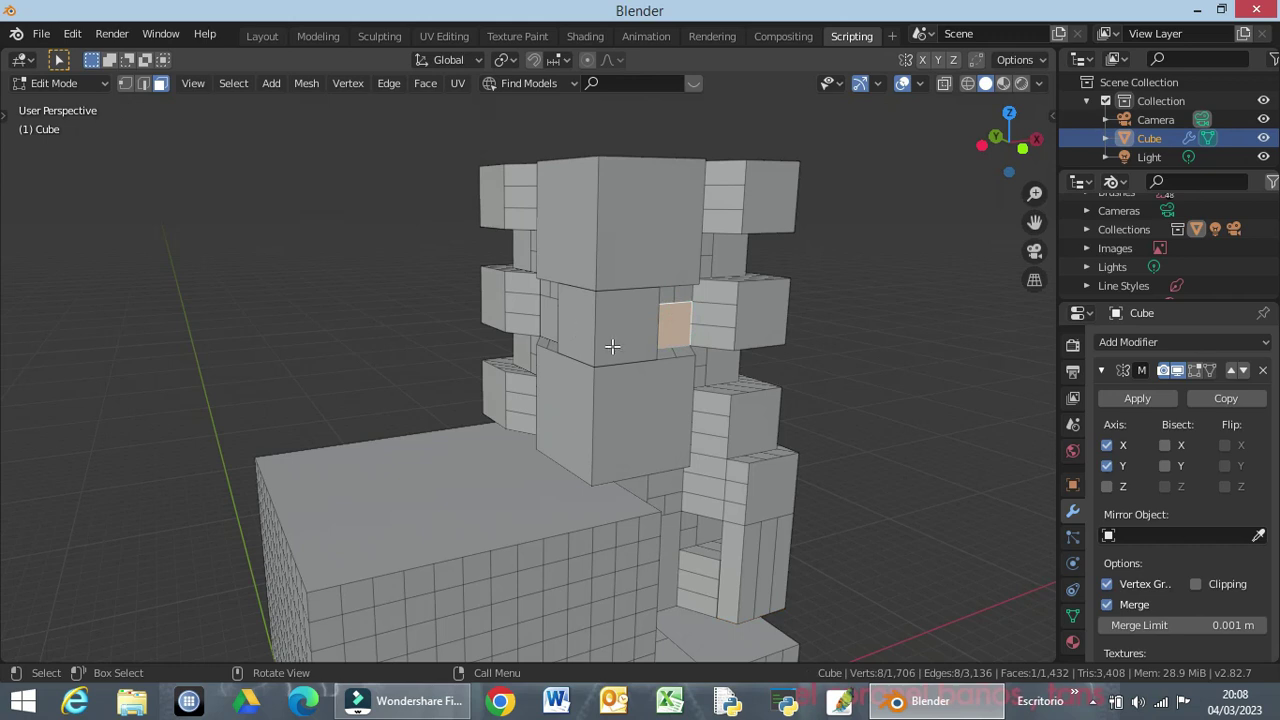
key(e)
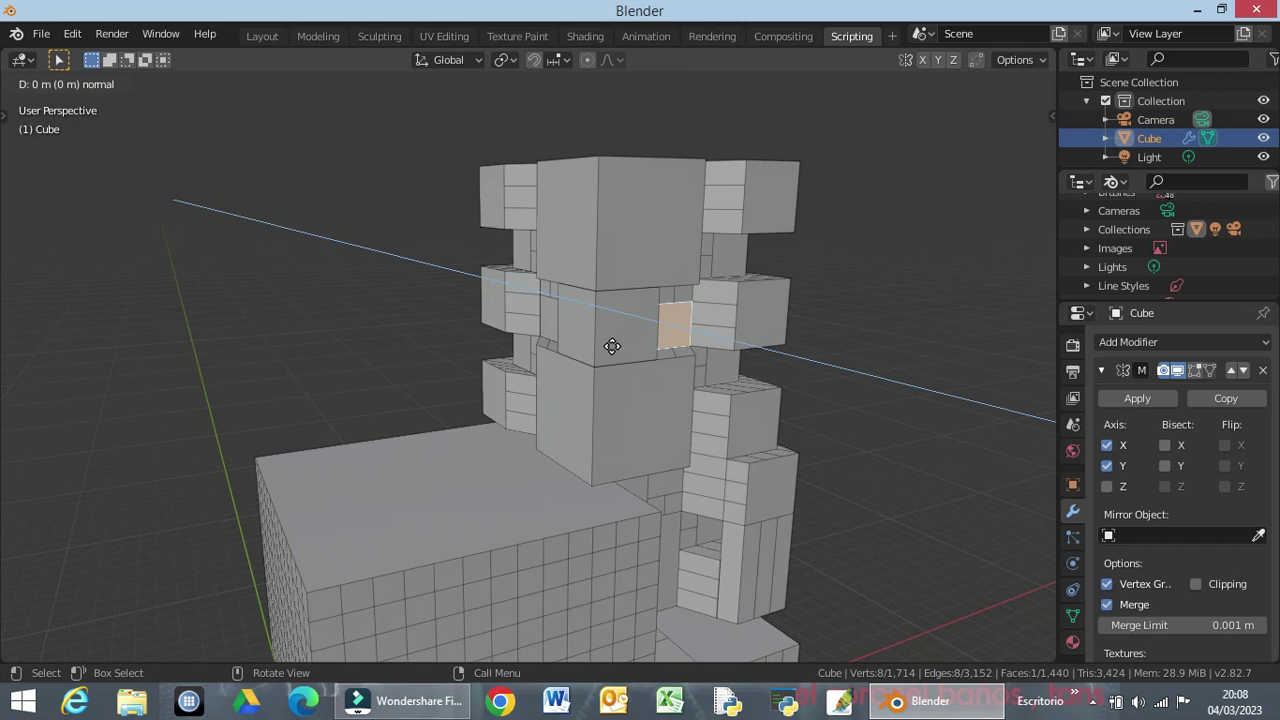
Cancel the pending extrusion and inspect the tower from front, right and perspective views.
text(1)
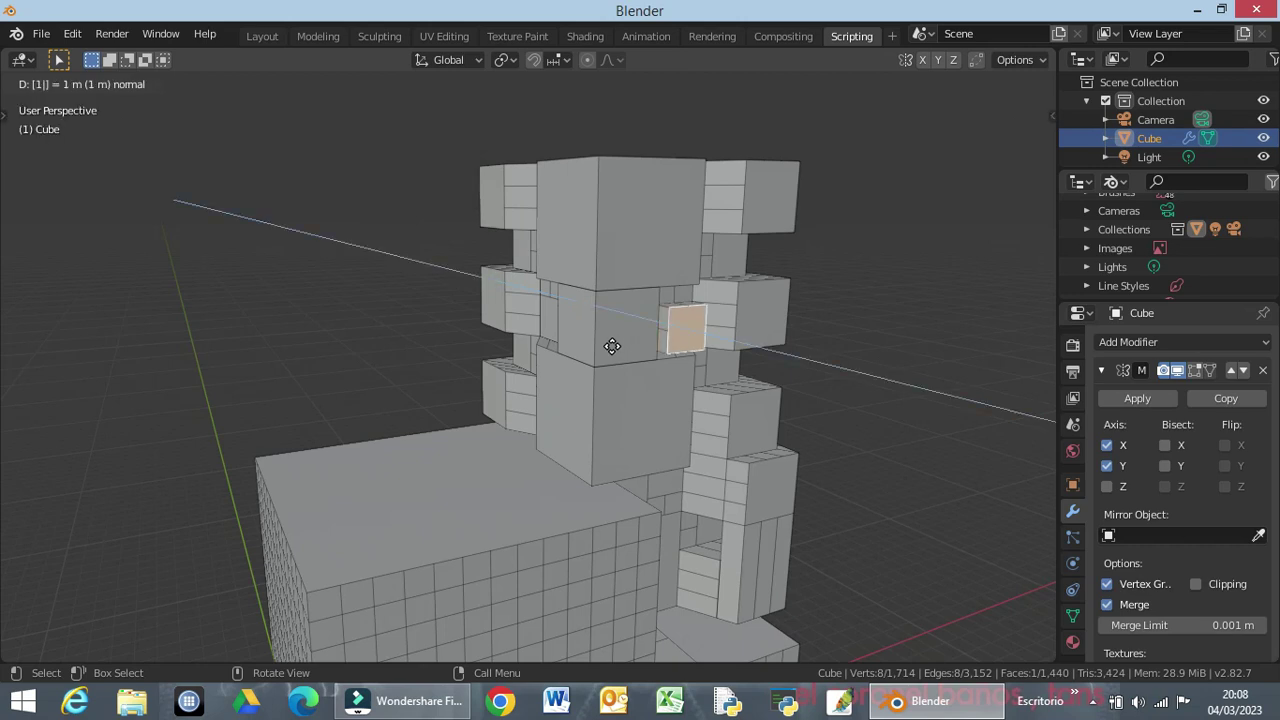
key(Escape)
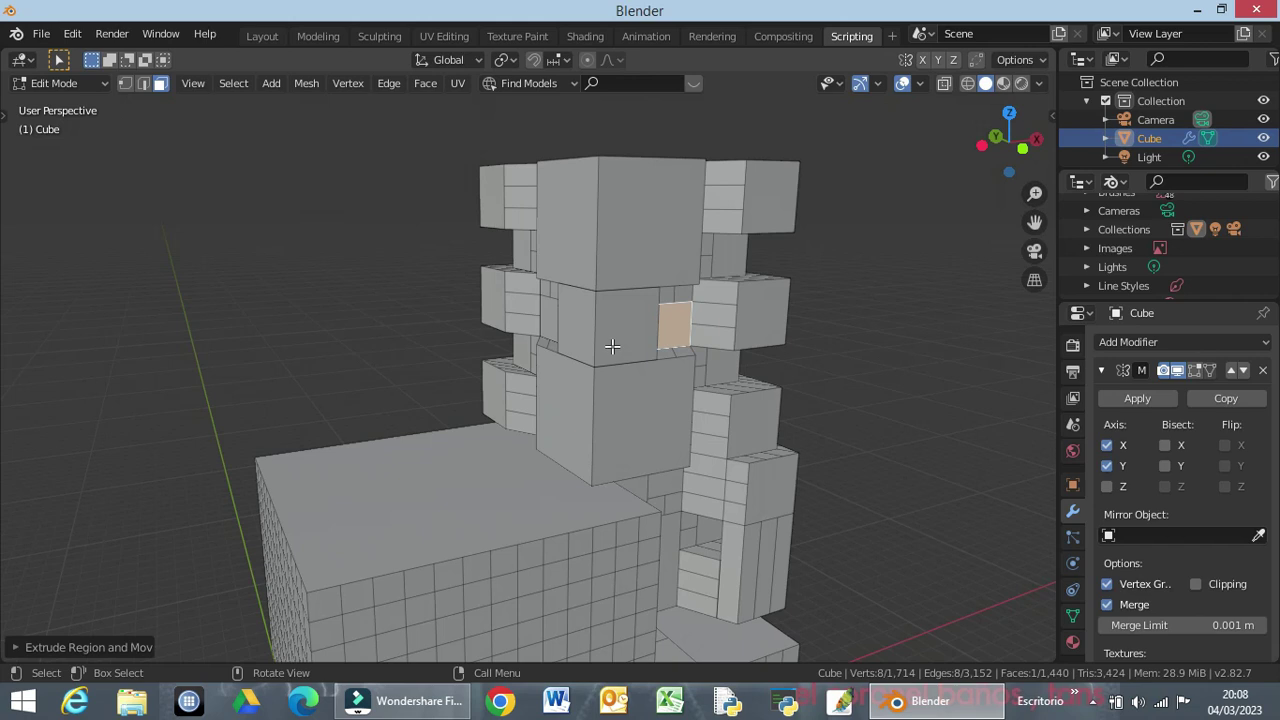
middle_drag(651, 409, 769, 383)
middle_drag(791, 381, 778, 365)
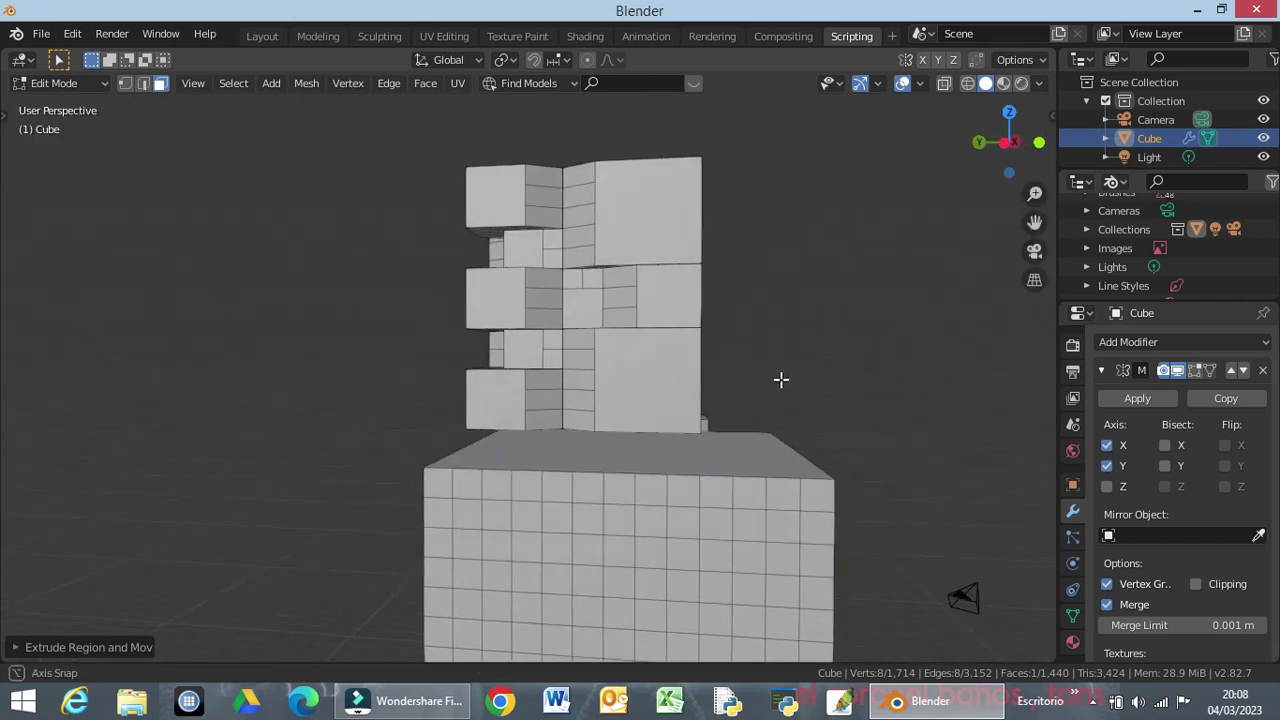
key(KP_1)
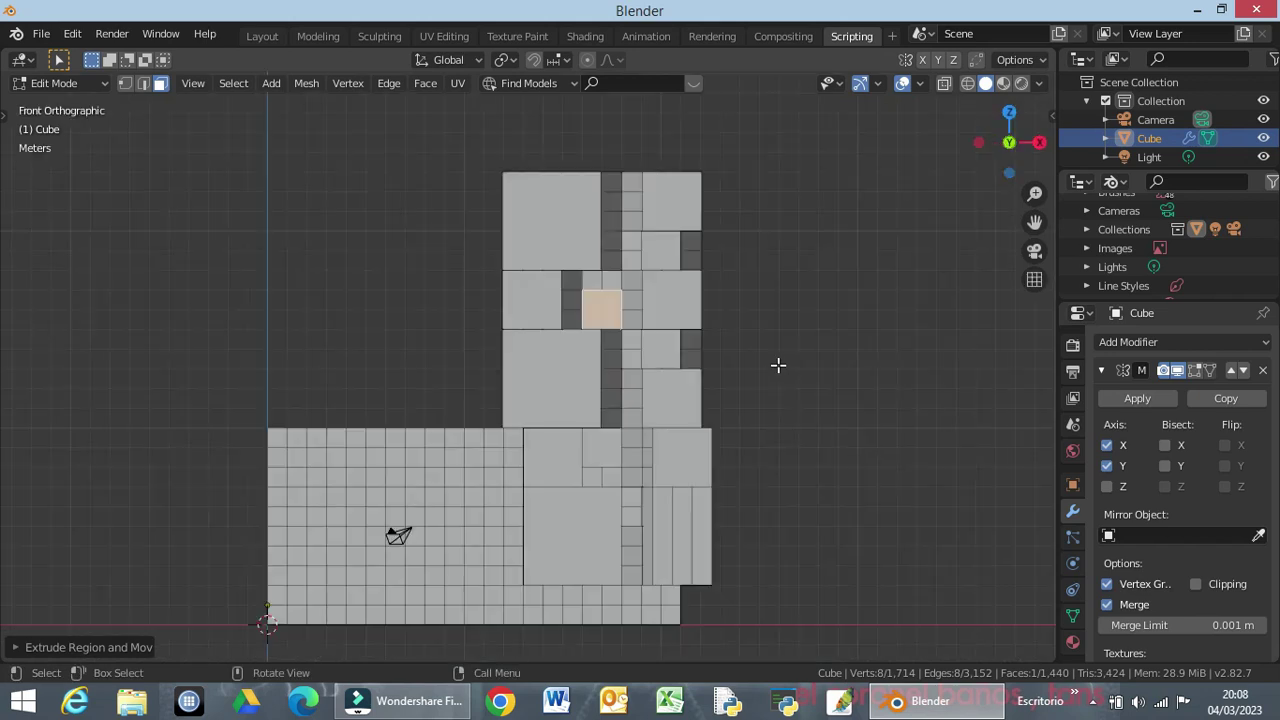
key(KP_3)
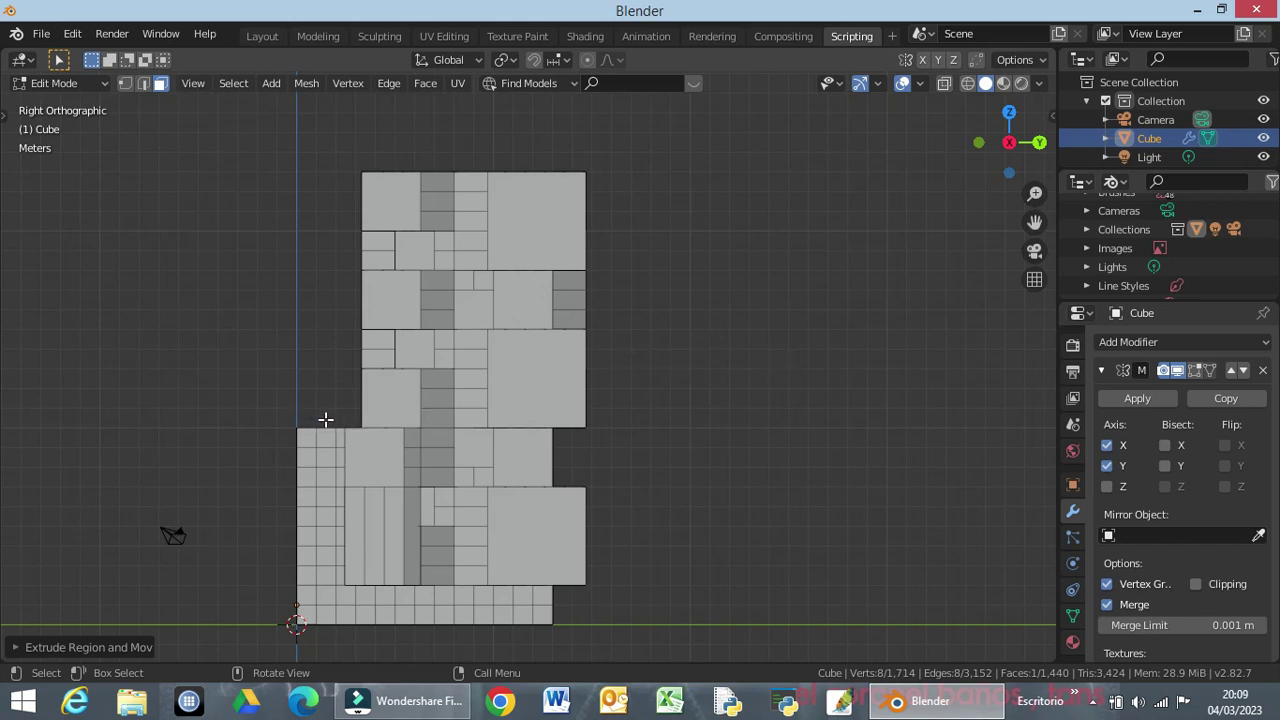
mouse_move(337, 423)
middle_down()
mouse_move(617, 434)
mouse_move(623, 457)
mouse_move(654, 471)
mouse_move(643, 434)
mouse_move(372, 433)
middle_up()
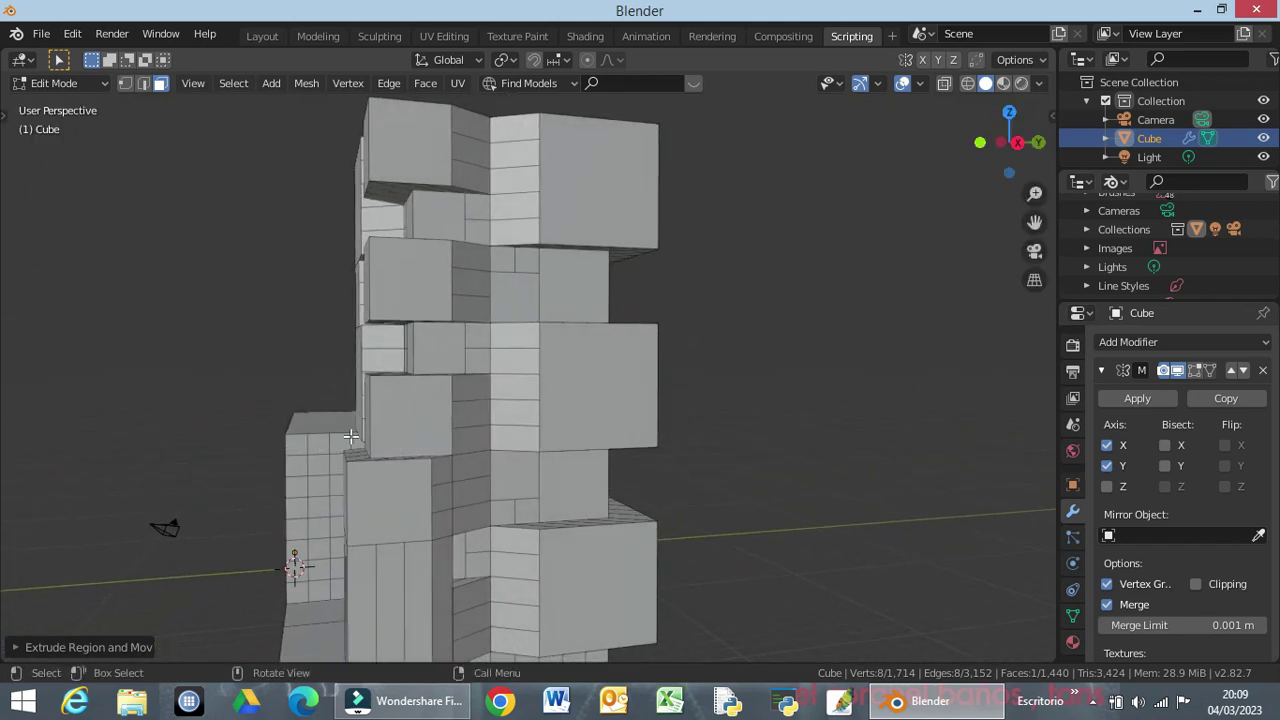
middle_drag(351, 436, 432, 457)
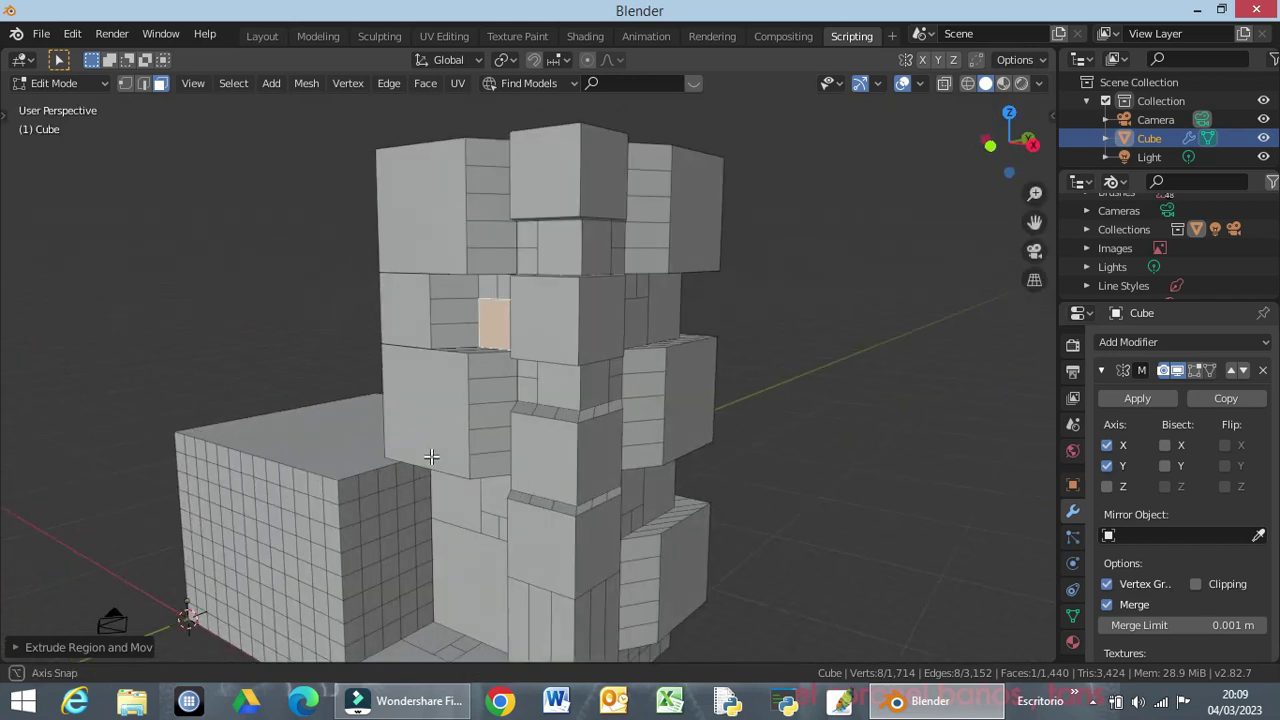
mouse_move(472, 336)
middle_down()
mouse_move(371, 331)
mouse_move(386, 331)
middle_up()
Extrude the small middle-tier face 5 m along Y, then -5 m along Y into a bar.
key(e)
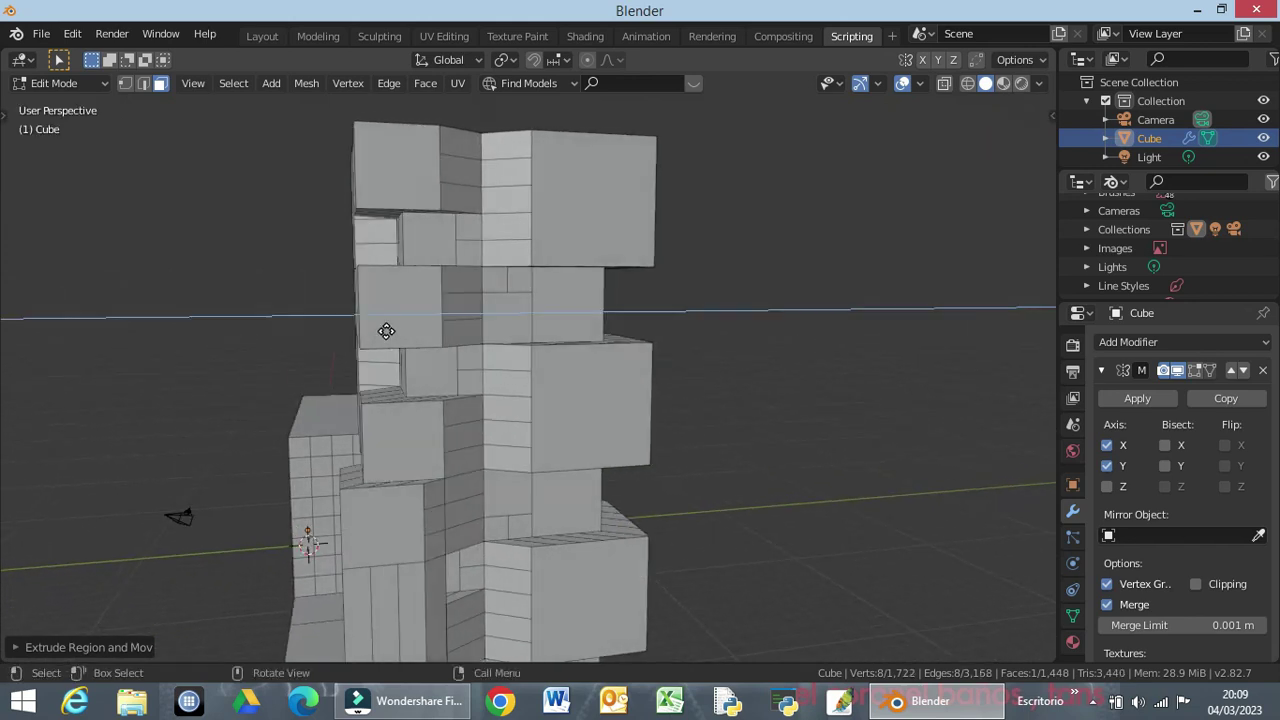
text(y)
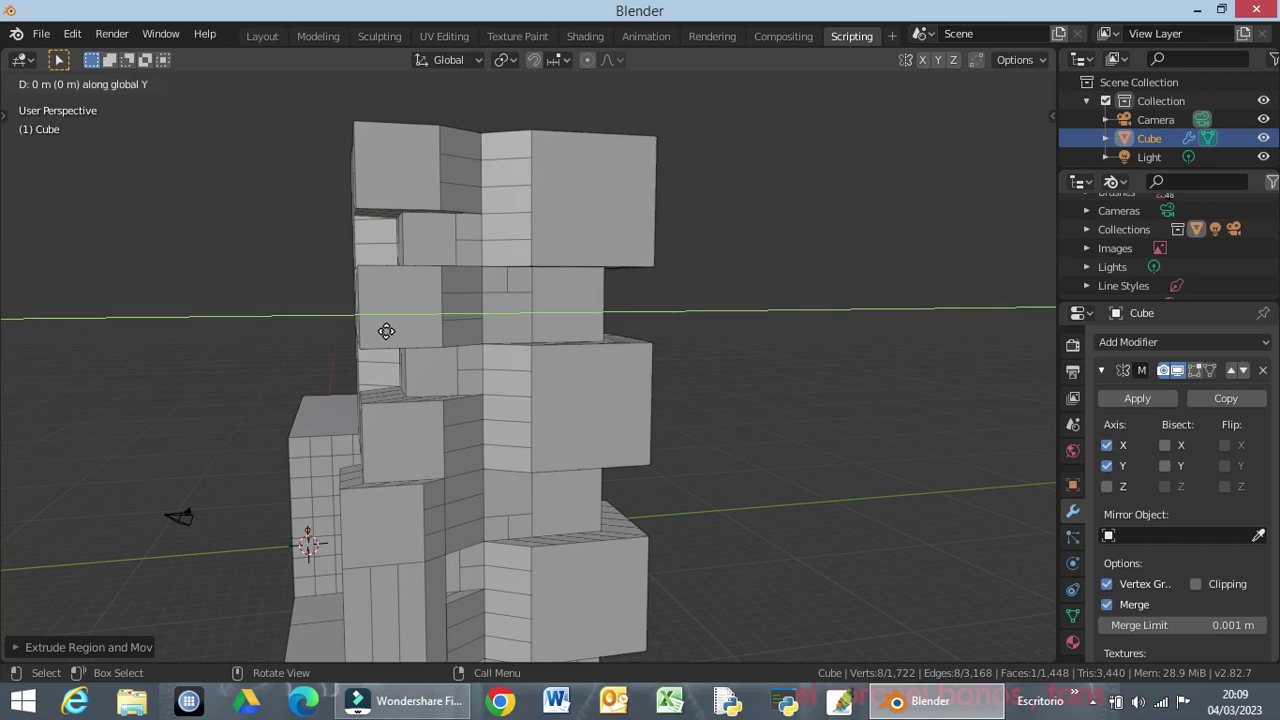
text(5)
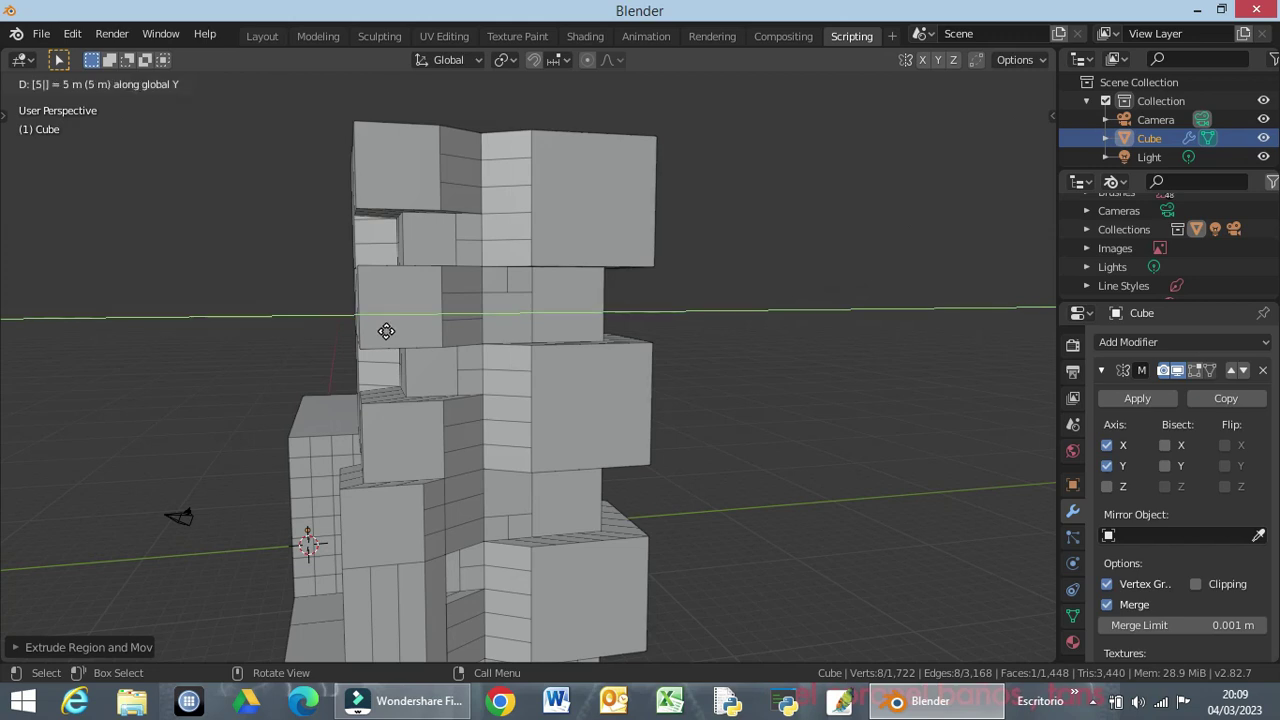
key(Return)
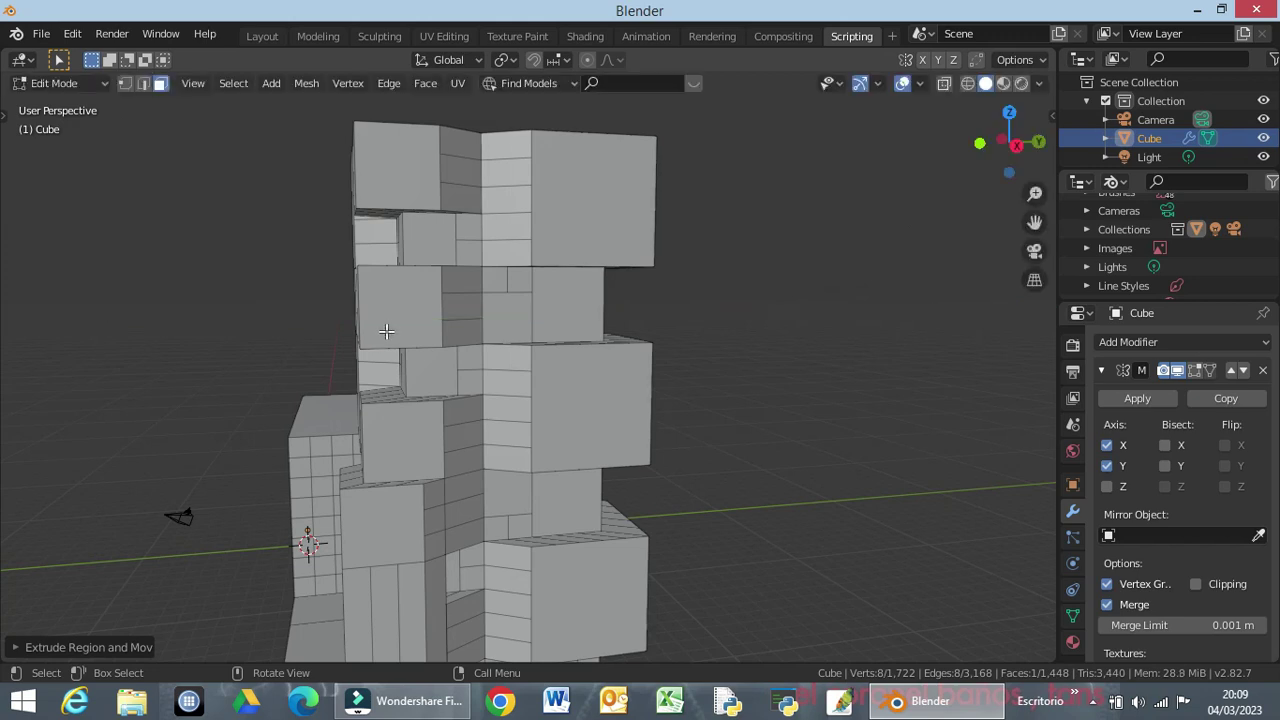
key(e)
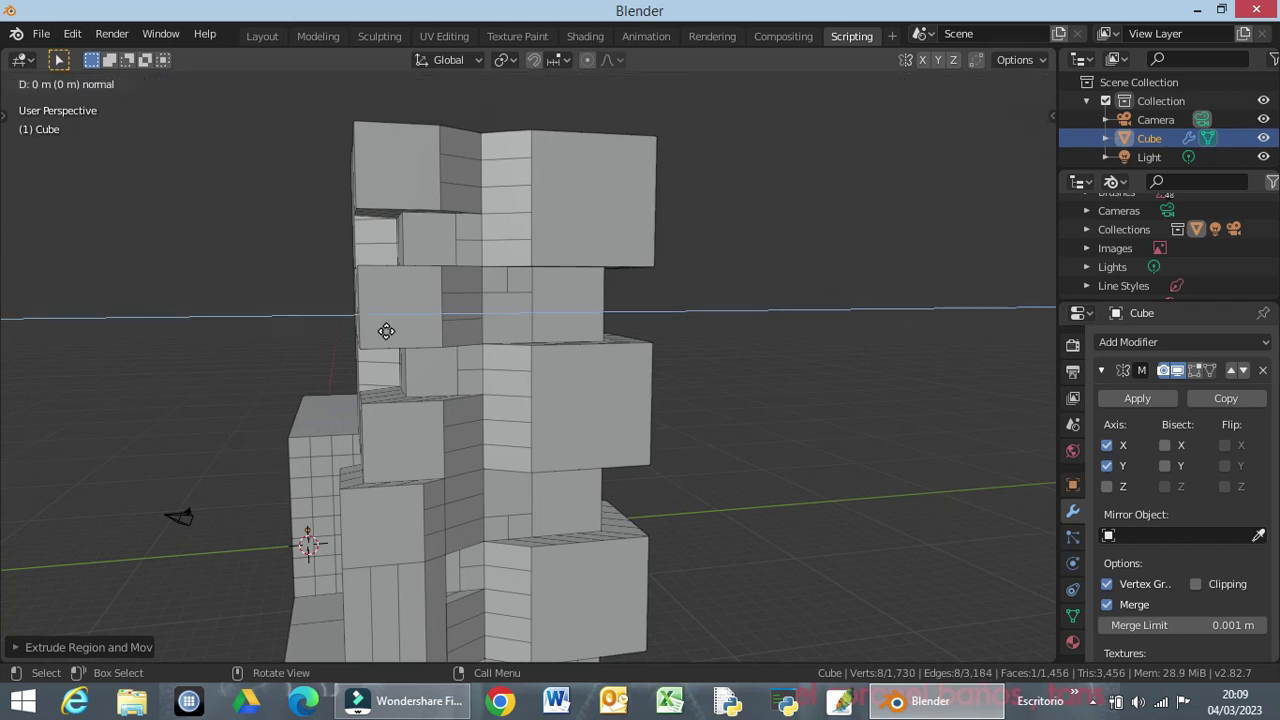
key(y)
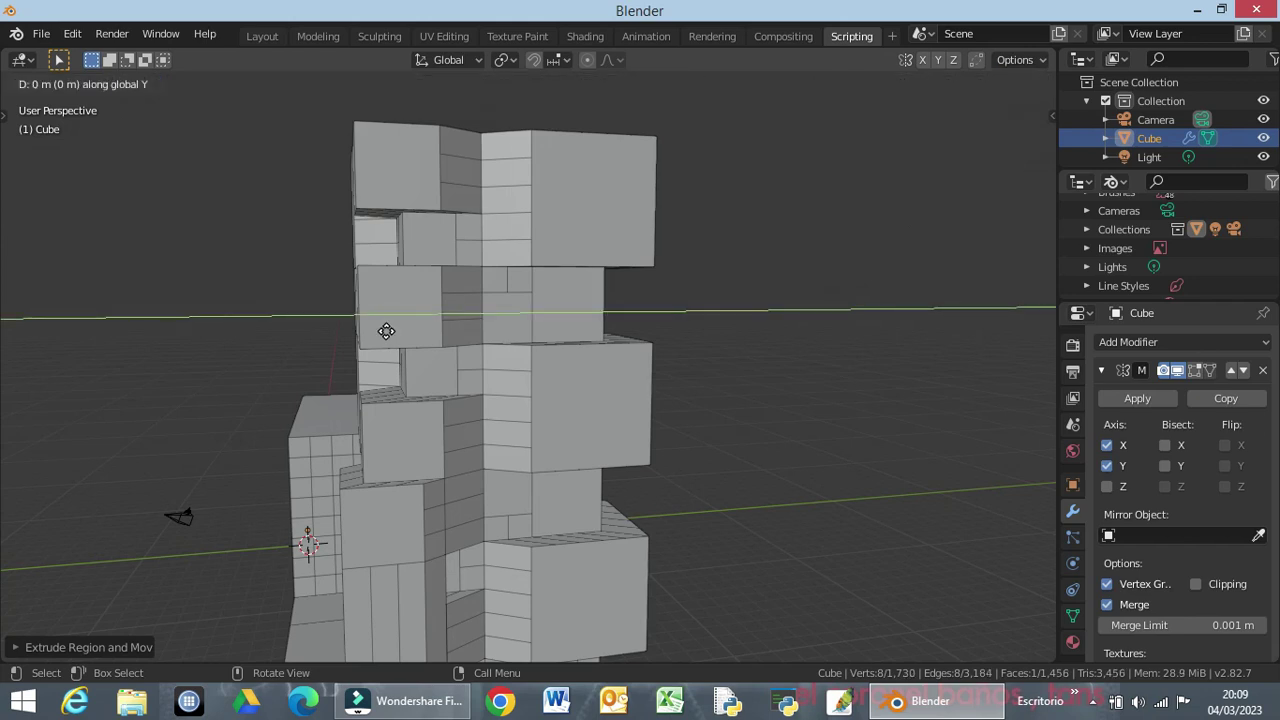
text(-5)
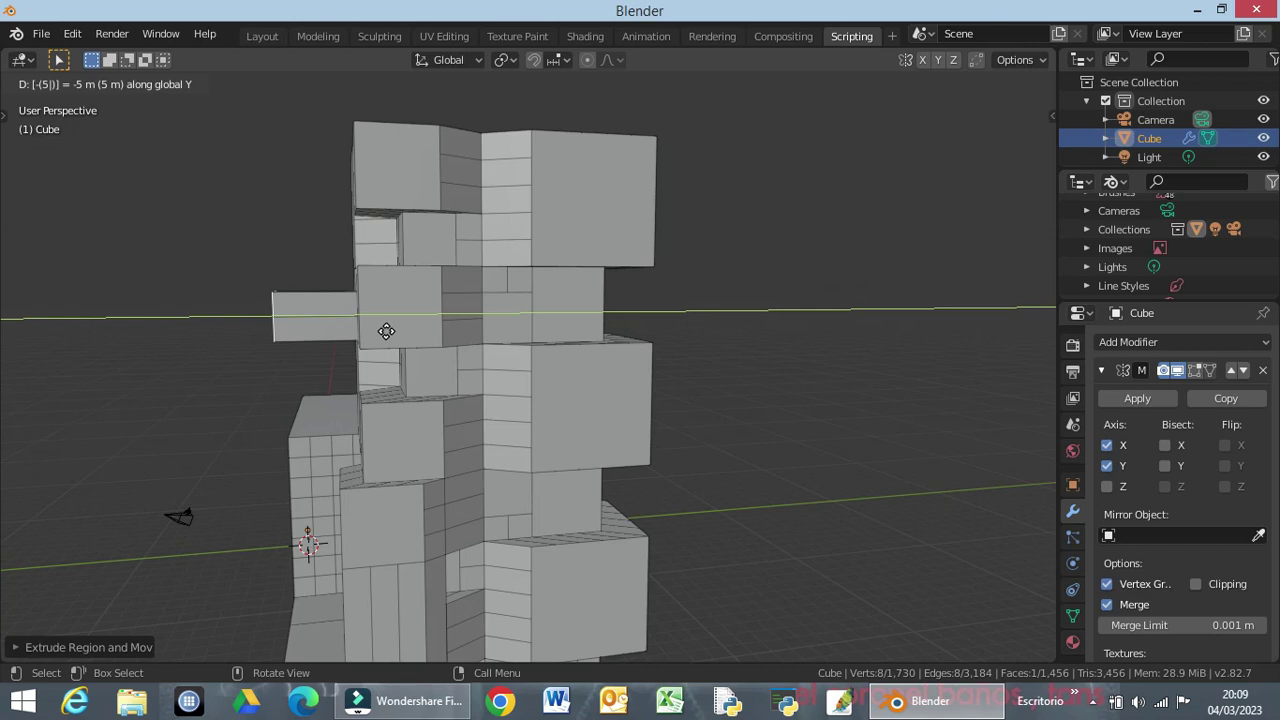
key(Return)
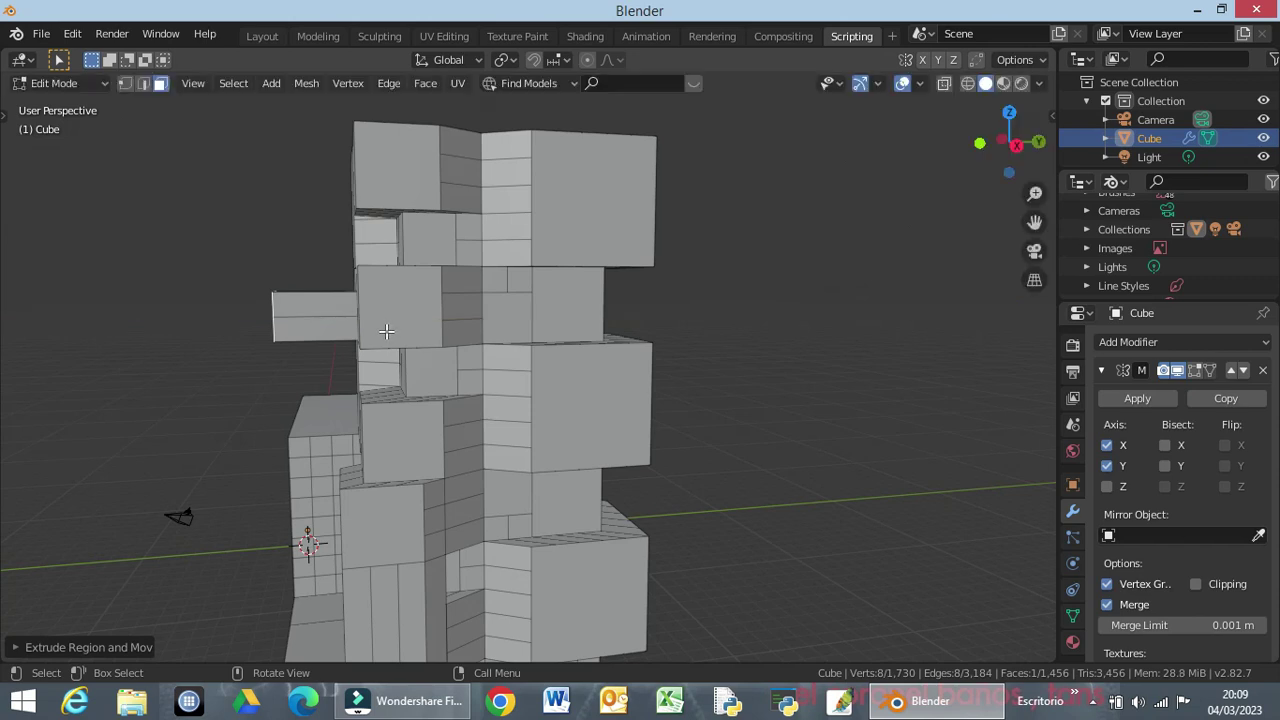
Check the new bar from top view and orbit around the block stack.
key(KP_7)
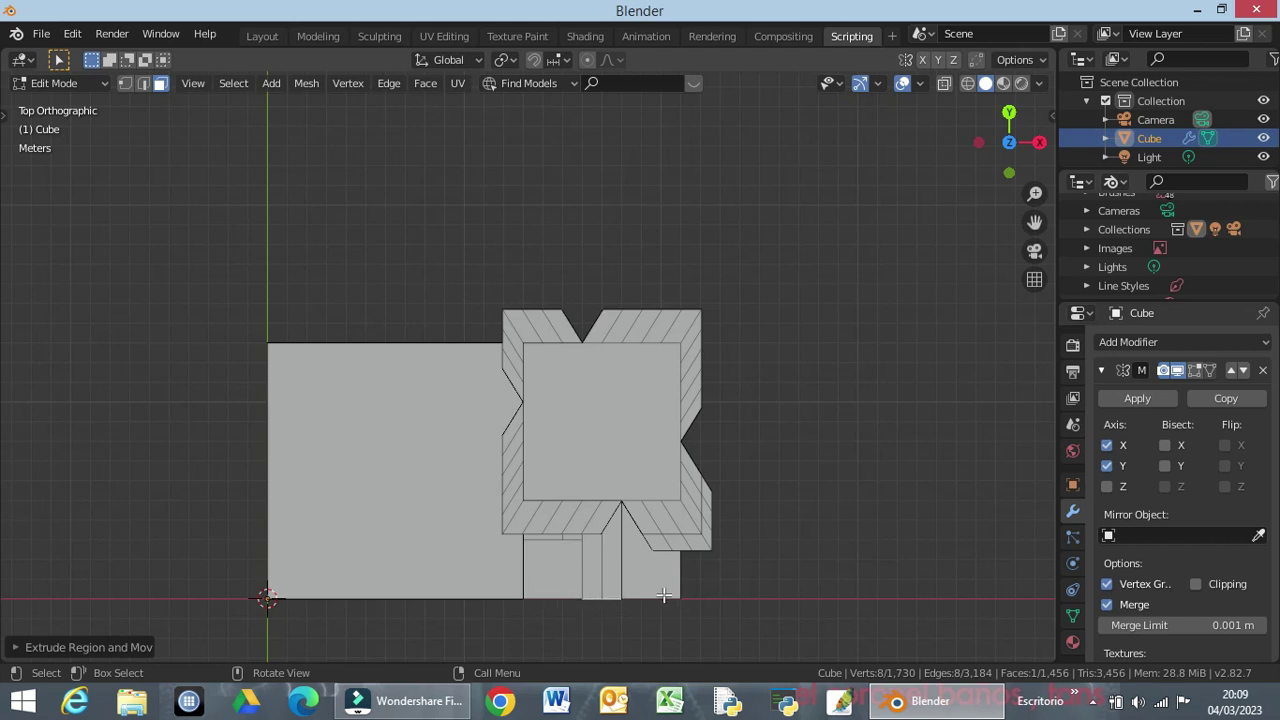
mouse_move(640, 583)
middle_down()
mouse_move(627, 320)
mouse_move(516, 364)
mouse_move(766, 386)
mouse_move(665, 386)
mouse_move(651, 380)
mouse_move(657, 343)
mouse_move(720, 368)
mouse_move(771, 366)
mouse_move(751, 386)
middle_up()
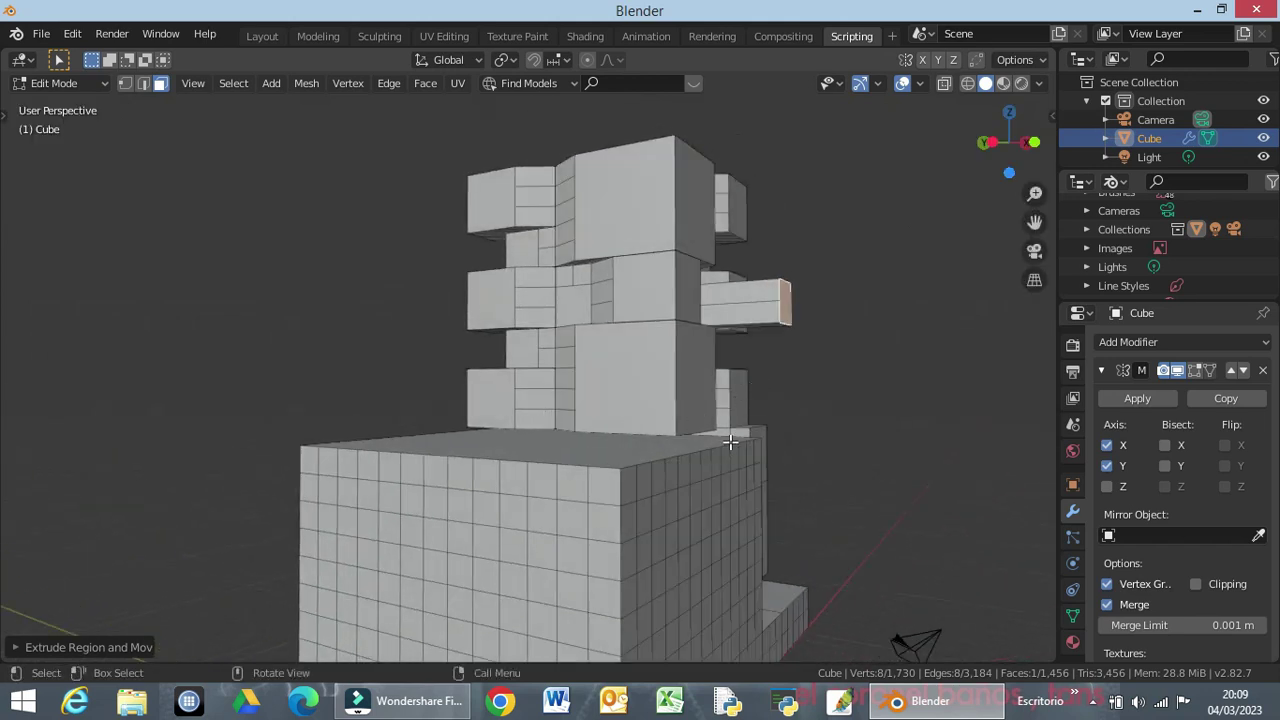
mouse_move(663, 449)
middle_down()
mouse_move(568, 455)
mouse_move(555, 435)
middle_up()
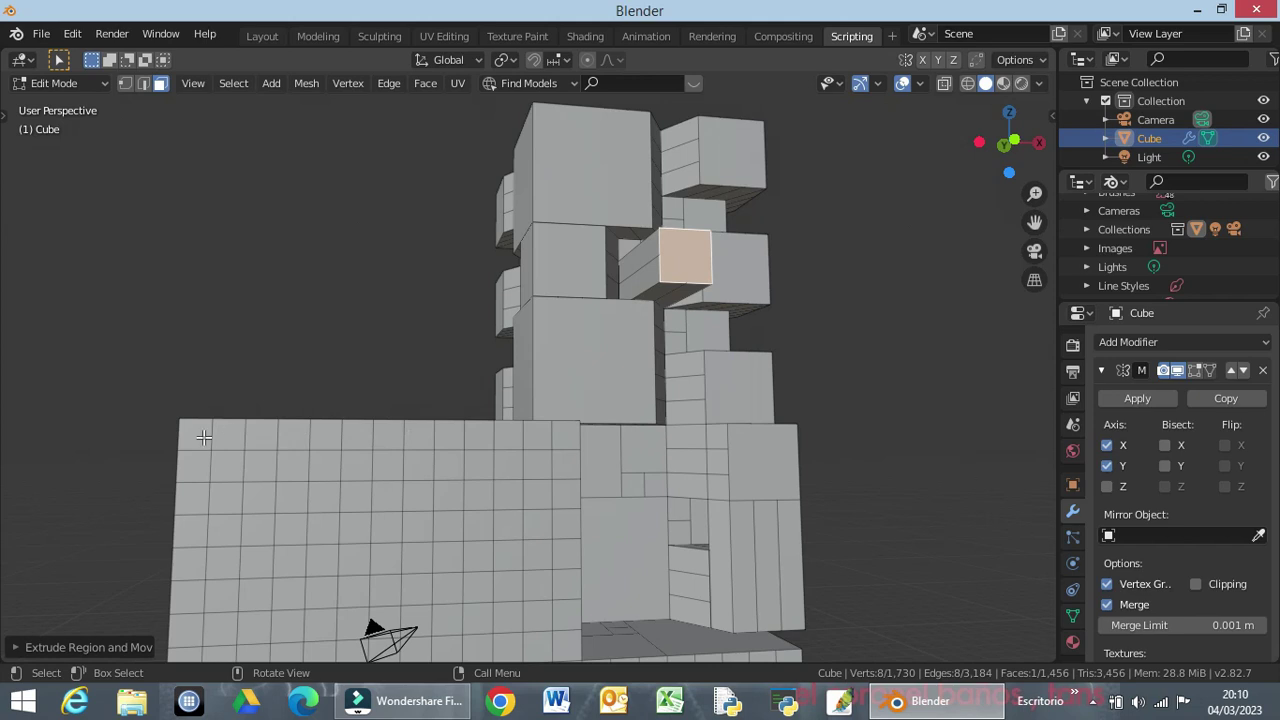
middle_drag(365, 425, 620, 495)
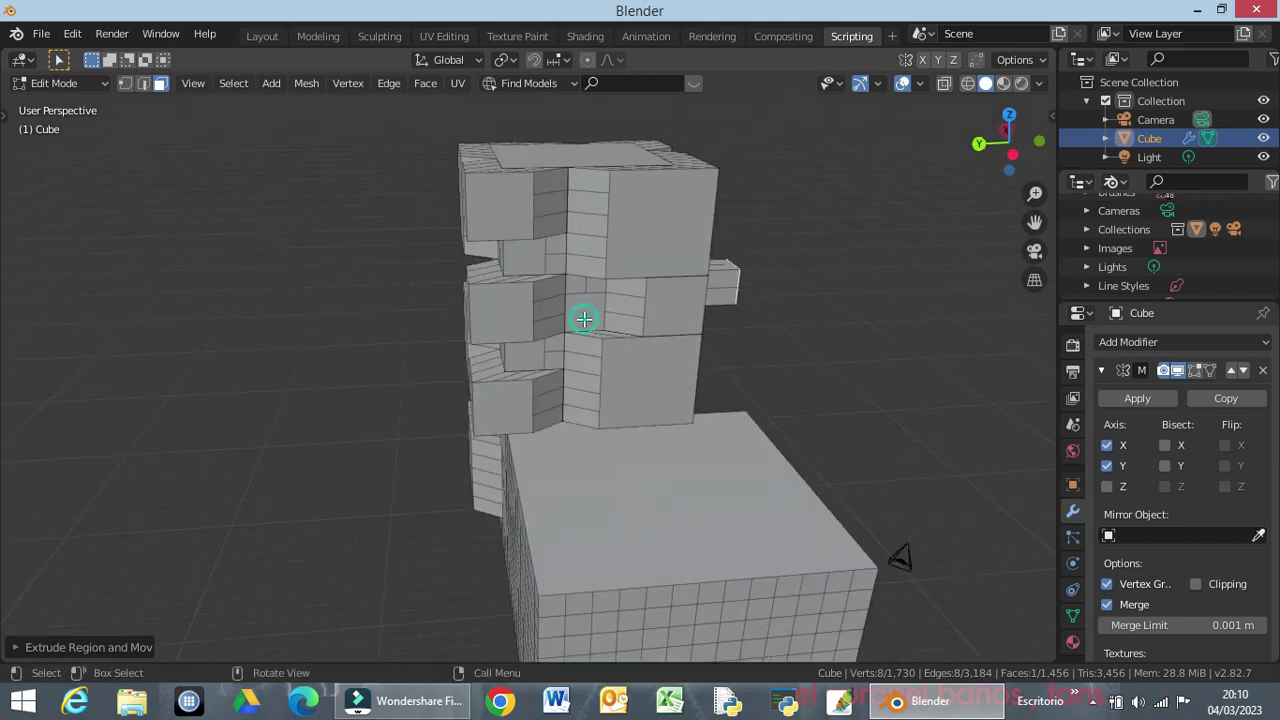
Select three faces stacked on the tower's tiers.
click(584, 319)
mouse_move(580, 346)
middle_down()
mouse_move(550, 311)
mouse_move(556, 331)
middle_up()
key(shift)
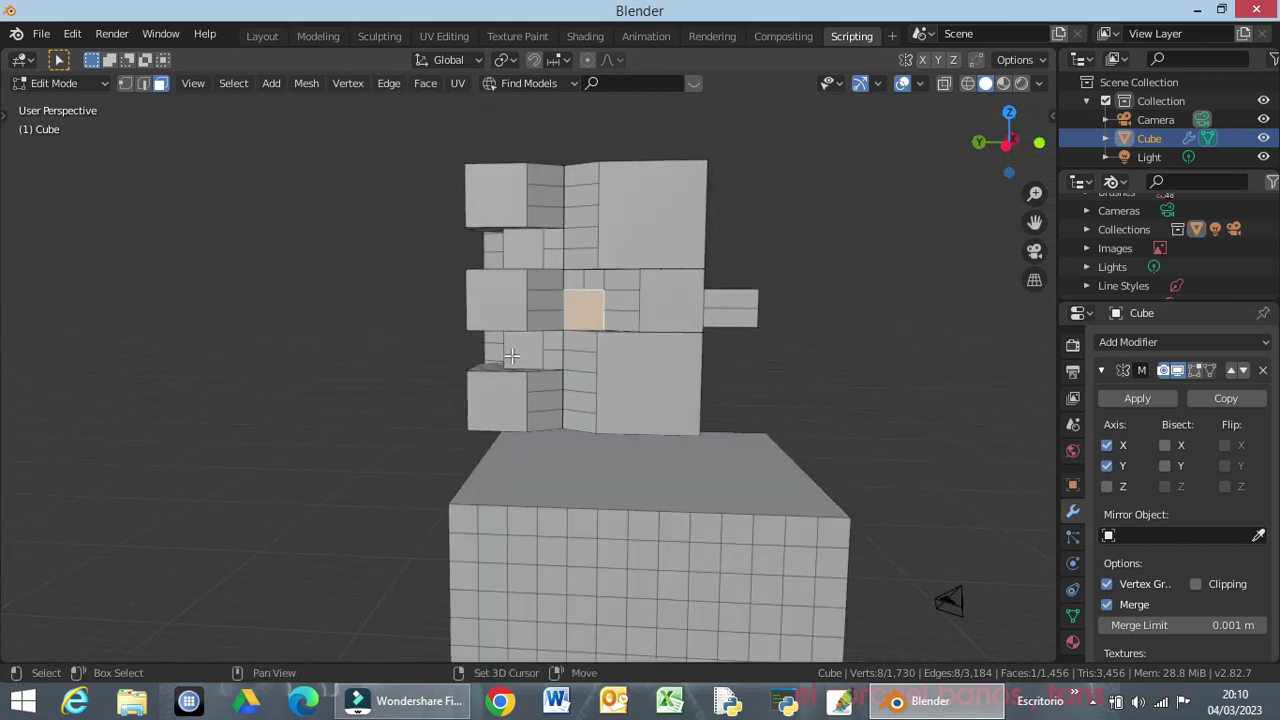
shift+click(514, 353)
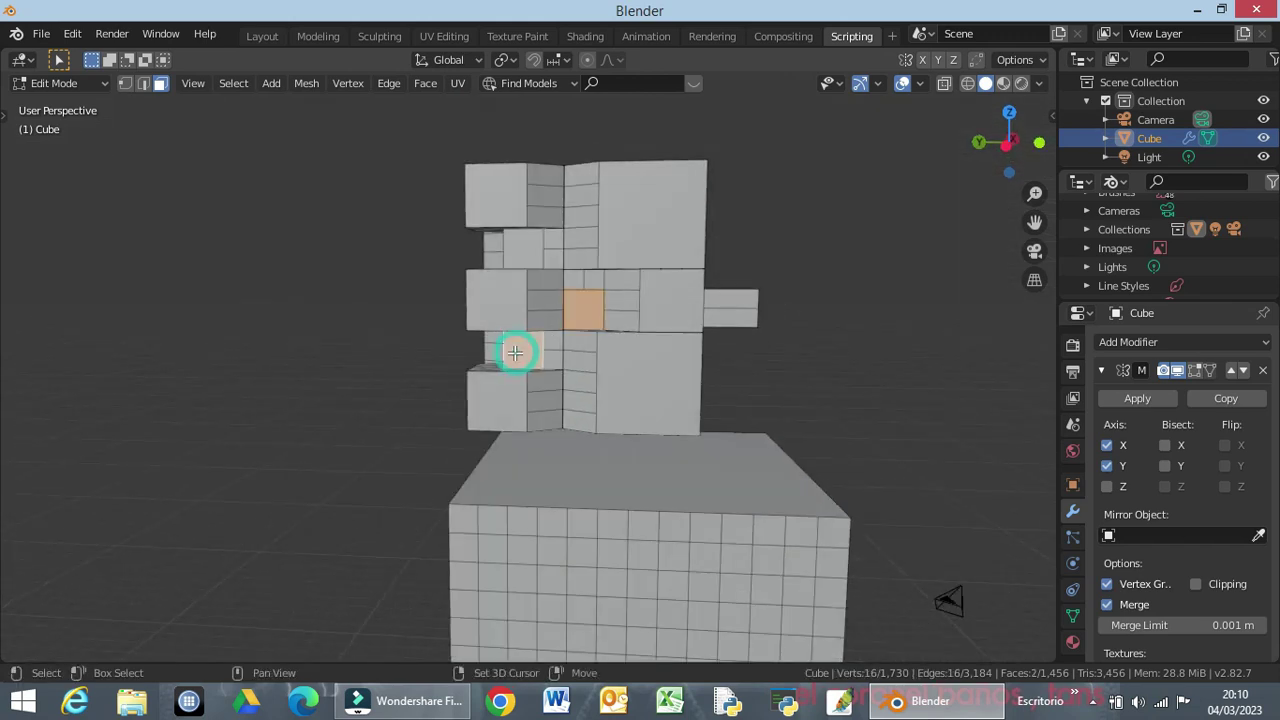
shift+click(523, 255)
mouse_move(523, 255)
middle_down()
mouse_move(480, 404)
mouse_move(420, 380)
middle_up()
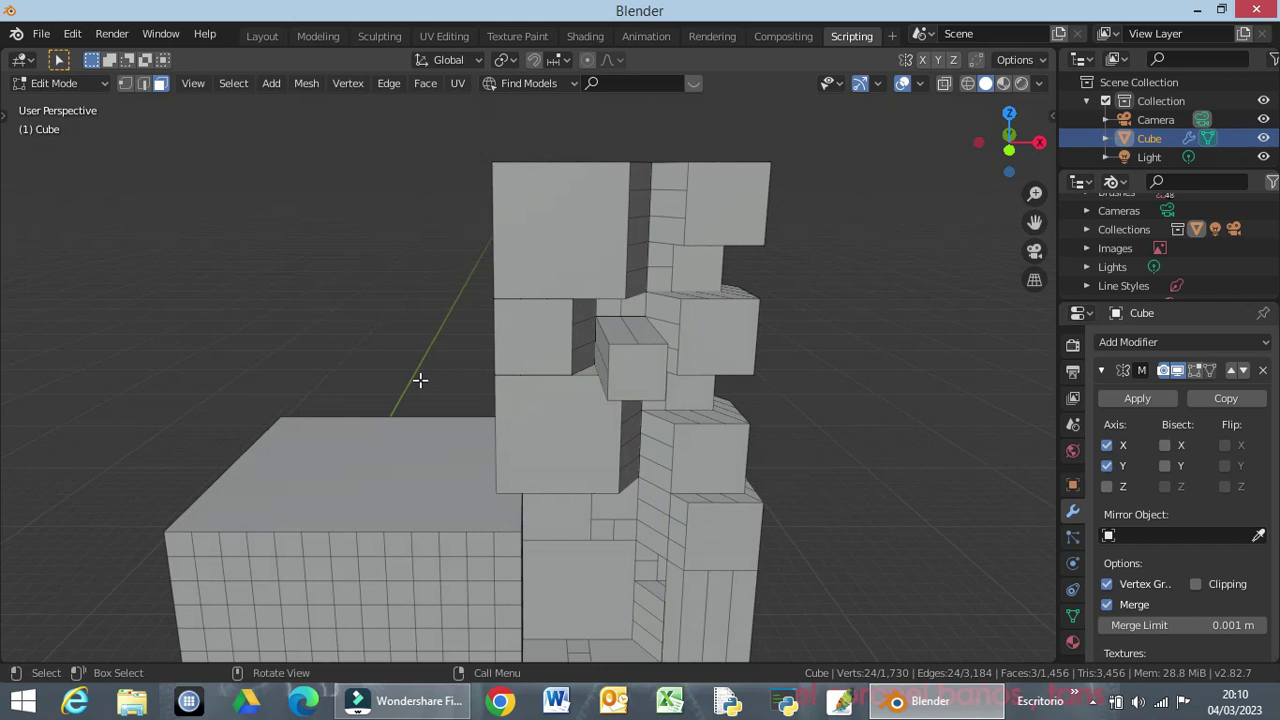
Extrude the three faces 13 m along negative X into long bars.
key(e)
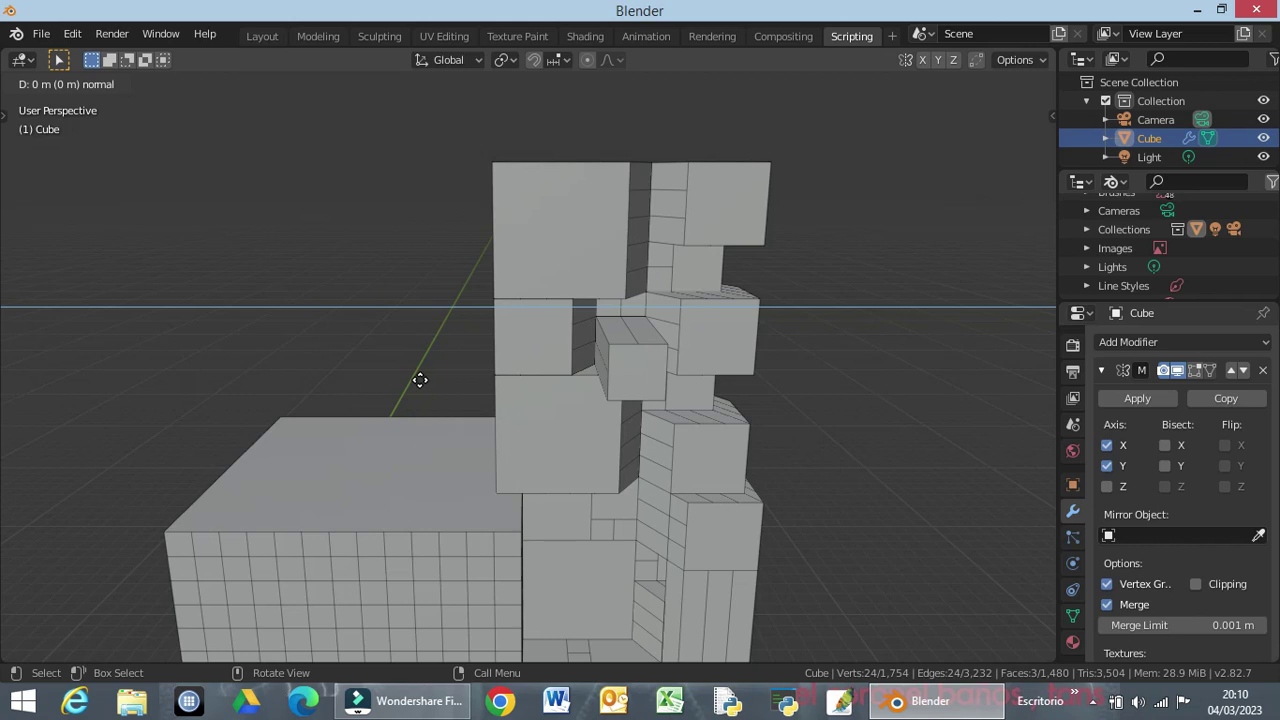
key(x)
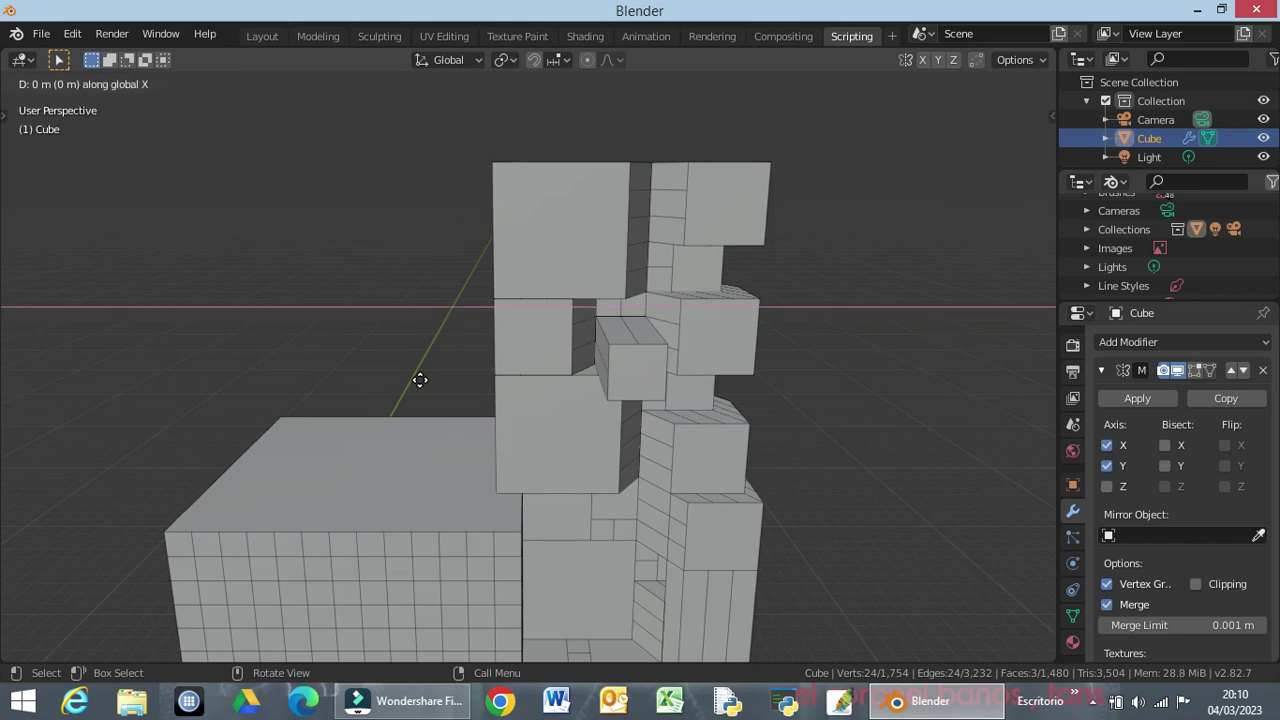
text(1)
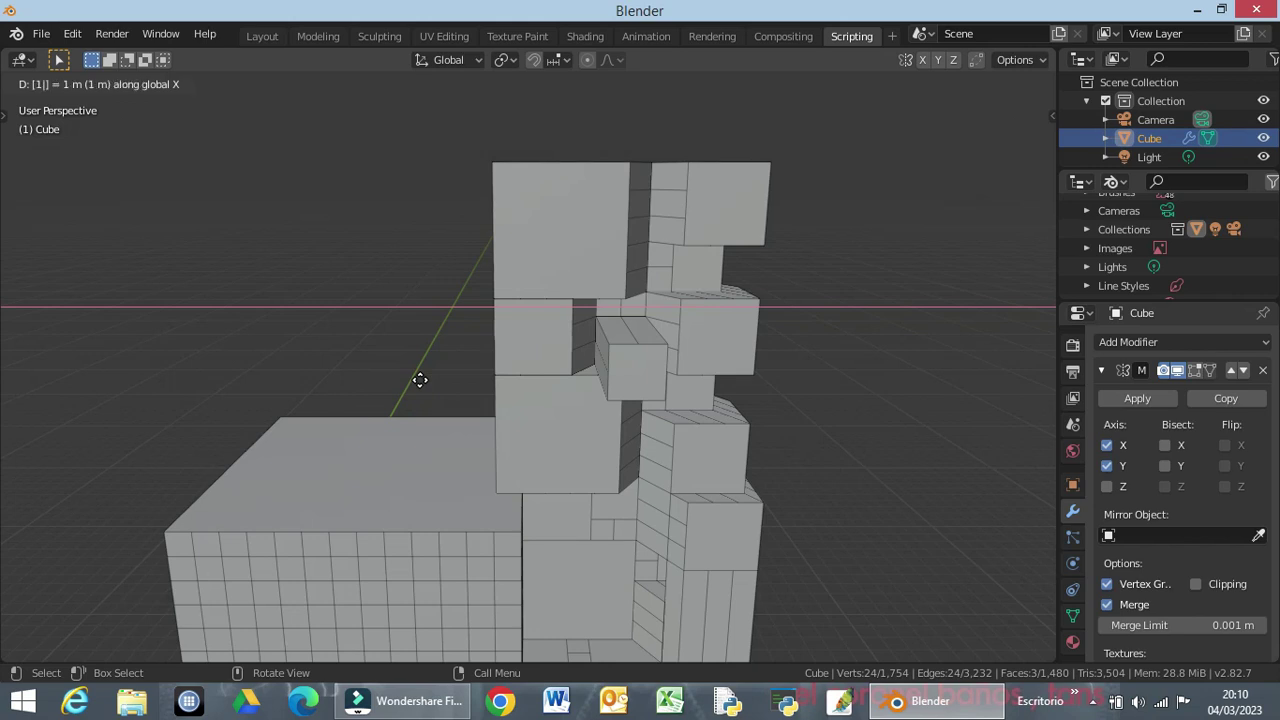
text(3)
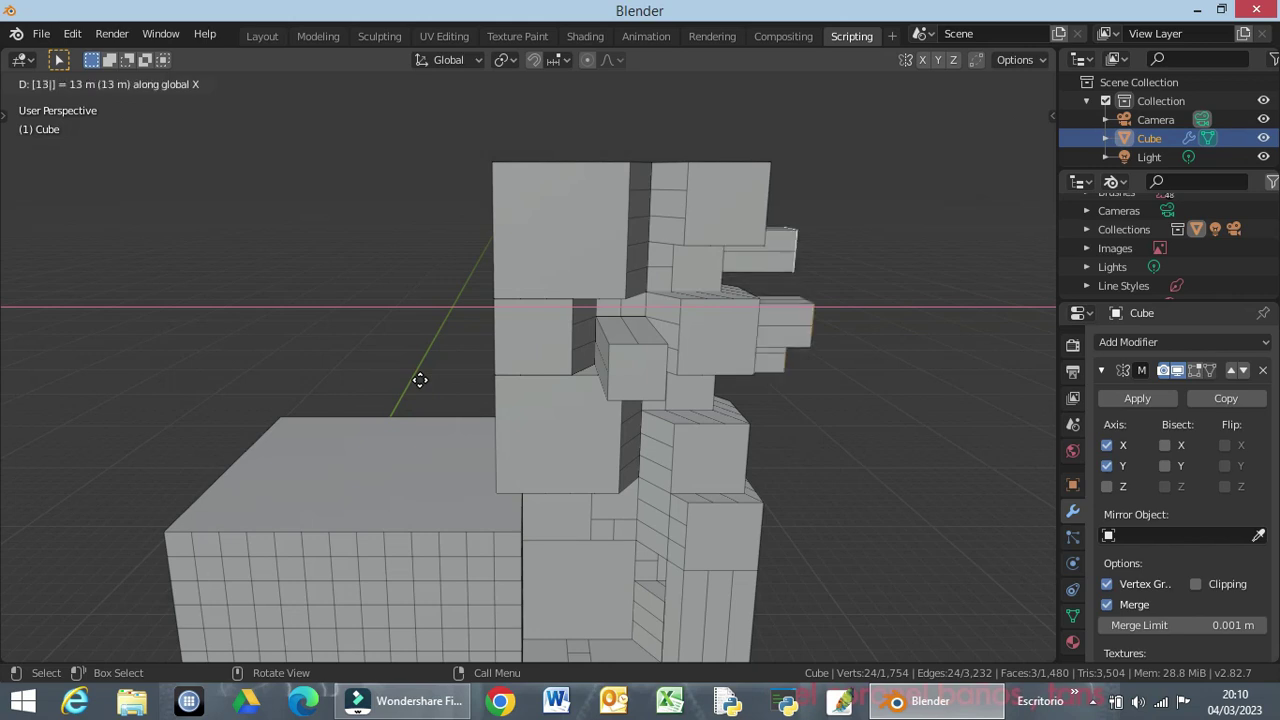
key(Escape)
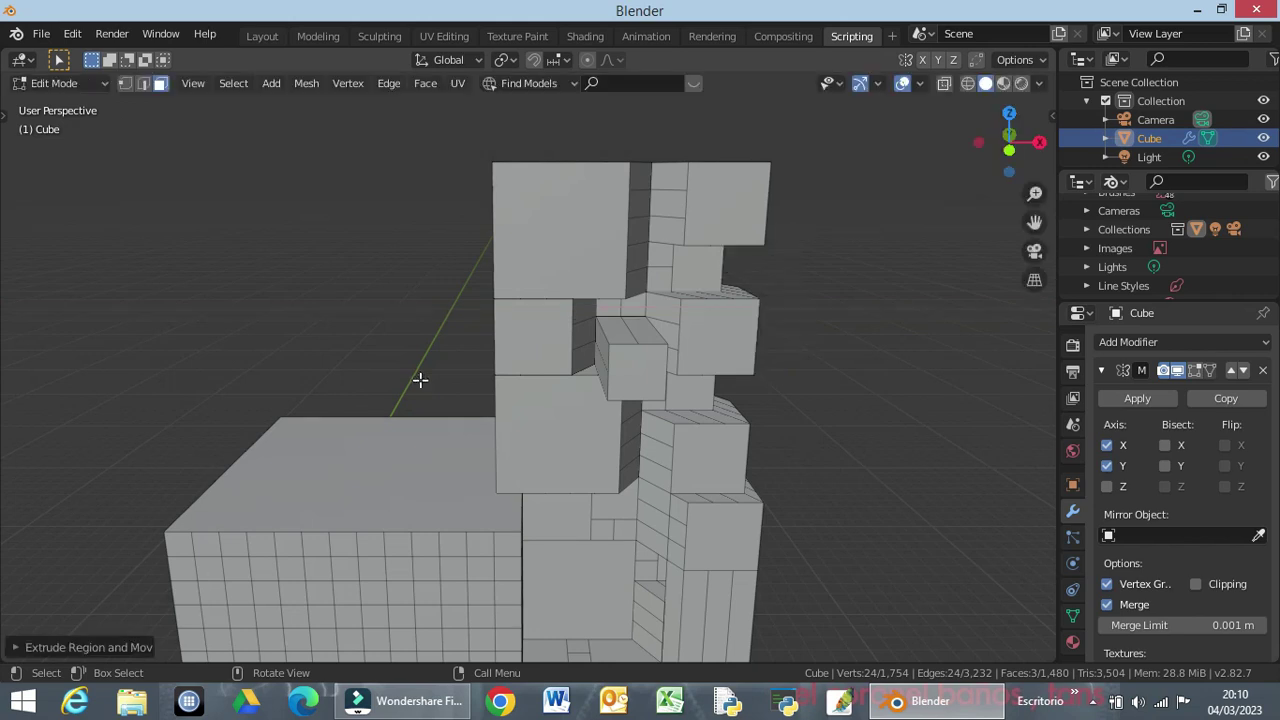
key(e)
text(x)
text(-)
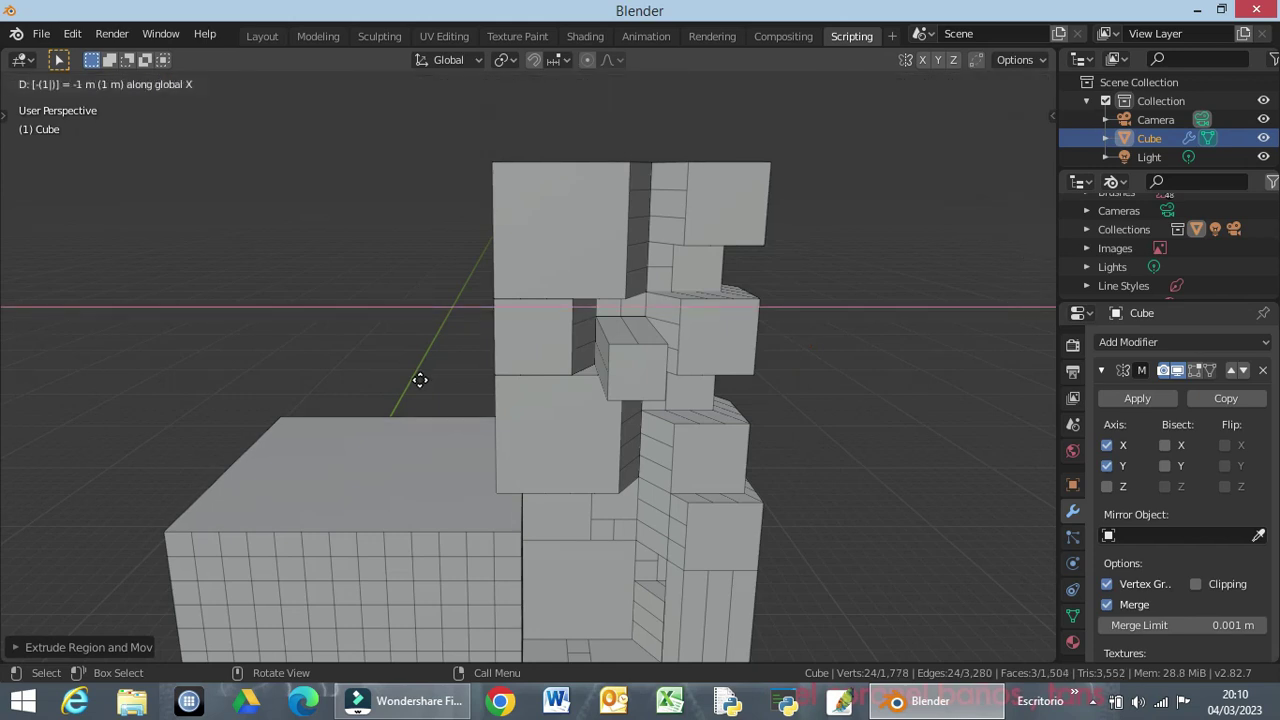
text(13)
key(Return)
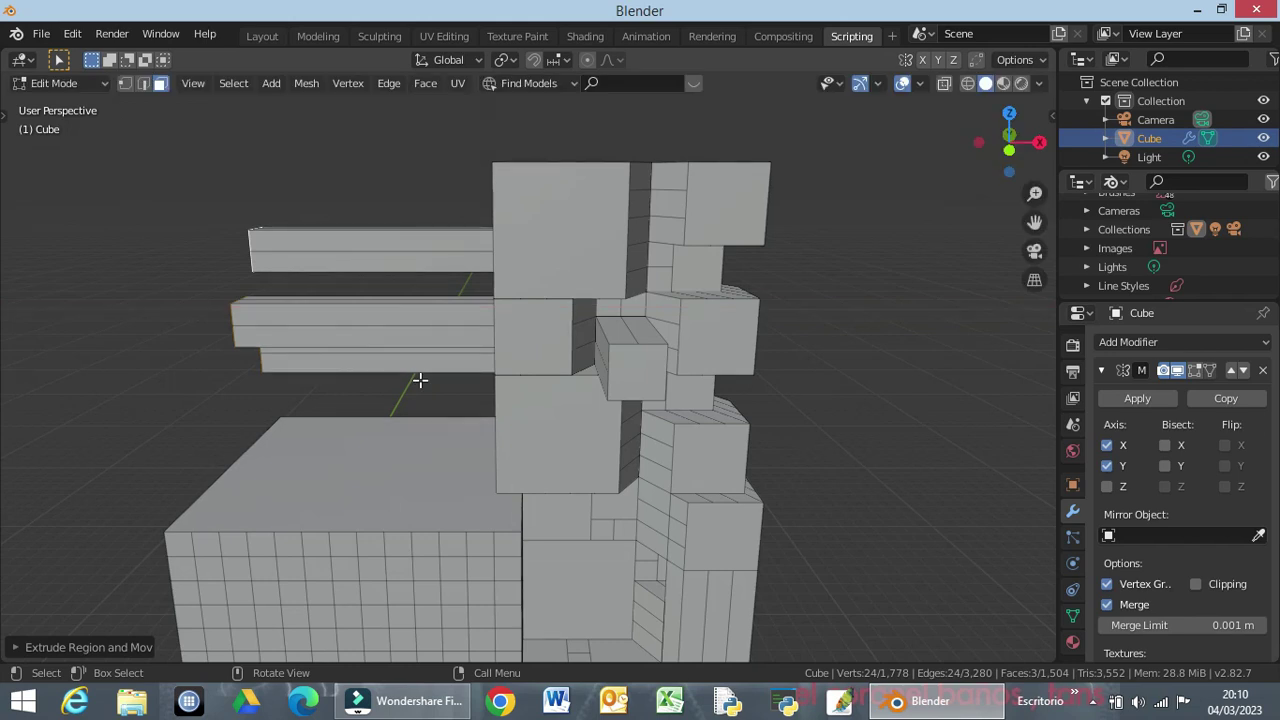
Inspect the new bars from top, front and angled views.
middle_drag(429, 381, 710, 398)
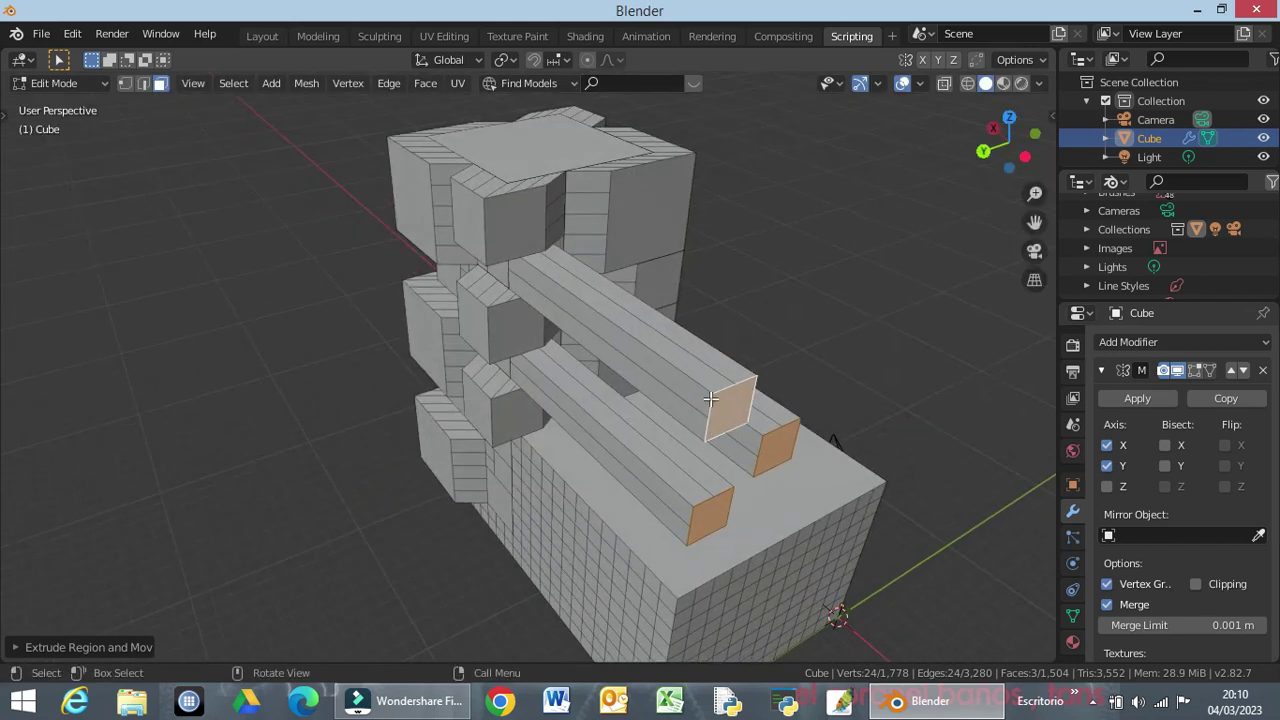
key(KP_7)
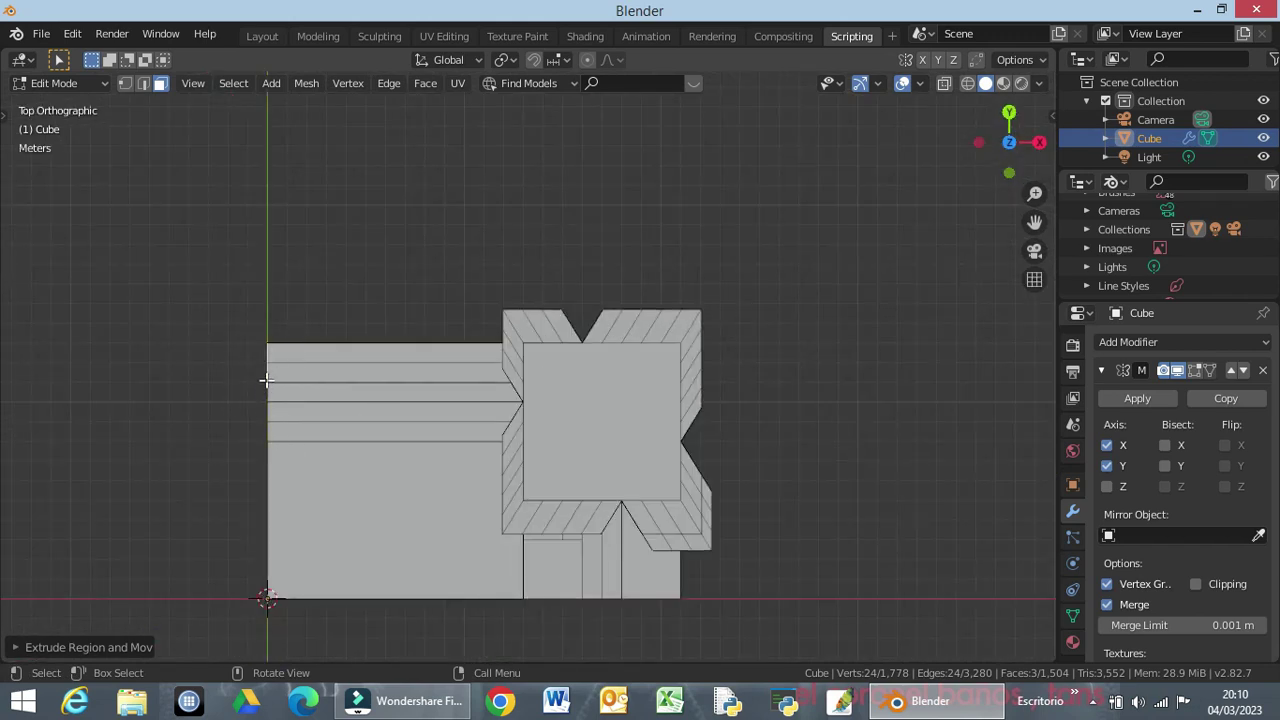
mouse_move(323, 529)
middle_down()
mouse_move(346, 312)
mouse_move(754, 327)
middle_up()
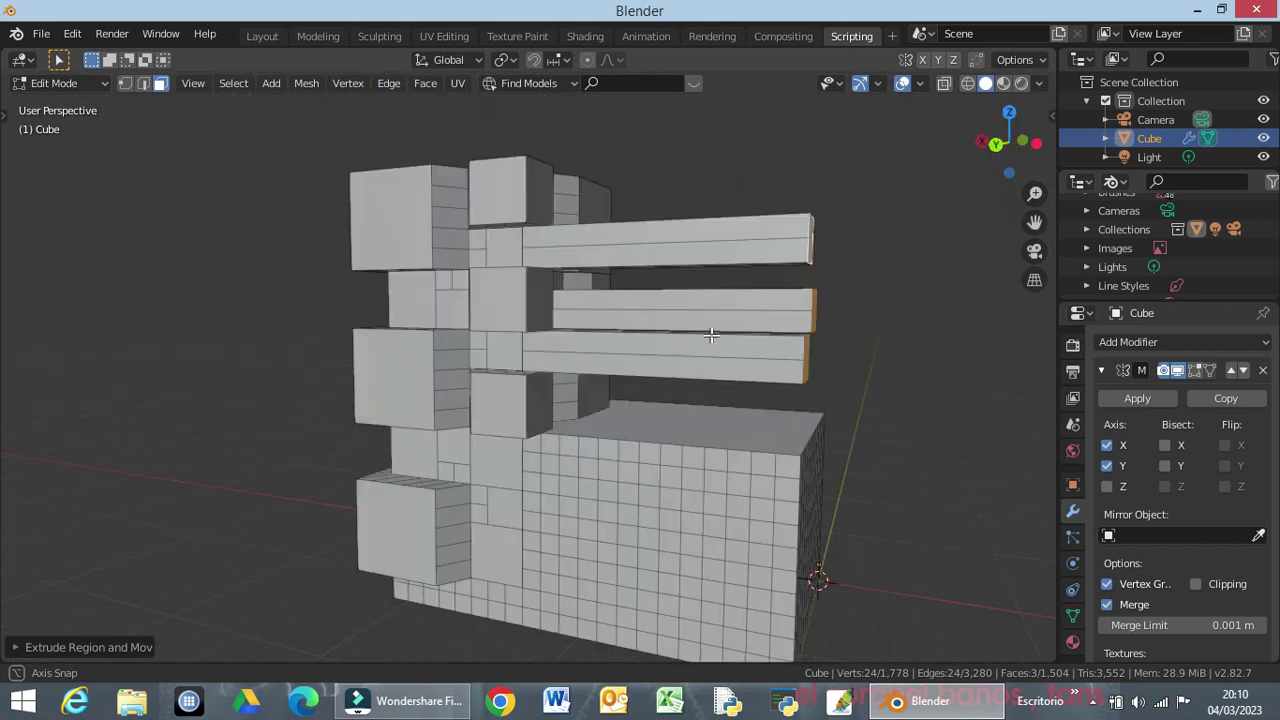
middle_drag(754, 327, 708, 308)
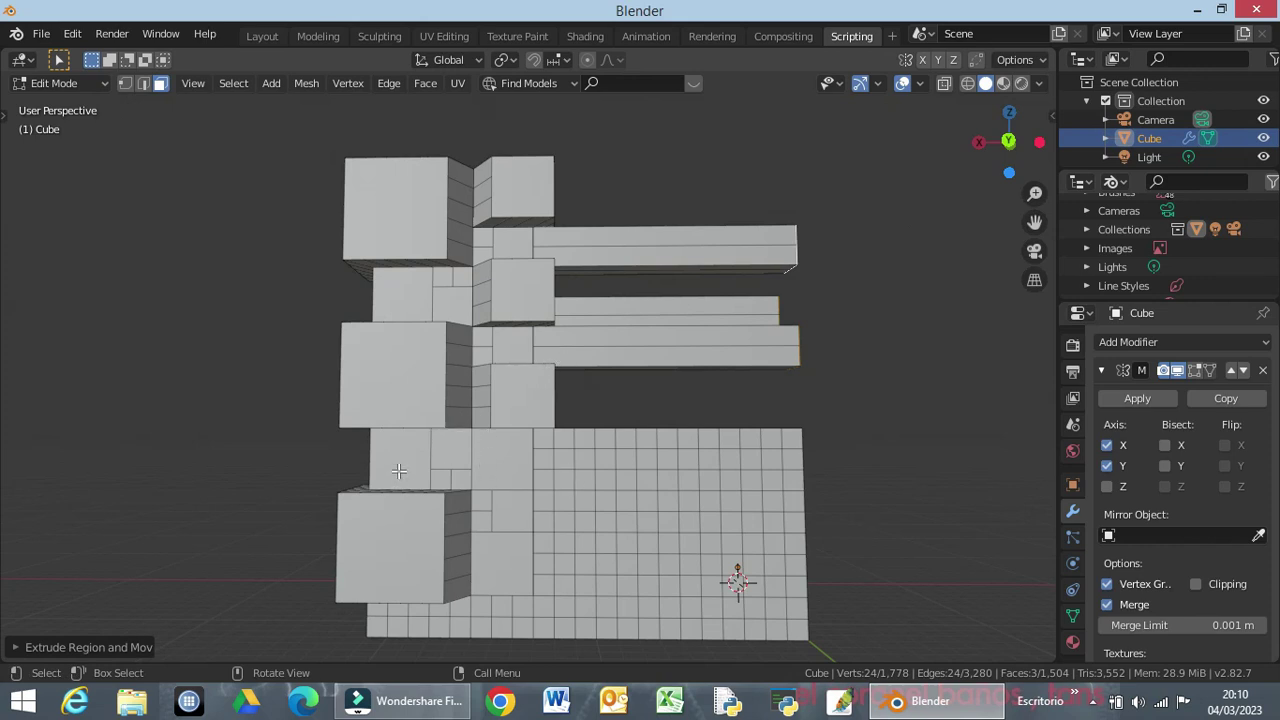
mouse_move(400, 470)
middle_down()
mouse_move(209, 483)
mouse_move(422, 458)
middle_up()
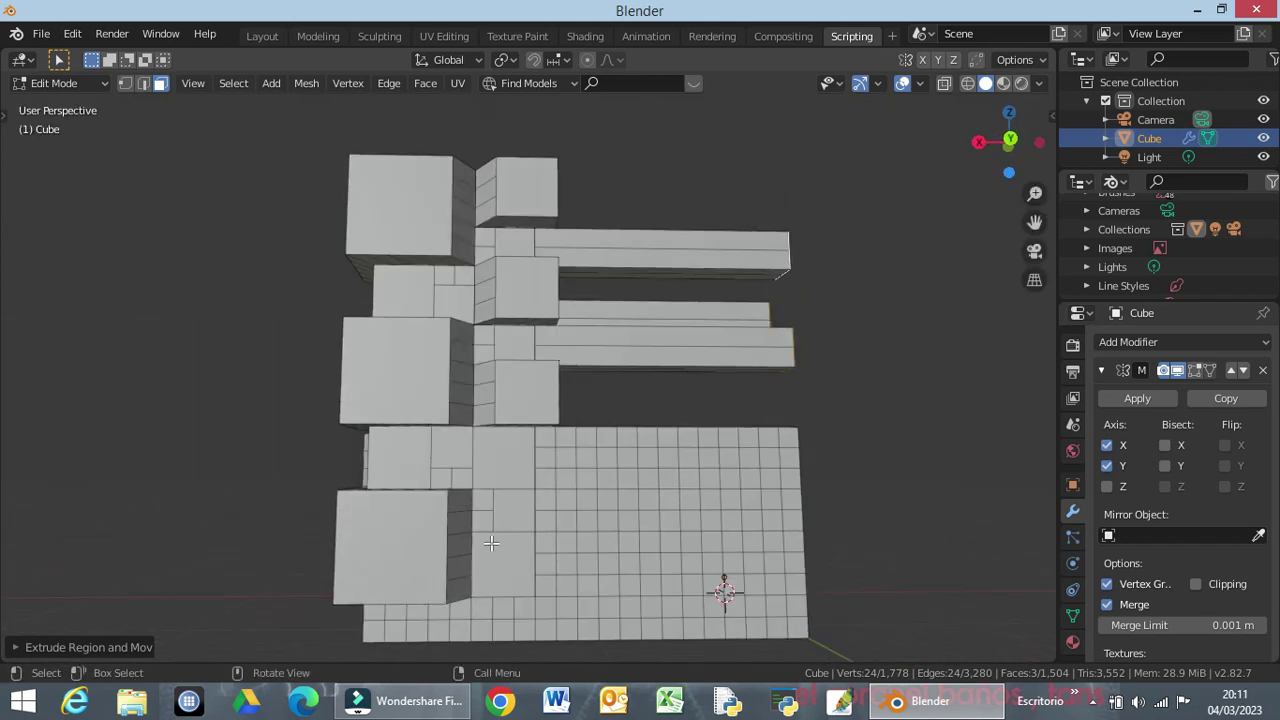
Select five scattered faces across the stacked blocks.
click(510, 508)
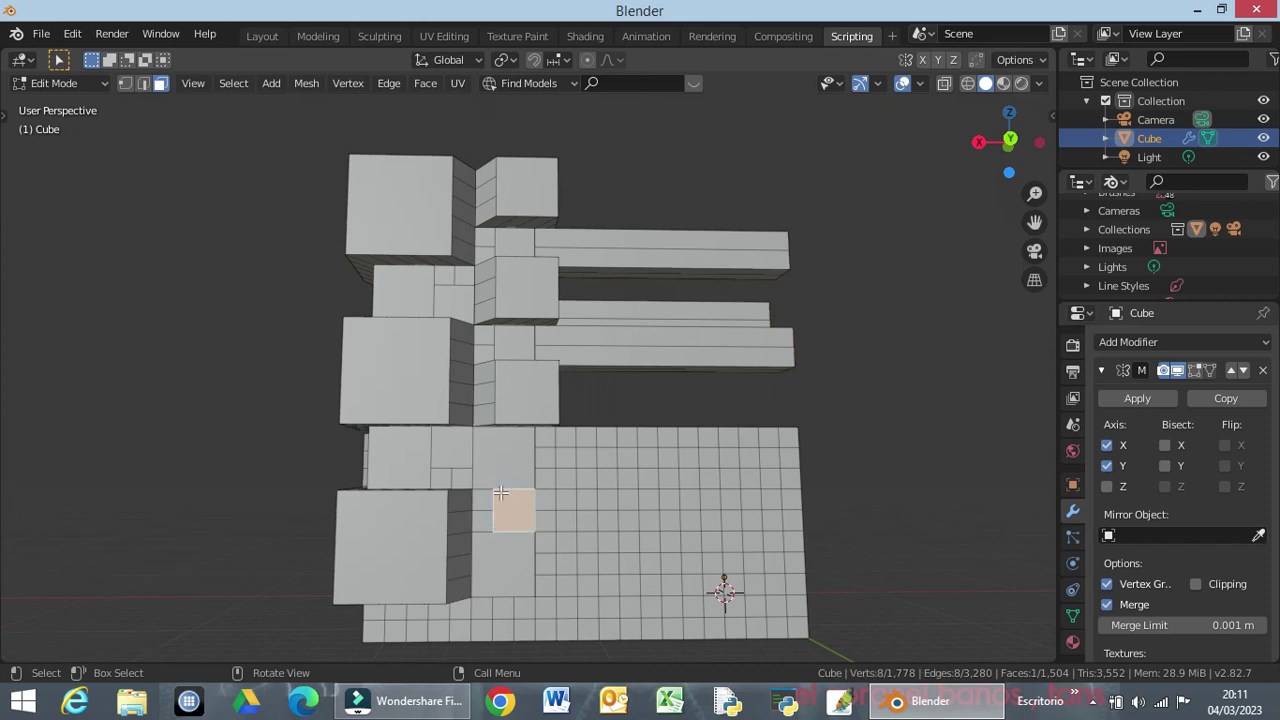
shift+click(450, 452)
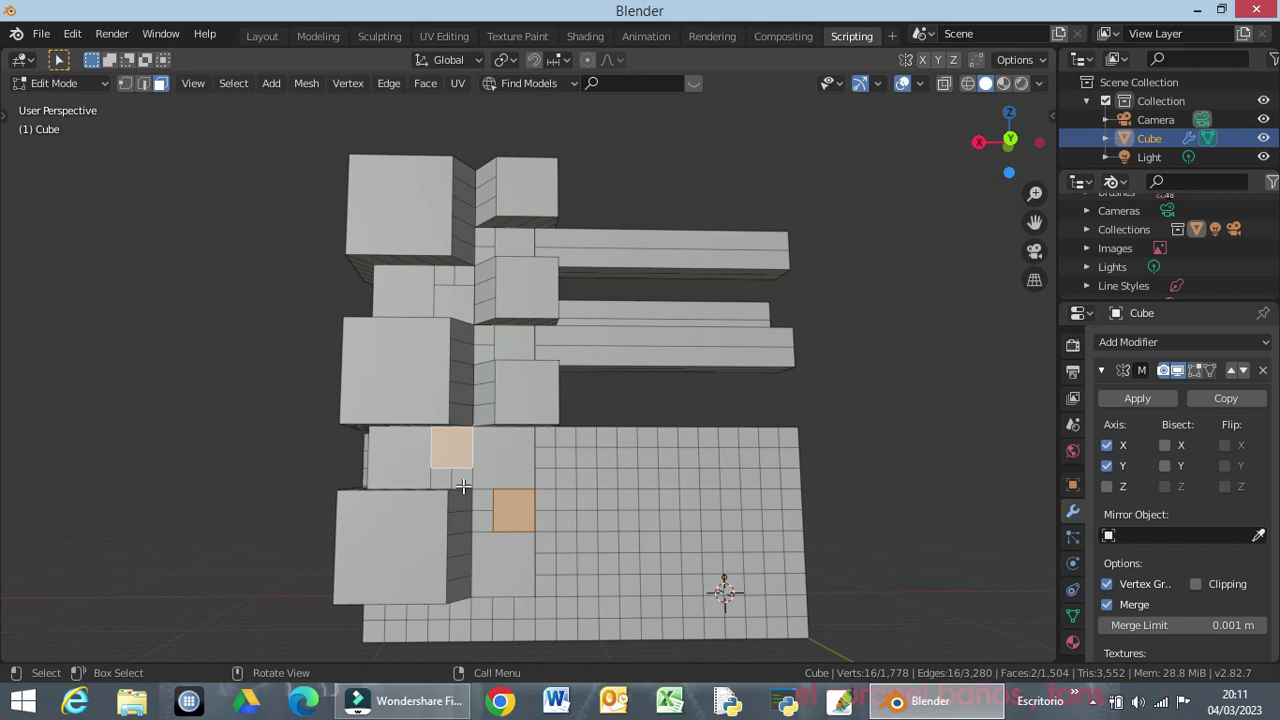
shift+click(456, 297)
shift+click(513, 342)
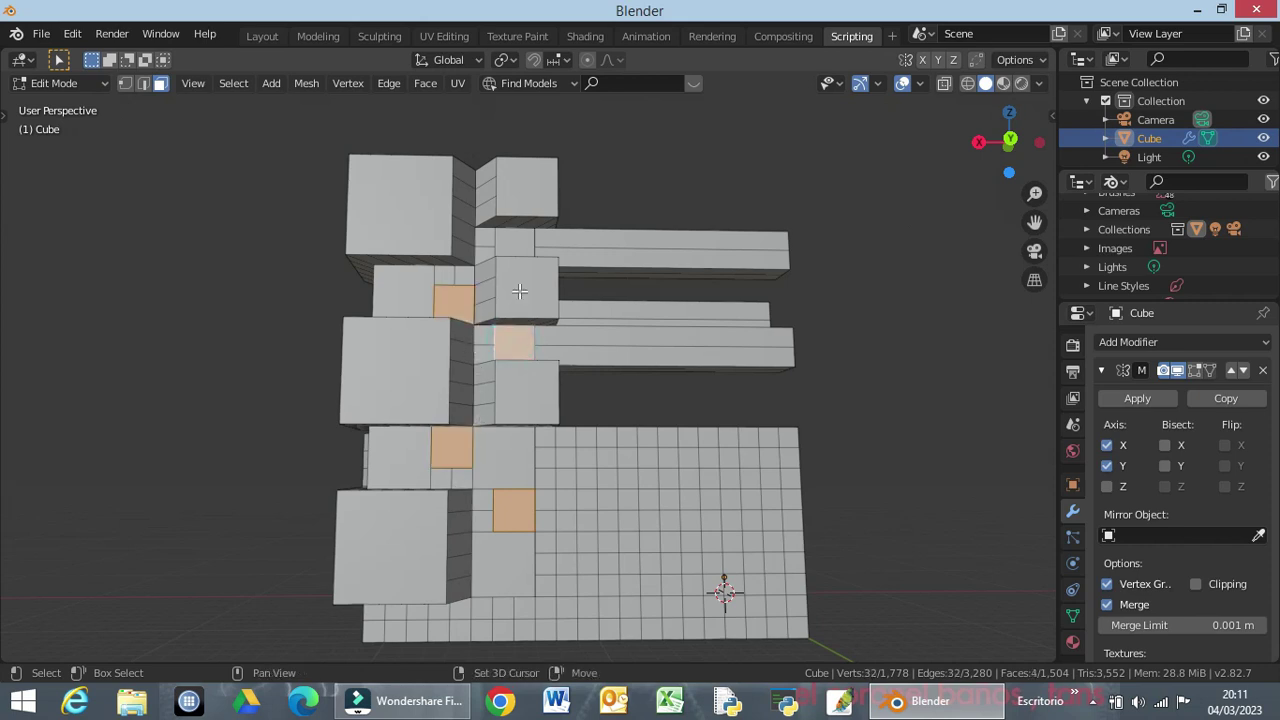
shift+click(513, 242)
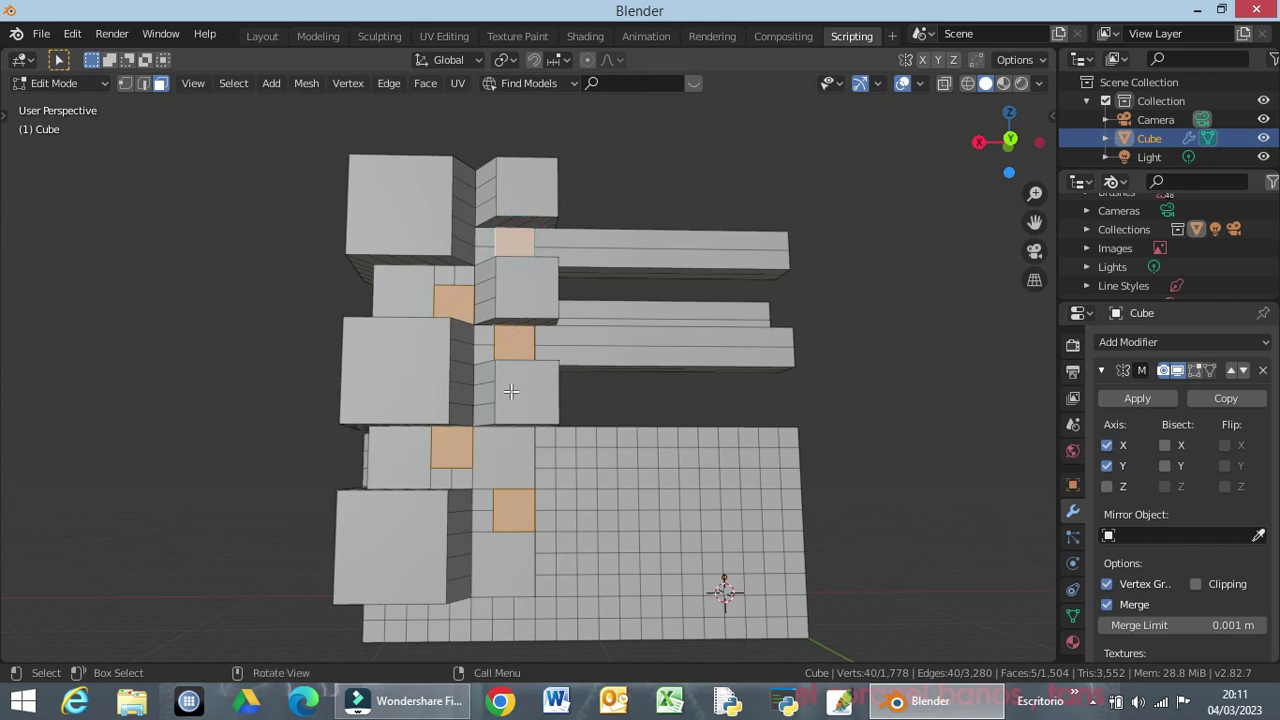
shift+right_drag(545, 495, 513, 510)
middle_drag(513, 510, 342, 522)
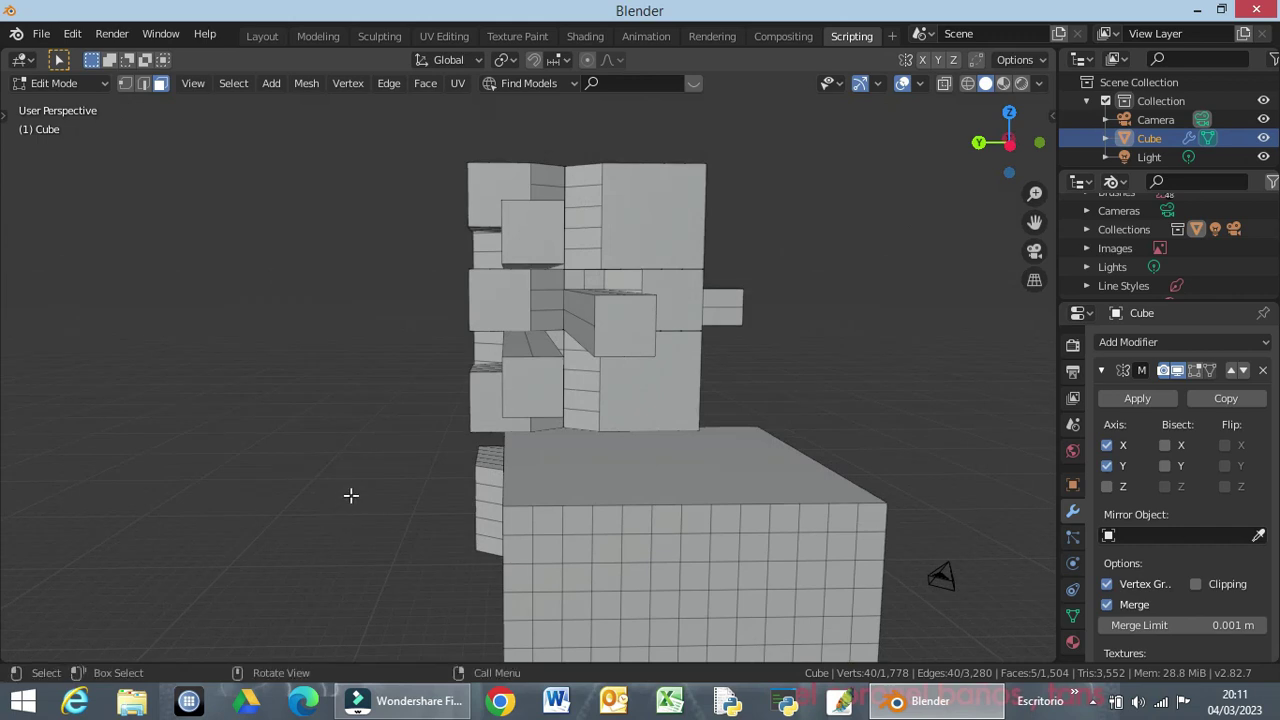
Extrude the five faces 2 m outward and check them from top view.
key(e)
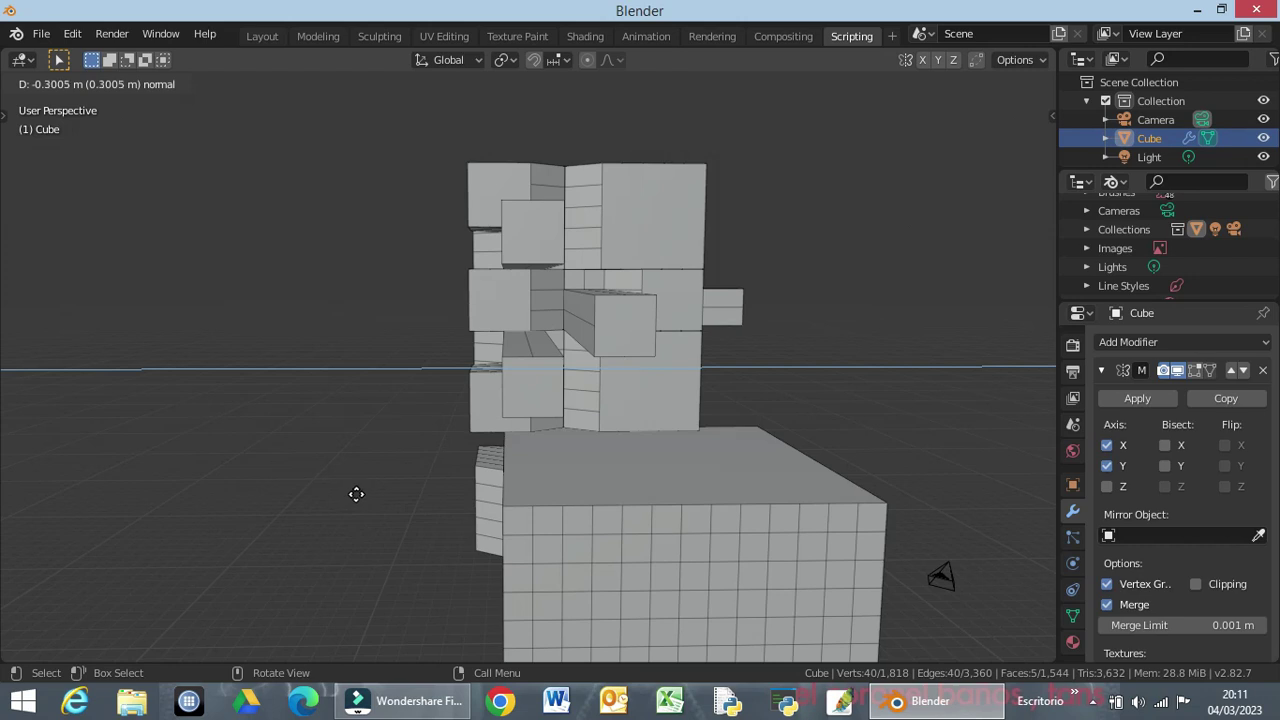
text(2)
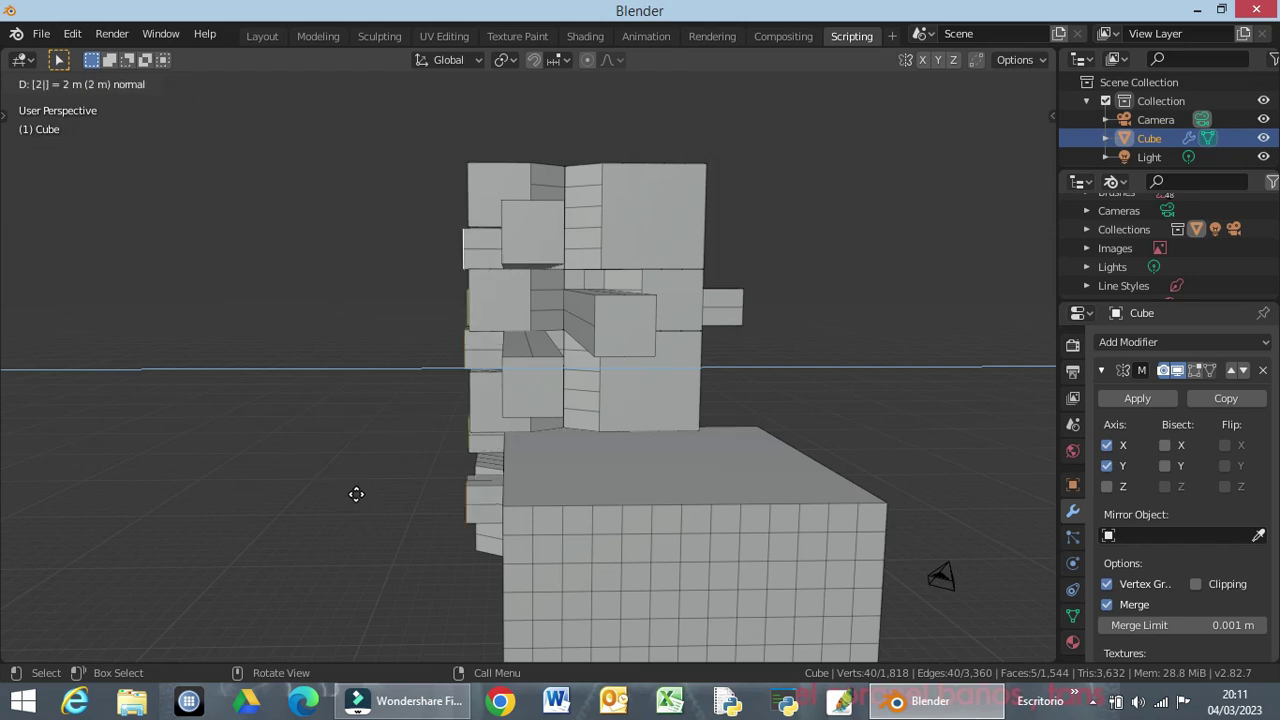
key(Return)
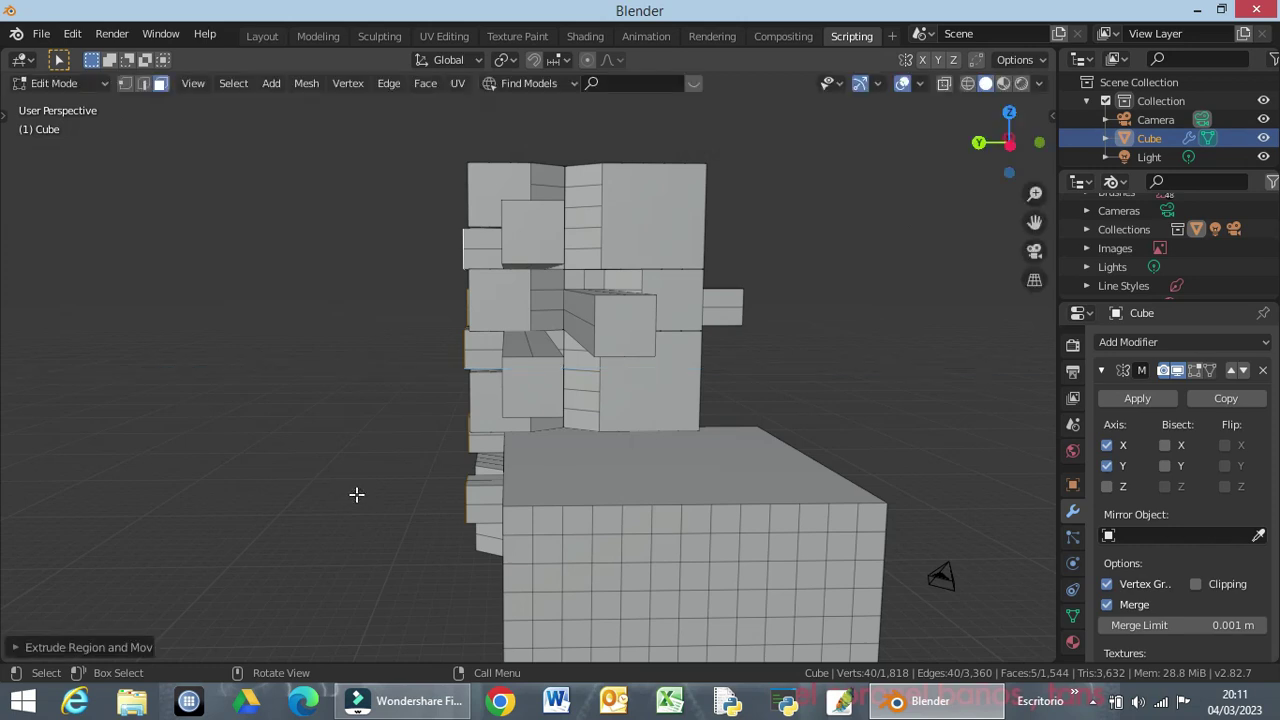
key(KP_7)
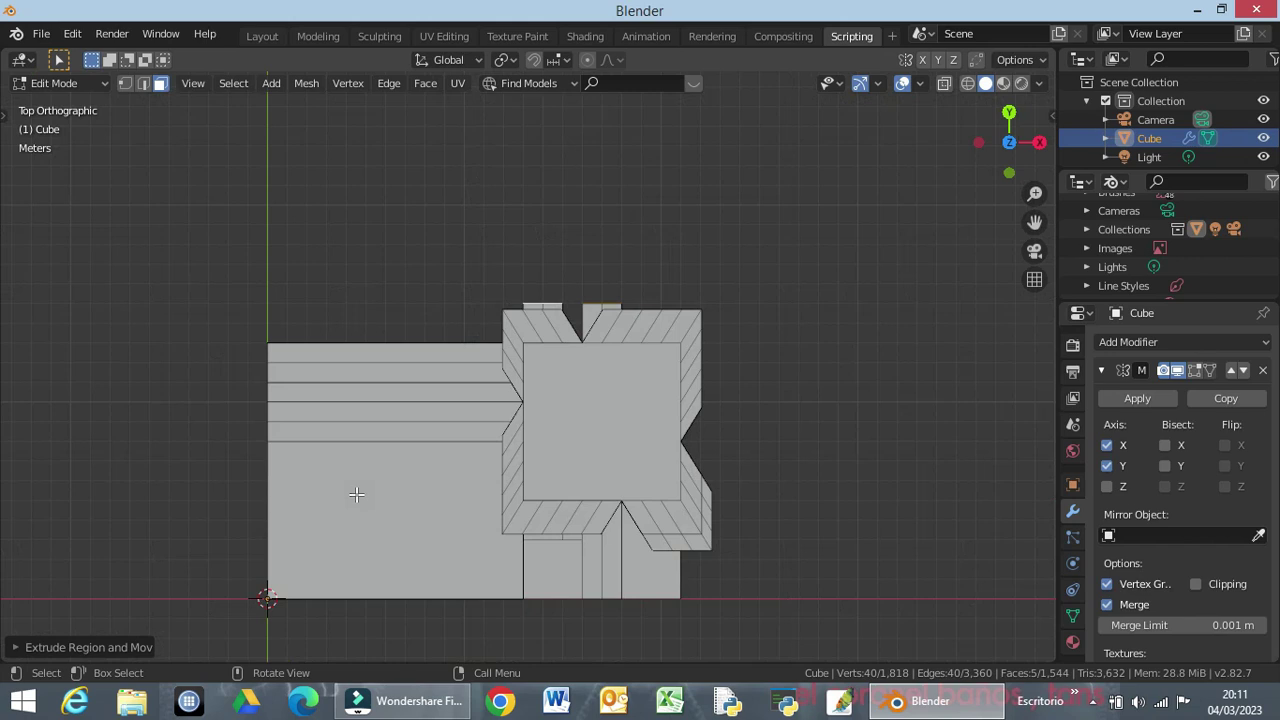
mouse_move(374, 487)
middle_down()
mouse_move(486, 486)
mouse_move(600, 329)
mouse_move(591, 277)
mouse_move(685, 298)
mouse_move(826, 291)
mouse_move(622, 332)
mouse_move(604, 281)
mouse_move(581, 279)
middle_up()
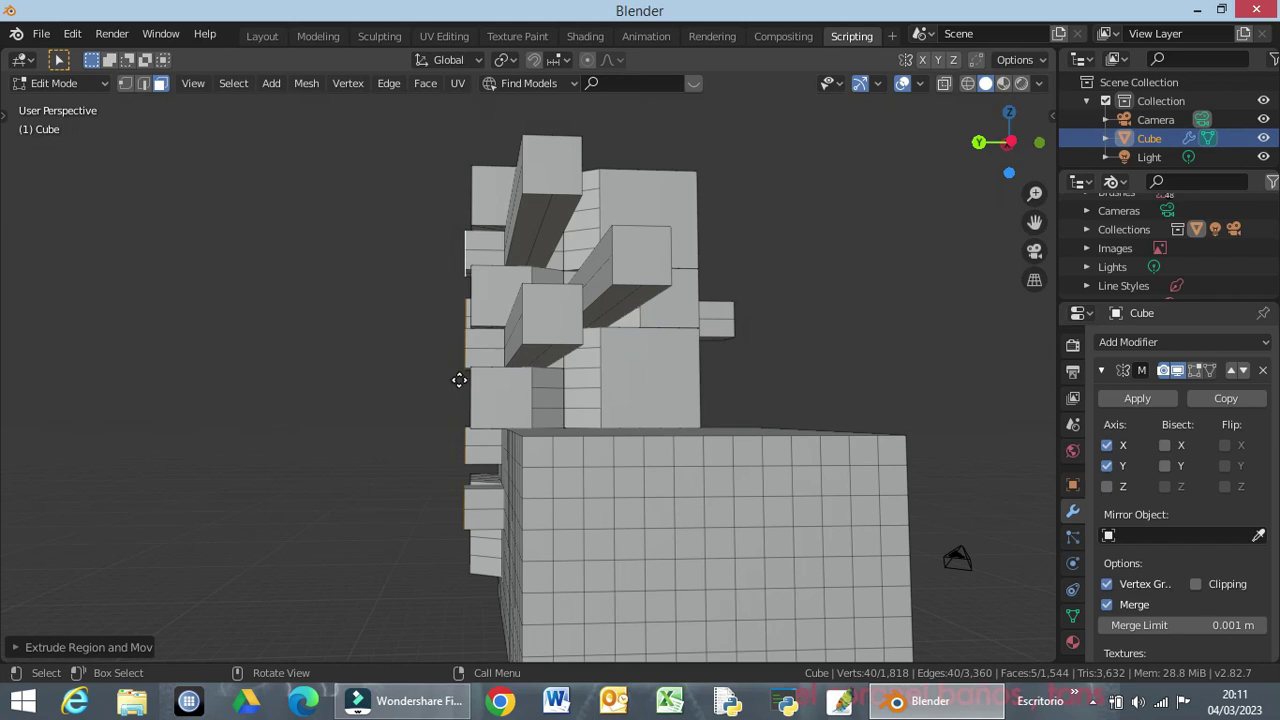
key(e)
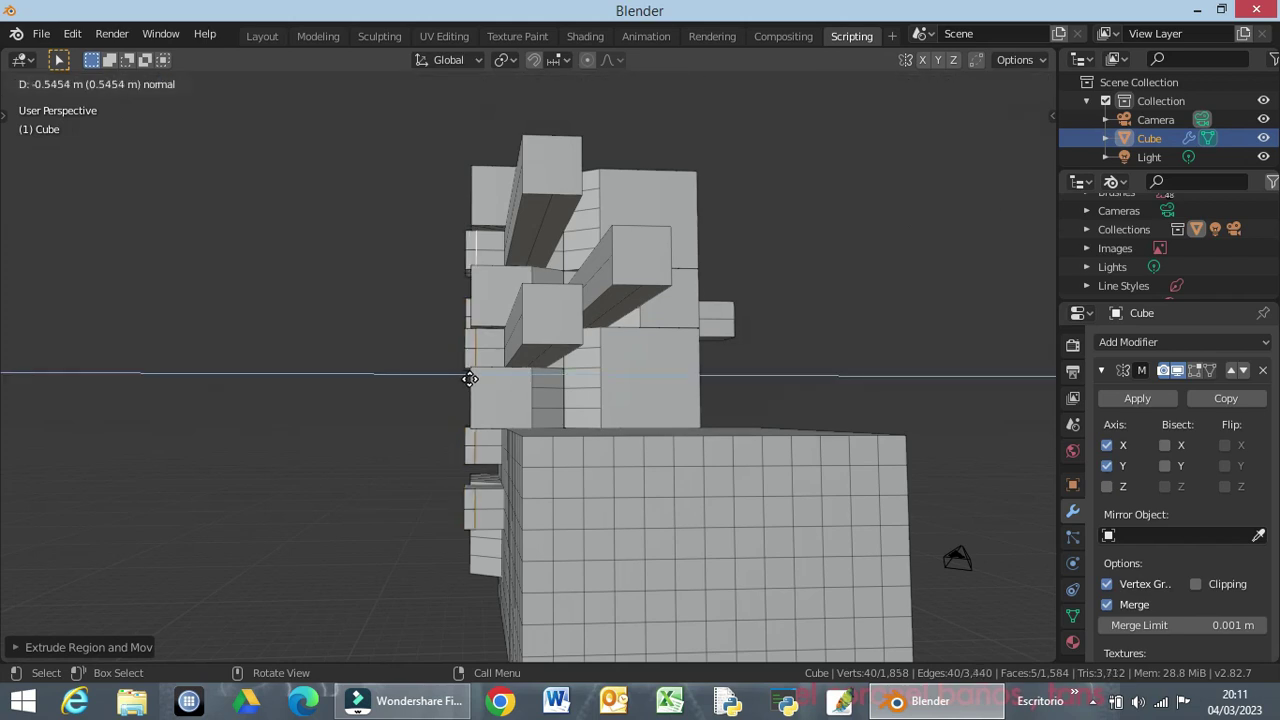
Finish the extra extrusion, then undo it along with the earlier 2 m extrusion.
click(466, 377)
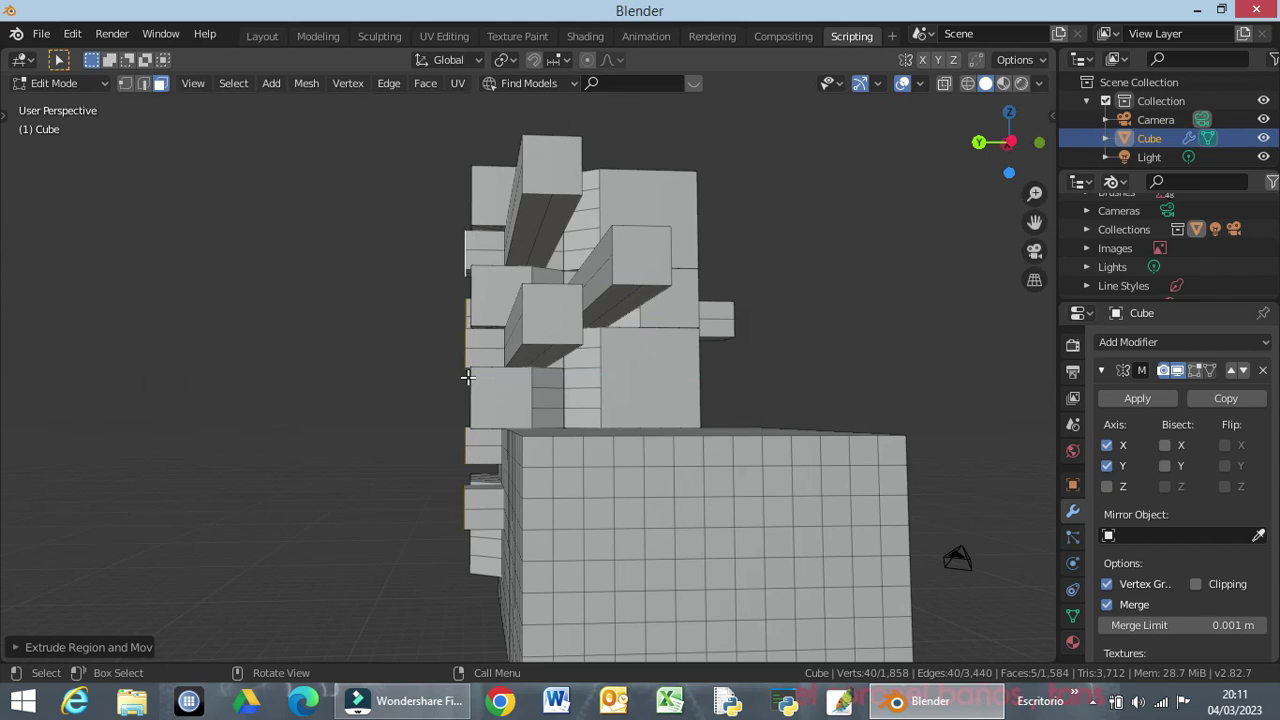
mouse_move(483, 387)
middle_down()
mouse_move(650, 470)
mouse_move(545, 554)
mouse_move(542, 578)
mouse_move(529, 517)
mouse_move(481, 426)
middle_up()
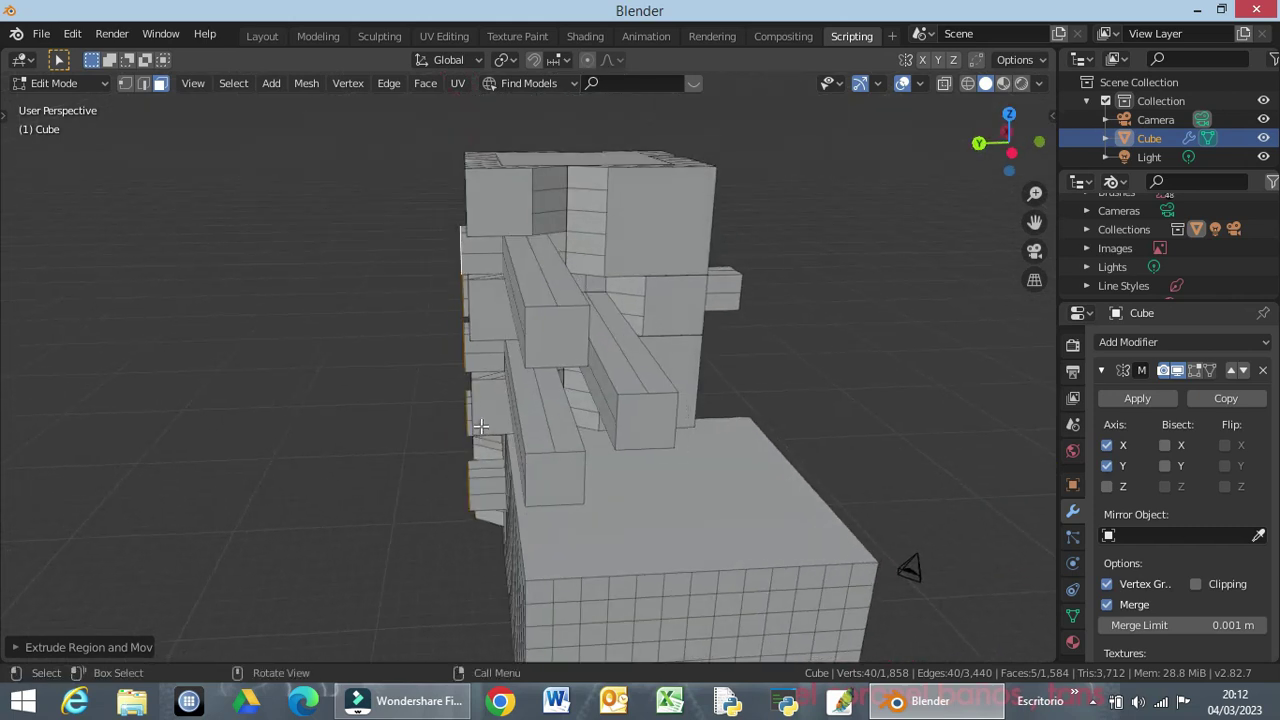
key(ctrl+z)
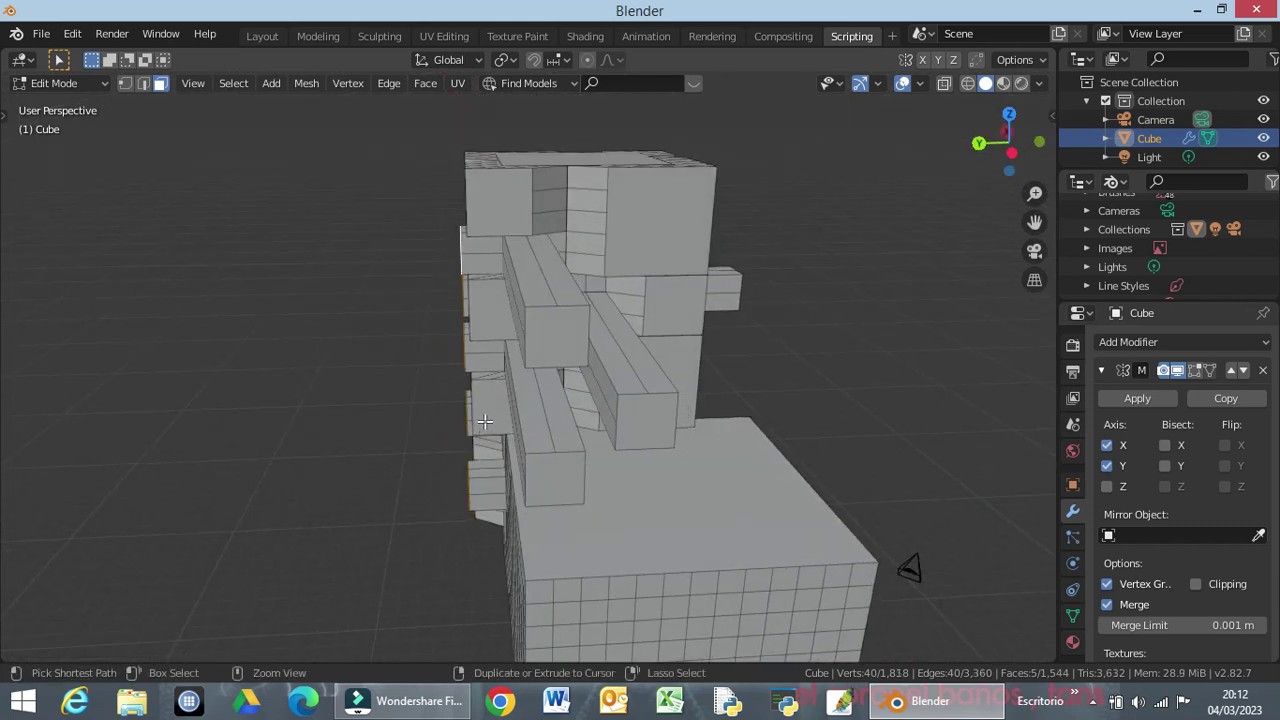
key(ctrl+z)
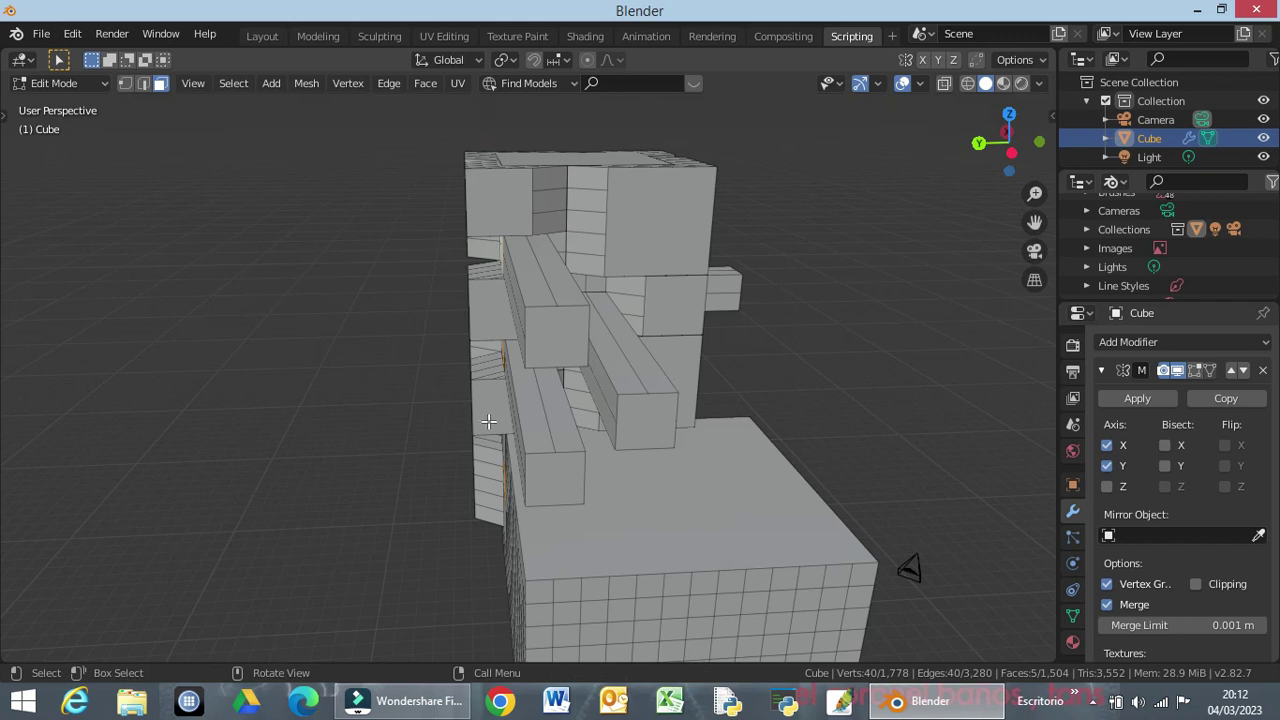
Extrude the five faces 2 m along global Y and view the result from the front.
key(e)
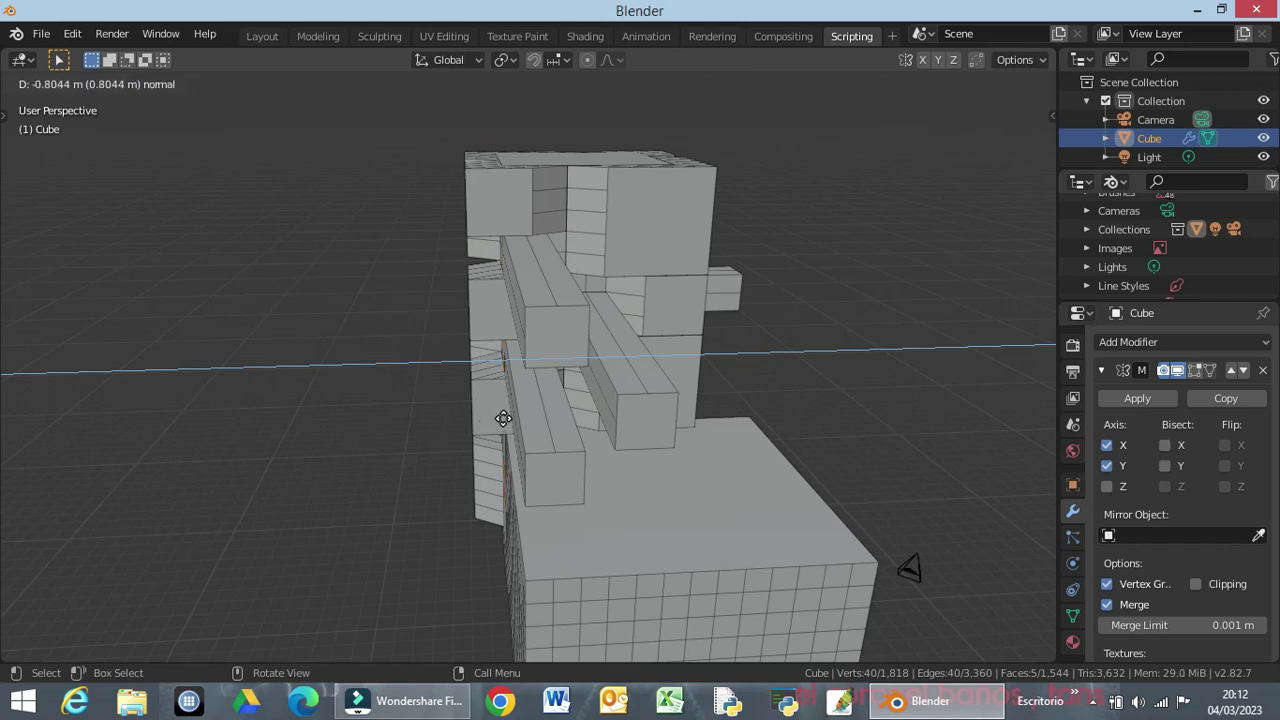
click(503, 418)
scroll(503, 421, down, 2)
scroll(498, 420, down, 2)
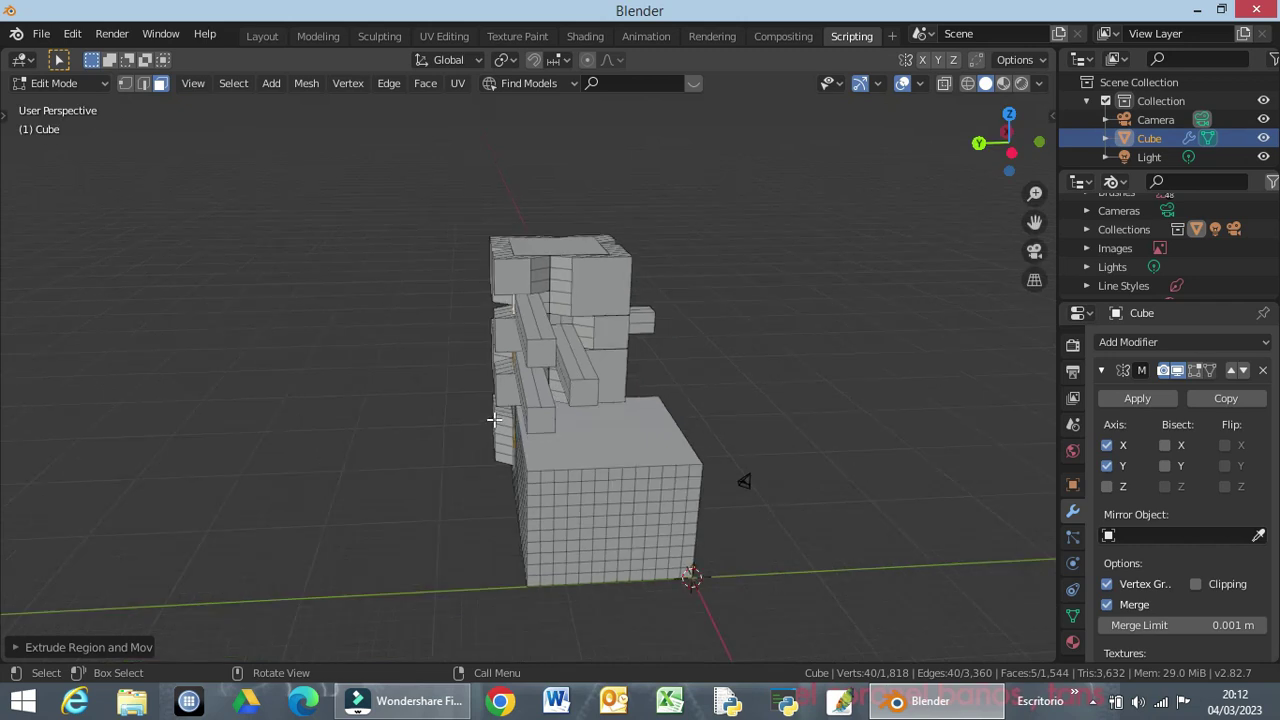
scroll(494, 420, down, 1)
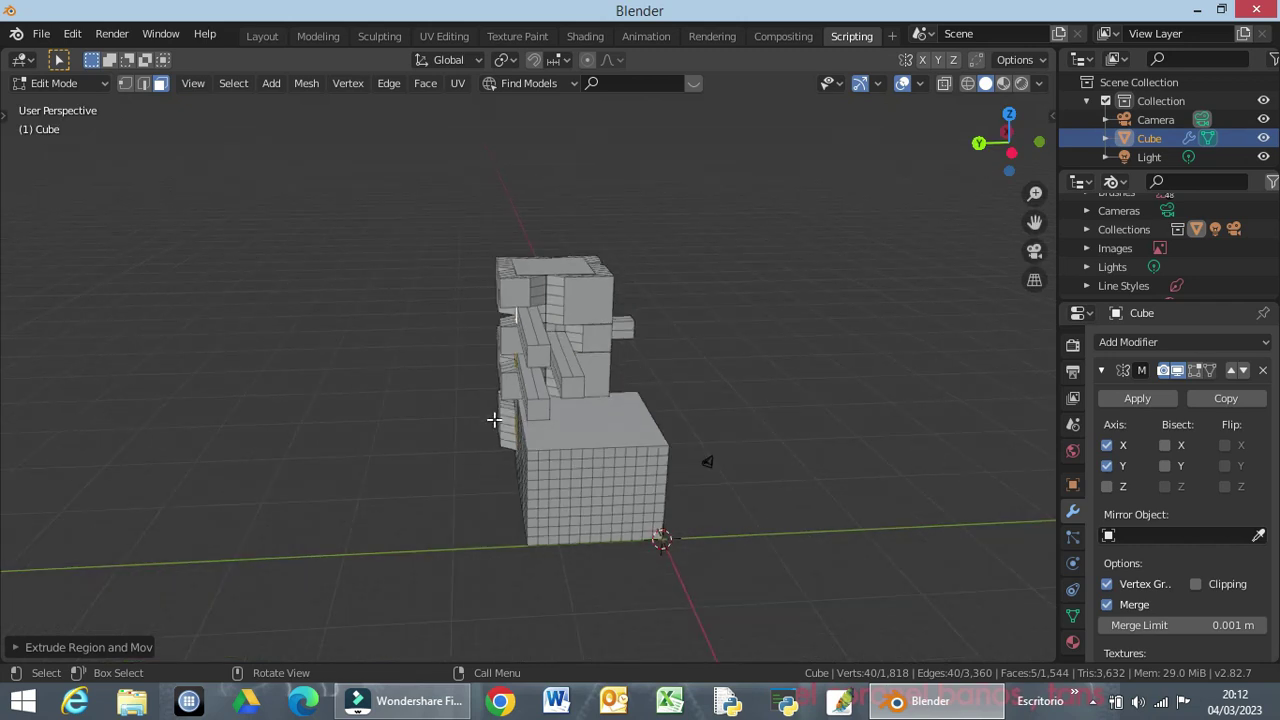
key(e)
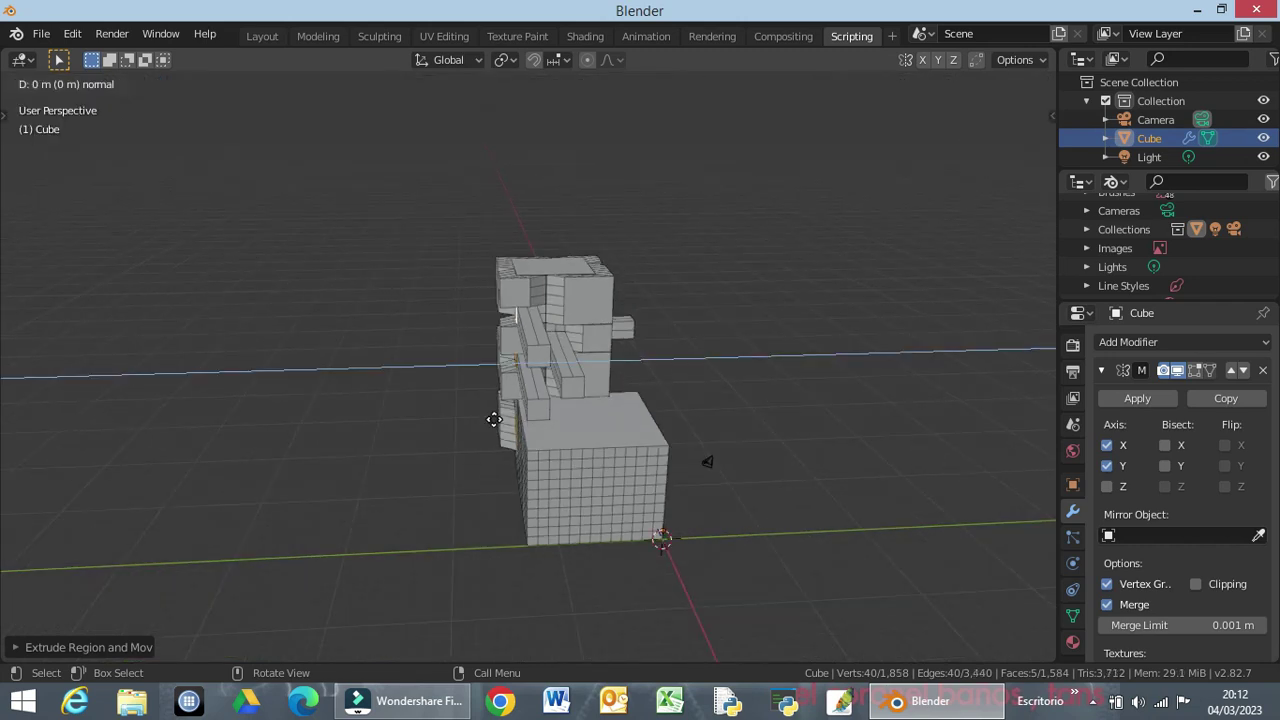
key(y)
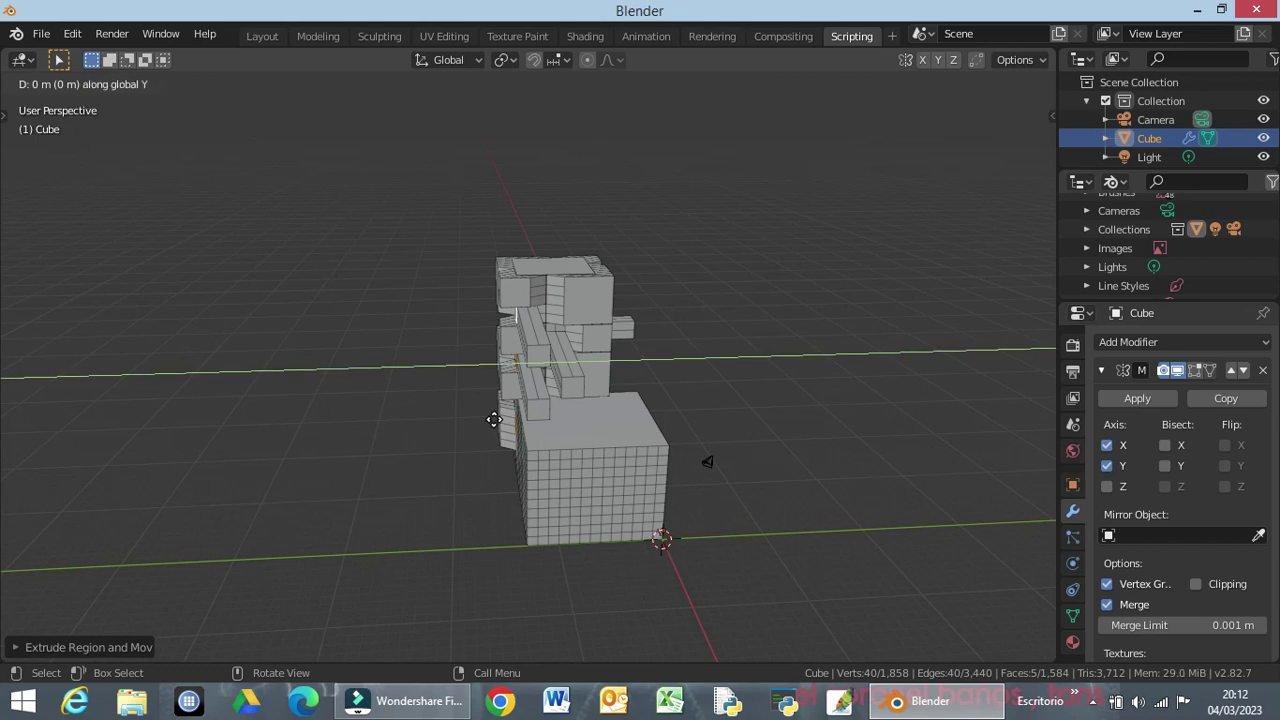
text(2)
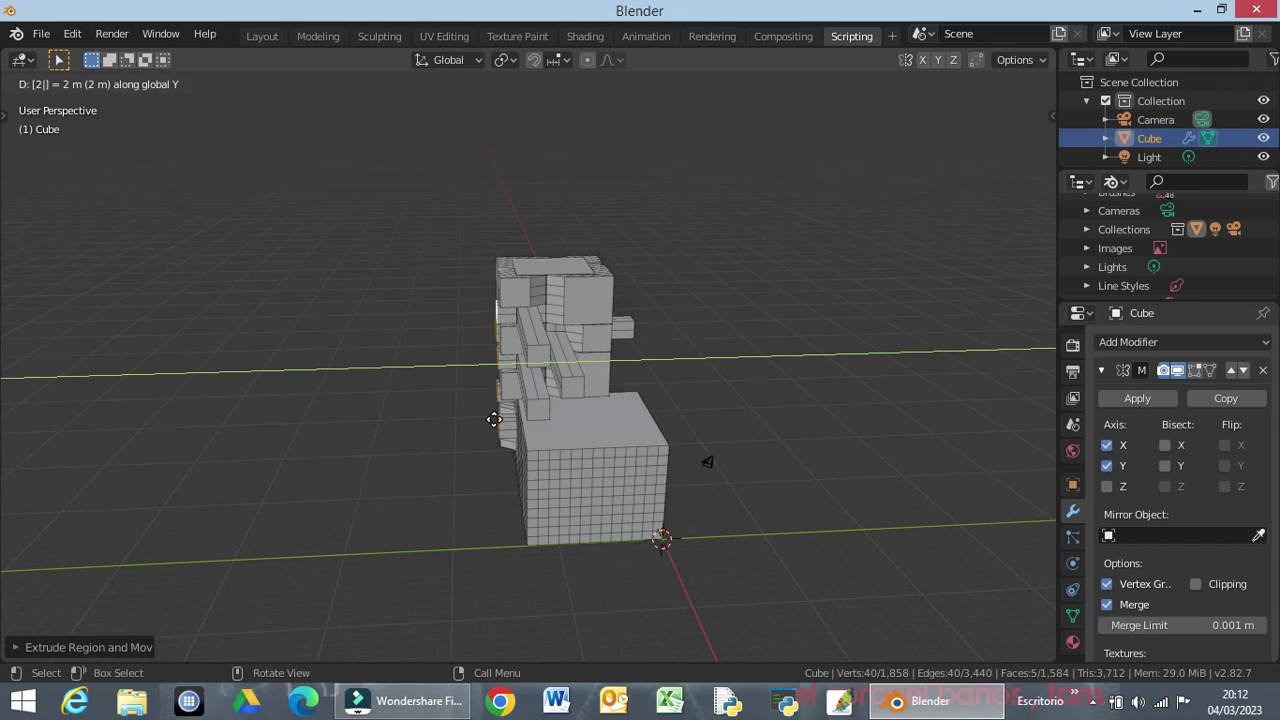
key(Return)
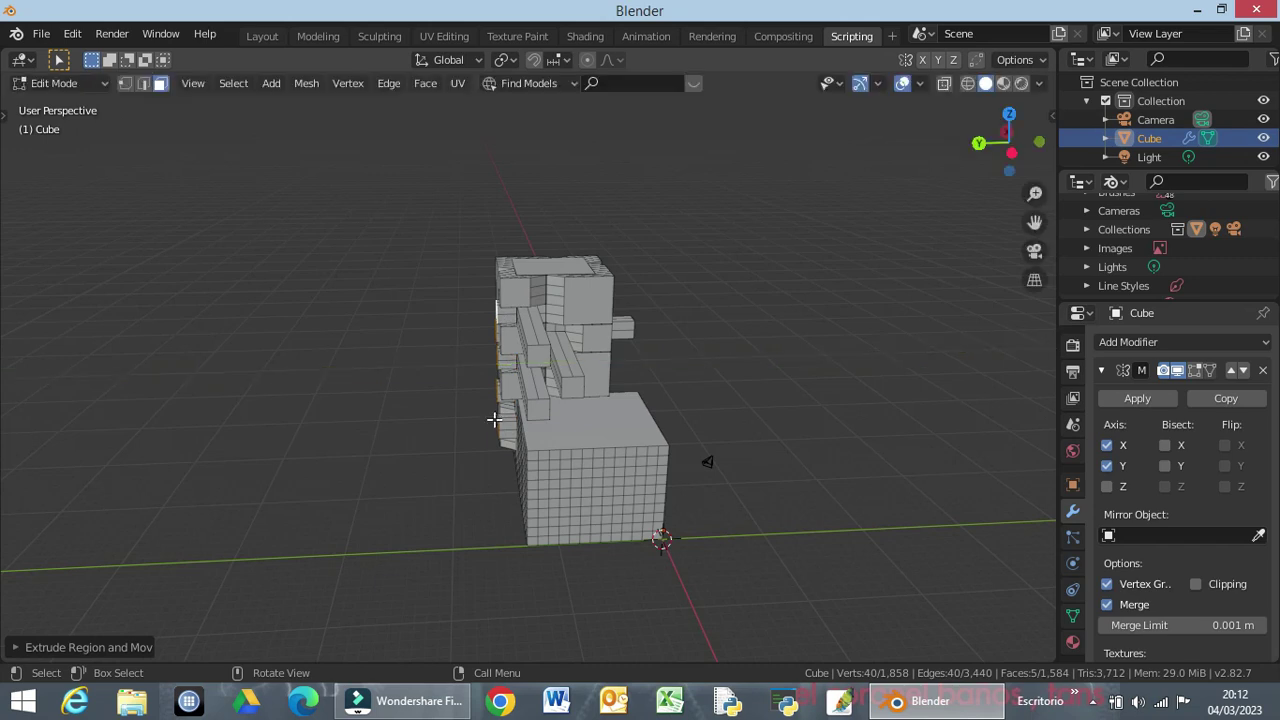
key(KP_1)
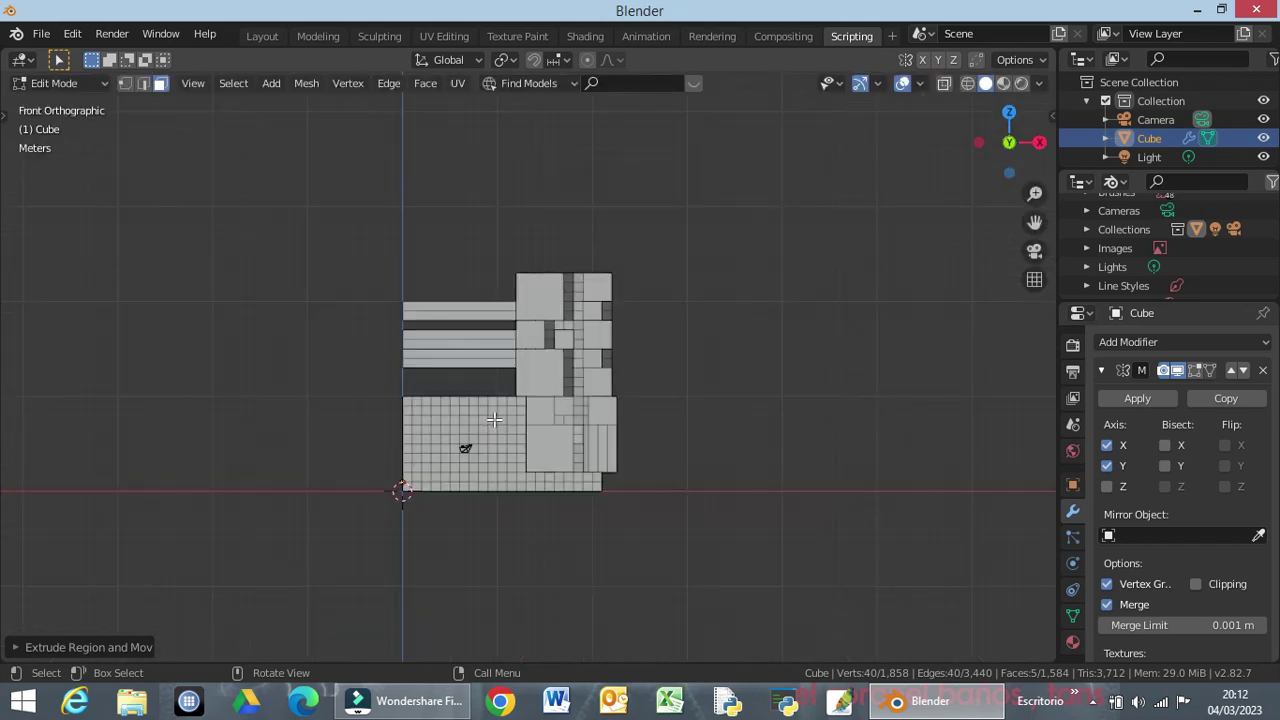
View the sculpture from the right, orbit and zoom around it, then select one lower central face.
key(KP_3)
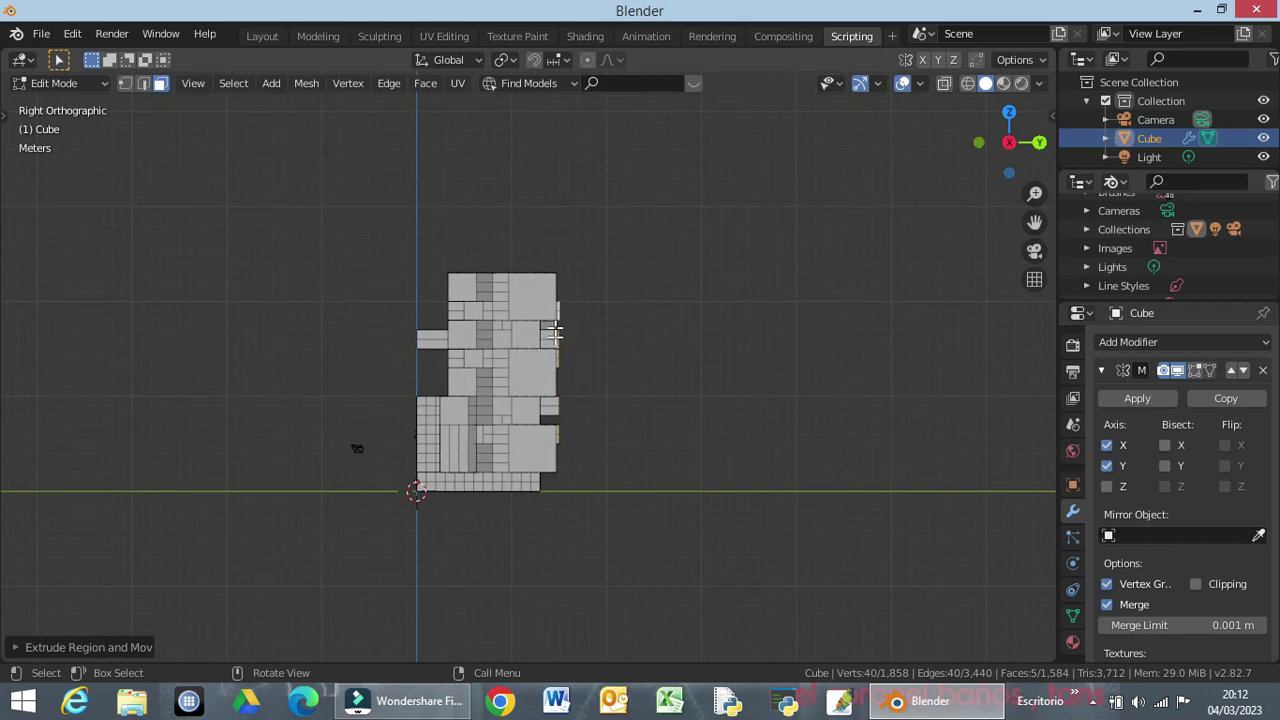
mouse_move(594, 409)
middle_down()
mouse_move(180, 494)
mouse_move(149, 343)
mouse_move(147, 401)
middle_up()
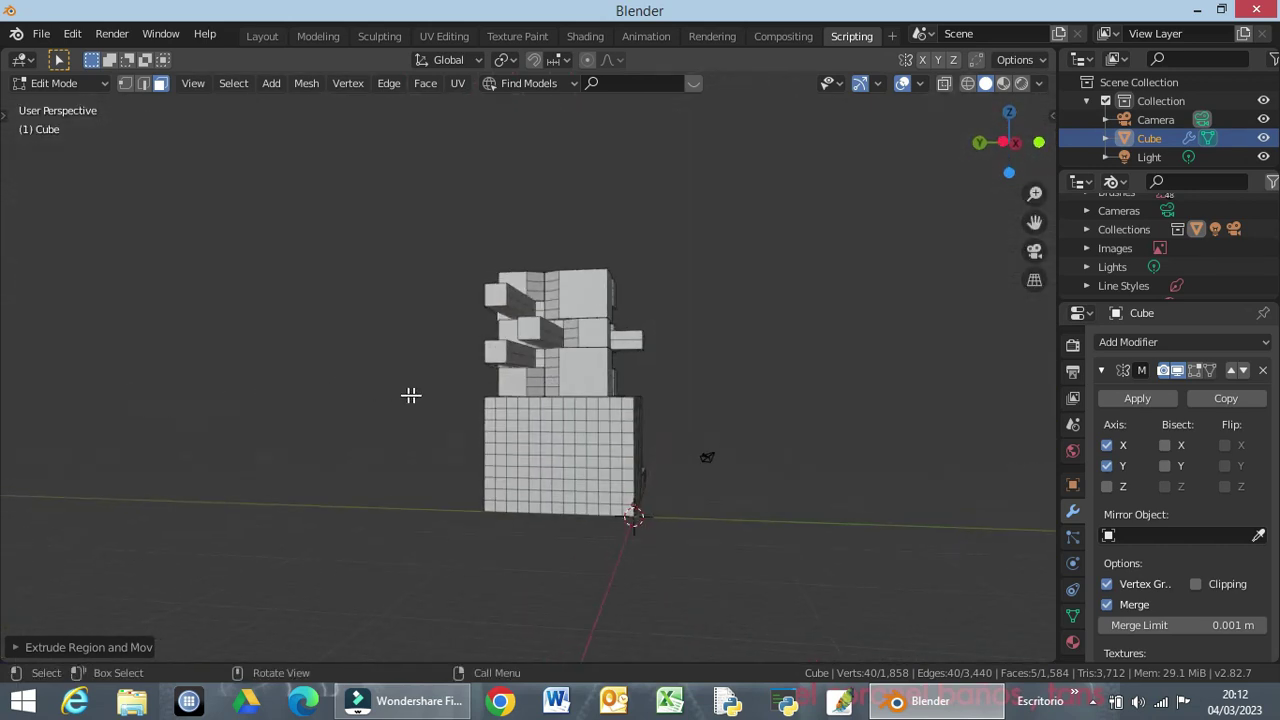
mouse_move(470, 399)
middle_down()
mouse_move(404, 500)
mouse_move(246, 463)
mouse_move(257, 451)
mouse_move(289, 523)
mouse_move(336, 564)
mouse_move(363, 557)
mouse_move(380, 517)
middle_up()
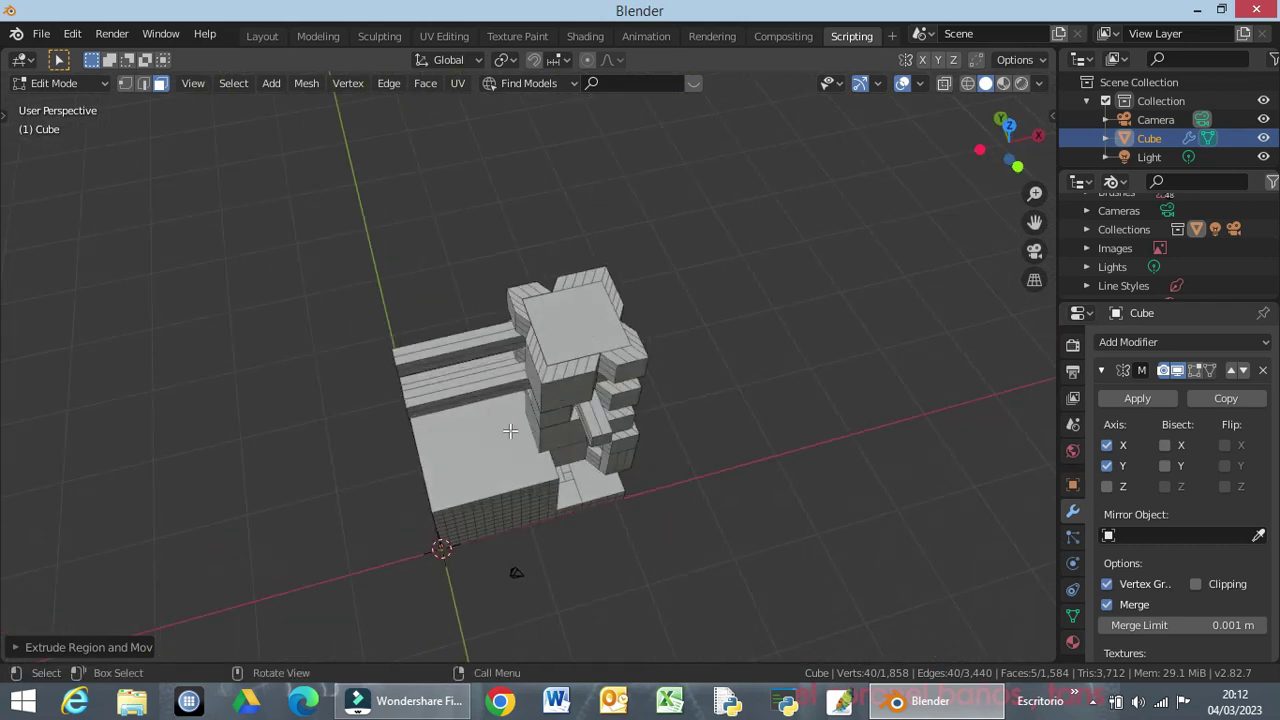
mouse_move(484, 432)
middle_down()
mouse_move(451, 271)
mouse_move(456, 300)
middle_up()
scroll(604, 423, up, 3)
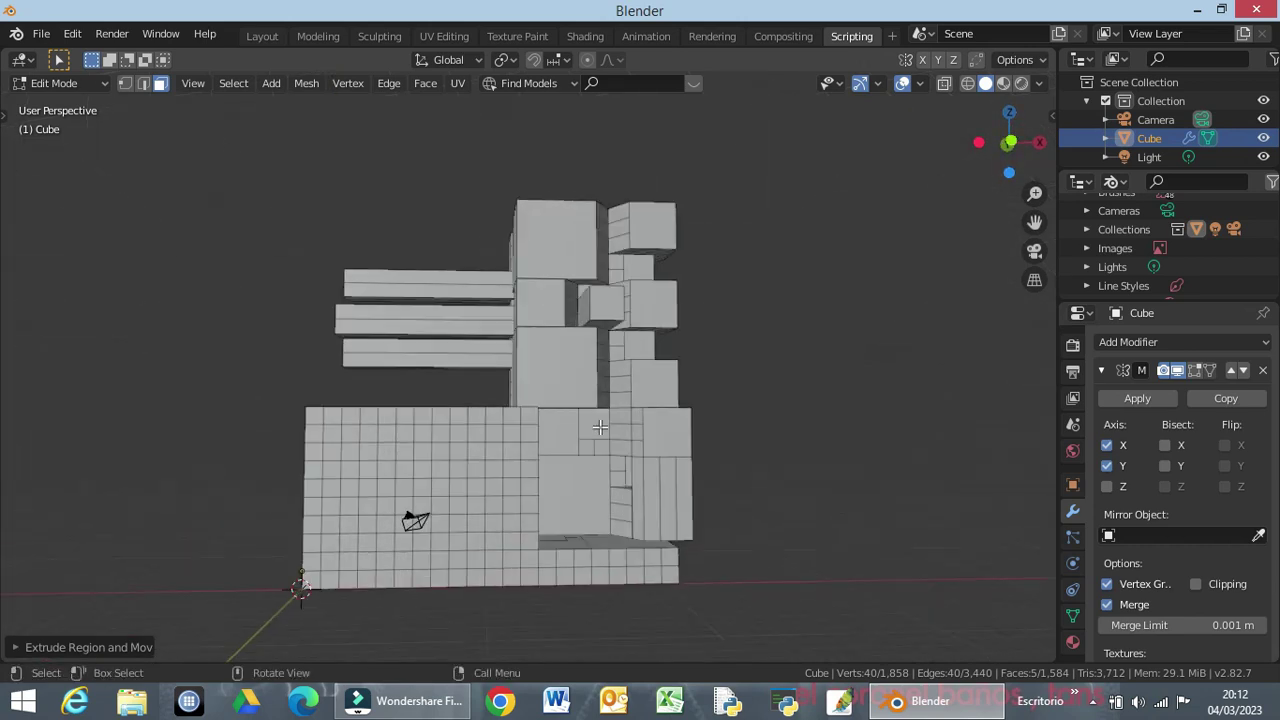
scroll(604, 423, up, 2)
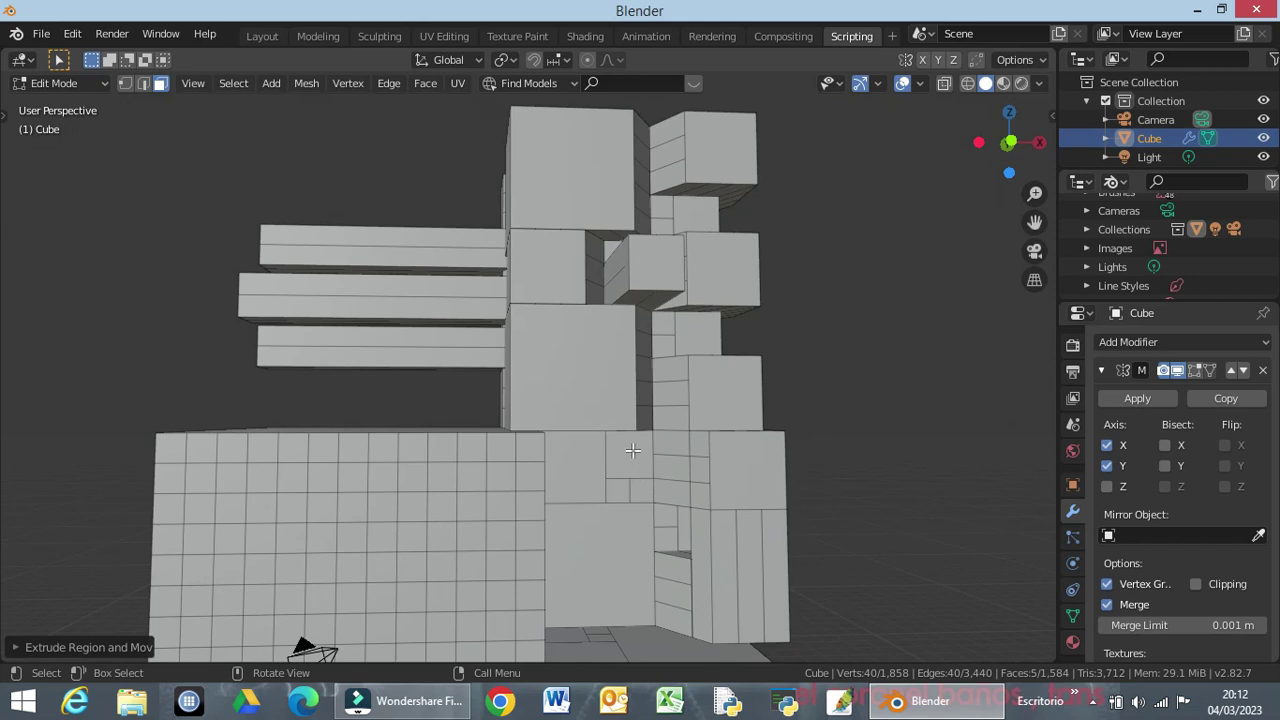
click(633, 451)
mouse_move(633, 451)
middle_down()
mouse_move(495, 509)
mouse_move(460, 480)
mouse_move(471, 494)
mouse_move(598, 461)
mouse_move(543, 480)
mouse_move(412, 464)
middle_up()
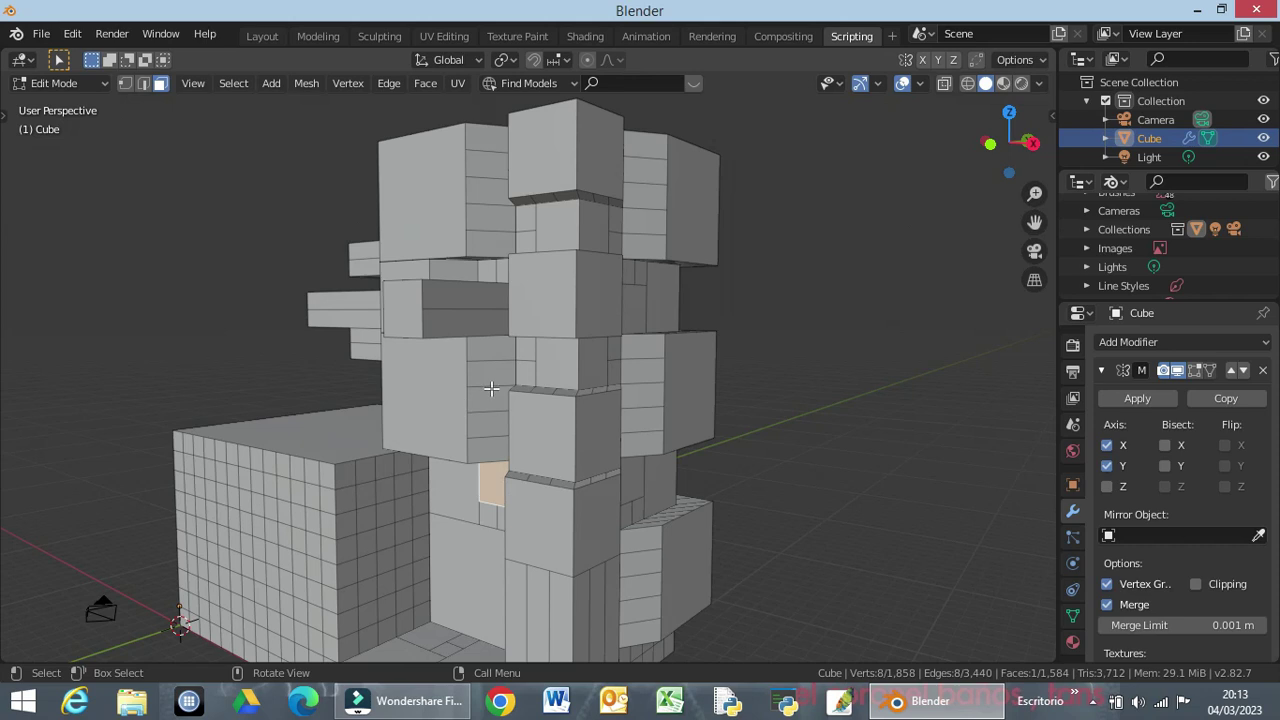
Add a lower face and the face above it to the side-face selection.
mouse_move(501, 422)
middle_down()
mouse_move(543, 434)
mouse_move(566, 400)
mouse_move(586, 406)
middle_up()
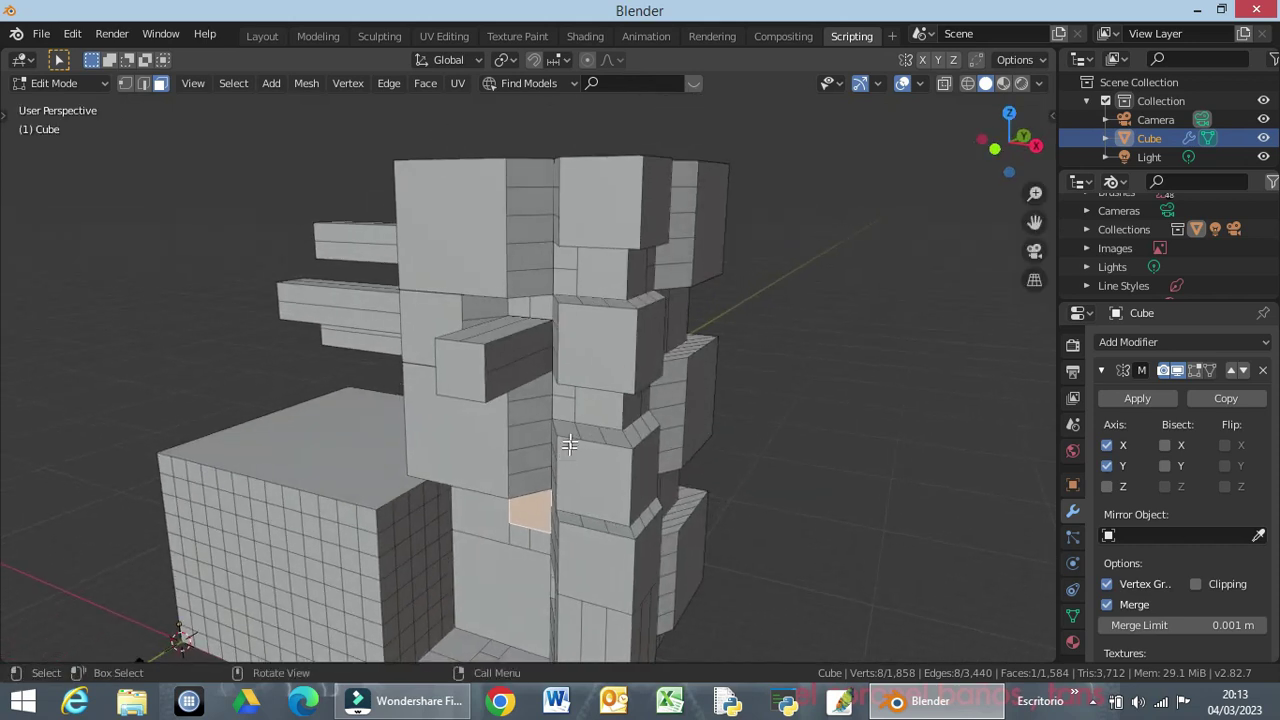
shift+click(603, 408)
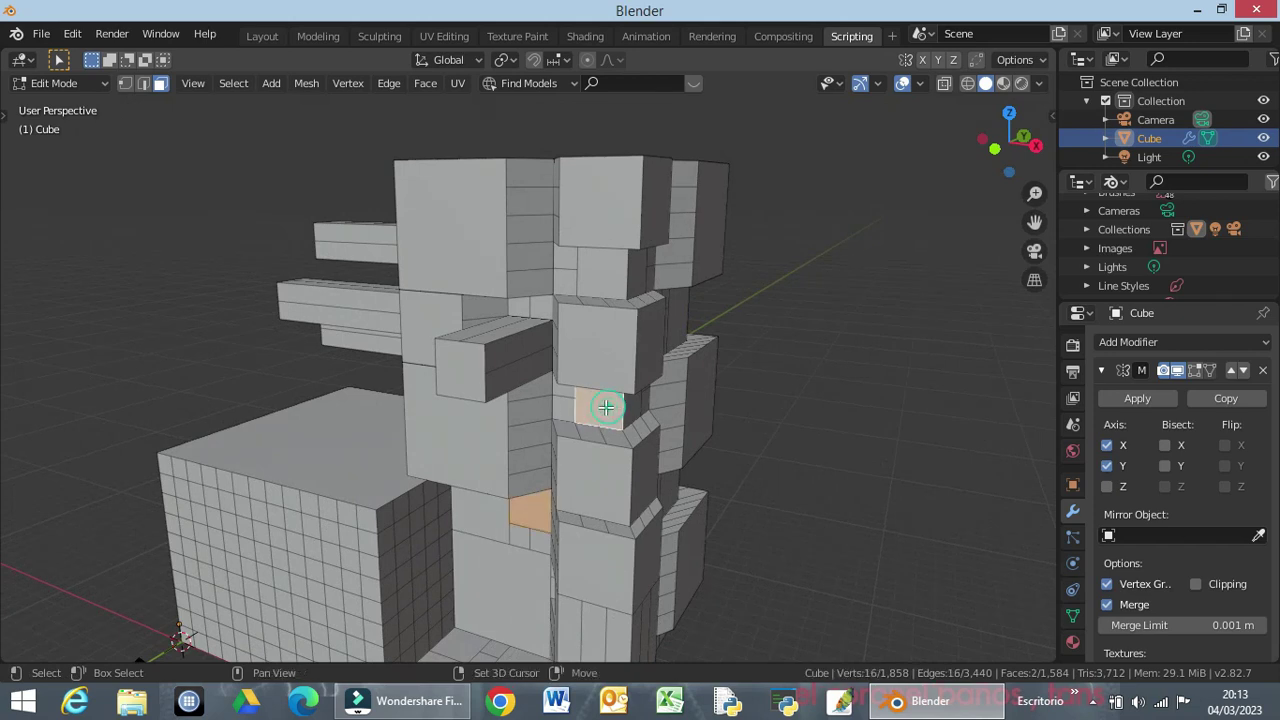
shift+click(598, 277)
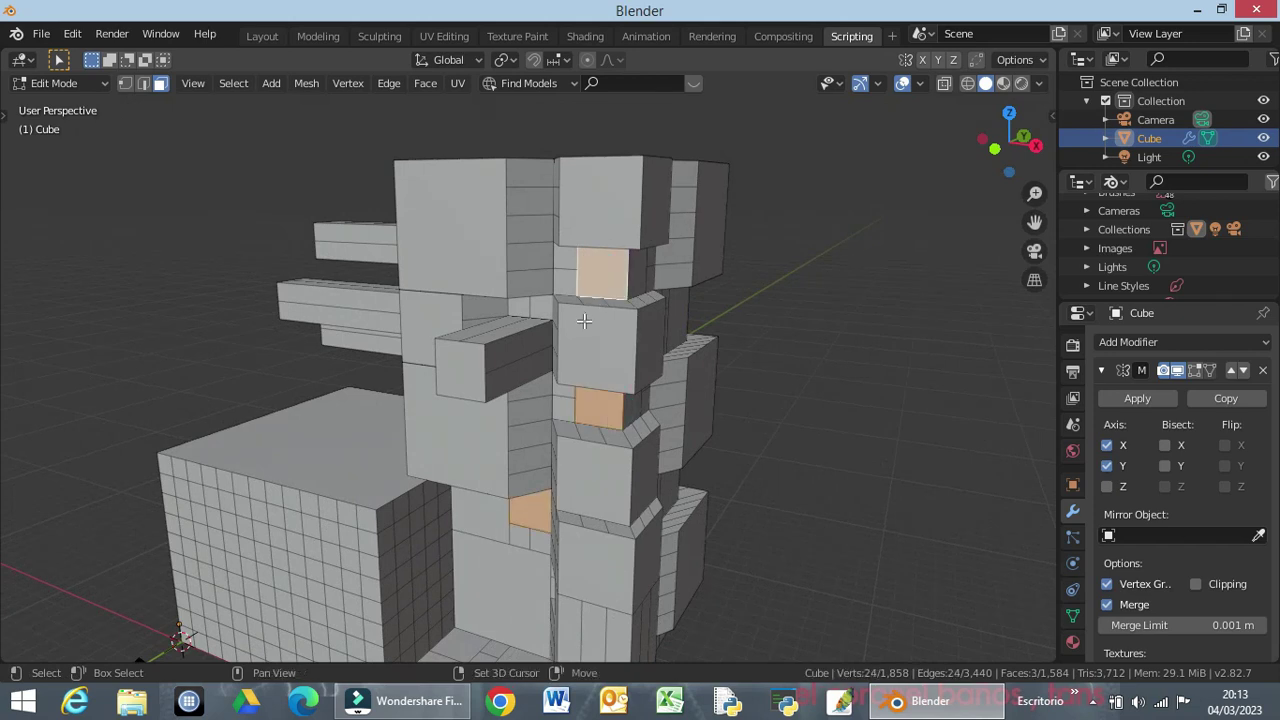
mouse_move(593, 376)
middle_down()
mouse_move(637, 328)
mouse_move(486, 392)
mouse_move(488, 372)
middle_up()
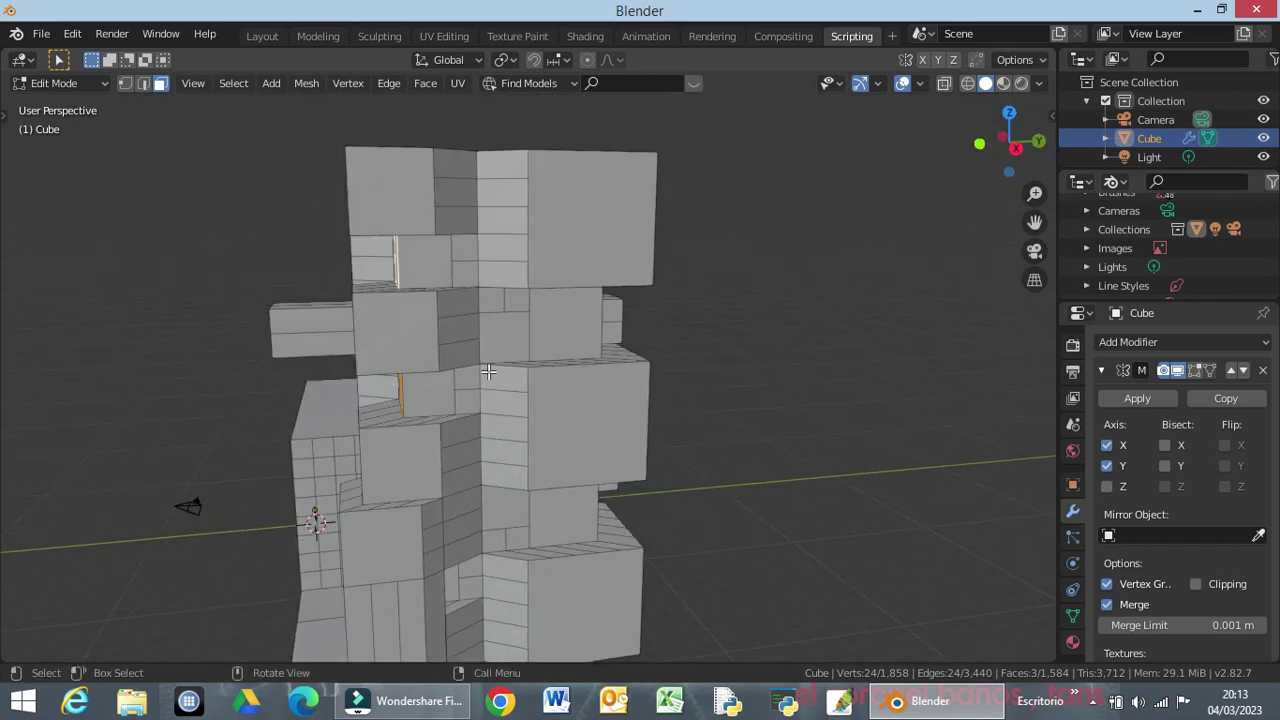
Try extruding the three faces 5 m along Y, then undo it.
key(ctrl+r)
click(490, 371)
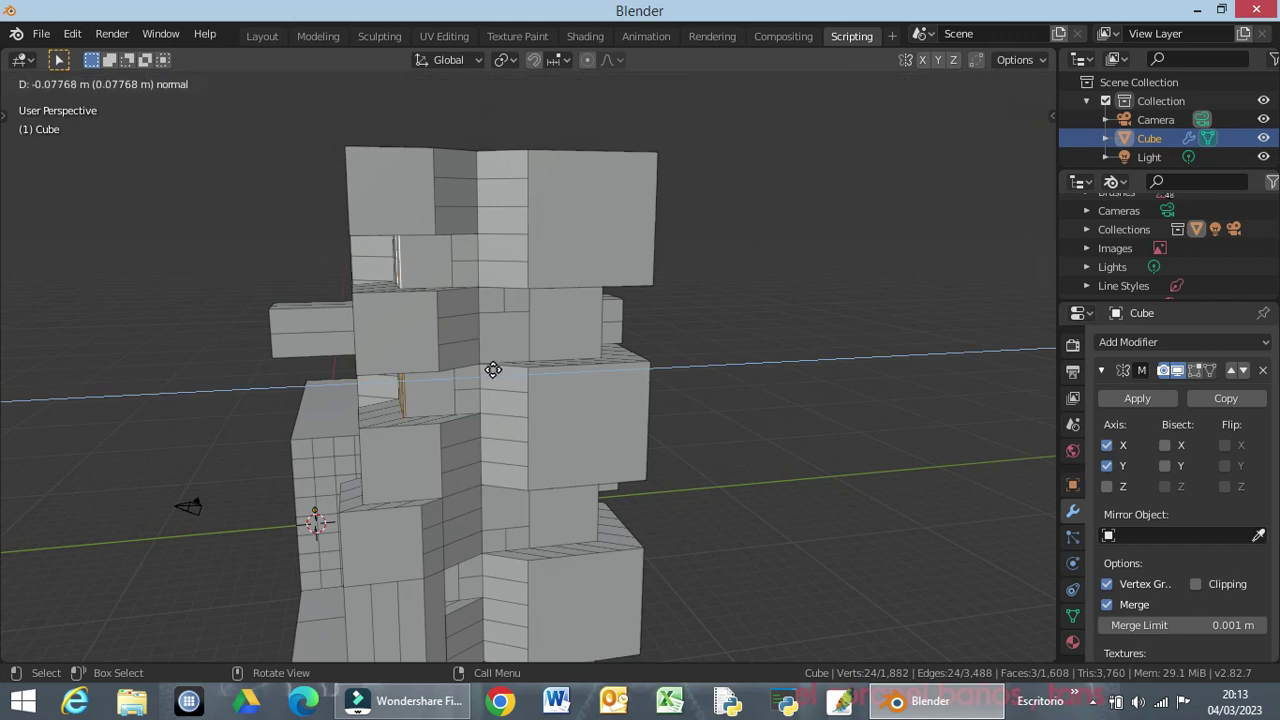
key(y)
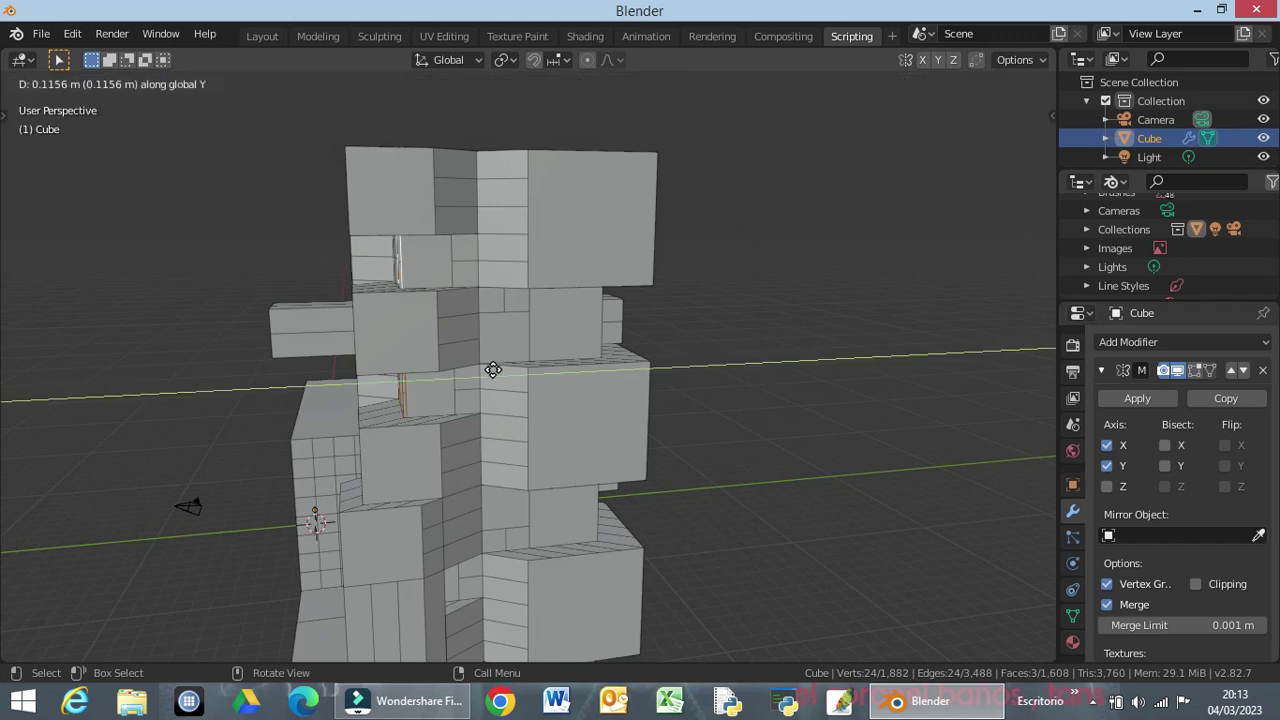
text(5)
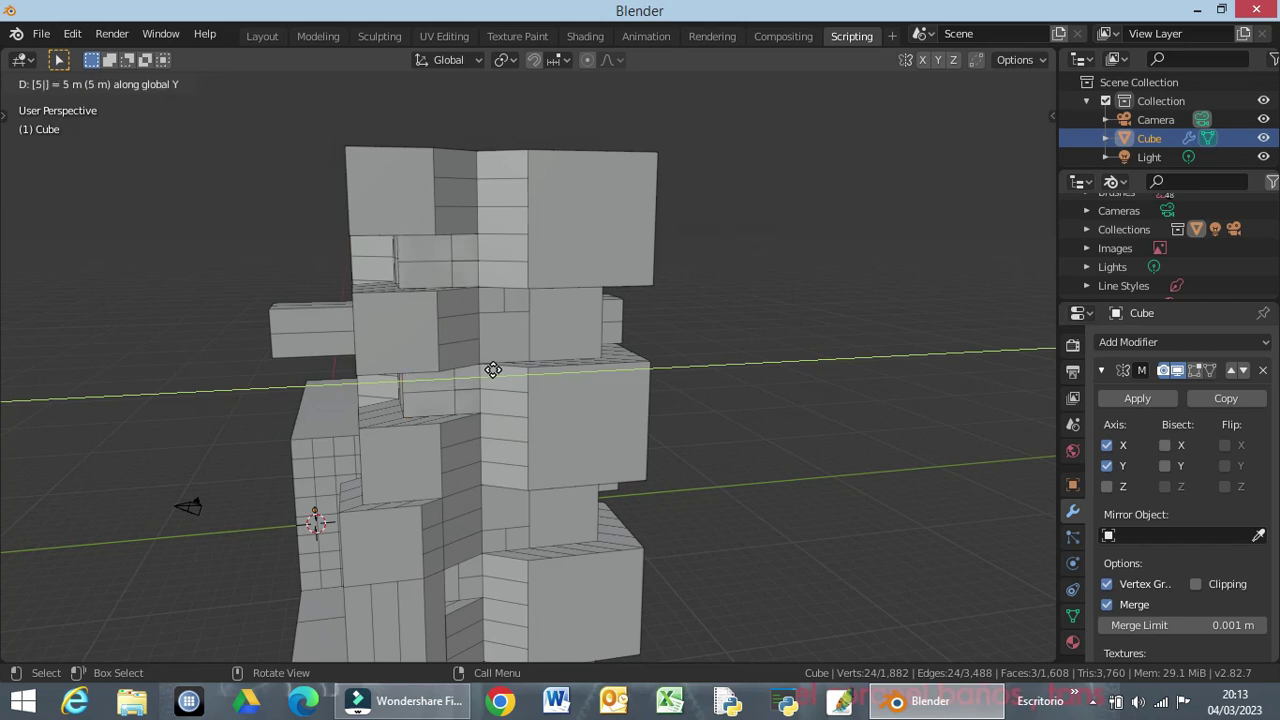
key(ctrl)
key(Return)
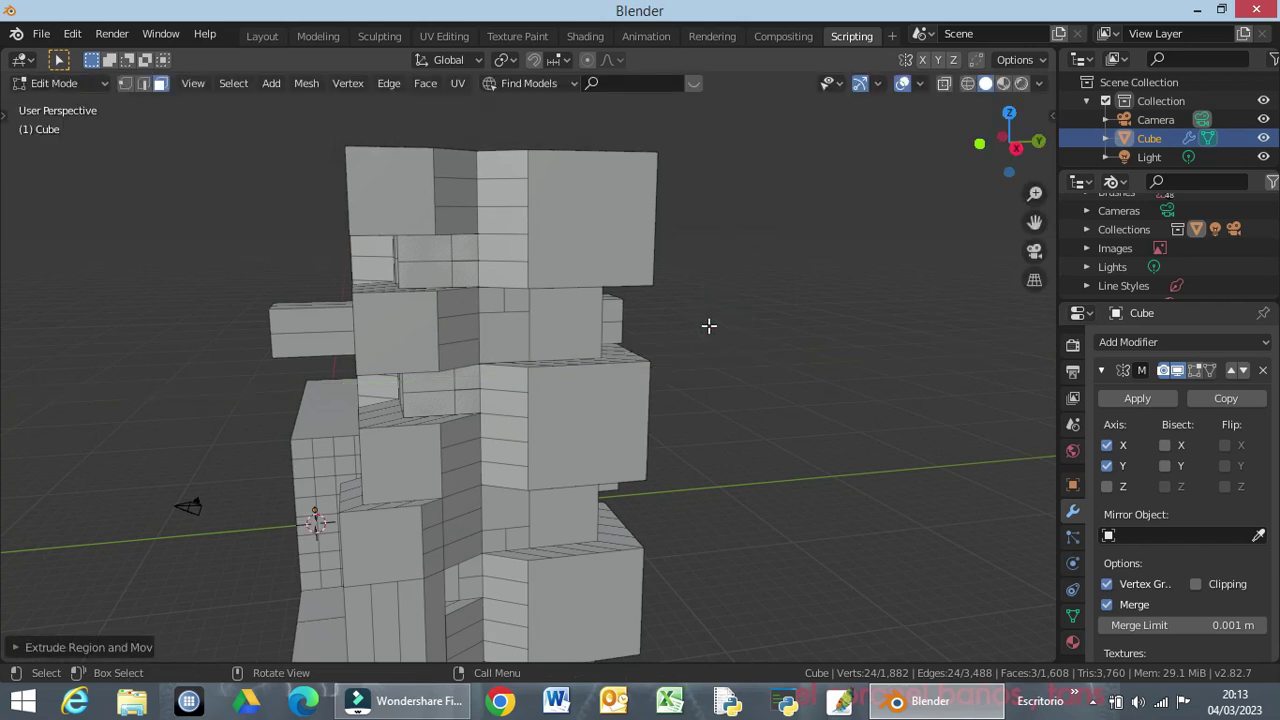
key(ctrl+z)
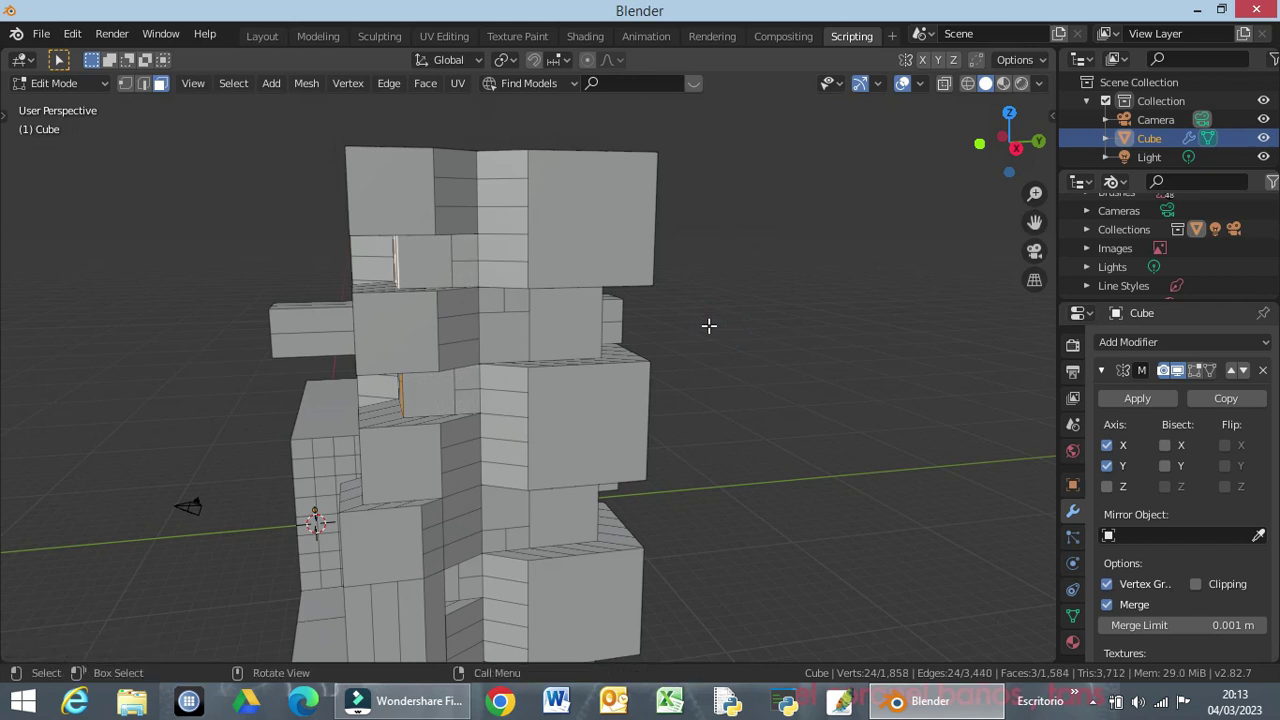
Extrude the three faces -5 m along Y into long bars and view from the front.
key(e)
key(y)
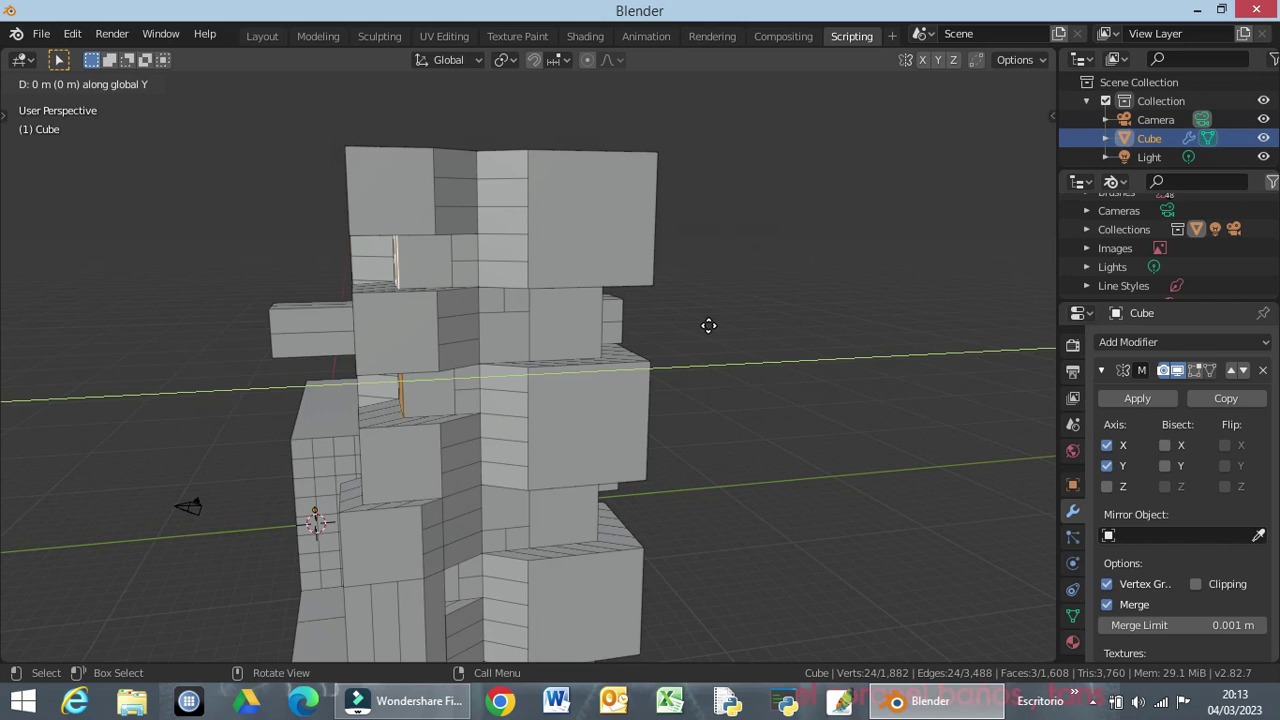
text(-5)
key(Return)
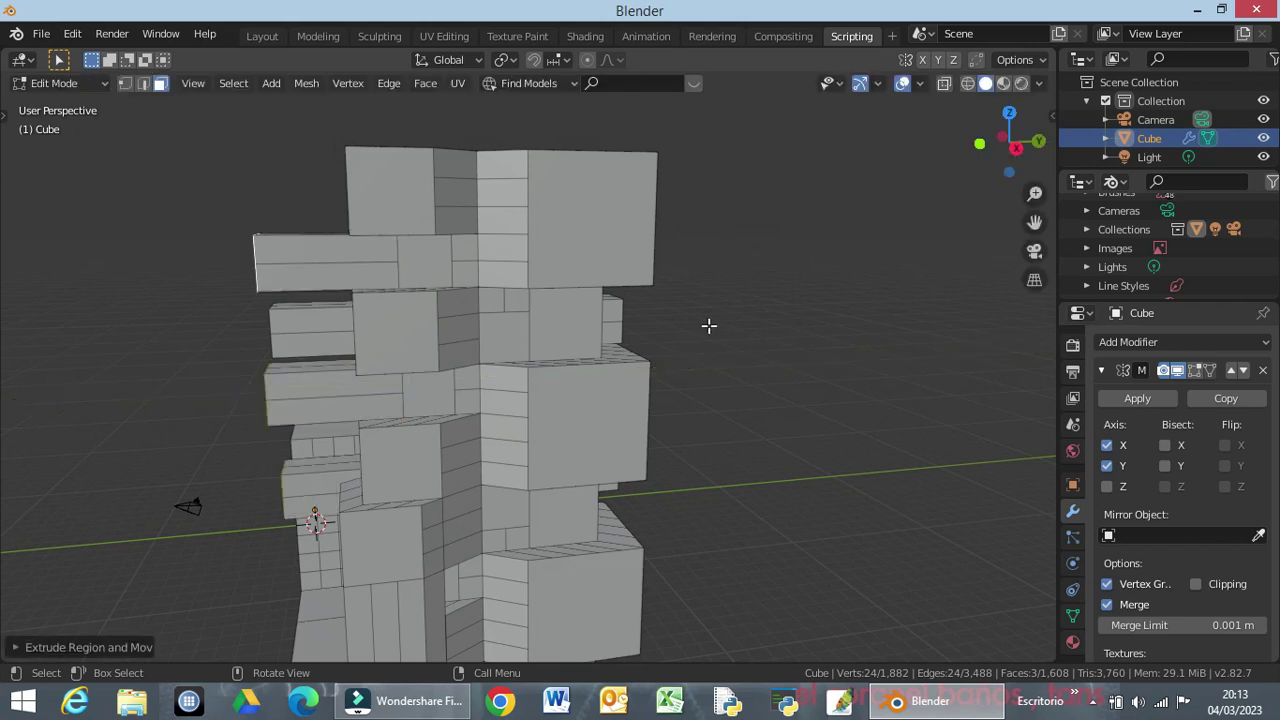
key(KP_1)
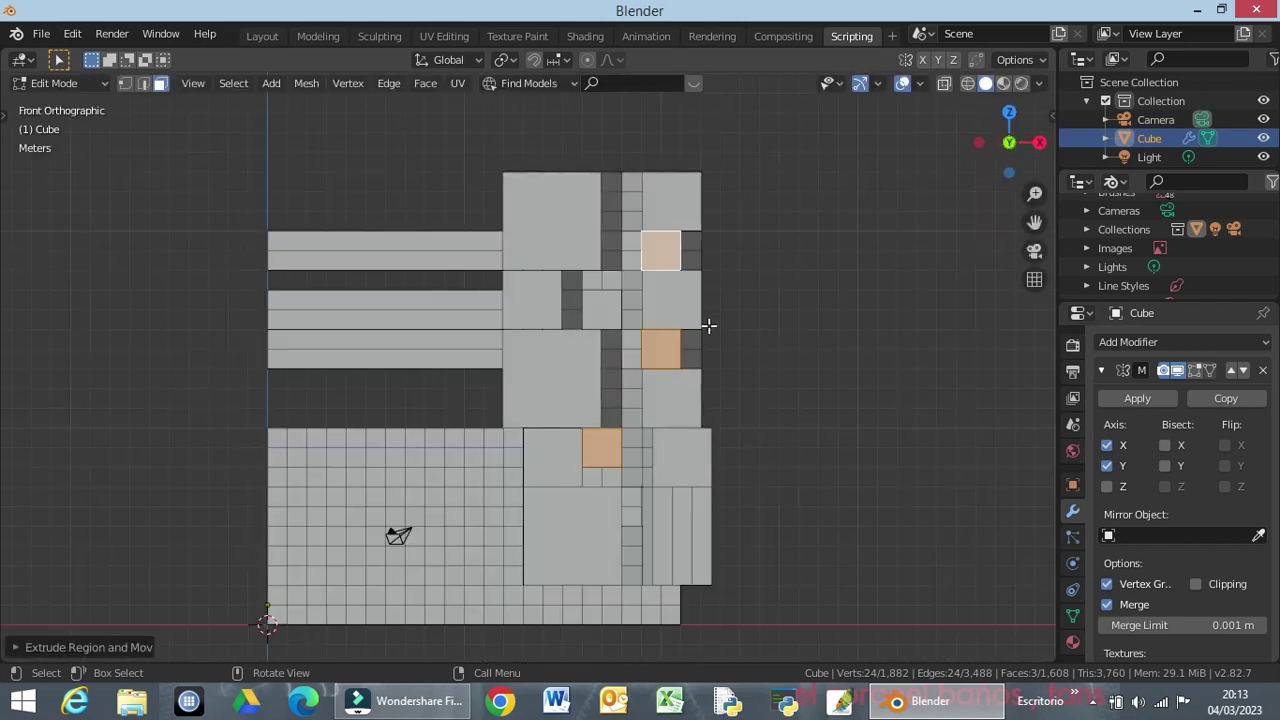
key(KP_3)
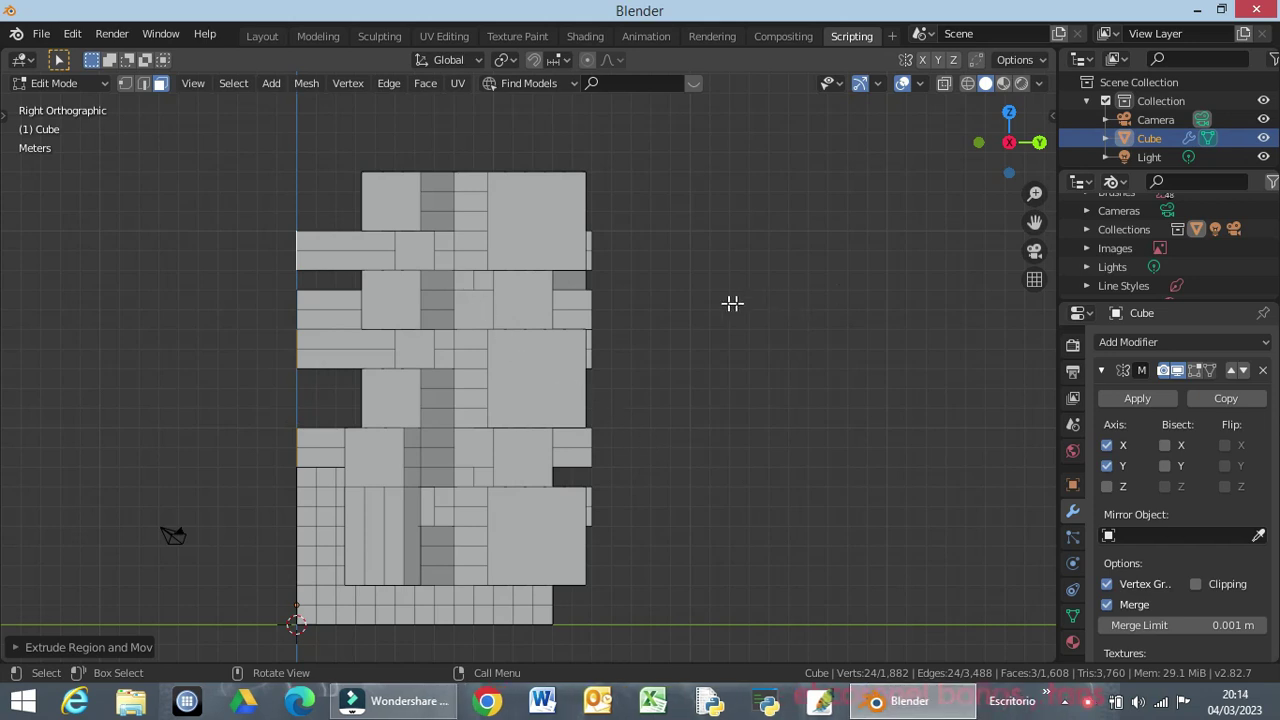
mouse_move(720, 316)
middle_down()
mouse_move(467, 334)
mouse_move(674, 363)
mouse_move(700, 309)
mouse_move(666, 234)
mouse_move(650, 125)
mouse_move(614, 211)
mouse_move(516, 286)
mouse_move(797, 300)
mouse_move(702, 328)
mouse_move(614, 277)
mouse_move(570, 288)
middle_up()
mouse_move(512, 327)
middle_down()
mouse_move(466, 330)
mouse_move(479, 325)
middle_up()
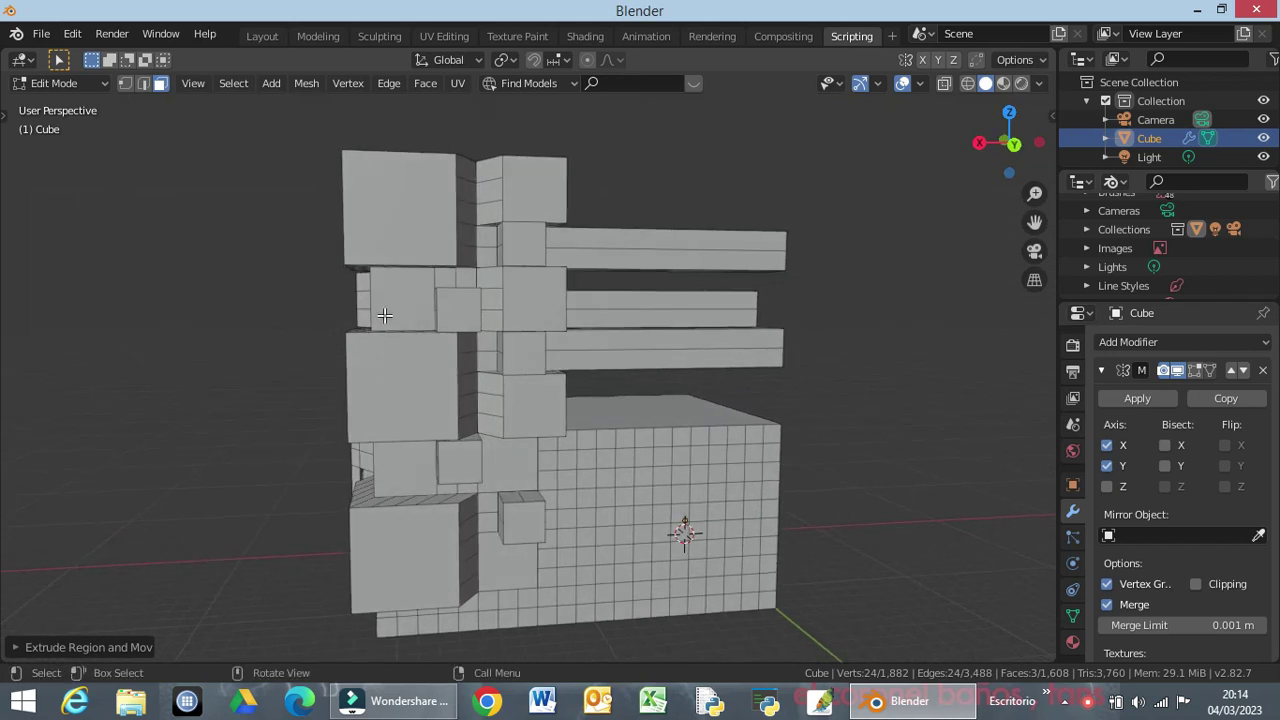
key(KP_1)
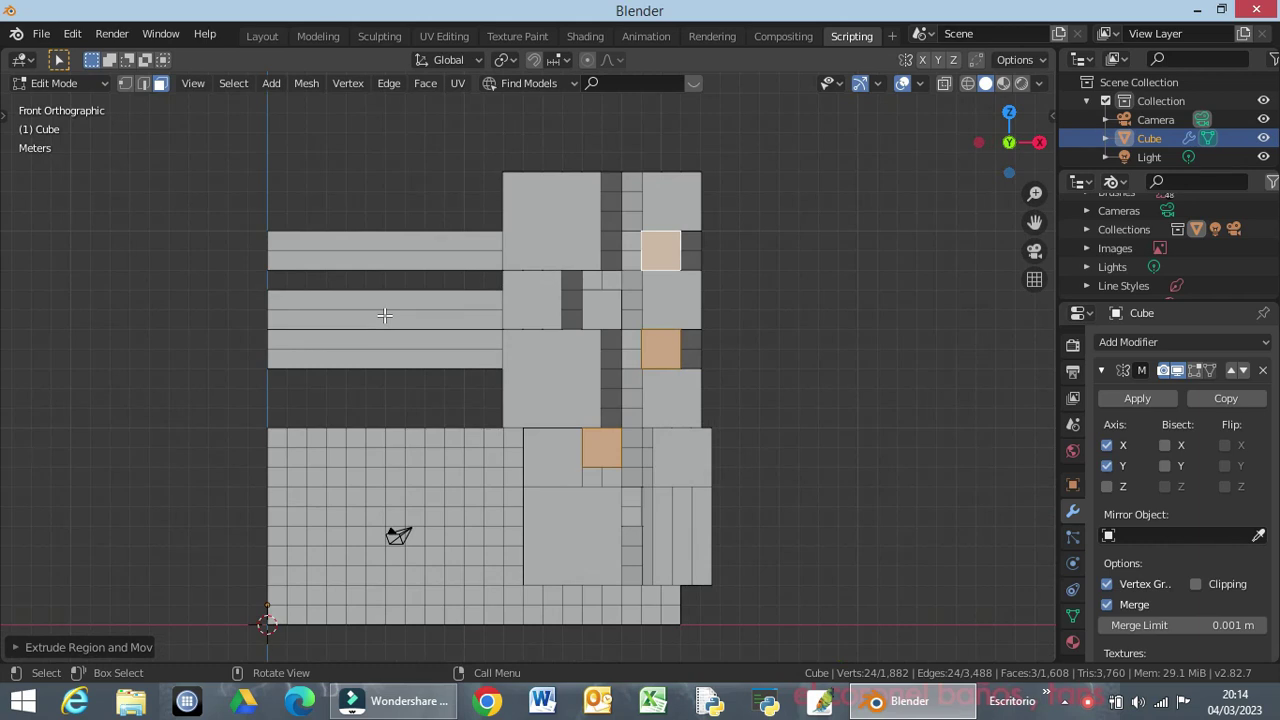
key(KP_3)
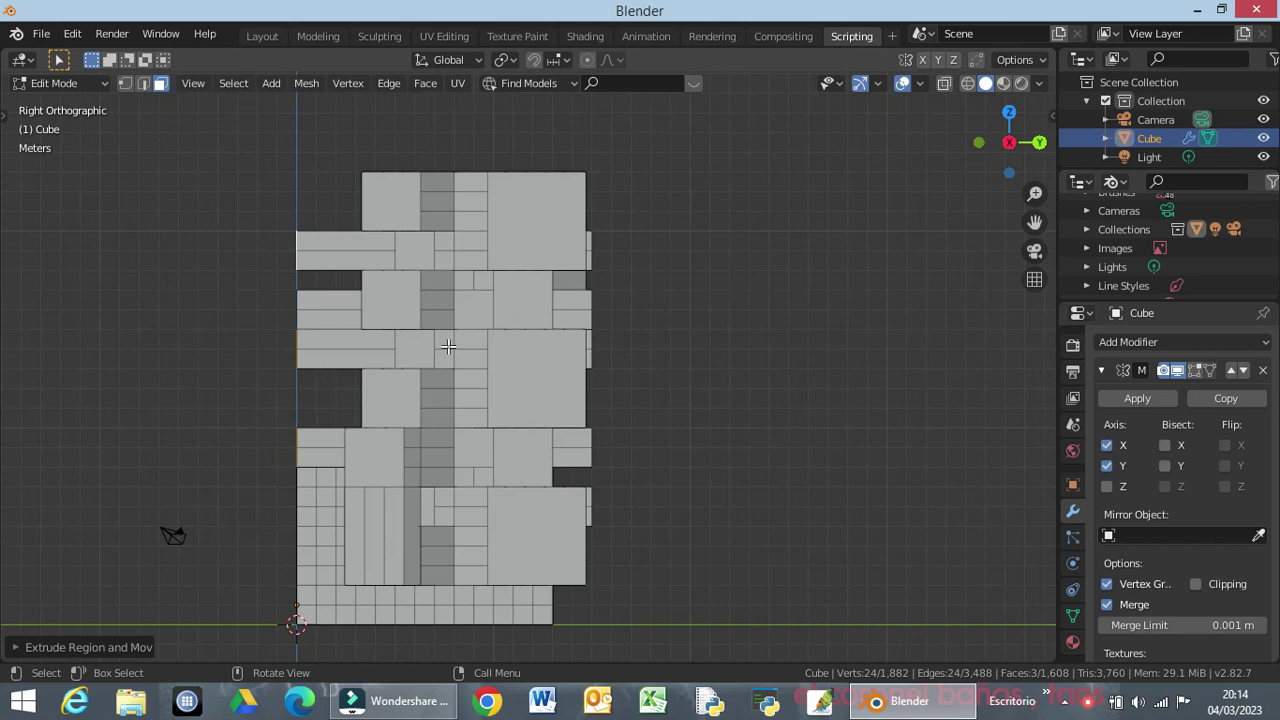
key(KP_7)
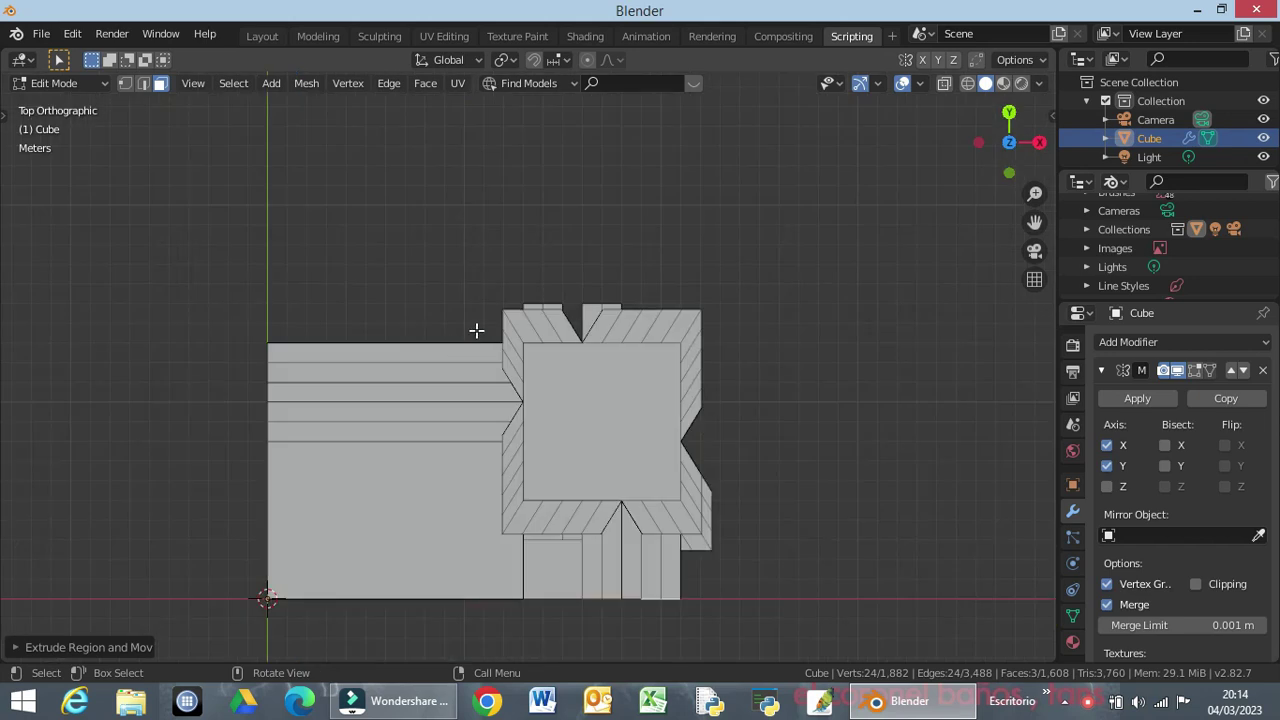
mouse_move(657, 394)
middle_down()
mouse_move(717, 400)
mouse_move(651, 386)
mouse_move(707, 211)
middle_up()
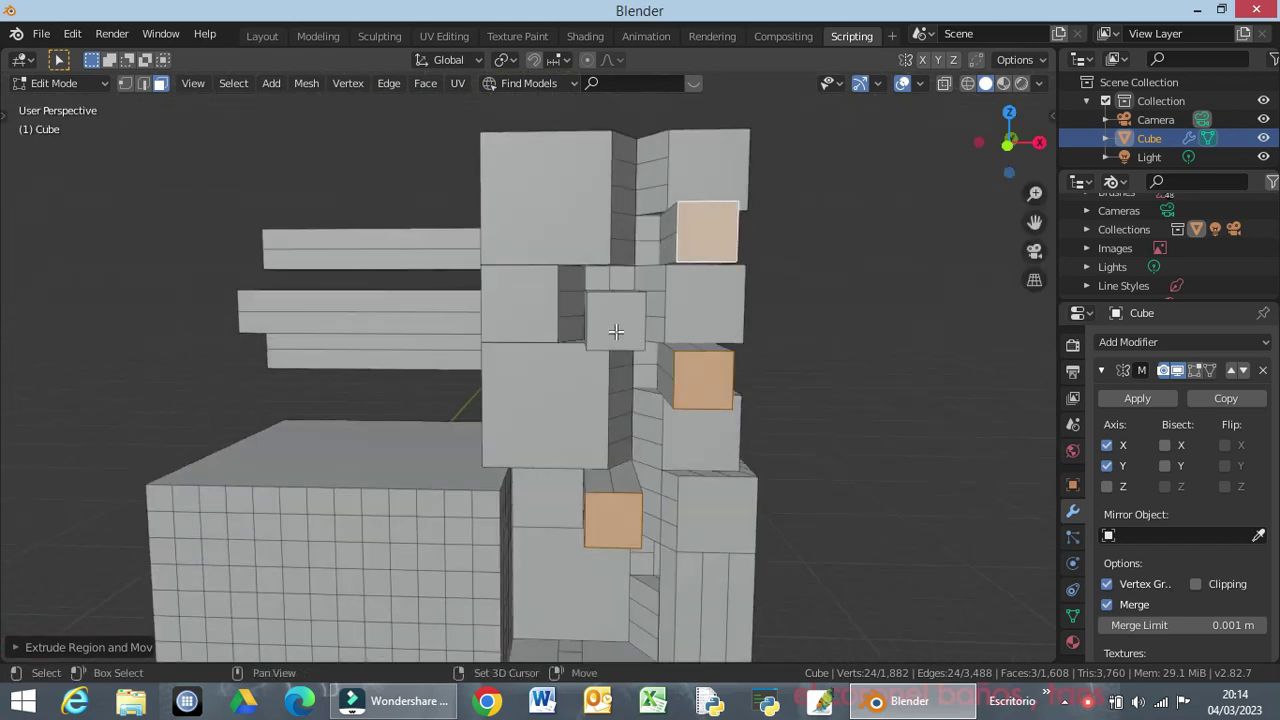
Select one upper and one lower face on the sculpture's side.
shift+click(613, 325)
mouse_move(682, 362)
middle_down()
mouse_move(621, 423)
mouse_move(554, 385)
mouse_move(486, 371)
mouse_move(528, 372)
mouse_move(600, 409)
mouse_move(705, 410)
mouse_move(874, 376)
mouse_move(740, 385)
mouse_move(503, 371)
mouse_move(576, 366)
middle_up()
mouse_move(710, 348)
middle_down()
mouse_move(729, 366)
mouse_move(574, 314)
middle_up()
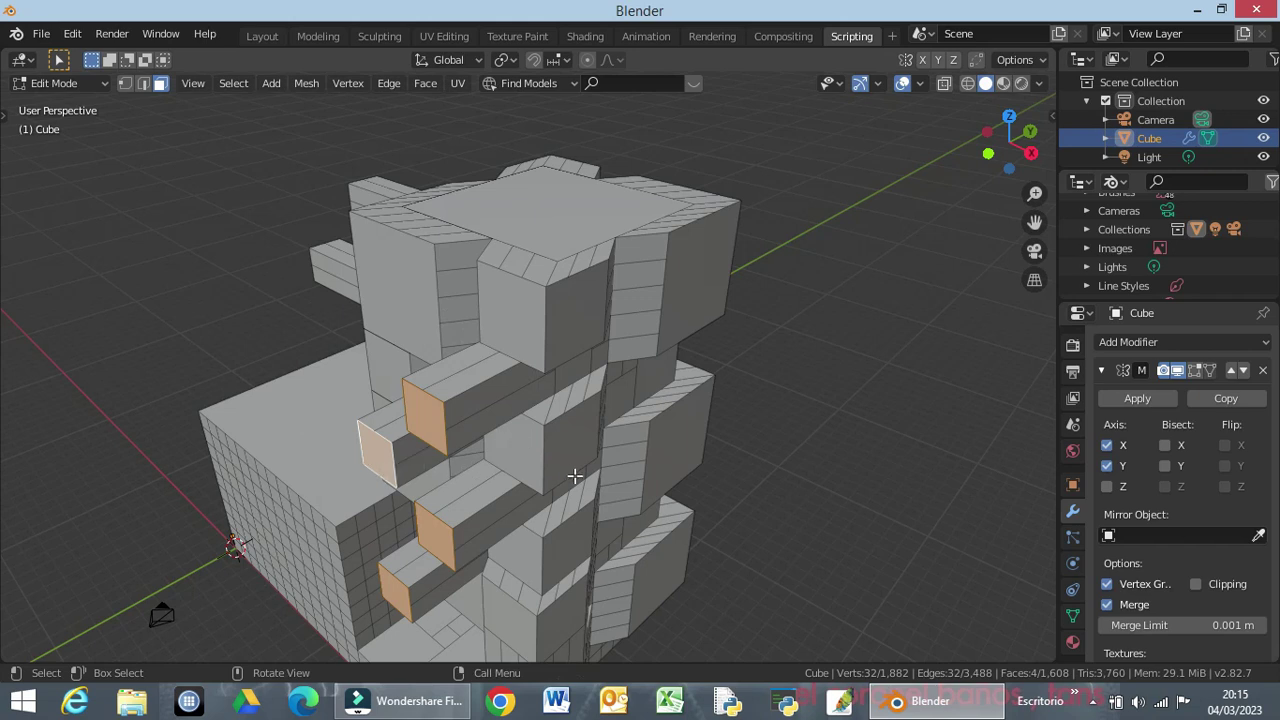
mouse_move(613, 471)
middle_down()
mouse_move(514, 443)
mouse_move(480, 394)
mouse_move(500, 386)
mouse_move(463, 320)
middle_up()
click(434, 286)
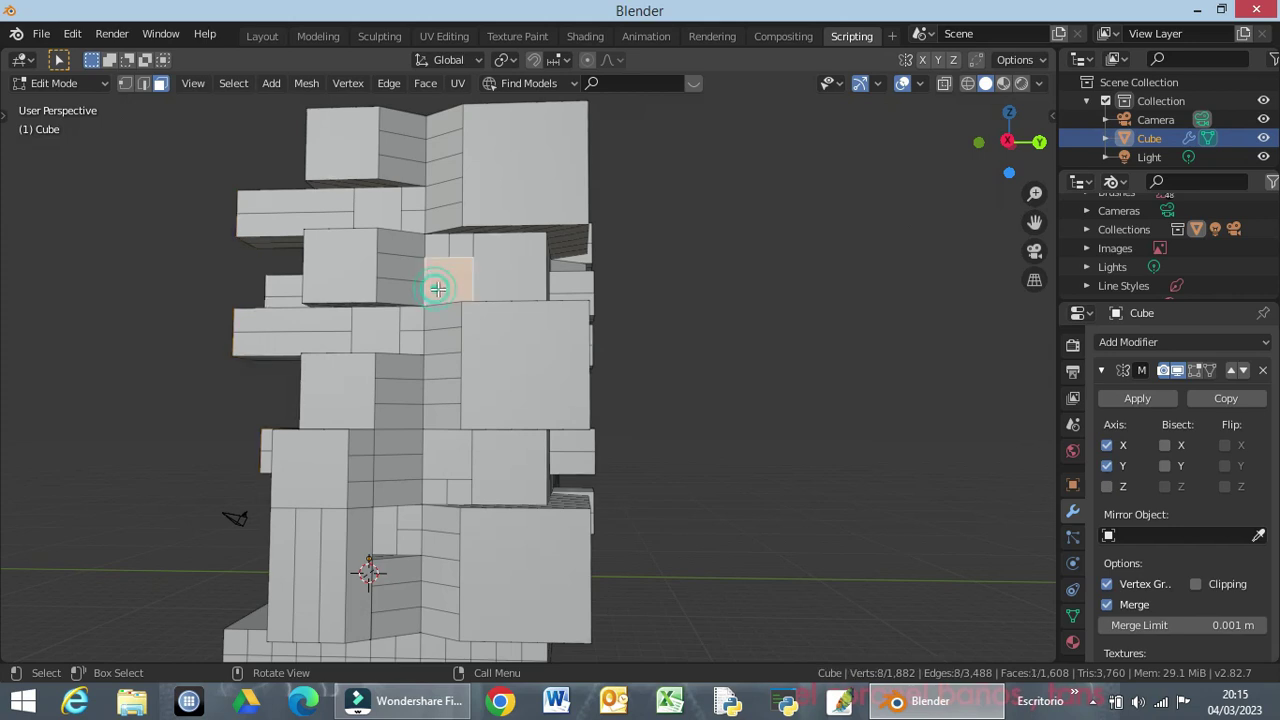
shift+click(451, 452)
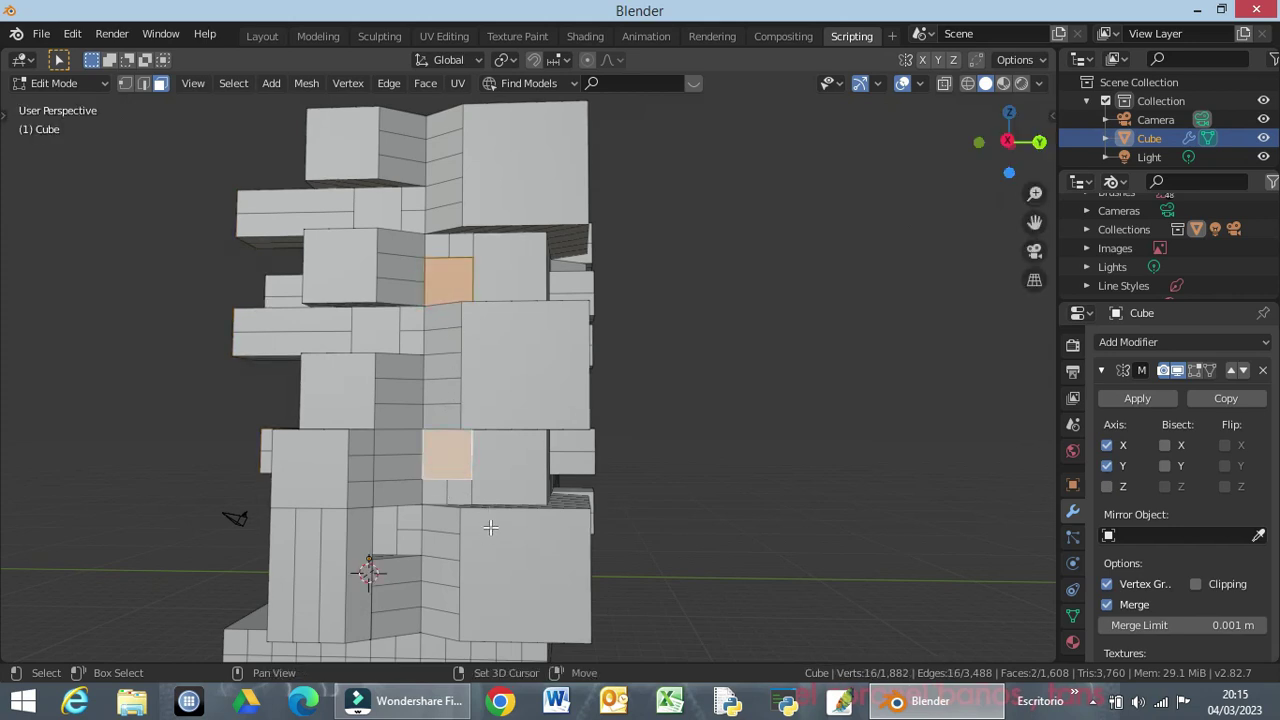
mouse_move(613, 430)
middle_down()
mouse_move(437, 461)
mouse_move(440, 451)
middle_up()
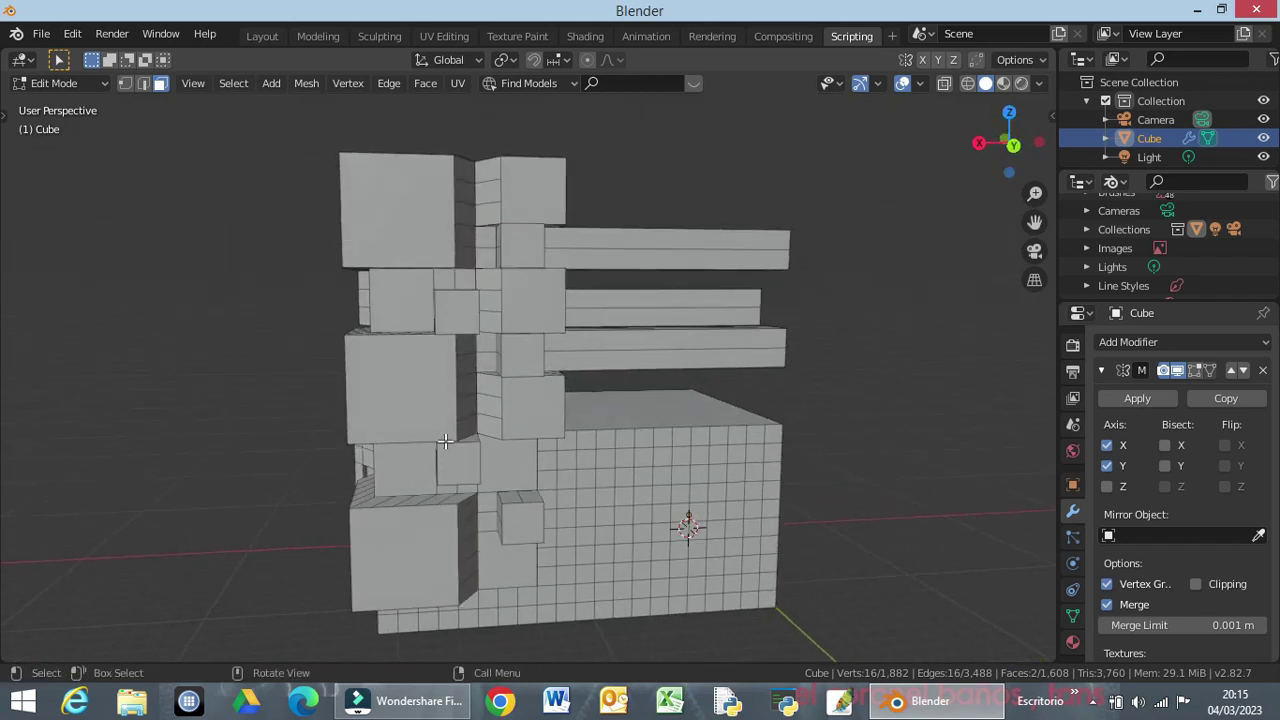
Try extruding the two faces -1 m along X, then undo it.
key(e)
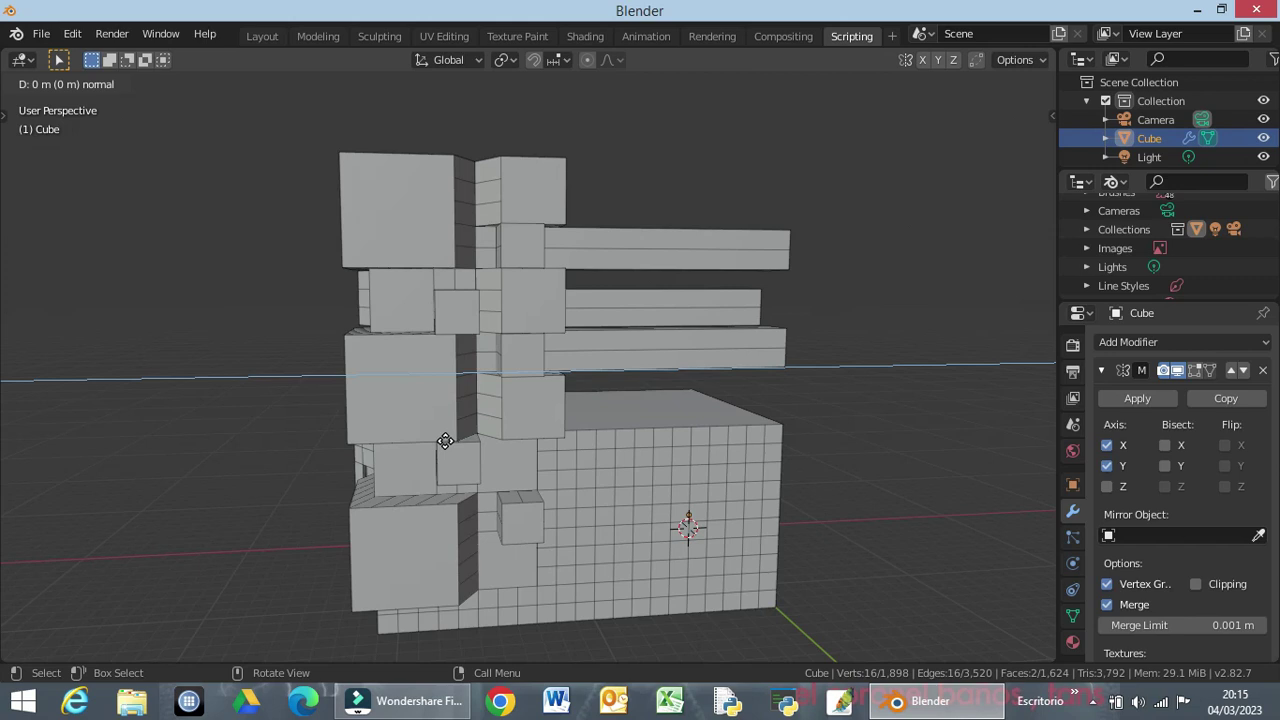
key(x)
text(-1)
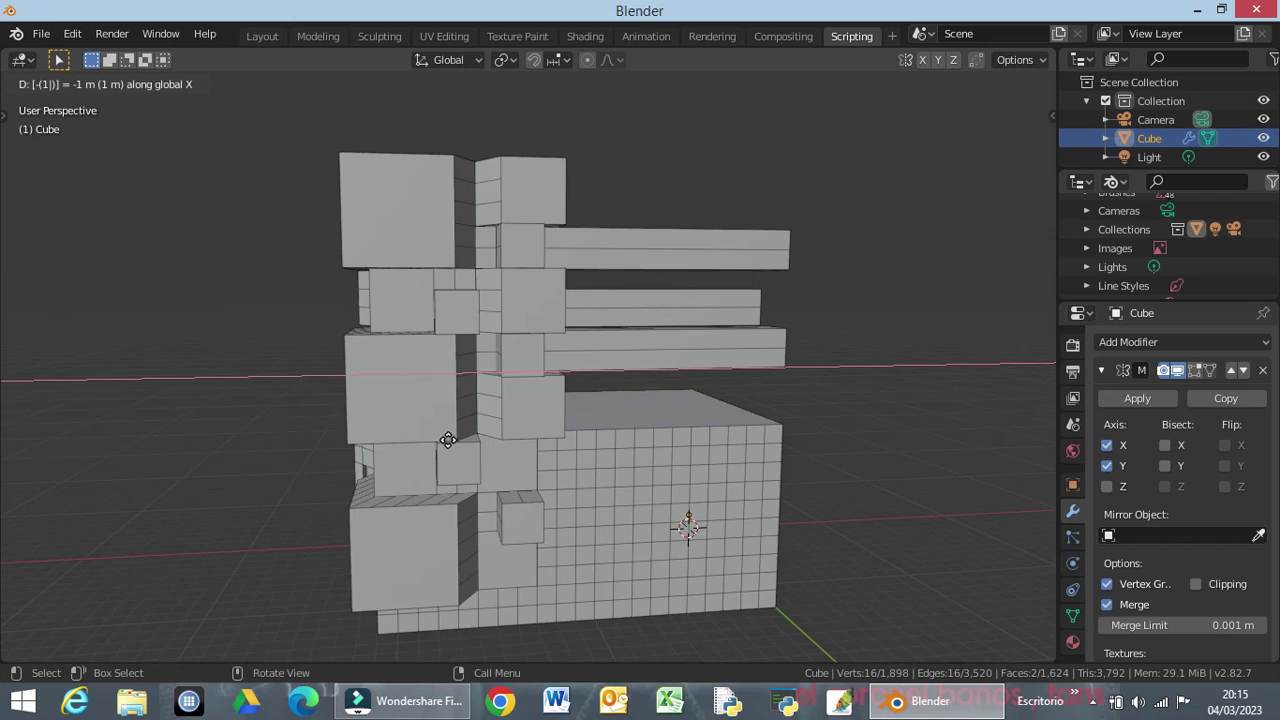
key(Return)
middle_drag(453, 439, 596, 446)
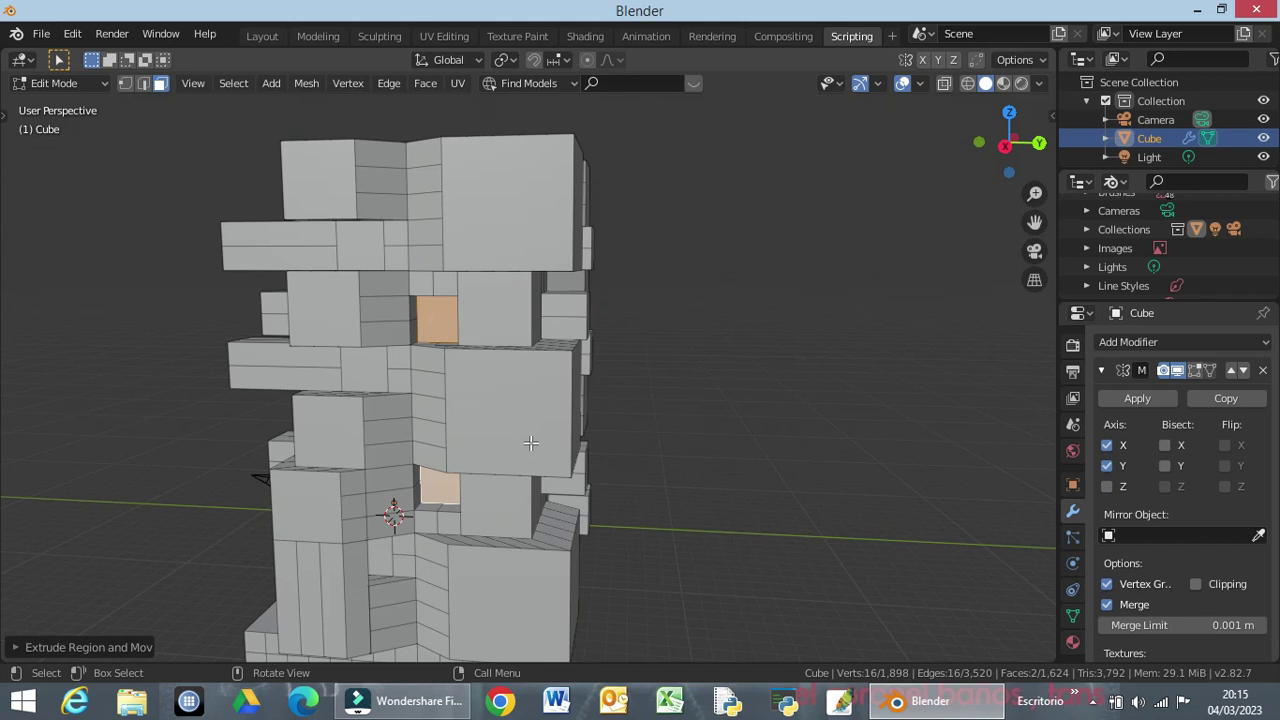
key(ctrl+z)
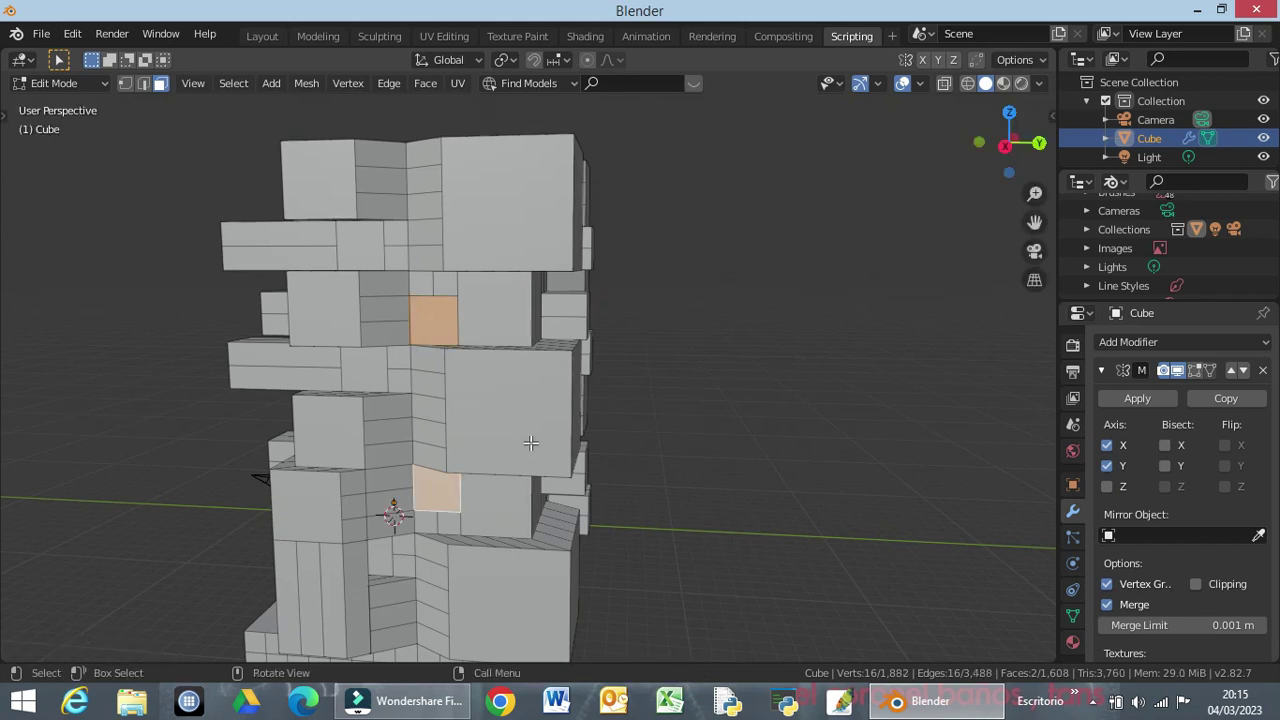
Extrude the two faces 1 m along X into short blocks.
key(x)
key(1)
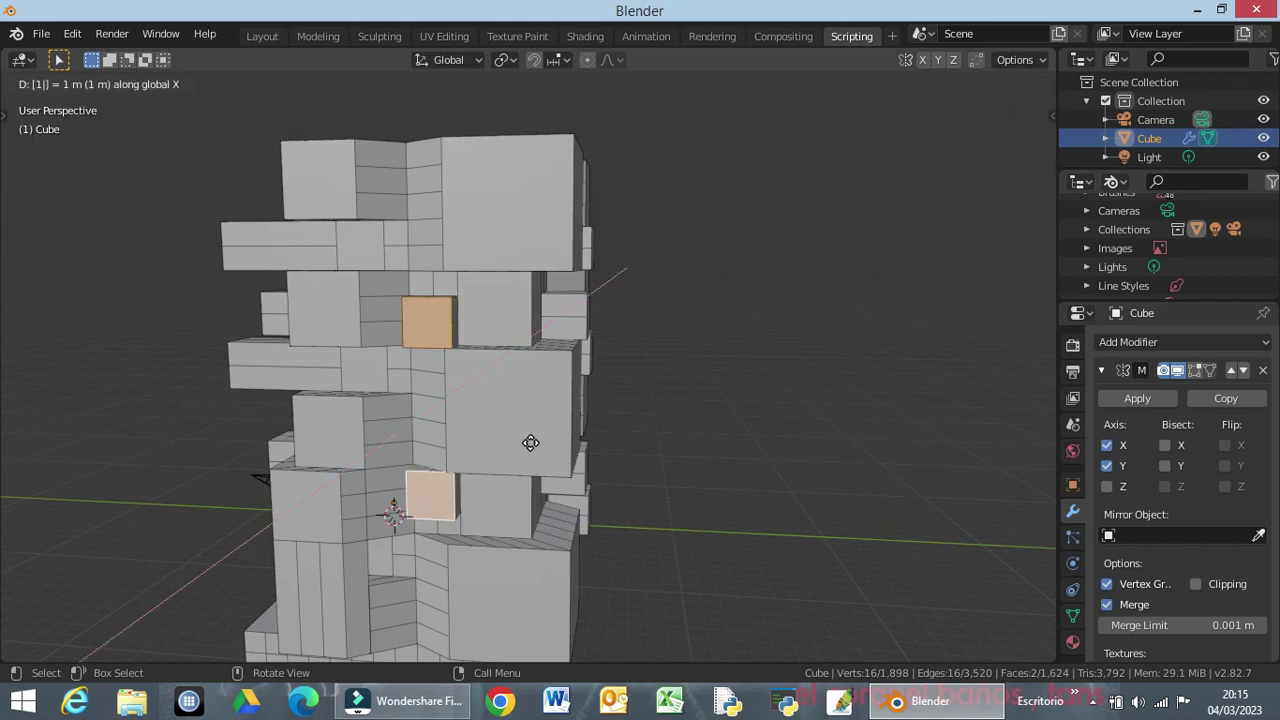
key(Return)
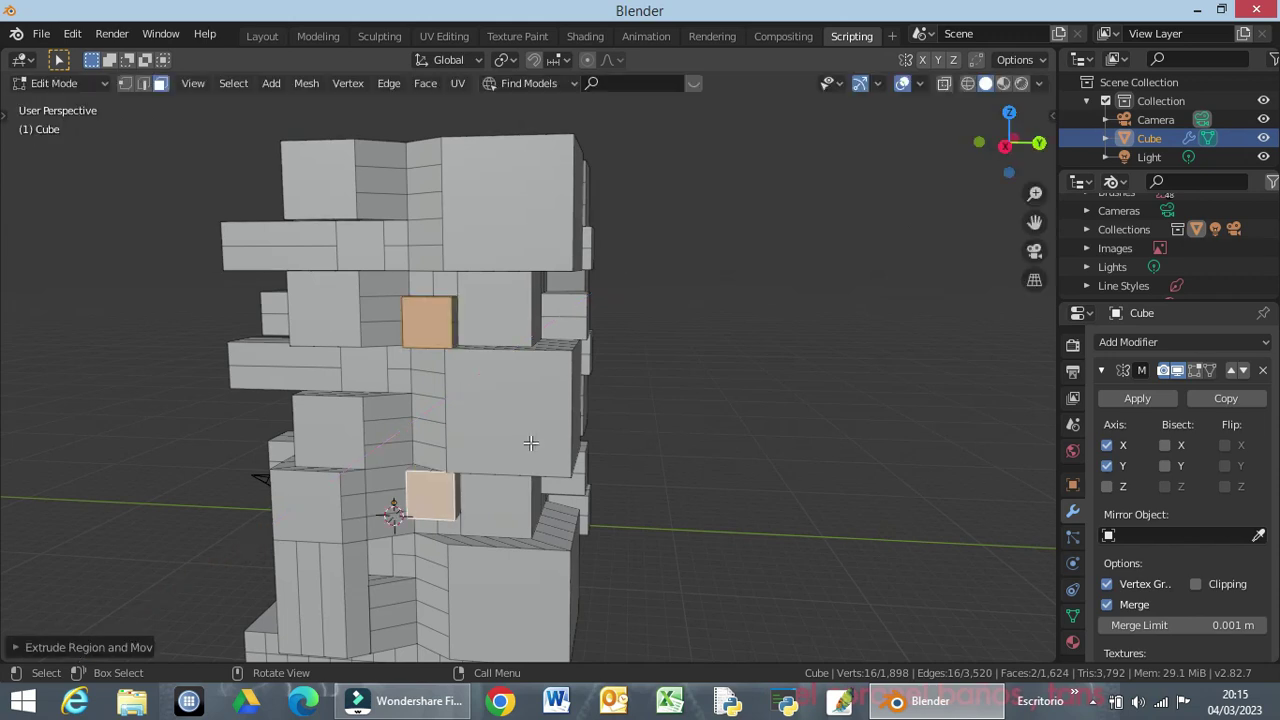
mouse_move(700, 472)
middle_down()
mouse_move(546, 474)
mouse_move(537, 457)
middle_up()
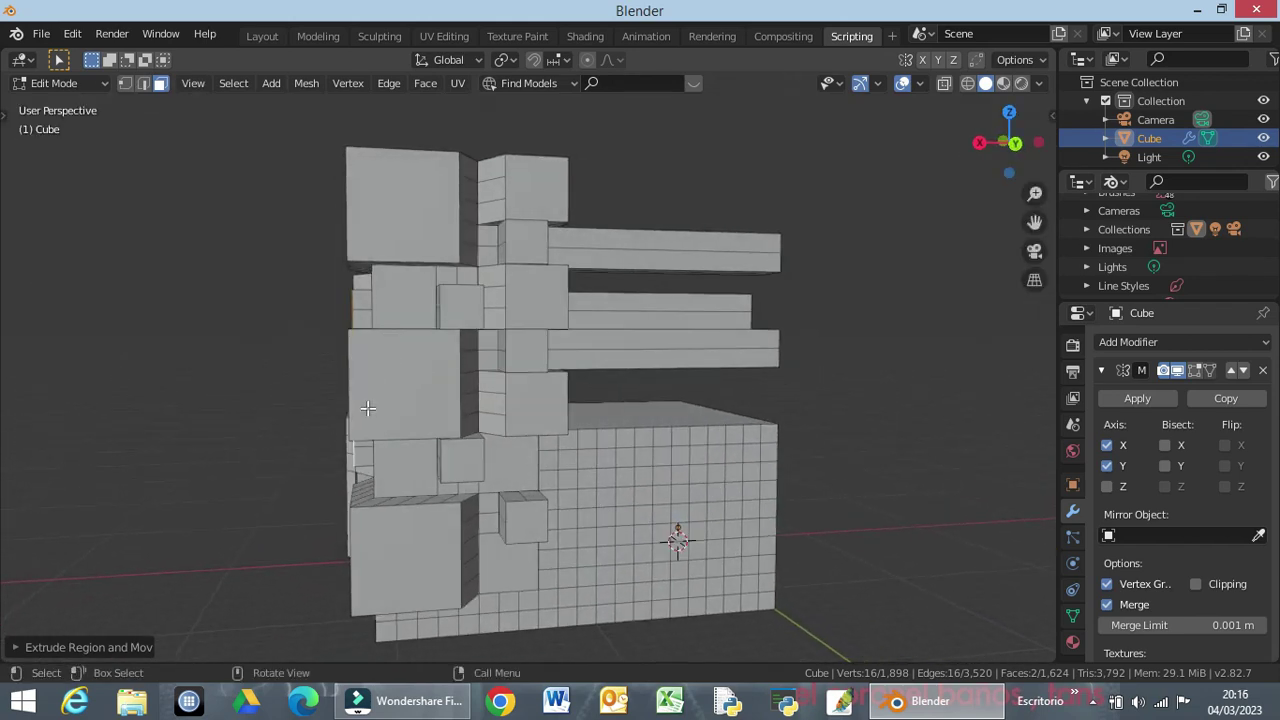
mouse_move(409, 444)
middle_down()
mouse_move(622, 467)
mouse_move(477, 495)
mouse_move(829, 563)
mouse_move(651, 526)
mouse_move(663, 594)
mouse_move(650, 370)
mouse_move(634, 409)
mouse_move(750, 531)
mouse_move(766, 531)
mouse_move(363, 417)
mouse_move(411, 500)
mouse_move(677, 420)
mouse_move(689, 429)
mouse_move(669, 446)
mouse_move(680, 443)
middle_up()
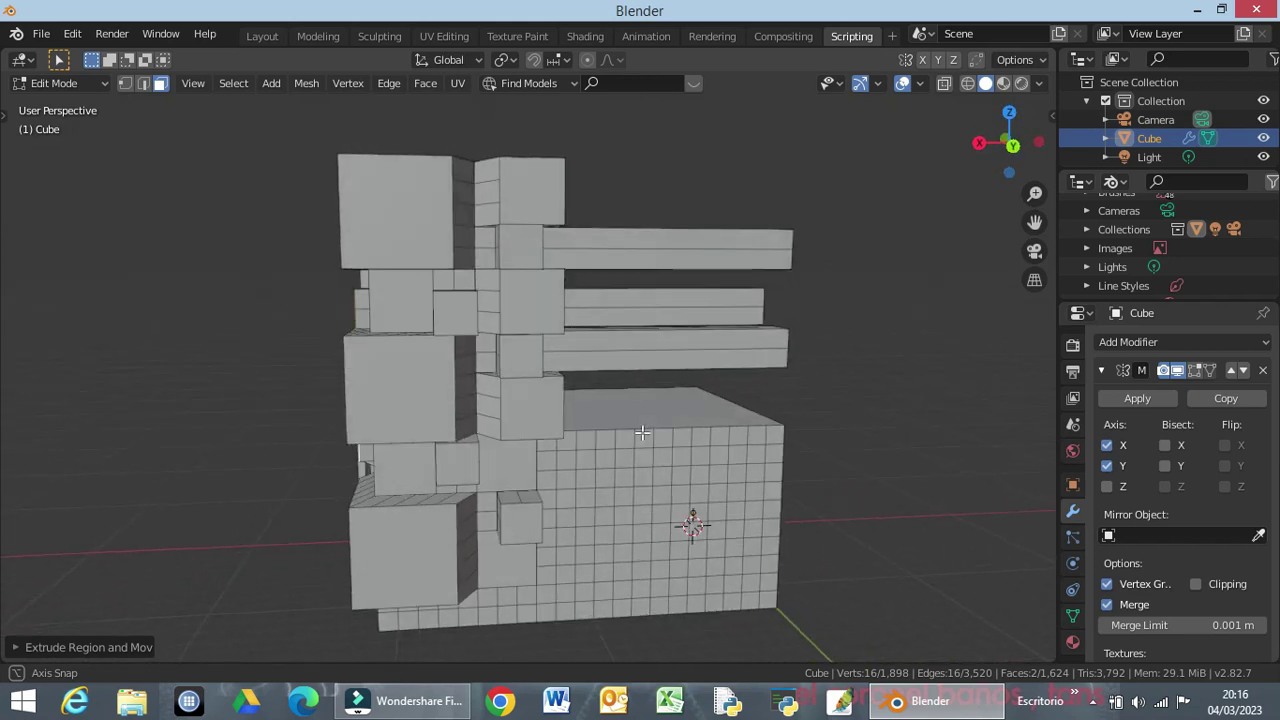
click(484, 236)
shift+click(486, 256)
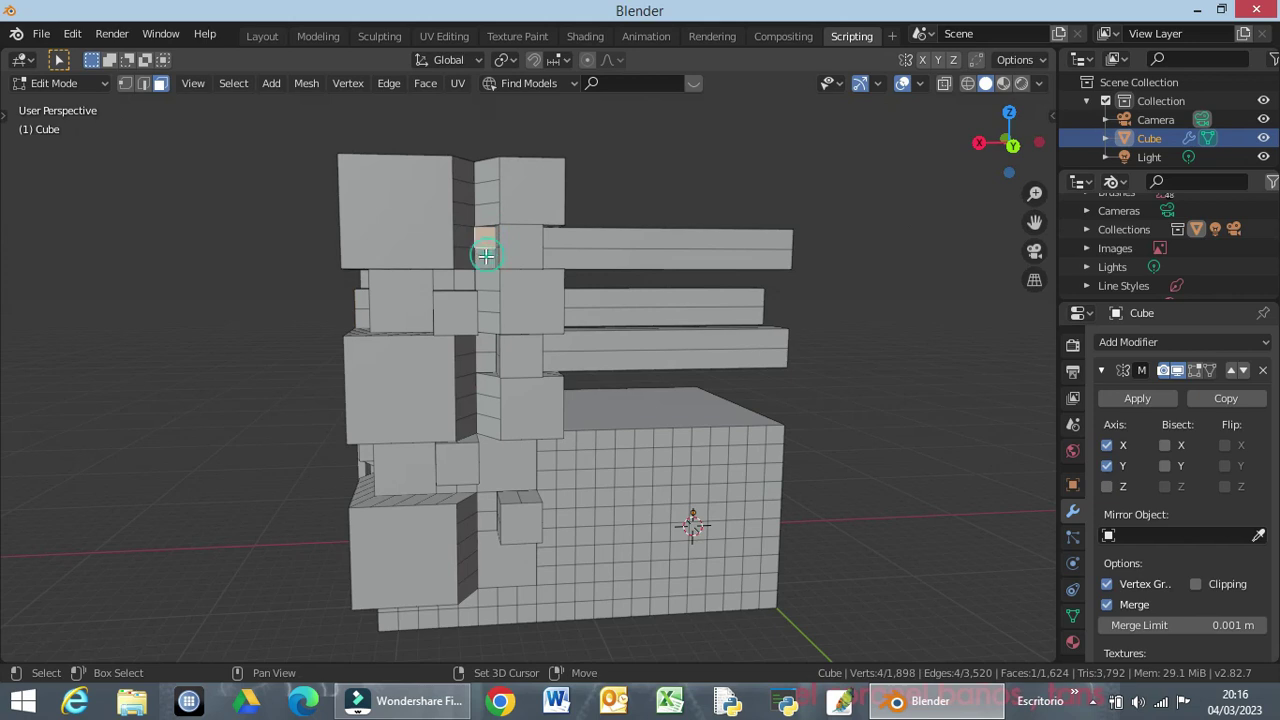
shift+click(443, 279)
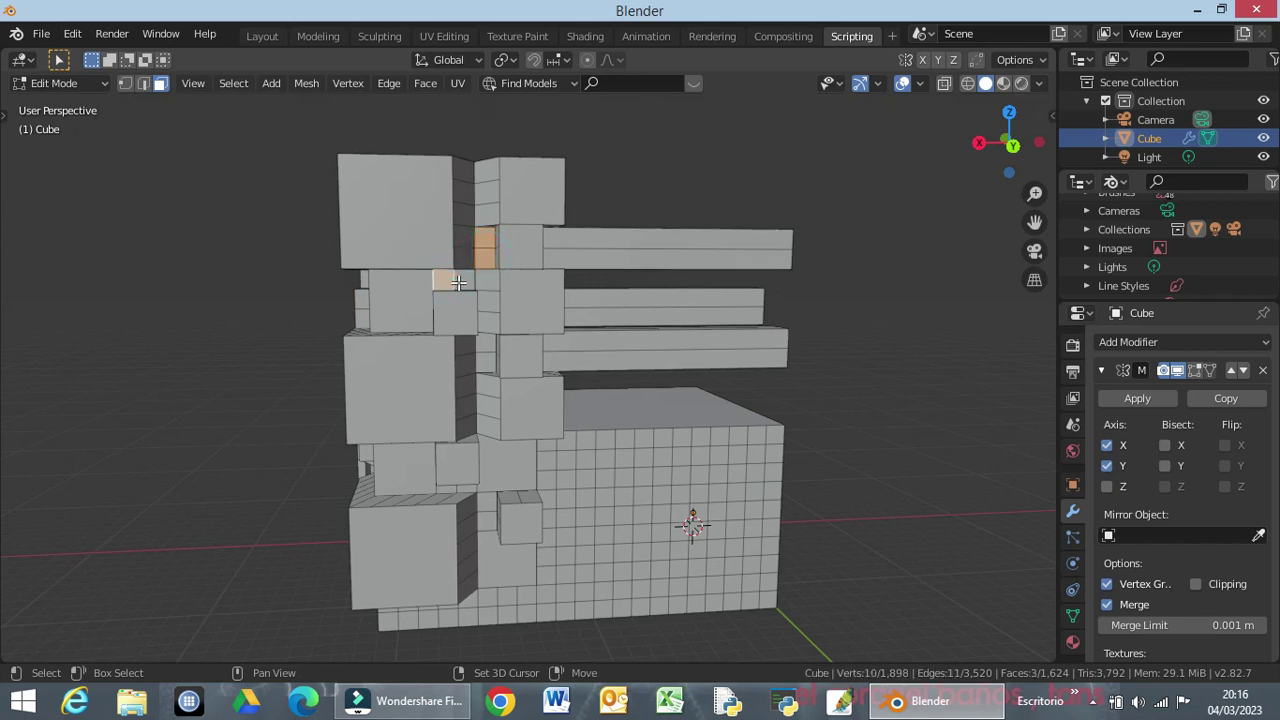
click(482, 248)
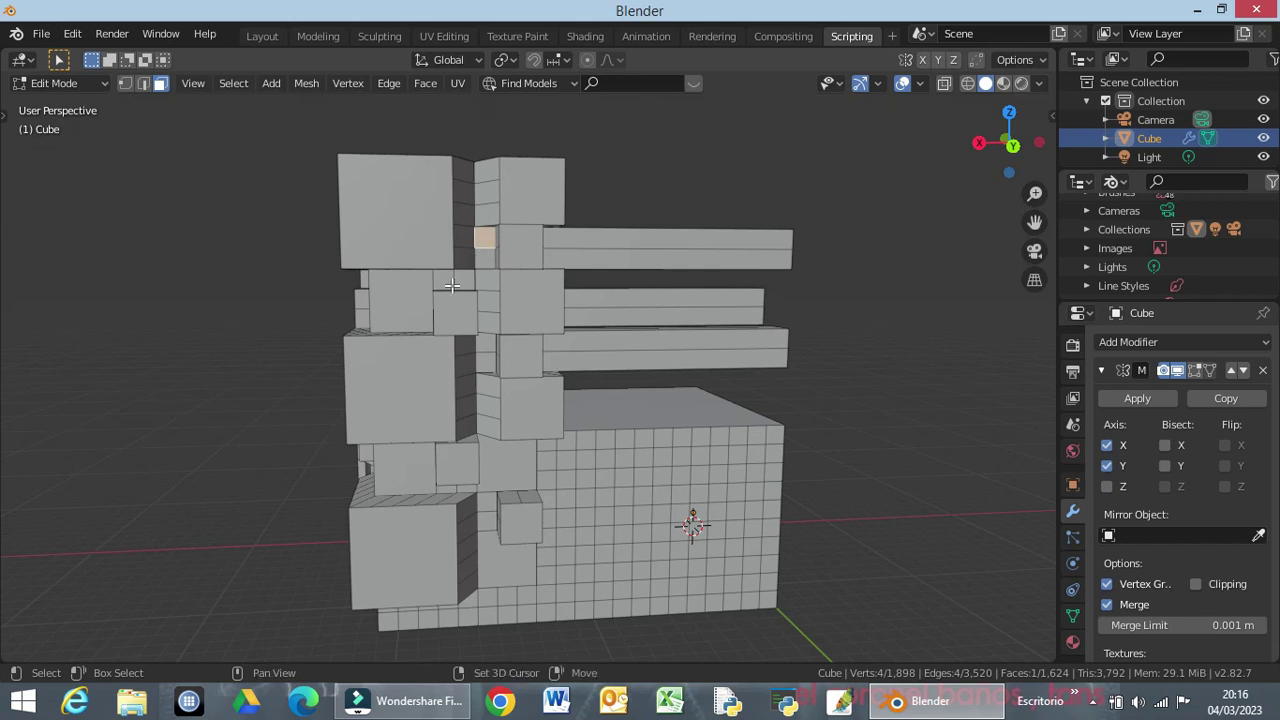
shift+click(446, 279)
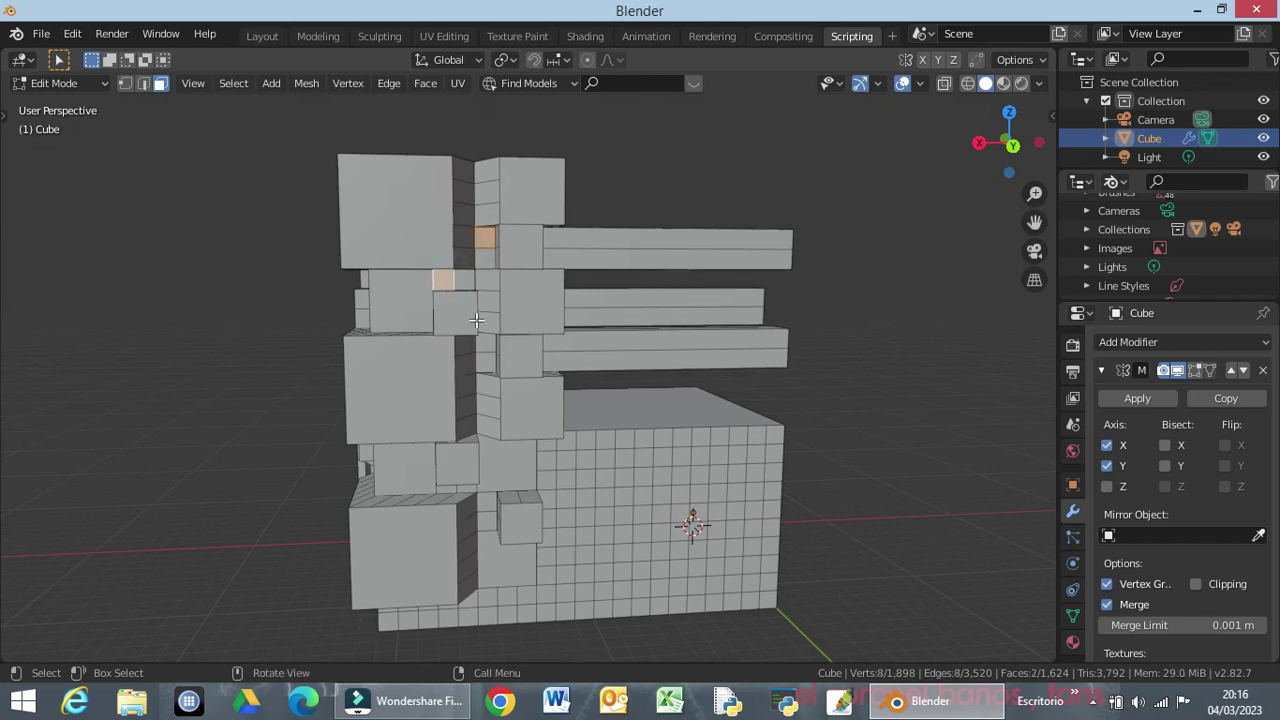
key(x)
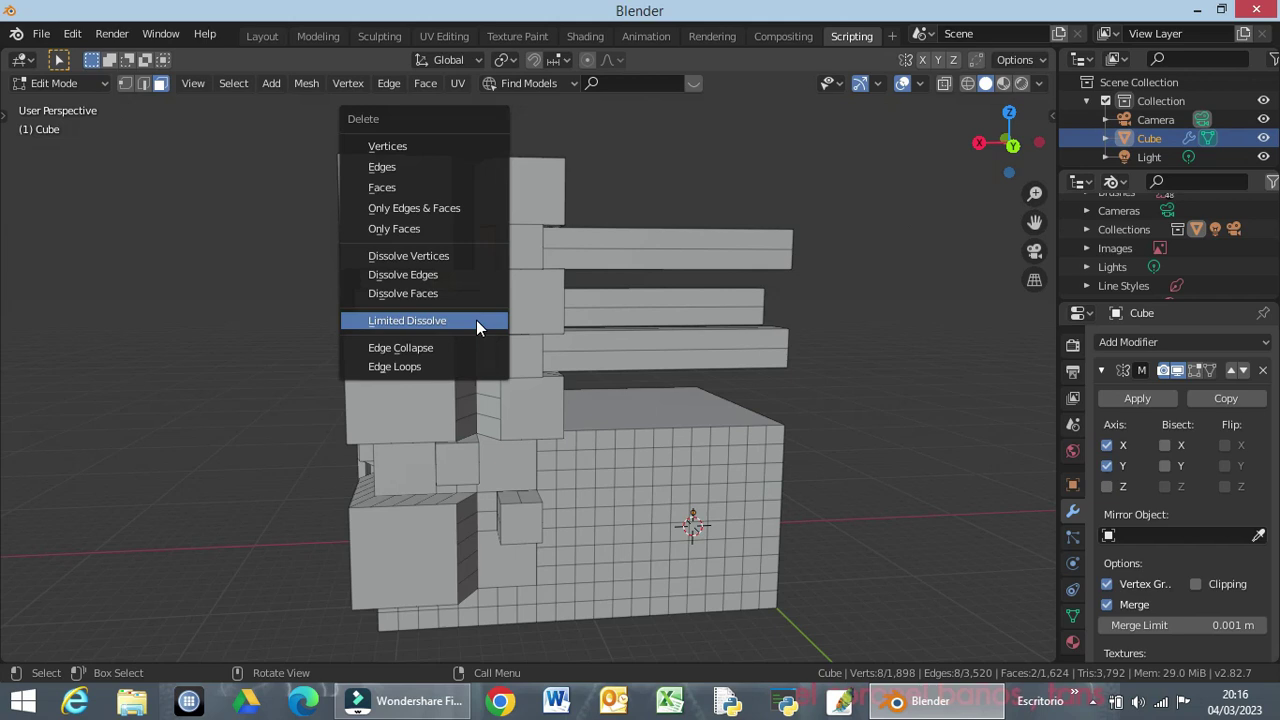
click(392, 166)
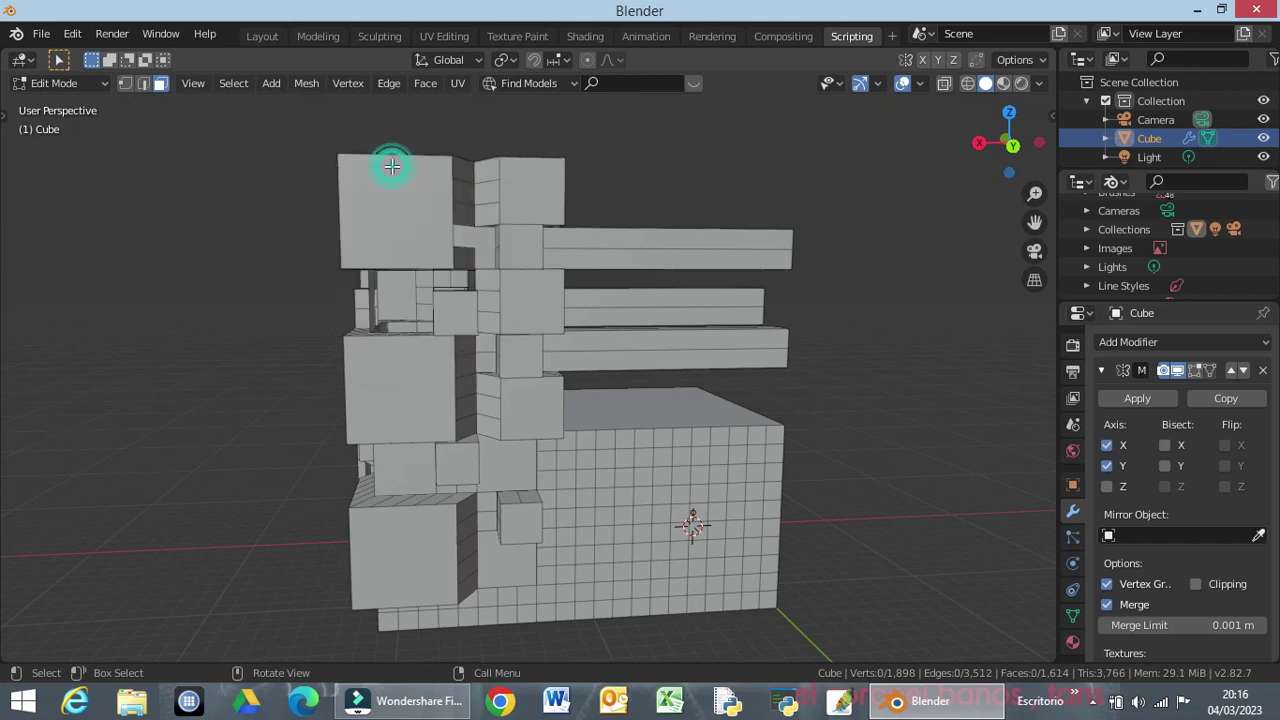
middle_drag(500, 334, 495, 353)
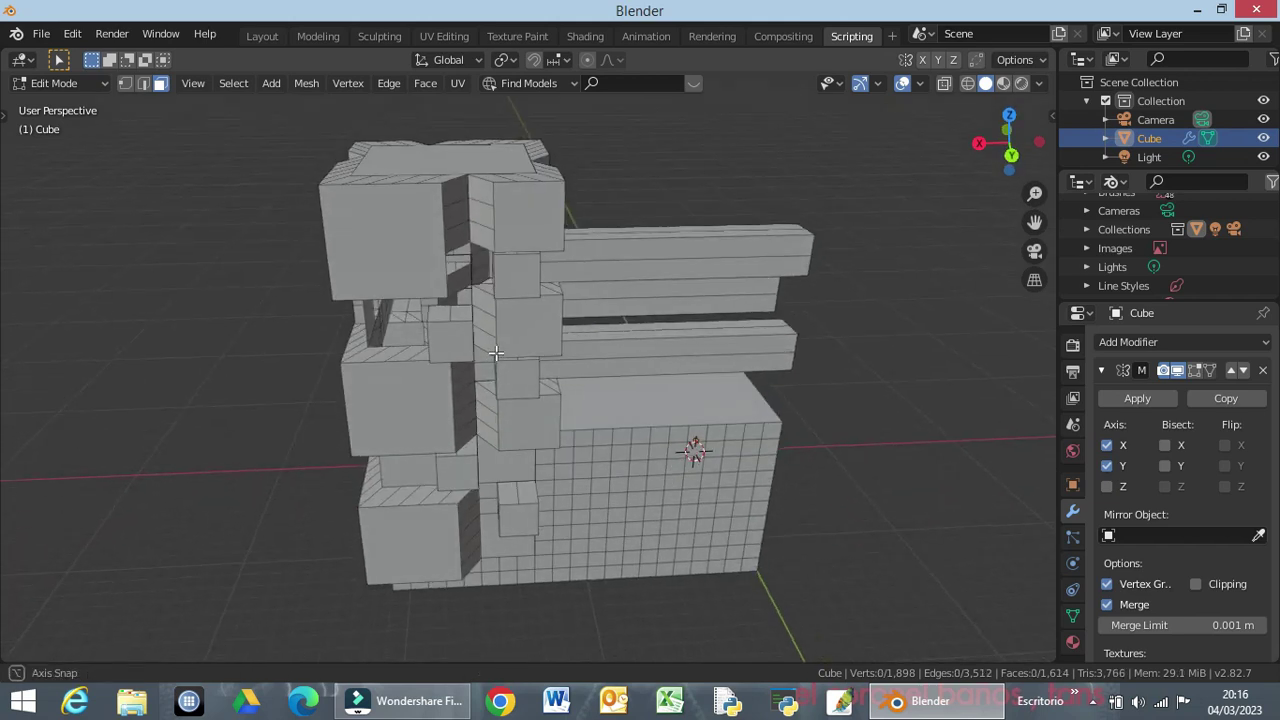
key(ctrl+z)
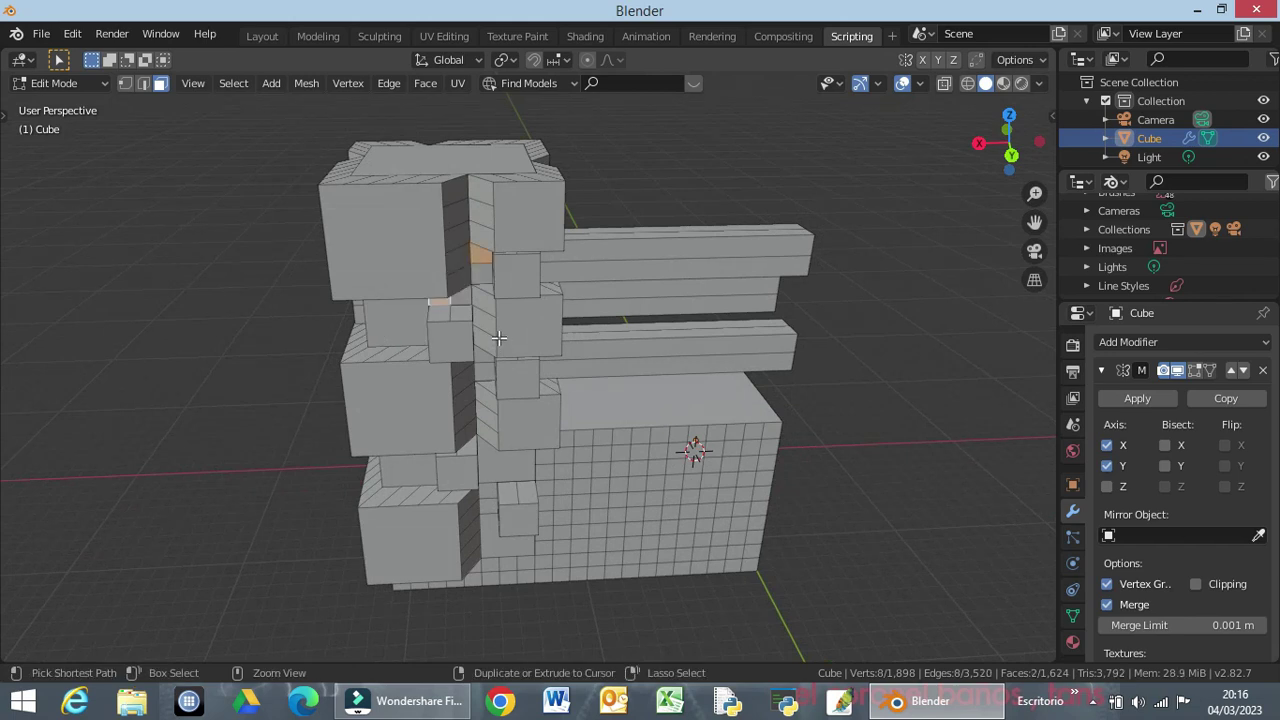
middle_drag(494, 285, 487, 243)
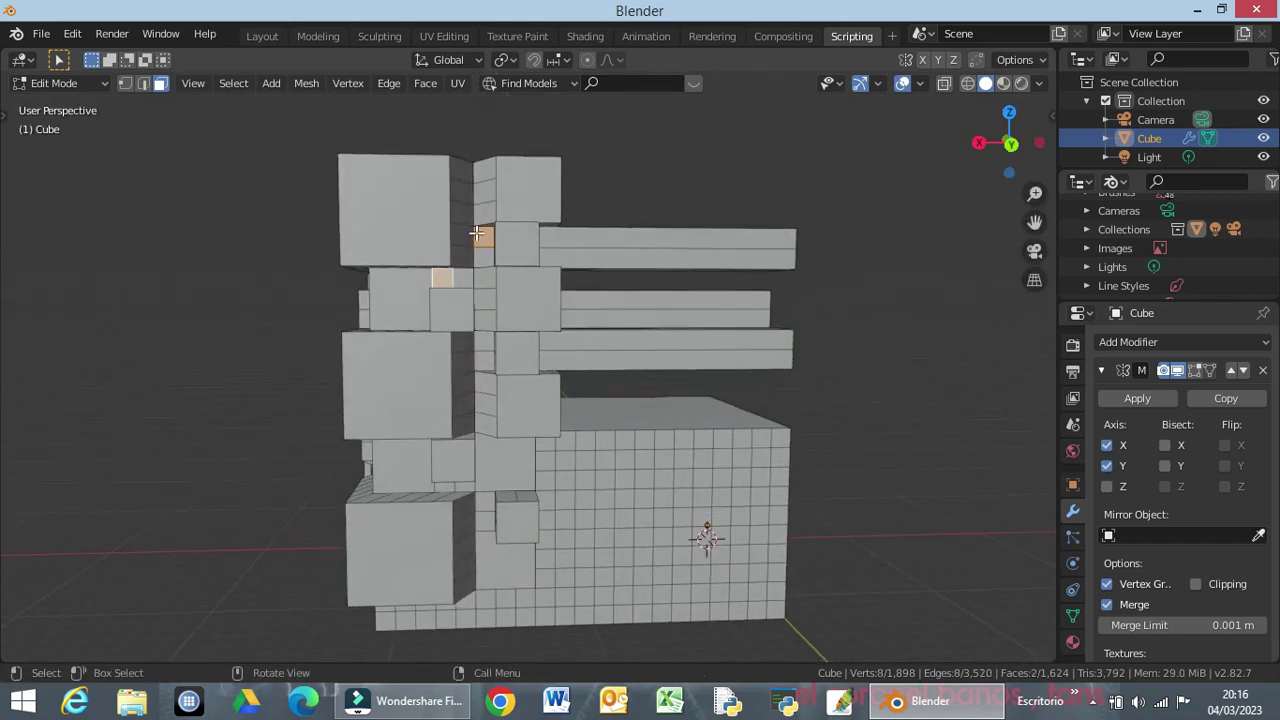
key(x)
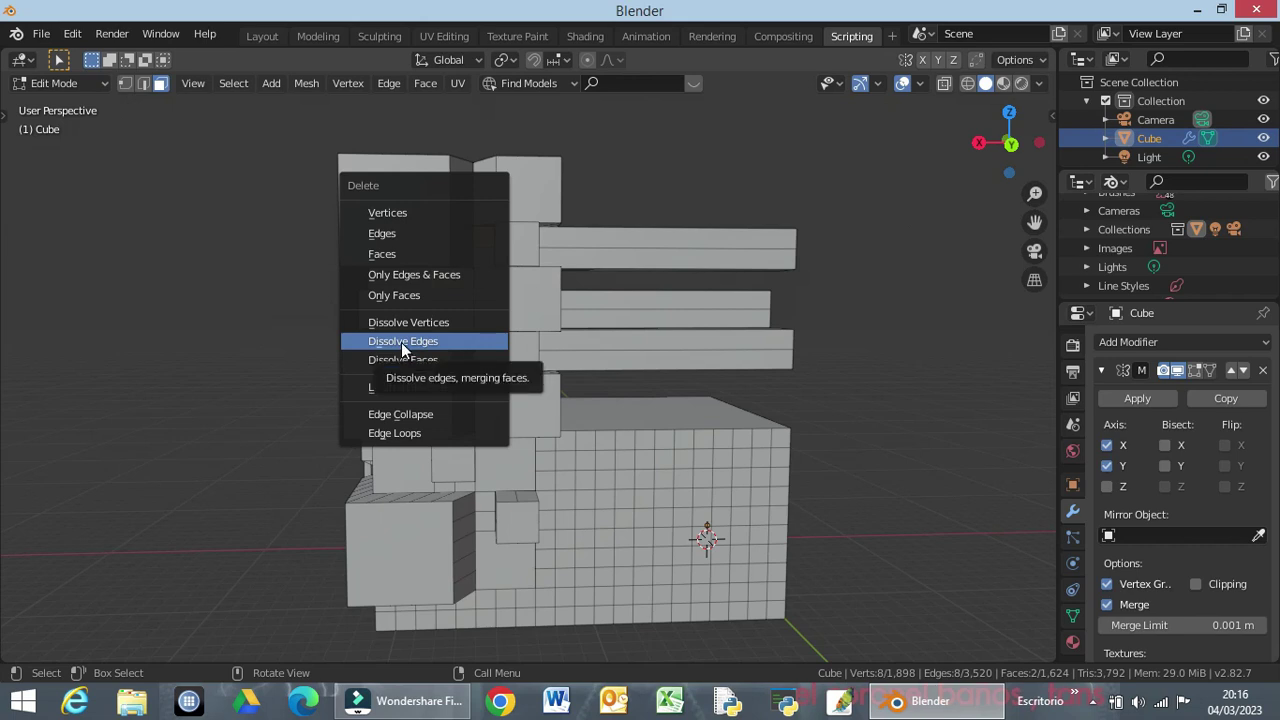
click(401, 342)
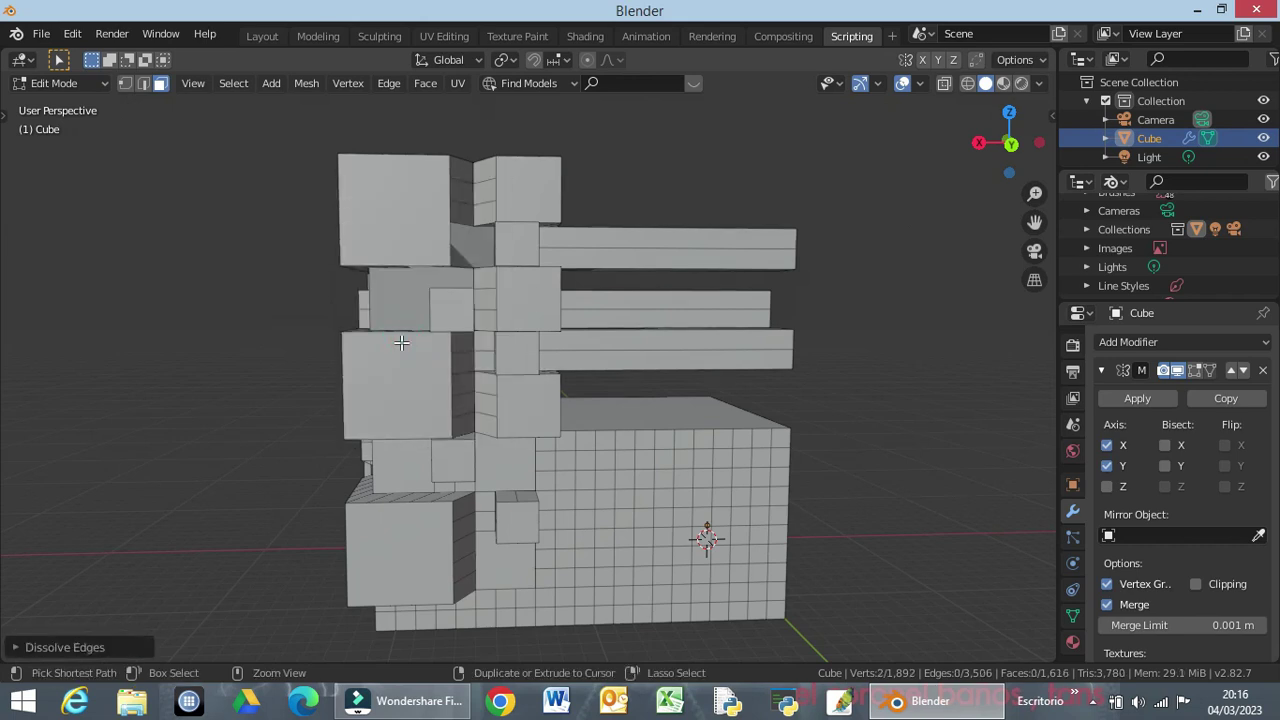
key(ctrl+z)
mouse_move(697, 365)
middle_down()
mouse_move(385, 453)
mouse_move(267, 365)
mouse_move(281, 535)
middle_up()
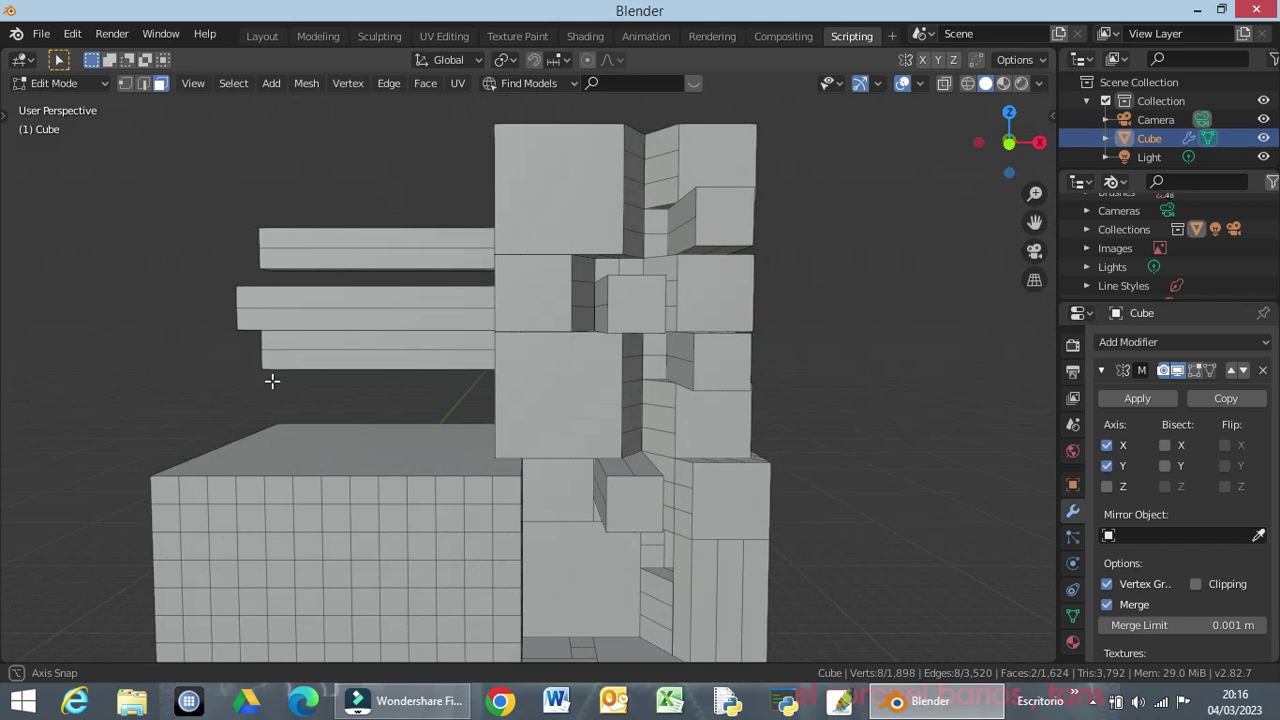
middle_drag(447, 478, 483, 392)
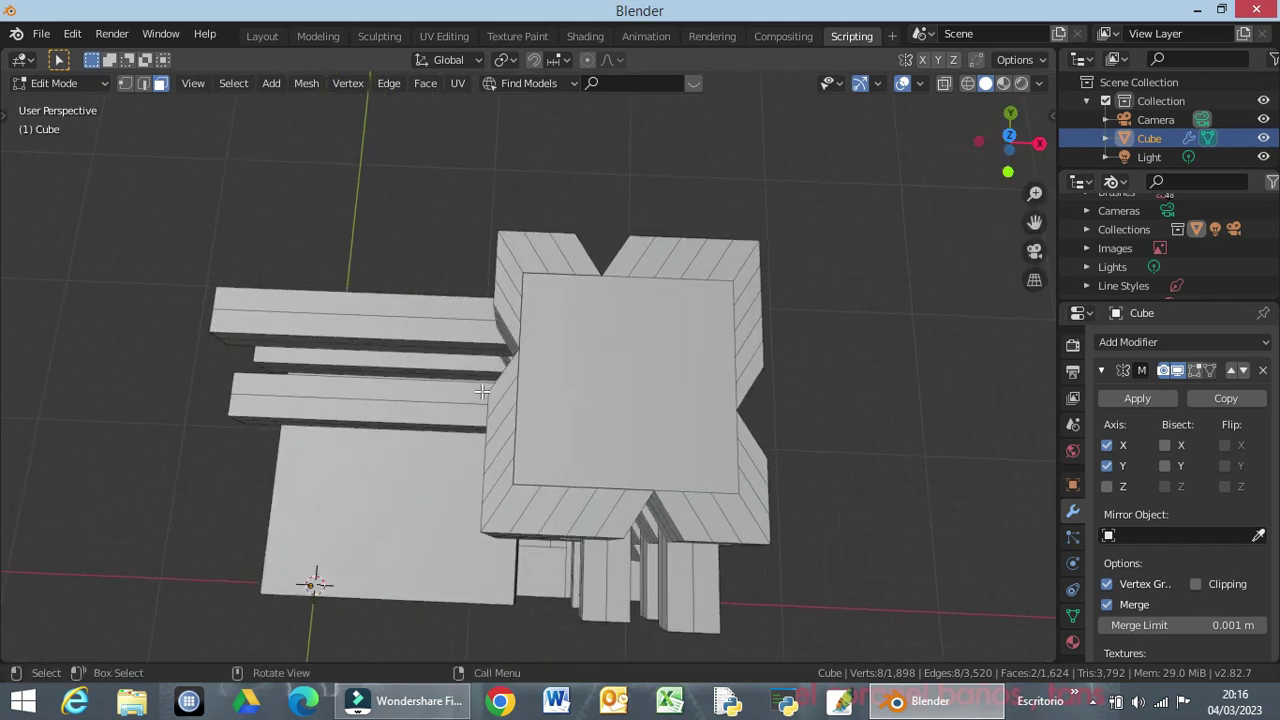
click(722, 290)
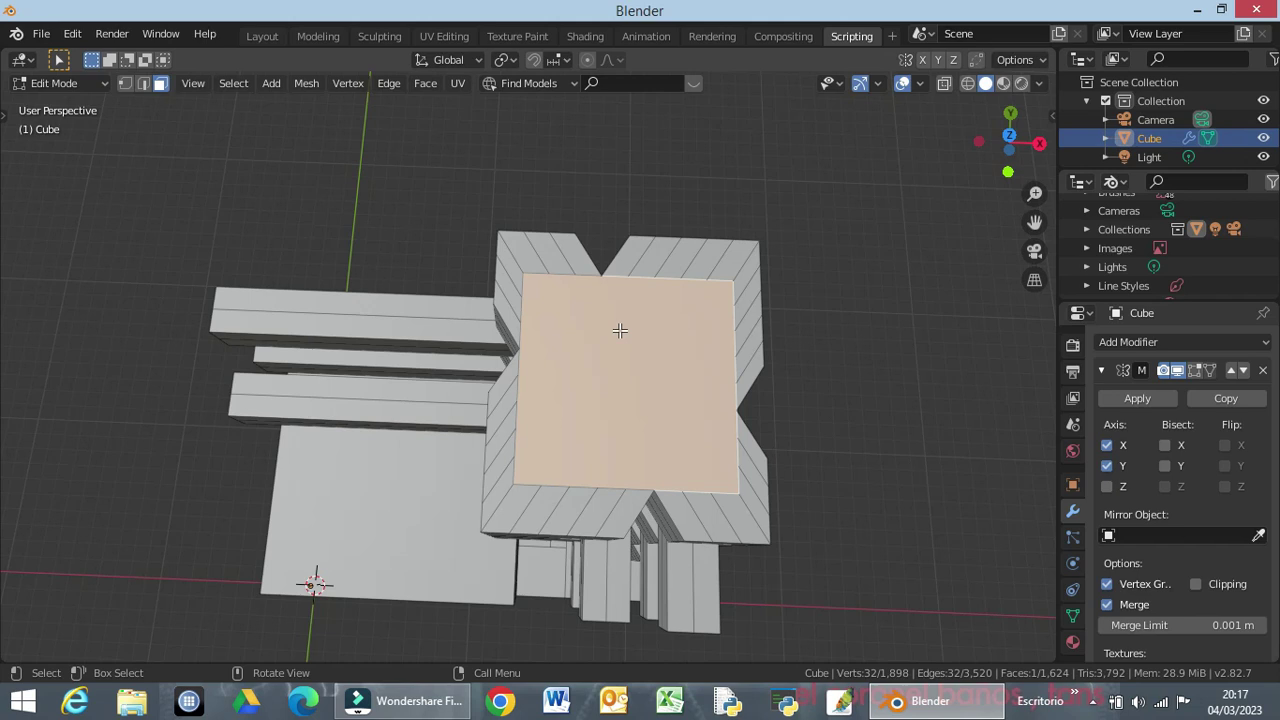
key(KP_7)
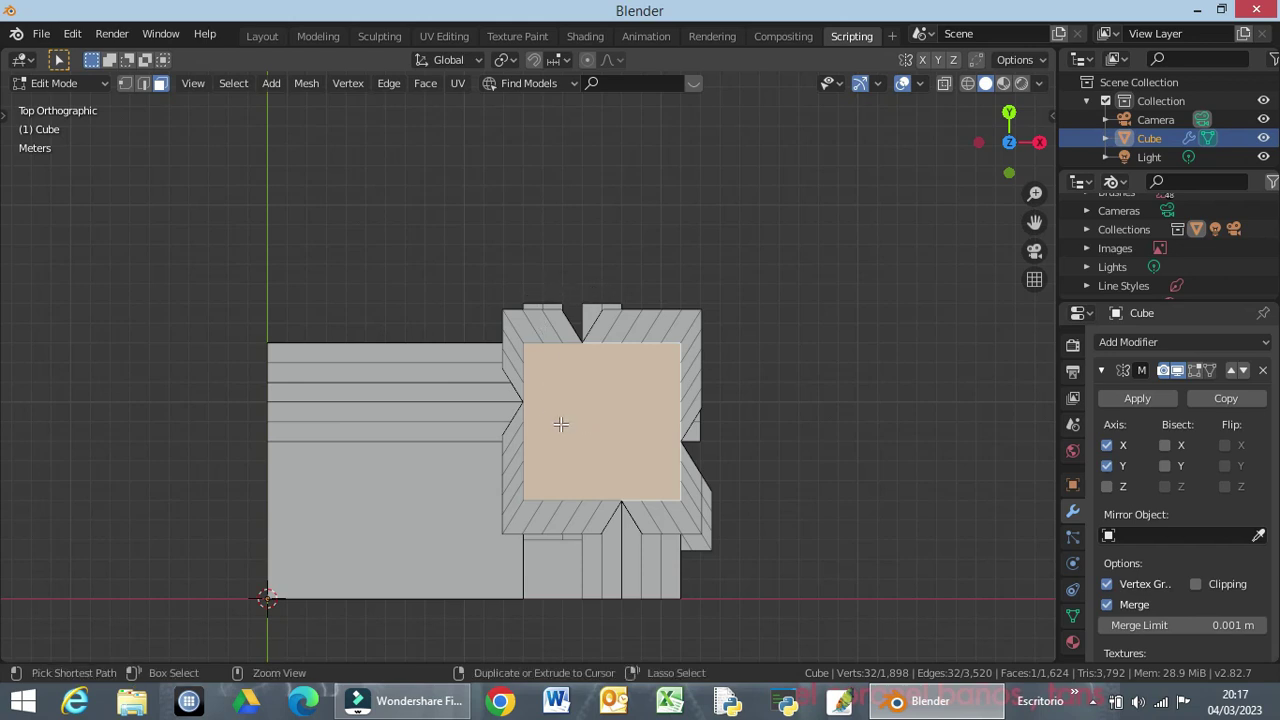
key(ctrl+r)
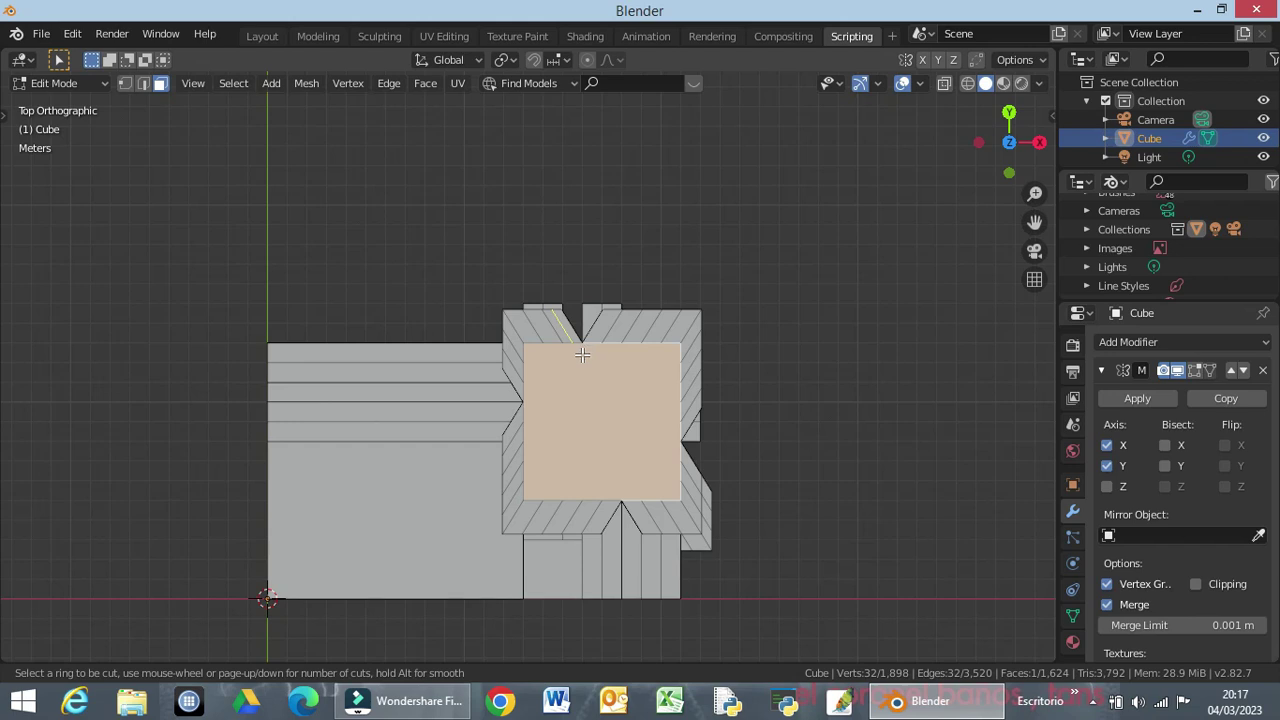
scroll(584, 353, up, 2)
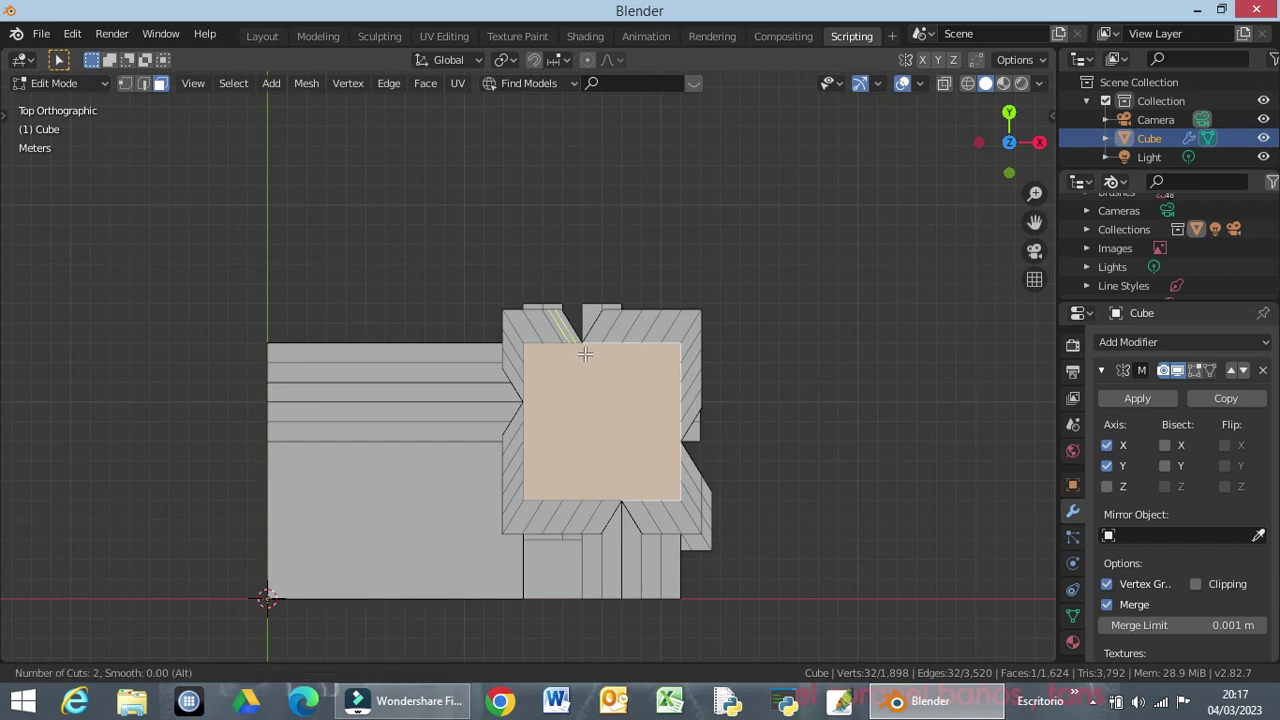
scroll(588, 352, down, 2)
key(Escape)
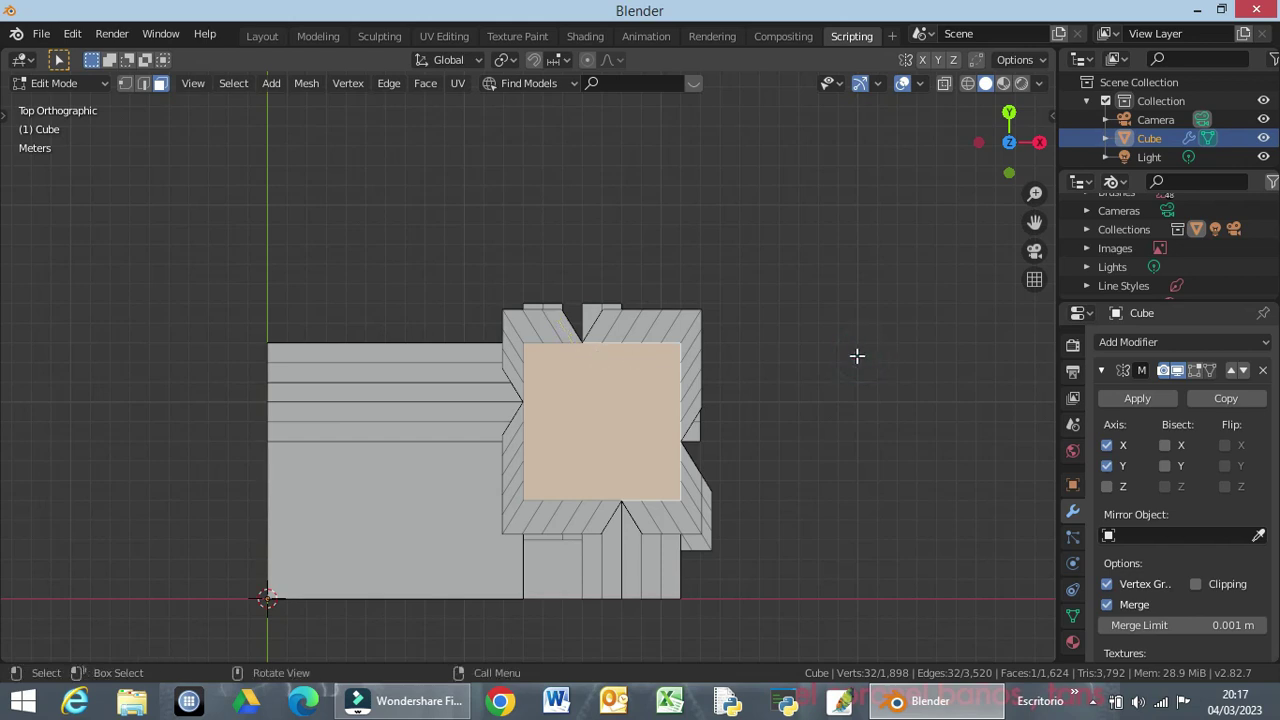
click(856, 354)
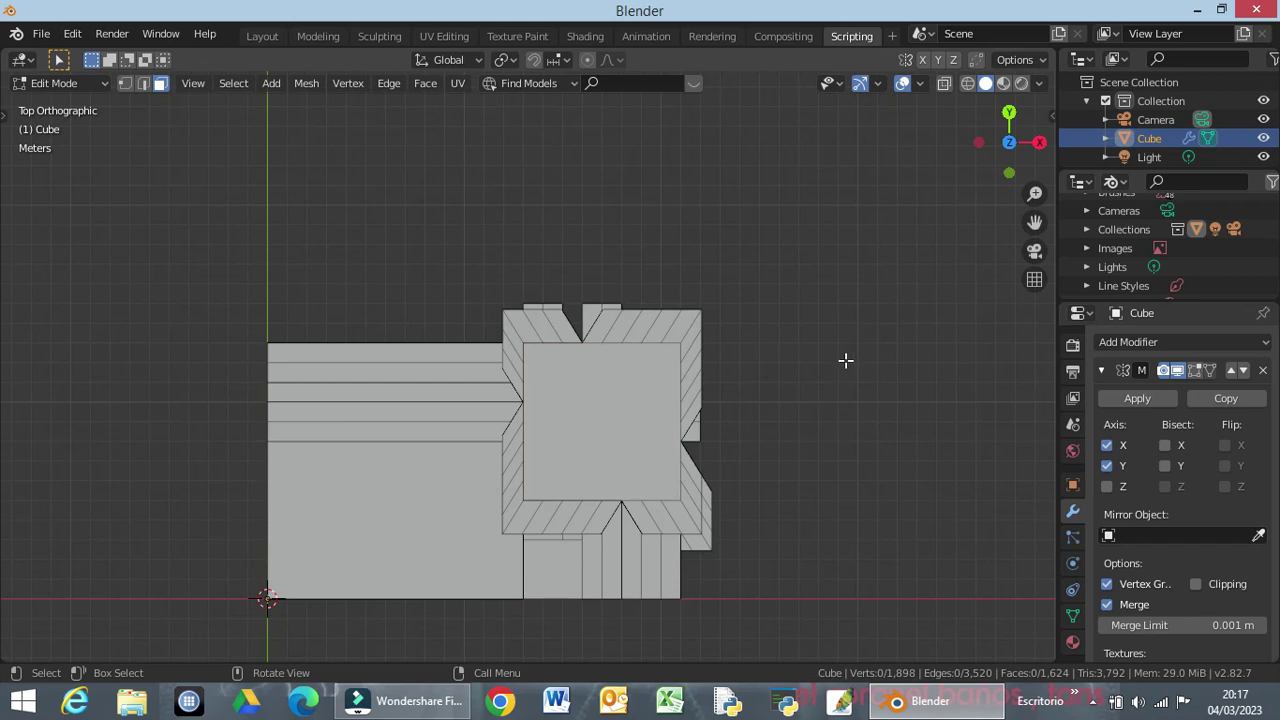
key(ctrl+z)
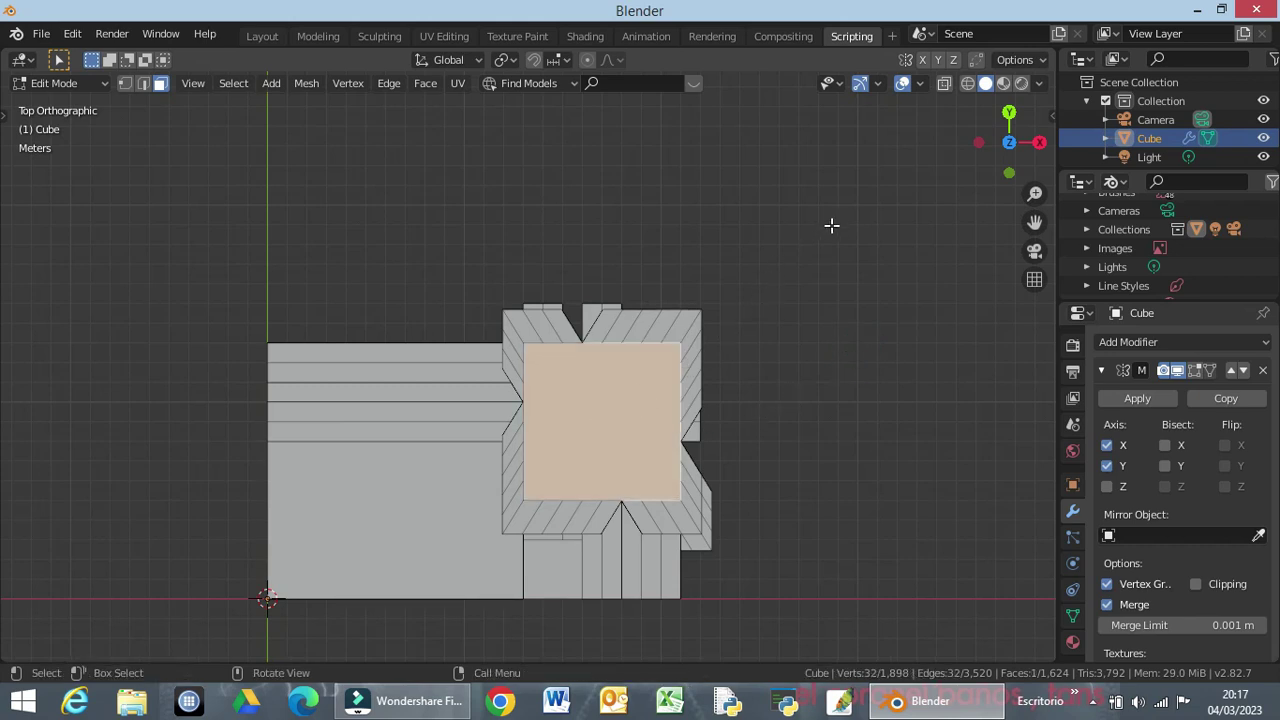
key(i)
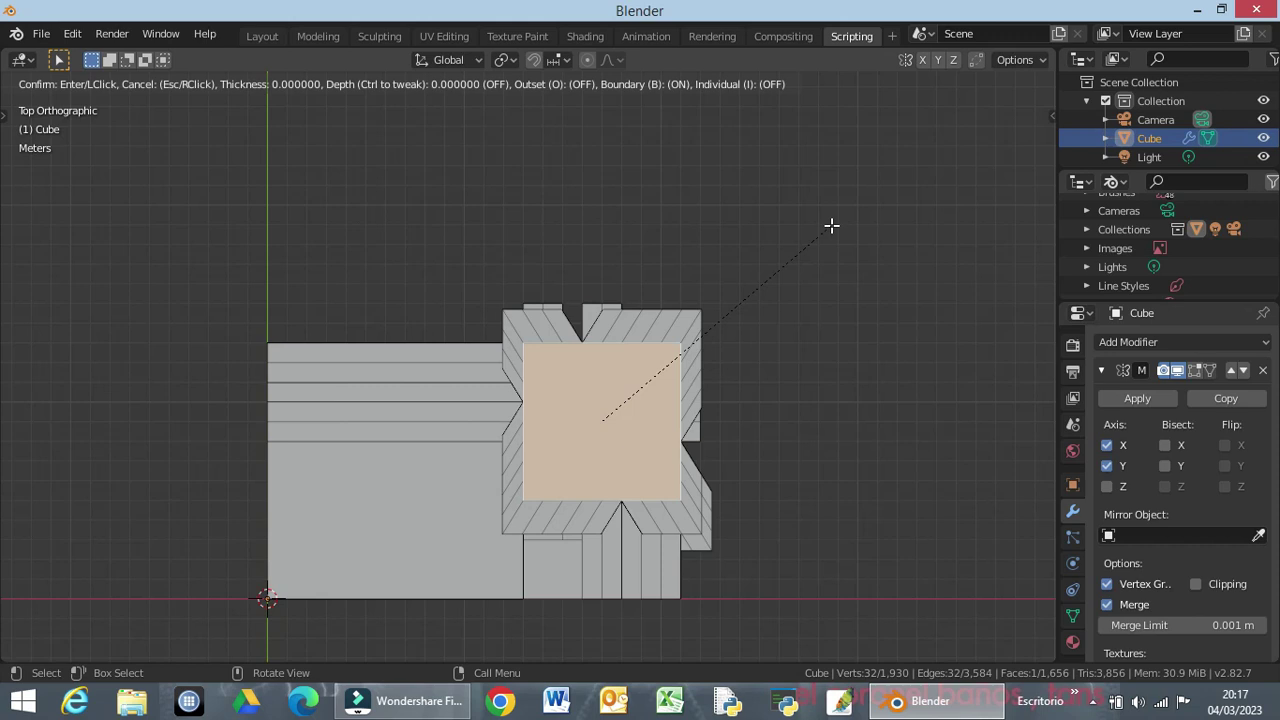
text(3)
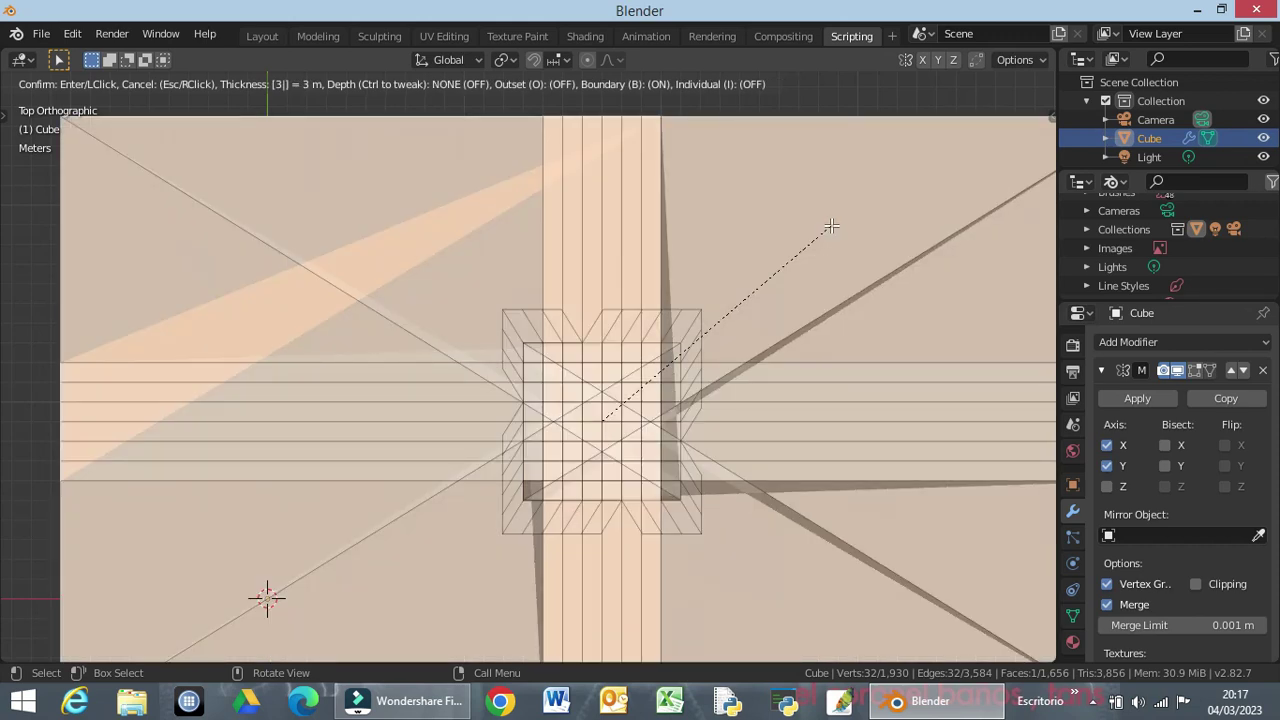
key(Return)
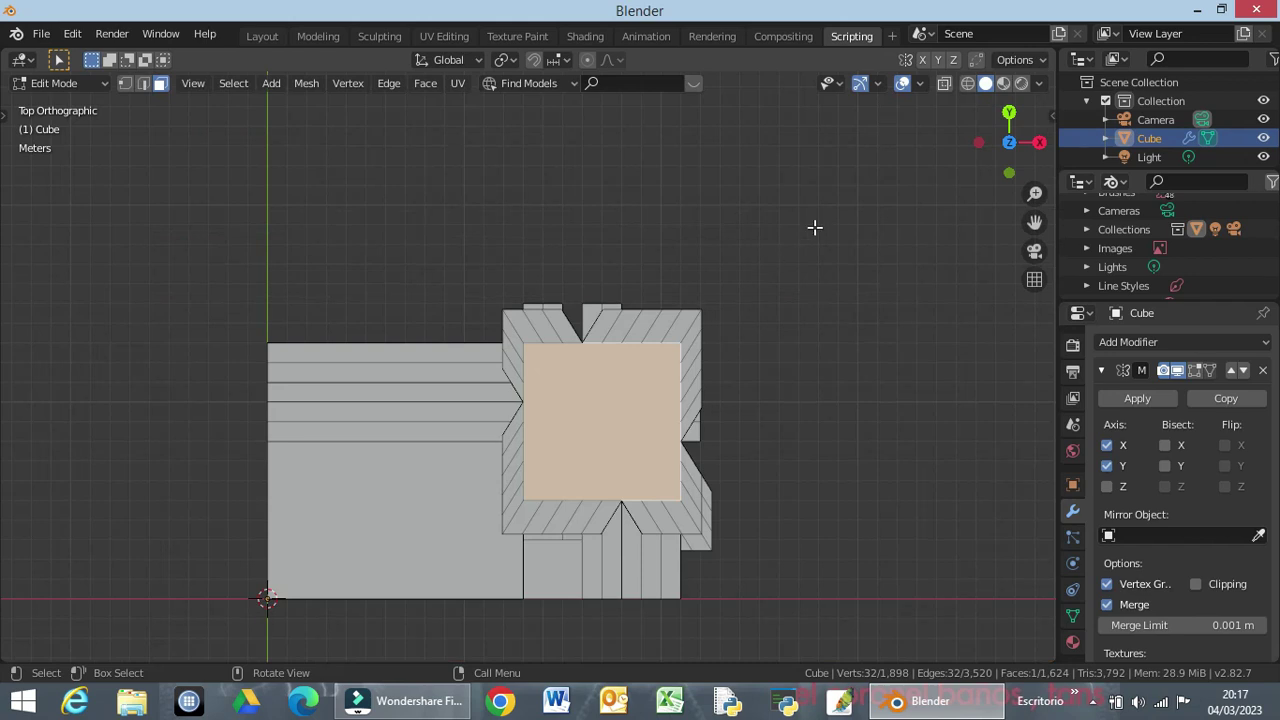
key(i)
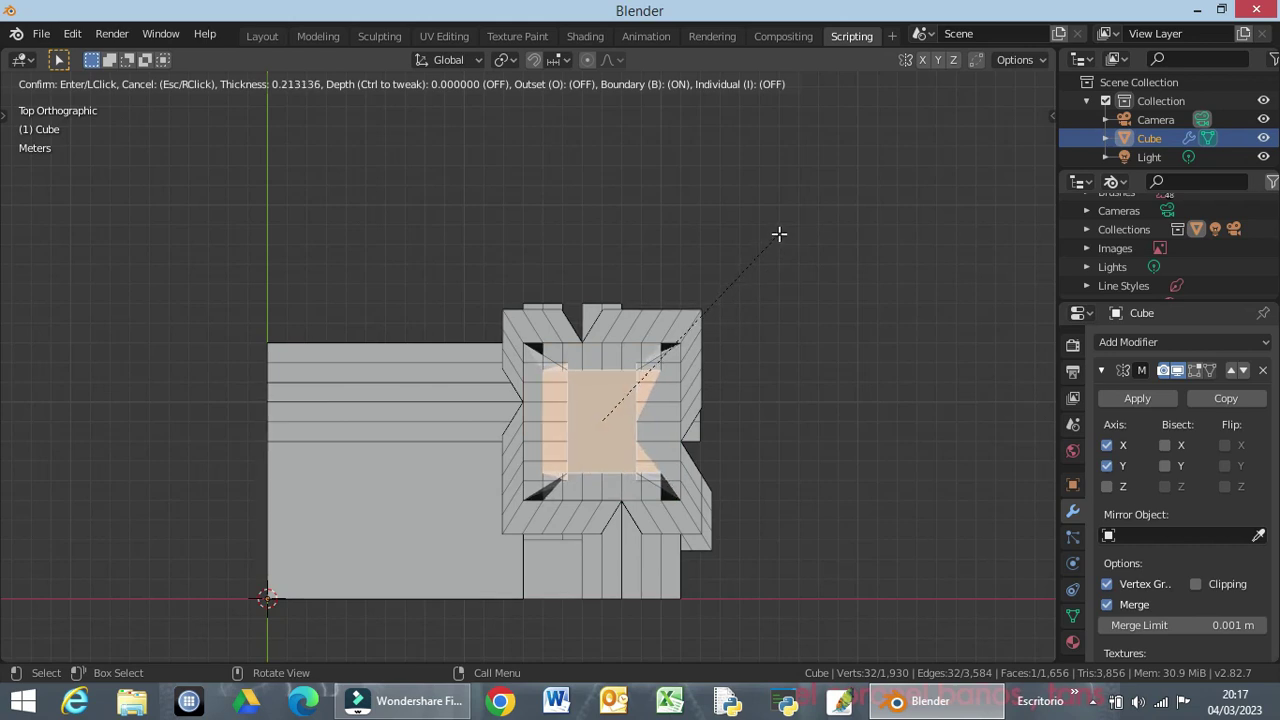
key(Escape)
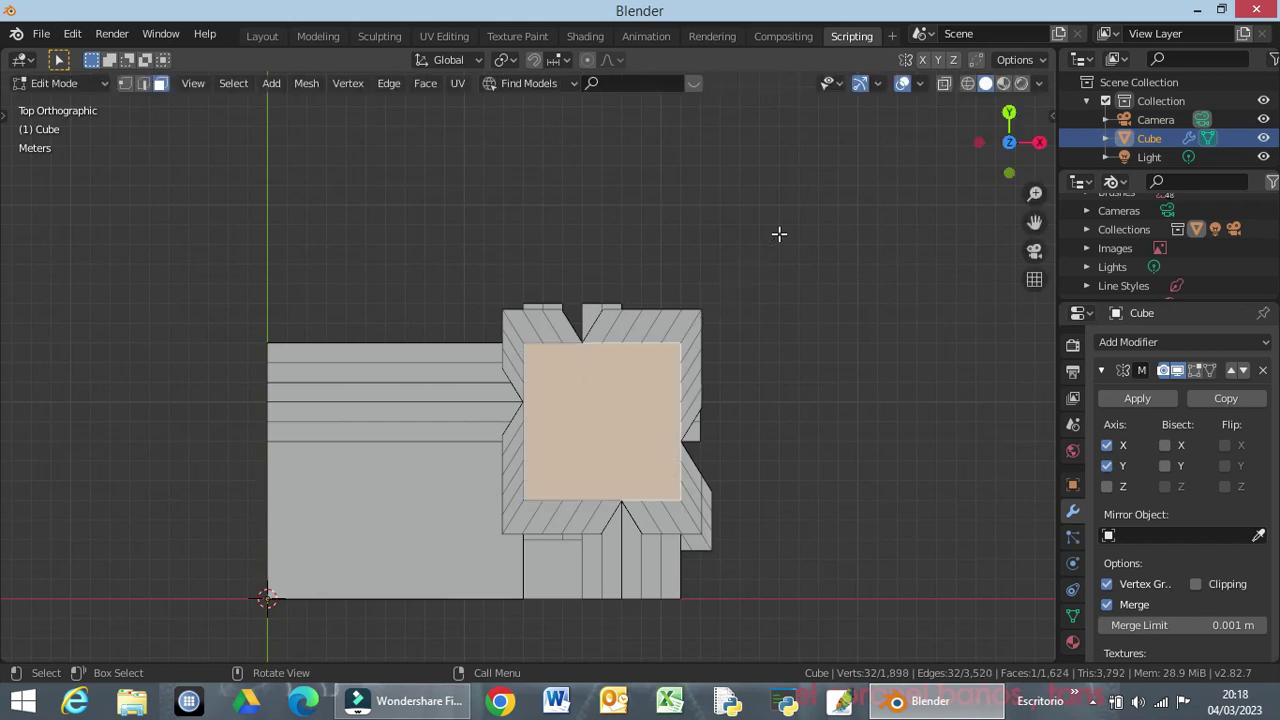
Extrude the top face 2 m up along Z into a new block.
mouse_move(720, 357)
middle_down()
mouse_move(693, 395)
mouse_move(679, 250)
middle_up()
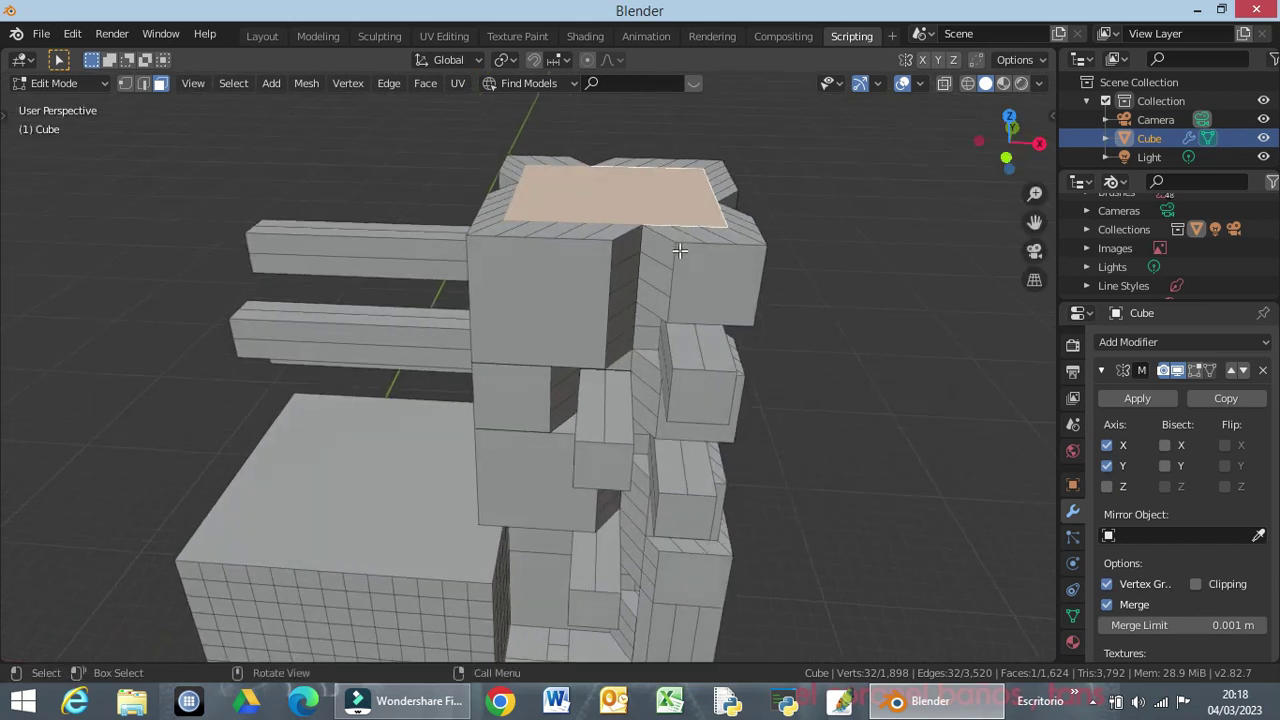
key(e)
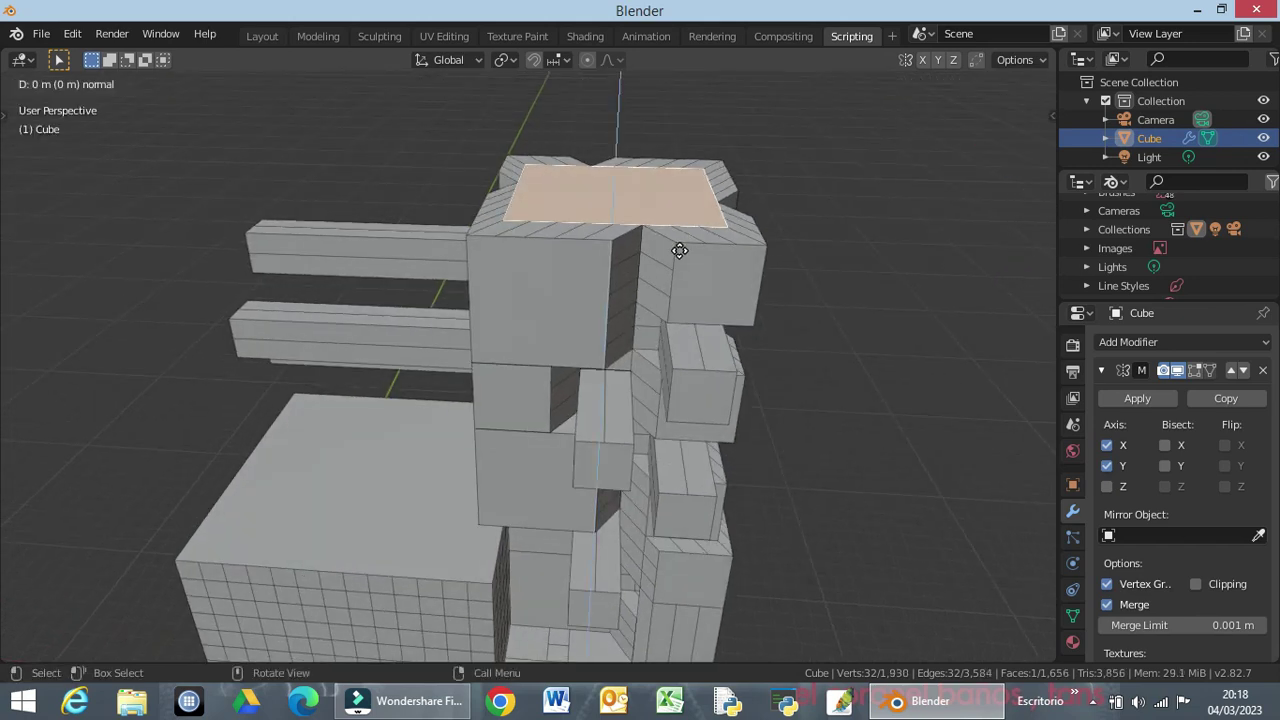
text(z)
text(2)
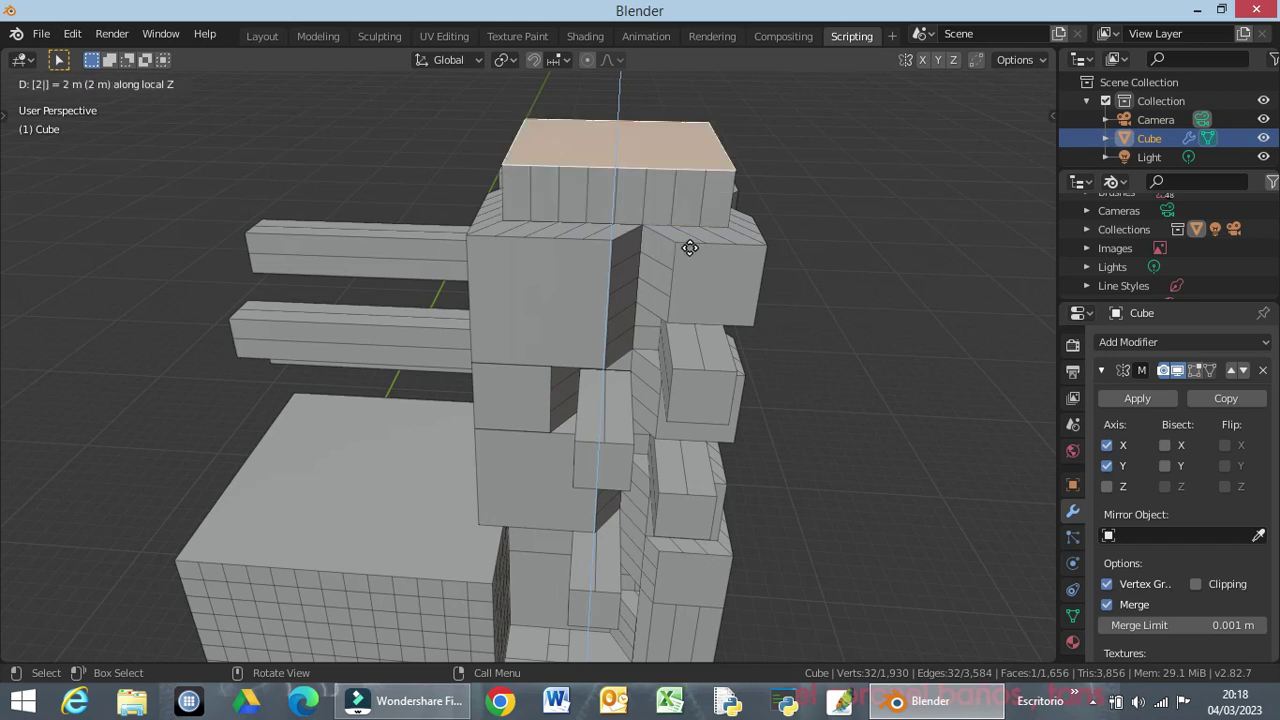
key(Return)
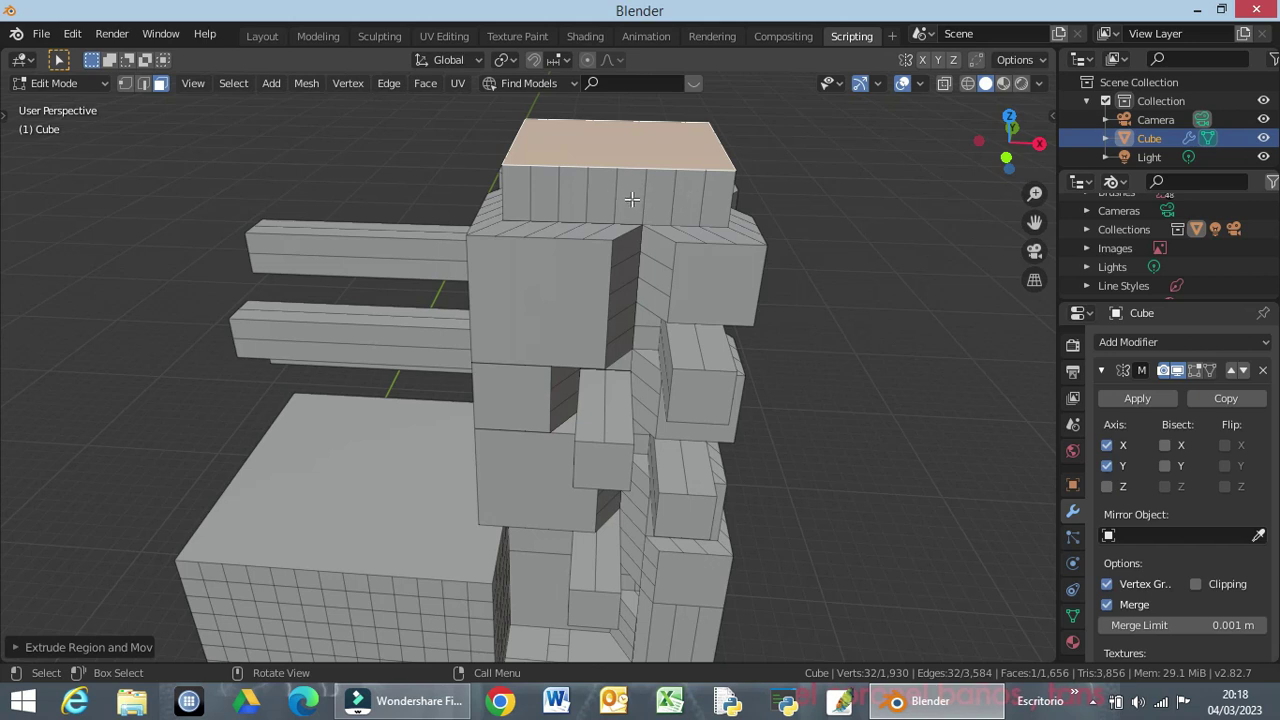
Add an edge loop around the raised top block and clear the selection.
key(ctrl)
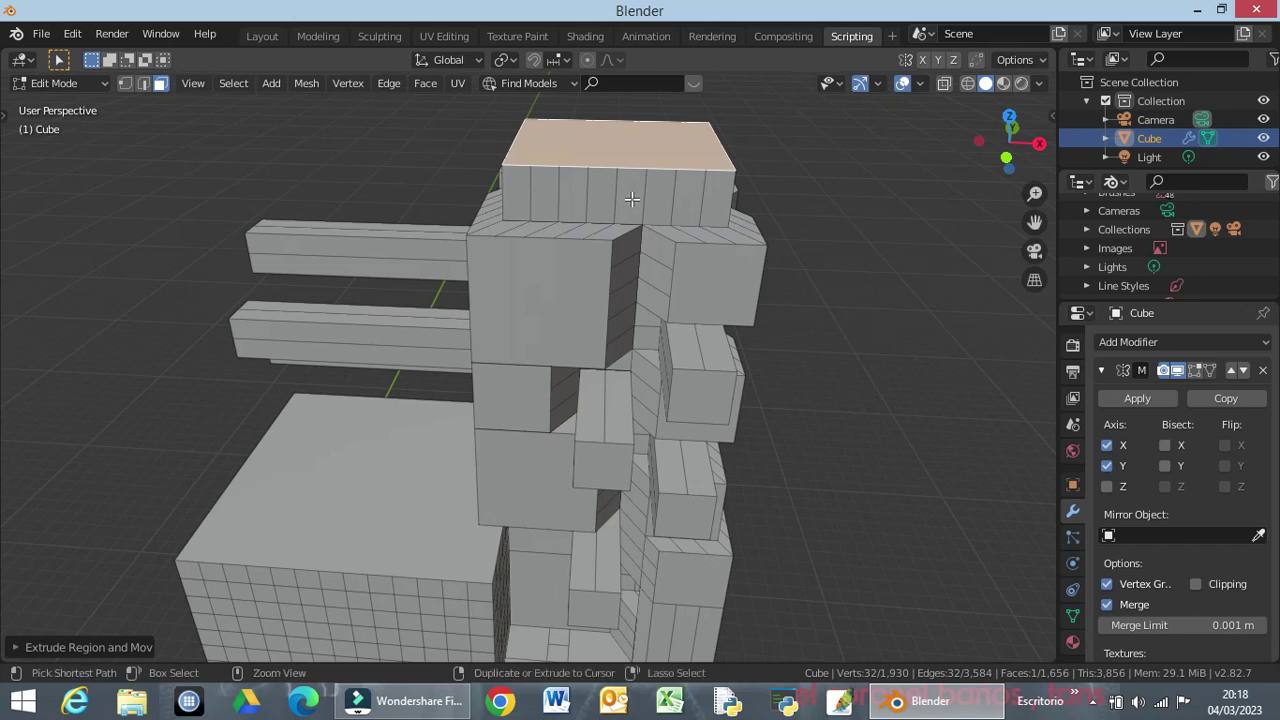
key(ctrl+r)
click(631, 199)
right_click(631, 199)
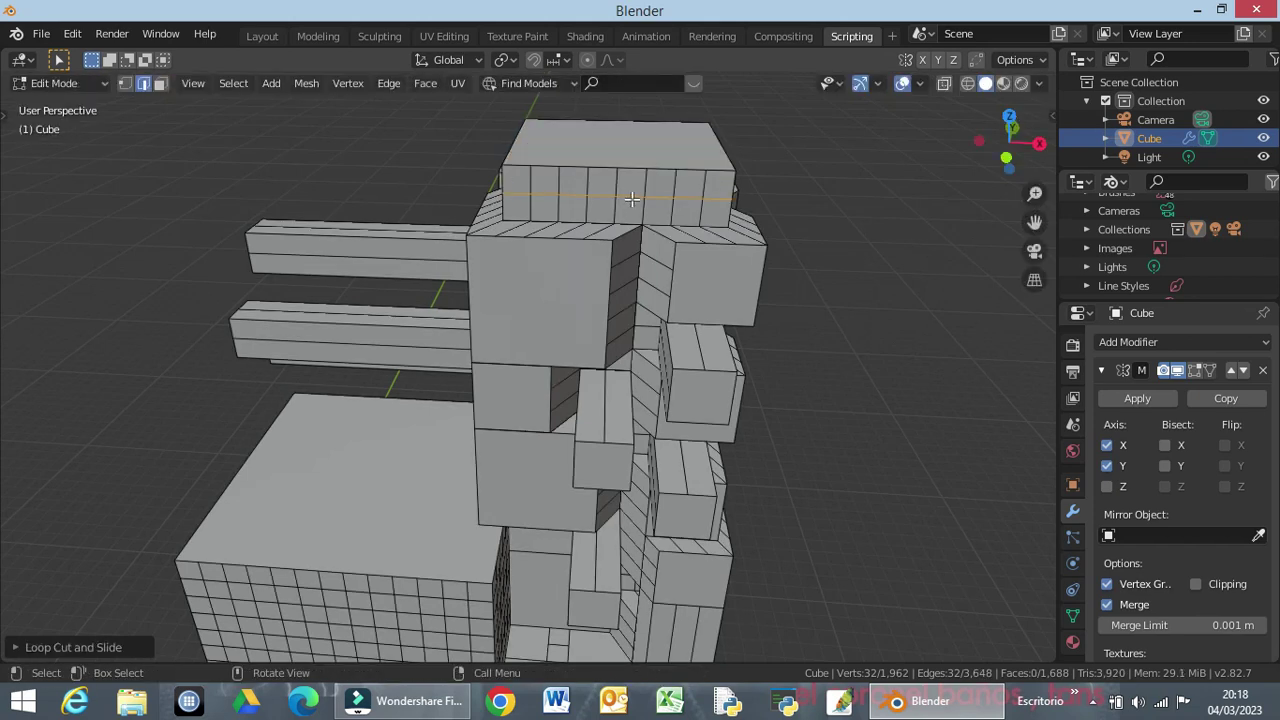
click(924, 255)
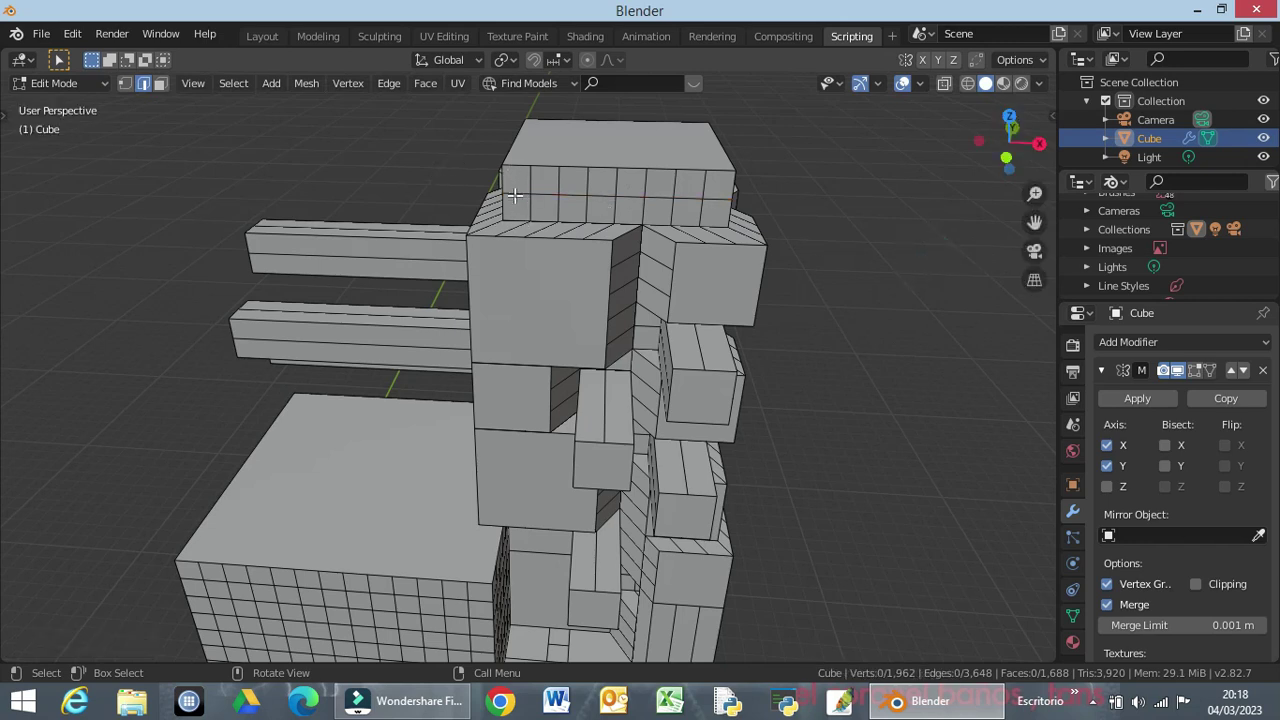
In face select, pick the 2x2 patches at both ends of the first side using Select Mirror.
mouse_move(556, 189)
middle_down()
mouse_move(617, 190)
mouse_move(606, 171)
middle_up()
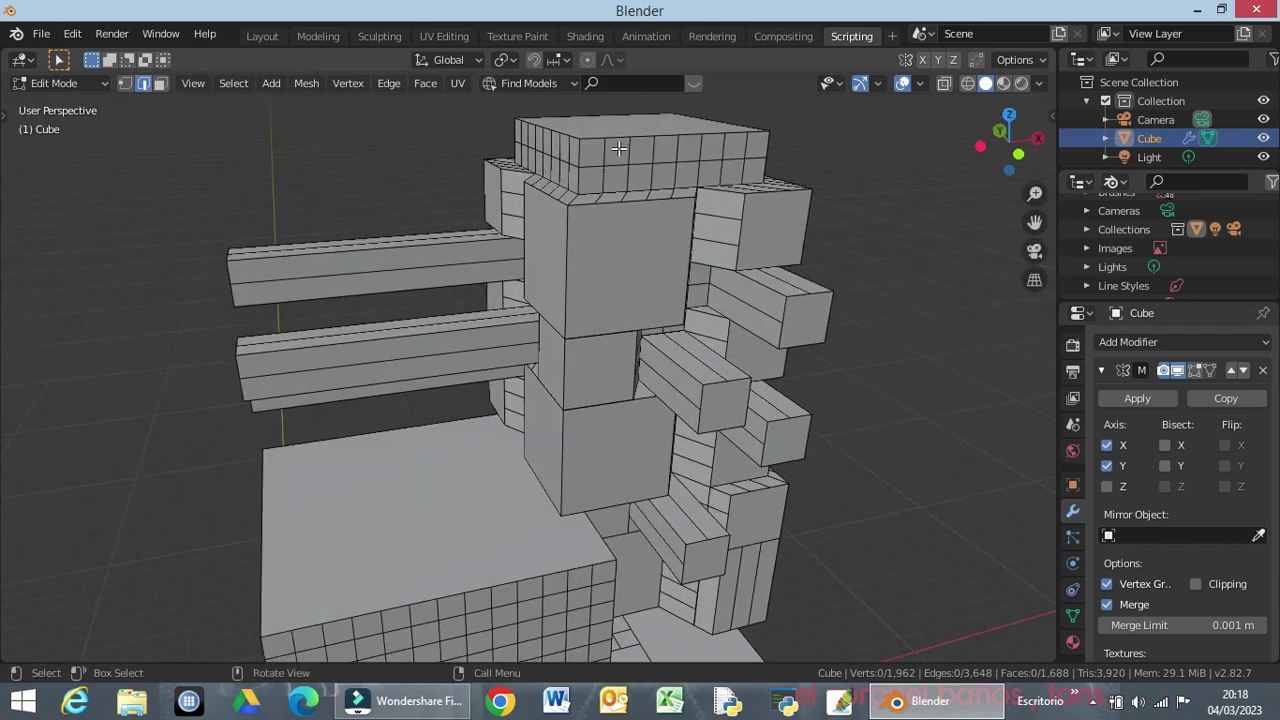
alt+click(630, 175)
click(160, 83)
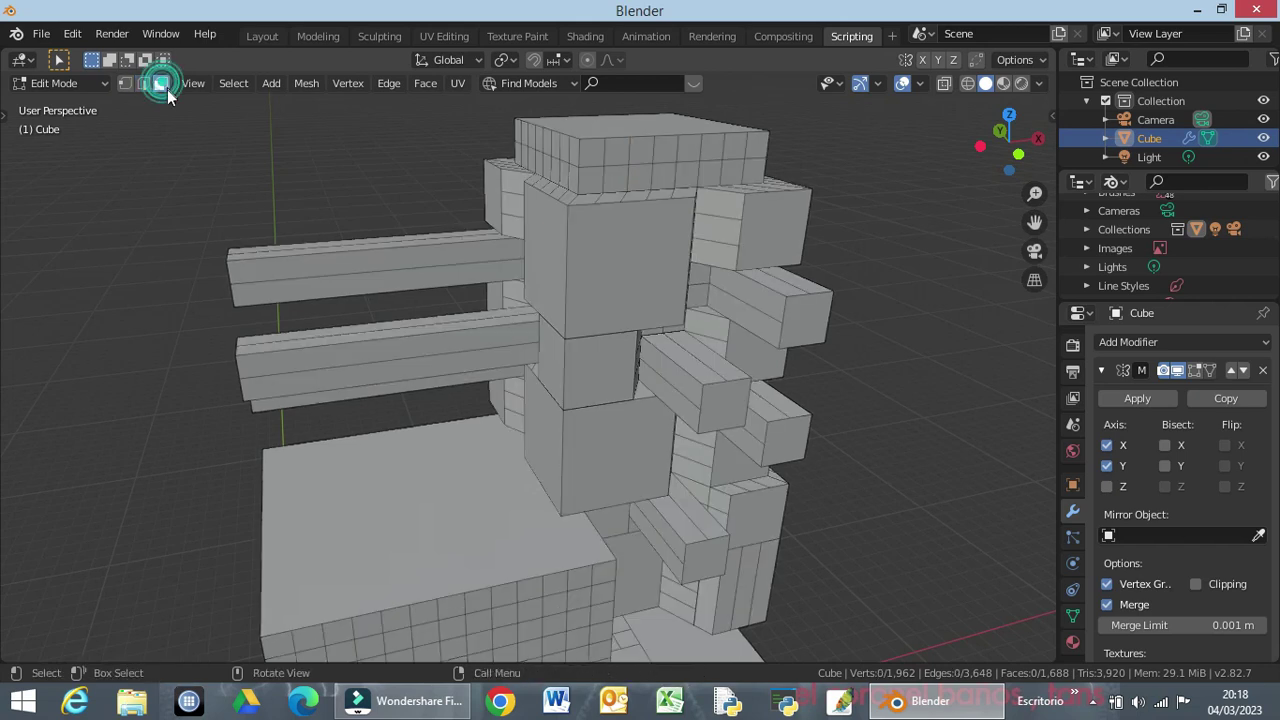
click(321, 131)
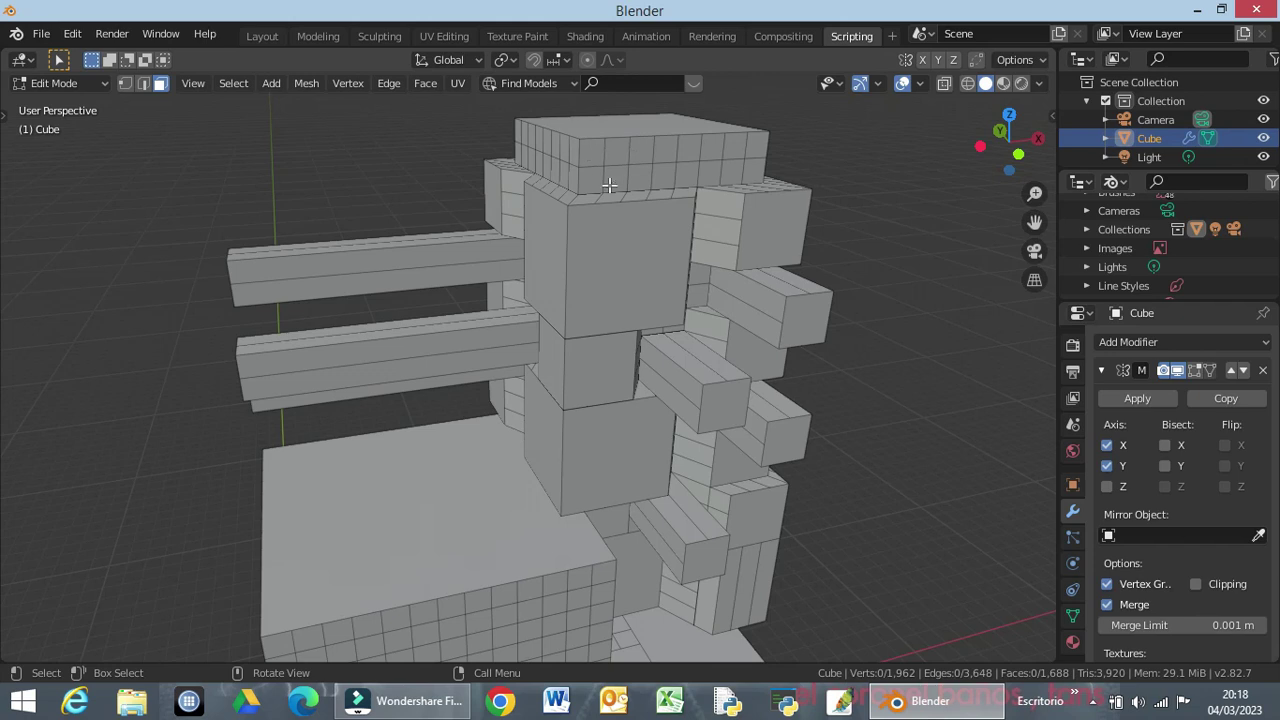
drag(591, 151, 612, 182)
key(ctrl)
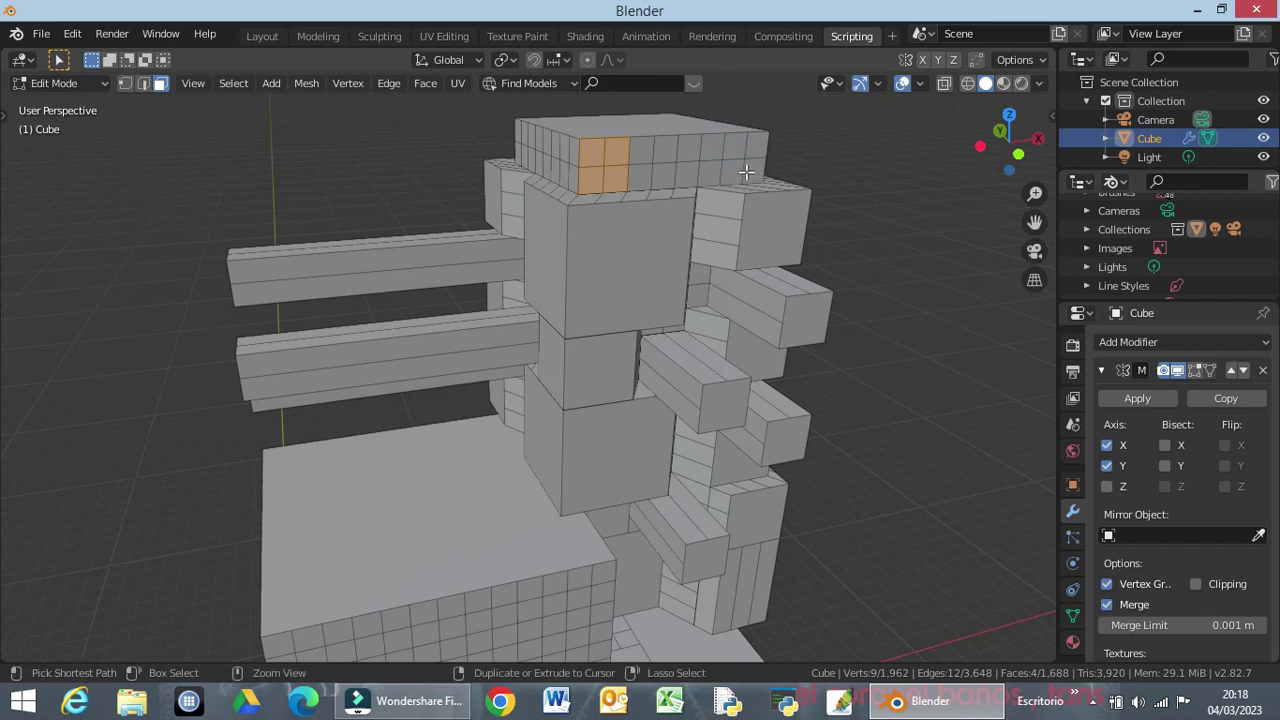
middle_drag(755, 173, 663, 135)
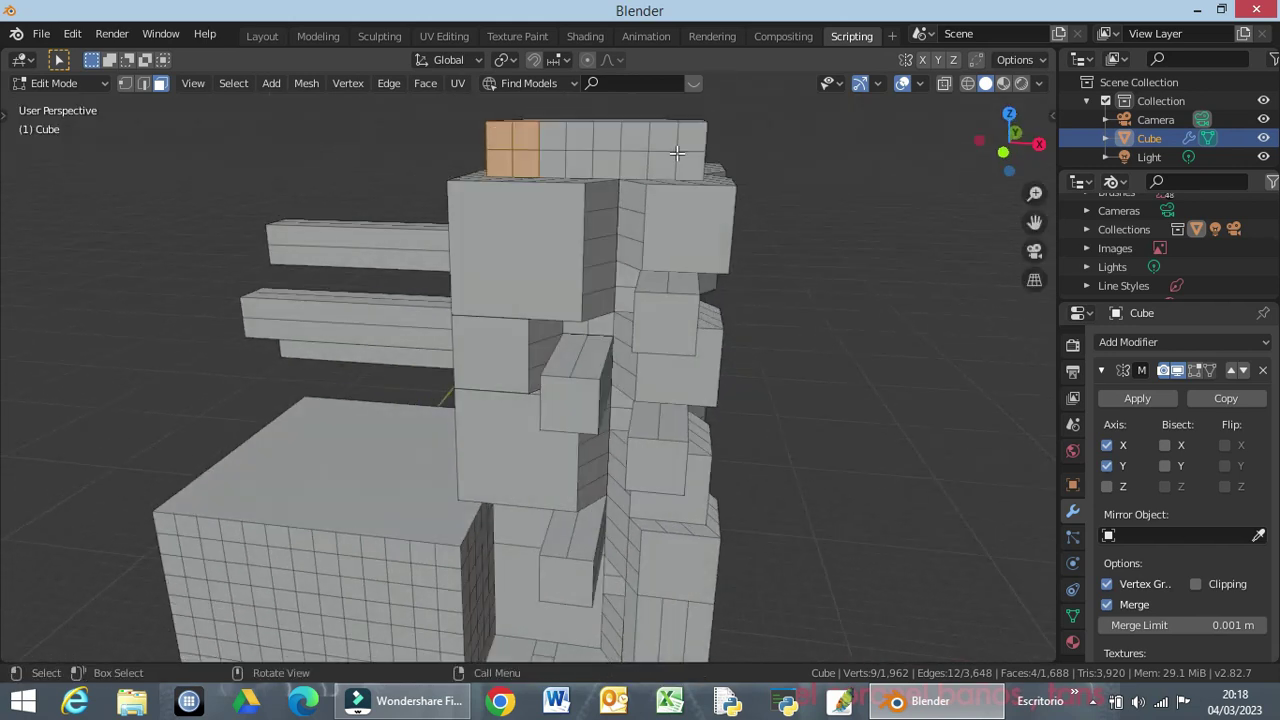
key(shift+ctrl+m)
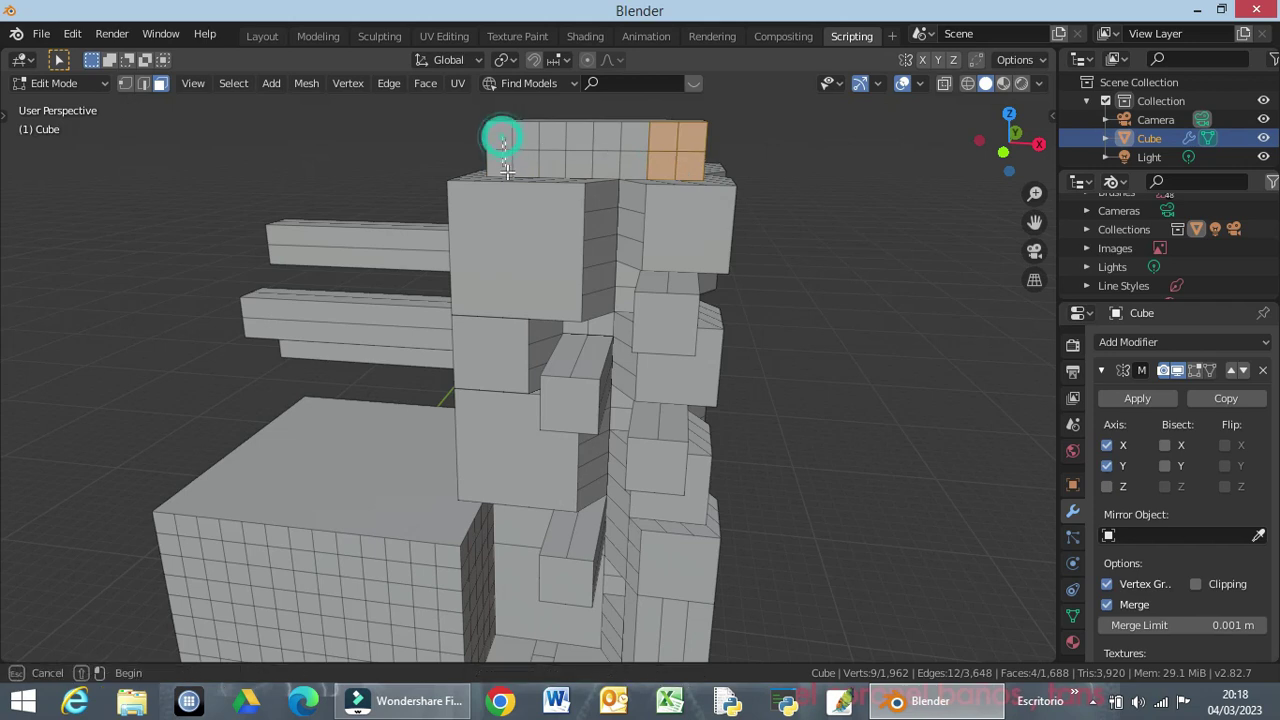
shift+drag(490, 130, 528, 176)
Add the 2x2 patches at both ends of the top block's front.
mouse_move(697, 214)
middle_down()
mouse_move(748, 234)
mouse_move(494, 206)
middle_up()
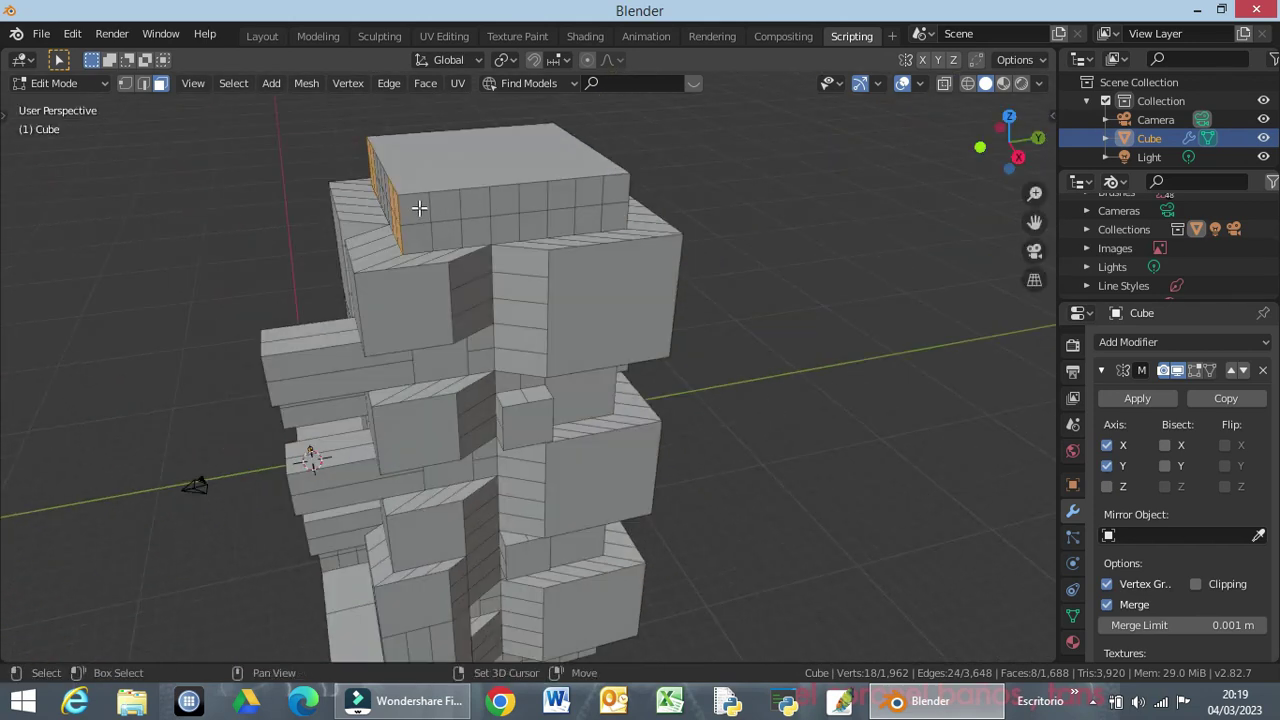
shift+drag(414, 206, 450, 240)
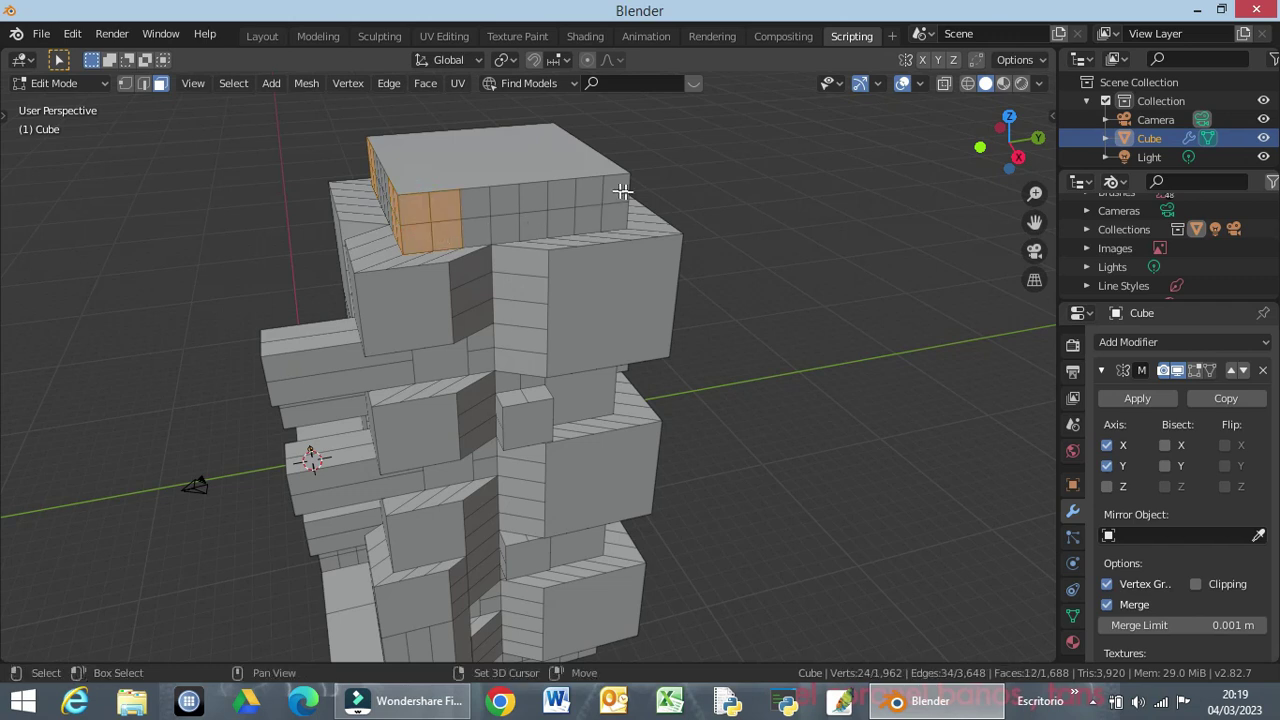
shift+drag(590, 187, 610, 214)
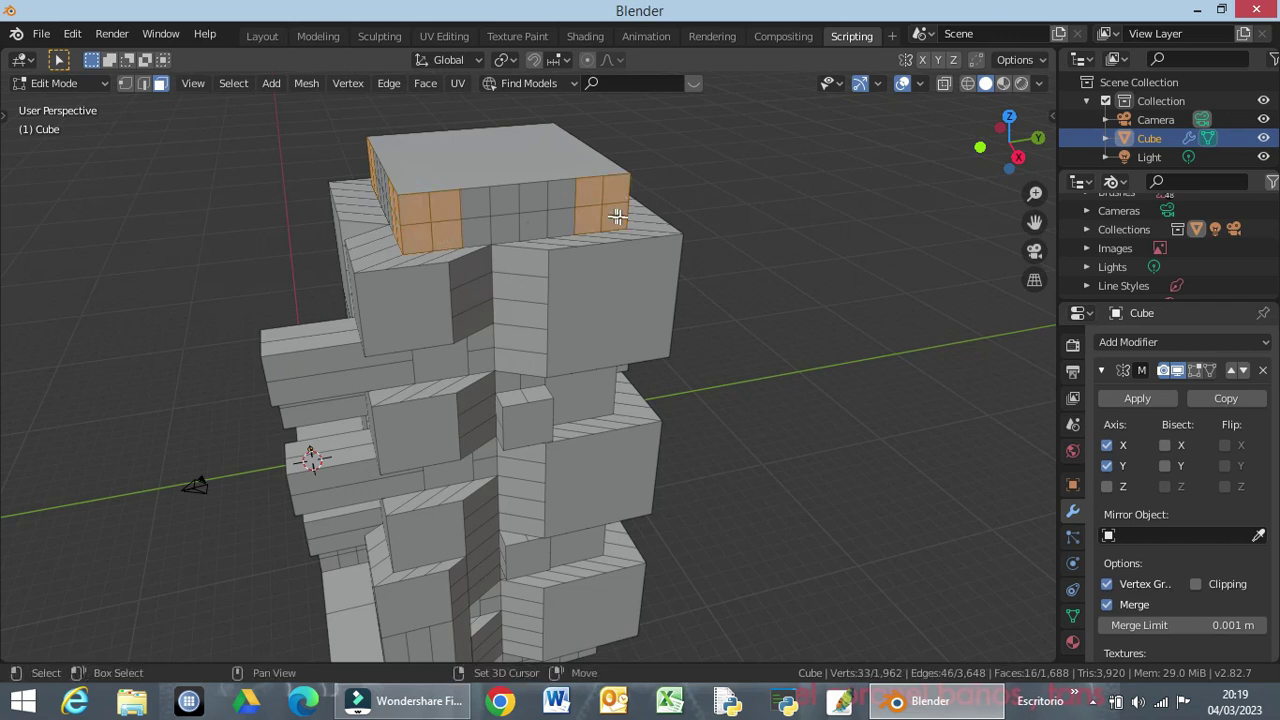
middle_drag(700, 191, 636, 219)
Circle-select the corner faces at both ends of the two remaining sides.
middle_drag(505, 197, 466, 189)
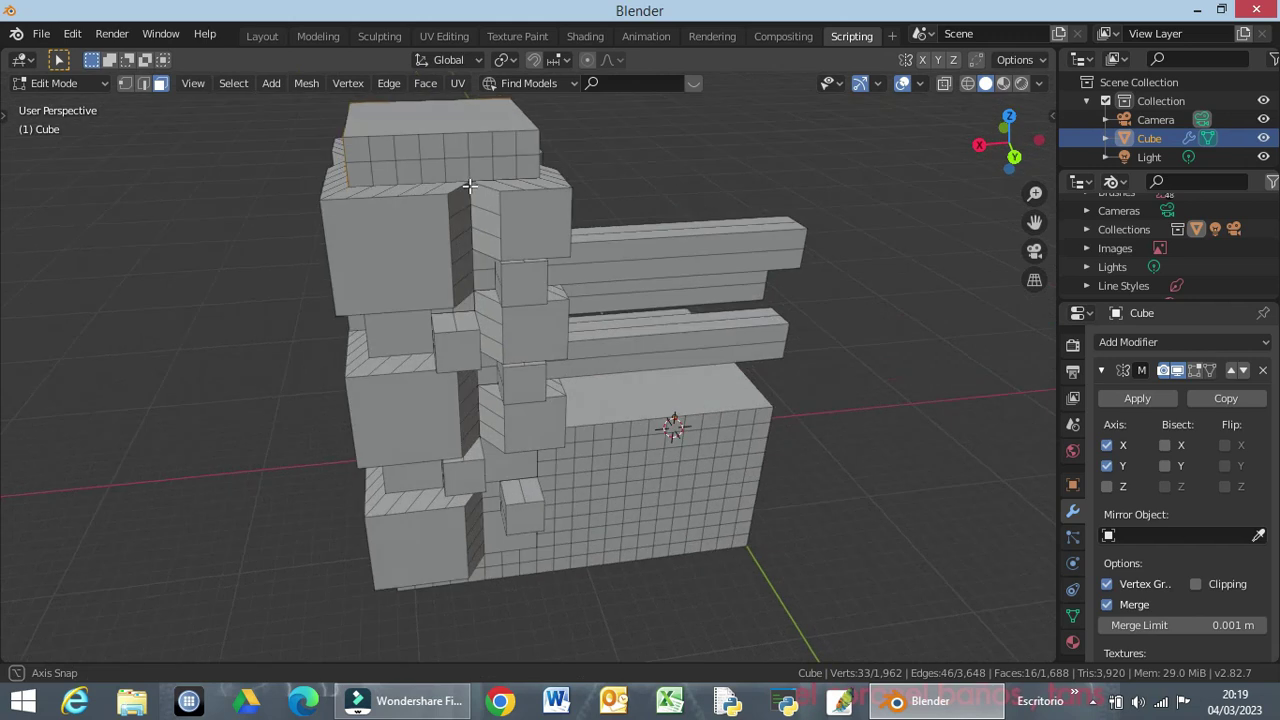
key(c)
click(370, 160)
click(515, 152)
key(Escape)
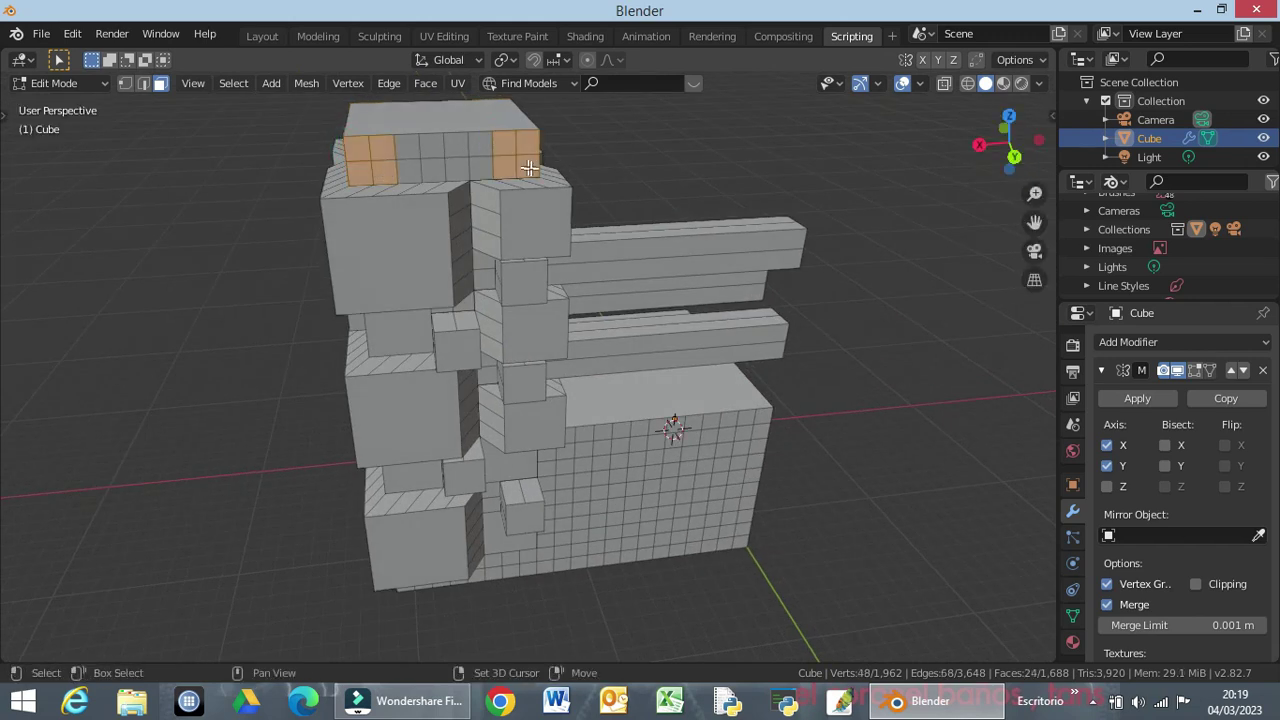
mouse_move(634, 180)
middle_down()
mouse_move(410, 175)
mouse_move(437, 149)
middle_up()
key(c)
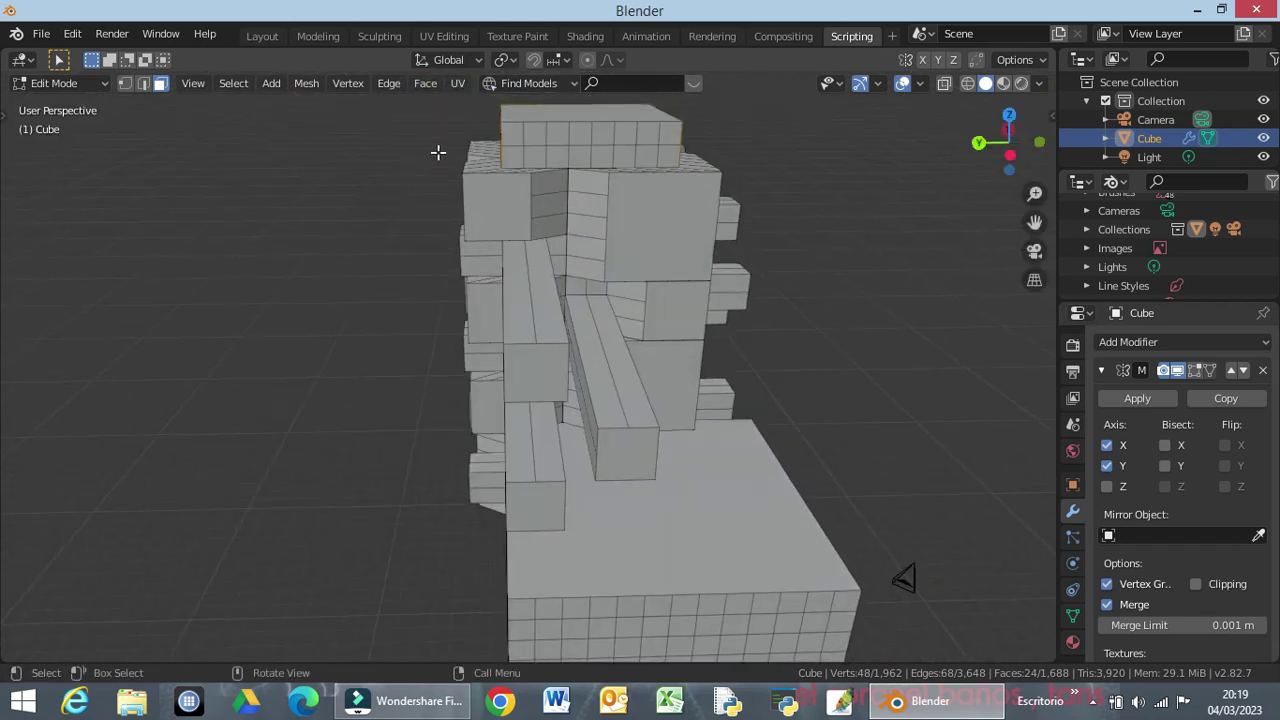
click(524, 150)
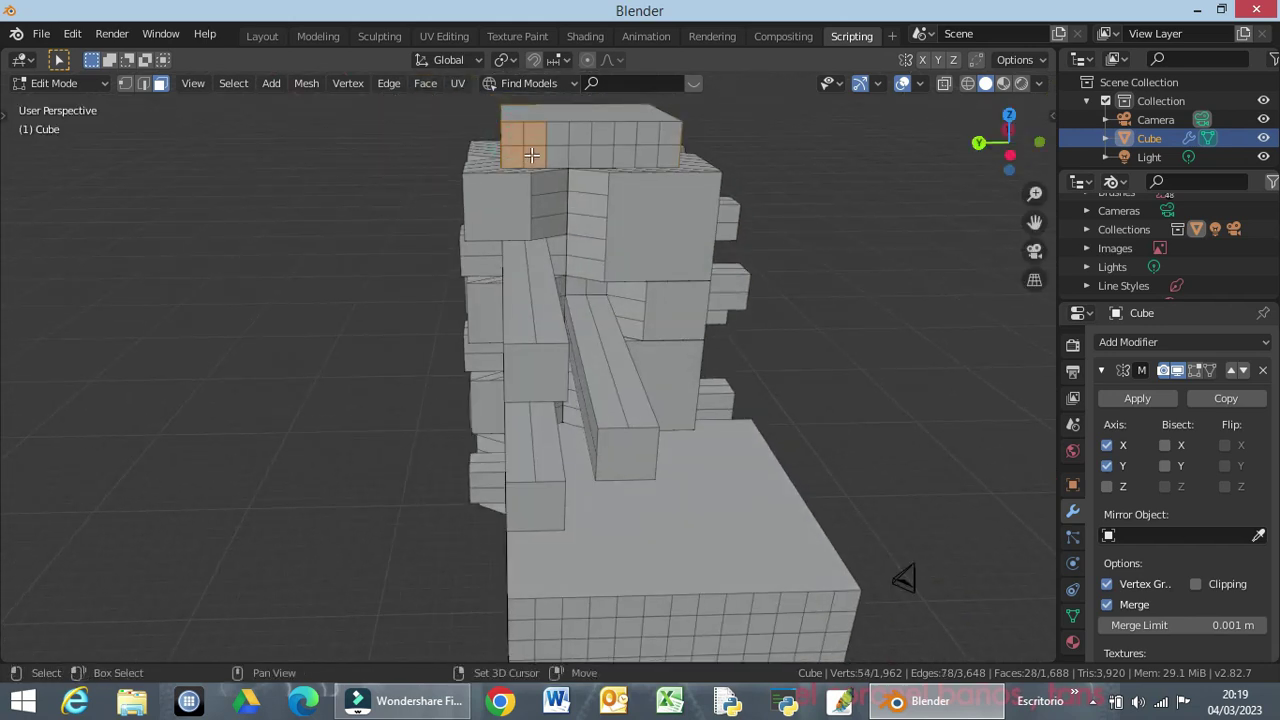
click(660, 150)
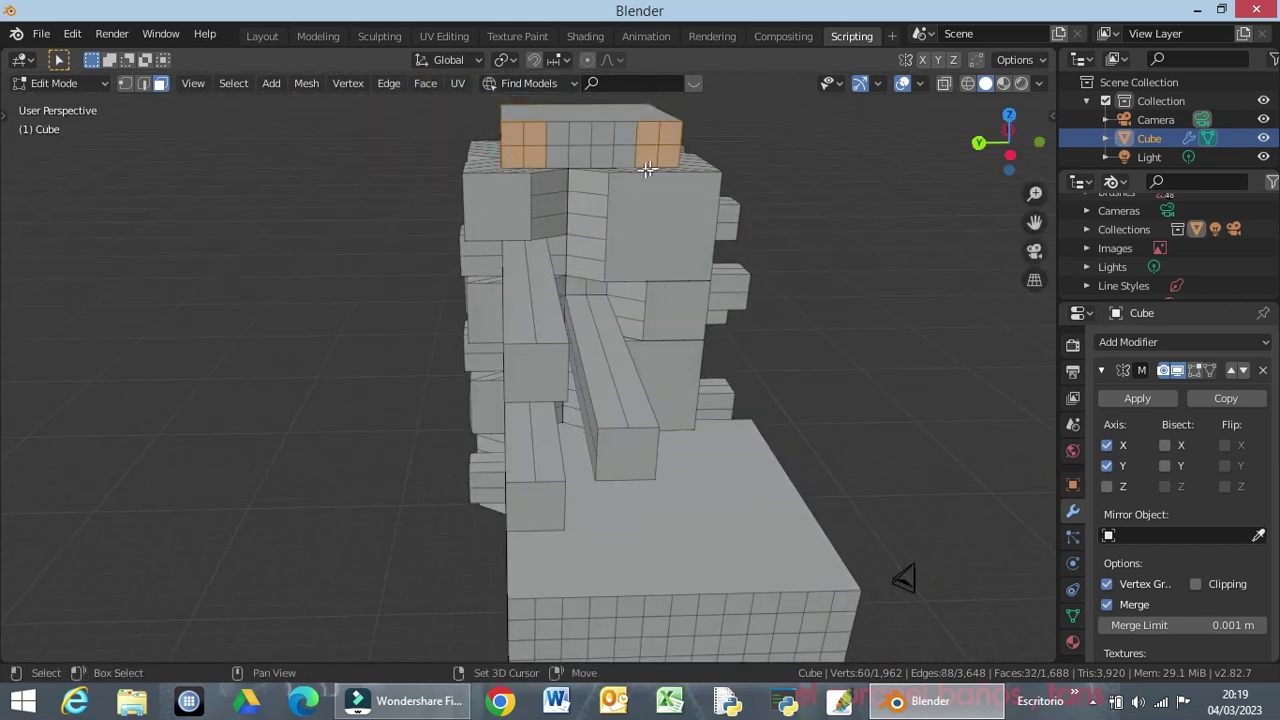
key(Escape)
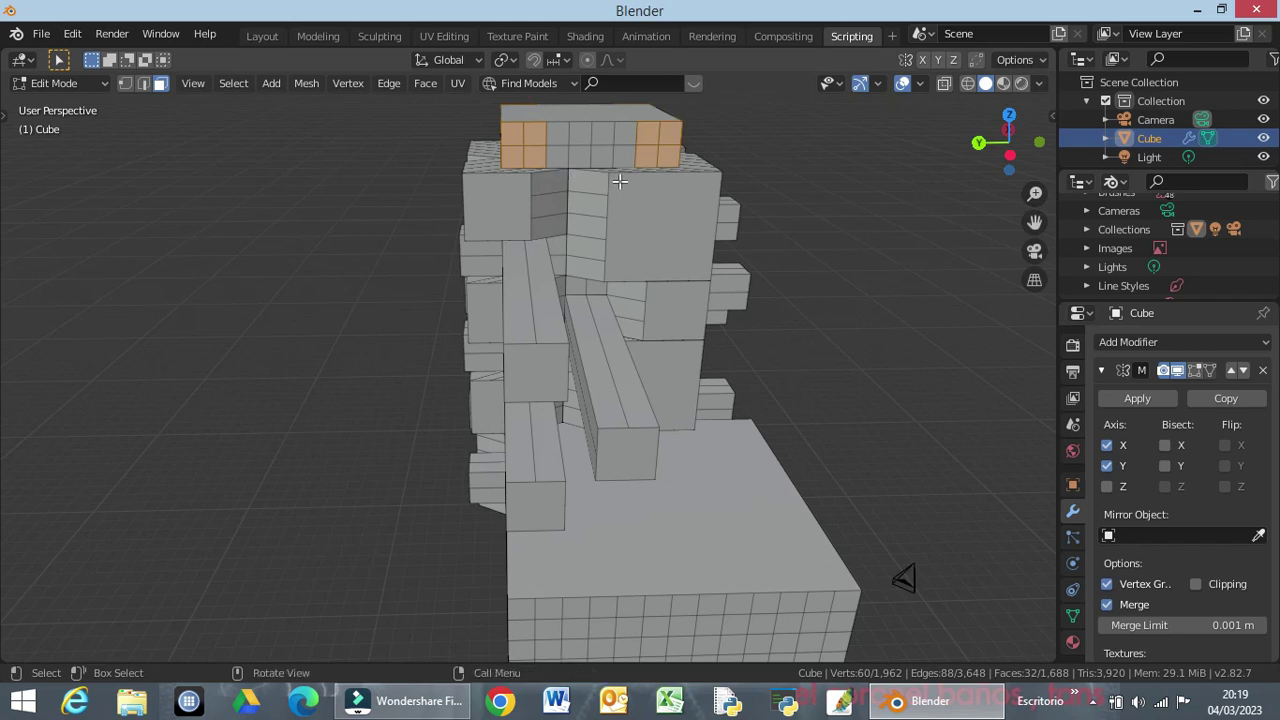
Limited Dissolve the selected corner patches on the top block into single faces.
key(x)
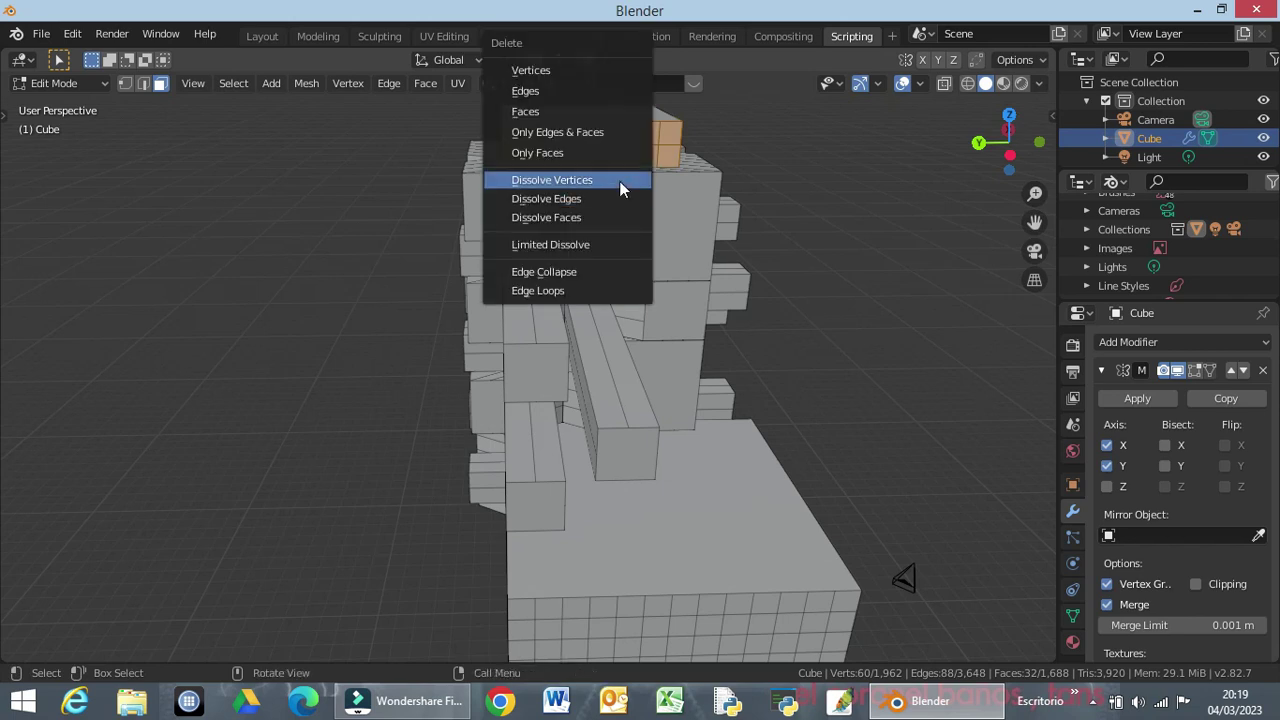
click(580, 244)
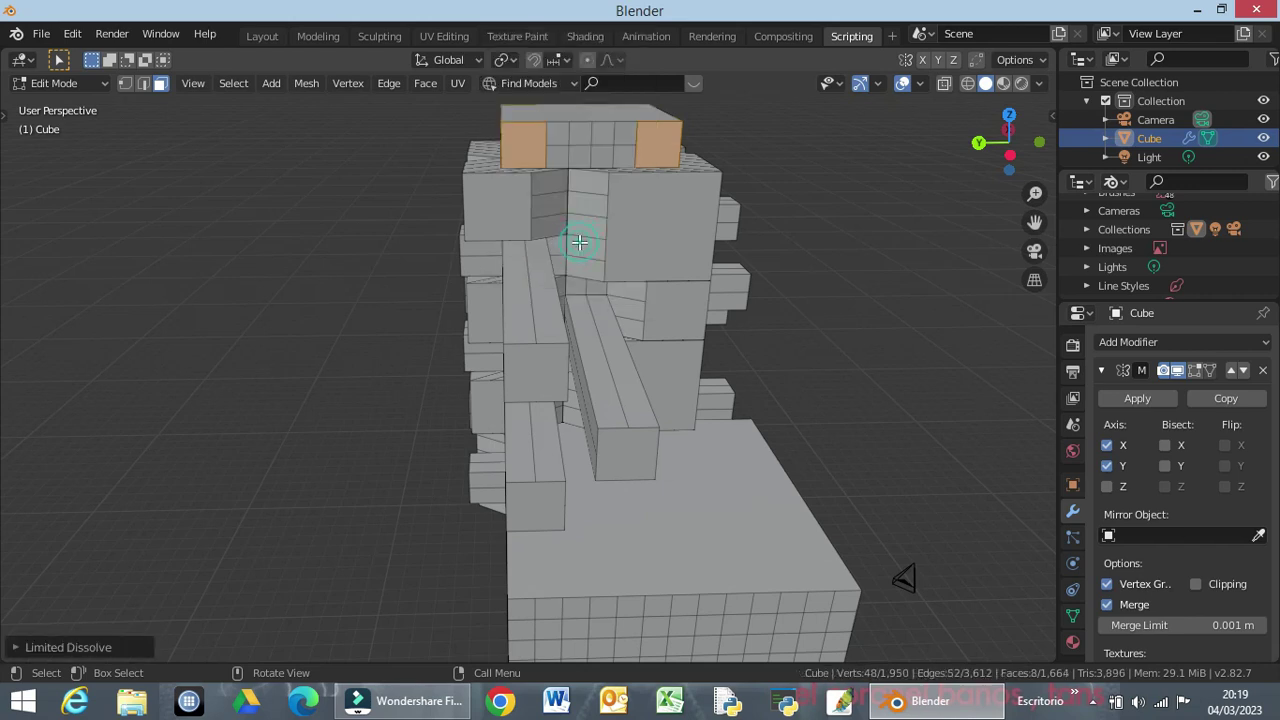
mouse_move(583, 238)
middle_down()
mouse_move(486, 287)
mouse_move(588, 286)
middle_up()
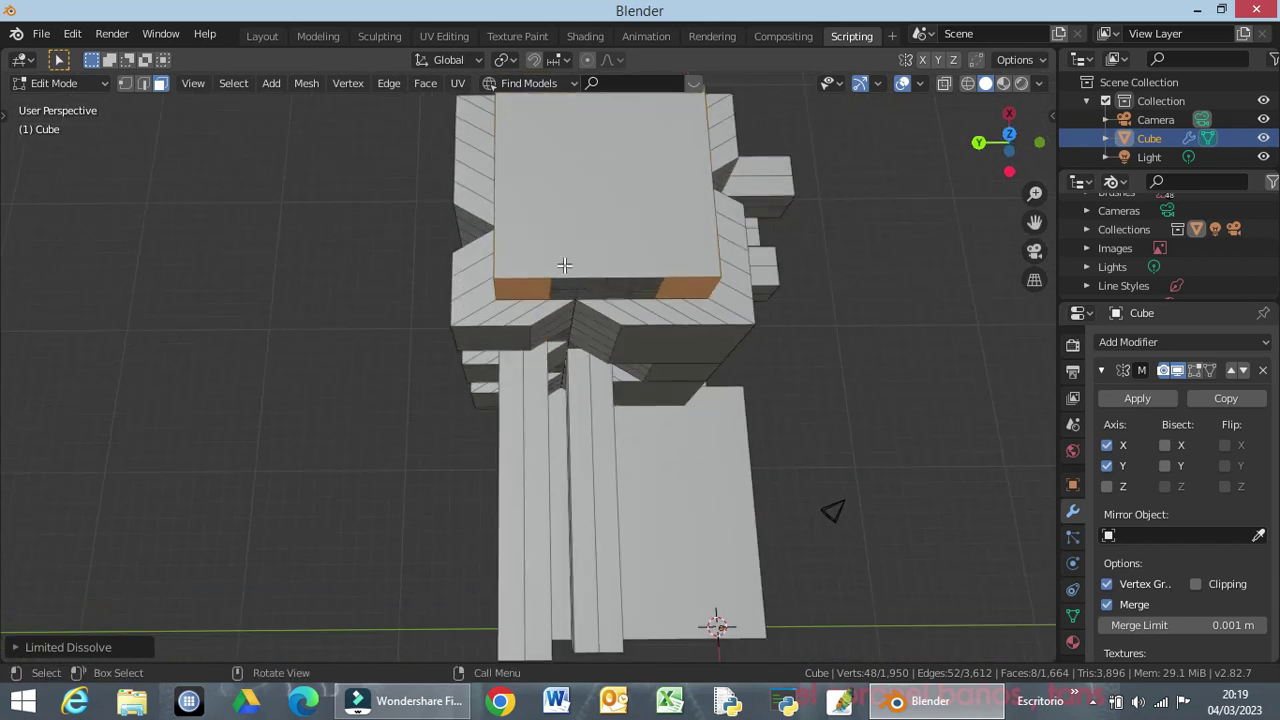
Select just one small front face on the top block.
click(564, 265)
click(561, 283)
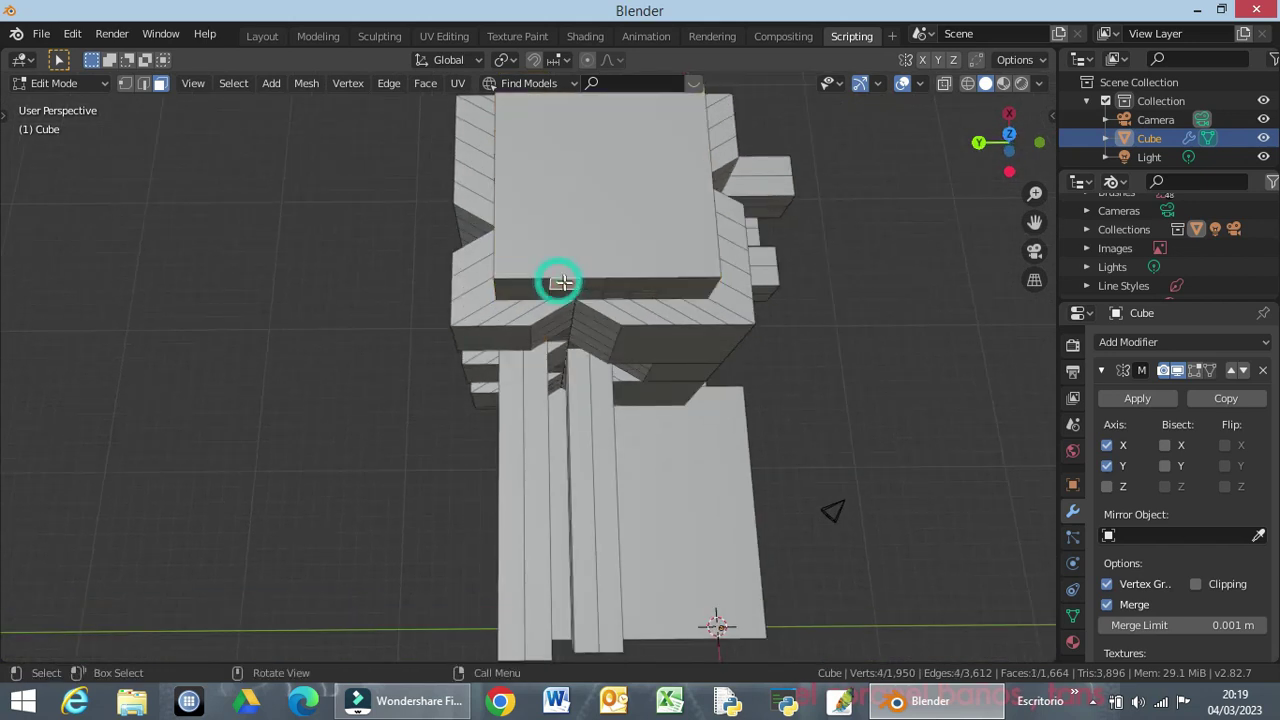
shift+click(588, 284)
shift+click(626, 285)
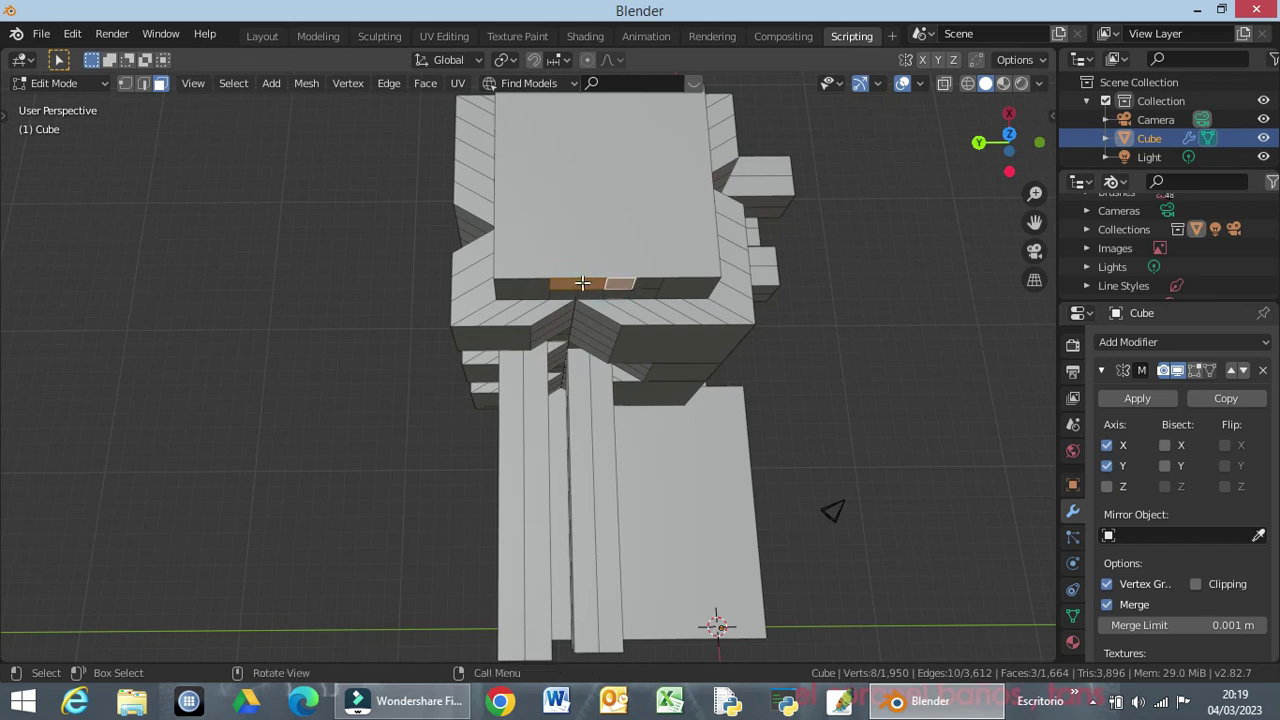
click(590, 284)
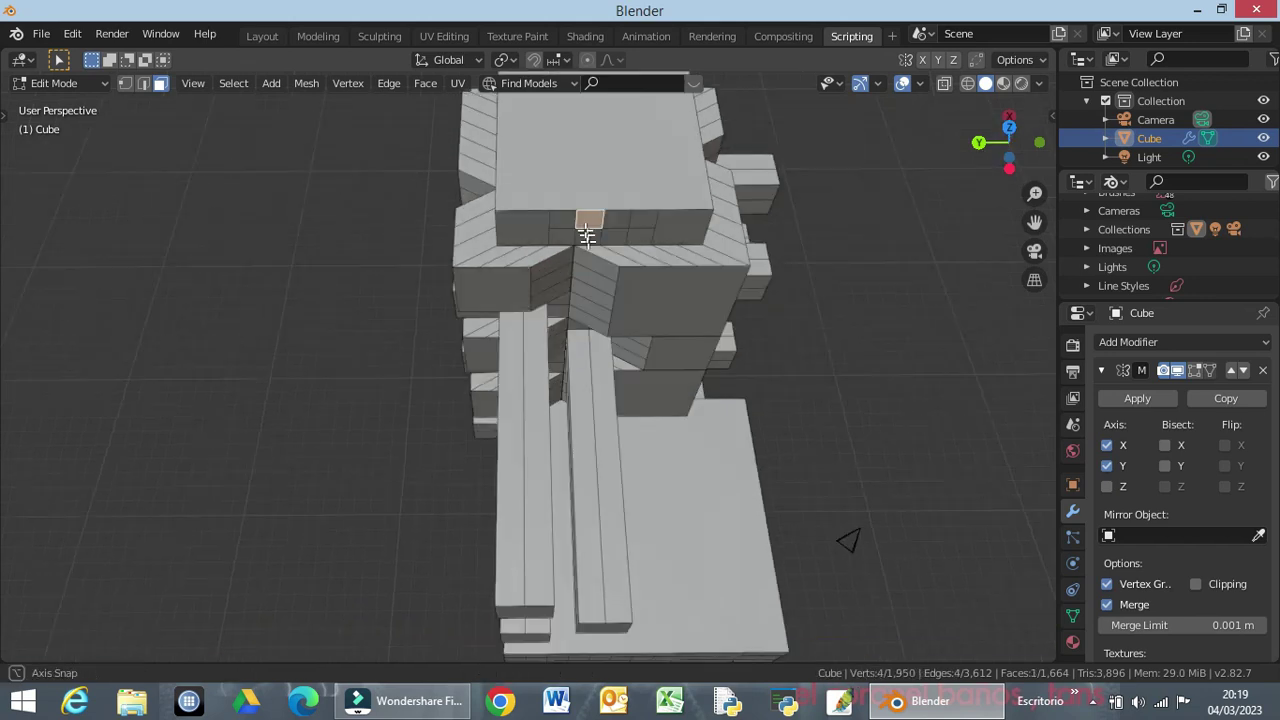
Select the central 2x2 face patches on the front and one side of the top block.
middle_drag(590, 291, 574, 175)
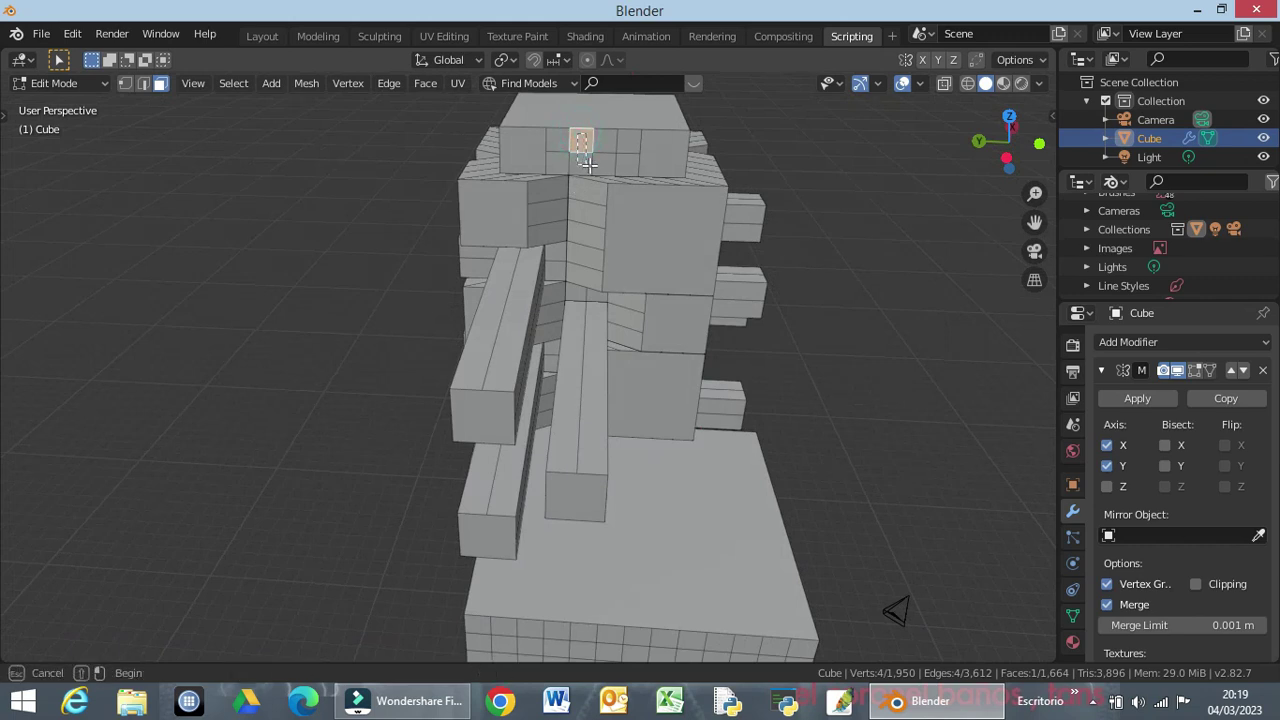
shift+drag(578, 138, 607, 176)
click(846, 177)
click(571, 137)
mouse_move(755, 205)
middle_down()
mouse_move(671, 220)
mouse_move(563, 214)
mouse_move(580, 188)
middle_up()
shift+drag(611, 177, 655, 215)
Add the central 2x2 patches on the remaining sides and Limited Dissolve them into single faces.
mouse_move(699, 220)
middle_down()
mouse_move(603, 254)
mouse_move(509, 209)
middle_up()
shift+drag(489, 199, 530, 234)
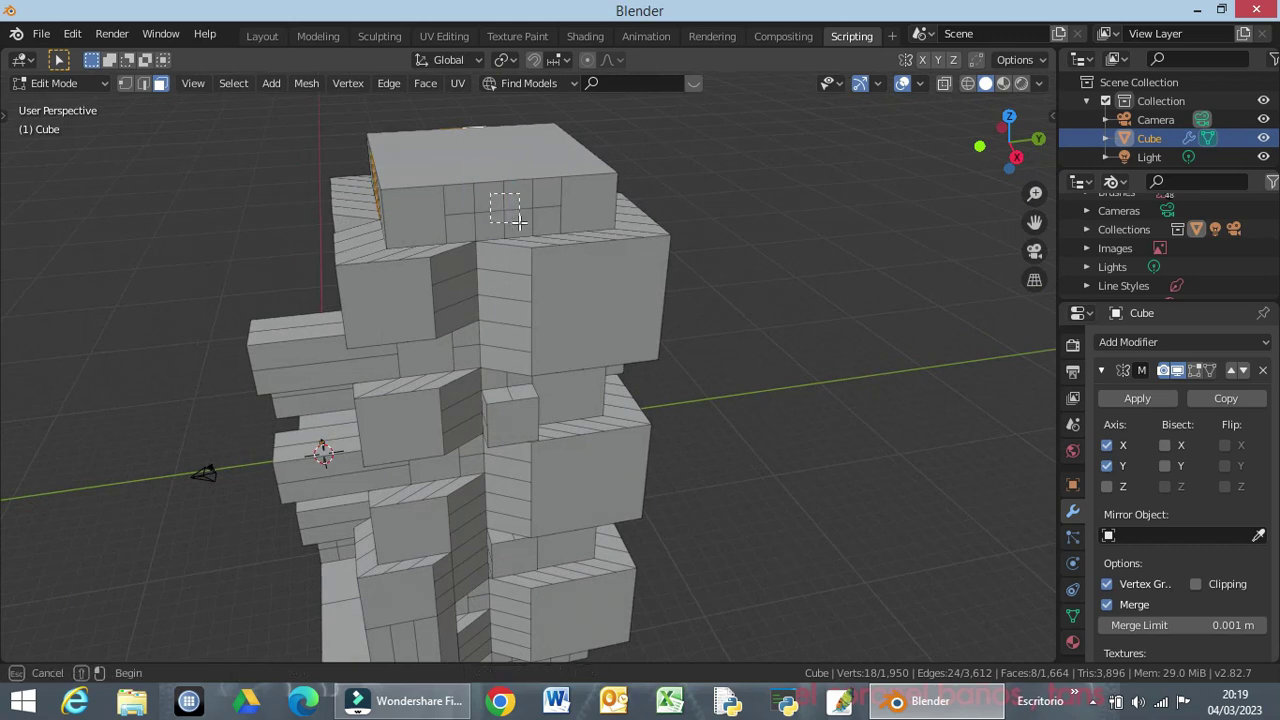
mouse_move(714, 243)
middle_down()
mouse_move(623, 266)
mouse_move(513, 262)
mouse_move(471, 194)
middle_up()
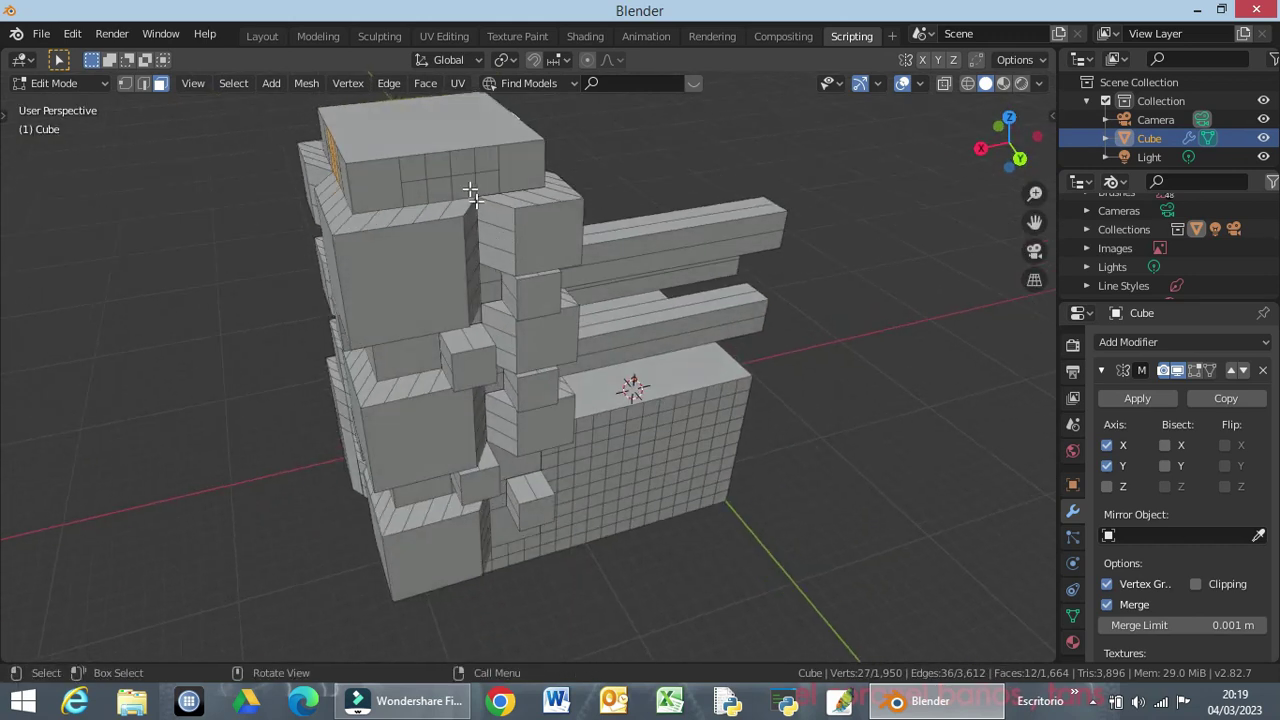
shift+drag(437, 158, 468, 194)
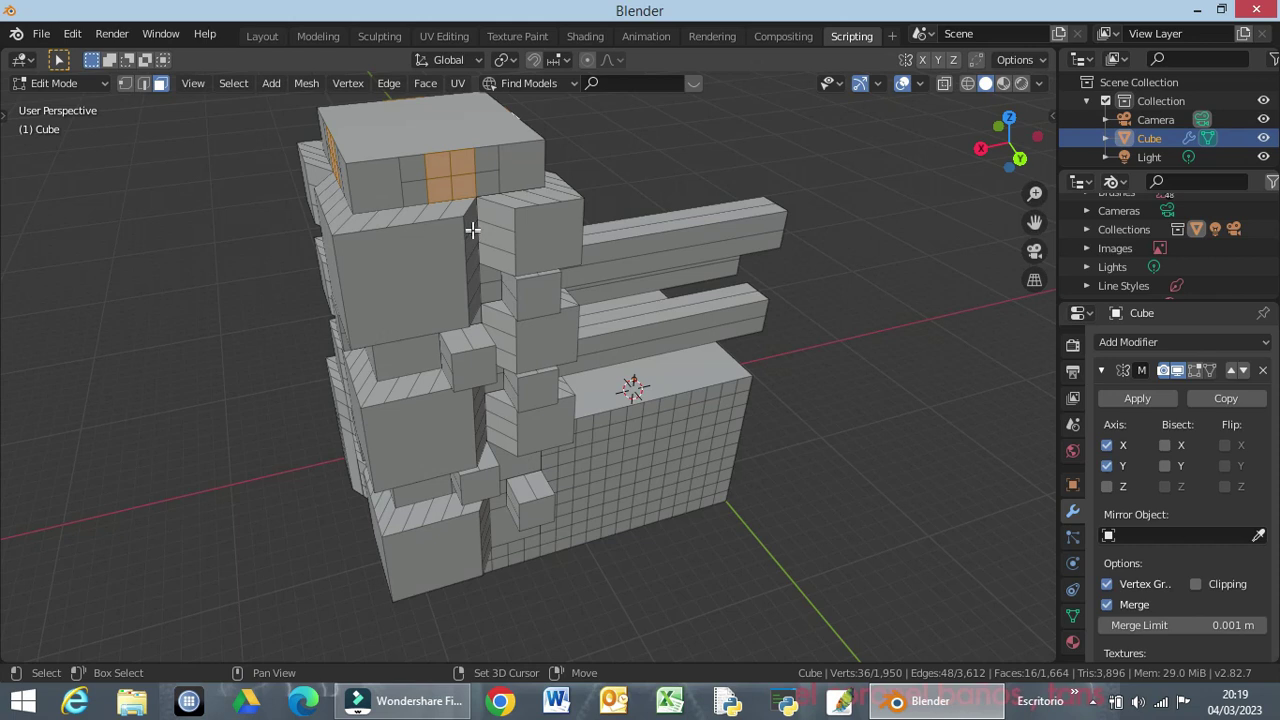
middle_drag(472, 227, 410, 242)
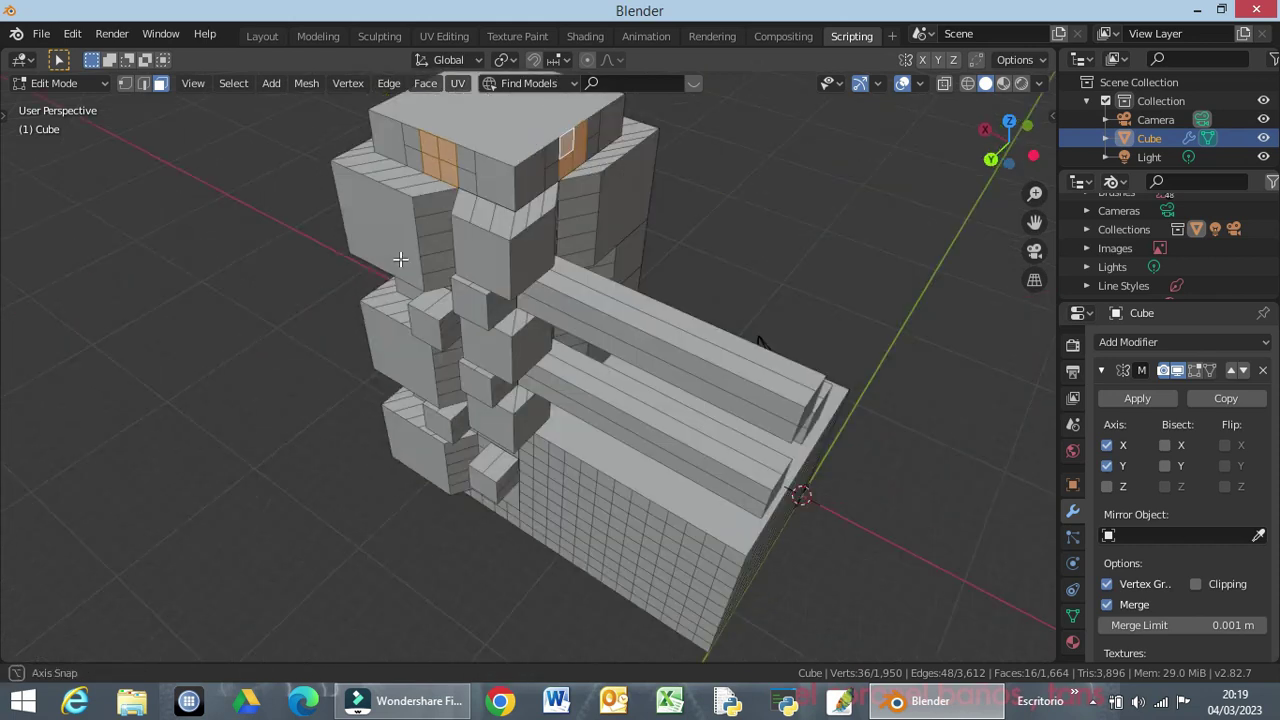
key(x)
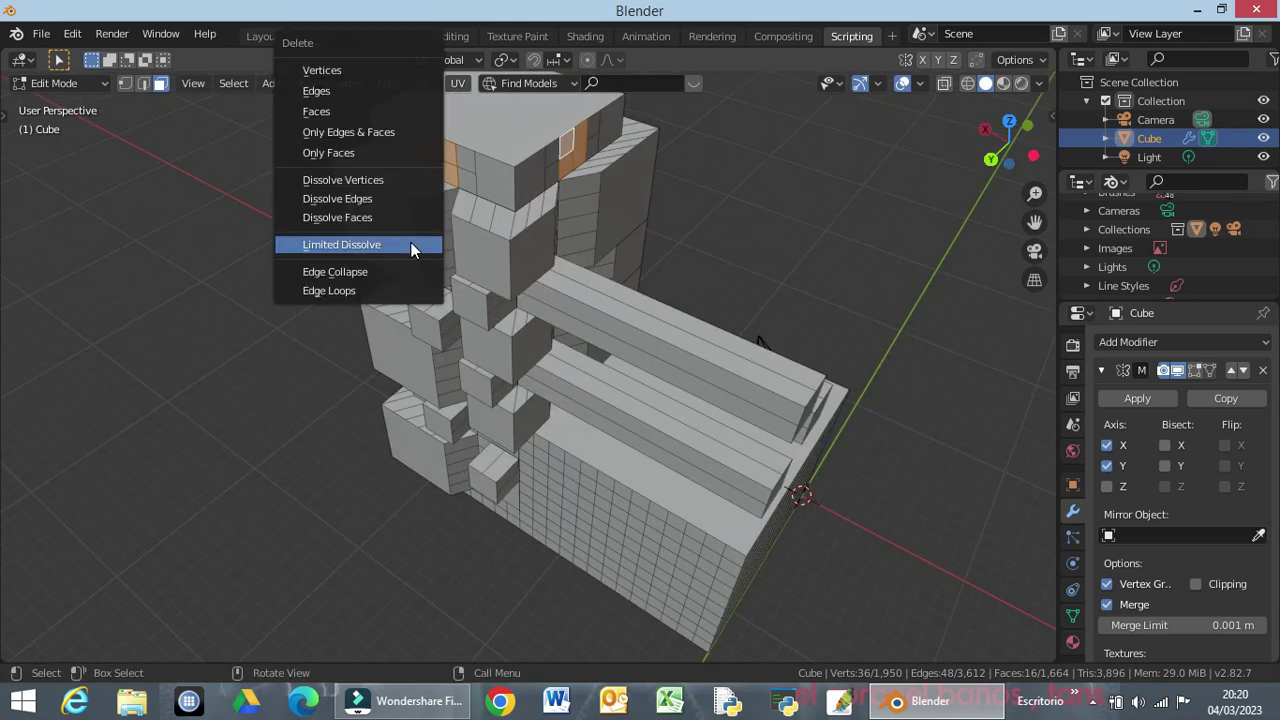
click(411, 242)
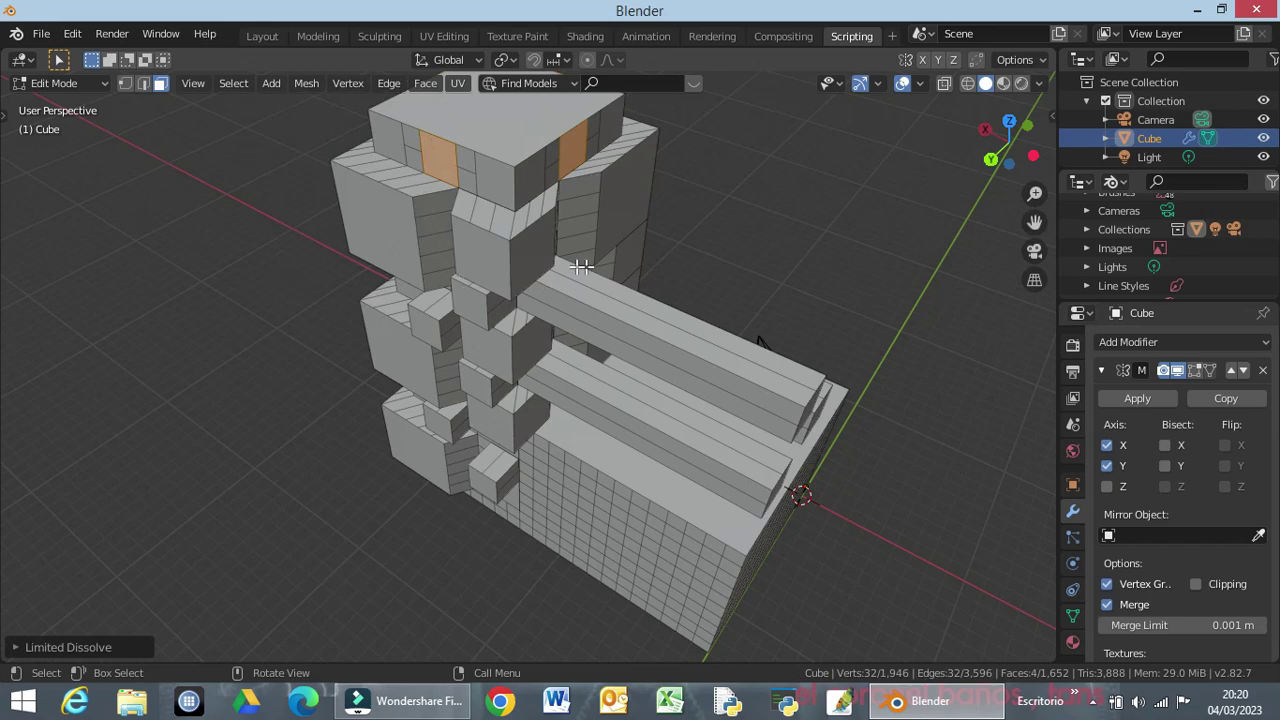
Select faces on the top block and extrude them 5 m outward into a bar.
mouse_move(694, 240)
middle_down()
mouse_move(697, 188)
mouse_move(114, 236)
mouse_move(366, 194)
mouse_move(134, 237)
mouse_move(152, 271)
mouse_move(206, 211)
mouse_move(189, 186)
middle_up()
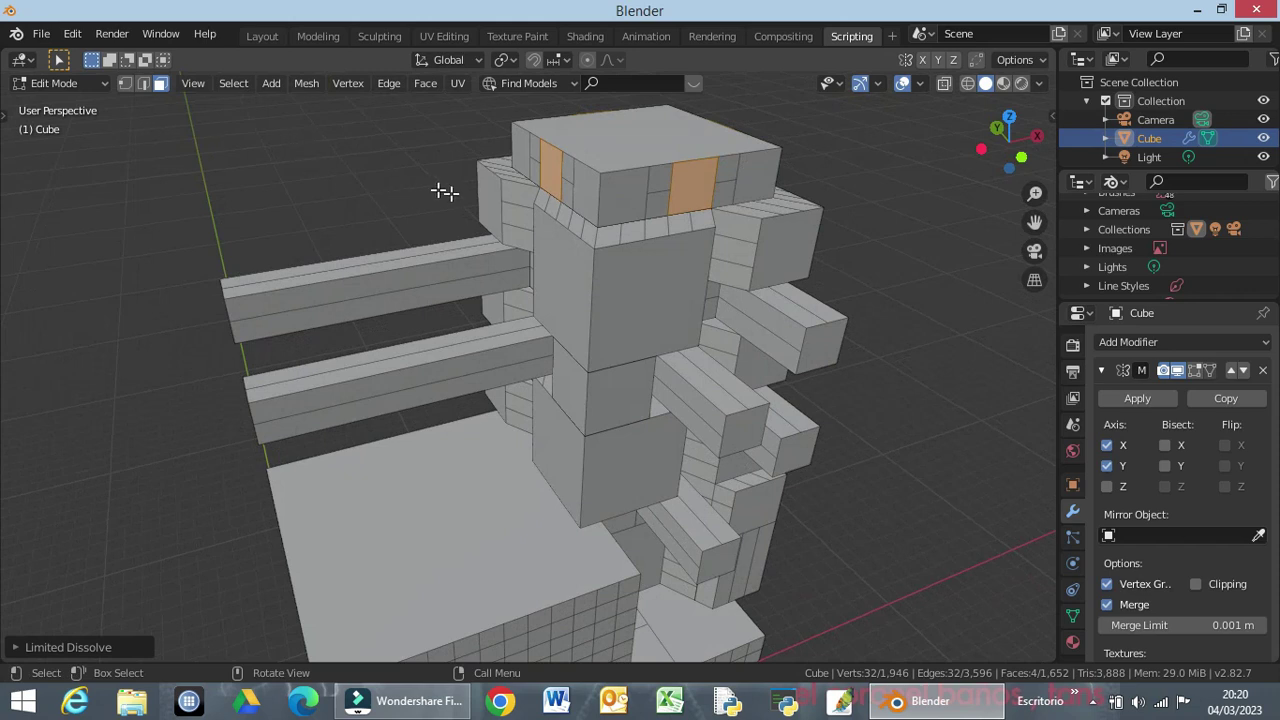
mouse_move(658, 246)
middle_down()
mouse_move(601, 282)
mouse_move(443, 249)
mouse_move(455, 242)
middle_up()
click(455, 240)
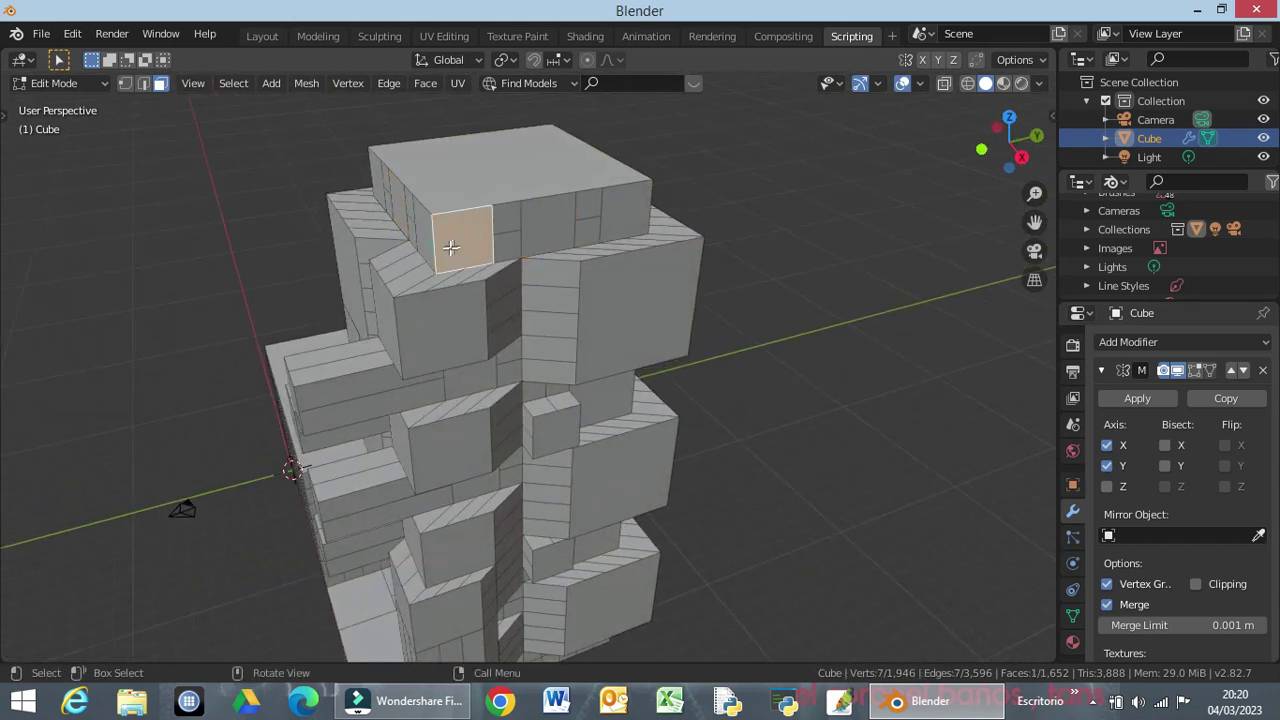
shift+click(423, 243)
mouse_move(429, 317)
middle_down()
mouse_move(447, 397)
mouse_move(371, 410)
mouse_move(446, 404)
mouse_move(439, 393)
middle_up()
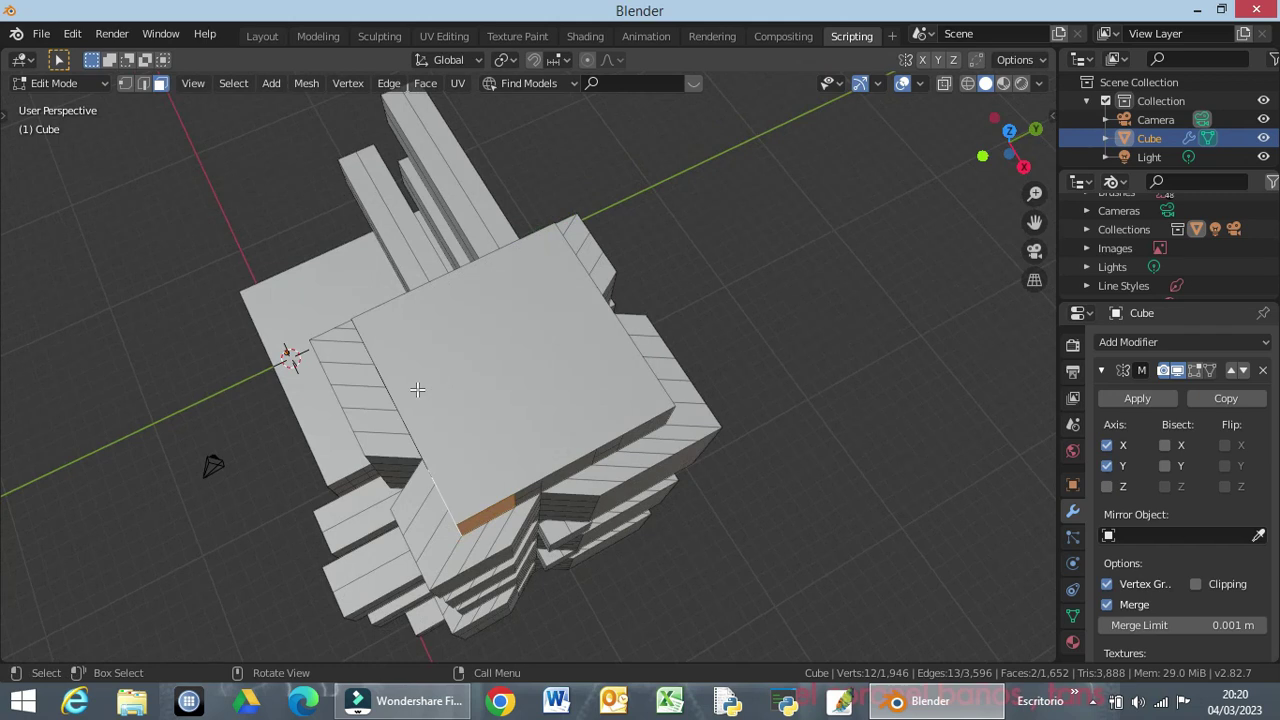
mouse_move(417, 393)
middle_down()
mouse_move(365, 348)
mouse_move(201, 392)
middle_up()
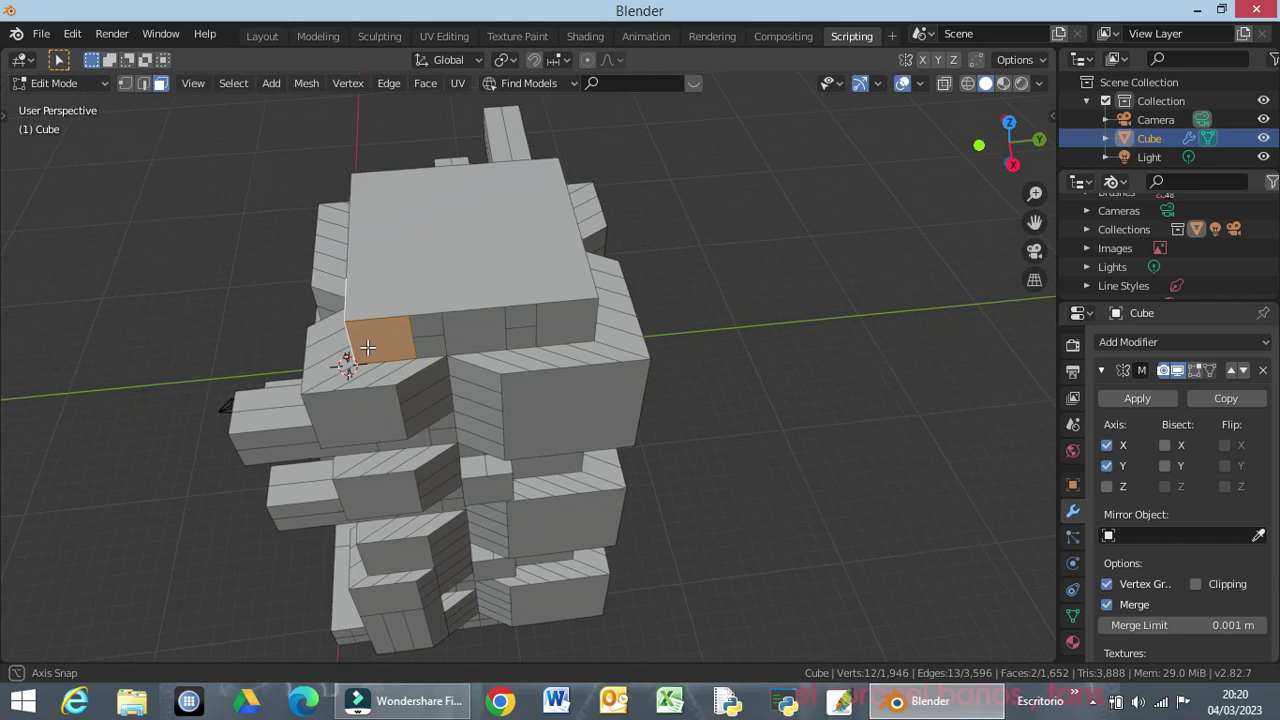
key(e)
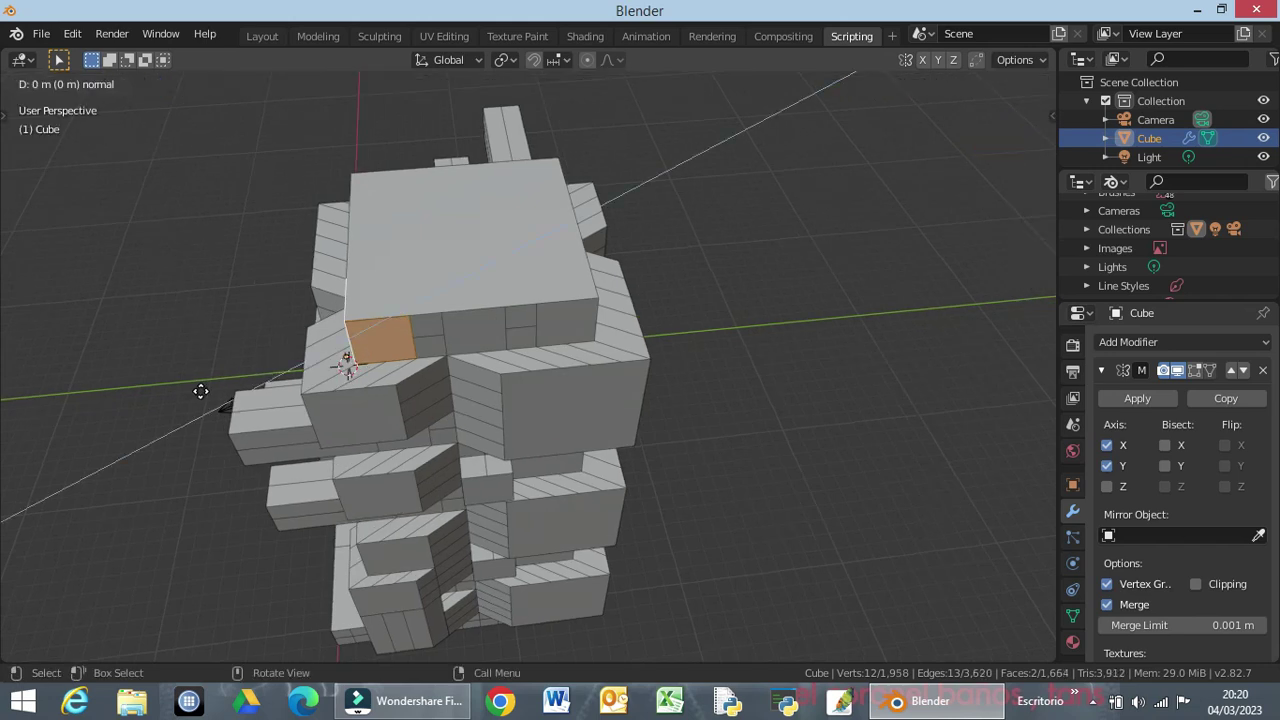
text(5)
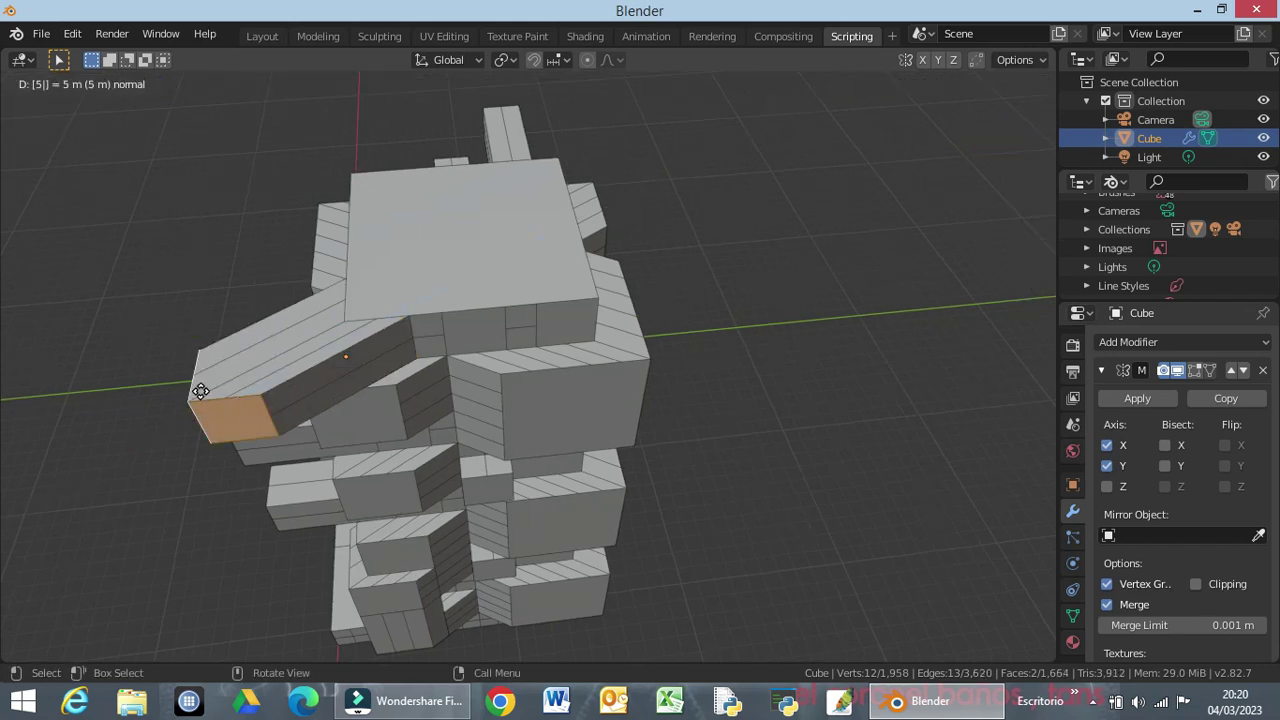
key(Return)
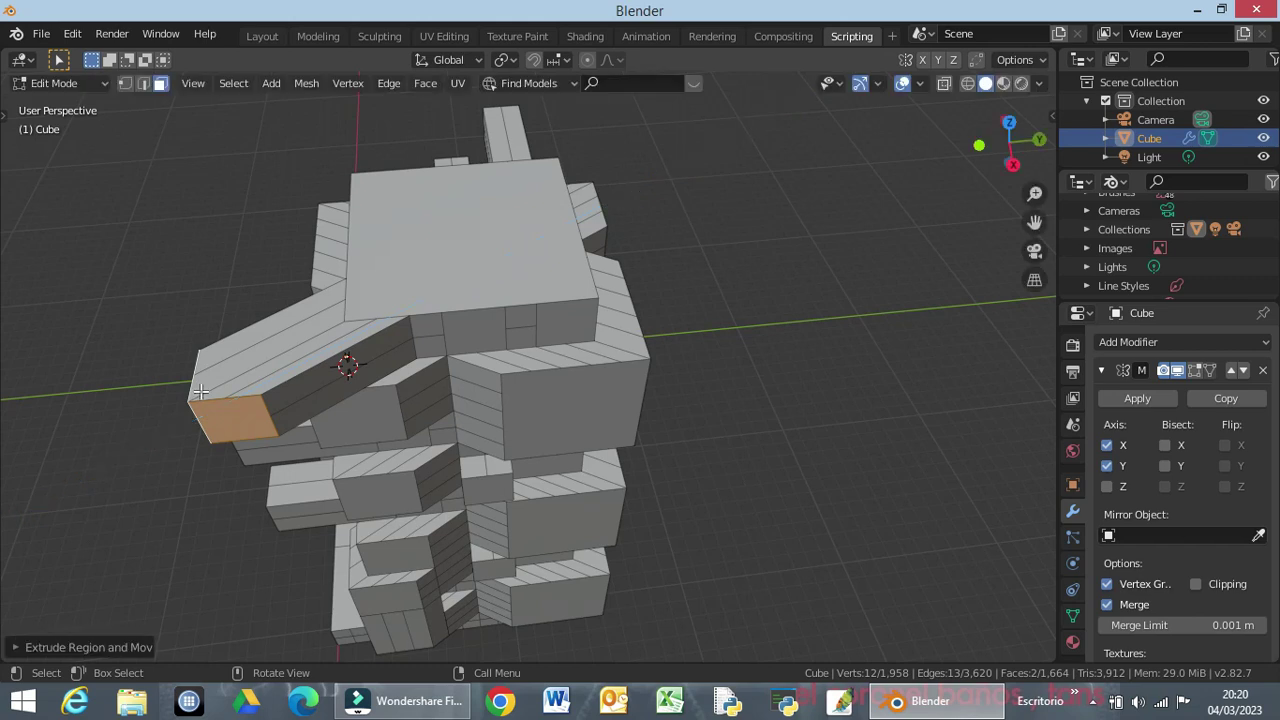
Extrude another upper-block face 5 m outward as a second bar.
middle_drag(354, 368, 312, 350)
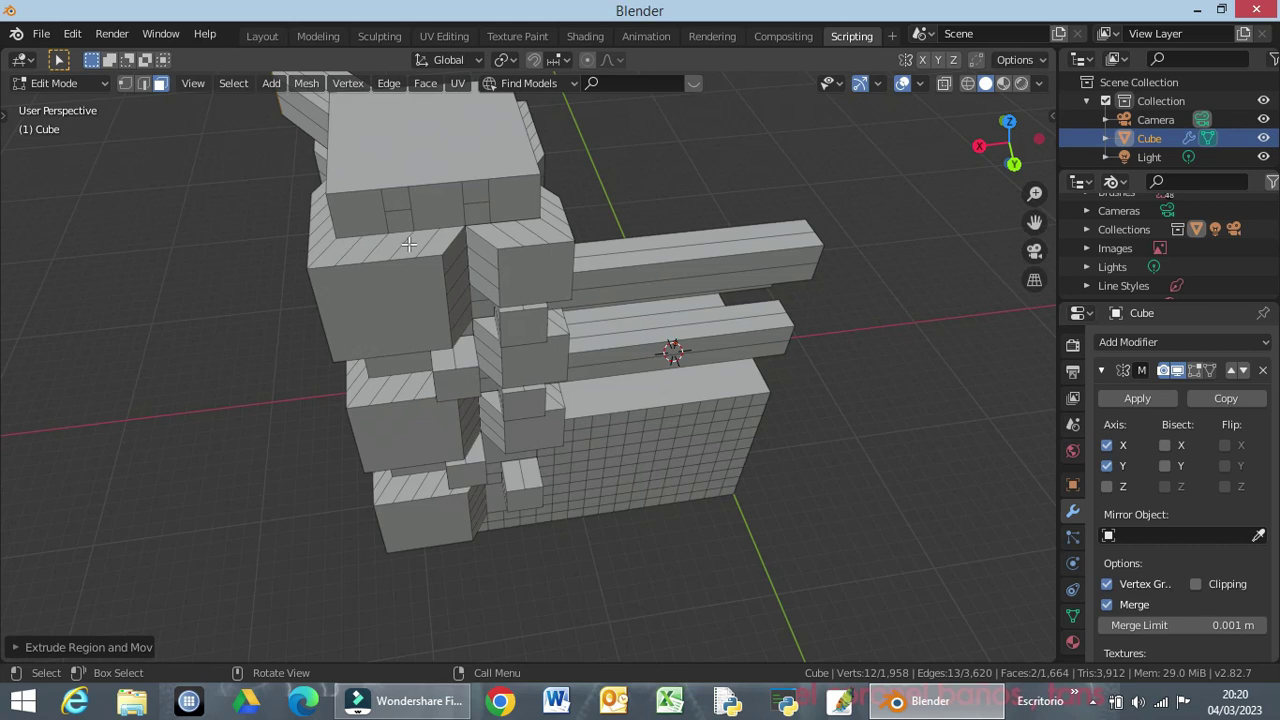
middle_drag(525, 230, 481, 233)
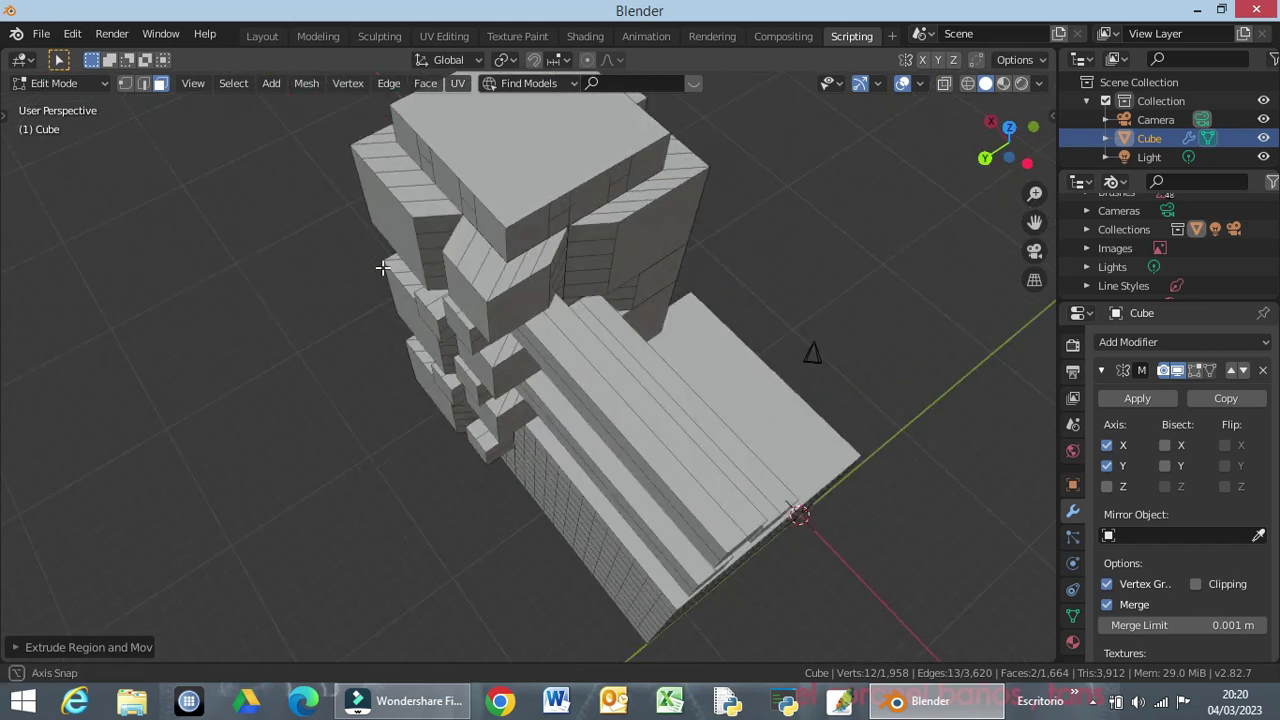
click(493, 231)
shift+click(517, 234)
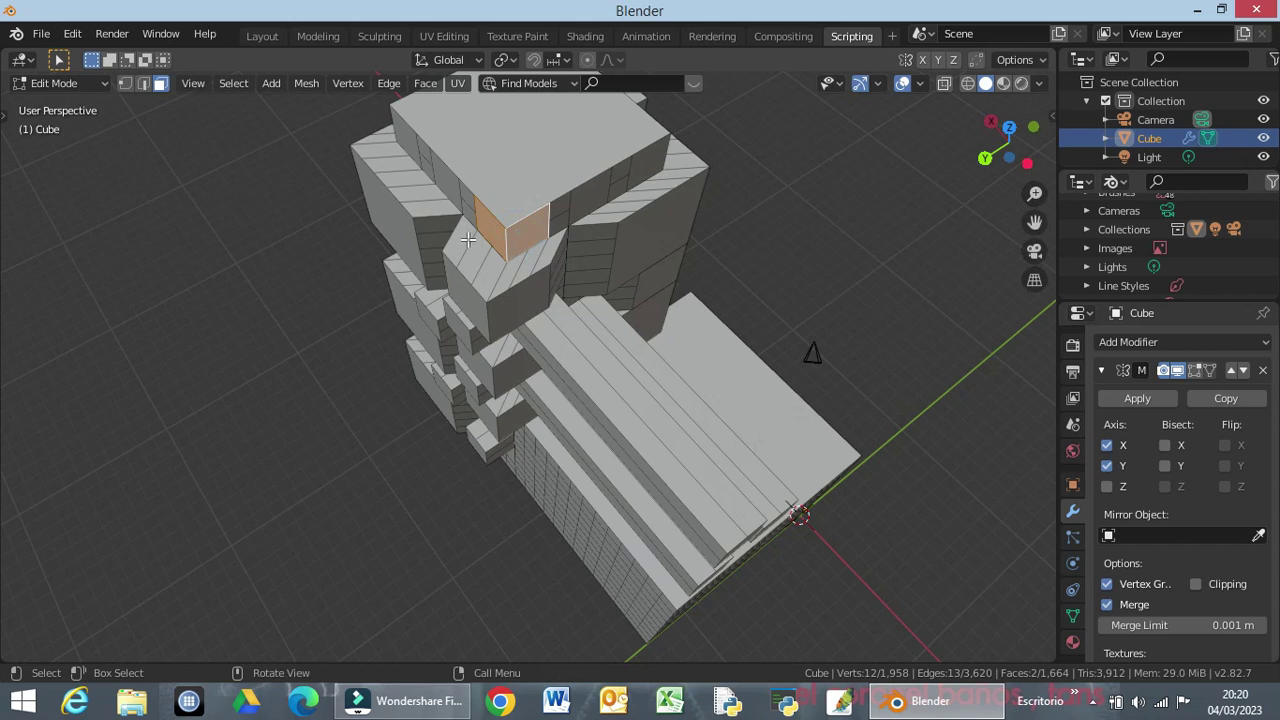
text(e)
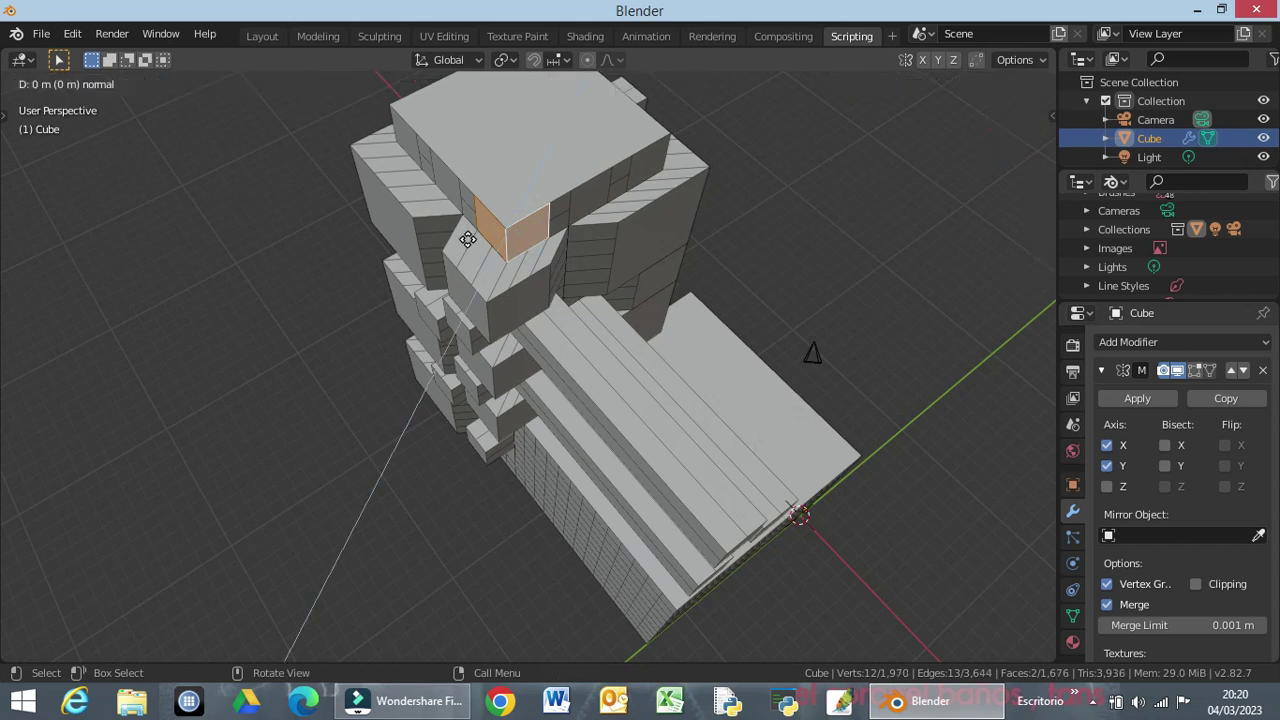
text(5)
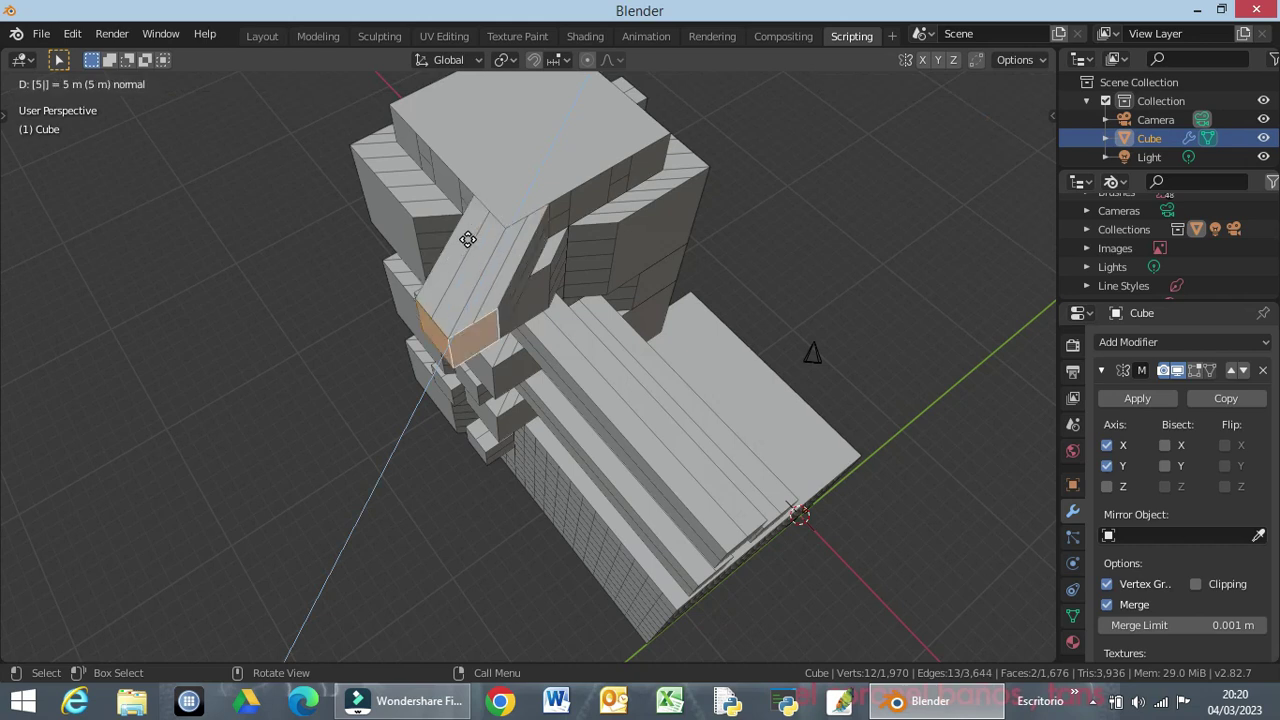
key(Return)
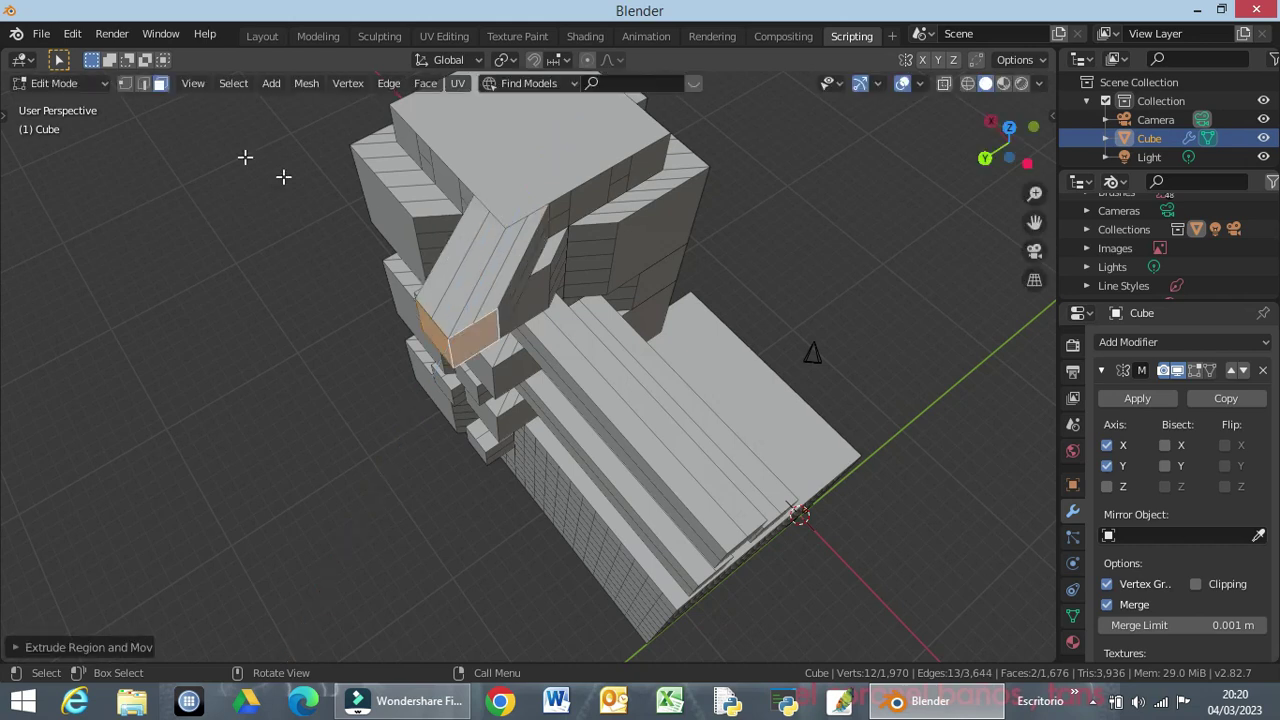
mouse_move(281, 201)
middle_down()
mouse_move(414, 200)
mouse_move(420, 171)
mouse_move(388, 170)
middle_up()
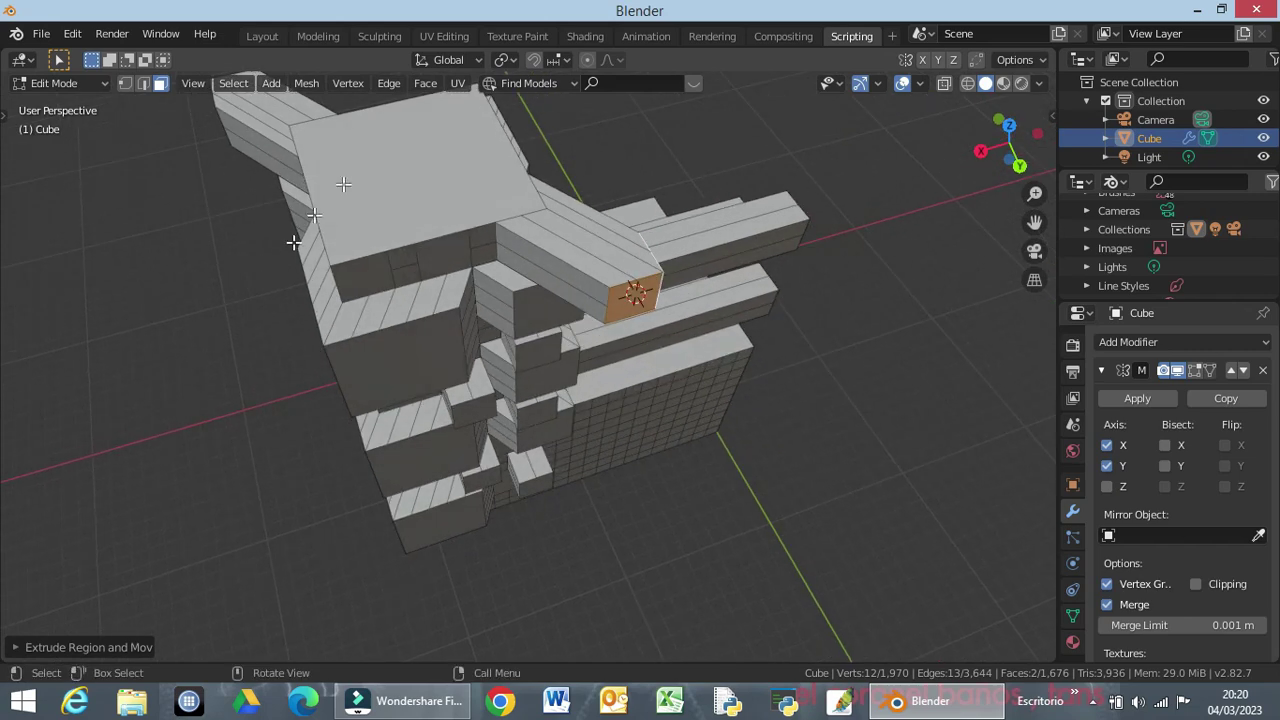
Extrude two neighbouring top-row faces 3 m outward.
mouse_move(330, 271)
middle_down()
mouse_move(400, 180)
mouse_move(440, 205)
mouse_move(537, 223)
mouse_move(646, 203)
mouse_move(631, 222)
mouse_move(686, 194)
middle_up()
click(624, 172)
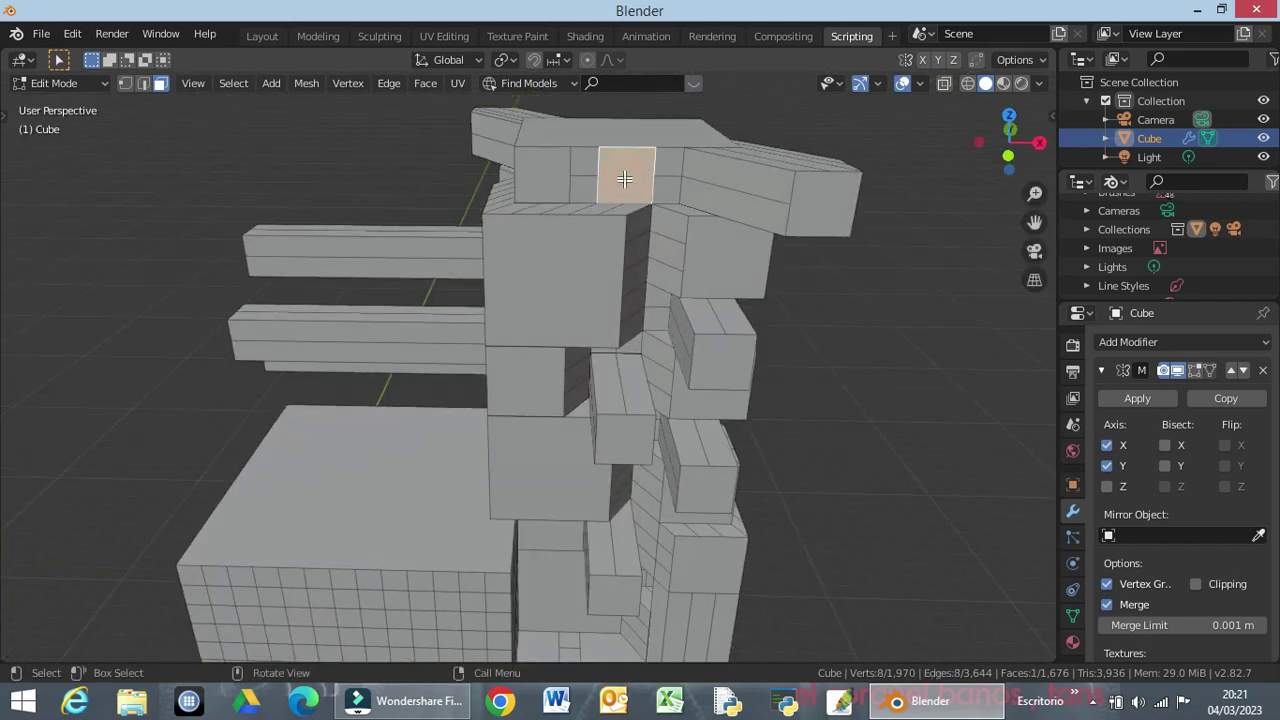
key(shift)
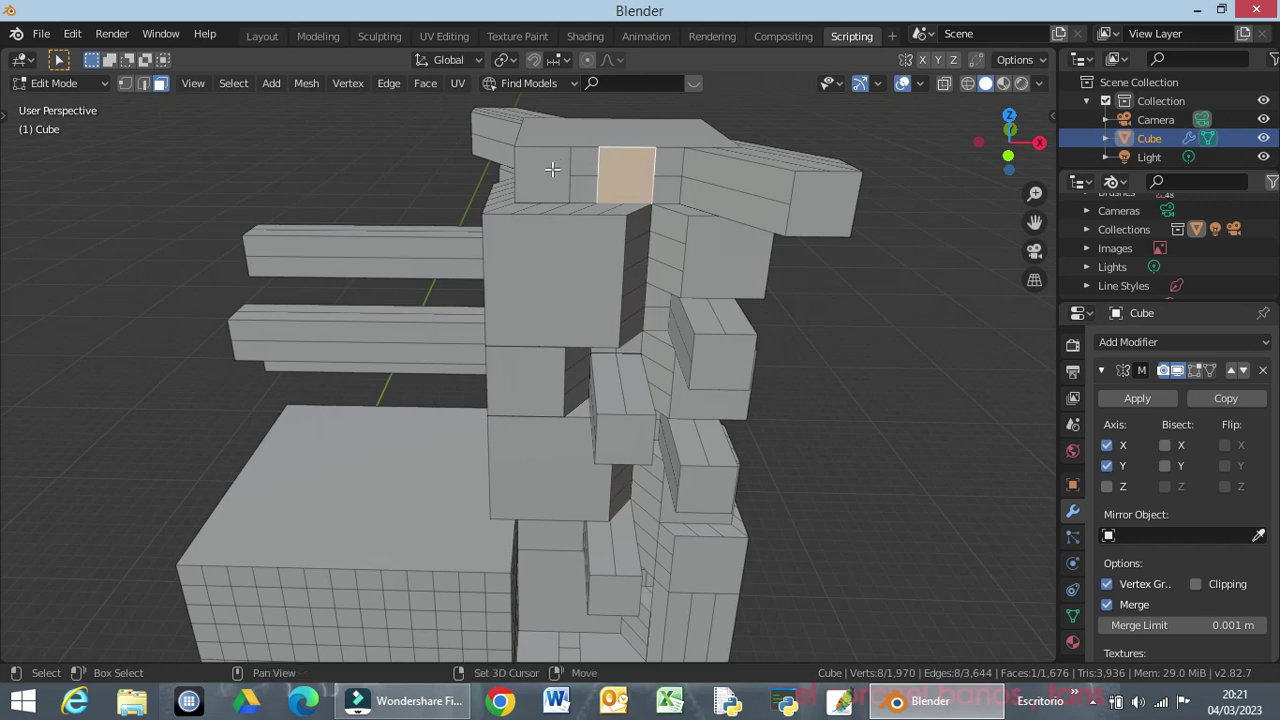
shift+click(545, 172)
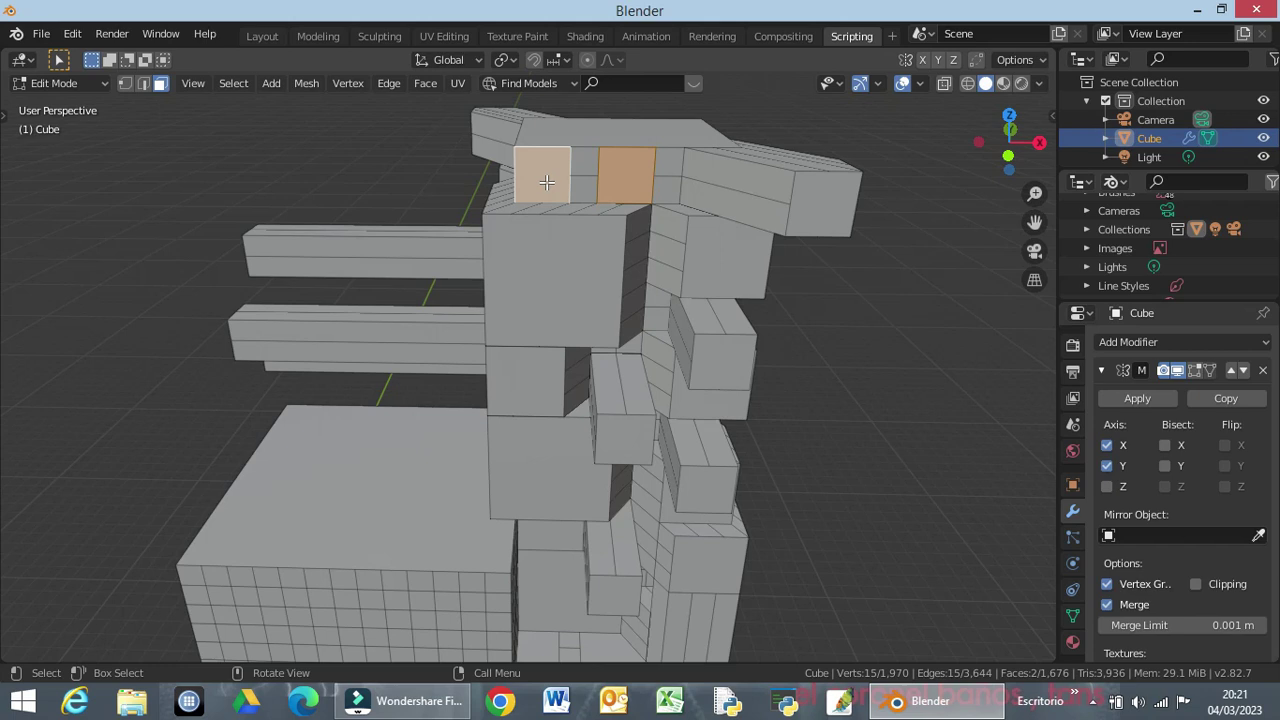
key(e)
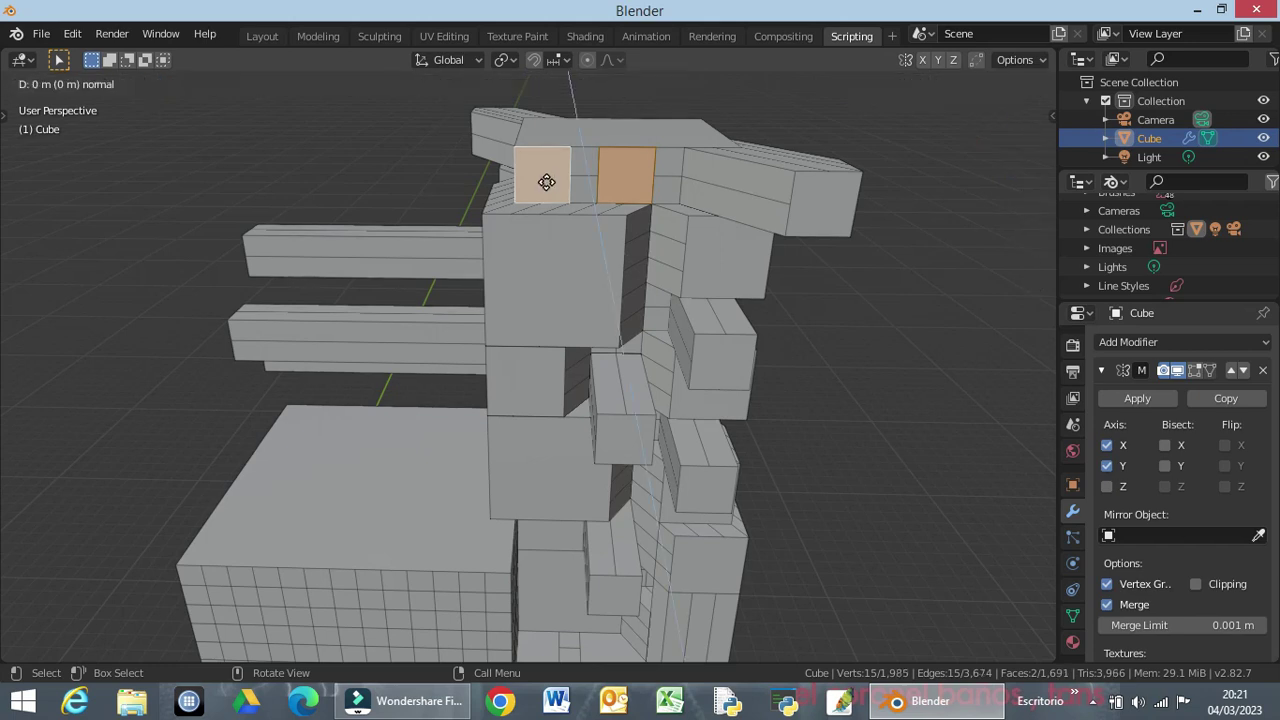
text(3)
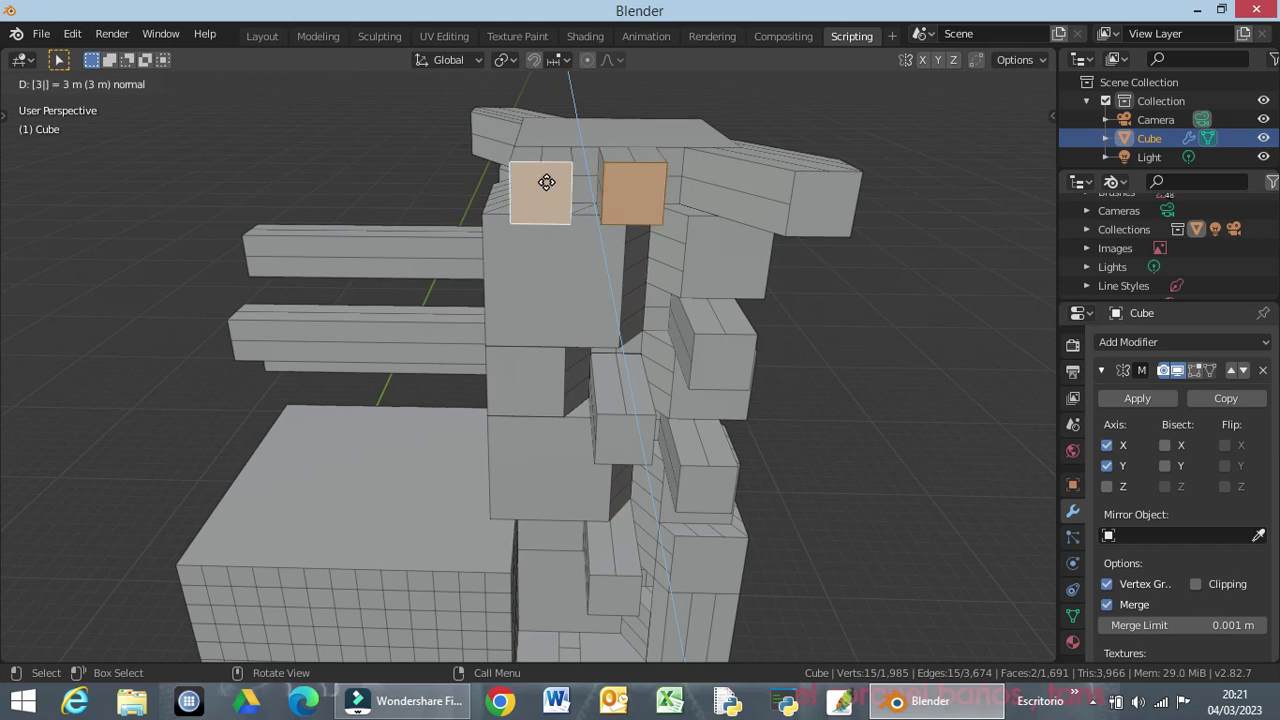
key(Return)
Extrude two more top-row faces on another side 3 m outward.
mouse_move(547, 182)
middle_down()
mouse_move(347, 209)
mouse_move(318, 195)
middle_up()
click(396, 181)
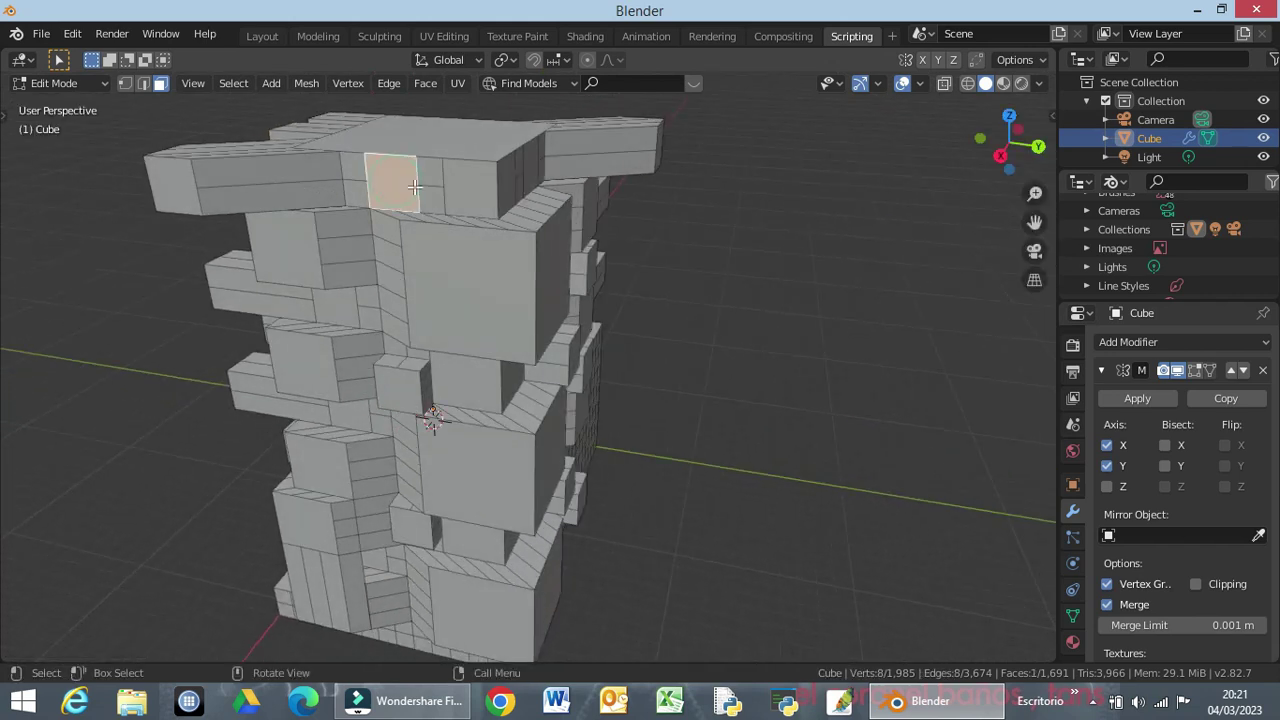
shift+click(450, 190)
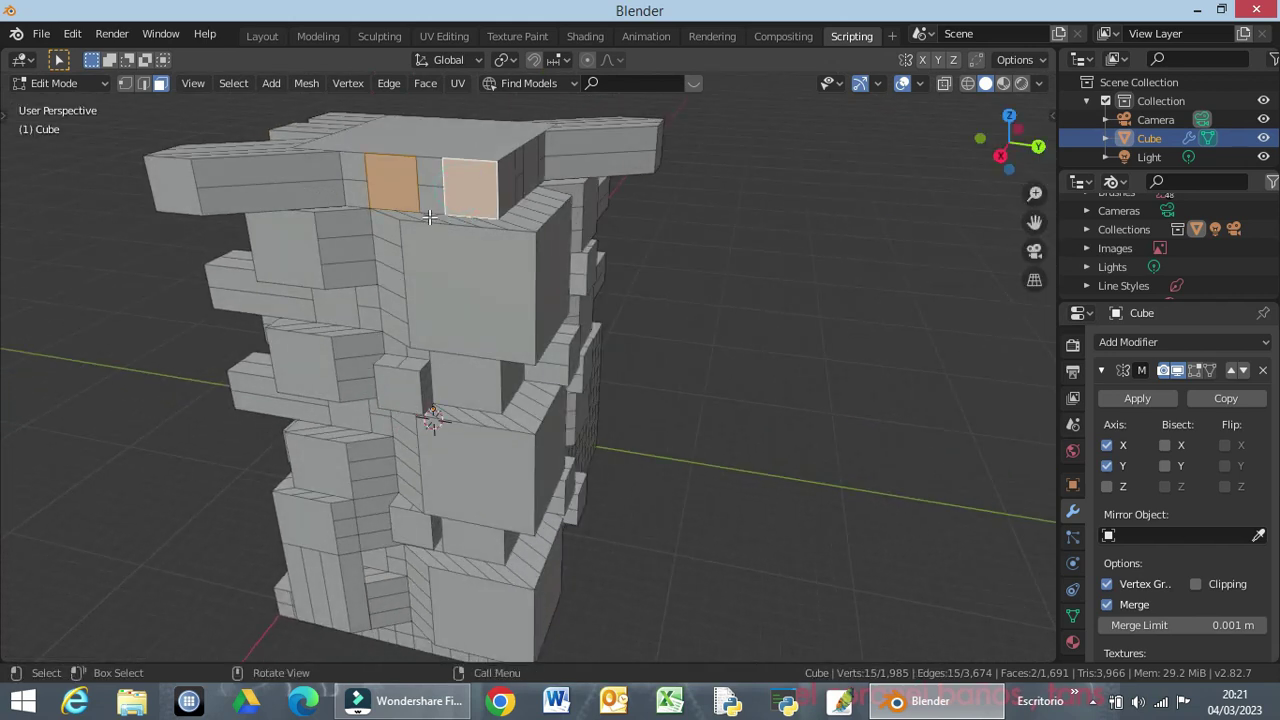
text(e)
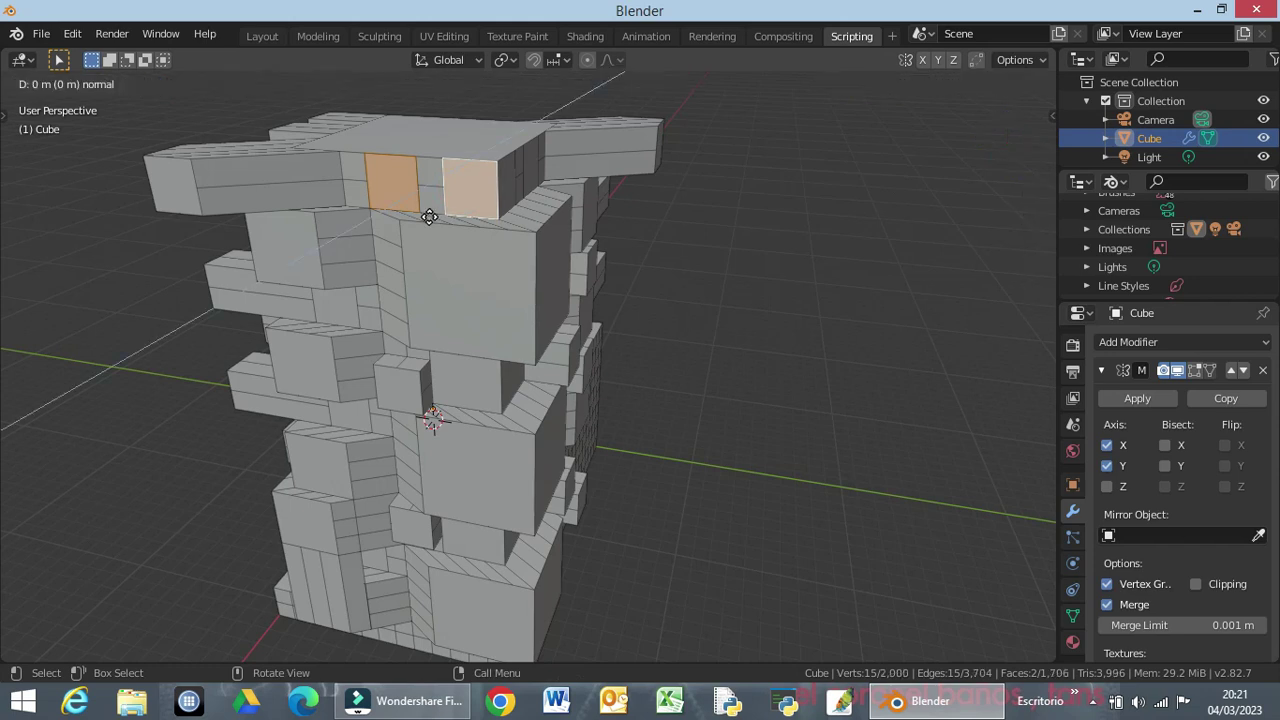
text(3)
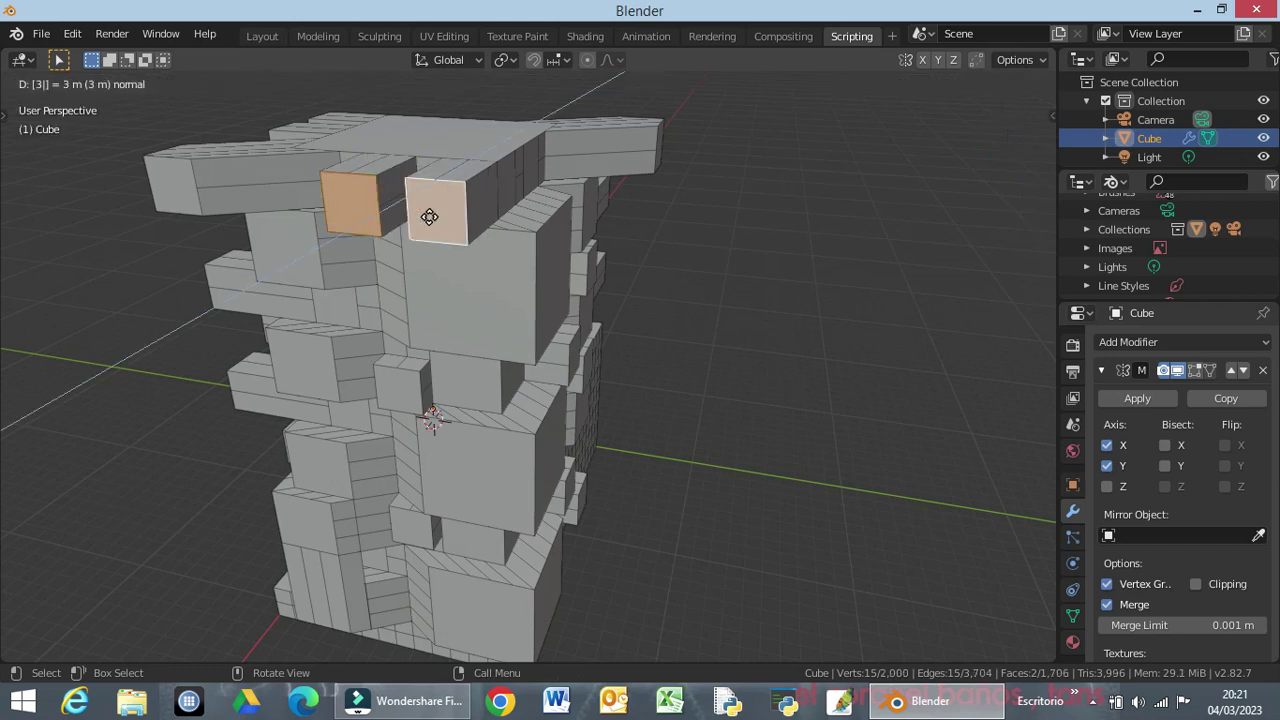
key(Return)
mouse_move(545, 212)
middle_down()
mouse_move(428, 257)
mouse_move(343, 206)
mouse_move(300, 130)
mouse_move(229, 154)
mouse_move(907, 149)
mouse_move(106, 560)
mouse_move(200, 655)
mouse_move(80, 157)
mouse_move(120, 223)
mouse_move(203, 240)
mouse_move(331, 209)
mouse_move(288, 229)
mouse_move(134, 223)
mouse_move(26, 200)
mouse_move(969, 194)
mouse_move(991, 208)
mouse_move(128, 214)
middle_up()
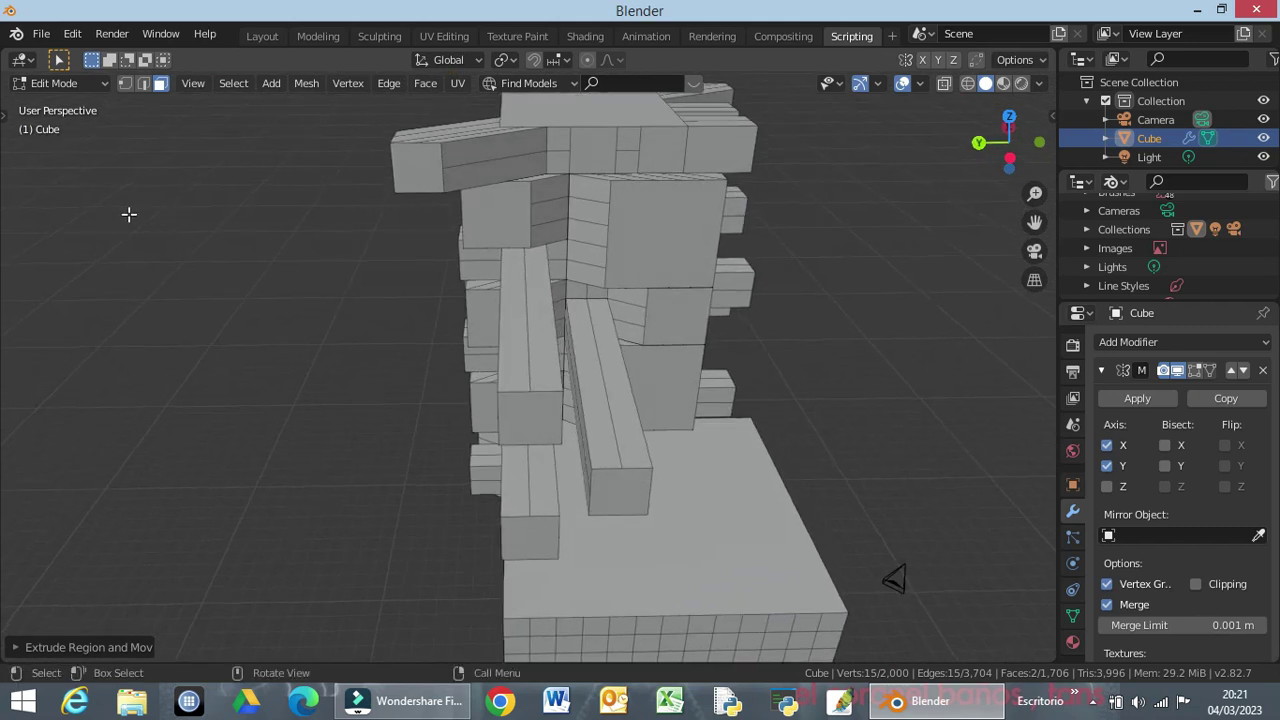
Extrude a single top-row face 5 m outward.
click(597, 147)
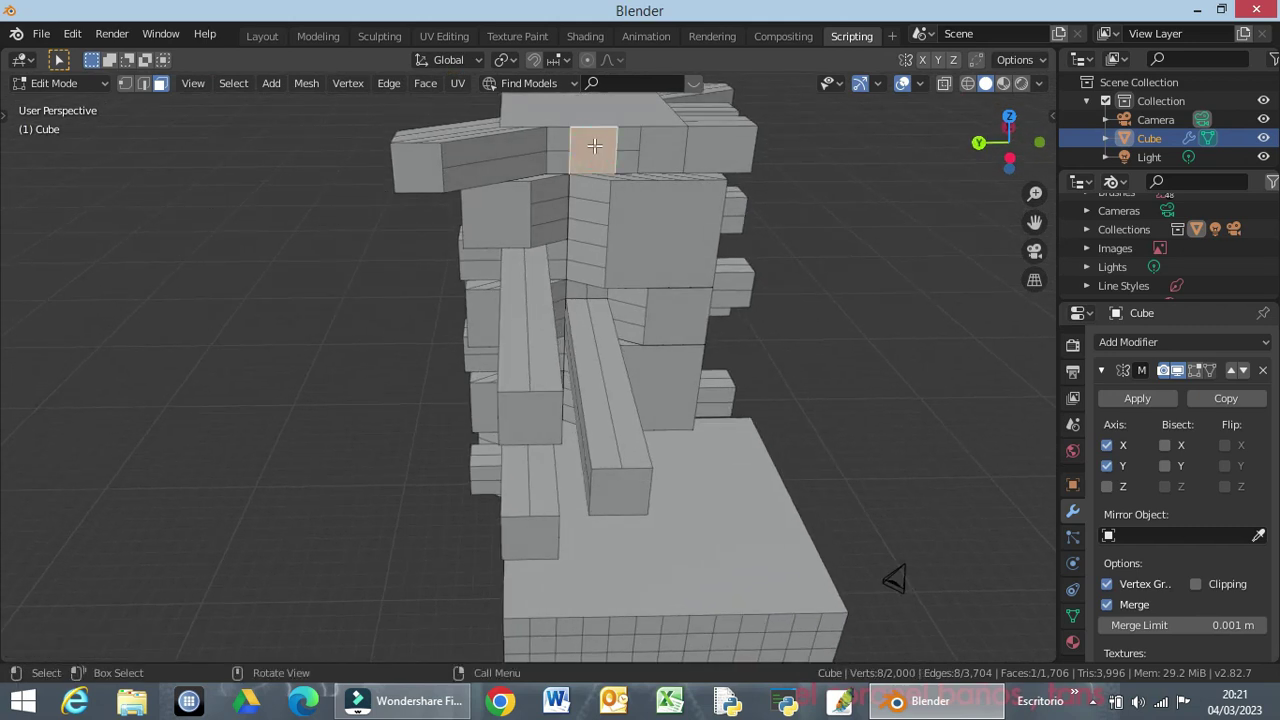
shift+click(656, 152)
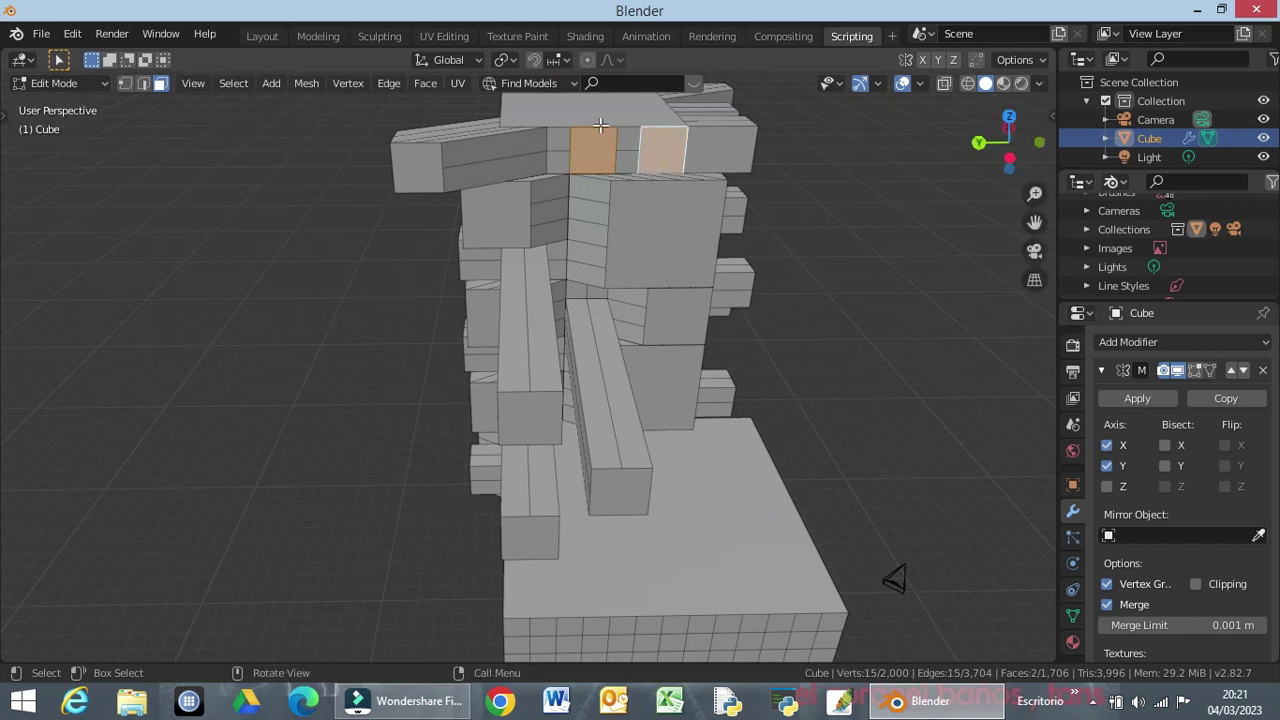
click(822, 175)
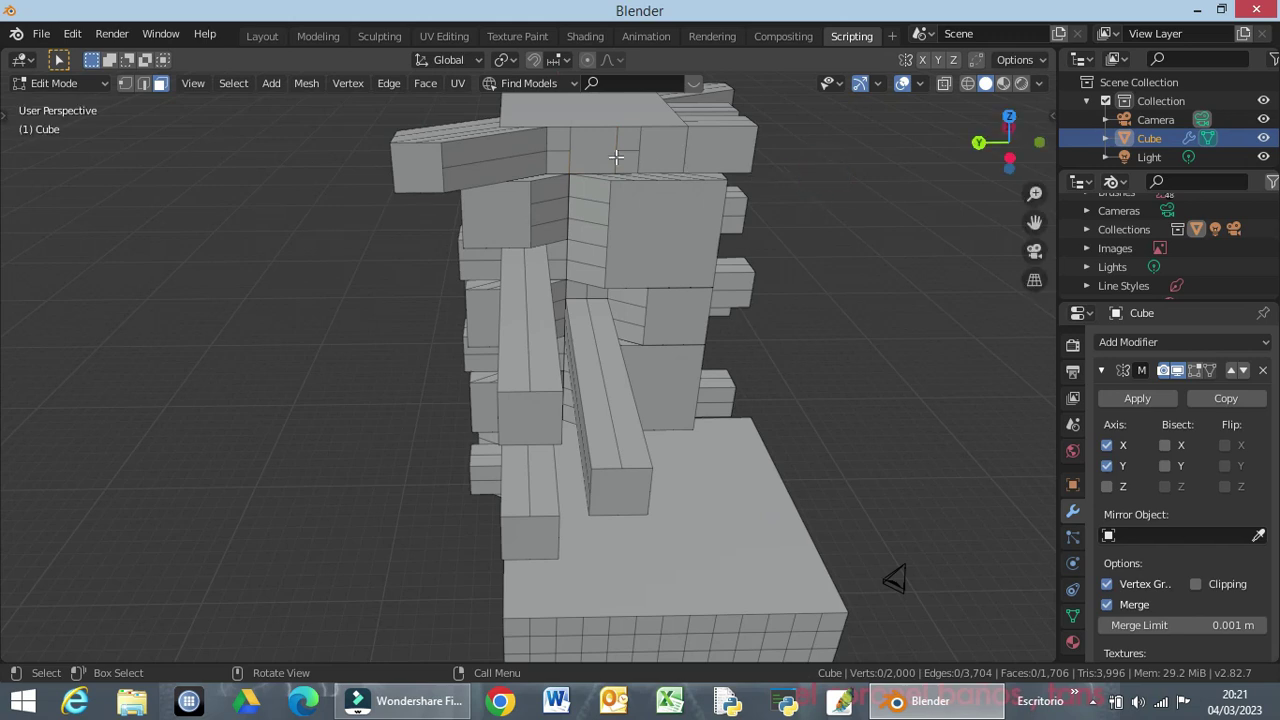
click(589, 147)
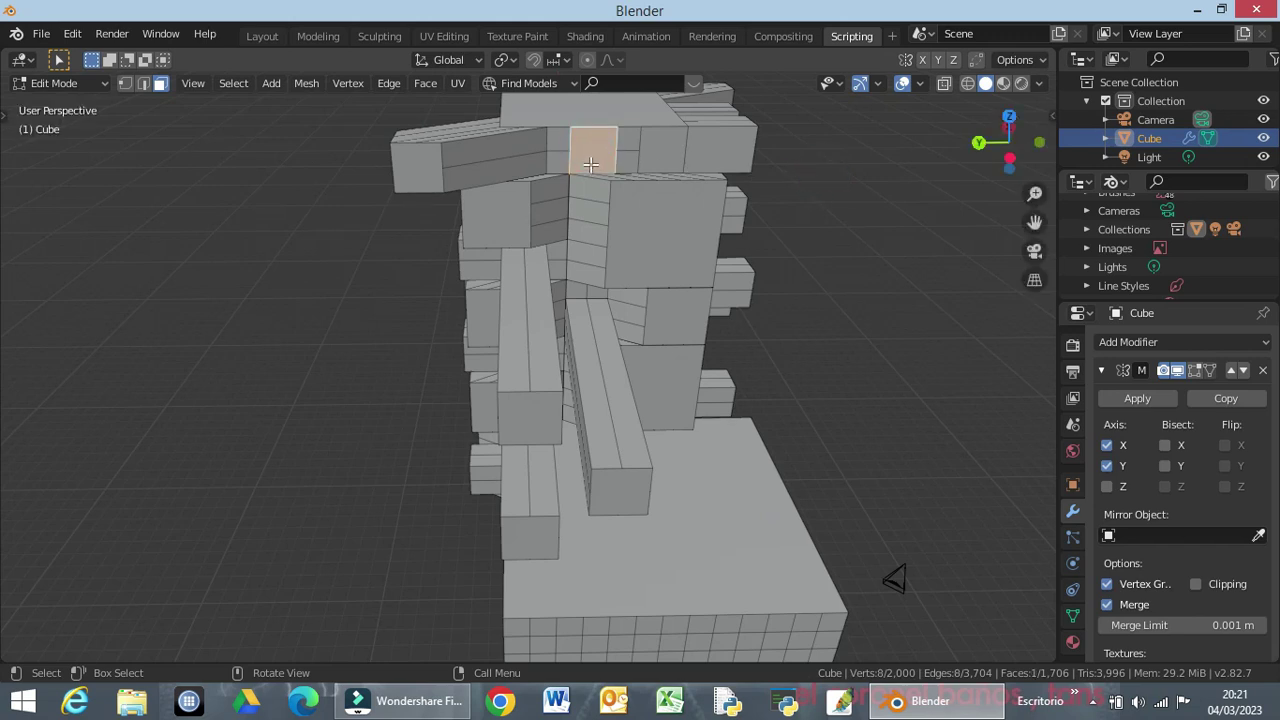
key(e)
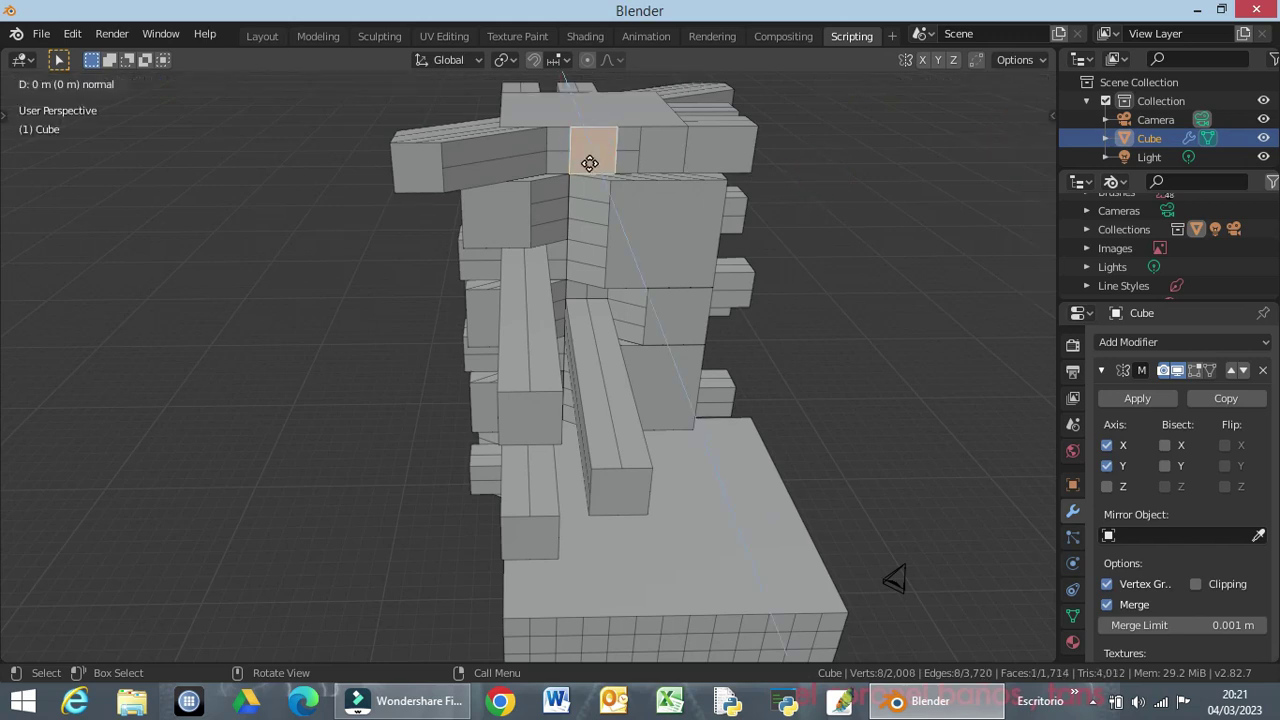
text(5)
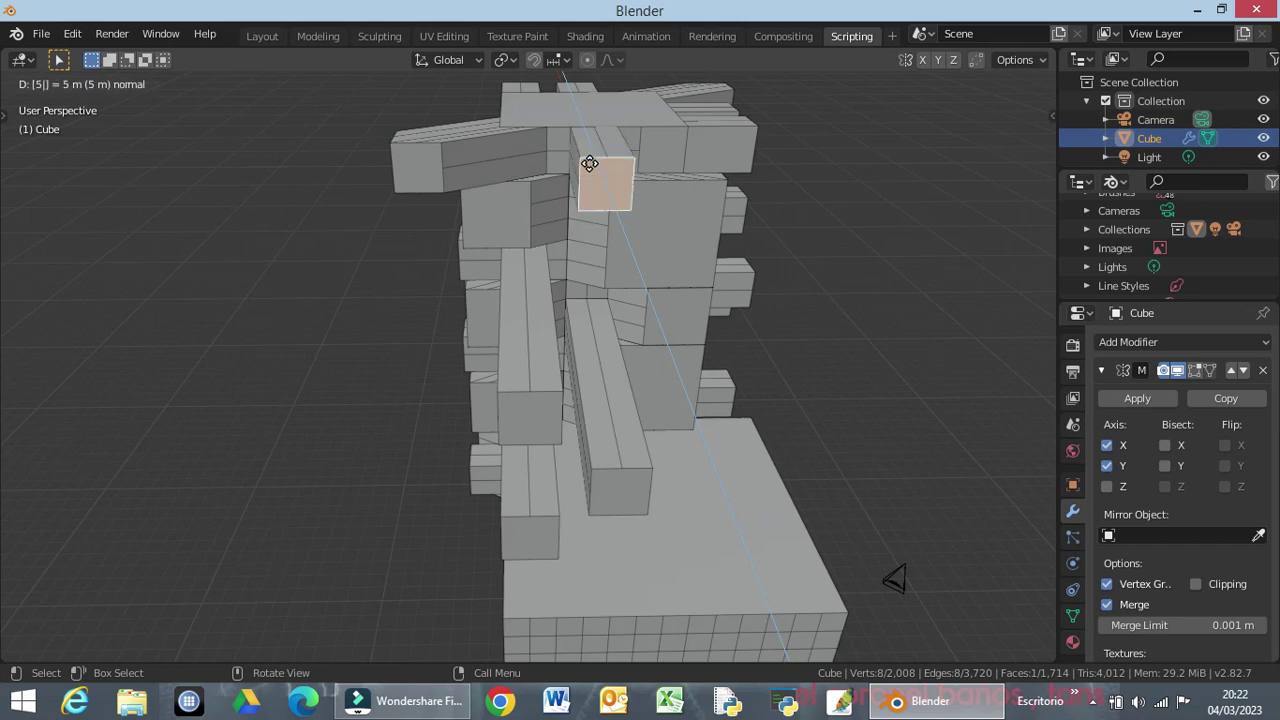
key(Return)
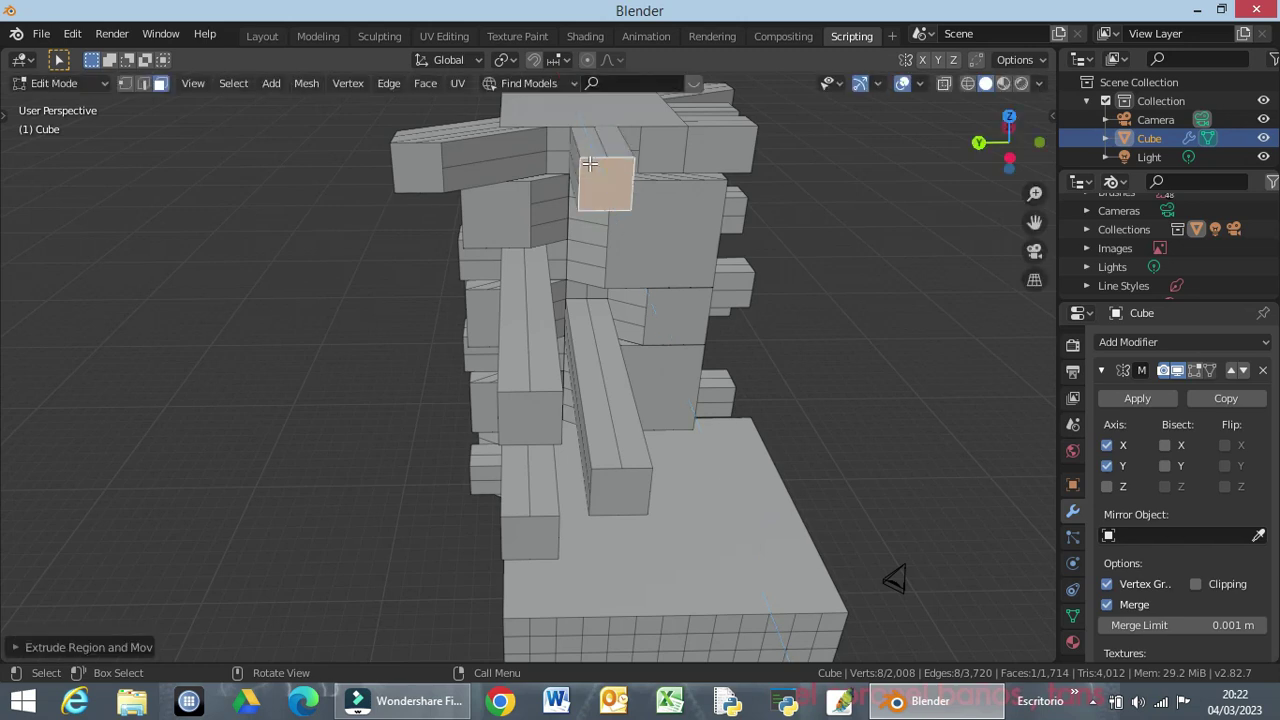
Extrude a second top-edge face 5 m outward.
click(722, 151)
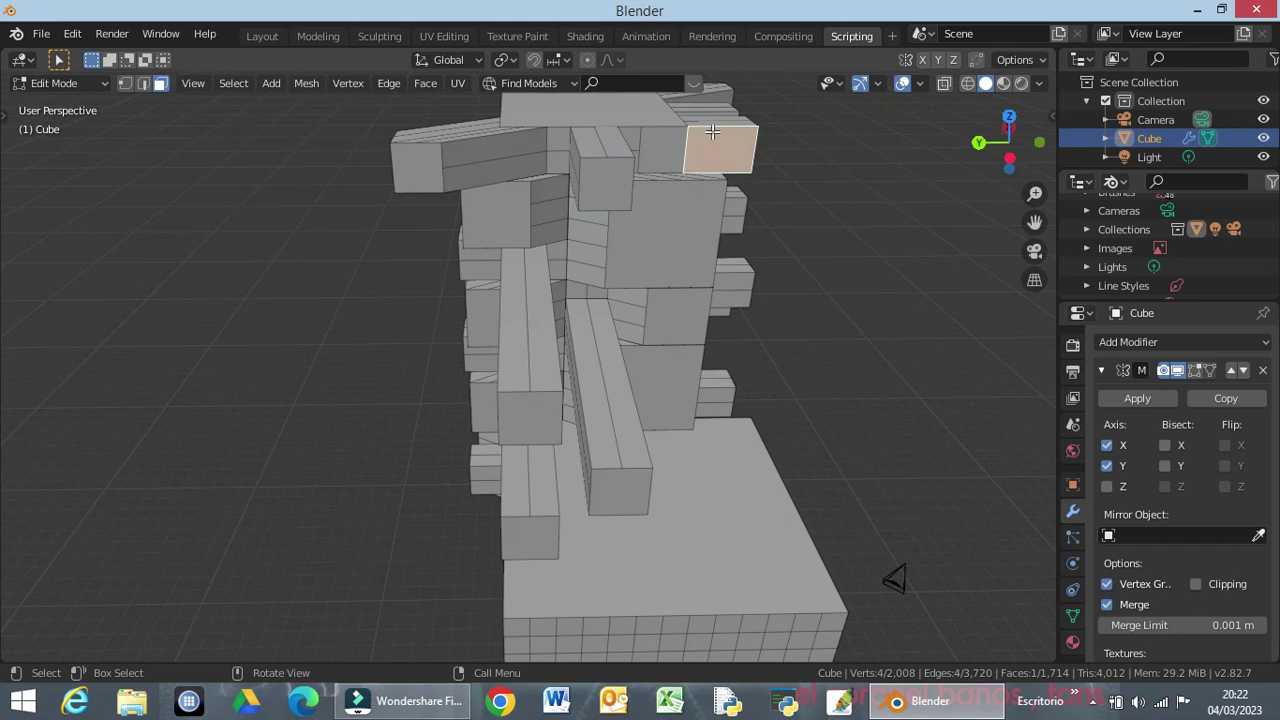
text(e)
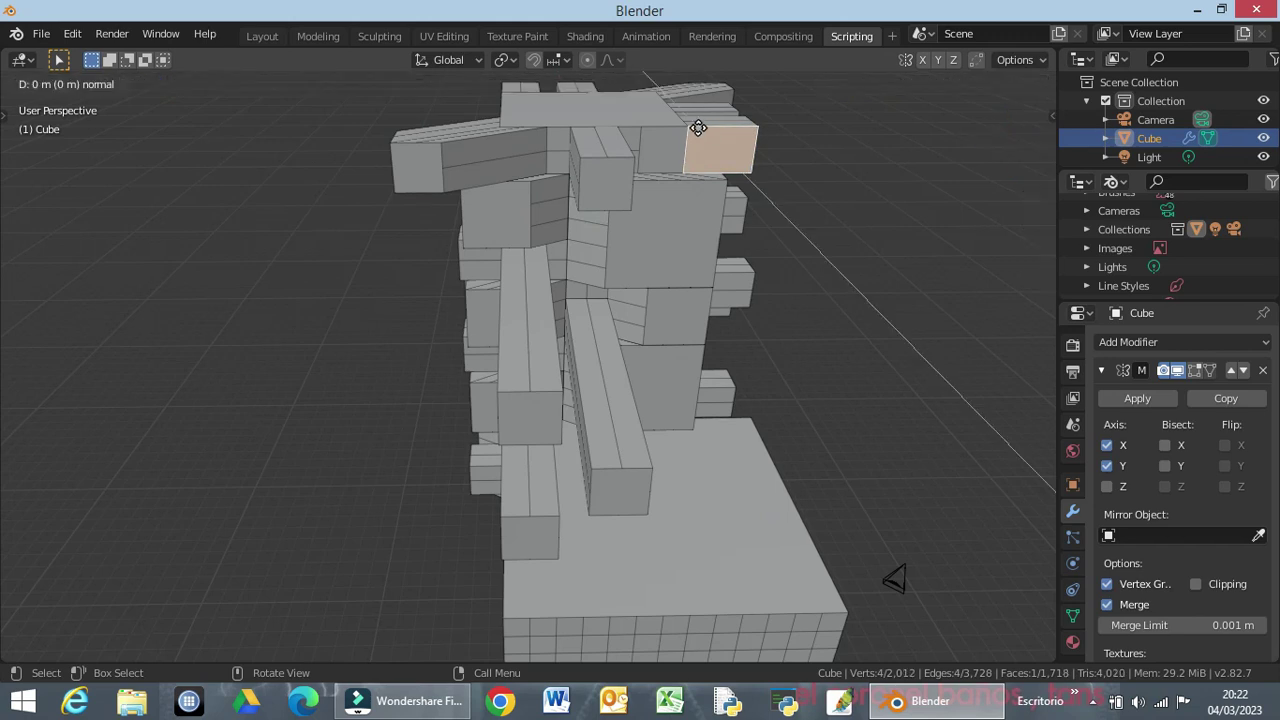
text(5)
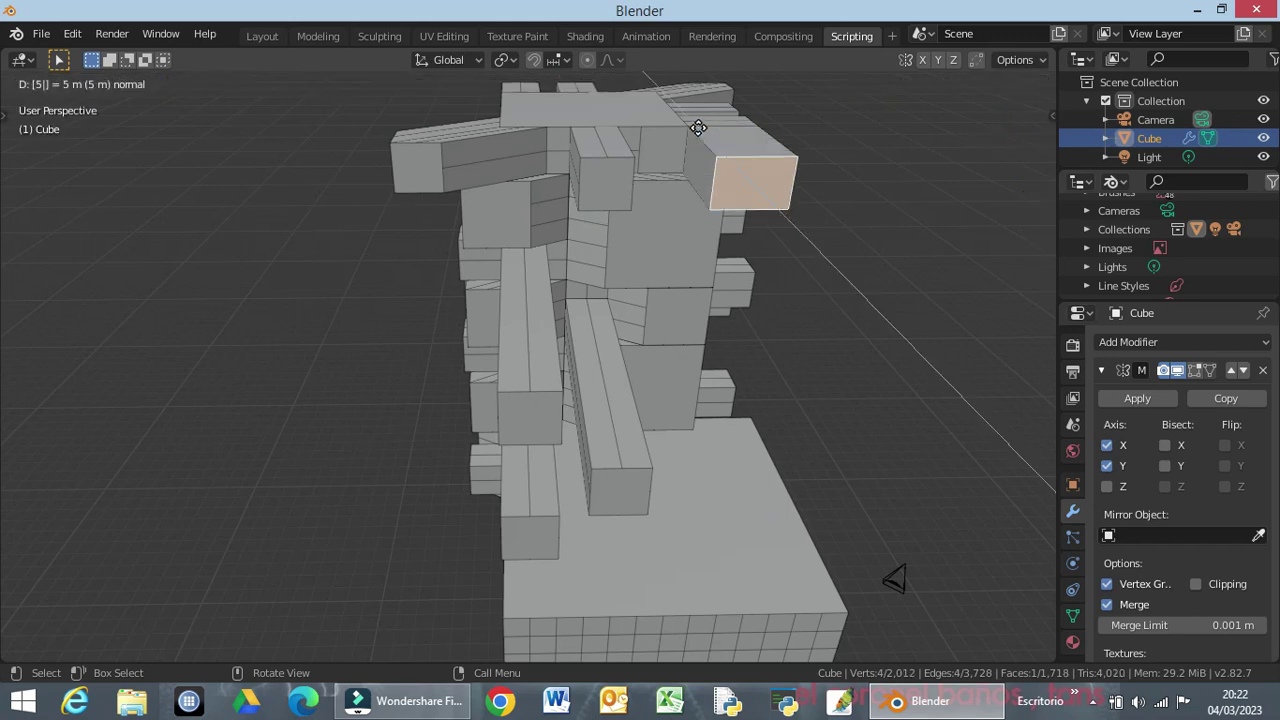
key(Return)
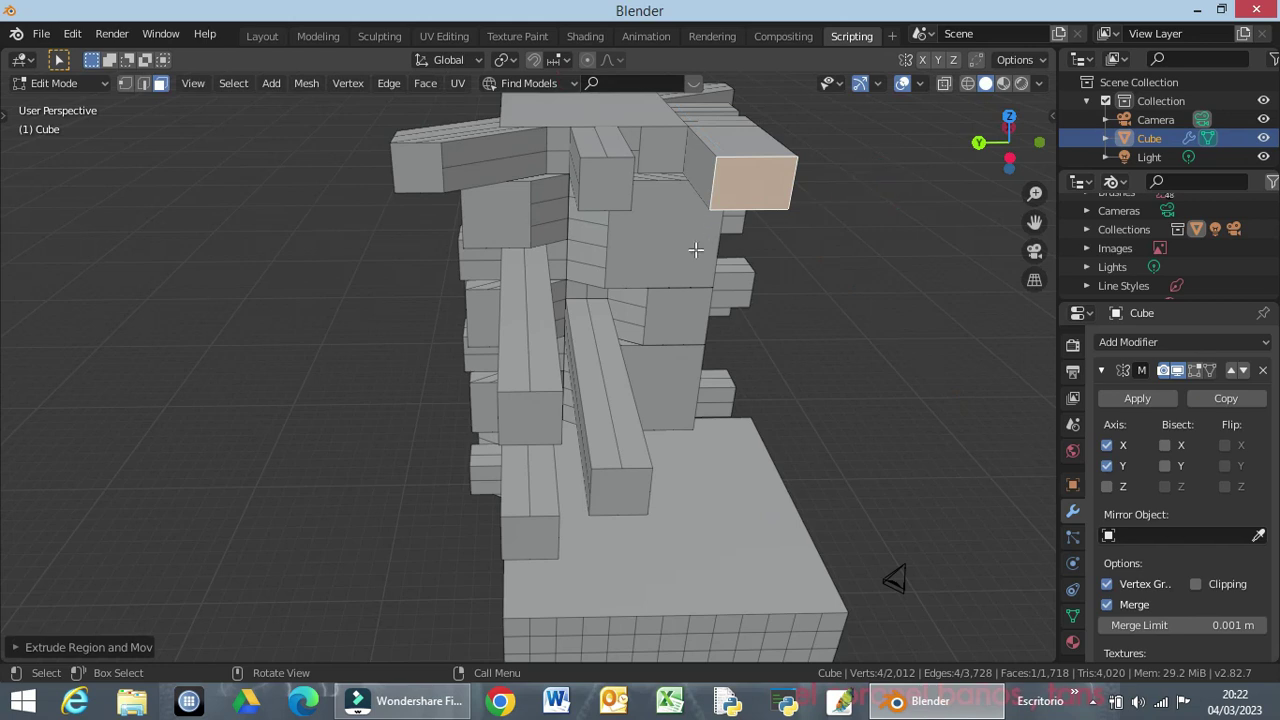
middle_drag(695, 250, 470, 172)
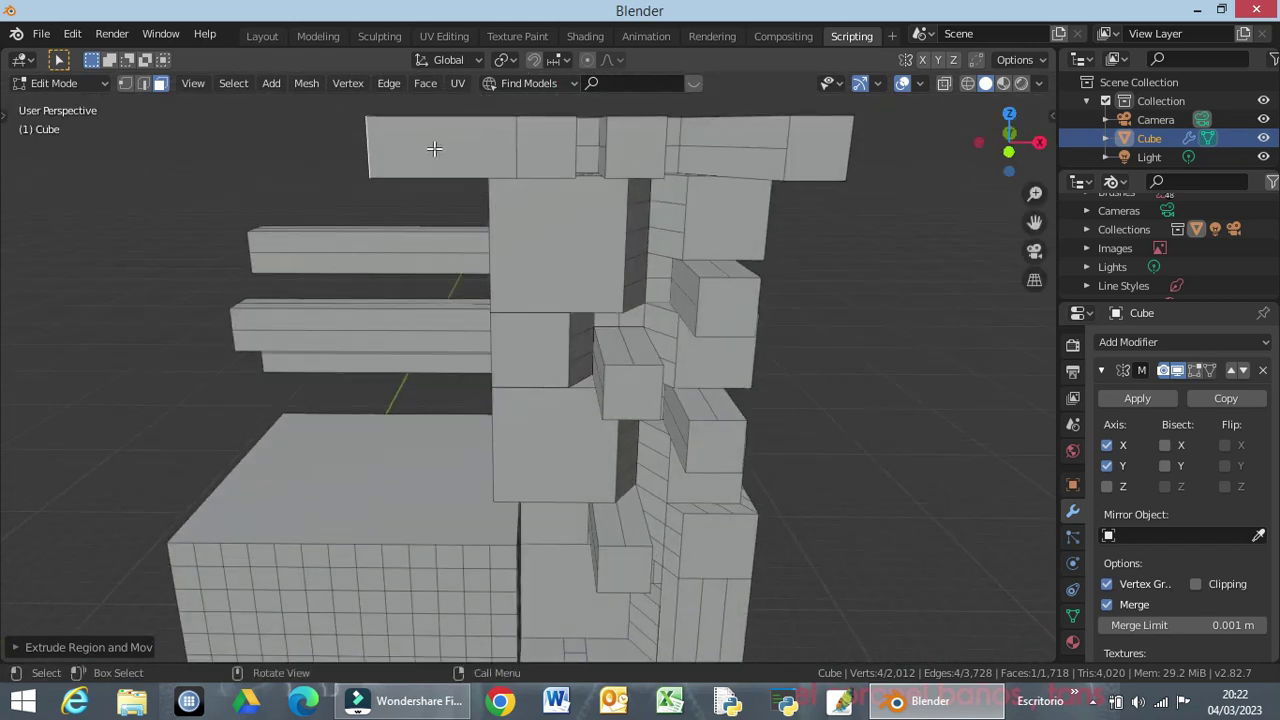
Cut the top-left block with four centred edge loops using Ctrl+R, then deselect.
click(434, 148)
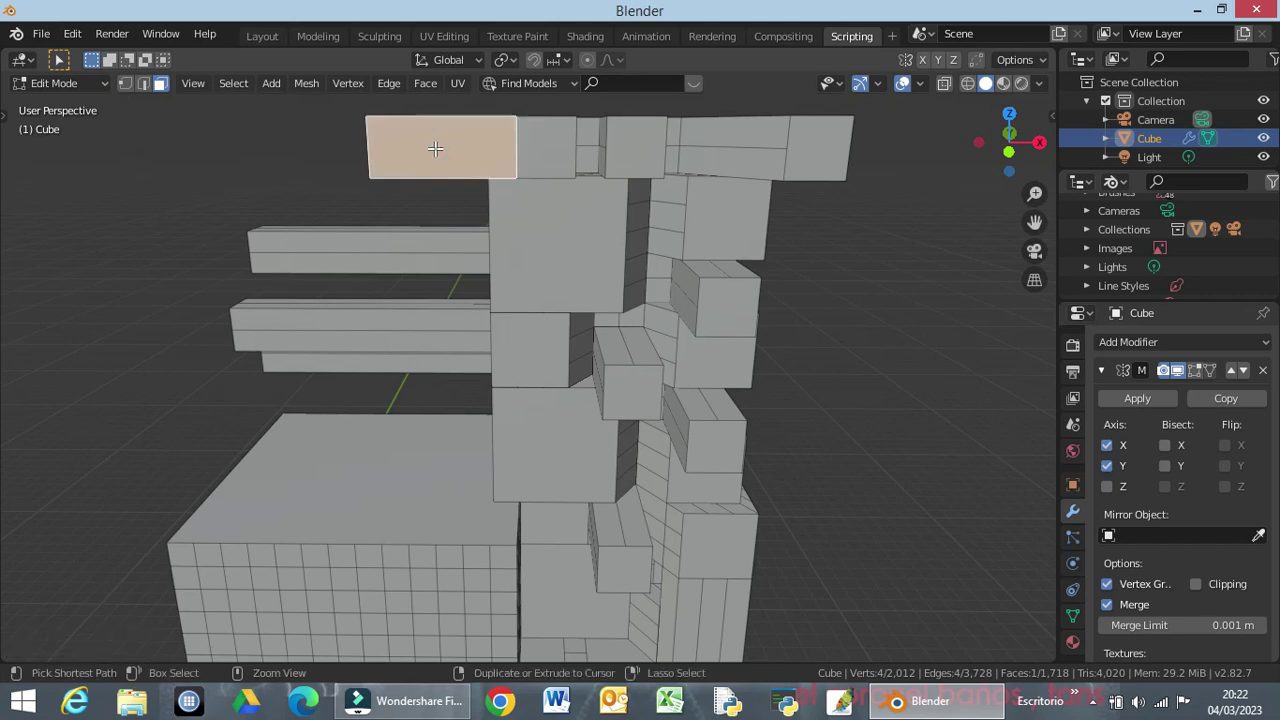
key(ctrl+r)
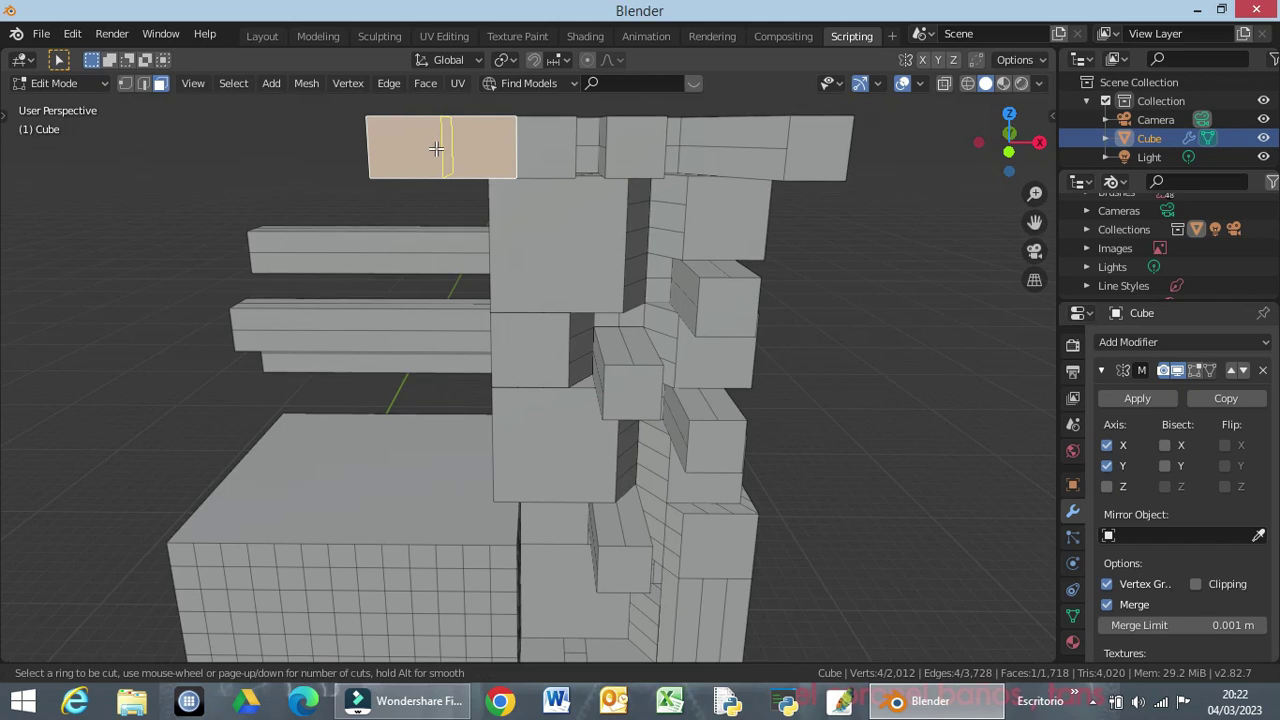
scroll(436, 148, up, 2)
scroll(436, 148, up, 1)
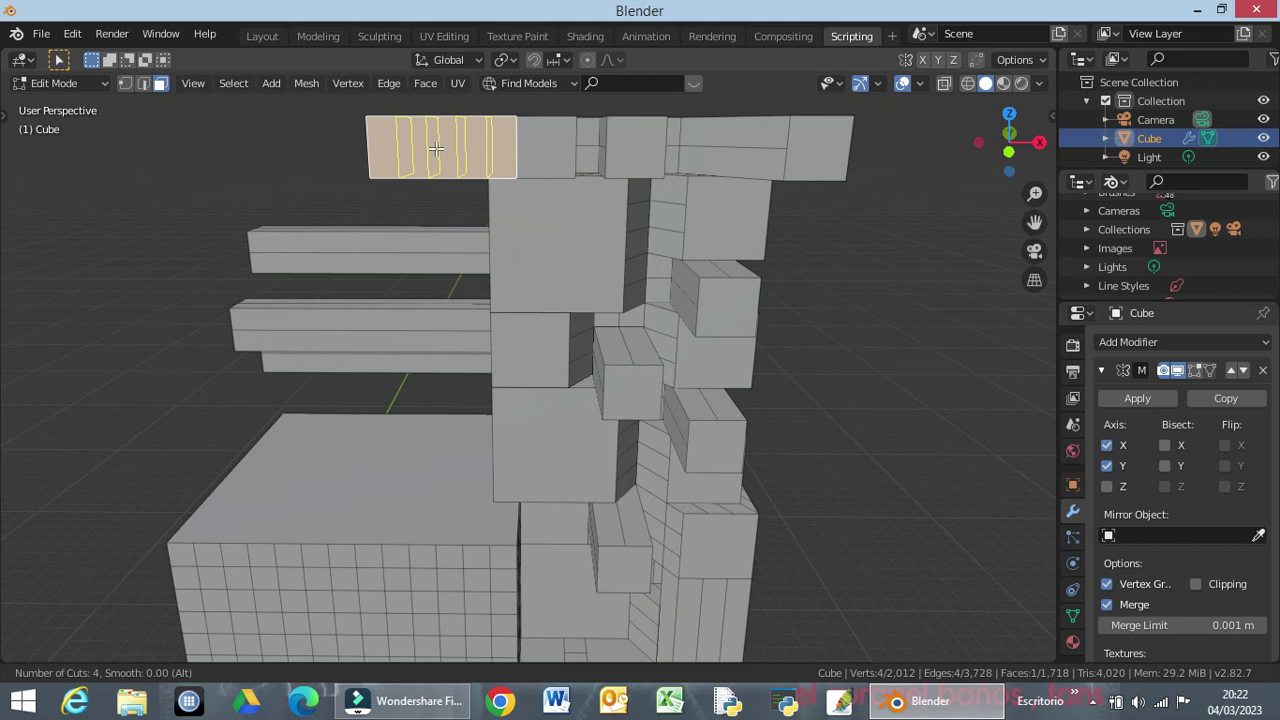
click(436, 148)
right_click(436, 148)
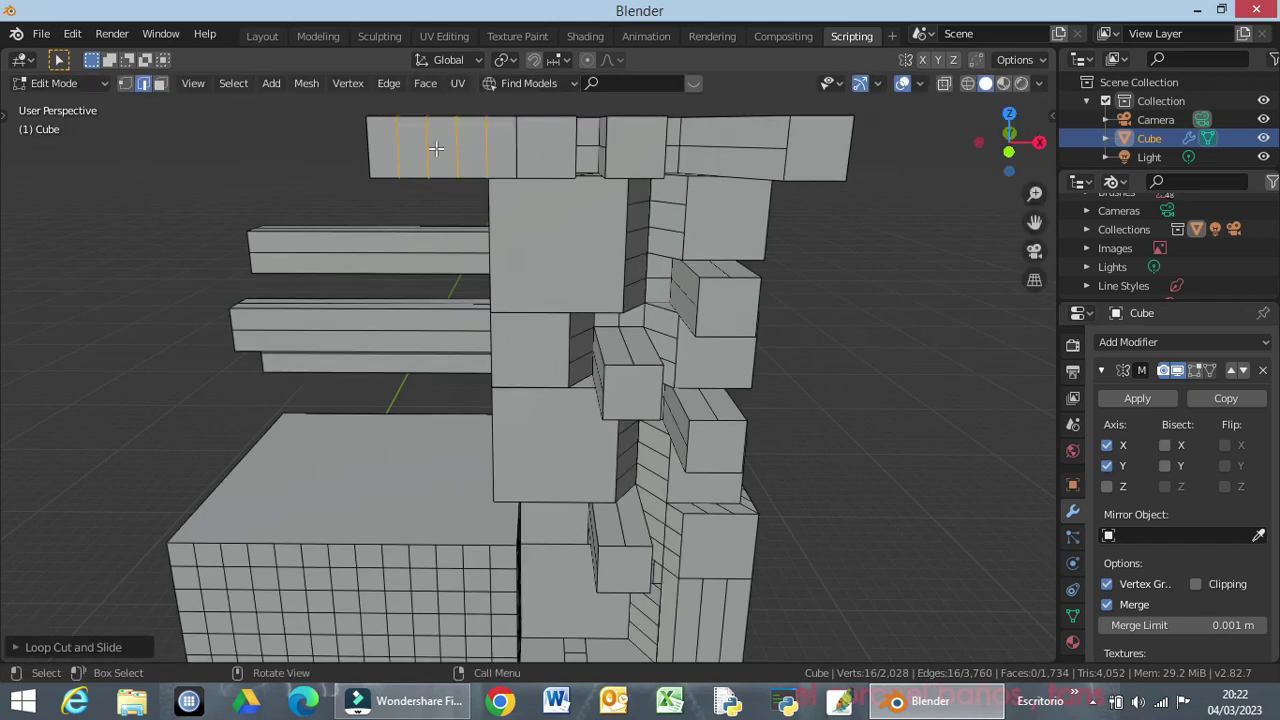
click(314, 165)
mouse_move(316, 168)
middle_down()
mouse_move(521, 247)
mouse_move(633, 244)
middle_up()
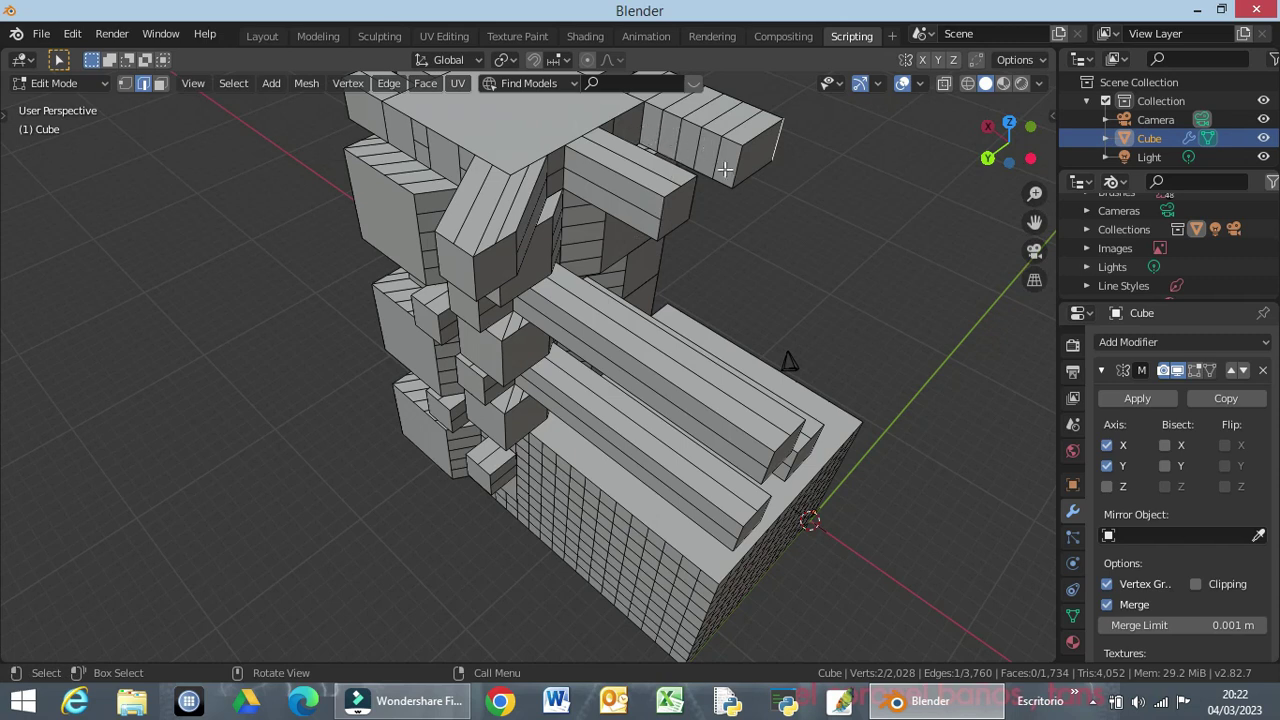
Switch to face select mode and pick the upper bar's three end faces.
click(695, 147)
click(719, 155)
click(809, 186)
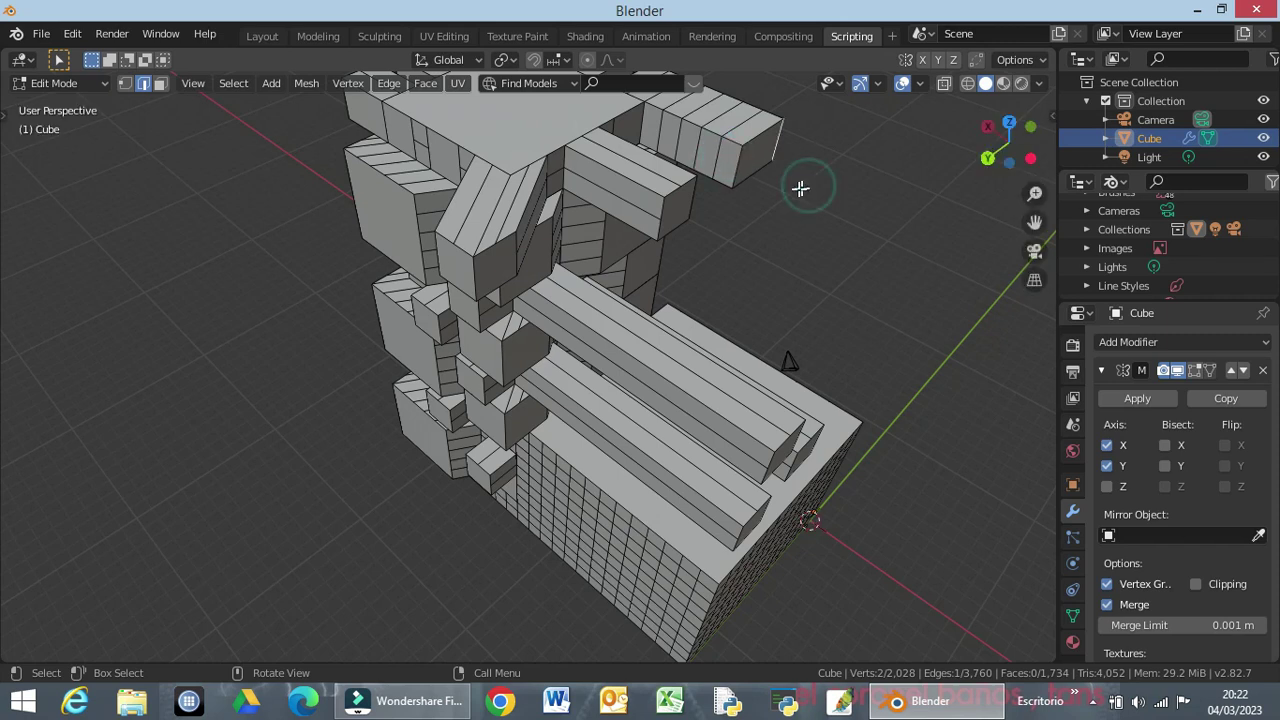
click(159, 84)
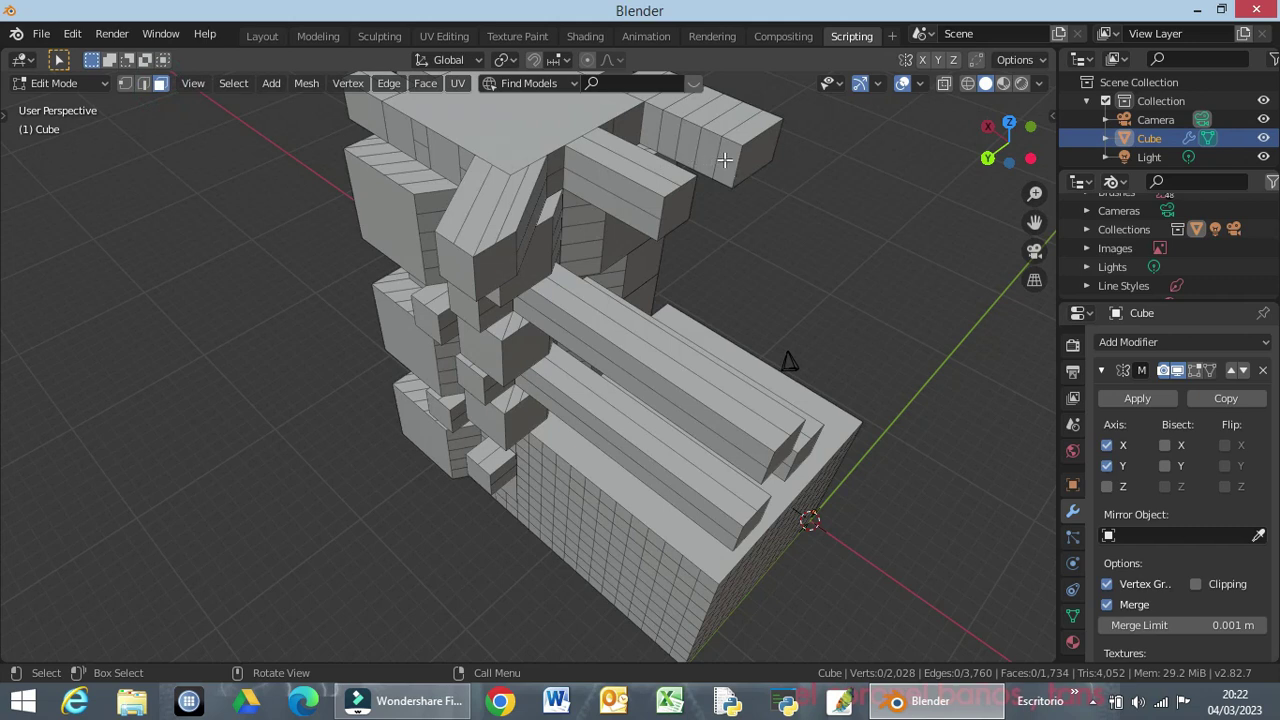
click(724, 160)
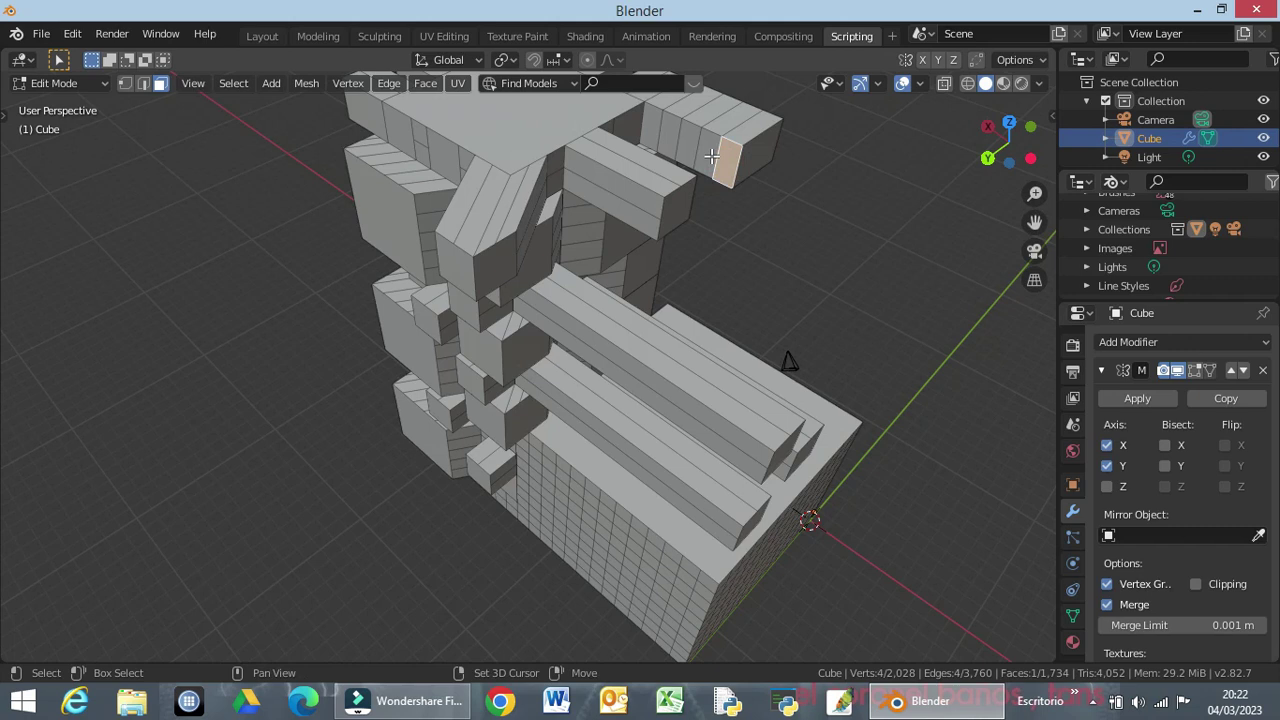
shift+click(708, 152)
shift+click(687, 145)
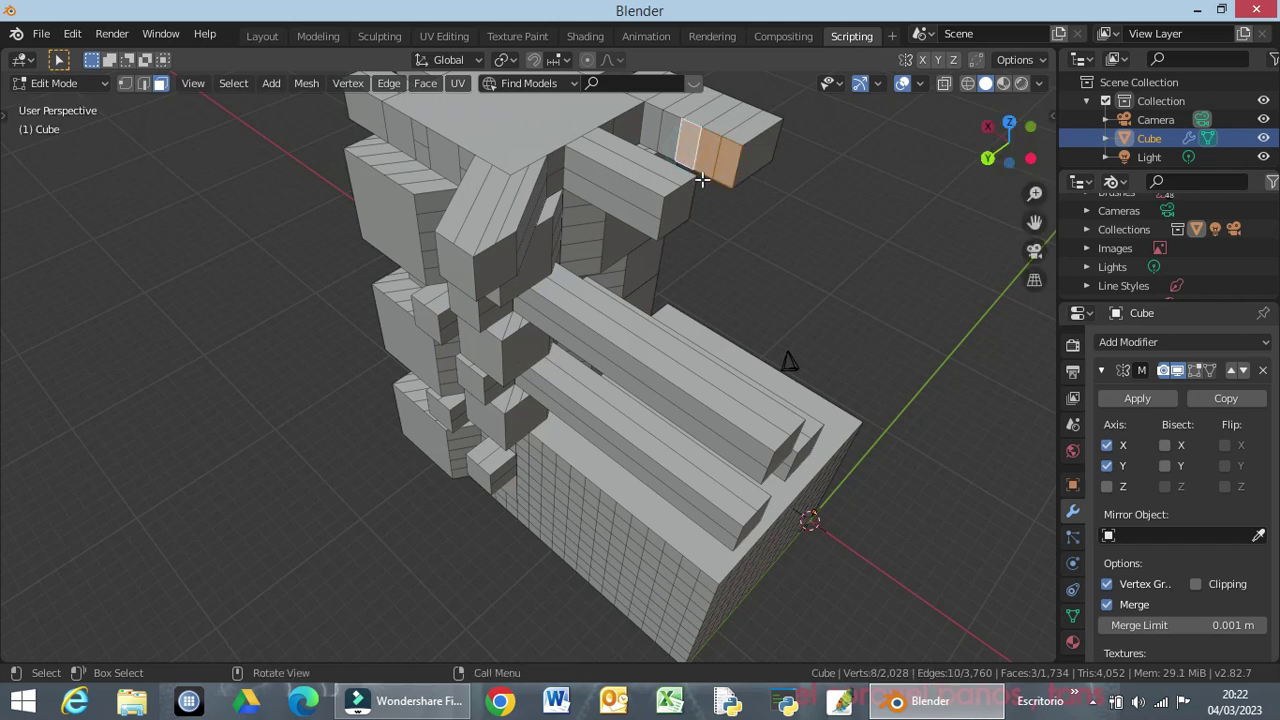
middle_drag(773, 226, 655, 171)
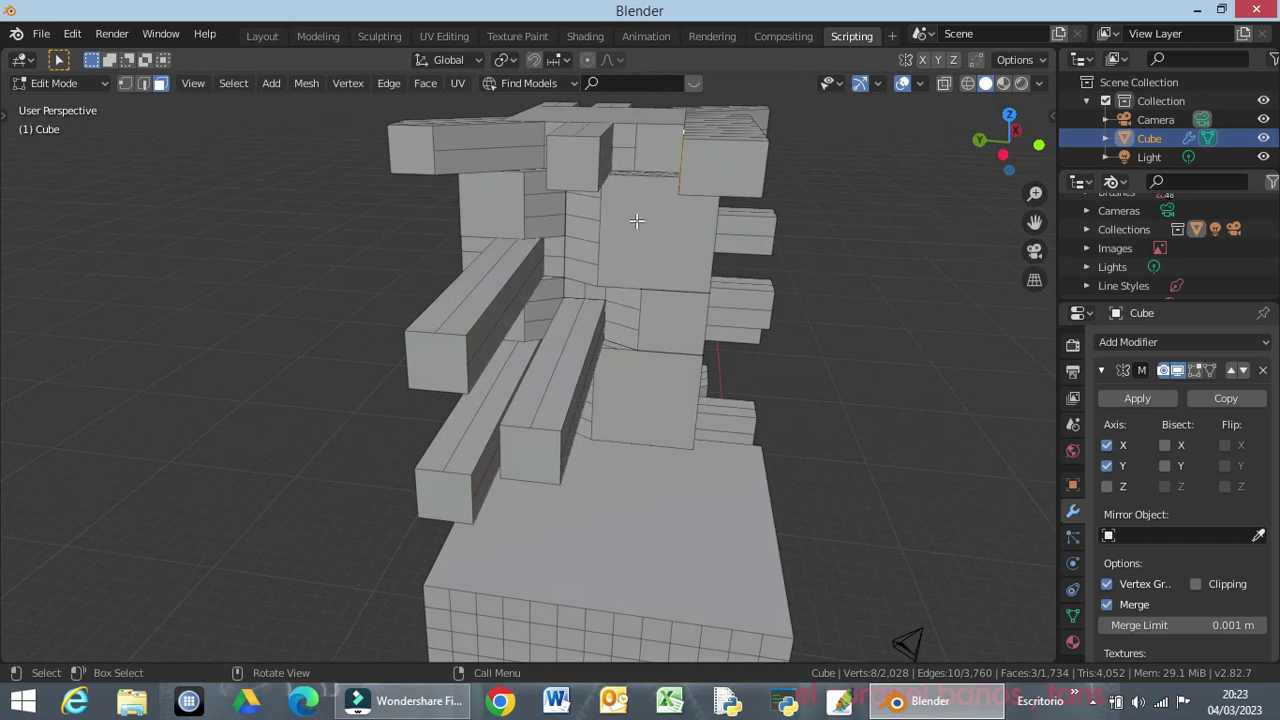
Extrude the three selected faces 3 m along the global Y axis.
key(e)
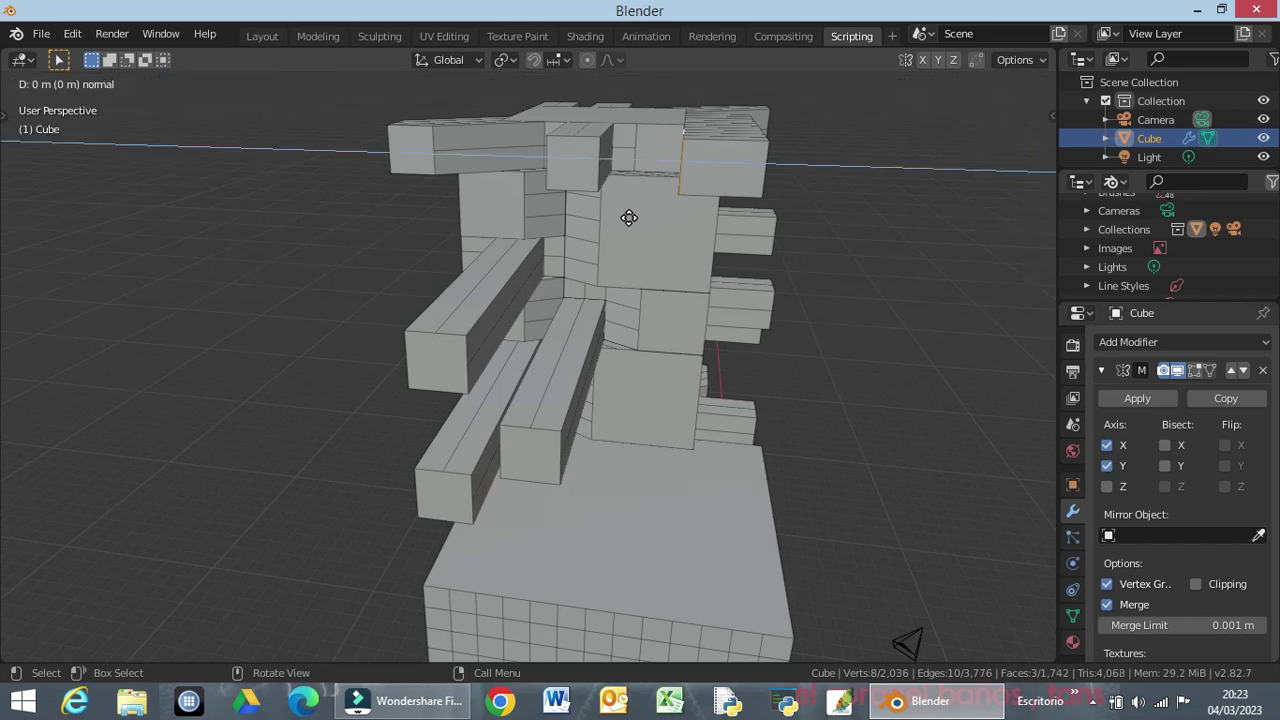
key(y)
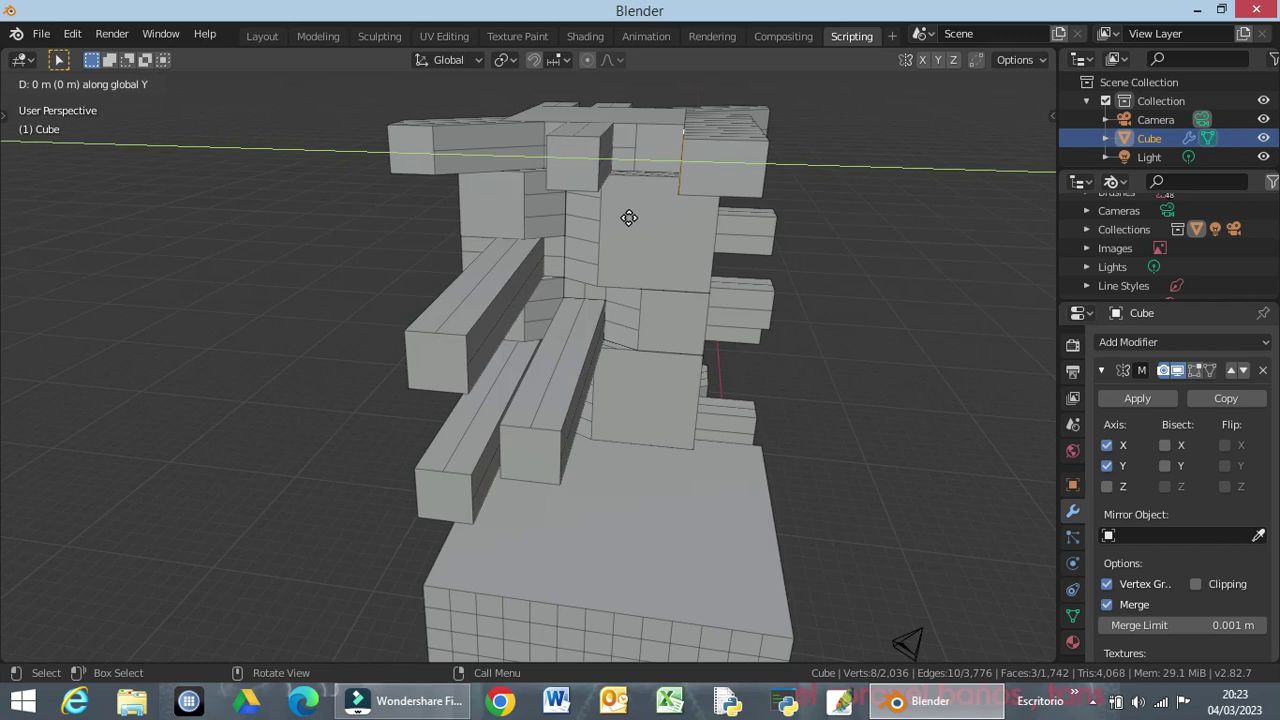
text(3)
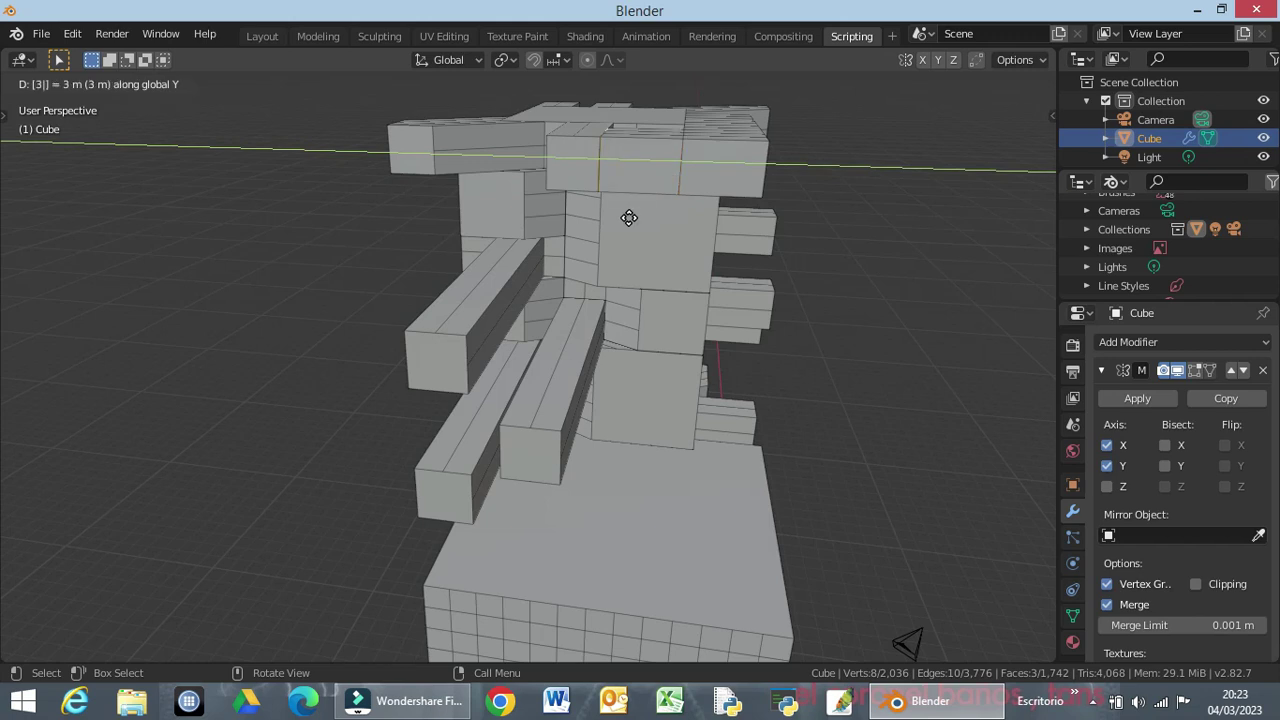
key(Return)
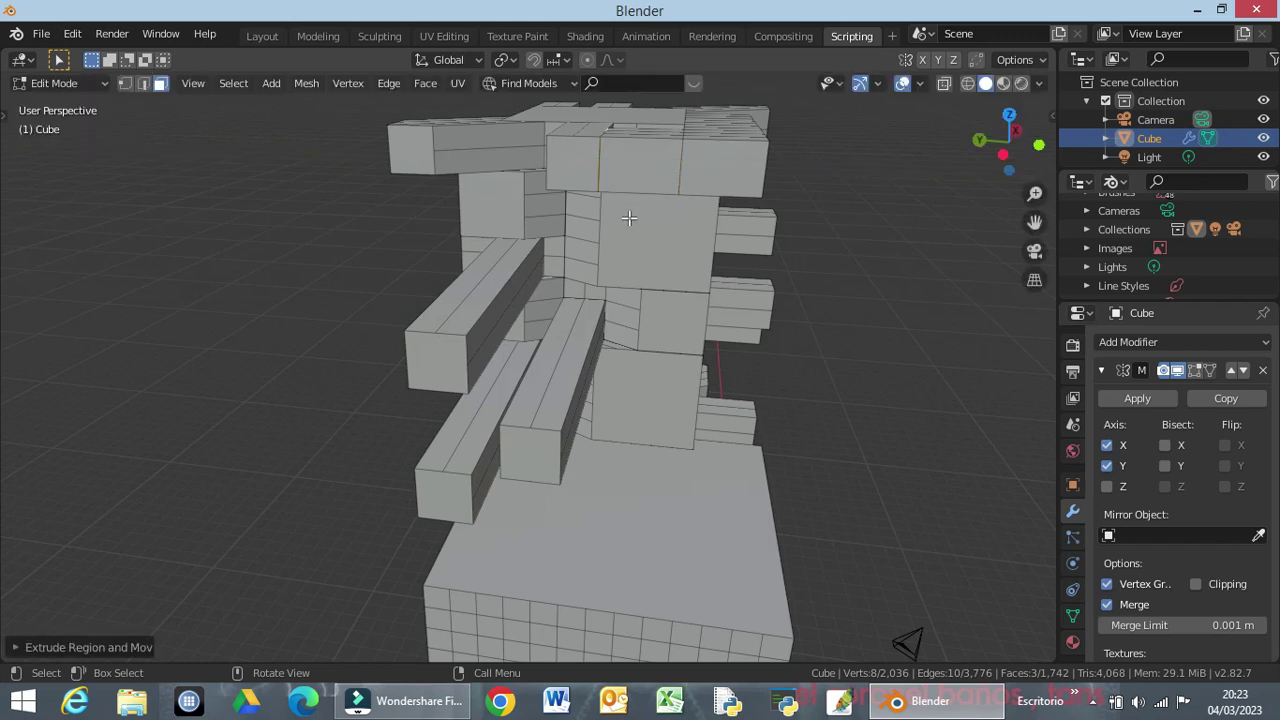
mouse_move(629, 218)
middle_down()
mouse_move(597, 266)
mouse_move(437, 358)
mouse_move(436, 390)
mouse_move(517, 337)
middle_up()
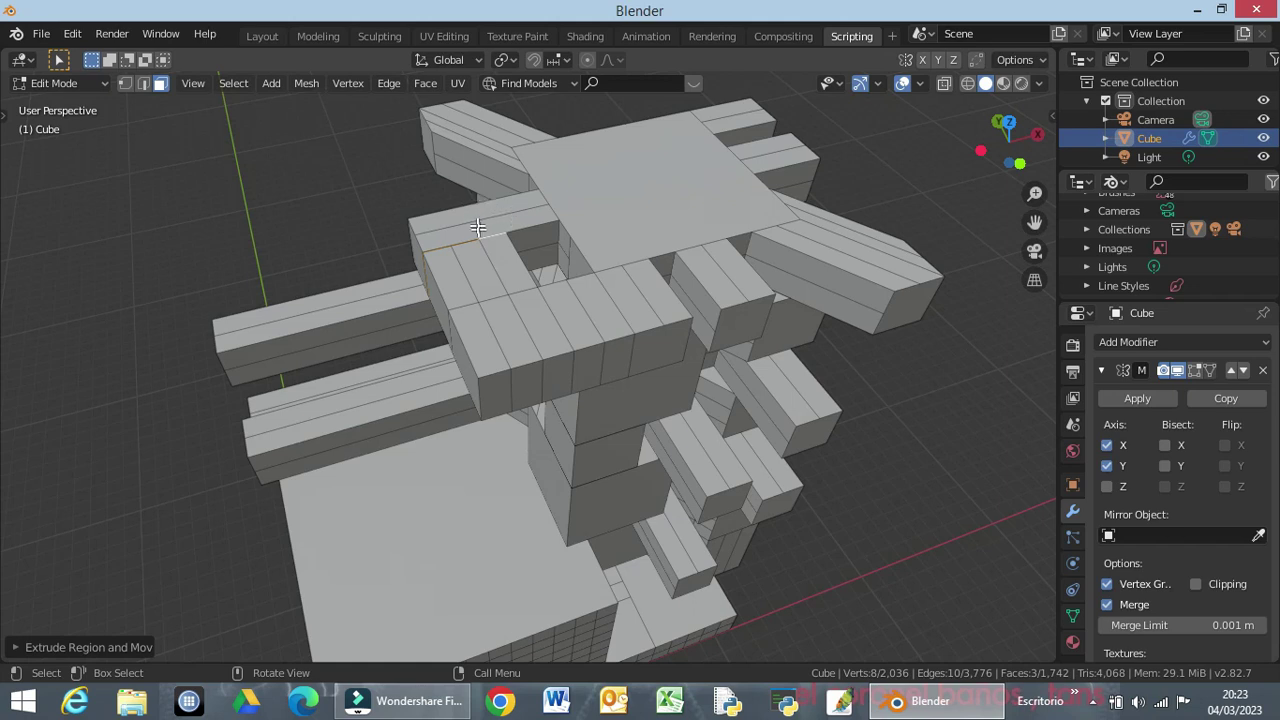
middle_drag(506, 376, 406, 371)
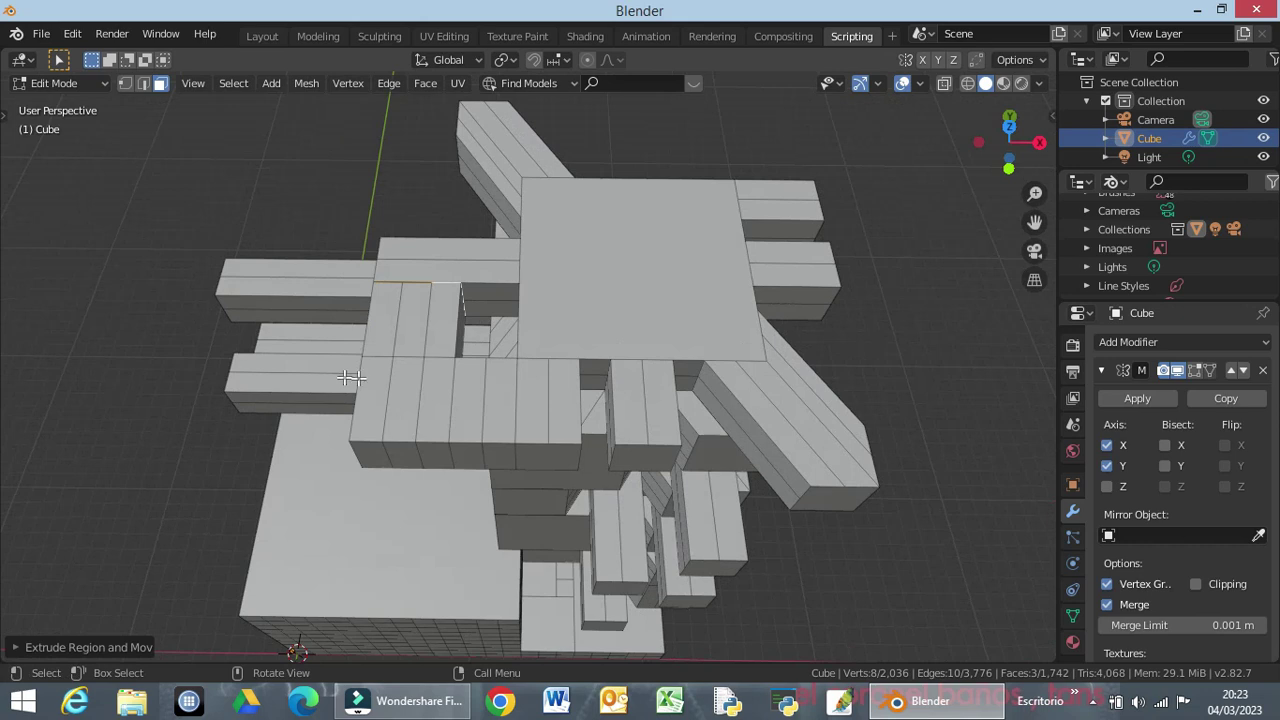
middle_drag(424, 414, 612, 345)
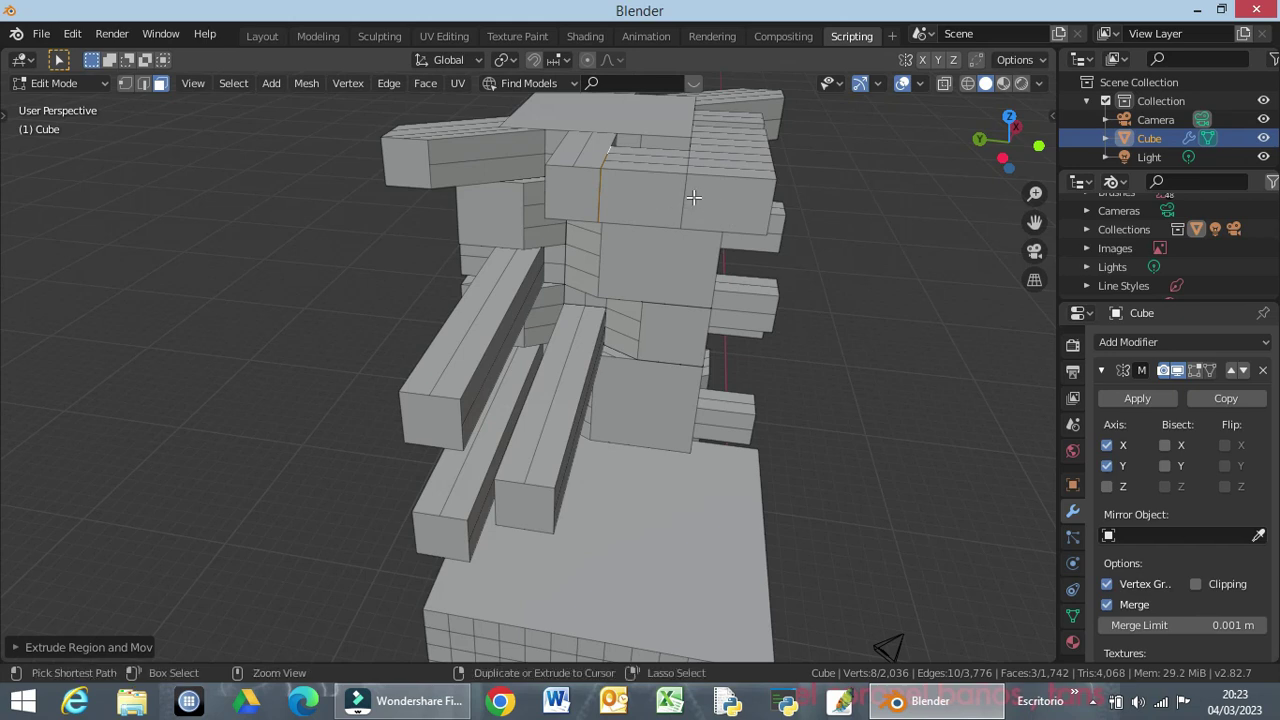
Add a centred two-cut loop across the raised top block and deselect it.
key(ctrl+r)
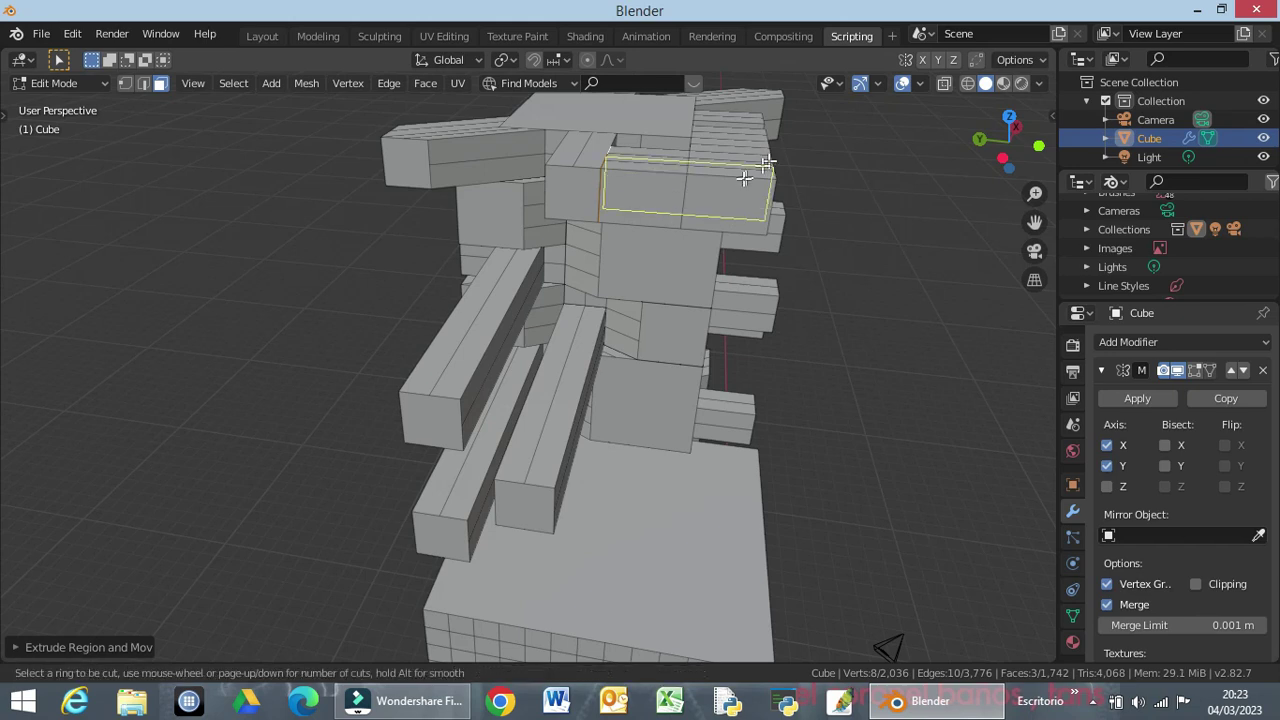
scroll(740, 181, up, 1)
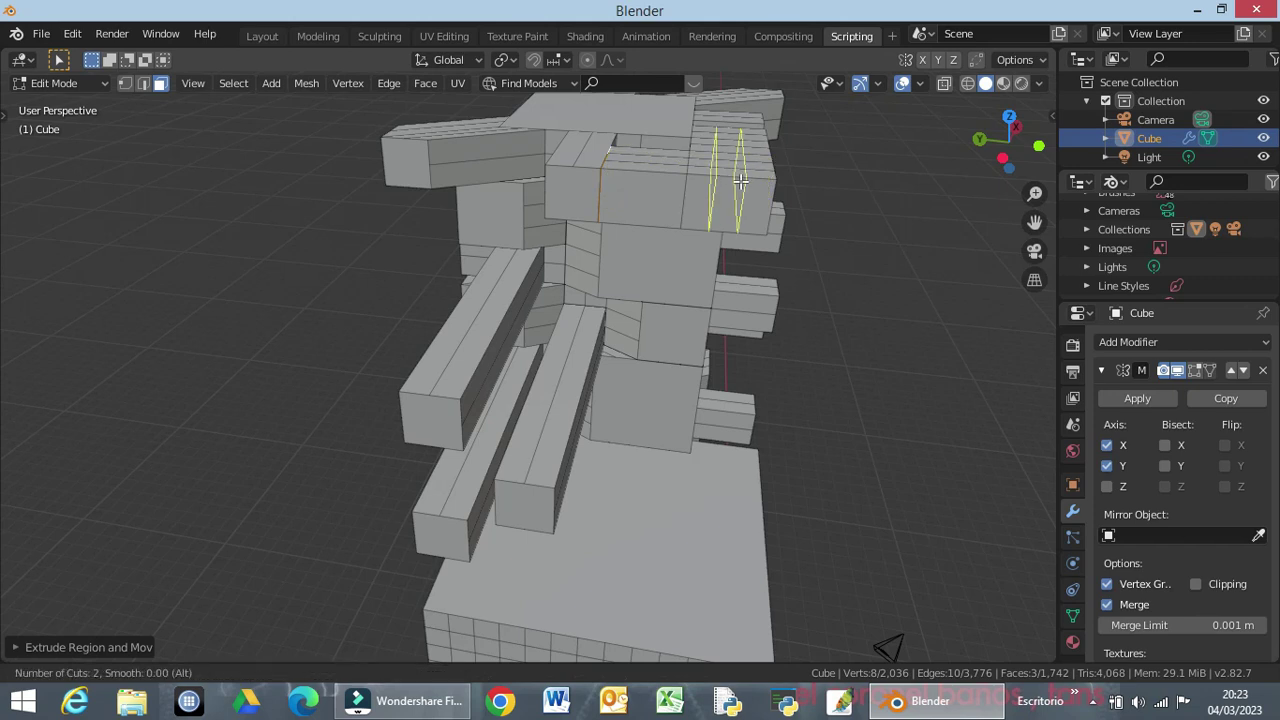
click(740, 181)
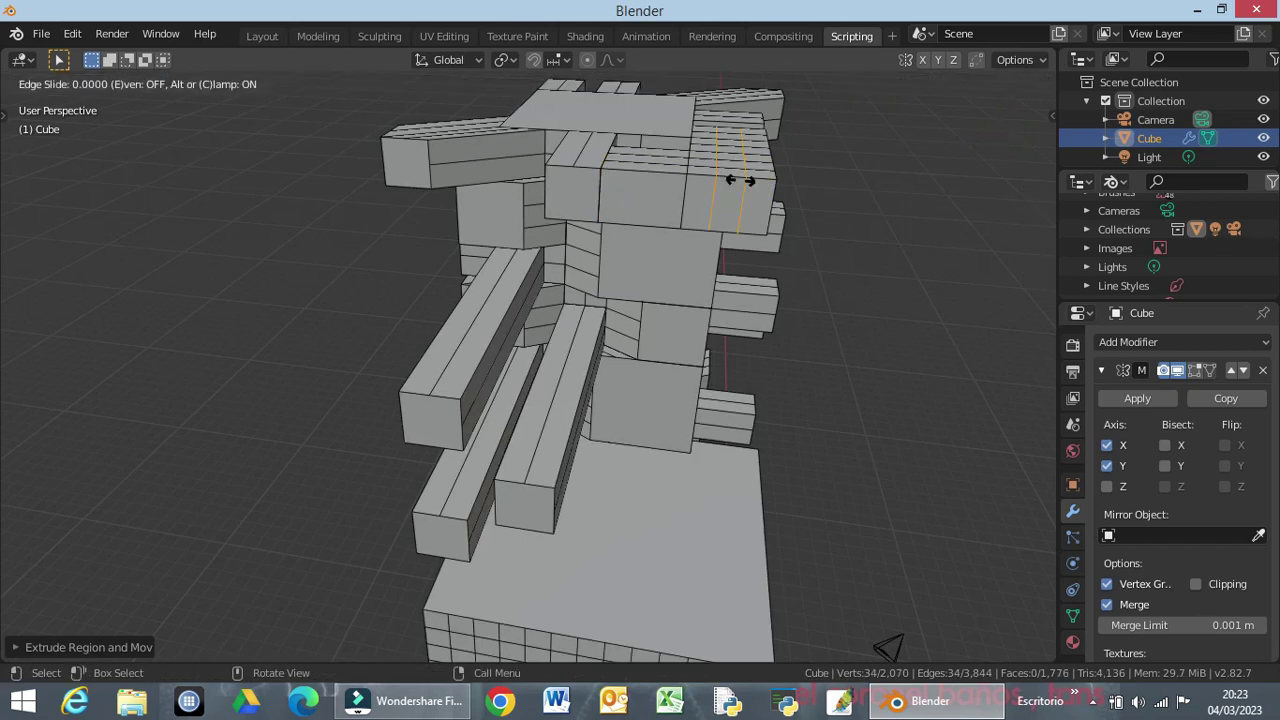
click(740, 181)
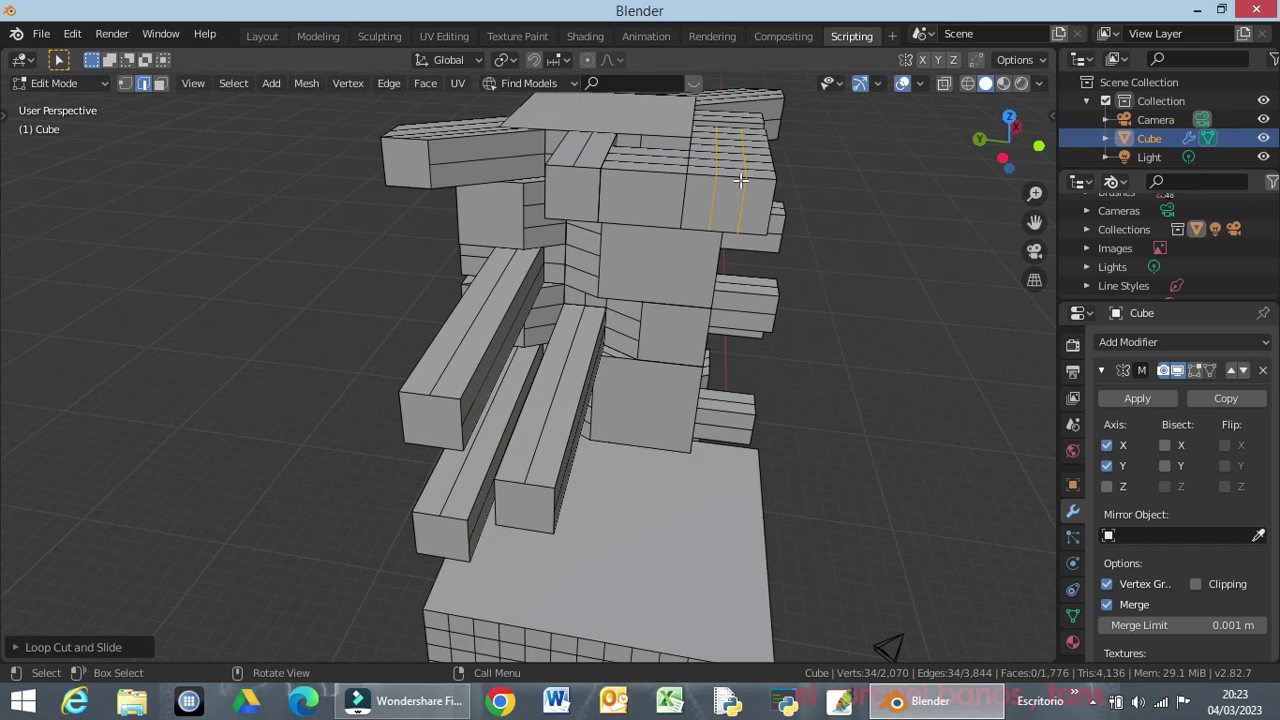
click(872, 179)
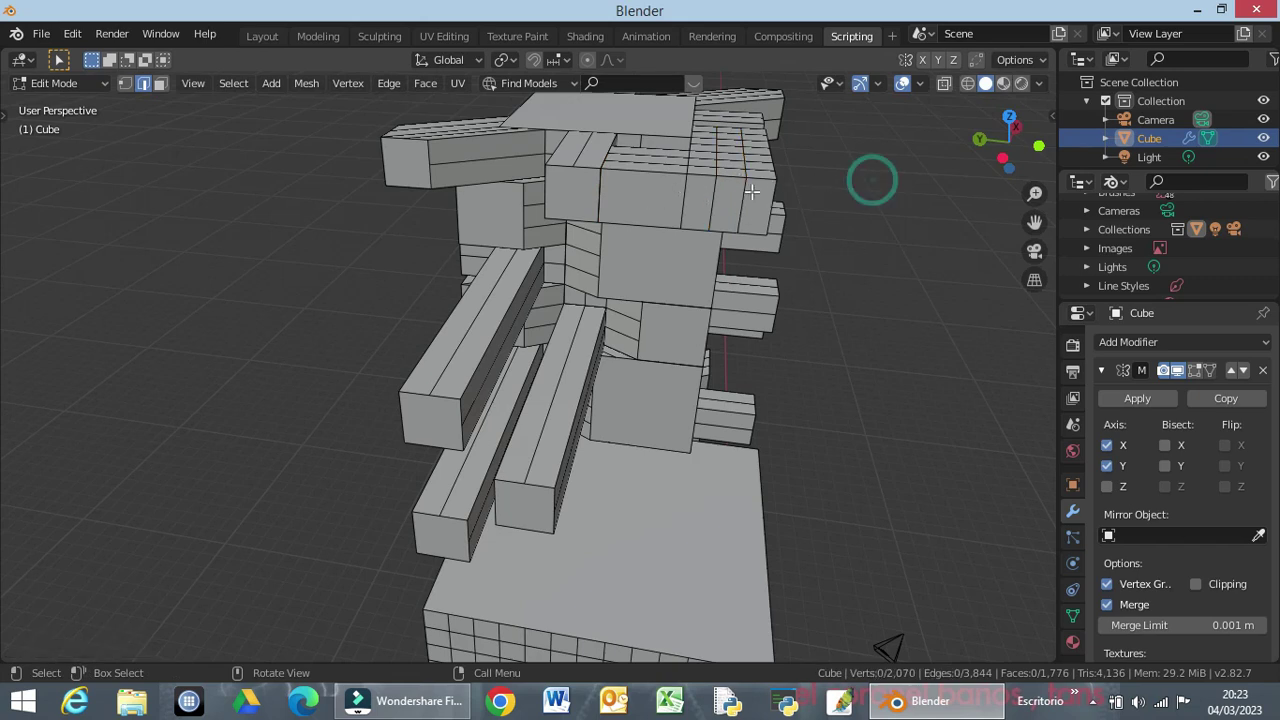
key(ctrl)
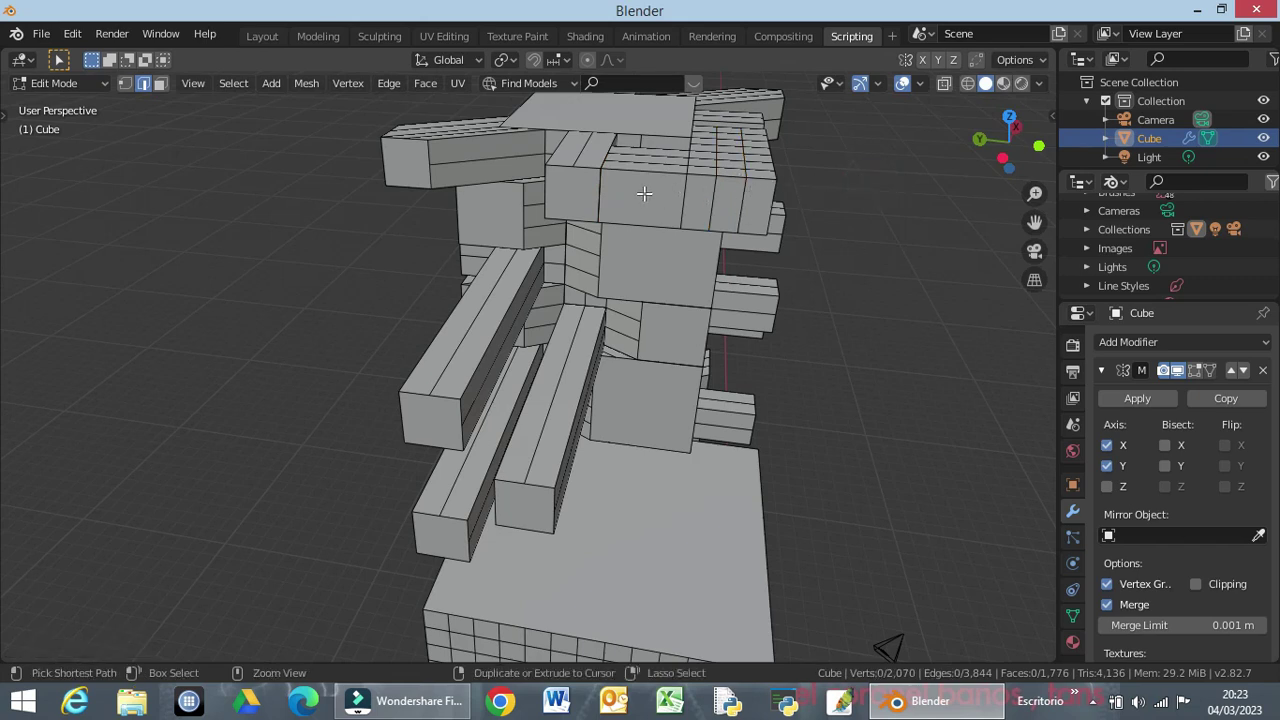
Add a second two-cut loop beside it, then select the small upper block's face.
key(ctrl+r)
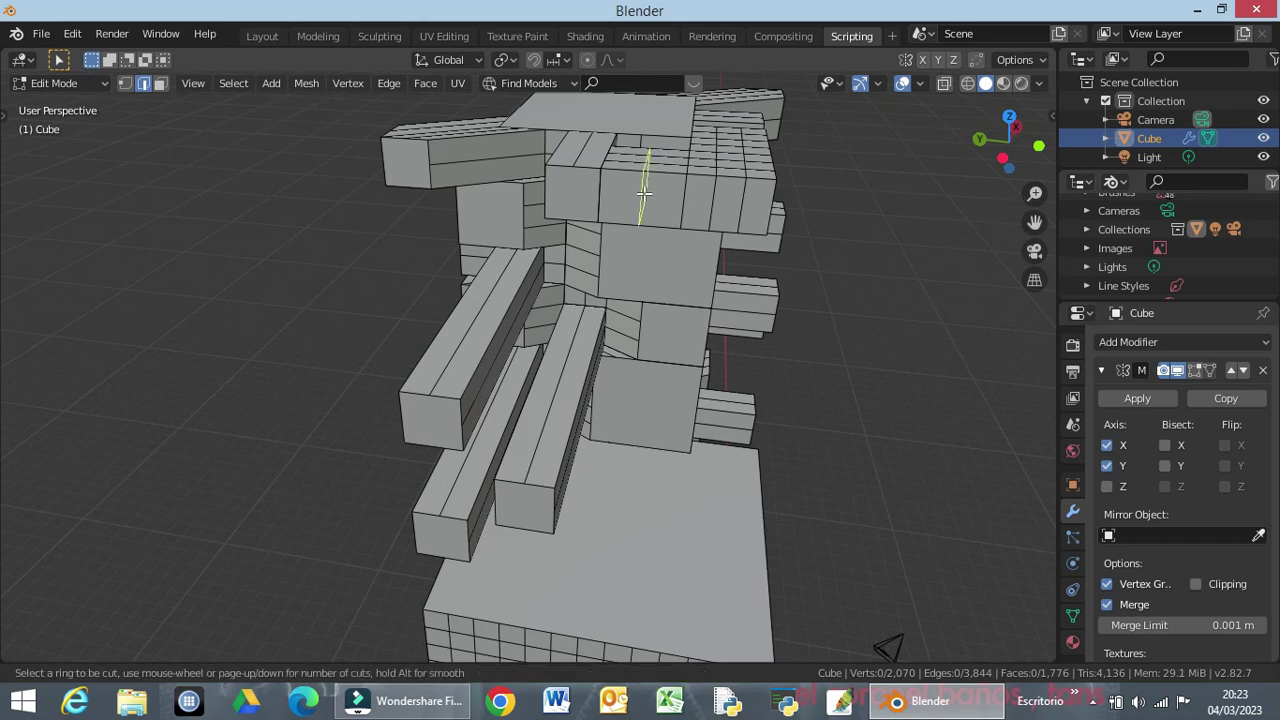
scroll(640, 190, up, 1)
click(640, 190)
click(641, 190)
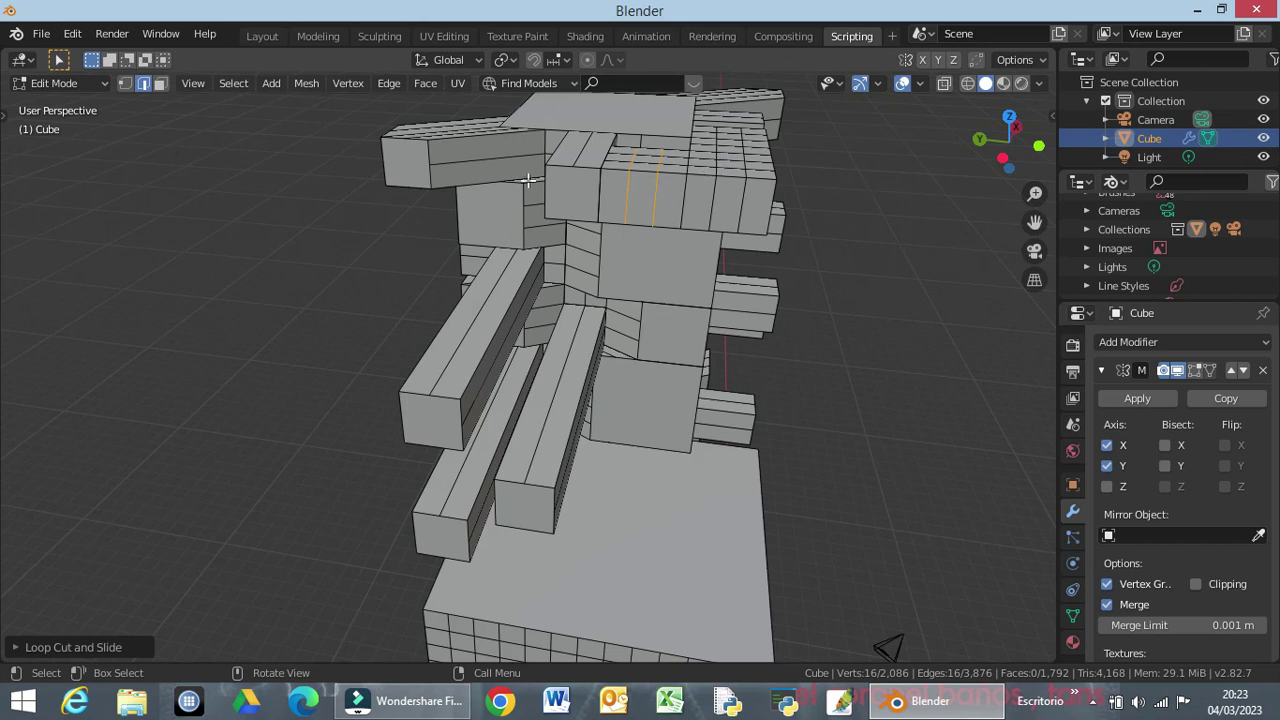
click(561, 194)
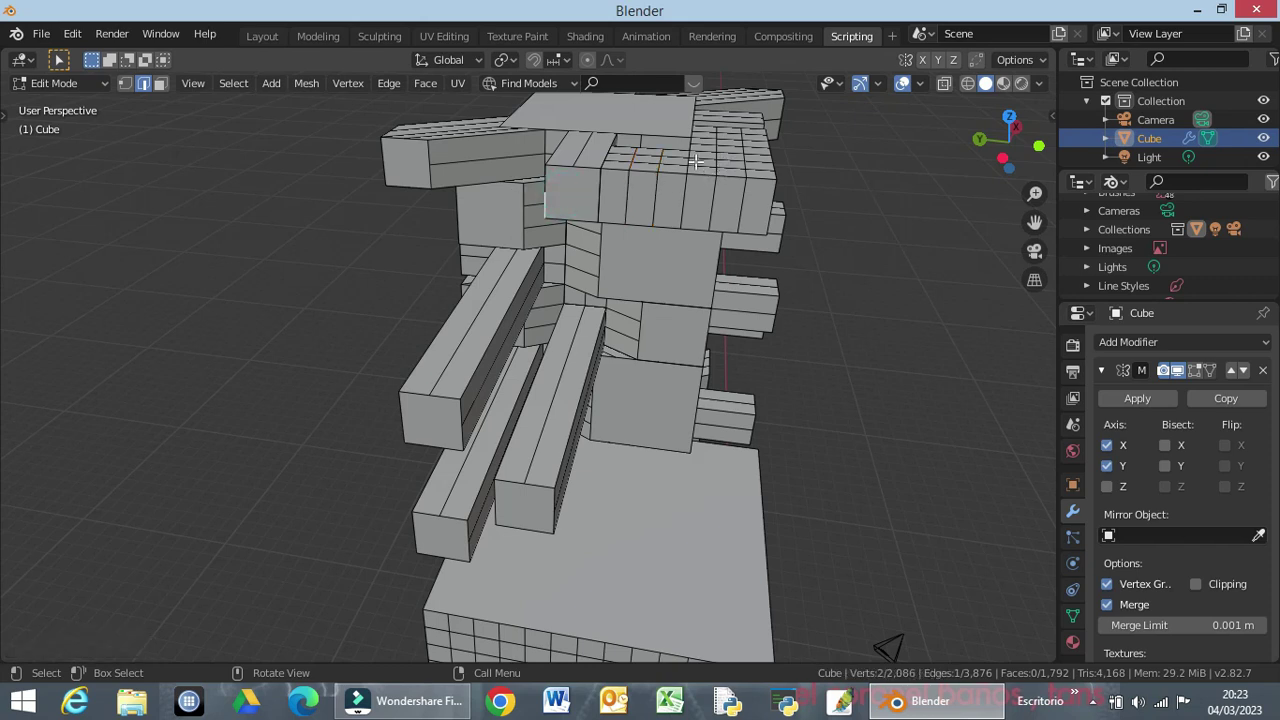
click(160, 83)
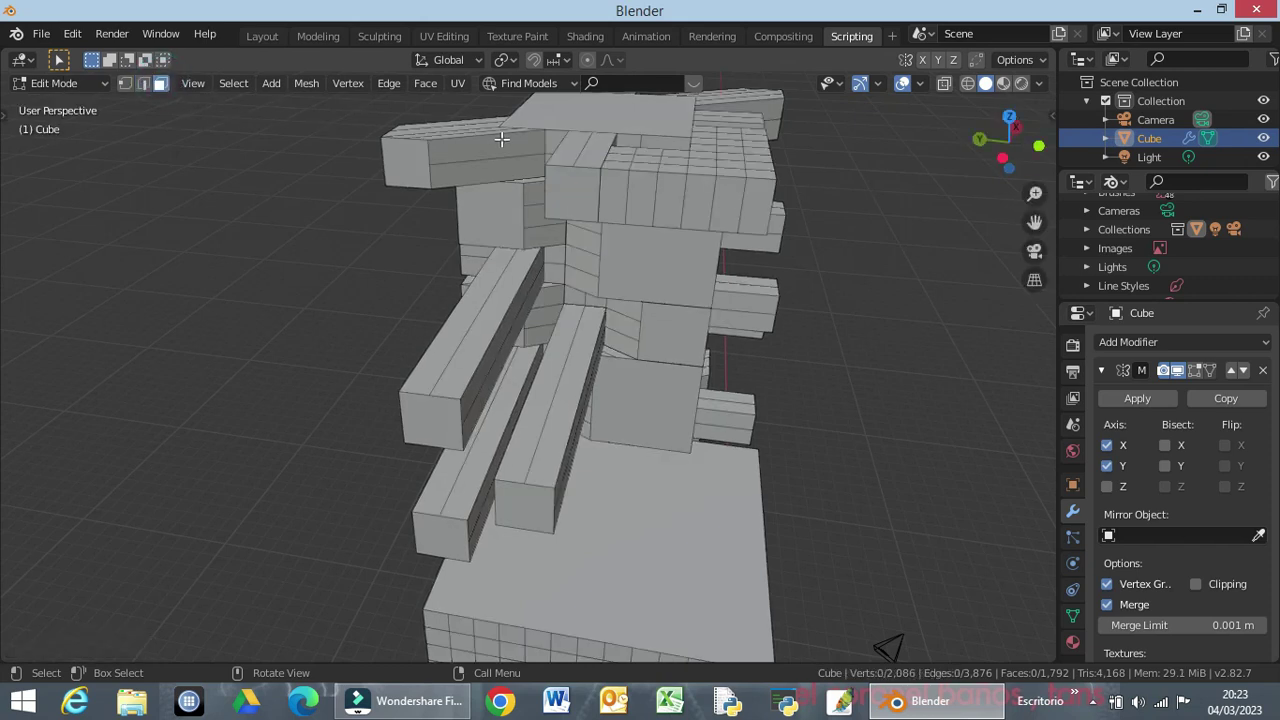
click(576, 184)
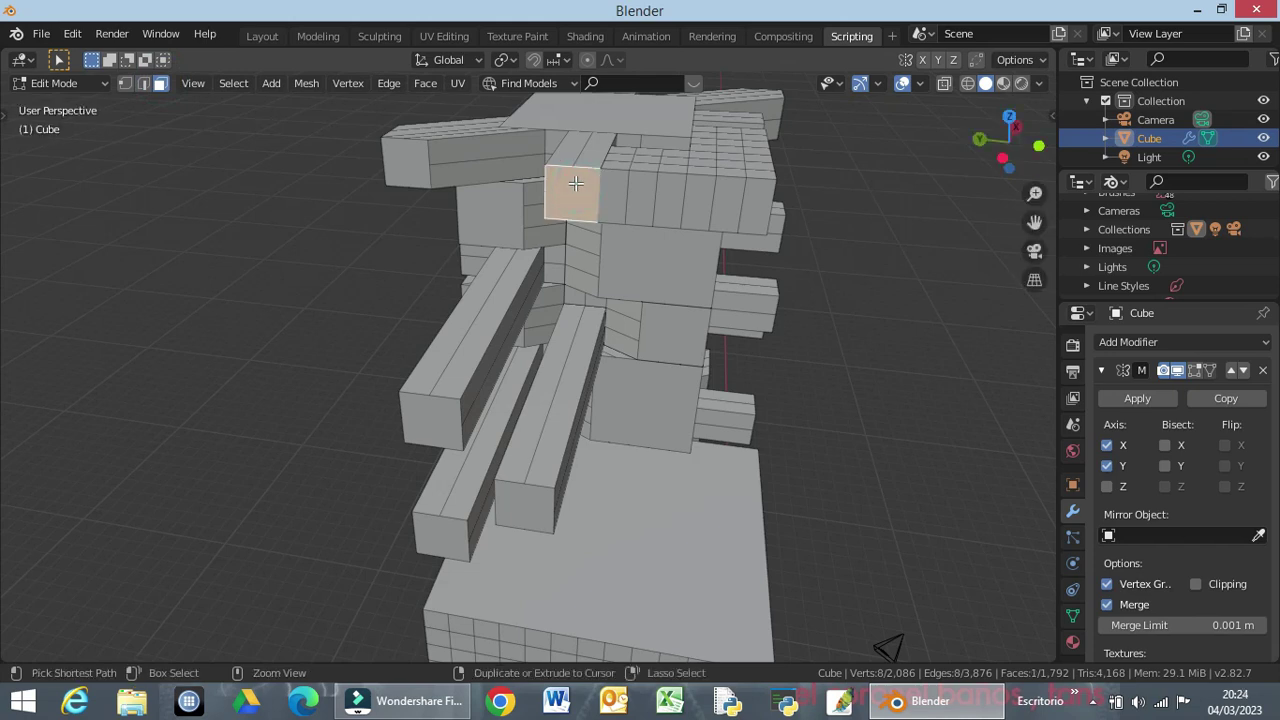
key(ctrl+r)
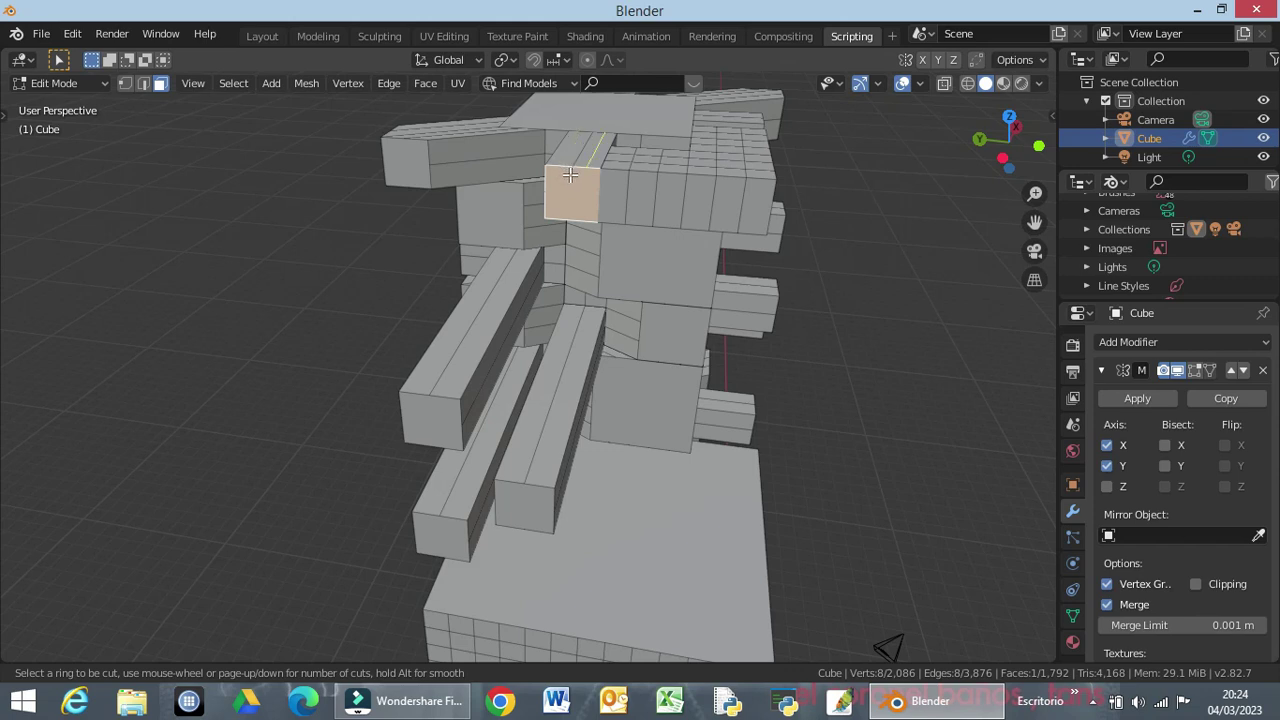
key(Escape)
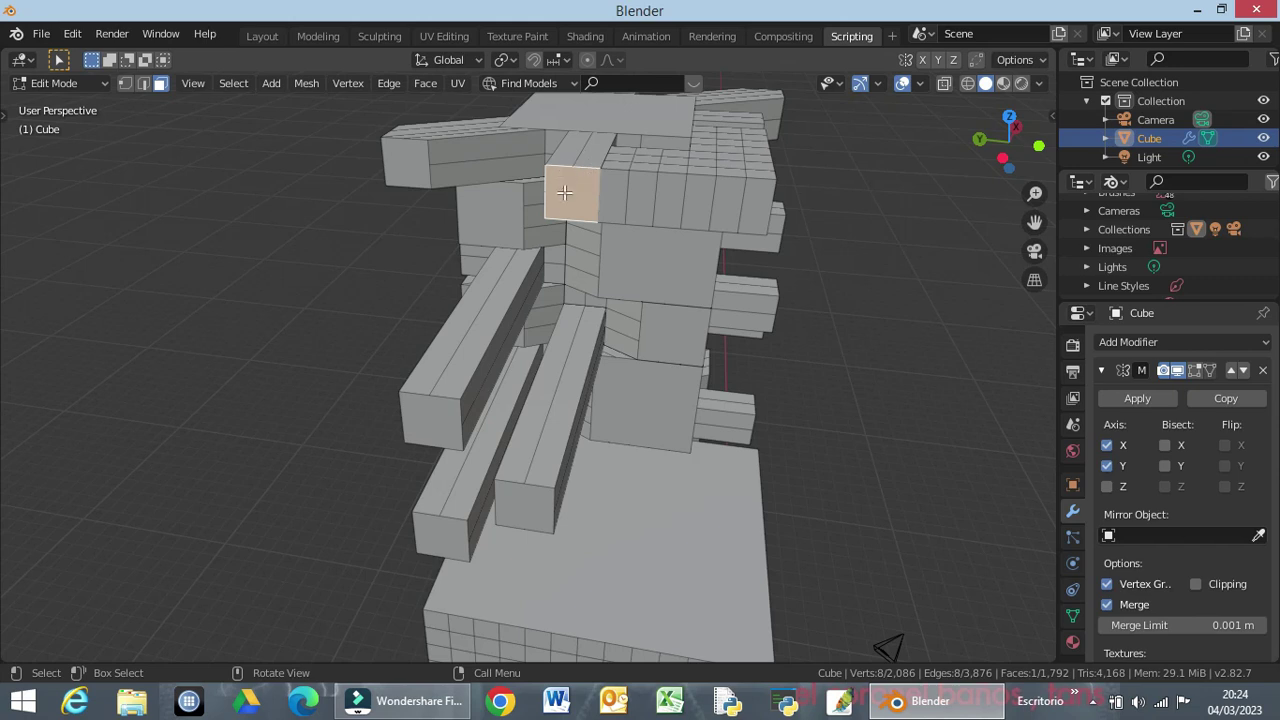
click(220, 129)
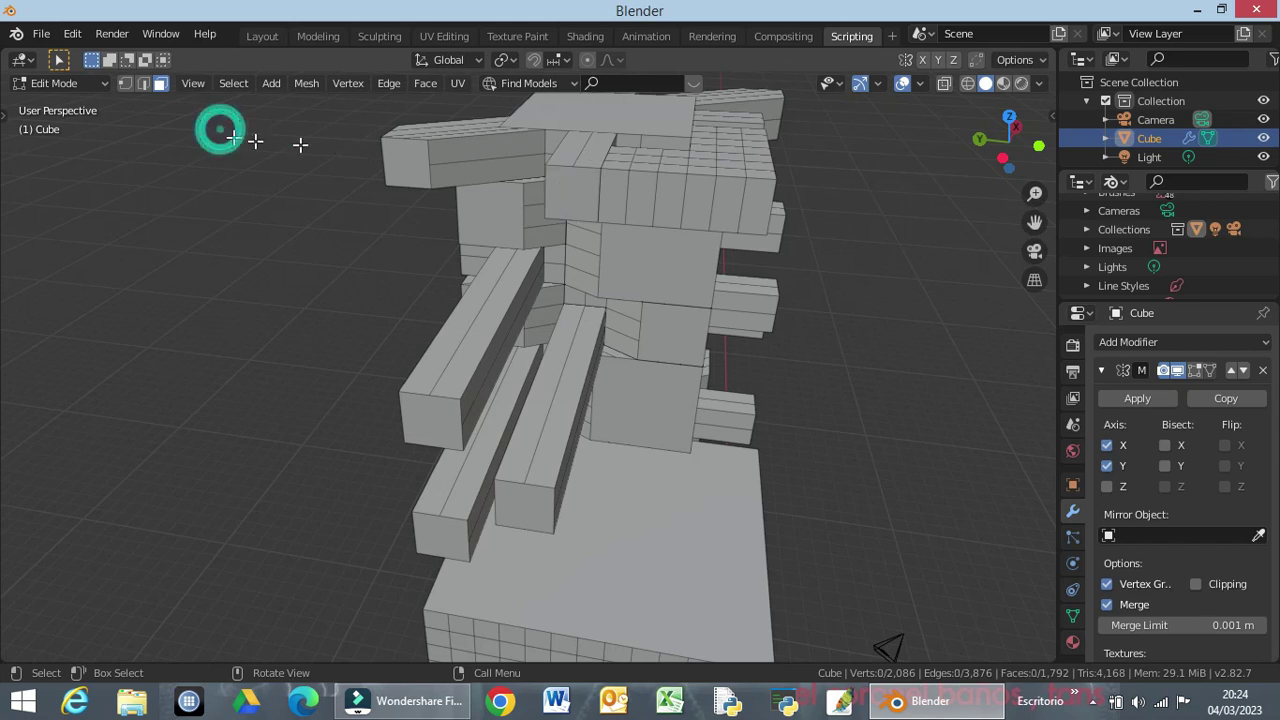
click(585, 185)
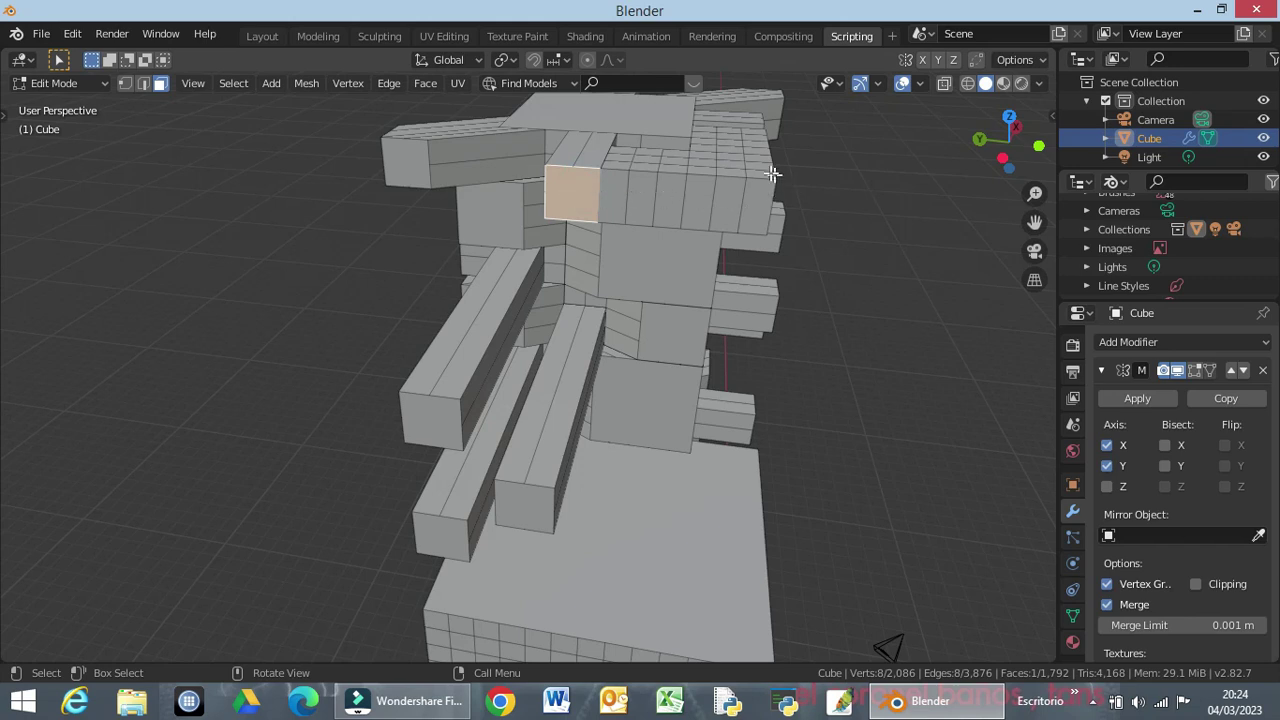
mouse_move(775, 212)
middle_down()
mouse_move(584, 213)
mouse_move(677, 138)
mouse_move(690, 149)
middle_up()
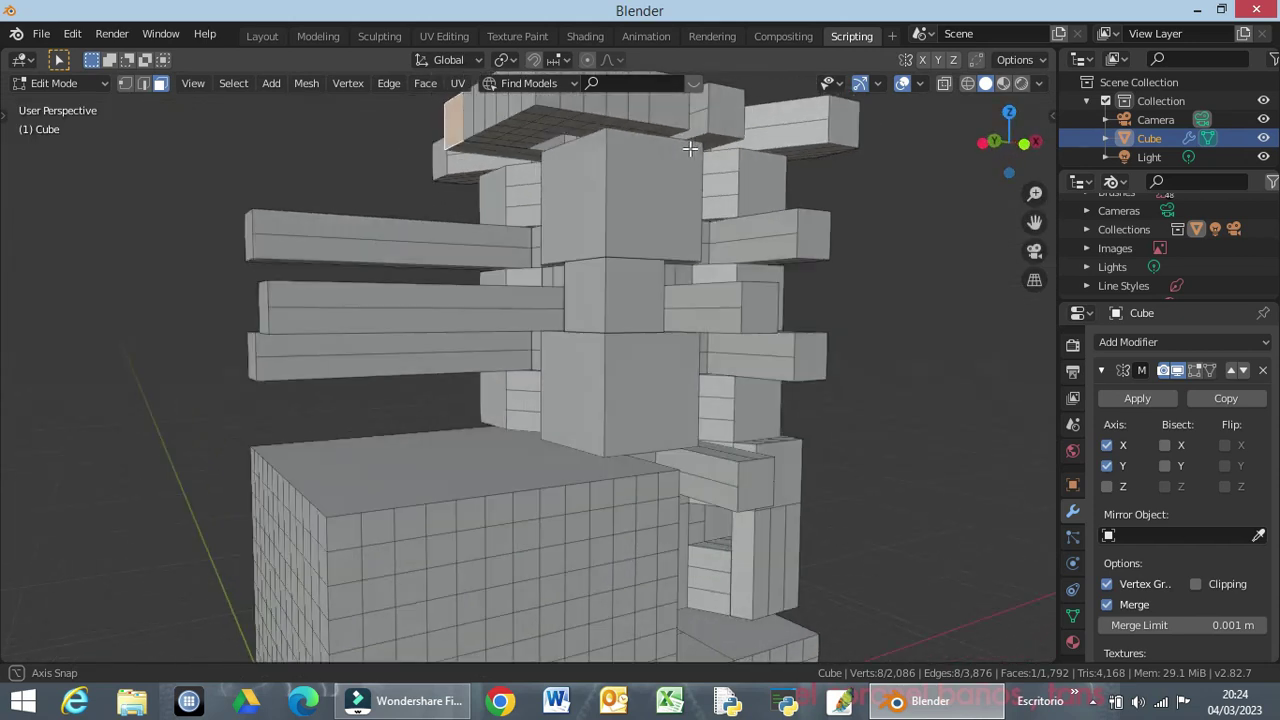
click(538, 109)
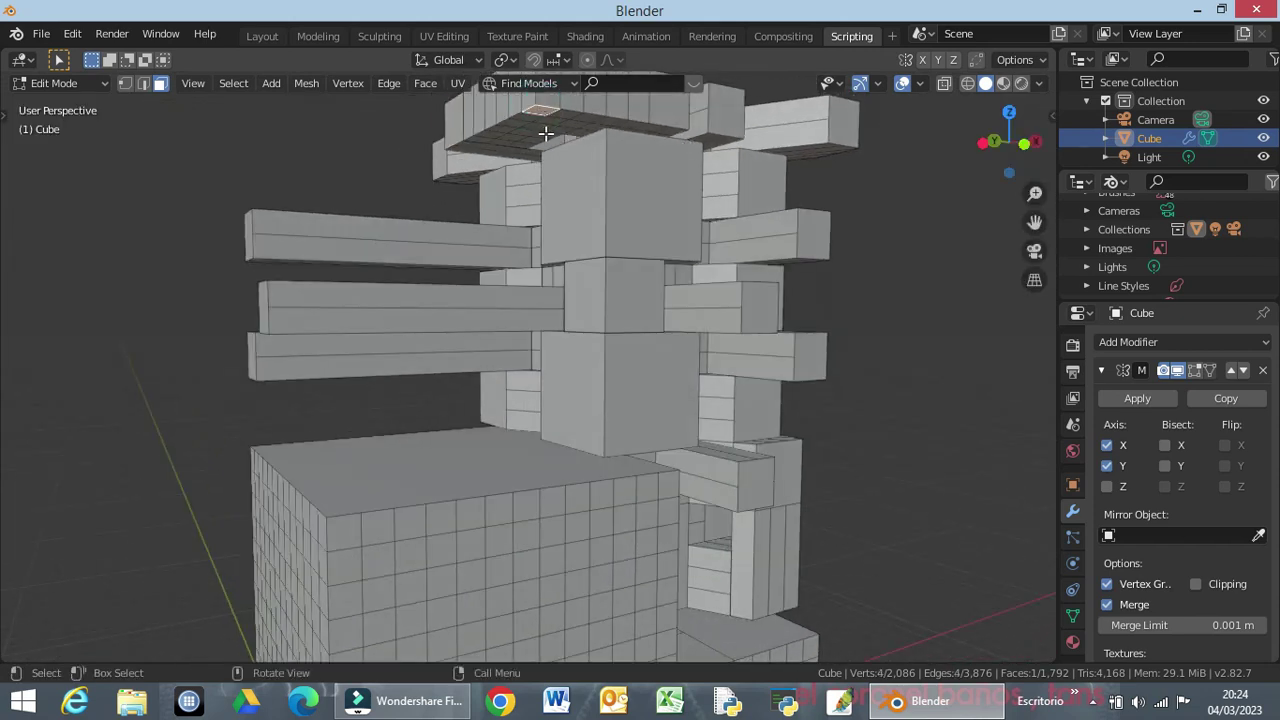
mouse_move(546, 133)
middle_down()
mouse_move(491, 174)
mouse_move(506, 177)
middle_up()
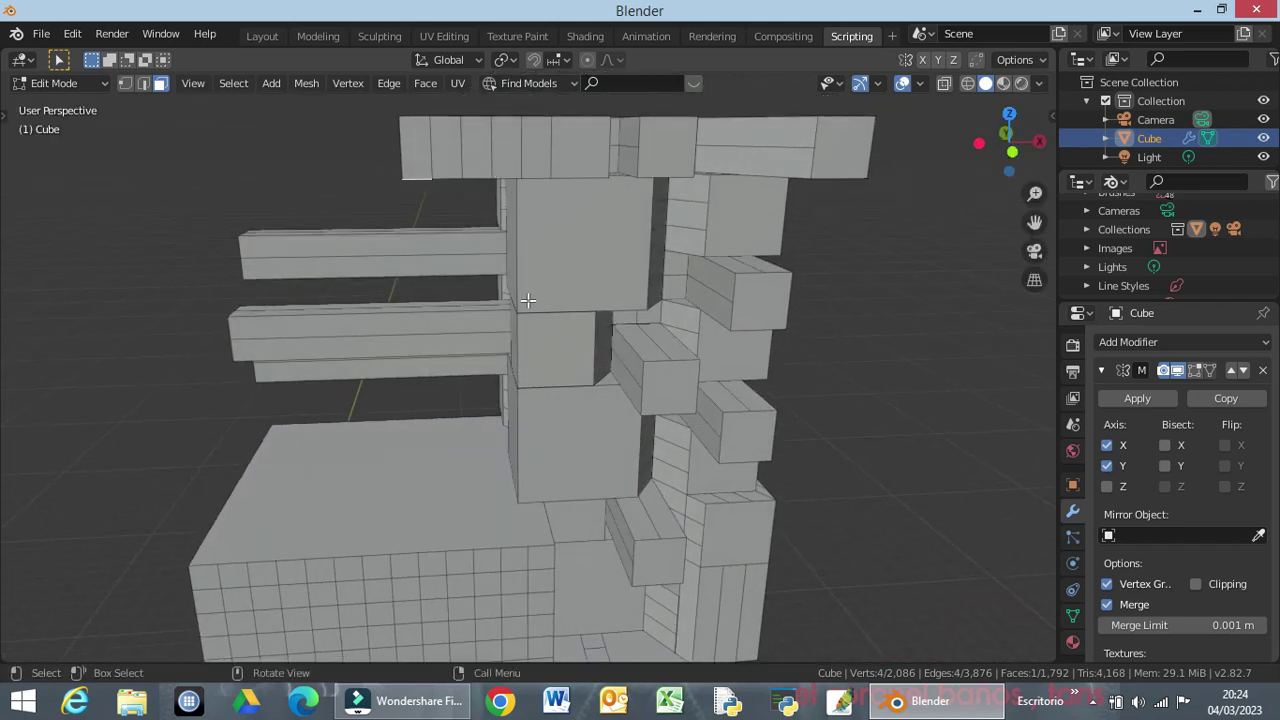
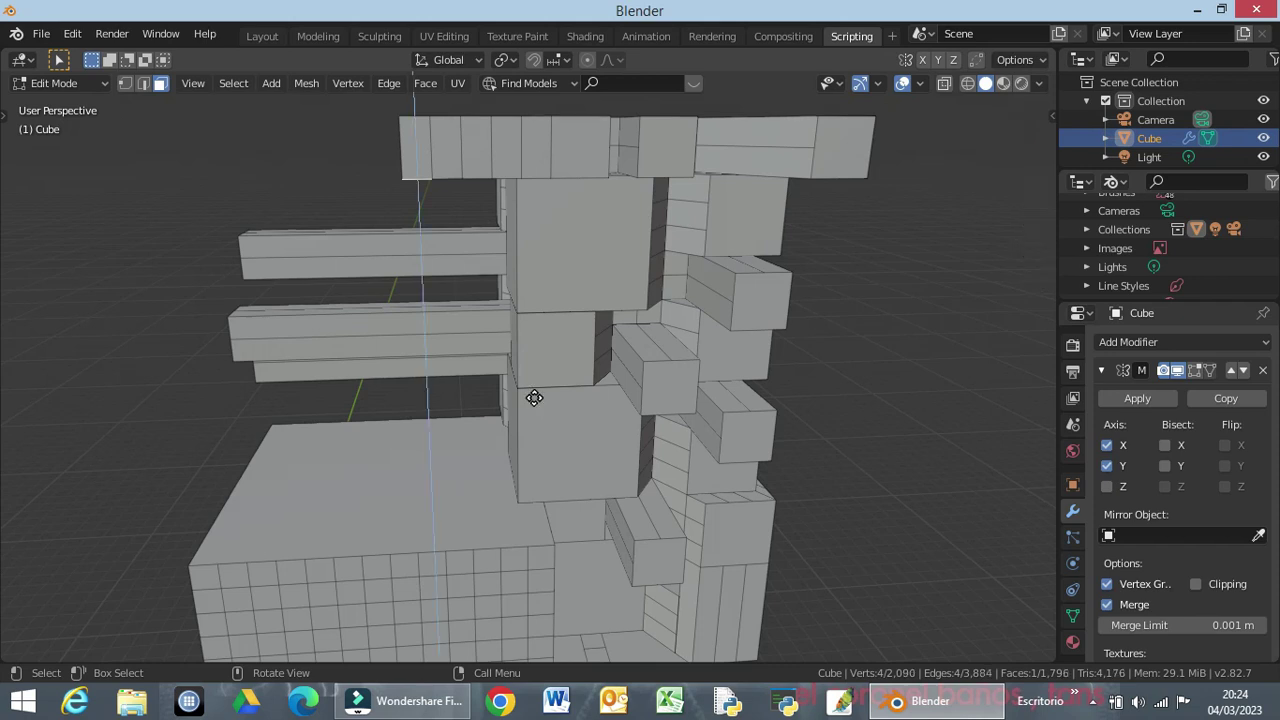
Extrude the selected upper-beam face 13 m down along Z into a column, then show wireframe shading.
key(e)
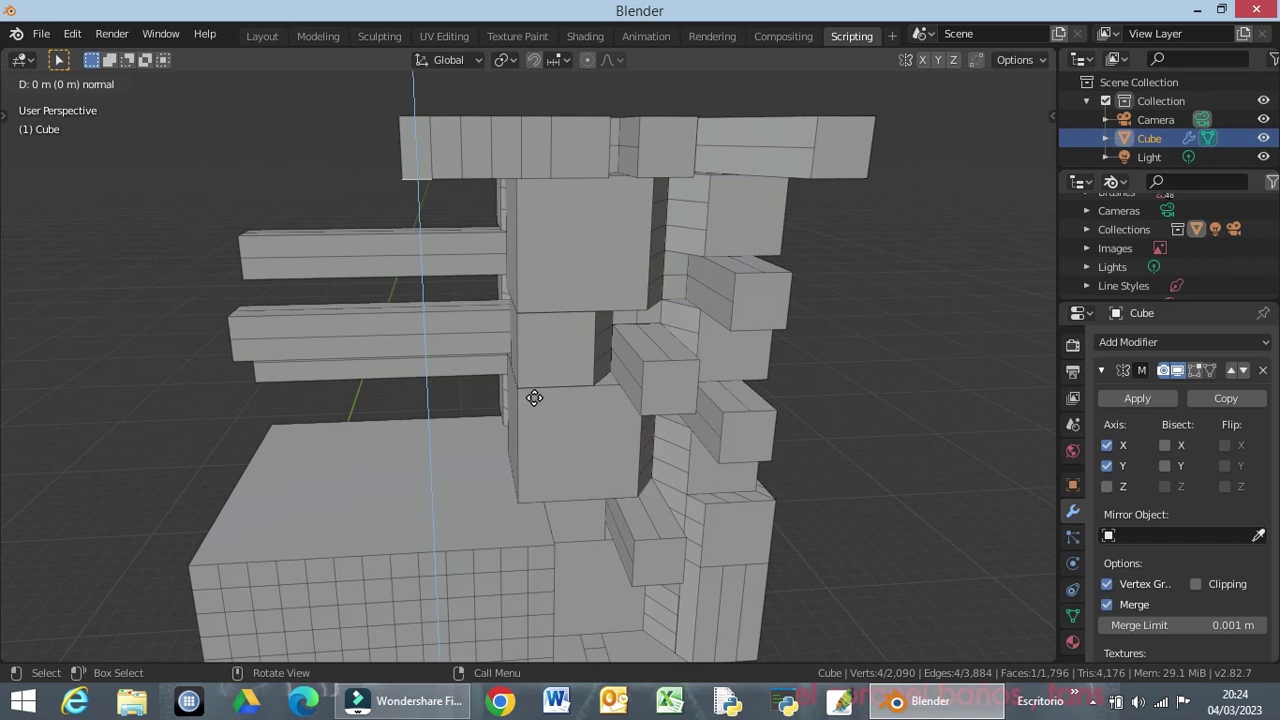
key(z)
text(-13)
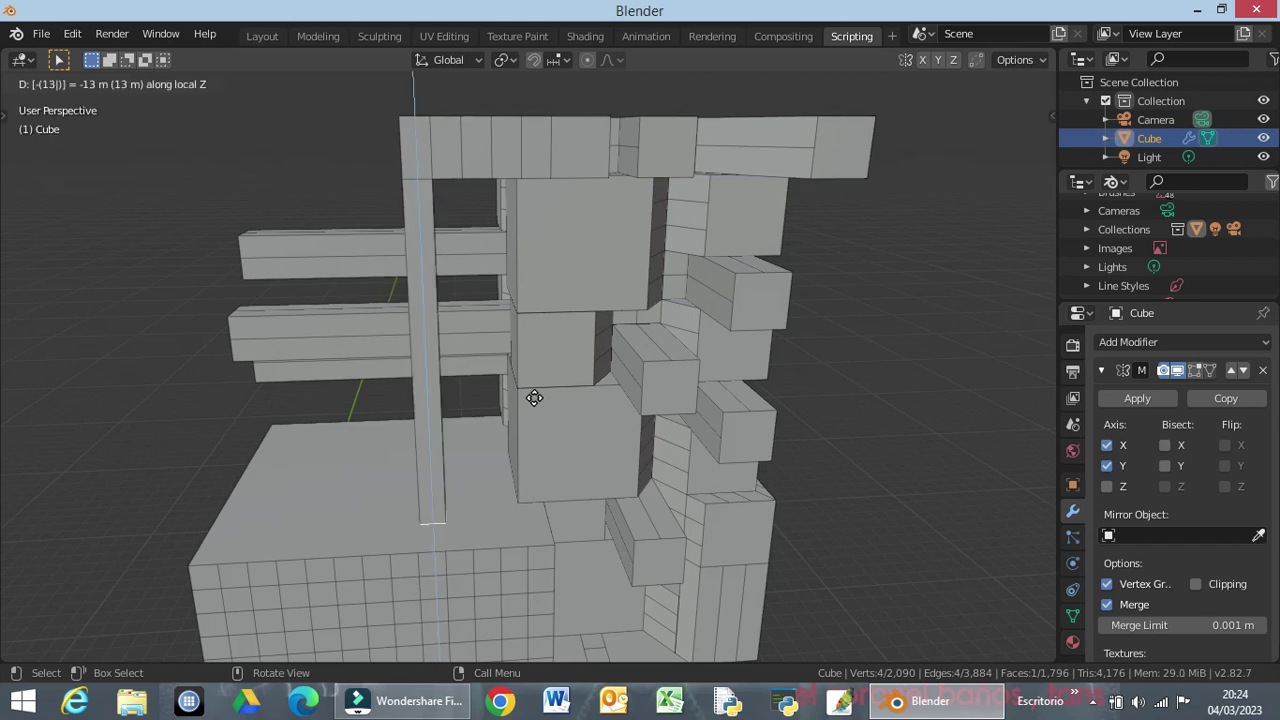
key(Return)
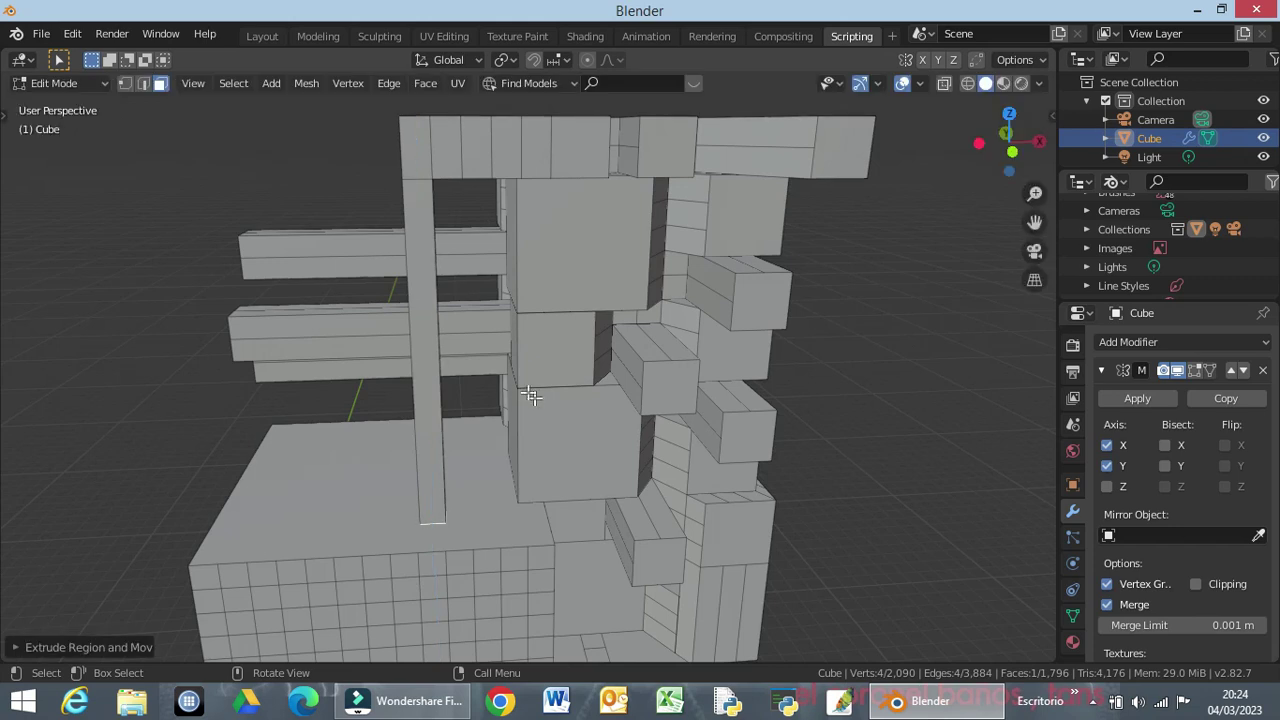
mouse_move(457, 583)
middle_down()
mouse_move(465, 544)
mouse_move(366, 538)
middle_up()
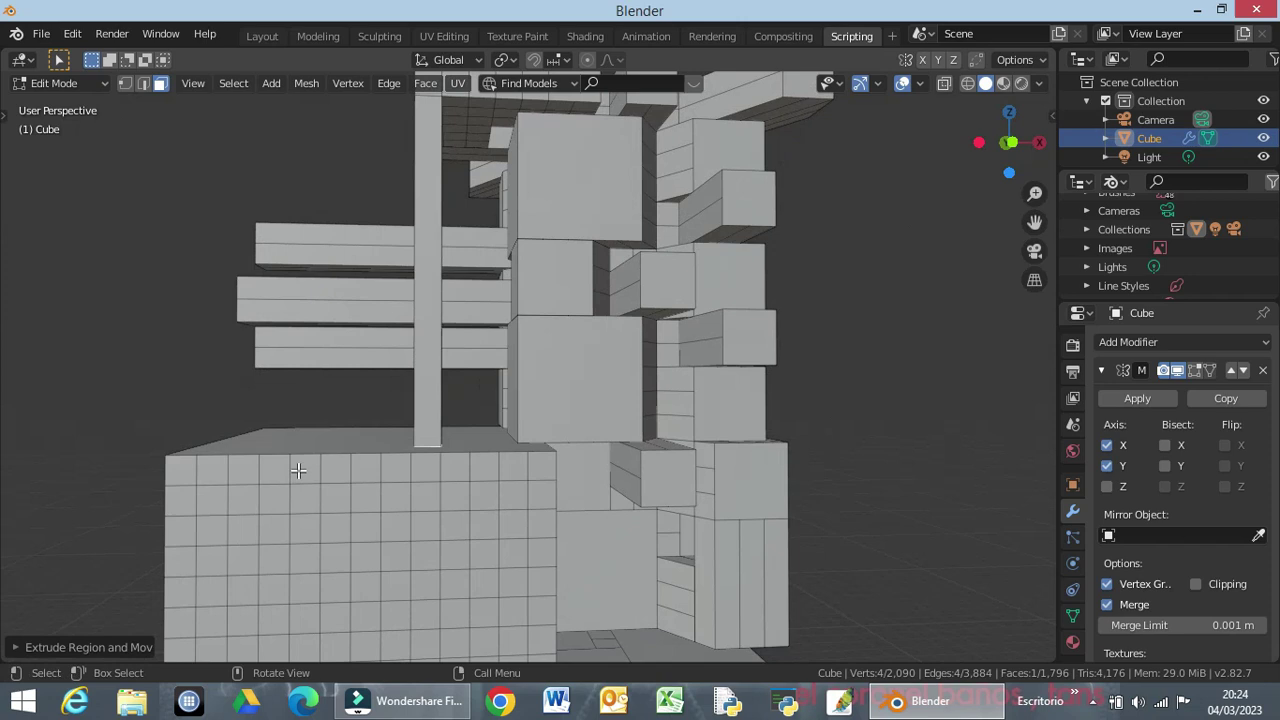
key(z)
click(155, 468)
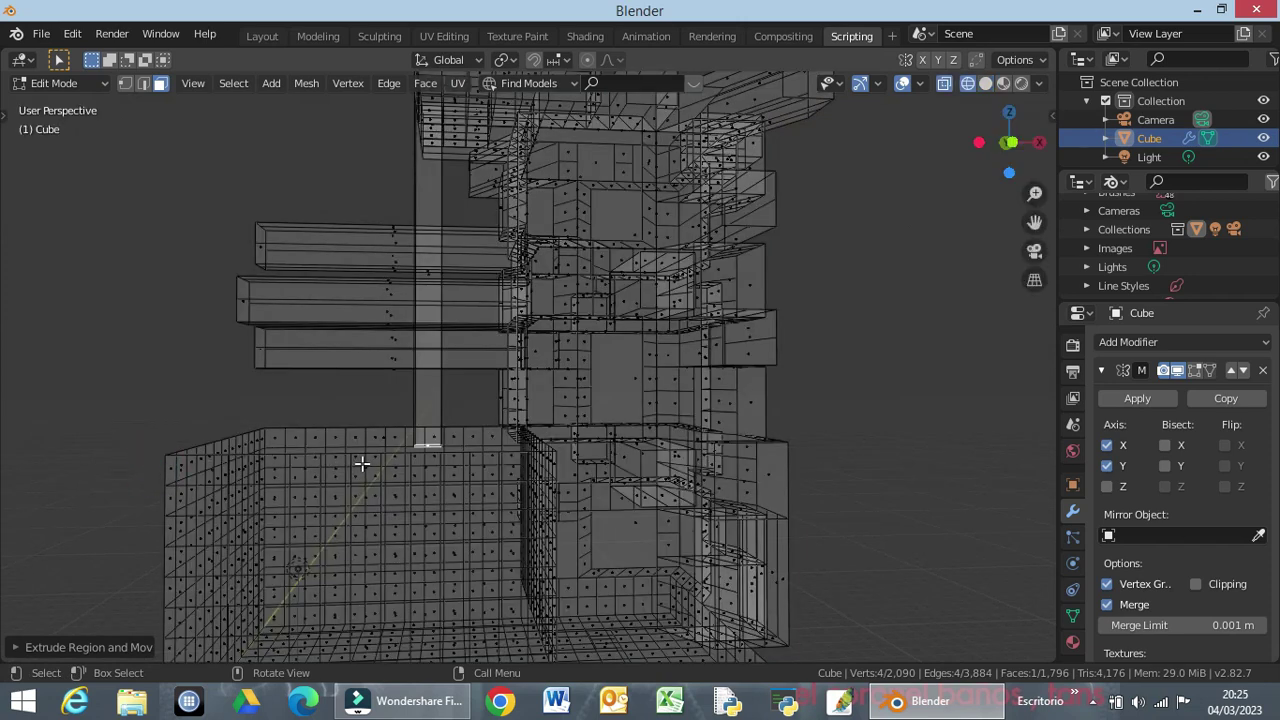
Inspect the tower from the front view, zooming in and orbiting back into perspective.
key(KP_1)
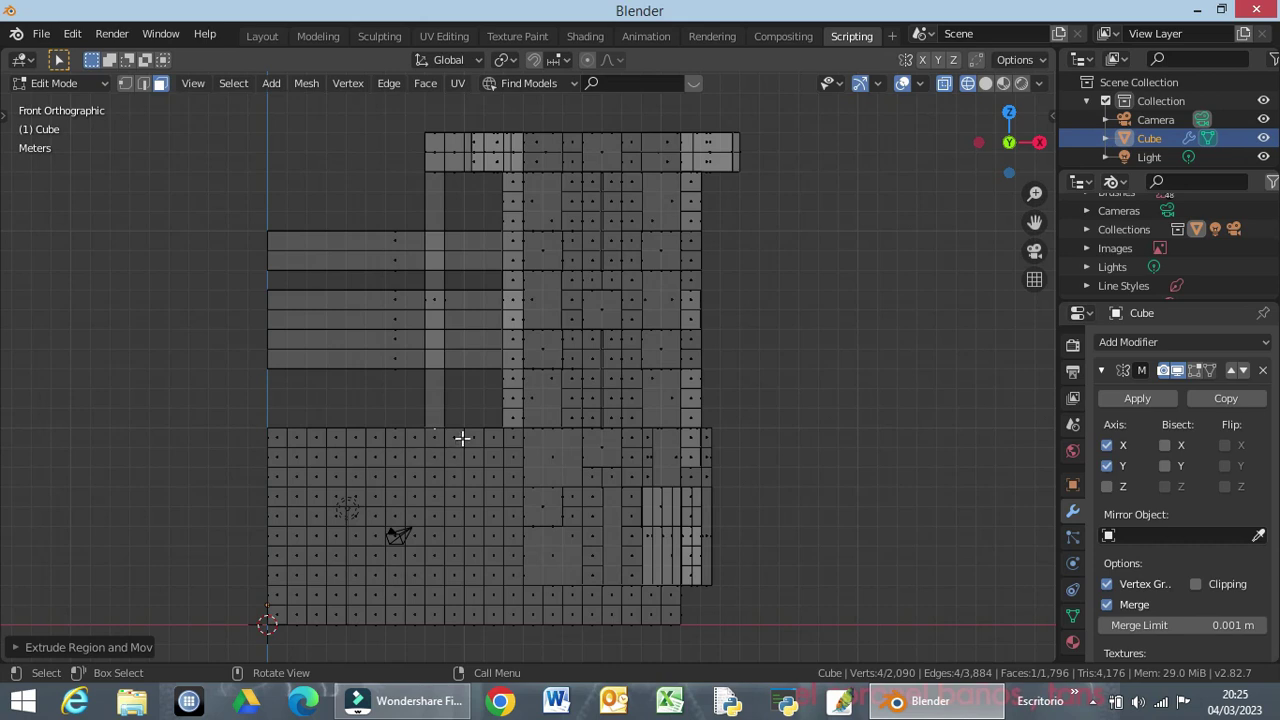
scroll(449, 439, up, 3)
scroll(449, 439, up, 2)
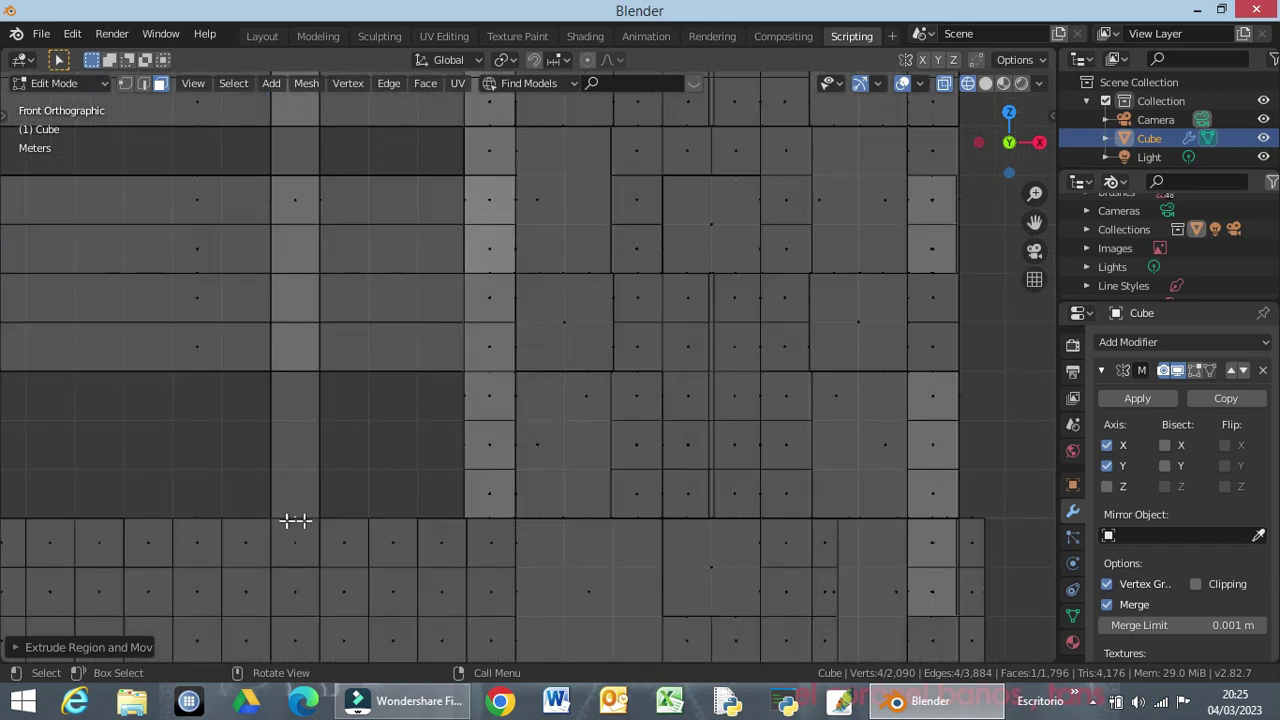
mouse_move(353, 500)
middle_down()
mouse_move(463, 543)
mouse_move(589, 553)
mouse_move(777, 503)
mouse_move(703, 531)
mouse_move(634, 514)
mouse_move(563, 548)
mouse_move(420, 517)
mouse_move(640, 500)
mouse_move(358, 480)
mouse_move(337, 457)
mouse_move(323, 506)
mouse_move(71, 457)
mouse_move(1047, 452)
middle_up()
scroll(737, 520, down, 5)
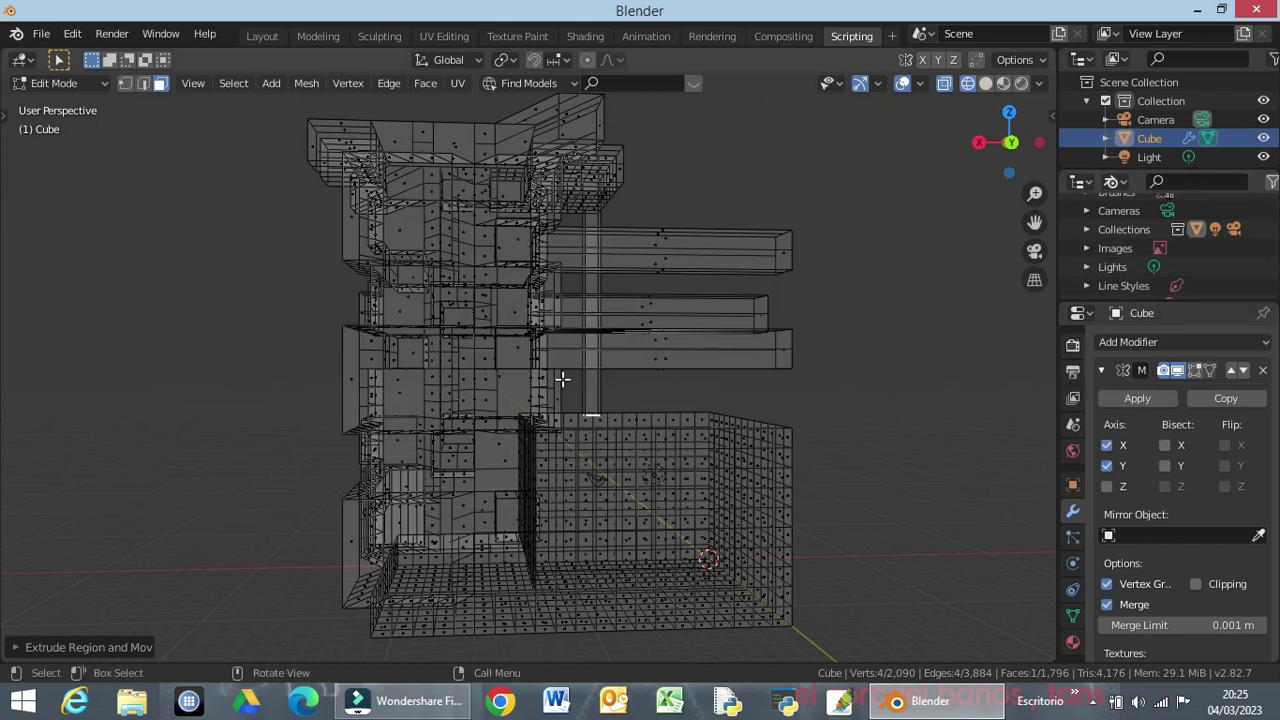
Switch the viewport back to solid shading and return to the front view.
key(z)
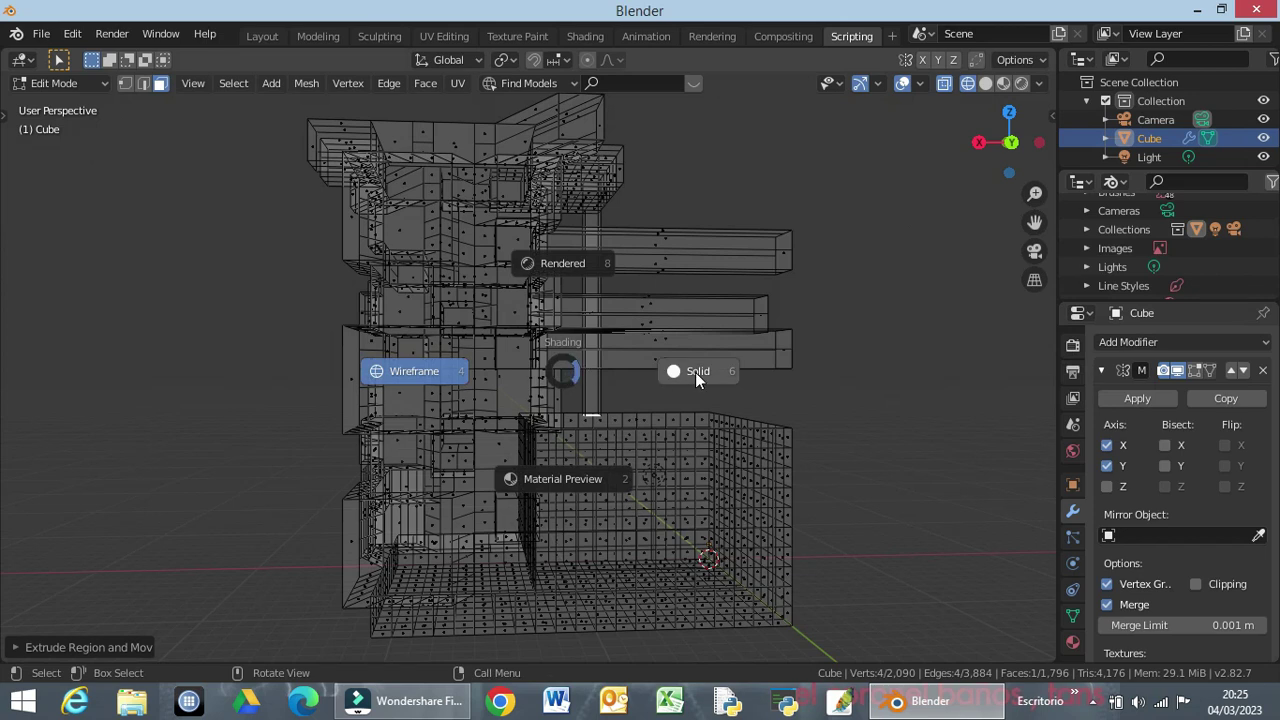
click(697, 375)
mouse_move(779, 380)
middle_down()
mouse_move(576, 473)
mouse_move(613, 400)
mouse_move(771, 383)
middle_up()
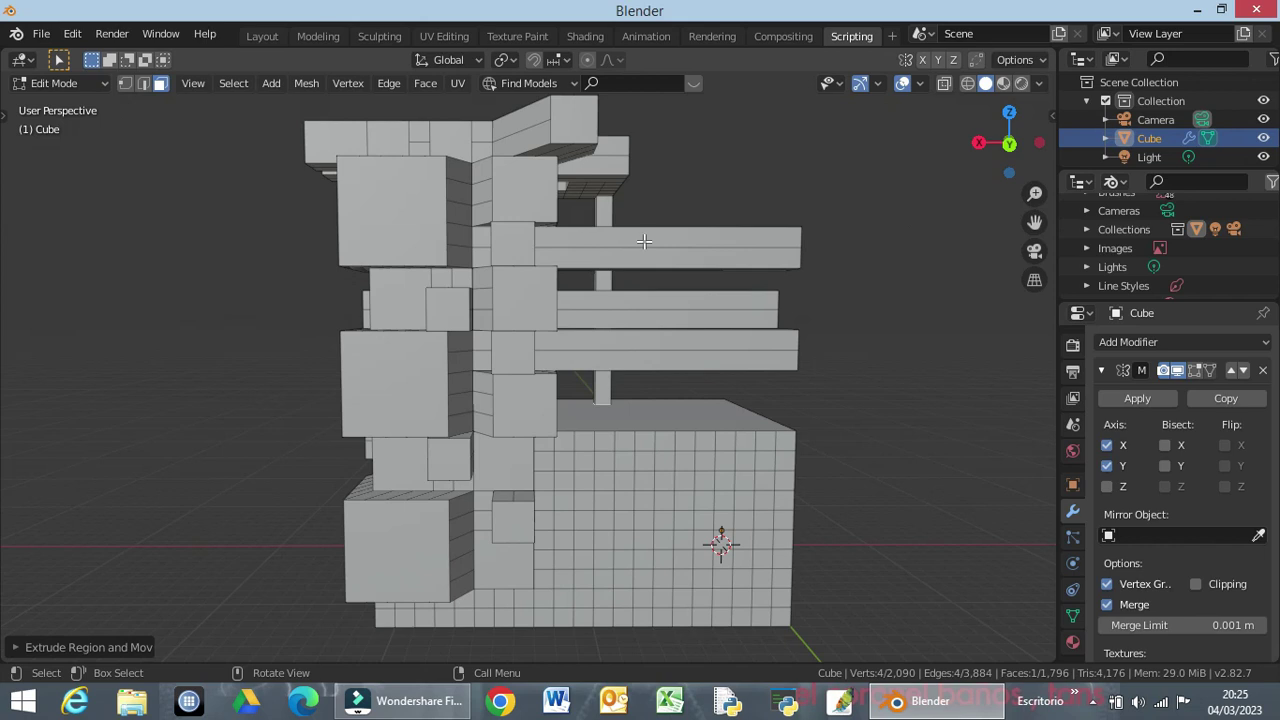
key(KP_1)
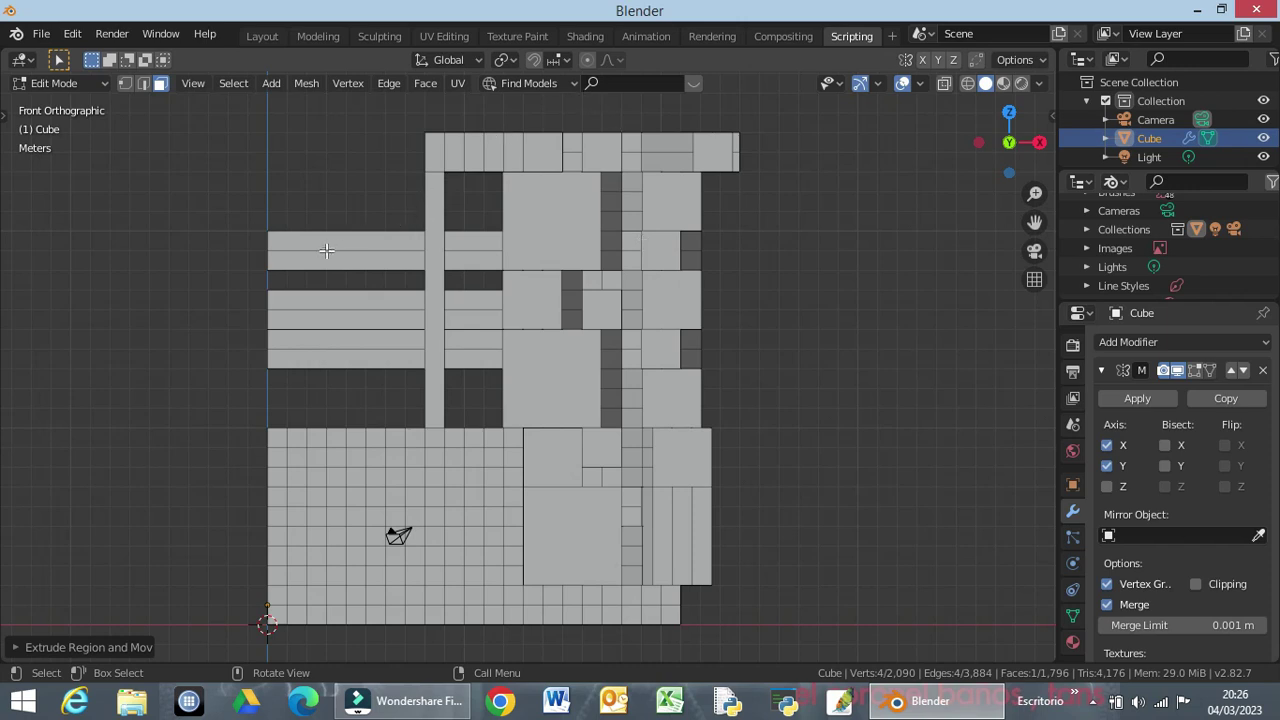
Add 12 evenly spaced vertical loop cuts across the top left beam.
key(ctrl)
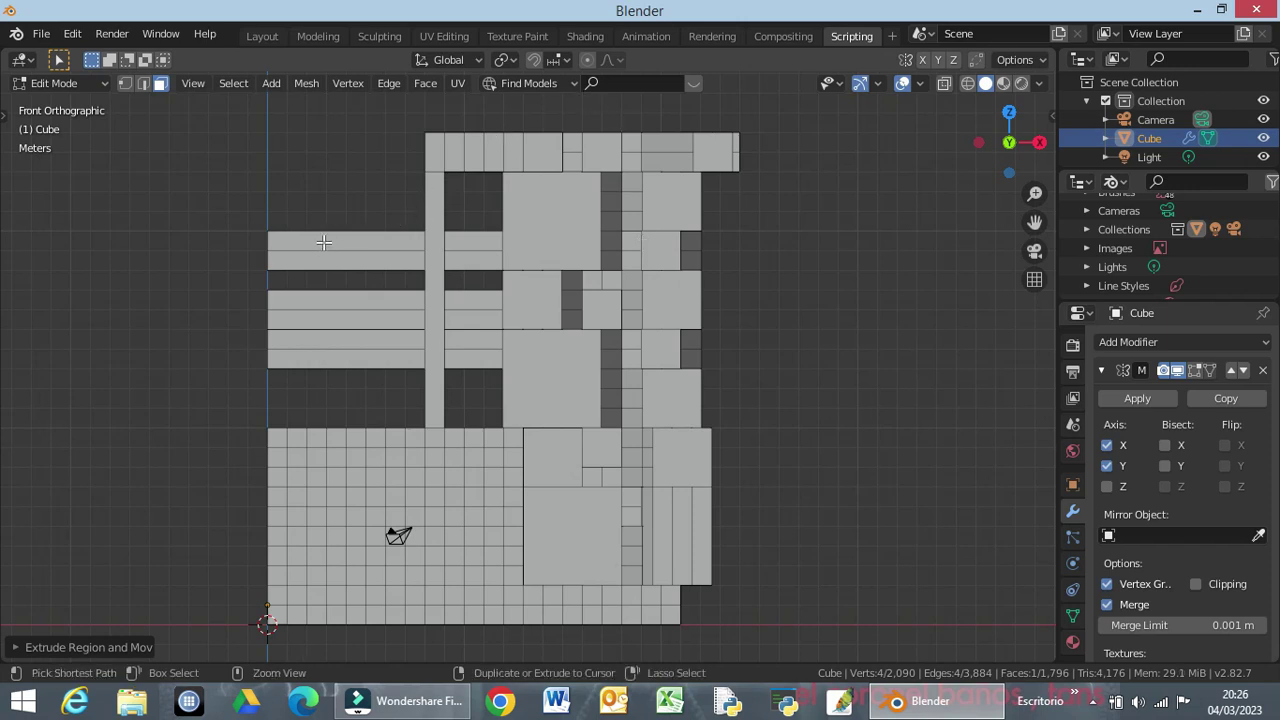
key(ctrl+r)
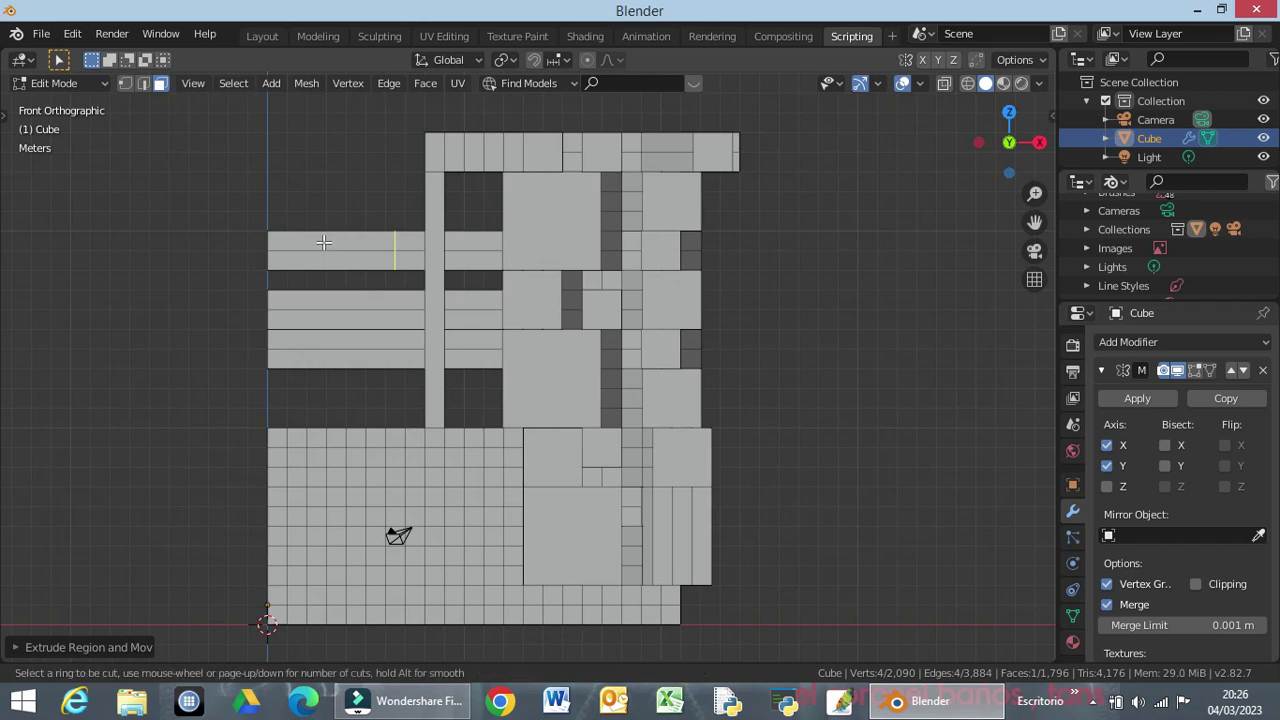
scroll(325, 242, up, 2)
scroll(330, 242, up, 3)
scroll(335, 241, up, 3)
scroll(337, 241, up, 1)
scroll(337, 241, up, 1)
scroll(337, 241, up, 1)
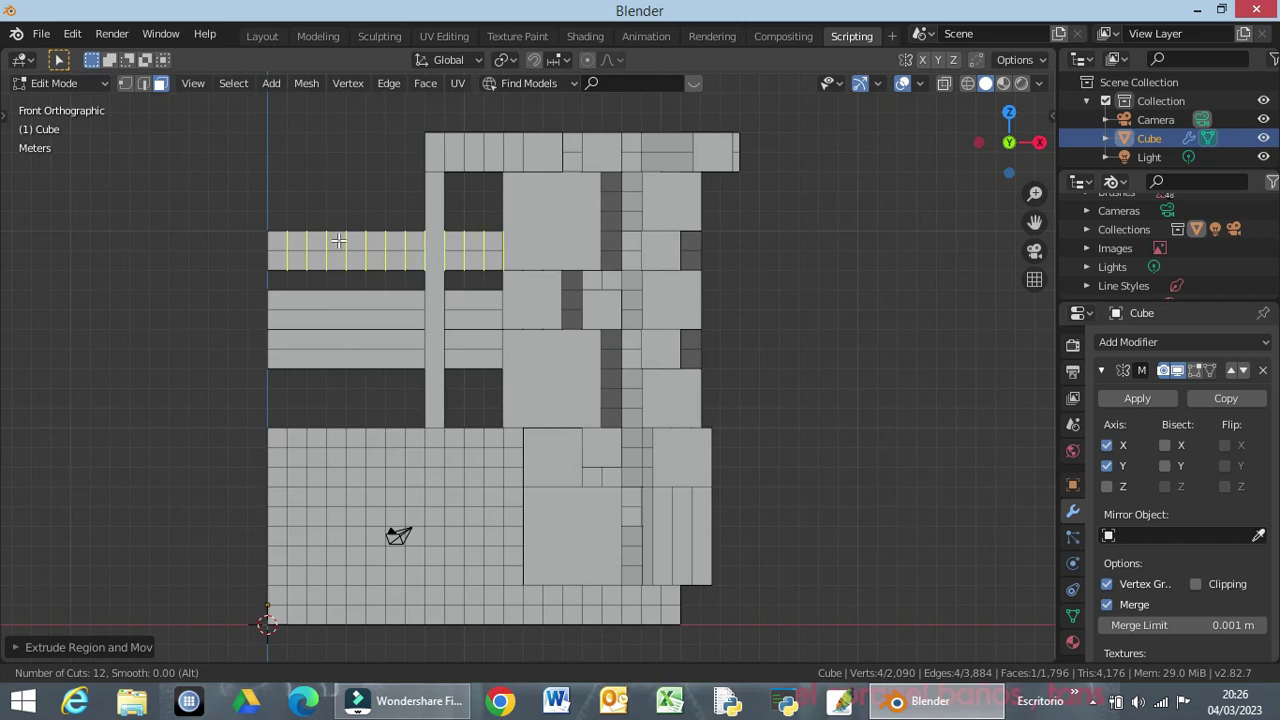
click(338, 241)
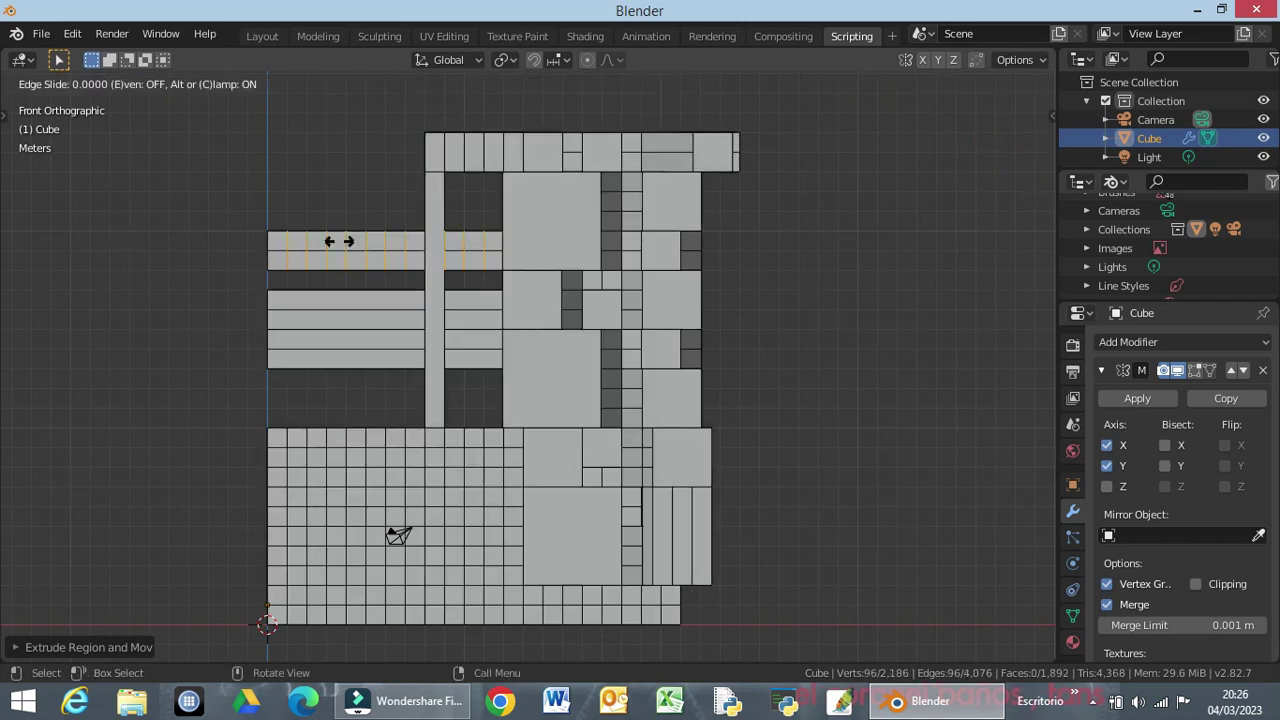
right_click(339, 241)
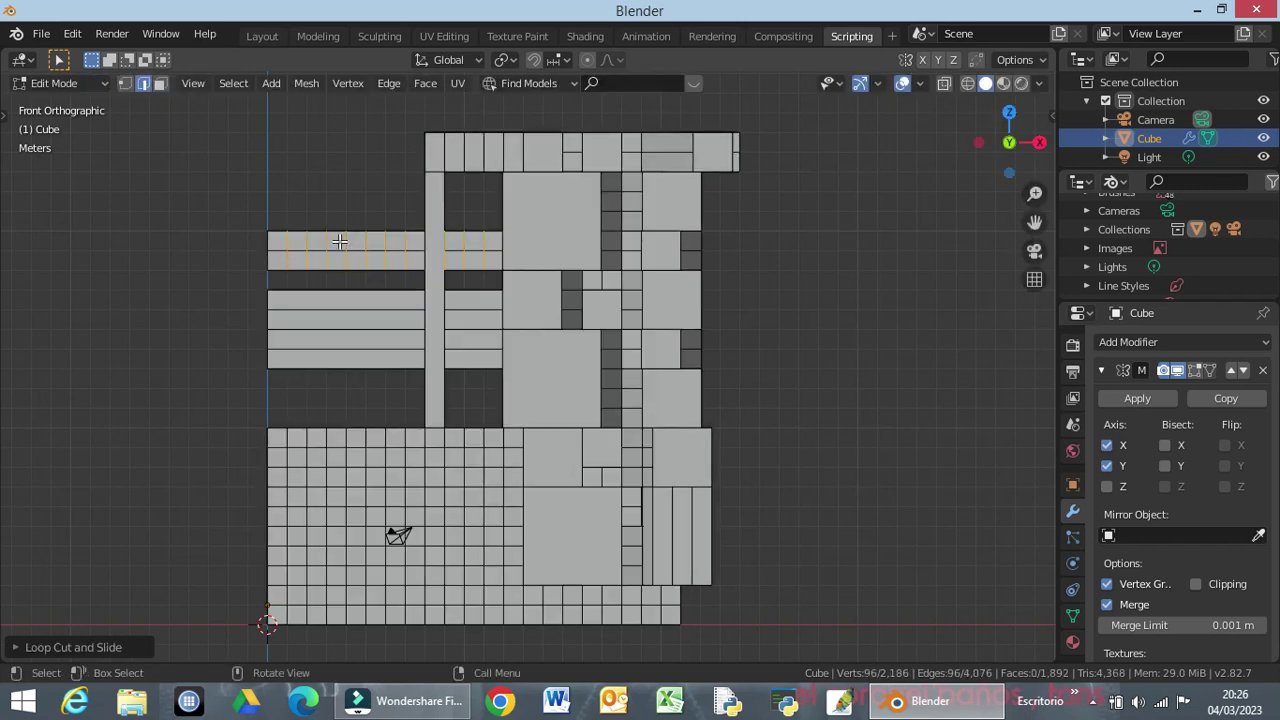
click(243, 263)
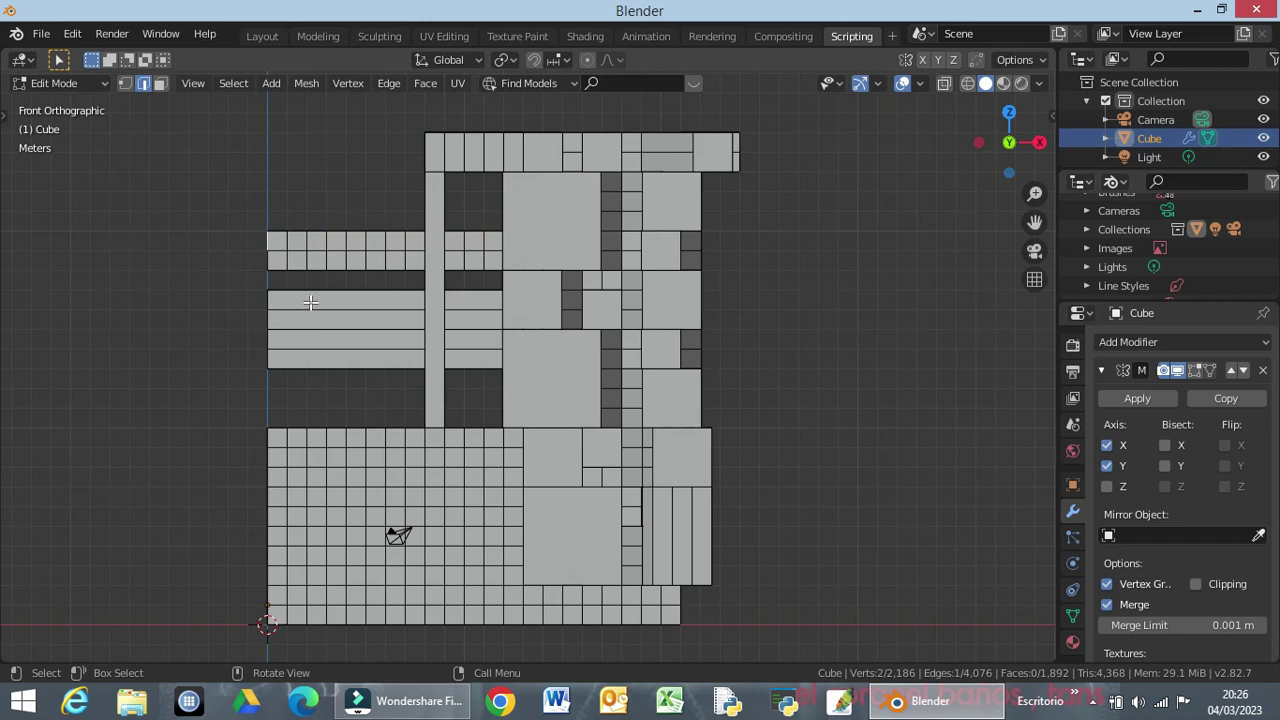
Add 12 evenly spaced vertical loop cuts across the second left beam.
key(ctrl+r)
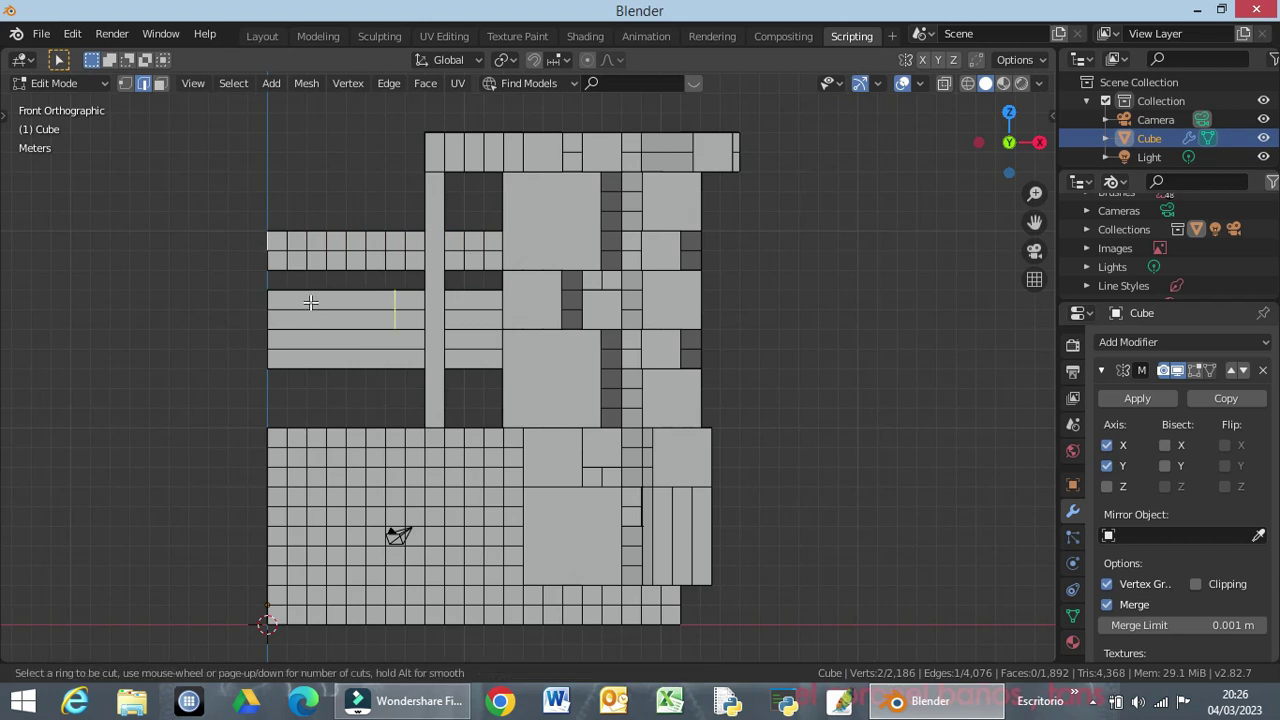
scroll(340, 296, up, 3)
scroll(357, 293, up, 3)
scroll(357, 293, up, 3)
scroll(357, 293, up, 2)
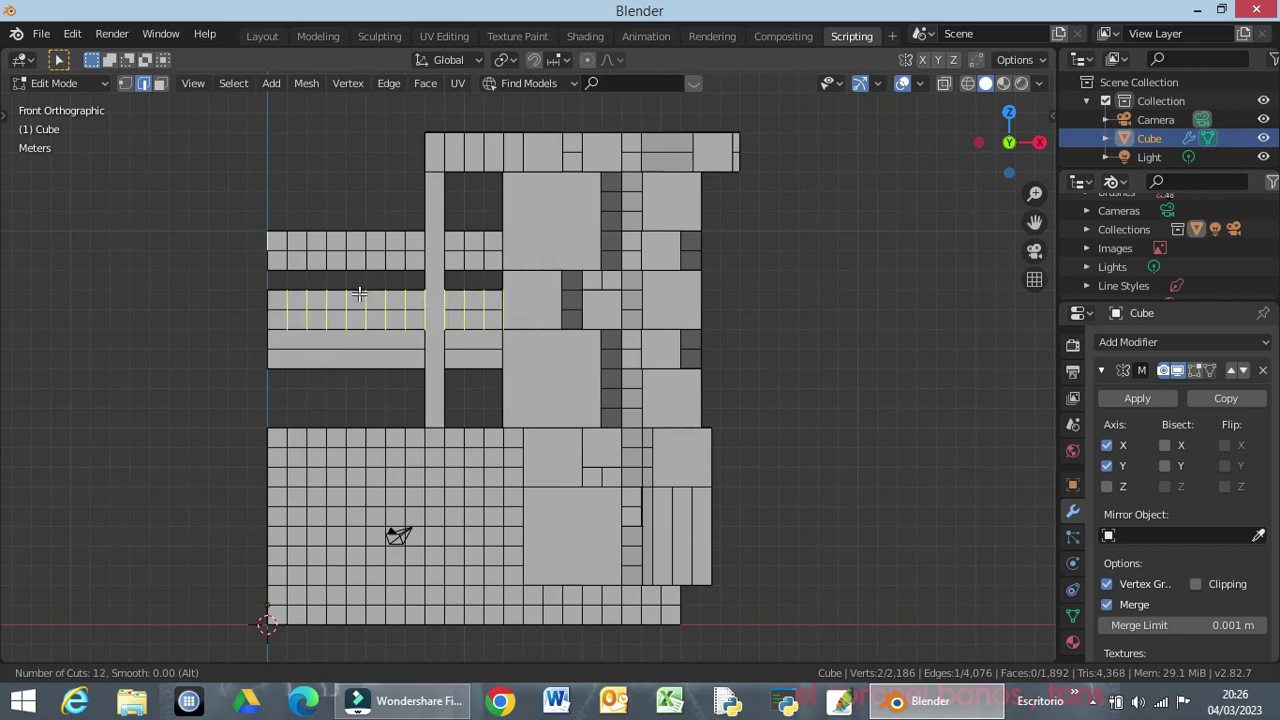
click(359, 294)
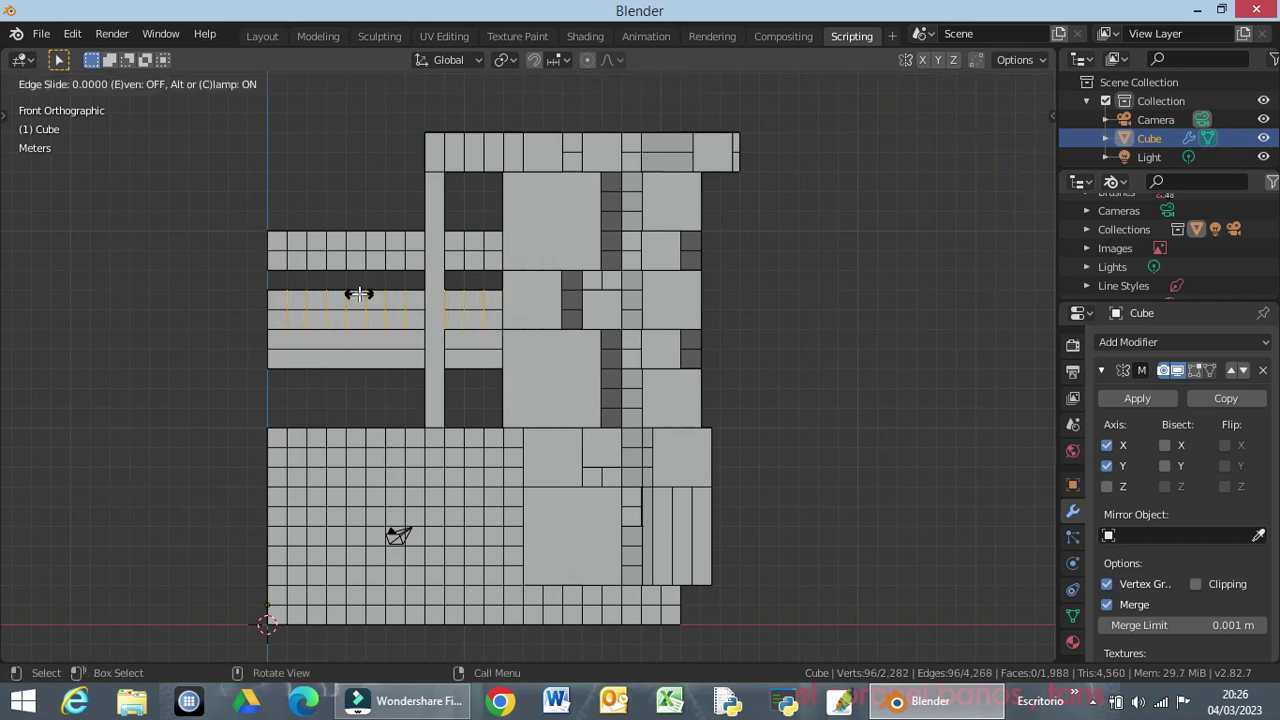
click(359, 294)
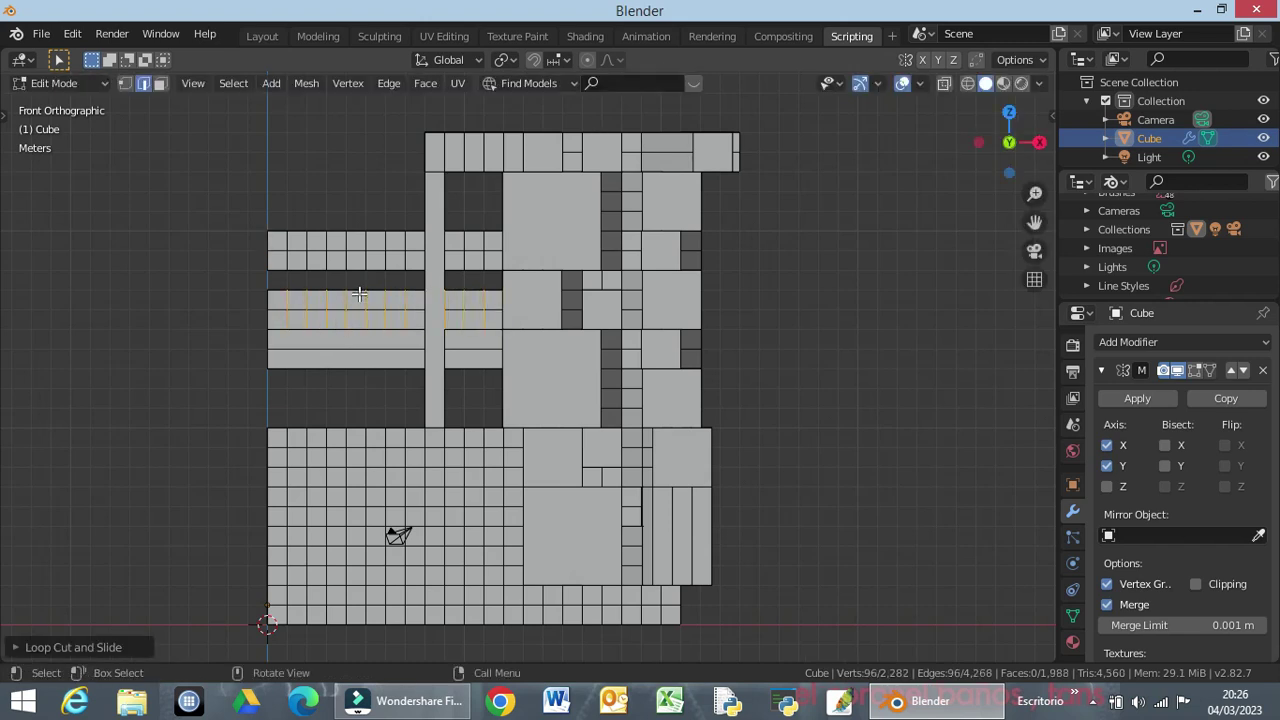
click(240, 351)
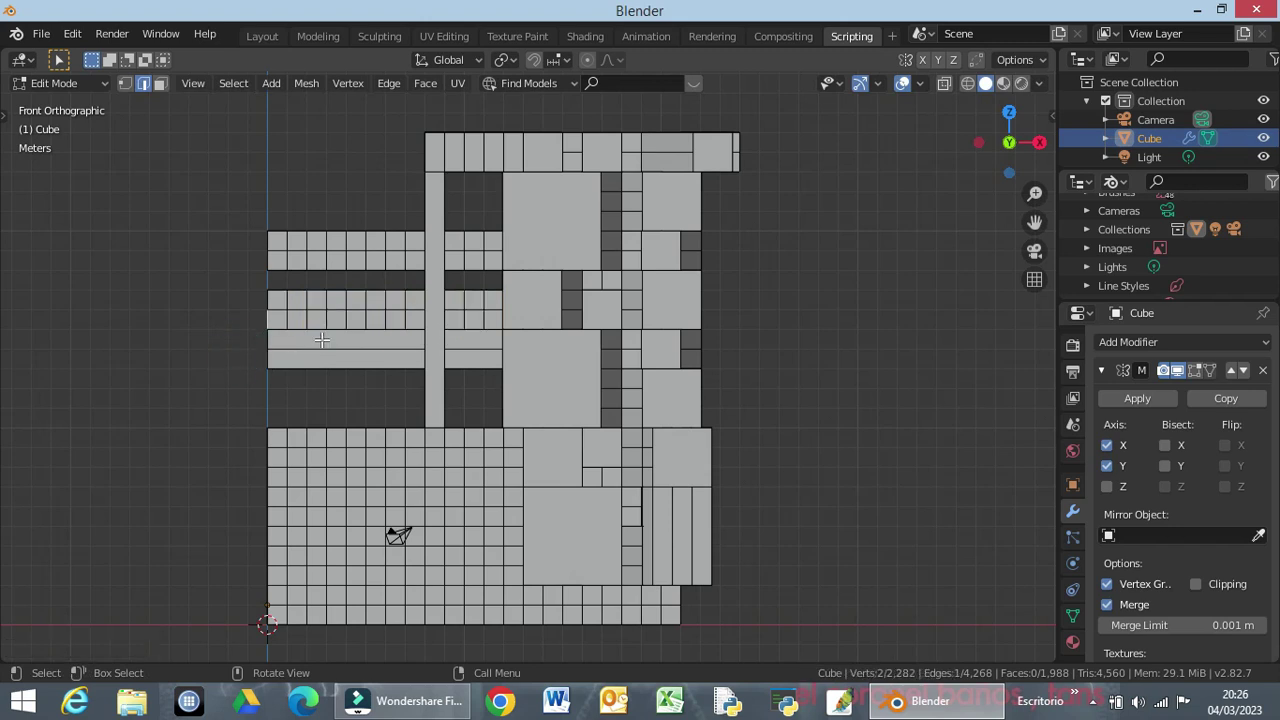
Add 12 evenly spaced vertical loop cuts across the third left beam.
key(ctrl+r)
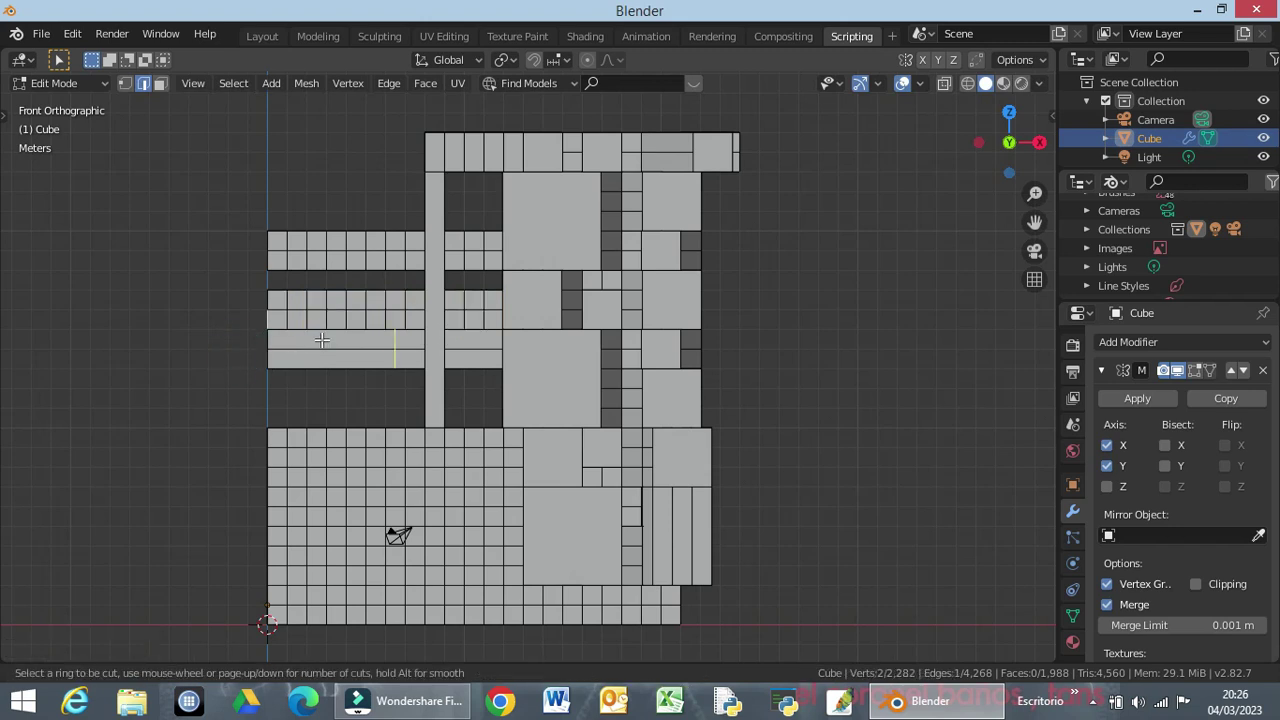
scroll(345, 340, up, 4)
scroll(352, 346, up, 2)
scroll(355, 346, up, 2)
scroll(358, 346, up, 2)
scroll(358, 346, up, 1)
click(358, 346)
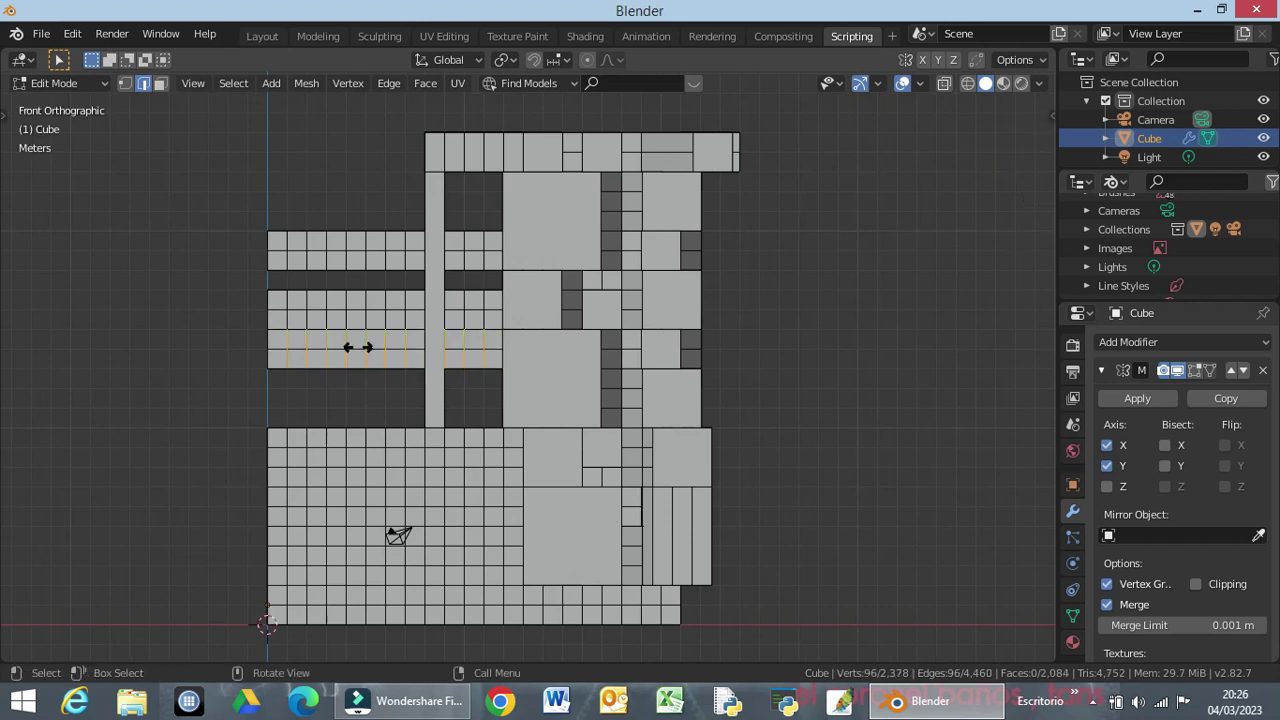
click(358, 346)
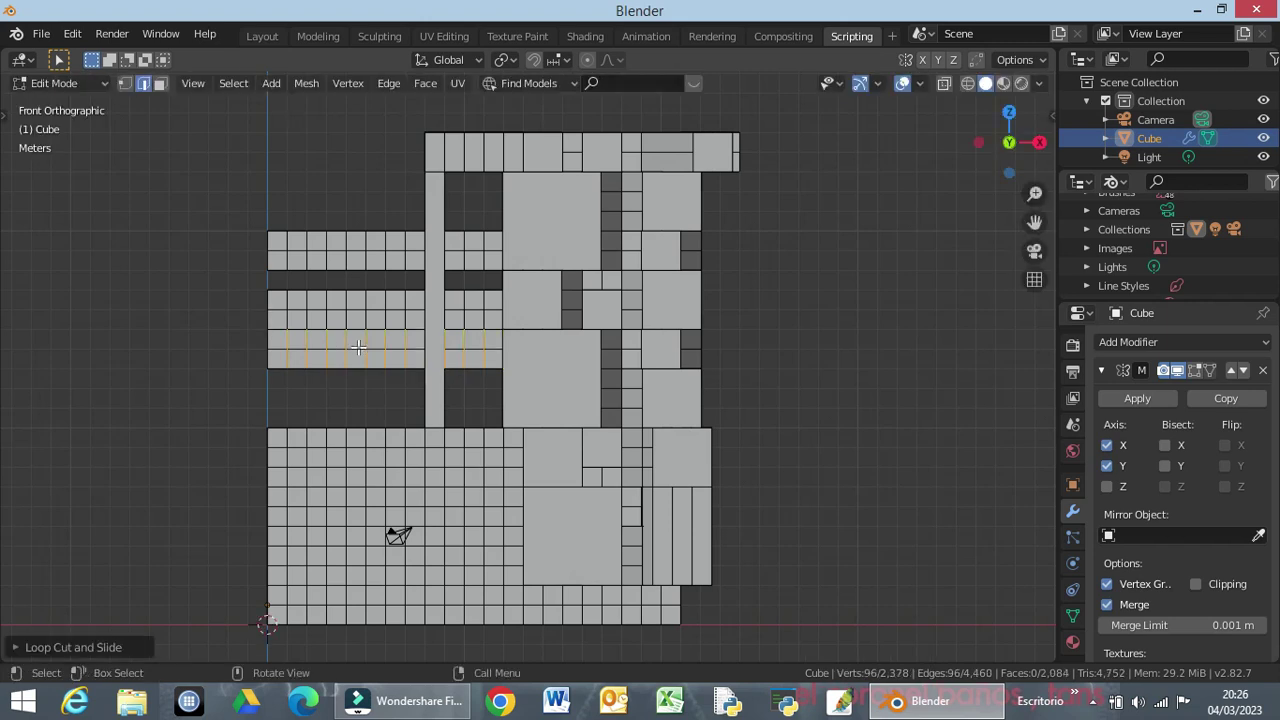
click(228, 341)
mouse_move(308, 358)
middle_down()
mouse_move(653, 347)
mouse_move(739, 316)
mouse_move(737, 286)
mouse_move(711, 270)
mouse_move(749, 263)
mouse_move(737, 286)
middle_up()
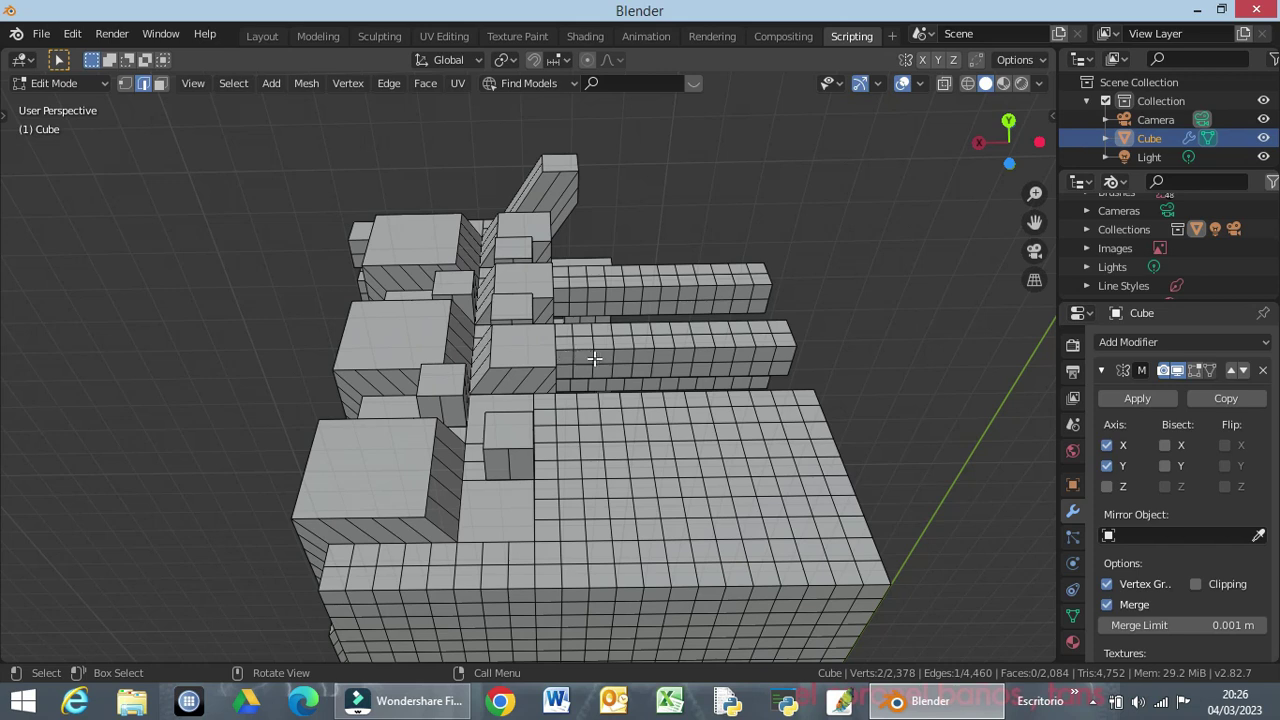
In face select mode, select two faces on the underside of the lower beam.
click(704, 356)
click(160, 83)
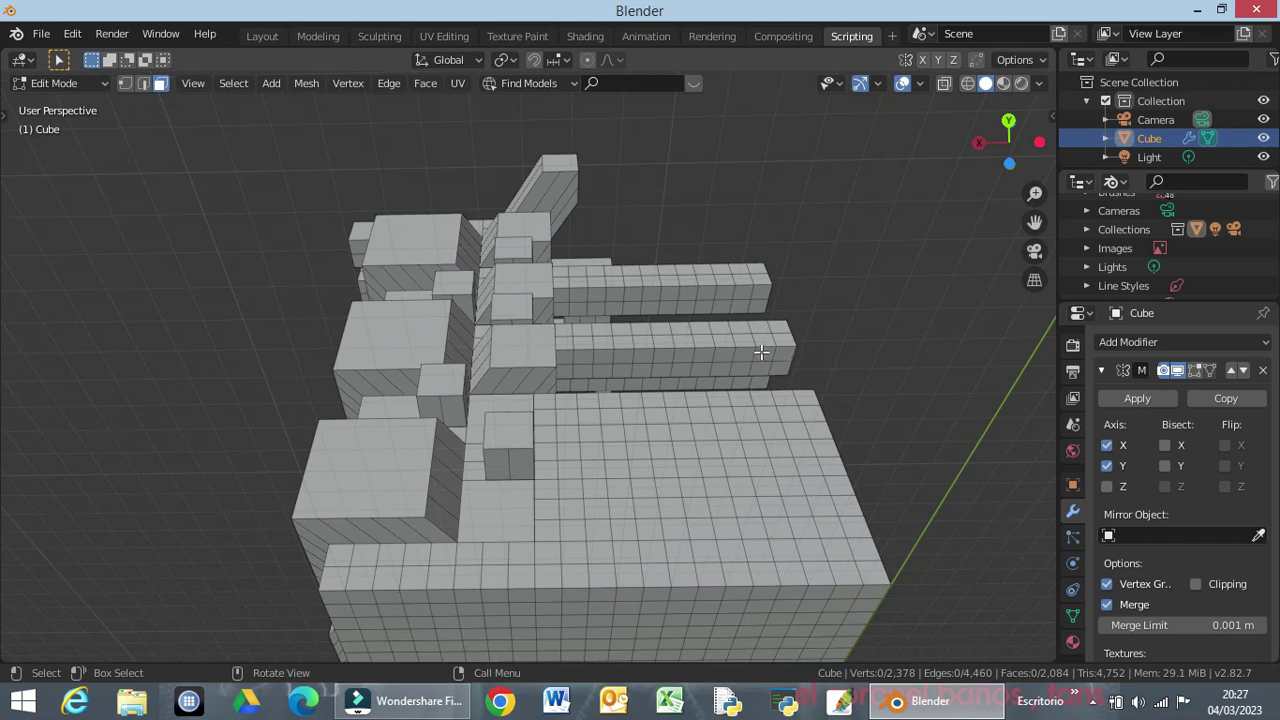
click(704, 355)
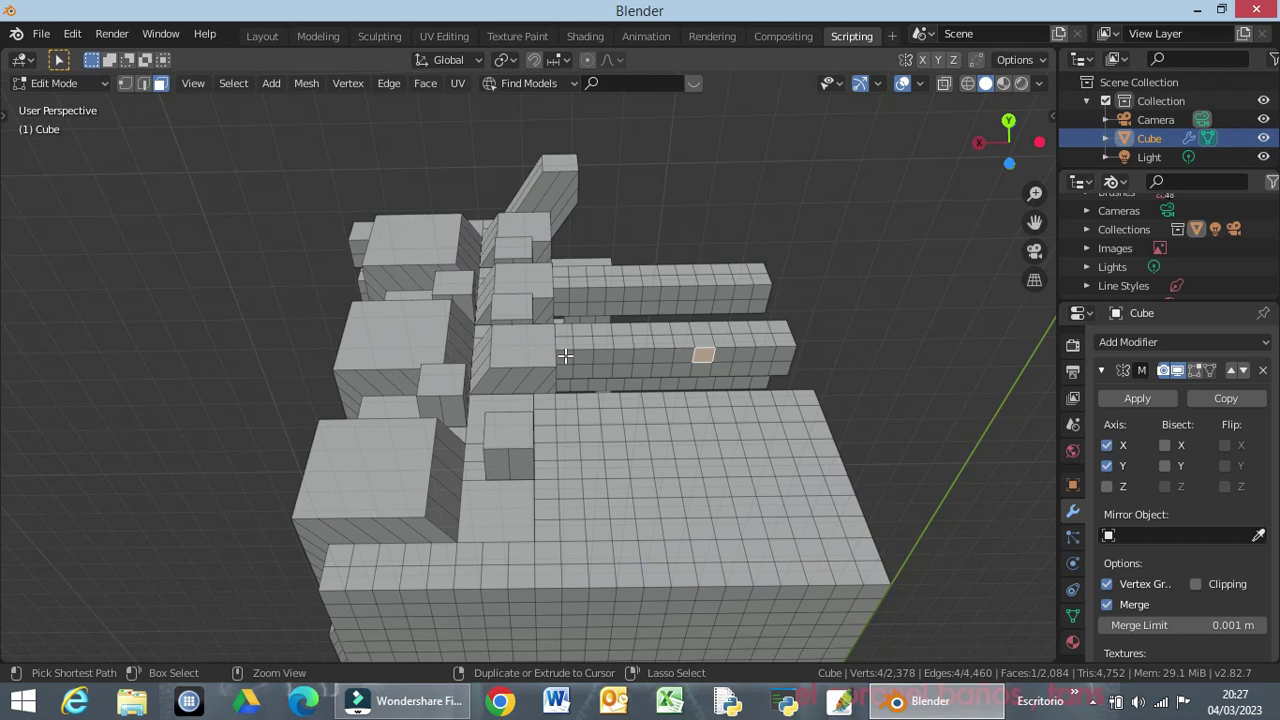
ctrl+click(642, 357)
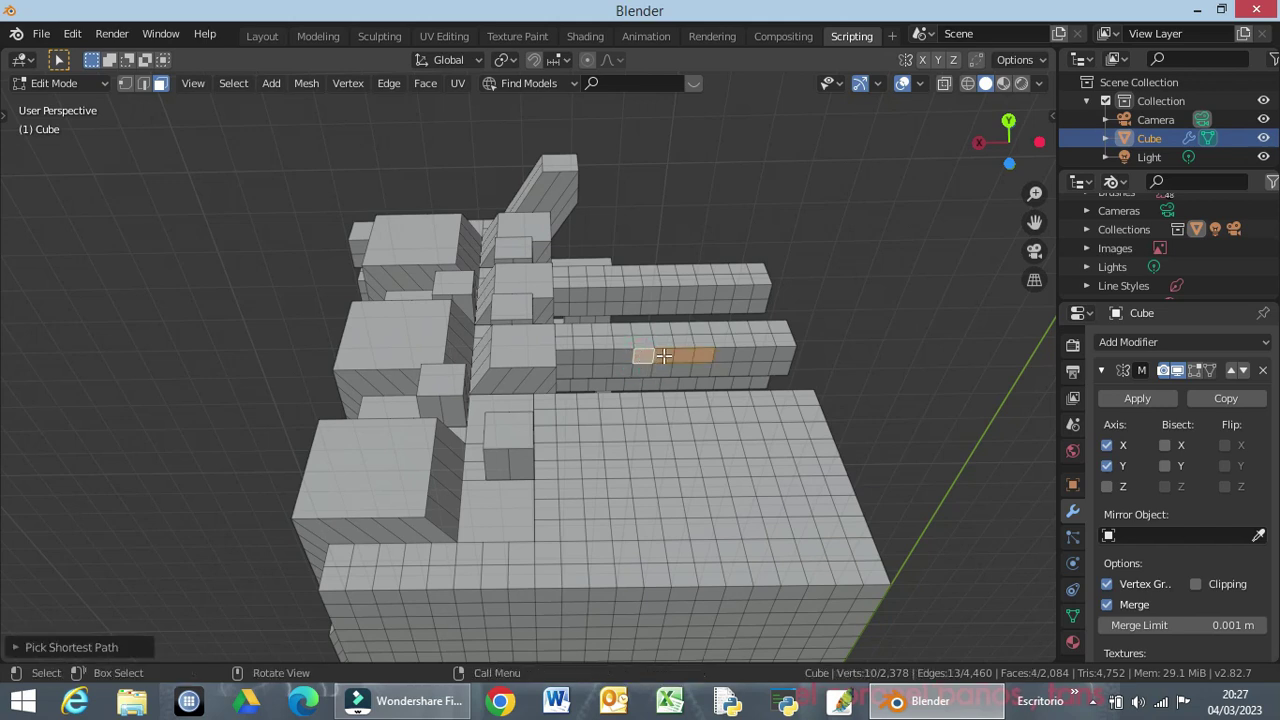
shift+click(668, 355)
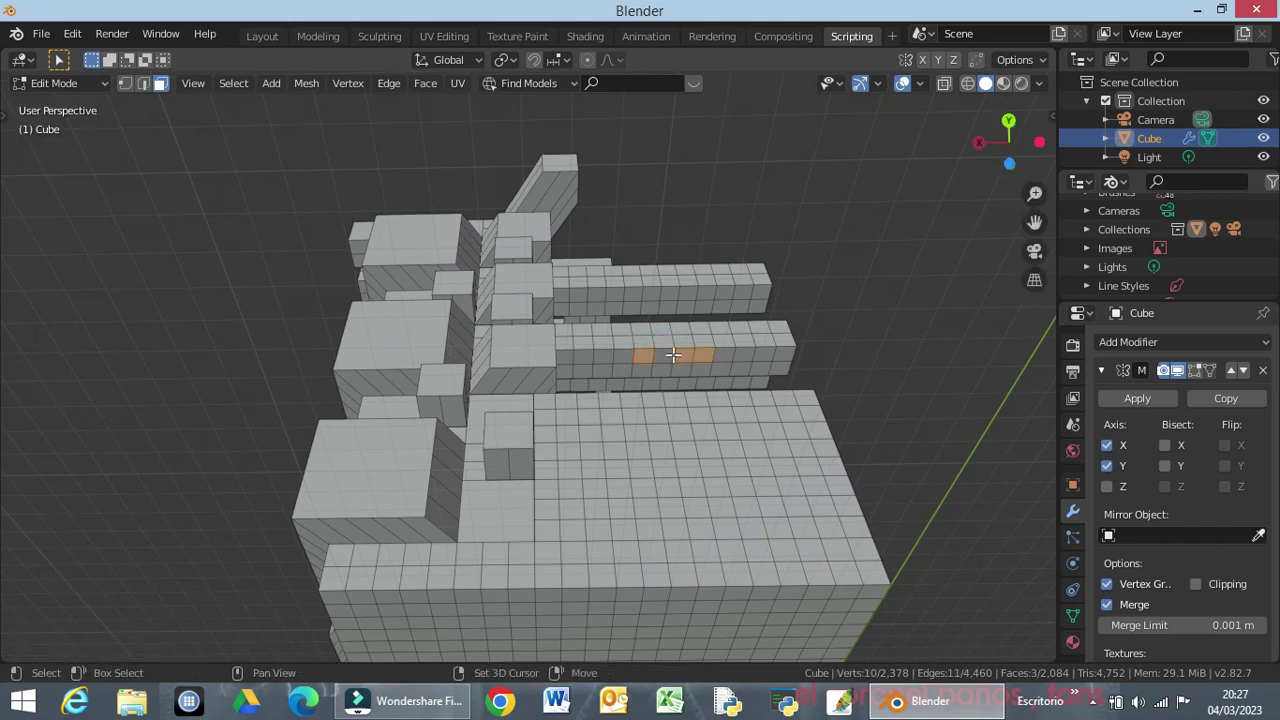
shift+click(672, 357)
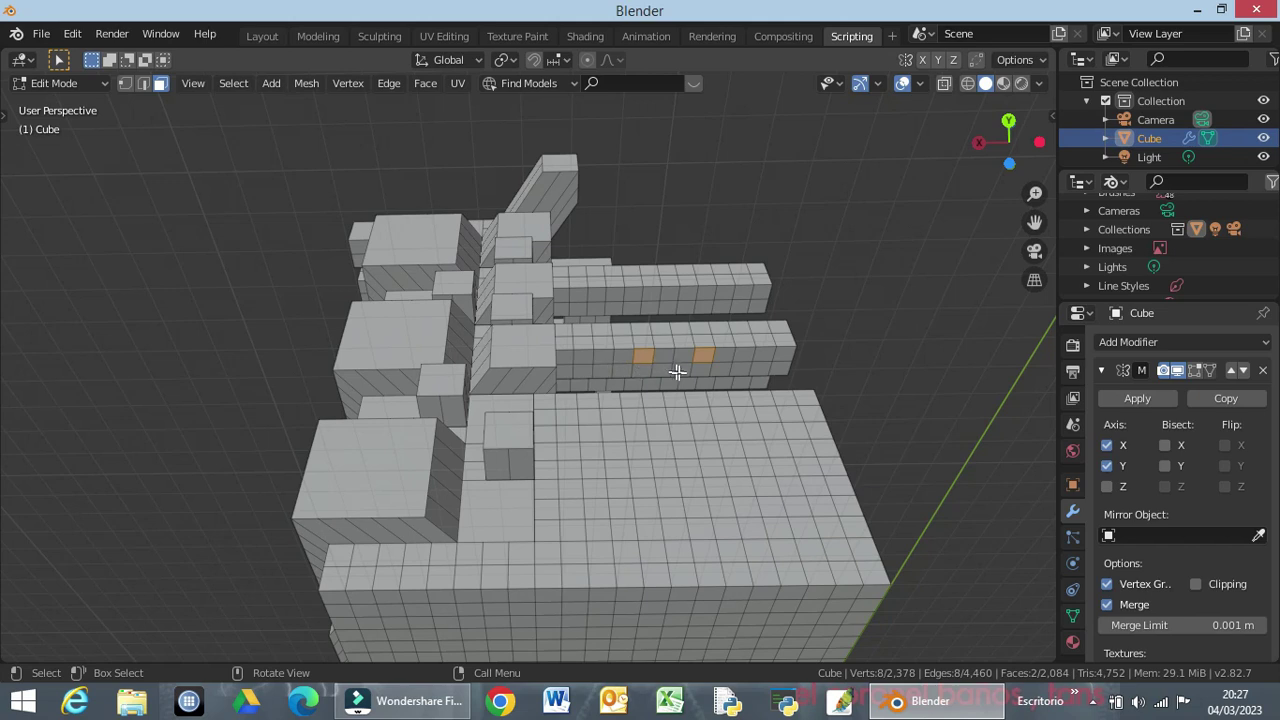
mouse_move(667, 372)
middle_down()
mouse_move(646, 480)
mouse_move(635, 472)
middle_up()
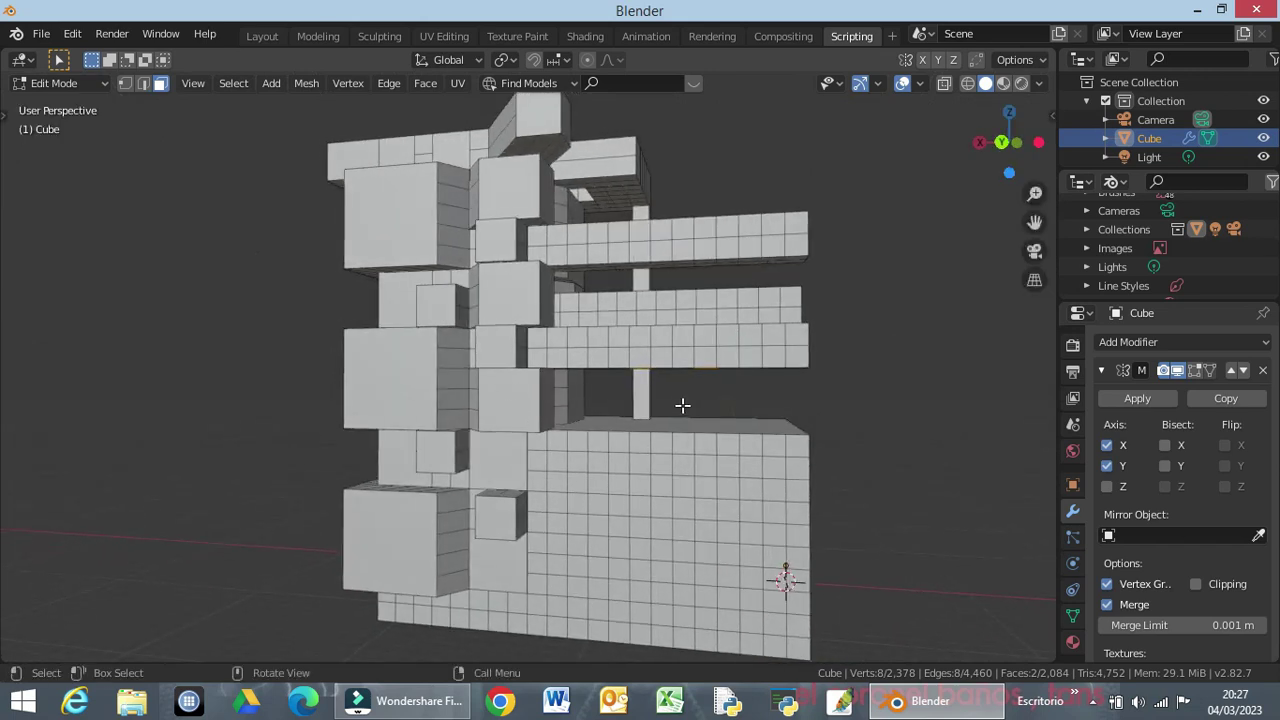
Extrude the two faces 3 m down along Z into columns resting on the base.
key(e)
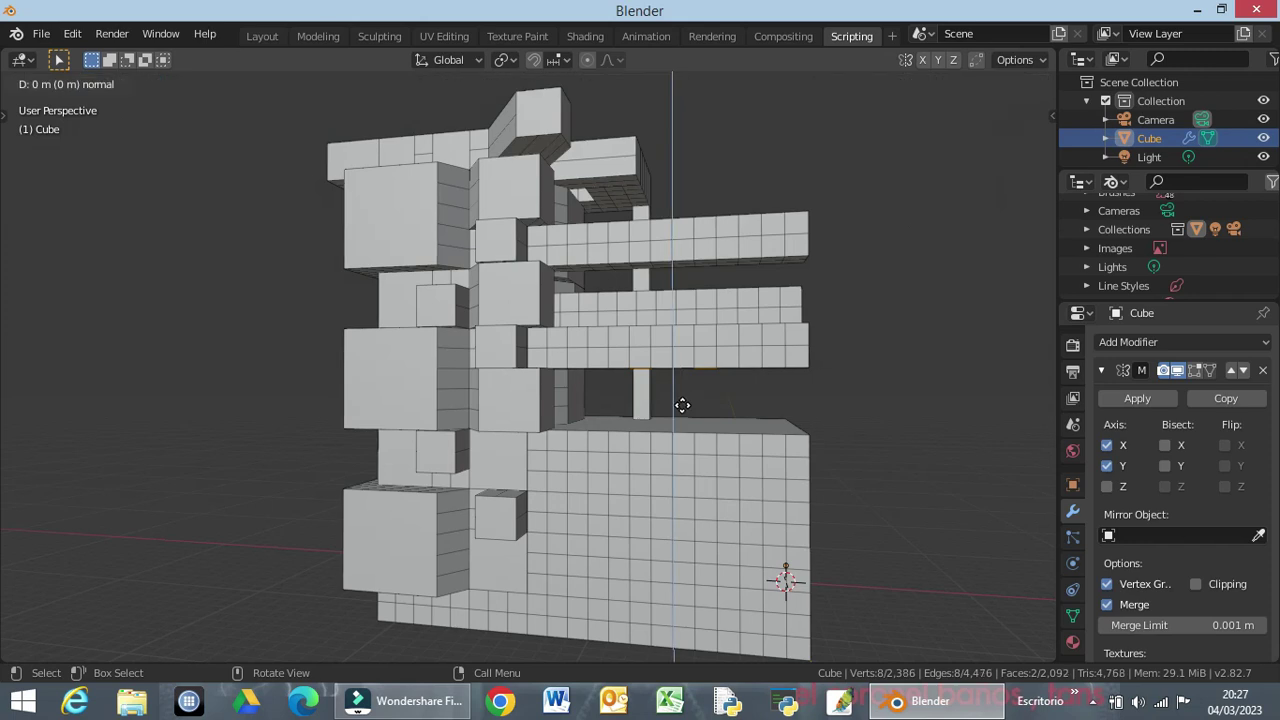
key(z)
text(-3)
key(Return)
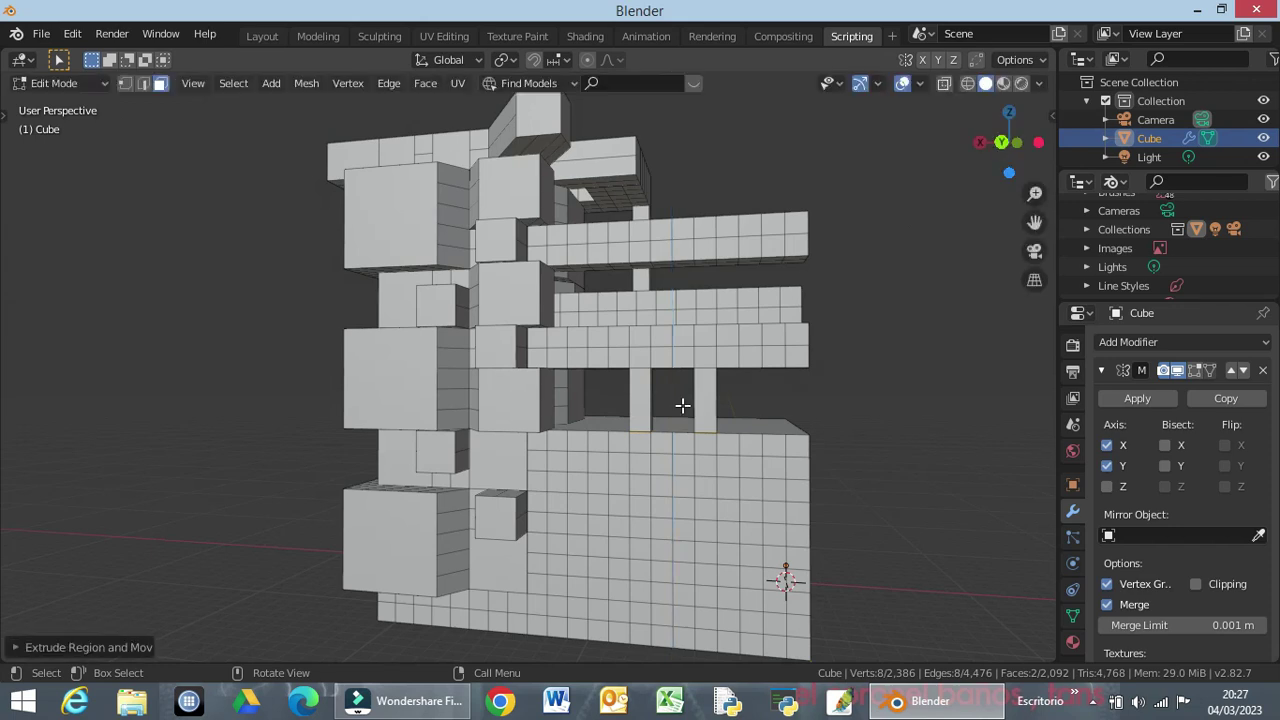
mouse_move(726, 449)
middle_down()
mouse_move(491, 451)
mouse_move(591, 460)
mouse_move(554, 474)
mouse_move(580, 457)
mouse_move(725, 432)
mouse_move(695, 320)
mouse_move(651, 256)
middle_up()
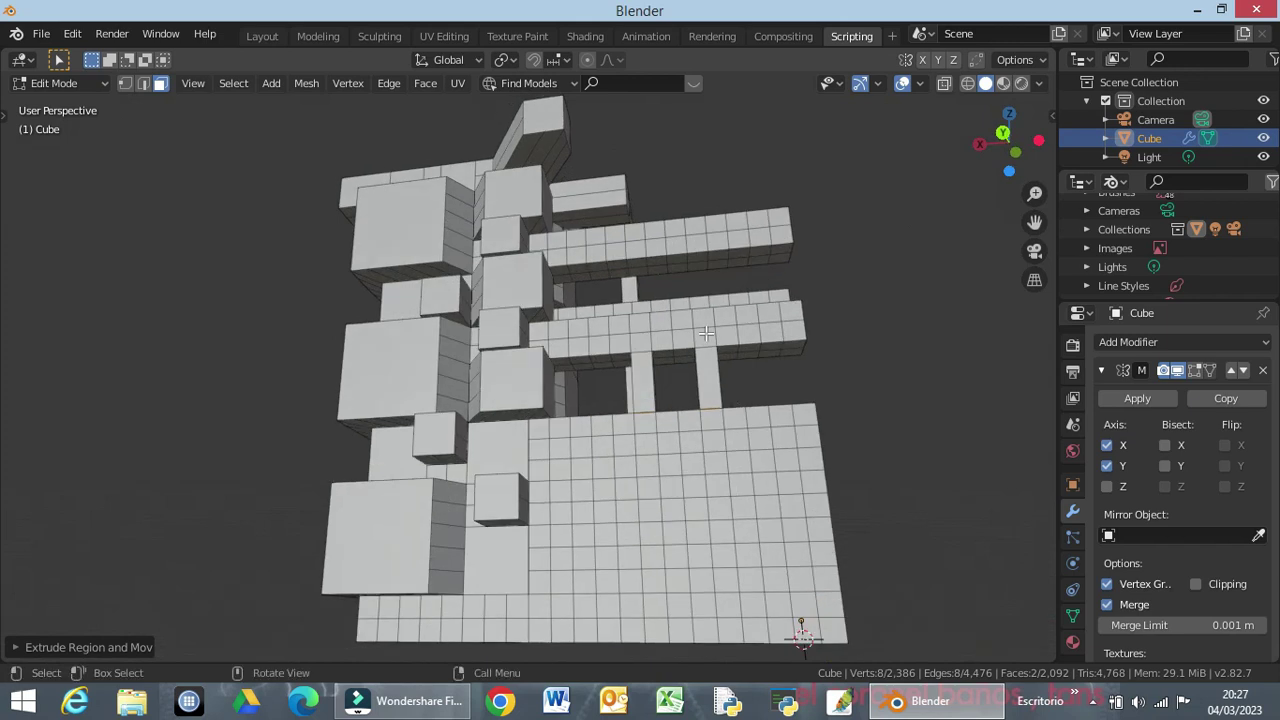
Undo the earlier column extrusion and select four faces on the upper beams.
click(637, 261)
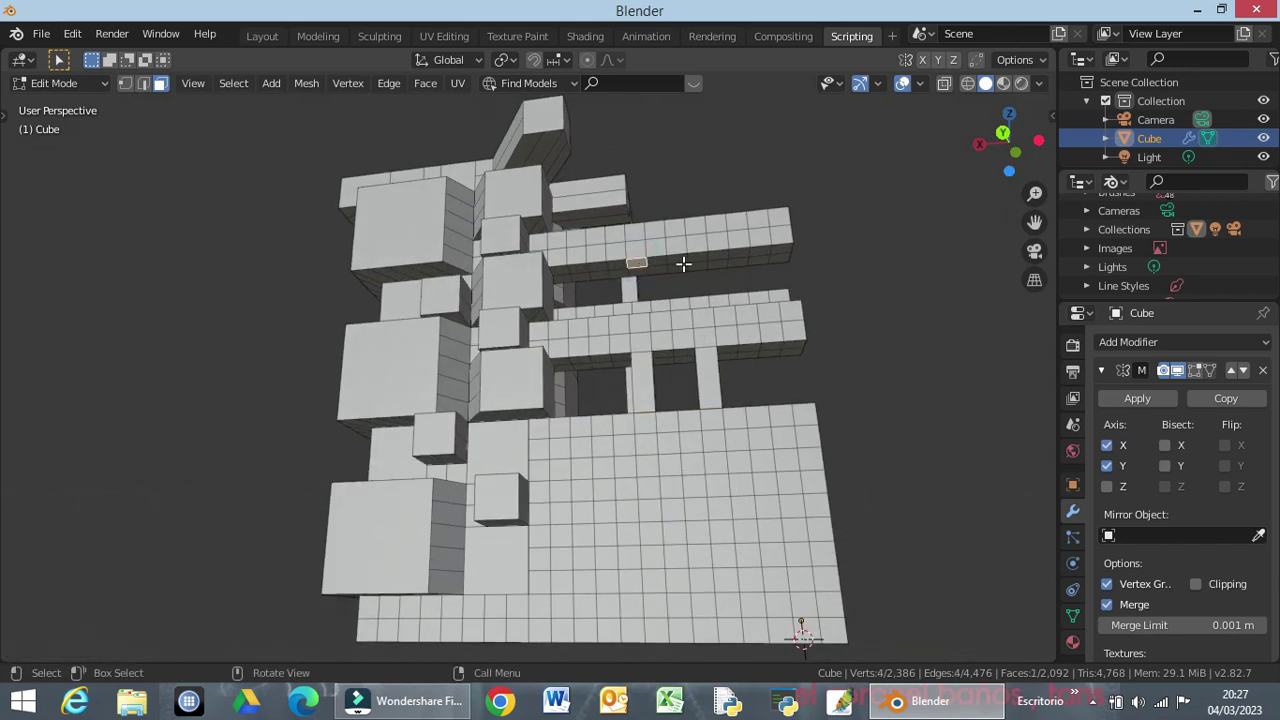
shift+click(698, 255)
key(ctrl+z)
key(ctrl+z)
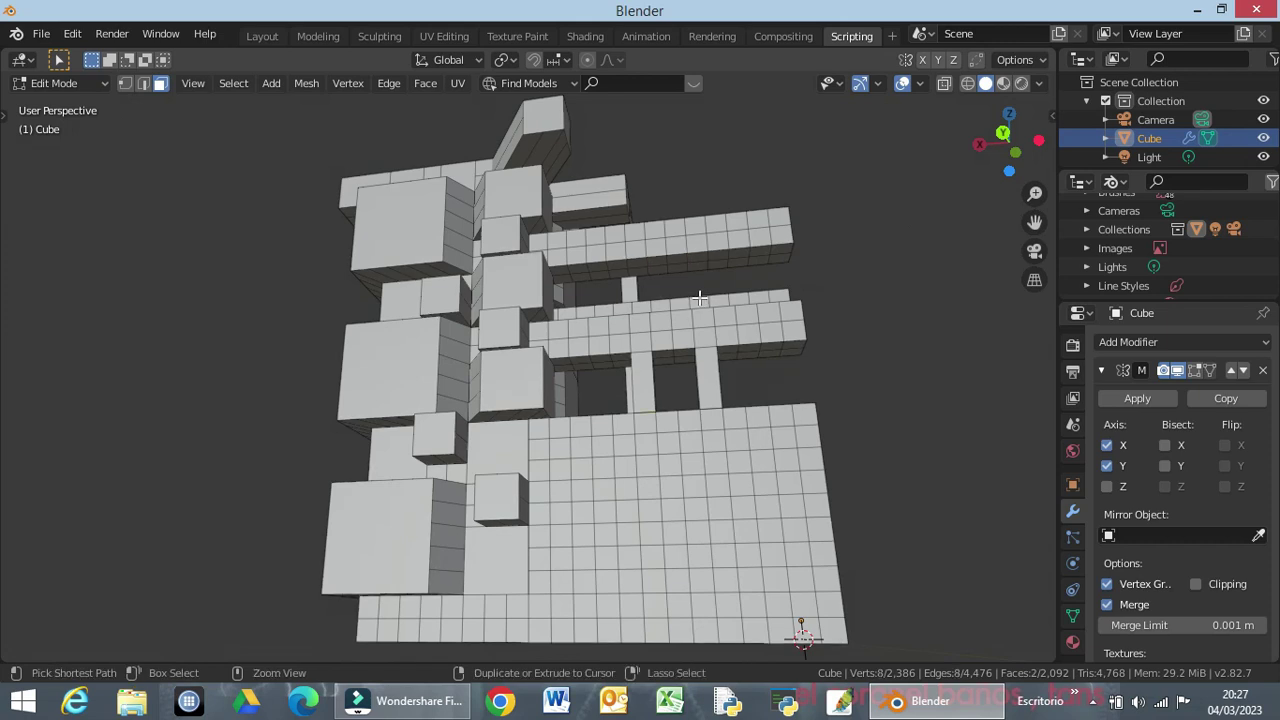
key(ctrl+z)
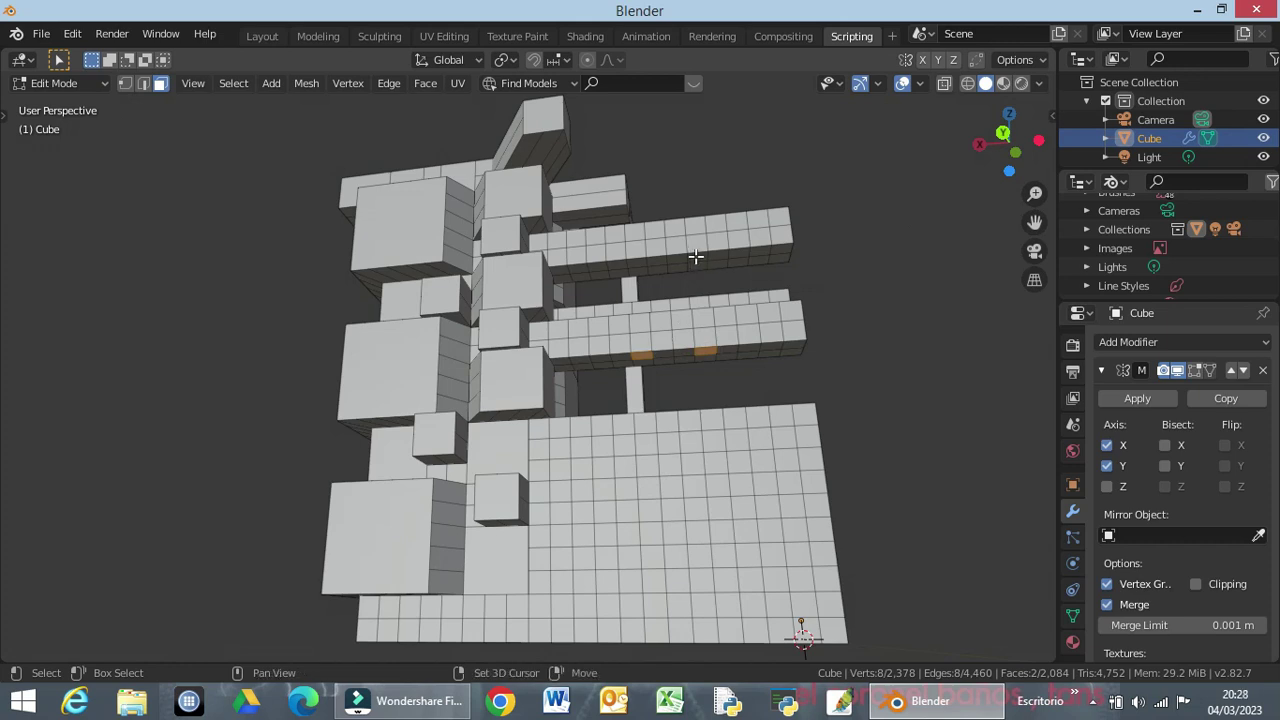
shift+click(695, 257)
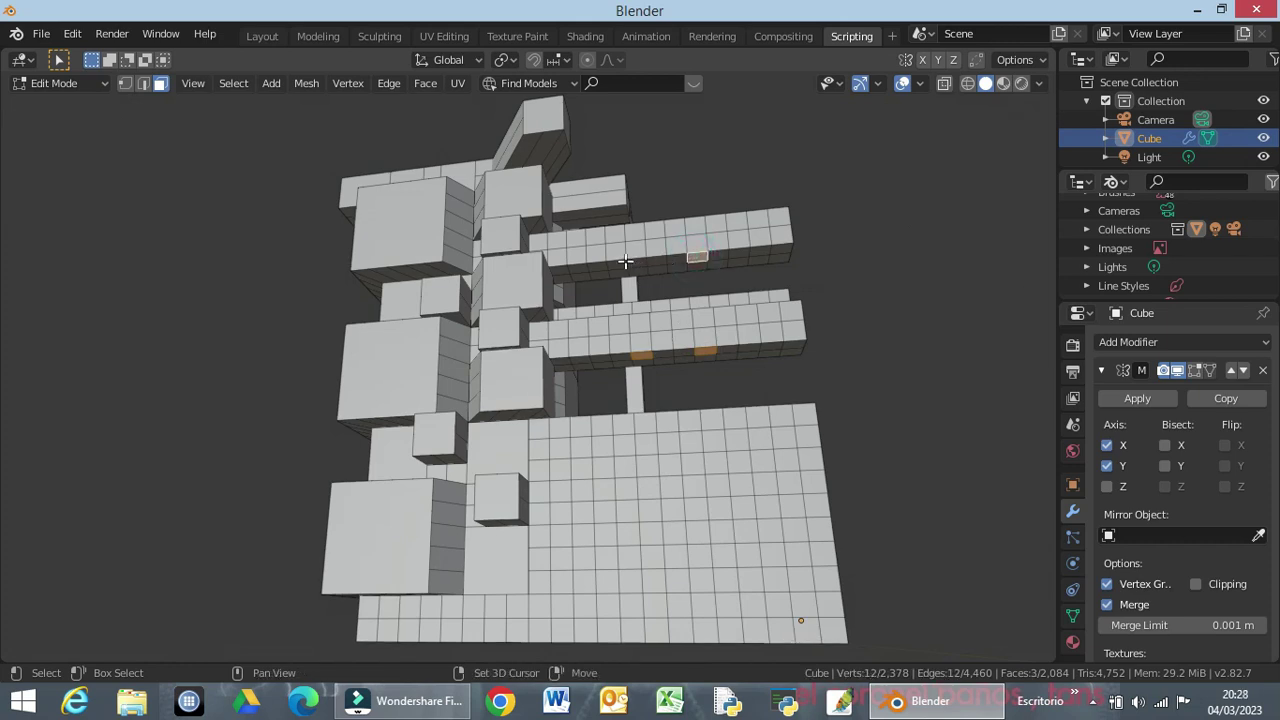
shift+click(636, 260)
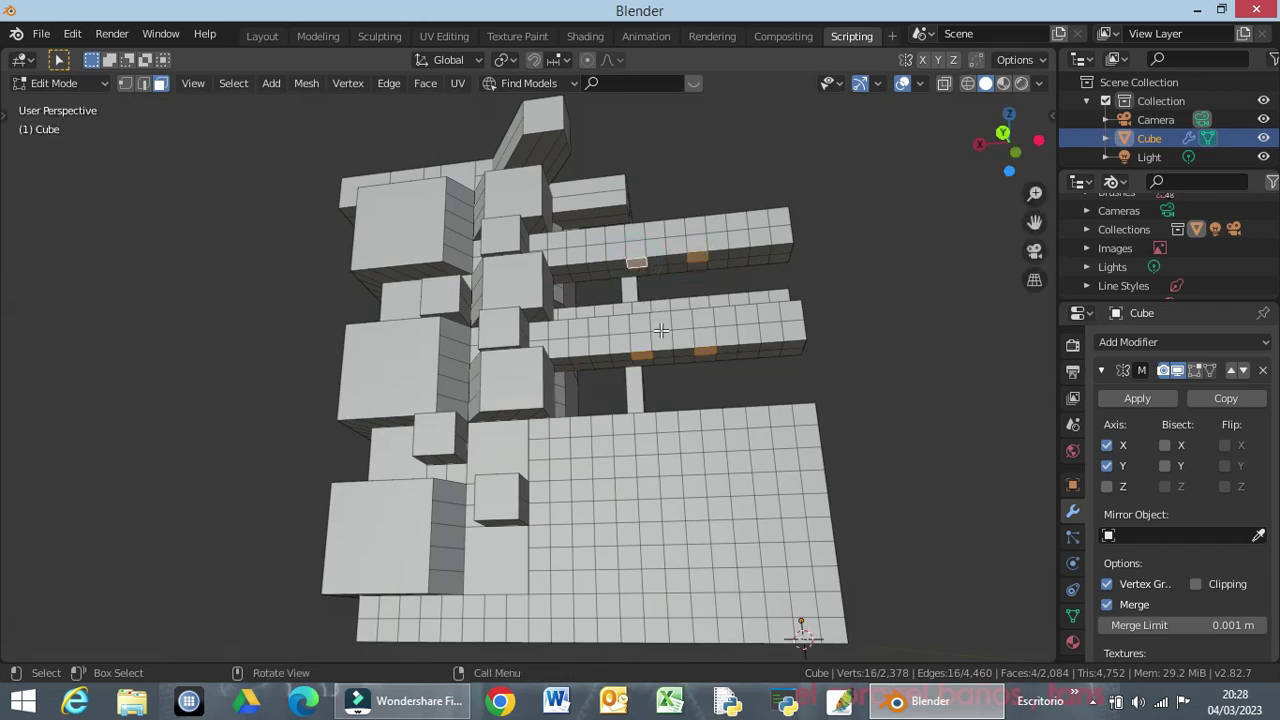
Extrude the four beam faces 3 m down along Z into connecting columns.
key(e)
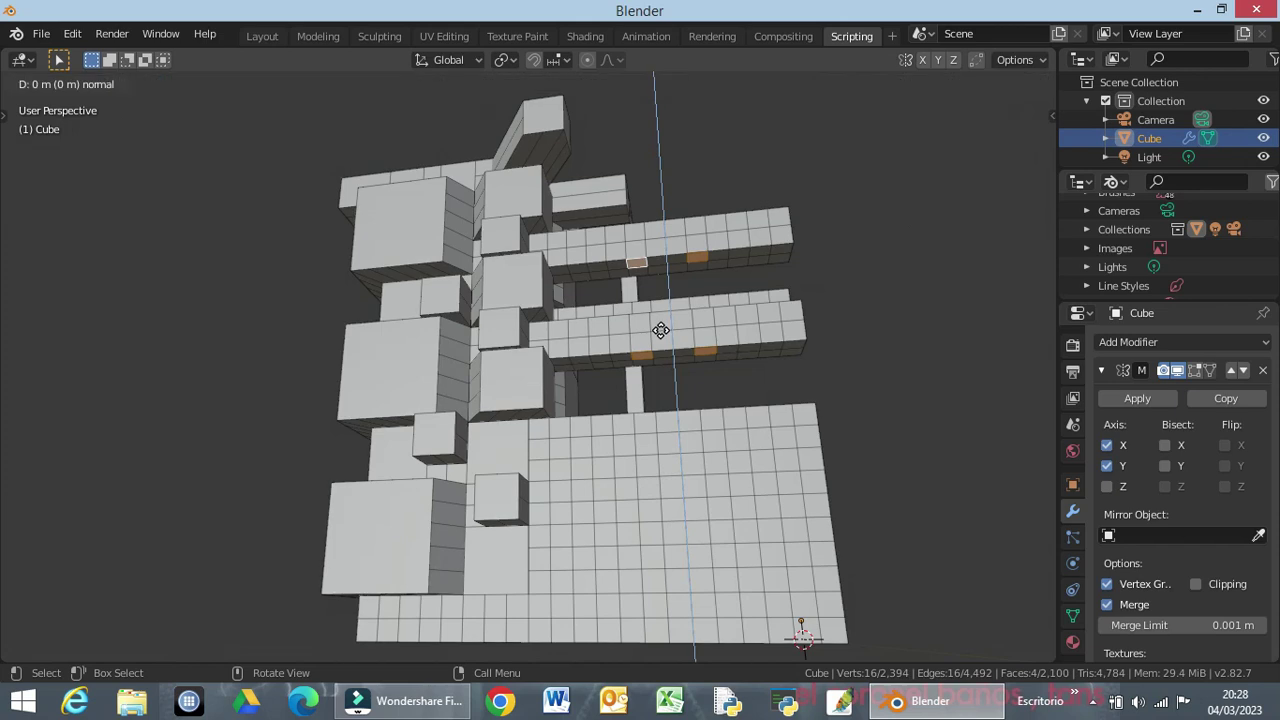
key(z)
text(3)
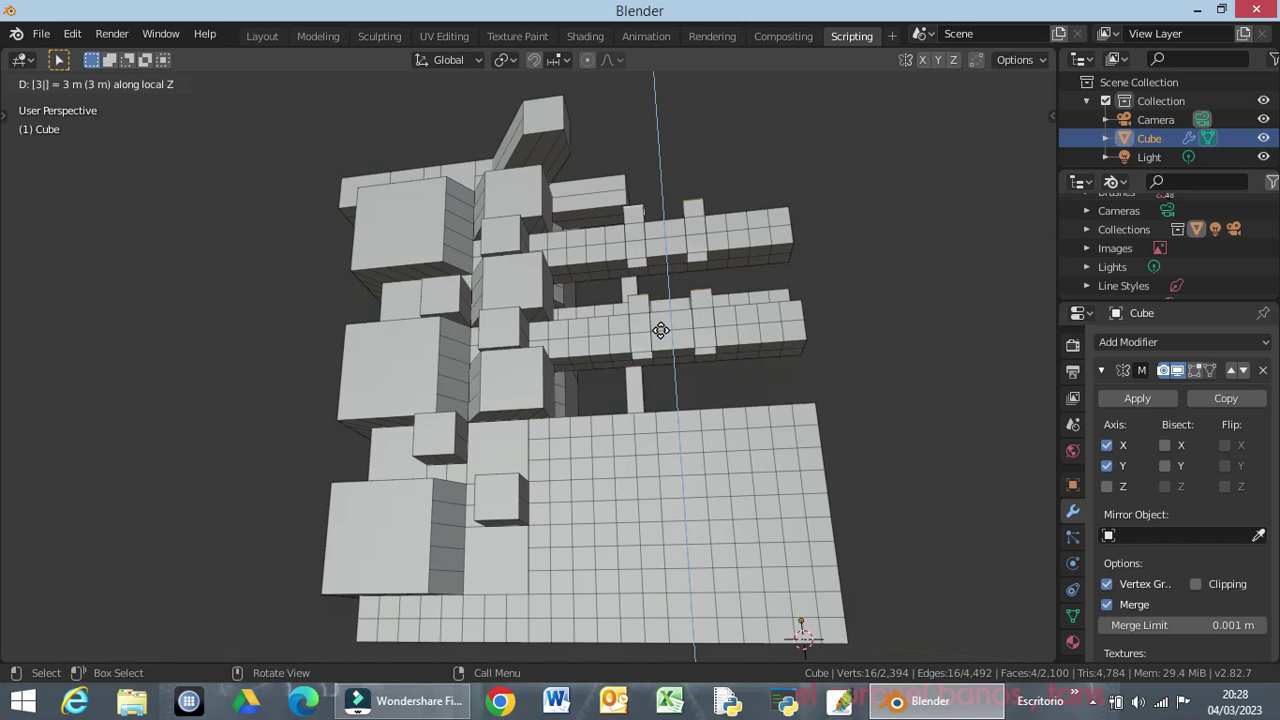
key(Return)
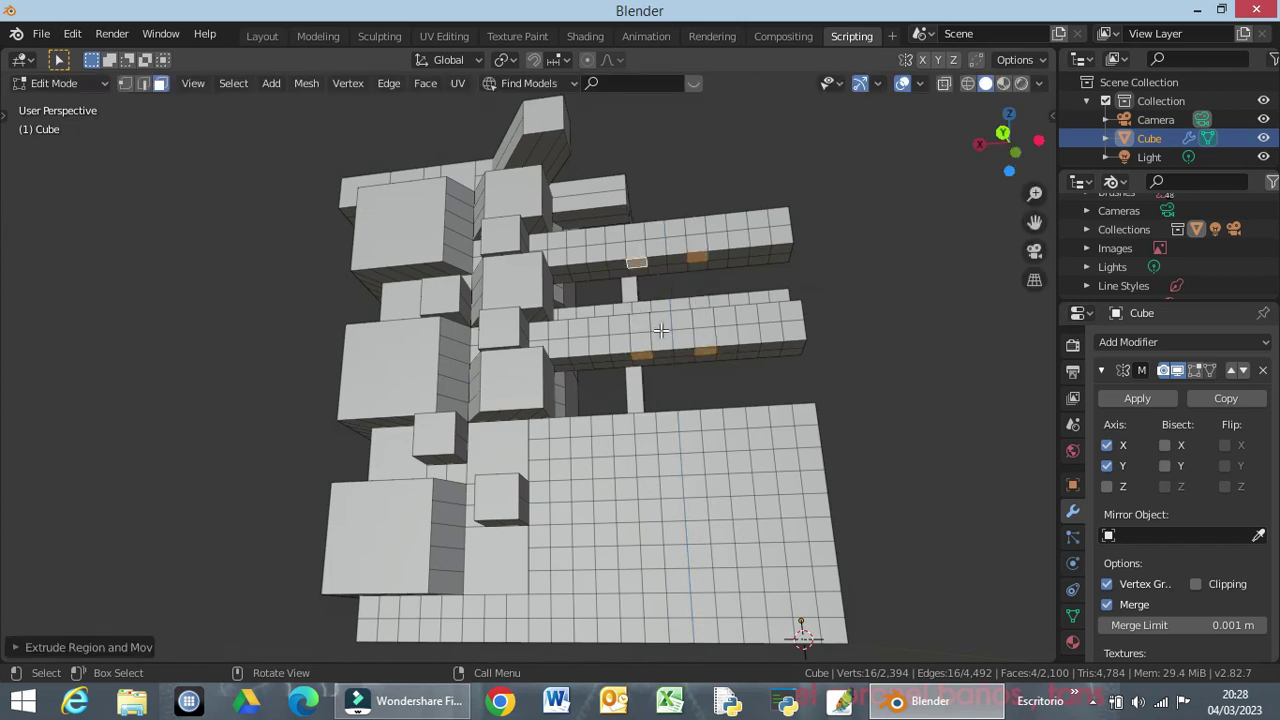
key(e)
key(z)
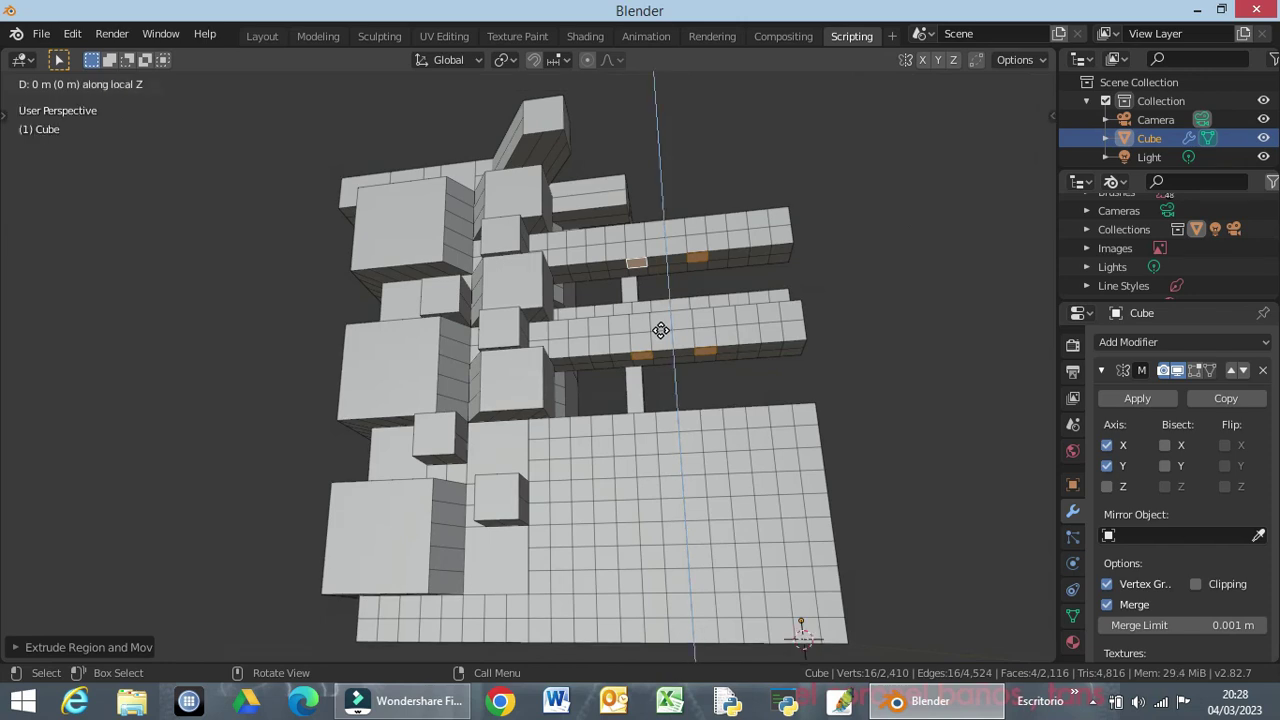
text(-3)
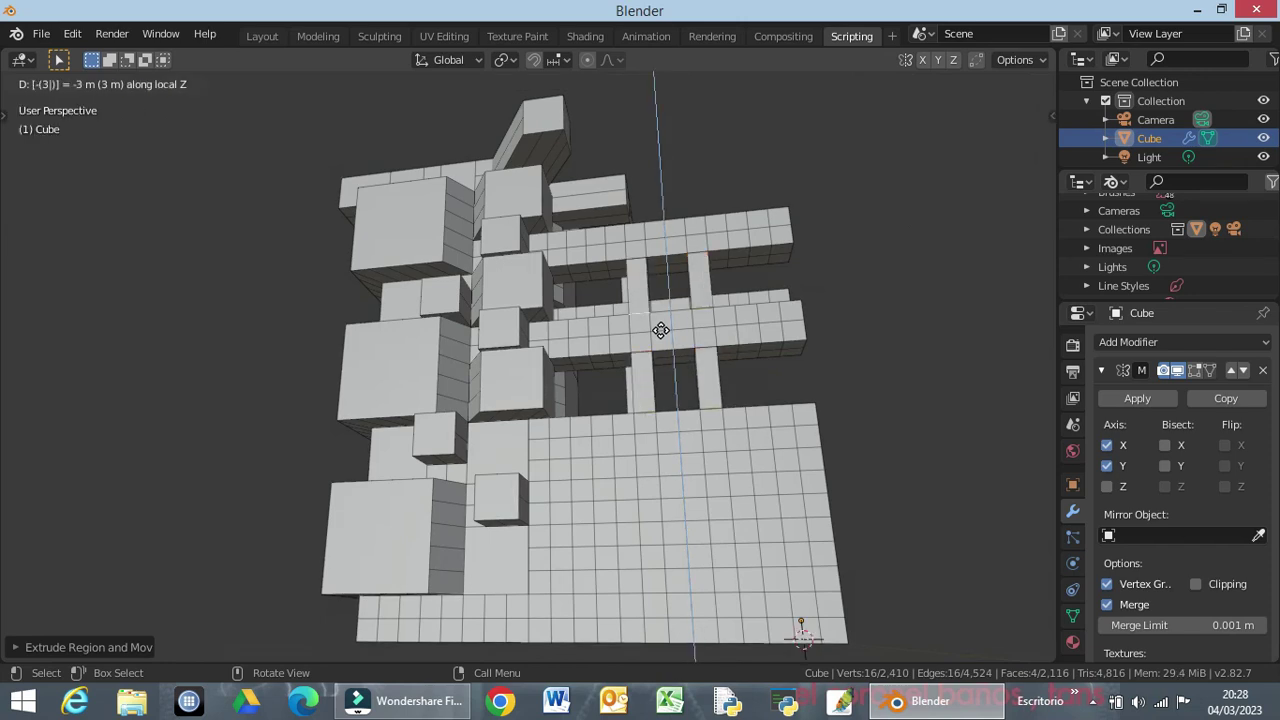
text(y)
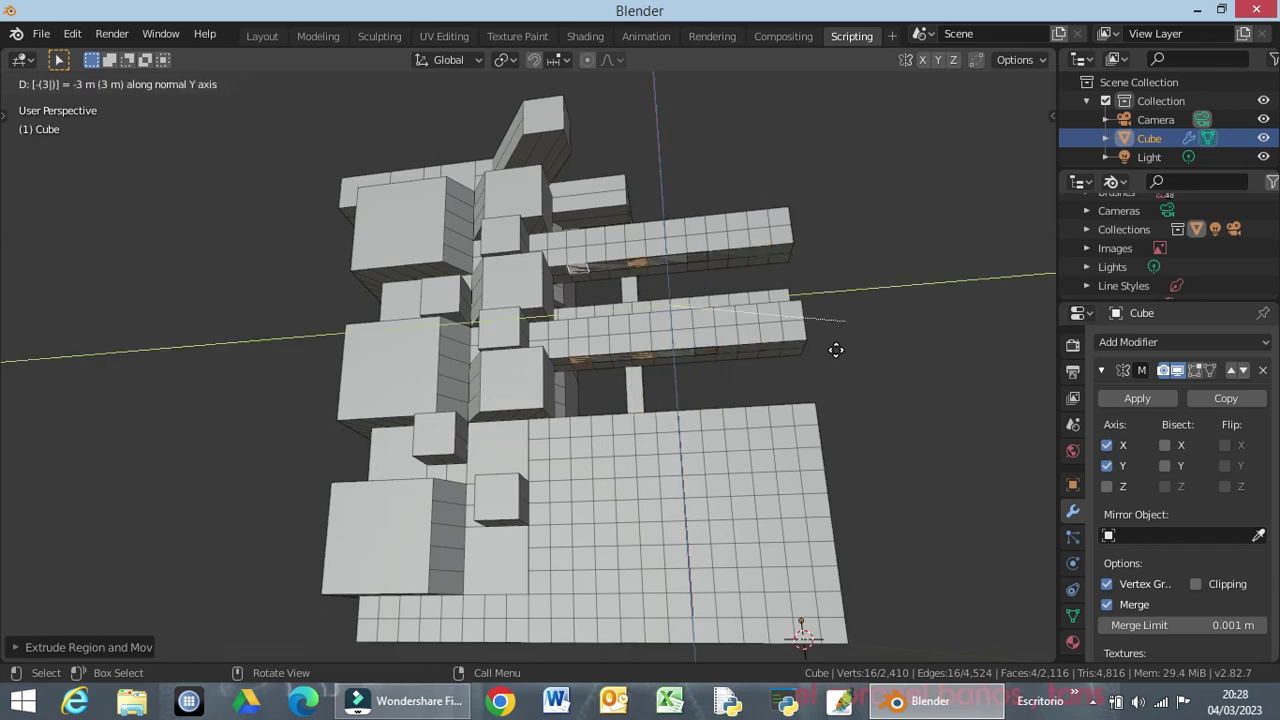
key(Escape)
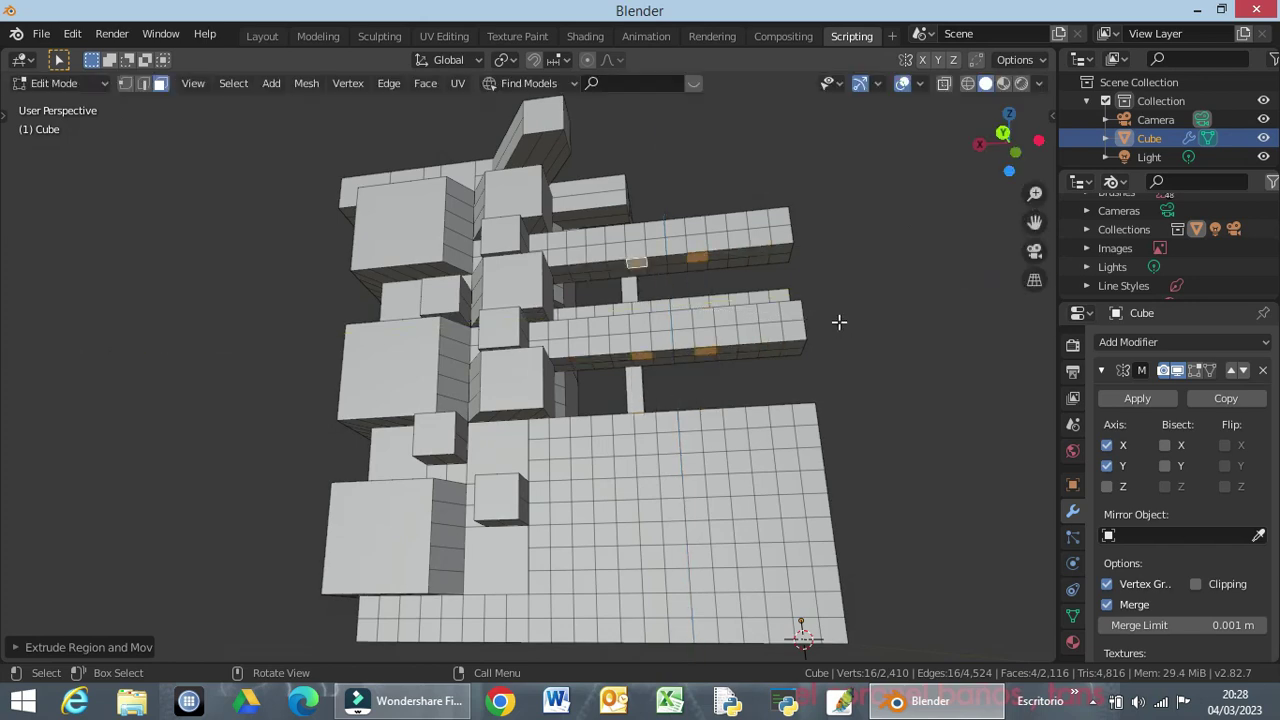
text(ez)
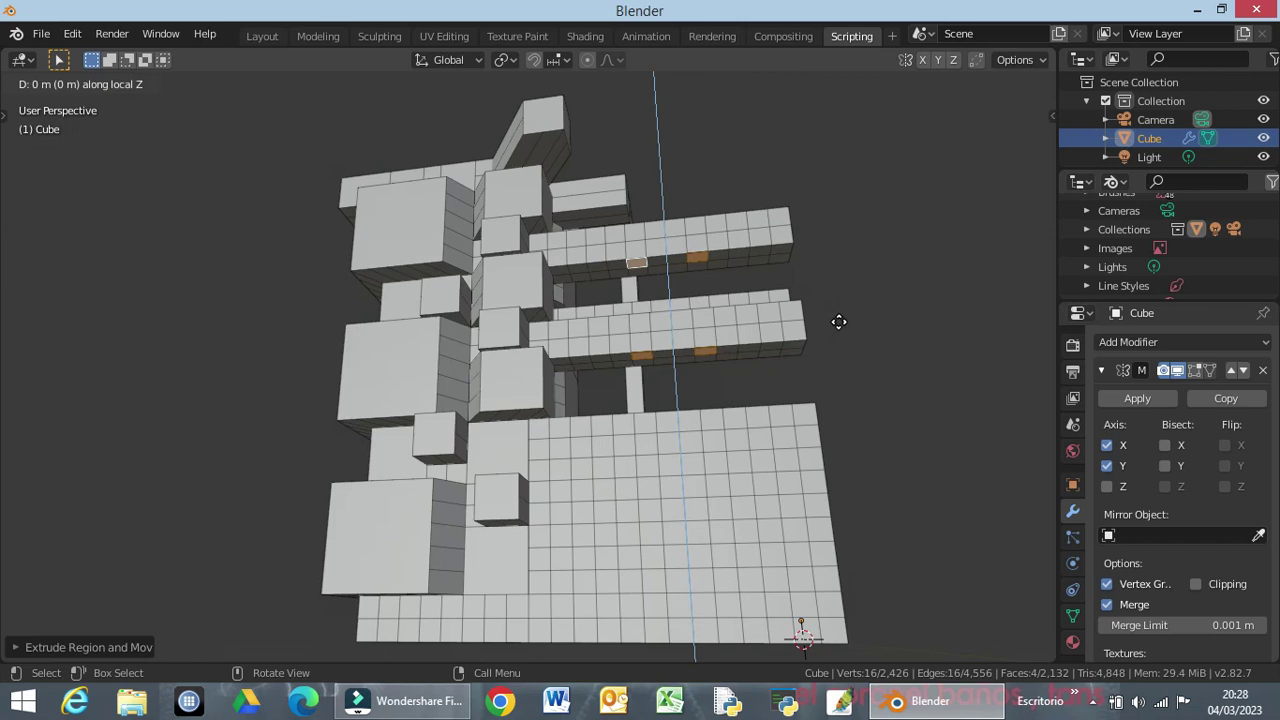
text(-3)
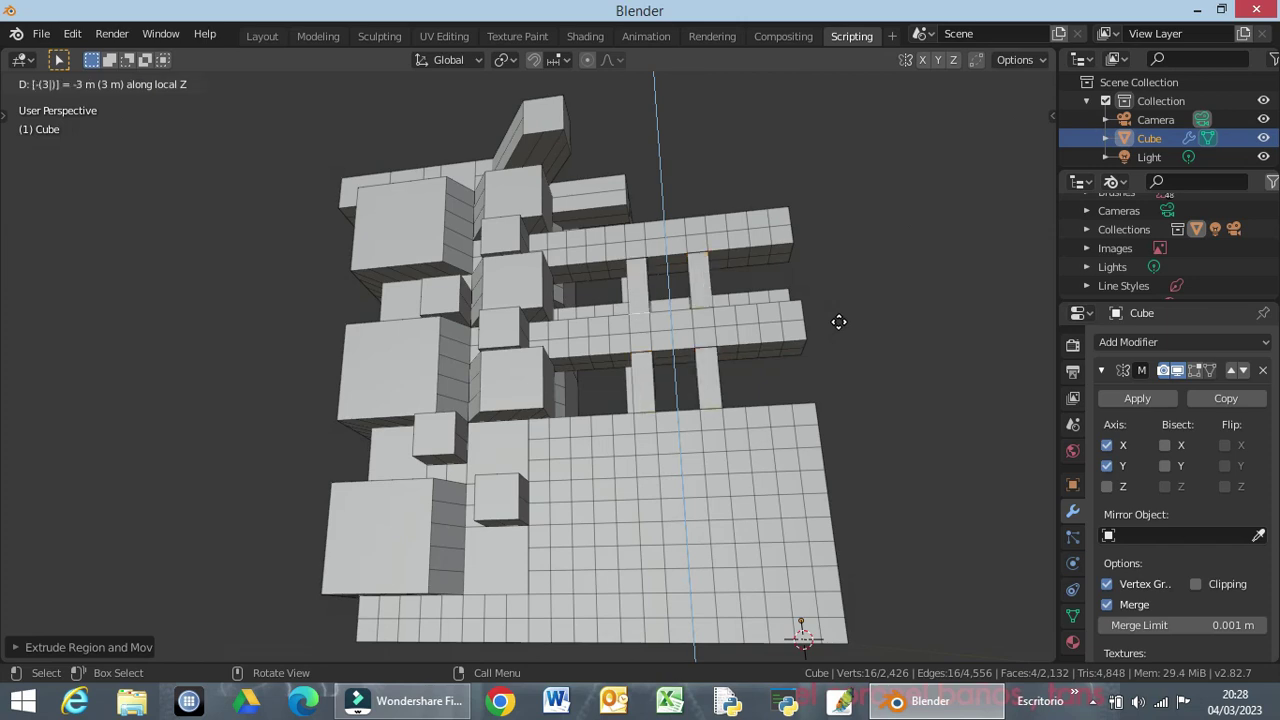
key(Return)
mouse_move(837, 343)
middle_down()
mouse_move(847, 437)
mouse_move(817, 397)
middle_up()
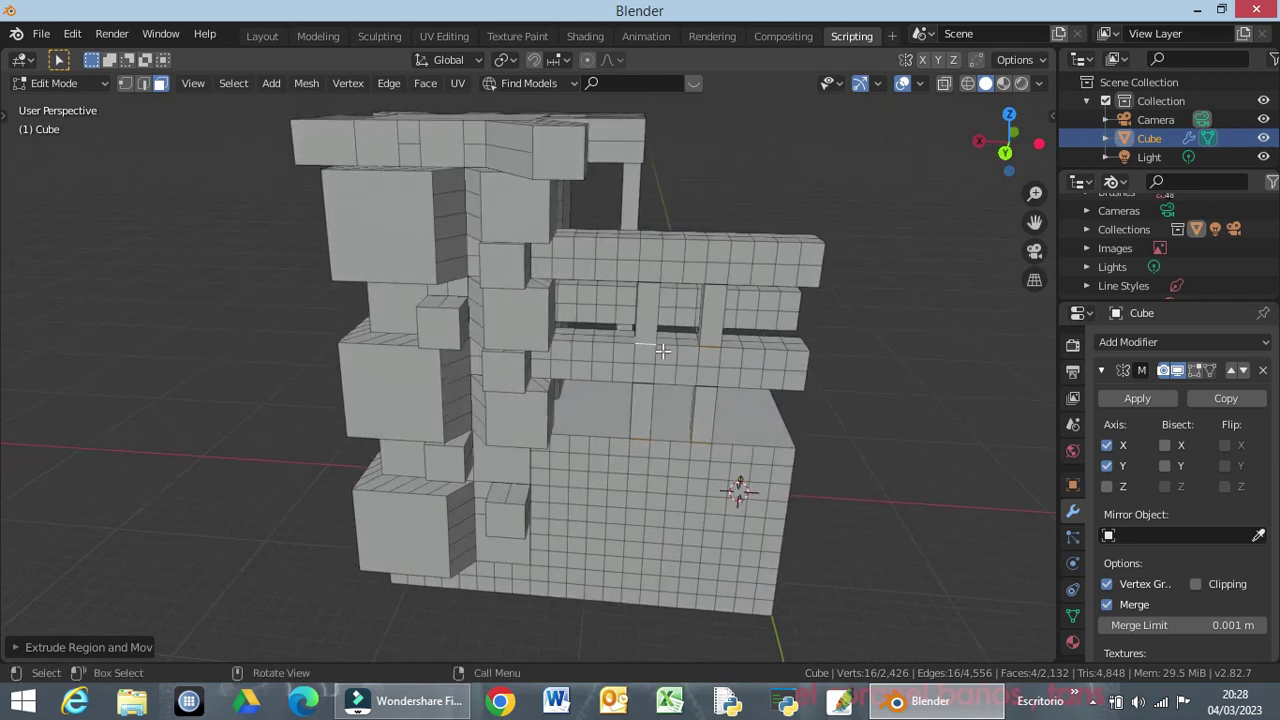
mouse_move(798, 448)
middle_down()
mouse_move(606, 412)
mouse_move(740, 442)
mouse_move(820, 431)
mouse_move(760, 517)
mouse_move(618, 441)
mouse_move(920, 608)
mouse_move(706, 436)
mouse_move(786, 423)
middle_up()
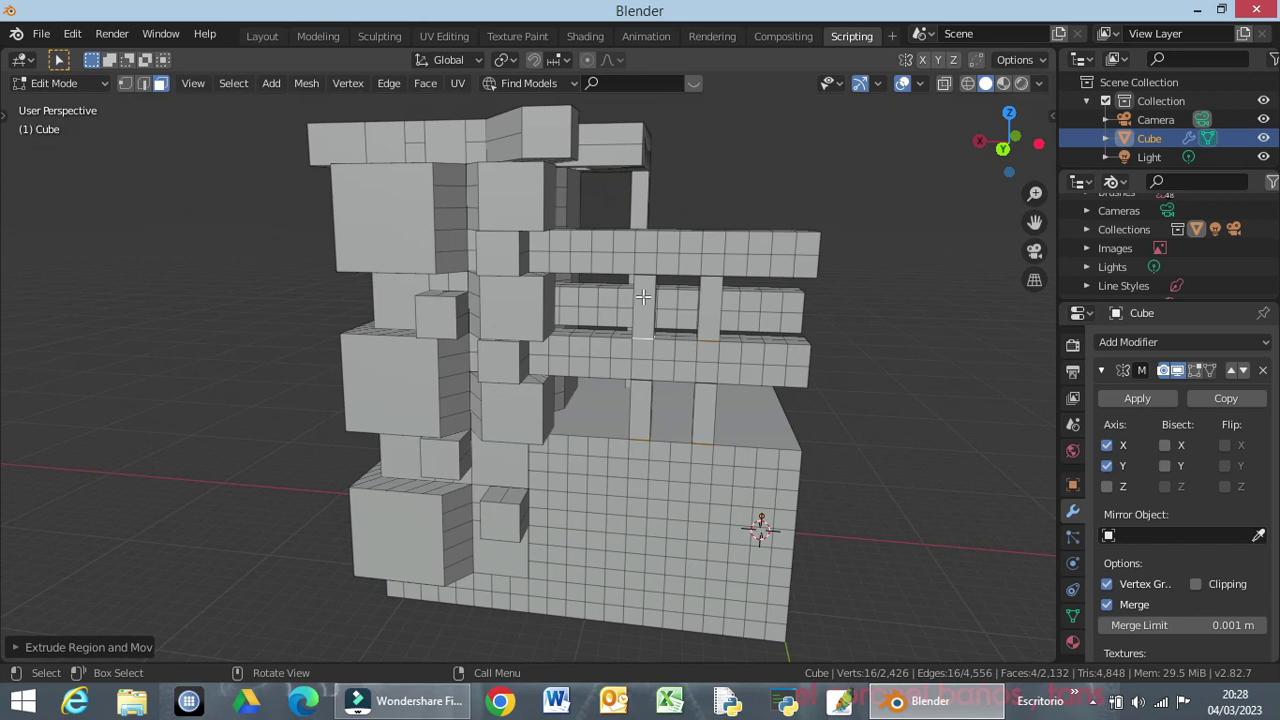
Add two centred loop cuts around the left column between the beams.
click(246, 214)
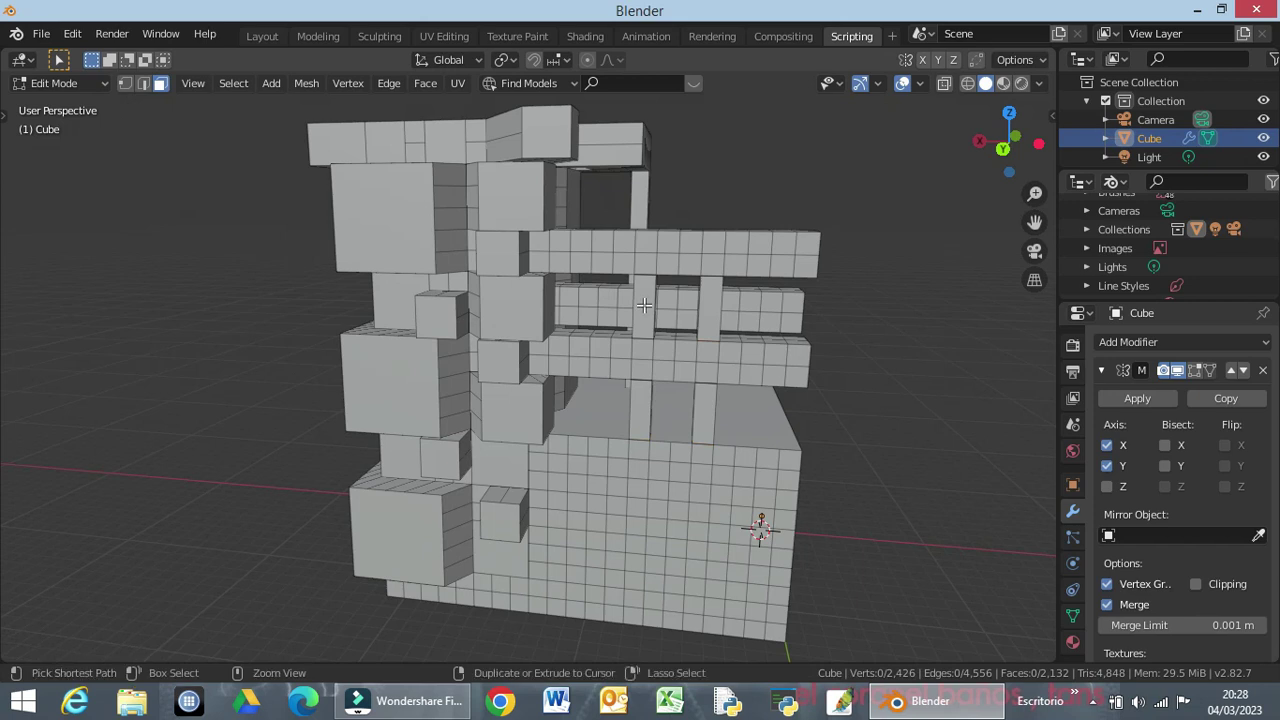
key(ctrl+r)
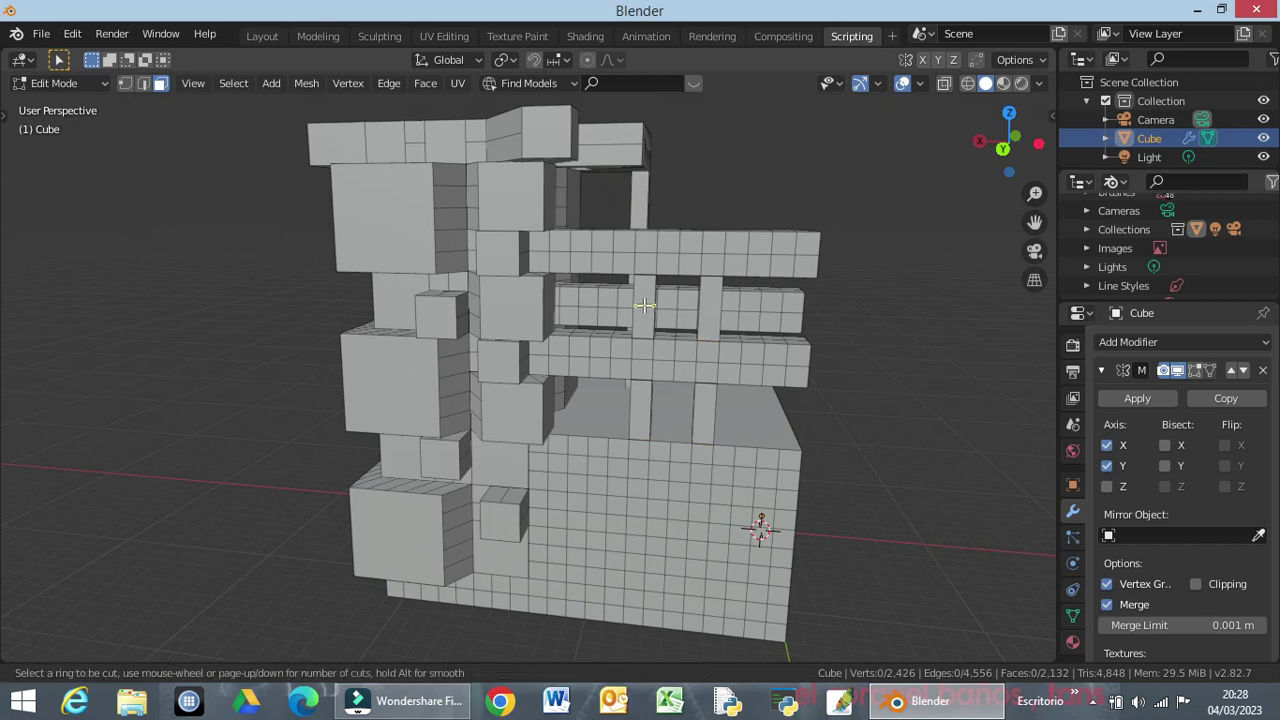
scroll(645, 306, up, 1)
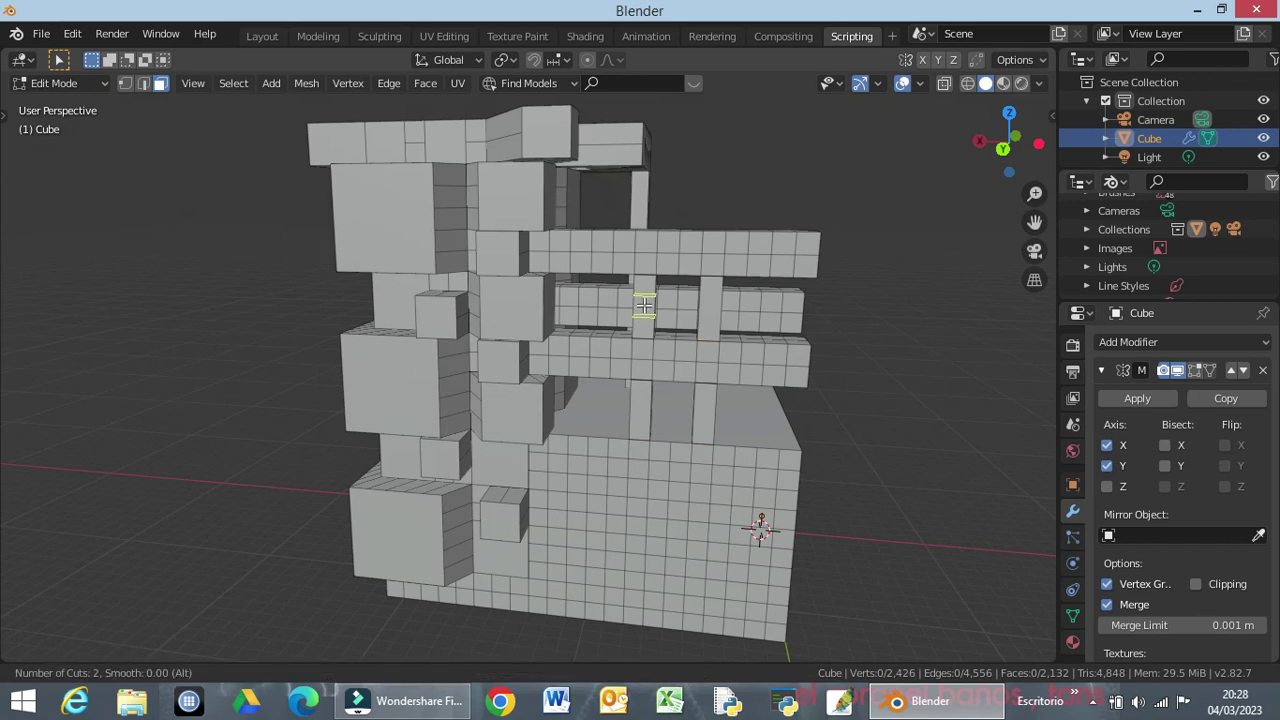
click(645, 306)
right_click(647, 302)
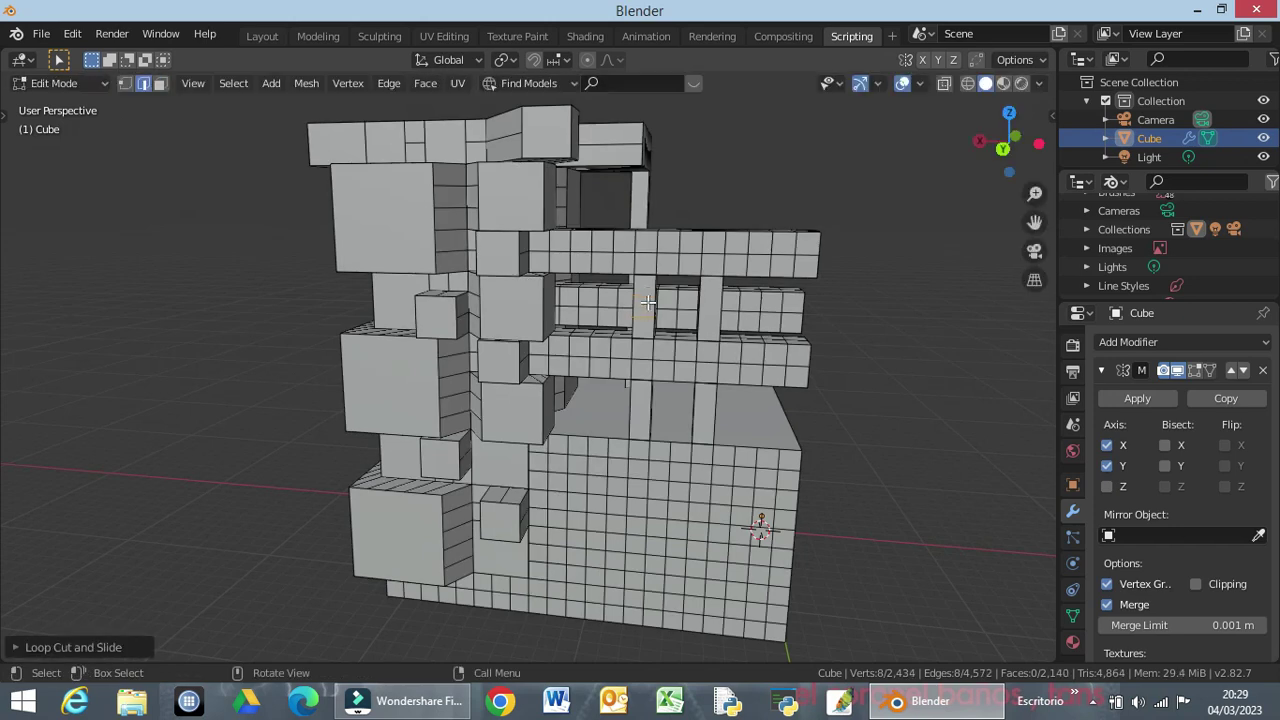
Add two centred loop cuts around the right column between the beams.
click(908, 322)
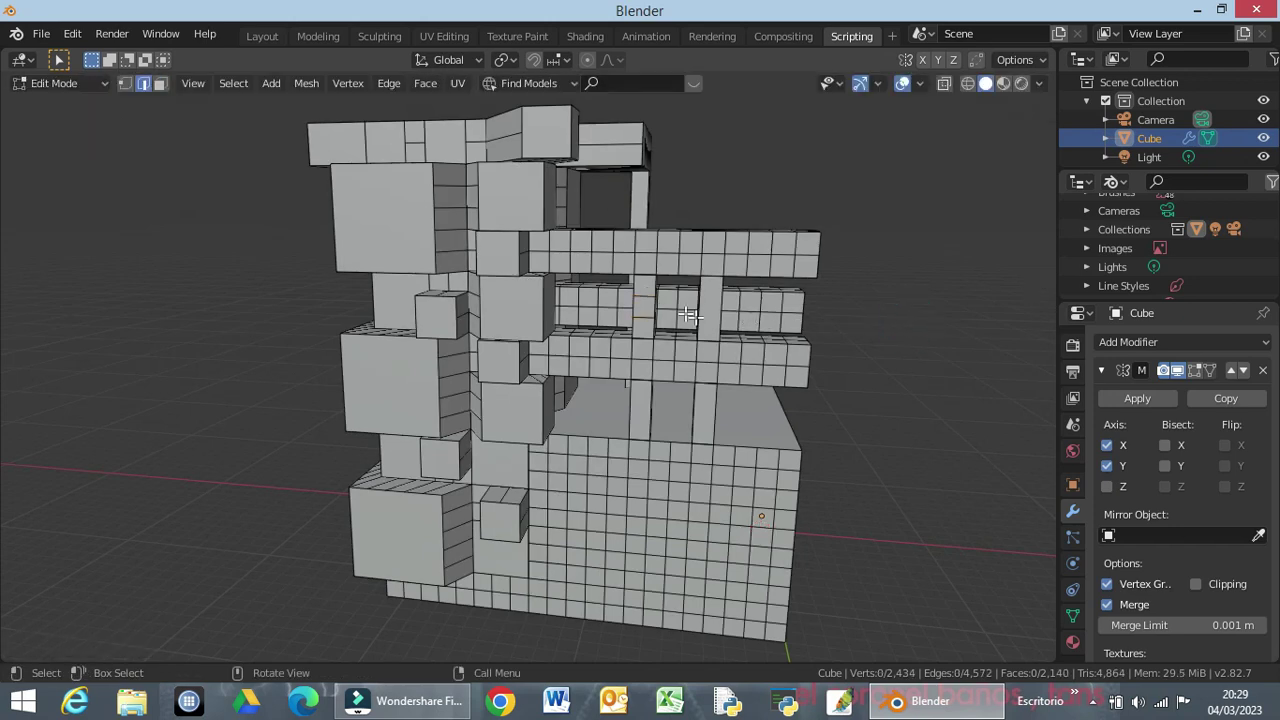
key(ctrl)
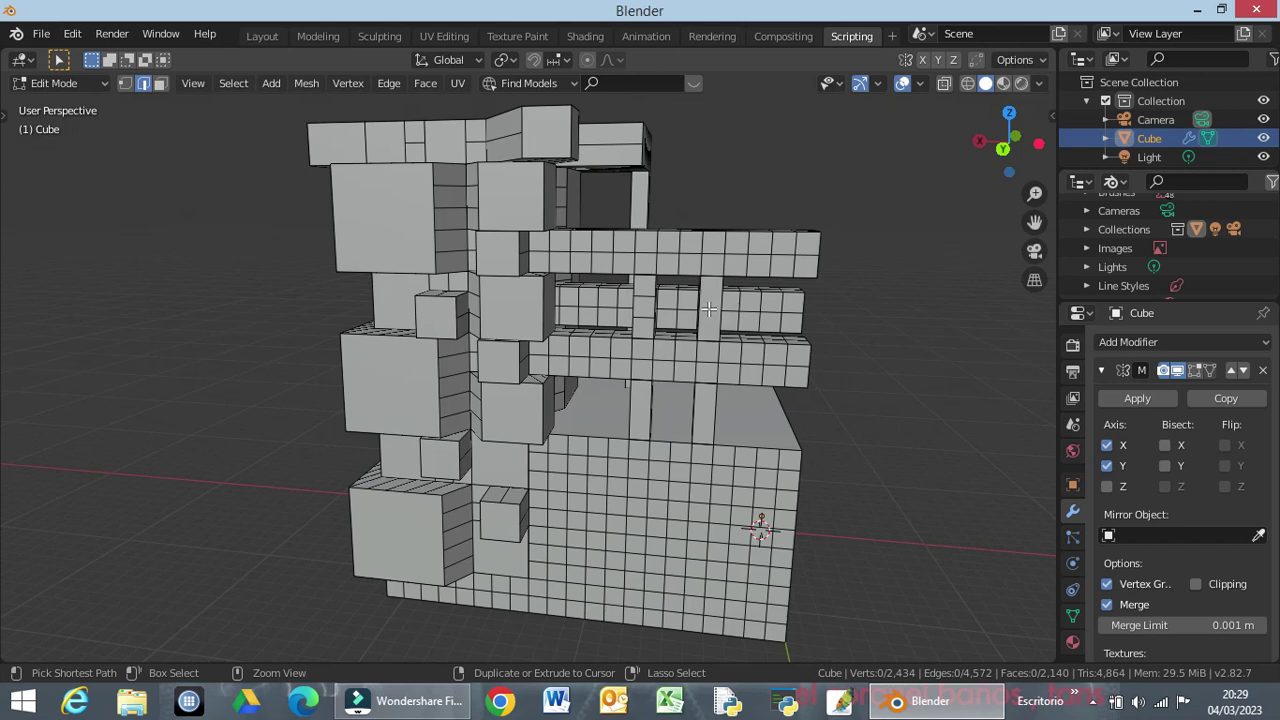
key(ctrl+r)
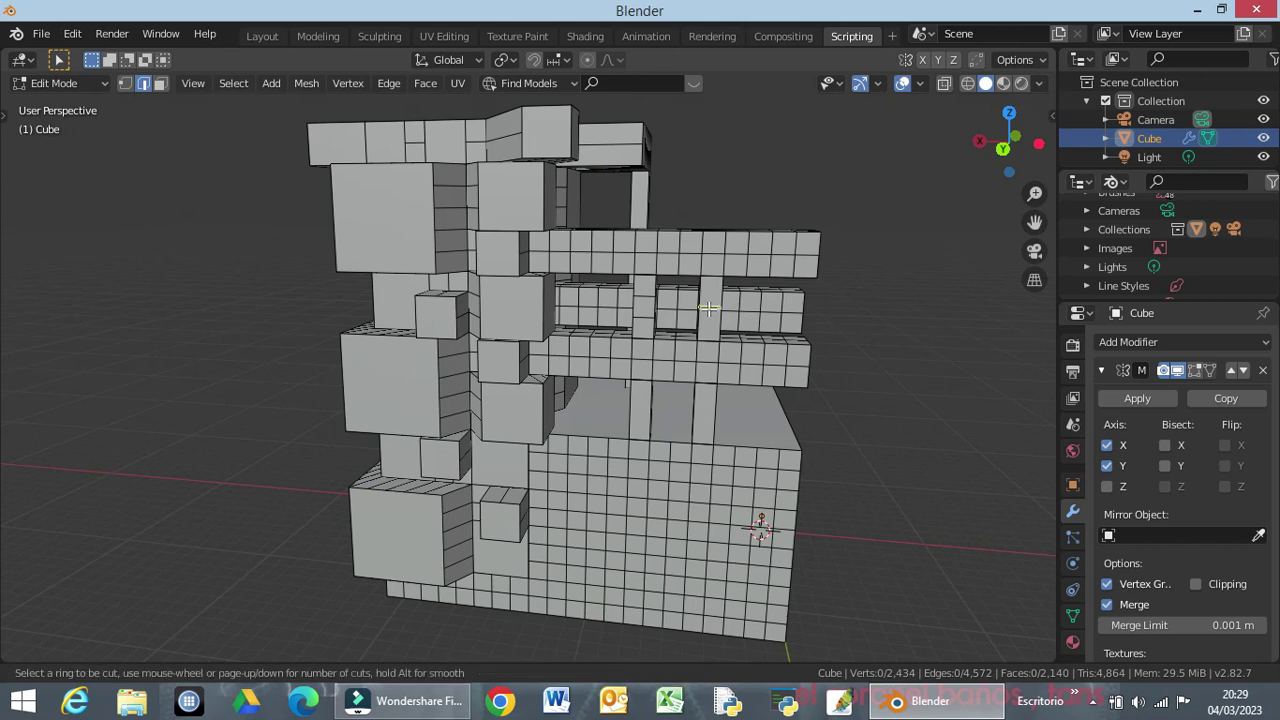
scroll(708, 309, up, 1)
click(708, 309)
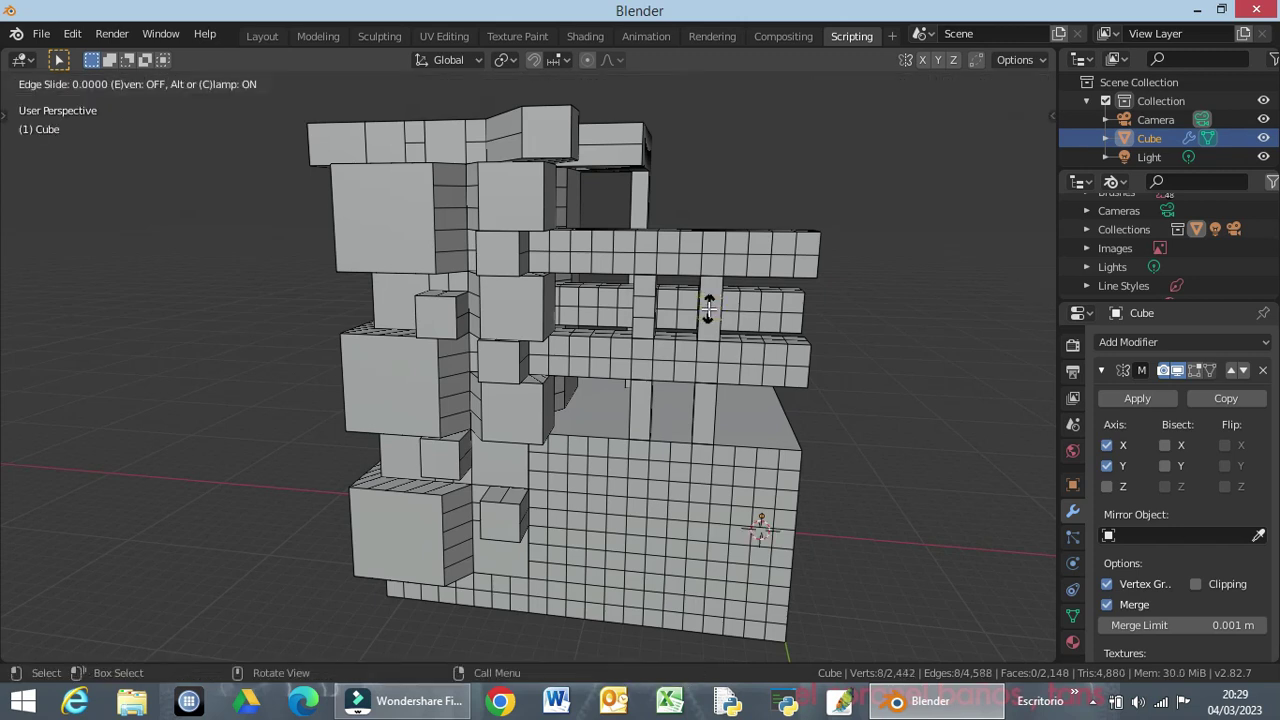
right_click(708, 309)
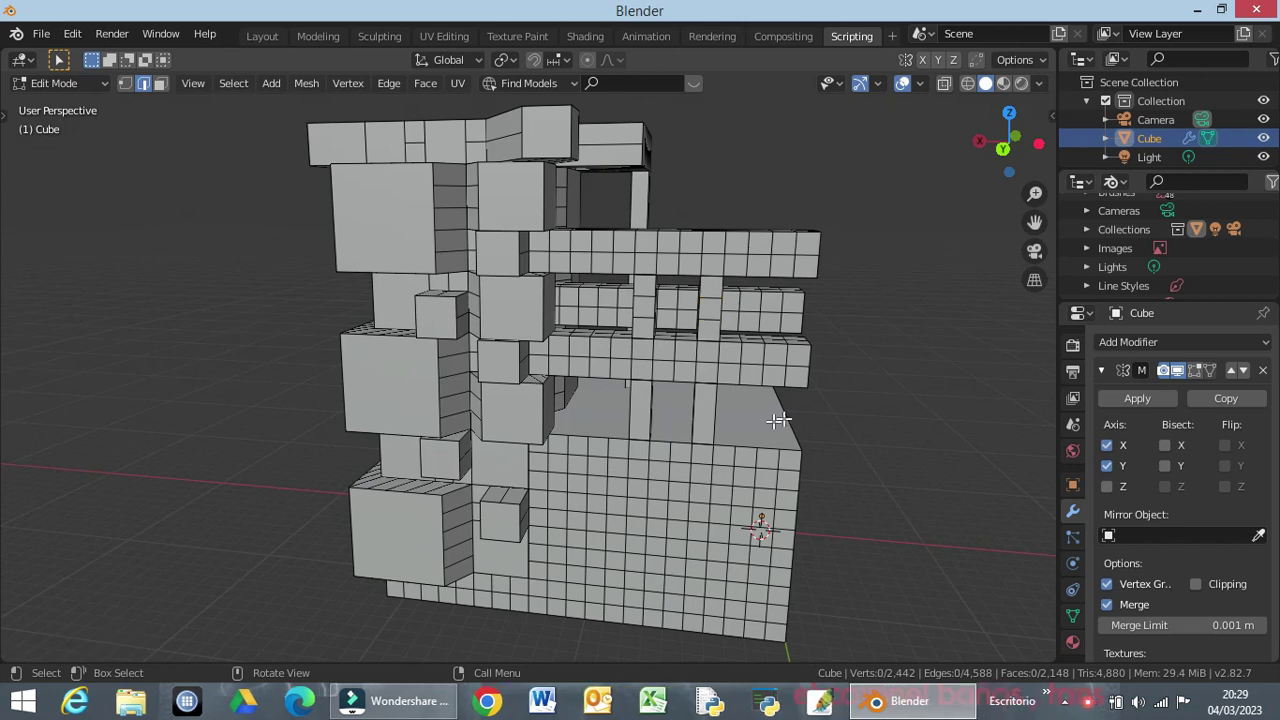
Orbit to a frontal view and select two side faces on the left column in face mode.
middle_drag(729, 381, 540, 362)
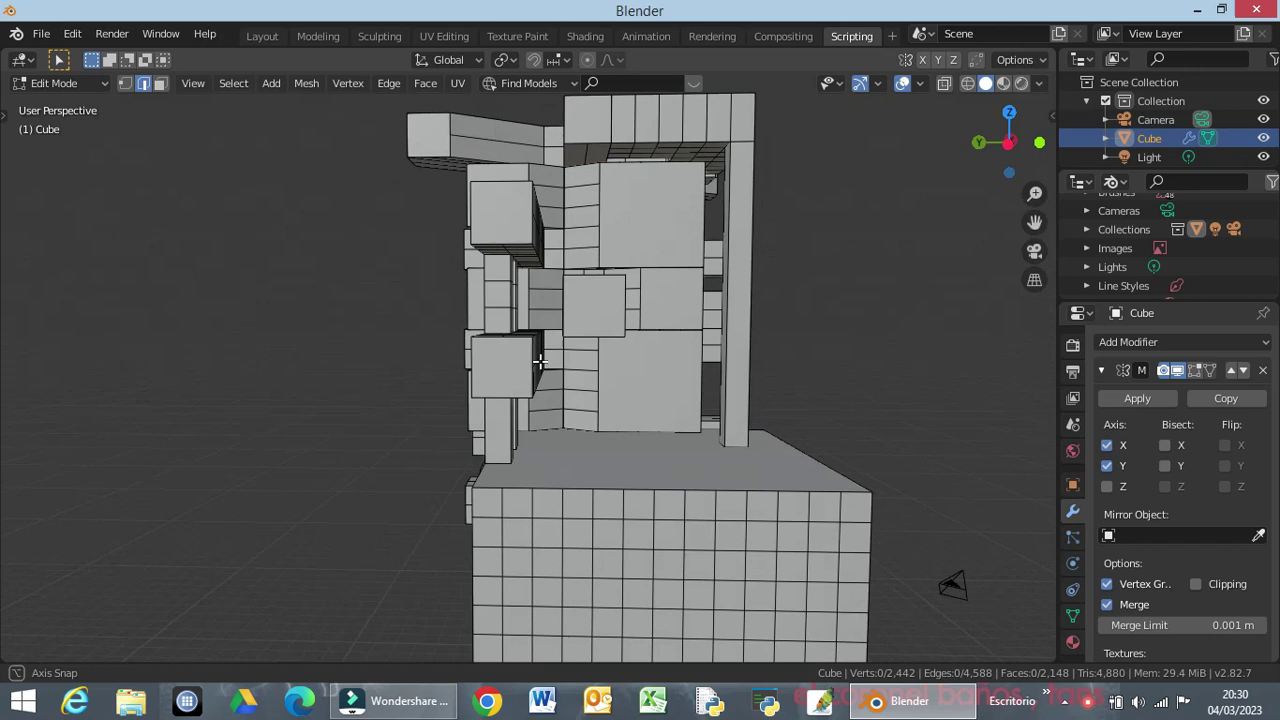
middle_drag(540, 362, 510, 371)
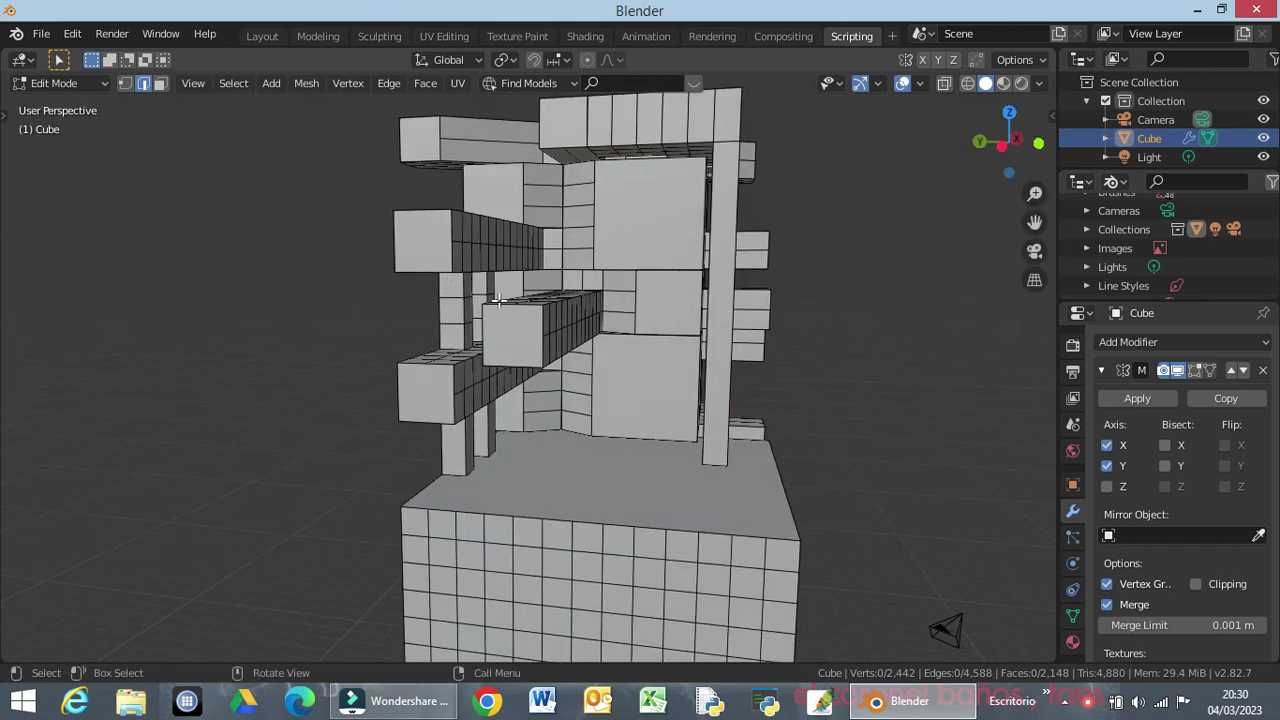
mouse_move(654, 344)
middle_down()
mouse_move(920, 444)
mouse_move(911, 374)
middle_up()
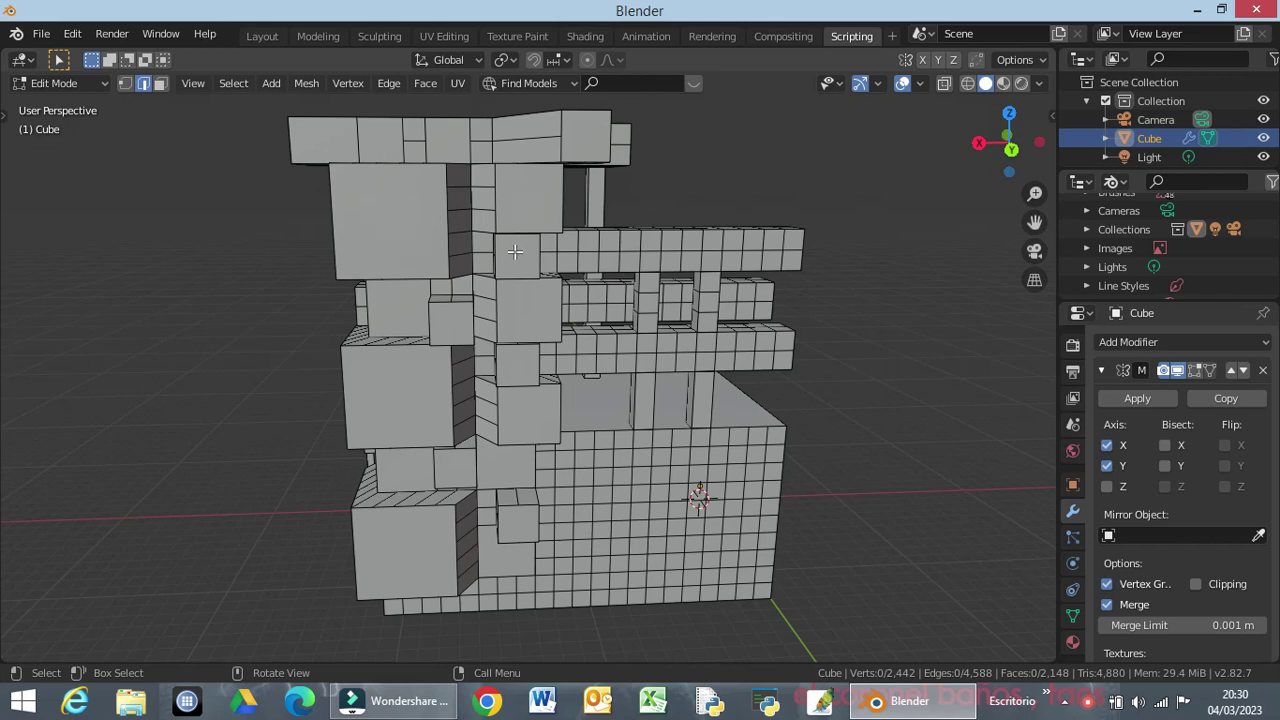
mouse_move(516, 250)
middle_down()
mouse_move(511, 354)
mouse_move(519, 331)
middle_up()
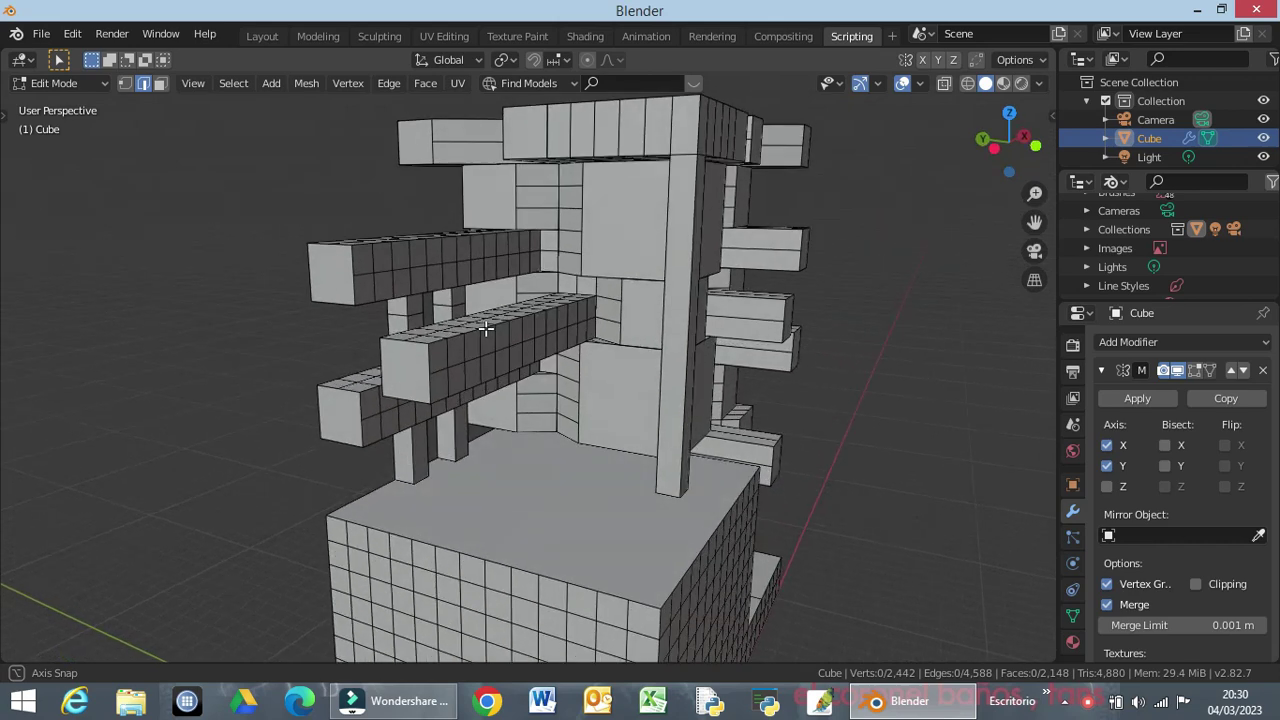
middle_drag(519, 331, 576, 311)
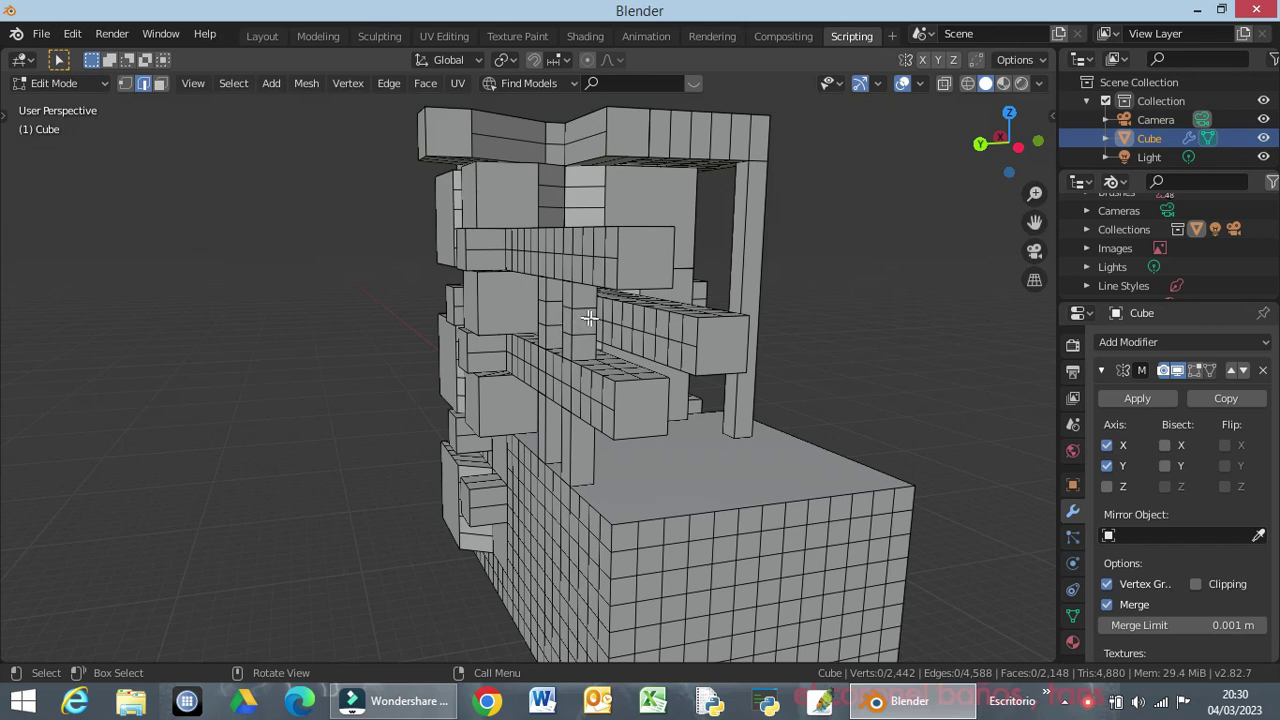
middle_drag(589, 328, 484, 314)
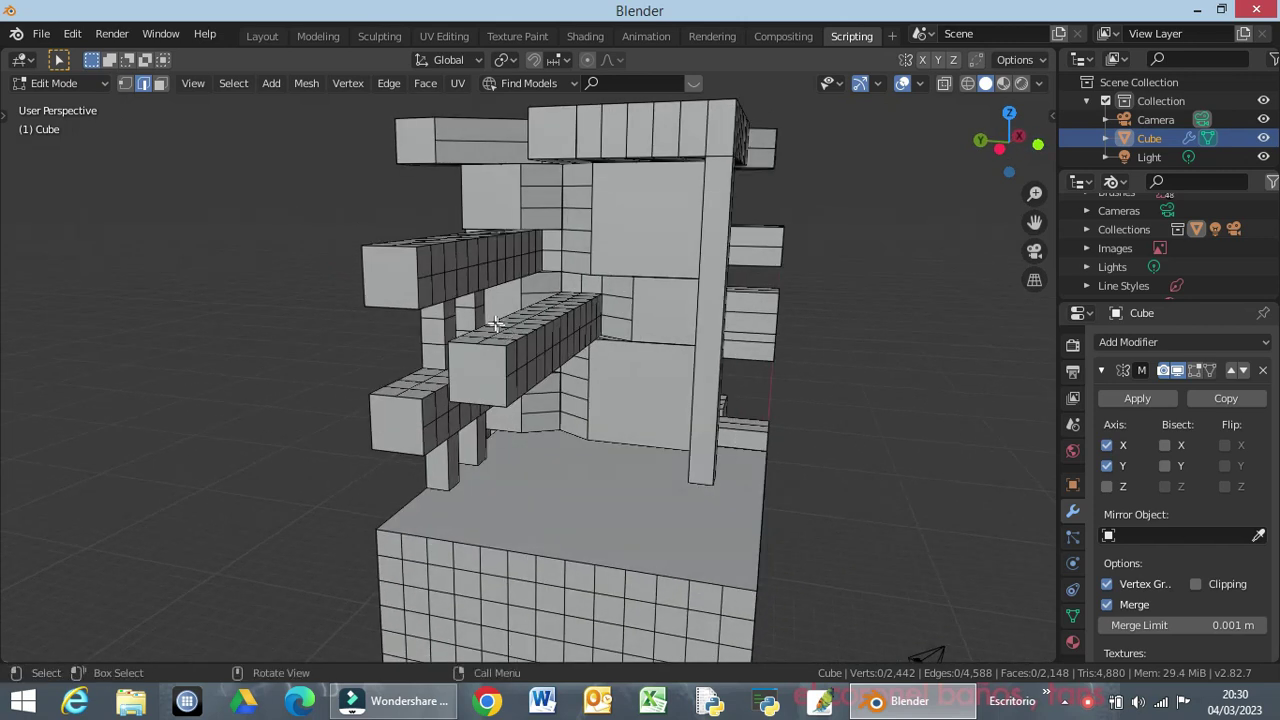
click(479, 317)
click(160, 83)
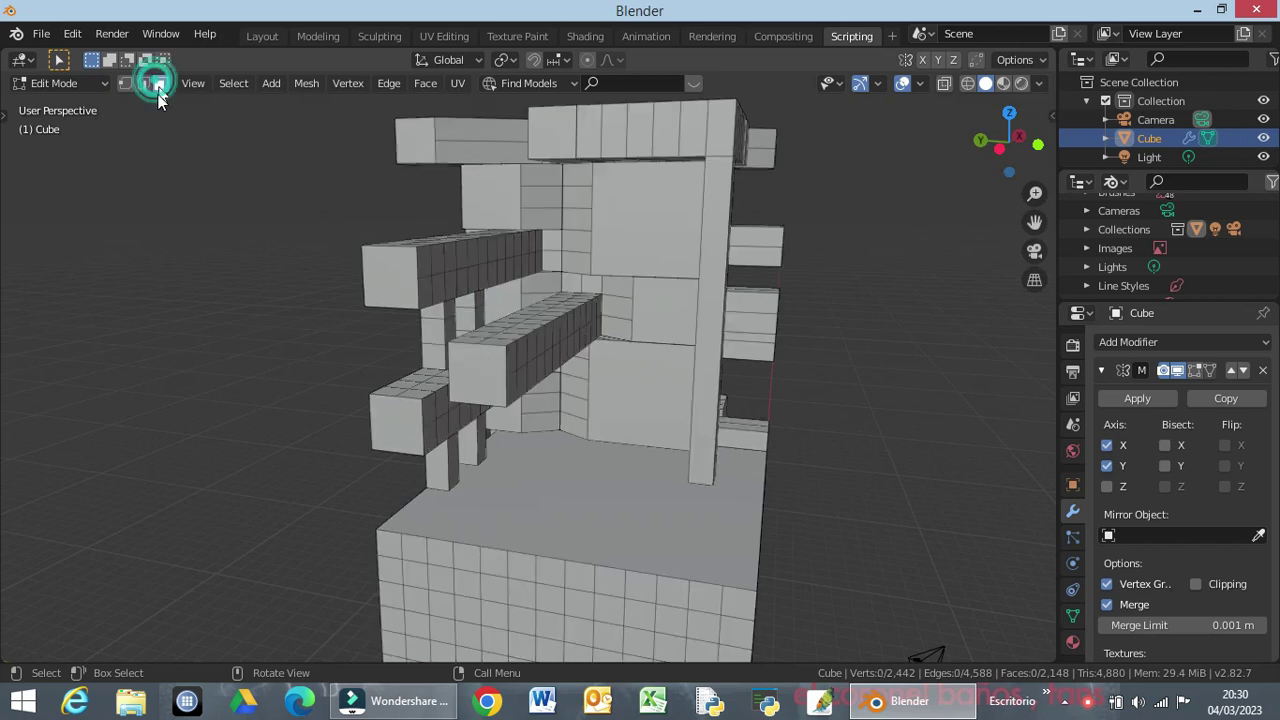
shift+click(458, 332)
mouse_move(475, 338)
middle_down()
mouse_move(515, 318)
mouse_move(584, 334)
mouse_move(523, 337)
mouse_move(520, 318)
middle_up()
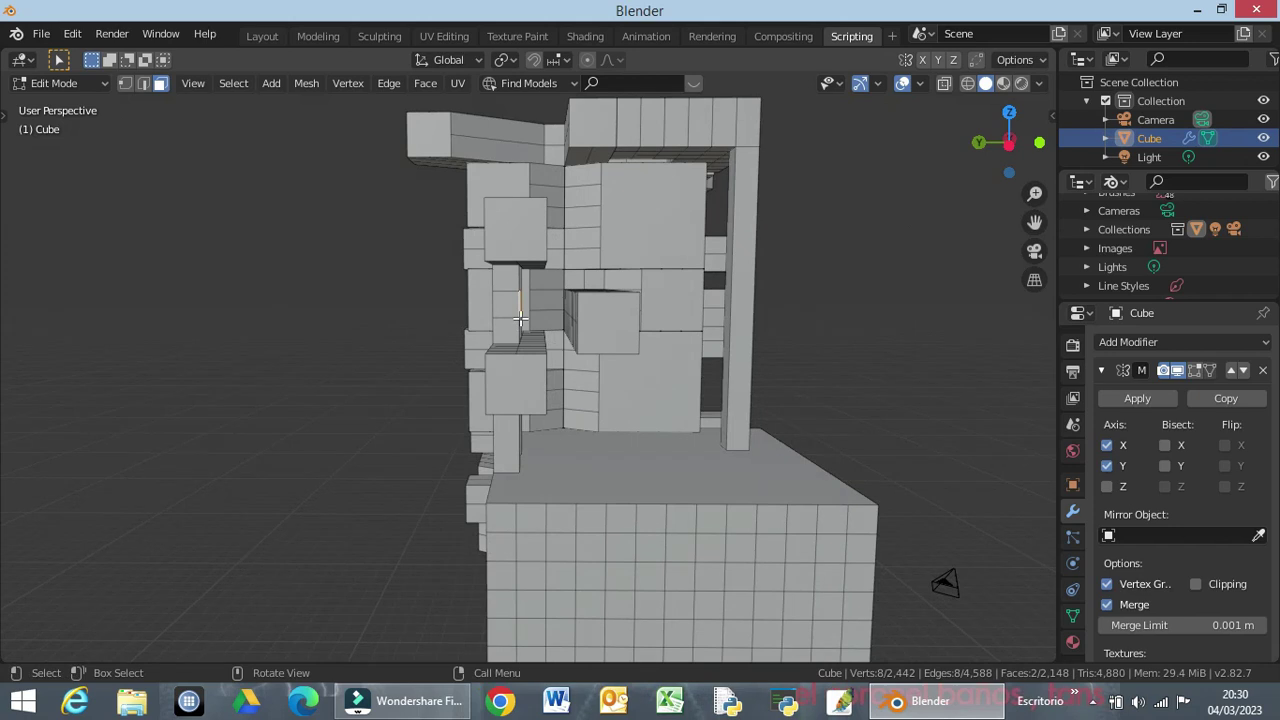
Extrude the two column faces 2 m outward, replacing an initial 3 m attempt.
key(g)
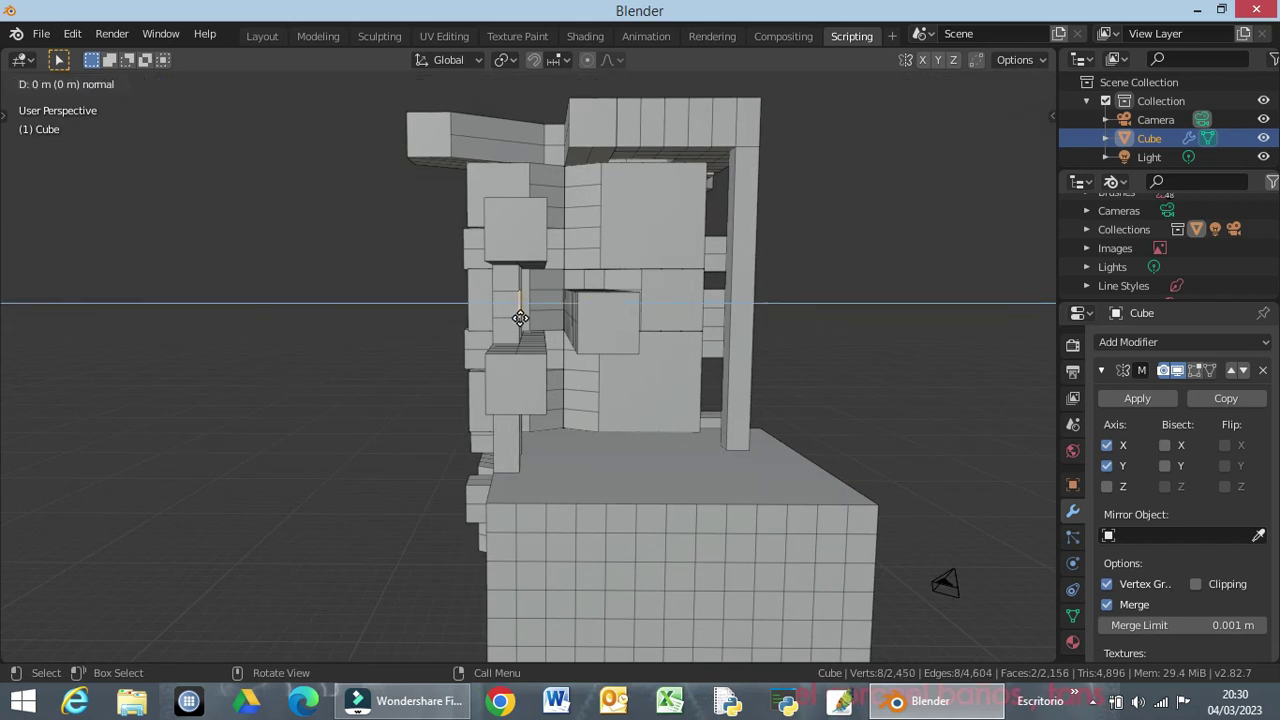
text(3)
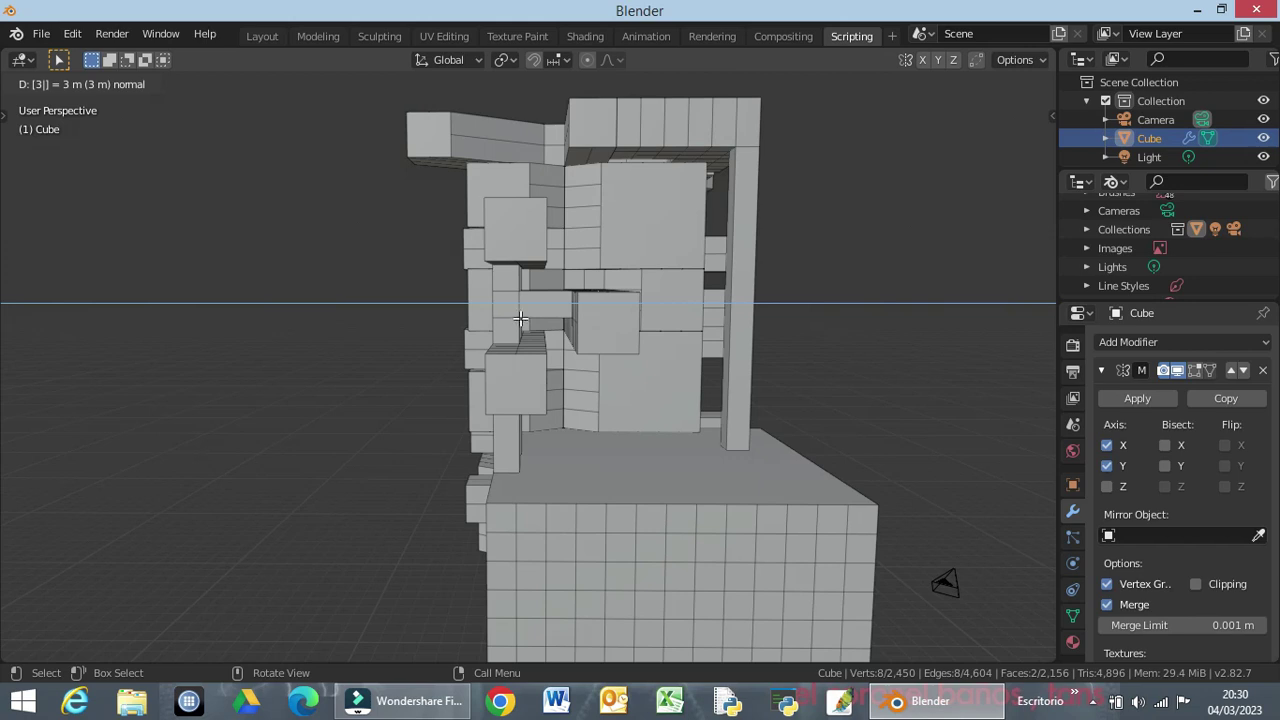
key(Return)
middle_drag(590, 313, 613, 350)
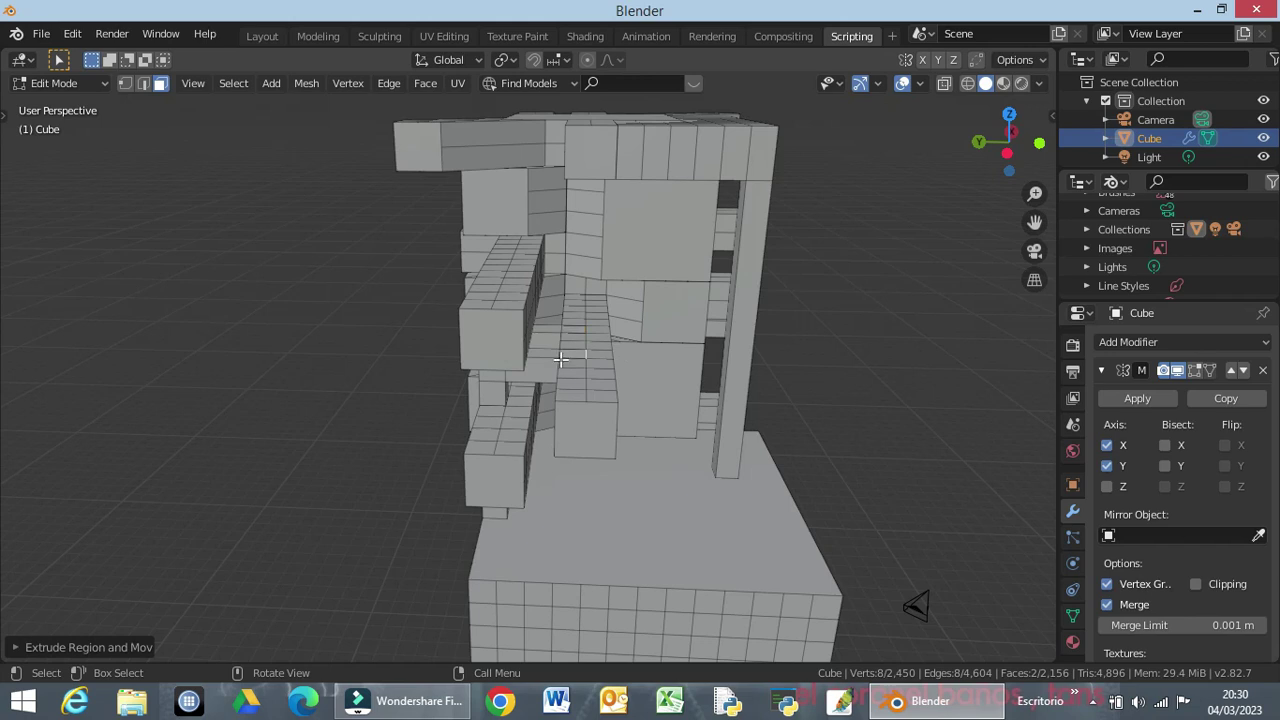
key(ctrl+z)
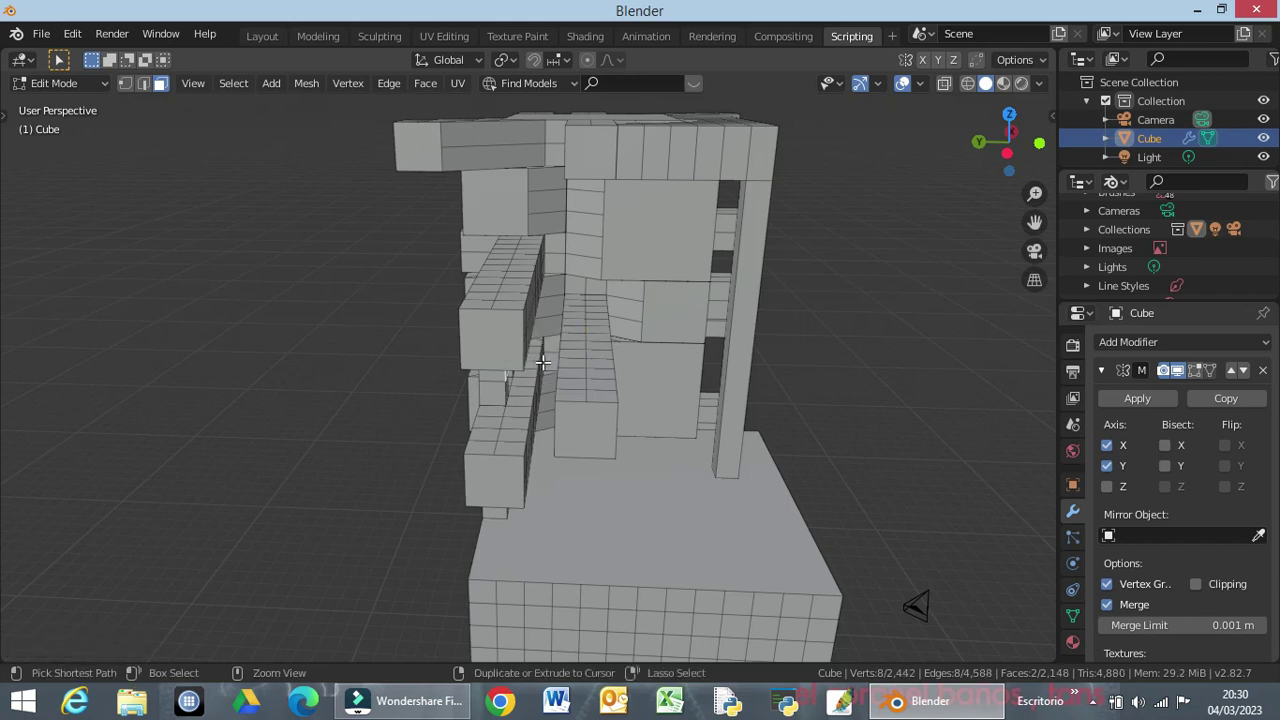
text(e)
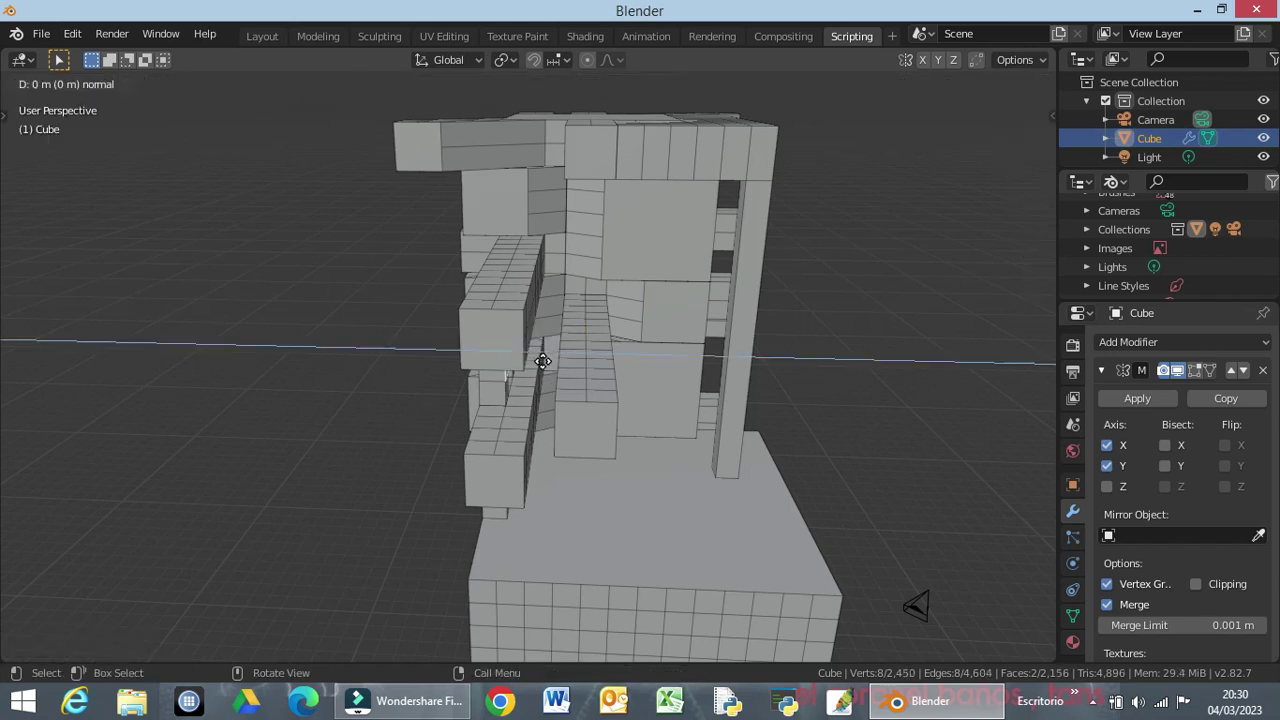
text(2)
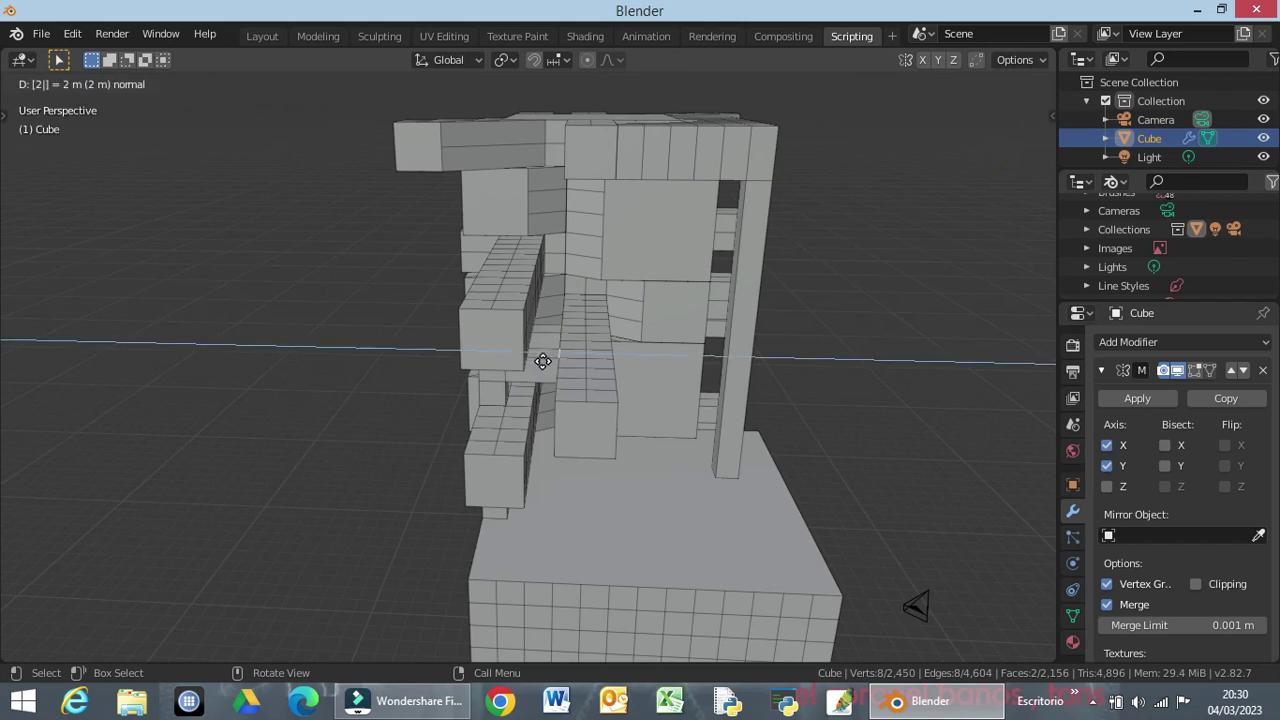
key(Return)
middle_drag(575, 385, 547, 245)
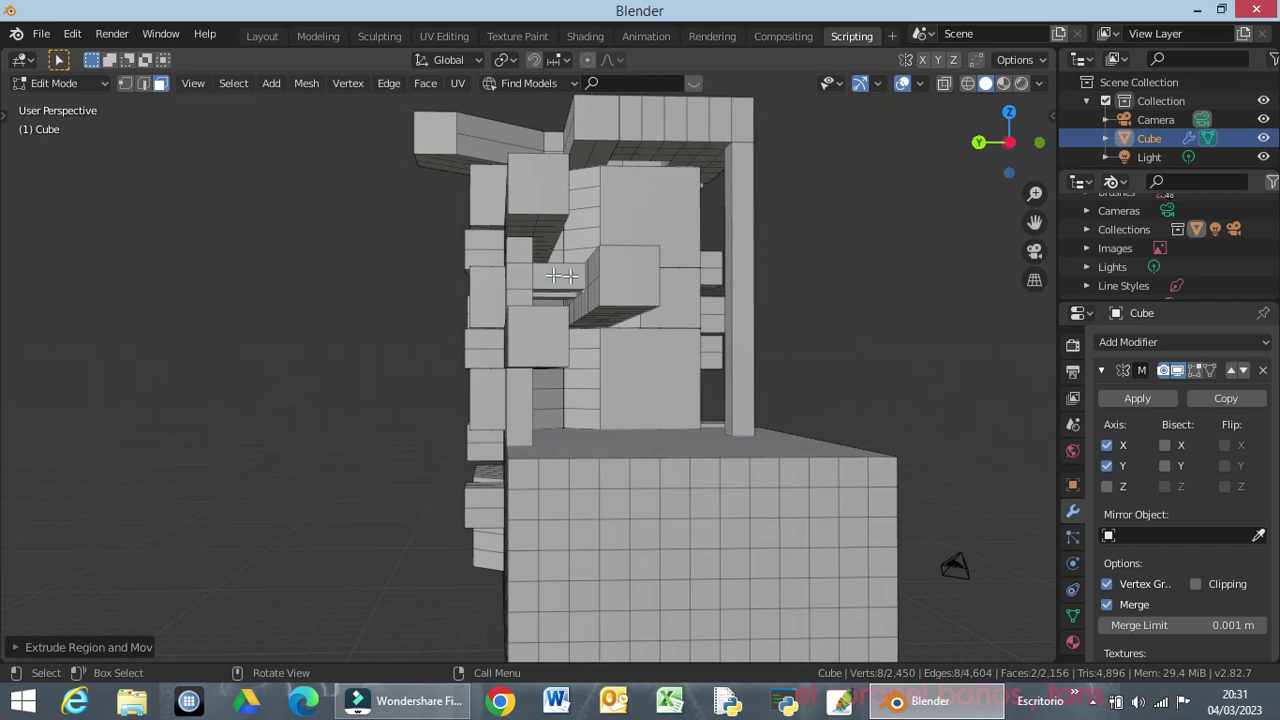
mouse_move(936, 391)
middle_down()
mouse_move(746, 417)
mouse_move(825, 460)
middle_up()
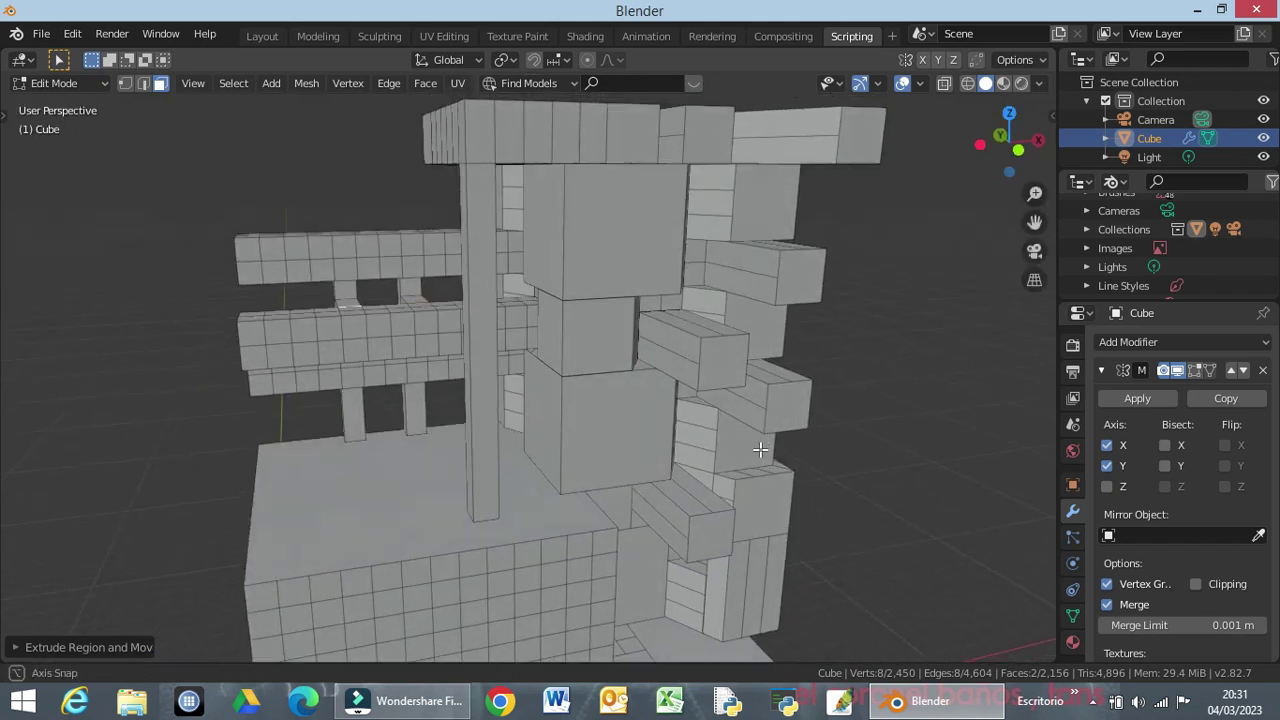
Select a single face on the lower side beam.
middle_drag(825, 460, 831, 451)
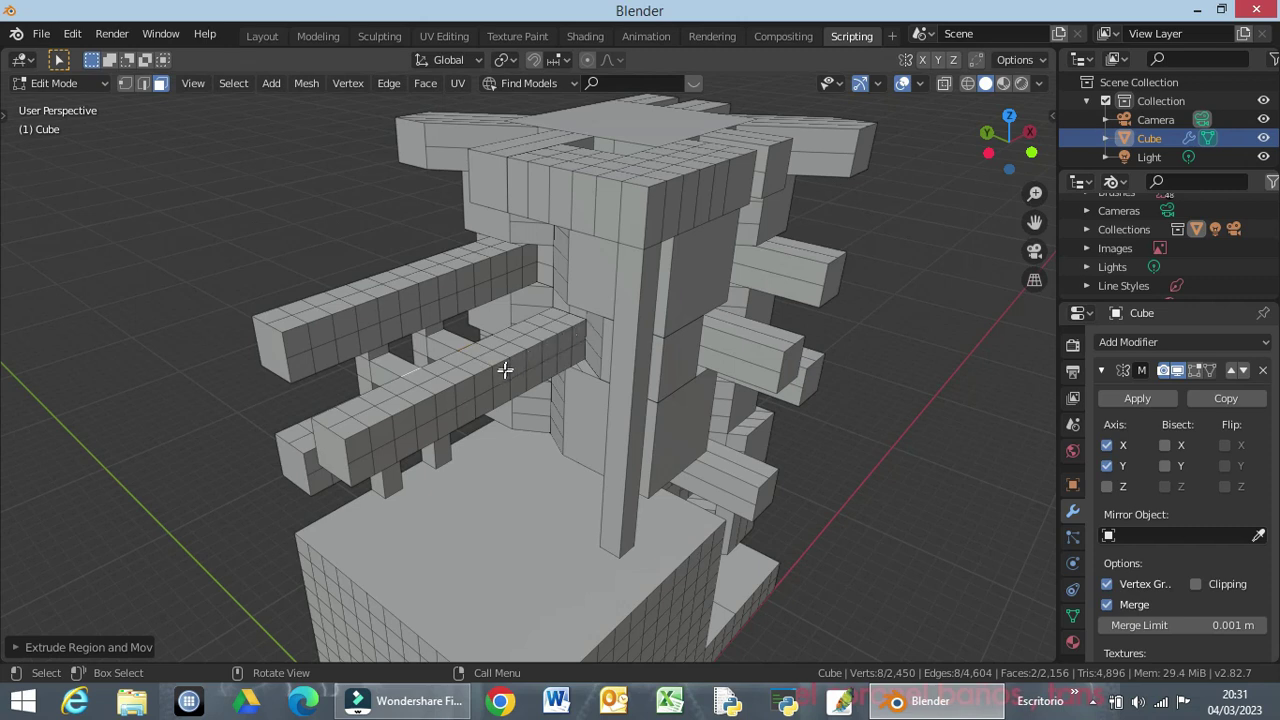
click(461, 392)
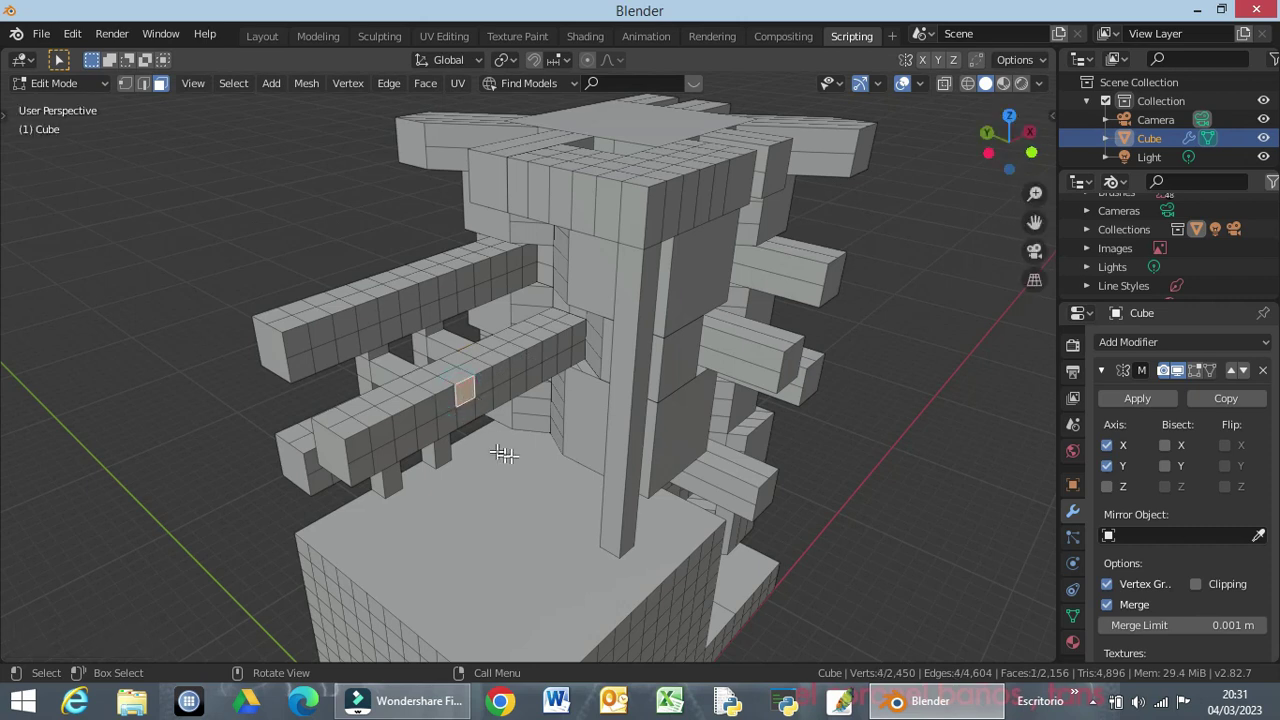
middle_drag(497, 452, 573, 375)
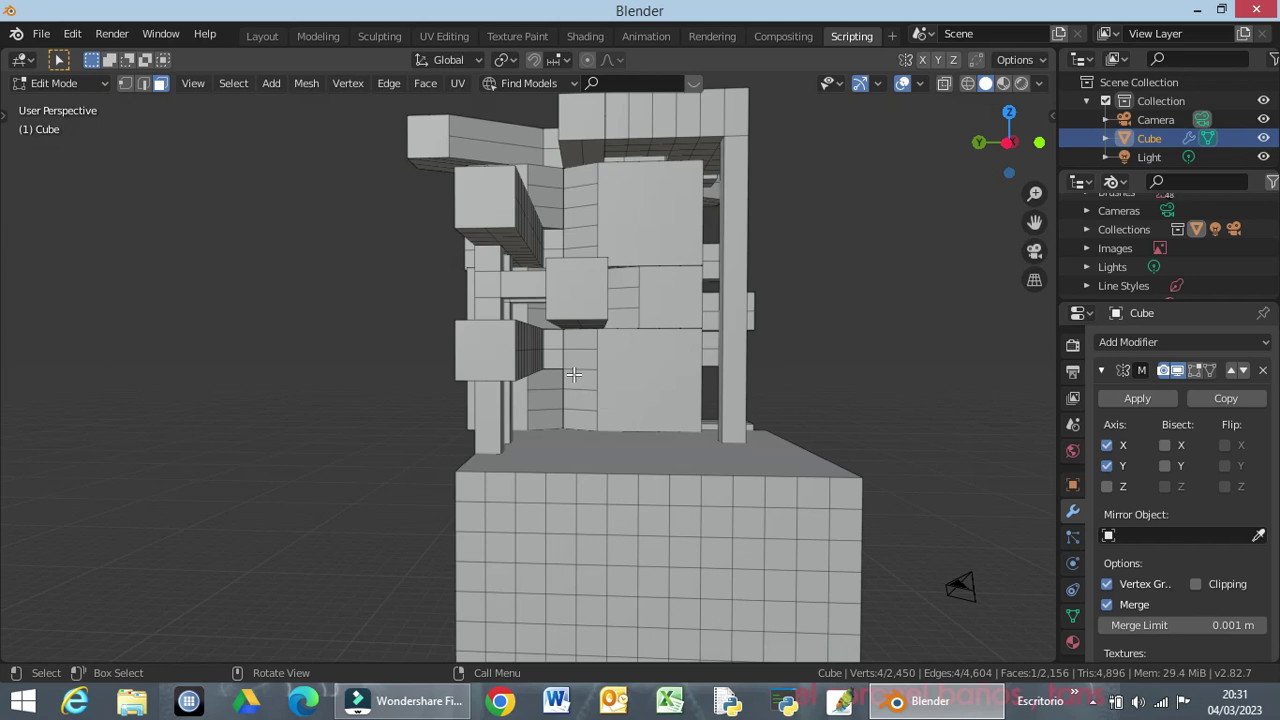
Cycle through front and side orthographic views, ending in Left Orthographic.
key(KP_1)
key(KP_3)
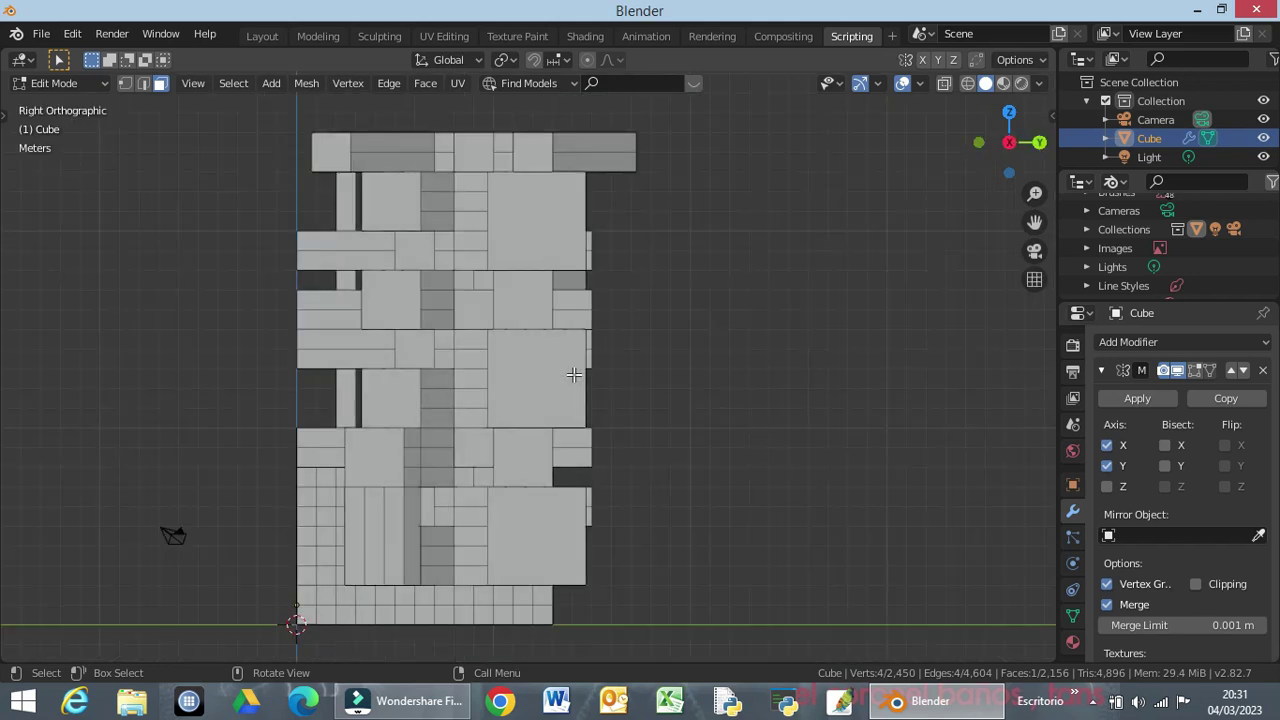
key(KP_1)
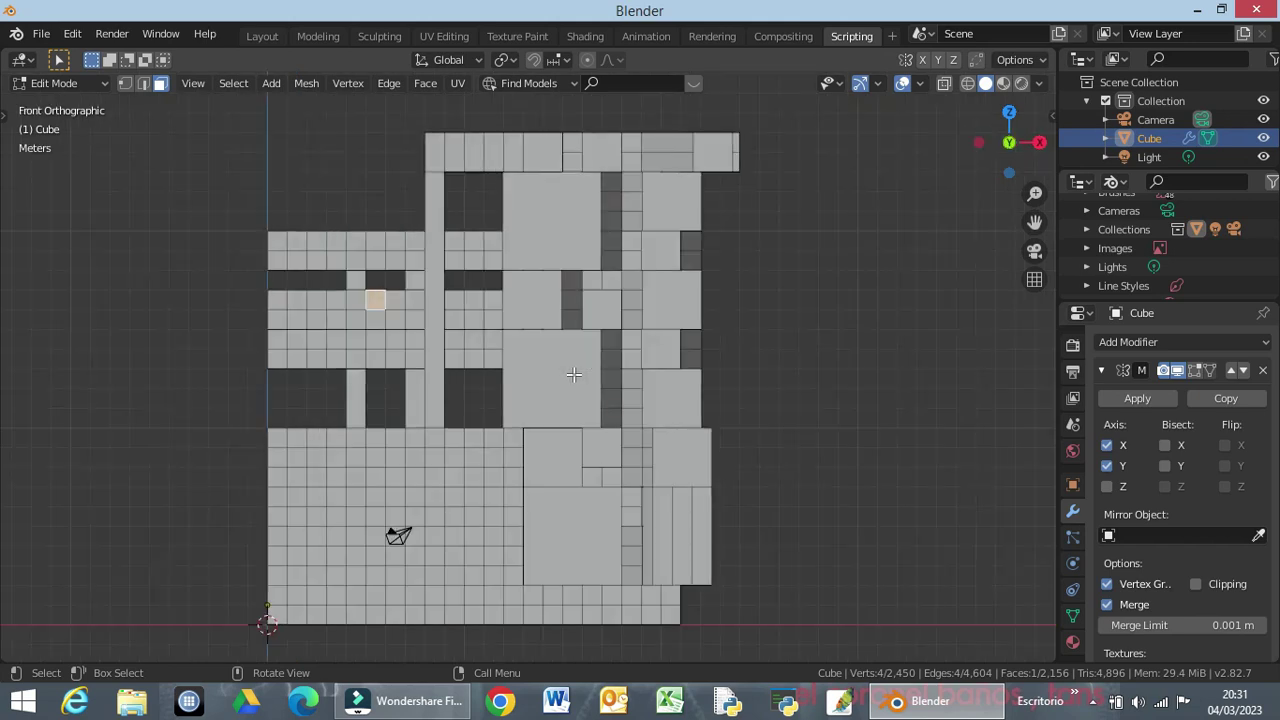
key(KP_3)
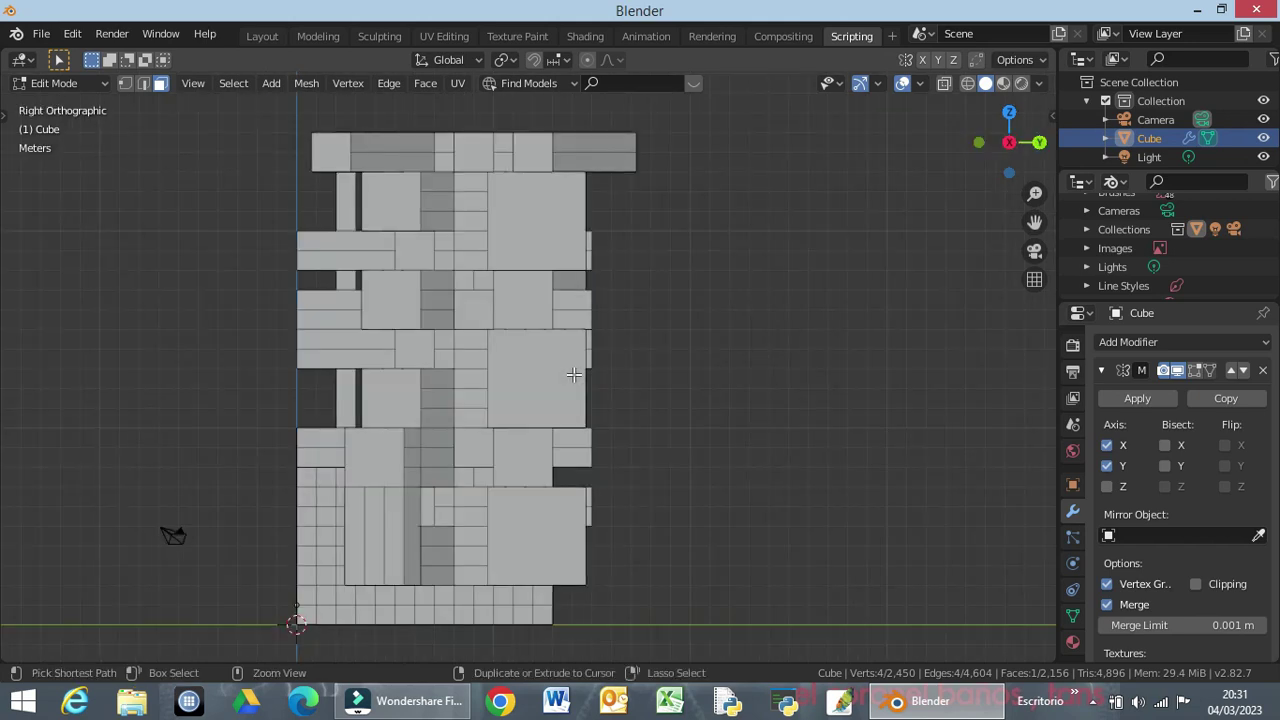
key(ctrl+KP_3)
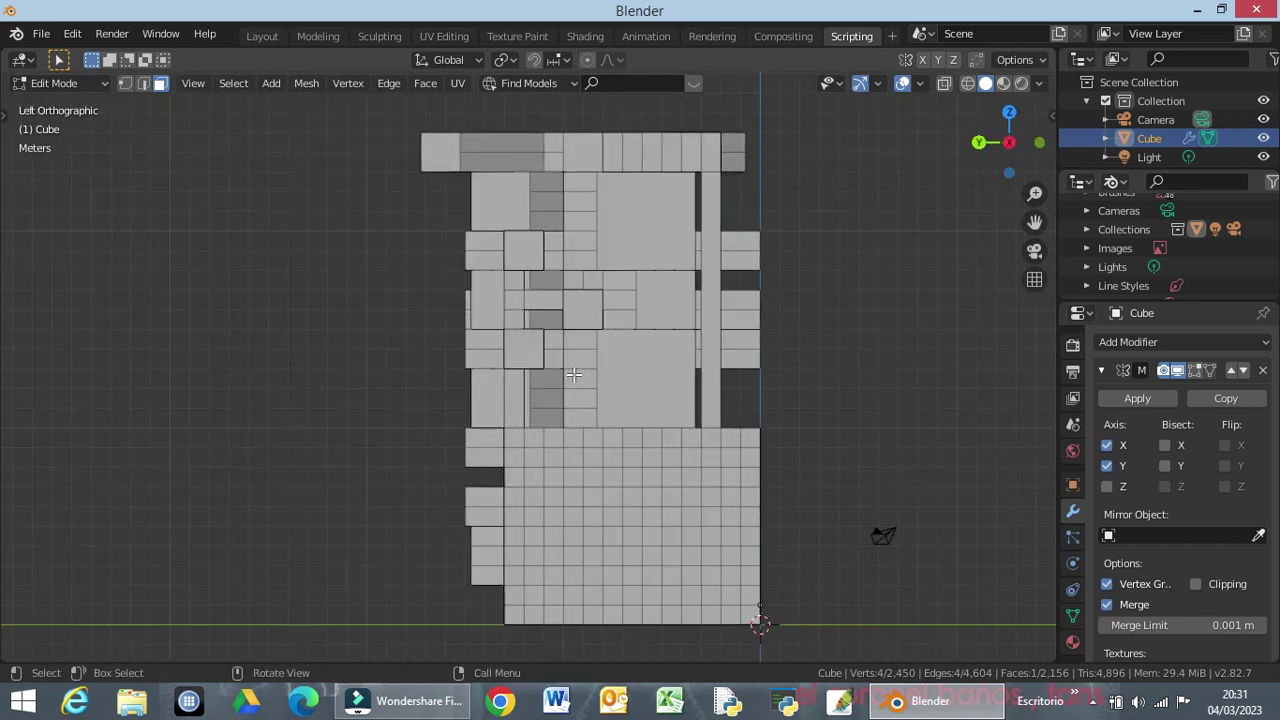
mouse_move(621, 357)
middle_down()
mouse_move(586, 366)
mouse_move(619, 364)
middle_up()
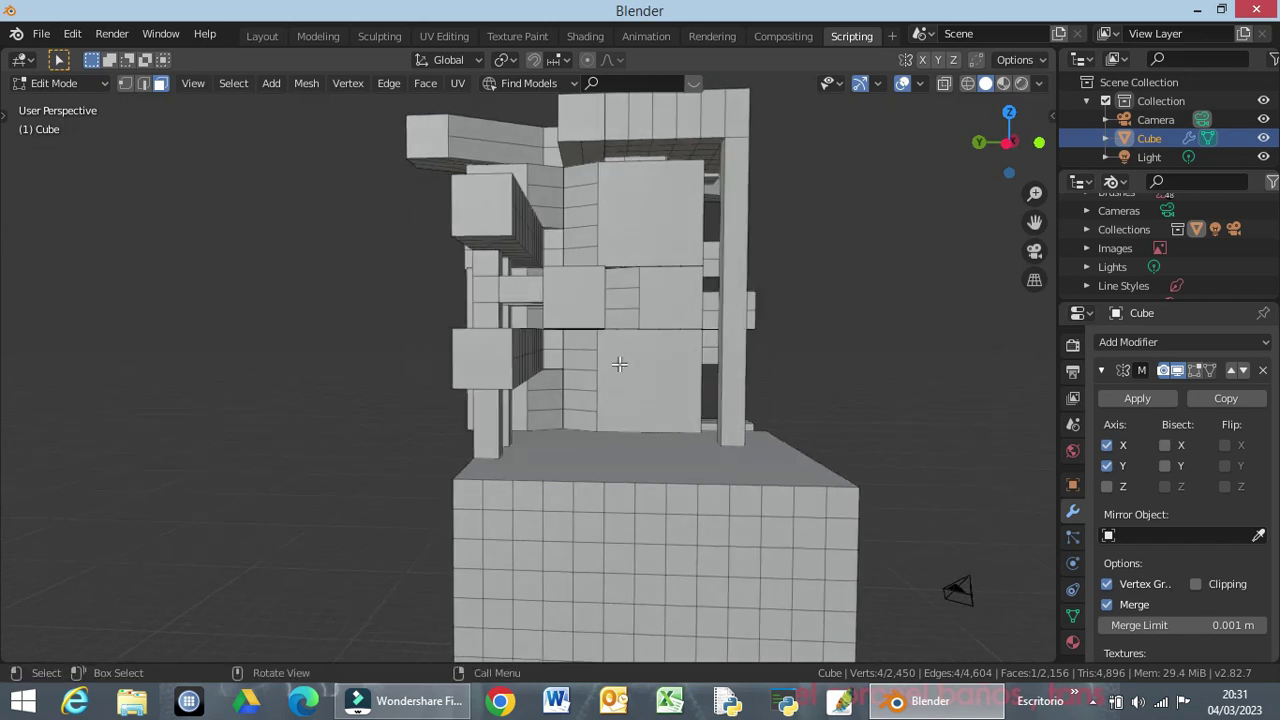
key(ctrl+KP_3)
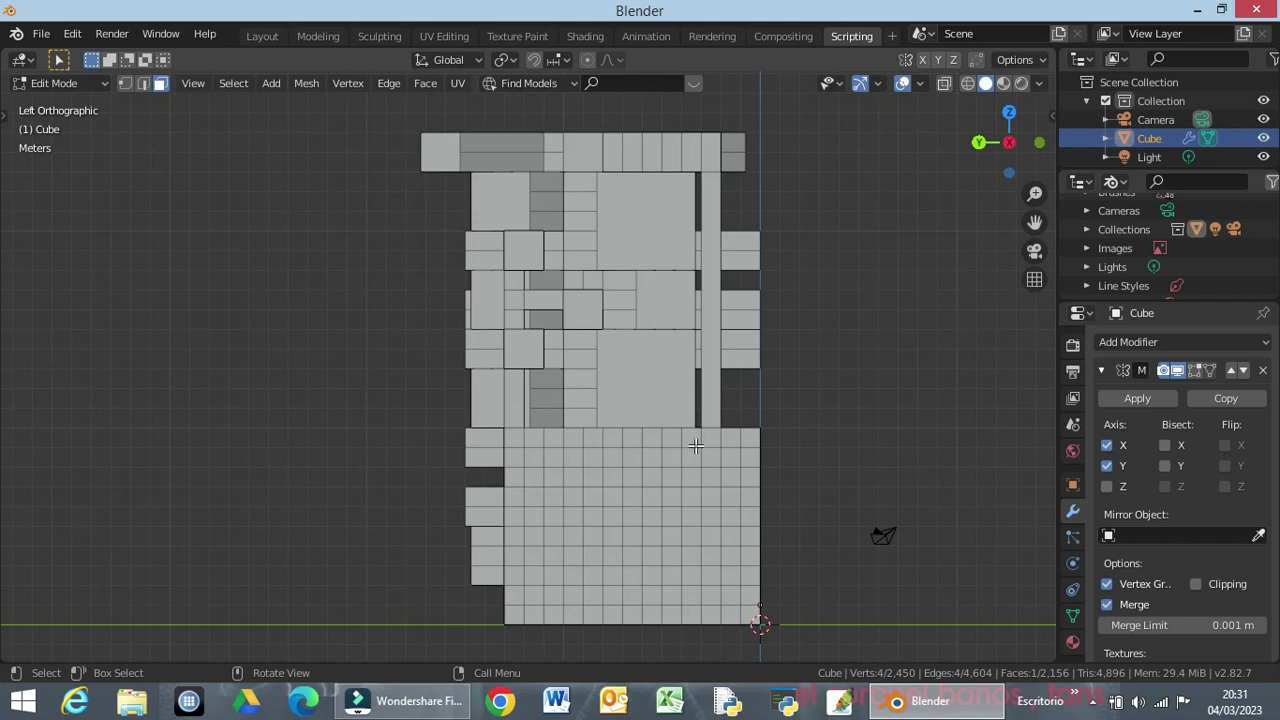
Extrude the selected lower-bar face 5 m along its normal.
text(e)
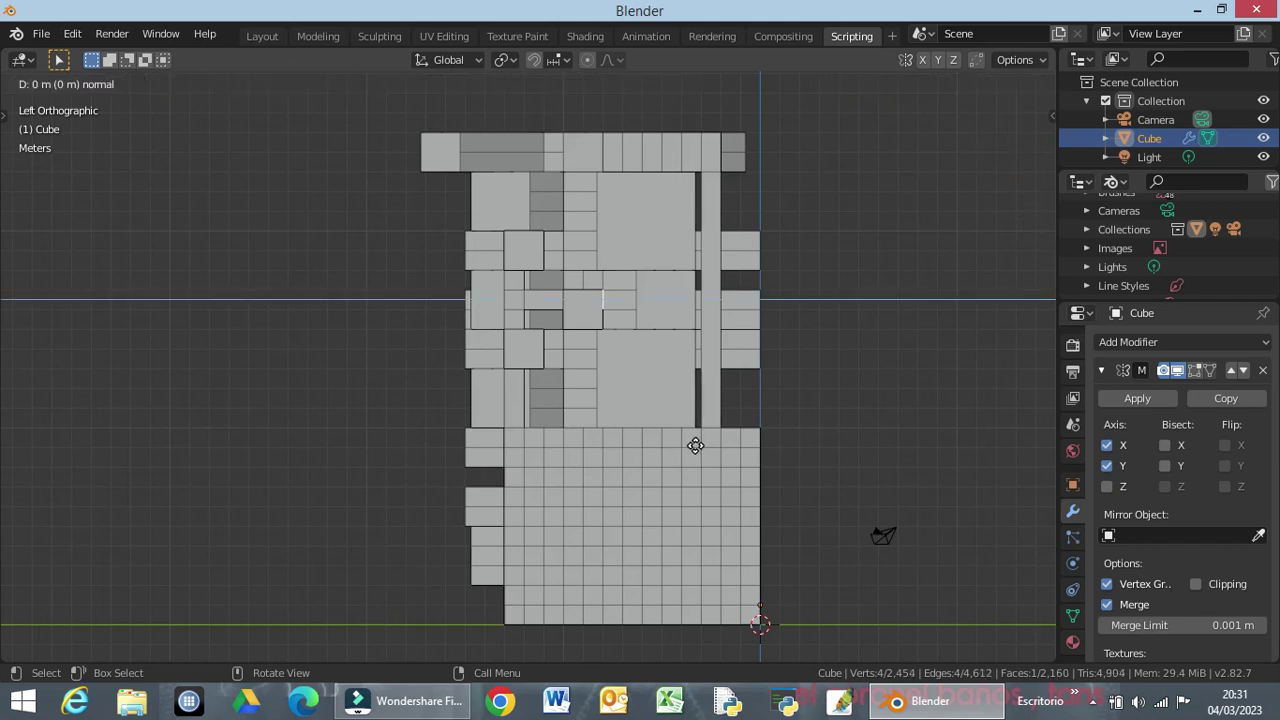
text(5)
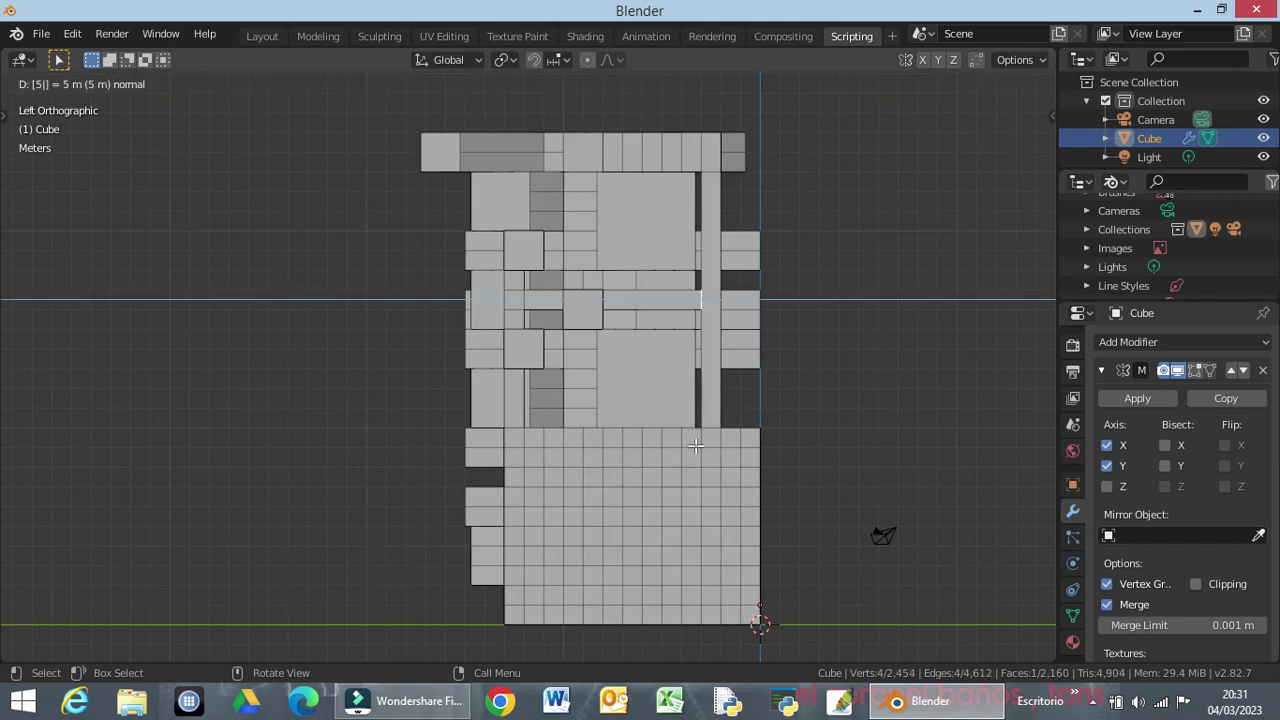
key(Return)
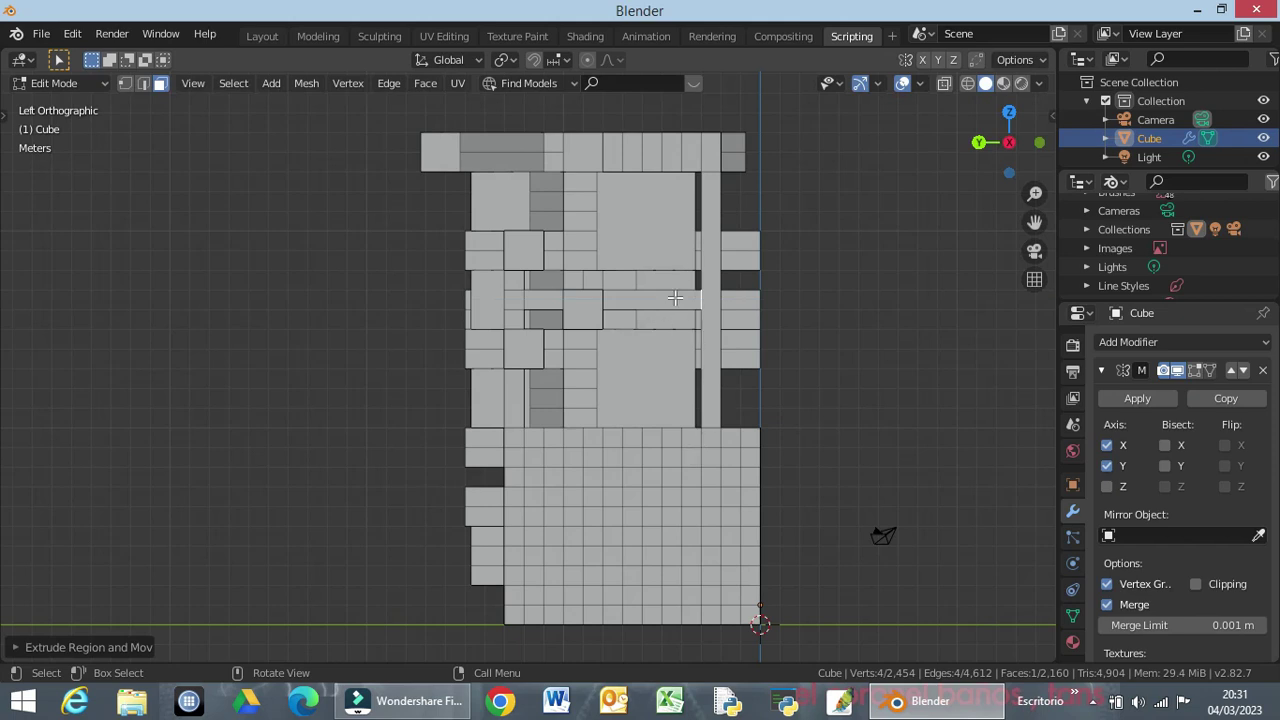
mouse_move(704, 304)
middle_down()
mouse_move(614, 398)
mouse_move(548, 398)
middle_up()
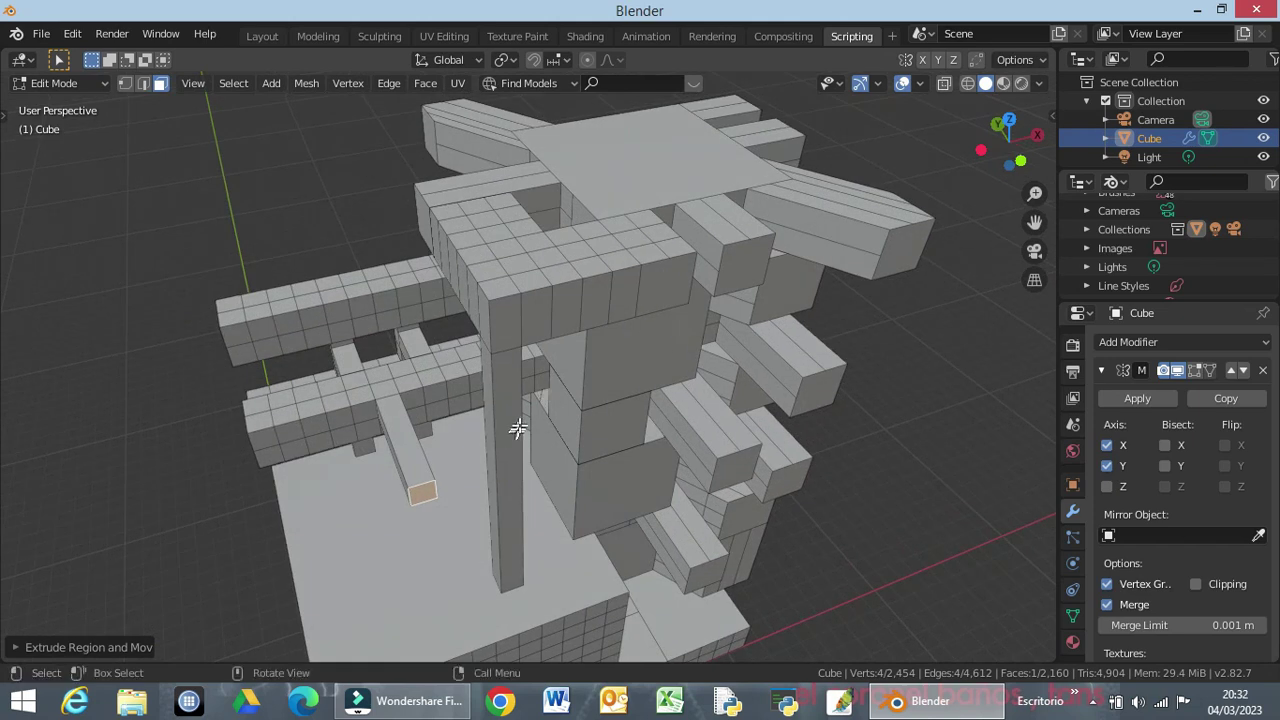
Undo that extrusion, pick another face on the lower bar and extrude it 5 m.
key(ctrl+z)
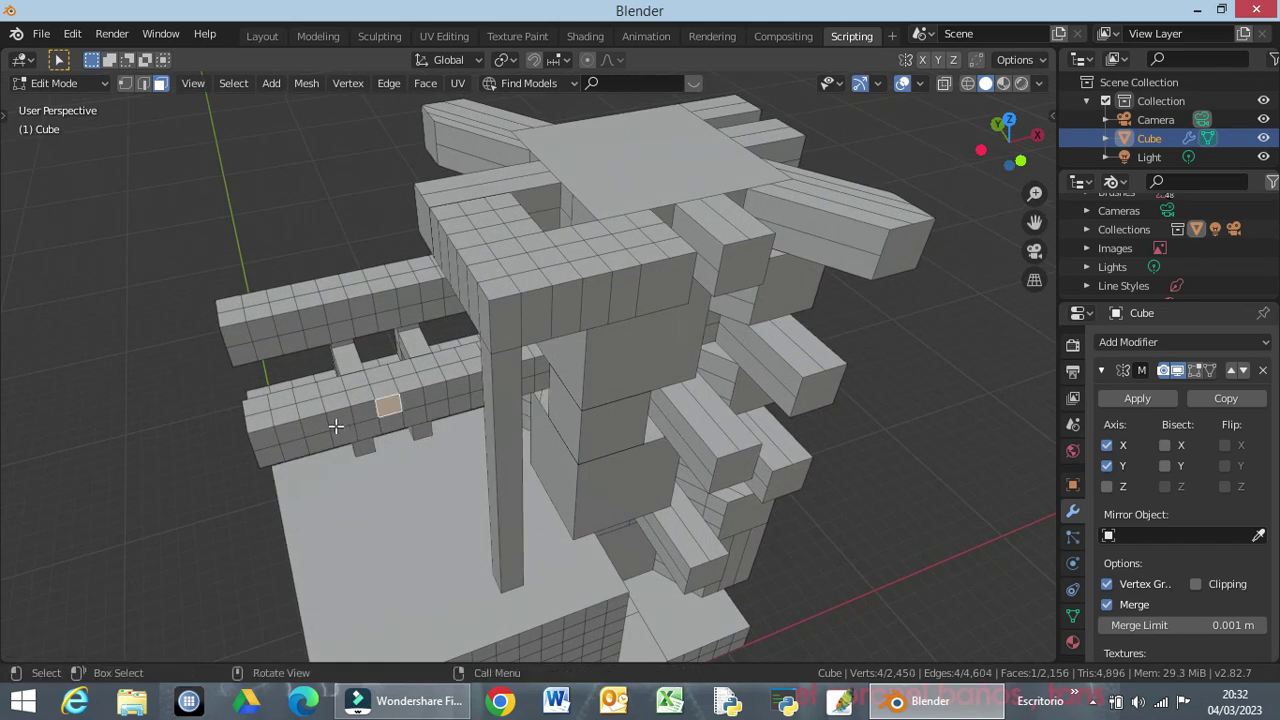
click(216, 466)
click(441, 393)
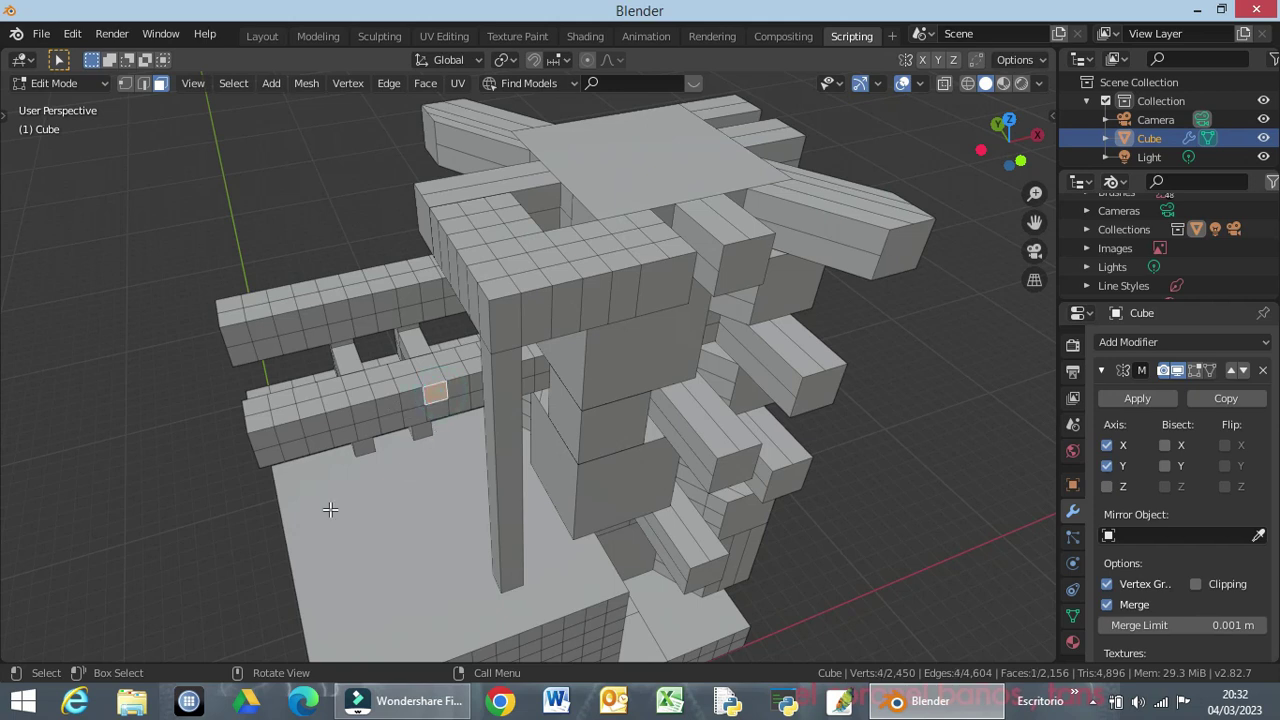
mouse_move(345, 512)
middle_down()
mouse_move(473, 473)
mouse_move(471, 451)
middle_up()
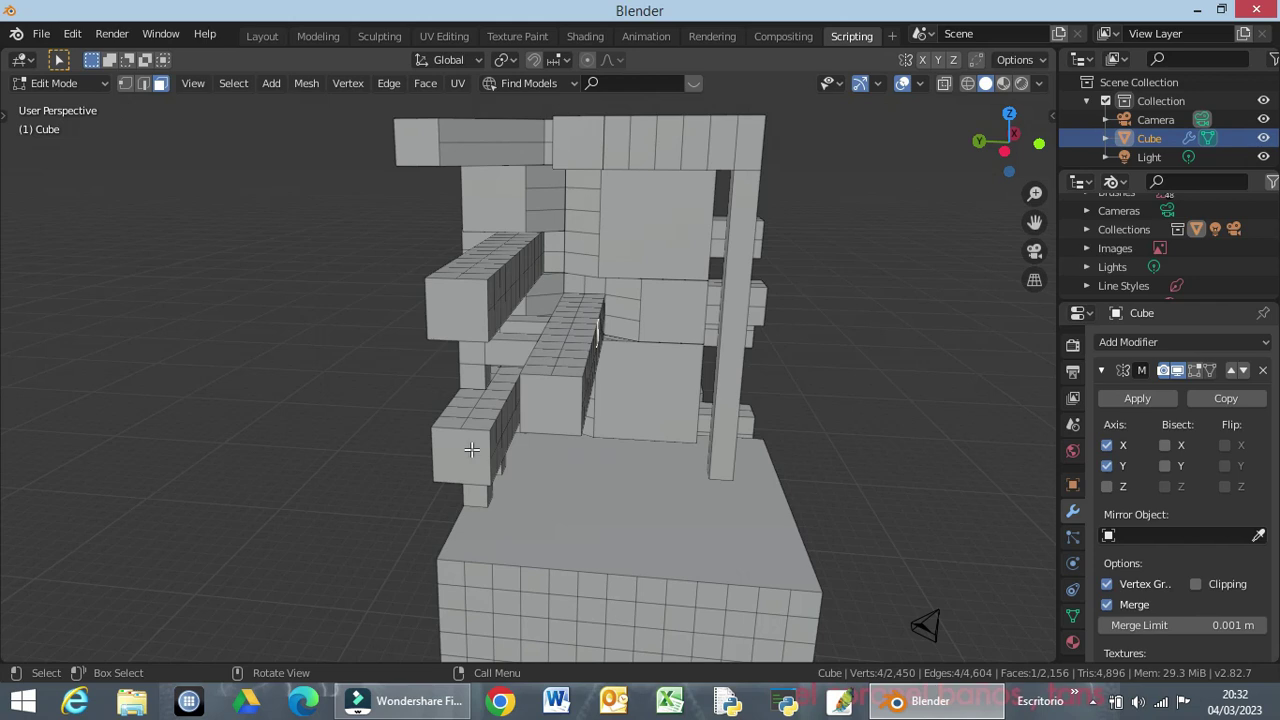
key(e)
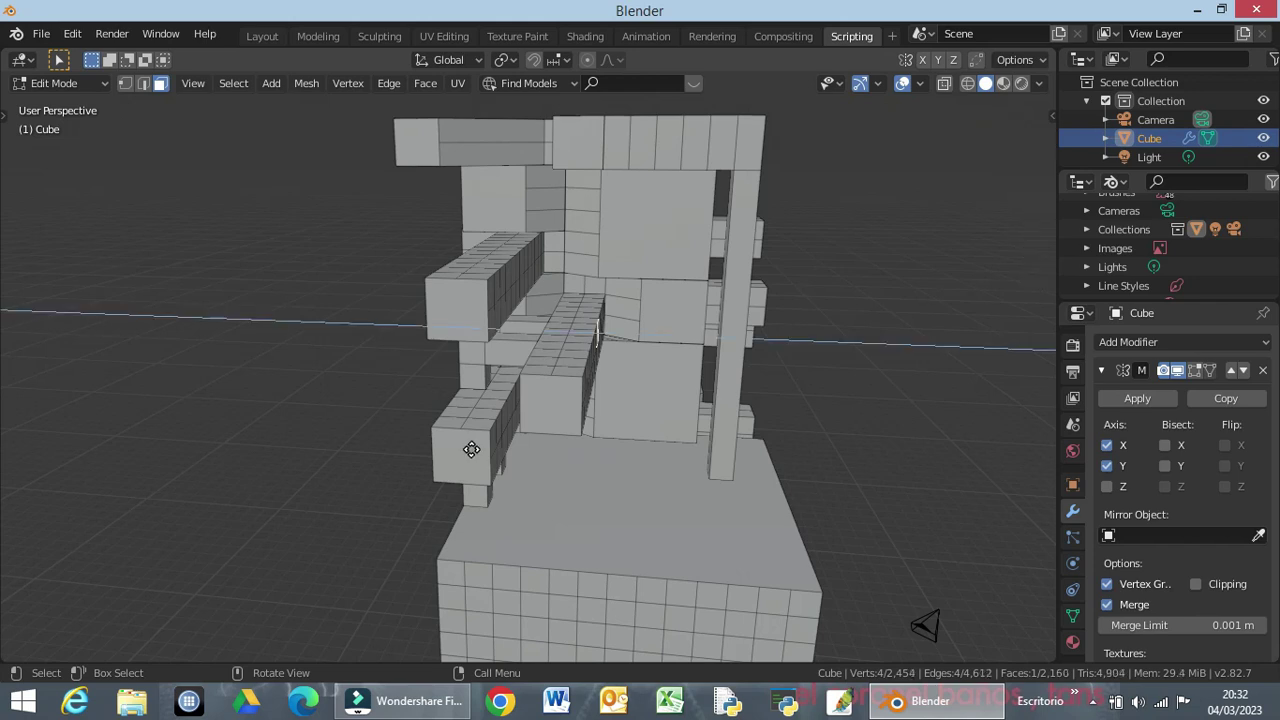
text(5)
key(Return)
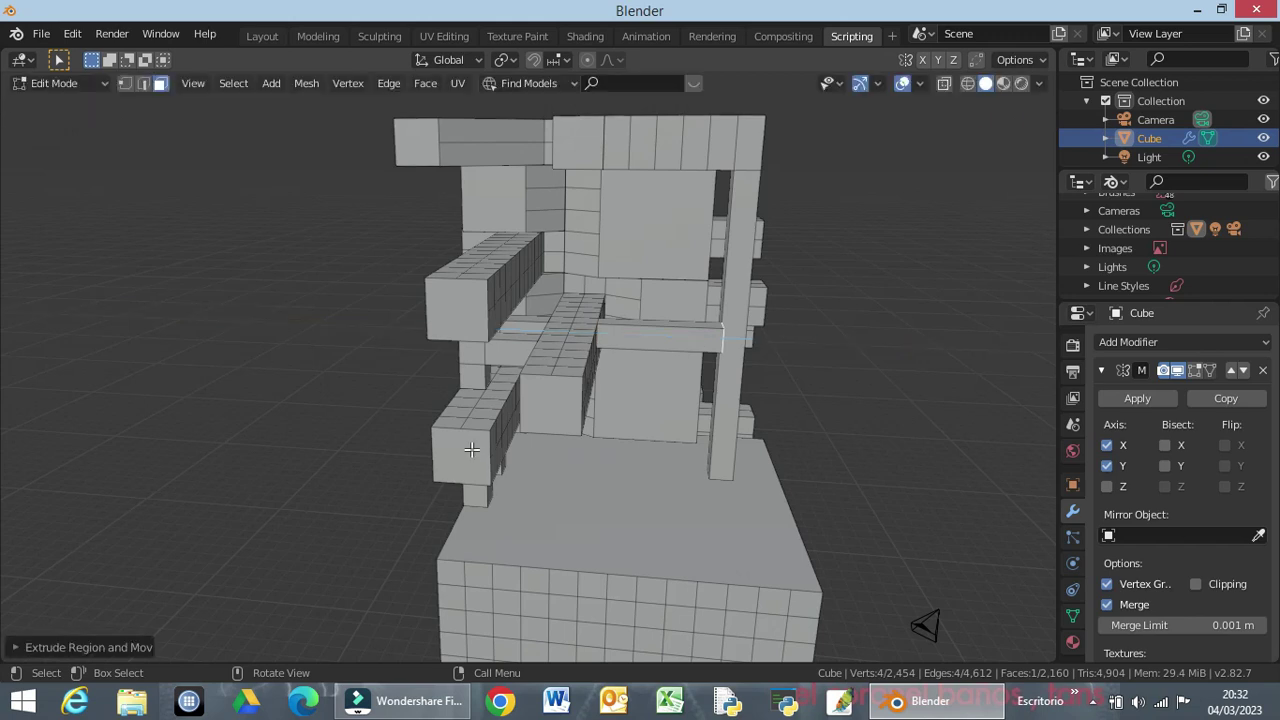
mouse_move(726, 330)
middle_down()
mouse_move(569, 374)
mouse_move(614, 426)
middle_up()
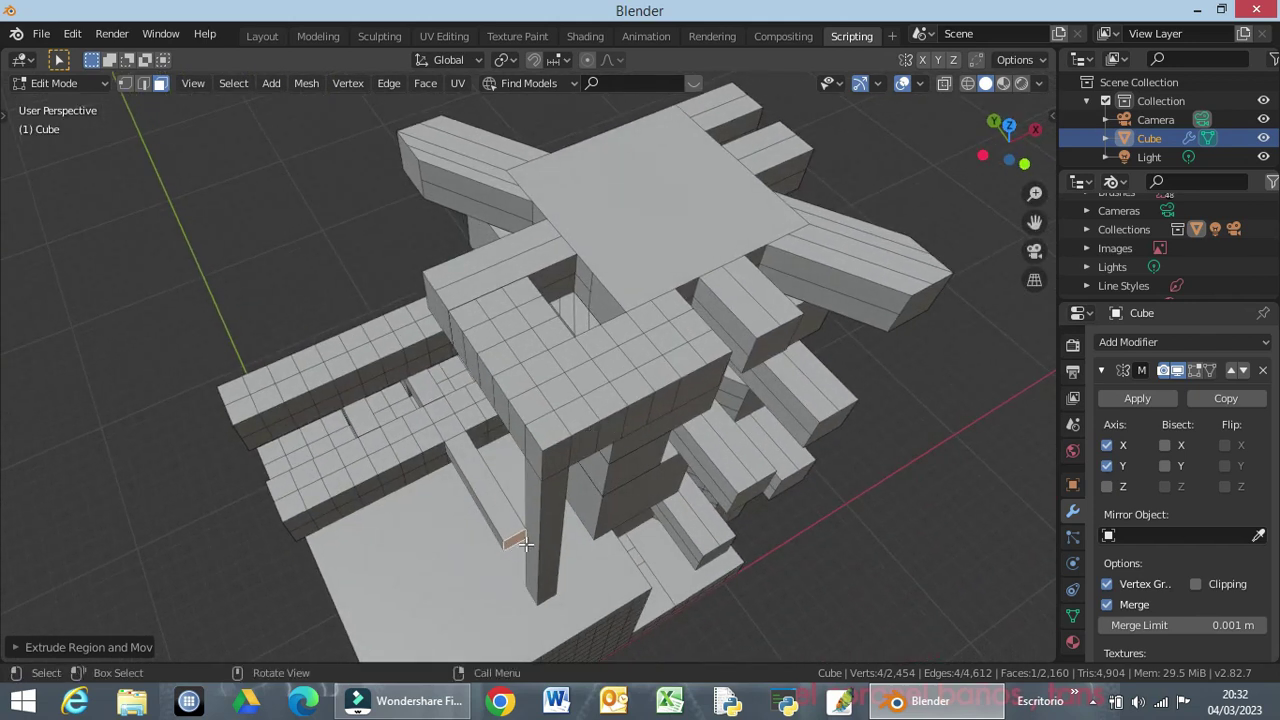
mouse_move(524, 525)
middle_down()
mouse_move(509, 463)
mouse_move(451, 463)
mouse_move(488, 463)
mouse_move(823, 600)
mouse_move(909, 549)
mouse_move(597, 403)
mouse_move(500, 394)
mouse_move(443, 423)
mouse_move(466, 400)
middle_up()
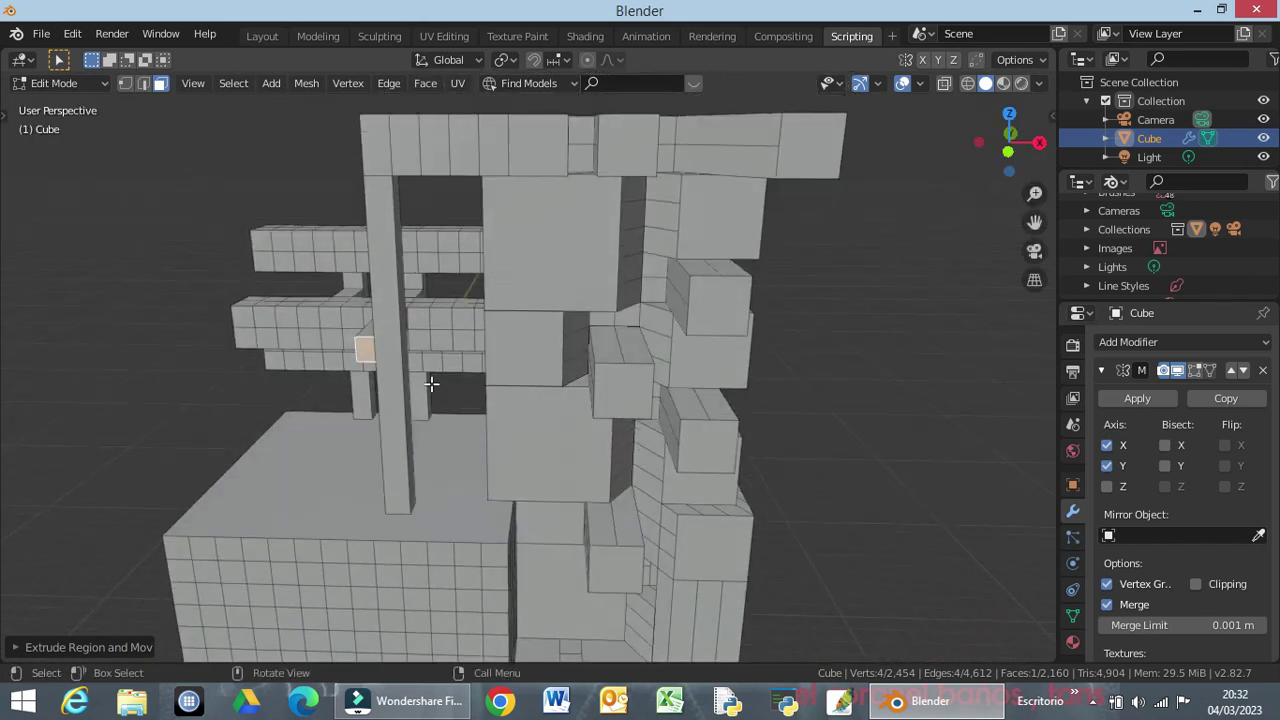
Undo again and extrude the bar face beside the column 5 m into a short beam.
key(ctrl+z)
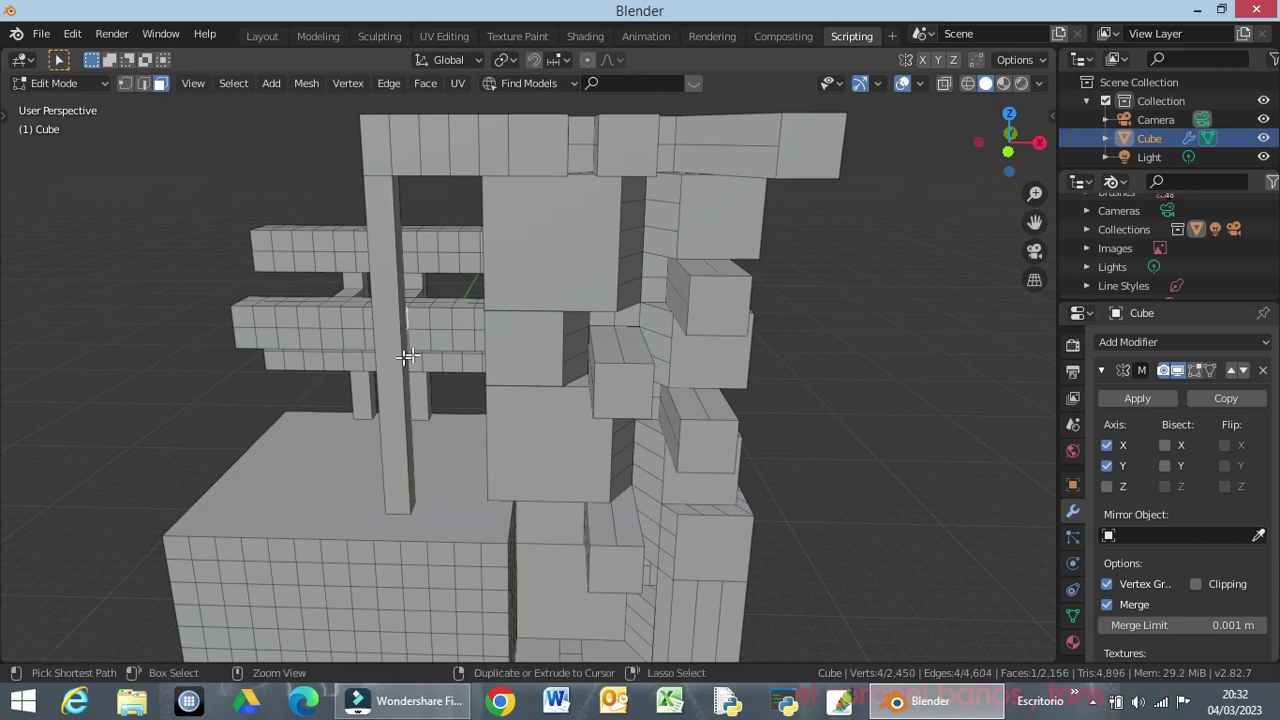
click(421, 321)
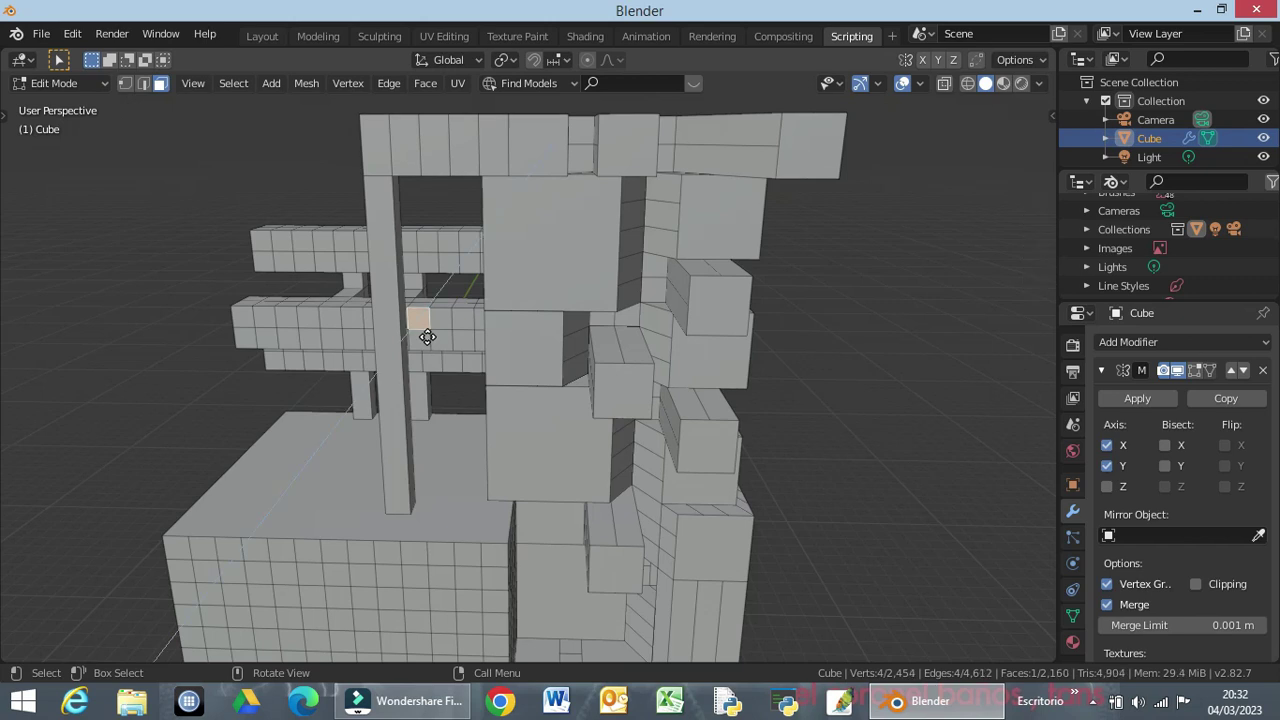
text(e)
text(5)
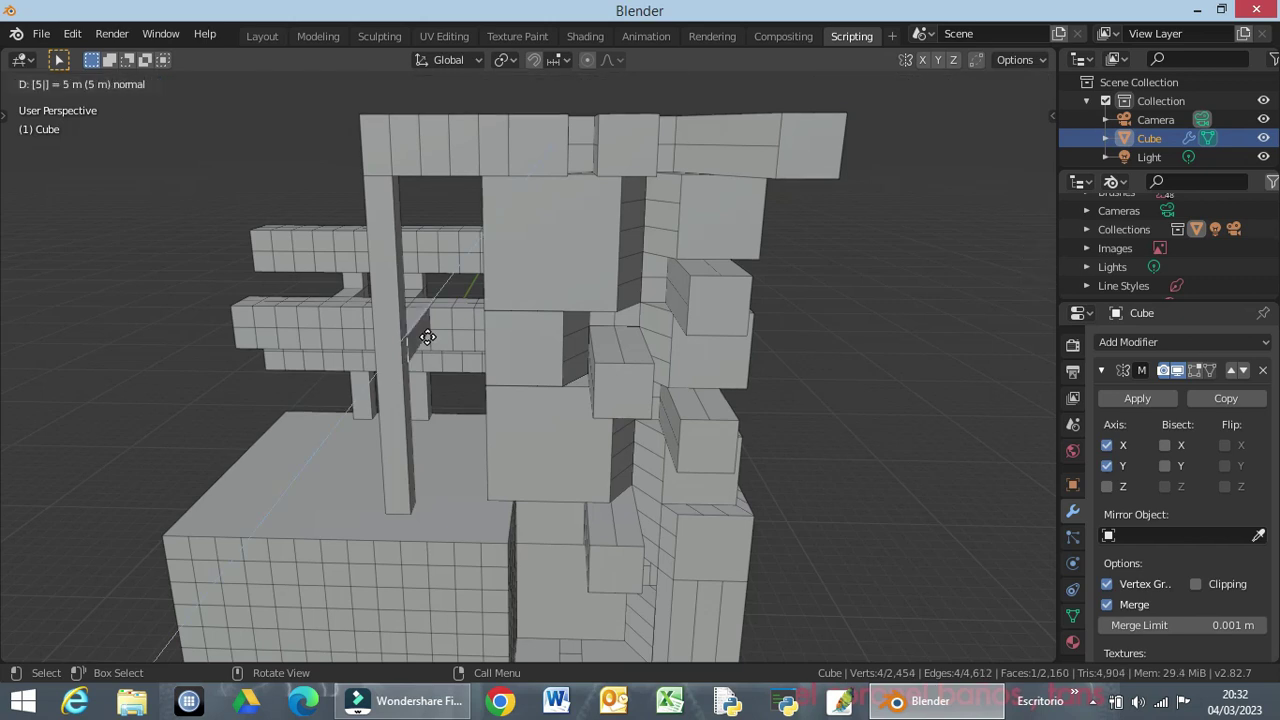
key(Return)
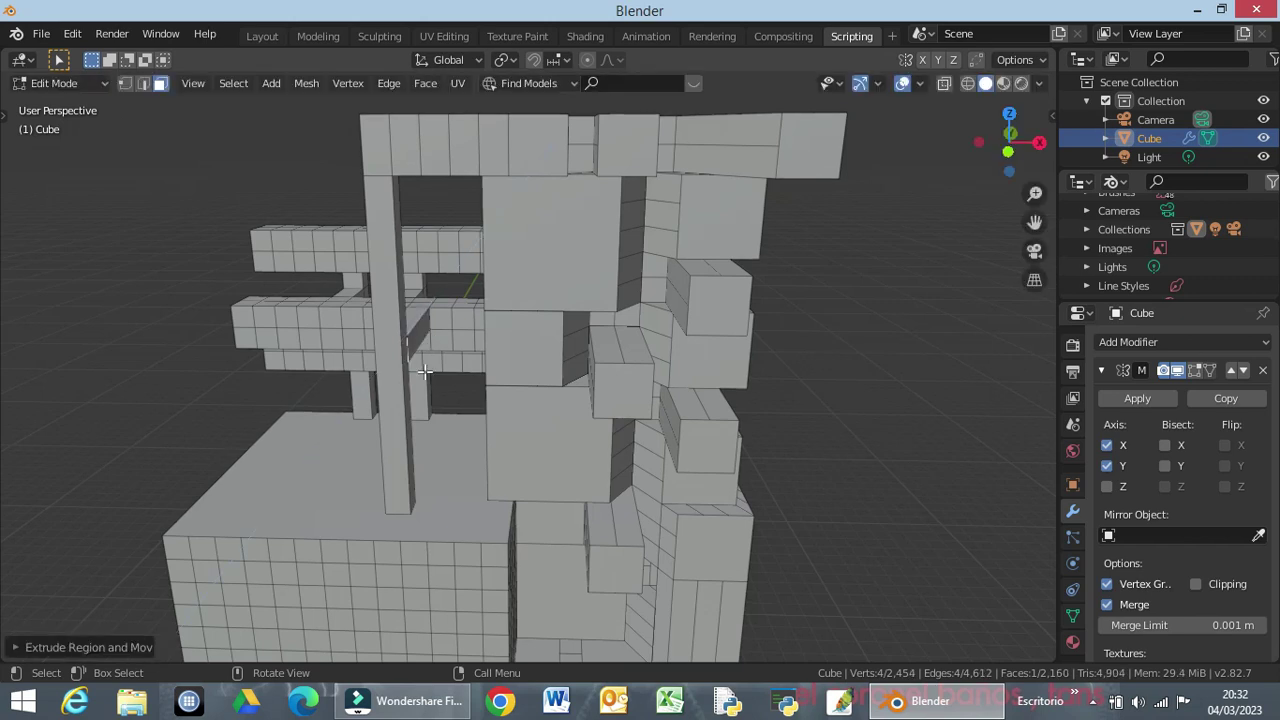
middle_drag(391, 411, 567, 404)
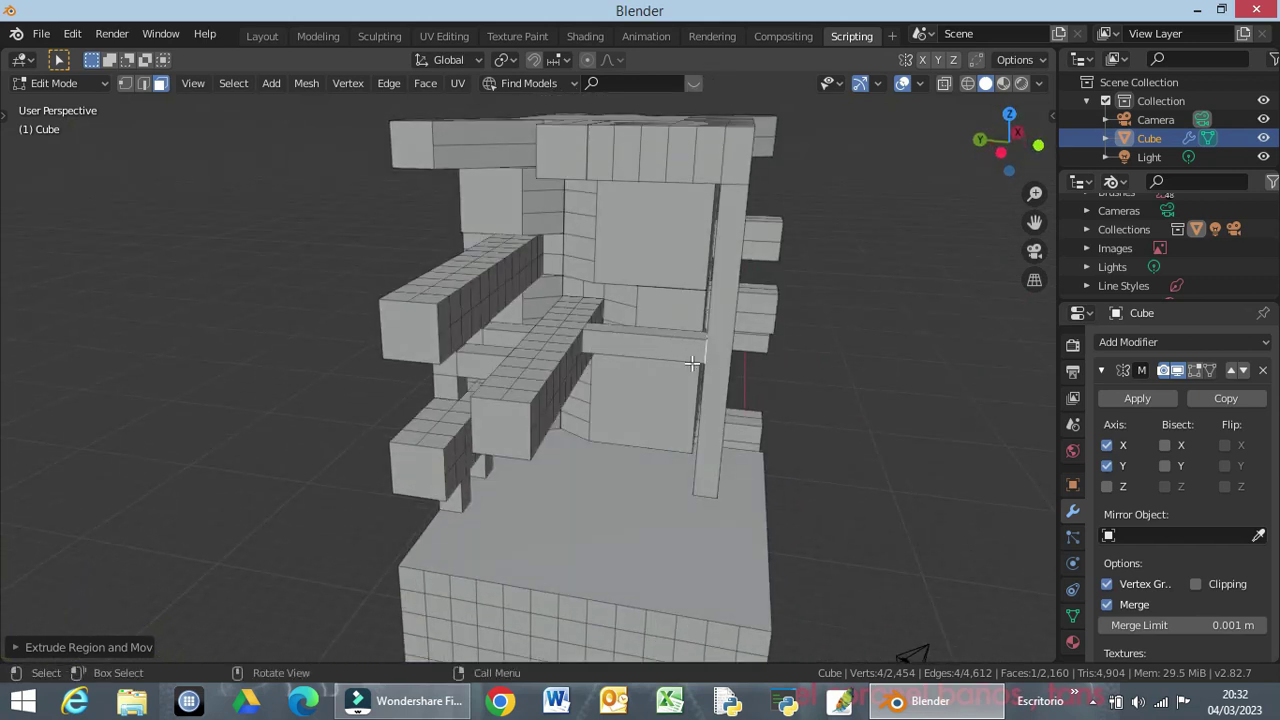
mouse_move(647, 463)
middle_down()
mouse_move(567, 500)
mouse_move(677, 420)
mouse_move(931, 405)
mouse_move(771, 449)
mouse_move(594, 449)
mouse_move(555, 393)
mouse_move(540, 417)
mouse_move(446, 446)
mouse_move(503, 443)
mouse_move(560, 466)
mouse_move(636, 460)
mouse_move(430, 452)
mouse_move(593, 465)
mouse_move(700, 437)
mouse_move(681, 419)
mouse_move(673, 359)
mouse_move(657, 382)
middle_up()
mouse_move(652, 386)
middle_down()
mouse_move(828, 399)
mouse_move(609, 420)
mouse_move(538, 403)
mouse_move(594, 434)
mouse_move(606, 463)
mouse_move(592, 499)
mouse_move(708, 465)
mouse_move(743, 437)
mouse_move(897, 431)
mouse_move(797, 500)
mouse_move(650, 532)
mouse_move(716, 284)
middle_up()
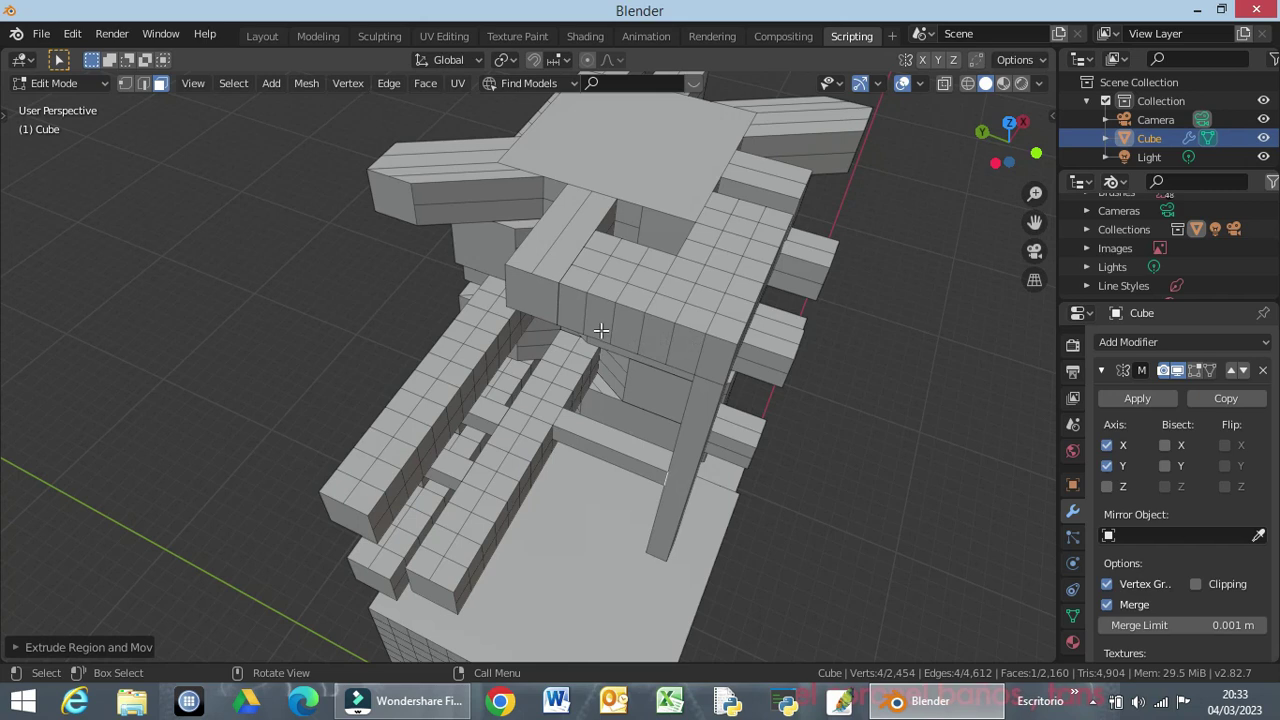
middle_drag(598, 330, 628, 202)
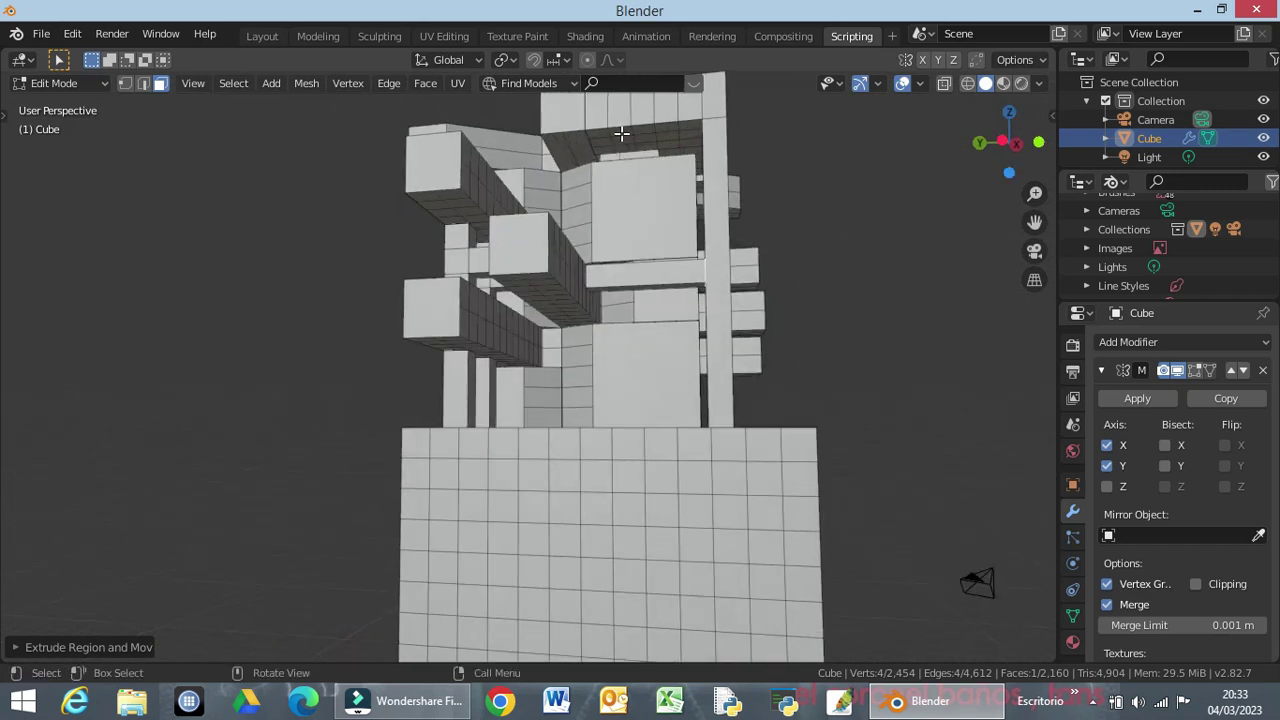
mouse_move(646, 246)
middle_down()
mouse_move(607, 296)
mouse_move(478, 297)
mouse_move(478, 282)
middle_up()
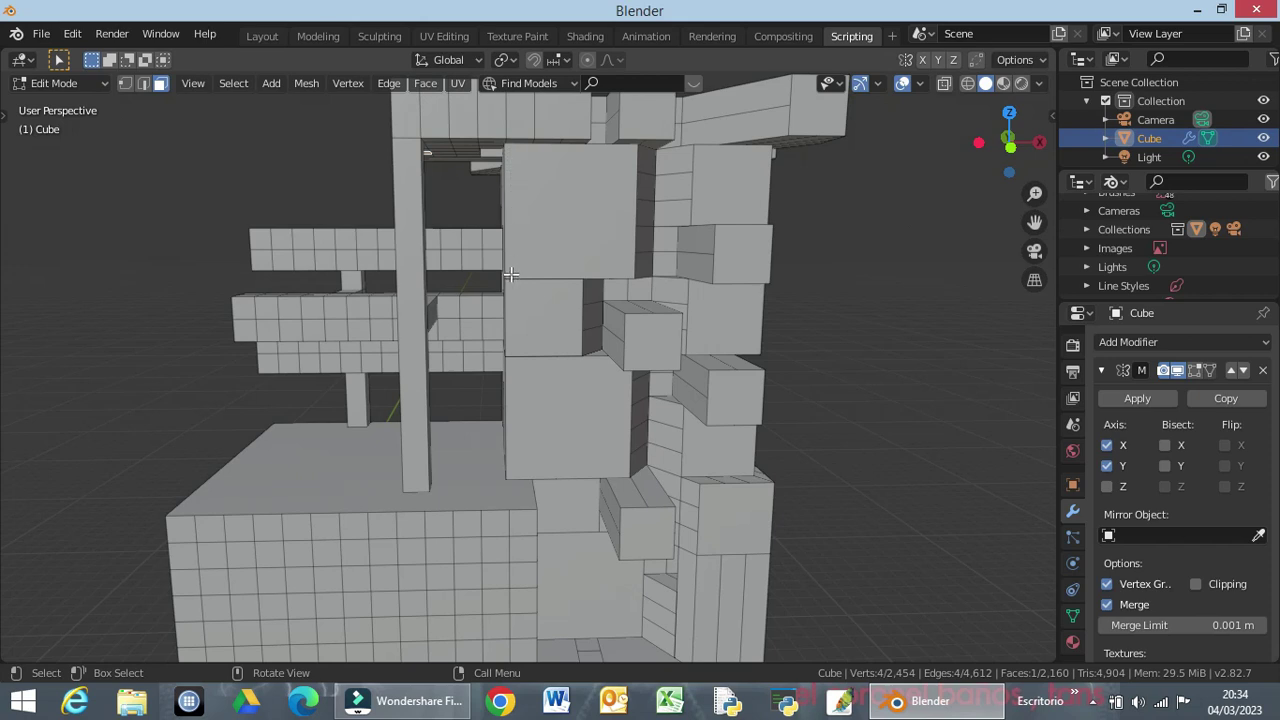
Extrude the chosen middle face -6 m along its local Z into an inward block.
key(KP_3)
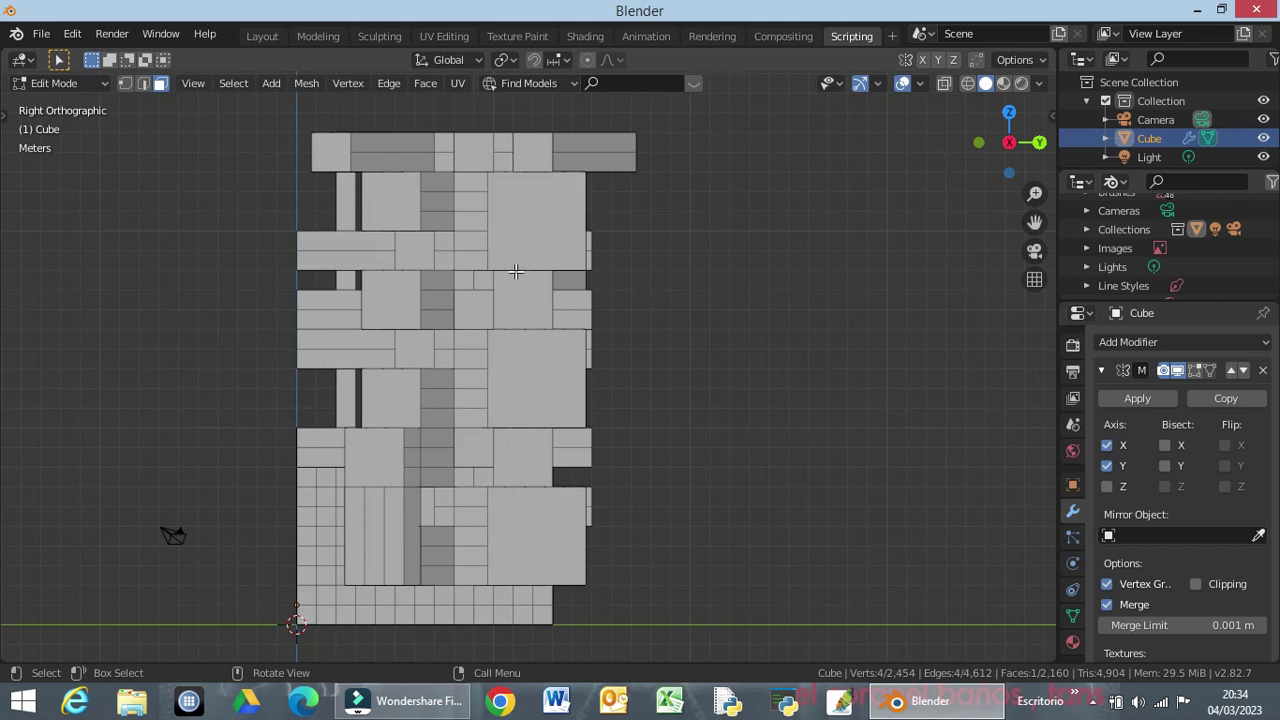
mouse_move(515, 271)
middle_down()
mouse_move(585, 304)
mouse_move(980, 286)
mouse_move(969, 292)
middle_up()
key(KP_3)
key(ctrl+KP_3)
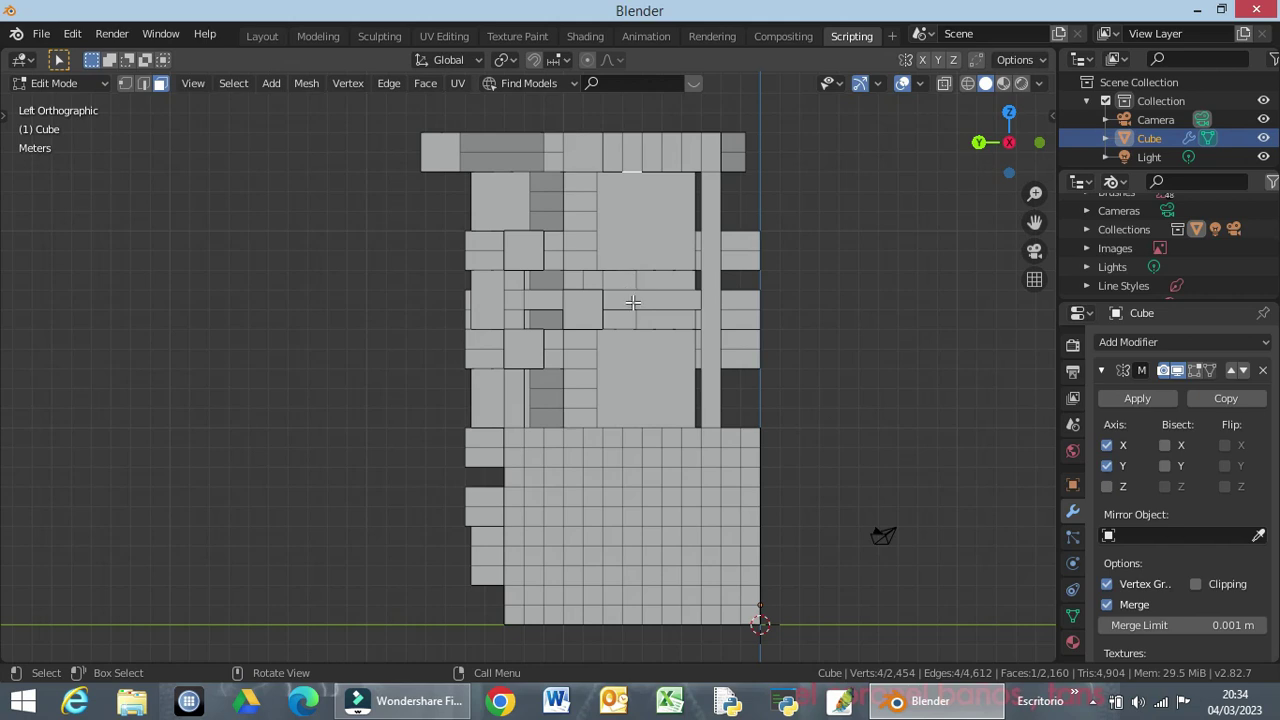
middle_drag(635, 305, 622, 326)
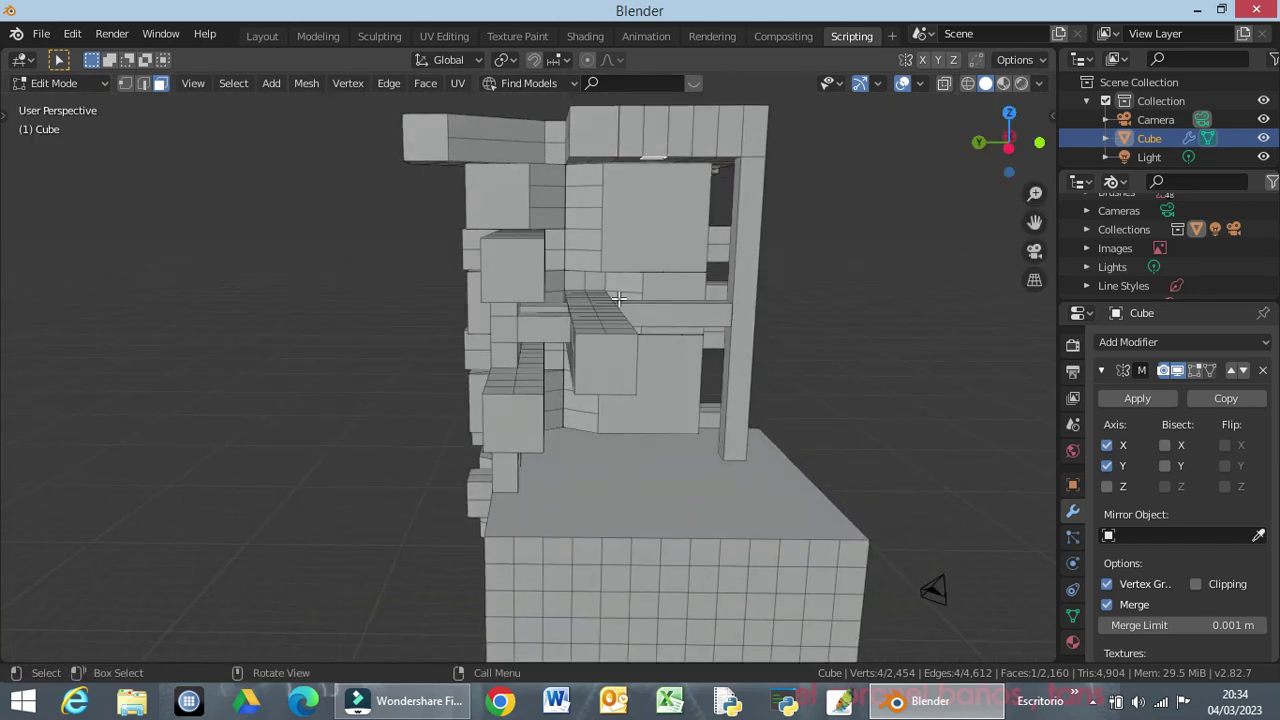
key(e)
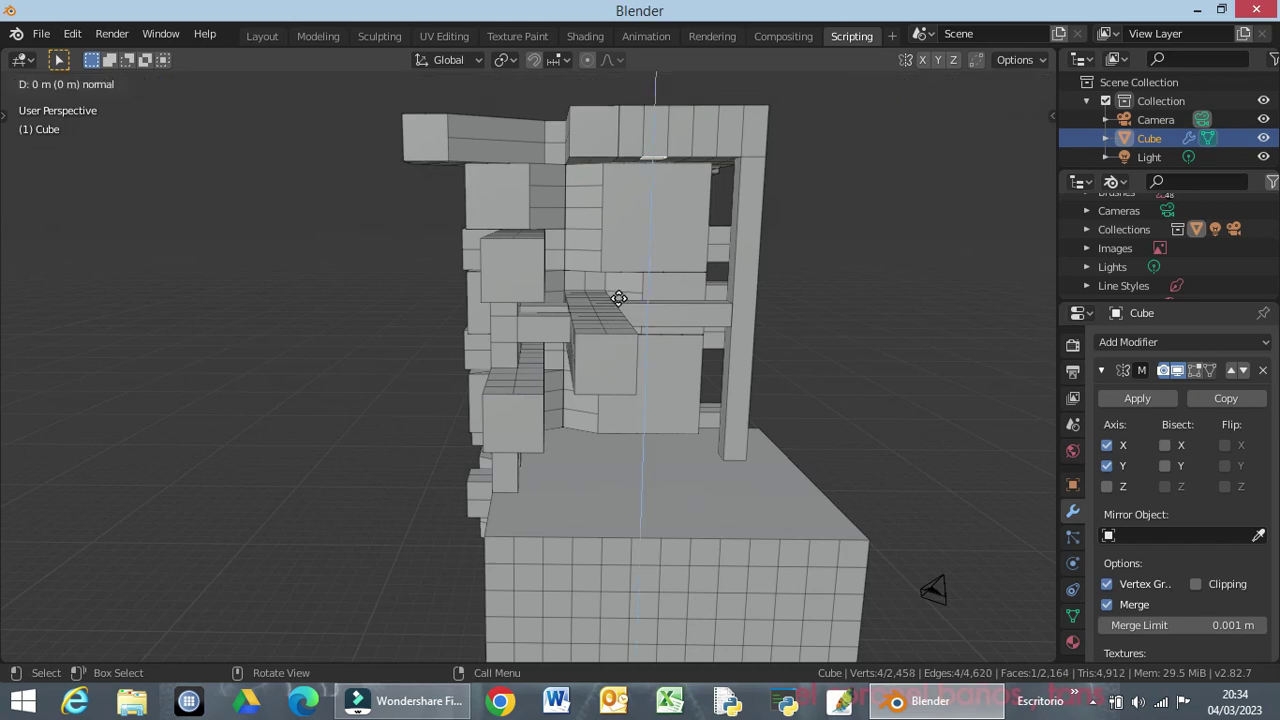
key(z)
text(-6)
key(Return)
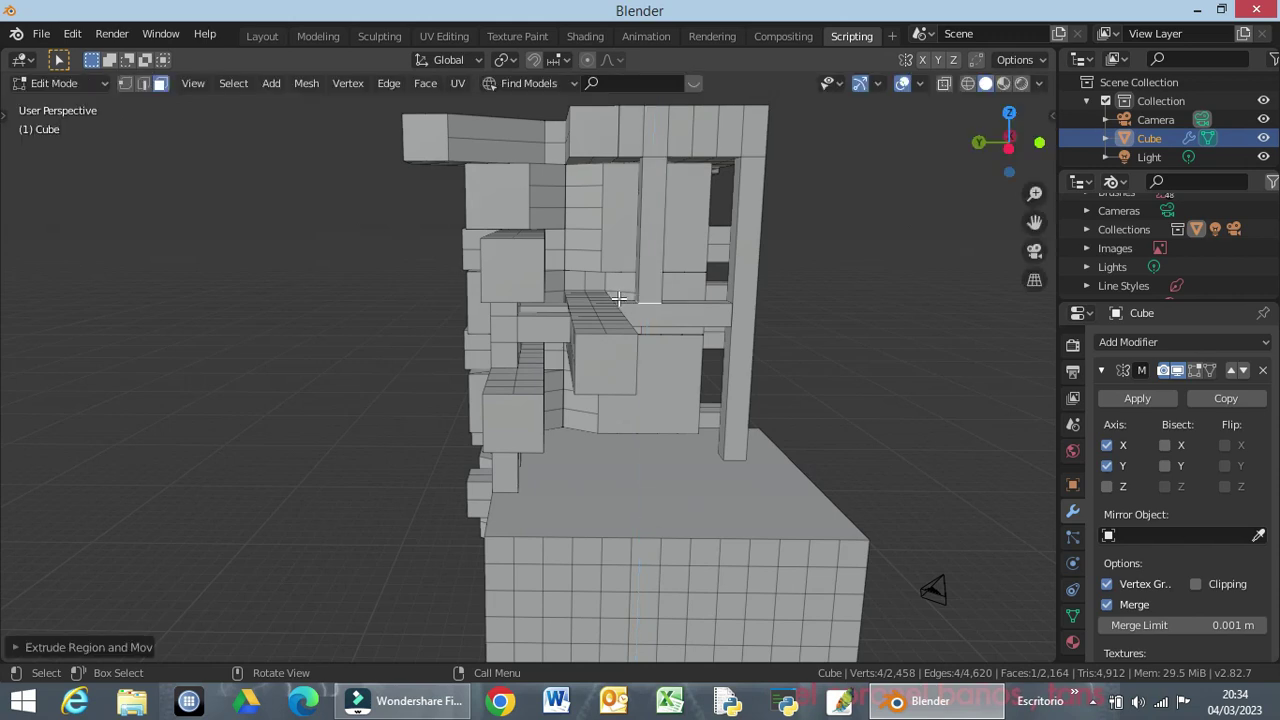
middle_drag(690, 334, 574, 347)
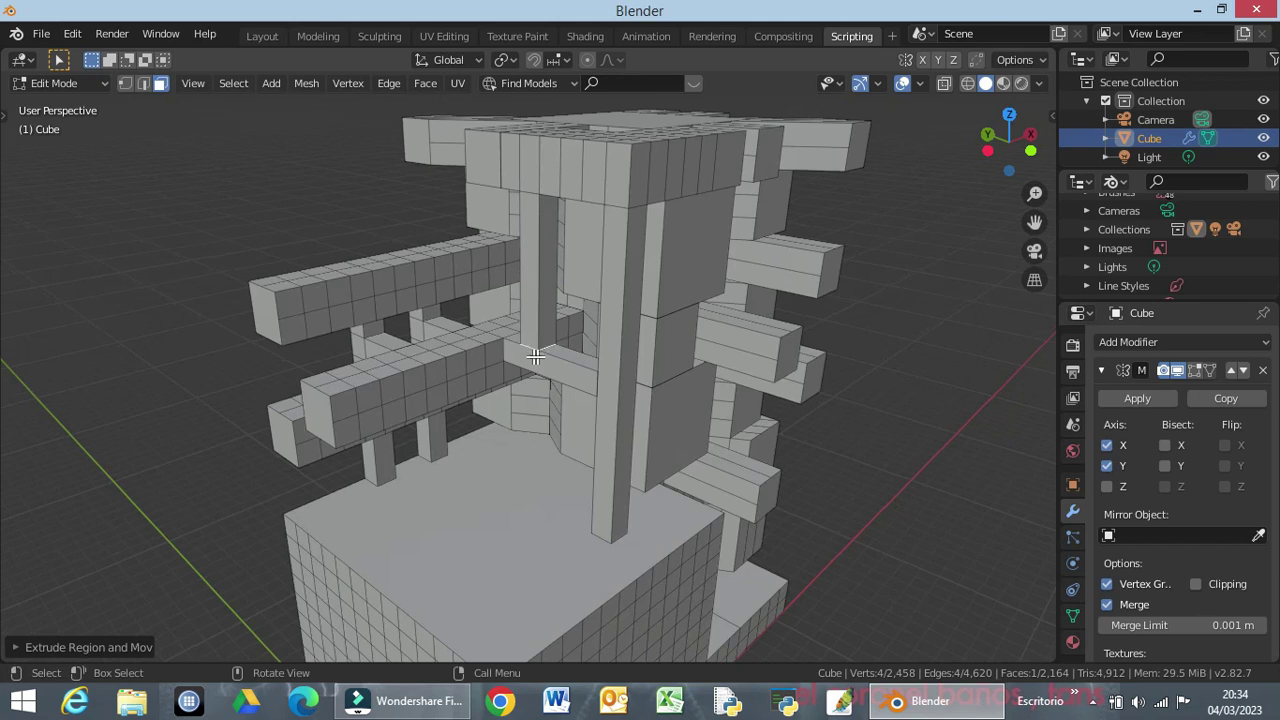
mouse_move(539, 375)
middle_down()
mouse_move(605, 272)
mouse_move(522, 372)
mouse_move(486, 371)
mouse_move(491, 380)
mouse_move(619, 380)
mouse_move(669, 340)
mouse_move(622, 274)
middle_up()
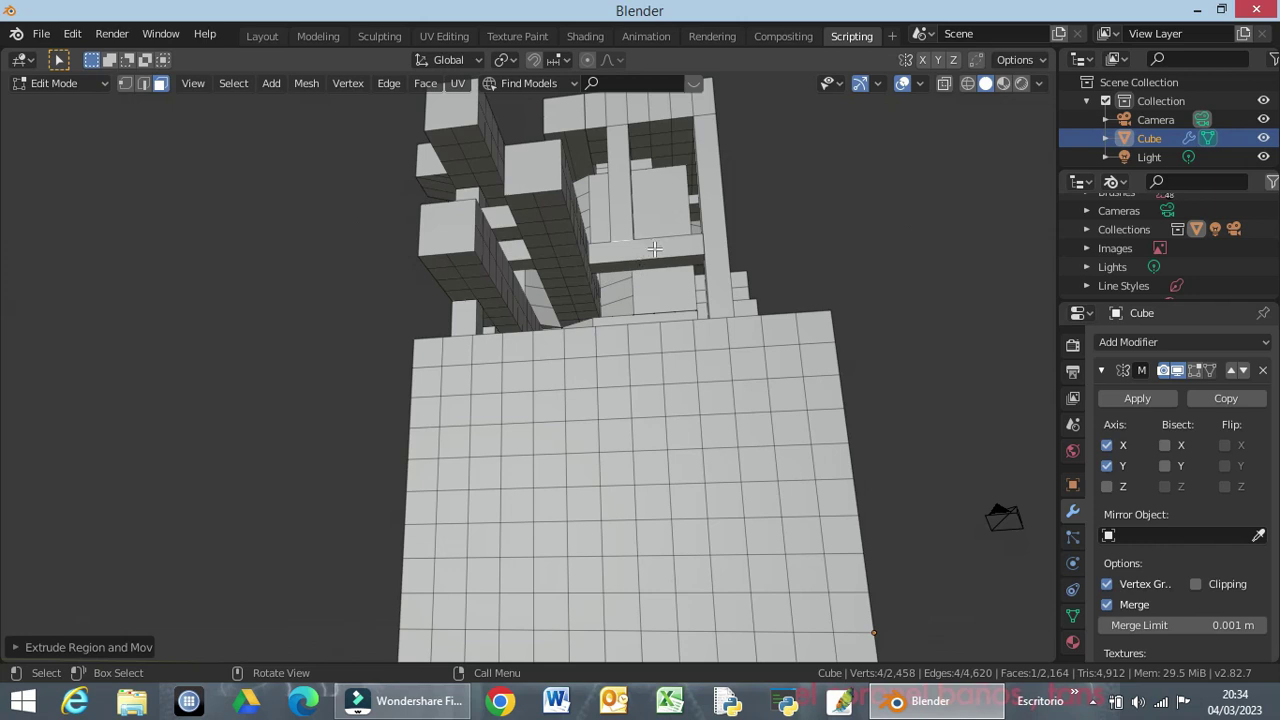
Add four evenly placed loop cuts across the beam.
click(886, 243)
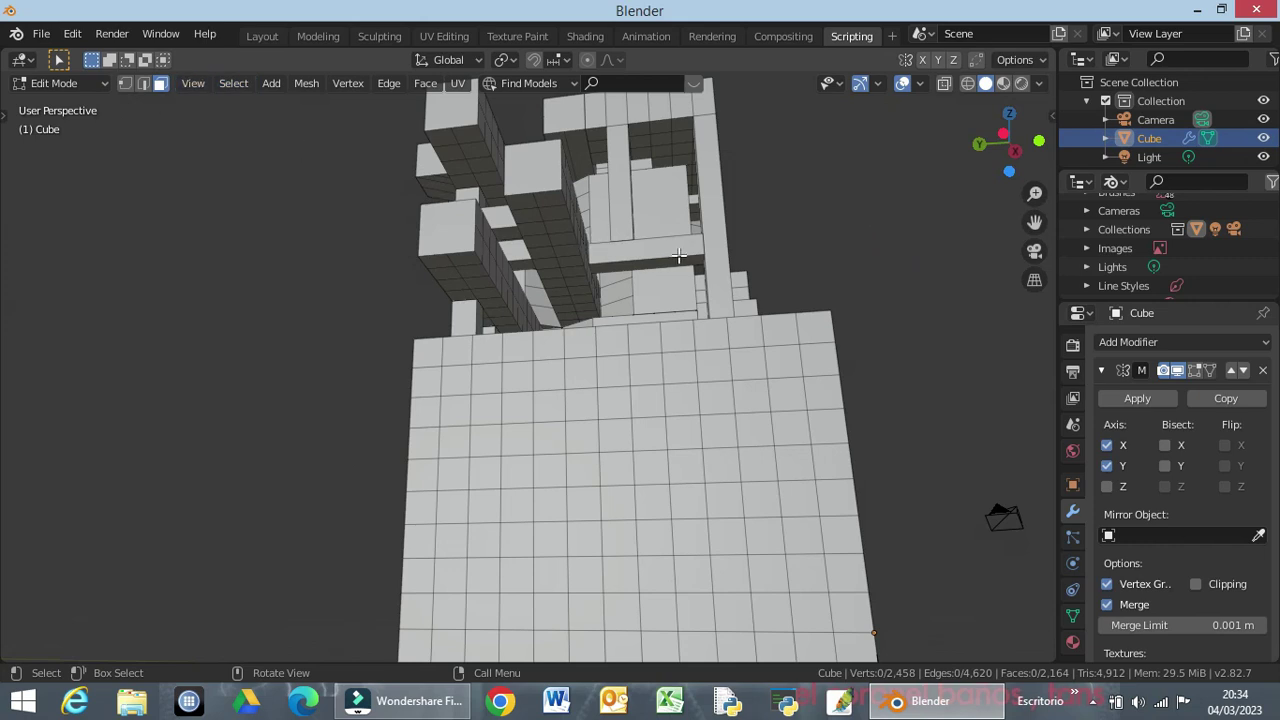
key(ctrl+r)
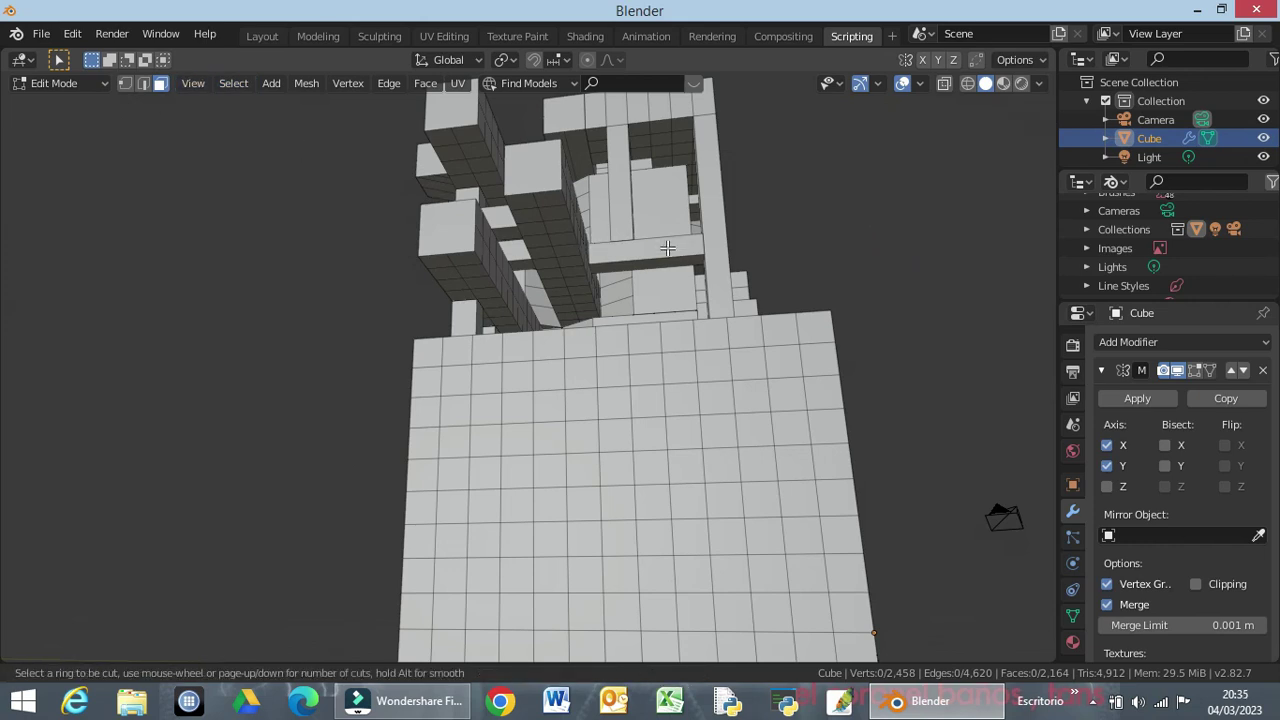
scroll(667, 248, up, 1)
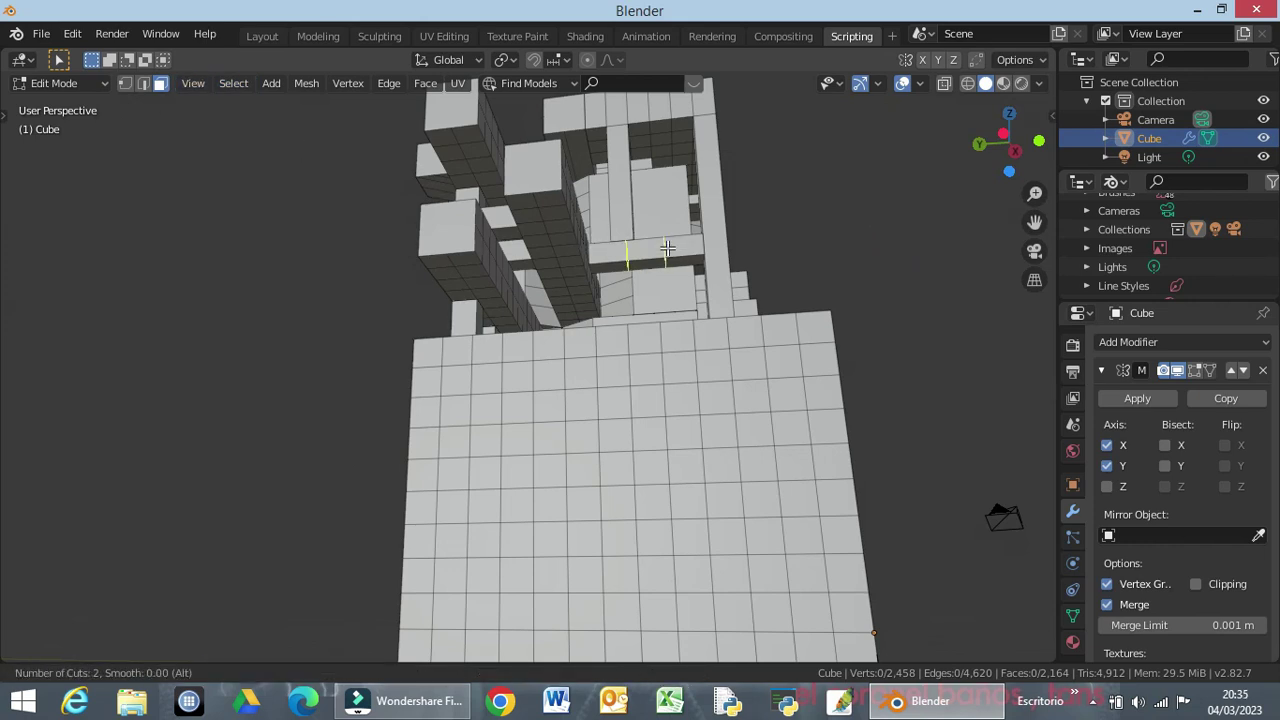
scroll(667, 248, up, 1)
scroll(667, 248, up, 1)
click(667, 248)
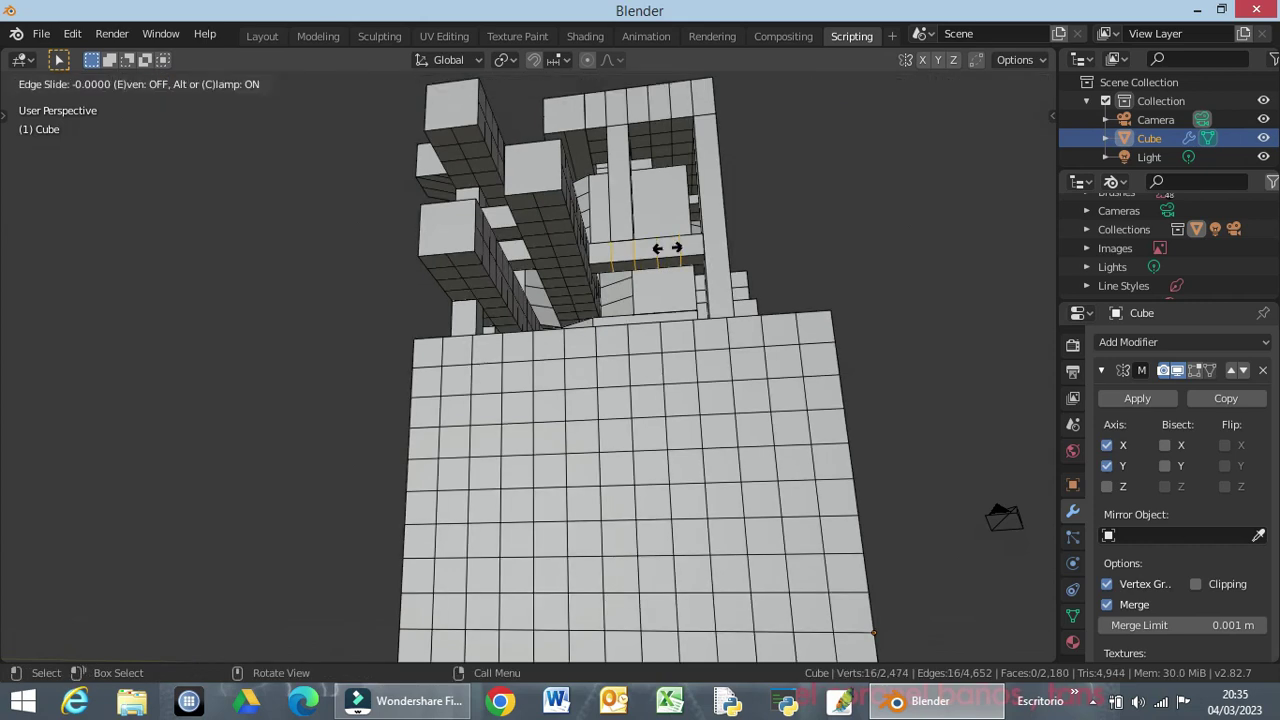
click(667, 248)
click(799, 235)
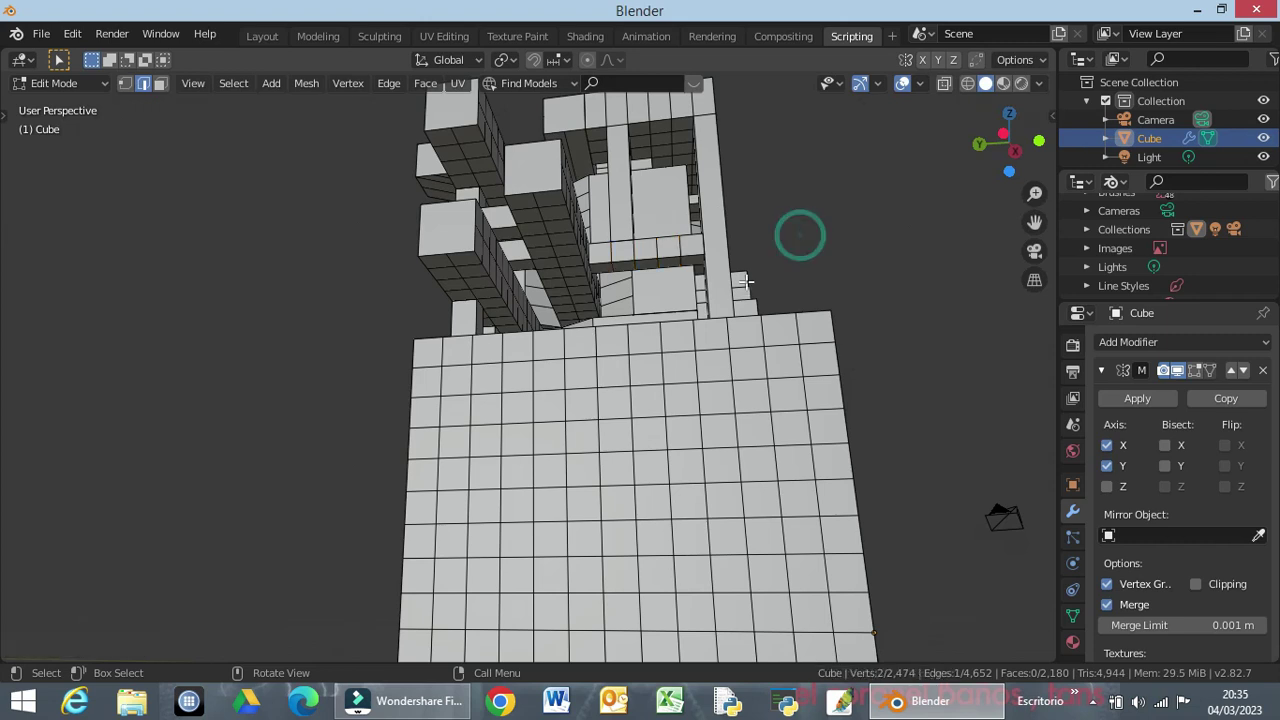
click(687, 253)
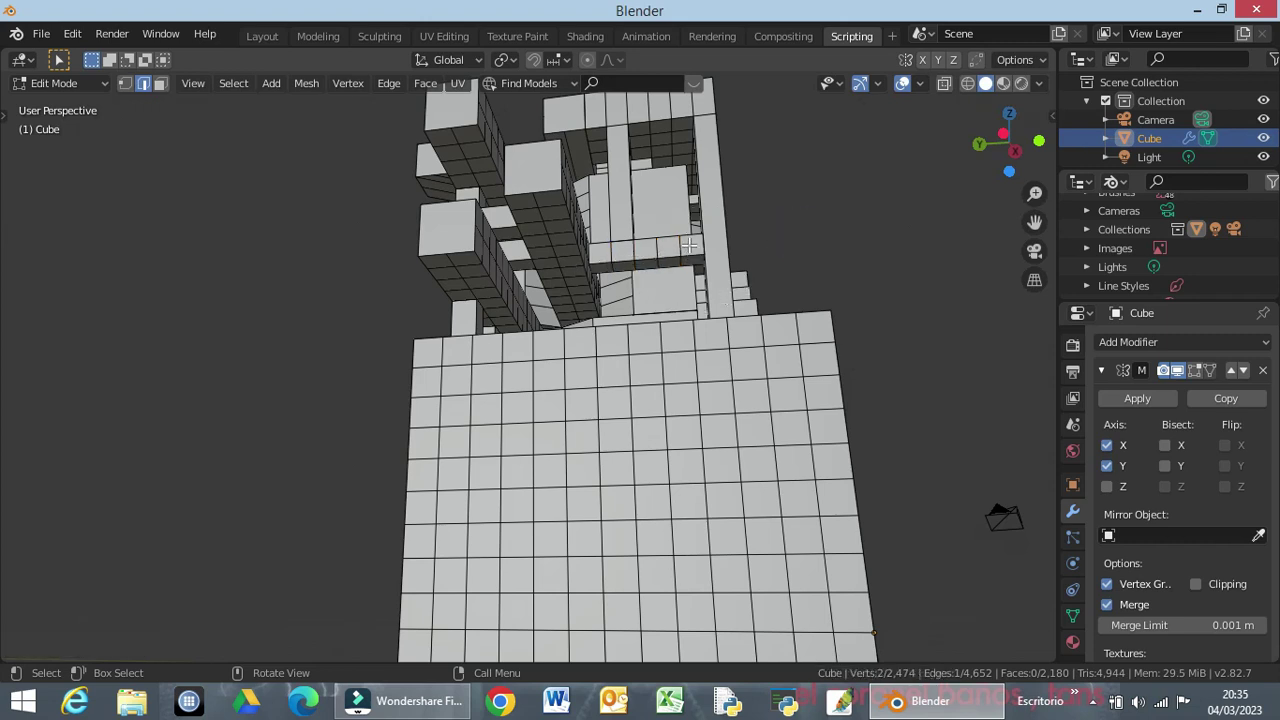
Switch to face select mode and select a face on the central crossbeam.
middle_drag(874, 269, 608, 347)
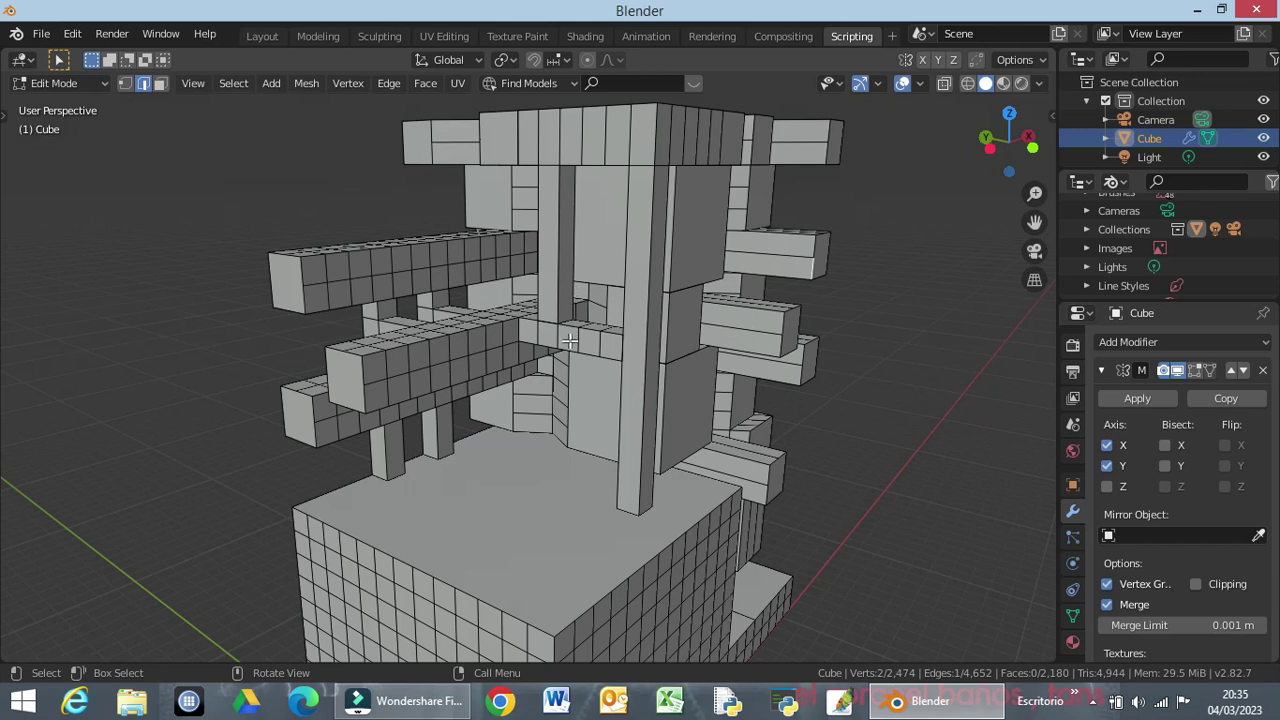
middle_drag(563, 333, 613, 262)
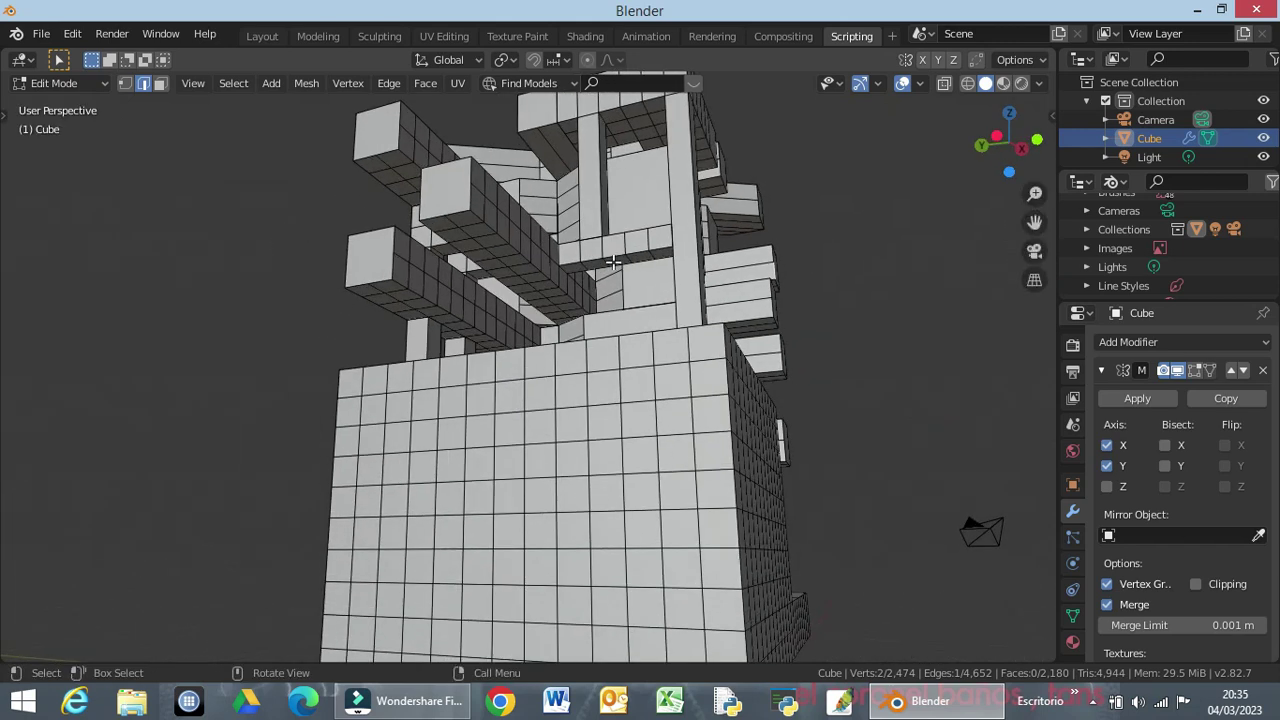
click(614, 259)
click(160, 86)
click(1078, 313)
click(985, 262)
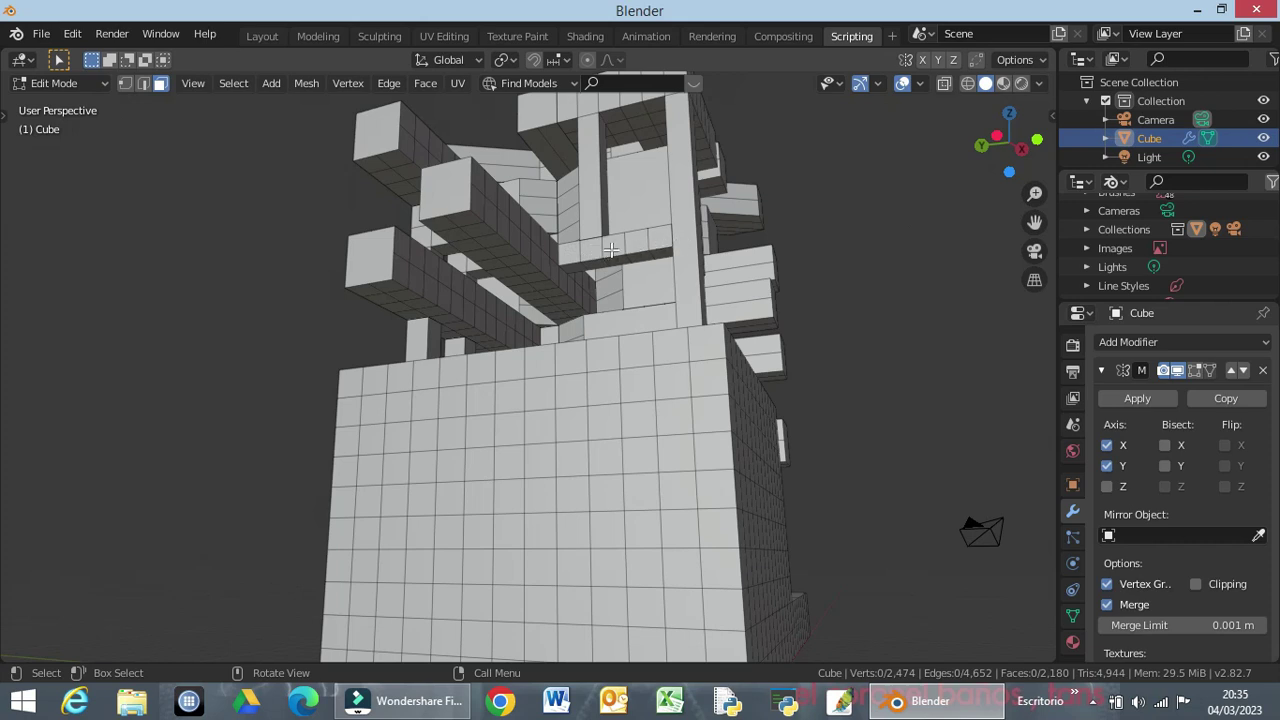
click(615, 260)
mouse_move(823, 289)
middle_down()
mouse_move(866, 354)
mouse_move(891, 331)
middle_up()
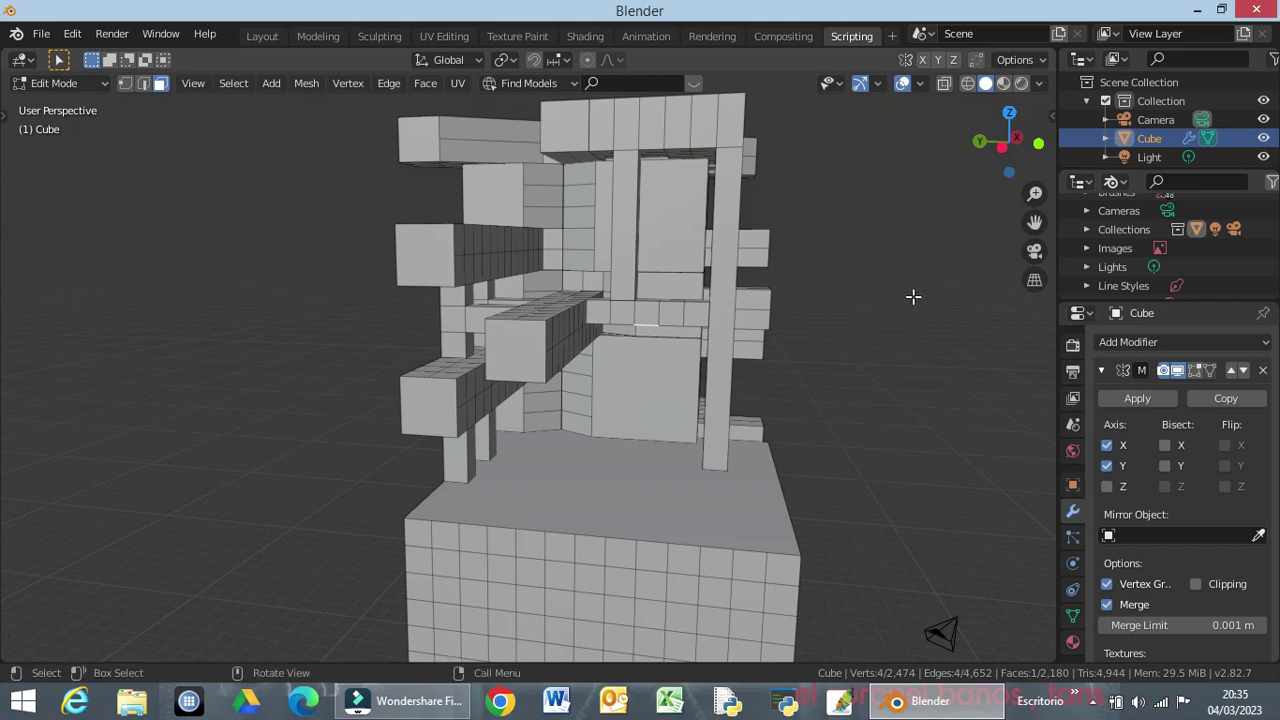
Extrude the crossbeam face -6 m along local Z into a column down to the base.
key(KP_1)
key(ctrl+KP_1)
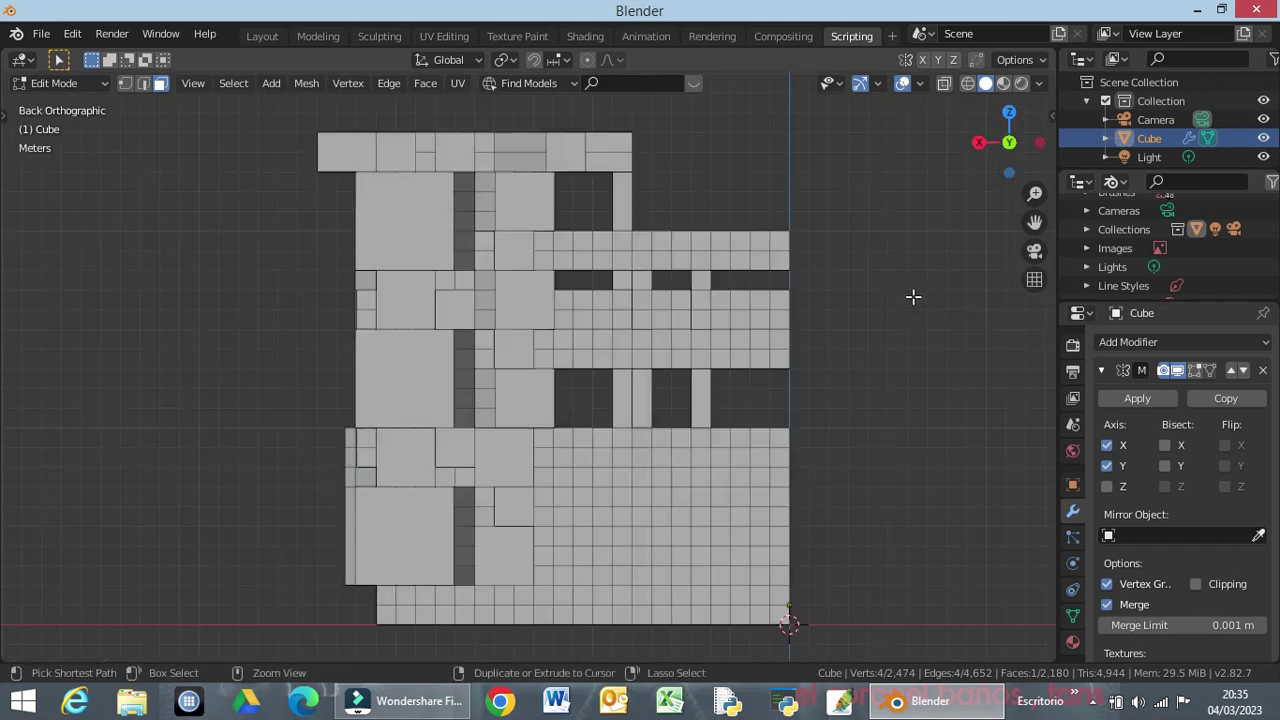
key(KP_3)
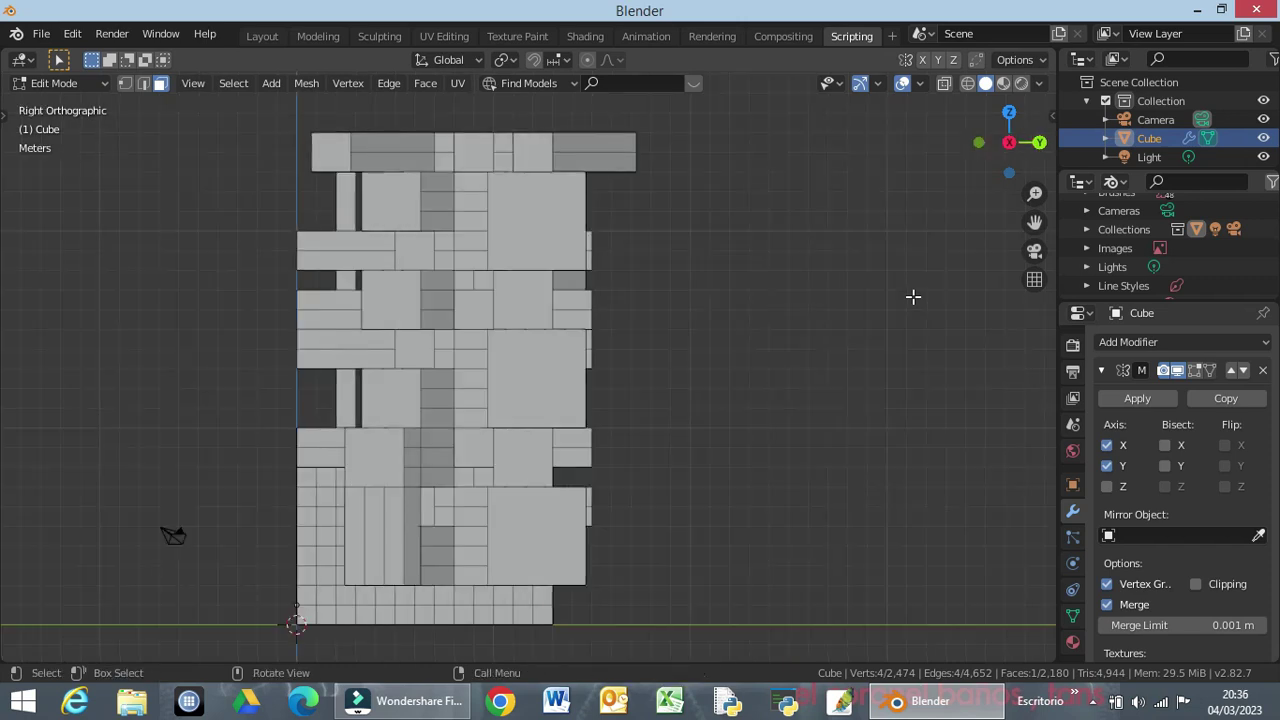
key(ctrl+KP_3)
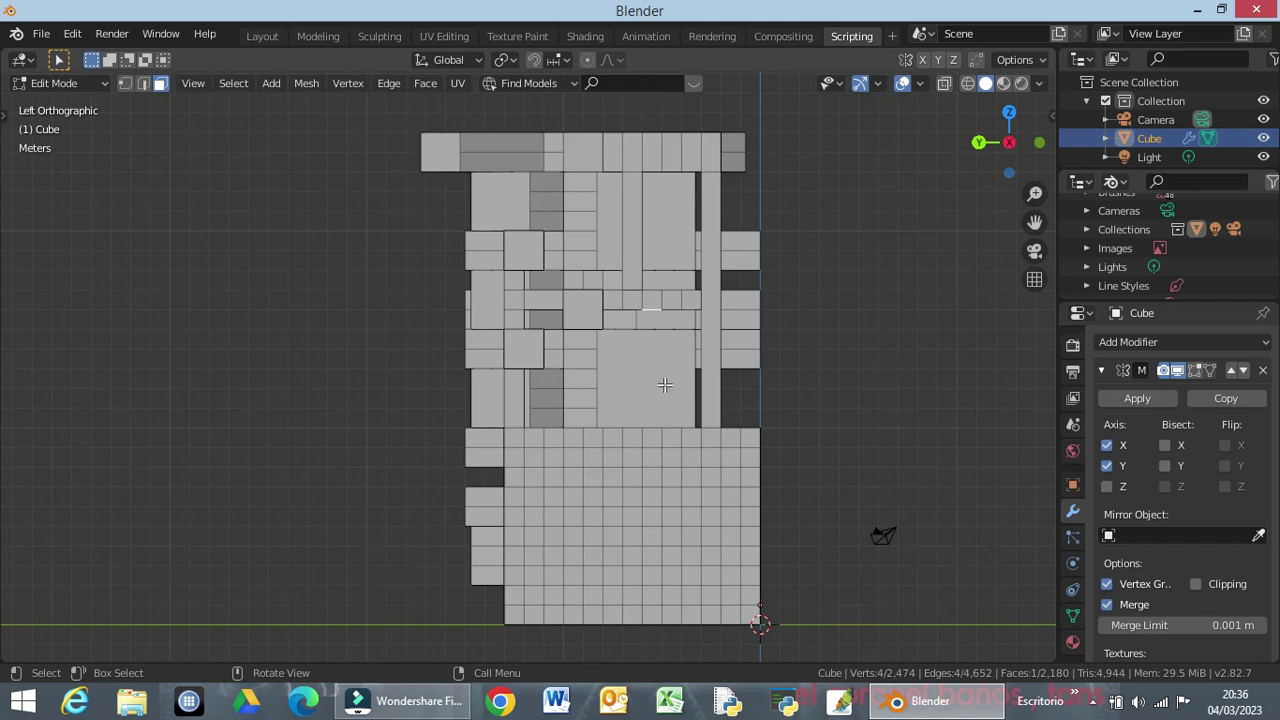
key(ctrl+r)
click(665, 384)
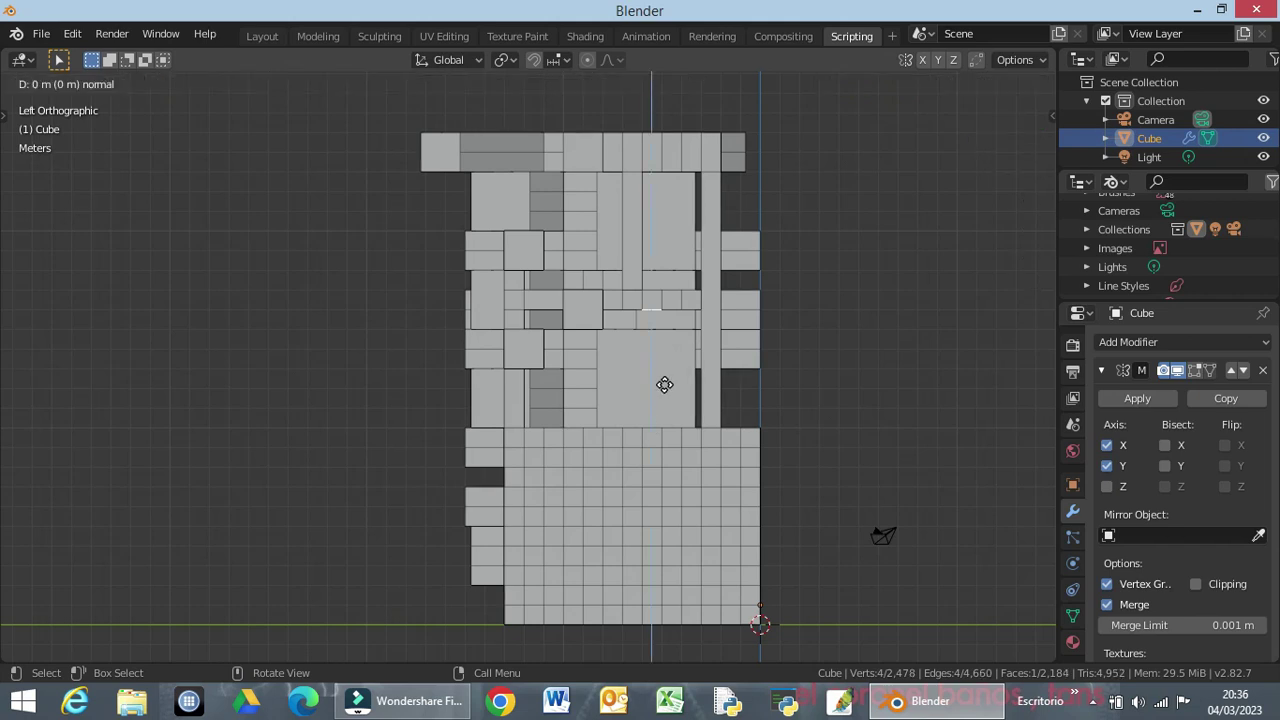
key(z)
text(-6)
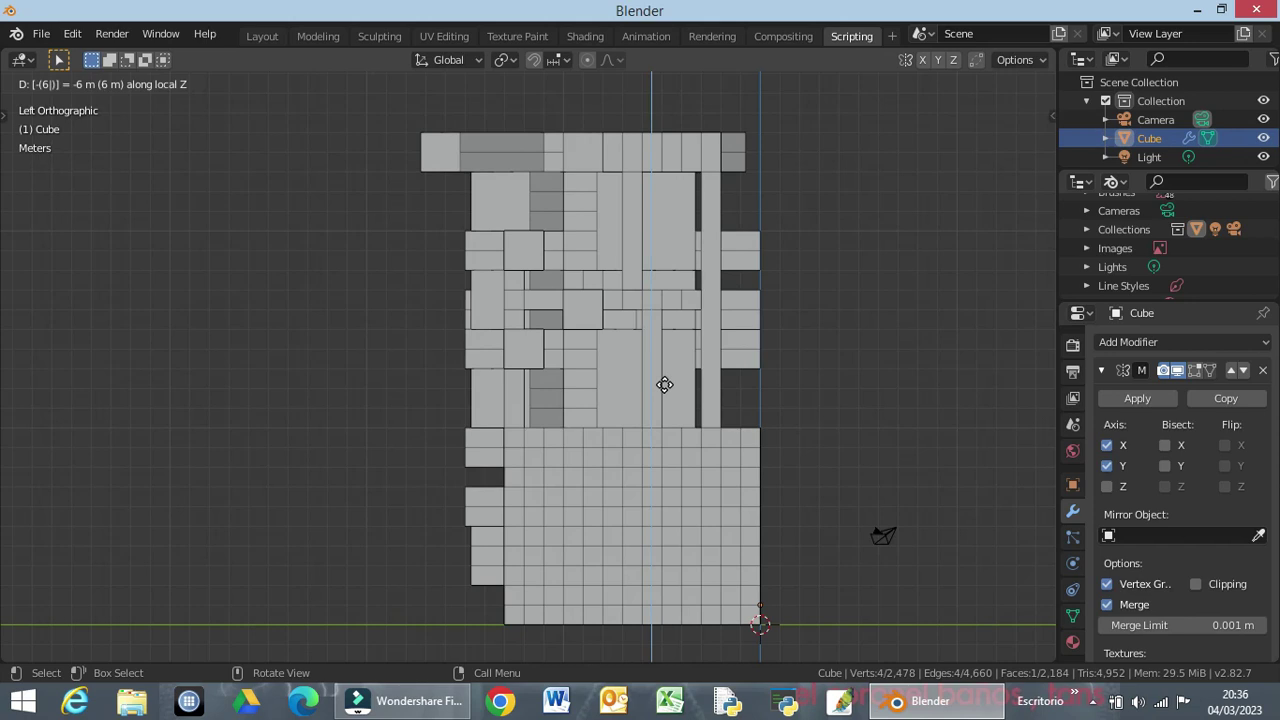
key(Return)
mouse_move(704, 410)
middle_down()
mouse_move(700, 427)
mouse_move(632, 471)
middle_up()
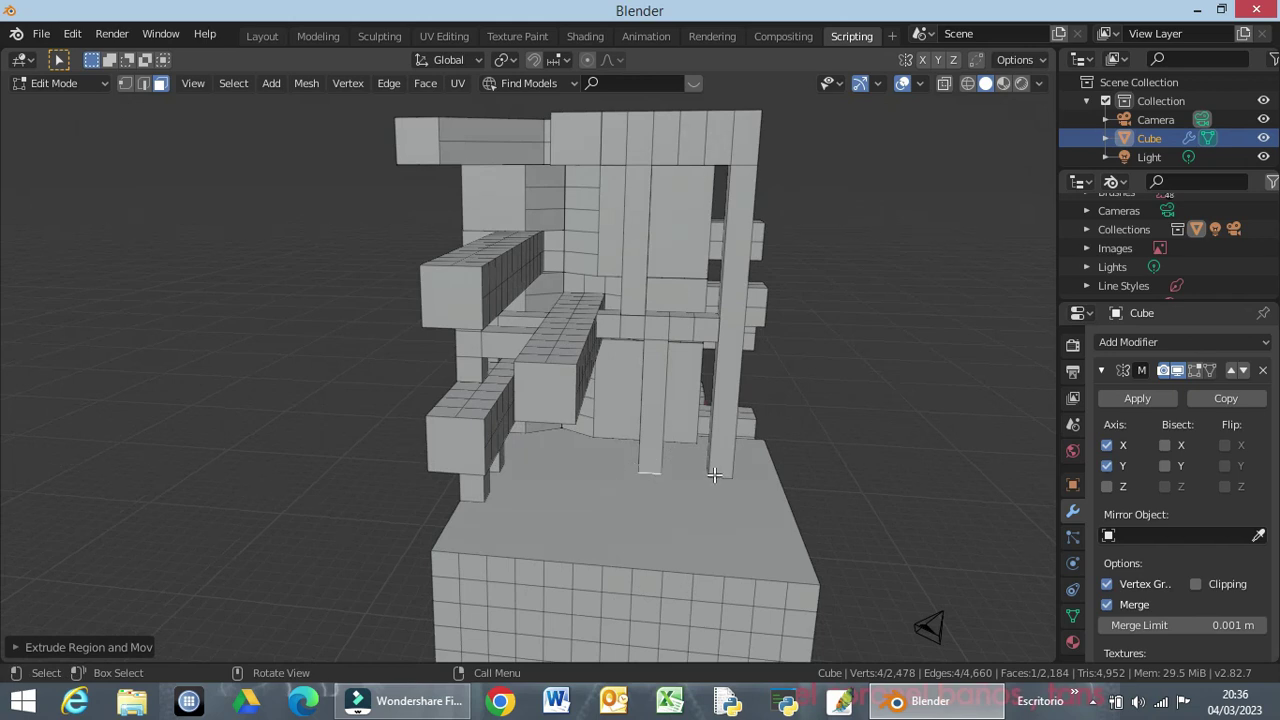
mouse_move(923, 463)
middle_down()
mouse_move(780, 500)
mouse_move(733, 483)
mouse_move(860, 449)
mouse_move(840, 498)
mouse_move(797, 517)
mouse_move(909, 457)
mouse_move(866, 450)
middle_up()
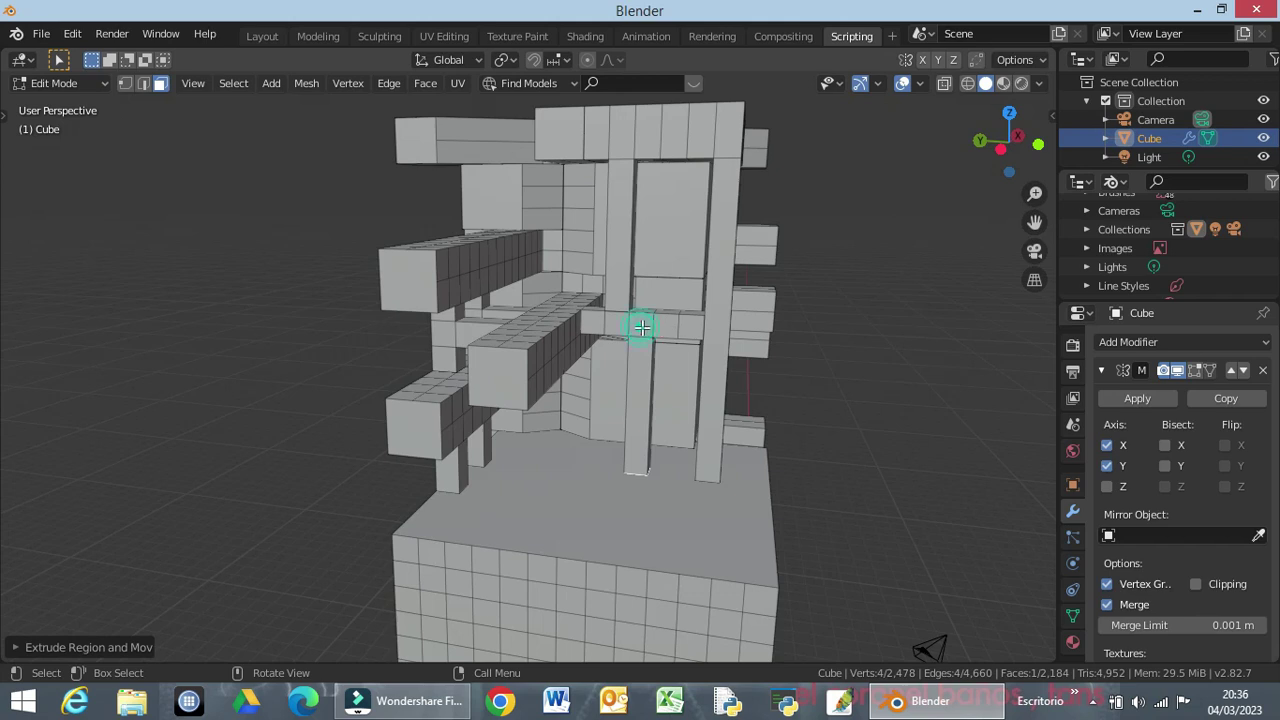
mouse_move(808, 370)
middle_down()
mouse_move(655, 414)
mouse_move(671, 354)
mouse_move(658, 350)
middle_up()
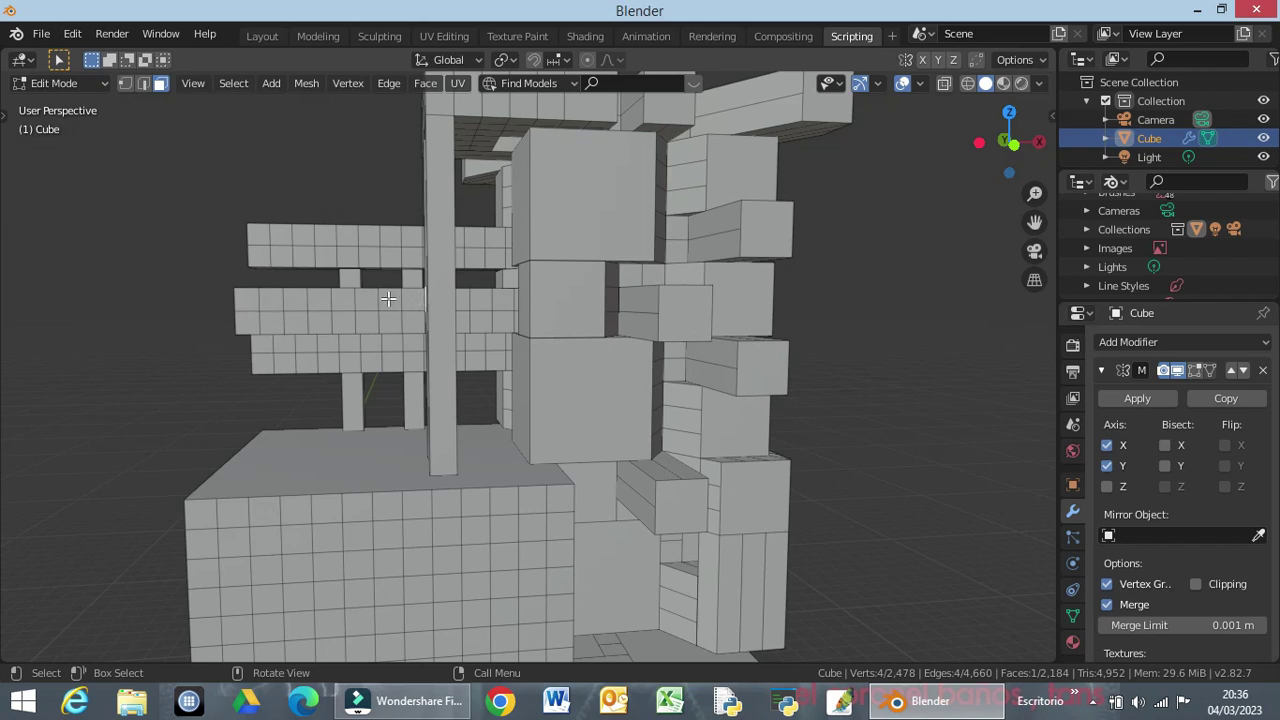
Select the face on the lower left arm to extend.
click(321, 302)
mouse_move(326, 303)
middle_down()
mouse_move(390, 367)
mouse_move(251, 327)
middle_up()
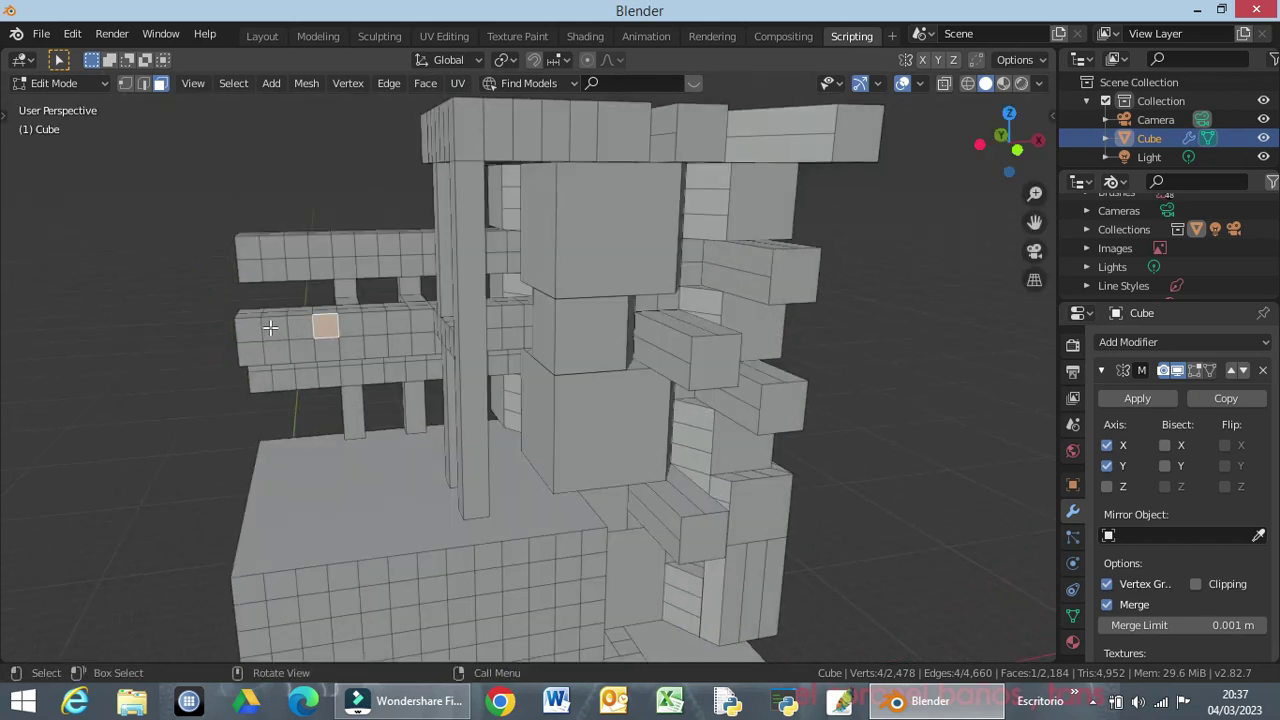
click(350, 325)
middle_drag(357, 325, 342, 350)
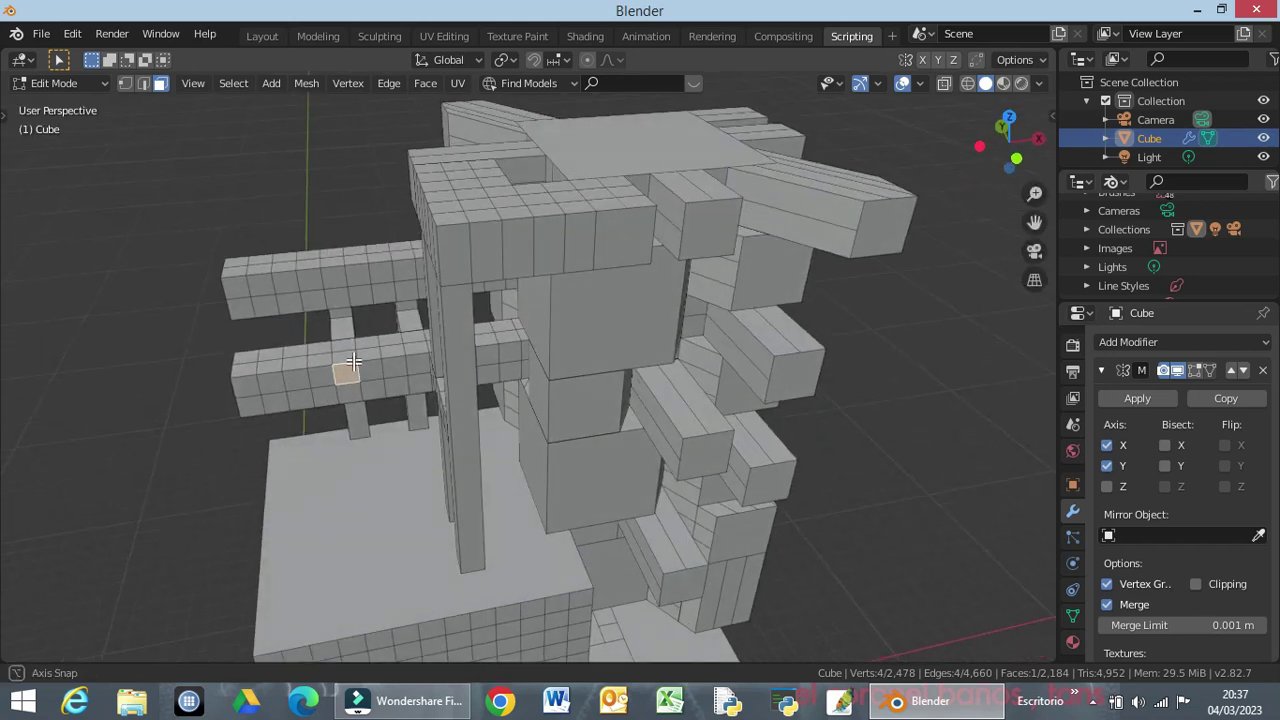
mouse_move(388, 350)
middle_down()
mouse_move(418, 294)
mouse_move(568, 353)
mouse_move(640, 343)
middle_up()
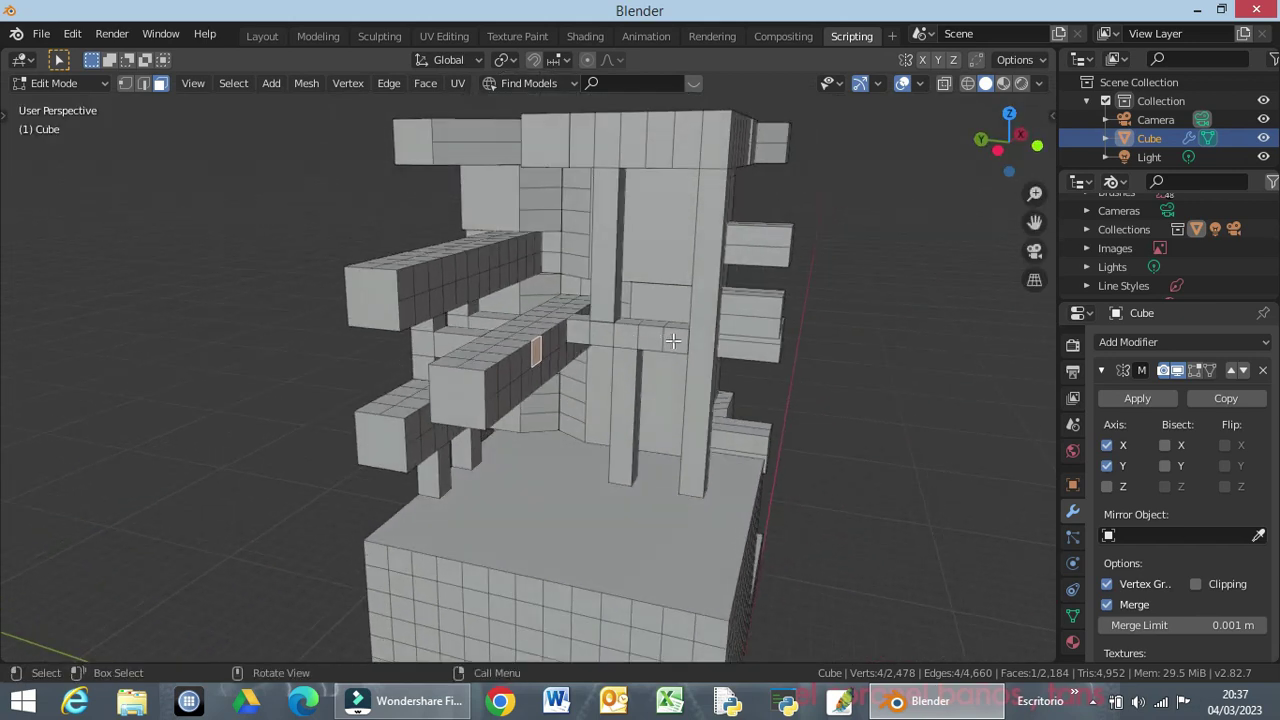
click(622, 333)
mouse_move(550, 382)
middle_down()
mouse_move(457, 400)
mouse_move(348, 395)
mouse_move(466, 329)
mouse_move(423, 366)
mouse_move(371, 337)
mouse_move(380, 323)
middle_up()
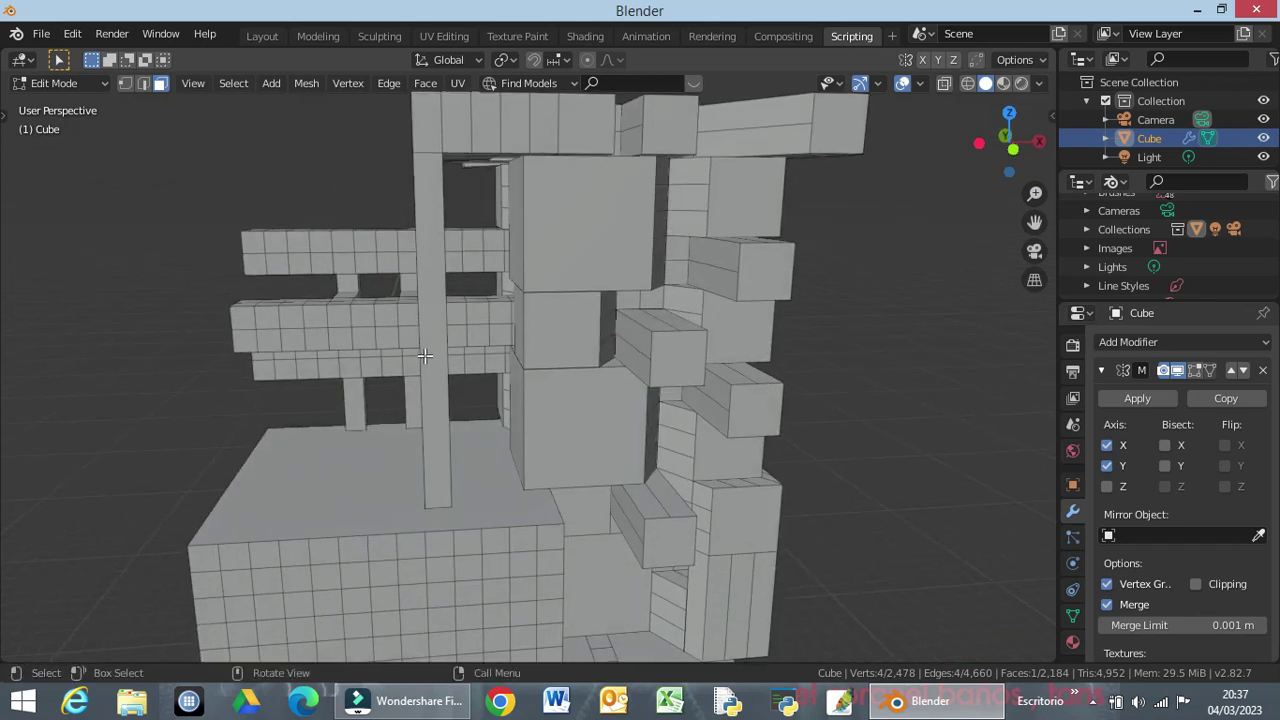
scroll(425, 356, down, 2)
scroll(425, 356, down, 3)
scroll(422, 356, up, 2)
scroll(420, 356, up, 2)
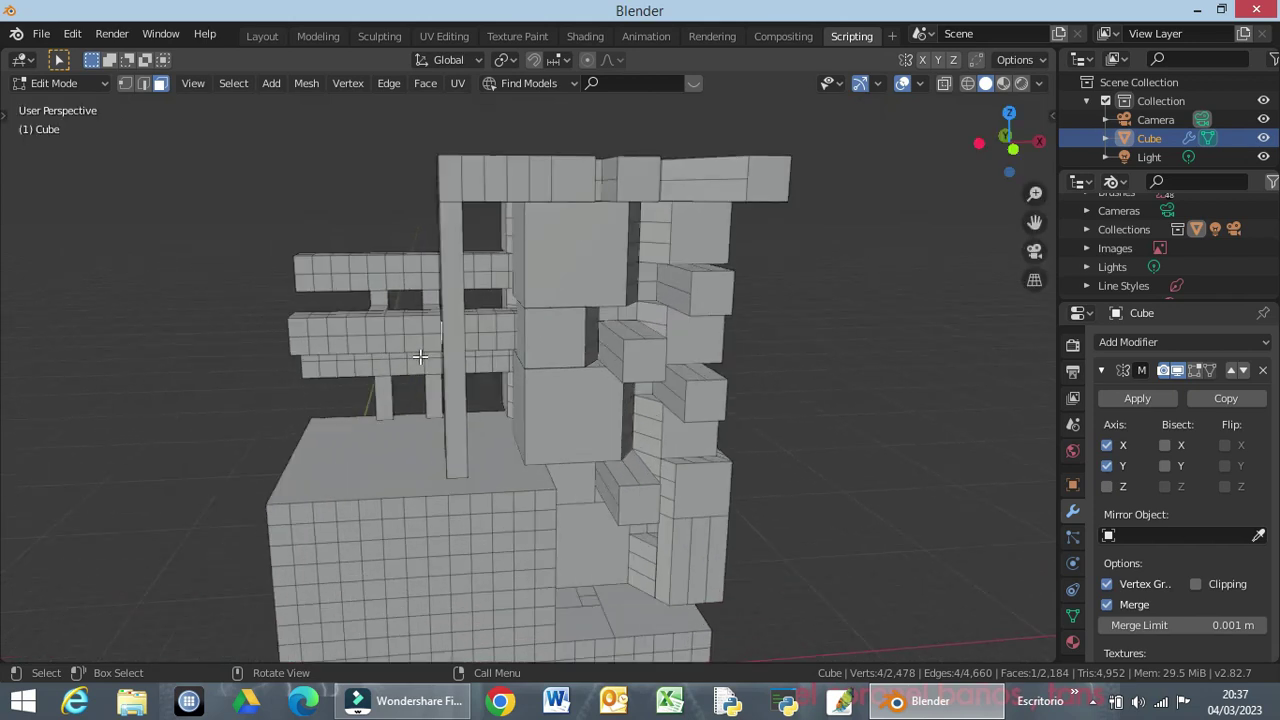
Extrude the arm face -5 m along global X.
key(e)
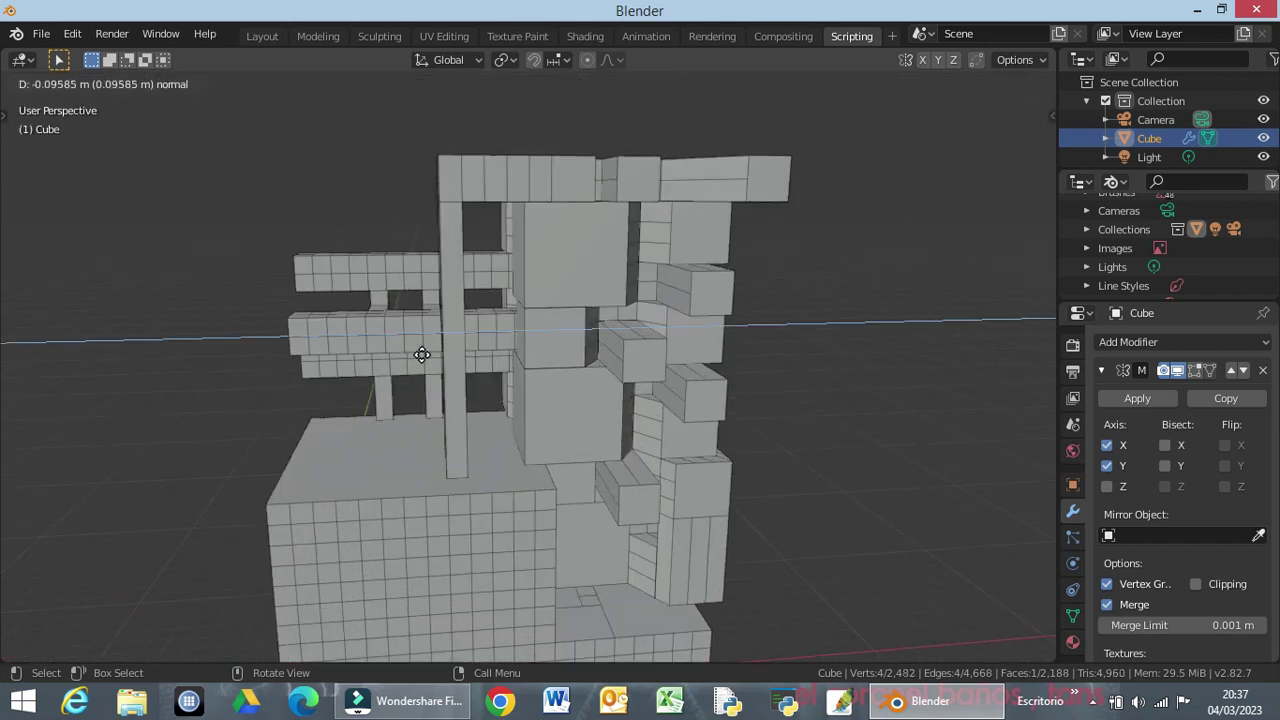
key(x)
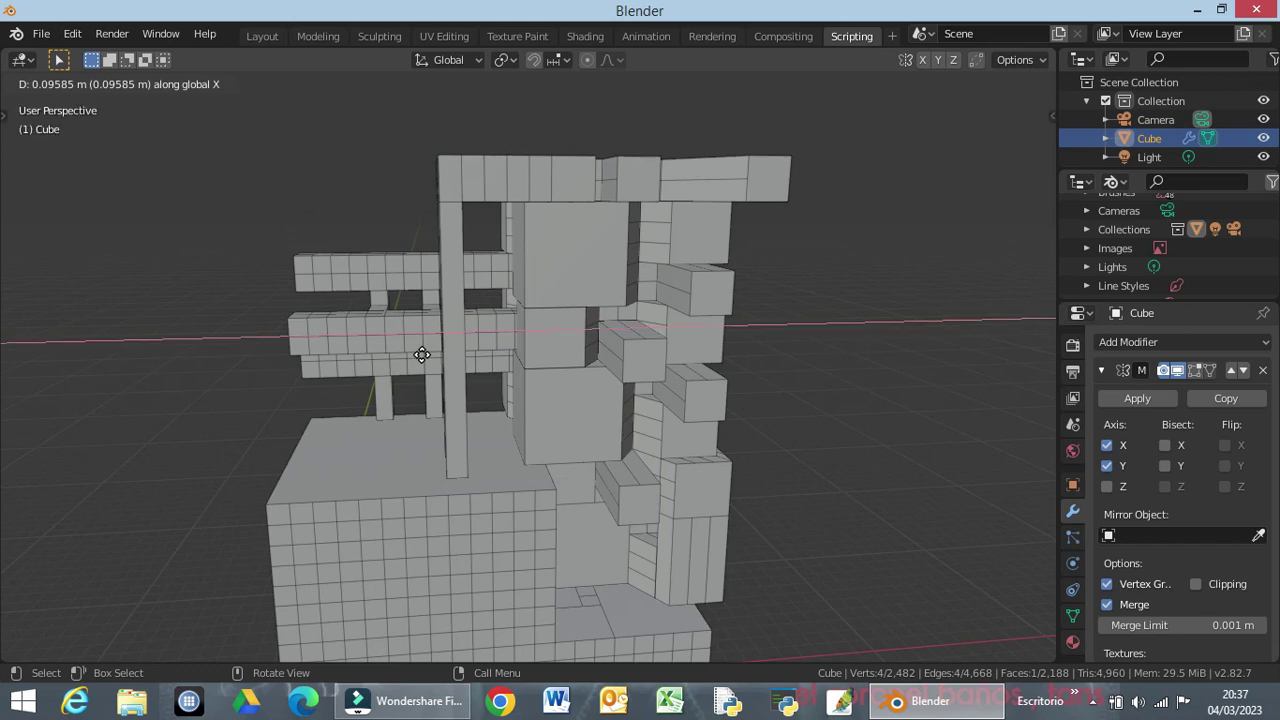
text(-5)
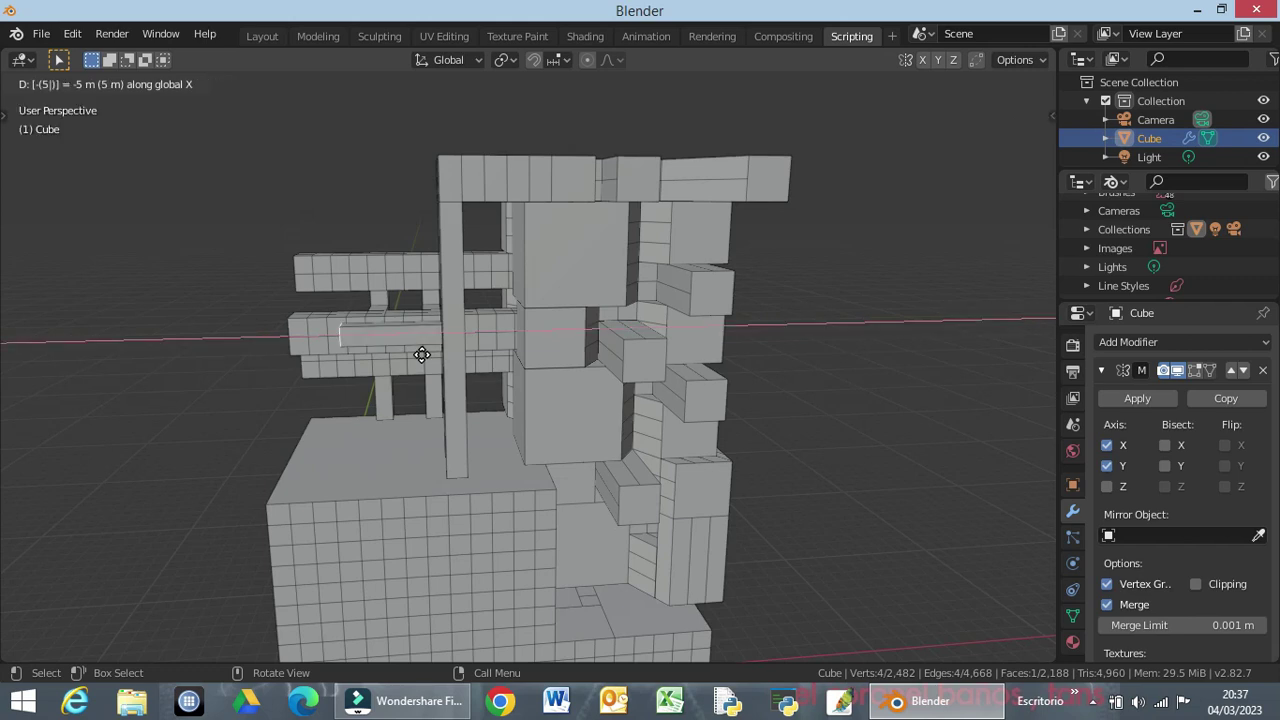
key(Return)
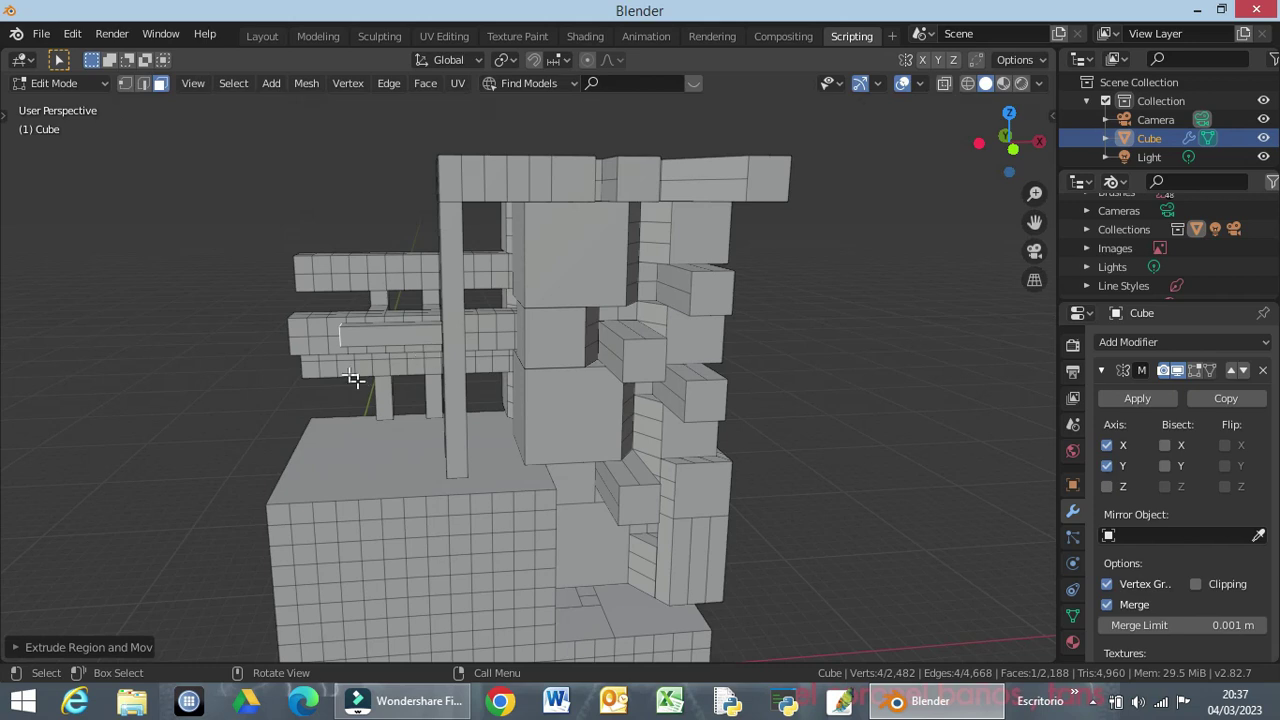
mouse_move(343, 386)
middle_down()
mouse_move(337, 486)
mouse_move(358, 458)
mouse_move(343, 402)
middle_up()
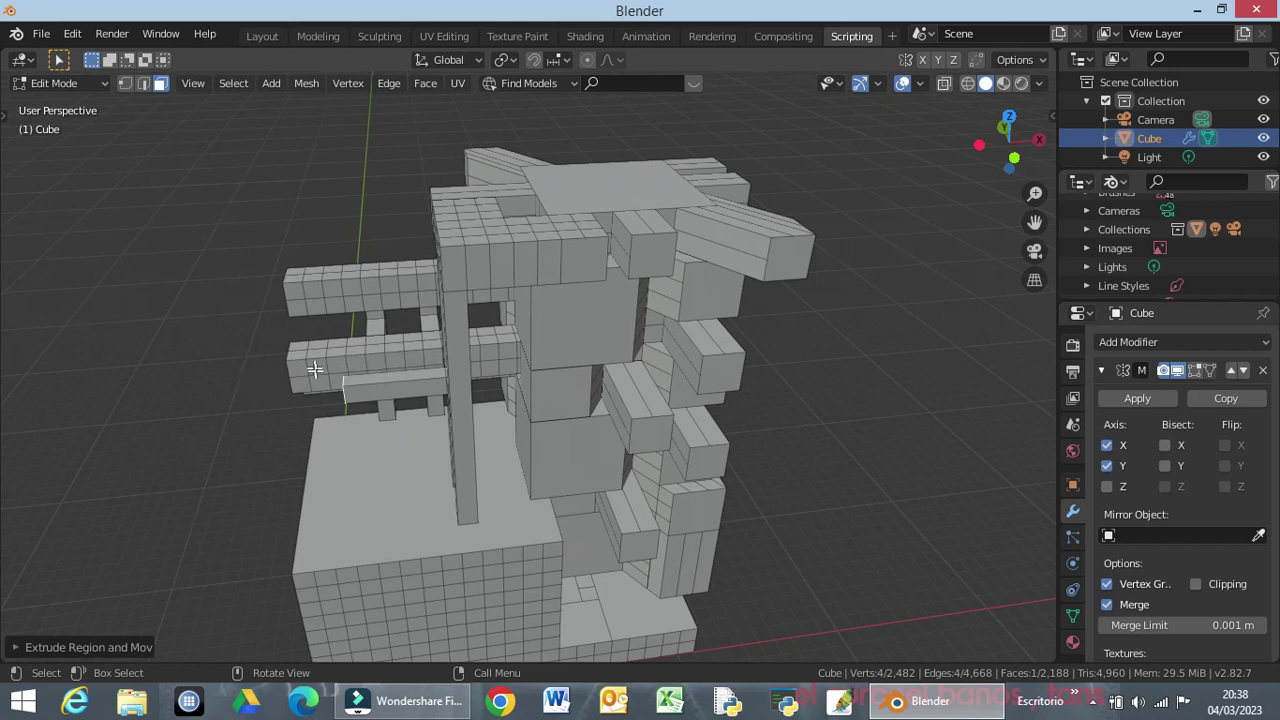
Undo that extrusion and re-extrude the face -4 m along X instead.
key(ctrl)
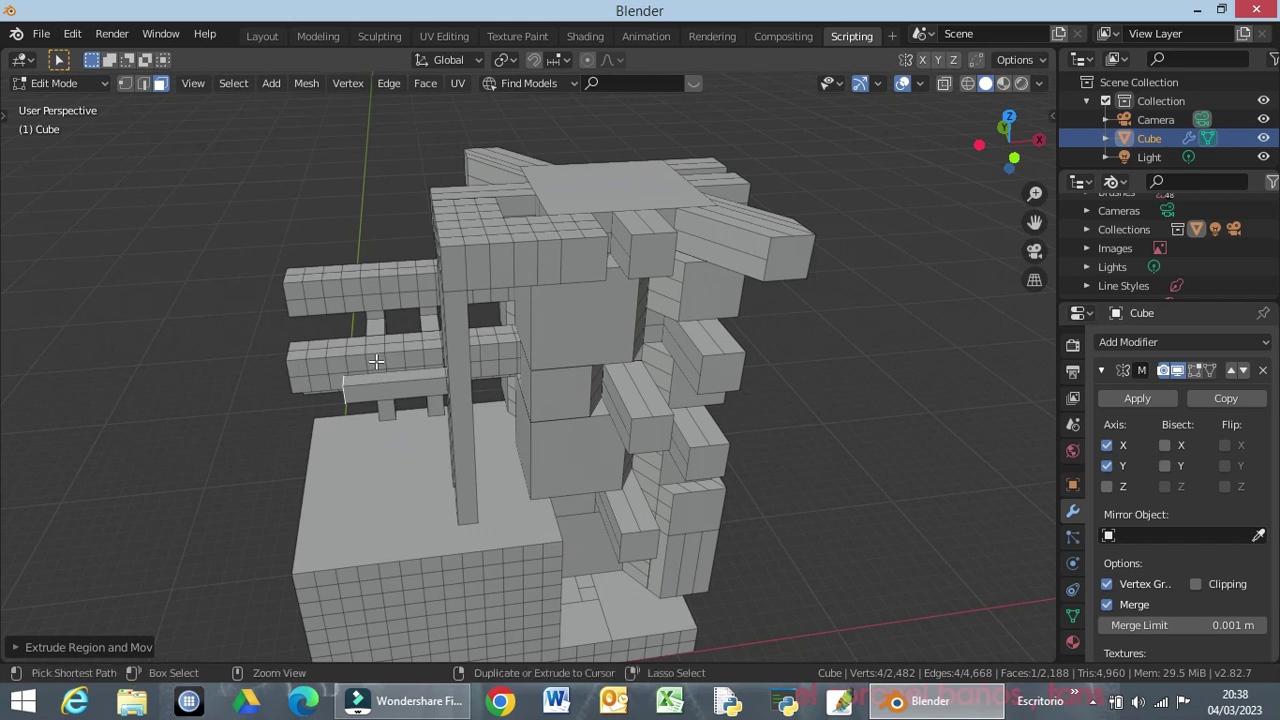
key(ctrl+z)
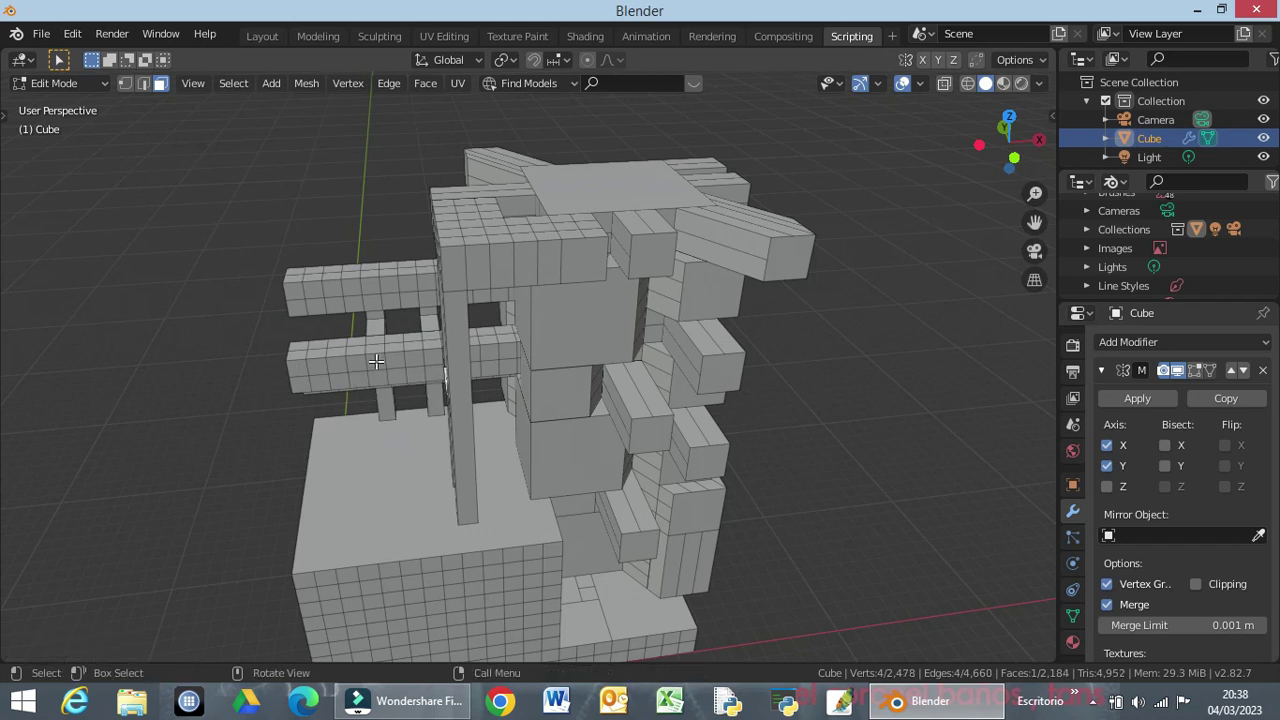
key(e)
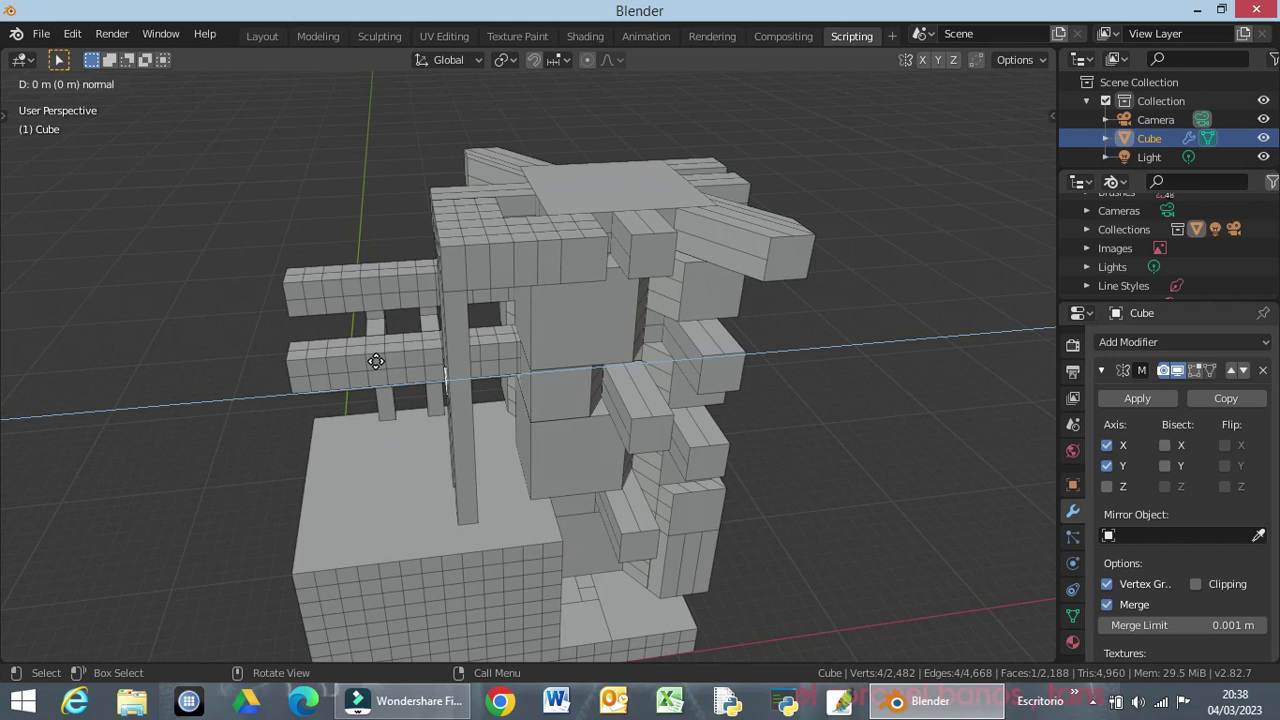
key(x)
text(-4)
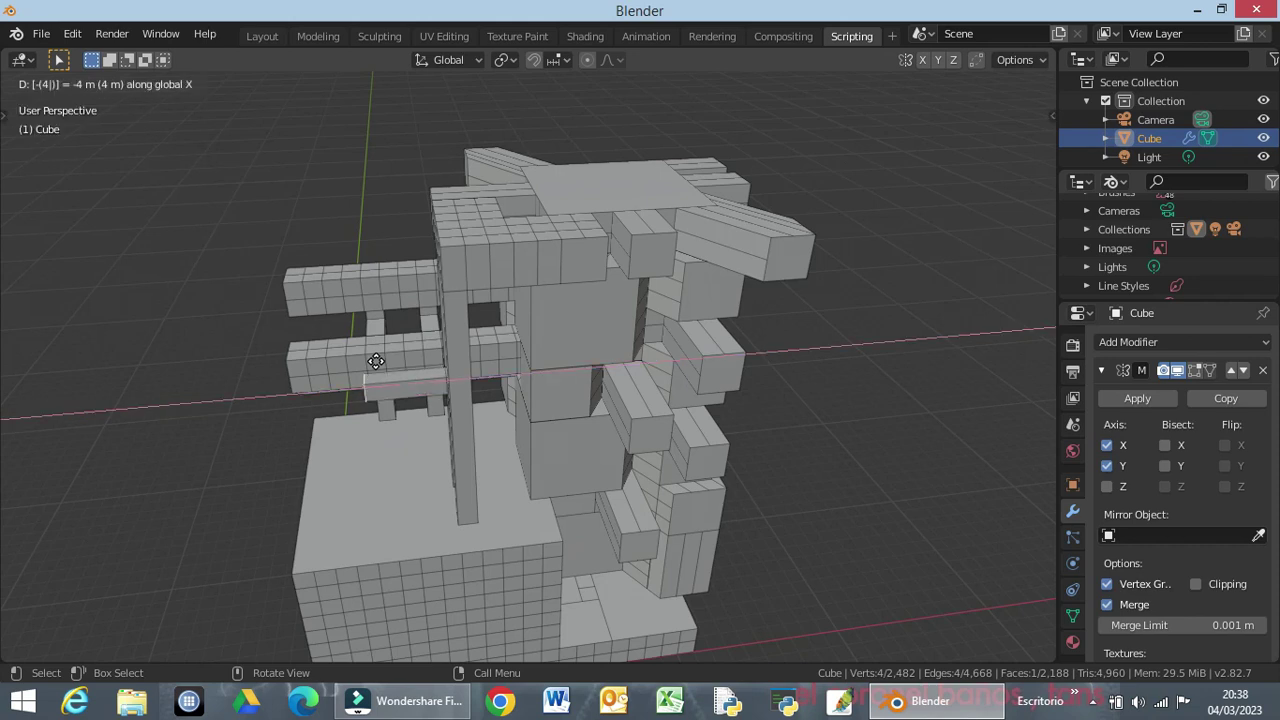
key(Return)
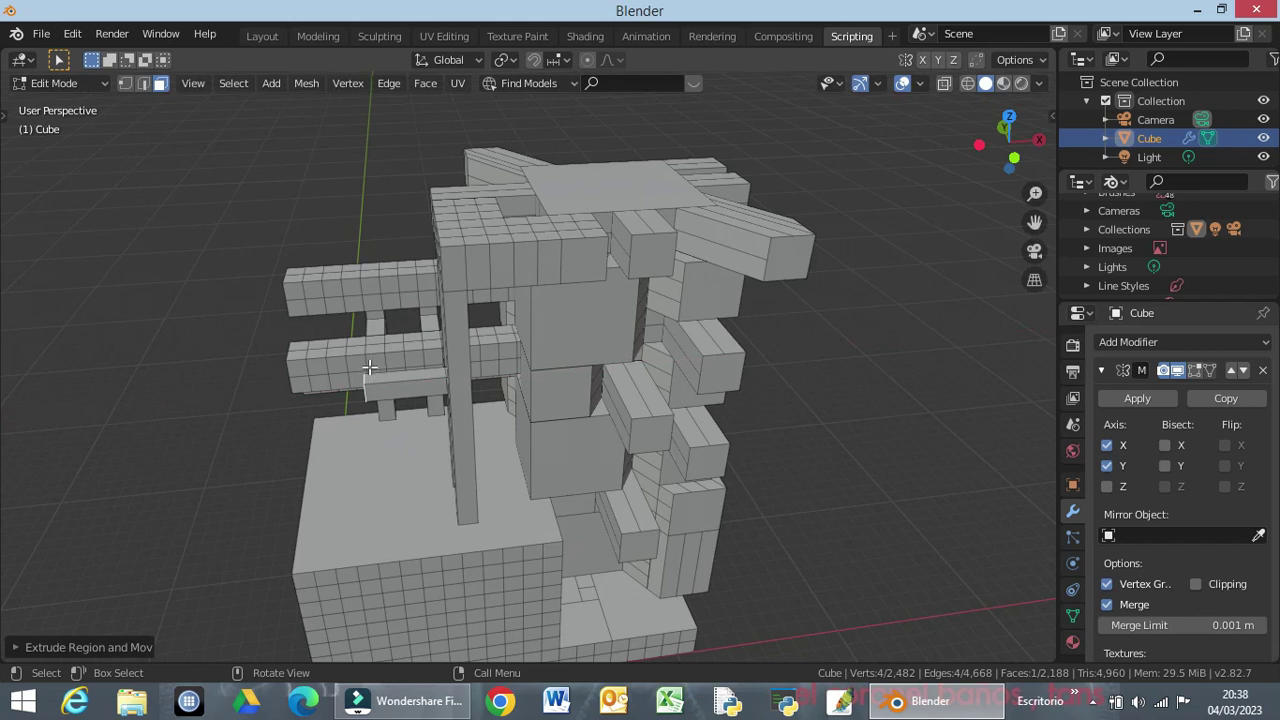
Select a face on the front crossbeam and extrude it 2 m along Y.
mouse_move(385, 405)
middle_down()
mouse_move(563, 373)
mouse_move(474, 383)
middle_up()
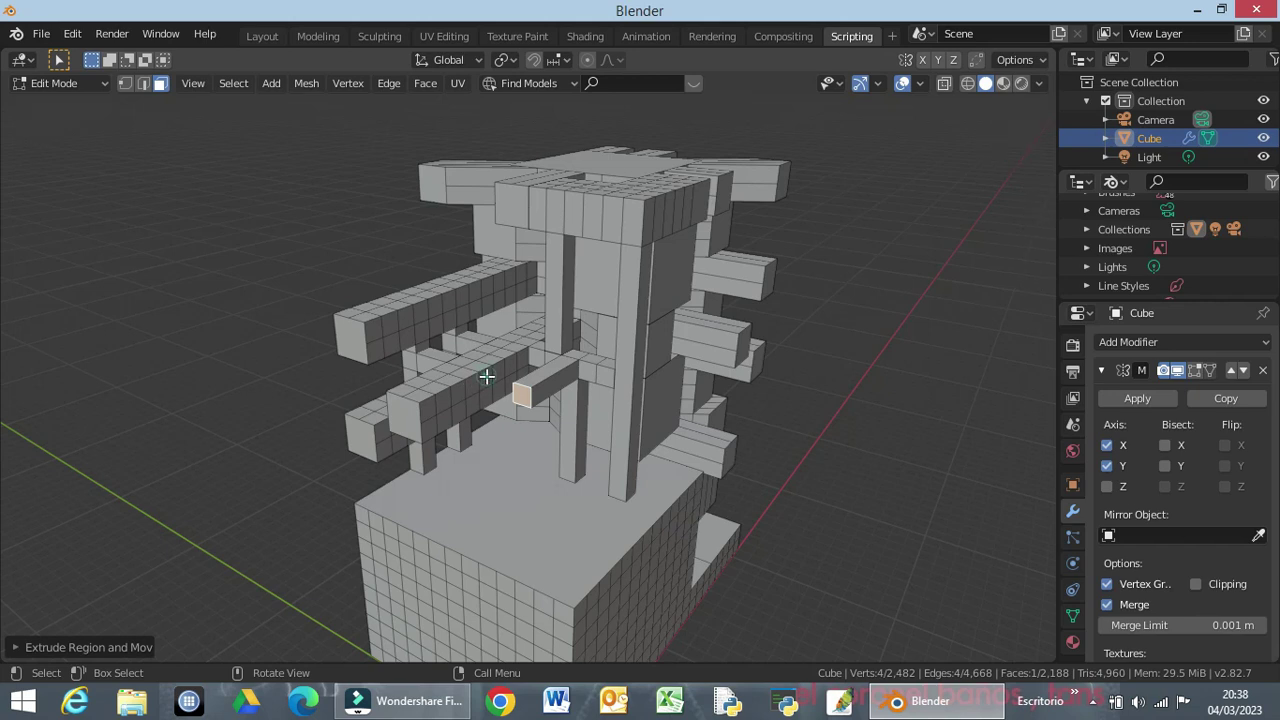
click(486, 376)
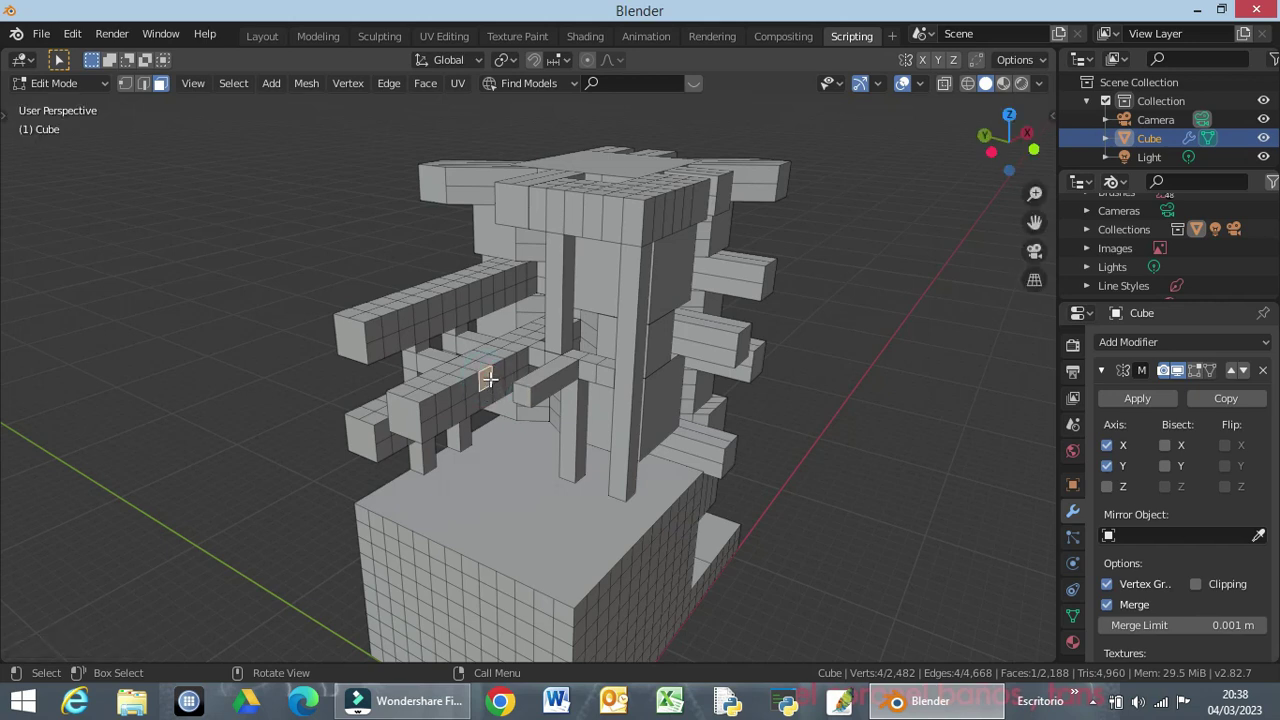
key(e)
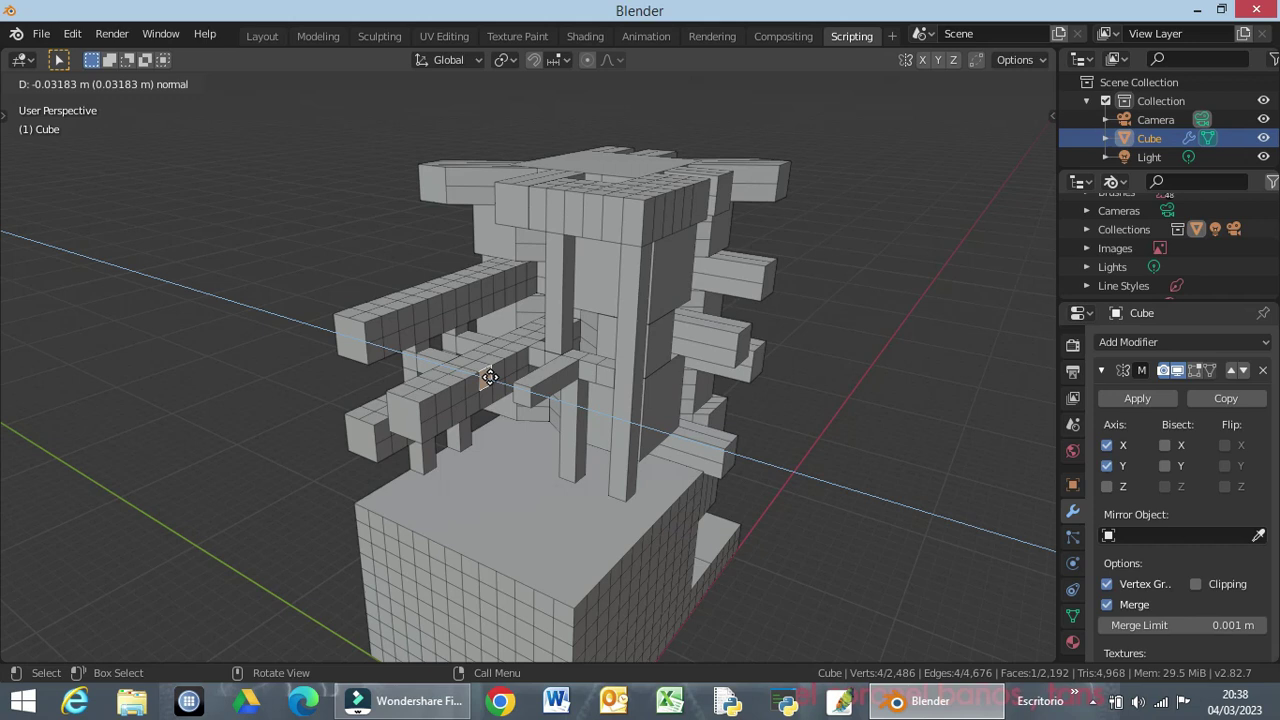
text(y)
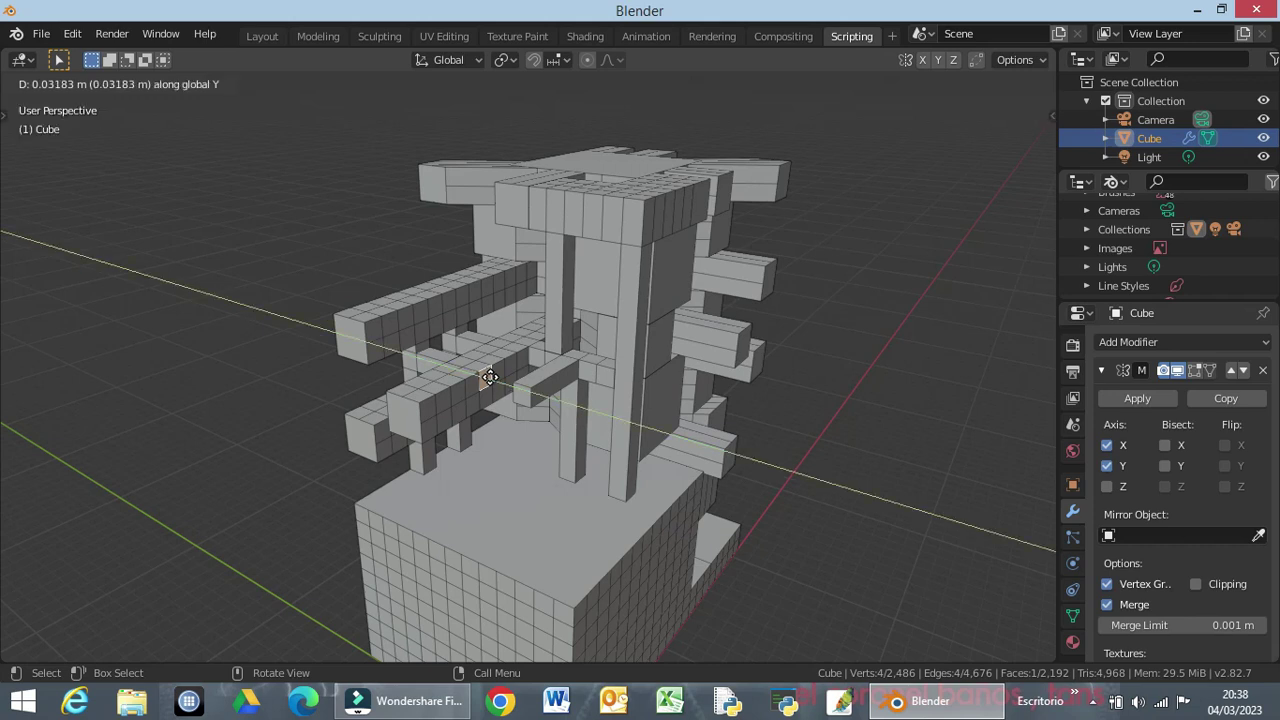
text(2)
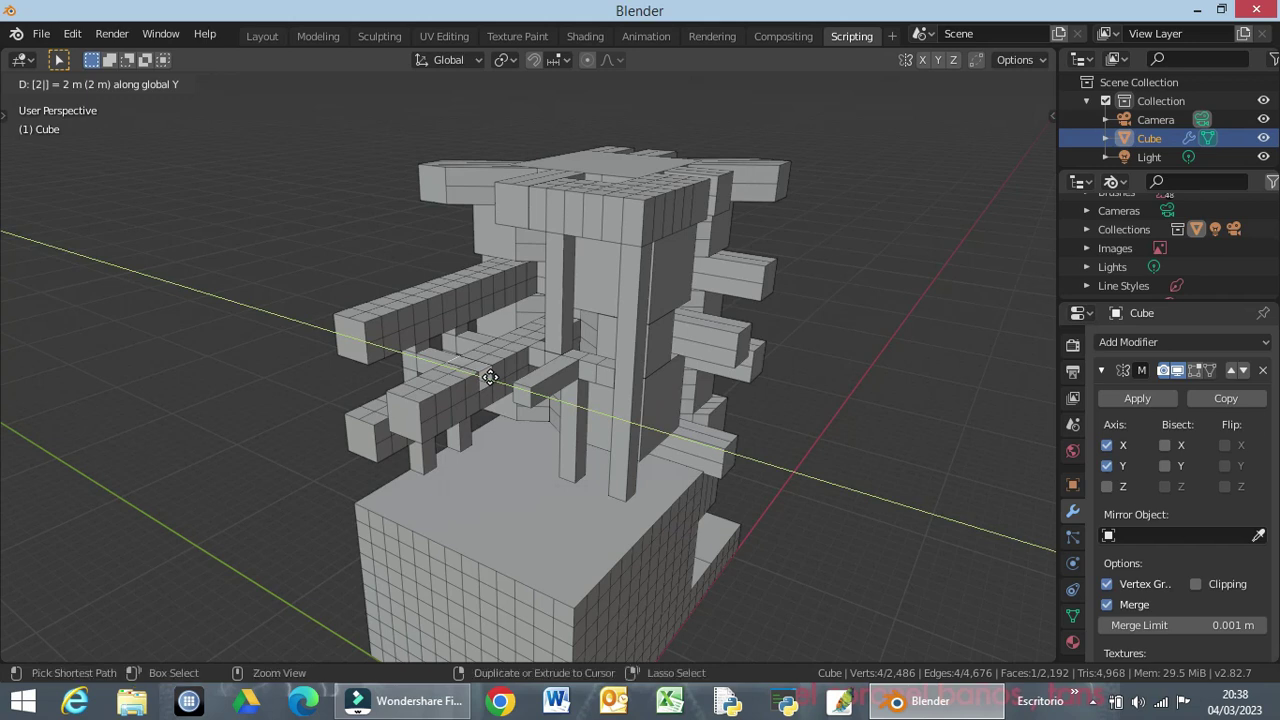
key(Return)
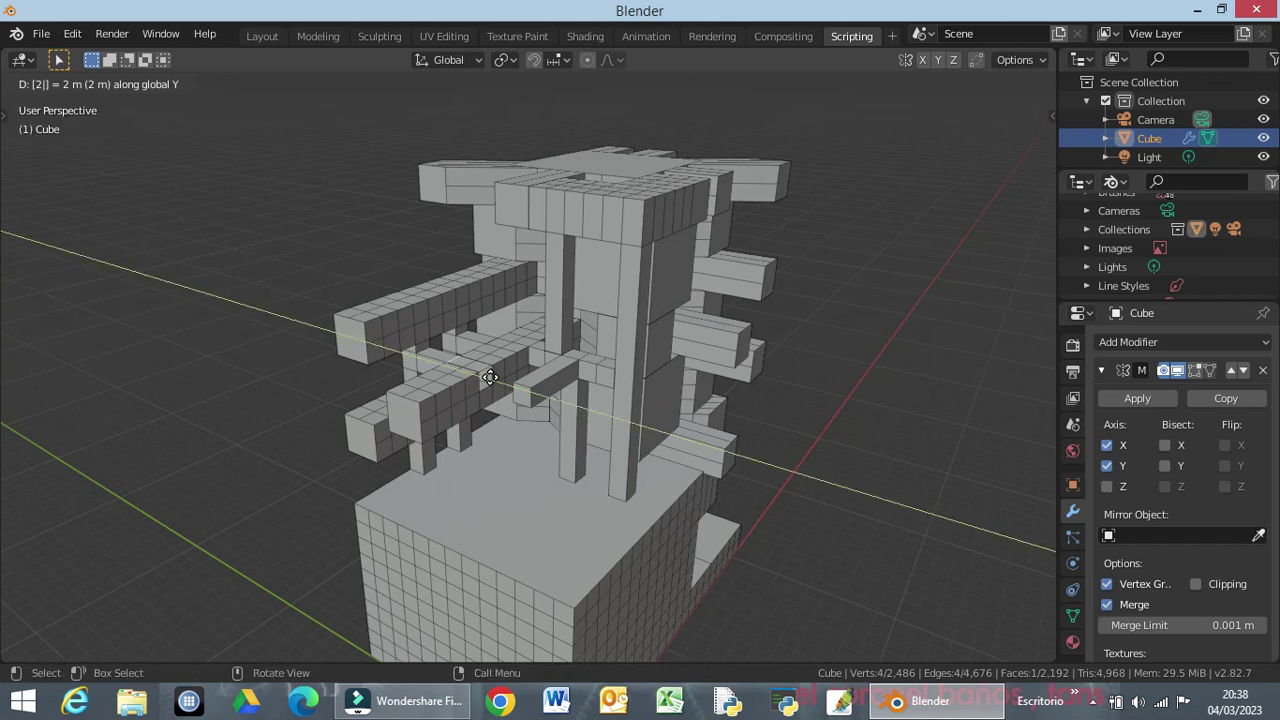
Extrude the selected faces -2 m along global Y.
key(e)
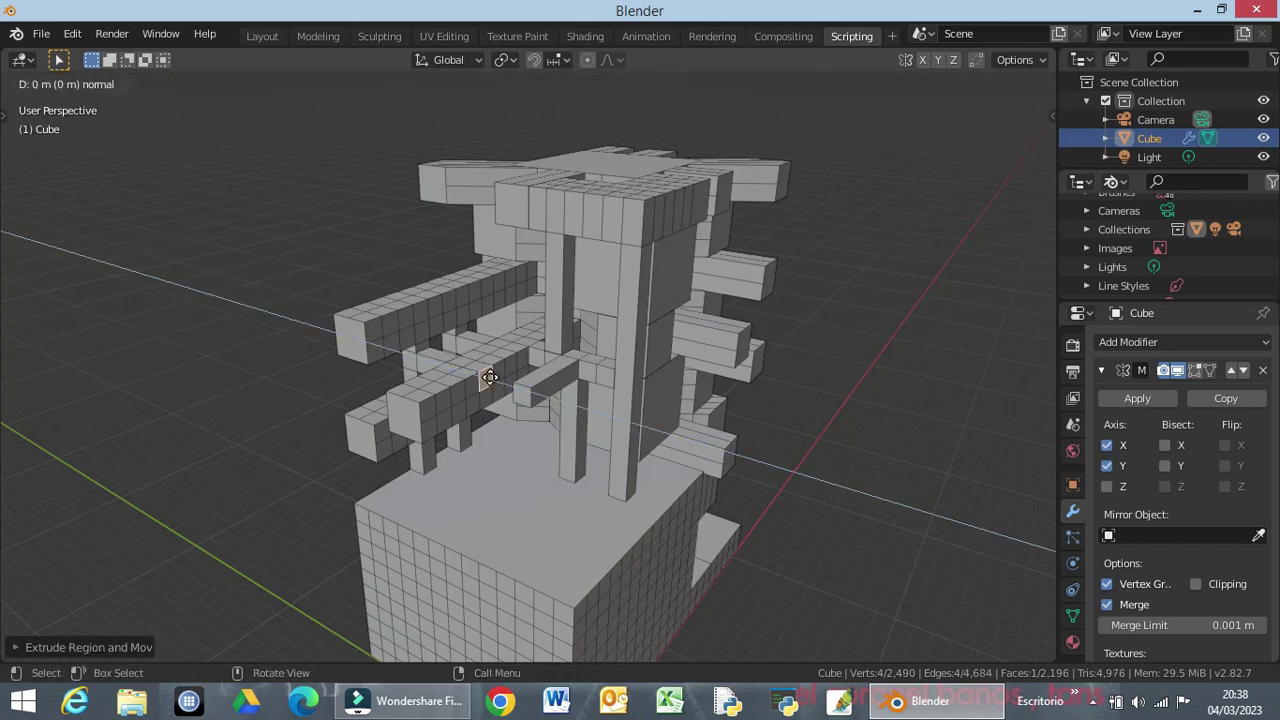
key(y)
text(-2)
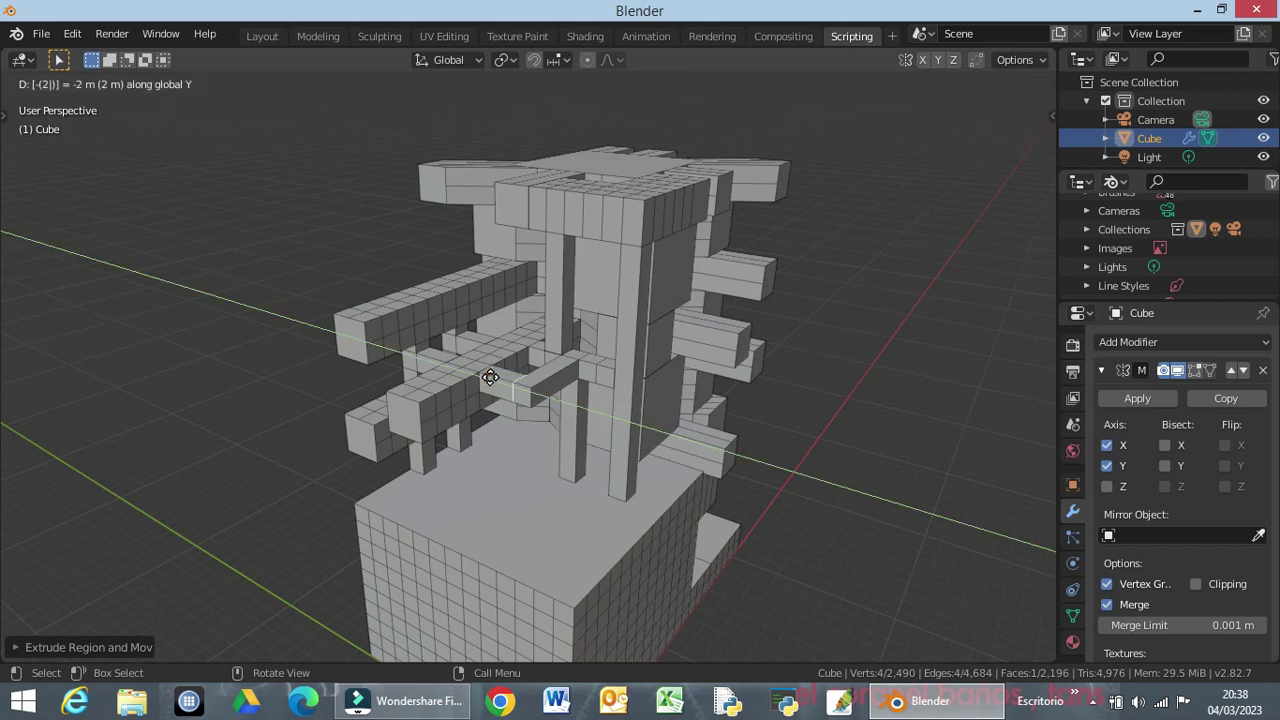
key(Return)
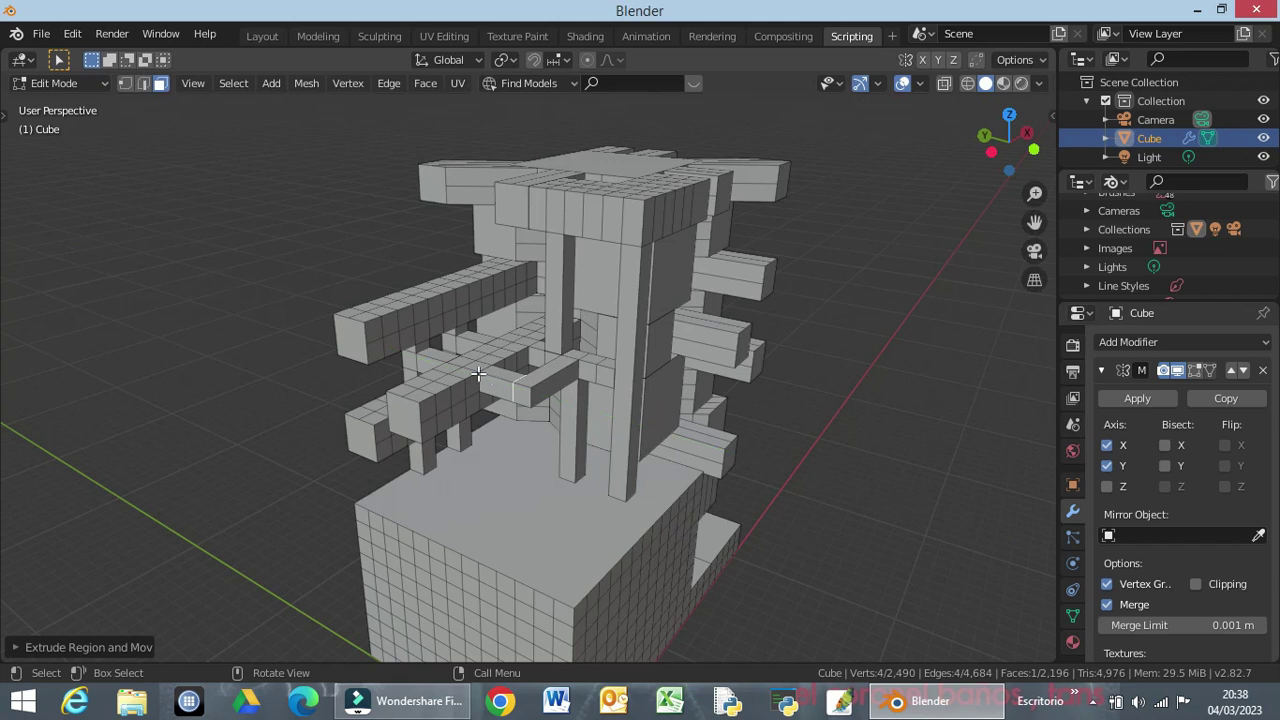
Cut three evenly spaced edge loops across the short left-side beam.
mouse_move(478, 380)
middle_down()
mouse_move(560, 368)
mouse_move(564, 267)
mouse_move(438, 287)
middle_up()
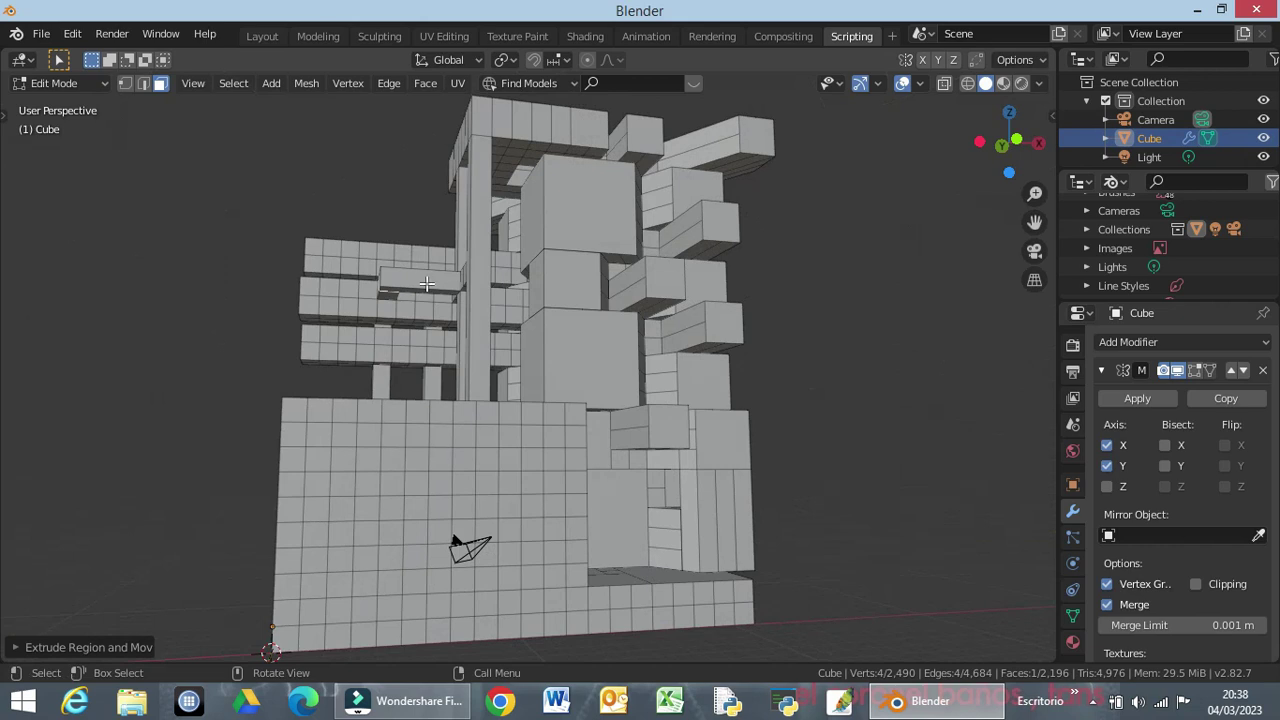
click(782, 292)
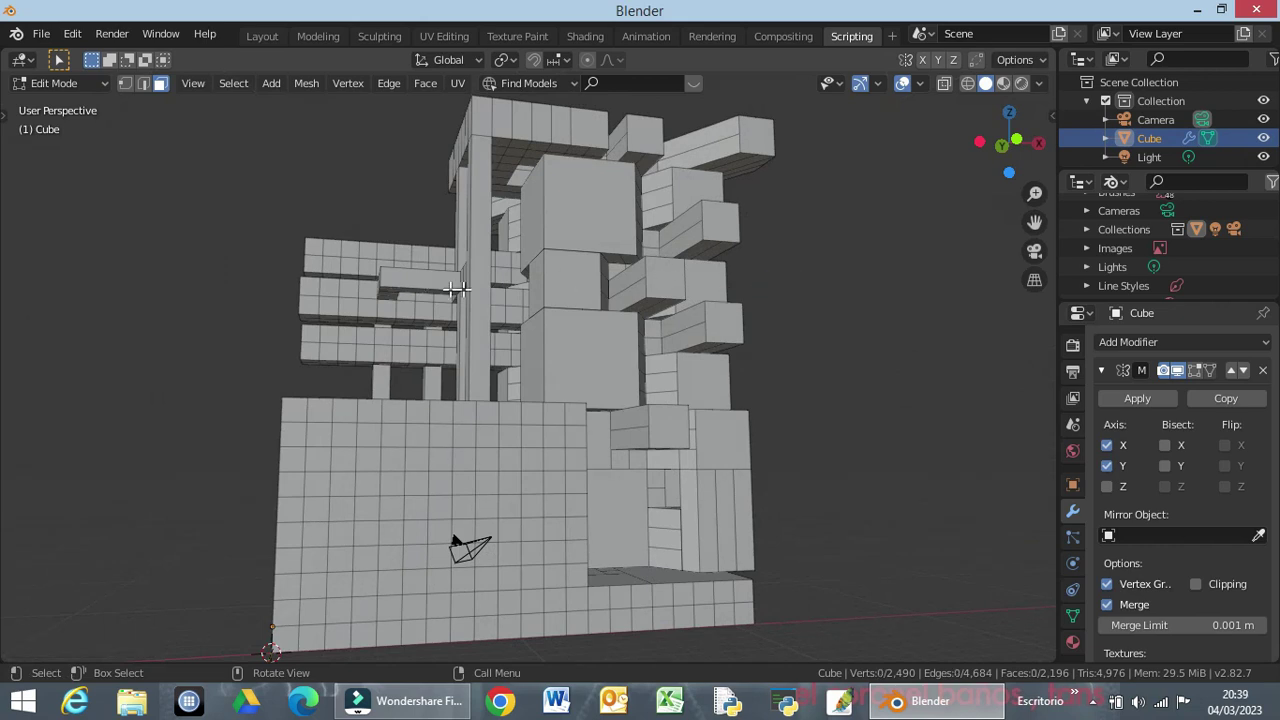
key(ctrl)
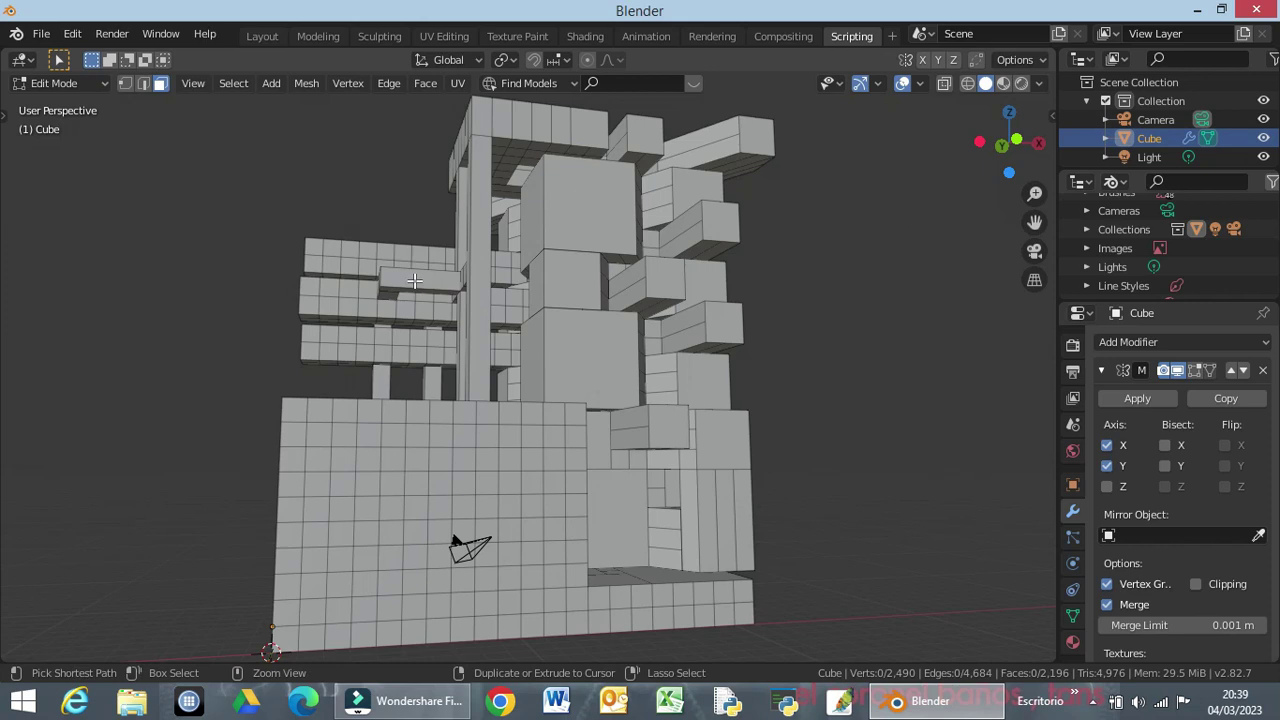
key(ctrl+r)
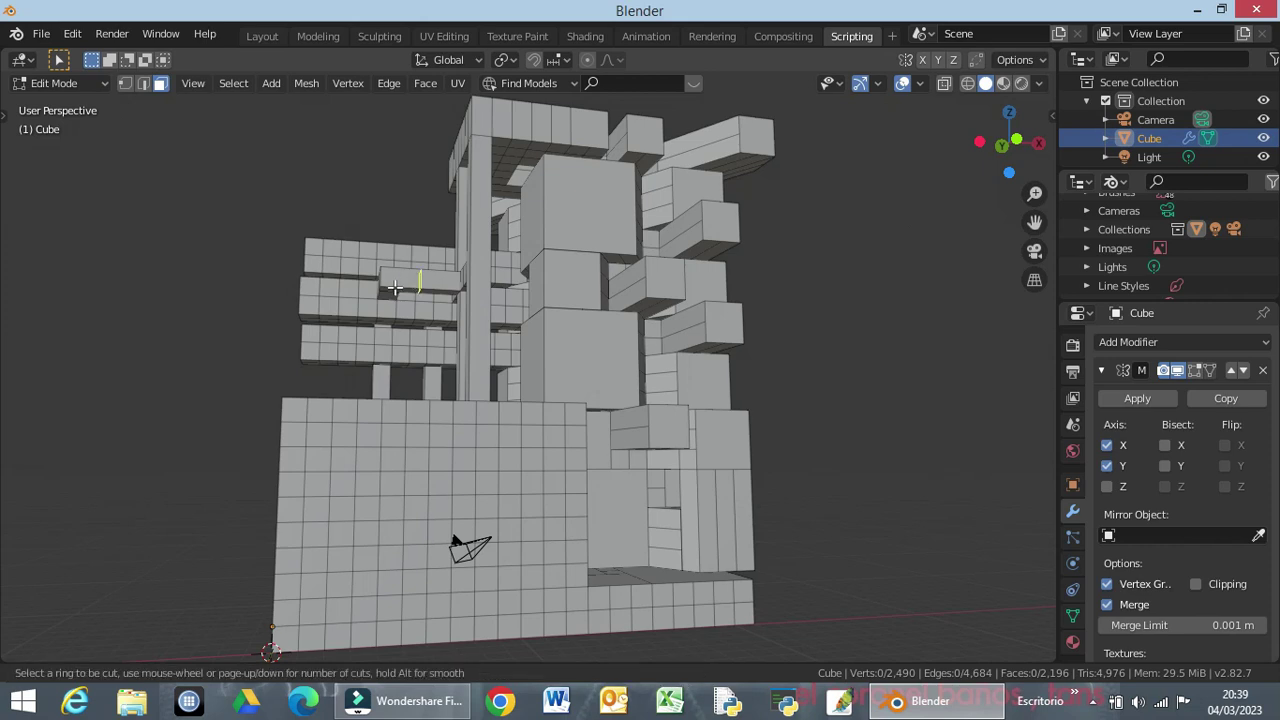
scroll(418, 285, up, 1)
scroll(418, 286, up, 1)
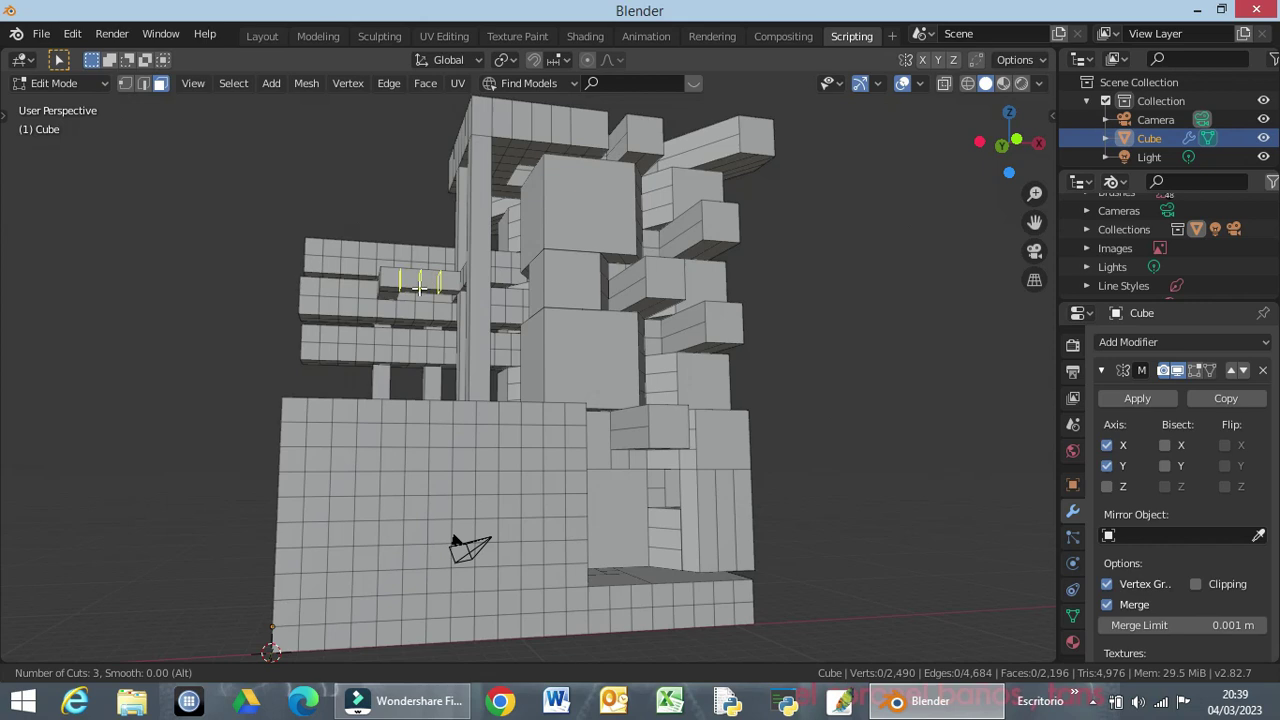
click(418, 286)
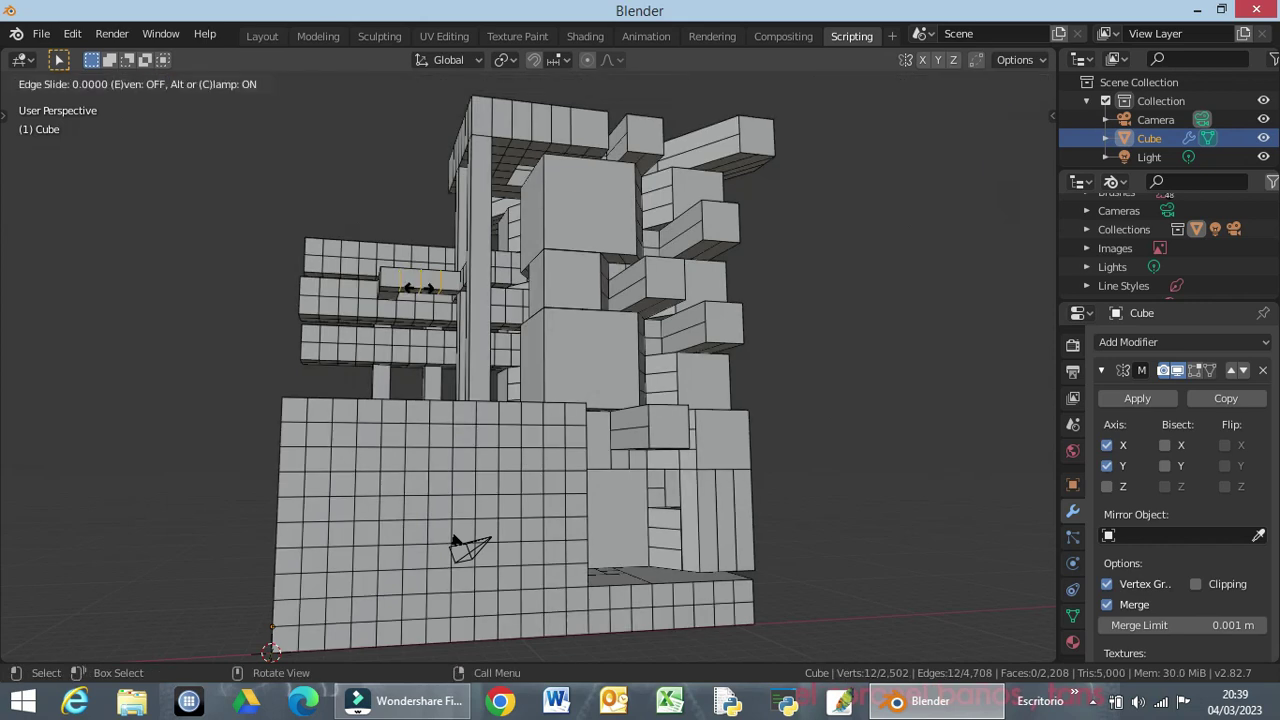
click(418, 288)
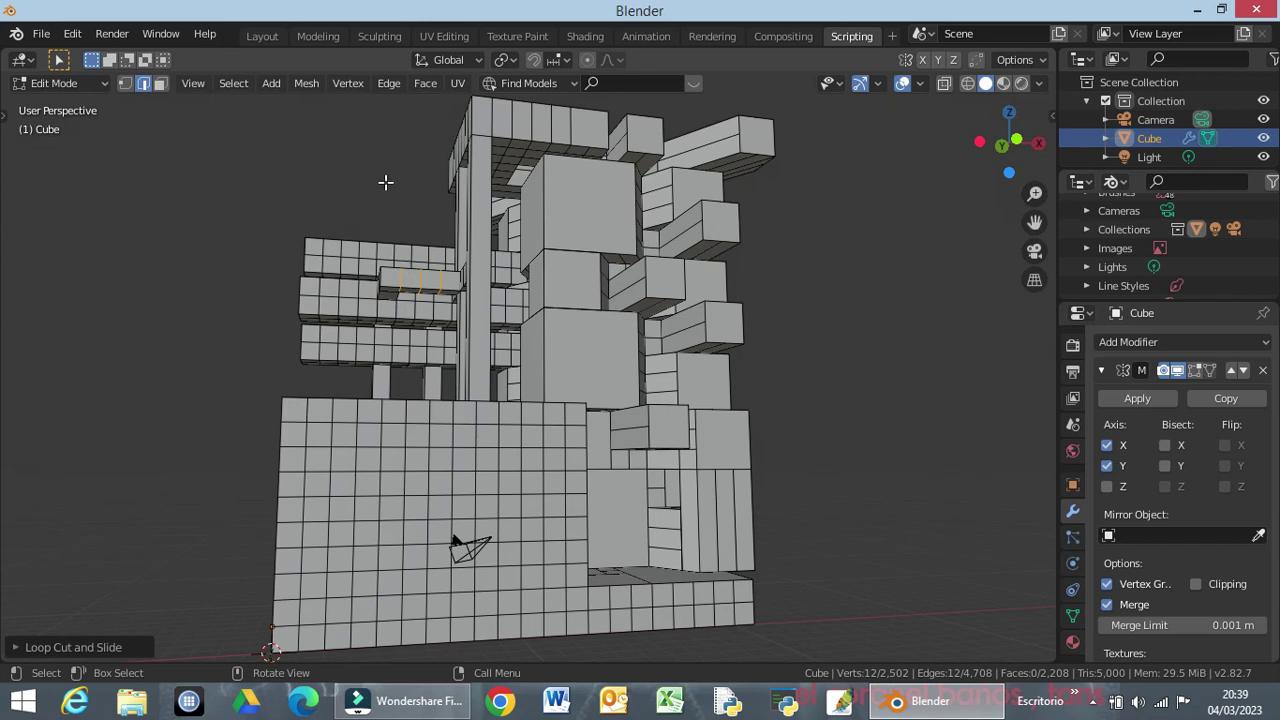
click(385, 182)
click(390, 290)
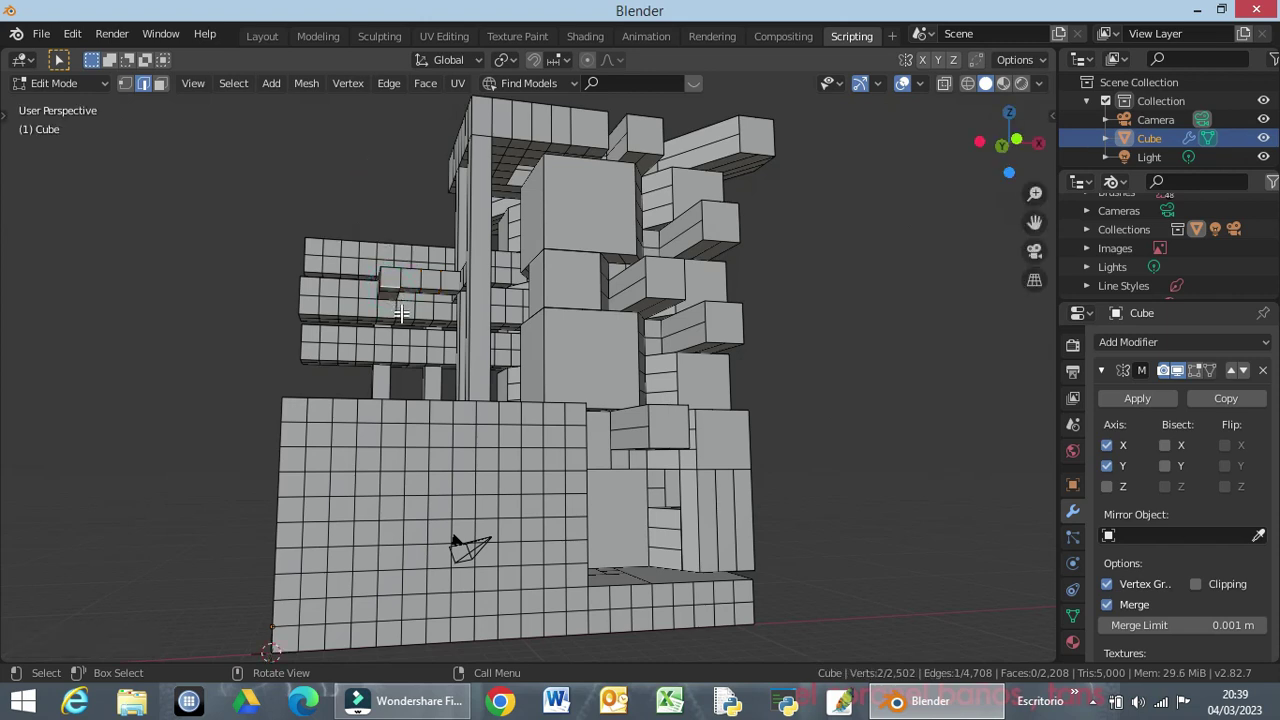
scroll(390, 300, up, 6)
Switch to face select mode and select the underside face of the upper beam.
mouse_move(256, 258)
middle_down()
mouse_move(343, 274)
mouse_move(425, 199)
middle_up()
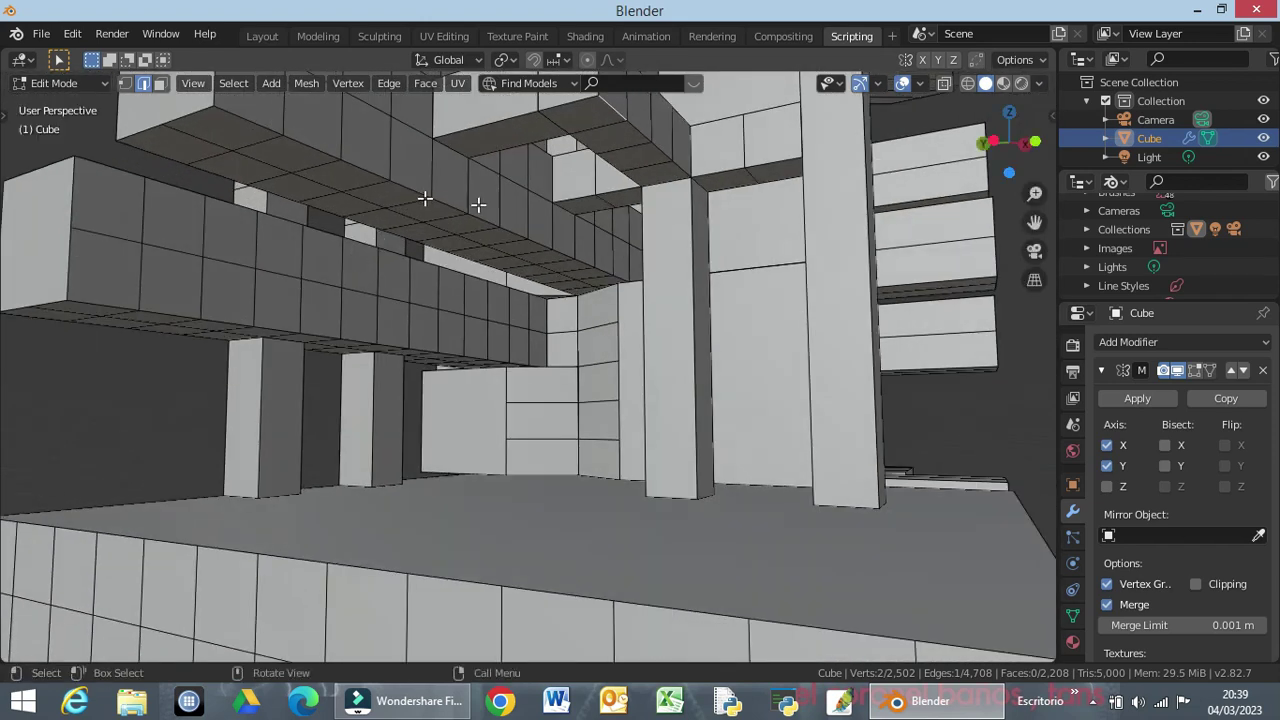
click(161, 83)
click(581, 115)
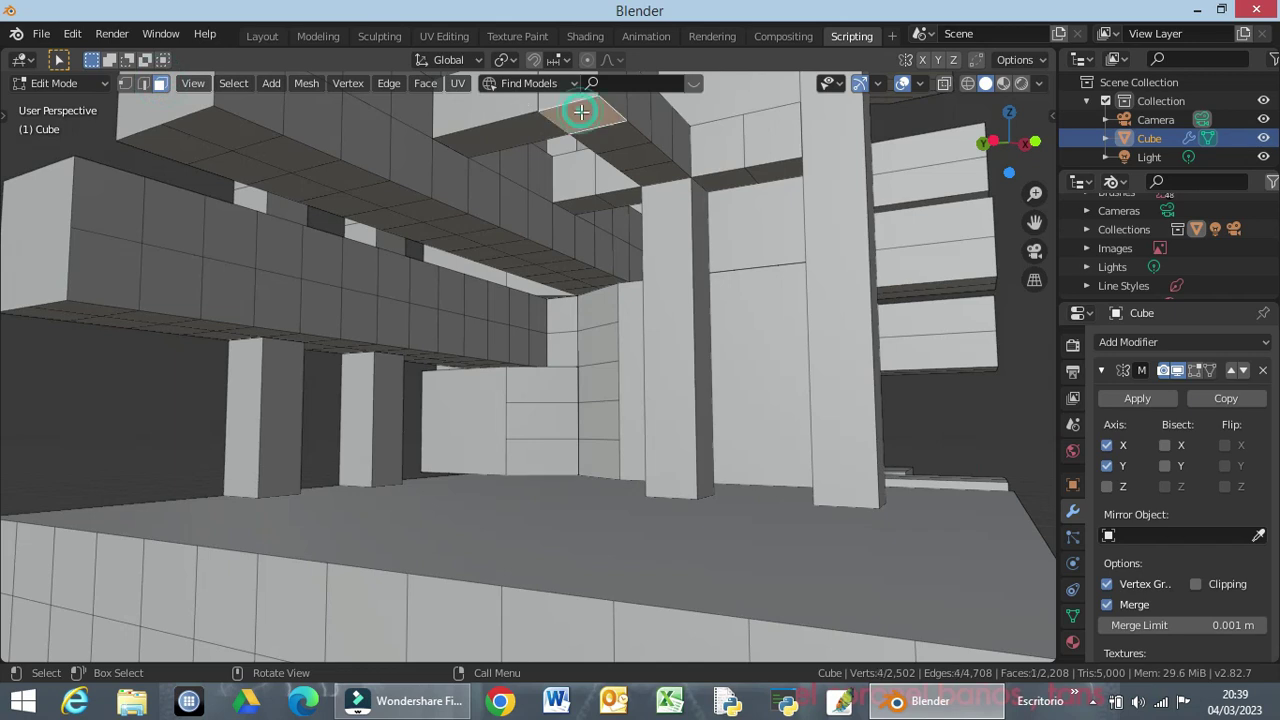
middle_drag(603, 182, 655, 207)
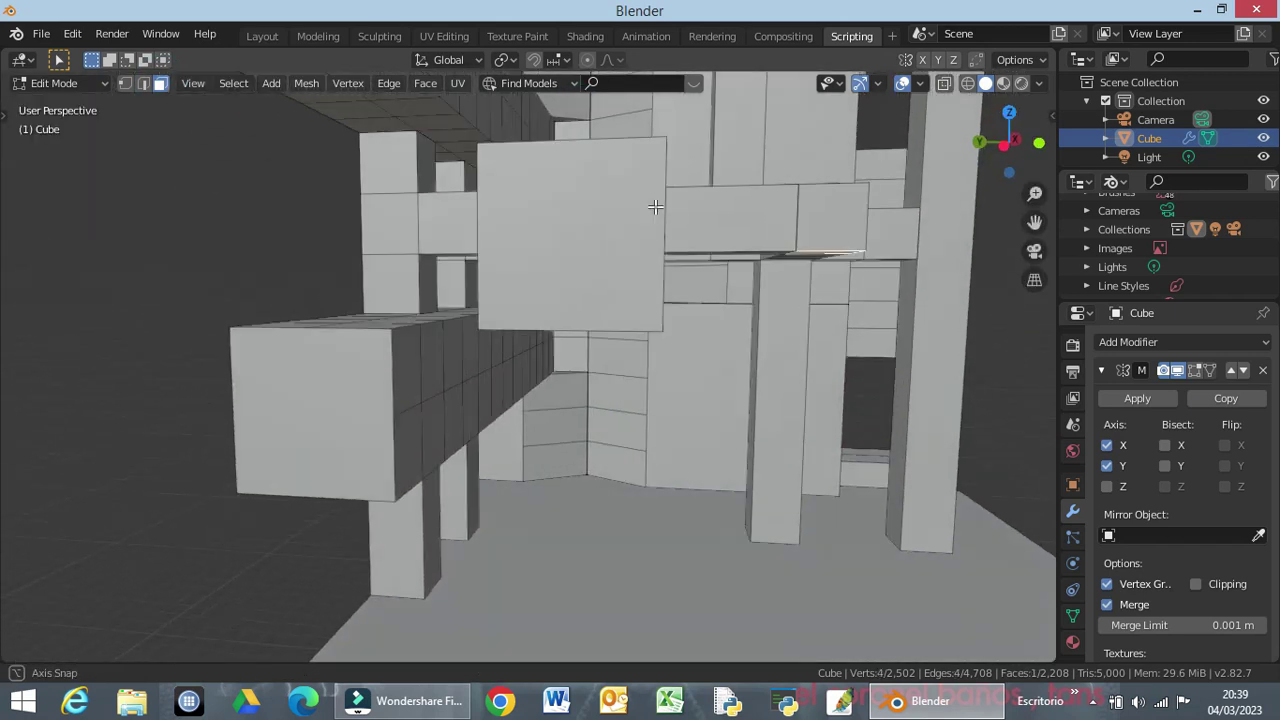
key(KP_1)
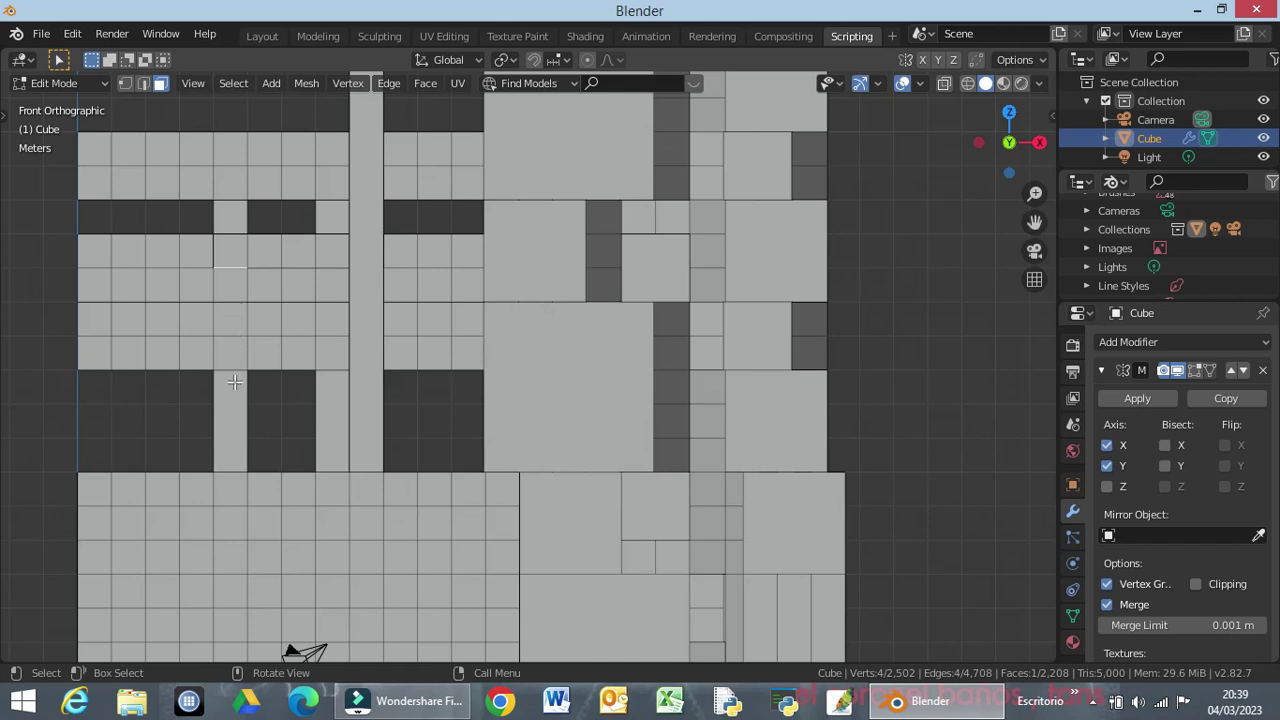
mouse_move(414, 408)
middle_down()
mouse_move(583, 420)
mouse_move(600, 243)
middle_up()
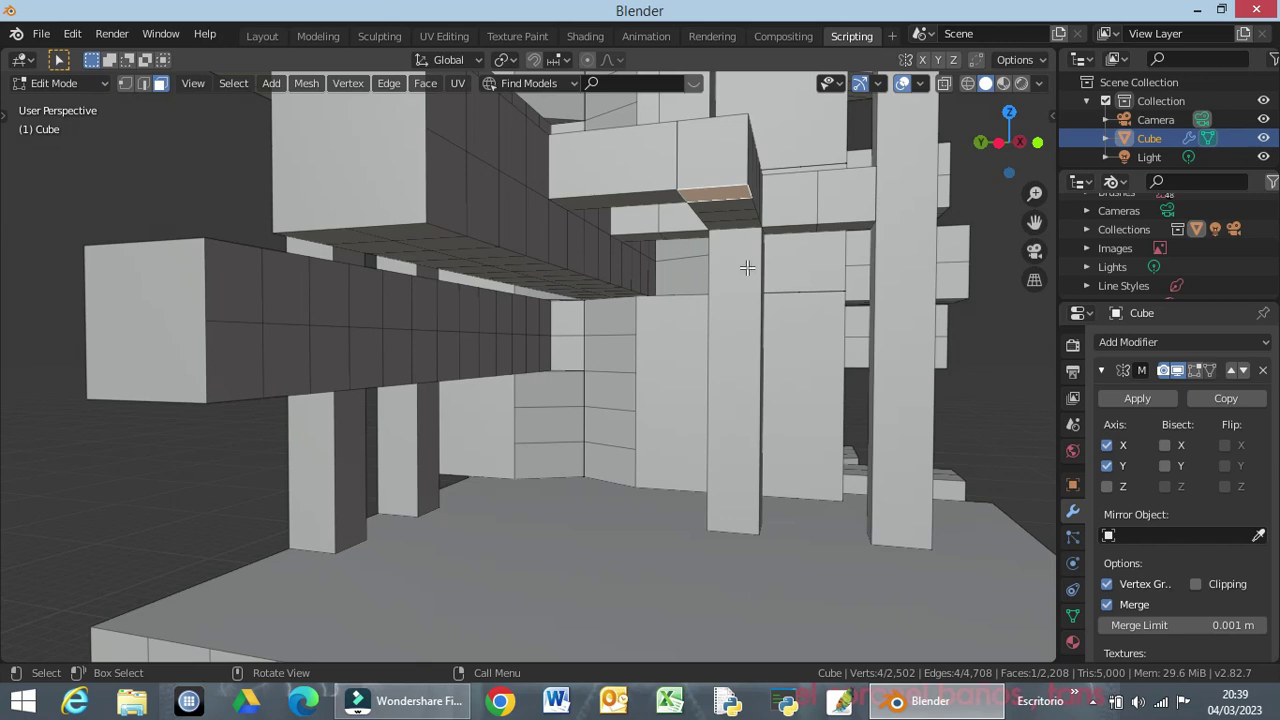
Extrude that face -6 m along local Z into a tall column.
key(e)
key(z)
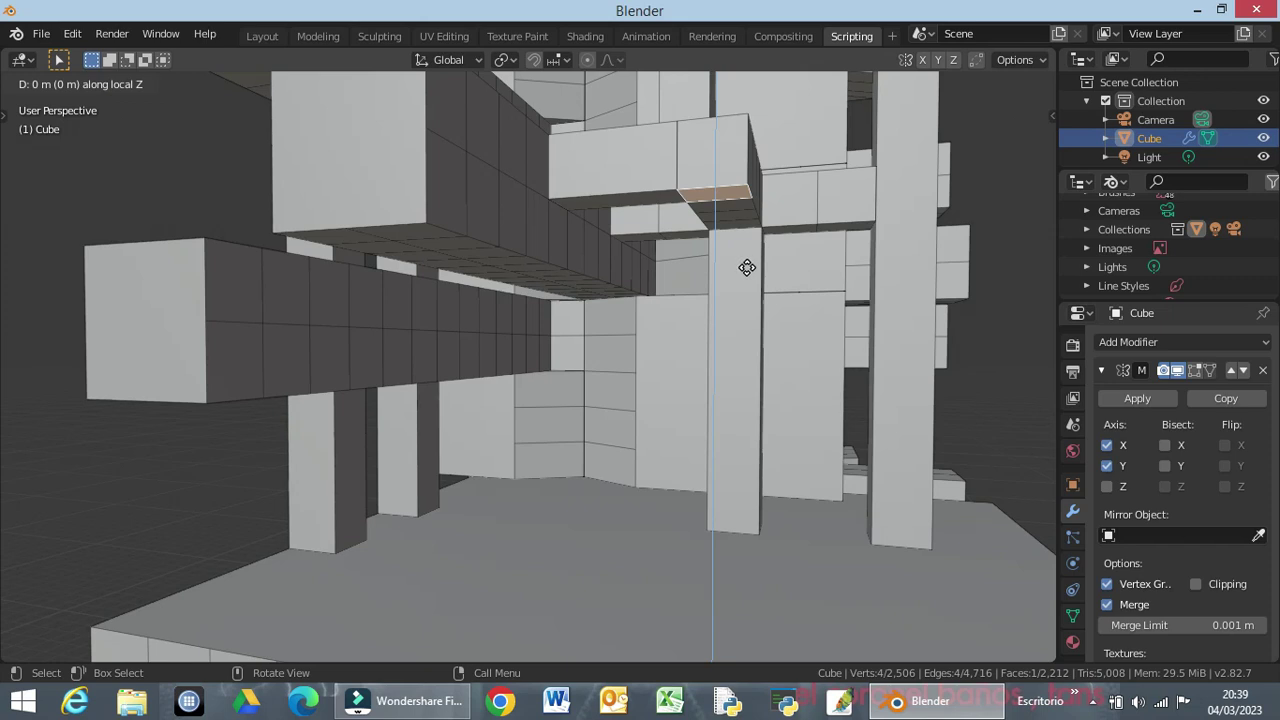
text(-6)
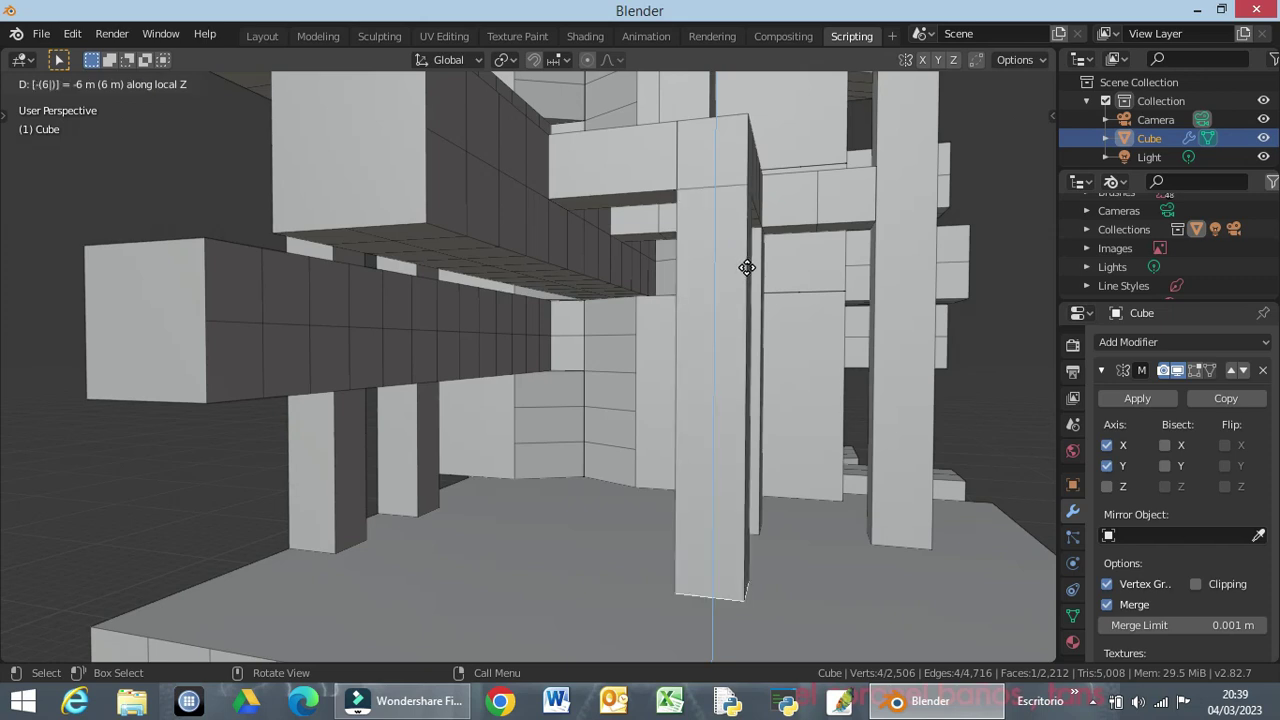
key(Return)
middle_drag(868, 472, 873, 473)
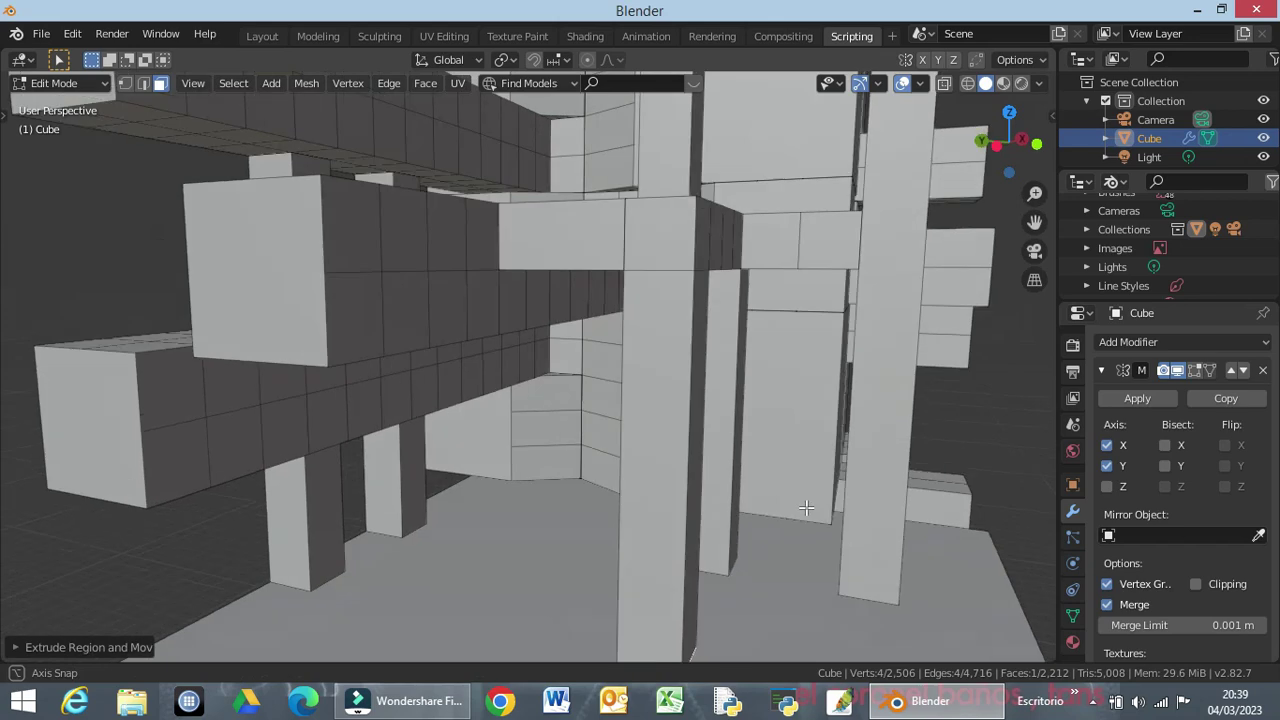
scroll(888, 467, down, 4)
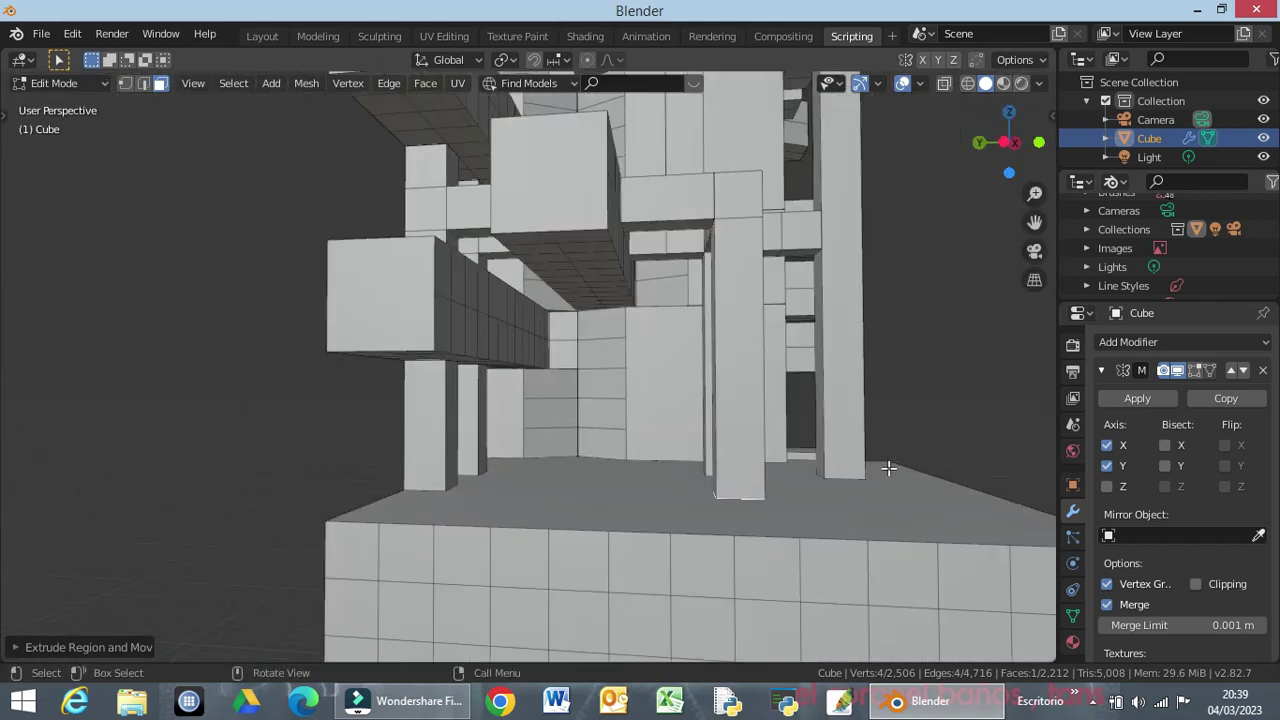
scroll(888, 467, down, 5)
mouse_move(923, 457)
middle_down()
mouse_move(789, 505)
mouse_move(457, 466)
mouse_move(183, 466)
mouse_move(368, 463)
mouse_move(346, 409)
mouse_move(234, 540)
mouse_move(280, 509)
mouse_move(409, 503)
mouse_move(400, 457)
mouse_move(306, 437)
mouse_move(311, 426)
middle_up()
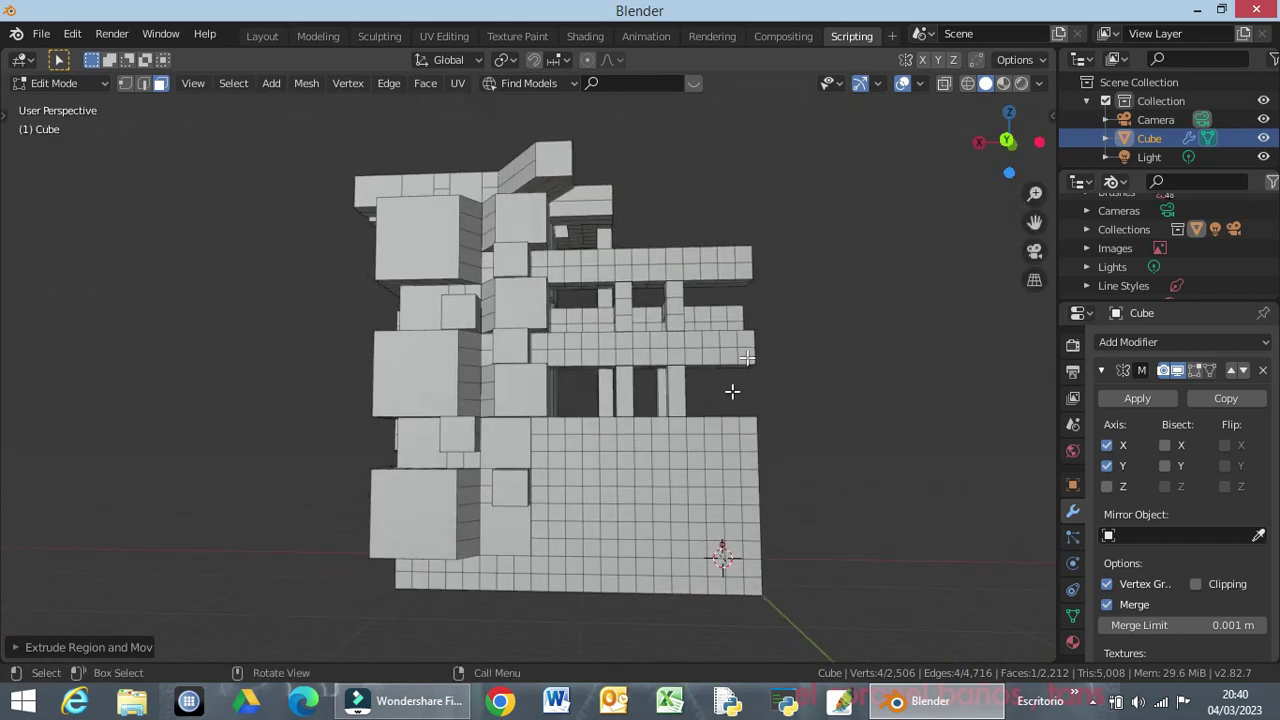
mouse_move(737, 389)
middle_down()
mouse_move(749, 386)
mouse_move(837, 594)
mouse_move(516, 401)
mouse_move(541, 343)
middle_up()
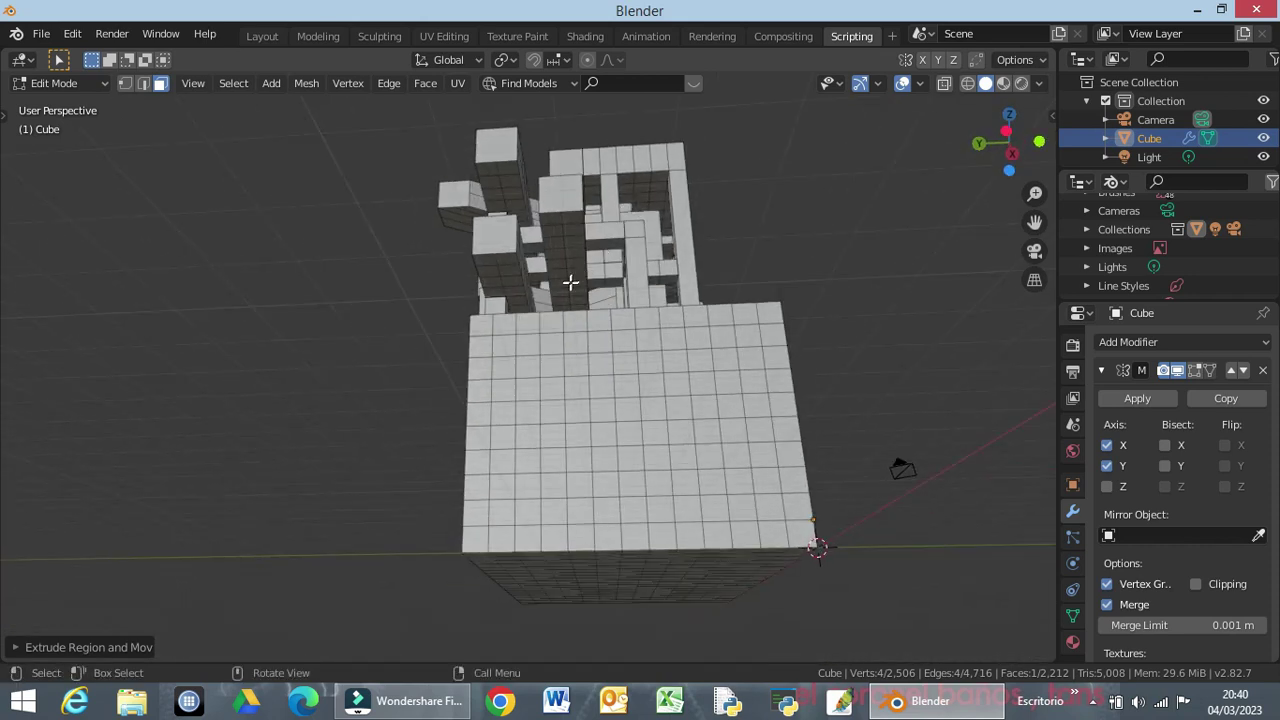
middle_drag(578, 267, 578, 293)
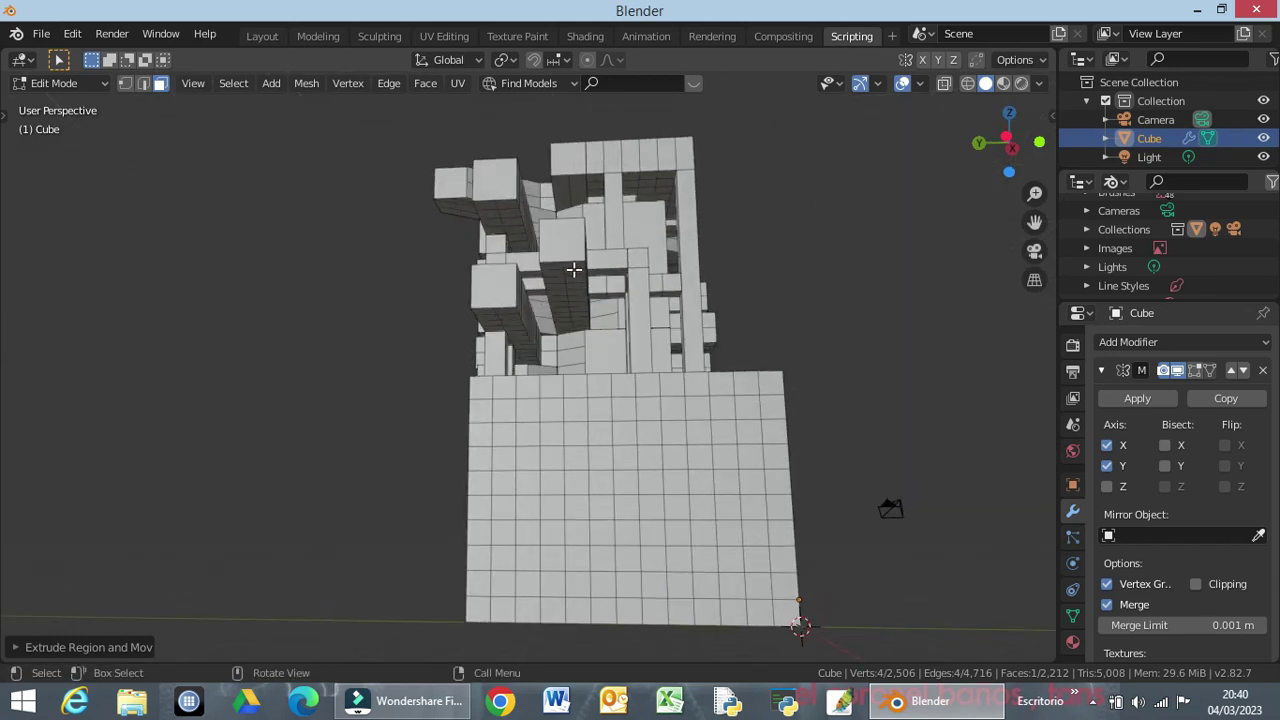
mouse_move(574, 327)
middle_down()
mouse_move(380, 422)
mouse_move(416, 371)
mouse_move(429, 391)
mouse_move(505, 382)
mouse_move(509, 360)
mouse_move(480, 340)
mouse_move(463, 354)
mouse_move(539, 345)
mouse_move(563, 294)
mouse_move(523, 283)
mouse_move(531, 303)
mouse_move(604, 298)
middle_up()
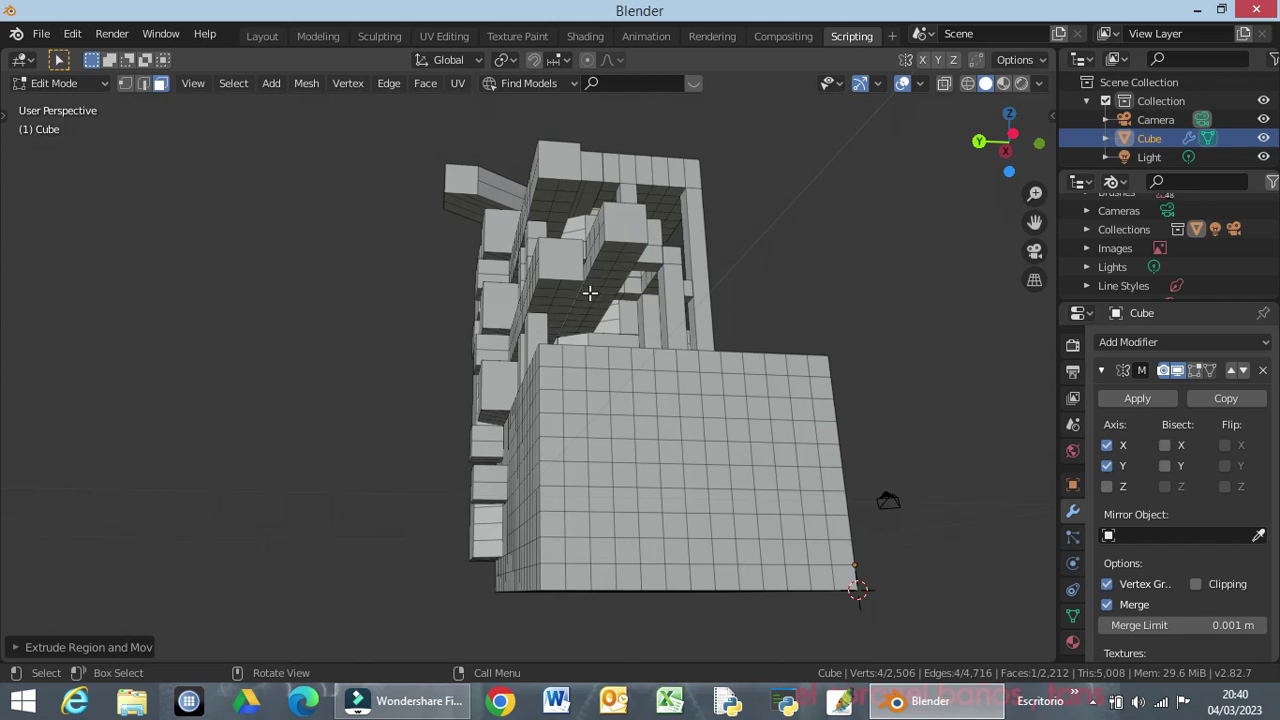
mouse_move(606, 300)
middle_down()
mouse_move(583, 280)
mouse_move(564, 299)
middle_up()
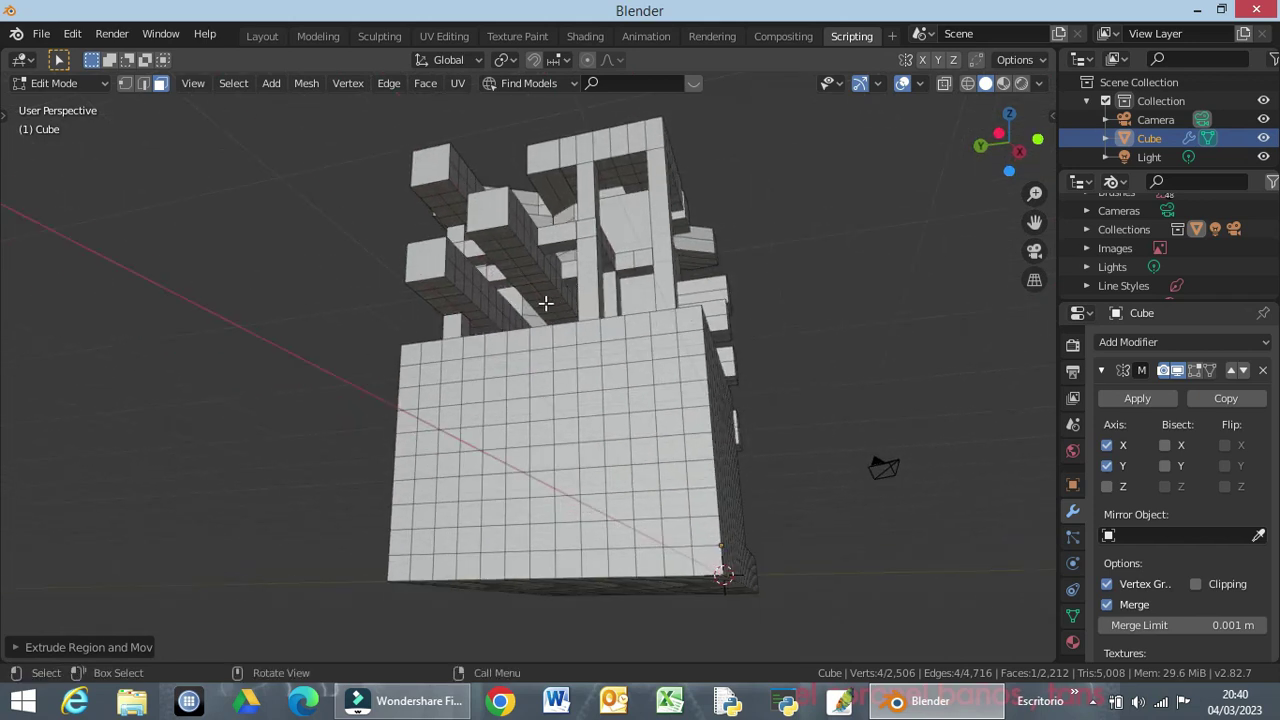
Select three faces on the tower's upper part.
click(538, 304)
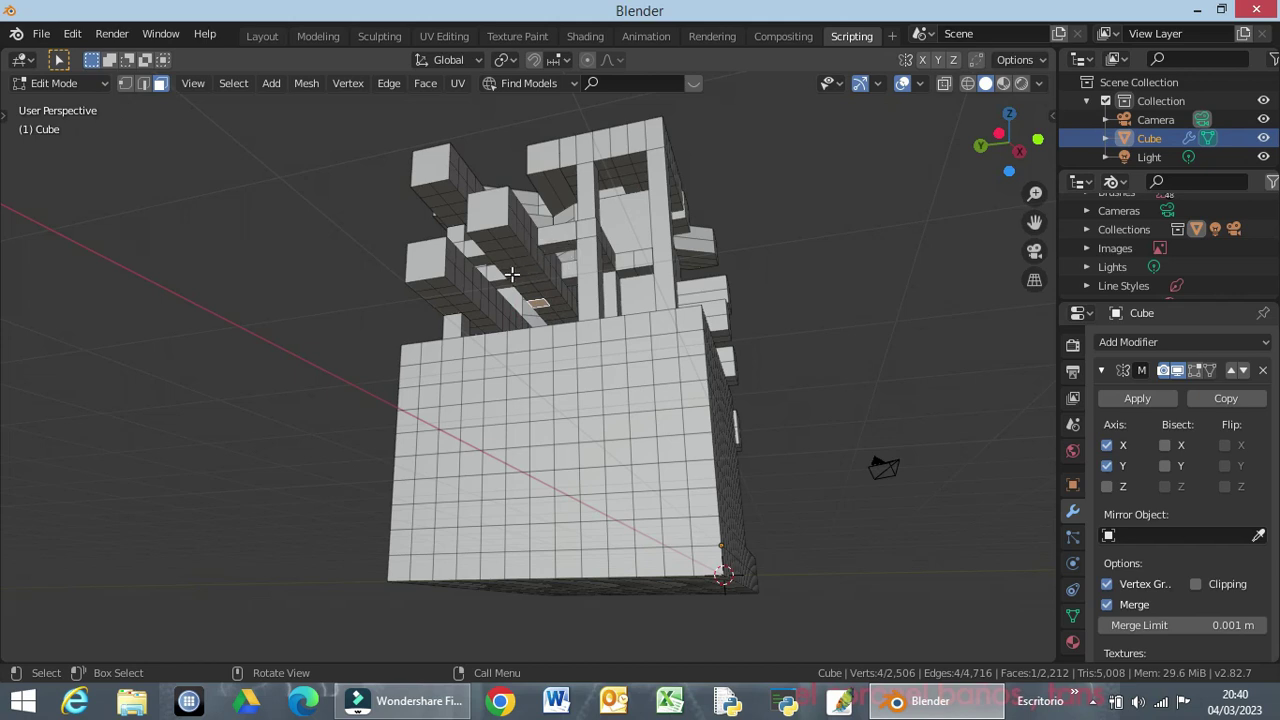
shift+click(513, 274)
key(shift)
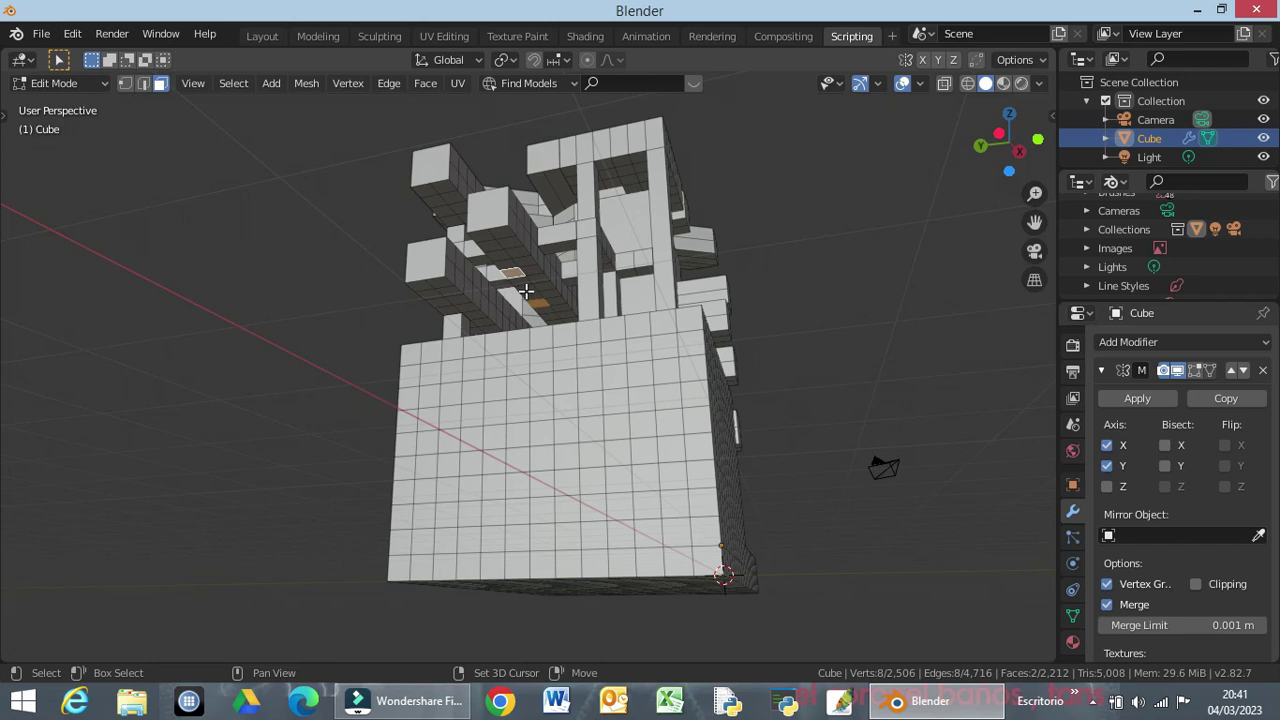
shift+click(525, 290)
mouse_move(555, 322)
middle_down()
mouse_move(609, 367)
mouse_move(589, 369)
middle_up()
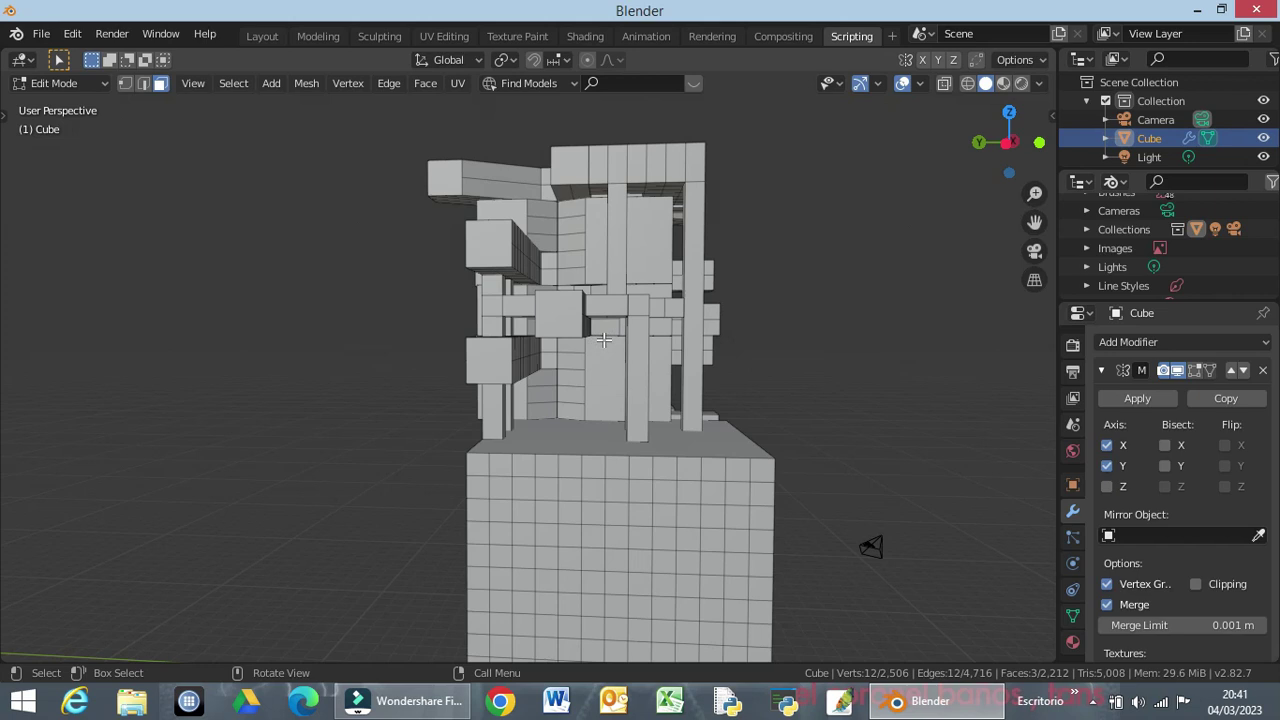
Extrude the three faces -5 m along their local Z axis.
key(e)
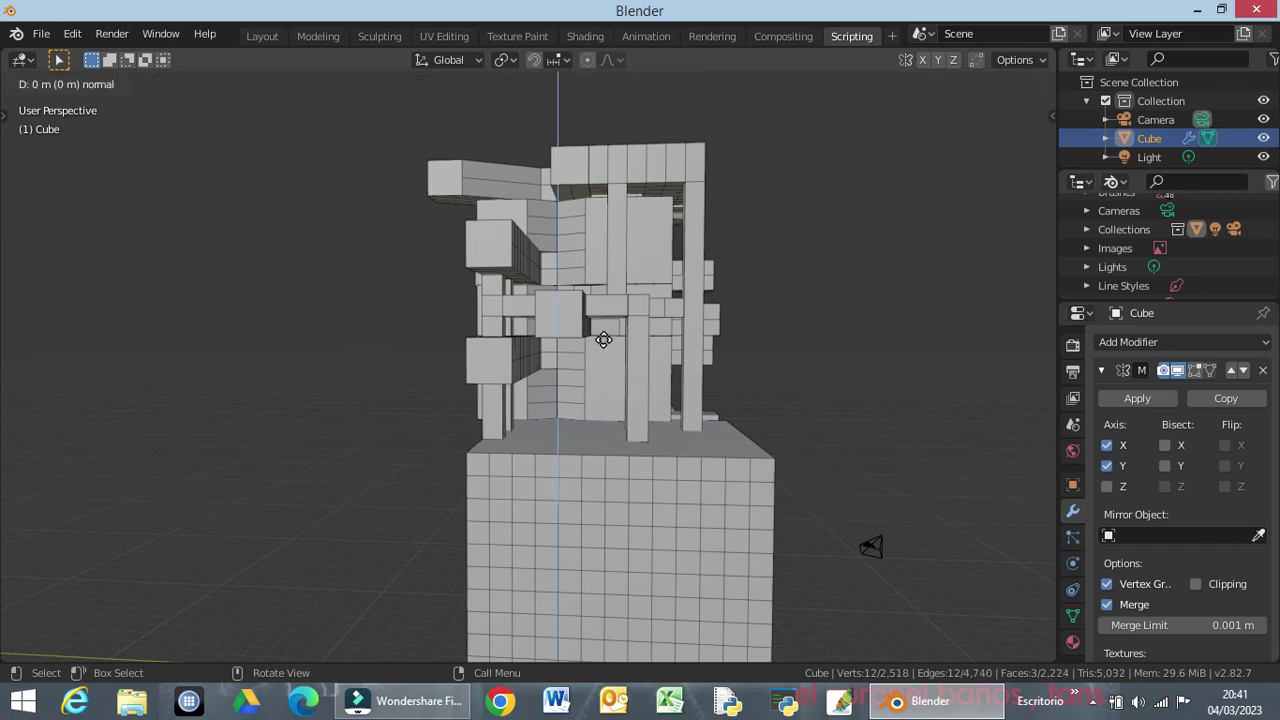
key(z)
text(-5)
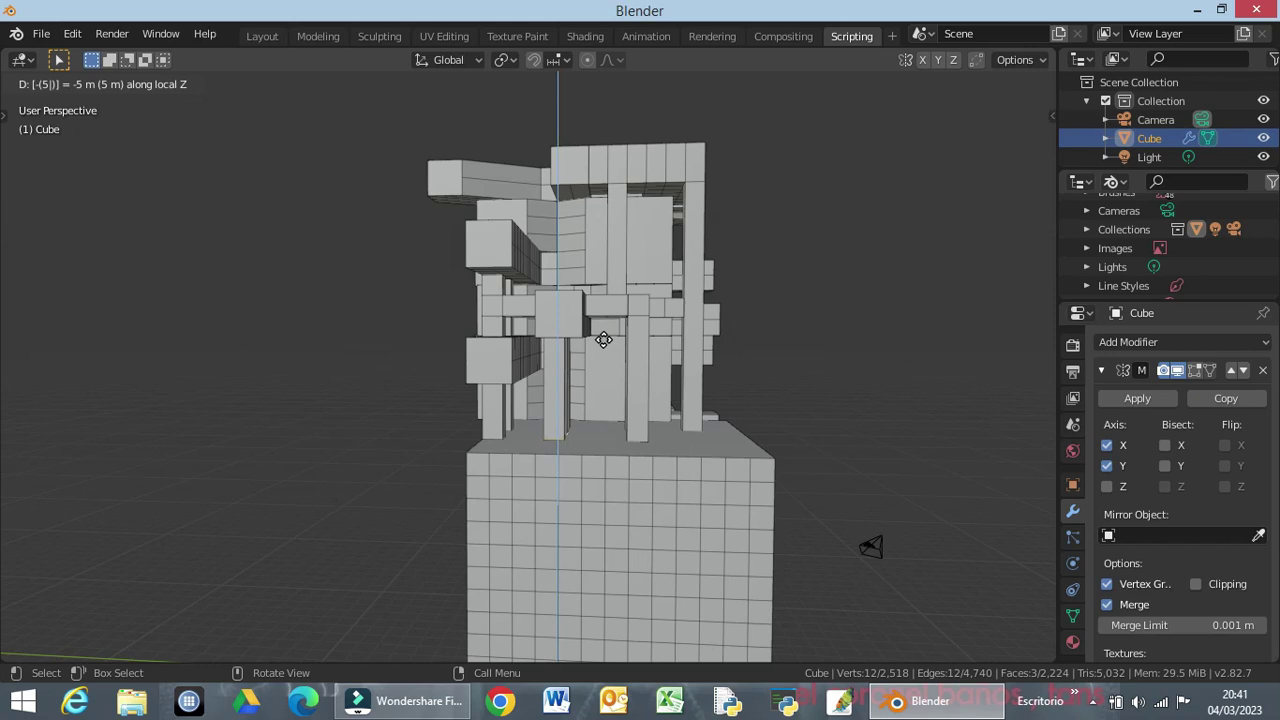
key(Return)
mouse_move(614, 423)
middle_down()
mouse_move(463, 424)
mouse_move(700, 439)
mouse_move(880, 403)
mouse_move(854, 429)
middle_up()
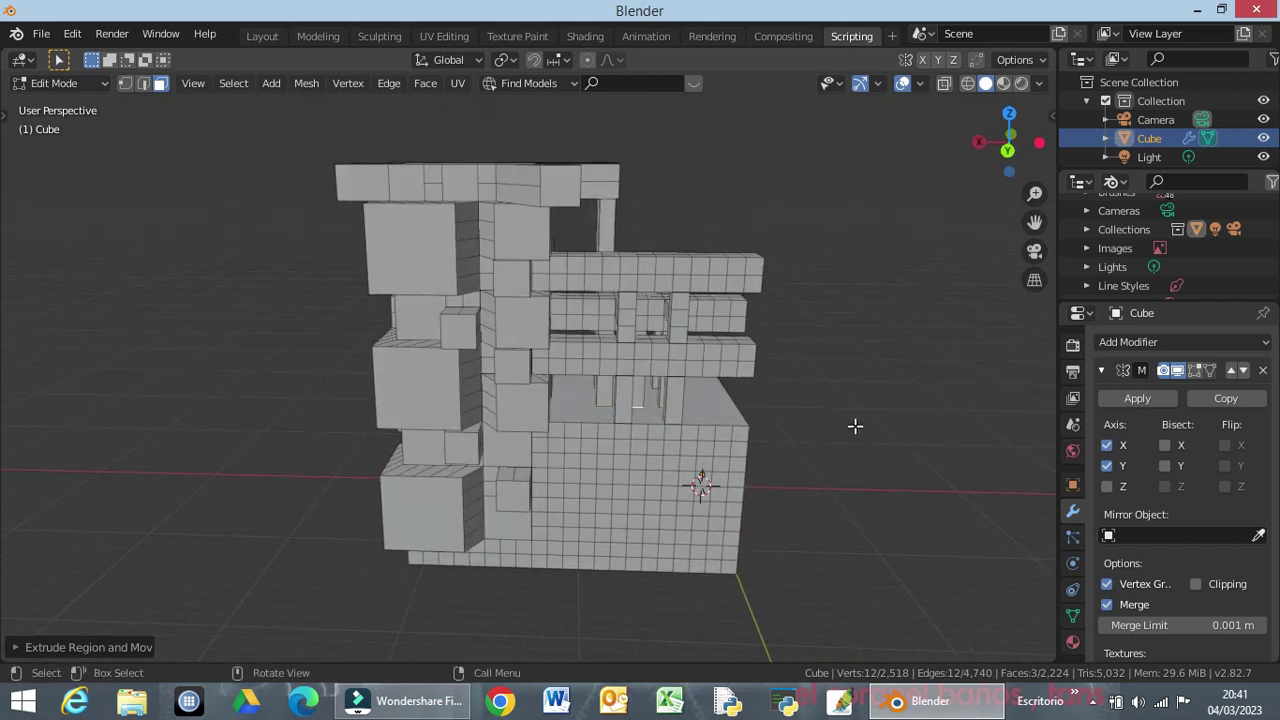
Box-select a square patch of grid faces on the base block from the side view.
middle_drag(855, 426, 849, 366)
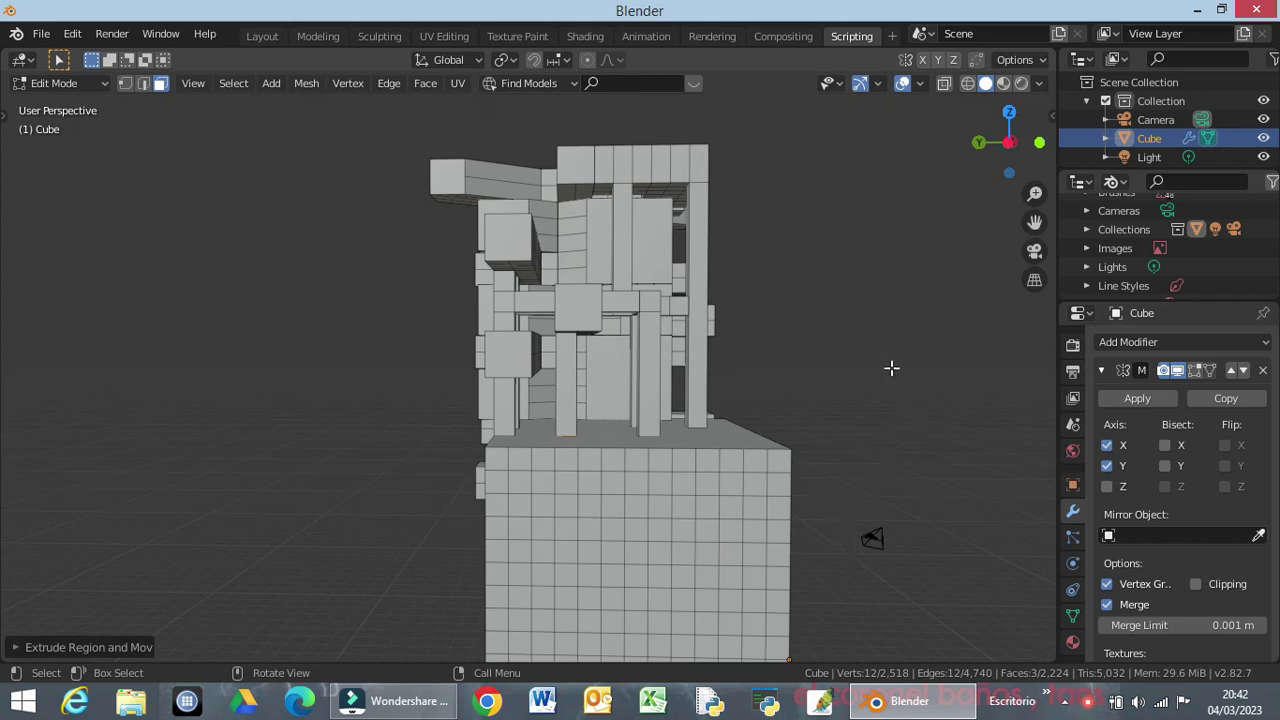
click(509, 366)
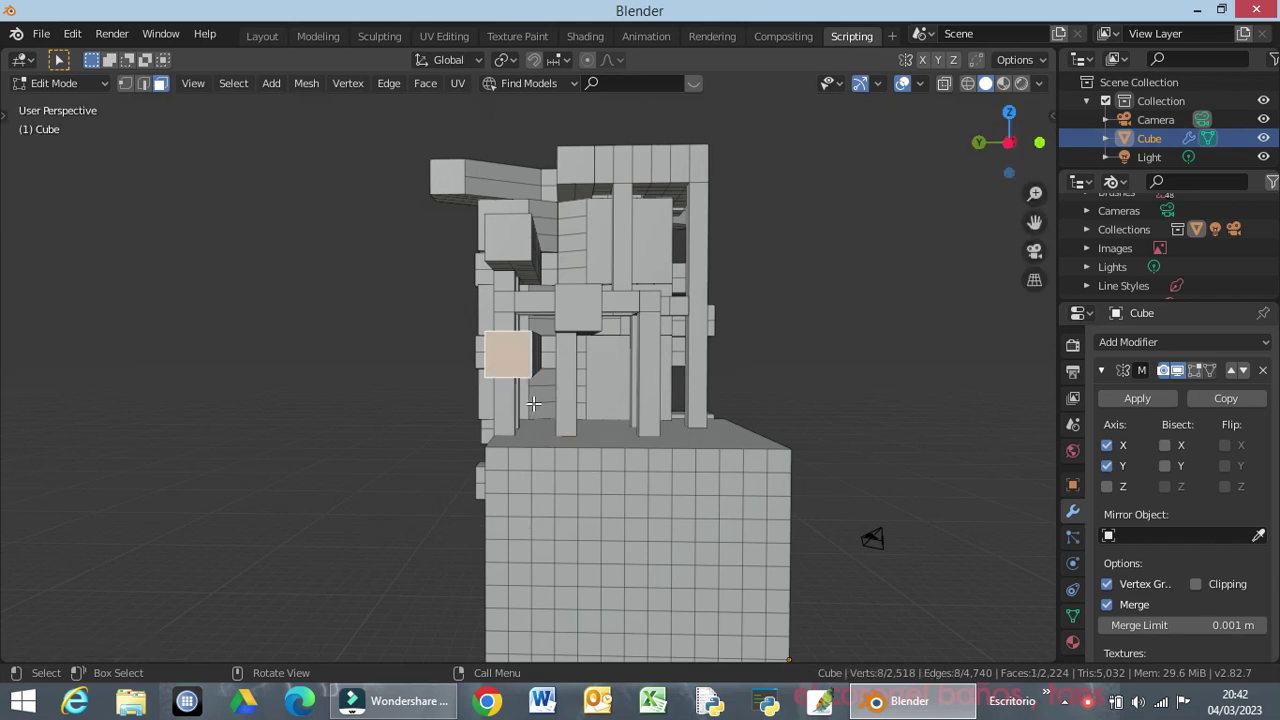
key(KP_1)
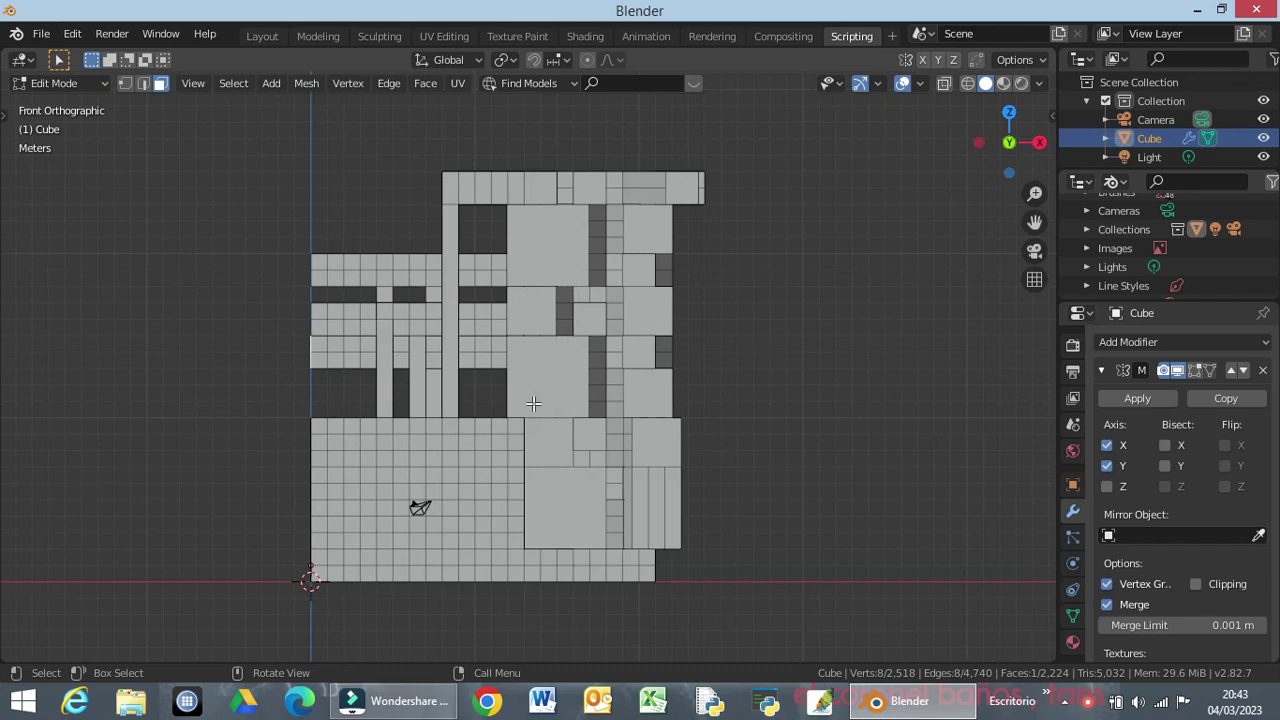
middle_drag(533, 403, 533, 403)
key(KP_3)
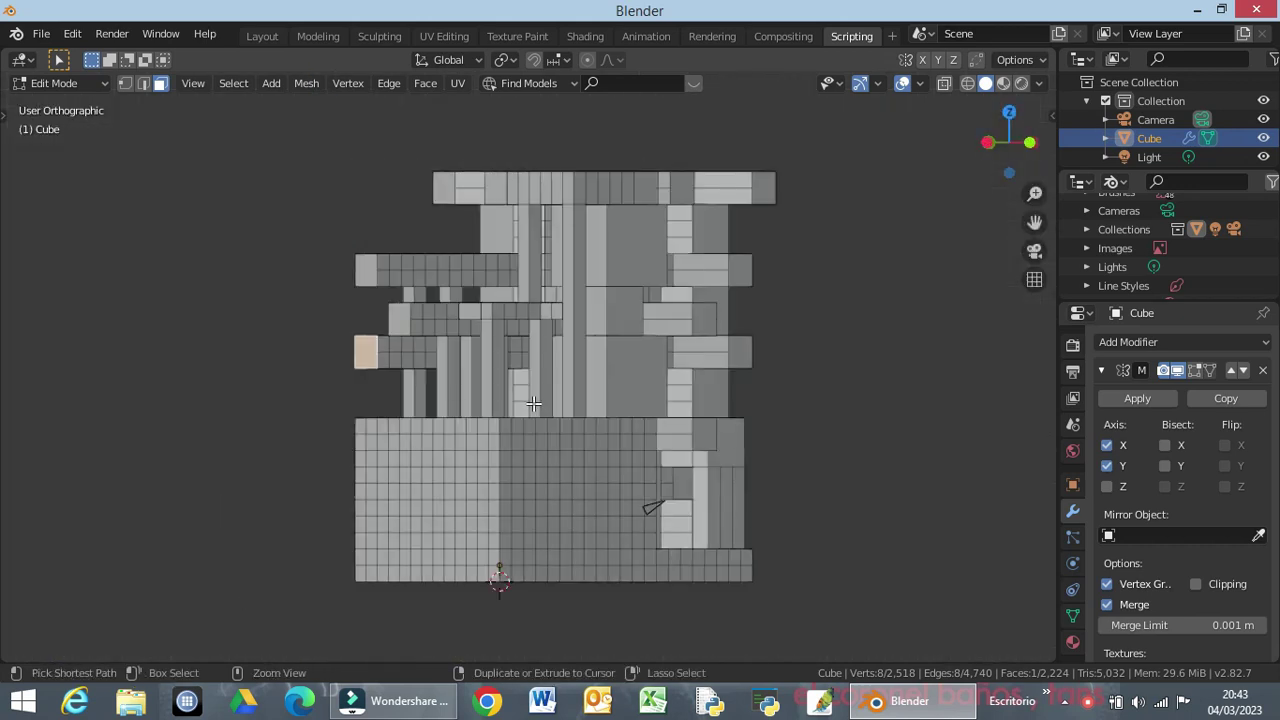
key(ctrl+KP_3)
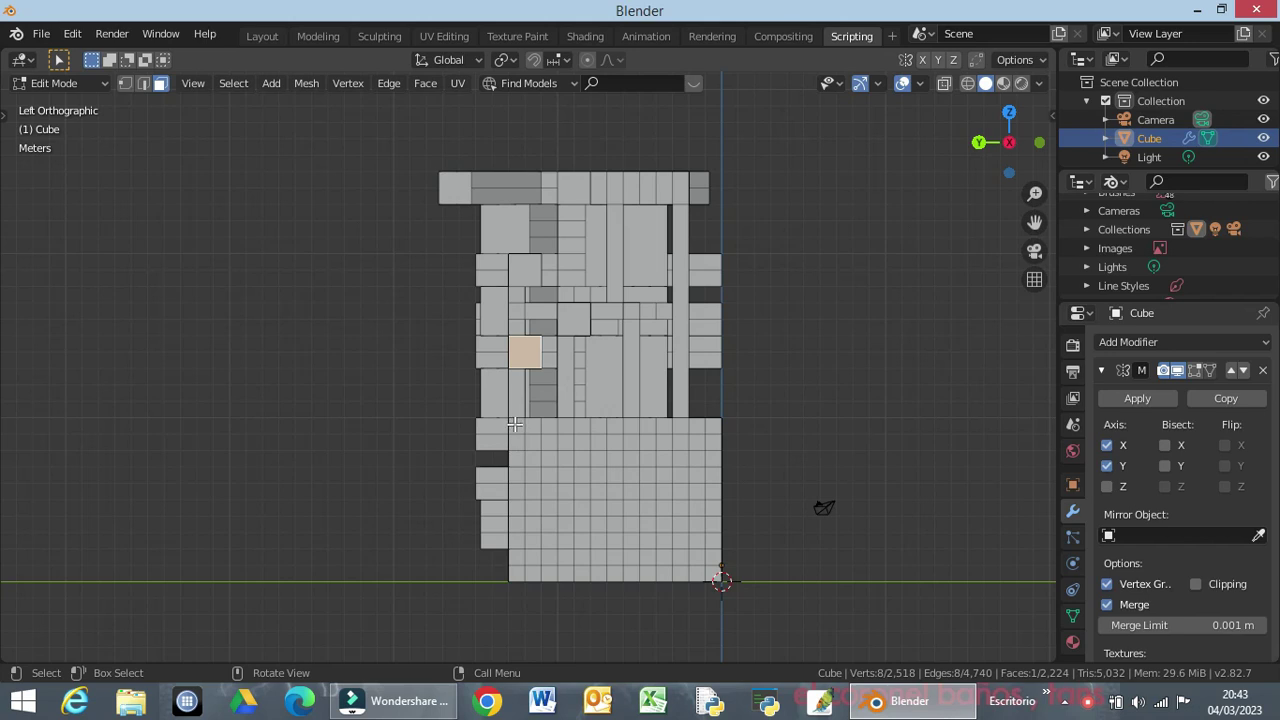
key(k)
click(514, 424)
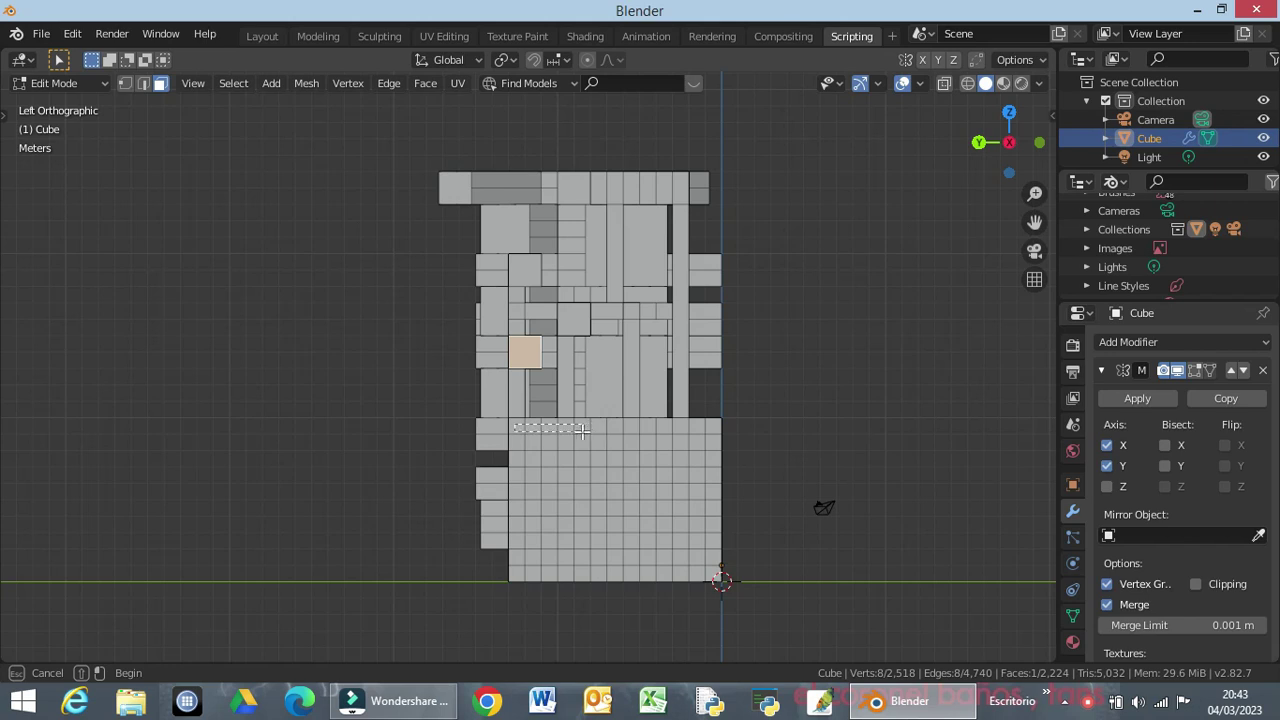
drag(582, 442, 584, 479)
drag(584, 479, 590, 500)
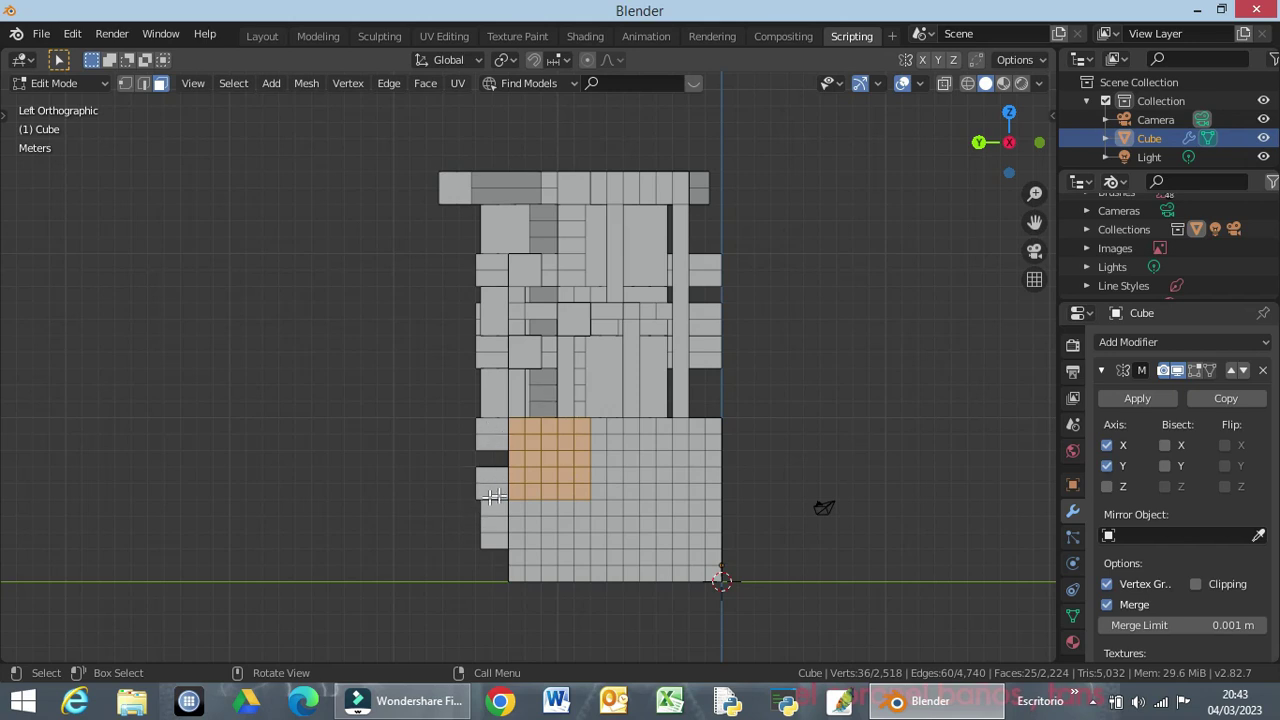
middle_drag(533, 522, 719, 509)
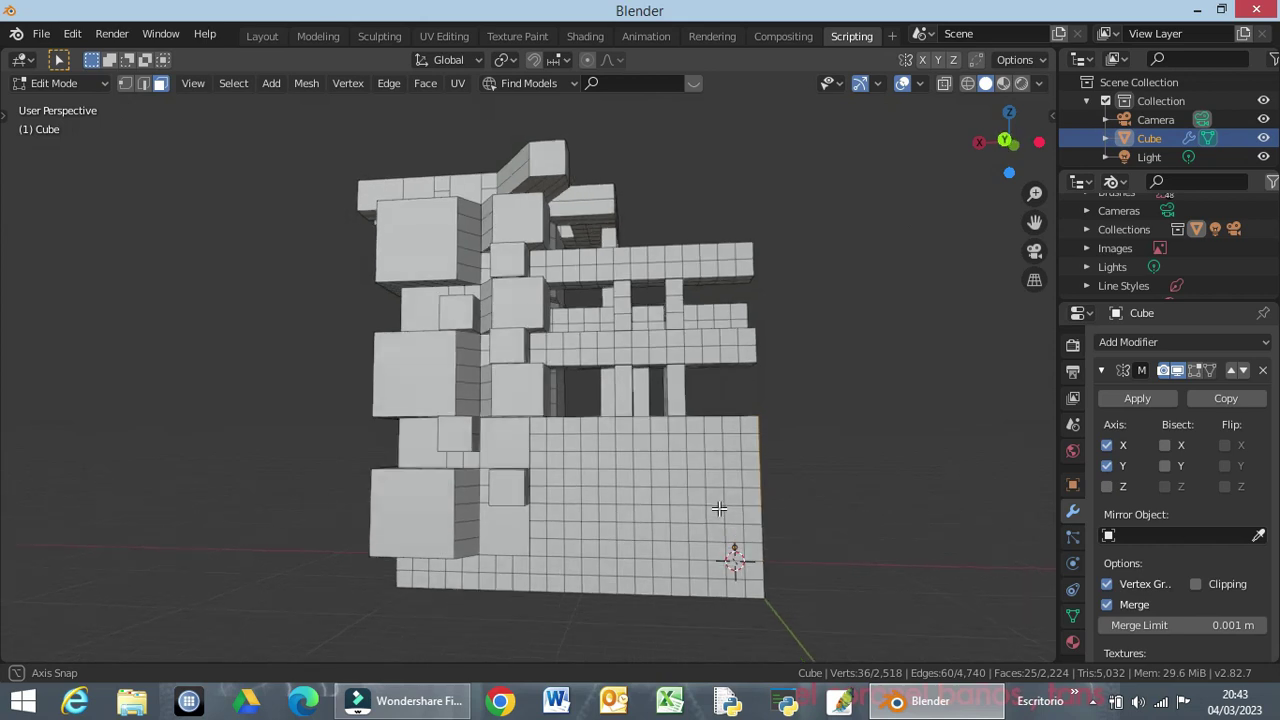
Add the top-right patch of the front wall to the selection.
key(shift)
click(750, 425)
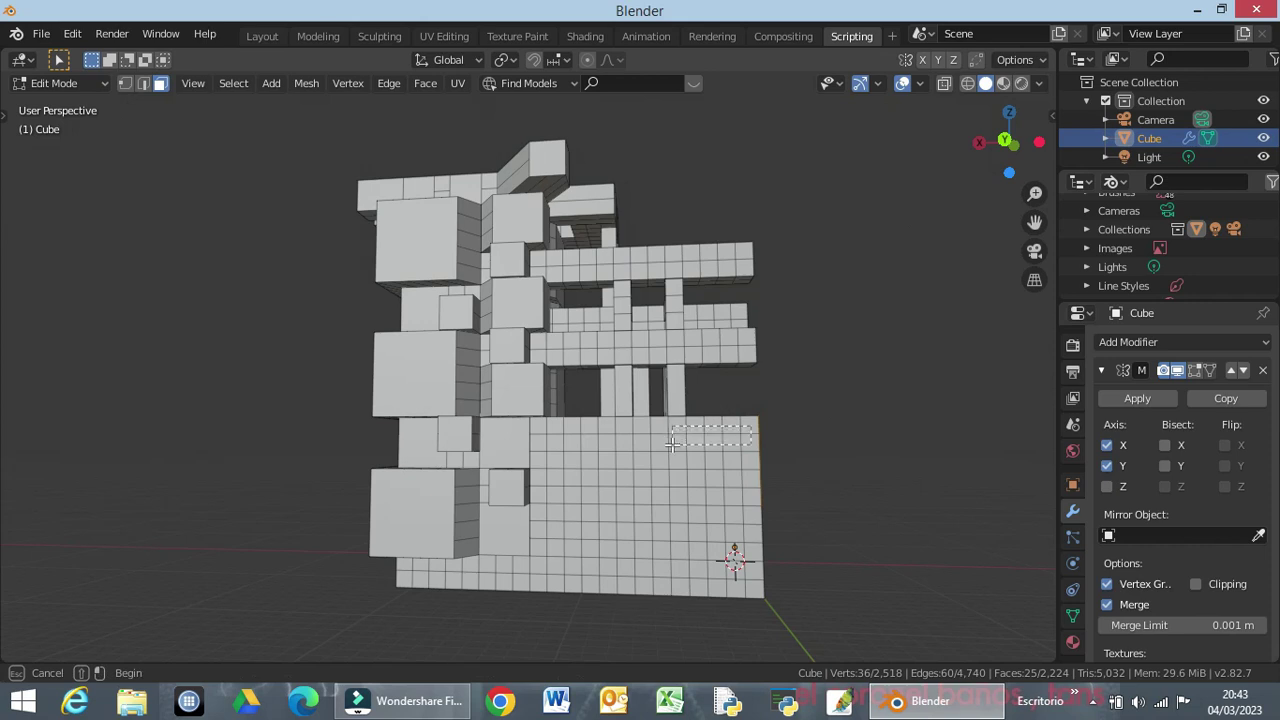
drag(673, 445, 675, 490)
drag(675, 490, 674, 489)
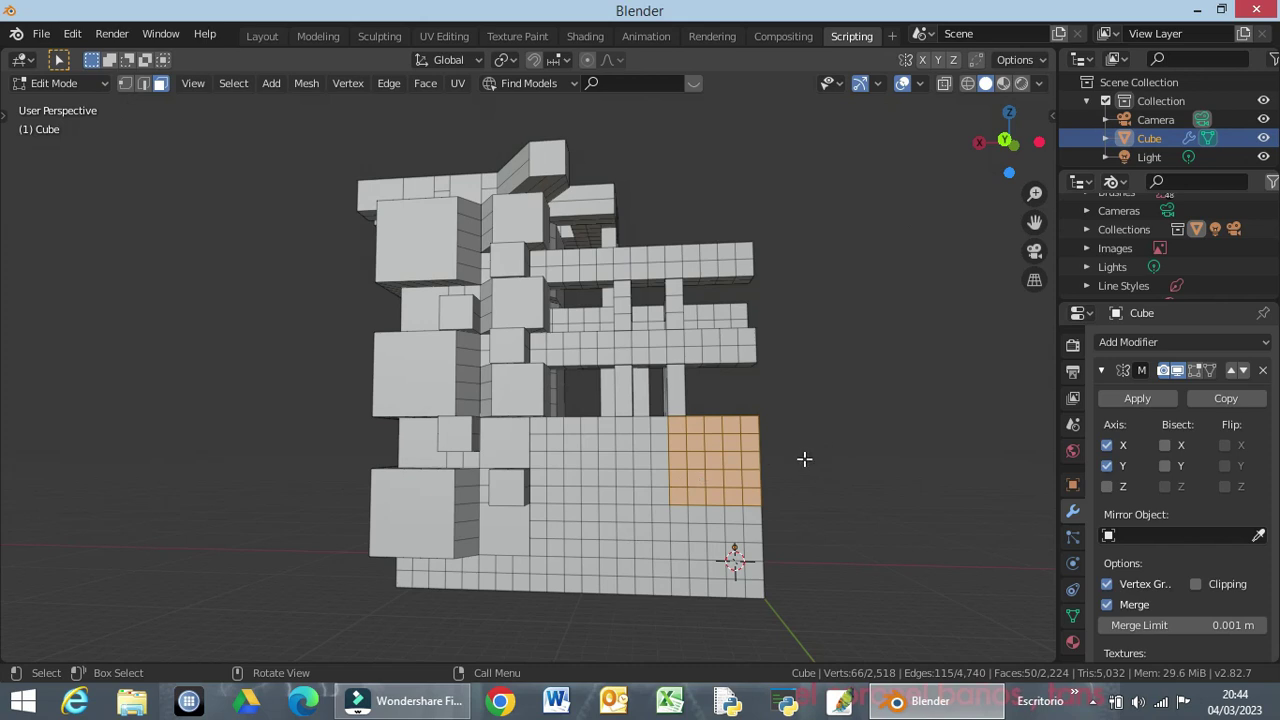
Limited-dissolve the selected grid patches into single faces.
key(x)
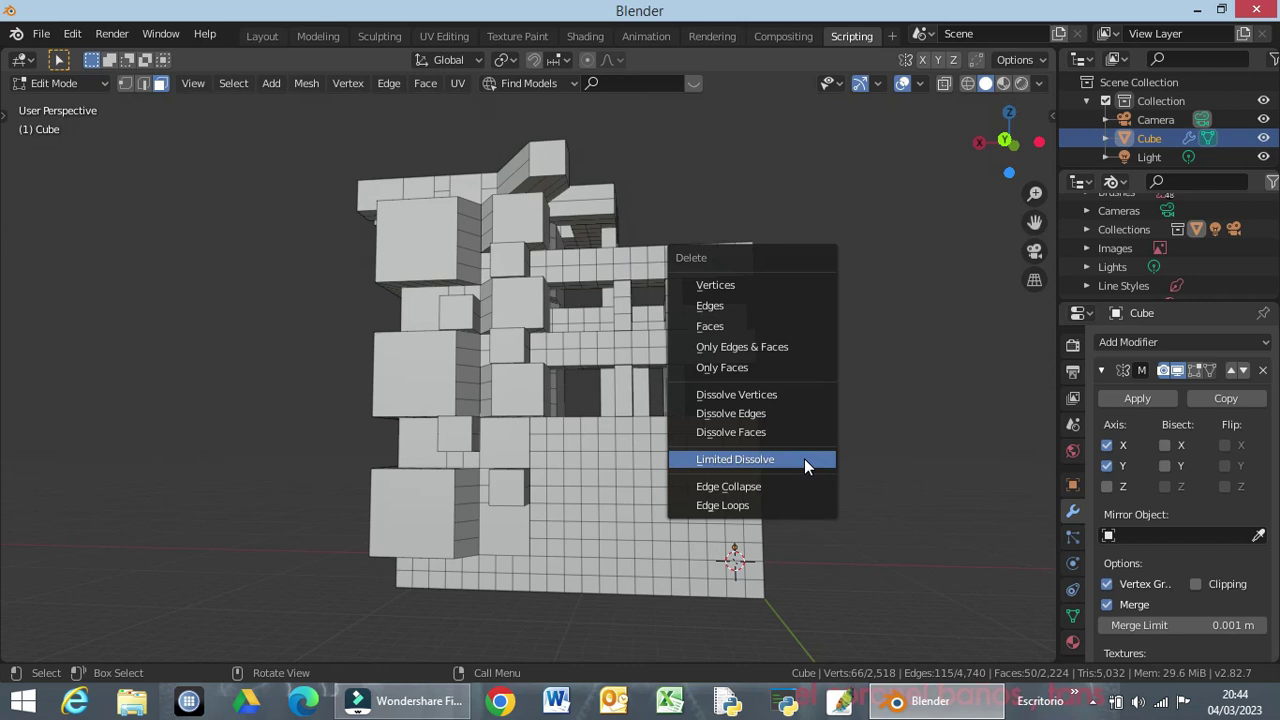
click(804, 462)
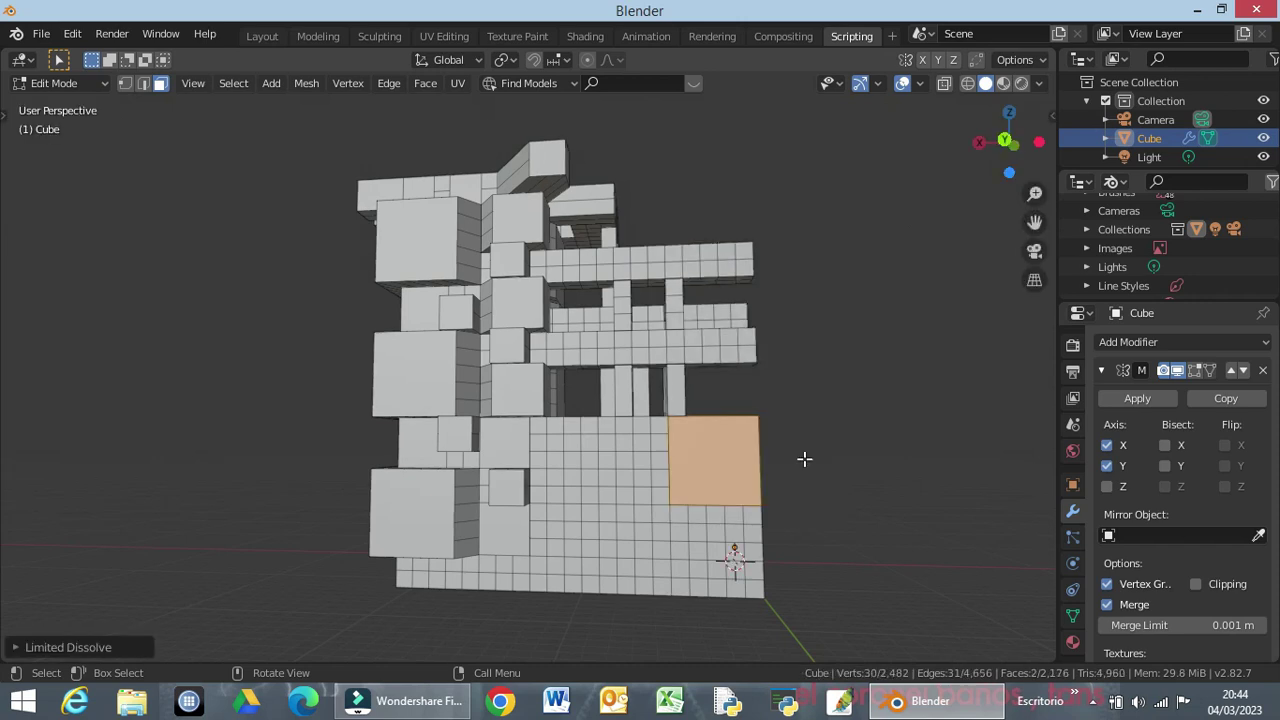
middle_drag(810, 460, 662, 524)
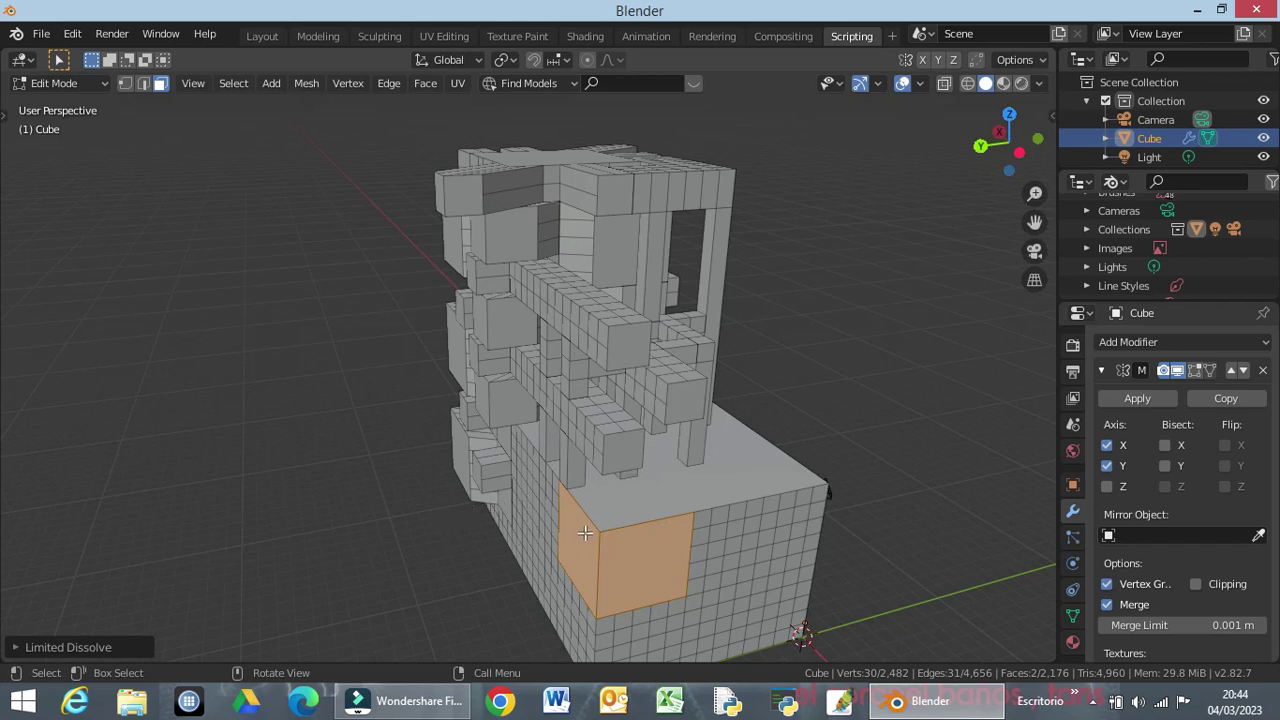
middle_drag(581, 517, 547, 538)
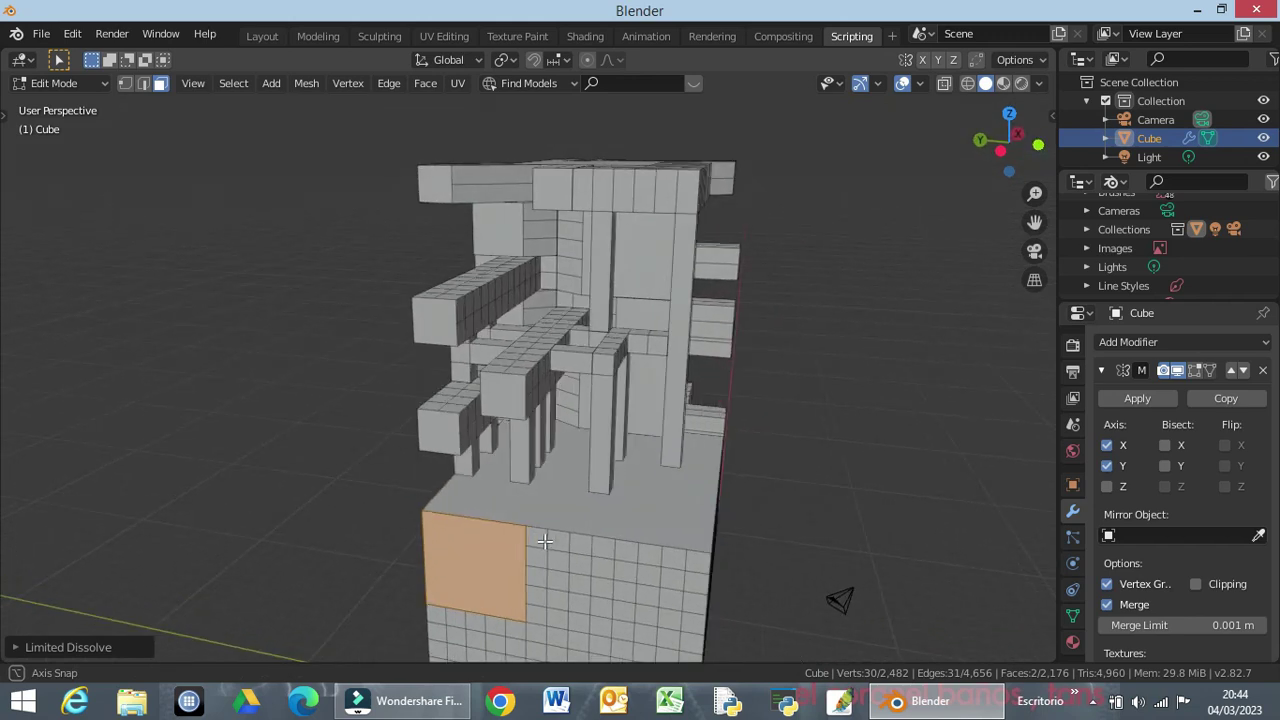
key(s)
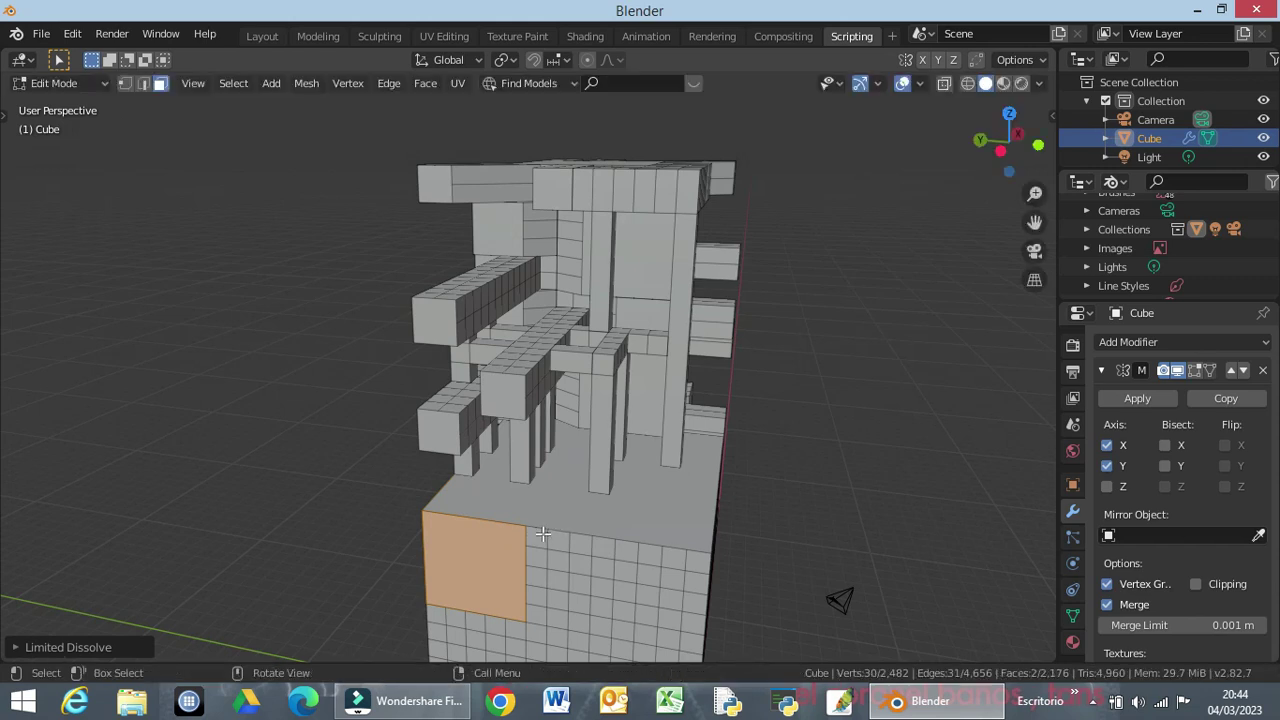
mouse_move(545, 552)
shift+middle_down()
mouse_move(618, 462)
mouse_move(560, 440)
shift+middle_up()
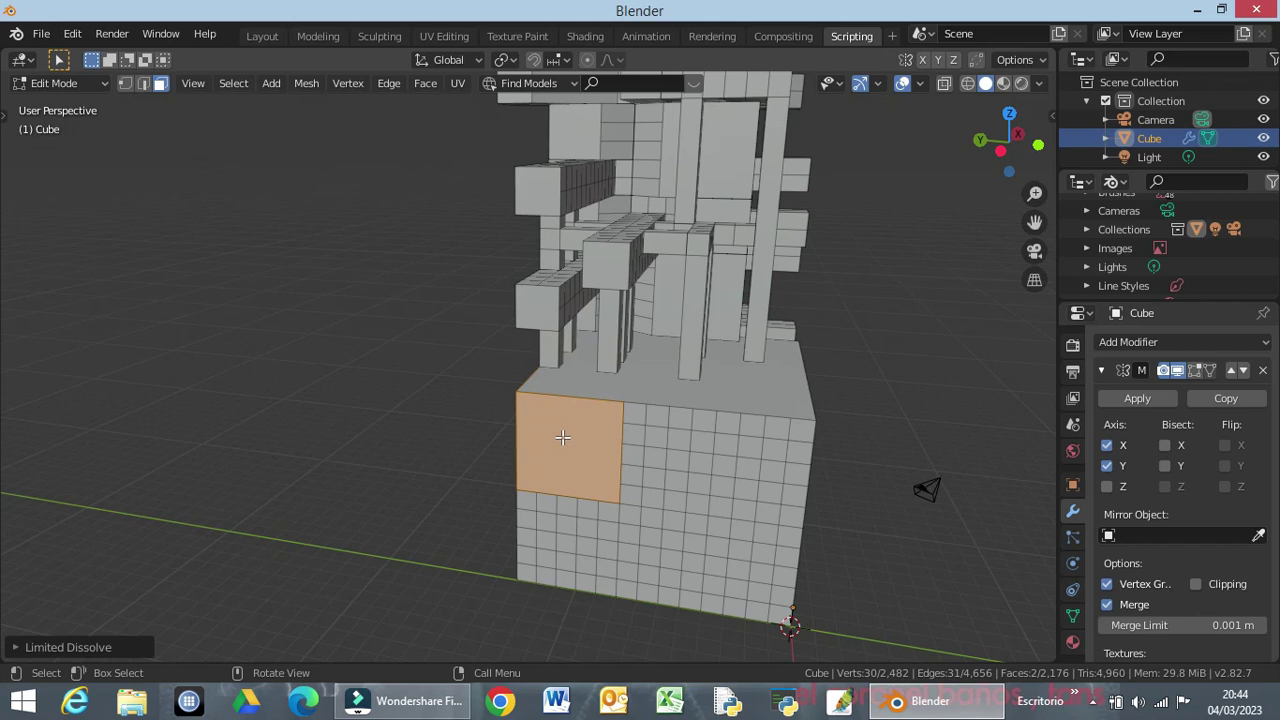
Extrude the merged faces 2 m outward, then box-select the next face patch.
key(e)
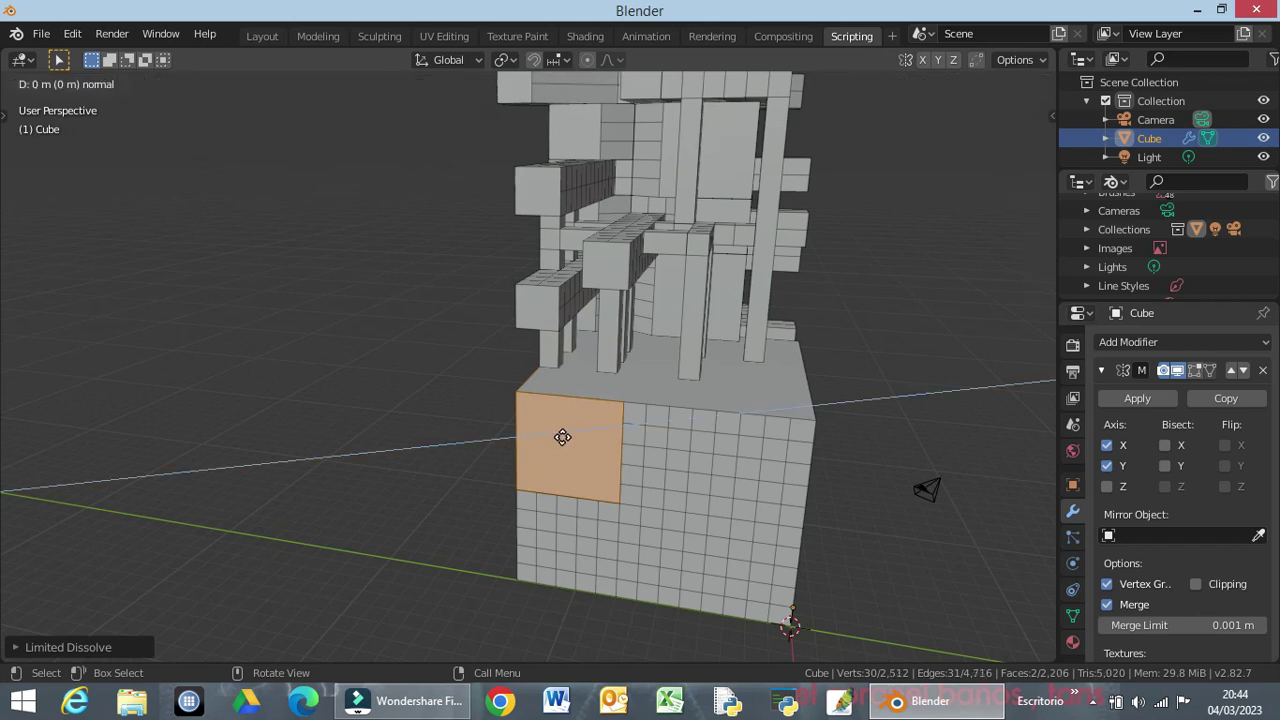
text(1)
key(Return)
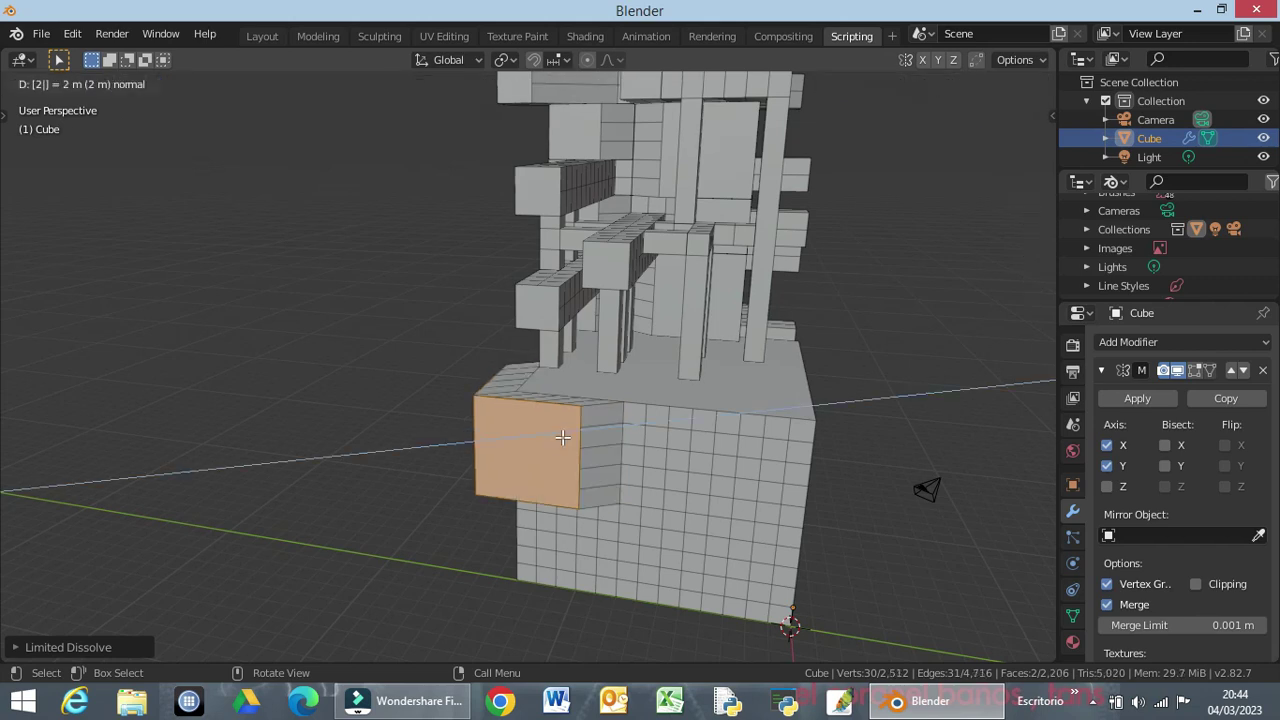
mouse_move(562, 437)
middle_down()
mouse_move(562, 421)
mouse_move(721, 307)
mouse_move(814, 294)
mouse_move(866, 351)
mouse_move(985, 320)
middle_up()
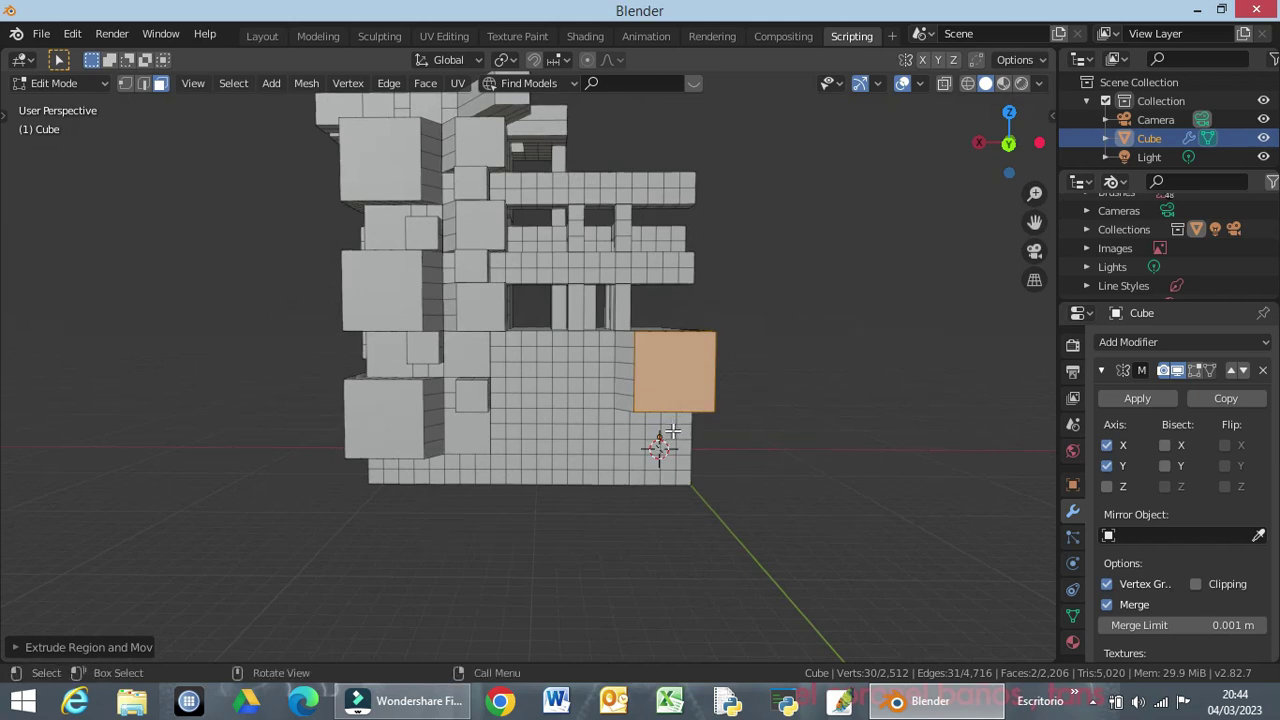
mouse_move(683, 437)
middle_down()
mouse_move(655, 392)
mouse_move(667, 420)
middle_up()
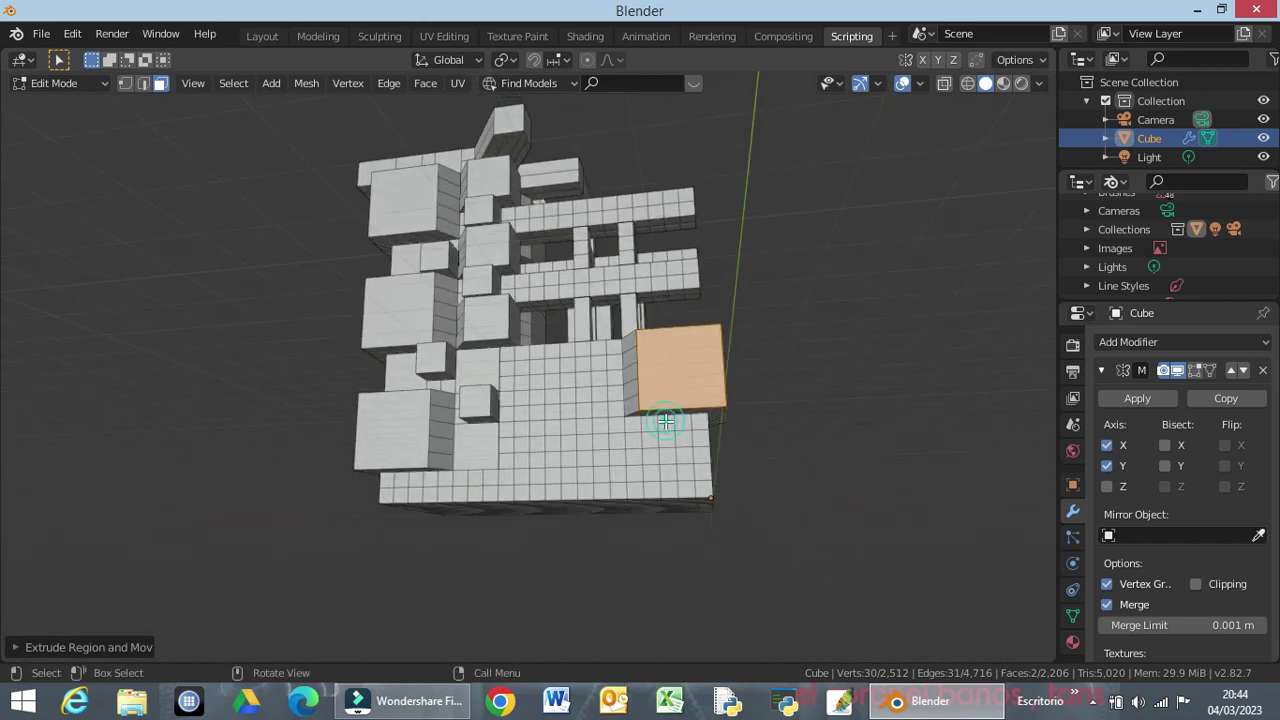
drag(665, 421, 704, 466)
middle_drag(716, 484, 632, 505)
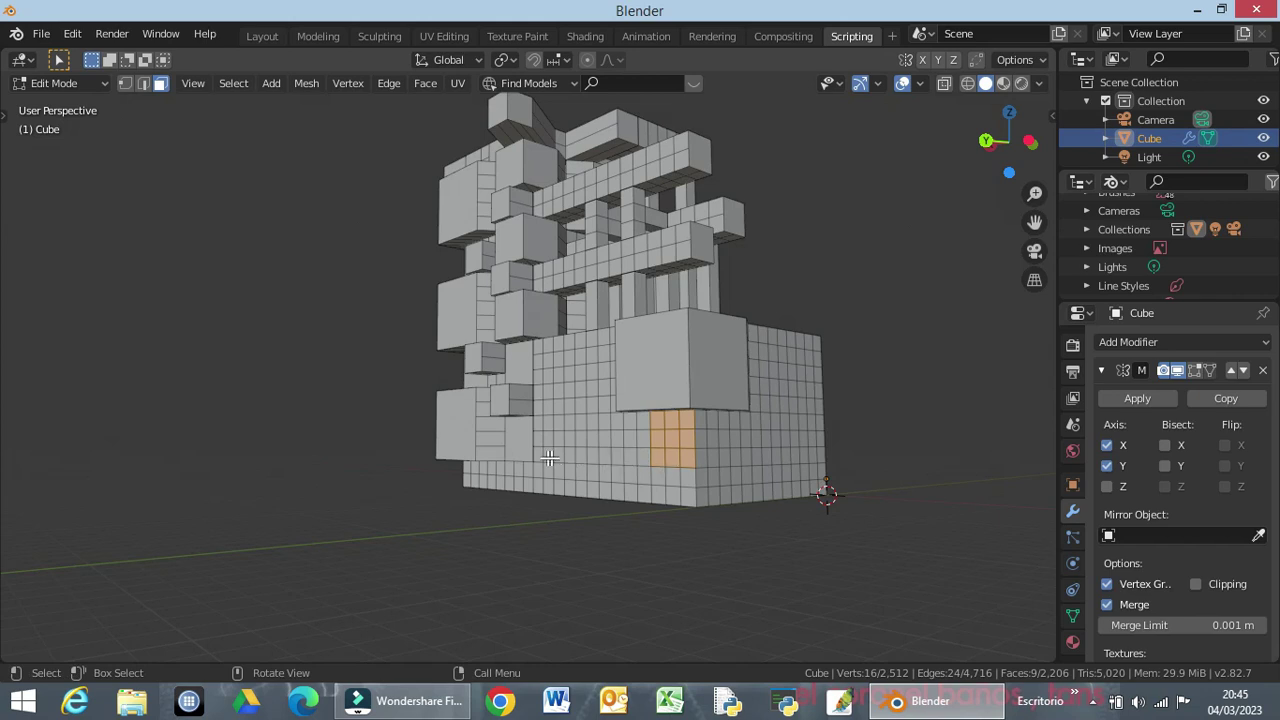
Dissolve an enlarged block of faces into one face and extrude it 3 m outward.
middle_drag(666, 466, 588, 458)
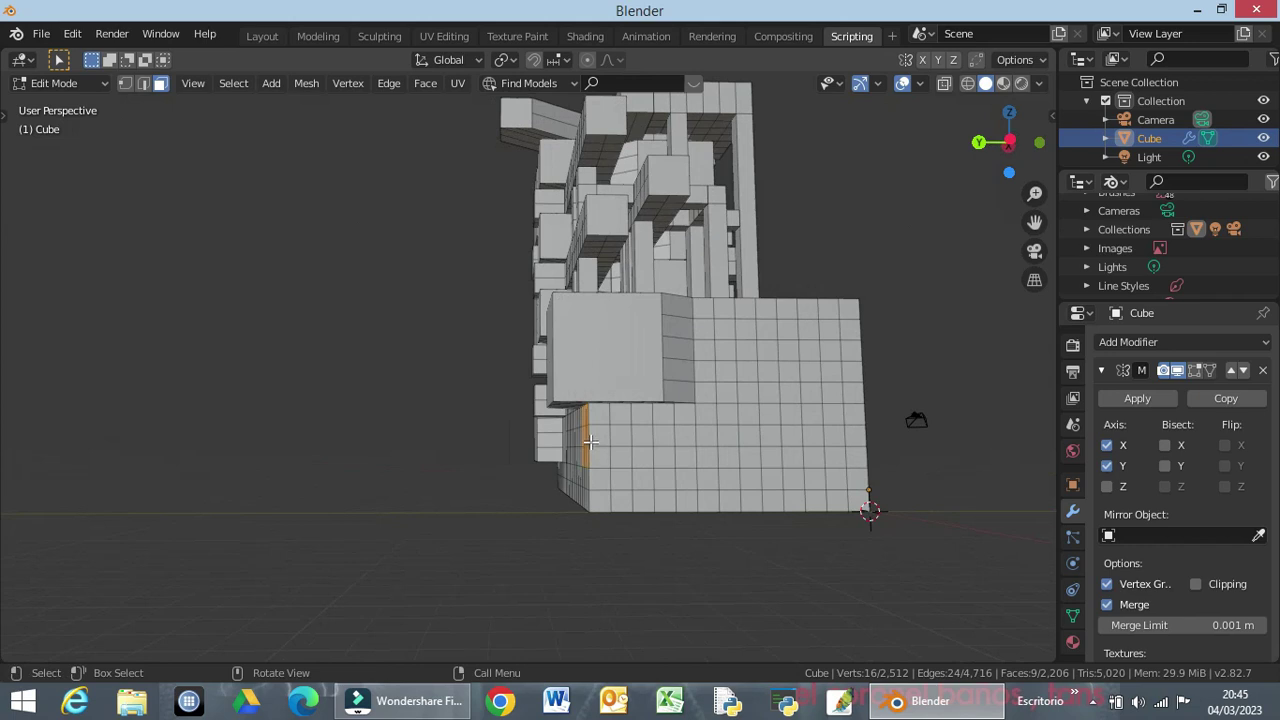
shift+drag(601, 413, 638, 468)
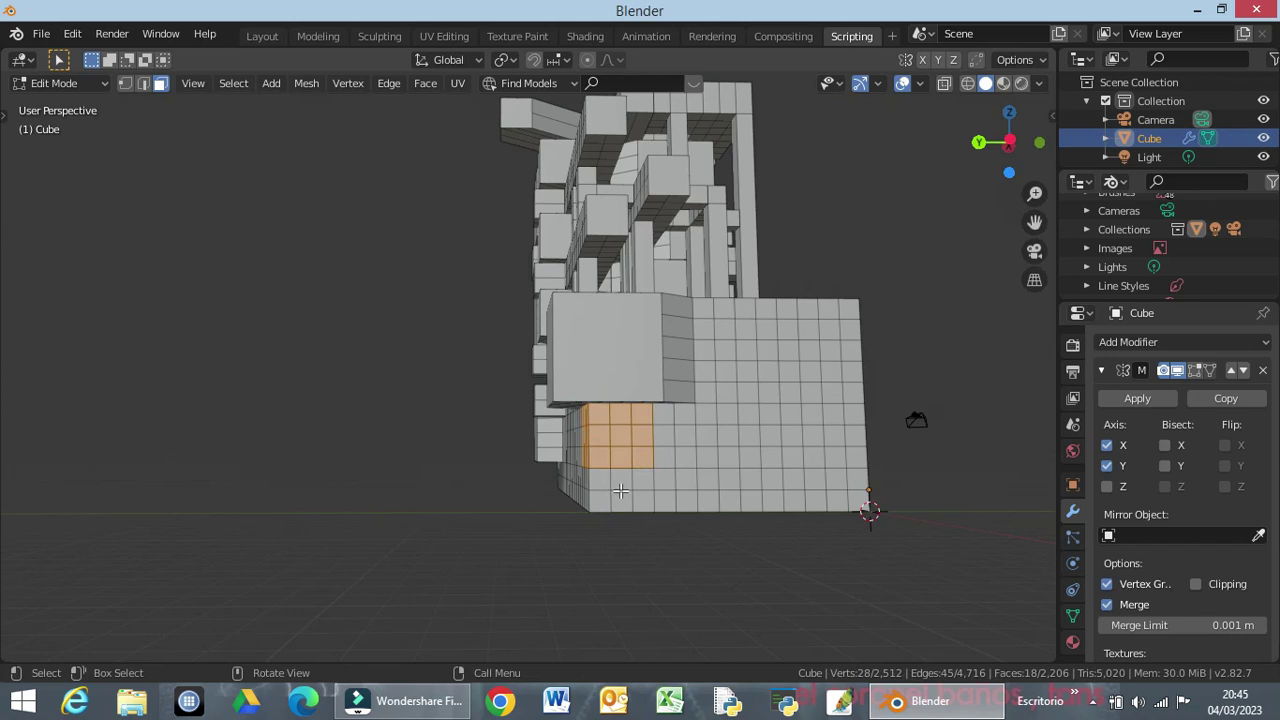
key(x)
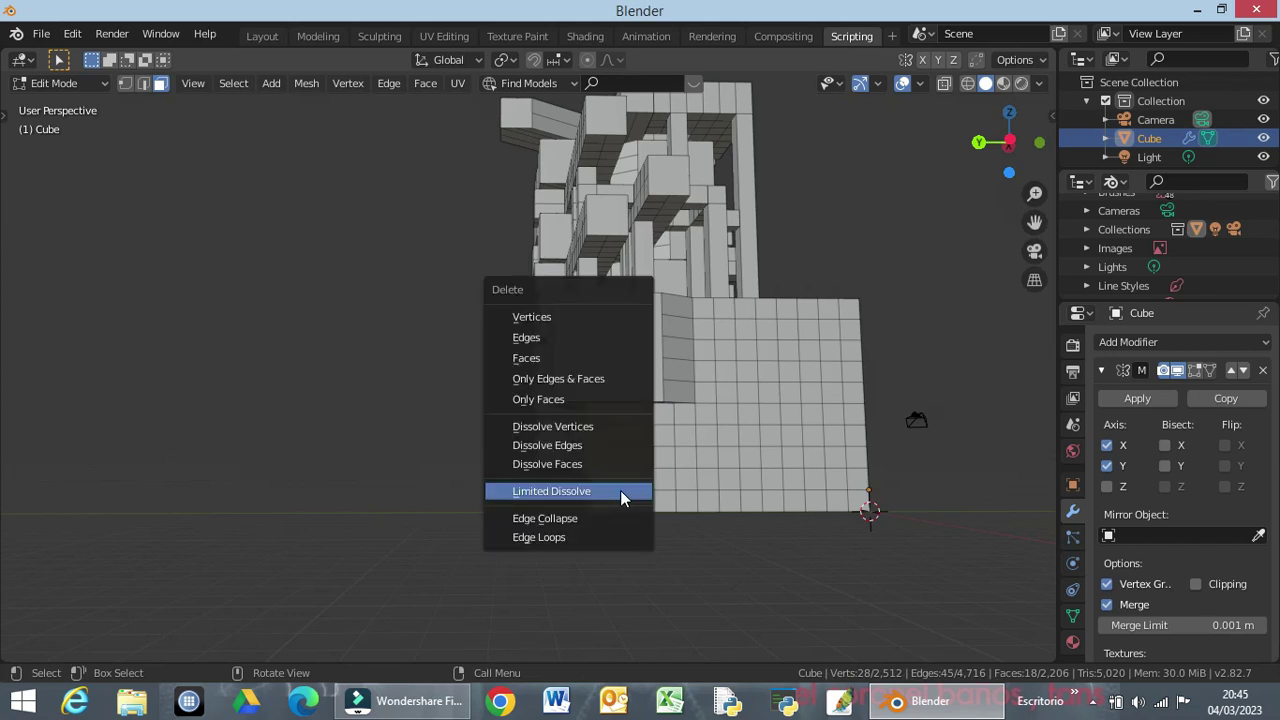
click(620, 490)
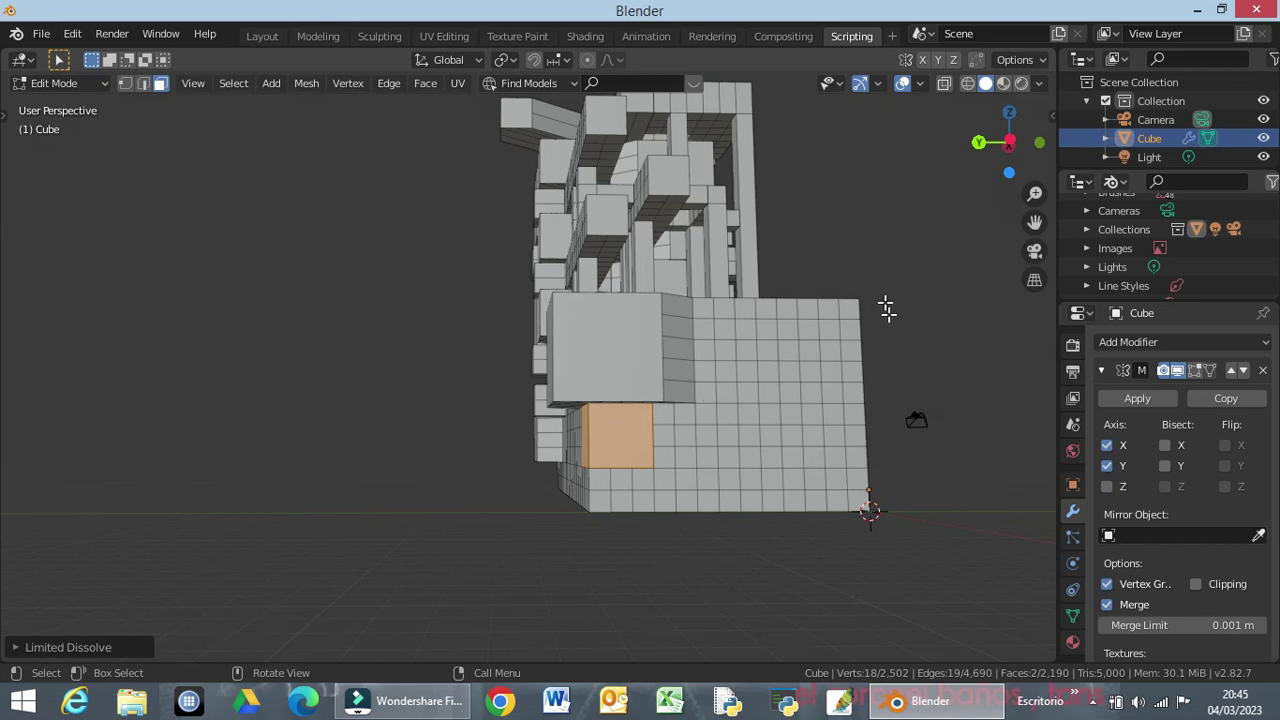
middle_drag(900, 366, 840, 420)
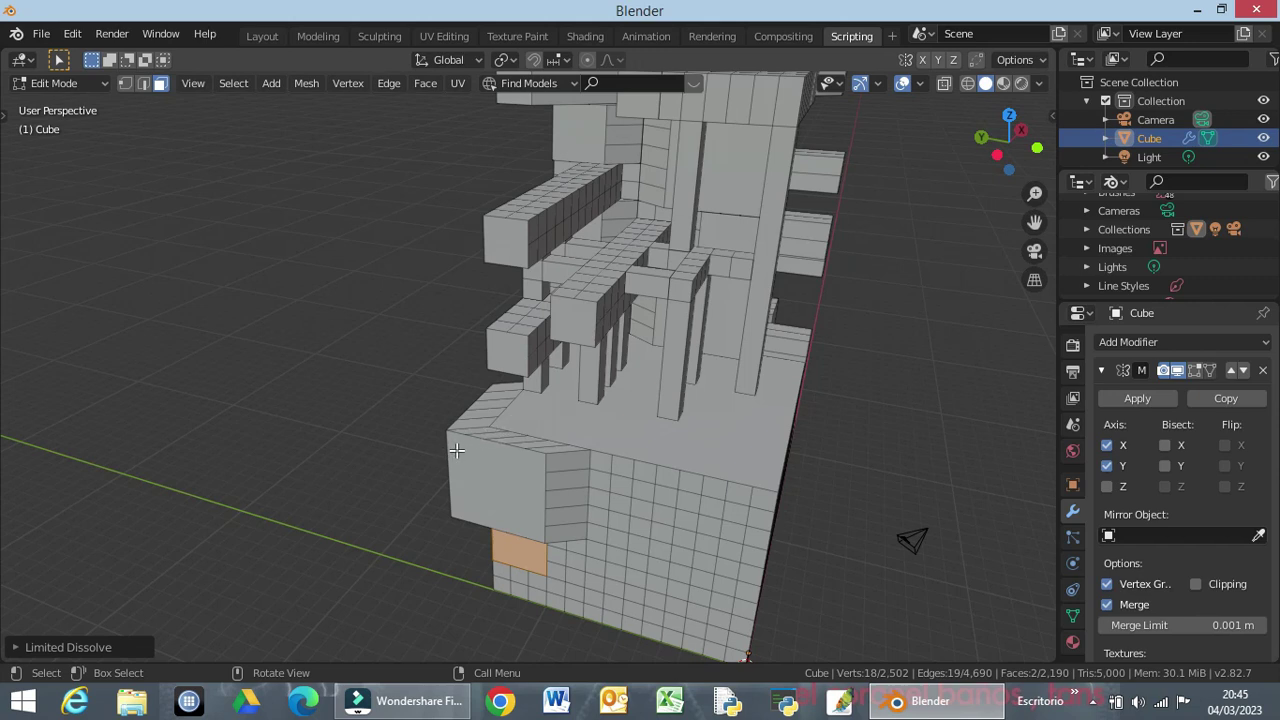
key(e)
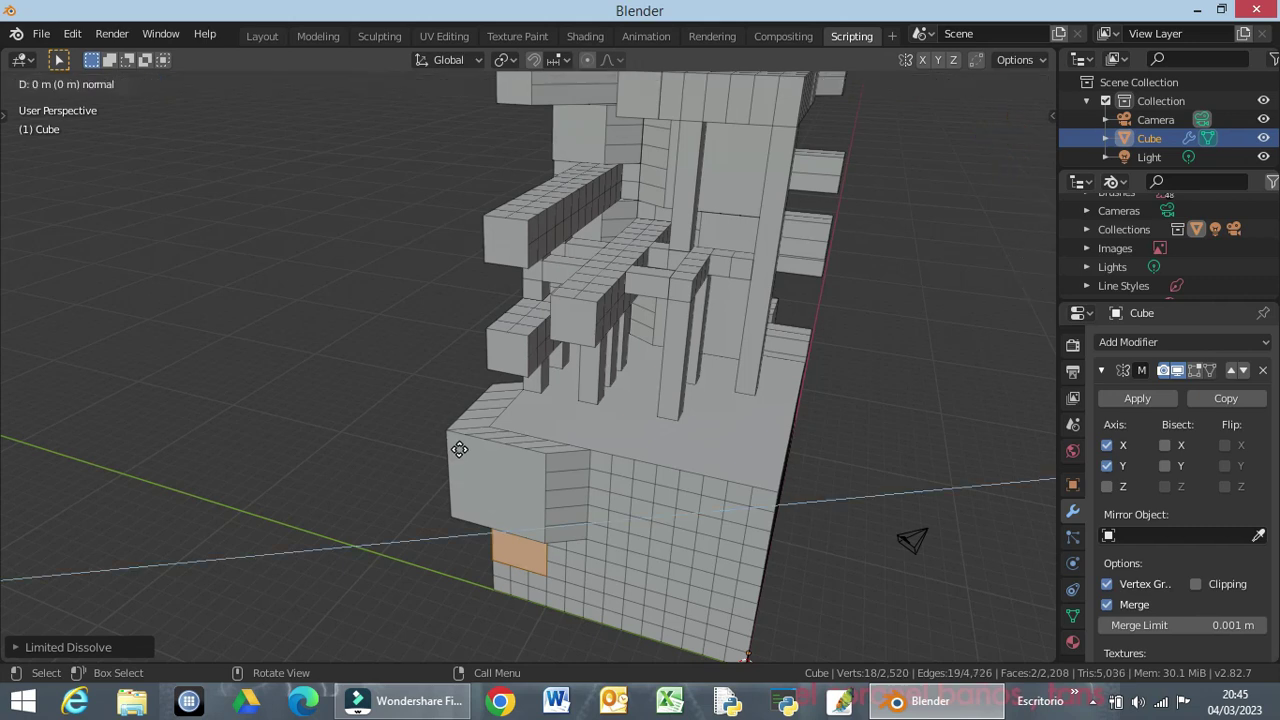
text(3)
key(Return)
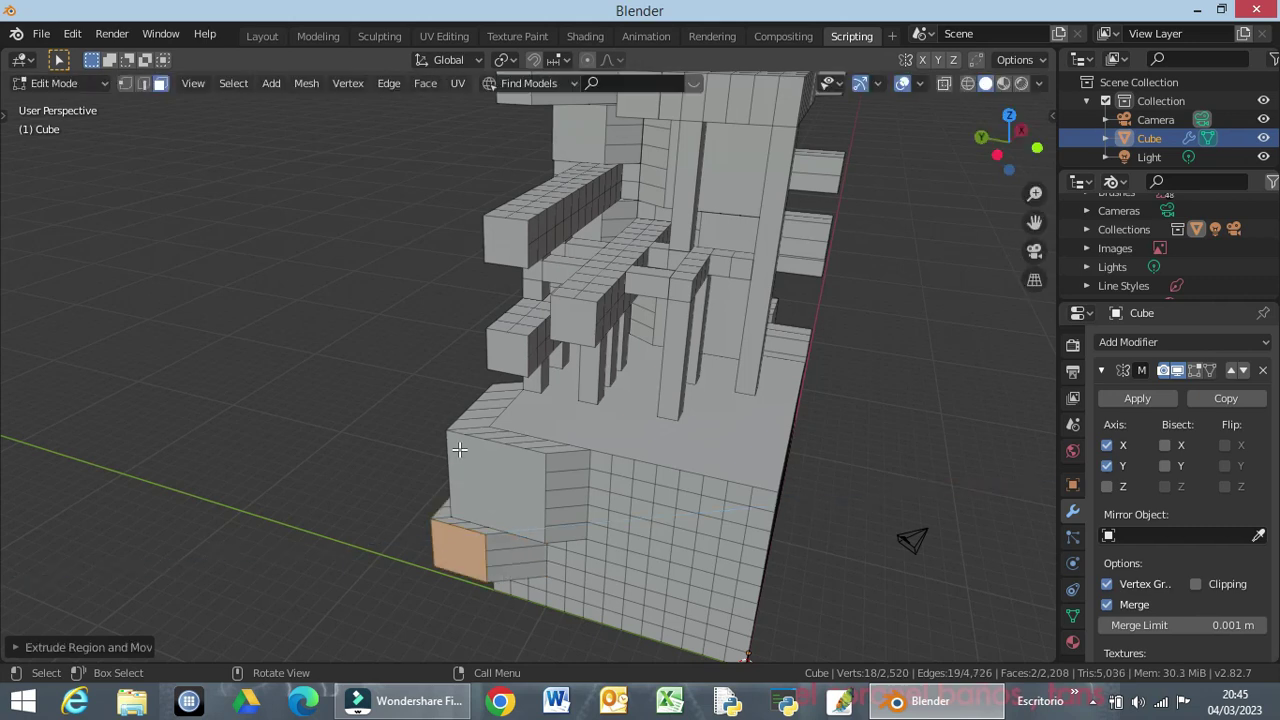
Select two 2x2 face patches at the bottom corner of the base block.
mouse_move(634, 474)
middle_down()
mouse_move(680, 438)
mouse_move(800, 455)
mouse_move(829, 366)
middle_up()
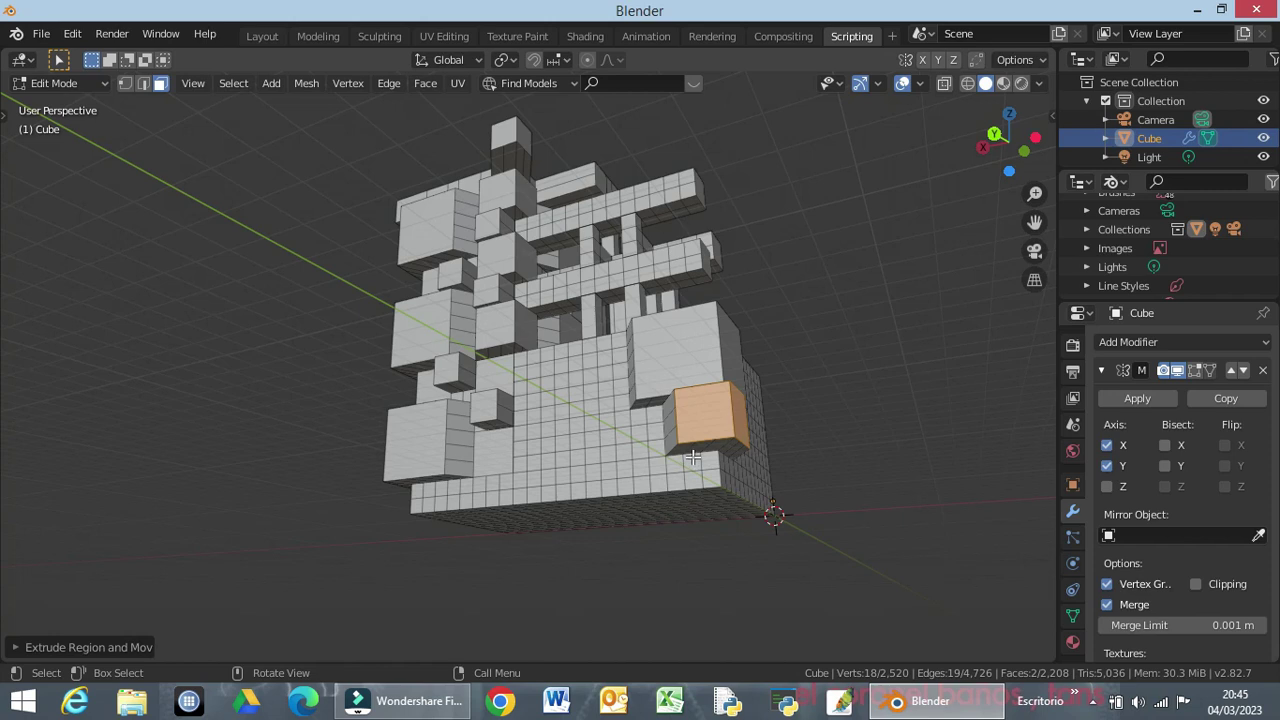
drag(686, 452, 711, 494)
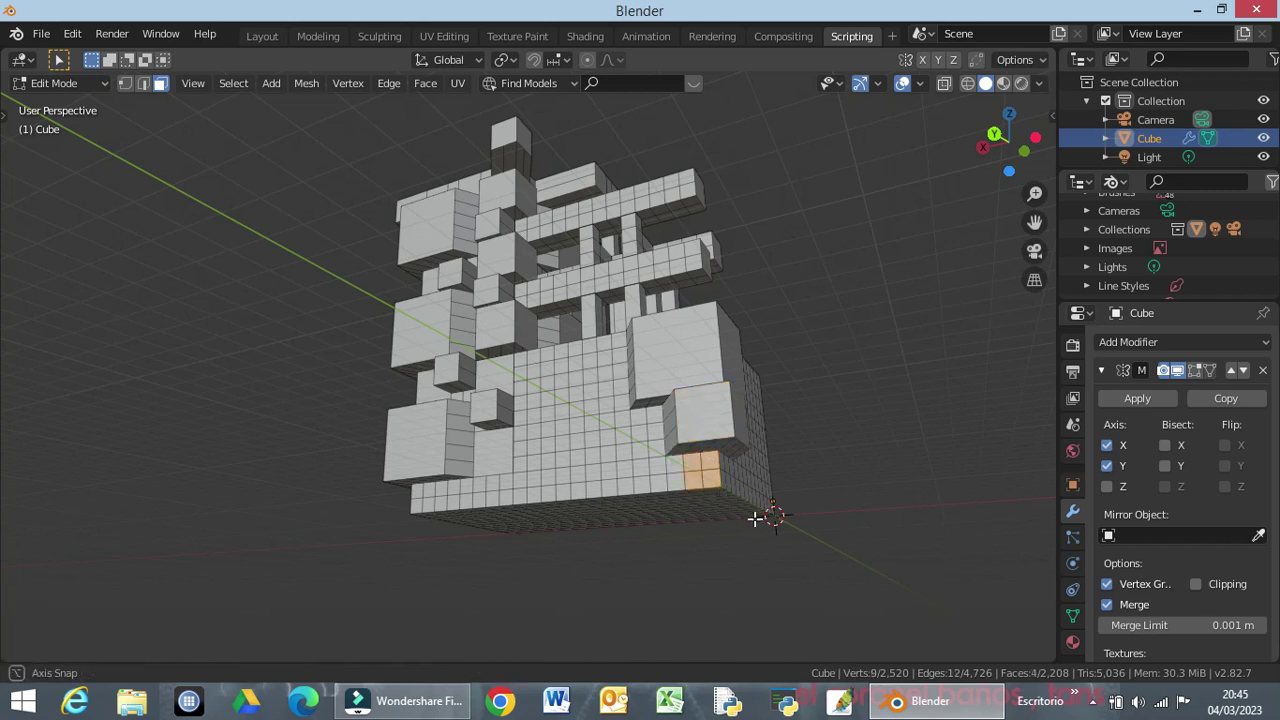
middle_drag(756, 518, 617, 523)
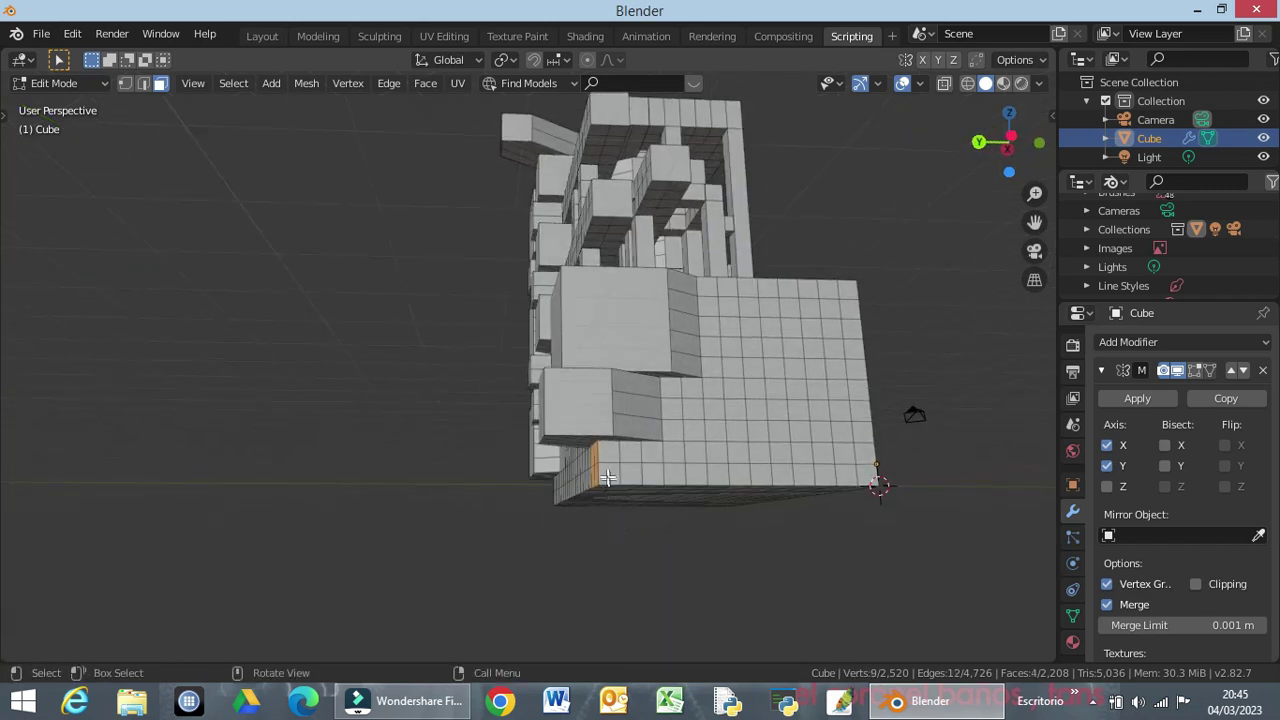
shift+drag(604, 446, 634, 488)
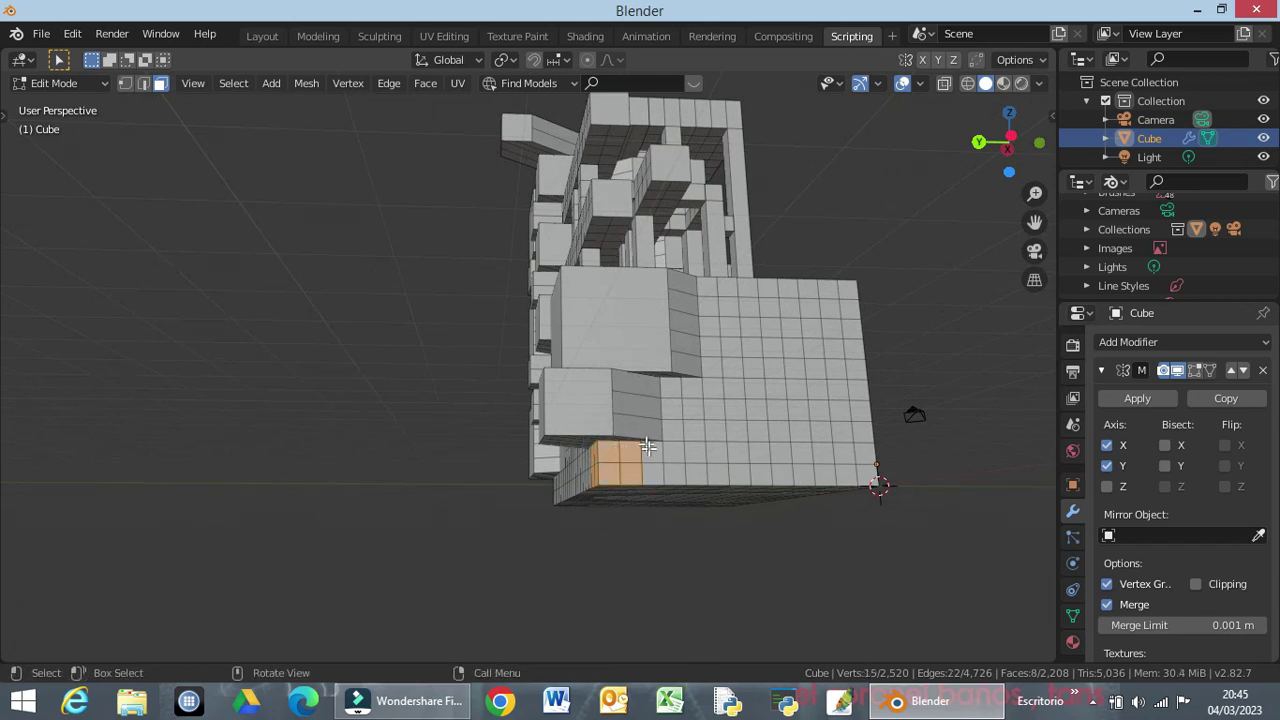
middle_drag(648, 446, 640, 483)
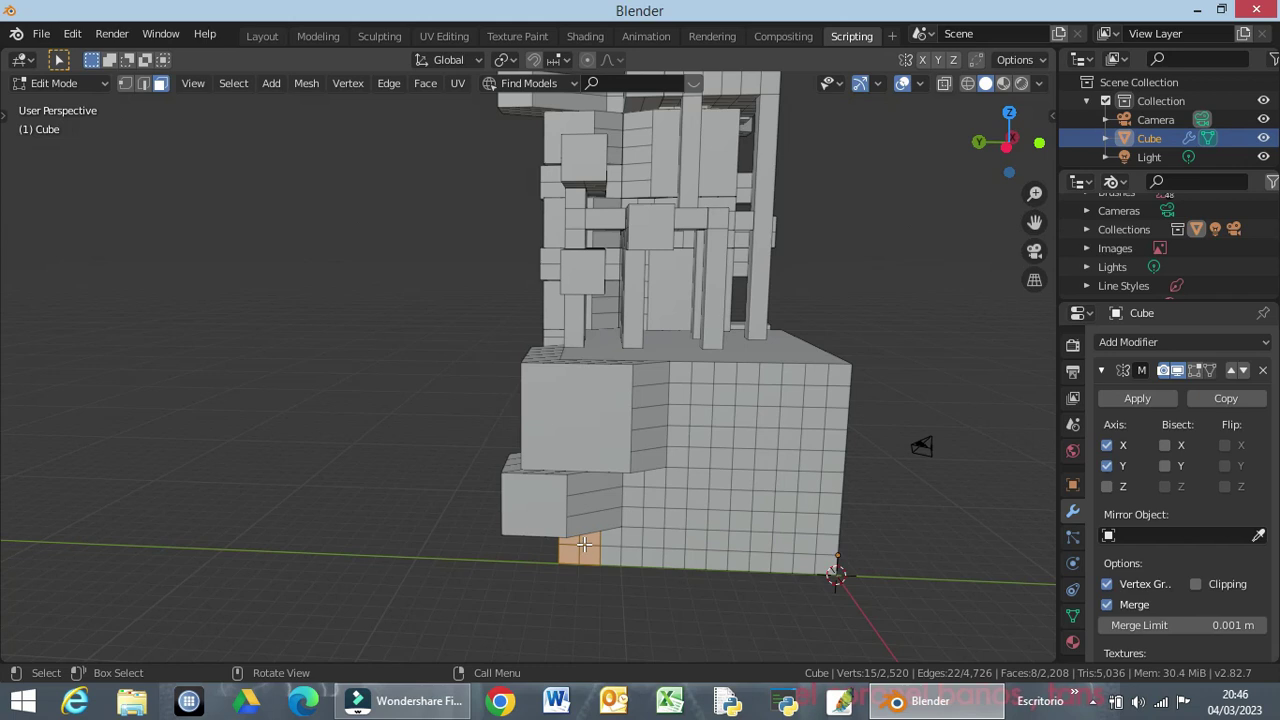
key(s)
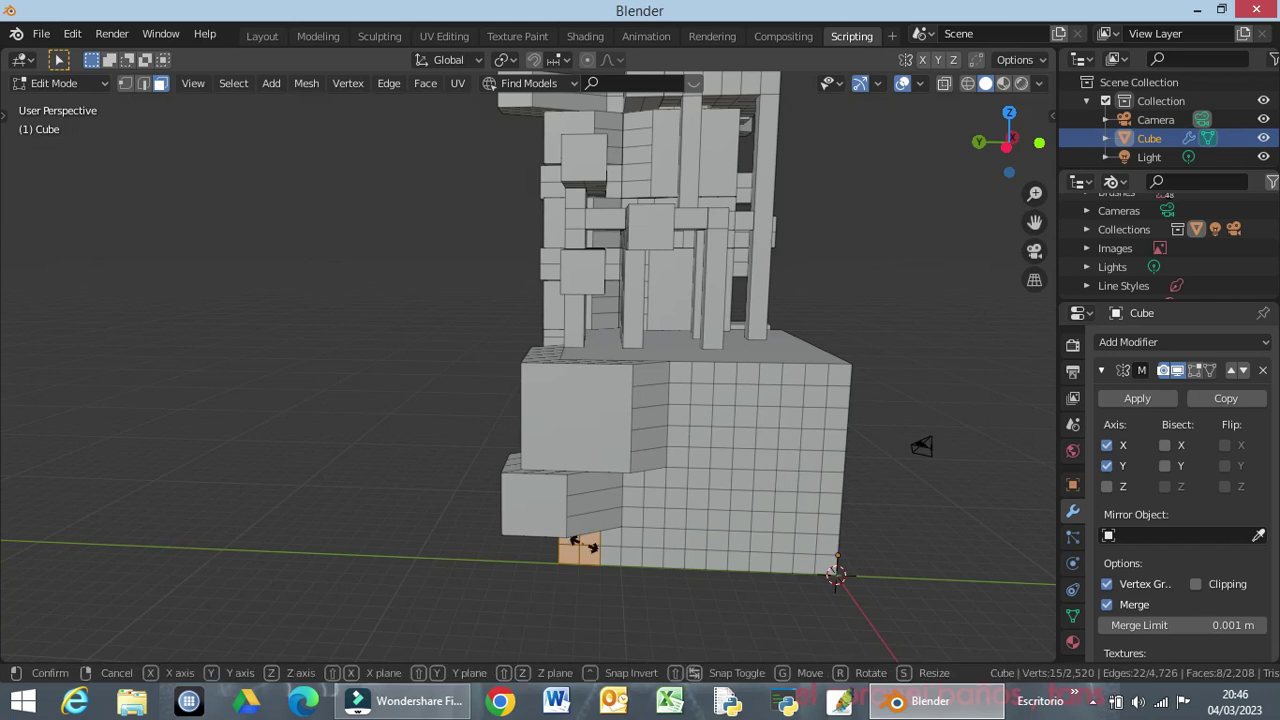
key(Escape)
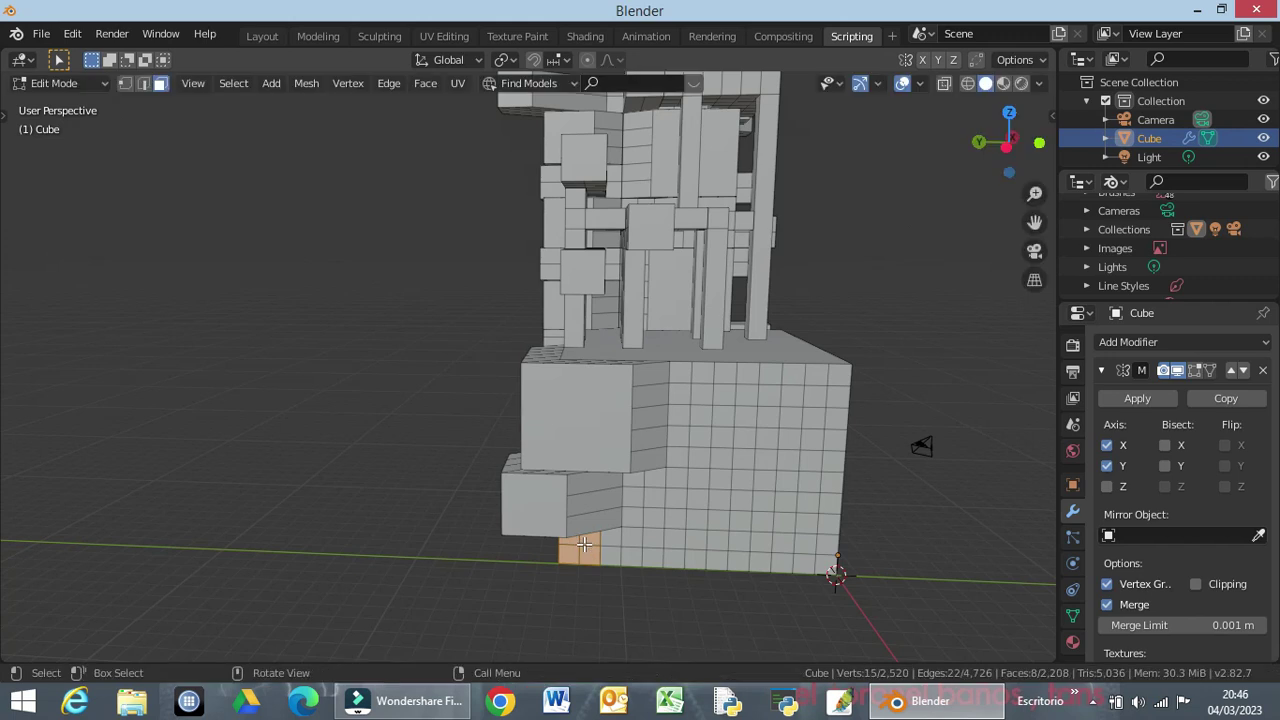
mouse_move(583, 545)
middle_down()
mouse_move(585, 588)
mouse_move(590, 570)
middle_up()
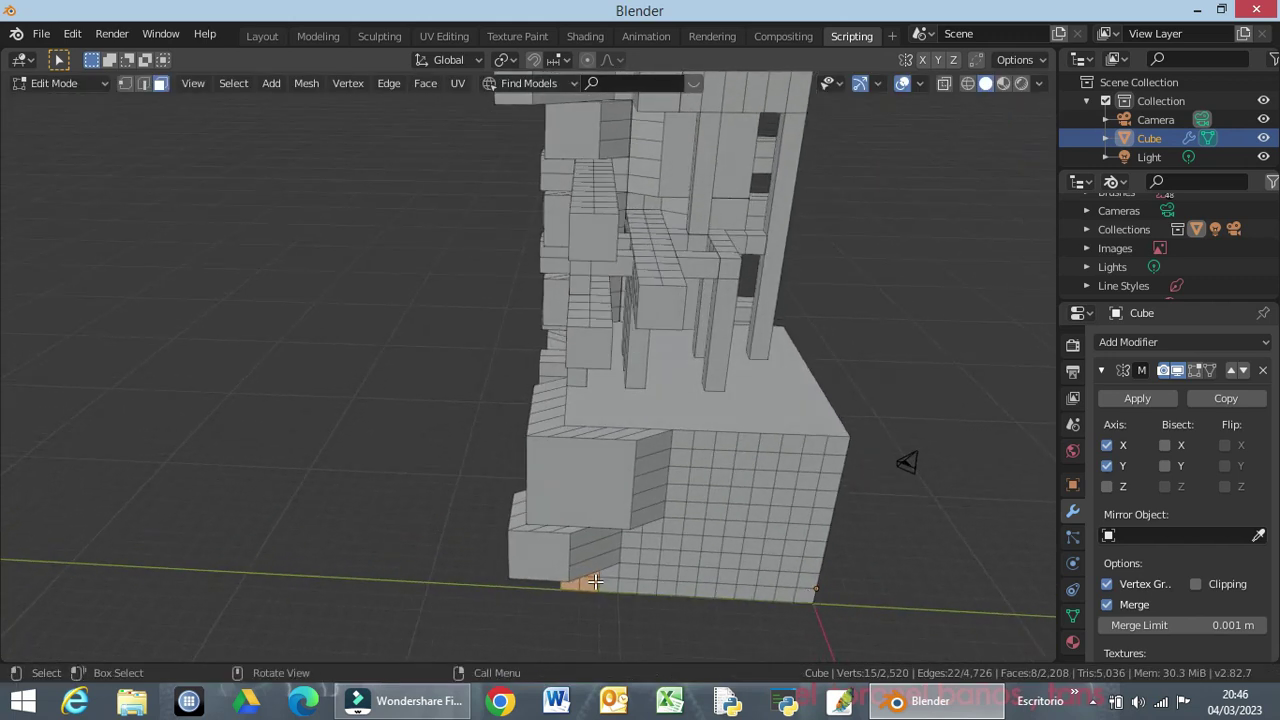
key(s)
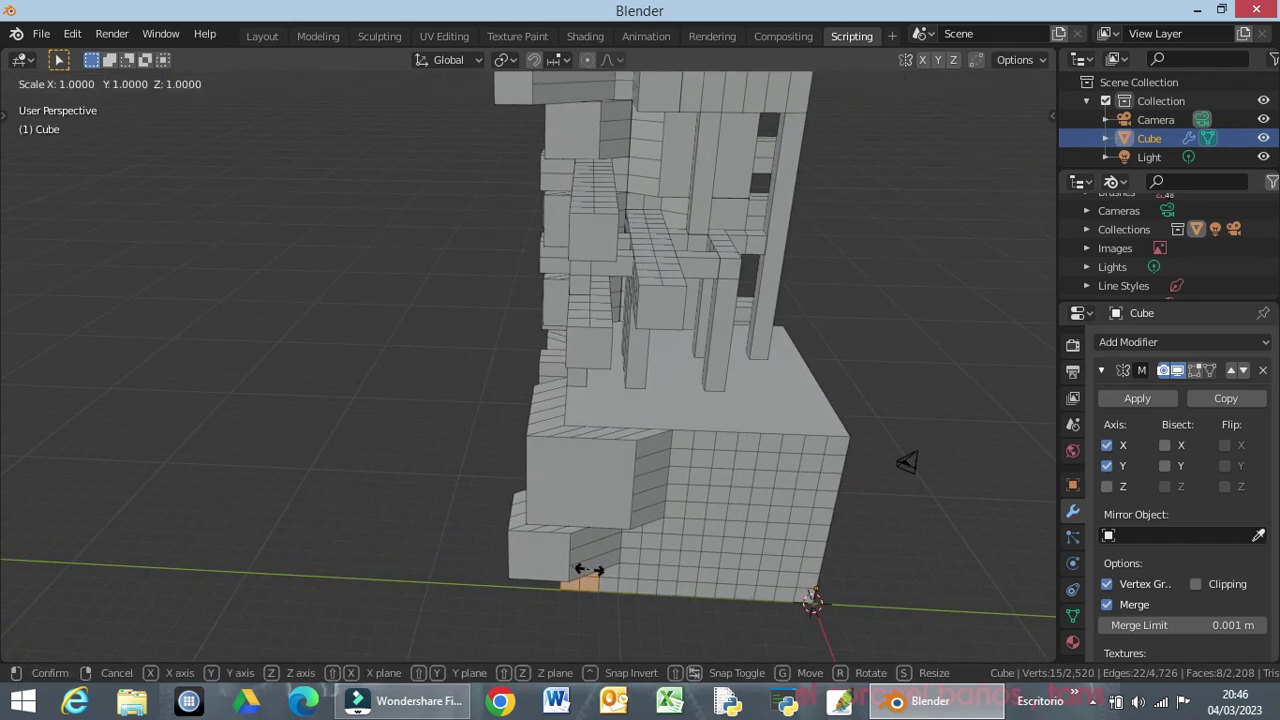
key(Escape)
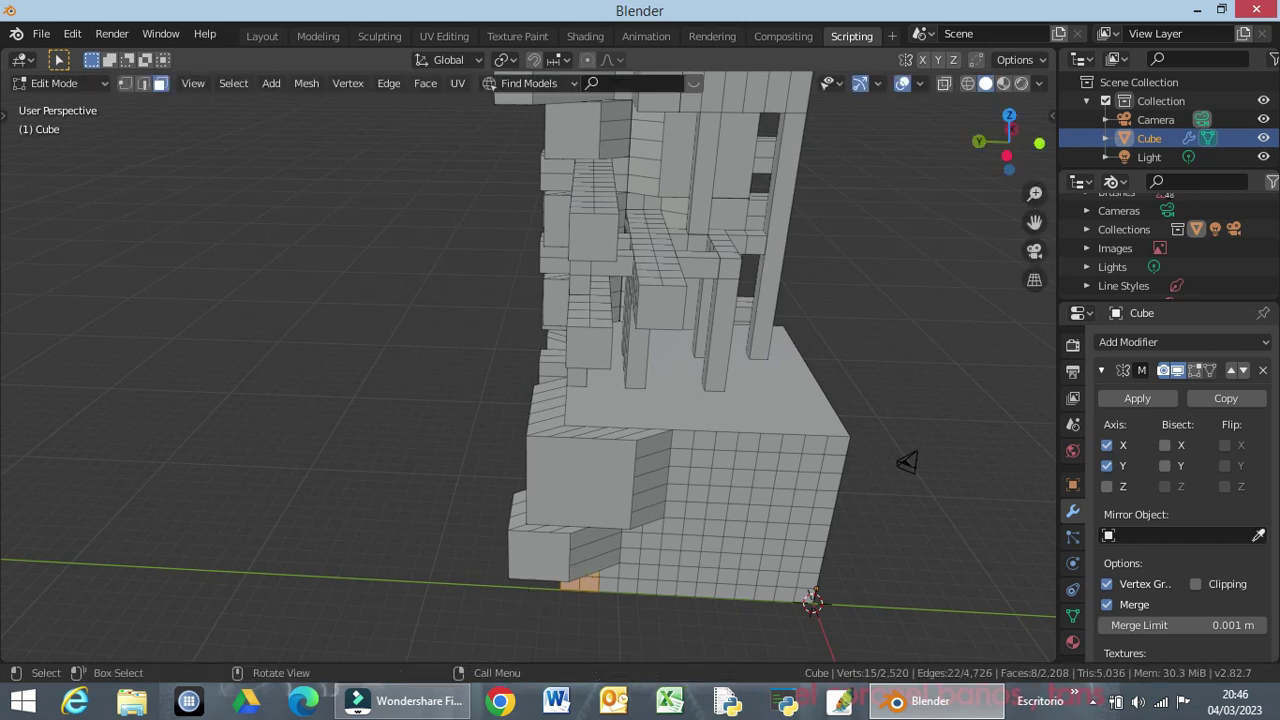
key(s)
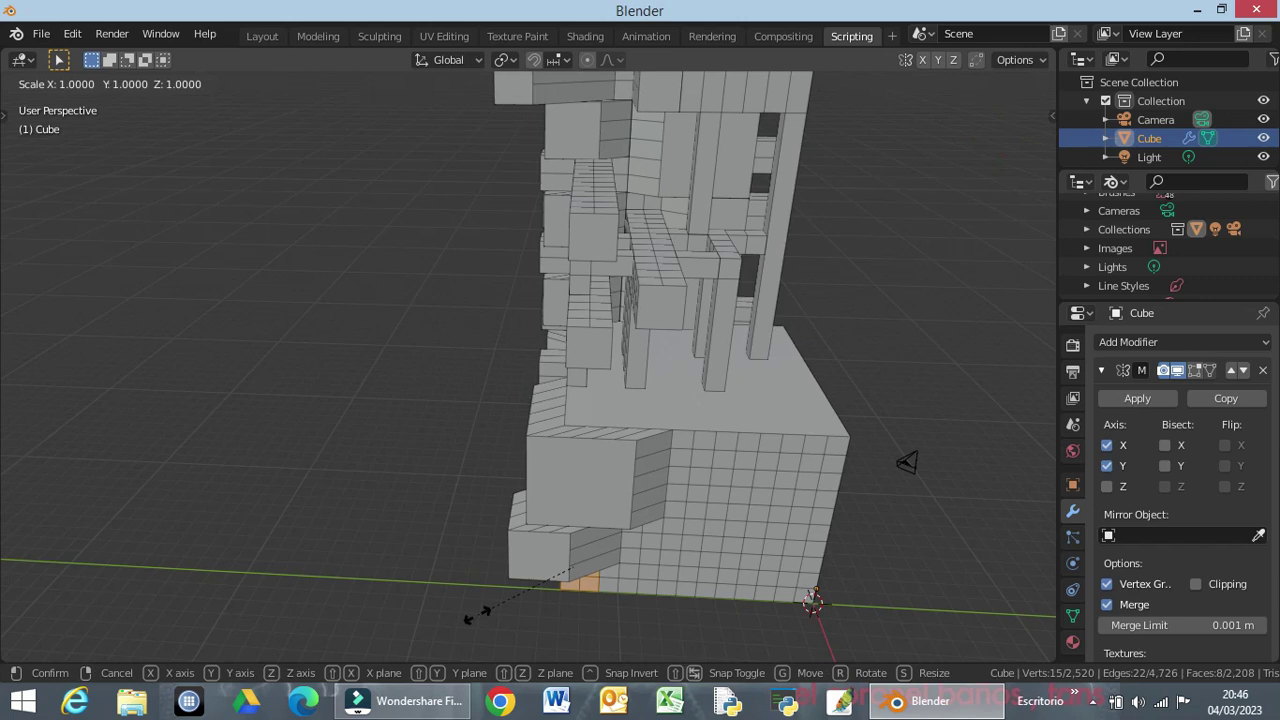
text(3)
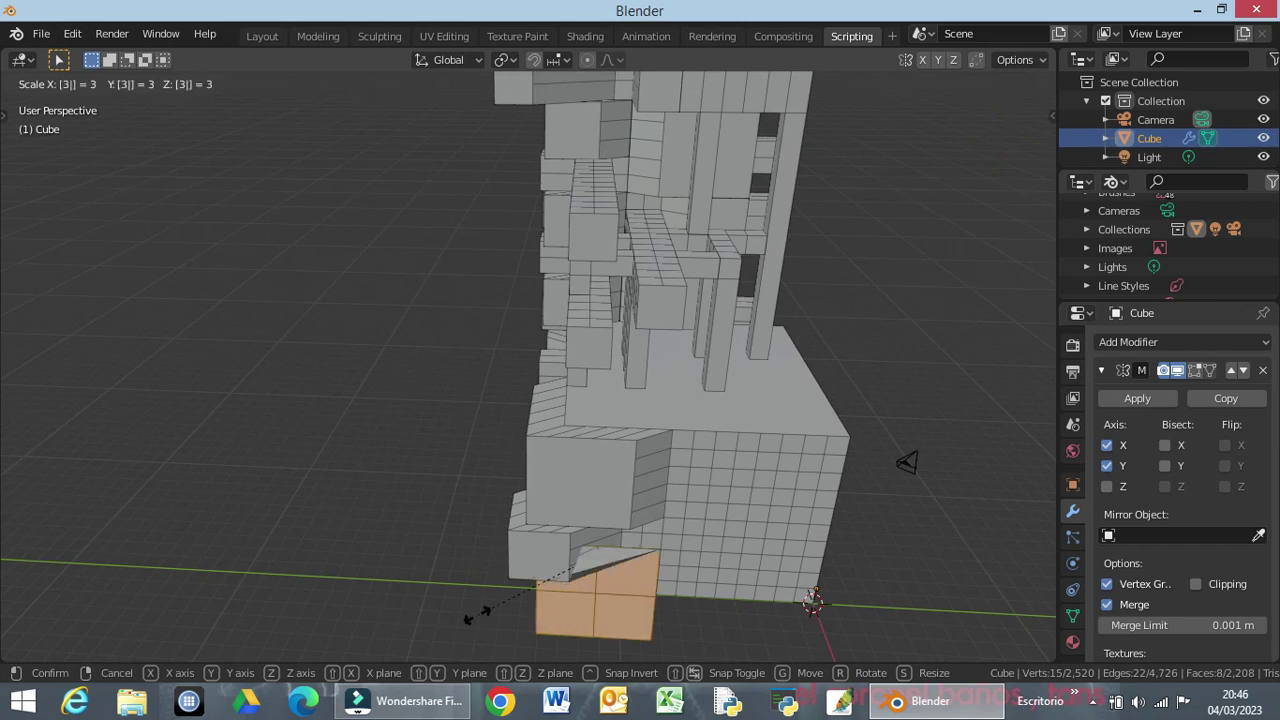
key(Escape)
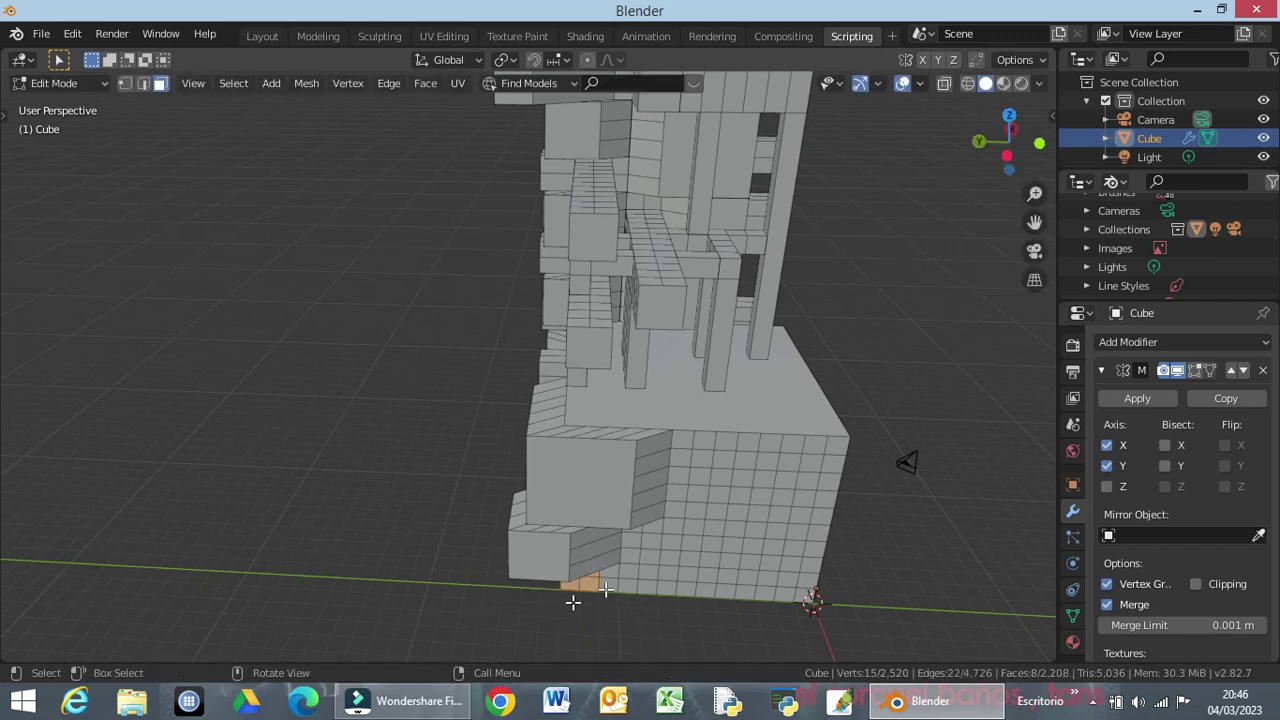
mouse_move(597, 611)
middle_down()
mouse_move(583, 374)
mouse_move(575, 408)
mouse_move(596, 399)
middle_up()
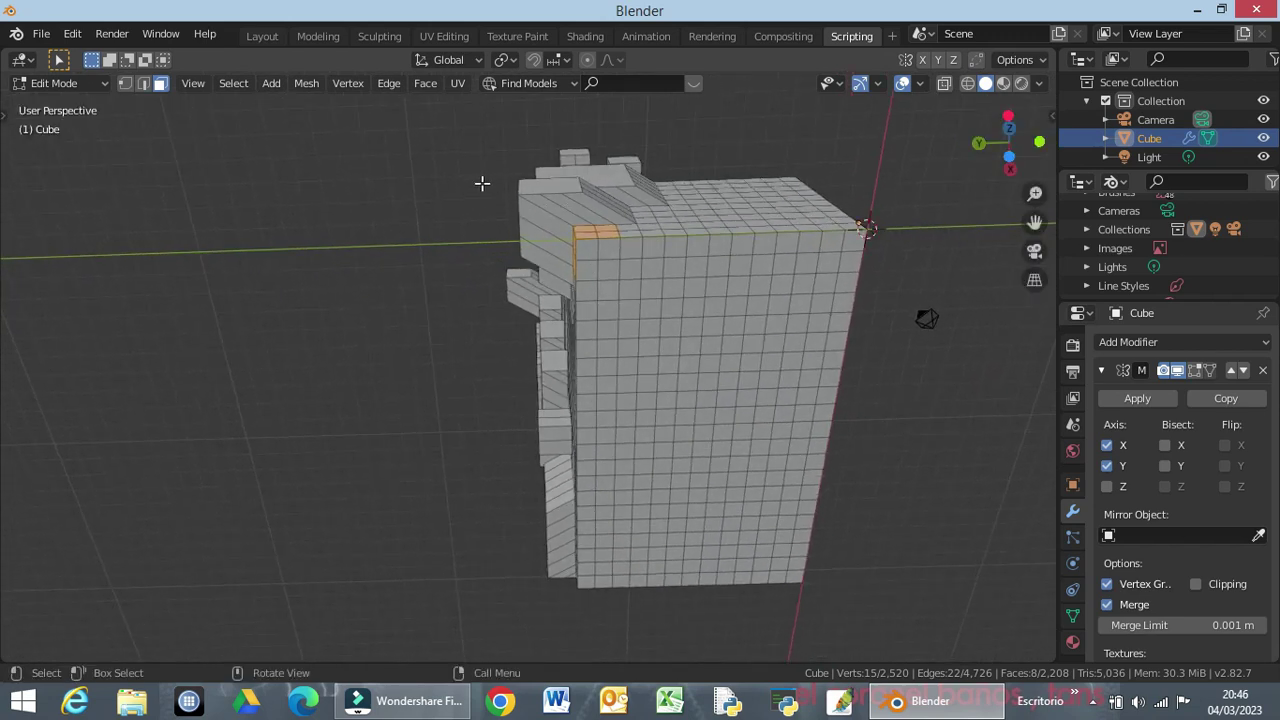
key(s)
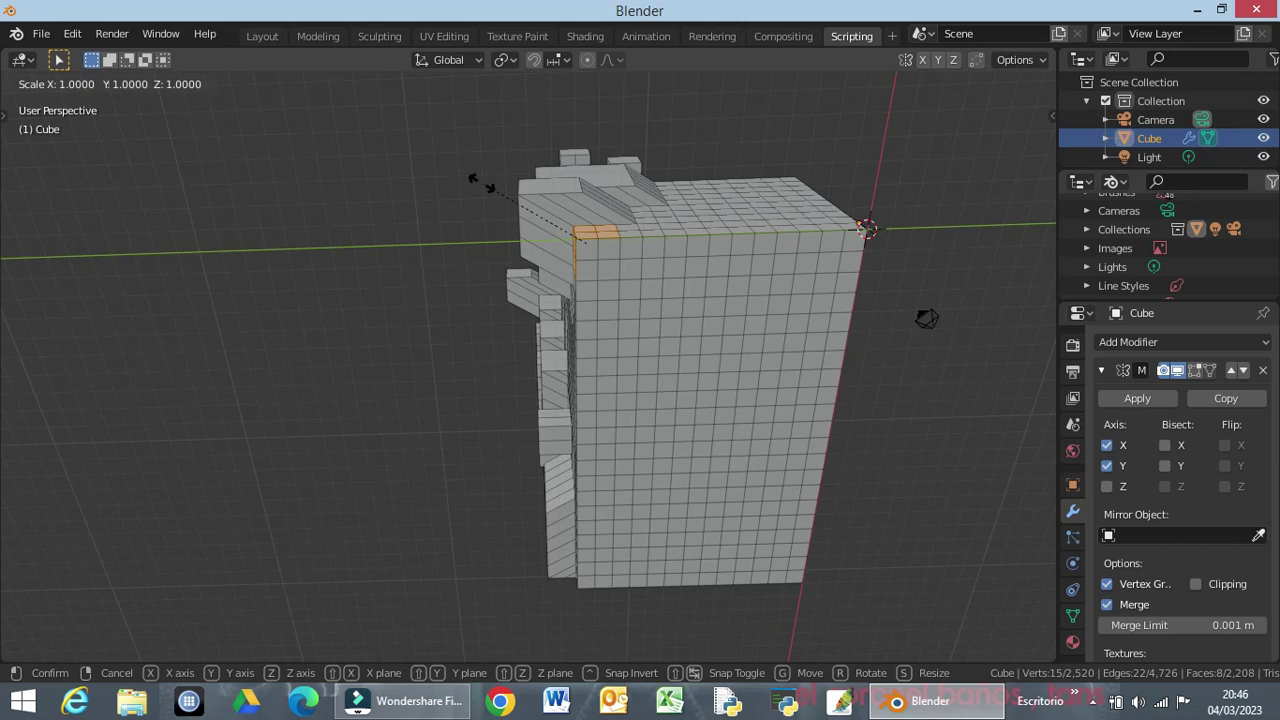
right_click(460, 170)
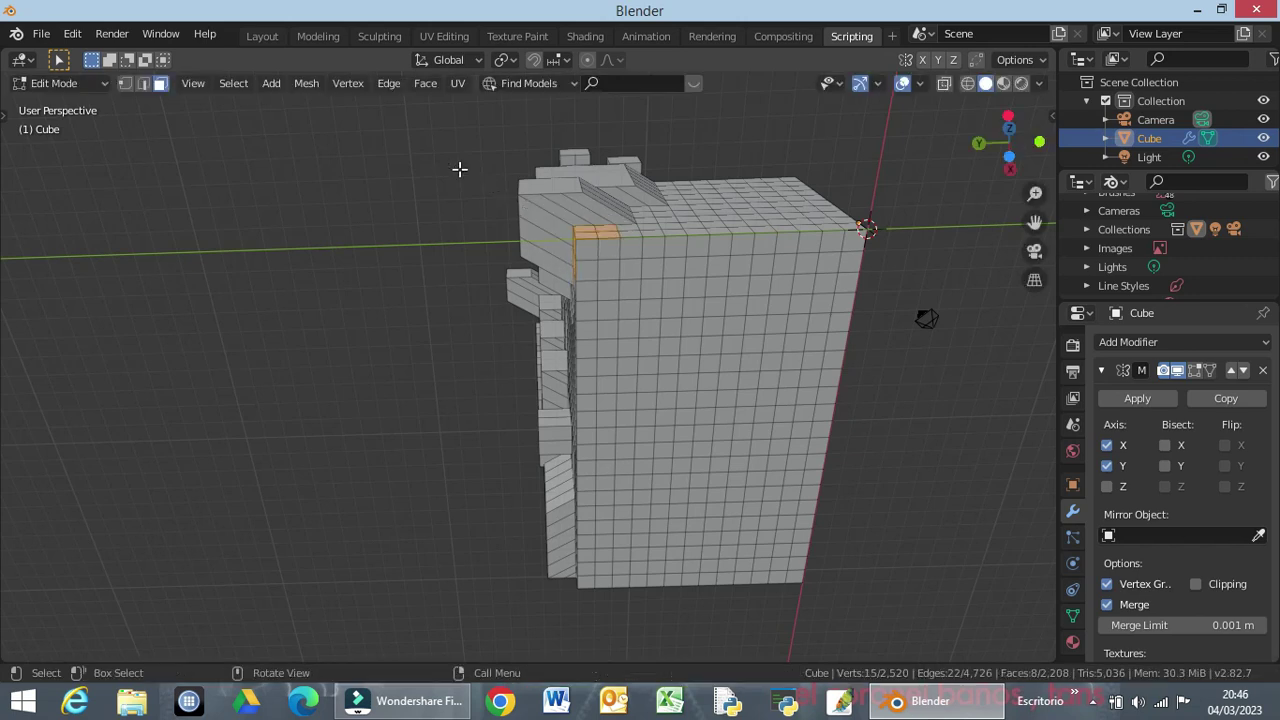
middle_drag(520, 240, 582, 424)
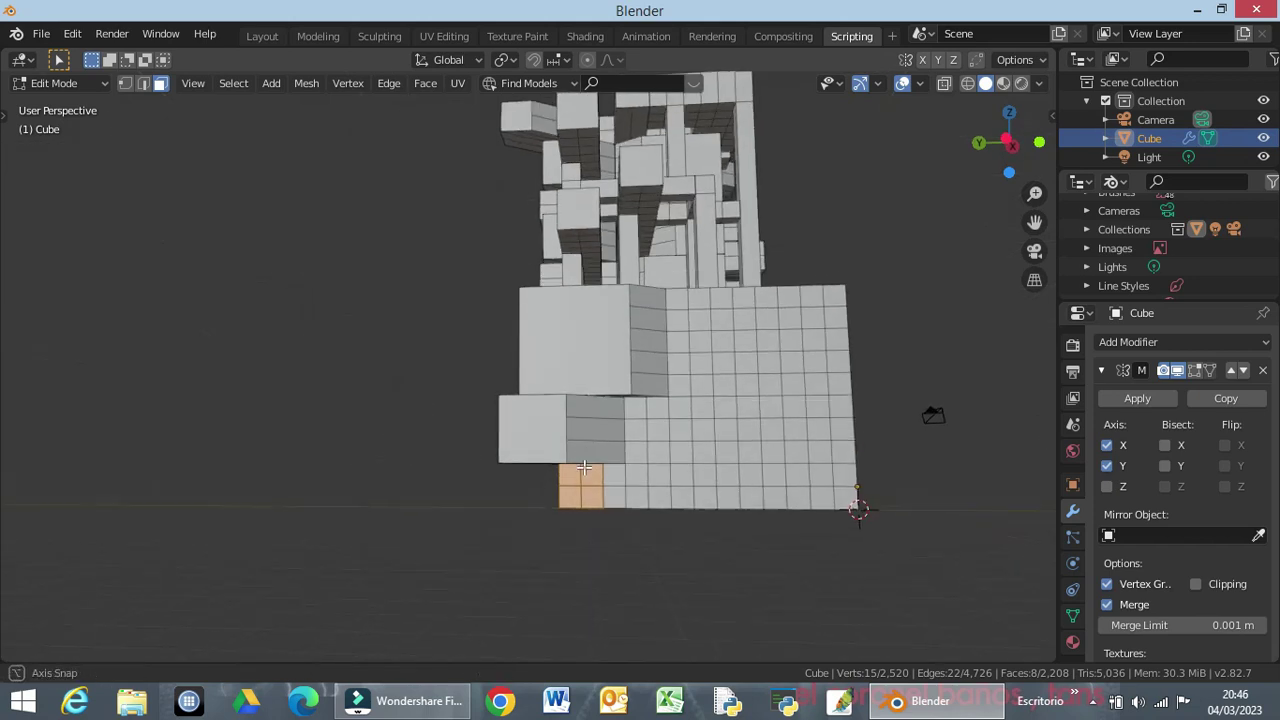
Extrude the bottom-corner face patch 5 m outward into a protruding block.
middle_drag(582, 423, 572, 492)
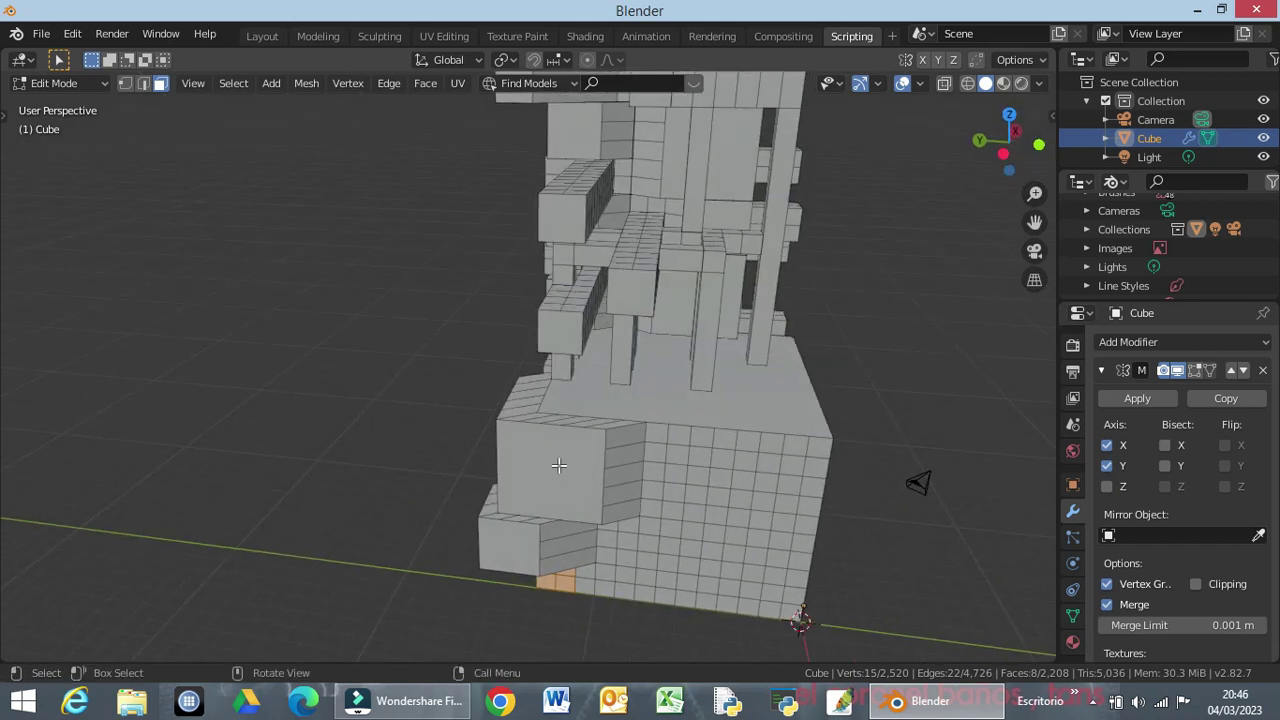
key(e)
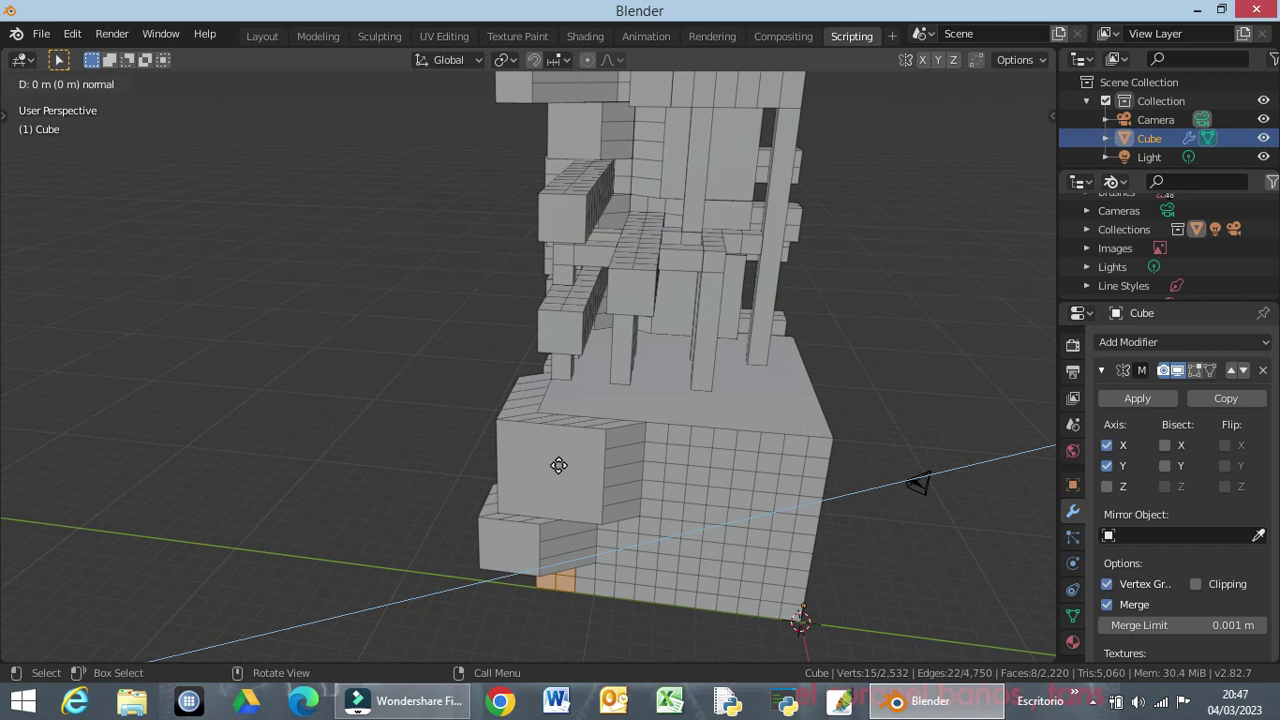
text(5)
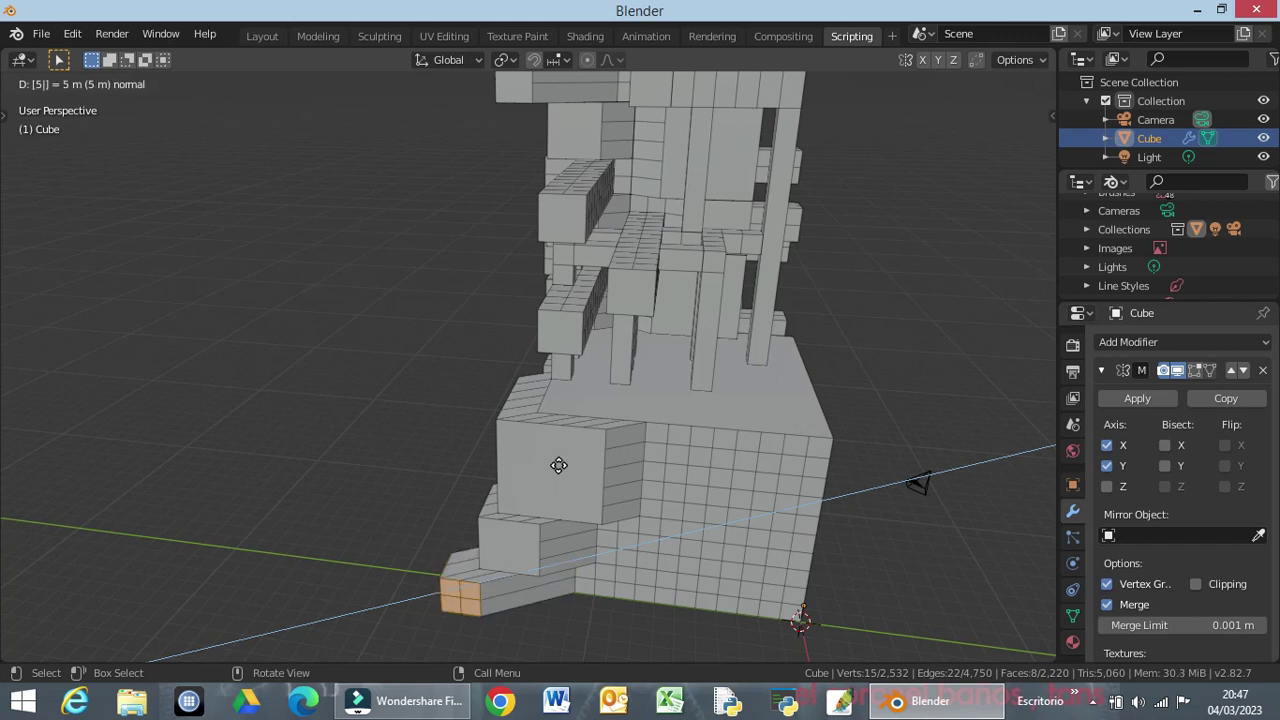
key(Return)
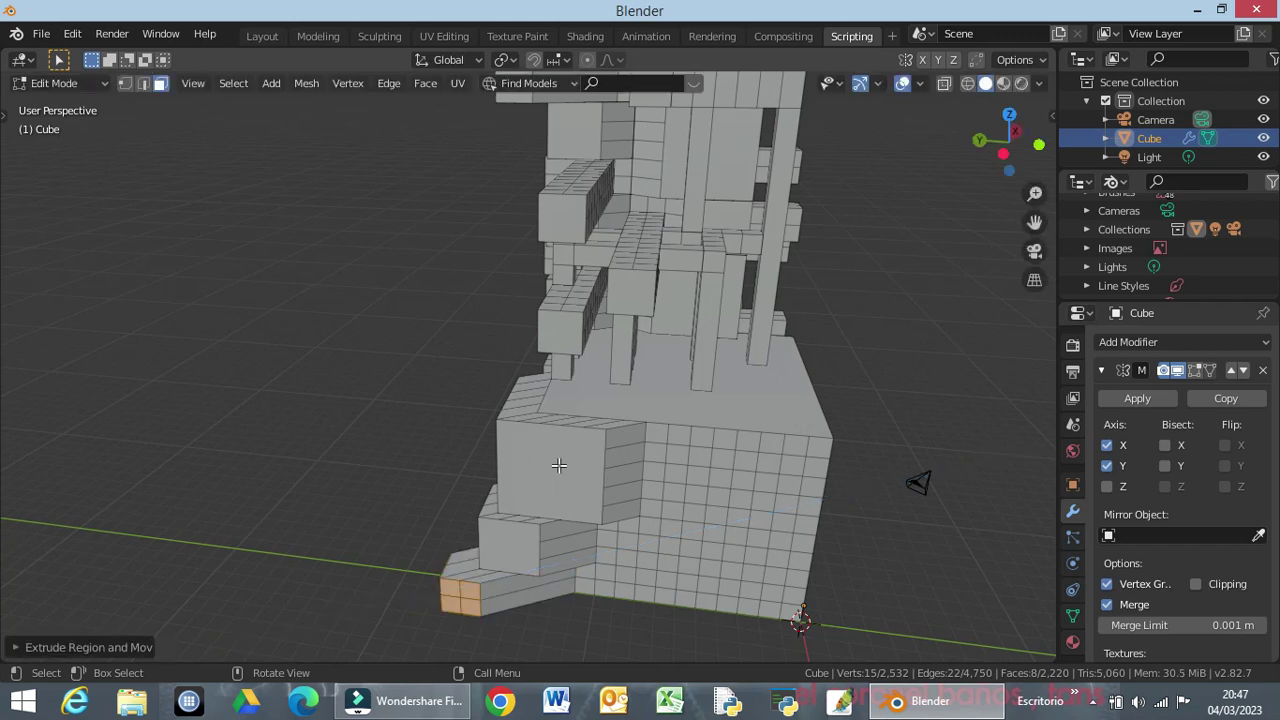
Select a face at the base's top corner and check it in right and left side views.
mouse_move(583, 545)
middle_down()
mouse_move(746, 547)
mouse_move(527, 559)
mouse_move(440, 498)
mouse_move(566, 479)
mouse_move(598, 398)
middle_up()
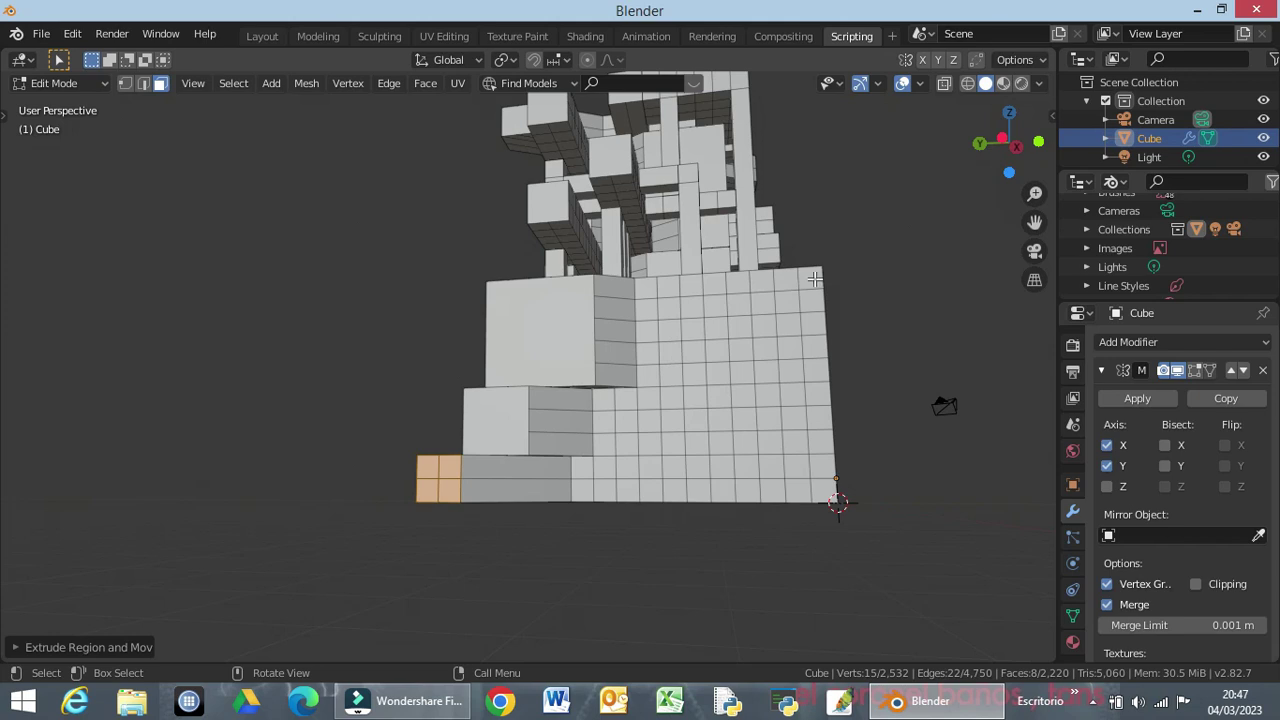
mouse_move(810, 281)
middle_down()
mouse_move(814, 328)
mouse_move(825, 320)
middle_up()
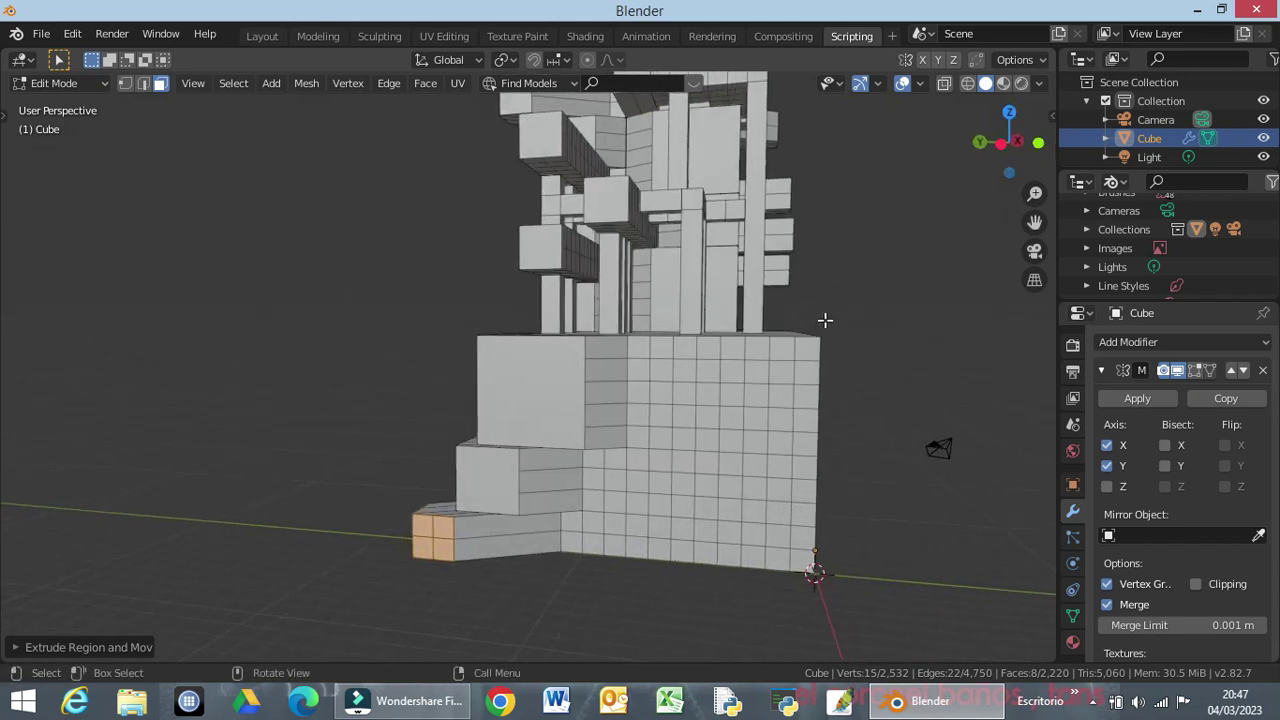
click(807, 349)
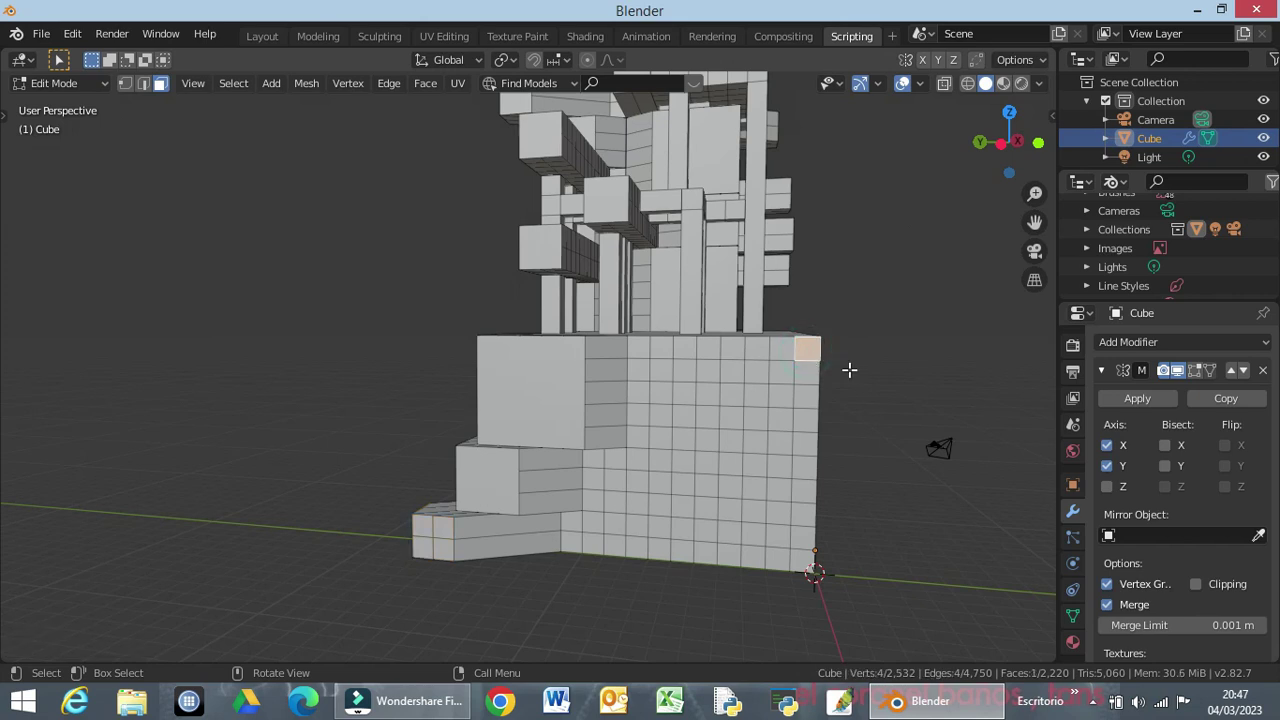
key(KP_3)
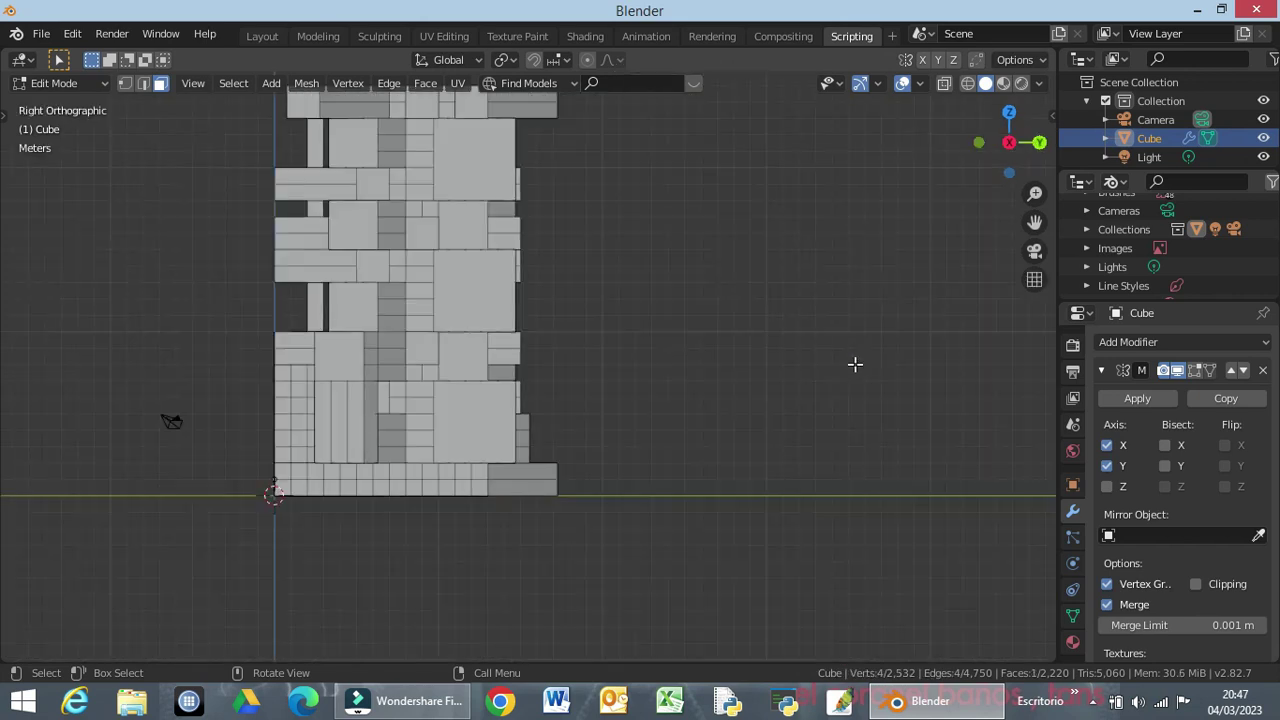
key(ctrl+KP_3)
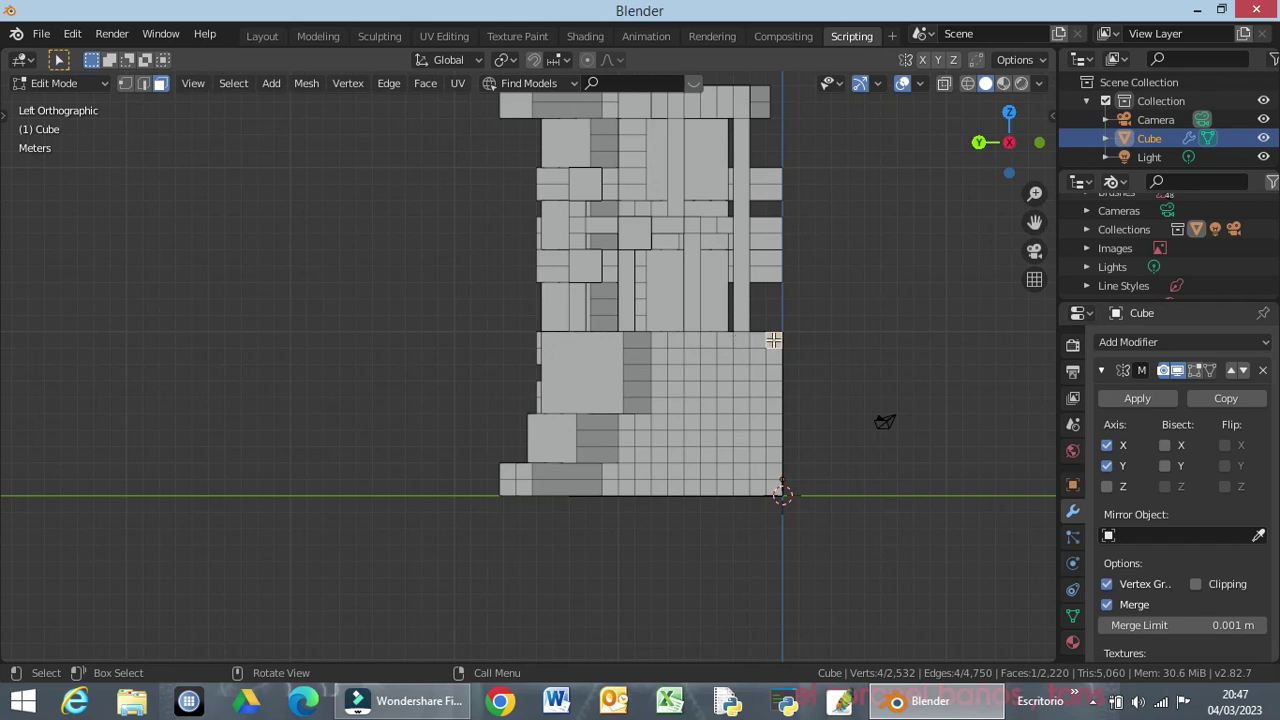
Limited-dissolve the 5×5 grid of faces at the lower block's upper right into one face.
click(772, 341)
key(ctrl+r)
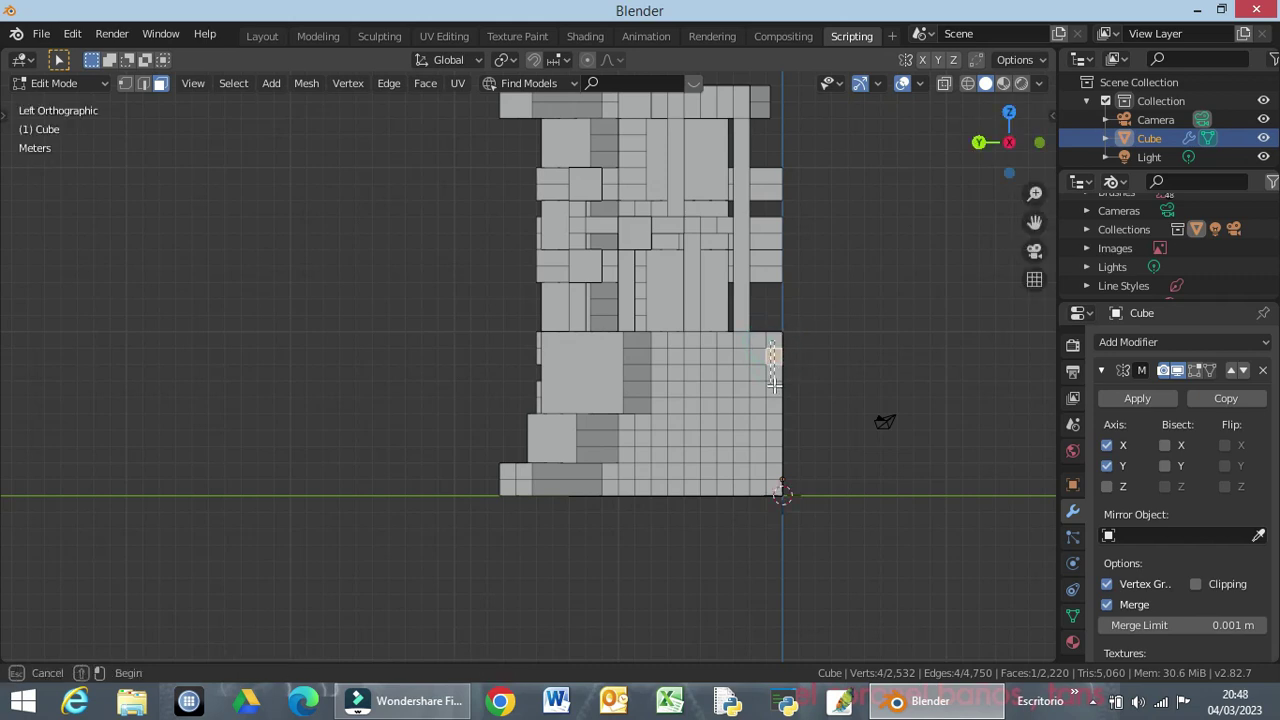
drag(772, 408, 716, 404)
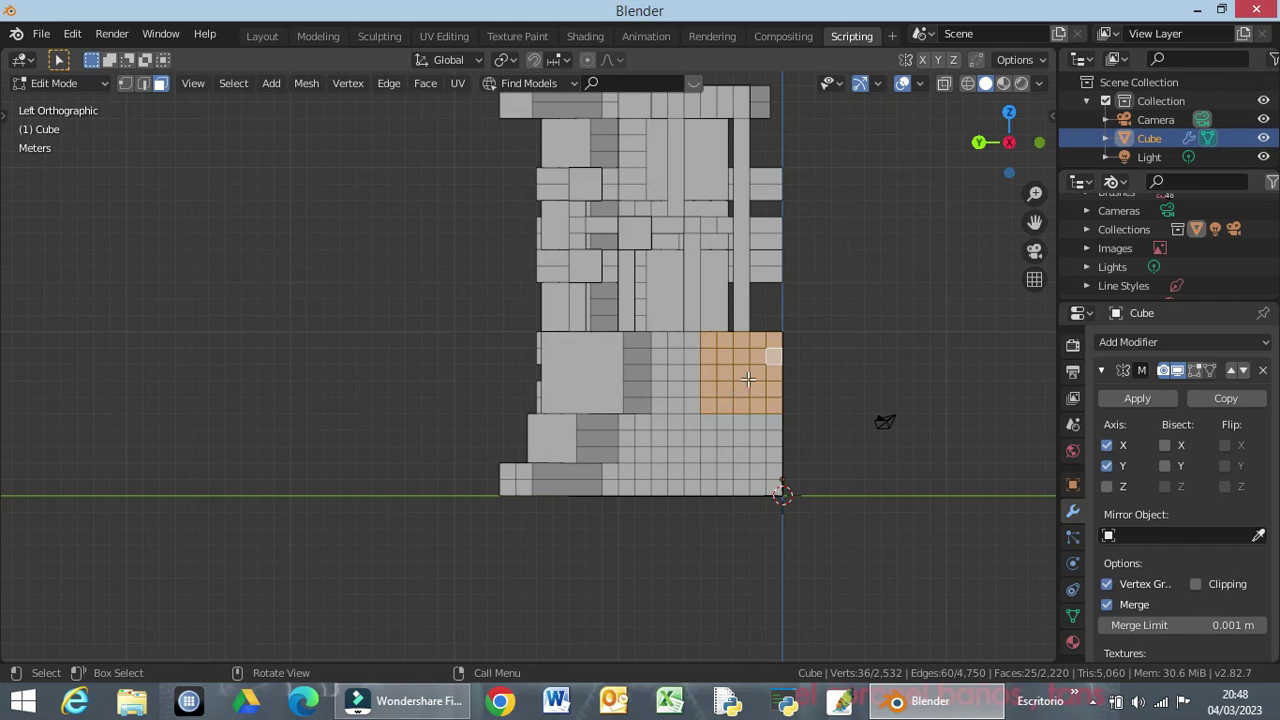
key(x)
click(748, 379)
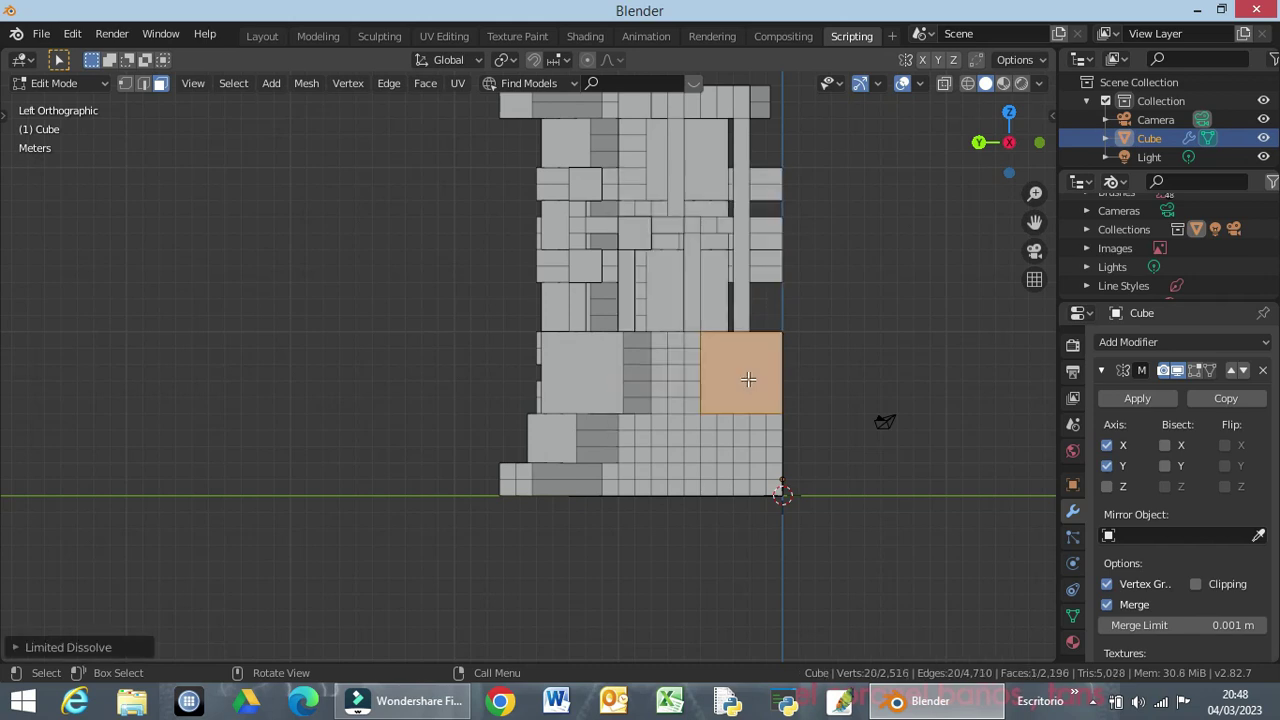
mouse_move(846, 423)
middle_down()
mouse_move(668, 441)
mouse_move(684, 419)
mouse_move(672, 392)
middle_up()
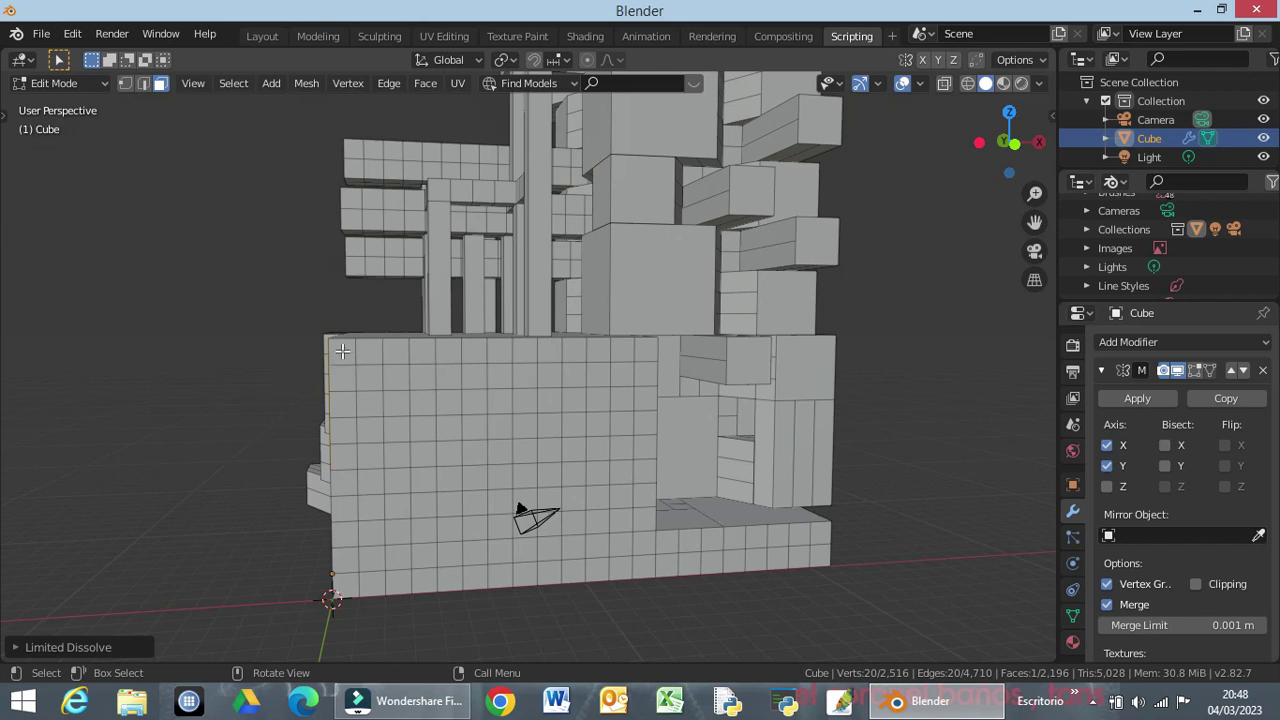
Limited-dissolve the upper-left grid faces on the lower block's front into one face.
mouse_move(341, 351)
ctrl+right_down()
mouse_move(345, 452)
mouse_move(443, 461)
ctrl+right_up()
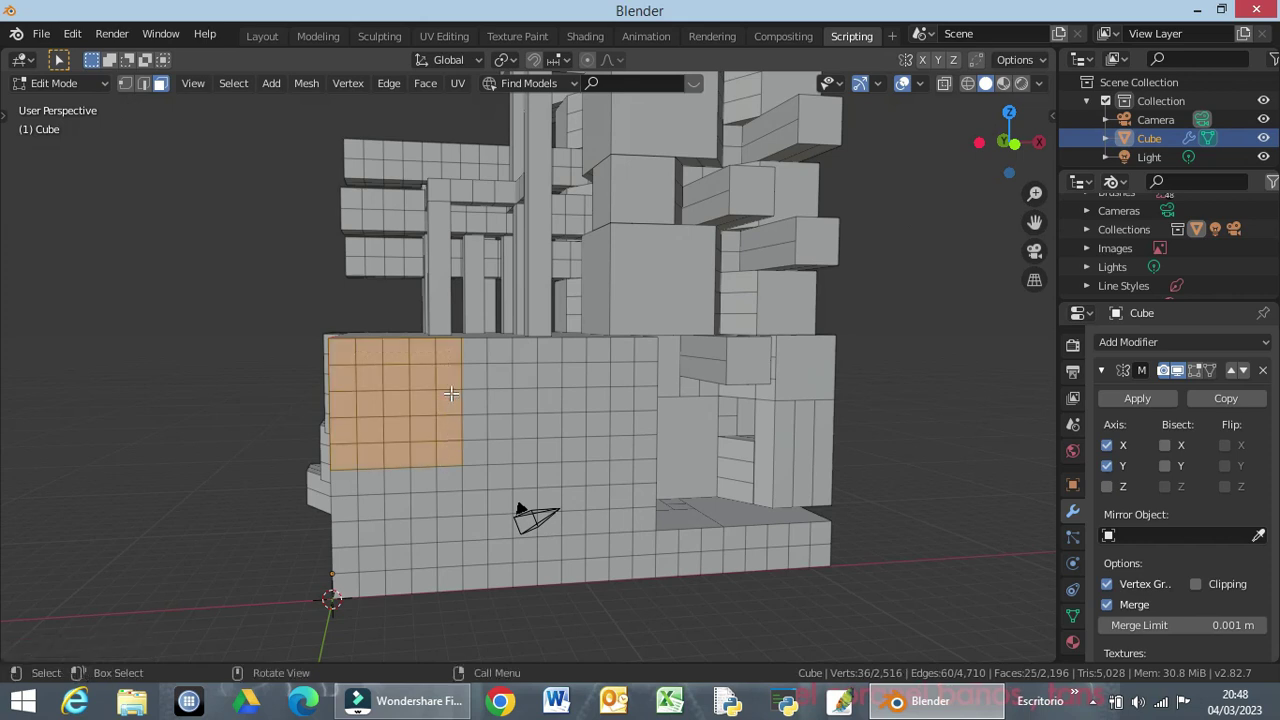
key(s)
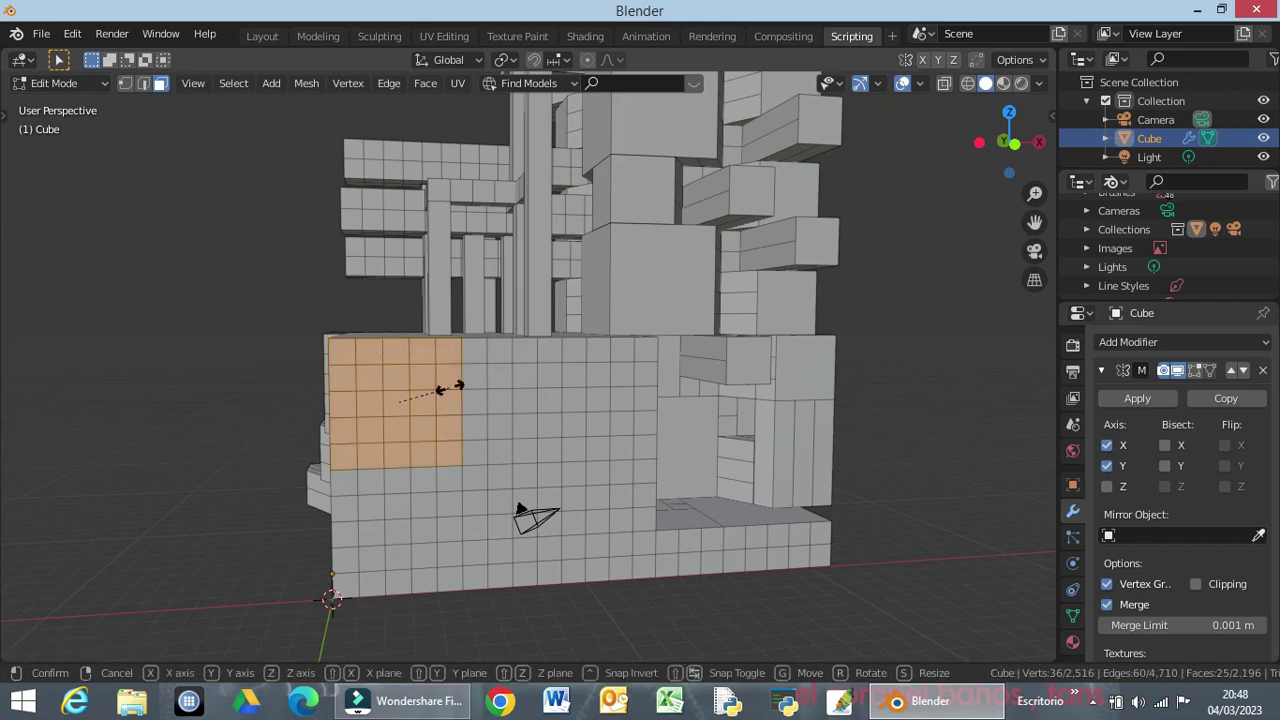
key(Escape)
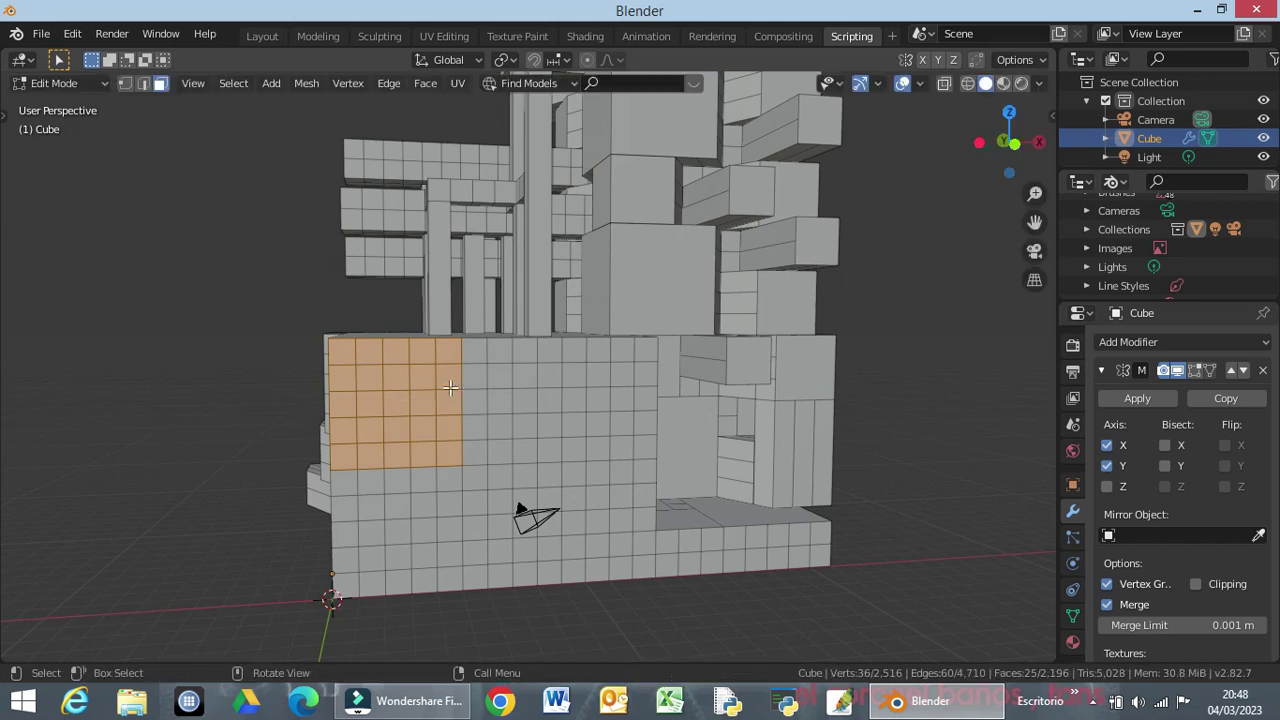
key(x)
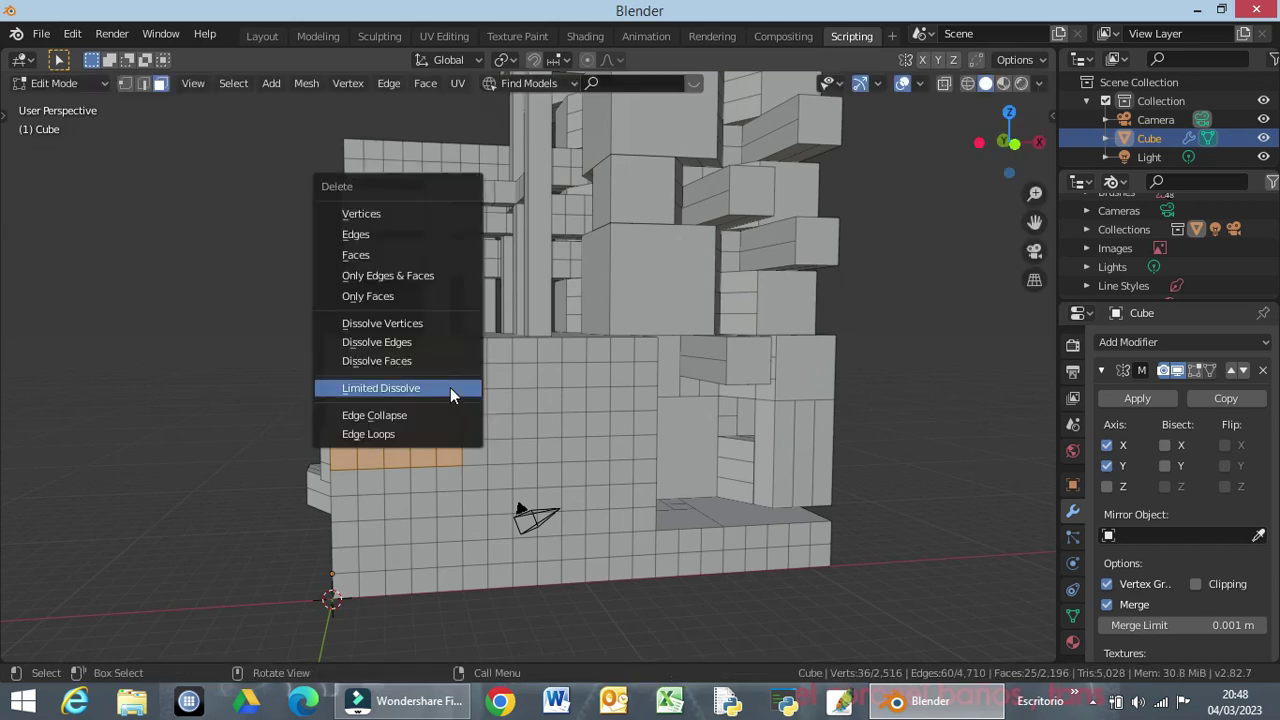
click(450, 387)
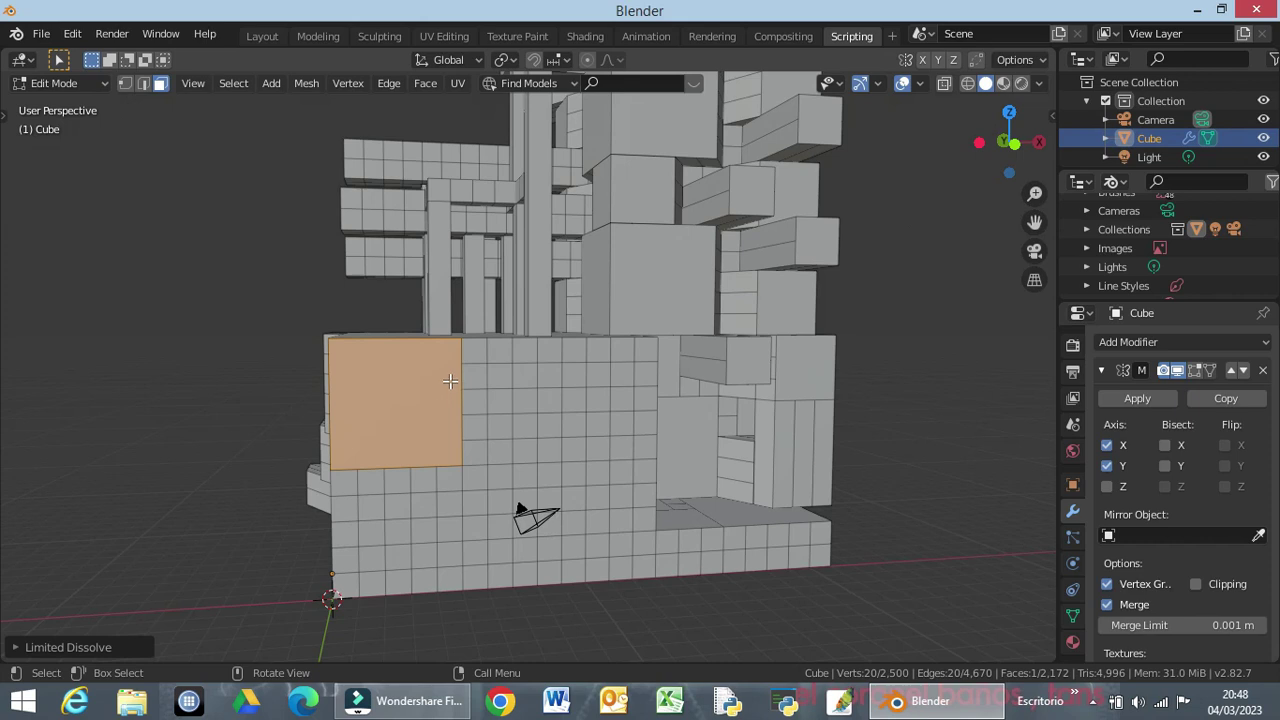
Check the merged faces from the right, left, front and back numpad views.
key(KP_3)
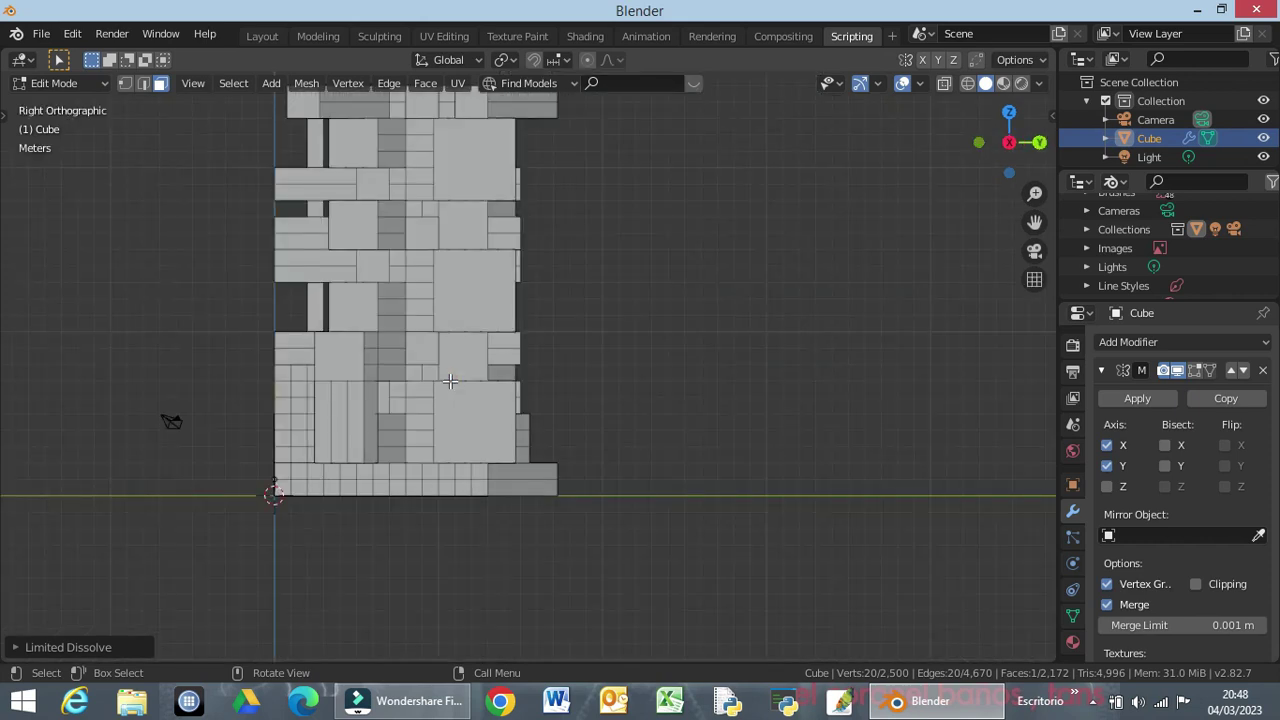
key(ctrl+KP_3)
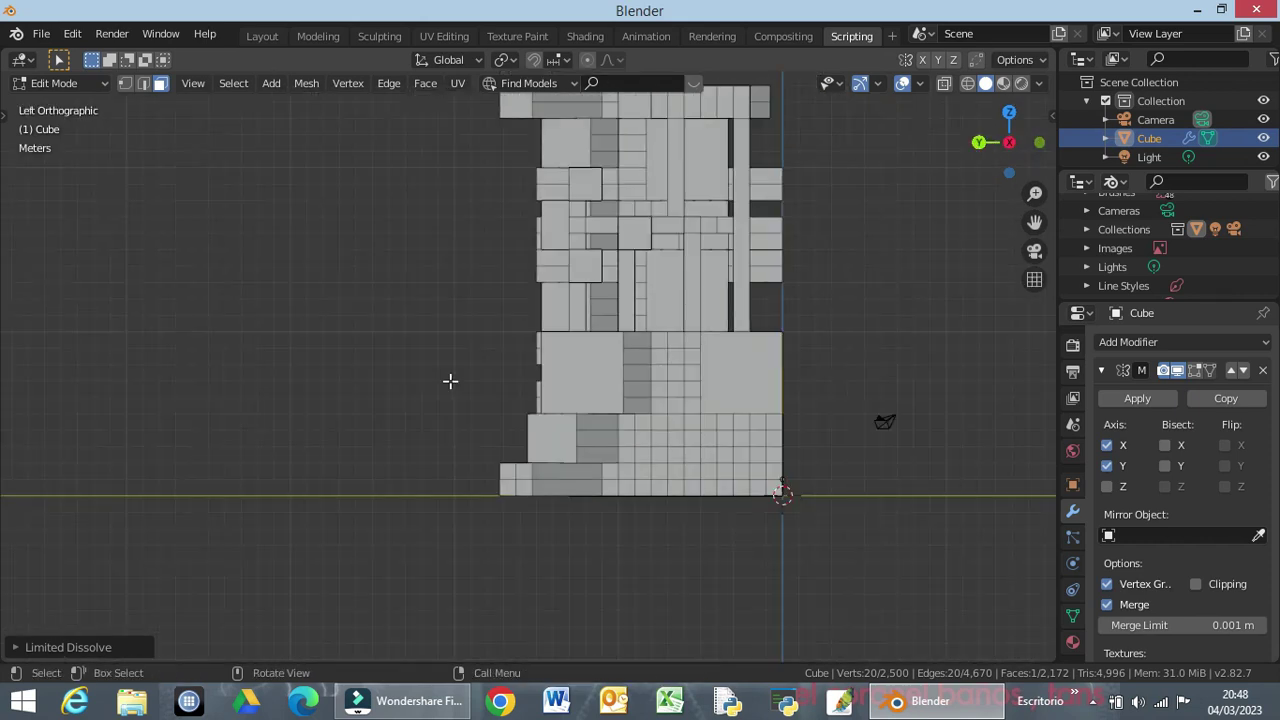
key(KP_6)
key(KP_1)
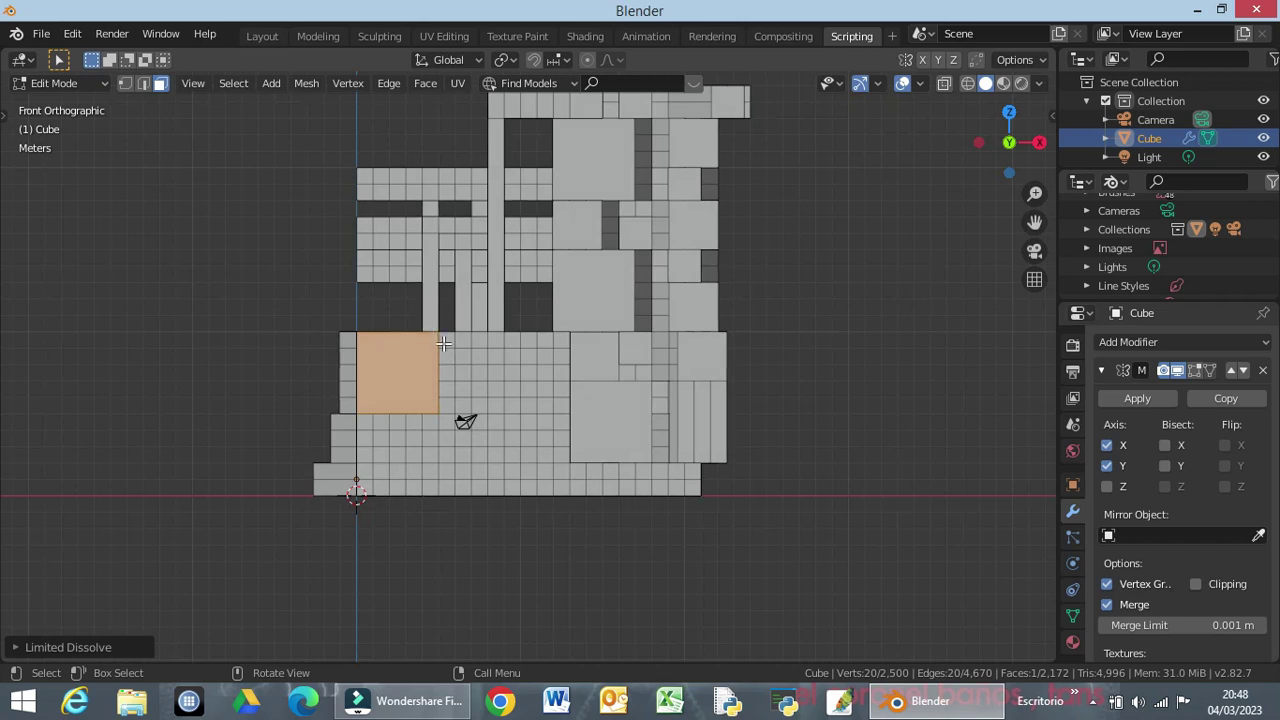
middle_drag(443, 343, 443, 343)
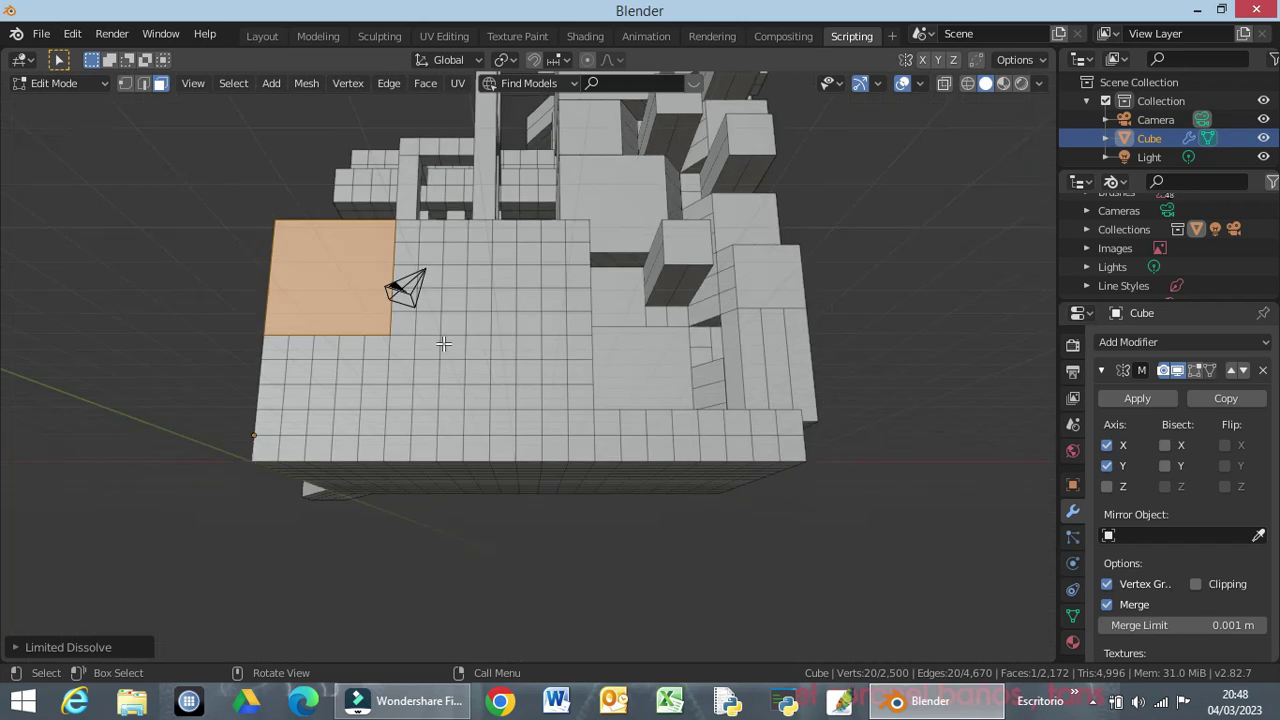
key(KP_1)
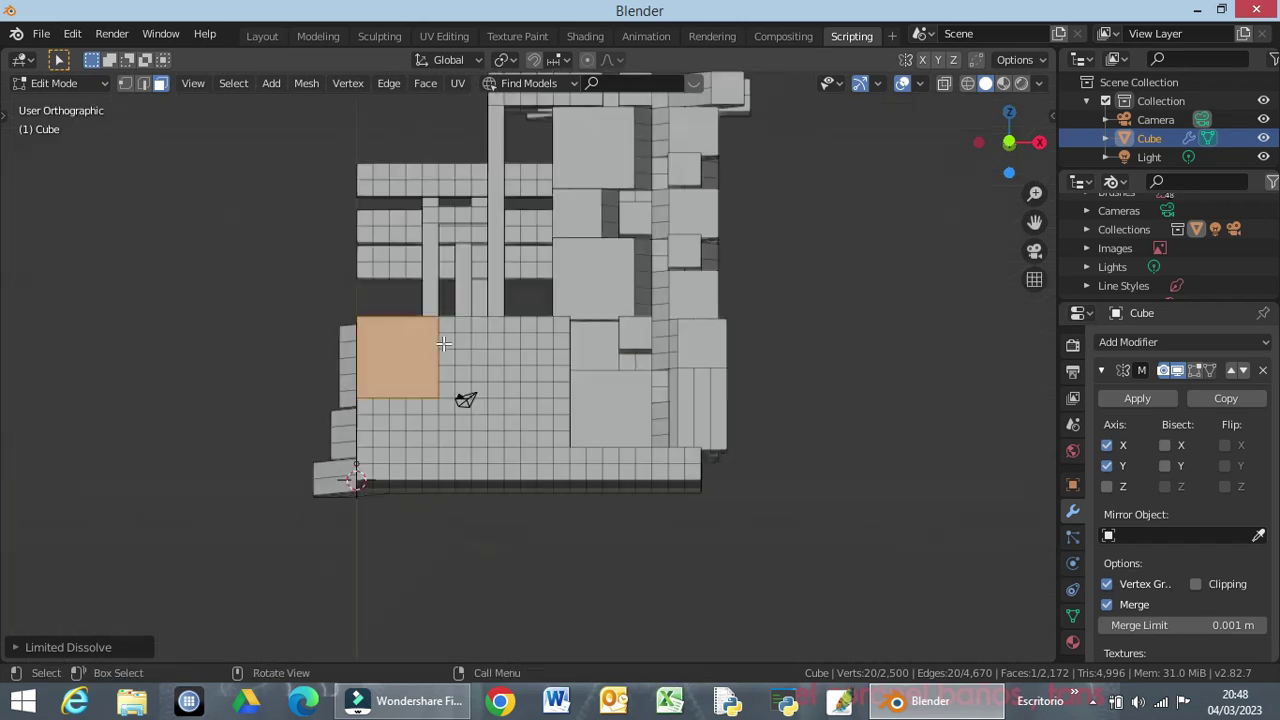
key(ctrl+KP_1)
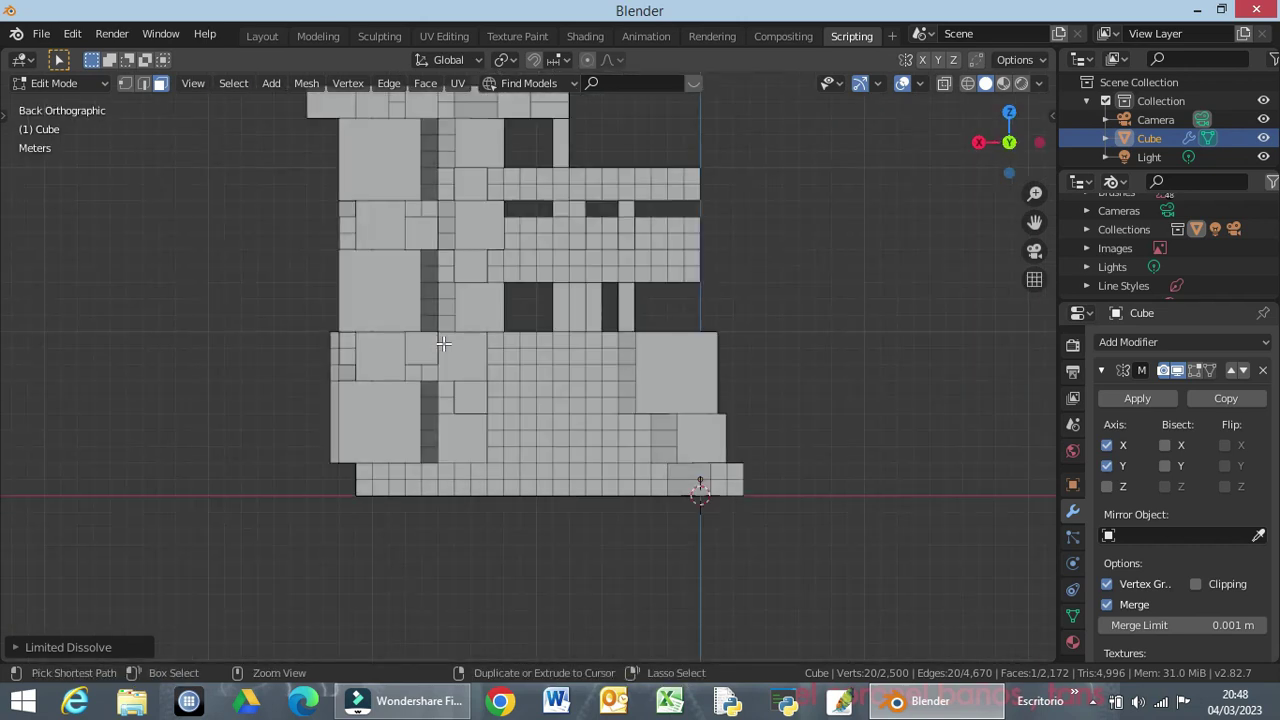
key(KP_1)
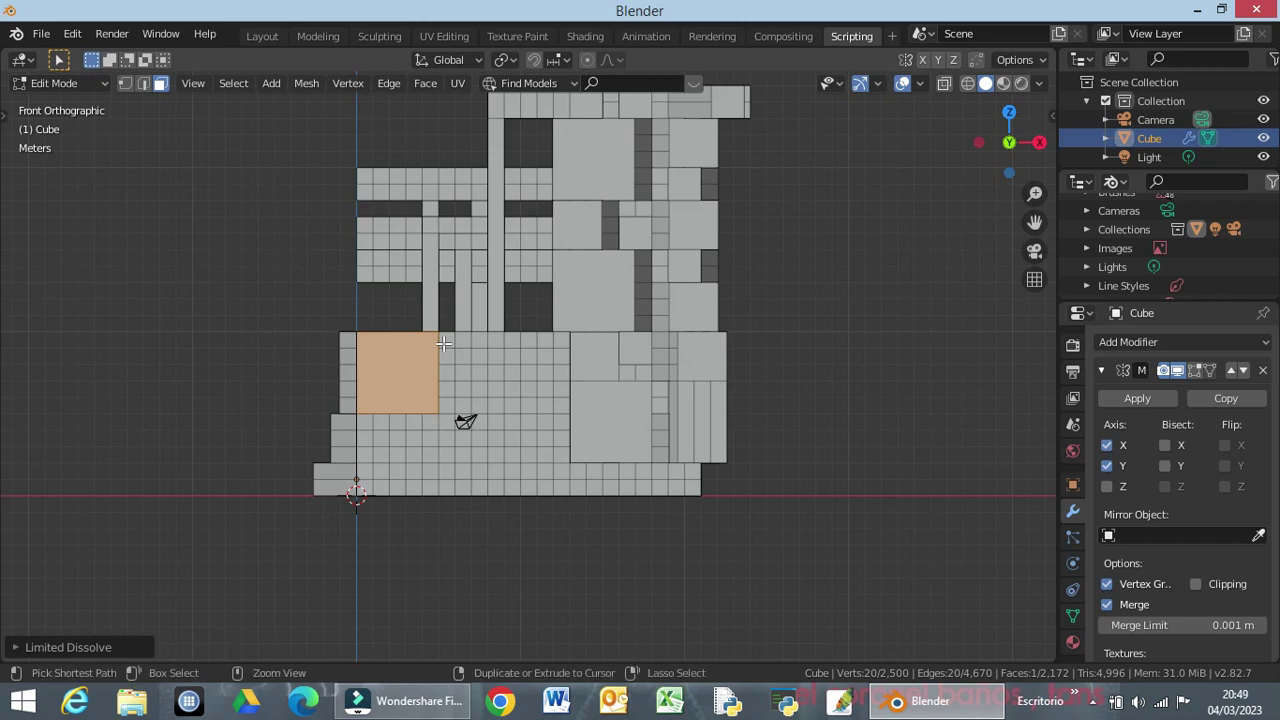
key(ctrl+KP_3)
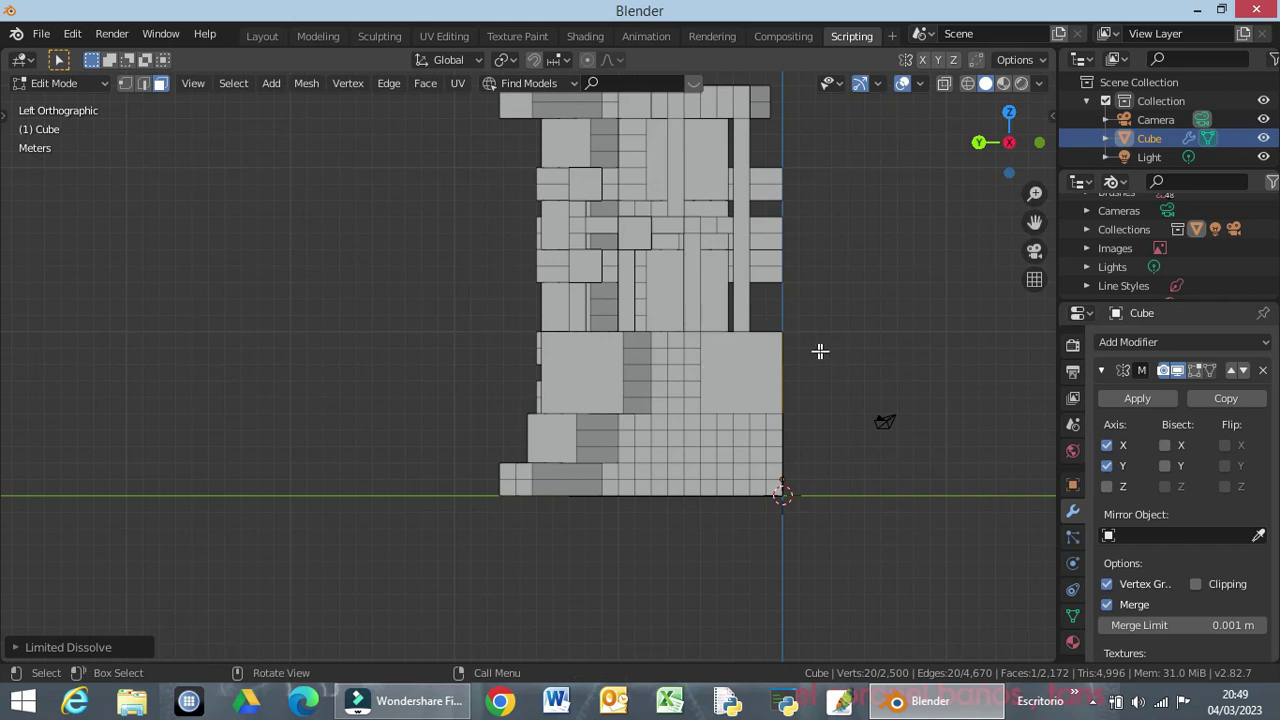
middle_drag(829, 355, 742, 381)
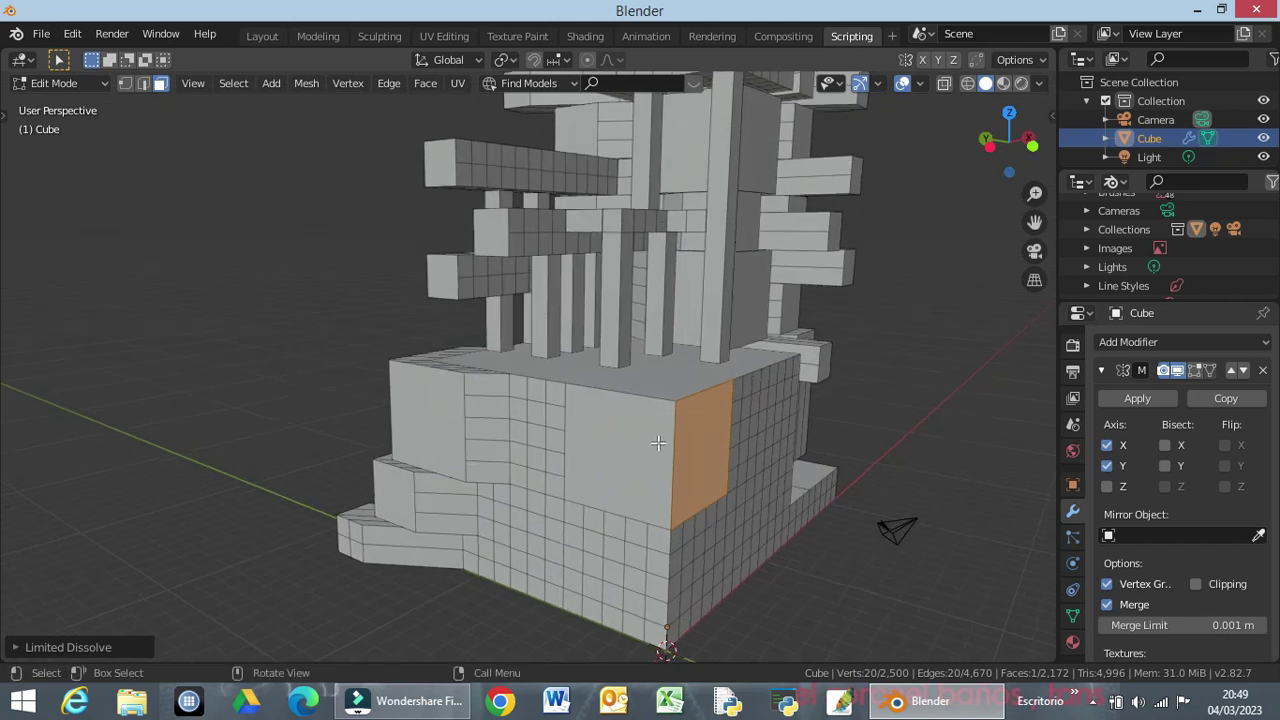
Extrude the merged front face and its adjacent side face 2 m outward.
click(642, 433)
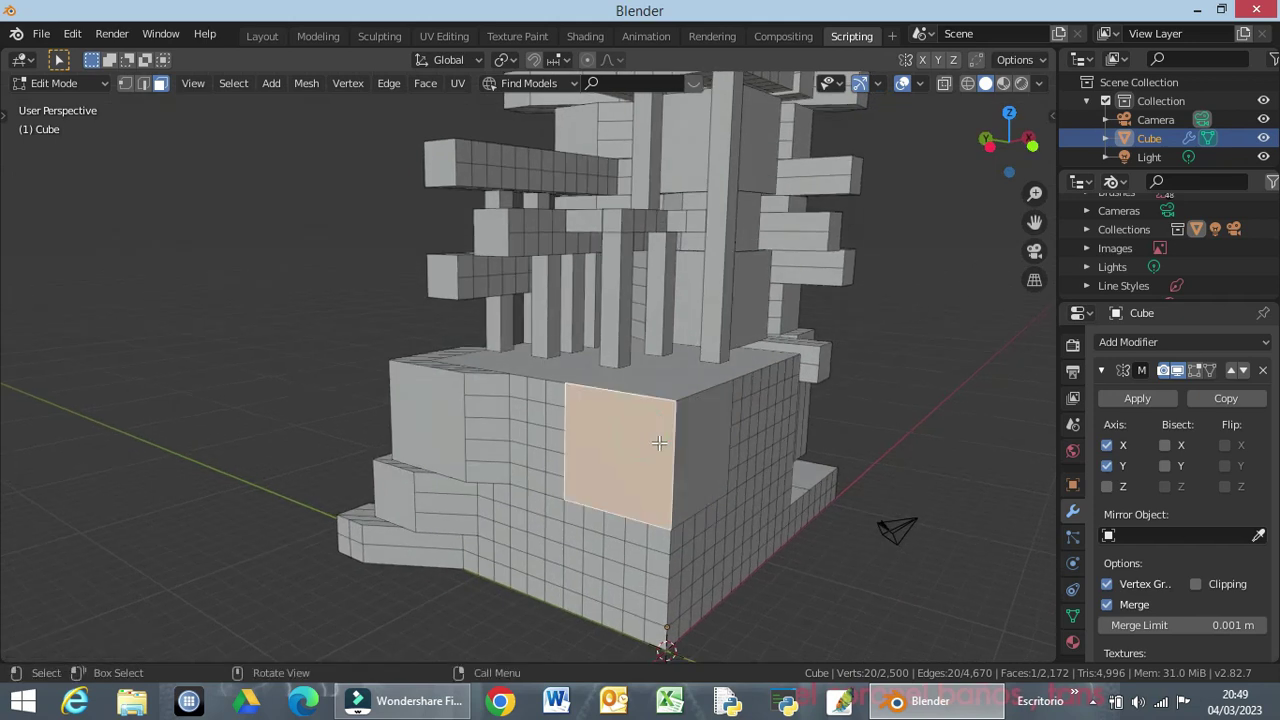
shift+click(708, 437)
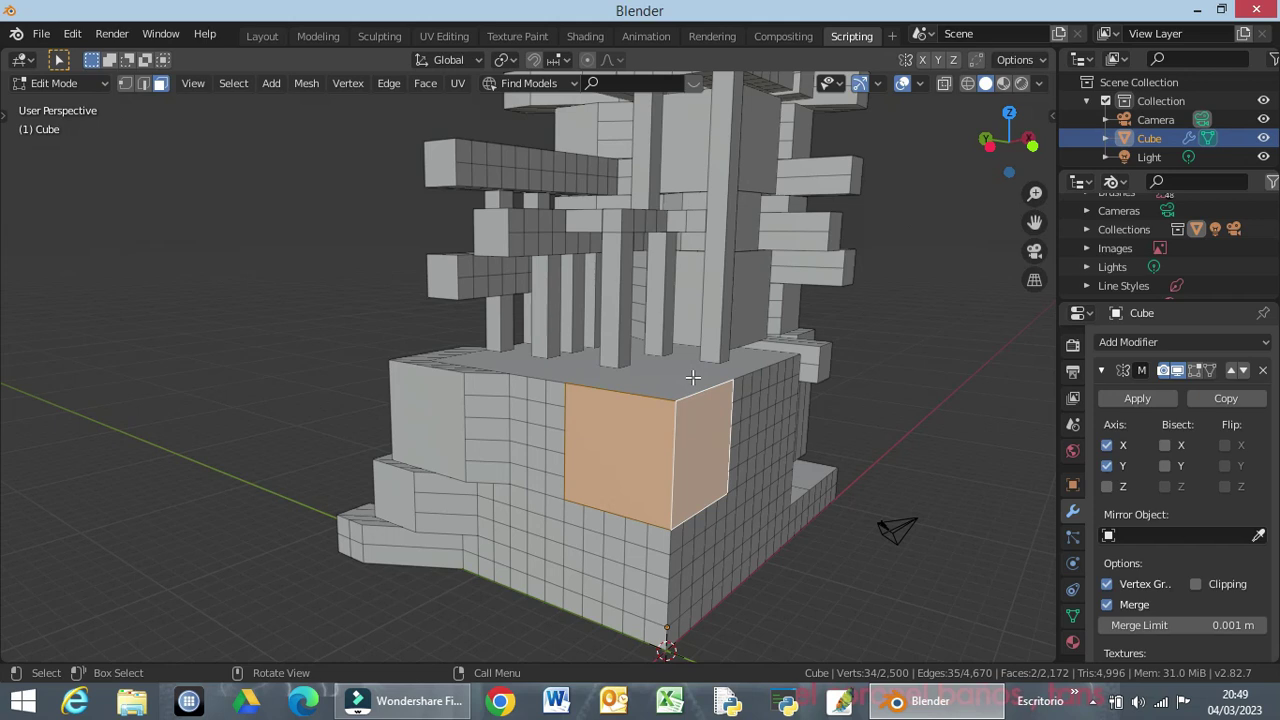
key(e)
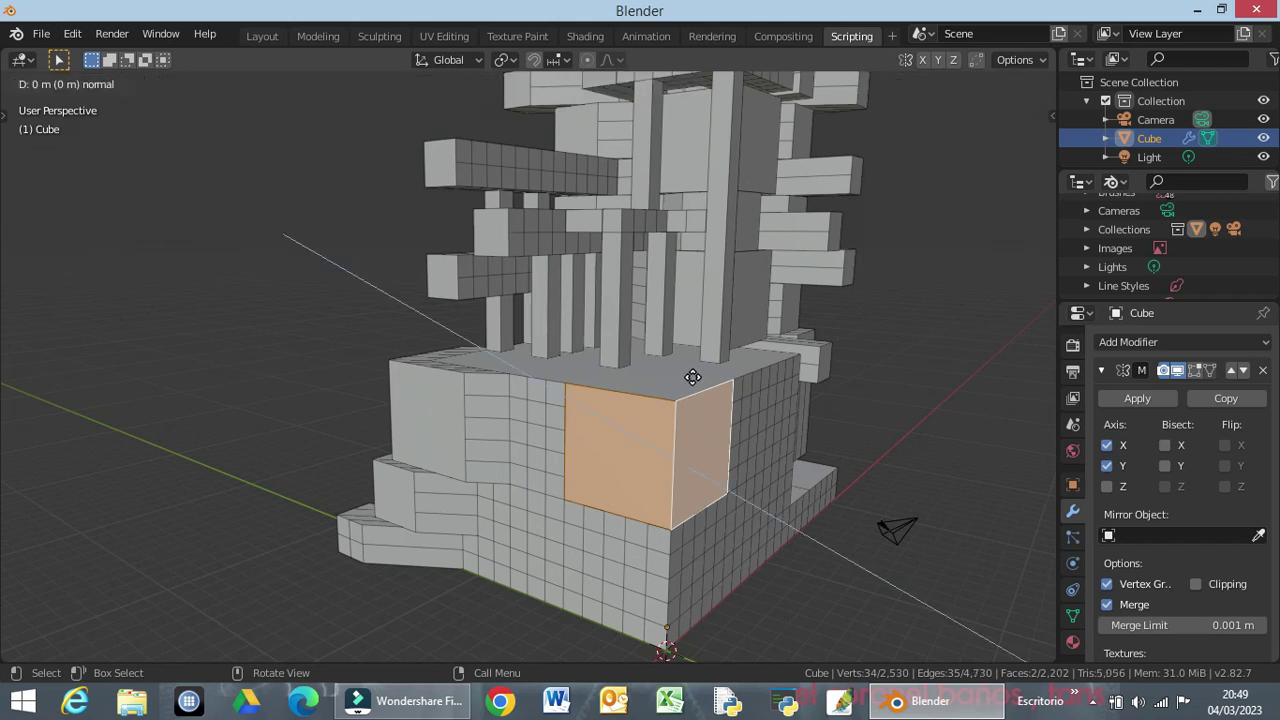
text(2)
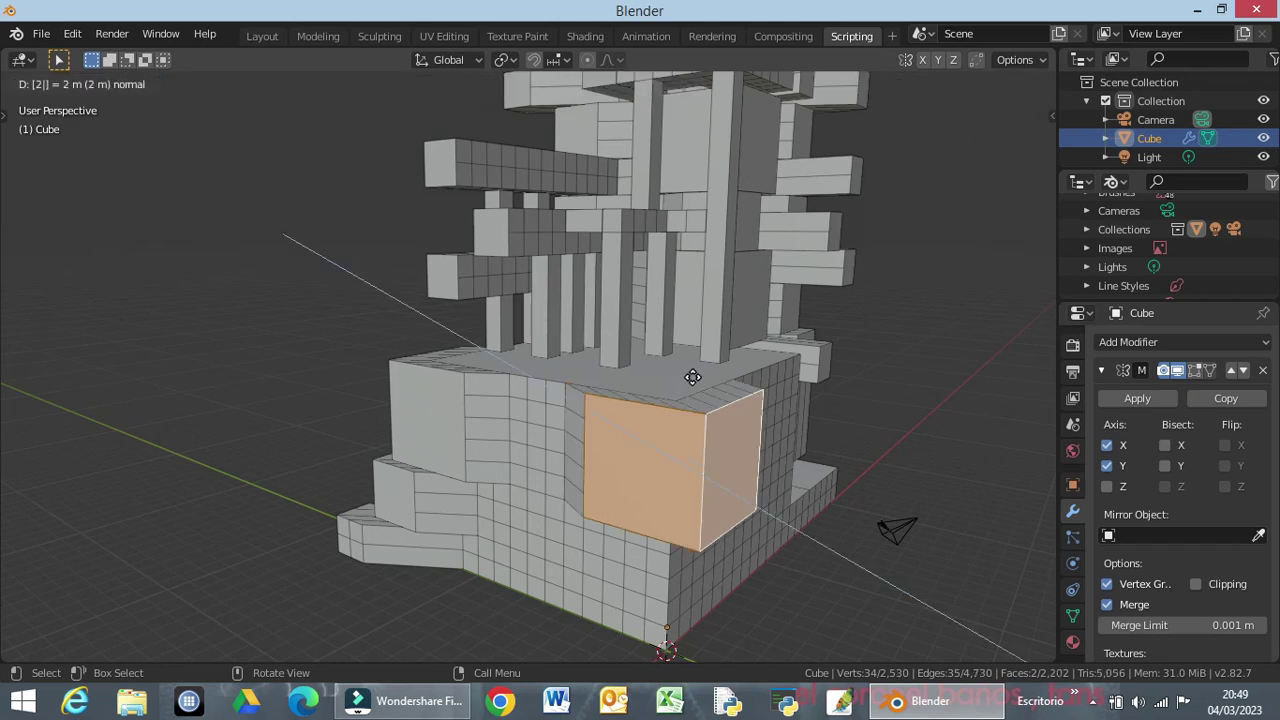
key(Return)
mouse_move(766, 480)
middle_down()
mouse_move(809, 434)
mouse_move(784, 438)
middle_up()
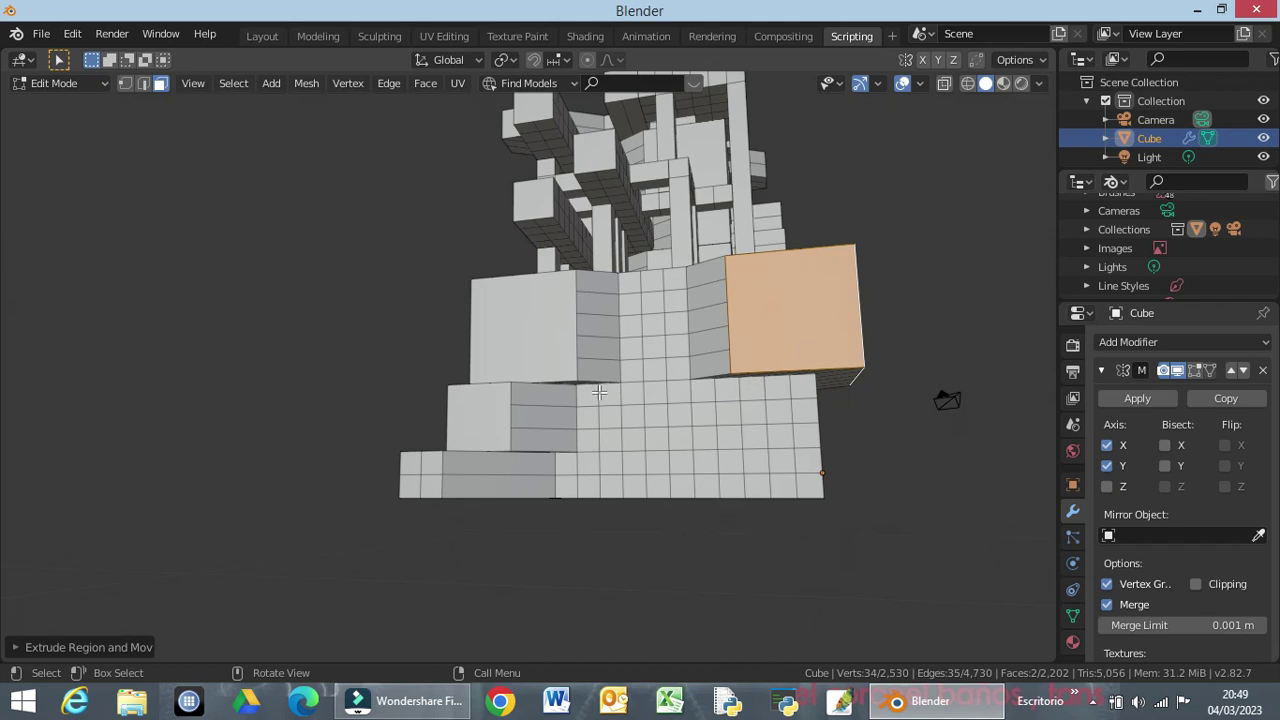
Dissolve a patch of grid faces near the lower-left corner into one face and extrude it 3 m.
mouse_move(750, 390)
mouse_down()
mouse_move(768, 442)
mouse_move(808, 444)
mouse_up()
mouse_move(880, 460)
middle_down()
mouse_move(770, 480)
mouse_move(420, 448)
middle_up()
shift+drag(413, 437, 467, 494)
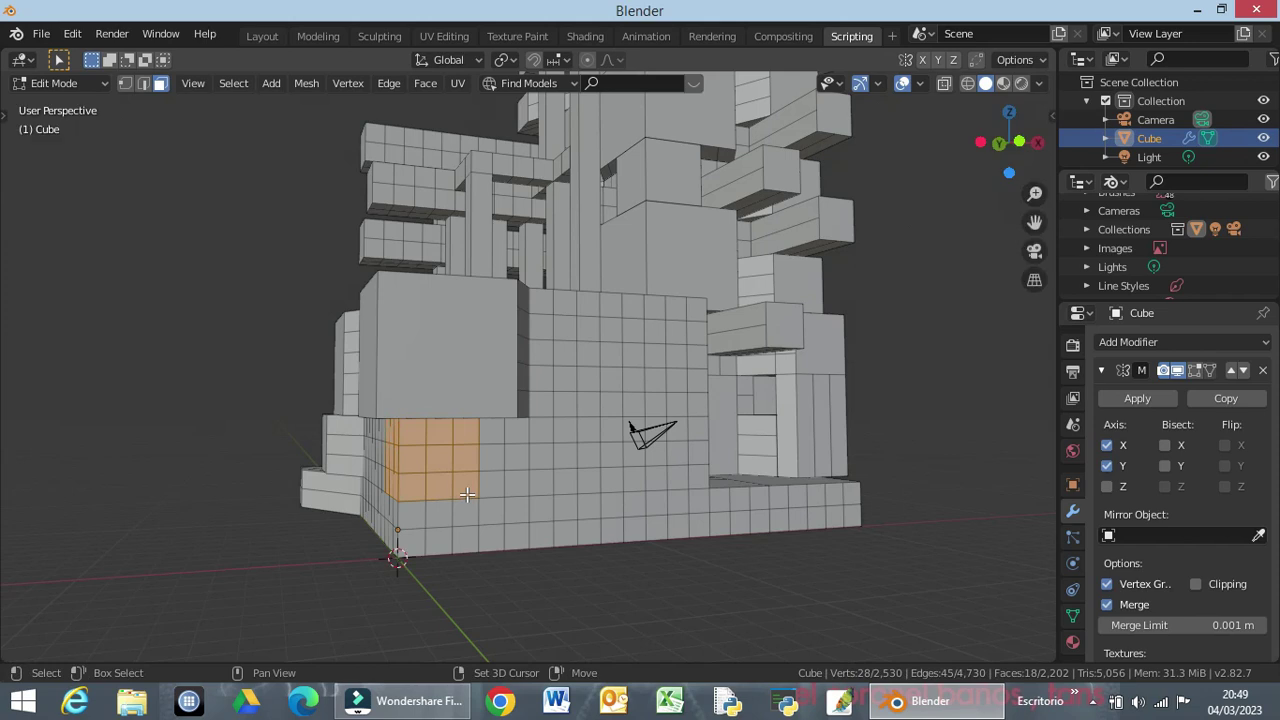
key(x)
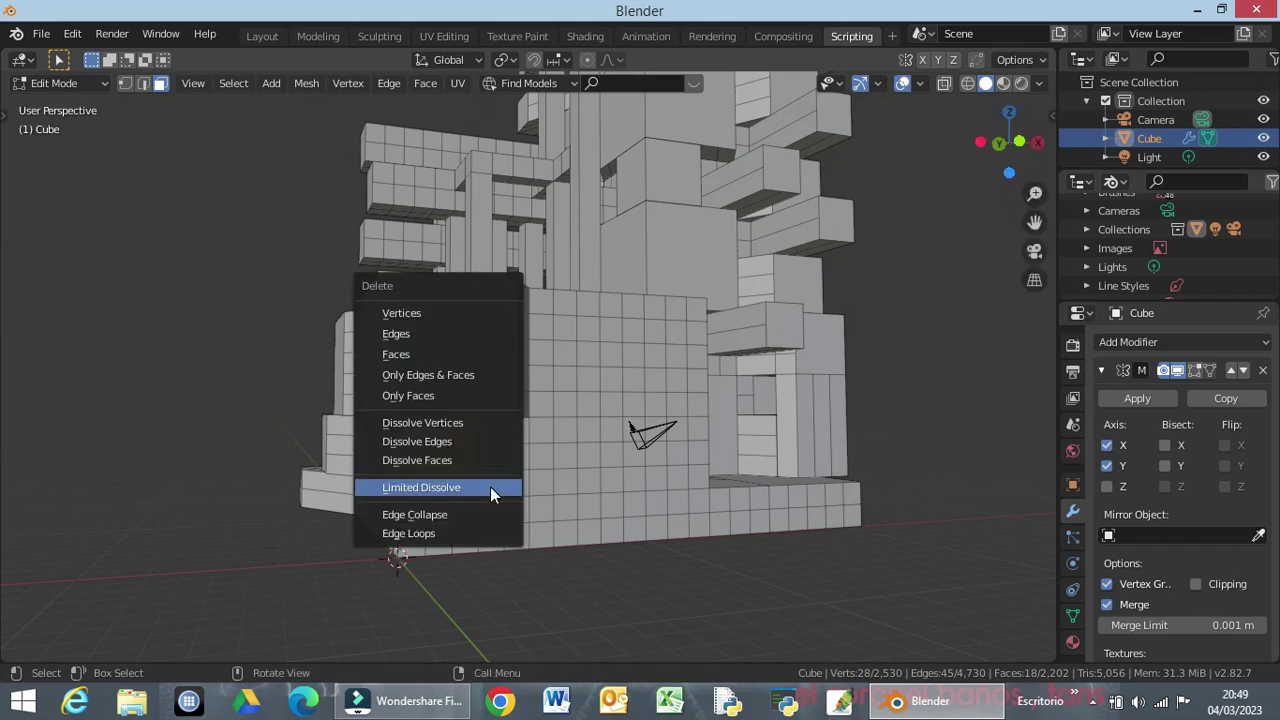
click(490, 486)
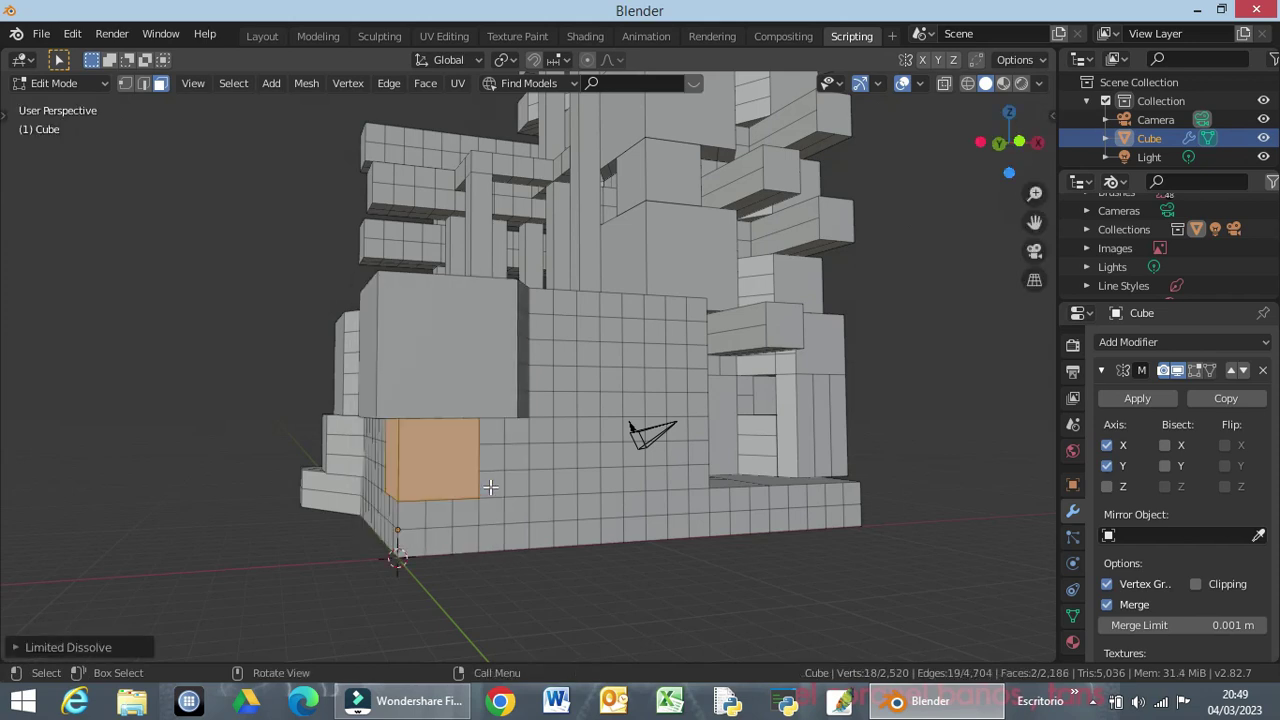
key(e)
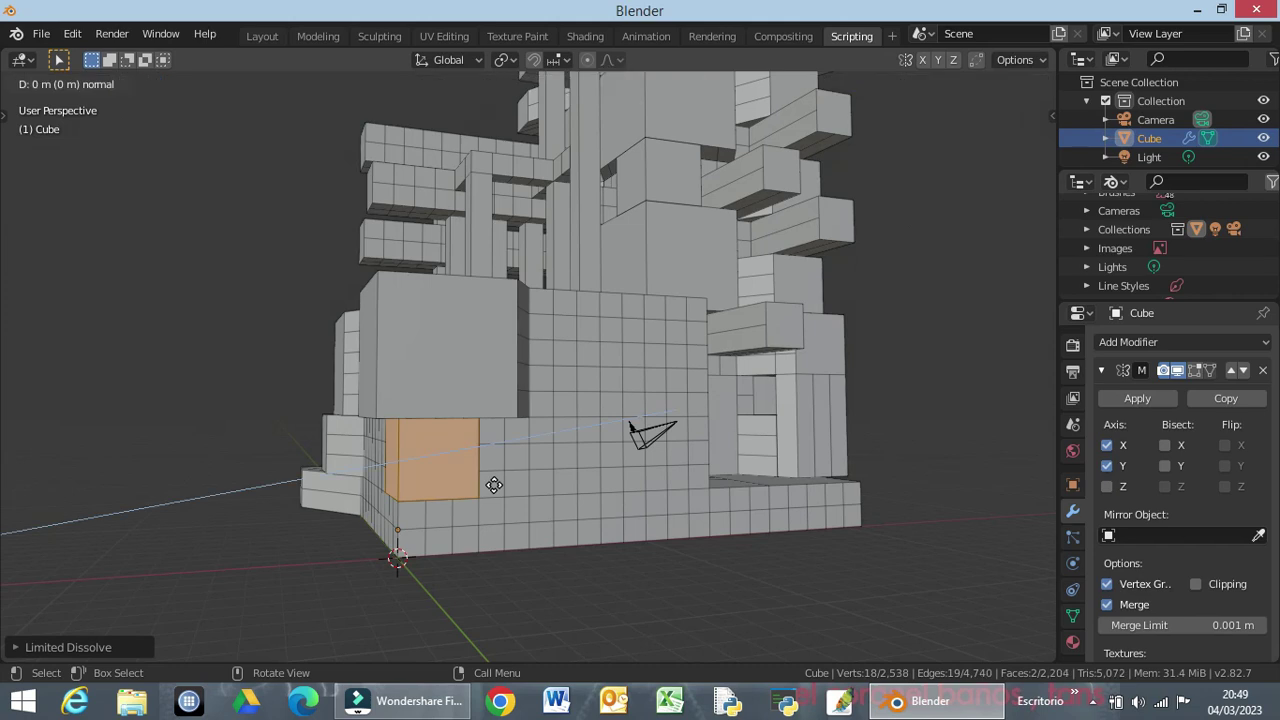
text(3)
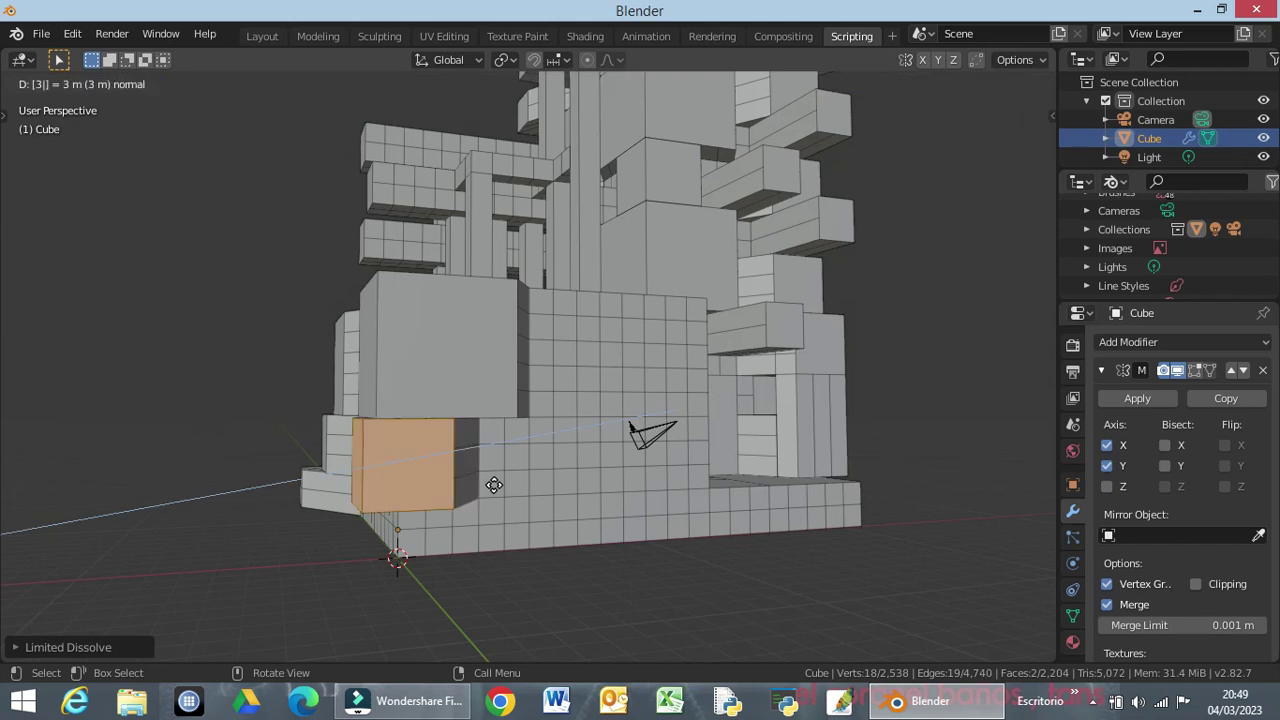
key(Return)
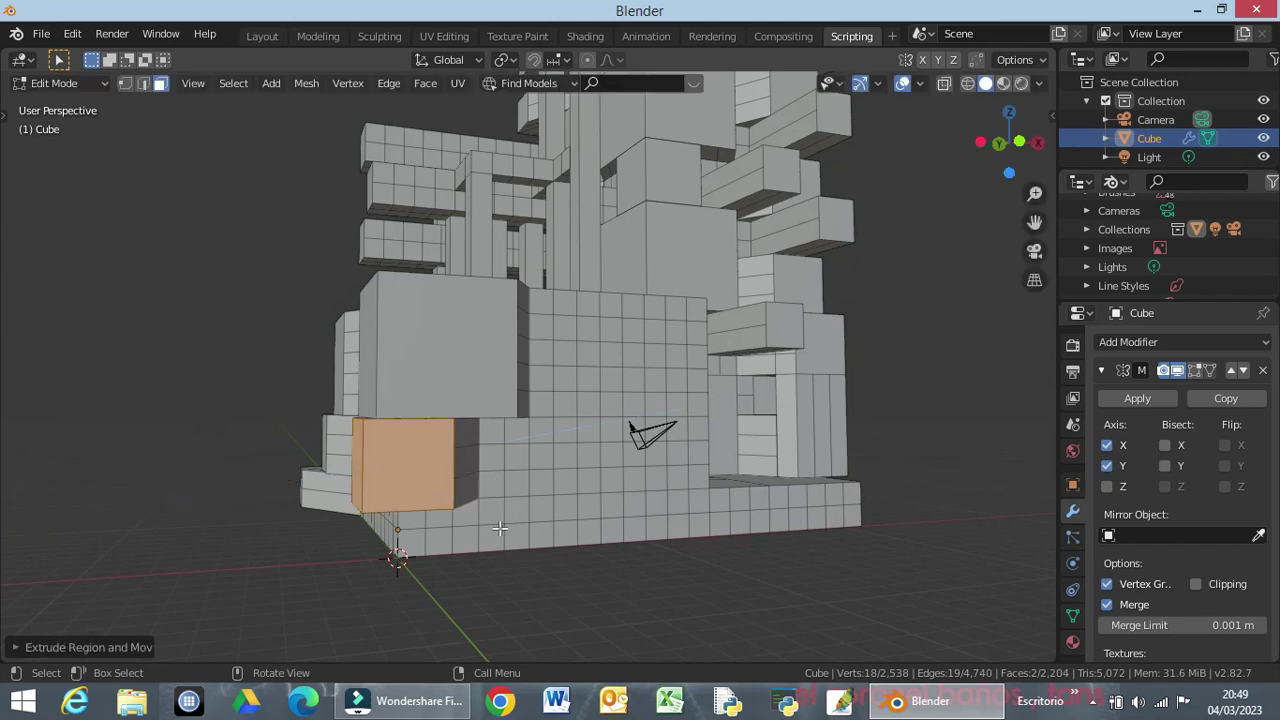
mouse_move(455, 558)
middle_down()
mouse_move(462, 597)
mouse_move(555, 533)
middle_up()
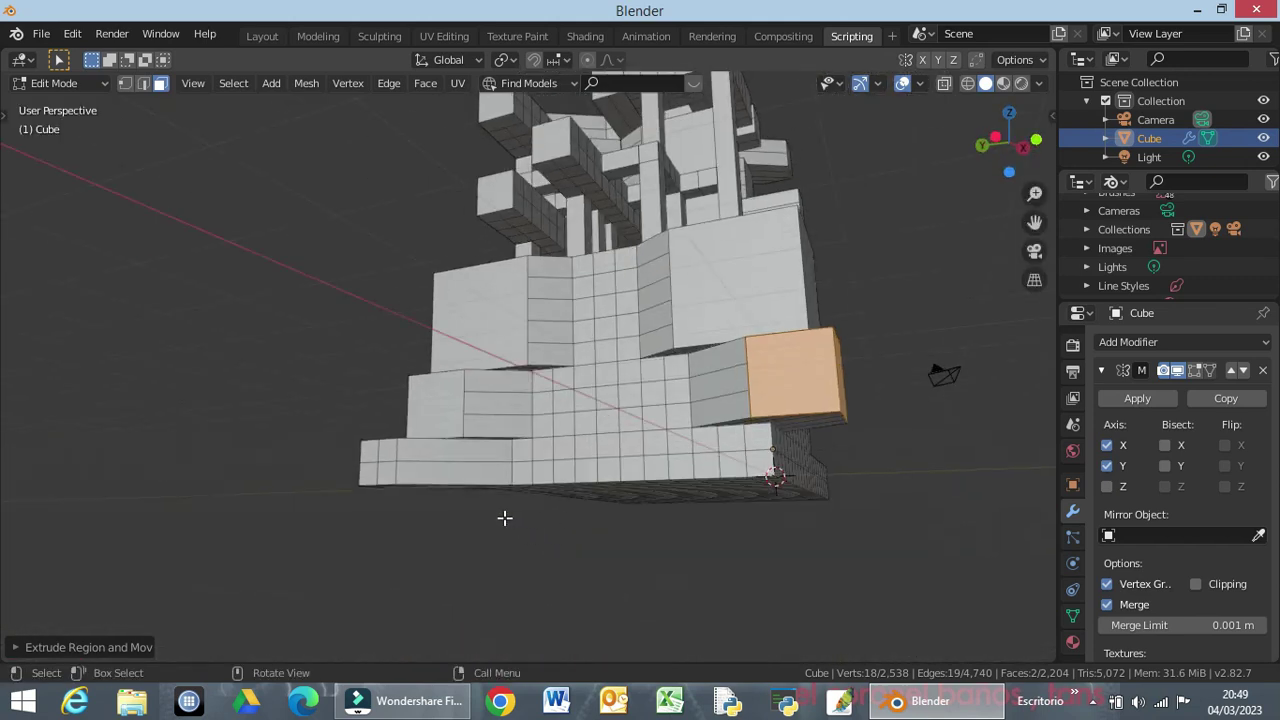
click(752, 450)
Extrude the selected lower front faces 5 m.
mouse_move(803, 503)
middle_down()
mouse_move(738, 520)
mouse_move(511, 520)
middle_up()
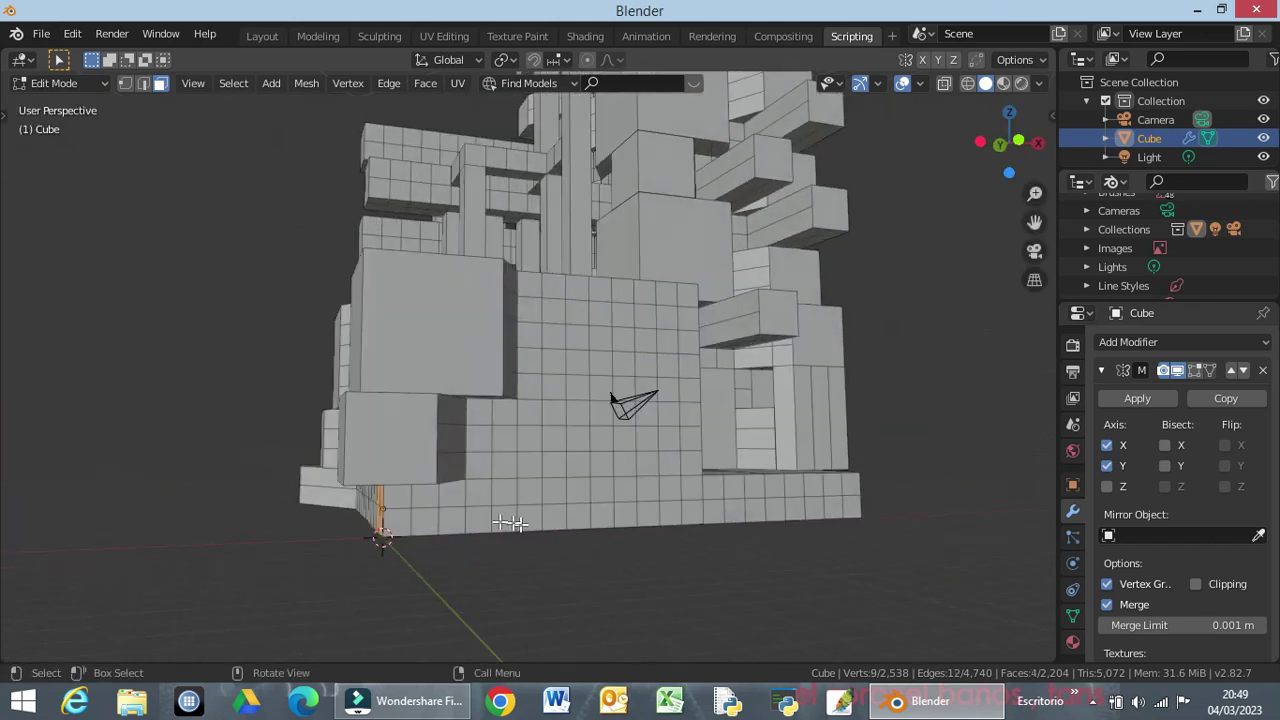
shift+click(396, 499)
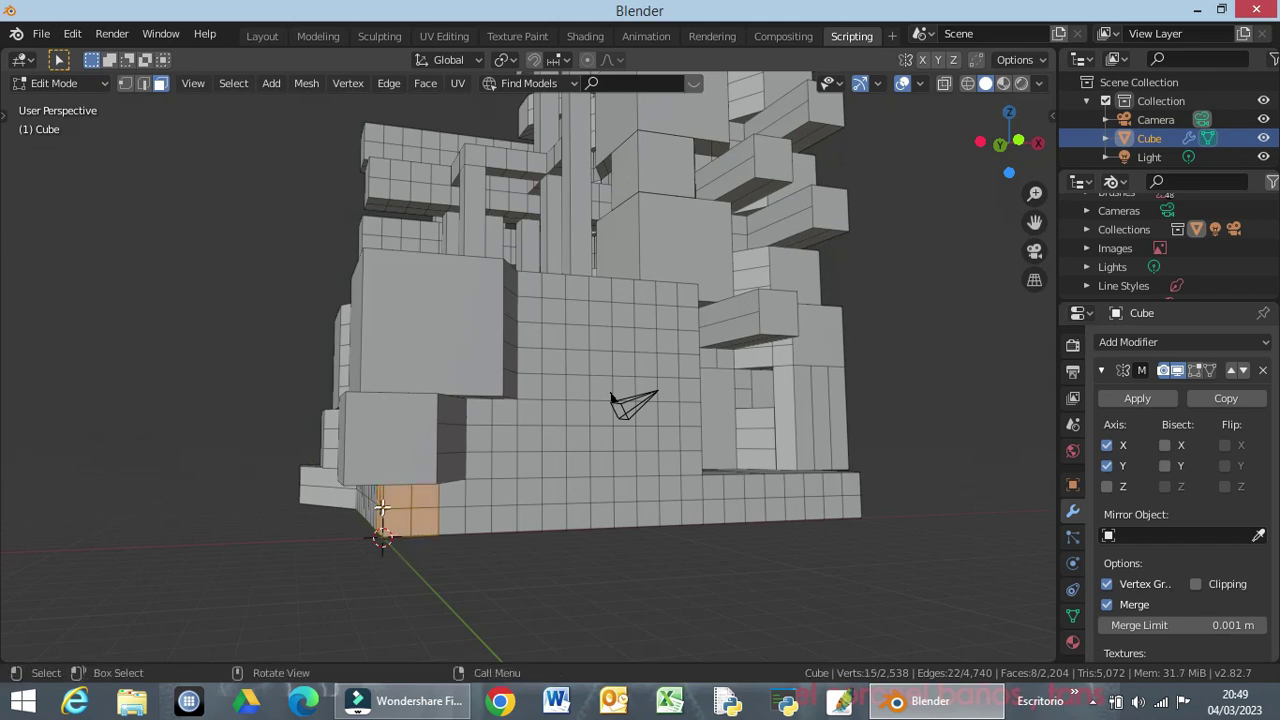
middle_drag(366, 557, 328, 574)
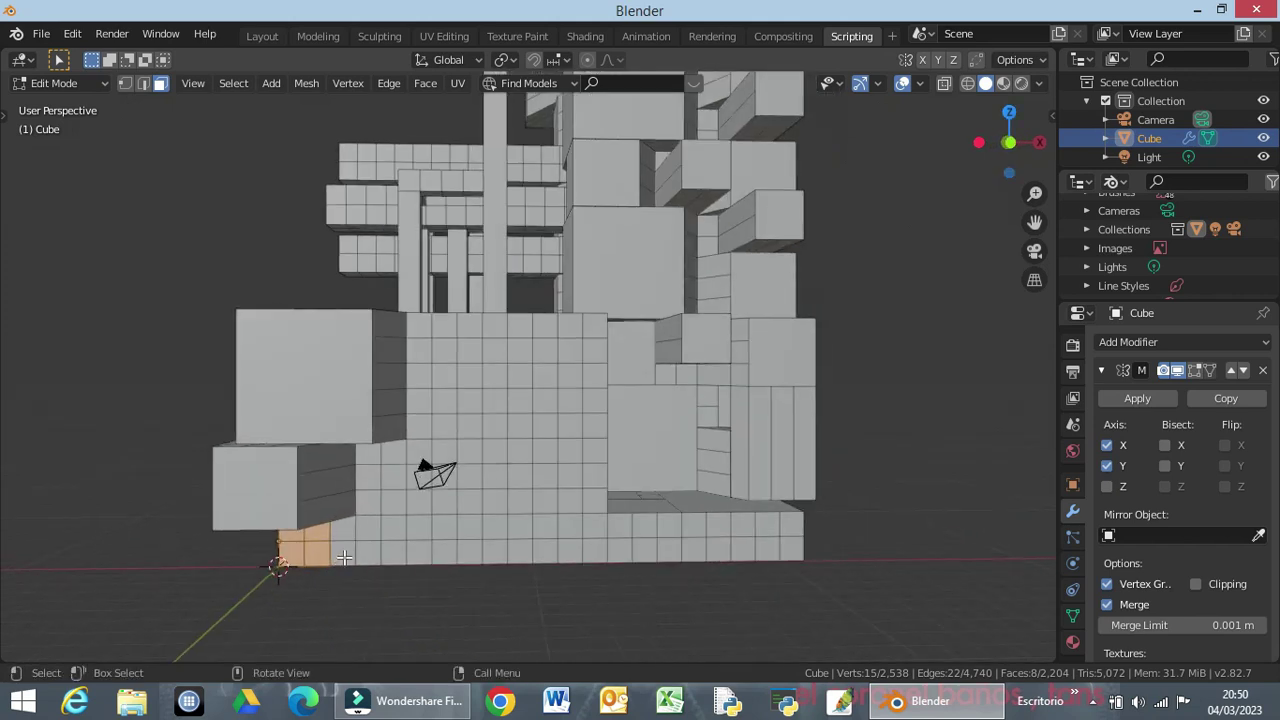
text(e)
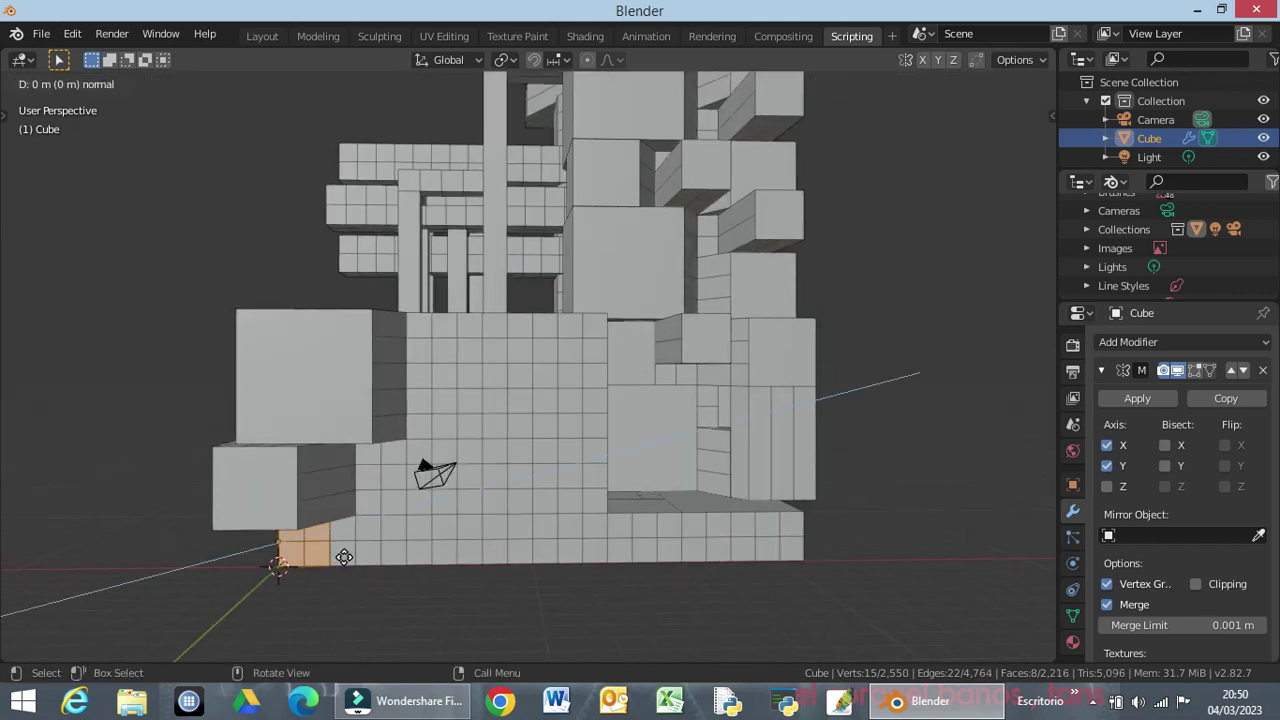
text(5)
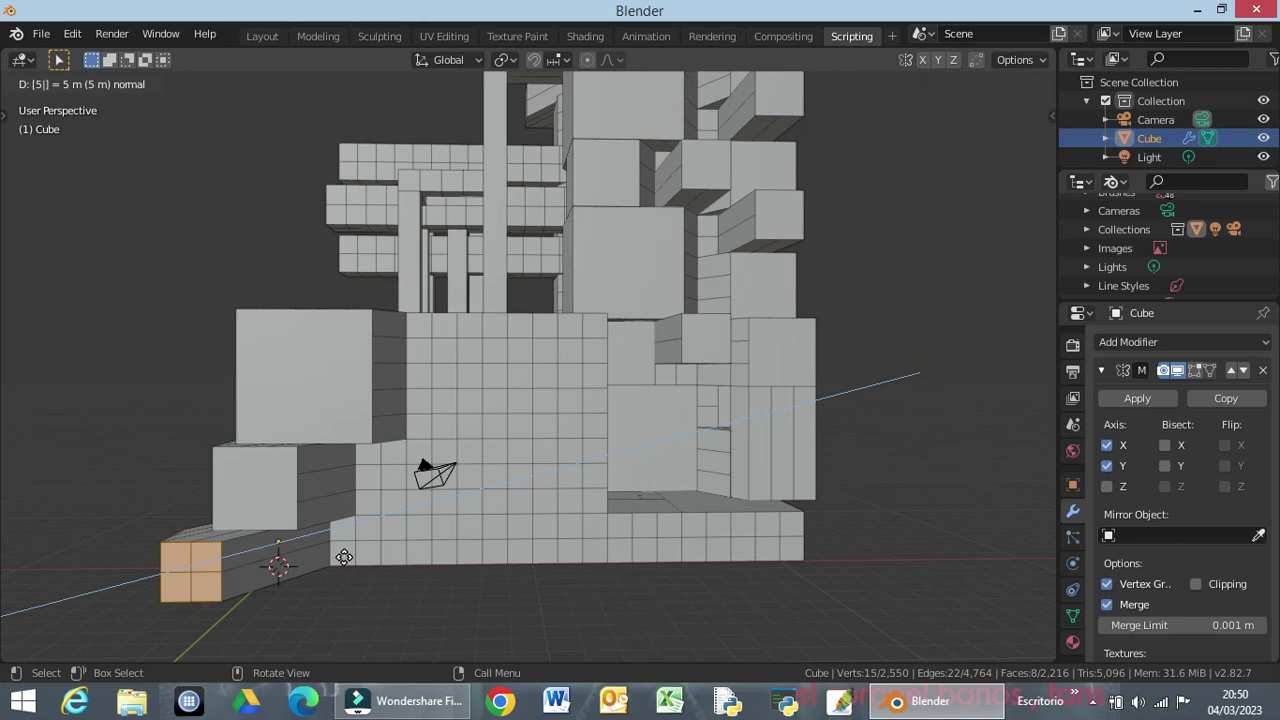
key(Return)
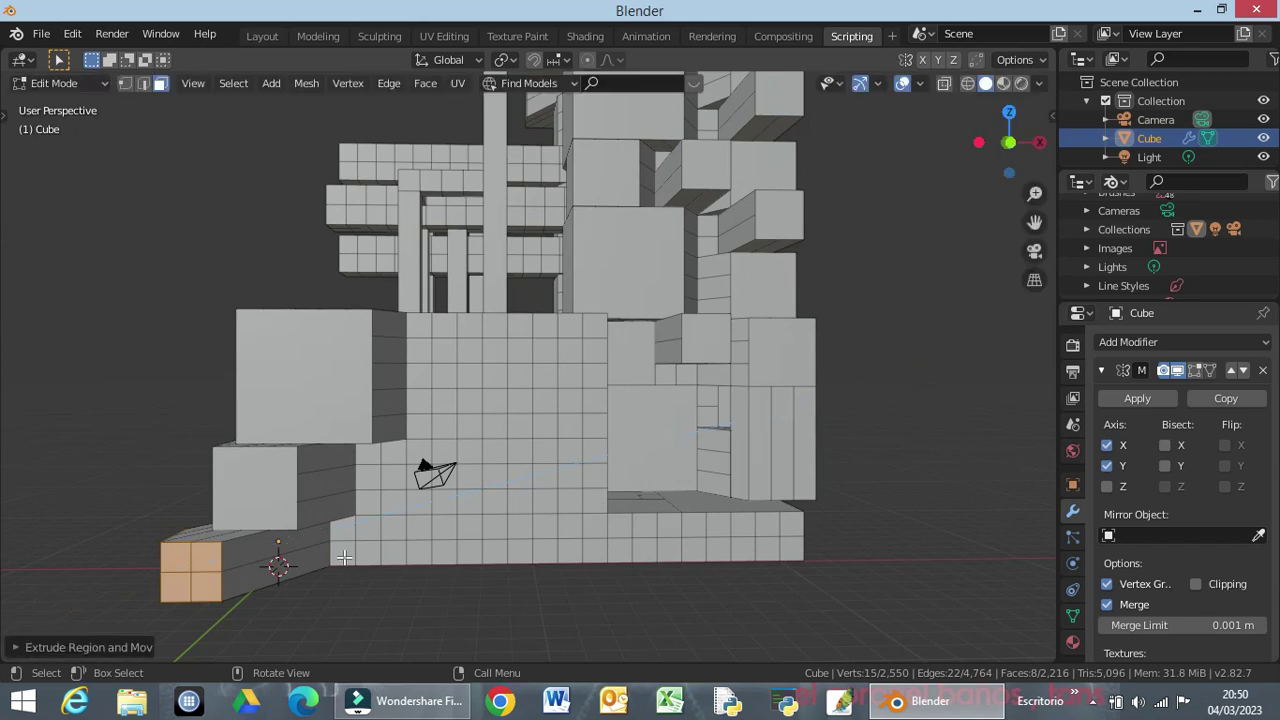
Extrude four underside faces -5 m along their local Z axis.
mouse_move(445, 556)
middle_down()
mouse_move(548, 465)
mouse_move(503, 543)
mouse_move(451, 539)
middle_up()
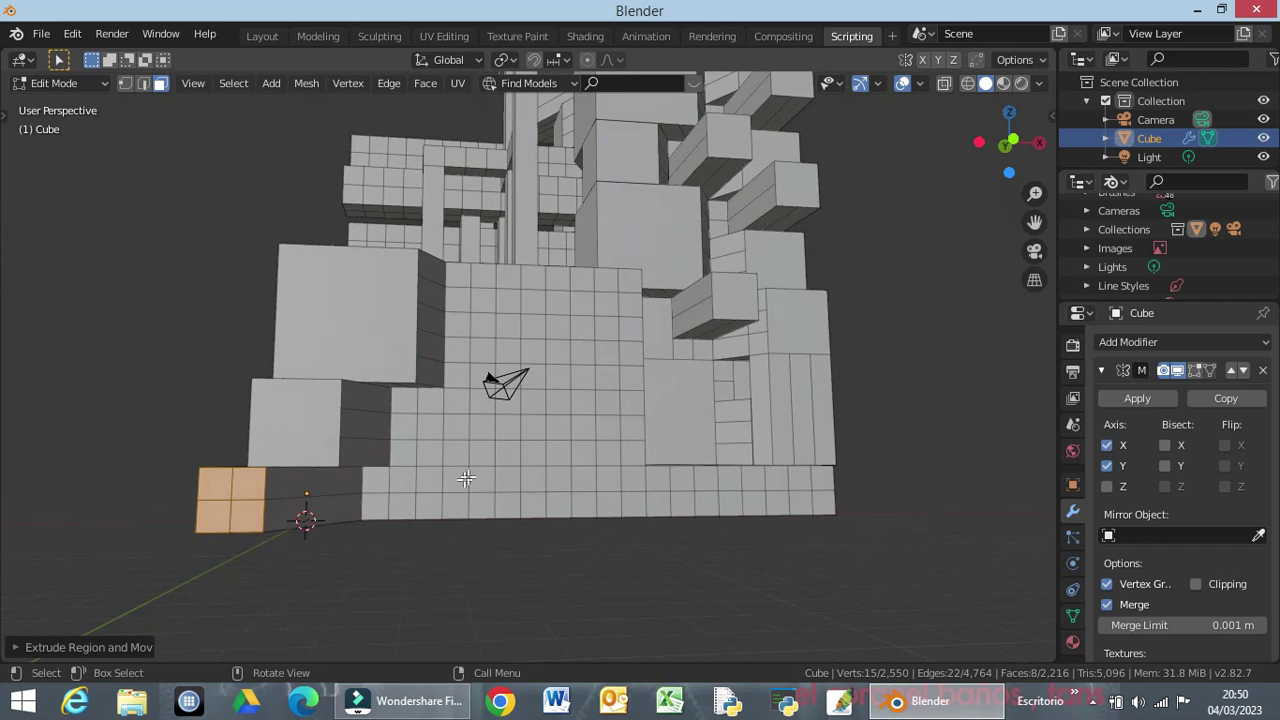
middle_drag(540, 406, 588, 363)
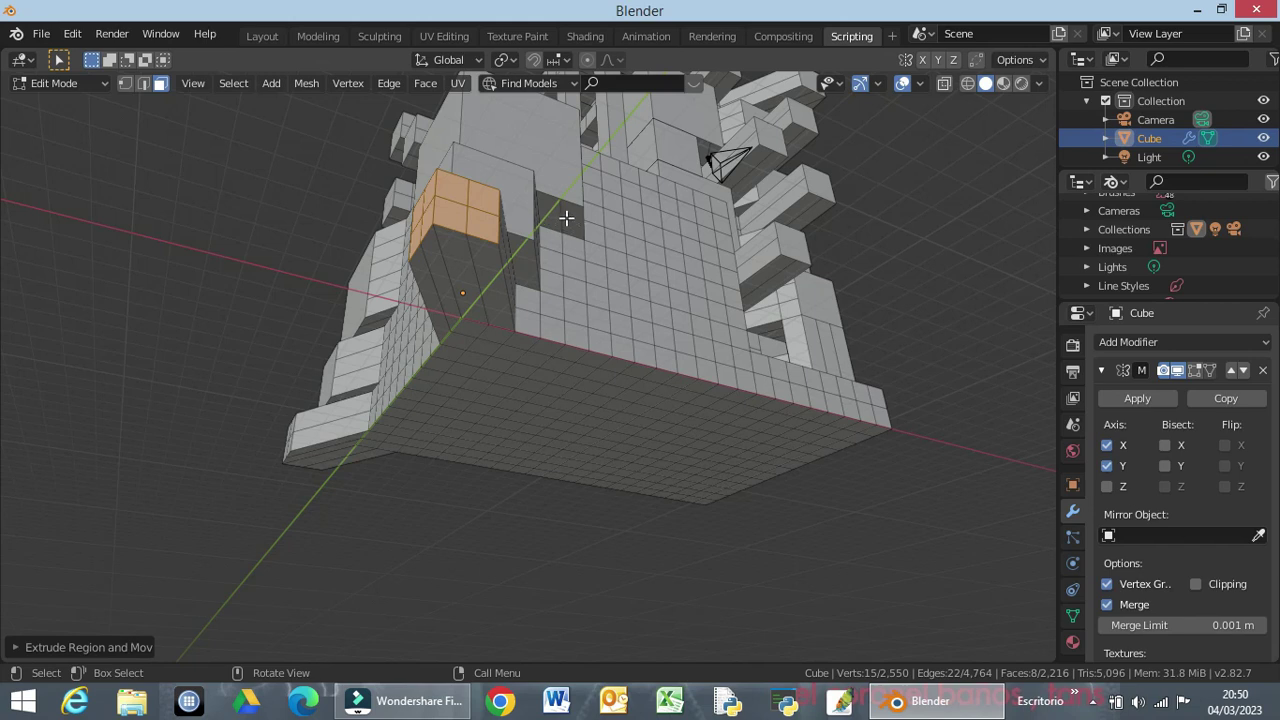
click(569, 220)
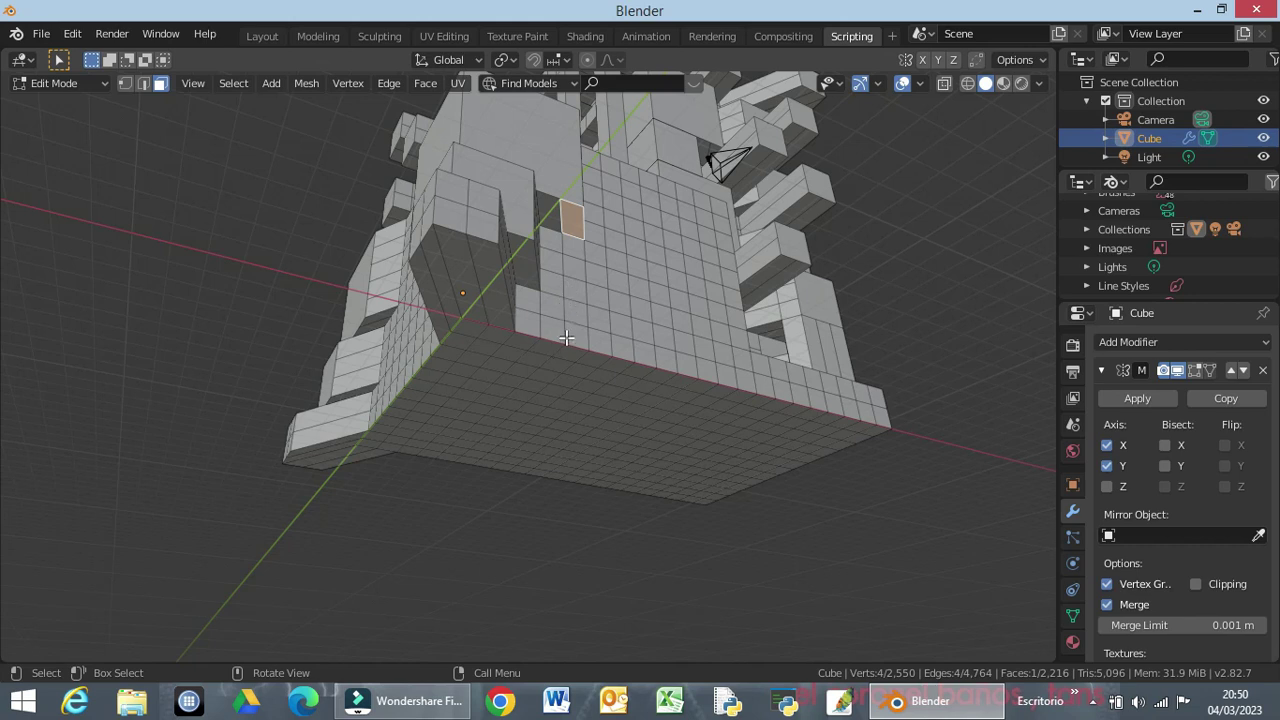
mouse_move(571, 337)
middle_down()
mouse_move(623, 343)
mouse_move(613, 325)
middle_up()
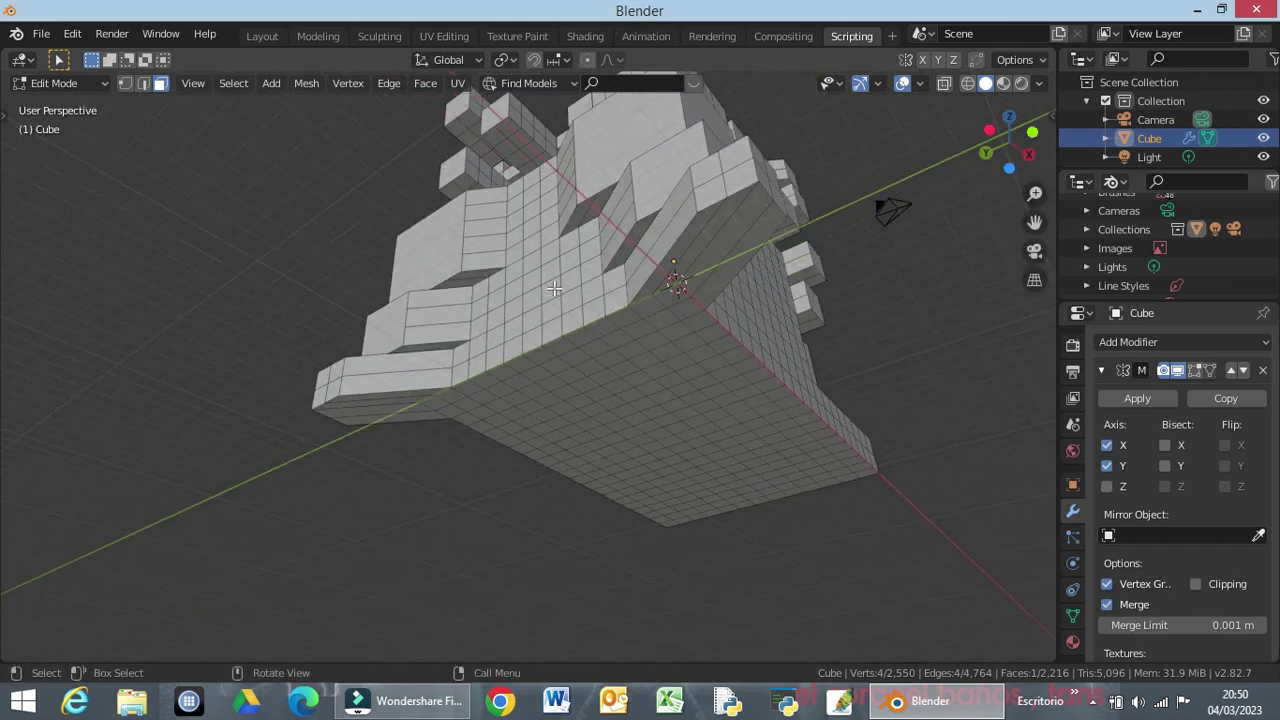
shift+click(577, 218)
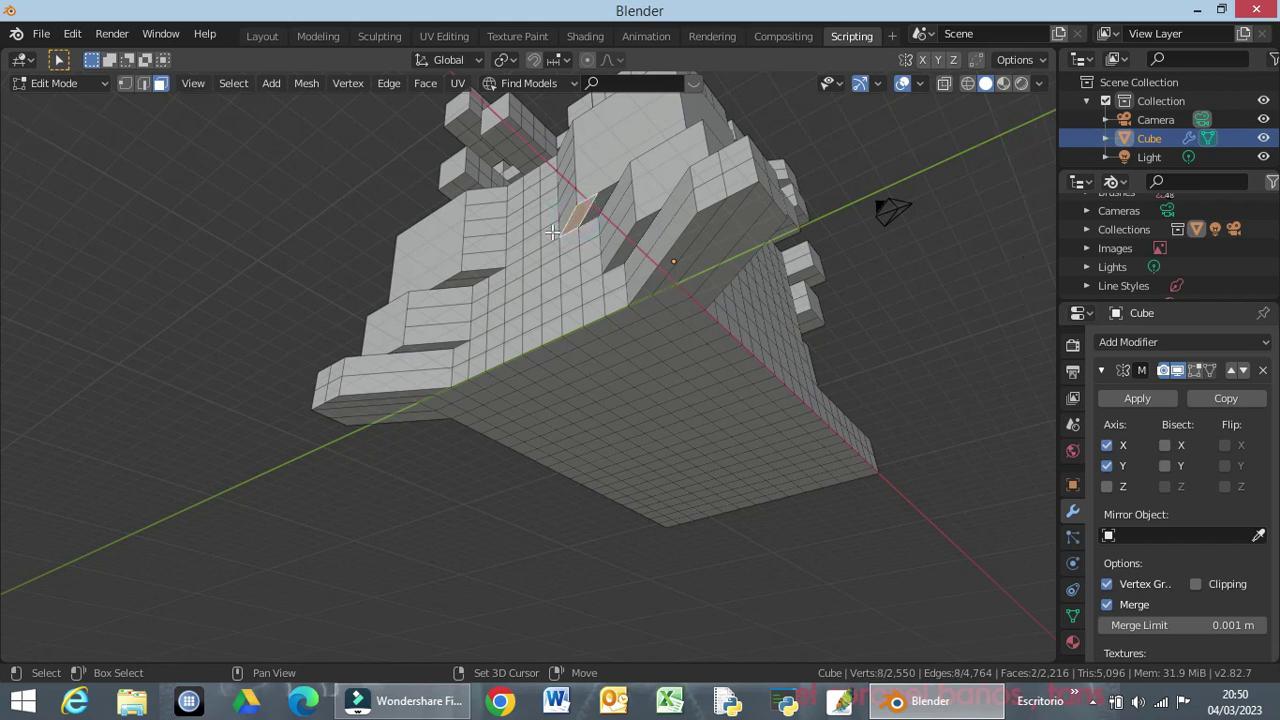
shift+click(477, 275)
mouse_move(453, 310)
middle_down()
mouse_move(597, 334)
mouse_move(636, 375)
middle_up()
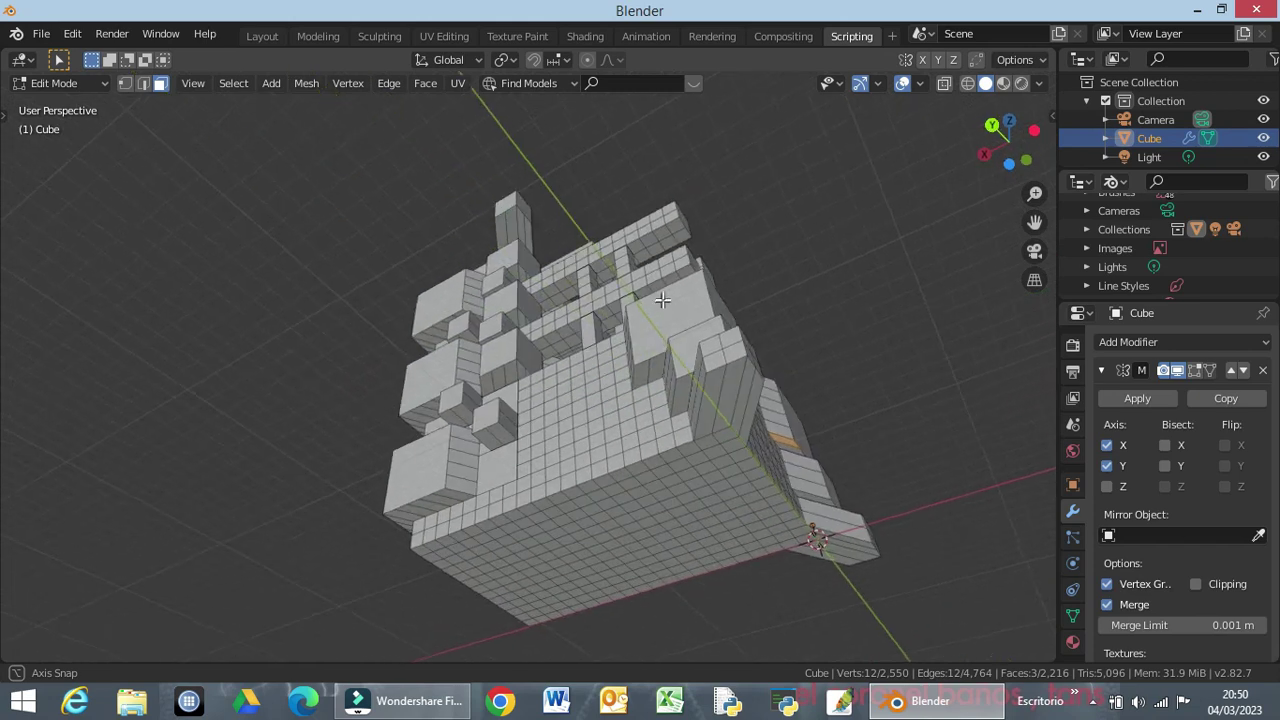
shift+click(637, 376)
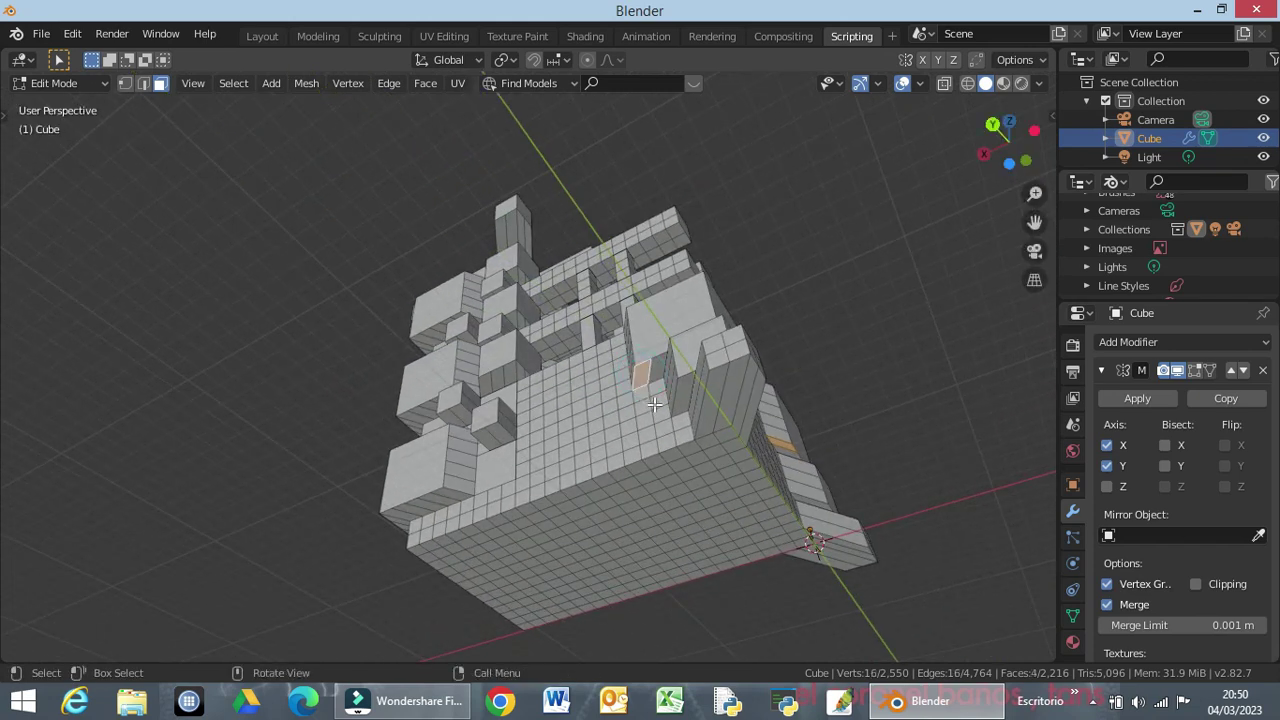
mouse_move(661, 401)
middle_down()
mouse_move(538, 506)
mouse_move(527, 500)
middle_up()
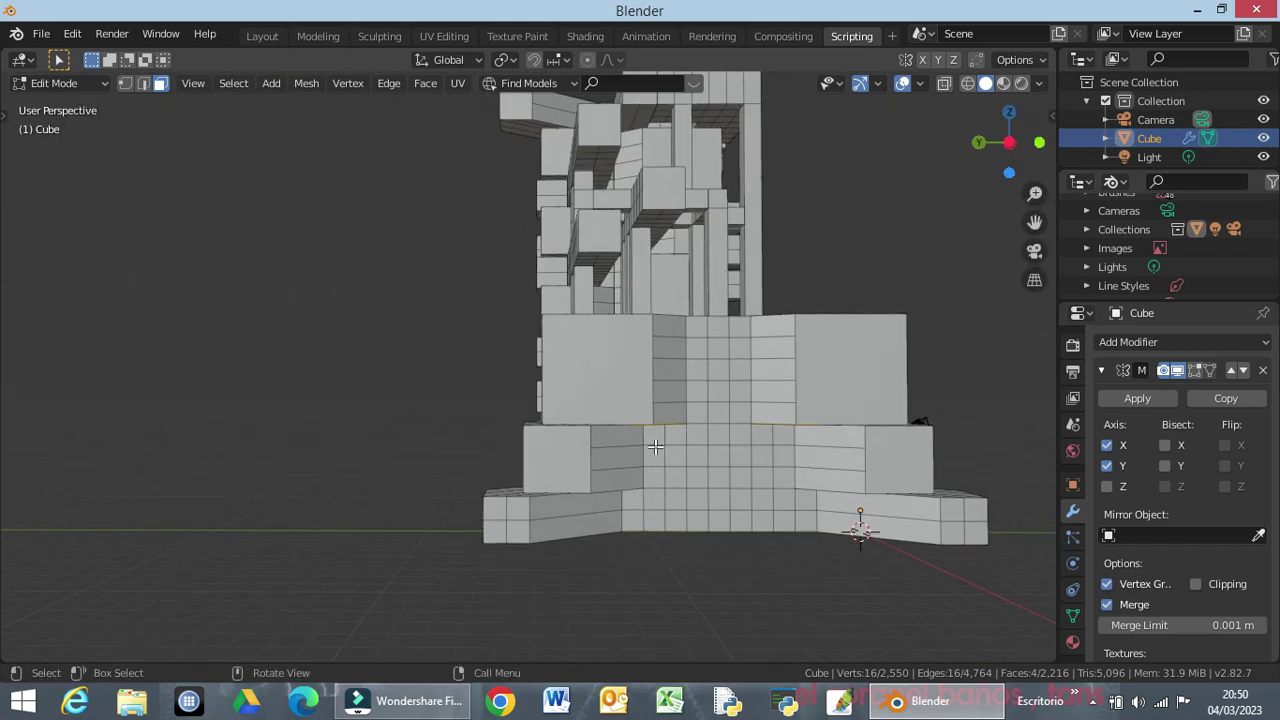
key(e)
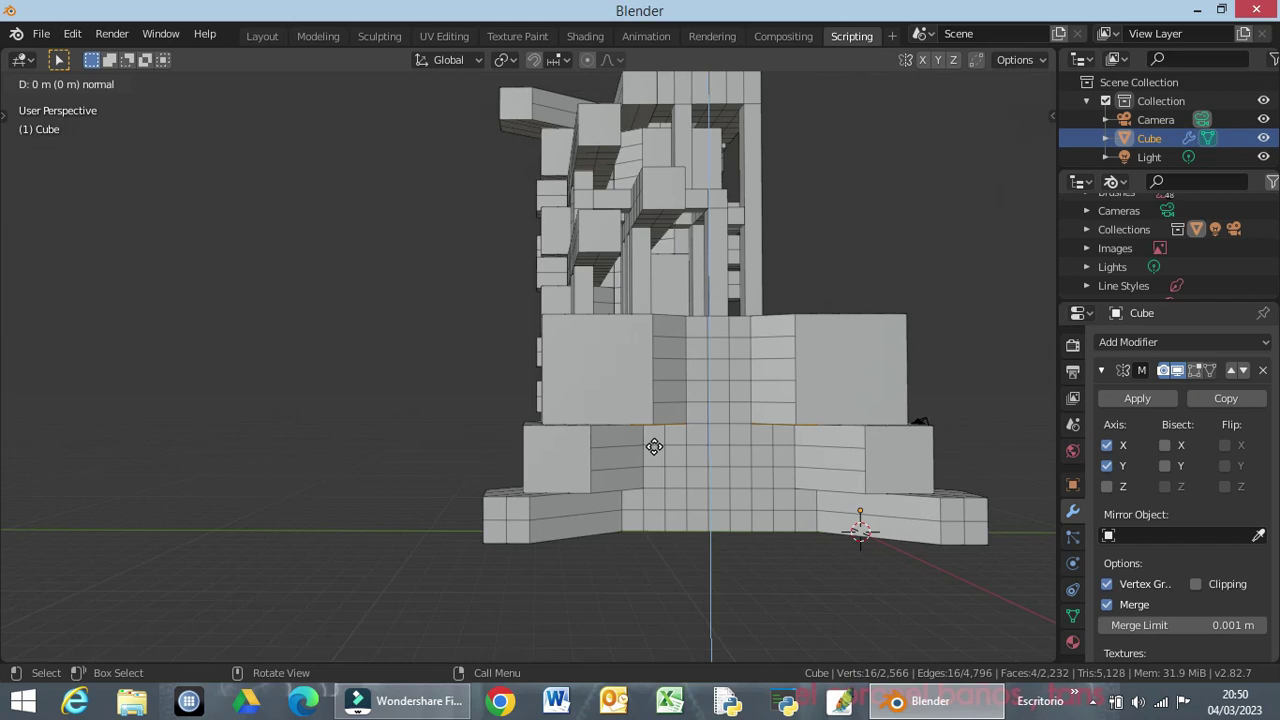
key(z)
text(-5)
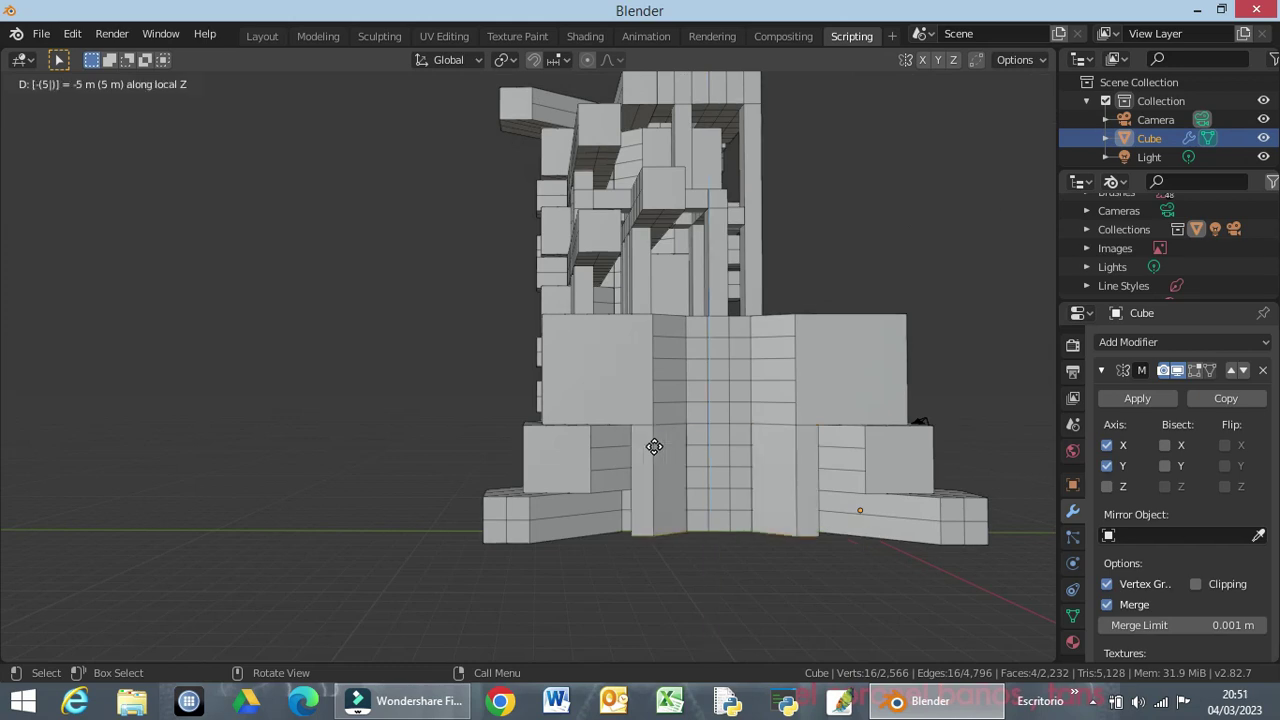
key(Return)
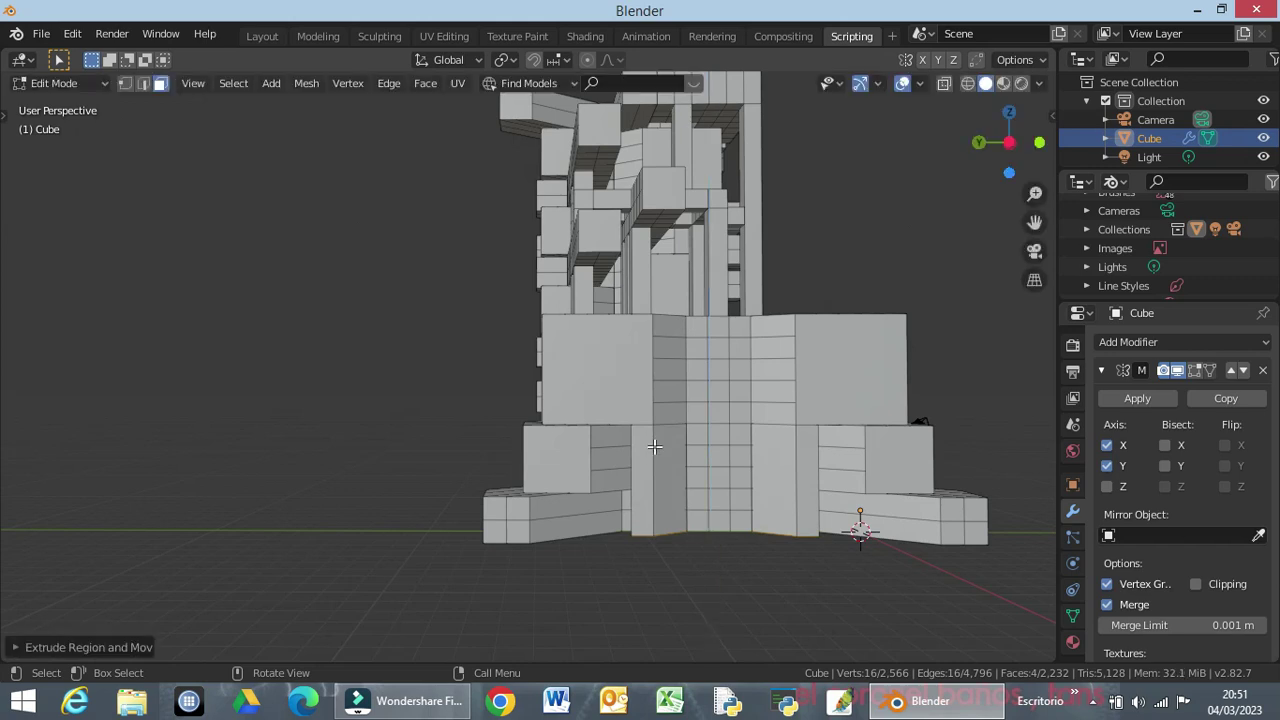
mouse_move(760, 491)
middle_down()
mouse_move(595, 487)
mouse_move(668, 488)
mouse_move(695, 425)
mouse_move(630, 507)
middle_up()
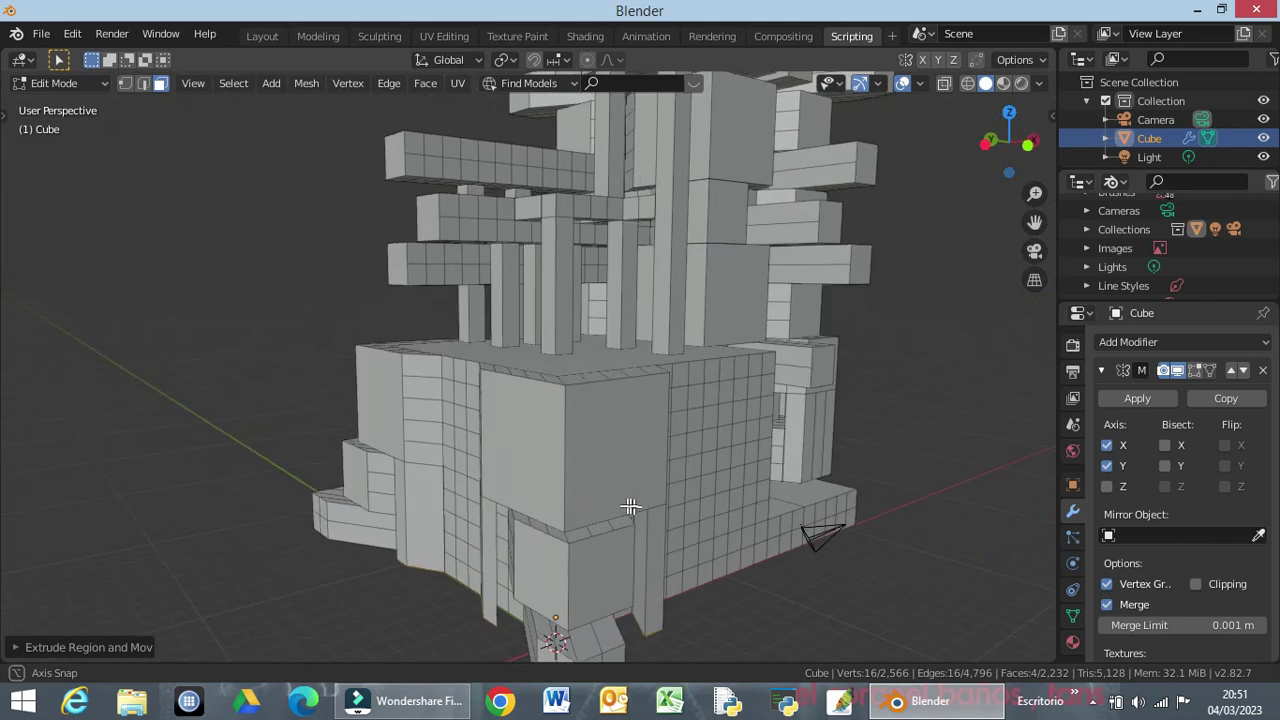
middle_drag(630, 507, 478, 533)
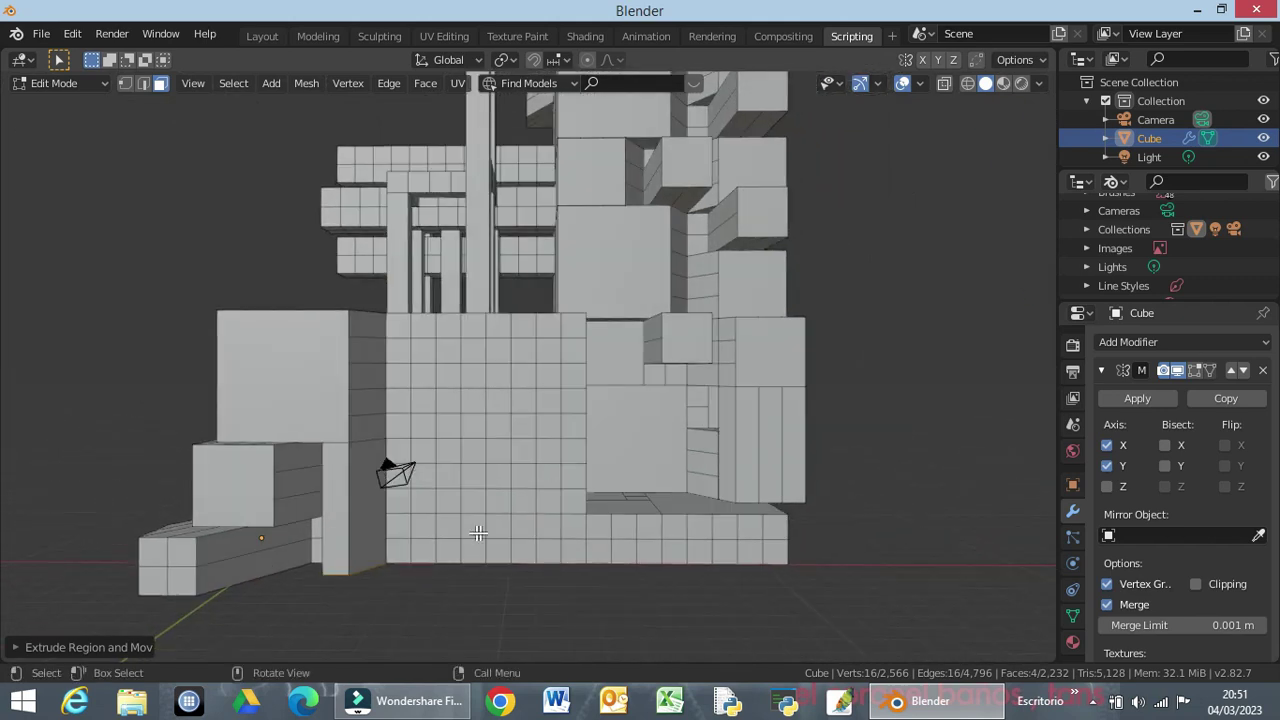
middle_drag(265, 552, 246, 543)
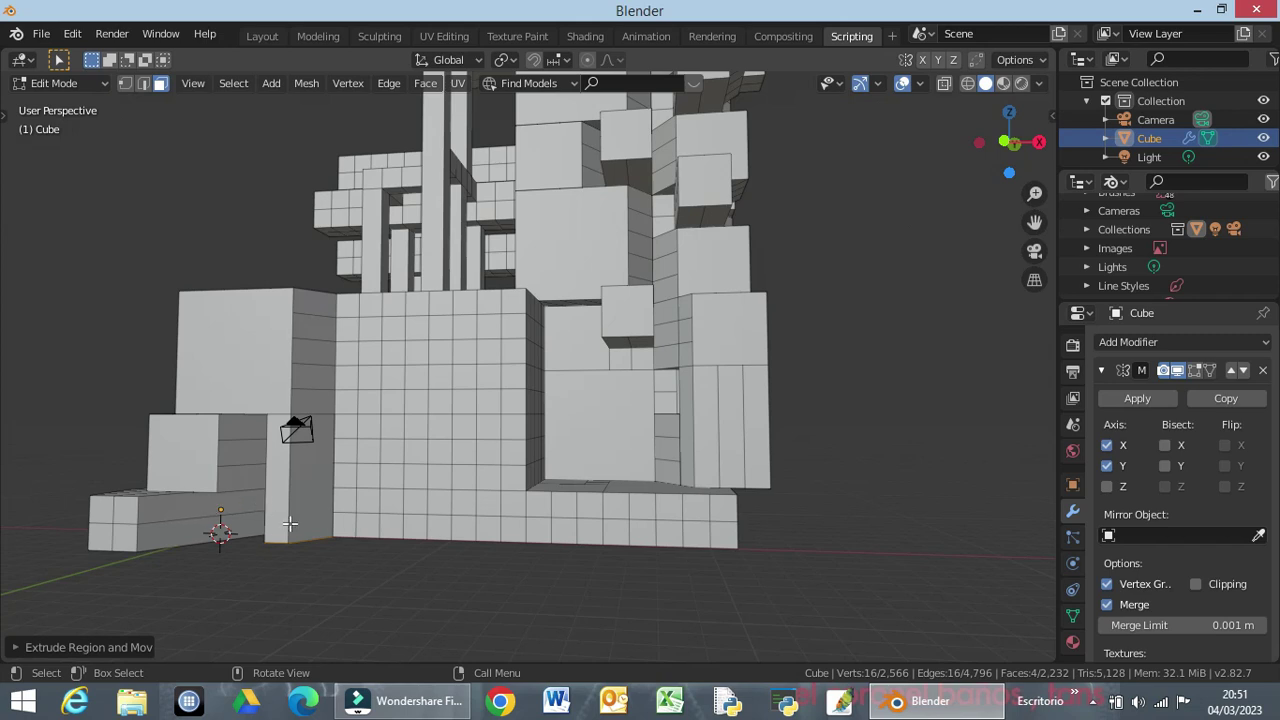
mouse_move(712, 436)
middle_down()
mouse_move(709, 499)
mouse_move(734, 481)
mouse_move(885, 448)
middle_up()
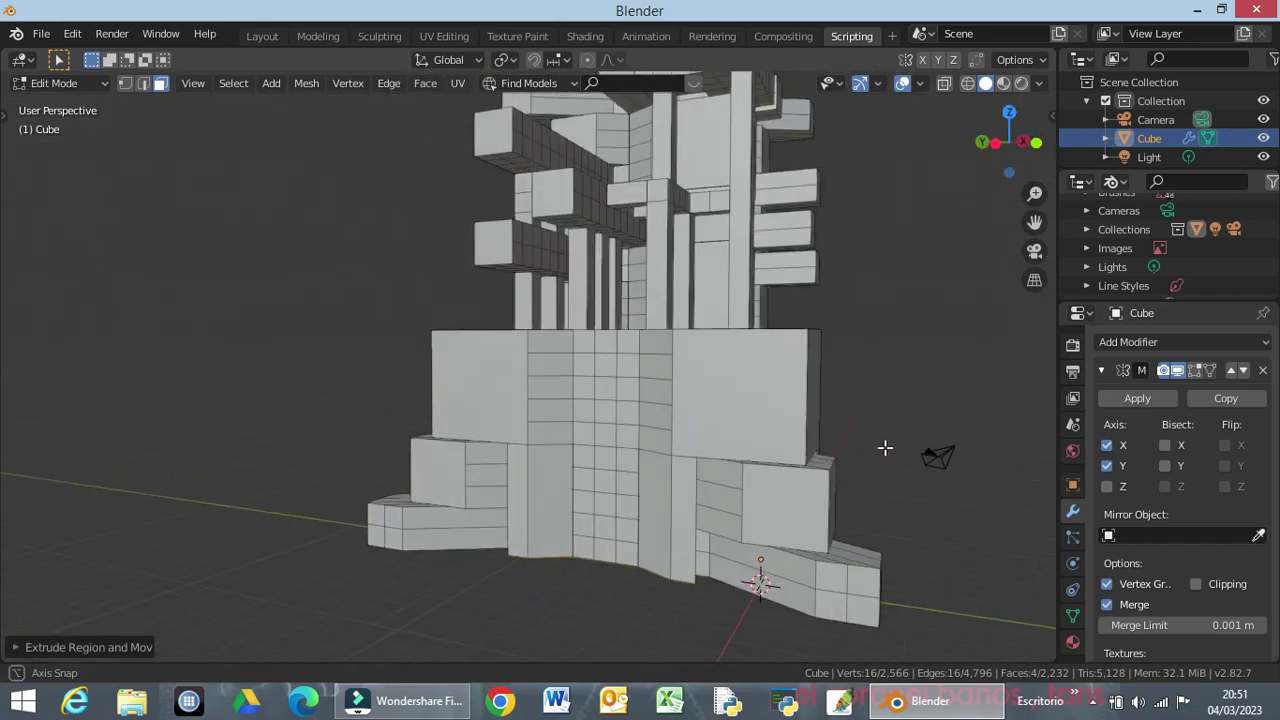
mouse_move(765, 500)
middle_down()
mouse_move(1009, 494)
mouse_move(1031, 461)
mouse_move(23, 377)
middle_up()
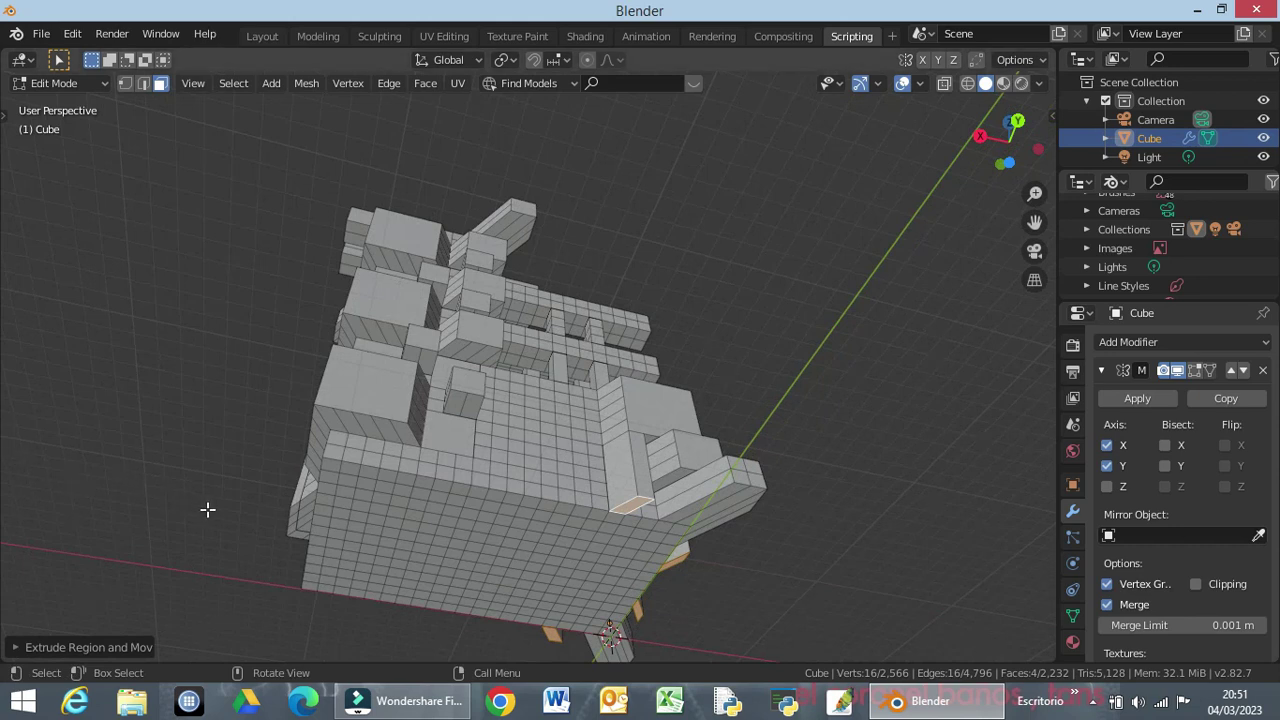
mouse_move(314, 500)
middle_down()
mouse_move(329, 531)
mouse_move(394, 541)
middle_up()
drag(353, 404, 362, 447)
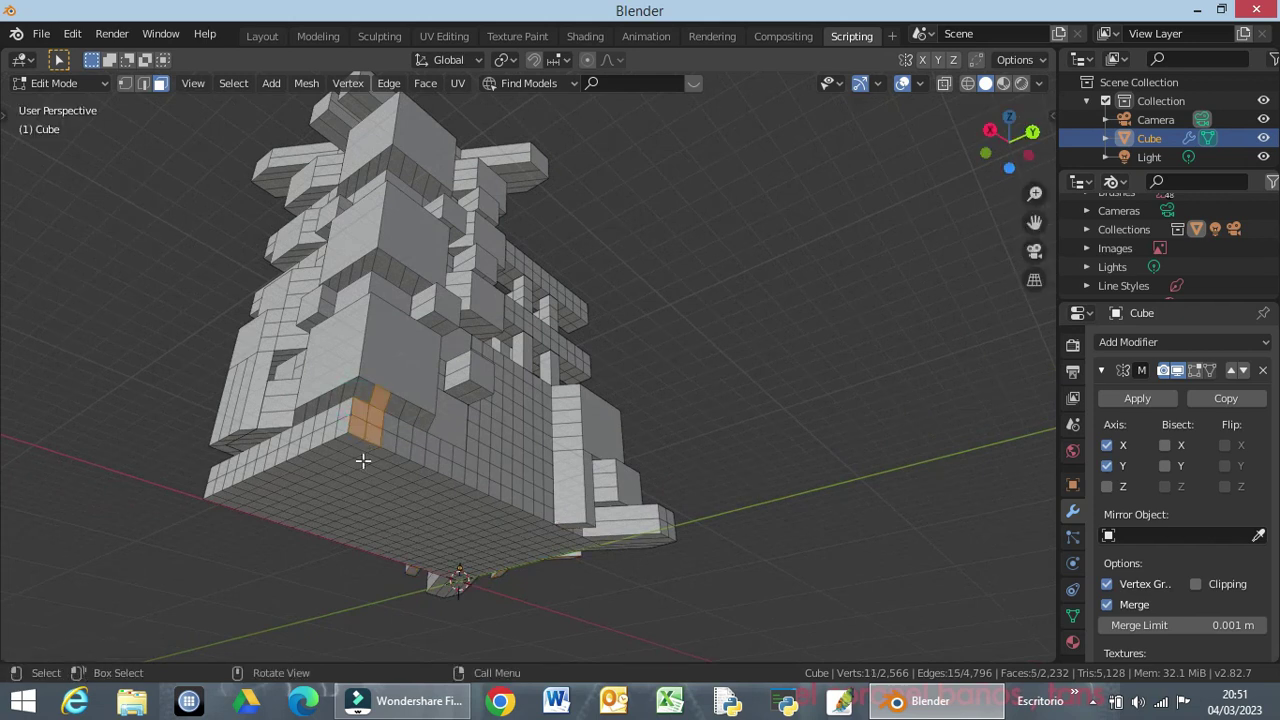
mouse_move(352, 524)
middle_down()
mouse_move(351, 558)
mouse_move(352, 527)
middle_up()
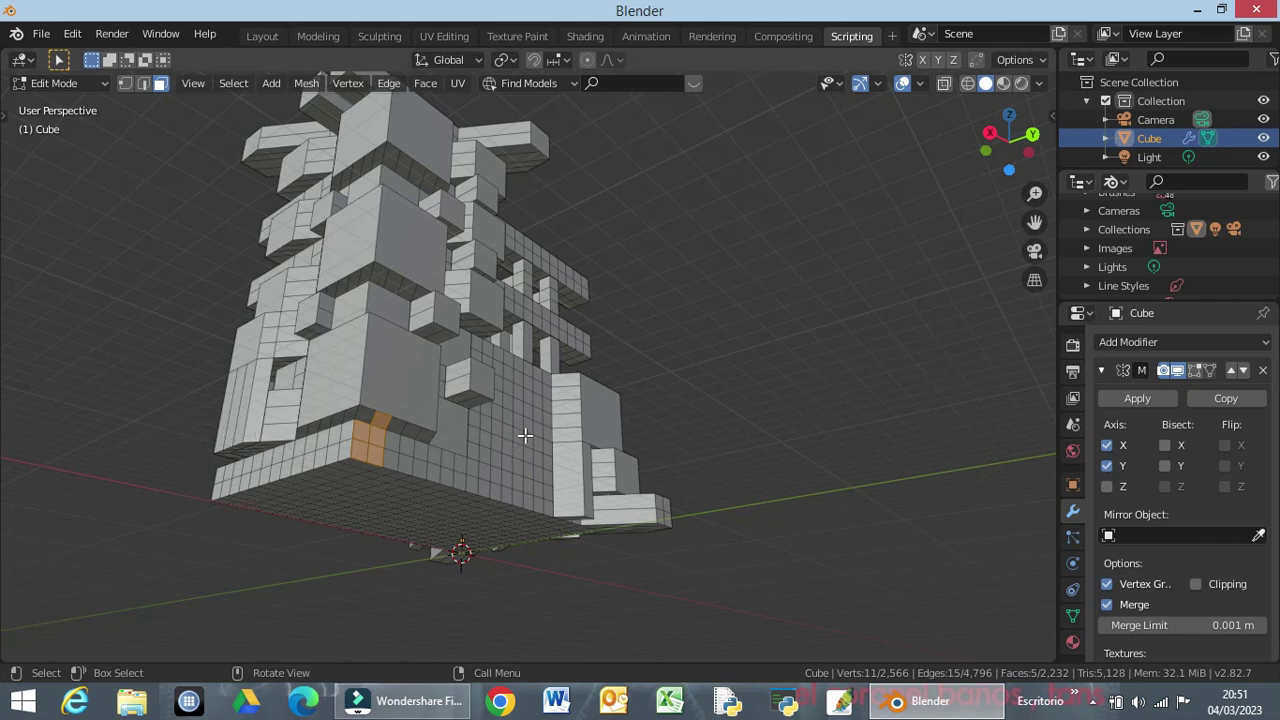
click(754, 413)
mouse_move(717, 430)
middle_down()
mouse_move(674, 576)
mouse_move(669, 551)
middle_up()
scroll(660, 547, down, 3)
scroll(640, 543, down, 2)
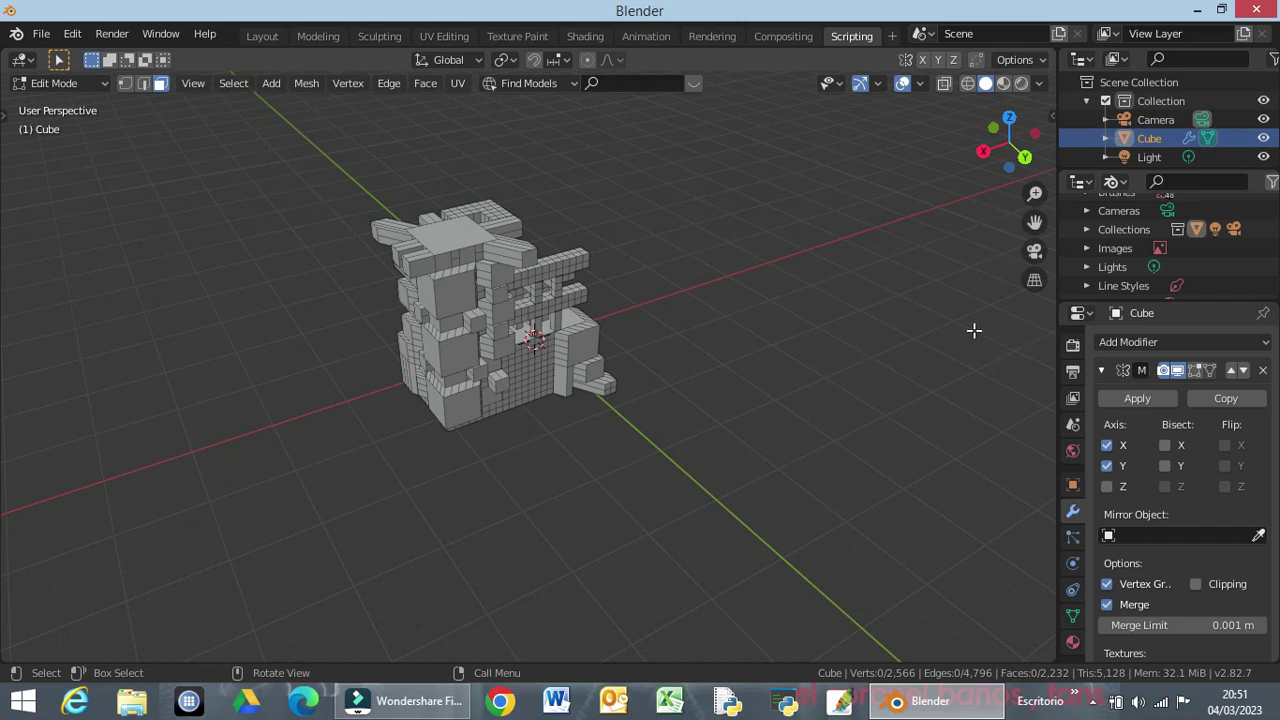
Turn on the Mirror modifier's edit-mode display and orbit around the X/Y-mirrored building.
click(1196, 372)
mouse_move(815, 443)
middle_down()
mouse_move(720, 520)
mouse_move(620, 514)
mouse_move(515, 398)
mouse_move(200, 406)
mouse_move(172, 452)
mouse_move(411, 407)
middle_up()
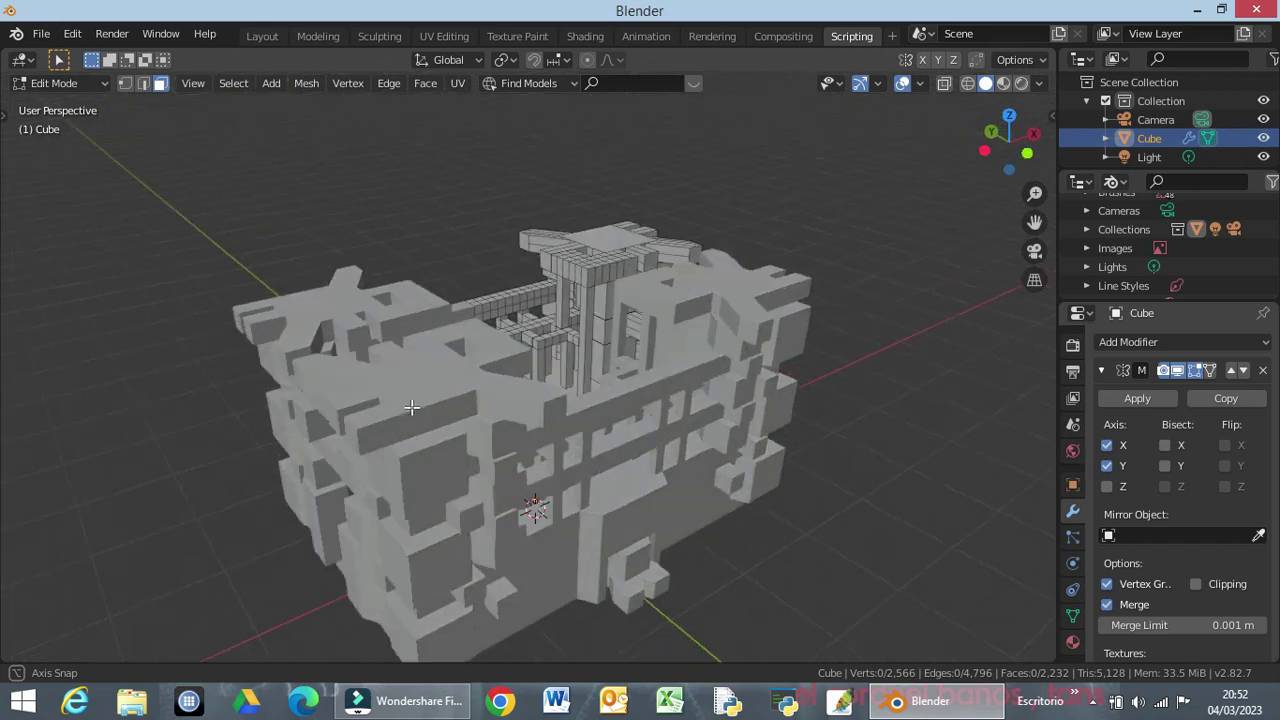
scroll(411, 407, up, 1)
scroll(443, 386, up, 3)
scroll(560, 394, up, 3)
scroll(566, 396, down, 2)
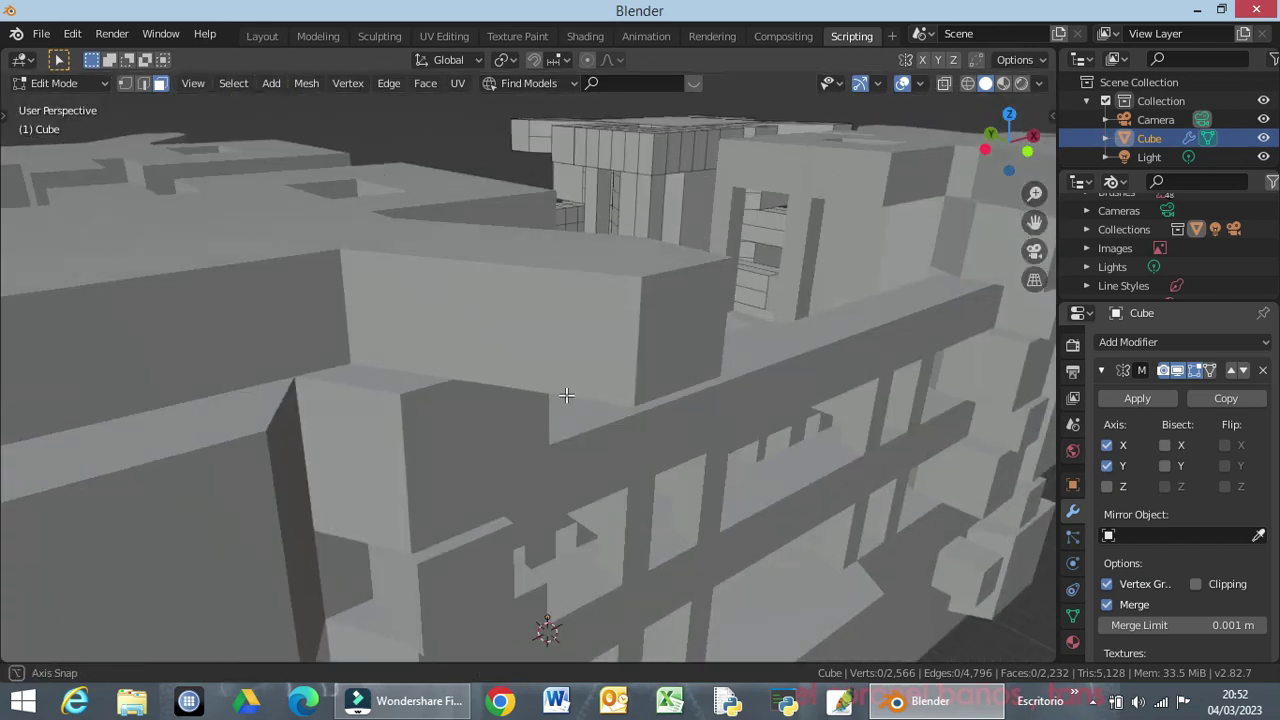
scroll(566, 396, down, 5)
mouse_move(600, 394)
middle_down()
mouse_move(466, 551)
mouse_move(363, 537)
mouse_move(166, 363)
mouse_move(160, 326)
mouse_move(263, 435)
mouse_move(553, 452)
mouse_move(568, 428)
mouse_move(563, 482)
mouse_move(555, 361)
mouse_move(390, 395)
mouse_move(592, 447)
mouse_move(591, 390)
middle_up()
scroll(263, 435, up, 3)
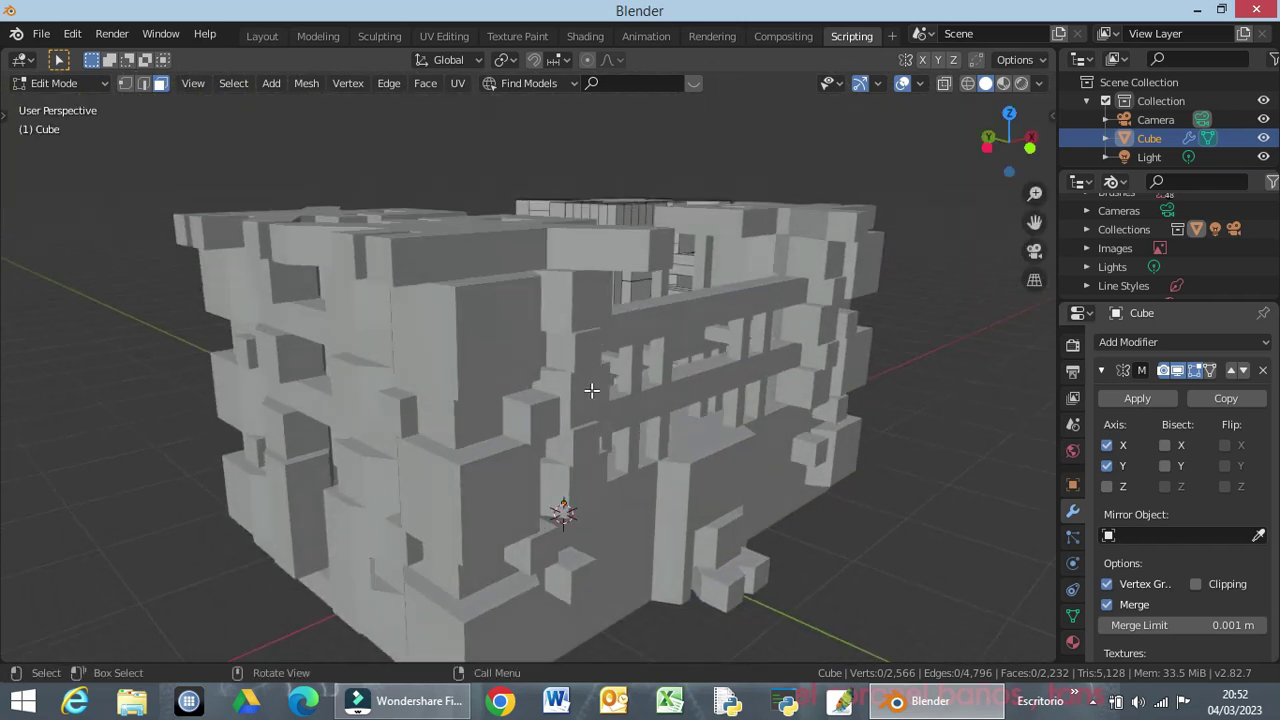
mouse_move(682, 433)
middle_down()
mouse_move(634, 406)
mouse_move(571, 400)
mouse_move(449, 434)
mouse_move(600, 400)
mouse_move(675, 443)
mouse_move(197, 434)
mouse_move(206, 445)
mouse_move(229, 431)
mouse_move(283, 437)
mouse_move(120, 418)
middle_up()
mouse_move(645, 416)
middle_down()
mouse_move(607, 346)
mouse_move(682, 328)
mouse_move(631, 443)
mouse_move(652, 452)
middle_up()
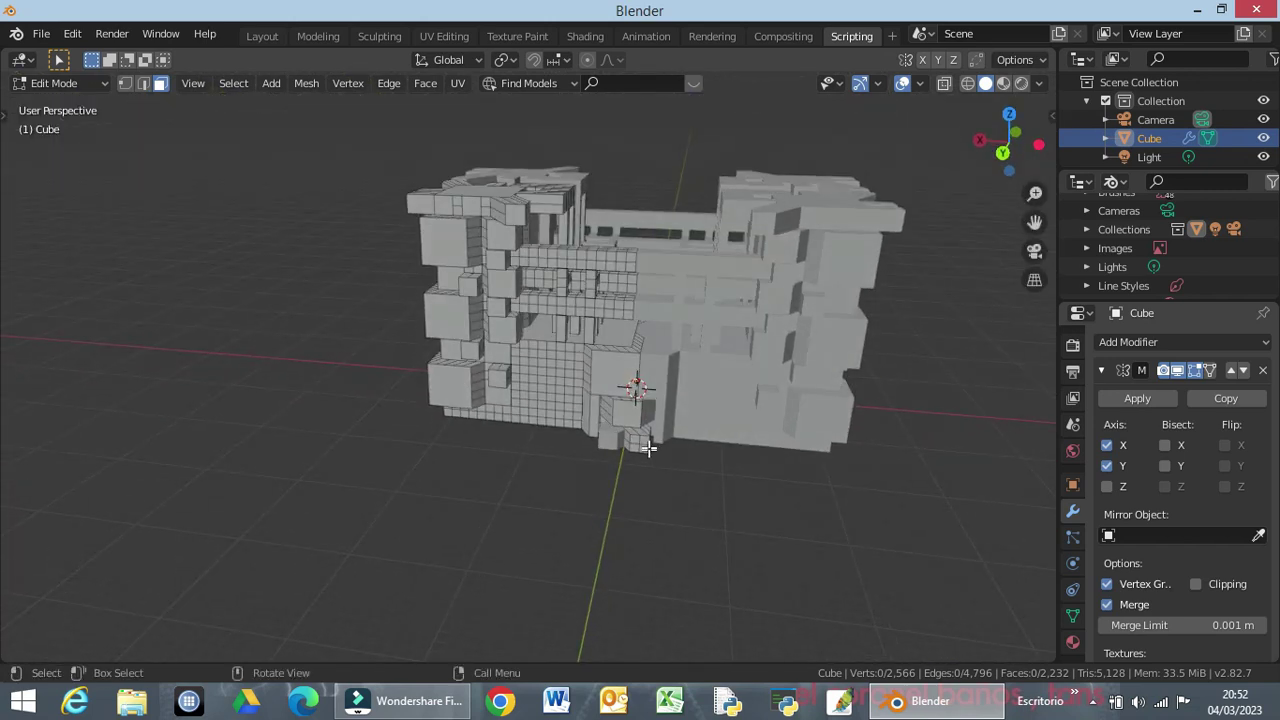
mouse_move(712, 384)
middle_down()
mouse_move(680, 471)
mouse_move(622, 554)
mouse_move(674, 471)
middle_up()
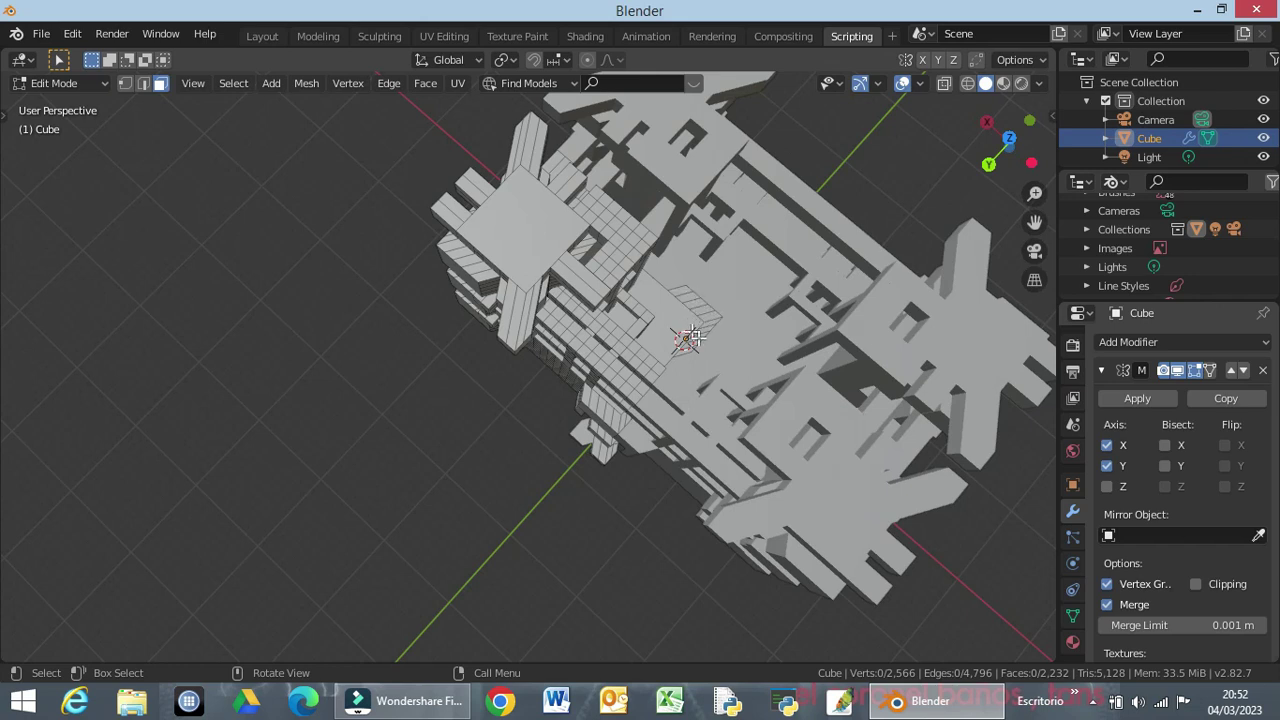
Hide the Mirror modifier's edit-mode display and zoom into a Top Orthographic view.
click(1195, 371)
click(1191, 369)
click(1190, 368)
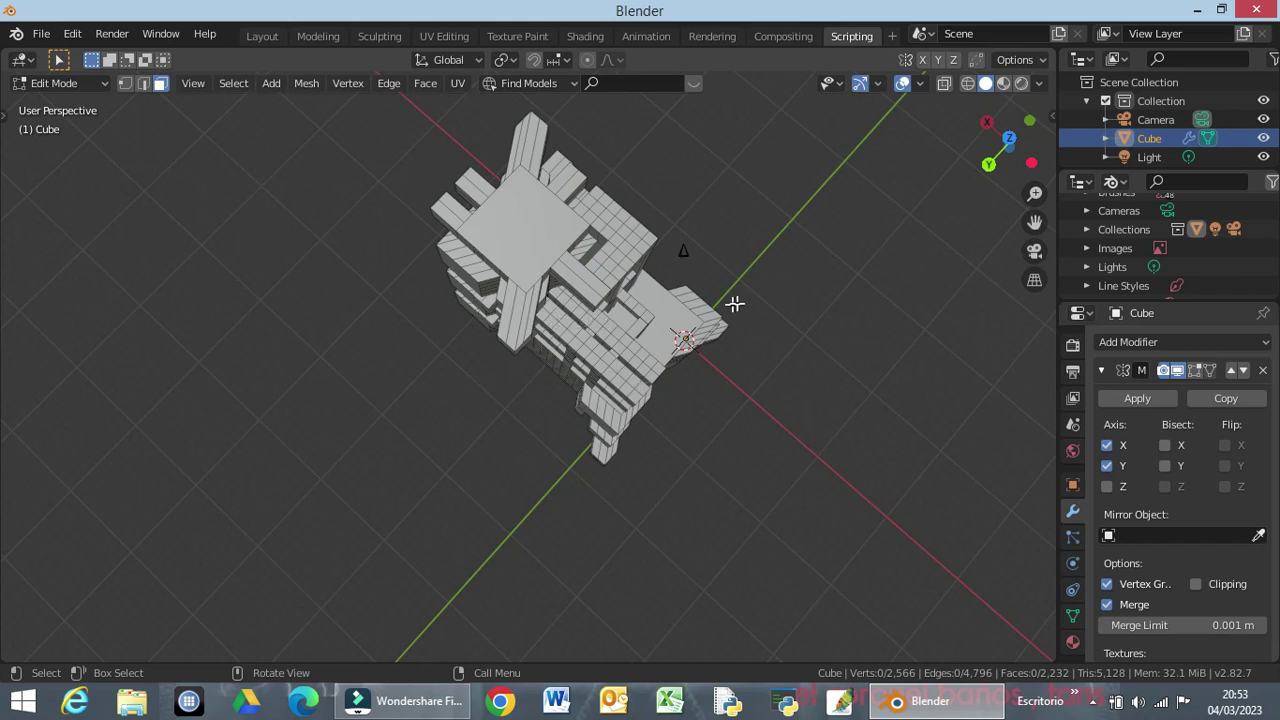
mouse_move(753, 375)
middle_down()
mouse_move(563, 284)
mouse_move(591, 448)
middle_up()
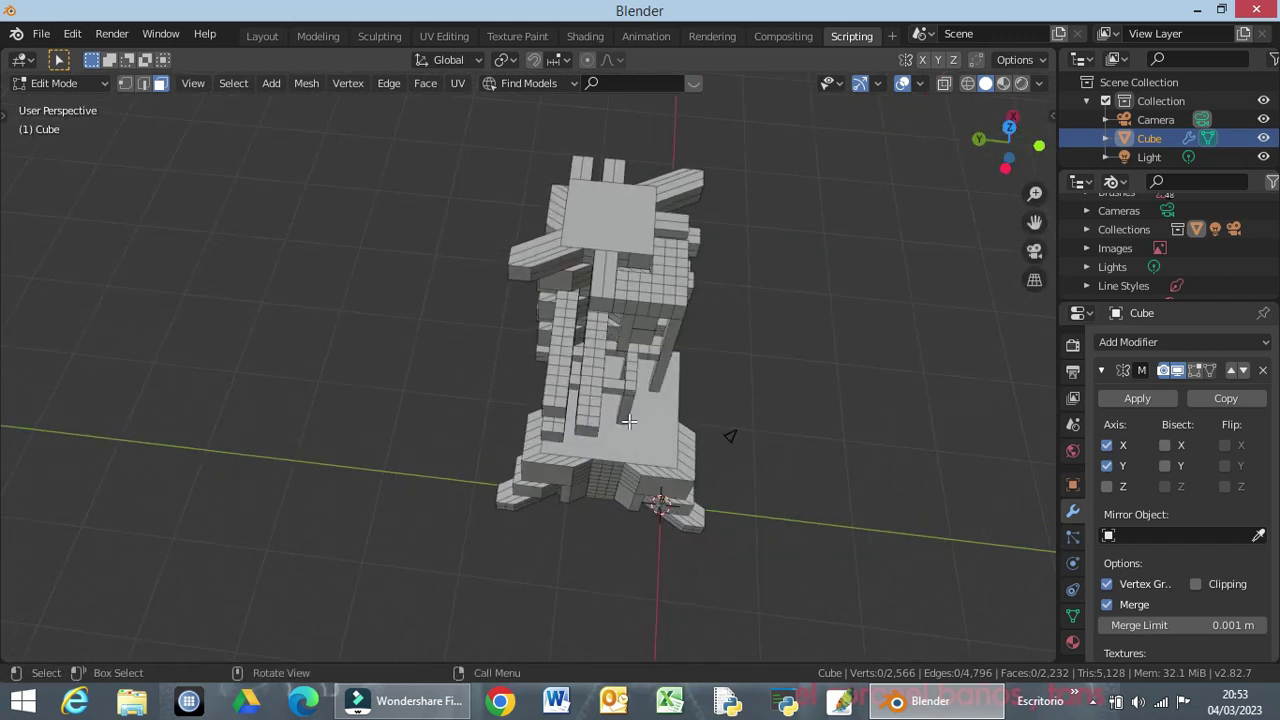
key(KP_7)
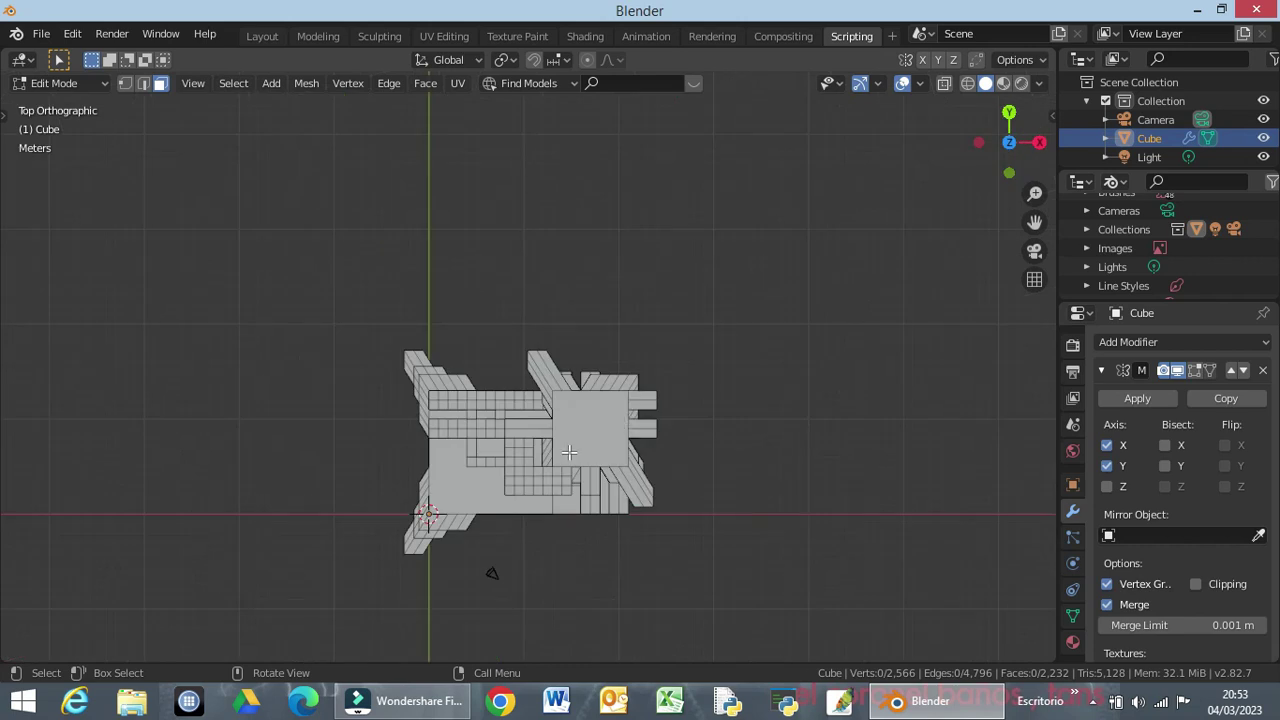
scroll(360, 518, up, 3)
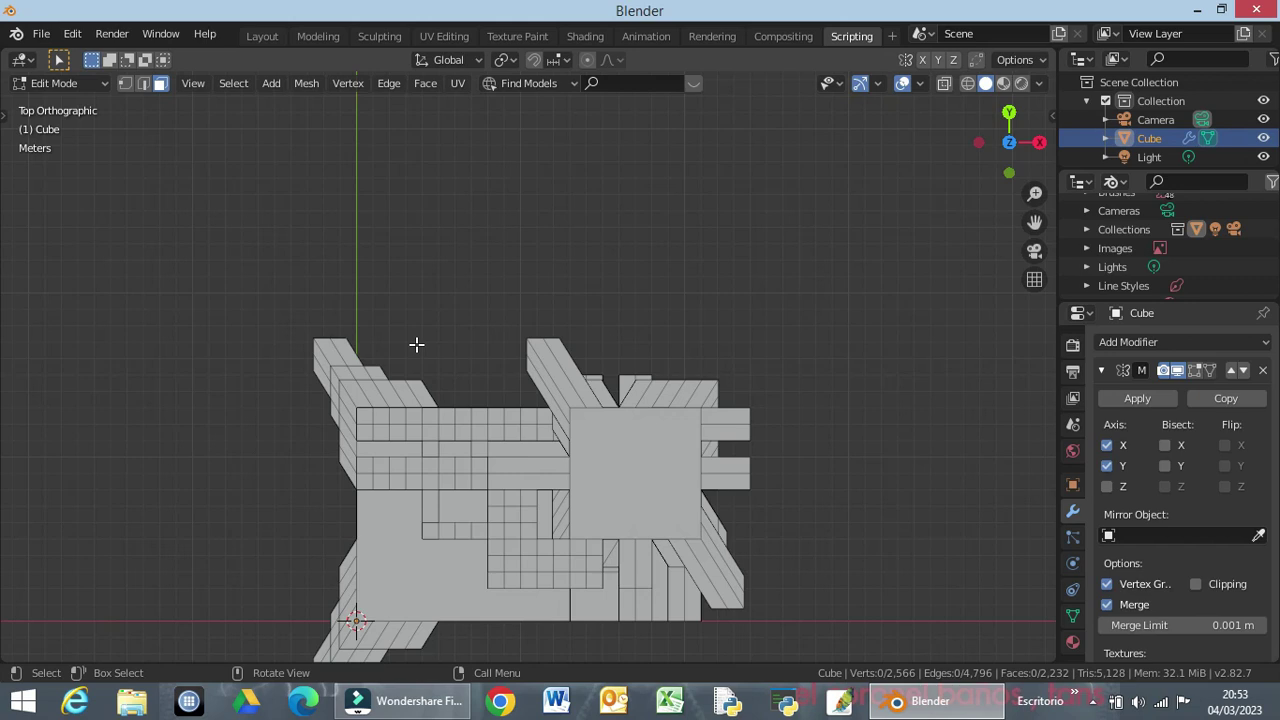
Limited-dissolve the mesh, then select all and move it 2.5 m along X.
key(x)
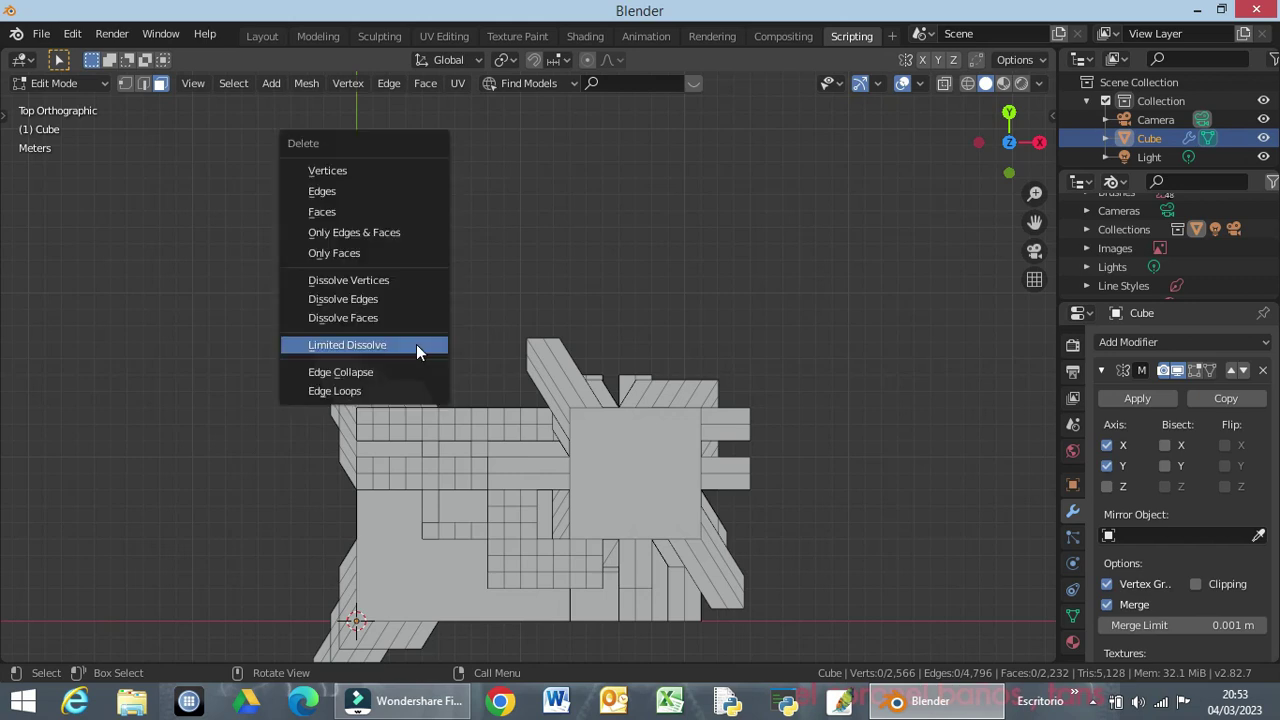
click(416, 344)
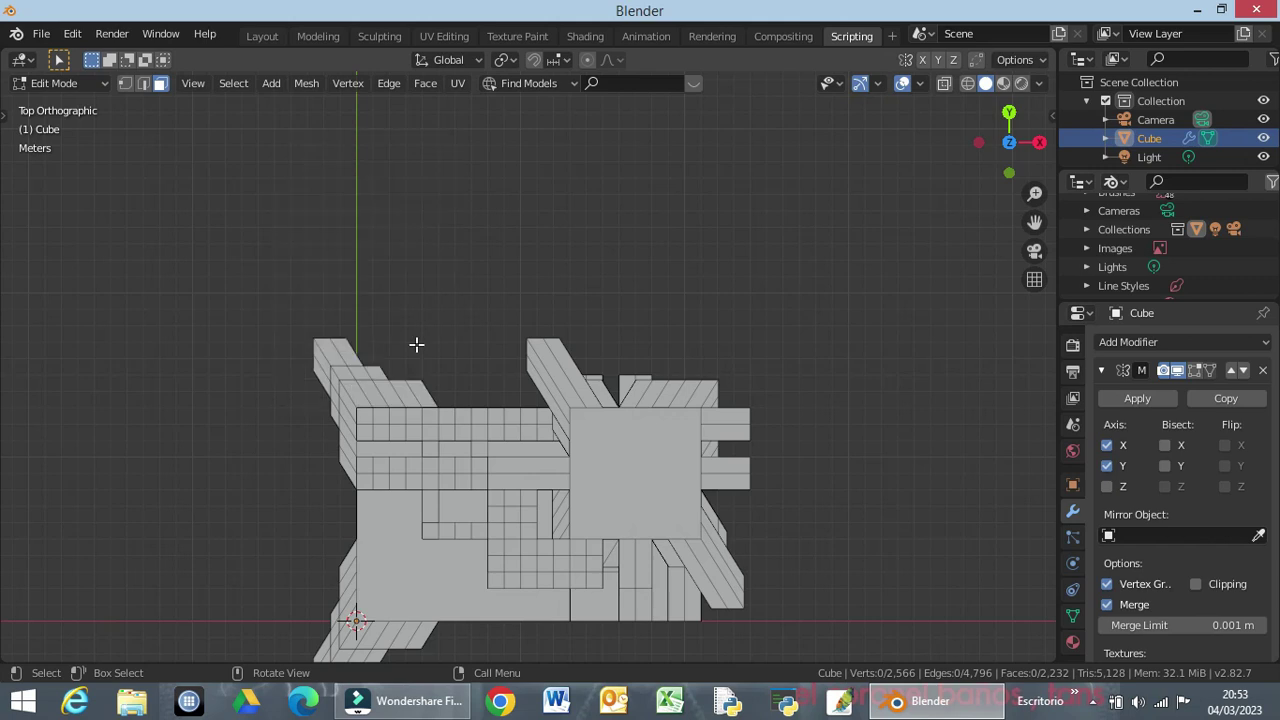
key(a)
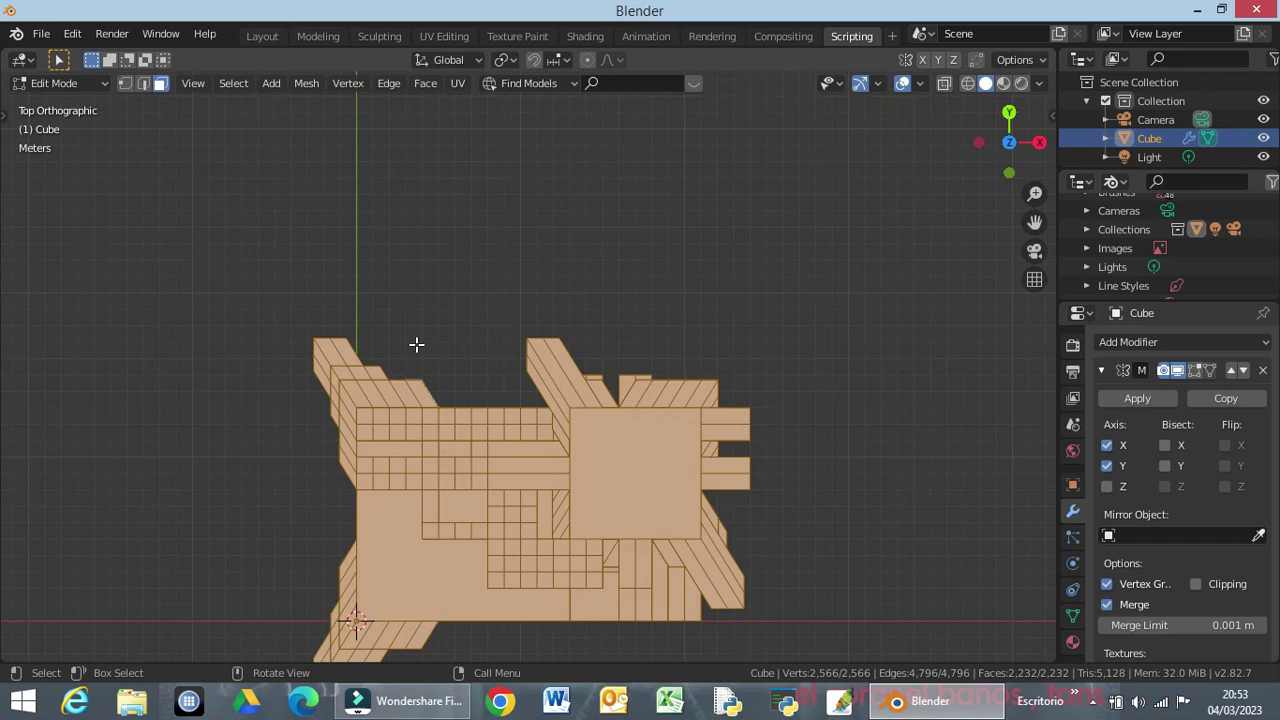
key(g)
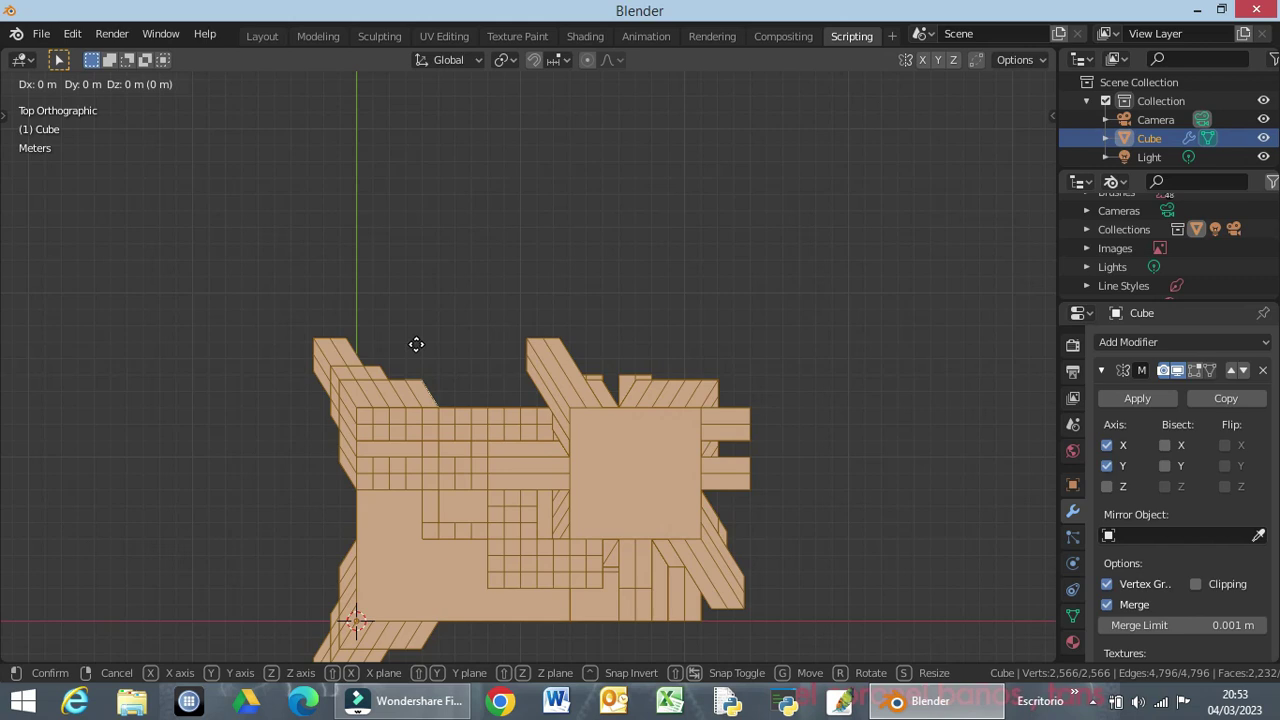
text(x)
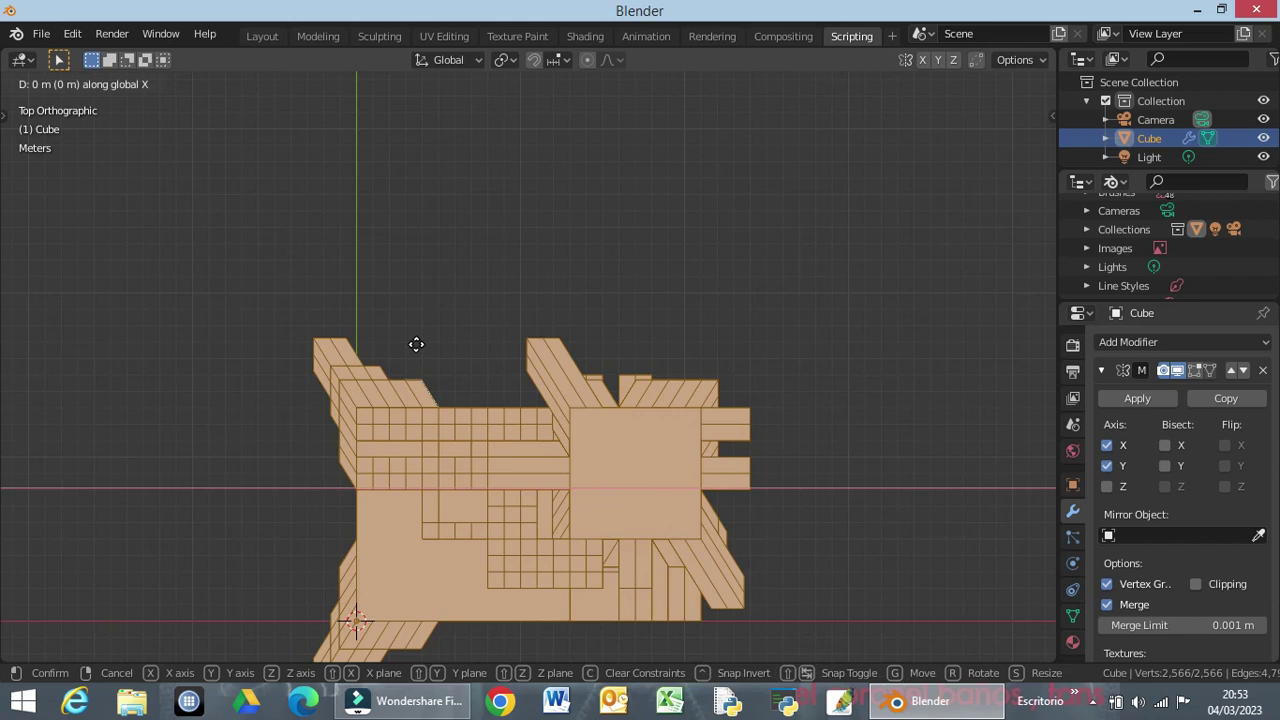
text(2)
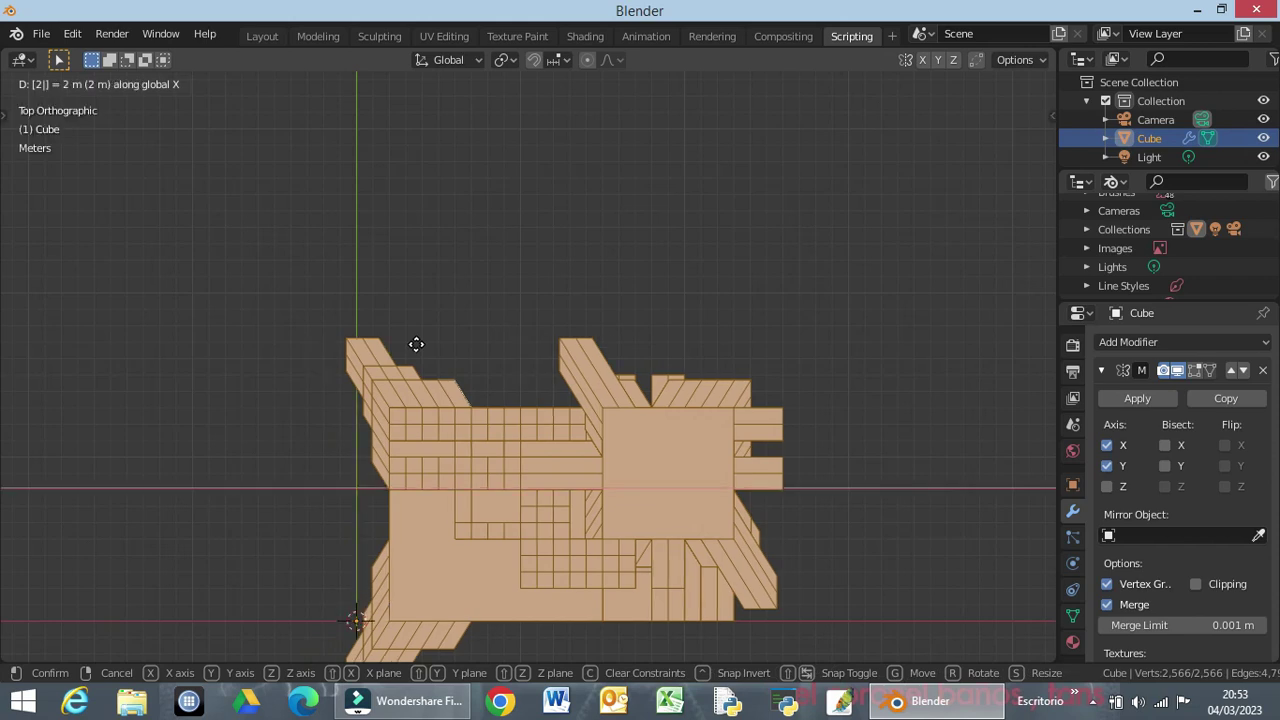
key(Escape)
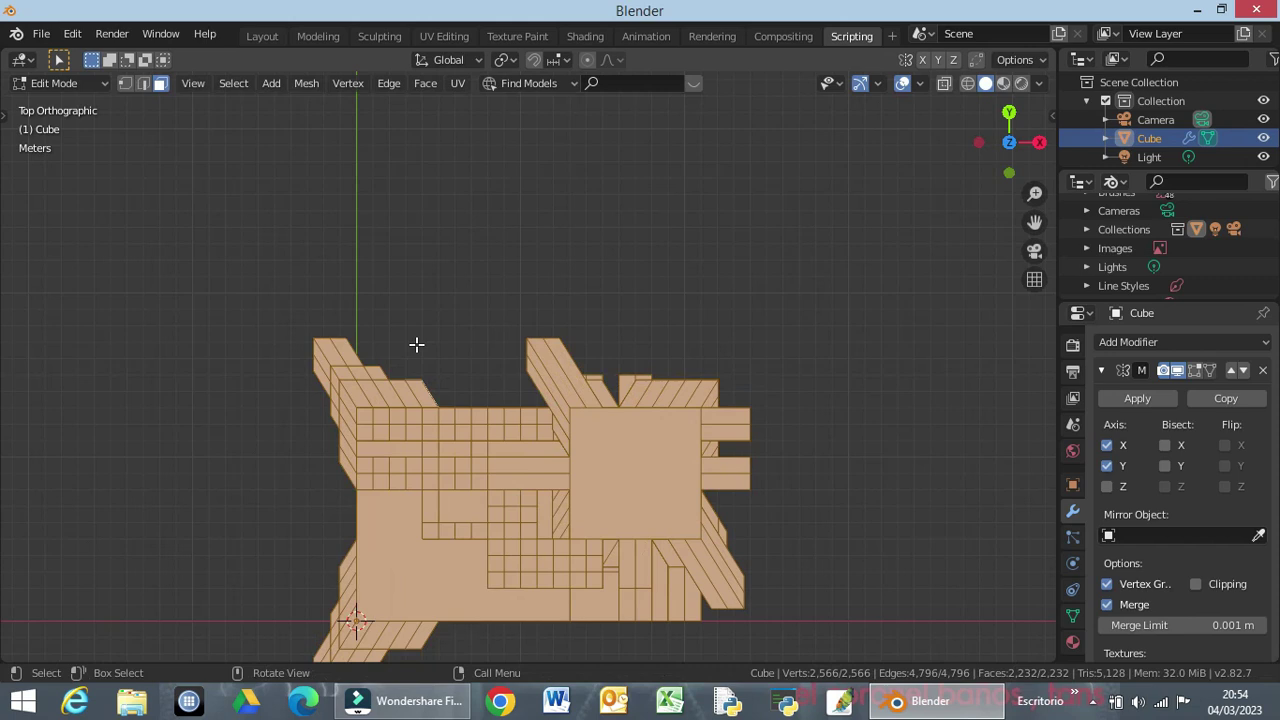
key(g)
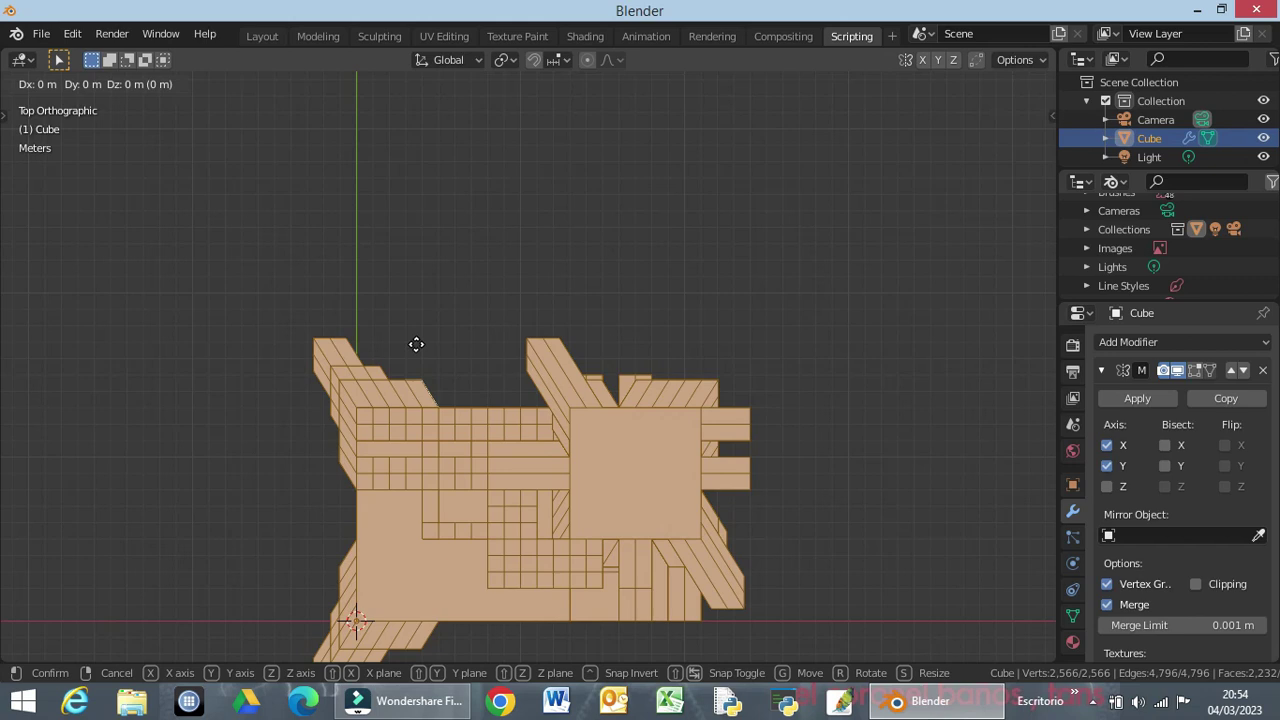
key(x)
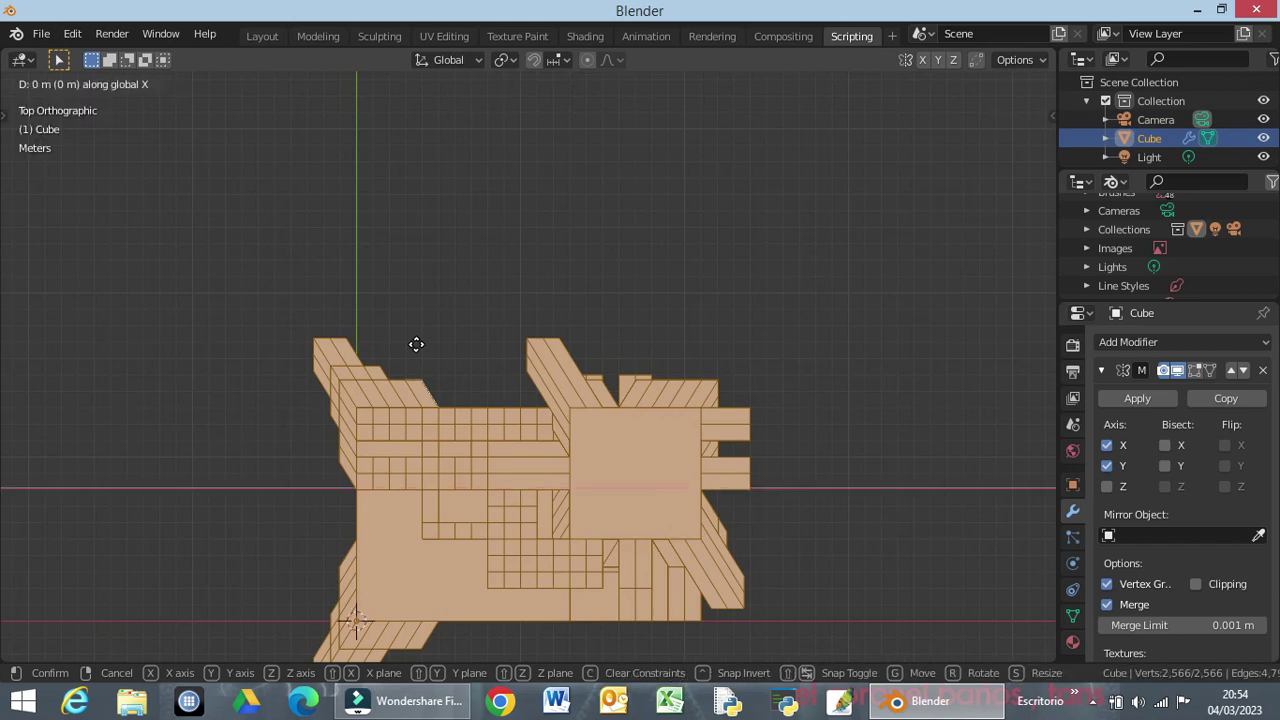
text(2.5)
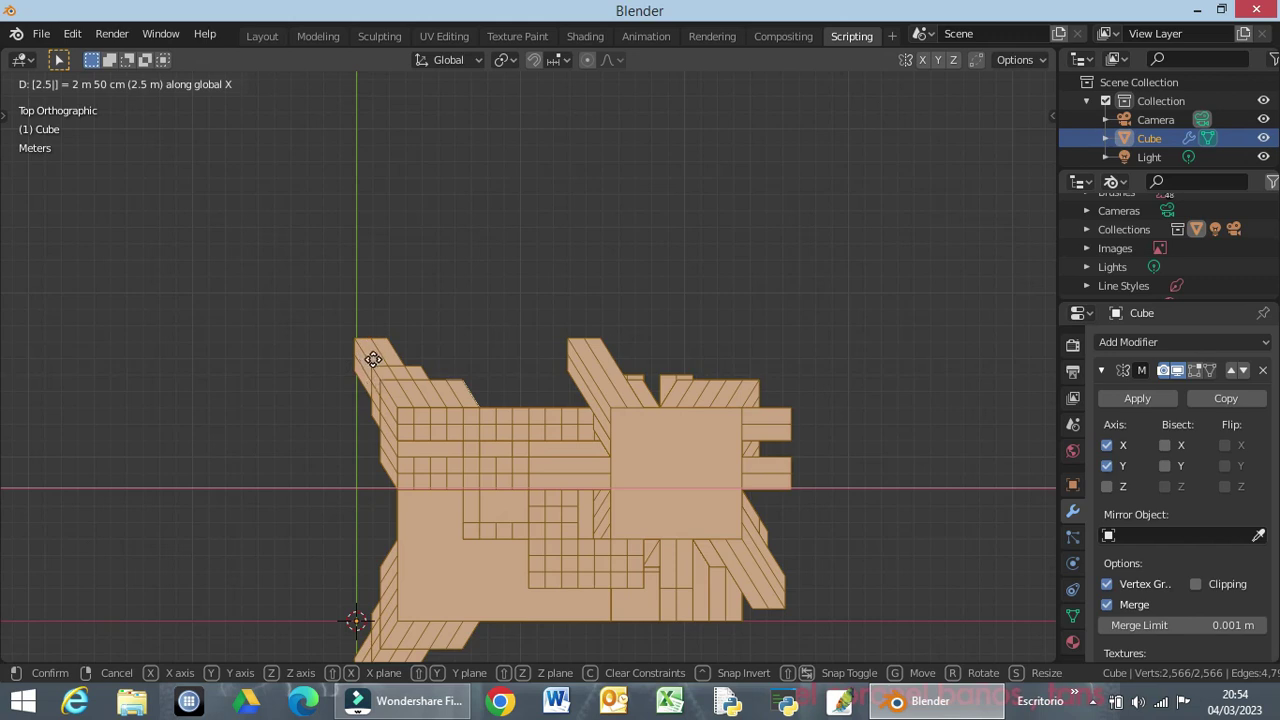
key(Return)
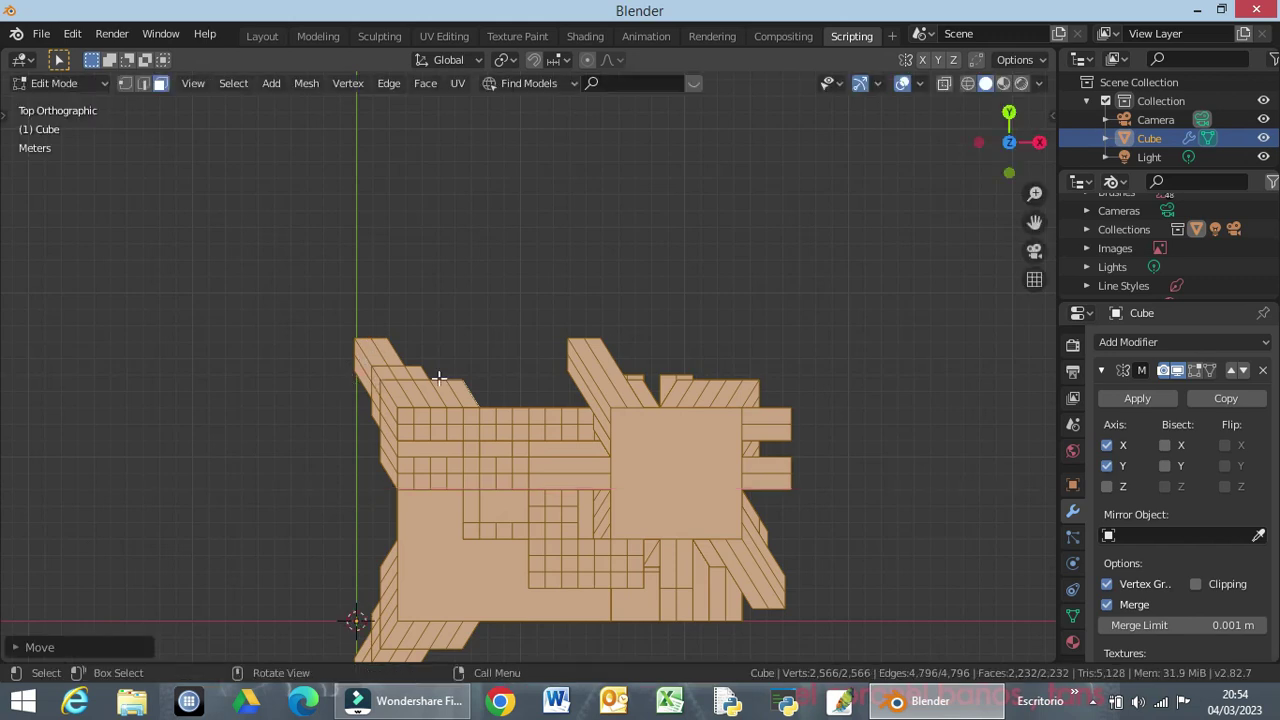
scroll(440, 380, down, 1)
scroll(440, 380, down, 4)
scroll(449, 553, up, 3)
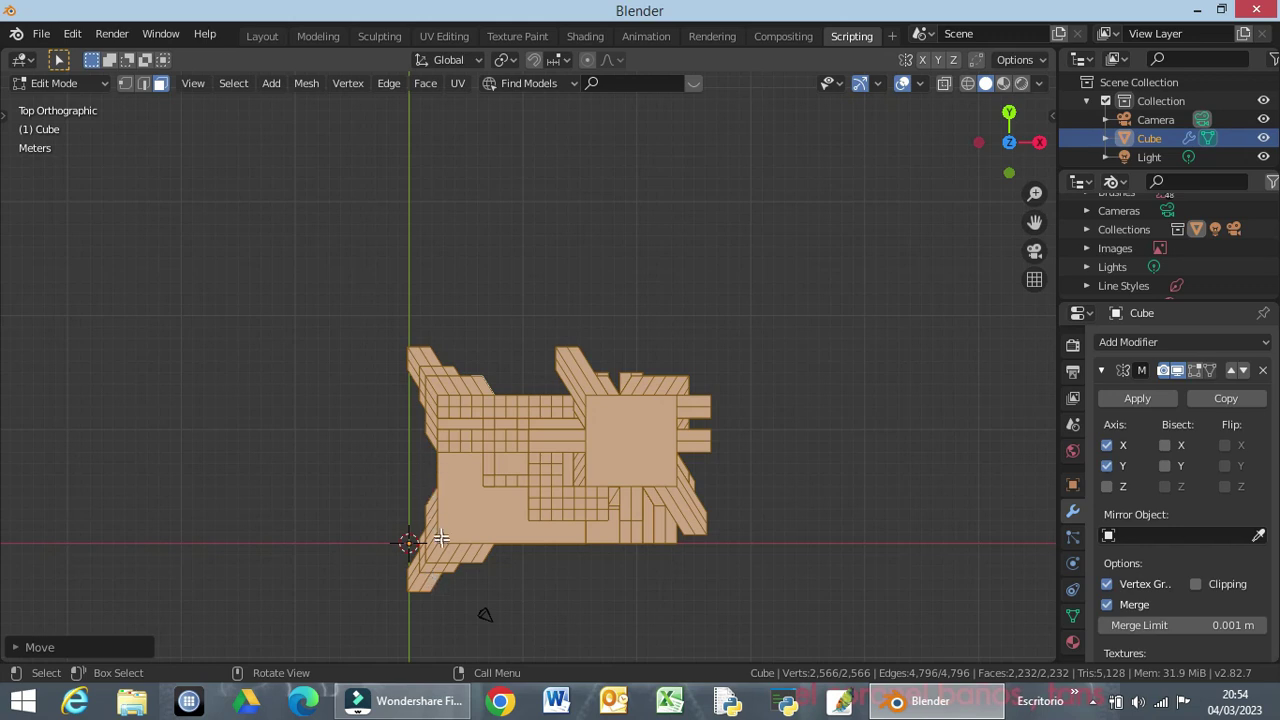
Try a 2.5 m move along Y, then cancel it.
key(g)
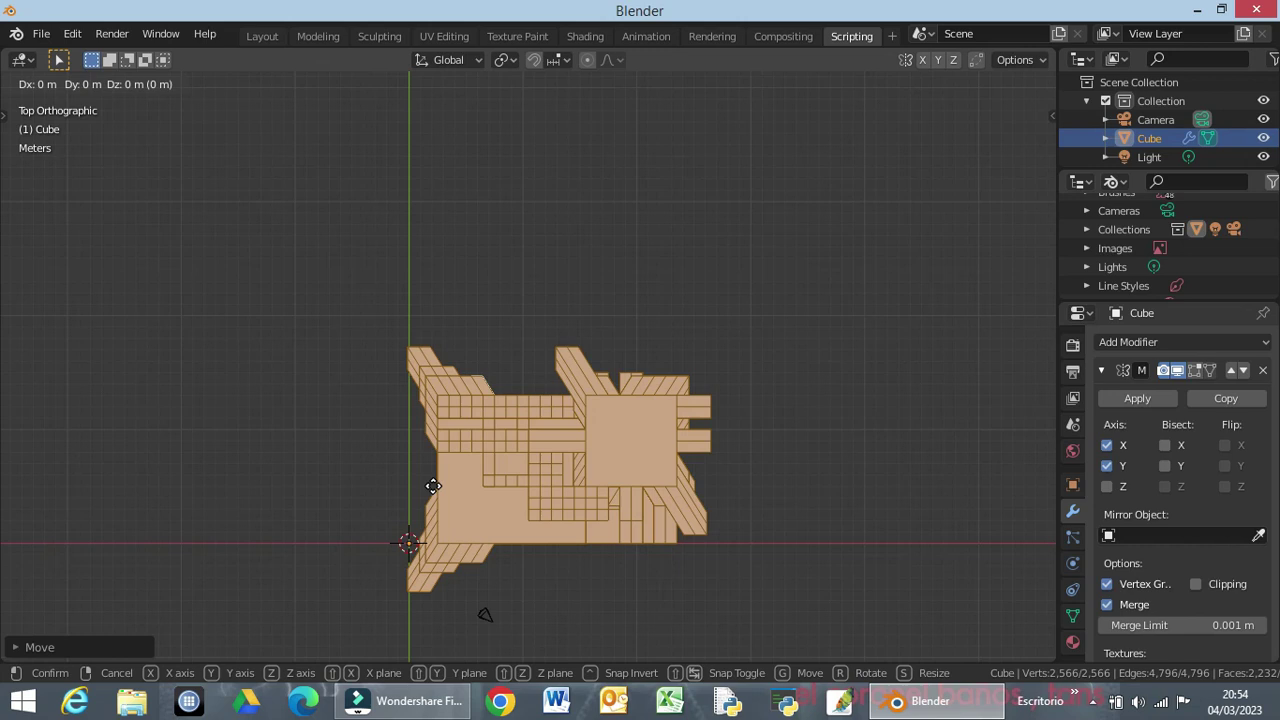
key(y)
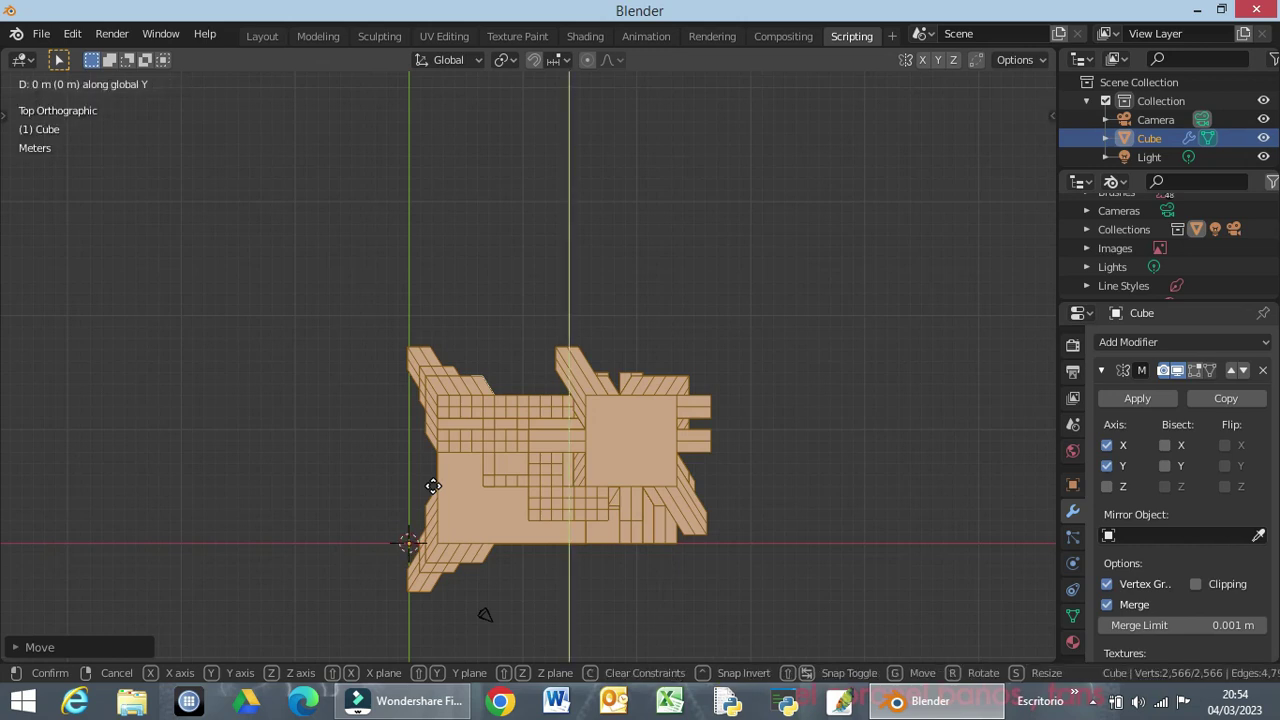
text(2.)
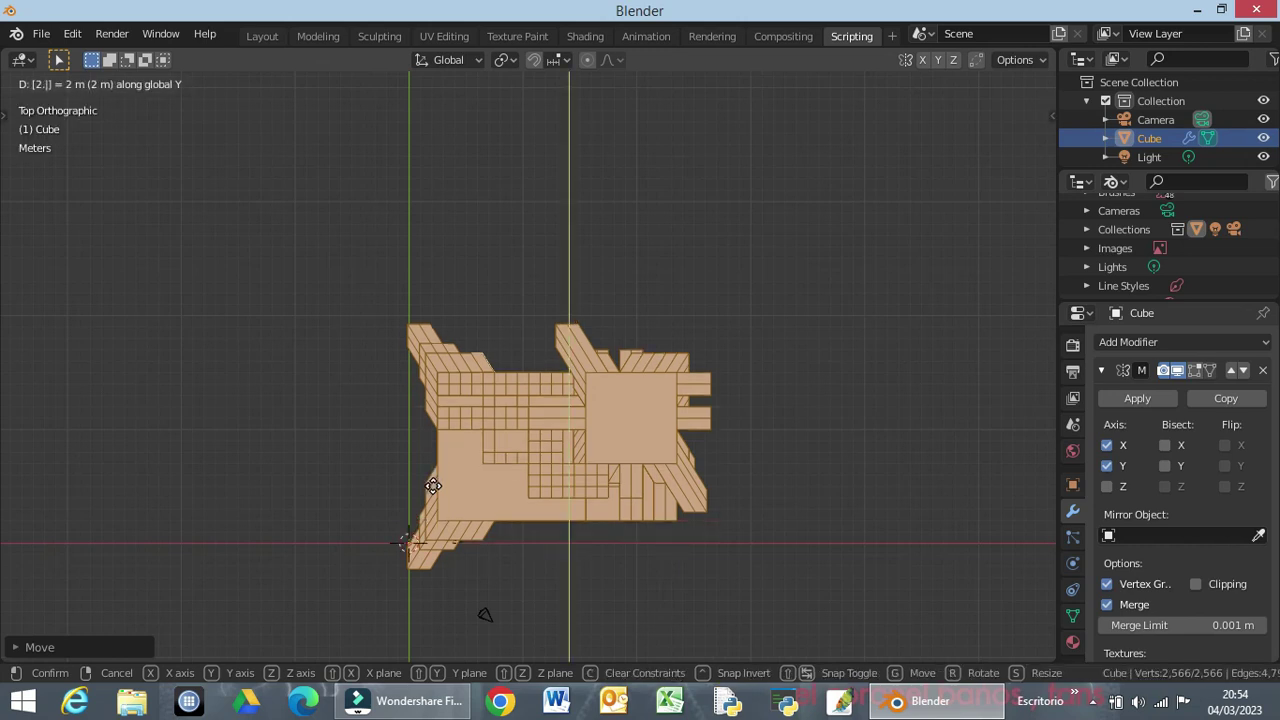
text(5)
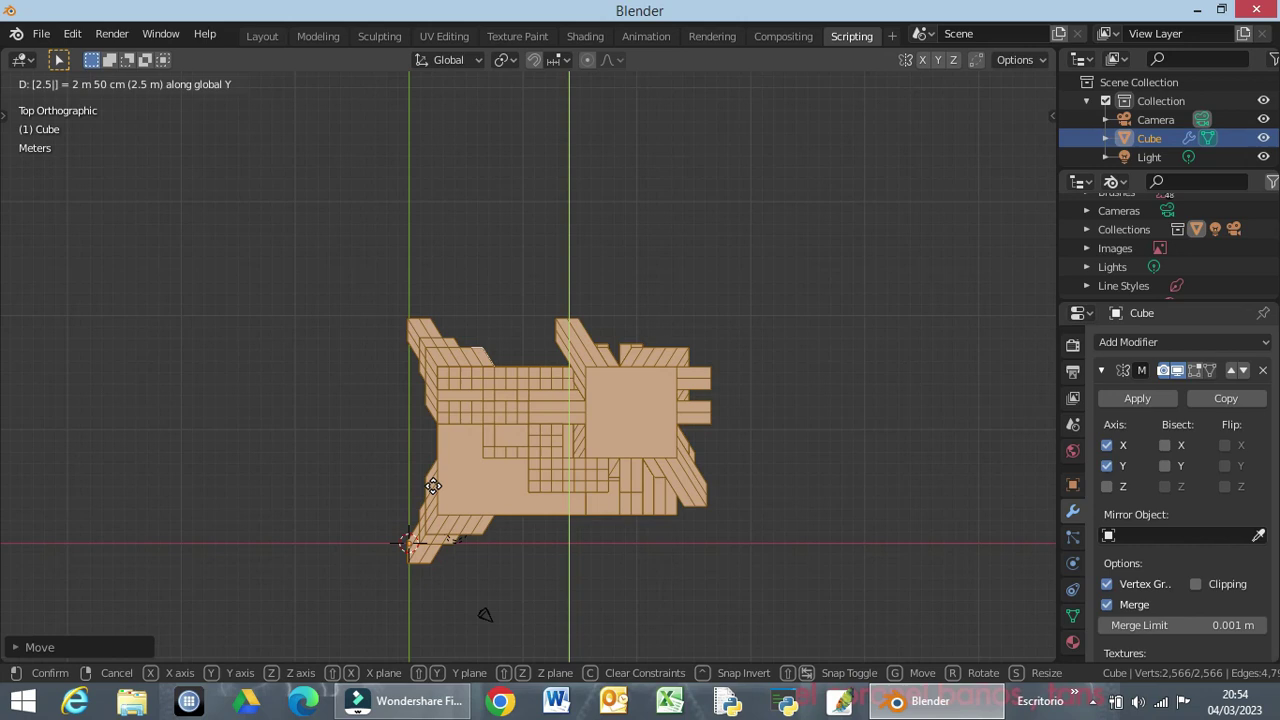
key(Escape)
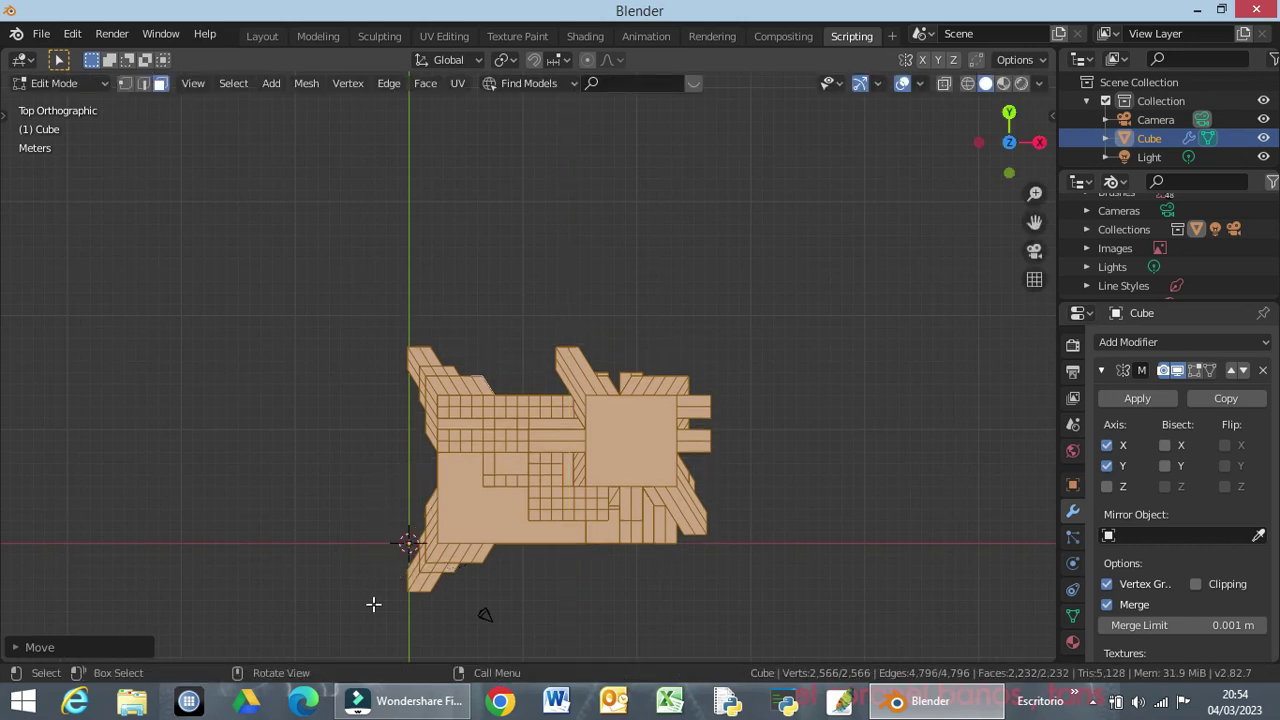
Return to top view and try a -4 m Y move of the mesh, then cancel it.
scroll(405, 550, up, 4)
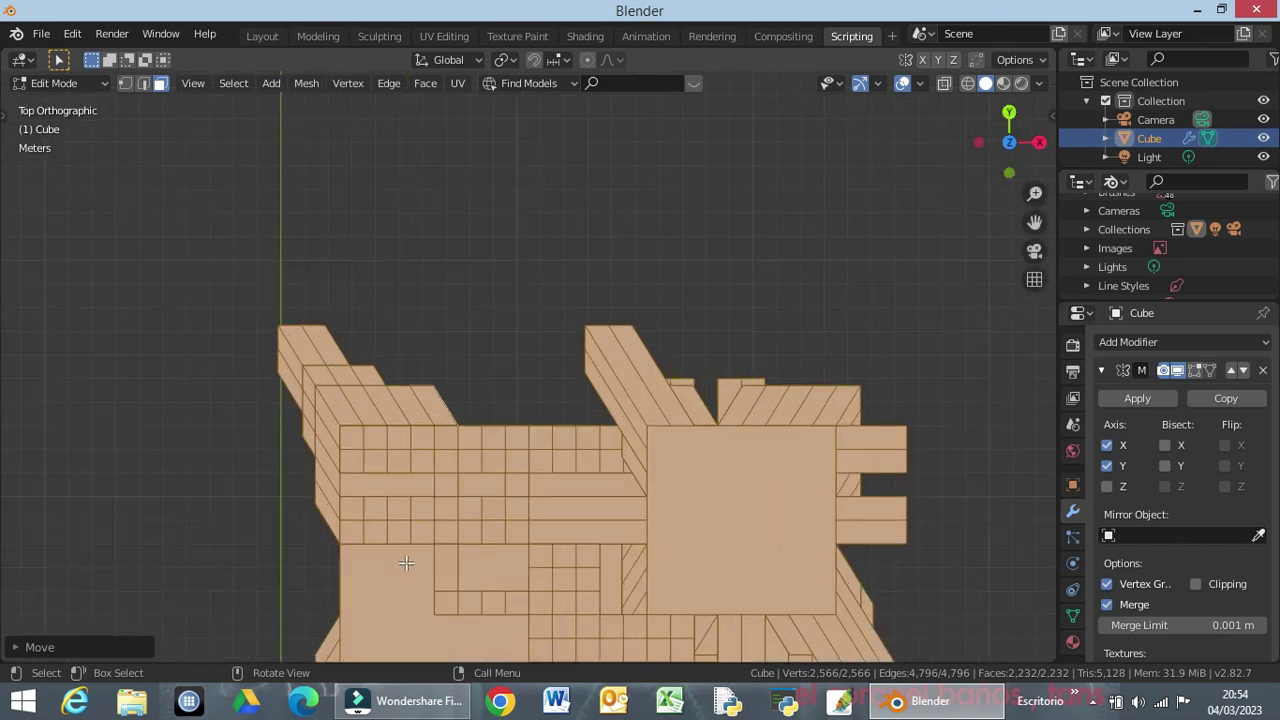
middle_drag(244, 447, 253, 428)
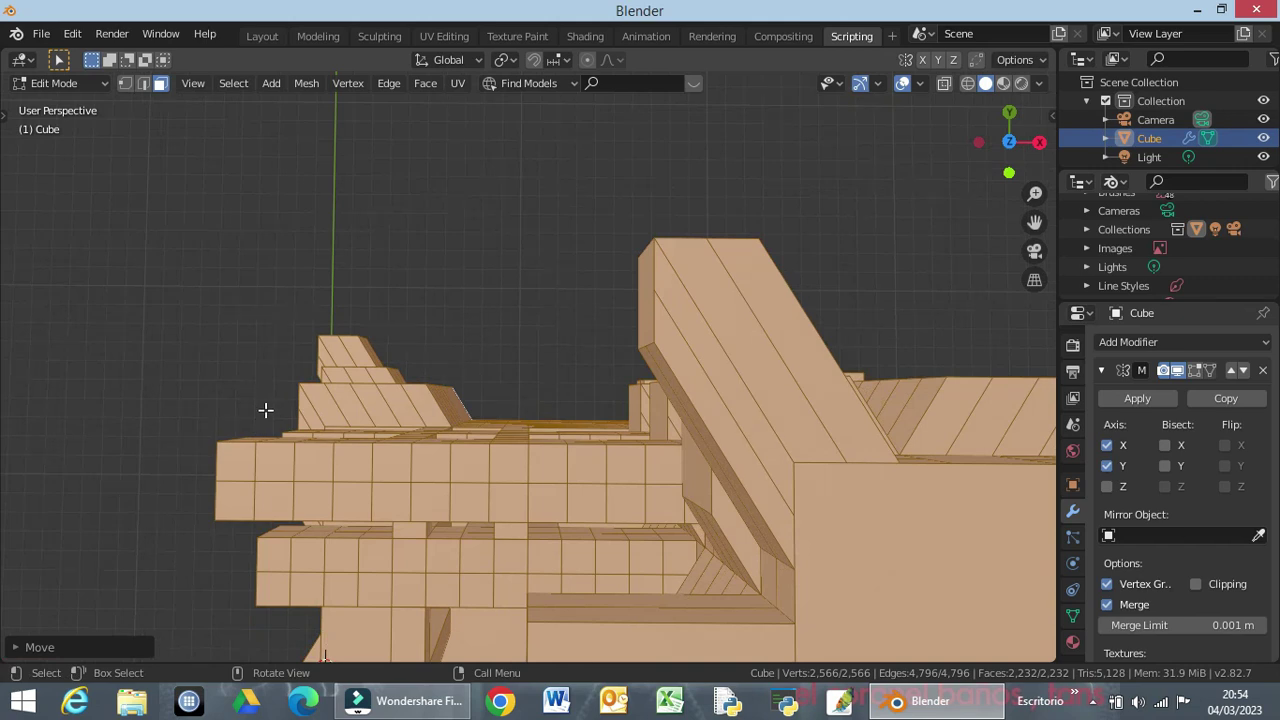
key(KP_7)
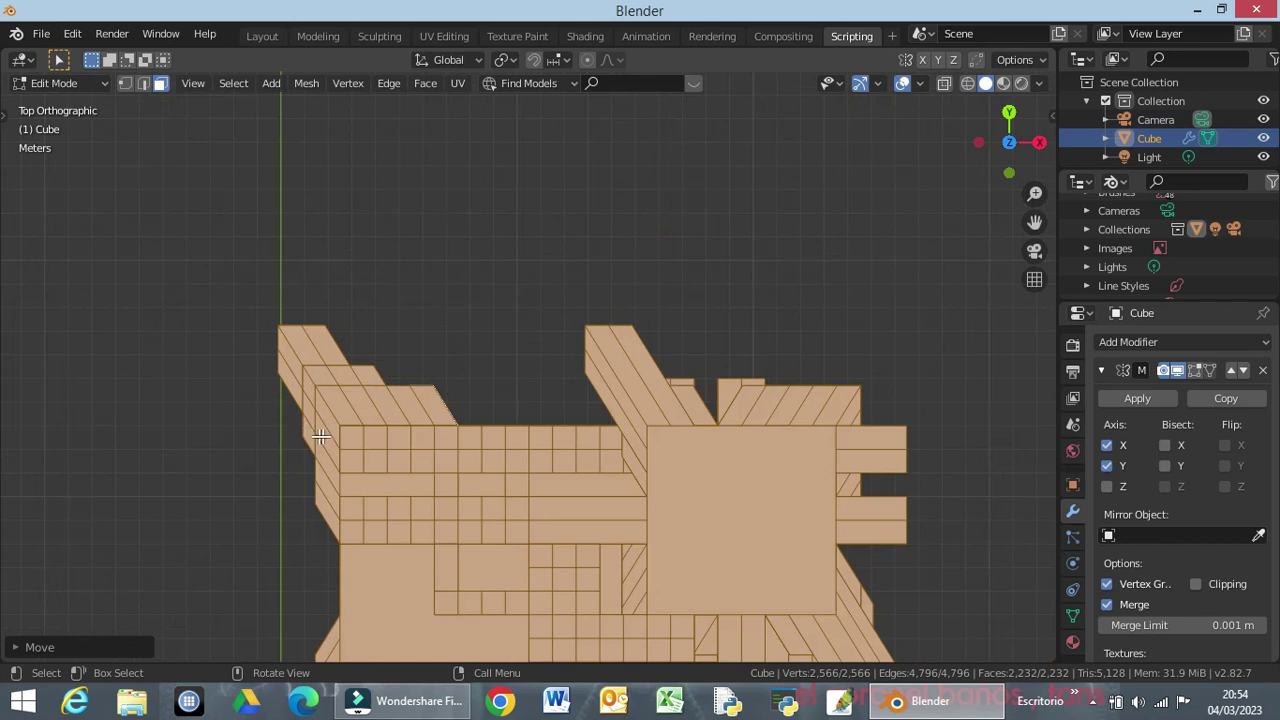
mouse_move(336, 436)
shift+middle_down()
mouse_move(388, 108)
mouse_move(329, 200)
shift+middle_up()
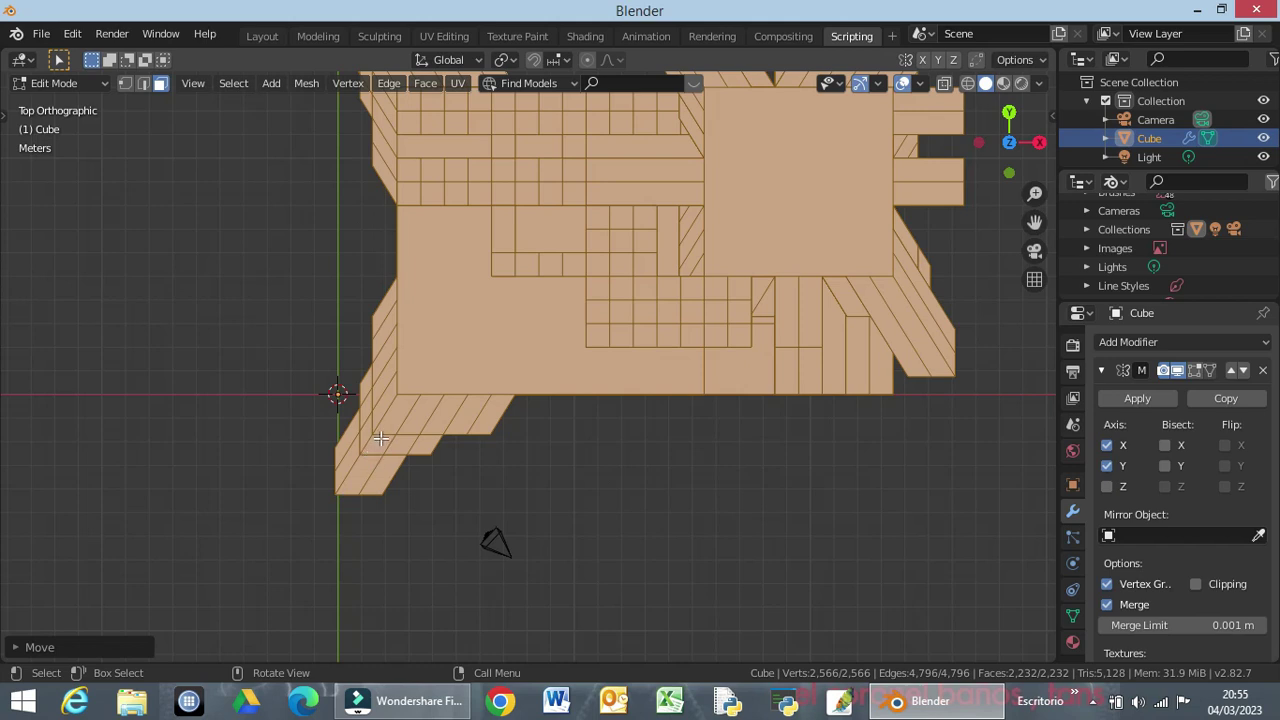
key(g)
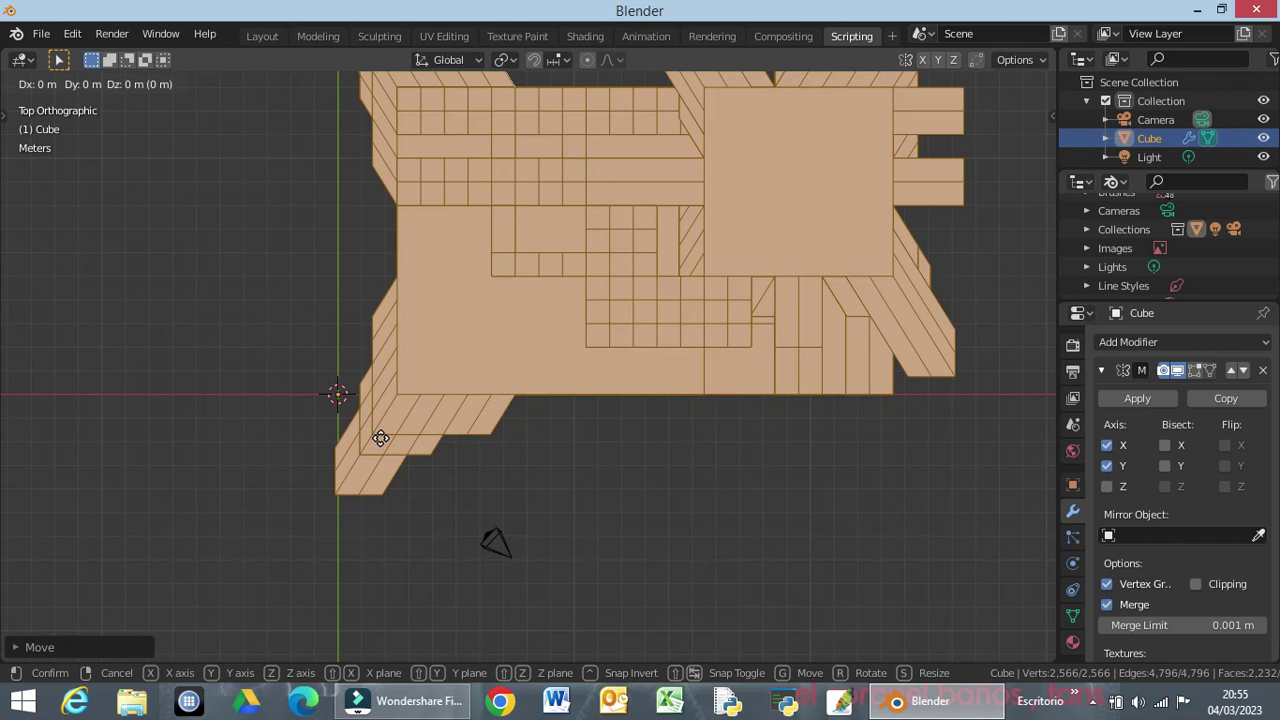
key(y)
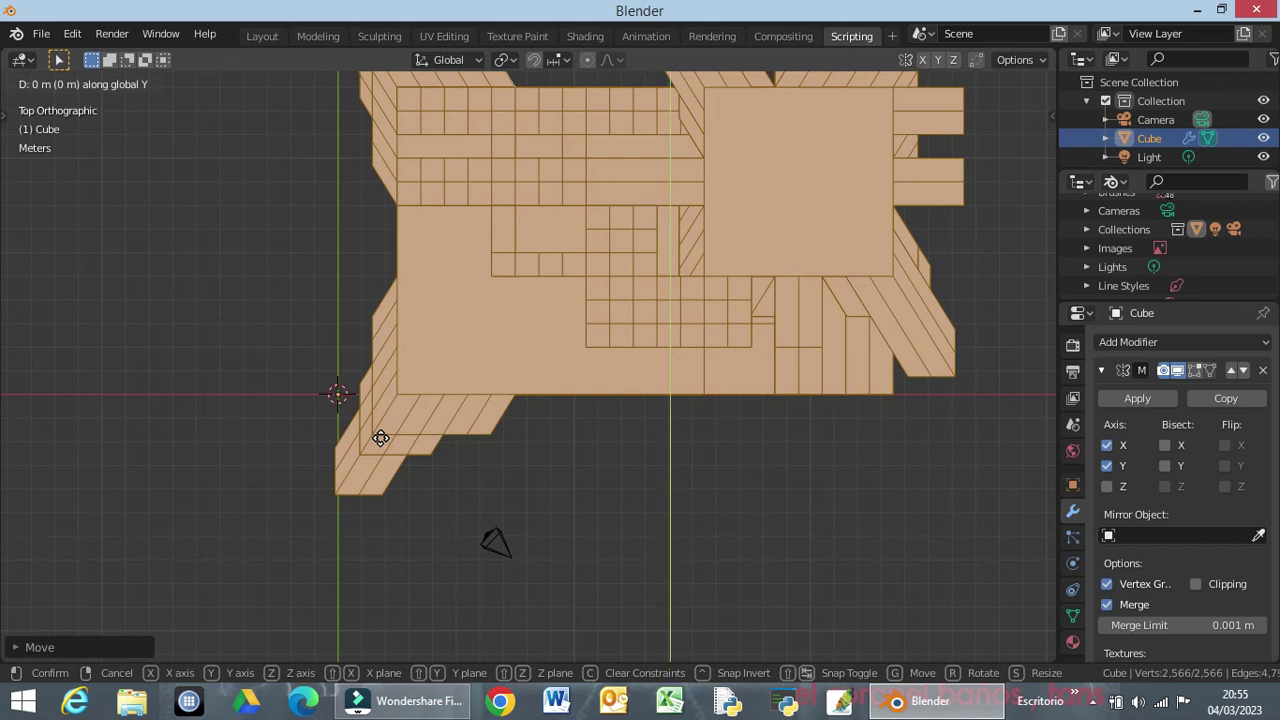
text(-4)
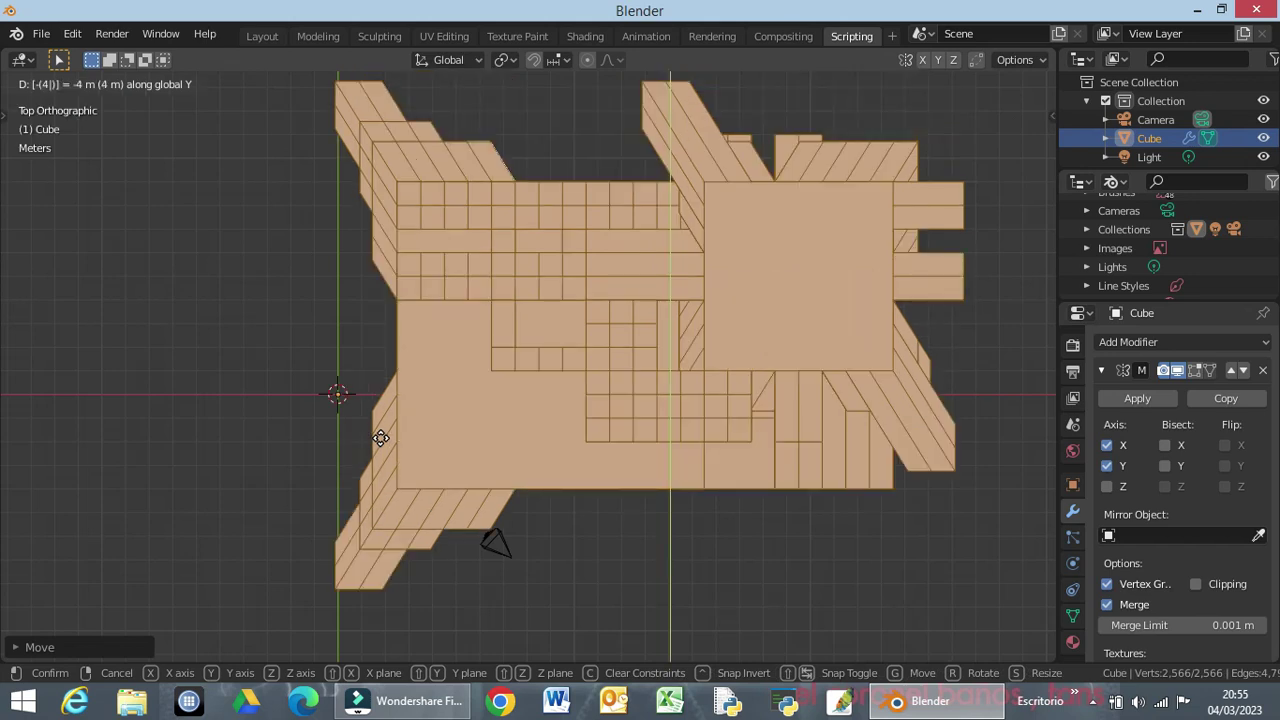
key(Escape)
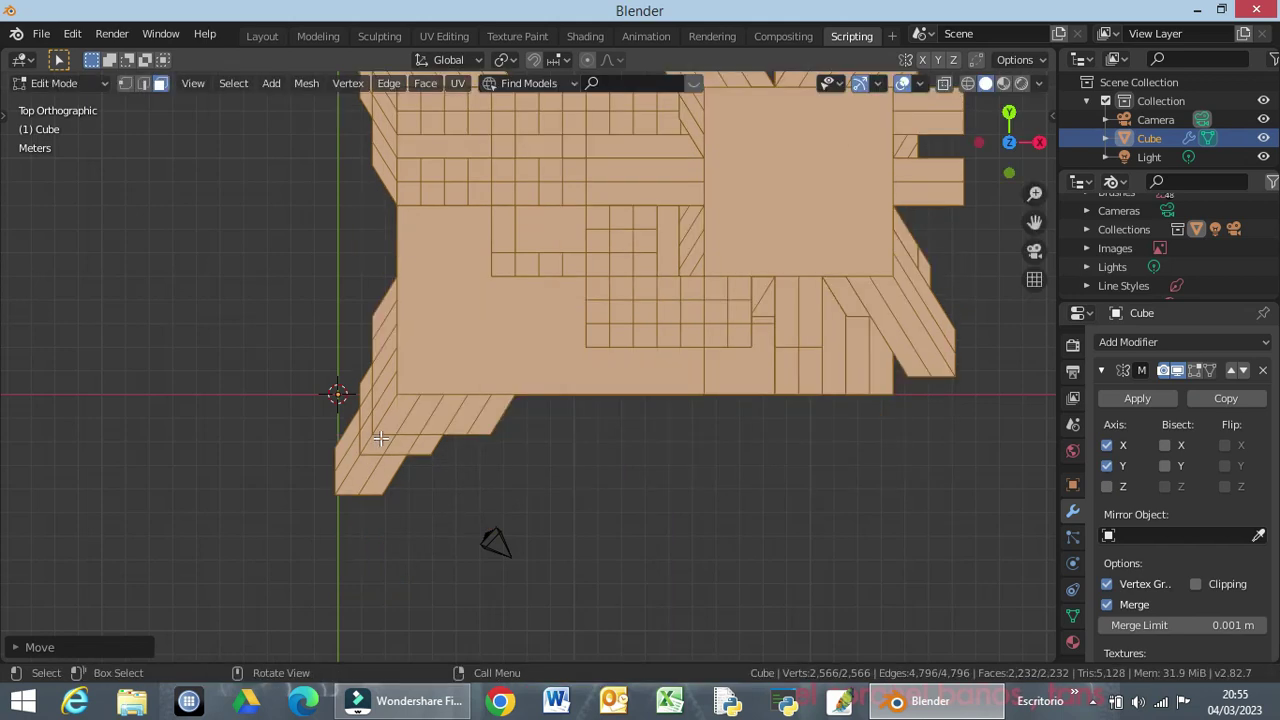
Drag the mesh freely about 1.1 m along X and 5.3 m along Y.
key(g)
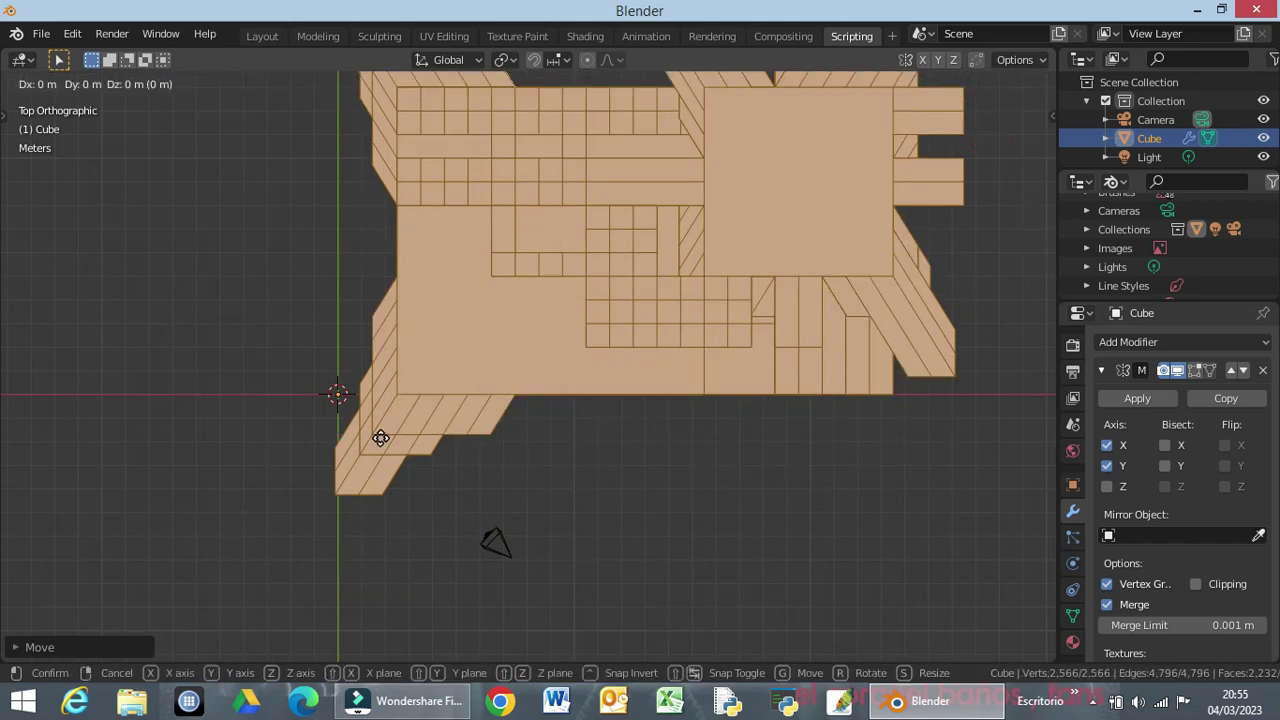
text(y4)
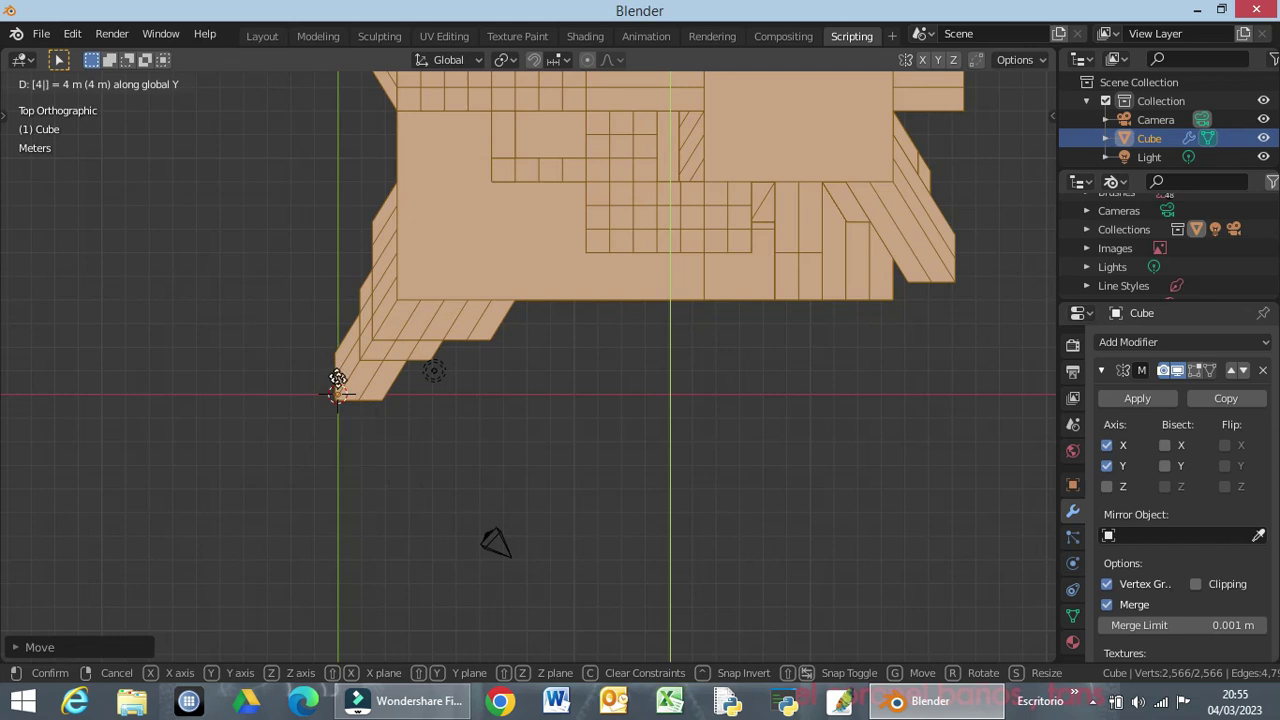
key(x)
key(y)
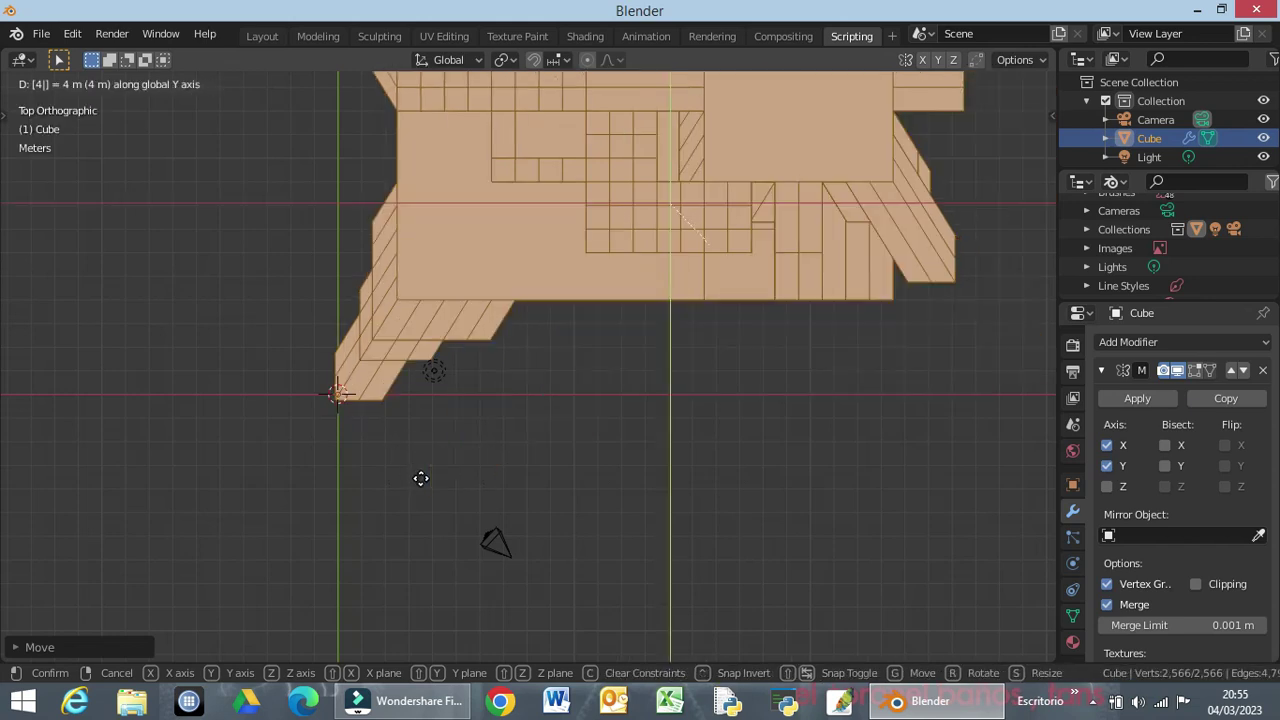
key(x)
key(Escape)
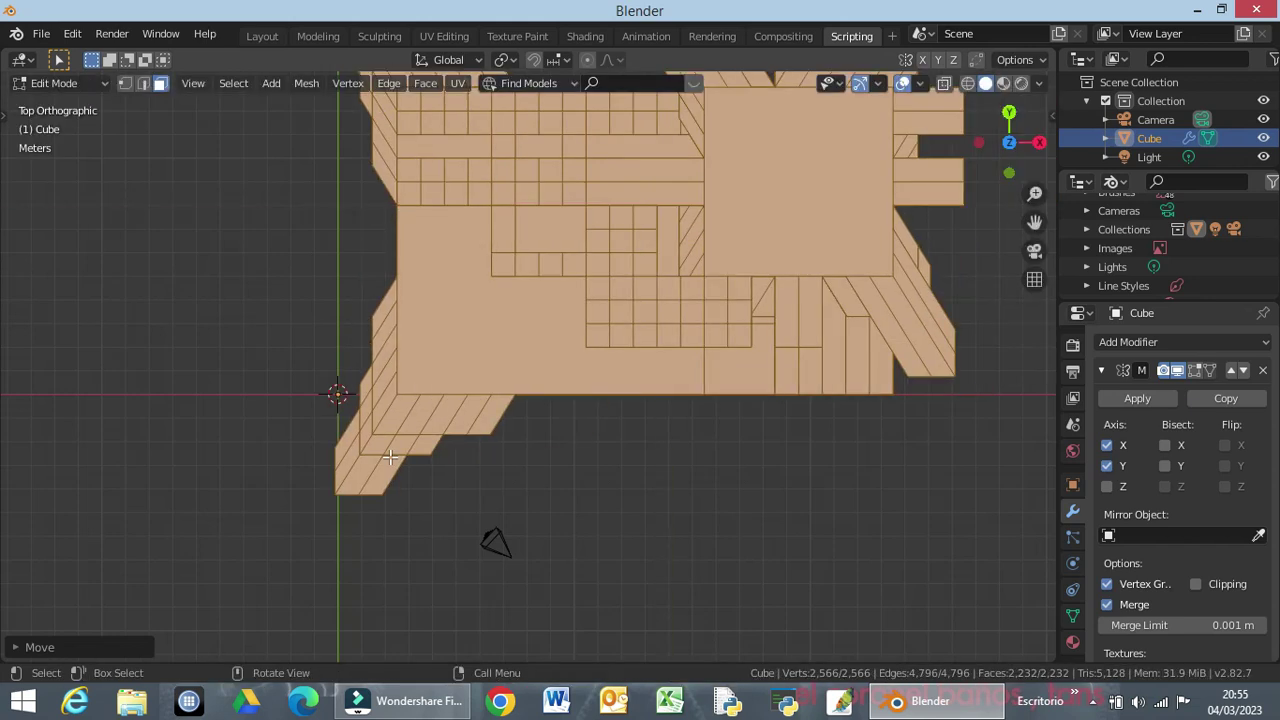
key(g)
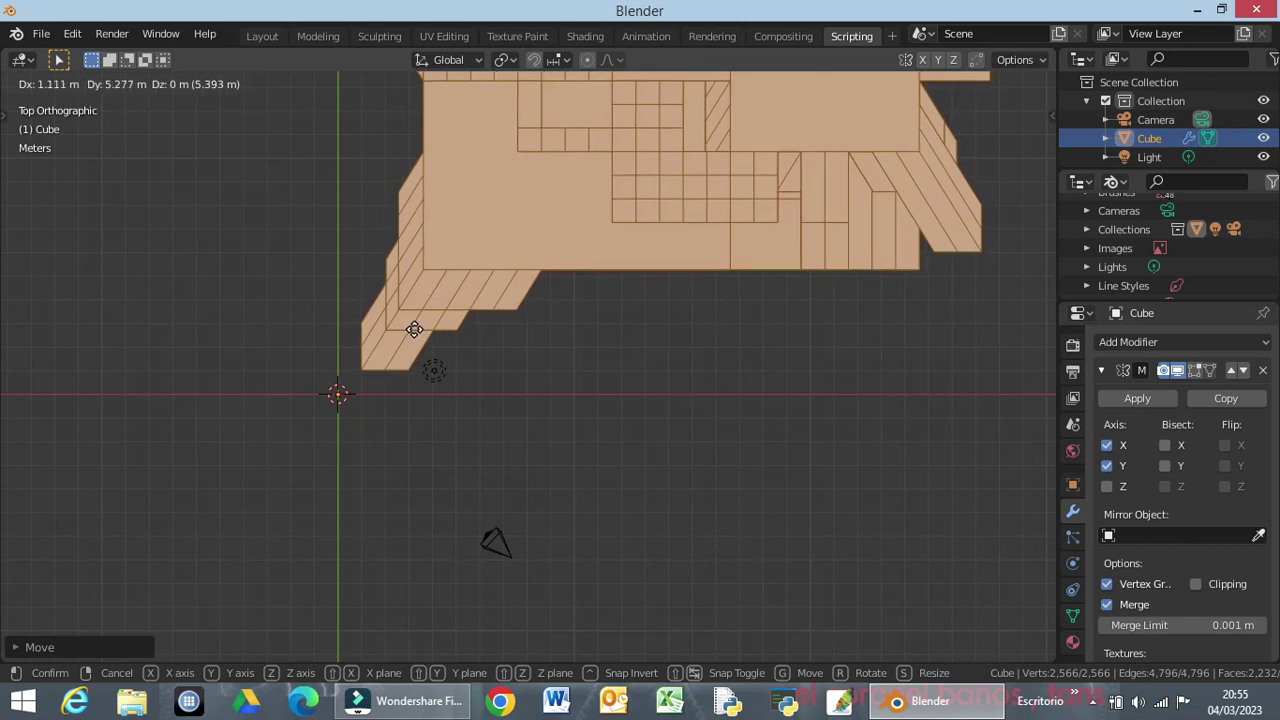
click(414, 330)
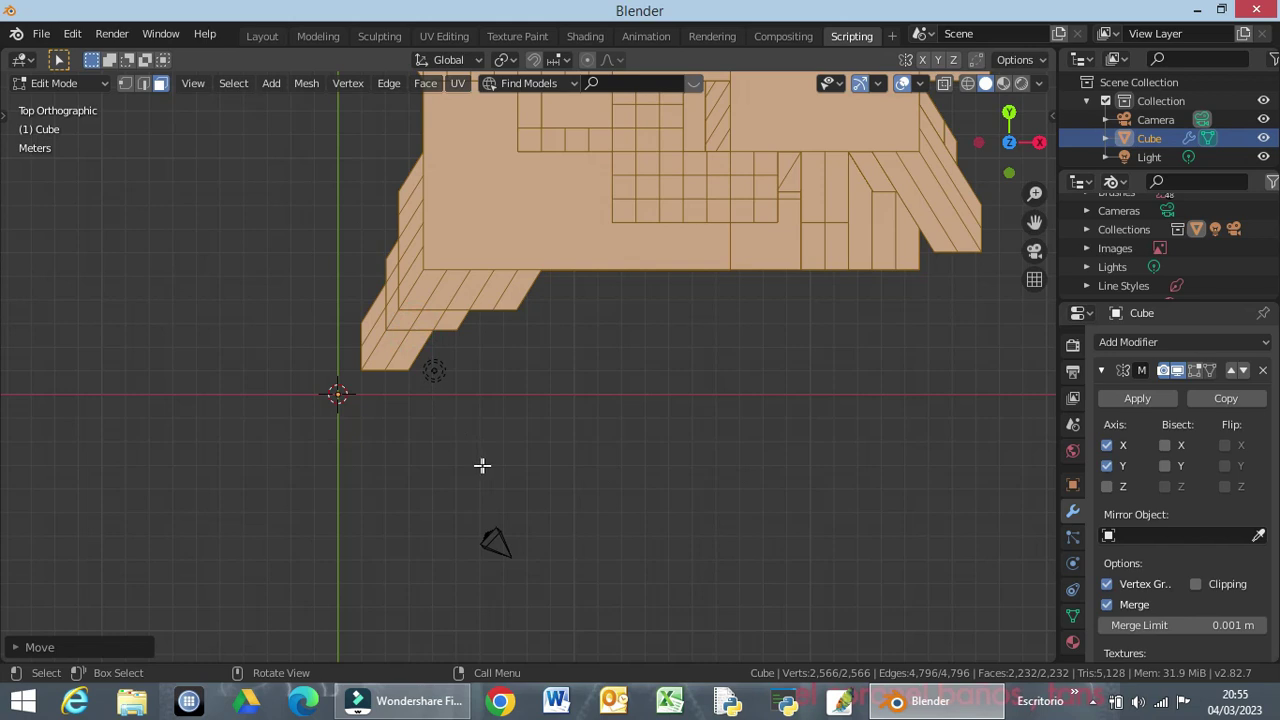
Show the Mirror edit-mode display again and, in top view, start moving the mesh toward the origin.
scroll(470, 460, up, 3)
scroll(500, 452, down, 4)
scroll(508, 449, down, 5)
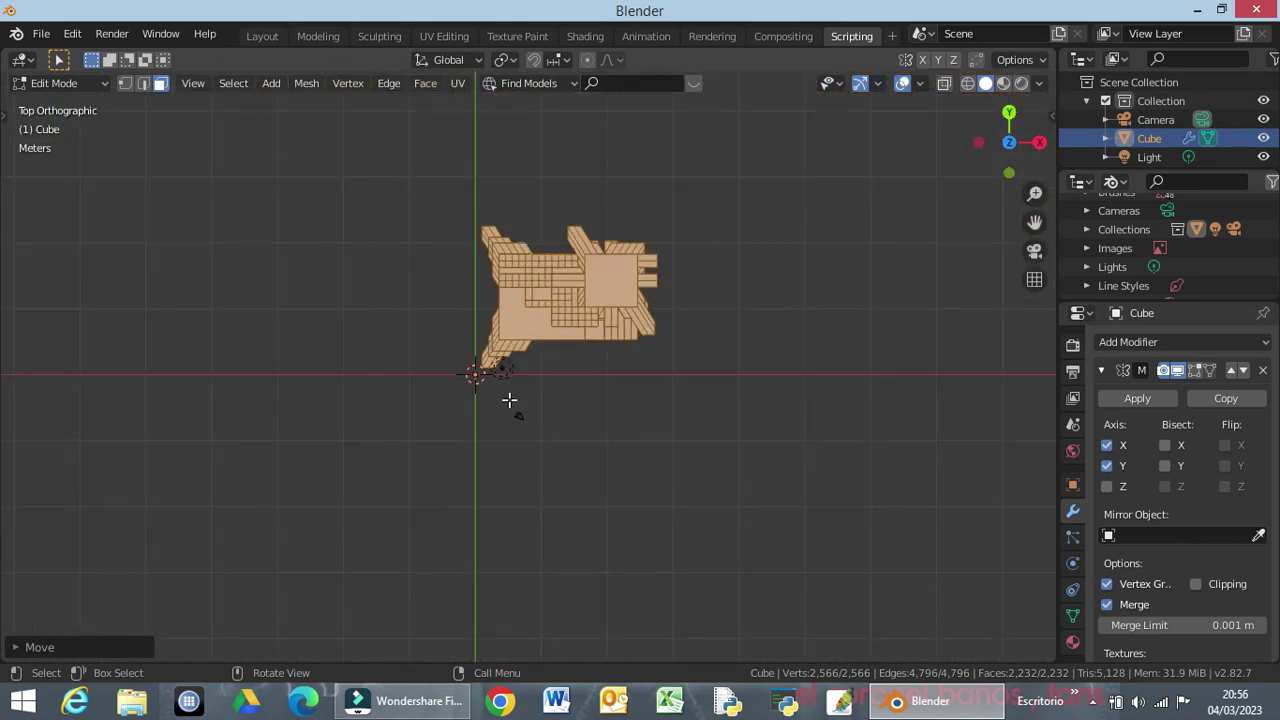
click(1196, 370)
mouse_move(657, 486)
middle_down()
mouse_move(668, 405)
mouse_move(915, 312)
mouse_move(880, 371)
mouse_move(746, 409)
mouse_move(459, 423)
mouse_move(608, 302)
mouse_move(746, 300)
mouse_move(737, 371)
mouse_move(663, 448)
mouse_move(669, 435)
middle_up()
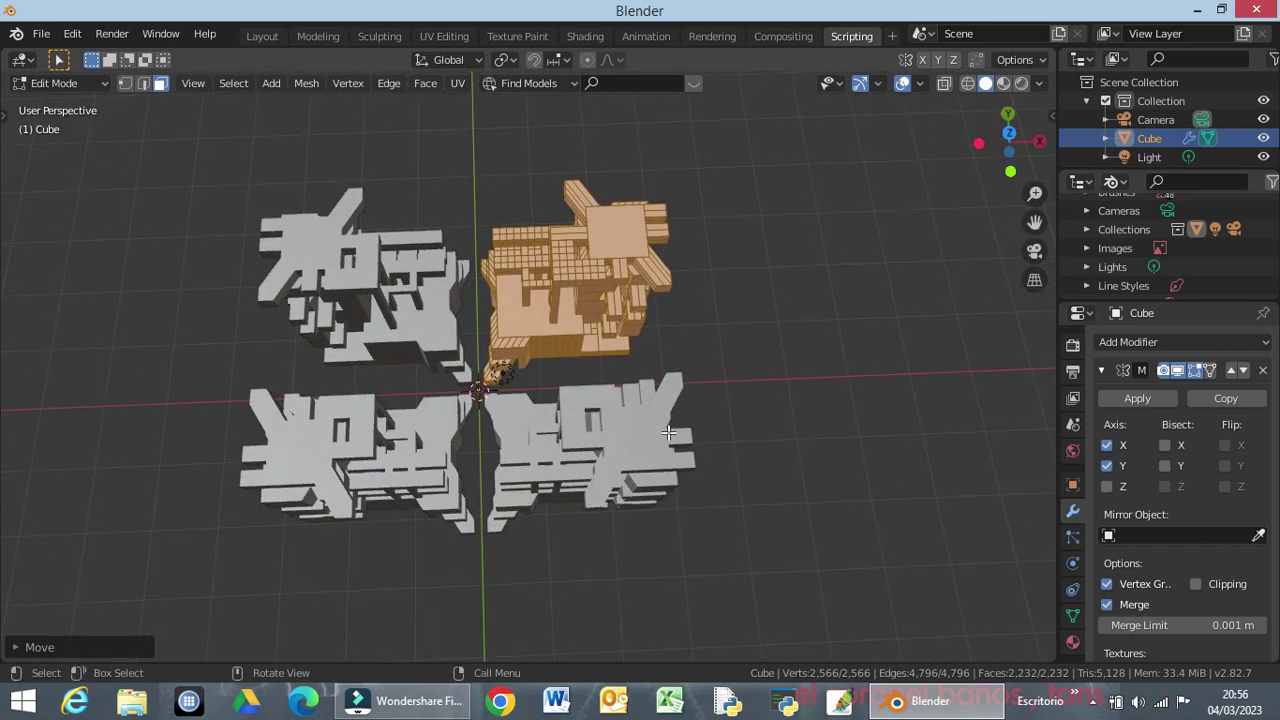
key(KP_7)
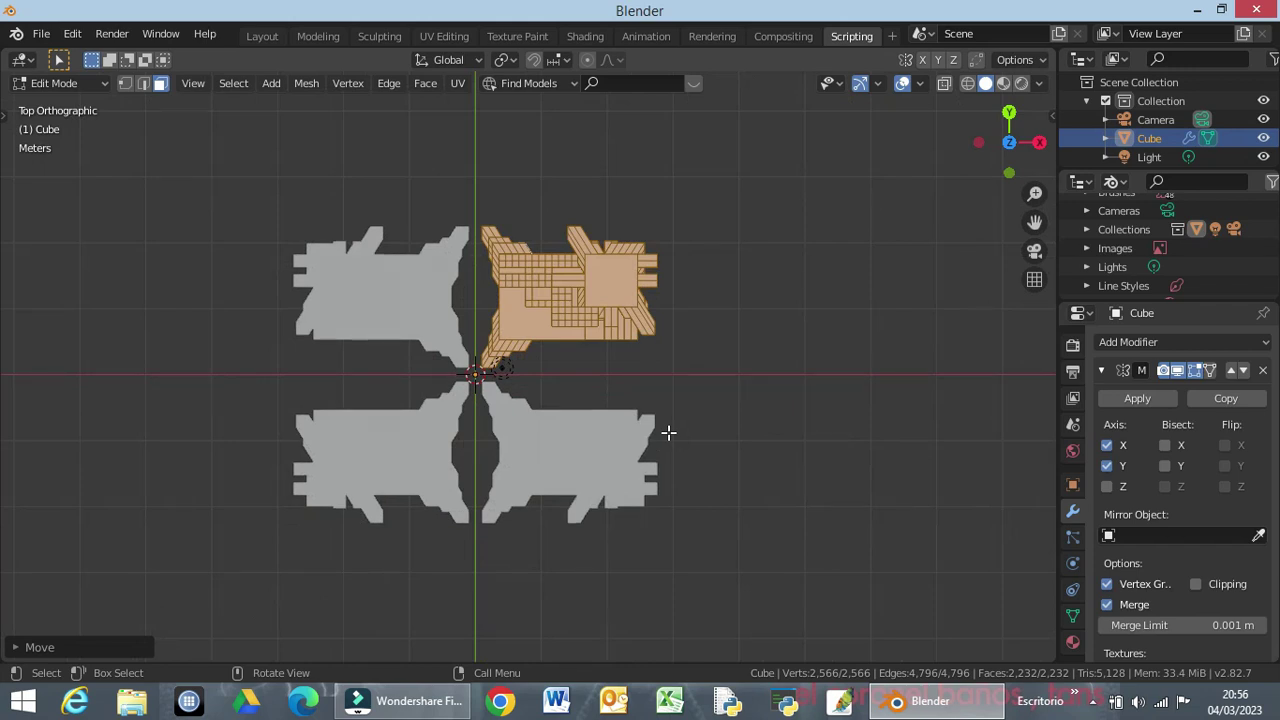
key(g)
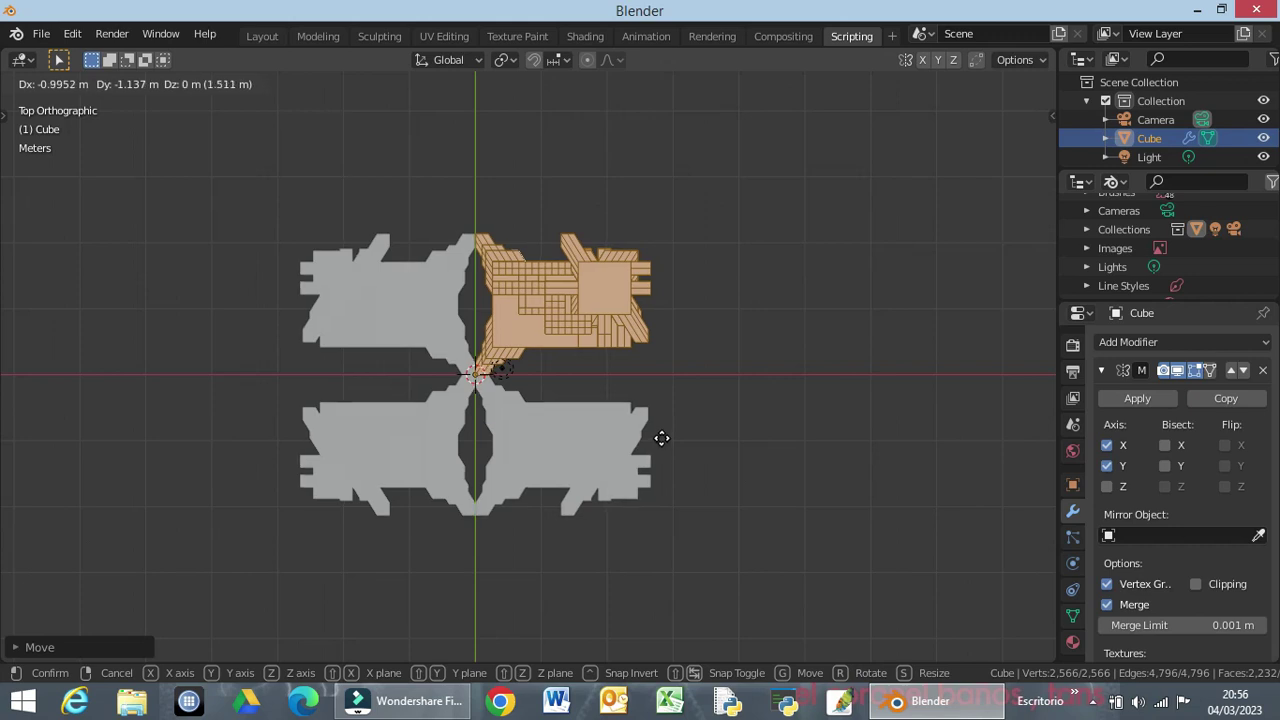
Place the mesh near the origin and orbit in perspective to inspect the joined mirrored block.
click(662, 438)
key(KP_5)
mouse_move(765, 456)
middle_down()
mouse_move(797, 269)
mouse_move(786, 314)
mouse_move(657, 451)
mouse_move(471, 500)
mouse_move(392, 440)
mouse_move(400, 380)
mouse_move(374, 311)
mouse_move(339, 292)
mouse_move(334, 423)
mouse_move(275, 469)
mouse_move(200, 486)
middle_up()
mouse_move(303, 455)
middle_down()
mouse_move(251, 434)
mouse_move(205, 436)
middle_up()
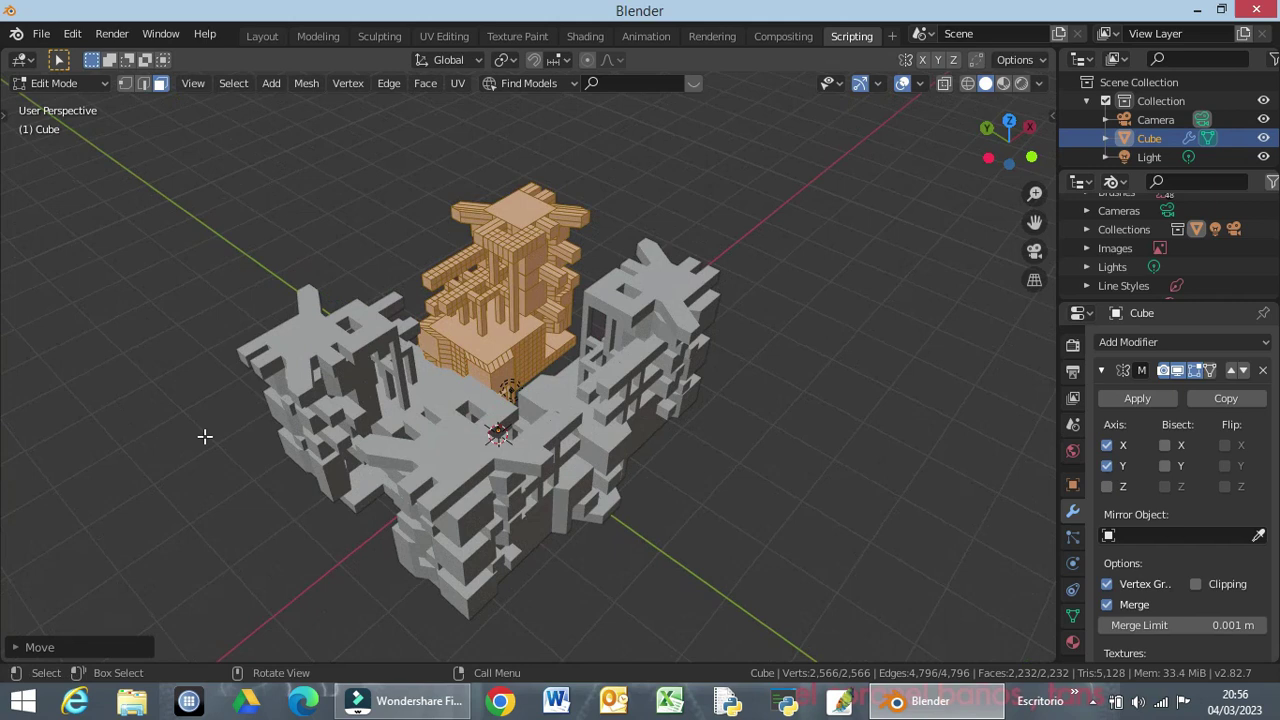
mouse_move(589, 330)
middle_down()
mouse_move(686, 337)
mouse_move(803, 263)
mouse_move(896, 249)
mouse_move(971, 271)
mouse_move(863, 349)
mouse_move(721, 414)
mouse_move(604, 405)
middle_up()
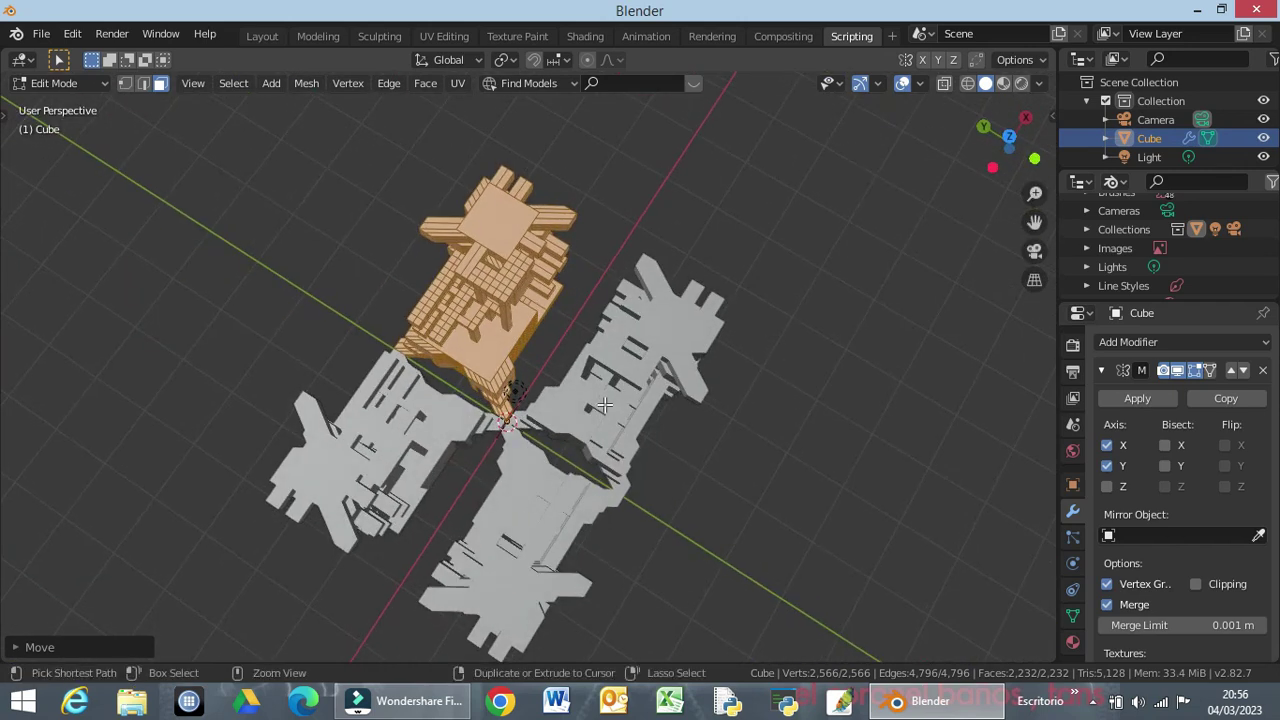
key(ctrl+z)
key(ctrl+z)
key(ctrl+z)
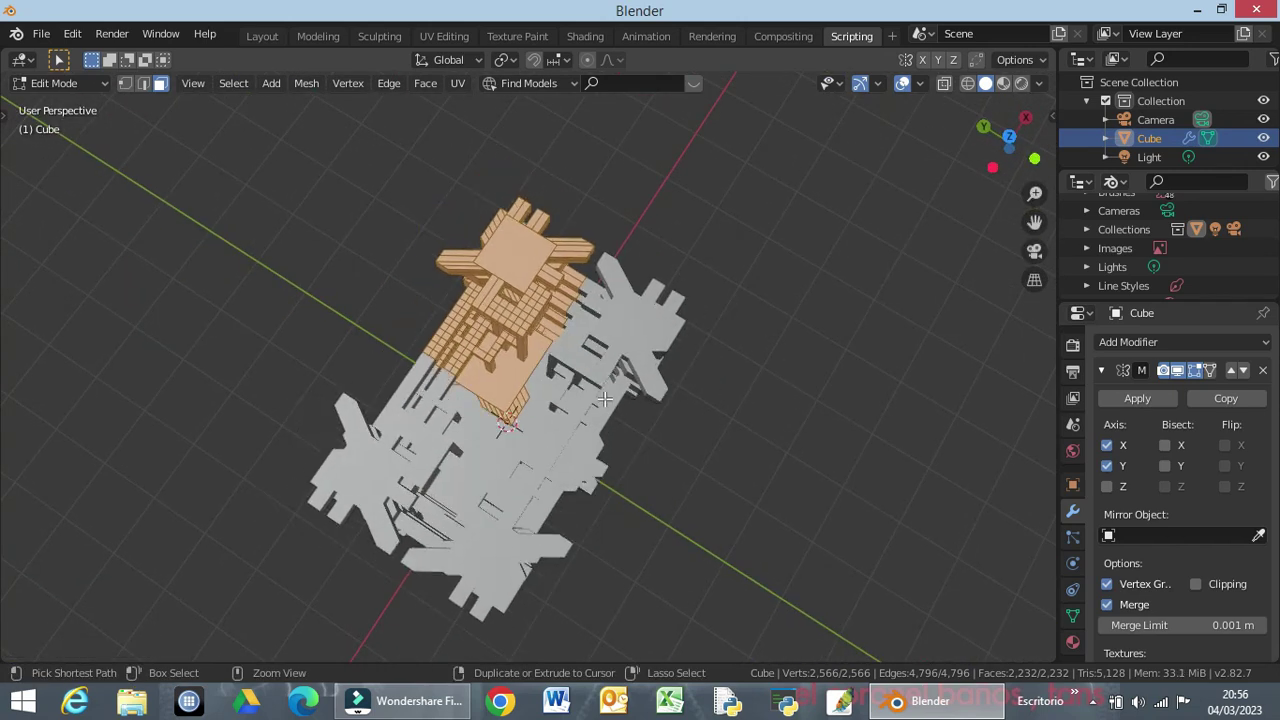
mouse_move(604, 399)
middle_down()
mouse_move(677, 386)
mouse_move(677, 294)
mouse_move(603, 268)
mouse_move(443, 269)
mouse_move(508, 280)
mouse_move(891, 260)
mouse_move(902, 271)
middle_up()
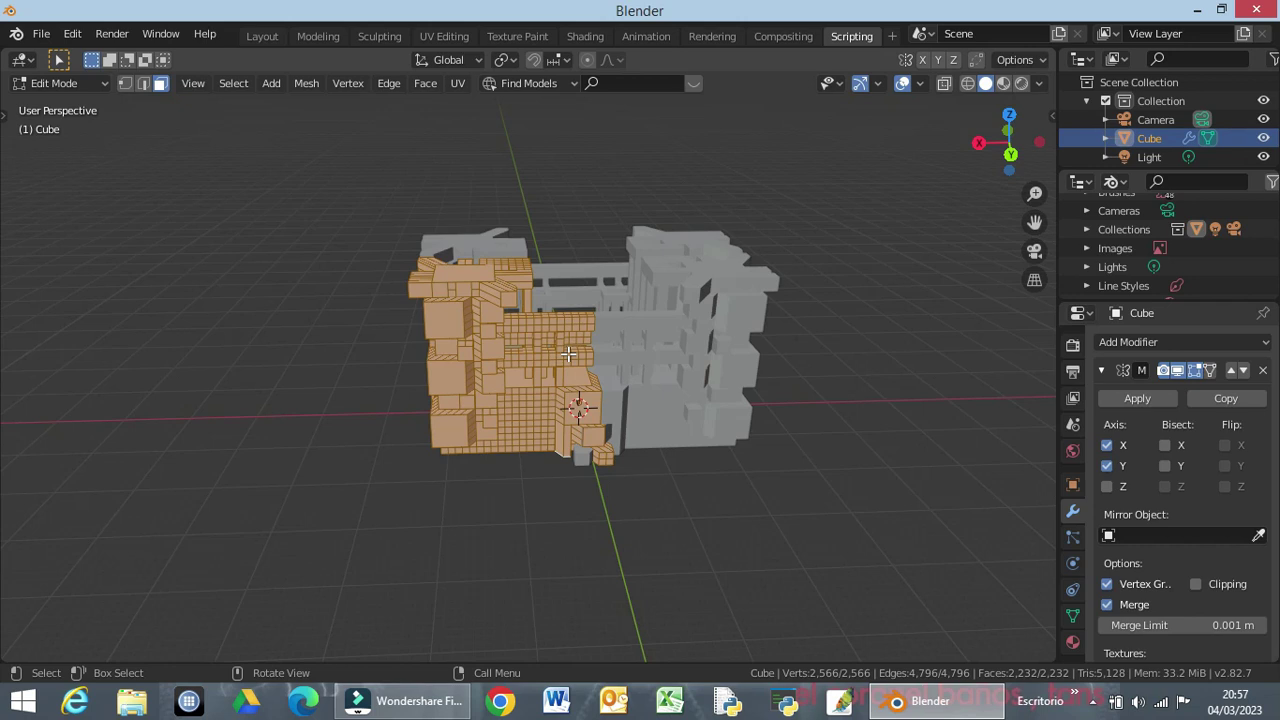
key(KP_1)
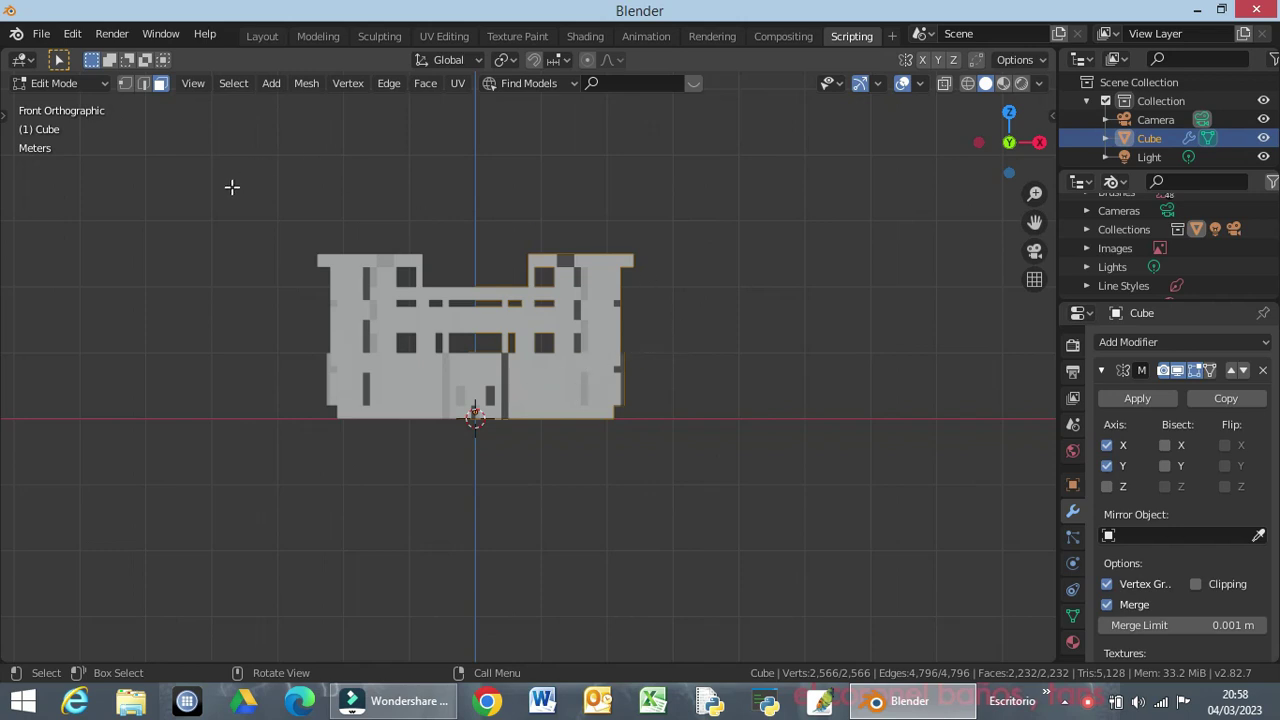
key(Tab)
mouse_move(420, 263)
middle_down()
mouse_move(457, 372)
mouse_move(414, 471)
mouse_move(351, 503)
mouse_move(357, 414)
mouse_move(530, 296)
mouse_move(393, 389)
mouse_move(1034, 509)
mouse_move(45, 257)
mouse_move(46, 229)
mouse_move(23, 286)
mouse_move(149, 323)
mouse_move(273, 335)
mouse_move(442, 304)
middle_up()
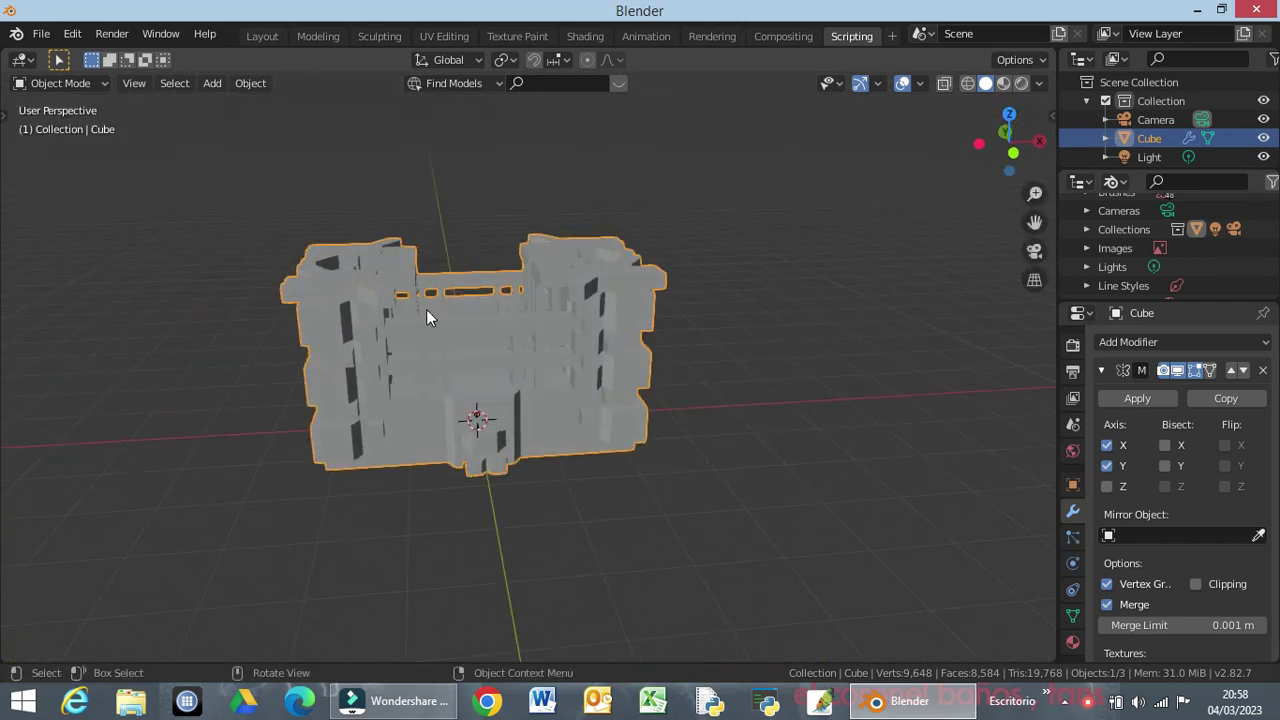
key(Tab)
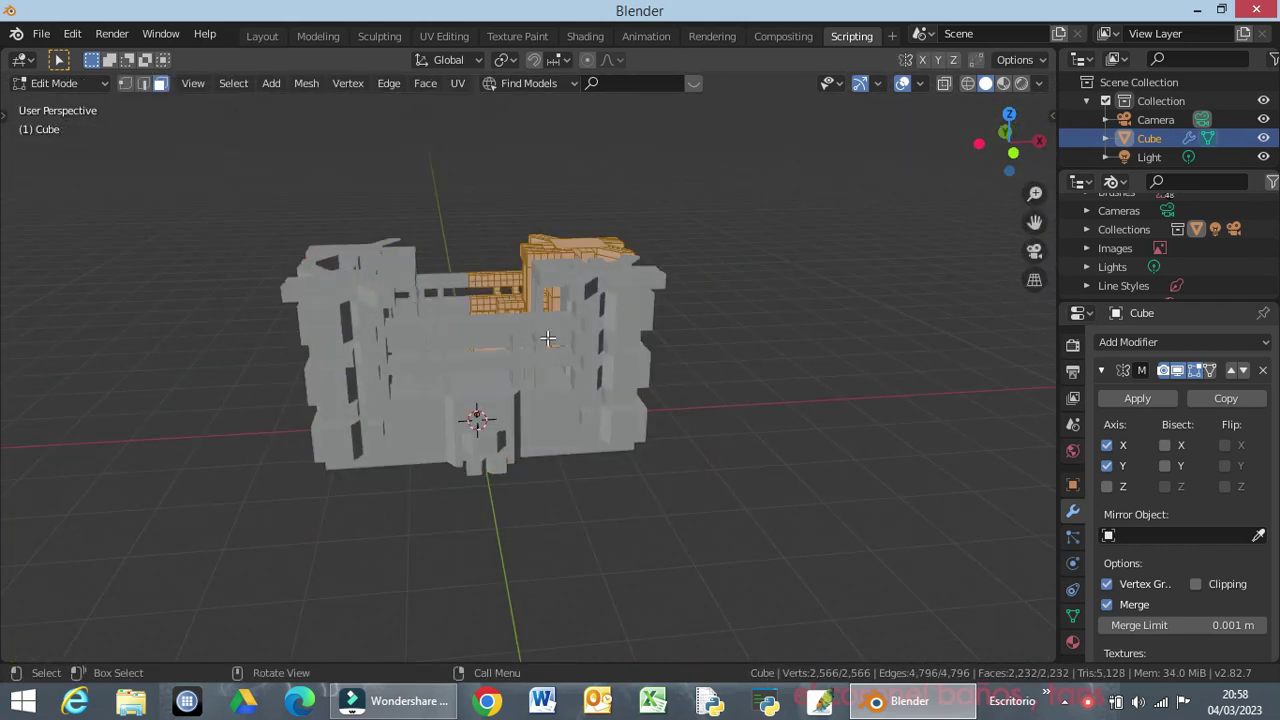
key(KP_1)
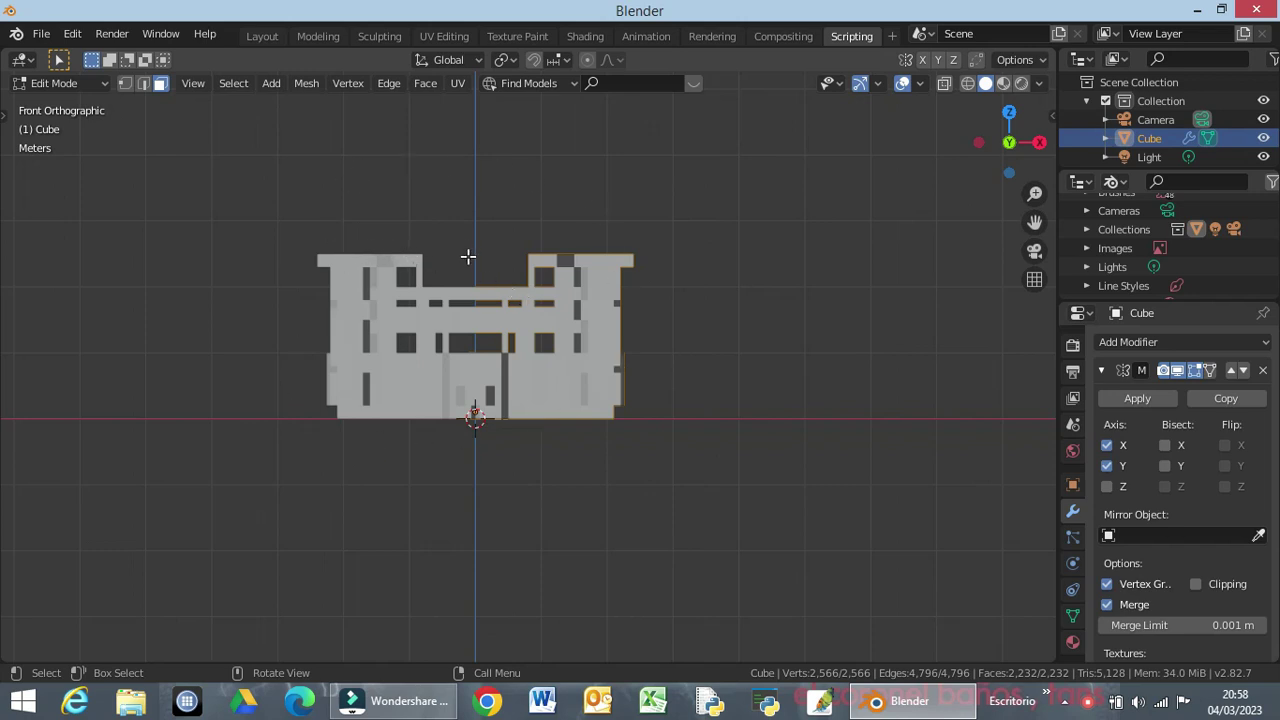
key(KP_7)
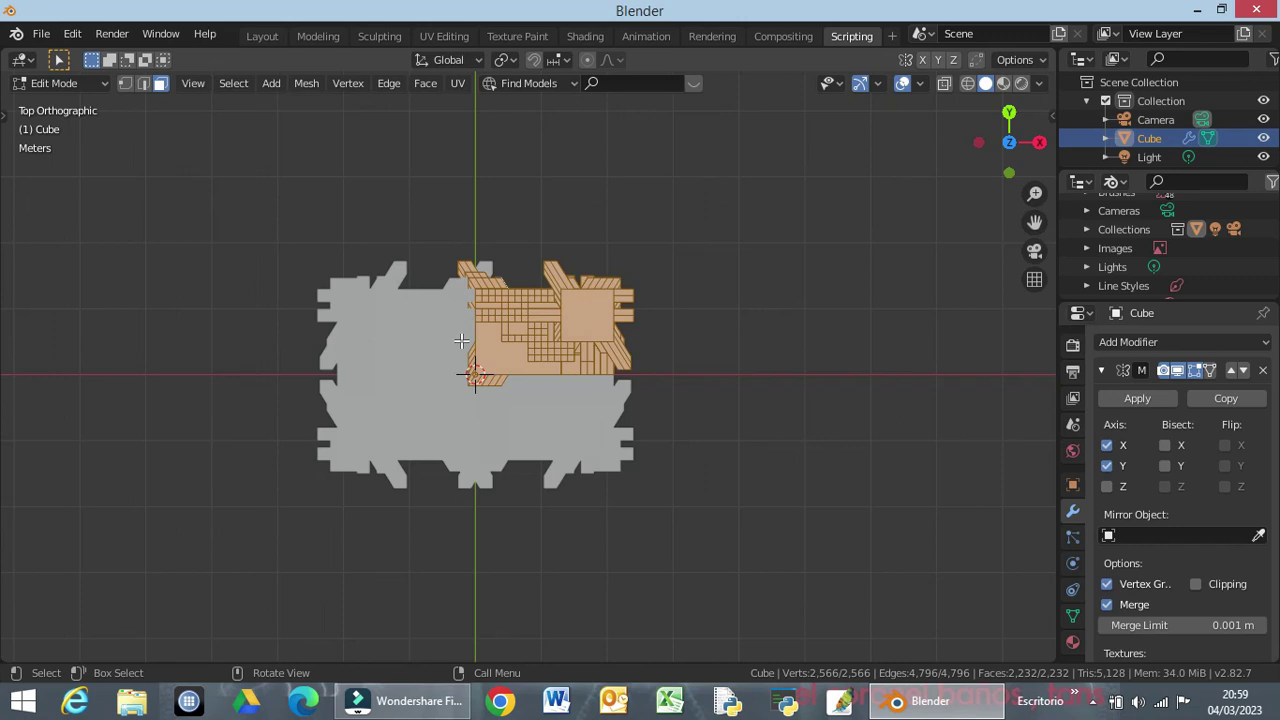
Rotate the building mesh 180° about Z after abandoning a stray 9° attempt.
key(r)
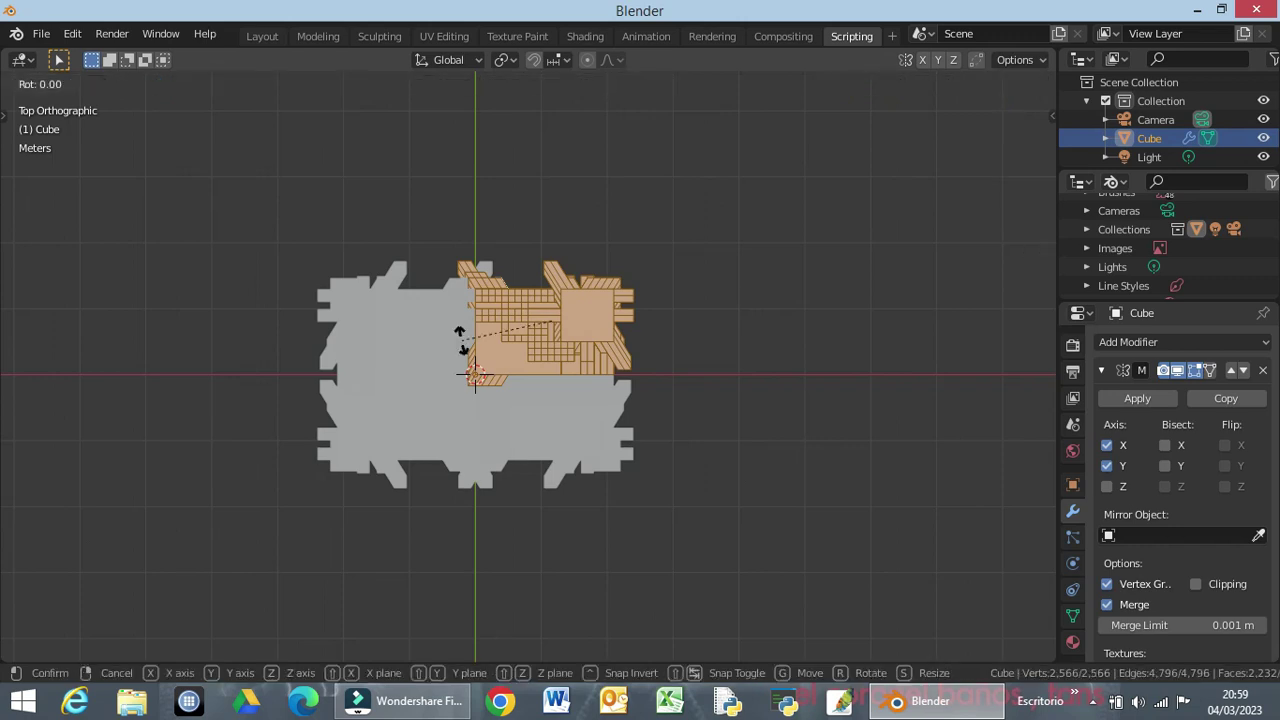
key(z)
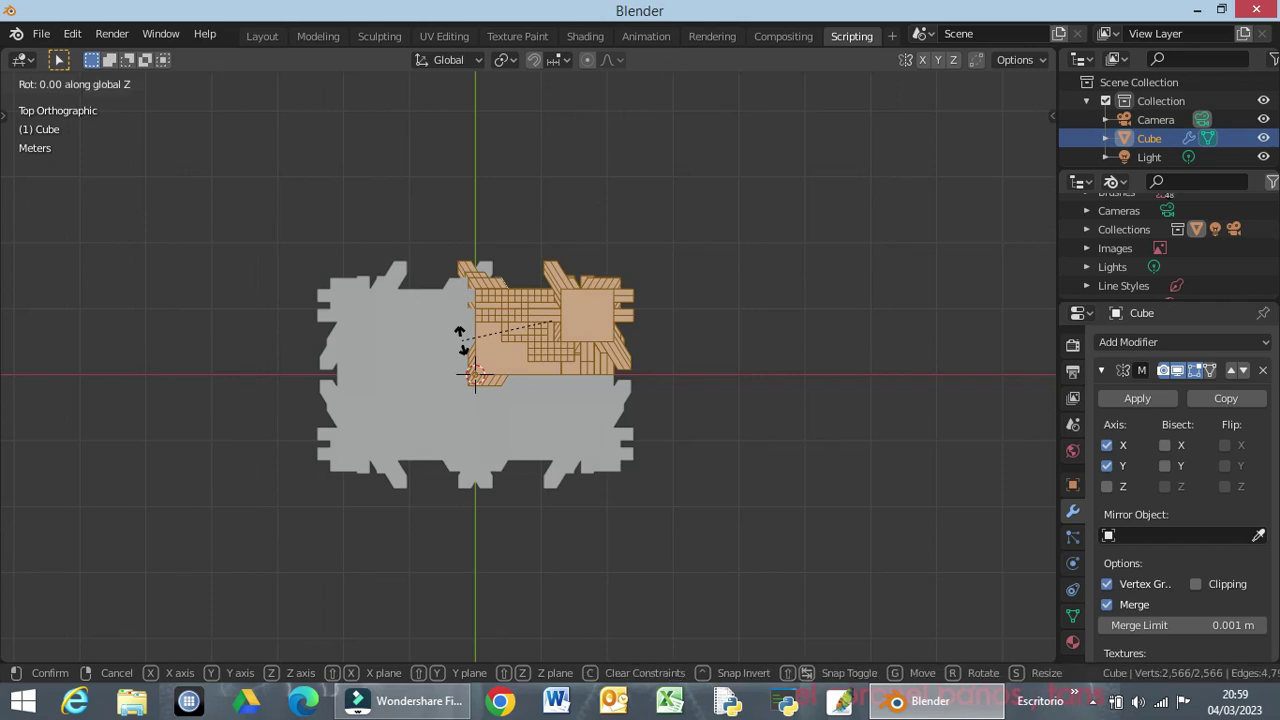
text(9)
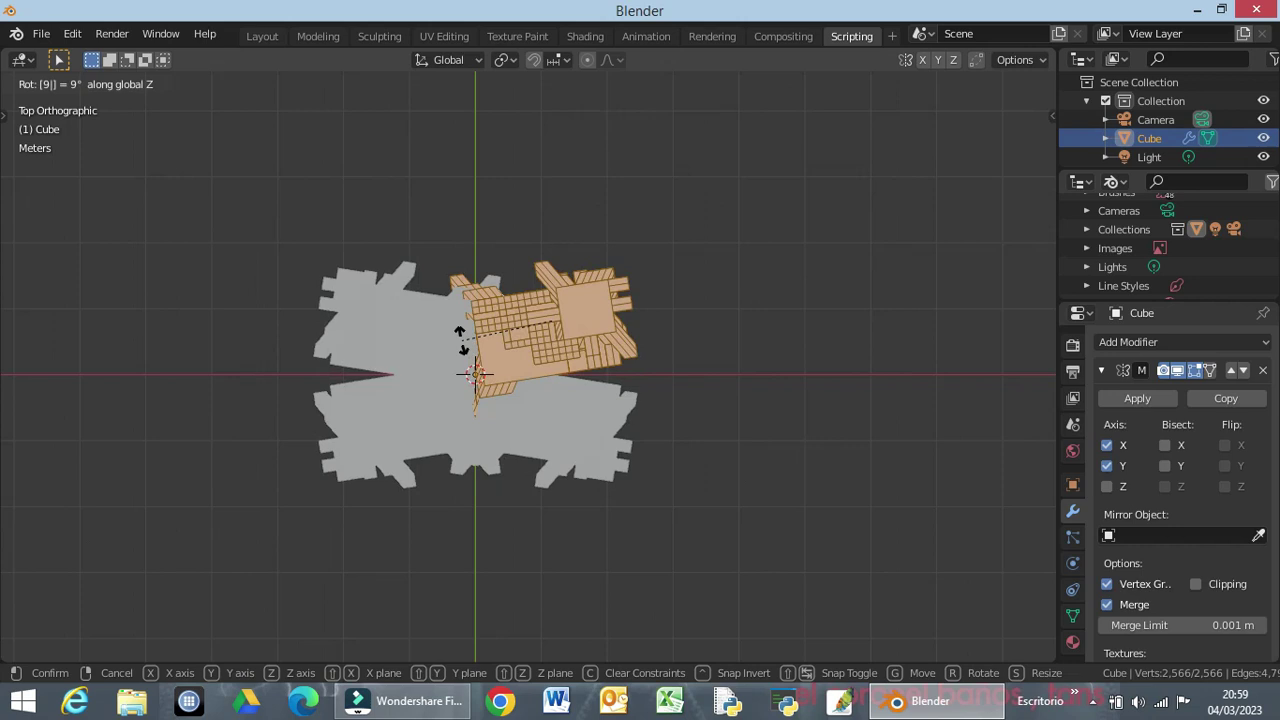
key(Escape)
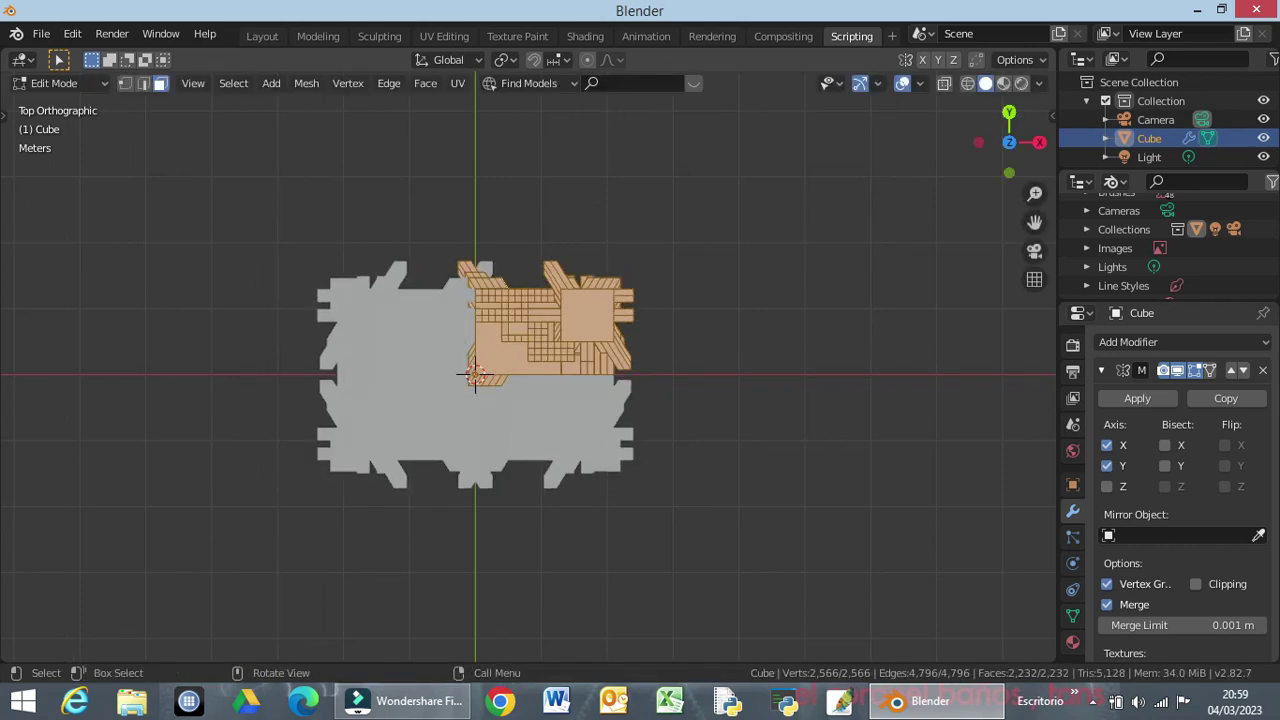
key(r)
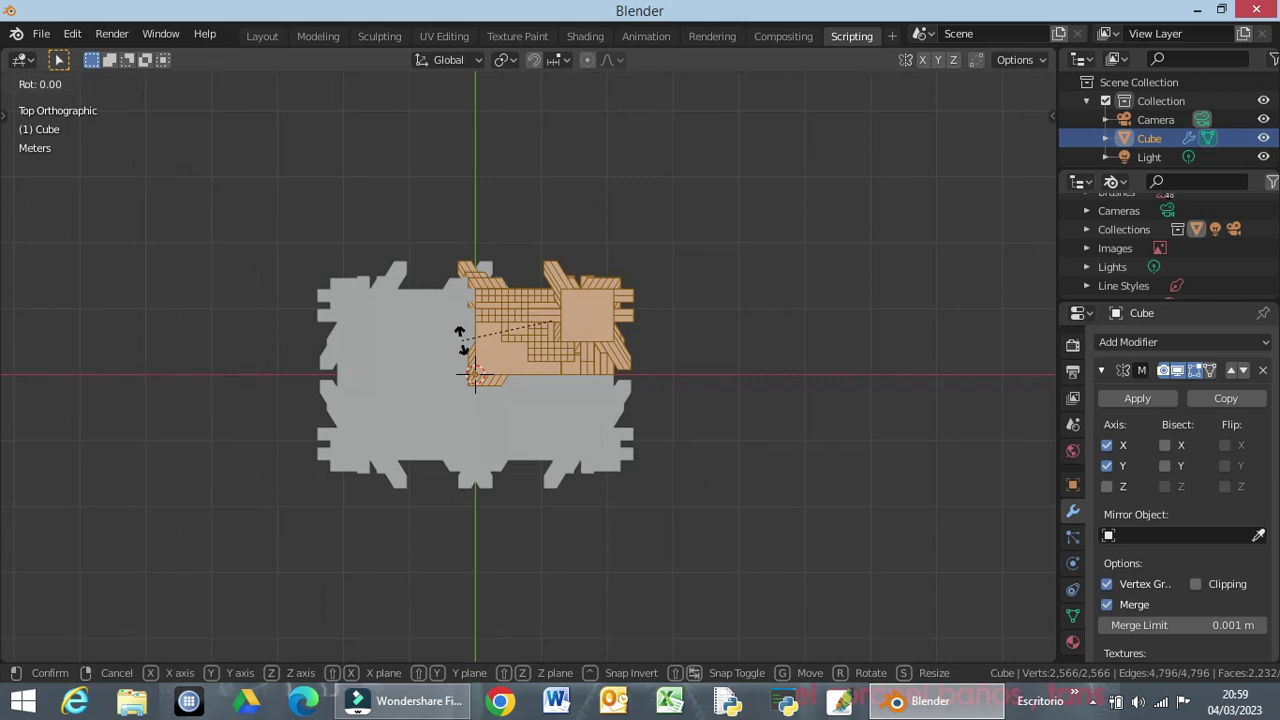
text(z)
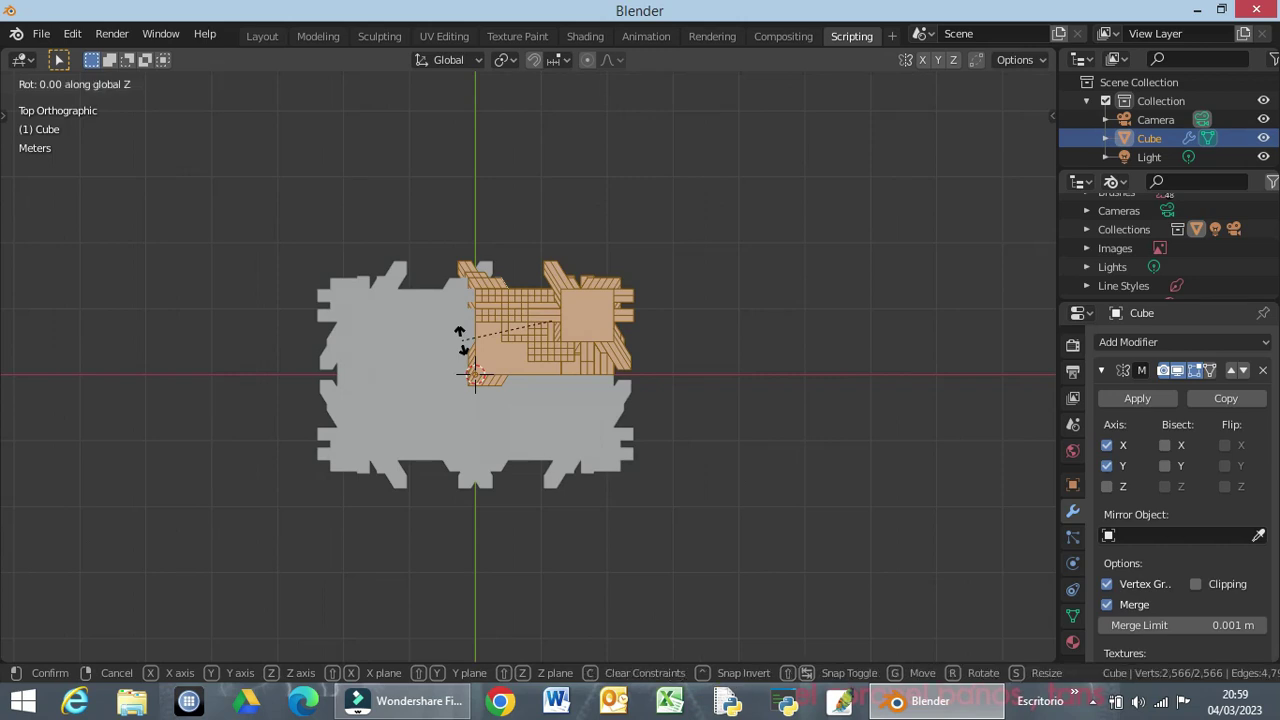
text(180)
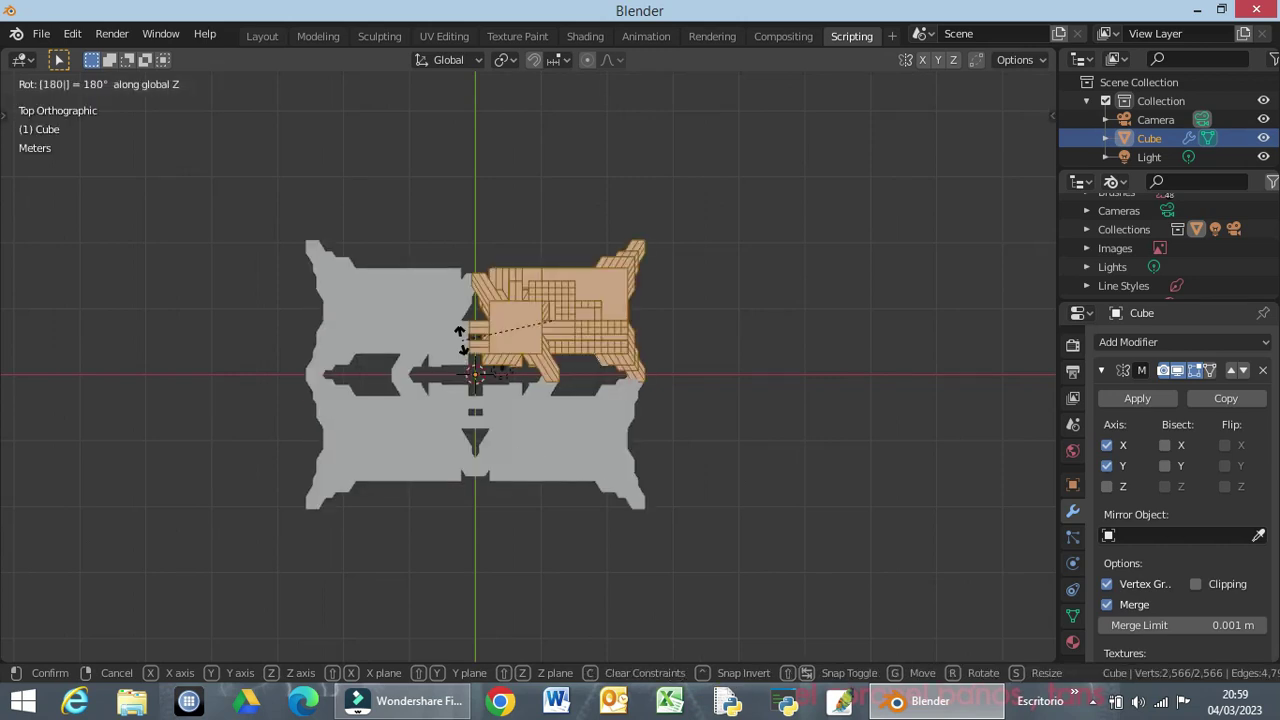
key(Return)
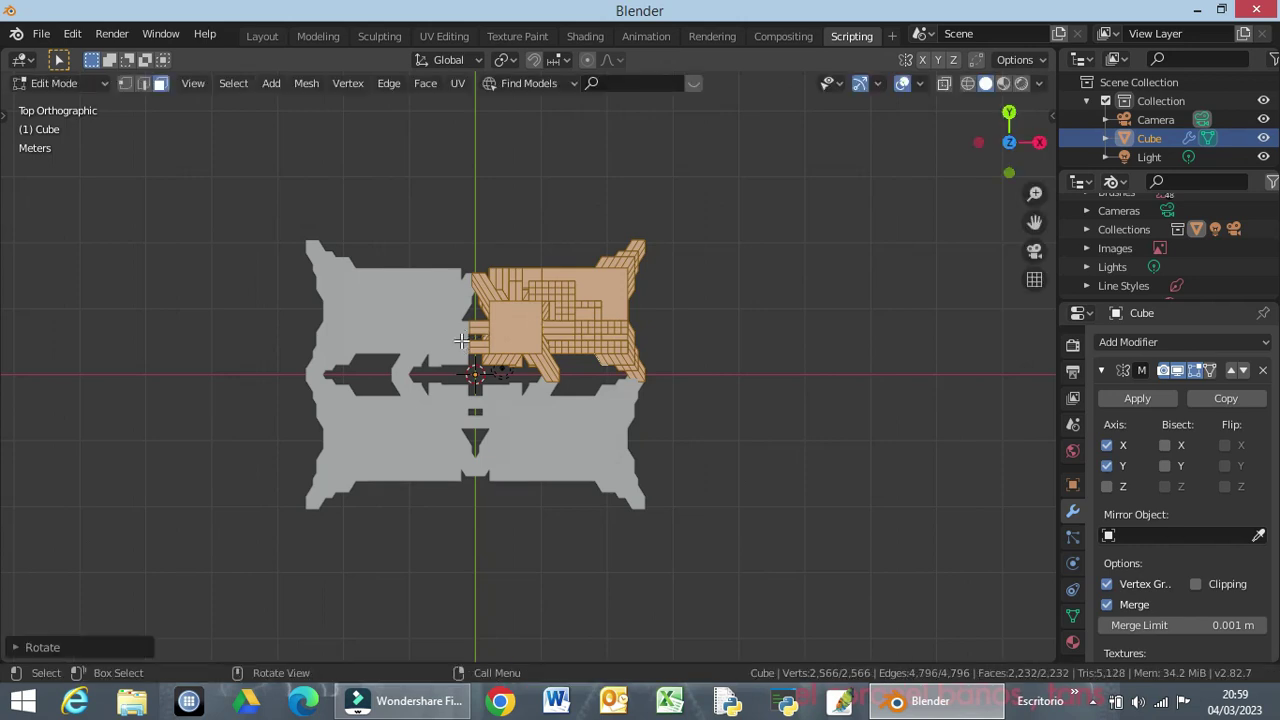
Orbit to the rotated mesh, start a 90° rotation of its half, then cancel it.
mouse_move(533, 381)
middle_down()
mouse_move(549, 163)
mouse_move(831, 186)
mouse_move(786, 234)
mouse_move(657, 291)
mouse_move(373, 310)
mouse_move(351, 266)
mouse_move(309, 234)
mouse_move(254, 260)
mouse_move(135, 264)
mouse_move(80, 197)
mouse_move(103, 191)
mouse_move(277, 206)
mouse_move(372, 259)
mouse_move(543, 220)
mouse_move(549, 194)
mouse_move(508, 222)
mouse_move(286, 257)
mouse_move(114, 189)
mouse_move(89, 257)
mouse_move(117, 333)
middle_up()
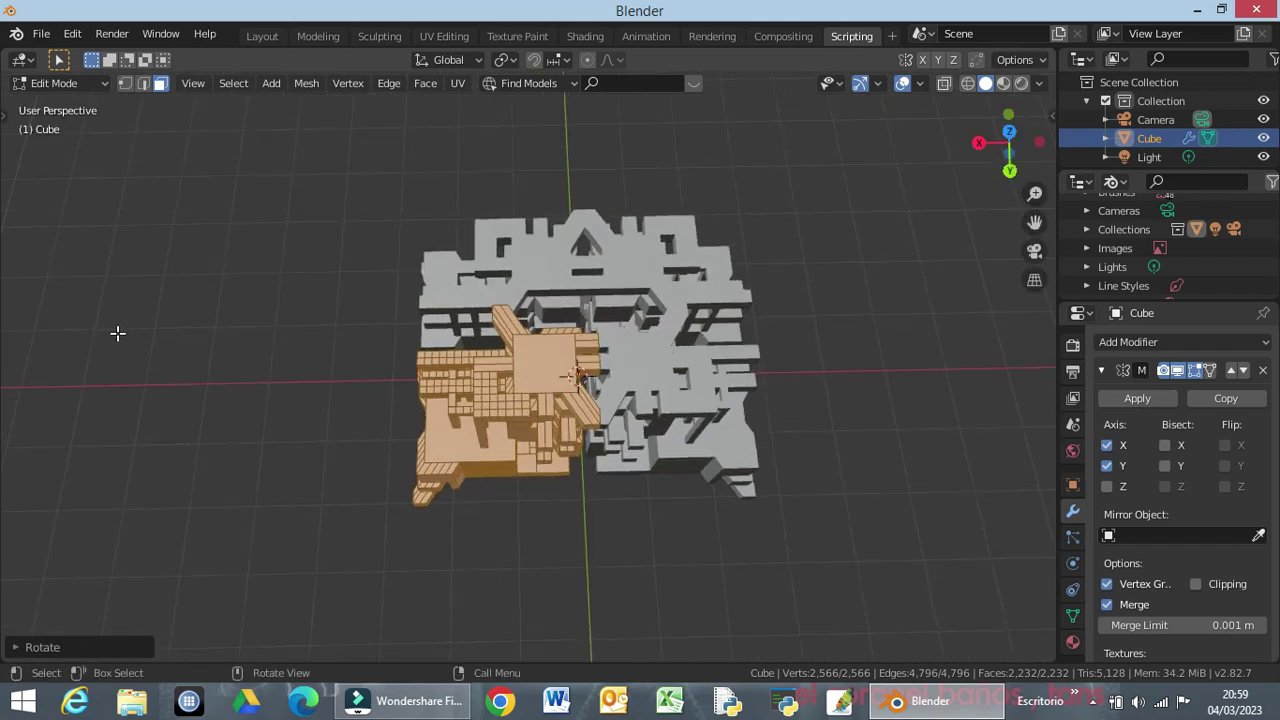
key(r)
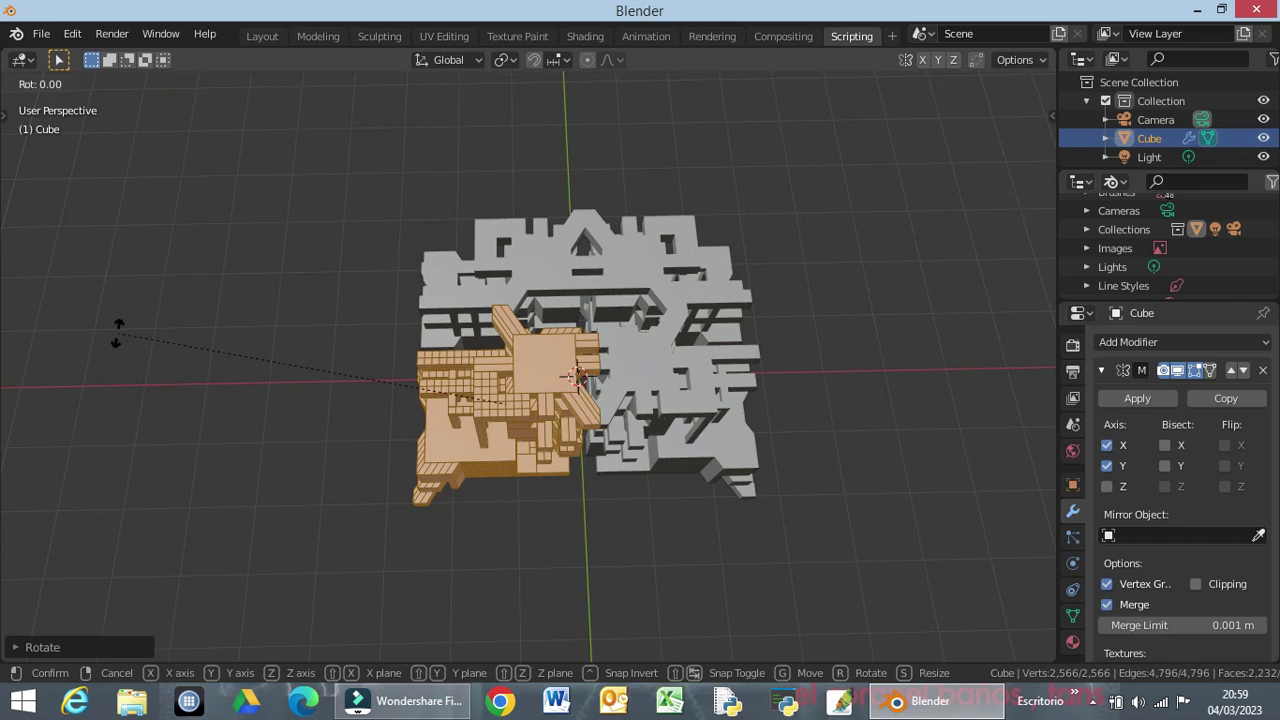
key(z)
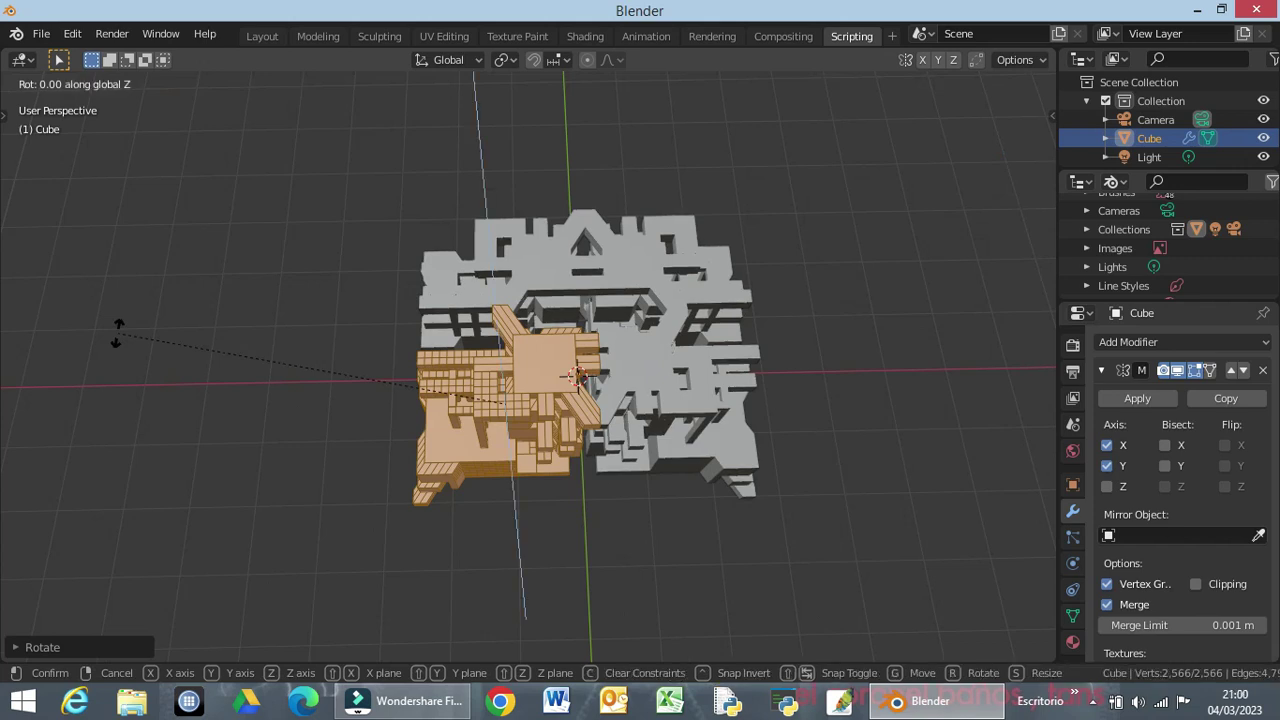
text(9)
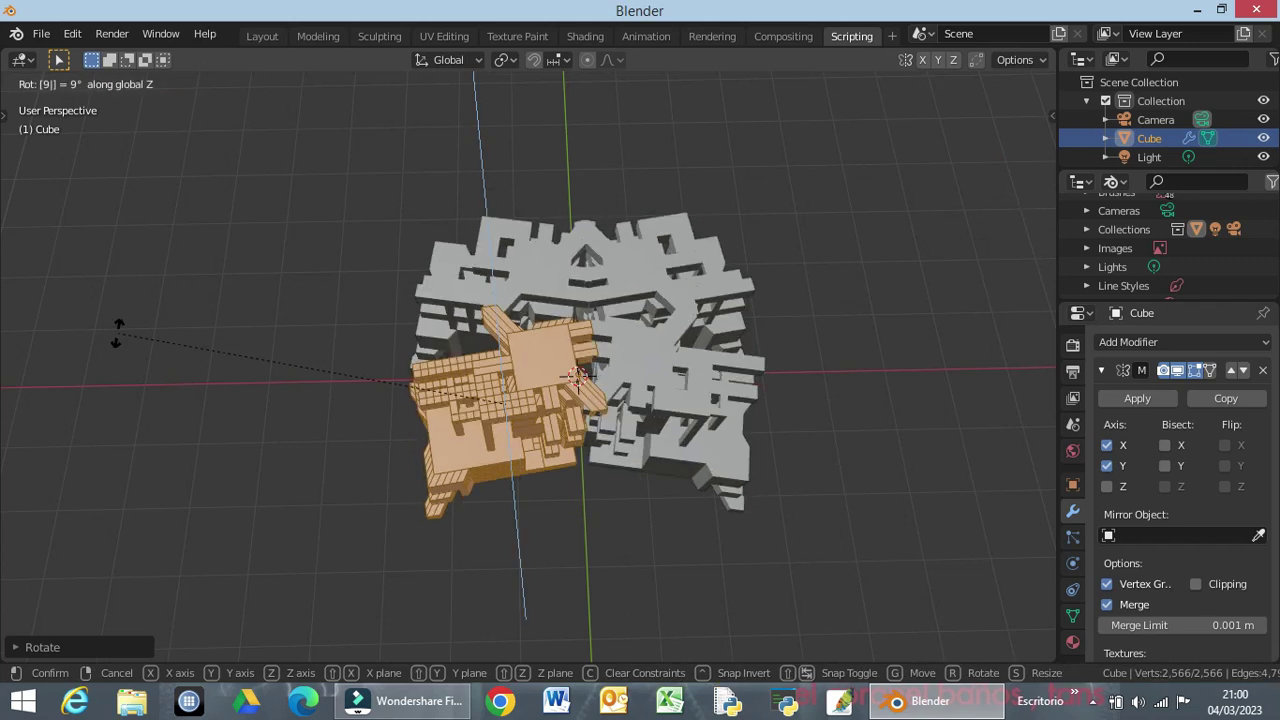
text(0)
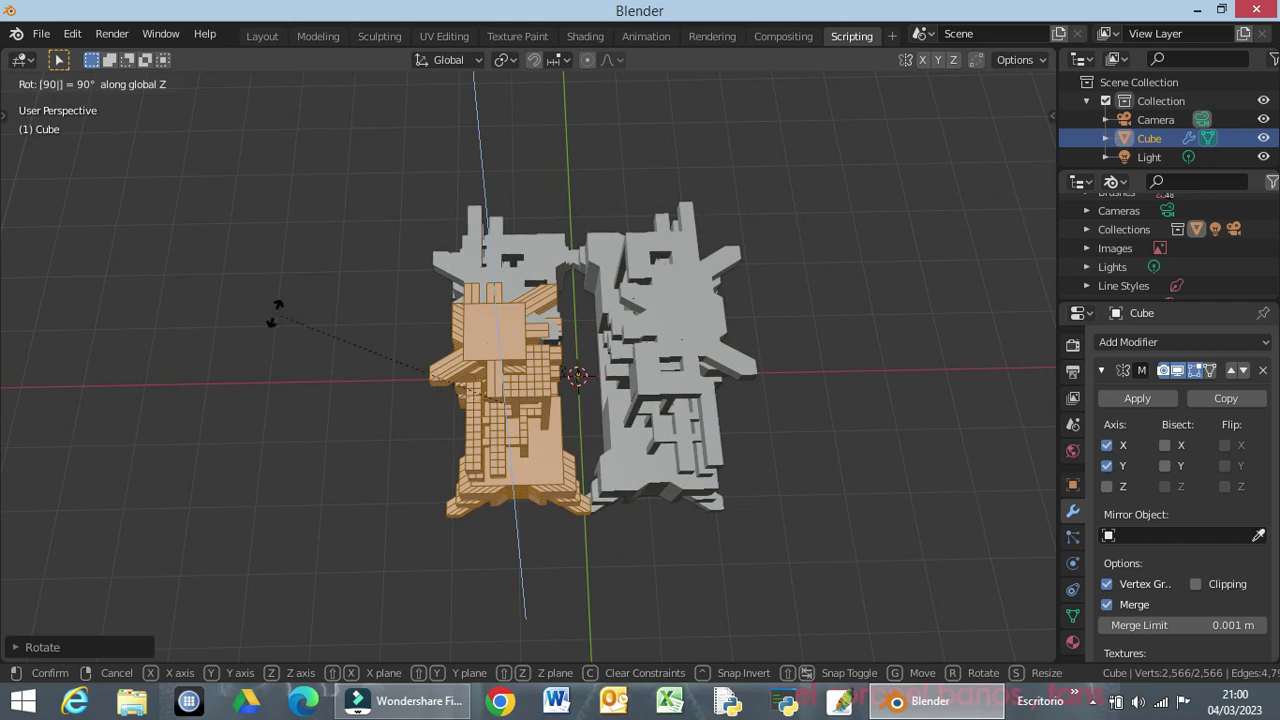
text(x)
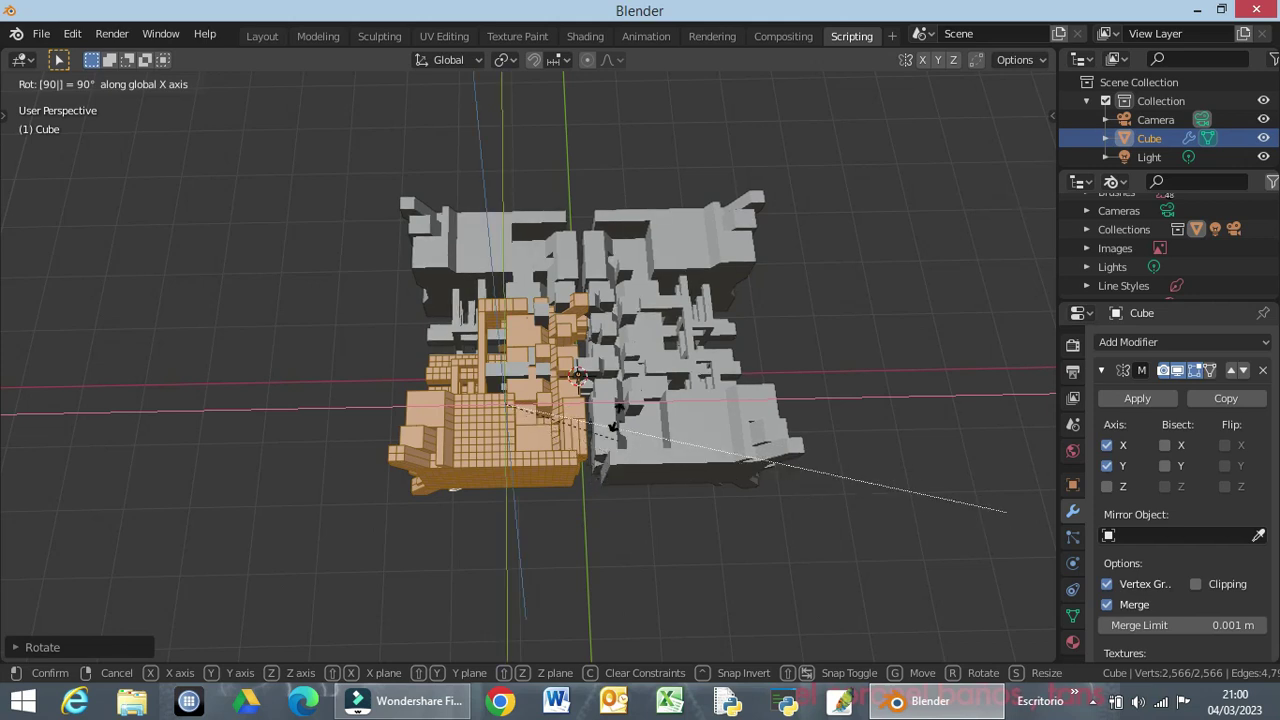
right_click(617, 347)
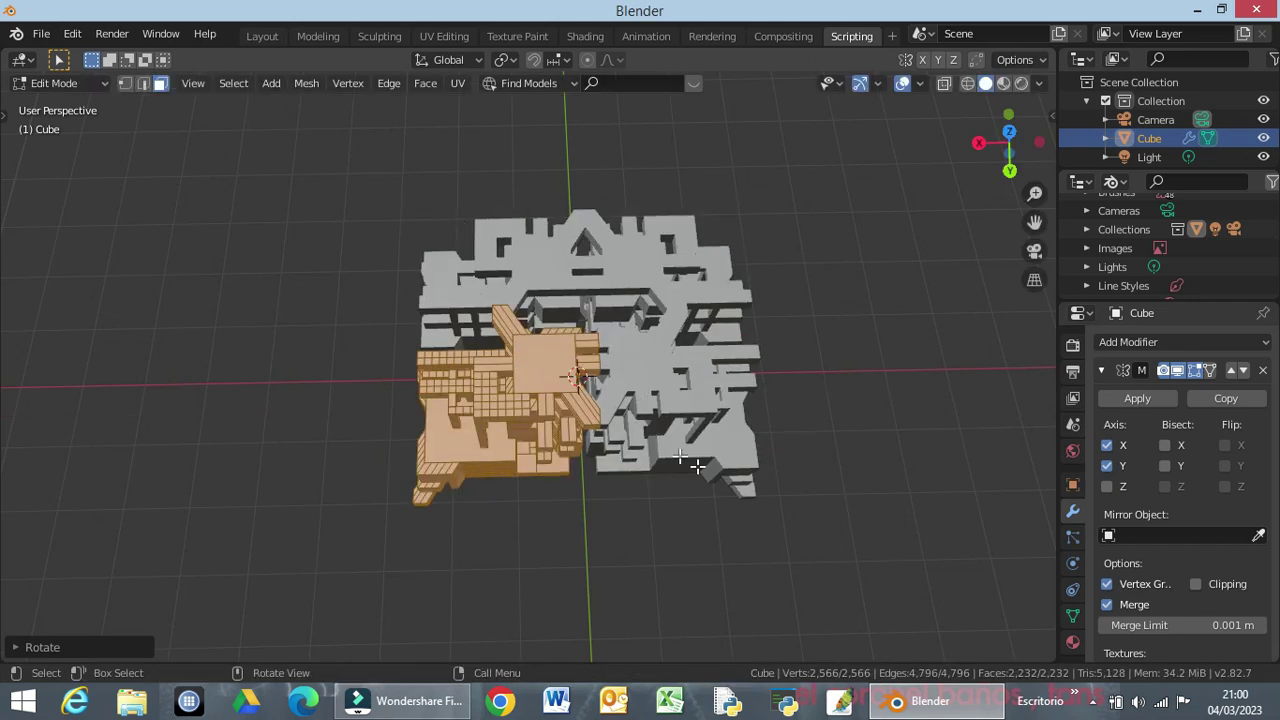
Inspect the mirrored four-quarter mesh from several angles, toggling out of and back into Edit Mode.
mouse_move(820, 451)
middle_down()
mouse_move(817, 283)
mouse_move(606, 351)
mouse_move(565, 340)
mouse_move(608, 307)
mouse_move(443, 337)
mouse_move(390, 300)
mouse_move(51, 343)
mouse_move(34, 371)
mouse_move(180, 464)
mouse_move(258, 477)
middle_up()
middle_drag(661, 387, 526, 375)
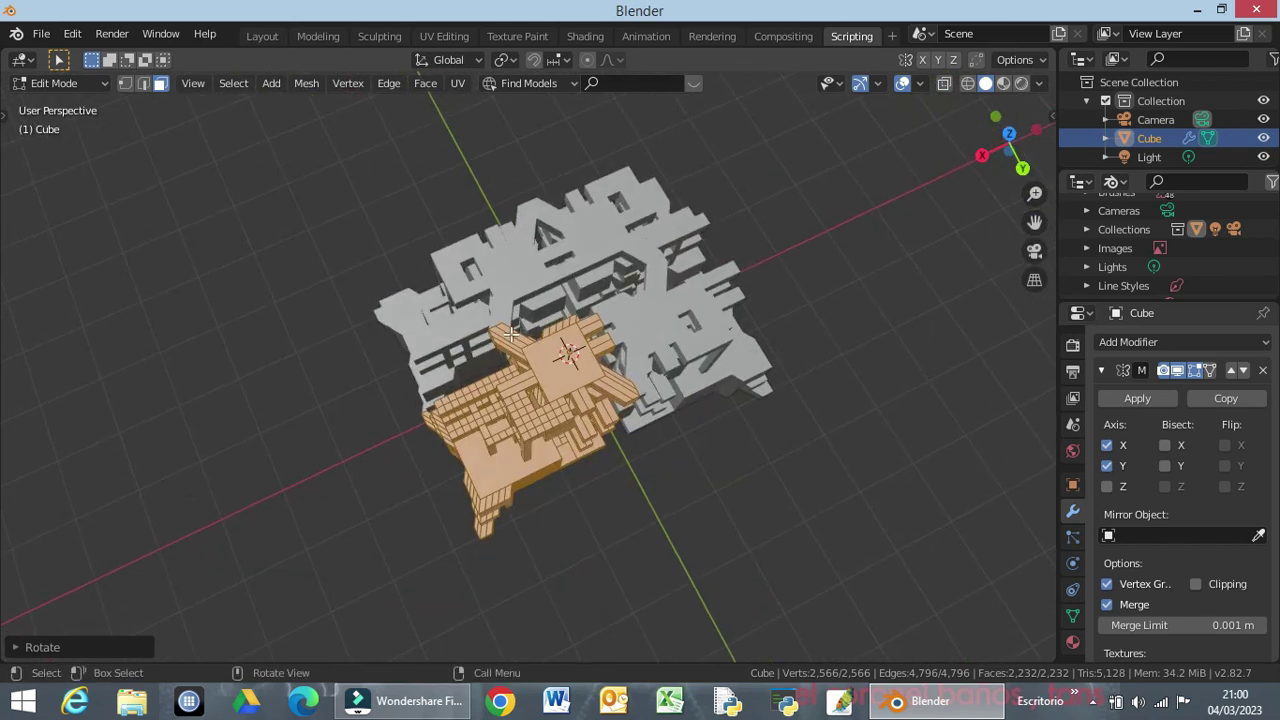
mouse_move(750, 490)
middle_down()
mouse_move(634, 366)
mouse_move(574, 423)
mouse_move(470, 332)
mouse_move(500, 429)
mouse_move(491, 423)
mouse_move(631, 366)
mouse_move(723, 375)
mouse_move(729, 349)
mouse_move(590, 400)
mouse_move(570, 388)
mouse_move(757, 447)
middle_up()
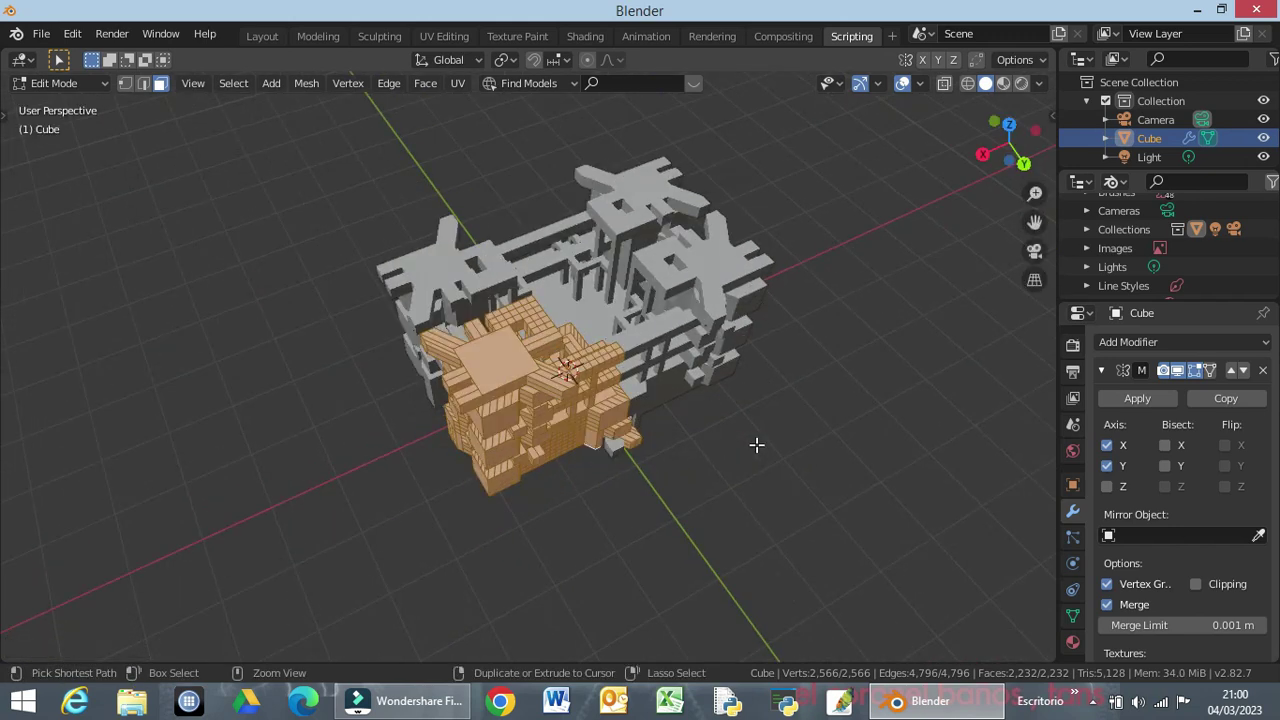
key(Tab)
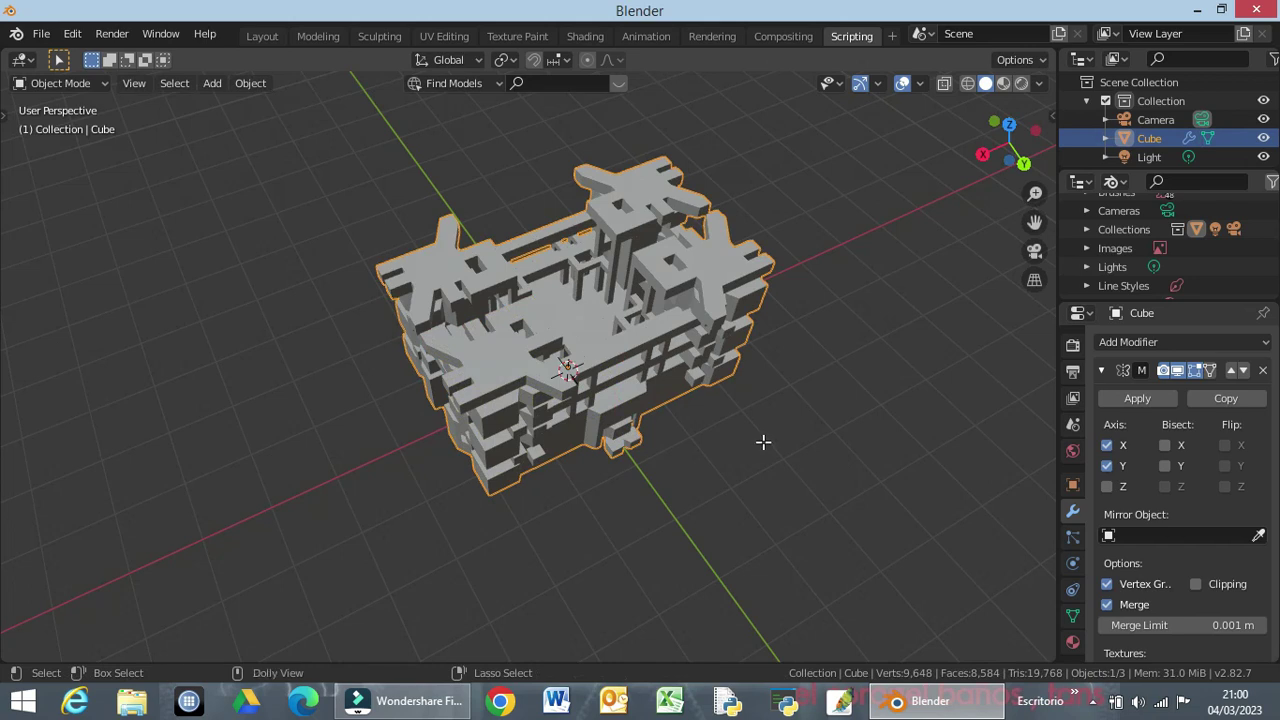
key(Tab)
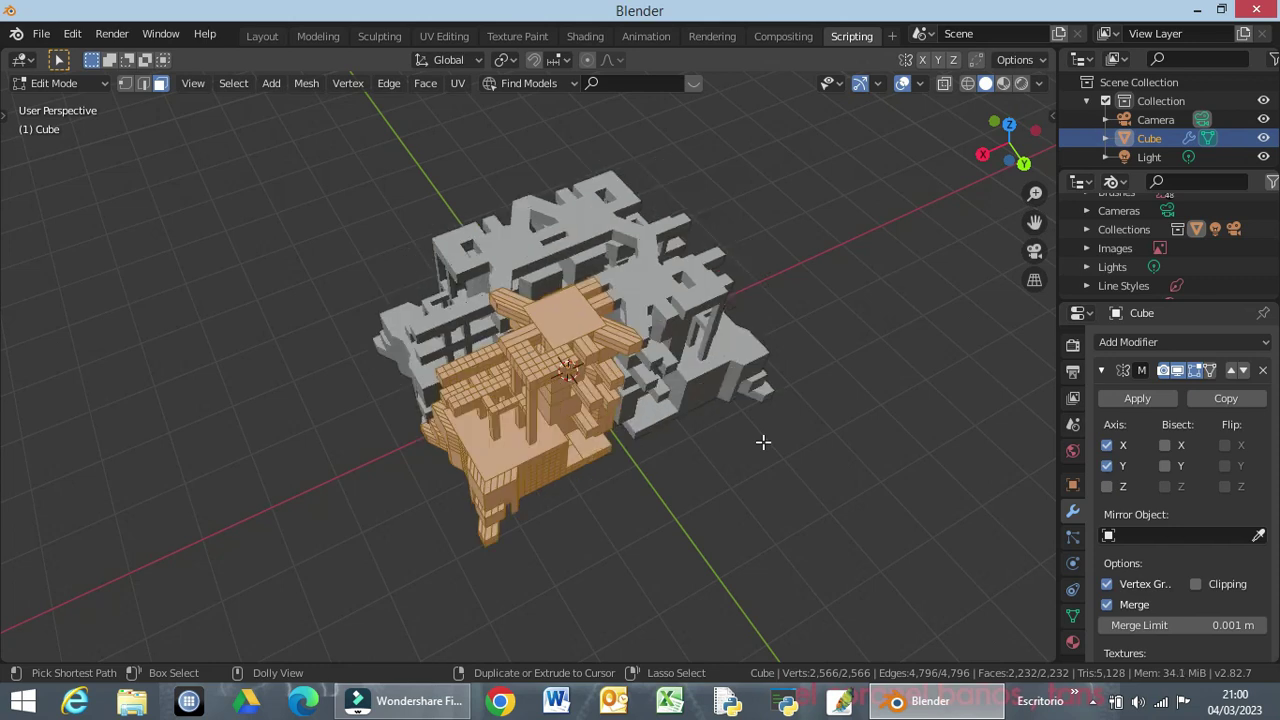
mouse_move(741, 447)
middle_down()
mouse_move(636, 364)
mouse_move(679, 482)
middle_up()
Undo the last change and rotate the selected mesh half 45° around Z.
key(ctrl+z)
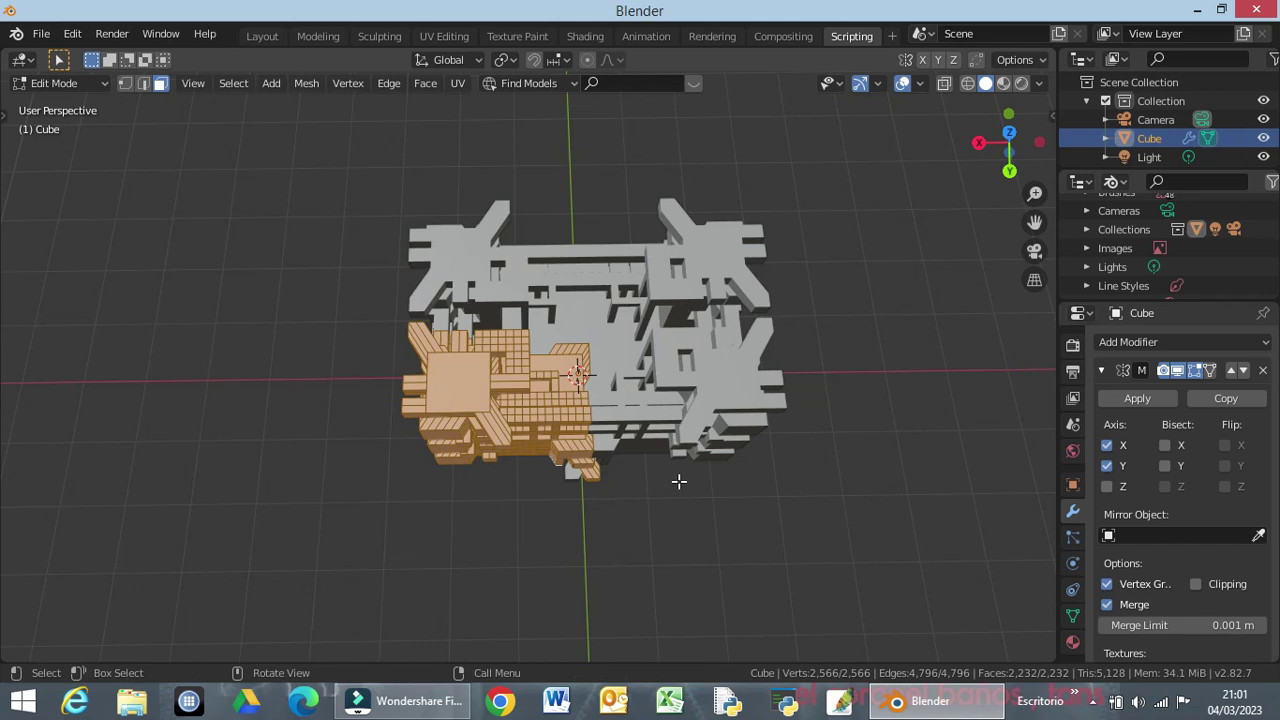
key(r)
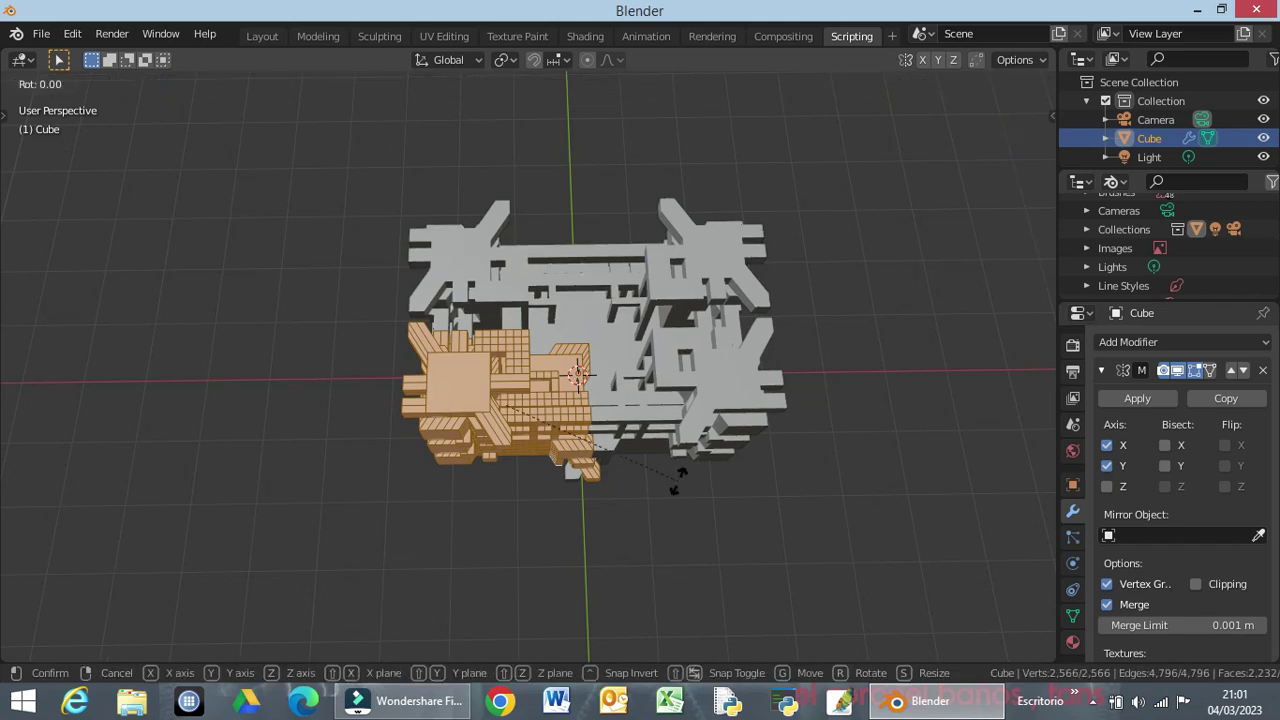
text(z)
text(45)
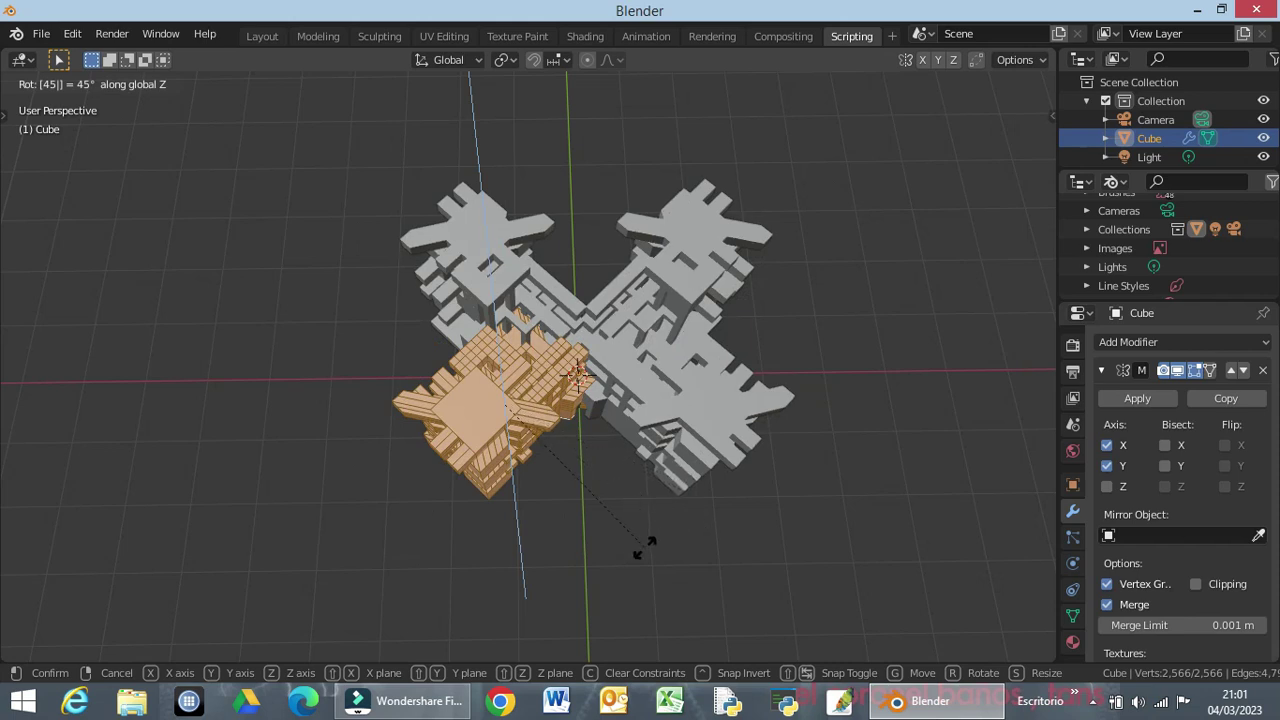
key(Return)
Review the building from a low side angle, then front and back views.
mouse_move(655, 549)
middle_down()
mouse_move(575, 410)
mouse_move(179, 437)
mouse_move(186, 517)
mouse_move(280, 609)
mouse_move(366, 591)
mouse_move(534, 374)
mouse_move(737, 517)
mouse_move(728, 566)
mouse_move(720, 494)
mouse_move(689, 589)
mouse_move(587, 600)
mouse_move(344, 391)
mouse_move(614, 429)
mouse_move(780, 380)
mouse_move(808, 408)
mouse_move(818, 459)
mouse_move(980, 423)
mouse_move(897, 451)
mouse_move(516, 461)
mouse_move(429, 491)
mouse_move(584, 478)
mouse_move(610, 508)
mouse_move(763, 451)
mouse_move(751, 380)
mouse_move(749, 509)
mouse_move(791, 460)
mouse_move(815, 397)
middle_up()
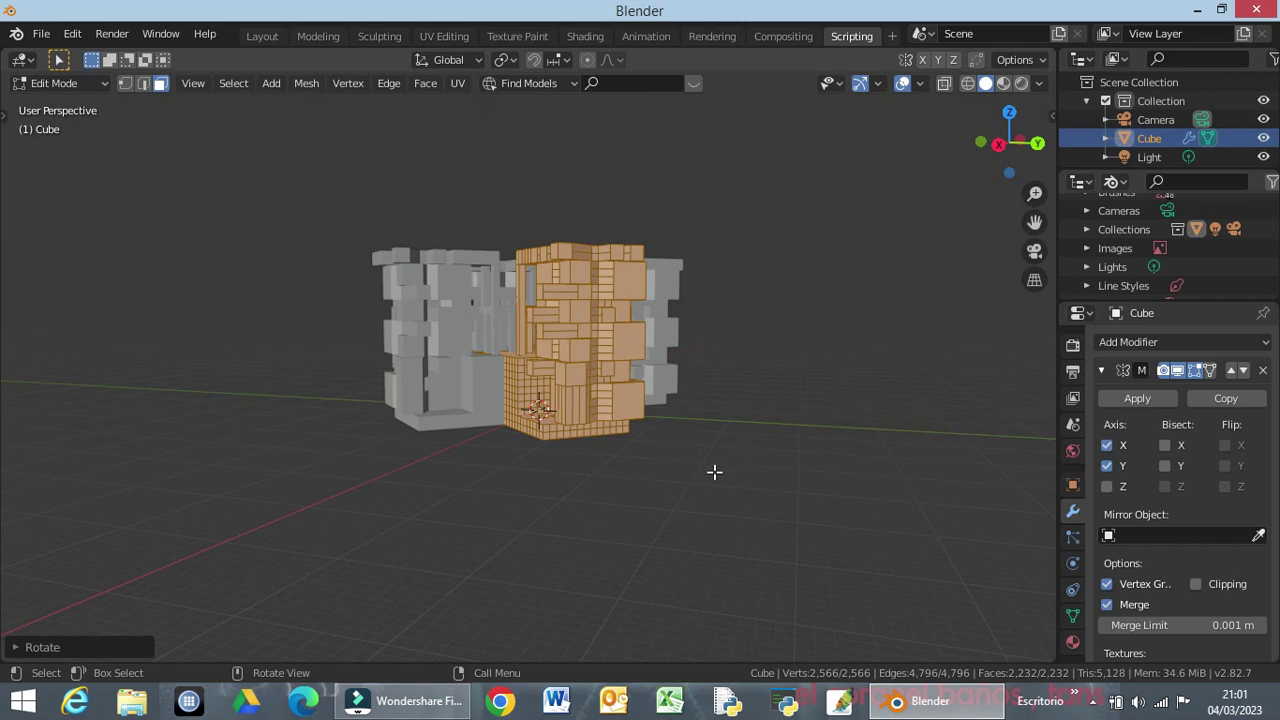
mouse_move(715, 470)
middle_down()
mouse_move(694, 520)
mouse_move(694, 502)
middle_up()
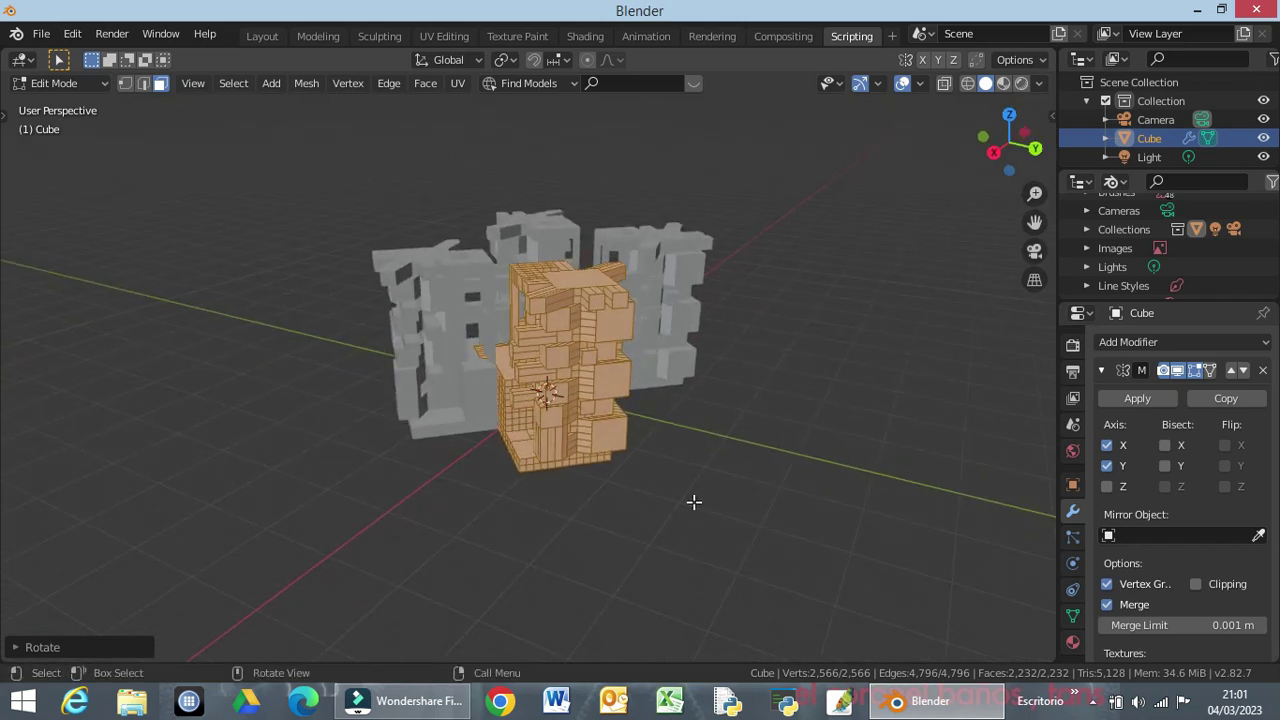
key(KP_1)
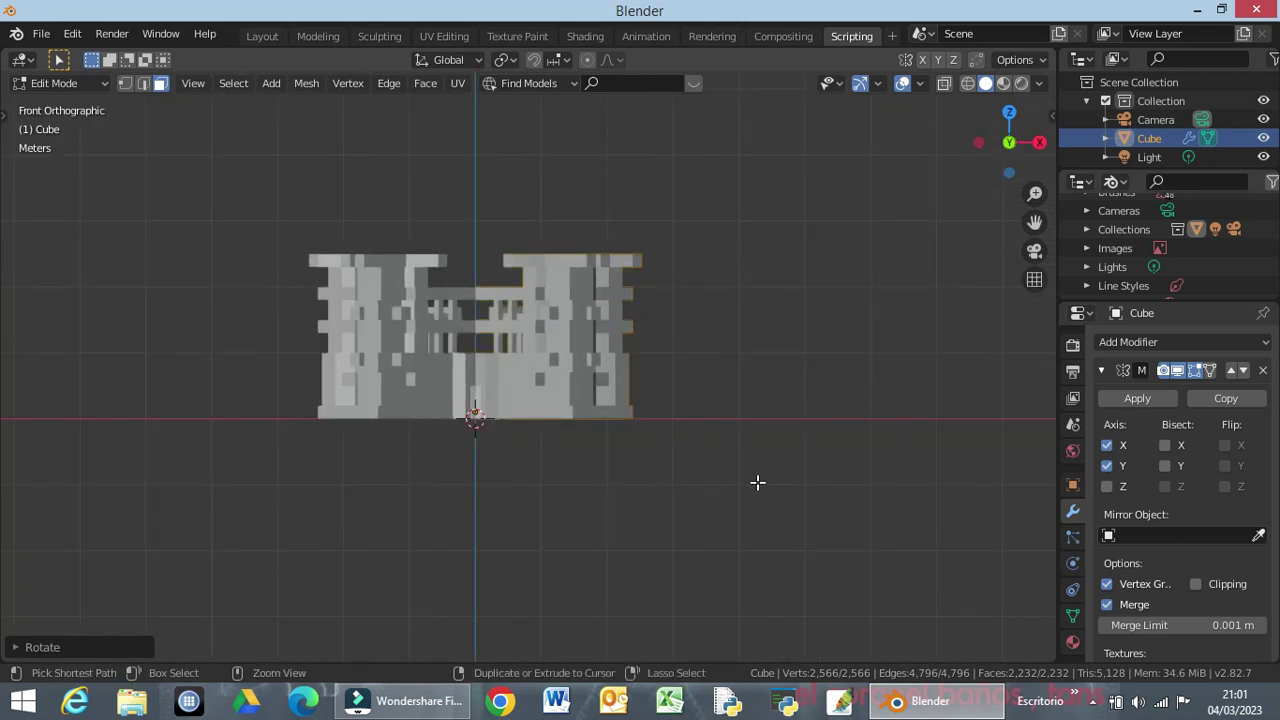
key(ctrl+KP_1)
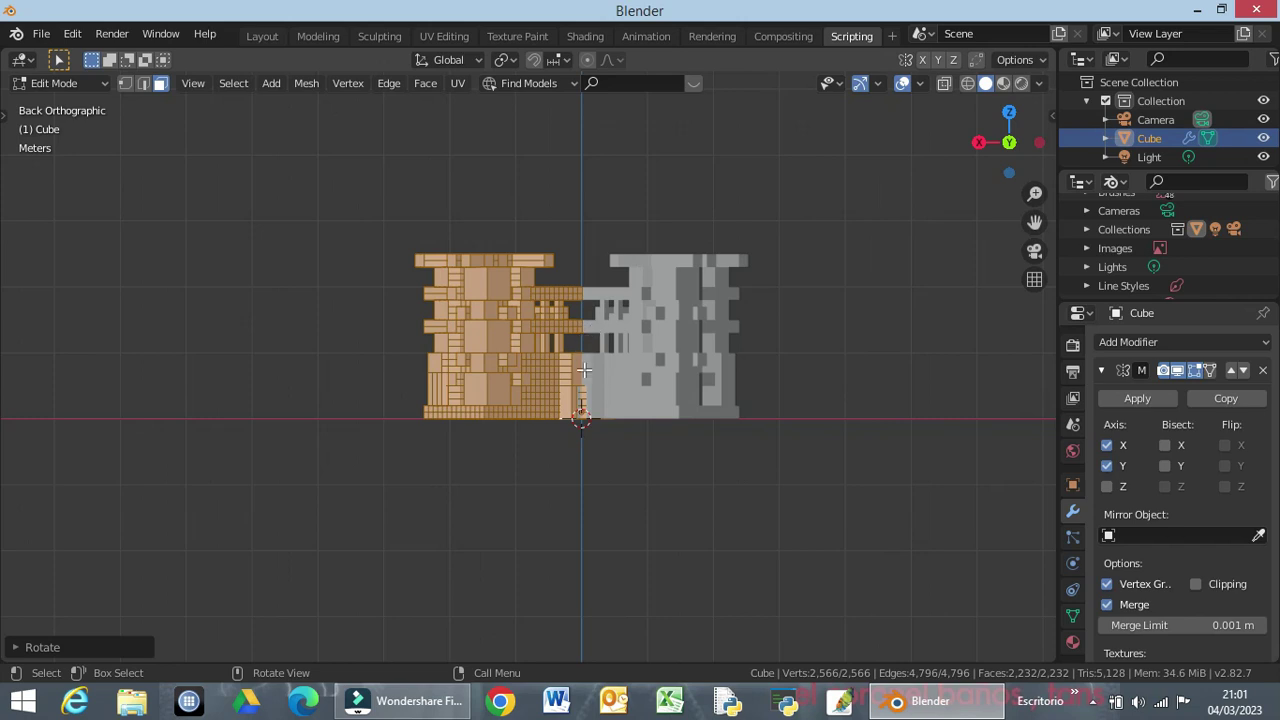
mouse_move(626, 449)
middle_down()
mouse_move(600, 581)
mouse_move(737, 451)
middle_up()
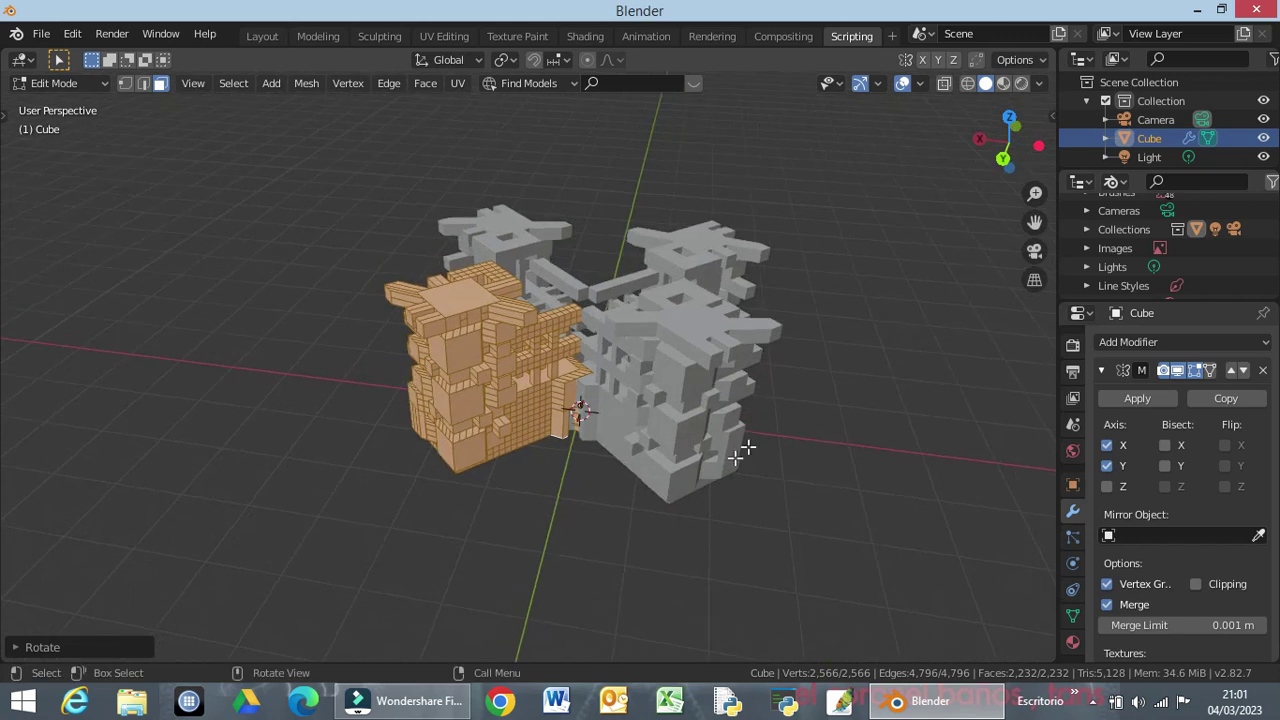
Rename the Cube object to 'Lorenzo Building' and hide it.
double_click(1150, 139)
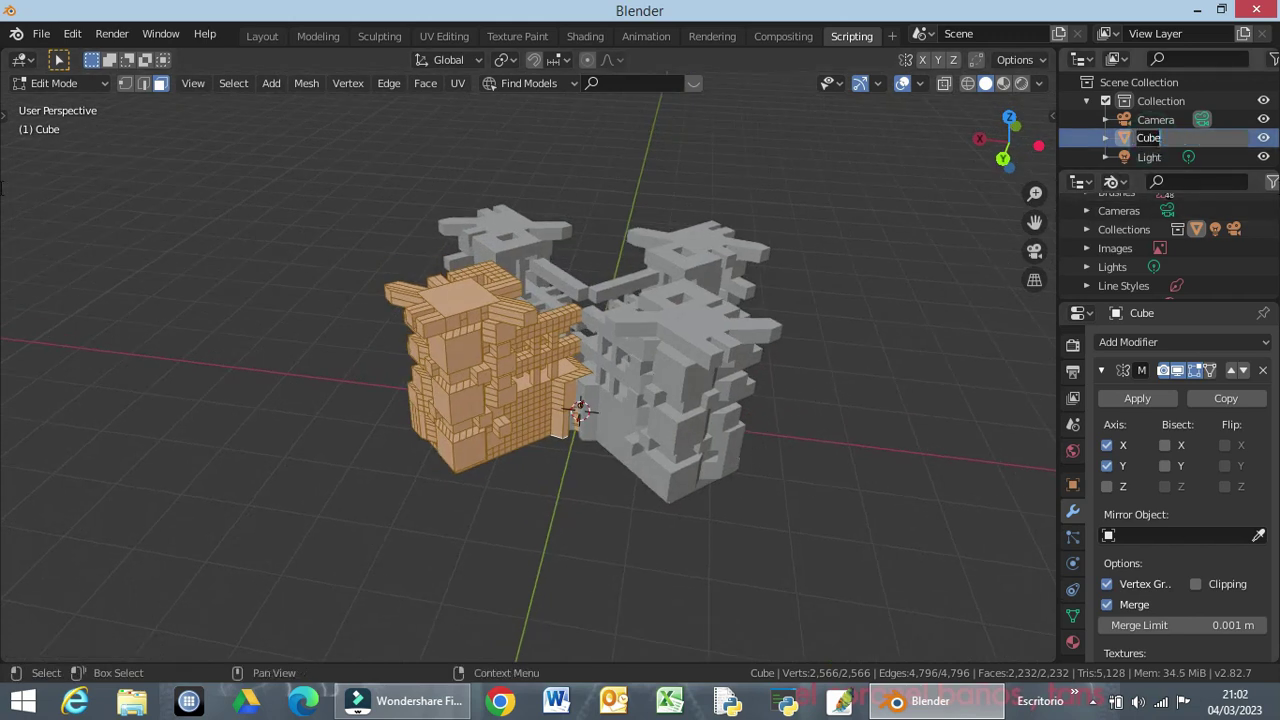
text(Lorenzo Building)
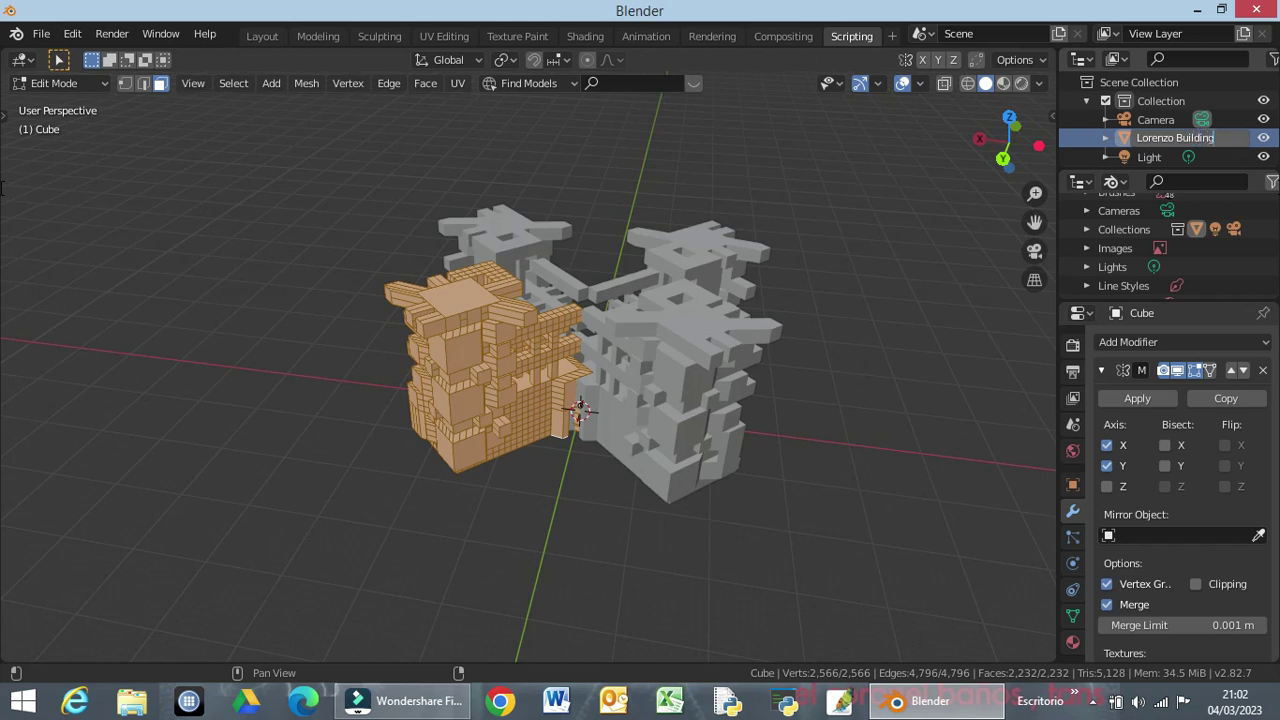
key(Return)
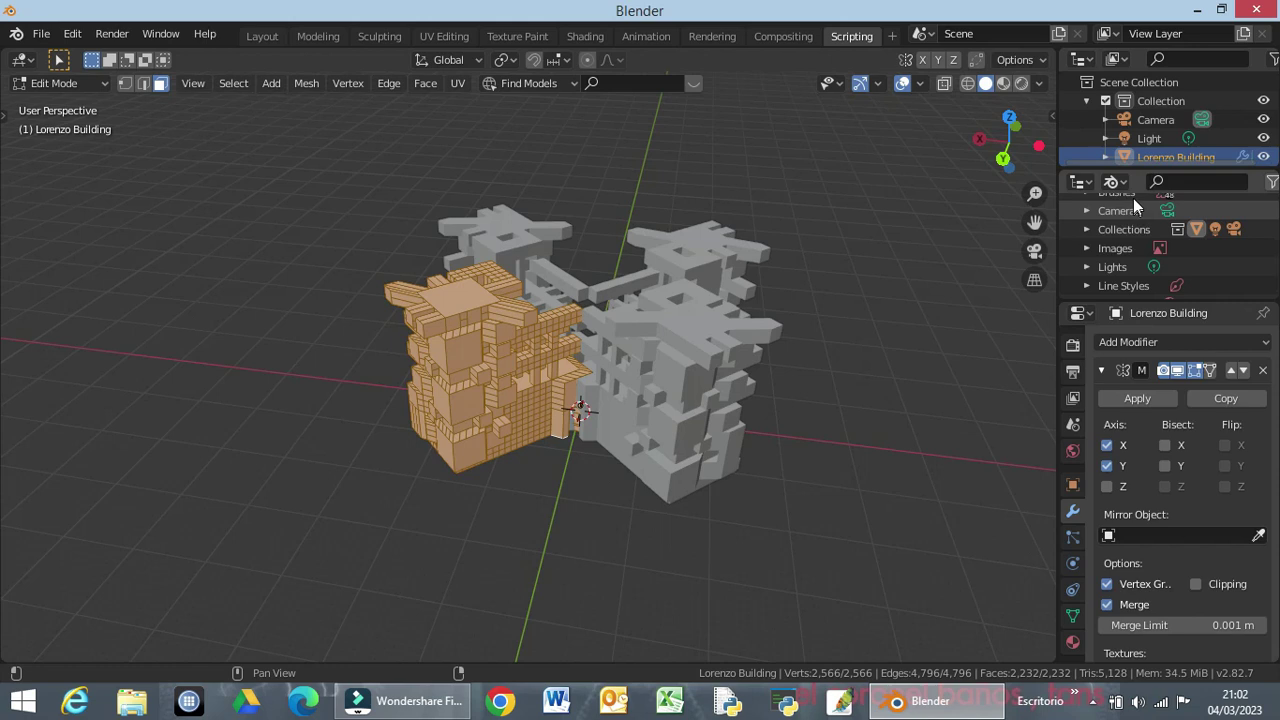
click(1262, 157)
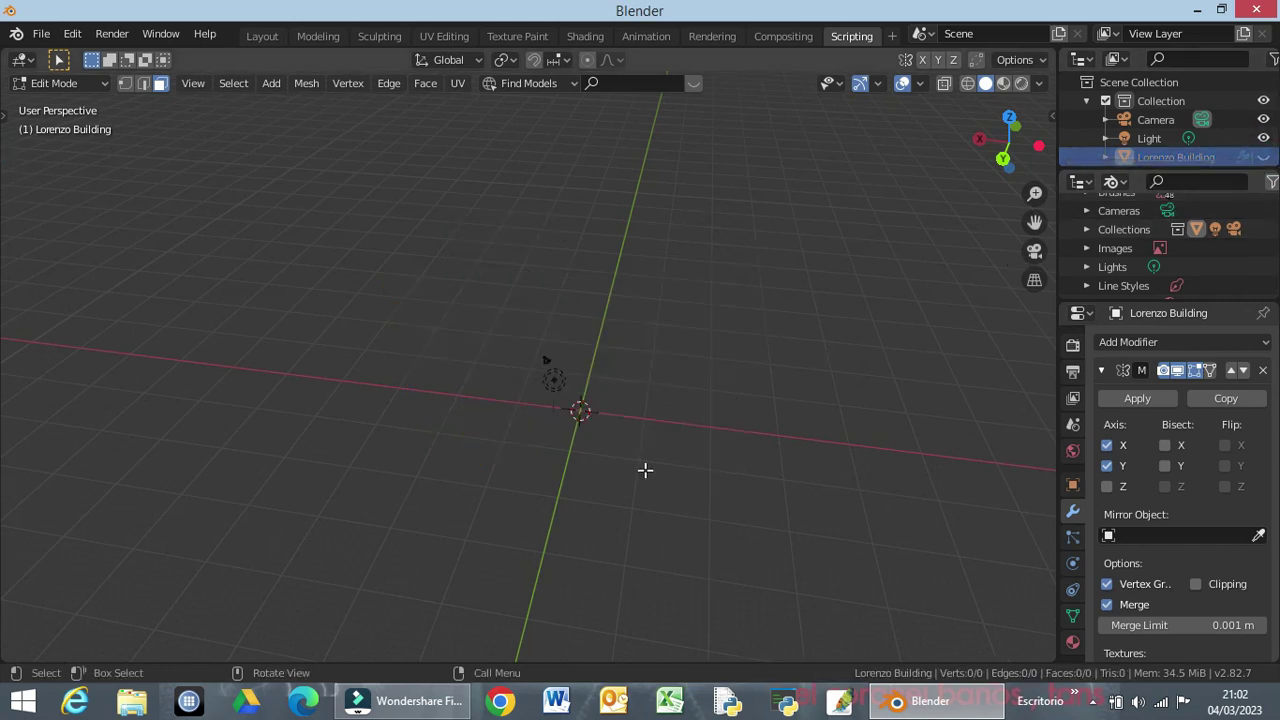
Switch to front then top orthographic views and return to Object Mode.
key(KP_1)
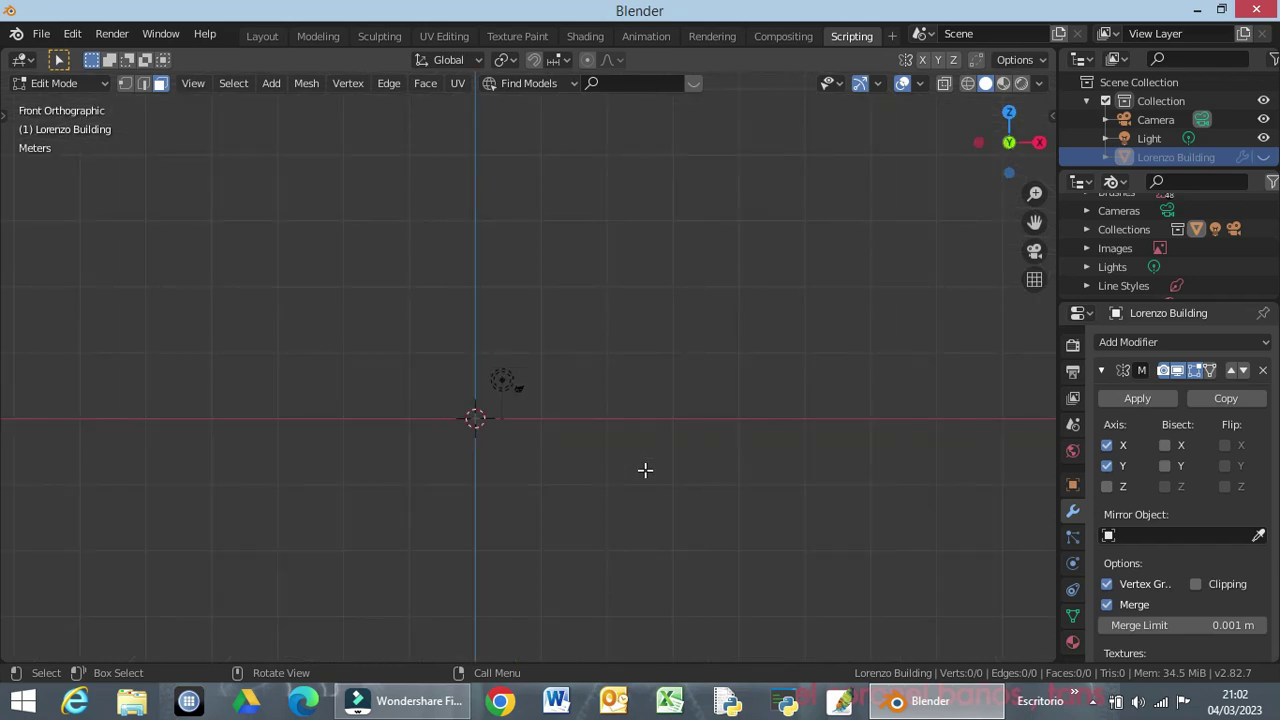
key(KP_7)
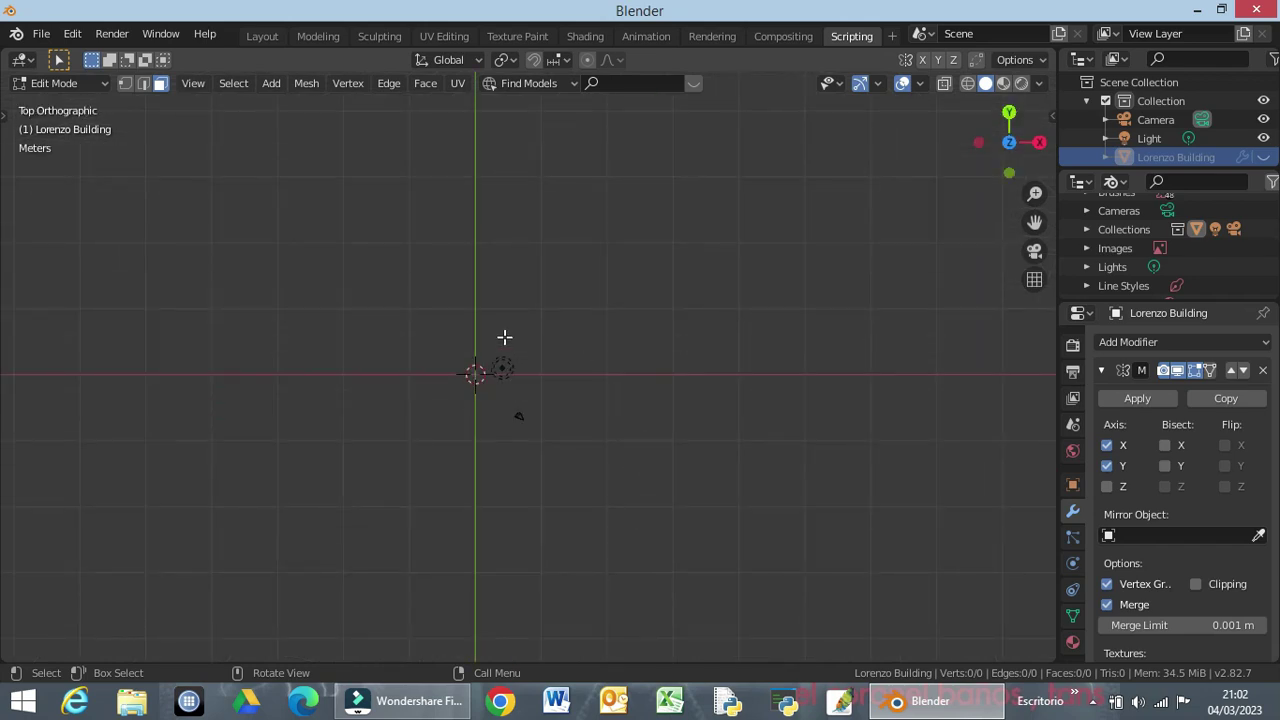
click(271, 83)
key(Tab)
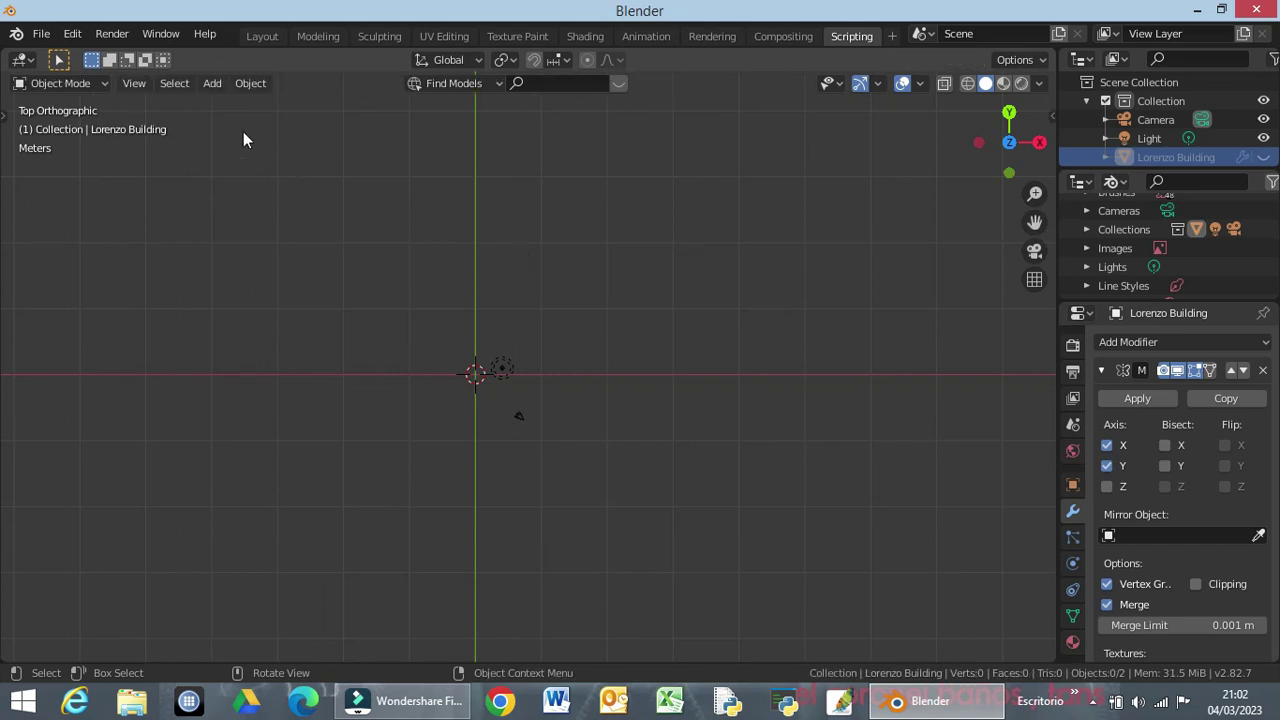
Add a Text object at the origin, scale it up, and enter its Edit Mode.
click(212, 83)
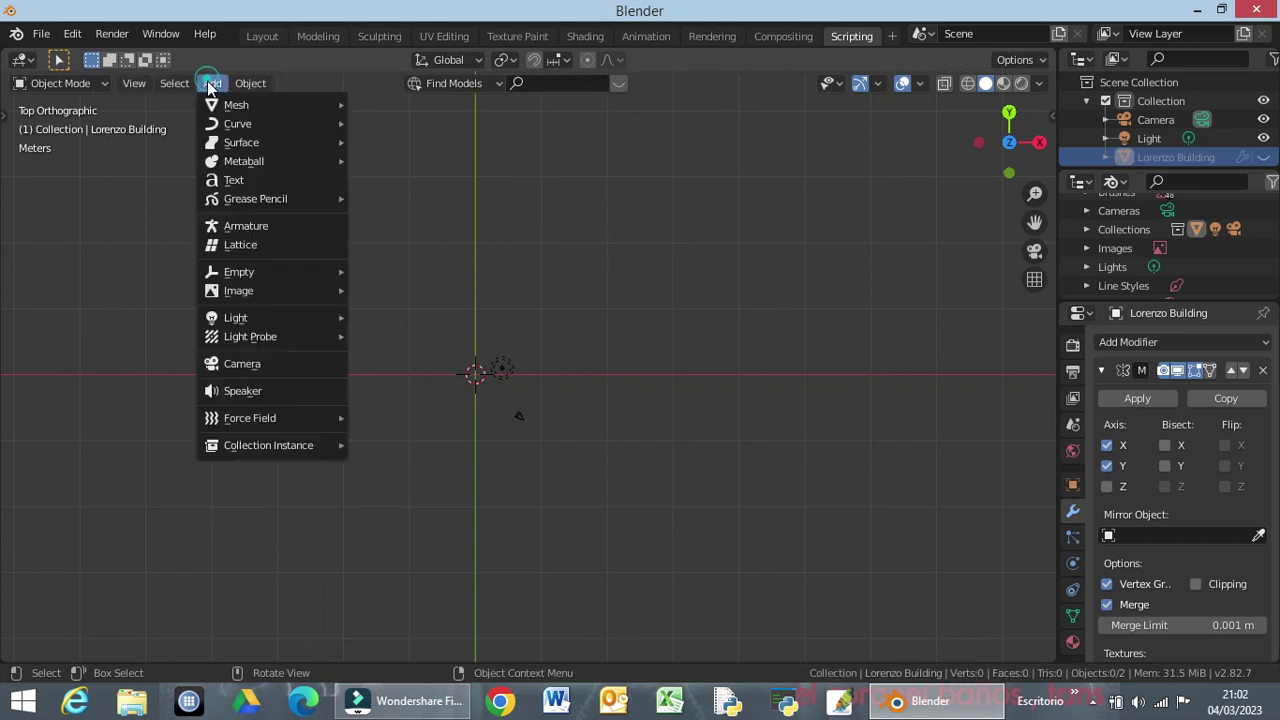
click(240, 186)
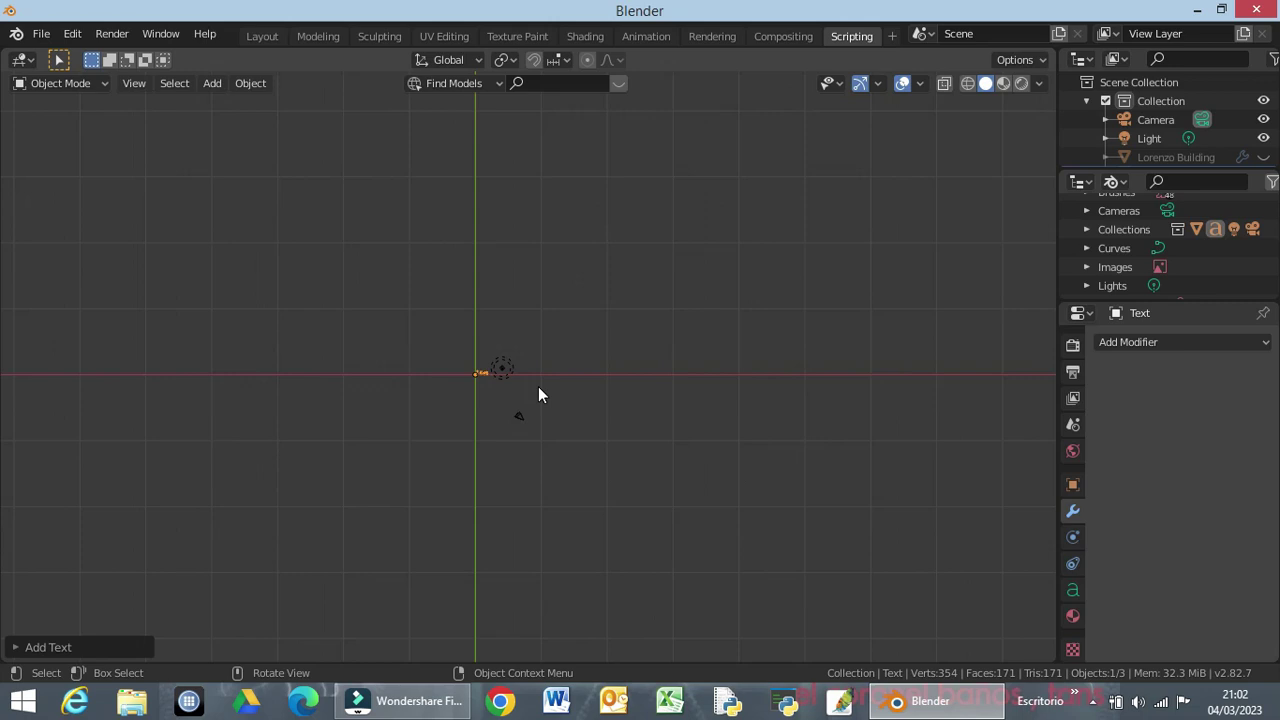
key(s)
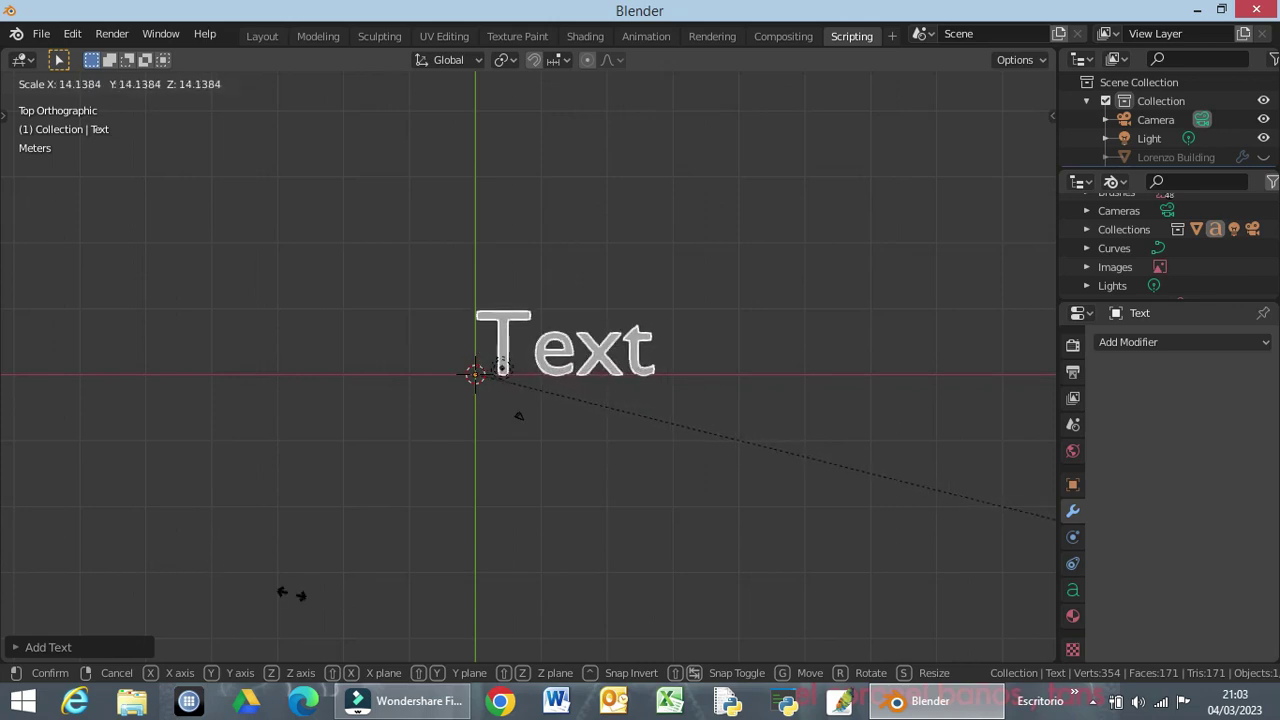
click(56, 555)
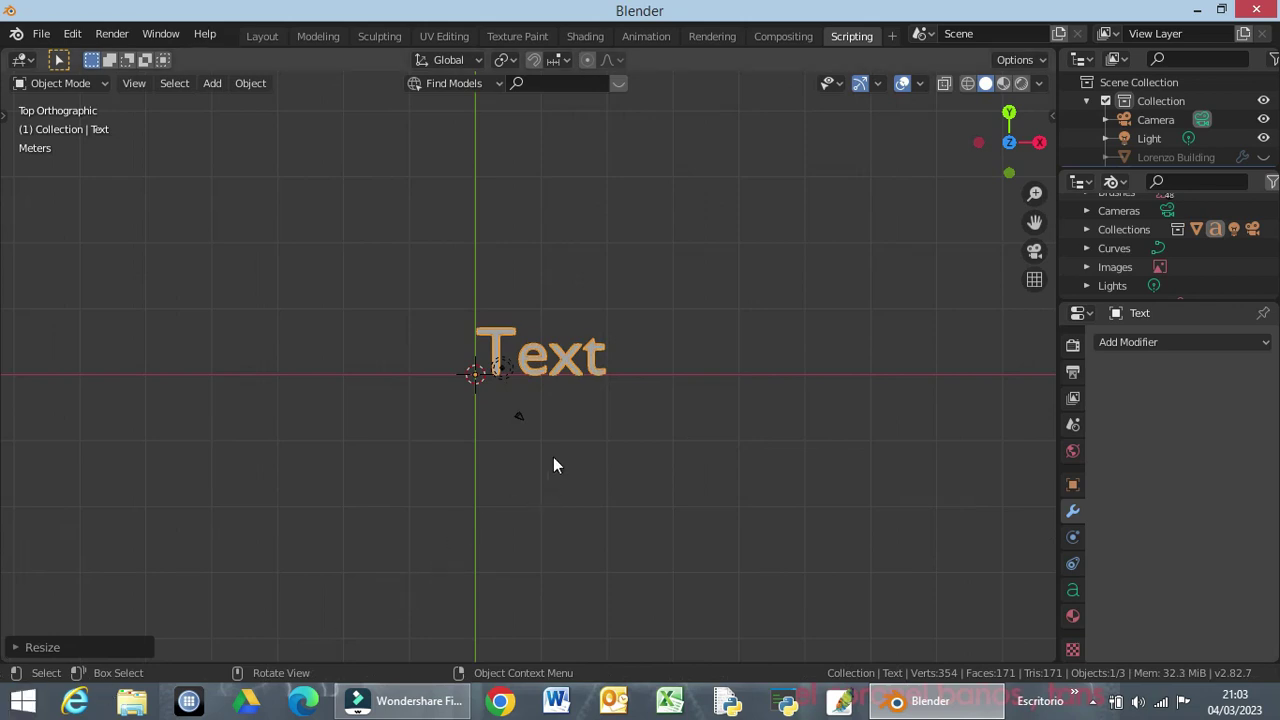
key(Tab)
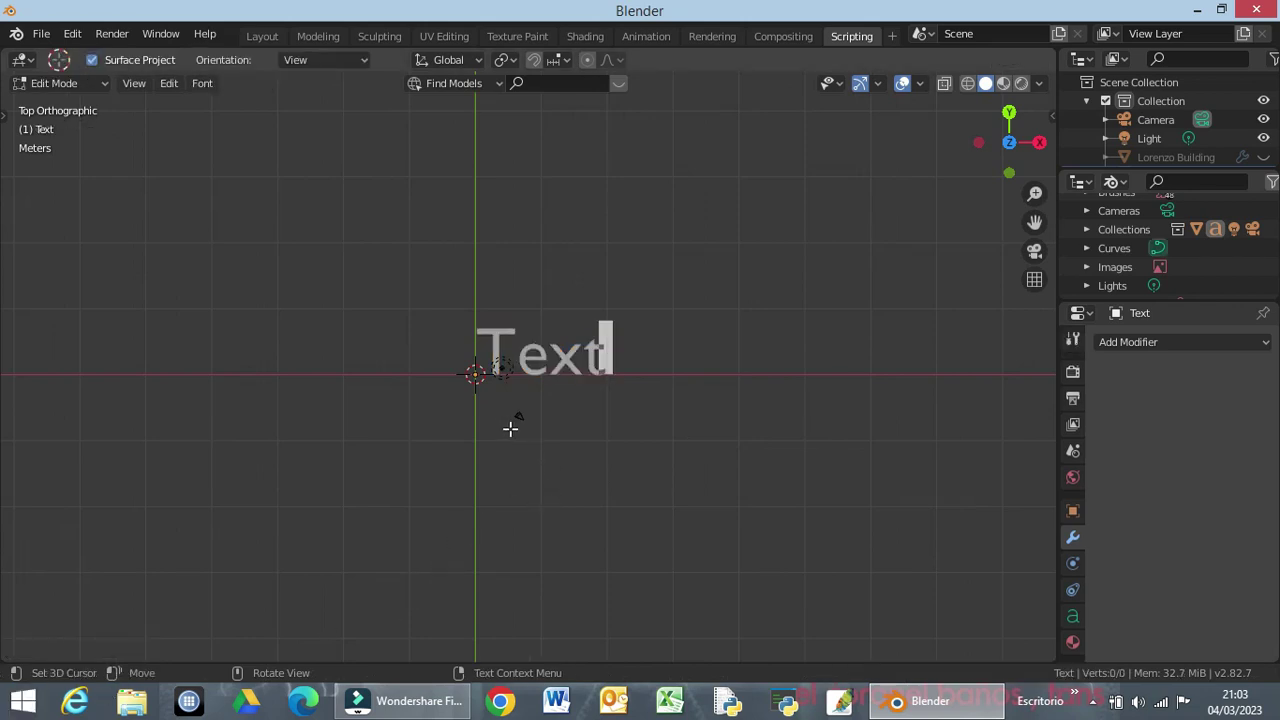
key(BackSpace)
key(BackSpace)
key(BackSpace)
key(BackSpace)
key(shift)
text(Lorenzo)
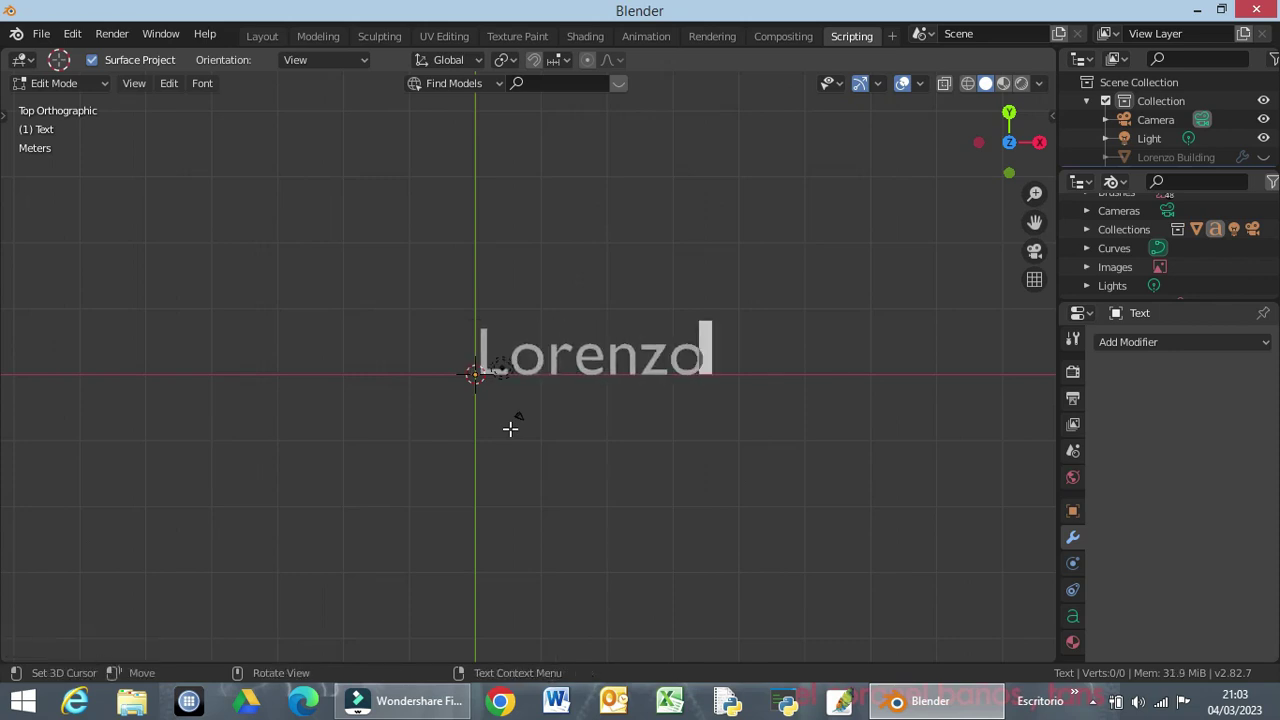
text(M)
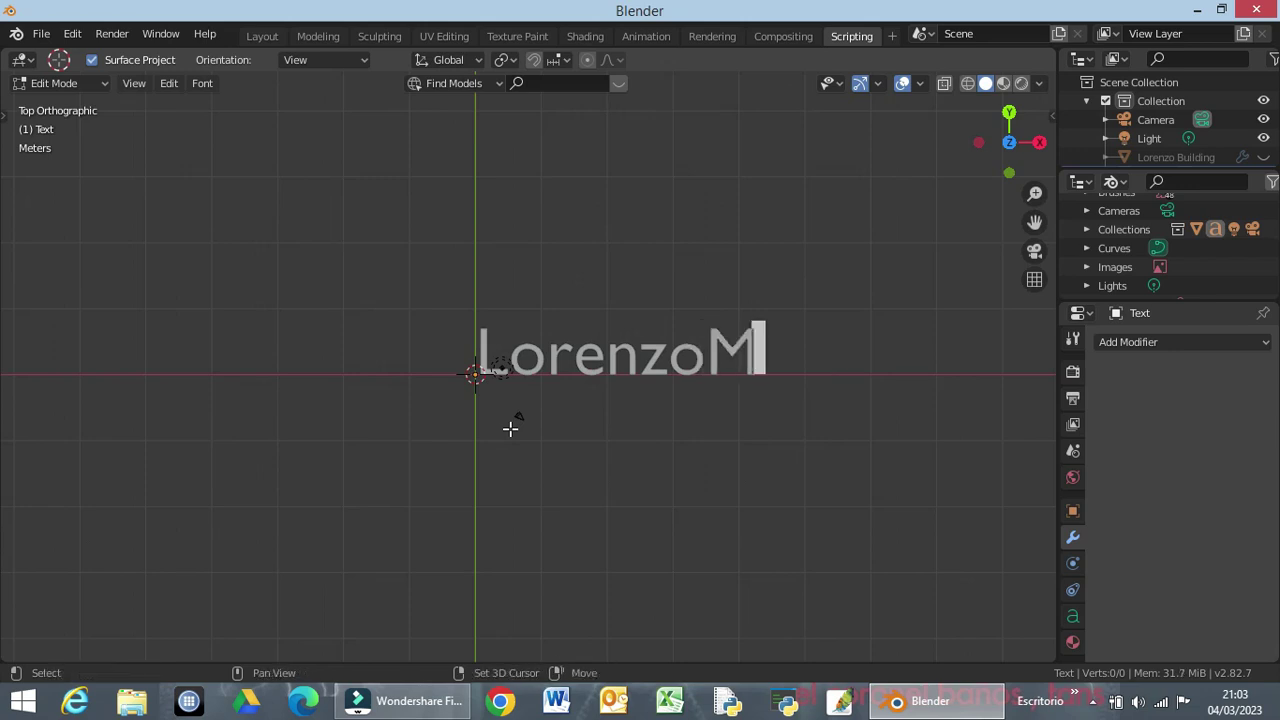
text(B)
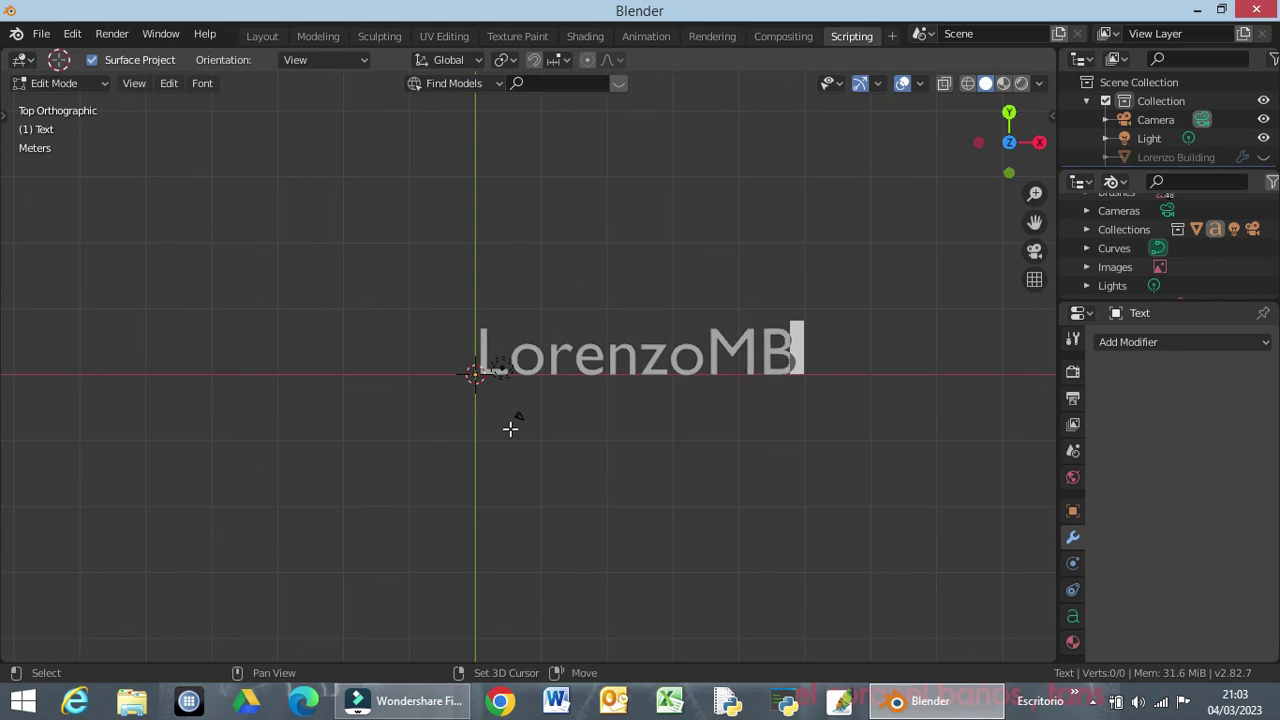
key(BackSpace)
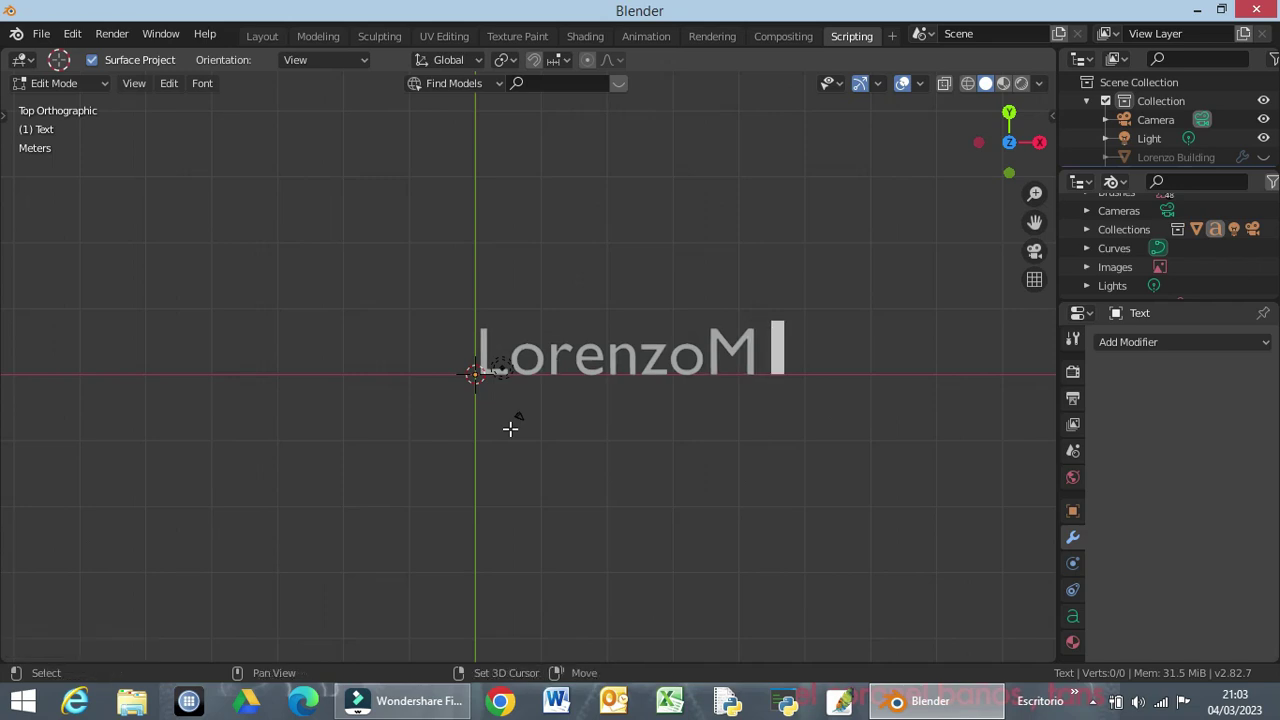
text(Hawp)
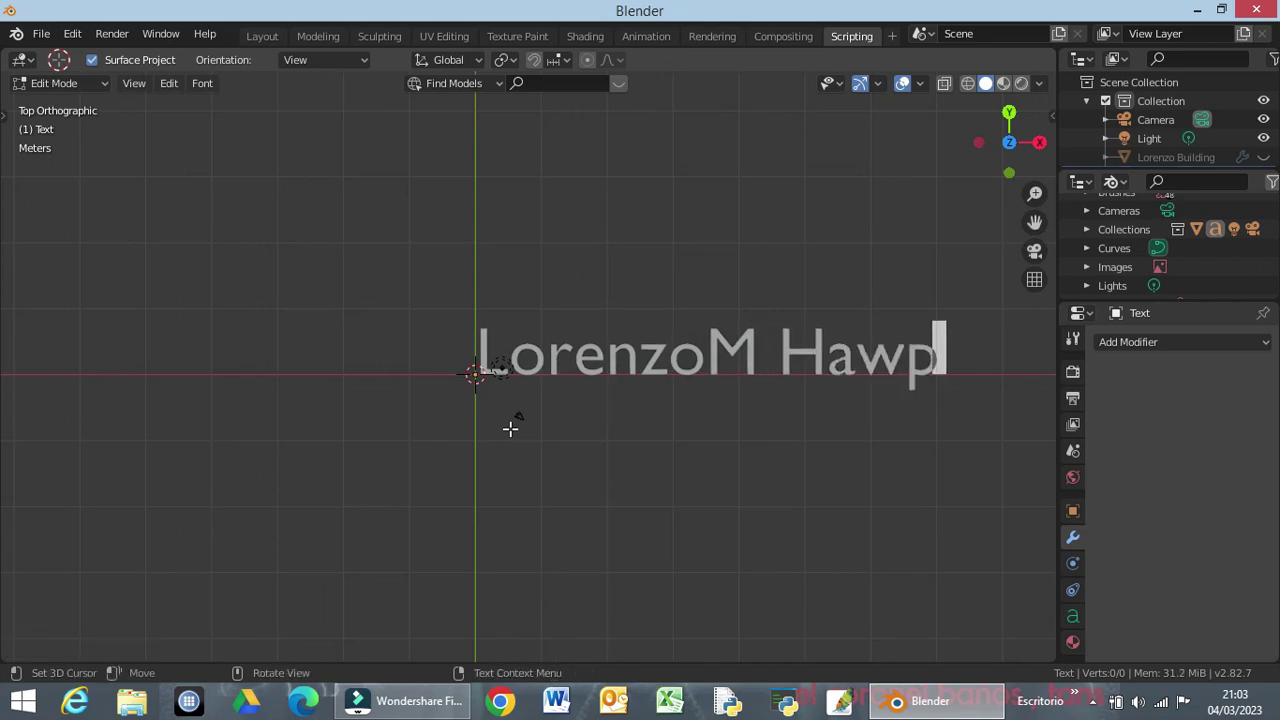
key(BackSpace)
text(Pi)
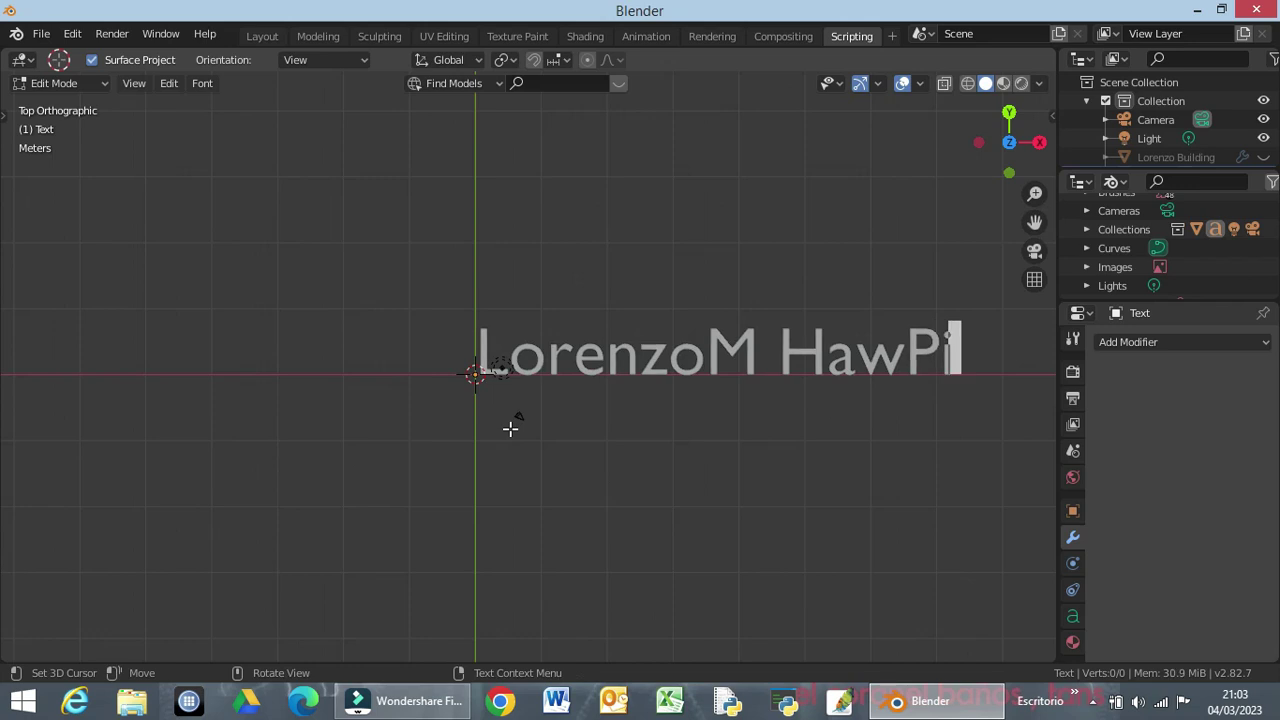
key(Return)
text(Buildin)
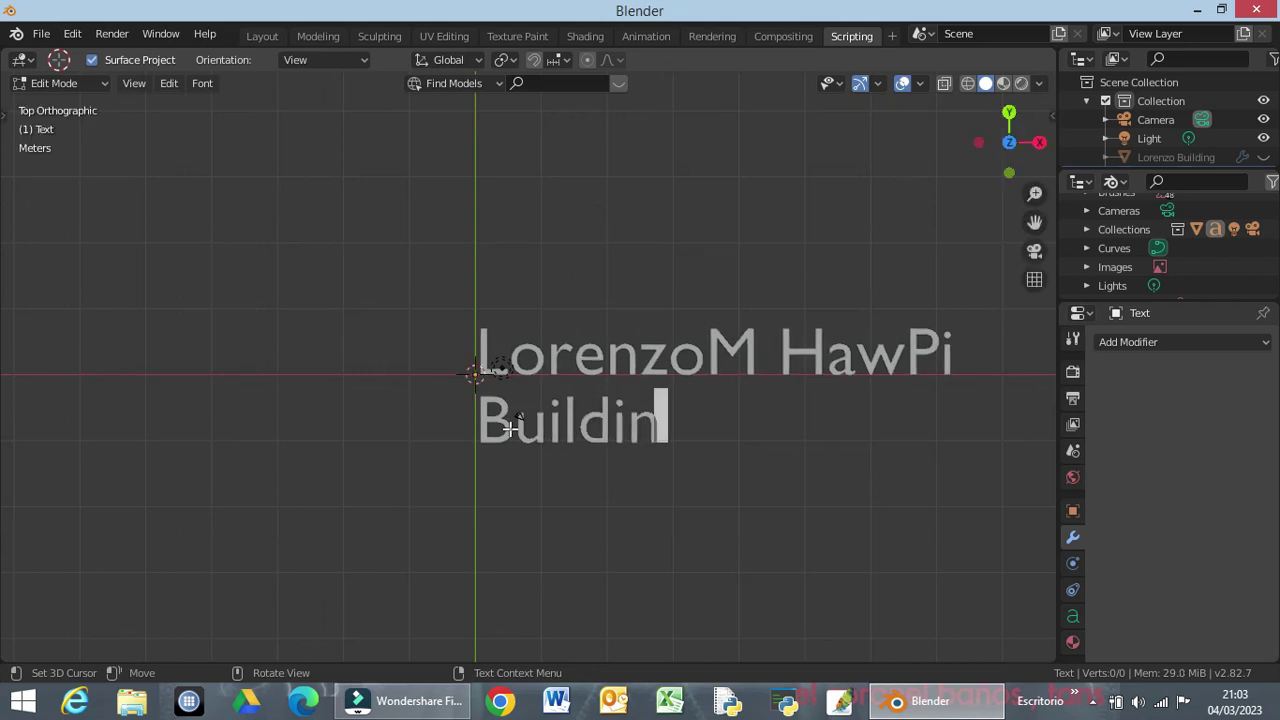
text(g)
Open the text's Object Data properties and move the caret back through the text.
click(1073, 618)
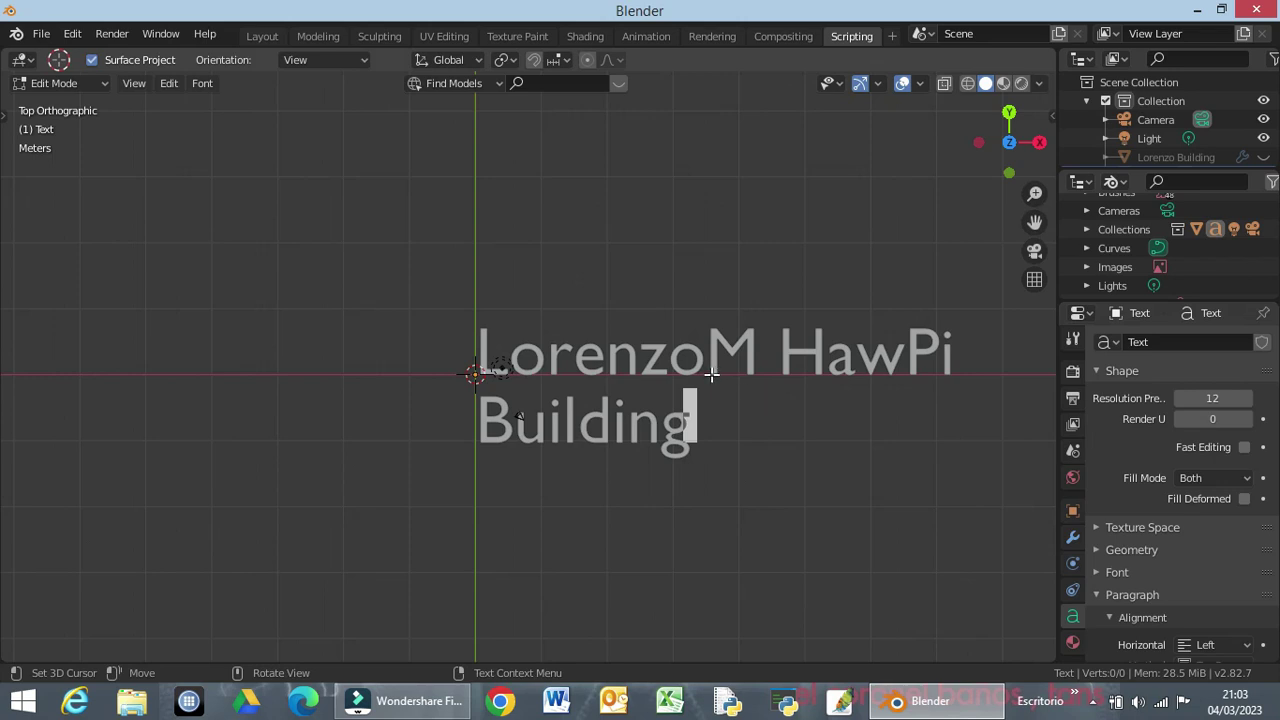
key(Left)
key(Left)
key(Left)
key(Left)
key(Left)
key(Left)
key(Left)
key(Left)
key(Left)
key(Left)
key(Left)
key(Left)
key(Left)
key(Left)
key(Left)
key(Left)
key(Left)
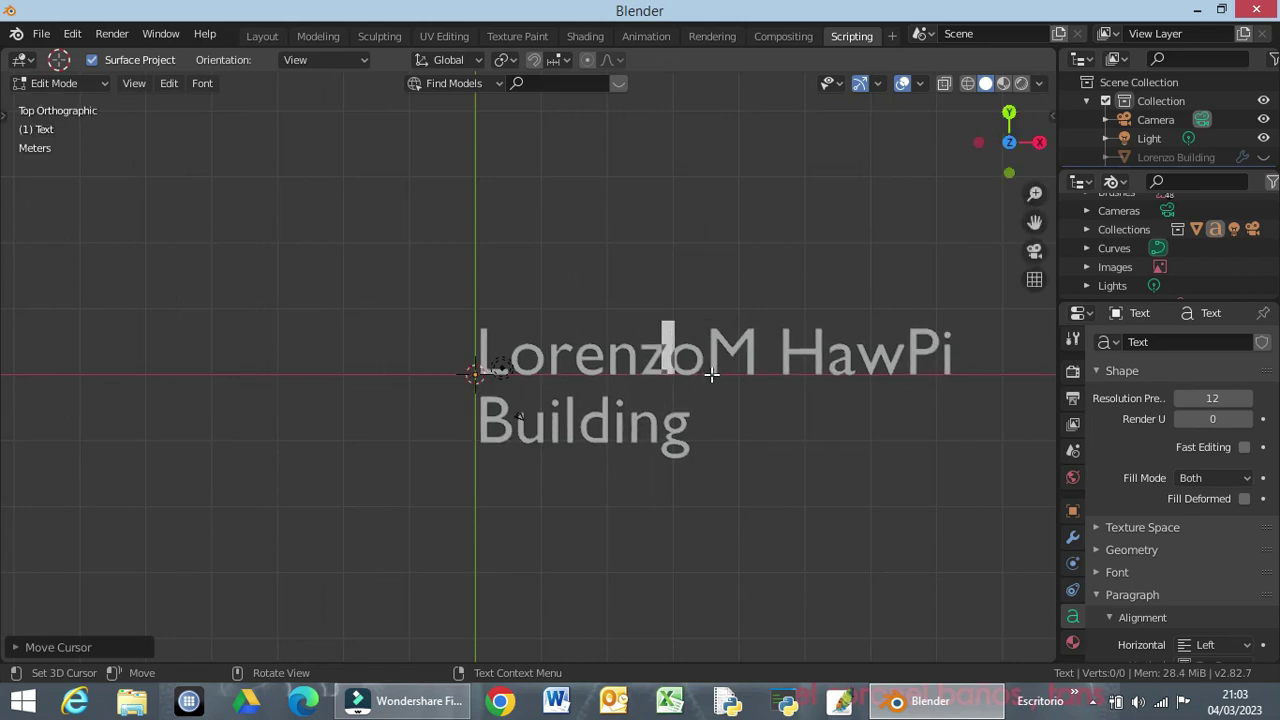
key(Right)
key(Right)
key(Right)
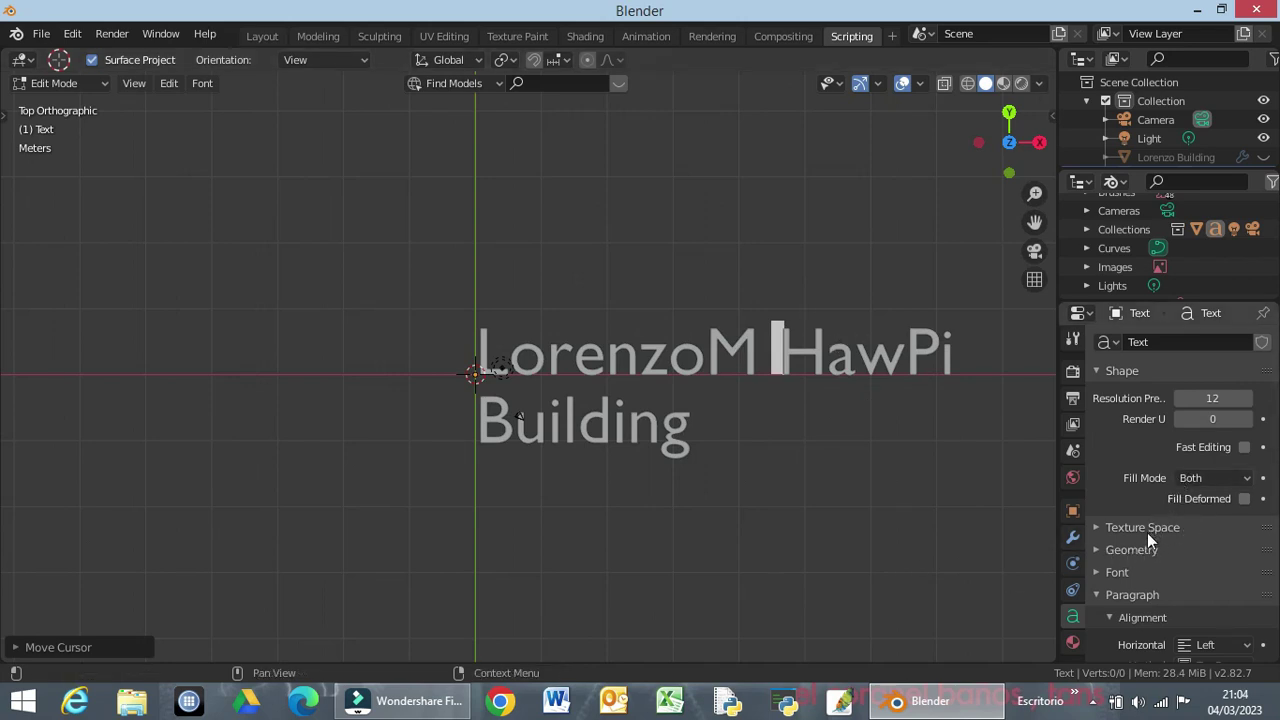
In the Paragraph panel, set horizontal alignment to Center and vertical alignment to Bottom.
click(1126, 595)
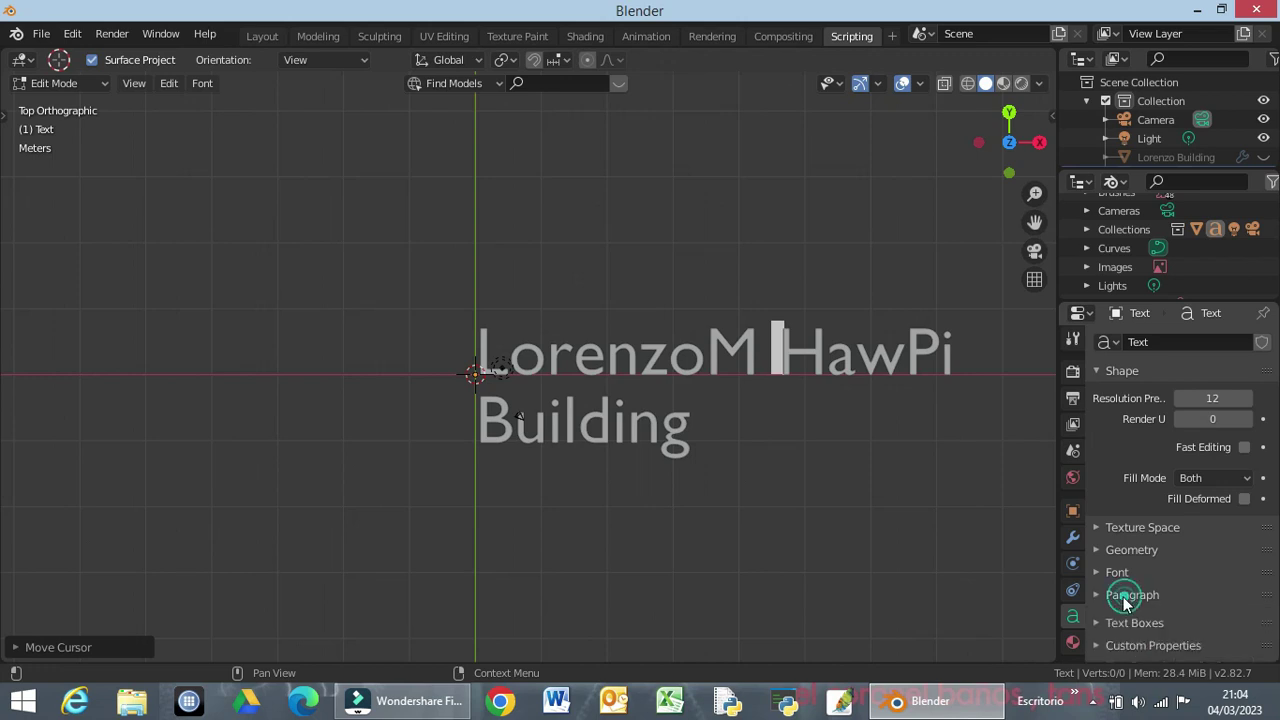
click(1126, 595)
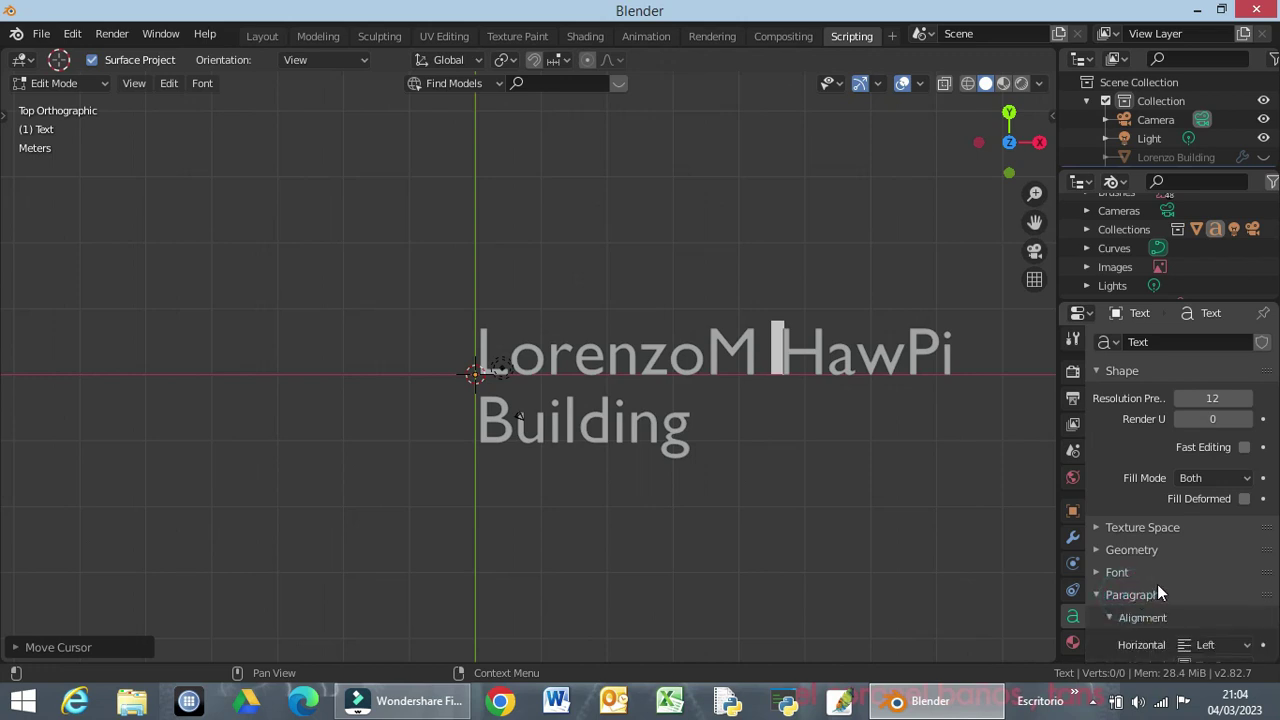
scroll(1157, 586, down, 2)
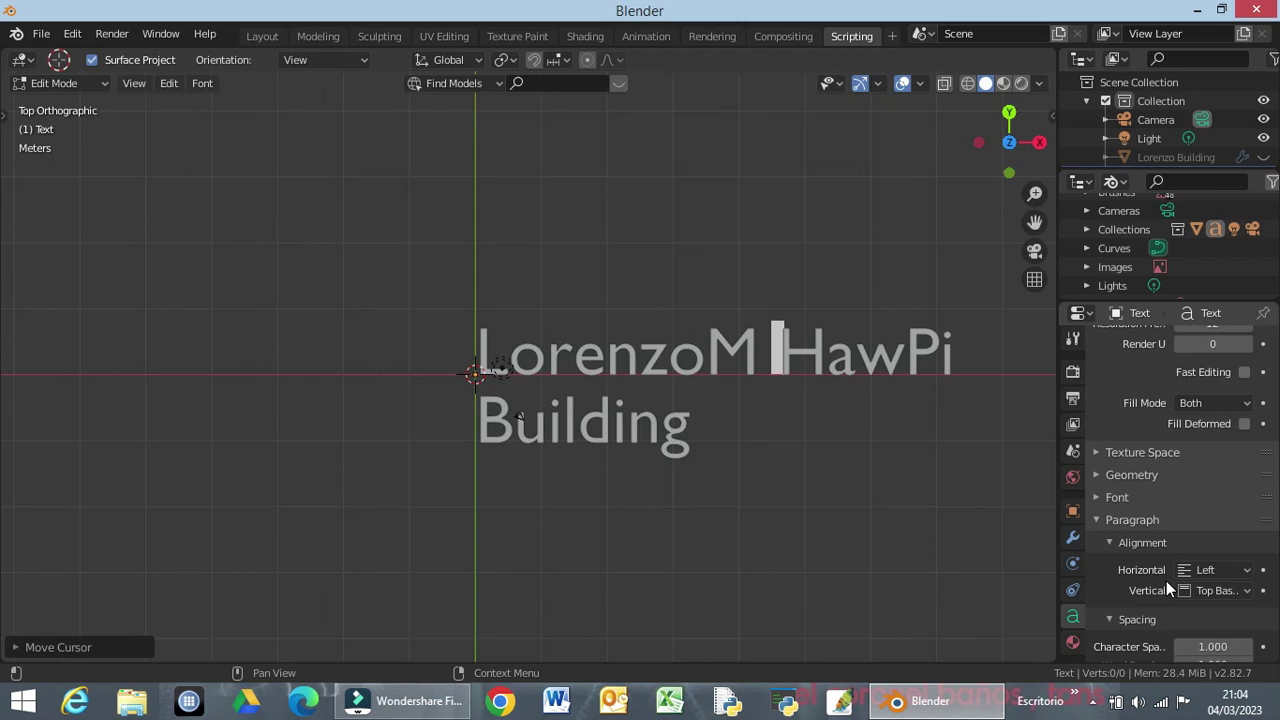
scroll(1171, 580, down, 1)
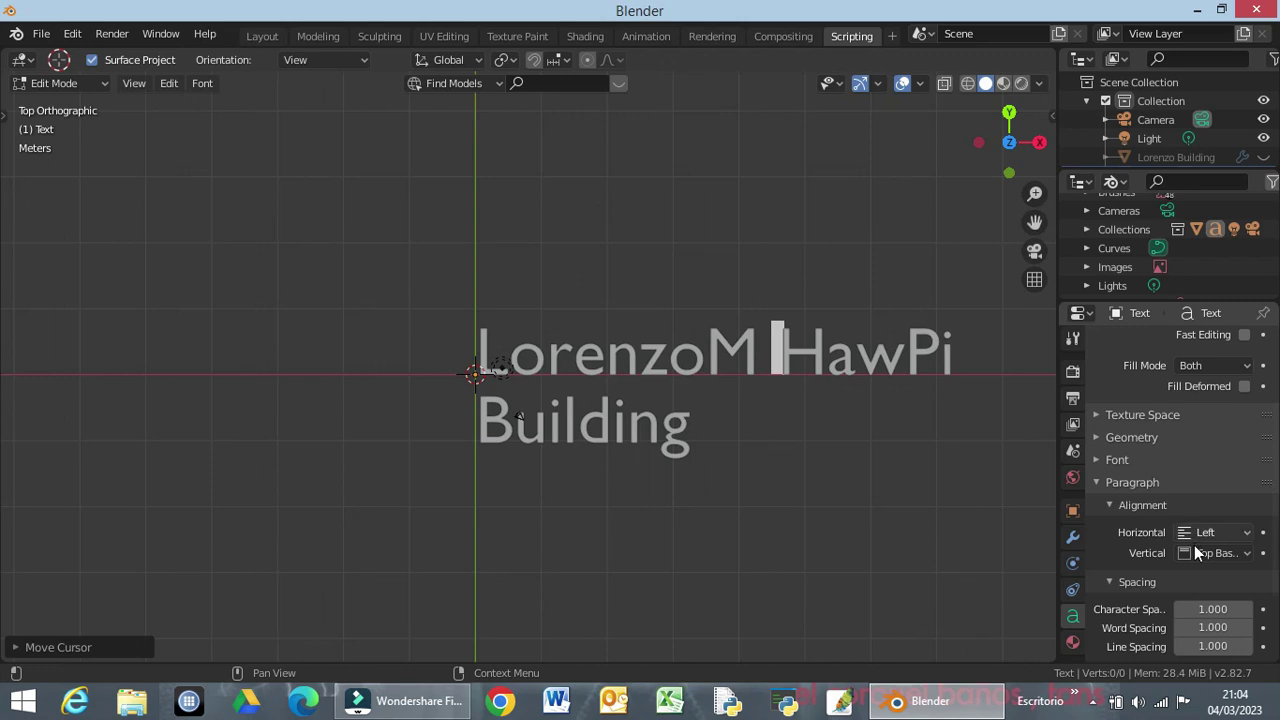
click(1250, 537)
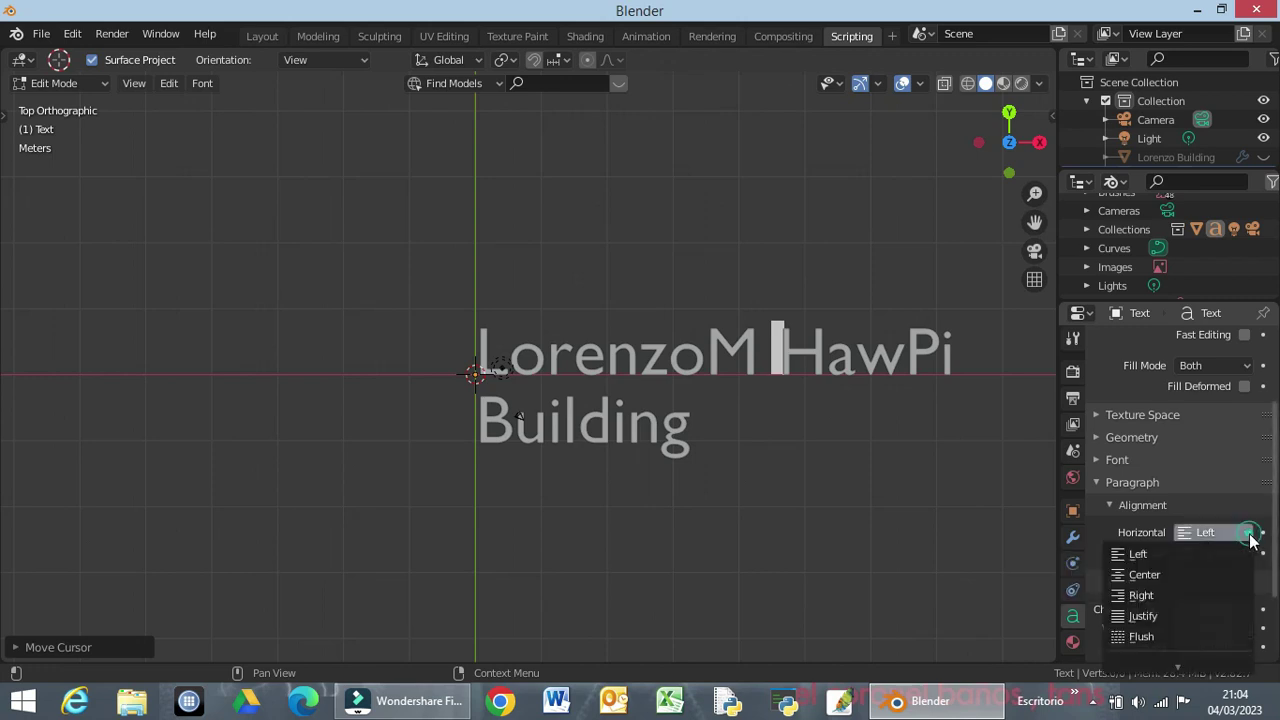
click(1148, 574)
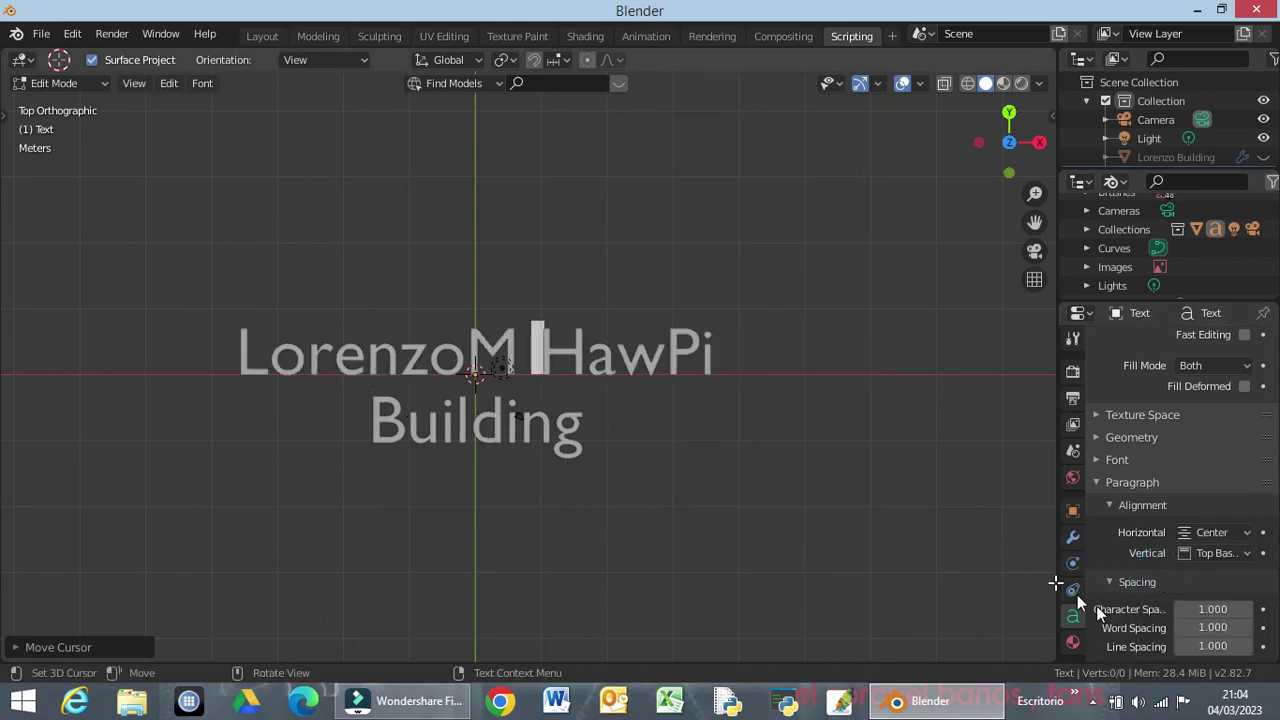
click(1247, 554)
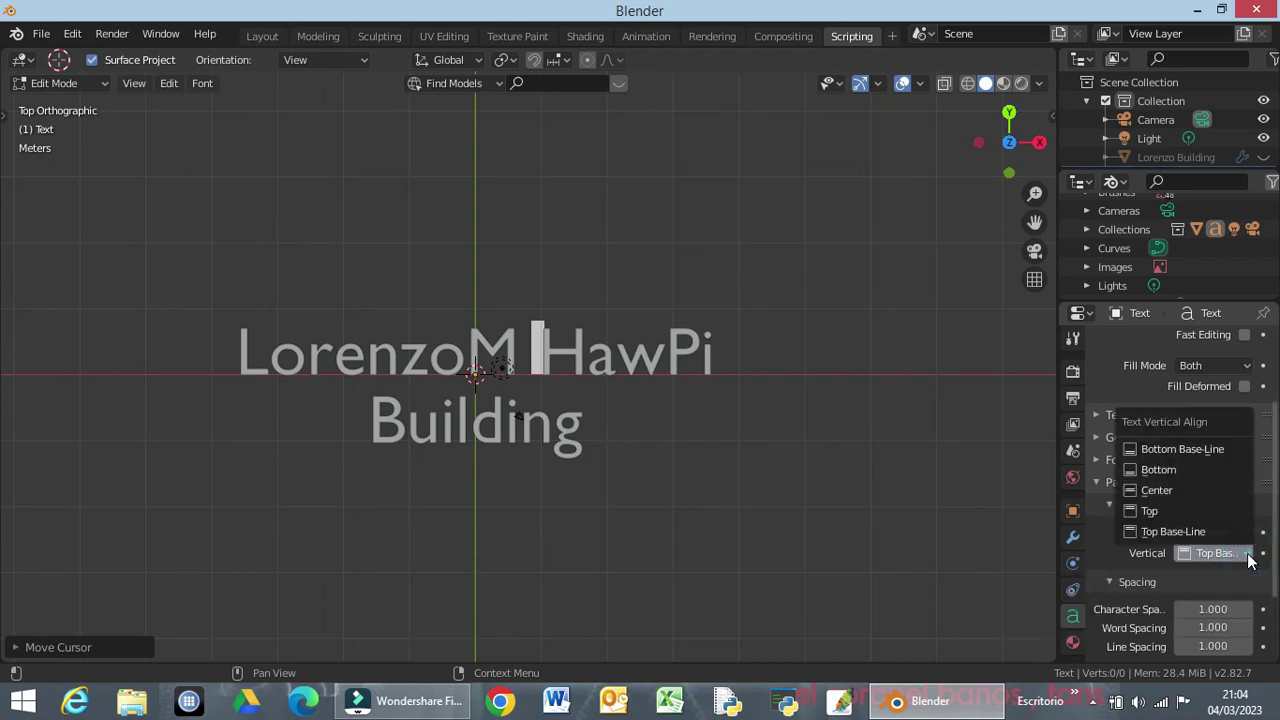
click(1155, 513)
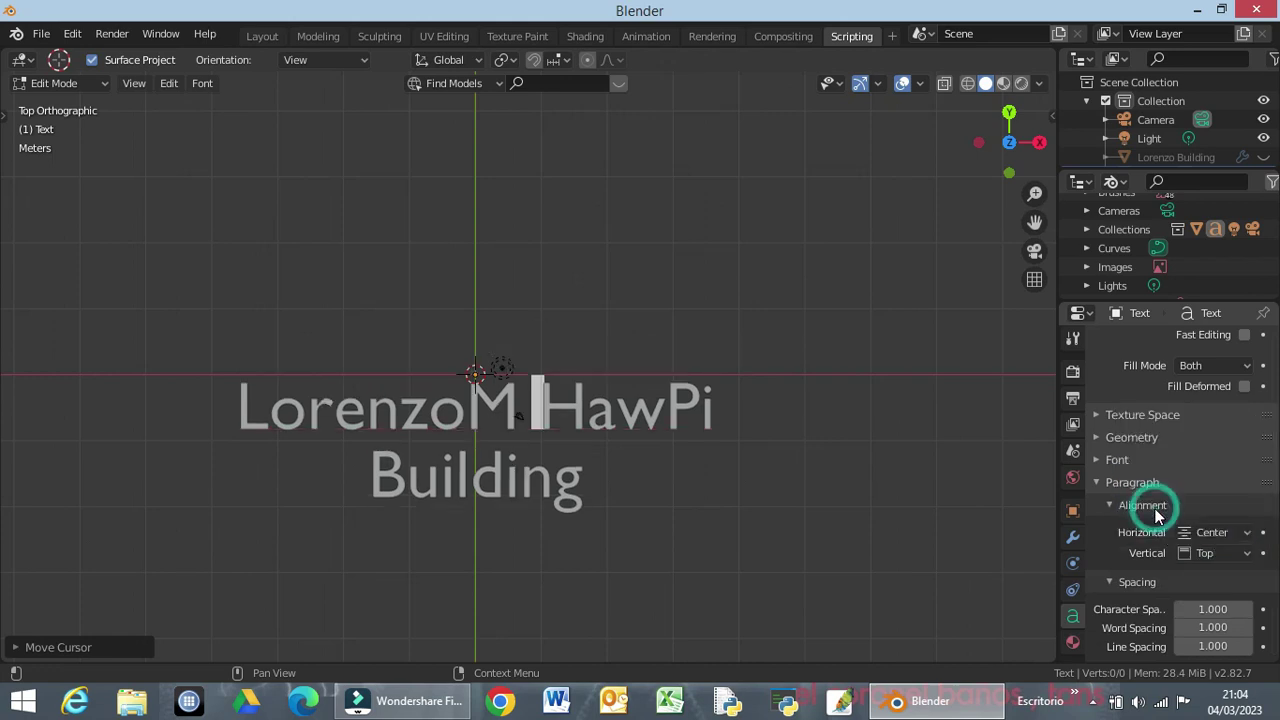
click(1252, 556)
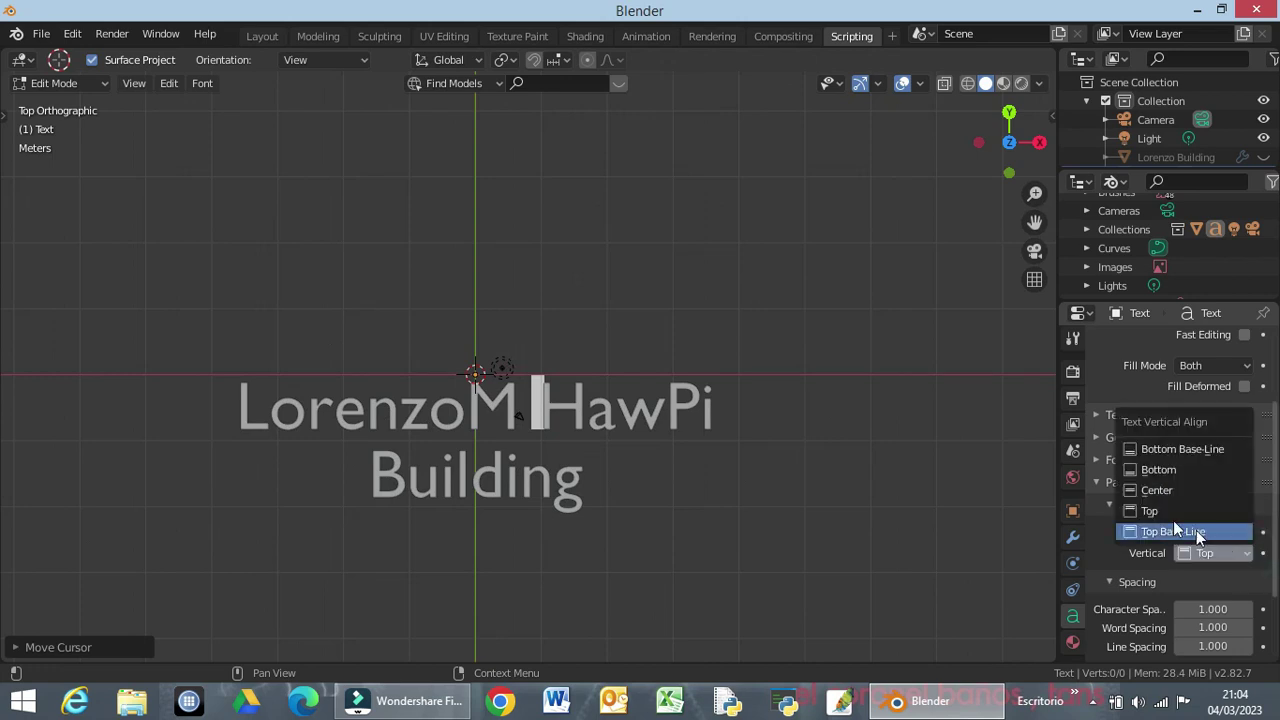
click(1175, 470)
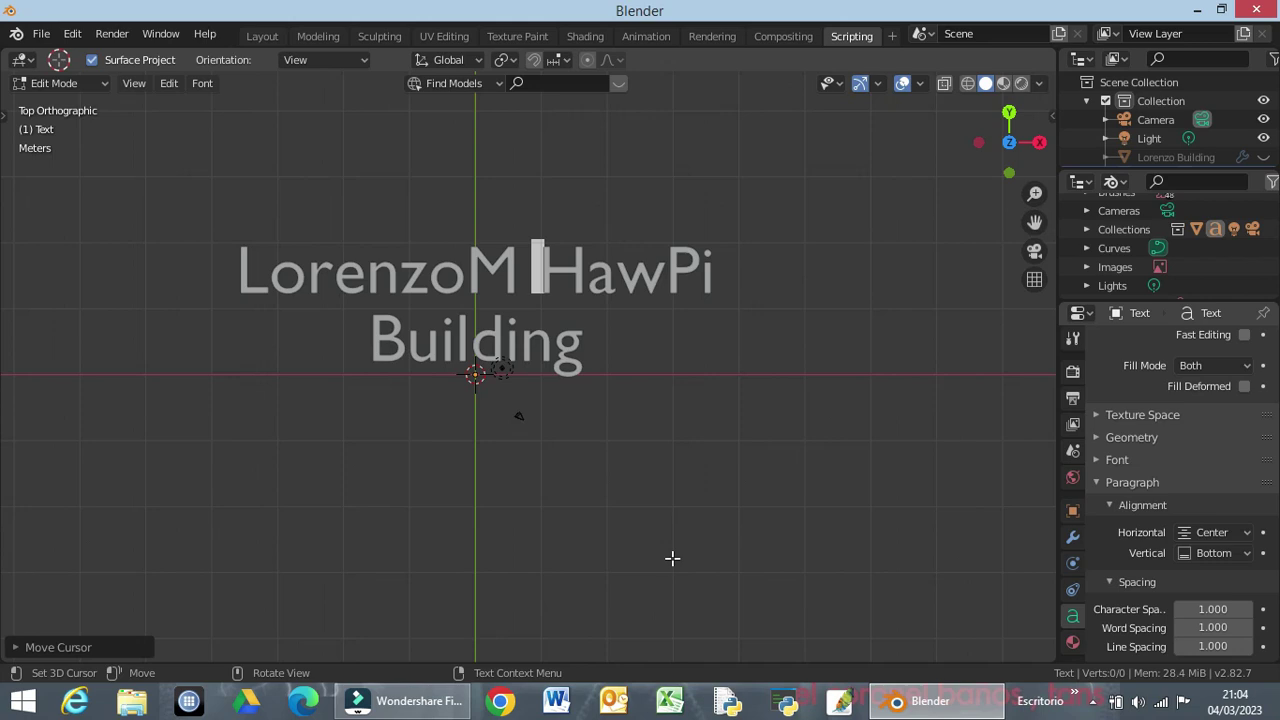
click(1112, 460)
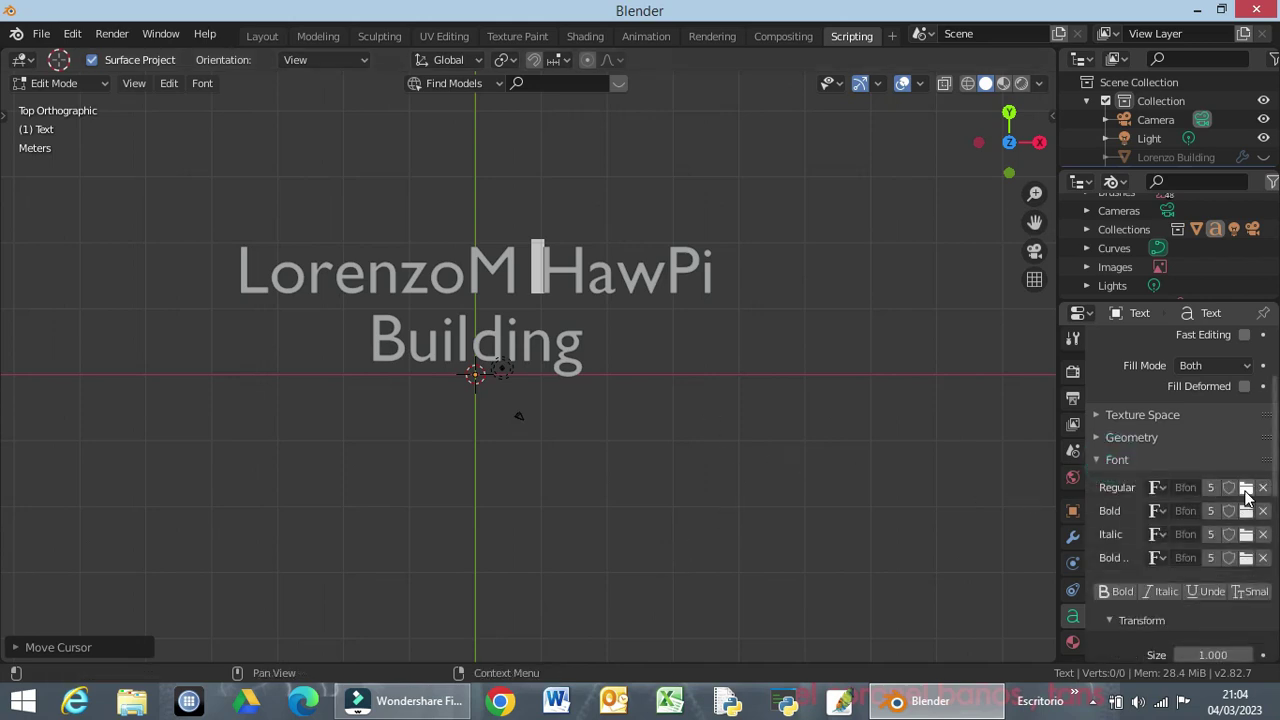
Load JOKERMAN.TTF as the text's regular font.
click(1246, 488)
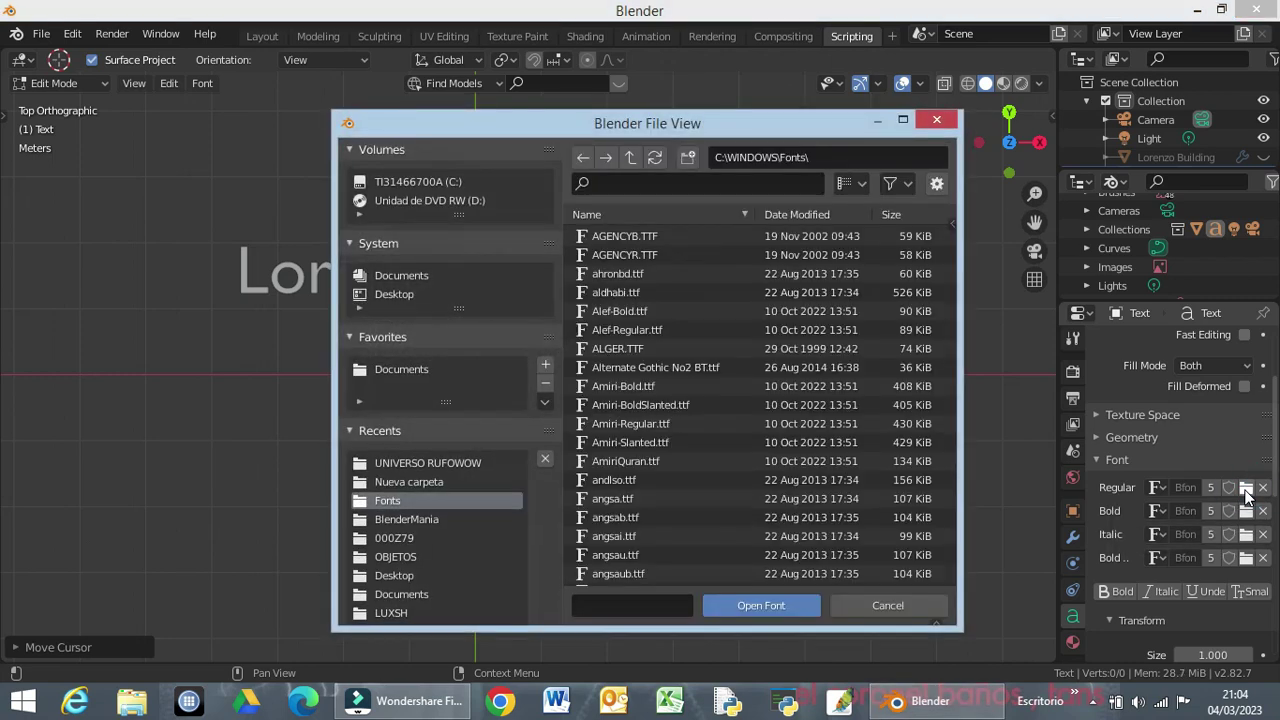
click(660, 188)
text(j)
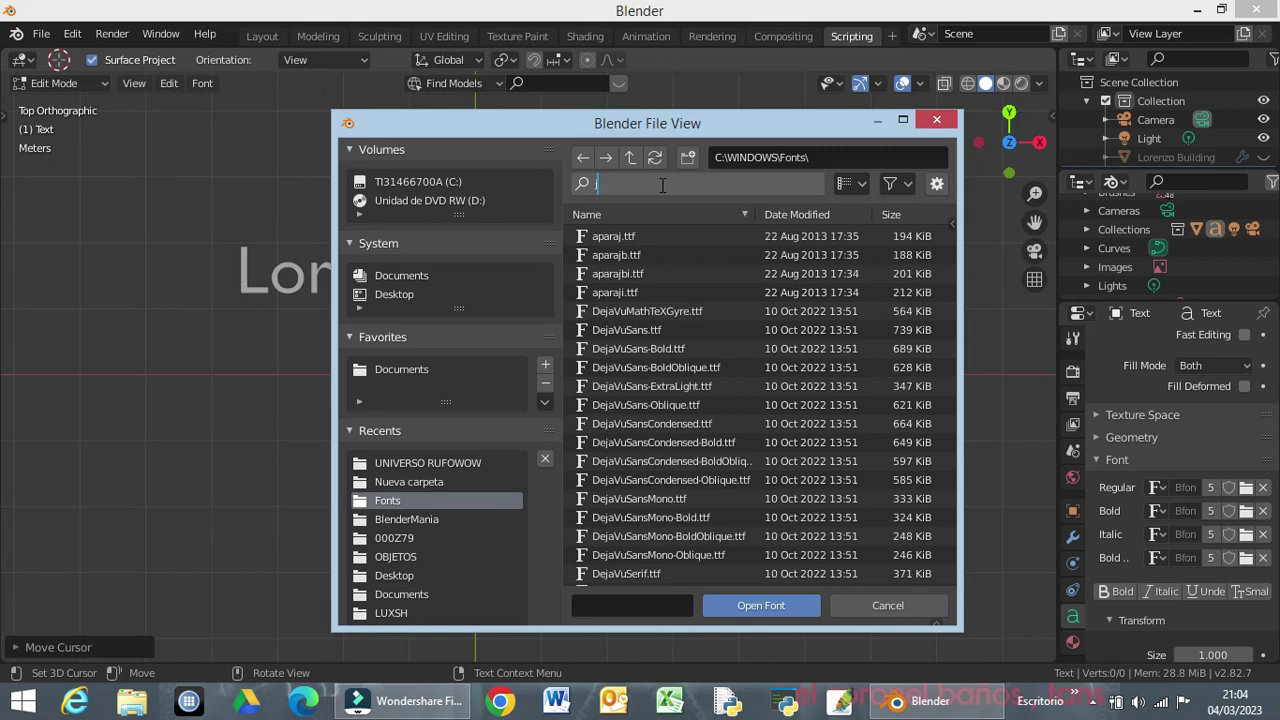
text(o)
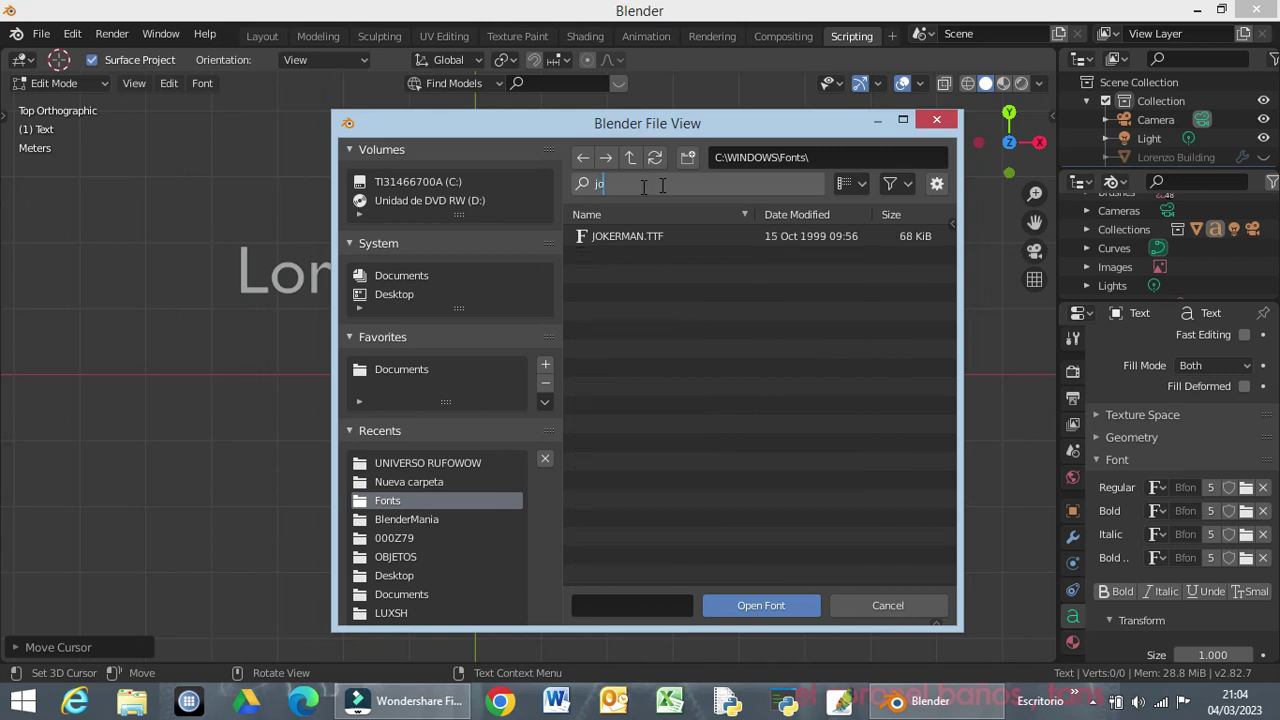
click(613, 238)
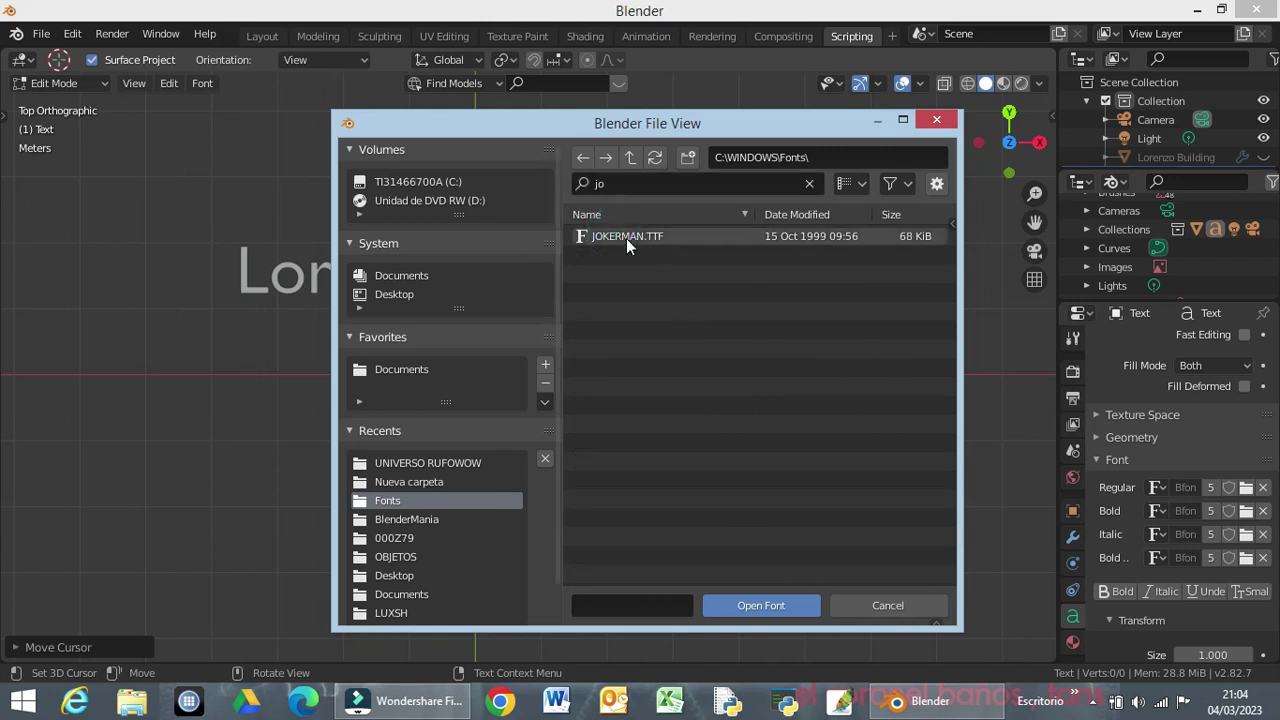
double_click(616, 240)
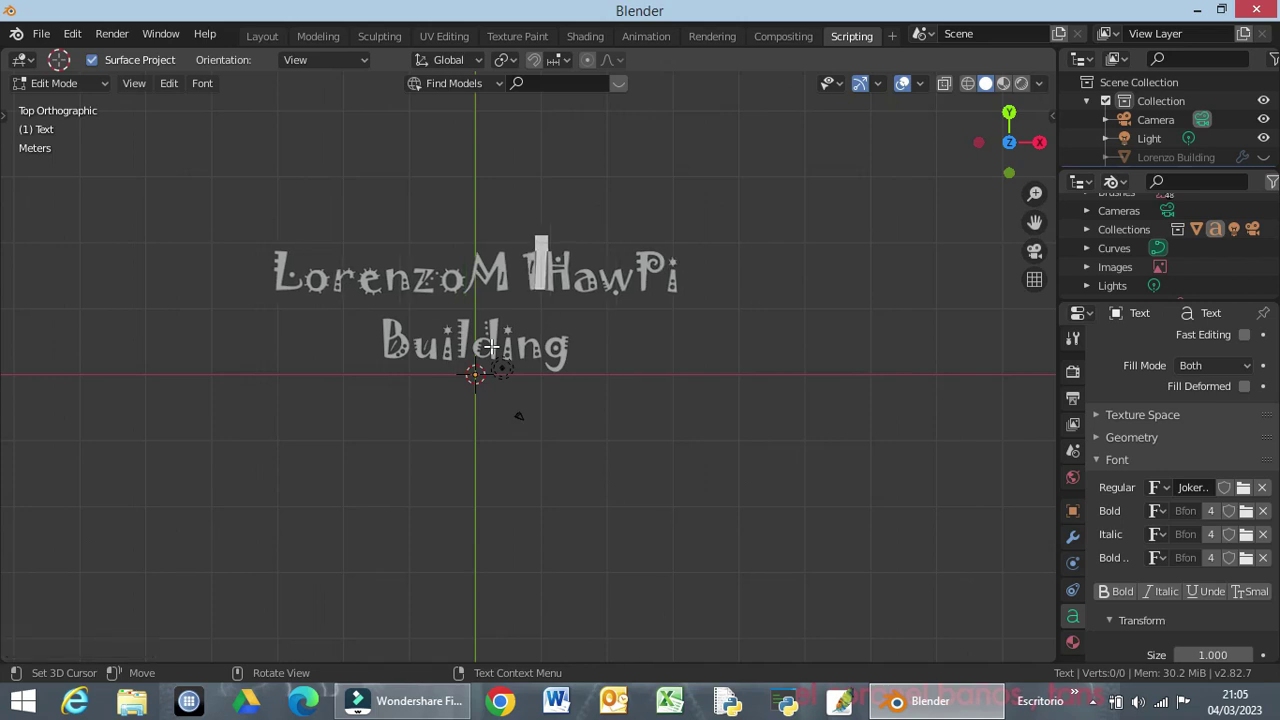
Return to Object Mode and check the text from front and right views.
key(Tab)
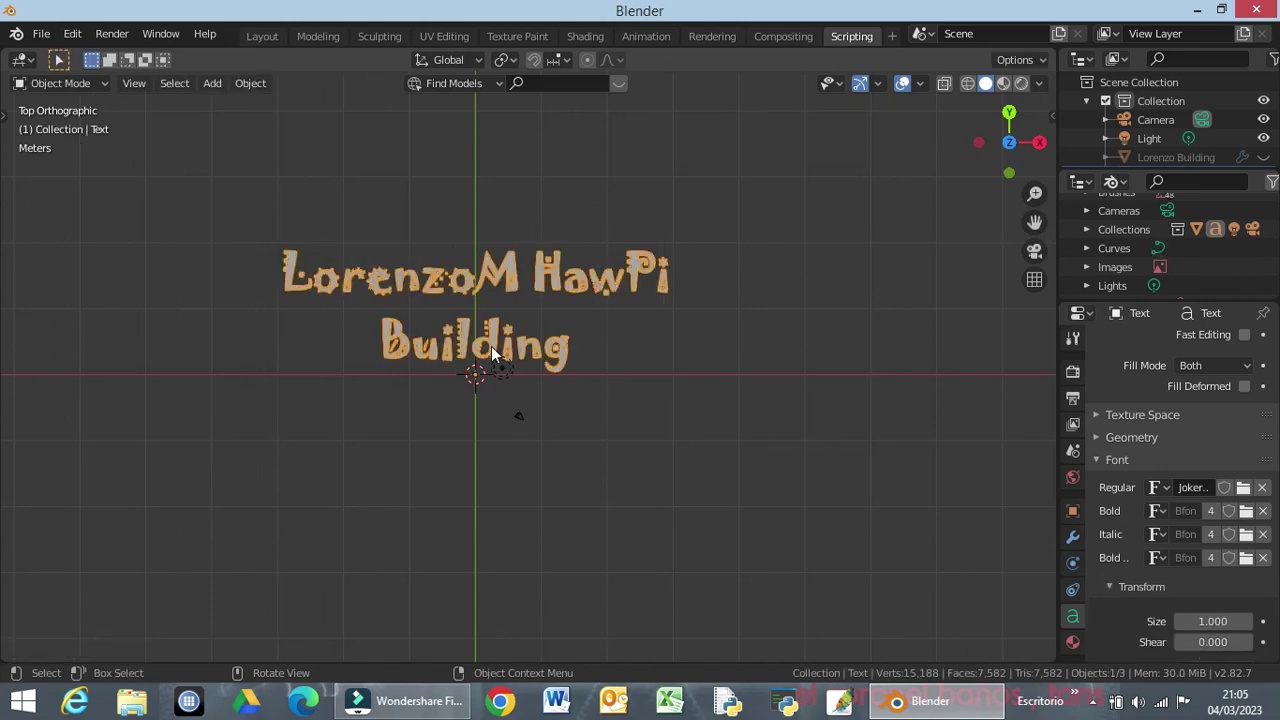
key(KP_1)
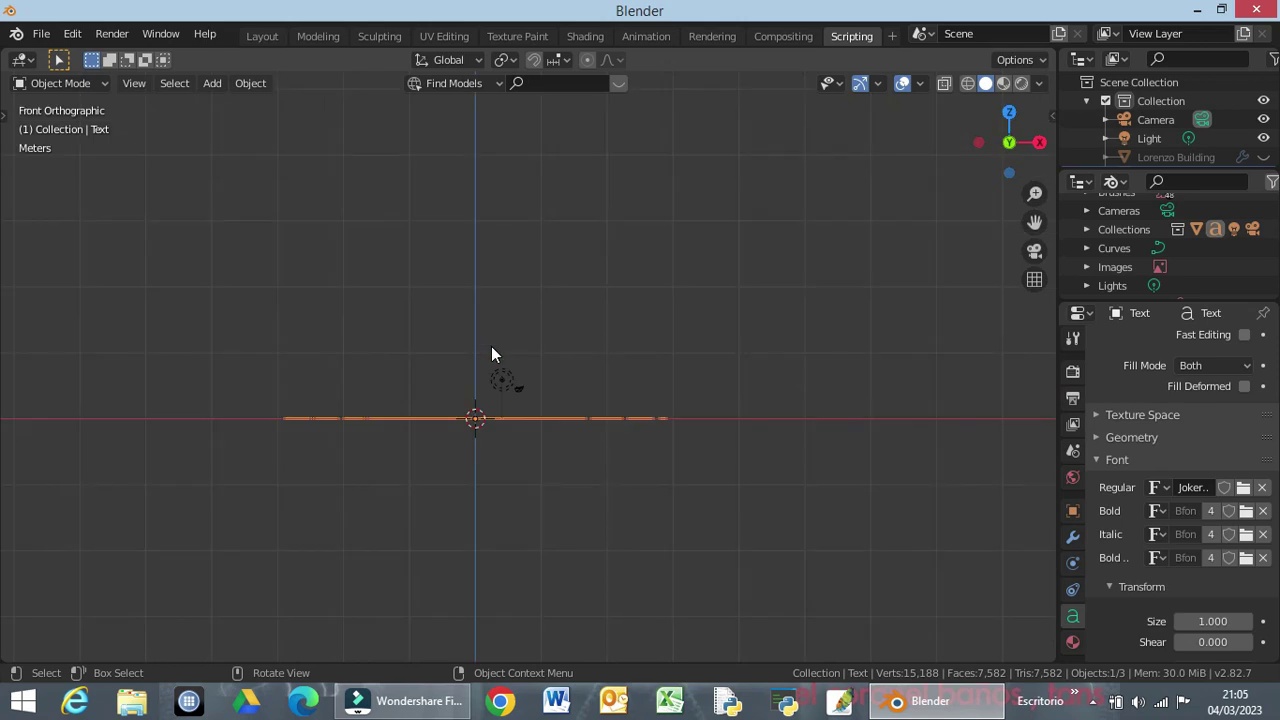
key(KP_3)
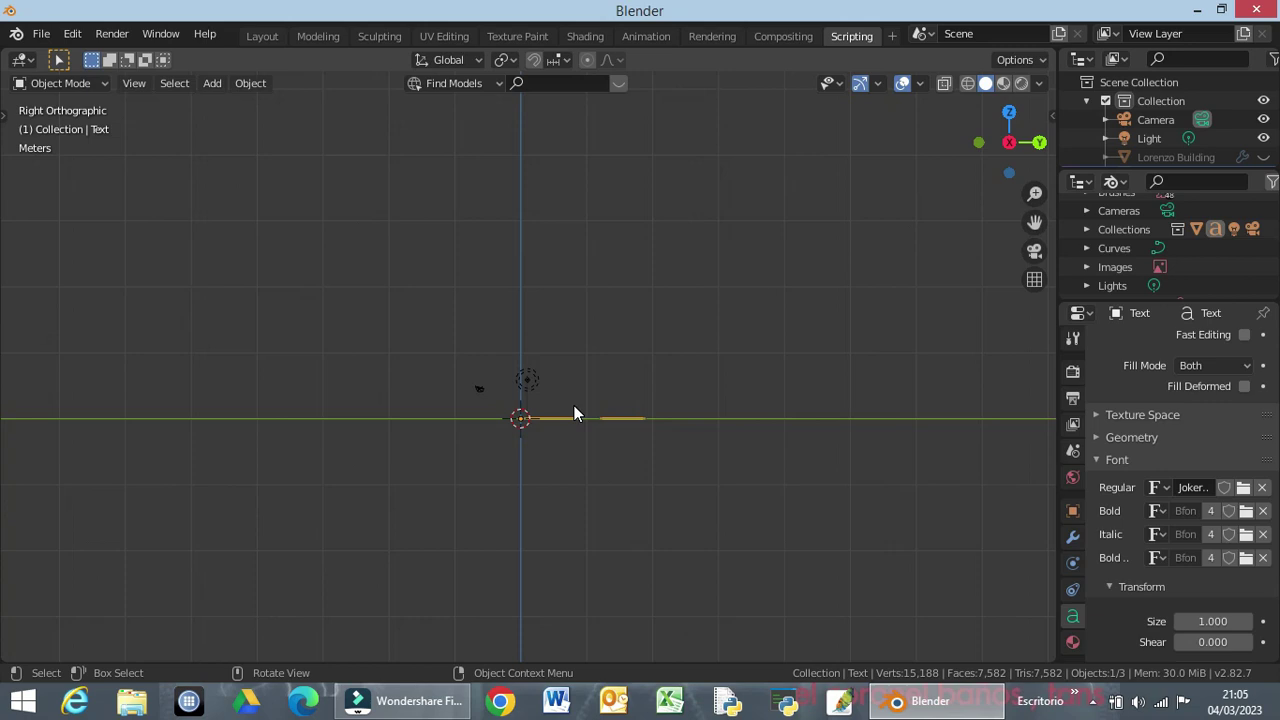
Rotate the LorenzoM HawPi Building text 90° about global X to stand it upright.
key(r)
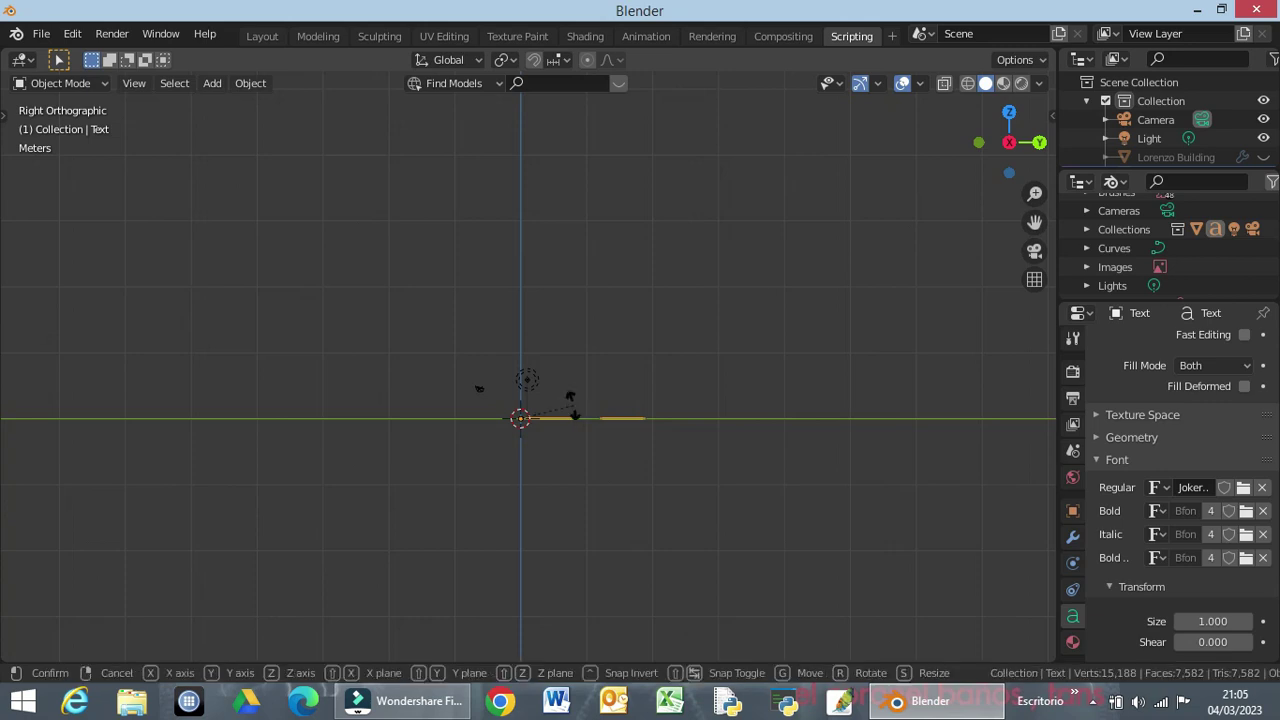
key(x)
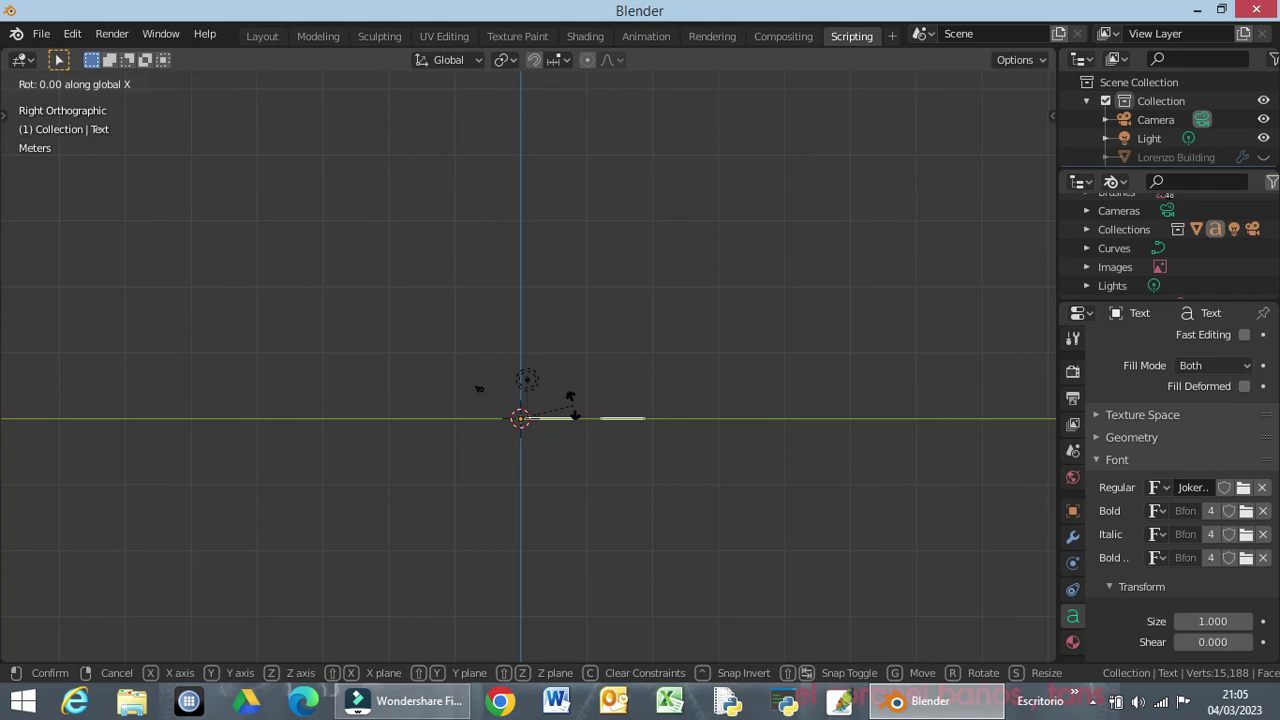
text(90)
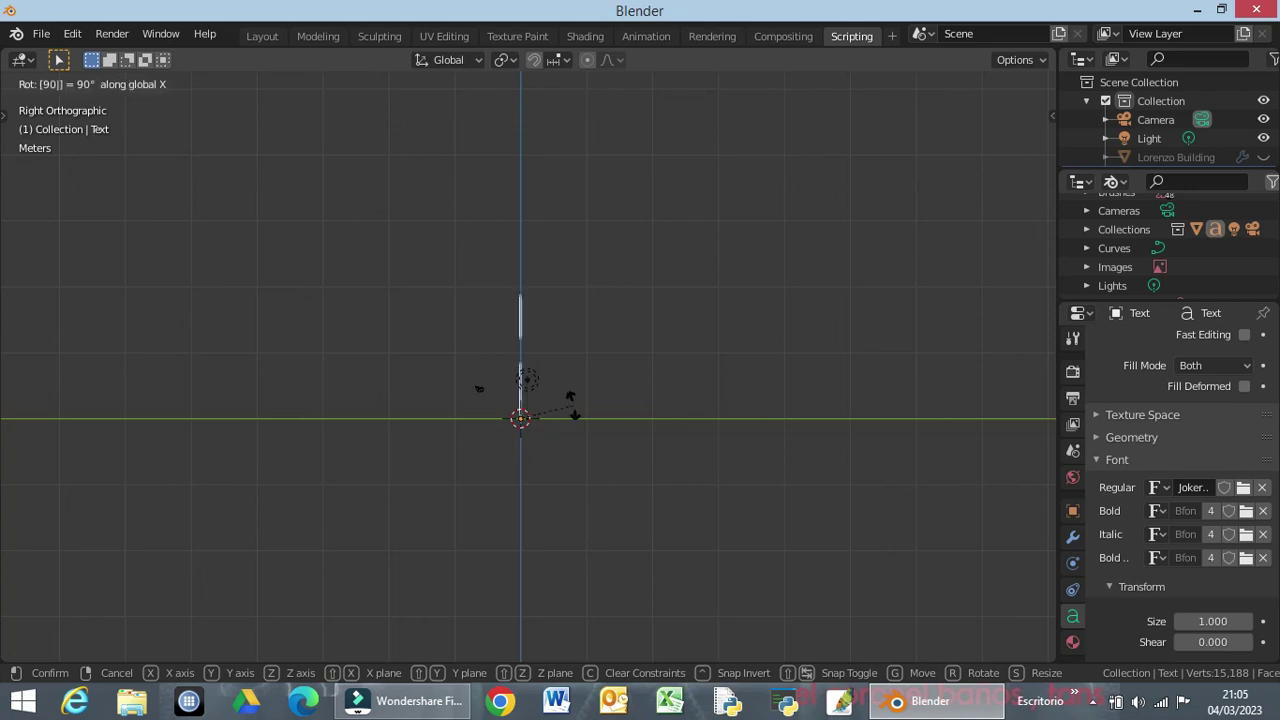
key(Return)
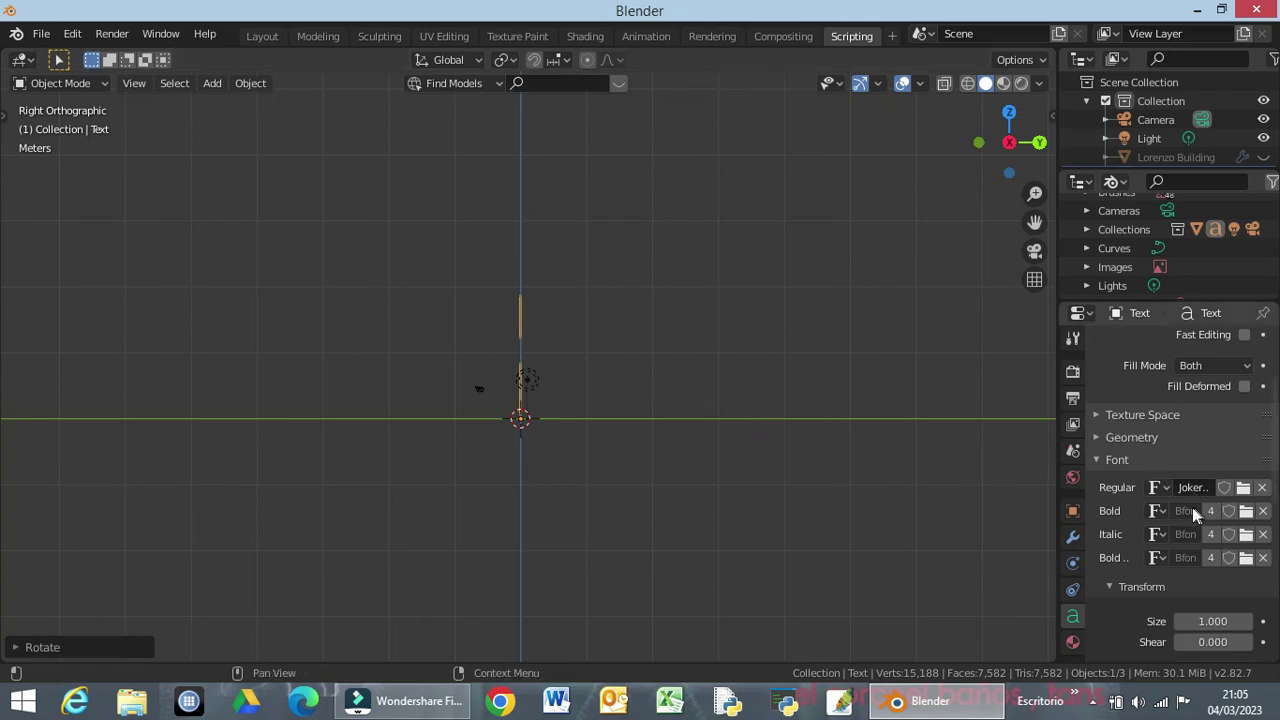
click(1124, 437)
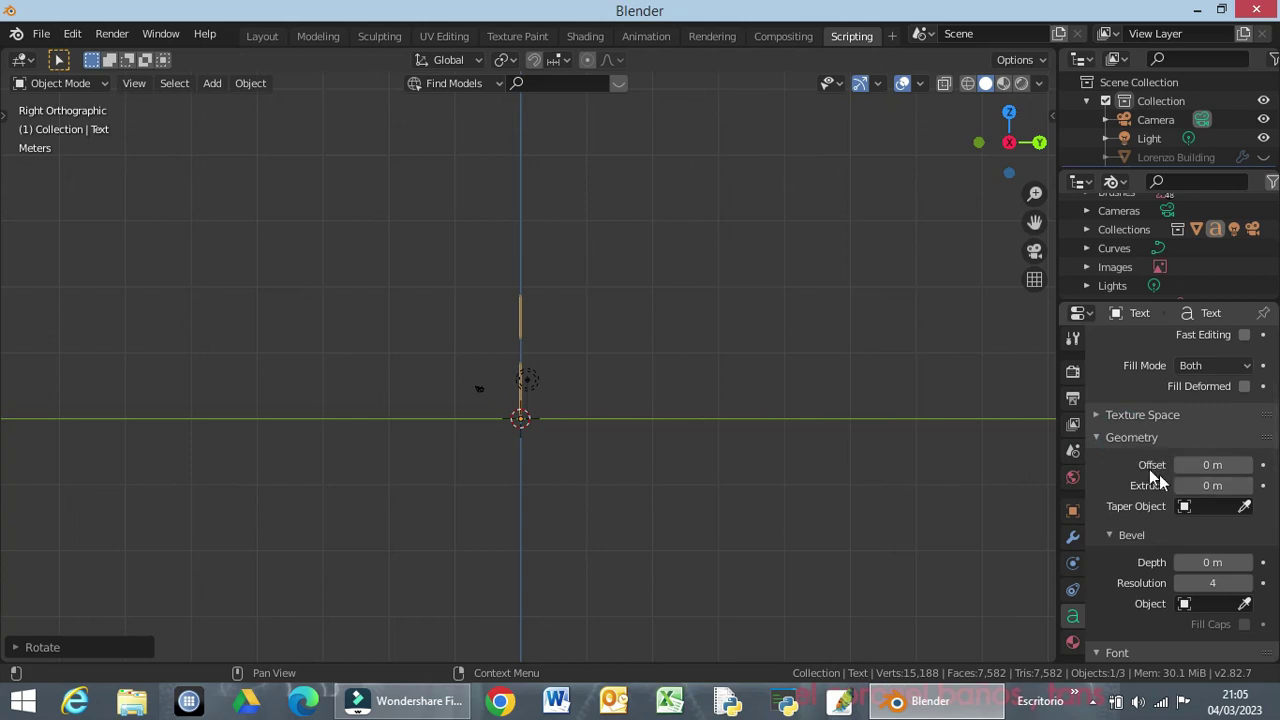
Set the text's Extrude to 2 m, then reduce it to 1 m.
click(1210, 485)
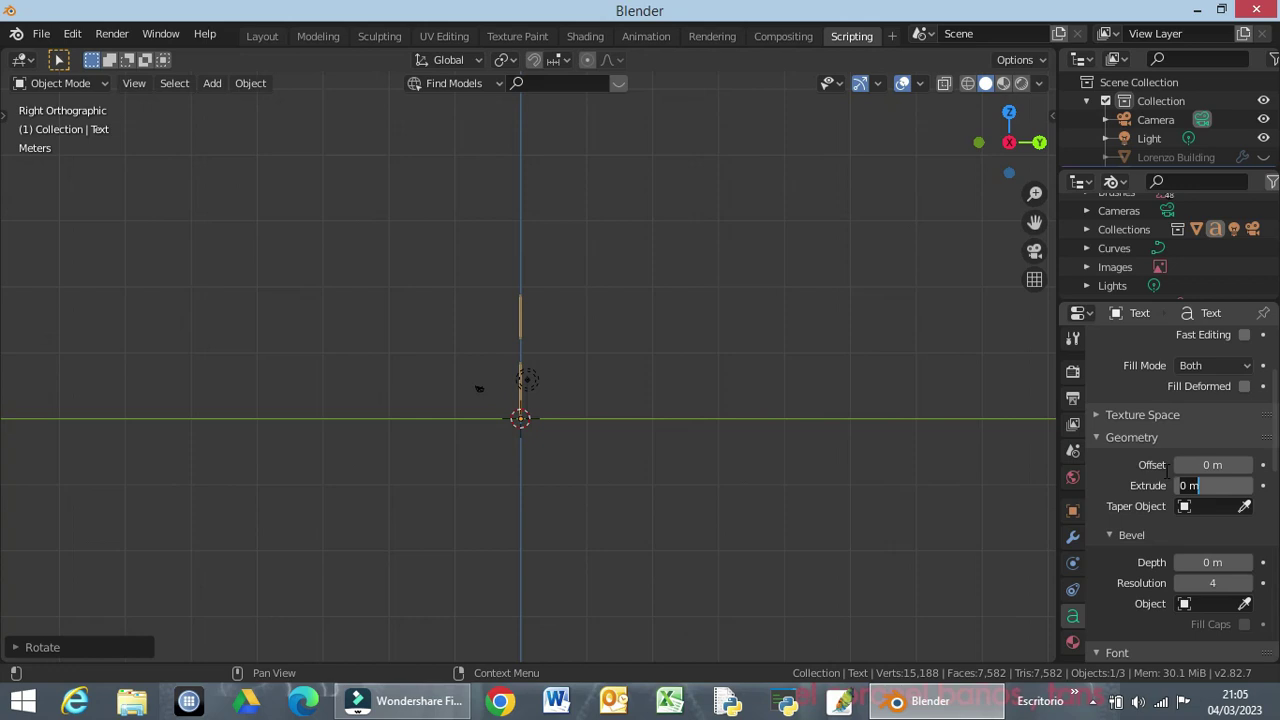
text(2)
key(Return)
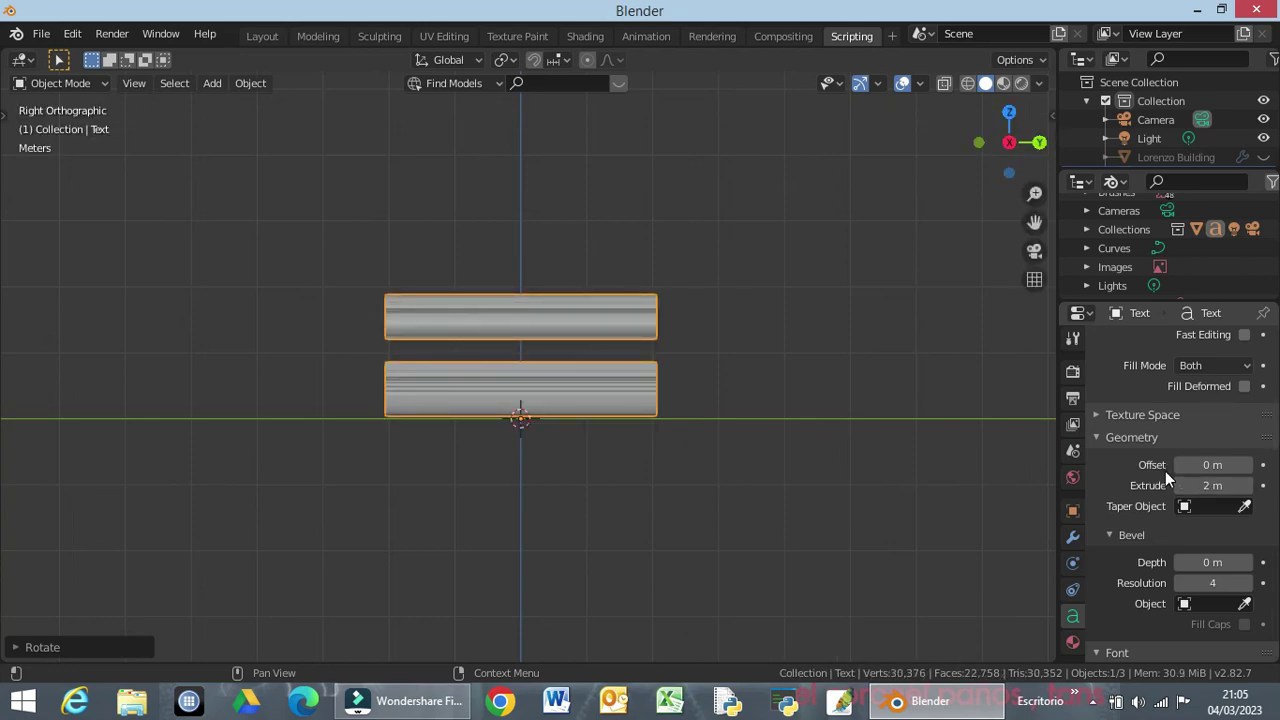
click(1225, 485)
text(1)
key(Return)
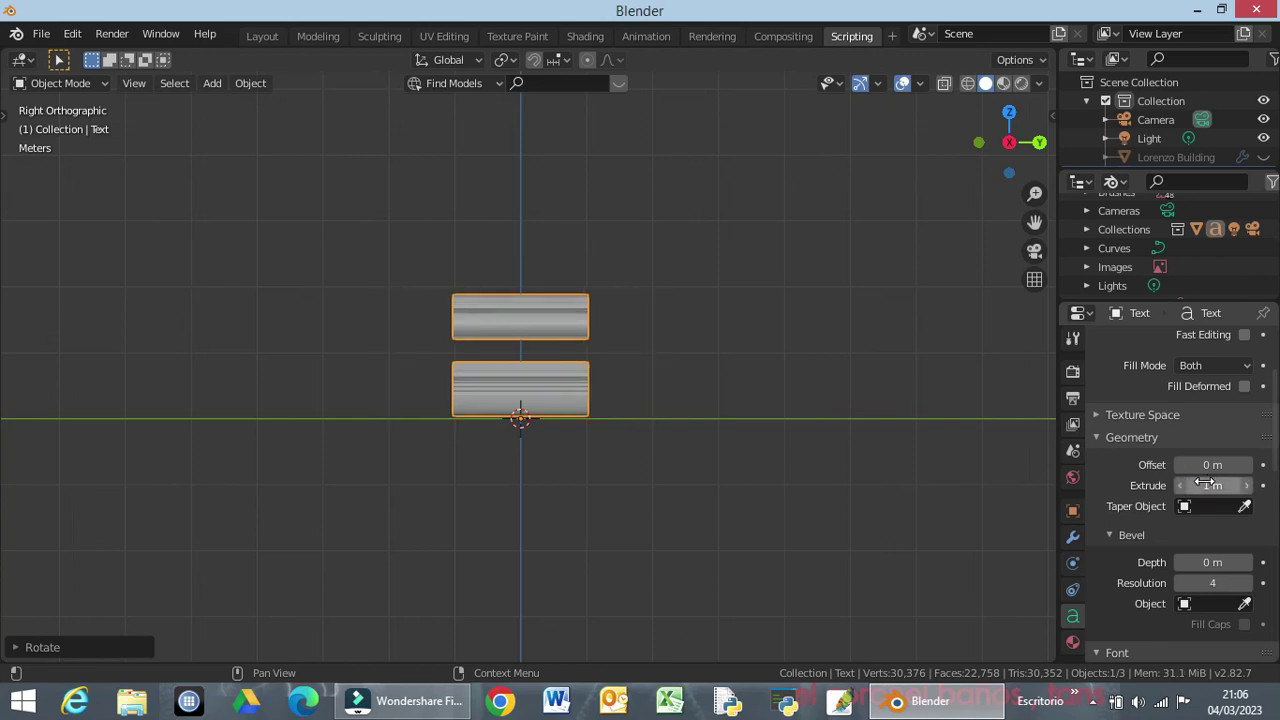
mouse_move(460, 490)
middle_down()
mouse_move(651, 540)
mouse_move(677, 497)
mouse_move(689, 508)
mouse_move(565, 540)
mouse_move(443, 528)
mouse_move(469, 508)
middle_up()
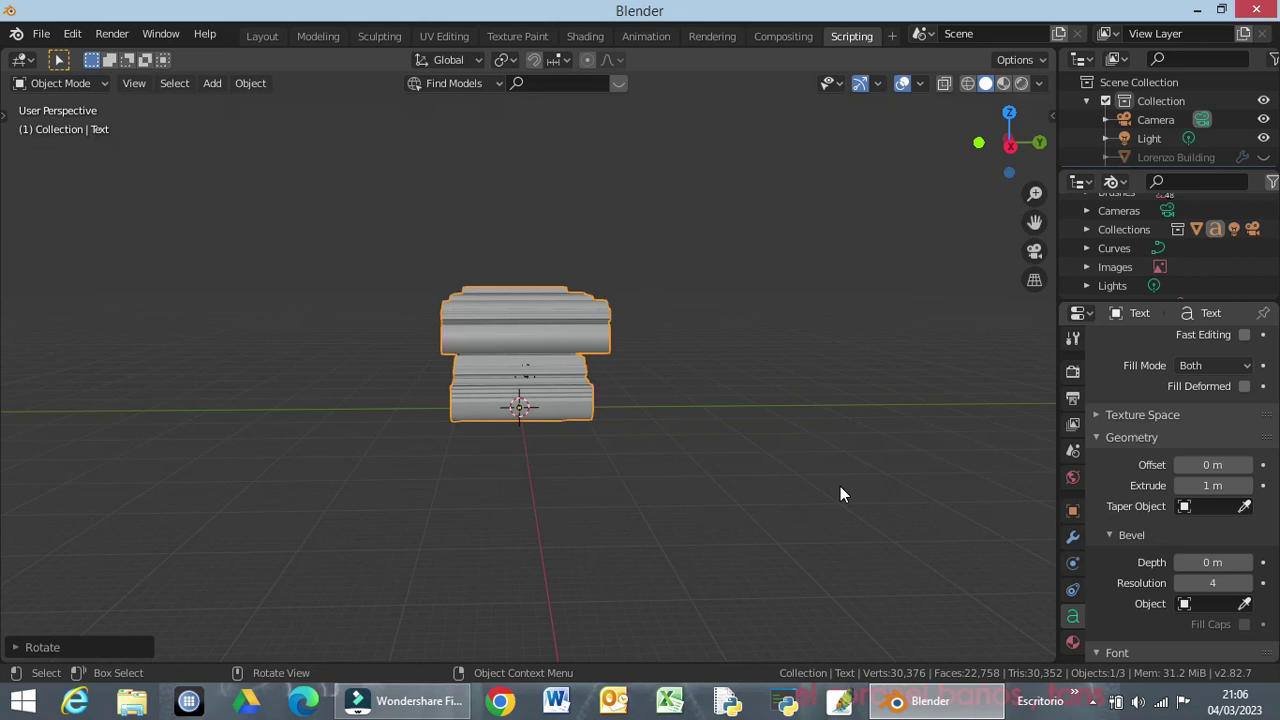
Drag the extrusion down to 0.31 m and check the solid letters from side and front.
click(1214, 485)
drag(1214, 485, 479, 387)
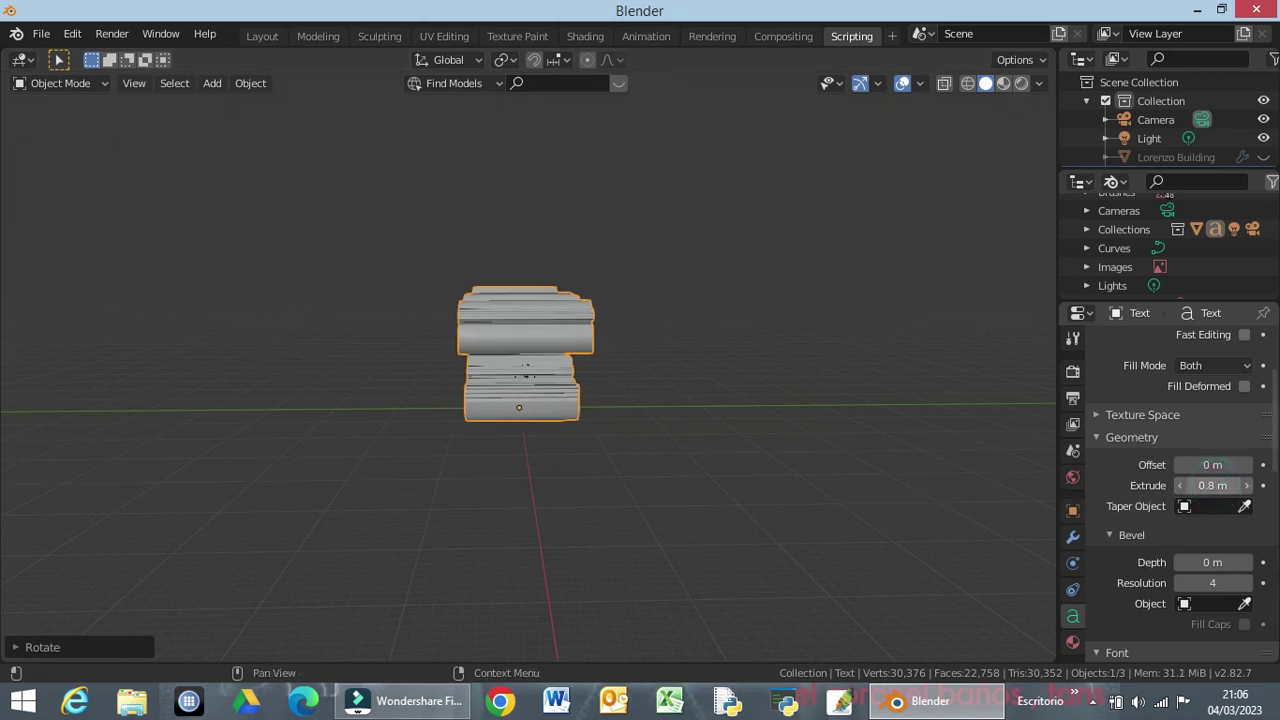
drag(1214, 485, 1212, 485)
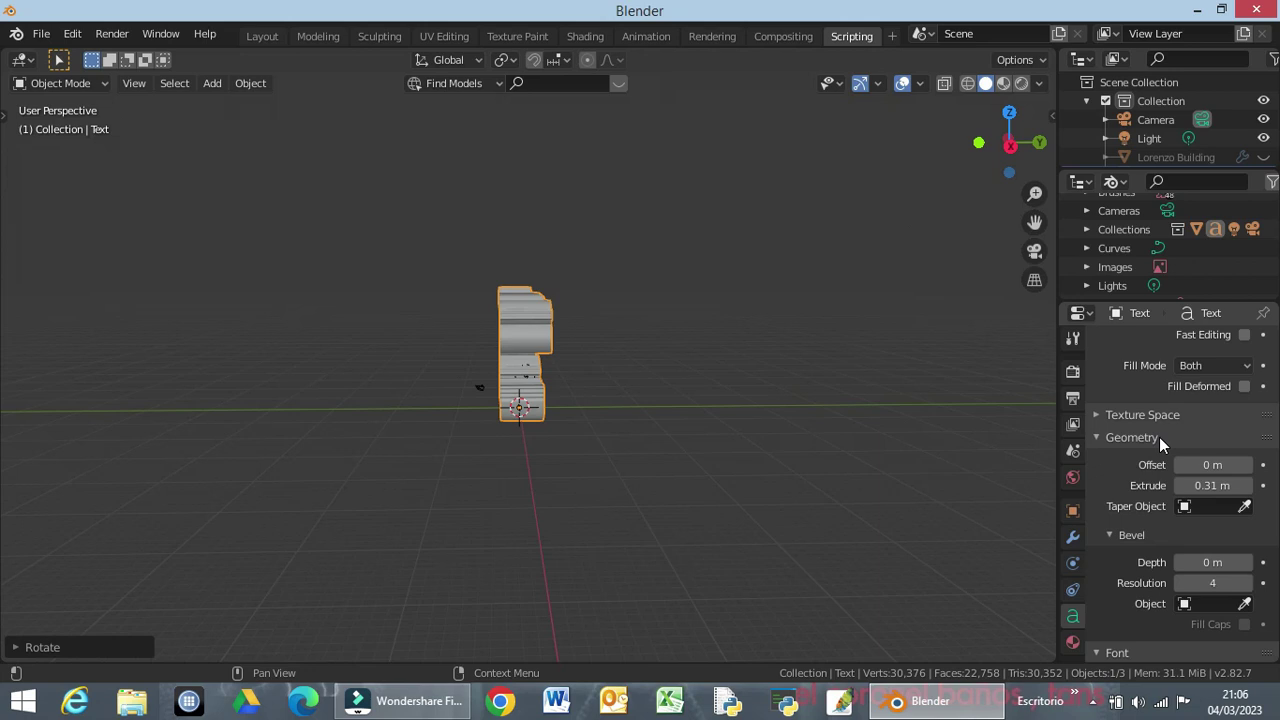
click(1159, 437)
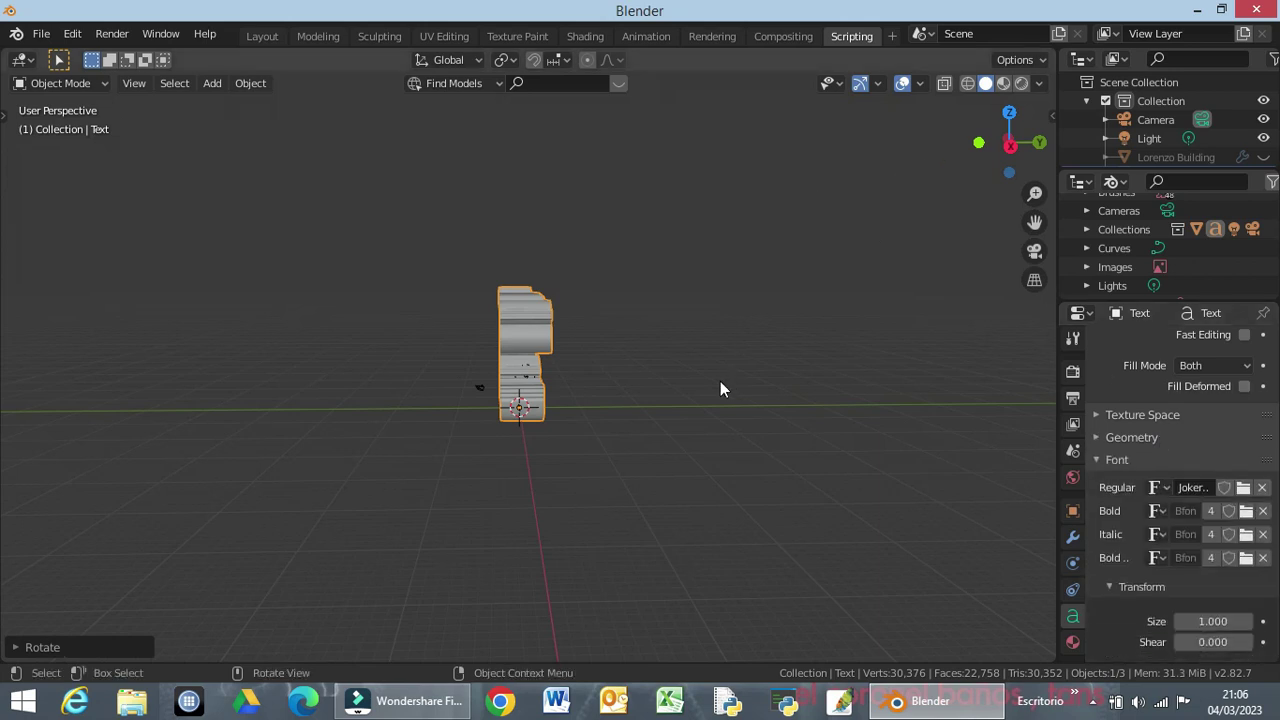
key(KP_3)
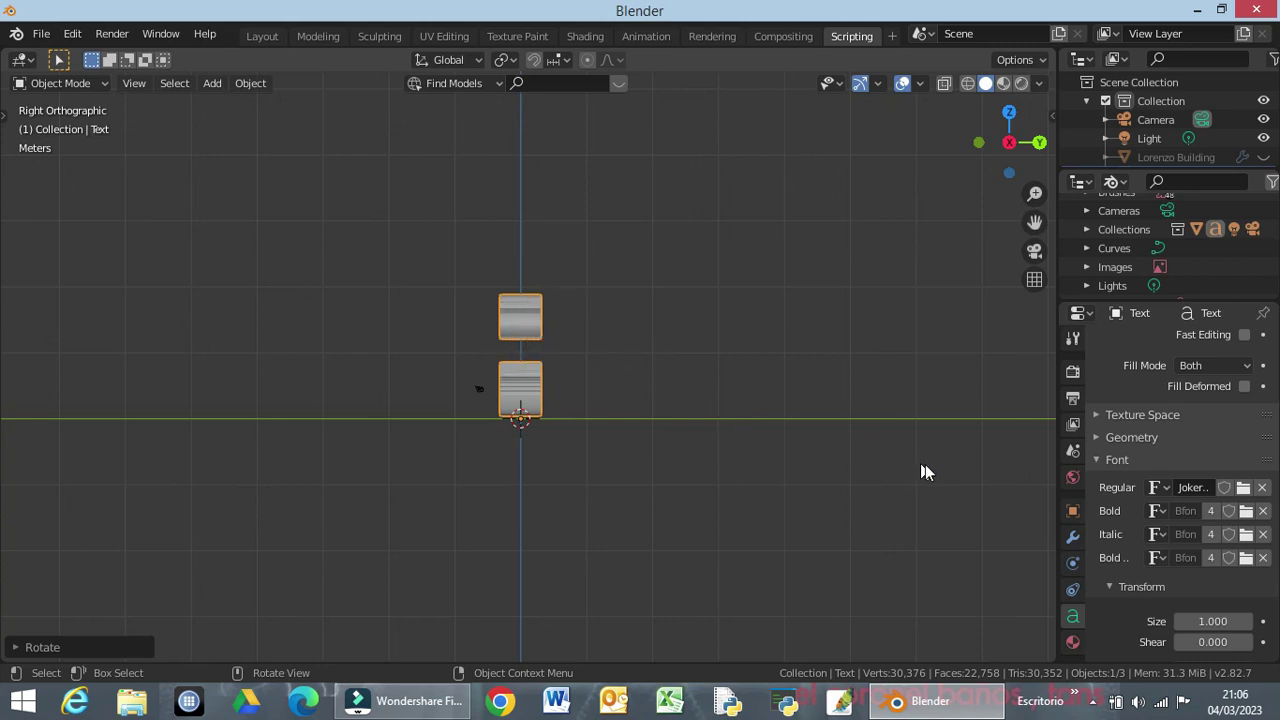
mouse_move(406, 466)
middle_down()
mouse_move(617, 457)
mouse_move(480, 415)
mouse_move(473, 386)
mouse_move(486, 371)
mouse_move(500, 385)
middle_up()
scroll(480, 415, up, 2)
scroll(480, 415, up, 2)
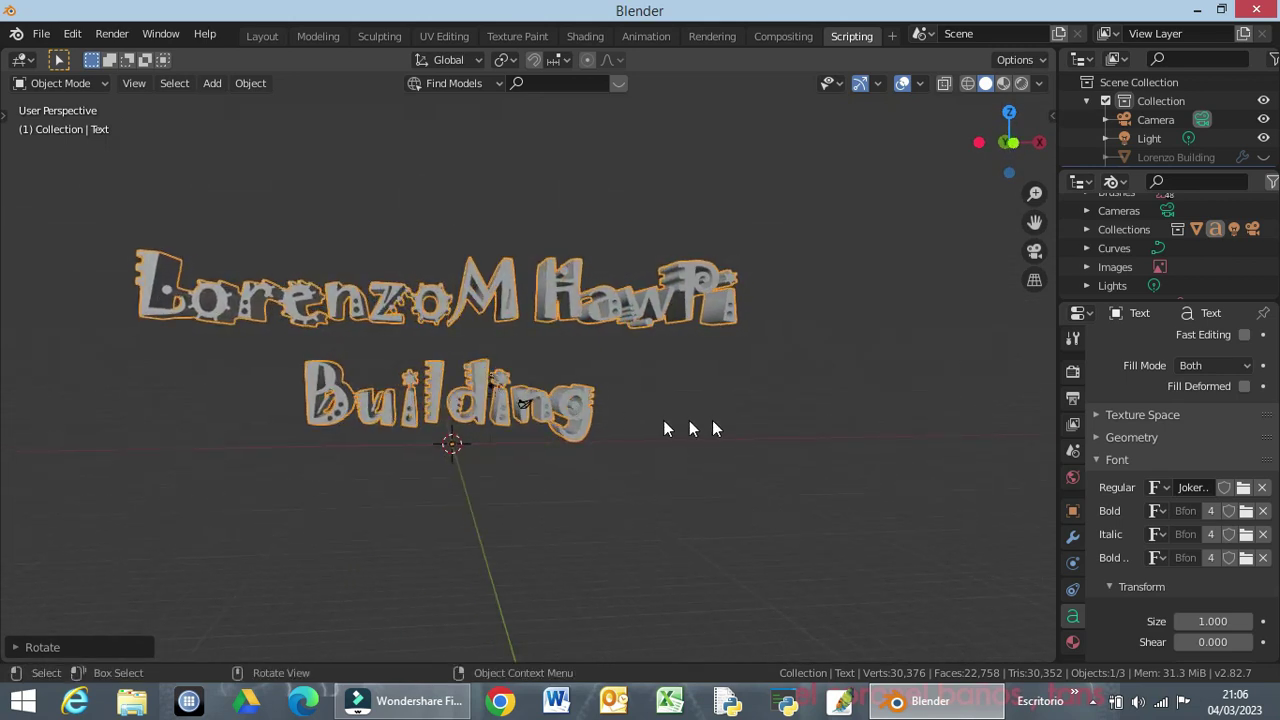
Set the text's Geometry bevel depth to 0.015 m and orbit to inspect the rounded letters.
click(1150, 440)
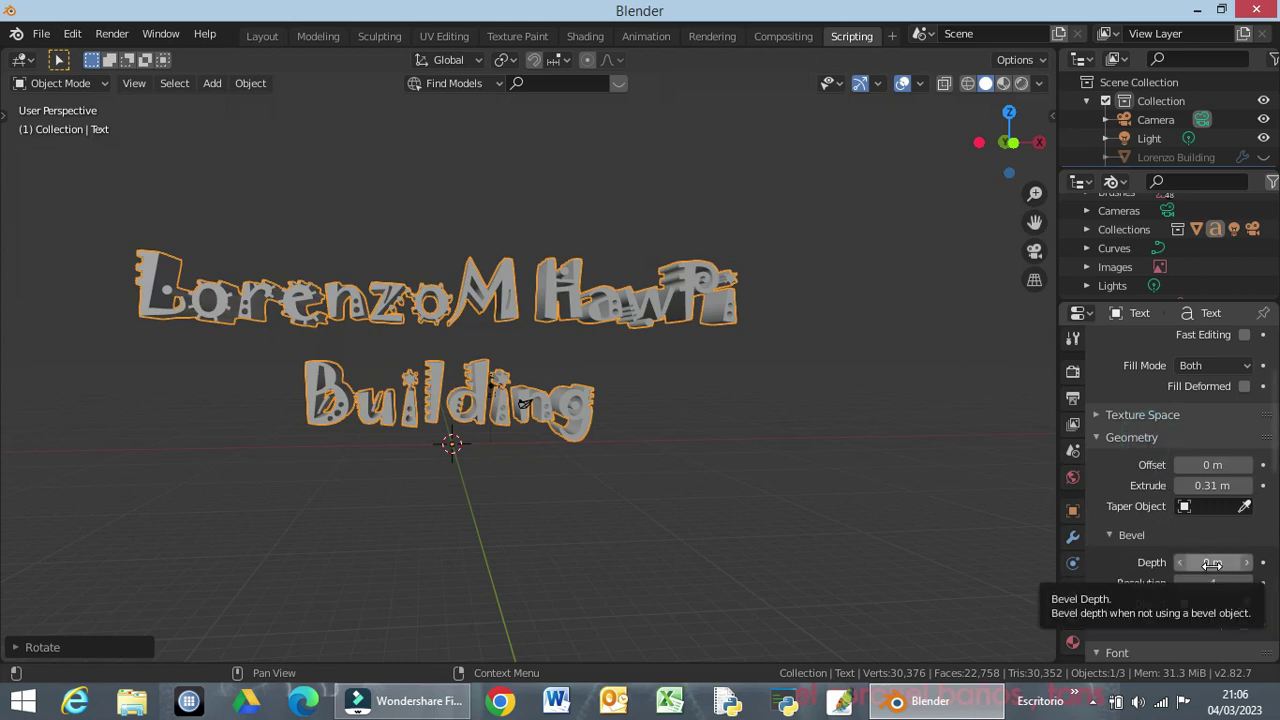
click(1211, 563)
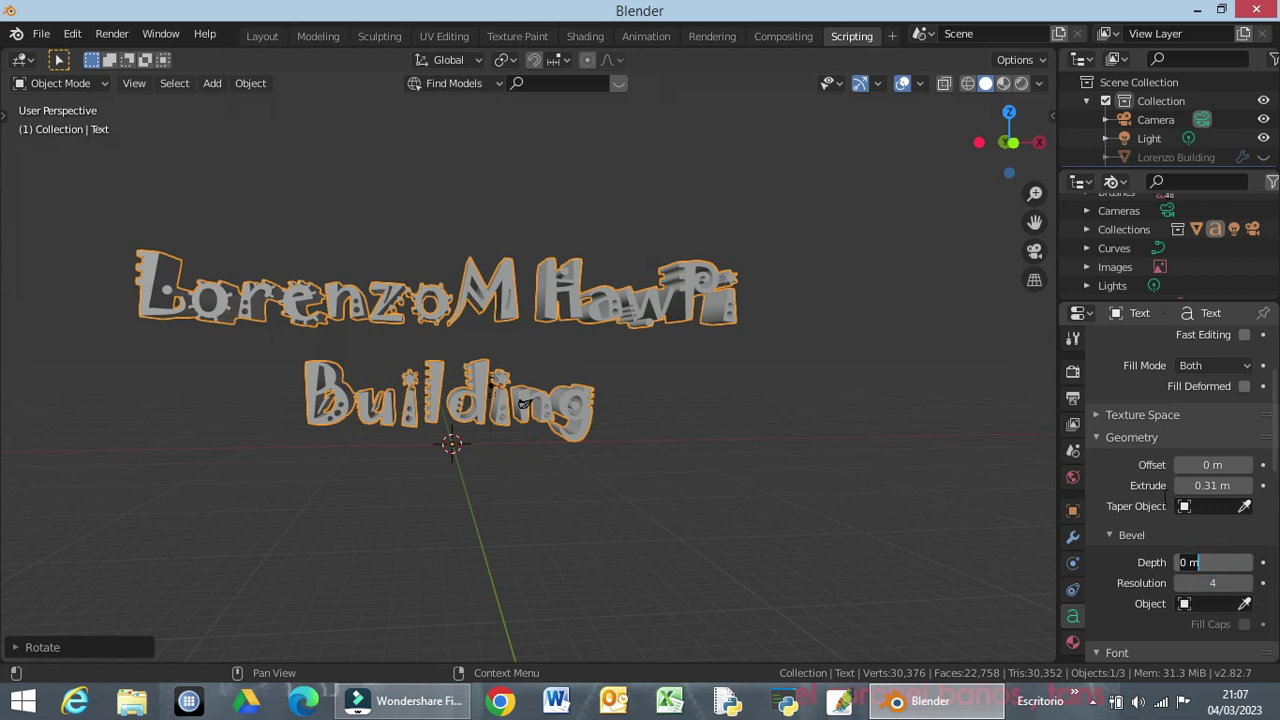
key(BackSpace)
text(.015)
key(Return)
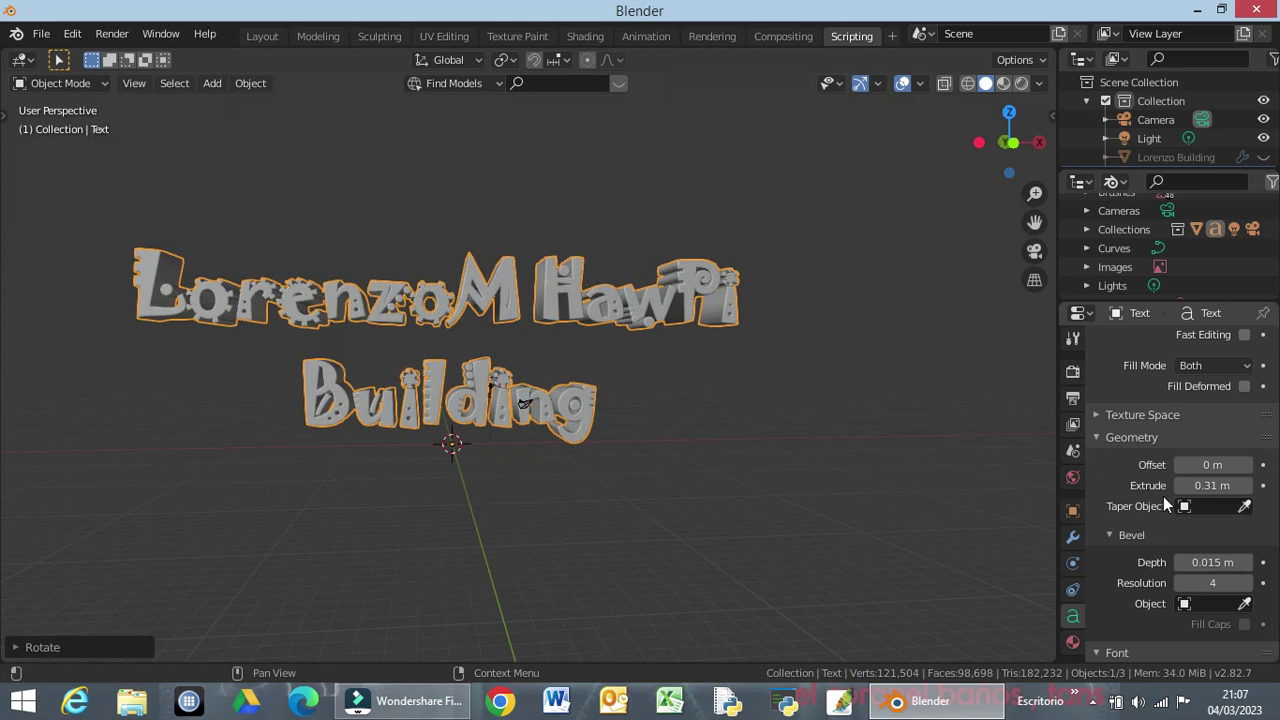
middle_drag(725, 400, 722, 446)
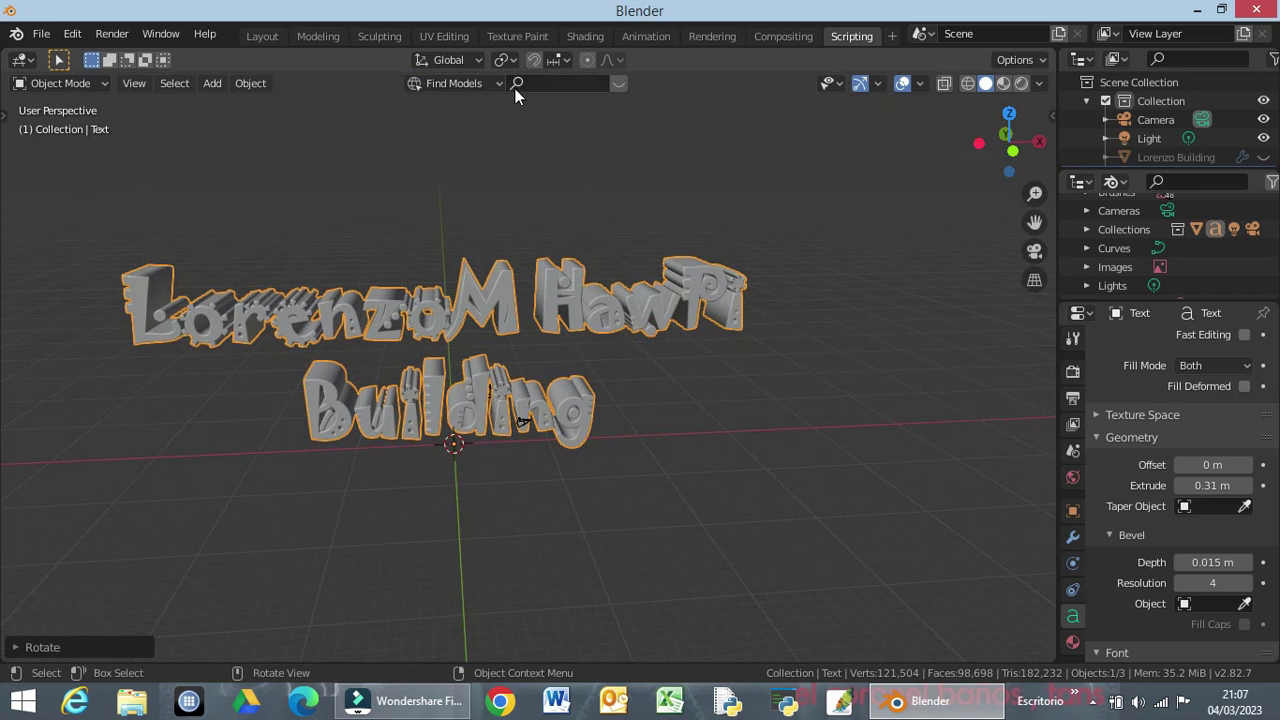
Show the BlenderKit asset bar and run a model search for 'light'.
click(620, 83)
click(579, 85)
text(light)
key(BackSpace)
key(BackSpace)
key(BackSpace)
key(BackSpace)
text(ign)
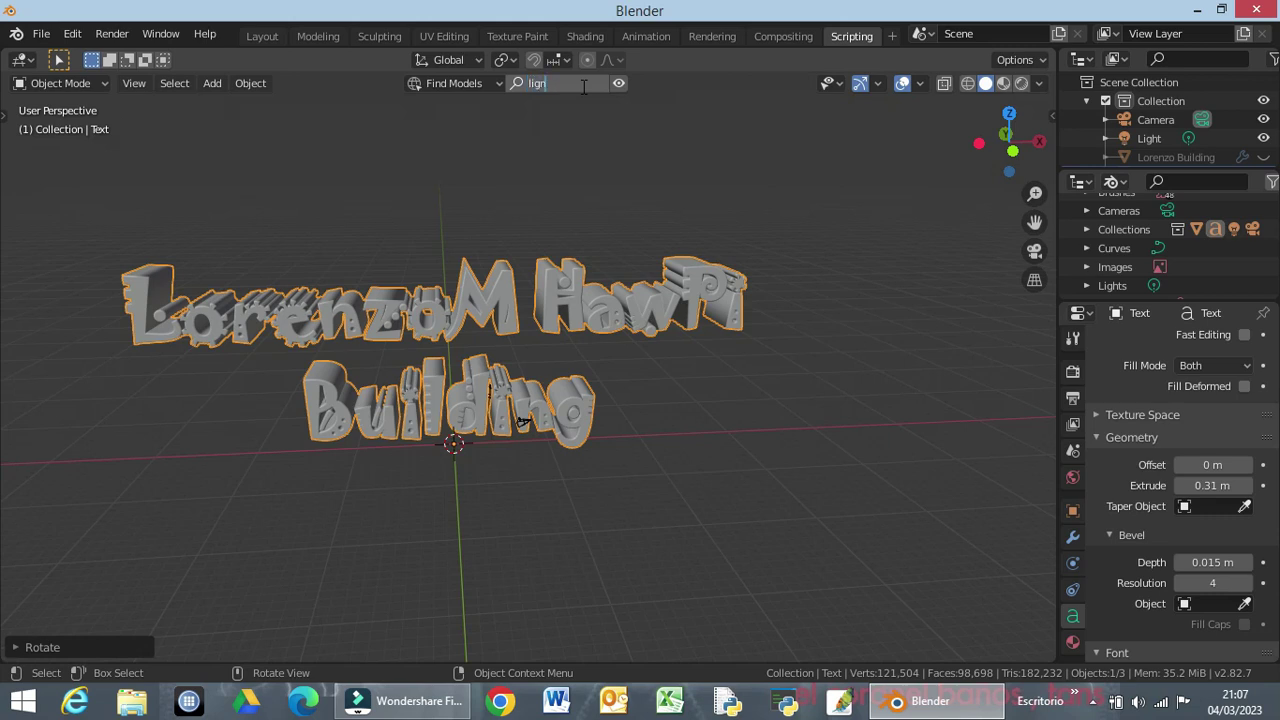
key(BackSpace)
key(BackSpace)
text(ght)
key(Return)
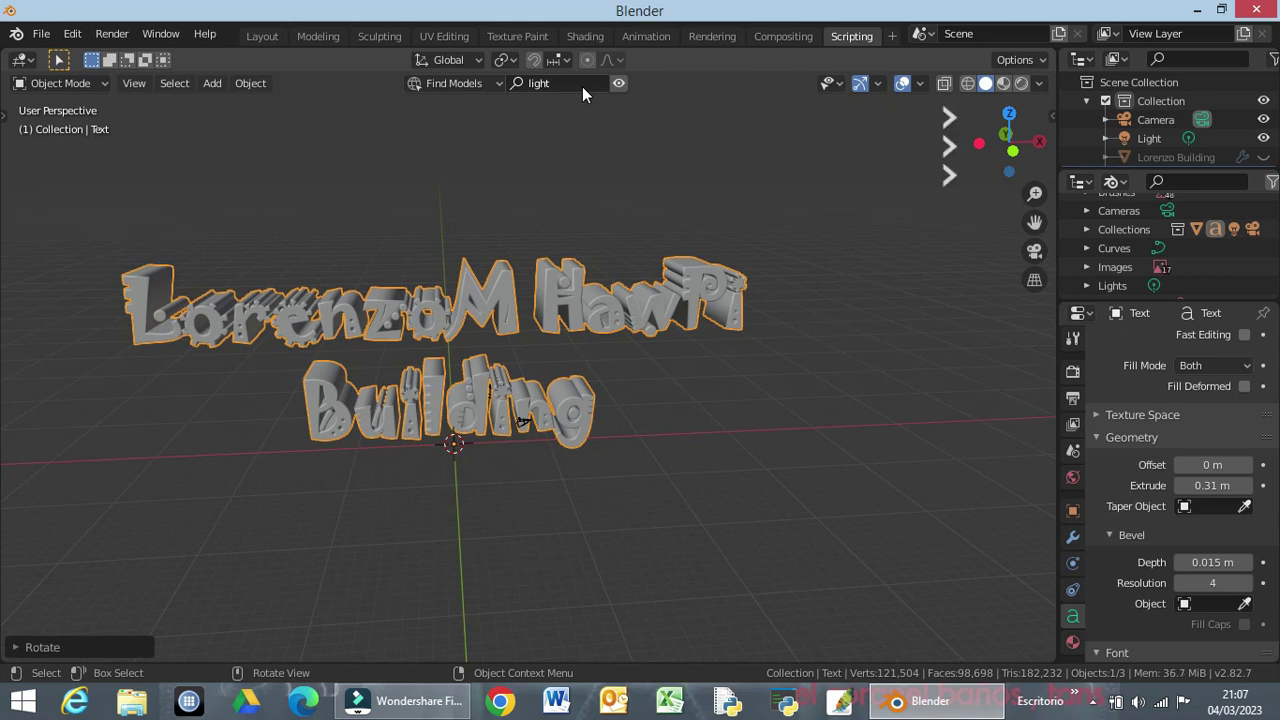
Switch BlenderKit to Find Materials and search for 'light'.
click(501, 84)
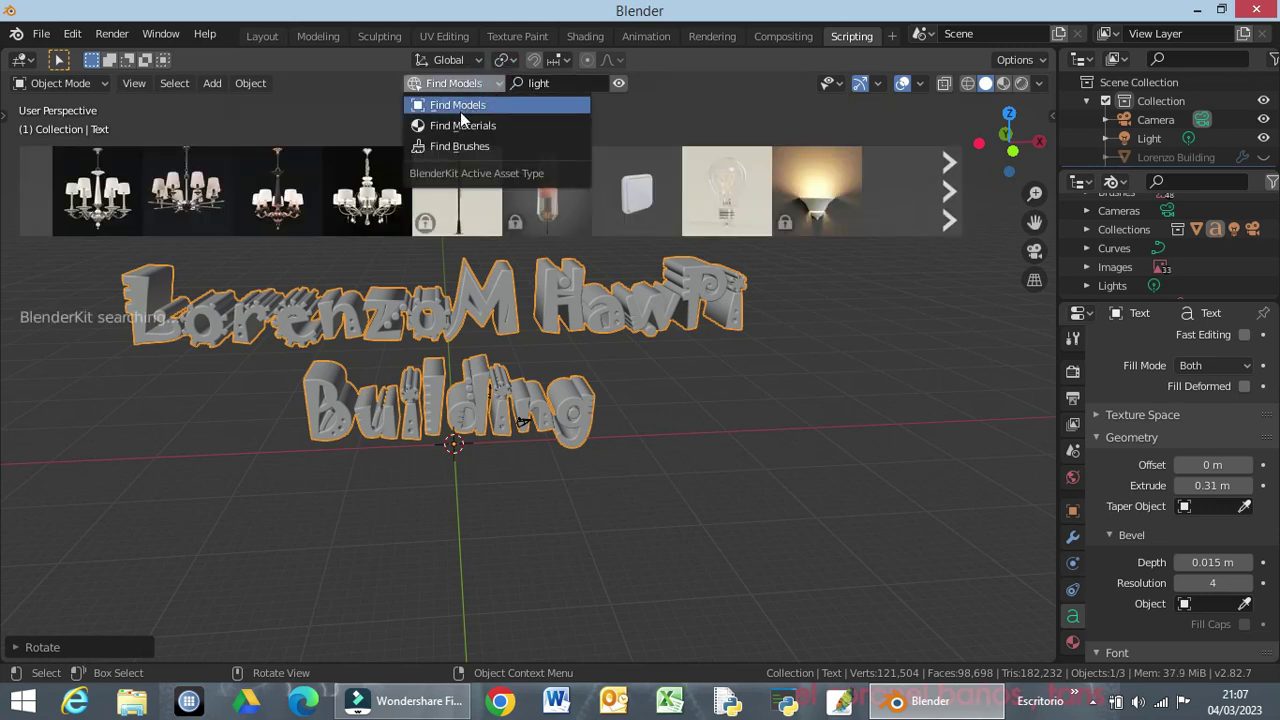
click(460, 125)
click(562, 80)
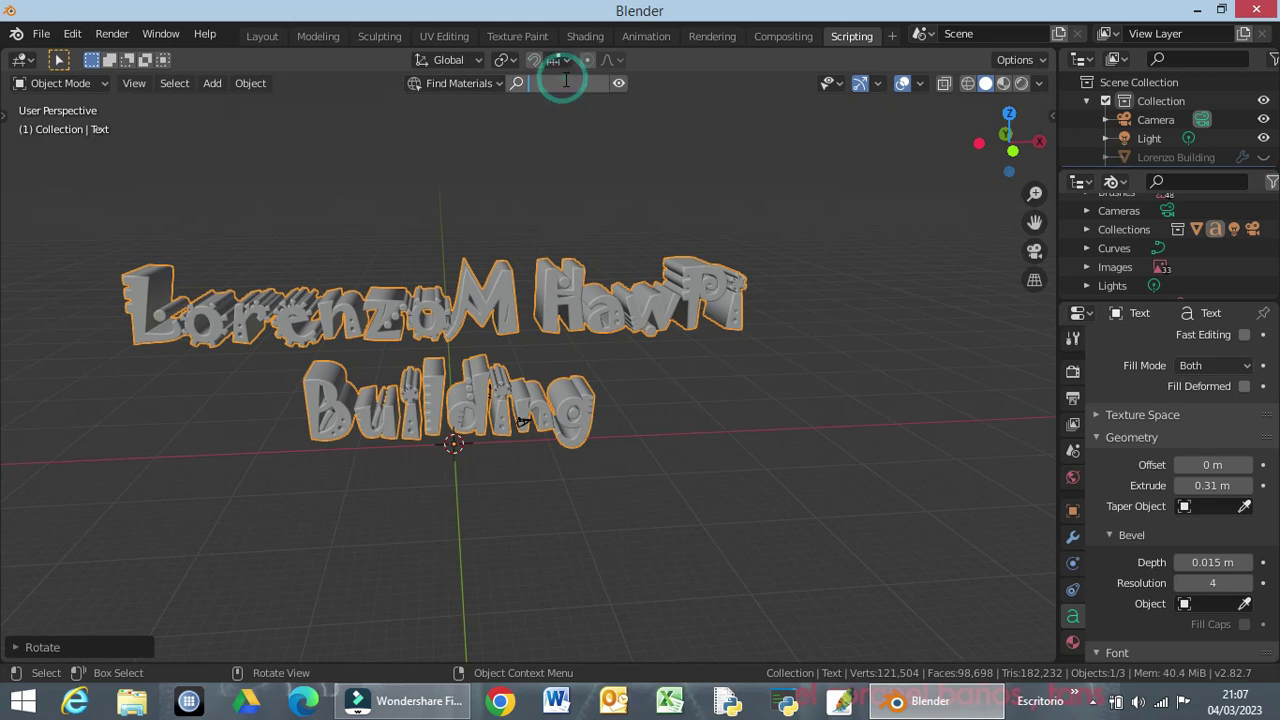
text(light)
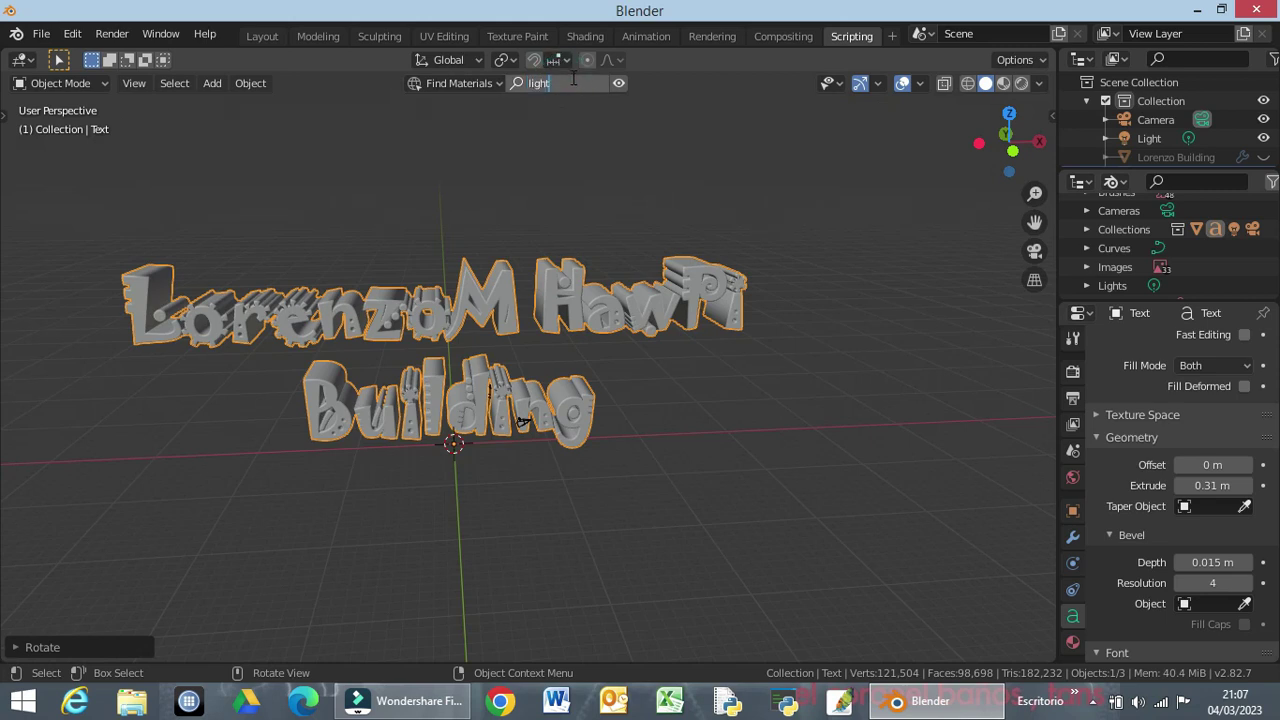
key(Return)
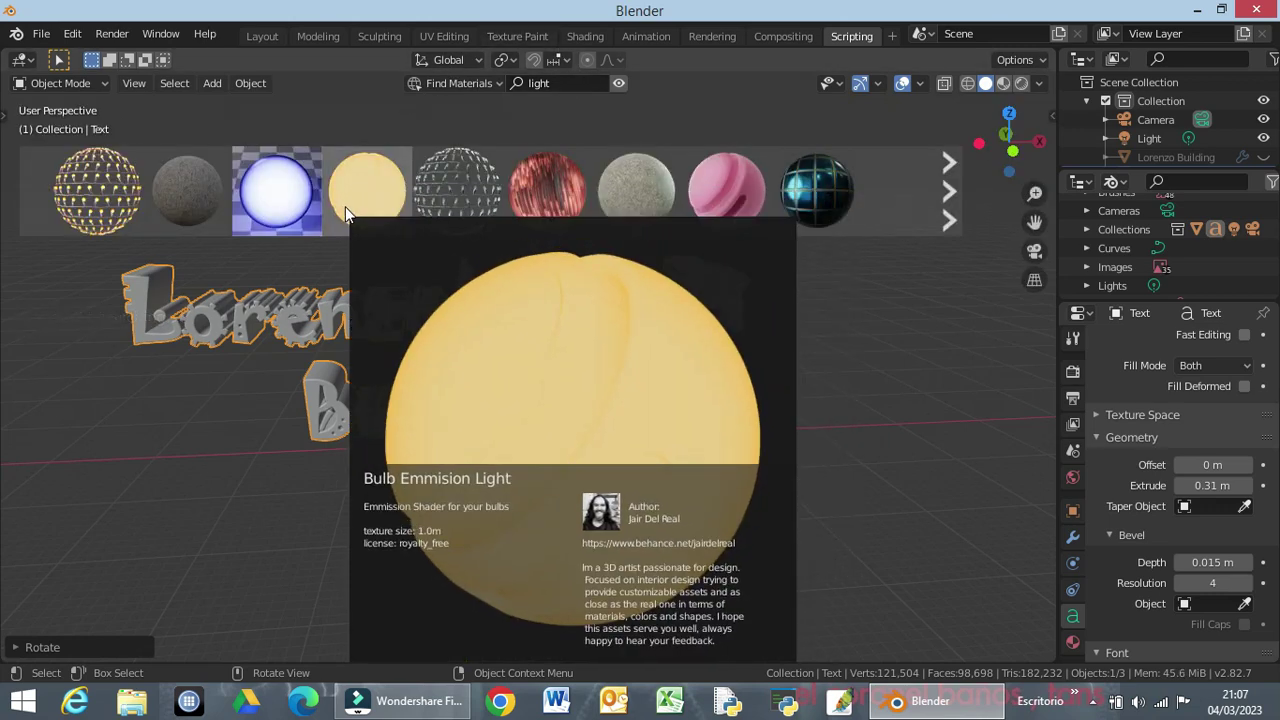
mouse_move(277, 190)
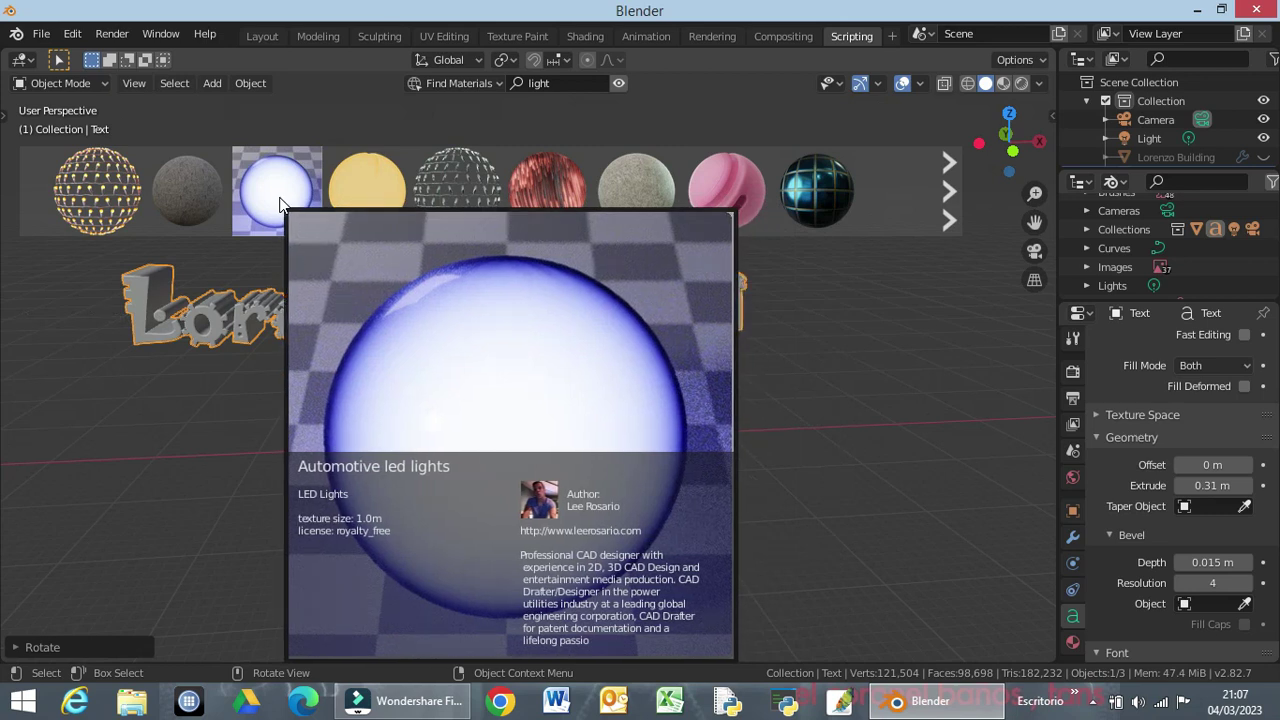
Page through the results, apply SciFi Wall Lighting to the text, then deselect it.
click(280, 204)
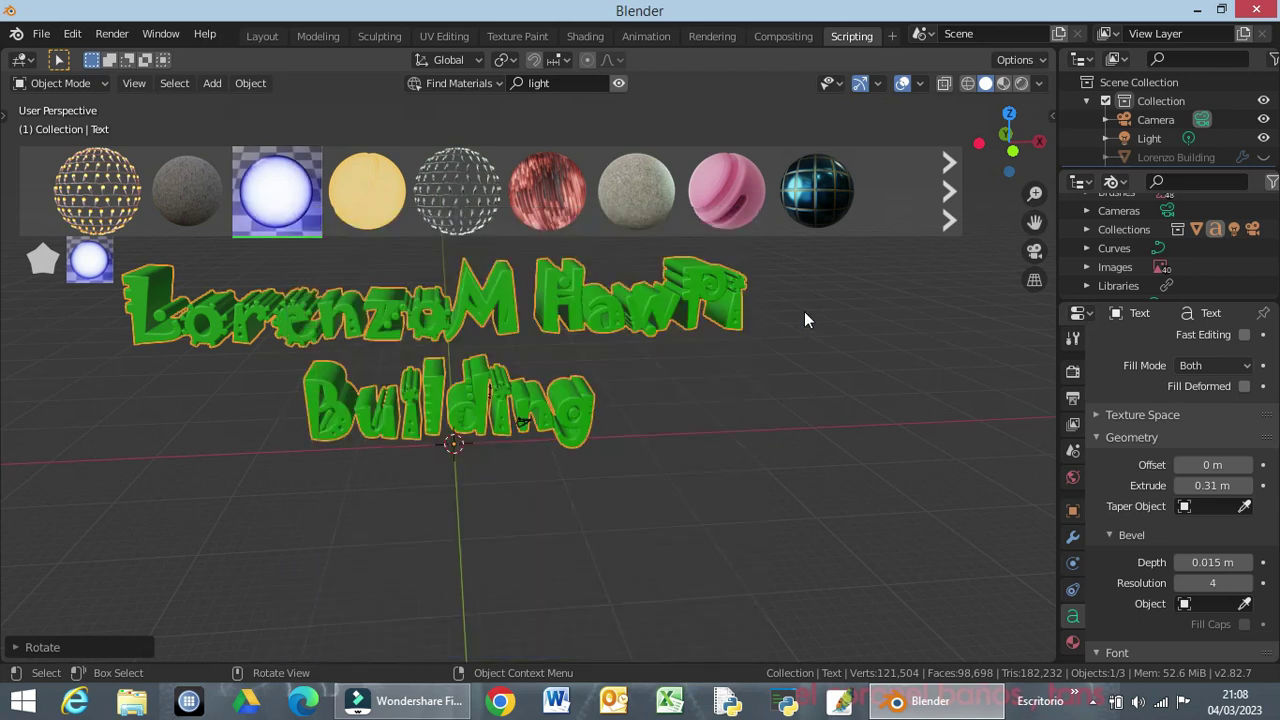
click(950, 189)
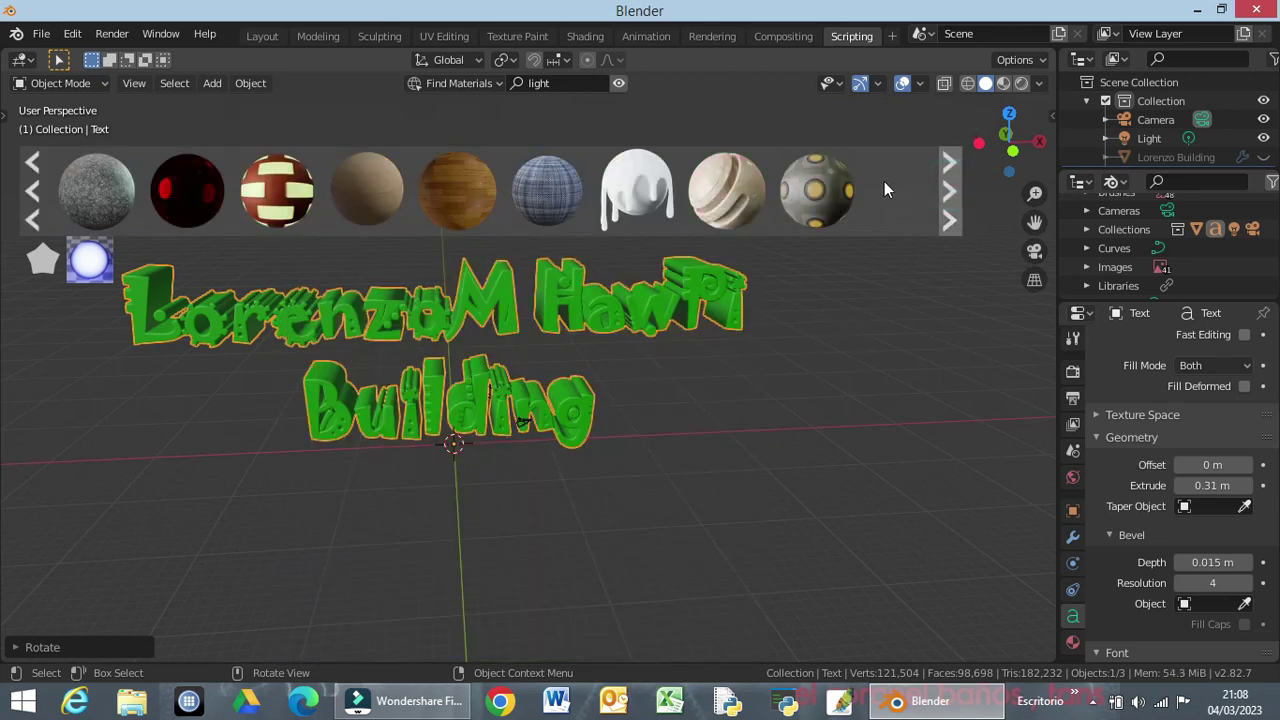
mouse_move(816, 188)
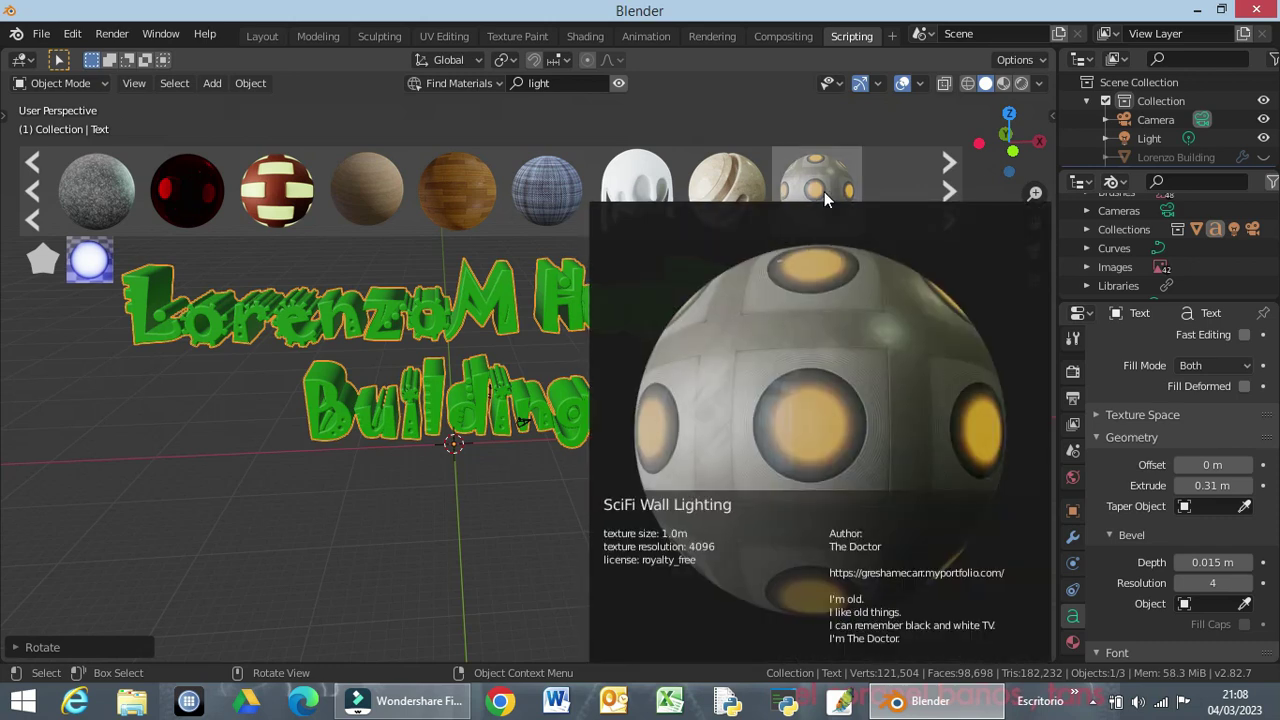
click(824, 191)
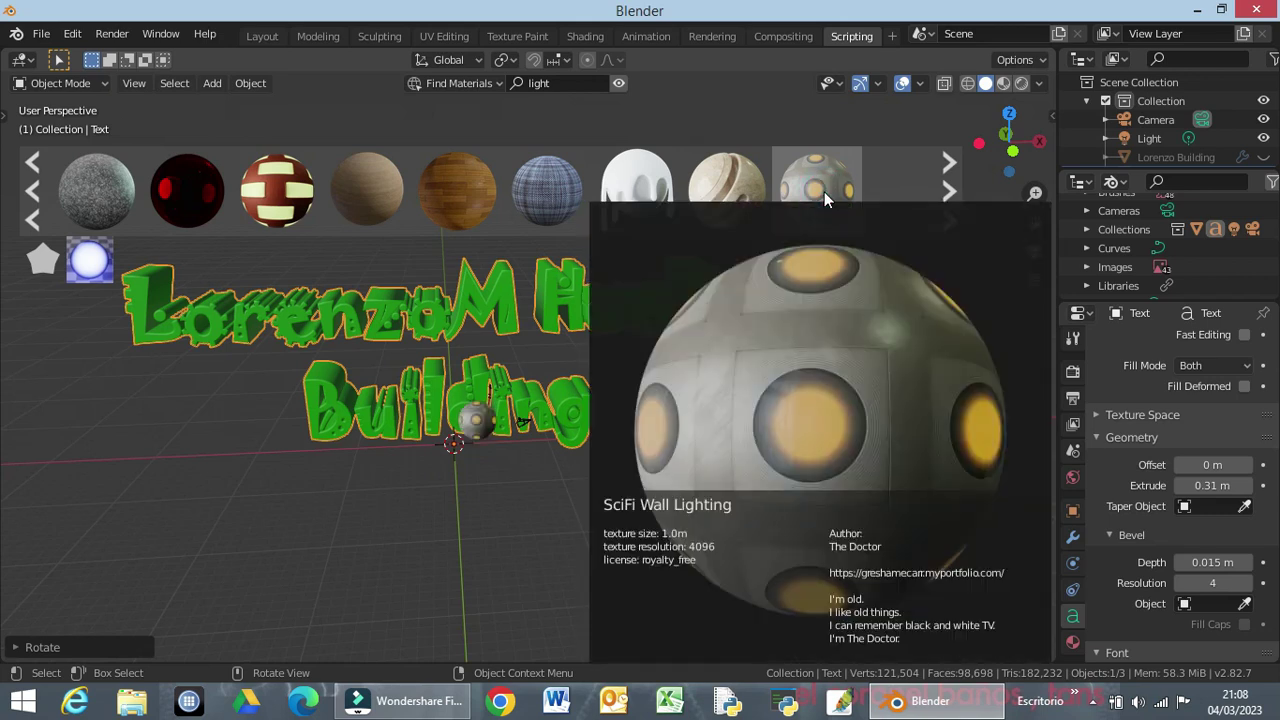
click(824, 191)
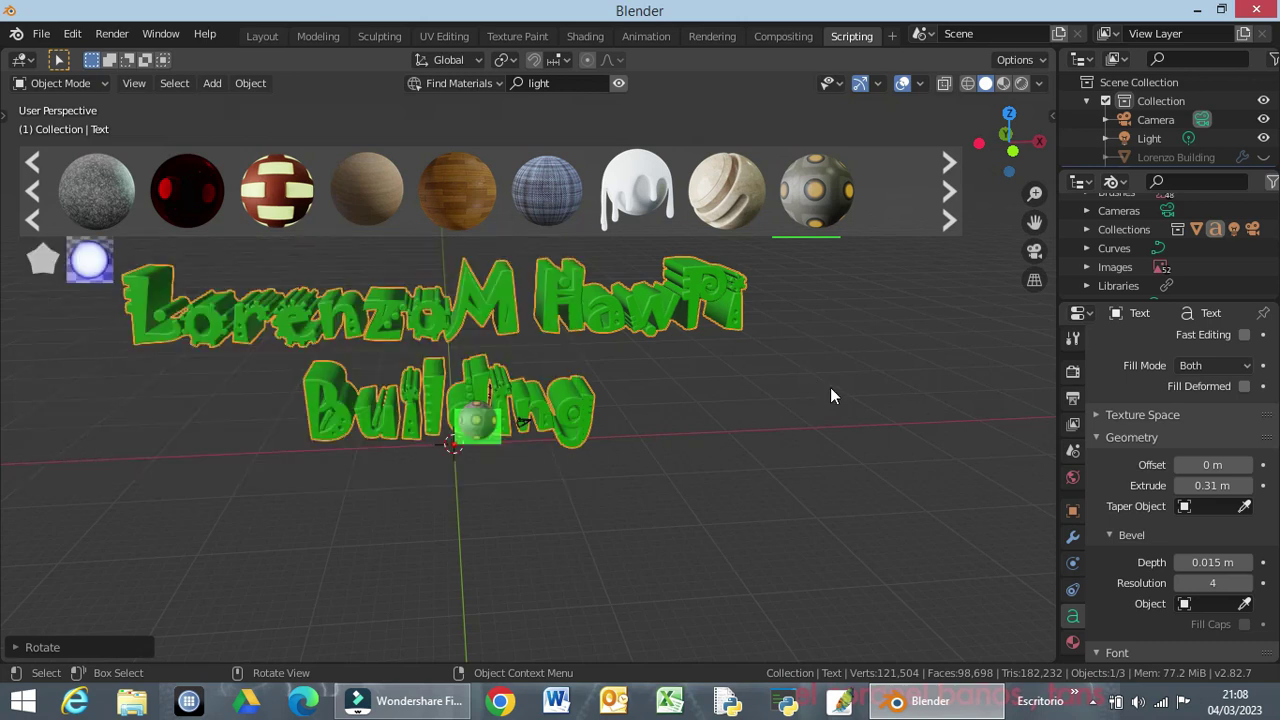
click(830, 396)
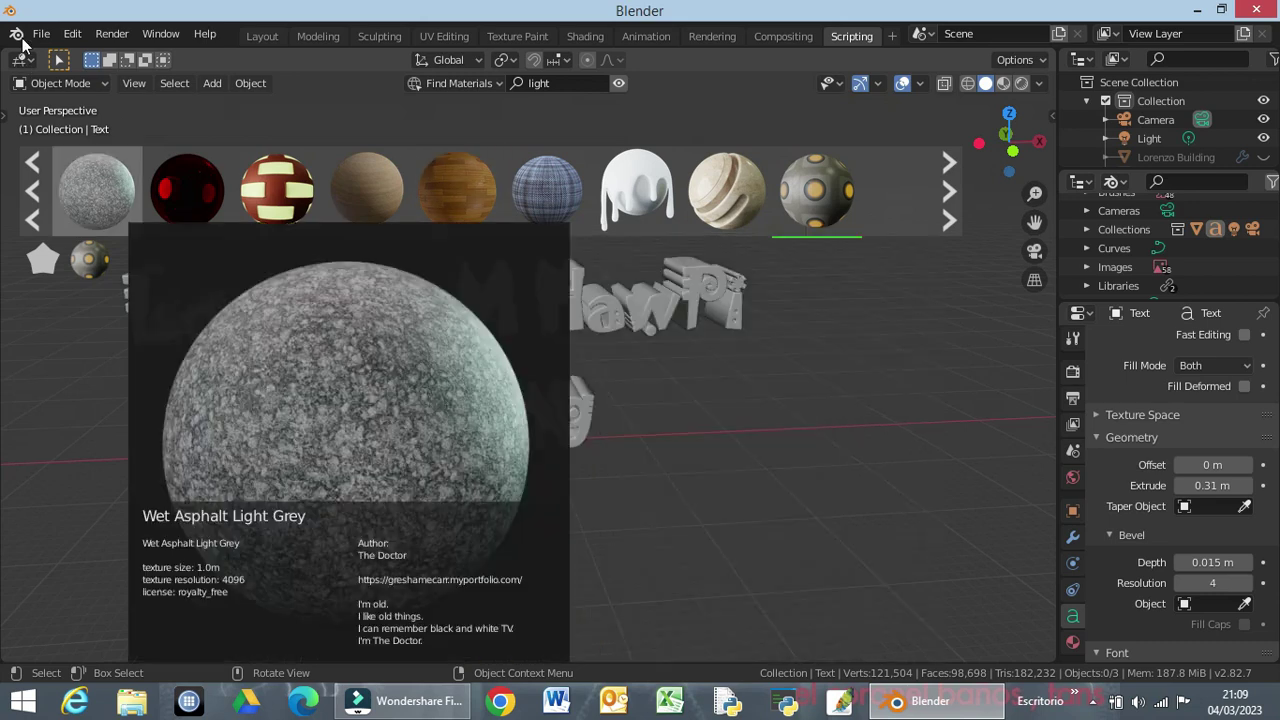
click(42, 34)
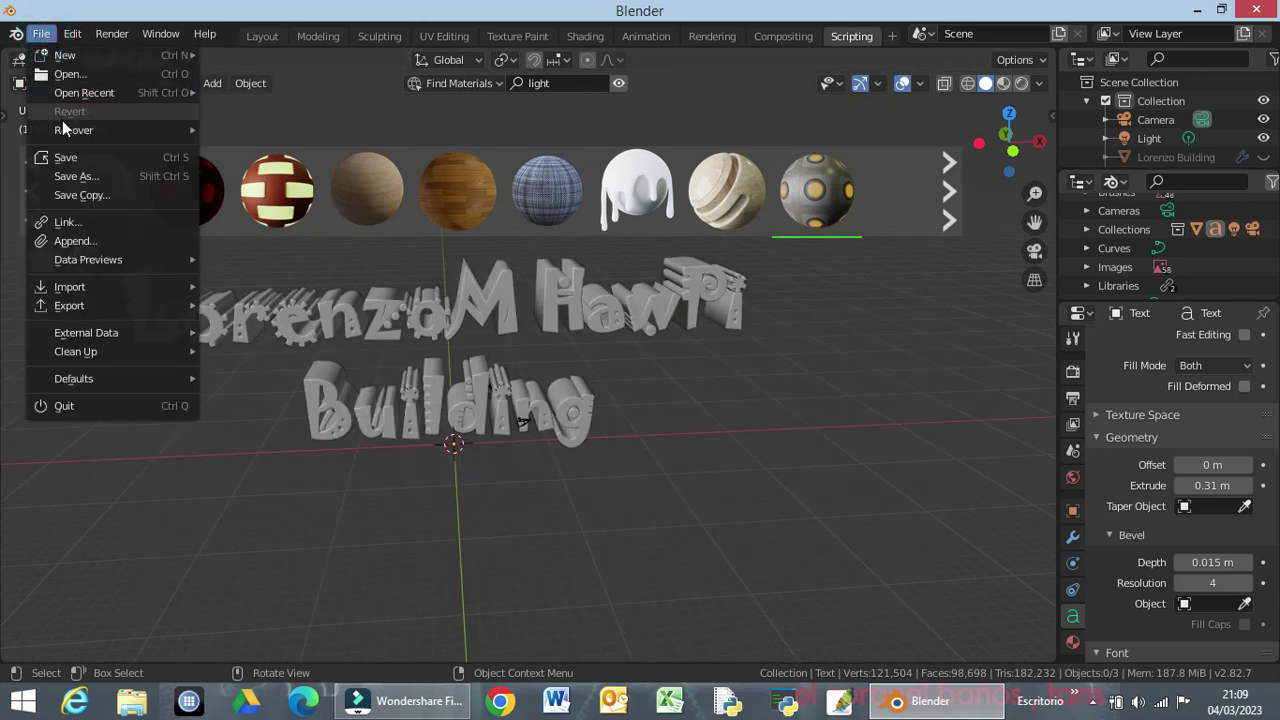
click(76, 178)
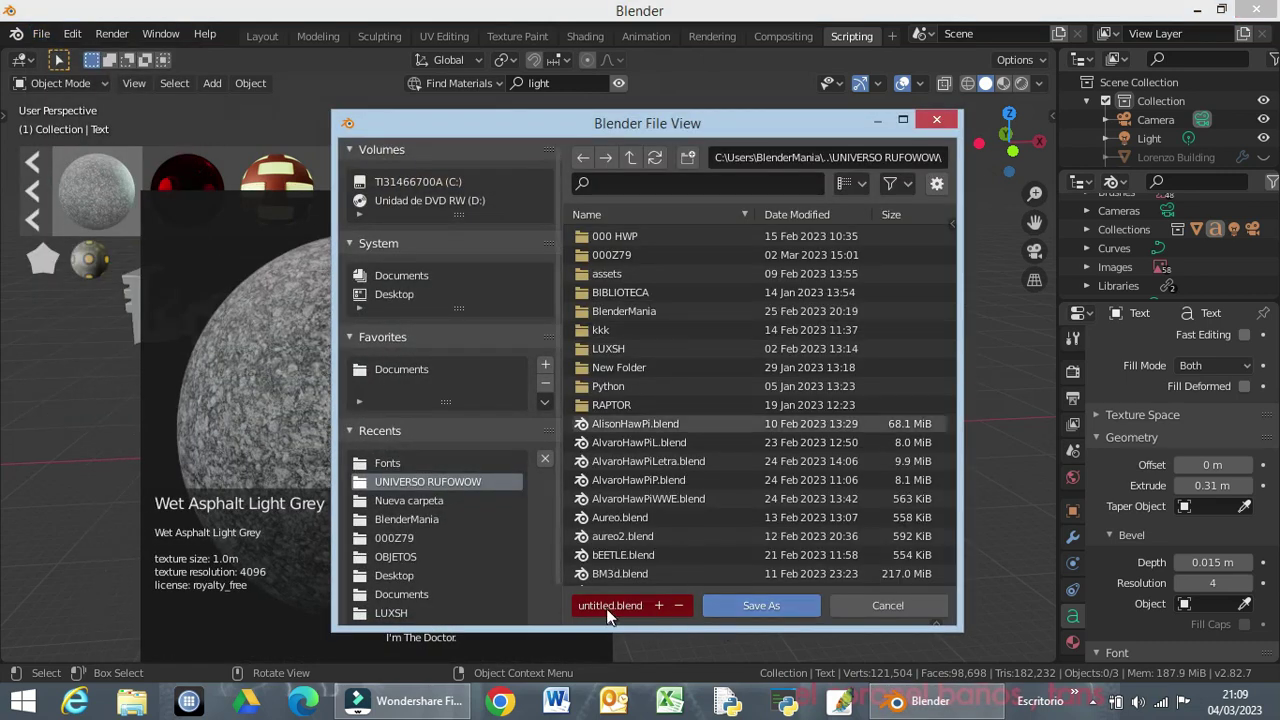
click(608, 606)
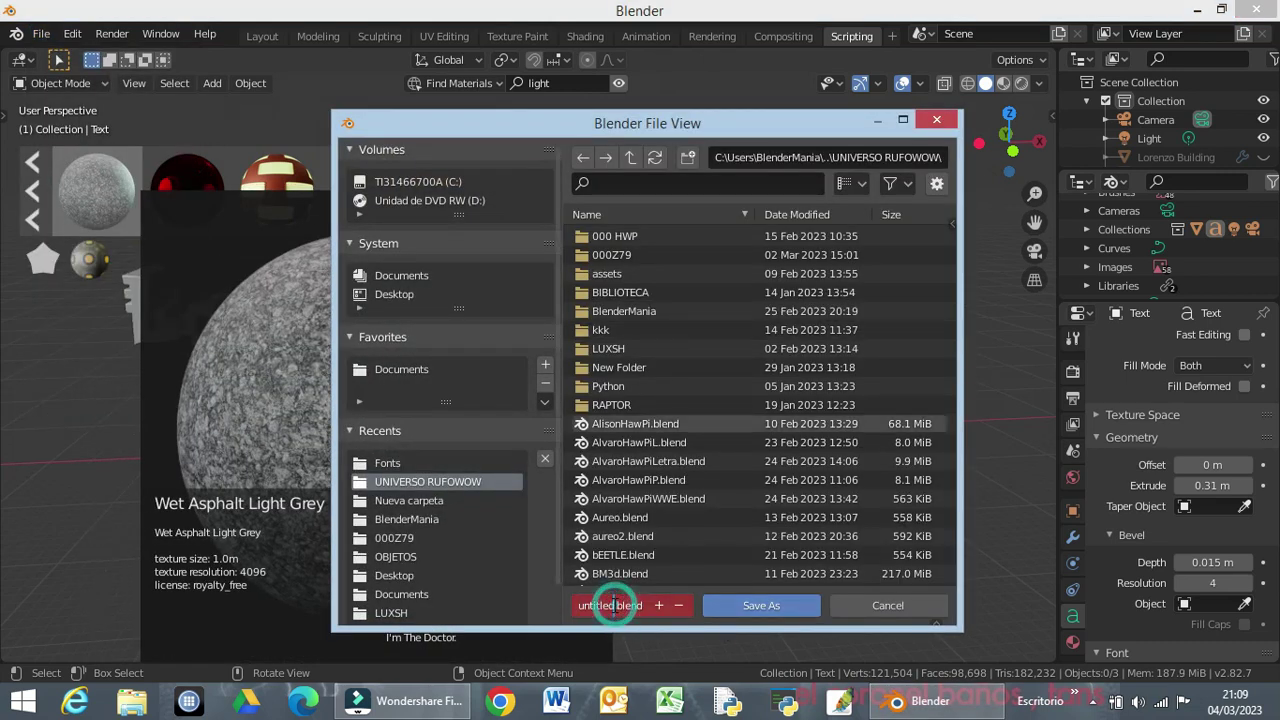
text(LorenzoM)
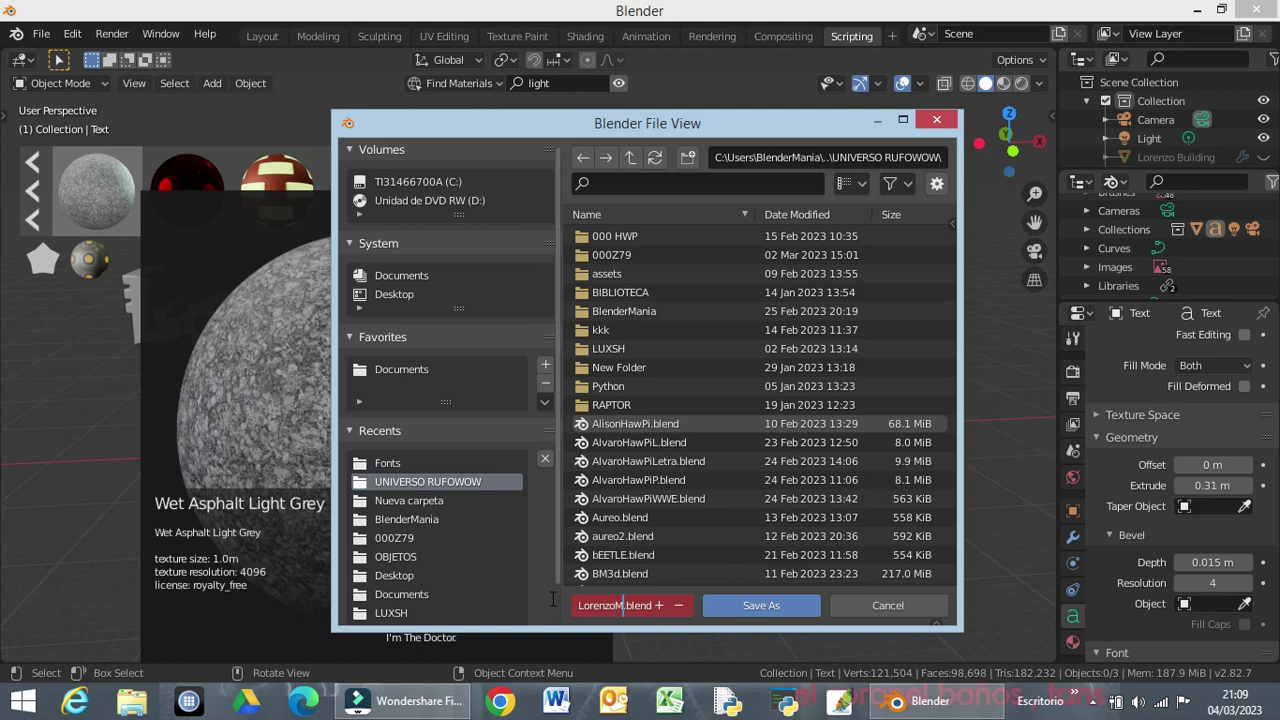
text(HawPi)
key(Return)
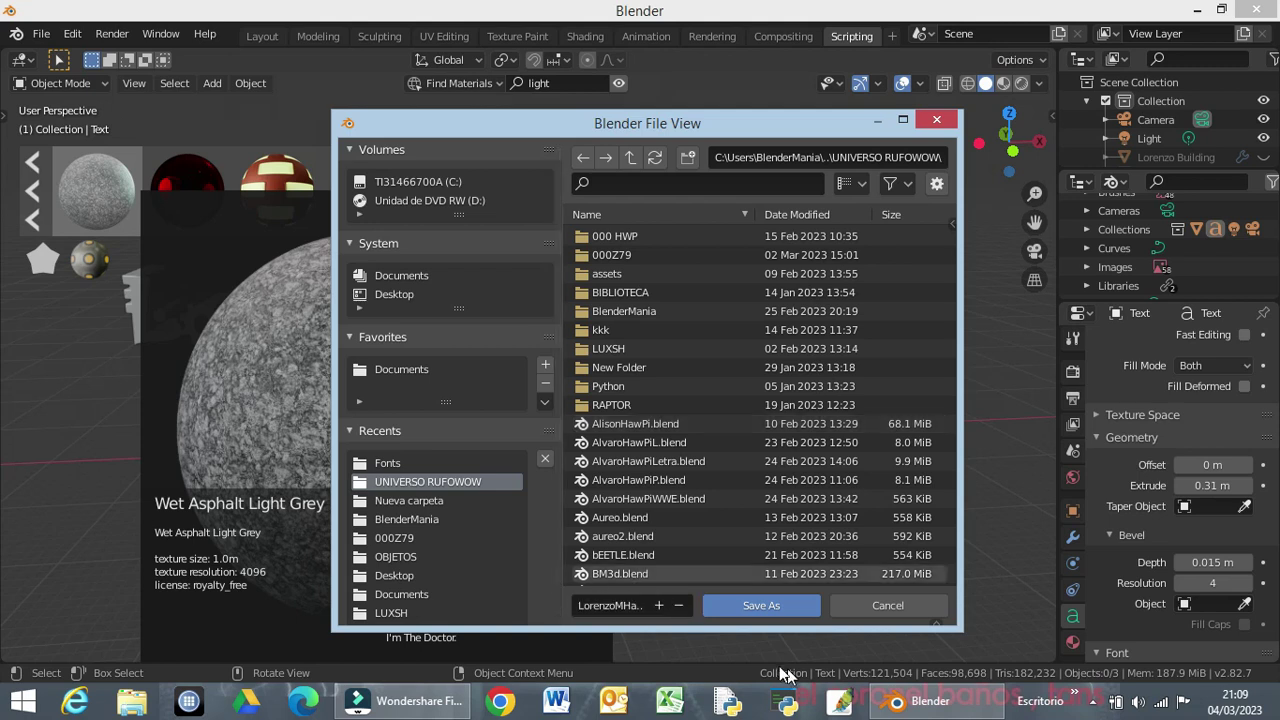
click(755, 607)
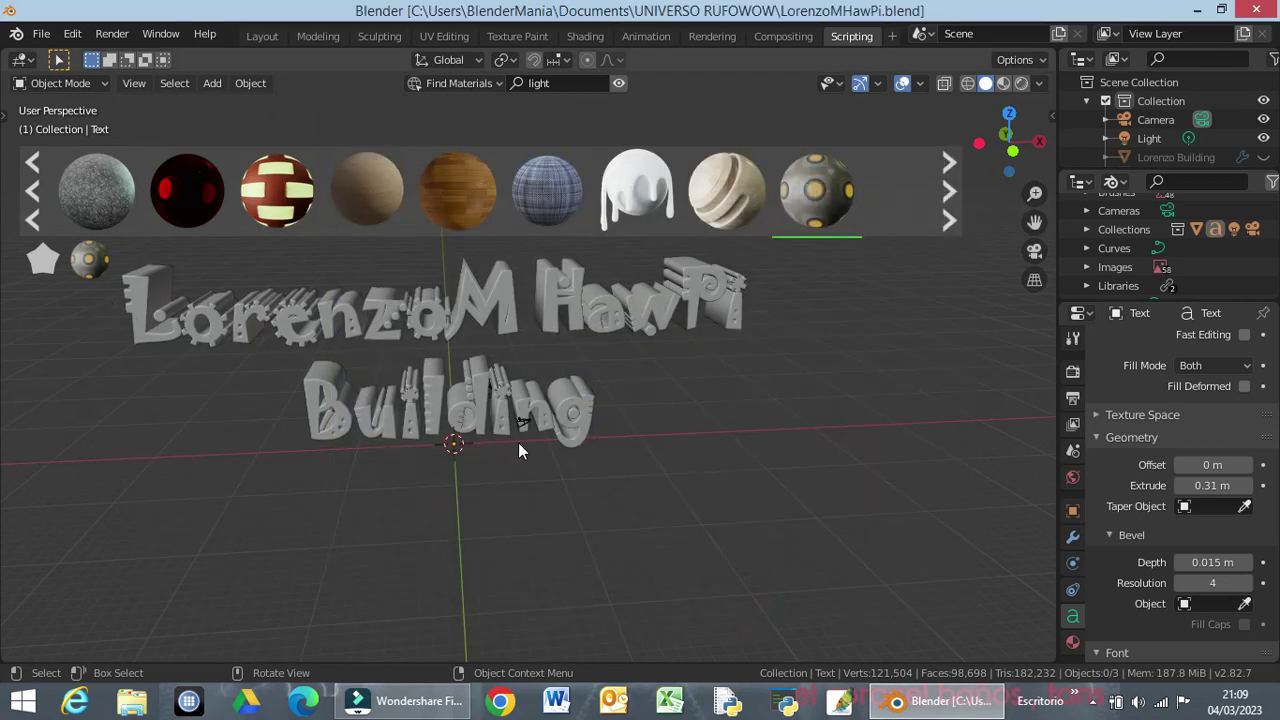
Preview the selected text in Rendered shading, orbit around it, and page to more light materials.
click(368, 322)
mouse_move(816, 190)
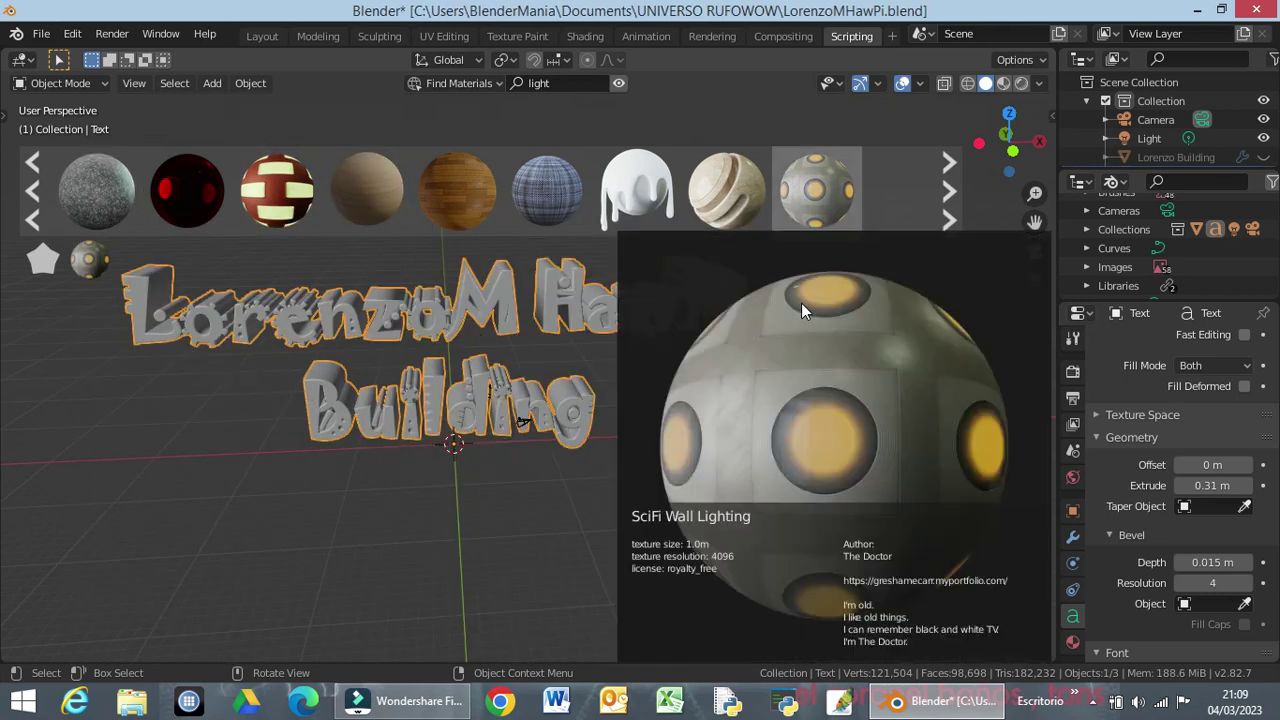
click(1020, 84)
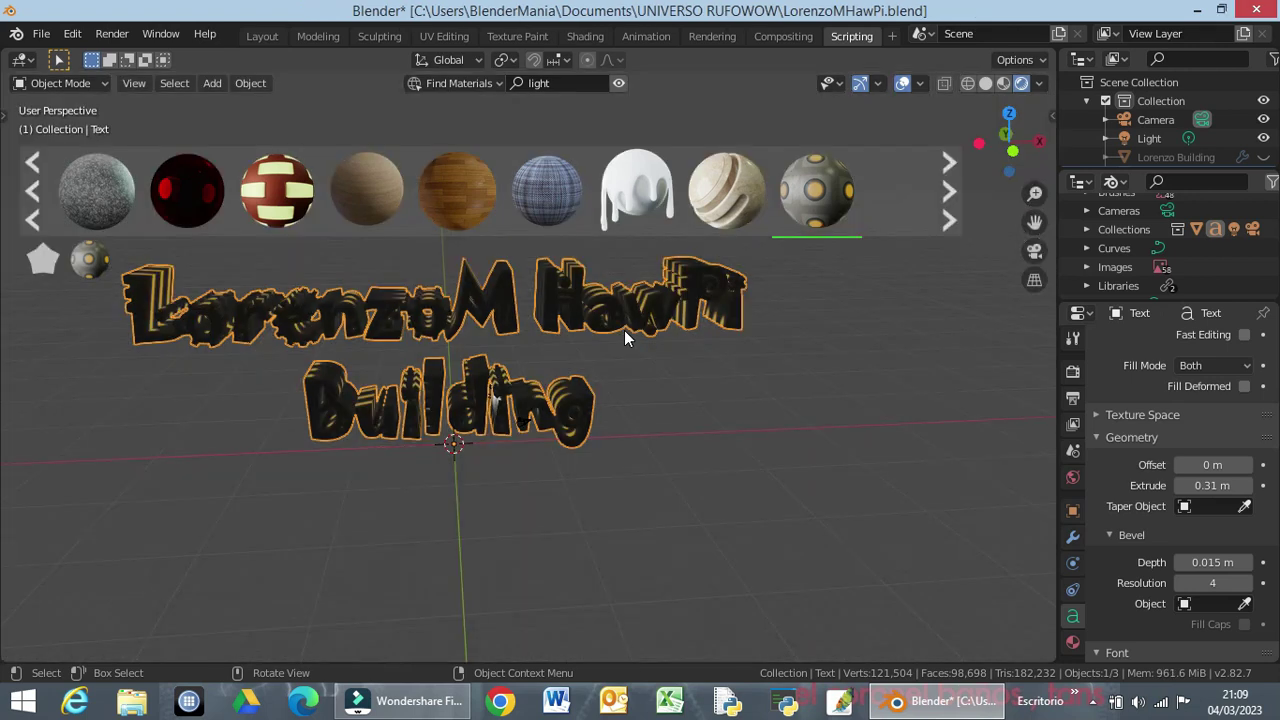
mouse_move(602, 386)
middle_down()
mouse_move(535, 388)
mouse_move(486, 334)
mouse_move(314, 337)
mouse_move(277, 369)
mouse_move(349, 431)
mouse_move(521, 424)
mouse_move(594, 367)
mouse_move(597, 412)
middle_up()
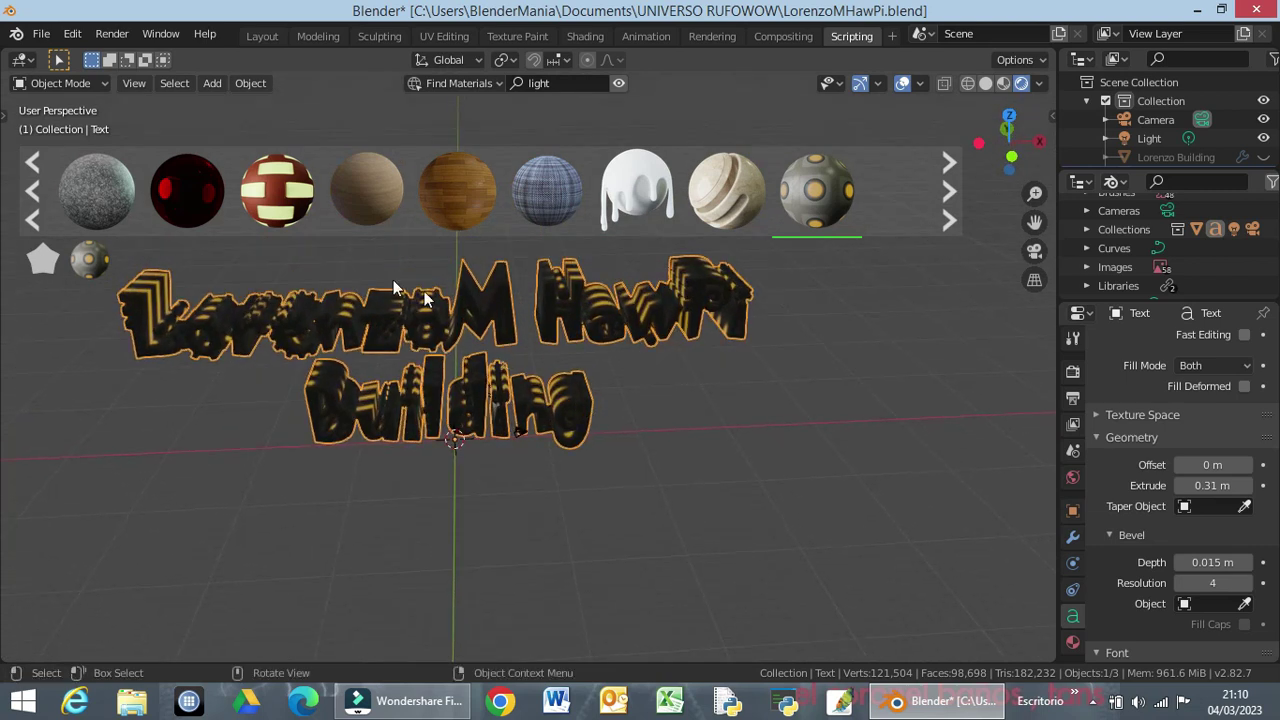
click(36, 216)
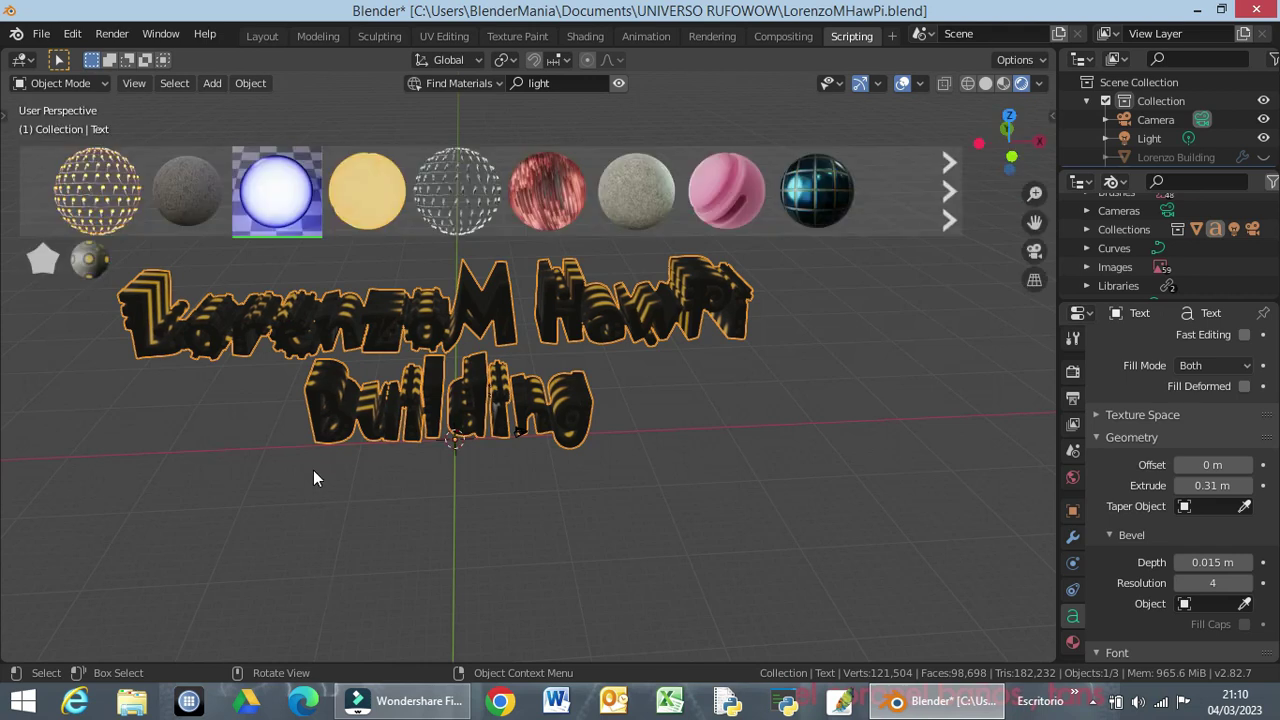
mouse_move(275, 190)
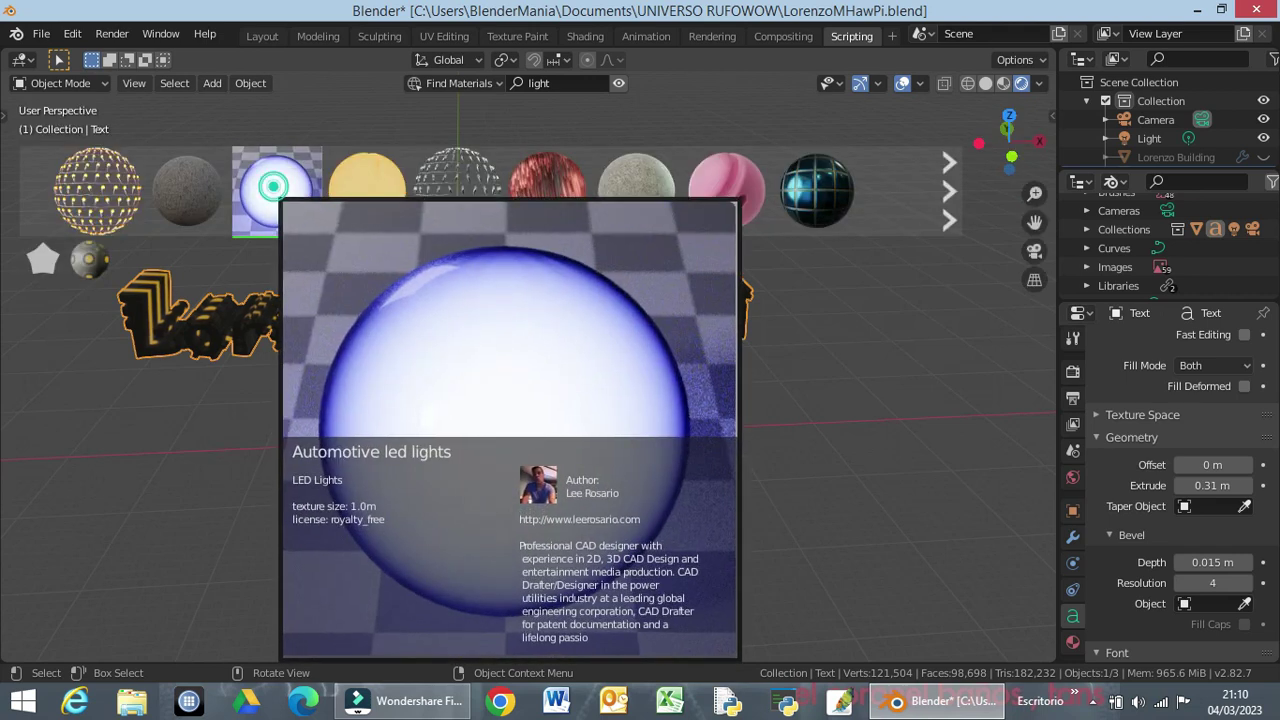
Apply the blue Automotive led lights material to the 3D text and orbit to check it.
drag(275, 192, 370, 345)
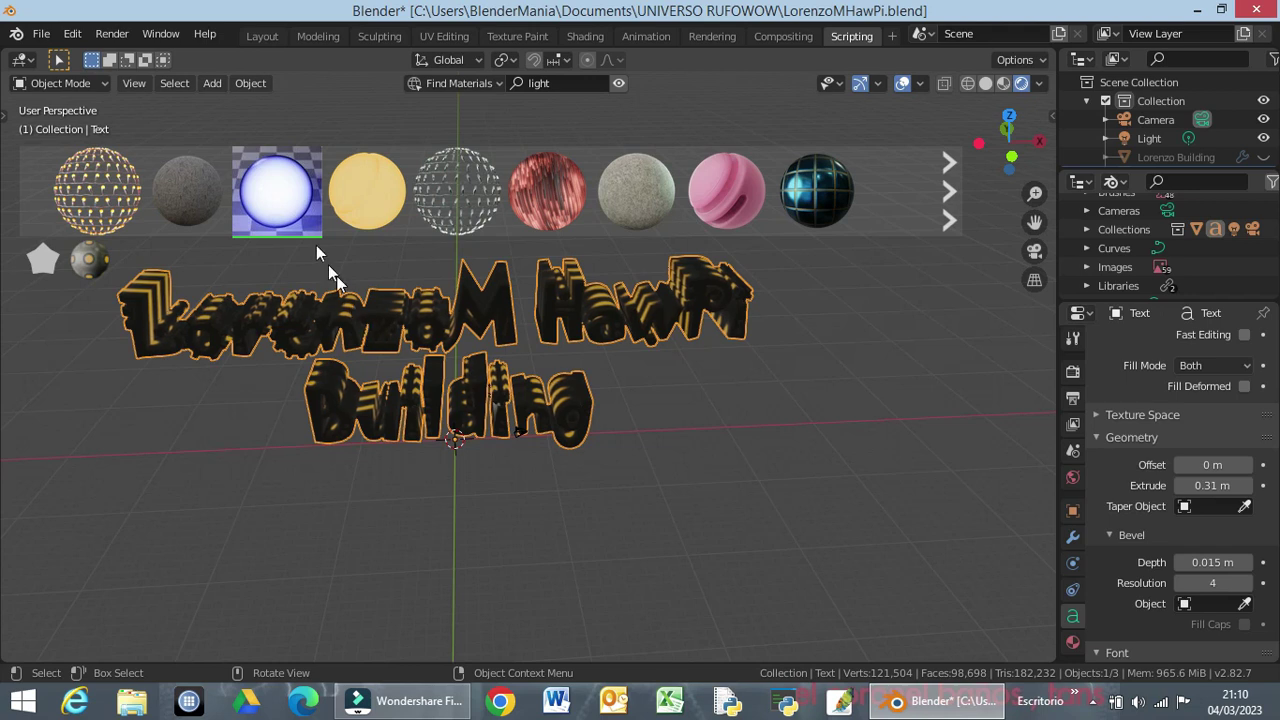
click(277, 212)
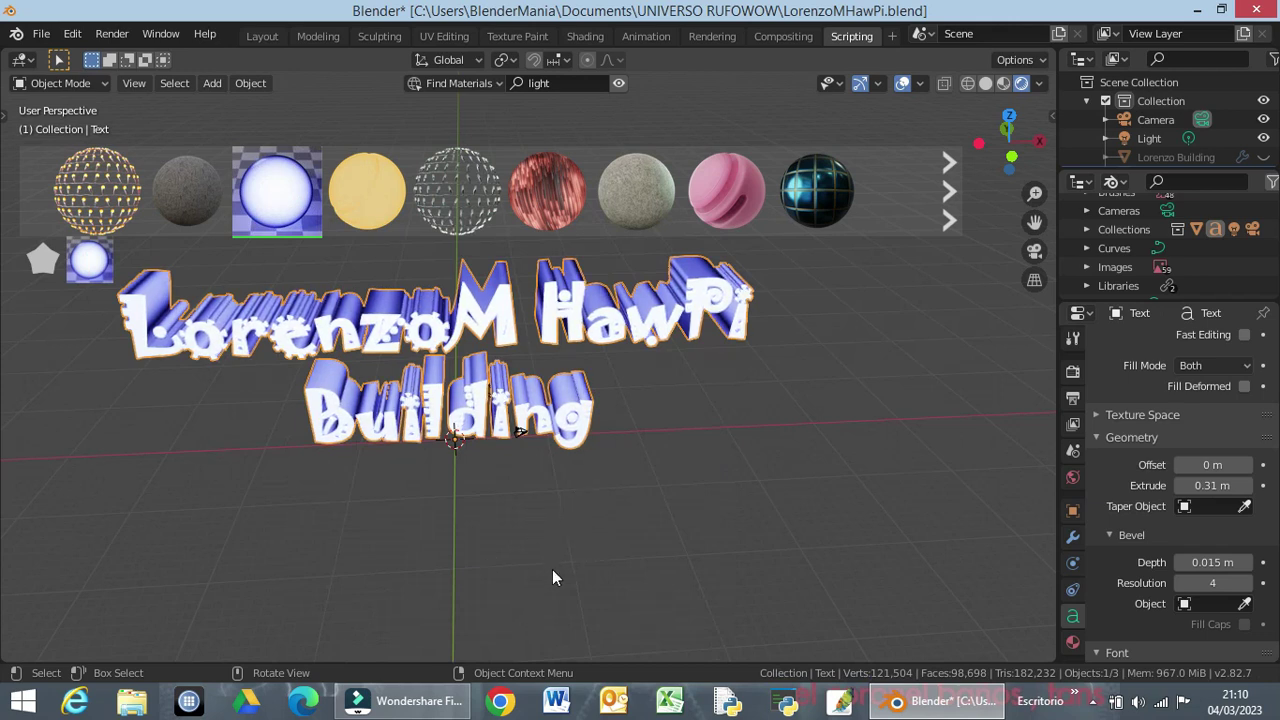
mouse_move(587, 537)
middle_down()
mouse_move(397, 481)
mouse_move(676, 487)
mouse_move(620, 517)
mouse_move(596, 513)
middle_up()
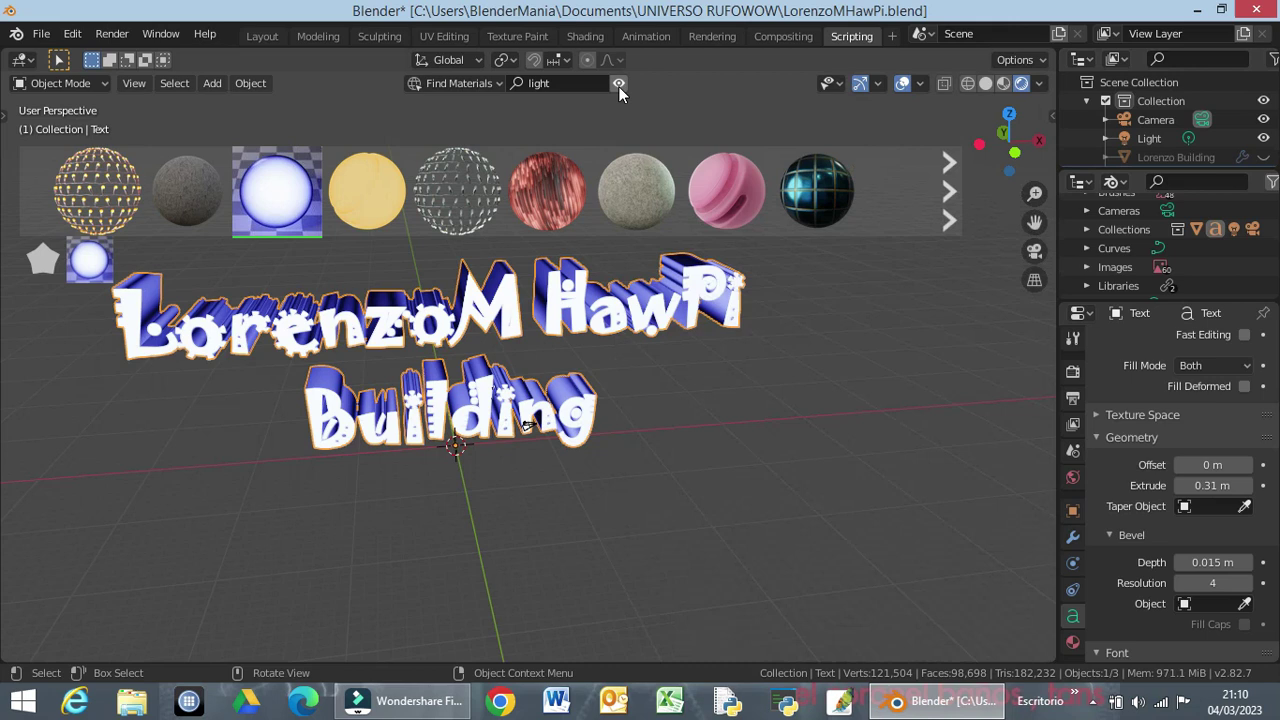
Hide the BlenderKit asset bar and switch the viewport back to Solid shading.
click(618, 85)
middle_drag(678, 467, 663, 439)
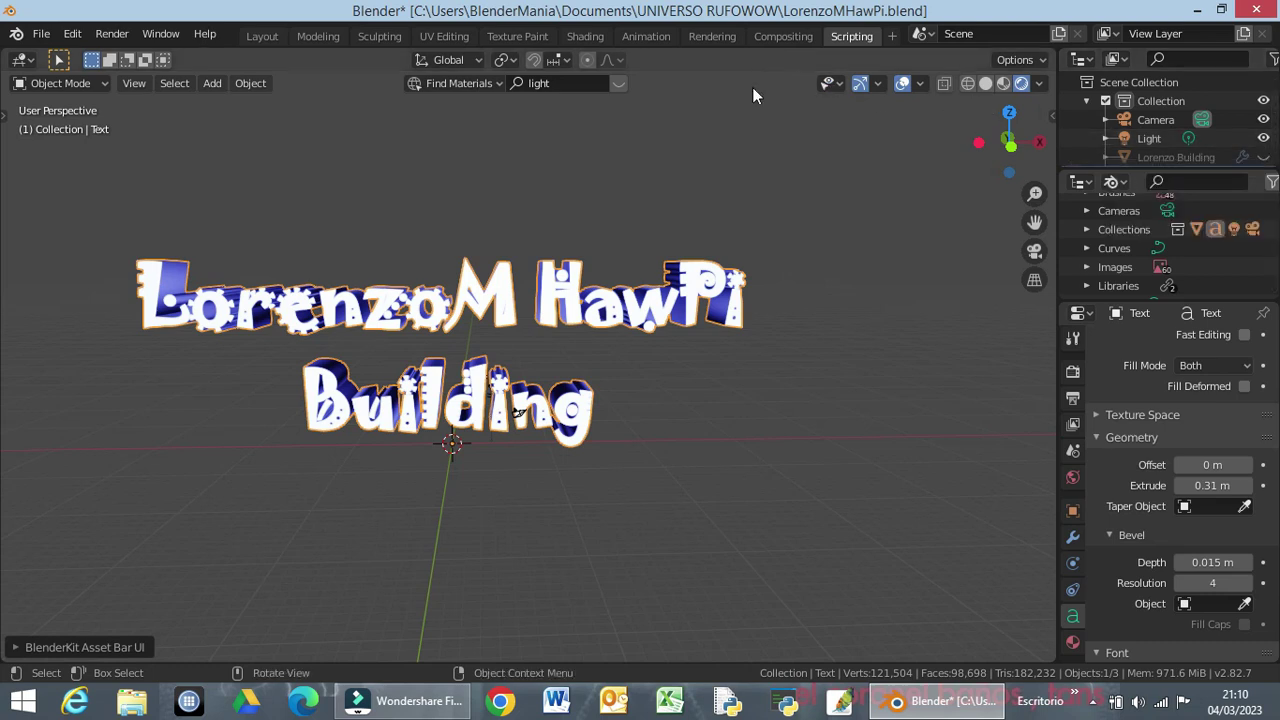
click(985, 84)
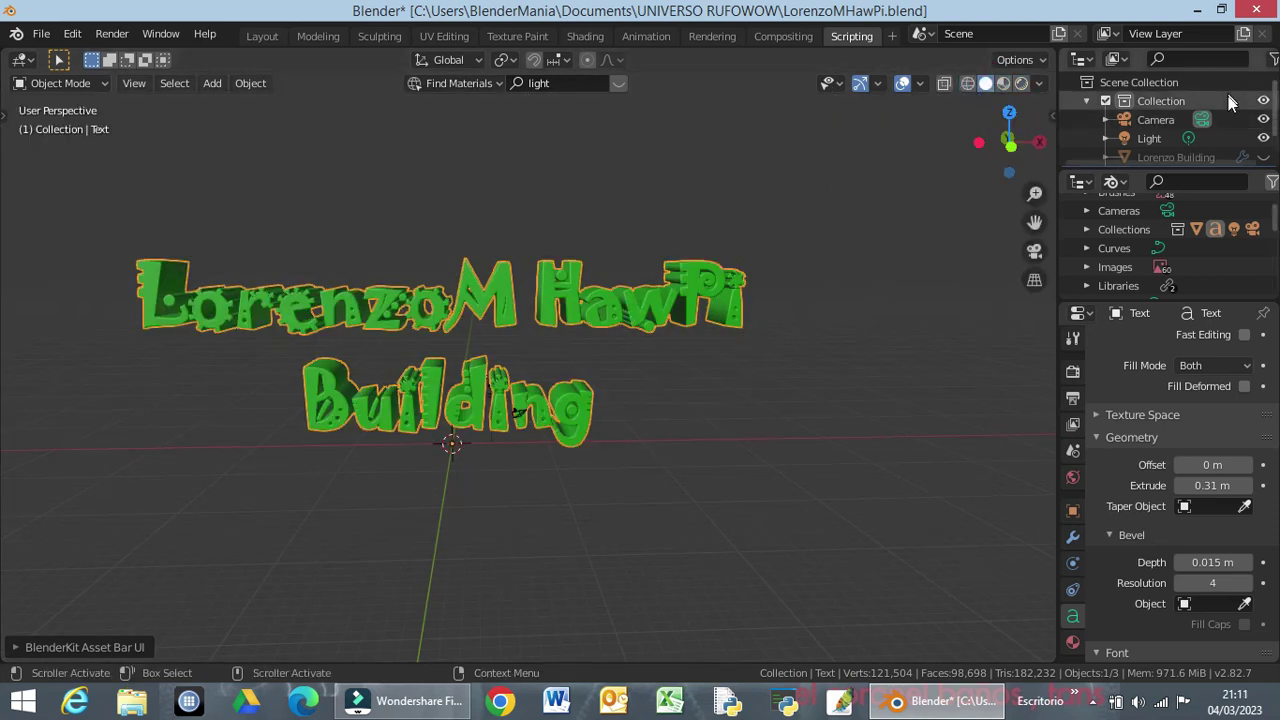
scroll(783, 312, down, 3)
scroll(786, 310, down, 1)
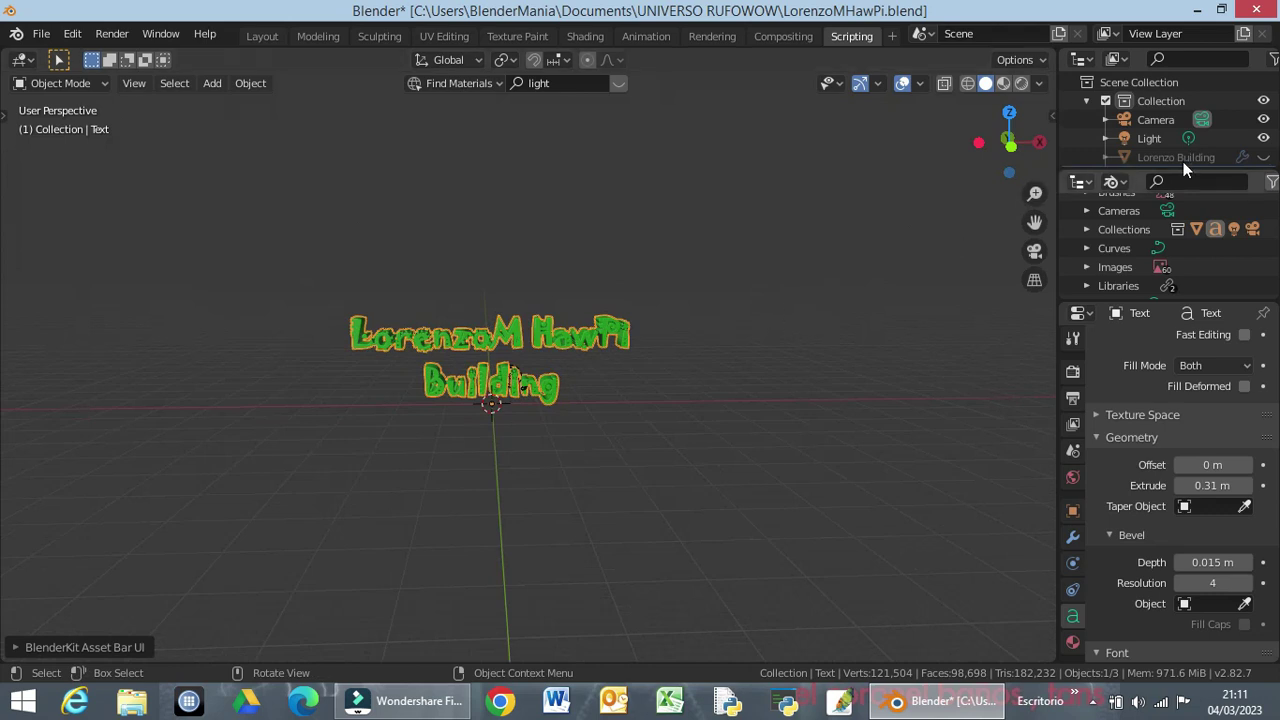
Unhide the Lorenzo Building and, in front view, move the text well above it.
click(1263, 157)
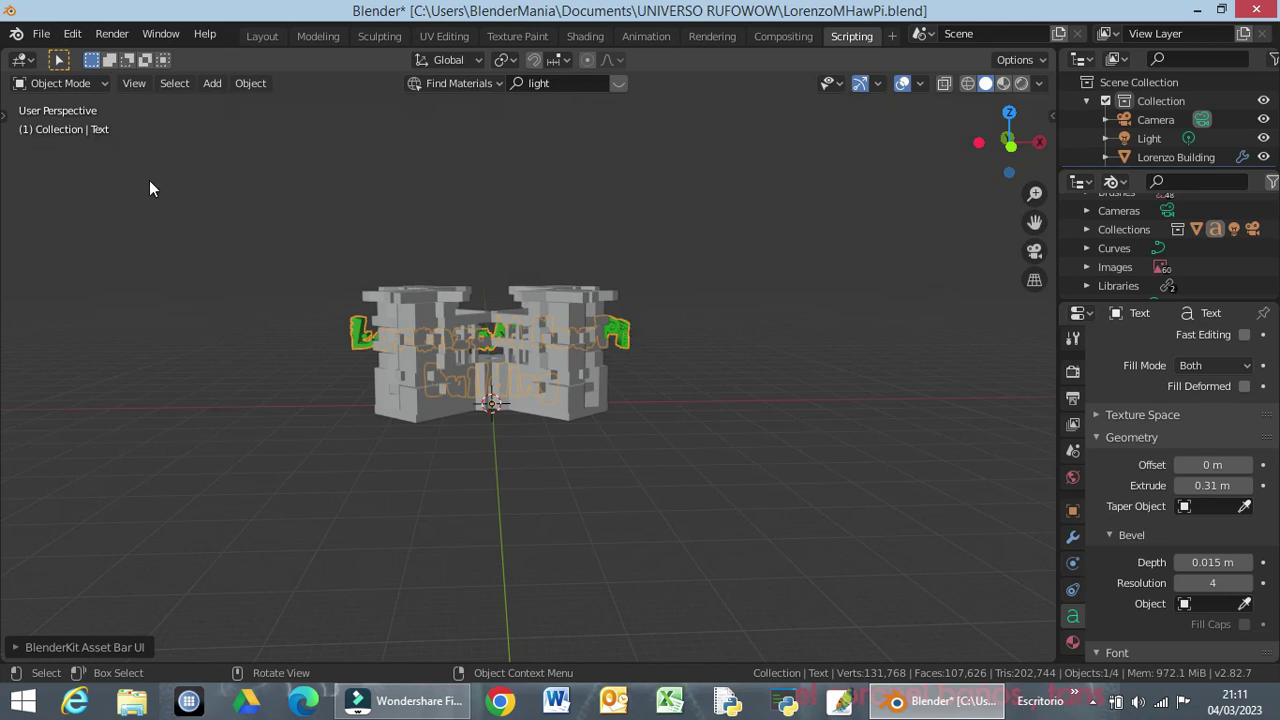
click(4, 120)
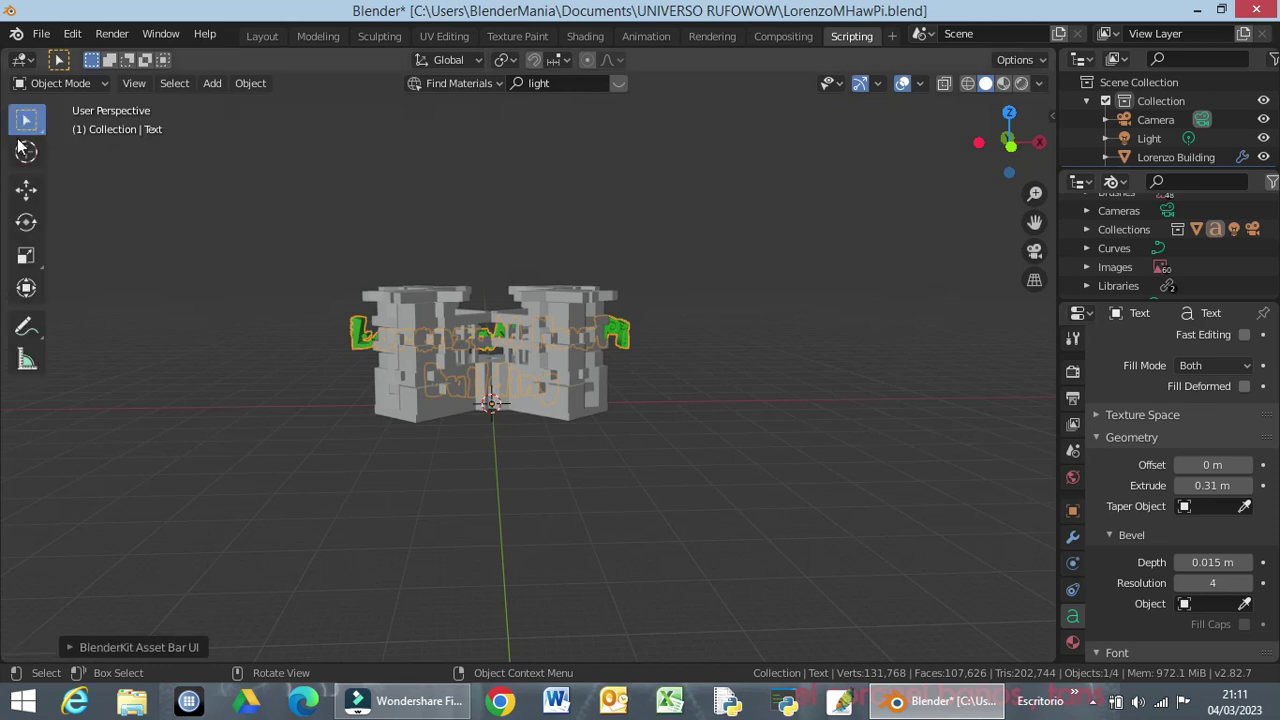
key(KP_1)
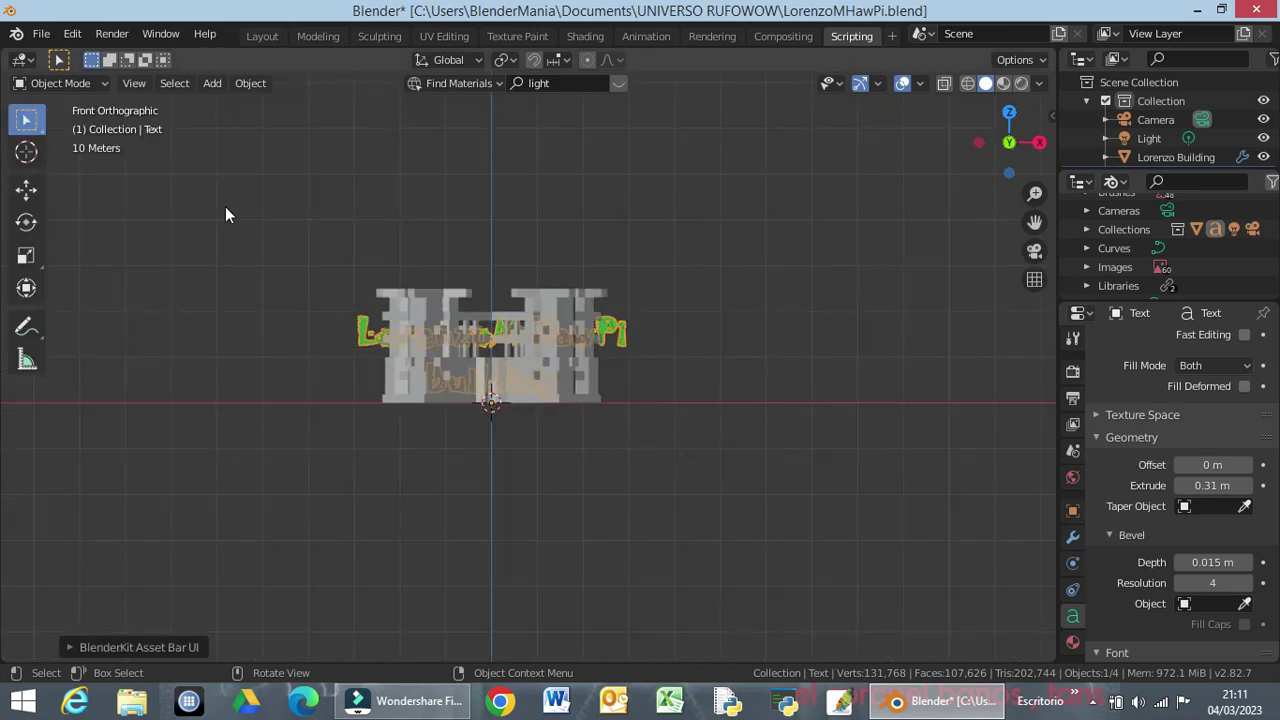
click(26, 190)
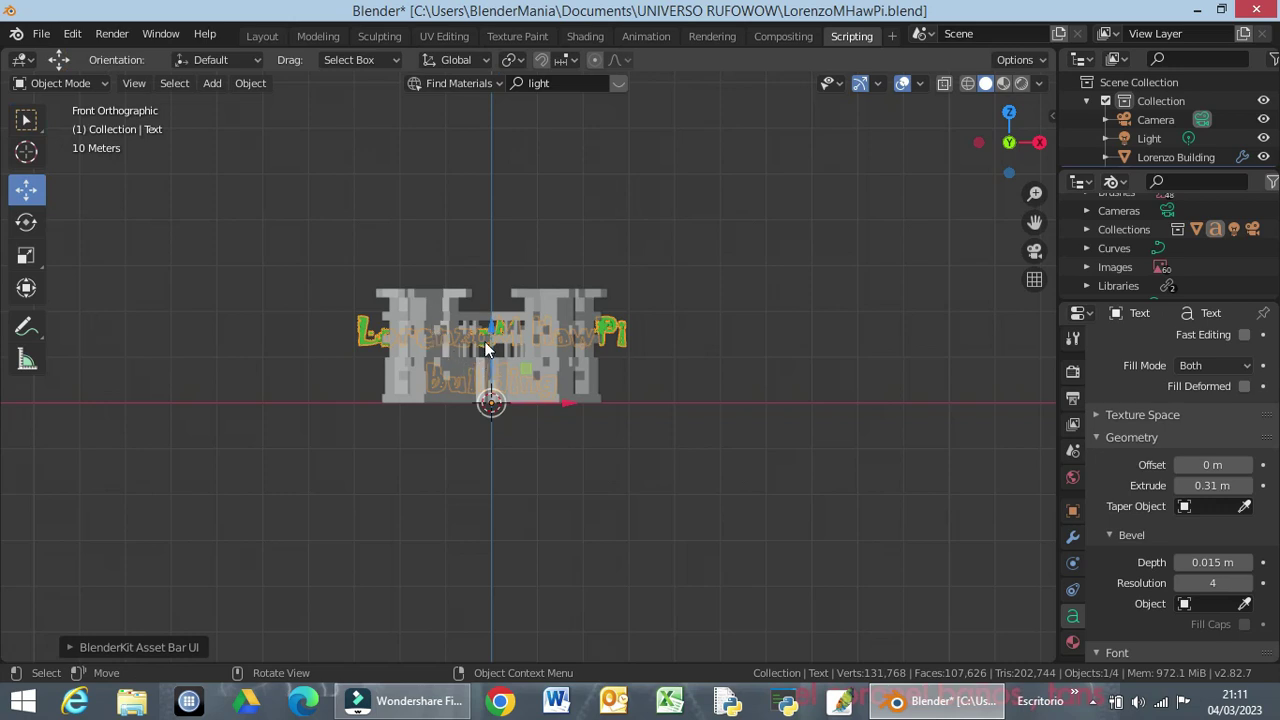
mouse_move(491, 329)
mouse_down()
mouse_move(481, 213)
mouse_move(517, 218)
mouse_up()
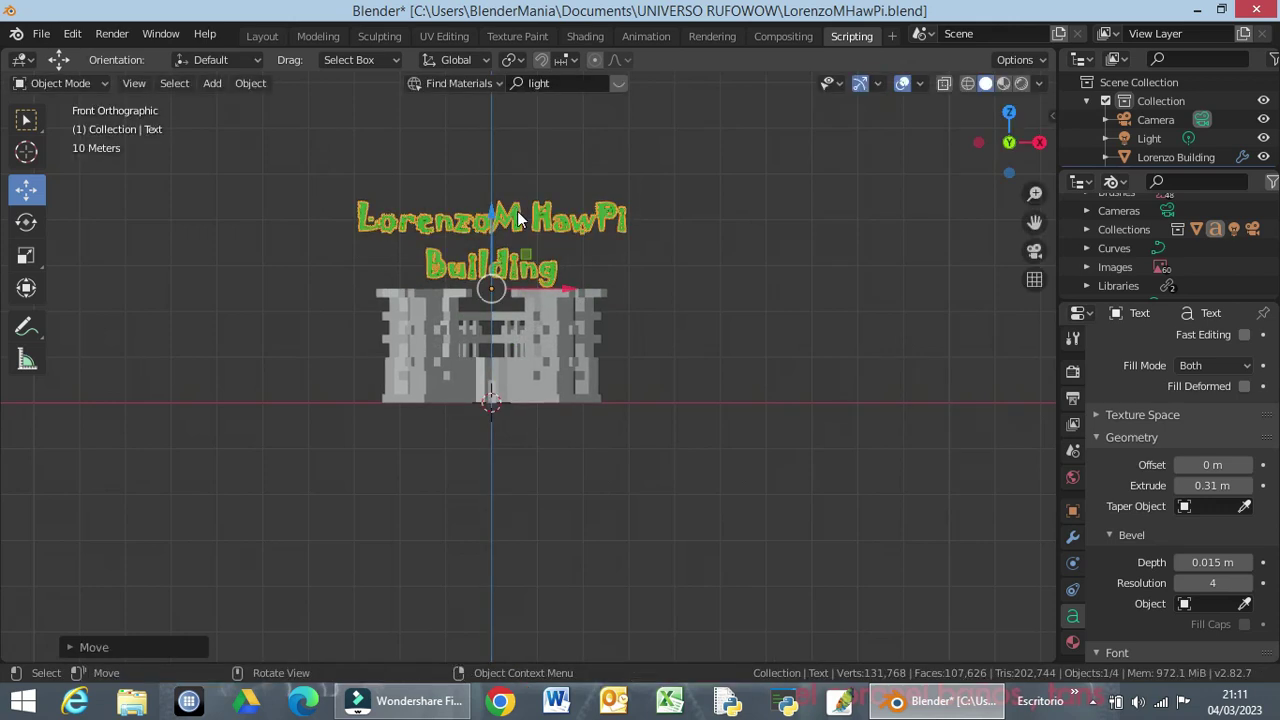
Cancel the delete prompt, reselect the text, and scale it down to about 0.3.
key(x)
key(x)
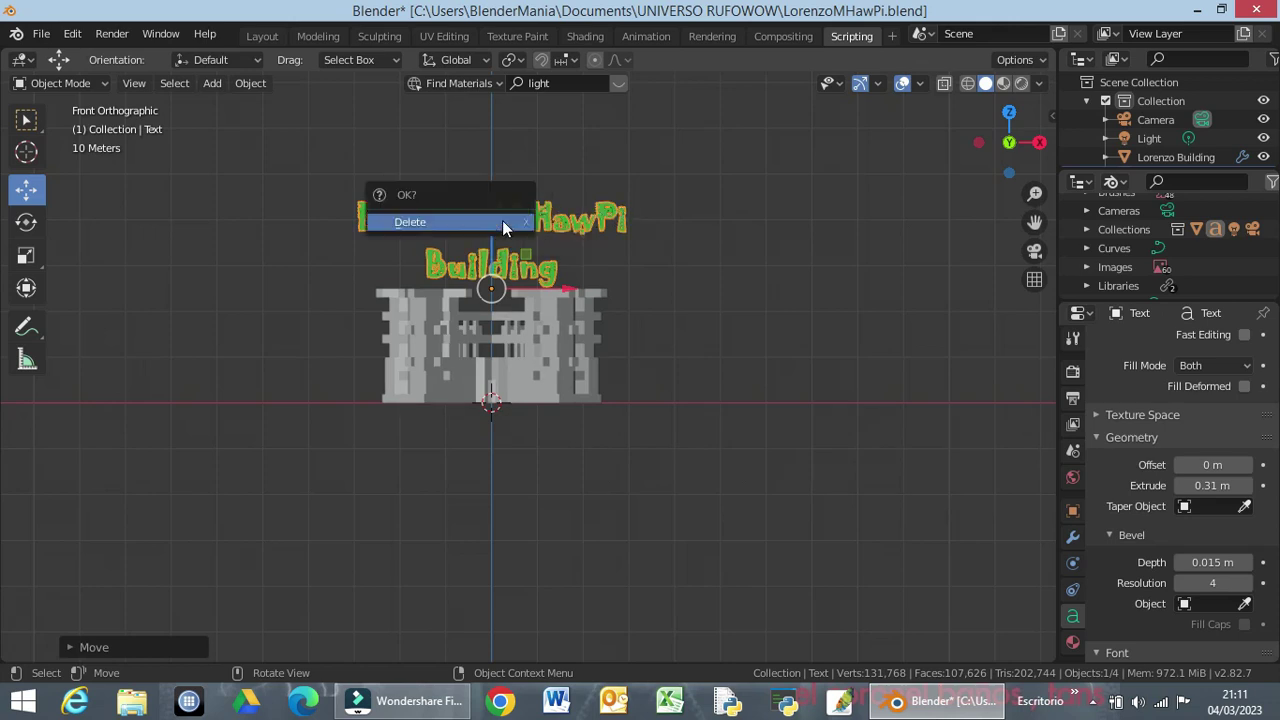
click(671, 212)
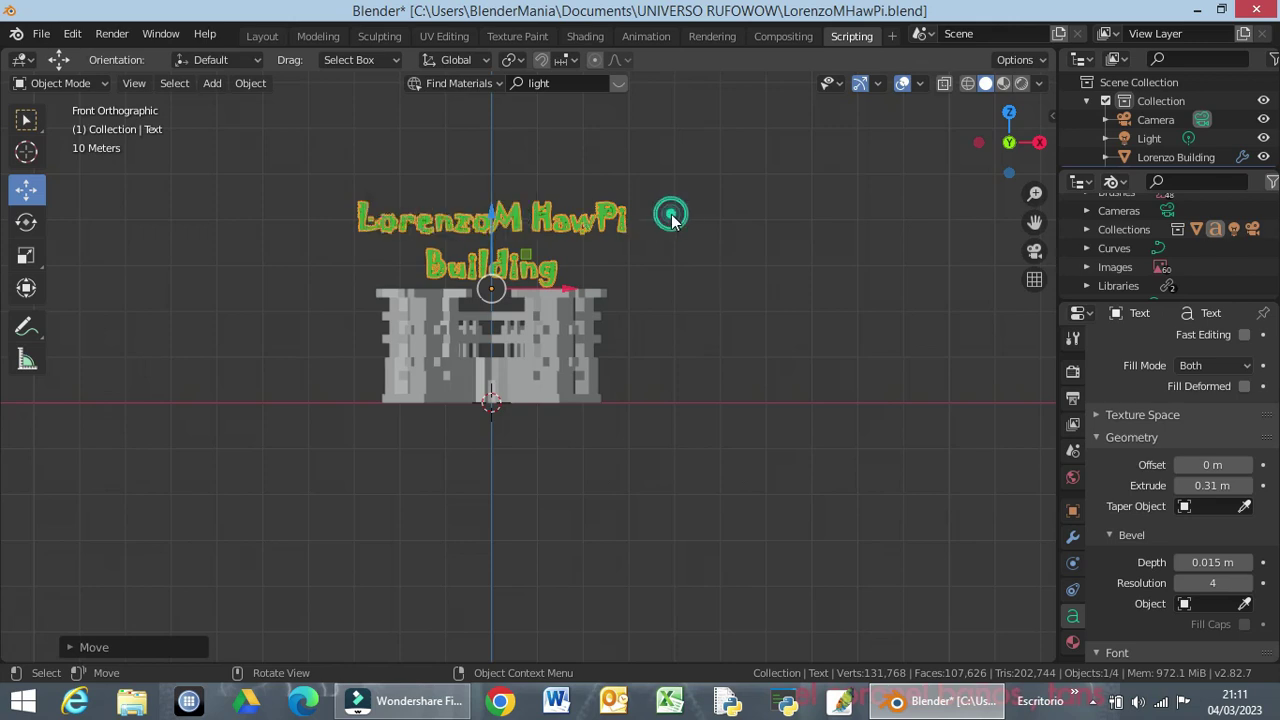
click(577, 222)
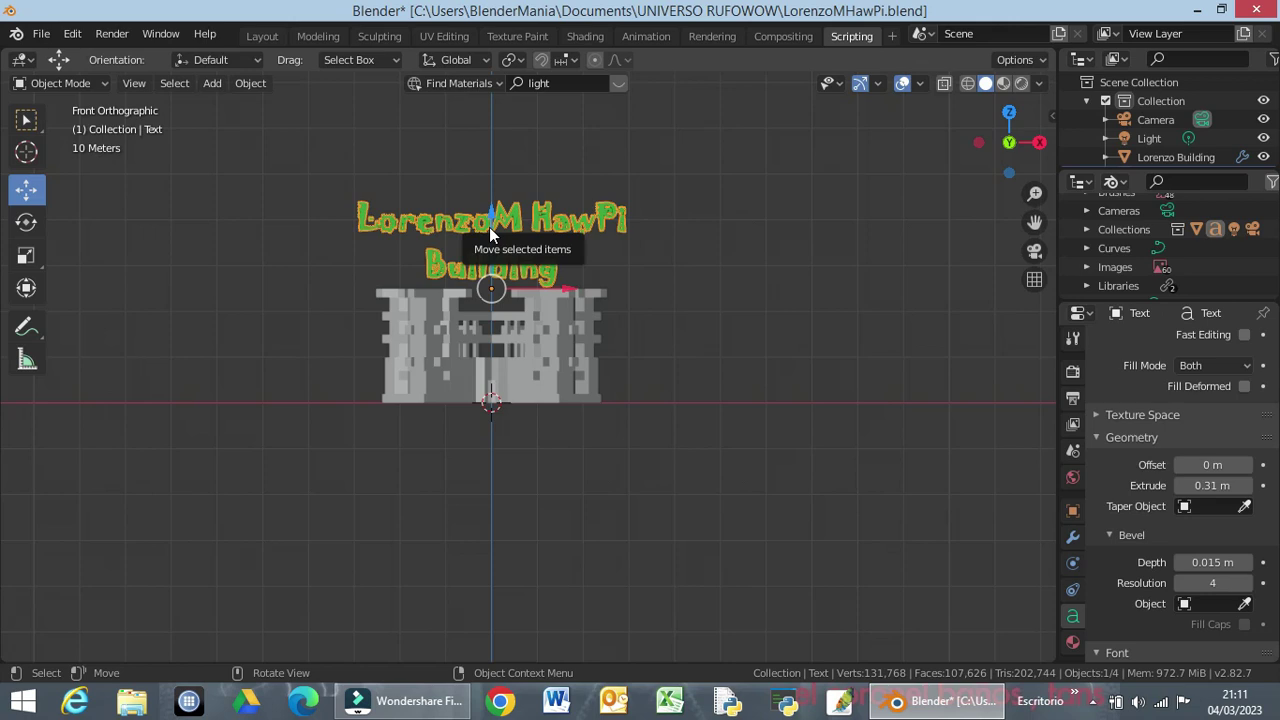
key(s)
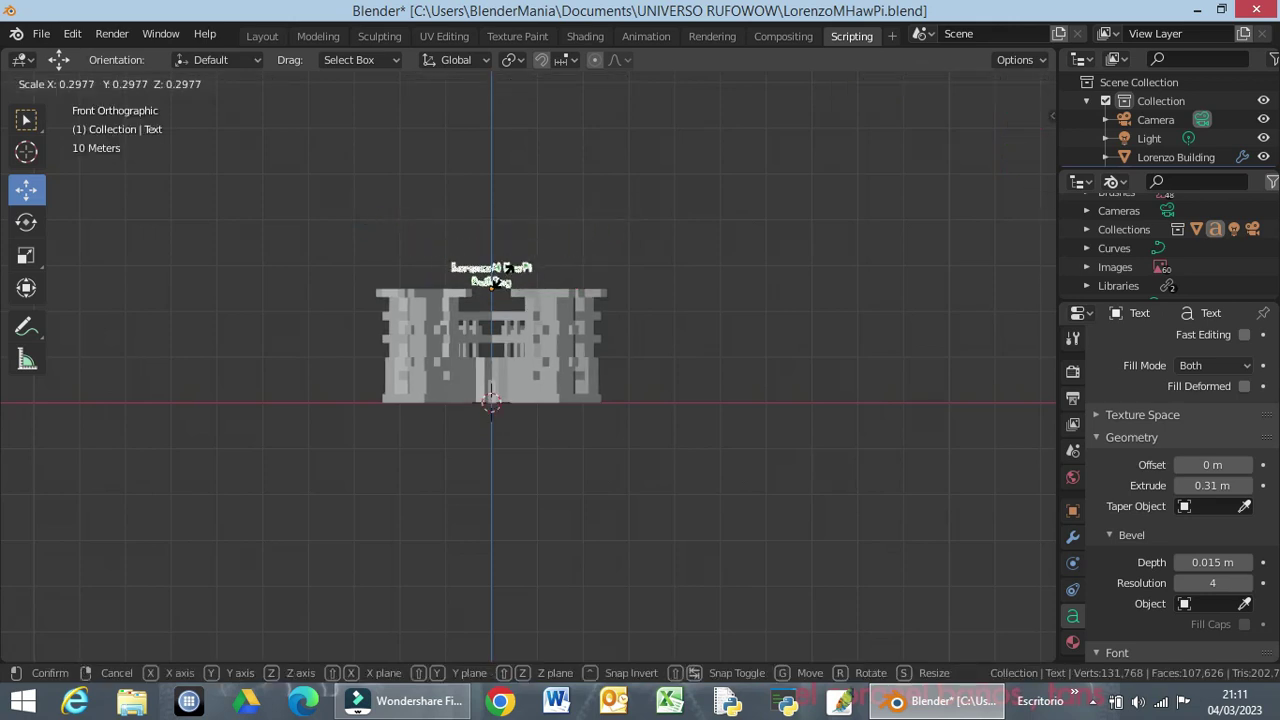
click(496, 286)
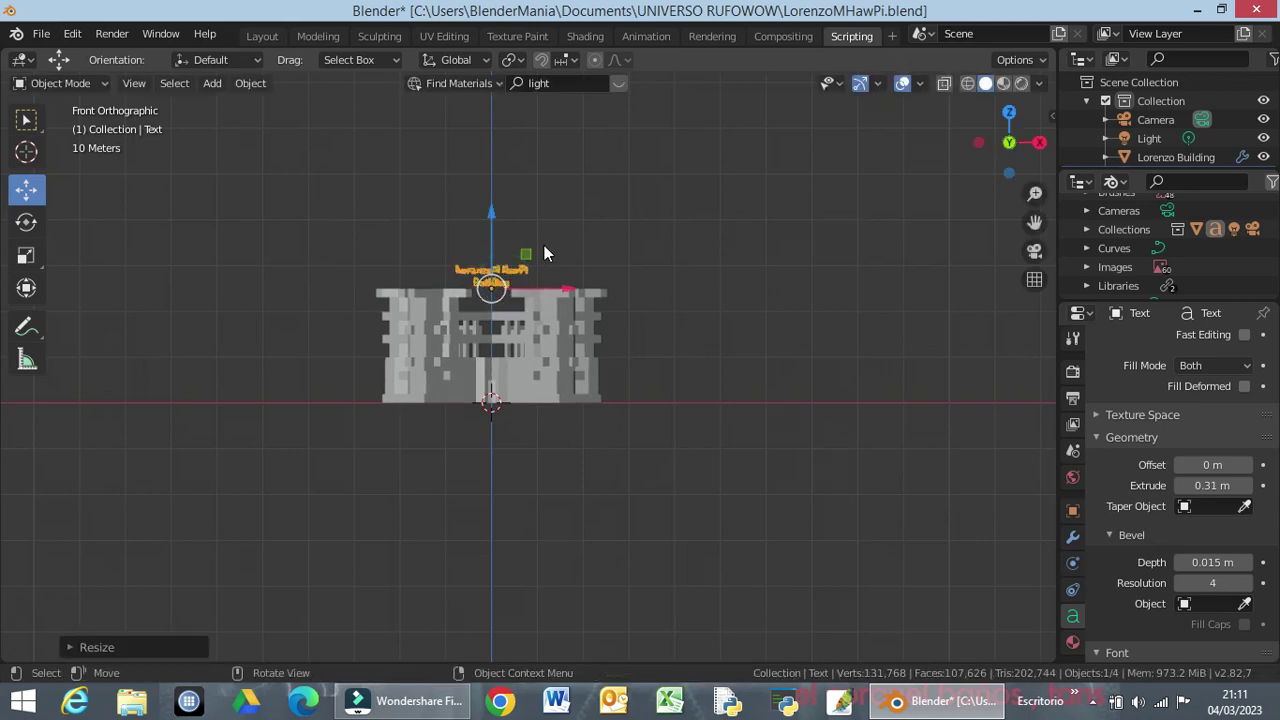
Lower the text along Z onto the building's top and check placement from the front.
scroll(500, 320, up, 1)
scroll(502, 318, up, 1)
scroll(504, 315, up, 3)
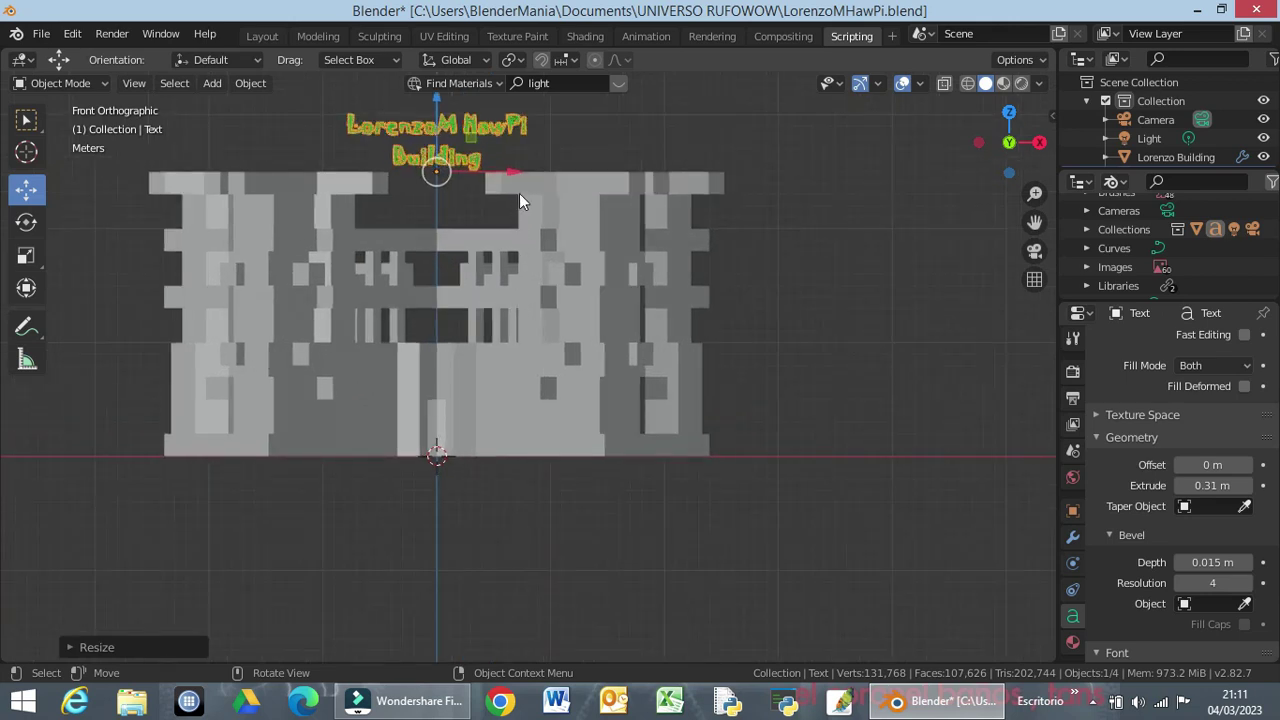
click(435, 103)
drag(435, 103, 430, 137)
mouse_move(476, 246)
middle_down()
mouse_move(483, 317)
mouse_move(494, 294)
mouse_move(648, 288)
mouse_move(523, 310)
mouse_move(363, 309)
mouse_move(488, 303)
mouse_move(496, 281)
middle_up()
key(KP_1)
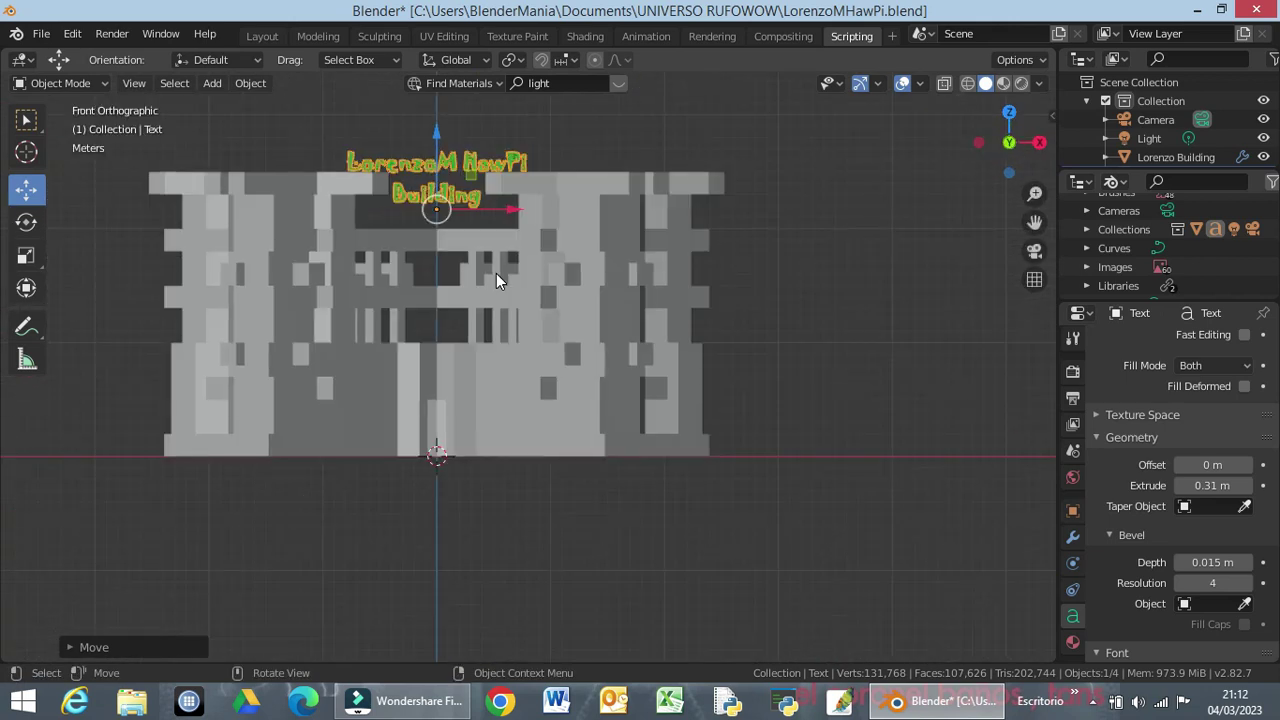
Select the Lorenzo Building, hide the 3D text in the Outliner, and view it in Rendered shading.
middle_drag(580, 240, 589, 320)
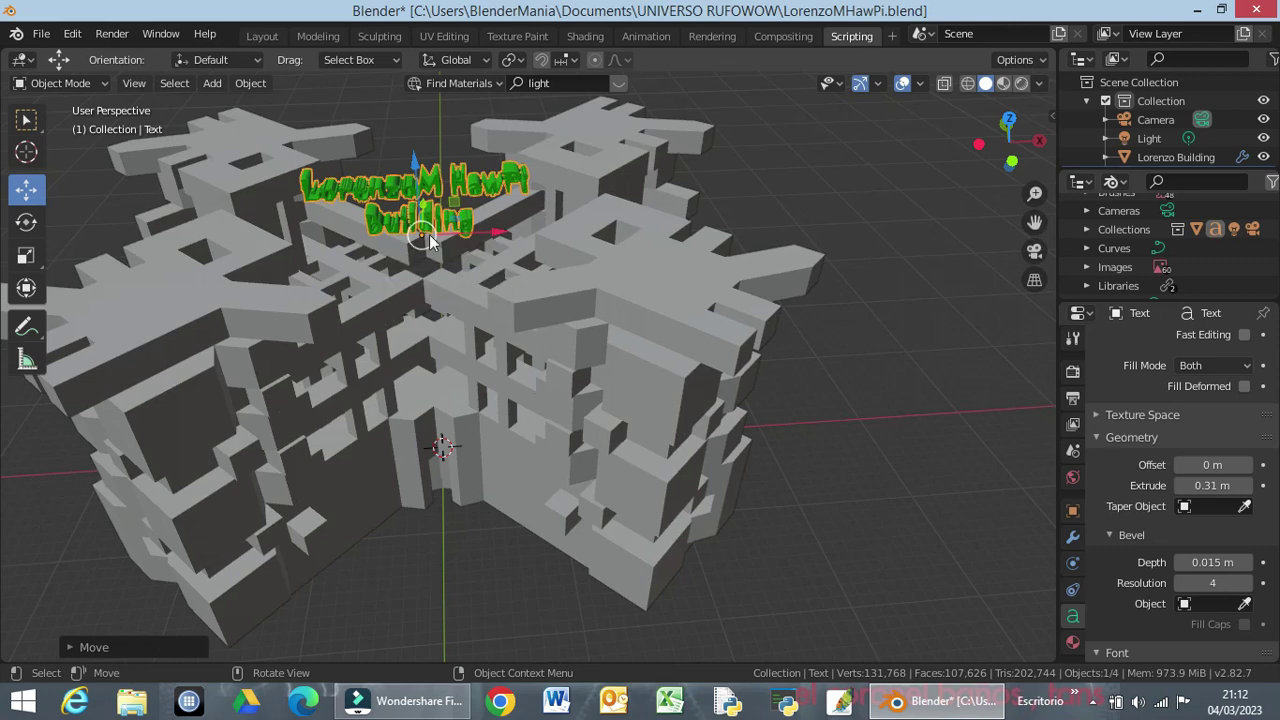
click(631, 282)
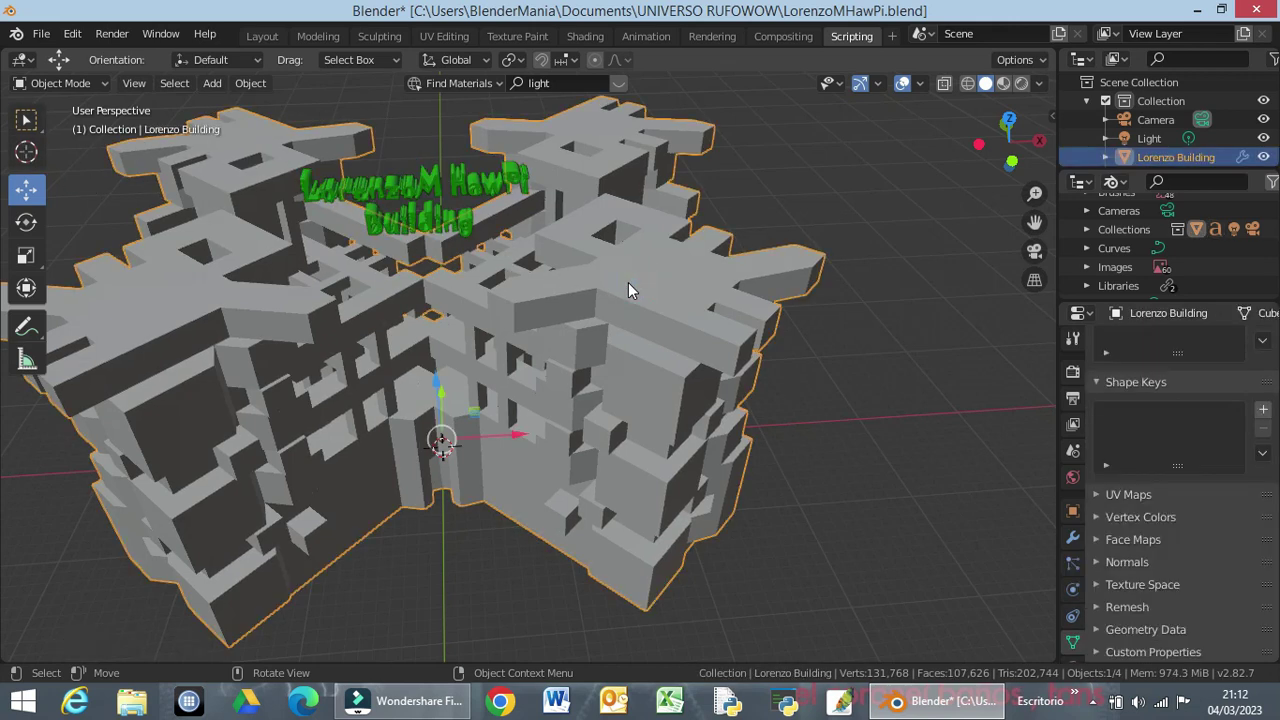
click(1263, 138)
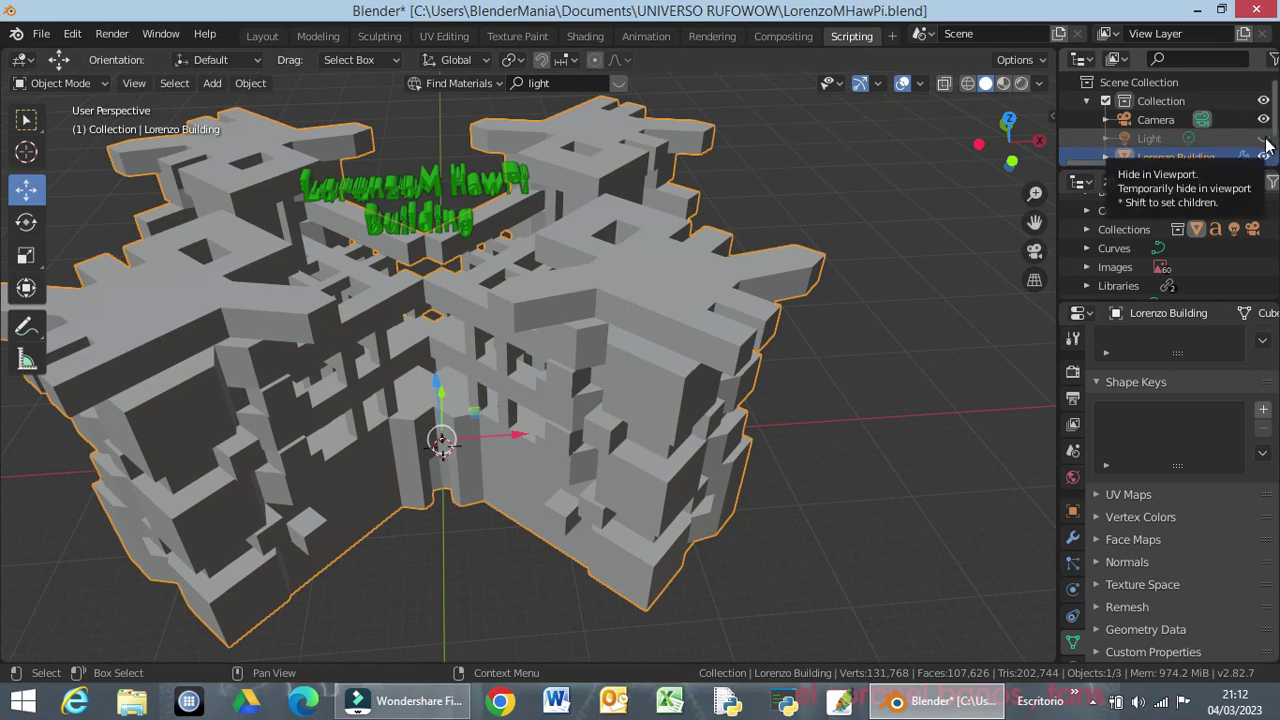
click(1263, 138)
middle_drag(1224, 146, 1223, 111)
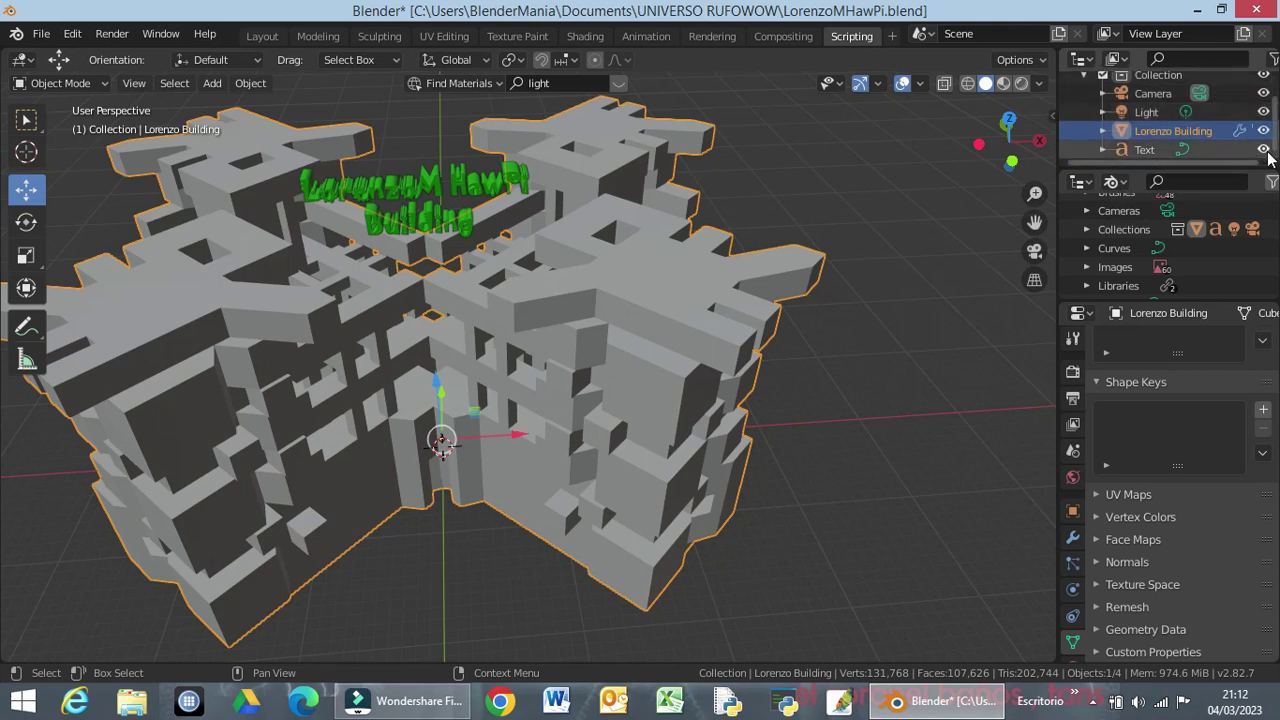
click(1263, 146)
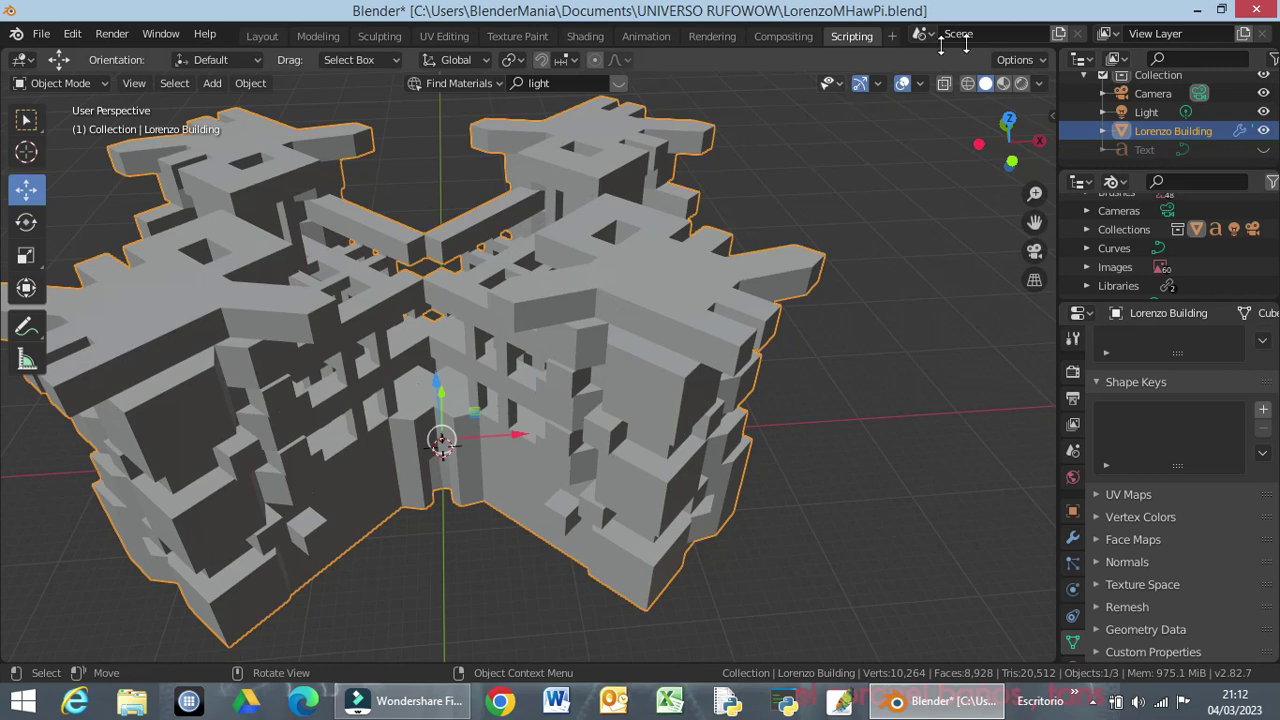
click(1020, 86)
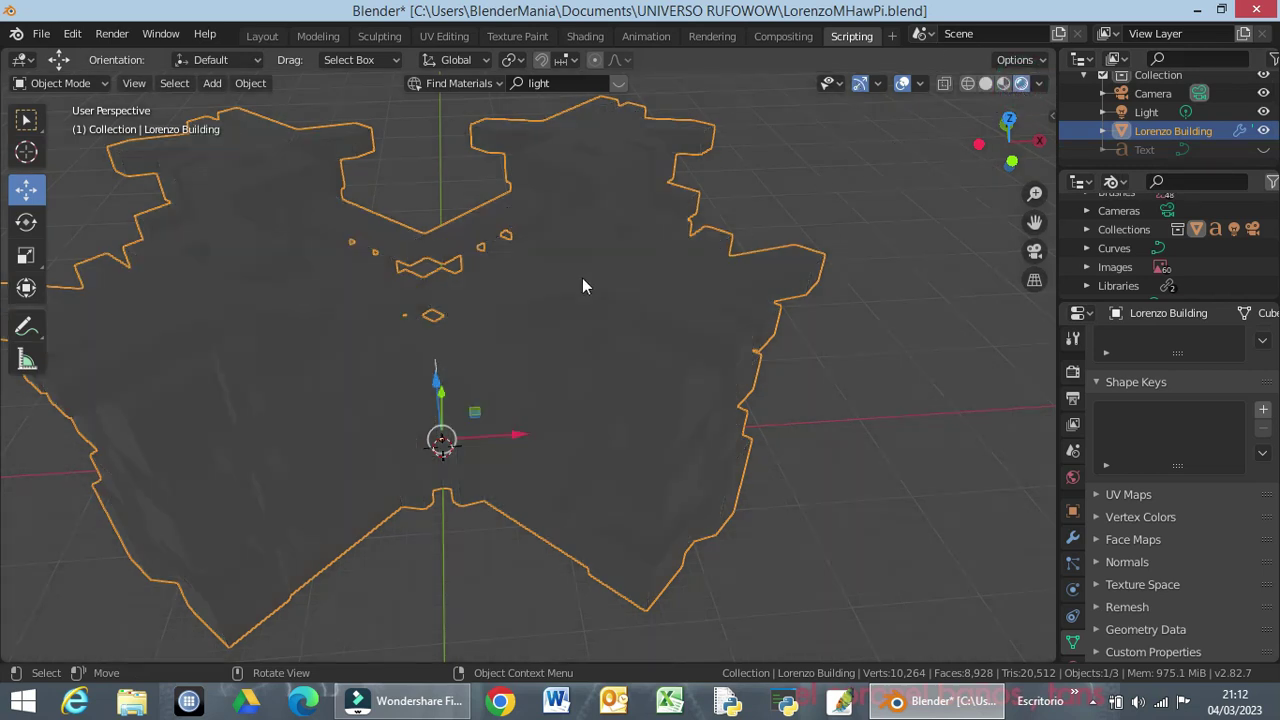
click(555, 84)
Search BlenderKit materials for 'circuit'.
key(Return)
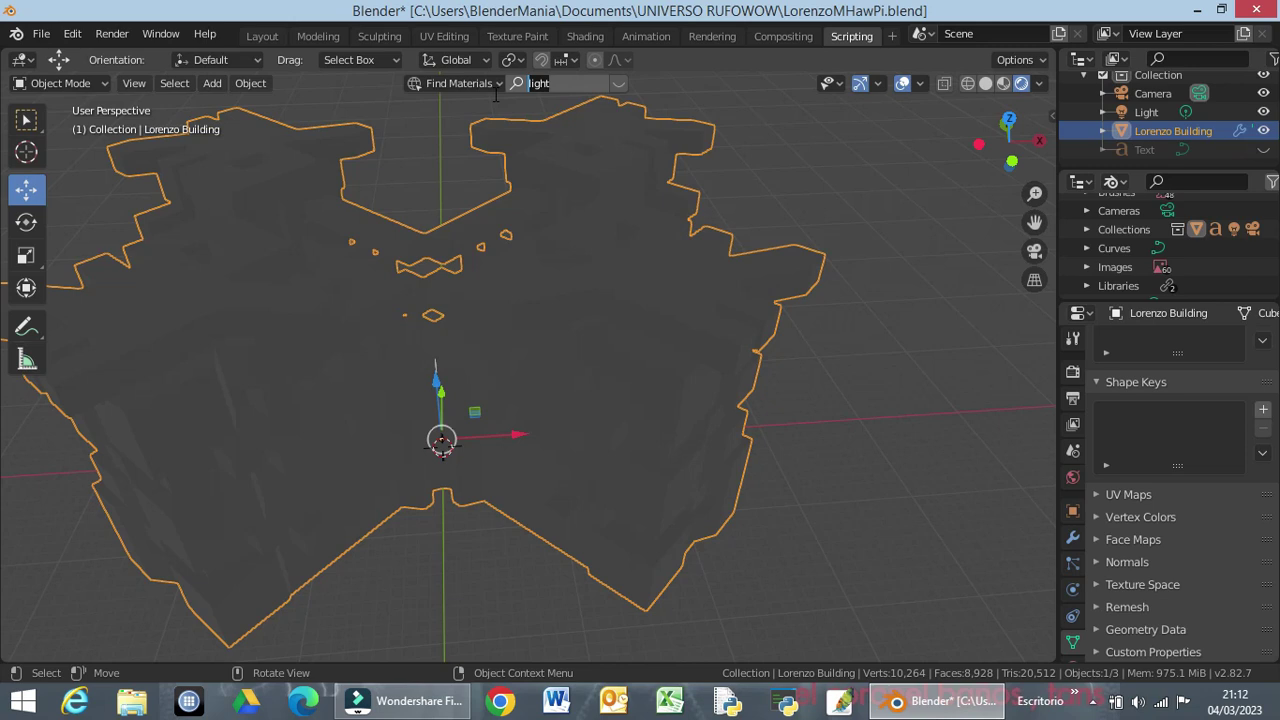
text(ciur)
key(BackSpace)
text(cuit)
key(Return)
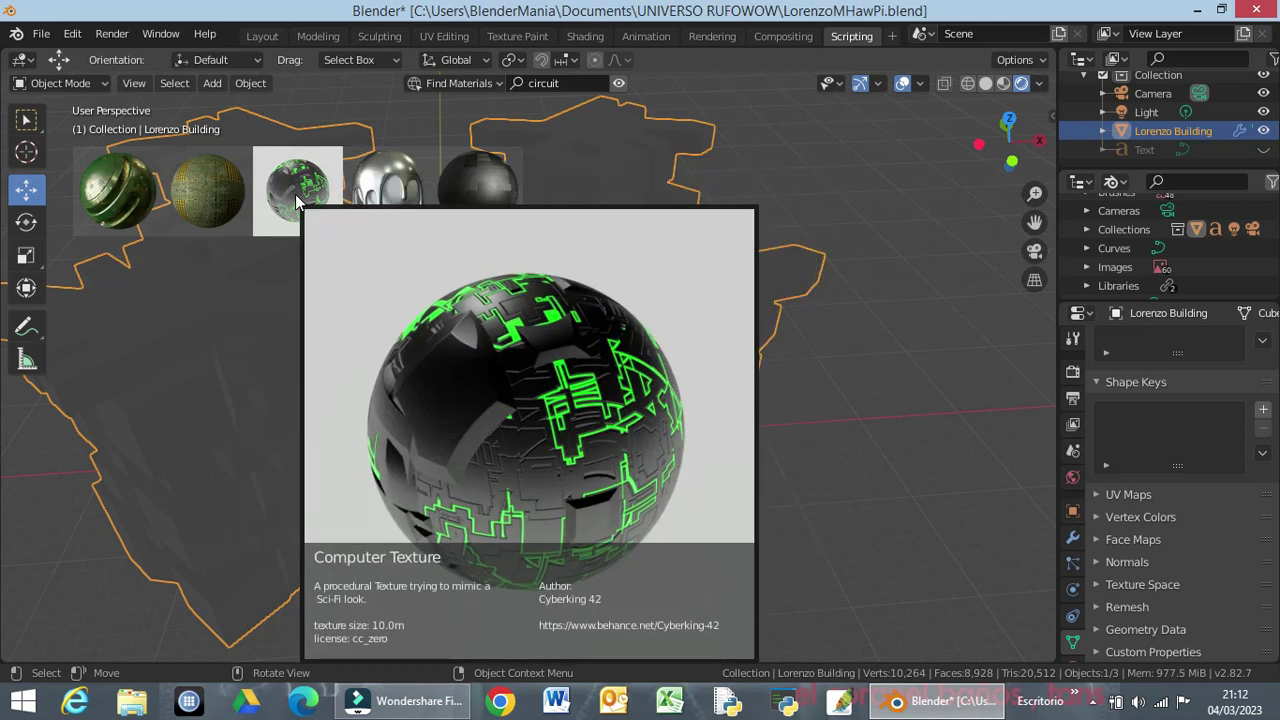
mouse_move(207, 188)
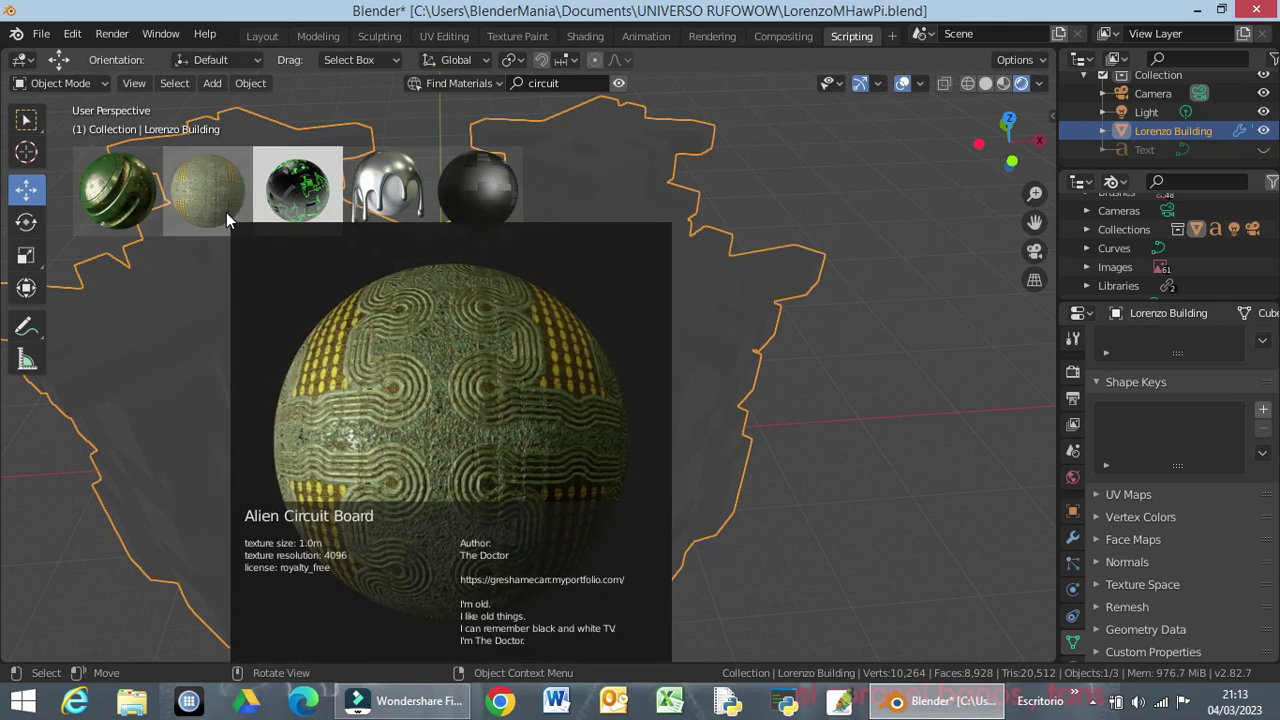
Apply the green Computer Texture circuit material to the Lorenzo Building.
click(226, 212)
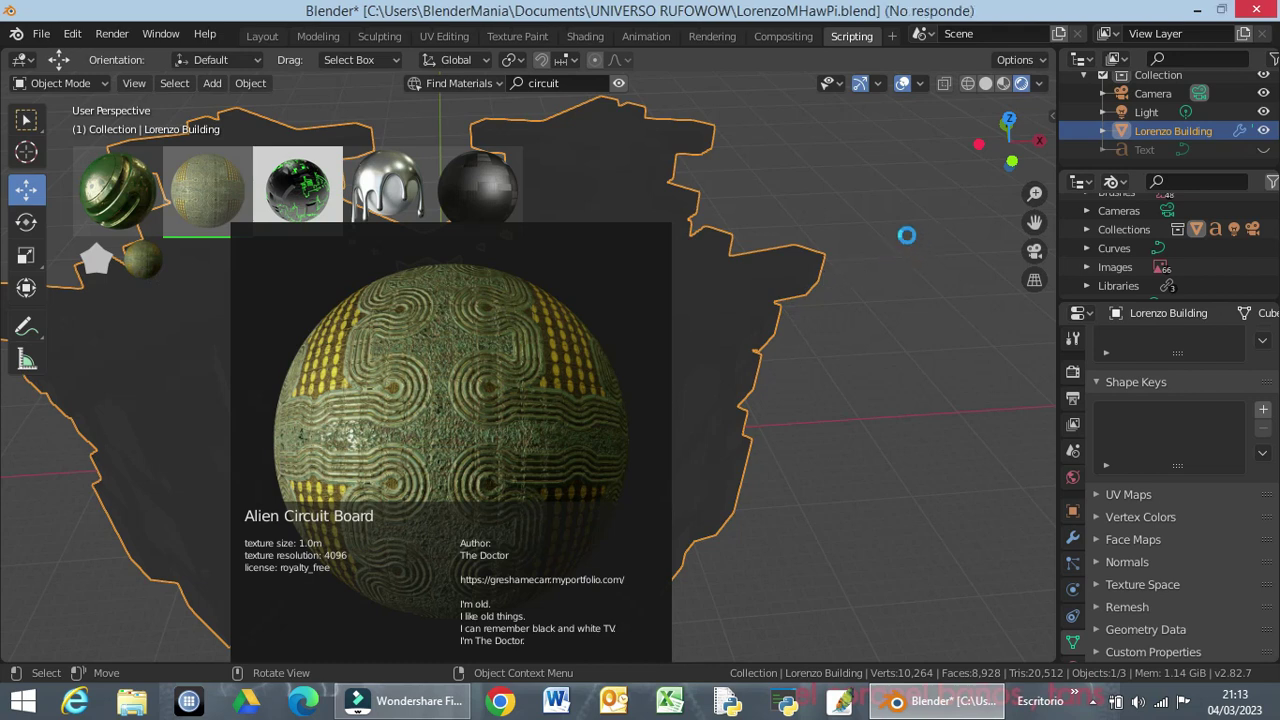
mouse_move(592, 422)
middle_down()
mouse_move(868, 380)
mouse_move(760, 410)
mouse_move(582, 380)
mouse_move(508, 266)
middle_up()
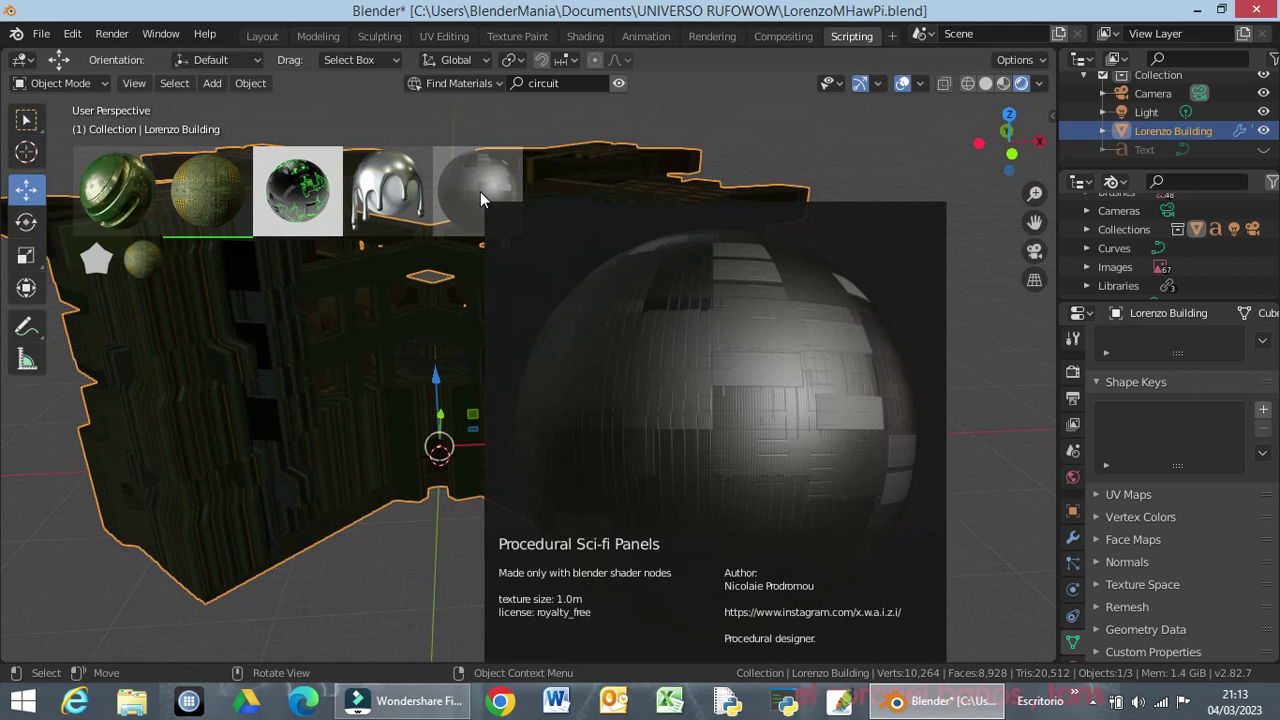
click(480, 191)
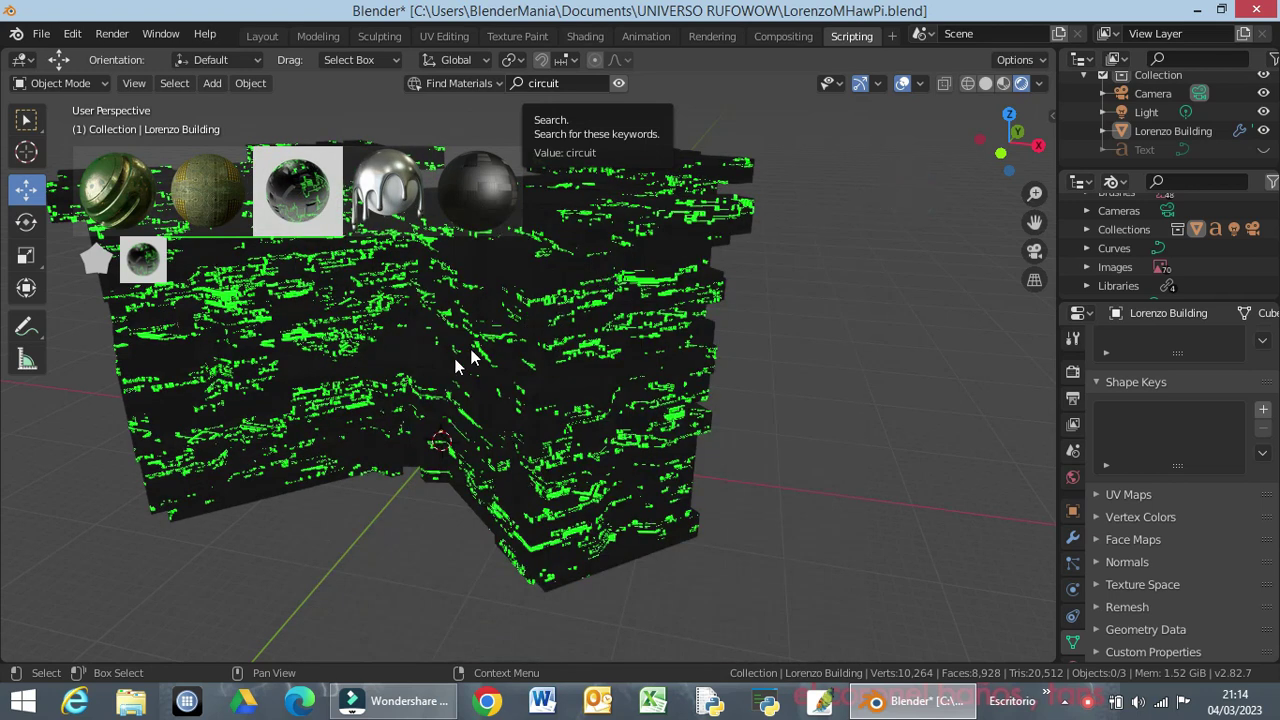
click(563, 83)
click(563, 83)
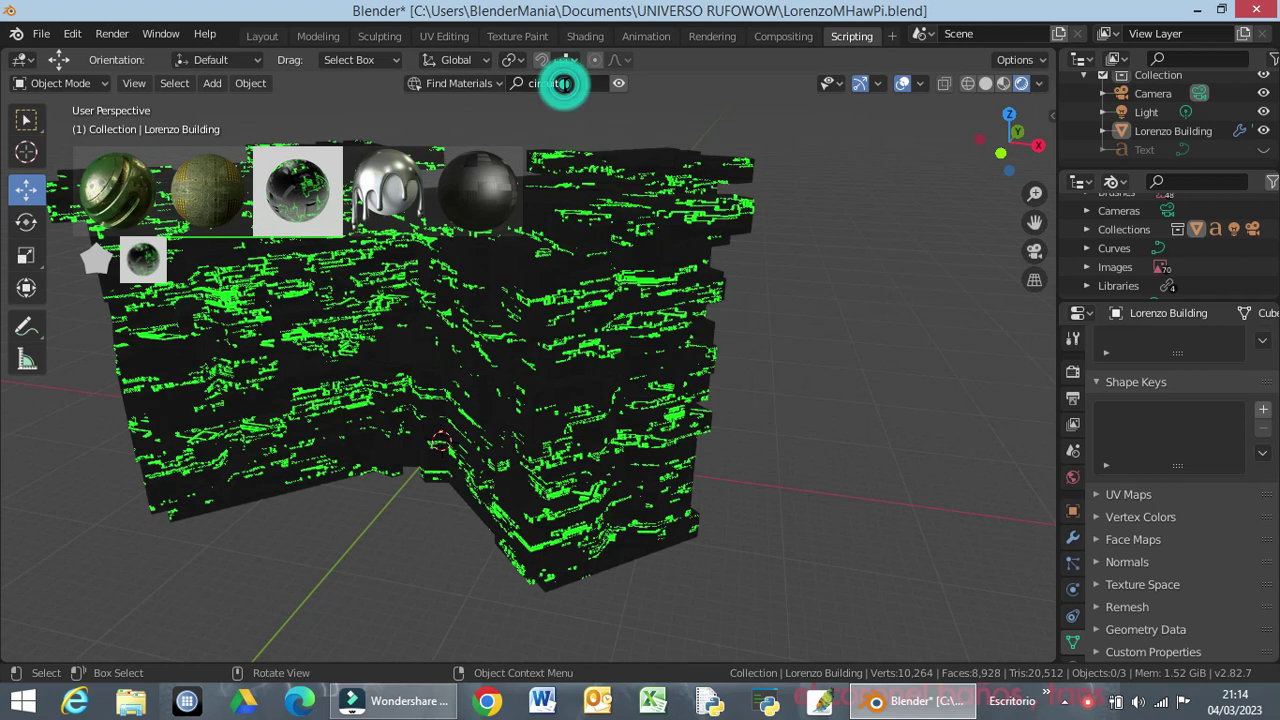
click(577, 83)
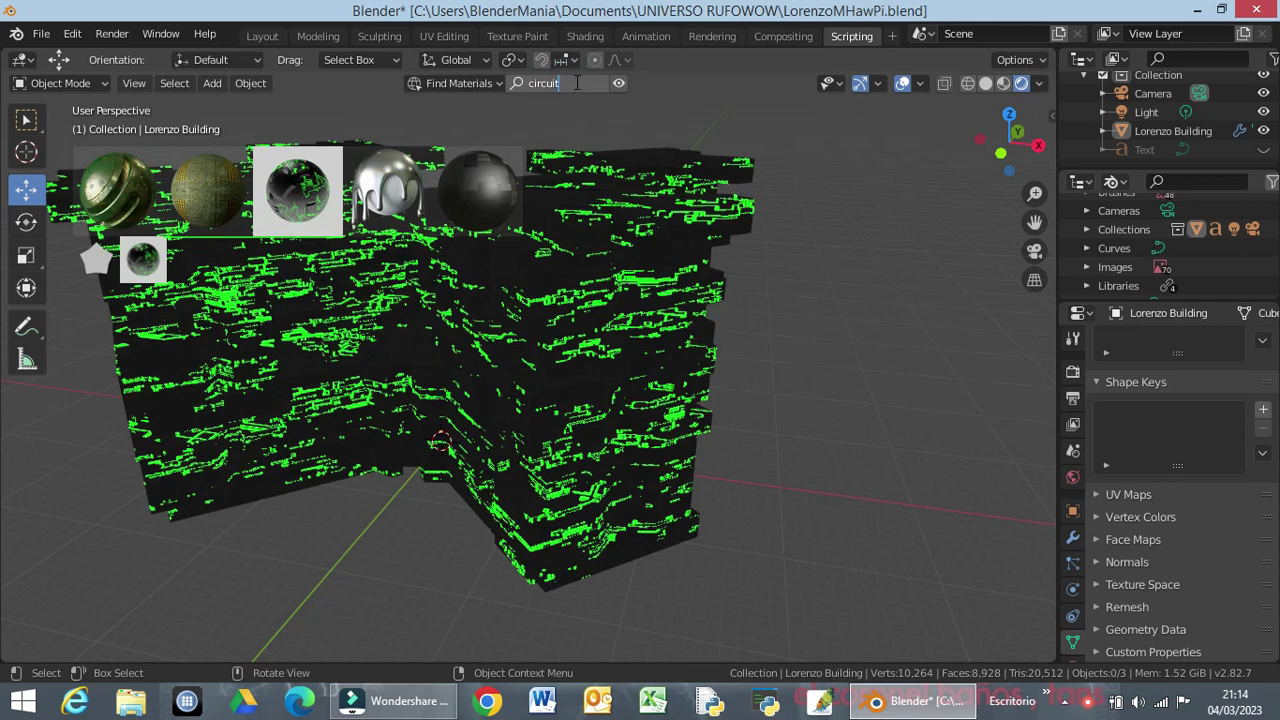
Search BlenderKit materials for 'wire', then enter 'marble' as the new search term.
key(BackSpace)
key(BackSpace)
key(BackSpace)
key(BackSpace)
text(wire)
key(Return)
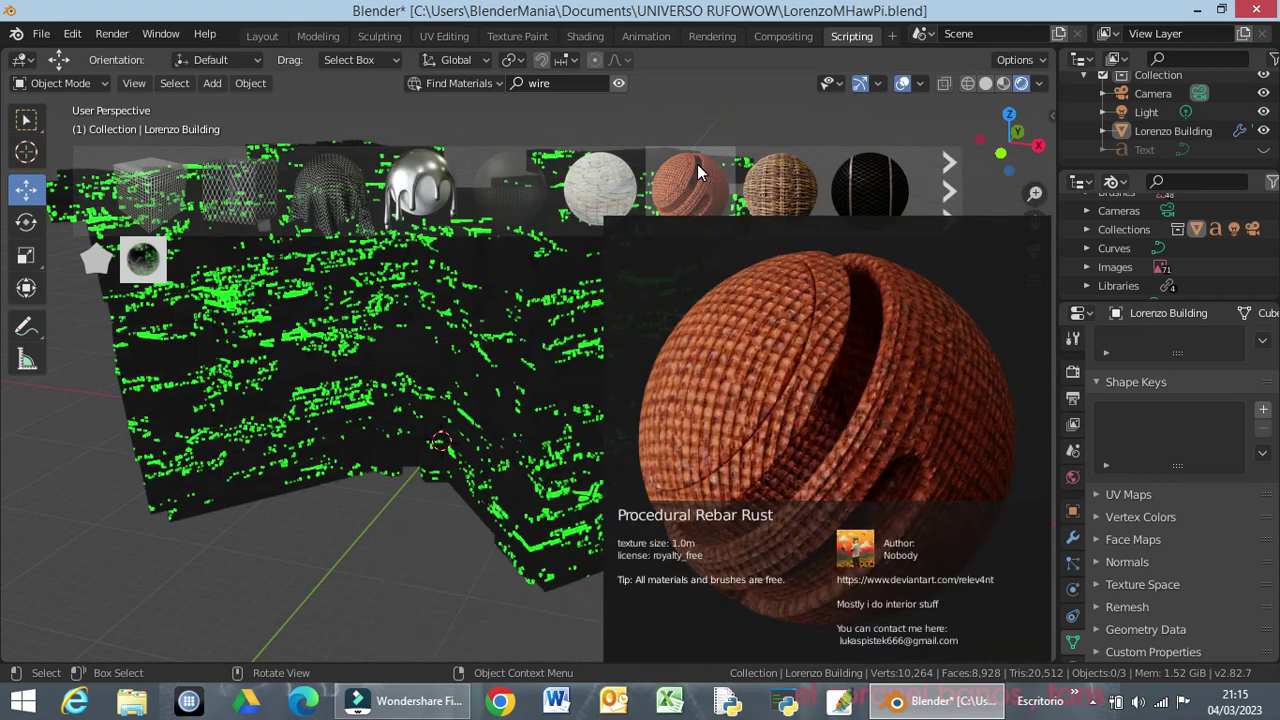
click(555, 86)
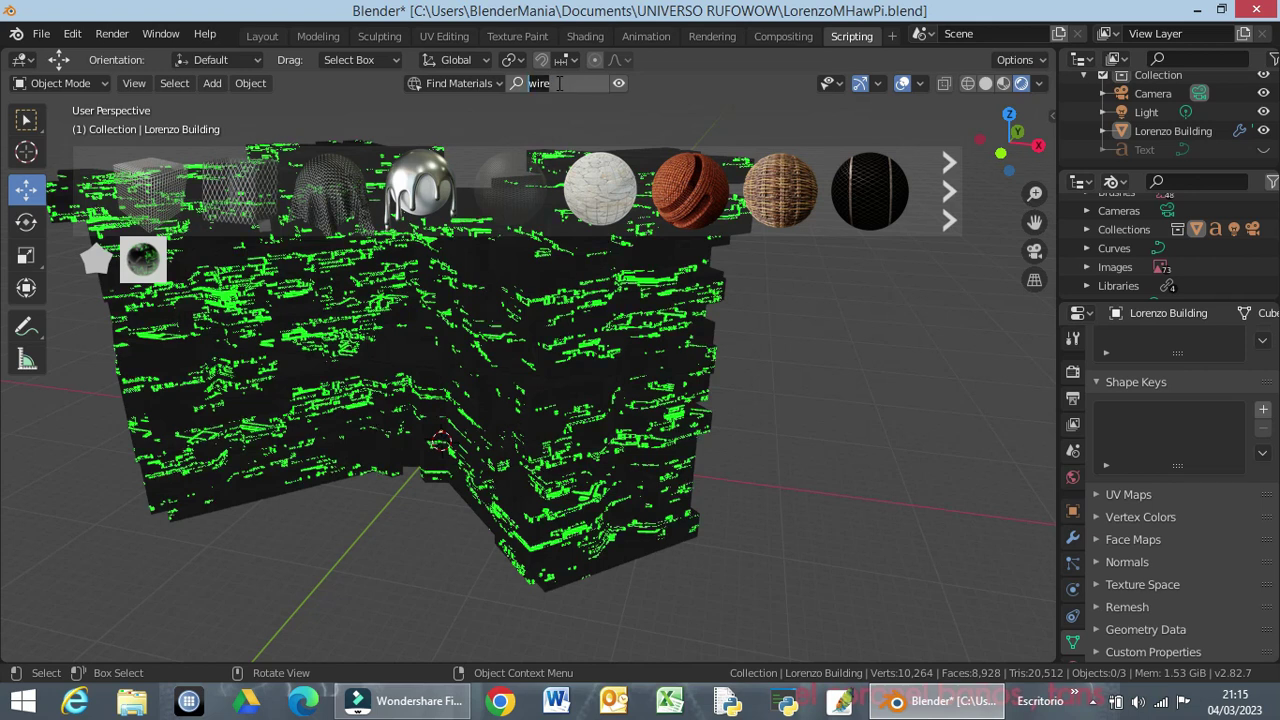
text(marble)
Run the 'marble' material search, browse two more result pages, then select the search text.
key(Return)
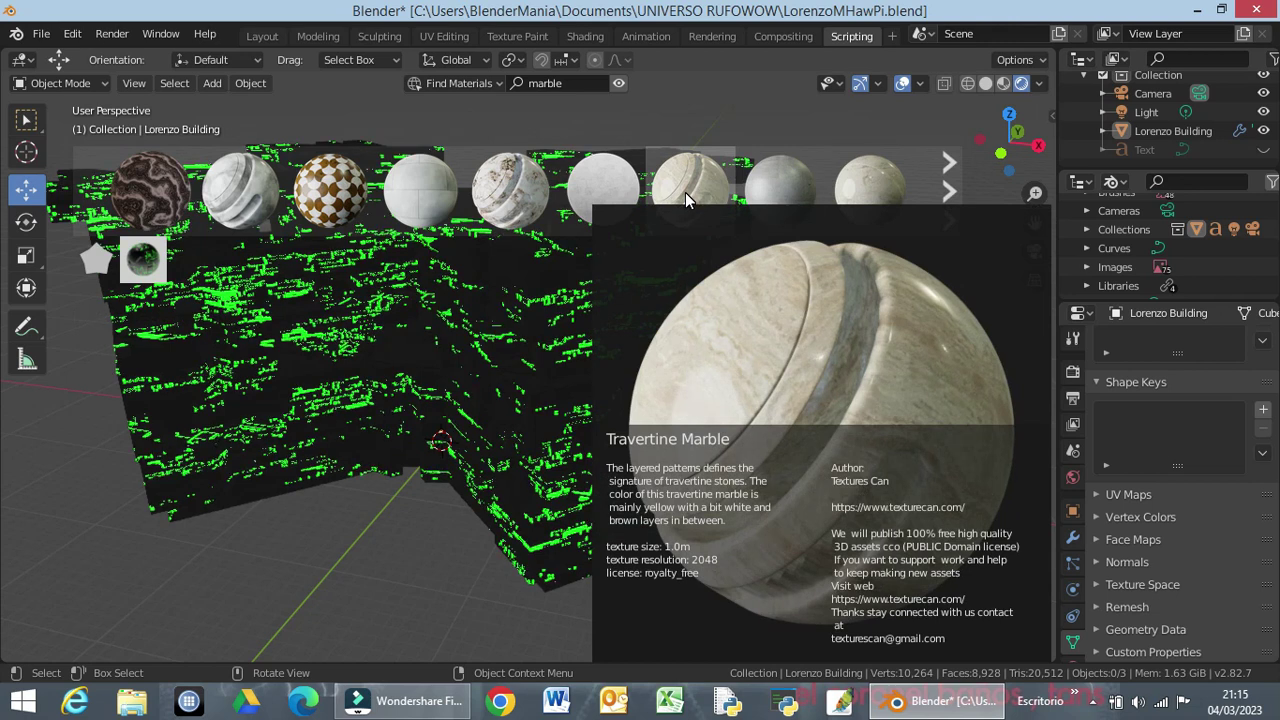
mouse_move(690, 188)
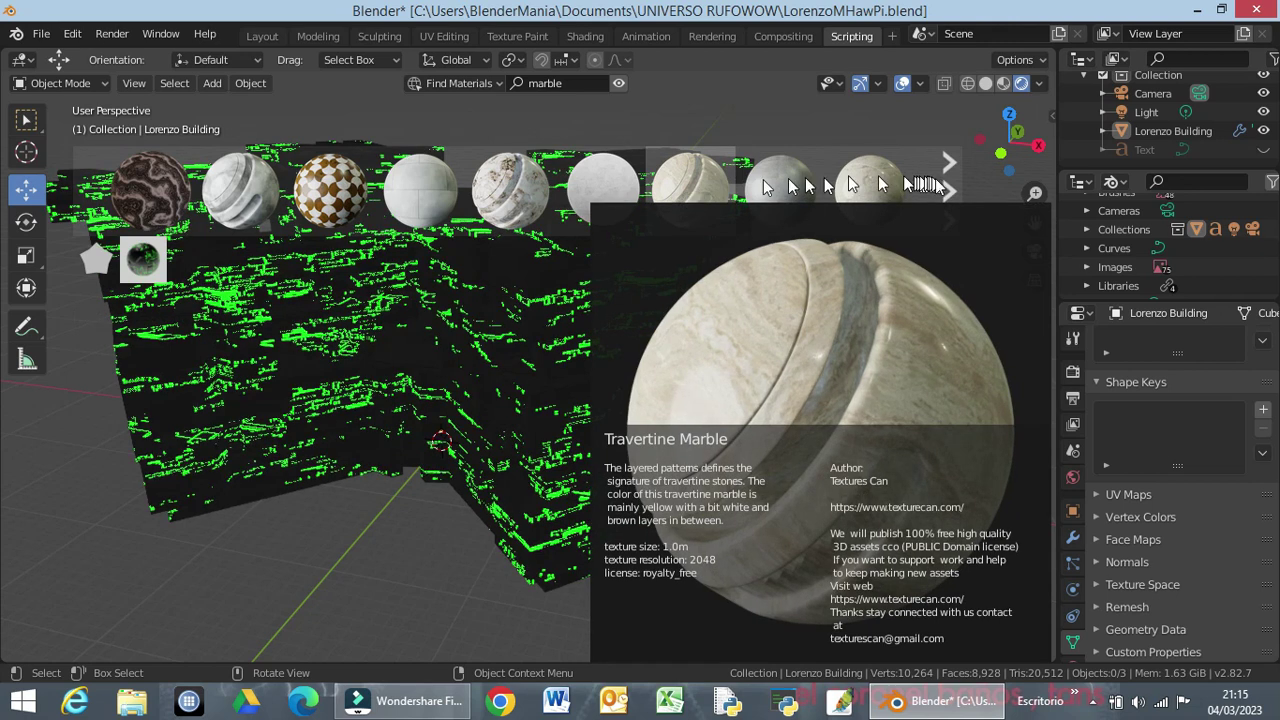
click(950, 185)
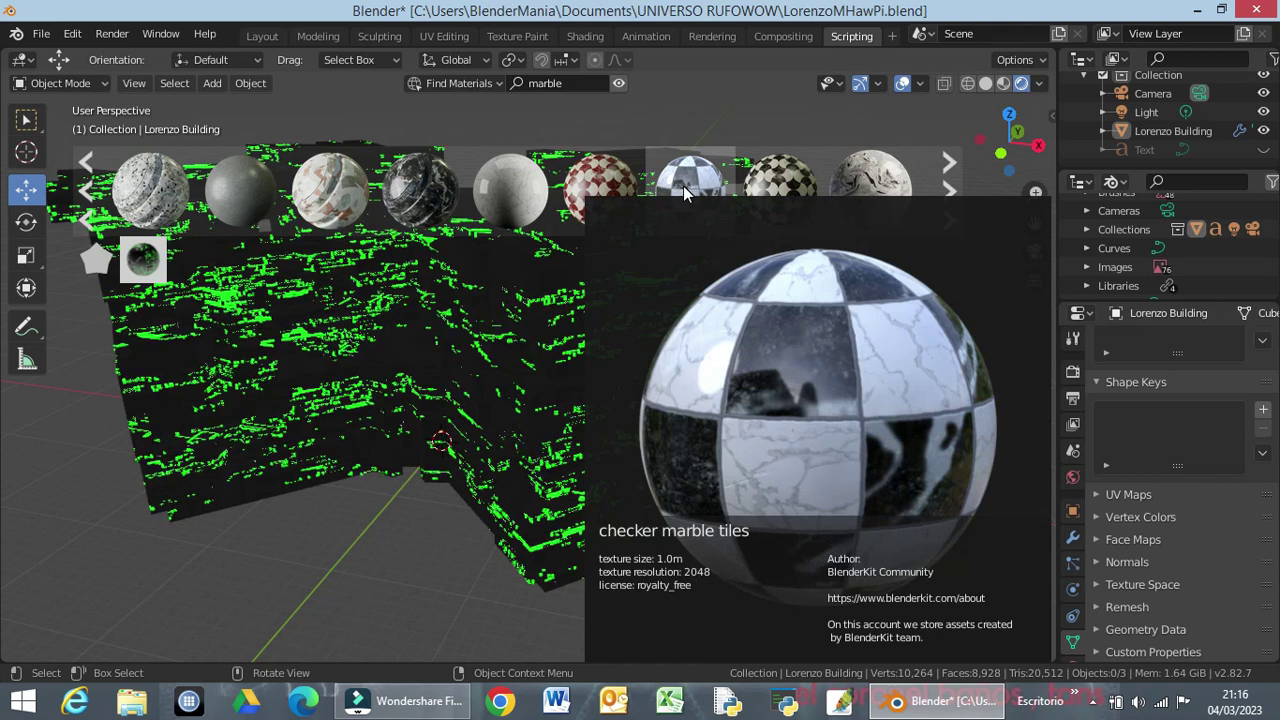
click(942, 177)
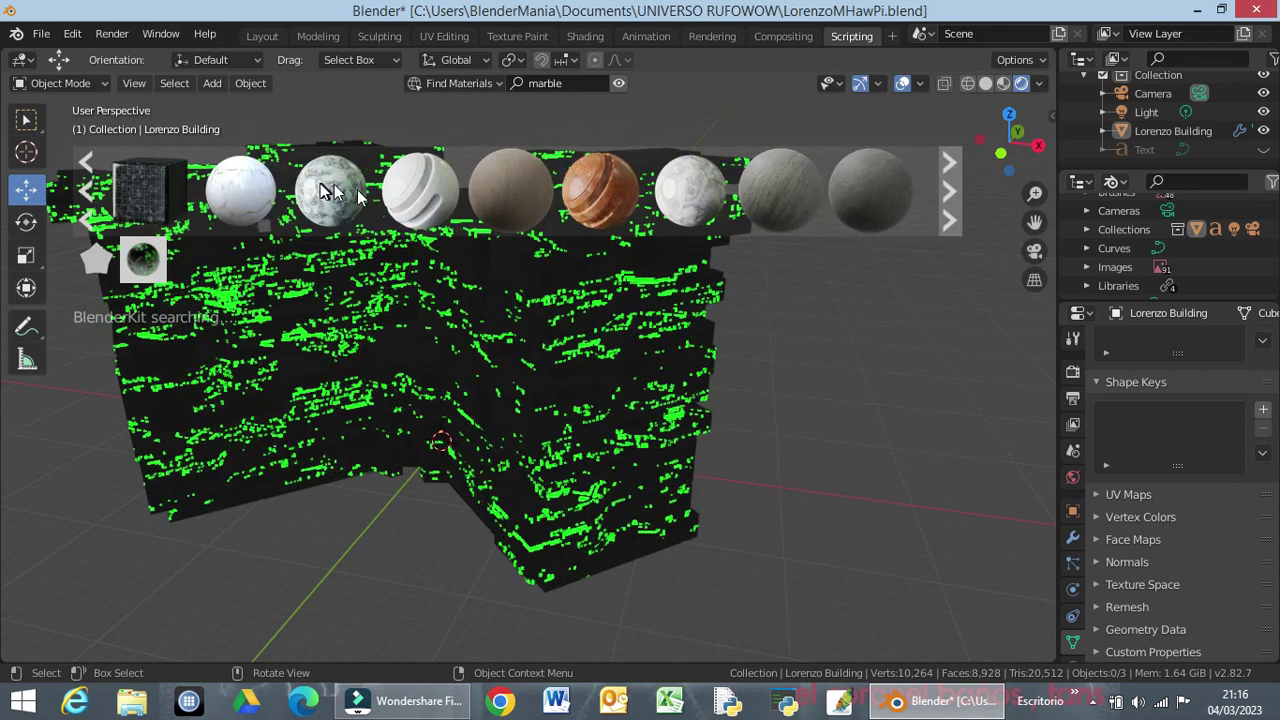
mouse_move(150, 188)
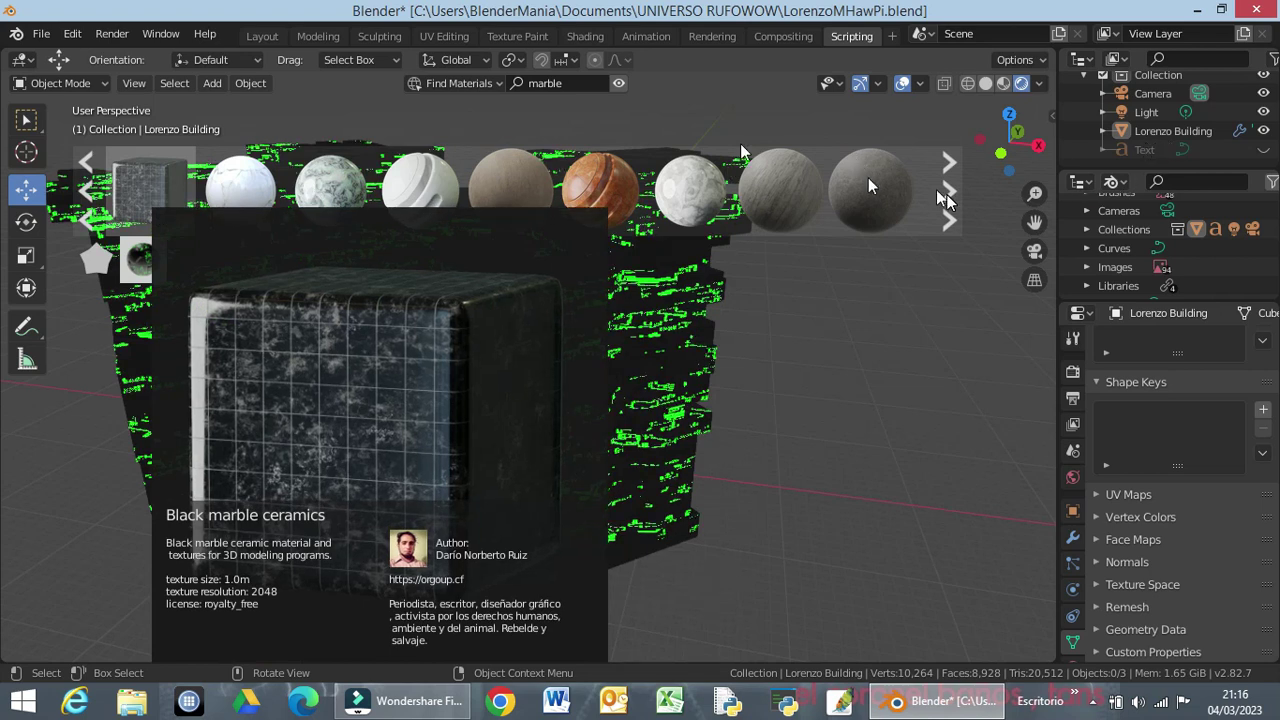
click(571, 83)
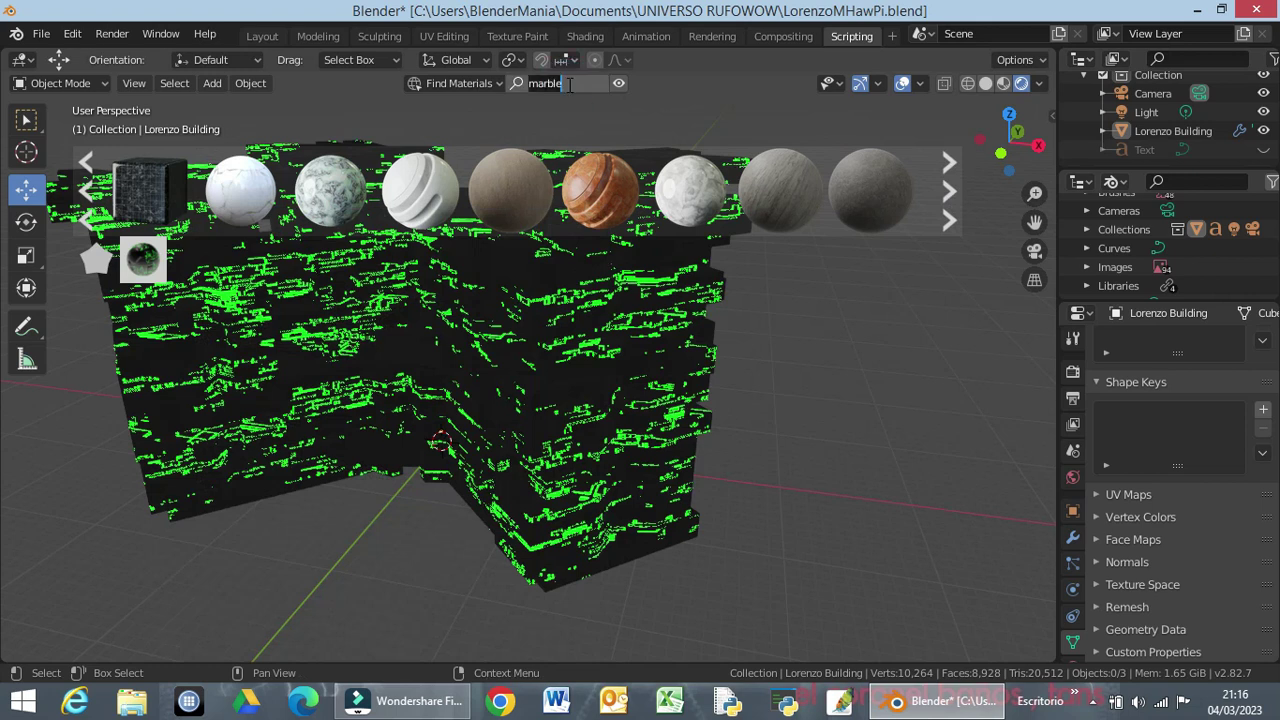
key(ctrl+a)
Search BlenderKit materials for 'cristal' and put Hi Techium on the building.
text(cristal)
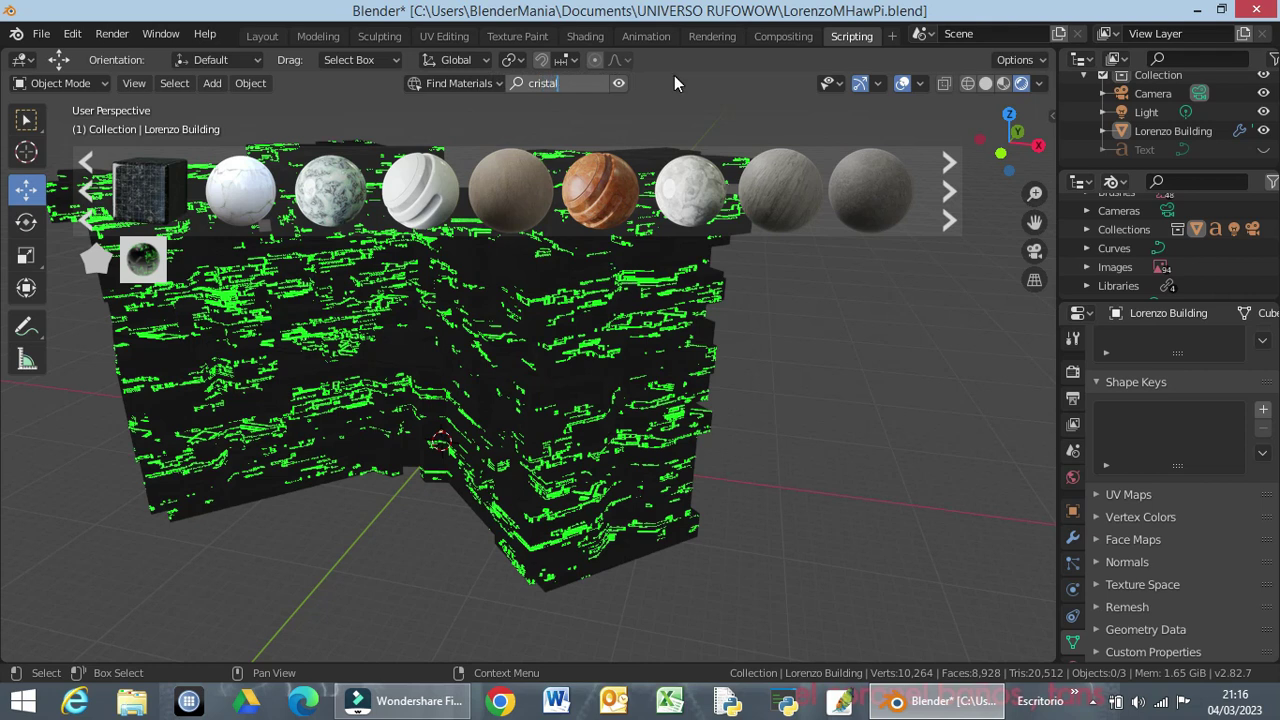
key(Return)
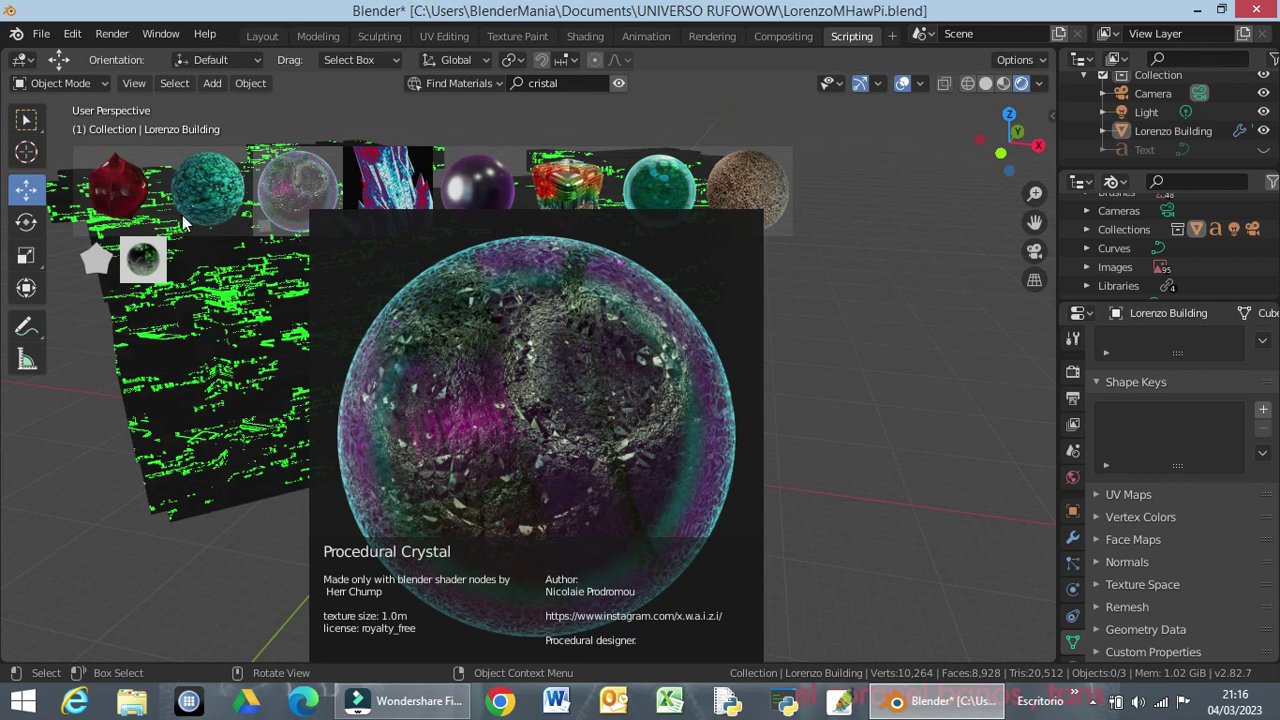
mouse_move(566, 185)
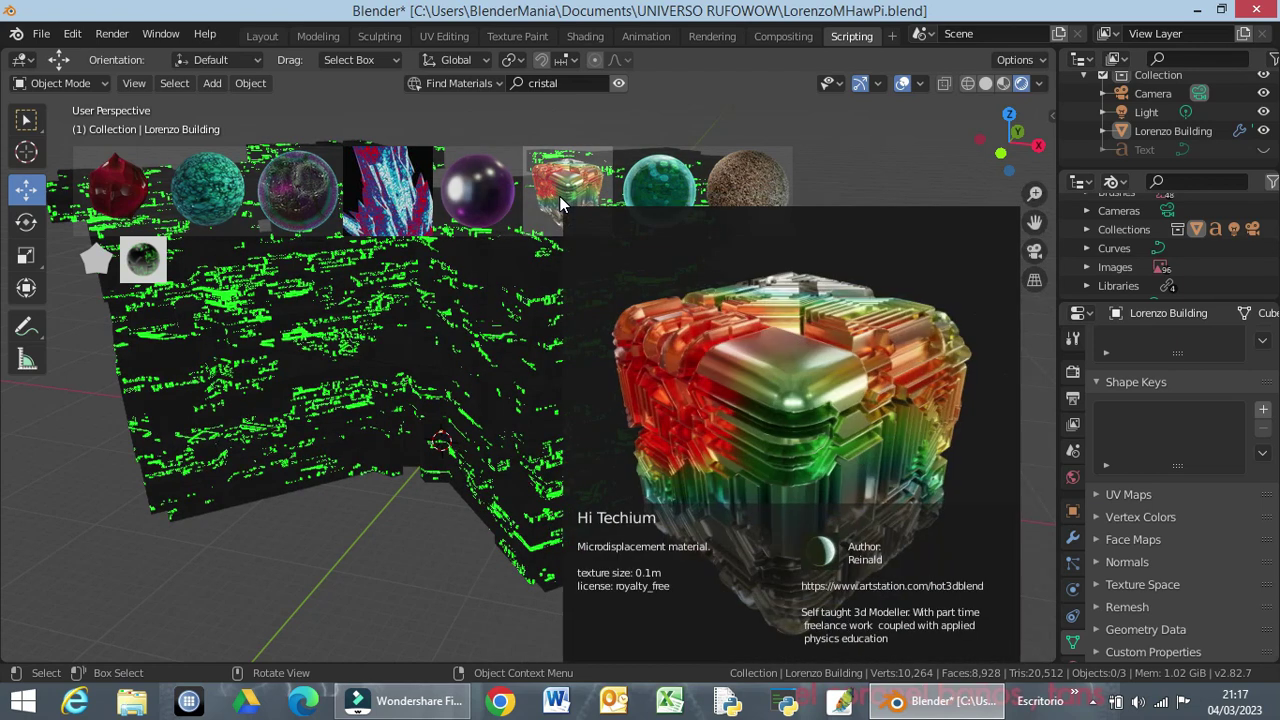
click(562, 204)
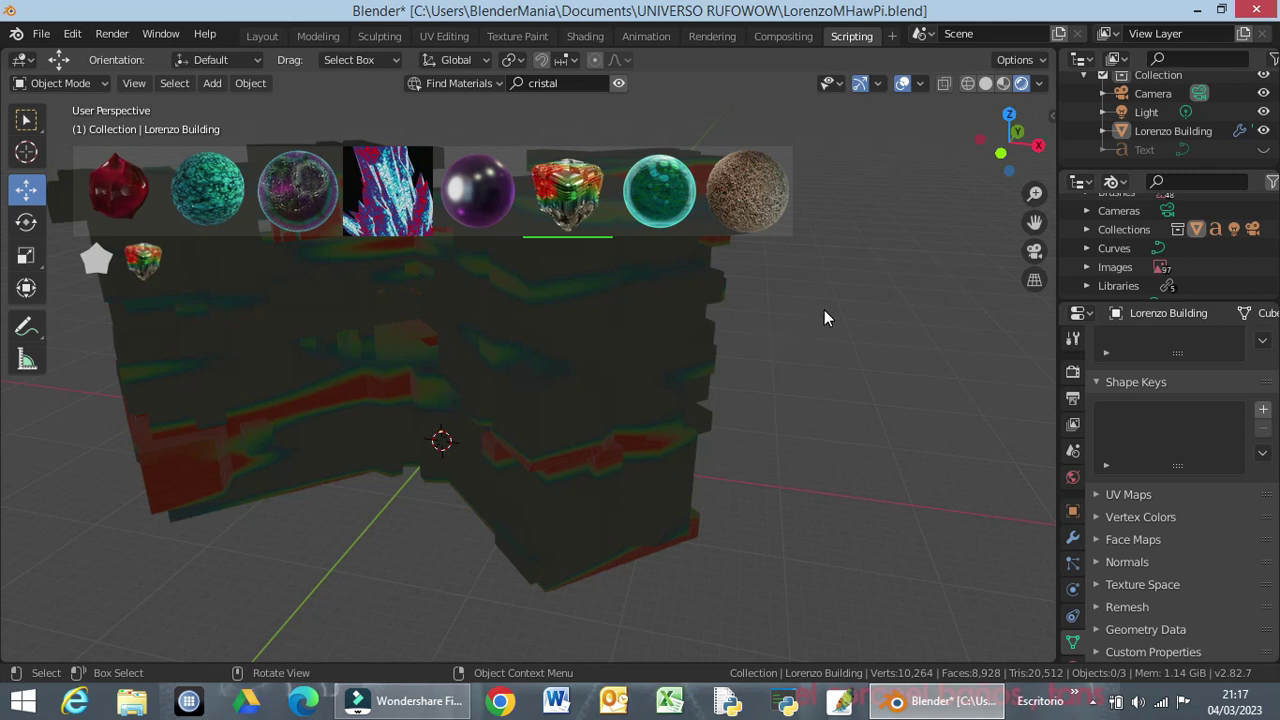
Drop the Procedural Decorative Glass material onto the building.
mouse_move(824, 312)
middle_down()
mouse_move(530, 422)
mouse_move(430, 395)
mouse_move(465, 321)
mouse_move(523, 260)
mouse_move(677, 282)
mouse_move(732, 336)
middle_up()
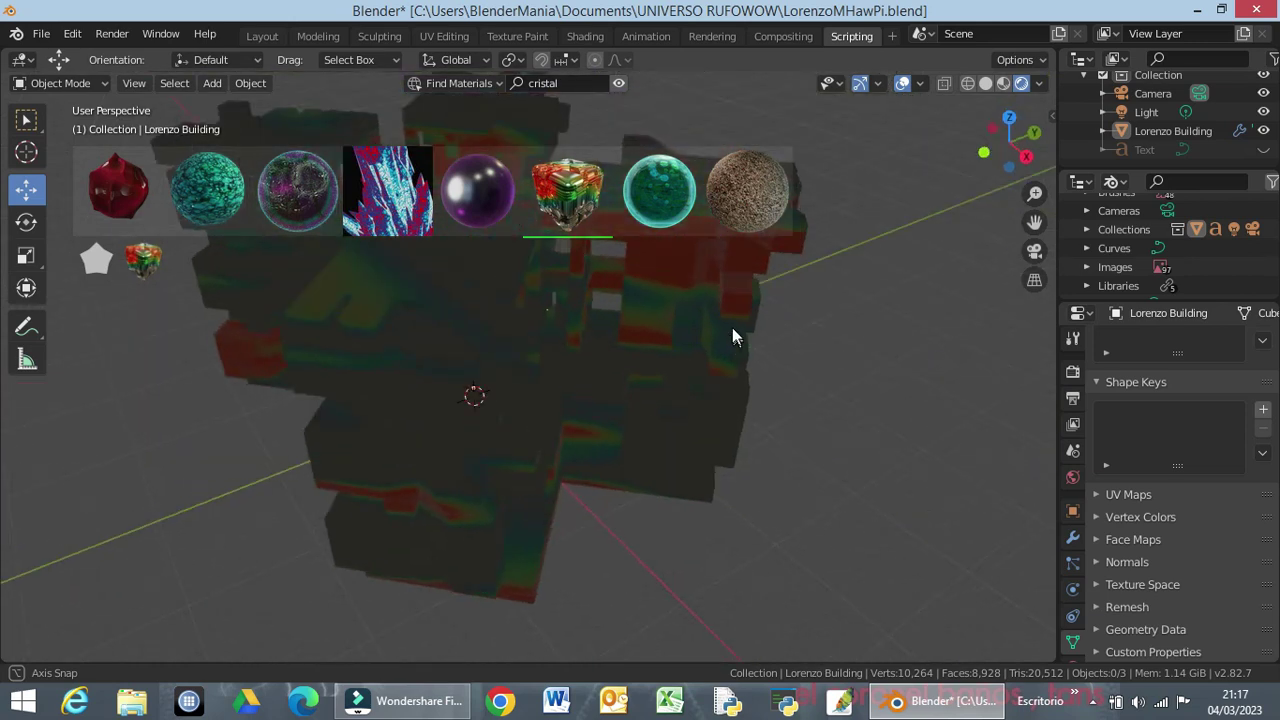
mouse_move(659, 190)
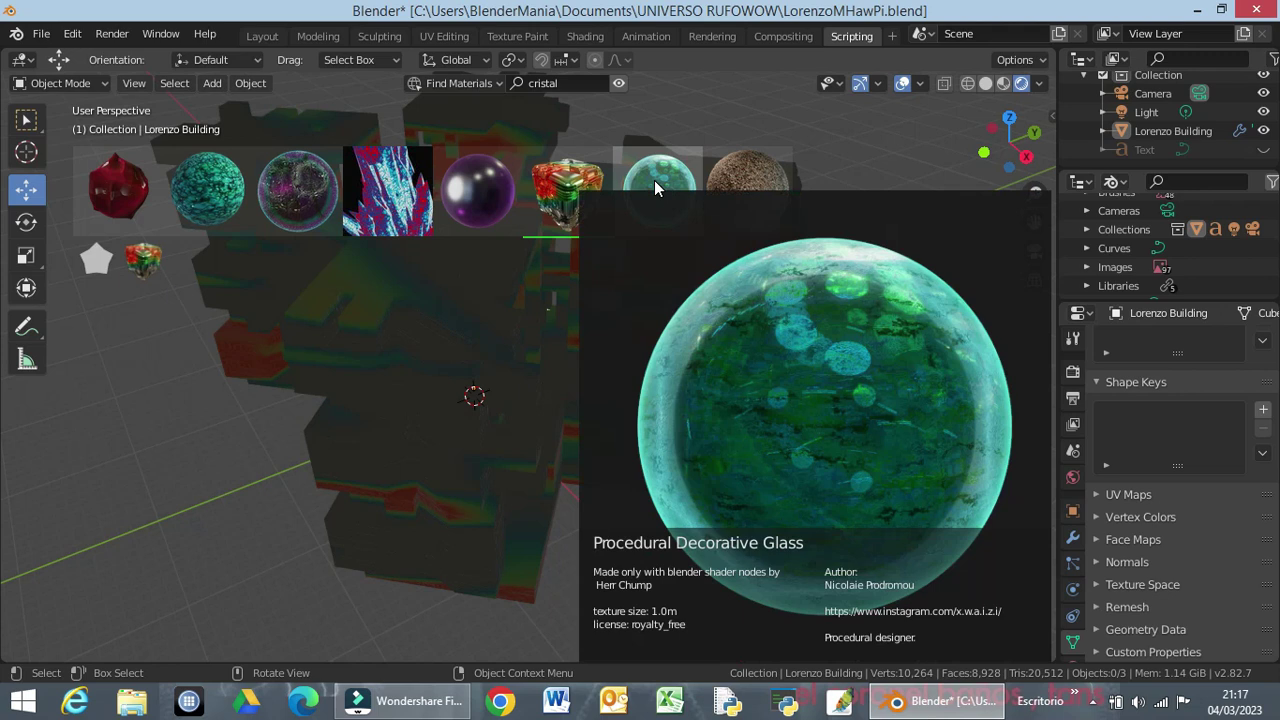
click(655, 180)
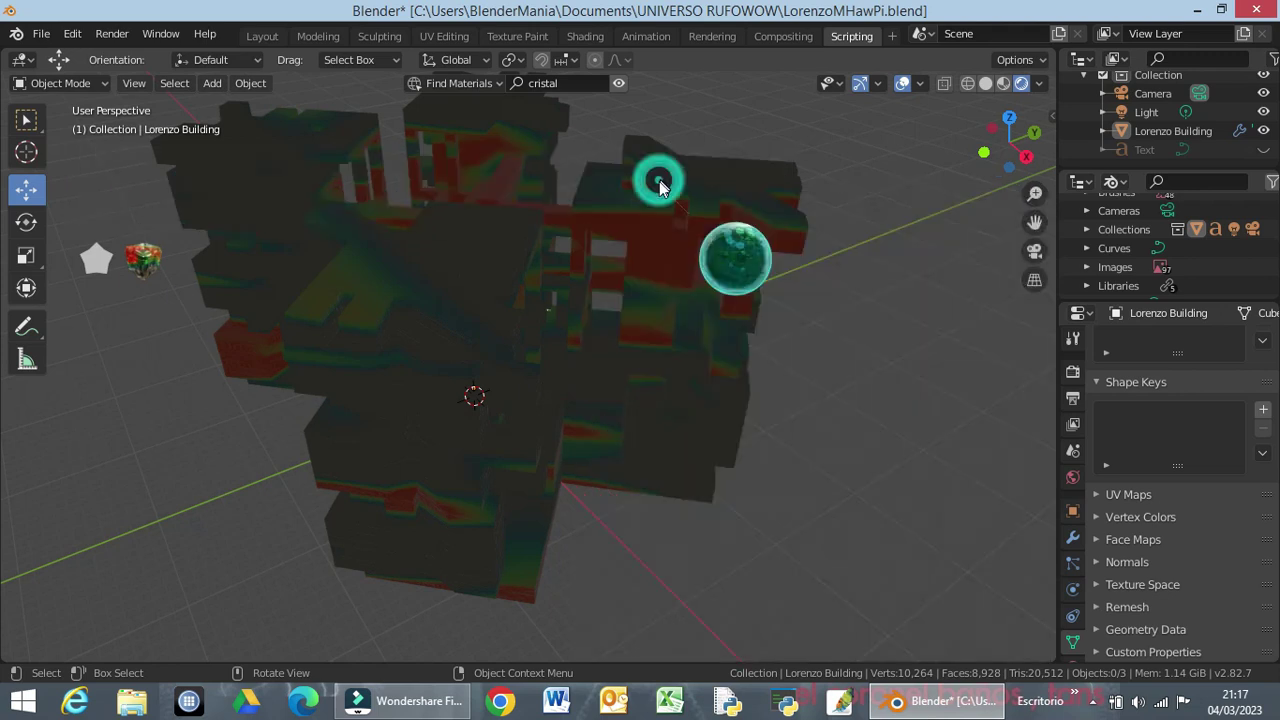
drag(658, 182, 522, 266)
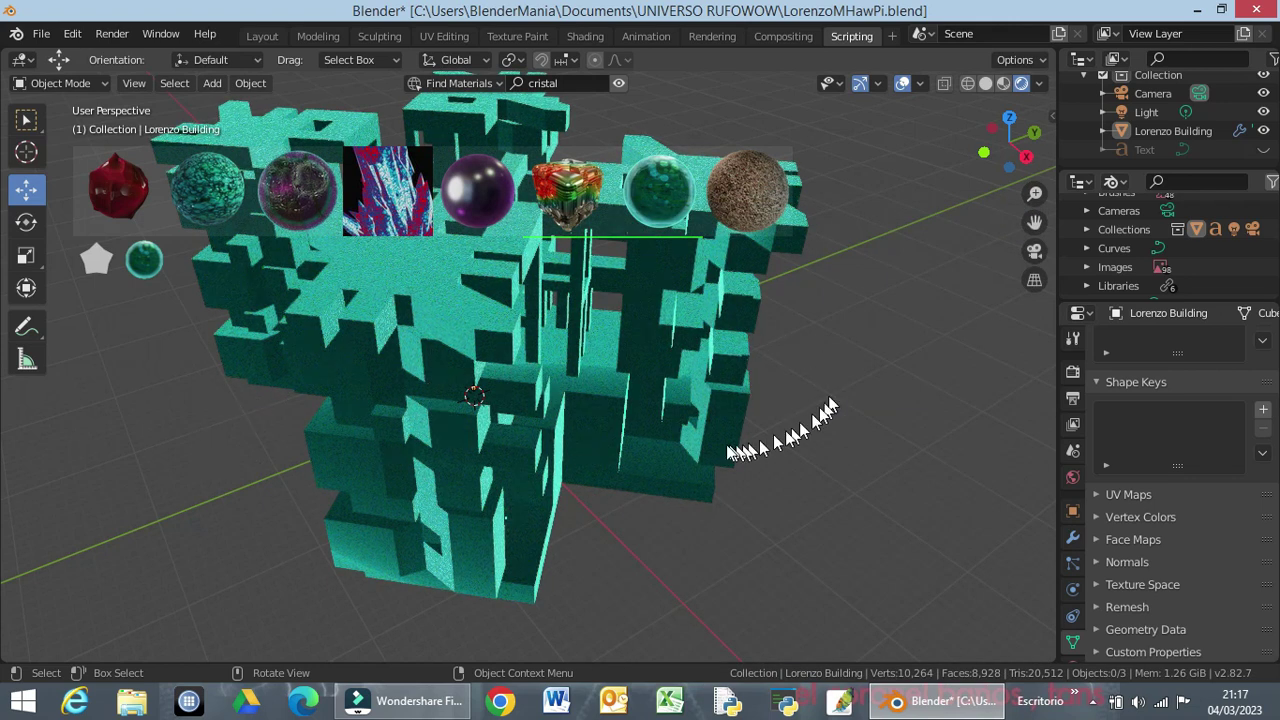
Inspect the glass from above, then swap in the dark purple crystal material.
middle_drag(685, 431, 829, 429)
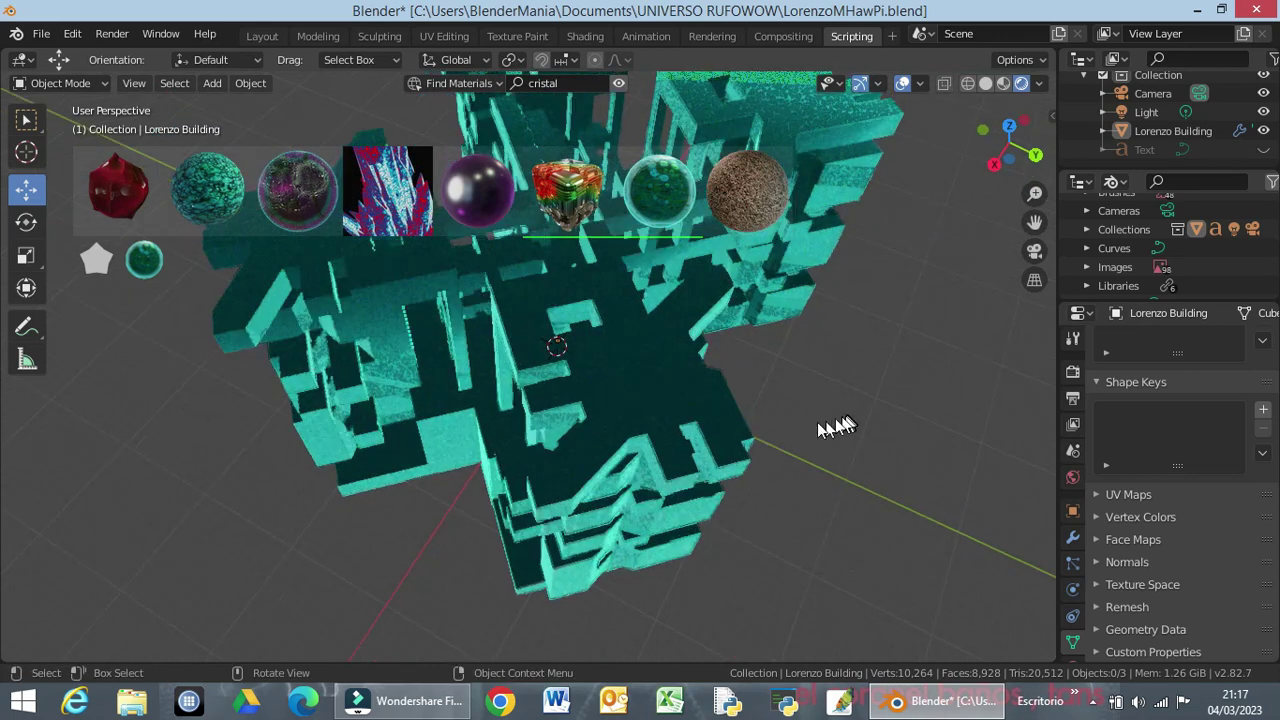
middle_drag(727, 332, 712, 323)
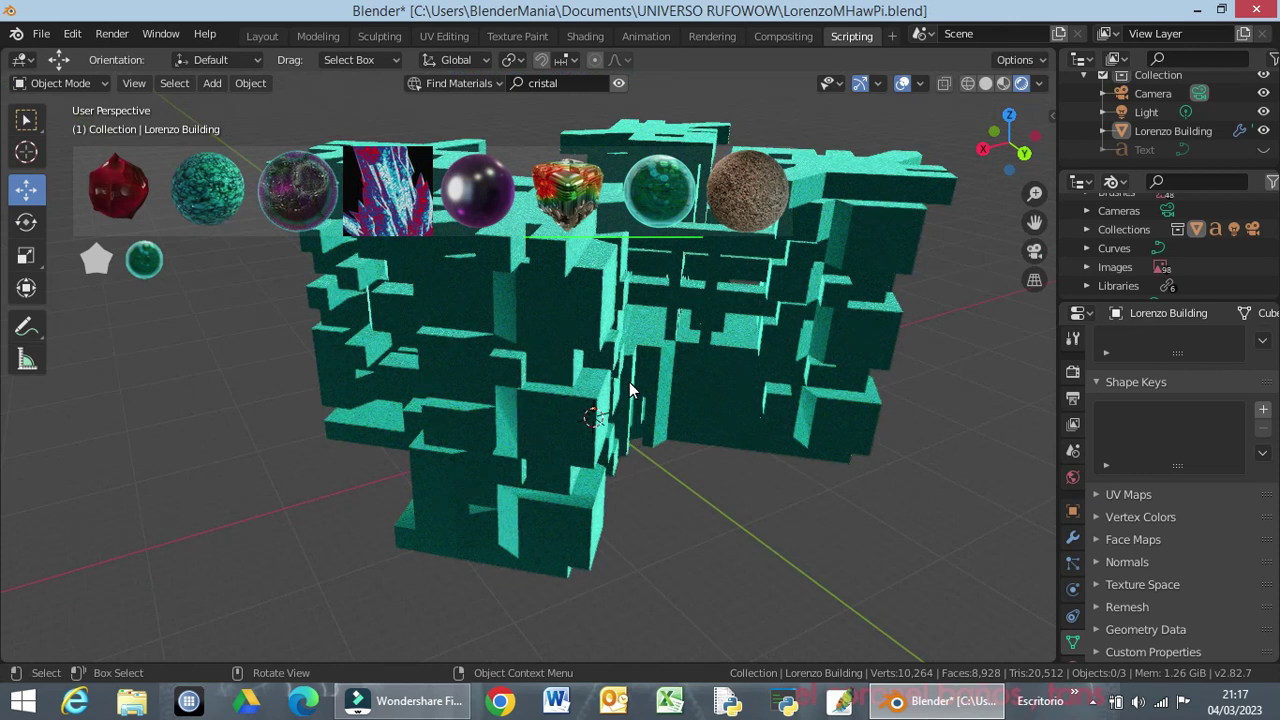
click(473, 199)
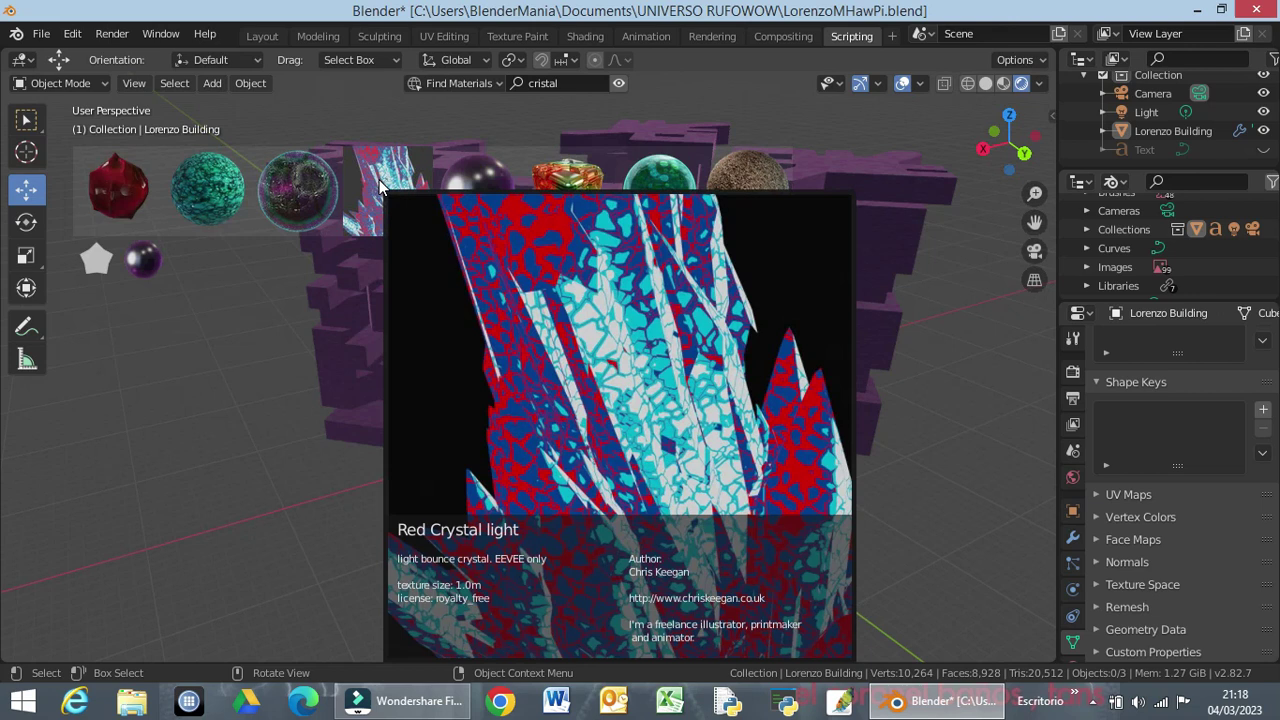
Apply Red Crystal light, then switch the building to Procedural Crystal.
click(380, 185)
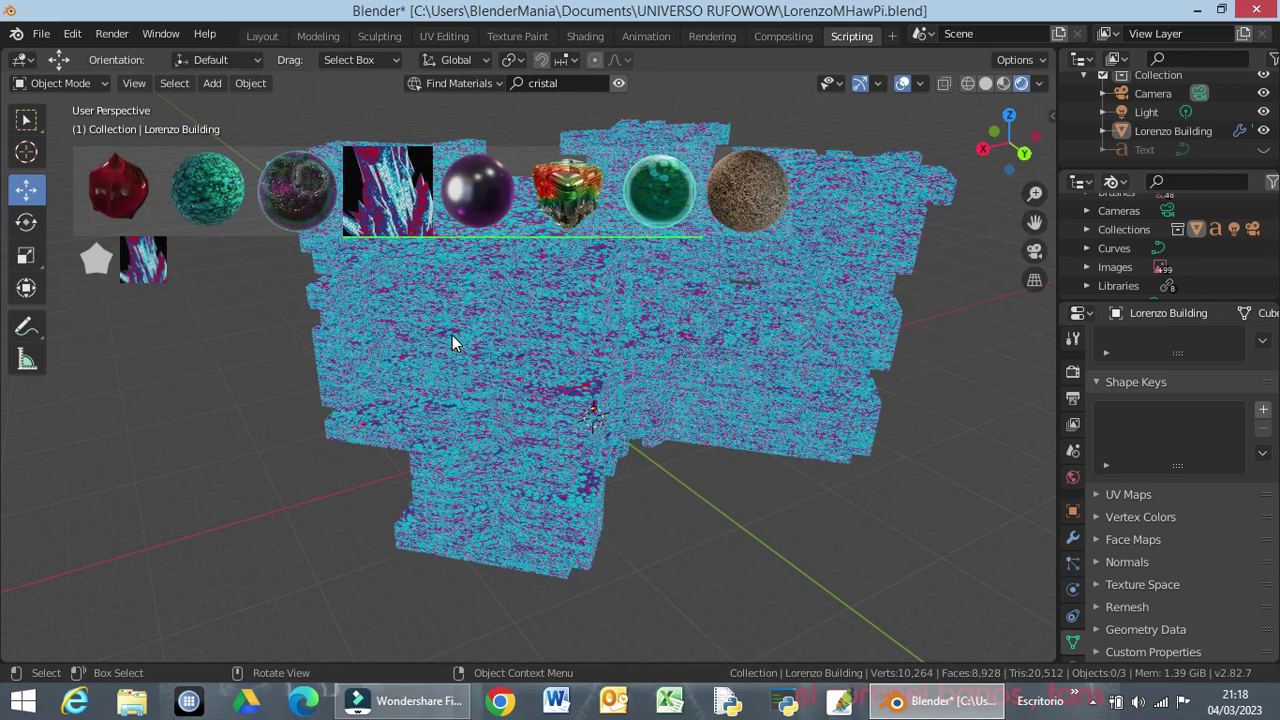
mouse_move(297, 190)
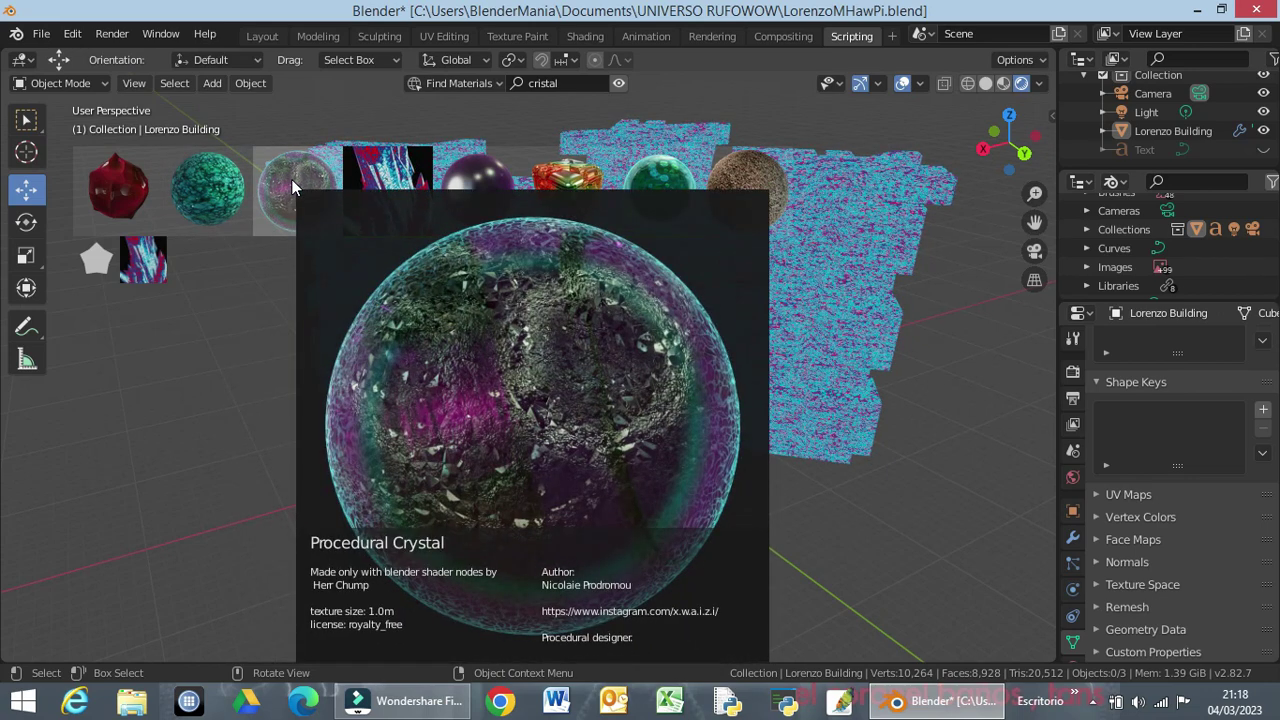
click(291, 180)
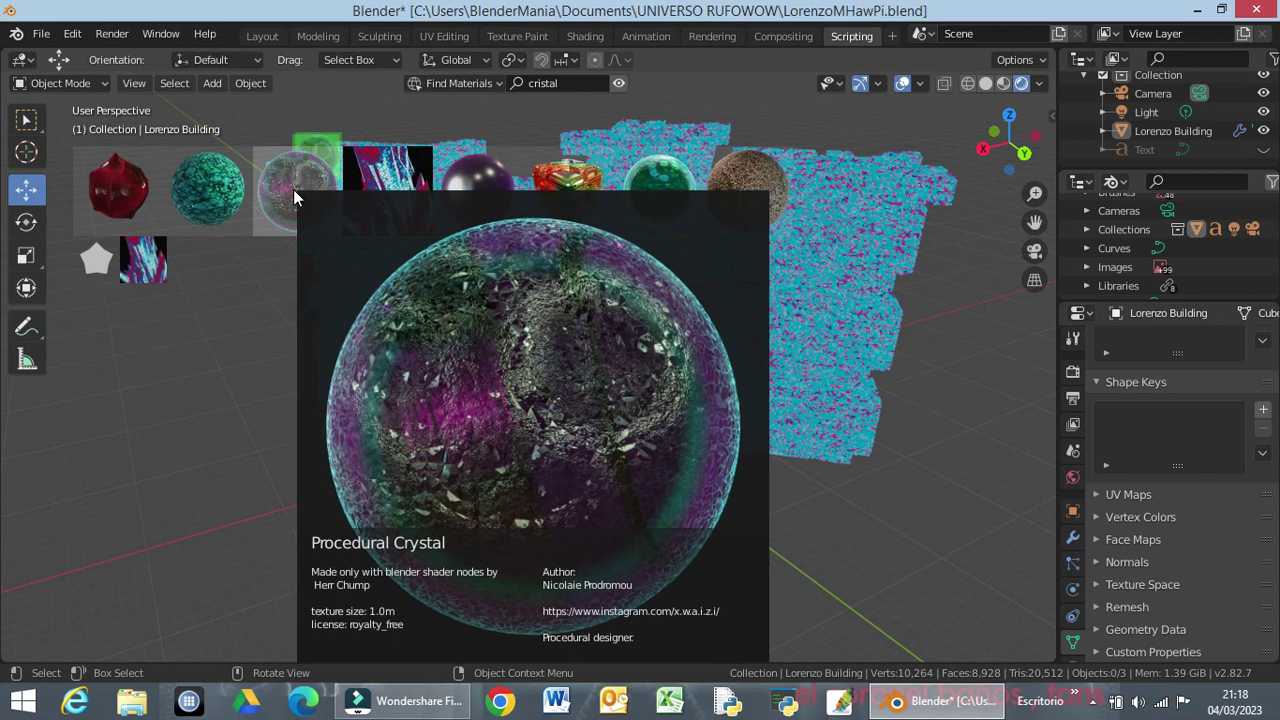
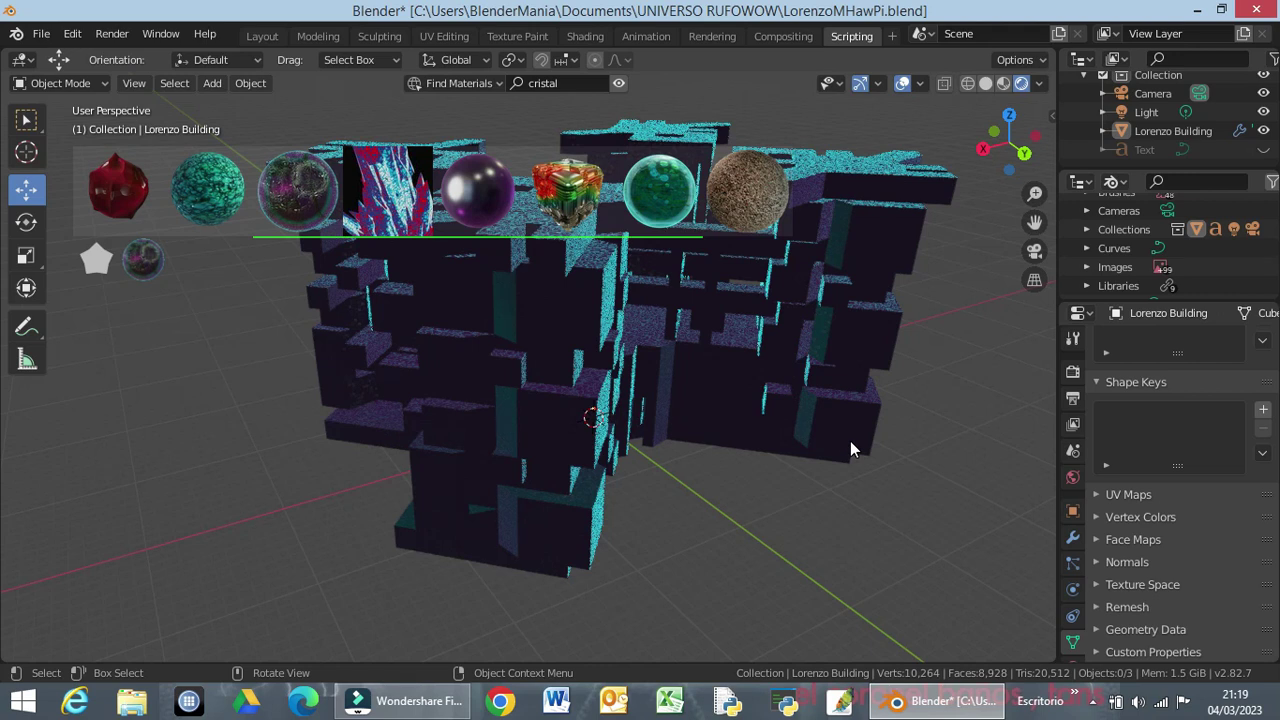
Switch the viewport to Solid shading and zoom out to a top-down view of the whole building.
key(KP_1)
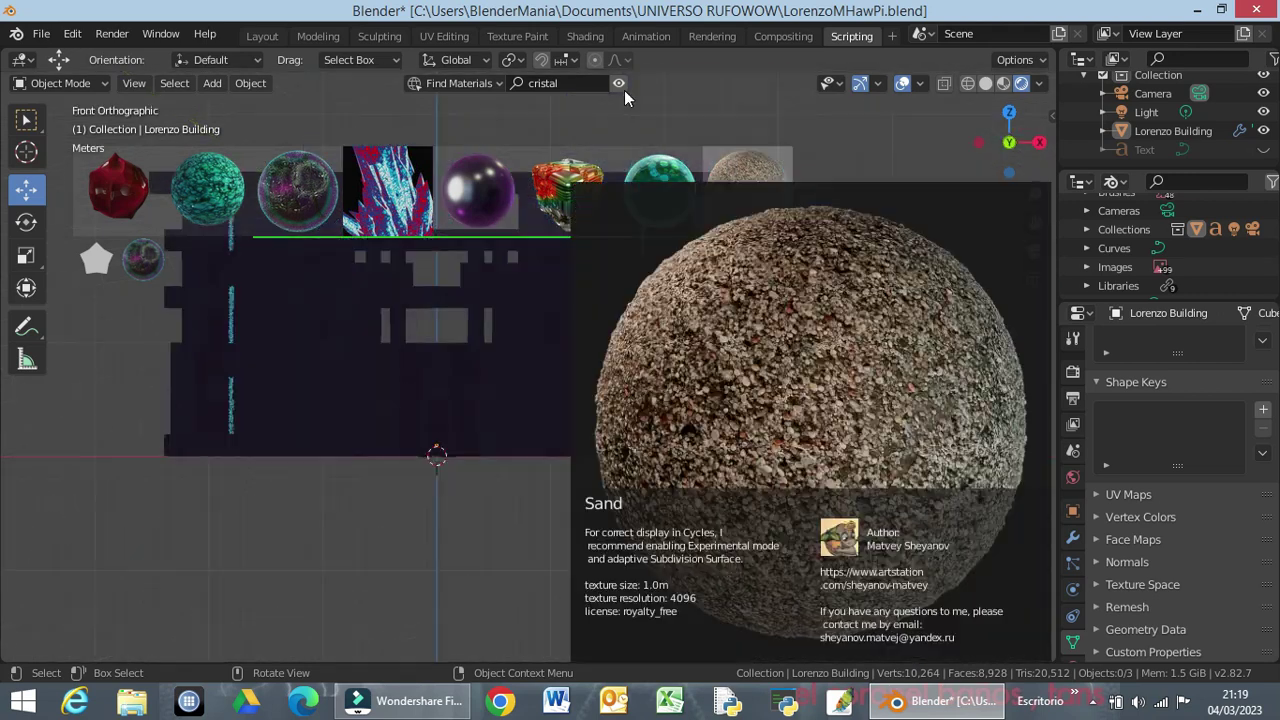
click(619, 86)
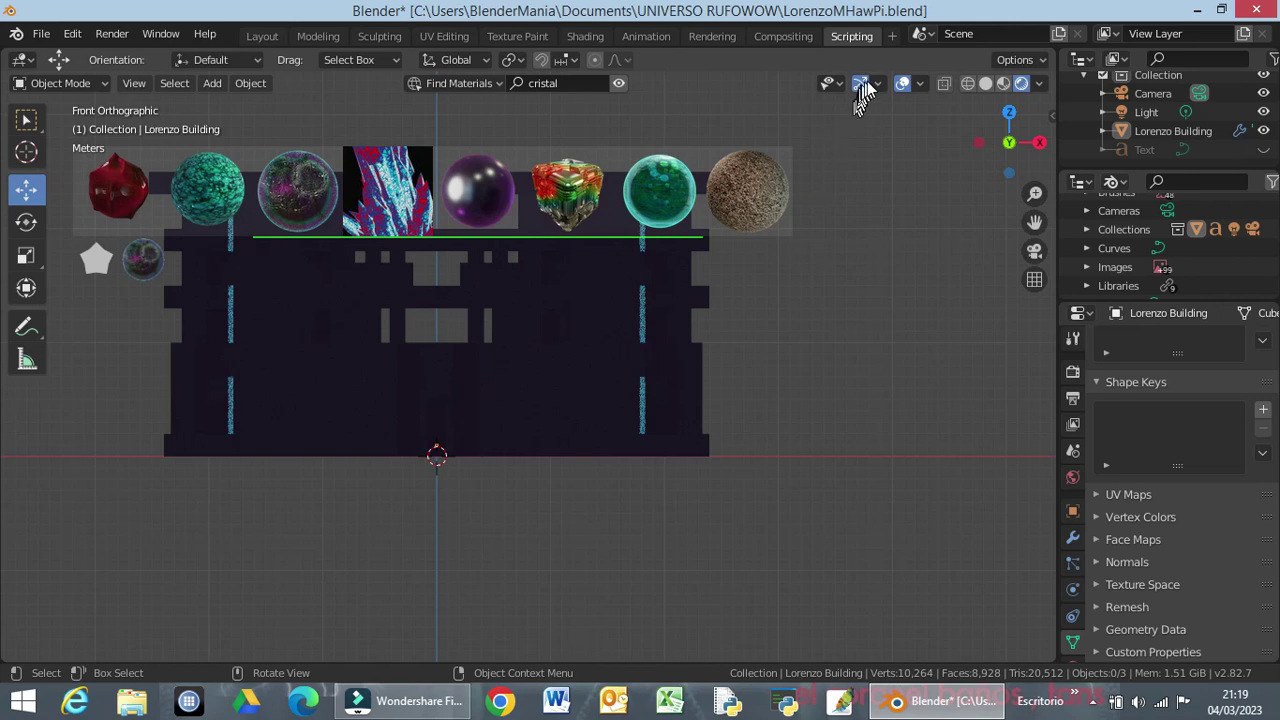
click(984, 83)
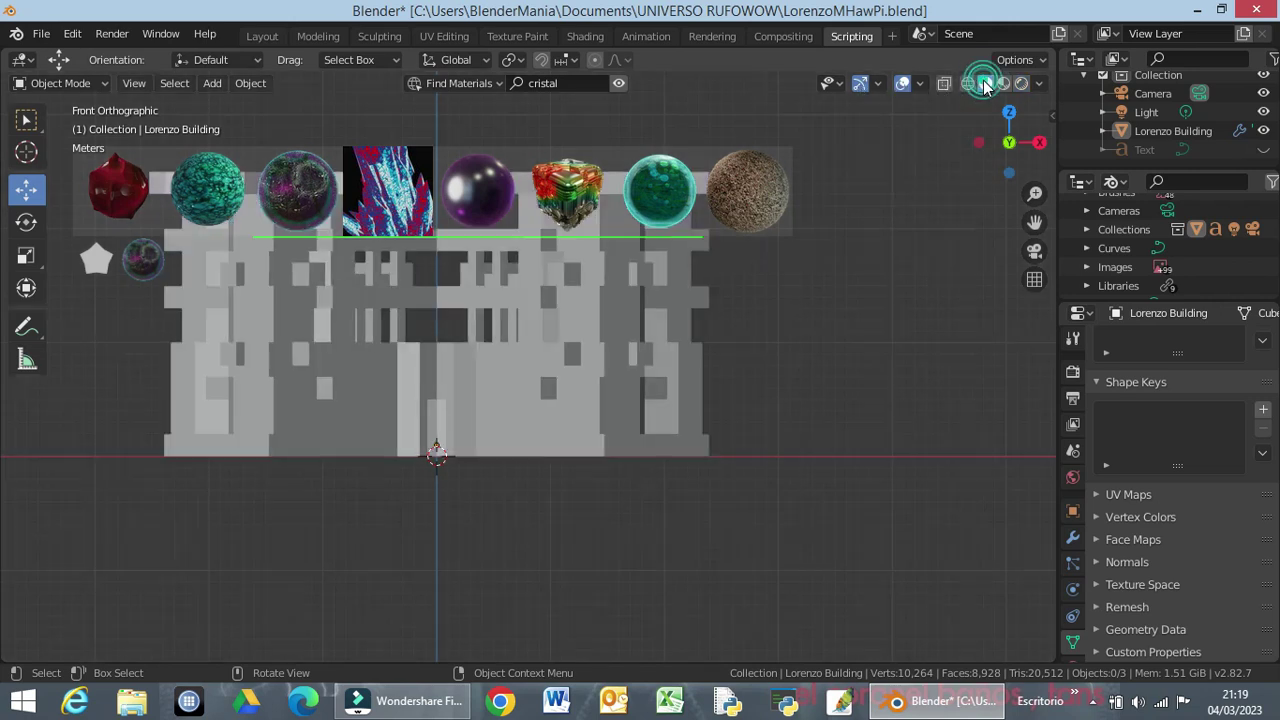
mouse_move(817, 350)
middle_down()
mouse_move(851, 505)
mouse_move(835, 502)
middle_up()
scroll(825, 502, down, 5)
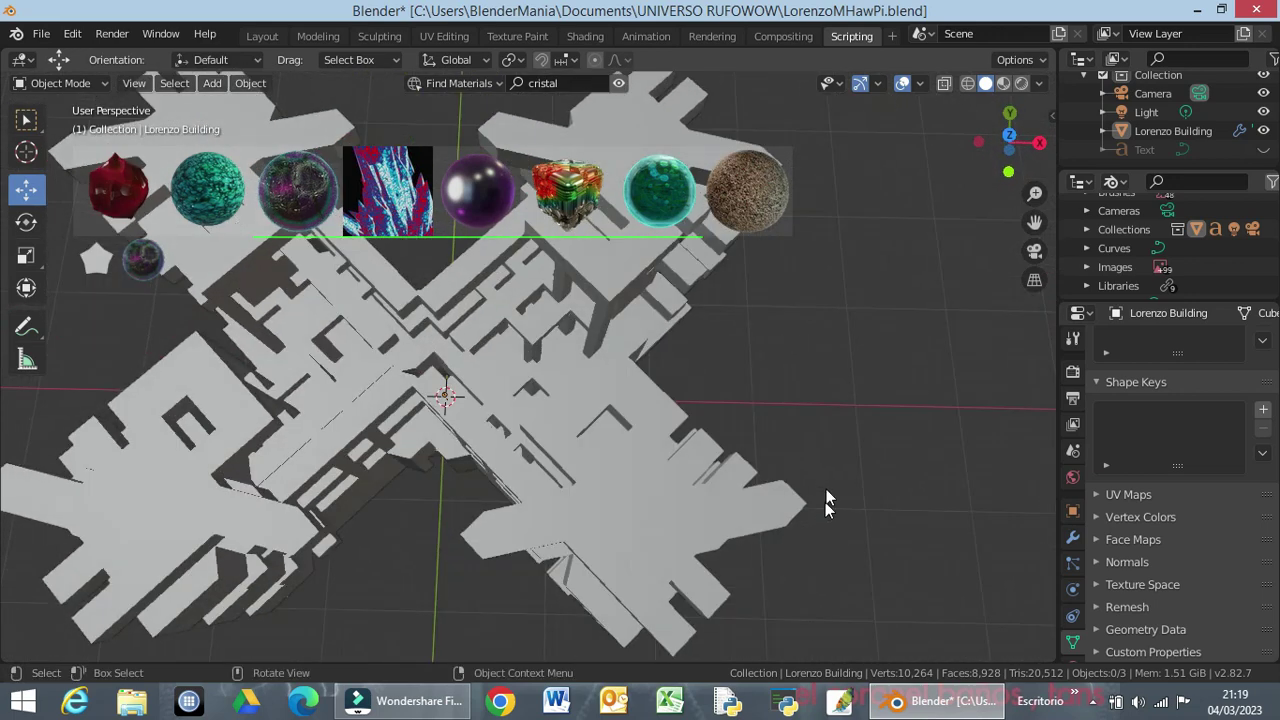
scroll(820, 482, down, 2)
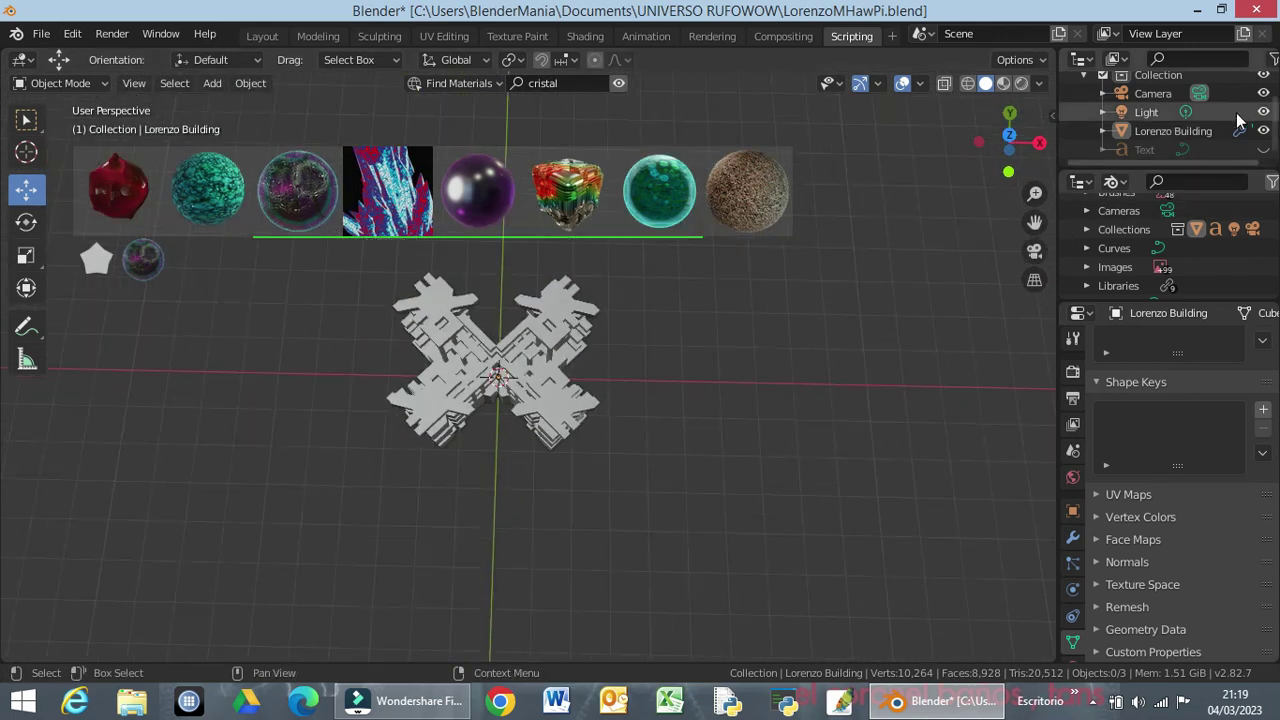
Move the point light to the centre of the building's base.
click(1151, 112)
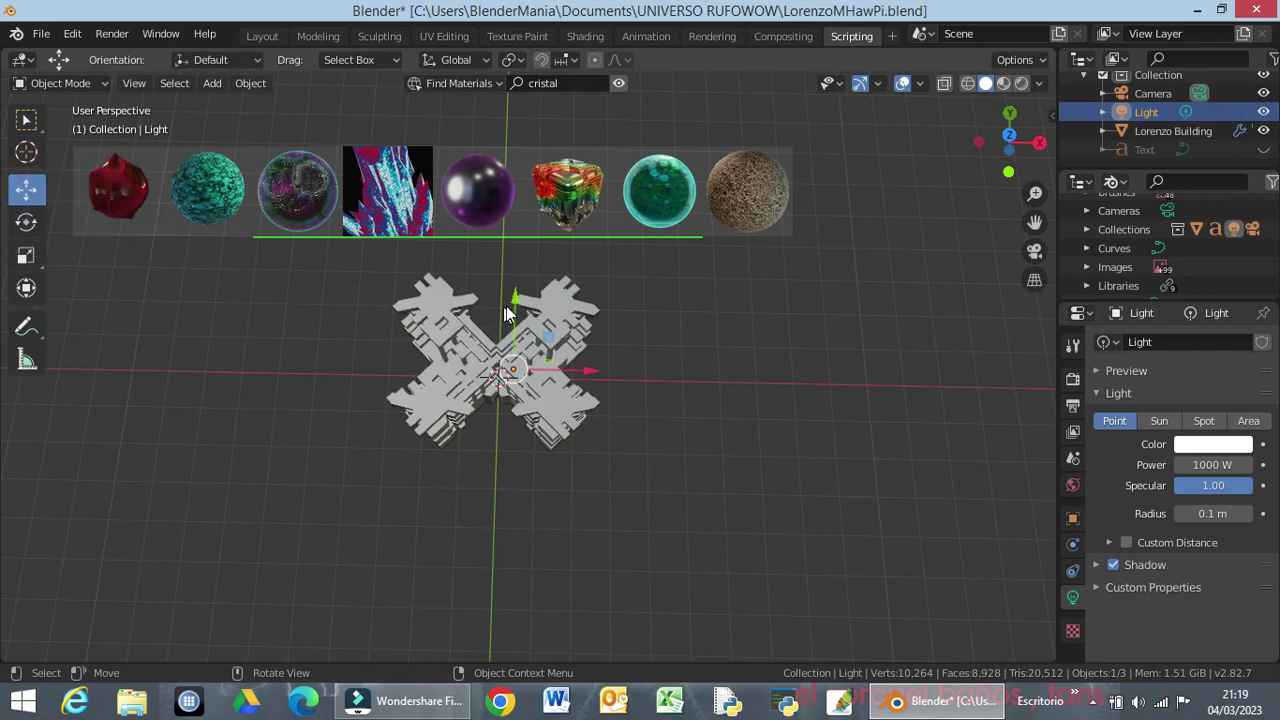
drag(515, 300, 505, 398)
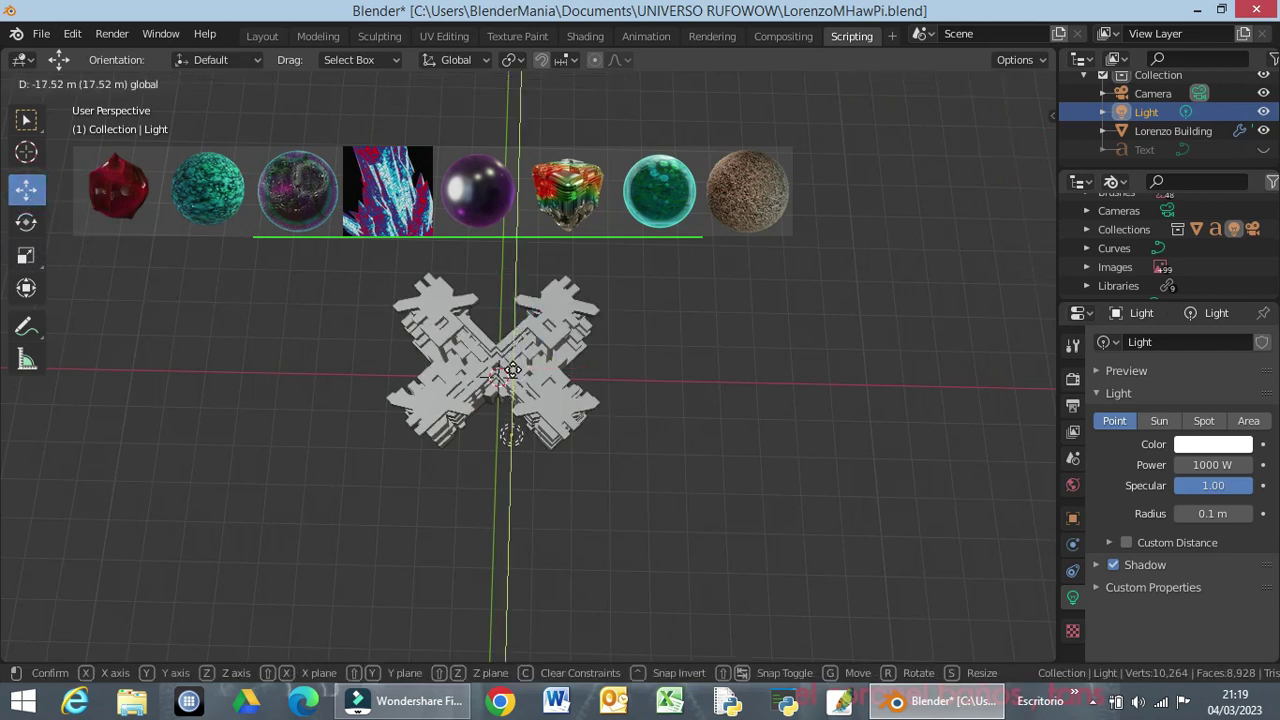
mouse_move(586, 515)
middle_down()
mouse_move(597, 385)
mouse_move(599, 396)
middle_up()
drag(592, 400, 568, 397)
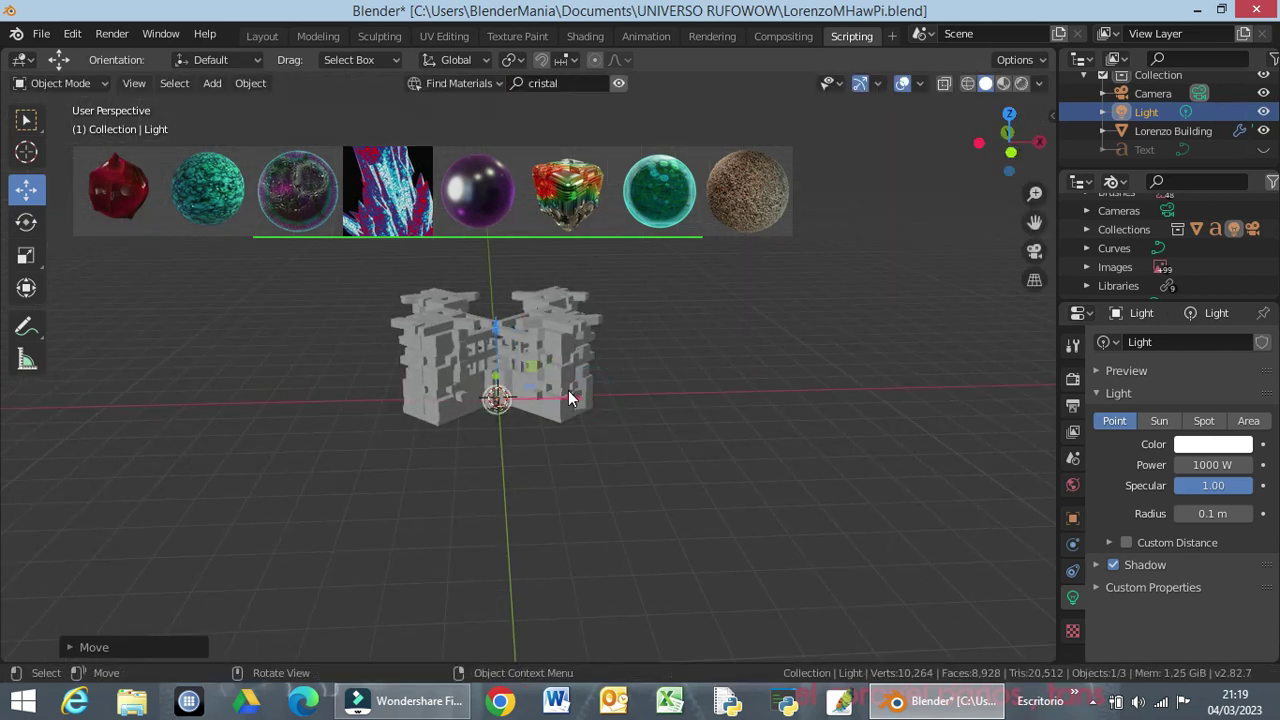
Raise the point light's power from 1000 W to 50000 W.
click(1231, 466)
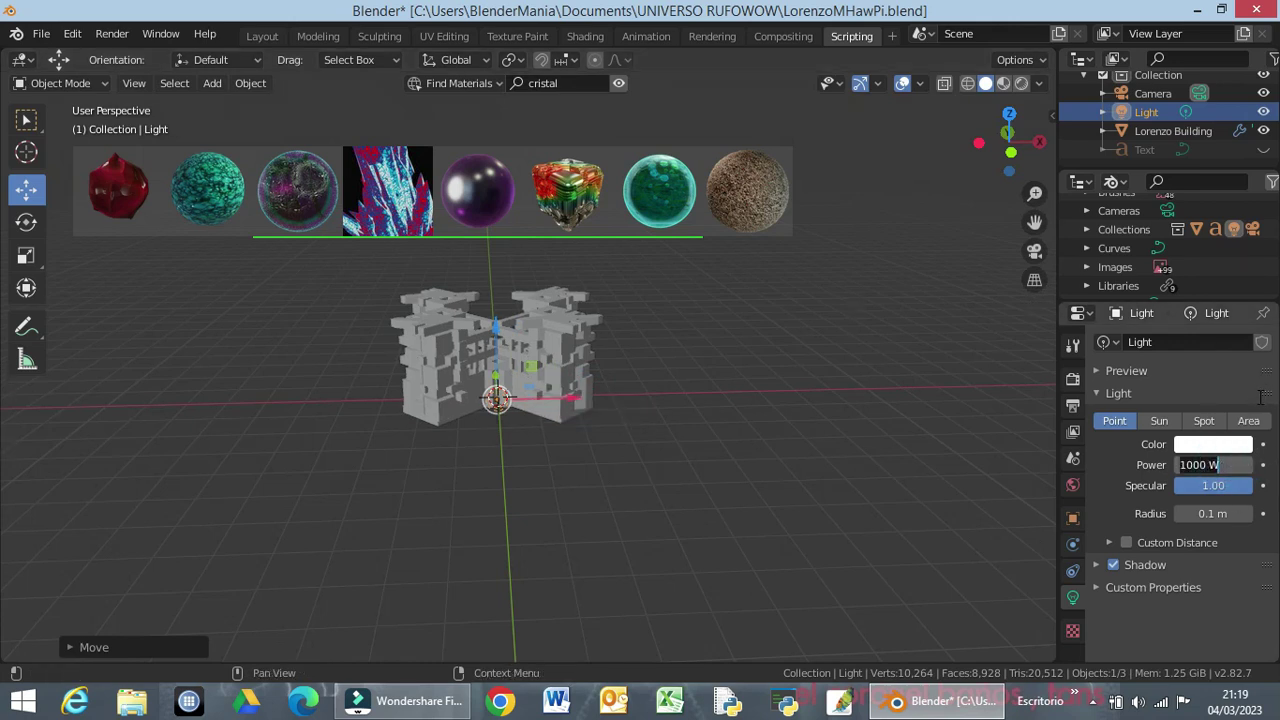
text(50000)
key(Return)
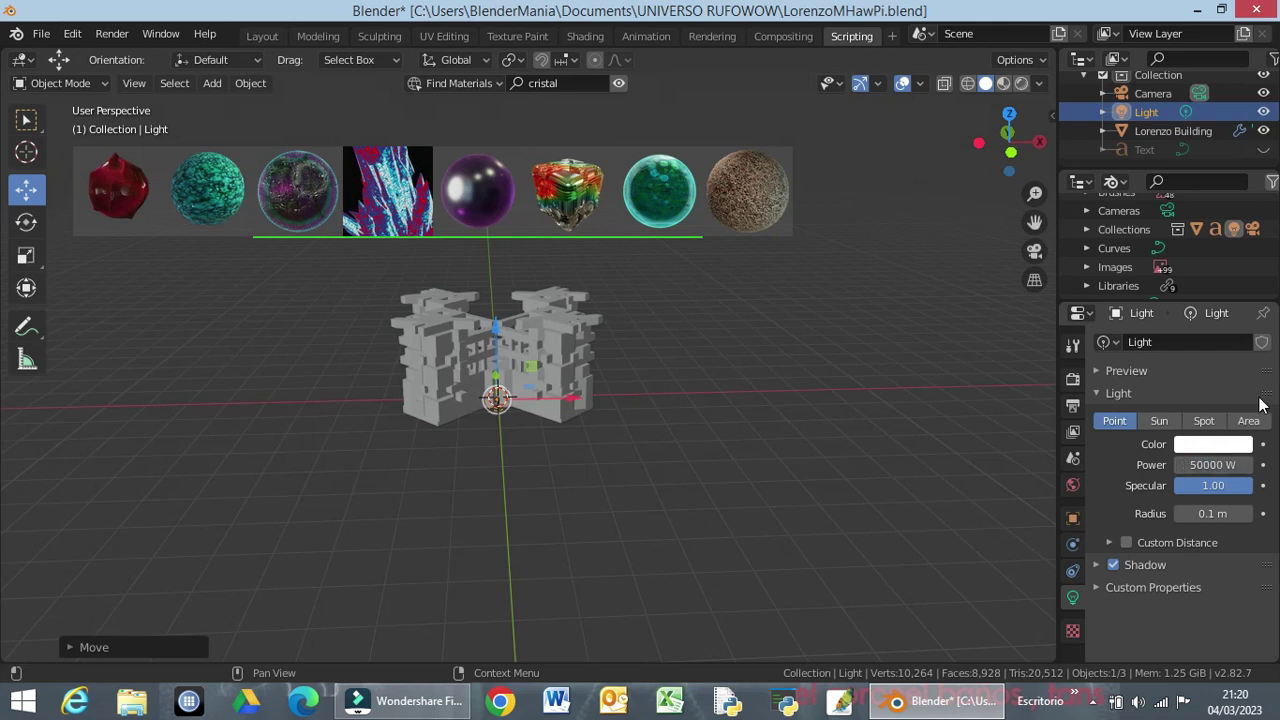
Change the point light's colour from white through cyan to bright green on the colour wheel.
click(1197, 447)
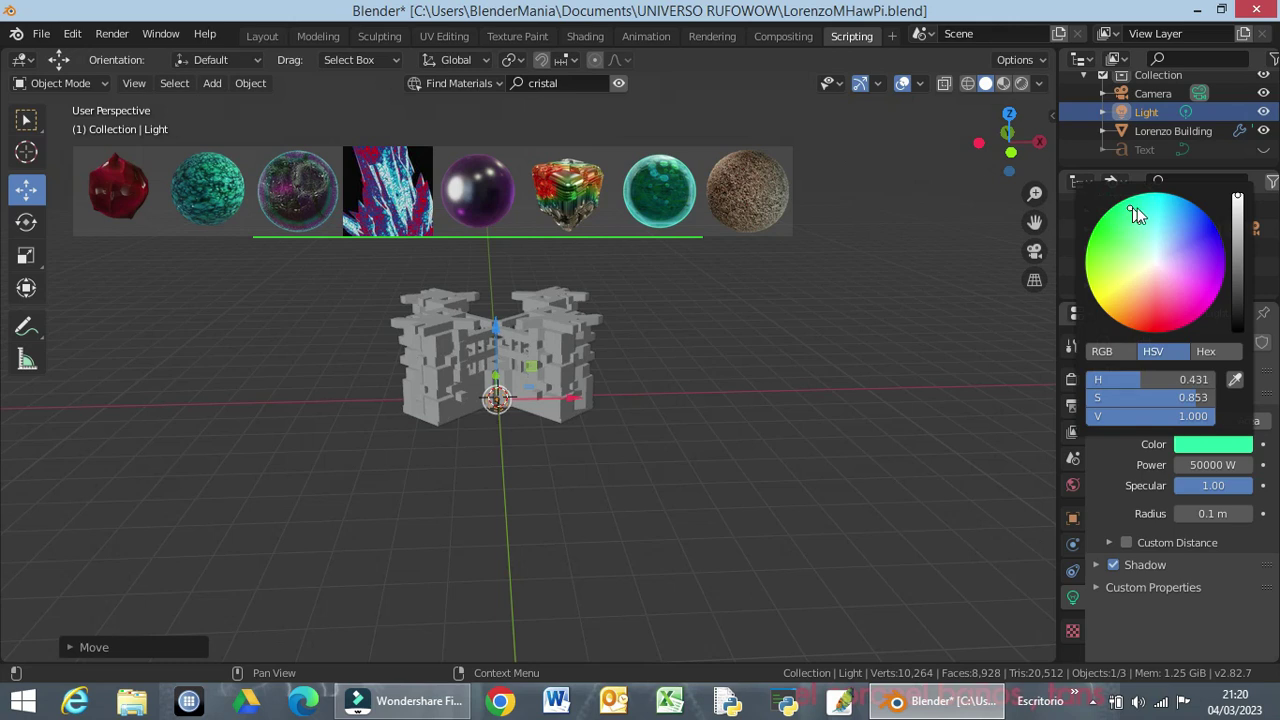
click(1164, 203)
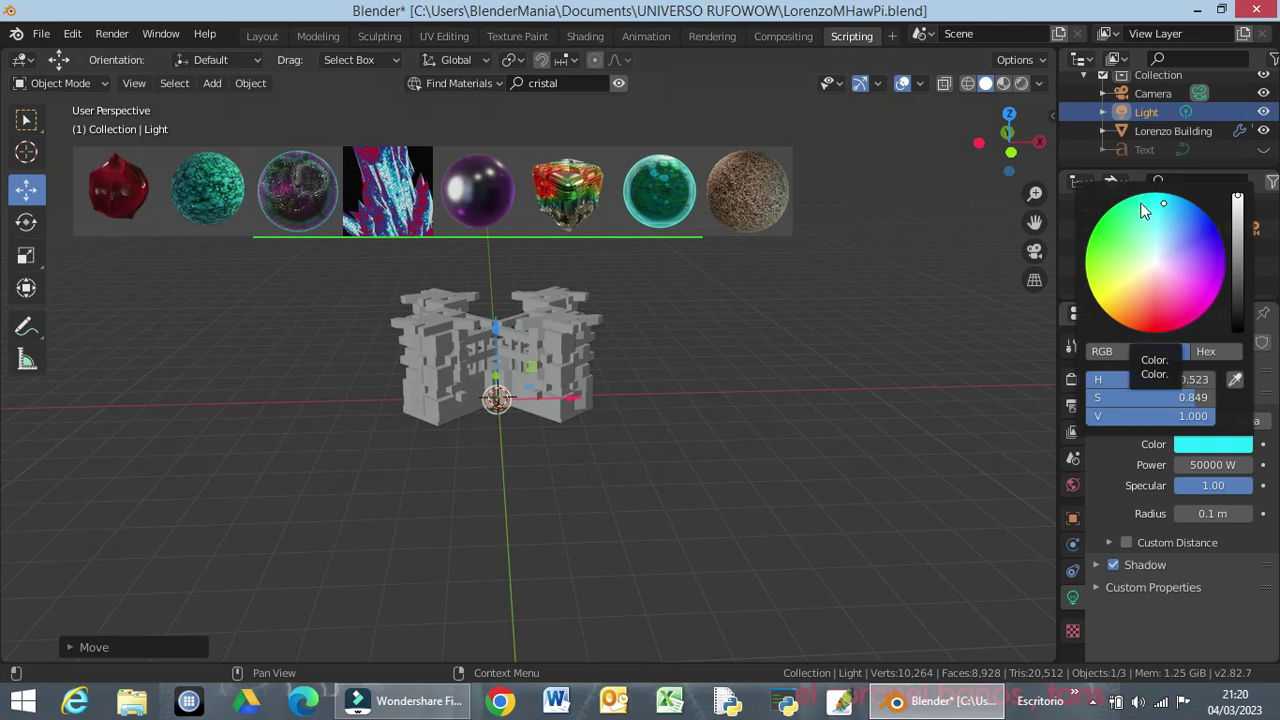
click(1132, 201)
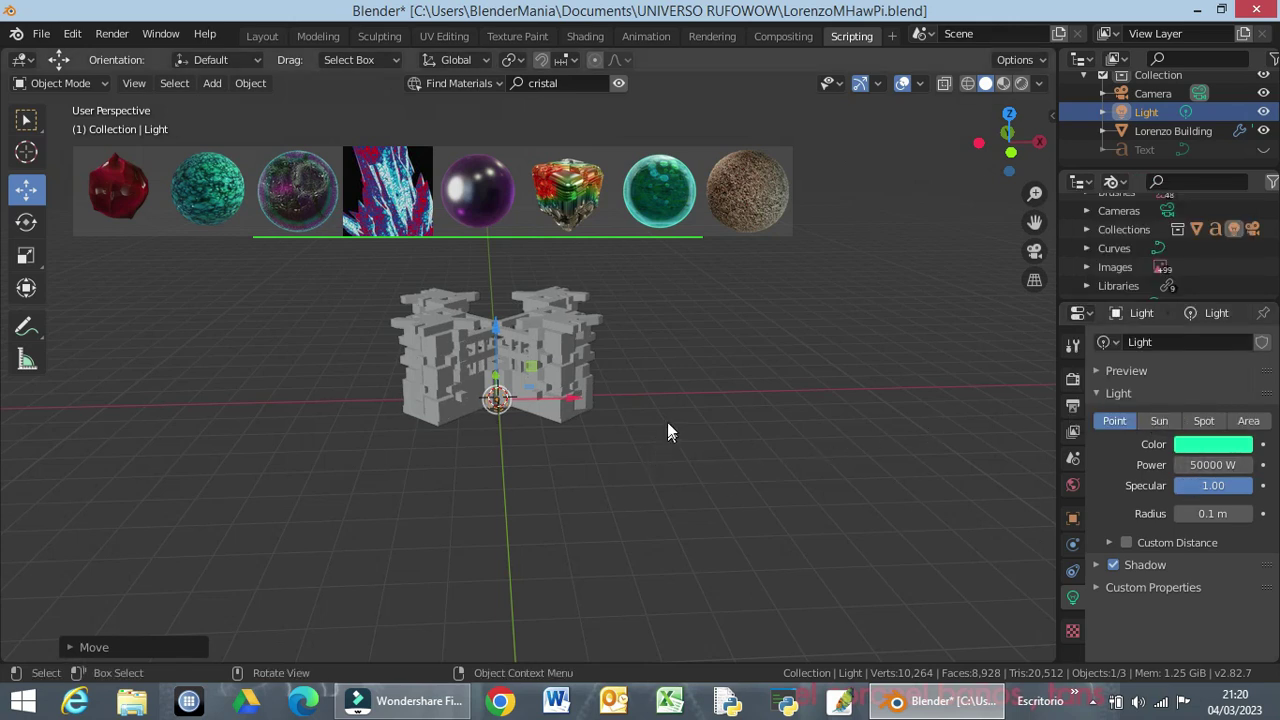
Unhide the title Text object, zoom in closer, and select the Lorenzo Building.
click(1262, 151)
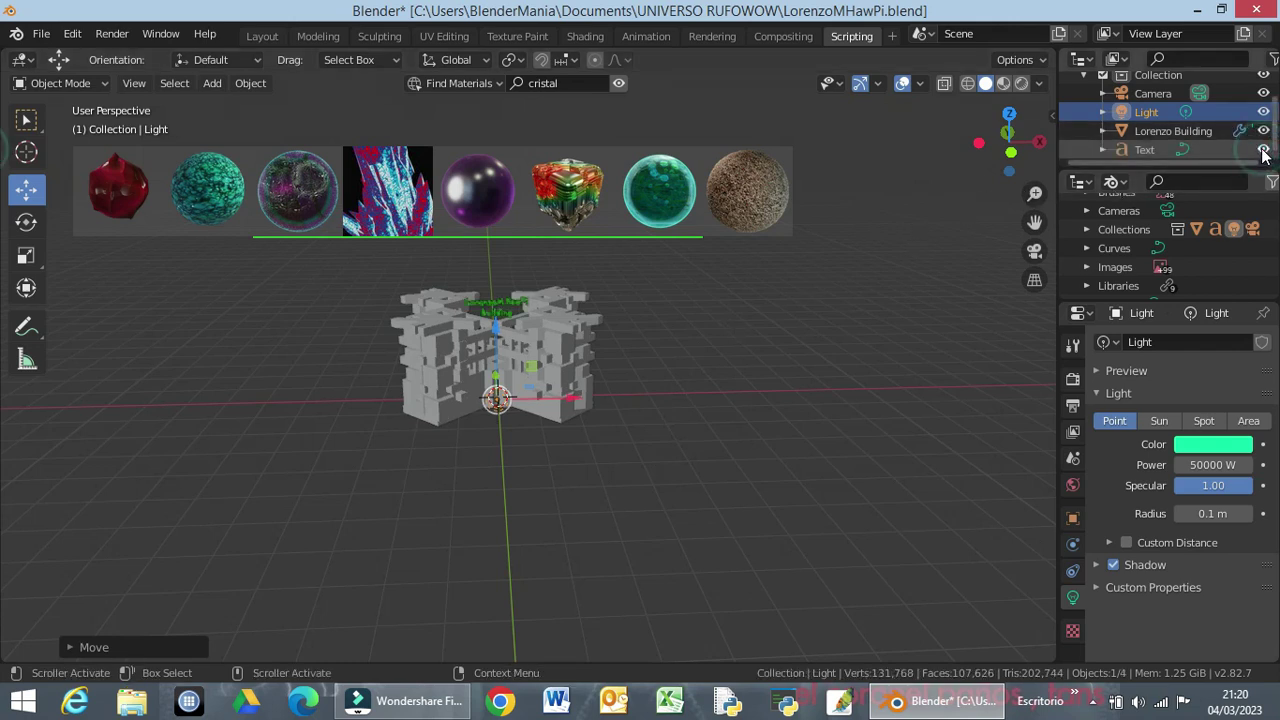
middle_drag(587, 467, 595, 447)
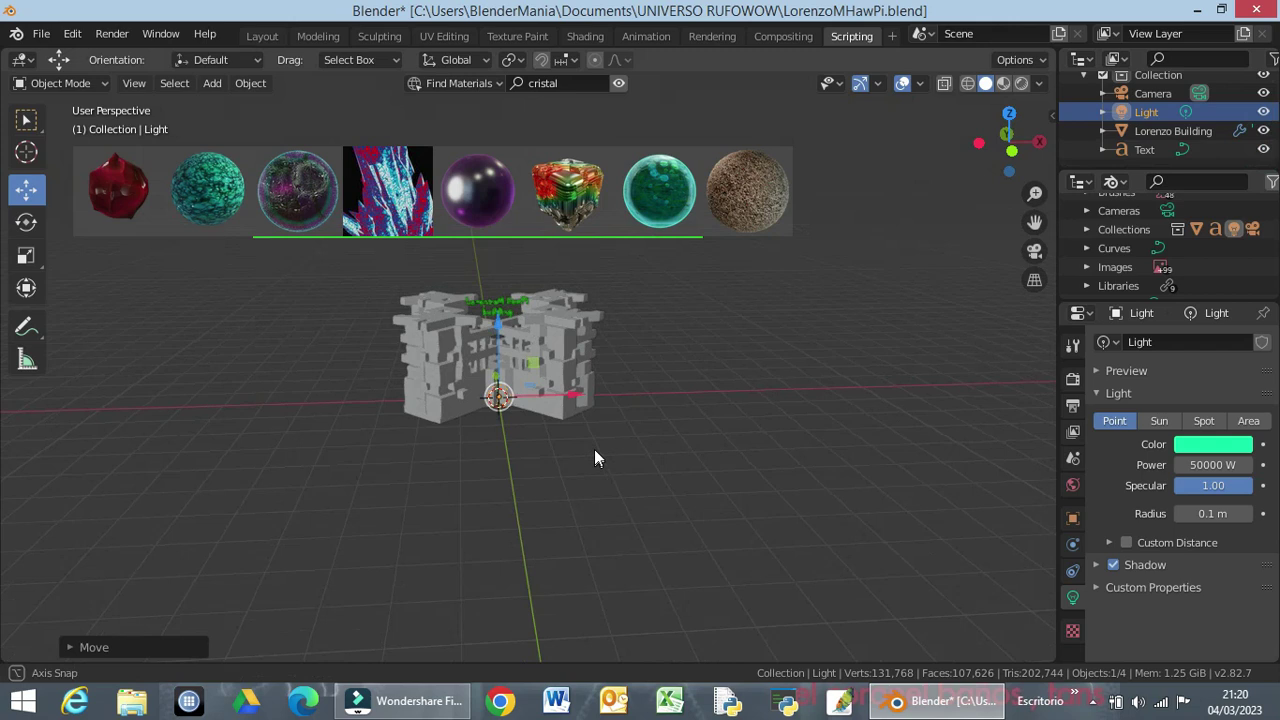
scroll(500, 405, up, 1)
scroll(500, 405, up, 3)
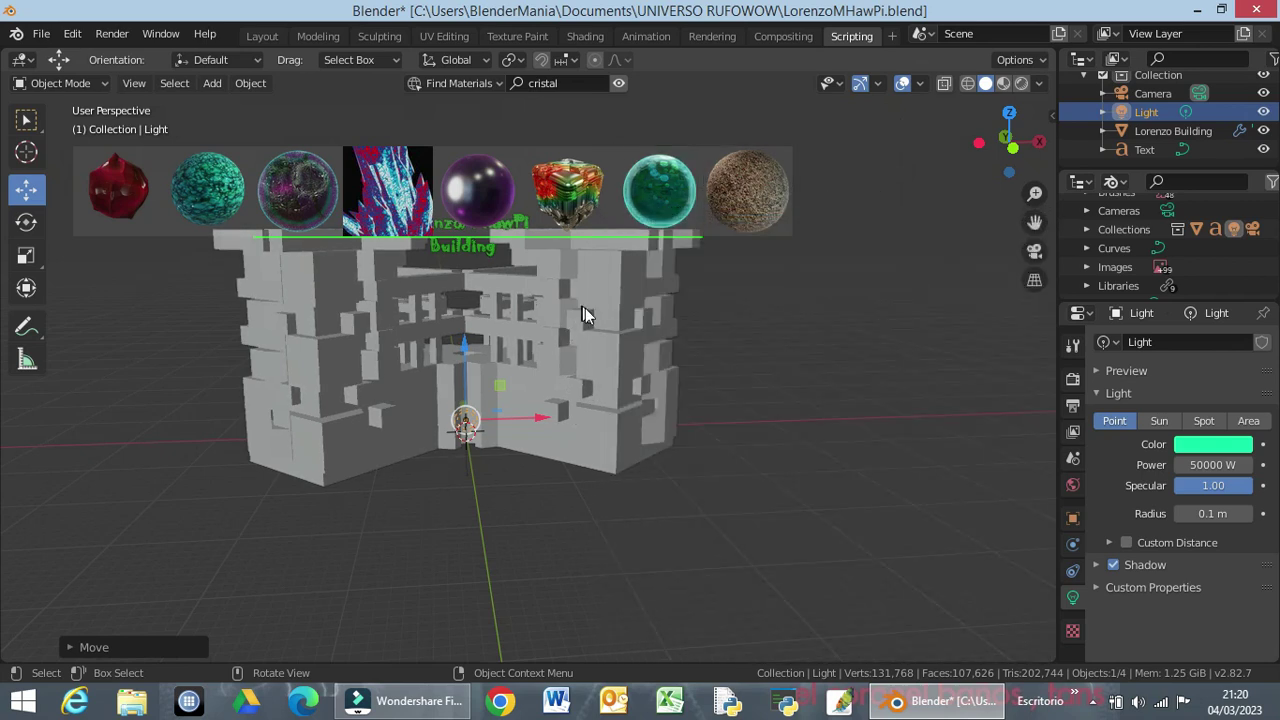
click(591, 310)
mouse_move(658, 190)
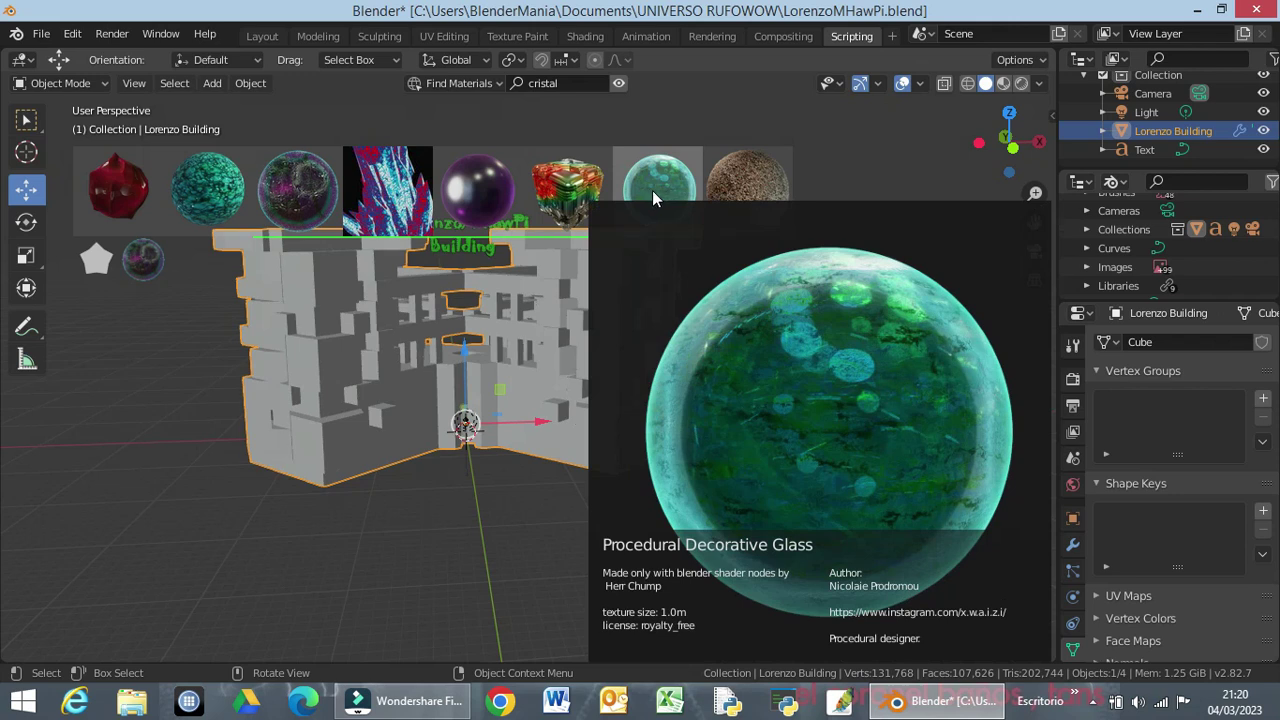
Give the building the purple crystal material and view it in Rendered shading from above.
click(473, 197)
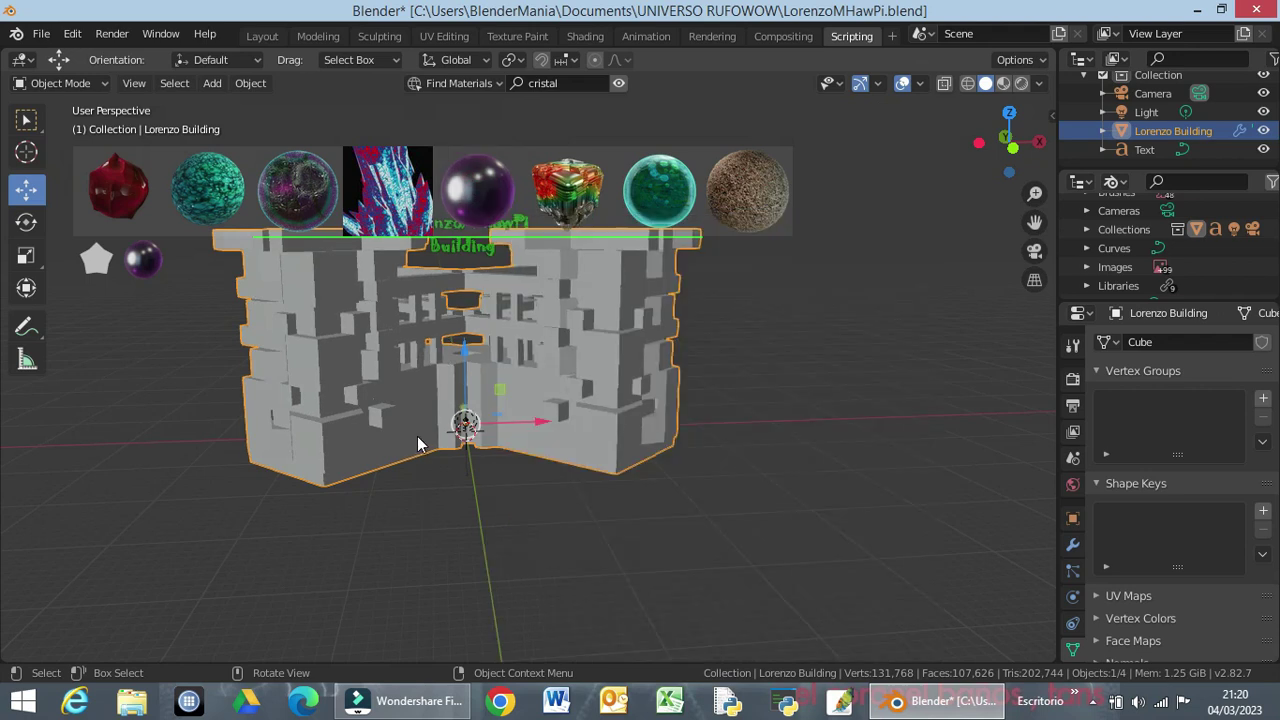
click(1020, 84)
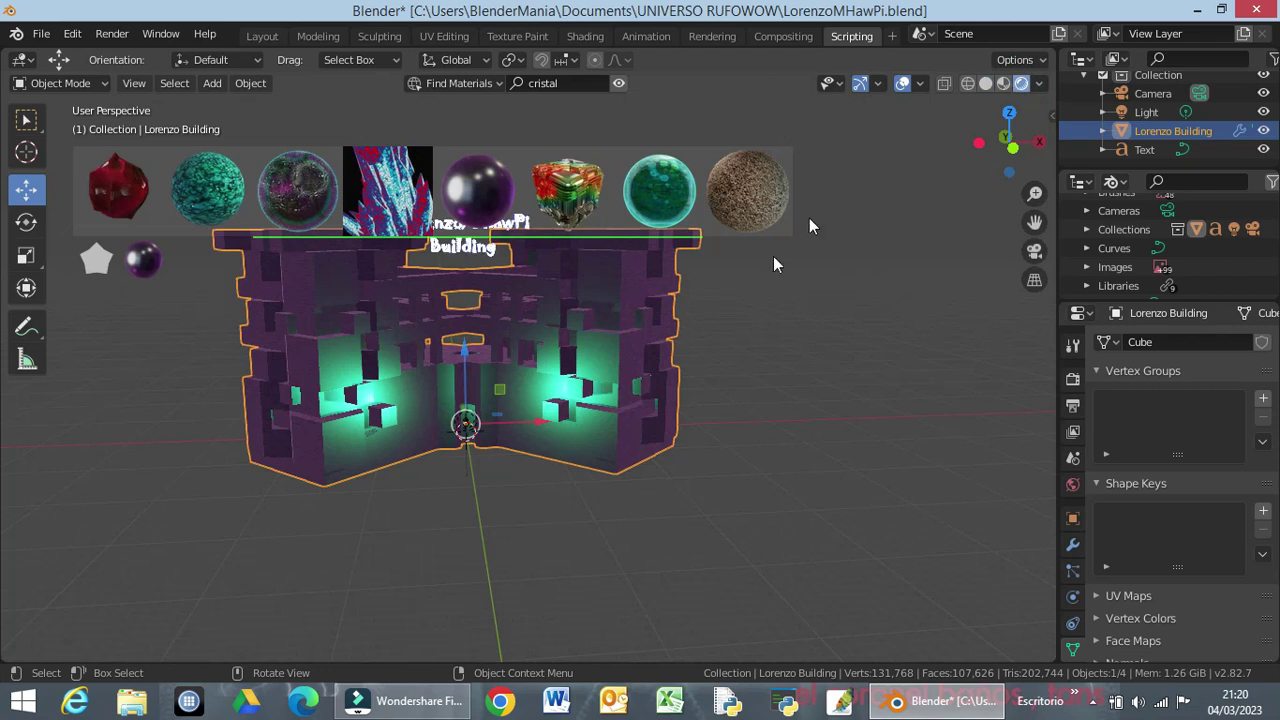
mouse_move(716, 457)
middle_down()
mouse_move(712, 519)
mouse_move(737, 460)
mouse_move(700, 456)
middle_up()
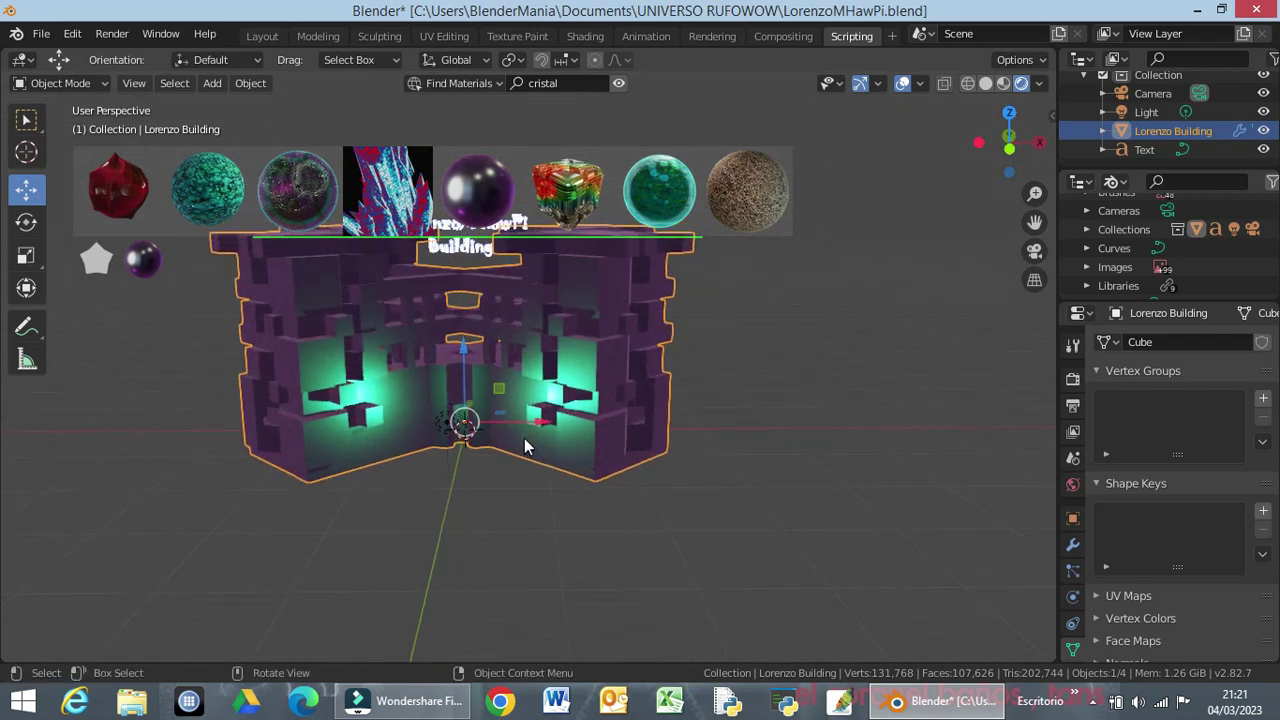
drag(541, 426, 558, 428)
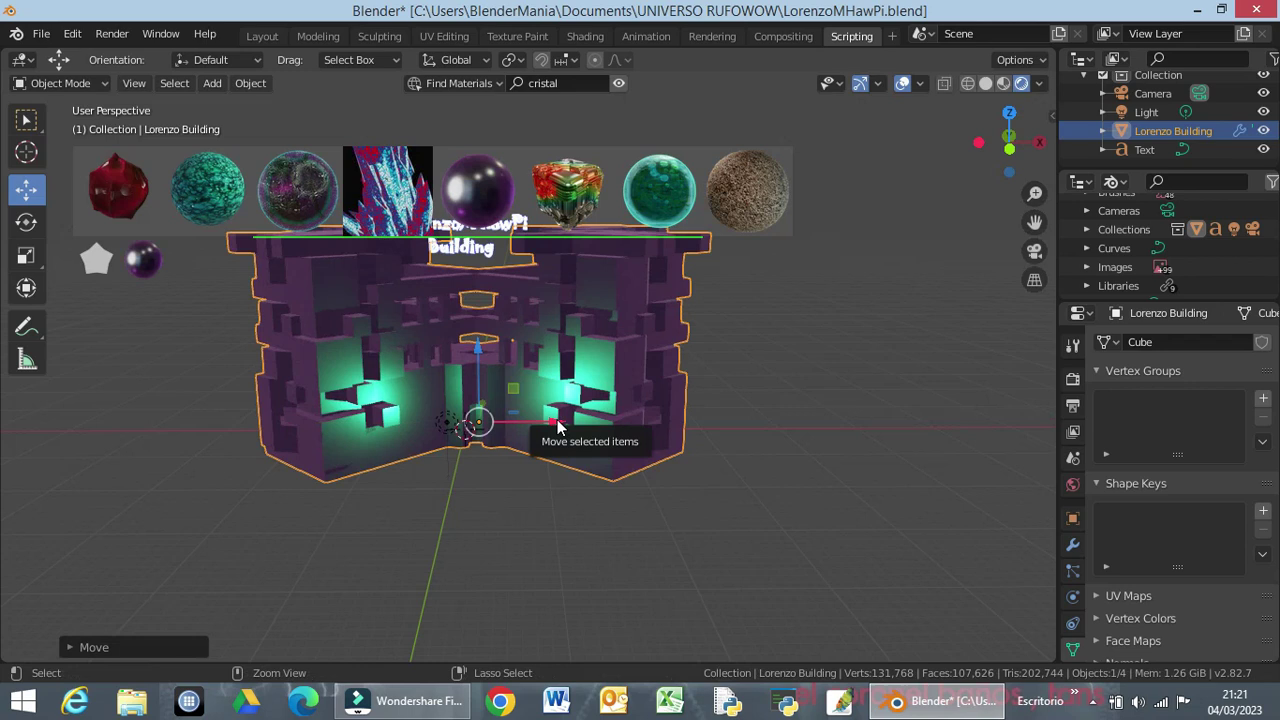
key(ctrl+z)
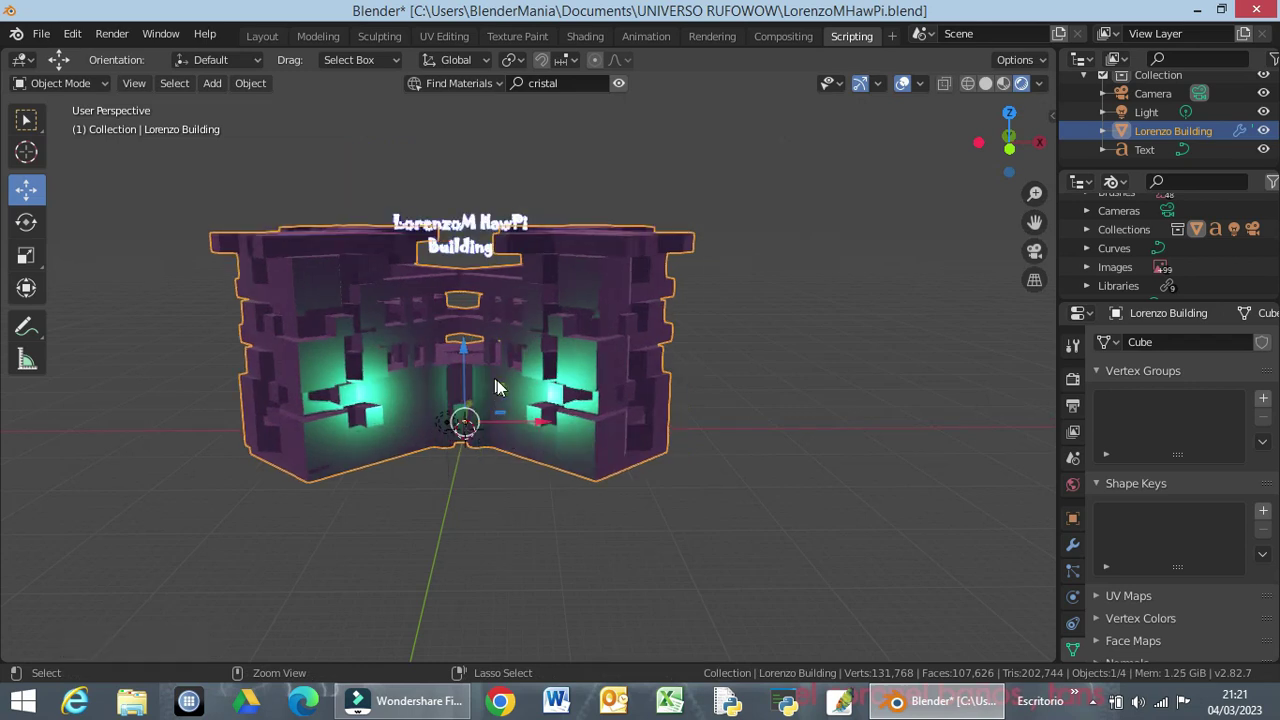
mouse_move(481, 520)
middle_down()
mouse_move(497, 565)
mouse_move(497, 551)
mouse_move(483, 608)
mouse_move(460, 77)
mouse_move(489, 569)
mouse_move(517, 623)
mouse_move(486, 654)
mouse_move(463, 81)
mouse_move(475, 114)
mouse_move(502, 95)
mouse_move(497, 69)
middle_up()
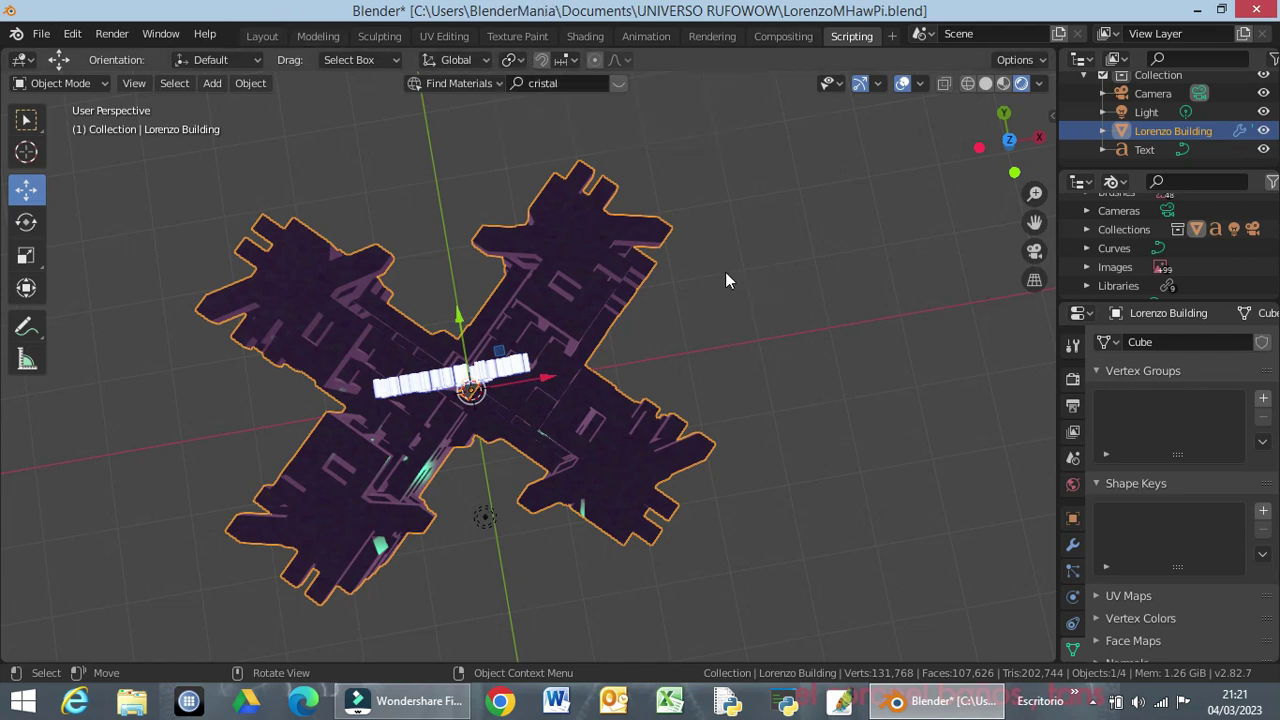
Return to a perspective rendered view, undo an accidental Z move, and select the Light.
key(KP_7)
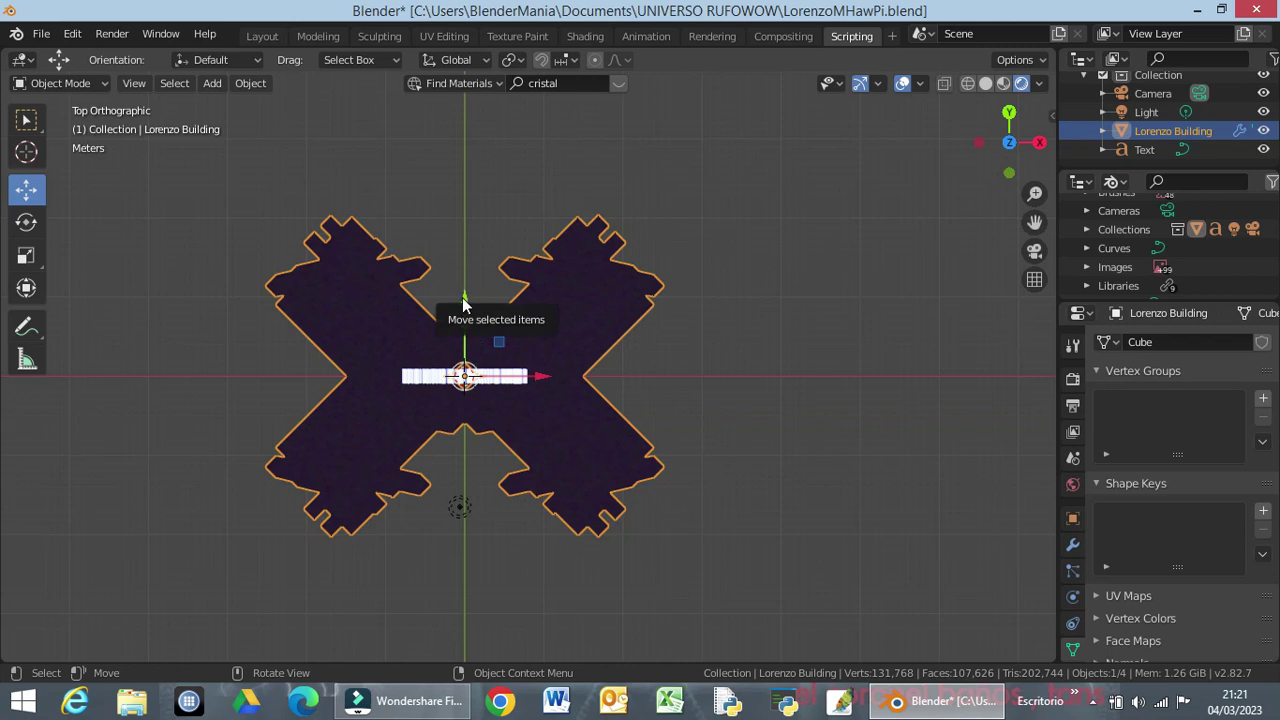
mouse_move(463, 304)
middle_down()
mouse_move(508, 222)
mouse_move(530, 601)
mouse_move(533, 541)
mouse_move(517, 617)
mouse_move(499, 143)
mouse_move(499, 165)
middle_up()
drag(465, 344, 473, 314)
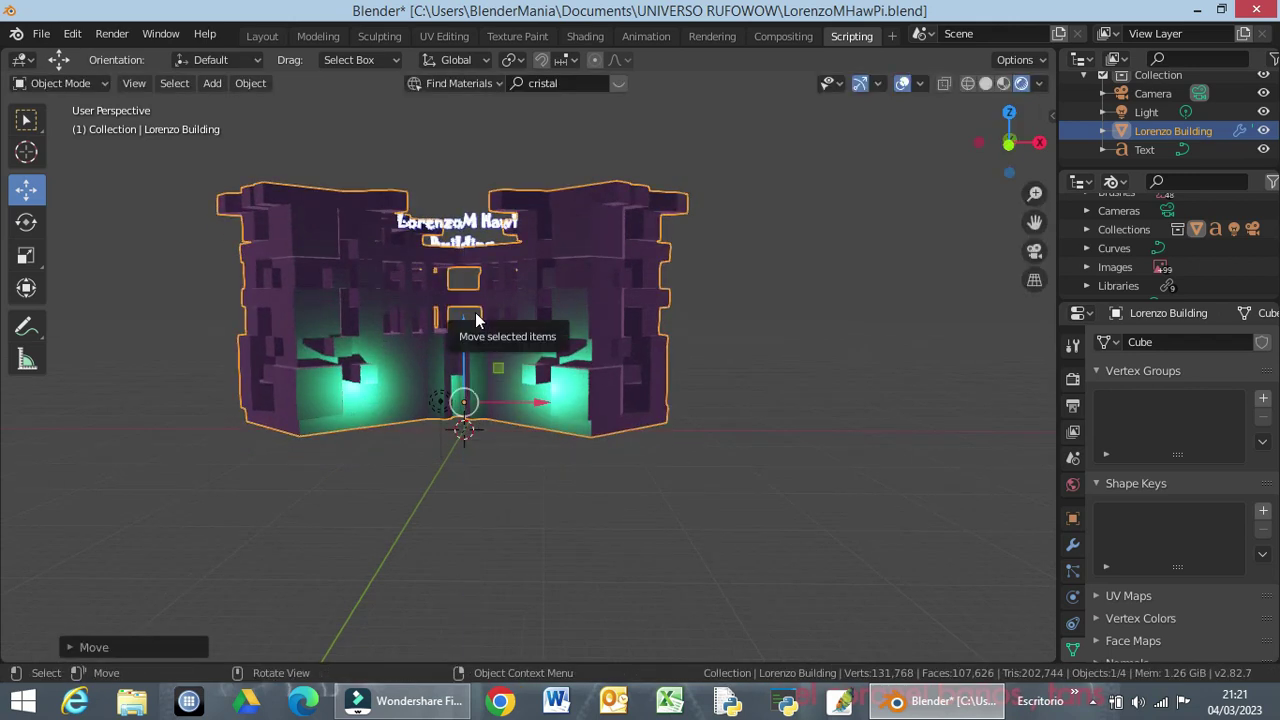
key(ctrl+z)
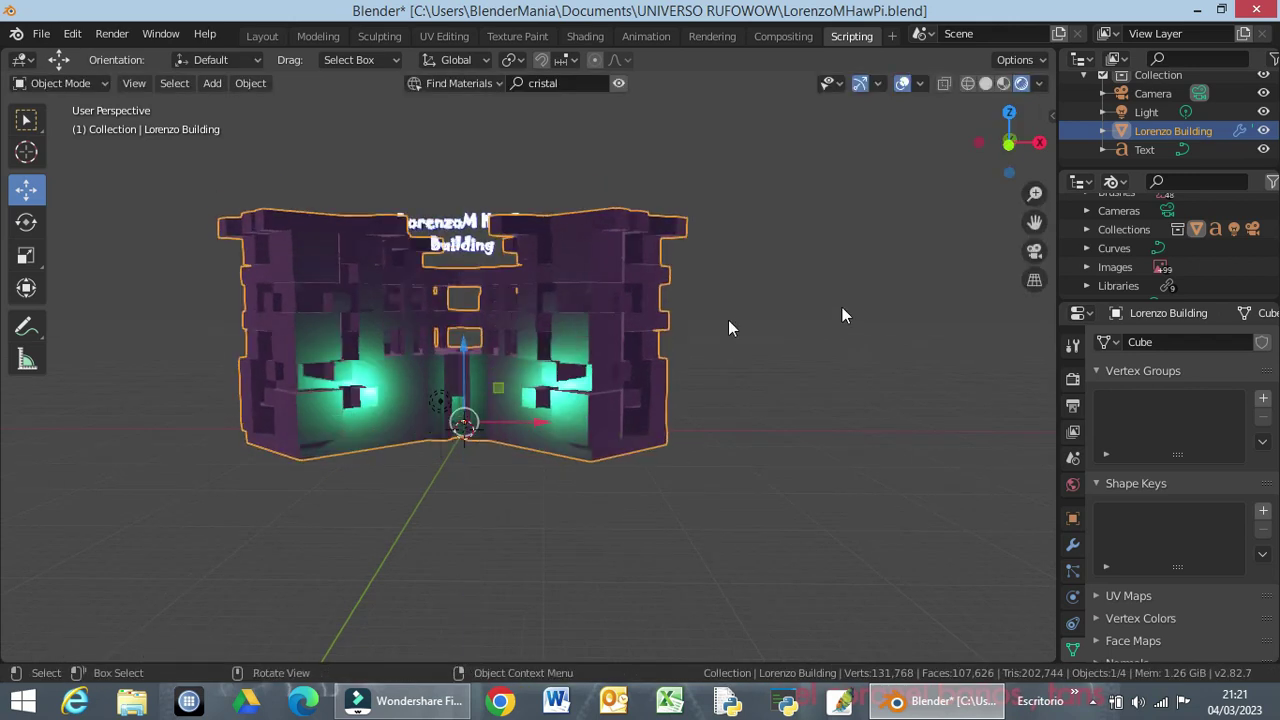
click(1152, 112)
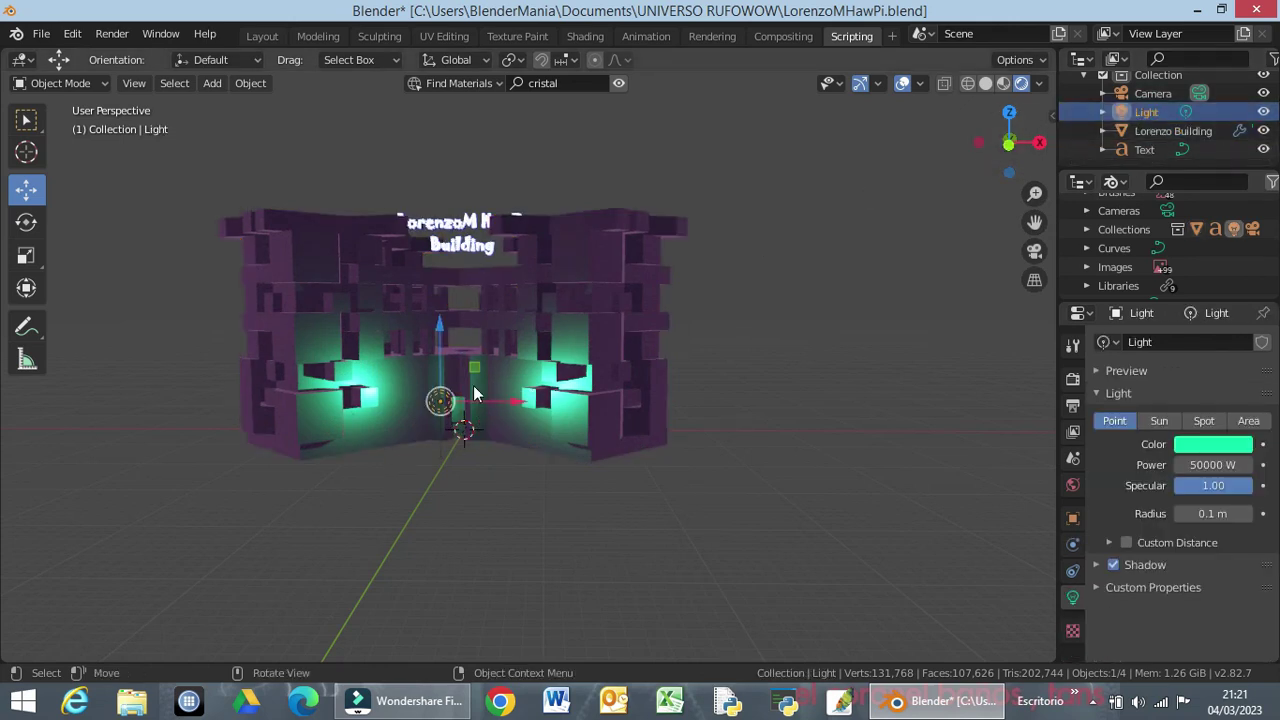
From the front view, raise the green light about 10.5 m into the building's upper floors.
key(KP_1)
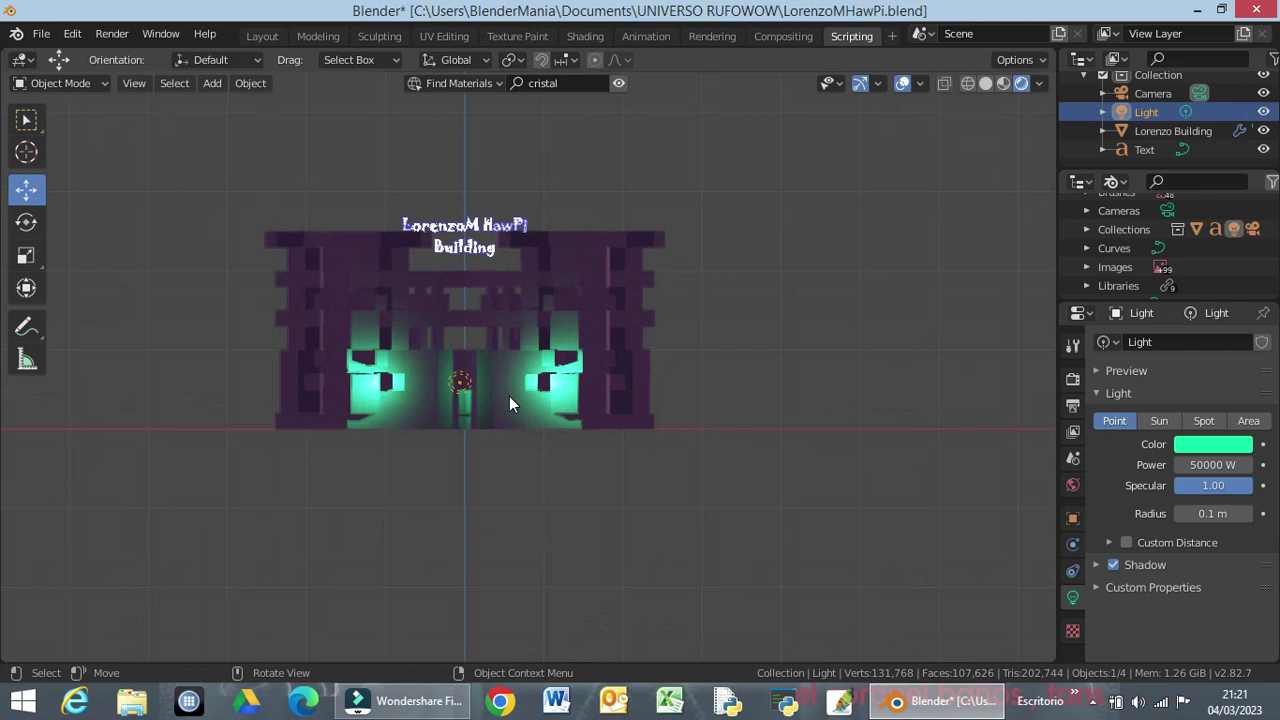
key(g)
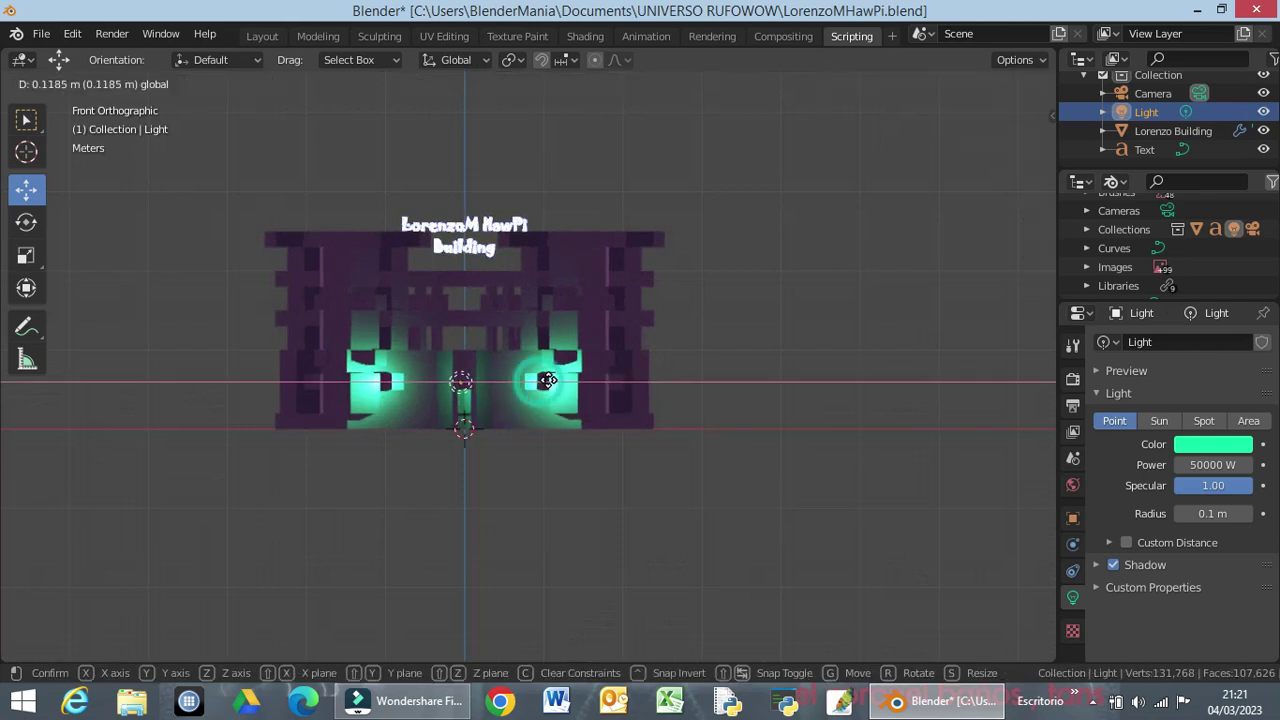
mouse_move(548, 380)
mouse_down()
mouse_move(468, 324)
mouse_move(475, 213)
mouse_up()
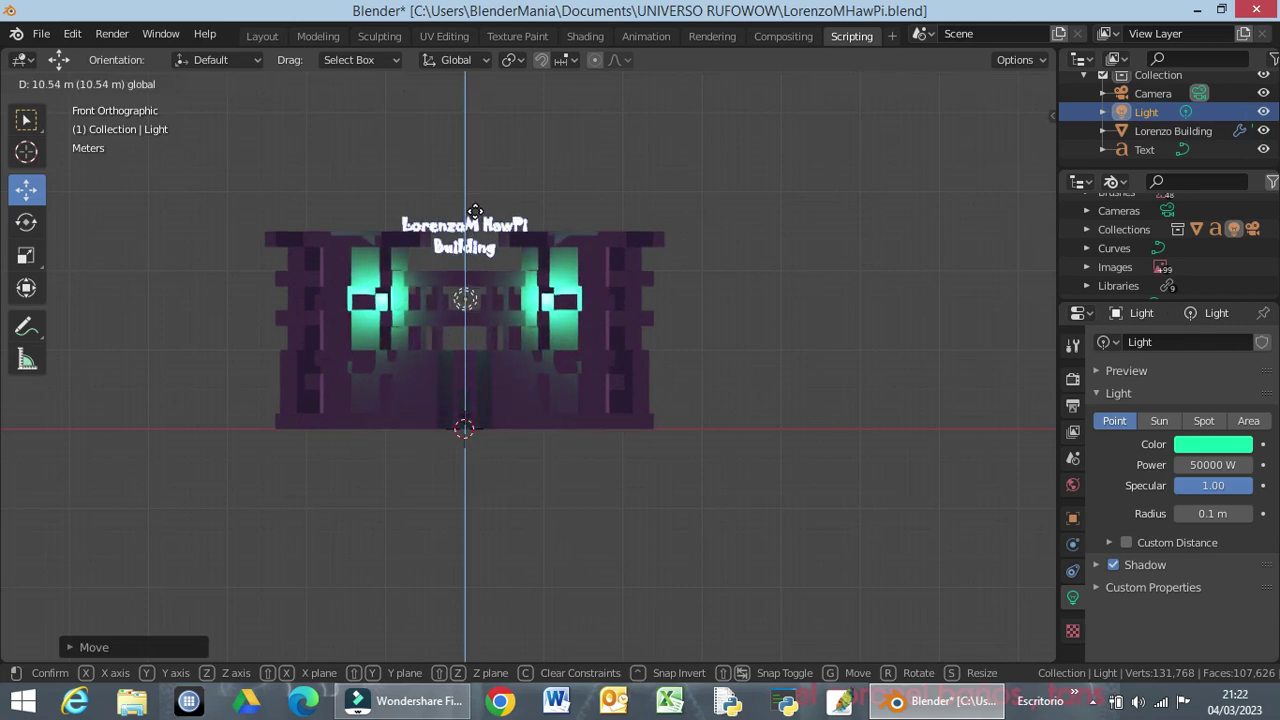
right_click(475, 213)
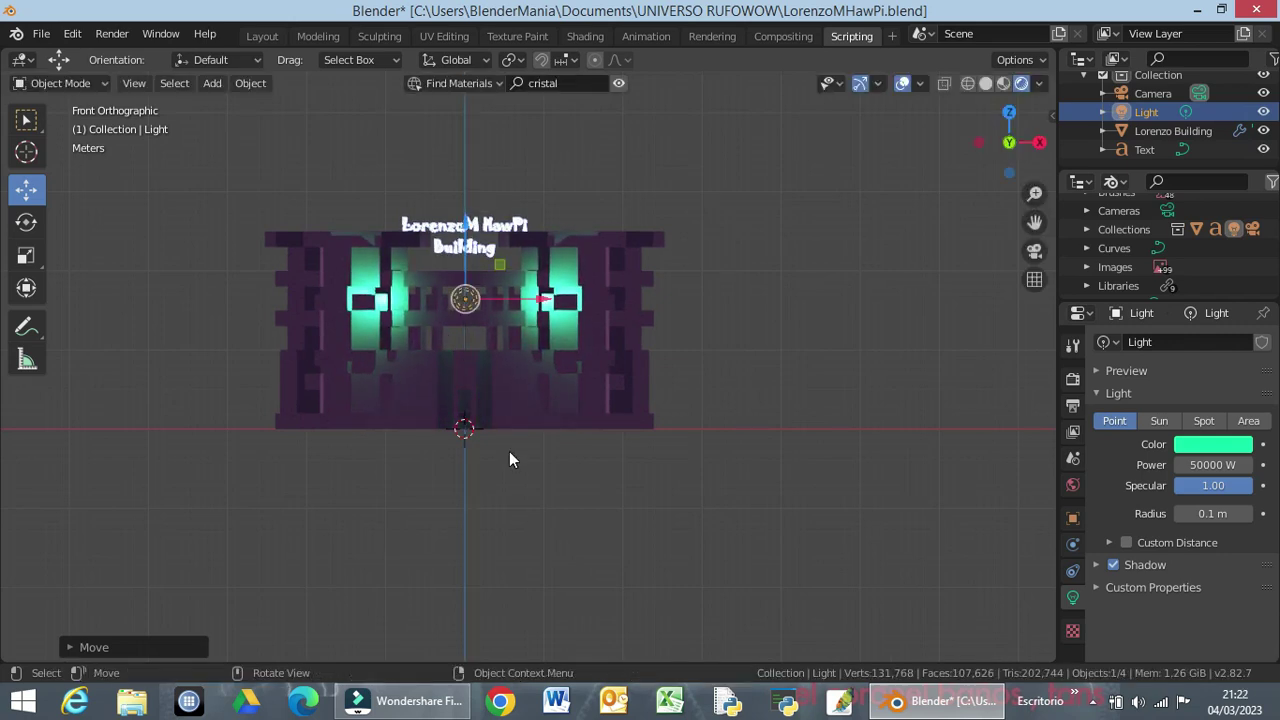
right_click(1152, 112)
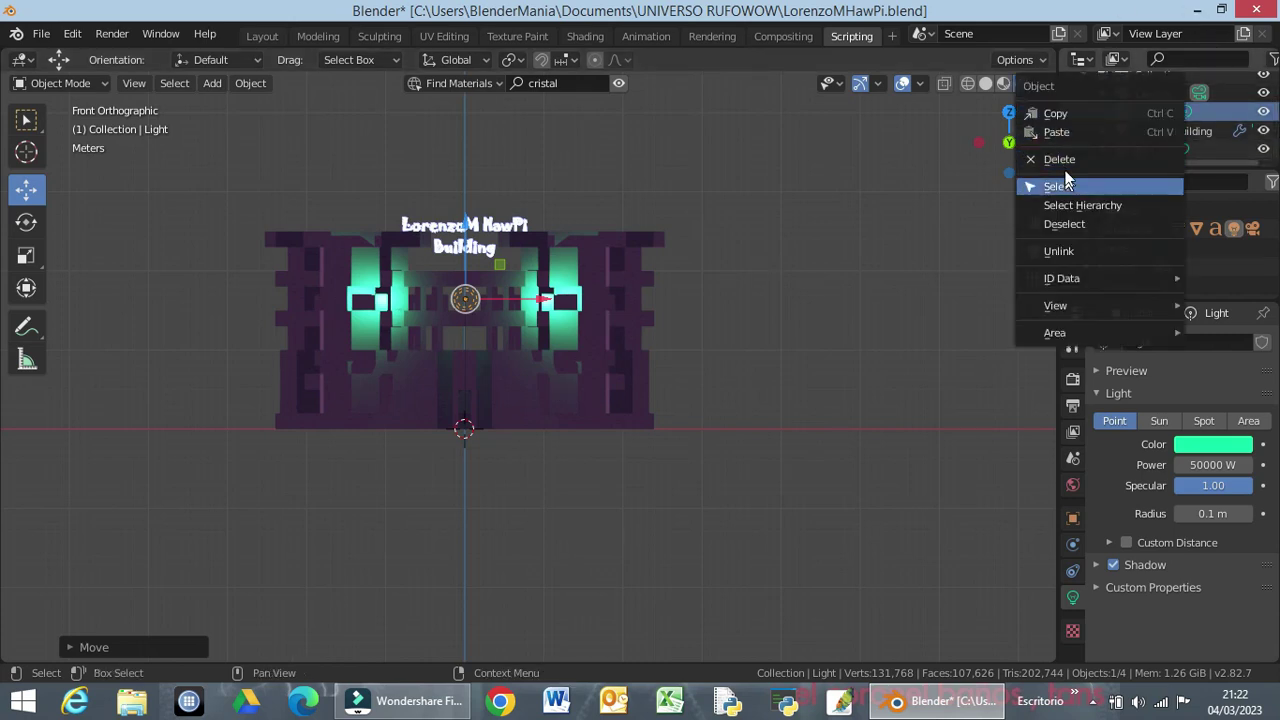
Copy and paste the green light in the Outliner to create Light.001.
click(1068, 114)
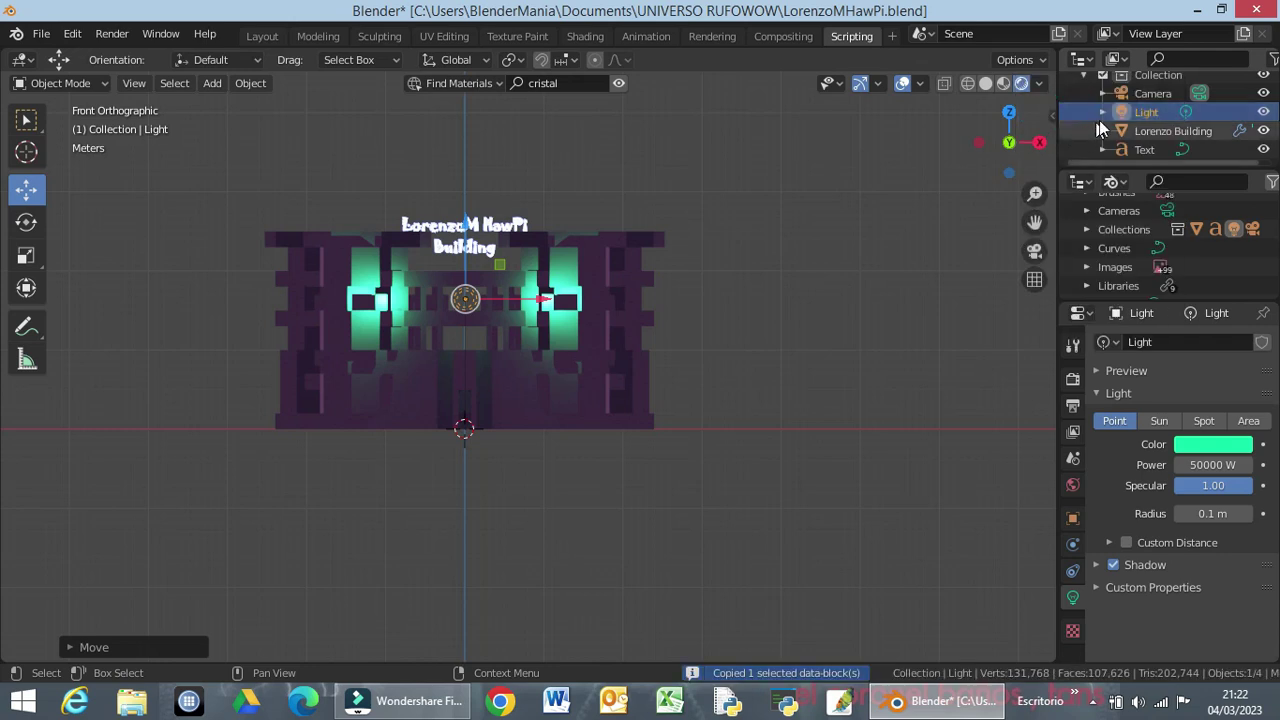
right_click(1146, 108)
click(1080, 134)
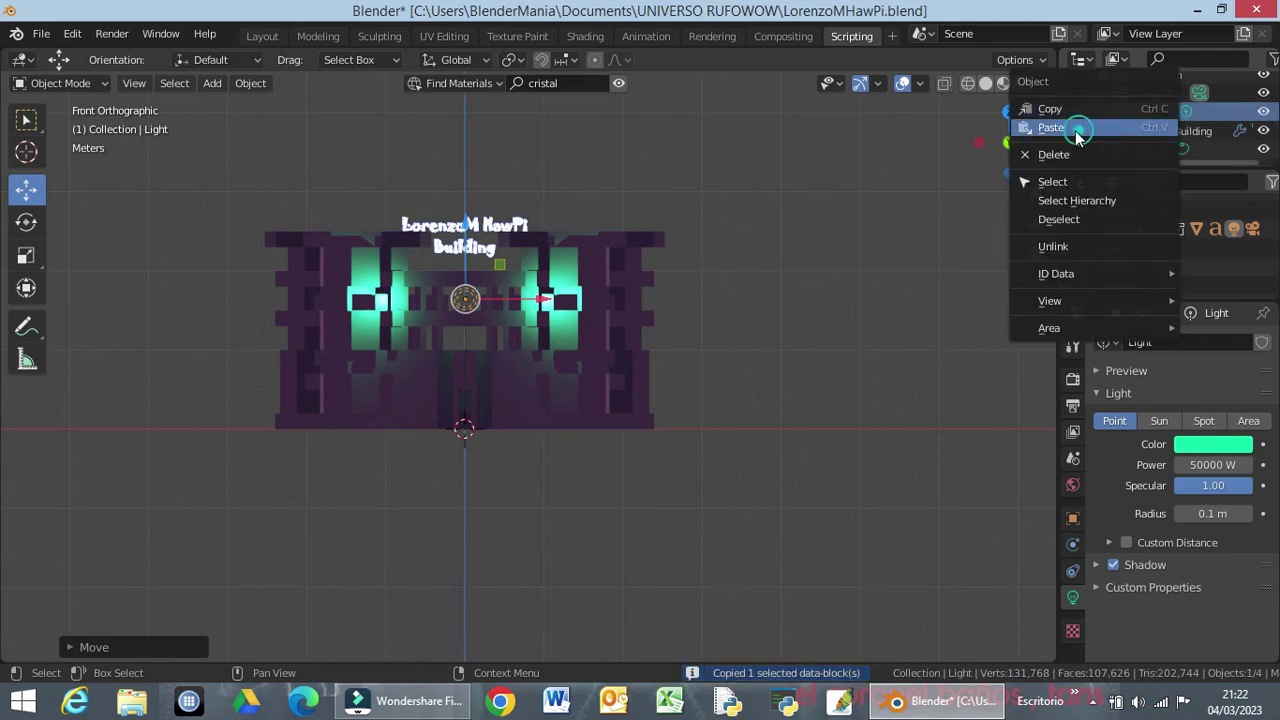
click(1160, 132)
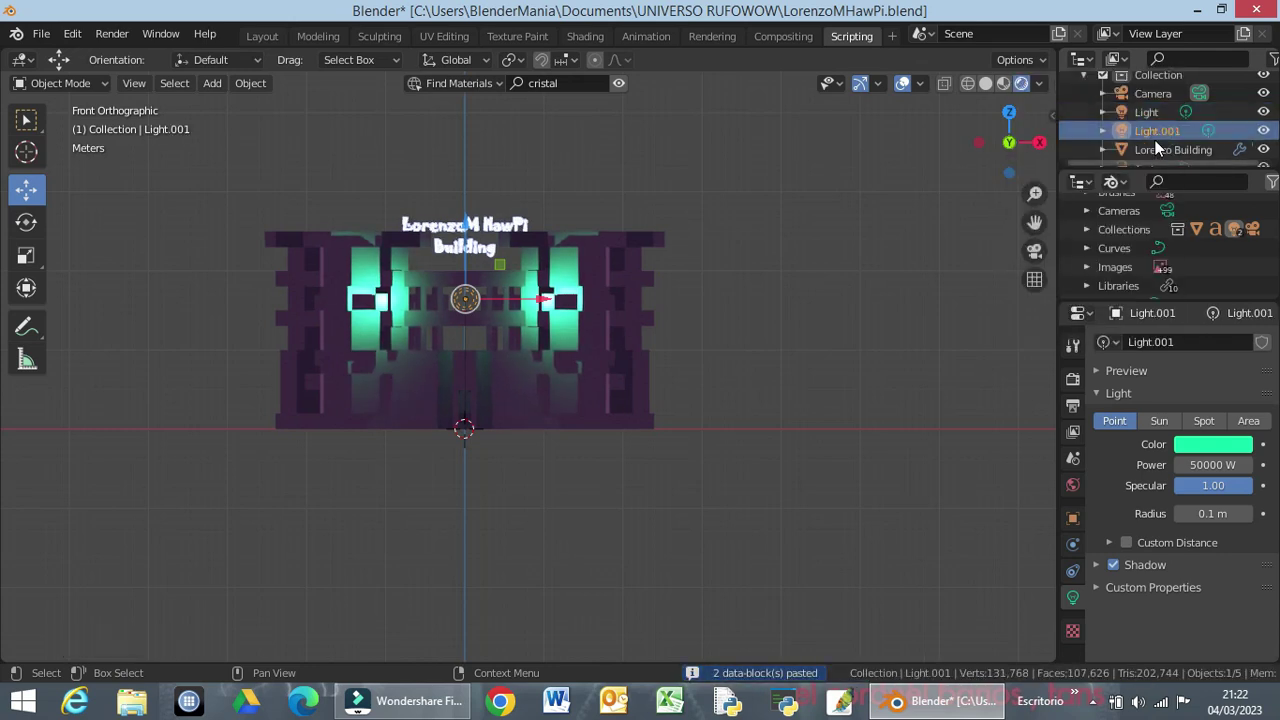
Change Light.001's colour to red (H 0.978, S 0.956, V 1.000).
click(1210, 444)
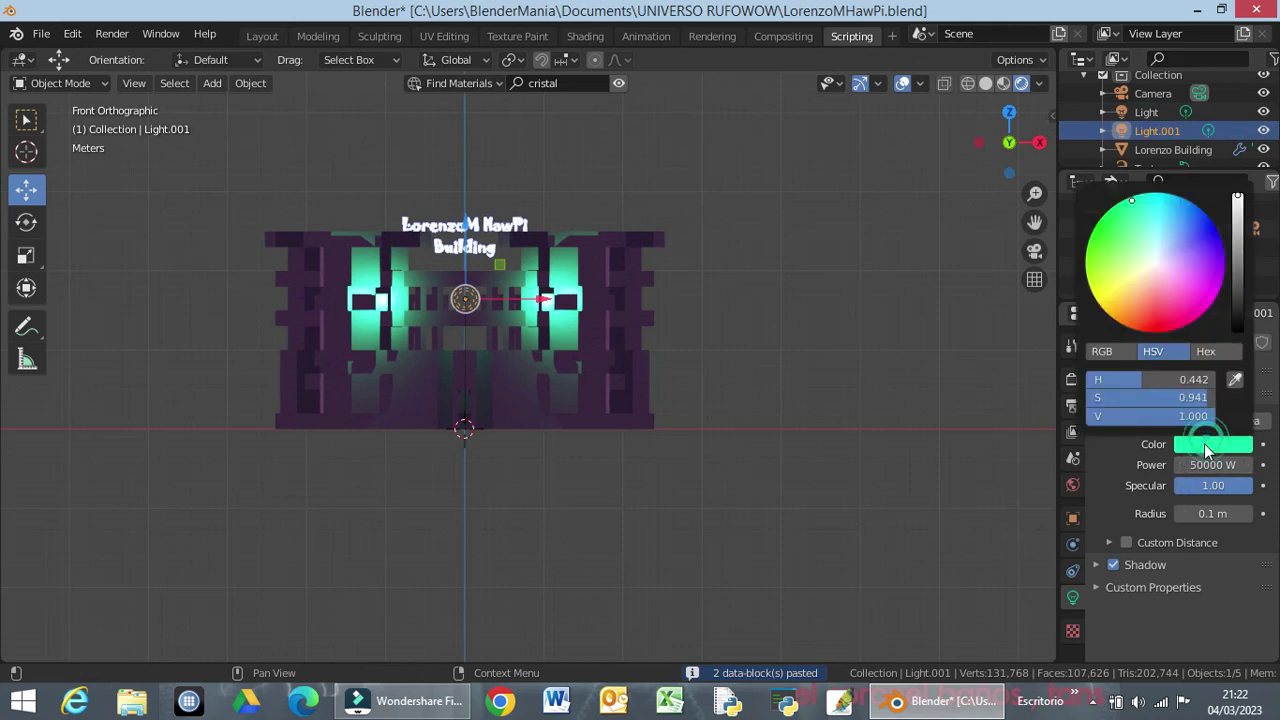
click(1176, 289)
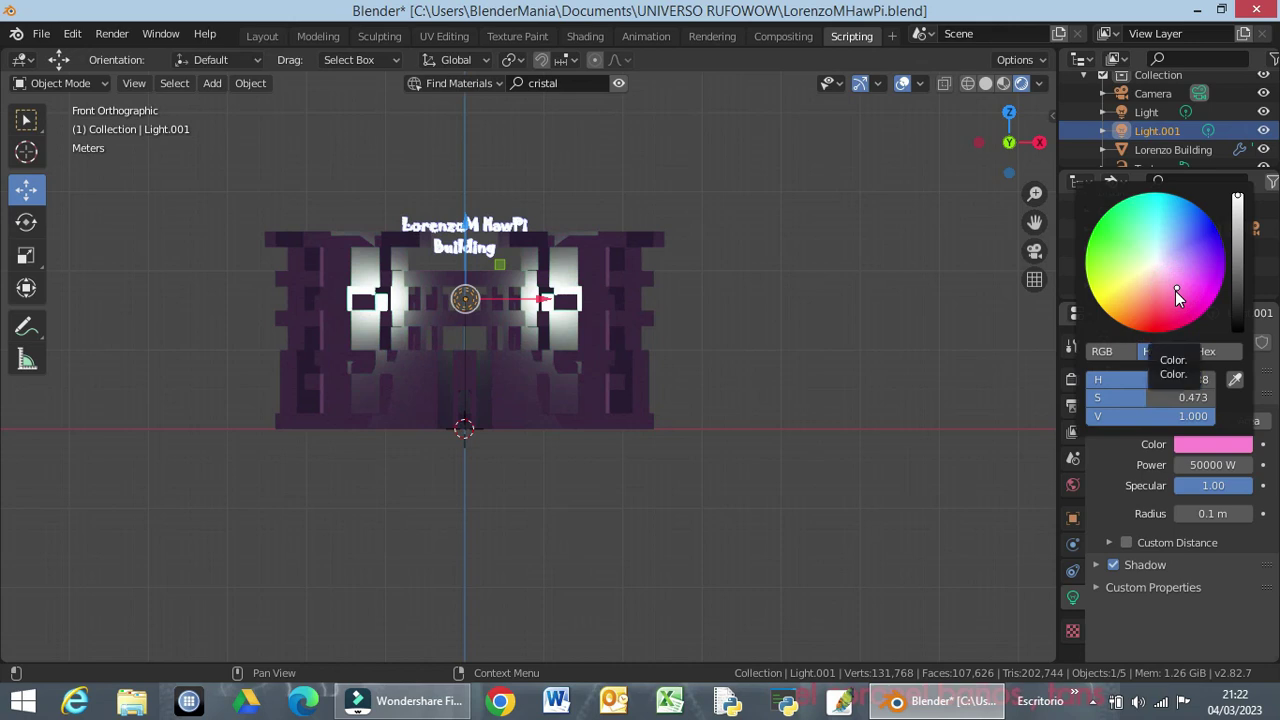
click(1188, 314)
click(1164, 334)
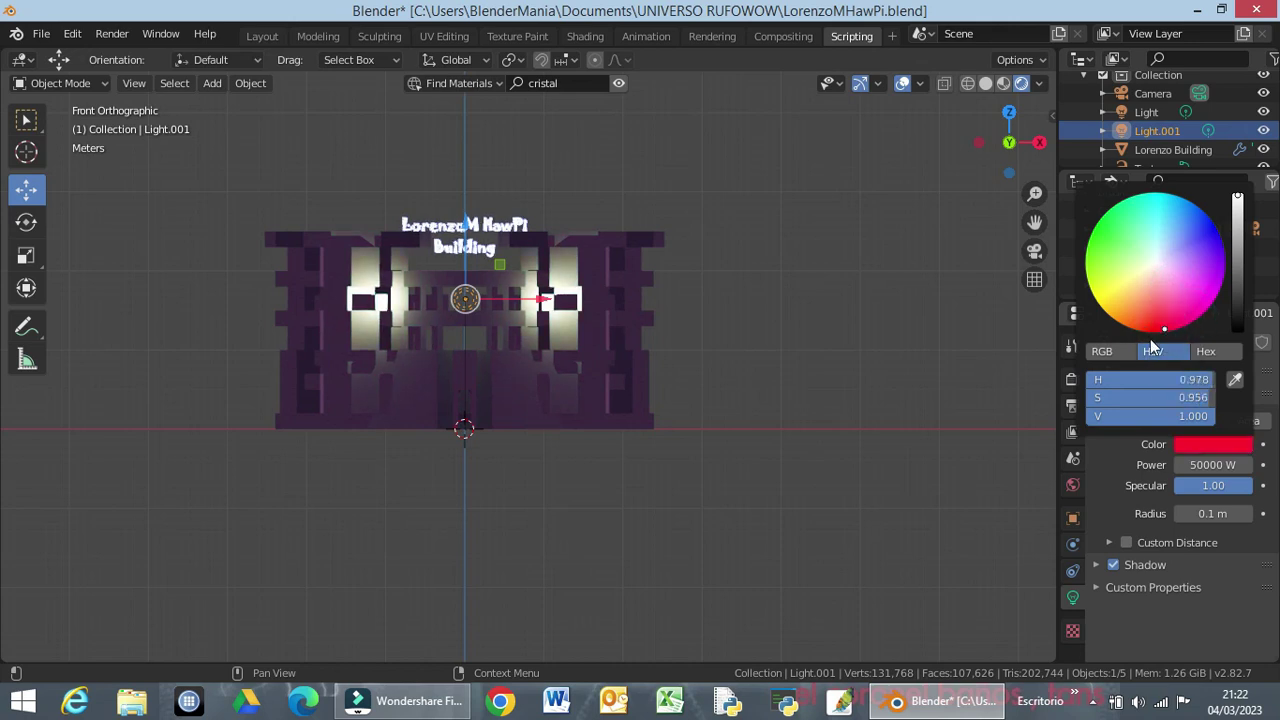
Make Light.001 magenta and move it about 18.6 m right along X.
mouse_move(1190, 287)
mouse_down()
mouse_move(1213, 291)
mouse_move(1212, 304)
mouse_up()
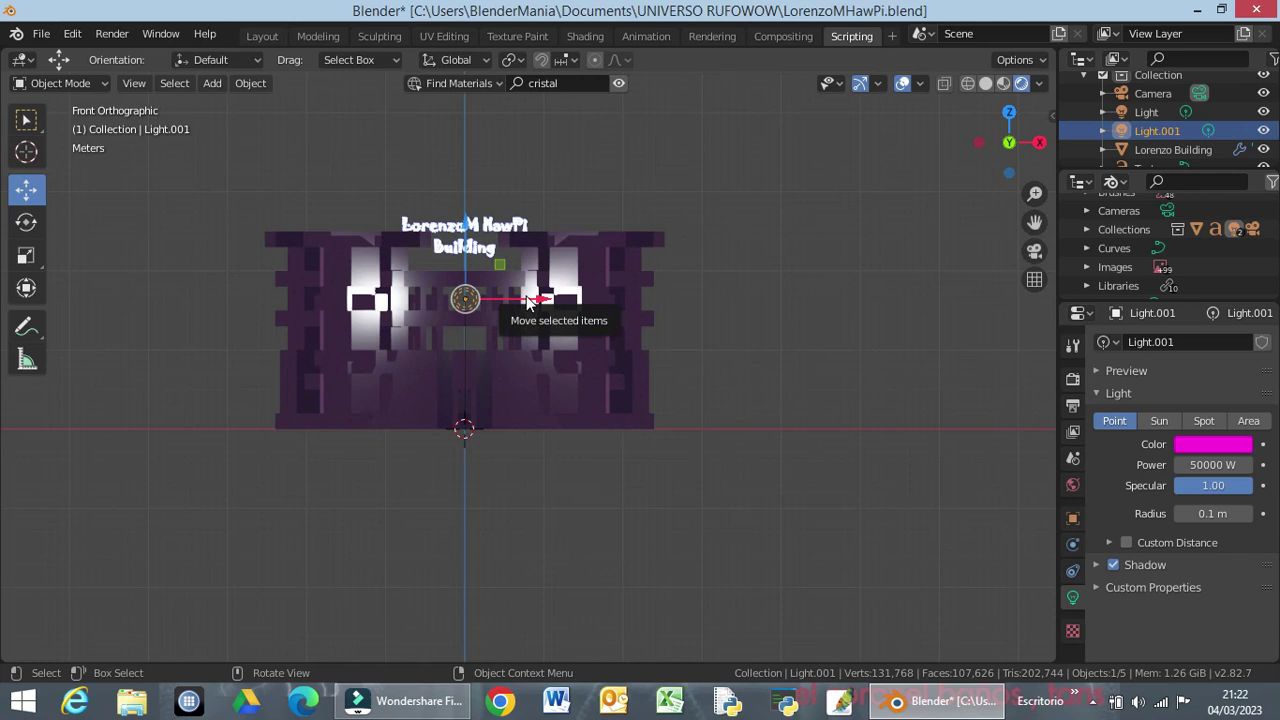
mouse_move(528, 305)
mouse_down()
mouse_move(677, 290)
mouse_move(663, 302)
mouse_up()
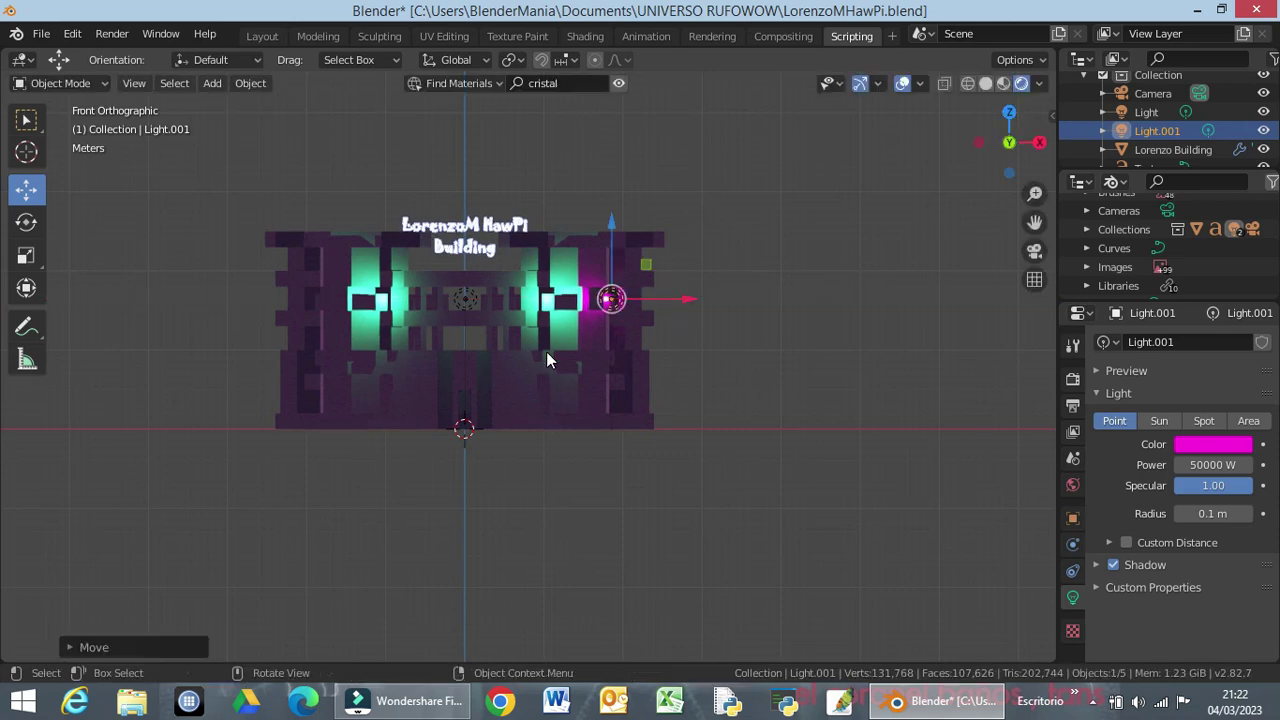
Duplicate the magenta light as Light.002 and place it low on the building's left side.
right_click(1155, 130)
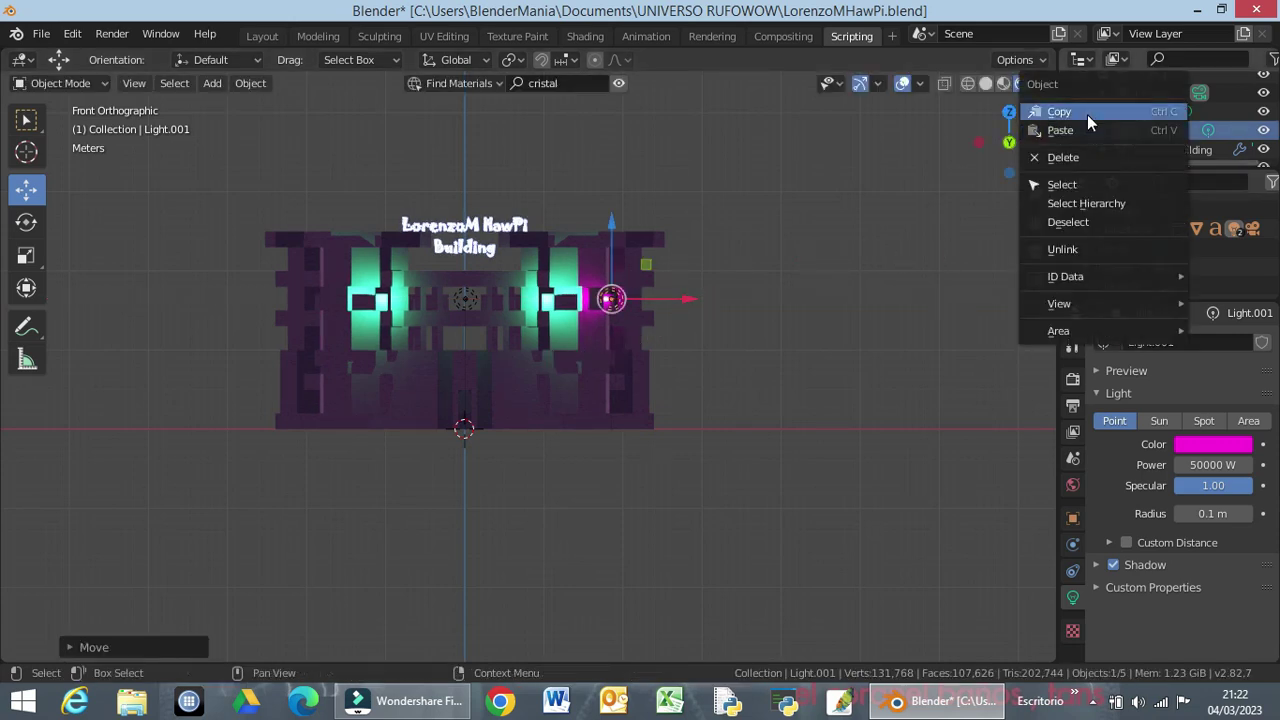
click(1087, 112)
right_click(1140, 136)
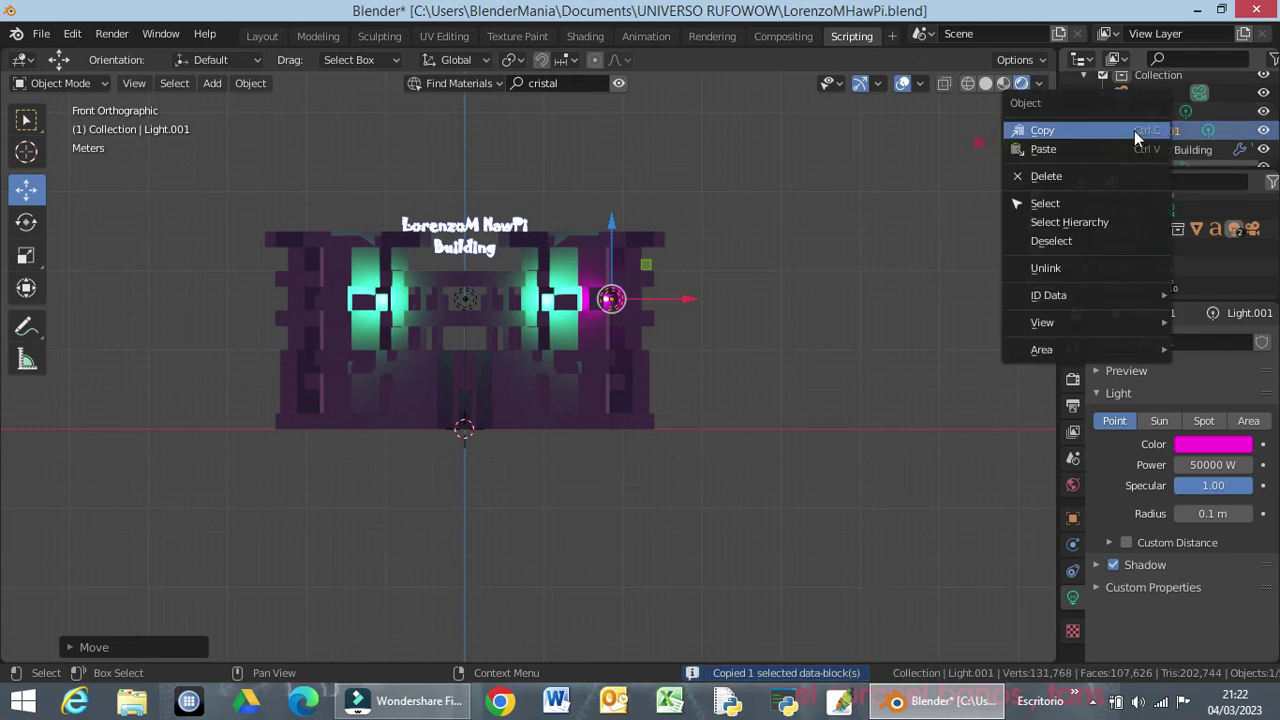
click(1086, 149)
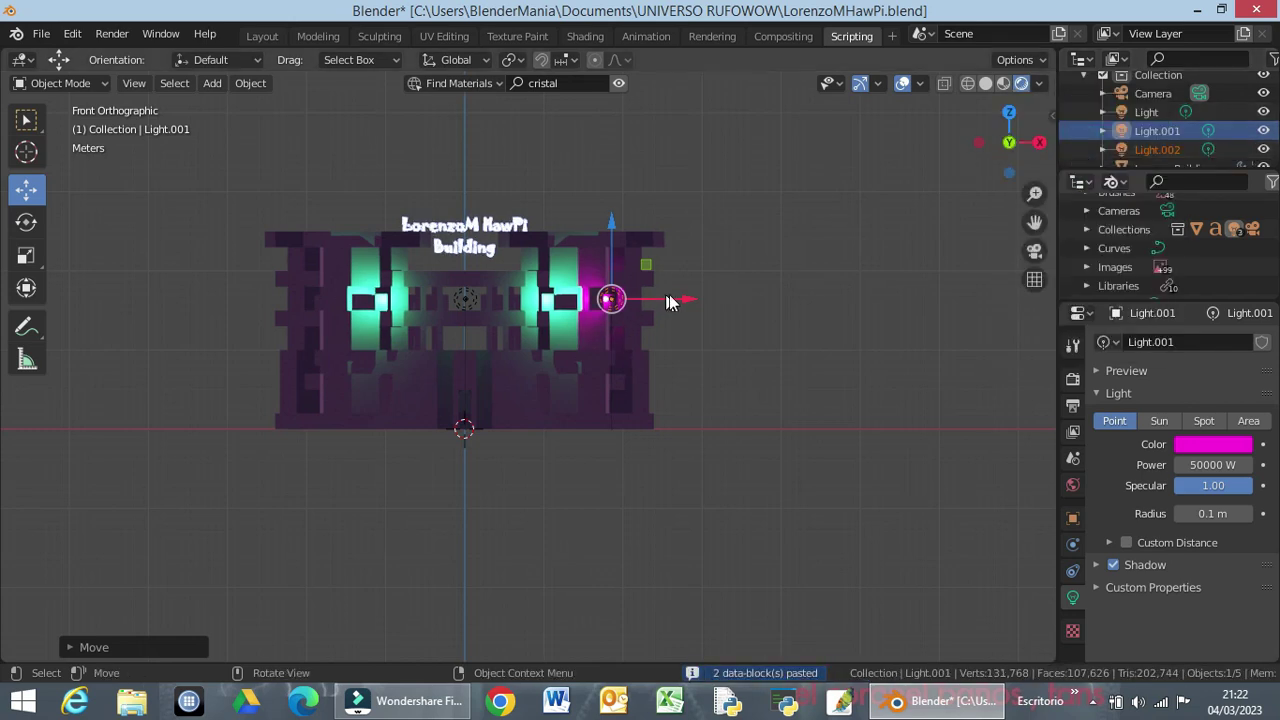
drag(684, 300, 381, 305)
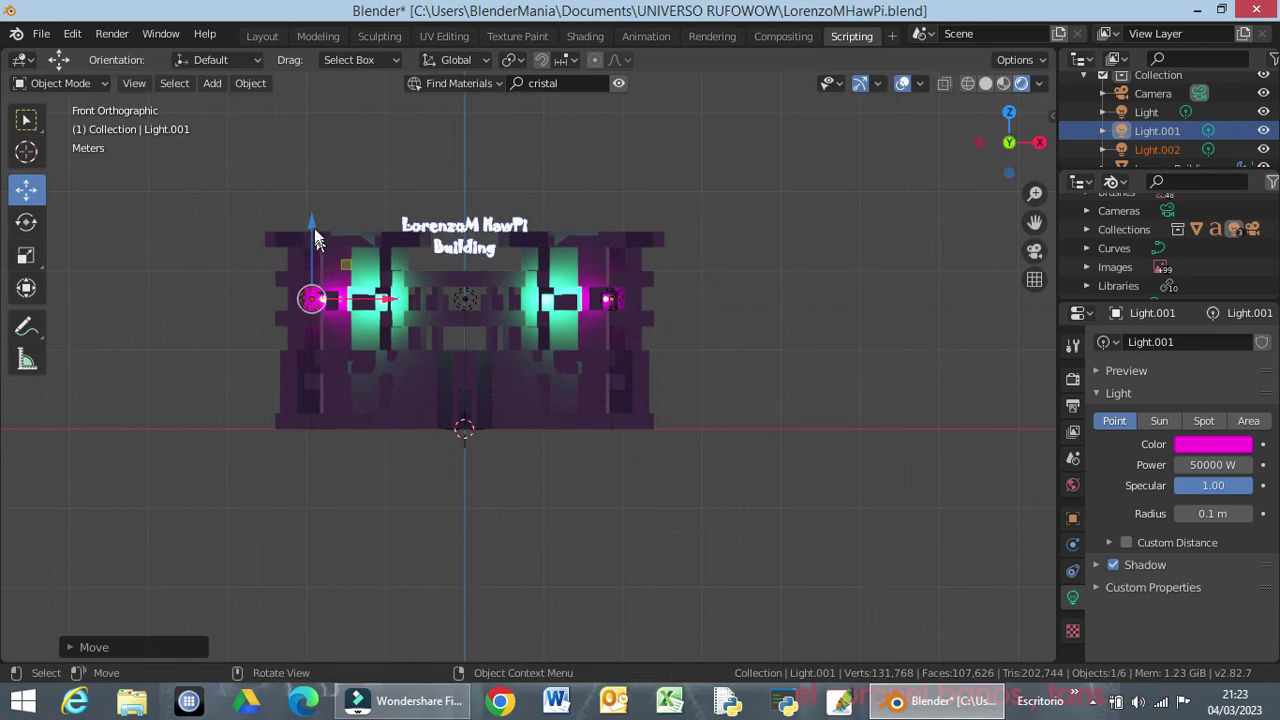
drag(313, 233, 316, 298)
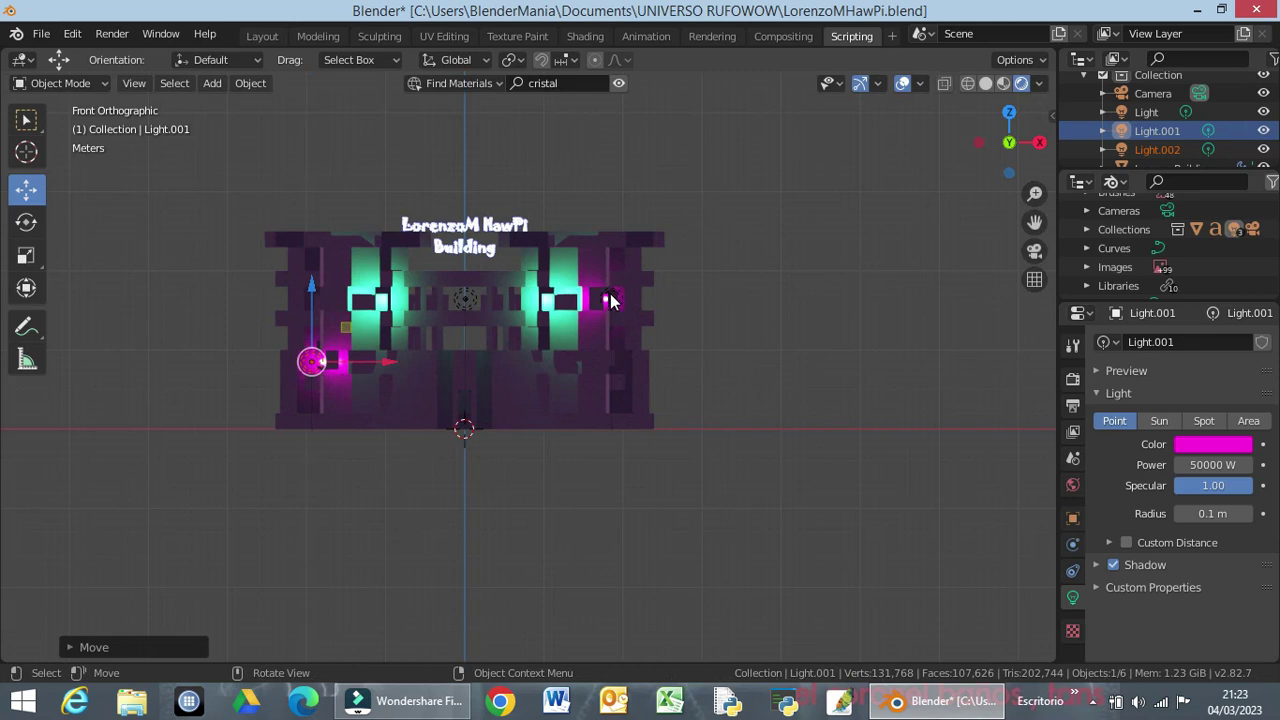
Lower Light.001 about 8.3 m to the building's lower right to match.
click(611, 300)
click(611, 300)
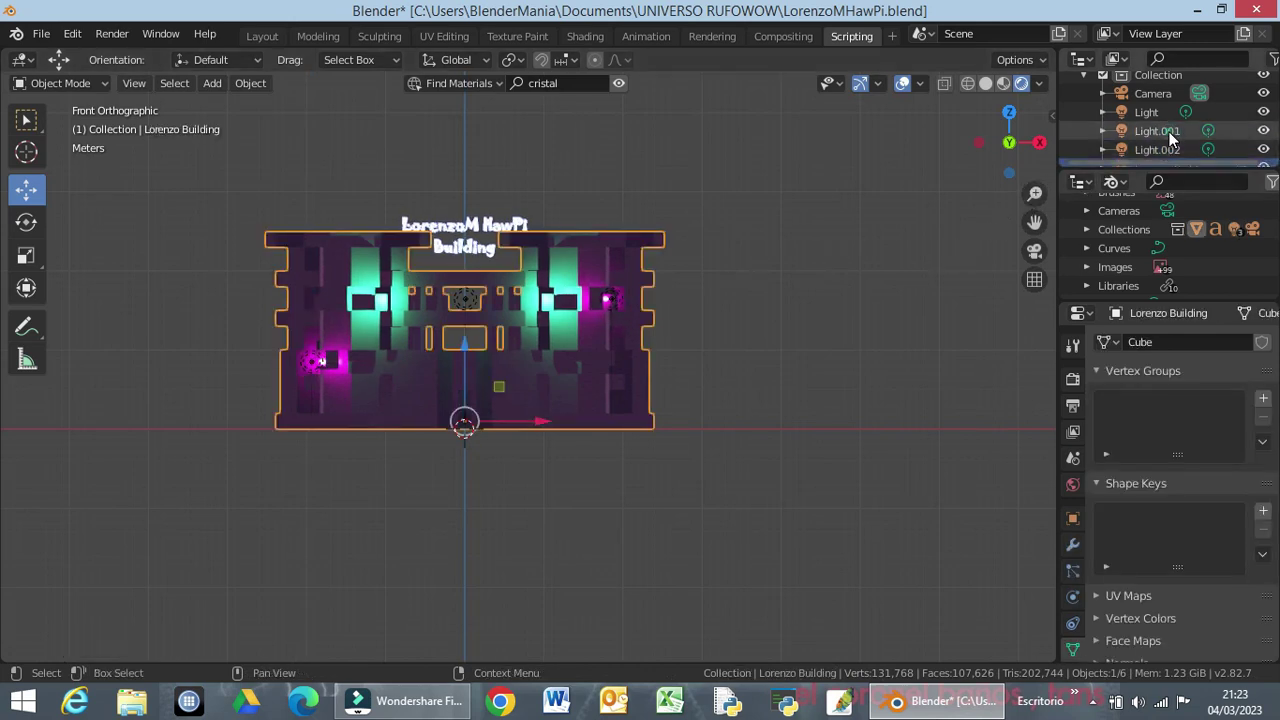
click(1143, 135)
mouse_move(610, 221)
mouse_down()
mouse_move(619, 314)
mouse_move(630, 296)
mouse_up()
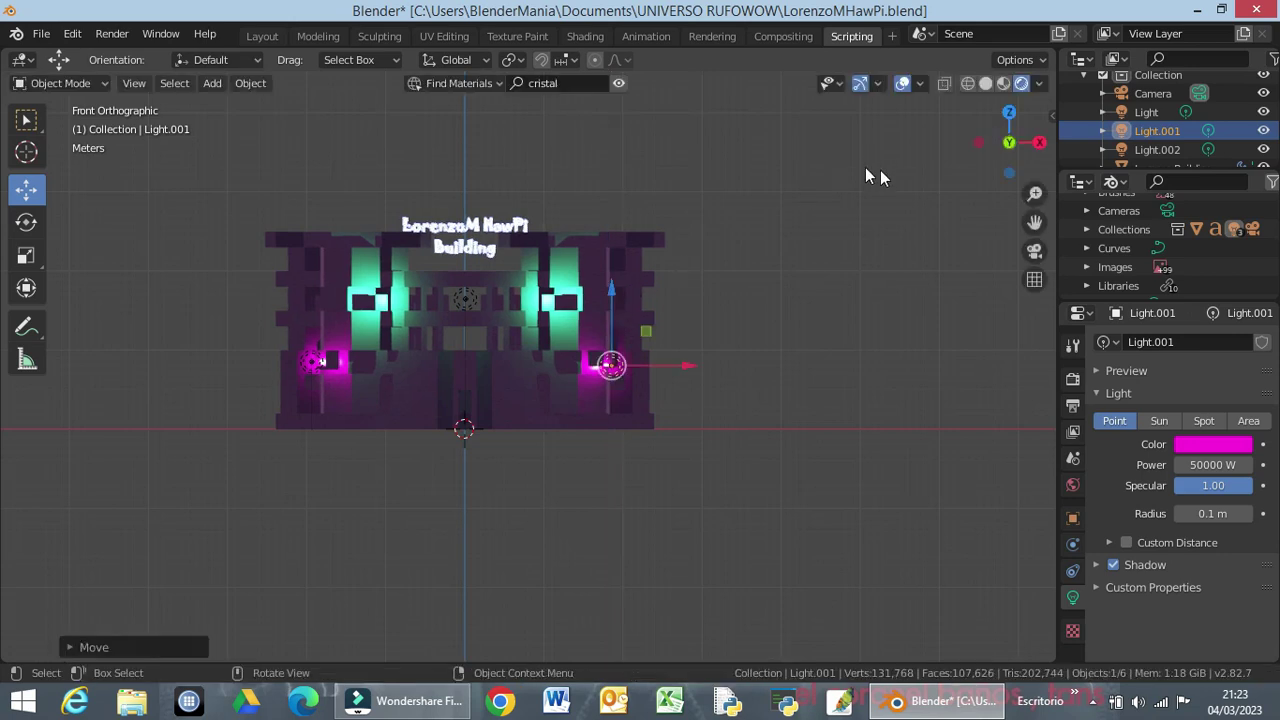
Duplicate the two magenta lights, Light.001 and Light.002, through the outliner.
ctrl+click(1163, 150)
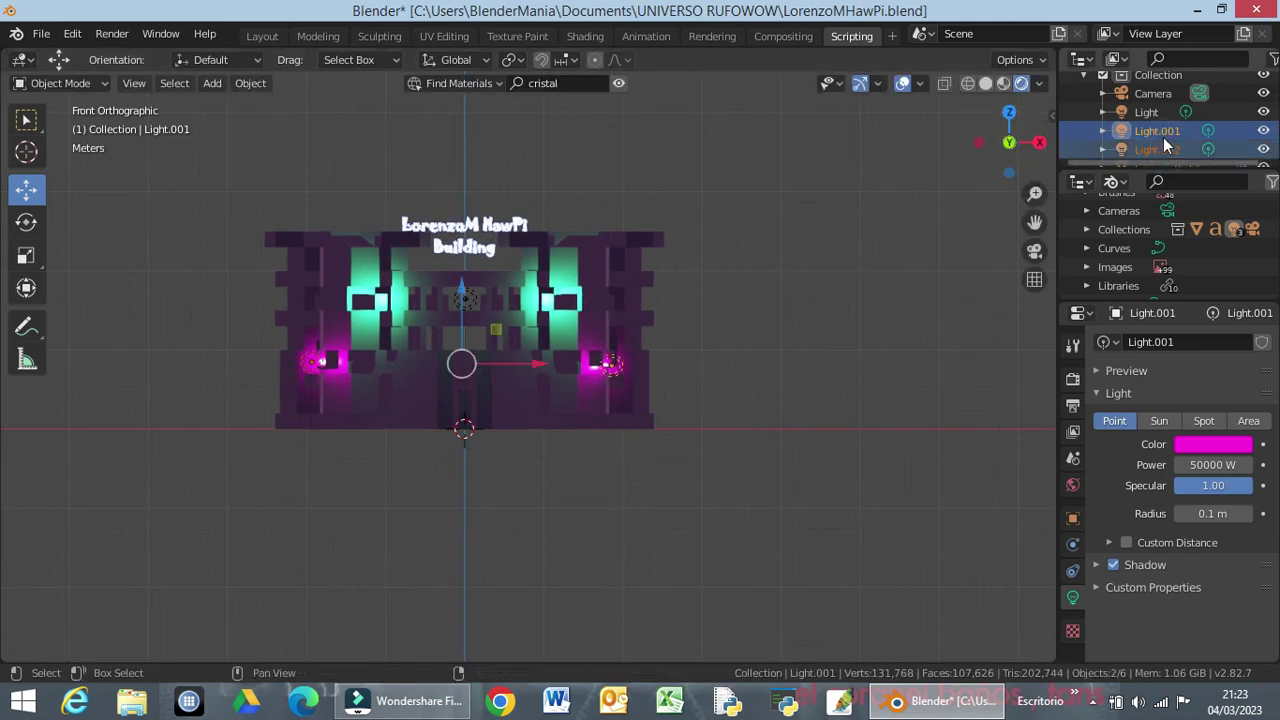
right_click(1160, 133)
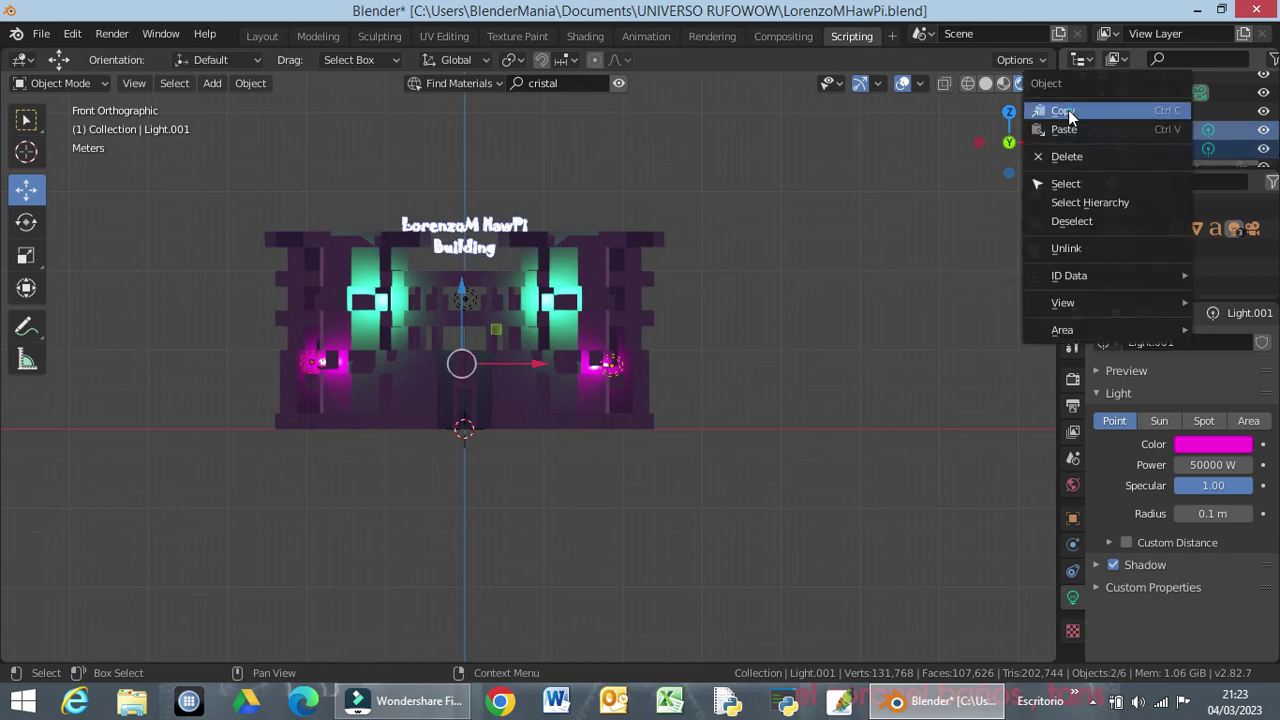
click(1068, 110)
right_click(1145, 128)
click(1100, 150)
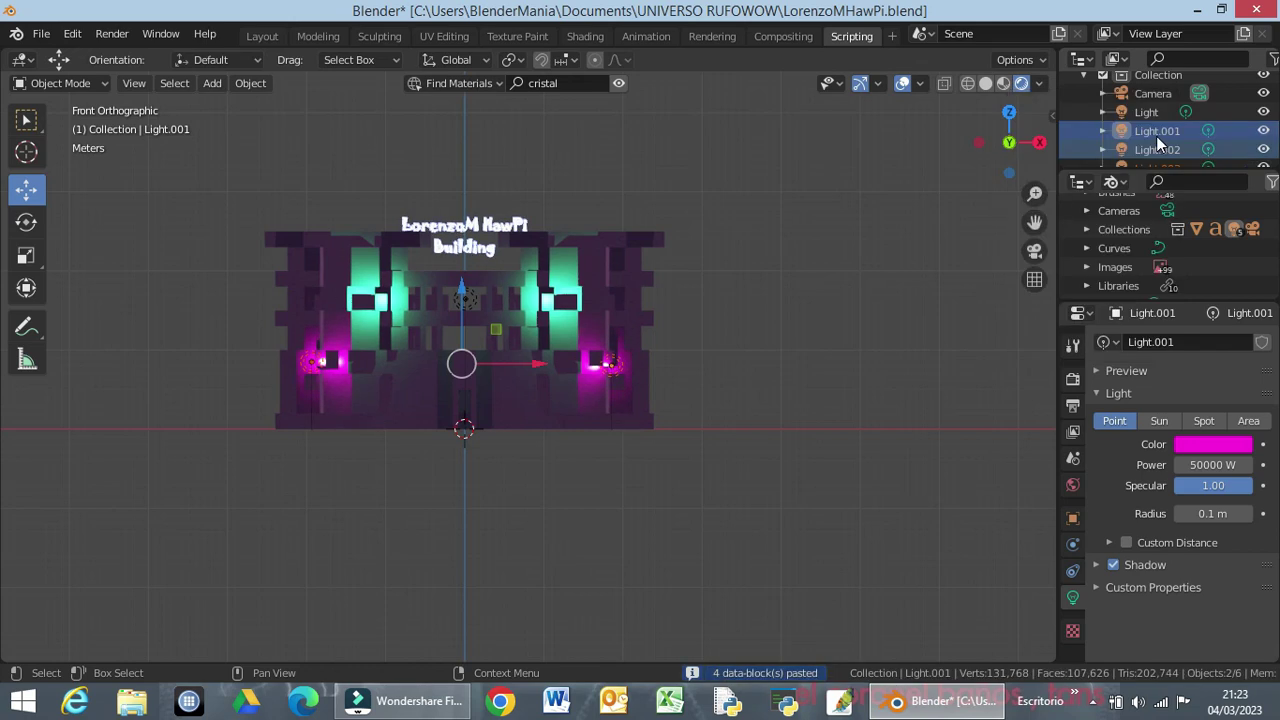
scroll(1156, 136, down, 2)
Colour the new Light.003 and Light.004 blue and raise them toward the building's top.
click(1155, 92)
ctrl+click(1161, 111)
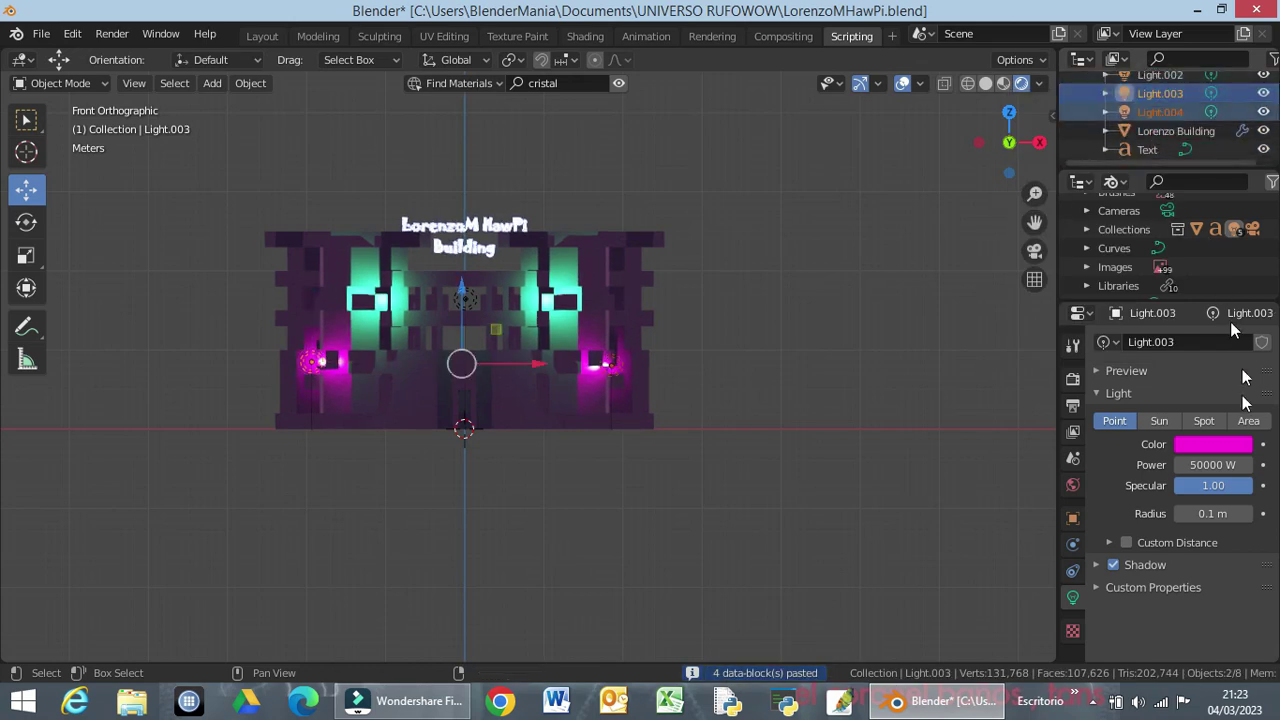
click(1204, 444)
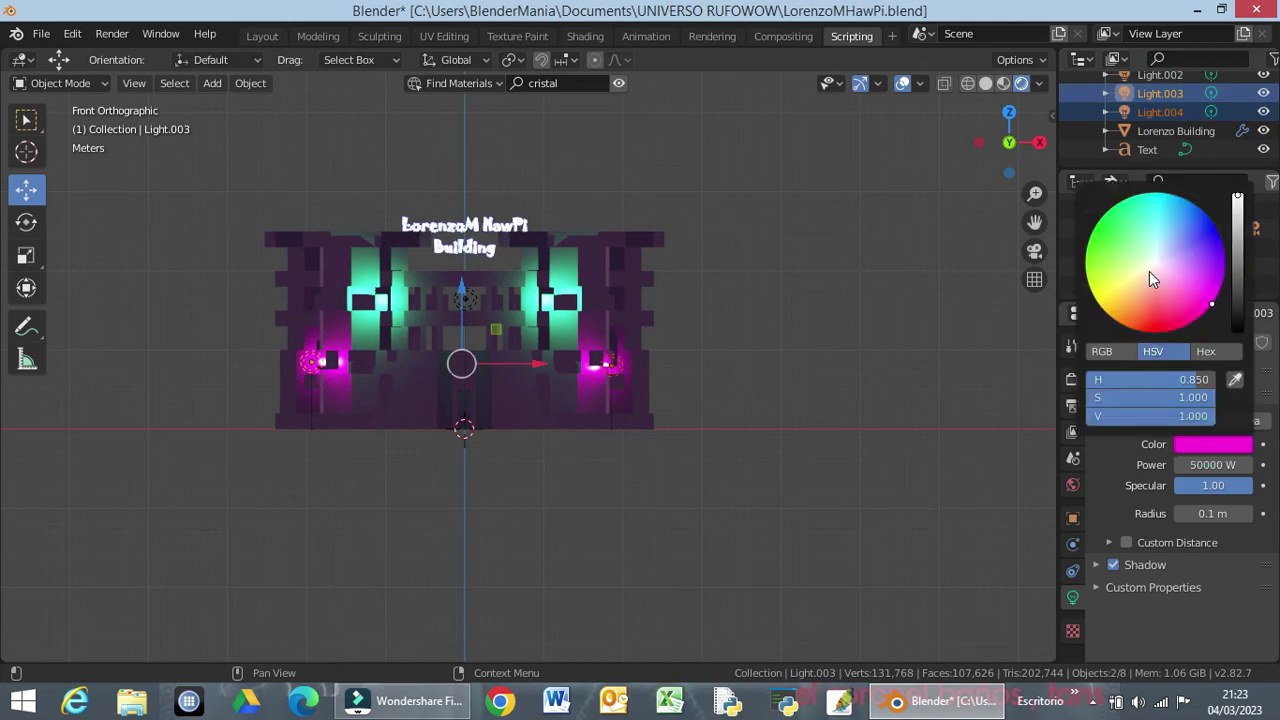
click(1105, 226)
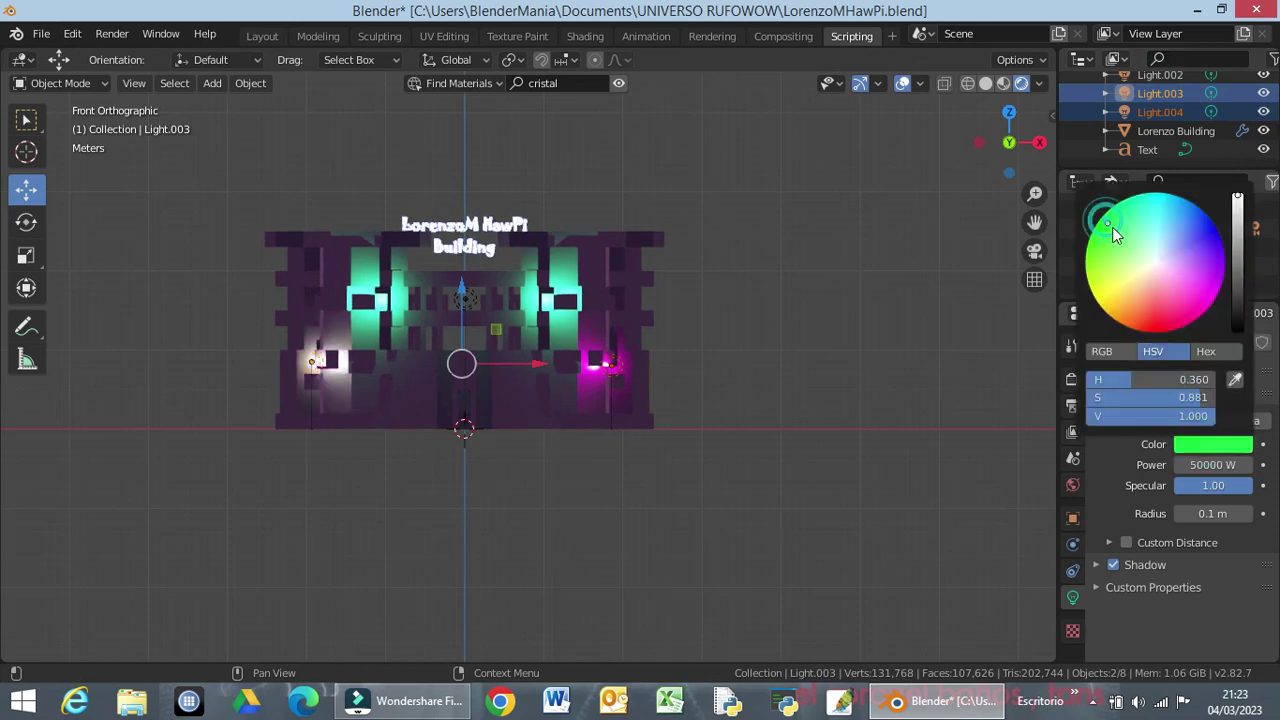
click(1208, 220)
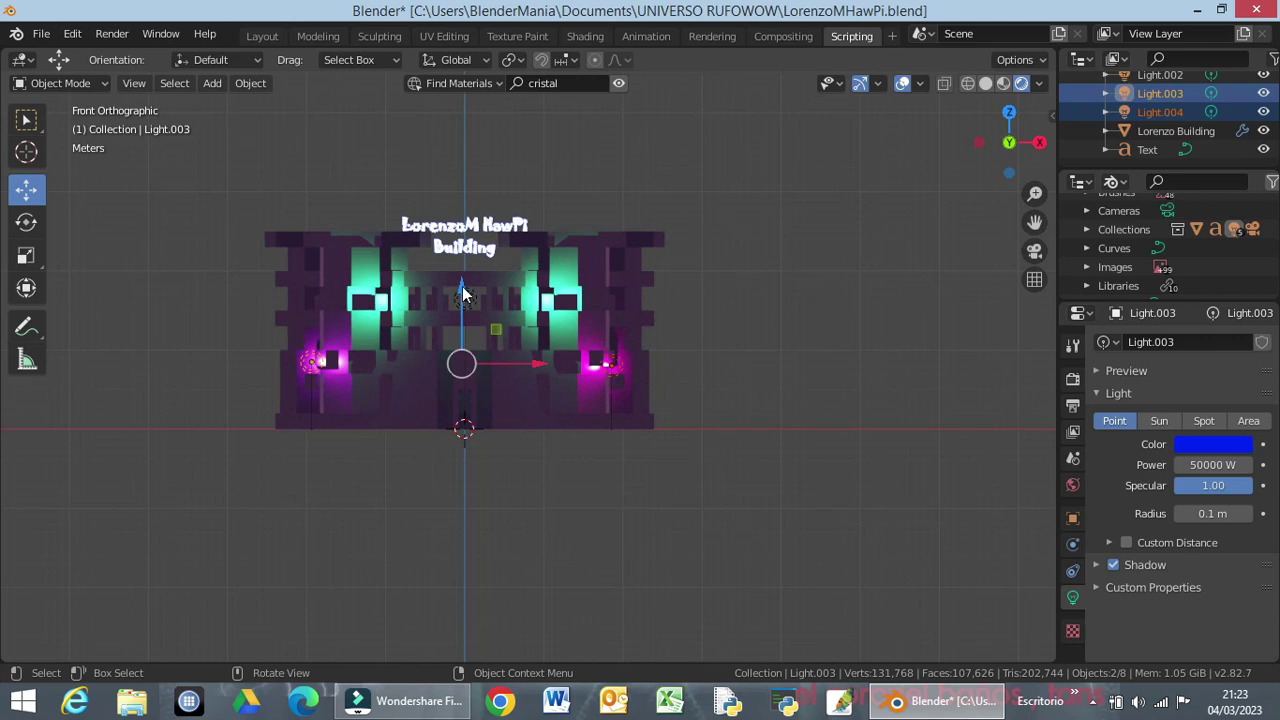
mouse_move(462, 286)
mouse_down()
mouse_move(476, 175)
mouse_move(480, 193)
mouse_up()
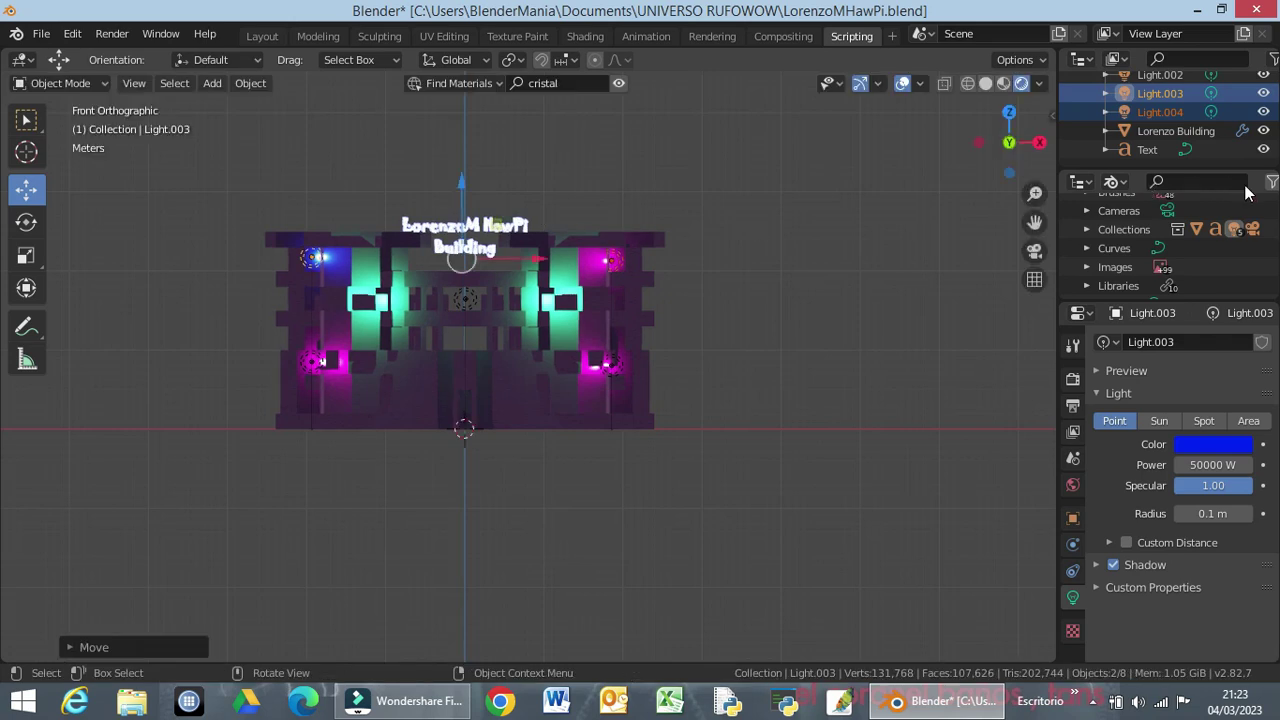
Make Light.004 blue, raise it slightly and shift it about 6.75 m left toward the cyan window.
click(1179, 113)
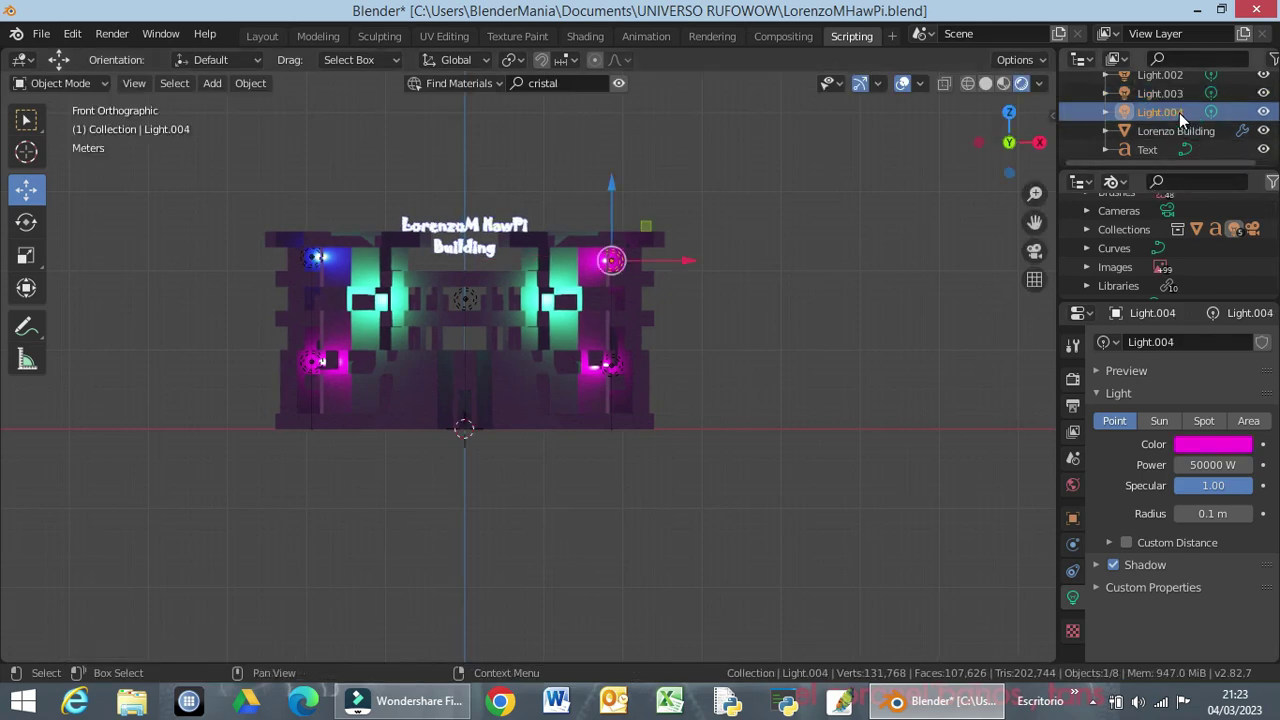
click(1208, 447)
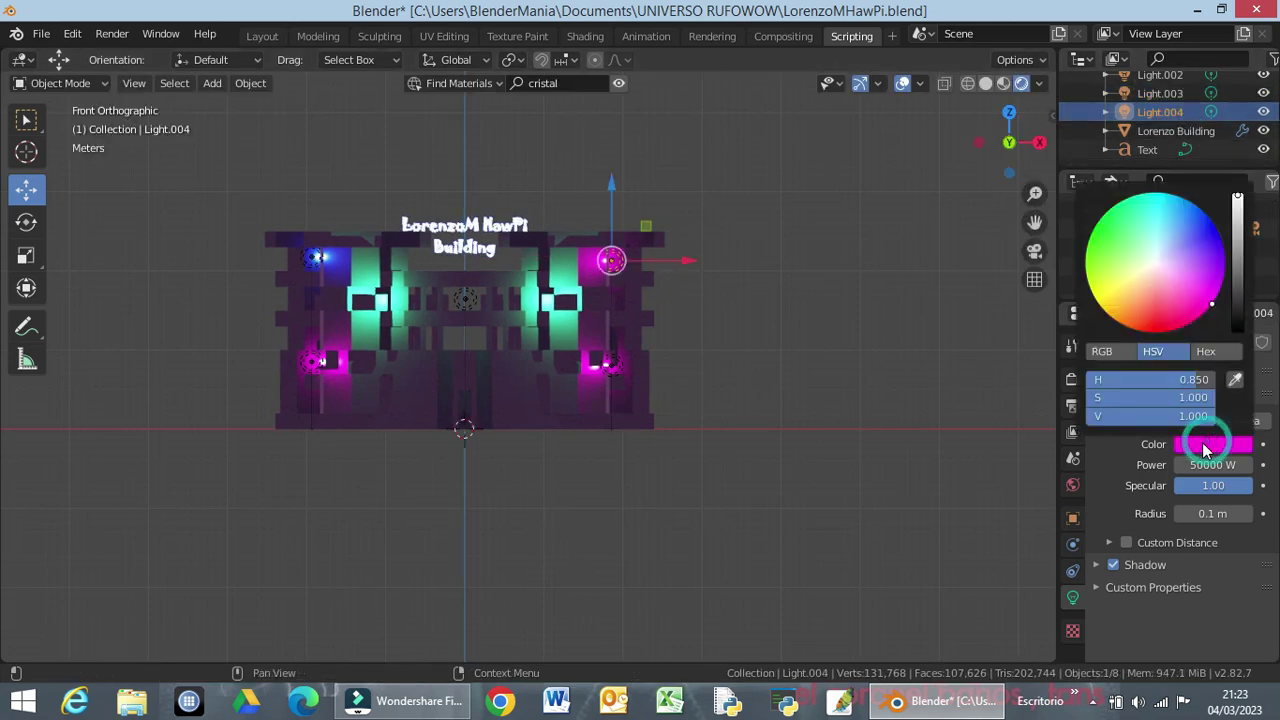
click(1211, 230)
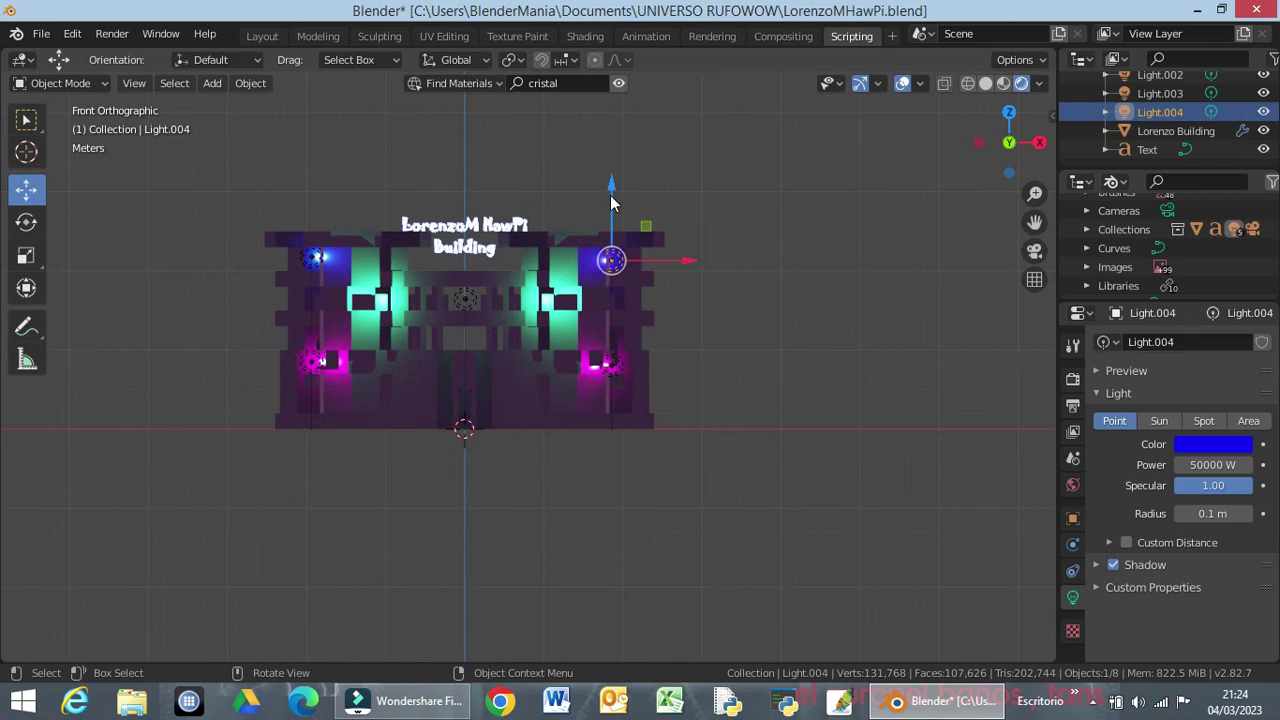
mouse_move(610, 195)
mouse_down()
mouse_move(613, 127)
mouse_move(609, 214)
mouse_up()
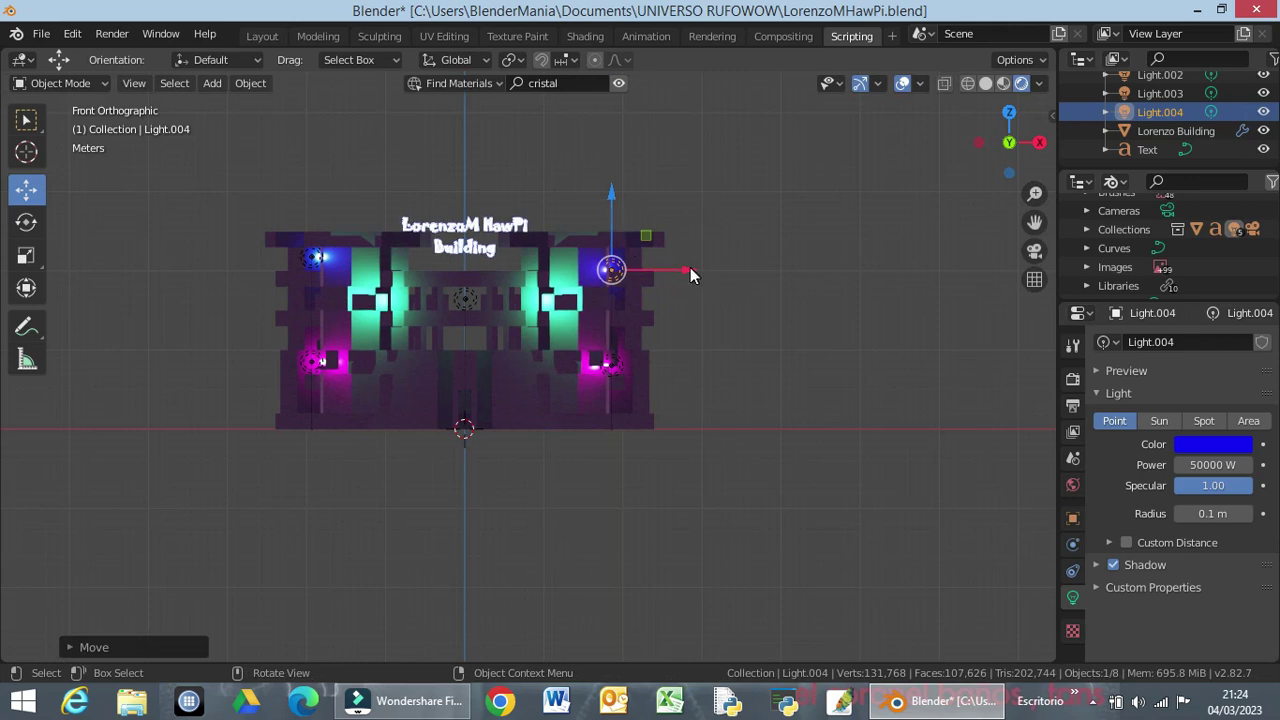
drag(689, 267, 617, 272)
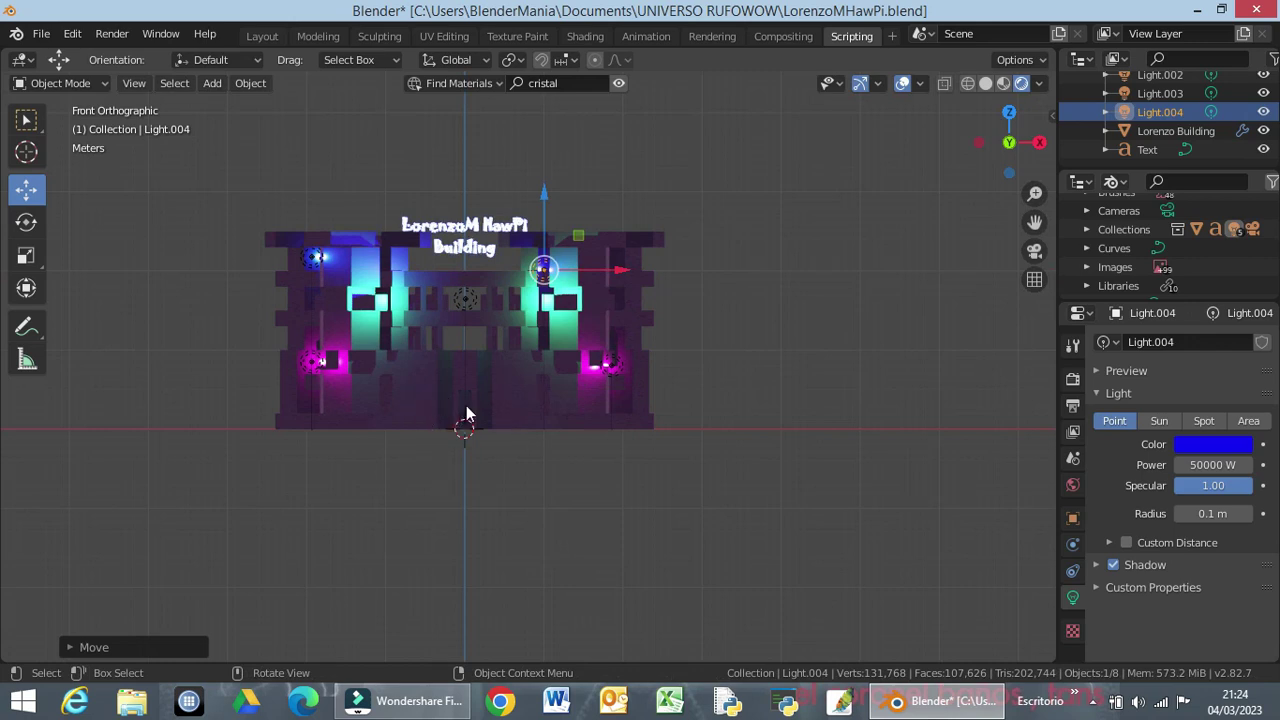
mouse_move(588, 457)
middle_down()
mouse_move(570, 521)
mouse_move(493, 586)
mouse_move(398, 603)
mouse_move(629, 504)
mouse_move(650, 460)
mouse_move(613, 408)
mouse_move(602, 422)
mouse_move(612, 428)
middle_up()
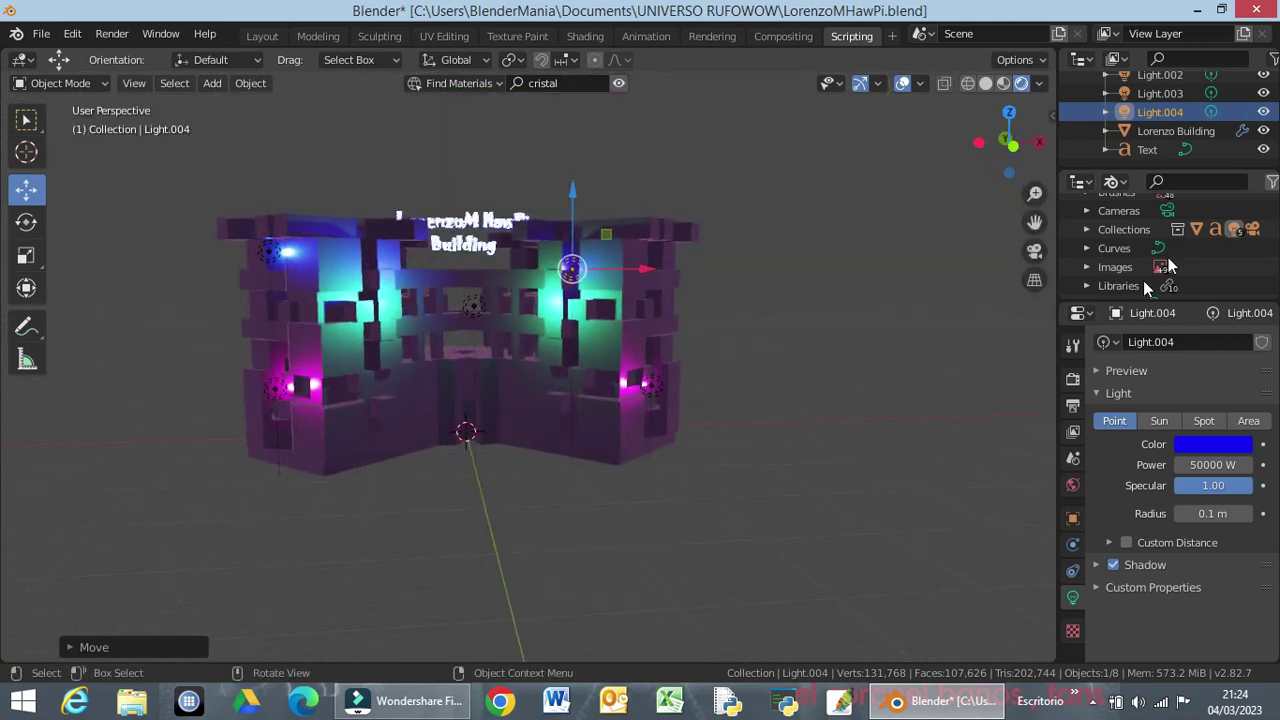
Copy and paste the blue Light.004 to create Light.005.
click(1159, 115)
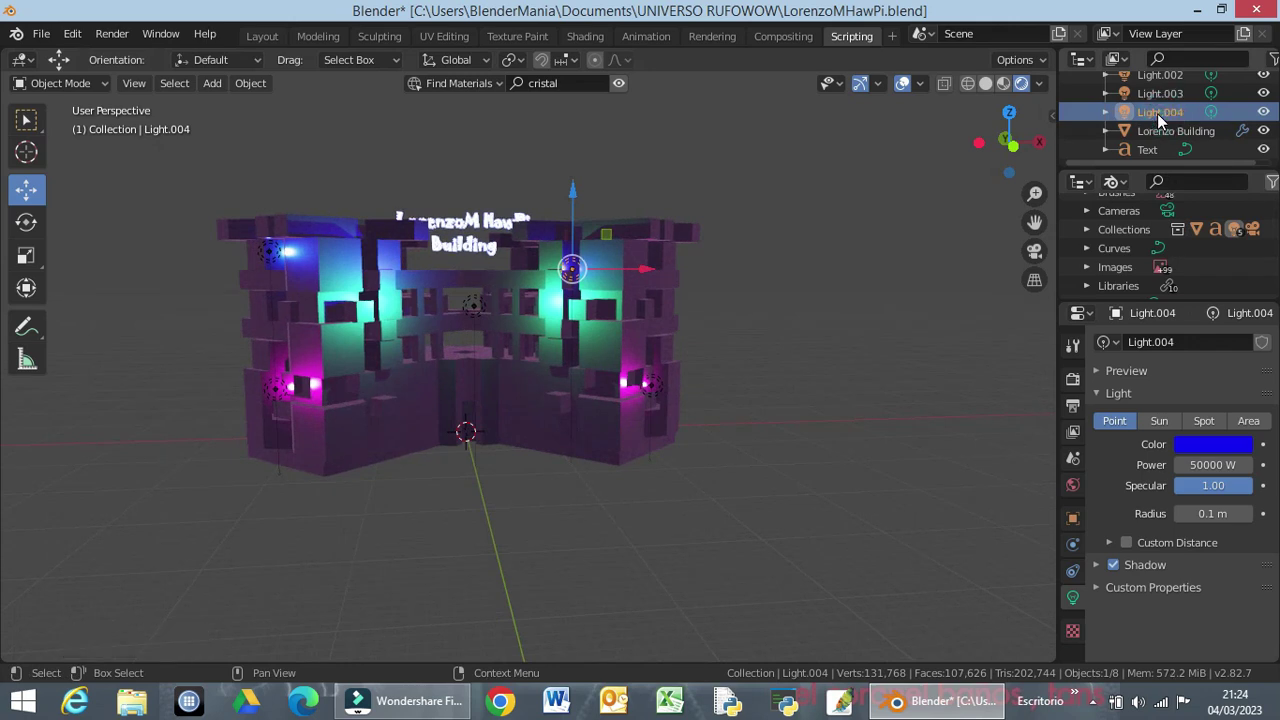
right_click(1157, 111)
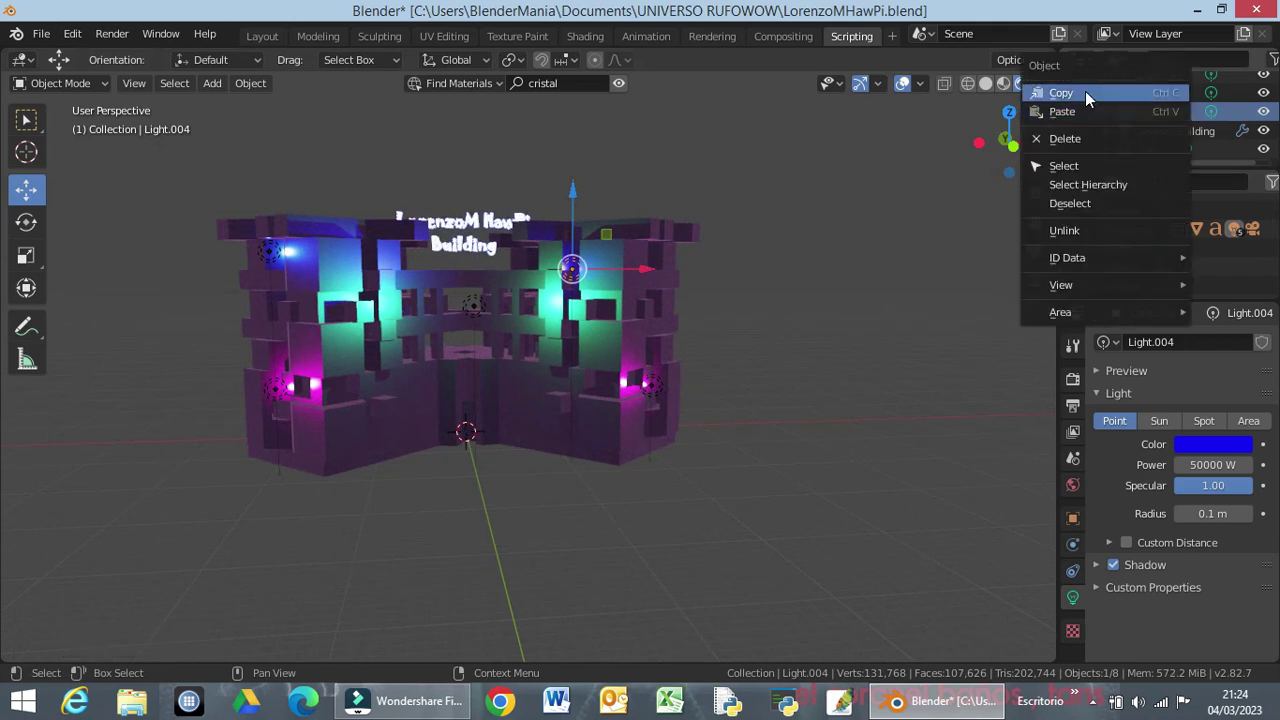
click(1085, 91)
right_click(1171, 110)
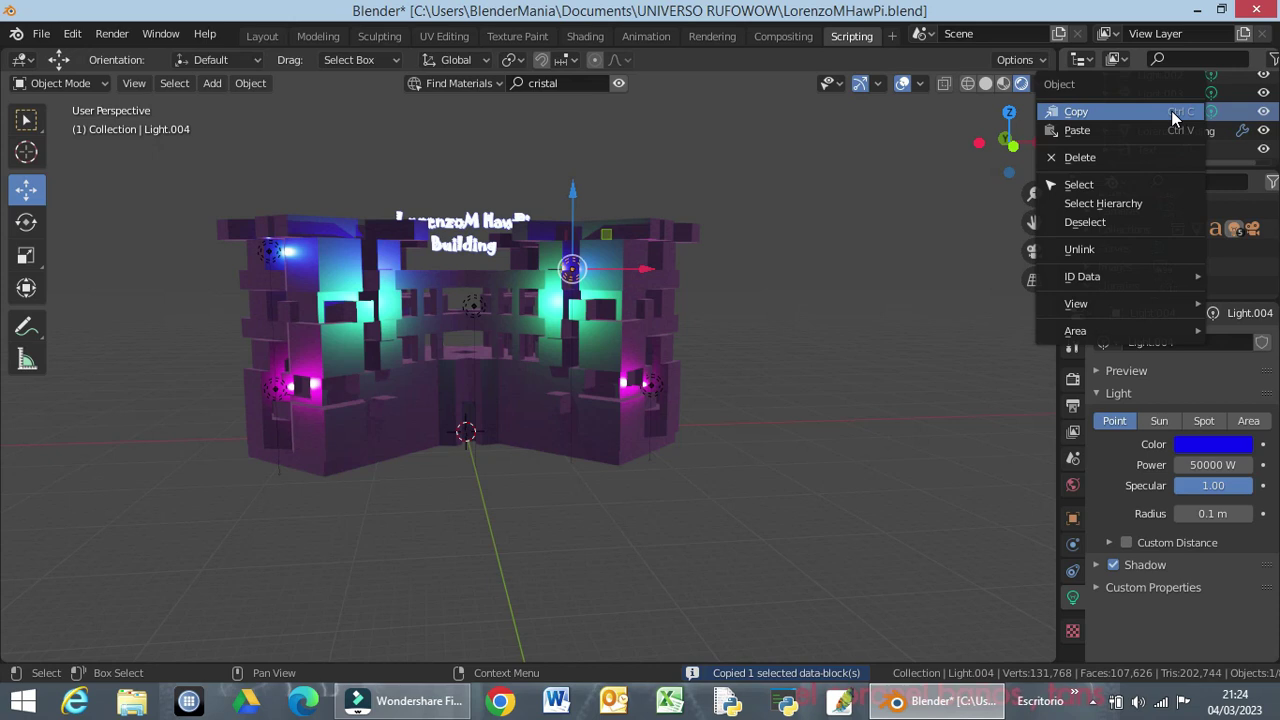
click(1106, 134)
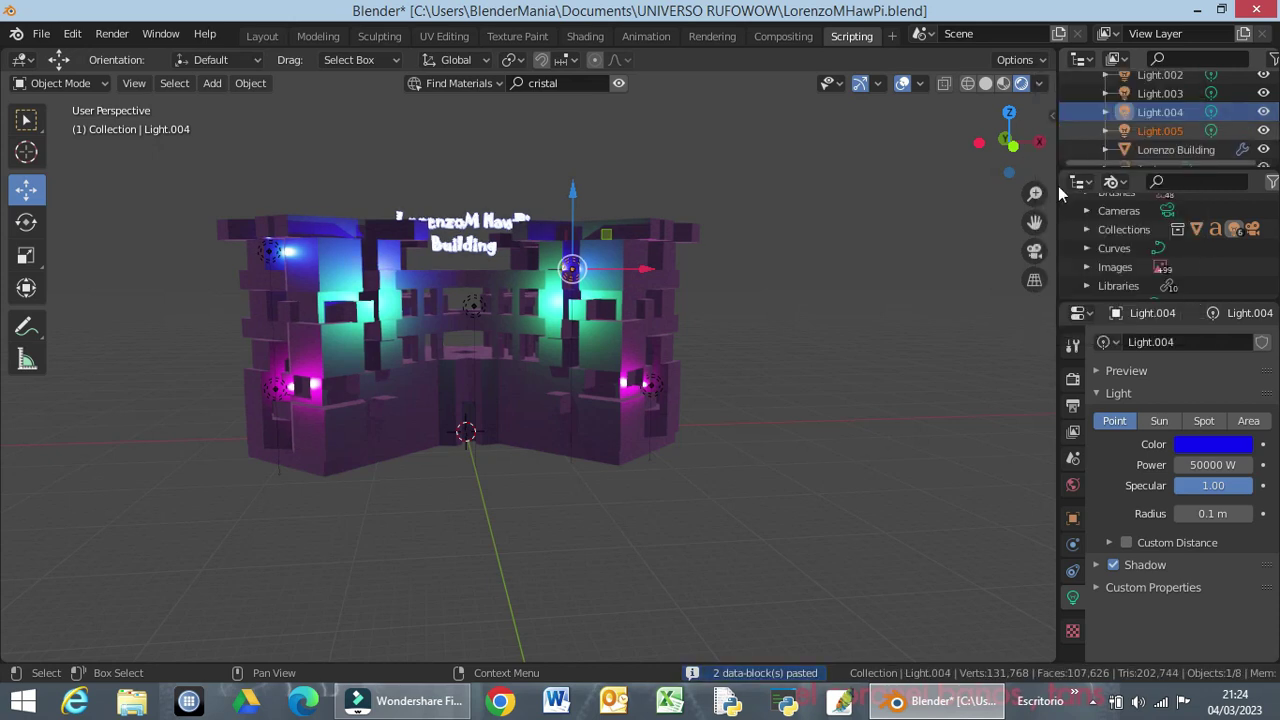
click(1159, 131)
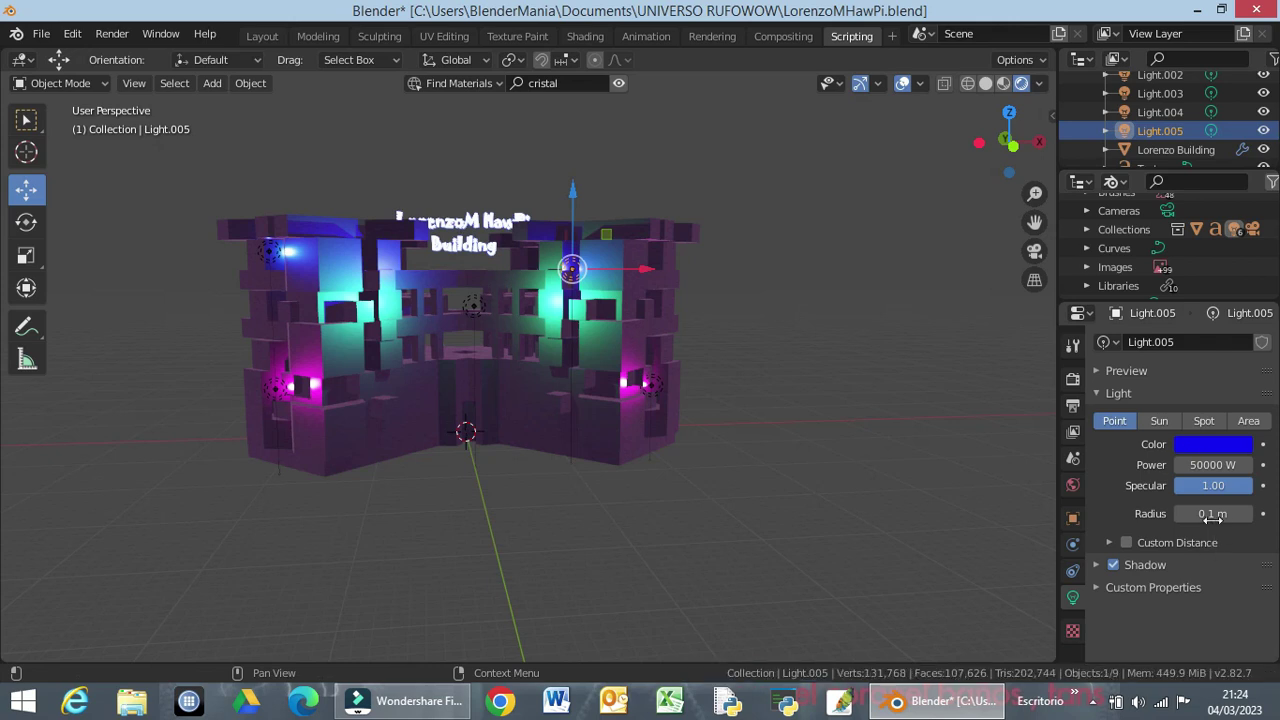
Make Light.005 orange and move it down to the ground floor, left toward the front centre.
click(1212, 445)
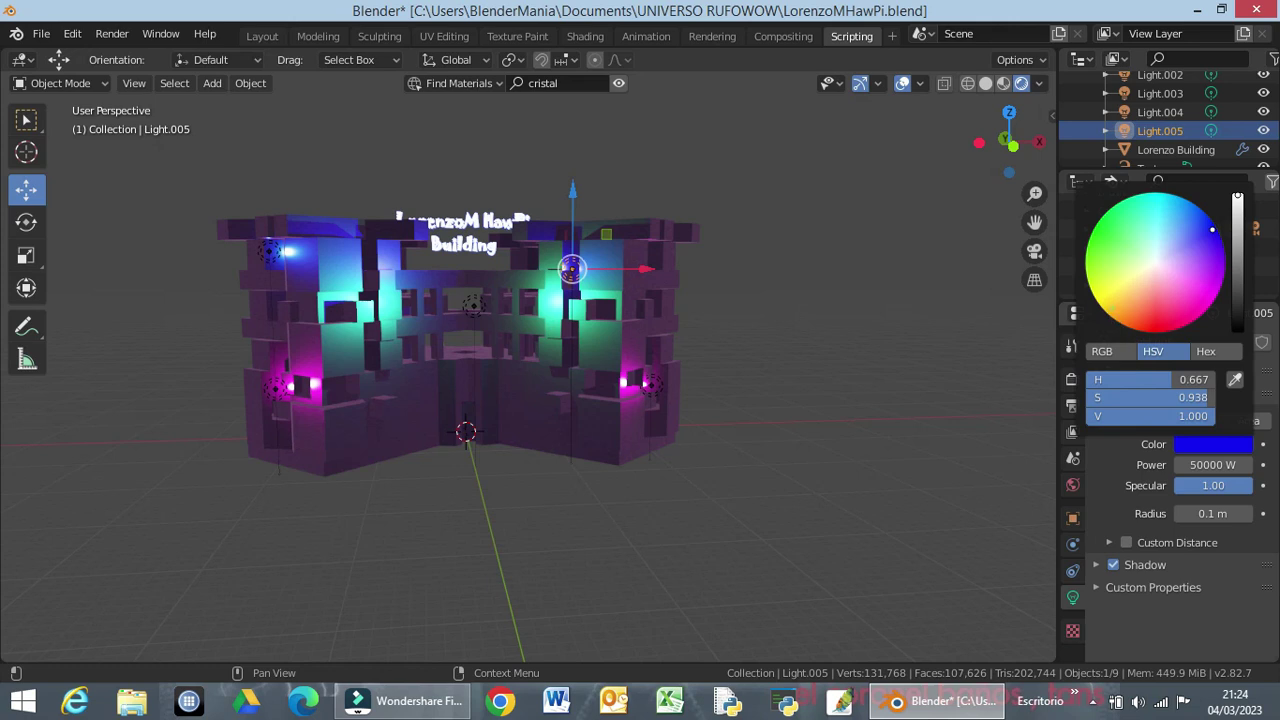
click(1122, 319)
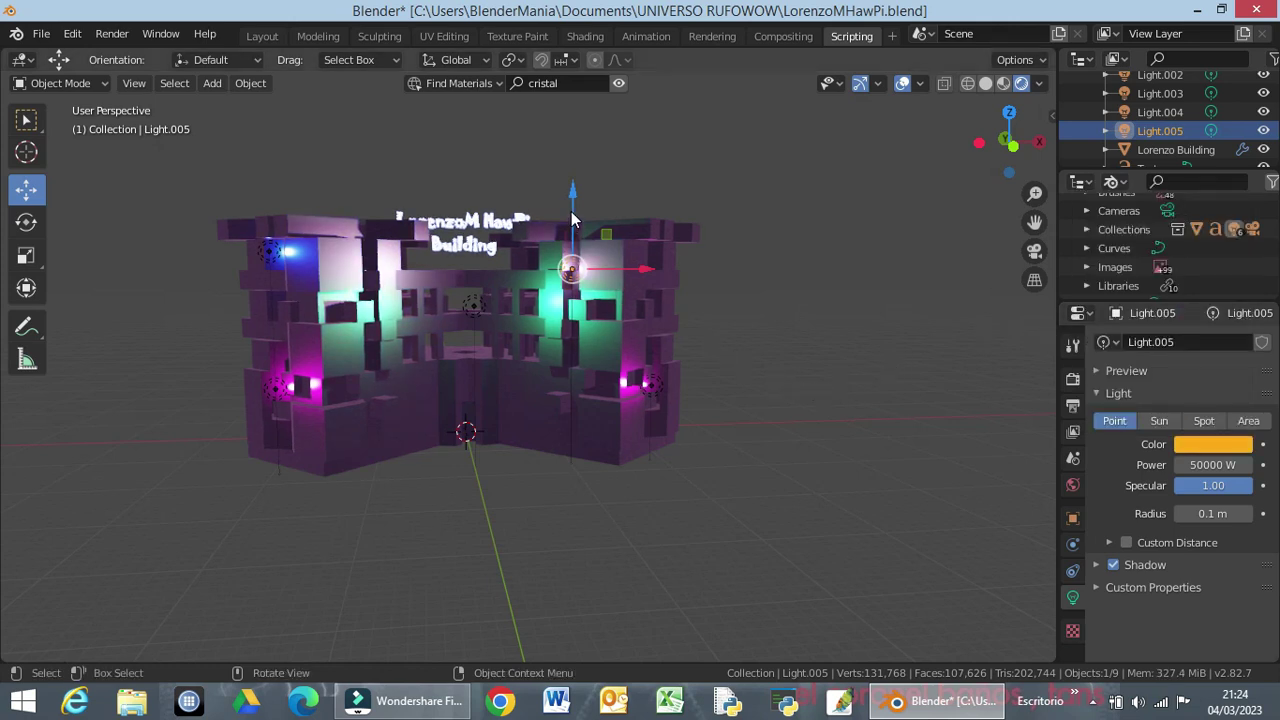
drag(571, 211, 570, 224)
drag(568, 278, 555, 378)
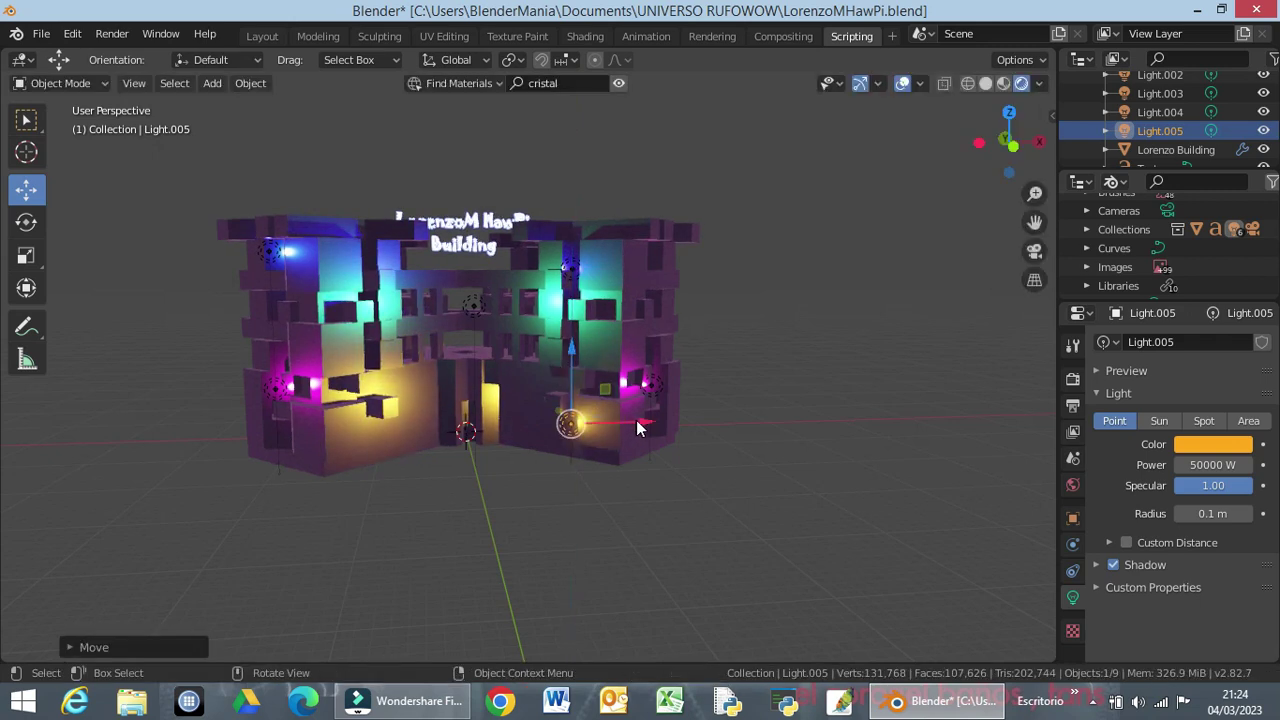
drag(600, 425, 522, 430)
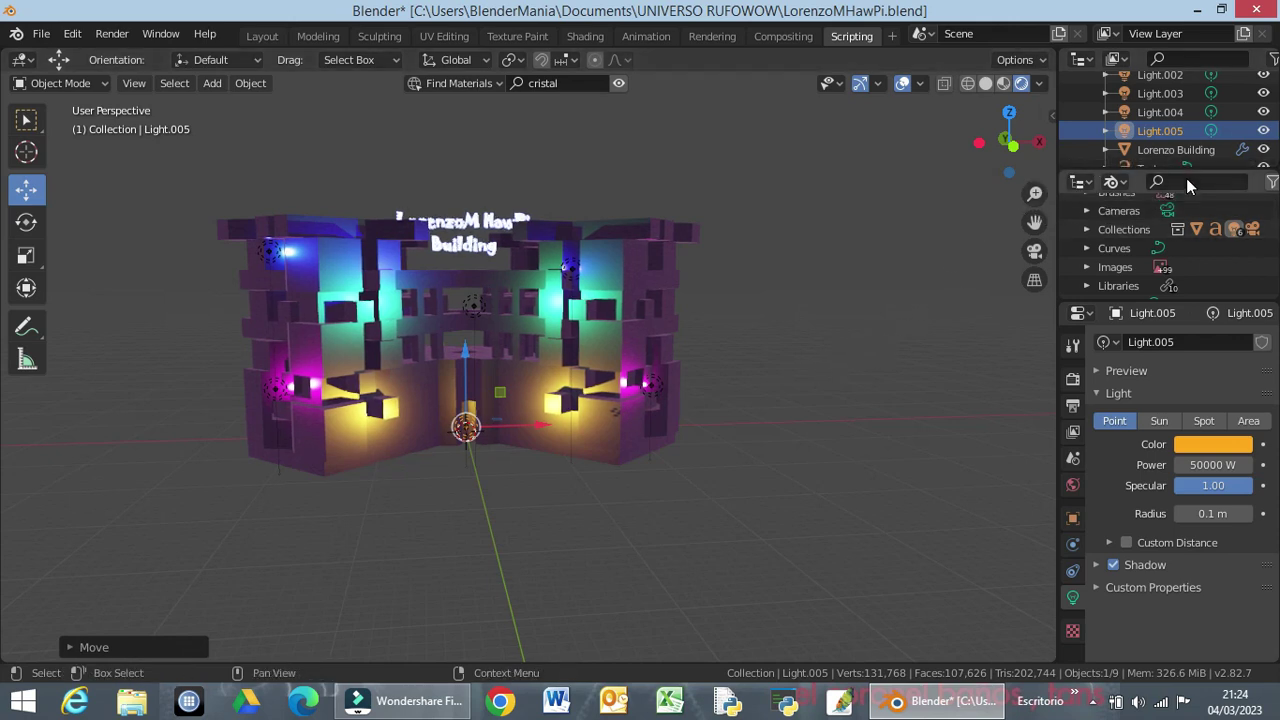
scroll(1177, 131, down, 1)
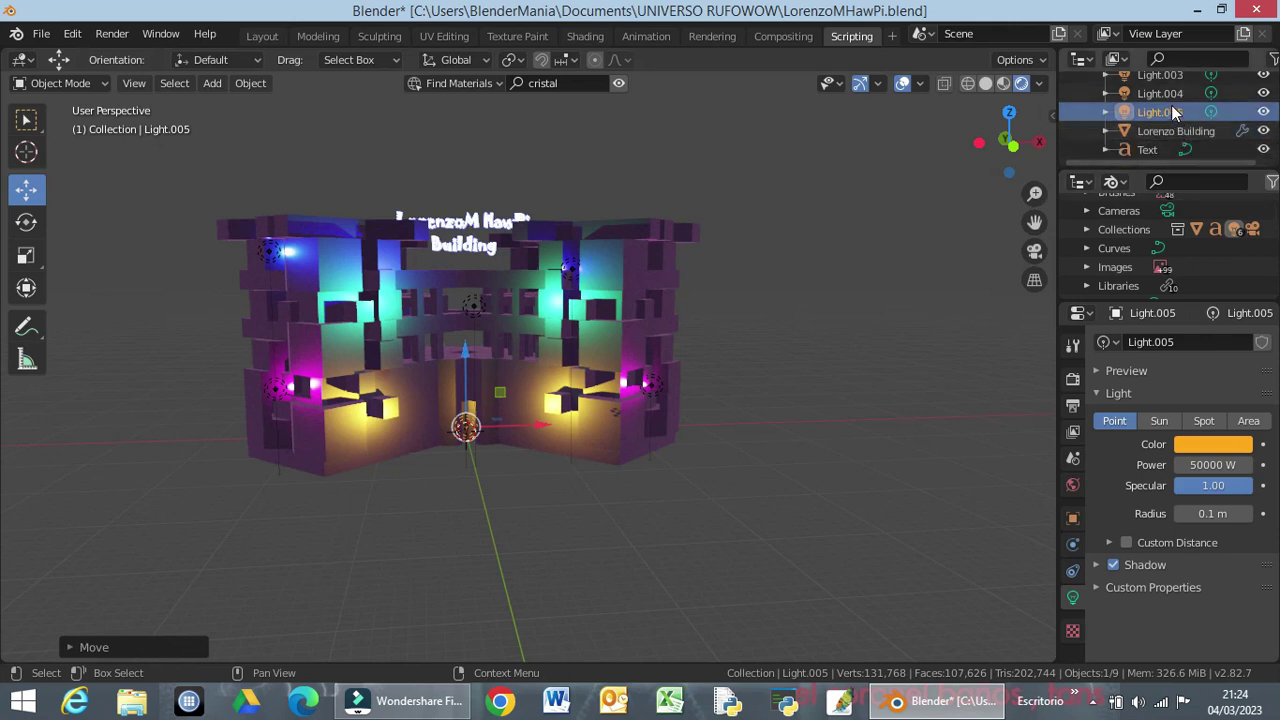
middle_drag(775, 278, 767, 427)
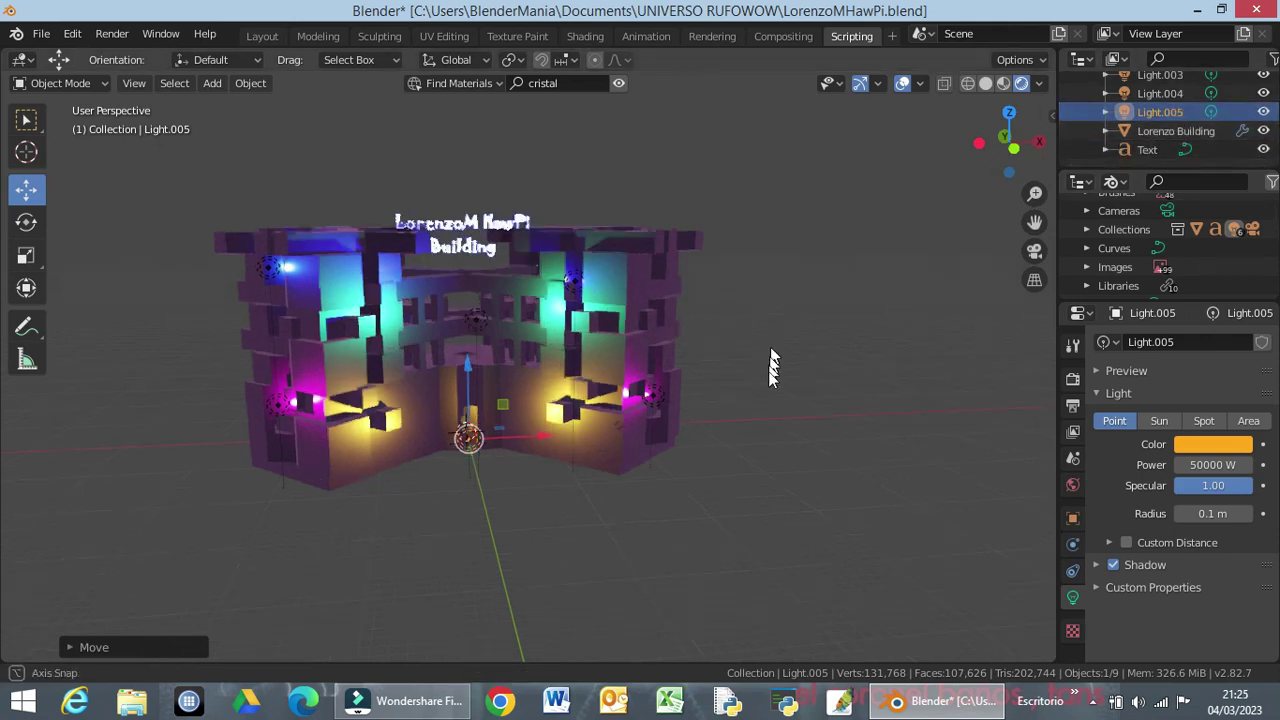
middle_drag(672, 350, 646, 345)
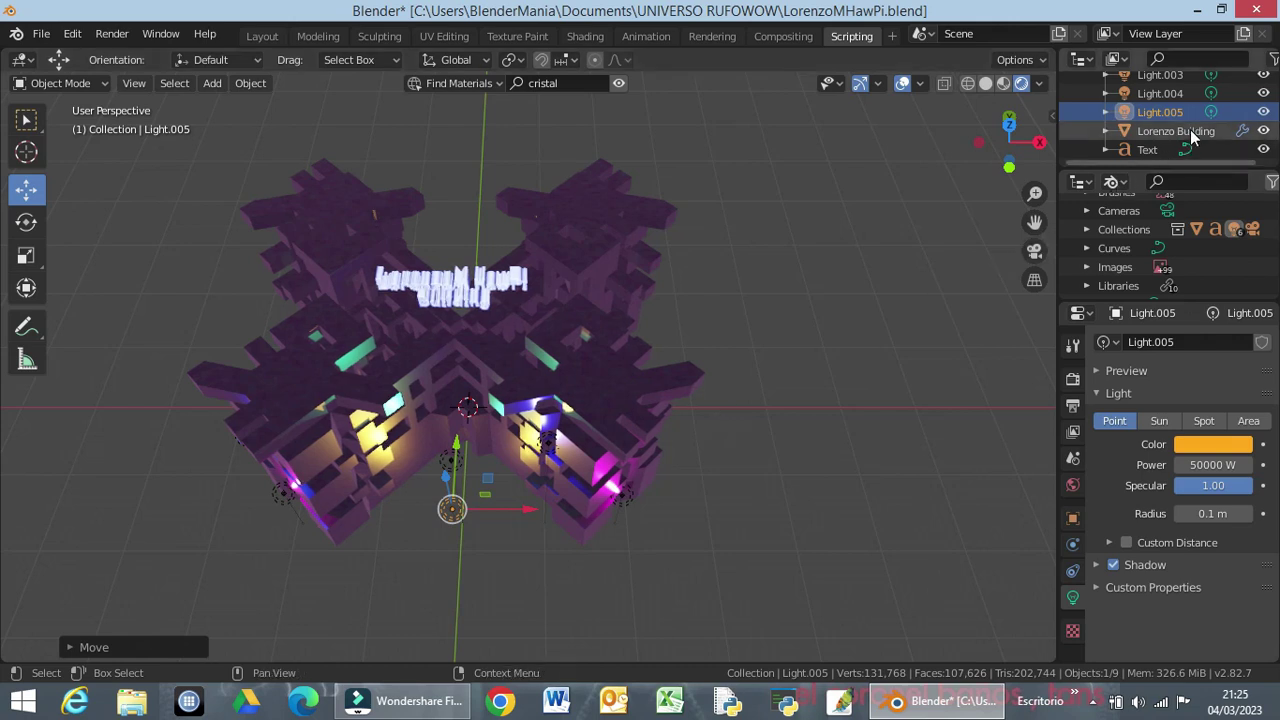
scroll(1185, 115, up, 2)
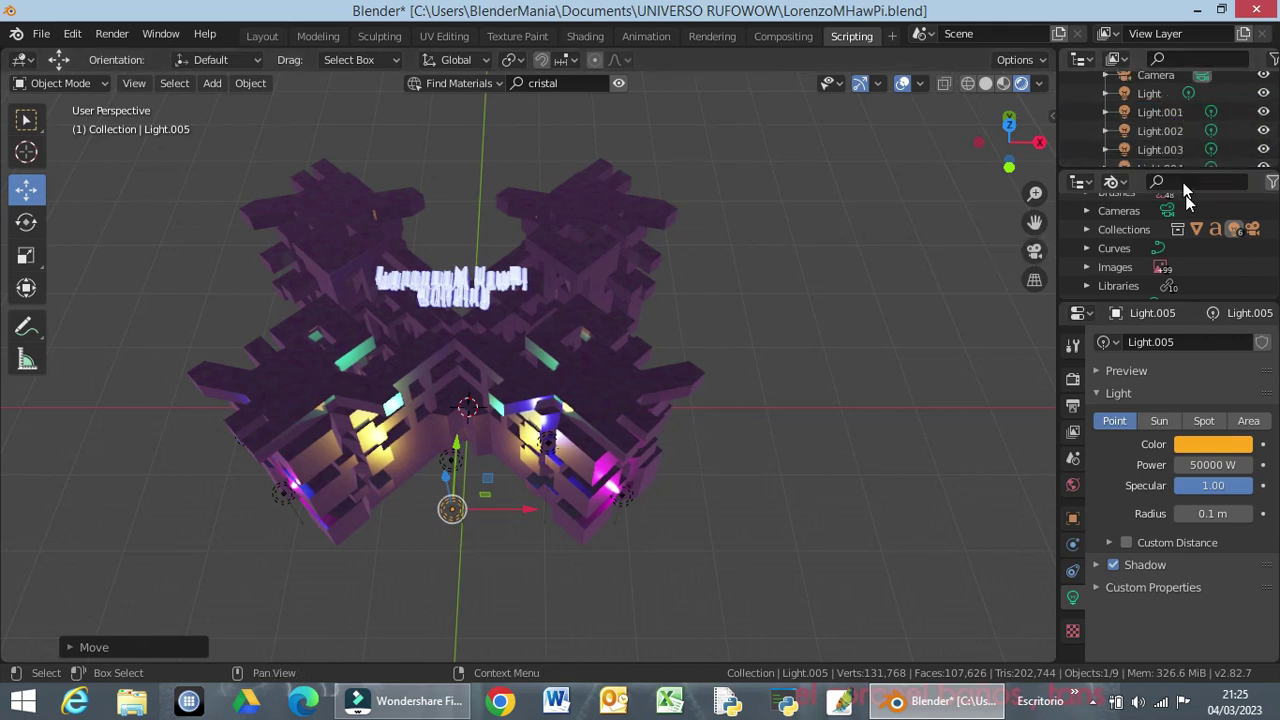
Select the six lights, Light through Light.005, then copy and paste them as a new set from Light.006.
drag(1197, 300, 1197, 475)
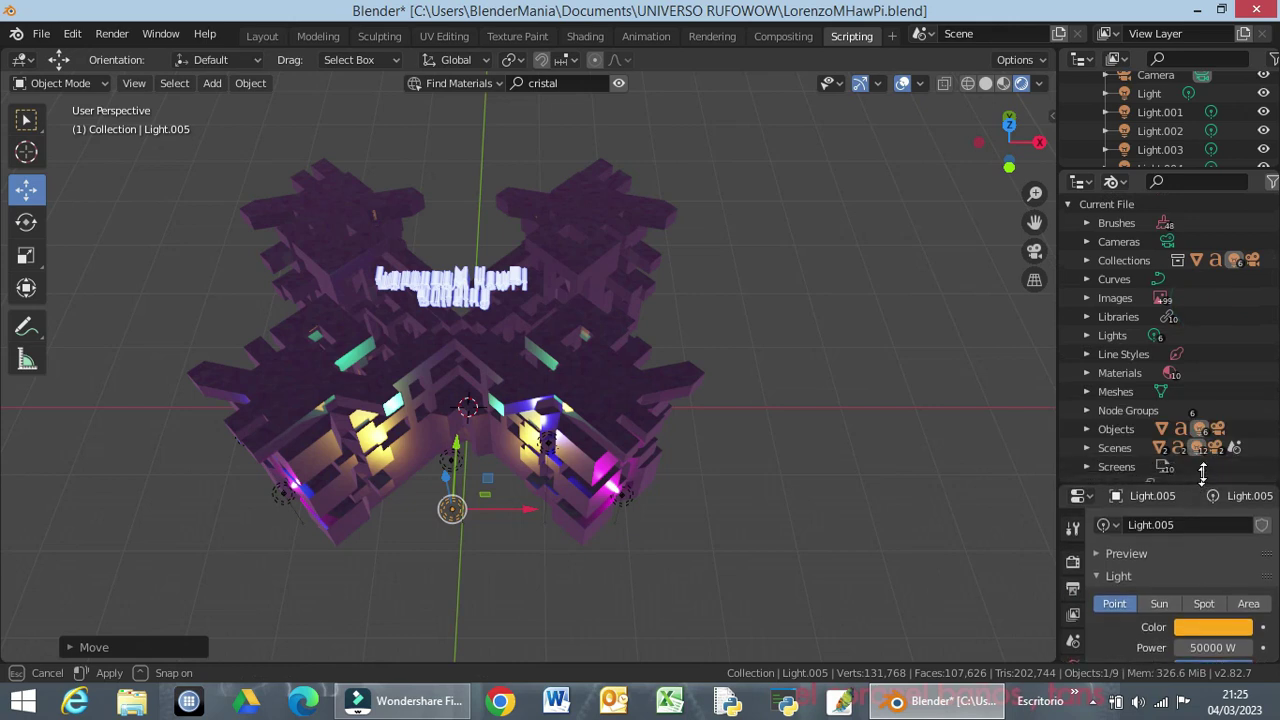
click(1191, 168)
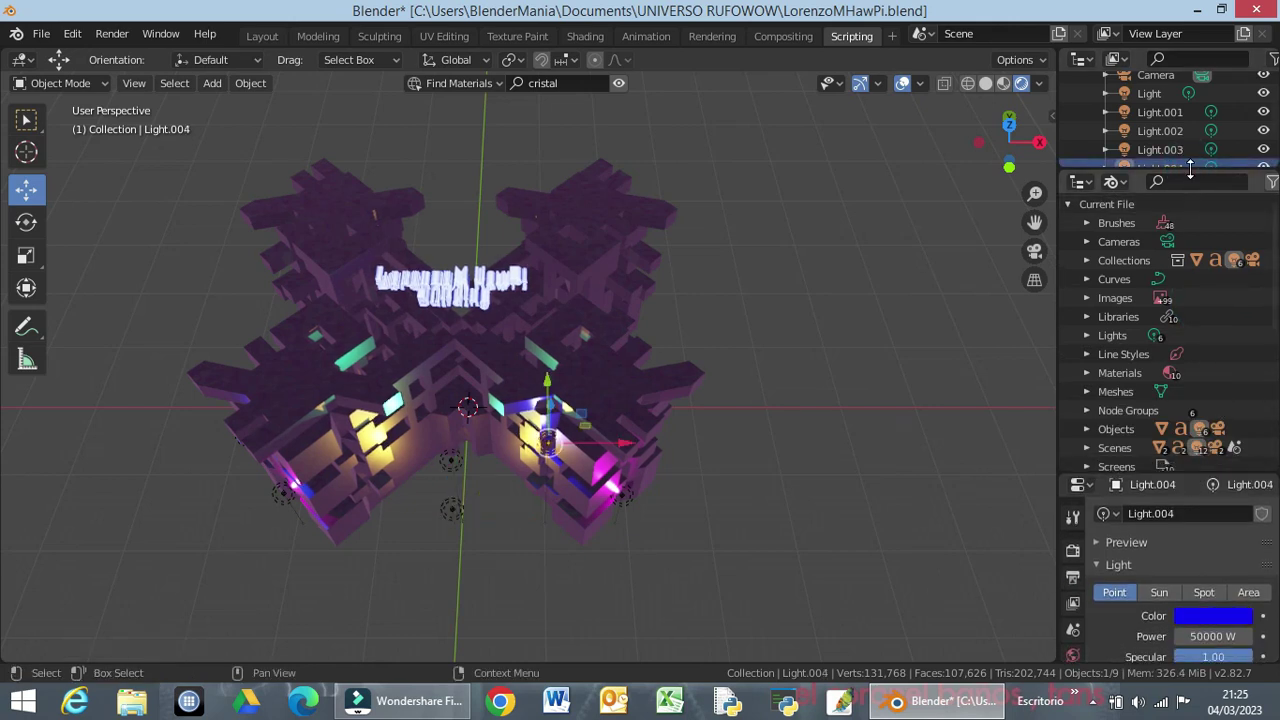
drag(1192, 172, 1191, 319)
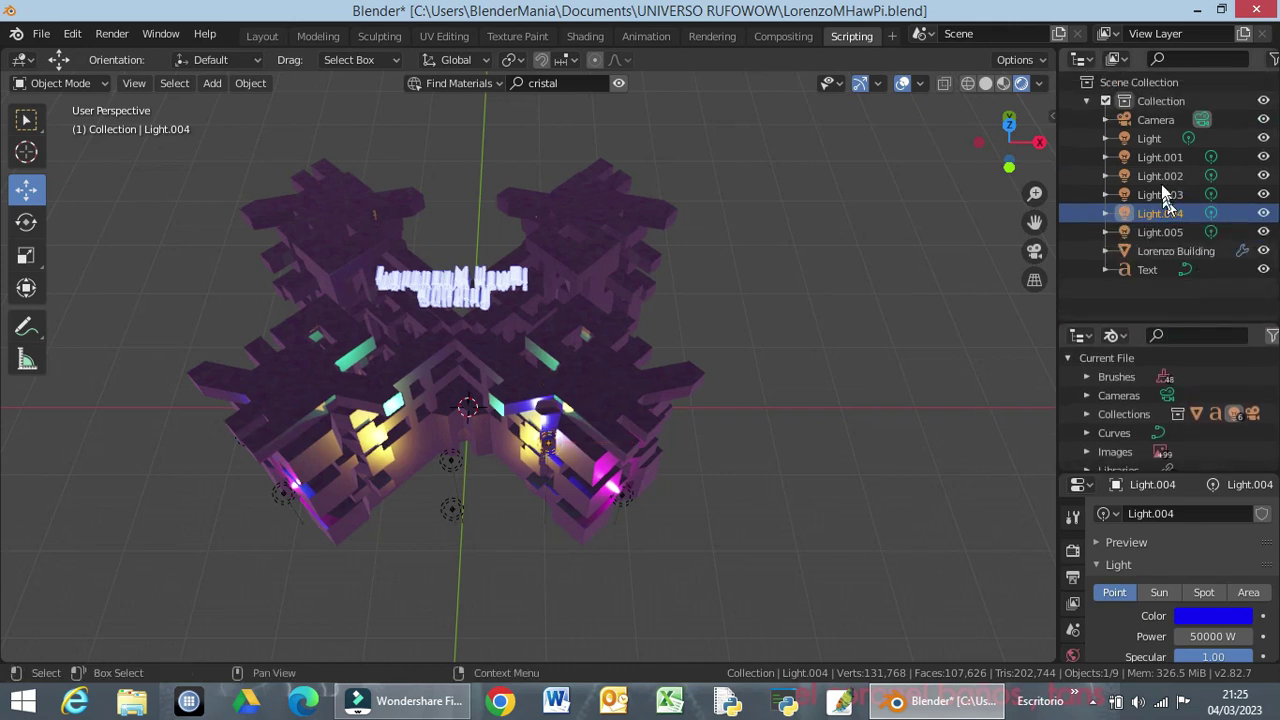
click(1163, 160)
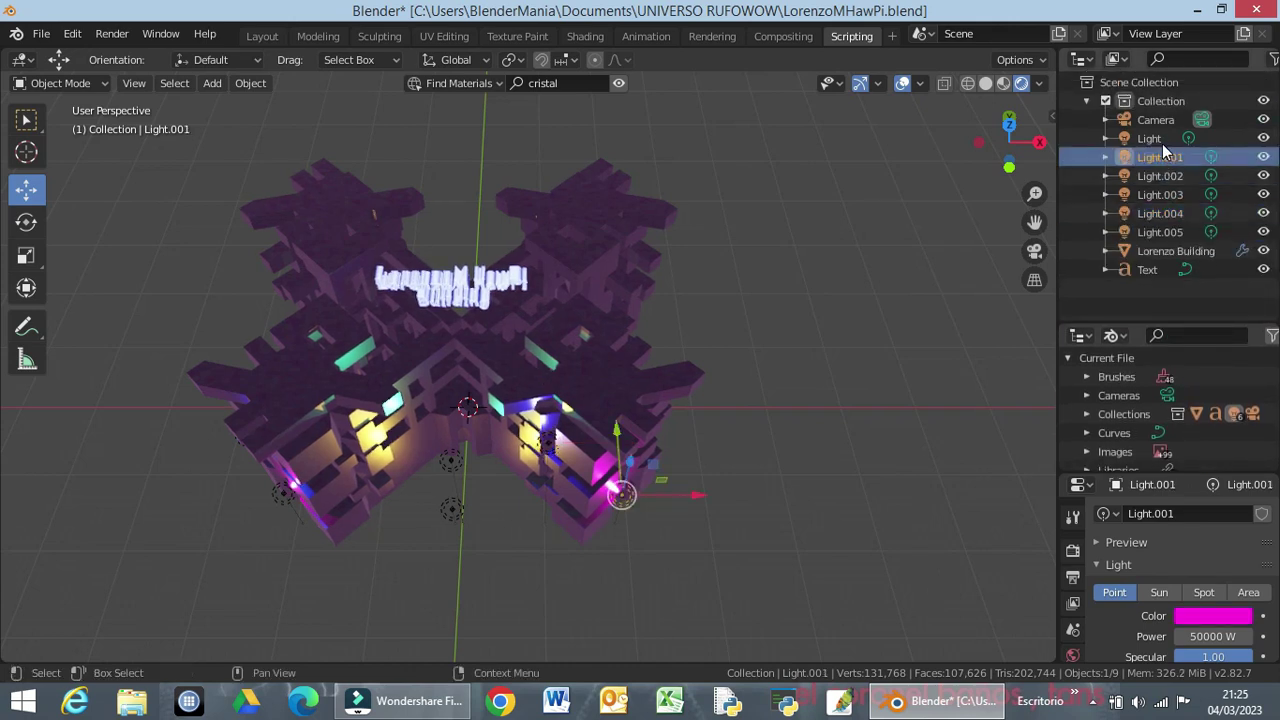
click(1161, 139)
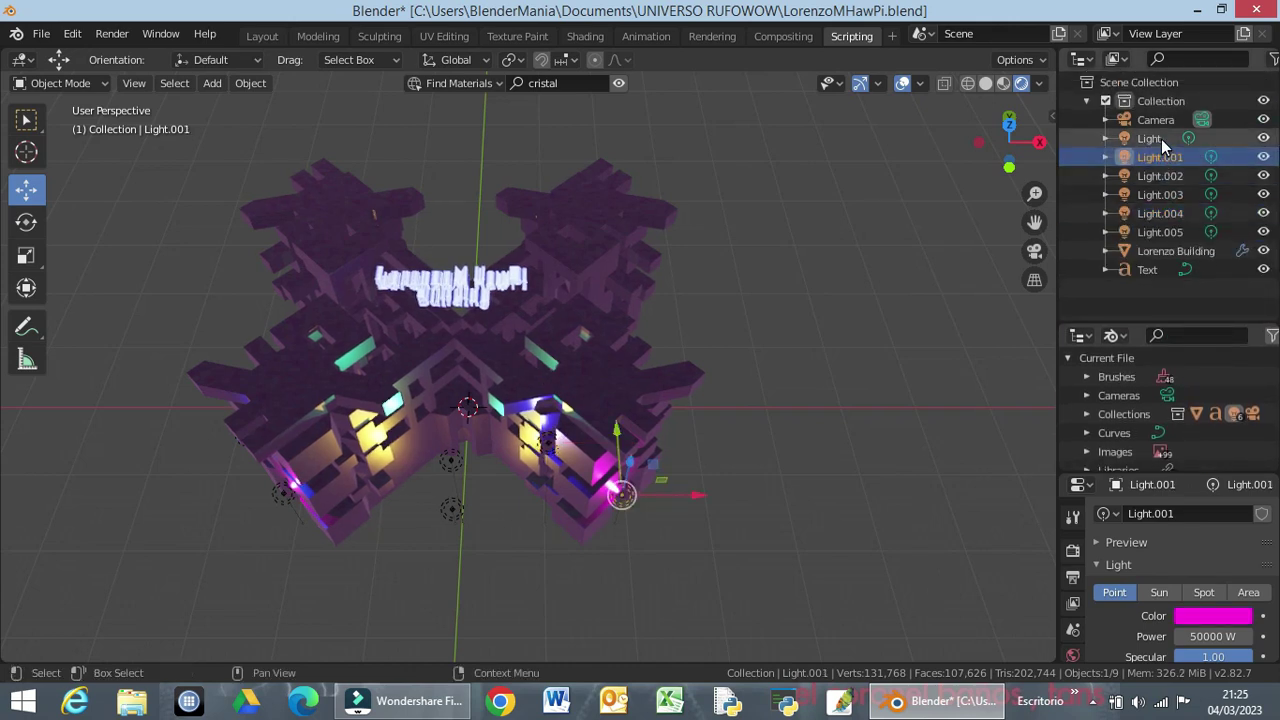
shift+click(1165, 233)
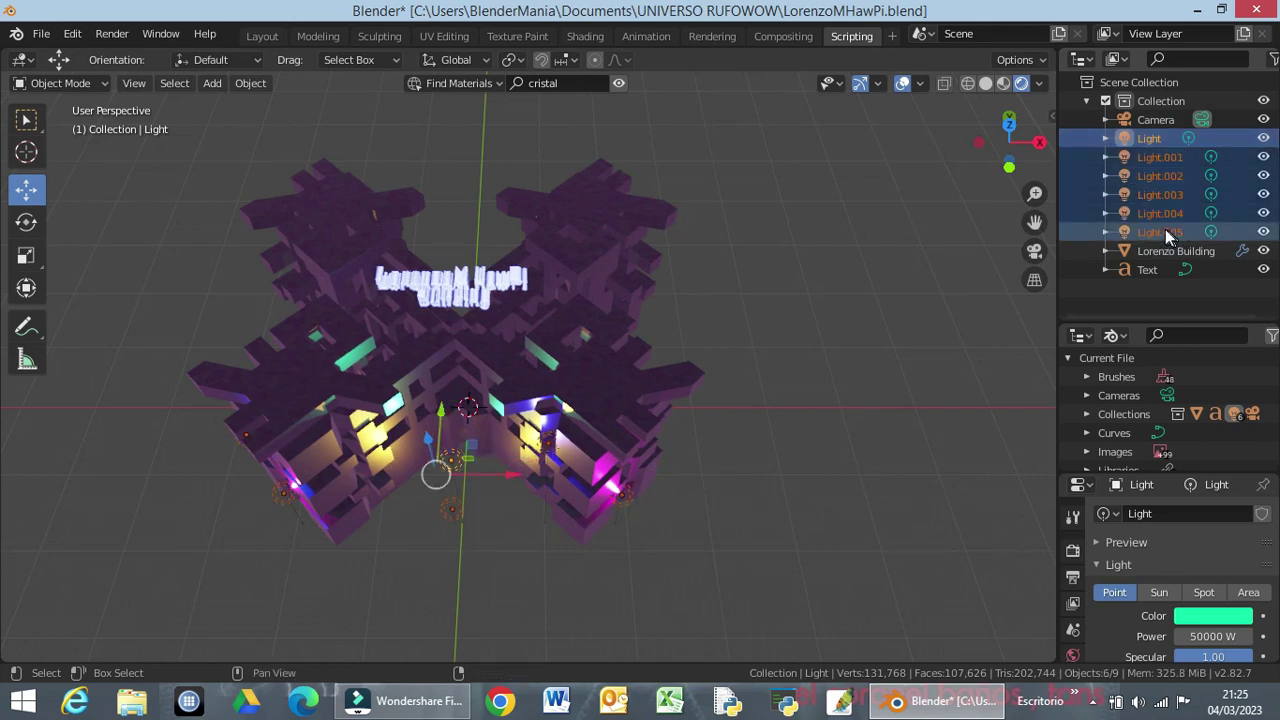
right_click(1167, 230)
click(1091, 210)
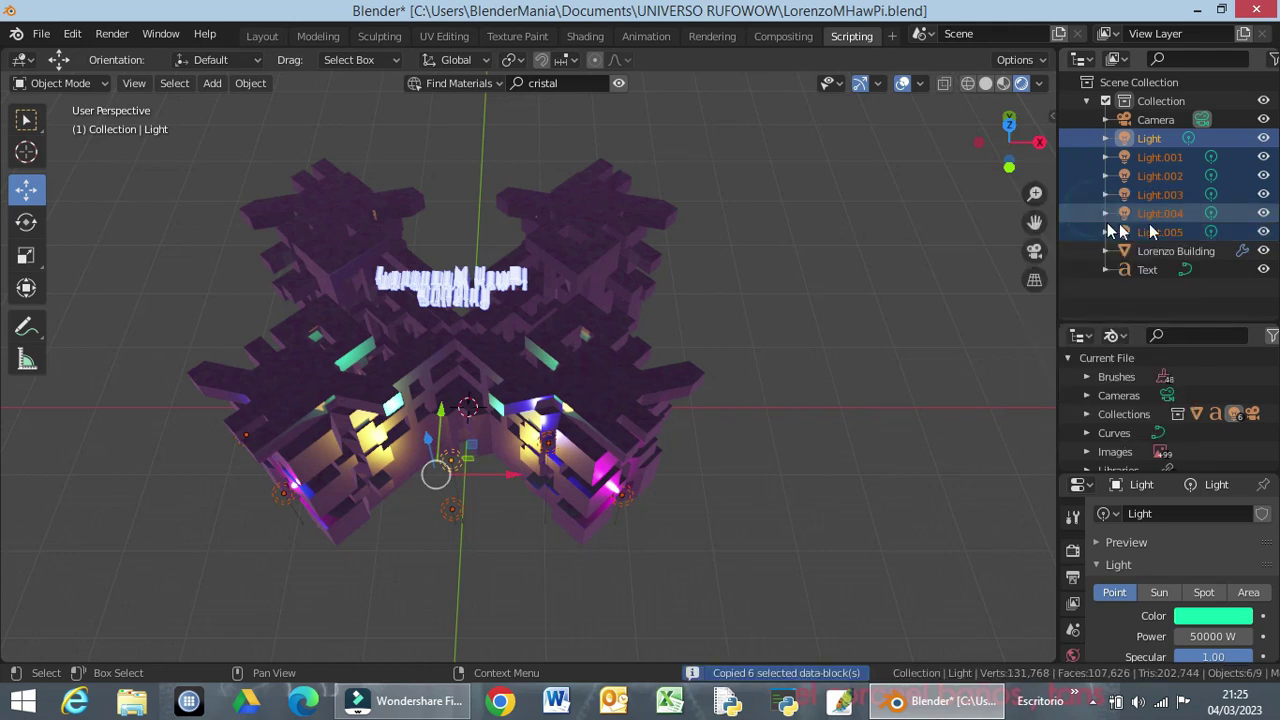
right_click(1178, 230)
click(1113, 250)
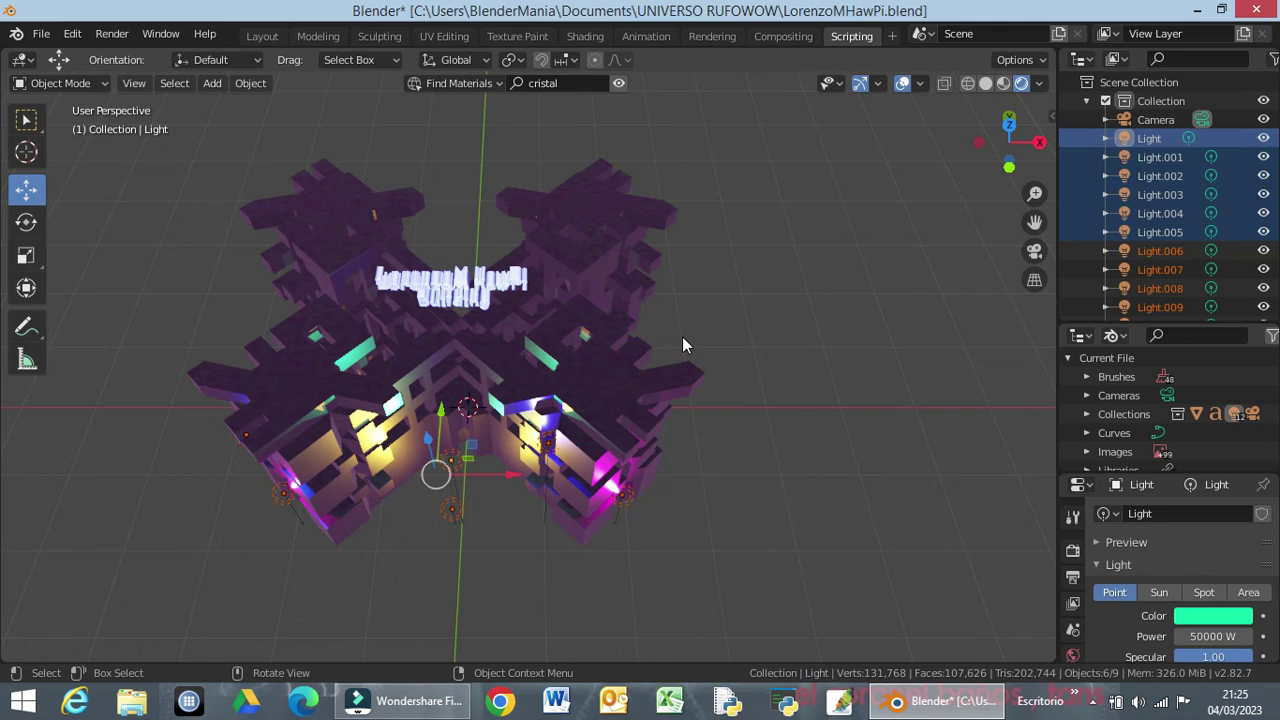
From top view, move the pasted light set about 15 m along Y.
key(KP_7)
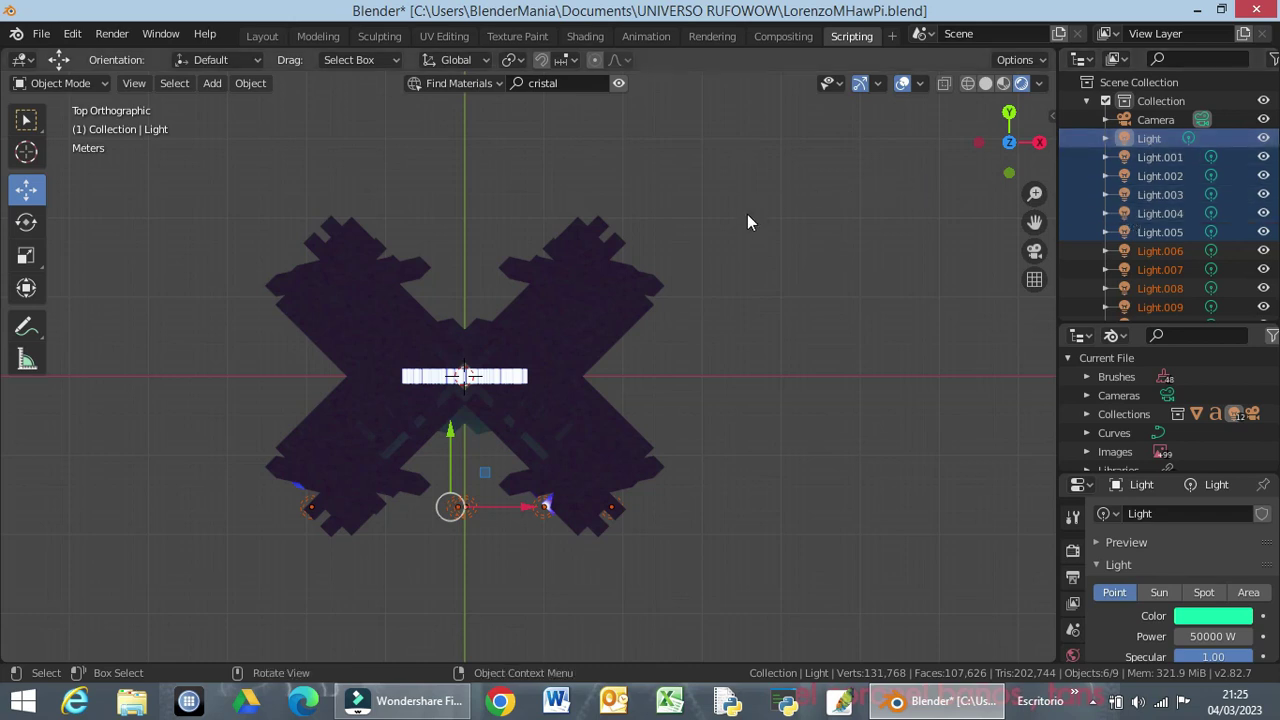
key(g)
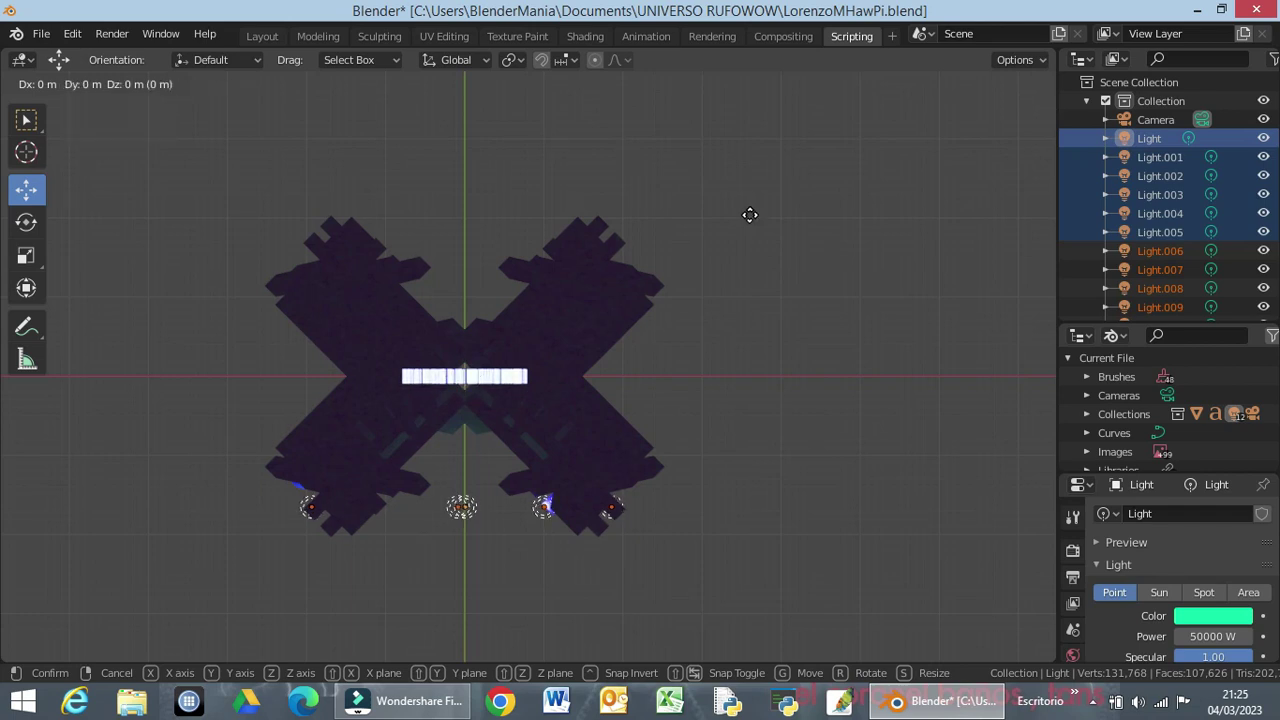
key(y)
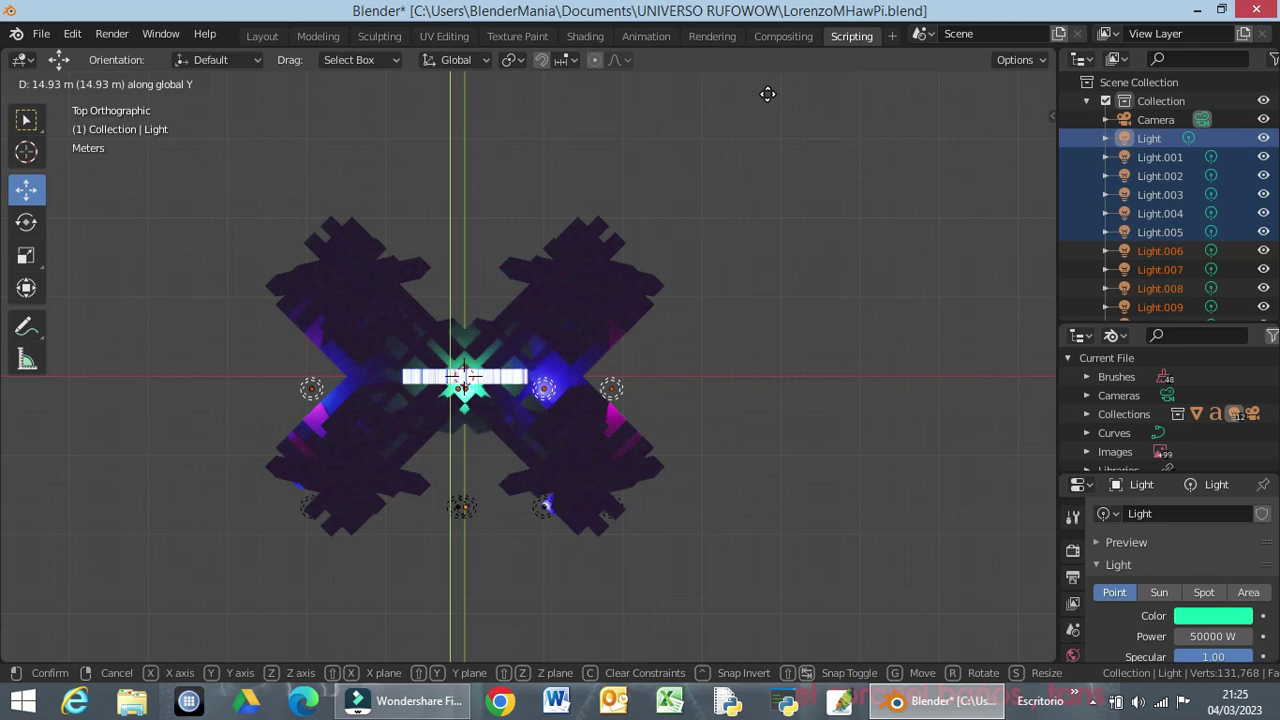
click(769, 104)
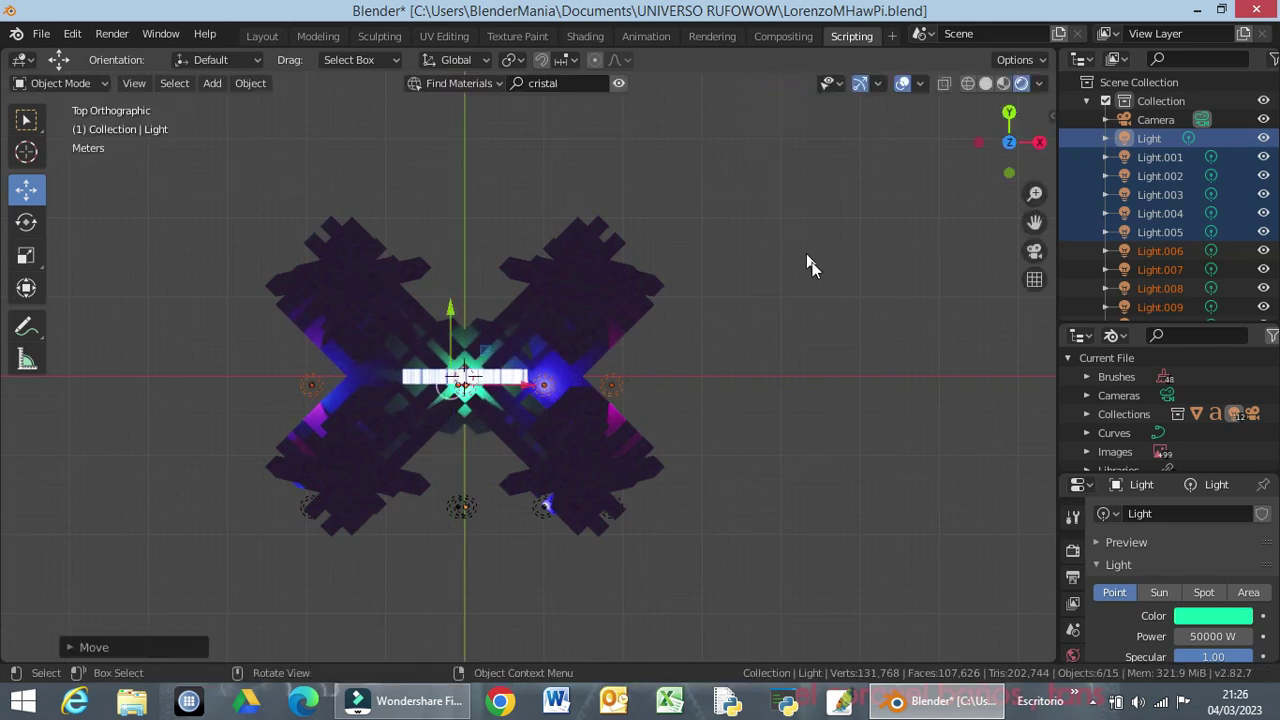
Paste another set of the six lights and move it about 34 m along Y.
right_click(1146, 139)
click(1113, 140)
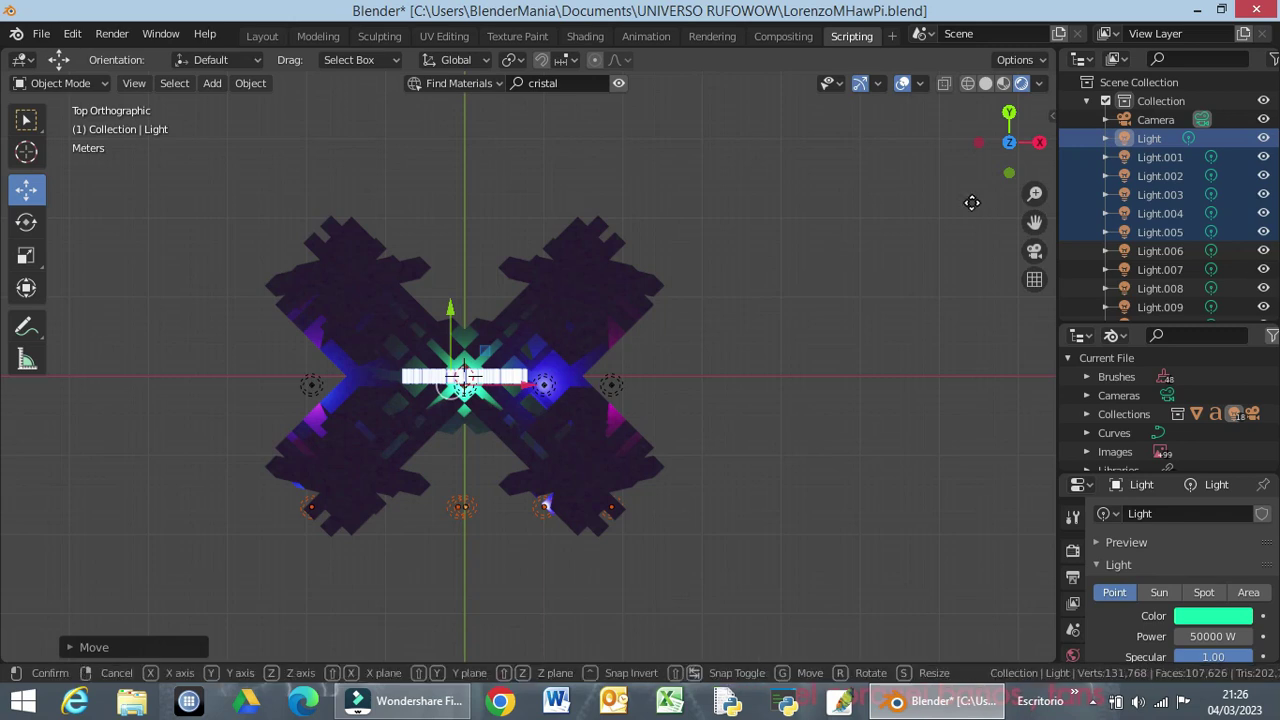
key(g)
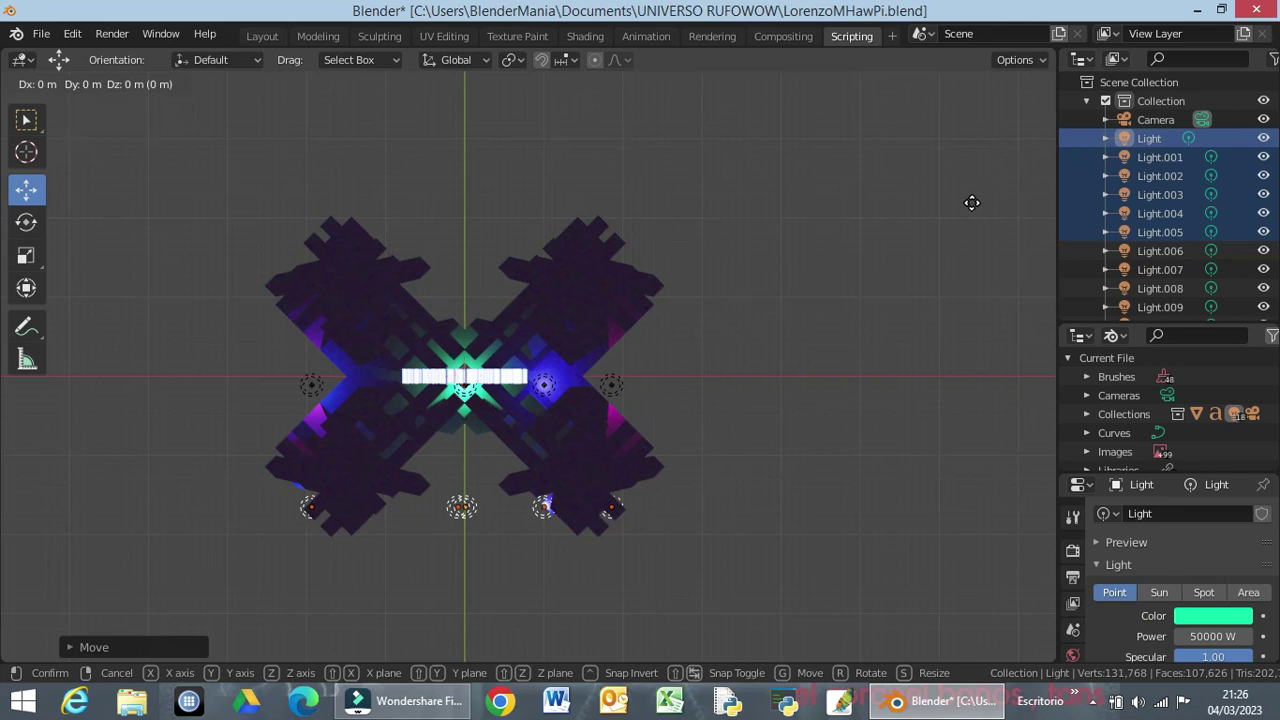
key(y)
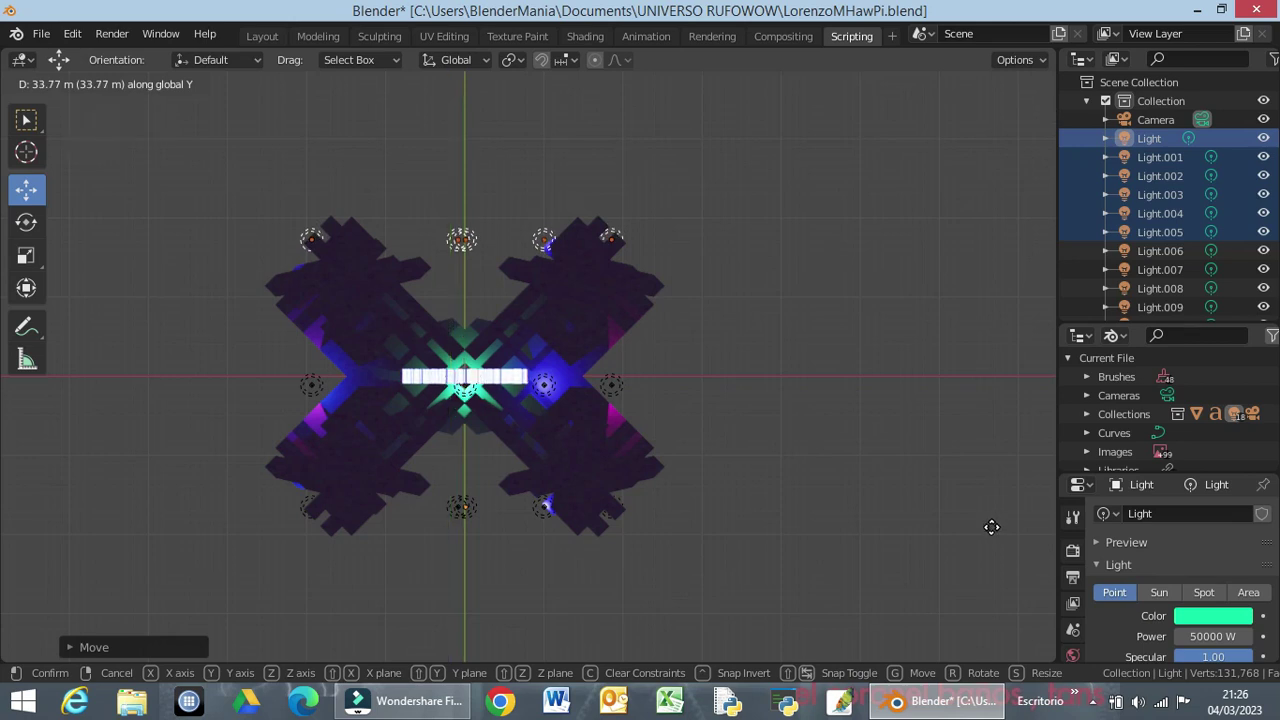
click(987, 537)
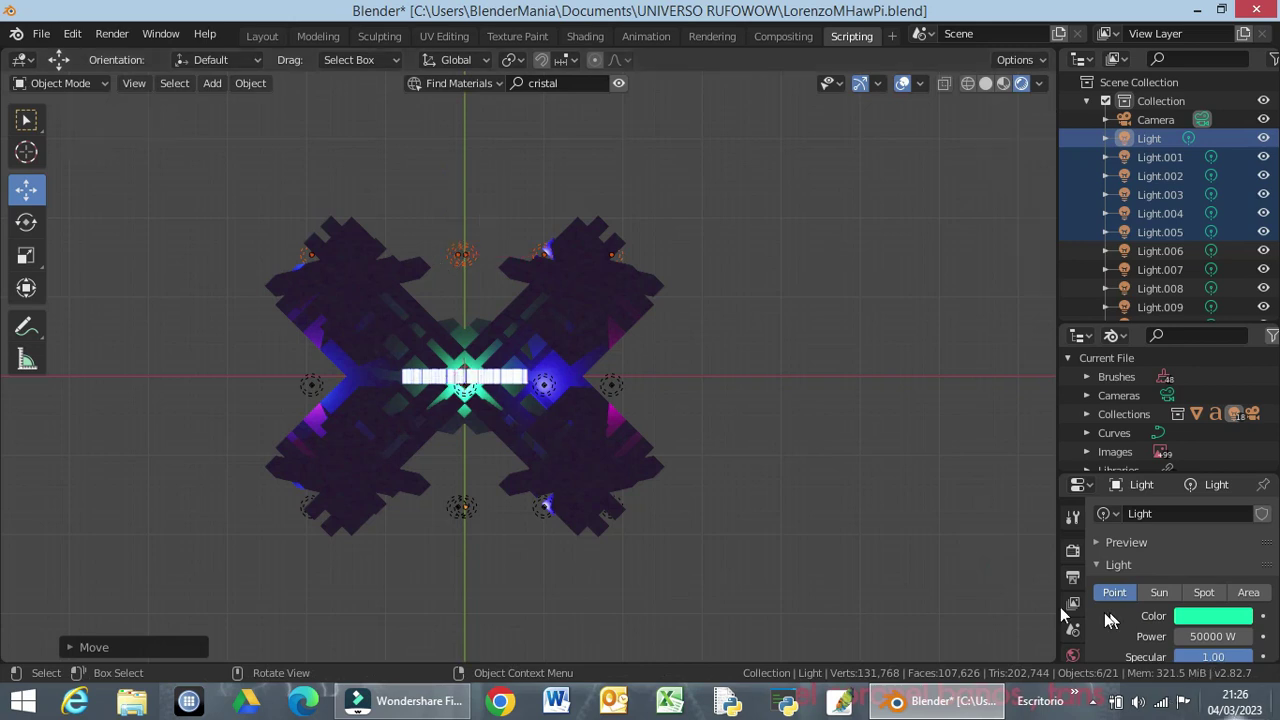
mouse_move(806, 515)
middle_down()
mouse_move(738, 369)
mouse_move(306, 397)
mouse_move(475, 393)
mouse_move(729, 414)
mouse_move(870, 367)
mouse_move(854, 390)
mouse_move(846, 377)
mouse_move(819, 385)
middle_up()
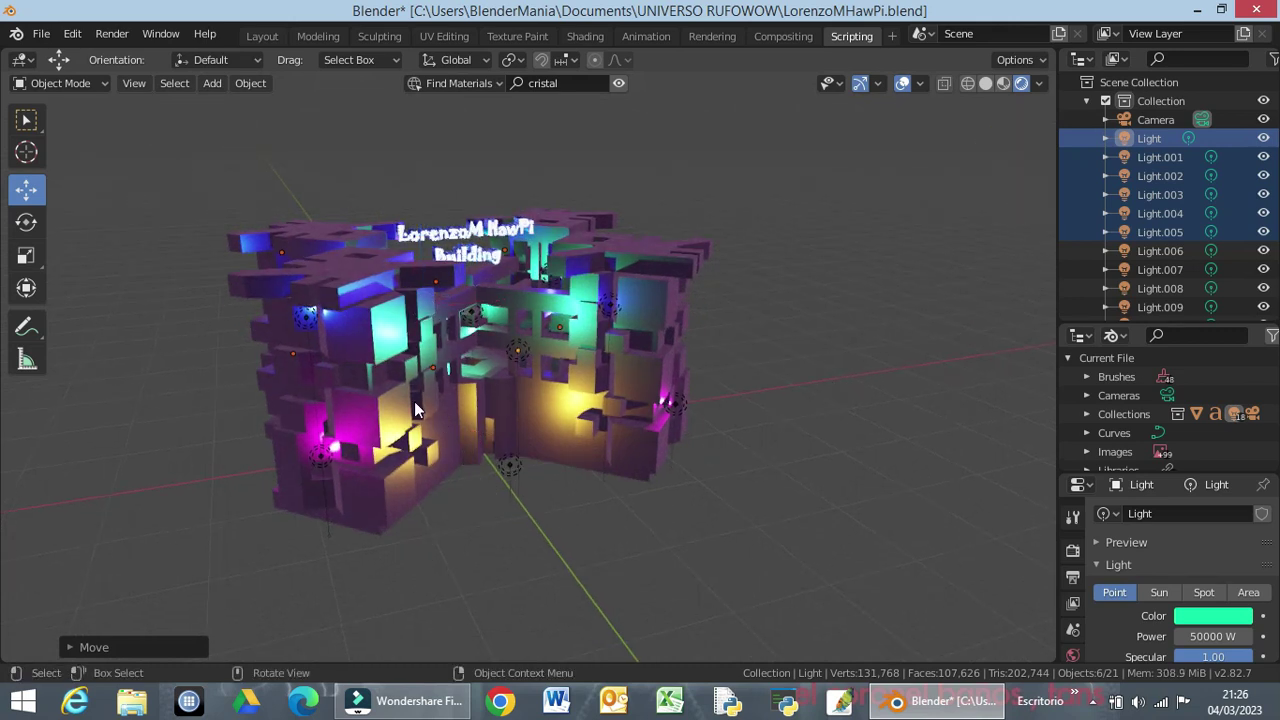
scroll(441, 380, up, 2)
key(shift+alt+z)
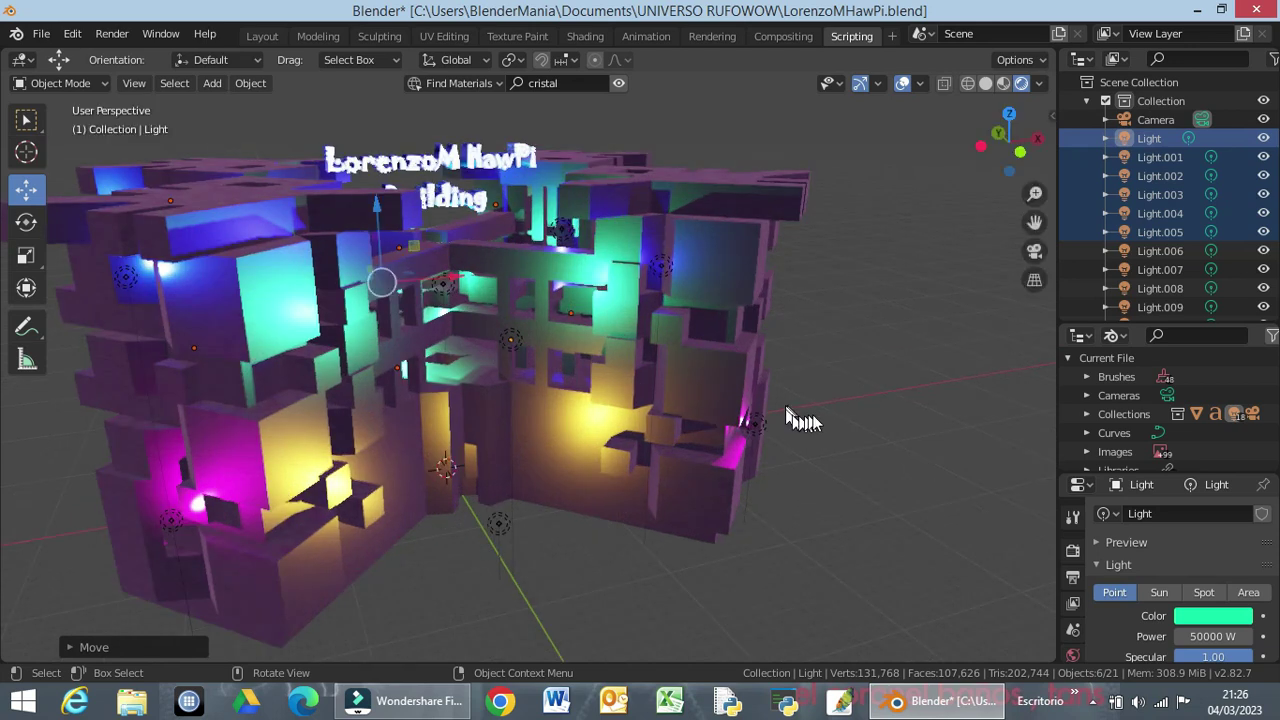
key(shift+alt+z)
key(shift+alt+z)
key(shift+alt+z)
key(shift+alt+z)
key(shift+alt+z)
key(shift+alt+z)
mouse_move(770, 435)
middle_down()
mouse_move(787, 421)
mouse_move(790, 495)
mouse_move(799, 451)
mouse_move(773, 495)
middle_up()
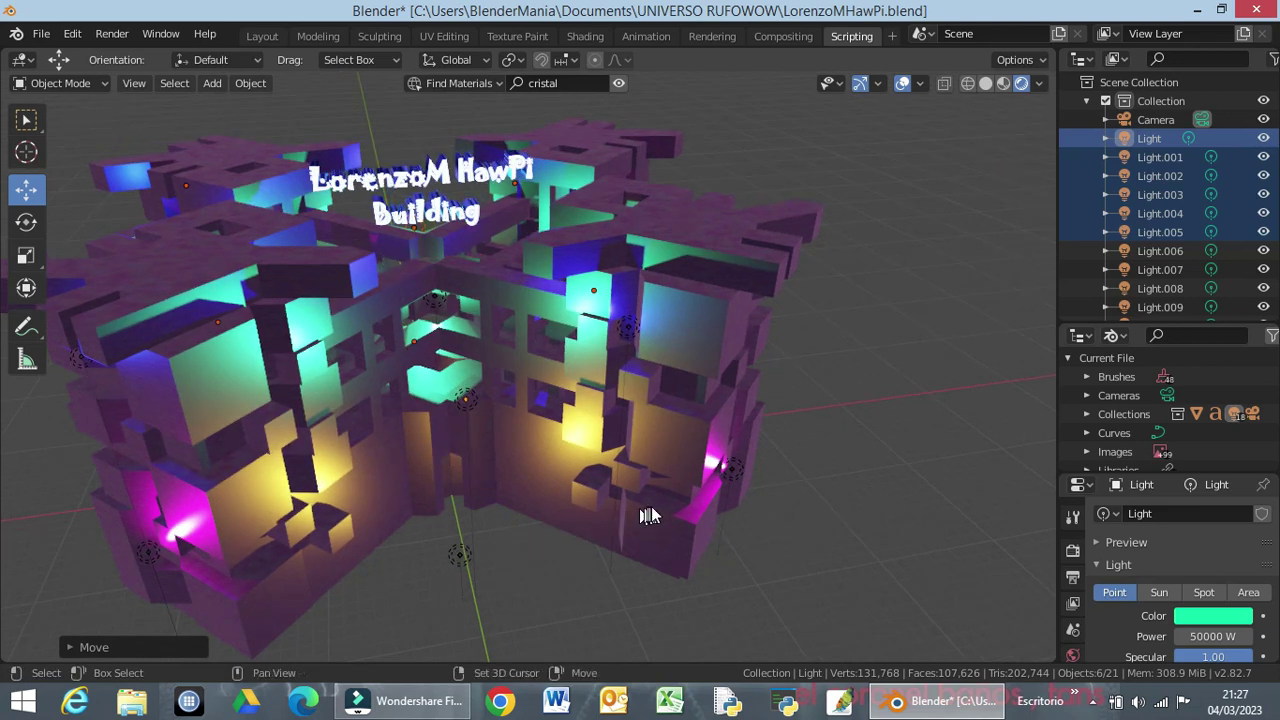
shift+middle_drag(651, 506, 634, 516)
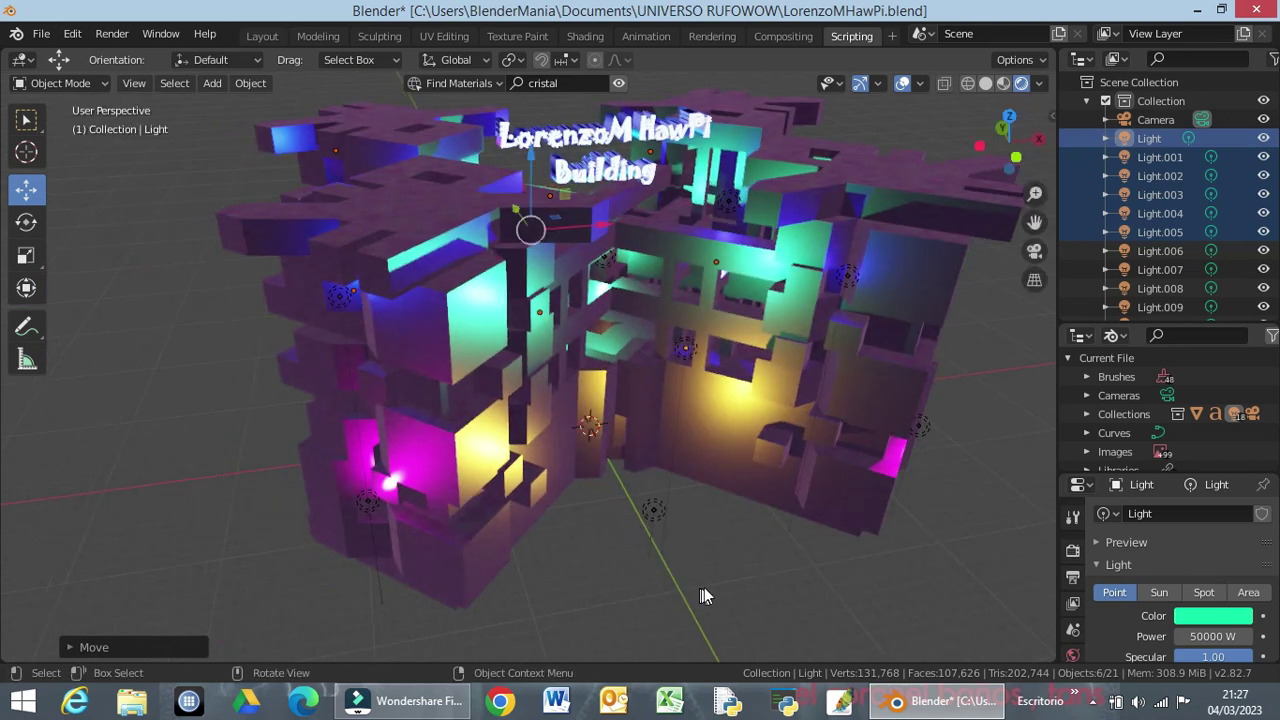
mouse_move(708, 526)
middle_down()
mouse_move(691, 510)
mouse_move(503, 525)
mouse_move(427, 570)
mouse_move(340, 591)
mouse_move(600, 600)
mouse_move(742, 579)
mouse_move(690, 576)
mouse_move(684, 608)
mouse_move(652, 612)
mouse_move(656, 581)
mouse_move(641, 602)
mouse_move(683, 604)
middle_up()
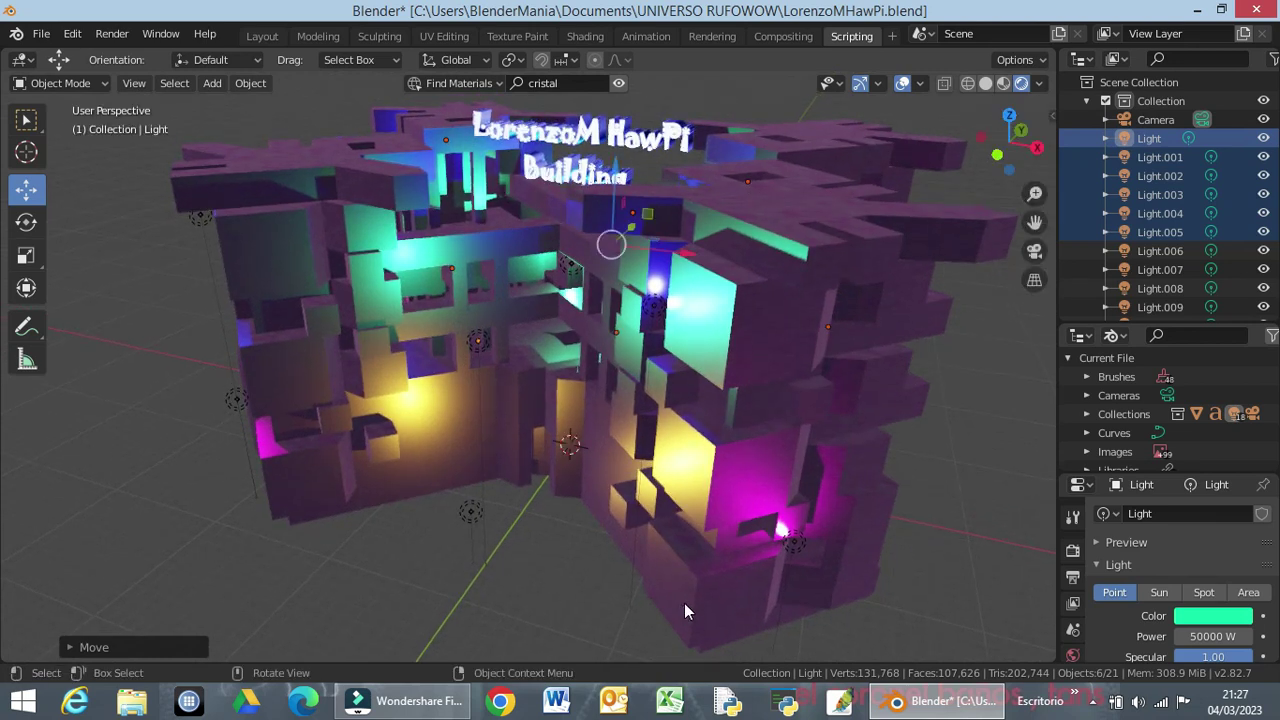